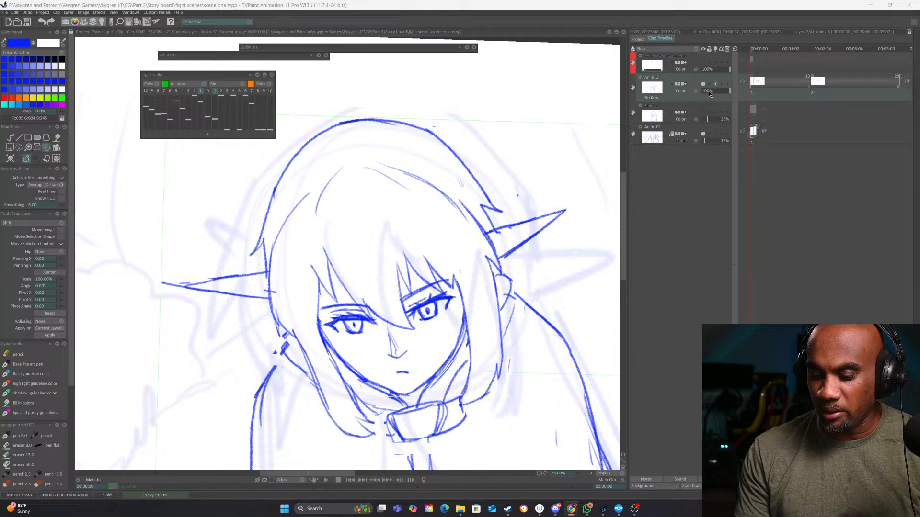
# Lower the Anim_3 sketch layer's opacity to 21% and switch to the freehand drawing tool
pyautogui.moveTo(711, 91); pyautogui.dragTo(704, 90)
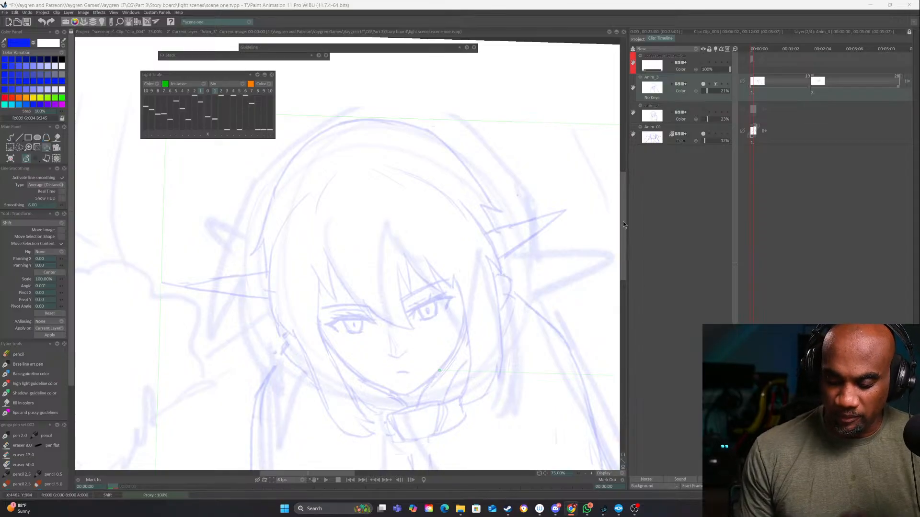
pyautogui.click(10, 139)
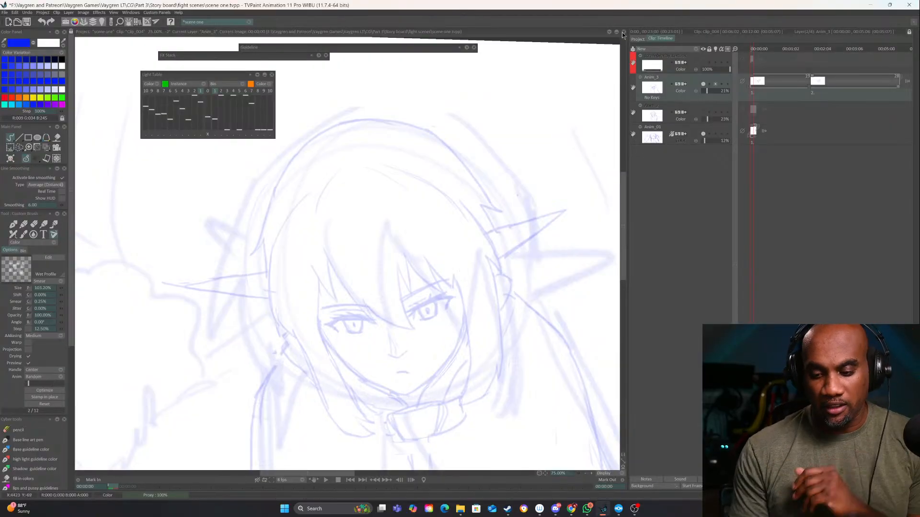
# Open Clip_003 from the project's clip overview and step back through its frames to examine the finished line art
pyautogui.click(637, 38)
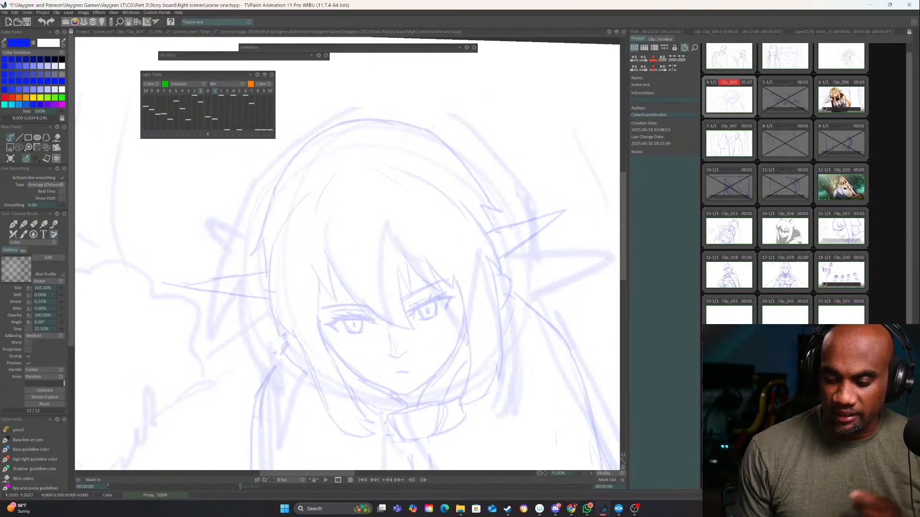
pyautogui.click(851, 61)
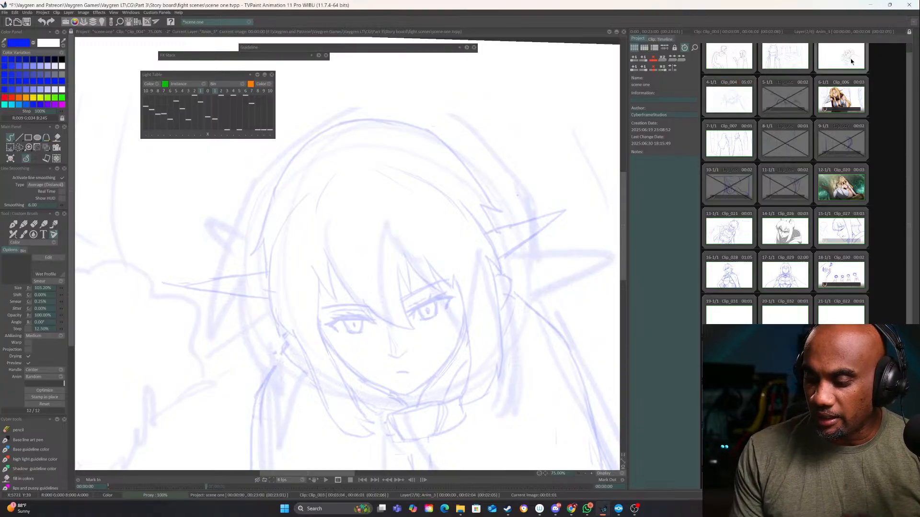
pyautogui.moveTo(478, 352); pyautogui.dragTo(453, 392)
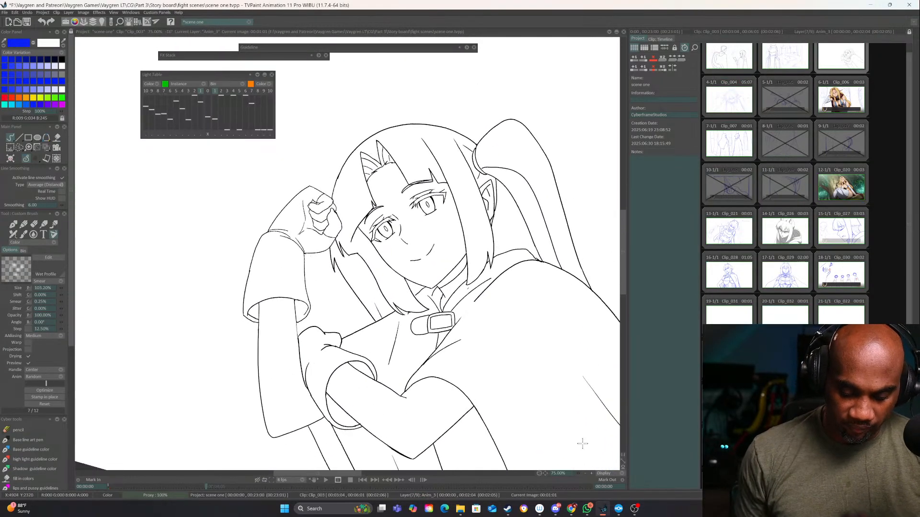
pyautogui.click(662, 39)
pyautogui.moveTo(381, 282); pyautogui.dragTo(327, 328)
pyautogui.press('Left')
pyautogui.press('Left')
pyautogui.press('Left')
pyautogui.press('Left')
pyautogui.press('Left')
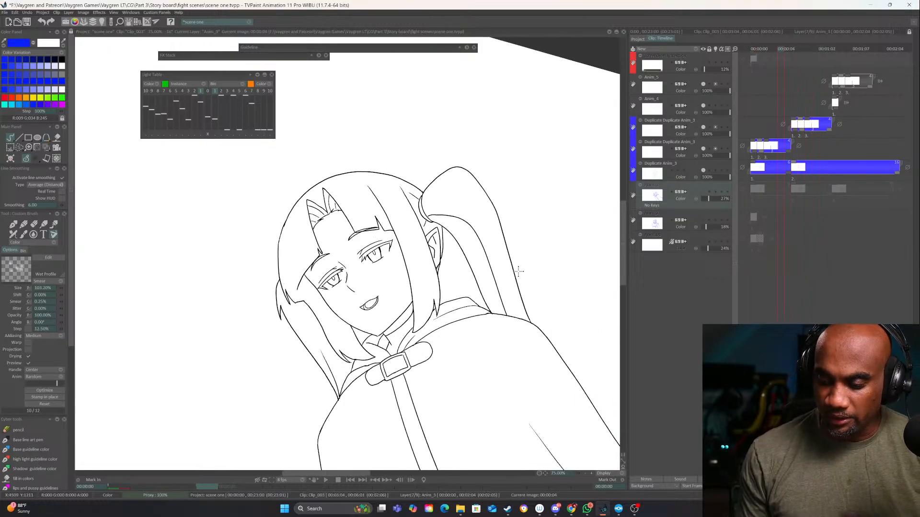
pyautogui.press('Left')
pyautogui.press('Left')
pyautogui.press('Left')
pyautogui.press('Left')
# Review the storyboard drawings in Clip_004, Clip_007, Clip_021, Clip_026, Clip_027, Clip_028 and Clip_029
pyautogui.click(642, 38)
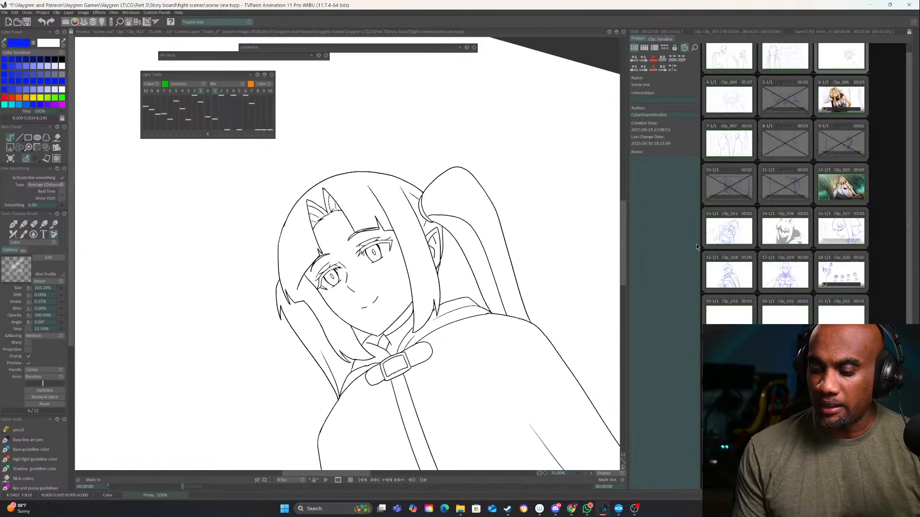
pyautogui.click(728, 98)
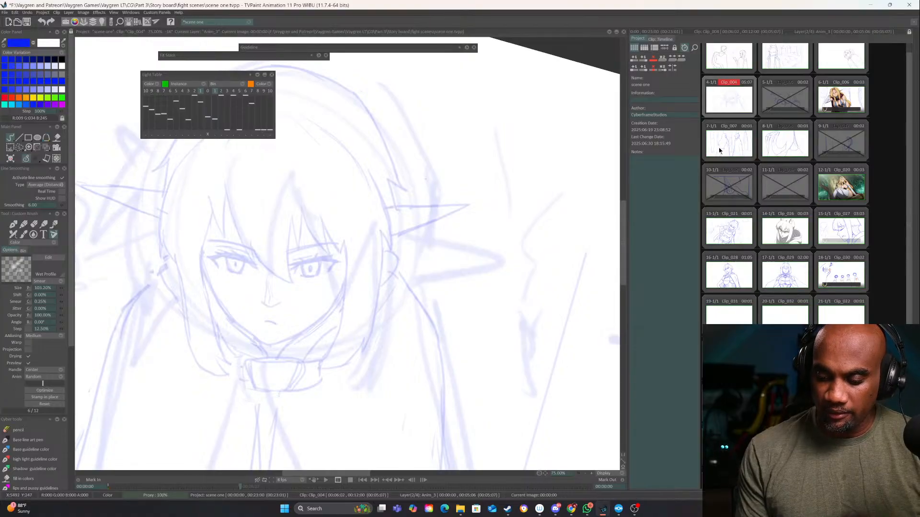
pyautogui.click(736, 139)
pyautogui.click(585, 473)
pyautogui.click(585, 474)
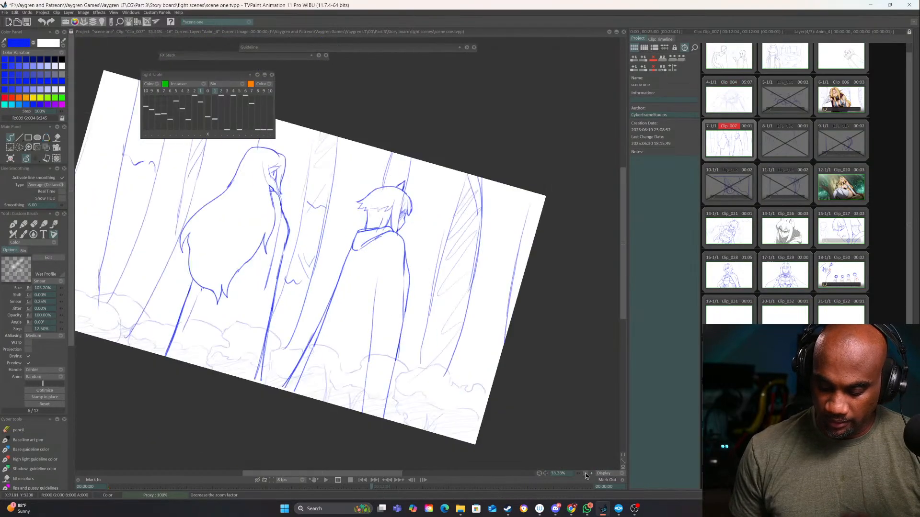
pyautogui.click(585, 473)
pyautogui.click(732, 234)
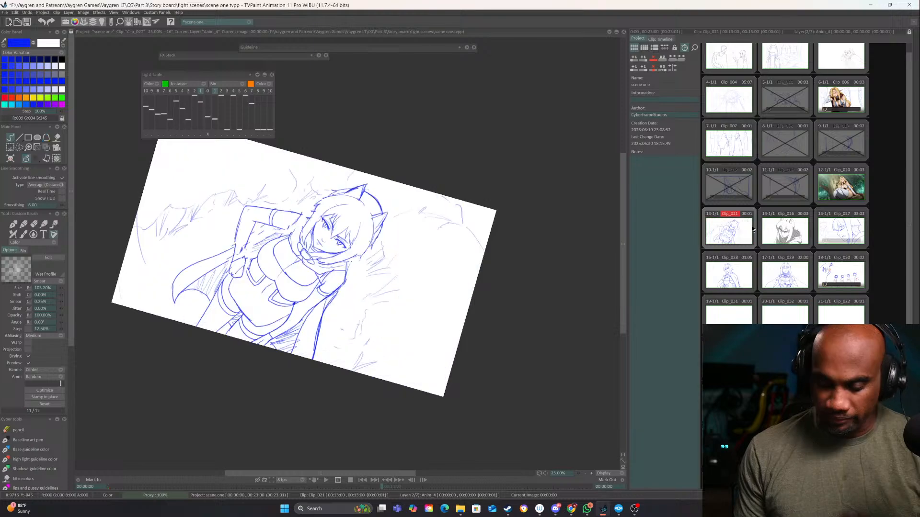
pyautogui.click(773, 246)
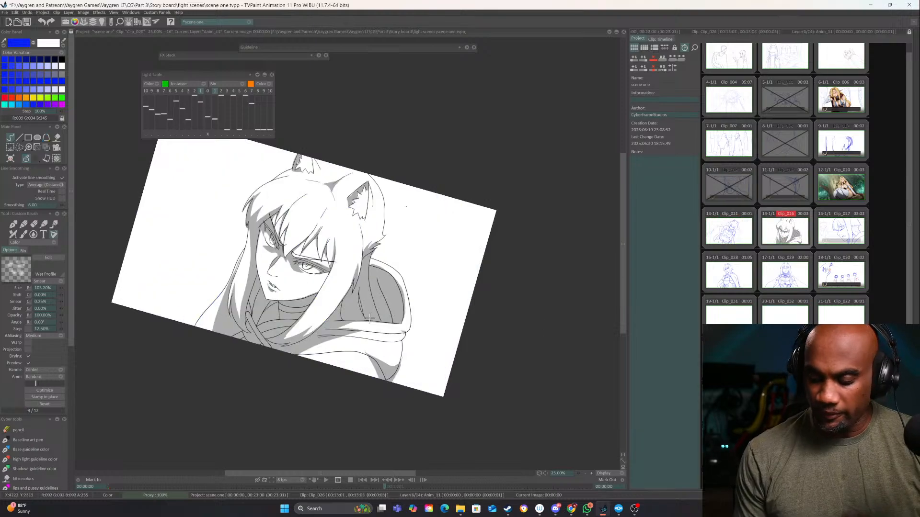
pyautogui.click(849, 238)
pyautogui.click(729, 289)
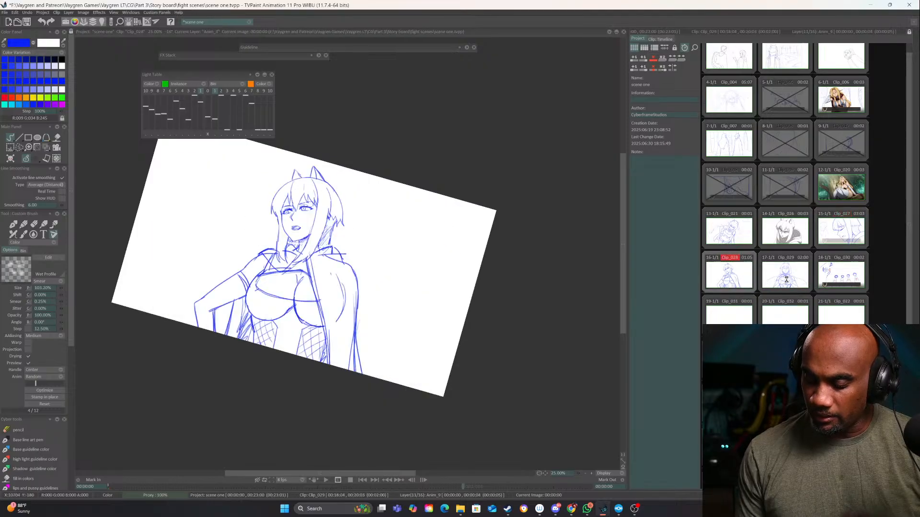
pyautogui.click(788, 283)
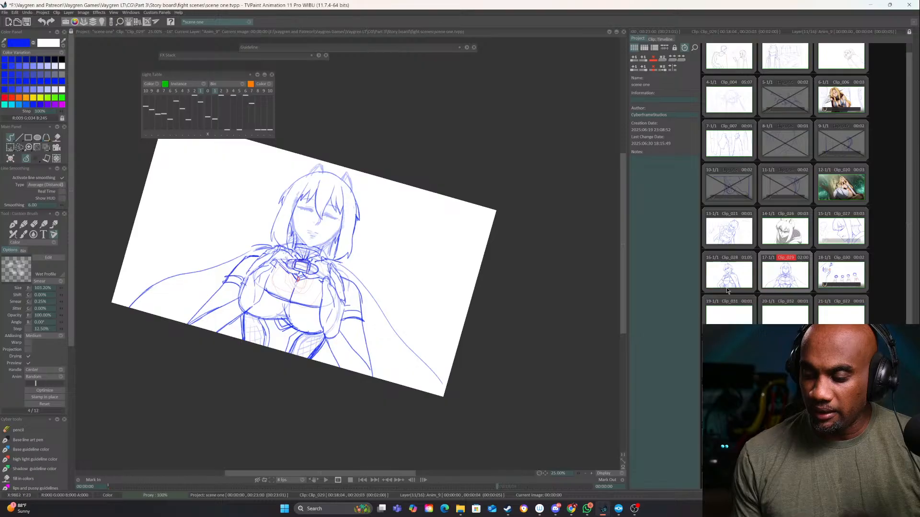
pyautogui.click(728, 232)
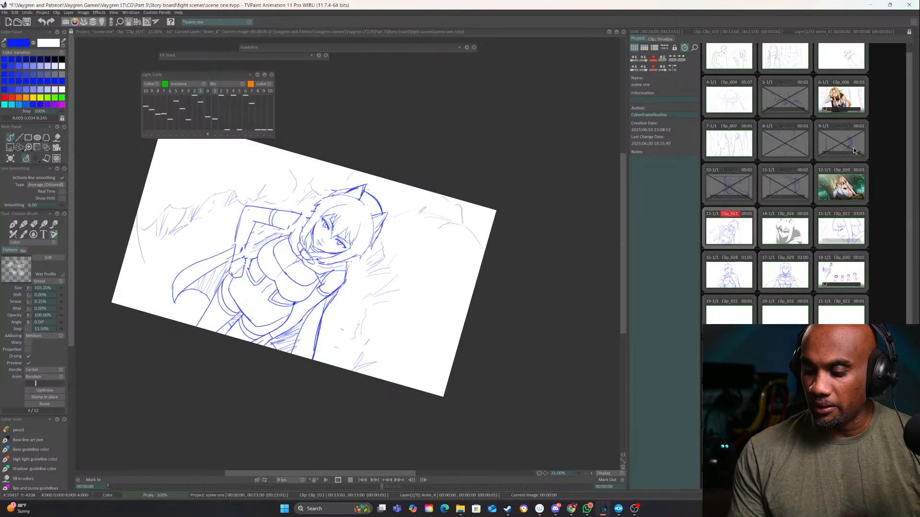
# Return to Clip_004 and select the Base line art pen for inking the character's hair
pyautogui.click(728, 98)
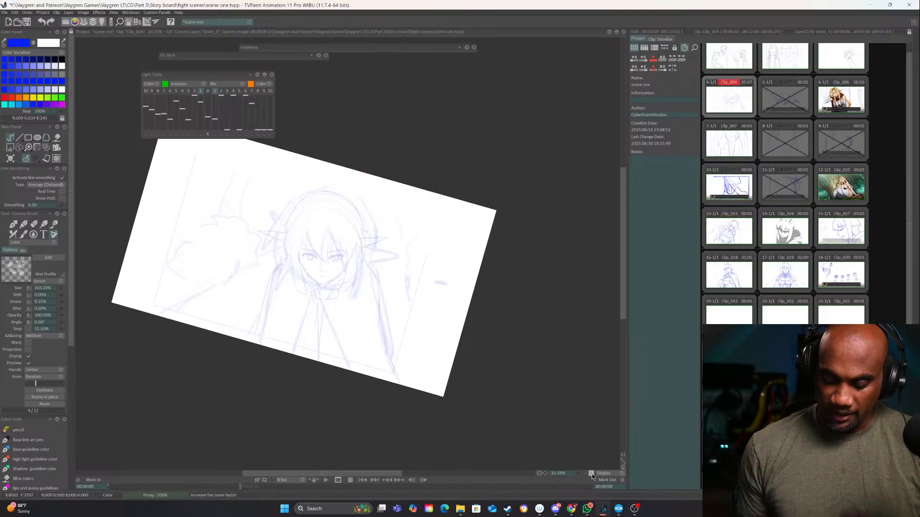
pyautogui.click(592, 474)
pyautogui.click(592, 474)
pyautogui.moveTo(248, 305); pyautogui.dragTo(414, 375)
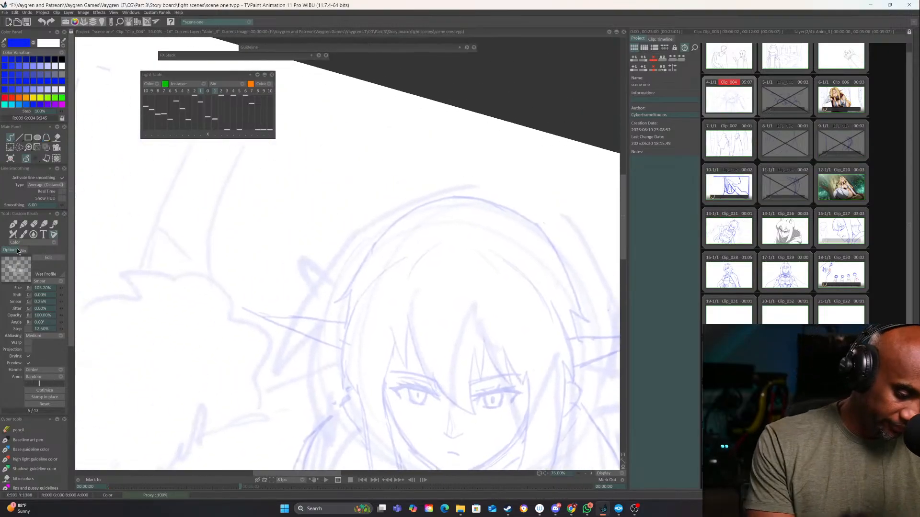
pyautogui.click(16, 224)
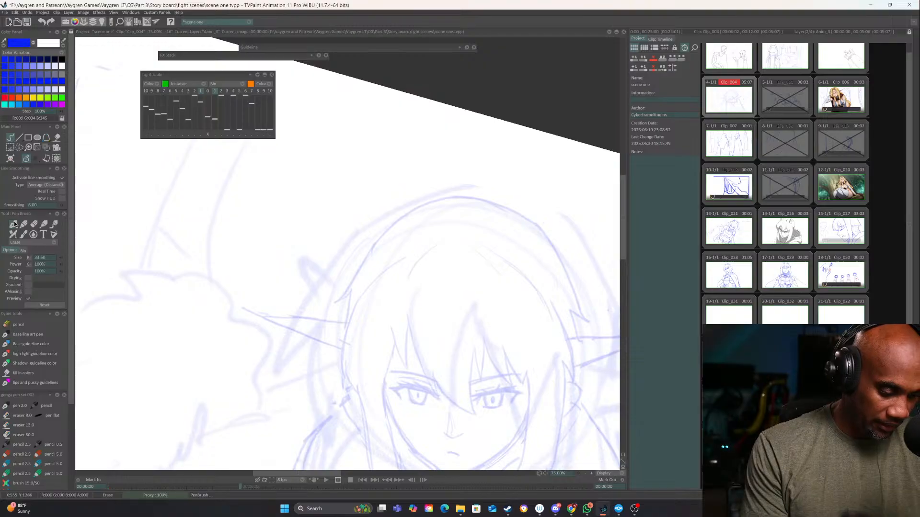
pyautogui.click(592, 474)
pyautogui.click(591, 473)
pyautogui.moveTo(471, 345); pyautogui.dragTo(335, 286)
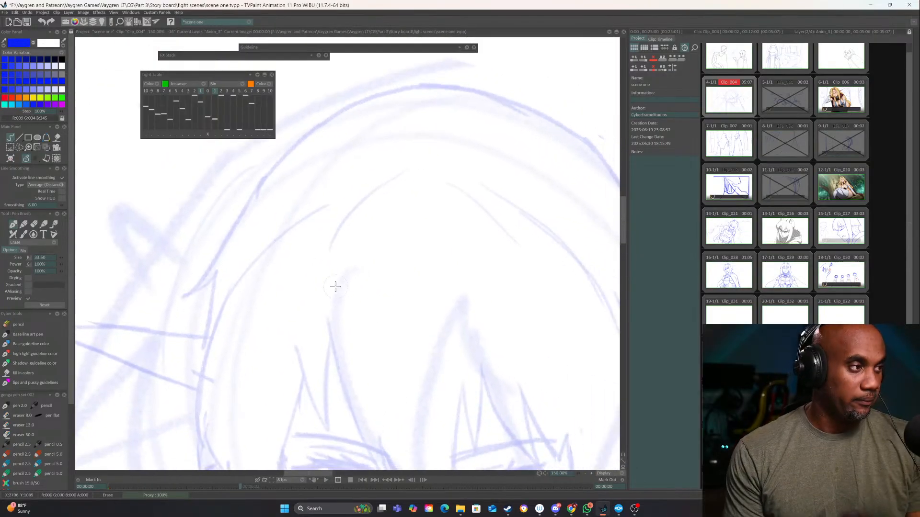
pyautogui.moveTo(430, 326)
pyautogui.mouseDown()
pyautogui.moveTo(425, 337)
pyautogui.moveTo(378, 292)
pyautogui.mouseUp()
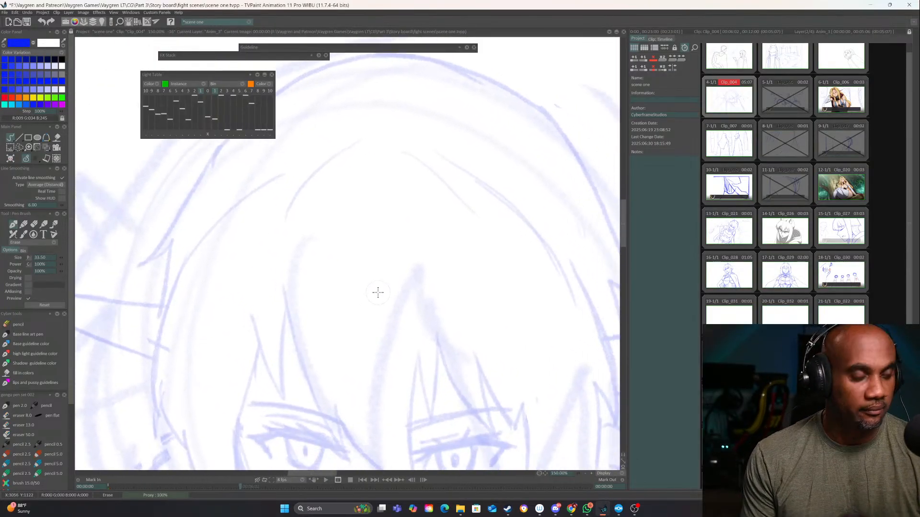
pyautogui.moveTo(461, 371); pyautogui.dragTo(431, 231)
pyautogui.moveTo(523, 315); pyautogui.dragTo(450, 378)
pyautogui.moveTo(373, 276); pyautogui.dragTo(363, 337)
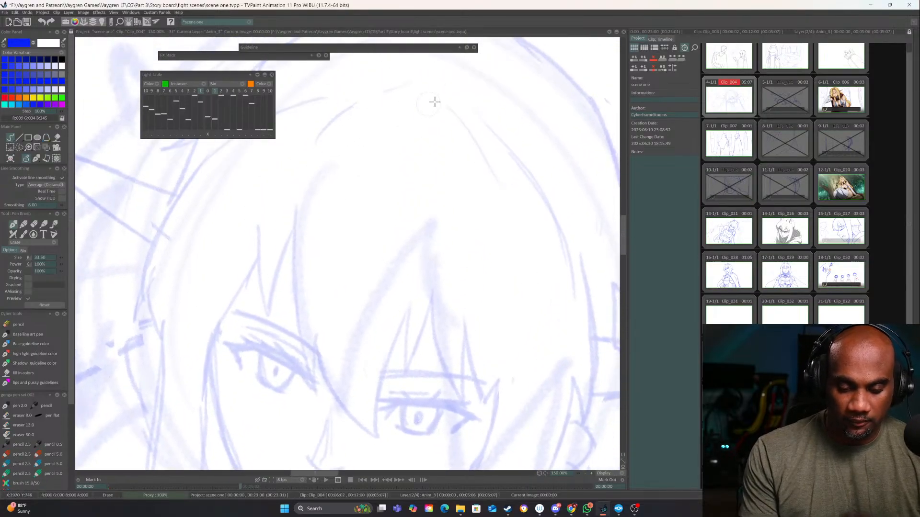
pyautogui.click(7, 335)
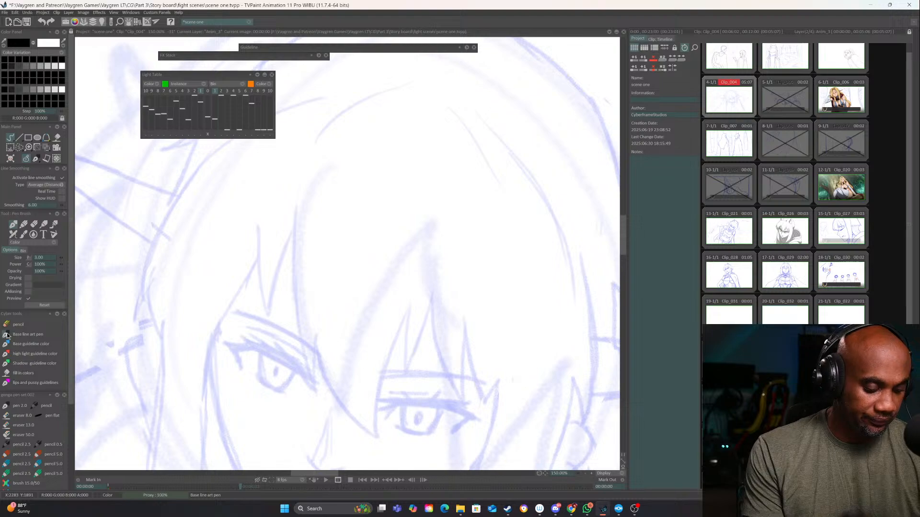
# Add a new animation layer above the sketch in the clip's timeline and set the pen size to 5
pyautogui.click(667, 38)
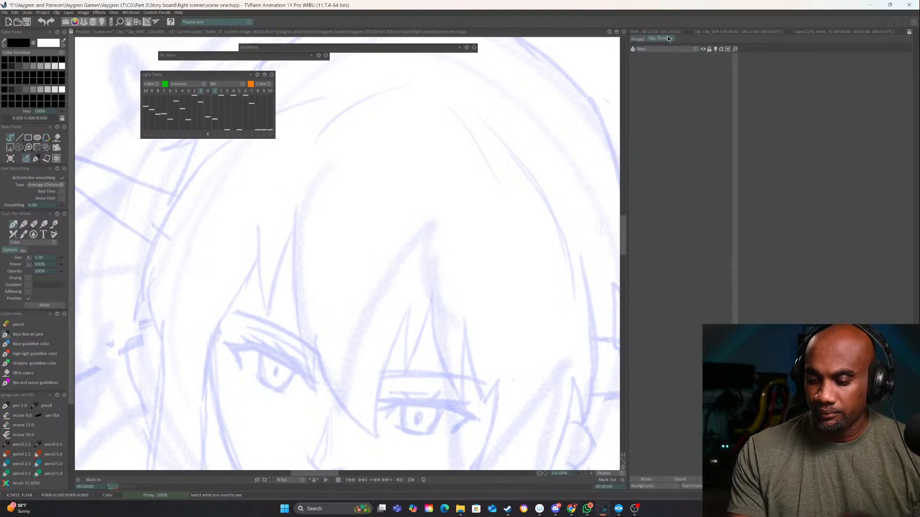
pyautogui.click(696, 47)
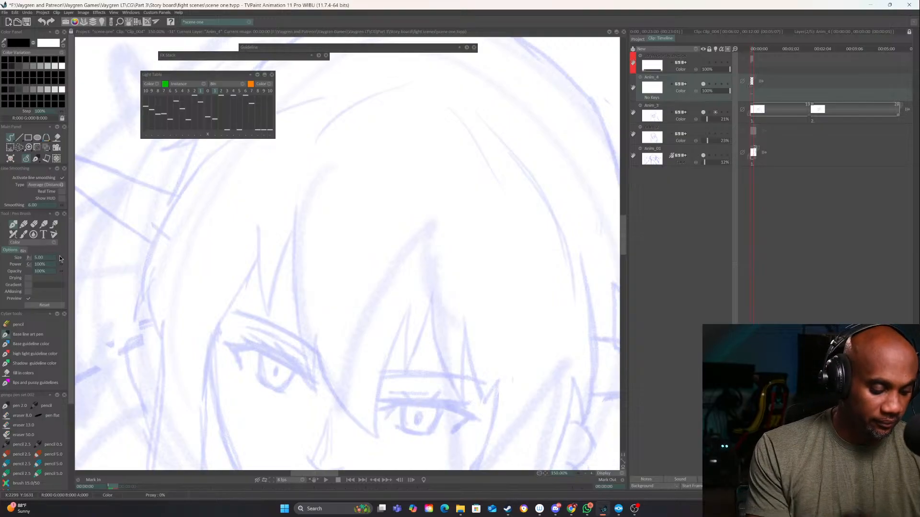
pyautogui.moveTo(59, 257); pyautogui.dragTo(64, 257)
pyautogui.moveTo(395, 266)
pyautogui.mouseDown()
pyautogui.moveTo(498, 232)
pyautogui.moveTo(426, 307)
pyautogui.mouseUp()
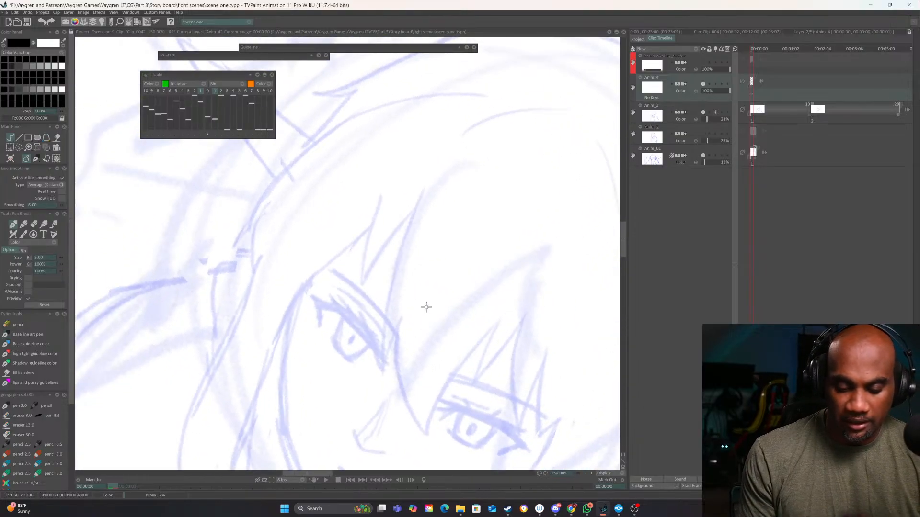
pyautogui.moveTo(537, 104)
pyautogui.mouseDown()
pyautogui.moveTo(440, 174)
pyautogui.moveTo(385, 288)
pyautogui.moveTo(382, 388)
pyautogui.moveTo(398, 322)
pyautogui.mouseUp()
pyautogui.moveTo(433, 351); pyautogui.dragTo(403, 306)
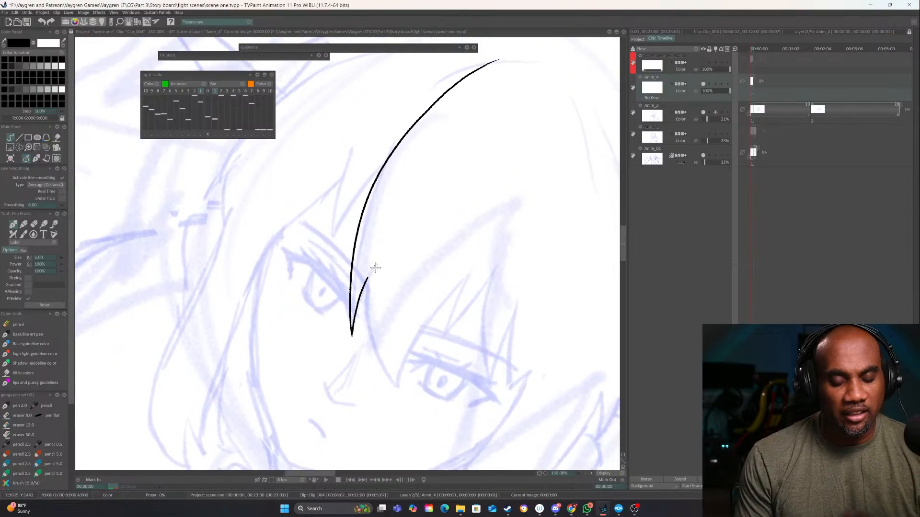
pyautogui.moveTo(367, 276)
pyautogui.mouseDown()
pyautogui.moveTo(368, 323)
pyautogui.moveTo(398, 389)
pyautogui.mouseUp()
pyautogui.hotkey('ctrl', 'z')
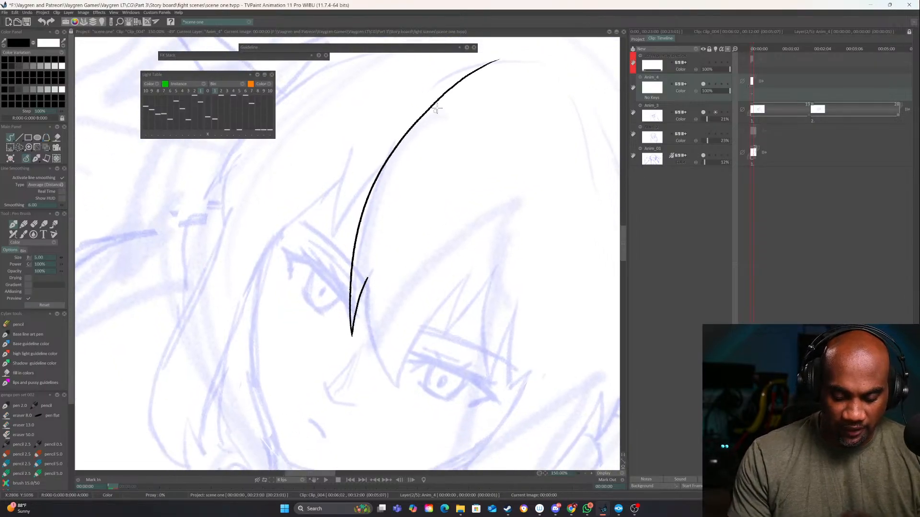
pyautogui.hotkey('ctrl', 'z')
pyautogui.hotkey('ctrl', 'z')
pyautogui.moveTo(509, 57)
pyautogui.mouseDown()
pyautogui.moveTo(458, 81)
pyautogui.moveTo(385, 156)
pyautogui.moveTo(351, 266)
pyautogui.moveTo(354, 312)
pyautogui.mouseUp()
pyautogui.hotkey('ctrl', 'z')
# Ink the central fringe in black over the sketch, from the parting curve to the pointed strands between the eyes
pyautogui.moveTo(508, 60)
pyautogui.mouseDown()
pyautogui.moveTo(383, 170)
pyautogui.moveTo(357, 327)
pyautogui.moveTo(375, 273)
pyautogui.mouseUp()
pyautogui.hotkey('ctrl', 'z')
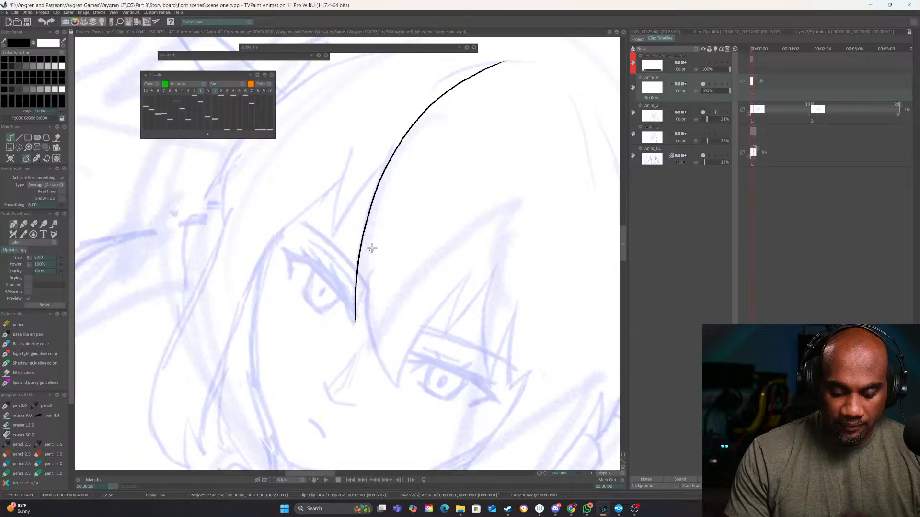
pyautogui.moveTo(382, 221)
pyautogui.mouseDown()
pyautogui.moveTo(380, 368)
pyautogui.moveTo(393, 388)
pyautogui.mouseUp()
pyautogui.moveTo(483, 245); pyautogui.dragTo(392, 388)
pyautogui.moveTo(464, 282); pyautogui.dragTo(444, 334)
pyautogui.moveTo(501, 259); pyautogui.dragTo(445, 335)
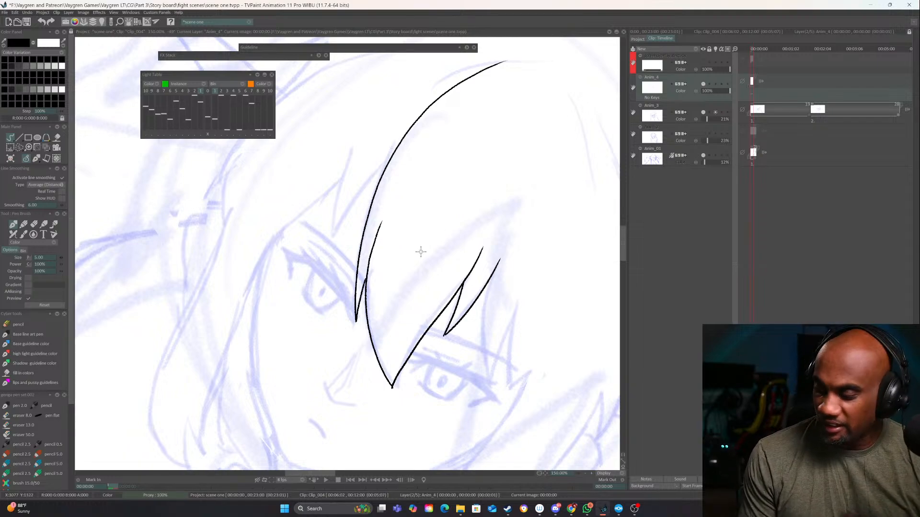
# Ink the pointed fringe strands over both eyes and the inner edge of the side lock on the face's right
pyautogui.moveTo(436, 269); pyautogui.dragTo(448, 360)
pyautogui.moveTo(373, 222)
pyautogui.mouseDown()
pyautogui.moveTo(343, 342)
pyautogui.moveTo(401, 250)
pyautogui.mouseUp()
pyautogui.moveTo(375, 305)
pyautogui.mouseDown()
pyautogui.moveTo(385, 325)
pyautogui.moveTo(470, 217)
pyautogui.mouseUp()
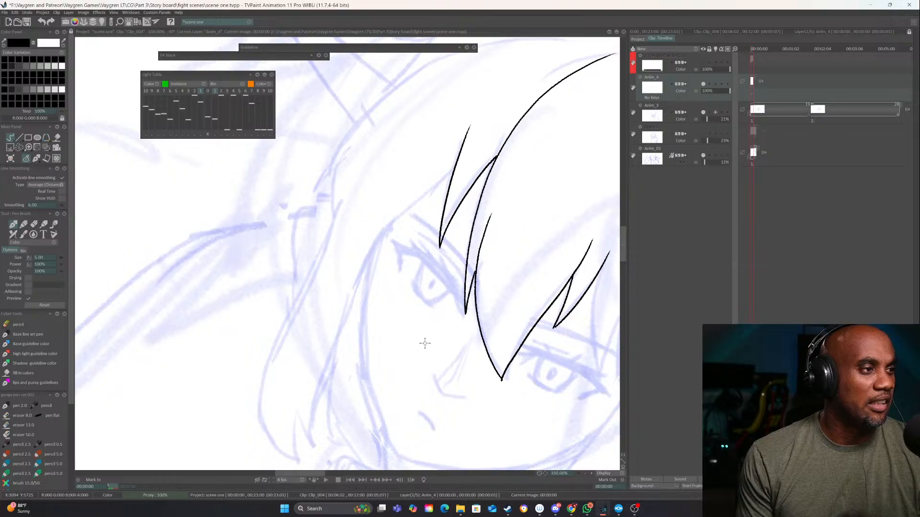
pyautogui.moveTo(451, 182)
pyautogui.mouseDown()
pyautogui.moveTo(437, 208)
pyautogui.moveTo(366, 262)
pyautogui.mouseUp()
pyautogui.moveTo(438, 295)
pyautogui.mouseDown()
pyautogui.moveTo(439, 341)
pyautogui.moveTo(429, 166)
pyautogui.moveTo(402, 145)
pyautogui.mouseUp()
pyautogui.moveTo(452, 243)
pyautogui.mouseDown()
pyautogui.moveTo(404, 326)
pyautogui.moveTo(469, 273)
pyautogui.moveTo(407, 352)
pyautogui.moveTo(491, 318)
pyautogui.mouseUp()
pyautogui.moveTo(453, 346)
pyautogui.mouseDown()
pyautogui.moveTo(502, 308)
pyautogui.moveTo(548, 203)
pyautogui.moveTo(503, 153)
pyautogui.moveTo(321, 327)
pyautogui.mouseUp()
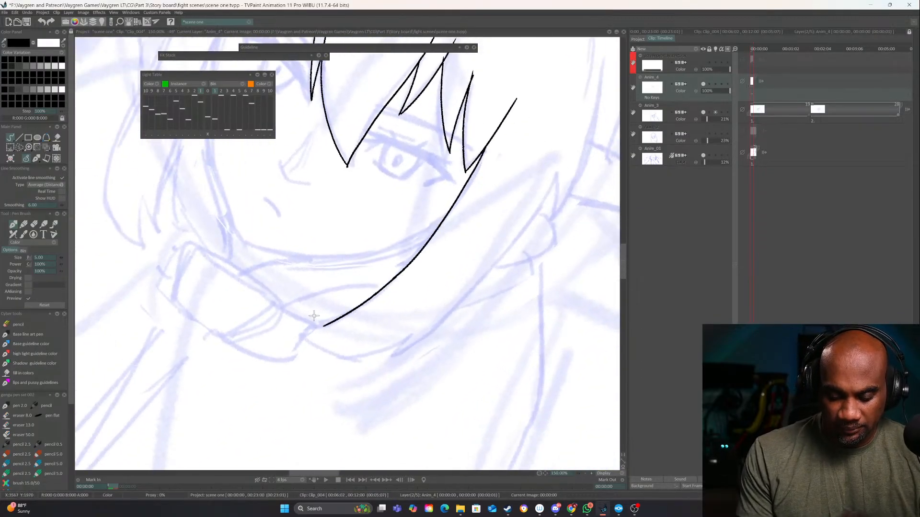
# Ink the outer hair contour on the head's right side and close that side lock with a pointed tip
pyautogui.moveTo(586, 135); pyautogui.dragTo(500, 216)
pyautogui.moveTo(516, 154)
pyautogui.mouseDown()
pyautogui.moveTo(508, 188)
pyautogui.moveTo(437, 316)
pyautogui.moveTo(460, 295)
pyautogui.moveTo(456, 304)
pyautogui.moveTo(468, 254)
pyautogui.mouseUp()
pyautogui.moveTo(468, 254)
pyautogui.mouseDown()
pyautogui.moveTo(416, 341)
pyautogui.moveTo(376, 384)
pyautogui.mouseUp()
pyautogui.moveTo(442, 403); pyautogui.dragTo(498, 244)
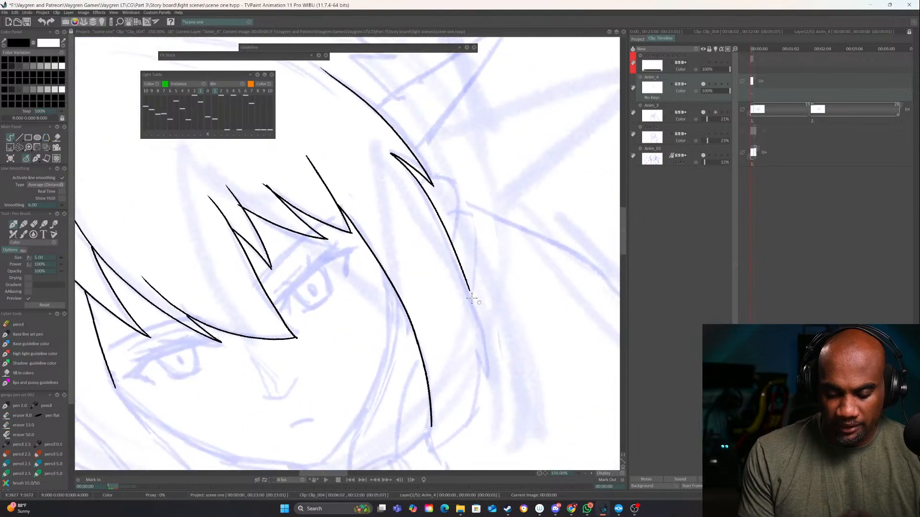
pyautogui.moveTo(551, 370)
pyautogui.mouseDown()
pyautogui.moveTo(501, 318)
pyautogui.moveTo(450, 347)
pyautogui.moveTo(478, 291)
pyautogui.mouseUp()
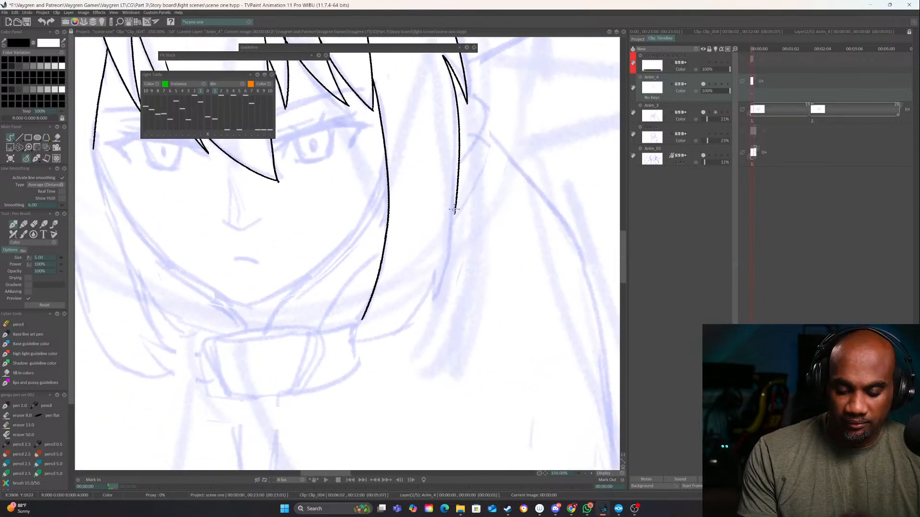
pyautogui.moveTo(455, 209)
pyautogui.mouseDown()
pyautogui.moveTo(419, 312)
pyautogui.moveTo(431, 271)
pyautogui.moveTo(383, 335)
pyautogui.moveTo(364, 344)
pyautogui.mouseUp()
pyautogui.moveTo(362, 319)
pyautogui.mouseDown()
pyautogui.moveTo(342, 346)
pyautogui.moveTo(388, 320)
pyautogui.mouseUp()
# Ink the outer hair contour and the long side lock on the left of the face, including its pointed tips
pyautogui.moveTo(422, 274)
pyautogui.mouseDown()
pyautogui.moveTo(405, 305)
pyautogui.moveTo(389, 445)
pyautogui.mouseUp()
pyautogui.moveTo(396, 226)
pyautogui.mouseDown()
pyautogui.moveTo(394, 307)
pyautogui.moveTo(415, 370)
pyautogui.mouseUp()
pyautogui.moveTo(535, 177)
pyautogui.mouseDown()
pyautogui.moveTo(468, 159)
pyautogui.moveTo(333, 175)
pyautogui.moveTo(287, 218)
pyautogui.mouseUp()
pyautogui.moveTo(287, 218); pyautogui.dragTo(251, 278)
pyautogui.moveTo(306, 259)
pyautogui.mouseDown()
pyautogui.moveTo(355, 234)
pyautogui.moveTo(437, 154)
pyautogui.moveTo(391, 163)
pyautogui.moveTo(273, 280)
pyautogui.moveTo(271, 381)
pyautogui.moveTo(281, 337)
pyautogui.moveTo(286, 382)
pyautogui.moveTo(320, 303)
pyautogui.moveTo(448, 179)
pyautogui.moveTo(497, 151)
pyautogui.mouseUp()
pyautogui.moveTo(495, 299)
pyautogui.mouseDown()
pyautogui.moveTo(539, 107)
pyautogui.moveTo(487, 216)
pyautogui.mouseUp()
pyautogui.moveTo(342, 238); pyautogui.dragTo(325, 189)
# Ink both sides of the jawline from the side locks down to the chin and view the whole drawing
pyautogui.moveTo(289, 231)
pyautogui.mouseDown()
pyautogui.moveTo(330, 344)
pyautogui.moveTo(392, 407)
pyautogui.mouseUp()
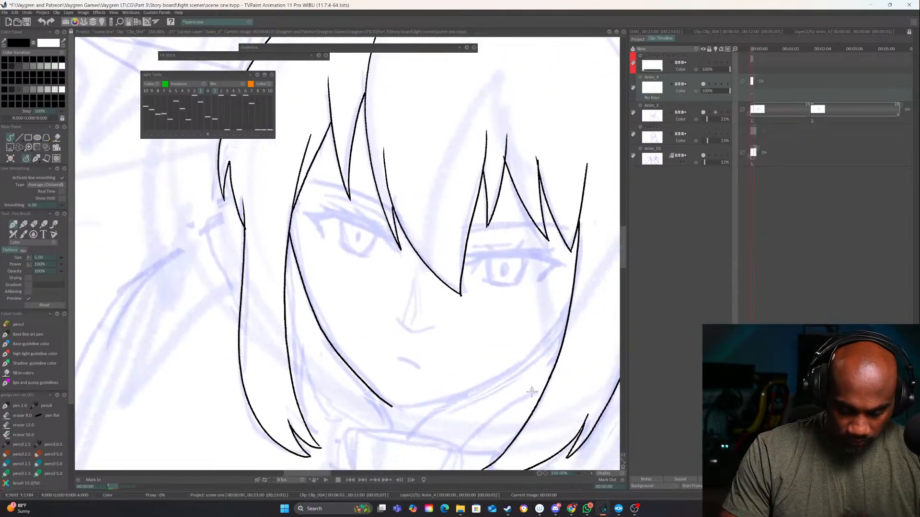
pyautogui.moveTo(549, 402); pyautogui.dragTo(507, 347)
pyautogui.moveTo(521, 276)
pyautogui.mouseDown()
pyautogui.moveTo(523, 243)
pyautogui.moveTo(422, 331)
pyautogui.moveTo(375, 350)
pyautogui.mouseUp()
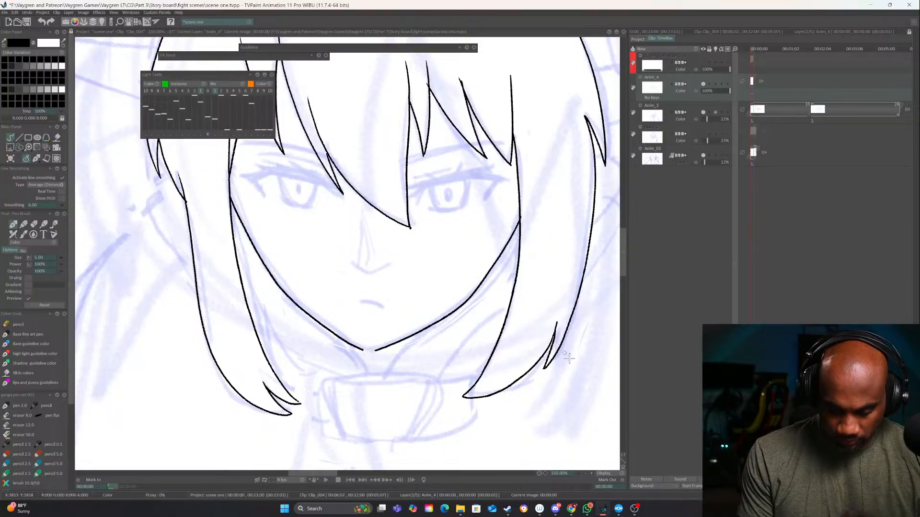
pyautogui.click(584, 473)
pyautogui.click(585, 474)
pyautogui.click(586, 473)
pyautogui.click(585, 473)
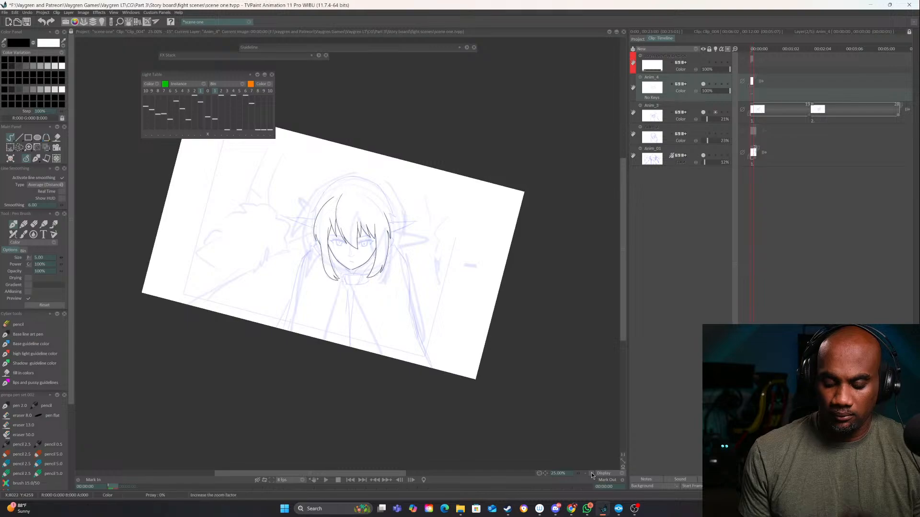
# Close the gap between the two jawline strokes at the chin, undoing the faulty strokes
pyautogui.click(591, 473)
pyautogui.click(591, 473)
pyautogui.click(591, 474)
pyautogui.moveTo(552, 401); pyautogui.dragTo(437, 424)
pyautogui.click(591, 473)
pyautogui.click(591, 473)
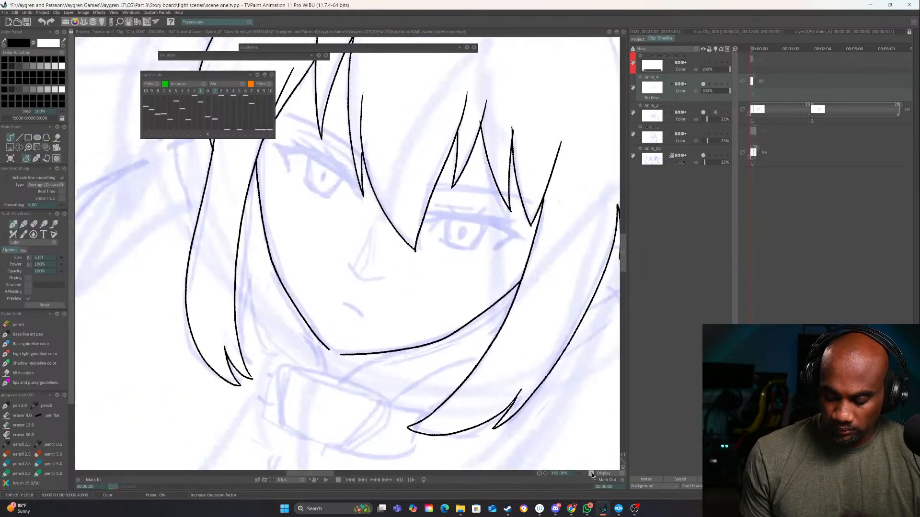
pyautogui.click(592, 473)
pyautogui.moveTo(350, 389); pyautogui.dragTo(342, 388)
pyautogui.hotkey('ctrl', 'z')
pyautogui.hotkey('ctrl', 'z')
pyautogui.hotkey('ctrl', 'z')
# Ink the first arc of the outer hair contour over the top of the head, above the inner hair lines
pyautogui.moveTo(394, 292); pyautogui.dragTo(446, 382)
pyautogui.moveTo(521, 371); pyautogui.dragTo(515, 310)
pyautogui.moveTo(485, 302); pyautogui.dragTo(372, 437)
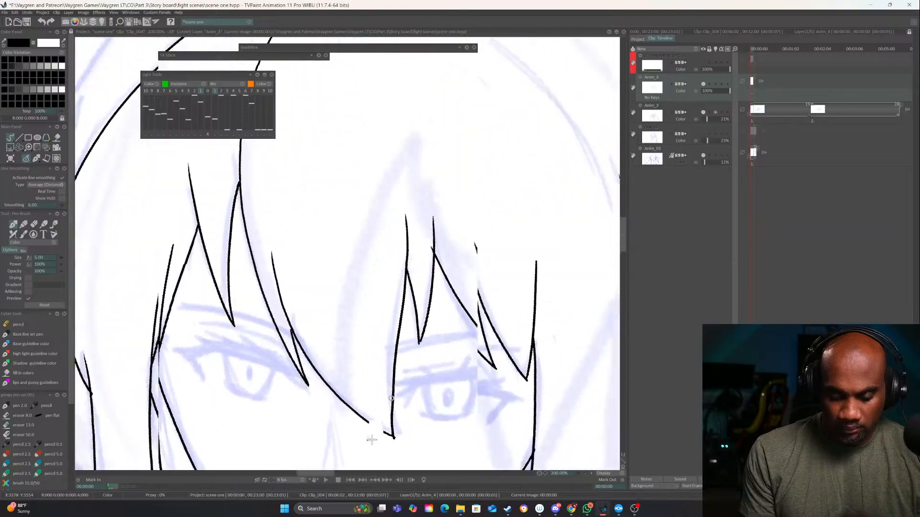
pyautogui.moveTo(488, 255); pyautogui.dragTo(440, 462)
pyautogui.moveTo(485, 307); pyautogui.dragTo(482, 133)
pyautogui.moveTo(548, 84)
pyautogui.mouseDown()
pyautogui.moveTo(528, 192)
pyautogui.moveTo(512, 204)
pyautogui.moveTo(293, 271)
pyautogui.mouseUp()
pyautogui.moveTo(274, 218); pyautogui.dragTo(396, 132)
pyautogui.moveTo(281, 177)
pyautogui.mouseDown()
pyautogui.moveTo(265, 206)
pyautogui.moveTo(253, 396)
pyautogui.moveTo(236, 225)
pyautogui.moveTo(485, 188)
pyautogui.mouseUp()
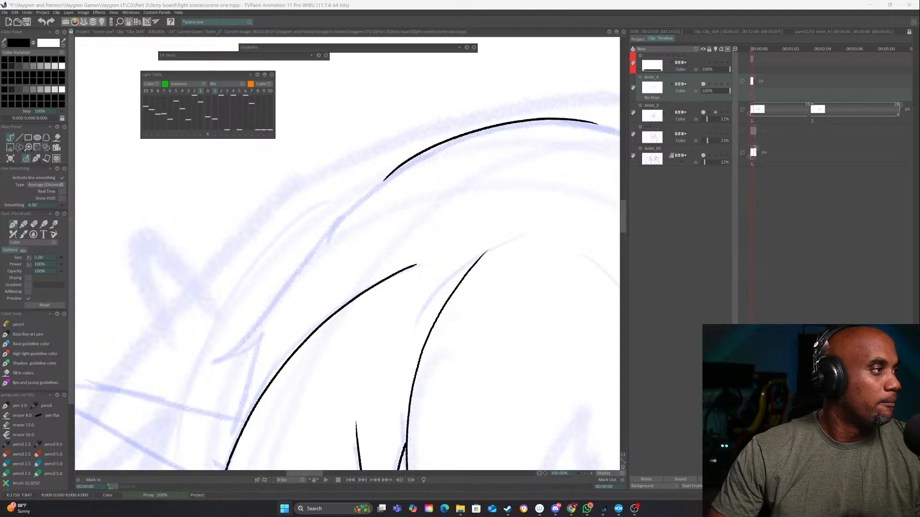
# Switch to File Explorer showing the live 2d ref folder and move its window off the canvas
pyautogui.click(460, 508)
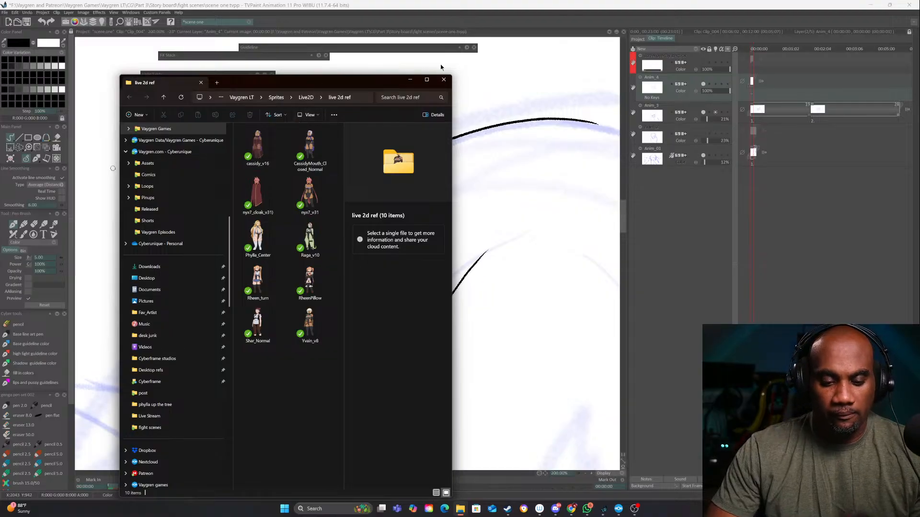
pyautogui.moveTo(359, 83); pyautogui.dragTo(919, 84)
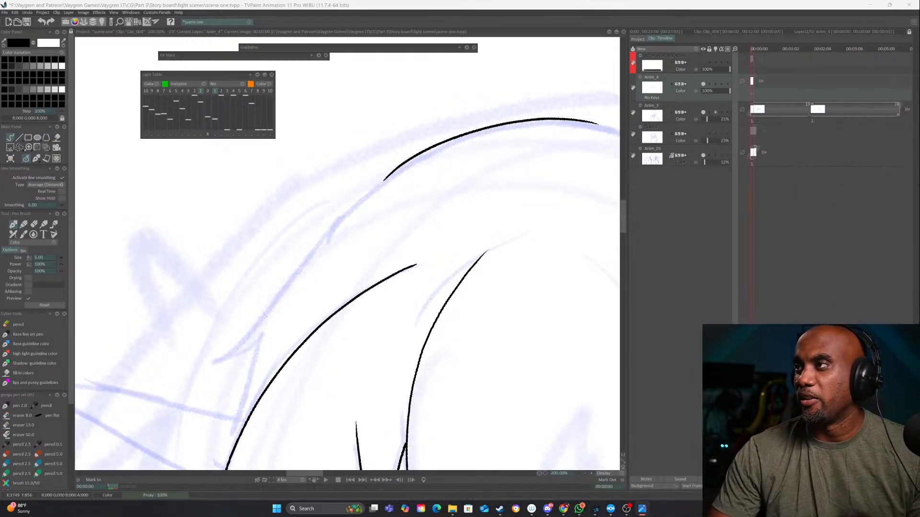
# Ink the outer hair contour down the head's left side to a pointed flick, and join the flick to the inner hair line
pyautogui.click(592, 473)
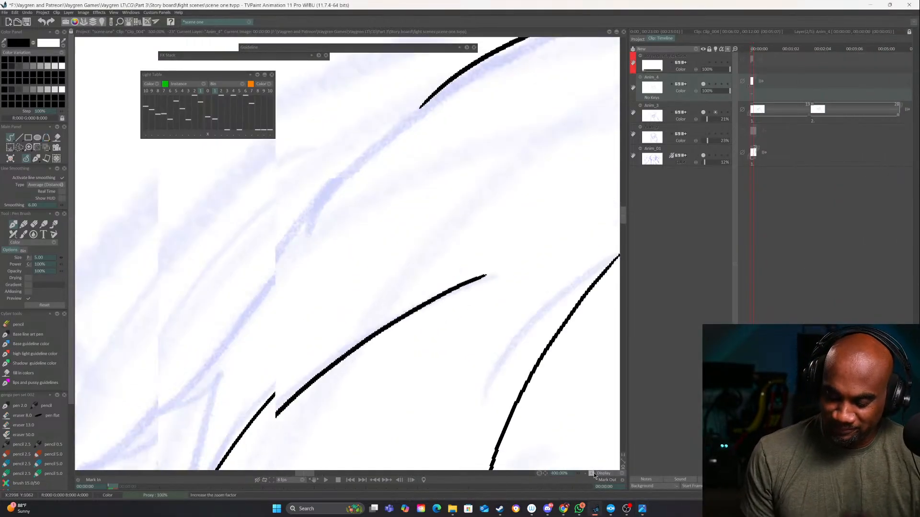
pyautogui.moveTo(433, 442); pyautogui.dragTo(556, 304)
pyautogui.moveTo(537, 363); pyautogui.dragTo(501, 413)
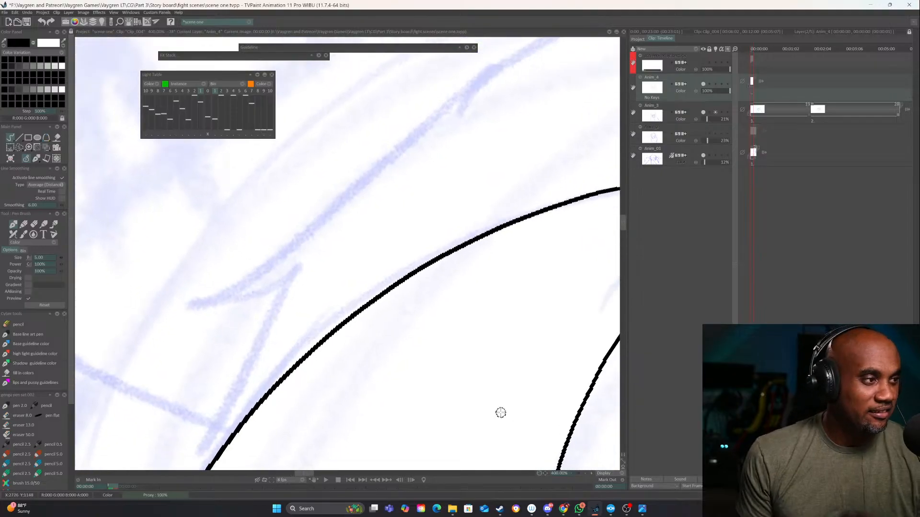
pyautogui.click(591, 473)
pyautogui.click(585, 474)
pyautogui.click(585, 474)
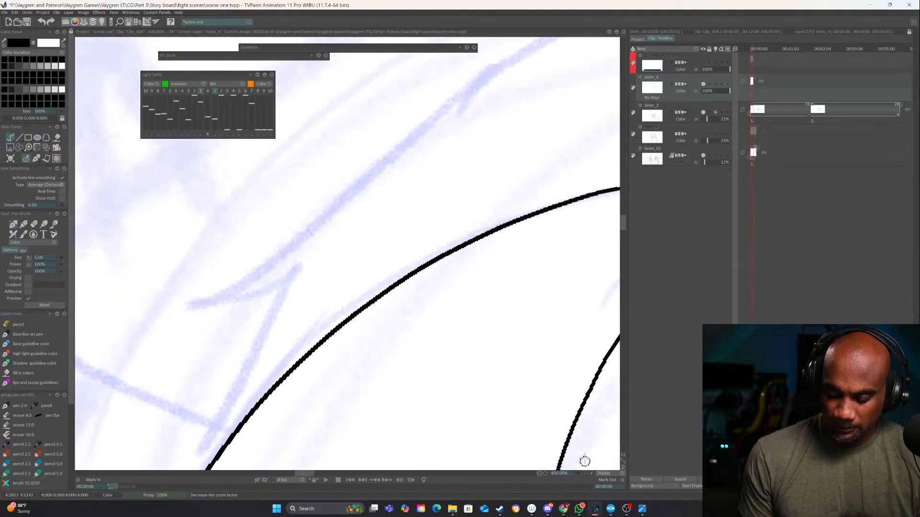
pyautogui.moveTo(453, 267)
pyautogui.mouseDown()
pyautogui.moveTo(403, 394)
pyautogui.moveTo(404, 415)
pyautogui.mouseUp()
pyautogui.moveTo(550, 152)
pyautogui.mouseDown()
pyautogui.moveTo(321, 306)
pyautogui.moveTo(214, 422)
pyautogui.mouseUp()
pyautogui.moveTo(261, 406)
pyautogui.mouseDown()
pyautogui.moveTo(379, 335)
pyautogui.moveTo(470, 263)
pyautogui.moveTo(316, 314)
pyautogui.moveTo(349, 314)
pyautogui.moveTo(455, 274)
pyautogui.mouseUp()
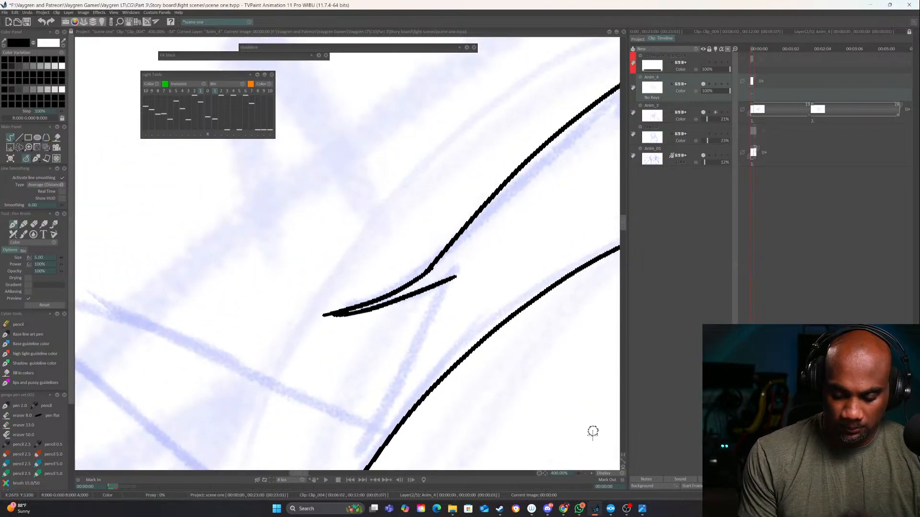
pyautogui.click(585, 473)
pyautogui.click(584, 473)
pyautogui.click(585, 473)
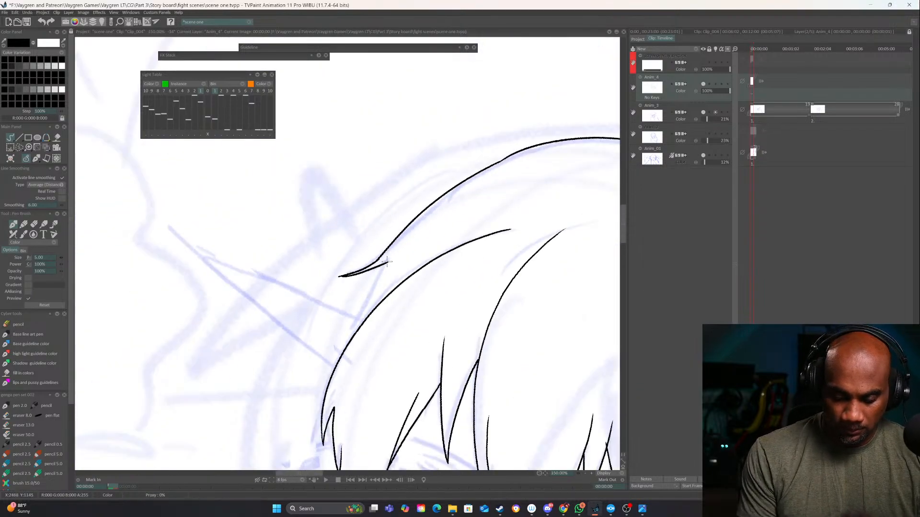
pyautogui.moveTo(387, 262); pyautogui.dragTo(352, 337)
# Ink the long pointed ear on the left of the head with its upper edge, lower edge and inner line
pyautogui.moveTo(498, 382); pyautogui.dragTo(494, 222)
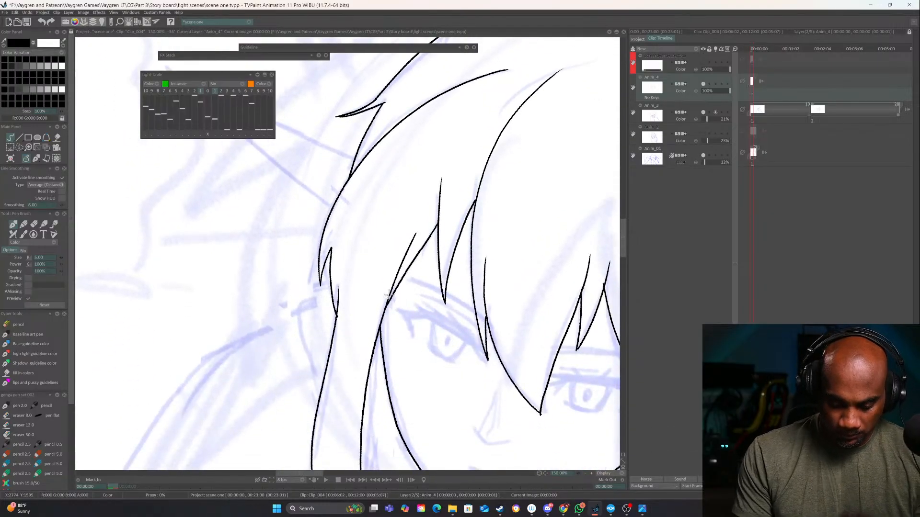
pyautogui.moveTo(485, 356); pyautogui.dragTo(537, 215)
pyautogui.moveTo(450, 228); pyautogui.dragTo(628, 293)
pyautogui.moveTo(515, 263)
pyautogui.mouseDown()
pyautogui.moveTo(509, 224)
pyautogui.moveTo(324, 322)
pyautogui.mouseUp()
pyautogui.moveTo(508, 267); pyautogui.dragTo(311, 331)
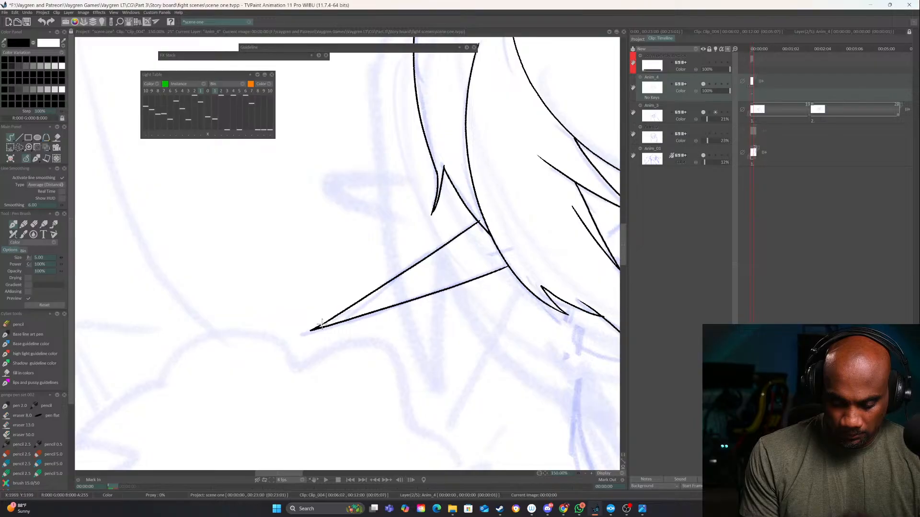
pyautogui.moveTo(493, 241); pyautogui.dragTo(385, 289)
pyautogui.moveTo(483, 325); pyautogui.dragTo(366, 373)
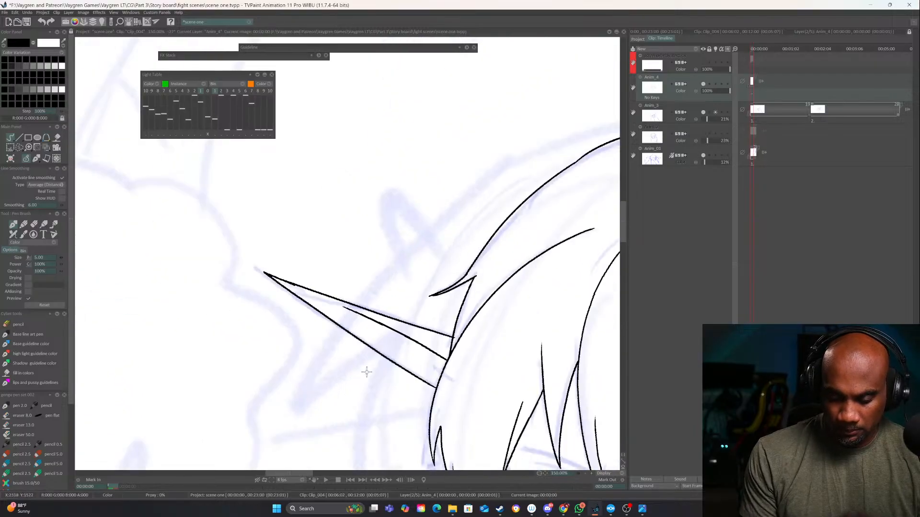
# Ink the long pointed ear on the right of the head with both outer edges and the inner line
pyautogui.moveTo(532, 352)
pyautogui.mouseDown()
pyautogui.moveTo(130, 275)
pyautogui.moveTo(292, 333)
pyautogui.mouseUp()
pyautogui.moveTo(390, 414)
pyautogui.mouseDown()
pyautogui.moveTo(510, 257)
pyautogui.moveTo(521, 194)
pyautogui.mouseUp()
pyautogui.moveTo(338, 186)
pyautogui.mouseDown()
pyautogui.moveTo(538, 156)
pyautogui.moveTo(364, 251)
pyautogui.mouseUp()
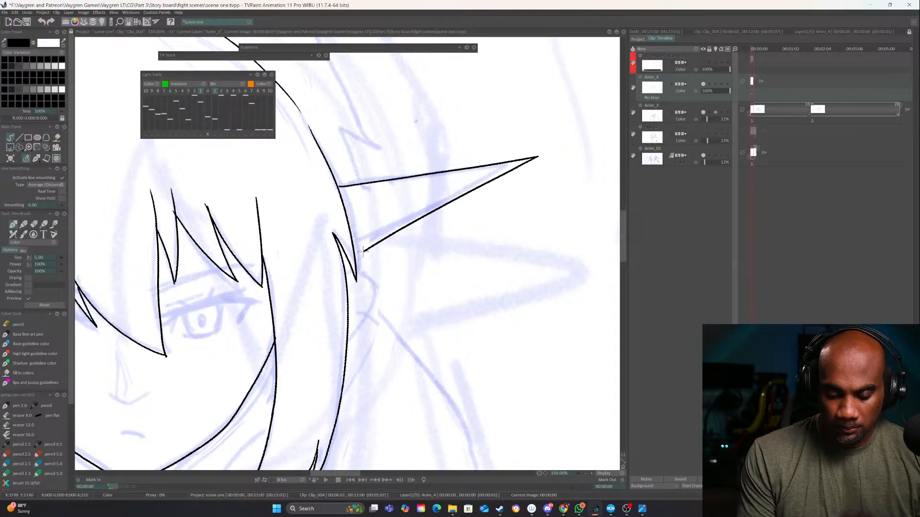
pyautogui.moveTo(348, 209); pyautogui.dragTo(513, 164)
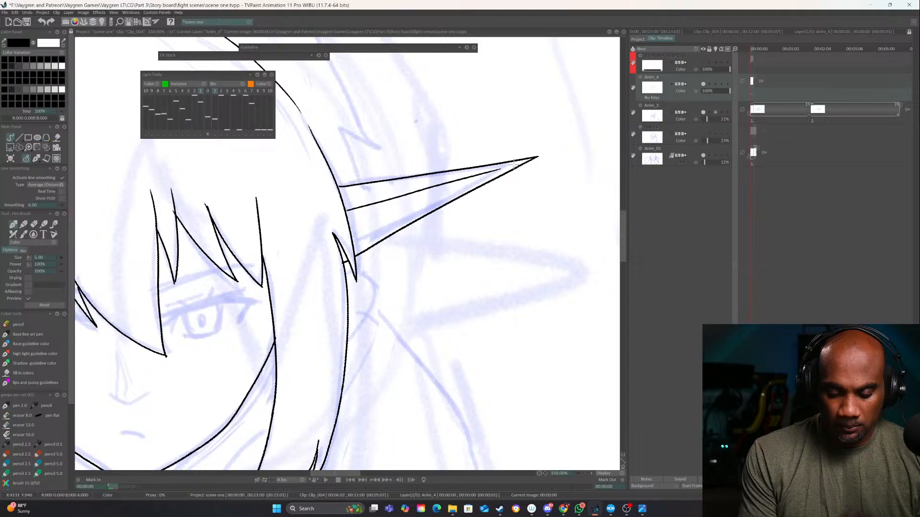
# Ink the outer hair contour above the right ear and end it in a pointed flick joined to the ear
pyautogui.moveTo(406, 180); pyautogui.dragTo(477, 286)
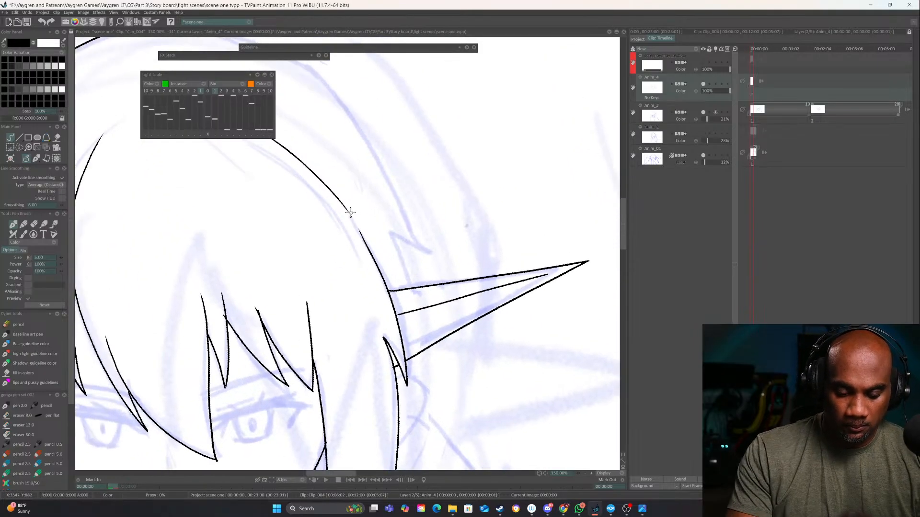
pyautogui.moveTo(361, 128)
pyautogui.mouseDown()
pyautogui.moveTo(434, 250)
pyautogui.moveTo(446, 245)
pyautogui.mouseUp()
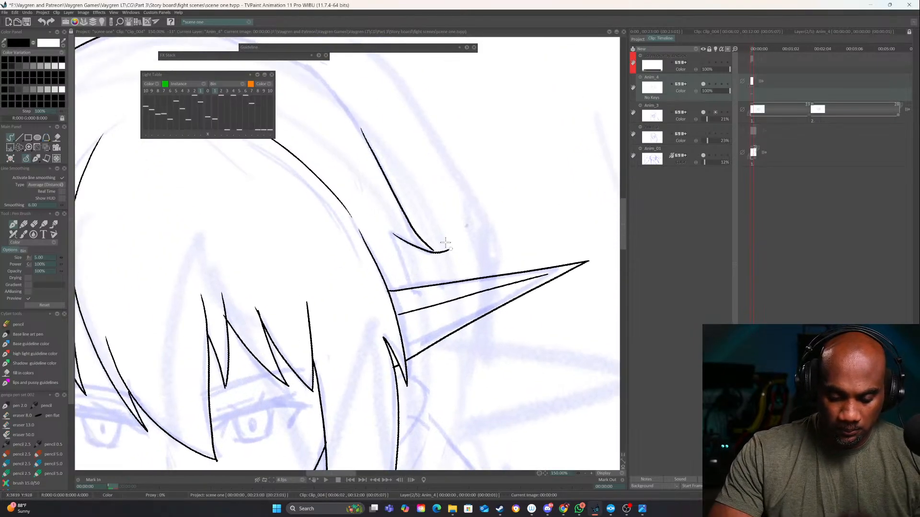
pyautogui.hotkey('ctrl', 'z')
pyautogui.moveTo(393, 234)
pyautogui.mouseDown()
pyautogui.moveTo(432, 247)
pyautogui.moveTo(401, 251)
pyautogui.moveTo(414, 289)
pyautogui.mouseUp()
pyautogui.moveTo(443, 317)
pyautogui.mouseDown()
pyautogui.moveTo(430, 186)
pyautogui.moveTo(311, 191)
pyautogui.mouseUp()
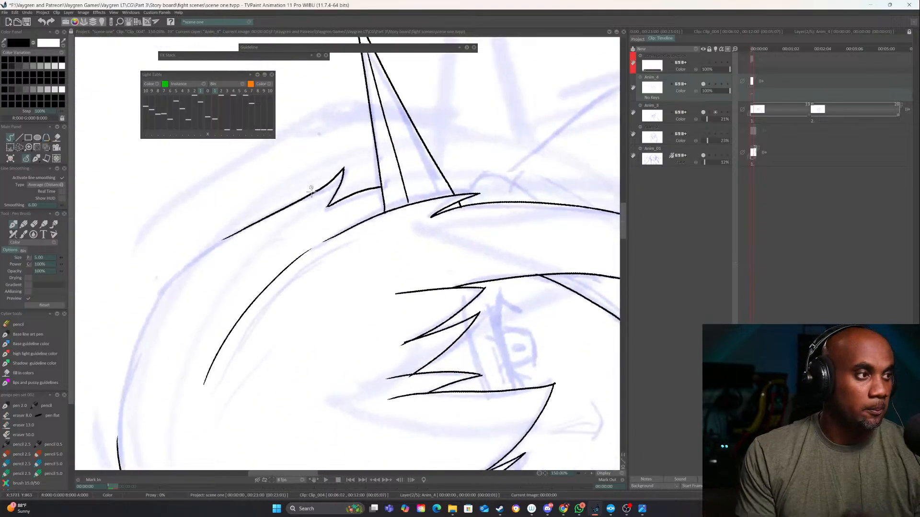
# Ink the outer hair curve over the crown so that it joins the contours of both sides
pyautogui.moveTo(356, 276); pyautogui.dragTo(540, 220)
pyautogui.moveTo(389, 270); pyautogui.dragTo(378, 207)
pyautogui.moveTo(289, 329)
pyautogui.mouseDown()
pyautogui.moveTo(291, 287)
pyautogui.moveTo(369, 137)
pyautogui.moveTo(415, 113)
pyautogui.mouseUp()
pyautogui.moveTo(547, 293)
pyautogui.mouseDown()
pyautogui.moveTo(532, 339)
pyautogui.moveTo(427, 371)
pyautogui.mouseUp()
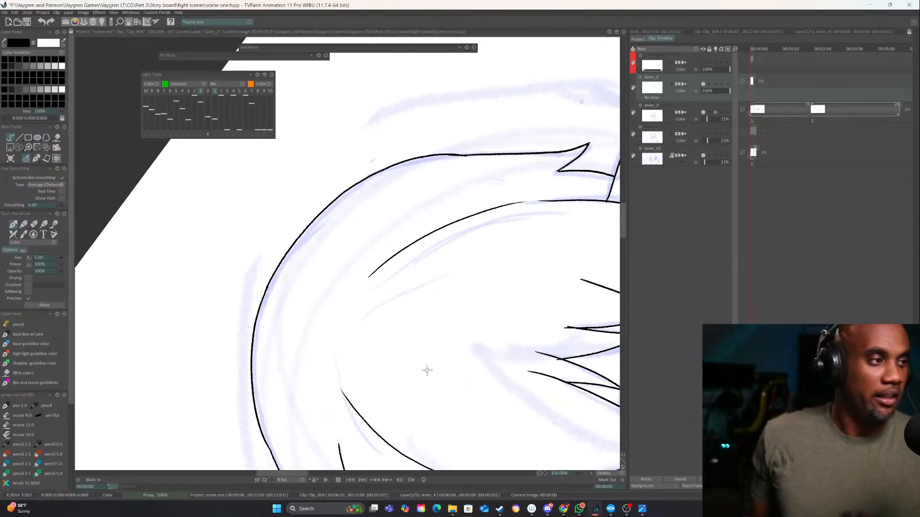
pyautogui.moveTo(500, 350); pyautogui.dragTo(419, 191)
pyautogui.moveTo(509, 286)
pyautogui.mouseDown()
pyautogui.moveTo(472, 352)
pyautogui.moveTo(374, 377)
pyautogui.mouseUp()
pyautogui.moveTo(498, 387); pyautogui.dragTo(405, 337)
pyautogui.moveTo(530, 320); pyautogui.dragTo(394, 400)
pyautogui.press('e')
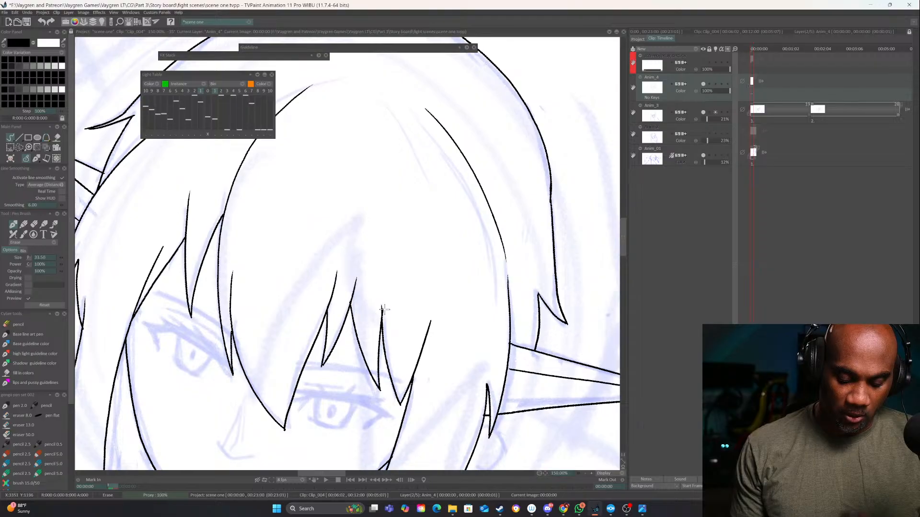
pyautogui.press('e')
# Ink the neck line below the jaw's right side, and try a matching line on the left before undoing it
pyautogui.moveTo(434, 317)
pyautogui.mouseDown()
pyautogui.moveTo(451, 288)
pyautogui.moveTo(492, 91)
pyautogui.moveTo(424, 293)
pyautogui.moveTo(408, 267)
pyautogui.moveTo(415, 279)
pyautogui.moveTo(403, 305)
pyautogui.mouseUp()
pyautogui.moveTo(342, 274); pyautogui.dragTo(384, 314)
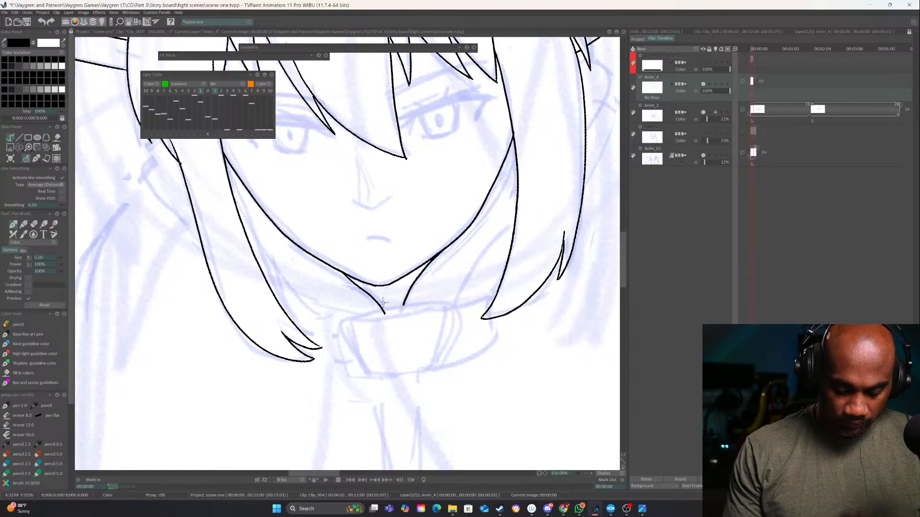
pyautogui.hotkey('ctrl', 'z')
# Ink the collar buckle's outline plus the top and sides of its inner frame, and erase the overshooting side ends
pyautogui.moveTo(446, 302)
pyautogui.mouseDown()
pyautogui.moveTo(340, 321)
pyautogui.moveTo(367, 379)
pyautogui.mouseUp()
pyautogui.moveTo(443, 301)
pyautogui.mouseDown()
pyautogui.moveTo(458, 317)
pyautogui.moveTo(452, 360)
pyautogui.mouseUp()
pyautogui.moveTo(367, 378)
pyautogui.mouseDown()
pyautogui.moveTo(420, 380)
pyautogui.moveTo(453, 357)
pyautogui.mouseUp()
pyautogui.moveTo(362, 326)
pyautogui.mouseDown()
pyautogui.moveTo(443, 307)
pyautogui.moveTo(446, 365)
pyautogui.mouseUp()
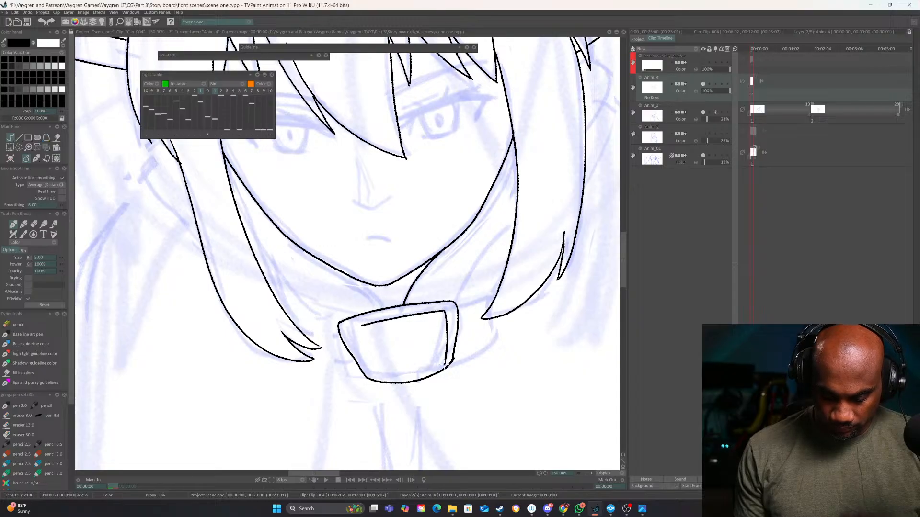
pyautogui.moveTo(358, 327); pyautogui.dragTo(376, 382)
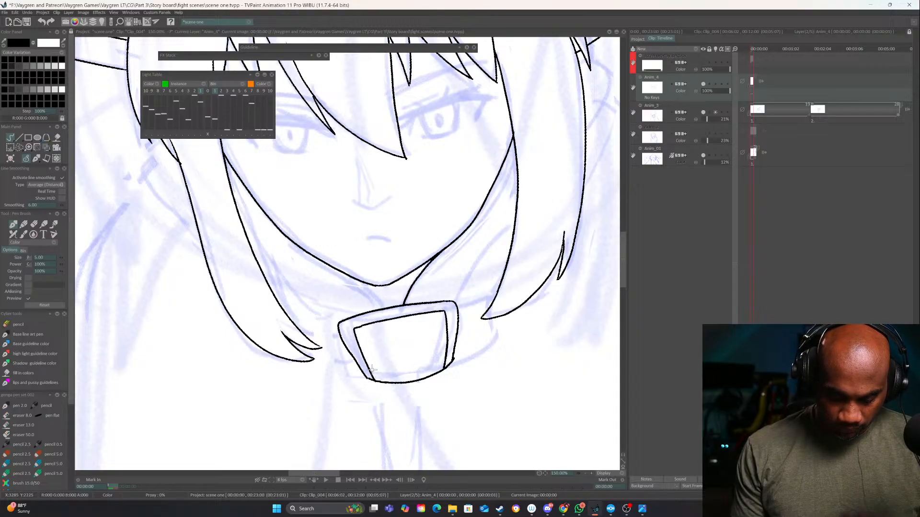
pyautogui.moveTo(477, 398)
pyautogui.mouseDown()
pyautogui.moveTo(495, 376)
pyautogui.moveTo(467, 347)
pyautogui.moveTo(419, 366)
pyautogui.mouseUp()
pyautogui.press('e')
pyautogui.moveTo(362, 373); pyautogui.dragTo(360, 372)
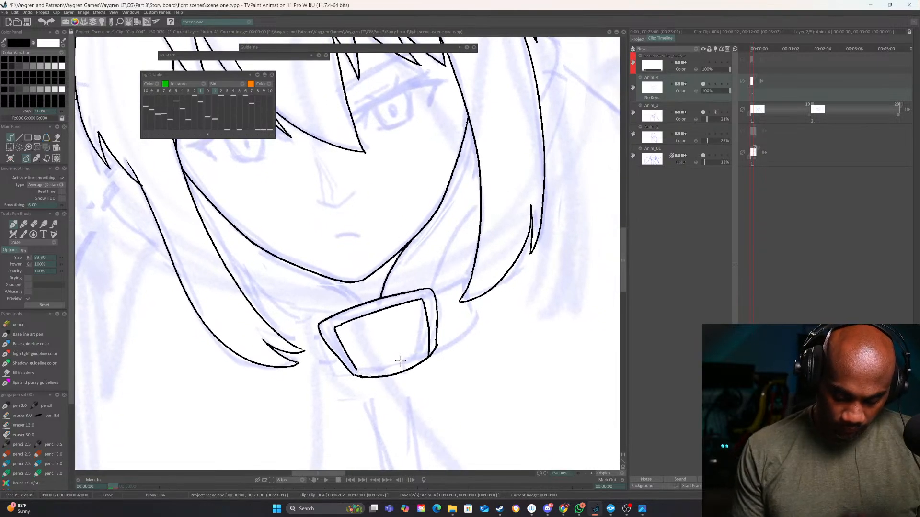
pyautogui.press('e')
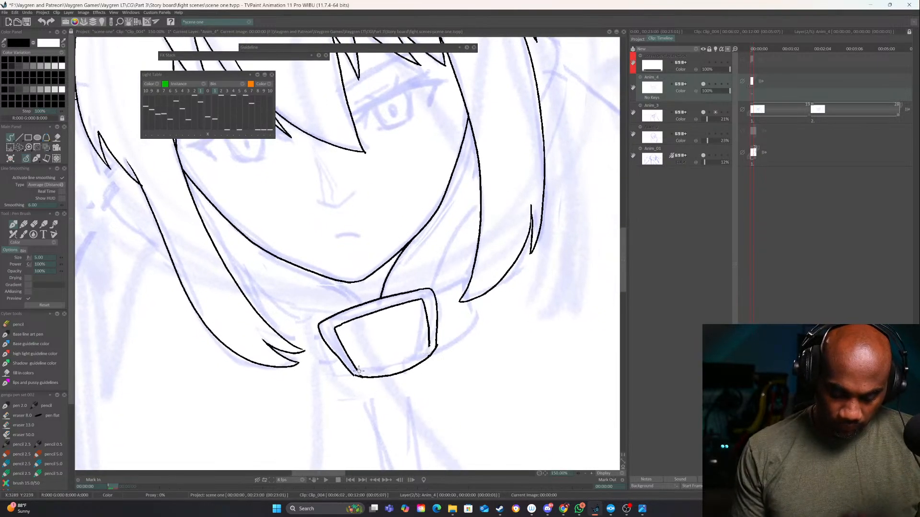
# Close the lower edge of the buckle's inner frame and ink the collar strap on both sides of the buckle
pyautogui.moveTo(366, 371)
pyautogui.mouseDown()
pyautogui.moveTo(422, 351)
pyautogui.moveTo(429, 344)
pyautogui.moveTo(419, 296)
pyautogui.moveTo(469, 283)
pyautogui.mouseUp()
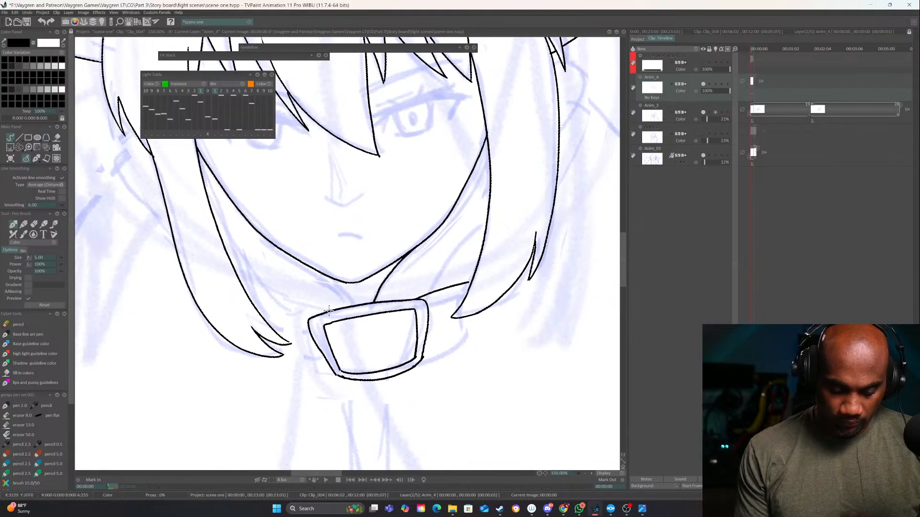
pyautogui.moveTo(330, 310); pyautogui.dragTo(254, 306)
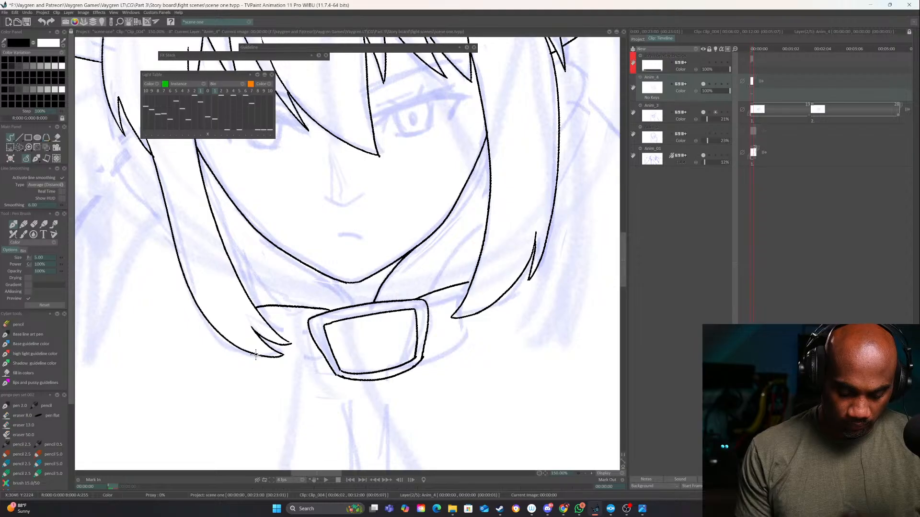
pyautogui.moveTo(255, 354)
pyautogui.mouseDown()
pyautogui.moveTo(265, 372)
pyautogui.moveTo(338, 377)
pyautogui.mouseUp()
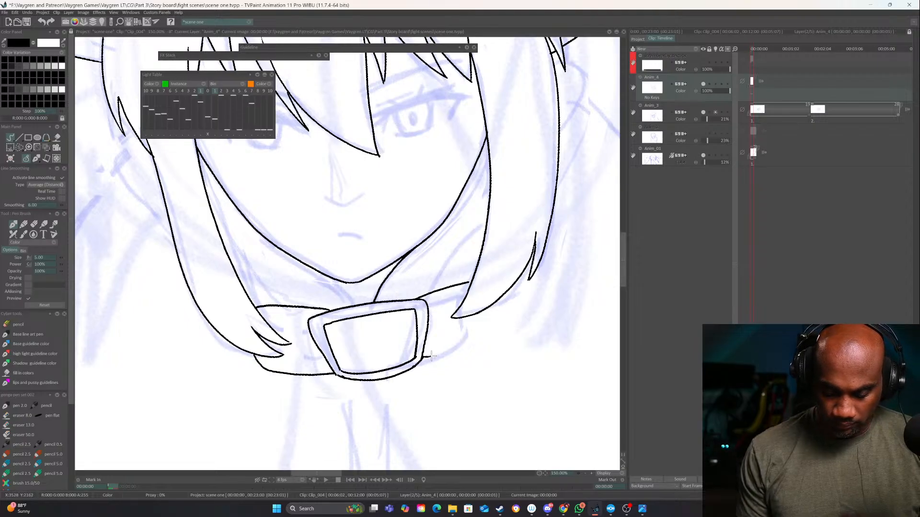
pyautogui.moveTo(431, 356)
pyautogui.mouseDown()
pyautogui.moveTo(471, 345)
pyautogui.moveTo(490, 330)
pyautogui.moveTo(496, 303)
pyautogui.mouseUp()
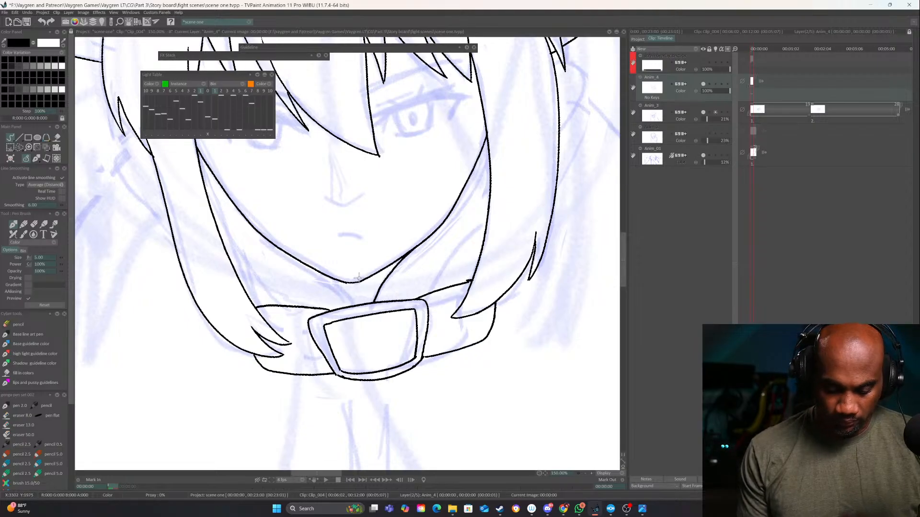
# Ink the left neck line and the inner garment folds running from behind both side locks down to the collar
pyautogui.moveTo(292, 258); pyautogui.dragTo(354, 306)
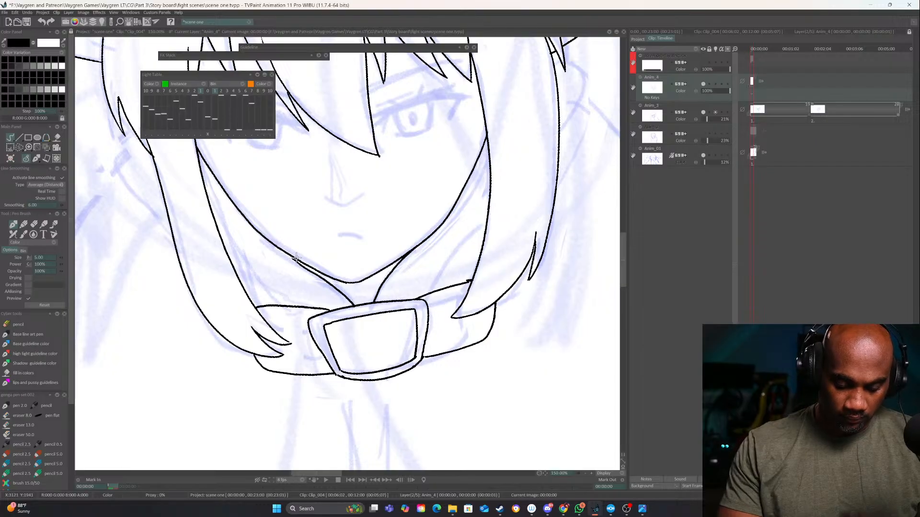
pyautogui.moveTo(296, 259); pyautogui.dragTo(274, 246)
pyautogui.moveTo(209, 204)
pyautogui.mouseDown()
pyautogui.moveTo(236, 240)
pyautogui.moveTo(332, 309)
pyautogui.mouseUp()
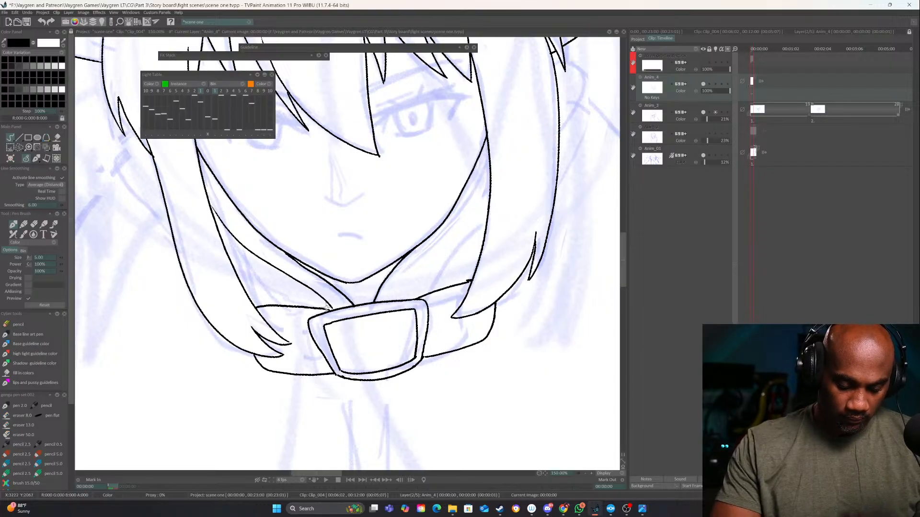
pyautogui.moveTo(399, 299)
pyautogui.mouseDown()
pyautogui.moveTo(489, 192)
pyautogui.moveTo(417, 260)
pyautogui.moveTo(417, 234)
pyautogui.moveTo(397, 266)
pyautogui.mouseUp()
pyautogui.hotkey('ctrl', 'z')
pyautogui.moveTo(506, 213); pyautogui.dragTo(474, 182)
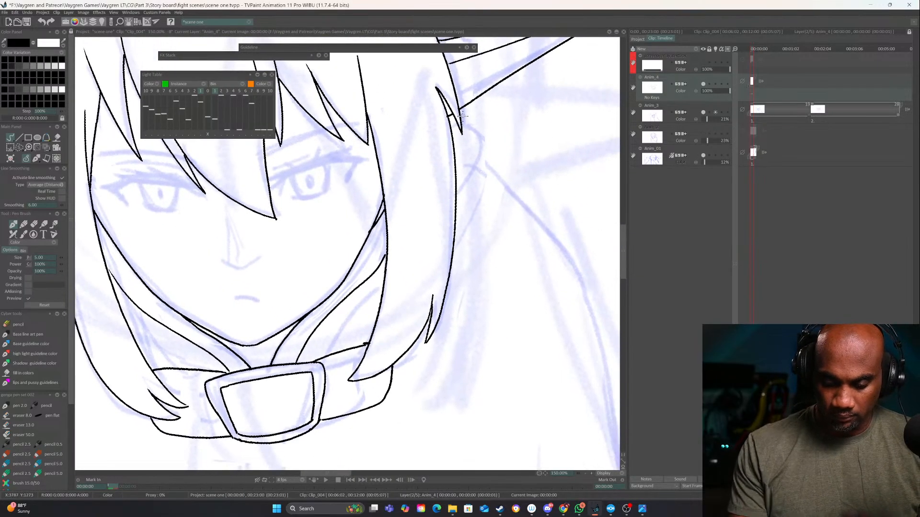
# Examine the inked head and collar together with the rough cloak sketch below them
pyautogui.moveTo(416, 244); pyautogui.dragTo(526, 267)
pyautogui.moveTo(199, 258)
pyautogui.mouseDown()
pyautogui.moveTo(331, 189)
pyautogui.moveTo(397, 169)
pyautogui.mouseUp()
pyautogui.moveTo(472, 364); pyautogui.dragTo(447, 236)
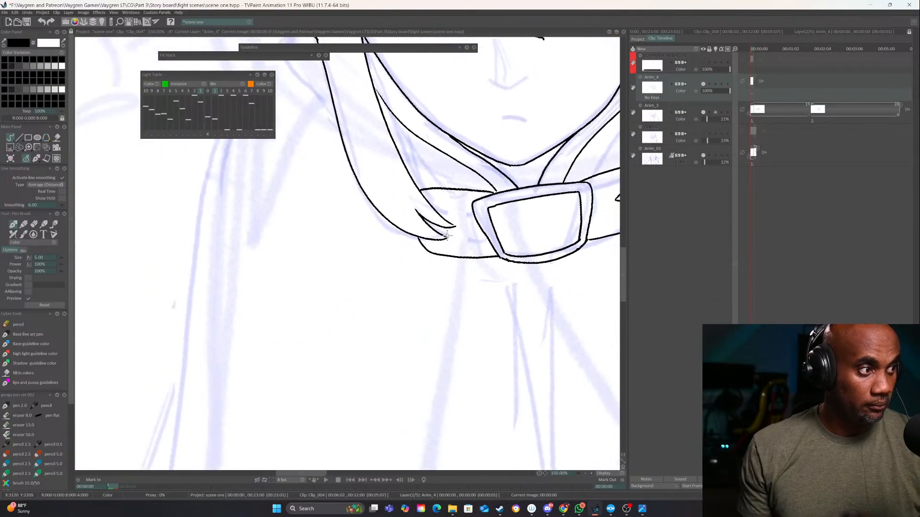
pyautogui.click(585, 474)
pyautogui.click(585, 473)
pyautogui.moveTo(492, 354); pyautogui.dragTo(406, 360)
pyautogui.moveTo(462, 355); pyautogui.dragTo(442, 382)
pyautogui.moveTo(425, 321); pyautogui.dragTo(459, 396)
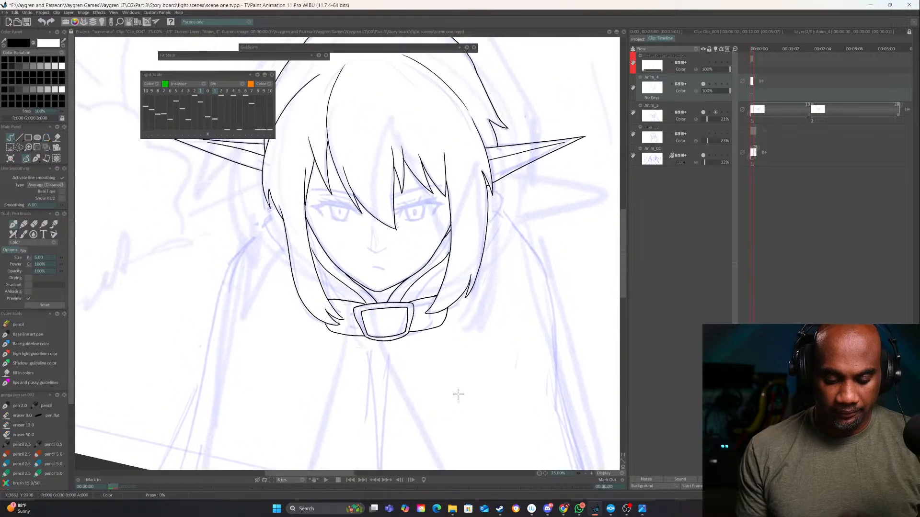
pyautogui.moveTo(397, 275)
pyautogui.mouseDown()
pyautogui.moveTo(399, 331)
pyautogui.moveTo(383, 342)
pyautogui.mouseUp()
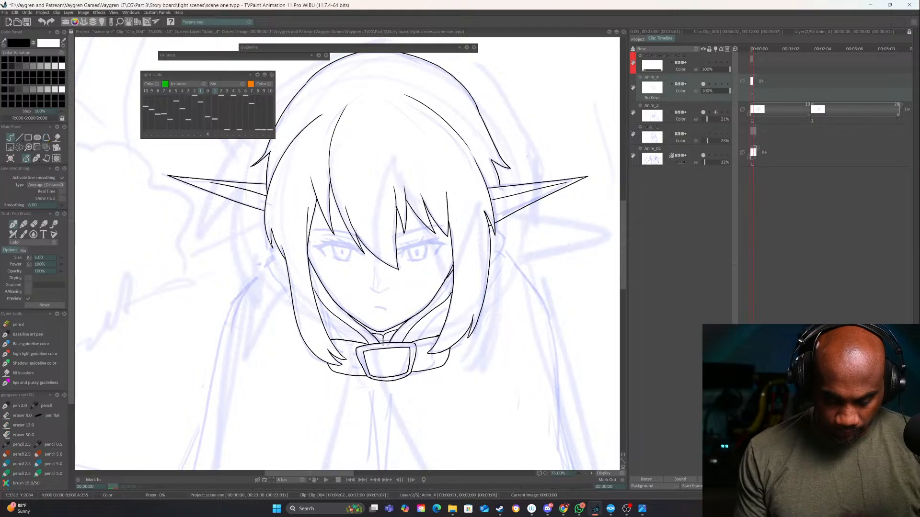
# Ink the short curved garment edges behind the side hair, below the left and right pointed ears
pyautogui.moveTo(360, 326); pyautogui.dragTo(423, 218)
pyautogui.moveTo(393, 139); pyautogui.dragTo(434, 267)
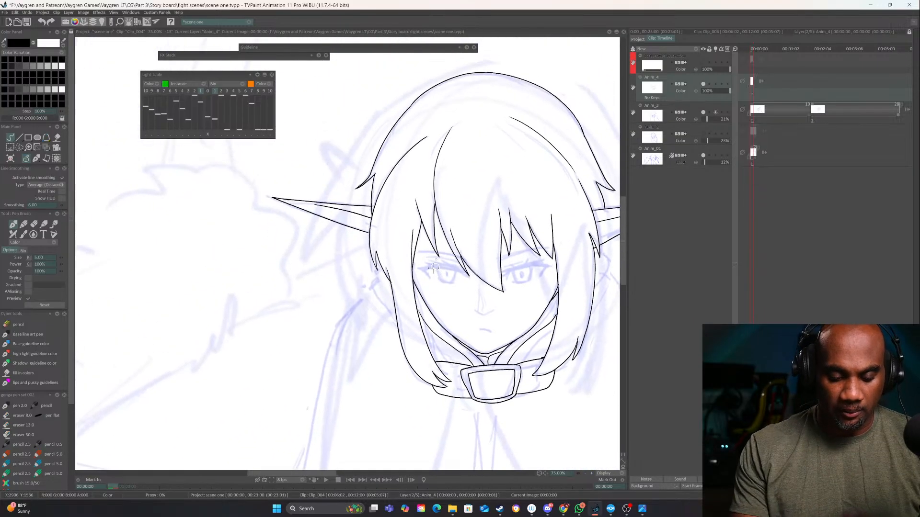
pyautogui.moveTo(396, 322)
pyautogui.mouseDown()
pyautogui.moveTo(370, 290)
pyautogui.moveTo(368, 236)
pyautogui.mouseUp()
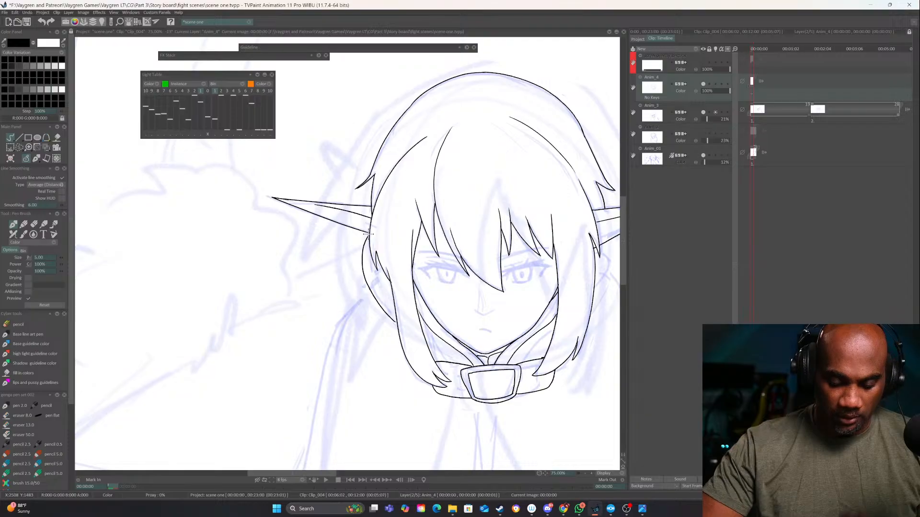
pyautogui.moveTo(599, 247); pyautogui.dragTo(442, 251)
pyautogui.moveTo(439, 297)
pyautogui.mouseDown()
pyautogui.moveTo(451, 270)
pyautogui.moveTo(451, 243)
pyautogui.mouseUp()
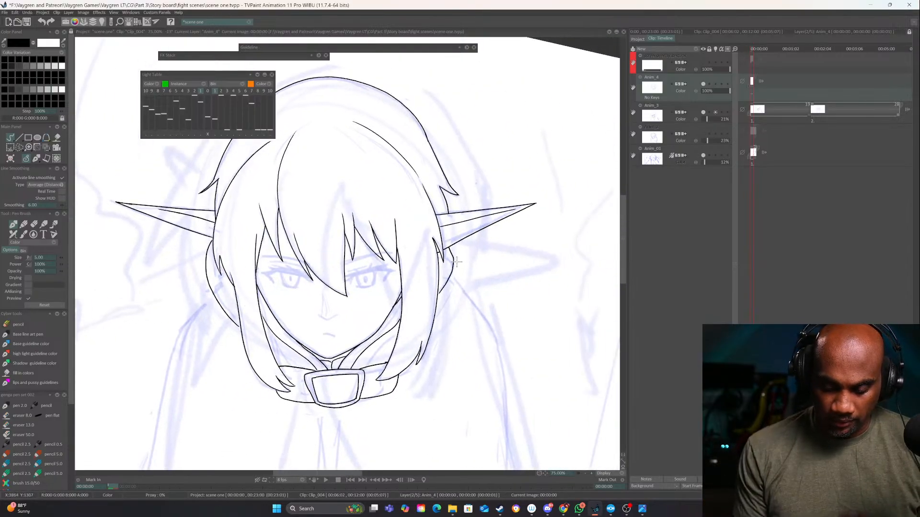
# Erase the upper part of the curve below the left ear and redraw it closer to the hair
pyautogui.moveTo(241, 291); pyautogui.dragTo(371, 190)
pyautogui.press('e')
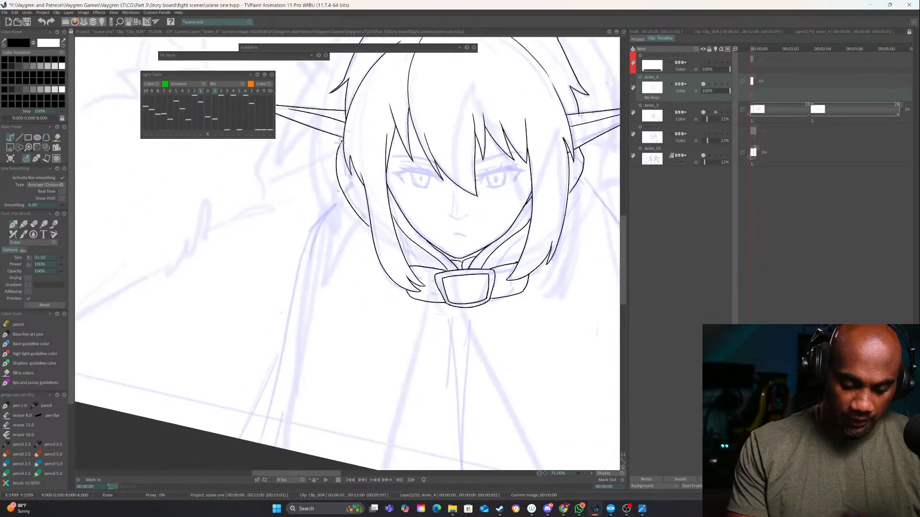
pyautogui.moveTo(338, 150); pyautogui.dragTo(337, 158)
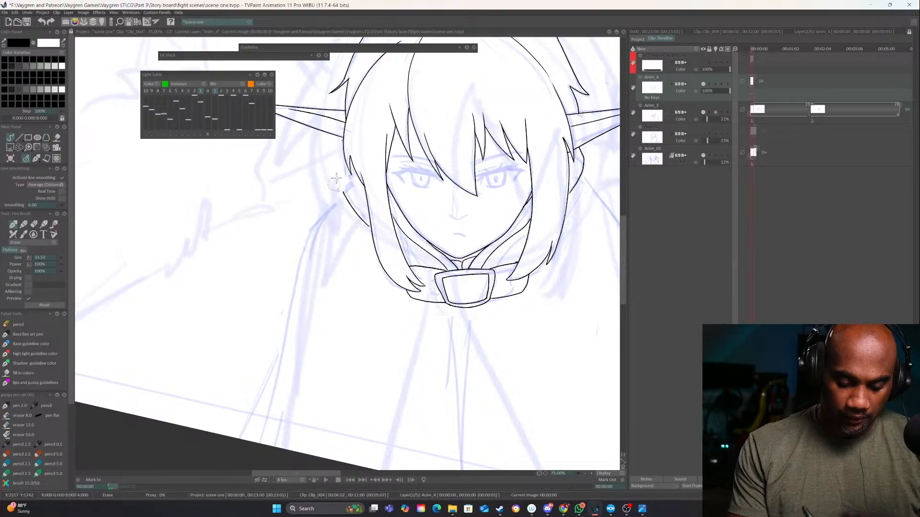
pyautogui.press('e')
pyautogui.moveTo(341, 197); pyautogui.dragTo(344, 143)
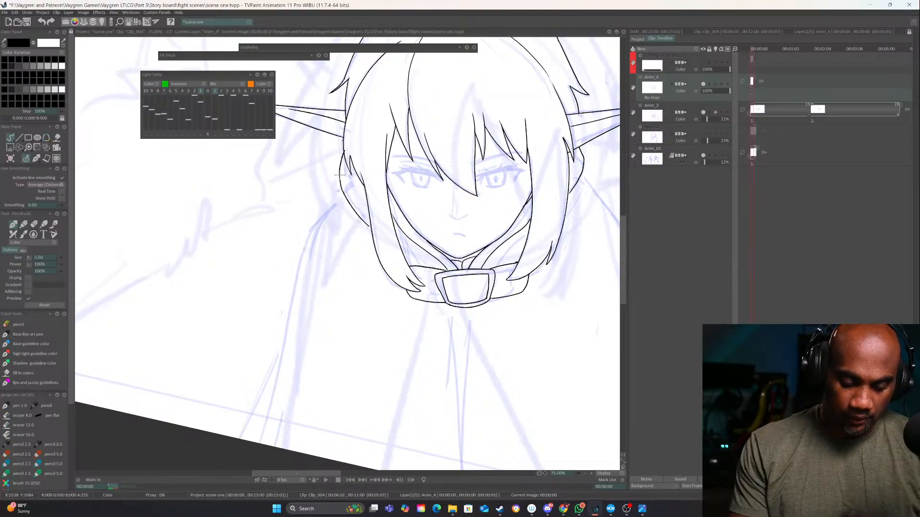
# Ink the cloak's left and right outer outlines from the shoulders down to the lower canvas edge
pyautogui.moveTo(339, 175)
pyautogui.mouseDown()
pyautogui.moveTo(302, 233)
pyautogui.moveTo(253, 441)
pyautogui.mouseUp()
pyautogui.moveTo(456, 334); pyautogui.dragTo(327, 336)
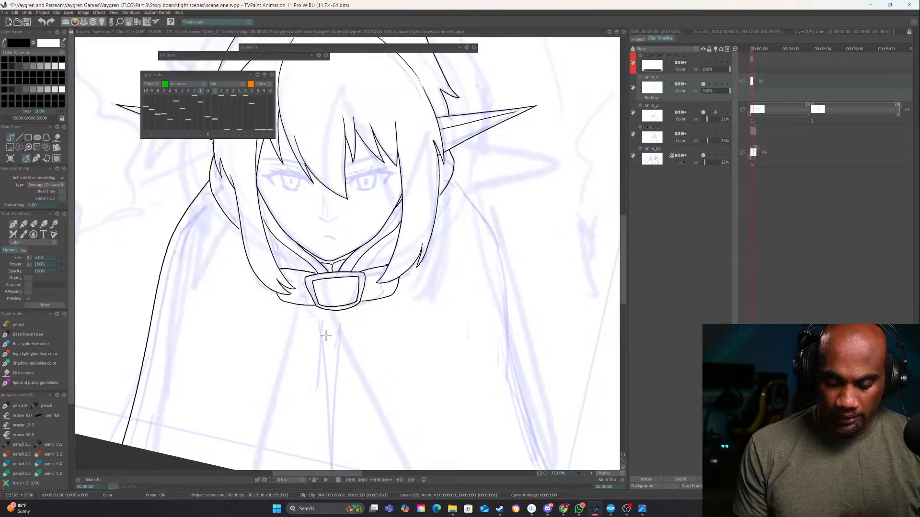
pyautogui.moveTo(454, 171)
pyautogui.mouseDown()
pyautogui.moveTo(488, 230)
pyautogui.moveTo(520, 452)
pyautogui.mouseUp()
pyautogui.hotkey('ctrl', 'z')
pyautogui.moveTo(524, 391); pyautogui.dragTo(492, 320)
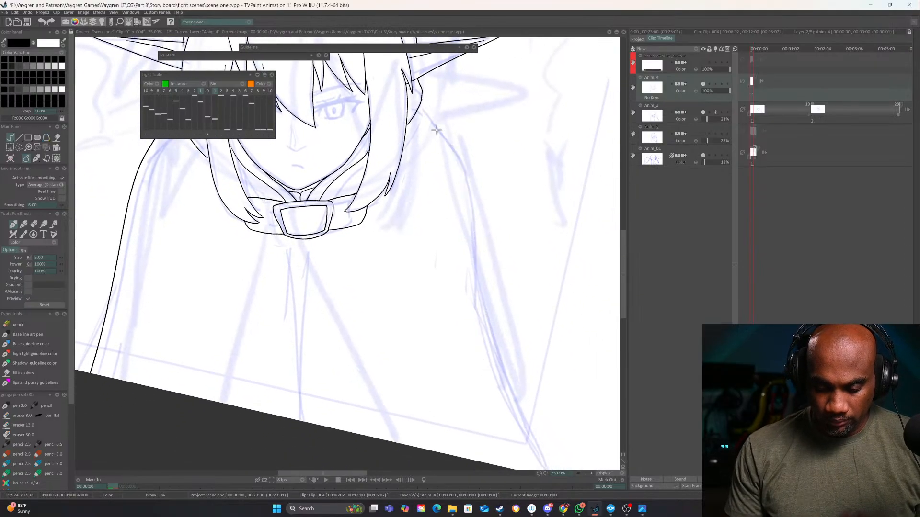
pyautogui.moveTo(422, 95)
pyautogui.mouseDown()
pyautogui.moveTo(465, 178)
pyautogui.moveTo(477, 333)
pyautogui.mouseUp()
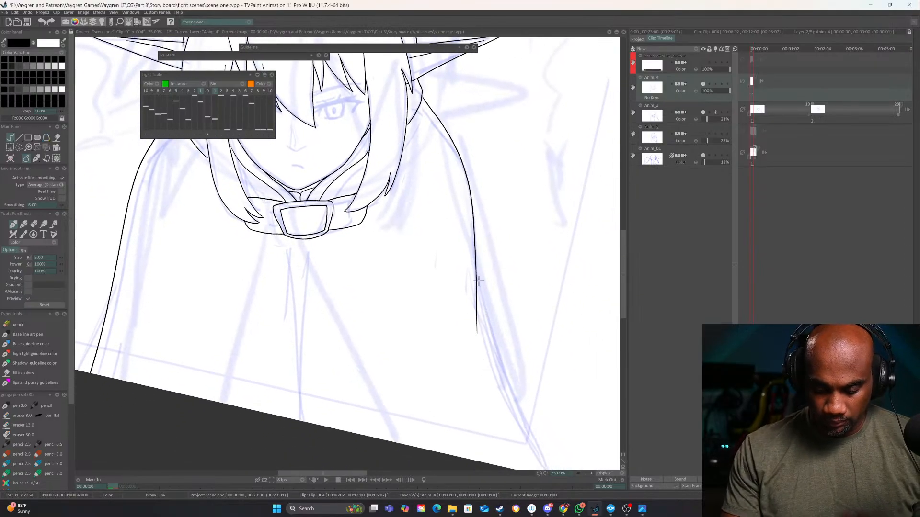
pyautogui.moveTo(474, 257)
pyautogui.mouseDown()
pyautogui.moveTo(497, 364)
pyautogui.moveTo(542, 482)
pyautogui.mouseUp()
# Erase the overlapping joint midway down the cloak's right outline and redraw it as one connected line
pyautogui.press('e')
pyautogui.moveTo(474, 257); pyautogui.dragTo(473, 358)
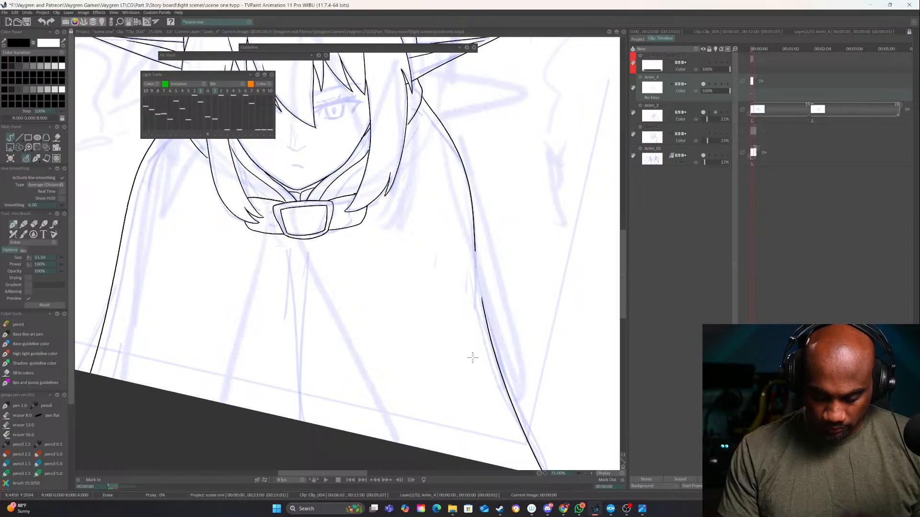
pyautogui.press('e')
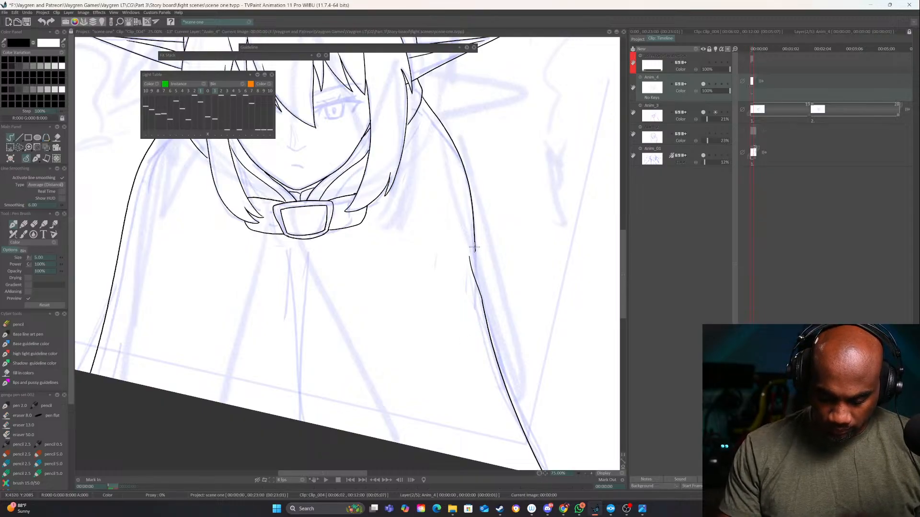
pyautogui.moveTo(475, 245); pyautogui.dragTo(481, 290)
# Ink the two narrow lines of the cloak's front opening from the buckle to the lower canvas edge, redoing the left one
pyautogui.moveTo(459, 253); pyautogui.dragTo(582, 226)
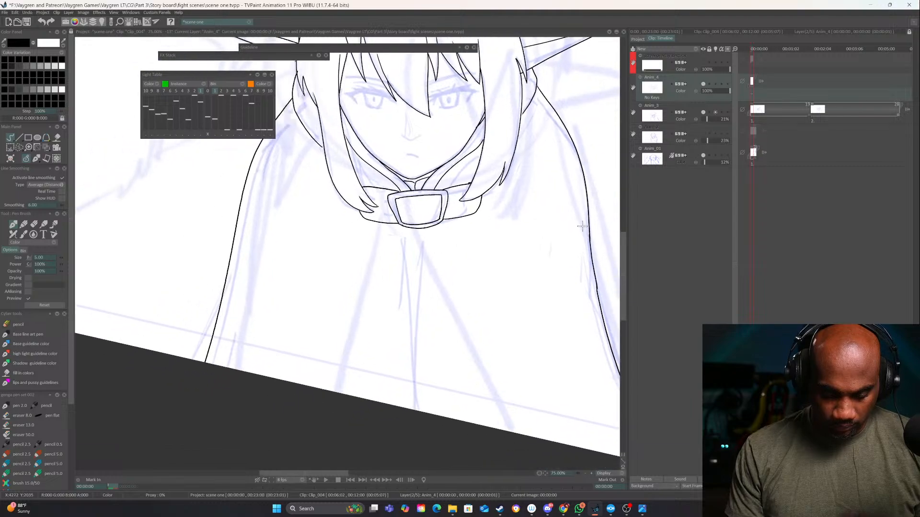
pyautogui.moveTo(424, 225)
pyautogui.mouseDown()
pyautogui.moveTo(419, 411)
pyautogui.moveTo(408, 410)
pyautogui.mouseUp()
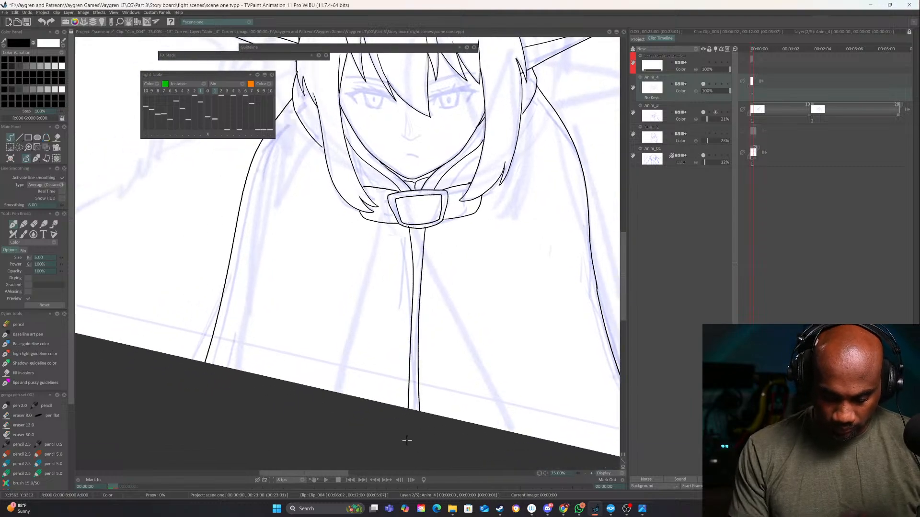
pyautogui.hotkey('ctrl', 'z')
pyautogui.moveTo(411, 228); pyautogui.dragTo(410, 408)
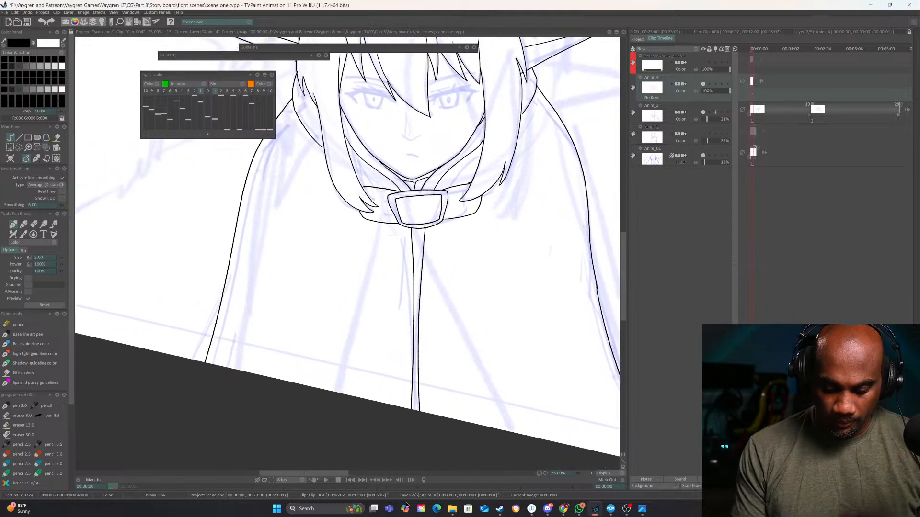
pyautogui.hotkey('ctrl', 'z')
pyautogui.moveTo(414, 225); pyautogui.dragTo(411, 410)
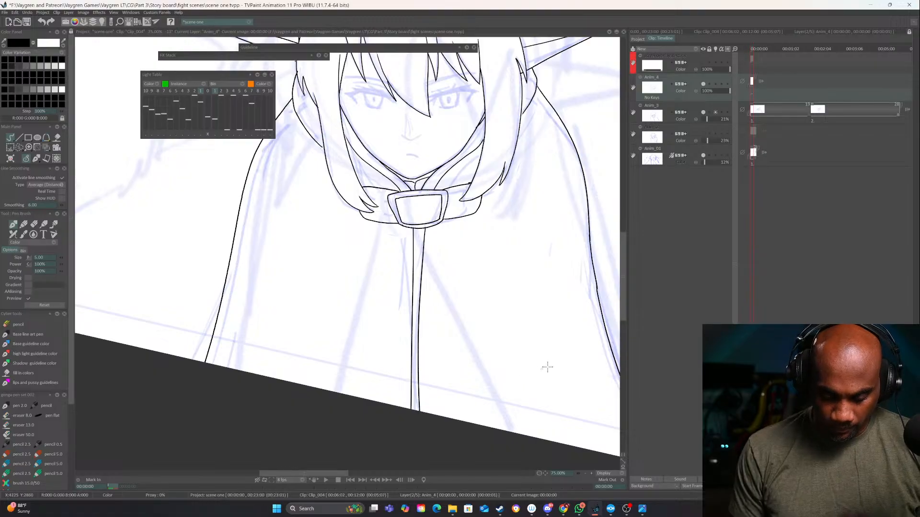
# Hide the Anim_3 and Anim_01 sketch layers and check the inked line art on its own
pyautogui.click(585, 474)
pyautogui.click(585, 474)
pyautogui.click(585, 474)
pyautogui.click(586, 473)
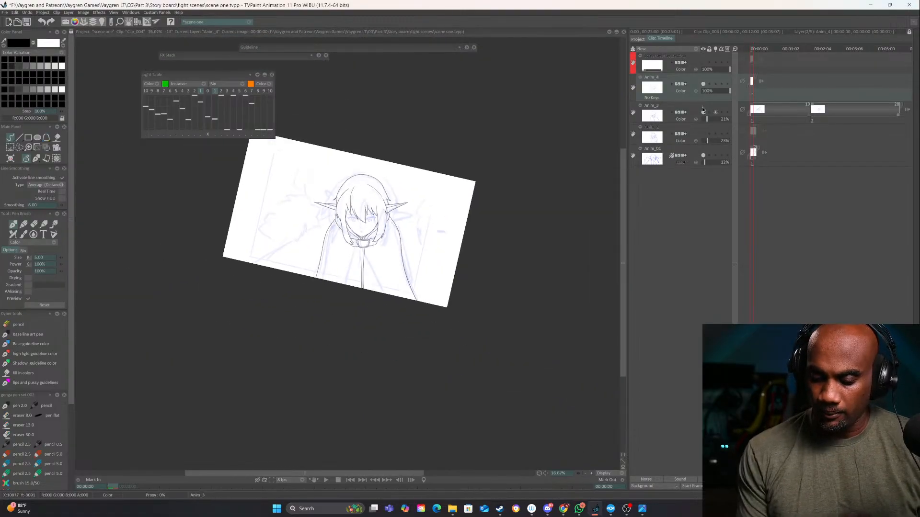
pyautogui.click(703, 111)
pyautogui.click(703, 156)
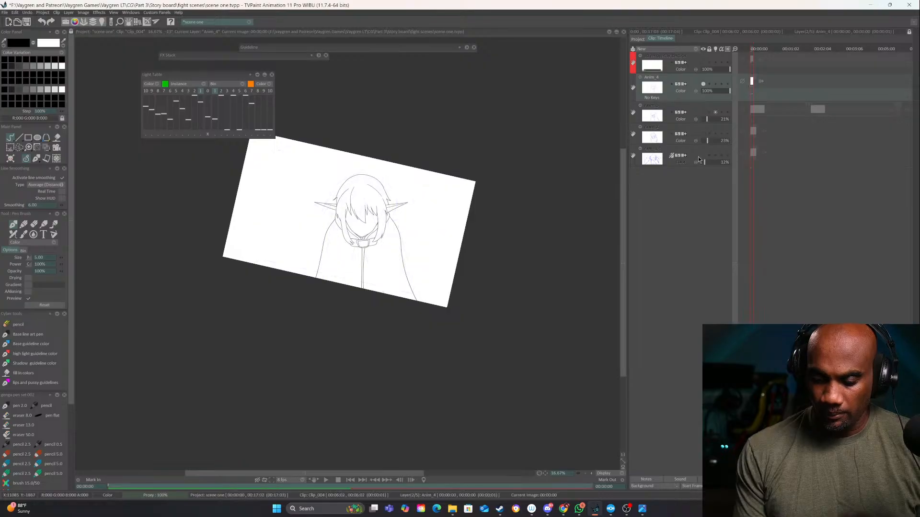
pyautogui.moveTo(494, 330); pyautogui.dragTo(473, 343)
pyautogui.click(591, 474)
pyautogui.click(592, 475)
pyautogui.click(591, 474)
pyautogui.click(591, 474)
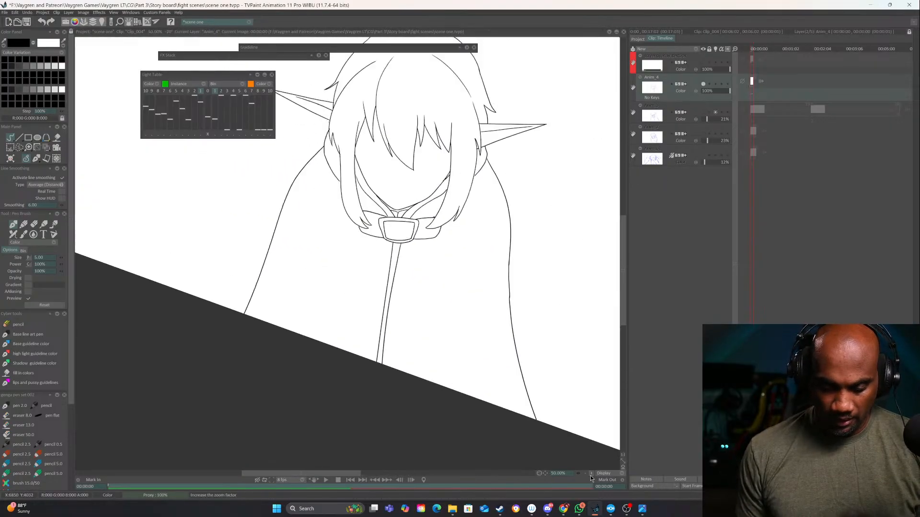
pyautogui.moveTo(539, 379); pyautogui.dragTo(526, 294)
pyautogui.moveTo(491, 203); pyautogui.dragTo(468, 368)
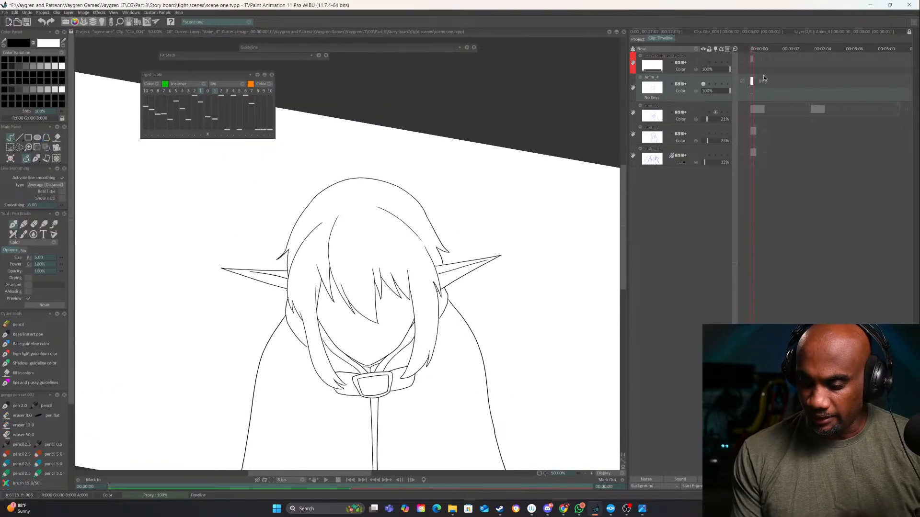
# Show the Anim_3 sketch layer again and move the playhead to its second drawing at 00:02:03
pyautogui.click(704, 113)
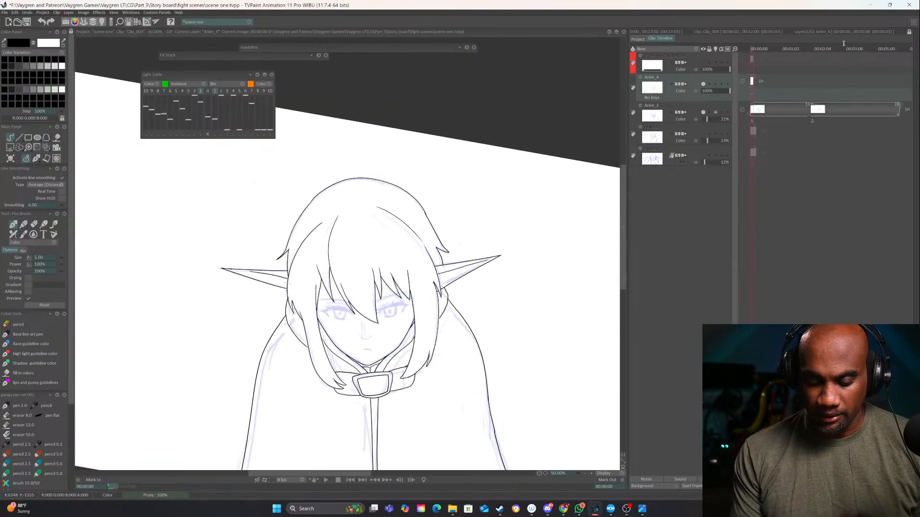
pyautogui.click(821, 48)
pyautogui.moveTo(821, 48); pyautogui.dragTo(753, 54)
pyautogui.click(815, 50)
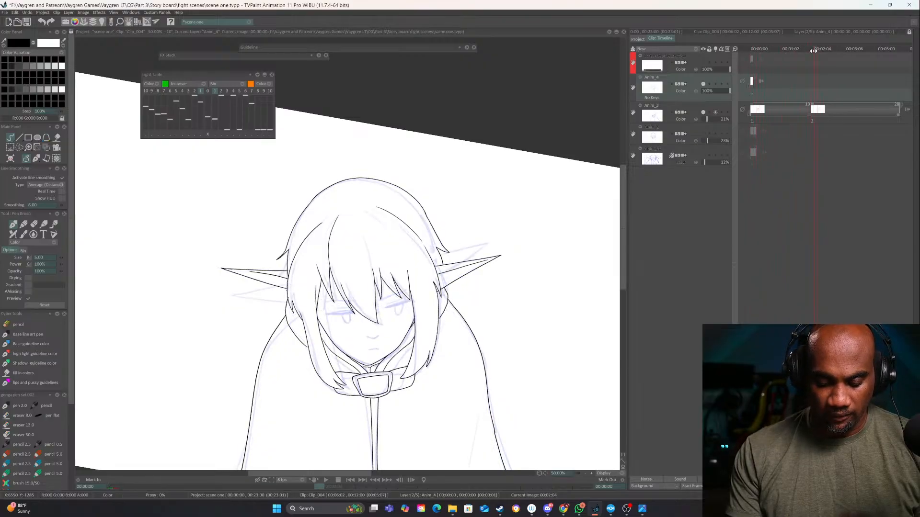
pyautogui.moveTo(814, 51)
pyautogui.mouseDown()
pyautogui.moveTo(804, 51)
pyautogui.moveTo(812, 52)
pyautogui.mouseUp()
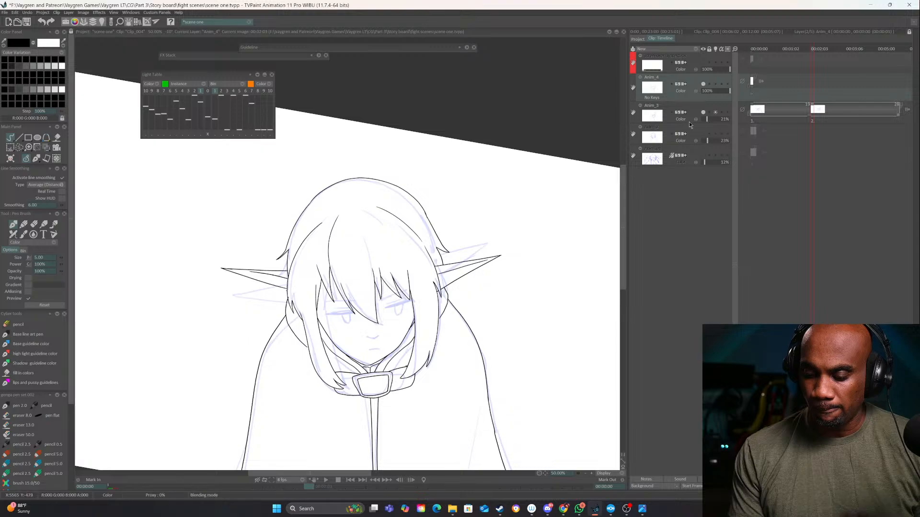
# Move the Guideline panel aside and add a blank instance to the Anim_4 layer at 00:02:03, aligned with Anim_3's second drawing
pyautogui.moveTo(734, 49)
pyautogui.mouseDown()
pyautogui.moveTo(756, 48)
pyautogui.moveTo(746, 44)
pyautogui.mouseUp()
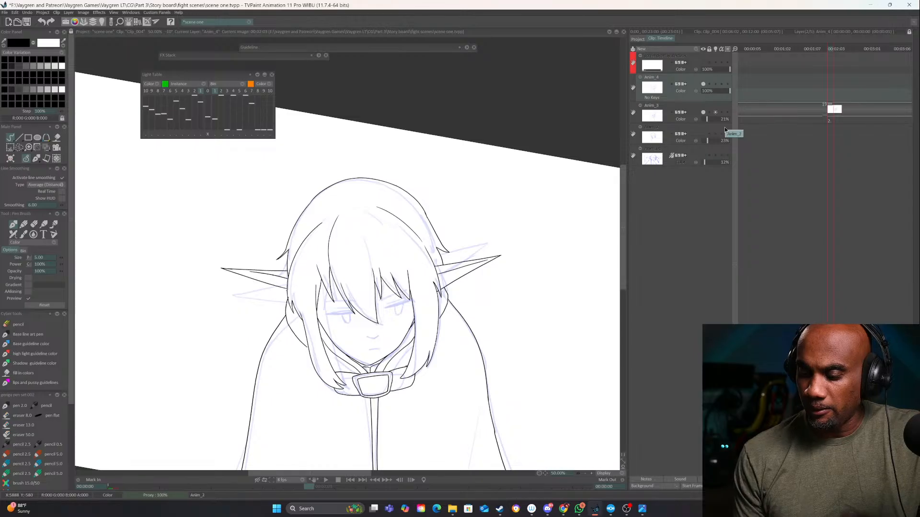
pyautogui.moveTo(736, 50); pyautogui.dragTo(723, 57)
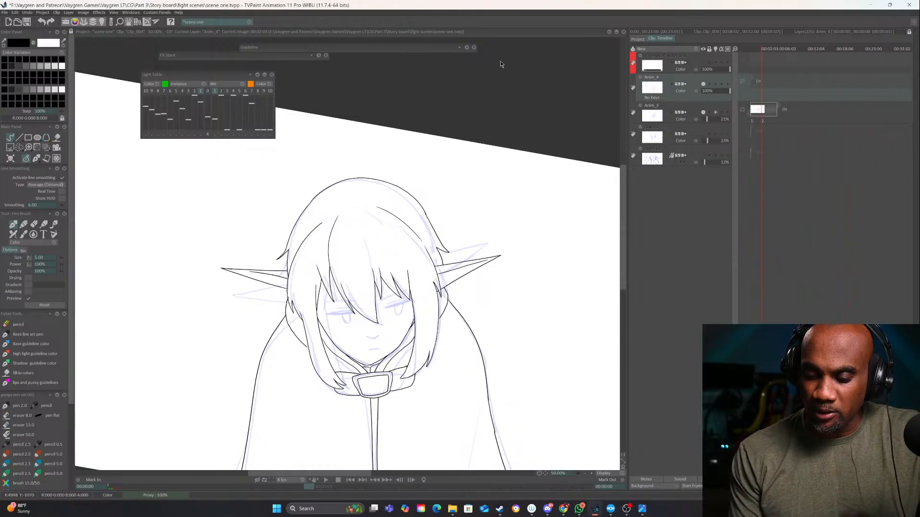
pyautogui.moveTo(626, 63); pyautogui.dragTo(452, 69)
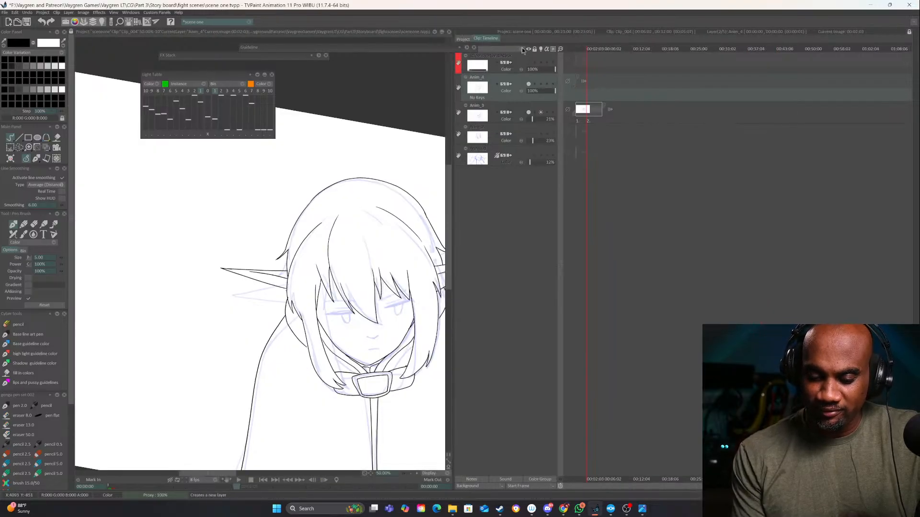
pyautogui.moveTo(434, 49); pyautogui.dragTo(292, 54)
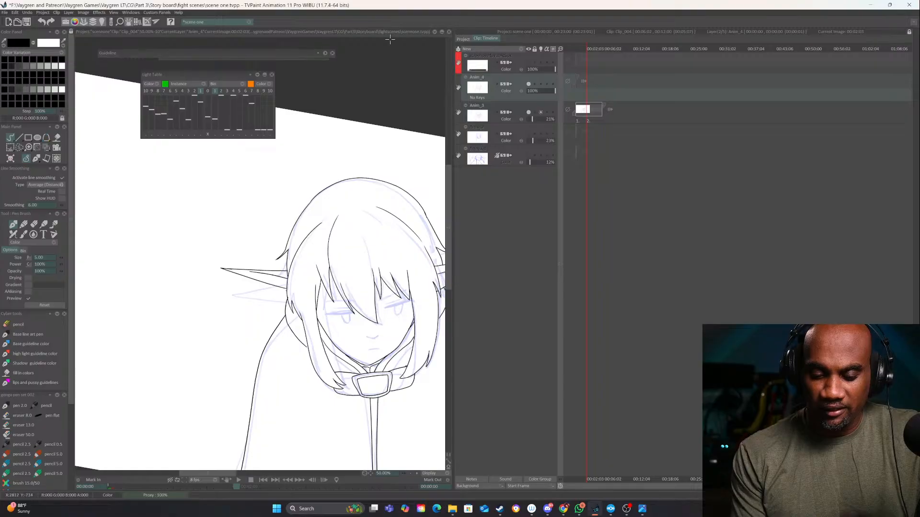
pyautogui.moveTo(561, 48); pyautogui.dragTo(600, 46)
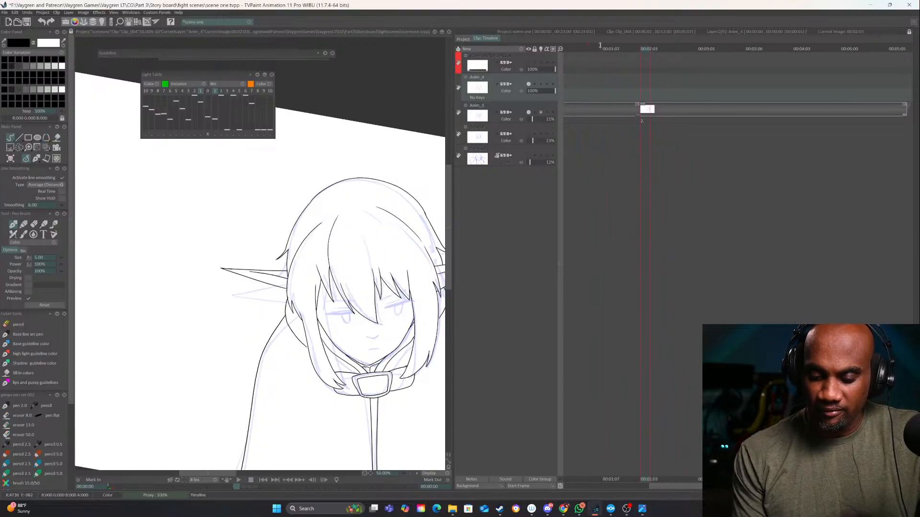
pyautogui.click(647, 93)
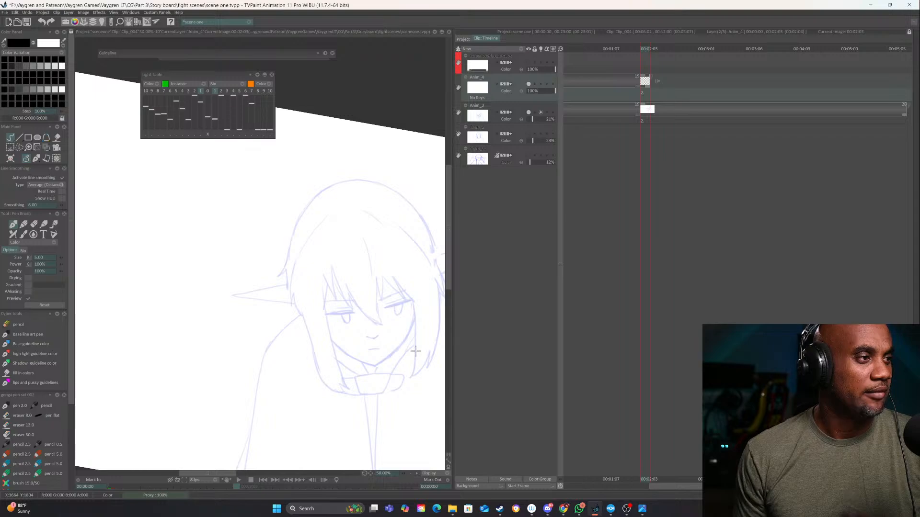
# Give the canvas its width back and extend the new blank instance on Anim_4 by a few frames
pyautogui.moveTo(332, 320); pyautogui.dragTo(408, 296)
pyautogui.moveTo(453, 37); pyautogui.dragTo(638, 42)
pyautogui.moveTo(551, 355); pyautogui.dragTo(473, 267)
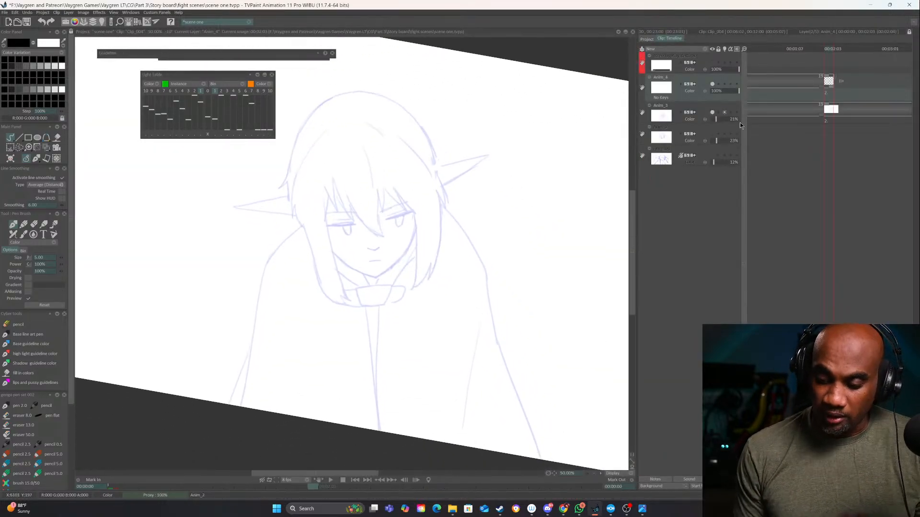
pyautogui.moveTo(835, 85); pyautogui.dragTo(861, 79)
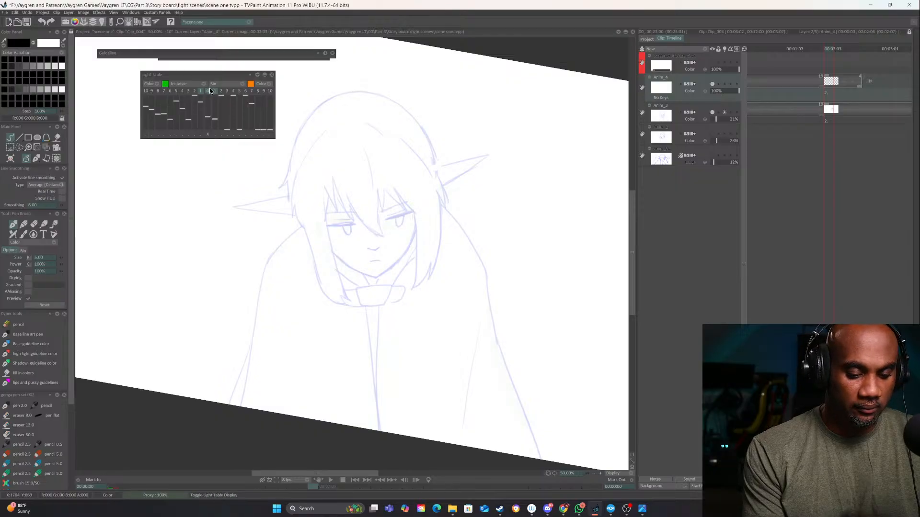
# Raise the next-frame opacity in the light table while viewing the face of the second sketch up close
pyautogui.moveTo(511, 327); pyautogui.dragTo(458, 376)
pyautogui.moveTo(569, 370); pyautogui.dragTo(606, 400)
pyautogui.click(601, 473)
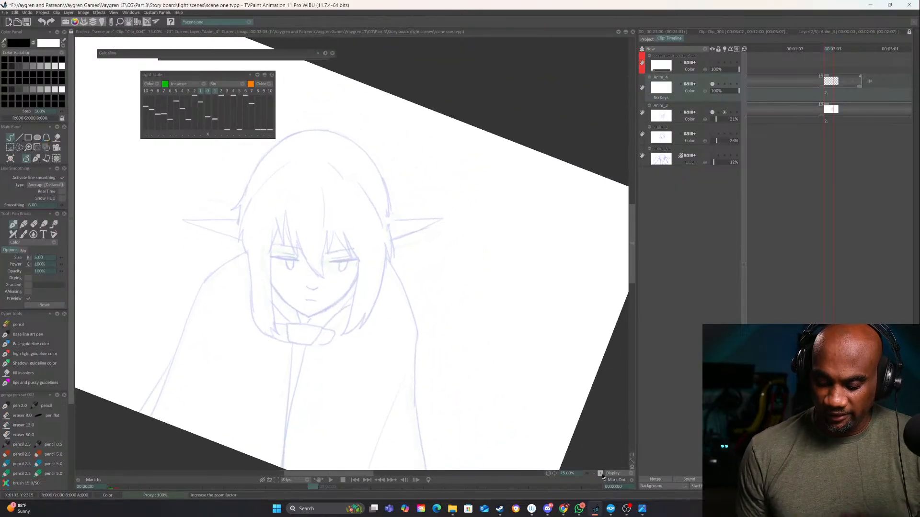
pyautogui.click(601, 473)
pyautogui.click(602, 474)
pyautogui.moveTo(418, 319); pyautogui.dragTo(539, 285)
pyautogui.click(214, 119)
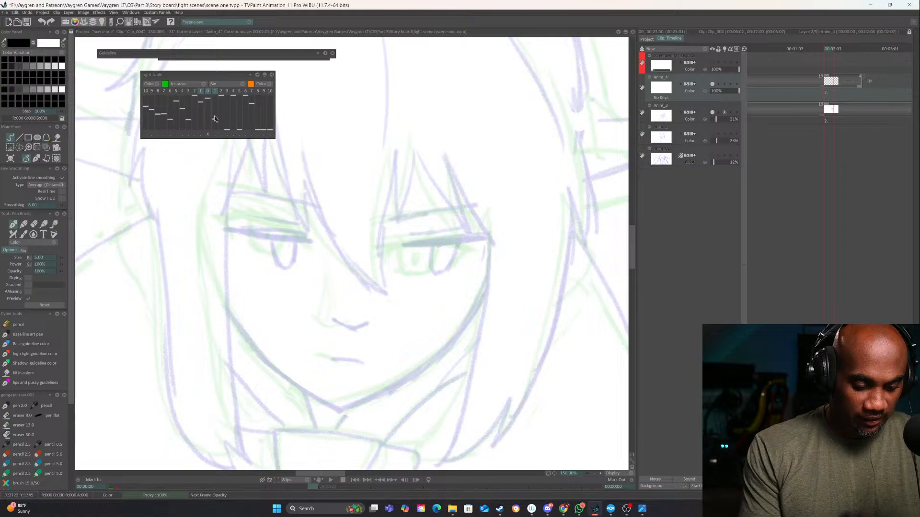
# Turn off the light table for the Anim_3 layer and turn it on for Anim_4
pyautogui.moveTo(432, 266); pyautogui.dragTo(510, 379)
pyautogui.click(724, 112)
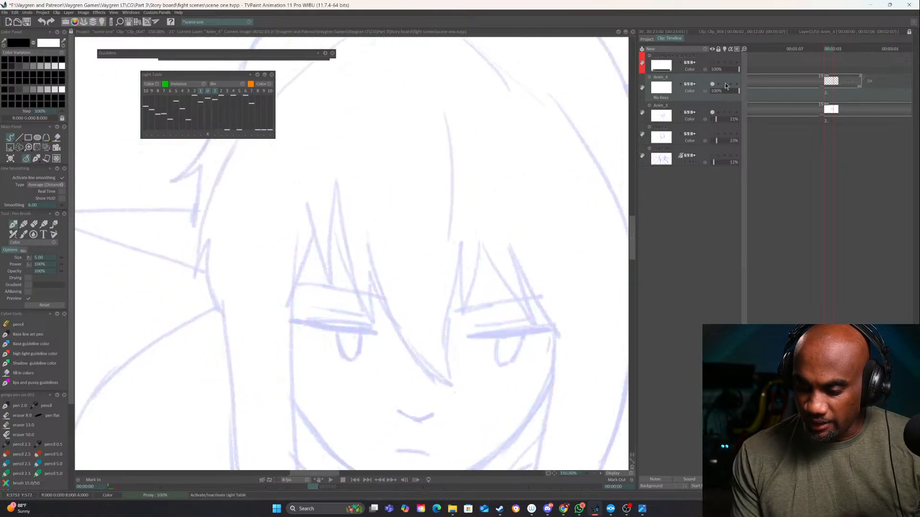
pyautogui.click(724, 84)
pyautogui.click(594, 474)
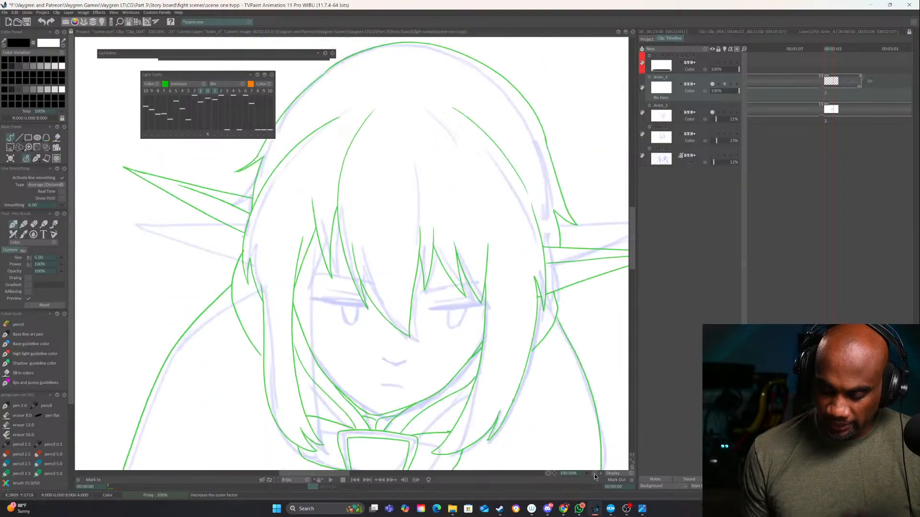
pyautogui.click(594, 473)
# Flip between the first inked drawing and the second sketch to compare the two head poses
pyautogui.moveTo(500, 319); pyautogui.dragTo(473, 274)
pyautogui.press('Left')
pyautogui.press('Left')
pyautogui.press('Right')
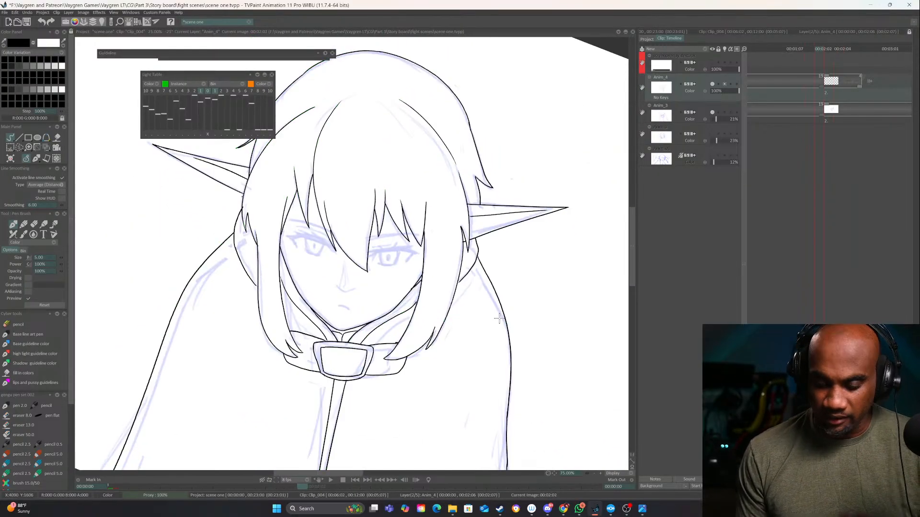
# Shift the previous inked drawing in the light table to line up with the second sketch's head, comparing the two frames
pyautogui.press('Right')
pyautogui.press('Left')
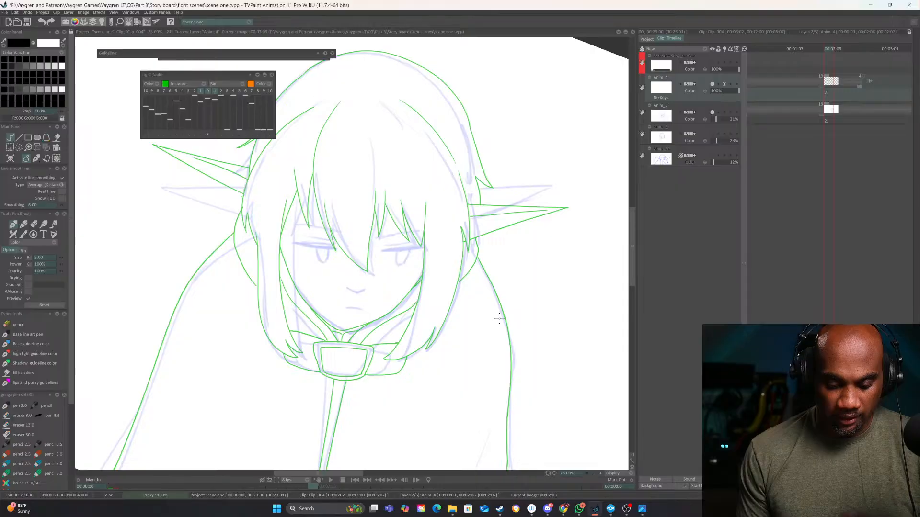
pyautogui.press('Left')
pyautogui.press('Right')
pyautogui.click(200, 134)
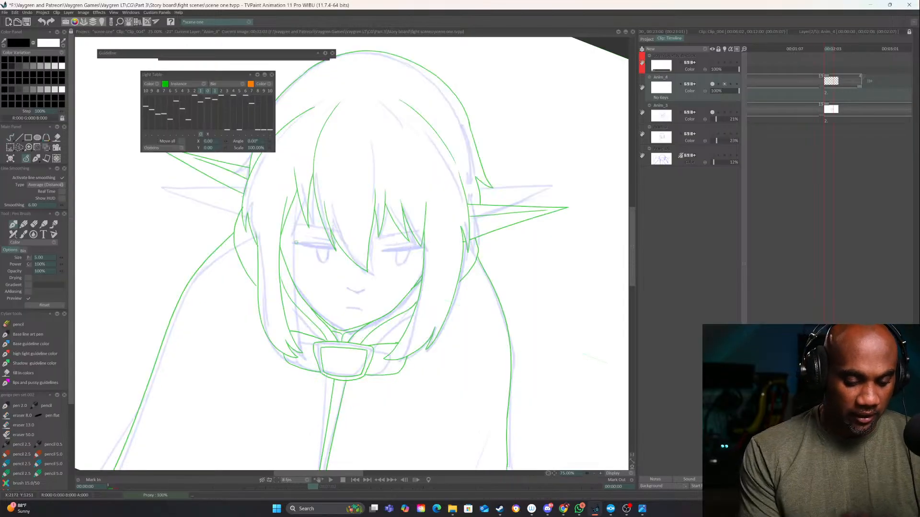
pyautogui.moveTo(522, 378); pyautogui.dragTo(554, 354)
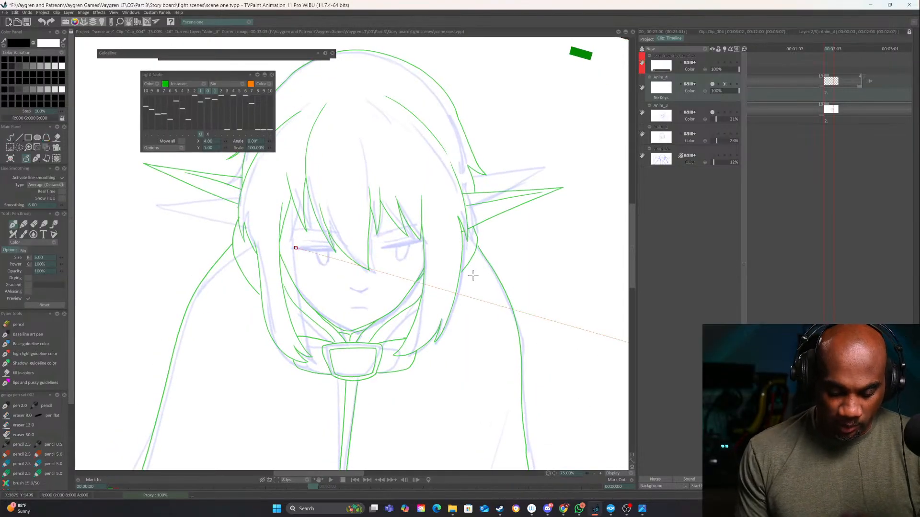
pyautogui.moveTo(473, 276); pyautogui.dragTo(481, 276)
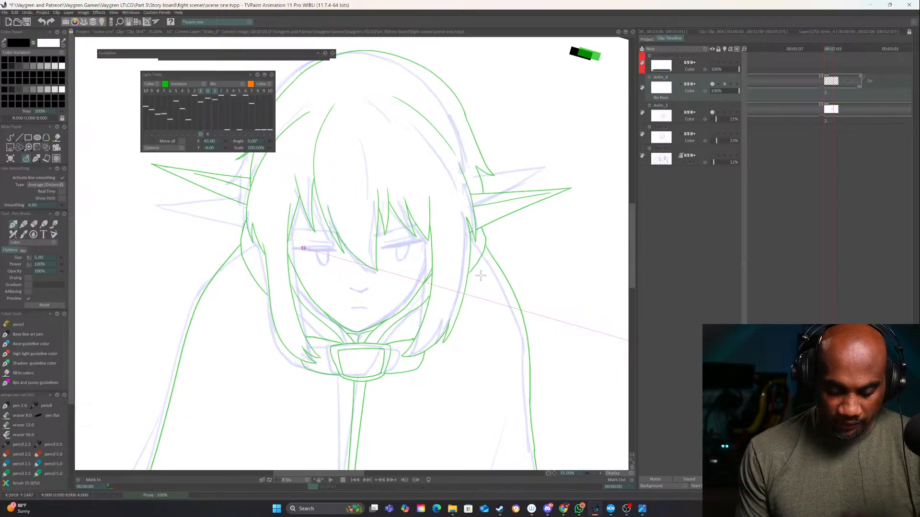
pyautogui.click(11, 138)
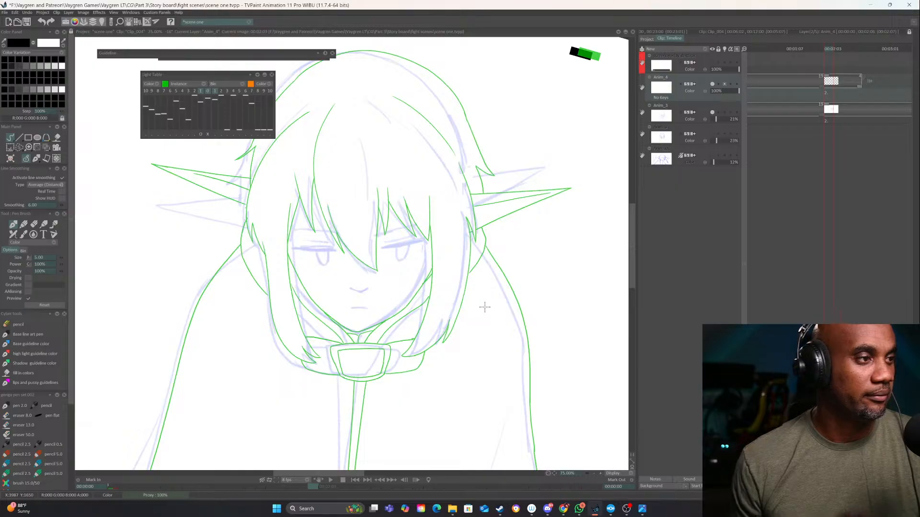
pyautogui.moveTo(461, 267); pyautogui.dragTo(477, 311)
pyautogui.press('Left')
pyautogui.press('Right')
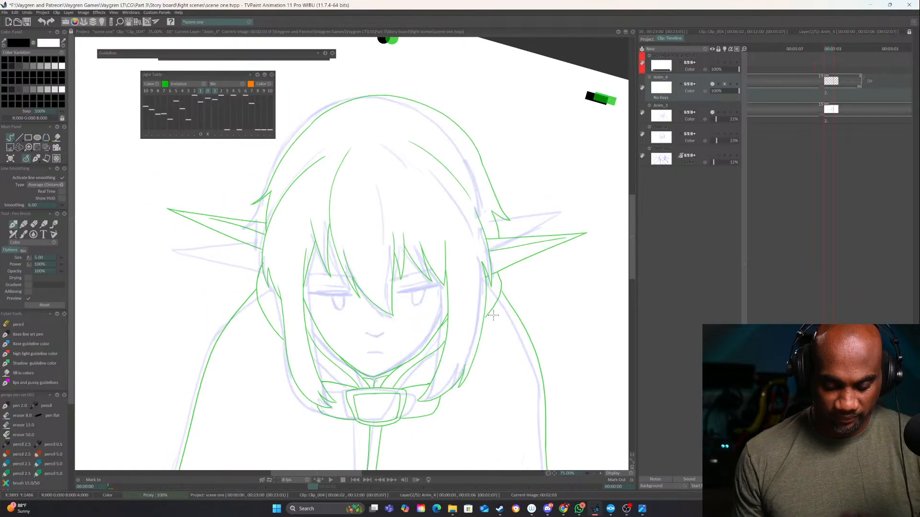
pyautogui.press('Left')
# Readjust the previous drawing's light table offset so its hair overlaps the second sketch's fringe up close
pyautogui.click(200, 135)
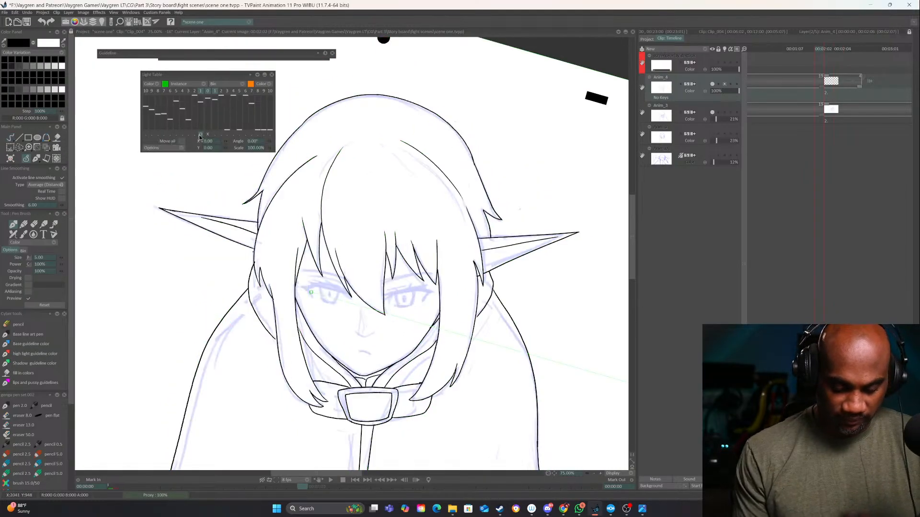
pyautogui.press('Right')
pyautogui.click(601, 473)
pyautogui.click(601, 473)
pyautogui.moveTo(496, 353); pyautogui.dragTo(583, 374)
pyautogui.moveTo(525, 382); pyautogui.dragTo(438, 401)
pyautogui.moveTo(410, 294); pyautogui.dragTo(367, 313)
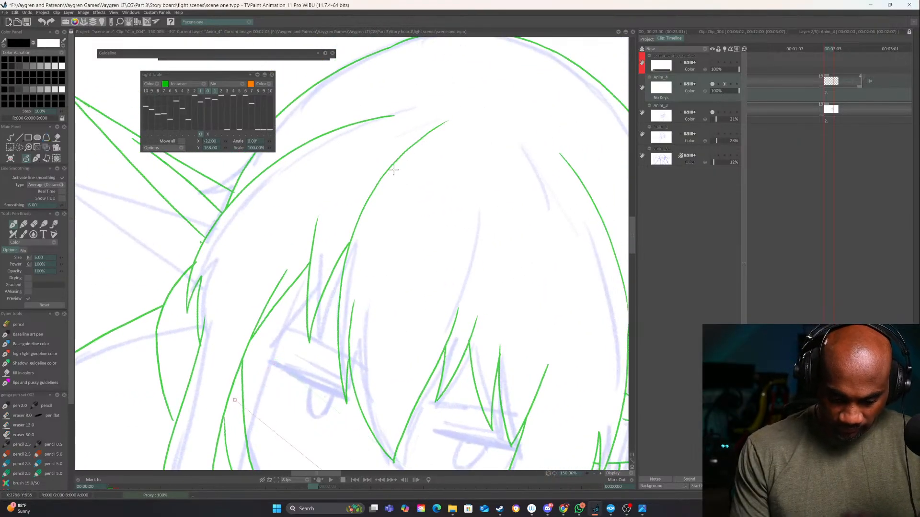
pyautogui.moveTo(444, 120); pyautogui.dragTo(351, 242)
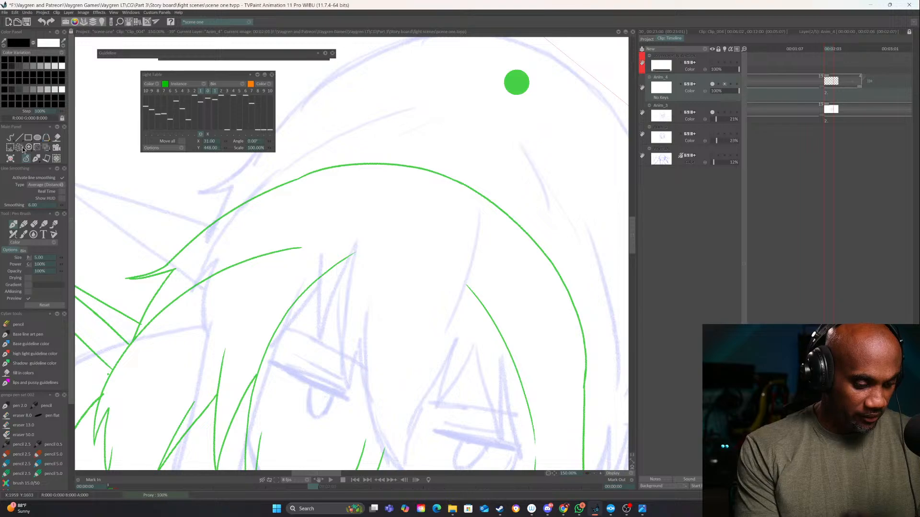
pyautogui.click(207, 136)
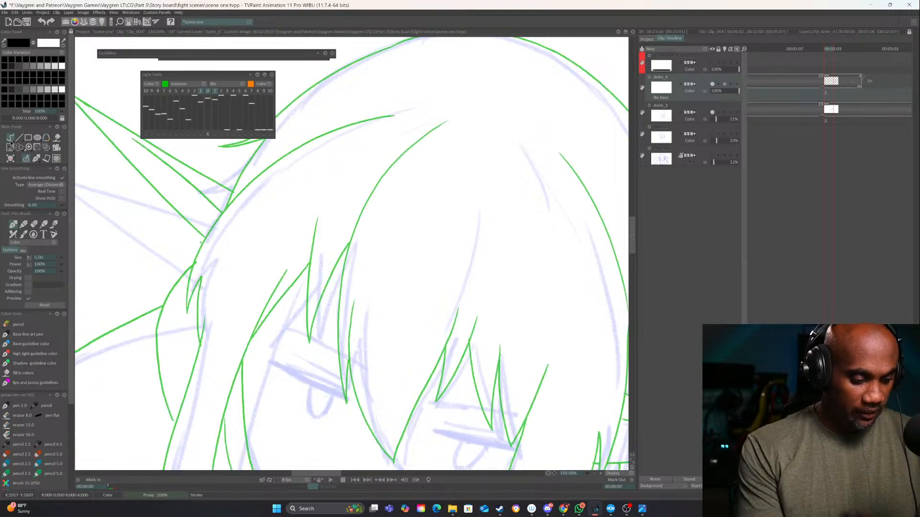
# Ink the large central fringe lock, from the parting through its small notch to the point between the eyes and up the other side
pyautogui.moveTo(431, 160)
pyautogui.mouseDown()
pyautogui.moveTo(423, 177)
pyautogui.moveTo(403, 134)
pyautogui.mouseUp()
pyautogui.moveTo(420, 93)
pyautogui.mouseDown()
pyautogui.moveTo(375, 134)
pyautogui.moveTo(315, 233)
pyautogui.moveTo(311, 338)
pyautogui.moveTo(323, 378)
pyautogui.moveTo(330, 295)
pyautogui.moveTo(333, 345)
pyautogui.moveTo(367, 439)
pyautogui.mouseUp()
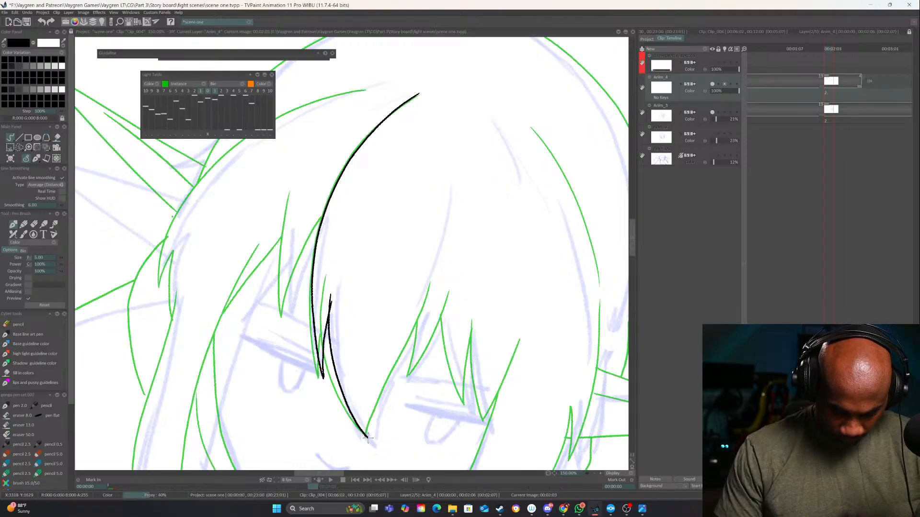
pyautogui.moveTo(385, 398); pyautogui.dragTo(345, 363)
pyautogui.hotkey('ctrl', 'z')
pyautogui.moveTo(311, 272)
pyautogui.mouseDown()
pyautogui.moveTo(308, 305)
pyautogui.moveTo(338, 415)
pyautogui.mouseUp()
pyautogui.hotkey('ctrl', 'z')
pyautogui.moveTo(311, 272)
pyautogui.mouseDown()
pyautogui.moveTo(310, 347)
pyautogui.moveTo(336, 420)
pyautogui.mouseUp()
pyautogui.moveTo(440, 186)
pyautogui.mouseDown()
pyautogui.moveTo(406, 294)
pyautogui.moveTo(343, 408)
pyautogui.mouseUp()
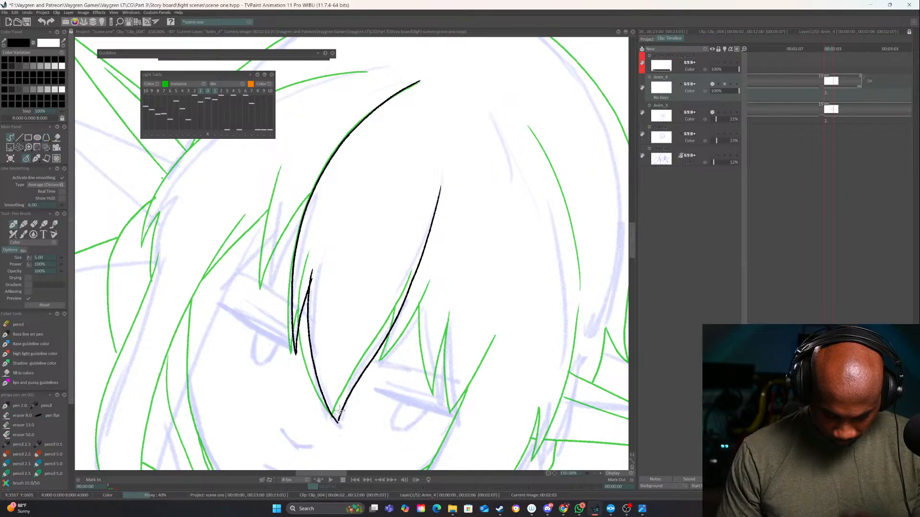
# Ink the small pointed fringe strands above the right-hand eye
pyautogui.moveTo(418, 341); pyautogui.dragTo(427, 286)
pyautogui.moveTo(441, 227)
pyautogui.mouseDown()
pyautogui.moveTo(393, 305)
pyautogui.moveTo(401, 275)
pyautogui.moveTo(392, 309)
pyautogui.mouseUp()
pyautogui.moveTo(460, 252)
pyautogui.mouseDown()
pyautogui.moveTo(461, 215)
pyautogui.moveTo(434, 242)
pyautogui.moveTo(450, 305)
pyautogui.mouseUp()
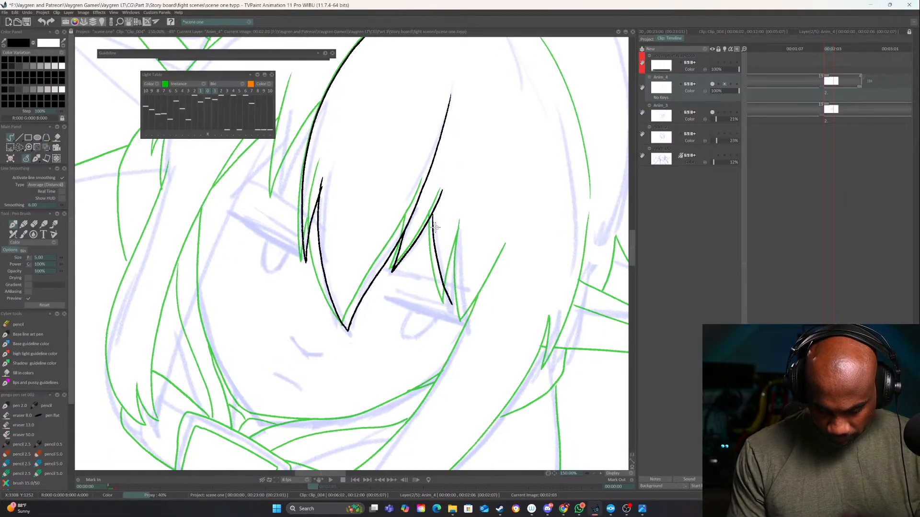
pyautogui.hotkey('ctrl', 'z')
pyautogui.moveTo(432, 214); pyautogui.dragTo(450, 305)
pyautogui.hotkey('ctrl', 'z')
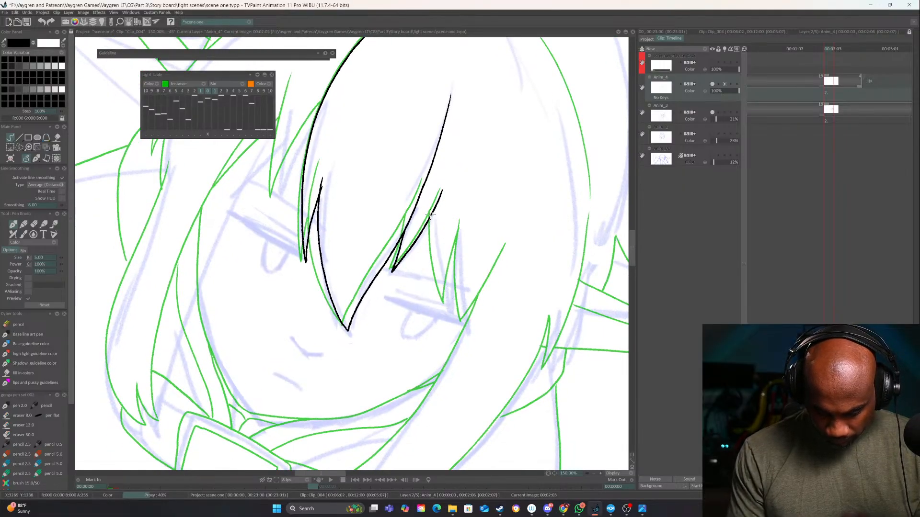
pyautogui.moveTo(432, 224); pyautogui.dragTo(445, 296)
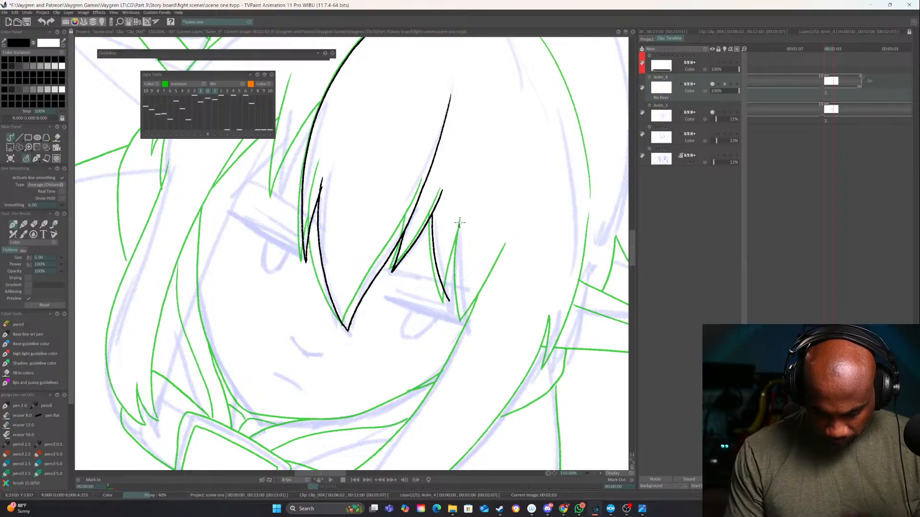
pyautogui.moveTo(459, 222); pyautogui.dragTo(451, 296)
pyautogui.moveTo(458, 231)
pyautogui.mouseDown()
pyautogui.moveTo(465, 316)
pyautogui.moveTo(490, 244)
pyautogui.moveTo(488, 210)
pyautogui.mouseUp()
# Ink the long right side lock: its inner edge, outer edge with the tuft near the ear, and split tip by the collar
pyautogui.moveTo(506, 280); pyautogui.dragTo(508, 186)
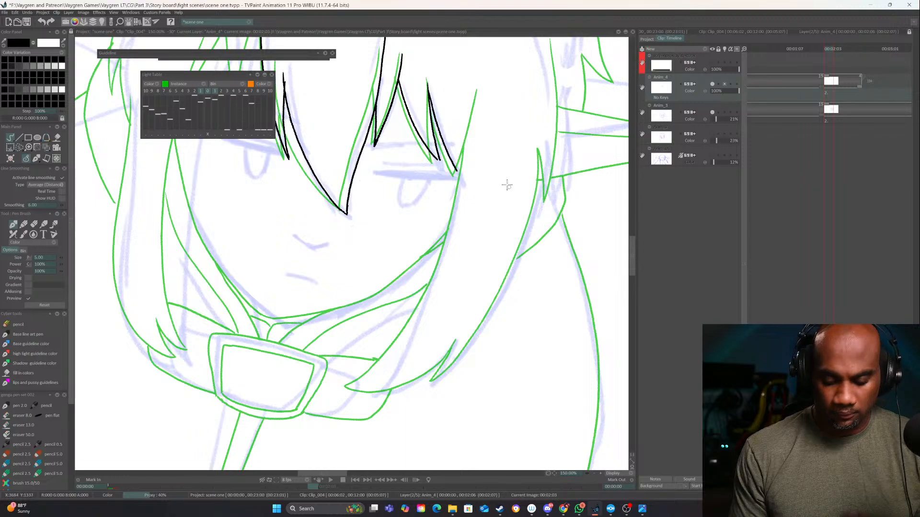
pyautogui.moveTo(473, 82)
pyautogui.mouseDown()
pyautogui.moveTo(458, 187)
pyautogui.moveTo(429, 286)
pyautogui.moveTo(389, 378)
pyautogui.moveTo(369, 393)
pyautogui.mouseUp()
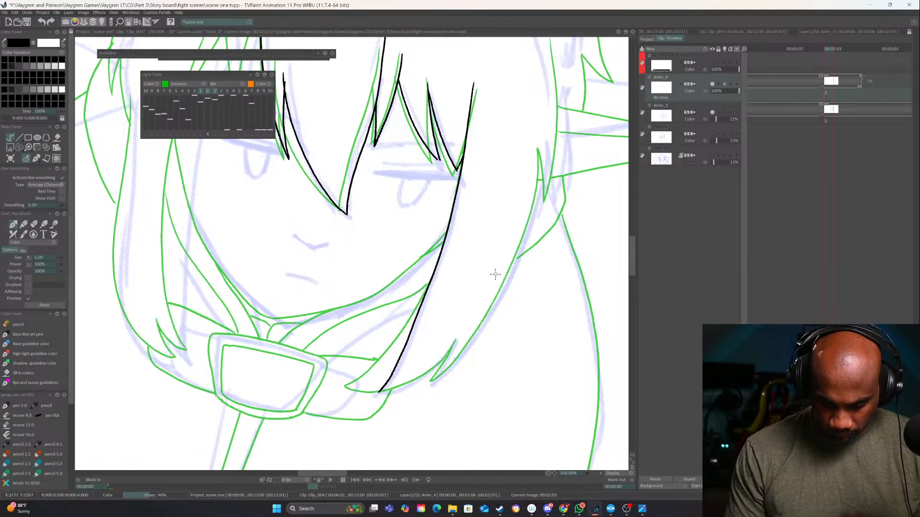
pyautogui.moveTo(496, 275); pyautogui.dragTo(402, 356)
pyautogui.moveTo(451, 102)
pyautogui.mouseDown()
pyautogui.moveTo(463, 204)
pyautogui.moveTo(455, 267)
pyautogui.mouseUp()
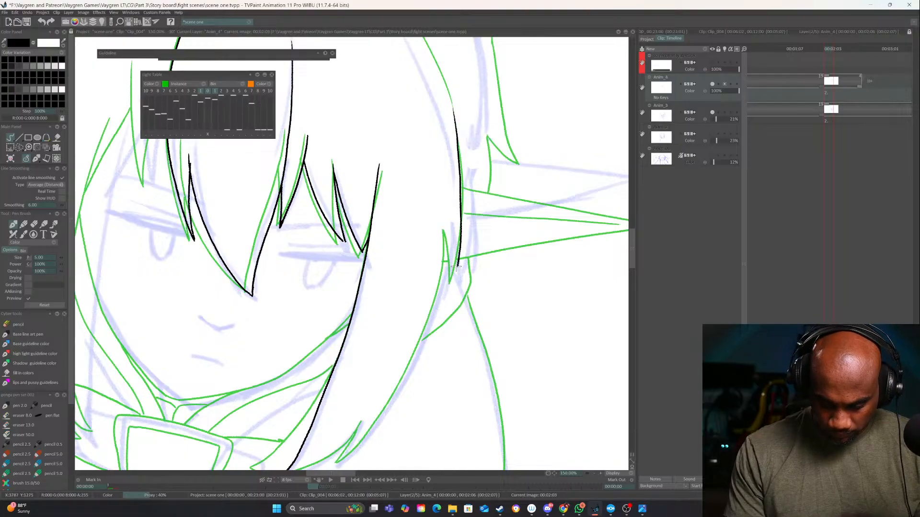
pyautogui.hotkey('ctrl', 'z')
pyautogui.moveTo(453, 106)
pyautogui.mouseDown()
pyautogui.moveTo(462, 278)
pyautogui.moveTo(454, 233)
pyautogui.moveTo(458, 246)
pyautogui.moveTo(468, 178)
pyautogui.mouseUp()
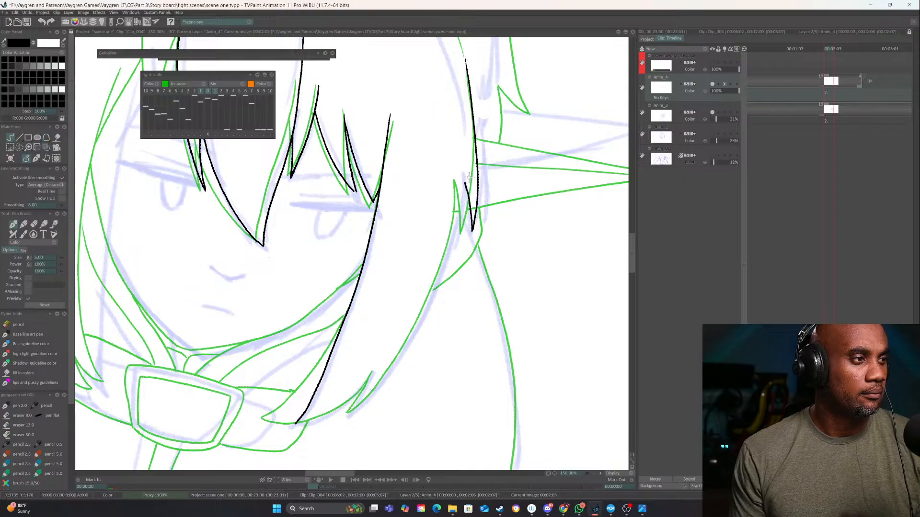
pyautogui.moveTo(471, 222); pyautogui.dragTo(494, 165)
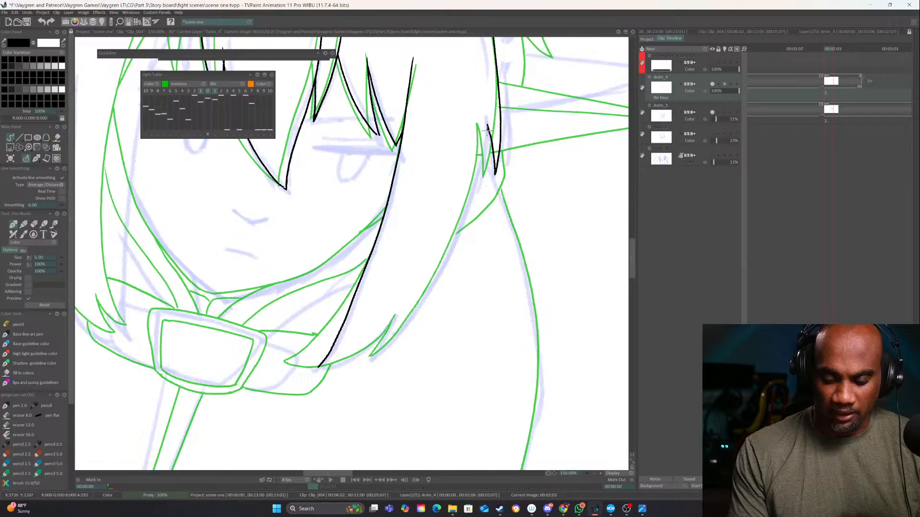
pyautogui.moveTo(487, 128)
pyautogui.mouseDown()
pyautogui.moveTo(459, 231)
pyautogui.moveTo(398, 335)
pyautogui.moveTo(370, 356)
pyautogui.moveTo(393, 320)
pyautogui.mouseUp()
pyautogui.moveTo(420, 360)
pyautogui.mouseDown()
pyautogui.moveTo(412, 314)
pyautogui.moveTo(390, 357)
pyautogui.moveTo(357, 383)
pyautogui.moveTo(383, 364)
pyautogui.mouseUp()
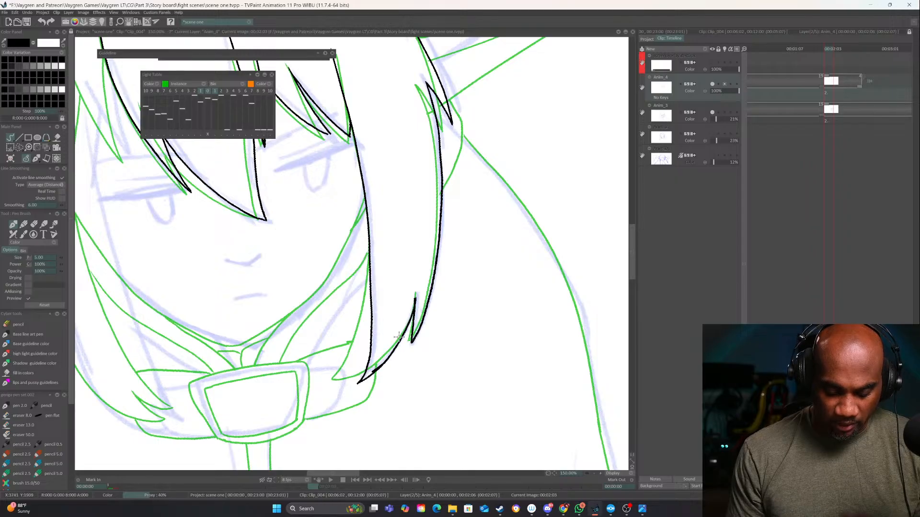
# Ink the pointed fringe strands above the left-hand eye
pyautogui.moveTo(480, 189); pyautogui.dragTo(445, 297)
pyautogui.moveTo(457, 254); pyautogui.dragTo(443, 409)
pyautogui.moveTo(454, 278)
pyautogui.mouseDown()
pyautogui.moveTo(450, 230)
pyautogui.moveTo(385, 166)
pyautogui.mouseUp()
pyautogui.moveTo(396, 262); pyautogui.dragTo(474, 221)
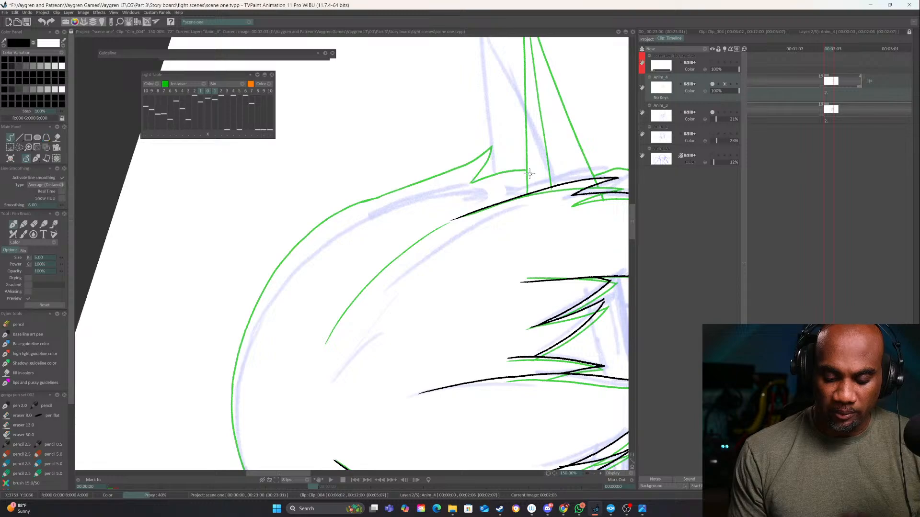
pyautogui.moveTo(381, 292); pyautogui.dragTo(460, 235)
pyautogui.moveTo(543, 262)
pyautogui.mouseDown()
pyautogui.moveTo(452, 349)
pyautogui.moveTo(246, 375)
pyautogui.moveTo(371, 338)
pyautogui.moveTo(566, 199)
pyautogui.mouseUp()
pyautogui.moveTo(389, 274); pyautogui.dragTo(454, 252)
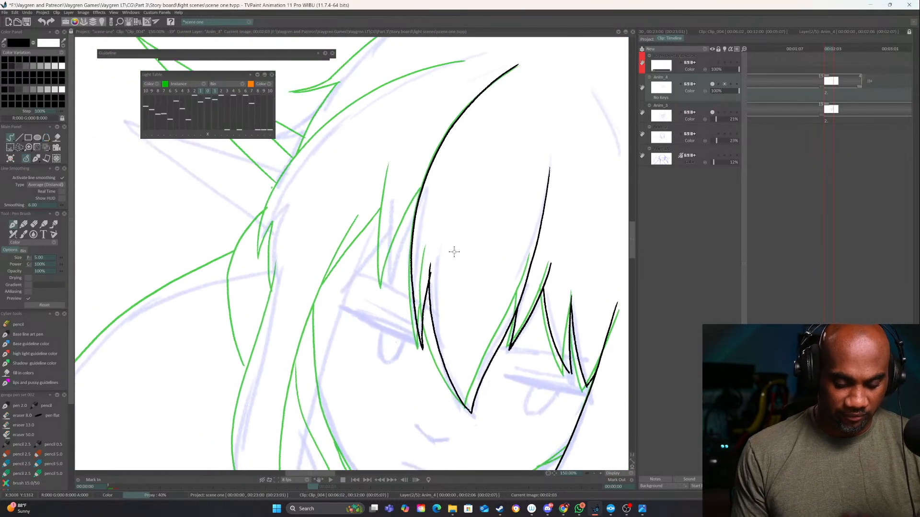
pyautogui.moveTo(418, 197); pyautogui.dragTo(392, 290)
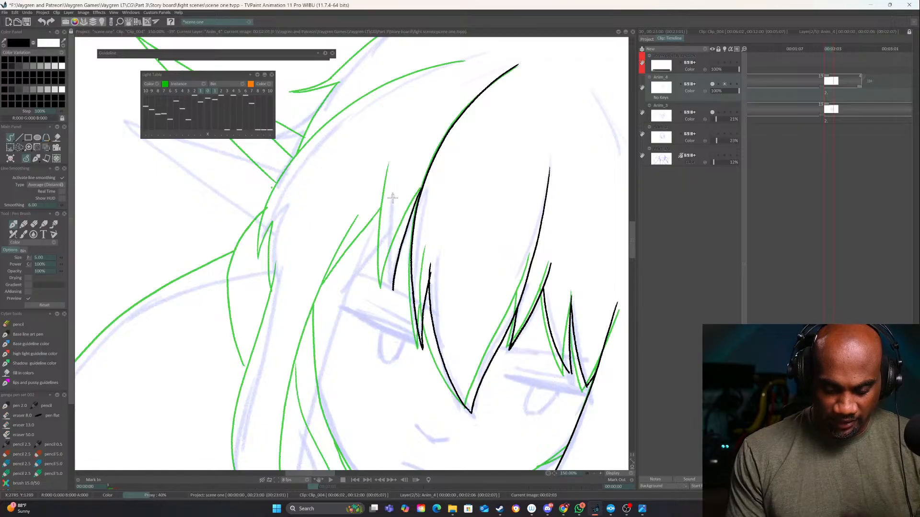
pyautogui.moveTo(395, 171); pyautogui.dragTo(391, 293)
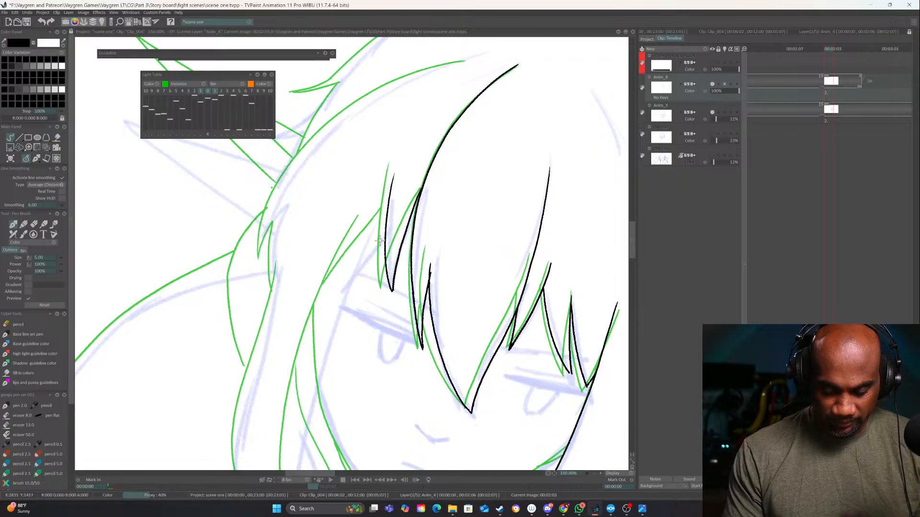
pyautogui.moveTo(385, 237); pyautogui.dragTo(345, 296)
# Ink the long left side lock with its inner edge, outer edge and notched tip beside the collar
pyautogui.moveTo(347, 337)
pyautogui.mouseDown()
pyautogui.moveTo(250, 355)
pyautogui.moveTo(352, 303)
pyautogui.mouseUp()
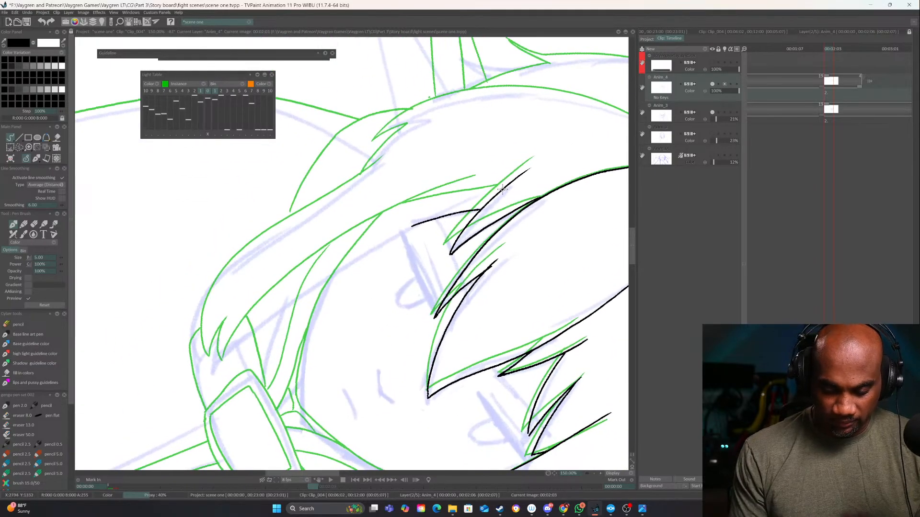
pyautogui.moveTo(501, 188)
pyautogui.mouseDown()
pyautogui.moveTo(396, 237)
pyautogui.moveTo(214, 358)
pyautogui.mouseUp()
pyautogui.moveTo(348, 271); pyautogui.dragTo(371, 300)
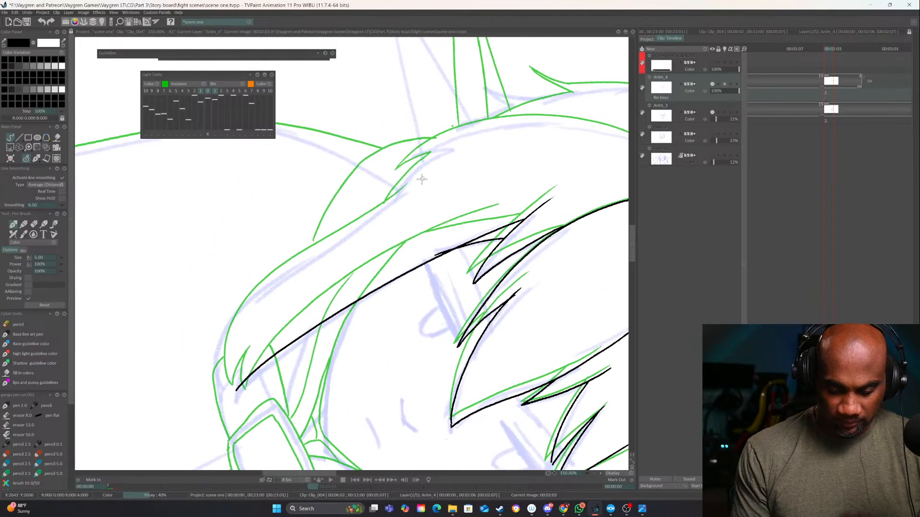
pyautogui.moveTo(422, 184)
pyautogui.mouseDown()
pyautogui.moveTo(272, 284)
pyautogui.moveTo(235, 332)
pyautogui.moveTo(225, 376)
pyautogui.mouseUp()
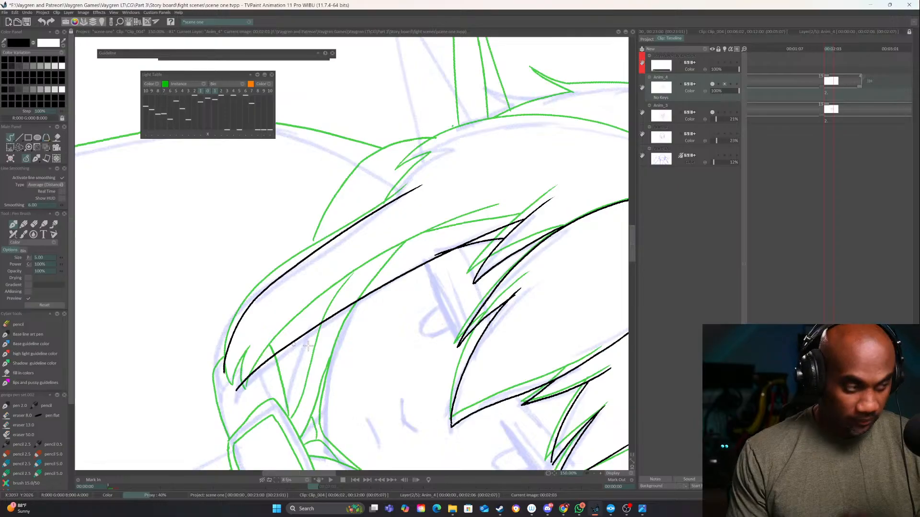
pyautogui.moveTo(308, 345); pyautogui.dragTo(328, 345)
pyautogui.hotkey('ctrl', 'z')
pyautogui.moveTo(437, 188)
pyautogui.mouseDown()
pyautogui.moveTo(299, 279)
pyautogui.moveTo(257, 319)
pyautogui.moveTo(240, 360)
pyautogui.moveTo(243, 389)
pyautogui.moveTo(257, 361)
pyautogui.moveTo(255, 391)
pyautogui.mouseUp()
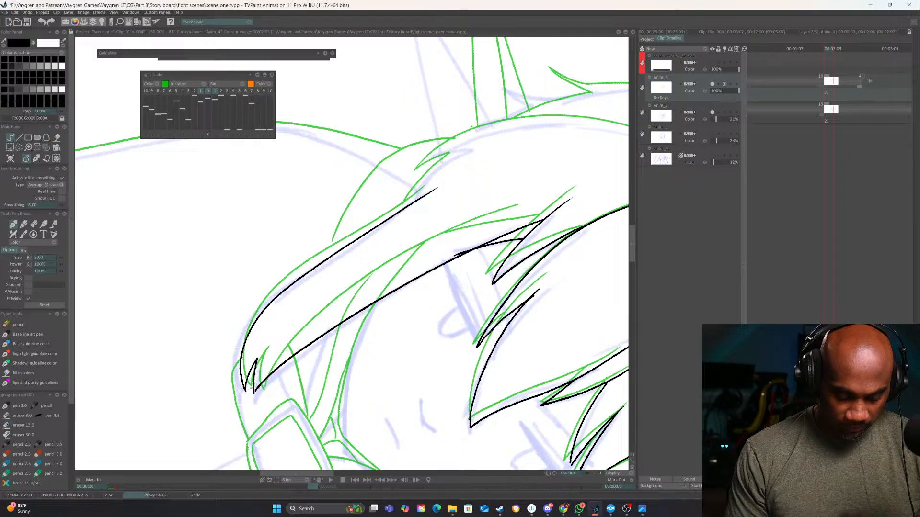
# Ink the face outline from the left cheek around the chin to the right side lock, cleaning up the line with the eraser
pyautogui.moveTo(570, 288); pyautogui.dragTo(534, 197)
pyautogui.moveTo(468, 186); pyautogui.dragTo(457, 105)
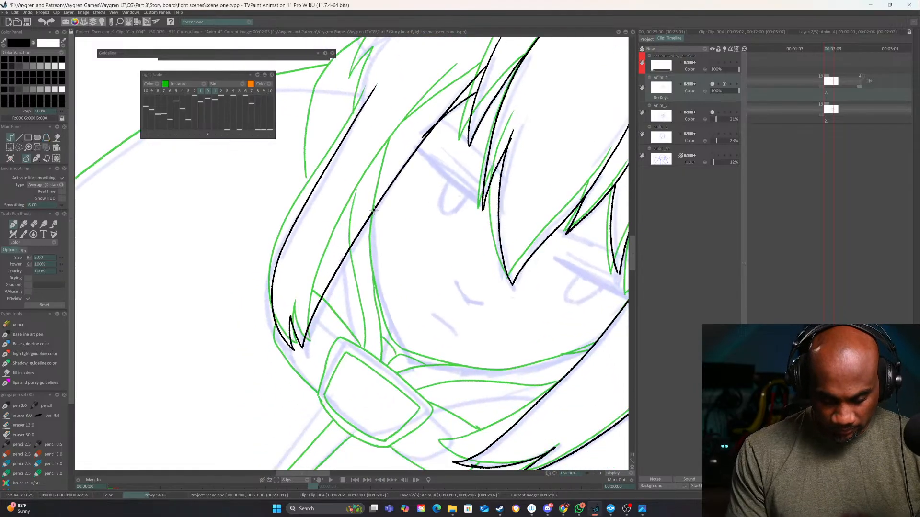
pyautogui.moveTo(374, 210)
pyautogui.mouseDown()
pyautogui.moveTo(376, 294)
pyautogui.moveTo(405, 358)
pyautogui.mouseUp()
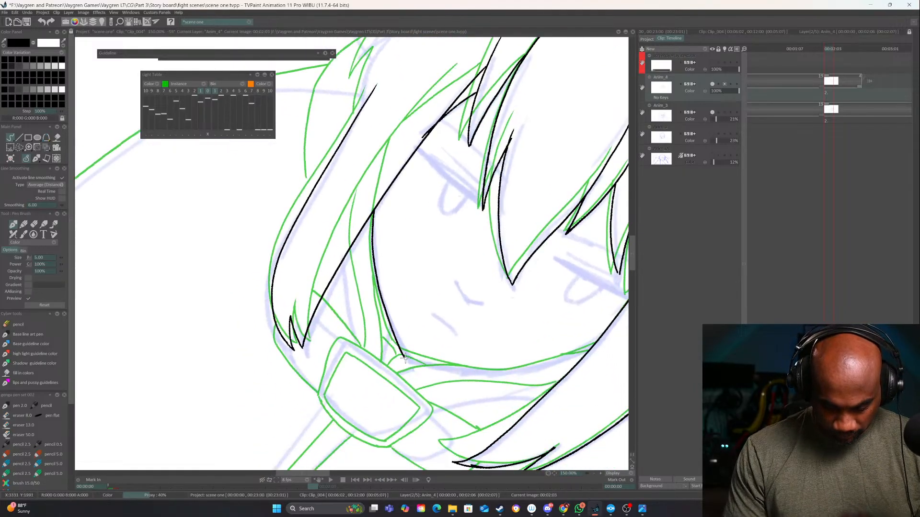
pyautogui.moveTo(512, 389); pyautogui.dragTo(568, 293)
pyautogui.moveTo(604, 249); pyautogui.dragTo(511, 285)
pyautogui.moveTo(516, 247)
pyautogui.mouseDown()
pyautogui.moveTo(469, 303)
pyautogui.moveTo(425, 332)
pyautogui.moveTo(356, 352)
pyautogui.mouseUp()
pyautogui.moveTo(481, 350); pyautogui.dragTo(528, 241)
pyautogui.press('e')
pyautogui.moveTo(412, 327); pyautogui.dragTo(441, 283)
pyautogui.moveTo(392, 328)
pyautogui.mouseDown()
pyautogui.moveTo(407, 327)
pyautogui.moveTo(391, 325)
pyautogui.mouseUp()
pyautogui.press('e')
pyautogui.moveTo(534, 345)
pyautogui.mouseDown()
pyautogui.moveTo(399, 452)
pyautogui.moveTo(285, 278)
pyautogui.moveTo(315, 339)
pyautogui.moveTo(352, 364)
pyautogui.moveTo(414, 338)
pyautogui.mouseUp()
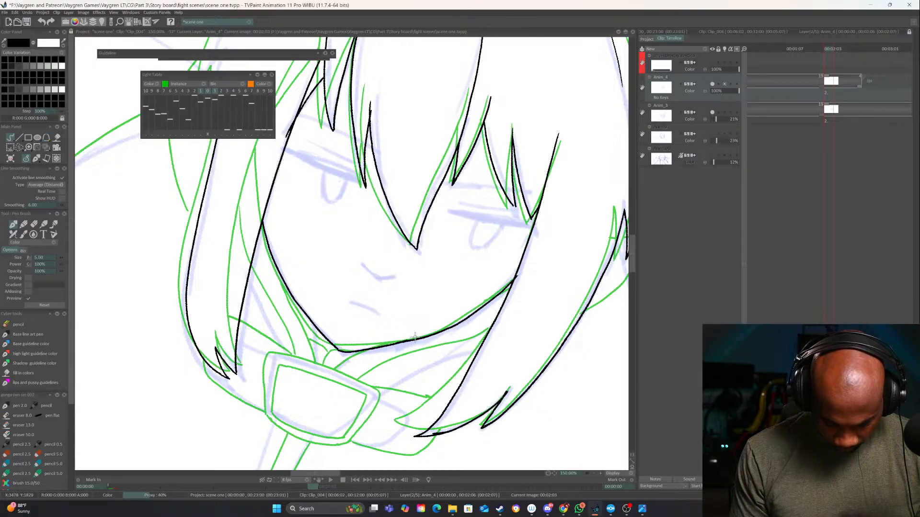
# Ink the left side of the hair: the curved strand beside the parting, the tuft below the ear, and the outer head silhouette
pyautogui.moveTo(469, 347)
pyautogui.mouseDown()
pyautogui.moveTo(524, 291)
pyautogui.moveTo(526, 268)
pyautogui.mouseUp()
pyautogui.moveTo(434, 247)
pyautogui.mouseDown()
pyautogui.moveTo(433, 260)
pyautogui.moveTo(598, 367)
pyautogui.mouseUp()
pyautogui.moveTo(393, 113); pyautogui.dragTo(400, 155)
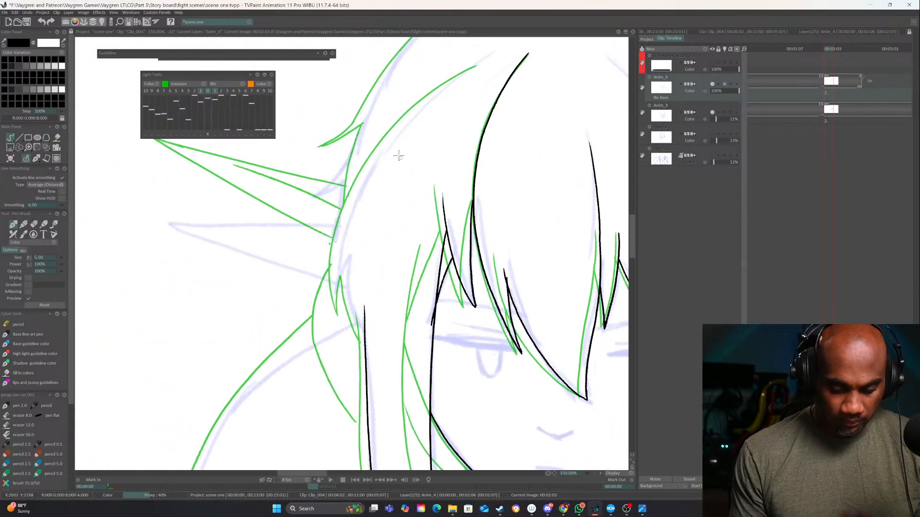
pyautogui.moveTo(474, 65)
pyautogui.mouseDown()
pyautogui.moveTo(357, 183)
pyautogui.moveTo(334, 291)
pyautogui.moveTo(346, 256)
pyautogui.moveTo(358, 337)
pyautogui.mouseUp()
pyautogui.moveTo(366, 228); pyautogui.dragTo(351, 403)
pyautogui.moveTo(502, 138)
pyautogui.mouseDown()
pyautogui.moveTo(389, 223)
pyautogui.moveTo(305, 370)
pyautogui.moveTo(325, 359)
pyautogui.moveTo(323, 389)
pyautogui.moveTo(410, 318)
pyautogui.moveTo(410, 266)
pyautogui.mouseUp()
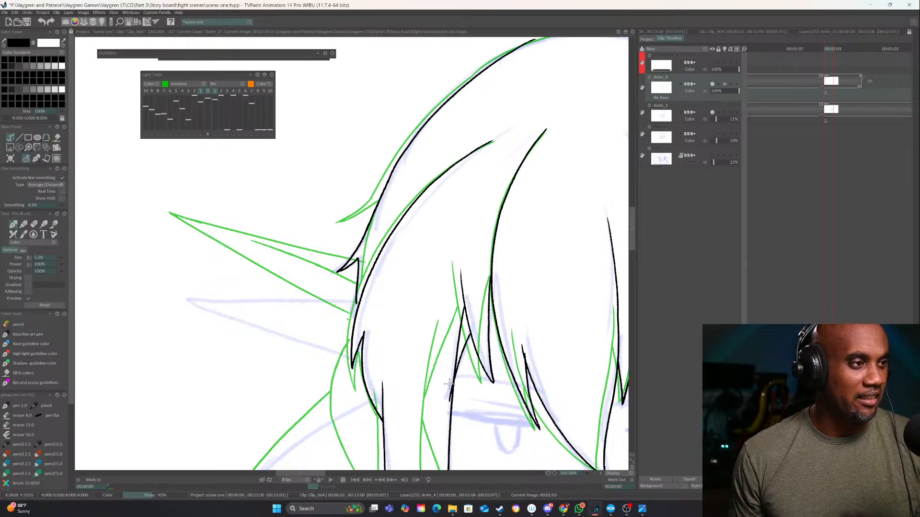
pyautogui.moveTo(475, 376); pyautogui.dragTo(455, 225)
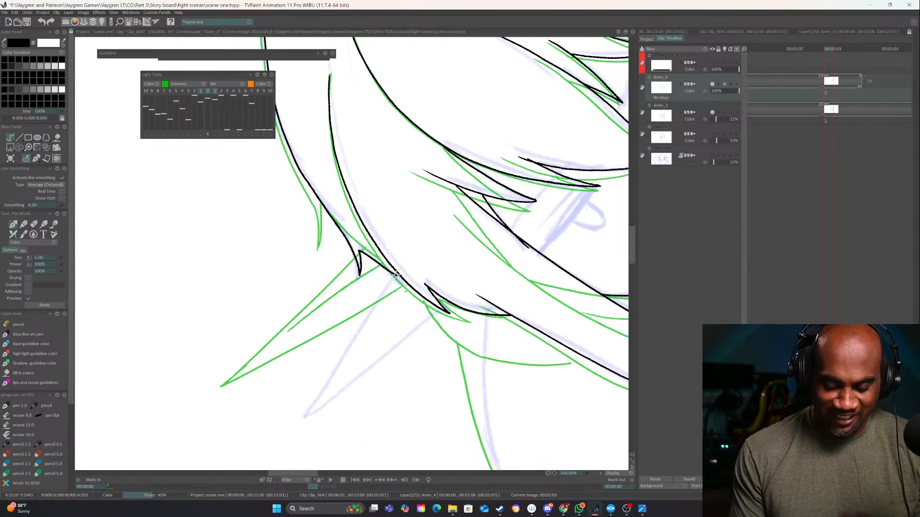
# Trim the loose upper end of the outer head outline on the left, and lock every layer except Anim_4
pyautogui.moveTo(476, 336); pyautogui.dragTo(403, 356)
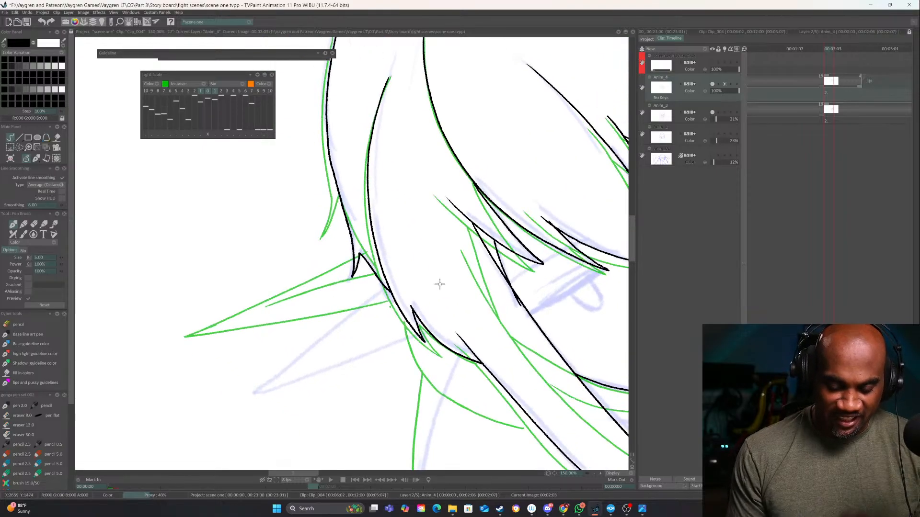
pyautogui.moveTo(440, 285); pyautogui.dragTo(370, 363)
pyautogui.moveTo(506, 313)
pyautogui.mouseDown()
pyautogui.moveTo(222, 352)
pyautogui.moveTo(558, 349)
pyautogui.moveTo(390, 216)
pyautogui.moveTo(287, 172)
pyautogui.mouseUp()
pyautogui.moveTo(515, 328)
pyautogui.mouseDown()
pyautogui.moveTo(462, 291)
pyautogui.moveTo(343, 314)
pyautogui.mouseUp()
pyautogui.moveTo(492, 338); pyautogui.dragTo(516, 243)
pyautogui.moveTo(405, 266); pyautogui.dragTo(508, 235)
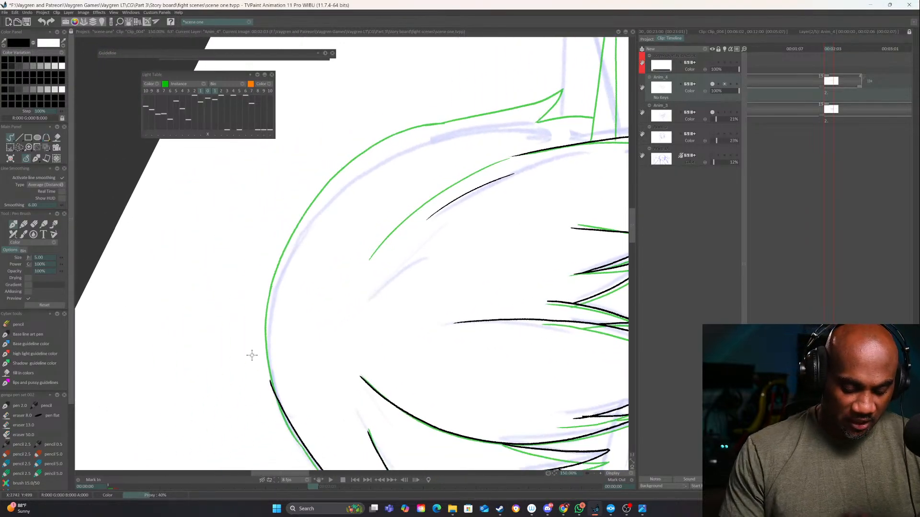
pyautogui.press('e')
pyautogui.moveTo(271, 374); pyautogui.dragTo(269, 390)
pyautogui.press('e')
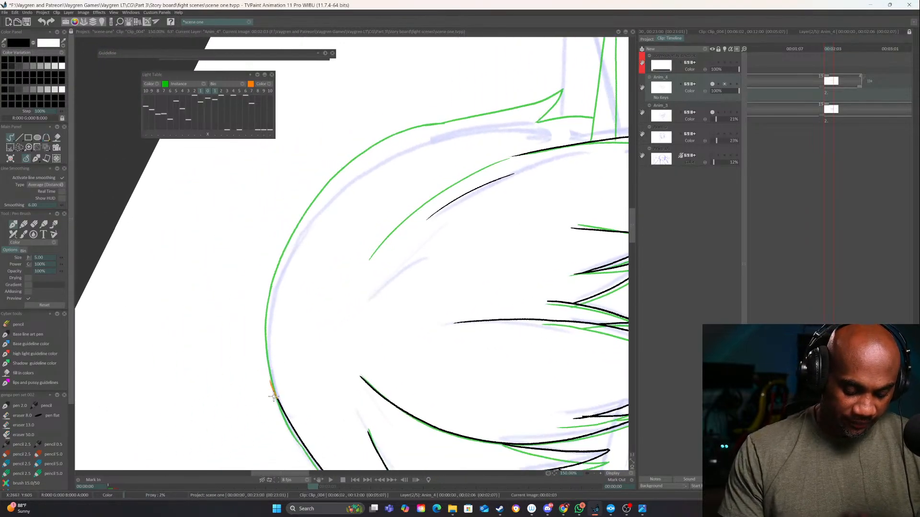
pyautogui.click(718, 50)
pyautogui.click(718, 84)
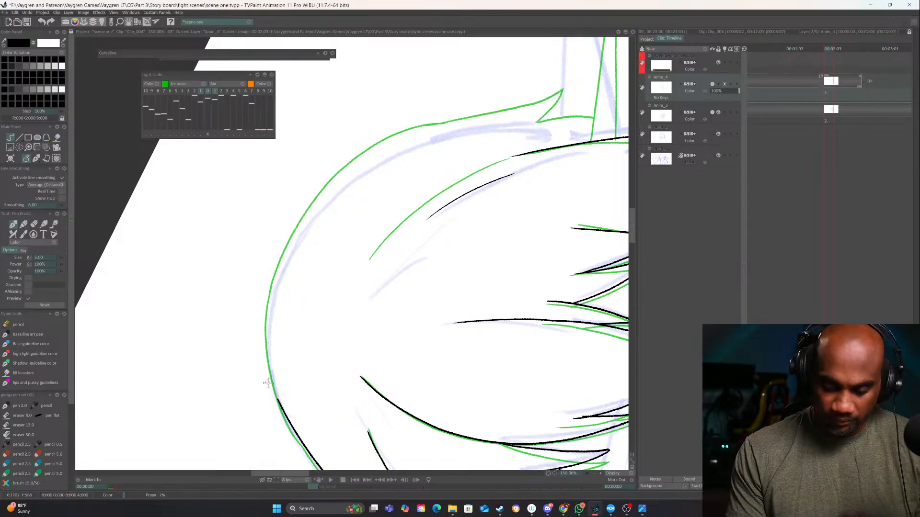
# Ink the outer head silhouette from the left side over the crown, ending in the pointed tuft above the right-hand ear
pyautogui.moveTo(280, 405)
pyautogui.mouseDown()
pyautogui.moveTo(265, 337)
pyautogui.moveTo(319, 199)
pyautogui.moveTo(465, 125)
pyautogui.moveTo(569, 106)
pyautogui.moveTo(314, 339)
pyautogui.mouseUp()
pyautogui.moveTo(439, 398); pyautogui.dragTo(376, 201)
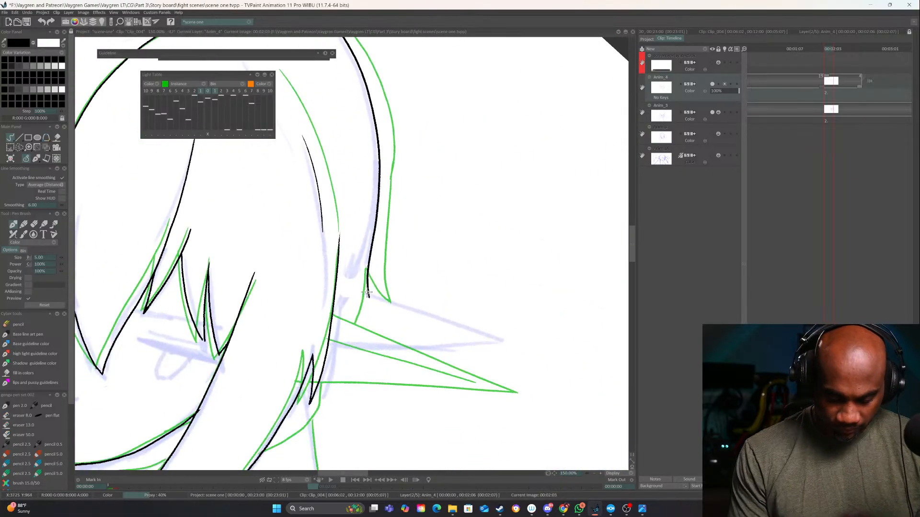
pyautogui.moveTo(365, 286); pyautogui.dragTo(363, 265)
pyautogui.moveTo(363, 267); pyautogui.dragTo(342, 318)
pyautogui.moveTo(444, 352); pyautogui.dragTo(511, 268)
pyautogui.moveTo(453, 304); pyautogui.dragTo(459, 270)
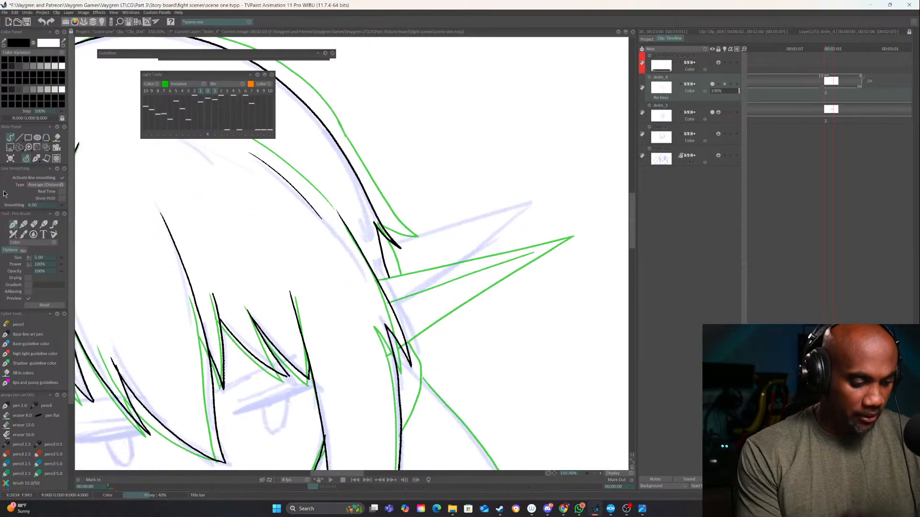
# Rotate the light table reference drawing to 5.33° so its right-hand ear lines up with the sketch, and resume freehand drawing
pyautogui.click(209, 134)
pyautogui.click(595, 474)
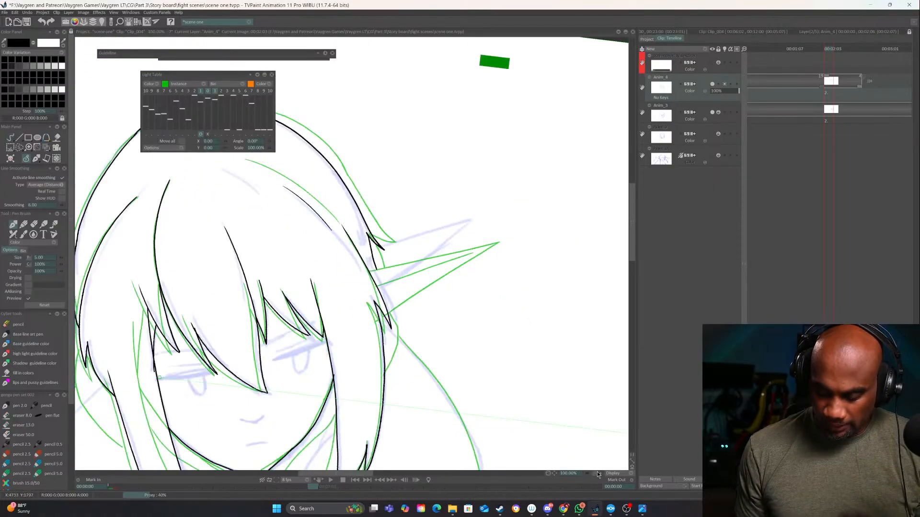
pyautogui.click(595, 473)
pyautogui.moveTo(484, 373); pyautogui.dragTo(452, 396)
pyautogui.moveTo(497, 341); pyautogui.dragTo(346, 312)
pyautogui.moveTo(437, 328); pyautogui.dragTo(481, 292)
pyautogui.moveTo(550, 382); pyautogui.dragTo(609, 321)
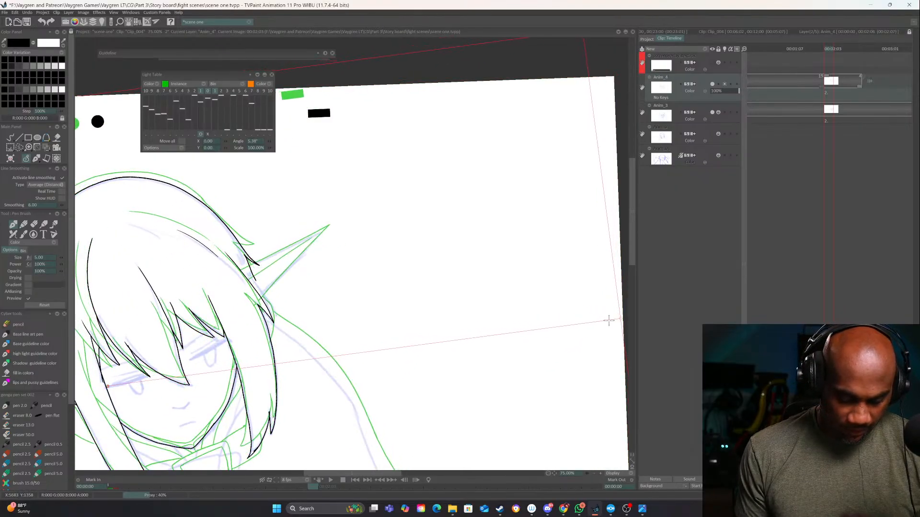
pyautogui.moveTo(378, 303); pyautogui.dragTo(526, 266)
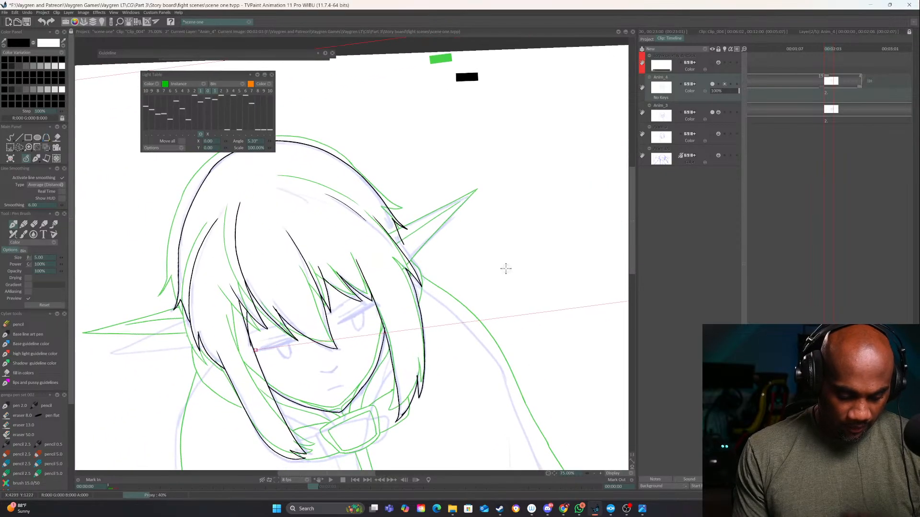
pyautogui.press('Left')
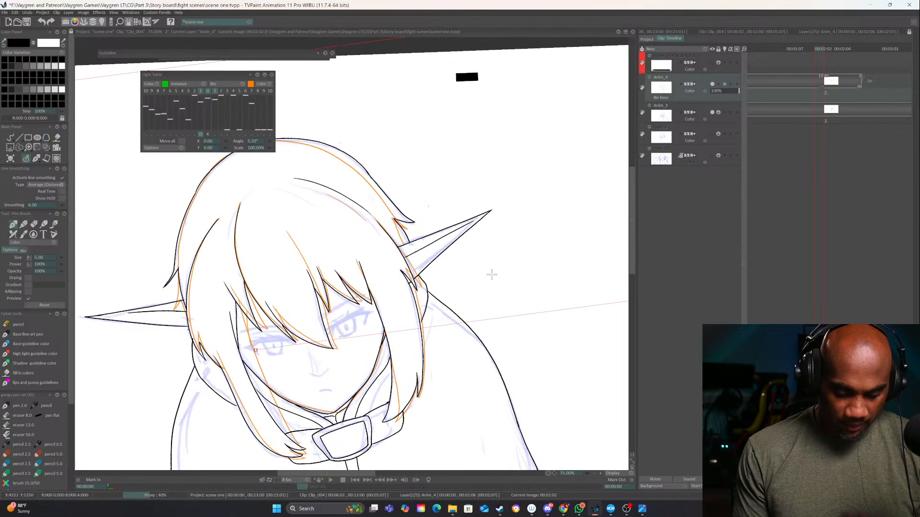
pyautogui.press('Right')
pyautogui.click(10, 139)
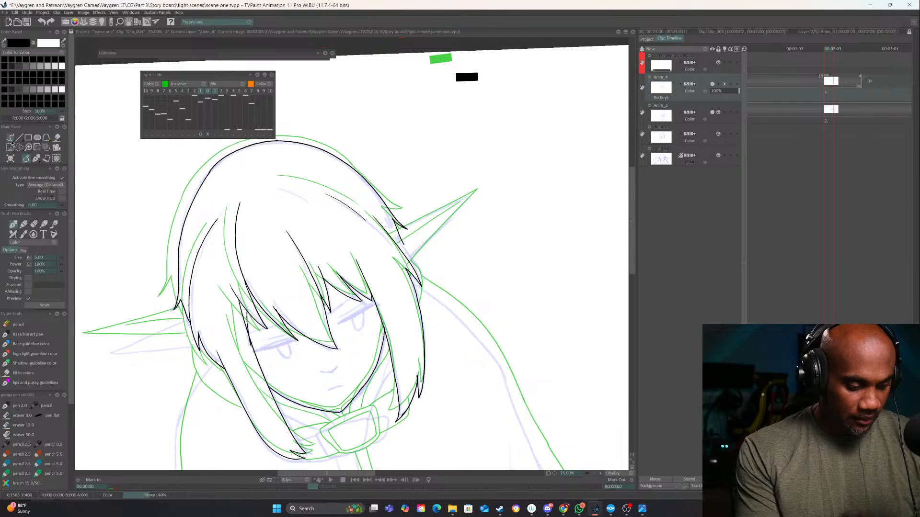
# Ink the right-hand ear with its upper edge, lower edge and inner line, erasing the hair line that crosses it
pyautogui.click(599, 472)
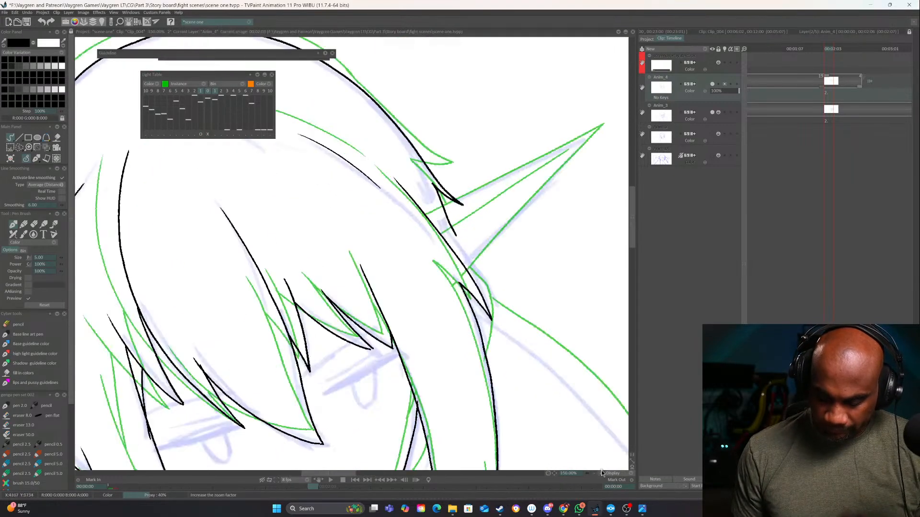
pyautogui.moveTo(469, 347); pyautogui.dragTo(330, 451)
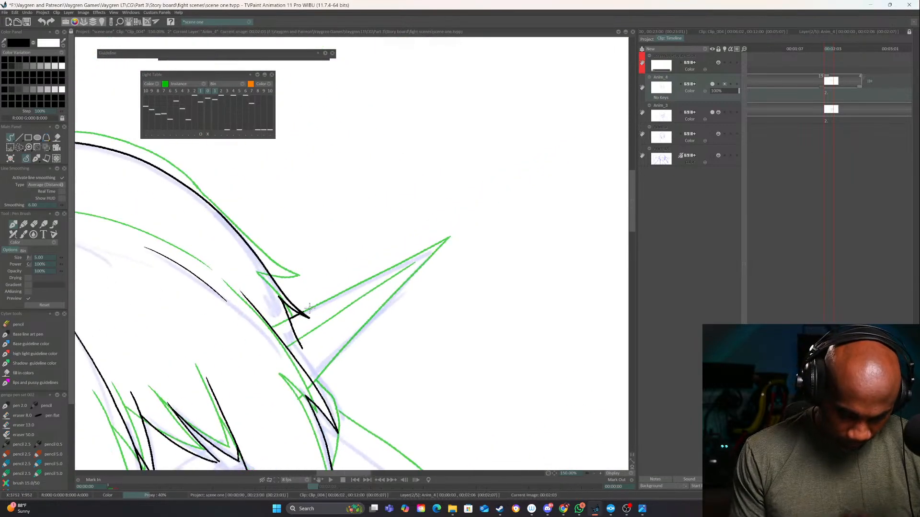
pyautogui.moveTo(302, 315)
pyautogui.mouseDown()
pyautogui.moveTo(450, 236)
pyautogui.moveTo(312, 384)
pyautogui.mouseUp()
pyautogui.press('e')
pyautogui.moveTo(287, 327)
pyautogui.mouseDown()
pyautogui.moveTo(298, 342)
pyautogui.moveTo(268, 332)
pyautogui.moveTo(339, 309)
pyautogui.moveTo(438, 243)
pyautogui.mouseUp()
pyautogui.press('e')
pyautogui.moveTo(273, 386)
pyautogui.mouseDown()
pyautogui.moveTo(456, 259)
pyautogui.moveTo(543, 215)
pyautogui.mouseUp()
pyautogui.moveTo(462, 375)
pyautogui.mouseDown()
pyautogui.moveTo(404, 395)
pyautogui.moveTo(521, 302)
pyautogui.mouseUp()
pyautogui.click(594, 474)
pyautogui.click(594, 474)
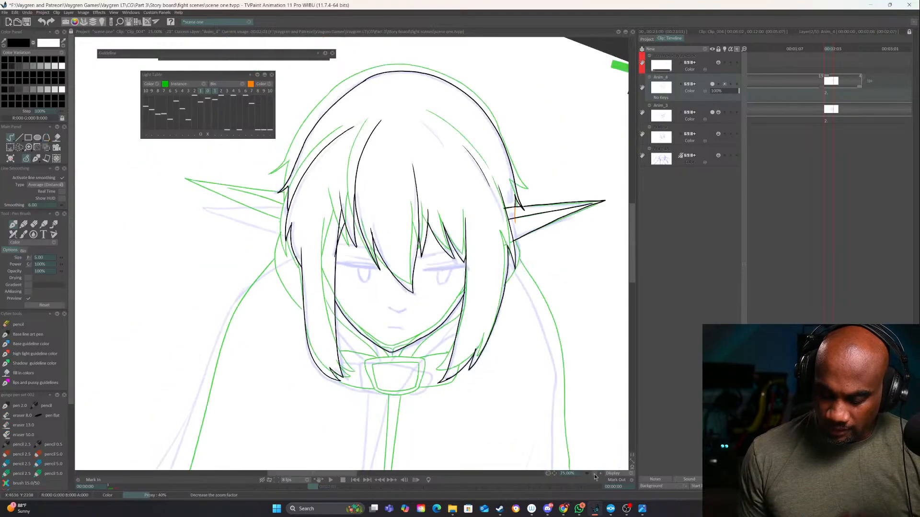
pyautogui.click(595, 475)
pyautogui.moveTo(440, 314); pyautogui.dragTo(418, 350)
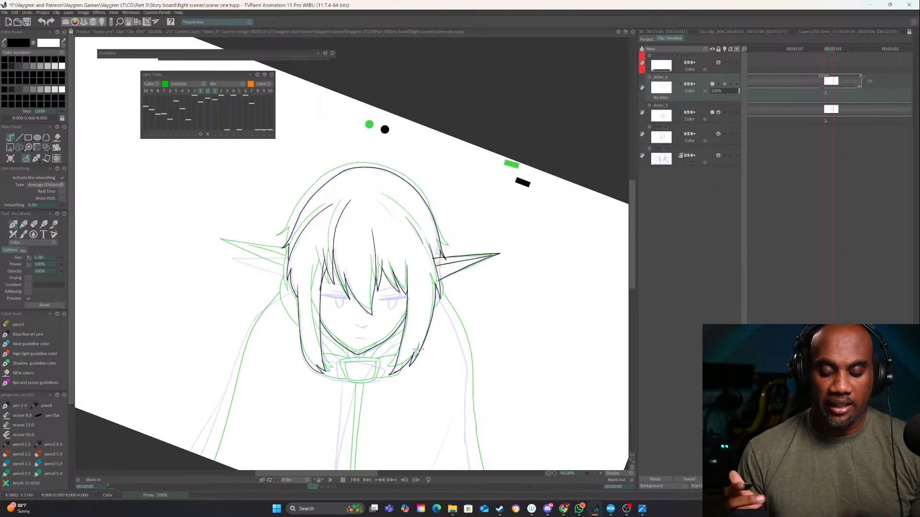
# Rework the upper-left curve of the head outline into a smoother arc
pyautogui.click(599, 474)
pyautogui.click(600, 474)
pyautogui.moveTo(500, 392); pyautogui.dragTo(513, 400)
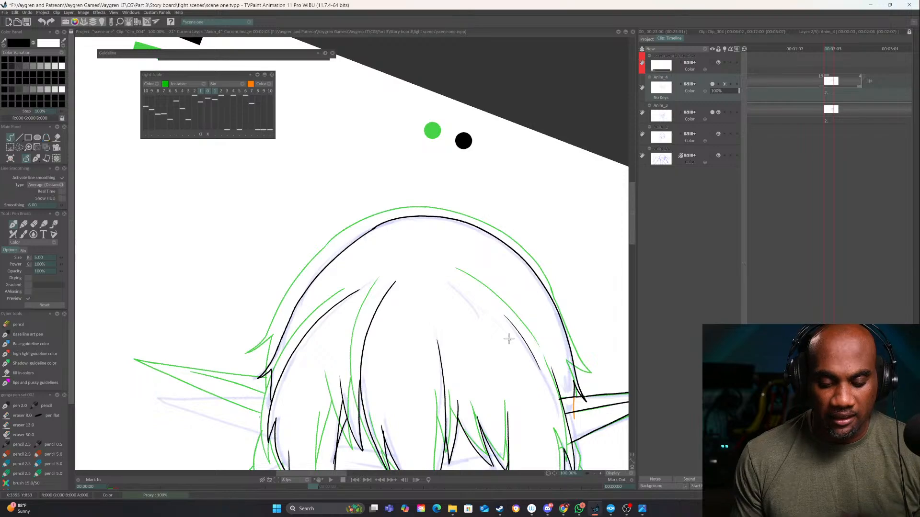
pyautogui.moveTo(498, 323); pyautogui.dragTo(494, 268)
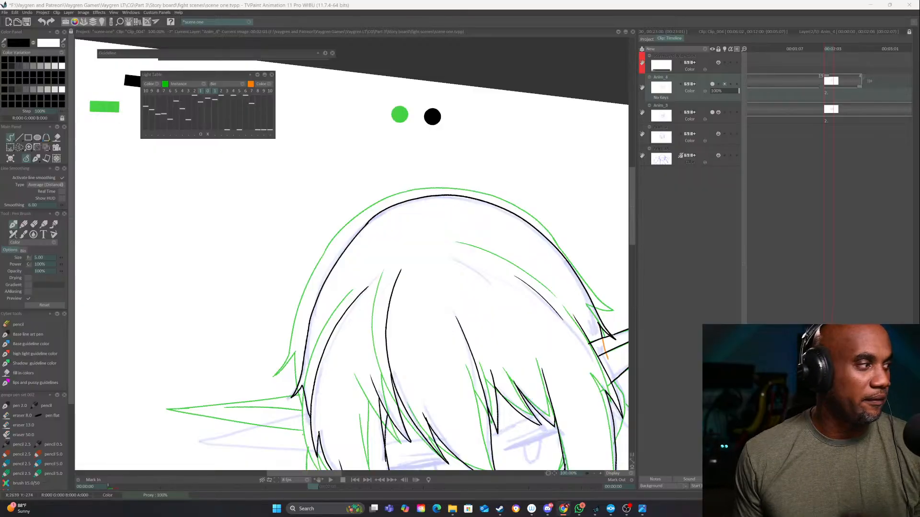
pyautogui.moveTo(384, 192)
pyautogui.mouseDown()
pyautogui.moveTo(403, 207)
pyautogui.moveTo(359, 241)
pyautogui.moveTo(367, 246)
pyautogui.moveTo(445, 178)
pyautogui.moveTo(494, 155)
pyautogui.moveTo(394, 209)
pyautogui.moveTo(363, 250)
pyautogui.mouseUp()
pyautogui.press('e')
pyautogui.press('e')
pyautogui.click(601, 474)
pyautogui.click(600, 473)
pyautogui.hotkey('ctrl', 'z')
# Flip back and forth through the Clip_004 frames to compare the new line art with the first drawing
pyautogui.click(596, 474)
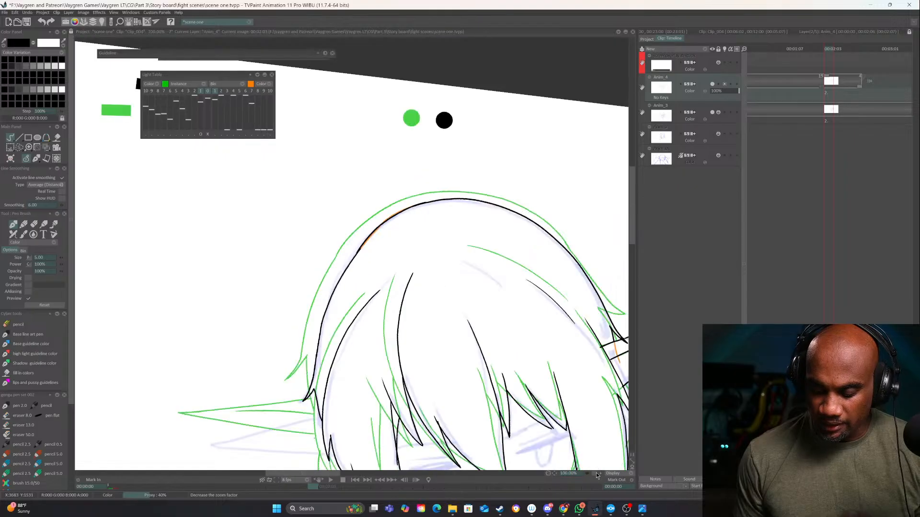
pyautogui.click(597, 474)
pyautogui.click(597, 475)
pyautogui.moveTo(509, 386); pyautogui.dragTo(465, 422)
pyautogui.press('Left')
pyautogui.press('Left')
pyautogui.press('Left')
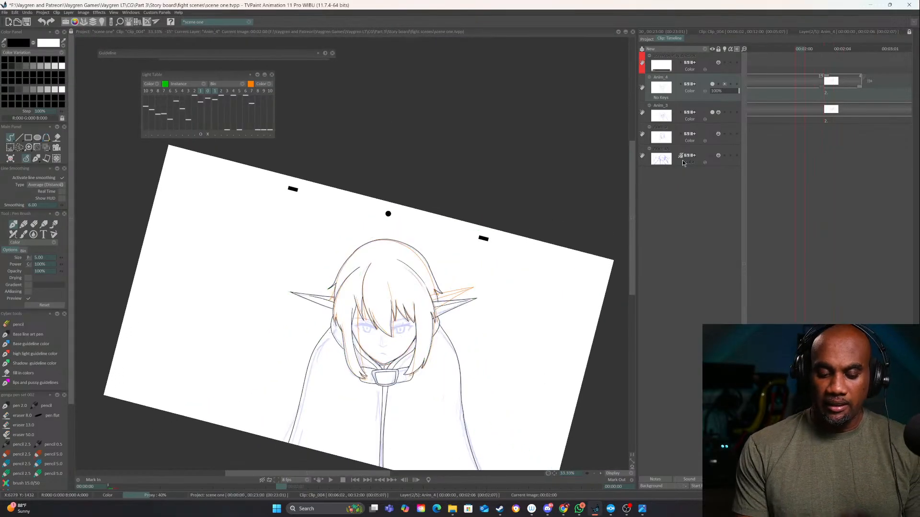
pyautogui.press('Left')
pyautogui.press('Left')
pyautogui.press('Left')
pyautogui.moveTo(467, 382); pyautogui.dragTo(454, 315)
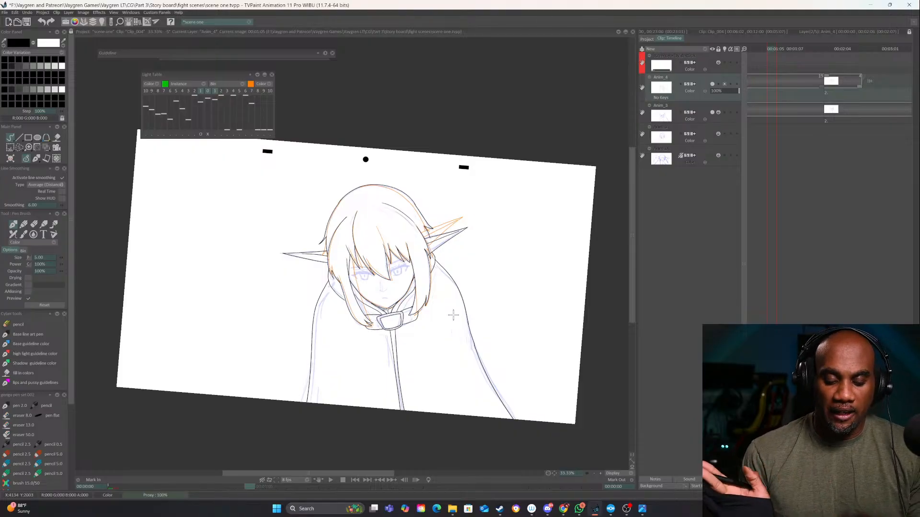
pyautogui.keyDown('alt'); pyautogui.moveTo(519, 384); pyautogui.dragTo(486, 400); pyautogui.keyUp('alt')
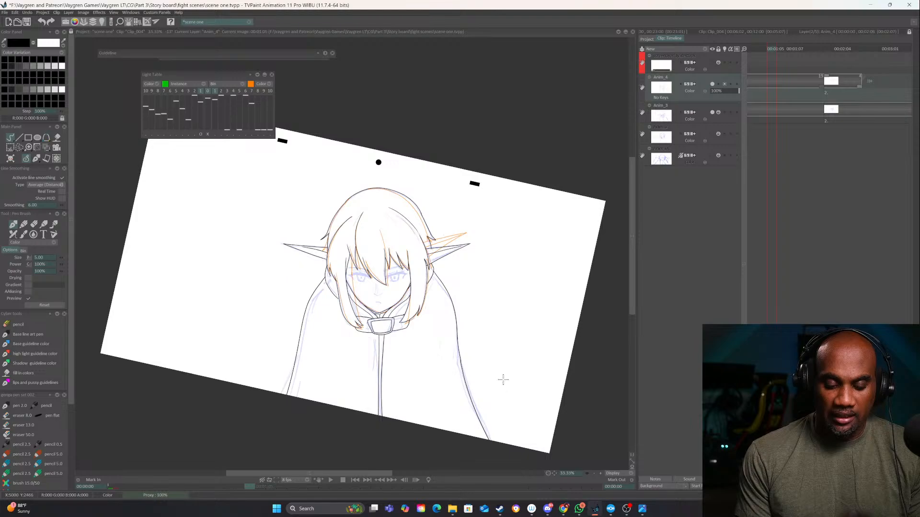
pyautogui.press('Right')
pyautogui.press('Right')
pyautogui.press('Right')
pyautogui.press('Right')
pyautogui.press('Right')
pyautogui.press('Right')
pyautogui.press('Right')
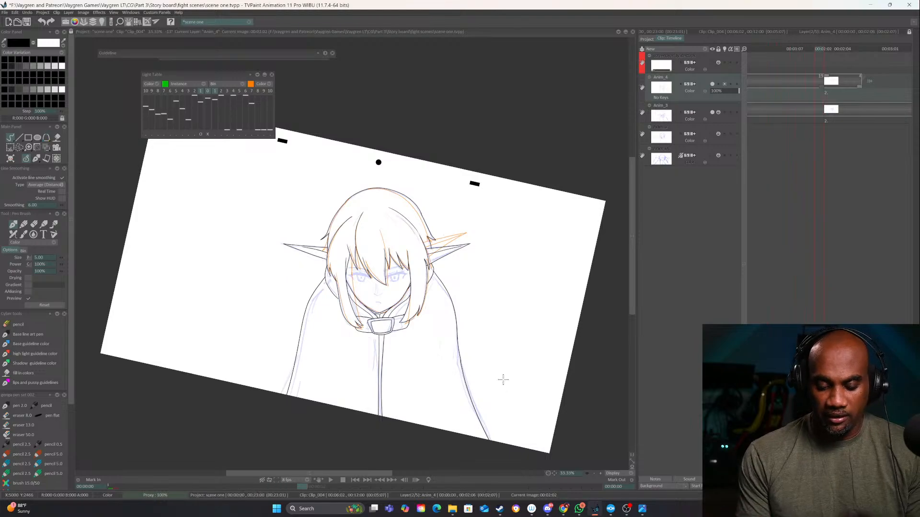
# Open Clip_005 from the project's clip overview and show its layer timeline
pyautogui.click(646, 38)
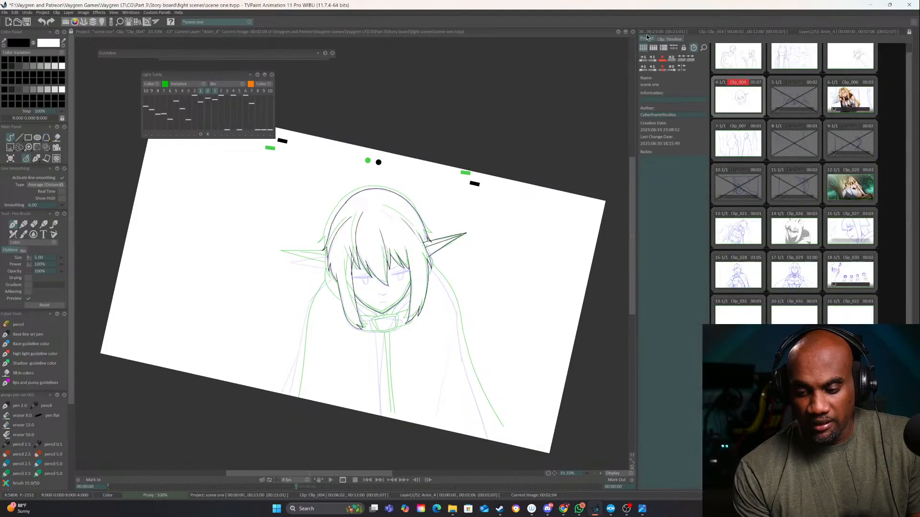
pyautogui.click(796, 99)
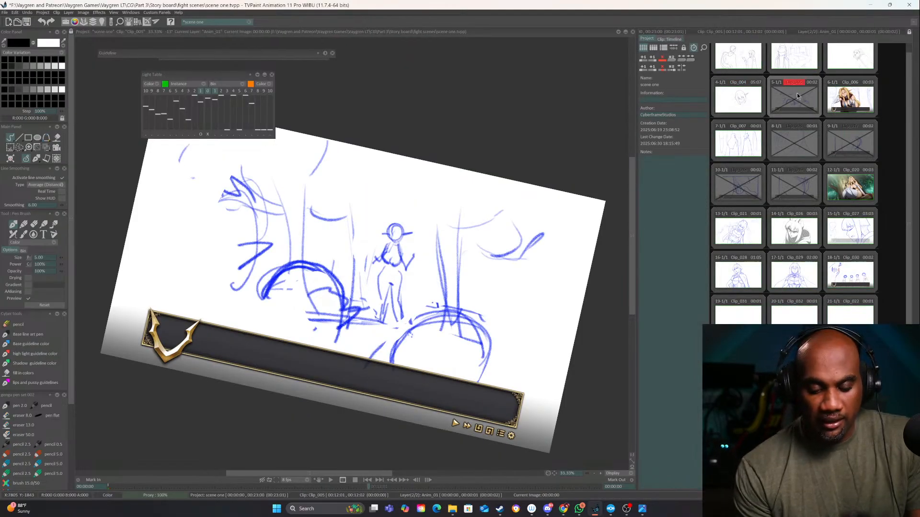
pyautogui.moveTo(215, 232); pyautogui.dragTo(341, 316)
pyautogui.moveTo(476, 313); pyautogui.dragTo(487, 269)
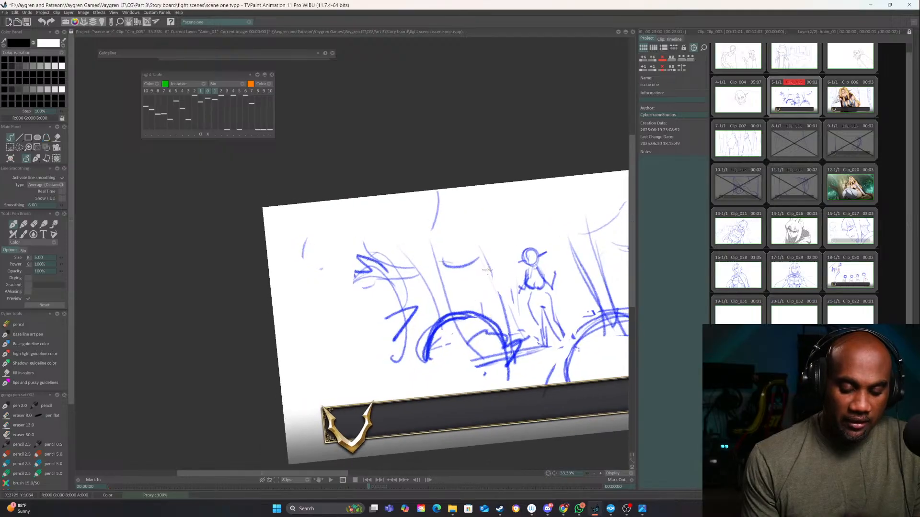
pyautogui.click(669, 38)
# Handwrite "CAS" at the left edge of the Clip_005 sketch, and mark the two foreground arches with "e" and "O"
pyautogui.moveTo(319, 319)
pyautogui.mouseDown()
pyautogui.moveTo(296, 294)
pyautogui.moveTo(281, 302)
pyautogui.moveTo(300, 290)
pyautogui.mouseUp()
pyautogui.moveTo(308, 286); pyautogui.dragTo(298, 297)
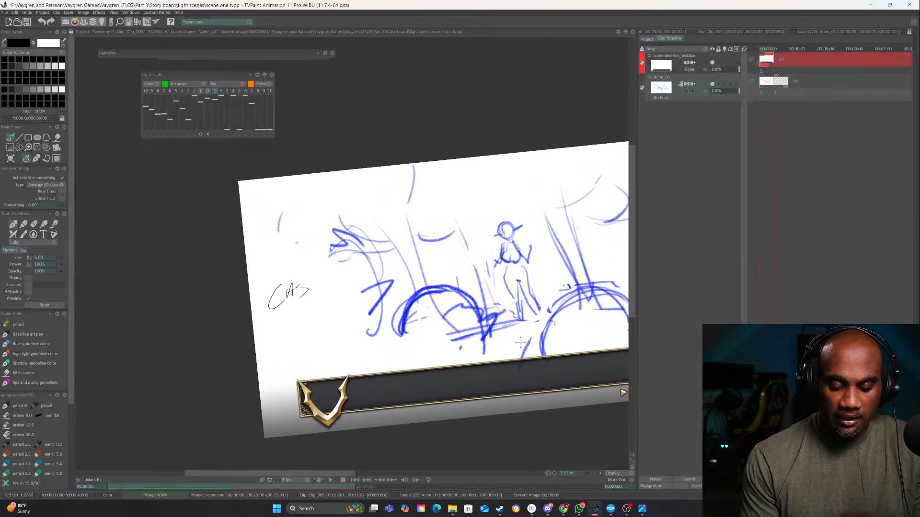
pyautogui.moveTo(520, 342); pyautogui.dragTo(448, 358)
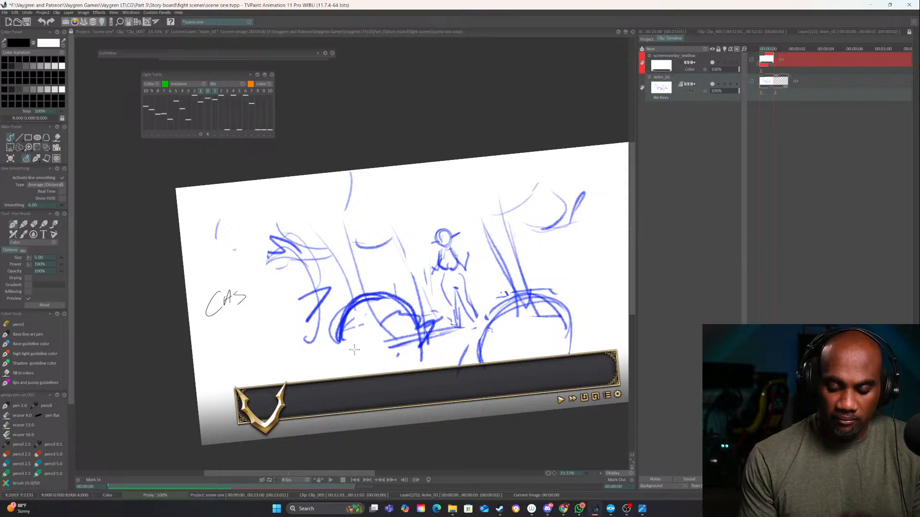
pyautogui.moveTo(357, 342); pyautogui.dragTo(371, 353)
pyautogui.moveTo(532, 323); pyautogui.dragTo(535, 324)
pyautogui.moveTo(518, 271); pyautogui.dragTo(503, 307)
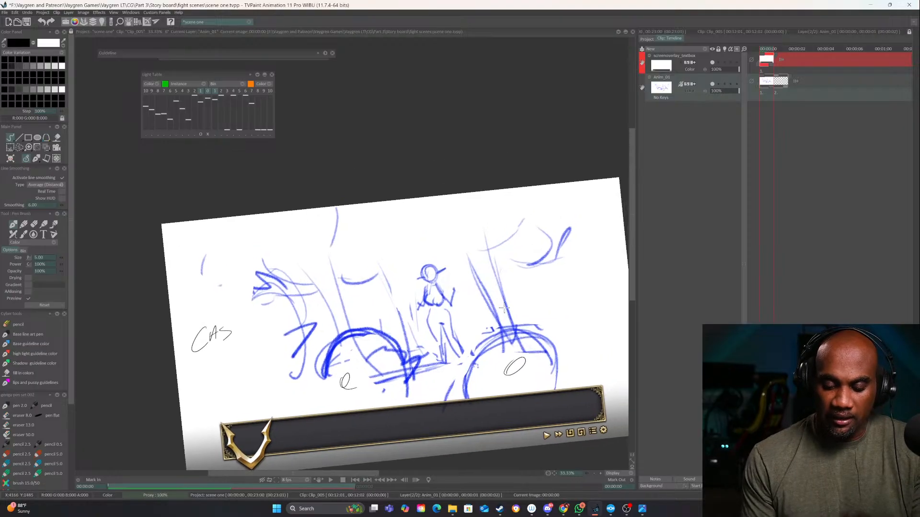
# Label the standing figure in the middle of the sketch with a short leader line and a handwritten character name
pyautogui.moveTo(427, 251)
pyautogui.mouseDown()
pyautogui.moveTo(443, 211)
pyautogui.moveTo(447, 226)
pyautogui.moveTo(470, 238)
pyautogui.mouseUp()
pyautogui.moveTo(482, 207); pyautogui.dragTo(476, 236)
pyautogui.moveTo(485, 228)
pyautogui.mouseDown()
pyautogui.moveTo(491, 214)
pyautogui.moveTo(514, 219)
pyautogui.mouseUp()
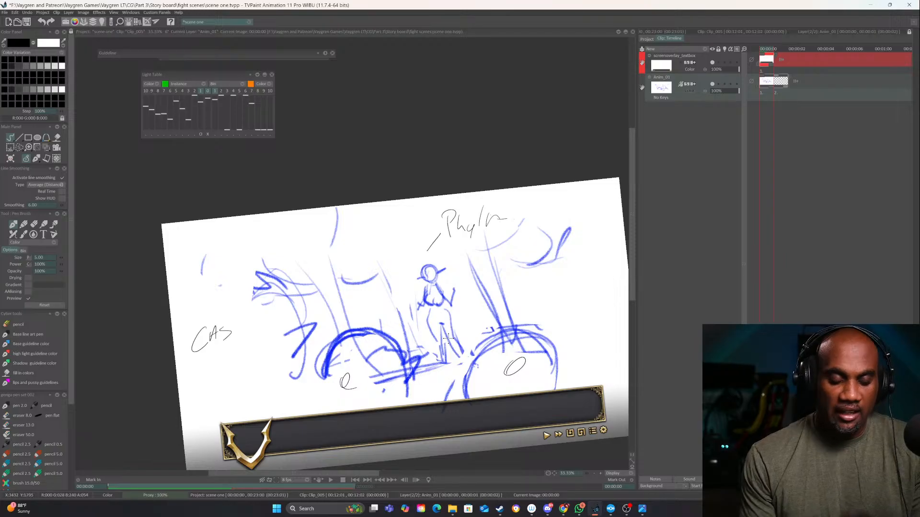
pyautogui.moveTo(448, 339); pyautogui.dragTo(424, 294)
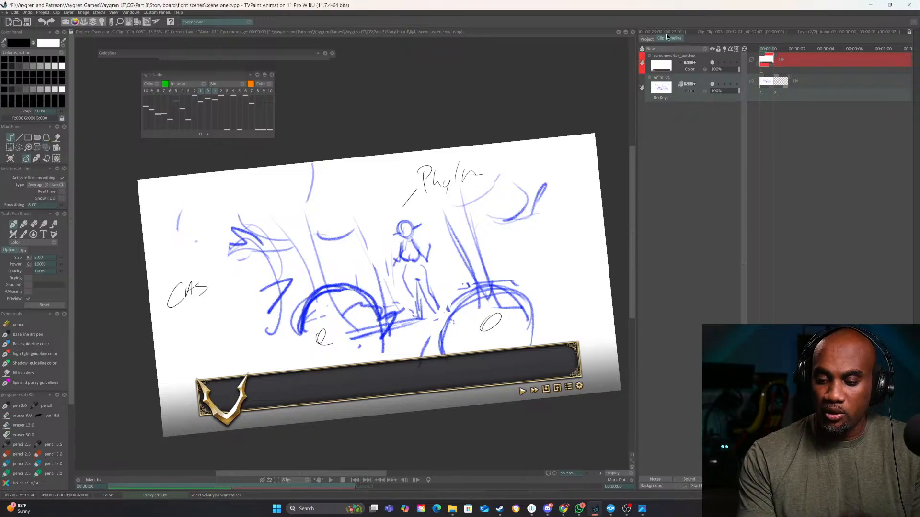
# Check the project's clip overview and flip between the sketch frame and the following frame of Clip_005
pyautogui.click(647, 39)
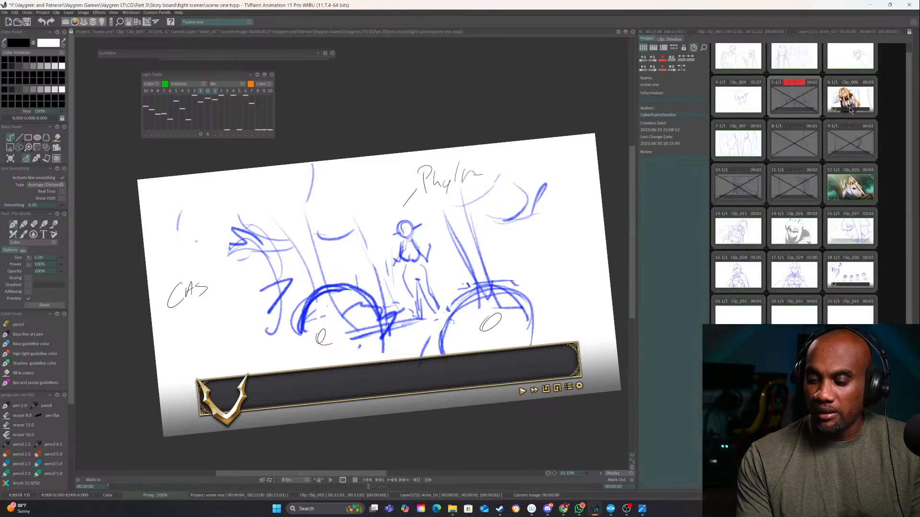
pyautogui.click(663, 38)
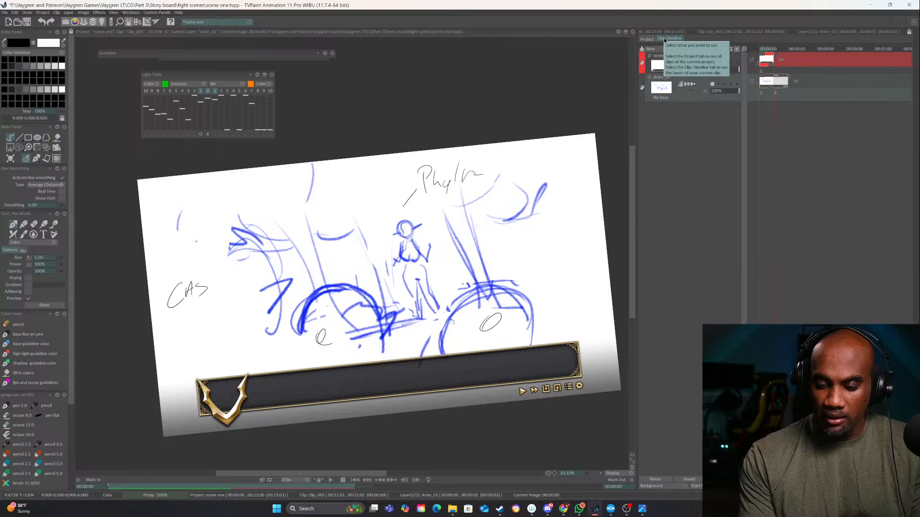
pyautogui.press('Right')
pyautogui.press('Left')
pyautogui.press('Right')
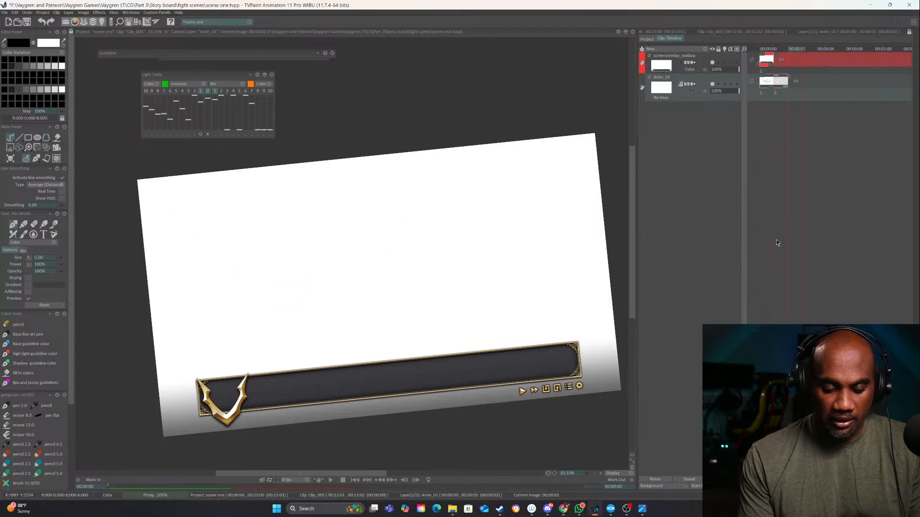
pyautogui.press('Left')
pyautogui.click(647, 38)
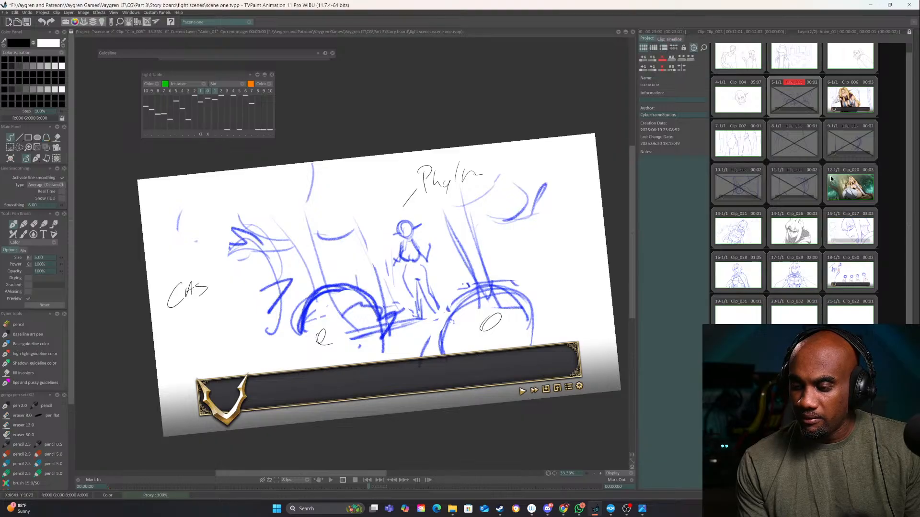
pyautogui.click(670, 38)
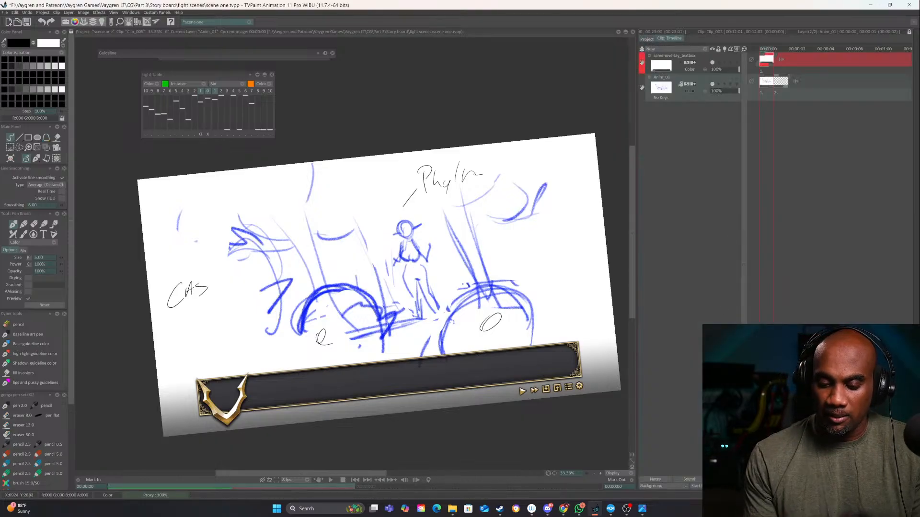
# Adjust the width of the timeline area, reopen Clip_004 from the project's clip overview and show its layer timeline
pyautogui.moveTo(641, 221); pyautogui.dragTo(514, 220)
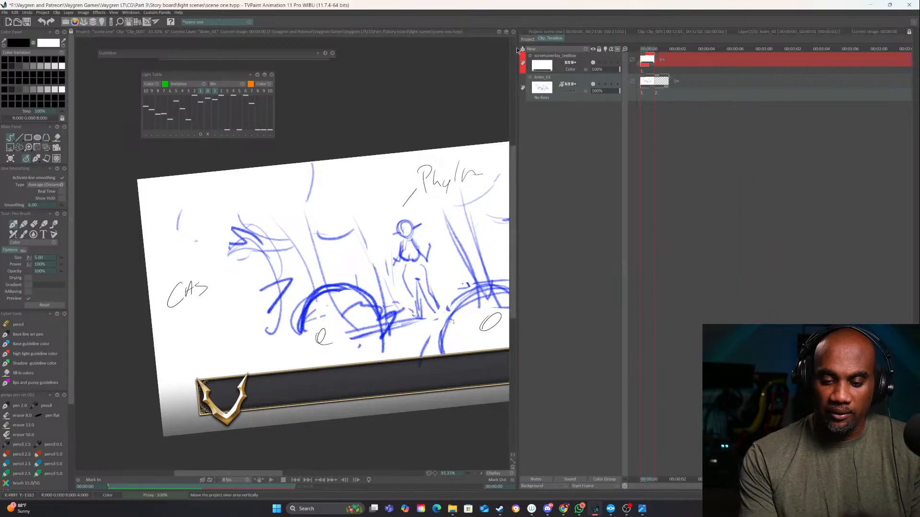
pyautogui.moveTo(516, 192); pyautogui.dragTo(610, 209)
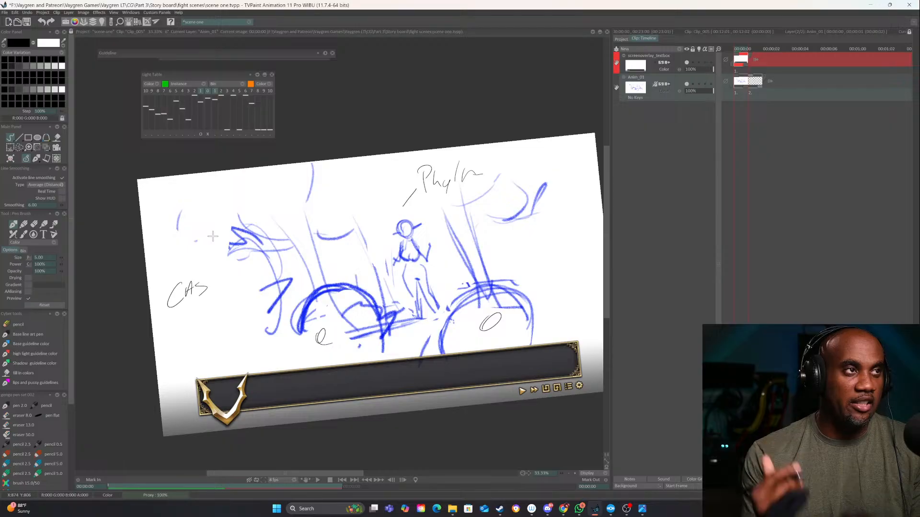
pyautogui.click(620, 37)
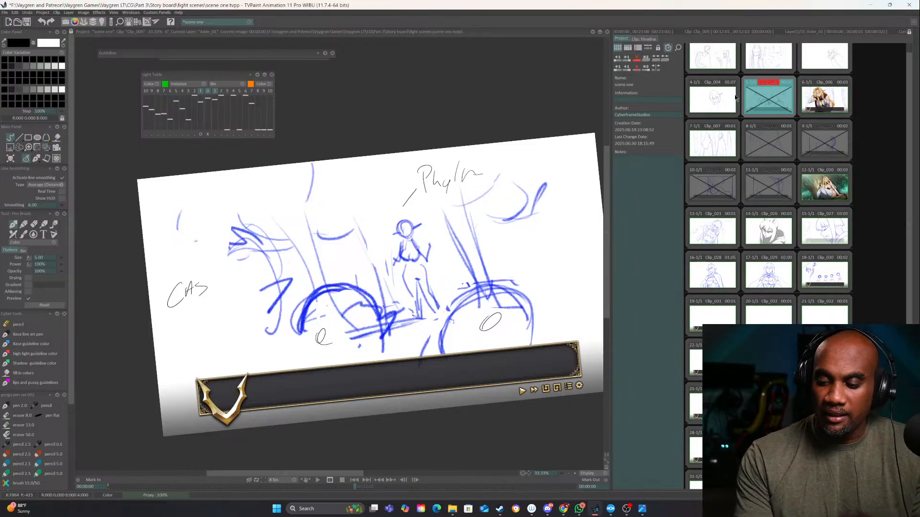
pyautogui.click(719, 100)
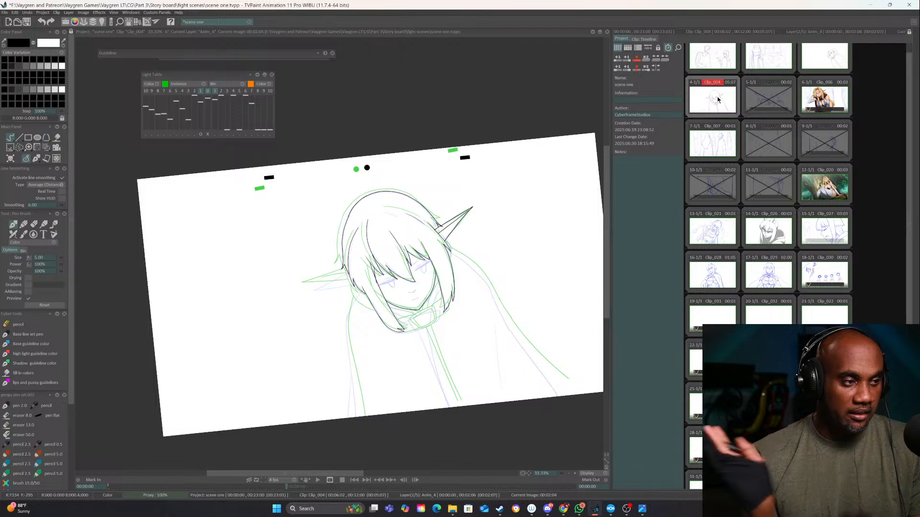
pyautogui.click(644, 38)
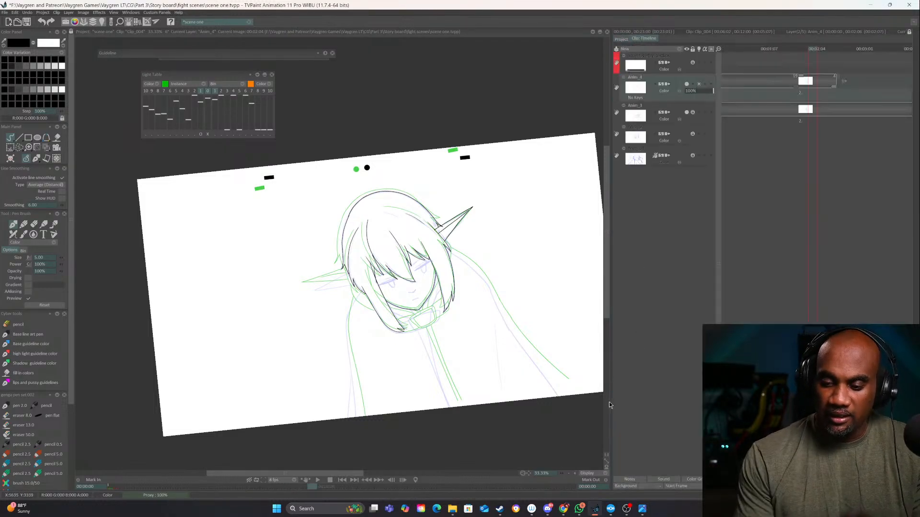
# On the Anim_4 layer, compare the neighbouring drawings and ink the collar fold from the viewer's-right hair lock down to the buckle
pyautogui.click(575, 473)
pyautogui.click(574, 474)
pyautogui.moveTo(545, 379); pyautogui.dragTo(437, 420)
pyautogui.moveTo(518, 392); pyautogui.dragTo(420, 254)
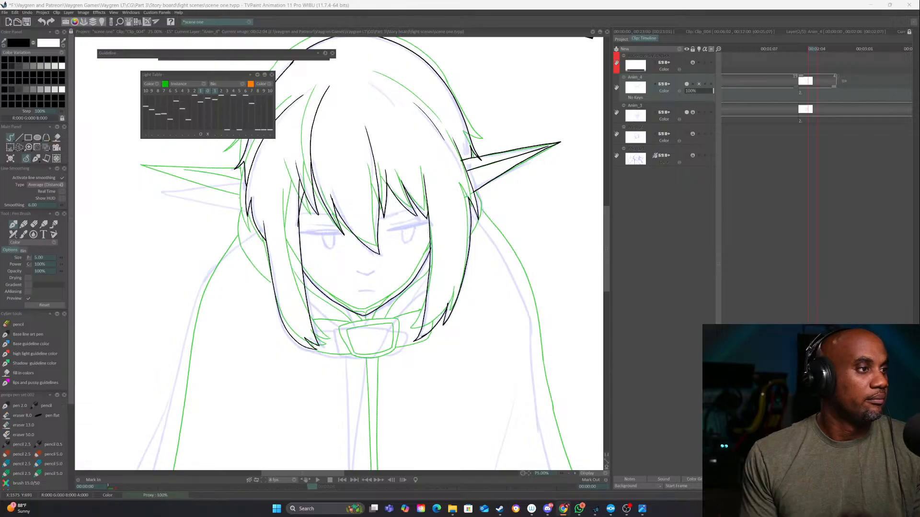
pyautogui.moveTo(475, 386); pyautogui.dragTo(456, 267)
pyautogui.moveTo(555, 364); pyautogui.dragTo(567, 338)
pyautogui.scroll(1, 494, 166)
pyautogui.moveTo(494, 166); pyautogui.dragTo(475, 366)
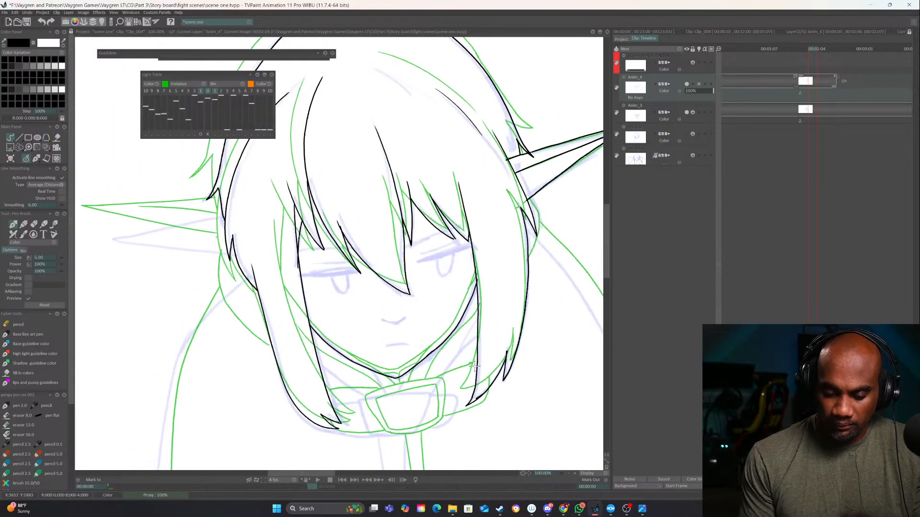
pyautogui.press('Left')
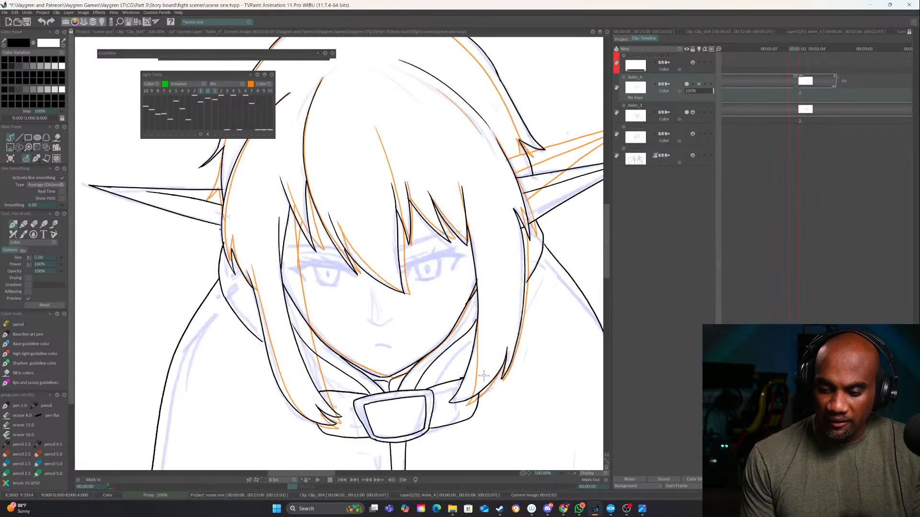
pyautogui.press('Right')
pyautogui.moveTo(473, 367)
pyautogui.mouseDown()
pyautogui.moveTo(467, 331)
pyautogui.moveTo(485, 302)
pyautogui.mouseUp()
pyautogui.click(575, 474)
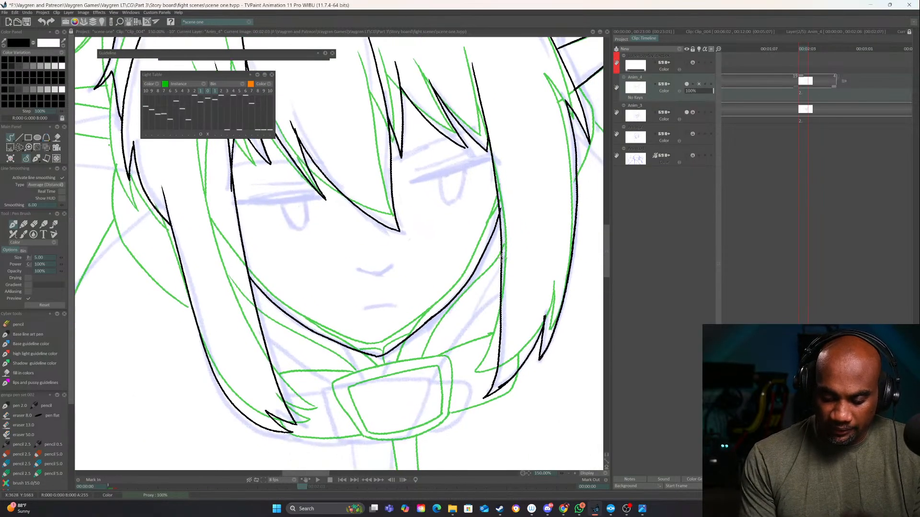
pyautogui.moveTo(504, 254)
pyautogui.mouseDown()
pyautogui.moveTo(473, 302)
pyautogui.moveTo(410, 370)
pyautogui.mouseUp()
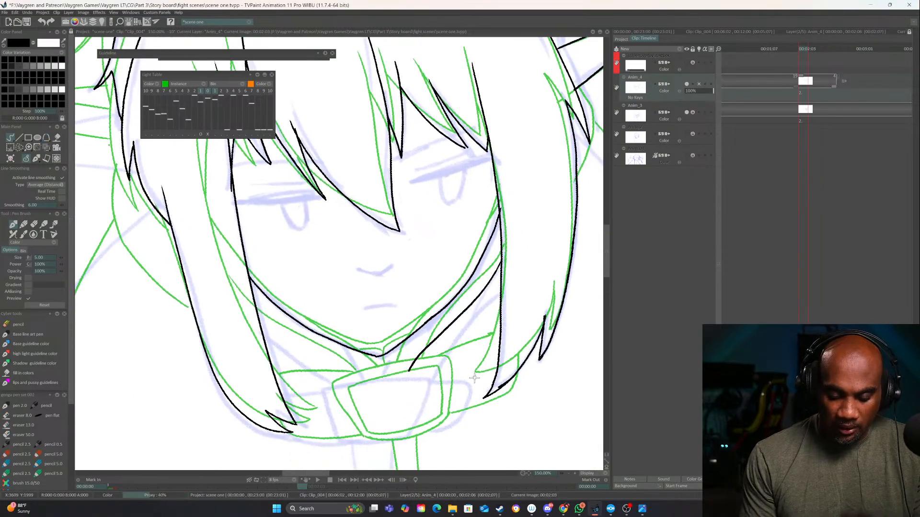
# Check against the previous drawing, then ink the inner collar line below the chin and the collar folds on the viewer's left
pyautogui.press('Left')
pyautogui.press('Right')
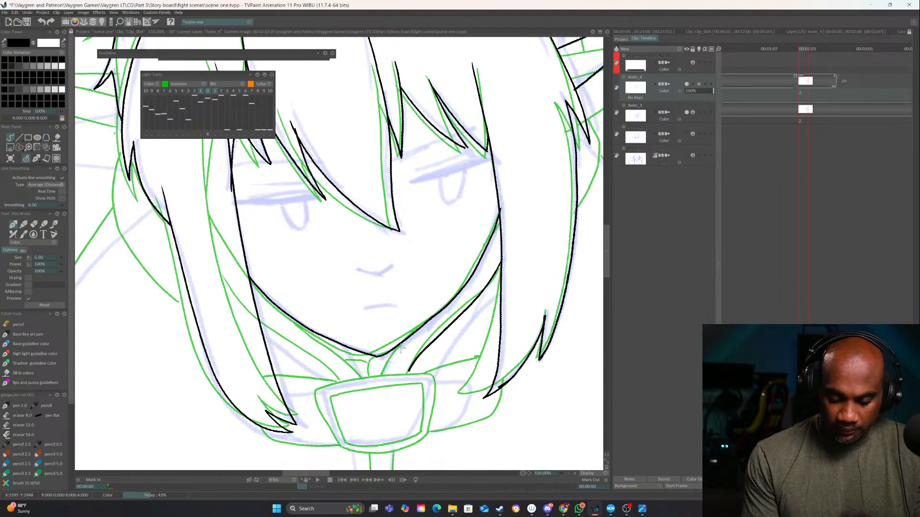
pyautogui.moveTo(404, 340); pyautogui.dragTo(382, 376)
pyautogui.moveTo(261, 320); pyautogui.dragTo(335, 382)
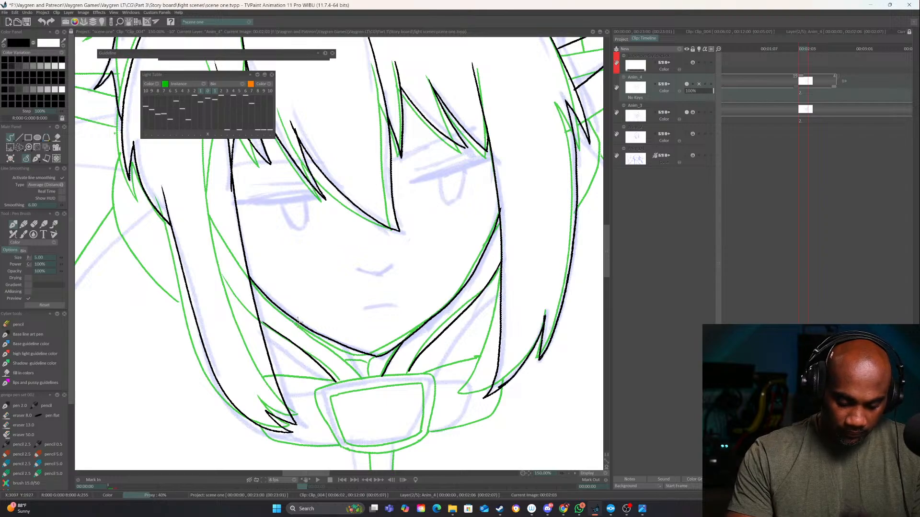
pyautogui.moveTo(300, 323)
pyautogui.mouseDown()
pyautogui.moveTo(359, 381)
pyautogui.moveTo(371, 366)
pyautogui.moveTo(368, 378)
pyautogui.moveTo(372, 357)
pyautogui.moveTo(343, 354)
pyautogui.moveTo(338, 340)
pyautogui.moveTo(370, 354)
pyautogui.moveTo(332, 352)
pyautogui.mouseUp()
# Ink the collar buckle's outer outline and inner frame over the guide lines
pyautogui.moveTo(403, 383)
pyautogui.mouseDown()
pyautogui.moveTo(475, 312)
pyautogui.moveTo(395, 321)
pyautogui.moveTo(495, 297)
pyautogui.moveTo(498, 338)
pyautogui.moveTo(485, 367)
pyautogui.moveTo(455, 379)
pyautogui.moveTo(420, 379)
pyautogui.moveTo(398, 365)
pyautogui.moveTo(376, 334)
pyautogui.moveTo(379, 315)
pyautogui.mouseUp()
pyautogui.moveTo(457, 358)
pyautogui.mouseDown()
pyautogui.moveTo(423, 382)
pyautogui.moveTo(382, 392)
pyautogui.mouseUp()
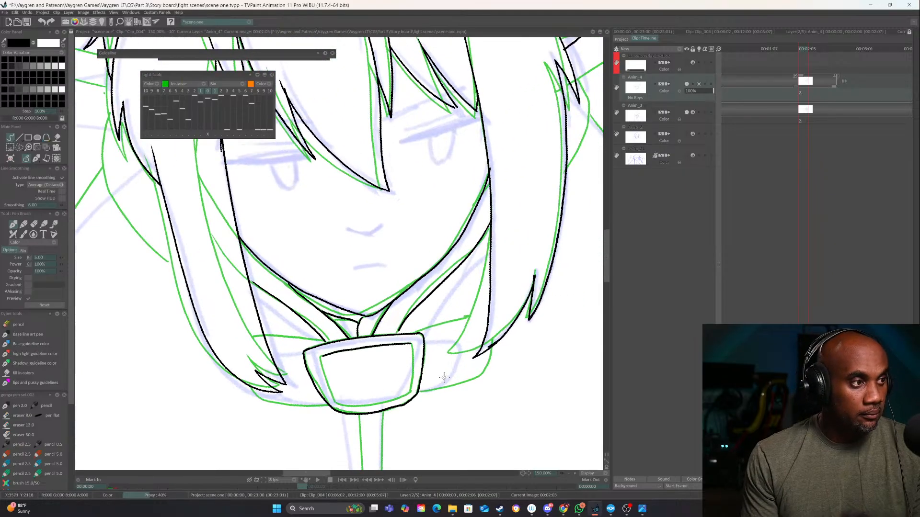
pyautogui.moveTo(480, 374); pyautogui.dragTo(496, 351)
pyautogui.moveTo(338, 357)
pyautogui.mouseDown()
pyautogui.moveTo(358, 401)
pyautogui.moveTo(408, 393)
pyautogui.moveTo(429, 381)
pyautogui.moveTo(423, 332)
pyautogui.moveTo(430, 365)
pyautogui.mouseUp()
# Ink the upper and lower edges of the collar band on both sides of the buckle
pyautogui.moveTo(424, 324); pyautogui.dragTo(479, 293)
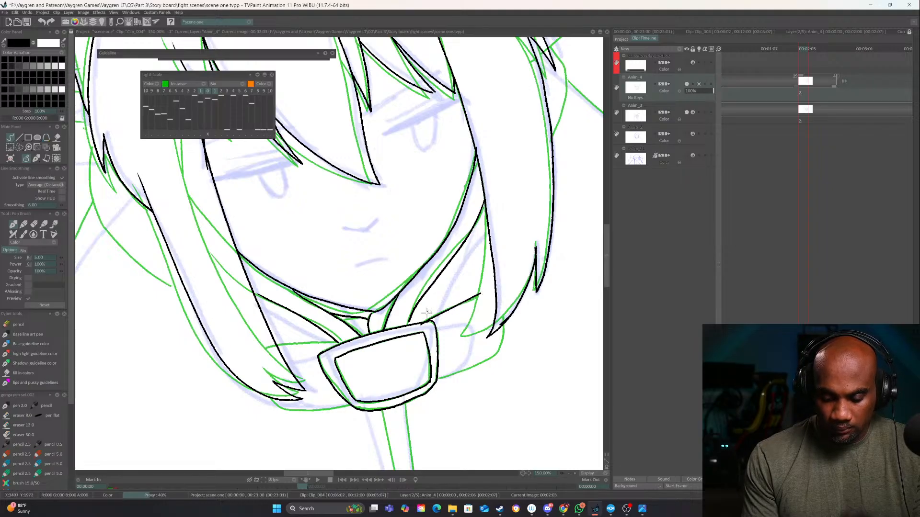
pyautogui.moveTo(338, 342); pyautogui.dragTo(278, 345)
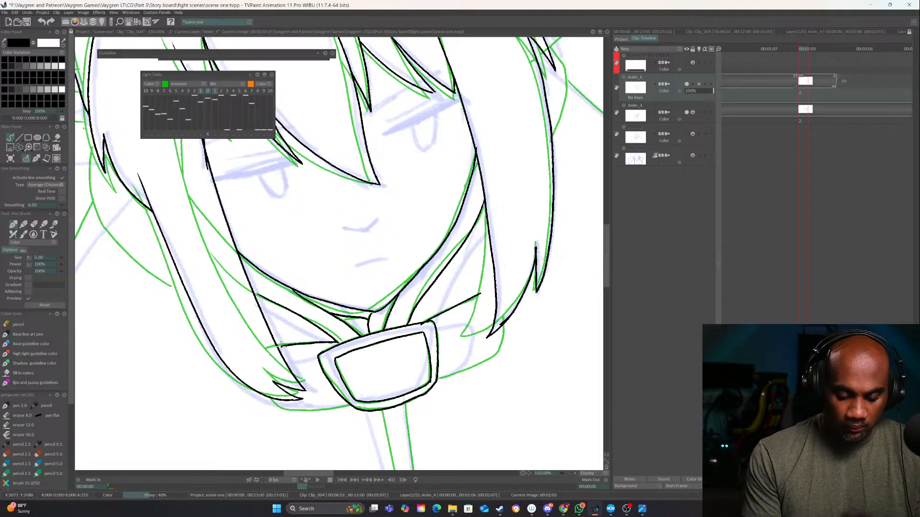
pyautogui.moveTo(505, 322)
pyautogui.mouseDown()
pyautogui.moveTo(493, 354)
pyautogui.moveTo(432, 385)
pyautogui.moveTo(514, 364)
pyautogui.mouseUp()
pyautogui.moveTo(332, 415); pyautogui.dragTo(408, 387)
pyautogui.moveTo(484, 238); pyautogui.dragTo(497, 229)
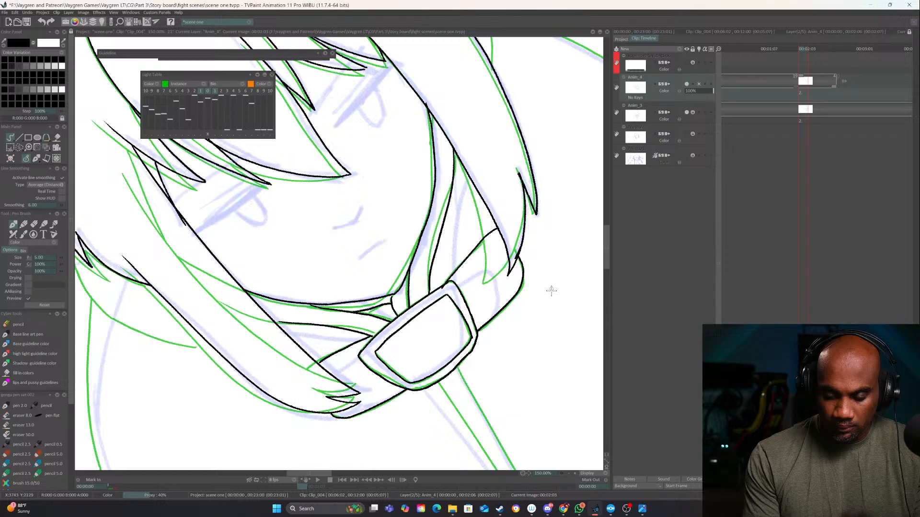
pyautogui.moveTo(551, 290); pyautogui.dragTo(478, 342)
pyautogui.press('e')
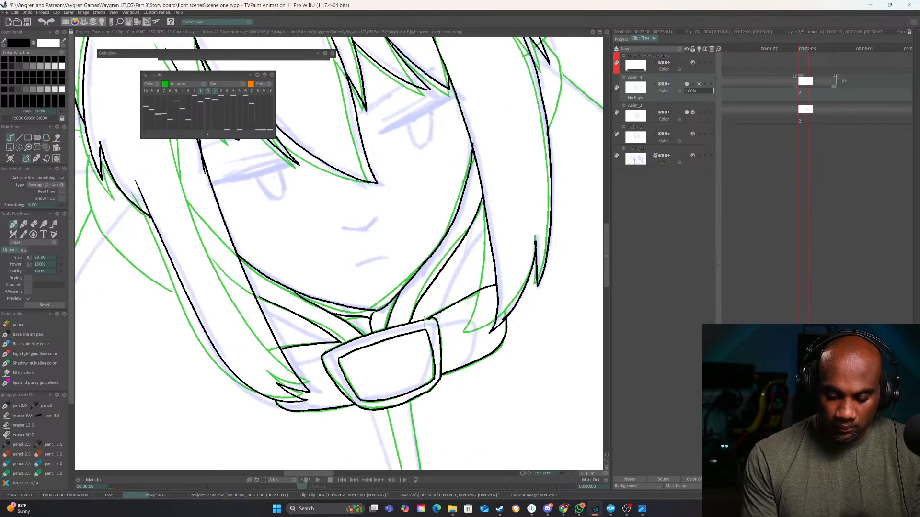
pyautogui.press('e')
# Ink the two long lines of the cloak's front opening from the buckle down to the canvas edge, redoing the second line
pyautogui.moveTo(391, 317)
pyautogui.mouseDown()
pyautogui.moveTo(534, 376)
pyautogui.moveTo(470, 395)
pyautogui.mouseUp()
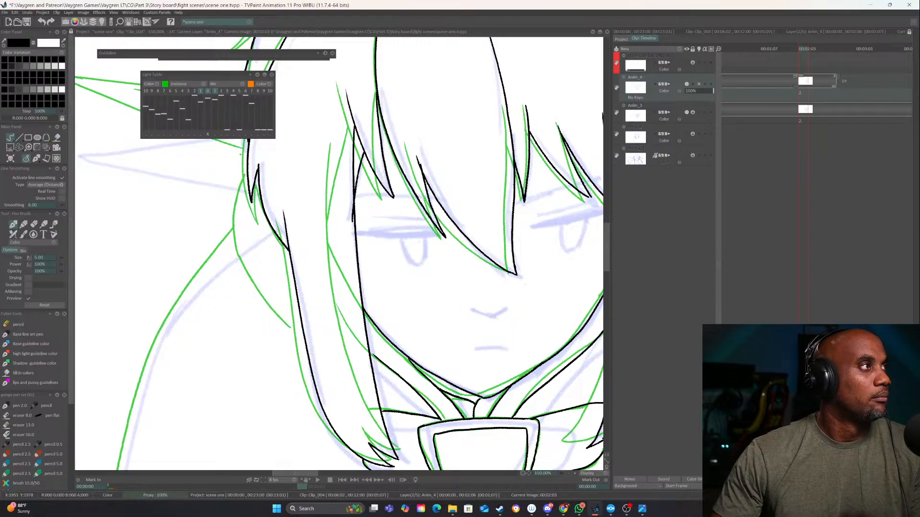
pyautogui.moveTo(575, 516); pyautogui.dragTo(919, 11)
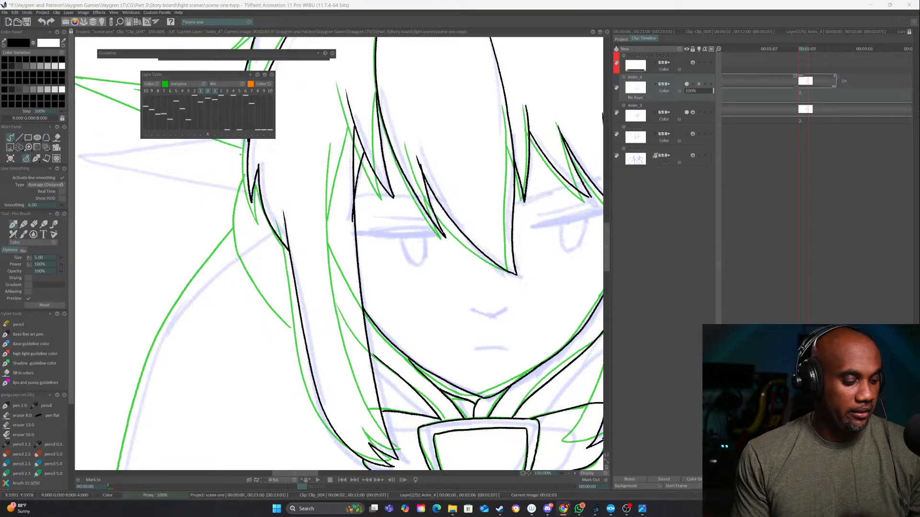
pyautogui.moveTo(493, 352); pyautogui.dragTo(503, 252)
pyautogui.moveTo(533, 355); pyautogui.dragTo(456, 403)
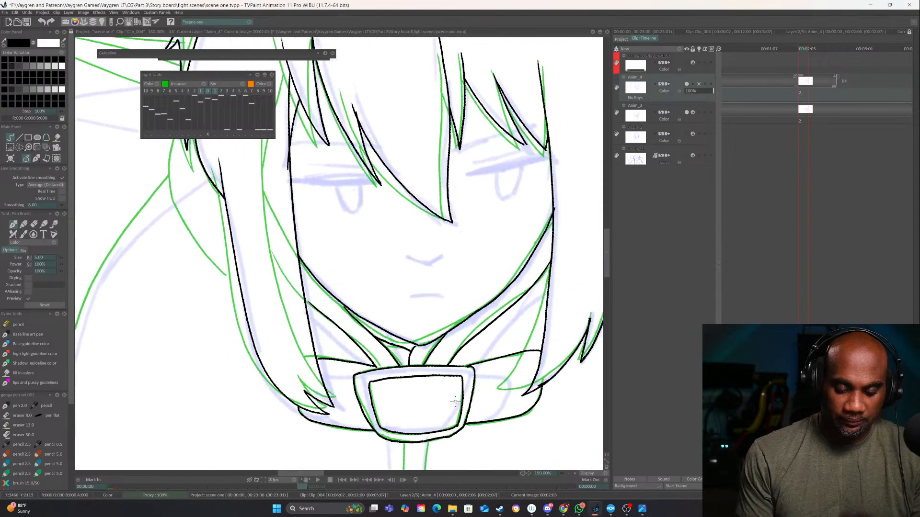
pyautogui.click(572, 472)
pyautogui.moveTo(499, 364); pyautogui.dragTo(464, 235)
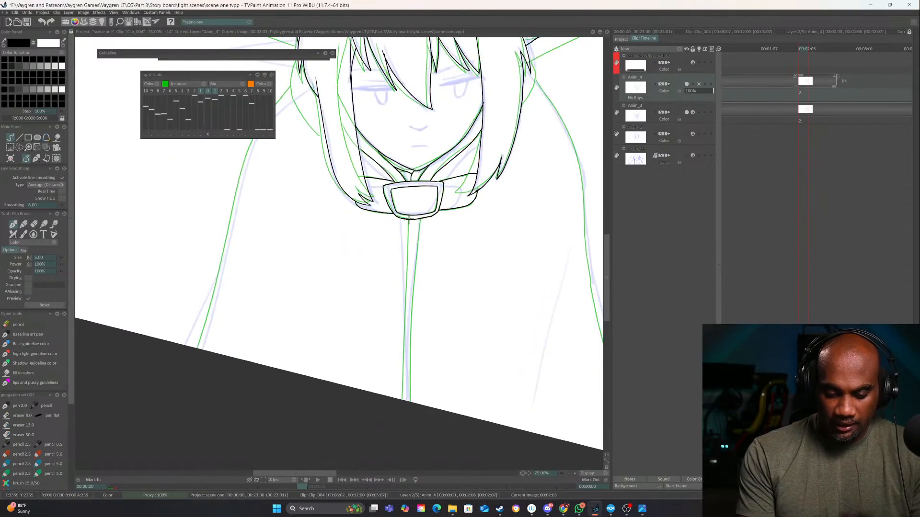
pyautogui.moveTo(408, 219); pyautogui.dragTo(398, 427)
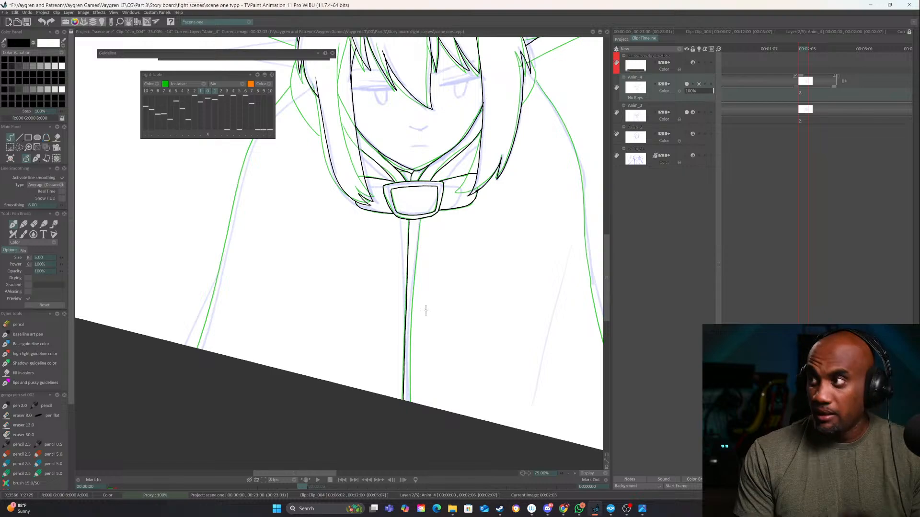
pyautogui.moveTo(425, 311); pyautogui.dragTo(447, 291)
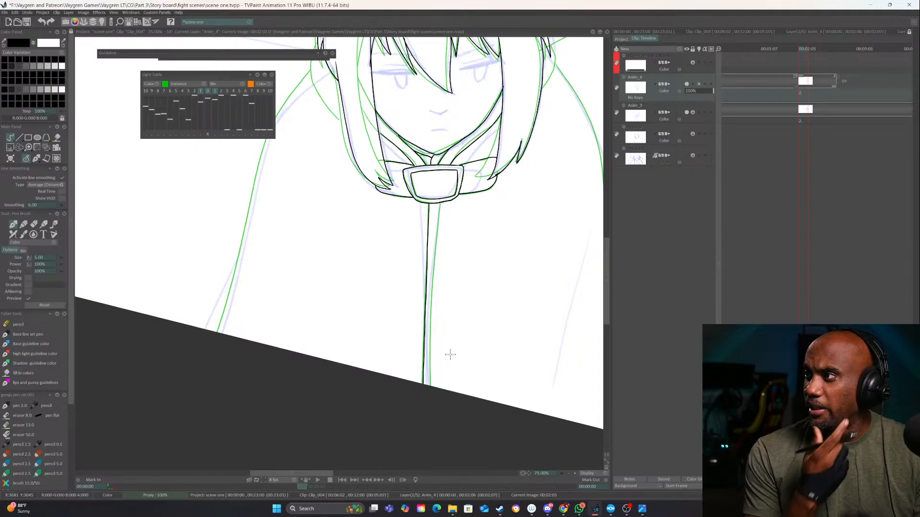
pyautogui.moveTo(440, 203); pyautogui.dragTo(428, 353)
pyautogui.hotkey('ctrl', 'z')
pyautogui.moveTo(440, 200); pyautogui.dragTo(428, 405)
# Ink the short curved hood edges behind the side hair locks on both sides of the face
pyautogui.moveTo(409, 346)
pyautogui.mouseDown()
pyautogui.moveTo(390, 400)
pyautogui.moveTo(497, 331)
pyautogui.mouseUp()
pyautogui.moveTo(454, 166); pyautogui.dragTo(404, 231)
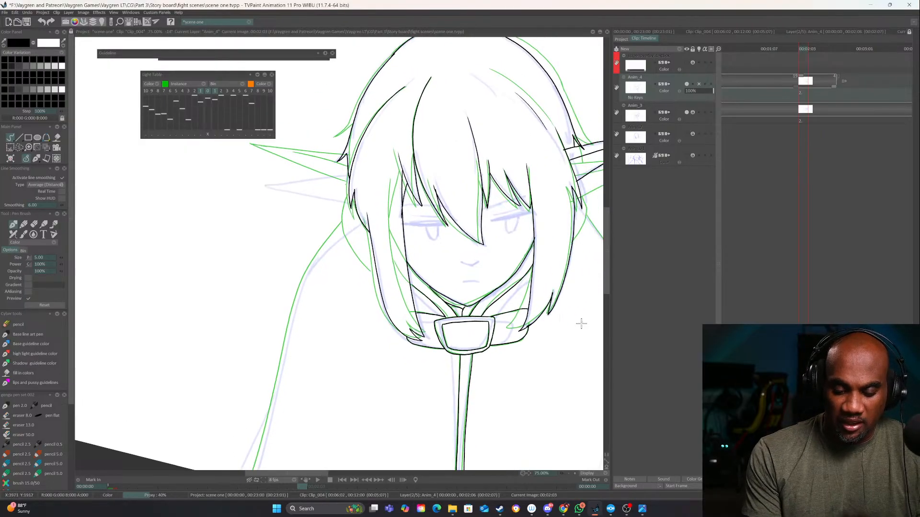
pyautogui.moveTo(551, 326); pyautogui.dragTo(530, 392)
pyautogui.moveTo(355, 334)
pyautogui.mouseDown()
pyautogui.moveTo(337, 312)
pyautogui.moveTo(329, 277)
pyautogui.mouseUp()
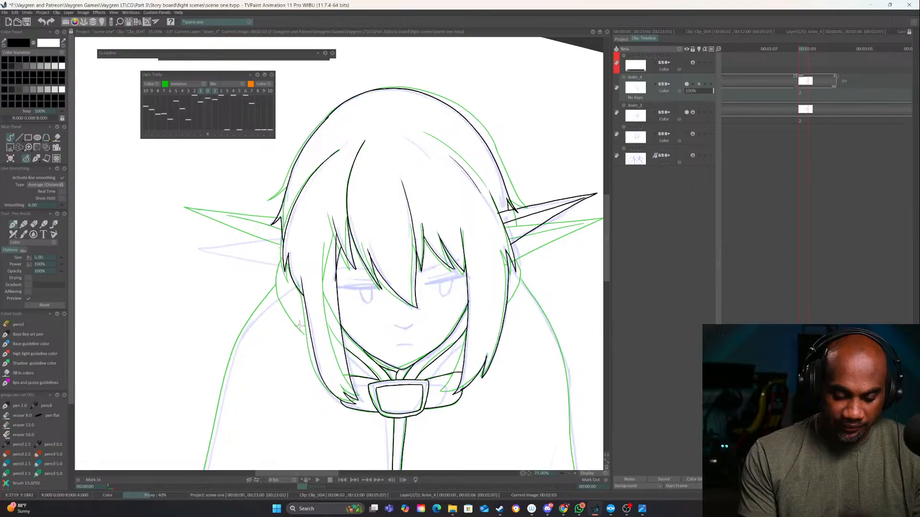
pyautogui.moveTo(311, 337); pyautogui.dragTo(283, 298)
pyautogui.moveTo(538, 245)
pyautogui.mouseDown()
pyautogui.moveTo(488, 272)
pyautogui.moveTo(456, 331)
pyautogui.mouseUp()
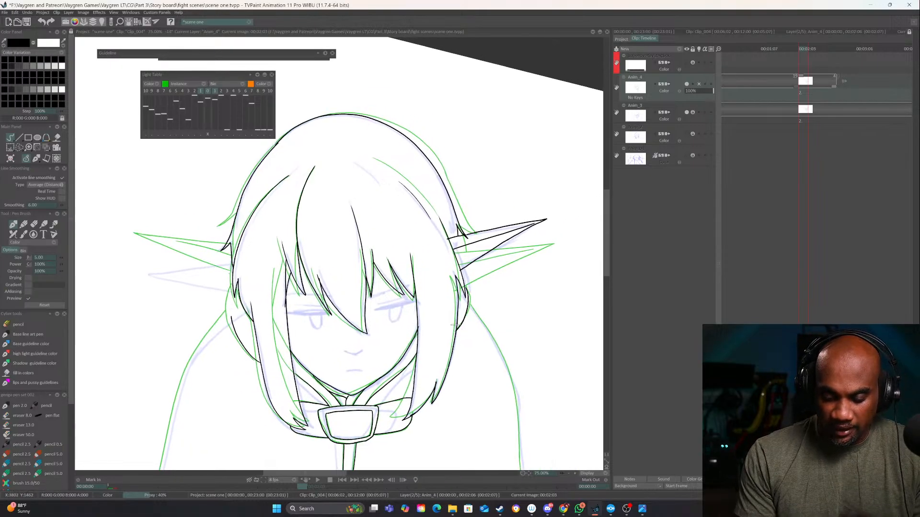
# Ink the cloak's shoulder and outer outline on the viewer's left down to the canvas edge, replacing the first attempt
pyautogui.moveTo(224, 322); pyautogui.dragTo(369, 224)
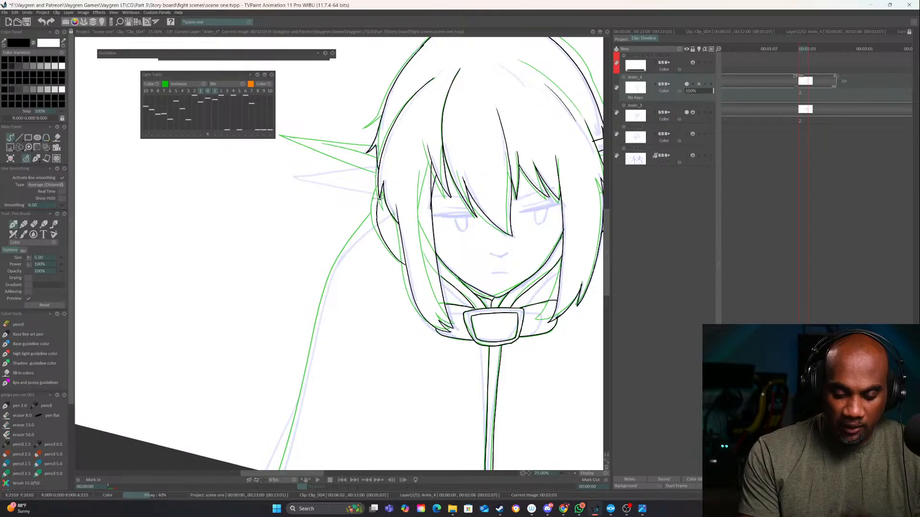
pyautogui.moveTo(376, 216); pyautogui.dragTo(320, 312)
pyautogui.moveTo(360, 277); pyautogui.dragTo(395, 226)
pyautogui.hotkey('ctrl', 'z')
pyautogui.press('Left')
pyautogui.press('Right')
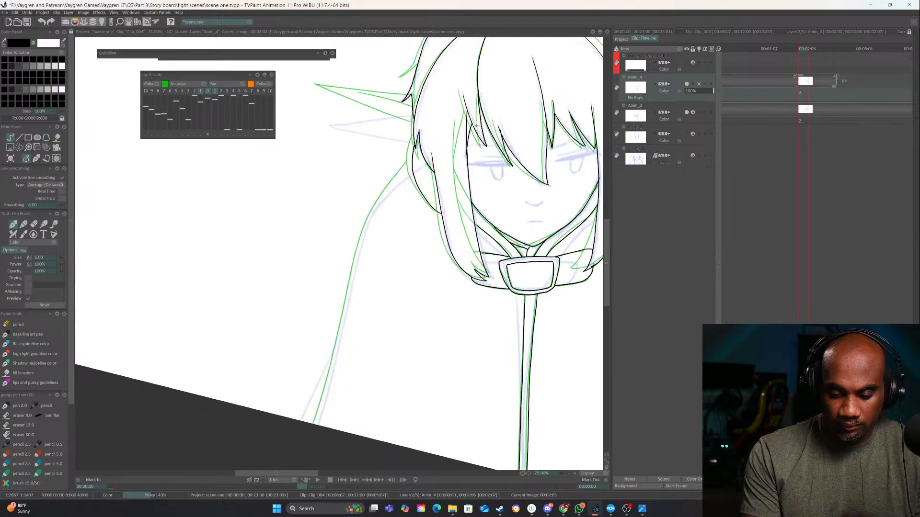
pyautogui.moveTo(412, 160)
pyautogui.mouseDown()
pyautogui.moveTo(363, 241)
pyautogui.moveTo(304, 442)
pyautogui.mouseUp()
# Ink the cloak's shoulder and outer outline on the viewer's right down to the canvas edge
pyautogui.moveTo(511, 364)
pyautogui.mouseDown()
pyautogui.moveTo(491, 383)
pyautogui.moveTo(159, 363)
pyautogui.mouseUp()
pyautogui.moveTo(301, 157)
pyautogui.mouseDown()
pyautogui.moveTo(346, 240)
pyautogui.moveTo(360, 373)
pyautogui.moveTo(384, 464)
pyautogui.moveTo(420, 410)
pyautogui.mouseUp()
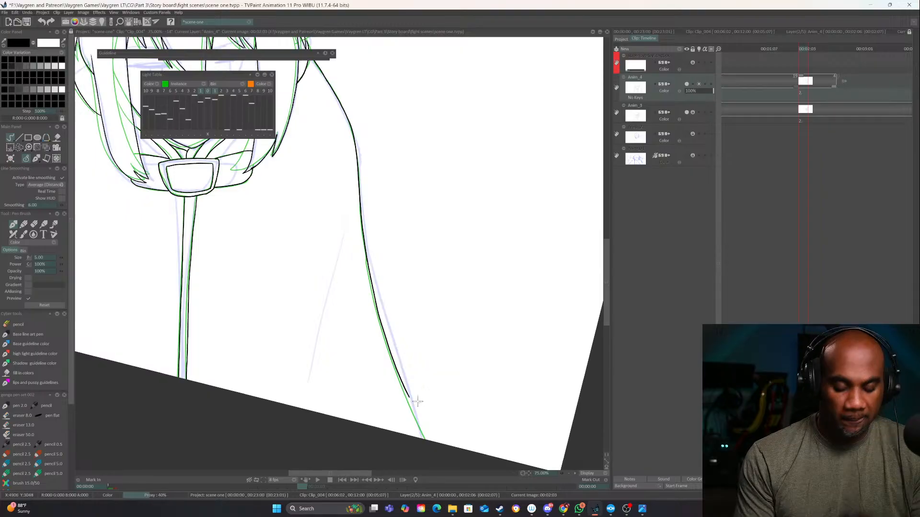
pyautogui.moveTo(457, 373)
pyautogui.mouseDown()
pyautogui.moveTo(422, 419)
pyautogui.moveTo(363, 397)
pyautogui.moveTo(369, 456)
pyautogui.mouseUp()
pyautogui.press('e')
pyautogui.press('e')
pyautogui.moveTo(346, 329); pyautogui.dragTo(447, 493)
pyautogui.moveTo(488, 318); pyautogui.dragTo(476, 383)
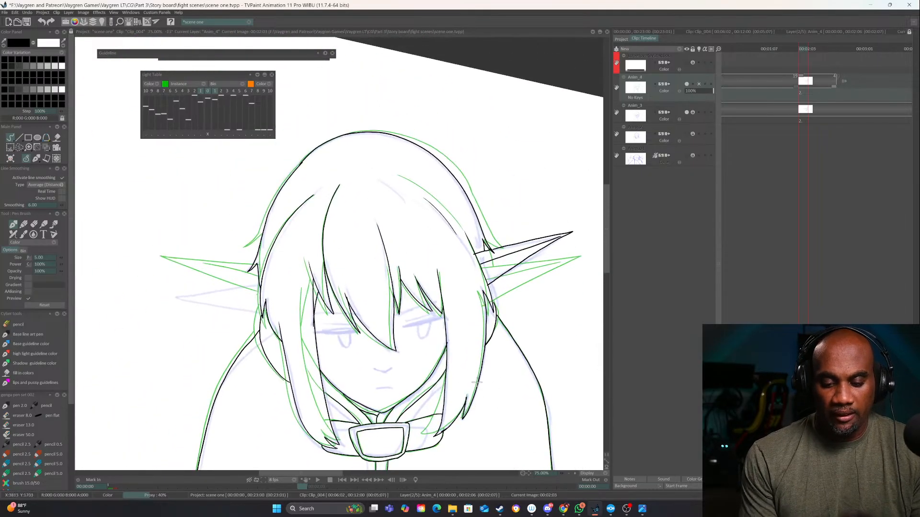
# Shift the previous drawing's light table overlay and rotate it about 12° to use its ear as a guide, then return to freehand drawing
pyautogui.click(209, 135)
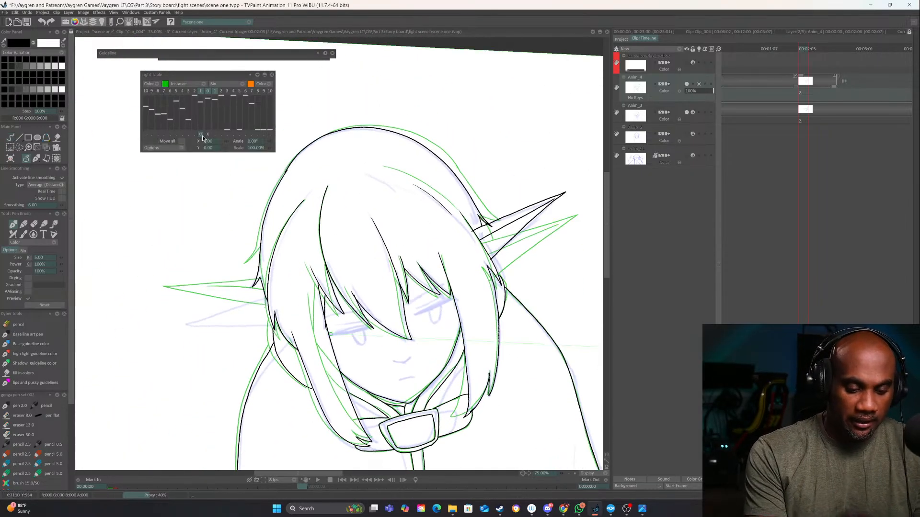
pyautogui.moveTo(414, 391); pyautogui.dragTo(404, 397)
pyautogui.doubleClick(569, 473)
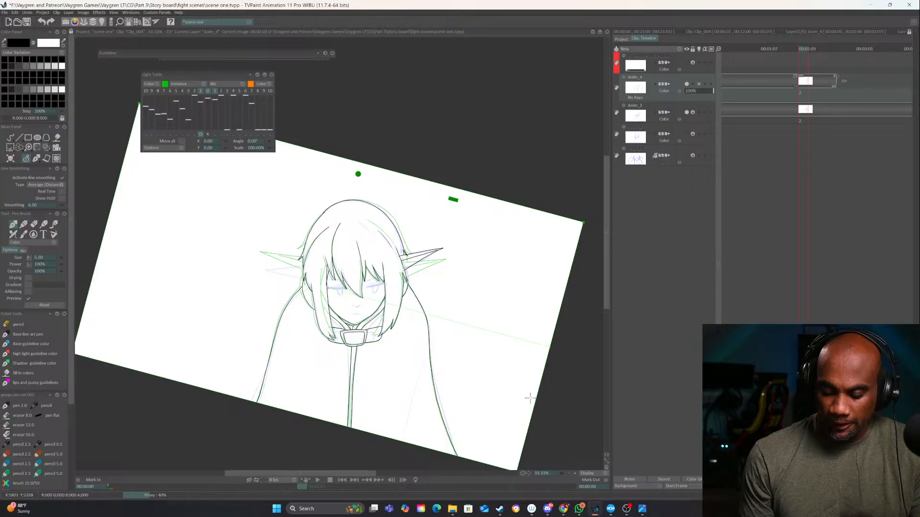
pyautogui.moveTo(539, 365)
pyautogui.mouseDown()
pyautogui.moveTo(512, 384)
pyautogui.moveTo(520, 312)
pyautogui.mouseUp()
pyautogui.moveTo(415, 342); pyautogui.dragTo(432, 348)
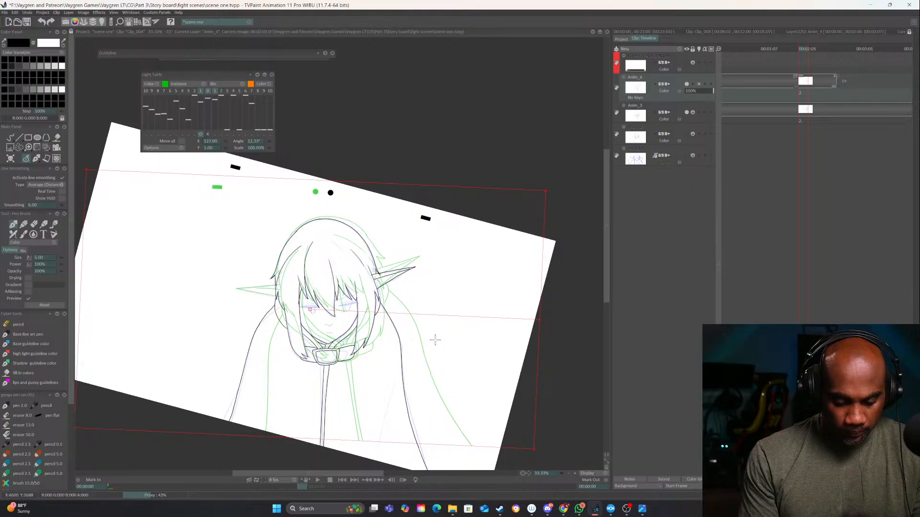
pyautogui.click(13, 138)
pyautogui.moveTo(482, 399); pyautogui.dragTo(564, 368)
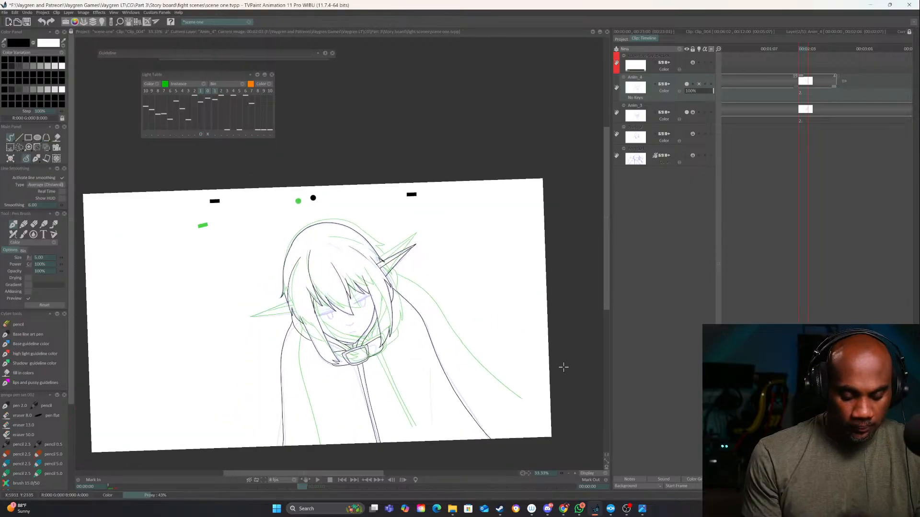
# Ink the pointed ear on the viewer's left with its lower edge, upper edge and inner line, following the light table guide
pyautogui.click(575, 474)
pyautogui.click(575, 474)
pyautogui.click(575, 474)
pyautogui.click(575, 473)
pyautogui.moveTo(343, 390); pyautogui.dragTo(647, 203)
pyautogui.moveTo(507, 356)
pyautogui.mouseDown()
pyautogui.moveTo(480, 311)
pyautogui.moveTo(259, 364)
pyautogui.mouseUp()
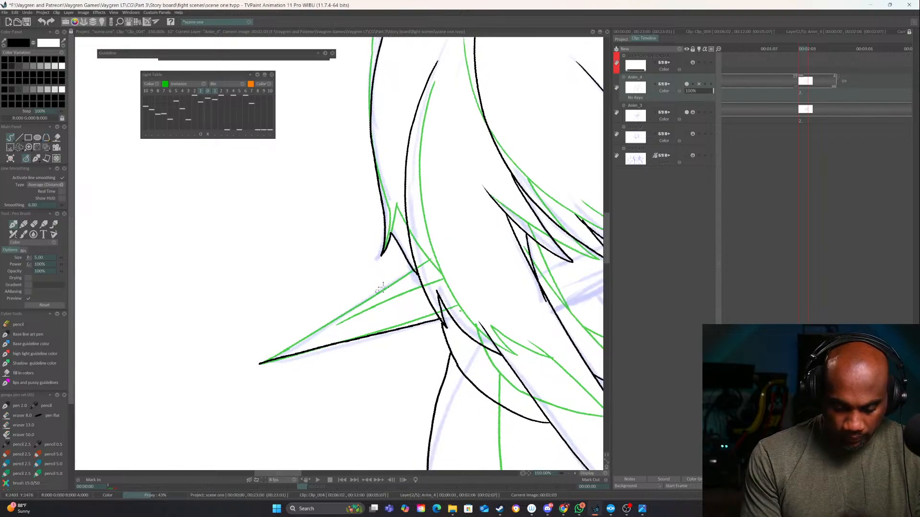
pyautogui.moveTo(417, 271); pyautogui.dragTo(258, 364)
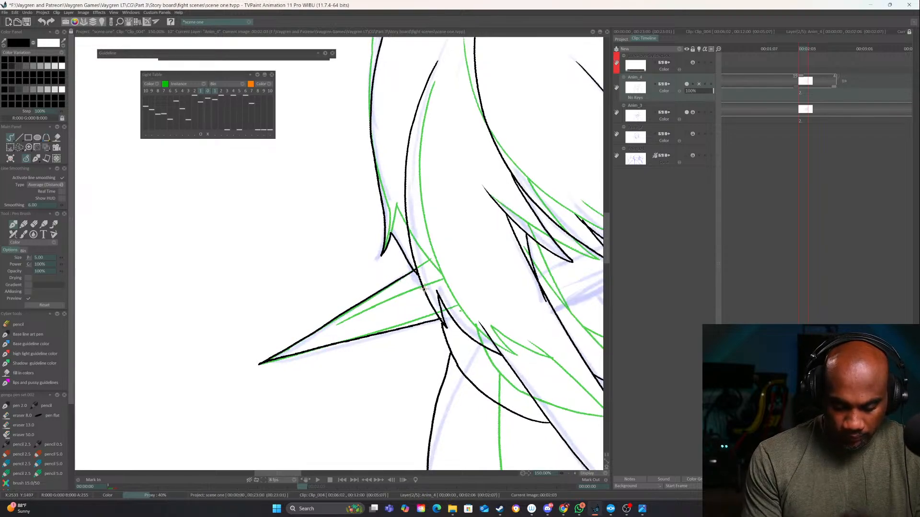
pyautogui.moveTo(428, 283); pyautogui.dragTo(312, 335)
pyautogui.moveTo(519, 391)
pyautogui.mouseDown()
pyautogui.moveTo(488, 409)
pyautogui.moveTo(446, 413)
pyautogui.mouseUp()
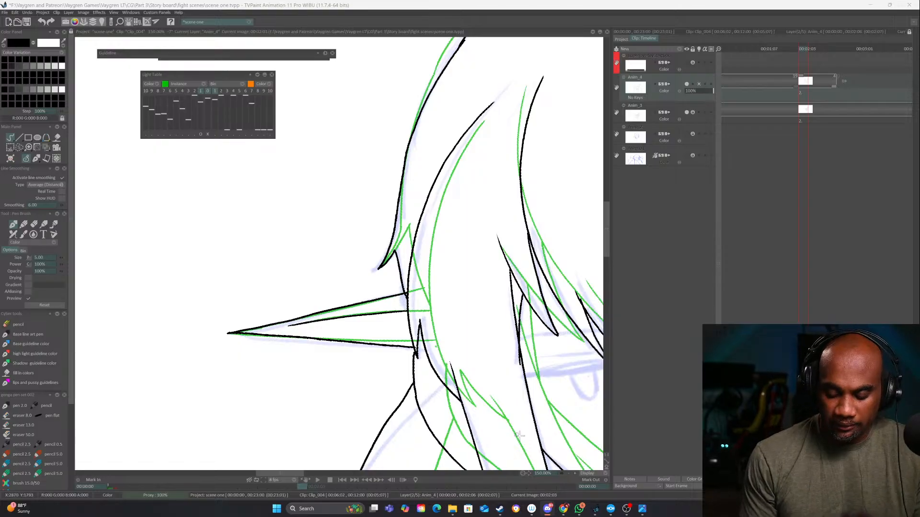
# Flip back and forth between the first drawing and the in-between to check how the line art moves
pyautogui.click(568, 474)
pyautogui.moveTo(490, 386); pyautogui.dragTo(369, 382)
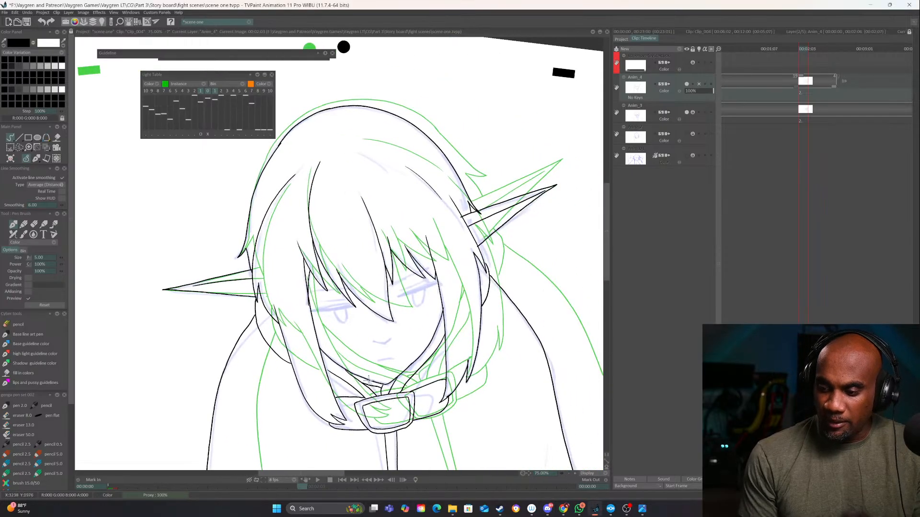
pyautogui.press('Left')
pyautogui.press('Left')
pyautogui.press('Left')
pyautogui.press('Left')
pyautogui.press('Left')
pyautogui.press('Left')
pyautogui.press('Left')
pyautogui.press('Left')
pyautogui.press('Left')
pyautogui.press('Left')
pyautogui.press('Home')
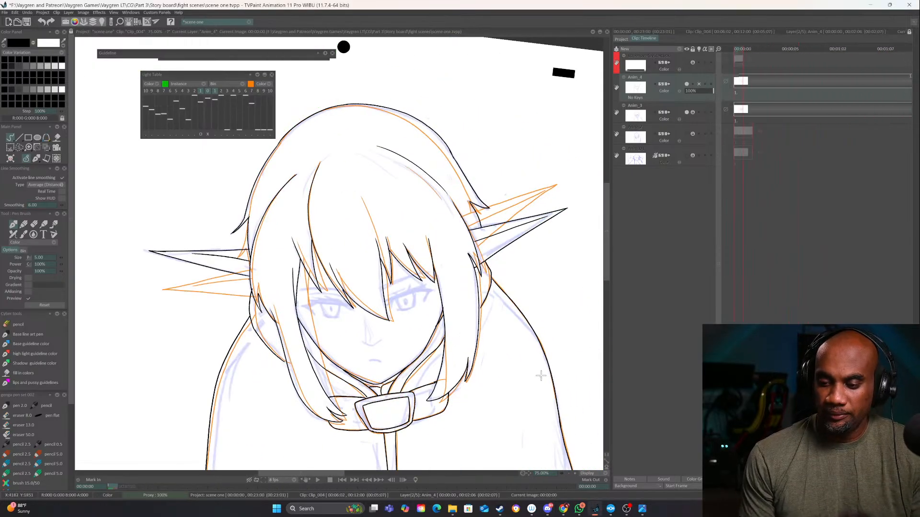
pyautogui.press('Right')
pyautogui.press('Right')
pyautogui.press('Right')
pyautogui.click(568, 474)
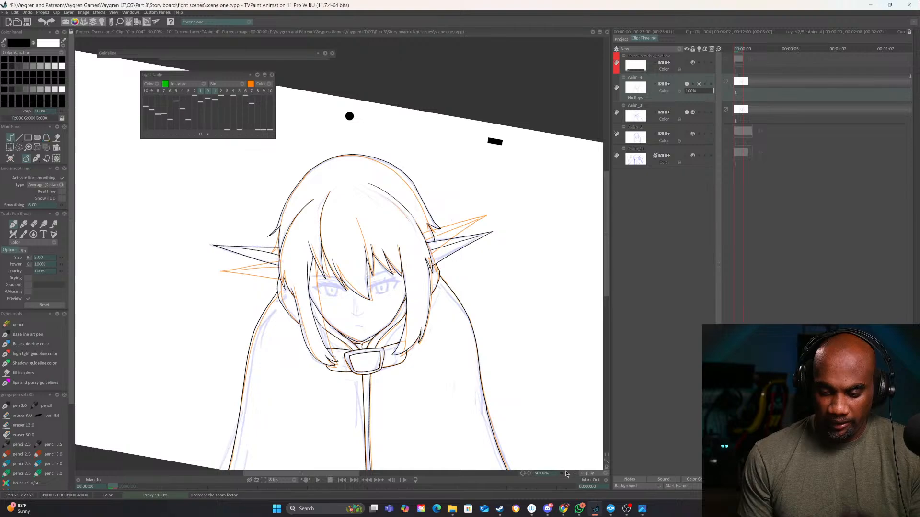
pyautogui.press('Right')
pyautogui.press('Right')
pyautogui.press('Right')
pyautogui.press('Right')
pyautogui.press('Right')
pyautogui.press('Right')
pyautogui.press('Right')
pyautogui.press('Right')
pyautogui.press('Right')
pyautogui.press('Right')
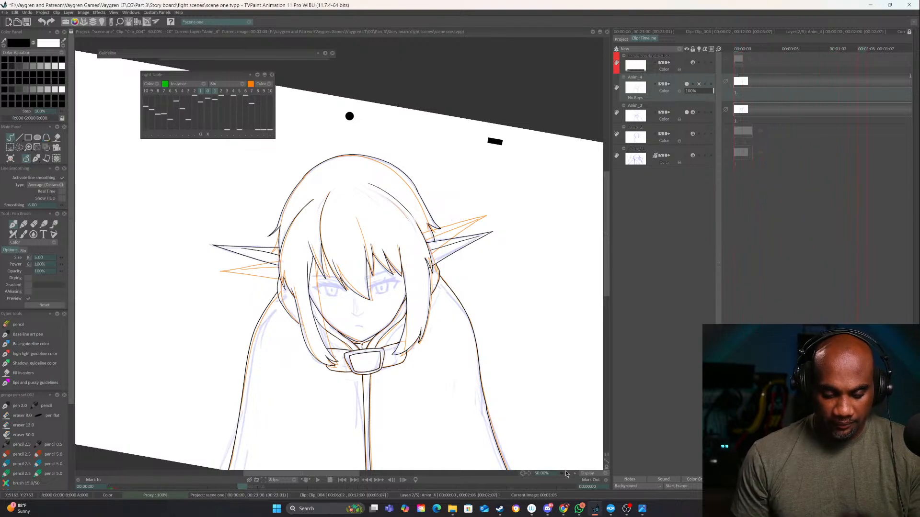
pyautogui.press('Right')
pyautogui.press('Right')
pyautogui.press('Right')
pyautogui.press('Right')
pyautogui.press('Right')
pyautogui.press('Right')
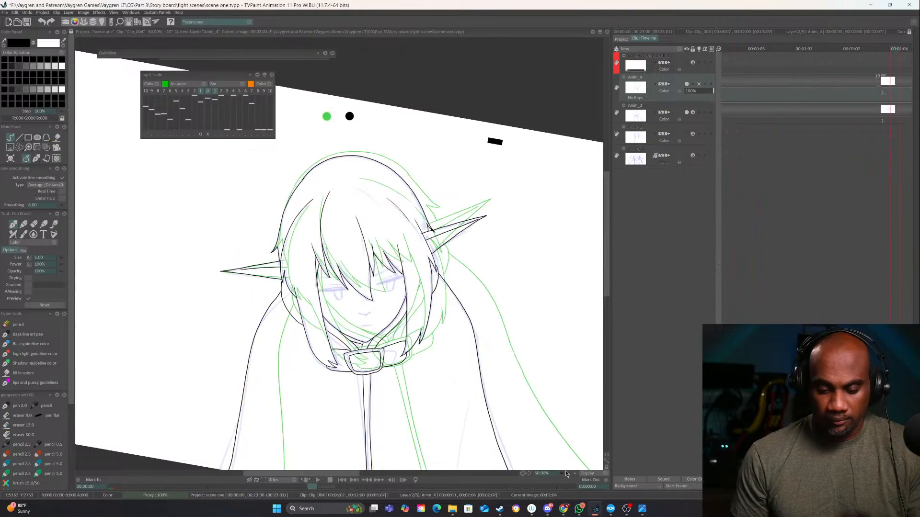
pyautogui.press('Left')
pyautogui.press('Right')
pyautogui.press('Left')
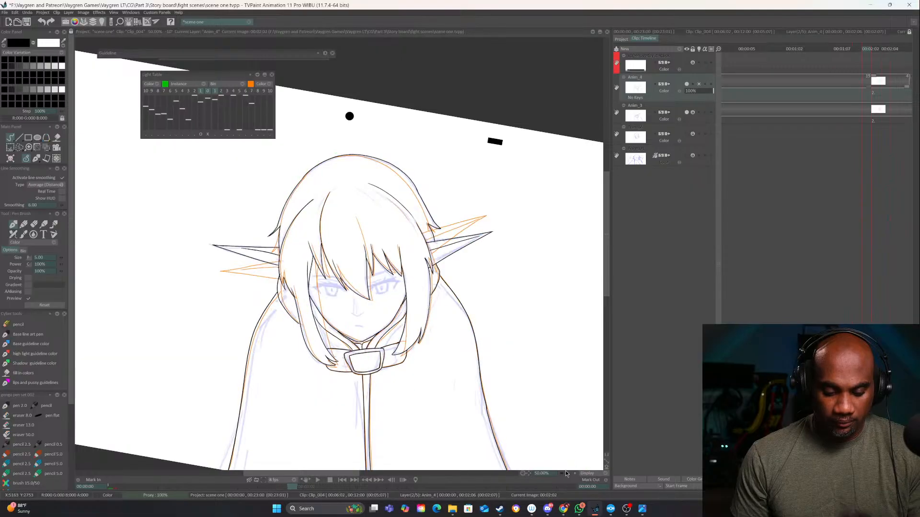
pyautogui.press('Right')
pyautogui.press('Left')
pyautogui.press('Right')
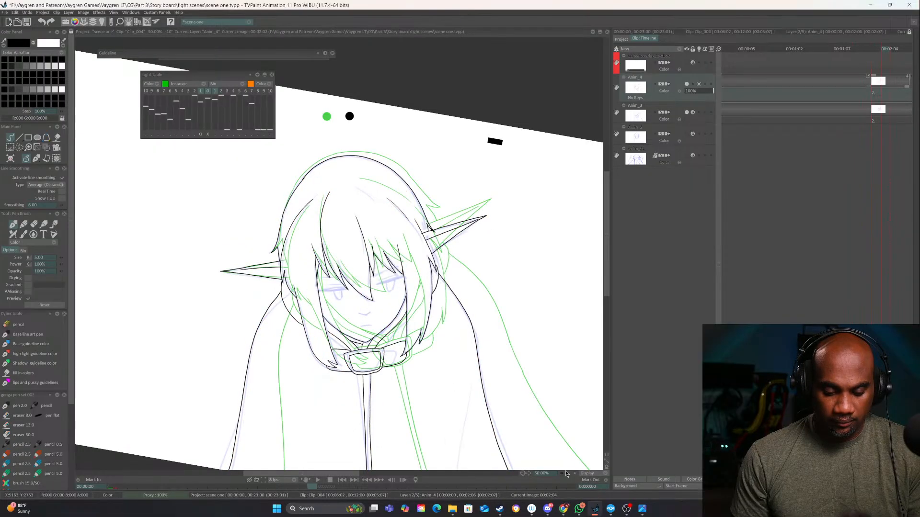
pyautogui.press('Left')
pyautogui.press('Left')
pyautogui.press('Left')
pyautogui.press('Left')
pyautogui.press('Left')
pyautogui.press('Left')
pyautogui.press('Left')
pyautogui.press('Left')
pyautogui.press('Left')
pyautogui.press('Left')
pyautogui.press('Left')
pyautogui.press('Left')
pyautogui.press('Left')
pyautogui.press('Left')
pyautogui.press('Left')
pyautogui.press('Left')
pyautogui.press('Left')
pyautogui.press('Left')
pyautogui.press('Left')
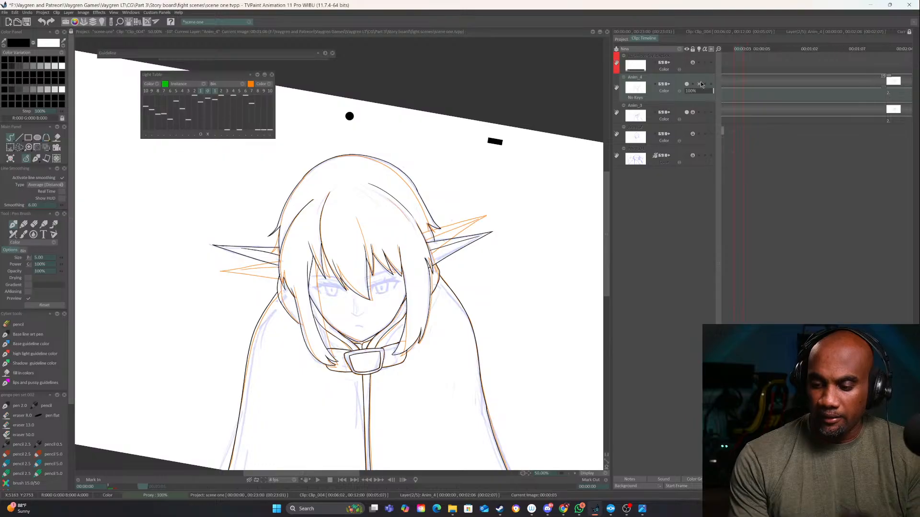
# Turn off the light table for layer Anim_4 and add a new animation layer above it
pyautogui.click(697, 85)
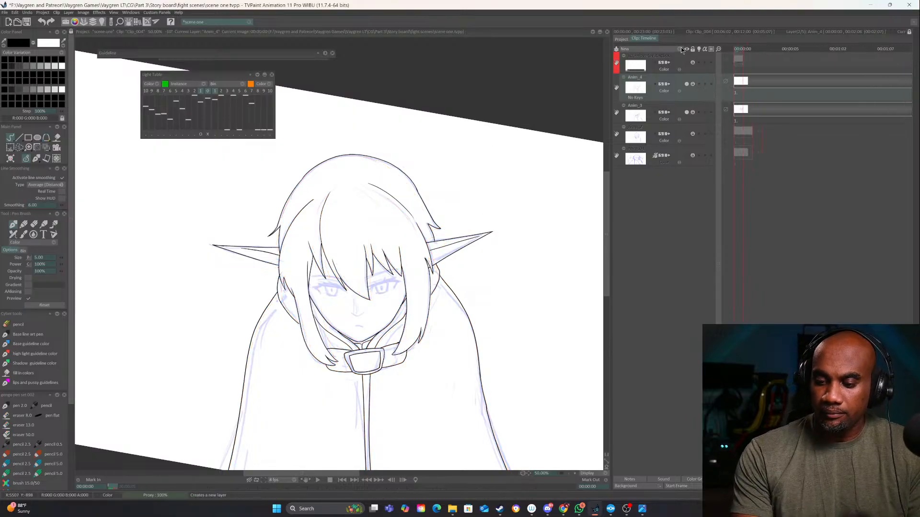
pyautogui.click(680, 48)
pyautogui.click(710, 47)
pyautogui.click(606, 475)
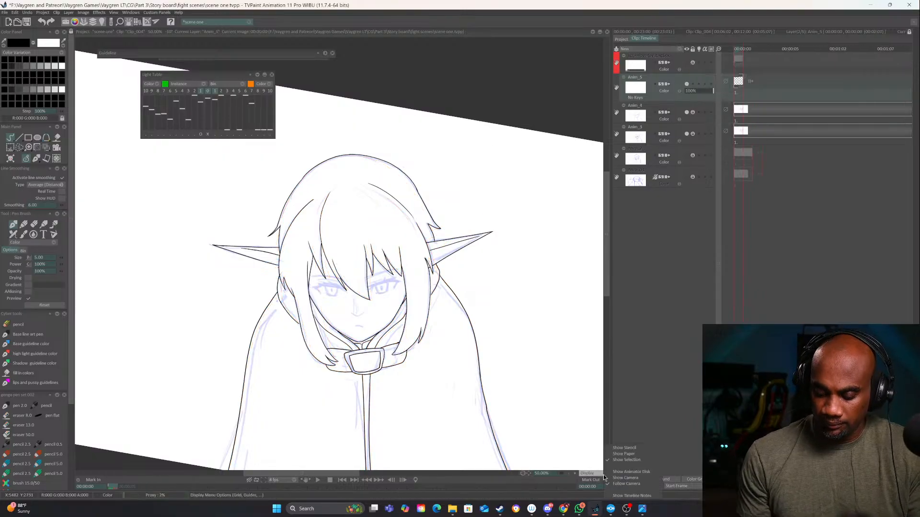
pyautogui.click(577, 473)
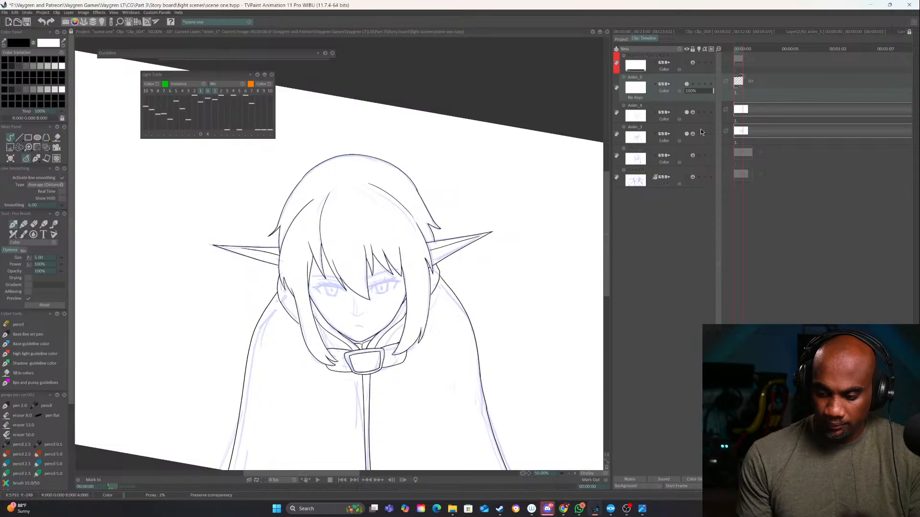
# Ink the nose as a short upturned curve on the first drawing of layer Anim_4
pyautogui.click(688, 107)
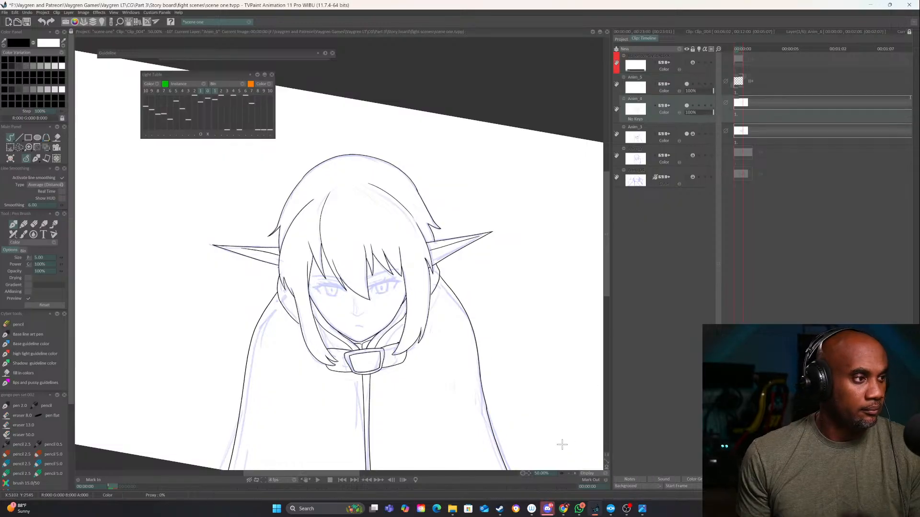
pyautogui.click(575, 474)
pyautogui.click(576, 474)
pyautogui.click(576, 473)
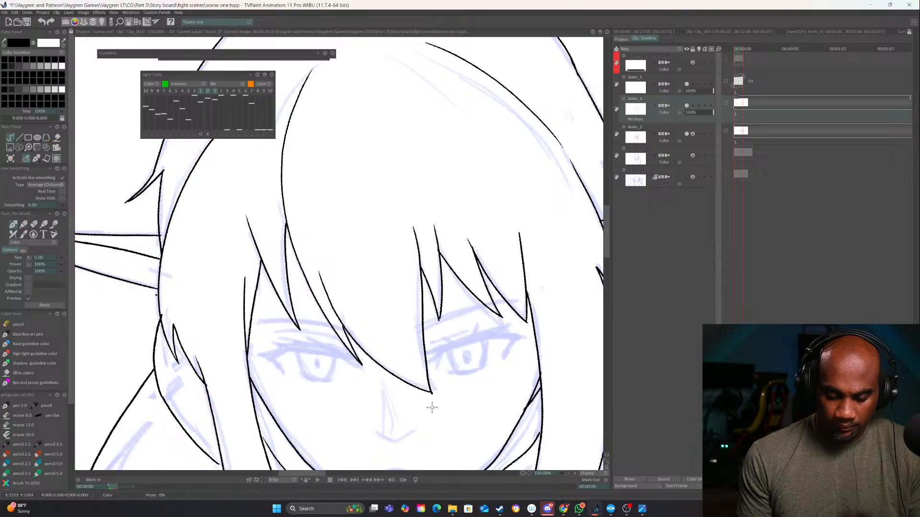
pyautogui.moveTo(432, 407); pyautogui.dragTo(416, 304)
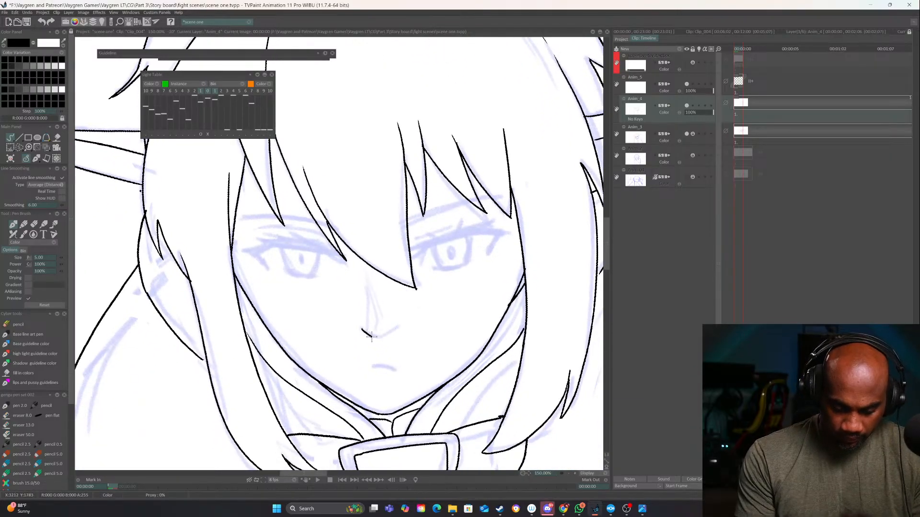
pyautogui.moveTo(371, 337)
pyautogui.mouseDown()
pyautogui.moveTo(401, 323)
pyautogui.moveTo(356, 327)
pyautogui.mouseUp()
# Ink the short curved nose line on the in-between drawing of layer Anim_4, following the rough sketch
pyautogui.press('Right')
pyautogui.press('Right')
pyautogui.press('Right')
pyautogui.press('Right')
pyautogui.press('Right')
pyautogui.press('Right')
pyautogui.press('Right')
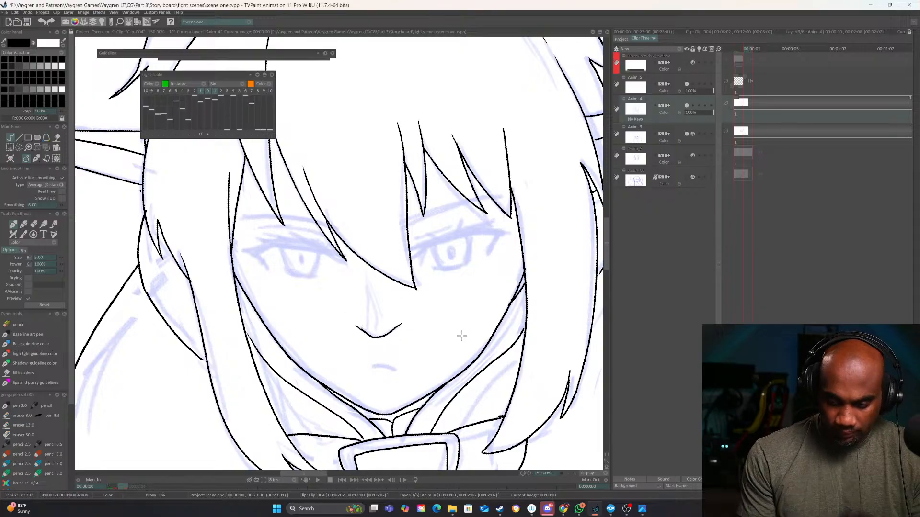
pyautogui.press('Right')
pyautogui.press('Right')
pyautogui.press('Right')
pyautogui.press('Right')
pyautogui.press('Right')
pyautogui.press('Right')
pyautogui.press('Right')
pyautogui.press('Right')
pyautogui.press('Right')
pyautogui.press('Right')
pyautogui.press('Right')
pyautogui.press('Right')
pyautogui.press('Right')
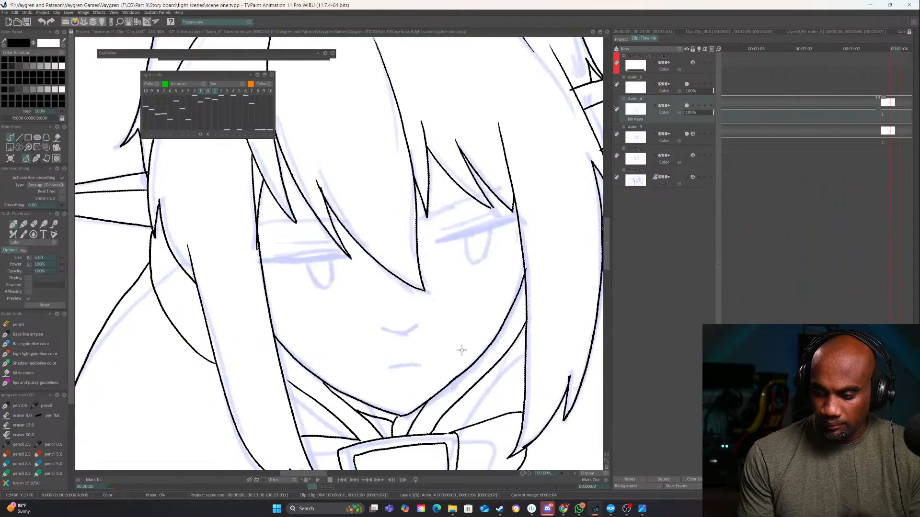
pyautogui.press('Left')
pyautogui.press('Left')
pyautogui.press('Right')
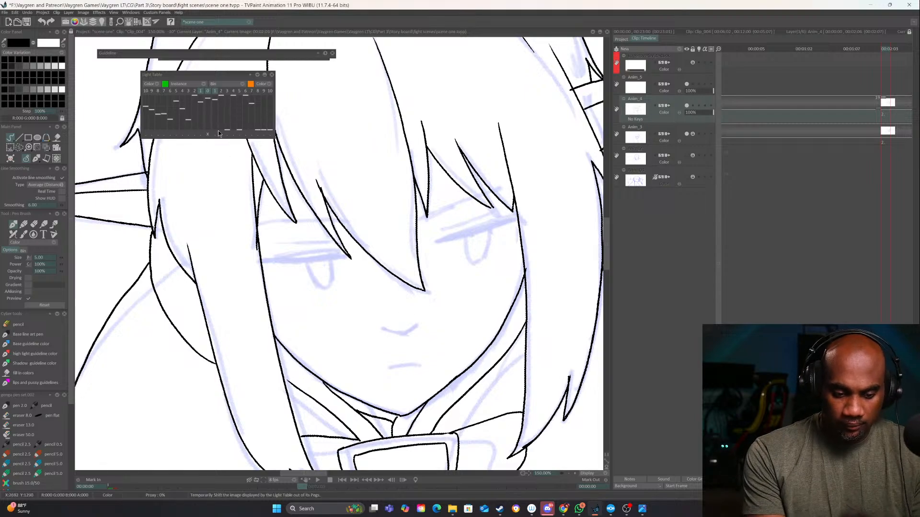
pyautogui.moveTo(382, 329)
pyautogui.mouseDown()
pyautogui.moveTo(399, 336)
pyautogui.moveTo(424, 319)
pyautogui.mouseUp()
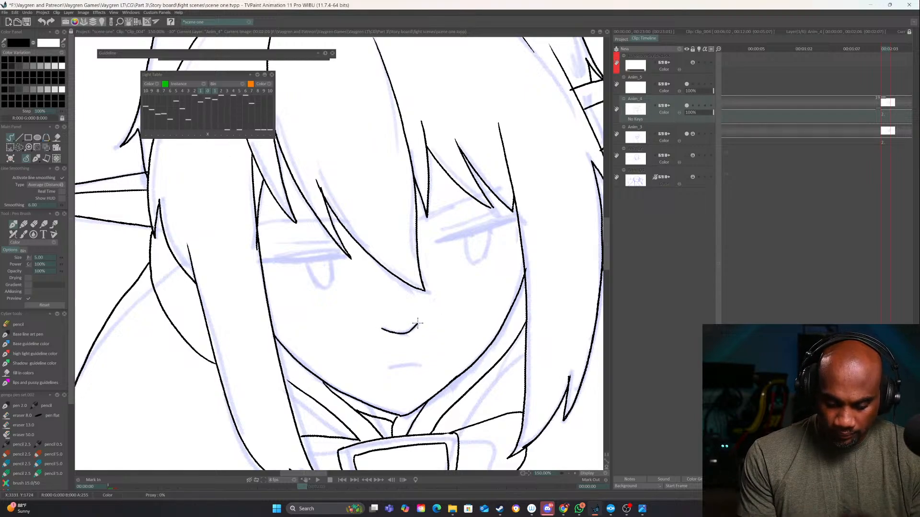
# On the first frame of layer Anim_5, ink the viewer's-right eye with upper lashes, eyelid crease and lower lid line
pyautogui.press('Left')
pyautogui.press('Left')
pyautogui.press('Left')
pyautogui.press('Left')
pyautogui.press('Left')
pyautogui.press('Left')
pyautogui.press('Left')
pyautogui.press('Left')
pyautogui.press('Left')
pyautogui.press('Left')
pyautogui.press('Left')
pyautogui.press('Left')
pyautogui.press('Left')
pyautogui.press('Left')
pyautogui.press('Left')
pyautogui.press('Left')
pyautogui.press('Left')
pyautogui.press('Left')
pyautogui.press('Left')
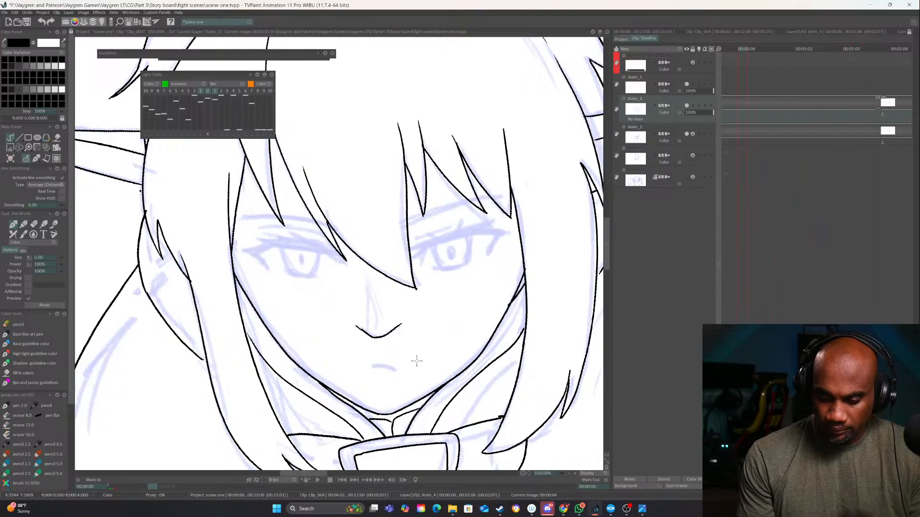
pyautogui.click(700, 78)
pyautogui.moveTo(448, 336); pyautogui.dragTo(440, 395)
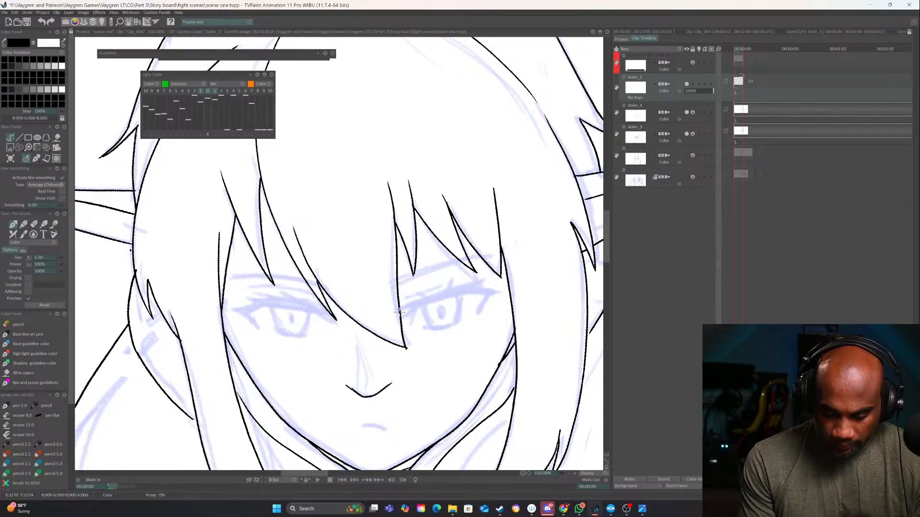
pyautogui.moveTo(400, 312)
pyautogui.mouseDown()
pyautogui.moveTo(460, 289)
pyautogui.moveTo(502, 289)
pyautogui.moveTo(483, 311)
pyautogui.mouseUp()
pyautogui.moveTo(411, 309)
pyautogui.mouseDown()
pyautogui.moveTo(399, 324)
pyautogui.moveTo(431, 303)
pyautogui.moveTo(472, 295)
pyautogui.moveTo(444, 328)
pyautogui.moveTo(417, 322)
pyautogui.moveTo(461, 283)
pyautogui.moveTo(484, 280)
pyautogui.mouseUp()
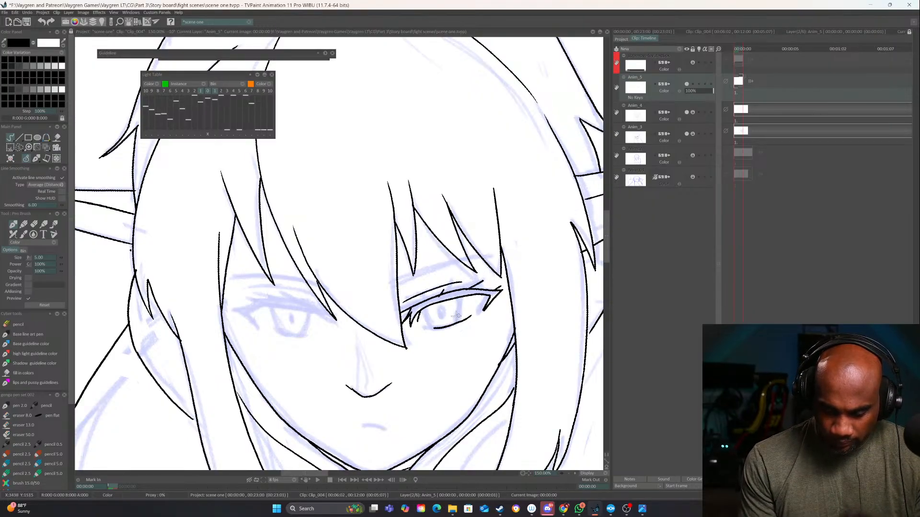
# Ink the upper lash line with its corner lashes on the viewer's-left eye, replacing the first stroke
pyautogui.moveTo(431, 342); pyautogui.dragTo(544, 331)
pyautogui.moveTo(511, 357); pyautogui.dragTo(478, 261)
pyautogui.moveTo(388, 295); pyautogui.dragTo(438, 288)
pyautogui.moveTo(495, 316); pyautogui.dragTo(464, 348)
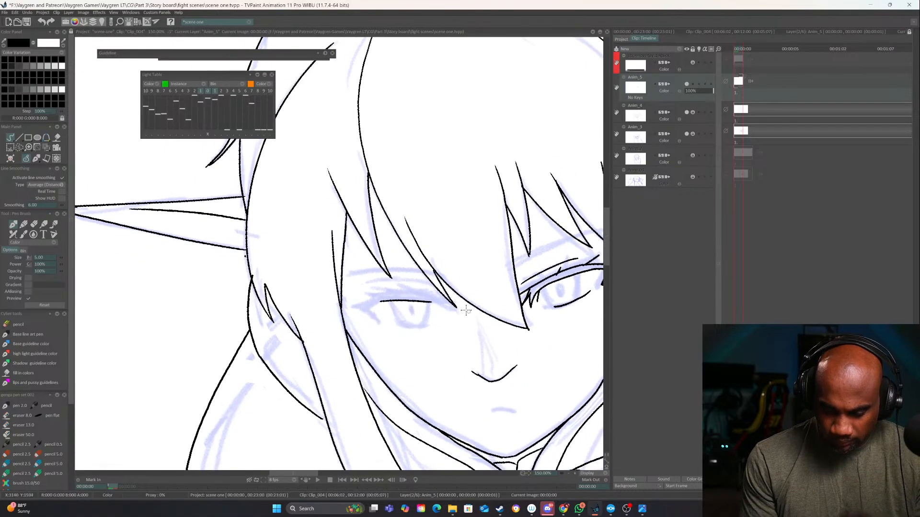
pyautogui.hotkey('ctrl', 'z')
pyautogui.moveTo(394, 294)
pyautogui.mouseDown()
pyautogui.moveTo(453, 304)
pyautogui.moveTo(358, 308)
pyautogui.moveTo(381, 301)
pyautogui.moveTo(371, 344)
pyautogui.mouseUp()
pyautogui.moveTo(345, 315); pyautogui.dragTo(349, 335)
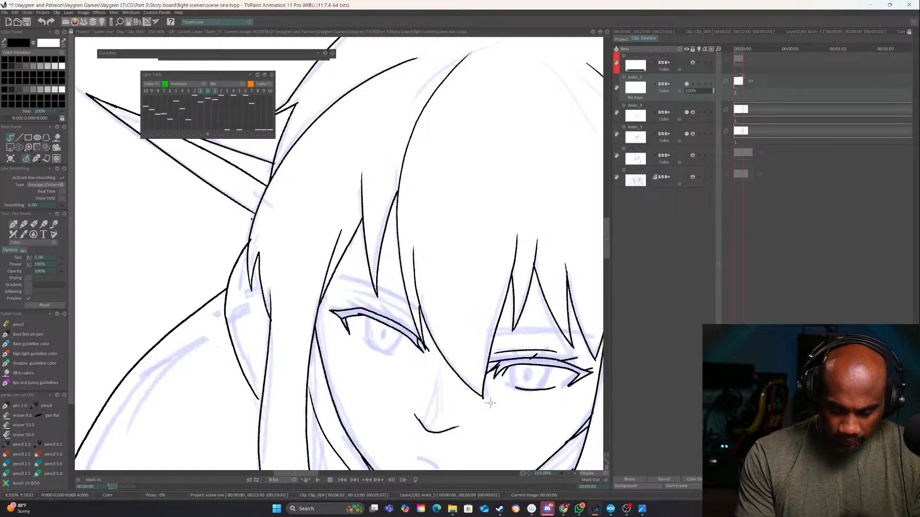
# Ink the lower lid line and the eyelid crease of the eye on the viewer's left
pyautogui.moveTo(490, 404); pyautogui.dragTo(515, 331)
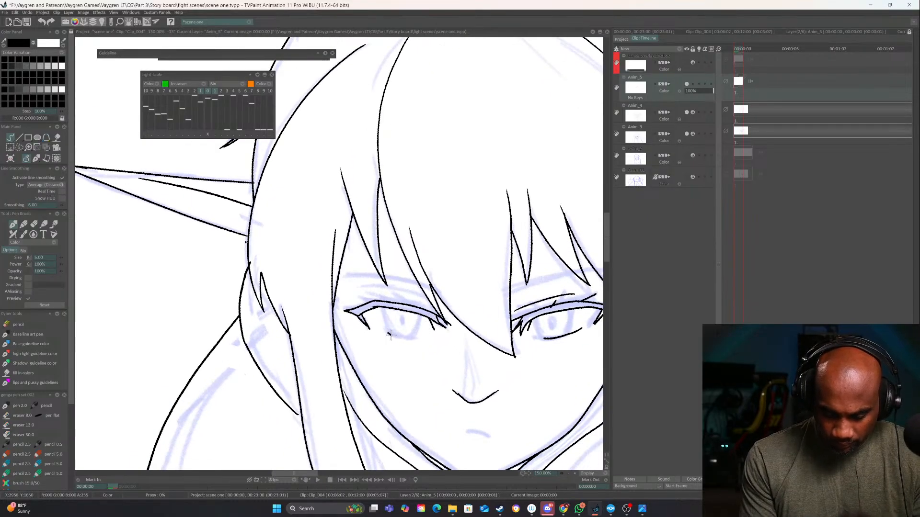
pyautogui.moveTo(389, 334); pyautogui.dragTo(419, 338)
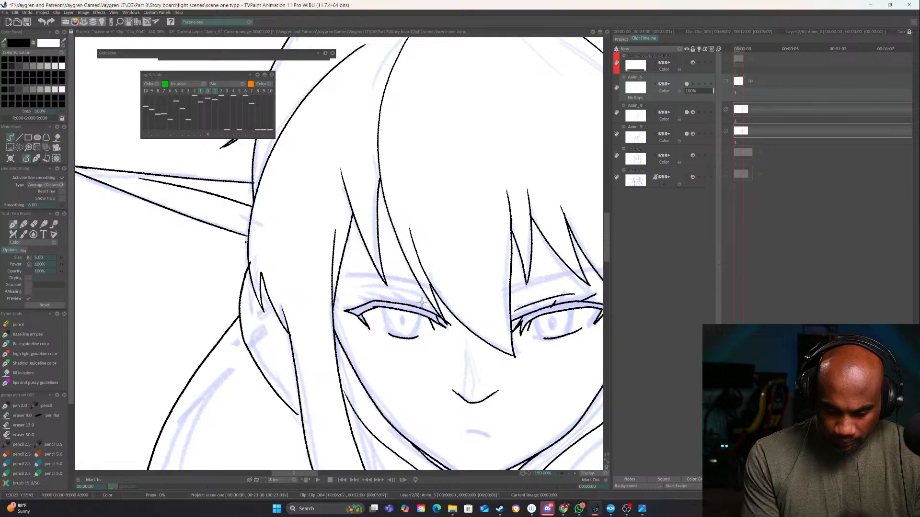
pyautogui.moveTo(423, 300); pyautogui.dragTo(362, 294)
# Ink the curved iris outlines of both eyes between the upper lashes and lower lids
pyautogui.moveTo(552, 332); pyautogui.dragTo(405, 317)
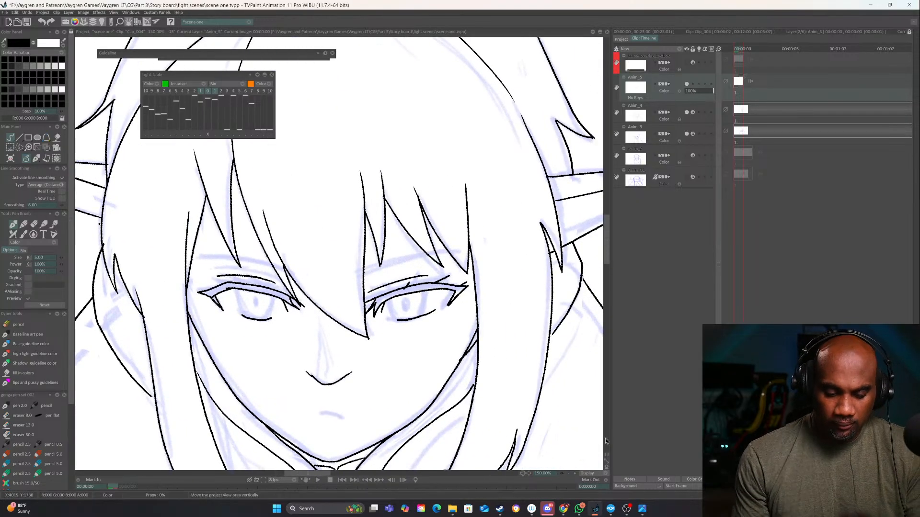
pyautogui.click(570, 474)
pyautogui.click(570, 474)
pyautogui.click(570, 474)
pyautogui.click(576, 474)
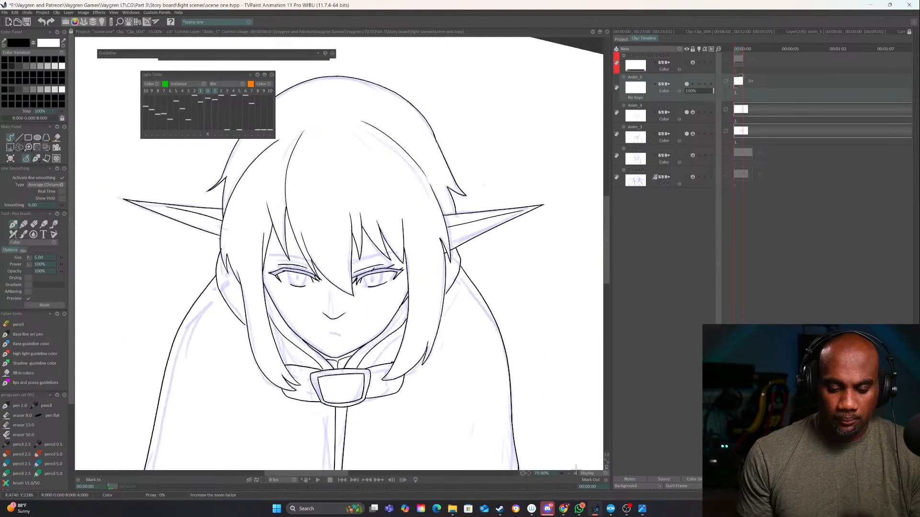
pyautogui.click(576, 473)
pyautogui.click(575, 473)
pyautogui.moveTo(449, 303); pyautogui.dragTo(436, 340)
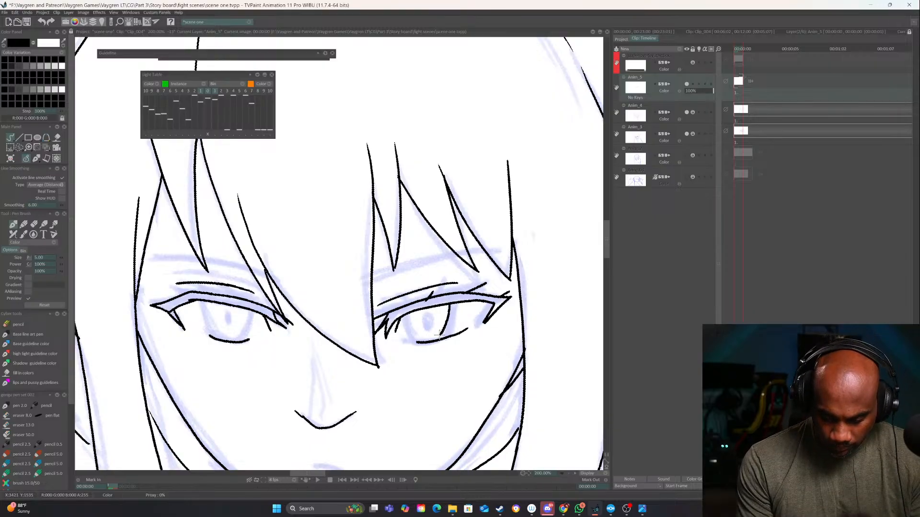
pyautogui.moveTo(412, 310); pyautogui.dragTo(420, 343)
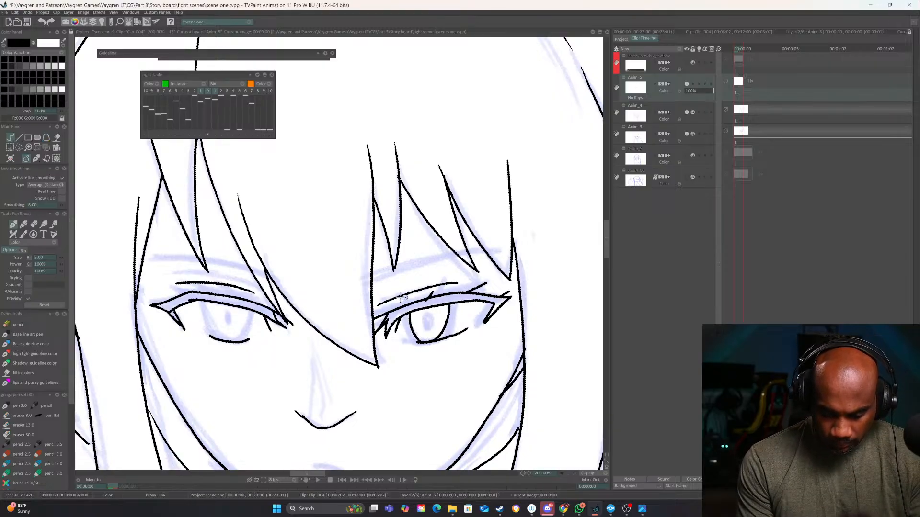
pyautogui.moveTo(210, 301); pyautogui.dragTo(225, 341)
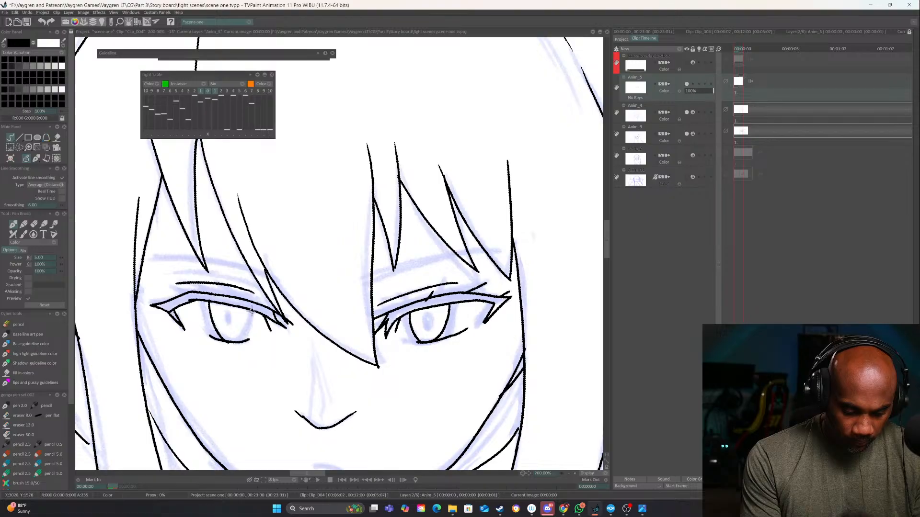
pyautogui.moveTo(252, 310); pyautogui.dragTo(241, 341)
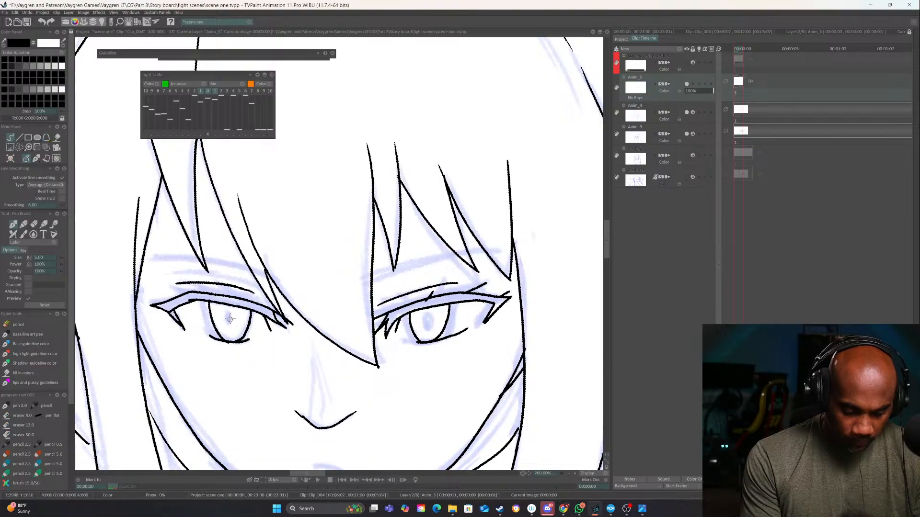
pyautogui.click(568, 474)
pyautogui.click(569, 475)
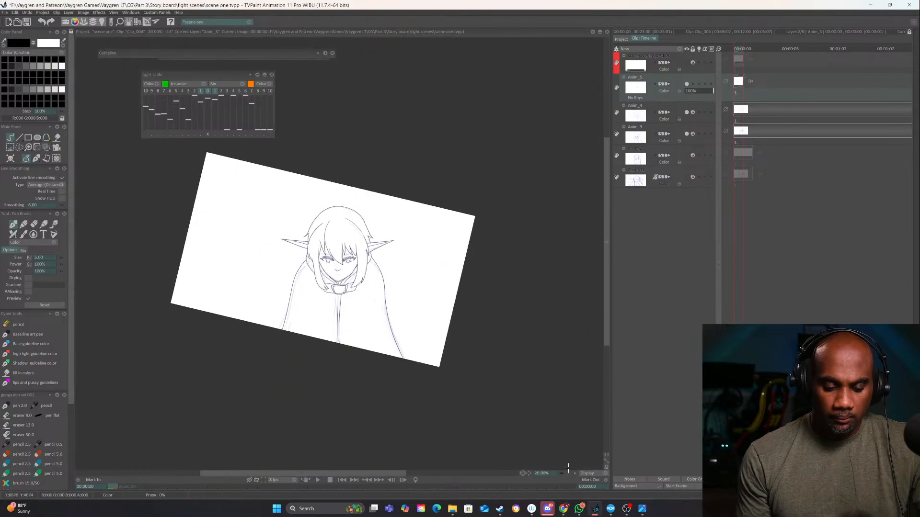
# Ink the mouth as two short separated line segments beneath the nose on the first frame
pyautogui.click(576, 473)
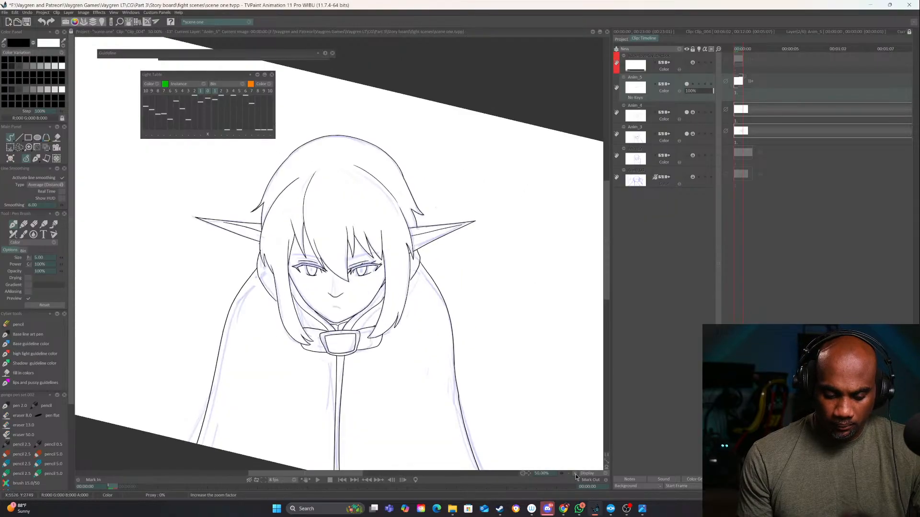
pyautogui.moveTo(325, 359); pyautogui.dragTo(338, 361)
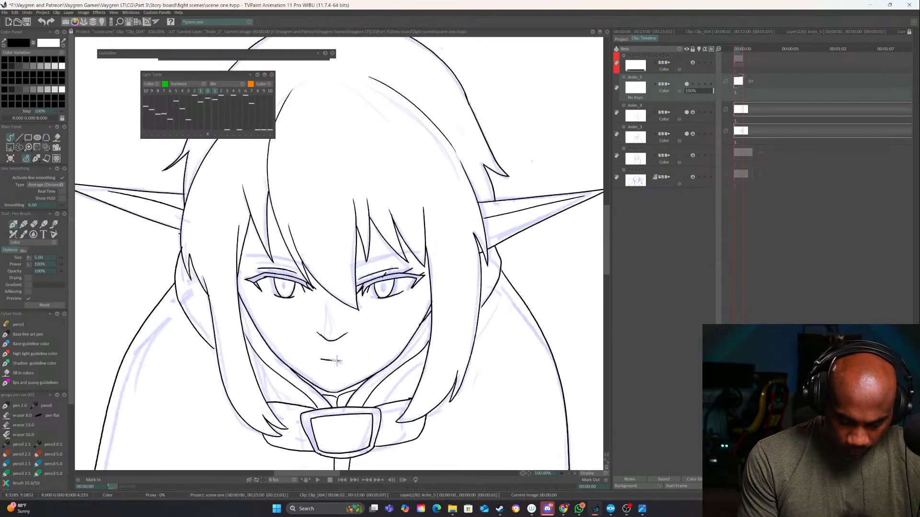
pyautogui.moveTo(483, 336); pyautogui.dragTo(515, 359)
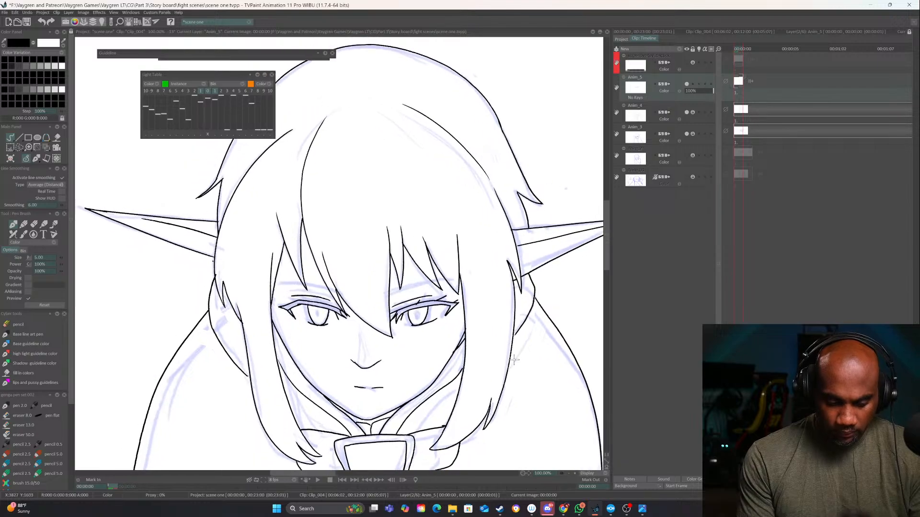
# Erase the outer side of the iris outline in the viewer's-left eye and redraw it down to the lower lid
pyautogui.click(574, 473)
pyautogui.moveTo(499, 392); pyautogui.dragTo(422, 383)
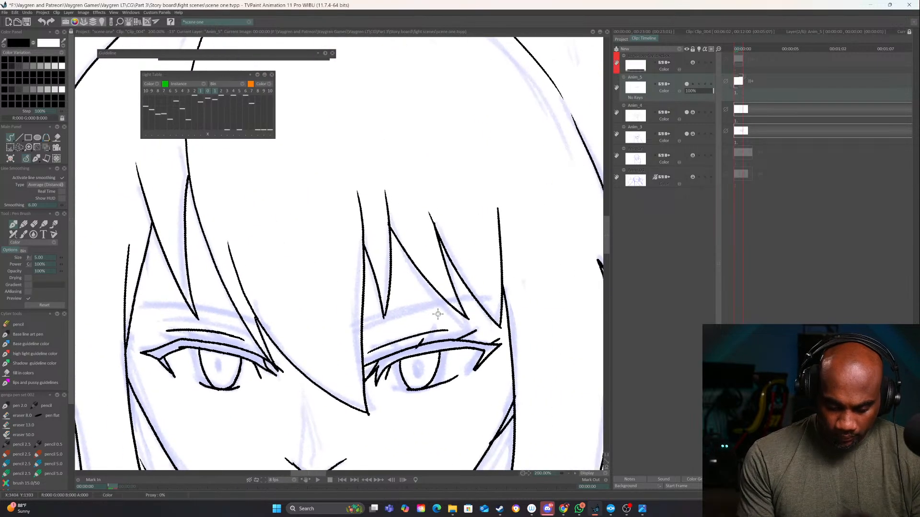
pyautogui.press('e')
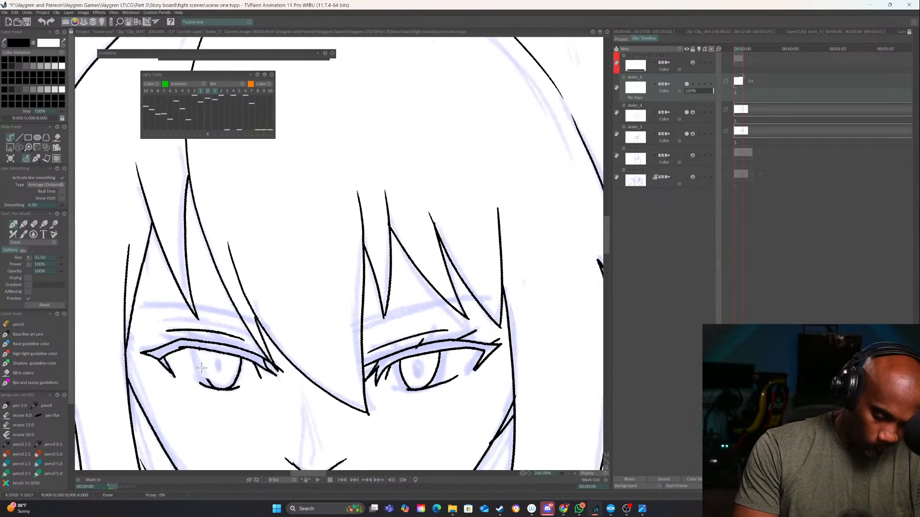
pyautogui.press('e')
pyautogui.moveTo(210, 383)
pyautogui.mouseDown()
pyautogui.moveTo(190, 341)
pyautogui.moveTo(210, 380)
pyautogui.mouseUp()
pyautogui.press('e')
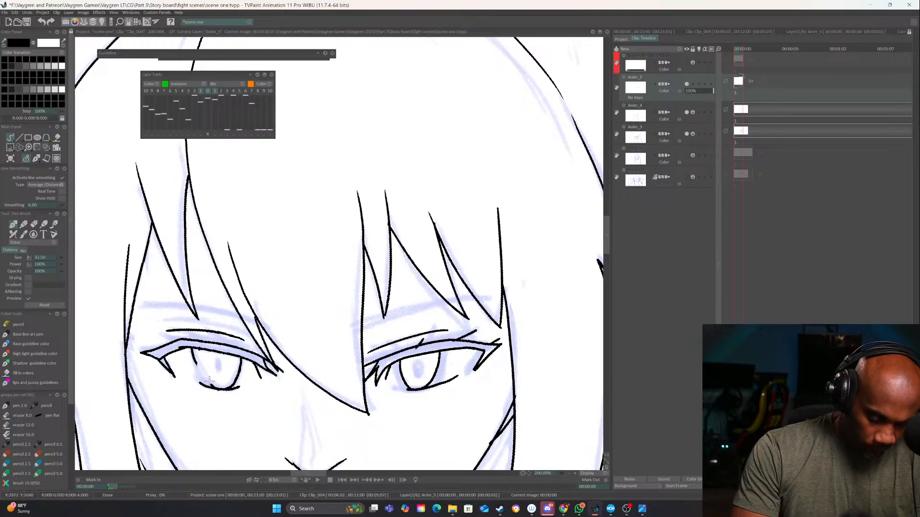
pyautogui.press('e')
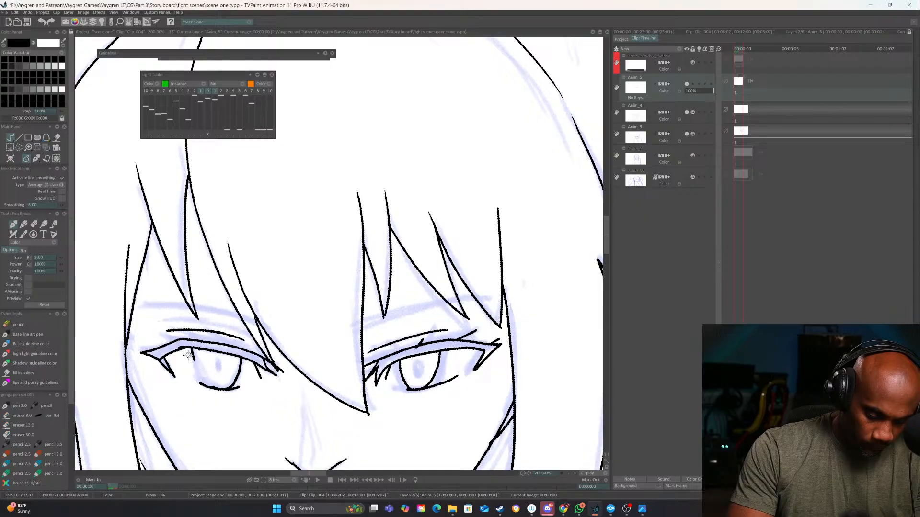
pyautogui.moveTo(193, 361); pyautogui.dragTo(213, 389)
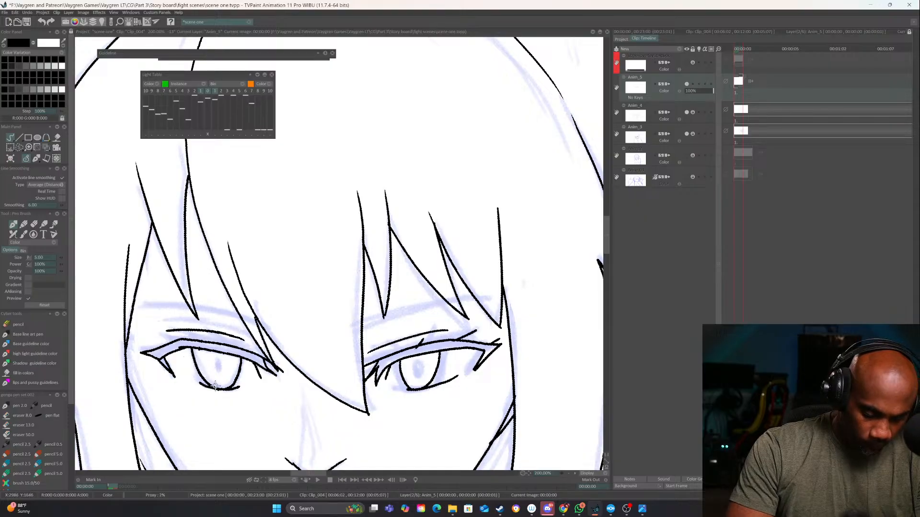
# Thicken the side curves of the iris outlines in both eyes with extra ink strokes
pyautogui.click(567, 473)
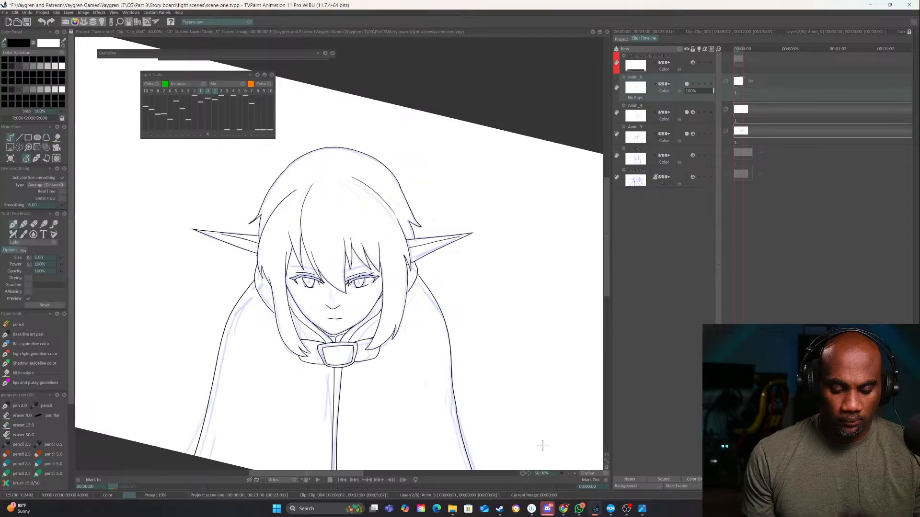
pyautogui.click(574, 473)
pyautogui.click(574, 473)
pyautogui.click(574, 474)
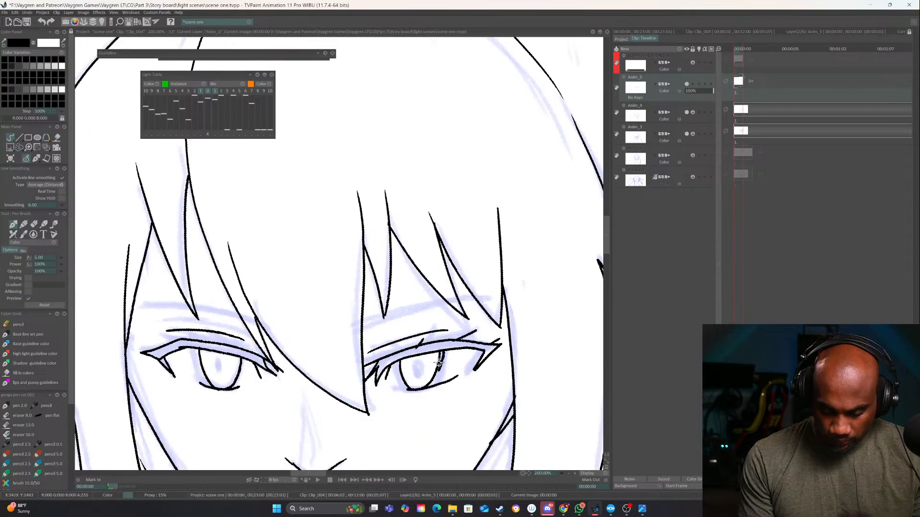
pyautogui.moveTo(440, 352)
pyautogui.mouseDown()
pyautogui.moveTo(432, 377)
pyautogui.moveTo(402, 381)
pyautogui.mouseUp()
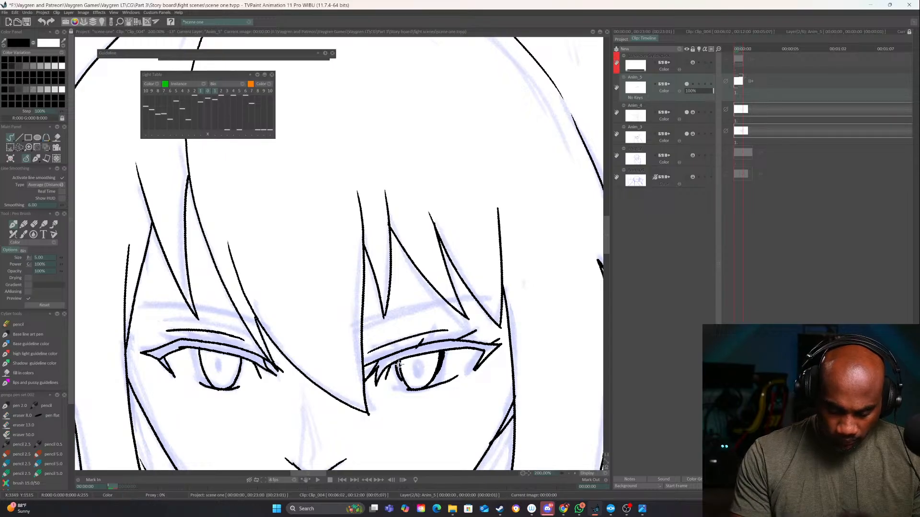
pyautogui.moveTo(236, 321)
pyautogui.mouseDown()
pyautogui.moveTo(291, 328)
pyautogui.moveTo(362, 310)
pyautogui.mouseUp()
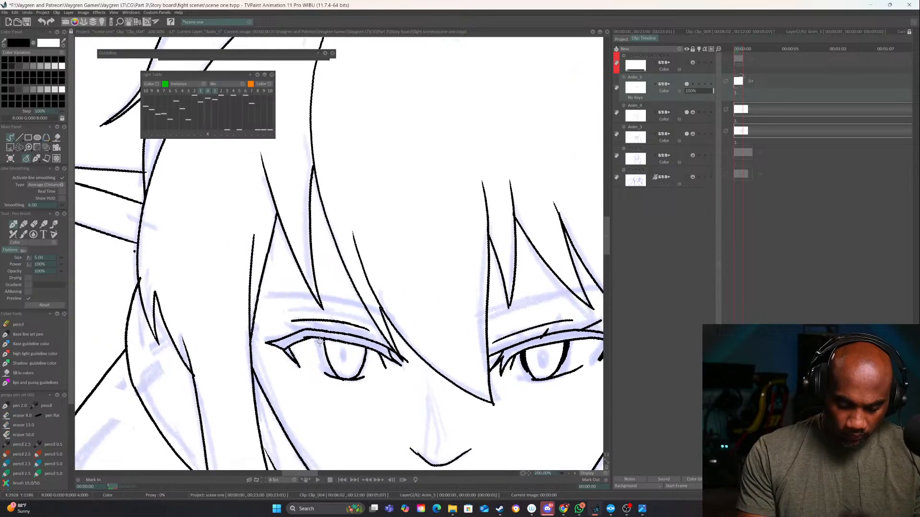
pyautogui.moveTo(320, 340)
pyautogui.mouseDown()
pyautogui.moveTo(328, 362)
pyautogui.moveTo(361, 373)
pyautogui.mouseUp()
# Ink the slanted eyebrow above the viewer's-right eye with two close lines crossing the hair strands
pyautogui.moveTo(503, 330); pyautogui.dragTo(383, 362)
pyautogui.moveTo(524, 362); pyautogui.dragTo(524, 347)
pyautogui.moveTo(364, 357); pyautogui.dragTo(493, 308)
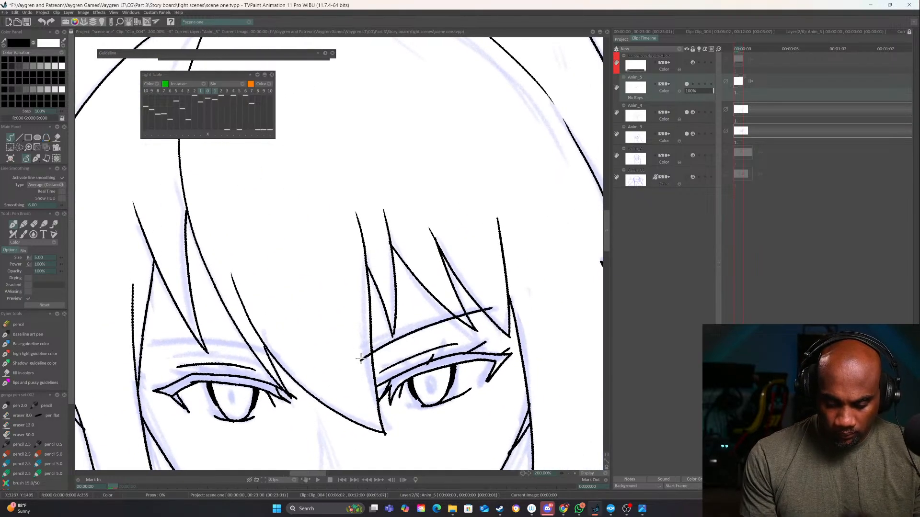
pyautogui.moveTo(362, 360); pyautogui.dragTo(503, 305)
# Ink the eyebrow above the viewer's-left eye with two converging lines following the rough sketch
pyautogui.moveTo(442, 357)
pyautogui.mouseDown()
pyautogui.moveTo(475, 351)
pyautogui.moveTo(564, 306)
pyautogui.mouseUp()
pyautogui.moveTo(564, 307); pyautogui.dragTo(567, 214)
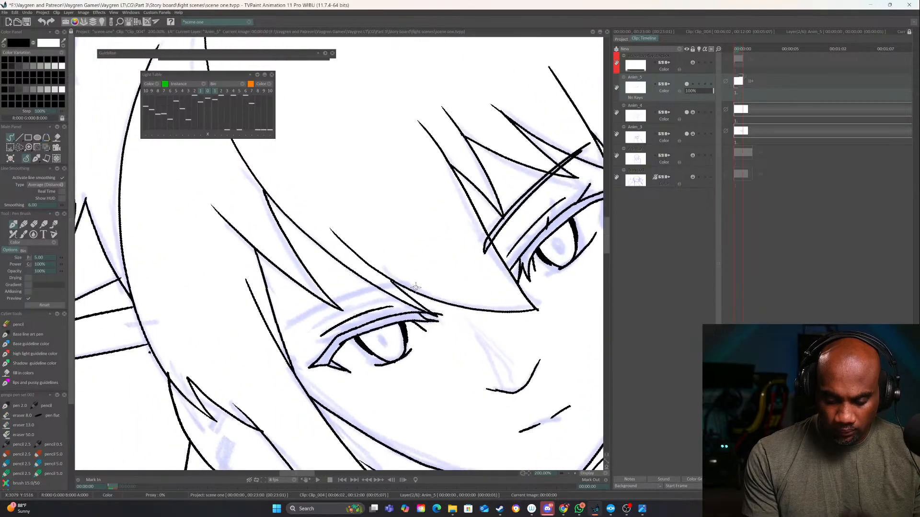
pyautogui.moveTo(413, 288); pyautogui.dragTo(286, 333)
pyautogui.moveTo(414, 288); pyautogui.dragTo(304, 320)
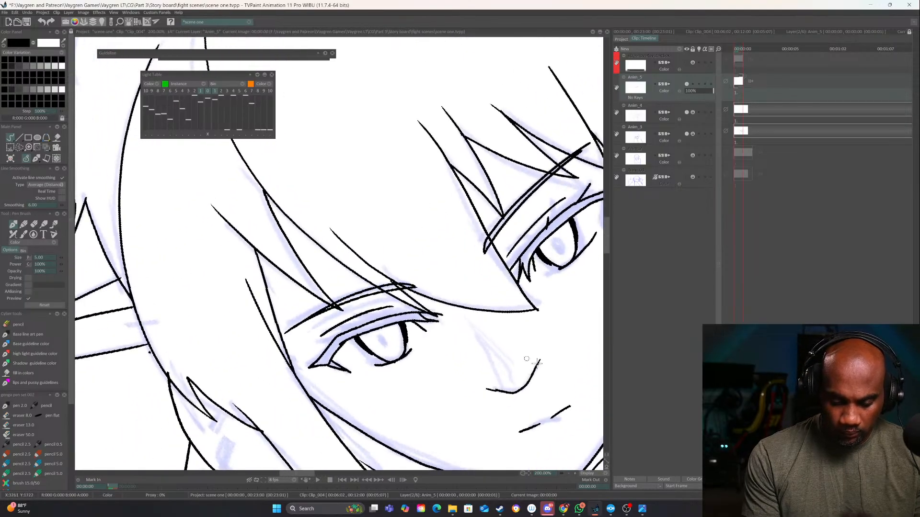
# Ink a small upright oval pupil inside the iris of each eye
pyautogui.moveTo(570, 368)
pyautogui.mouseDown()
pyautogui.moveTo(400, 332)
pyautogui.moveTo(423, 357)
pyautogui.mouseUp()
pyautogui.moveTo(455, 360); pyautogui.dragTo(452, 397)
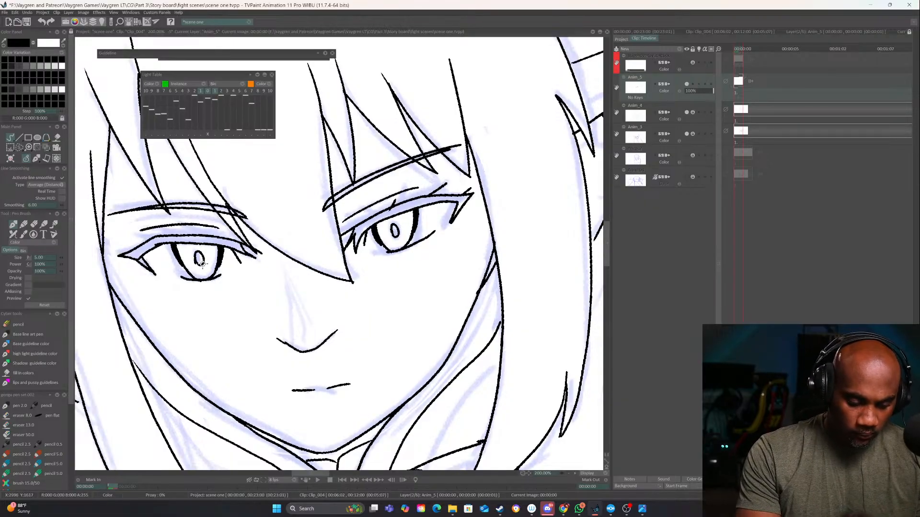
pyautogui.moveTo(200, 261); pyautogui.dragTo(195, 255)
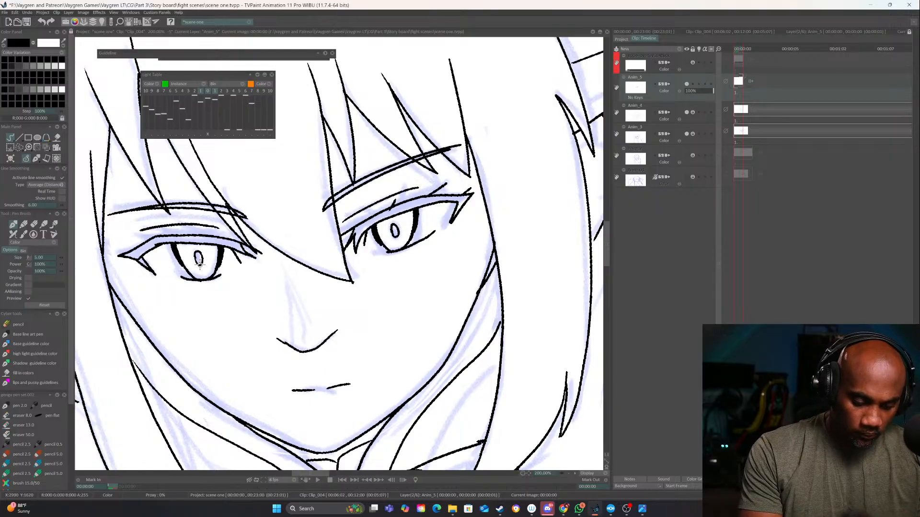
# Hide the rough sketch layer Anim_3 and inspect the finished face line art on its own
pyautogui.click(569, 473)
pyautogui.click(569, 473)
pyautogui.click(568, 473)
pyautogui.moveTo(474, 408)
pyautogui.mouseDown()
pyautogui.moveTo(441, 399)
pyautogui.moveTo(509, 425)
pyautogui.moveTo(546, 376)
pyautogui.mouseUp()
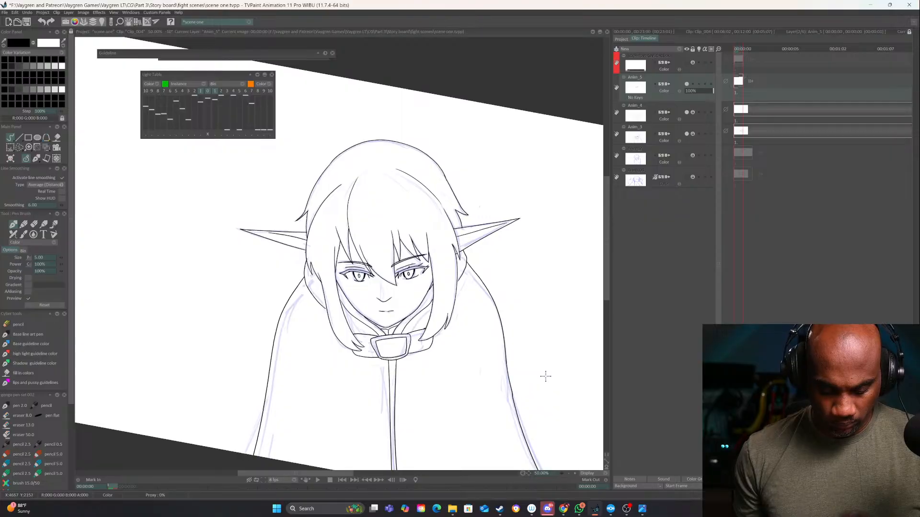
pyautogui.click(686, 134)
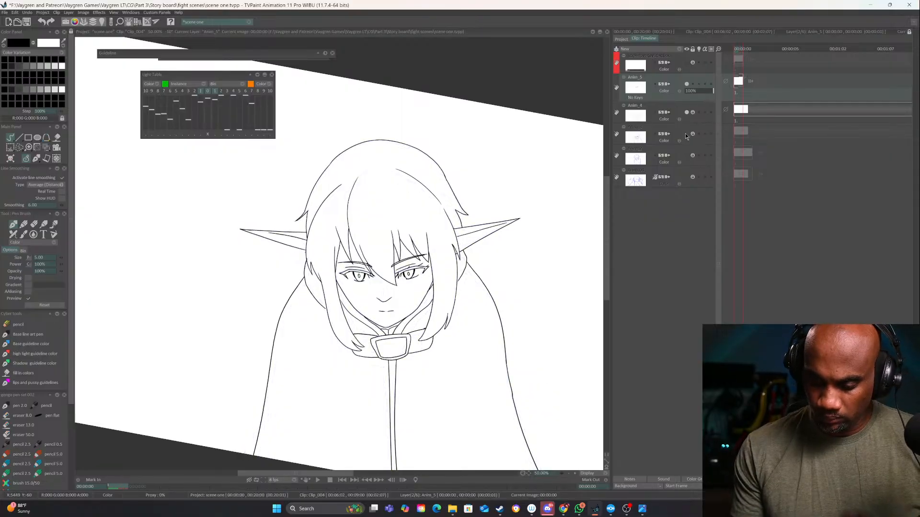
pyautogui.moveTo(503, 405); pyautogui.dragTo(536, 373)
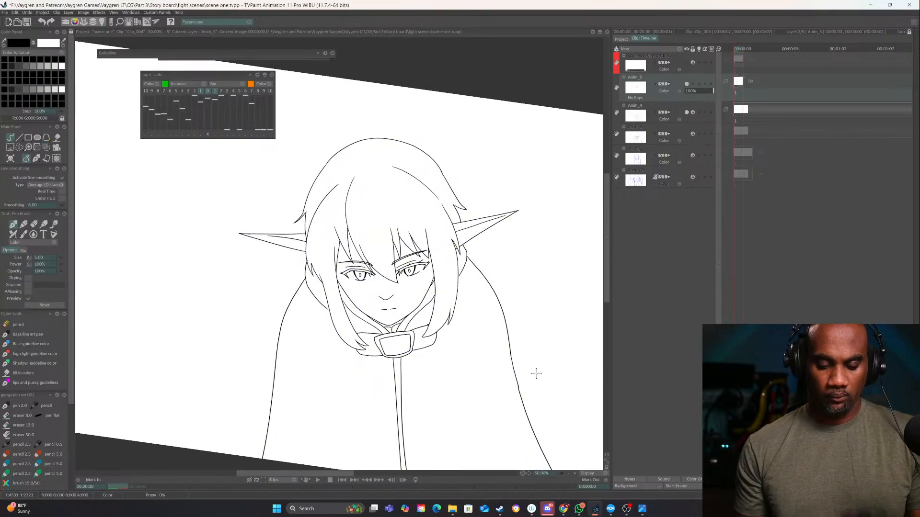
pyautogui.click(570, 474)
pyautogui.click(574, 473)
pyautogui.click(575, 473)
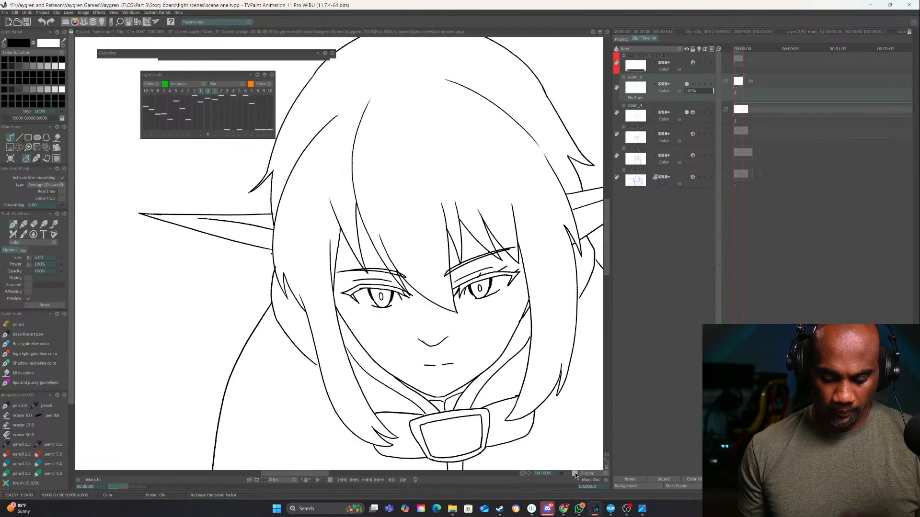
pyautogui.click(575, 473)
# Extend layer Anim_5 in the timeline beyond its first drawing to make room for further eye frames
pyautogui.click(748, 72)
pyautogui.moveTo(747, 83); pyautogui.dragTo(768, 80)
pyautogui.click(444, 283)
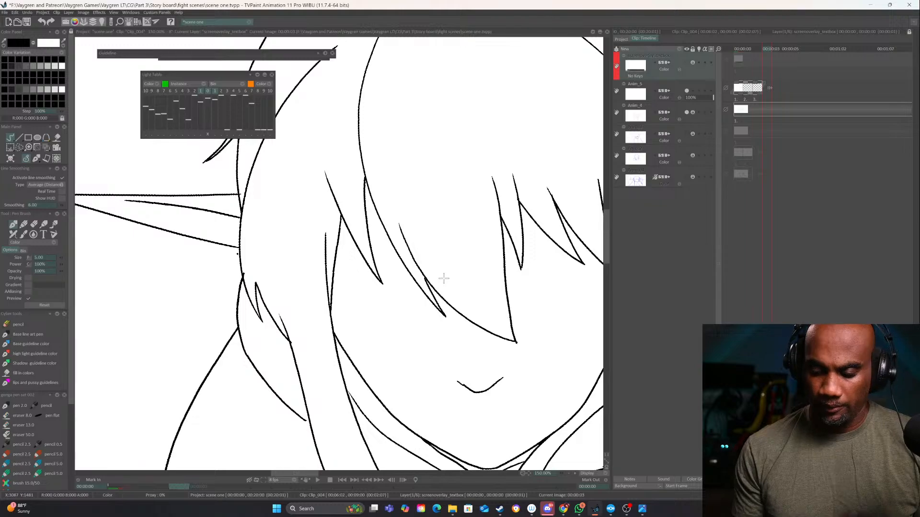
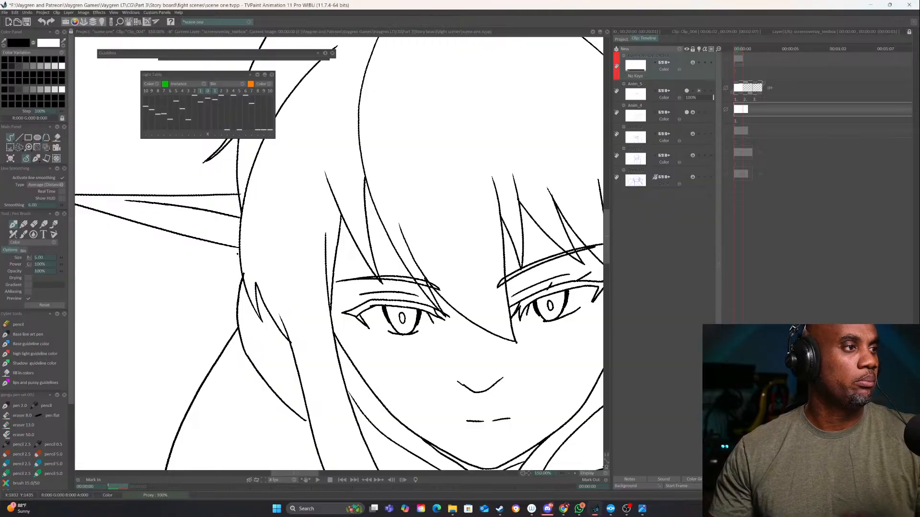
# On the second drawing of layer Anim_5, ink the viewer's-right eye with a lowered upper lid, lashes, iris and small pupil
pyautogui.click(575, 473)
pyautogui.click(575, 473)
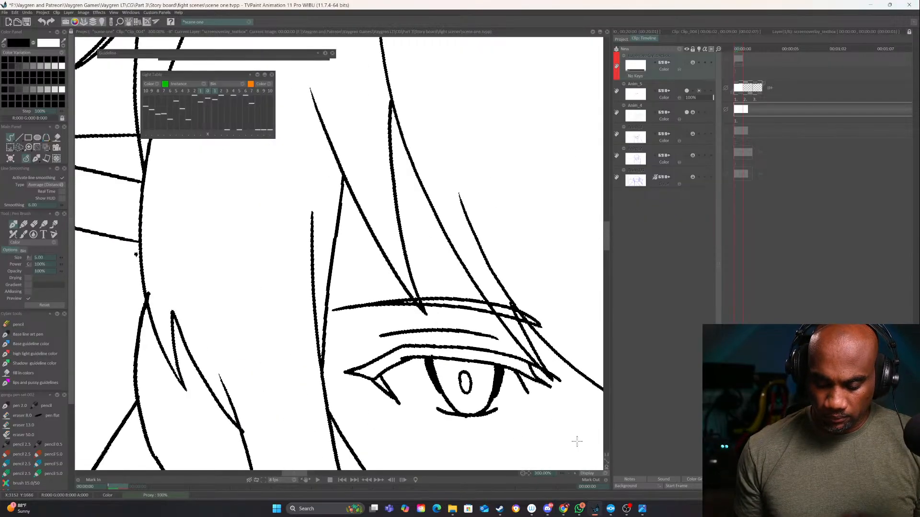
pyautogui.moveTo(457, 338)
pyautogui.mouseDown()
pyautogui.moveTo(424, 330)
pyautogui.moveTo(382, 283)
pyautogui.mouseUp()
pyautogui.press('Right')
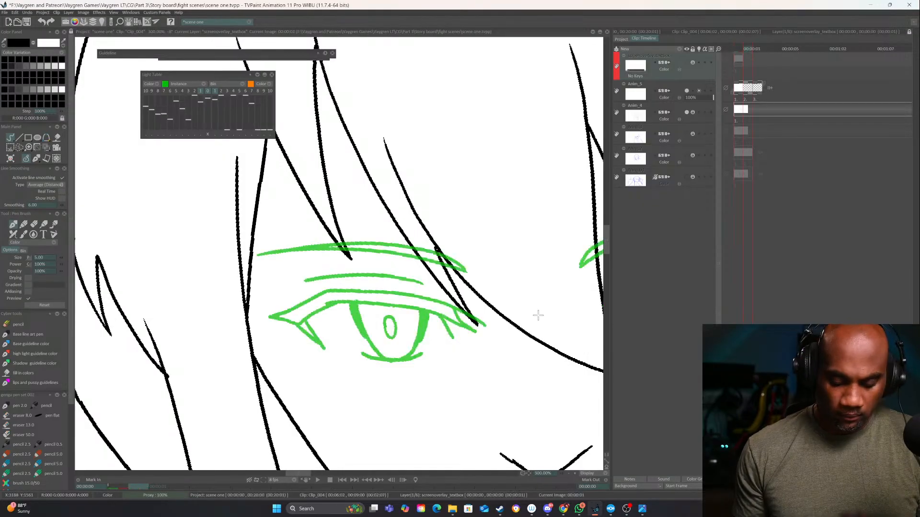
pyautogui.moveTo(485, 374); pyautogui.dragTo(231, 371)
pyautogui.click(354, 326)
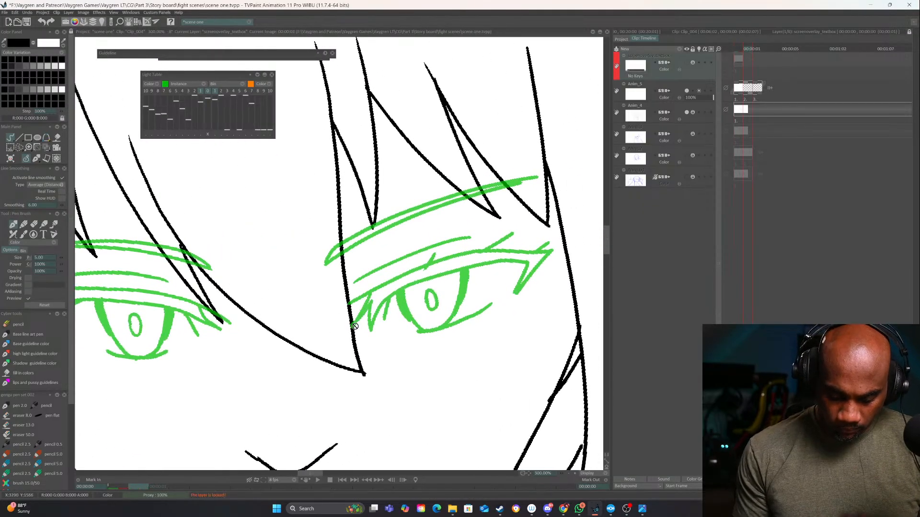
pyautogui.press('Down')
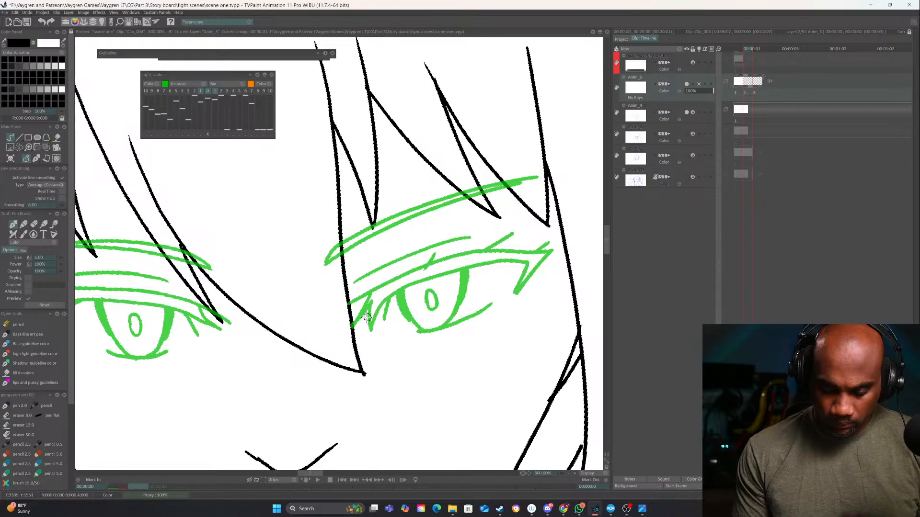
pyautogui.moveTo(354, 329)
pyautogui.mouseDown()
pyautogui.moveTo(435, 283)
pyautogui.moveTo(552, 249)
pyautogui.mouseUp()
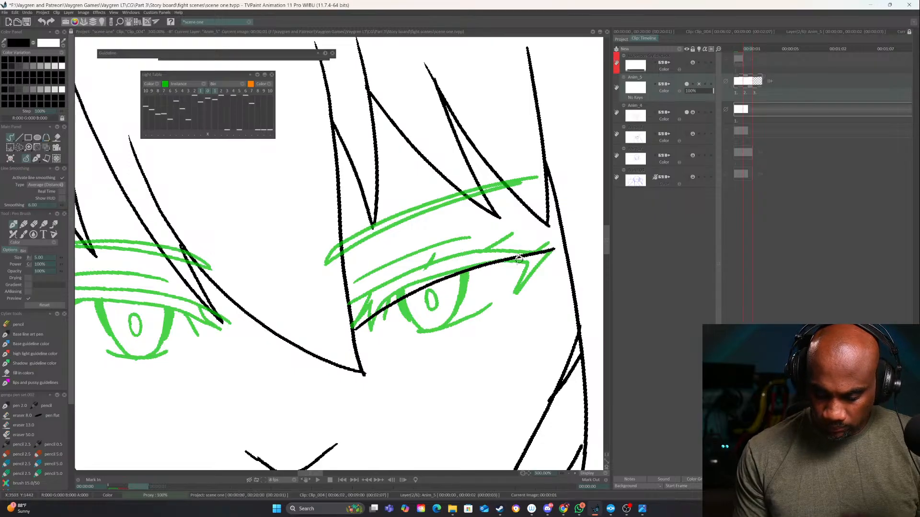
pyautogui.hotkey('ctrl', 'z')
pyautogui.moveTo(354, 325)
pyautogui.mouseDown()
pyautogui.moveTo(441, 278)
pyautogui.moveTo(549, 246)
pyautogui.moveTo(515, 293)
pyautogui.moveTo(526, 266)
pyautogui.moveTo(366, 316)
pyautogui.moveTo(357, 334)
pyautogui.moveTo(368, 342)
pyautogui.moveTo(384, 319)
pyautogui.moveTo(509, 246)
pyautogui.mouseUp()
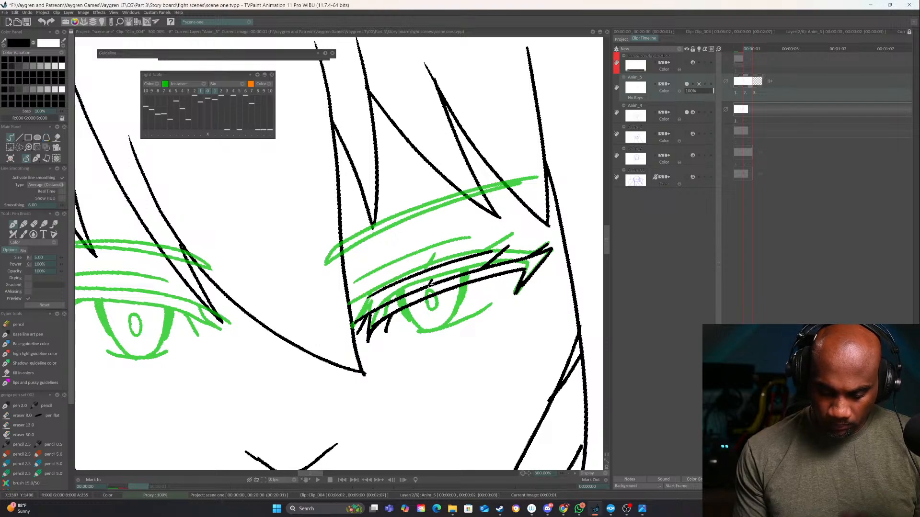
pyautogui.moveTo(426, 286)
pyautogui.mouseDown()
pyautogui.moveTo(441, 268)
pyautogui.moveTo(444, 329)
pyautogui.moveTo(467, 313)
pyautogui.moveTo(432, 296)
pyautogui.moveTo(453, 309)
pyautogui.mouseUp()
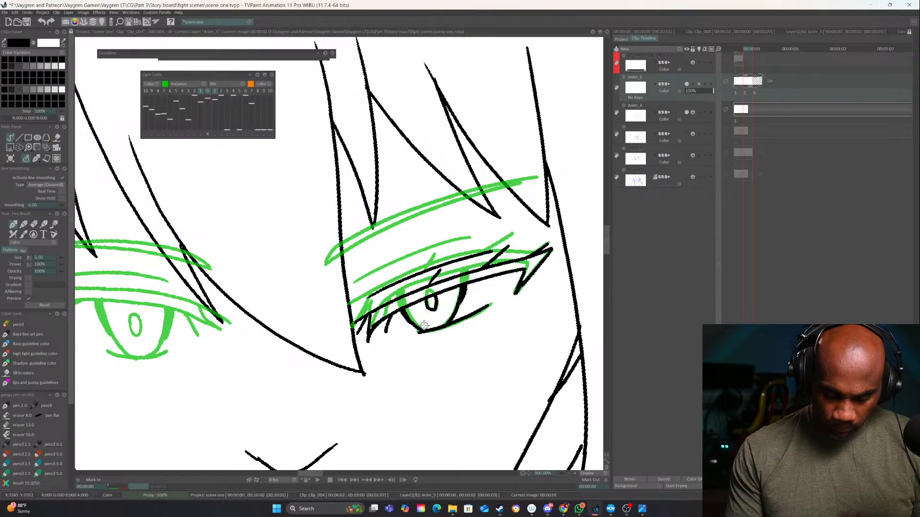
# Ink the eyebrow above the viewer's-right eye with two converging lines following the previous drawing's green guide
pyautogui.moveTo(360, 222)
pyautogui.mouseDown()
pyautogui.moveTo(406, 282)
pyautogui.moveTo(588, 236)
pyautogui.mouseUp()
pyautogui.moveTo(373, 325)
pyautogui.mouseDown()
pyautogui.moveTo(434, 287)
pyautogui.moveTo(575, 235)
pyautogui.mouseUp()
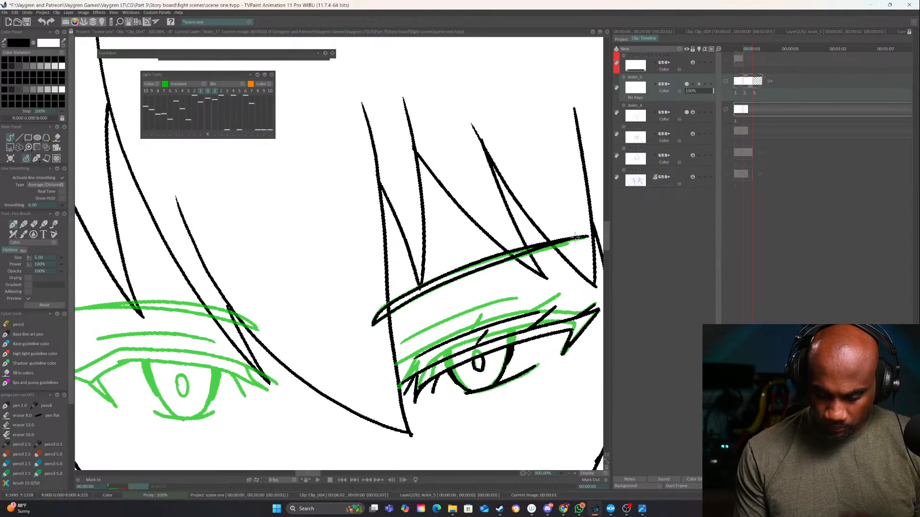
pyautogui.moveTo(546, 284); pyautogui.dragTo(489, 240)
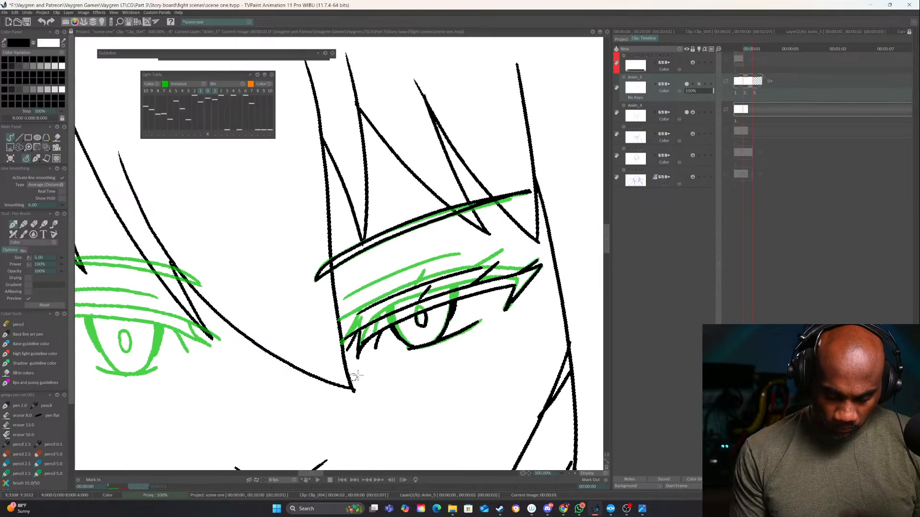
# Flip between the first and second drawings to compare the eye's movement against the whole face
pyautogui.press('Left')
pyautogui.press('Right')
pyautogui.moveTo(383, 373); pyautogui.dragTo(569, 320)
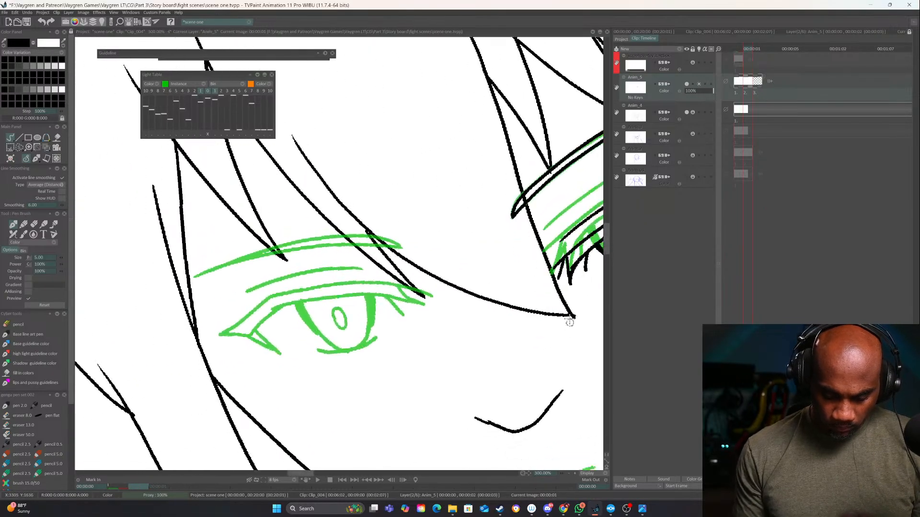
pyautogui.moveTo(569, 287); pyautogui.dragTo(569, 435)
pyautogui.scroll(-2, 488, 401)
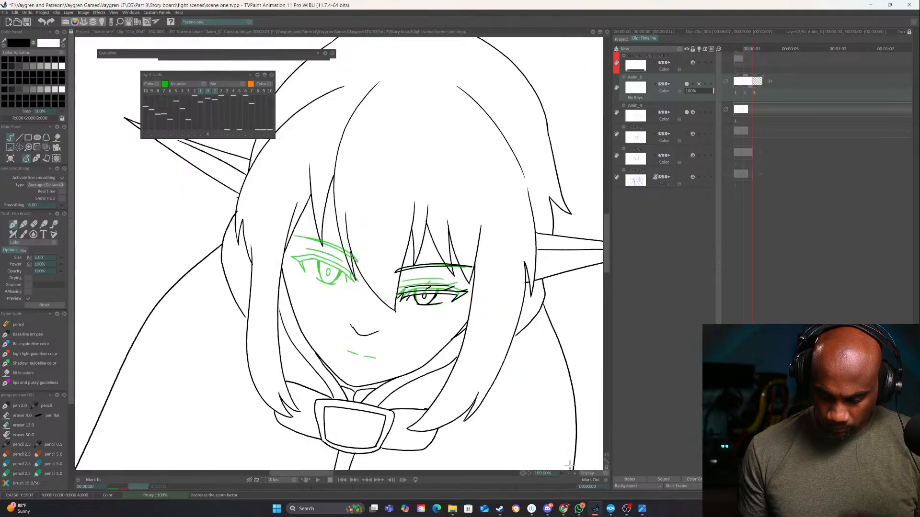
pyautogui.moveTo(551, 400); pyautogui.dragTo(551, 309)
pyautogui.press('Left')
pyautogui.press('Right')
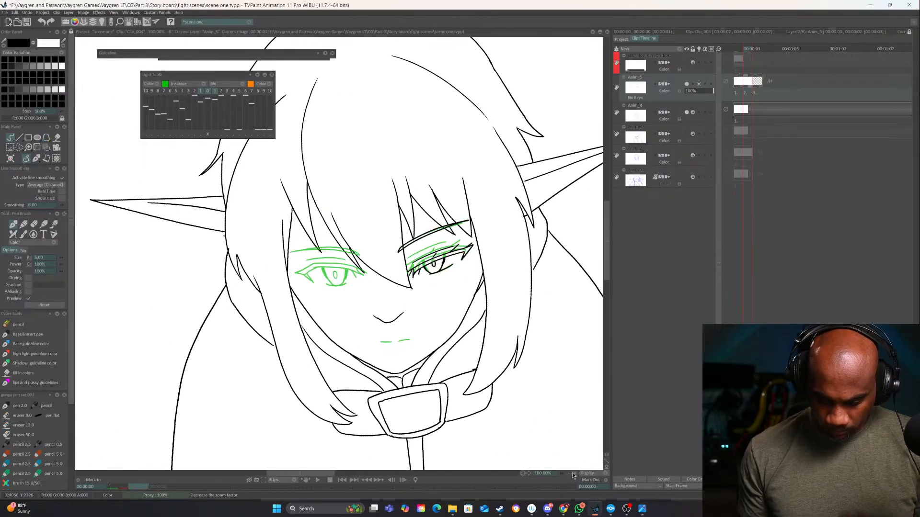
# Ink the viewer's-left eye on the second drawing with a lowered lid, corner lashes, partly covered iris and pupil, and lid crease
pyautogui.click(574, 473)
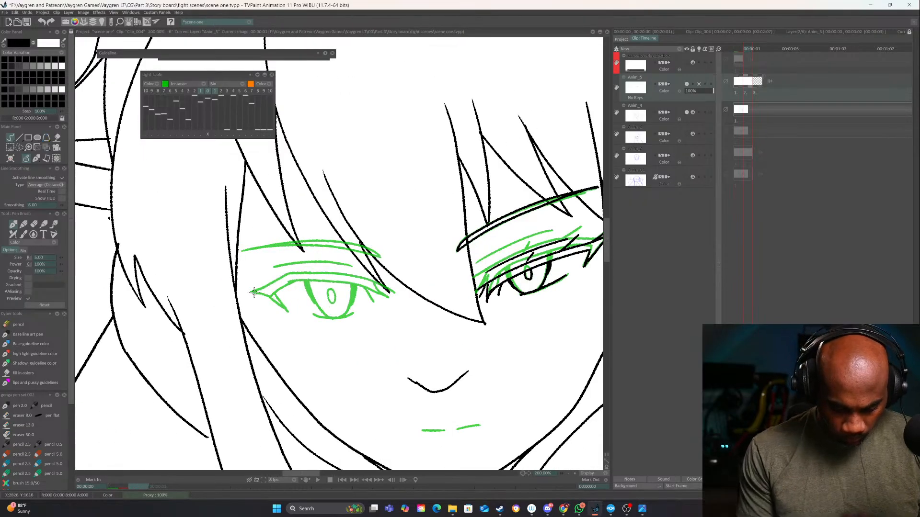
pyautogui.moveTo(319, 291)
pyautogui.mouseDown()
pyautogui.moveTo(396, 294)
pyautogui.moveTo(464, 367)
pyautogui.moveTo(473, 238)
pyautogui.mouseUp()
pyautogui.click(574, 474)
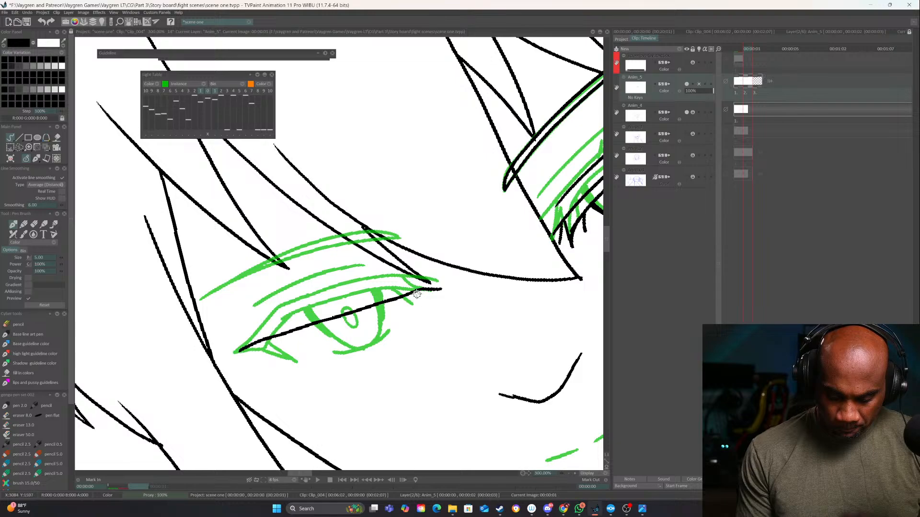
pyautogui.moveTo(417, 294)
pyautogui.mouseDown()
pyautogui.moveTo(435, 297)
pyautogui.moveTo(277, 348)
pyautogui.moveTo(290, 353)
pyautogui.moveTo(259, 352)
pyautogui.moveTo(296, 363)
pyautogui.mouseUp()
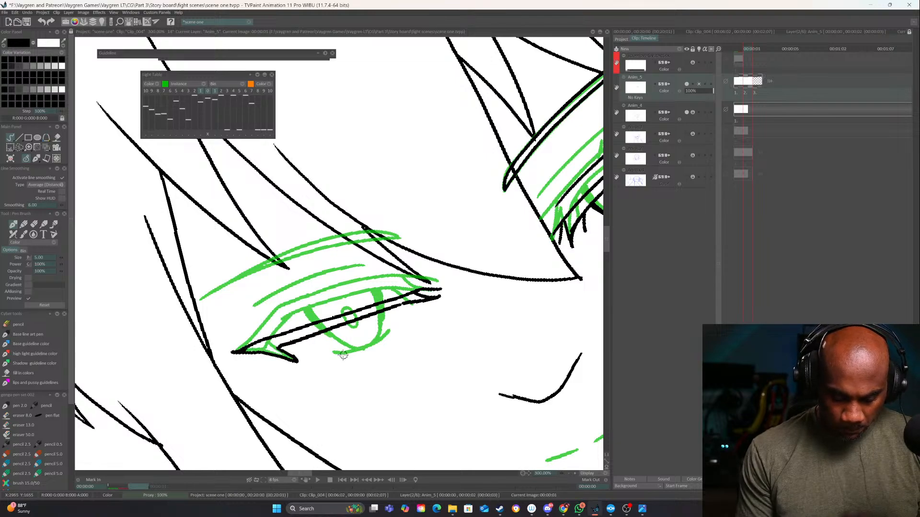
pyautogui.moveTo(350, 354)
pyautogui.mouseDown()
pyautogui.moveTo(374, 341)
pyautogui.moveTo(329, 332)
pyautogui.moveTo(362, 348)
pyautogui.moveTo(352, 372)
pyautogui.mouseUp()
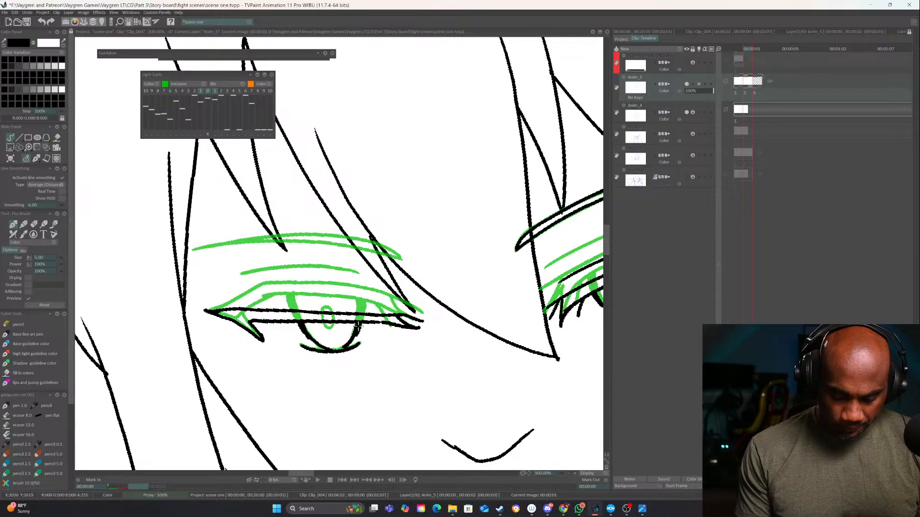
pyautogui.moveTo(394, 344); pyautogui.dragTo(416, 326)
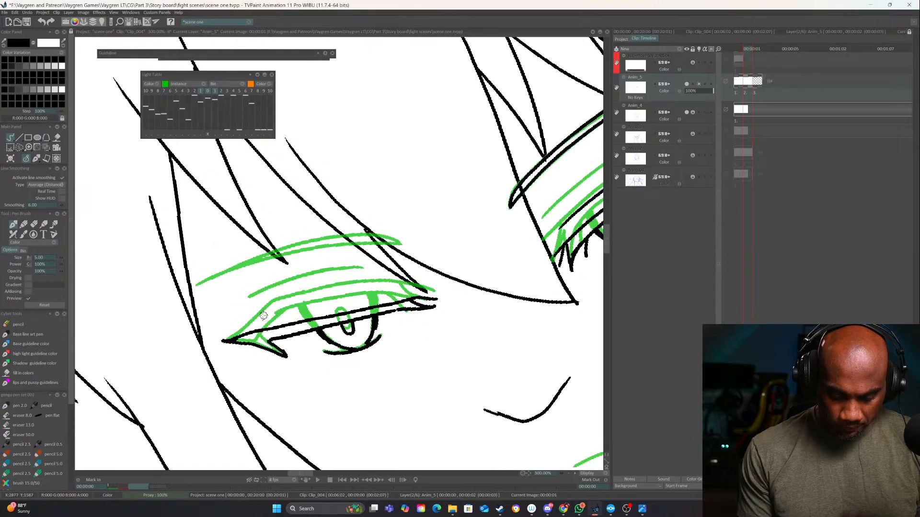
pyautogui.moveTo(262, 316); pyautogui.dragTo(391, 288)
# Ink the eyebrow above the viewer's-left eye with two converging lines over the green guide
pyautogui.moveTo(401, 242)
pyautogui.mouseDown()
pyautogui.moveTo(291, 252)
pyautogui.moveTo(189, 290)
pyautogui.mouseUp()
pyautogui.moveTo(400, 243)
pyautogui.mouseDown()
pyautogui.moveTo(324, 239)
pyautogui.moveTo(234, 270)
pyautogui.mouseUp()
pyautogui.moveTo(588, 382)
pyautogui.mouseDown()
pyautogui.moveTo(433, 359)
pyautogui.moveTo(337, 360)
pyautogui.mouseUp()
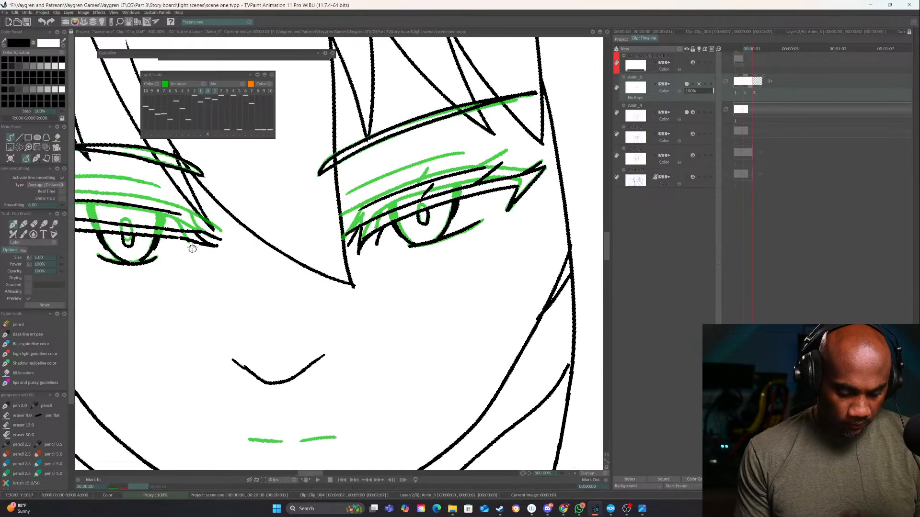
# Ink a slightly open mouth on the second drawing with outer lip contours and an inner opening
pyautogui.moveTo(423, 385); pyautogui.dragTo(481, 248)
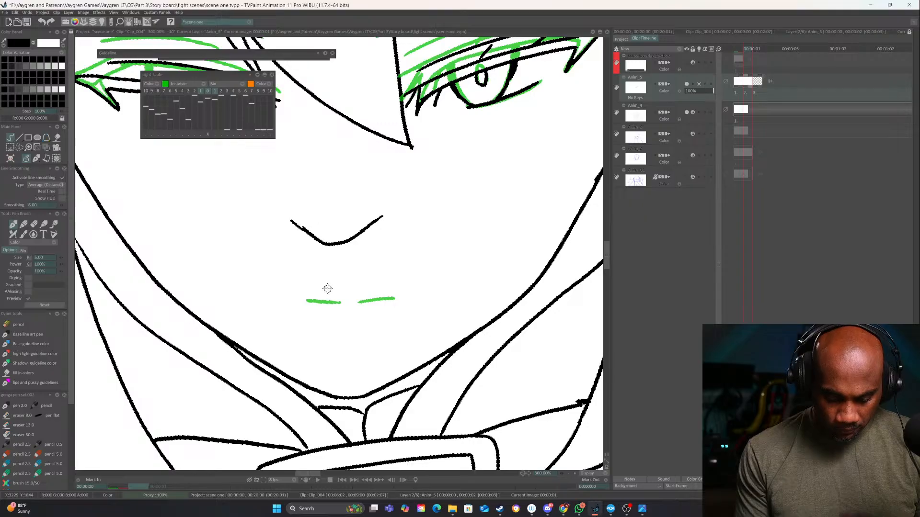
pyautogui.moveTo(327, 289); pyautogui.dragTo(391, 298)
pyautogui.moveTo(330, 290)
pyautogui.mouseDown()
pyautogui.moveTo(298, 298)
pyautogui.moveTo(327, 318)
pyautogui.moveTo(393, 298)
pyautogui.mouseUp()
pyautogui.moveTo(324, 291)
pyautogui.mouseDown()
pyautogui.moveTo(408, 283)
pyautogui.moveTo(365, 314)
pyautogui.moveTo(383, 293)
pyautogui.mouseUp()
pyautogui.press('e')
pyautogui.press('e')
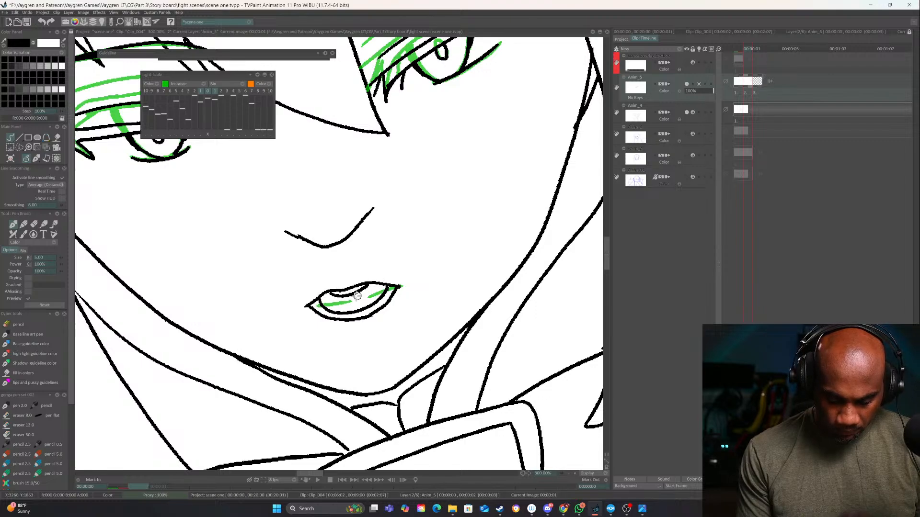
# Add a short curved line beneath the lower lip on both the second and first drawings
pyautogui.moveTo(484, 325); pyautogui.dragTo(473, 342)
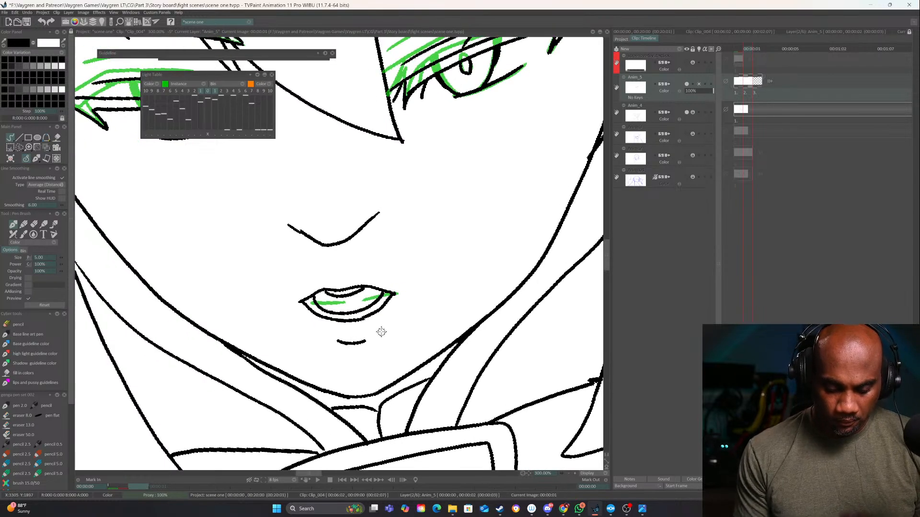
pyautogui.press('Left')
pyautogui.moveTo(338, 325); pyautogui.dragTo(372, 322)
# Flip through the three Anim_5 drawings to check the eye and mouth motion, ending on the empty third drawing
pyautogui.scroll(-5, 569, 473)
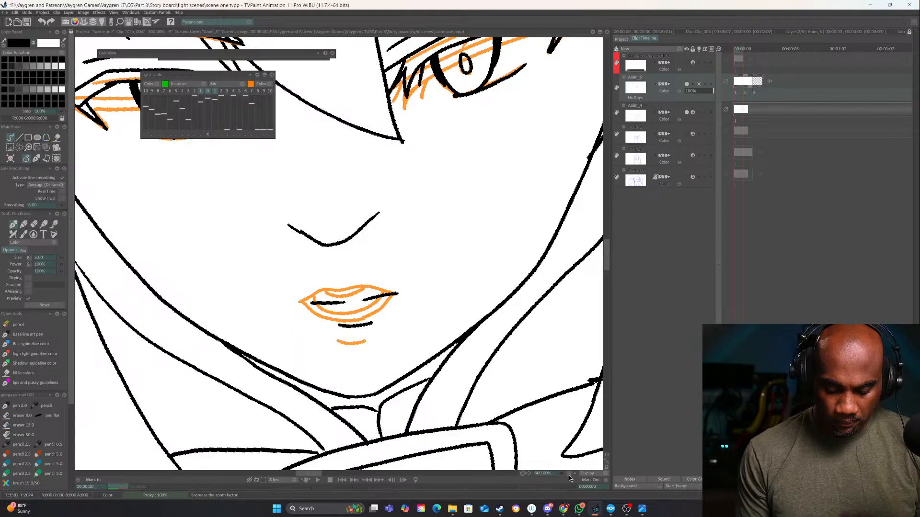
pyautogui.press('Right')
pyautogui.press('Left')
pyautogui.press('Right')
pyautogui.press('Right')
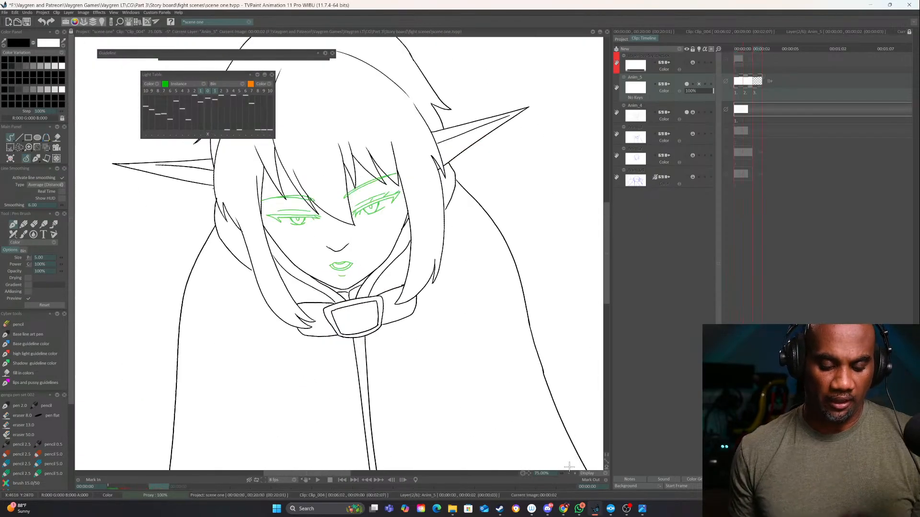
pyautogui.press('Left')
pyautogui.press('Left')
pyautogui.press('Right')
pyautogui.press('Right')
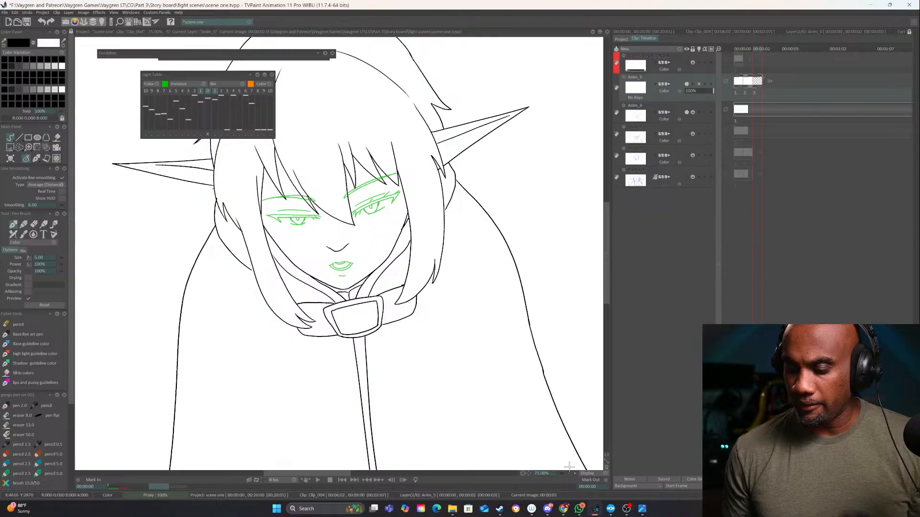
# Ink the viewer's-right eye closed on the third drawing, with a downward-curving lid, inner-corner lashes and a crease line
pyautogui.scroll(4, 570, 475)
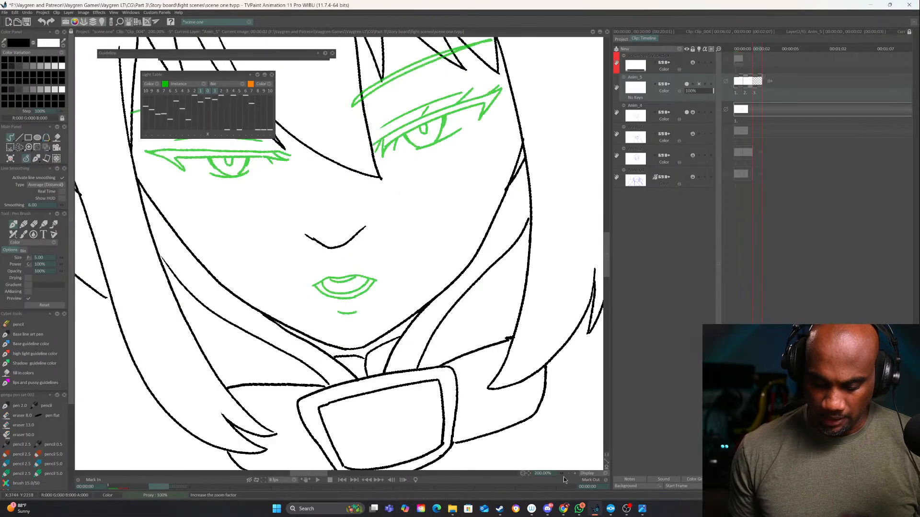
pyautogui.moveTo(390, 236)
pyautogui.mouseDown()
pyautogui.moveTo(396, 312)
pyautogui.moveTo(385, 346)
pyautogui.mouseUp()
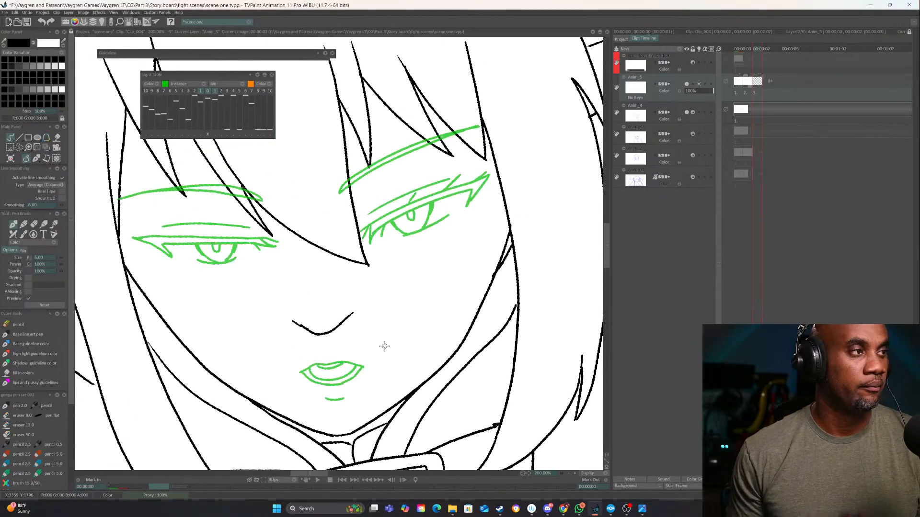
pyautogui.moveTo(405, 307); pyautogui.dragTo(413, 357)
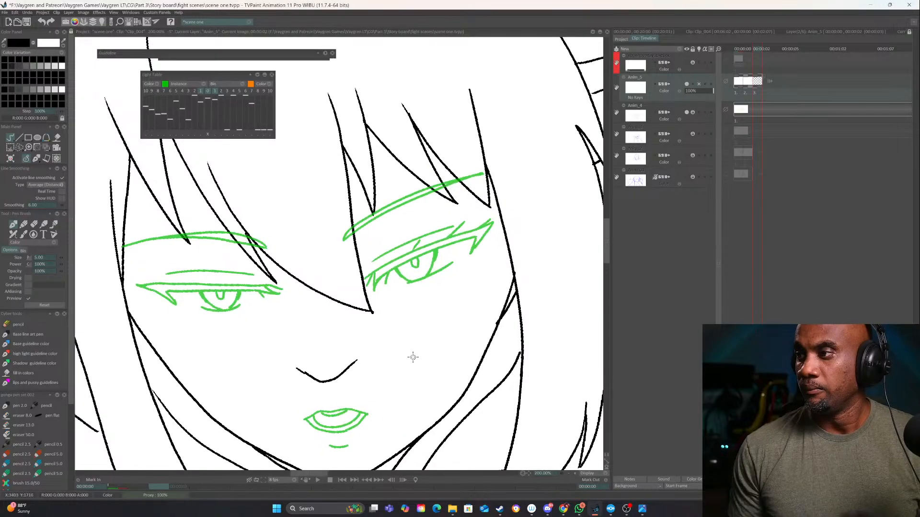
pyautogui.click(575, 474)
pyautogui.moveTo(457, 307); pyautogui.dragTo(405, 329)
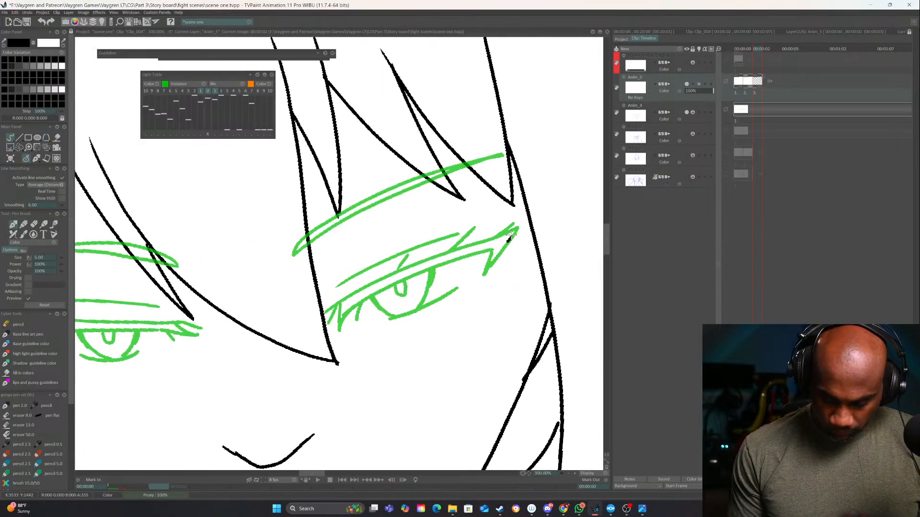
pyautogui.moveTo(510, 236)
pyautogui.mouseDown()
pyautogui.moveTo(464, 273)
pyautogui.moveTo(354, 317)
pyautogui.moveTo(334, 340)
pyautogui.moveTo(412, 316)
pyautogui.moveTo(476, 279)
pyautogui.moveTo(500, 240)
pyautogui.moveTo(354, 290)
pyautogui.moveTo(346, 322)
pyautogui.moveTo(356, 317)
pyautogui.moveTo(330, 326)
pyautogui.moveTo(346, 334)
pyautogui.moveTo(525, 291)
pyautogui.mouseUp()
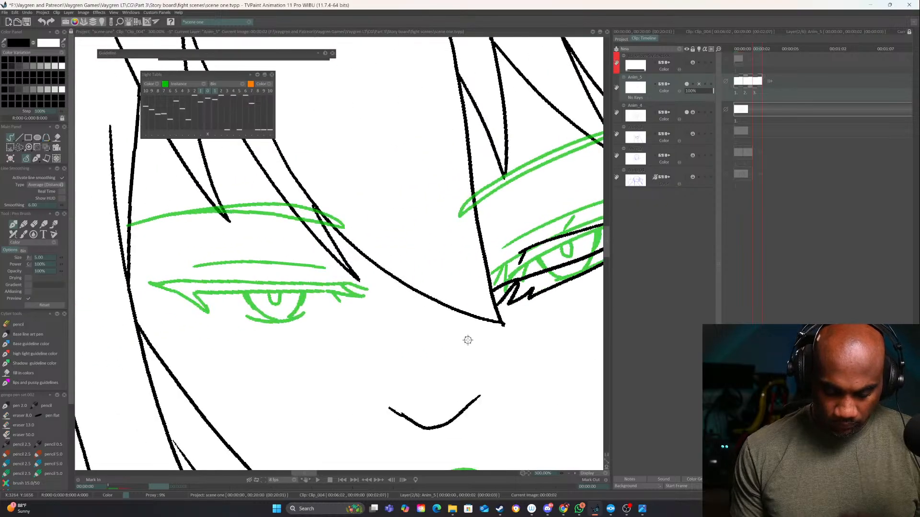
# Ink the viewer's-left eye closed on the third drawing, with a downward-curving lid, inner lashes and a crease line
pyautogui.moveTo(468, 341); pyautogui.dragTo(298, 328)
pyautogui.moveTo(194, 326)
pyautogui.mouseDown()
pyautogui.moveTo(280, 323)
pyautogui.moveTo(358, 298)
pyautogui.moveTo(381, 307)
pyautogui.moveTo(260, 340)
pyautogui.moveTo(160, 321)
pyautogui.mouseUp()
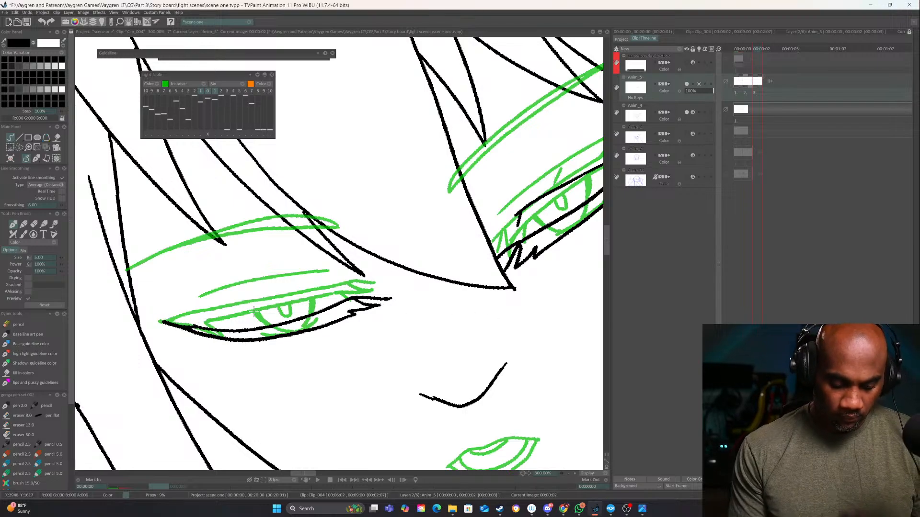
pyautogui.moveTo(254, 311); pyautogui.dragTo(341, 288)
# Ink both eyebrows on the third drawing with converging line pairs over the green guides
pyautogui.moveTo(484, 275); pyautogui.dragTo(381, 346)
pyautogui.moveTo(416, 299); pyautogui.dragTo(394, 311)
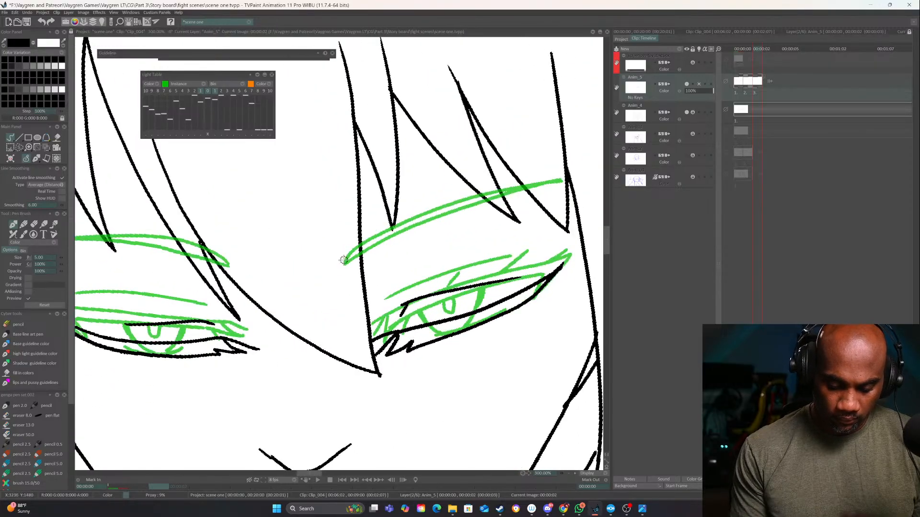
pyautogui.moveTo(350, 253)
pyautogui.mouseDown()
pyautogui.moveTo(408, 221)
pyautogui.moveTo(565, 178)
pyautogui.mouseUp()
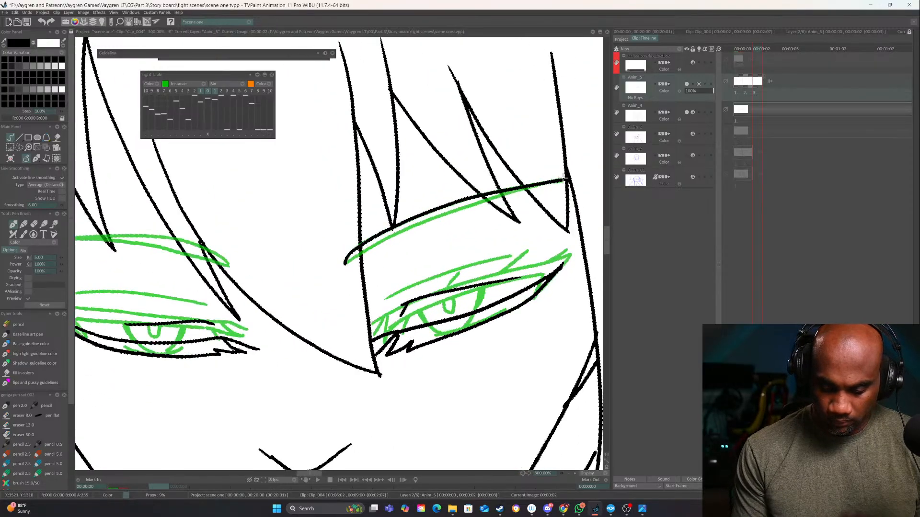
pyautogui.moveTo(345, 262)
pyautogui.mouseDown()
pyautogui.moveTo(492, 197)
pyautogui.moveTo(549, 185)
pyautogui.mouseUp()
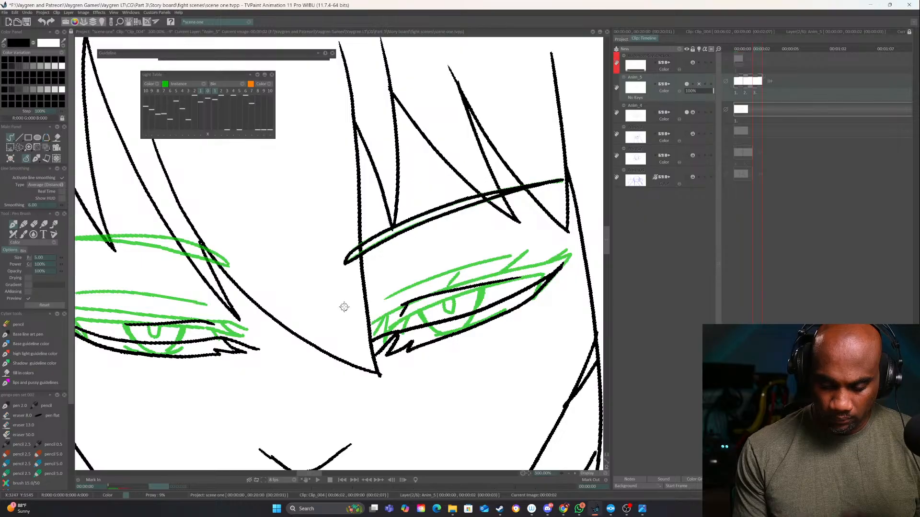
pyautogui.moveTo(351, 353)
pyautogui.mouseDown()
pyautogui.moveTo(494, 322)
pyautogui.moveTo(338, 229)
pyautogui.moveTo(242, 297)
pyautogui.moveTo(190, 365)
pyautogui.mouseUp()
pyautogui.moveTo(228, 309)
pyautogui.mouseDown()
pyautogui.moveTo(256, 273)
pyautogui.moveTo(329, 216)
pyautogui.moveTo(346, 218)
pyautogui.mouseUp()
# Ink the open mouth's outer outline on the third drawing, with a dipped upper lip and rounded sides closing beneath the green guides
pyautogui.moveTo(540, 363)
pyautogui.mouseDown()
pyautogui.moveTo(498, 418)
pyautogui.moveTo(460, 268)
pyautogui.mouseUp()
pyautogui.press('e')
pyautogui.moveTo(310, 303)
pyautogui.mouseDown()
pyautogui.moveTo(443, 314)
pyautogui.moveTo(475, 340)
pyautogui.mouseUp()
pyautogui.press('e')
pyautogui.hotkey('ctrl', 'z')
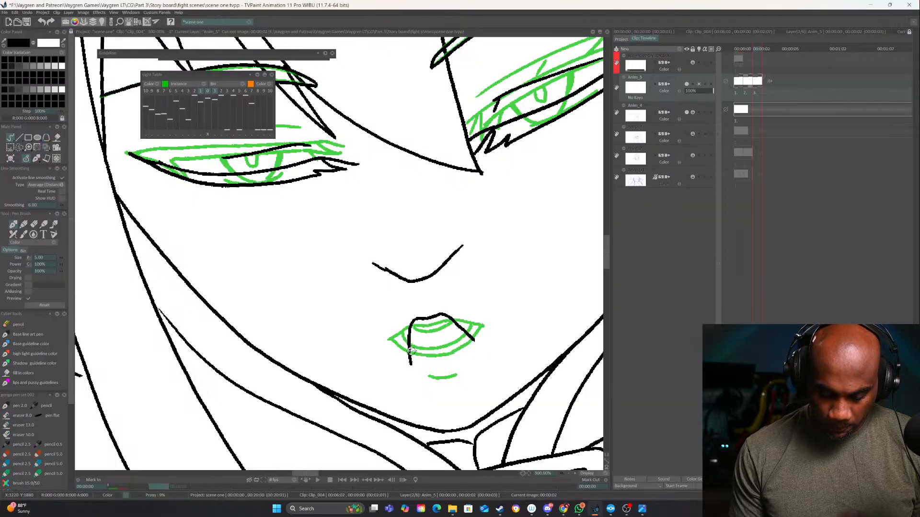
pyautogui.hotkey('ctrl', 'z')
pyautogui.moveTo(427, 315); pyautogui.dragTo(407, 321)
pyautogui.moveTo(406, 362); pyautogui.dragTo(434, 370)
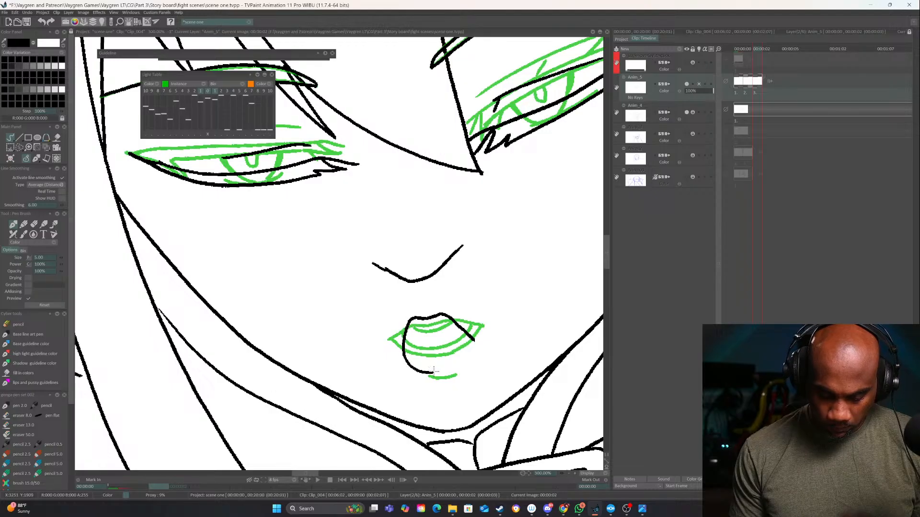
pyautogui.moveTo(465, 330); pyautogui.dragTo(462, 358)
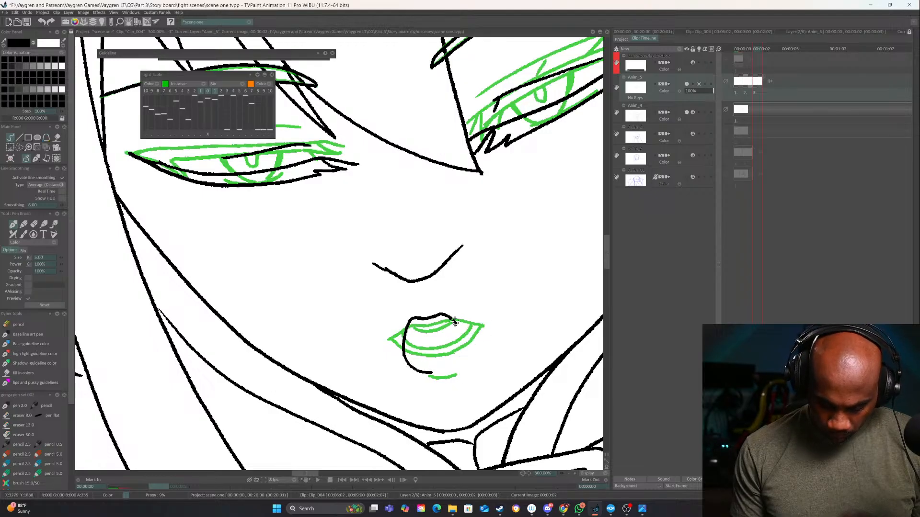
pyautogui.moveTo(453, 317)
pyautogui.mouseDown()
pyautogui.moveTo(466, 352)
pyautogui.moveTo(429, 373)
pyautogui.mouseUp()
# Add the inner lip curves to the third drawing's open mouth, clean up the overlapping line ends and ink a short shadow line beneath
pyautogui.moveTo(413, 319)
pyautogui.mouseDown()
pyautogui.moveTo(445, 315)
pyautogui.moveTo(426, 357)
pyautogui.mouseUp()
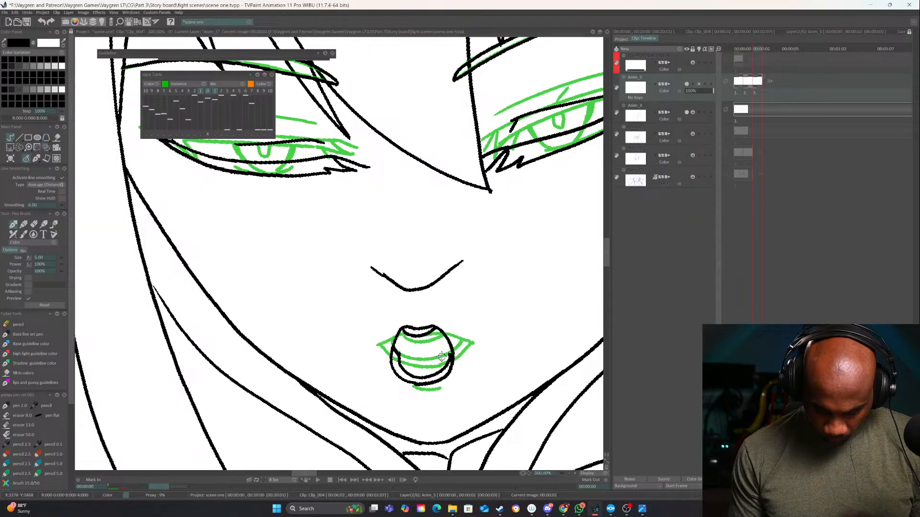
pyautogui.press('e')
pyautogui.moveTo(402, 351)
pyautogui.mouseDown()
pyautogui.moveTo(402, 366)
pyautogui.moveTo(392, 351)
pyautogui.mouseUp()
pyautogui.press('e')
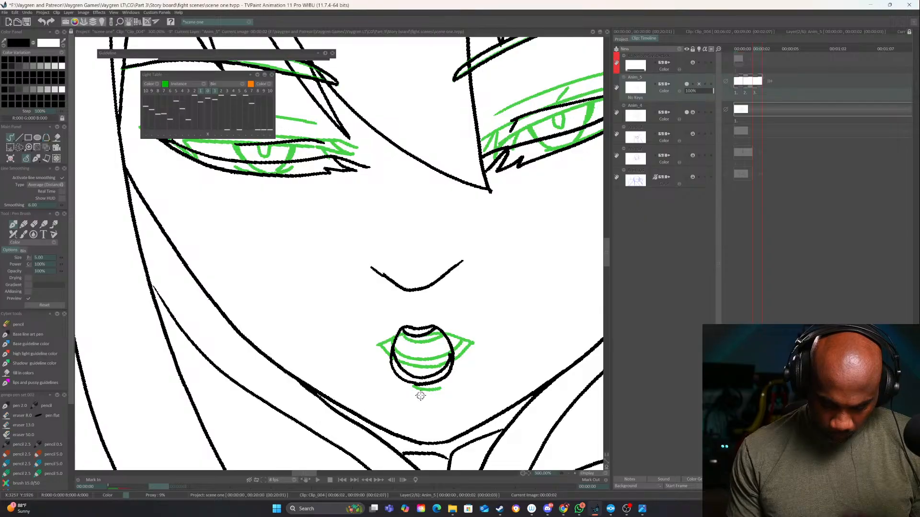
pyautogui.moveTo(410, 400); pyautogui.dragTo(436, 400)
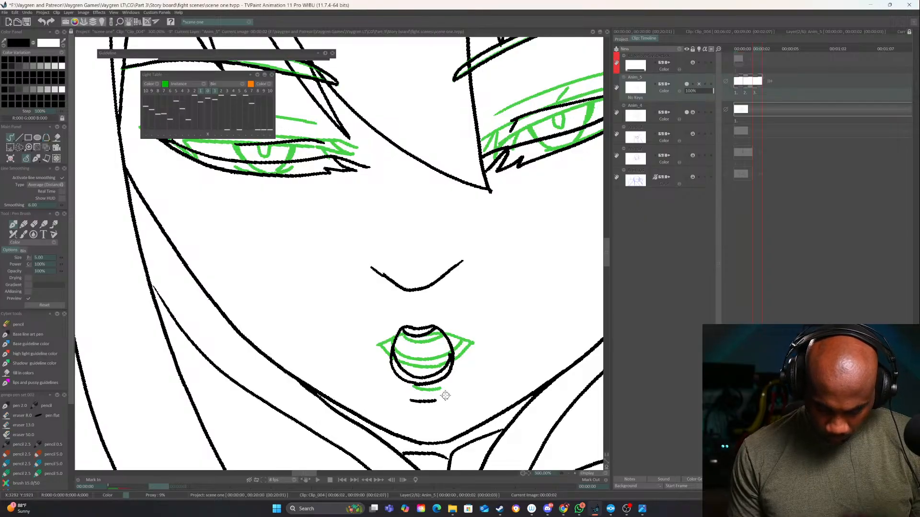
# Select all three Anim_5 drawings and play them back with the whole character in view to check the face motion
pyautogui.click(570, 475)
pyautogui.click(570, 475)
pyautogui.hotkey('ctrl', 'a')
pyautogui.press('Return')
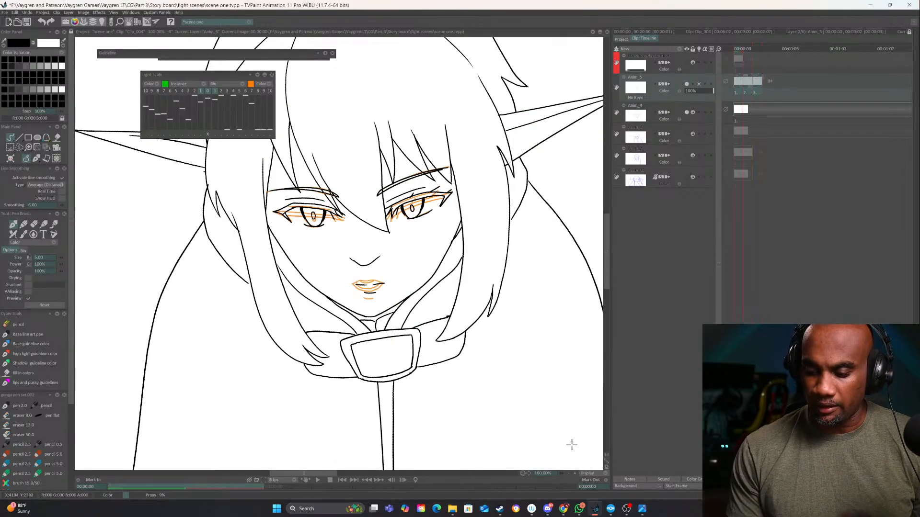
pyautogui.click(569, 473)
pyautogui.click(569, 473)
pyautogui.click(315, 480)
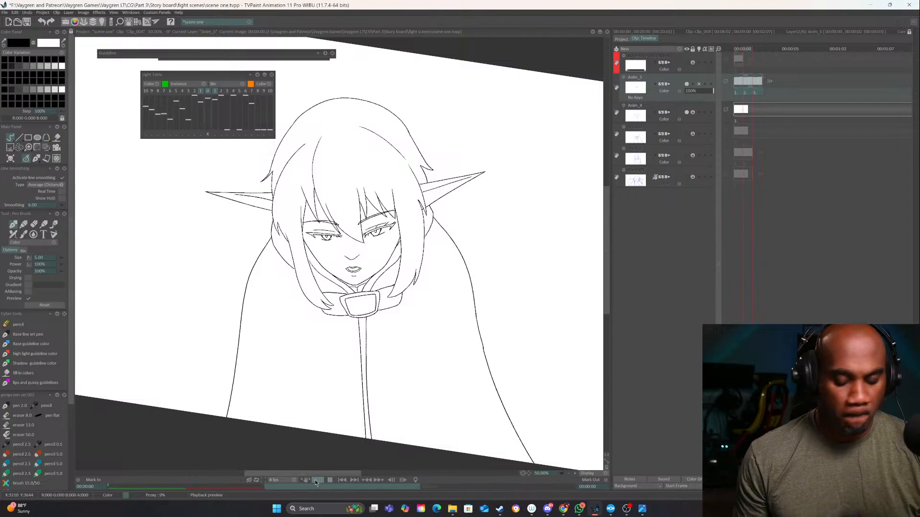
pyautogui.click(330, 481)
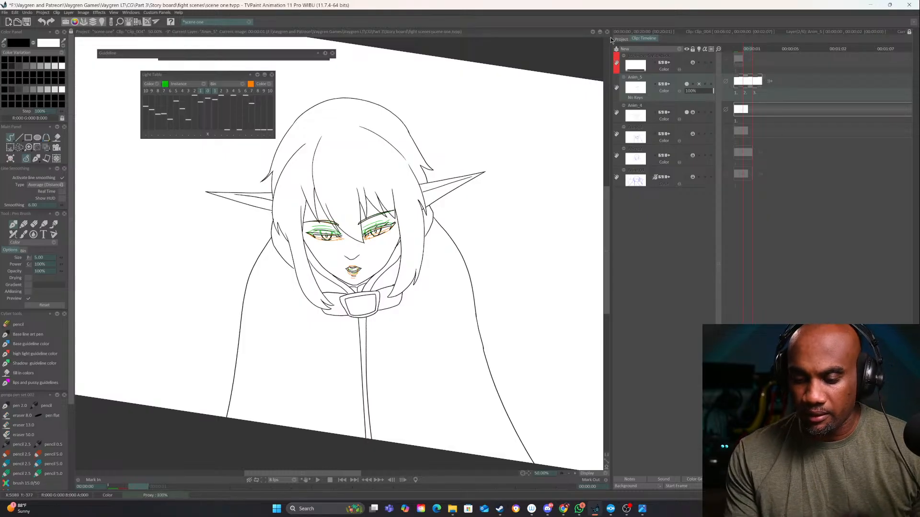
# Extend Anim_5 up to the second Anim_4 drawing and set a repeat images value so the three face drawings loop across it
pyautogui.moveTo(611, 37); pyautogui.dragTo(394, 38)
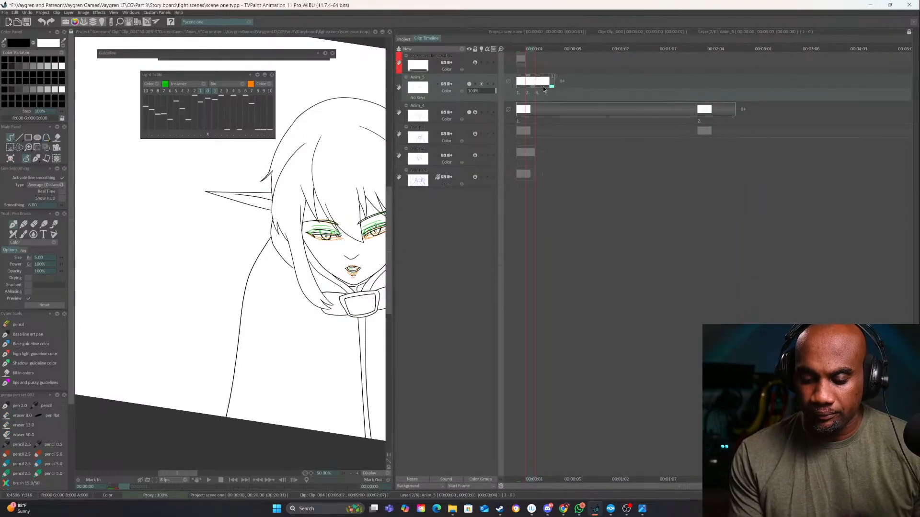
pyautogui.moveTo(543, 86); pyautogui.dragTo(694, 95)
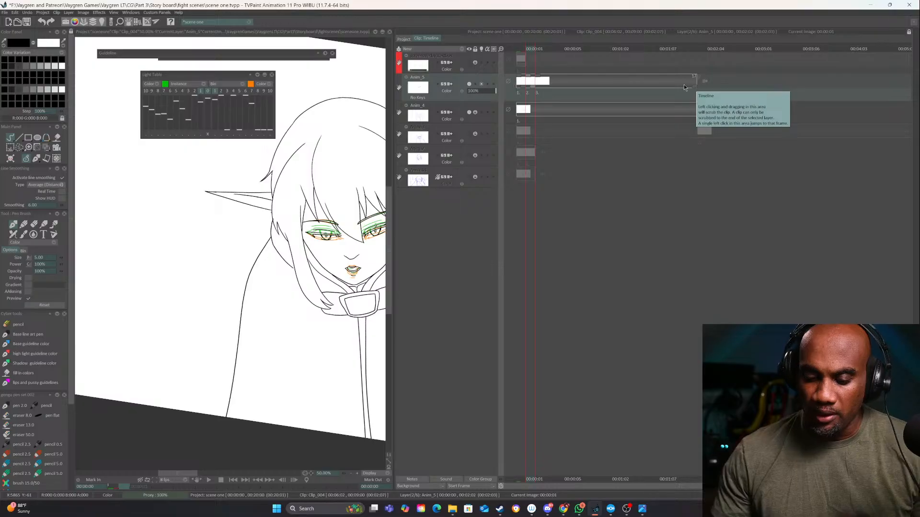
pyautogui.click(556, 51)
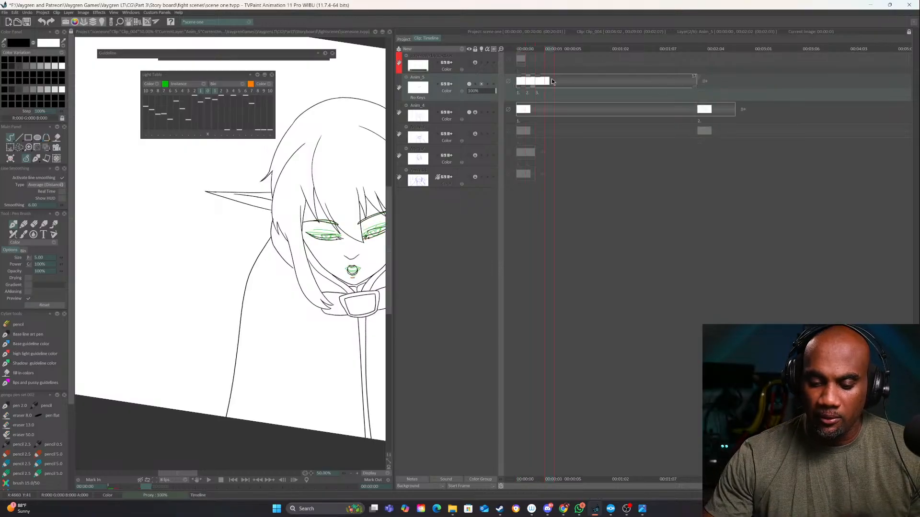
pyautogui.click(501, 51)
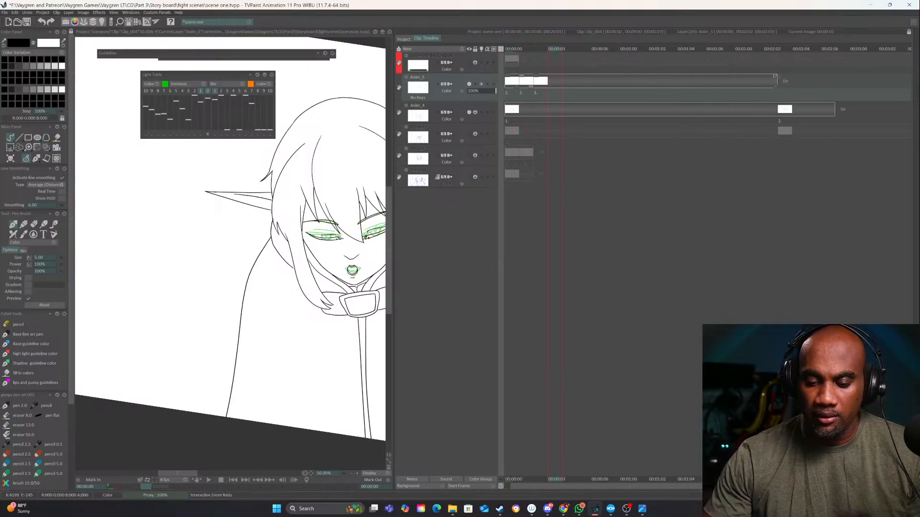
pyautogui.rightClick(568, 81)
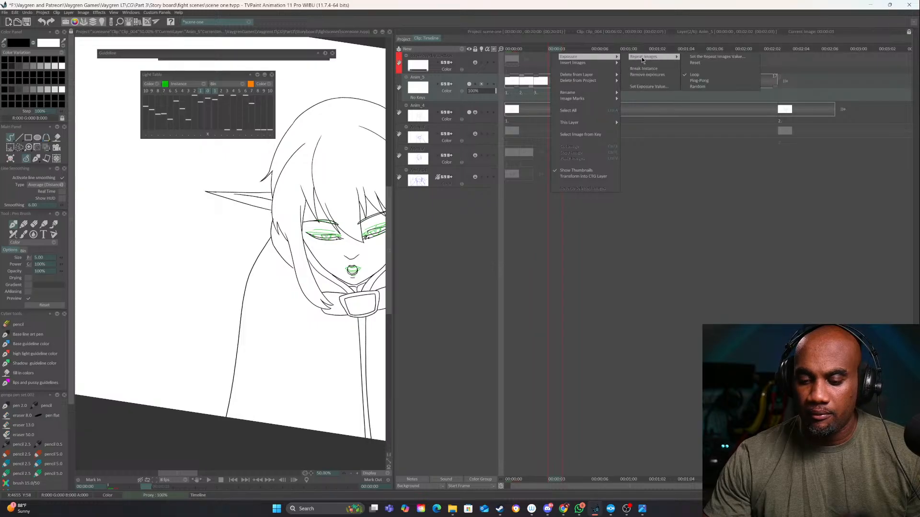
pyautogui.click(690, 57)
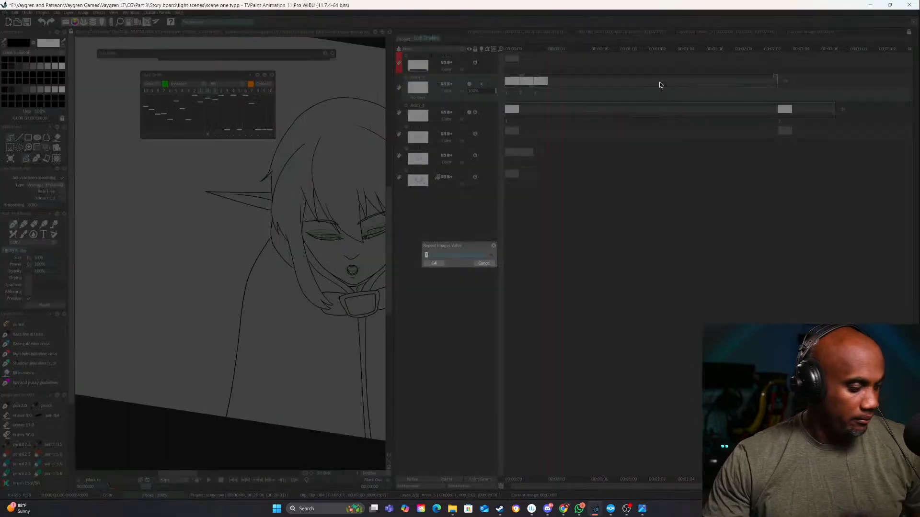
pyautogui.press('Return')
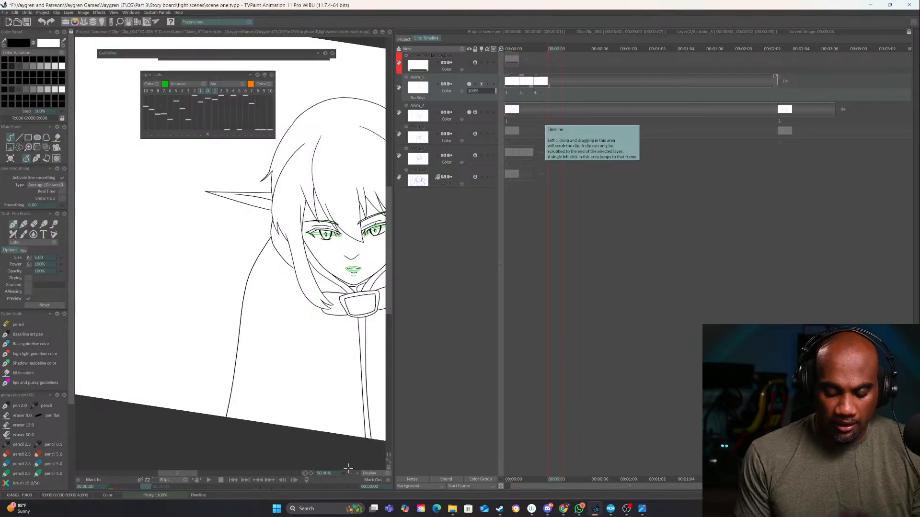
# Set Anim_5 to show nothing past its last frame and play back the looping face animation
pyautogui.scroll(-1, 352, 438)
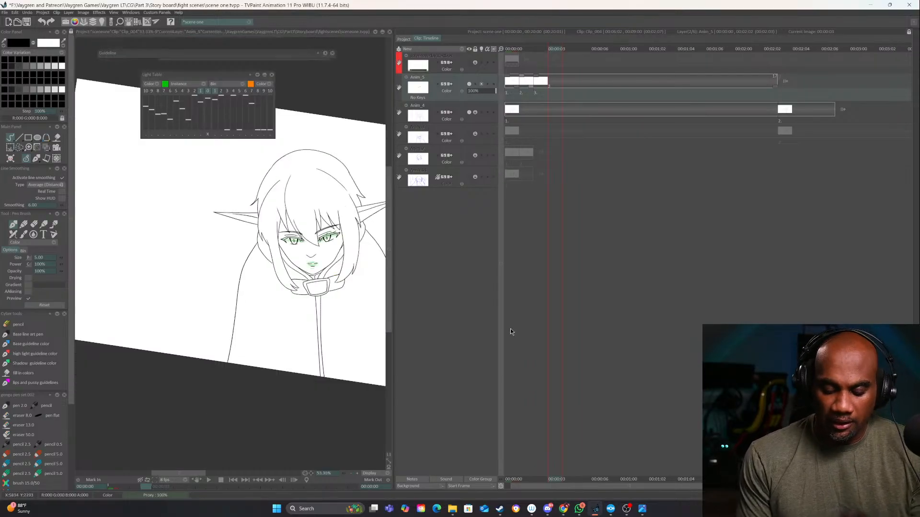
pyautogui.click(201, 478)
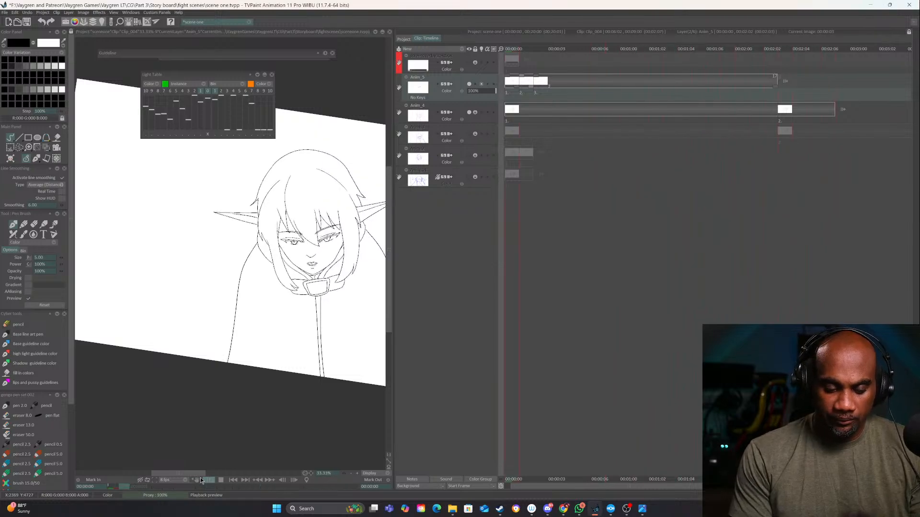
pyautogui.click(220, 480)
pyautogui.click(785, 81)
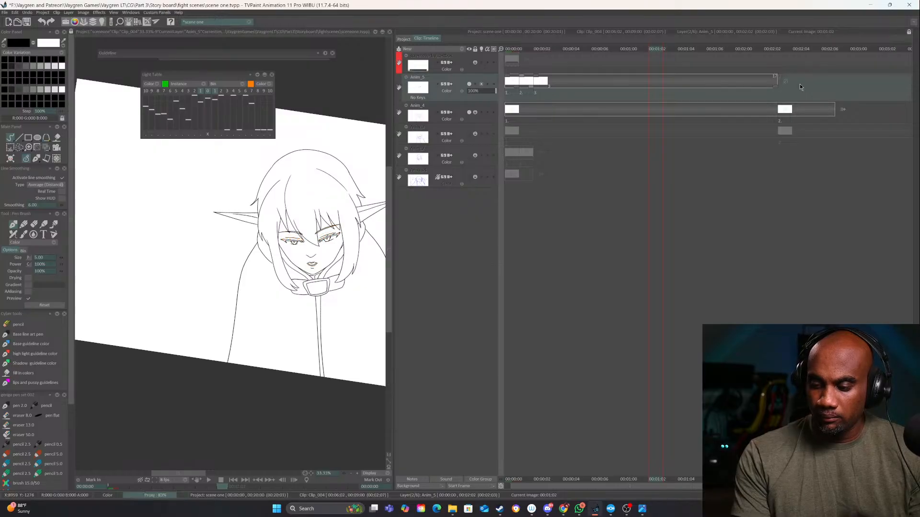
pyautogui.click(800, 84)
pyautogui.click(209, 481)
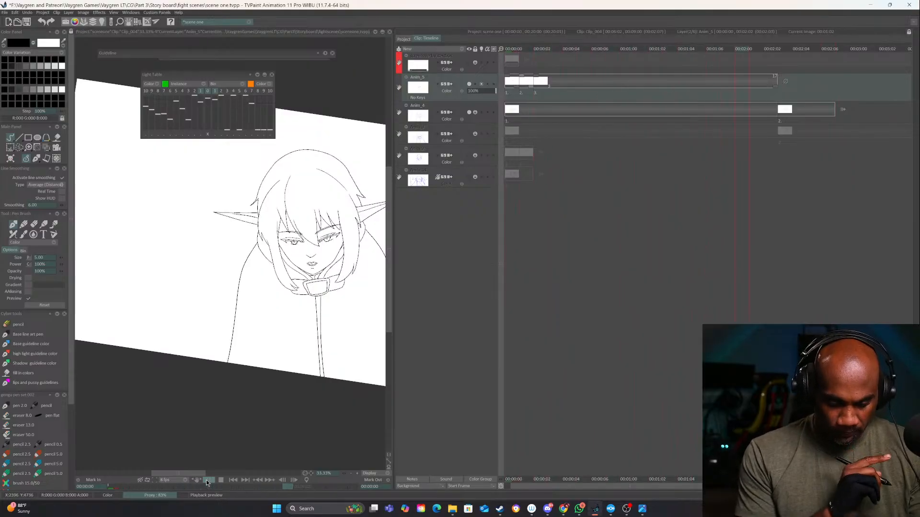
pyautogui.click(221, 480)
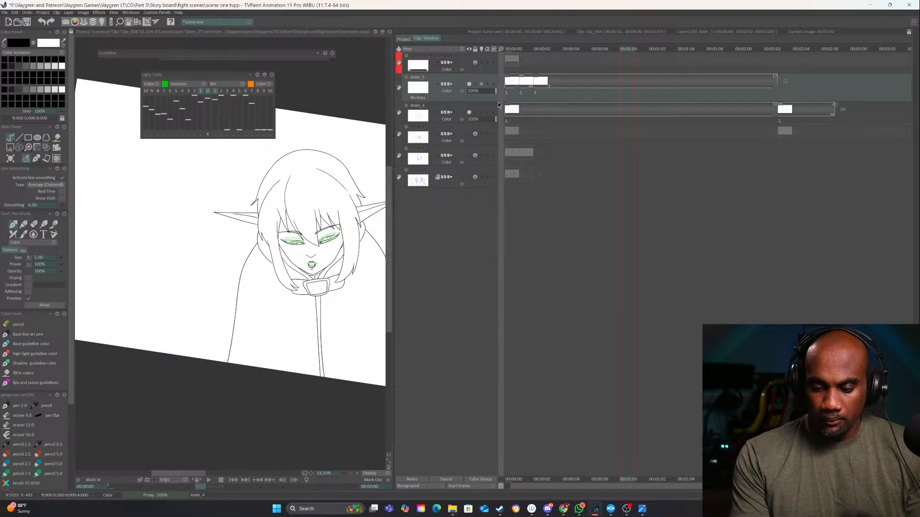
# Extend the second Anim_4 drawing's exposure past the four-second mark and play back the clip
pyautogui.moveTo(840, 114); pyautogui.dragTo(881, 118)
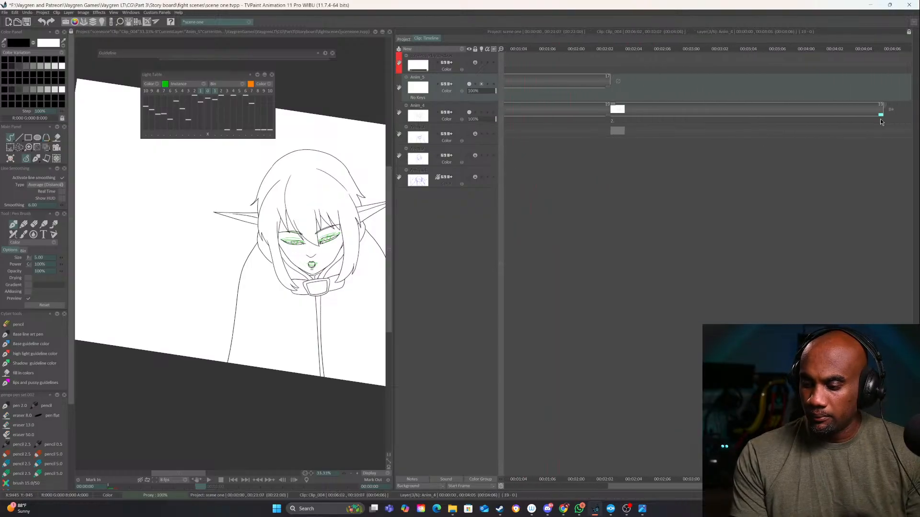
pyautogui.click(209, 480)
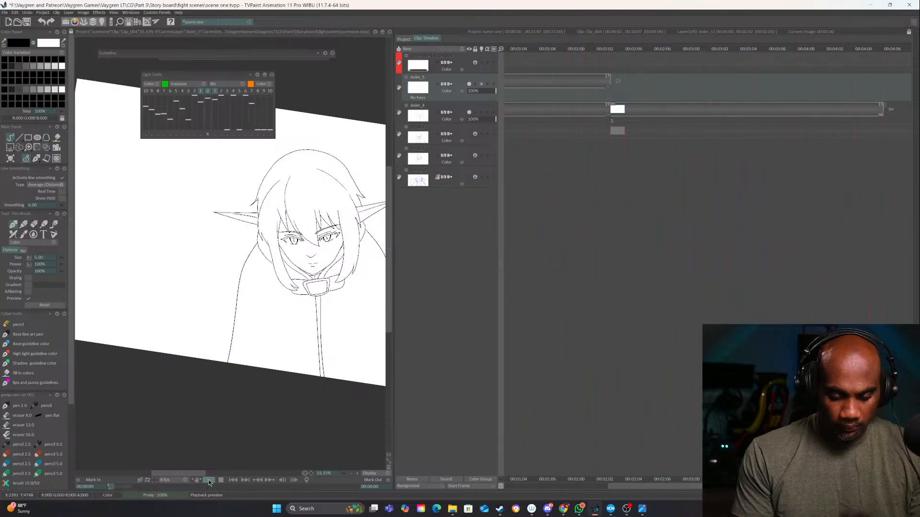
pyautogui.click(220, 480)
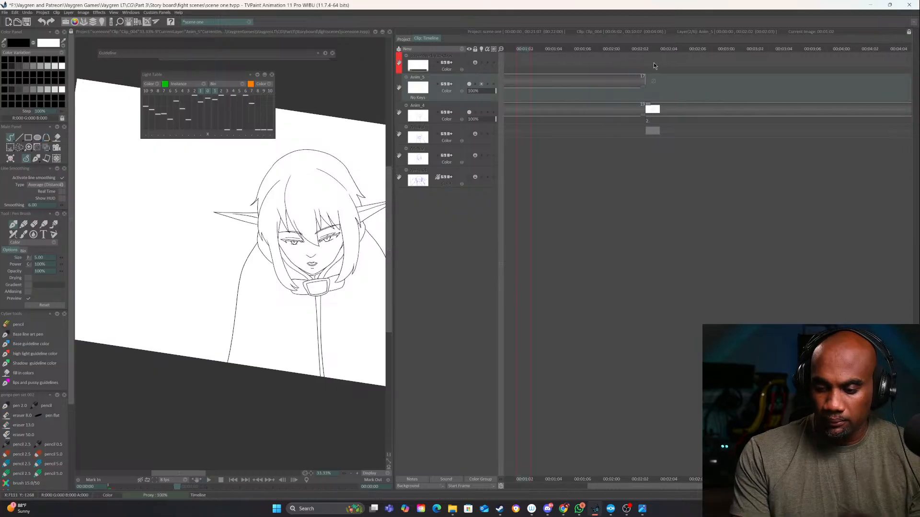
# Add an empty fourth drawing to Anim_5 at 00:00:02:03 and show only the Anim_3 rough layer as its sketch guide
pyautogui.click(652, 48)
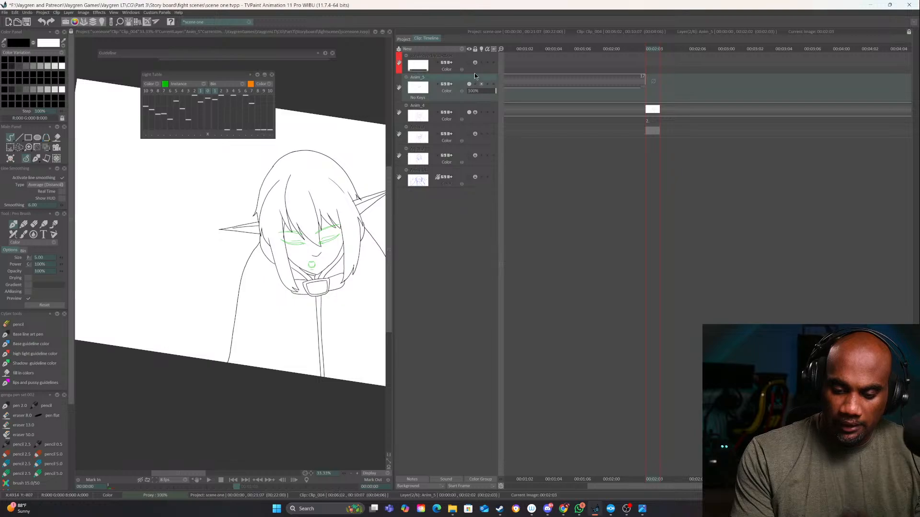
pyautogui.press('Insert')
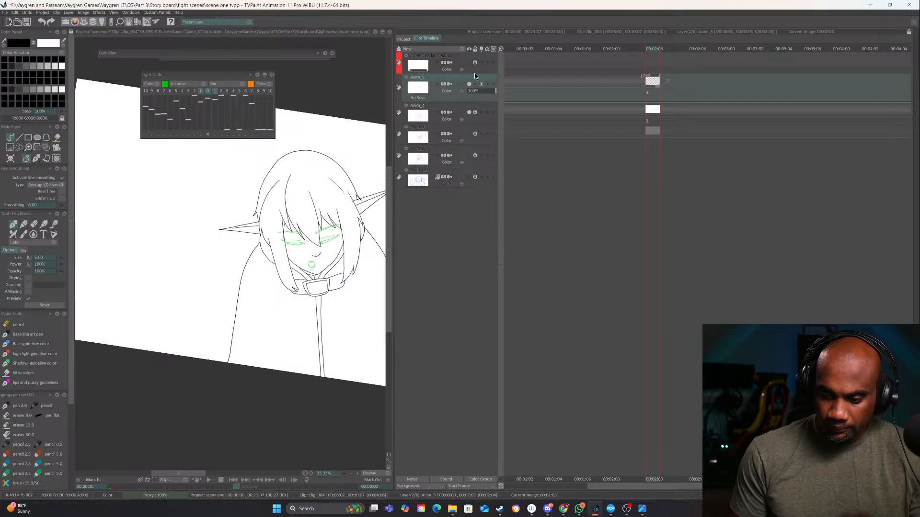
pyautogui.click(470, 155)
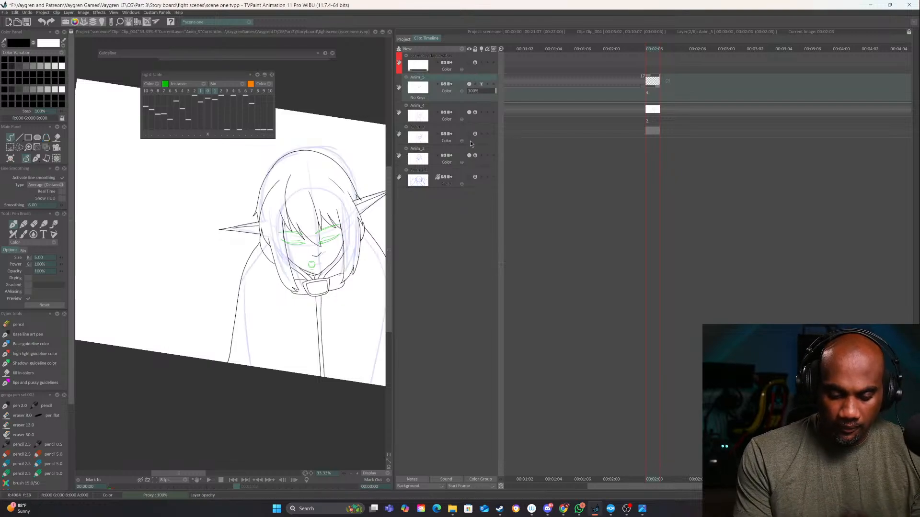
pyautogui.click(469, 134)
pyautogui.click(469, 156)
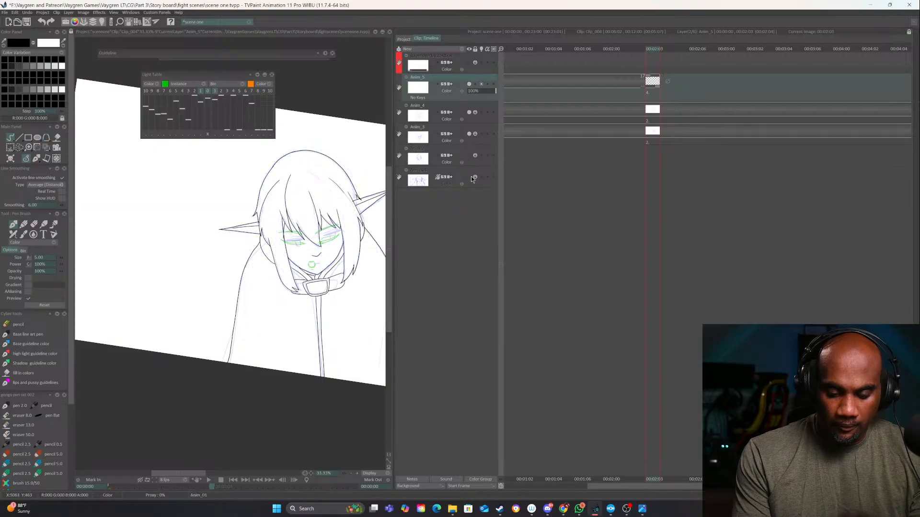
pyautogui.click(469, 177)
pyautogui.click(469, 177)
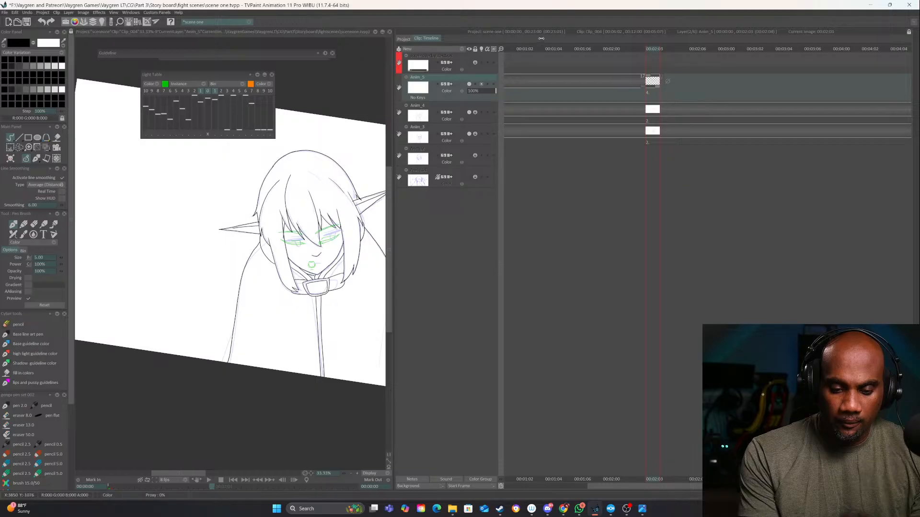
# Ink the viewer's-right eye on the fourth drawing with a slanted lid, U-shaped iris and crease line, and turn off the light table
pyautogui.moveTo(389, 40); pyautogui.dragTo(596, 43)
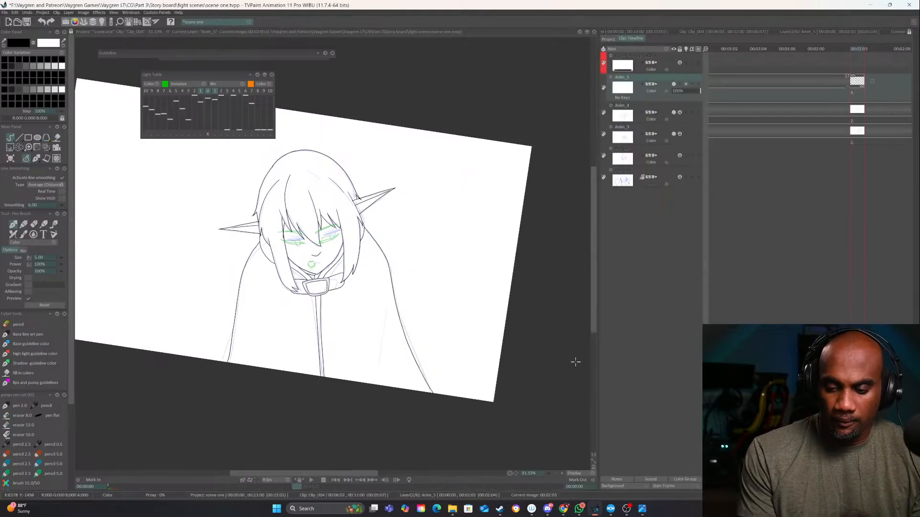
pyautogui.click(562, 474)
pyautogui.click(561, 473)
pyautogui.moveTo(404, 318); pyautogui.dragTo(506, 409)
pyautogui.scroll(3, 450, 335)
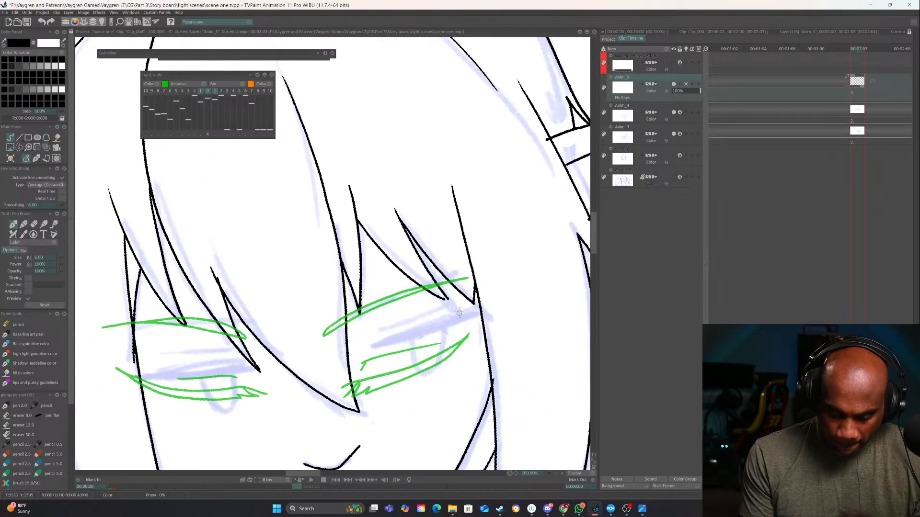
pyautogui.moveTo(473, 310)
pyautogui.mouseDown()
pyautogui.moveTo(367, 345)
pyautogui.moveTo(356, 363)
pyautogui.moveTo(460, 321)
pyautogui.mouseUp()
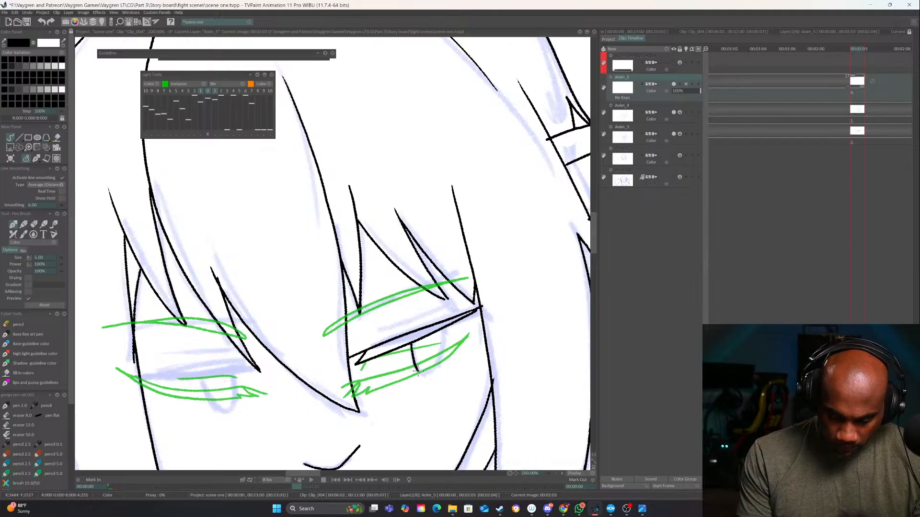
pyautogui.moveTo(437, 368)
pyautogui.mouseDown()
pyautogui.moveTo(444, 329)
pyautogui.moveTo(438, 360)
pyautogui.moveTo(413, 360)
pyautogui.mouseUp()
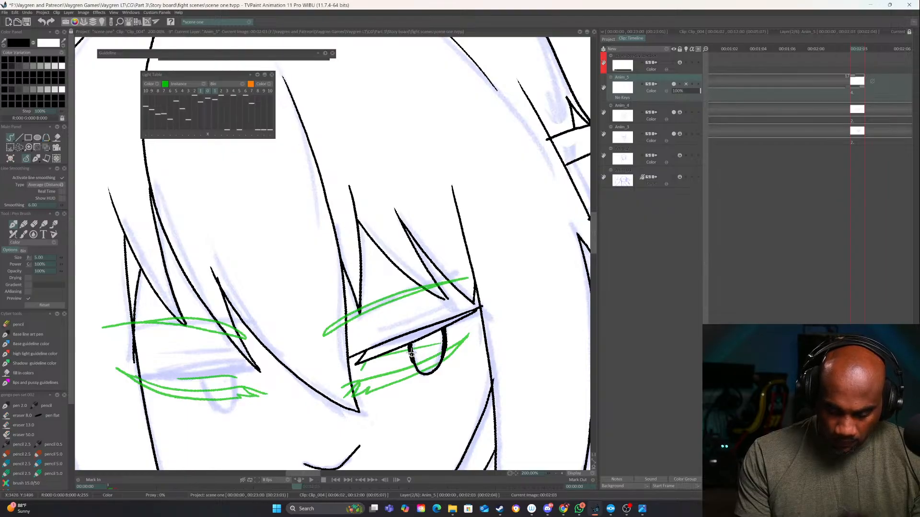
pyautogui.moveTo(372, 335); pyautogui.dragTo(457, 294)
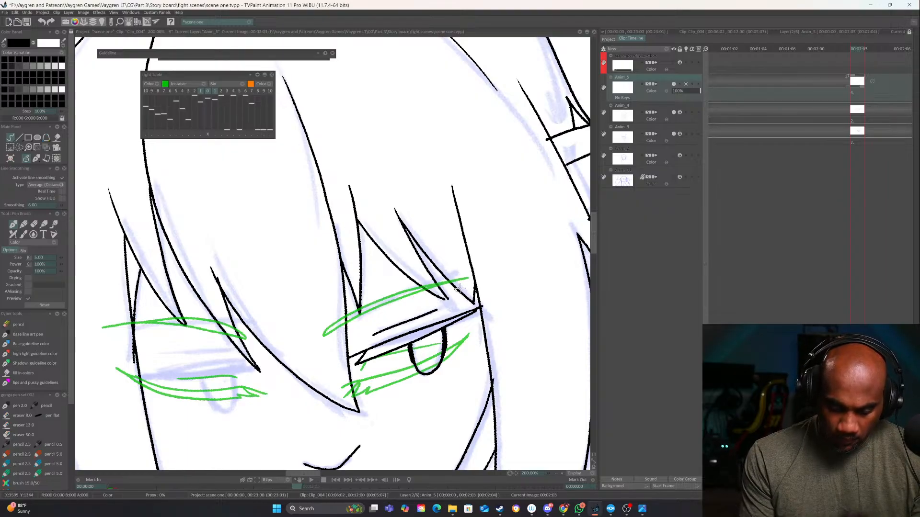
pyautogui.click(207, 91)
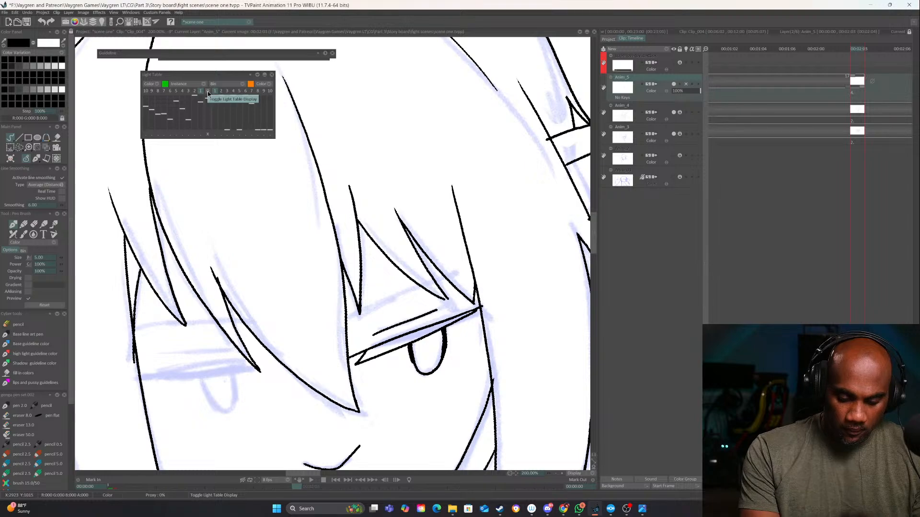
# Turn on the light table and ink a long slanted eyebrow above the viewer's-right eye on the fourth drawing
pyautogui.click(207, 91)
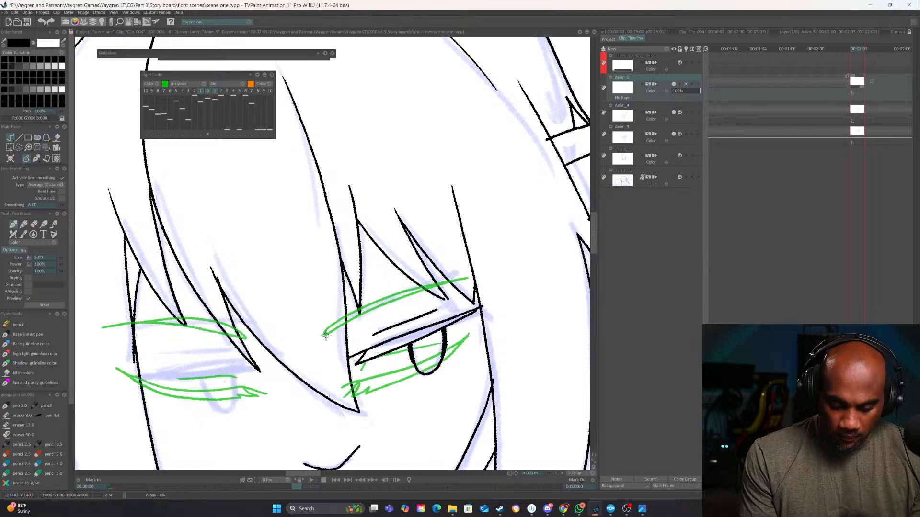
pyautogui.moveTo(350, 324); pyautogui.dragTo(493, 274)
pyautogui.moveTo(438, 318); pyautogui.dragTo(570, 281)
pyautogui.moveTo(511, 358); pyautogui.dragTo(510, 331)
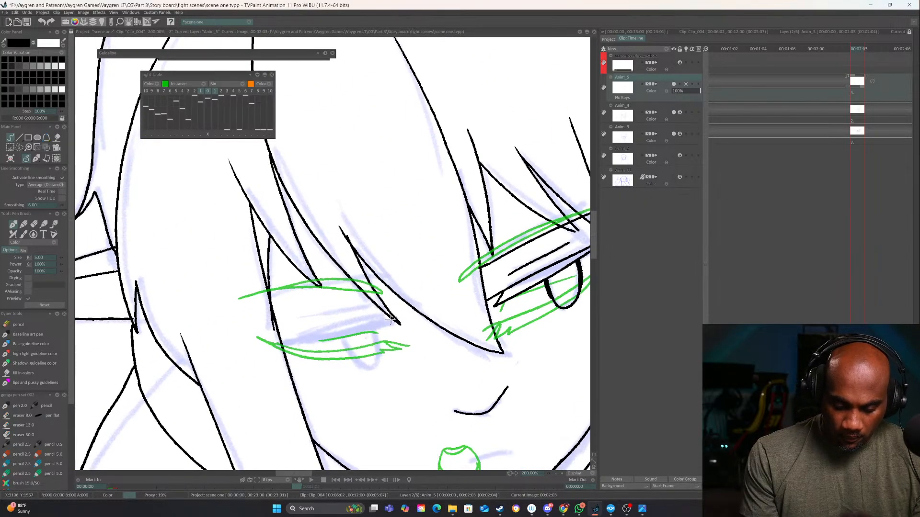
# Ink the viewer's-left eye with a narrow, nearly flat upper lid and a U-shaped iris beneath it
pyautogui.moveTo(282, 342)
pyautogui.mouseDown()
pyautogui.moveTo(400, 316)
pyautogui.moveTo(419, 322)
pyautogui.moveTo(270, 349)
pyautogui.mouseUp()
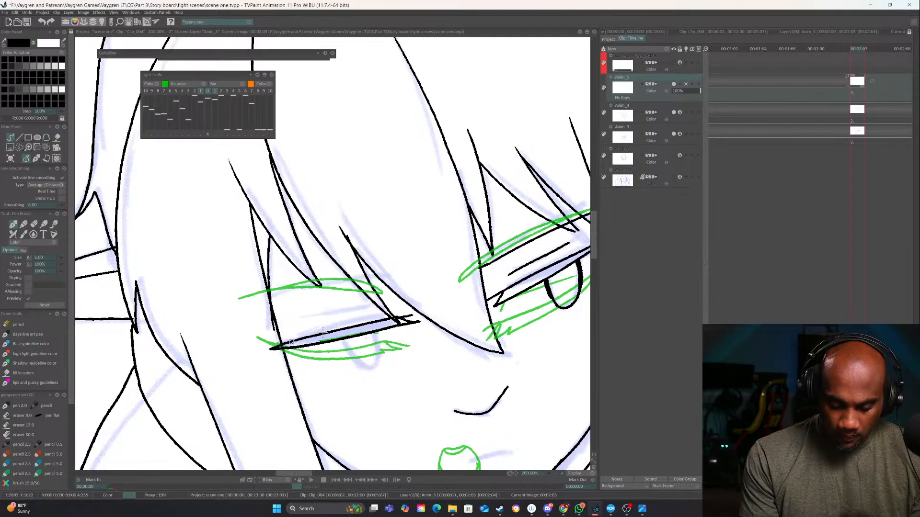
pyautogui.moveTo(440, 365); pyautogui.dragTo(403, 357)
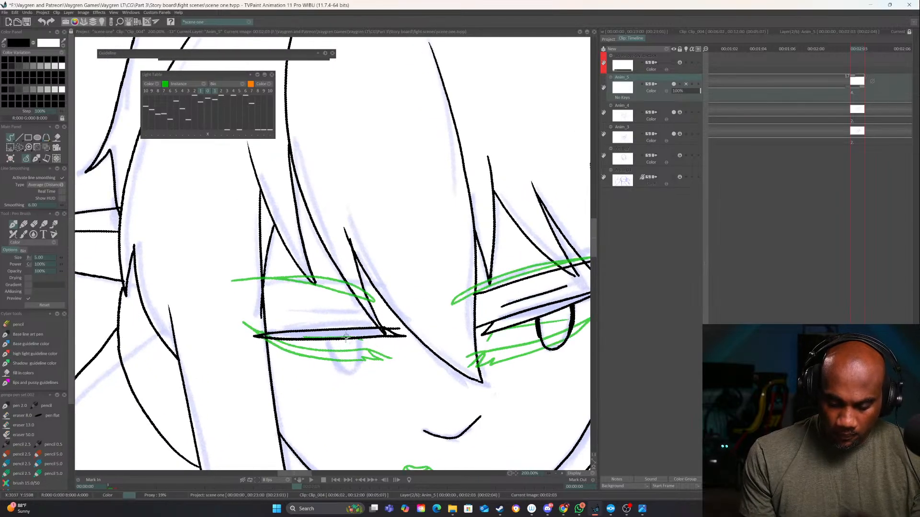
pyautogui.moveTo(344, 342)
pyautogui.mouseDown()
pyautogui.moveTo(350, 368)
pyautogui.moveTo(361, 372)
pyautogui.moveTo(371, 369)
pyautogui.moveTo(375, 338)
pyautogui.moveTo(346, 357)
pyautogui.moveTo(366, 374)
pyautogui.moveTo(375, 369)
pyautogui.moveTo(377, 338)
pyautogui.moveTo(343, 351)
pyautogui.moveTo(337, 340)
pyautogui.moveTo(350, 363)
pyautogui.moveTo(383, 352)
pyautogui.mouseUp()
pyautogui.hotkey('ctrl', 'z')
pyautogui.moveTo(455, 385); pyautogui.dragTo(475, 349)
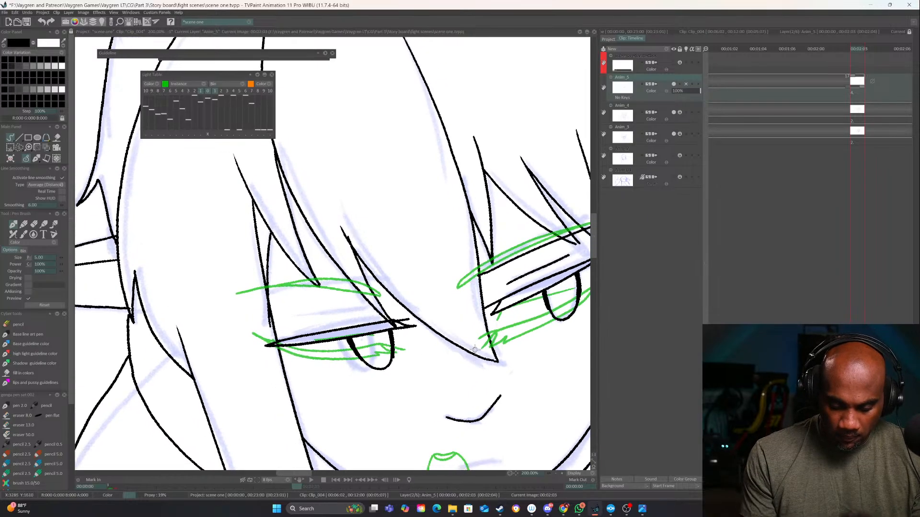
# Ink the crease line and long eyebrow above the viewer's-left eye, and turn off the light table
pyautogui.moveTo(297, 329)
pyautogui.mouseDown()
pyautogui.moveTo(367, 313)
pyautogui.moveTo(438, 322)
pyautogui.moveTo(283, 311)
pyautogui.mouseUp()
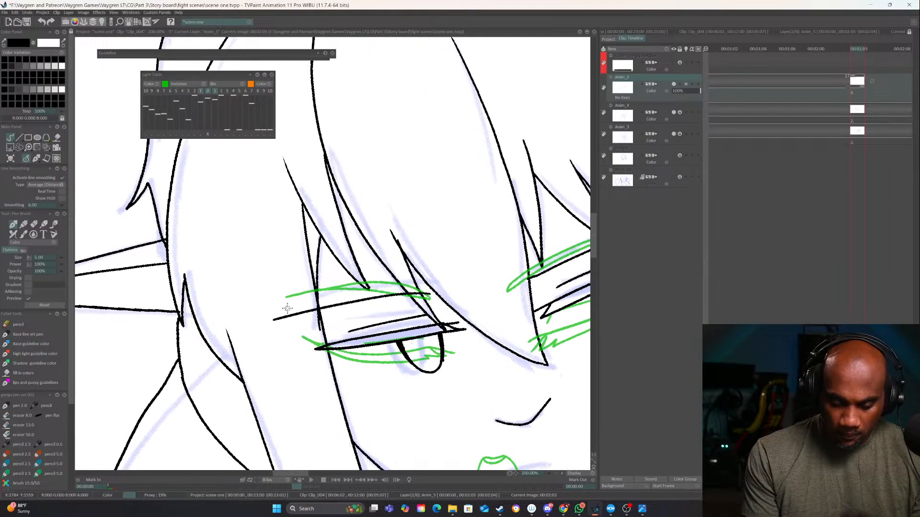
pyautogui.moveTo(550, 340); pyautogui.dragTo(378, 304)
pyautogui.click(556, 473)
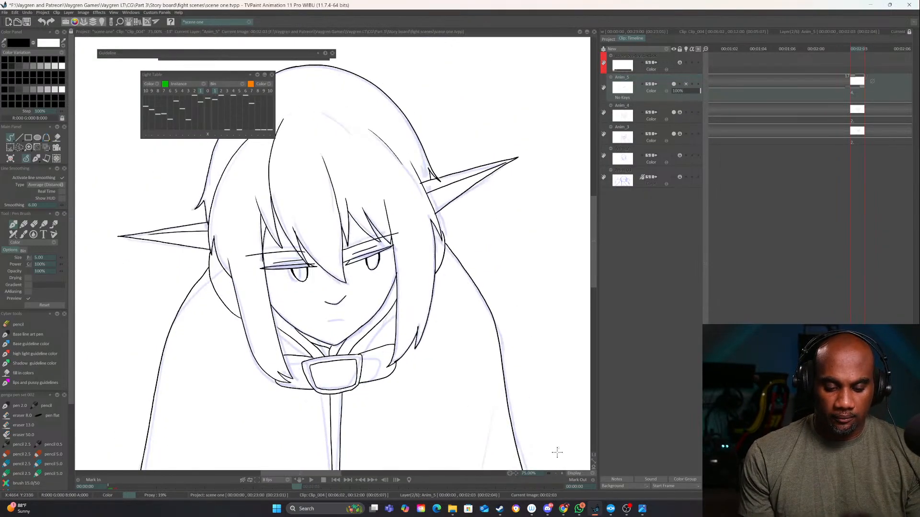
# Flip between the new drawing and its neighbouring frames to check the eyes and brows across the head turn
pyautogui.click(562, 474)
pyautogui.click(562, 473)
pyautogui.moveTo(448, 347); pyautogui.dragTo(530, 384)
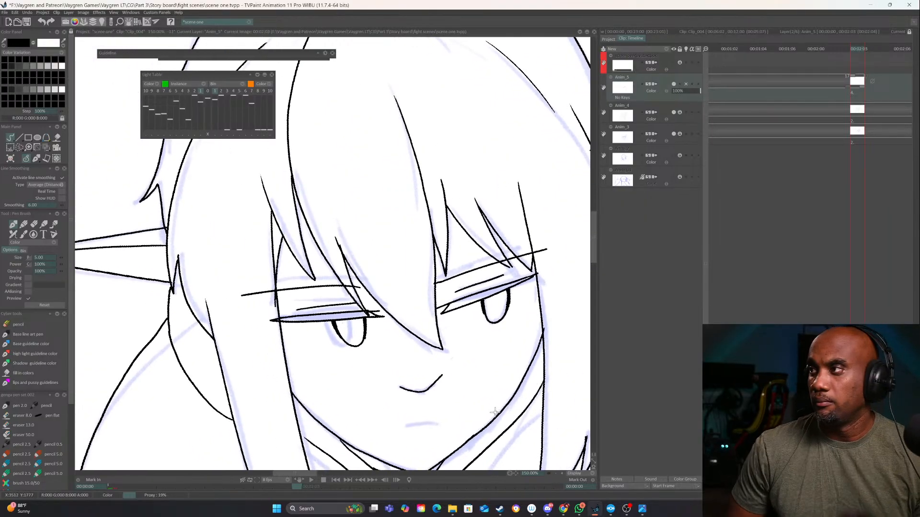
pyautogui.press('Left')
pyautogui.press('Right')
pyautogui.press('Right')
pyautogui.press('Left')
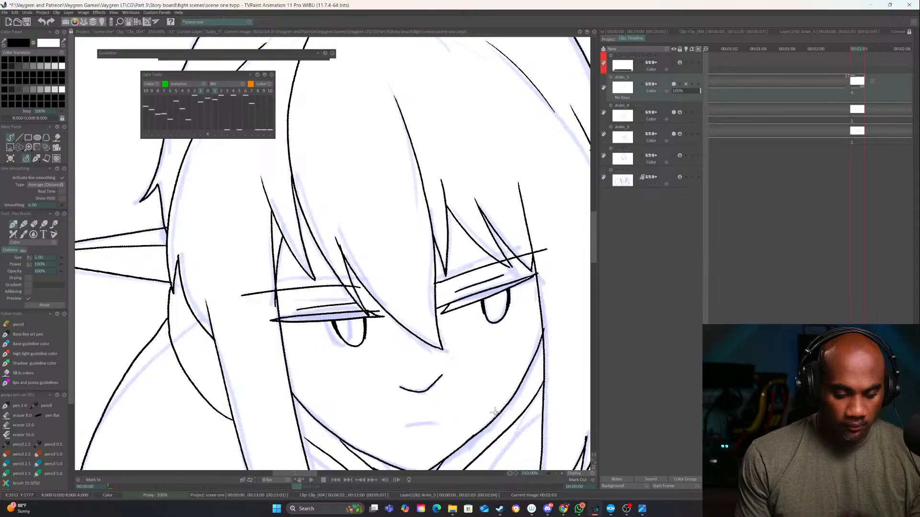
pyautogui.press('Left')
pyautogui.press('Right')
pyautogui.press('Left')
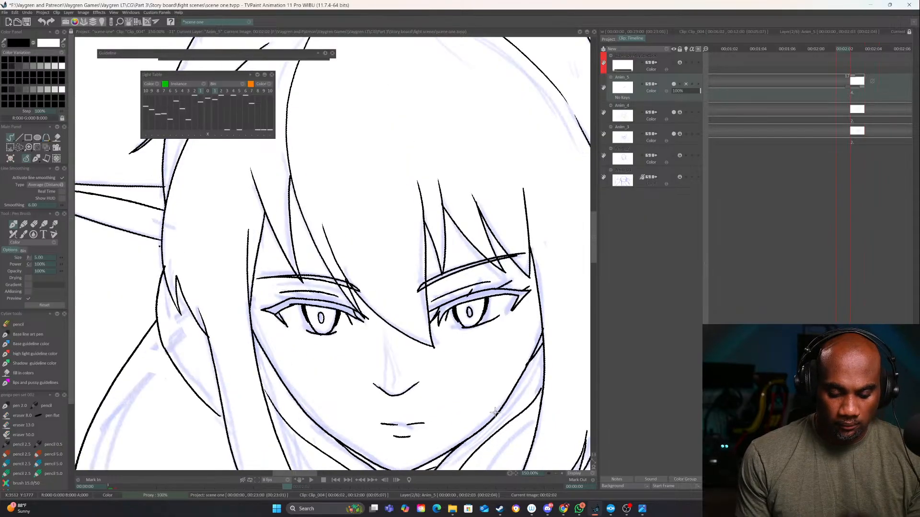
pyautogui.press('Right')
pyautogui.moveTo(484, 376); pyautogui.dragTo(436, 283)
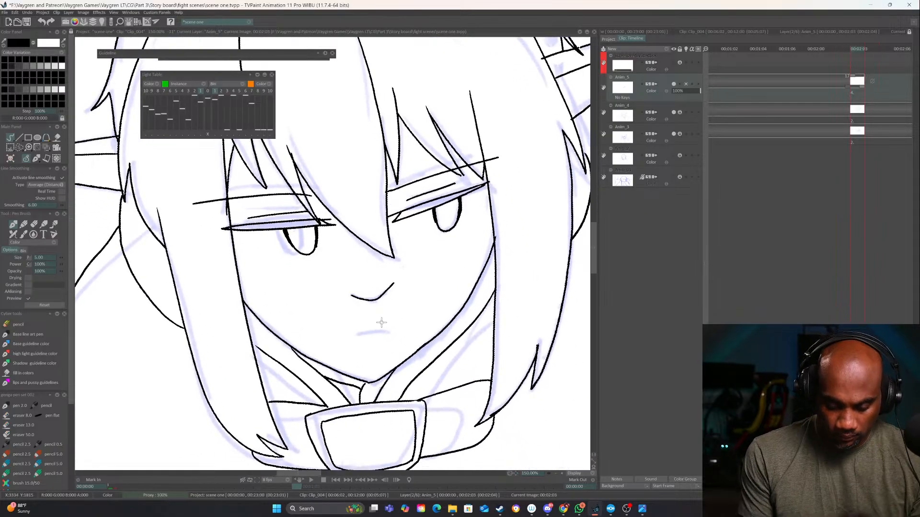
pyautogui.press('Left')
pyautogui.press('Right')
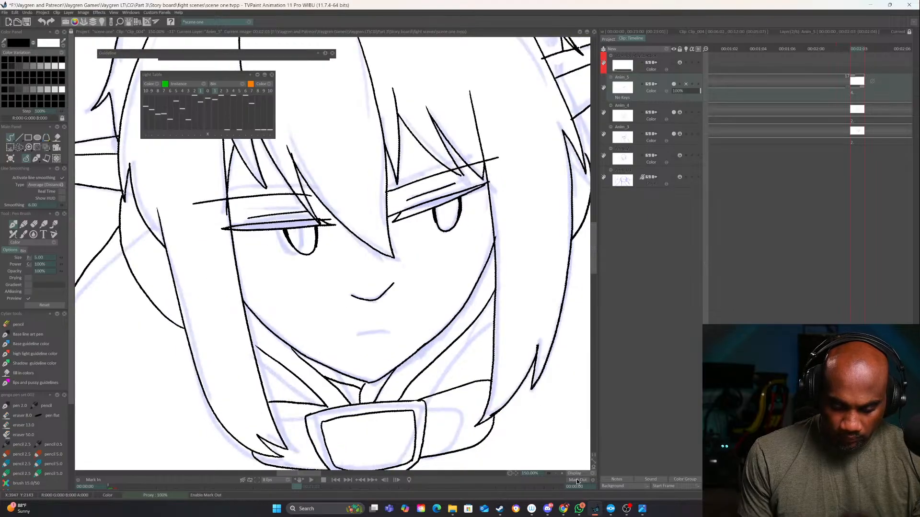
# Extend Anim_5 by two frames past its fourth drawing, filling them with empty instances
pyautogui.click(562, 473)
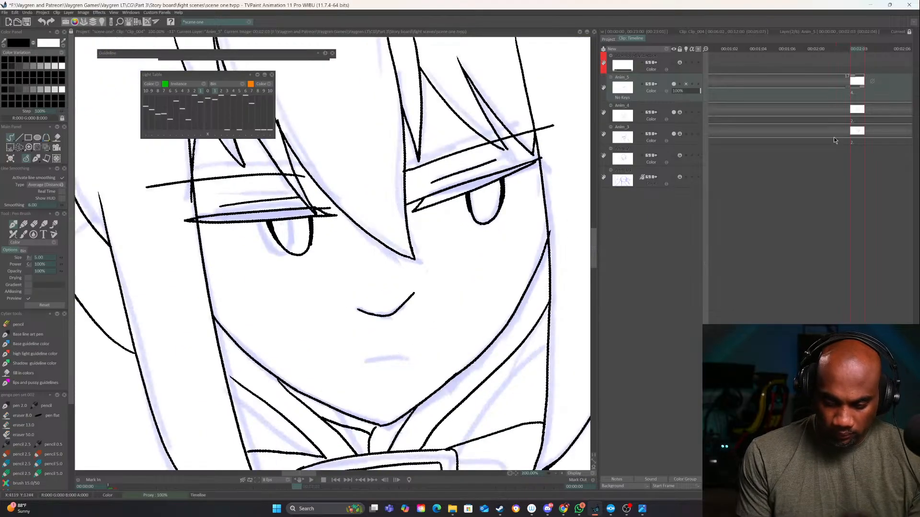
pyautogui.moveTo(864, 78); pyautogui.dragTo(894, 79)
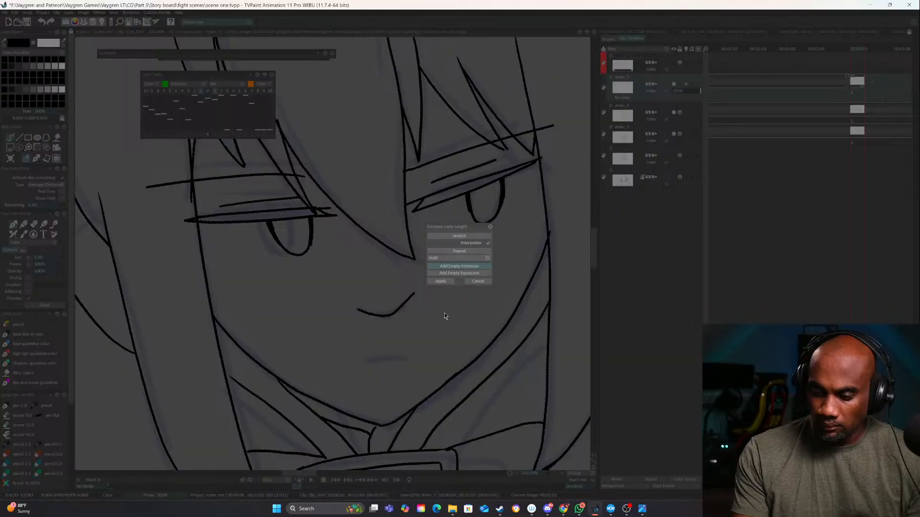
pyautogui.click(442, 281)
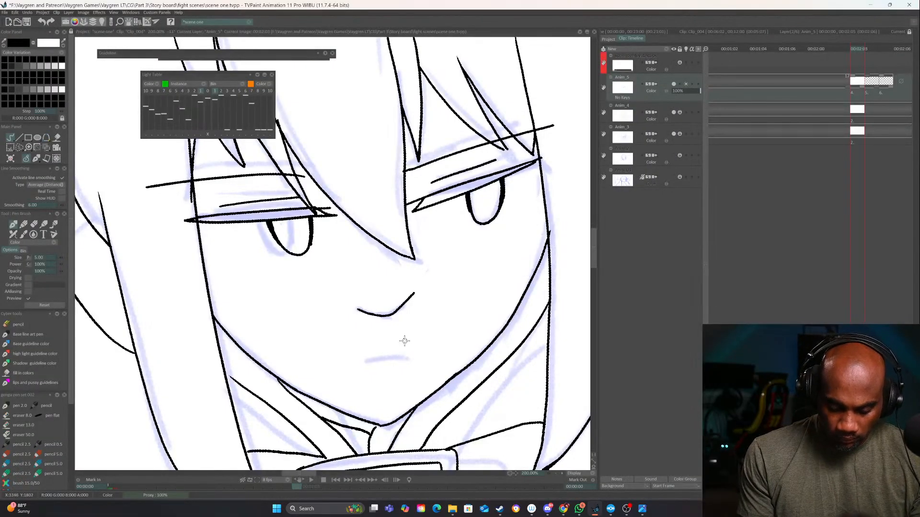
# Ink a short broken mouth line below the nose on the fourth drawing and compare it with the previous frame
pyautogui.click(404, 342)
pyautogui.moveTo(361, 358); pyautogui.dragTo(418, 351)
pyautogui.press('Left')
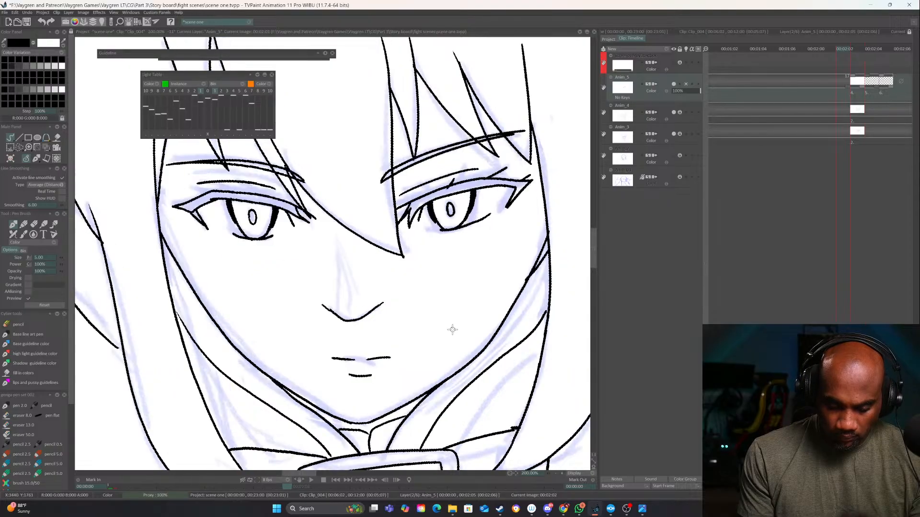
pyautogui.press('Right')
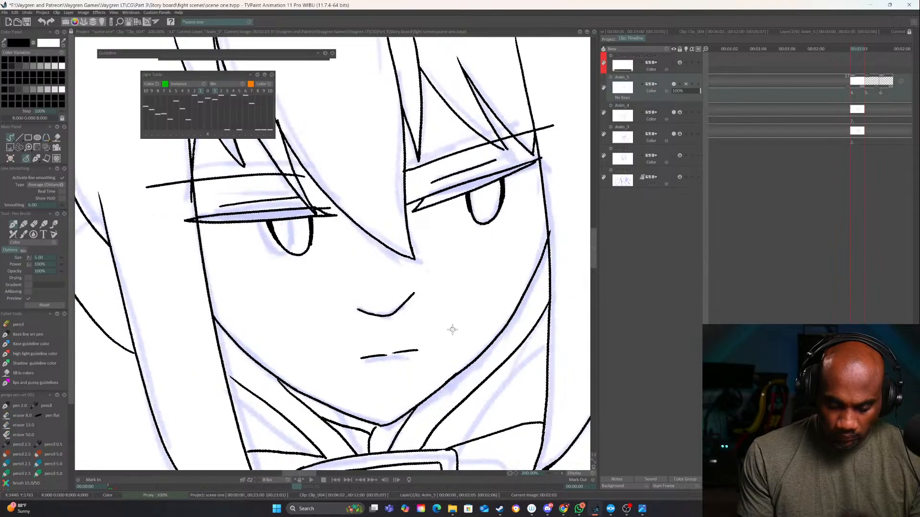
# Toggle the visibility of Anim_3 and Anim_4 to check which layer holds the face outline
pyautogui.click(556, 474)
pyautogui.click(556, 473)
pyautogui.click(556, 474)
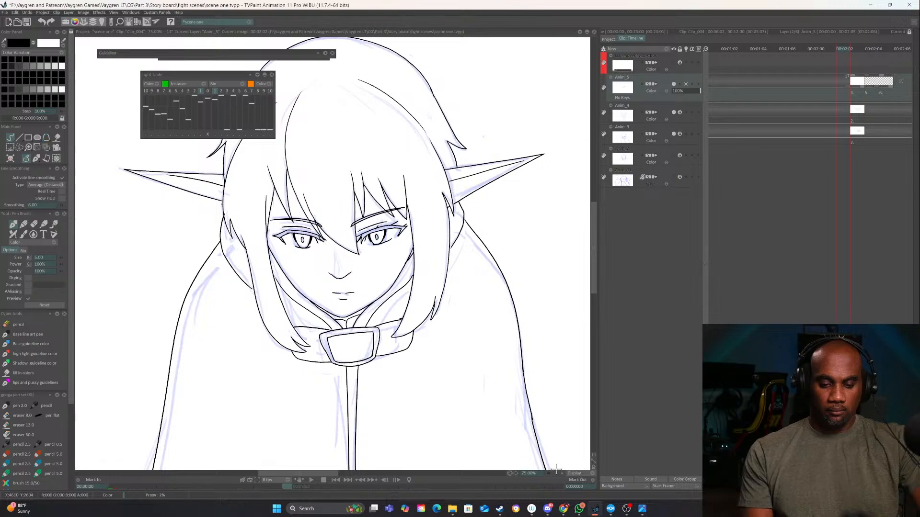
pyautogui.click(674, 133)
pyautogui.click(672, 134)
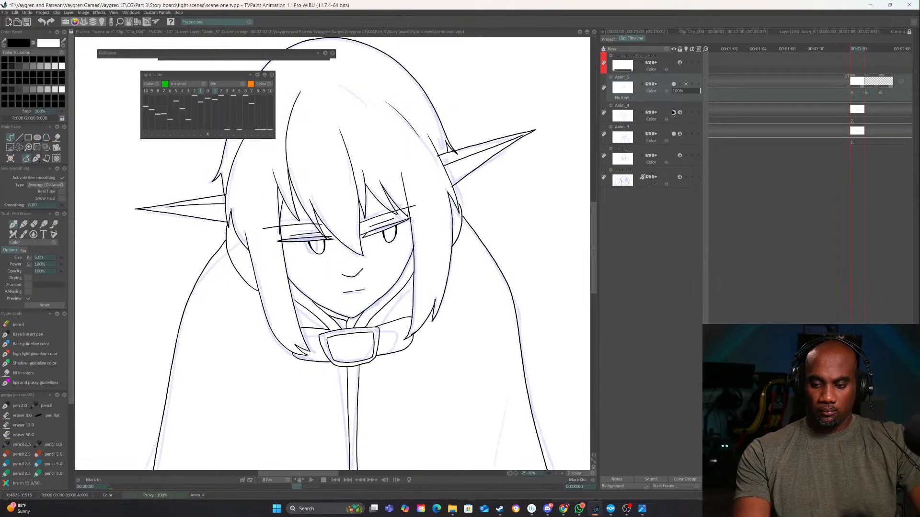
pyautogui.click(672, 113)
pyautogui.click(672, 111)
# Select the Anim_4 layer and erase the jawline between the chin and the viewer's-right cheek
pyautogui.click(675, 107)
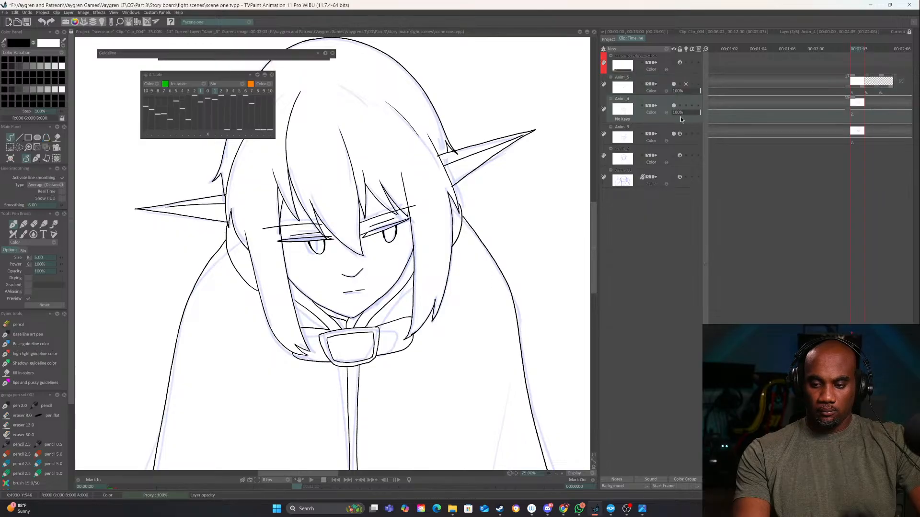
pyautogui.scroll(3, 565, 437)
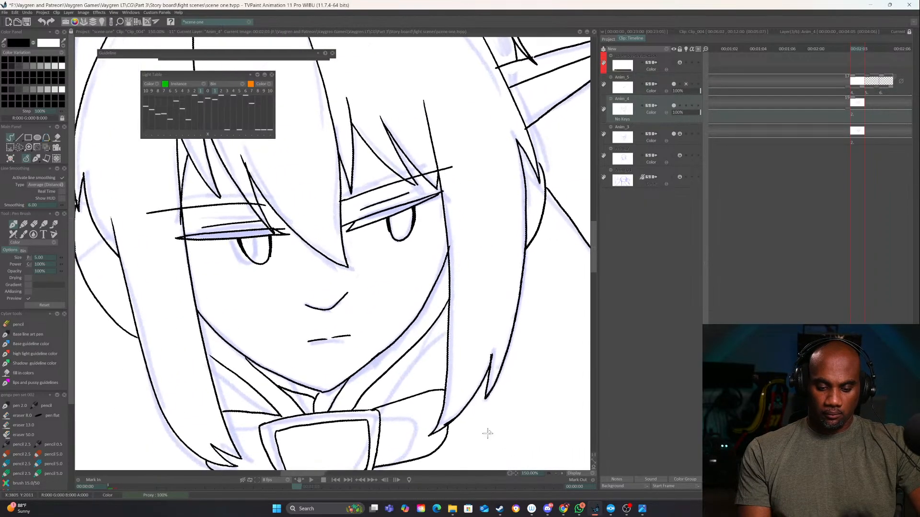
pyautogui.scroll(2, 487, 434)
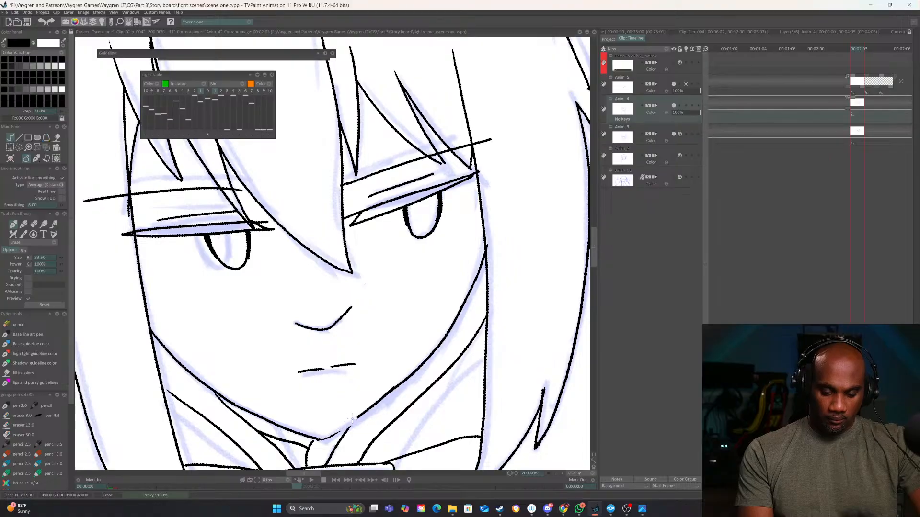
pyautogui.moveTo(352, 419)
pyautogui.mouseDown()
pyautogui.moveTo(405, 383)
pyautogui.moveTo(435, 385)
pyautogui.moveTo(360, 391)
pyautogui.mouseUp()
pyautogui.press('e')
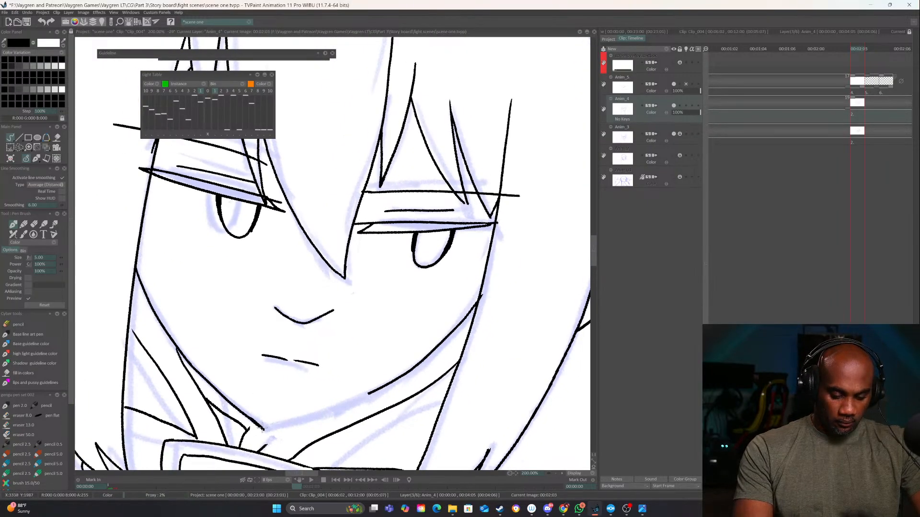
# Redraw the erased jawline as a smooth curve from the chin up to the viewer's-right cheek
pyautogui.moveTo(262, 428)
pyautogui.mouseDown()
pyautogui.moveTo(273, 435)
pyautogui.moveTo(380, 388)
pyautogui.moveTo(468, 338)
pyautogui.mouseUp()
pyautogui.hotkey('ctrl', 'z')
pyautogui.moveTo(421, 366); pyautogui.dragTo(347, 434)
pyautogui.moveTo(420, 414); pyautogui.dragTo(427, 412)
pyautogui.hotkey('ctrl', 'z')
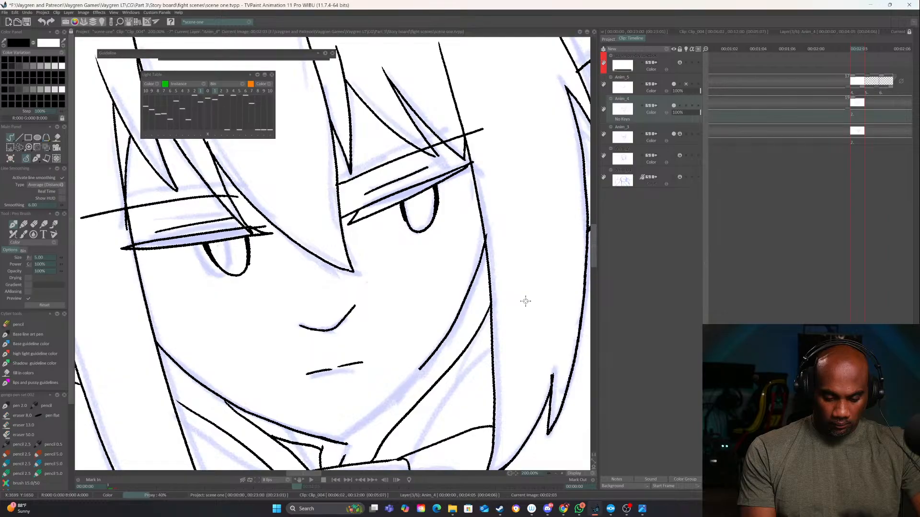
pyautogui.press('e')
pyautogui.press('e')
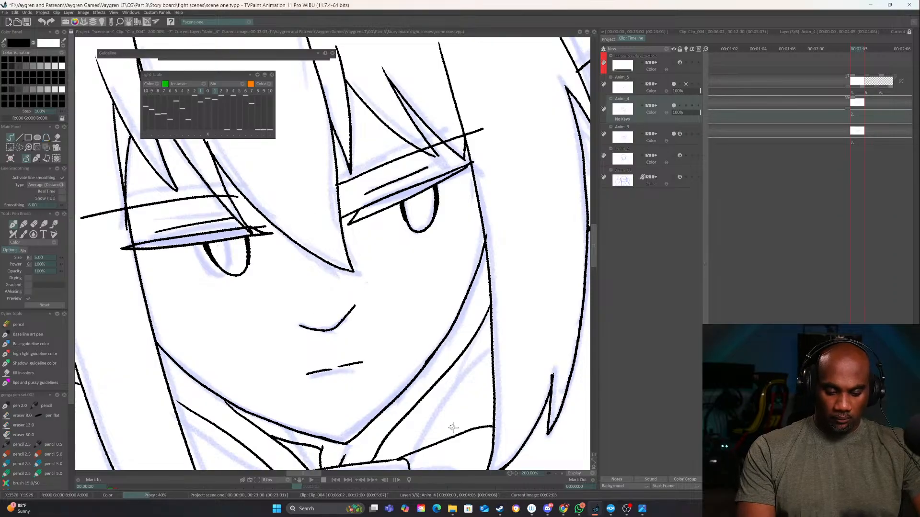
# Turn on the light table and enable it for Anim_4 to show the previous face outline around the chin
pyautogui.press('Left')
pyautogui.press('Right')
pyautogui.moveTo(575, 454); pyautogui.dragTo(160, 304)
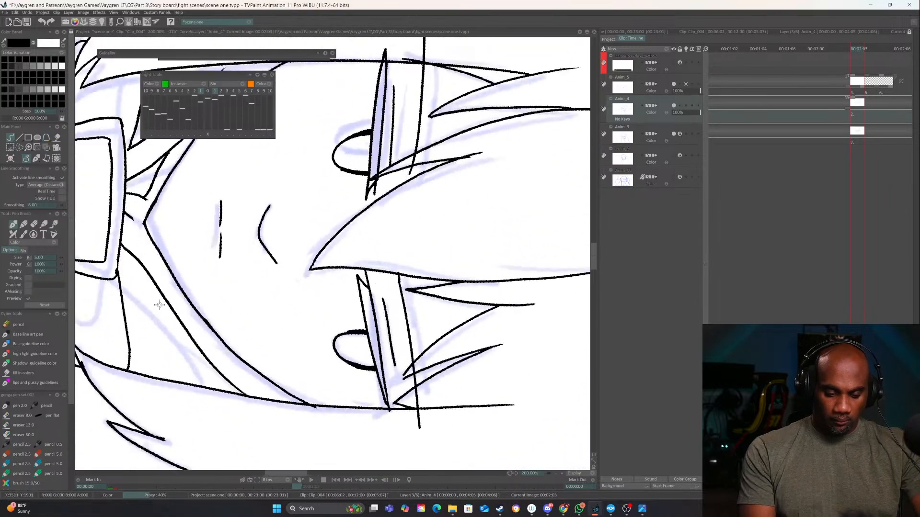
pyautogui.moveTo(205, 219); pyautogui.dragTo(375, 314)
pyautogui.click(209, 92)
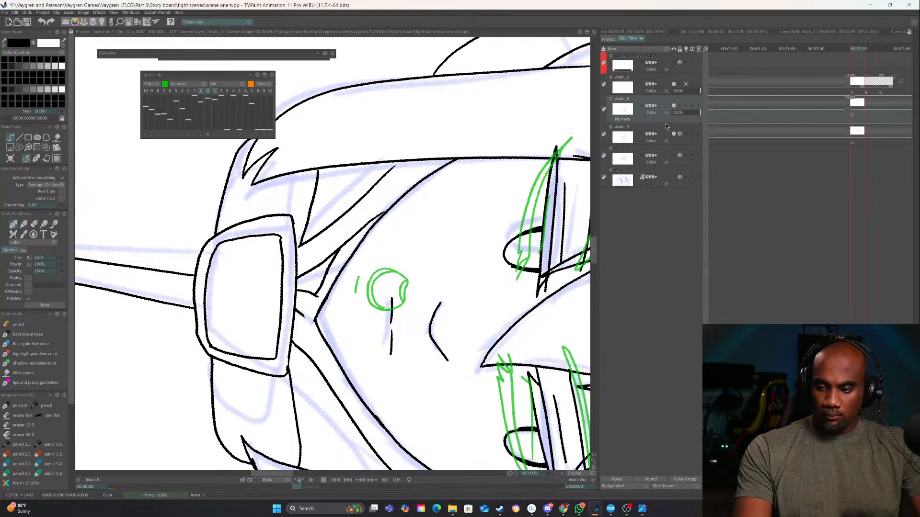
pyautogui.click(686, 105)
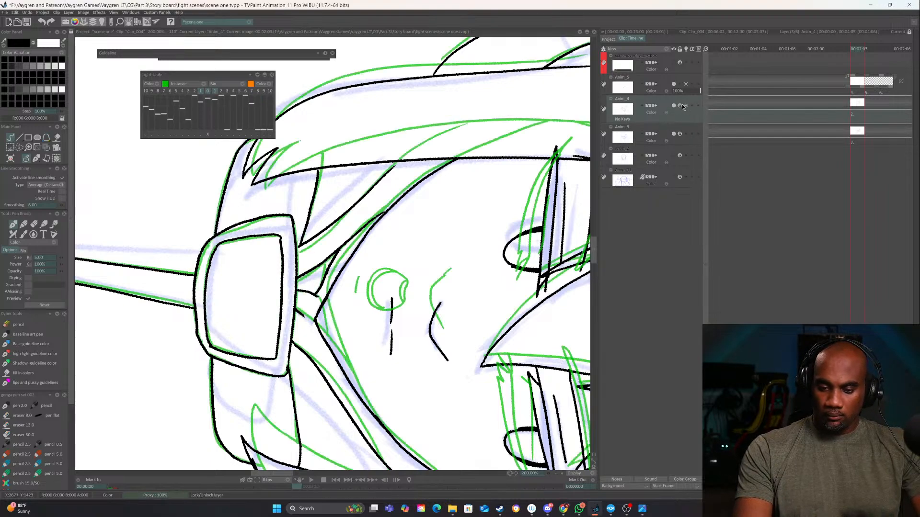
pyautogui.click(680, 106)
# Erase the pointed chin tip on Anim_4 and redraw it slightly higher as a rounded curve
pyautogui.press('e')
pyautogui.moveTo(336, 293)
pyautogui.mouseDown()
pyautogui.moveTo(317, 311)
pyautogui.moveTo(322, 333)
pyautogui.mouseUp()
pyautogui.press('e')
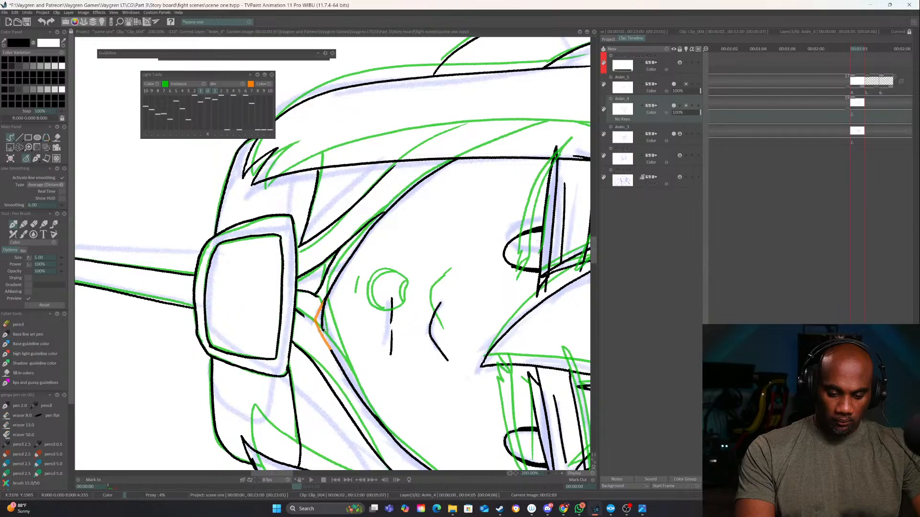
pyautogui.moveTo(323, 330); pyautogui.dragTo(337, 359)
pyautogui.moveTo(415, 402)
pyautogui.mouseDown()
pyautogui.moveTo(517, 337)
pyautogui.moveTo(511, 153)
pyautogui.mouseUp()
pyautogui.moveTo(264, 60); pyautogui.dragTo(238, 147)
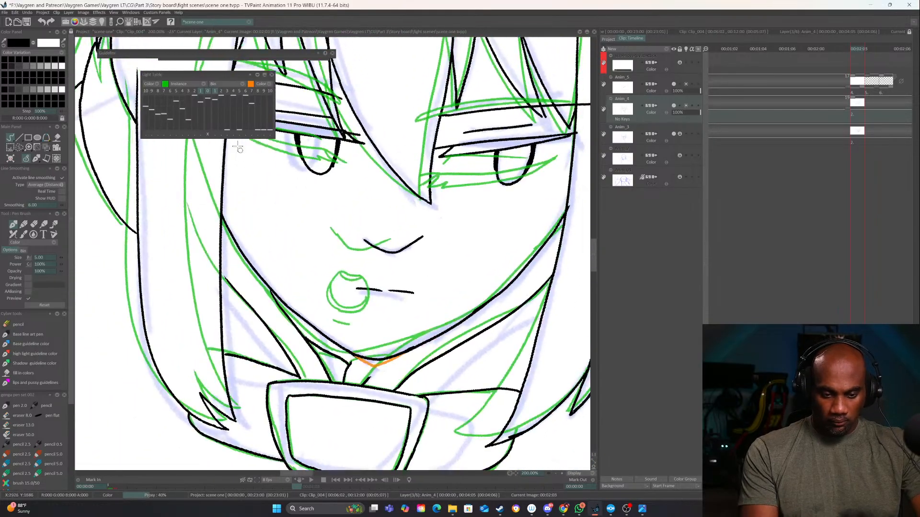
# Turn off the light table and flip between neighbouring frames to check the reshaped chin and the face
pyautogui.click(208, 91)
pyautogui.press('Left')
pyautogui.press('Left')
pyautogui.press('Right')
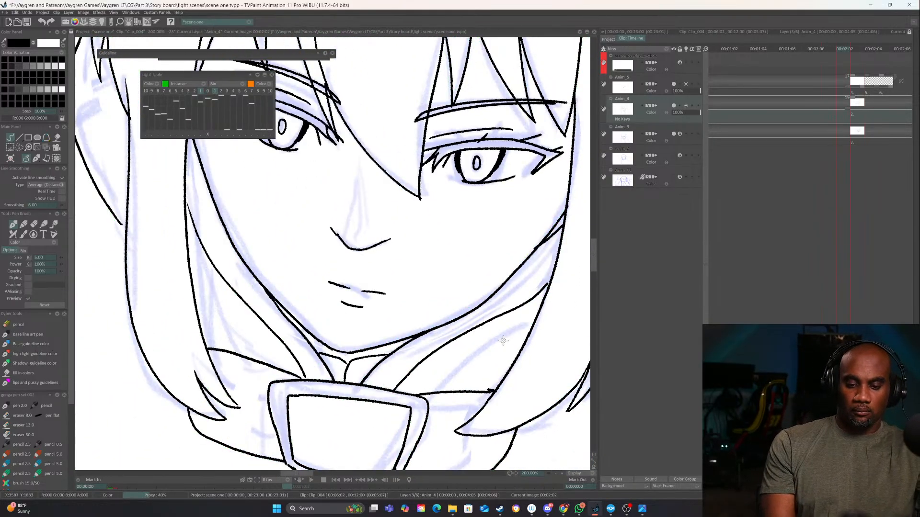
pyautogui.press('Left')
pyautogui.press('Right')
pyautogui.press('Right')
pyautogui.press('Left')
pyautogui.press('Right')
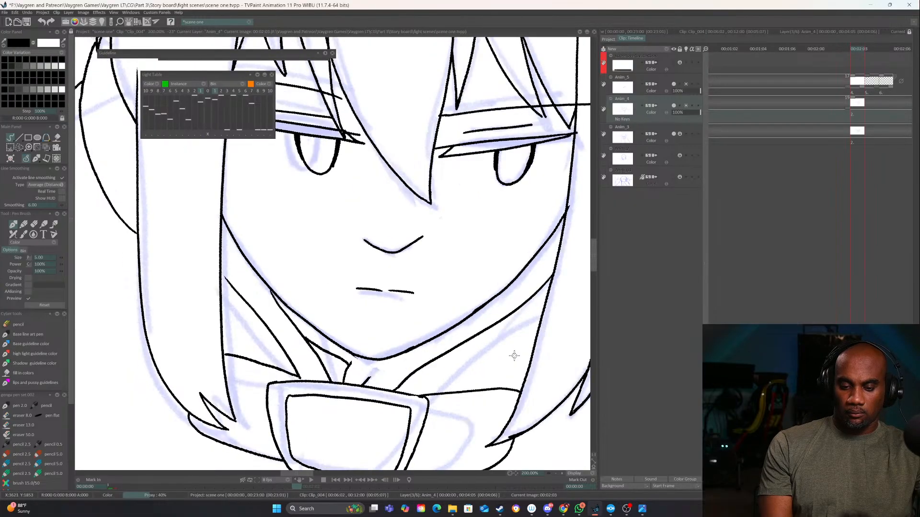
pyautogui.moveTo(517, 323); pyautogui.dragTo(481, 411)
pyautogui.press('Left')
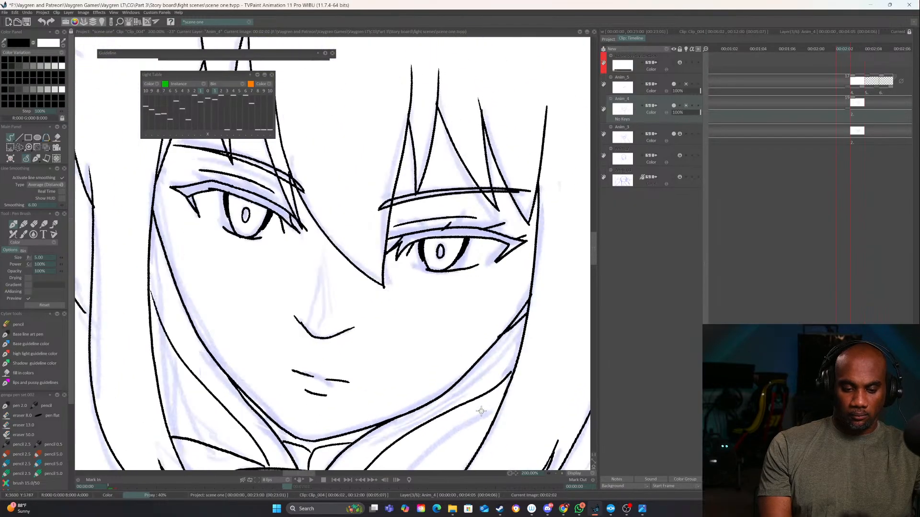
pyautogui.press('Right')
pyautogui.press('Right')
pyautogui.press('Left')
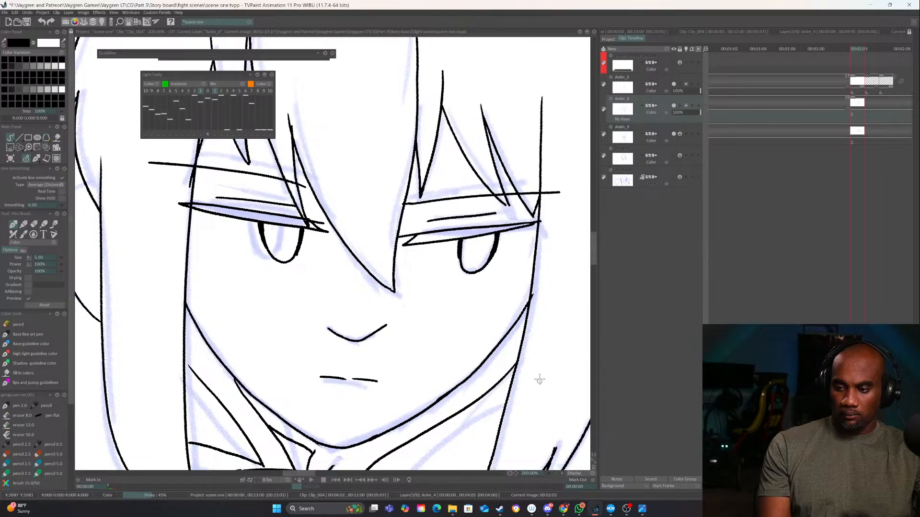
pyautogui.moveTo(507, 355)
pyautogui.mouseDown()
pyautogui.moveTo(503, 366)
pyautogui.moveTo(492, 354)
pyautogui.mouseUp()
pyautogui.moveTo(508, 386); pyautogui.dragTo(526, 360)
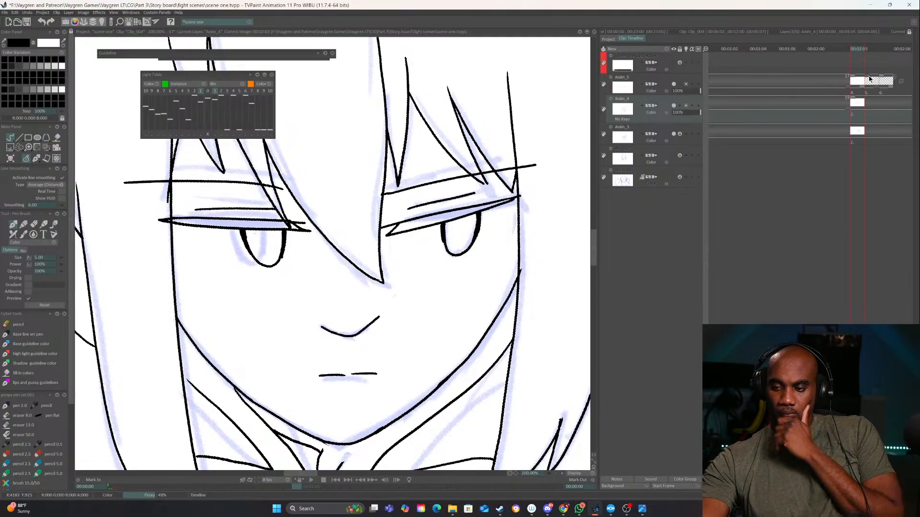
# Remove the two blank instances after the drawing on Anim_5 and set the layer to hold its last drawing
pyautogui.moveTo(869, 78); pyautogui.dragTo(883, 78)
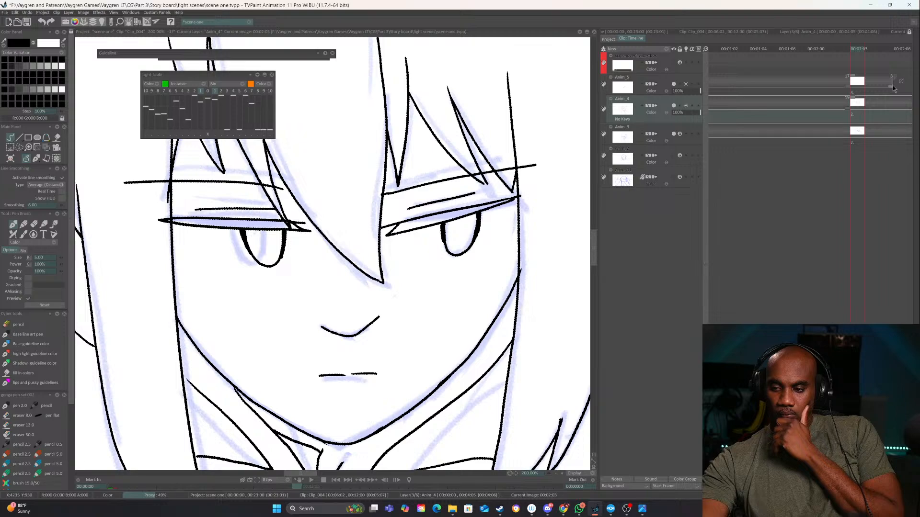
pyautogui.click(900, 81)
pyautogui.click(894, 88)
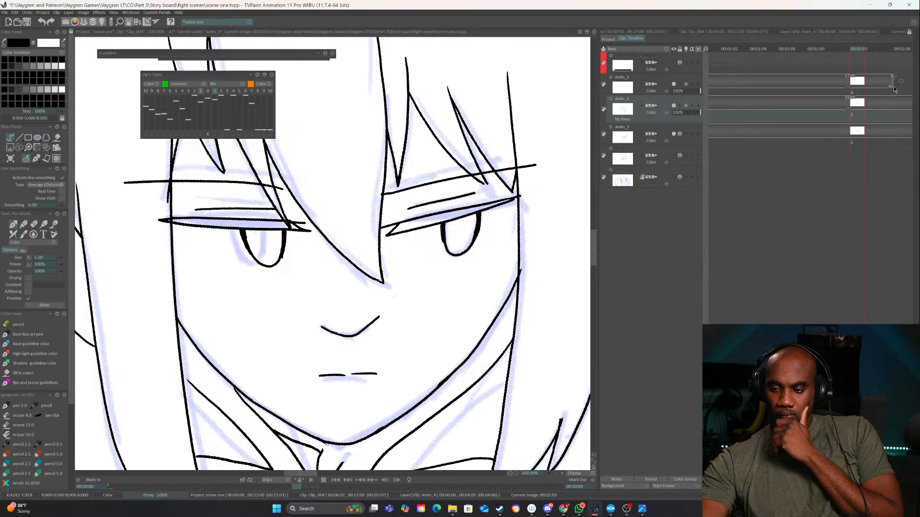
pyautogui.click(901, 82)
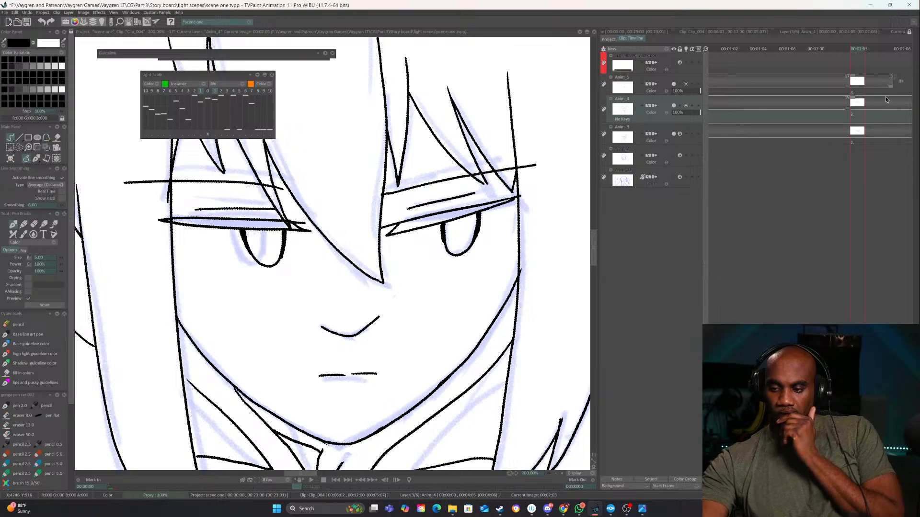
# Ink the closed mouth as two short dashes on a new layer, with Anim_5 dimmed to 31% opacity
pyautogui.click(668, 51)
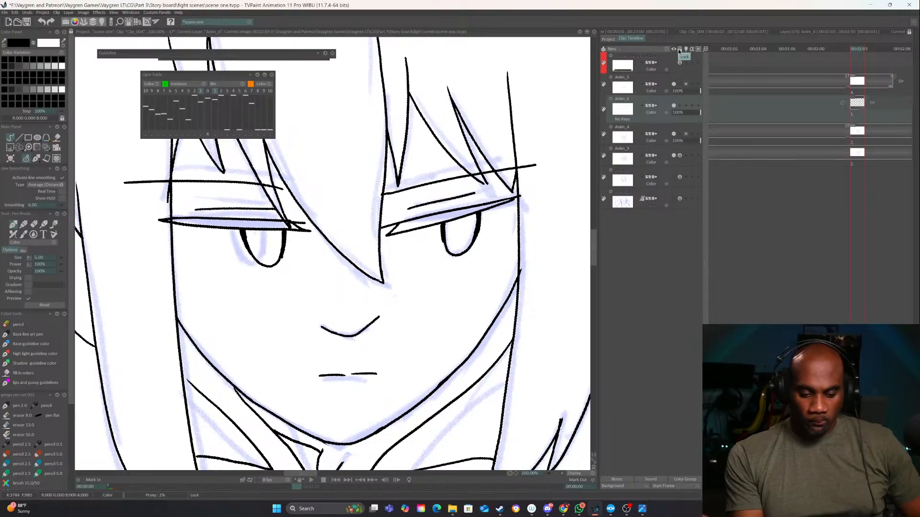
pyautogui.click(680, 91)
pyautogui.scroll(2, 306, 304)
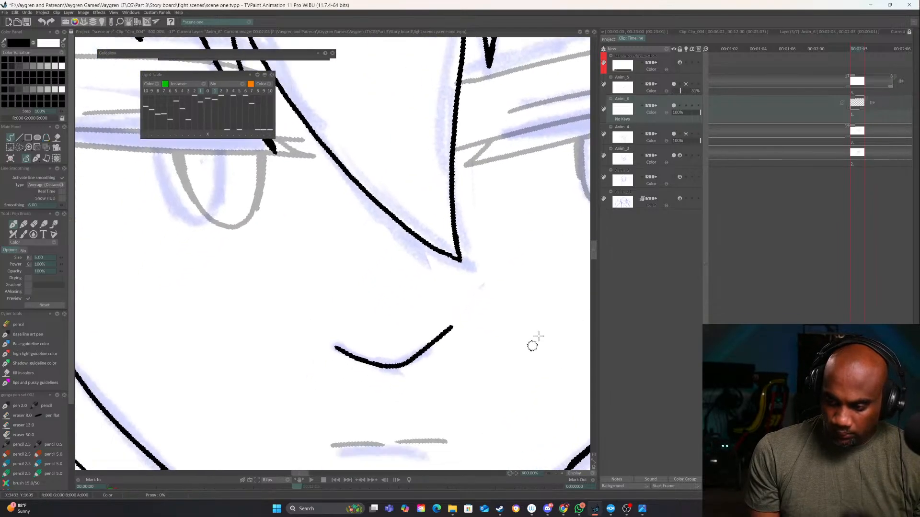
pyautogui.moveTo(535, 341); pyautogui.dragTo(588, 290)
pyautogui.moveTo(384, 394); pyautogui.dragTo(479, 389)
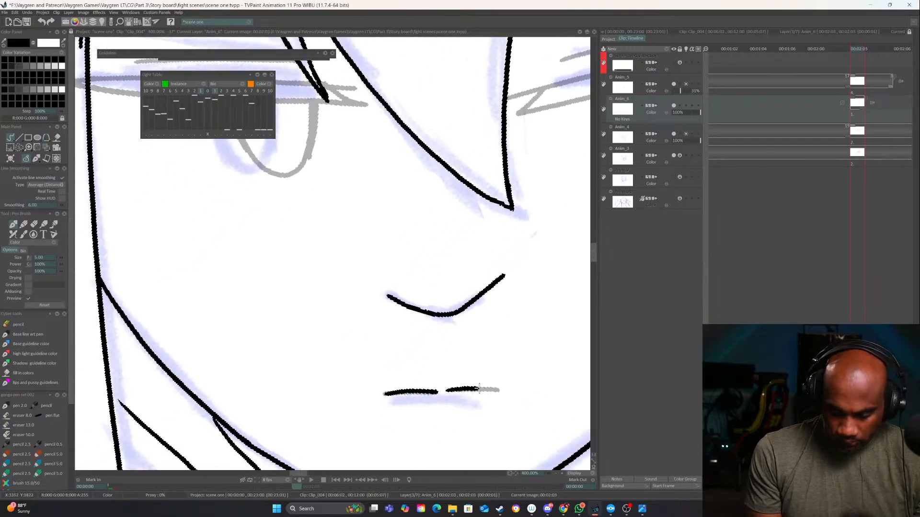
pyautogui.moveTo(520, 366); pyautogui.dragTo(464, 435)
# Erase the old mouth lines from Anim_5 and lock that layer
pyautogui.click(683, 74)
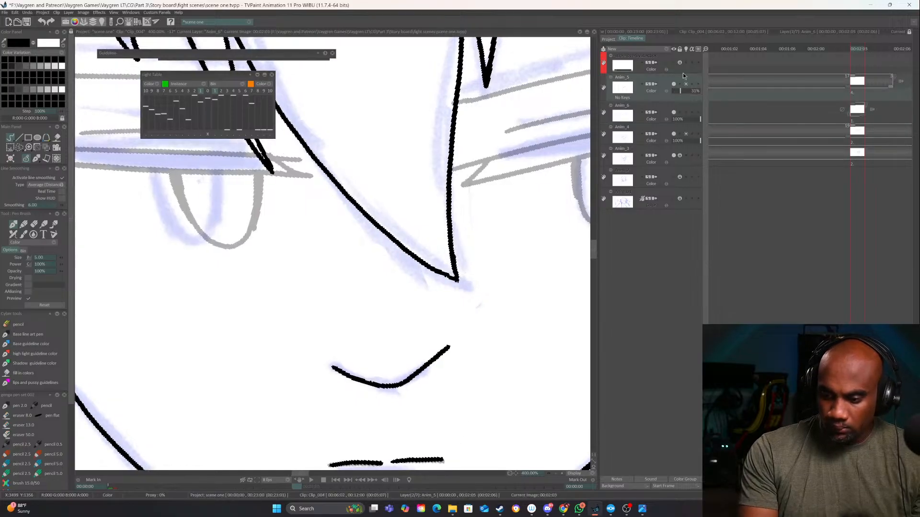
pyautogui.press('e')
pyautogui.press('e')
pyautogui.moveTo(447, 423)
pyautogui.mouseDown()
pyautogui.moveTo(503, 318)
pyautogui.moveTo(535, 223)
pyautogui.mouseUp()
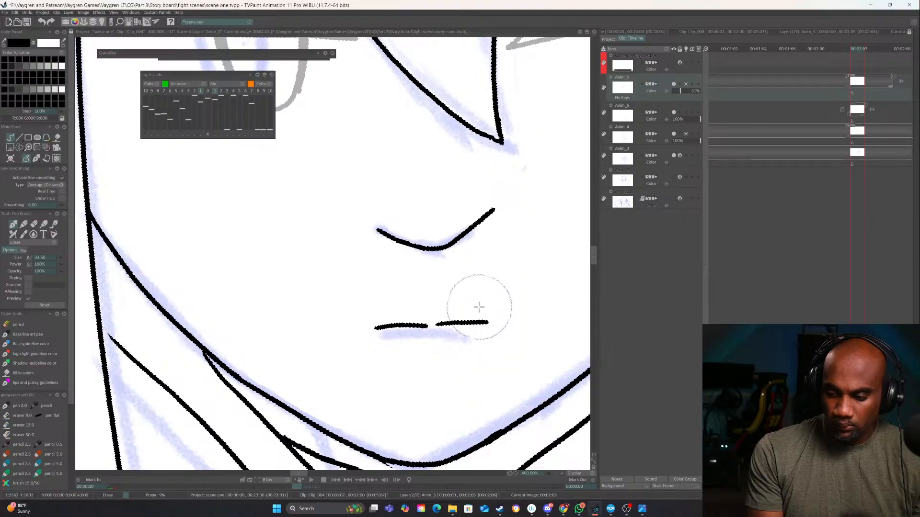
pyautogui.press('e')
# Add two blank instances after the closed-mouth drawing on Anim_6 and set the layer to hold at its end
pyautogui.click(682, 107)
pyautogui.moveTo(477, 351); pyautogui.dragTo(433, 383)
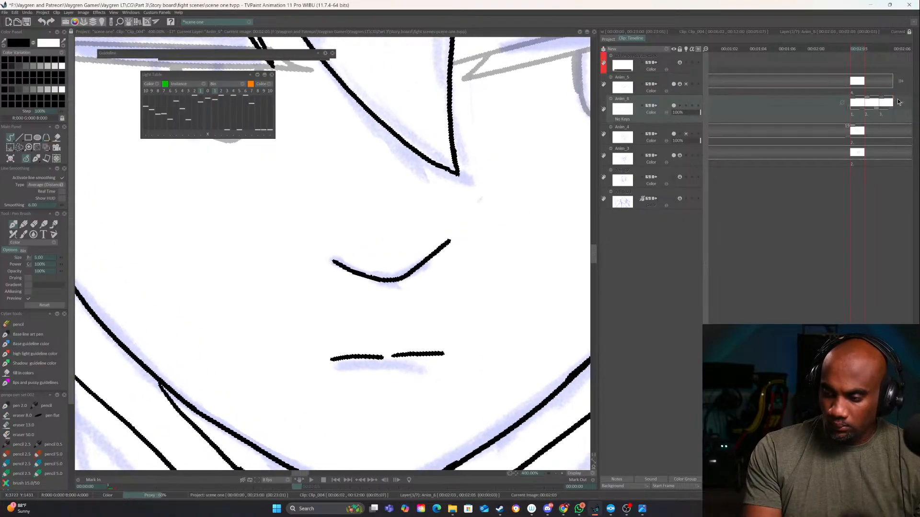
pyautogui.moveTo(898, 102); pyautogui.dragTo(899, 102)
pyautogui.click(444, 282)
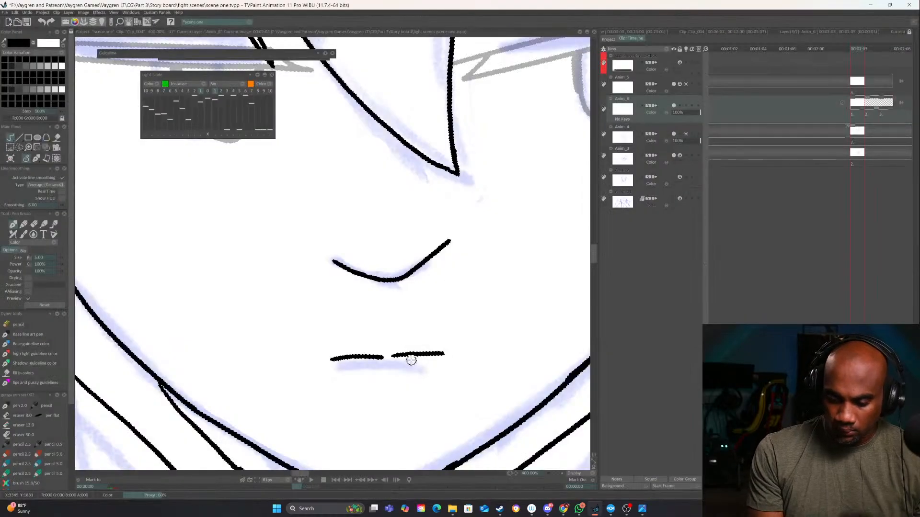
# On the second instance of Anim_6, ink the slightly parted lips' outline with the light table showing the closed mouth
pyautogui.press('Right')
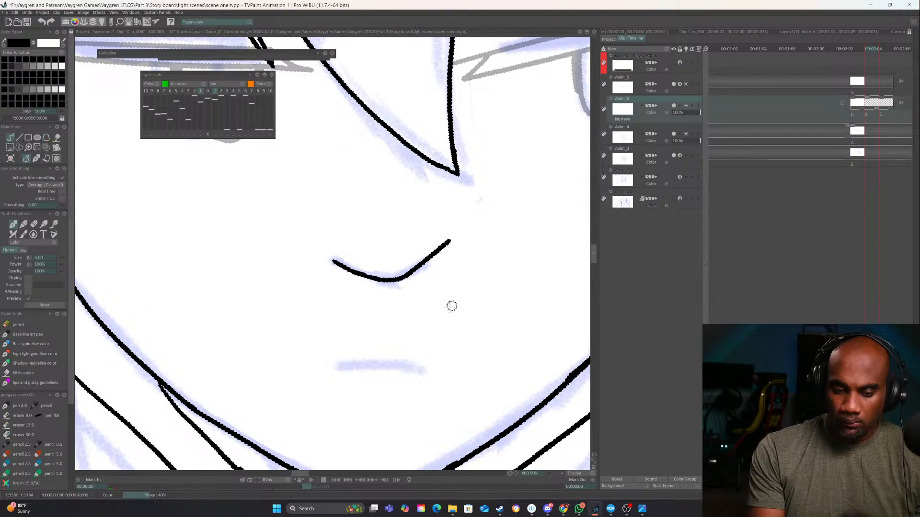
pyautogui.click(207, 91)
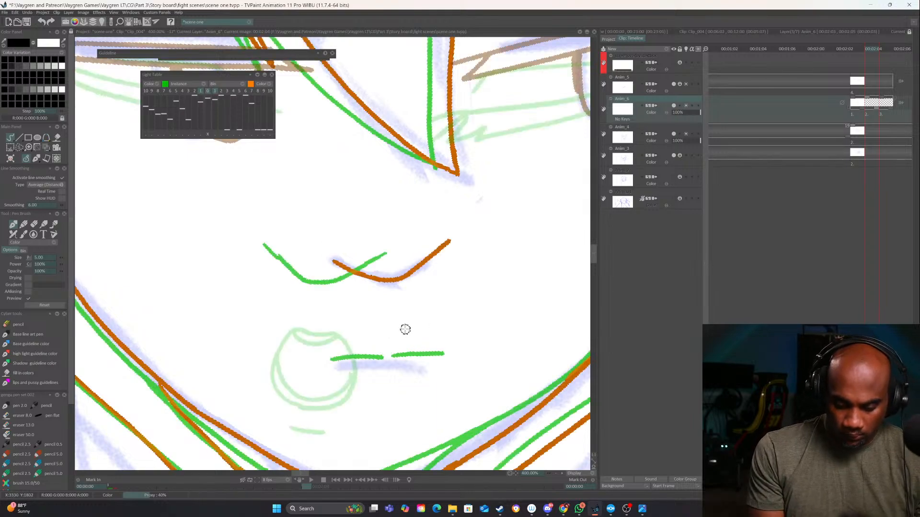
pyautogui.moveTo(400, 338)
pyautogui.mouseDown()
pyautogui.moveTo(348, 343)
pyautogui.moveTo(321, 360)
pyautogui.mouseUp()
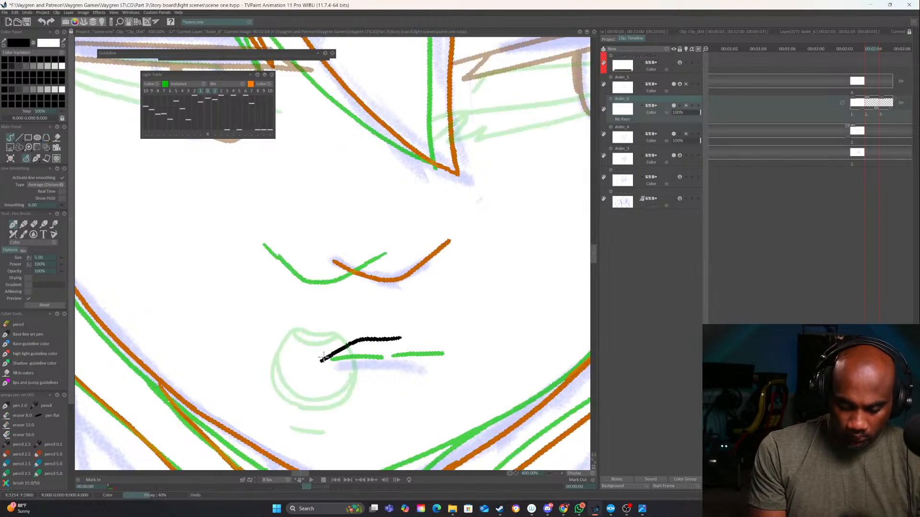
pyautogui.hotkey('ctrl', 'z')
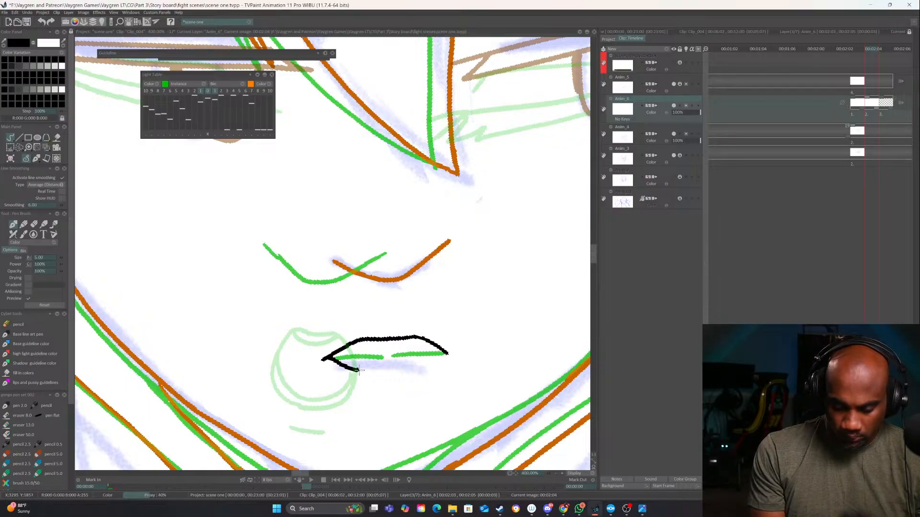
pyautogui.moveTo(359, 370)
pyautogui.mouseDown()
pyautogui.moveTo(413, 369)
pyautogui.moveTo(445, 352)
pyautogui.mouseUp()
pyautogui.hotkey('ctrl', 'z')
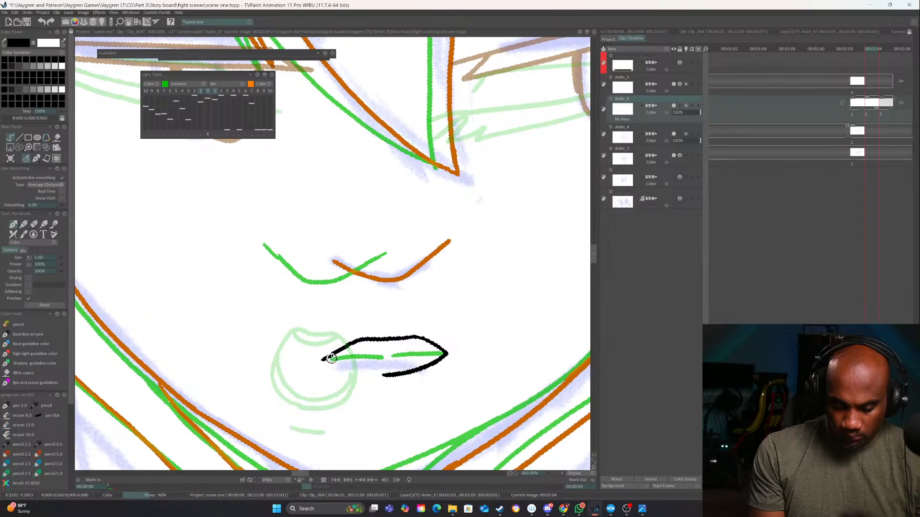
pyautogui.moveTo(329, 354)
pyautogui.mouseDown()
pyautogui.moveTo(390, 378)
pyautogui.moveTo(489, 332)
pyautogui.moveTo(446, 348)
pyautogui.moveTo(470, 351)
pyautogui.mouseUp()
# Try to shift the previous frame's light-table overlay to realign it with the current head
pyautogui.click(200, 134)
pyautogui.click(558, 473)
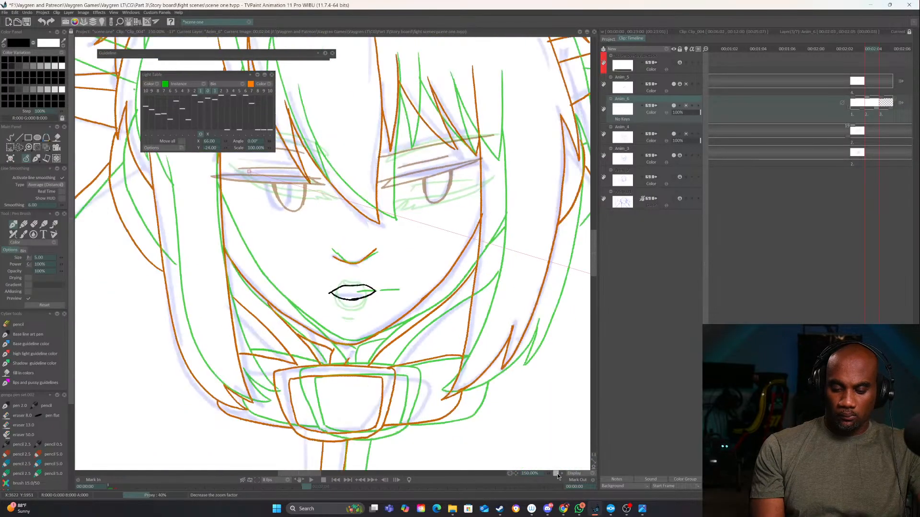
pyautogui.click(557, 473)
pyautogui.click(557, 473)
pyautogui.moveTo(504, 395); pyautogui.dragTo(435, 438)
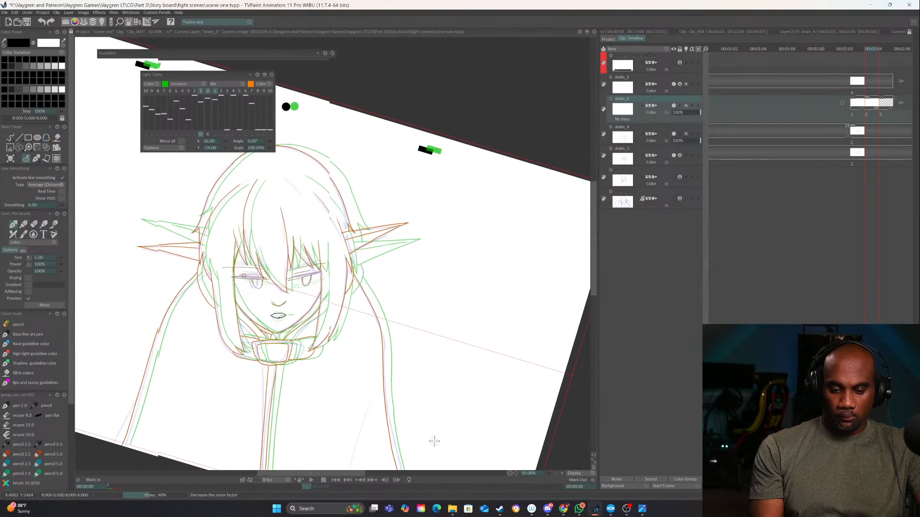
pyautogui.moveTo(572, 376)
pyautogui.mouseDown()
pyautogui.moveTo(566, 333)
pyautogui.moveTo(546, 360)
pyautogui.mouseUp()
pyautogui.click(207, 134)
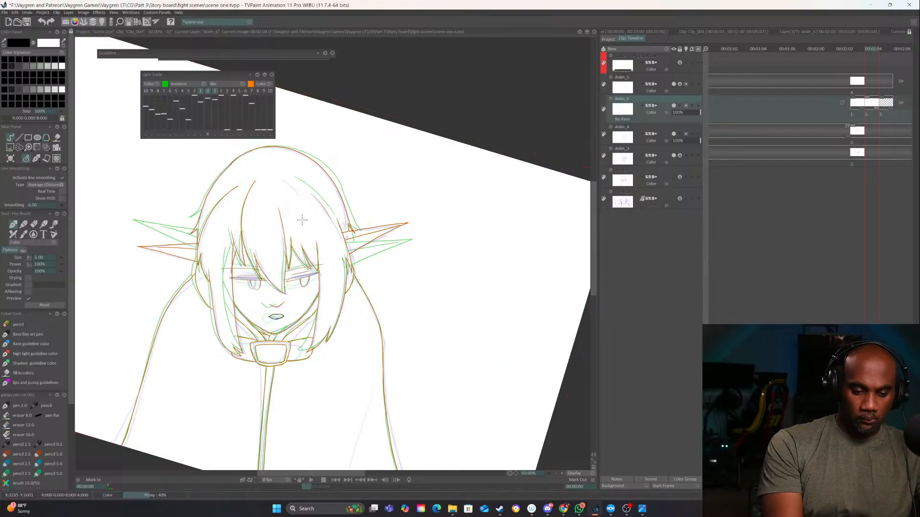
# Turn off the light table for Anim_6 and Anim_4, keeping it enabled for Anim_5
pyautogui.click(686, 84)
pyautogui.click(685, 105)
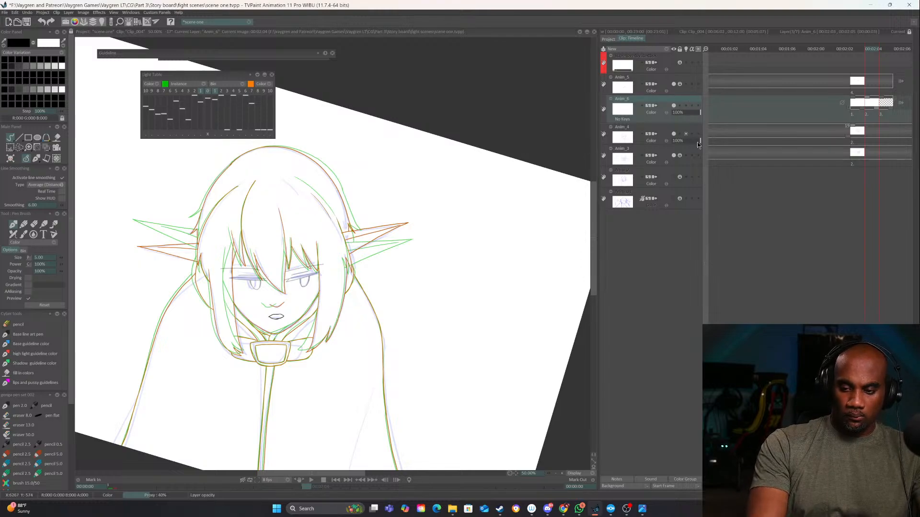
pyautogui.click(686, 134)
pyautogui.click(686, 84)
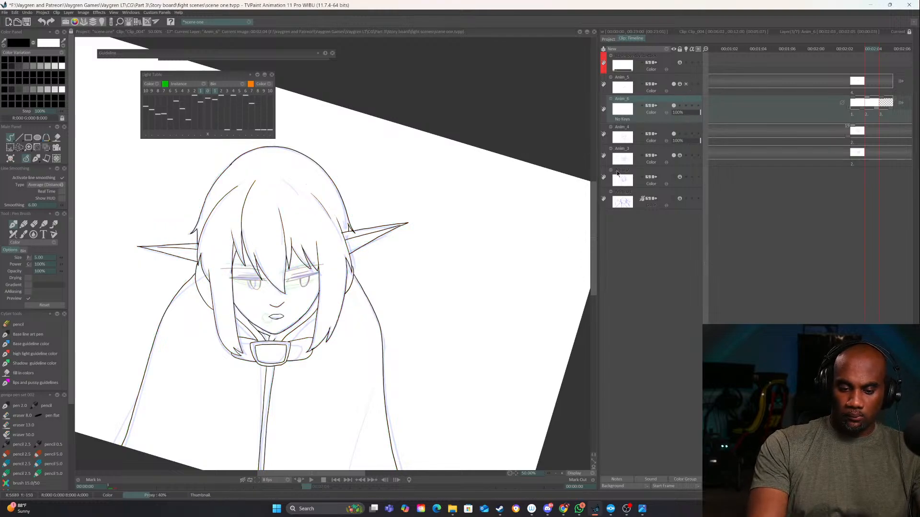
# Ink the inner upper and lower curves of the parted mouth and a short line beneath the lower lip
pyautogui.click(563, 474)
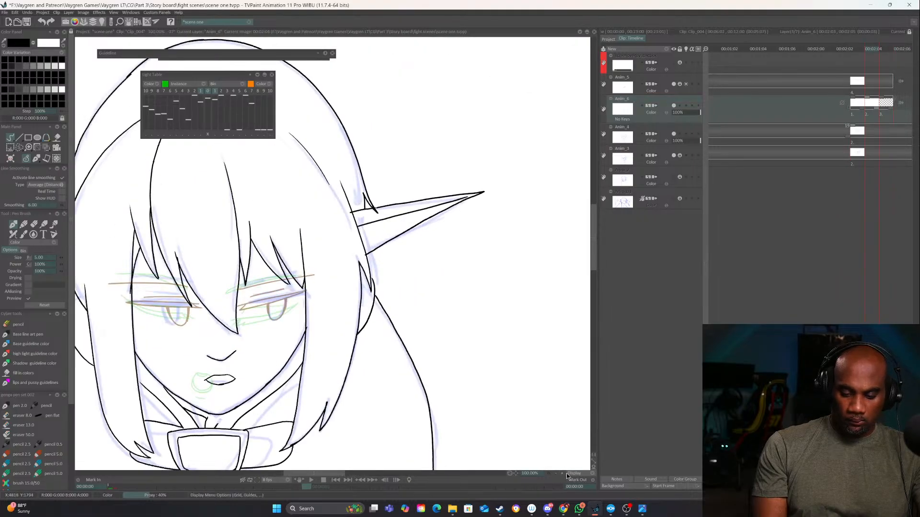
pyautogui.click(562, 473)
pyautogui.click(563, 473)
pyautogui.moveTo(389, 316); pyautogui.dragTo(504, 334)
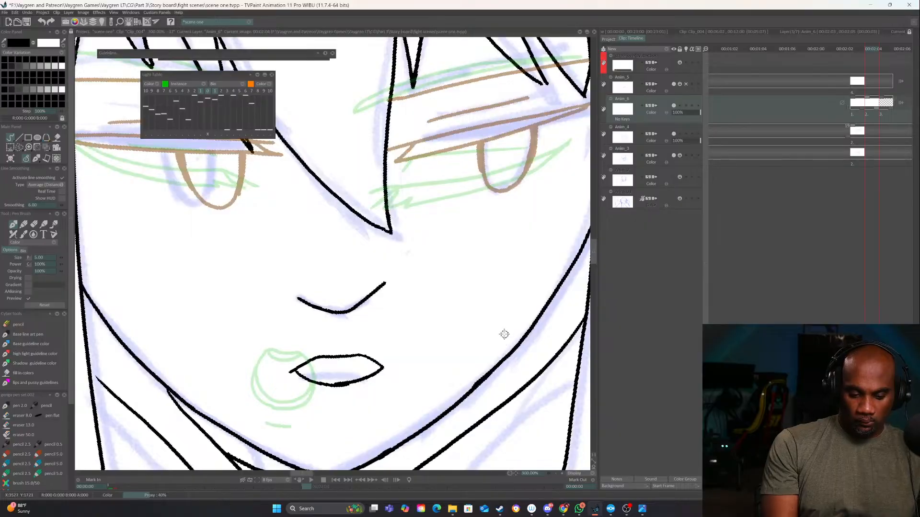
pyautogui.moveTo(340, 384); pyautogui.dragTo(365, 378)
pyautogui.press('e')
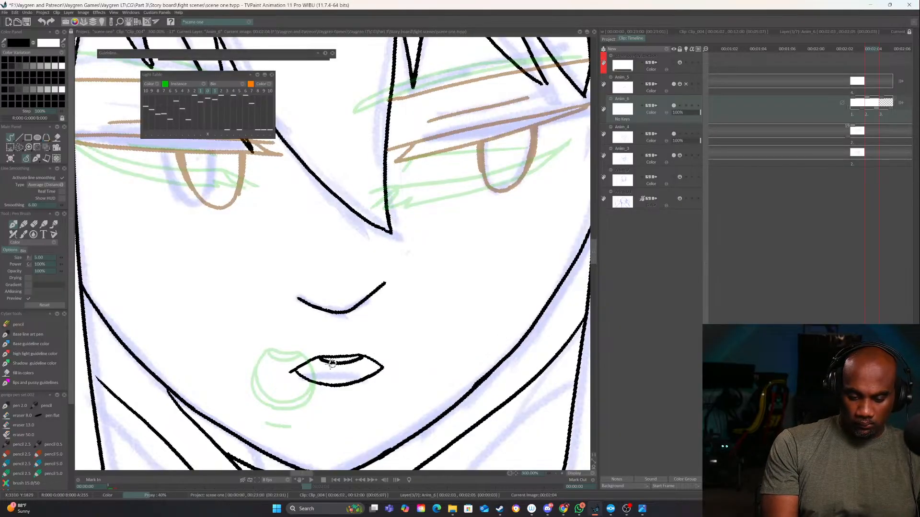
pyautogui.hotkey('ctrl', 'z')
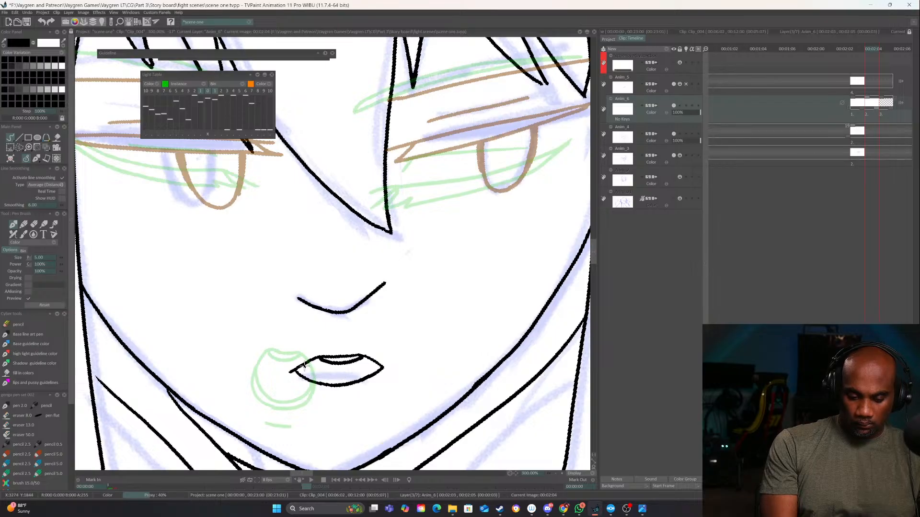
pyautogui.hotkey('ctrl', 'z')
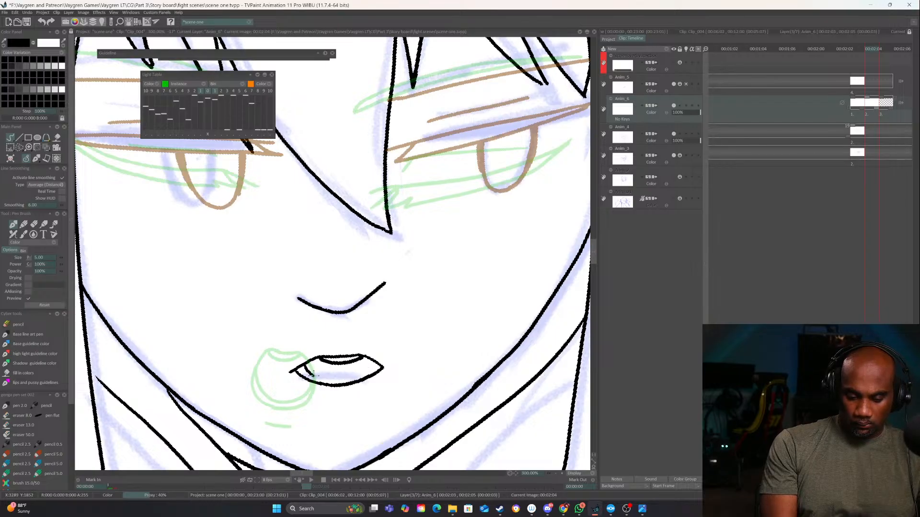
pyautogui.hotkey('ctrl', 'z')
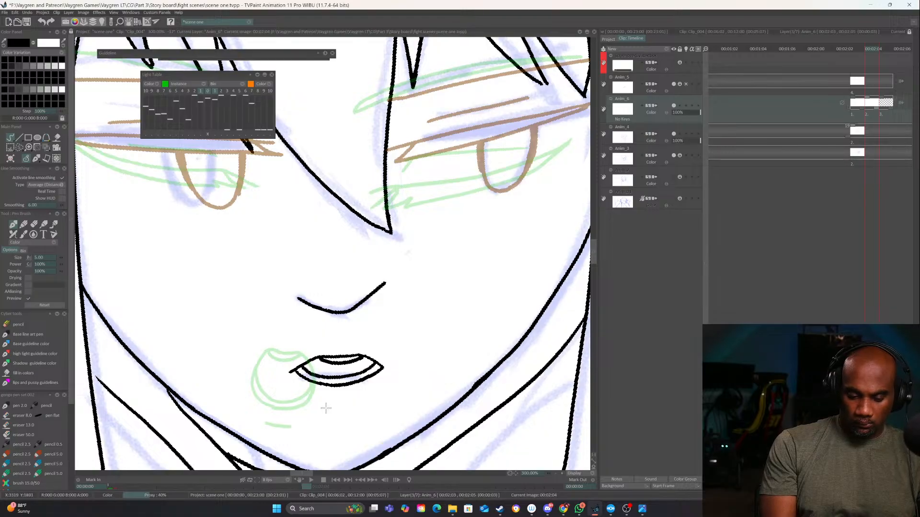
# On the third instance, switch the light table from Anim_5 to Anim_6 and ink a tall, rounded open mouth with an upper inner curve
pyautogui.press('Right')
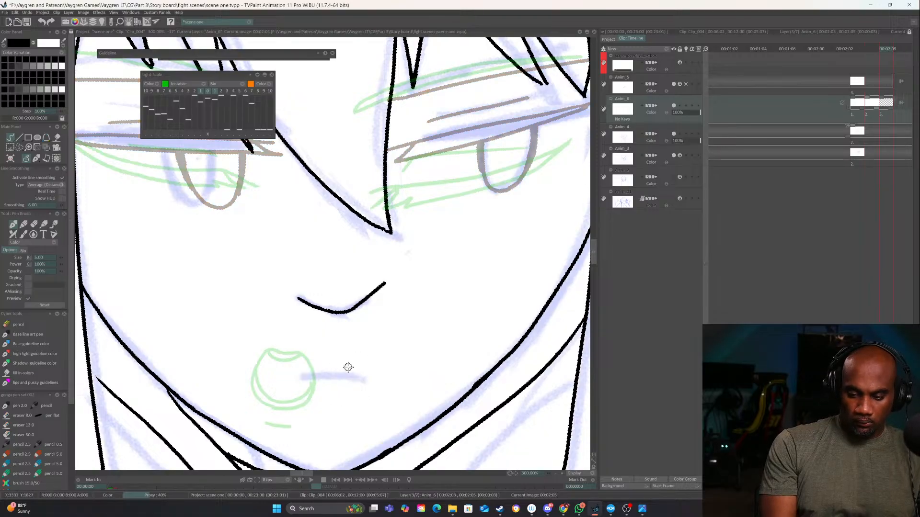
pyautogui.click(686, 83)
pyautogui.click(686, 105)
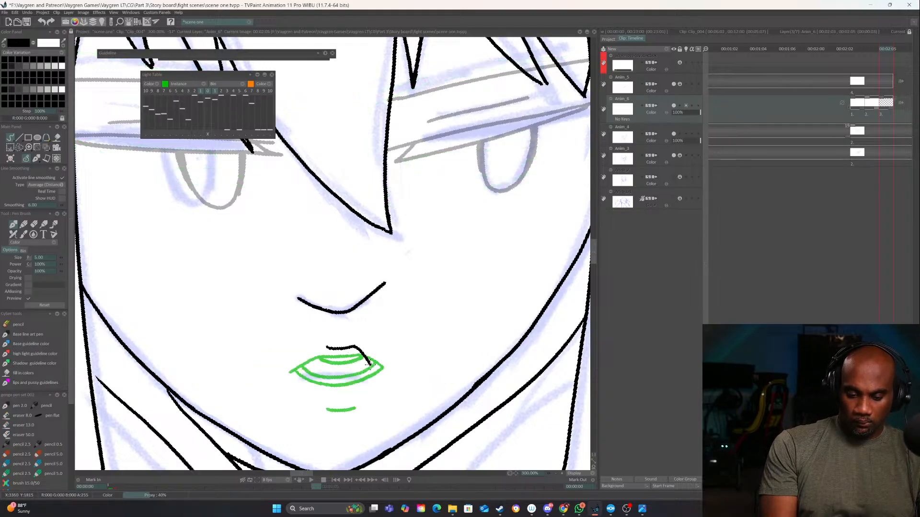
pyautogui.moveTo(362, 410); pyautogui.dragTo(357, 413)
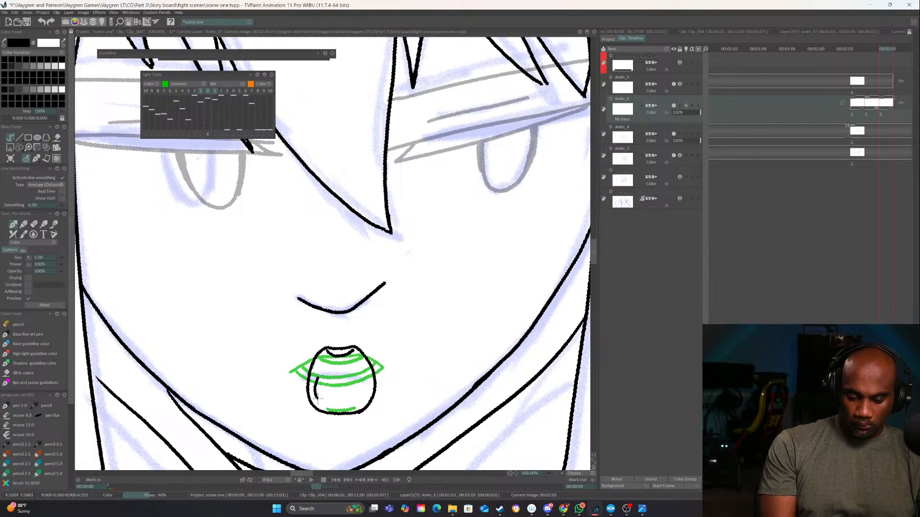
# Add the inner lower-lip curve to the open mouth and a short line just below it
pyautogui.moveTo(365, 394)
pyautogui.mouseDown()
pyautogui.moveTo(373, 375)
pyautogui.moveTo(319, 389)
pyautogui.mouseUp()
pyautogui.press('e')
pyautogui.press('e')
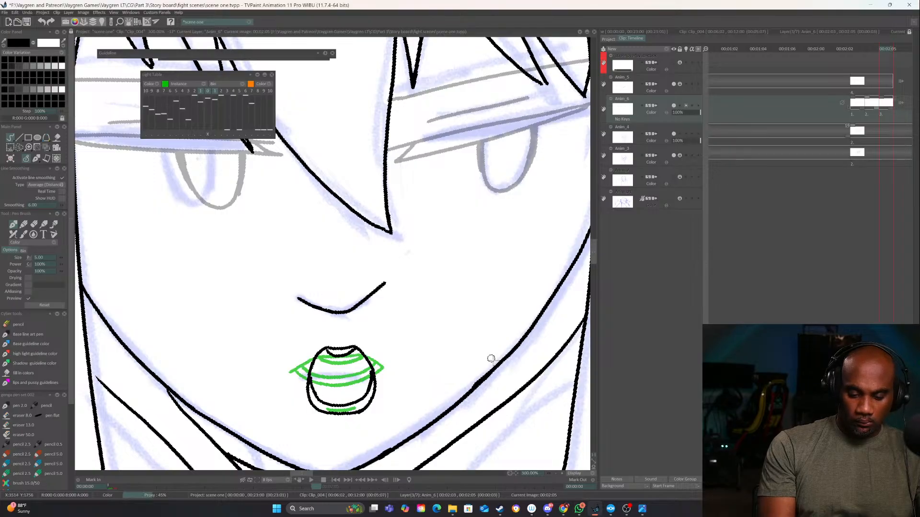
pyautogui.moveTo(326, 430); pyautogui.dragTo(351, 430)
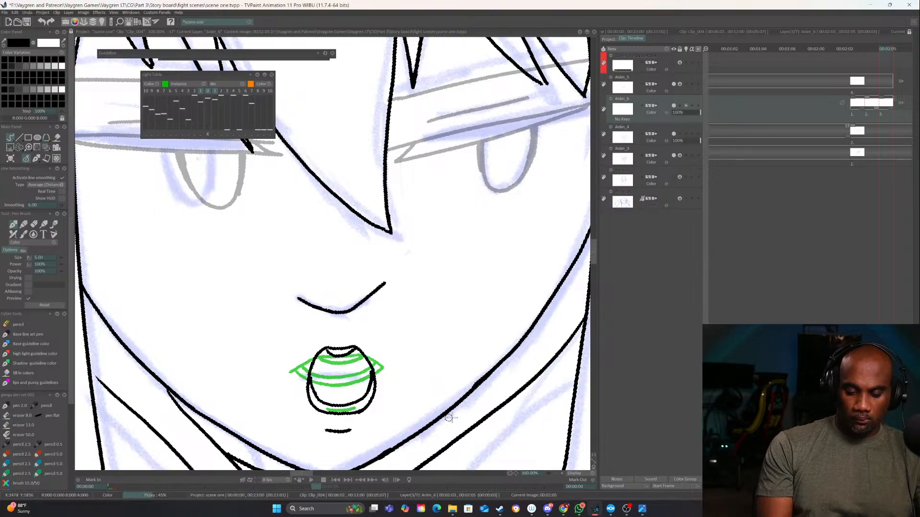
pyautogui.click(561, 473)
pyautogui.click(555, 474)
pyautogui.click(555, 474)
pyautogui.click(555, 474)
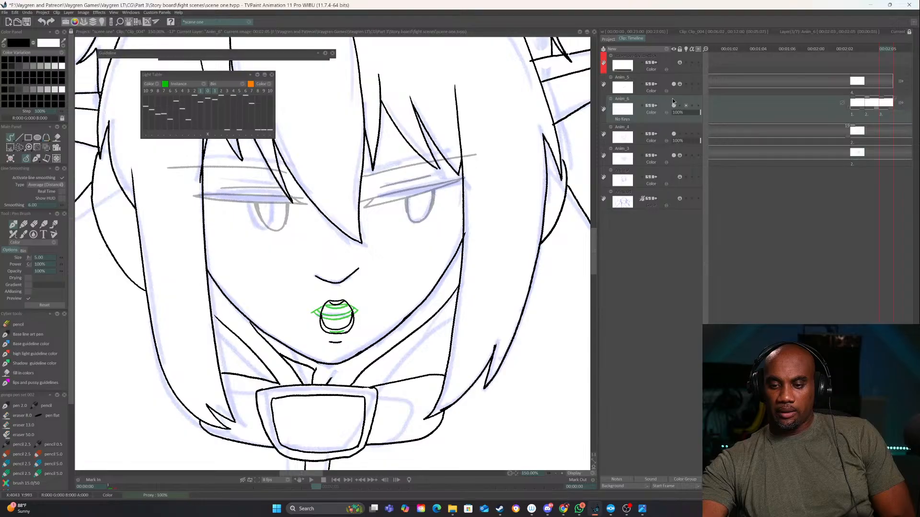
# Unlock Anim_5 and raise its opacity to 94%
pyautogui.click(670, 84)
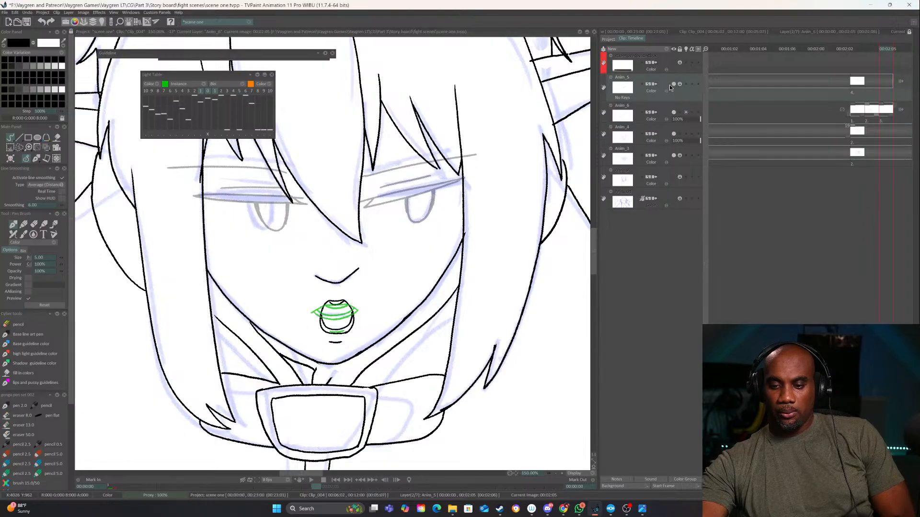
pyautogui.click(674, 84)
pyautogui.click(674, 84)
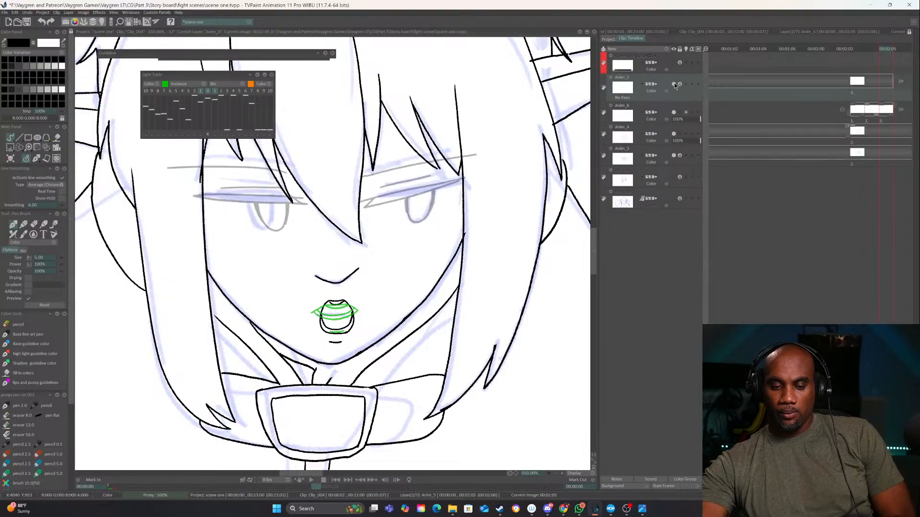
pyautogui.click(679, 85)
pyautogui.moveTo(684, 91); pyautogui.dragTo(700, 92)
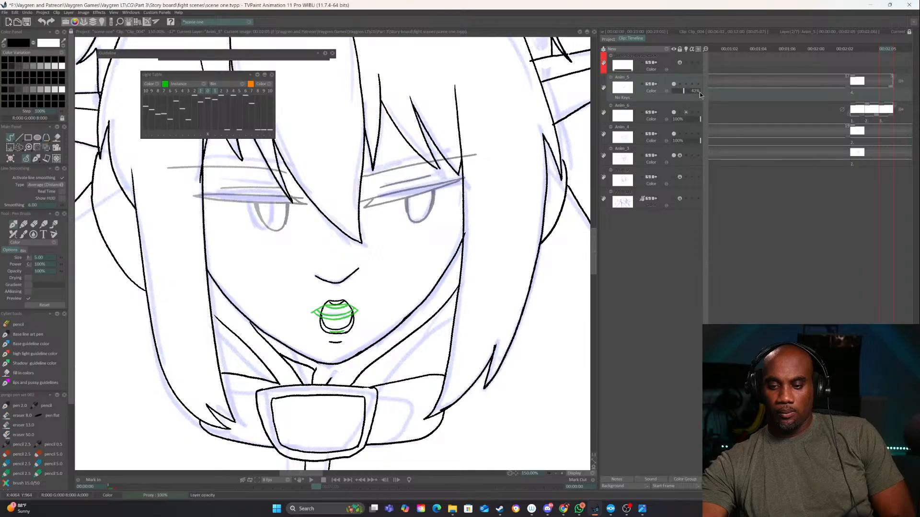
# Hide the Anim_3 sketch layer and play back the mouth images on Anim_6 from the first one
pyautogui.click(673, 155)
pyautogui.click(556, 474)
pyautogui.click(556, 474)
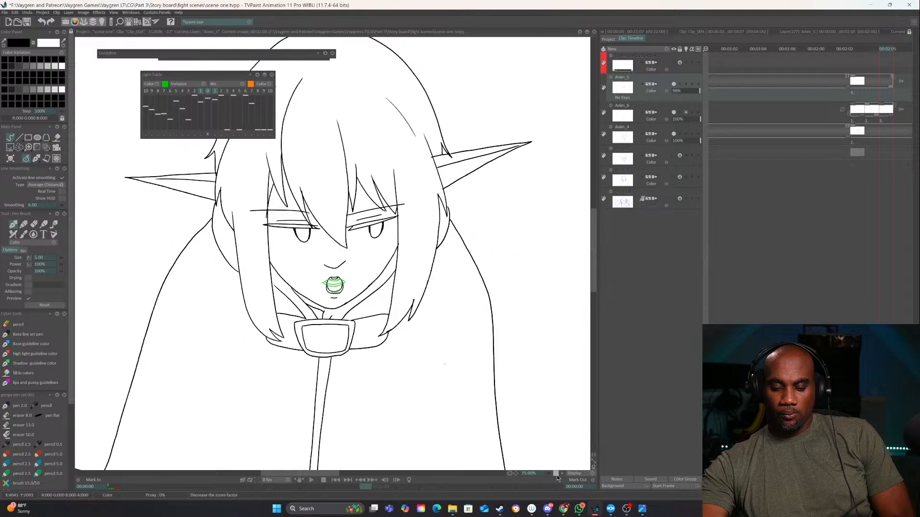
pyautogui.click(556, 474)
pyautogui.click(556, 474)
pyautogui.moveTo(884, 122); pyautogui.dragTo(871, 124)
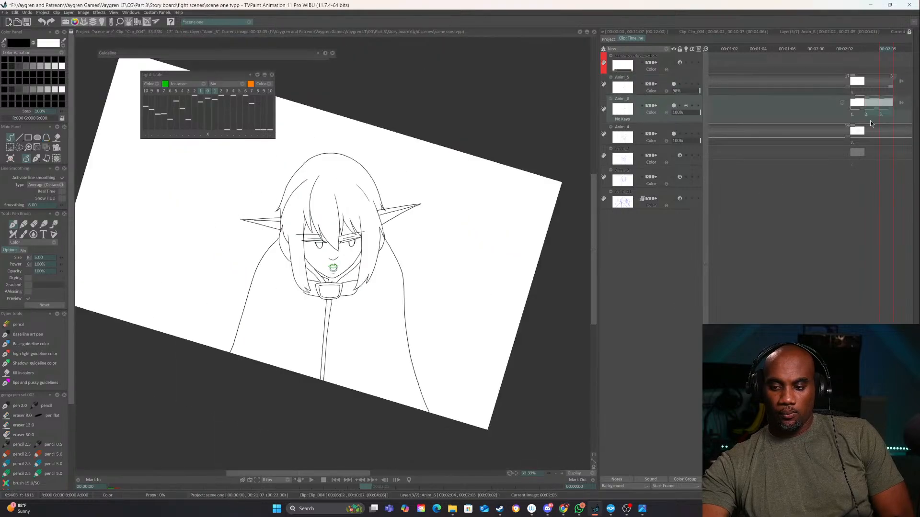
pyautogui.keyDown('shift'); pyautogui.click(854, 116); pyautogui.keyUp('shift')
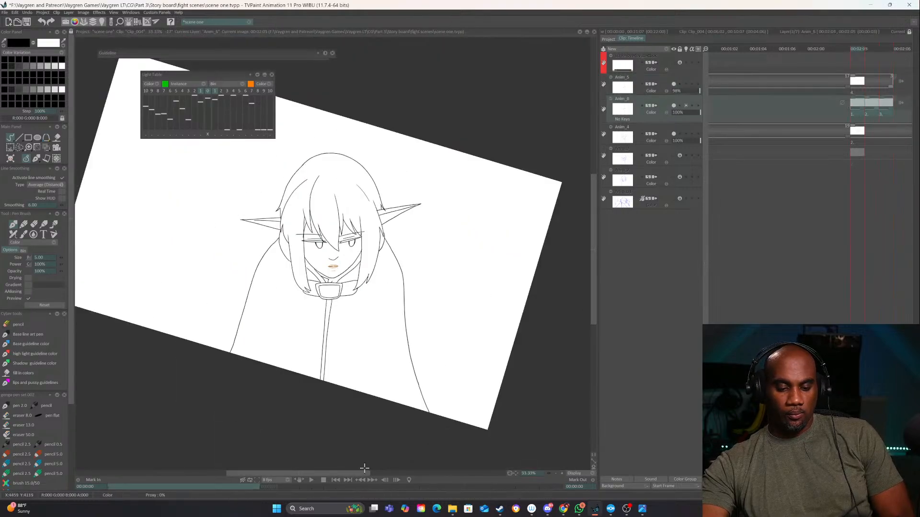
pyautogui.click(314, 480)
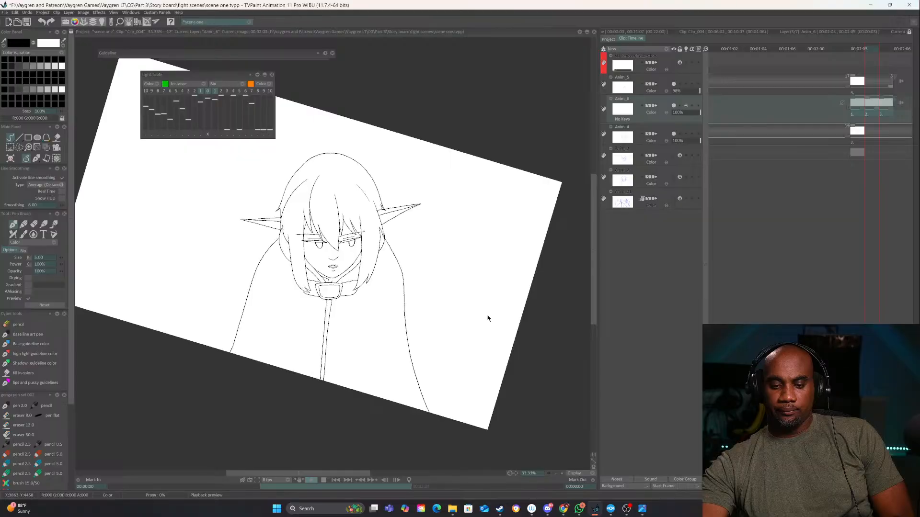
pyautogui.click(309, 478)
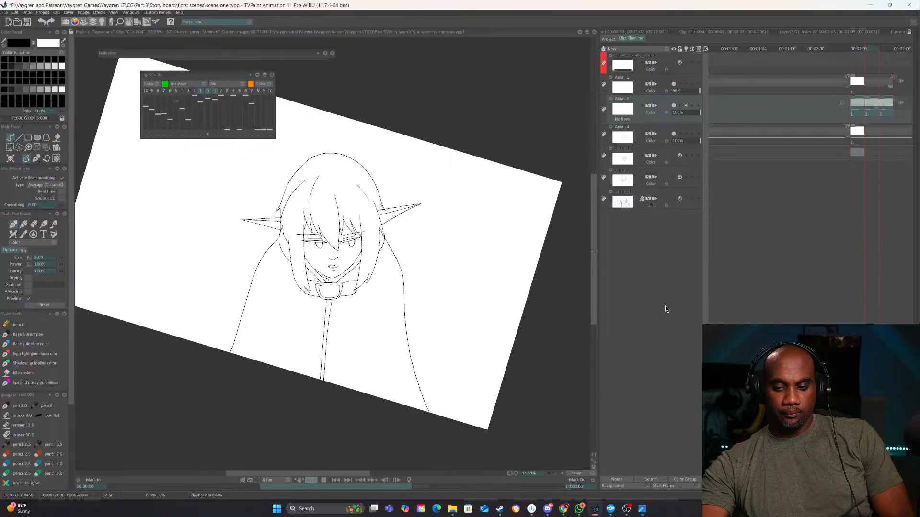
pyautogui.click(312, 481)
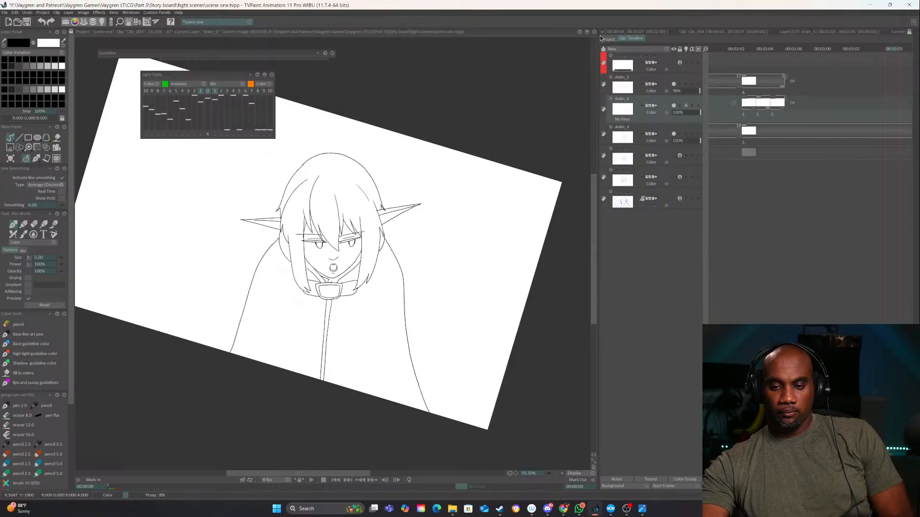
# Extend the looping of the Anim_6 mouth images to the end of Anim_4 and confirm the layer's repeat images value
pyautogui.moveTo(597, 37); pyautogui.dragTo(440, 37)
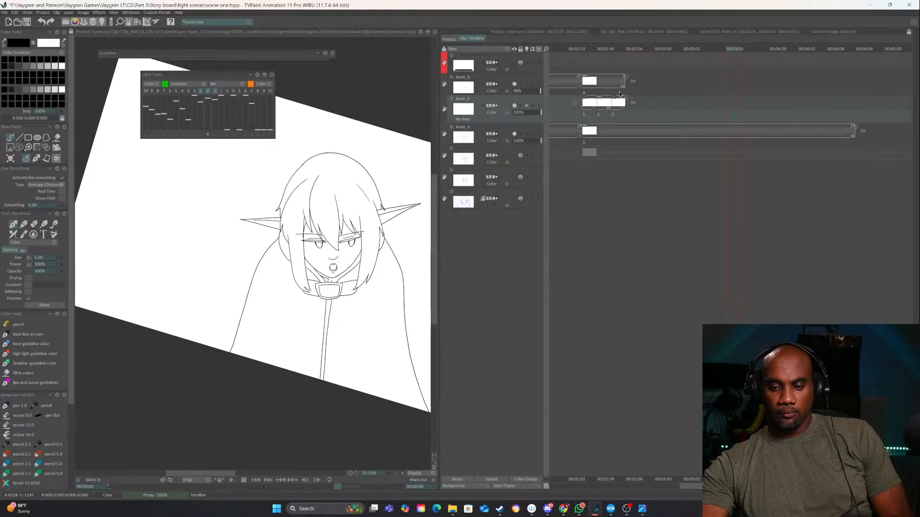
pyautogui.moveTo(624, 106); pyautogui.dragTo(758, 114)
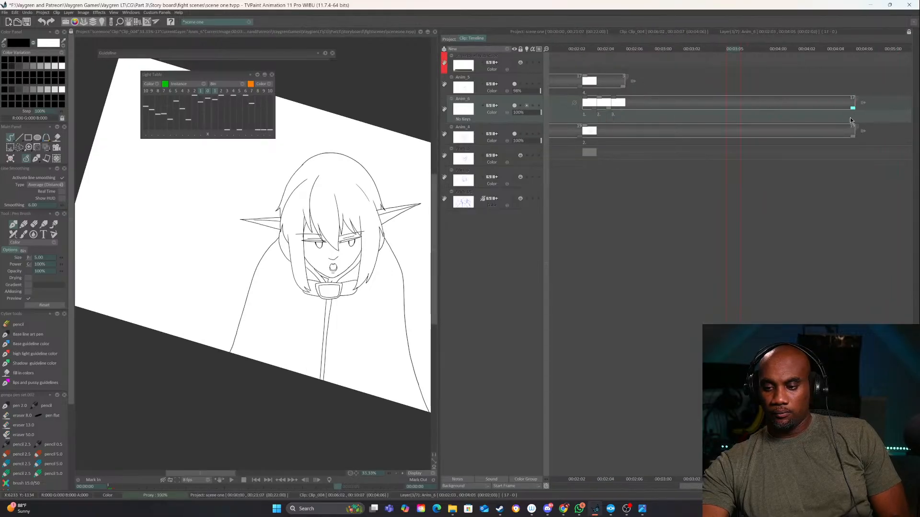
pyautogui.click(633, 49)
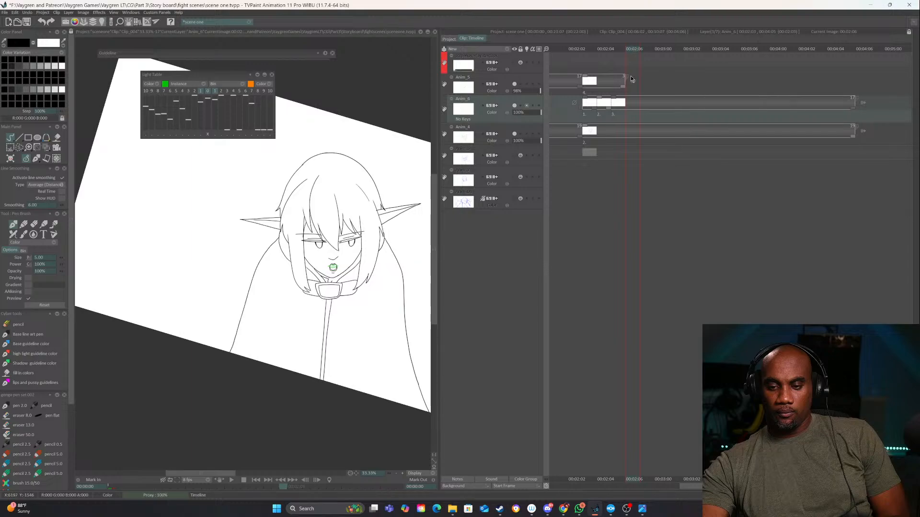
pyautogui.rightClick(631, 76)
pyautogui.moveTo(665, 74)
pyautogui.moveTo(714, 73)
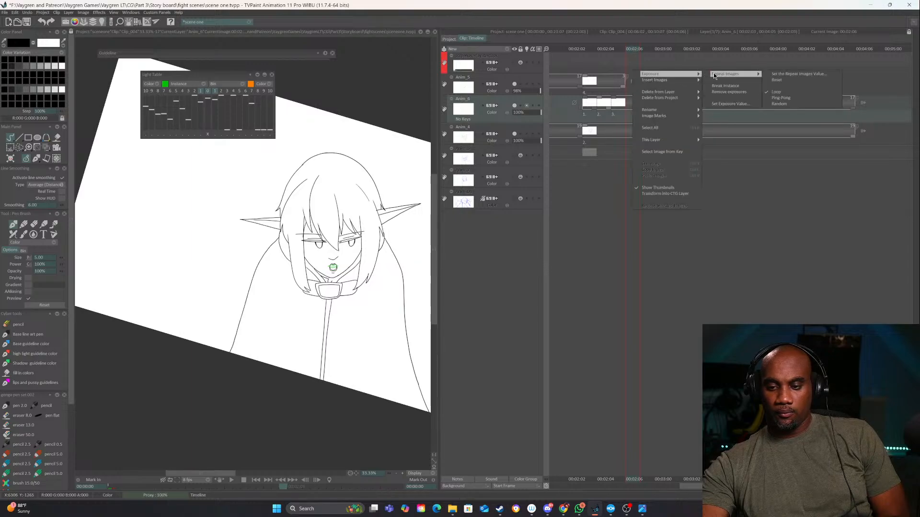
pyautogui.click(776, 74)
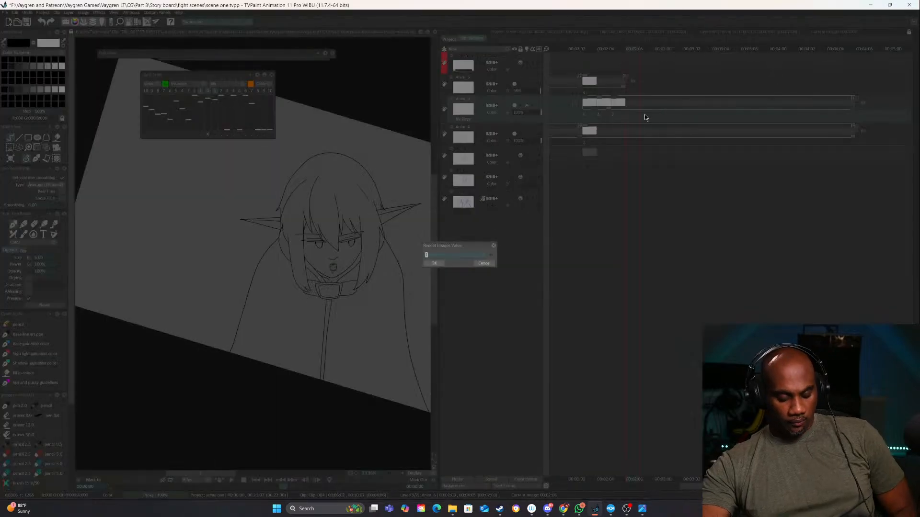
pyautogui.click(433, 264)
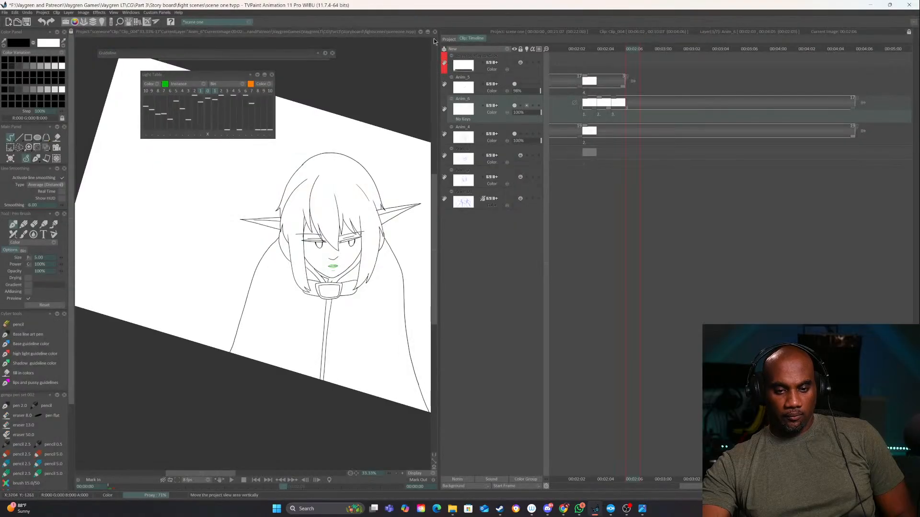
# Give the canvas more room, save the project and play back Clip_004
pyautogui.moveTo(689, 64); pyautogui.dragTo(722, 64)
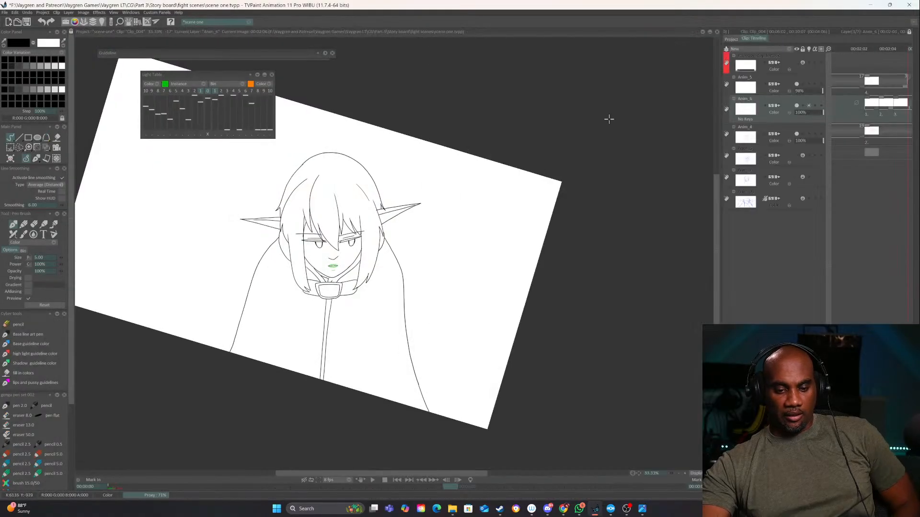
pyautogui.hotkey('ctrl', 's')
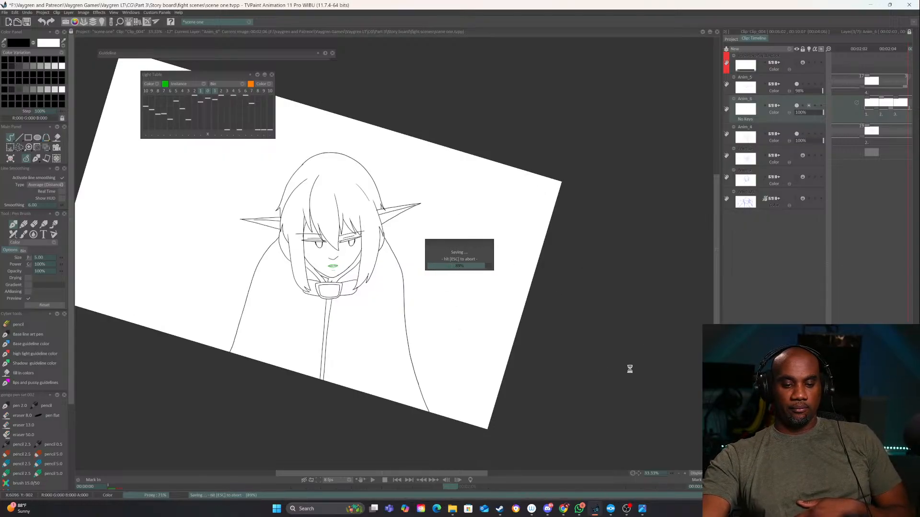
pyautogui.moveTo(635, 476); pyautogui.dragTo(673, 412)
pyautogui.click(373, 480)
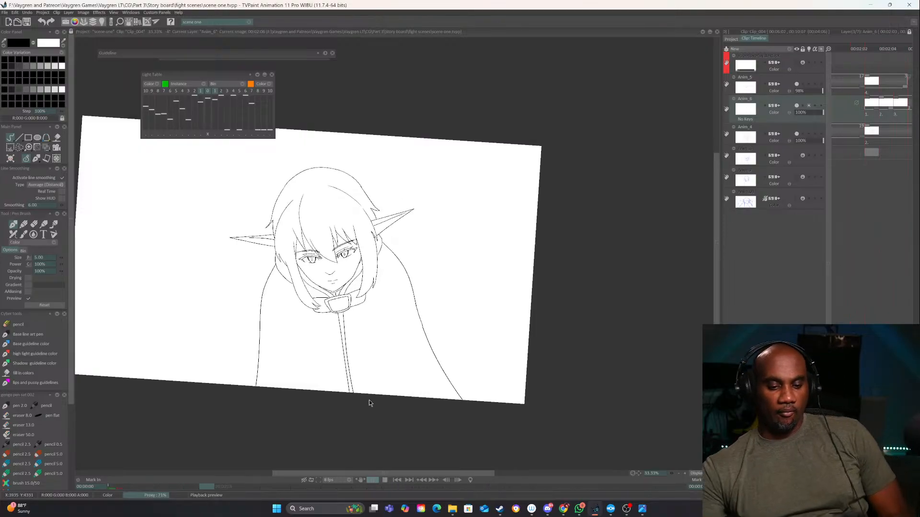
pyautogui.click(385, 480)
# Compare the Anim_01 and Anim_2 sketches in Clip_004, leaving only the Anim_01 rough visible behind the line art
pyautogui.click(797, 199)
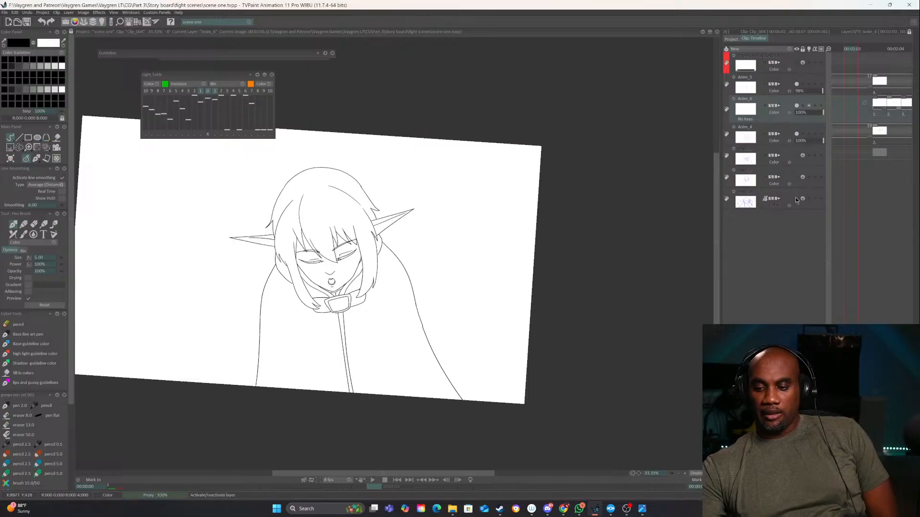
pyautogui.press('-')
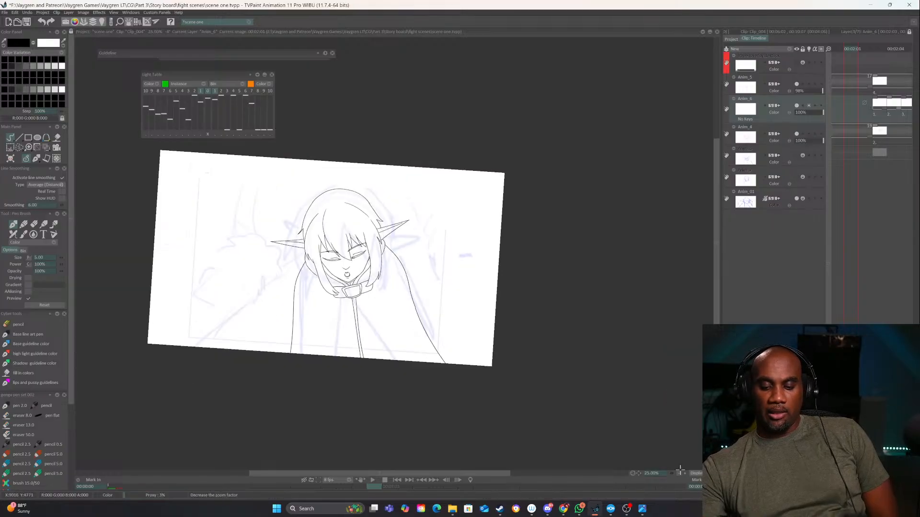
pyautogui.click(797, 200)
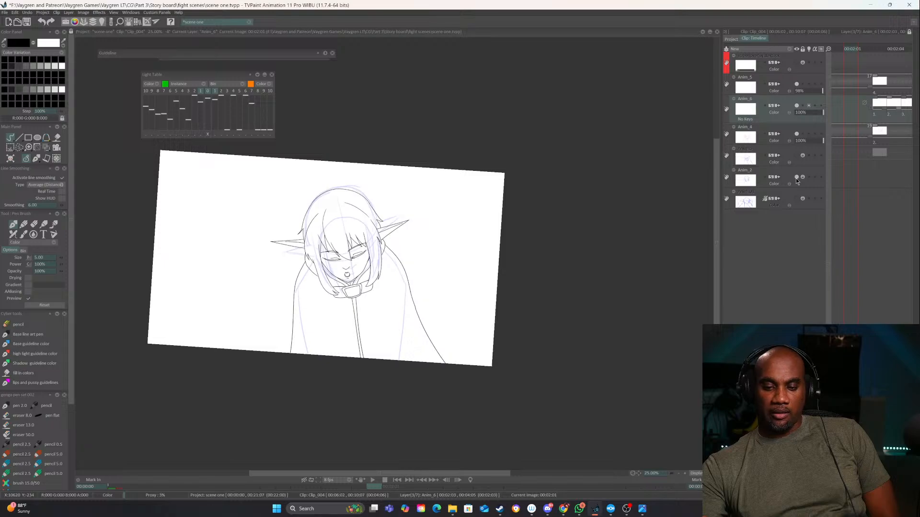
pyautogui.click(796, 199)
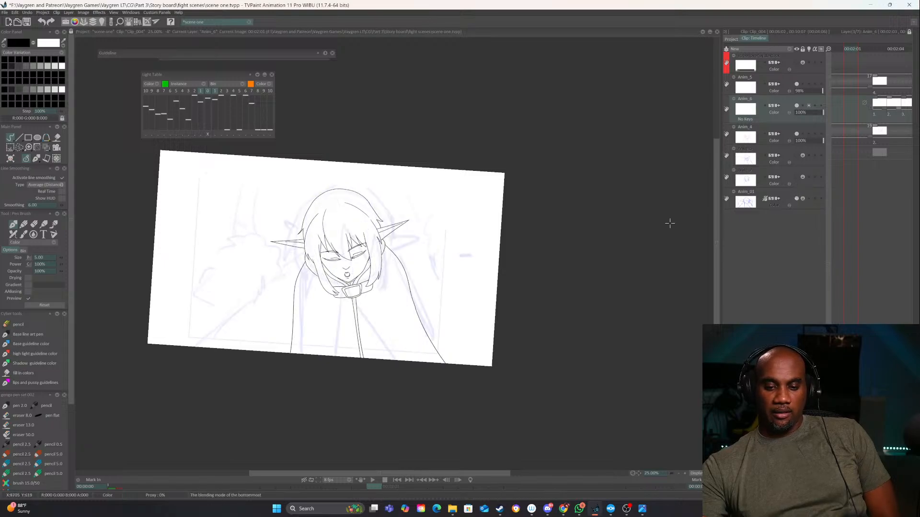
pyautogui.click(633, 473)
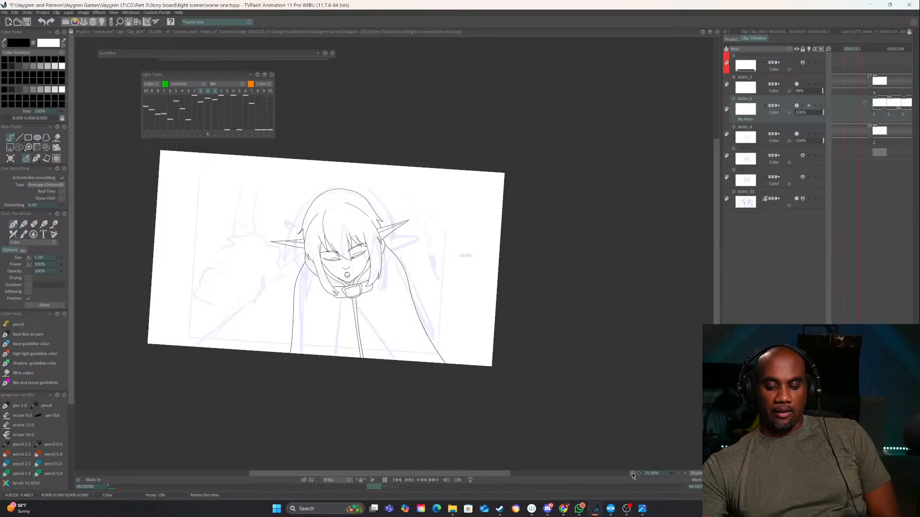
# Look through Clip_001 and Clip_002 in the project, and open the layer timeline of Clip_003
pyautogui.click(731, 39)
pyautogui.click(819, 53)
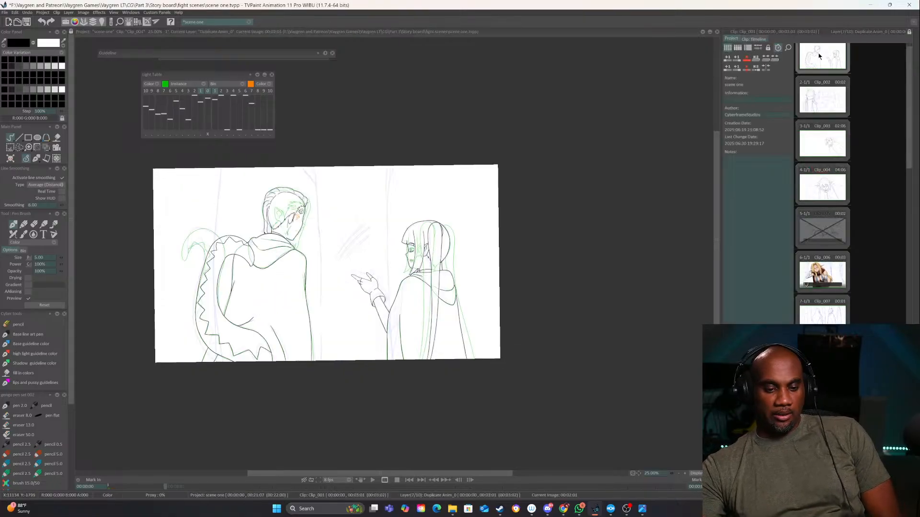
pyautogui.click(825, 100)
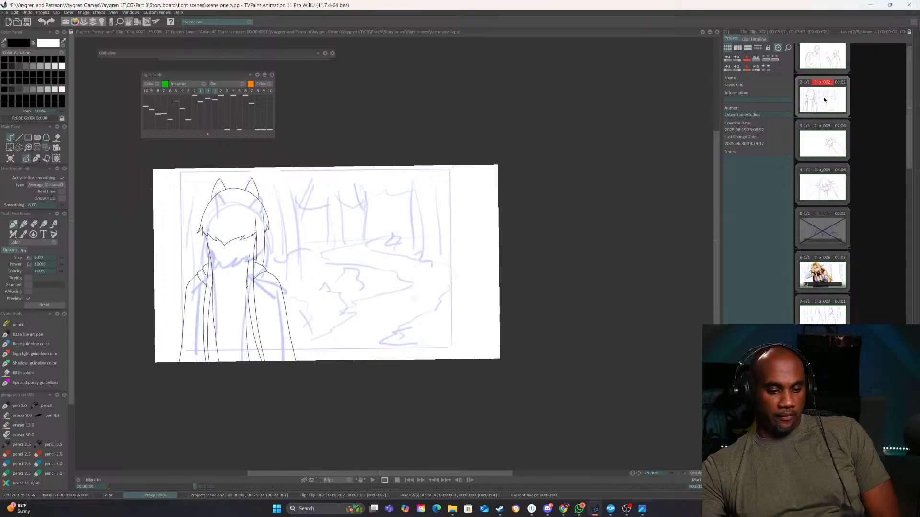
pyautogui.click(817, 149)
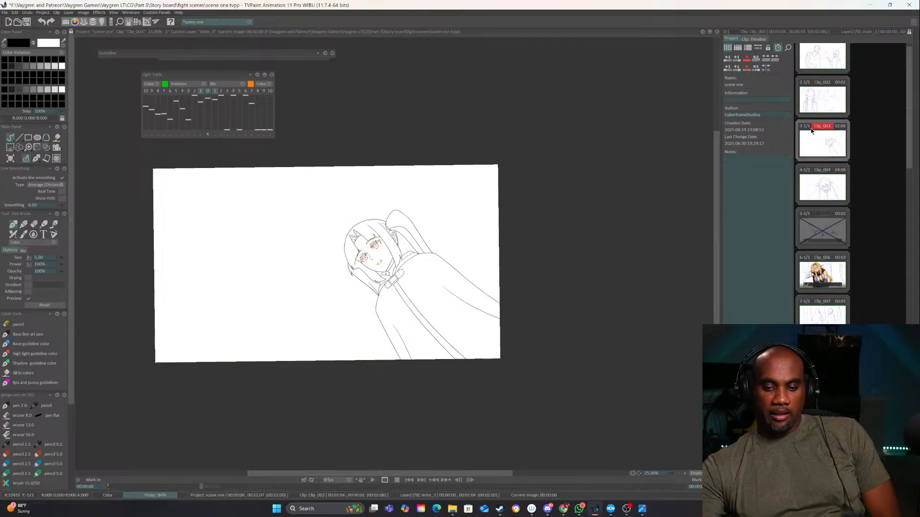
pyautogui.click(754, 39)
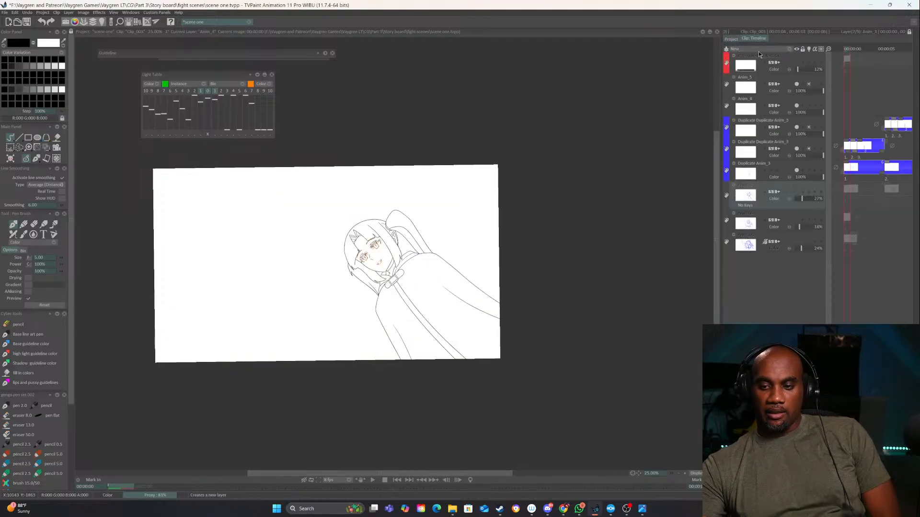
# Inspect the three hidden sketch layers at the bottom of Clip_003 by showing and hiding each one
pyautogui.click(798, 243)
pyautogui.click(797, 242)
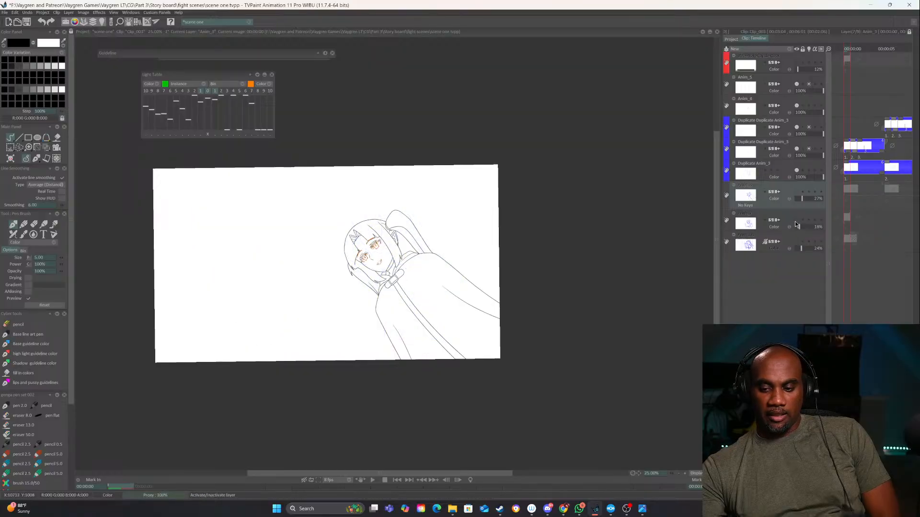
pyautogui.click(796, 221)
pyautogui.click(796, 221)
pyautogui.click(796, 196)
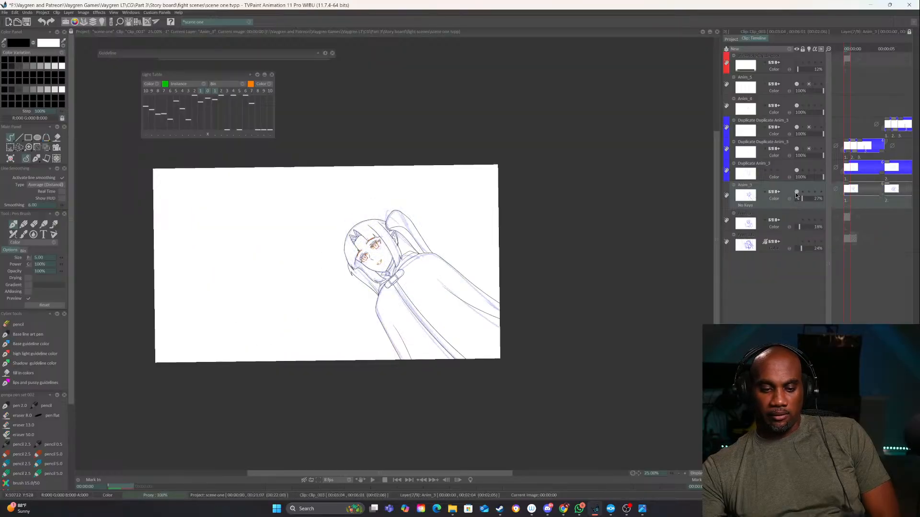
pyautogui.click(795, 196)
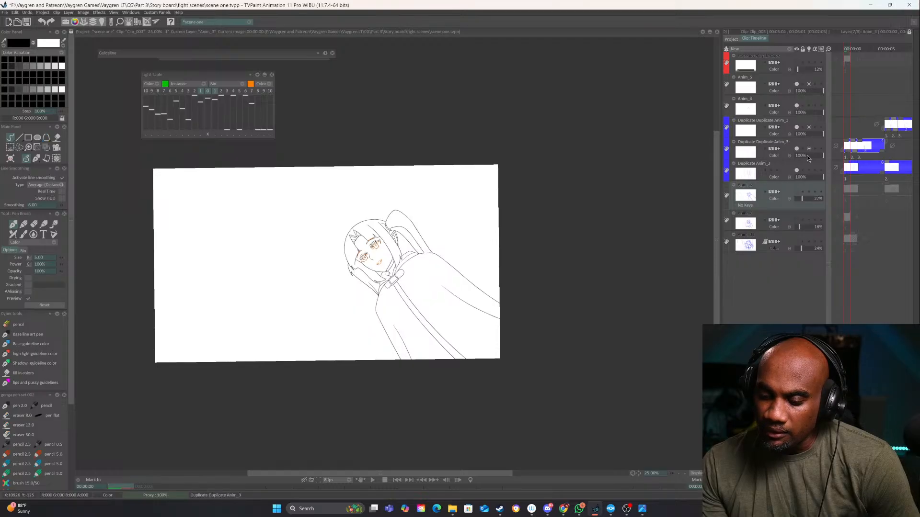
pyautogui.click(797, 218)
pyautogui.click(797, 218)
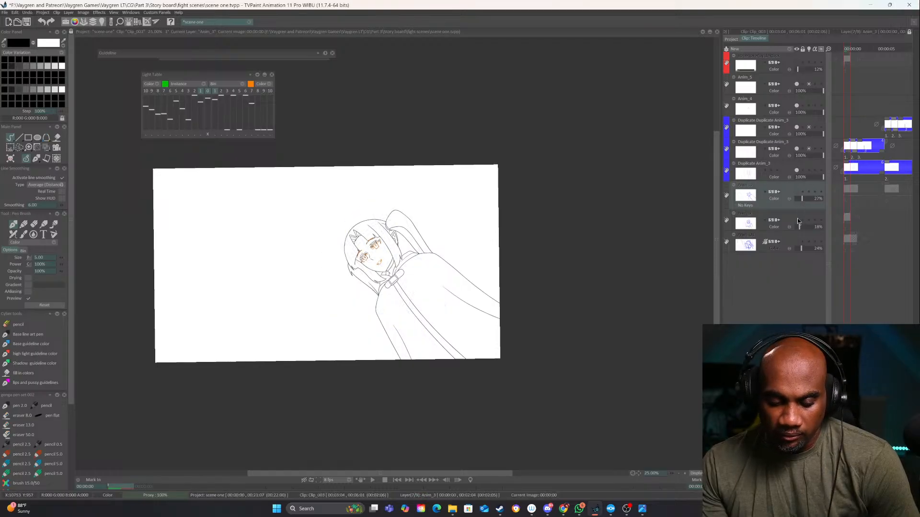
pyautogui.click(796, 192)
pyautogui.click(796, 192)
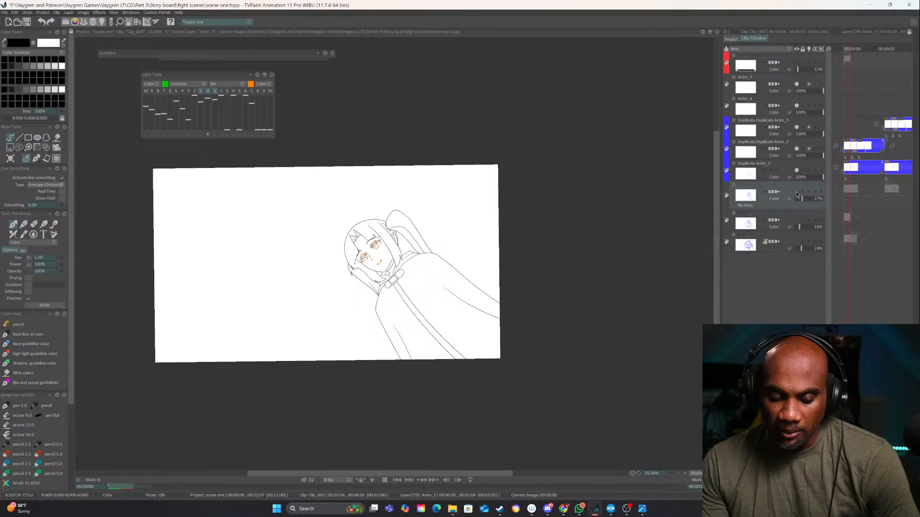
# Add a new animation layer directly above Anim_3 in Clip_003 and choose the blue pencil brush for sketching
pyautogui.click(789, 48)
pyautogui.click(802, 50)
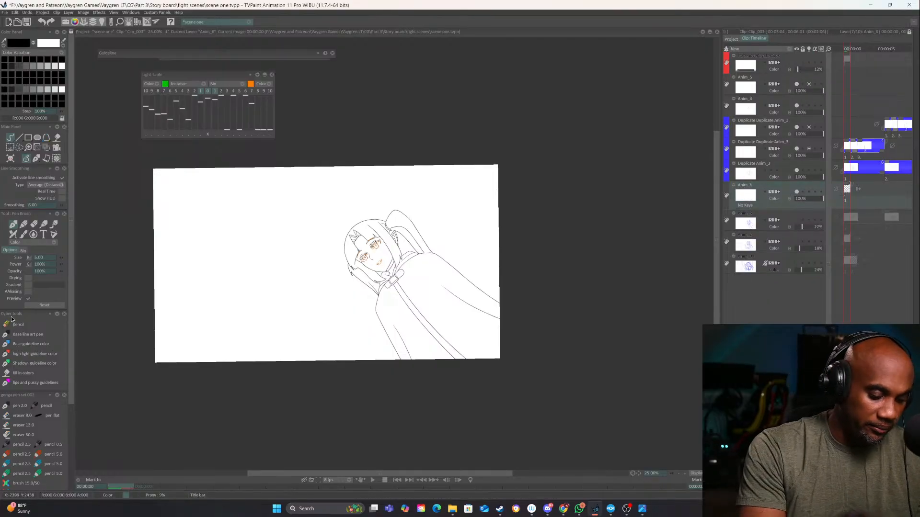
pyautogui.moveTo(551, 337); pyautogui.dragTo(525, 345)
pyautogui.moveTo(286, 203); pyautogui.dragTo(375, 358)
pyautogui.hotkey('ctrl', 'z')
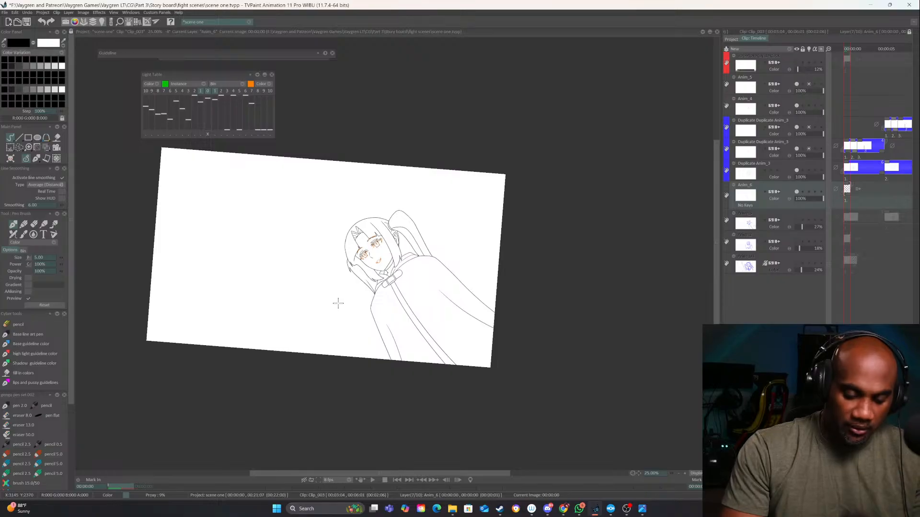
pyautogui.click(6, 325)
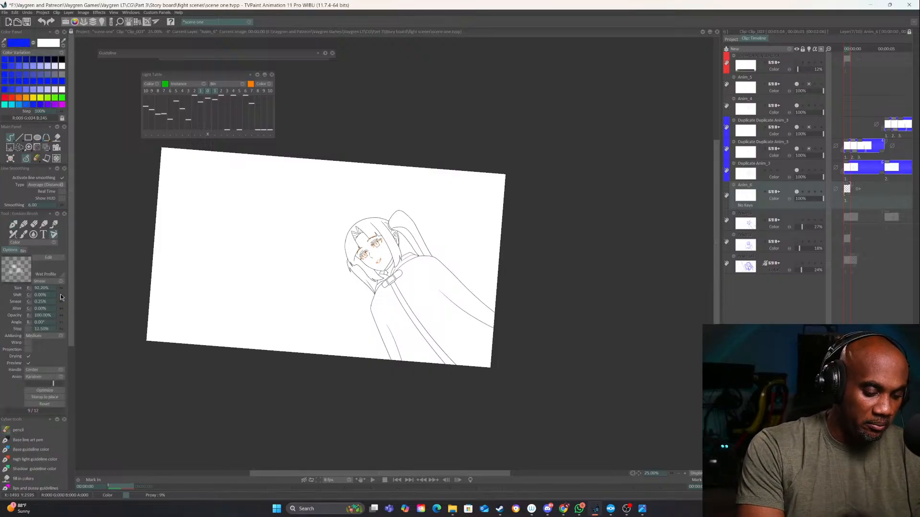
pyautogui.moveTo(268, 227); pyautogui.dragTo(378, 359)
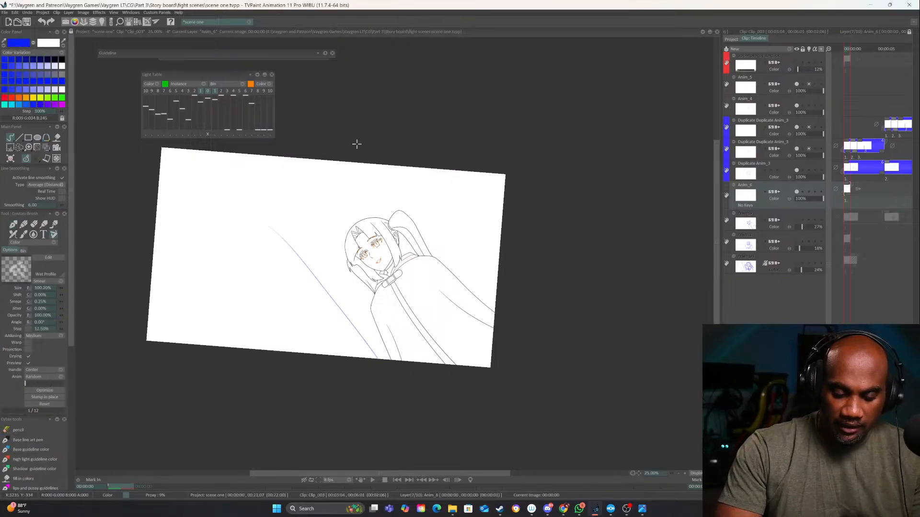
pyautogui.moveTo(373, 170); pyautogui.dragTo(479, 263)
pyautogui.hotkey('ctrl', 'z')
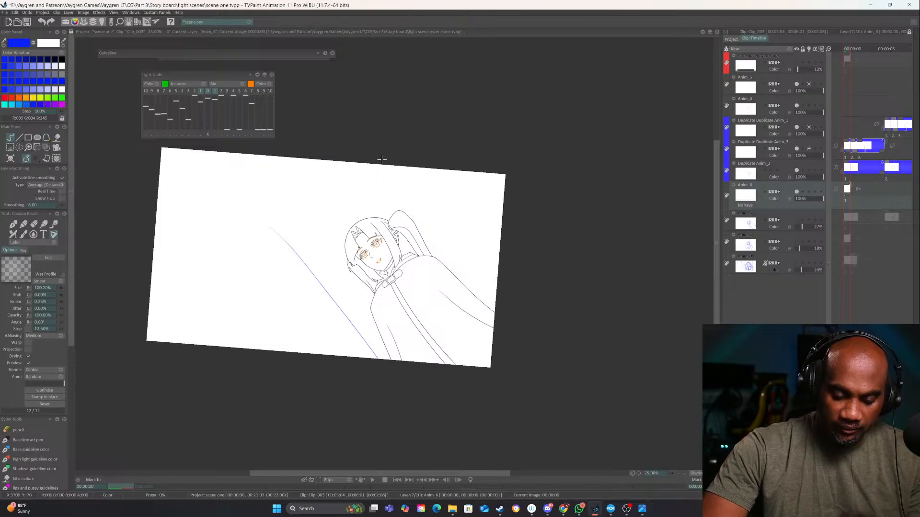
pyautogui.hotkey('ctrl', 'z')
# Sketch long diagonal tree-trunk edges behind the elf and in the canvas's upper-right corner, with a jagged shadow line, and clean up stray lines
pyautogui.moveTo(302, 169); pyautogui.dragTo(446, 364)
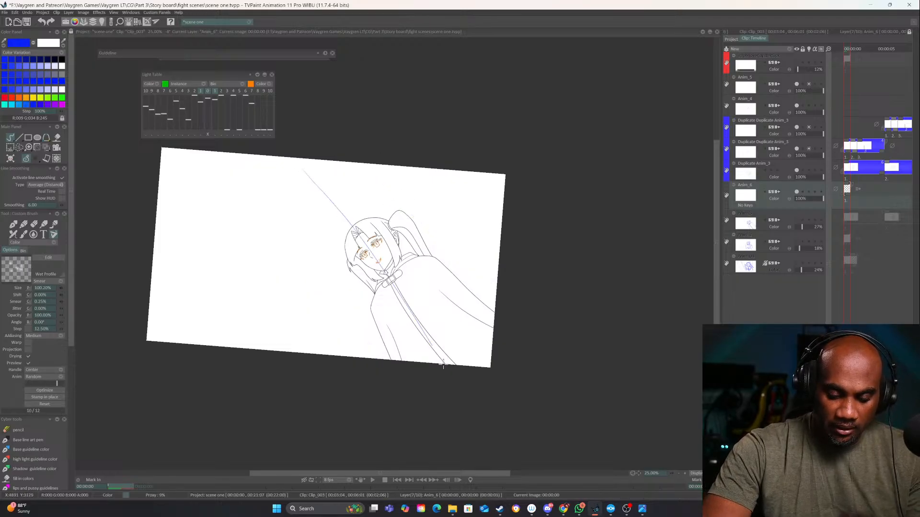
pyautogui.moveTo(405, 130); pyautogui.dragTo(556, 290)
pyautogui.hotkey('ctrl', 'z')
pyautogui.moveTo(371, 125)
pyautogui.mouseDown()
pyautogui.moveTo(431, 202)
pyautogui.moveTo(563, 312)
pyautogui.mouseUp()
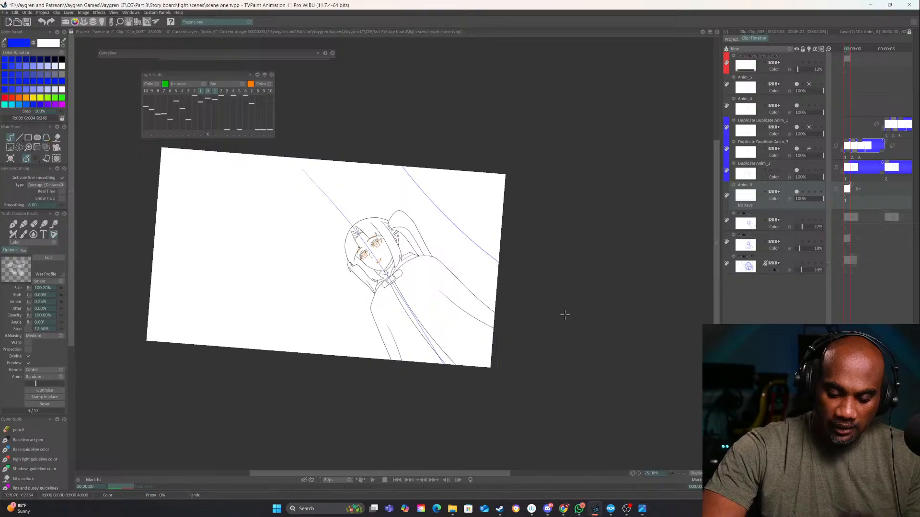
pyautogui.moveTo(424, 155); pyautogui.dragTo(501, 245)
pyautogui.moveTo(420, 175)
pyautogui.mouseDown()
pyautogui.moveTo(441, 180)
pyautogui.moveTo(434, 172)
pyautogui.moveTo(427, 176)
pyautogui.moveTo(434, 203)
pyautogui.mouseUp()
pyautogui.press('e')
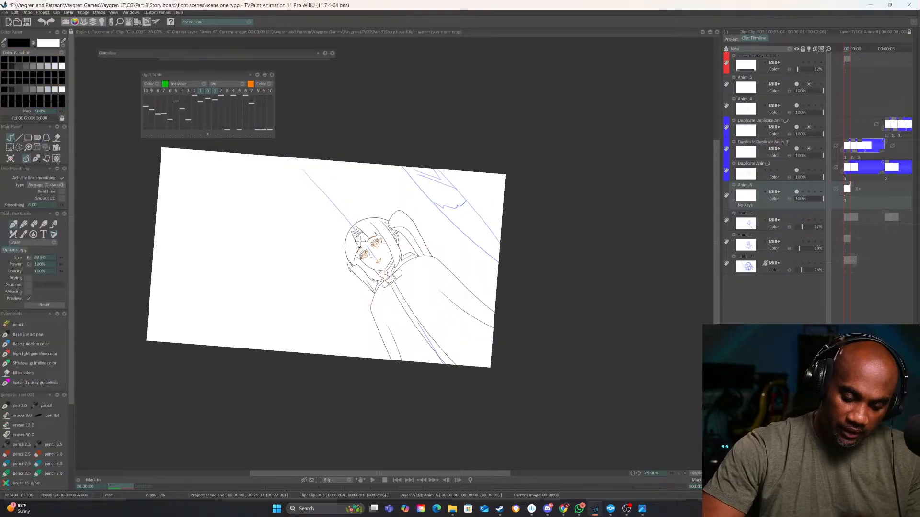
pyautogui.press('e')
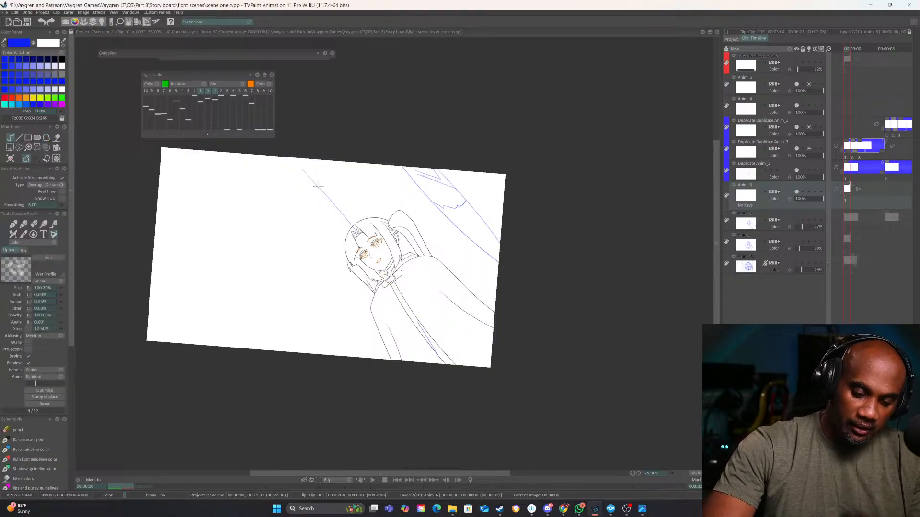
# Rough in the wavy shadow line and diagonal trunk edges beside the elf's head, with zigzag shading between them
pyautogui.moveTo(254, 156); pyautogui.dragTo(296, 167)
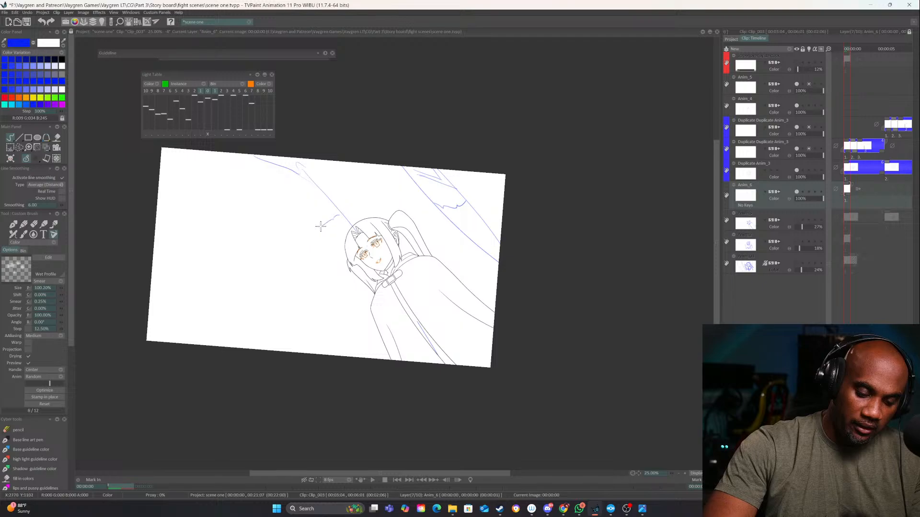
pyautogui.moveTo(262, 247); pyautogui.dragTo(338, 349)
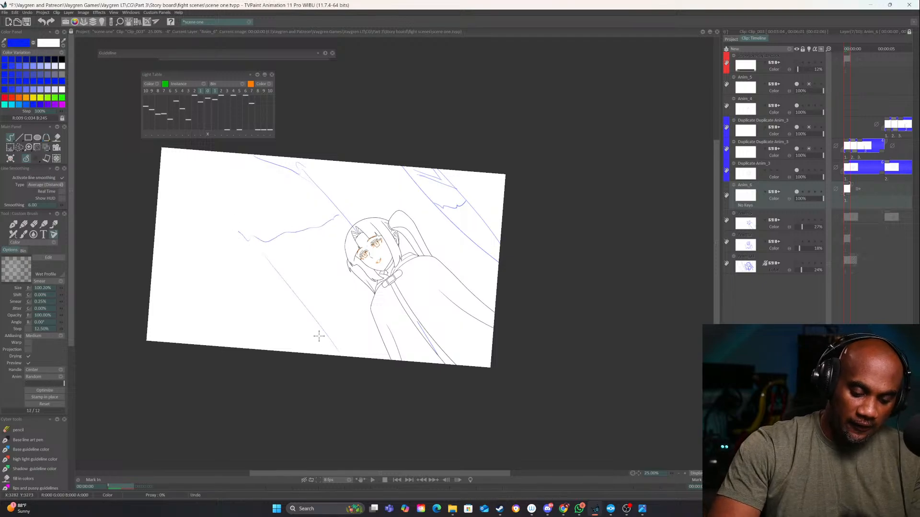
pyautogui.moveTo(271, 263); pyautogui.dragTo(343, 357)
pyautogui.moveTo(291, 232); pyautogui.dragTo(381, 334)
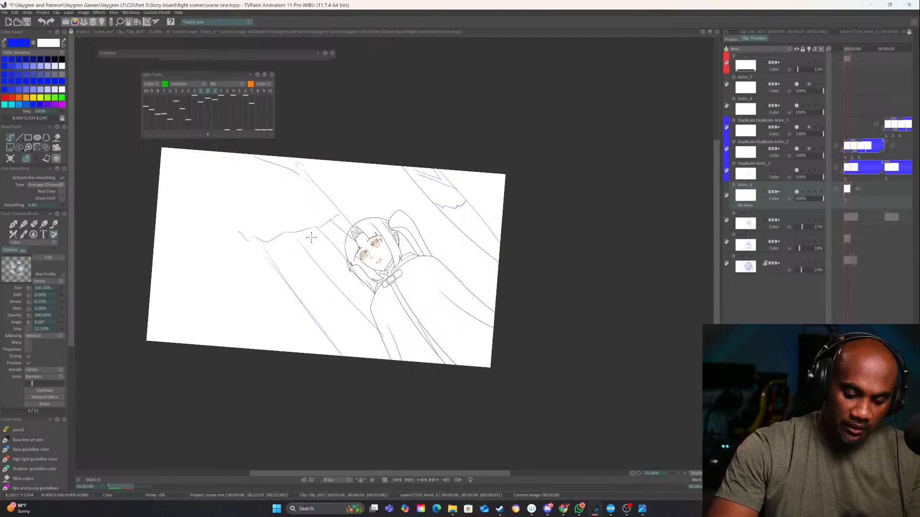
pyautogui.moveTo(317, 257)
pyautogui.mouseDown()
pyautogui.moveTo(331, 273)
pyautogui.moveTo(337, 218)
pyautogui.mouseUp()
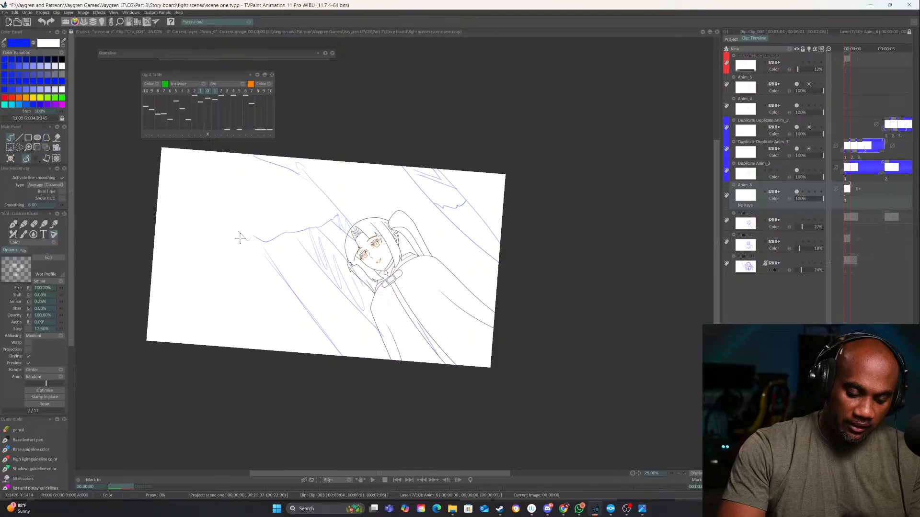
# Sketch further diagonal trunks across the canvas's lower-left area, reinforcing their edges and adding shading and a jagged shadow edge
pyautogui.moveTo(240, 238); pyautogui.dragTo(309, 305)
pyautogui.moveTo(261, 262); pyautogui.dragTo(343, 354)
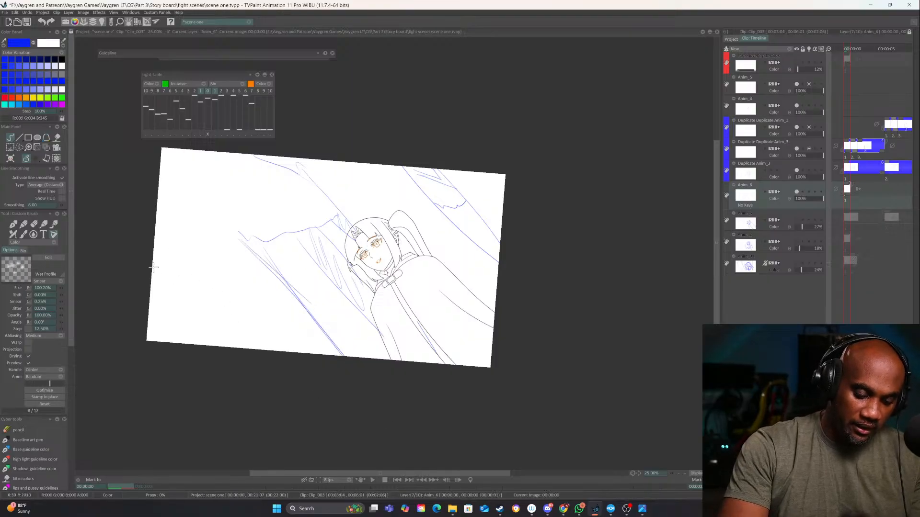
pyautogui.moveTo(154, 268); pyautogui.dragTo(271, 417)
pyautogui.moveTo(196, 234); pyautogui.dragTo(304, 353)
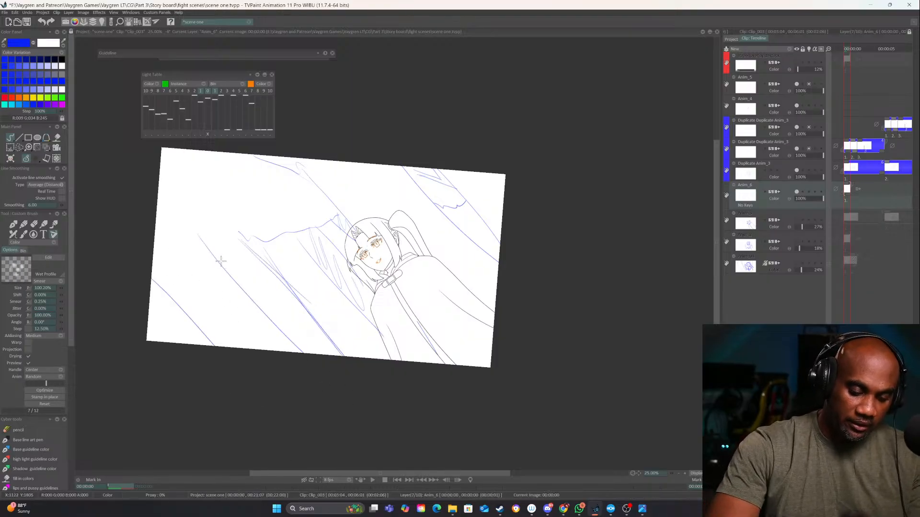
pyautogui.hotkey('ctrl', 'z')
pyautogui.moveTo(195, 234); pyautogui.dragTo(331, 355)
pyautogui.moveTo(223, 246)
pyautogui.mouseDown()
pyautogui.moveTo(231, 270)
pyautogui.moveTo(258, 271)
pyautogui.moveTo(277, 298)
pyautogui.moveTo(230, 250)
pyautogui.mouseUp()
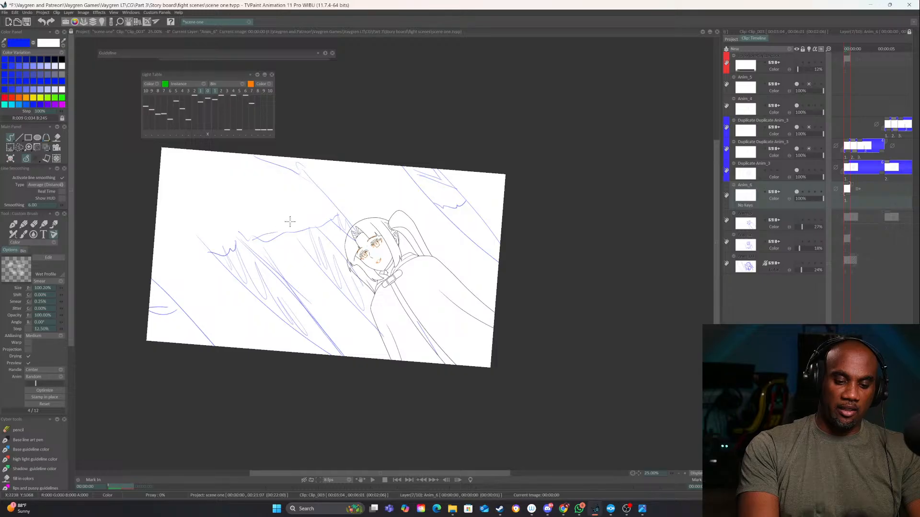
# Erase the middle of the wavy shadow line and redraw it rising to a tall peak, extending the trunk lines to the canvas's upper edge
pyautogui.press('e')
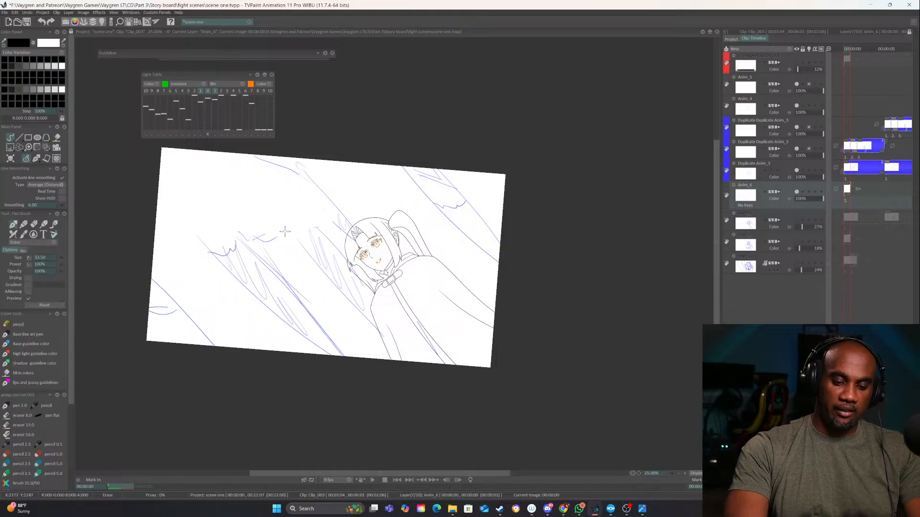
pyautogui.press('e')
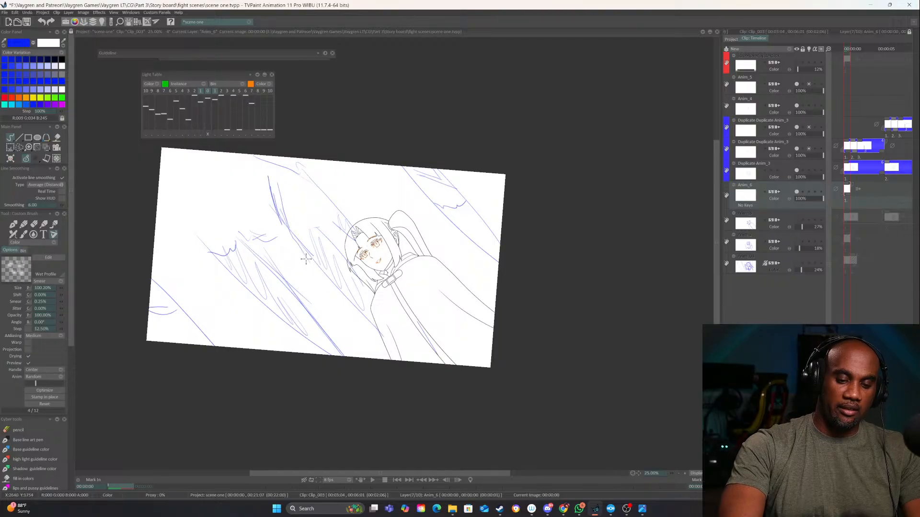
pyautogui.moveTo(284, 195)
pyautogui.mouseDown()
pyautogui.moveTo(317, 217)
pyautogui.moveTo(296, 188)
pyautogui.moveTo(337, 225)
pyautogui.moveTo(301, 178)
pyautogui.mouseUp()
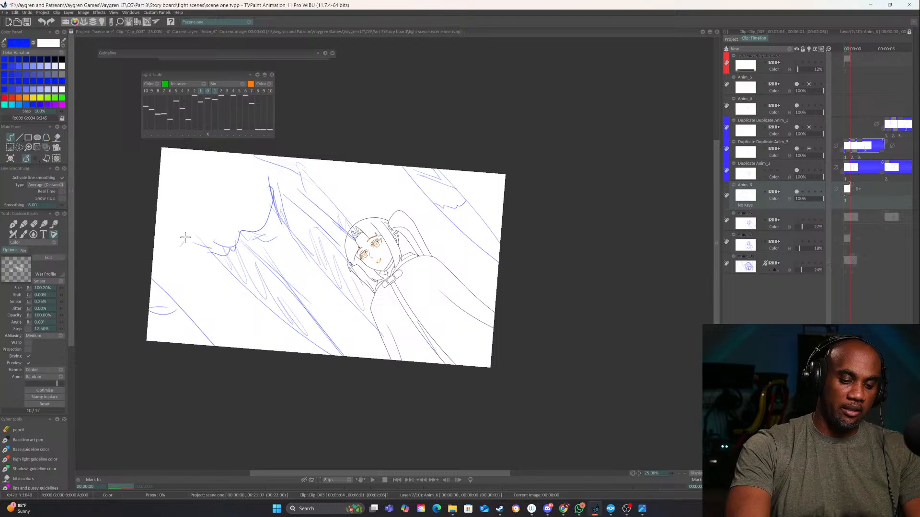
pyautogui.moveTo(206, 211); pyautogui.dragTo(261, 161)
# Add shading strokes to the trunks on both sides of the elf, rotating the canvas for drawing and back to nearly level
pyautogui.moveTo(580, 240); pyautogui.dragTo(535, 331)
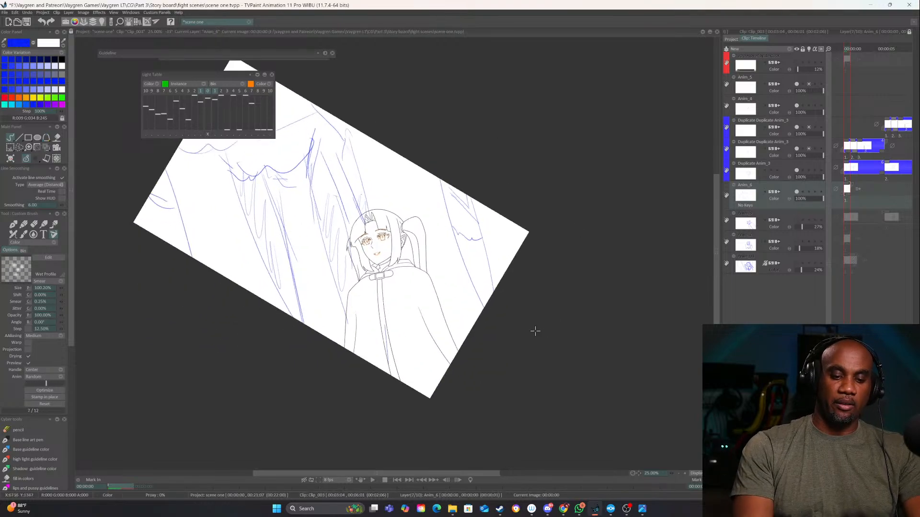
pyautogui.moveTo(281, 289)
pyautogui.mouseDown()
pyautogui.moveTo(290, 306)
pyautogui.moveTo(295, 286)
pyautogui.mouseUp()
pyautogui.moveTo(489, 359)
pyautogui.mouseDown()
pyautogui.moveTo(505, 397)
pyautogui.moveTo(500, 404)
pyautogui.mouseUp()
pyautogui.moveTo(472, 206); pyautogui.dragTo(475, 246)
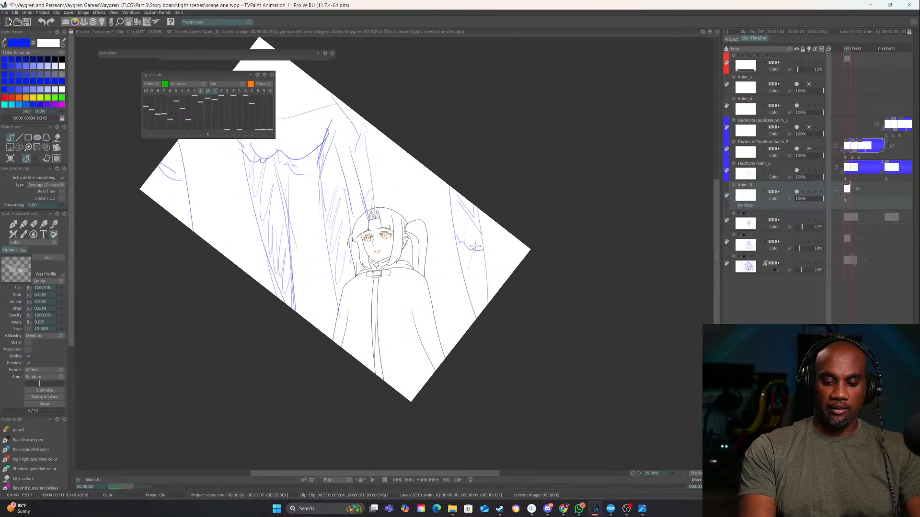
pyautogui.moveTo(546, 398); pyautogui.dragTo(640, 255)
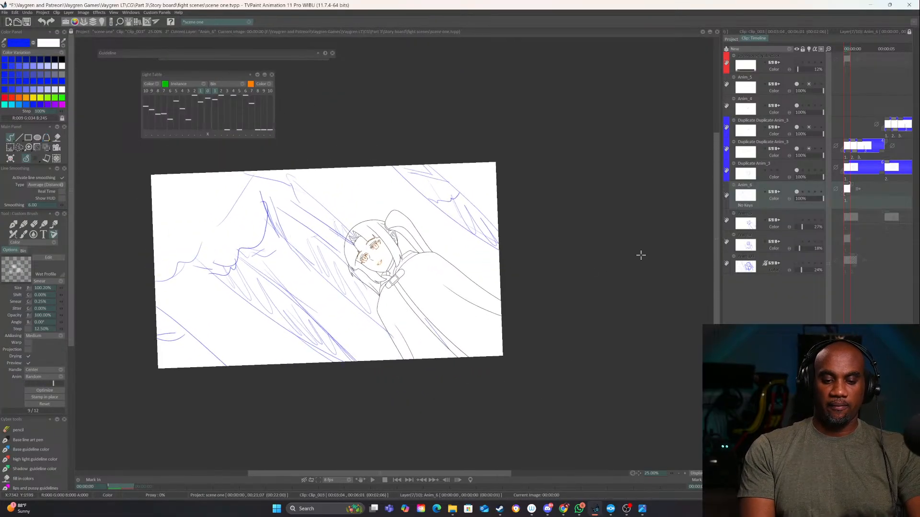
# Play back Clip_003 to check the tree background rough against the character animation, and stop the playback
pyautogui.moveTo(916, 176)
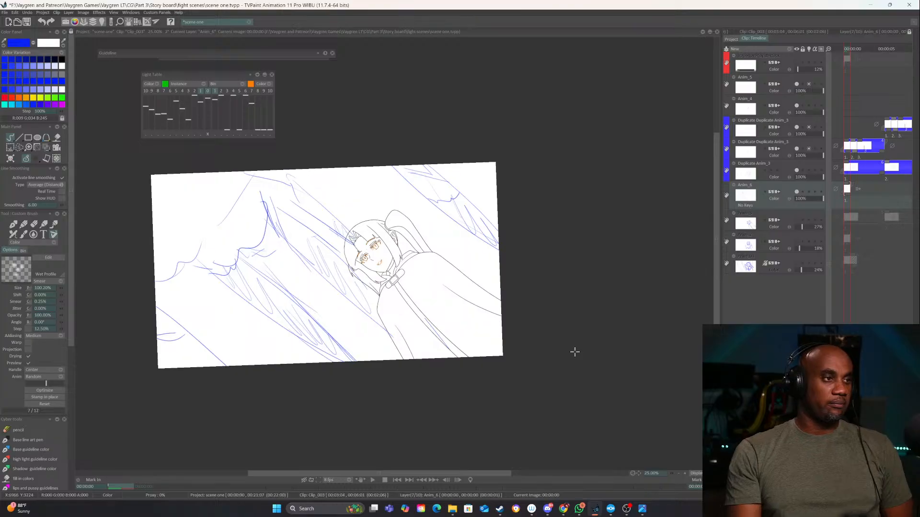
pyautogui.click(374, 480)
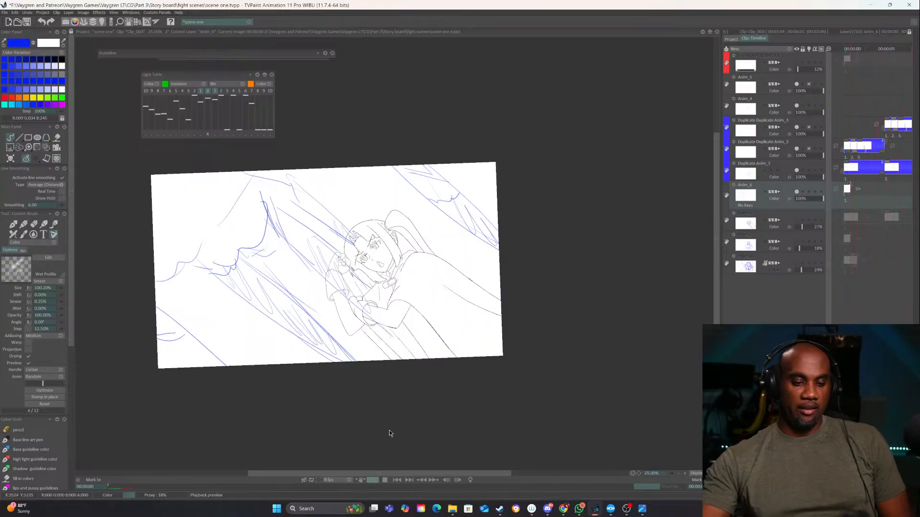
pyautogui.click(385, 480)
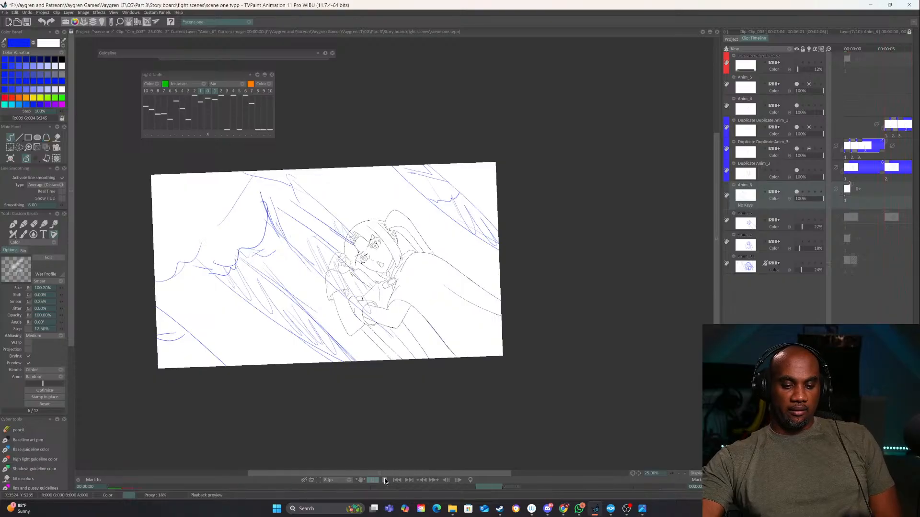
# Look through the project's clips, viewing Clip_004, Clip_007 and Clip_021, to choose the next one to work on
pyautogui.click(727, 39)
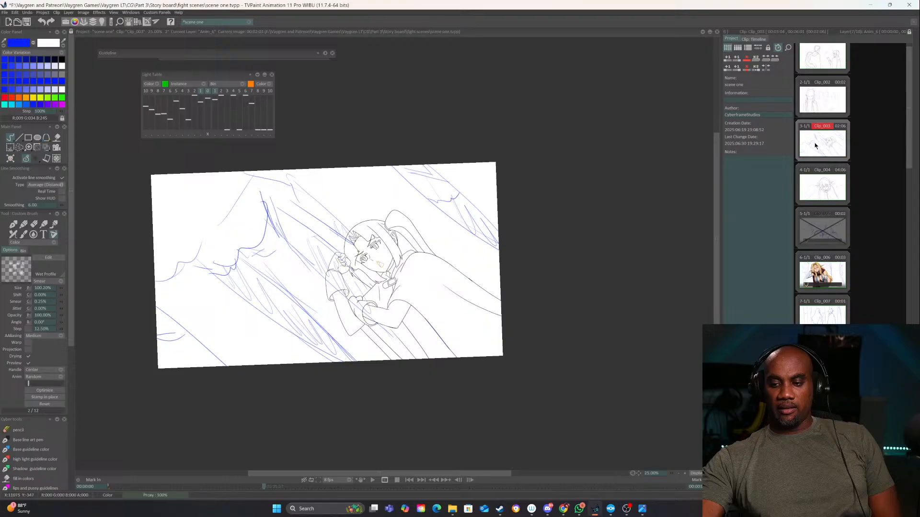
pyautogui.click(820, 189)
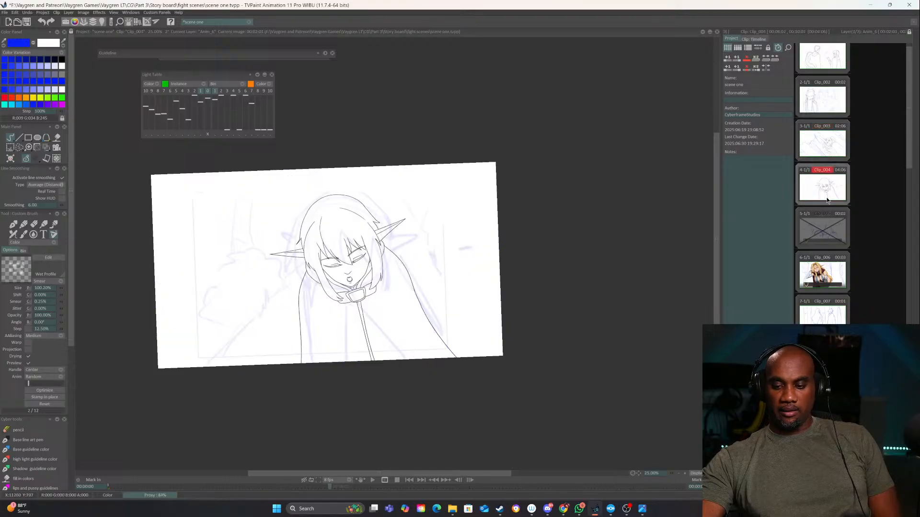
pyautogui.click(820, 316)
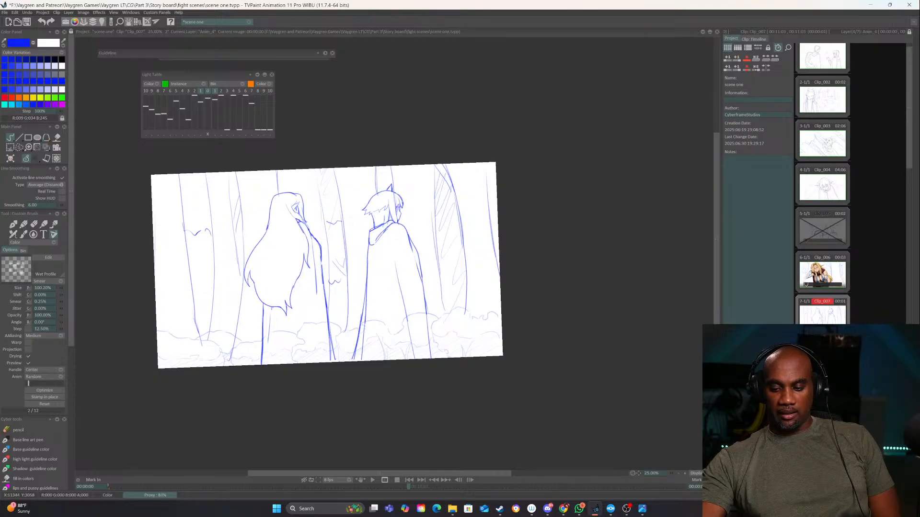
pyautogui.scroll(-5, 822, 316)
pyautogui.scroll(-3, 834, 314)
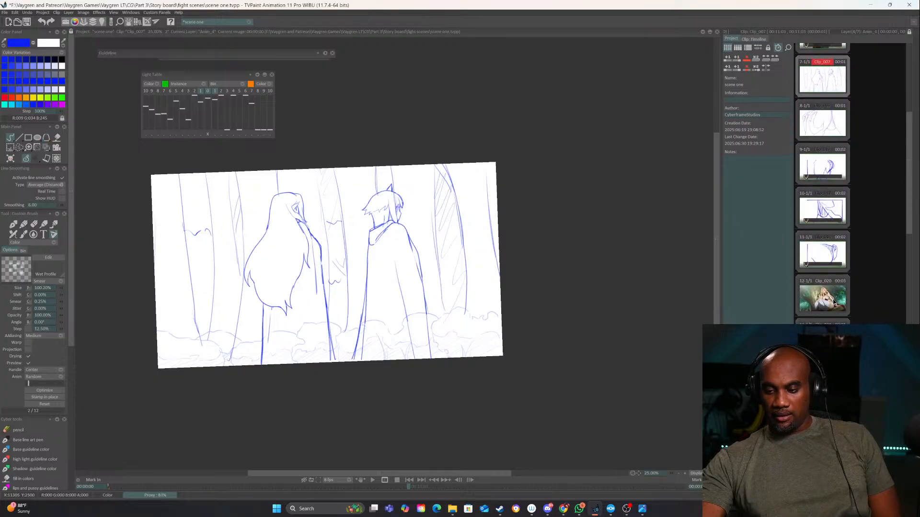
pyautogui.scroll(-3, 842, 279)
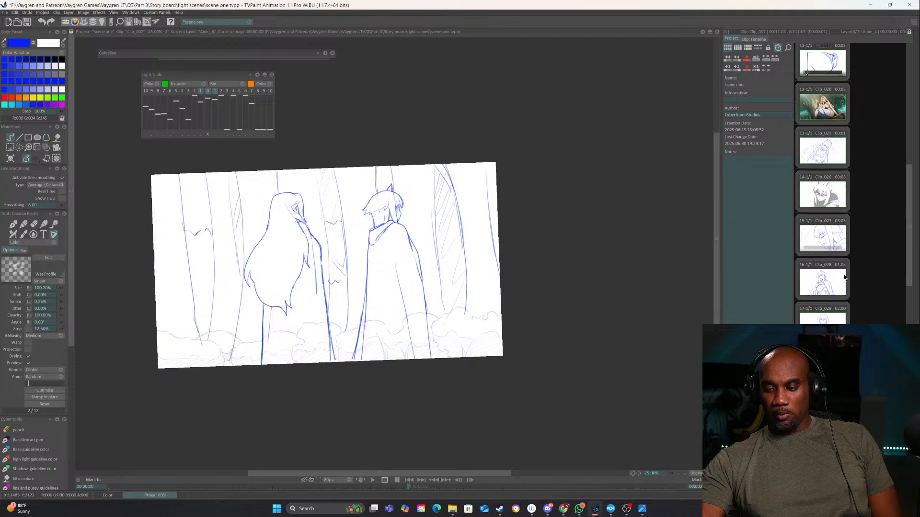
pyautogui.click(818, 110)
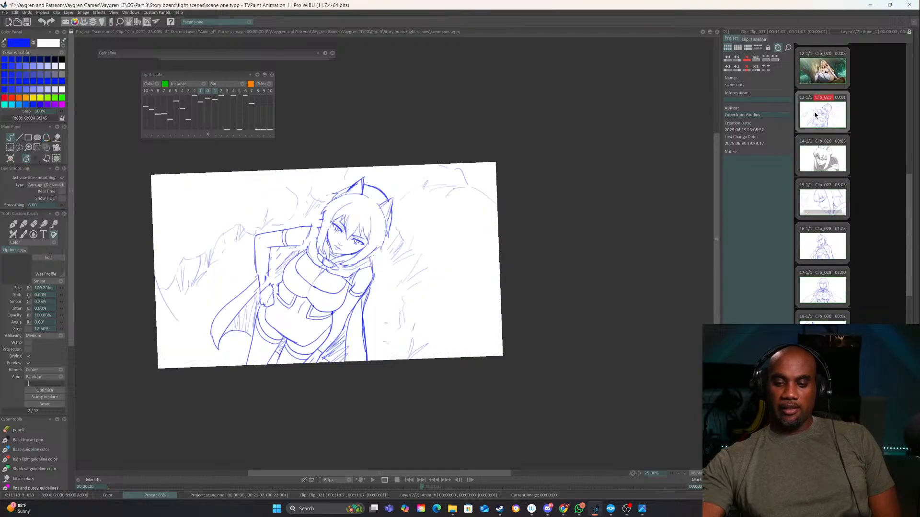
pyautogui.moveTo(902, 198); pyautogui.dragTo(907, 62)
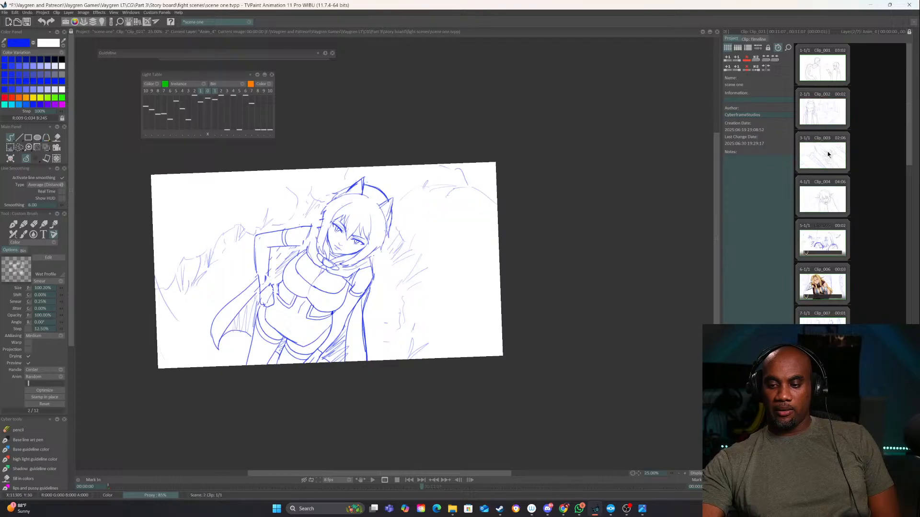
pyautogui.scroll(-2, 828, 154)
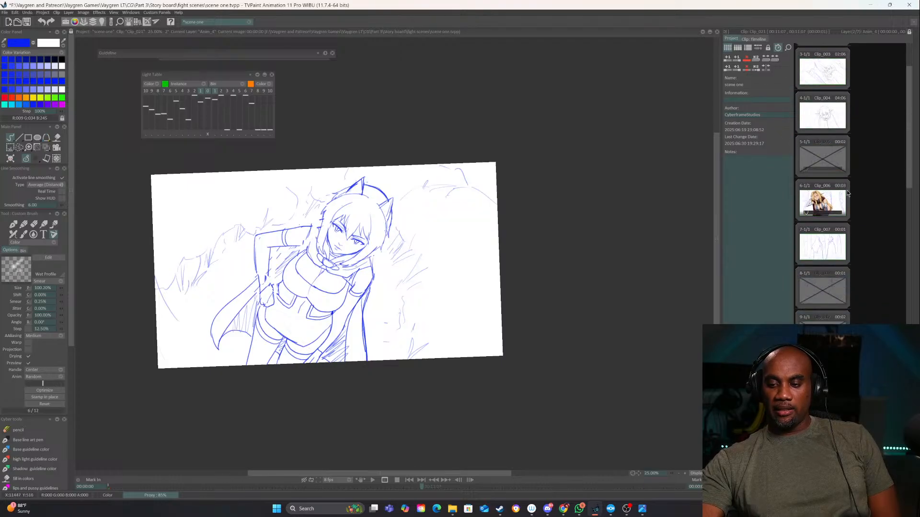
# Open the layer timeline of Clip_007 and lower the opacity of Anim_4 to 34% and Anim_2 to 47%
pyautogui.click(823, 246)
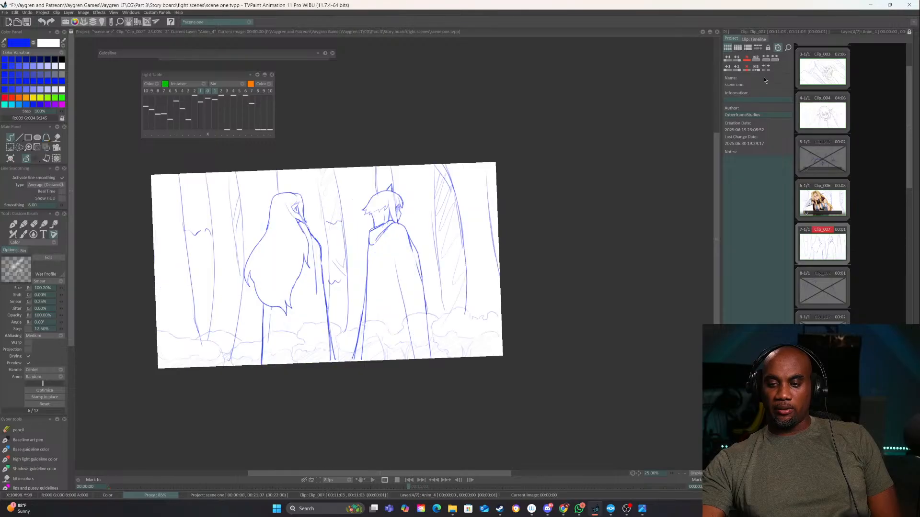
pyautogui.click(756, 38)
pyautogui.click(801, 134)
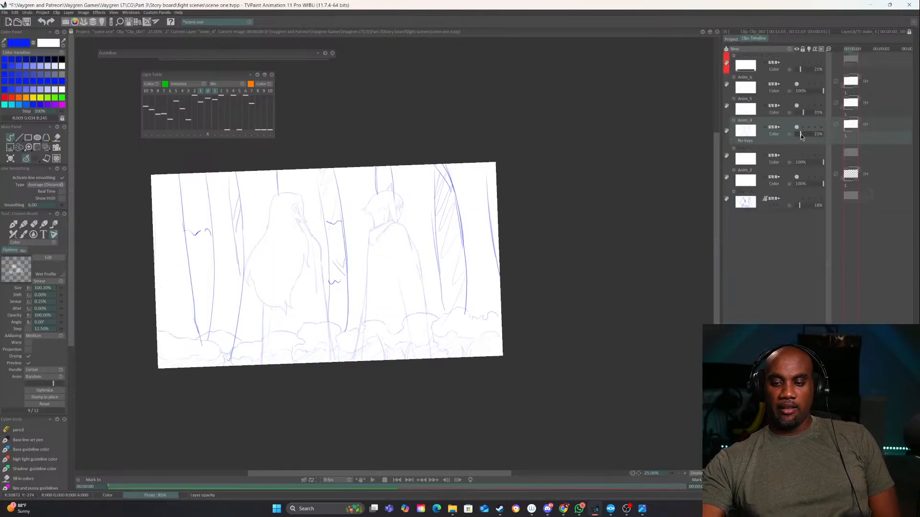
pyautogui.click(808, 183)
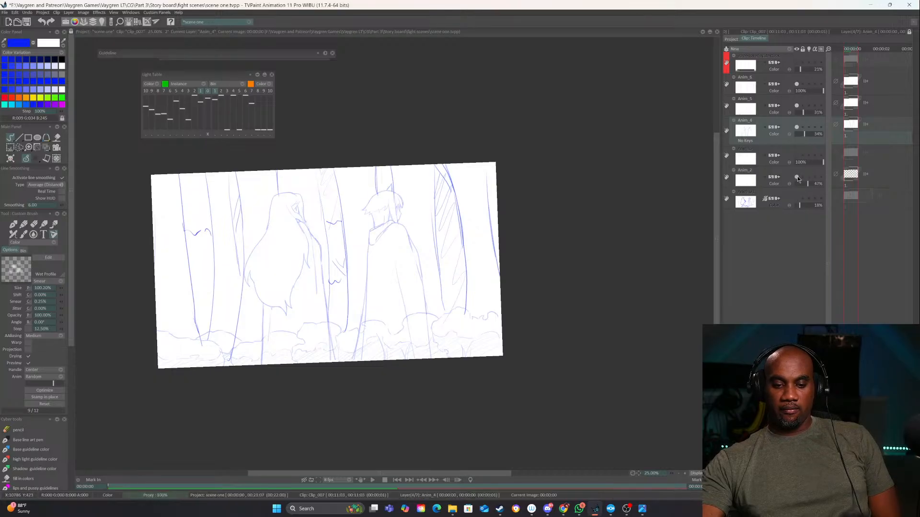
# Identify the Anim_4, Anim_5 and Anim_6 drawings by toggling them, set Anim_6's opacity to 21%, and add a new animation layer above it
pyautogui.click(796, 128)
pyautogui.click(796, 127)
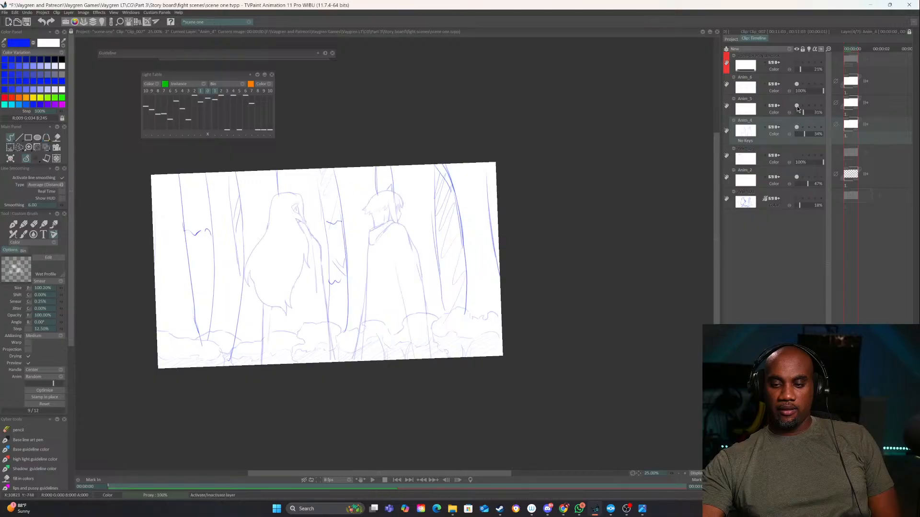
pyautogui.click(797, 105)
pyautogui.click(797, 105)
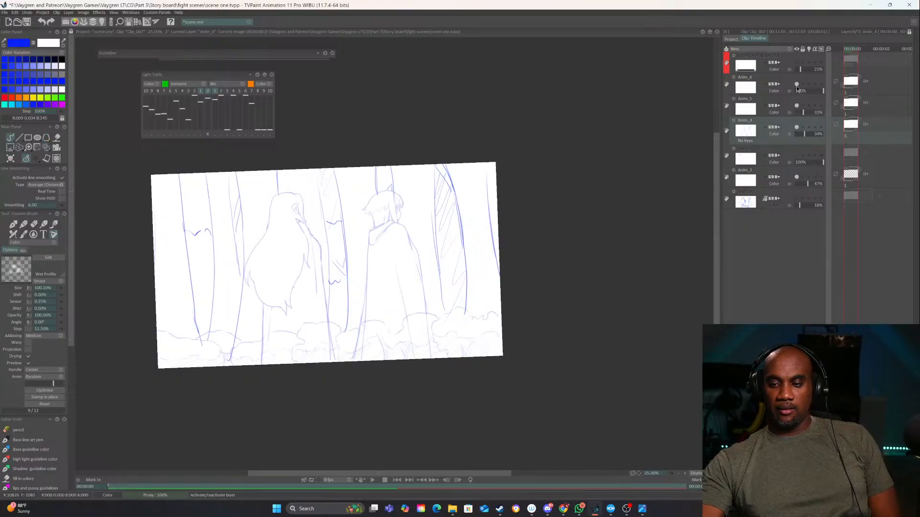
pyautogui.click(796, 84)
pyautogui.click(796, 84)
pyautogui.click(803, 91)
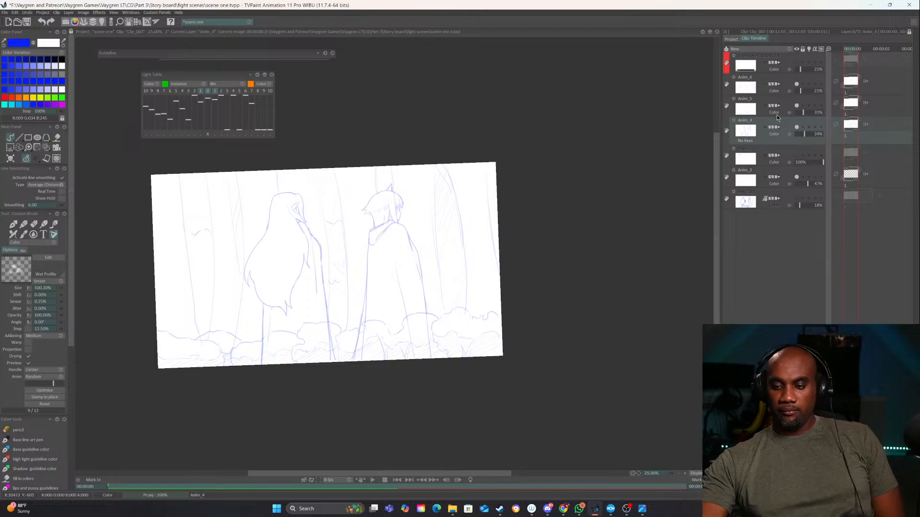
pyautogui.click(788, 51)
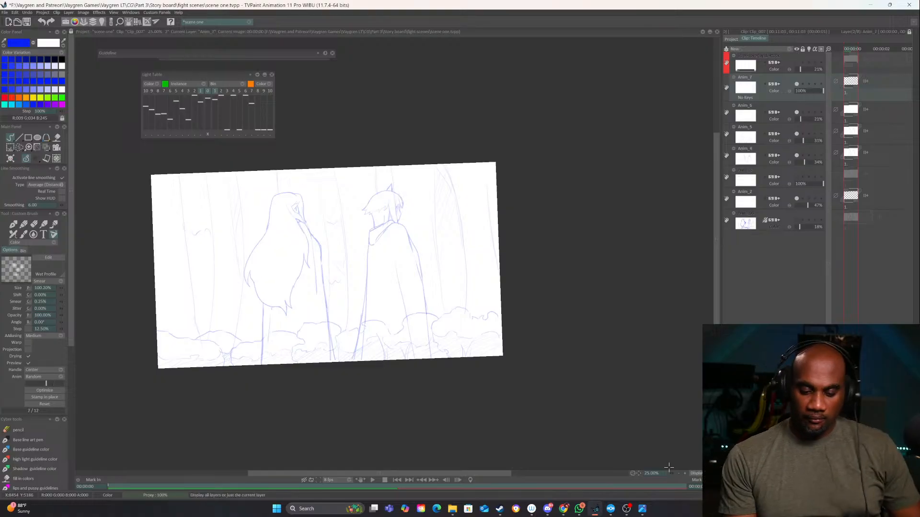
pyautogui.click(683, 474)
pyautogui.click(683, 474)
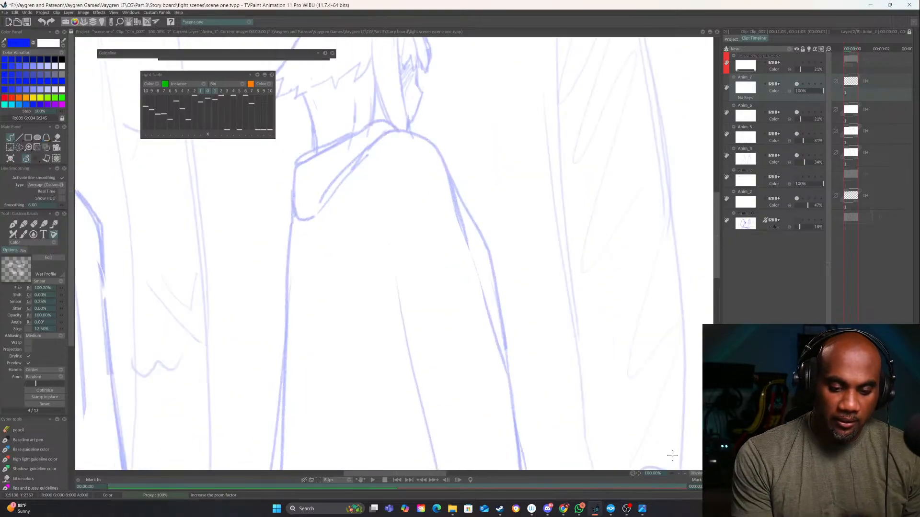
pyautogui.moveTo(77, 102); pyautogui.dragTo(482, 302)
pyautogui.click(685, 473)
pyautogui.click(685, 473)
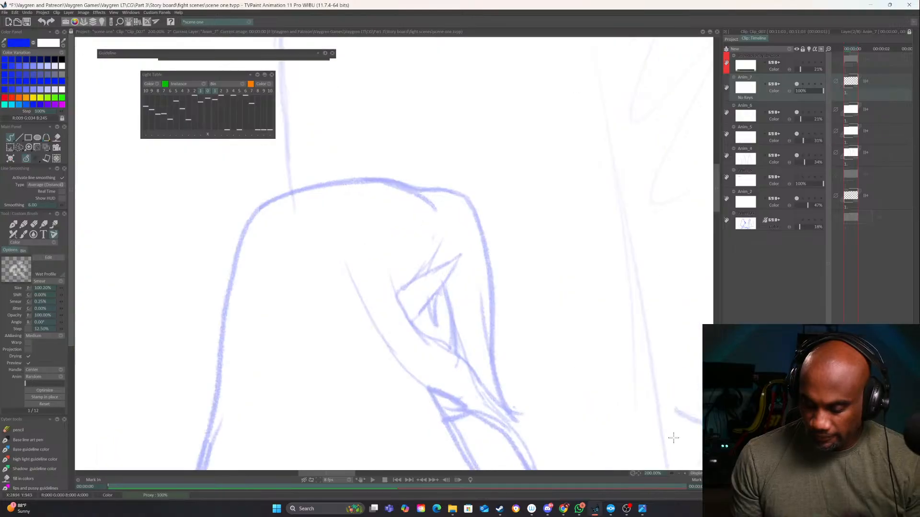
pyautogui.moveTo(588, 331); pyautogui.dragTo(532, 326)
pyautogui.moveTo(336, 217)
pyautogui.mouseDown()
pyautogui.moveTo(365, 213)
pyautogui.moveTo(414, 269)
pyautogui.mouseUp()
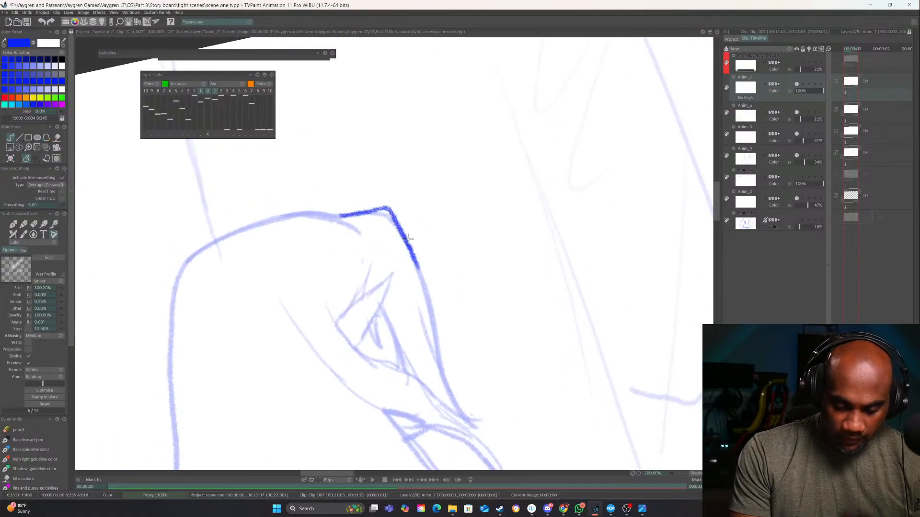
pyautogui.hotkey('ctrl', 'z')
# Switch to the Base line art pen in black at size 4
pyautogui.click(15, 225)
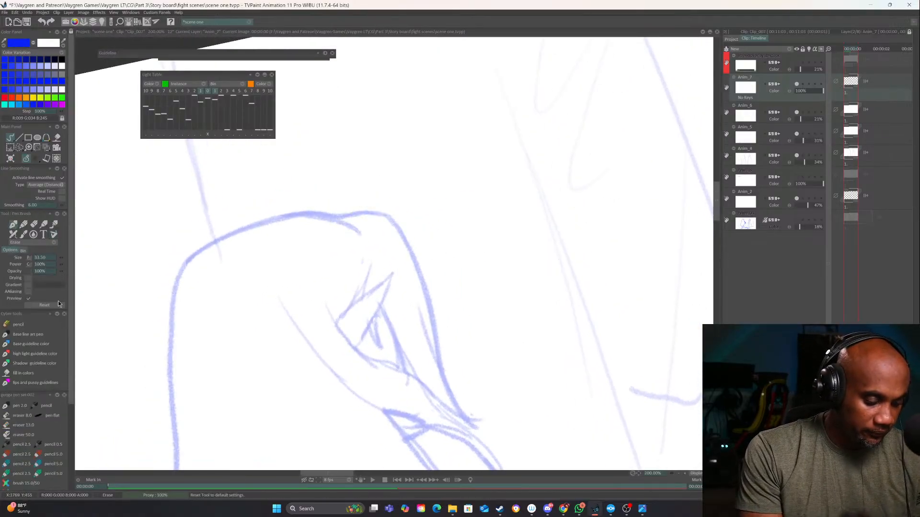
pyautogui.moveTo(60, 257); pyautogui.dragTo(61, 258)
pyautogui.moveTo(461, 312); pyautogui.dragTo(445, 334)
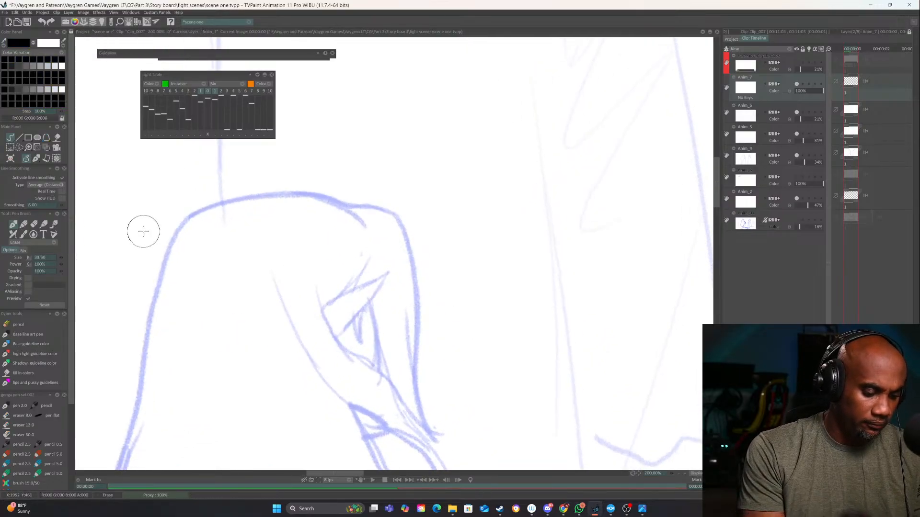
pyautogui.click(17, 335)
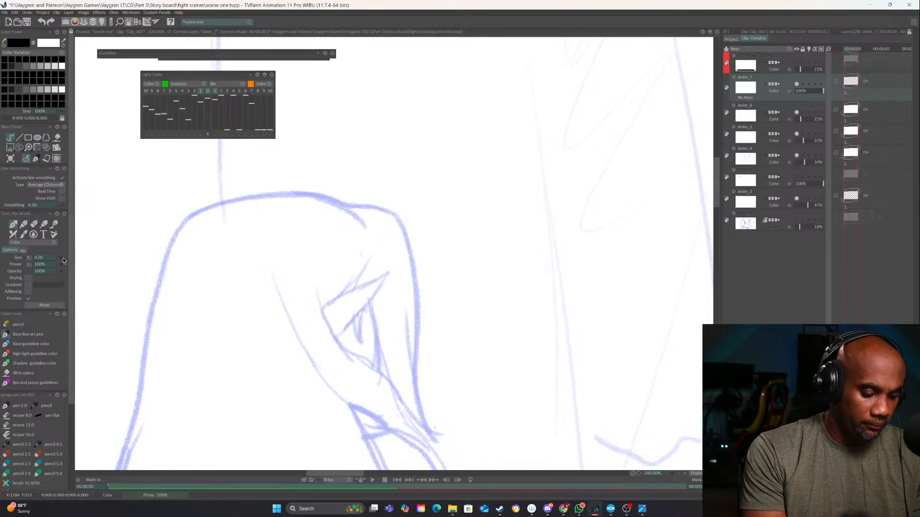
# Ink the long-haired character's front hair contour, the pointed ear with its inner lines, and the lock running down beside it
pyautogui.moveTo(392, 226)
pyautogui.mouseDown()
pyautogui.moveTo(334, 134)
pyautogui.moveTo(389, 358)
pyautogui.mouseUp()
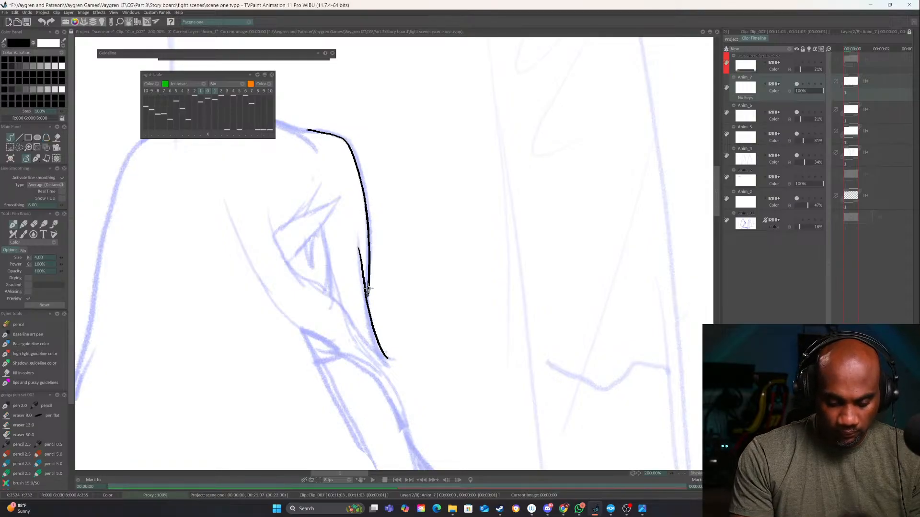
pyautogui.moveTo(376, 297)
pyautogui.mouseDown()
pyautogui.moveTo(392, 272)
pyautogui.moveTo(421, 388)
pyautogui.mouseUp()
pyautogui.moveTo(365, 318); pyautogui.dragTo(430, 284)
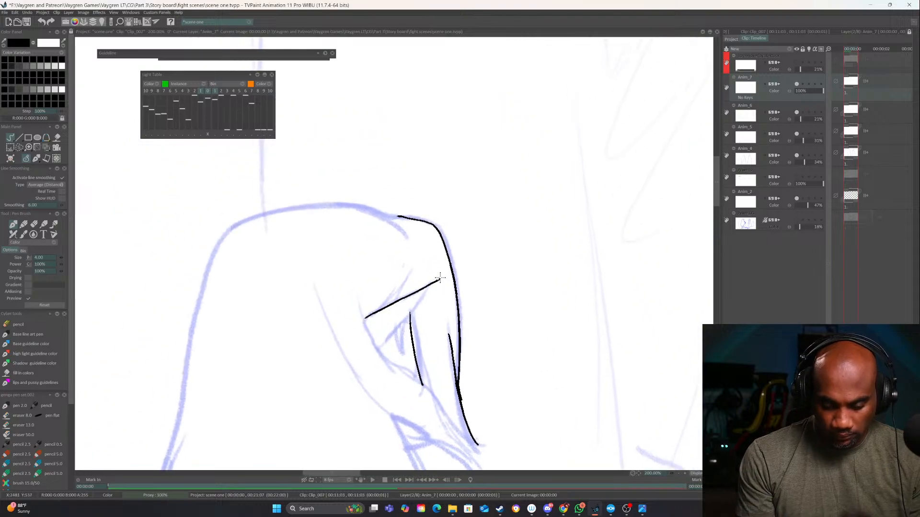
pyautogui.moveTo(383, 344); pyautogui.dragTo(380, 348)
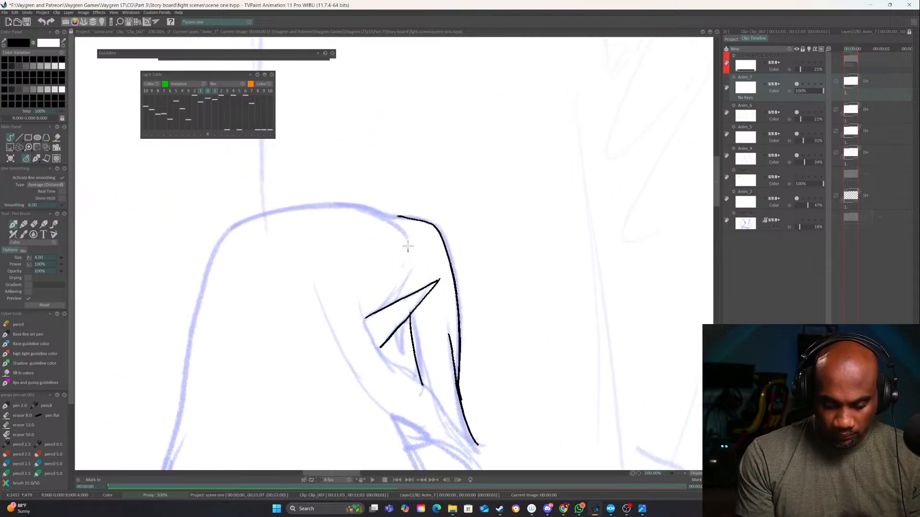
pyautogui.moveTo(406, 324); pyautogui.dragTo(407, 367)
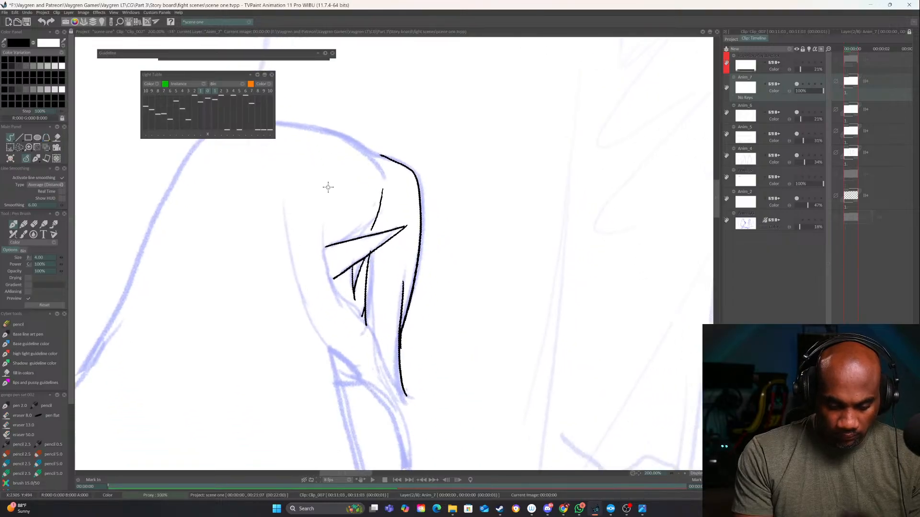
pyautogui.moveTo(327, 192)
pyautogui.mouseDown()
pyautogui.moveTo(324, 264)
pyautogui.moveTo(377, 341)
pyautogui.moveTo(396, 411)
pyautogui.mouseUp()
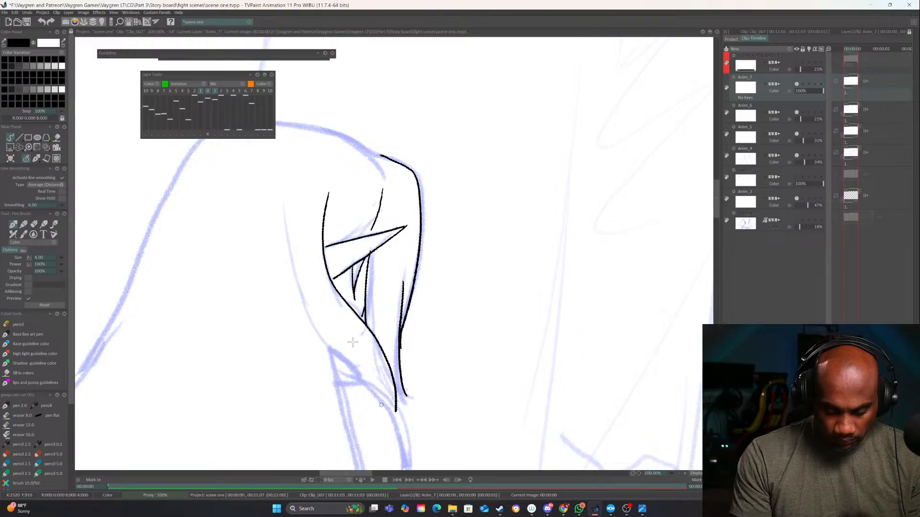
pyautogui.moveTo(283, 201)
pyautogui.mouseDown()
pyautogui.moveTo(288, 292)
pyautogui.moveTo(324, 359)
pyautogui.mouseUp()
pyautogui.moveTo(338, 364); pyautogui.dragTo(381, 395)
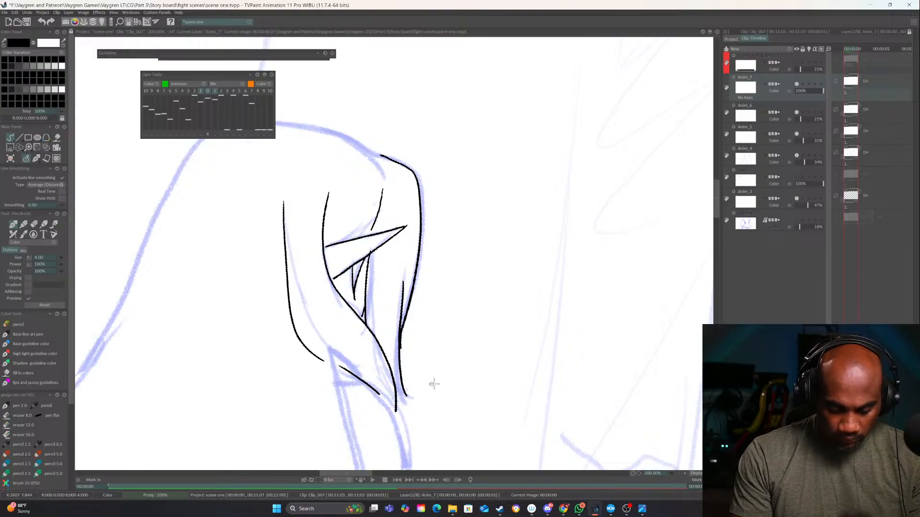
pyautogui.moveTo(433, 384); pyautogui.dragTo(442, 330)
pyautogui.moveTo(436, 365); pyautogui.dragTo(473, 336)
pyautogui.hotkey('ctrl', 'z')
pyautogui.hotkey('ctrl', 'z')
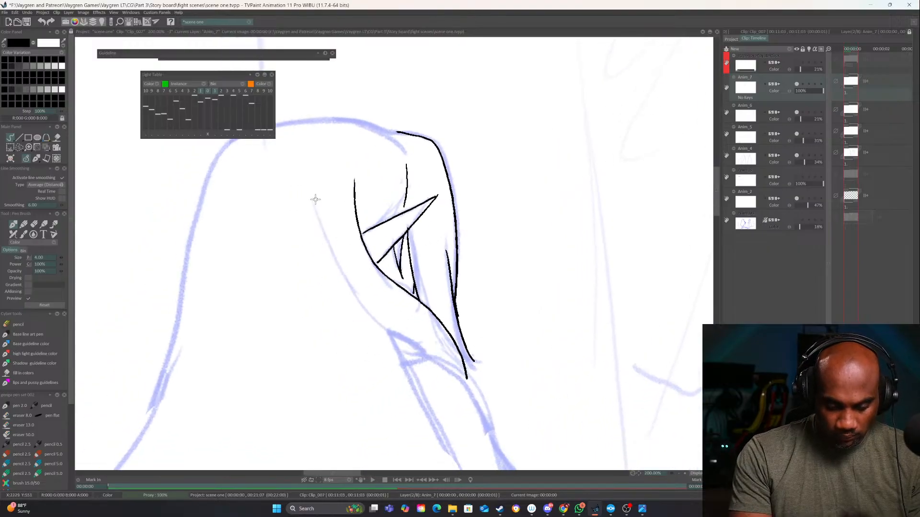
# Ink the hair strand behind the ear in two segments and the curved crown of the head
pyautogui.moveTo(316, 203); pyautogui.dragTo(346, 279)
pyautogui.moveTo(379, 322); pyautogui.dragTo(500, 432)
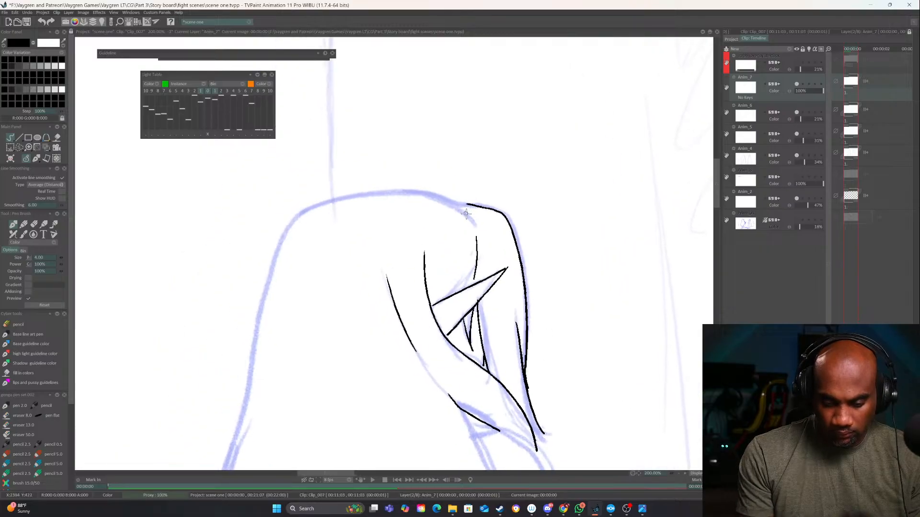
pyautogui.moveTo(472, 222)
pyautogui.mouseDown()
pyautogui.moveTo(385, 189)
pyautogui.moveTo(286, 241)
pyautogui.mouseUp()
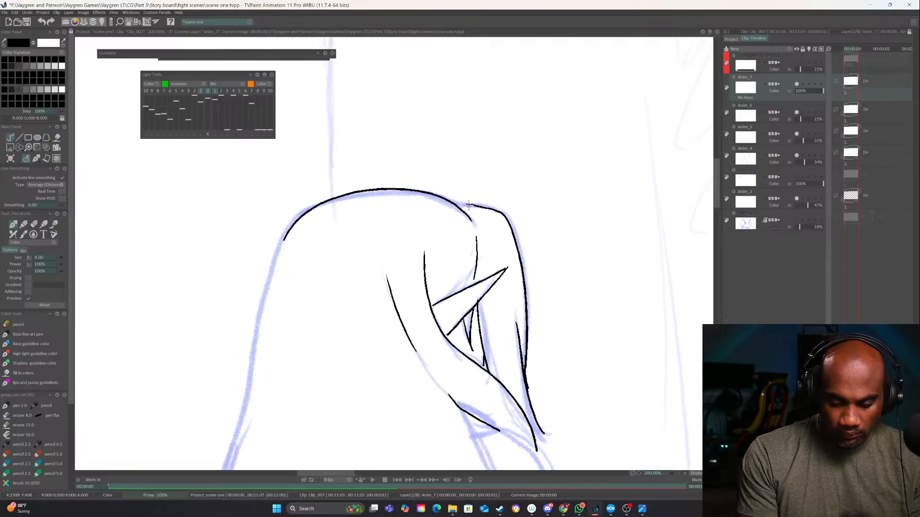
# Ink the back outline of the long hair from the crown down to where it widens
pyautogui.click(675, 473)
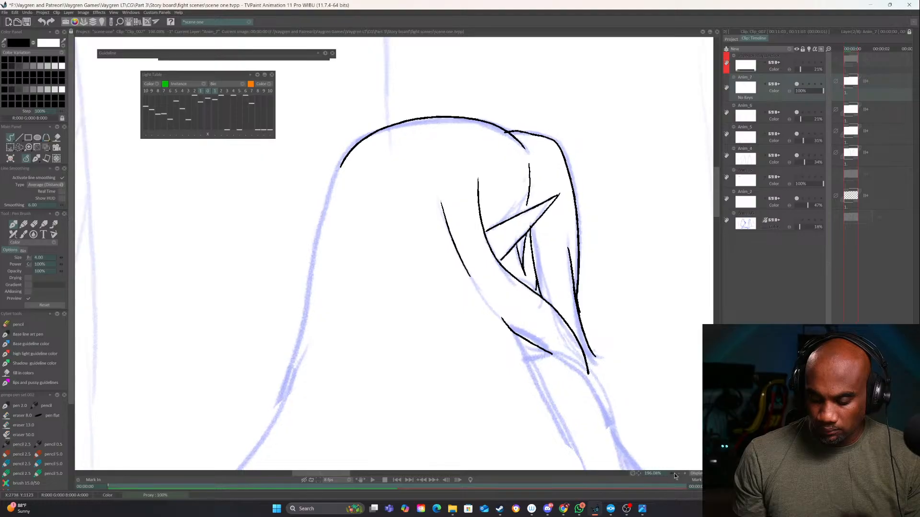
pyautogui.moveTo(557, 334); pyautogui.dragTo(533, 208)
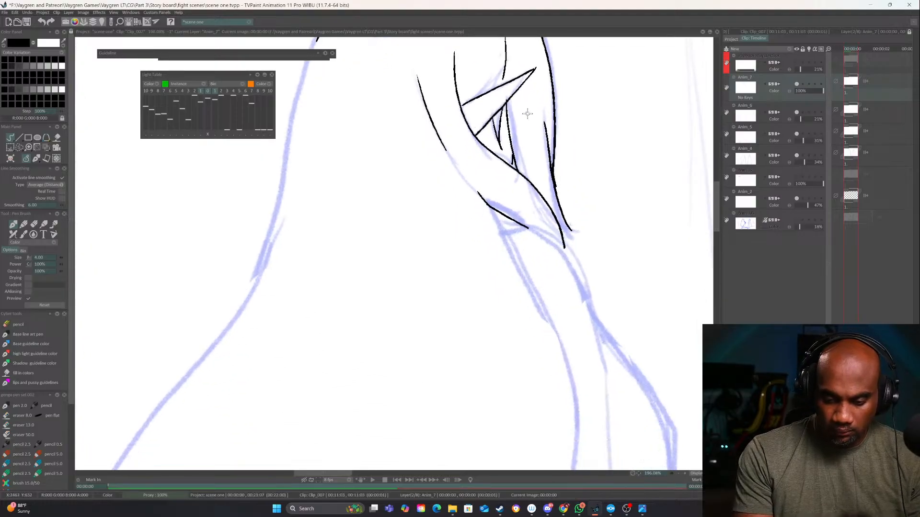
pyautogui.click(679, 474)
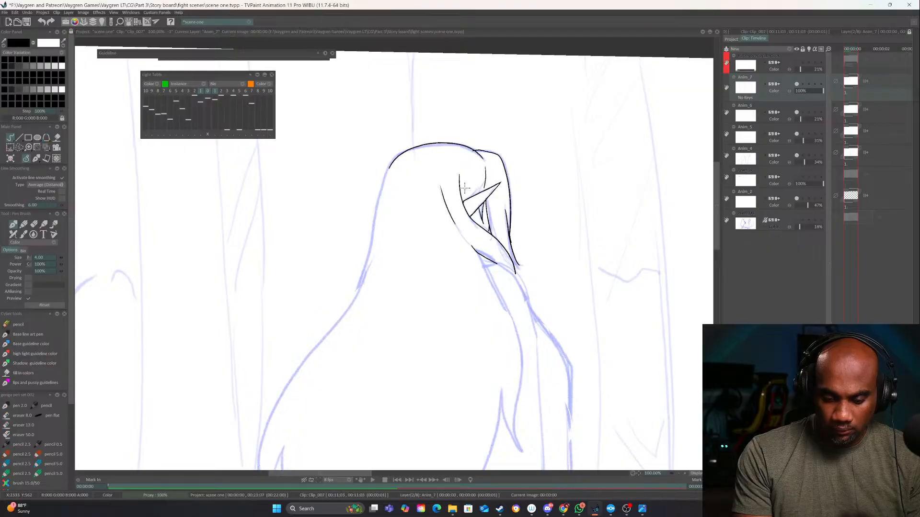
pyautogui.moveTo(394, 162)
pyautogui.mouseDown()
pyautogui.moveTo(367, 265)
pyautogui.moveTo(267, 424)
pyautogui.mouseUp()
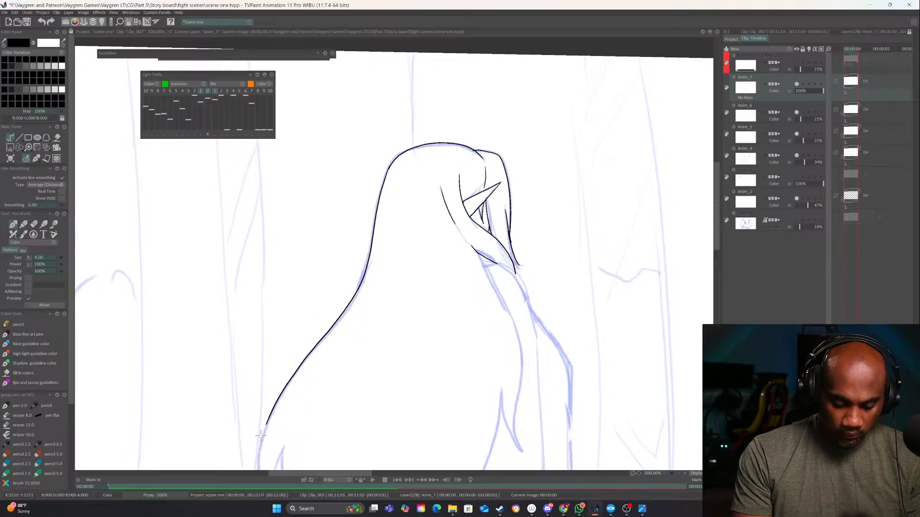
# Ink the front edge of the long hair from the neck down, including its two pointed tips
pyautogui.moveTo(403, 387); pyautogui.dragTo(348, 260)
pyautogui.moveTo(450, 171)
pyautogui.mouseDown()
pyautogui.moveTo(475, 331)
pyautogui.moveTo(442, 278)
pyautogui.moveTo(467, 275)
pyautogui.mouseUp()
pyautogui.hotkey('ctrl', 'z')
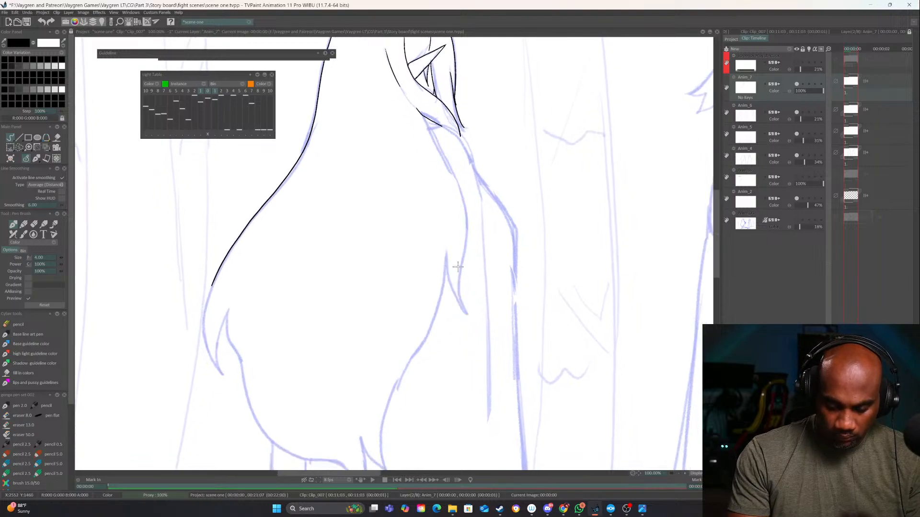
pyautogui.hotkey('ctrl', 'y')
pyautogui.moveTo(466, 307)
pyautogui.mouseDown()
pyautogui.moveTo(472, 324)
pyautogui.moveTo(470, 316)
pyautogui.mouseUp()
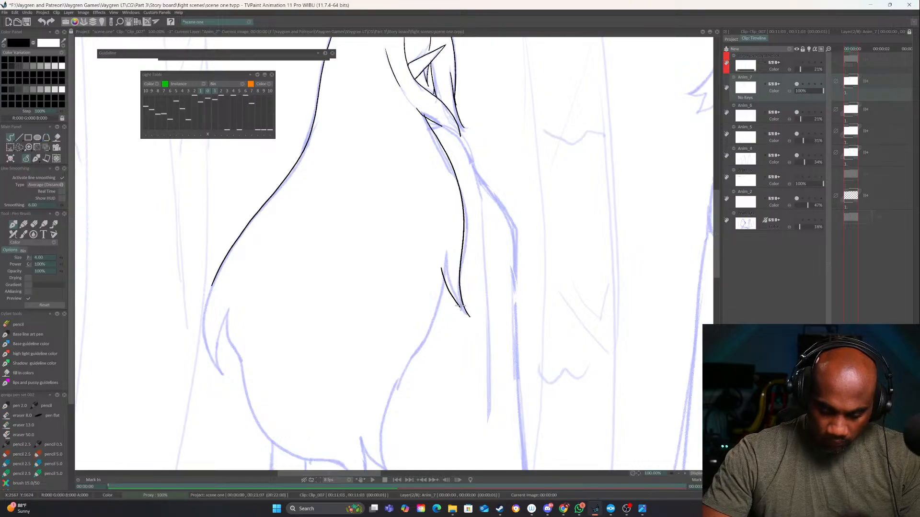
pyautogui.moveTo(462, 261)
pyautogui.mouseDown()
pyautogui.moveTo(497, 163)
pyautogui.moveTo(415, 355)
pyautogui.moveTo(421, 376)
pyautogui.mouseUp()
pyautogui.moveTo(396, 341); pyautogui.dragTo(424, 380)
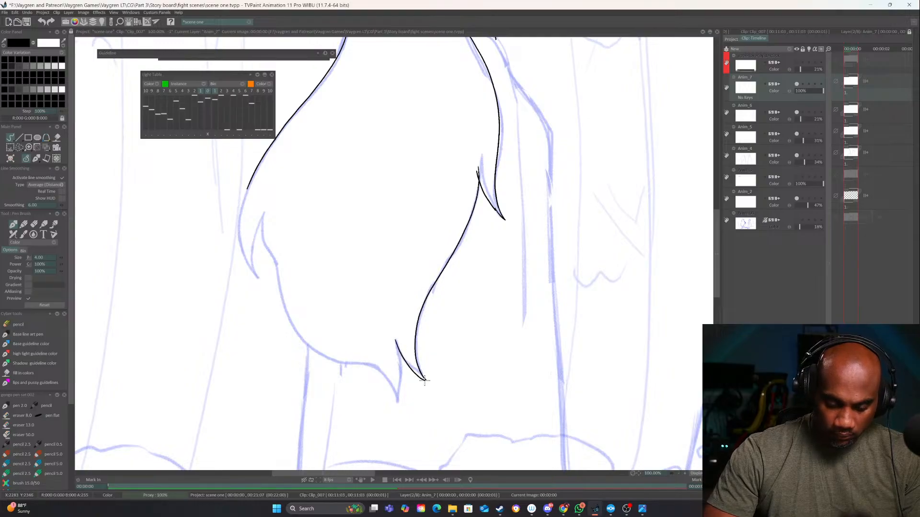
# Ink the bottom edge of the long hair with its pointed tip, and close the back outline with a pointed tuft
pyautogui.moveTo(398, 282); pyautogui.dragTo(449, 265)
pyautogui.moveTo(313, 197)
pyautogui.mouseDown()
pyautogui.moveTo(357, 332)
pyautogui.moveTo(426, 360)
pyautogui.moveTo(451, 388)
pyautogui.mouseUp()
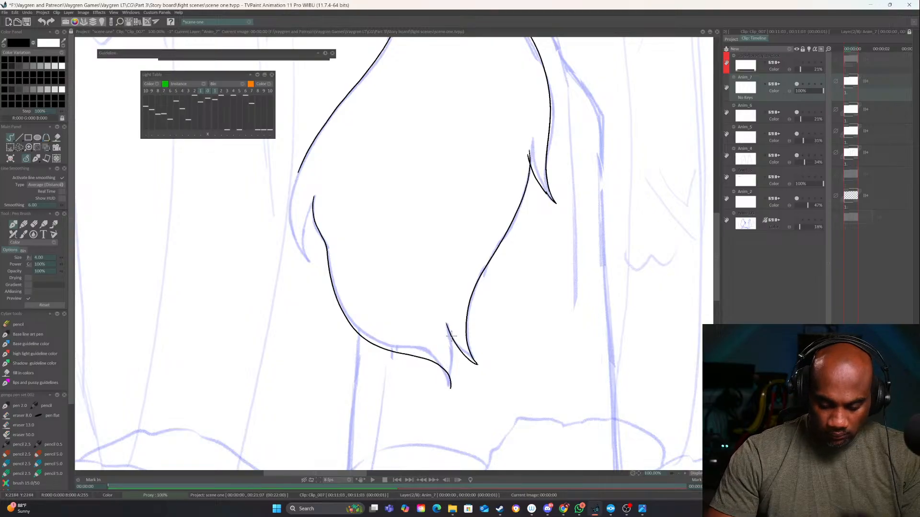
pyautogui.moveTo(450, 337); pyautogui.dragTo(452, 388)
pyautogui.moveTo(442, 331)
pyautogui.mouseDown()
pyautogui.moveTo(430, 338)
pyautogui.moveTo(440, 389)
pyautogui.mouseUp()
pyautogui.hotkey('ctrl', 'z')
pyautogui.moveTo(409, 331); pyautogui.dragTo(455, 434)
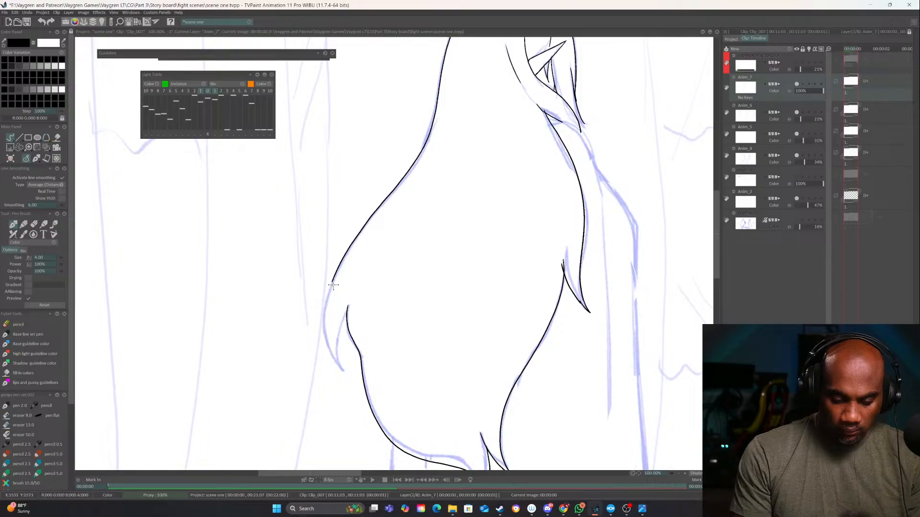
pyautogui.moveTo(331, 284)
pyautogui.mouseDown()
pyautogui.moveTo(343, 371)
pyautogui.moveTo(338, 330)
pyautogui.moveTo(347, 309)
pyautogui.mouseUp()
# Ink the back edge of the long-haired character's body from the hair's bottom down to the frame edge
pyautogui.moveTo(442, 328)
pyautogui.mouseDown()
pyautogui.moveTo(428, 237)
pyautogui.moveTo(378, 126)
pyautogui.mouseUp()
pyautogui.moveTo(422, 285); pyautogui.dragTo(435, 238)
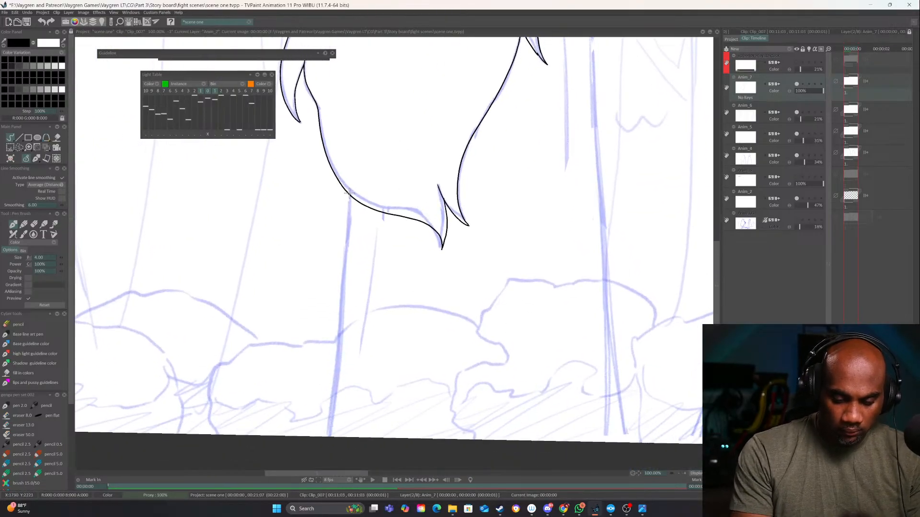
pyautogui.moveTo(350, 194); pyautogui.dragTo(329, 436)
# Ink the strand below the neck and the front contour of the long-haired character's body
pyautogui.moveTo(503, 332); pyautogui.dragTo(348, 485)
pyautogui.moveTo(421, 153)
pyautogui.mouseDown()
pyautogui.moveTo(400, 211)
pyautogui.moveTo(394, 310)
pyautogui.mouseUp()
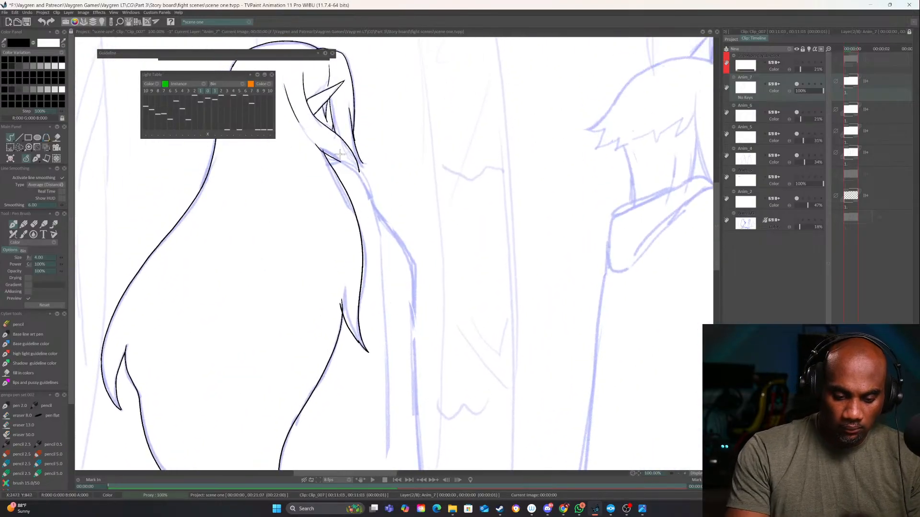
pyautogui.moveTo(335, 153)
pyautogui.mouseDown()
pyautogui.moveTo(357, 171)
pyautogui.moveTo(371, 207)
pyautogui.mouseUp()
pyautogui.hotkey('ctrl', 'z')
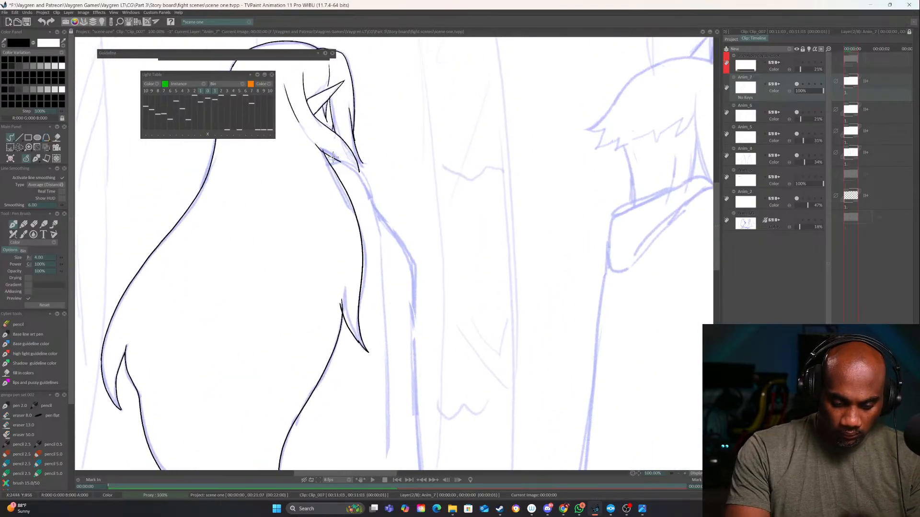
pyautogui.moveTo(319, 153)
pyautogui.mouseDown()
pyautogui.moveTo(353, 169)
pyautogui.moveTo(381, 237)
pyautogui.moveTo(366, 143)
pyautogui.moveTo(400, 165)
pyautogui.moveTo(409, 438)
pyautogui.moveTo(411, 315)
pyautogui.mouseUp()
pyautogui.moveTo(454, 232)
pyautogui.mouseDown()
pyautogui.moveTo(452, 354)
pyautogui.moveTo(345, 383)
pyautogui.mouseUp()
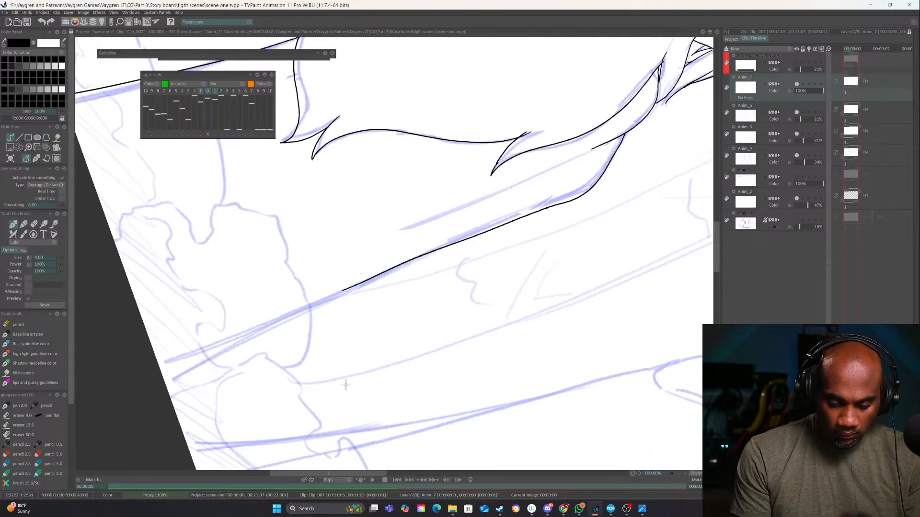
# Erase the lower part of the front body line and redraw it as one stroke down past the frame edge
pyautogui.press('e')
pyautogui.moveTo(570, 199); pyautogui.dragTo(190, 354)
pyautogui.press('e')
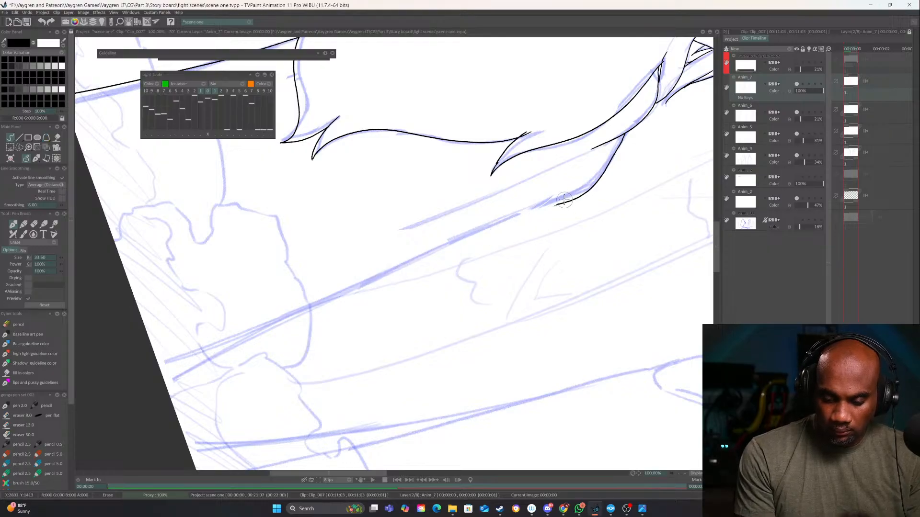
pyautogui.moveTo(568, 198)
pyautogui.mouseDown()
pyautogui.moveTo(361, 281)
pyautogui.moveTo(82, 411)
pyautogui.mouseUp()
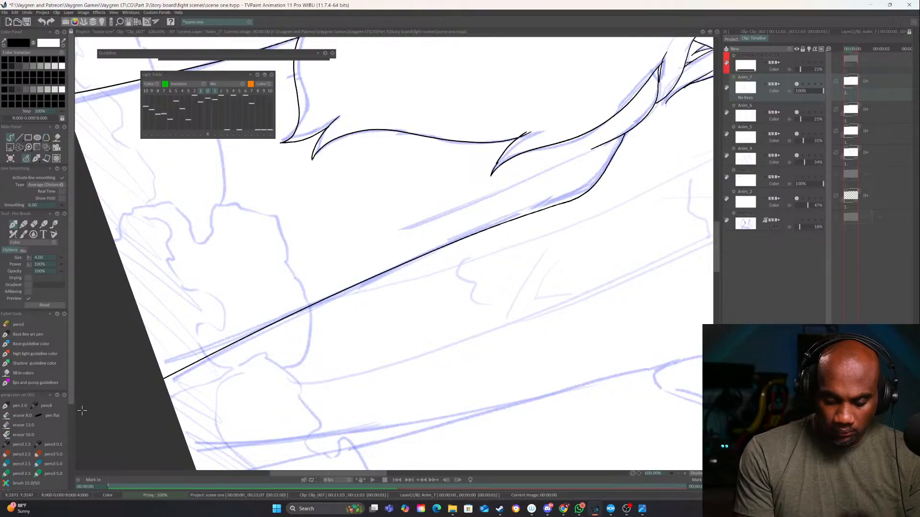
# Ink the missing tip of the front hair lock beside the long-haired character's face
pyautogui.moveTo(430, 246)
pyautogui.mouseDown()
pyautogui.moveTo(429, 278)
pyautogui.moveTo(497, 290)
pyautogui.moveTo(451, 384)
pyautogui.mouseUp()
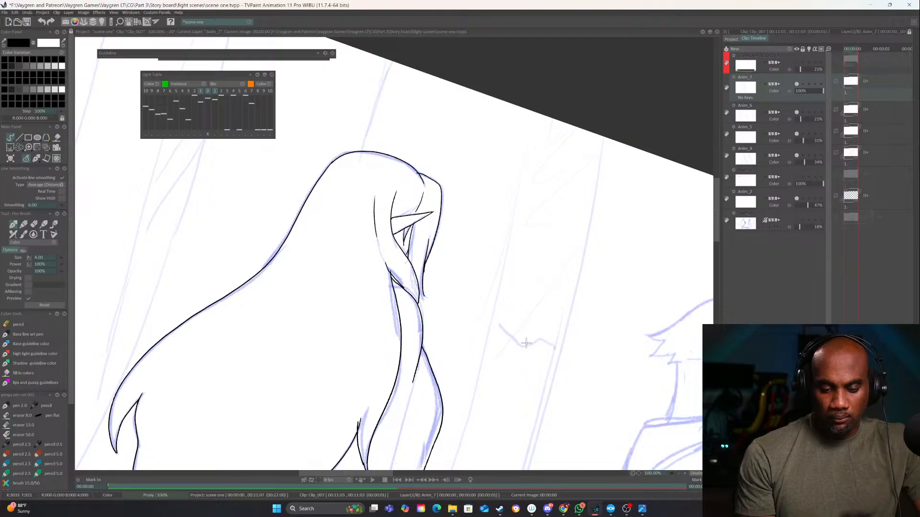
pyautogui.moveTo(526, 344); pyautogui.dragTo(542, 321)
pyautogui.click(685, 475)
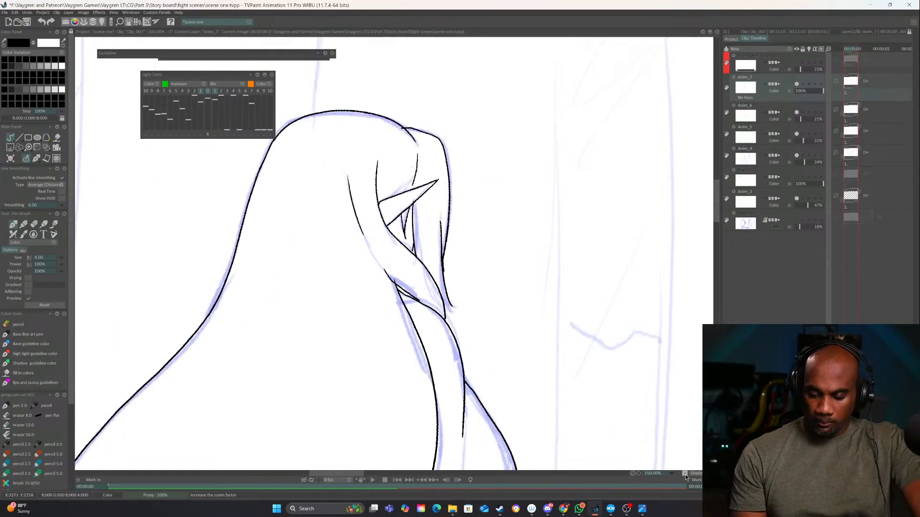
pyautogui.moveTo(459, 316); pyautogui.dragTo(477, 332)
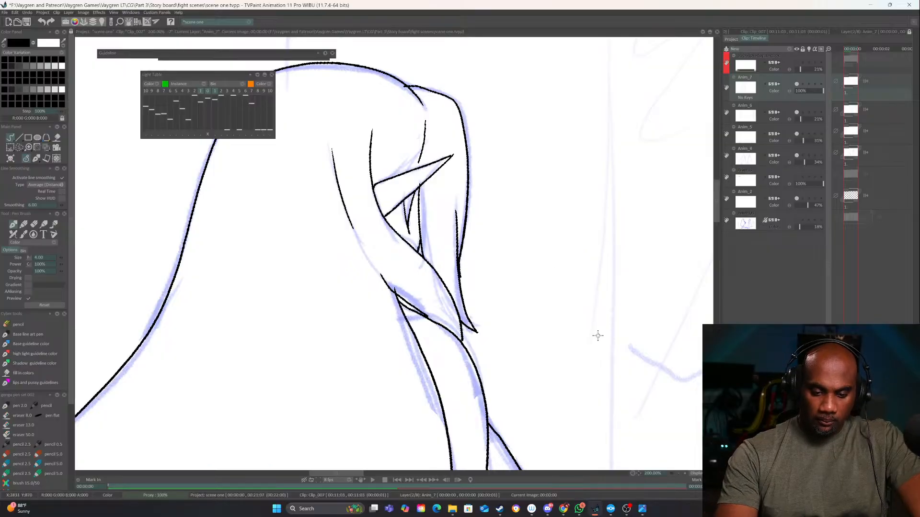
# Ink the cat-eared character's front hair curve, jagged fringe, long lock edge beside the face and face profile
pyautogui.moveTo(605, 322); pyautogui.dragTo(361, 420)
pyautogui.moveTo(586, 345); pyautogui.dragTo(328, 318)
pyautogui.moveTo(530, 328); pyautogui.dragTo(384, 376)
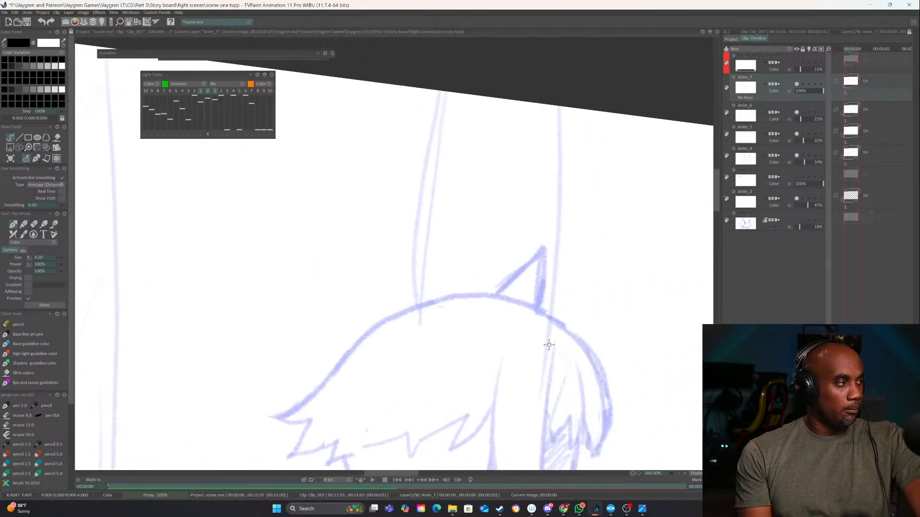
pyautogui.moveTo(549, 345); pyautogui.dragTo(544, 252)
pyautogui.moveTo(608, 345); pyautogui.dragTo(557, 255)
pyautogui.moveTo(552, 196); pyautogui.dragTo(522, 238)
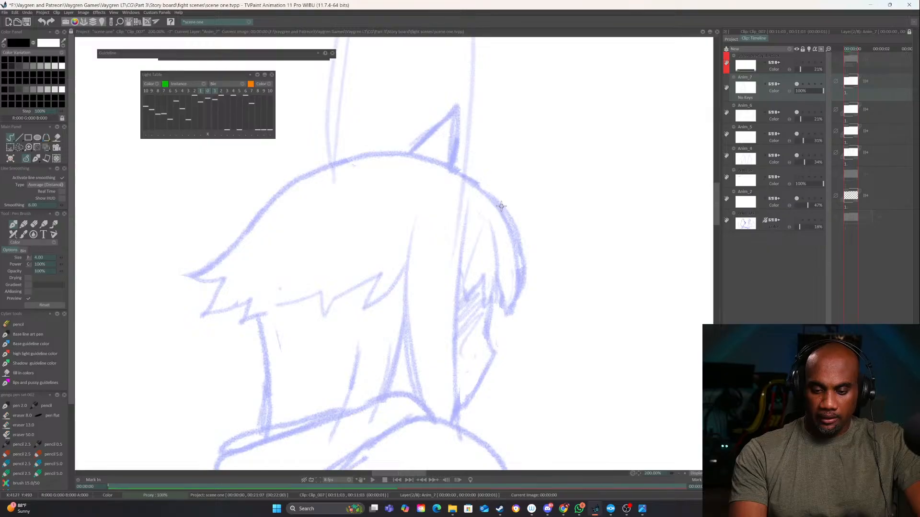
pyautogui.moveTo(502, 207)
pyautogui.mouseDown()
pyautogui.moveTo(522, 261)
pyautogui.moveTo(505, 310)
pyautogui.moveTo(513, 308)
pyautogui.moveTo(511, 295)
pyautogui.moveTo(492, 316)
pyautogui.moveTo(493, 260)
pyautogui.moveTo(491, 315)
pyautogui.moveTo(481, 277)
pyautogui.moveTo(459, 299)
pyautogui.mouseUp()
pyautogui.moveTo(470, 206)
pyautogui.mouseDown()
pyautogui.moveTo(458, 310)
pyautogui.moveTo(462, 435)
pyautogui.mouseUp()
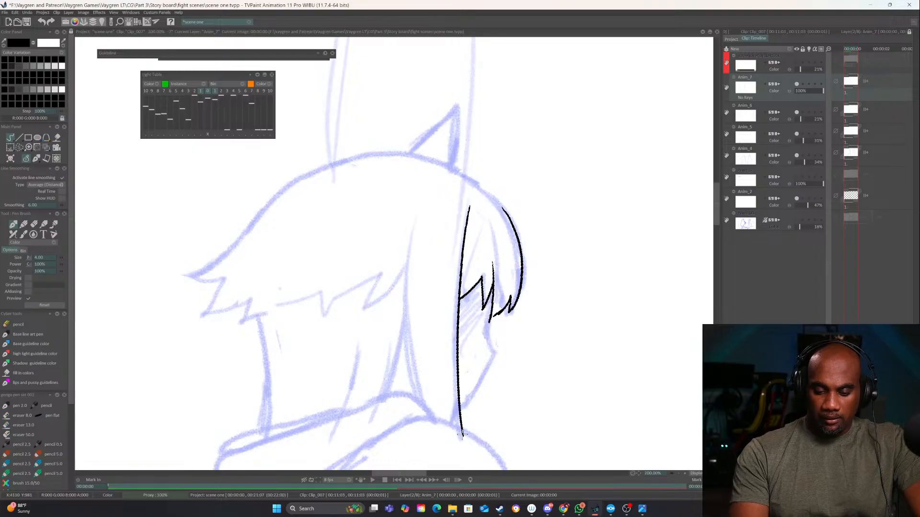
pyautogui.moveTo(489, 317)
pyautogui.mouseDown()
pyautogui.moveTo(497, 350)
pyautogui.moveTo(456, 410)
pyautogui.moveTo(490, 366)
pyautogui.moveTo(461, 416)
pyautogui.mouseUp()
# Ink the top curve of the cat-eared character's head and both pointed ears
pyautogui.moveTo(545, 239)
pyautogui.mouseDown()
pyautogui.moveTo(542, 265)
pyautogui.moveTo(558, 191)
pyautogui.moveTo(481, 225)
pyautogui.moveTo(400, 381)
pyautogui.mouseUp()
pyautogui.moveTo(435, 409)
pyautogui.mouseDown()
pyautogui.moveTo(483, 261)
pyautogui.moveTo(485, 221)
pyautogui.moveTo(516, 282)
pyautogui.mouseUp()
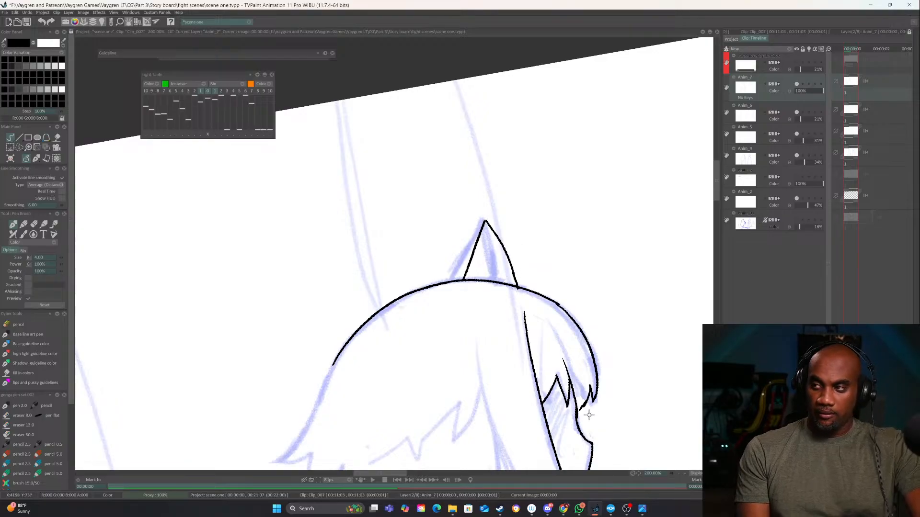
pyautogui.moveTo(606, 385)
pyautogui.mouseDown()
pyautogui.moveTo(511, 184)
pyautogui.moveTo(484, 212)
pyautogui.moveTo(519, 168)
pyautogui.moveTo(530, 232)
pyautogui.mouseUp()
pyautogui.hotkey('ctrl', 'z')
pyautogui.hotkey('ctrl', 'z')
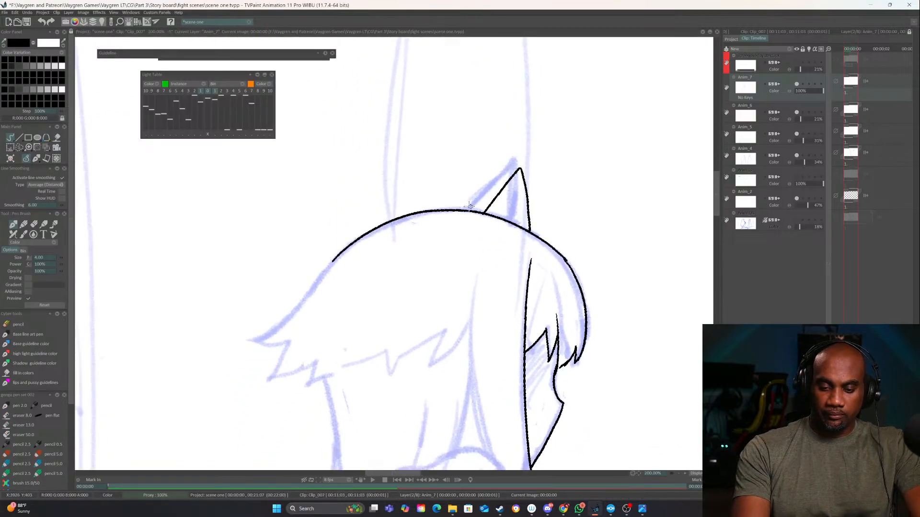
pyautogui.moveTo(465, 210); pyautogui.dragTo(445, 176)
pyautogui.moveTo(428, 211); pyautogui.dragTo(445, 176)
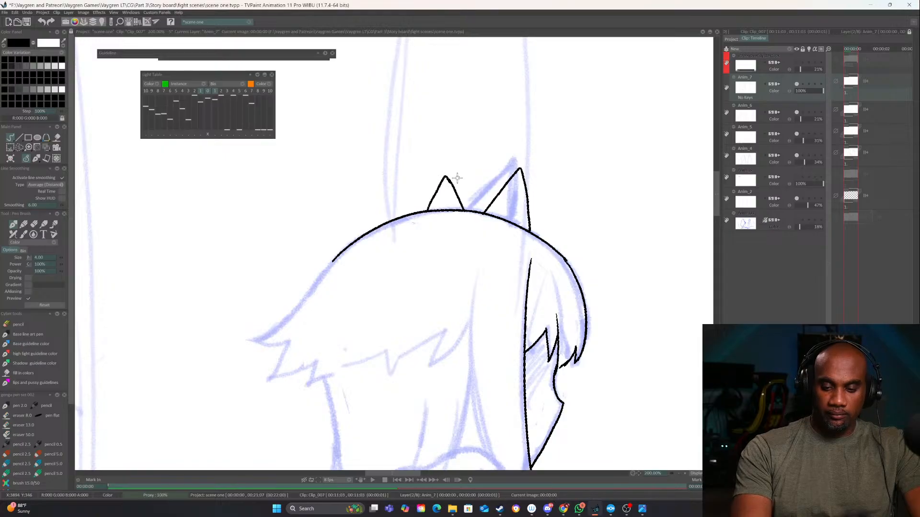
# Ink the back of the hair with its spiky tips, the back of the neck and the jagged lower hair edge
pyautogui.moveTo(631, 295); pyautogui.dragTo(705, 187)
pyautogui.moveTo(409, 149)
pyautogui.mouseDown()
pyautogui.moveTo(376, 192)
pyautogui.moveTo(323, 234)
pyautogui.moveTo(347, 261)
pyautogui.moveTo(341, 270)
pyautogui.moveTo(386, 252)
pyautogui.moveTo(379, 277)
pyautogui.moveTo(399, 269)
pyautogui.moveTo(409, 387)
pyautogui.mouseUp()
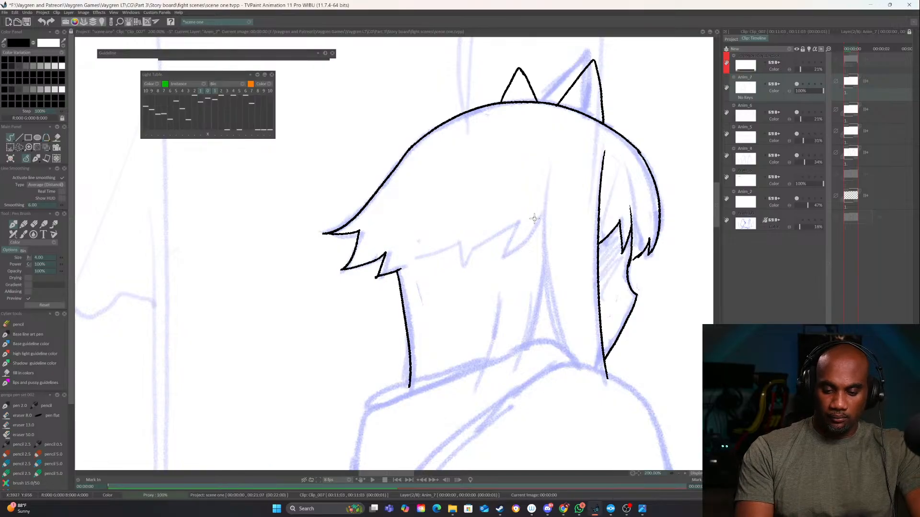
pyautogui.moveTo(542, 215)
pyautogui.mouseDown()
pyautogui.moveTo(512, 256)
pyautogui.moveTo(513, 231)
pyautogui.moveTo(462, 265)
pyautogui.moveTo(464, 241)
pyautogui.moveTo(425, 268)
pyautogui.mouseUp()
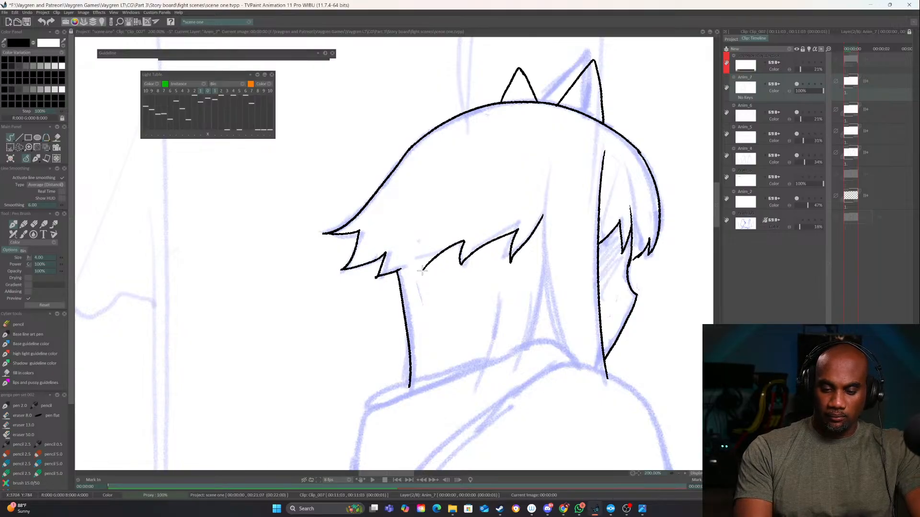
# Ink the rear edge of the side hair lock and the outline of the collar and hood behind the neck
pyautogui.moveTo(579, 282)
pyautogui.mouseDown()
pyautogui.moveTo(562, 290)
pyautogui.moveTo(522, 254)
pyautogui.mouseUp()
pyautogui.moveTo(492, 133)
pyautogui.mouseDown()
pyautogui.moveTo(497, 304)
pyautogui.moveTo(514, 336)
pyautogui.moveTo(485, 315)
pyautogui.moveTo(309, 382)
pyautogui.mouseUp()
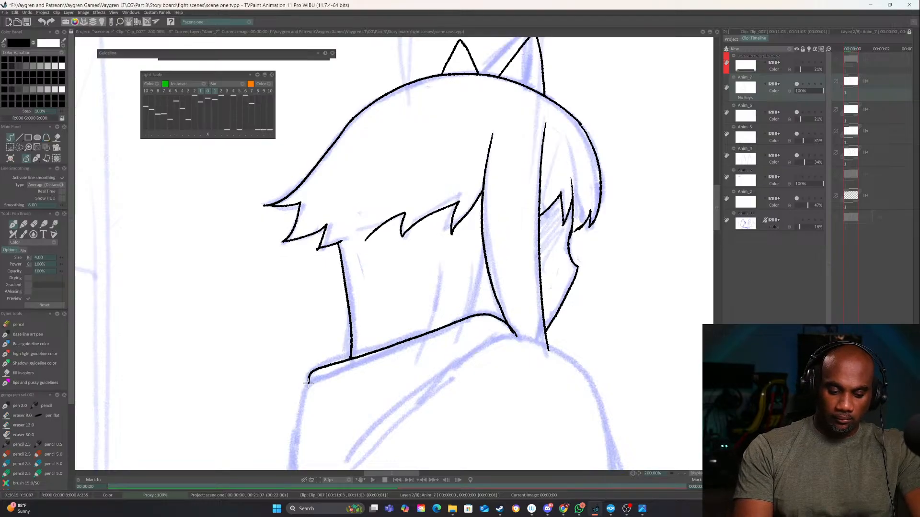
pyautogui.moveTo(511, 331)
pyautogui.mouseDown()
pyautogui.moveTo(422, 348)
pyautogui.moveTo(309, 386)
pyautogui.moveTo(389, 200)
pyautogui.mouseUp()
pyautogui.moveTo(594, 169); pyautogui.dragTo(453, 277)
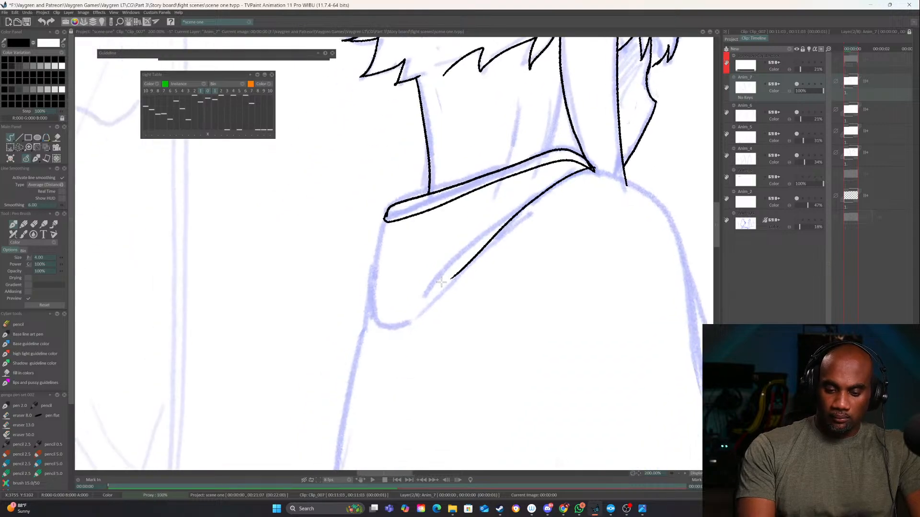
pyautogui.moveTo(386, 221)
pyautogui.mouseDown()
pyautogui.moveTo(358, 278)
pyautogui.moveTo(369, 362)
pyautogui.moveTo(460, 268)
pyautogui.mouseUp()
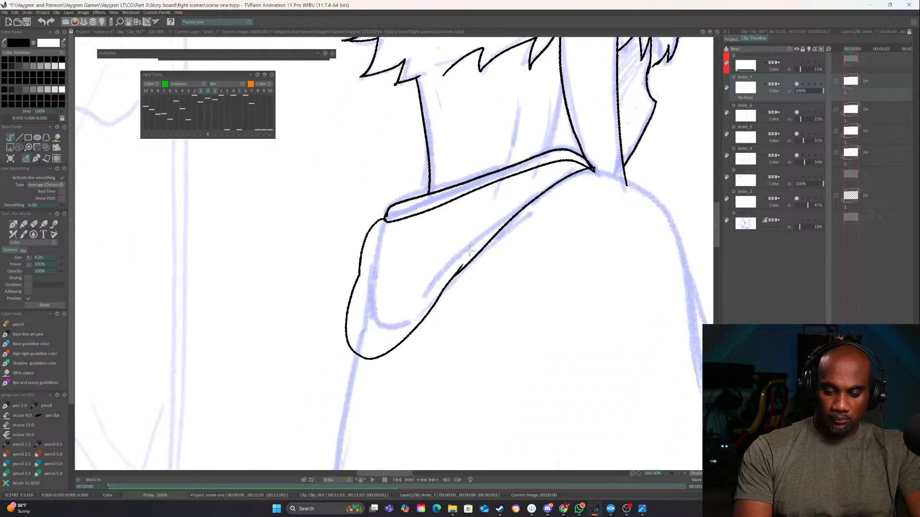
# Ink a curved fold inside the hood from the collar's front point and a short crease at its back edge
pyautogui.moveTo(566, 280); pyautogui.dragTo(461, 301)
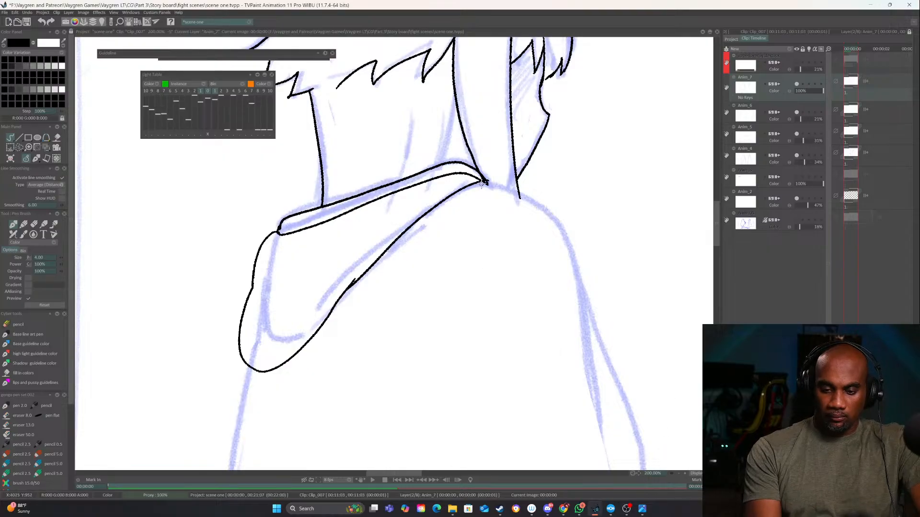
pyautogui.moveTo(483, 182); pyautogui.dragTo(338, 255)
pyautogui.hotkey('ctrl', 'z')
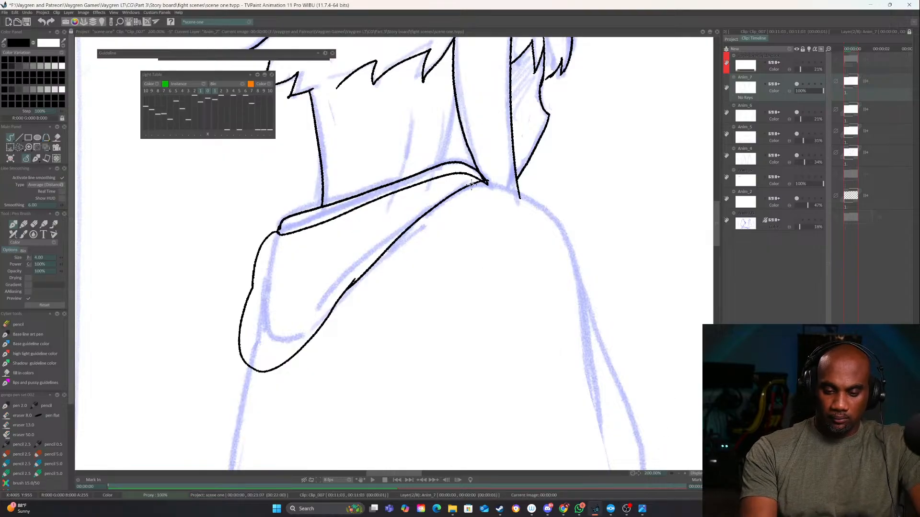
pyautogui.moveTo(476, 181); pyautogui.dragTo(360, 233)
pyautogui.moveTo(253, 288); pyautogui.dragTo(281, 286)
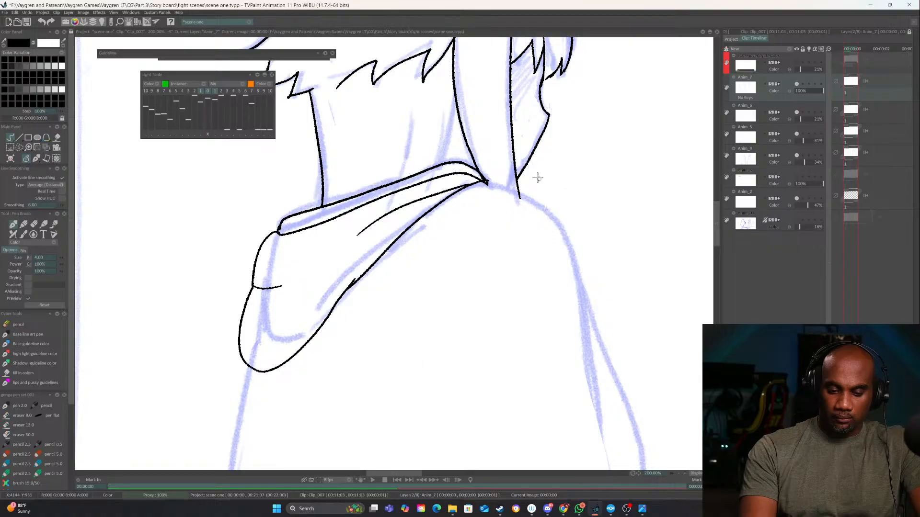
# Ink the shoulder contour curving down from the collar's front point and the neck line behind the side hair lock
pyautogui.moveTo(487, 182)
pyautogui.mouseDown()
pyautogui.moveTo(530, 201)
pyautogui.moveTo(590, 330)
pyautogui.mouseUp()
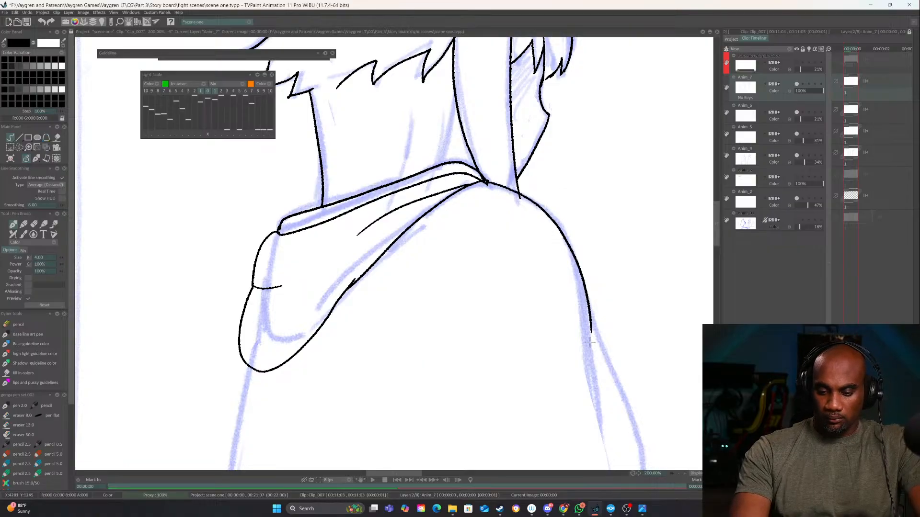
pyautogui.click(677, 475)
pyautogui.click(677, 475)
pyautogui.click(679, 474)
pyautogui.click(680, 474)
pyautogui.moveTo(637, 425); pyautogui.dragTo(516, 439)
pyautogui.click(683, 474)
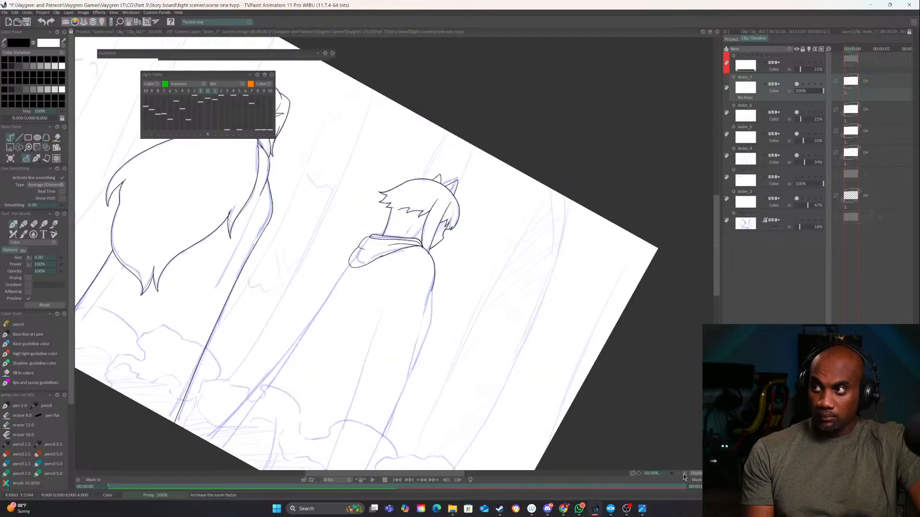
pyautogui.click(684, 474)
pyautogui.moveTo(527, 378)
pyautogui.mouseDown()
pyautogui.moveTo(437, 441)
pyautogui.moveTo(438, 480)
pyautogui.mouseUp()
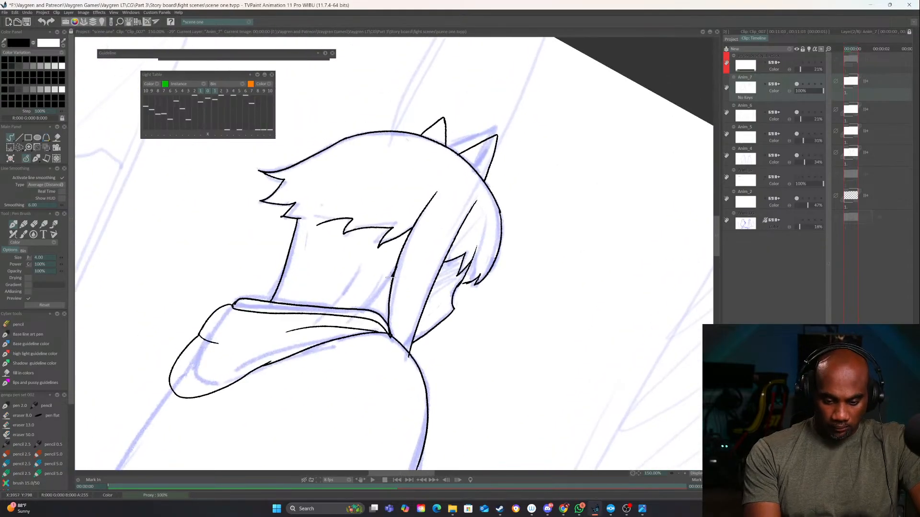
pyautogui.moveTo(396, 272); pyautogui.dragTo(363, 309)
# Ink the front contour of the cat-eared character's body from below the shoulder down along the outer sketch line
pyautogui.moveTo(464, 384); pyautogui.dragTo(512, 105)
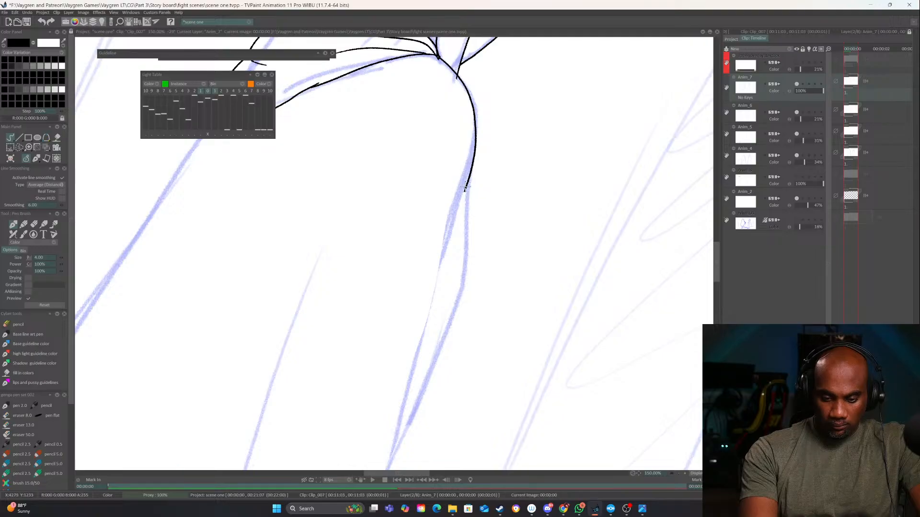
pyautogui.moveTo(471, 173)
pyautogui.mouseDown()
pyautogui.moveTo(454, 304)
pyautogui.moveTo(415, 411)
pyautogui.moveTo(468, 189)
pyautogui.moveTo(465, 274)
pyautogui.moveTo(407, 430)
pyautogui.mouseUp()
pyautogui.hotkey('ctrl', 'z')
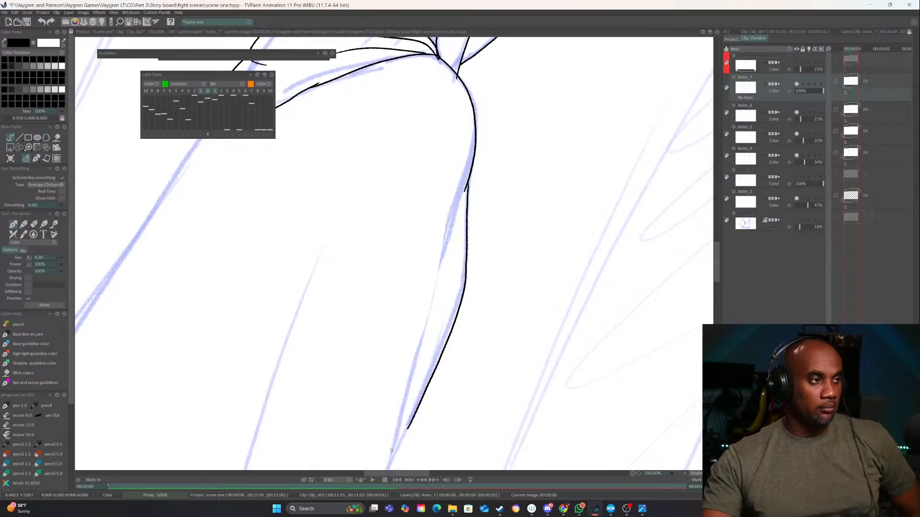
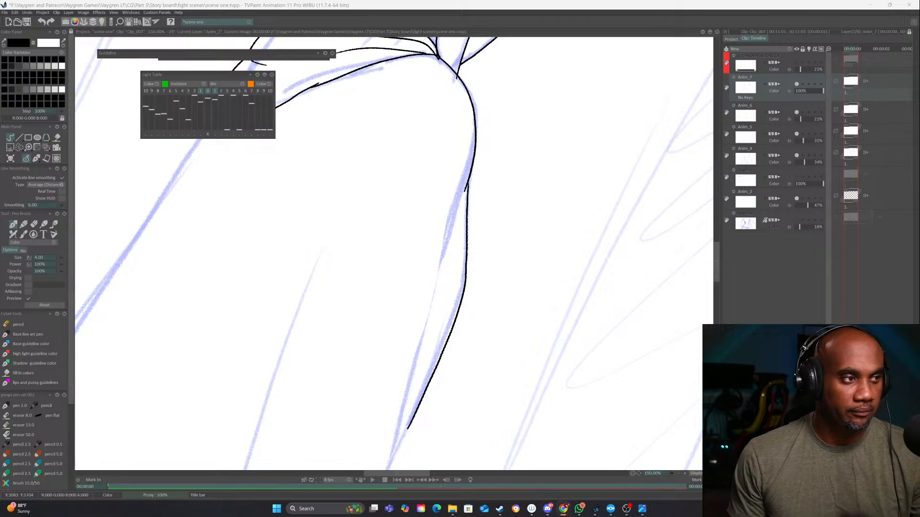
# Extend the front contour of the cat-eared character's cloak down along the sketch line to the lower edge of the frame
pyautogui.click(679, 474)
pyautogui.click(679, 473)
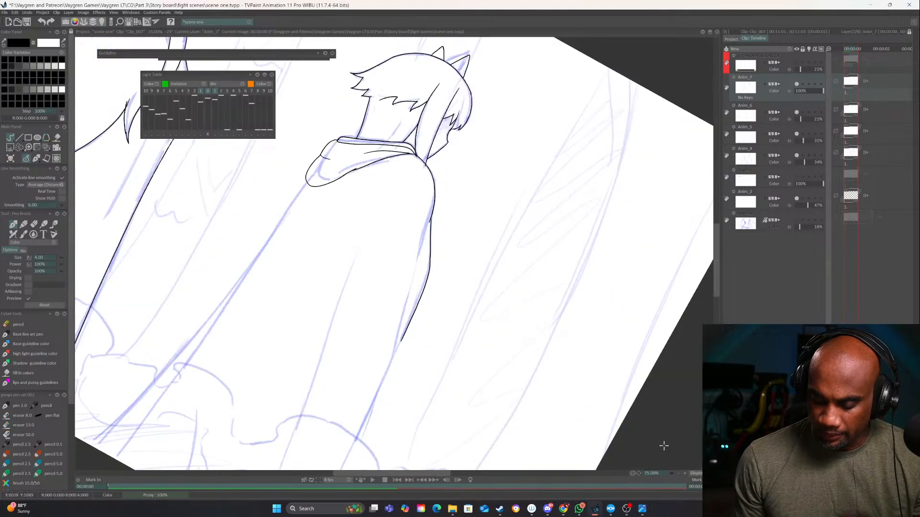
pyautogui.moveTo(407, 347)
pyautogui.mouseDown()
pyautogui.moveTo(481, 209)
pyautogui.moveTo(369, 402)
pyautogui.mouseUp()
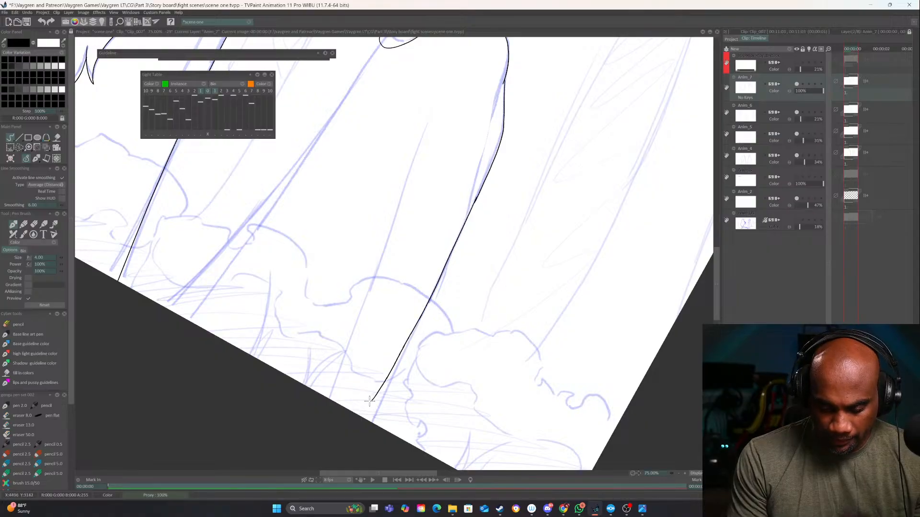
pyautogui.hotkey('ctrl', 'z')
pyautogui.moveTo(477, 197); pyautogui.dragTo(371, 423)
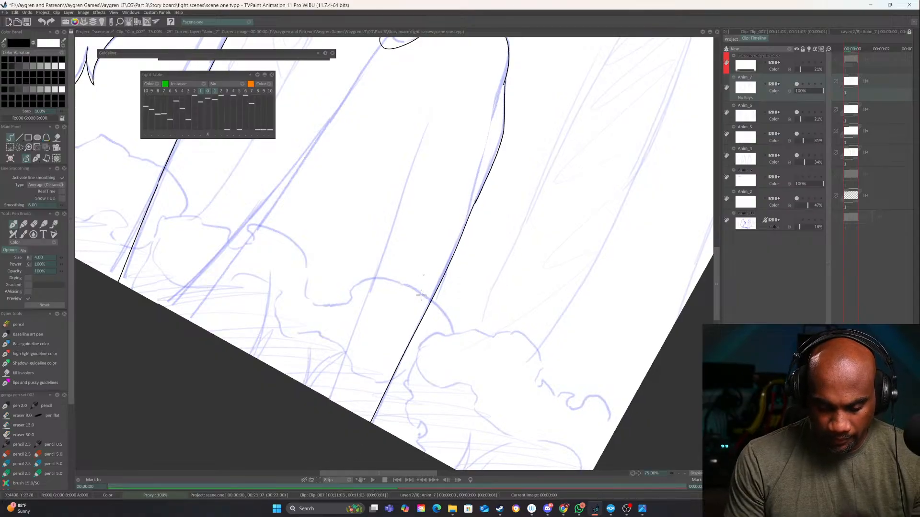
# Ink the rear contour of the cloak from beneath the hood down to the lower edge of the frame
pyautogui.moveTo(427, 182)
pyautogui.mouseDown()
pyautogui.moveTo(413, 349)
pyautogui.moveTo(541, 264)
pyautogui.mouseUp()
pyautogui.moveTo(494, 129); pyautogui.dragTo(282, 393)
pyautogui.moveTo(458, 326)
pyautogui.mouseDown()
pyautogui.moveTo(583, 330)
pyautogui.moveTo(570, 254)
pyautogui.mouseUp()
pyautogui.moveTo(571, 166); pyautogui.dragTo(501, 383)
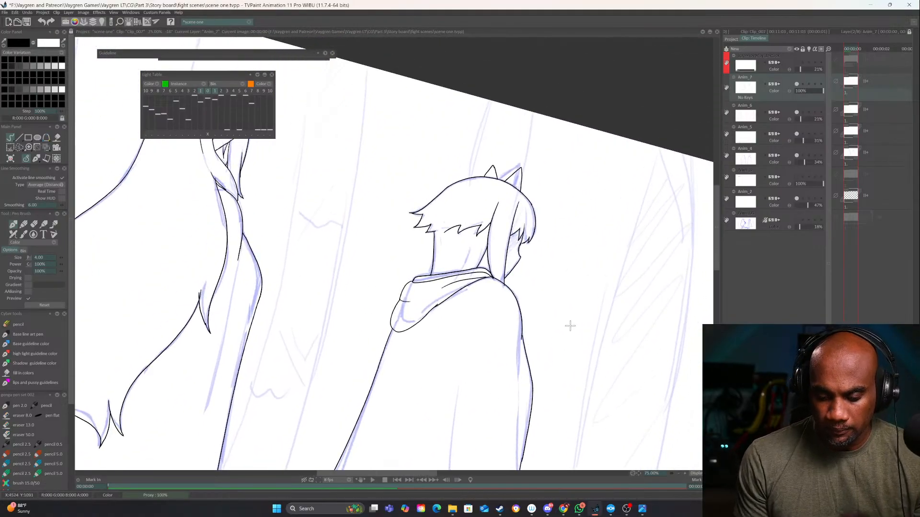
pyautogui.click(679, 473)
pyautogui.click(679, 474)
pyautogui.click(679, 474)
pyautogui.moveTo(605, 378); pyautogui.dragTo(596, 316)
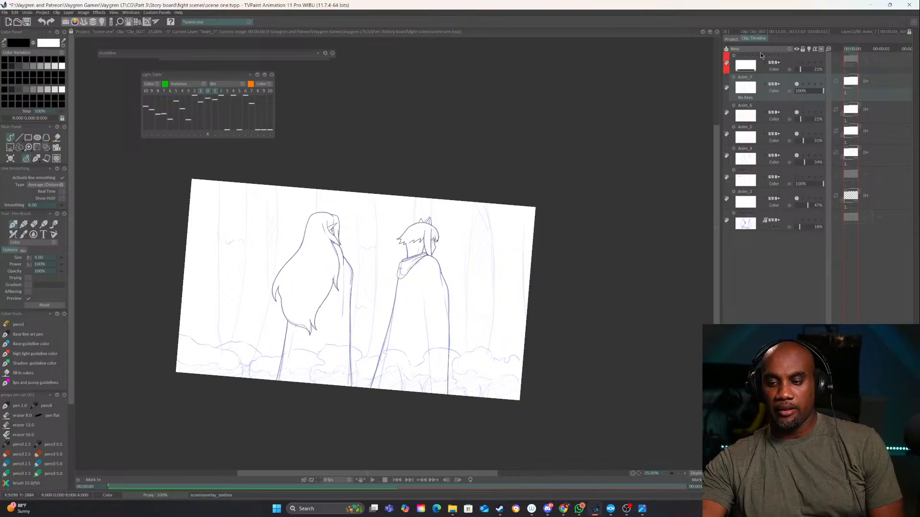
# Look through the project's clips and open Clip_021, the front view of the cat-eared character
pyautogui.click(733, 40)
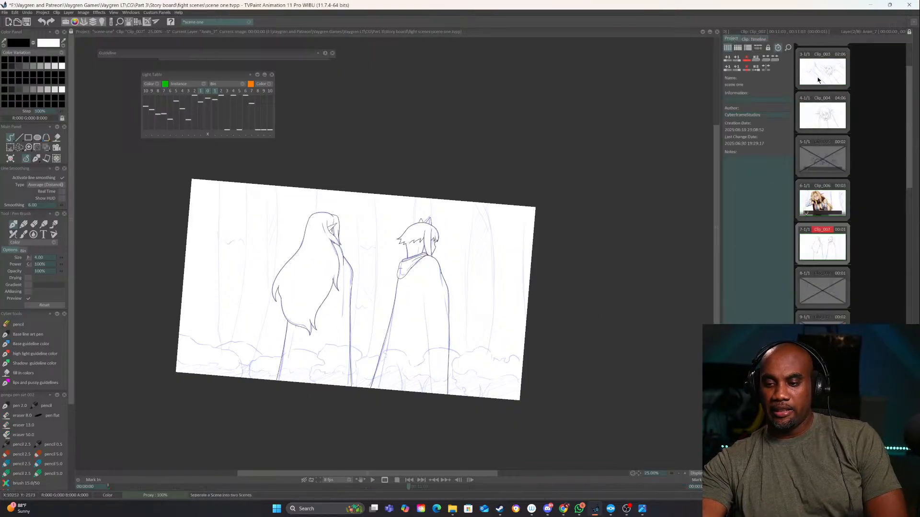
pyautogui.scroll(-3, 816, 263)
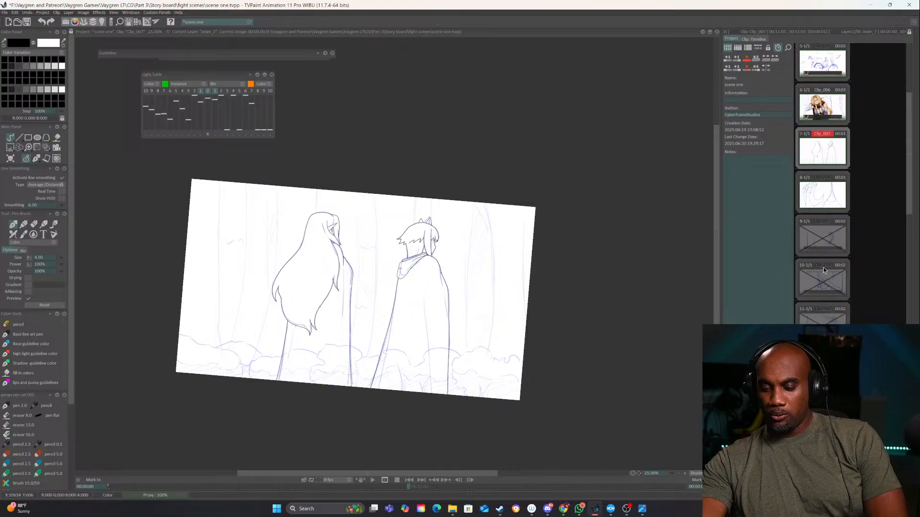
pyautogui.scroll(-1, 823, 267)
pyautogui.click(831, 319)
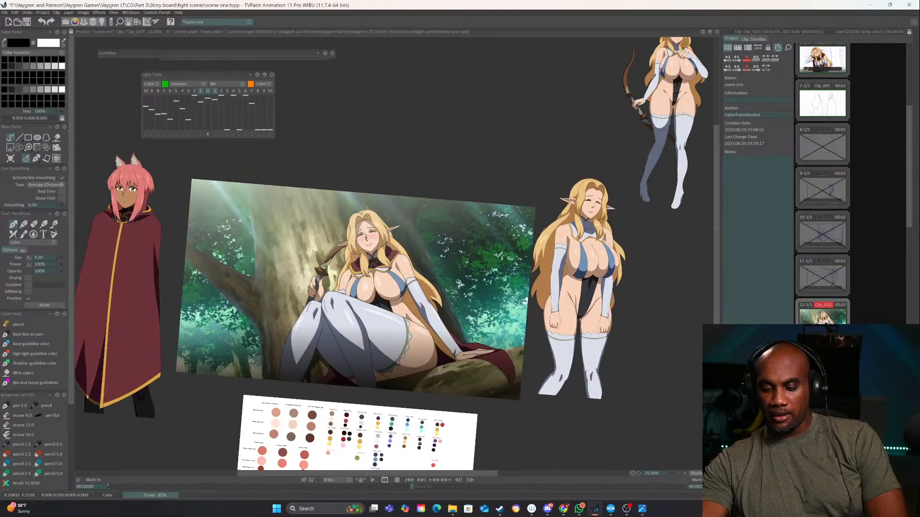
pyautogui.click(823, 363)
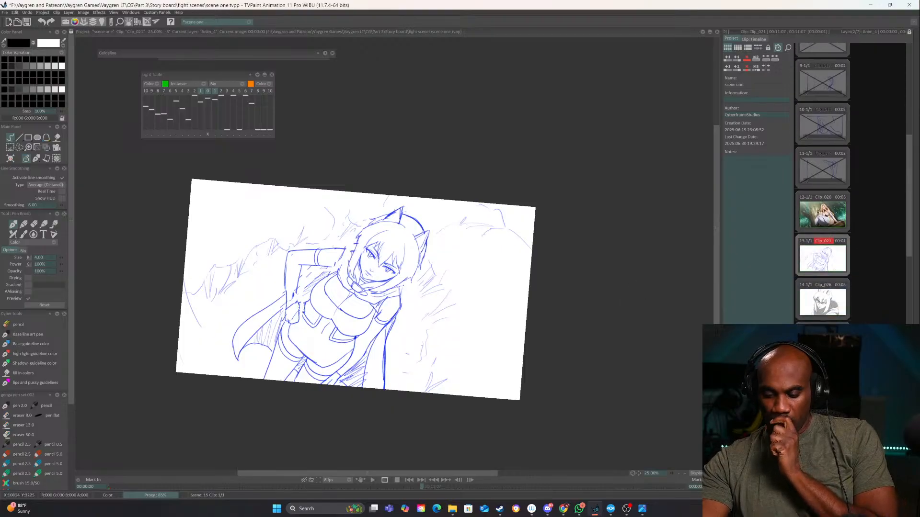
pyautogui.click(822, 347)
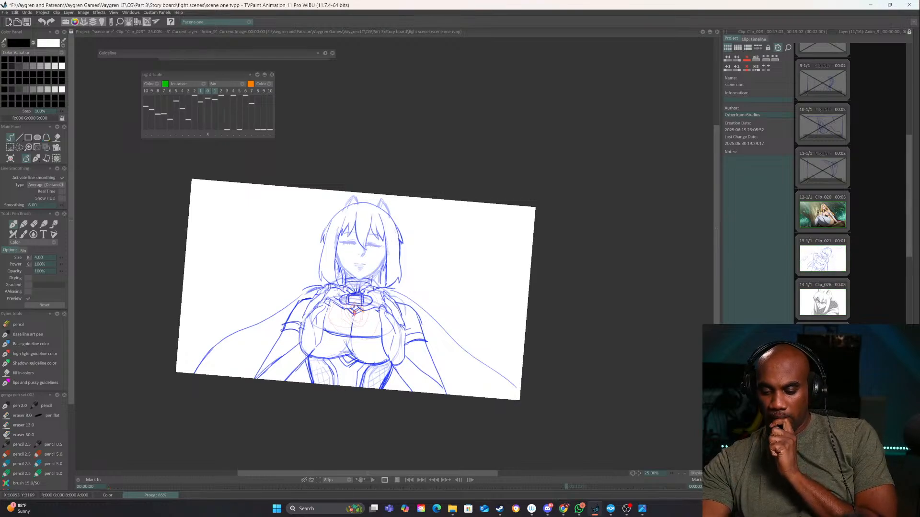
pyautogui.click(822, 257)
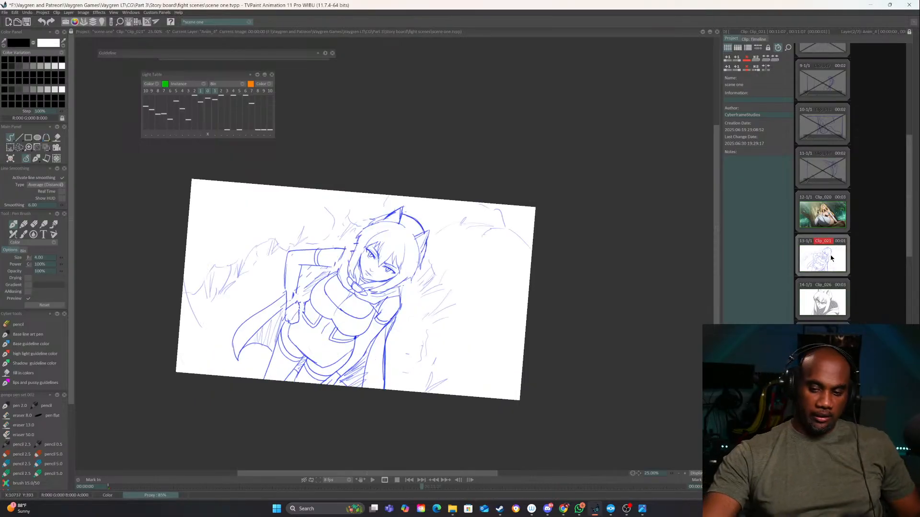
# Lower the opacity of the Anim_4 sketch layer to 32% and frame the character's face upright for inking
pyautogui.click(751, 39)
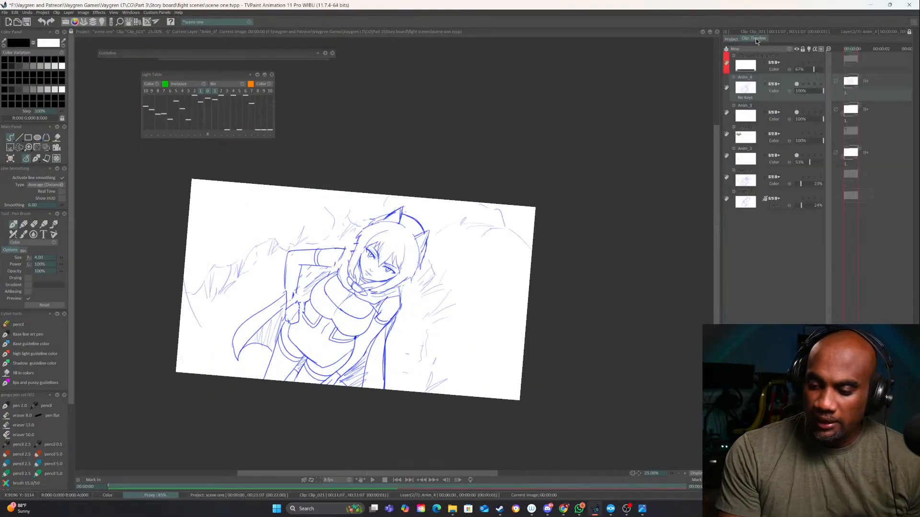
pyautogui.click(805, 90)
pyautogui.moveTo(598, 333); pyautogui.dragTo(612, 228)
pyautogui.click(685, 473)
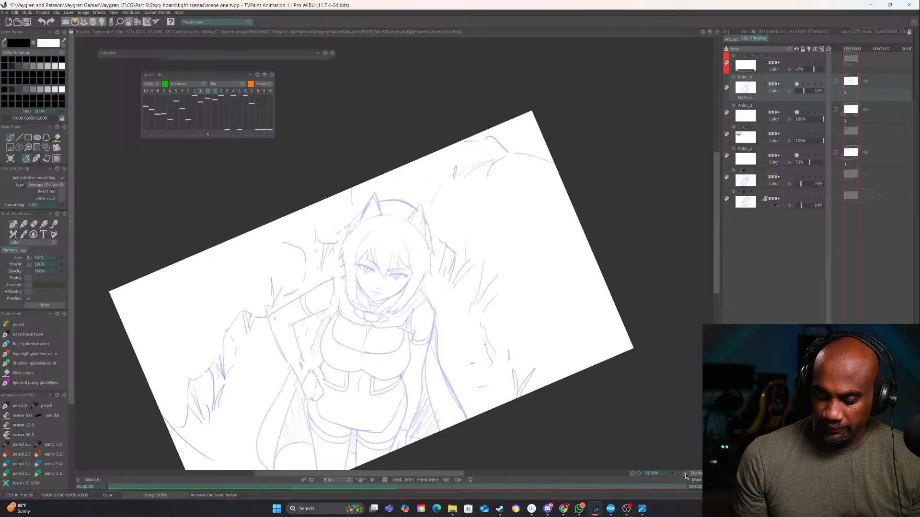
pyautogui.click(685, 474)
pyautogui.click(685, 474)
pyautogui.moveTo(558, 361); pyautogui.dragTo(618, 359)
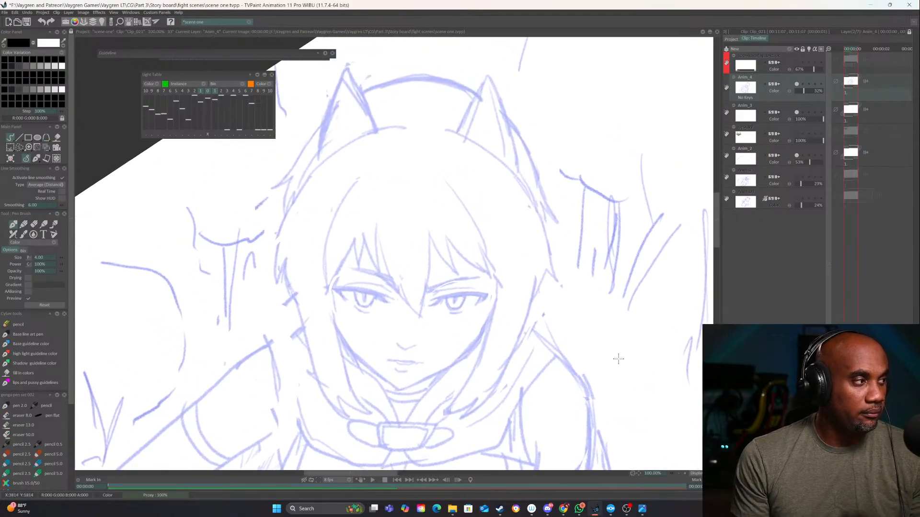
pyautogui.click(685, 473)
# Remove the test hair stroke from the sketch layer and add a new animation layer above Anim_4
pyautogui.moveTo(404, 198); pyautogui.dragTo(413, 201)
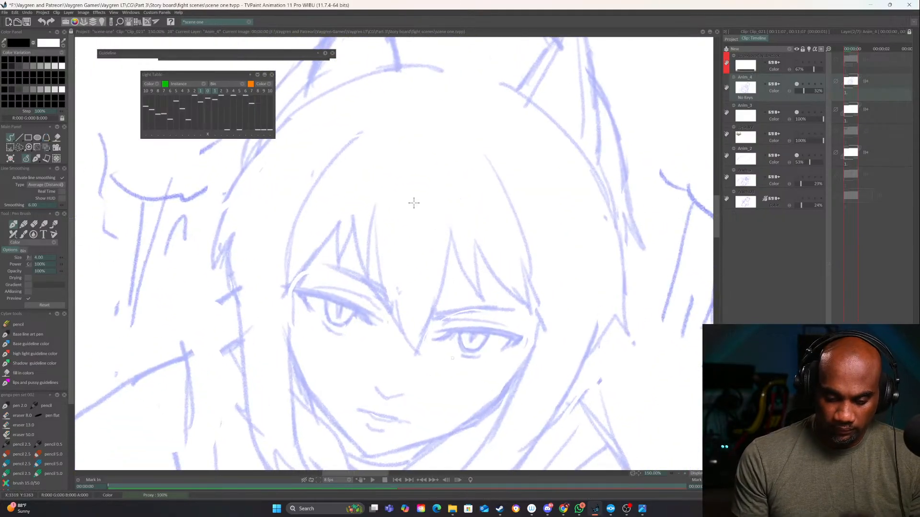
pyautogui.click(788, 49)
pyautogui.click(798, 49)
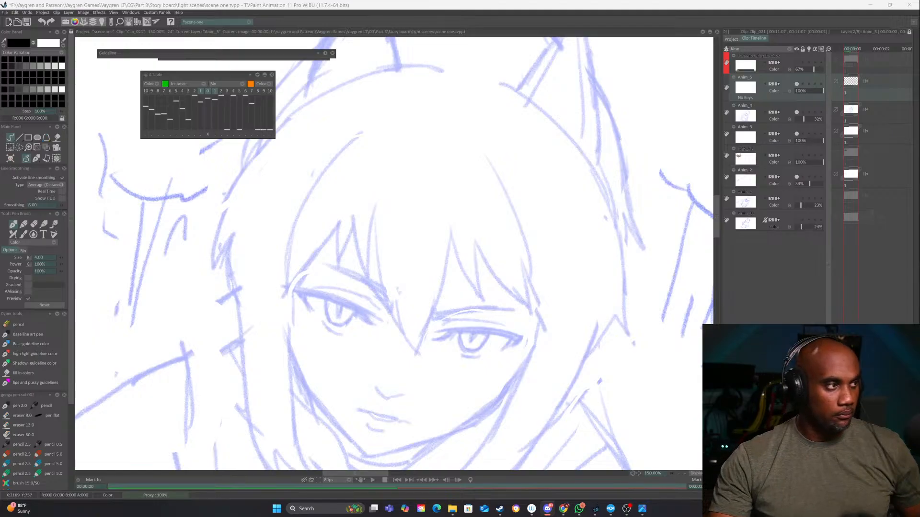
# Ink both edges of the central bang down to a point between the eyes, with a small notch on its left edge
pyautogui.moveTo(583, 361); pyautogui.dragTo(586, 308)
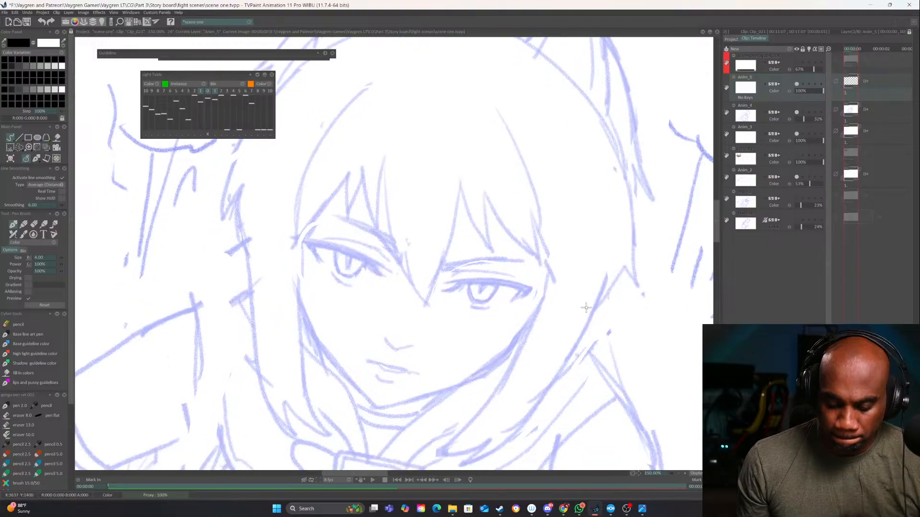
pyautogui.moveTo(406, 87); pyautogui.dragTo(379, 188)
pyautogui.moveTo(384, 147)
pyautogui.mouseDown()
pyautogui.moveTo(377, 200)
pyautogui.moveTo(388, 256)
pyautogui.moveTo(425, 300)
pyautogui.mouseUp()
pyautogui.moveTo(415, 138); pyautogui.dragTo(398, 231)
pyautogui.hotkey('ctrl', 'z')
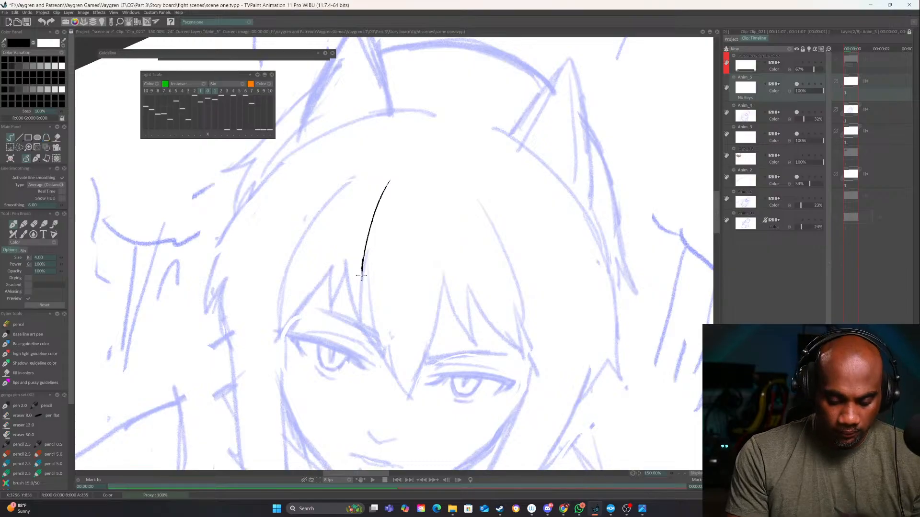
pyautogui.moveTo(361, 276); pyautogui.dragTo(369, 337)
pyautogui.moveTo(368, 301)
pyautogui.mouseDown()
pyautogui.moveTo(381, 354)
pyautogui.moveTo(415, 398)
pyautogui.mouseUp()
pyautogui.moveTo(390, 183)
pyautogui.mouseDown()
pyautogui.moveTo(361, 283)
pyautogui.moveTo(411, 396)
pyautogui.mouseUp()
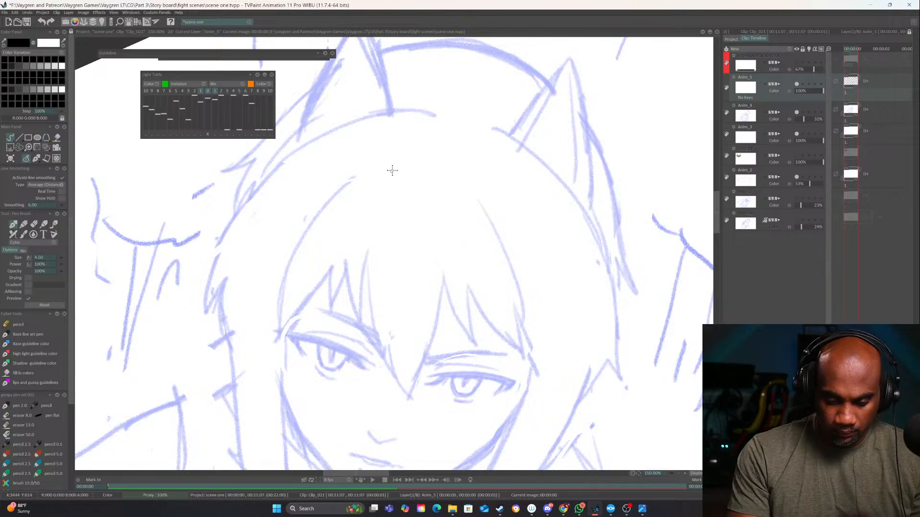
pyautogui.moveTo(387, 181)
pyautogui.mouseDown()
pyautogui.moveTo(365, 243)
pyautogui.moveTo(361, 330)
pyautogui.moveTo(410, 397)
pyautogui.mouseUp()
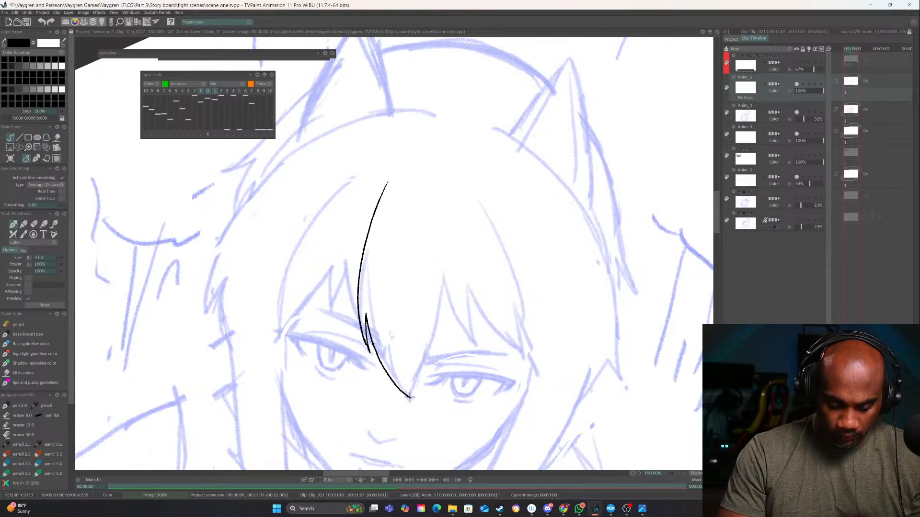
pyautogui.moveTo(449, 249)
pyautogui.mouseDown()
pyautogui.moveTo(438, 329)
pyautogui.moveTo(415, 386)
pyautogui.mouseUp()
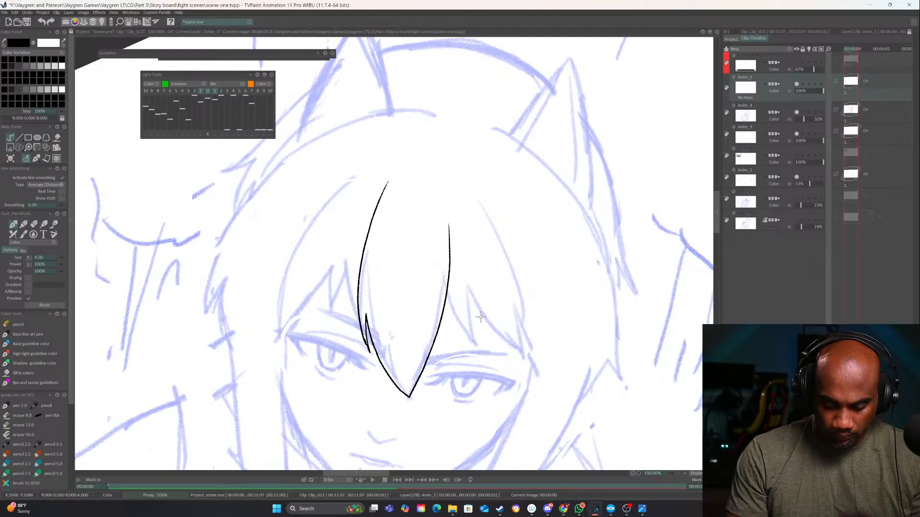
# Try inking jagged bang tufts outward from the central bang, above the eye on the viewer's right
pyautogui.moveTo(480, 317)
pyautogui.mouseDown()
pyautogui.moveTo(412, 287)
pyautogui.moveTo(440, 334)
pyautogui.mouseUp()
pyautogui.moveTo(429, 266); pyautogui.dragTo(440, 338)
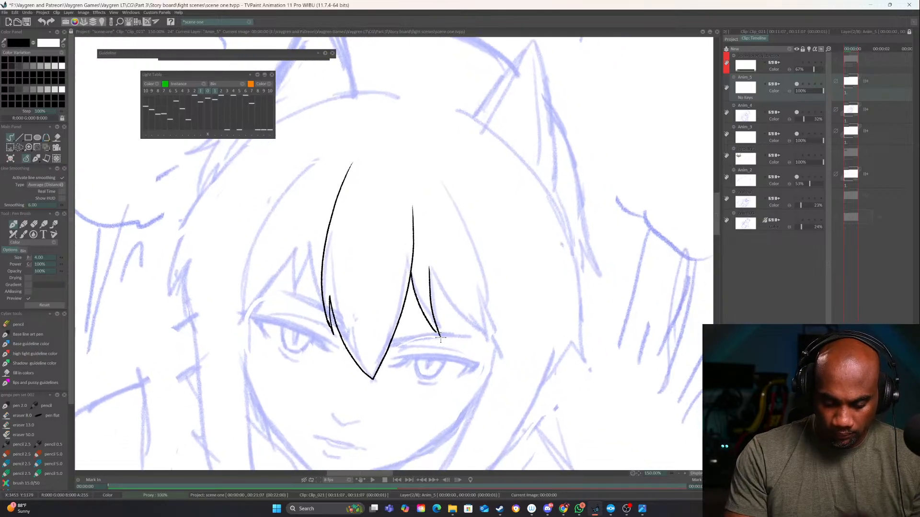
pyautogui.hotkey('ctrl', 'z')
pyautogui.moveTo(429, 267); pyautogui.dragTo(435, 336)
pyautogui.hotkey('ctrl', 'z')
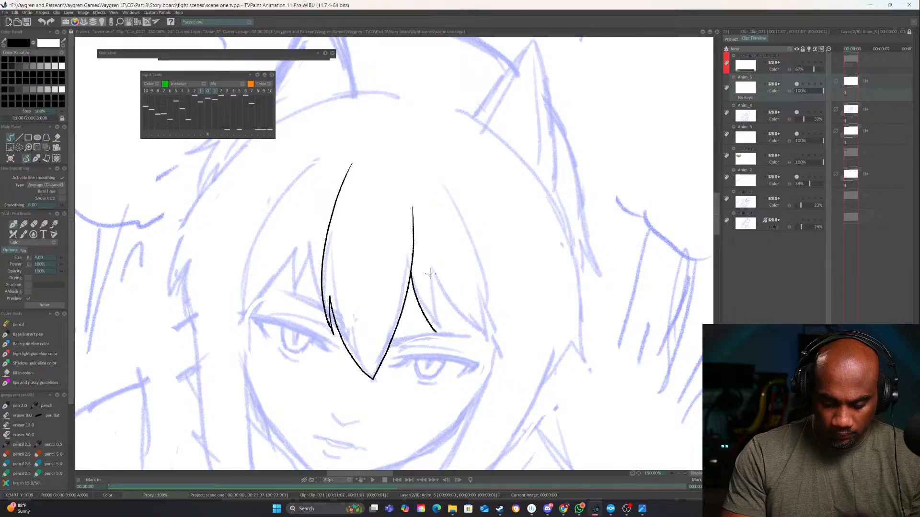
pyautogui.moveTo(430, 265); pyautogui.dragTo(436, 323)
pyautogui.moveTo(432, 277)
pyautogui.mouseDown()
pyautogui.moveTo(479, 335)
pyautogui.moveTo(484, 321)
pyautogui.mouseUp()
pyautogui.hotkey('ctrl', 'z')
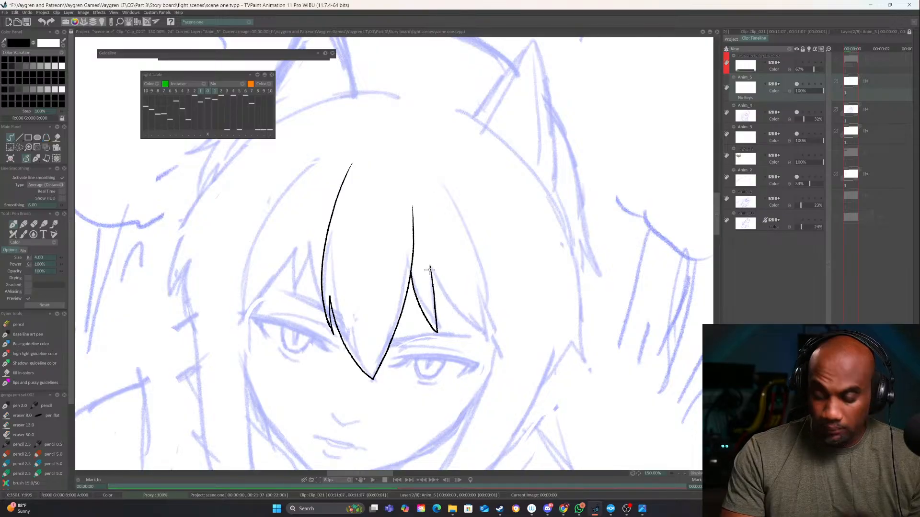
pyautogui.moveTo(430, 267)
pyautogui.mouseDown()
pyautogui.moveTo(487, 344)
pyautogui.moveTo(476, 302)
pyautogui.moveTo(497, 343)
pyautogui.mouseUp()
# Ink the jagged bang tufts above the eye on the viewer's left, out to the side of the face
pyautogui.moveTo(448, 282); pyautogui.dragTo(545, 298)
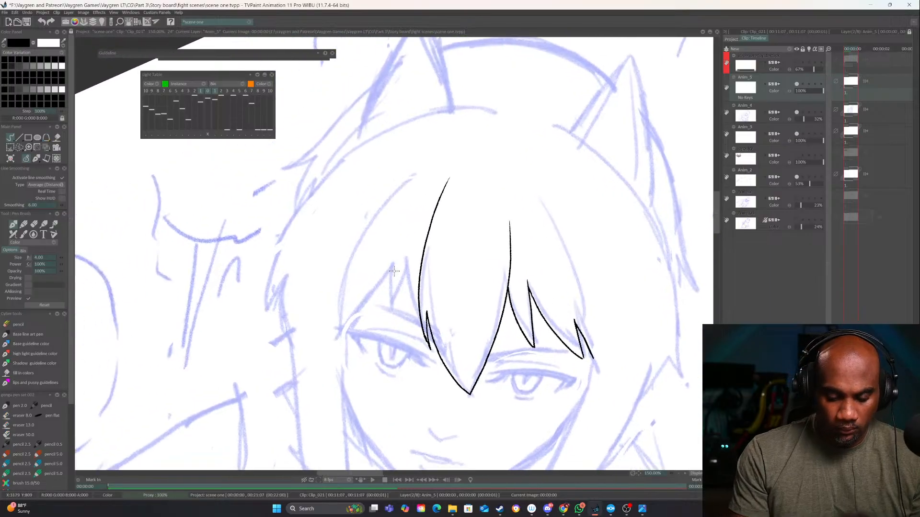
pyautogui.moveTo(405, 255)
pyautogui.mouseDown()
pyautogui.moveTo(410, 330)
pyautogui.moveTo(419, 280)
pyautogui.moveTo(382, 314)
pyautogui.moveTo(388, 272)
pyautogui.moveTo(350, 326)
pyautogui.mouseUp()
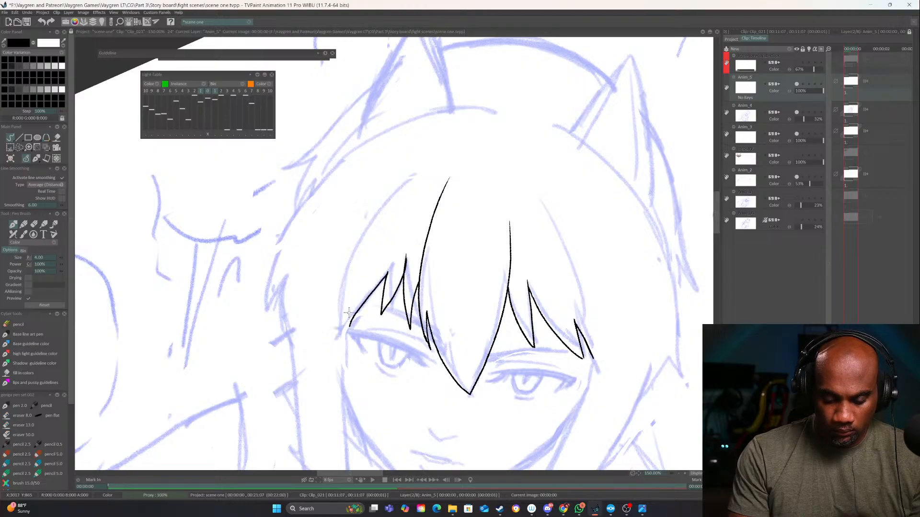
pyautogui.moveTo(544, 364); pyautogui.dragTo(542, 283)
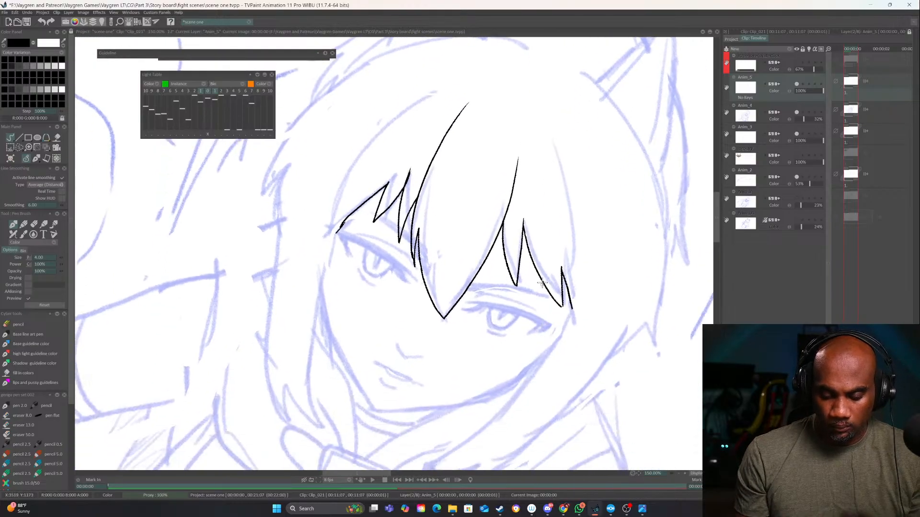
pyautogui.moveTo(581, 357)
pyautogui.mouseDown()
pyautogui.moveTo(624, 301)
pyautogui.moveTo(592, 350)
pyautogui.mouseUp()
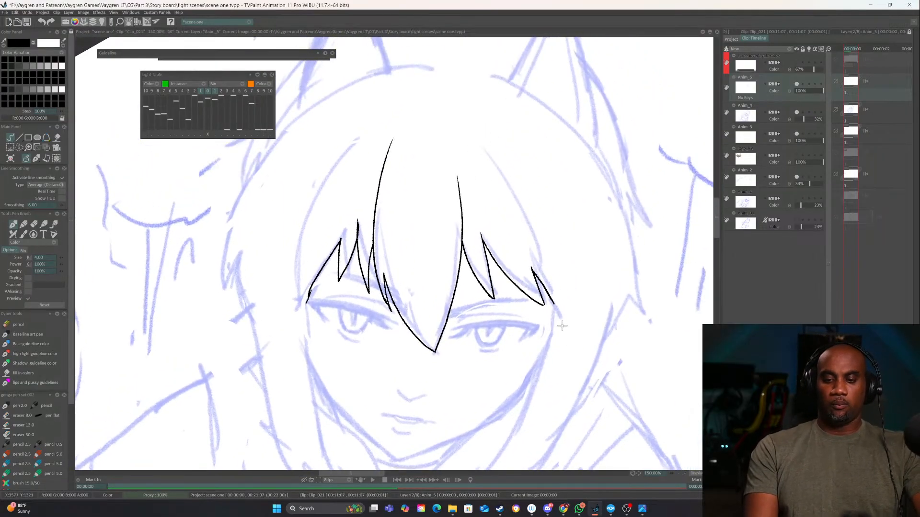
# Erase the tufts above the eye on the viewer's right and the upper part of the central bang's right edge
pyautogui.press('e')
pyautogui.moveTo(490, 225)
pyautogui.mouseDown()
pyautogui.moveTo(481, 244)
pyautogui.moveTo(518, 235)
pyautogui.moveTo(540, 264)
pyautogui.moveTo(543, 315)
pyautogui.moveTo(475, 269)
pyautogui.moveTo(457, 164)
pyautogui.moveTo(464, 282)
pyautogui.mouseUp()
pyautogui.press('e')
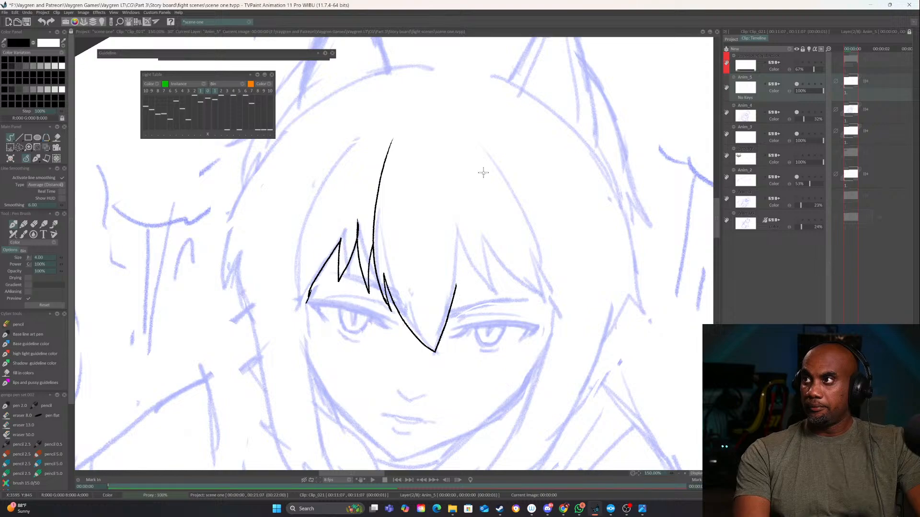
# Redraw the central bang's right edge up to the fringe line and ink a narrow pointed tuft beside it
pyautogui.moveTo(462, 239); pyautogui.dragTo(456, 273)
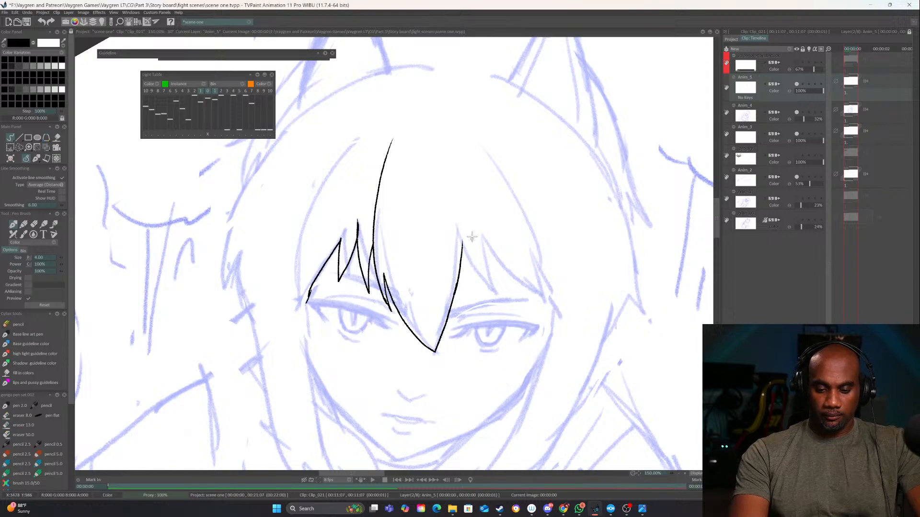
pyautogui.moveTo(476, 224); pyautogui.dragTo(479, 312)
pyautogui.hotkey('ctrl', 'z')
pyautogui.moveTo(477, 226)
pyautogui.mouseDown()
pyautogui.moveTo(481, 304)
pyautogui.moveTo(463, 255)
pyautogui.moveTo(484, 303)
pyautogui.mouseUp()
pyautogui.hotkey('ctrl', 'z')
pyautogui.hotkey('ctrl', 'z')
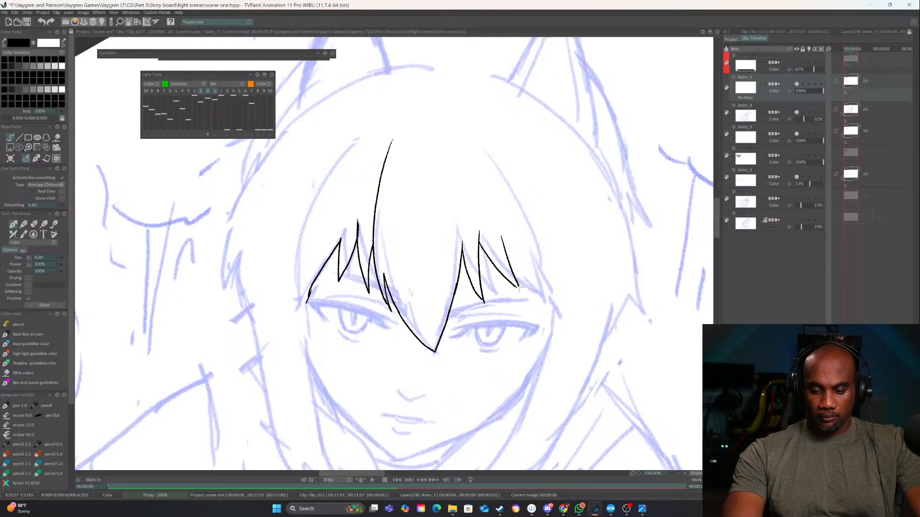
# Ink the remaining overlapping tufts above the eye on the viewer's right, ending with a long outer strand at the temple
pyautogui.moveTo(479, 252); pyautogui.dragTo(519, 297)
pyautogui.moveTo(499, 237); pyautogui.dragTo(519, 297)
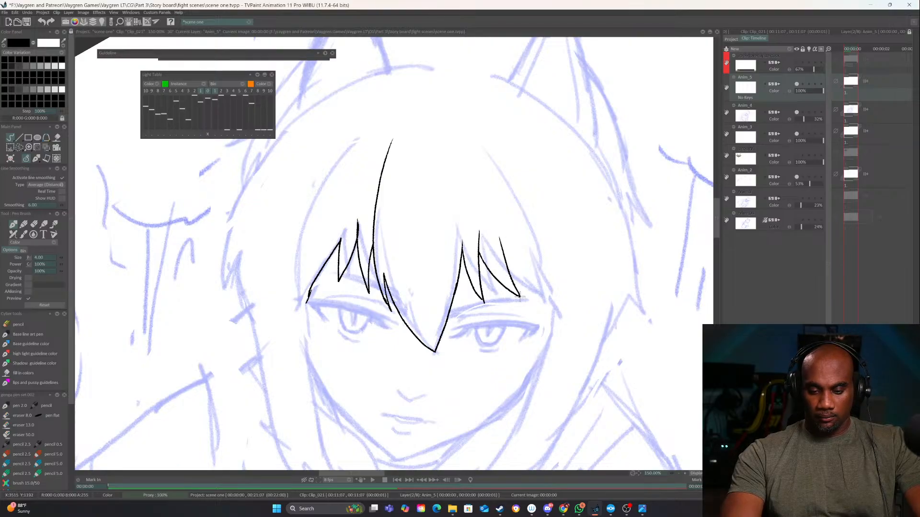
pyautogui.moveTo(505, 261); pyautogui.dragTo(544, 297)
pyautogui.moveTo(531, 243); pyautogui.dragTo(553, 316)
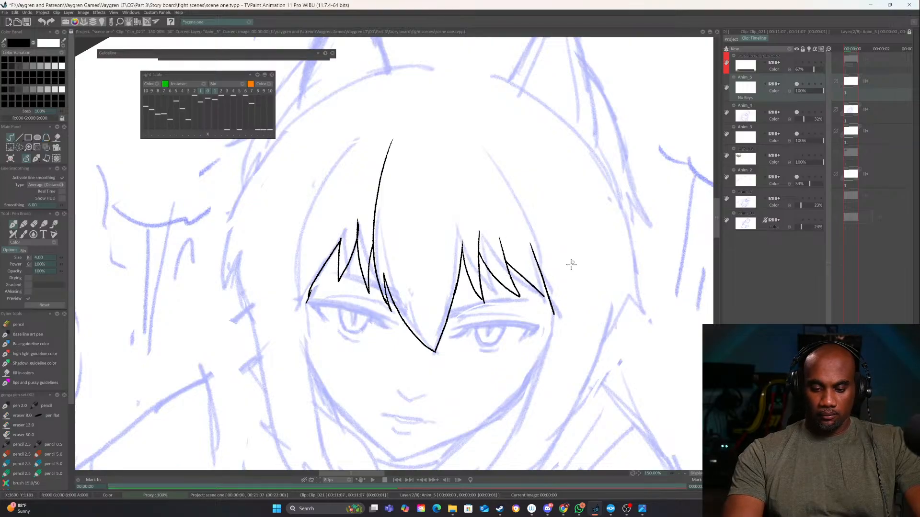
# Ink the long outer curve of the bangs on the viewer's left, from near the crown down to the temple
pyautogui.moveTo(380, 319); pyautogui.dragTo(361, 312)
pyautogui.moveTo(375, 140)
pyautogui.mouseDown()
pyautogui.moveTo(333, 171)
pyautogui.moveTo(290, 273)
pyautogui.mouseUp()
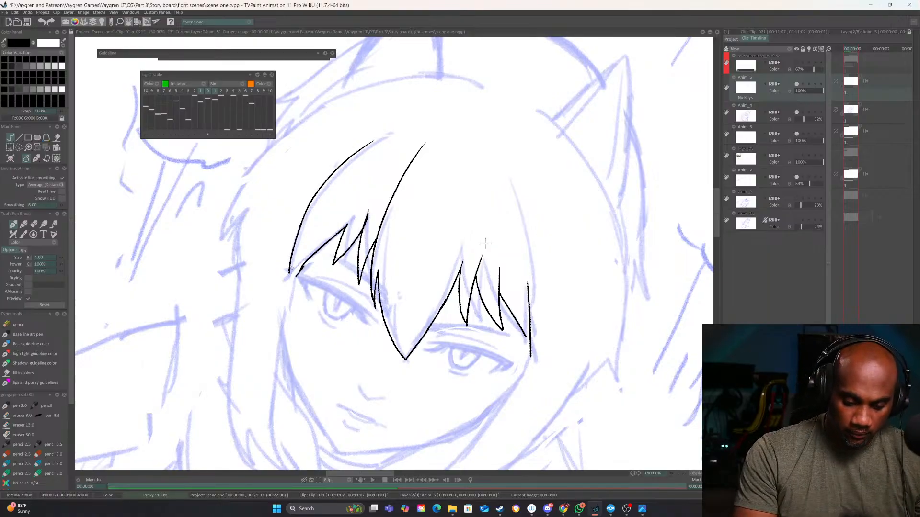
# Replace the short temple strand on the viewer's right with one long curve from the bangs down past the cheek
pyautogui.moveTo(485, 244); pyautogui.dragTo(451, 268)
pyautogui.moveTo(544, 326); pyautogui.dragTo(413, 165)
pyautogui.moveTo(484, 182); pyautogui.dragTo(393, 335)
pyautogui.moveTo(545, 355); pyautogui.dragTo(567, 191)
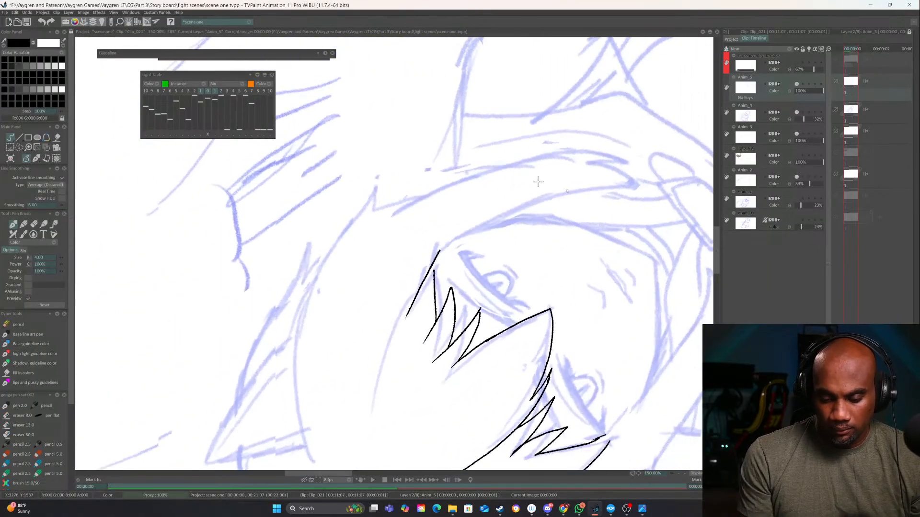
pyautogui.moveTo(448, 244); pyautogui.dragTo(401, 342)
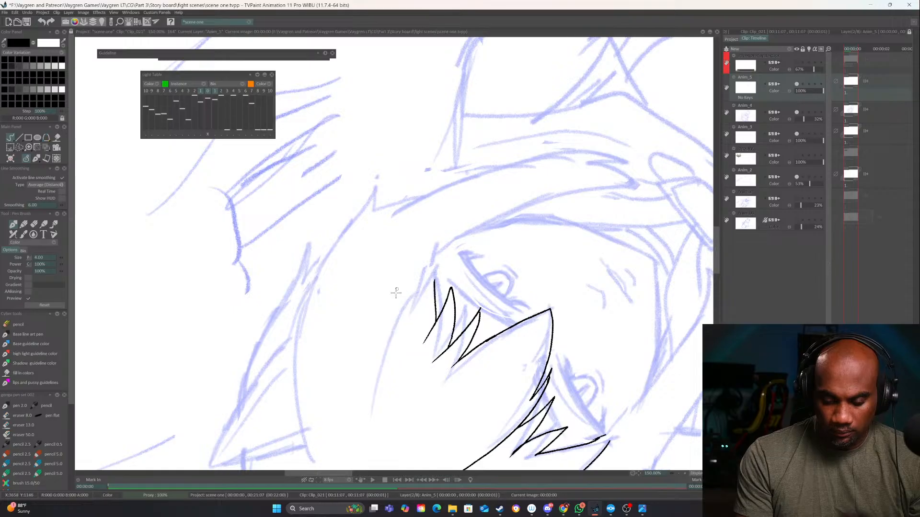
pyautogui.moveTo(378, 379)
pyautogui.mouseDown()
pyautogui.moveTo(408, 309)
pyautogui.moveTo(461, 249)
pyautogui.moveTo(539, 207)
pyautogui.moveTo(653, 183)
pyautogui.mouseUp()
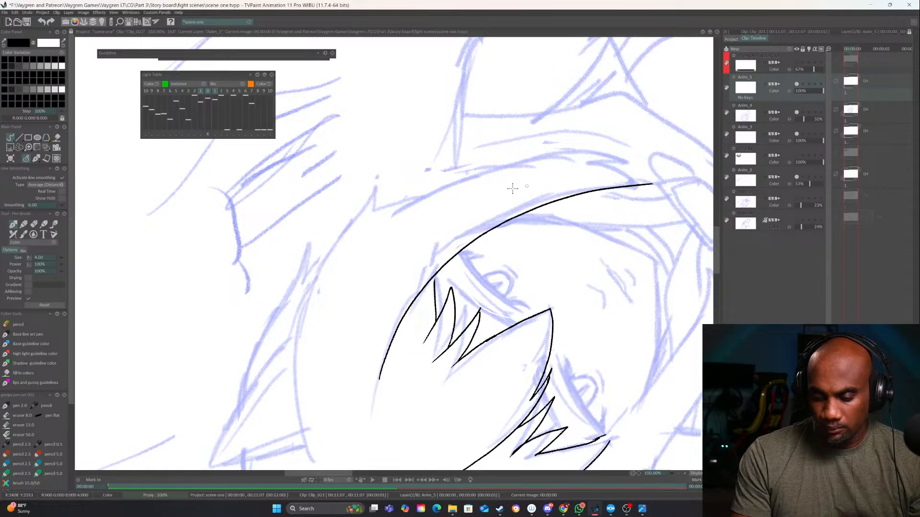
# Ink the outer edge of the side lock on the viewer's right, with pointed tufts at cheek height and a narrow tip
pyautogui.moveTo(317, 276)
pyautogui.mouseDown()
pyautogui.moveTo(377, 177)
pyautogui.moveTo(371, 210)
pyautogui.moveTo(414, 193)
pyautogui.moveTo(395, 212)
pyautogui.moveTo(499, 166)
pyautogui.moveTo(597, 157)
pyautogui.moveTo(637, 169)
pyautogui.moveTo(618, 165)
pyautogui.moveTo(651, 184)
pyautogui.moveTo(472, 363)
pyautogui.mouseUp()
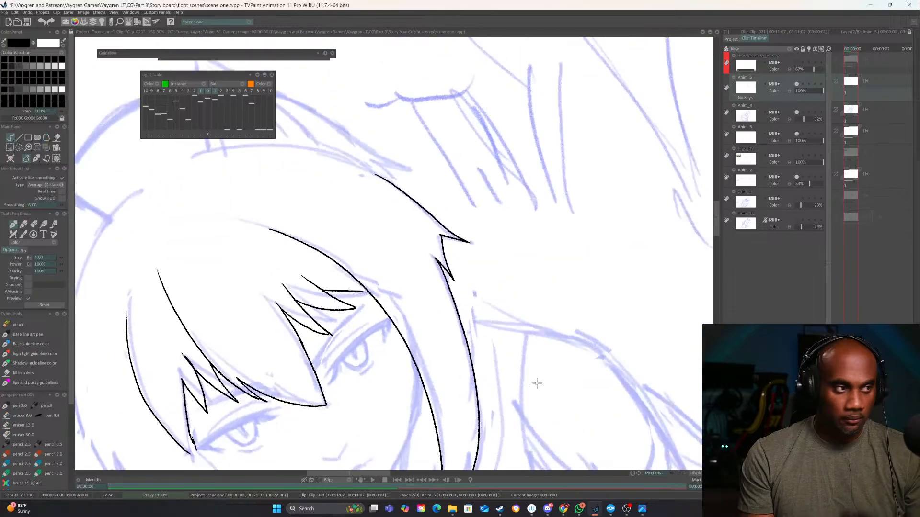
pyautogui.moveTo(537, 384); pyautogui.dragTo(466, 370)
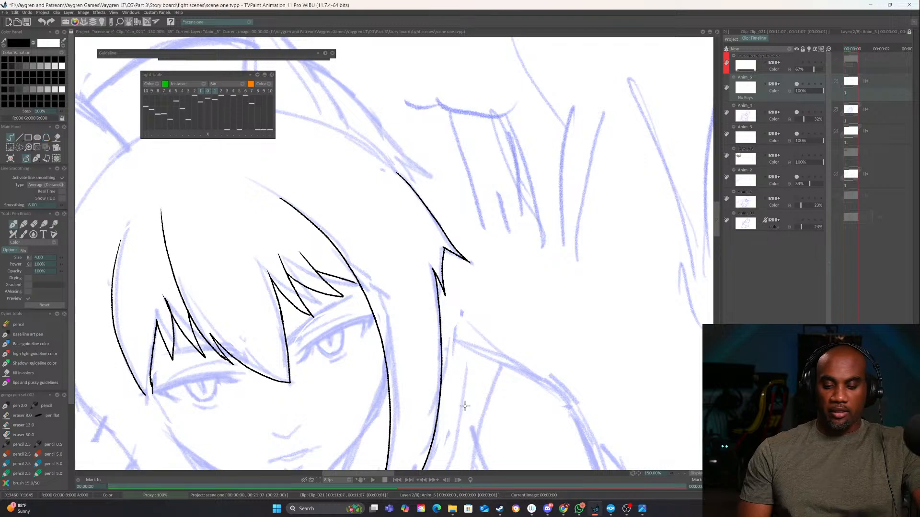
pyautogui.moveTo(464, 367); pyautogui.dragTo(530, 232)
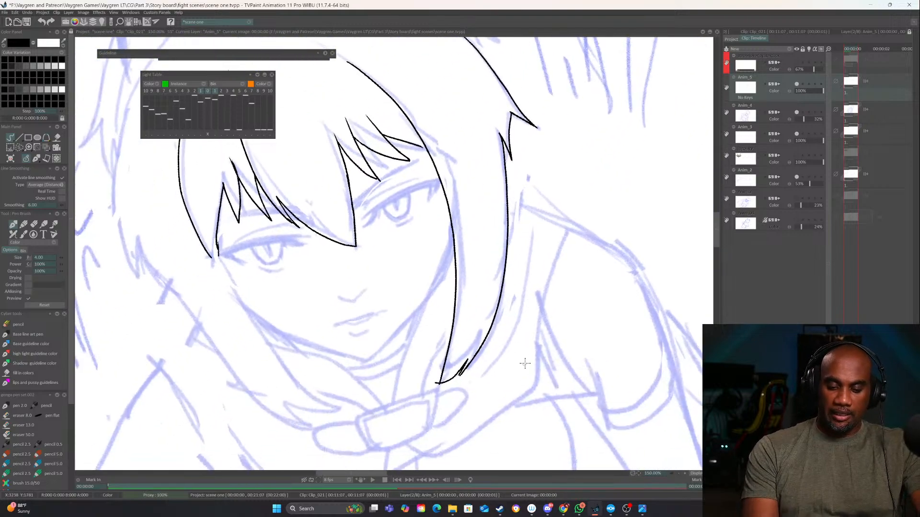
pyautogui.moveTo(524, 364); pyautogui.dragTo(498, 371)
pyautogui.press('e')
# Clean up the overlapping lines at the tip and side tufts of the lock on the viewer's right
pyautogui.press('e')
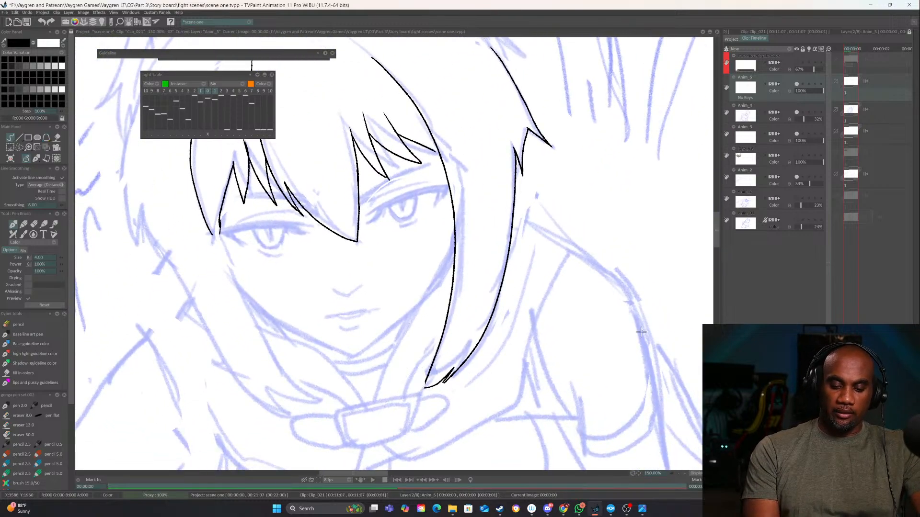
pyautogui.moveTo(586, 353); pyautogui.dragTo(466, 341)
pyautogui.moveTo(465, 340); pyautogui.dragTo(509, 391)
pyautogui.moveTo(569, 399); pyautogui.dragTo(545, 405)
pyautogui.moveTo(545, 405); pyautogui.dragTo(466, 411)
pyautogui.press('e')
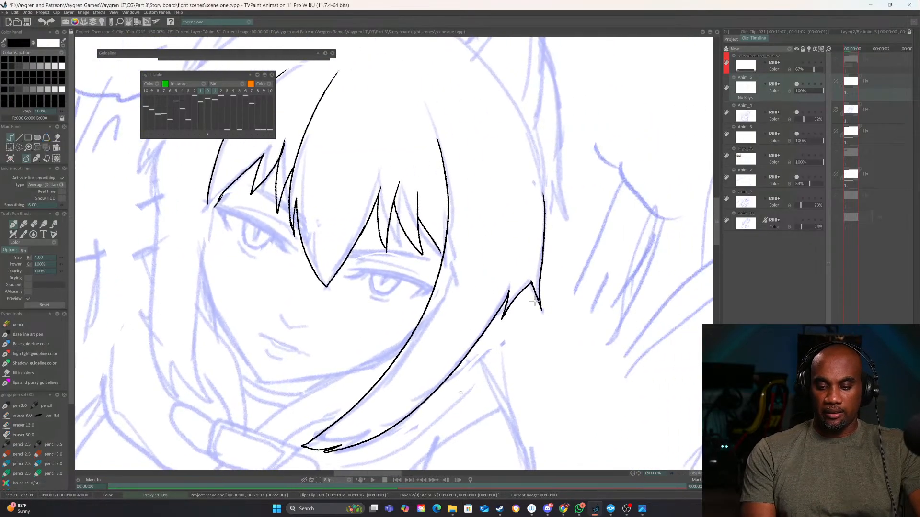
pyautogui.moveTo(530, 289); pyautogui.dragTo(485, 340)
pyautogui.moveTo(540, 286)
pyautogui.mouseDown()
pyautogui.moveTo(531, 307)
pyautogui.moveTo(528, 276)
pyautogui.moveTo(469, 353)
pyautogui.moveTo(556, 321)
pyautogui.moveTo(628, 384)
pyautogui.mouseUp()
pyautogui.press('e')
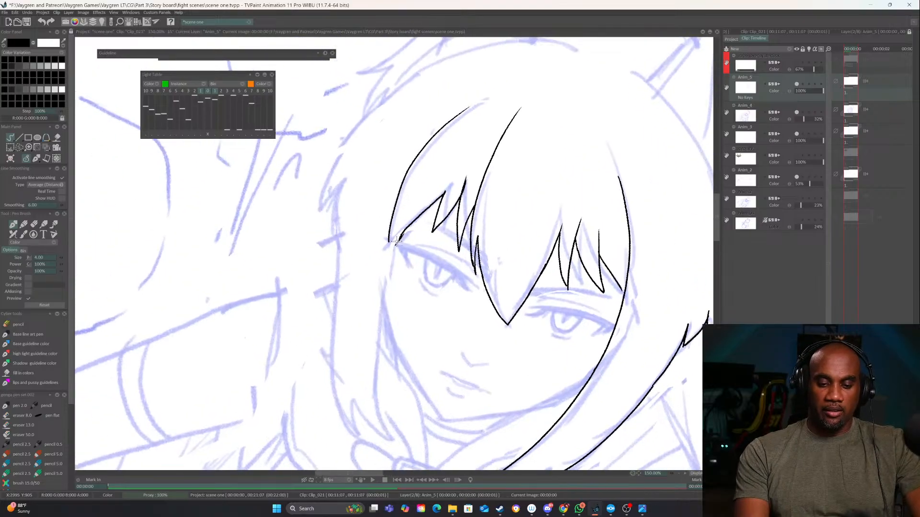
# Ink the side lock on the viewer's left with a long inner edge, a tufted outer edge and a notched tip
pyautogui.moveTo(400, 236)
pyautogui.mouseDown()
pyautogui.moveTo(379, 418)
pyautogui.moveTo(388, 441)
pyautogui.mouseUp()
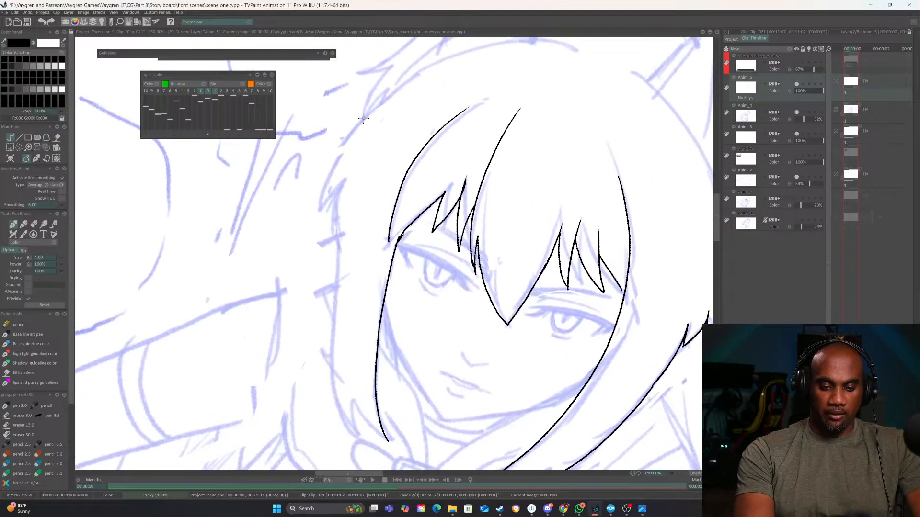
pyautogui.moveTo(363, 119)
pyautogui.mouseDown()
pyautogui.moveTo(322, 208)
pyautogui.moveTo(342, 182)
pyautogui.moveTo(336, 281)
pyautogui.moveTo(355, 445)
pyautogui.mouseUp()
pyautogui.moveTo(350, 377); pyautogui.dragTo(354, 294)
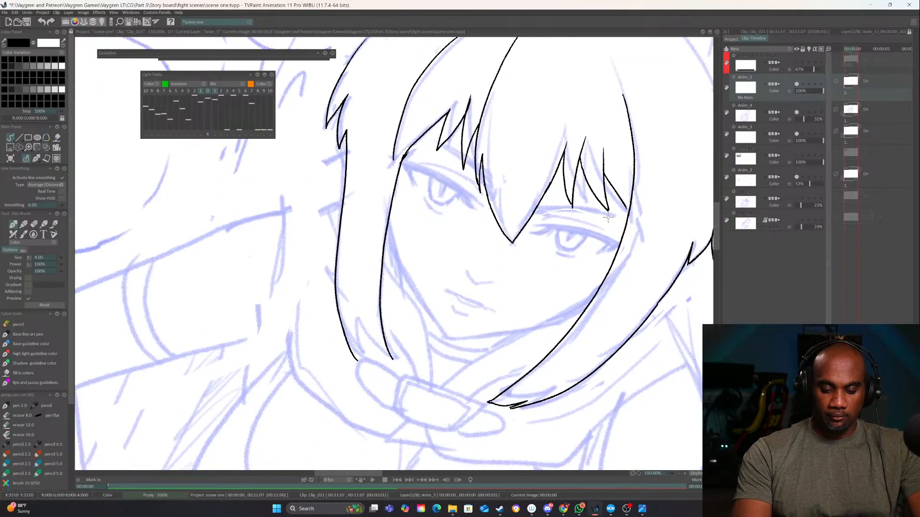
pyautogui.moveTo(358, 361)
pyautogui.mouseDown()
pyautogui.moveTo(353, 331)
pyautogui.moveTo(377, 362)
pyautogui.moveTo(392, 360)
pyautogui.mouseUp()
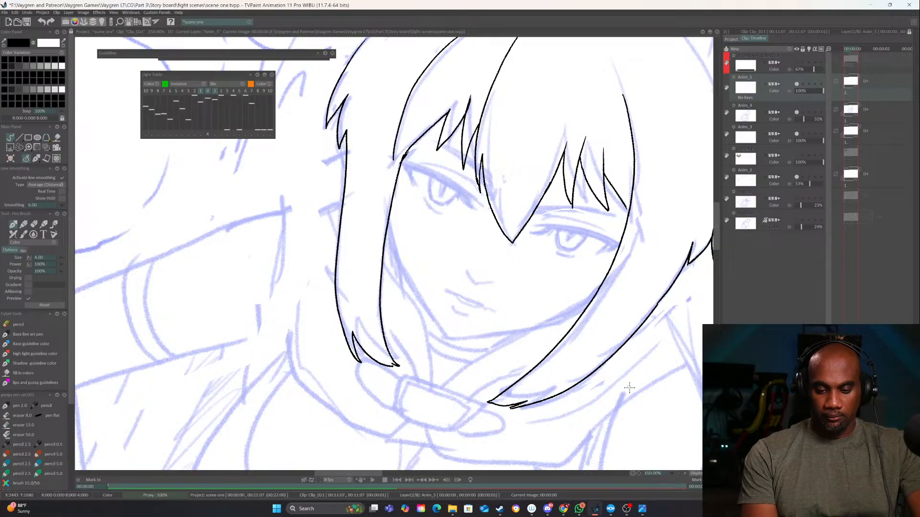
# Erase the notched tip of the side lock on the viewer's left
pyautogui.moveTo(629, 388); pyautogui.dragTo(654, 327)
pyautogui.moveTo(579, 342)
pyautogui.mouseDown()
pyautogui.moveTo(541, 394)
pyautogui.moveTo(549, 419)
pyautogui.mouseUp()
pyautogui.press('e')
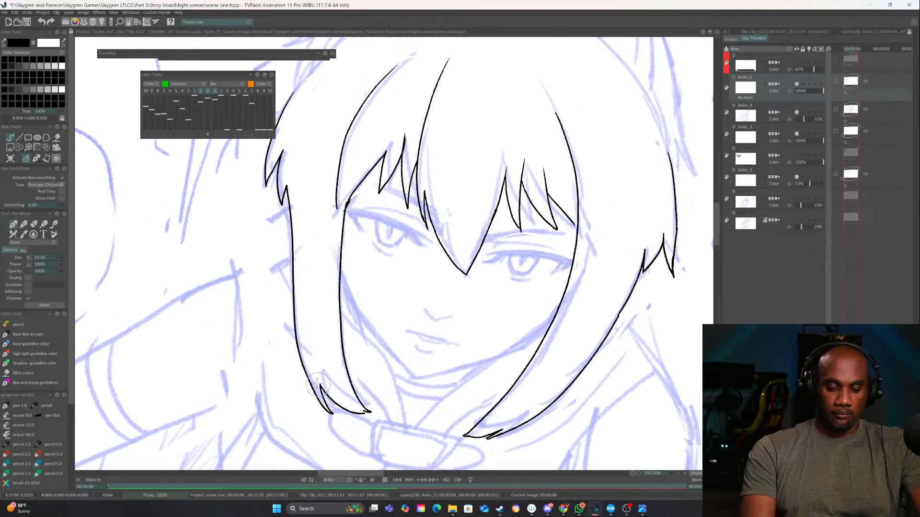
pyautogui.moveTo(318, 384)
pyautogui.mouseDown()
pyautogui.moveTo(347, 413)
pyautogui.moveTo(381, 420)
pyautogui.mouseUp()
pyautogui.press('e')
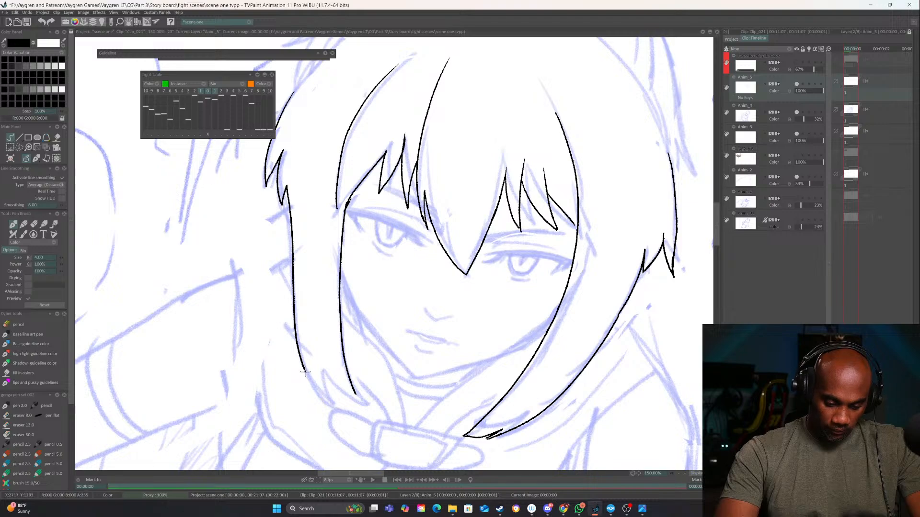
# Redraw the left-hand lock's tip as a shorter notched point, removing the stray notch strokes
pyautogui.moveTo(311, 382)
pyautogui.mouseDown()
pyautogui.moveTo(336, 402)
pyautogui.moveTo(324, 371)
pyautogui.moveTo(350, 398)
pyautogui.mouseUp()
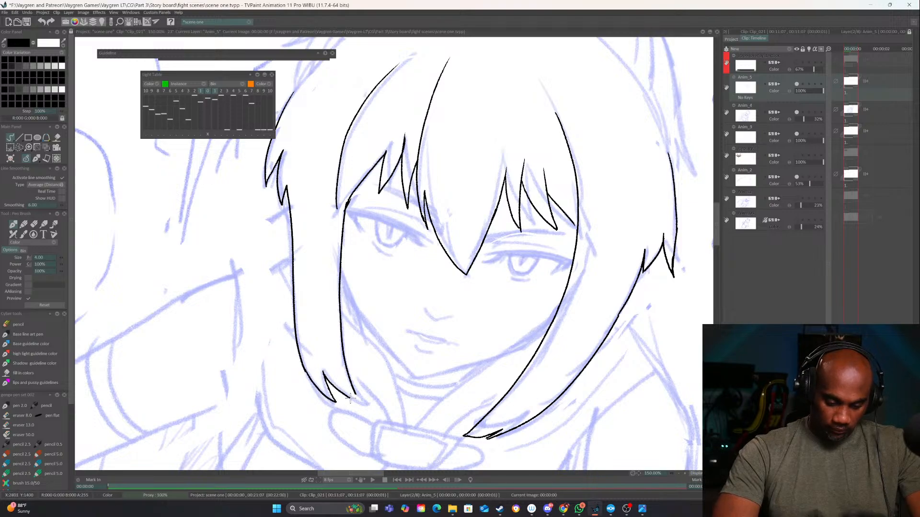
pyautogui.hotkey('ctrl', 'z')
pyautogui.hotkey('ctrl', 'z')
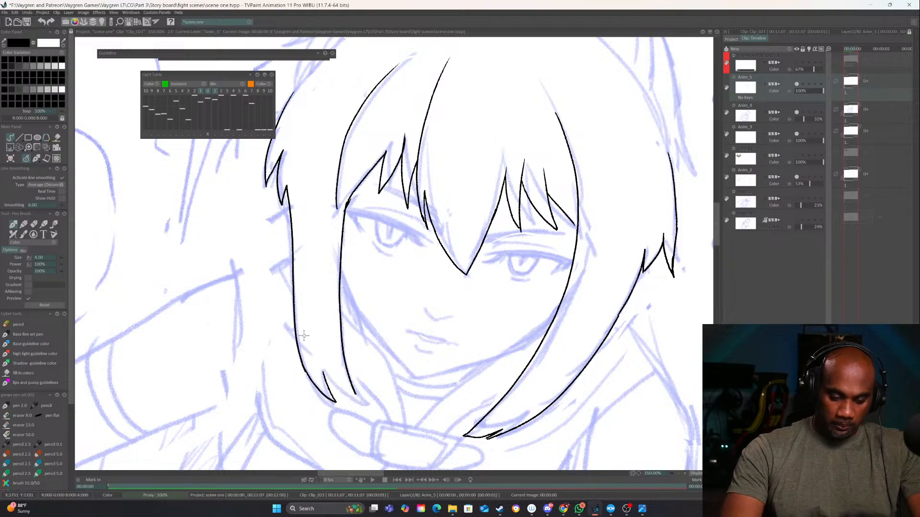
pyautogui.press('e')
pyautogui.moveTo(324, 375); pyautogui.dragTo(332, 382)
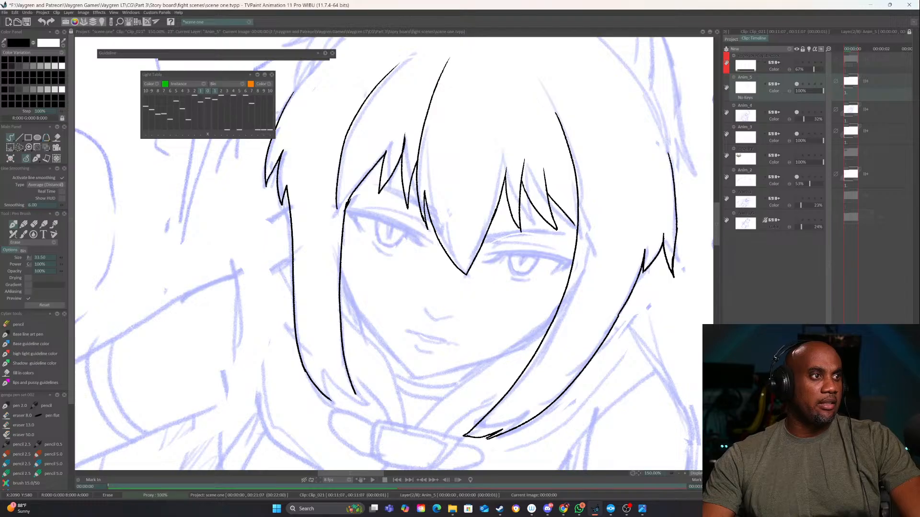
pyautogui.press('n')
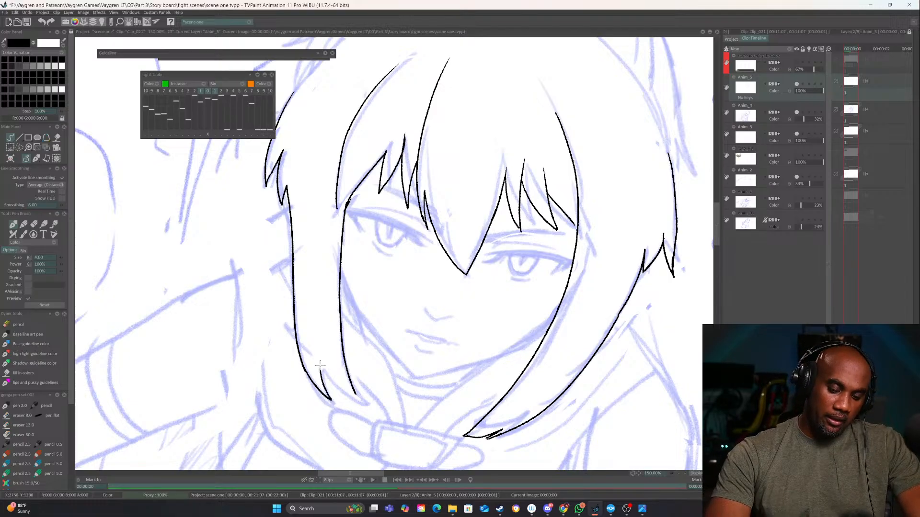
pyautogui.moveTo(336, 397); pyautogui.dragTo(360, 403)
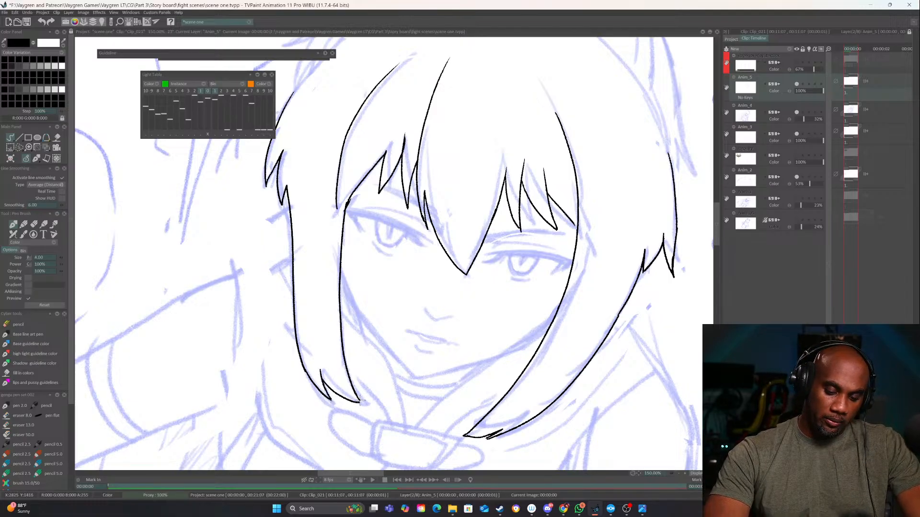
# Rework the fringe end on the viewer's left into a small pointed tuft where it meets the side lock
pyautogui.moveTo(490, 308)
pyautogui.mouseDown()
pyautogui.moveTo(480, 360)
pyautogui.moveTo(505, 417)
pyautogui.mouseUp()
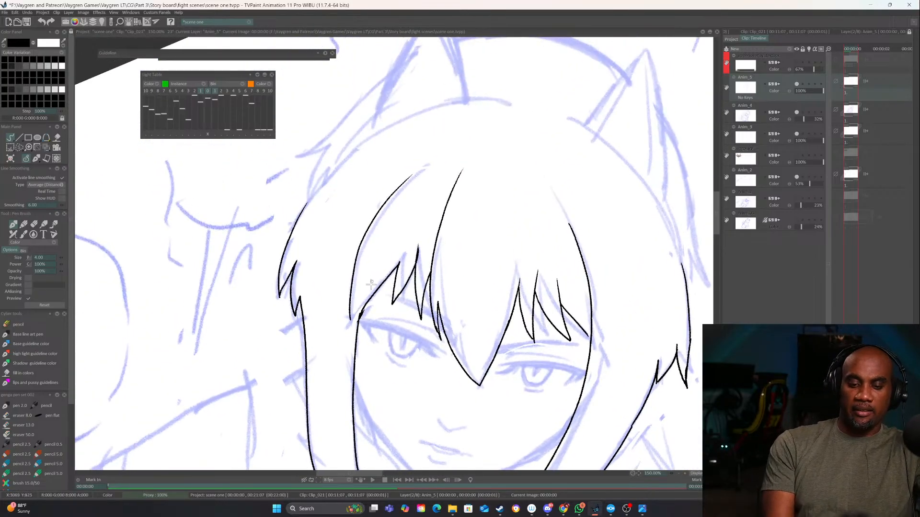
pyautogui.moveTo(370, 256); pyautogui.dragTo(369, 303)
pyautogui.press('n')
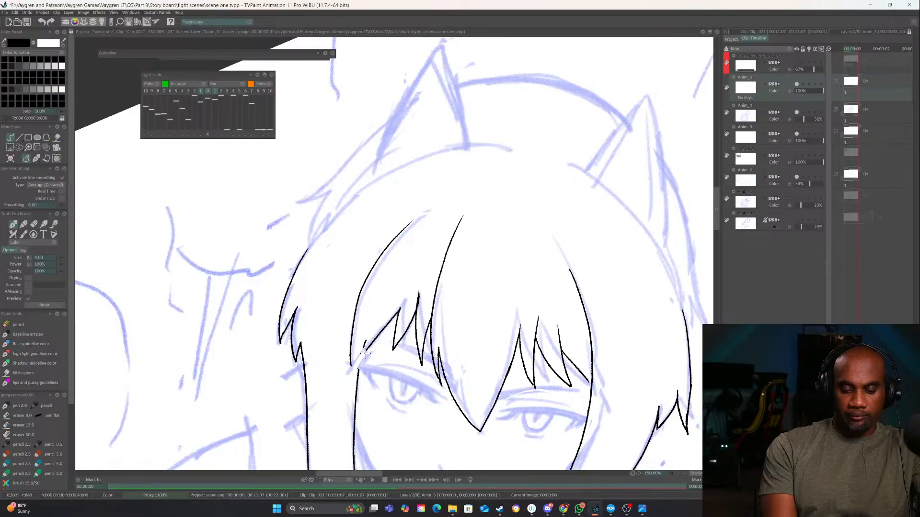
# Ink the crown curve and the outer back-hair strand with small tufts on the viewer's left of the head
pyautogui.moveTo(388, 253); pyautogui.dragTo(385, 361)
pyautogui.moveTo(505, 254)
pyautogui.mouseDown()
pyautogui.moveTo(447, 256)
pyautogui.moveTo(364, 293)
pyautogui.moveTo(303, 359)
pyautogui.mouseUp()
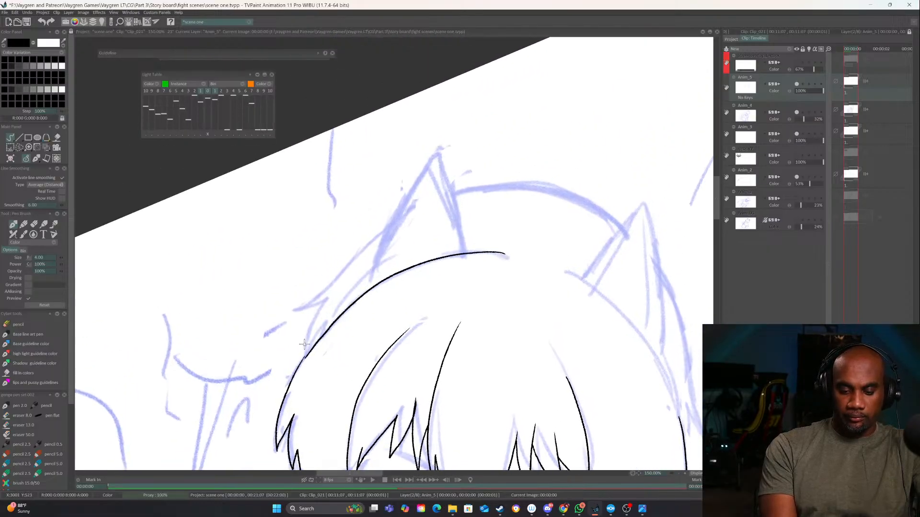
pyautogui.moveTo(382, 230)
pyautogui.mouseDown()
pyautogui.moveTo(383, 286)
pyautogui.moveTo(301, 367)
pyautogui.moveTo(327, 355)
pyautogui.mouseUp()
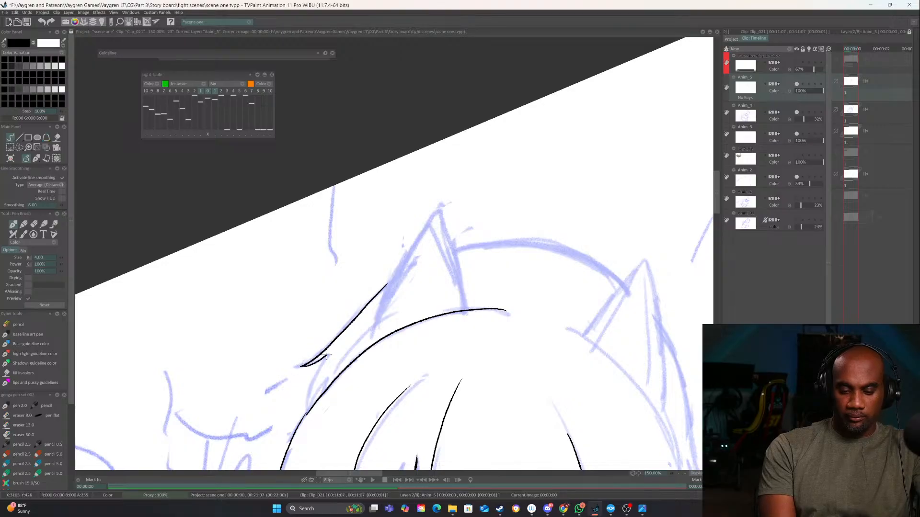
pyautogui.moveTo(388, 333); pyautogui.dragTo(440, 288)
pyautogui.hotkey('ctrl', 'z')
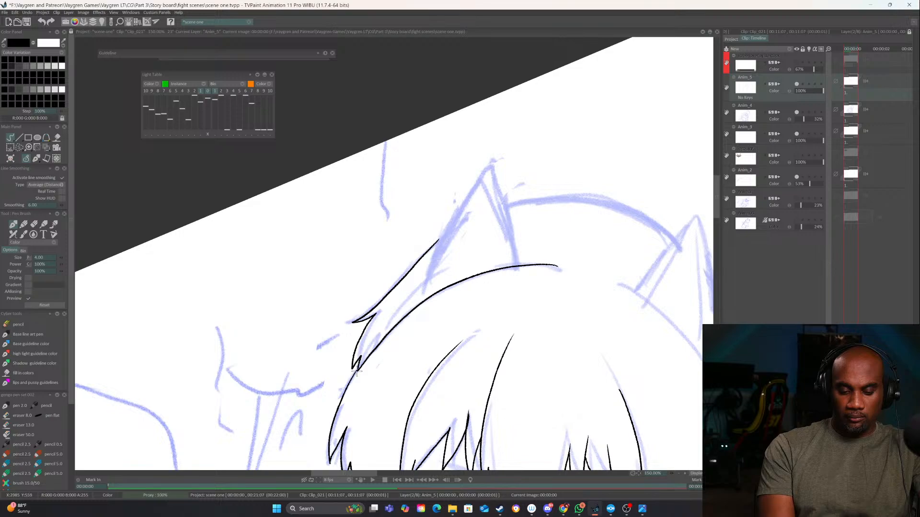
# Ink the outer back hair on the viewer's right, from beside the cat ear down to pointed tufts
pyautogui.moveTo(567, 327); pyautogui.dragTo(363, 245)
pyautogui.moveTo(437, 218)
pyautogui.mouseDown()
pyautogui.moveTo(471, 369)
pyautogui.moveTo(501, 345)
pyautogui.moveTo(443, 149)
pyautogui.mouseUp()
pyautogui.moveTo(422, 239); pyautogui.dragTo(437, 326)
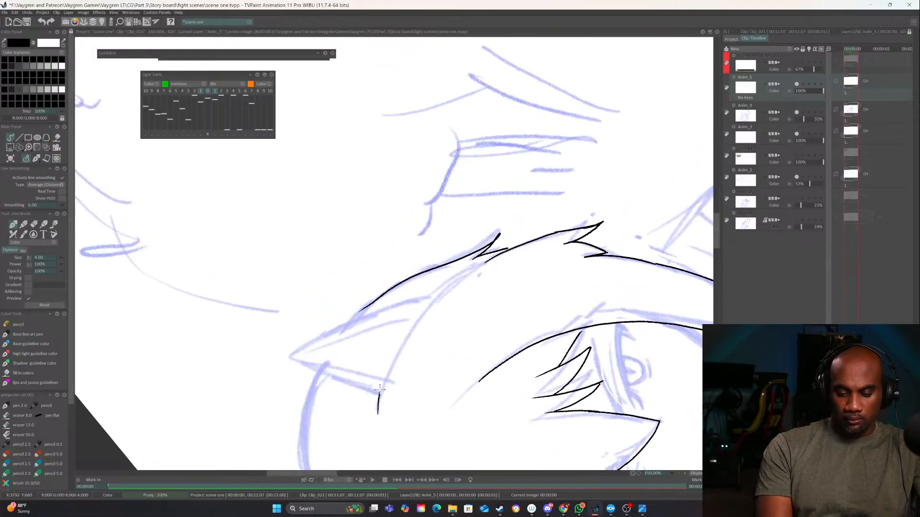
# Ink the crown curve on the viewer's right and the arc spanning the two cat ears
pyautogui.moveTo(380, 389)
pyautogui.mouseDown()
pyautogui.moveTo(405, 329)
pyautogui.moveTo(476, 264)
pyautogui.mouseUp()
pyautogui.moveTo(321, 368); pyautogui.dragTo(411, 265)
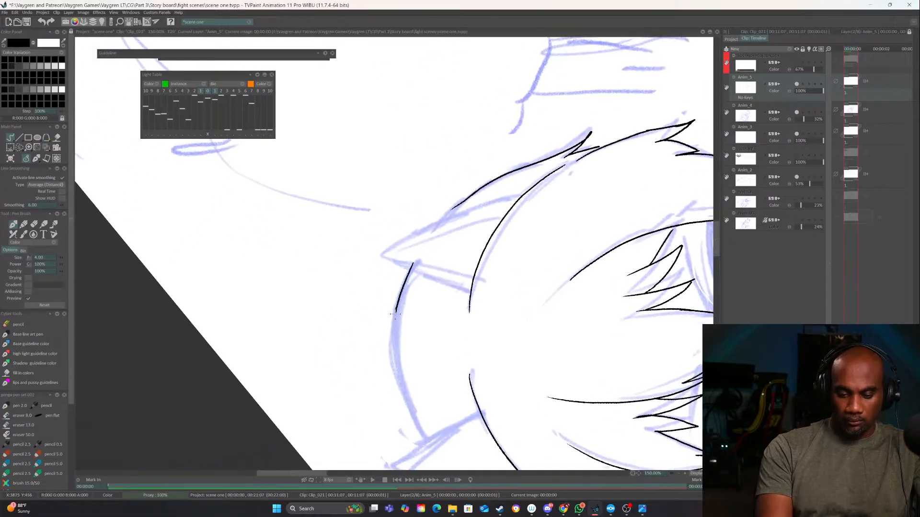
pyautogui.moveTo(395, 314)
pyautogui.mouseDown()
pyautogui.moveTo(396, 380)
pyautogui.moveTo(425, 438)
pyautogui.mouseUp()
# Ink the face contour from the cheek on the viewer's left around the chin to the opposite side lock
pyautogui.moveTo(484, 366)
pyautogui.mouseDown()
pyautogui.moveTo(359, 397)
pyautogui.moveTo(301, 352)
pyautogui.mouseUp()
pyautogui.moveTo(532, 380); pyautogui.dragTo(568, 152)
pyautogui.moveTo(594, 354); pyautogui.dragTo(602, 297)
pyautogui.moveTo(524, 368); pyautogui.dragTo(428, 427)
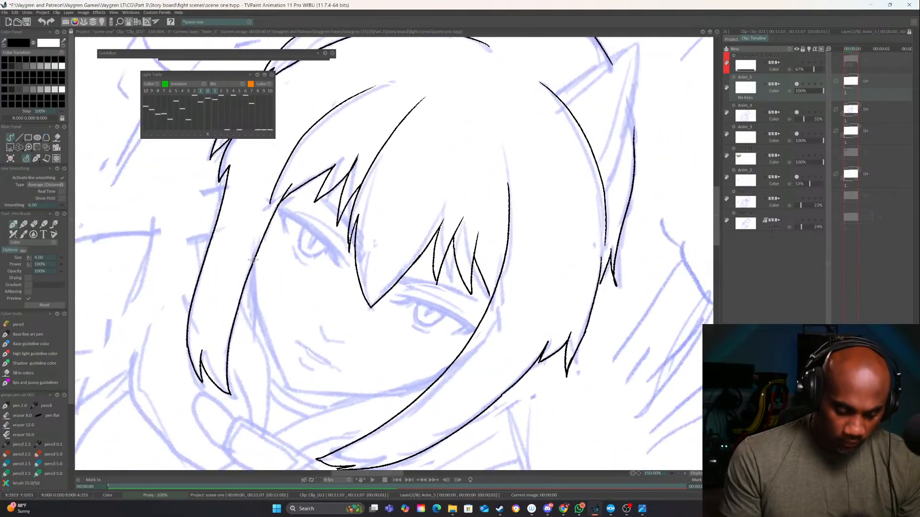
pyautogui.moveTo(253, 260)
pyautogui.mouseDown()
pyautogui.moveTo(257, 306)
pyautogui.moveTo(290, 386)
pyautogui.mouseUp()
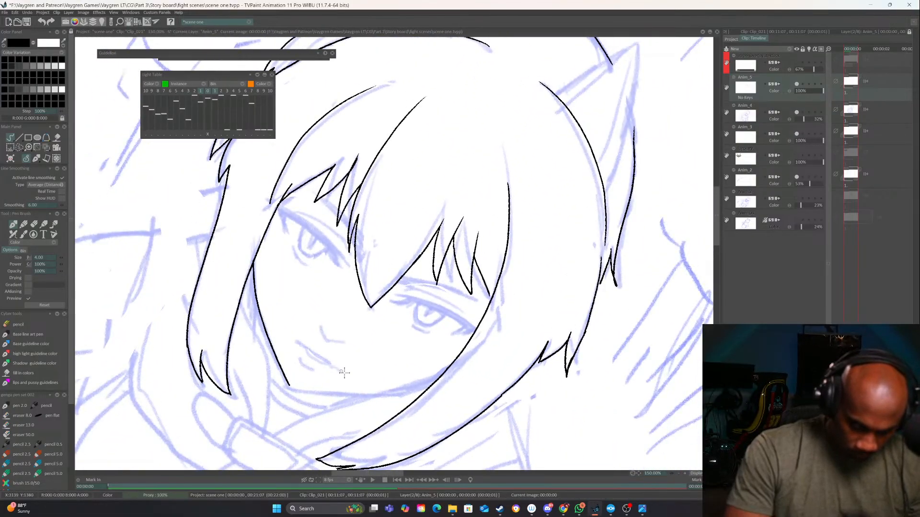
pyautogui.moveTo(344, 373); pyautogui.dragTo(362, 417)
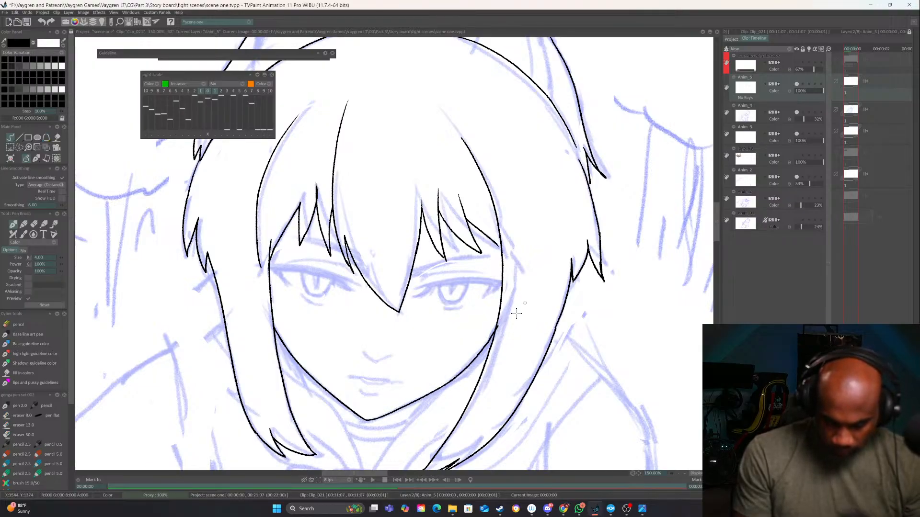
# Review the inked head and hair against the sketch of the whole figure
pyautogui.click(681, 473)
pyautogui.click(681, 473)
pyautogui.click(680, 473)
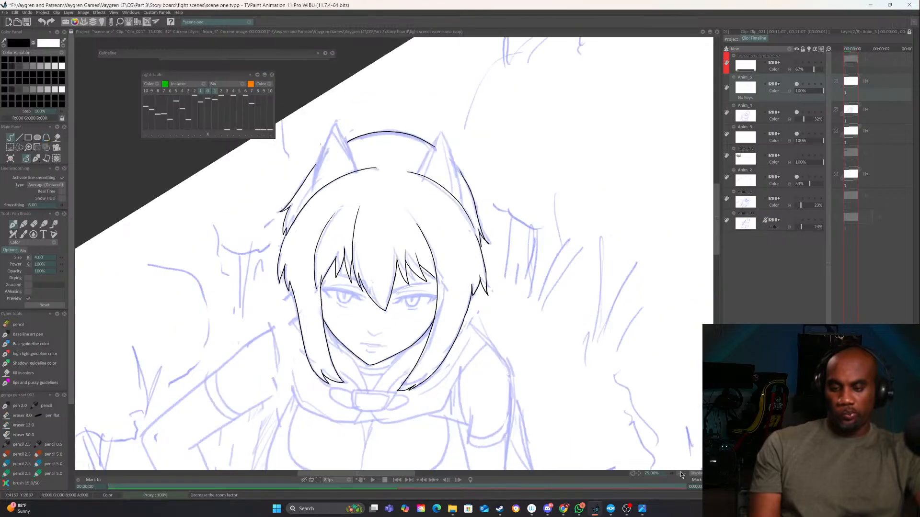
pyautogui.click(680, 473)
pyautogui.click(680, 473)
pyautogui.click(684, 475)
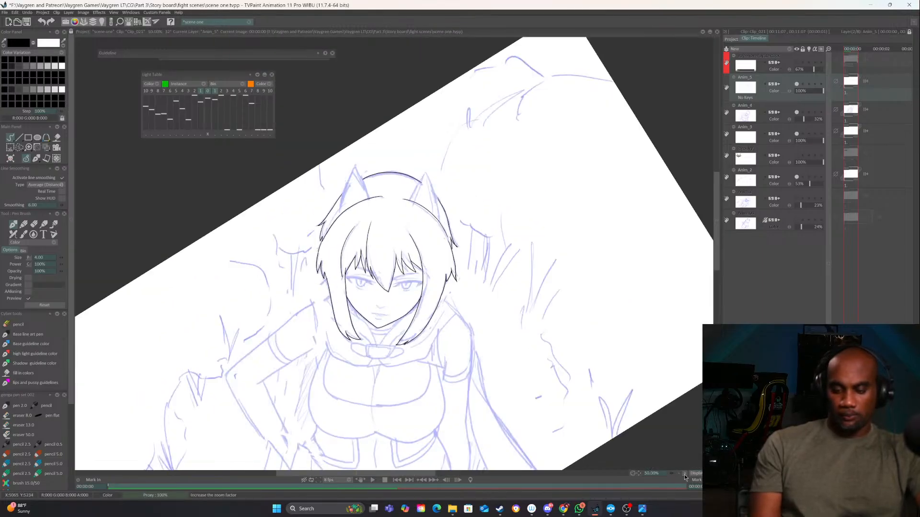
pyautogui.click(684, 474)
pyautogui.click(684, 474)
pyautogui.click(685, 474)
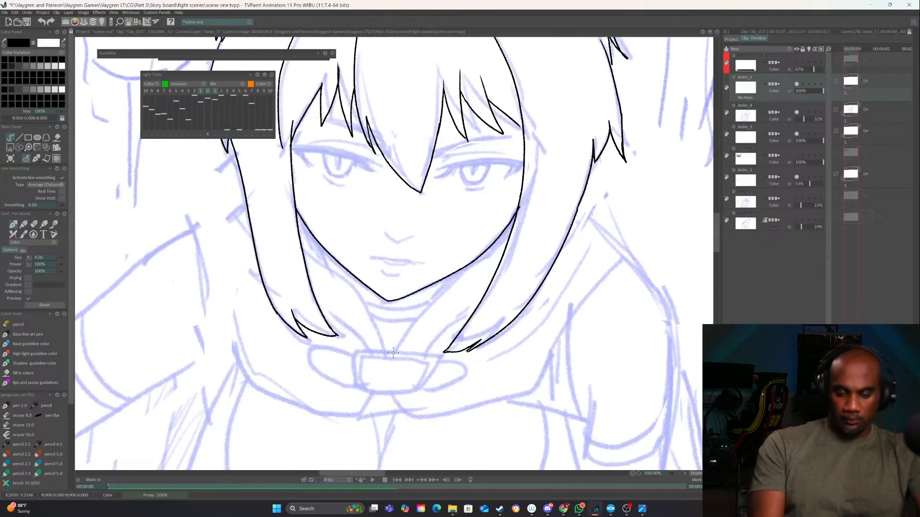
# Ink the two collar edges converging from the side locks toward the buckle, plus the curve just below the chin
pyautogui.moveTo(409, 326); pyautogui.dragTo(513, 232)
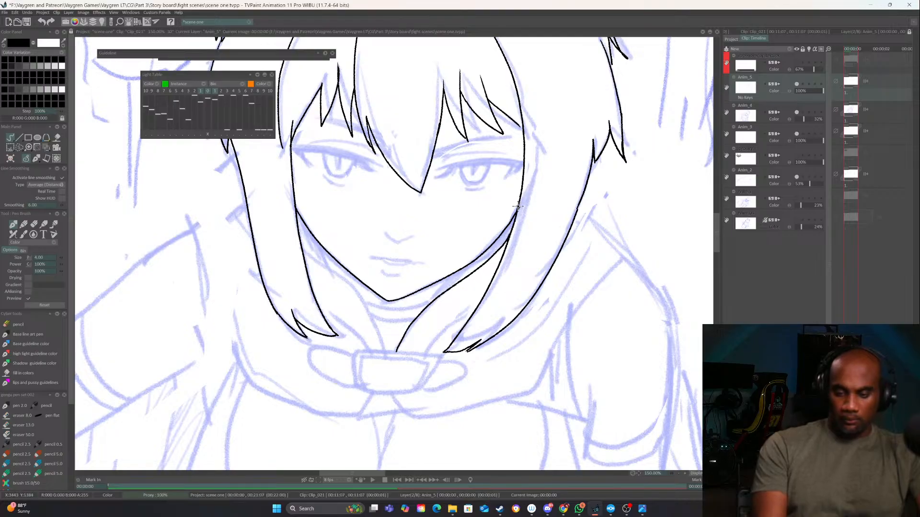
pyautogui.moveTo(302, 247)
pyautogui.mouseDown()
pyautogui.moveTo(359, 298)
pyautogui.moveTo(386, 353)
pyautogui.mouseUp()
pyautogui.scroll(2, 398, 287)
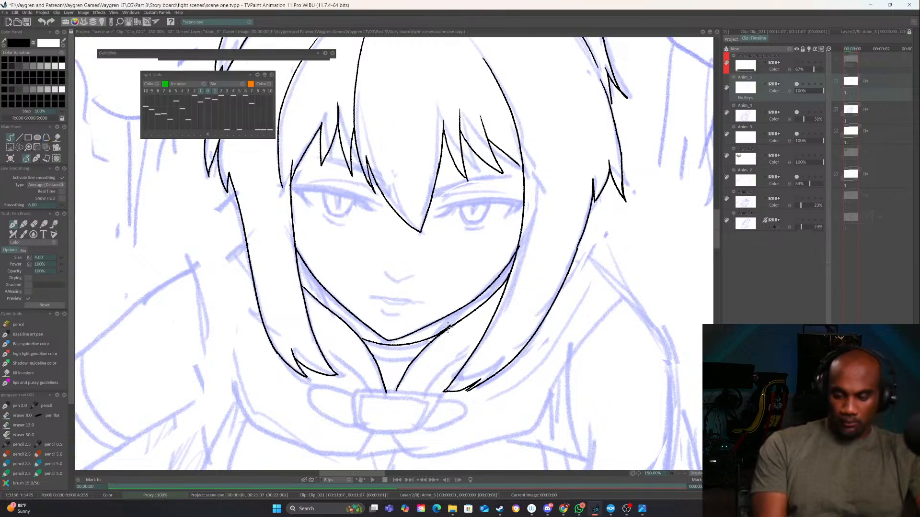
pyautogui.moveTo(448, 328); pyautogui.dragTo(477, 304)
pyautogui.moveTo(316, 277)
pyautogui.mouseDown()
pyautogui.moveTo(342, 323)
pyautogui.moveTo(316, 278)
pyautogui.mouseUp()
pyautogui.hotkey('ctrl', 'z')
# Erase the overlapping ends of the collar edges where they meet the jawline and side locks
pyautogui.moveTo(527, 266); pyautogui.dragTo(439, 356)
pyautogui.press('e')
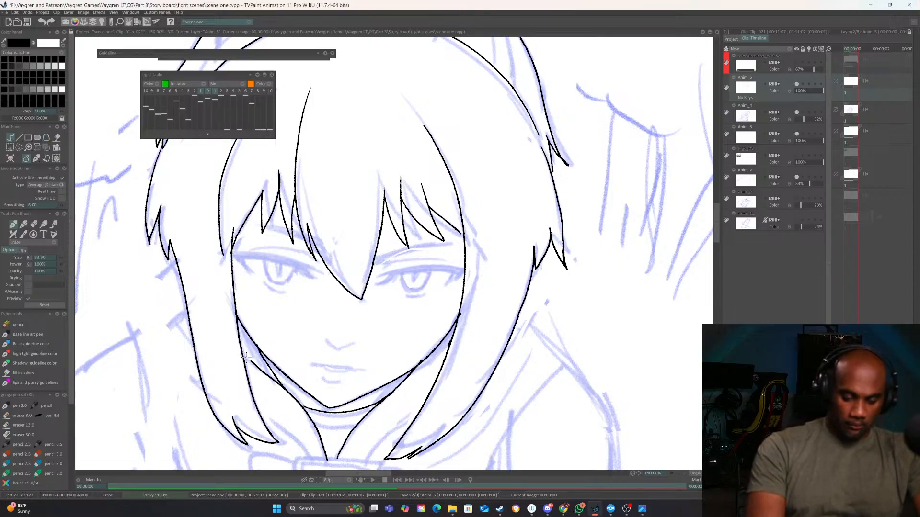
pyautogui.press('e')
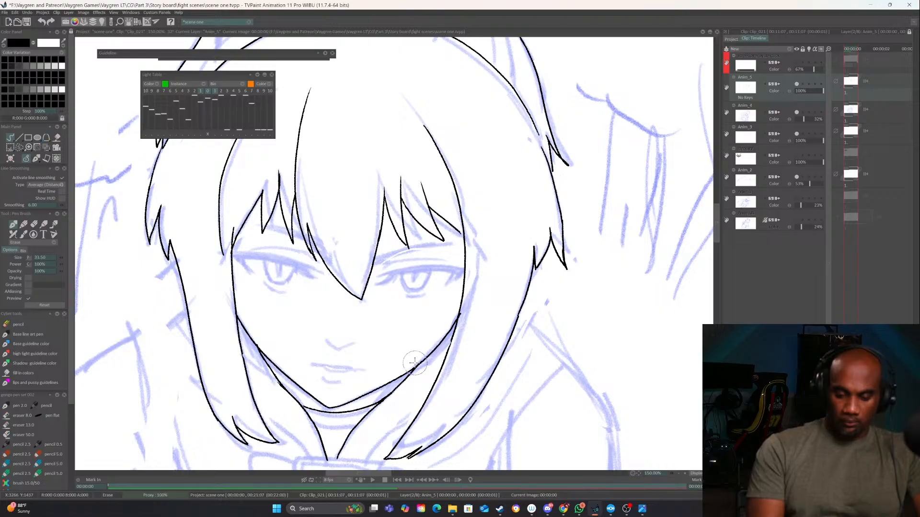
pyautogui.press('e')
# Ink the outer collar edges running from the side locks toward the buckle, plus the neckline curve between the collar halves
pyautogui.moveTo(359, 437); pyautogui.dragTo(369, 384)
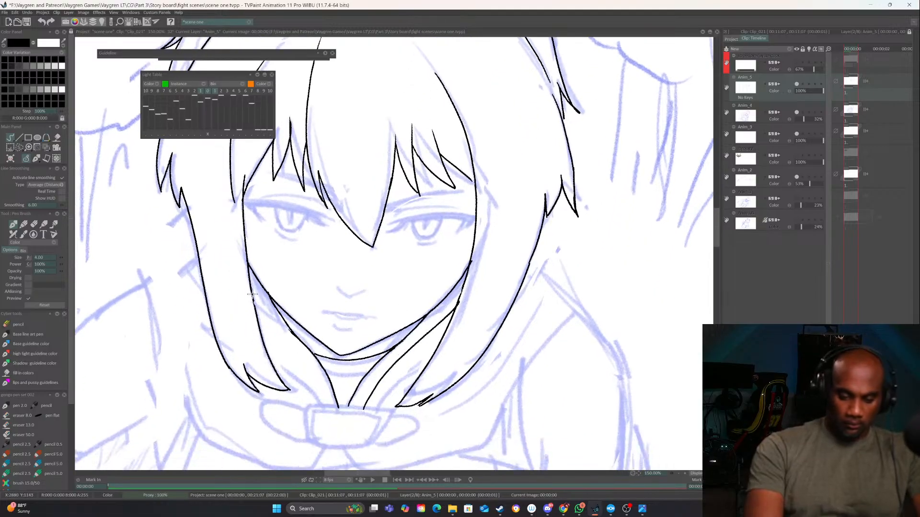
pyautogui.moveTo(249, 293); pyautogui.dragTo(322, 406)
pyautogui.moveTo(443, 386); pyautogui.dragTo(552, 306)
pyautogui.scroll(2, 658, 441)
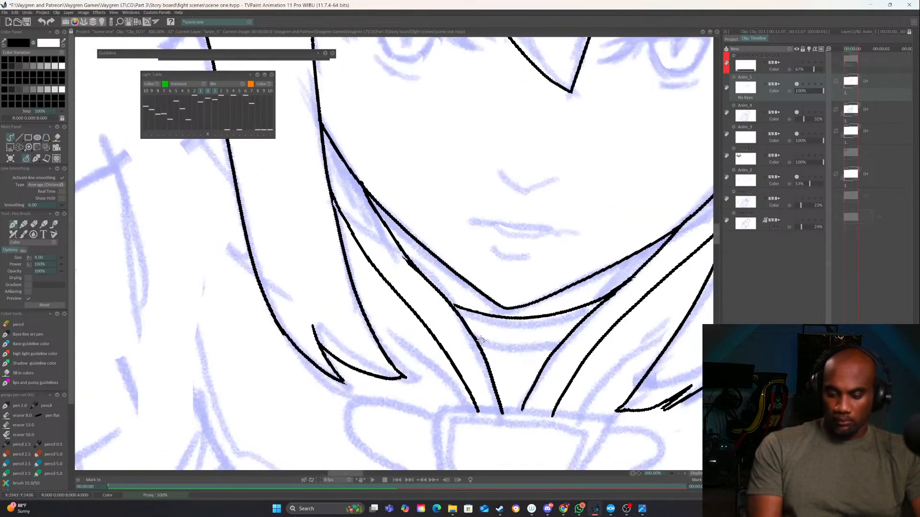
pyautogui.moveTo(477, 341)
pyautogui.mouseDown()
pyautogui.moveTo(534, 353)
pyautogui.moveTo(560, 343)
pyautogui.moveTo(536, 320)
pyautogui.moveTo(567, 298)
pyautogui.mouseUp()
# Ink the buckle's outer frame as a four-sided shape narrowing toward its curved lower edge
pyautogui.moveTo(405, 314); pyautogui.dragTo(501, 294)
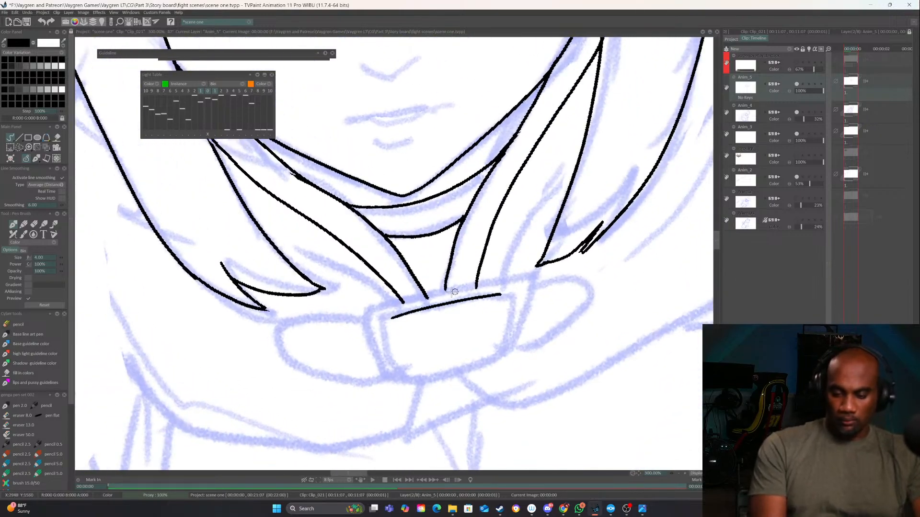
pyautogui.moveTo(402, 309)
pyautogui.mouseDown()
pyautogui.moveTo(493, 295)
pyautogui.moveTo(399, 299)
pyautogui.moveTo(360, 312)
pyautogui.mouseUp()
pyautogui.moveTo(519, 314); pyautogui.dragTo(455, 331)
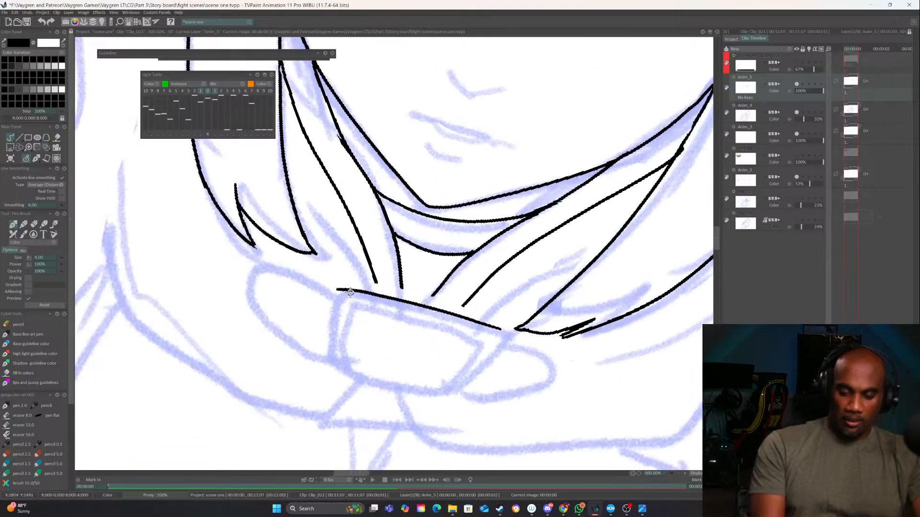
pyautogui.moveTo(338, 289); pyautogui.dragTo(337, 370)
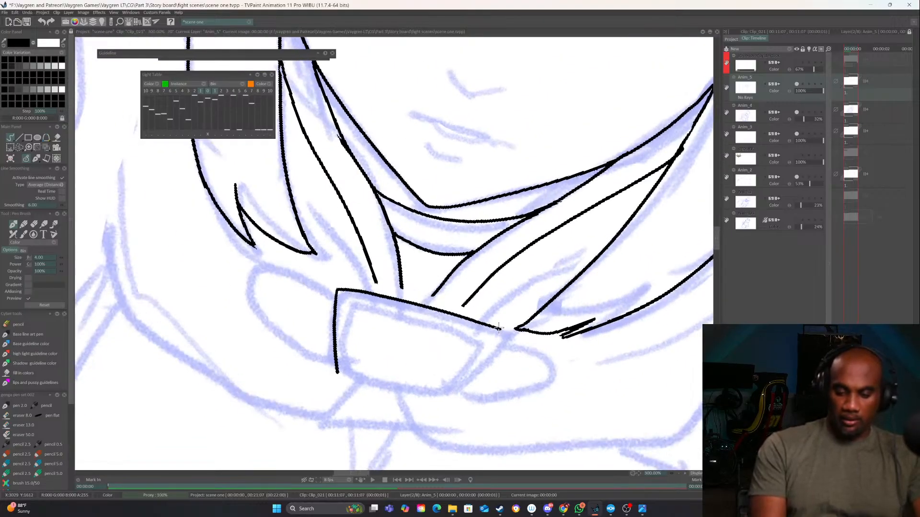
pyautogui.moveTo(500, 329)
pyautogui.mouseDown()
pyautogui.moveTo(451, 397)
pyautogui.moveTo(530, 343)
pyautogui.mouseUp()
pyautogui.hotkey('ctrl', 'z')
pyautogui.moveTo(520, 278); pyautogui.dragTo(497, 363)
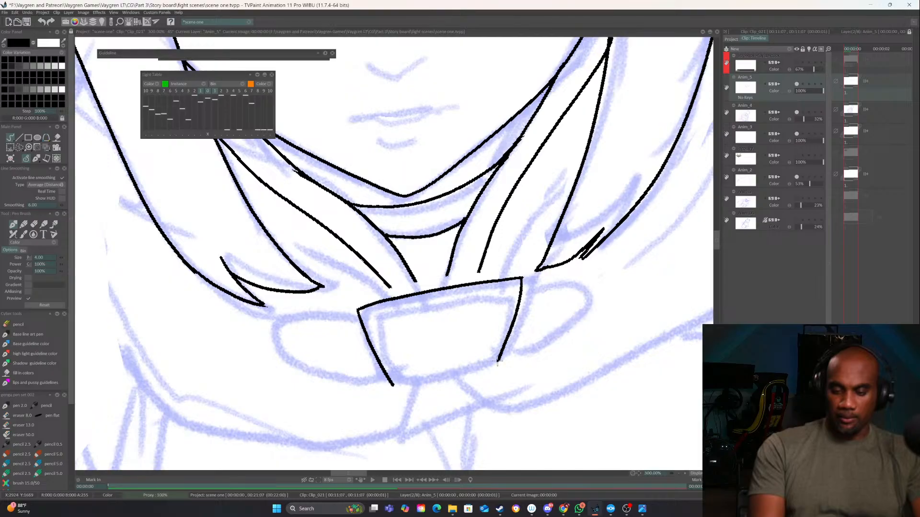
pyautogui.moveTo(393, 384)
pyautogui.mouseDown()
pyautogui.moveTo(463, 381)
pyautogui.moveTo(498, 362)
pyautogui.mouseUp()
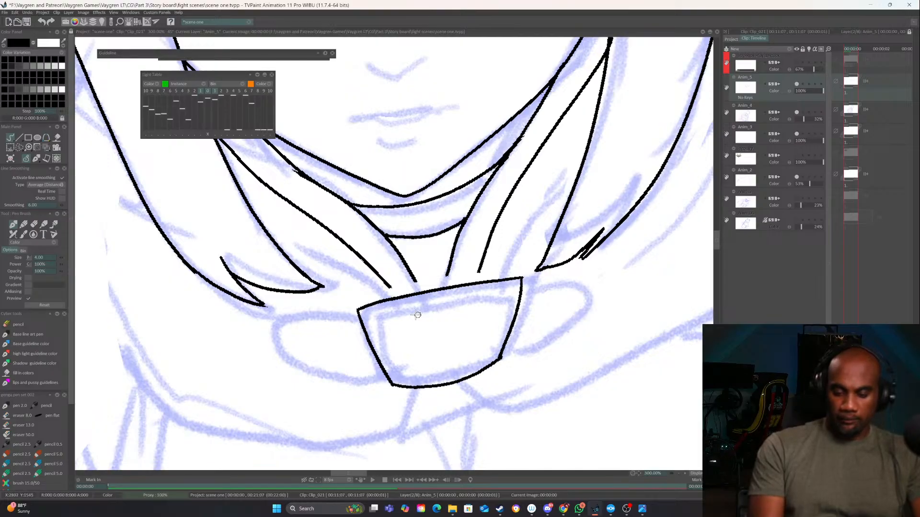
# Ink the buckle's inner frame, extend the collar lines down to its upper edge and erase the overshoot
pyautogui.moveTo(377, 317)
pyautogui.mouseDown()
pyautogui.moveTo(504, 293)
pyautogui.moveTo(496, 351)
pyautogui.mouseUp()
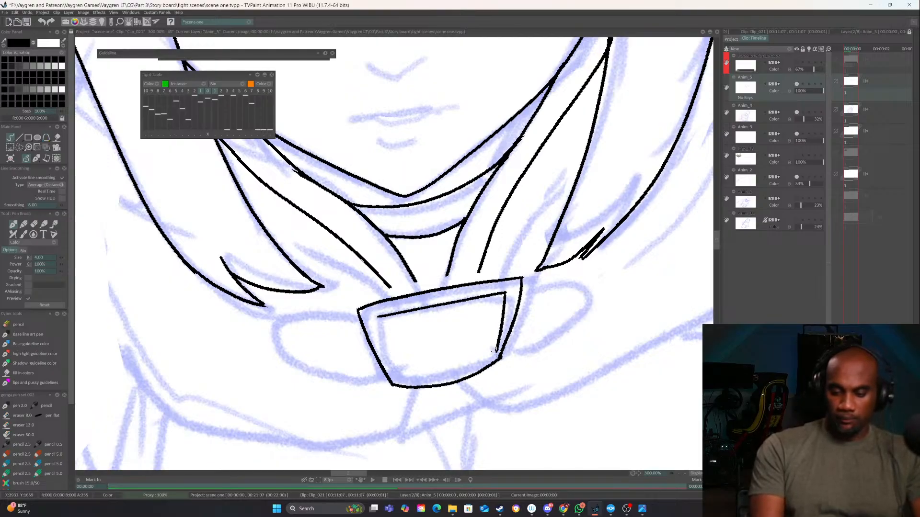
pyautogui.moveTo(378, 317); pyautogui.dragTo(405, 388)
pyautogui.moveTo(389, 285); pyautogui.dragTo(399, 299)
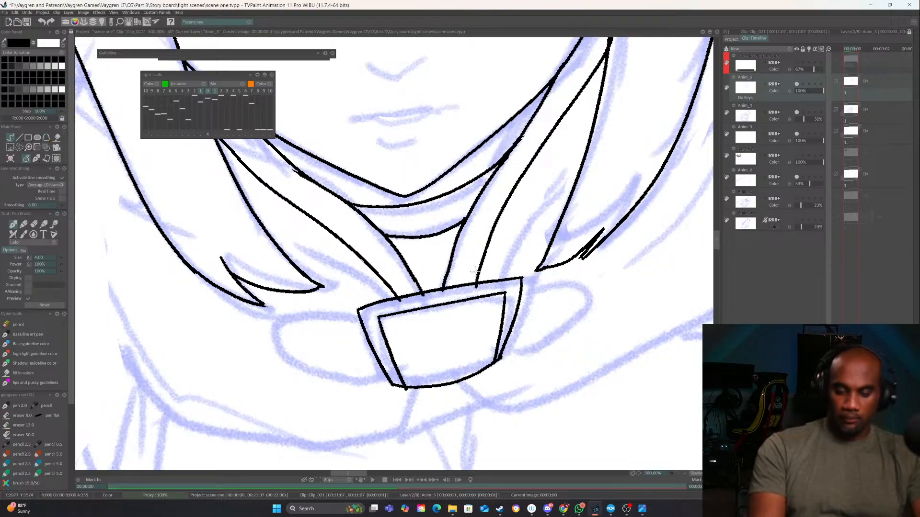
pyautogui.press('e')
pyautogui.moveTo(399, 304); pyautogui.dragTo(479, 284)
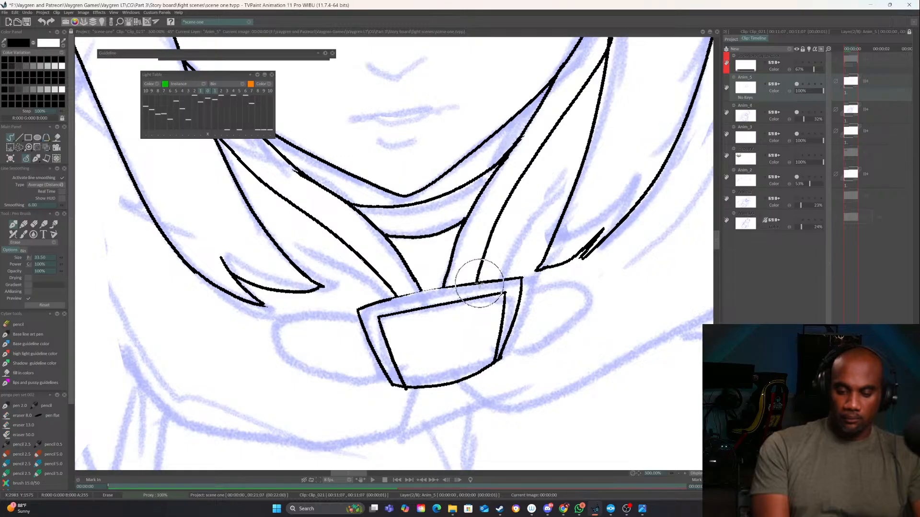
pyautogui.press('e')
# Ink the rounded strap tabs on both sides of the buckle
pyautogui.moveTo(389, 296)
pyautogui.mouseDown()
pyautogui.moveTo(494, 277)
pyautogui.moveTo(569, 278)
pyautogui.moveTo(390, 300)
pyautogui.moveTo(566, 273)
pyautogui.moveTo(524, 290)
pyautogui.moveTo(525, 282)
pyautogui.moveTo(576, 274)
pyautogui.moveTo(598, 283)
pyautogui.moveTo(591, 315)
pyautogui.moveTo(548, 343)
pyautogui.moveTo(499, 355)
pyautogui.mouseUp()
pyautogui.hotkey('ctrl', 'z')
pyautogui.moveTo(361, 320)
pyautogui.mouseDown()
pyautogui.moveTo(274, 353)
pyautogui.moveTo(295, 386)
pyautogui.moveTo(385, 373)
pyautogui.mouseUp()
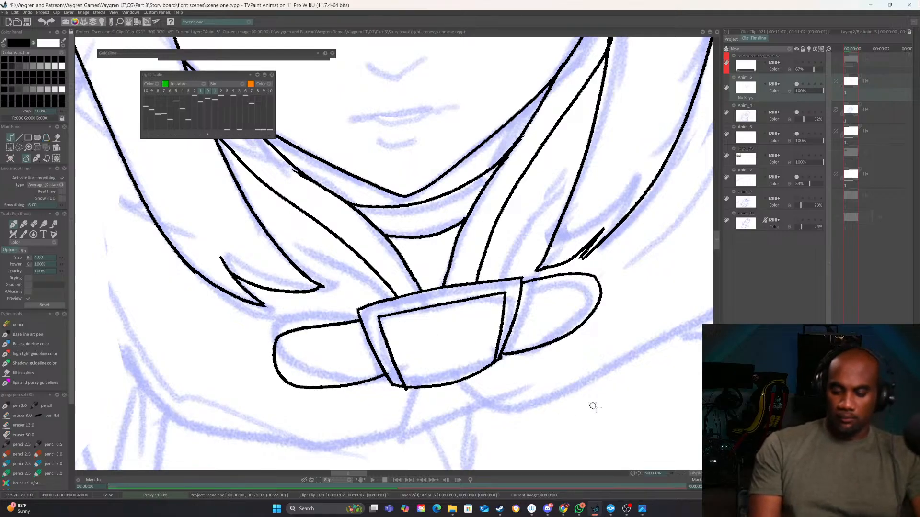
# Ink the cowl's outline from below the buckle up to both shoulders, plus the fold line inside each side
pyautogui.click(679, 473)
pyautogui.click(679, 473)
pyautogui.click(678, 473)
pyautogui.moveTo(635, 397); pyautogui.dragTo(582, 402)
pyautogui.moveTo(504, 389)
pyautogui.mouseDown()
pyautogui.moveTo(487, 407)
pyautogui.moveTo(473, 457)
pyautogui.mouseUp()
pyautogui.moveTo(377, 367); pyautogui.dragTo(378, 371)
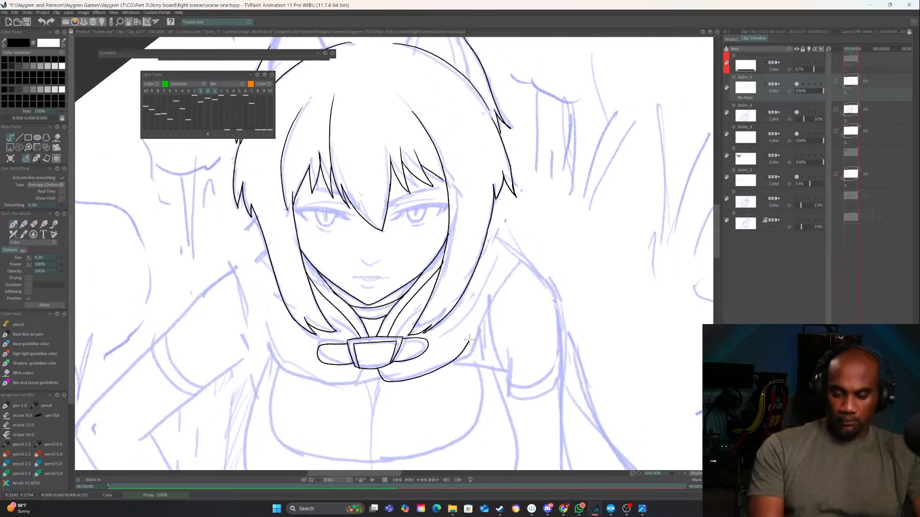
pyautogui.moveTo(469, 340); pyautogui.dragTo(522, 257)
pyautogui.moveTo(378, 369)
pyautogui.mouseDown()
pyautogui.moveTo(319, 386)
pyautogui.moveTo(285, 370)
pyautogui.moveTo(232, 271)
pyautogui.mouseUp()
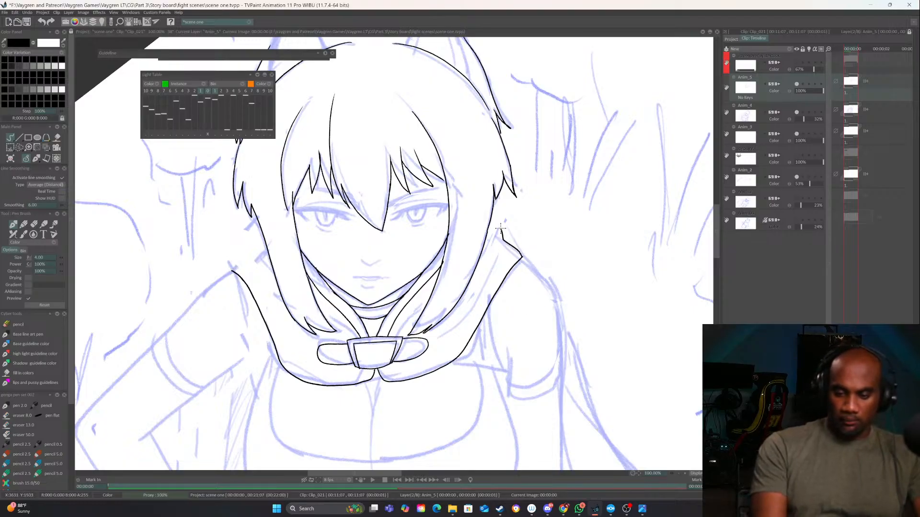
pyautogui.moveTo(261, 226)
pyautogui.mouseDown()
pyautogui.moveTo(231, 271)
pyautogui.moveTo(286, 325)
pyautogui.mouseUp()
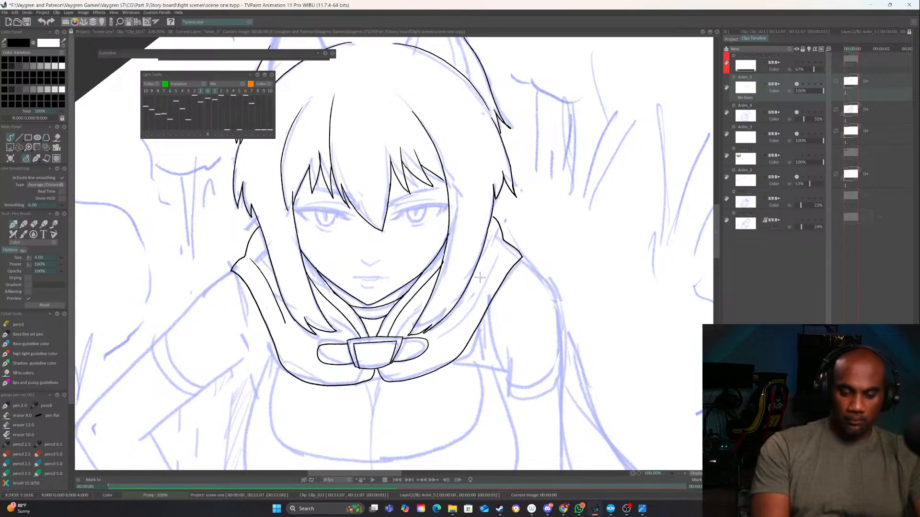
pyautogui.moveTo(501, 238); pyautogui.dragTo(464, 305)
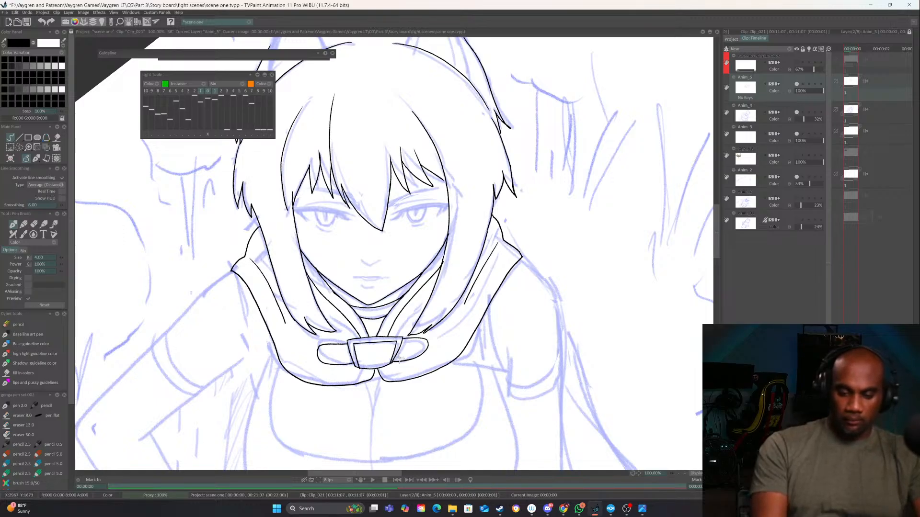
# Ink both edges of the upper arm on the viewer's left and the pointed cloth shape at its armpit
pyautogui.moveTo(390, 349); pyautogui.dragTo(439, 306)
pyautogui.moveTo(308, 296); pyautogui.dragTo(357, 295)
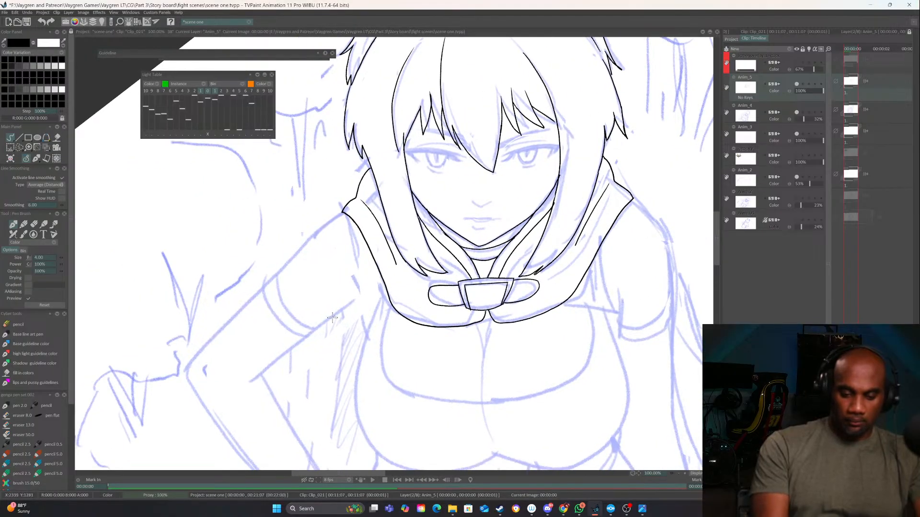
pyautogui.moveTo(257, 377); pyautogui.dragTo(373, 289)
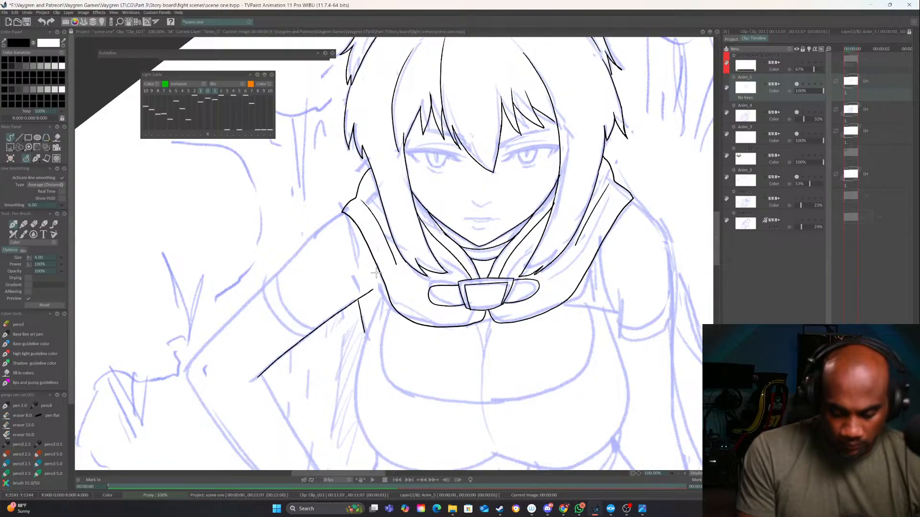
pyautogui.moveTo(381, 287); pyautogui.dragTo(360, 367)
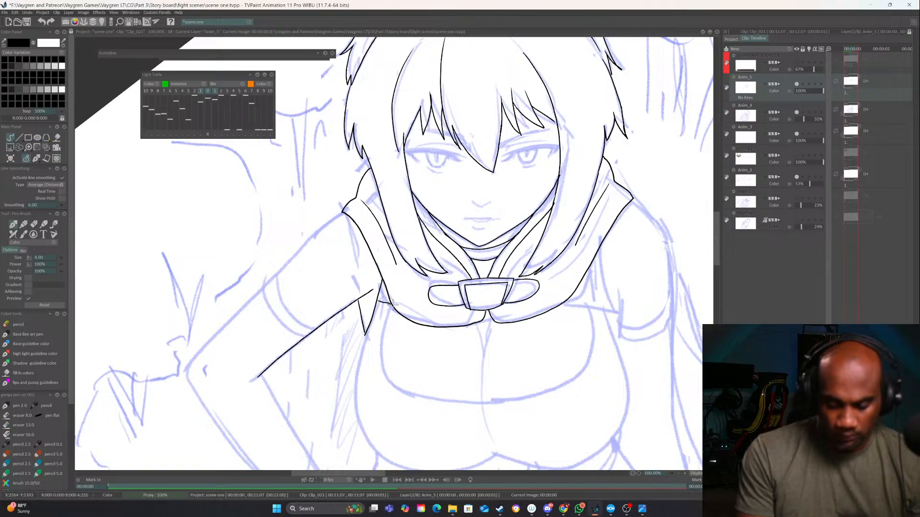
pyautogui.moveTo(342, 213); pyautogui.dragTo(185, 366)
# Ink the inner and outer forearm edges on the viewer's left from the elbow down to the hand on the hip
pyautogui.moveTo(328, 304); pyautogui.dragTo(363, 259)
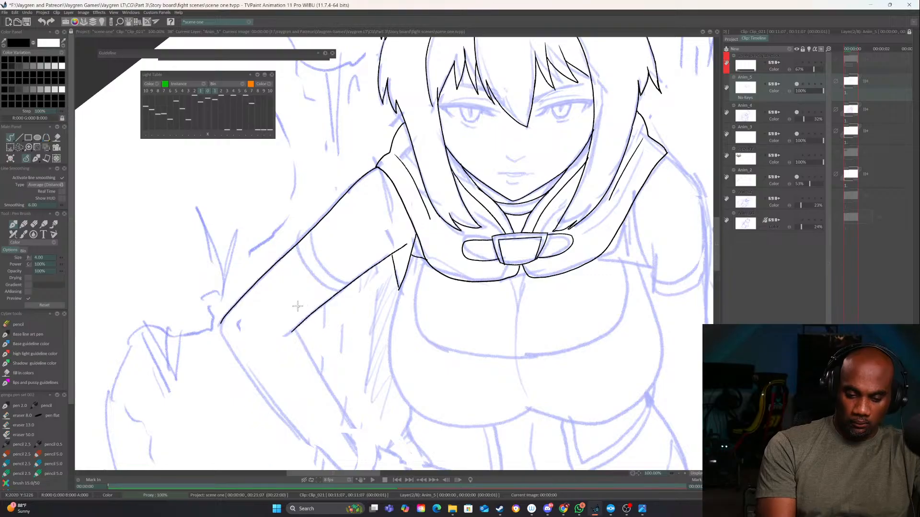
pyautogui.moveTo(298, 306)
pyautogui.mouseDown()
pyautogui.moveTo(275, 225)
pyautogui.moveTo(314, 306)
pyautogui.moveTo(374, 379)
pyautogui.mouseUp()
pyautogui.moveTo(371, 326)
pyautogui.mouseDown()
pyautogui.moveTo(215, 189)
pyautogui.moveTo(242, 280)
pyautogui.moveTo(307, 396)
pyautogui.mouseUp()
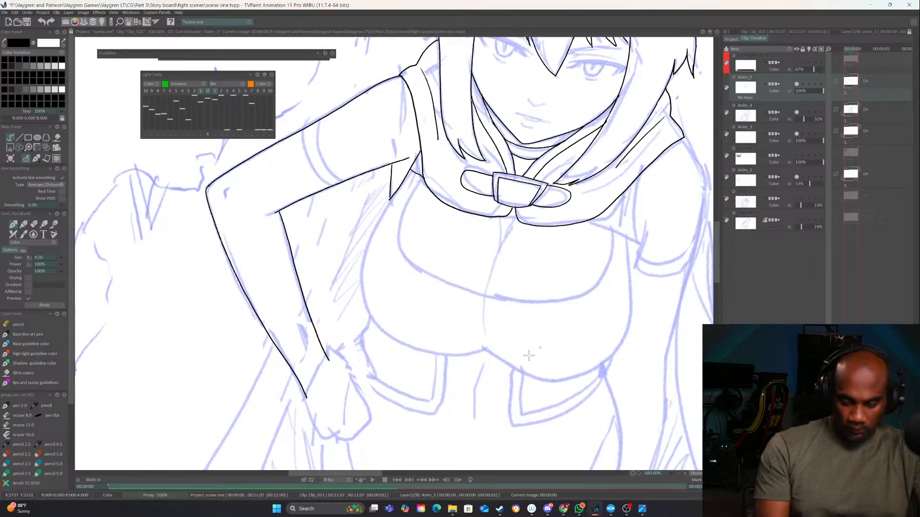
# Ink the armpit cloth shape, the chest strap line and the inner arm edge on the viewer's right
pyautogui.moveTo(530, 352); pyautogui.dragTo(386, 439)
pyautogui.moveTo(555, 271); pyautogui.dragTo(492, 261)
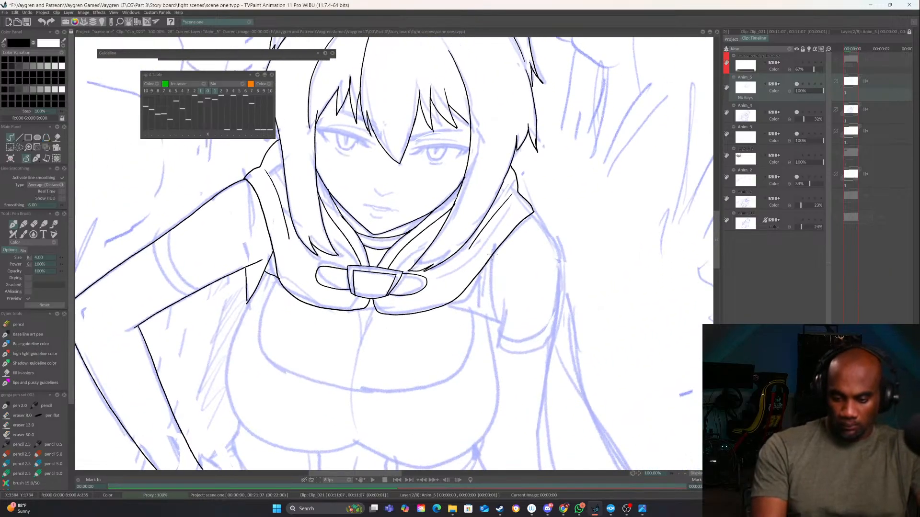
pyautogui.hotkey('ctrl', 'z')
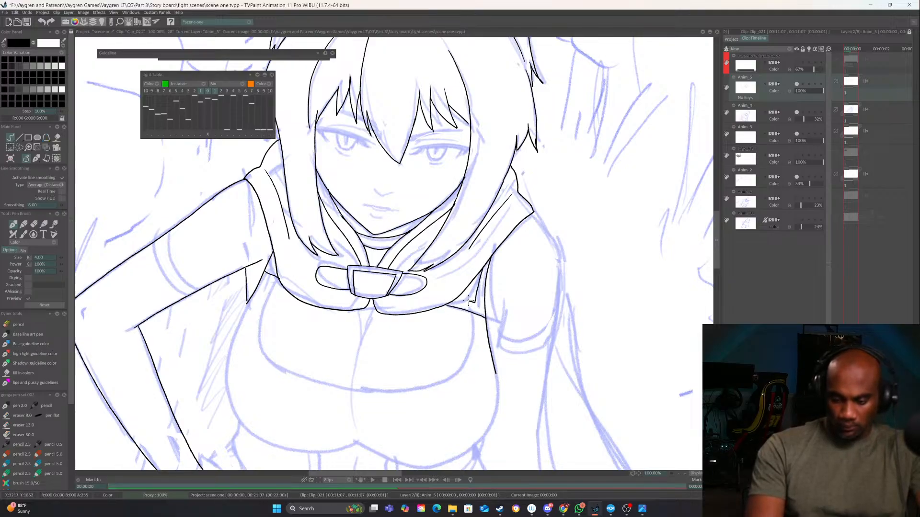
# Close the gaps in the cowl and armpit lines on the viewer's left, and ink the two band curves across that upper arm
pyautogui.moveTo(530, 331)
pyautogui.mouseDown()
pyautogui.moveTo(584, 318)
pyautogui.moveTo(598, 351)
pyautogui.moveTo(619, 361)
pyautogui.mouseUp()
pyautogui.click(683, 473)
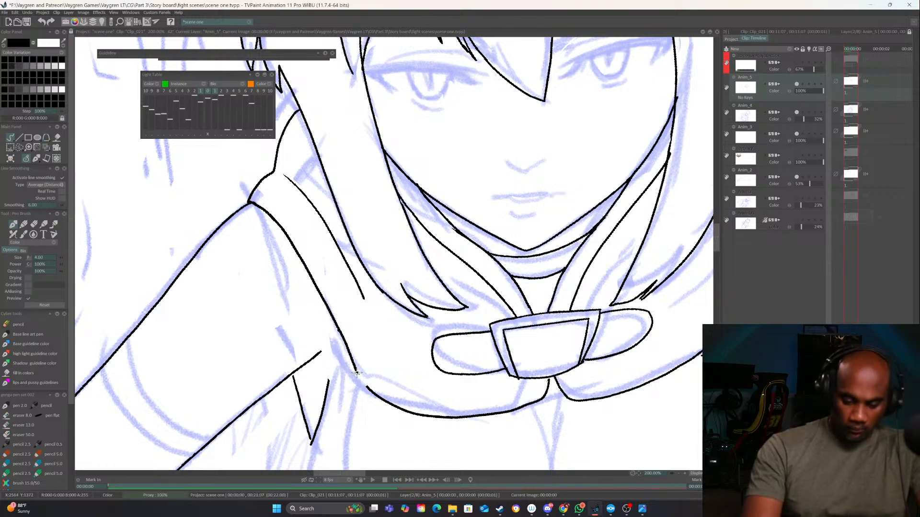
pyautogui.moveTo(357, 372); pyautogui.dragTo(368, 387)
pyautogui.moveTo(329, 315); pyautogui.dragTo(312, 438)
pyautogui.moveTo(322, 394)
pyautogui.mouseDown()
pyautogui.moveTo(309, 442)
pyautogui.moveTo(336, 314)
pyautogui.moveTo(331, 370)
pyautogui.mouseUp()
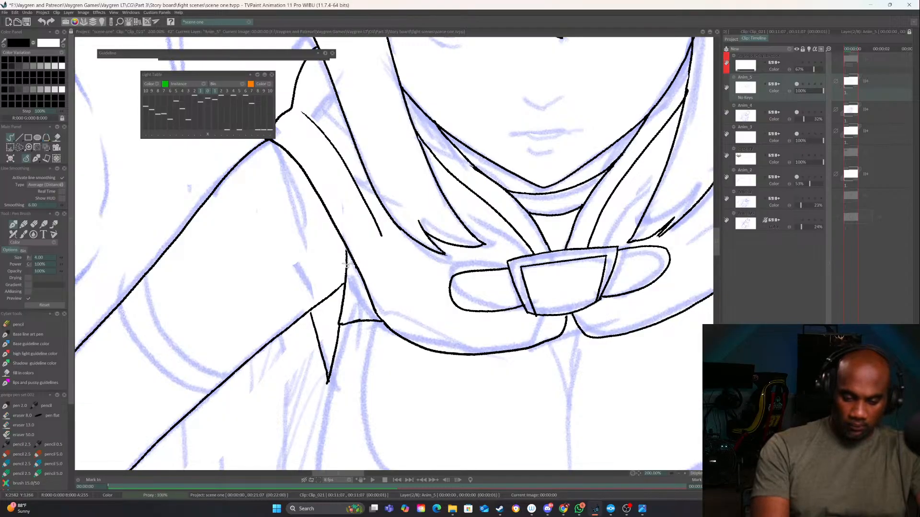
pyautogui.moveTo(143, 278)
pyautogui.mouseDown()
pyautogui.moveTo(151, 323)
pyautogui.moveTo(204, 381)
pyautogui.moveTo(153, 346)
pyautogui.moveTo(142, 280)
pyautogui.moveTo(153, 376)
pyautogui.moveTo(195, 396)
pyautogui.mouseUp()
pyautogui.hotkey('ctrl', 'z')
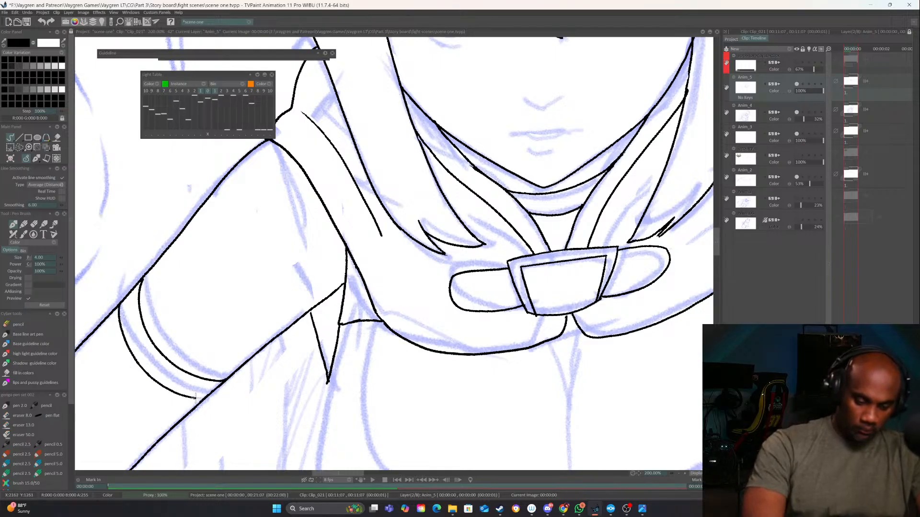
# Ink the outer shoulder and upper arm contour on the viewer's right, starting from the cowl's corner
pyautogui.moveTo(661, 354); pyautogui.dragTo(106, 346)
pyautogui.moveTo(482, 345); pyautogui.dragTo(532, 345)
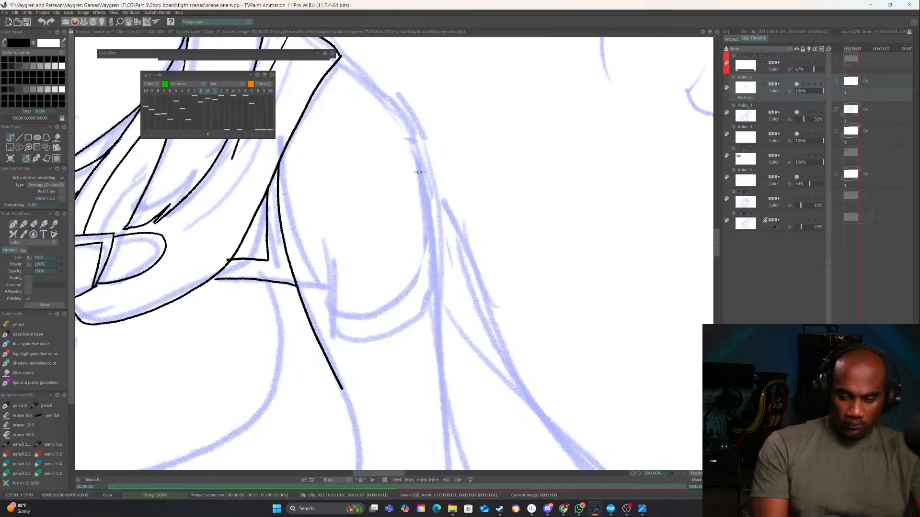
pyautogui.moveTo(340, 56)
pyautogui.mouseDown()
pyautogui.moveTo(398, 101)
pyautogui.moveTo(440, 323)
pyautogui.mouseUp()
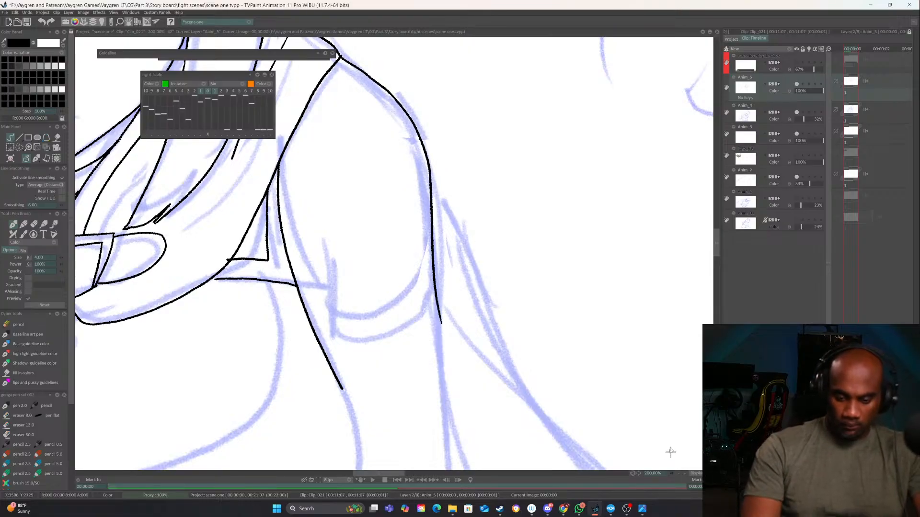
# Ink a hem line just inside the cowl's outer edge on the viewer's right, from below the buckle to the shoulder
pyautogui.click(678, 474)
pyautogui.click(678, 474)
pyautogui.click(678, 474)
pyautogui.moveTo(481, 393); pyautogui.dragTo(577, 407)
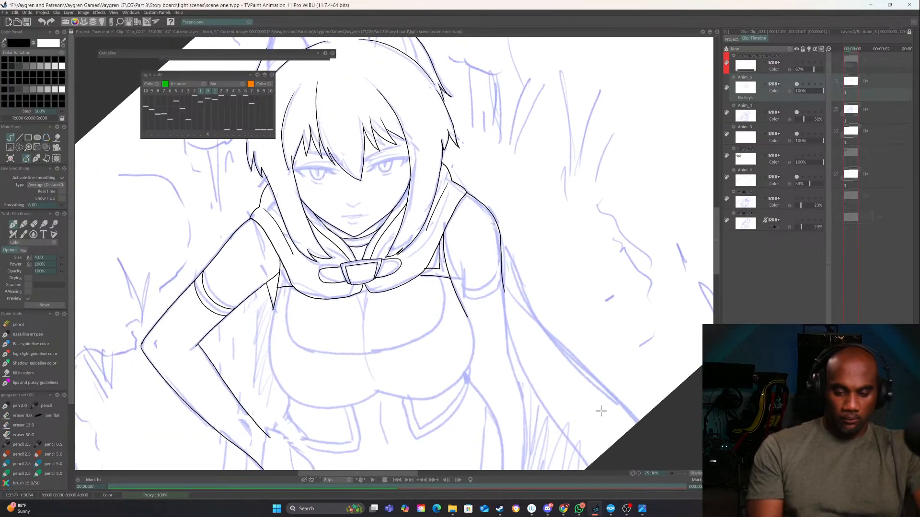
pyautogui.moveTo(345, 290); pyautogui.dragTo(307, 287)
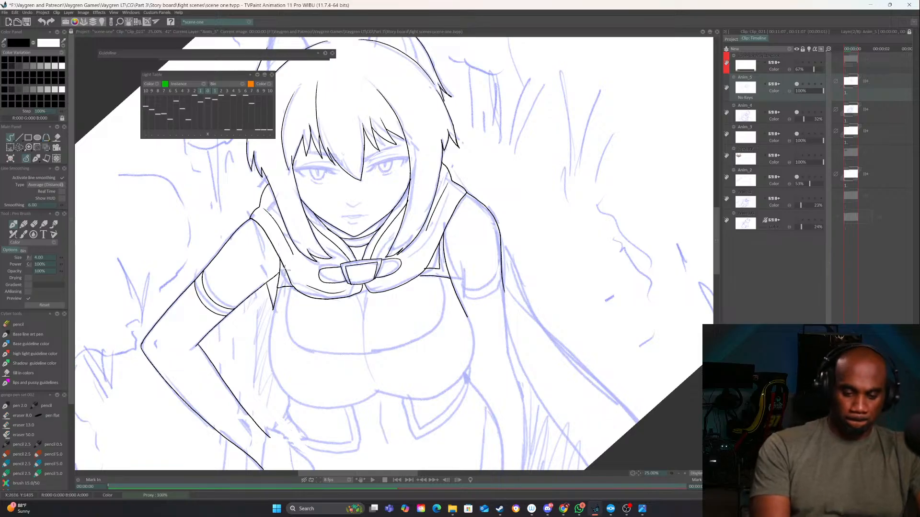
pyautogui.click(685, 474)
pyautogui.click(685, 474)
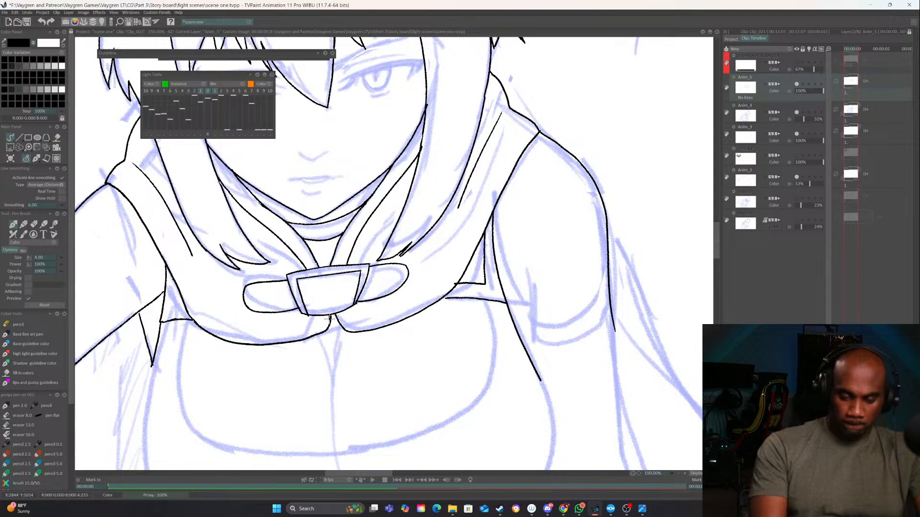
pyautogui.moveTo(380, 320)
pyautogui.mouseDown()
pyautogui.moveTo(413, 312)
pyautogui.moveTo(451, 274)
pyautogui.moveTo(537, 118)
pyautogui.mouseUp()
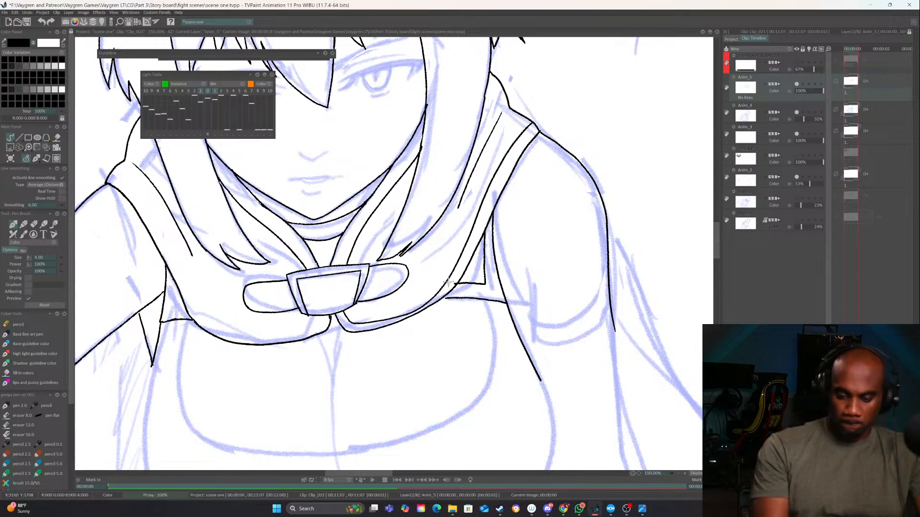
# Erase the lower part of the cowl's hem line on the viewer's right and redraw it toward the buckle
pyautogui.moveTo(448, 271)
pyautogui.mouseDown()
pyautogui.moveTo(411, 309)
pyautogui.moveTo(391, 316)
pyautogui.moveTo(418, 303)
pyautogui.moveTo(356, 322)
pyautogui.mouseUp()
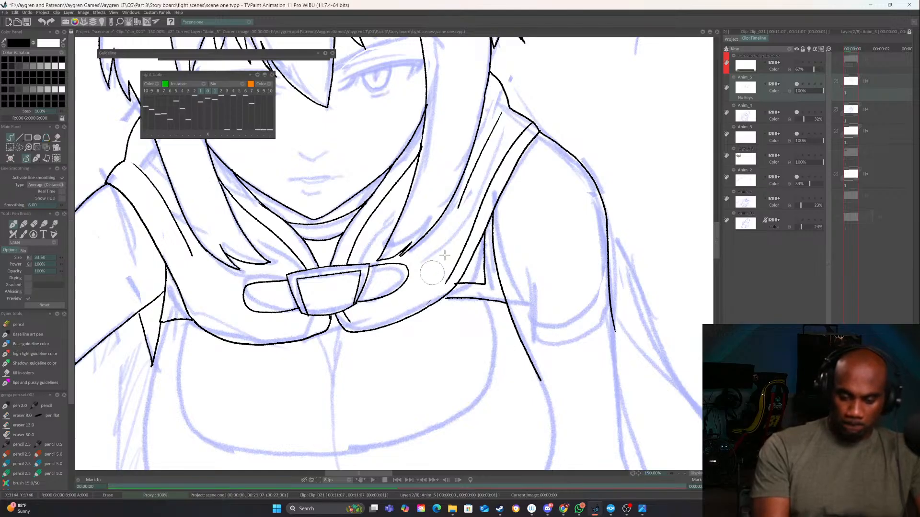
pyautogui.moveTo(450, 284)
pyautogui.mouseDown()
pyautogui.moveTo(415, 302)
pyautogui.moveTo(348, 320)
pyautogui.moveTo(378, 321)
pyautogui.mouseUp()
pyautogui.hotkey('ctrl', 'Left')
pyautogui.press('e')
pyautogui.press('e')
pyautogui.hotkey('ctrl', 'Right')
pyautogui.hotkey('ctrl', 'Right')
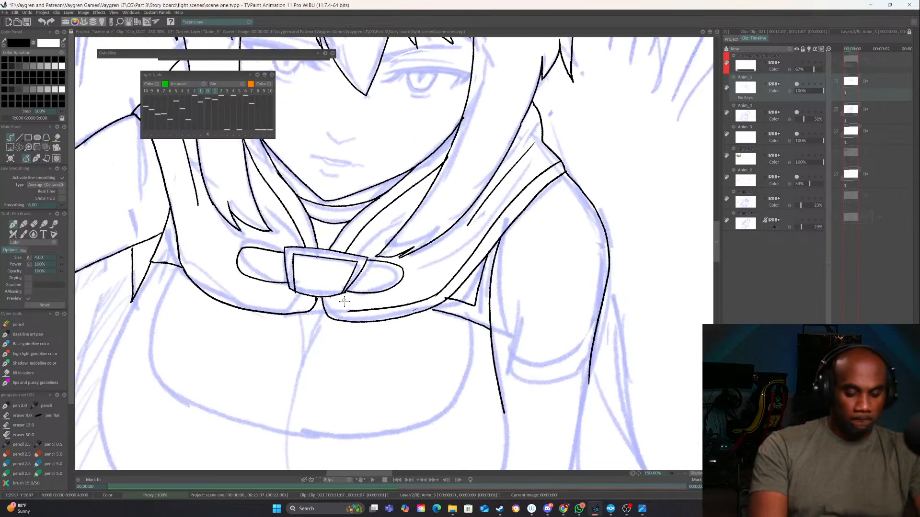
# Ink a hem line just inside the cowl's outer edge on the viewer's left, from the buckle up to the shoulder
pyautogui.hotkey('ctrl', 'Right')
pyautogui.hotkey('ctrl', 'Right')
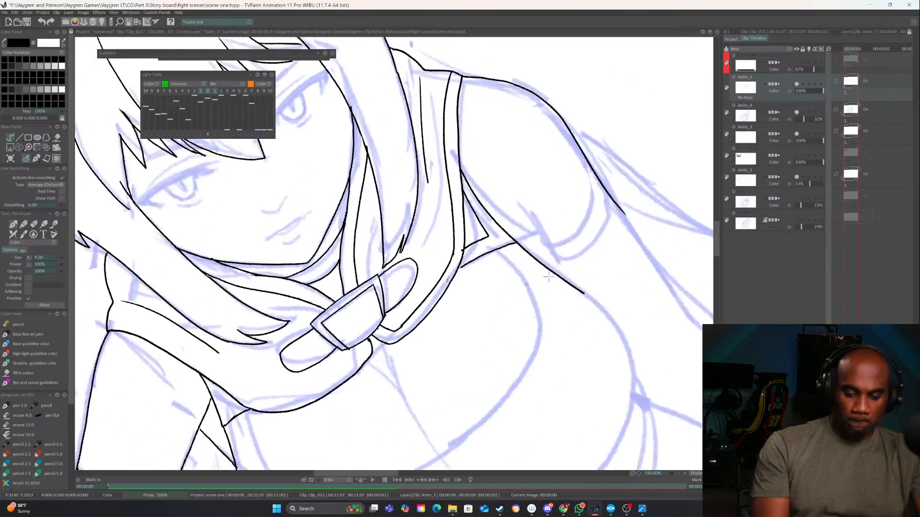
pyautogui.moveTo(364, 343)
pyautogui.mouseDown()
pyautogui.moveTo(347, 369)
pyautogui.moveTo(289, 404)
pyautogui.moveTo(157, 329)
pyautogui.moveTo(113, 317)
pyautogui.mouseUp()
pyautogui.hotkey('ctrl', 'Left')
pyautogui.hotkey('ctrl', 'Left')
pyautogui.hotkey('ctrl', 'Left')
pyautogui.hotkey('ctrl', 'Left')
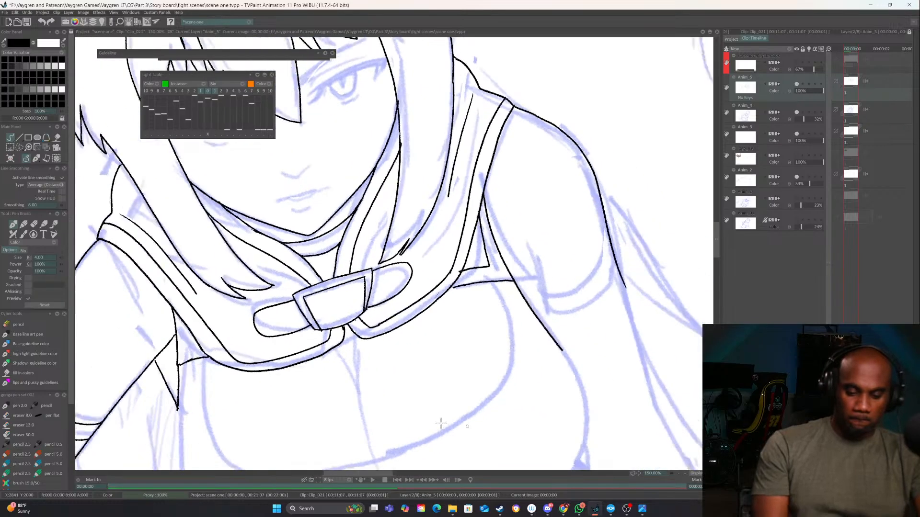
# Erase the stray bit of line at the bend of the cowl's hem beside the armpit on the viewer's right
pyautogui.press('e')
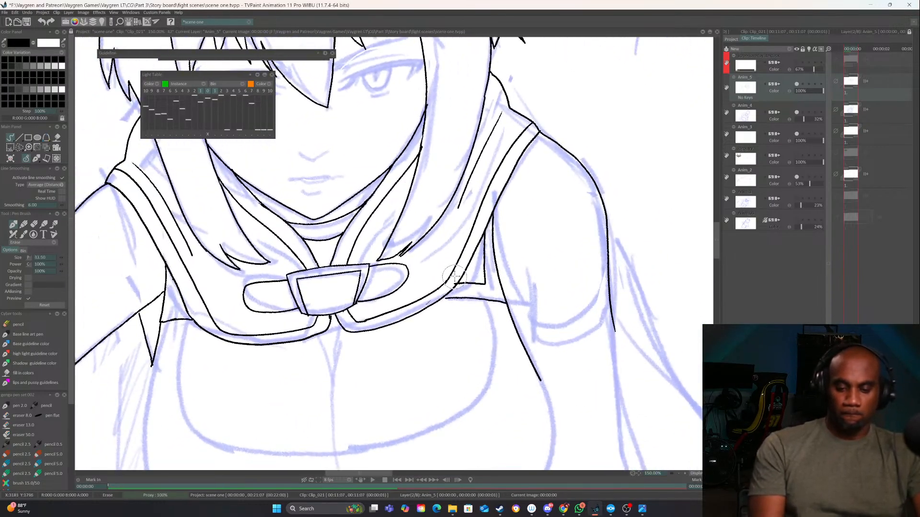
pyautogui.moveTo(453, 279); pyautogui.dragTo(454, 284)
pyautogui.press('e')
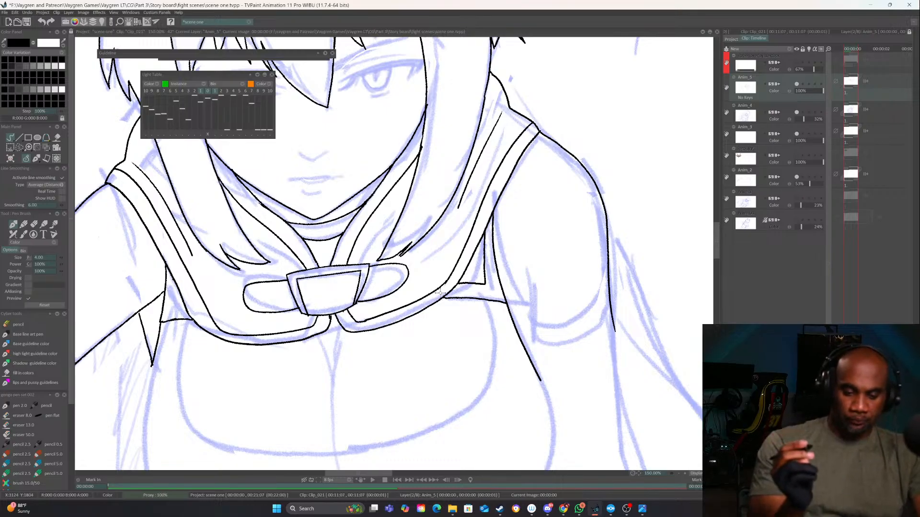
# Ink the chest's vertical centre seam with a short fold beside it, and the curved lower edge of the upper chest panel
pyautogui.moveTo(358, 362); pyautogui.dragTo(352, 319)
pyautogui.moveTo(333, 281); pyautogui.dragTo(331, 410)
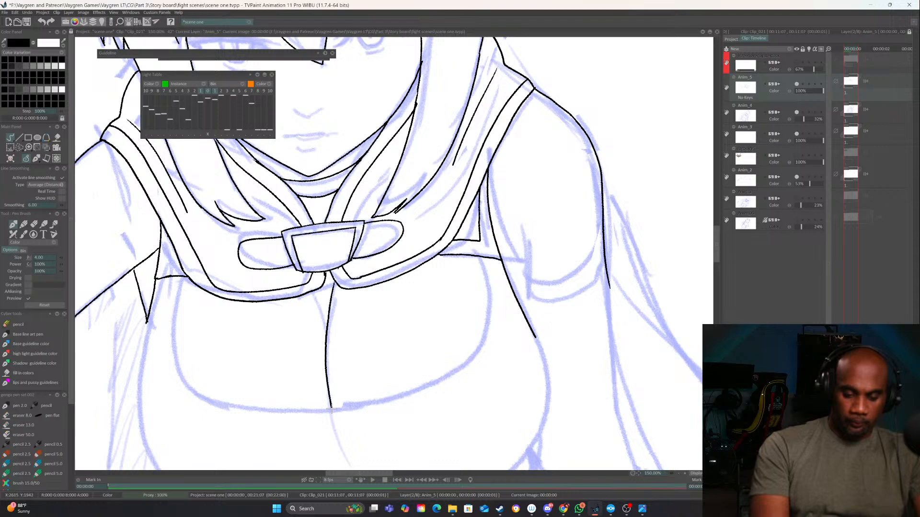
pyautogui.moveTo(316, 291); pyautogui.dragTo(326, 326)
pyautogui.moveTo(185, 275)
pyautogui.mouseDown()
pyautogui.moveTo(173, 366)
pyautogui.moveTo(200, 393)
pyautogui.moveTo(293, 413)
pyautogui.moveTo(384, 402)
pyautogui.moveTo(461, 364)
pyautogui.moveTo(481, 337)
pyautogui.moveTo(485, 262)
pyautogui.mouseUp()
# Ink the rounded outer contour of the chest on both sides, and erase the overlapping lines at the armpit on the viewer's left
pyautogui.scroll(-5, 543, 324)
pyautogui.moveTo(524, 148)
pyautogui.mouseDown()
pyautogui.moveTo(538, 228)
pyautogui.moveTo(522, 280)
pyautogui.moveTo(487, 319)
pyautogui.moveTo(415, 336)
pyautogui.moveTo(339, 317)
pyautogui.moveTo(319, 333)
pyautogui.moveTo(239, 350)
pyautogui.moveTo(193, 342)
pyautogui.moveTo(153, 312)
pyautogui.moveTo(132, 264)
pyautogui.moveTo(127, 199)
pyautogui.moveTo(138, 144)
pyautogui.mouseUp()
pyautogui.moveTo(363, 277)
pyautogui.mouseDown()
pyautogui.moveTo(530, 412)
pyautogui.moveTo(549, 414)
pyautogui.mouseUp()
pyautogui.press('e')
pyautogui.moveTo(329, 261); pyautogui.dragTo(322, 304)
pyautogui.moveTo(332, 275); pyautogui.dragTo(318, 314)
pyautogui.press('e')
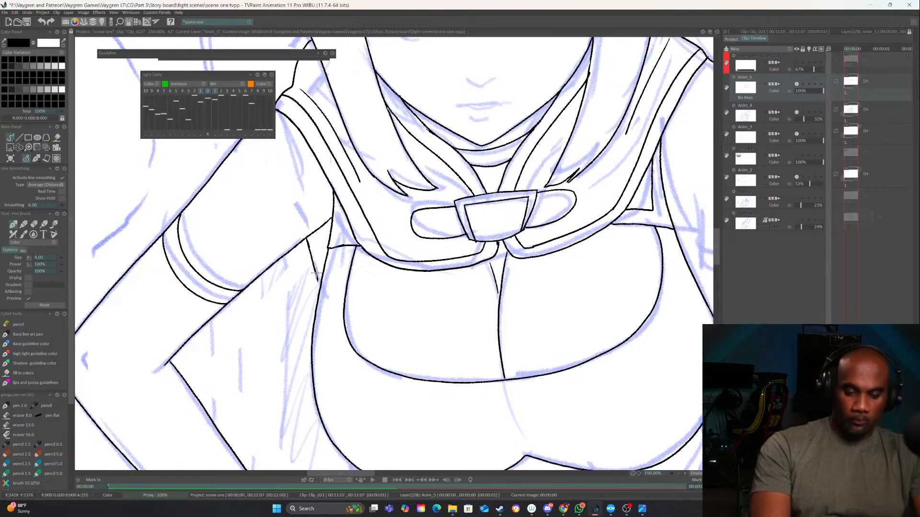
# Ink the upper waist contours below the chest and the angular panel edges on both sides of the midriff
pyautogui.moveTo(331, 350)
pyautogui.mouseDown()
pyautogui.moveTo(333, 358)
pyautogui.moveTo(272, 128)
pyautogui.mouseUp()
pyautogui.moveTo(506, 347); pyautogui.dragTo(314, 415)
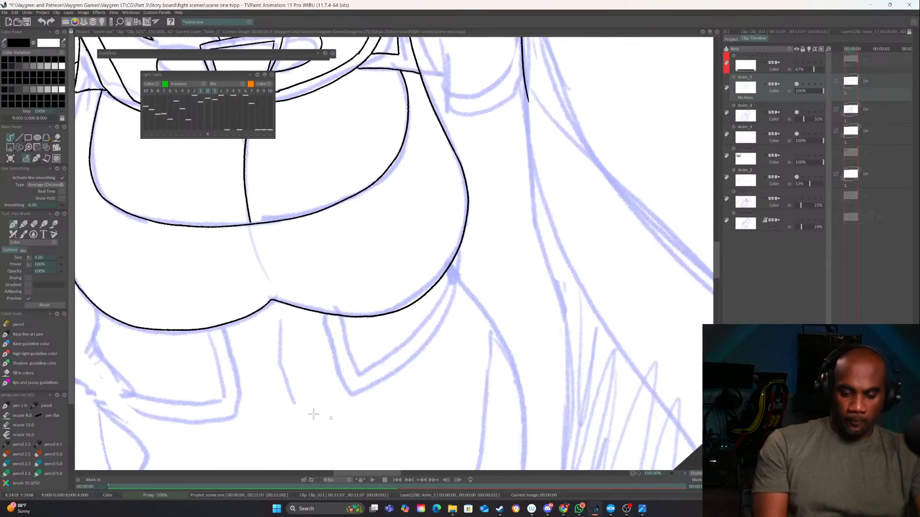
pyautogui.moveTo(454, 271); pyautogui.dragTo(506, 352)
pyautogui.moveTo(219, 334)
pyautogui.mouseDown()
pyautogui.moveTo(340, 231)
pyautogui.moveTo(343, 287)
pyautogui.moveTo(257, 293)
pyautogui.mouseUp()
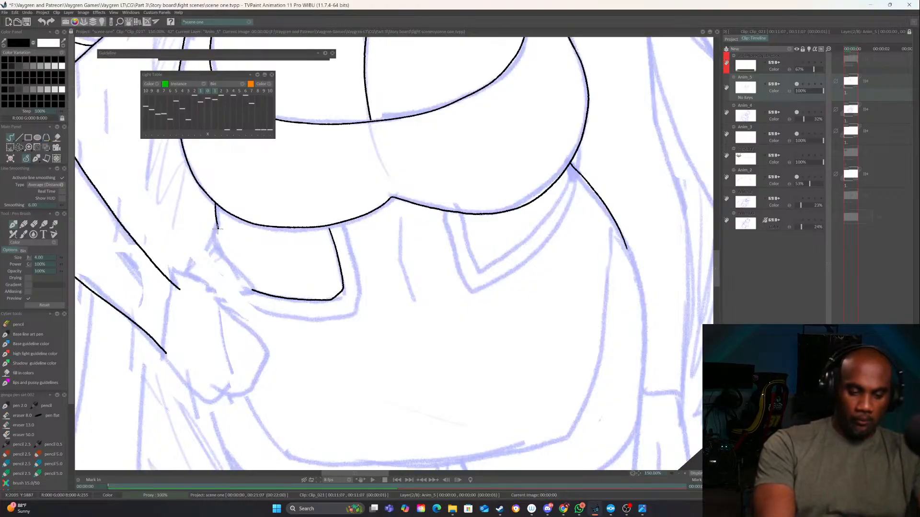
pyautogui.moveTo(570, 156)
pyautogui.mouseDown()
pyautogui.moveTo(471, 206)
pyautogui.moveTo(416, 298)
pyautogui.moveTo(375, 317)
pyautogui.moveTo(357, 261)
pyautogui.moveTo(366, 342)
pyautogui.moveTo(438, 306)
pyautogui.moveTo(476, 235)
pyautogui.mouseUp()
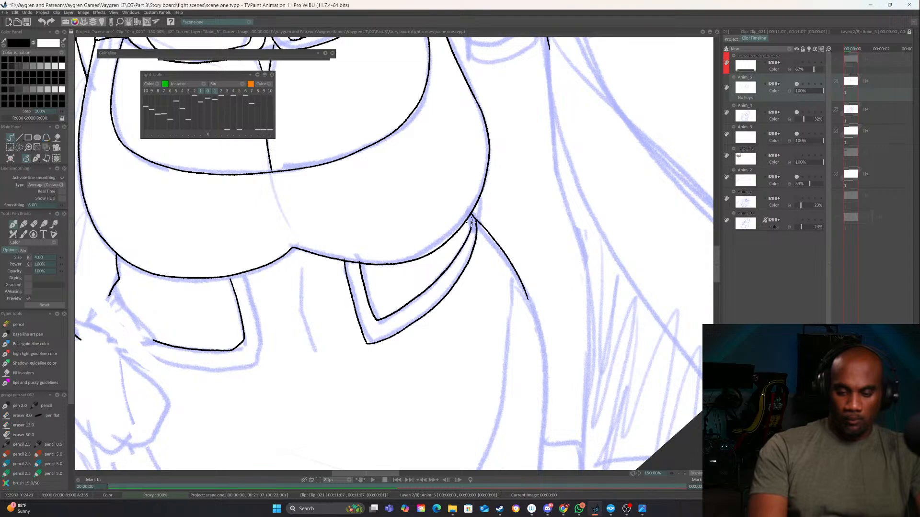
# Ink the wrist line, thumb-side edge and outer edge of the hand resting on the hip, redoing the outer edge once
pyautogui.moveTo(459, 340); pyautogui.dragTo(620, 288)
pyautogui.moveTo(419, 342); pyautogui.dragTo(361, 373)
pyautogui.moveTo(247, 201); pyautogui.dragTo(203, 248)
pyautogui.moveTo(246, 194)
pyautogui.mouseDown()
pyautogui.moveTo(261, 171)
pyautogui.moveTo(282, 180)
pyautogui.mouseUp()
pyautogui.moveTo(205, 268); pyautogui.dragTo(252, 331)
pyautogui.hotkey('ctrl', 'z')
pyautogui.moveTo(202, 249)
pyautogui.mouseDown()
pyautogui.moveTo(209, 320)
pyautogui.moveTo(233, 335)
pyautogui.mouseUp()
# Ink the fingers of the hand on the hip, with their dividing lines and fingertips
pyautogui.moveTo(255, 197)
pyautogui.mouseDown()
pyautogui.moveTo(284, 225)
pyautogui.moveTo(291, 283)
pyautogui.mouseUp()
pyautogui.hotkey('ctrl', 'z')
pyautogui.moveTo(274, 214); pyautogui.dragTo(289, 235)
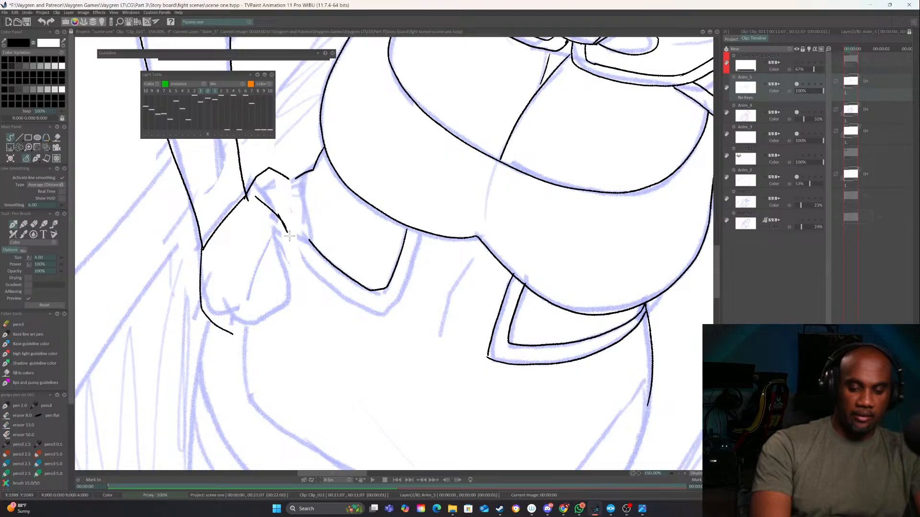
pyautogui.hotkey('ctrl', 'Left')
pyautogui.hotkey('ctrl', 'Right')
pyautogui.hotkey('ctrl', 'Right')
pyautogui.moveTo(212, 253)
pyautogui.mouseDown()
pyautogui.moveTo(230, 292)
pyautogui.moveTo(226, 279)
pyautogui.moveTo(268, 320)
pyautogui.mouseUp()
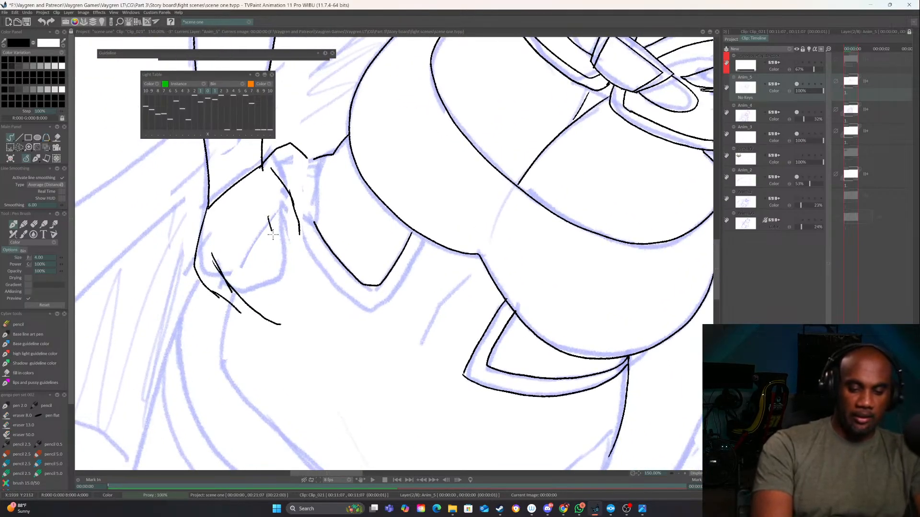
pyautogui.moveTo(273, 235)
pyautogui.mouseDown()
pyautogui.moveTo(290, 271)
pyautogui.moveTo(288, 308)
pyautogui.mouseUp()
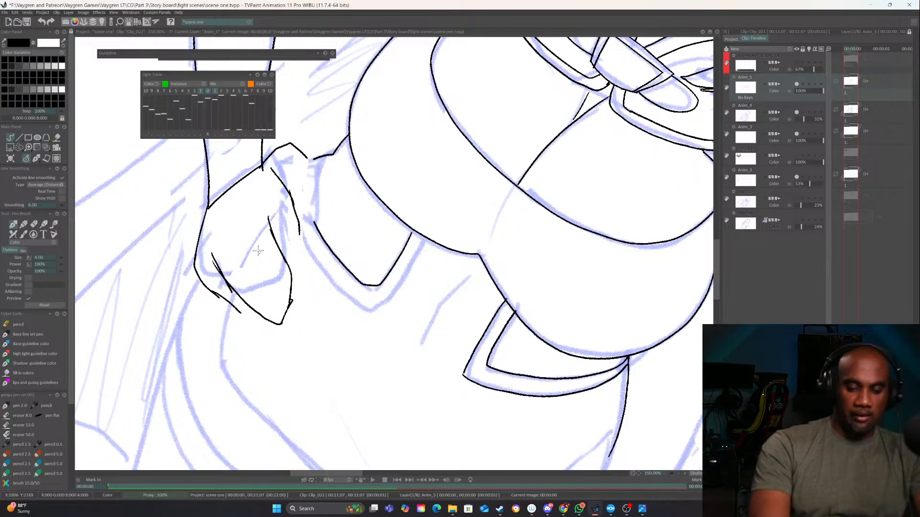
pyautogui.moveTo(235, 231); pyautogui.dragTo(276, 297)
pyautogui.moveTo(269, 218); pyautogui.dragTo(295, 259)
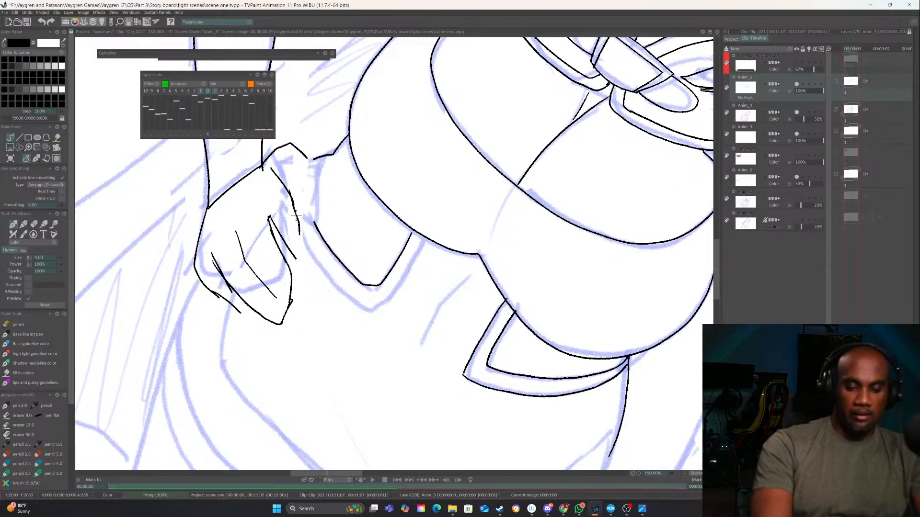
pyautogui.moveTo(296, 211)
pyautogui.mouseDown()
pyautogui.moveTo(316, 259)
pyautogui.moveTo(301, 268)
pyautogui.mouseUp()
# Clean up the inner wrist corner of the hand on the hip and ink the thumb lines reaching toward the waist
pyautogui.moveTo(374, 246)
pyautogui.mouseDown()
pyautogui.moveTo(355, 246)
pyautogui.moveTo(462, 351)
pyautogui.moveTo(402, 384)
pyautogui.mouseUp()
pyautogui.moveTo(317, 280)
pyautogui.mouseDown()
pyautogui.moveTo(339, 298)
pyautogui.moveTo(302, 306)
pyautogui.moveTo(326, 291)
pyautogui.mouseUp()
pyautogui.press('e')
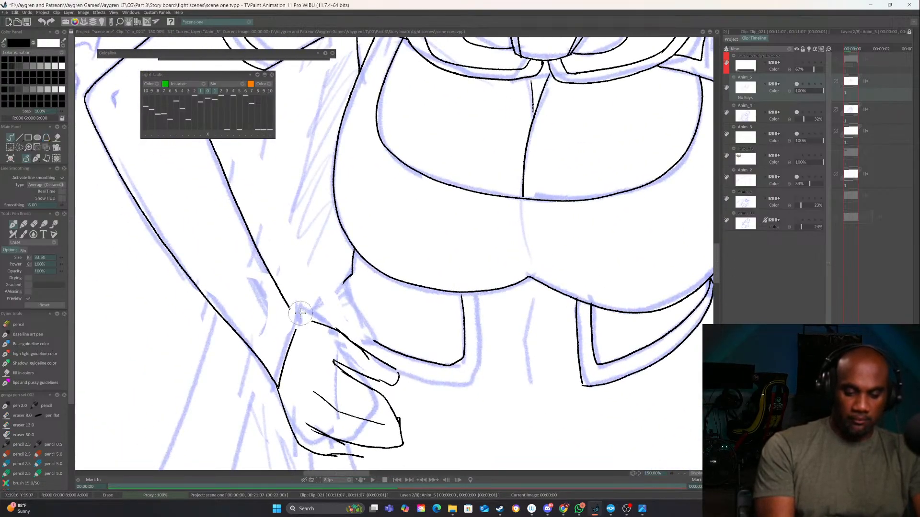
pyautogui.press('e')
pyautogui.moveTo(326, 299)
pyautogui.mouseDown()
pyautogui.moveTo(343, 278)
pyautogui.moveTo(328, 327)
pyautogui.mouseUp()
pyautogui.moveTo(428, 333); pyautogui.dragTo(431, 251)
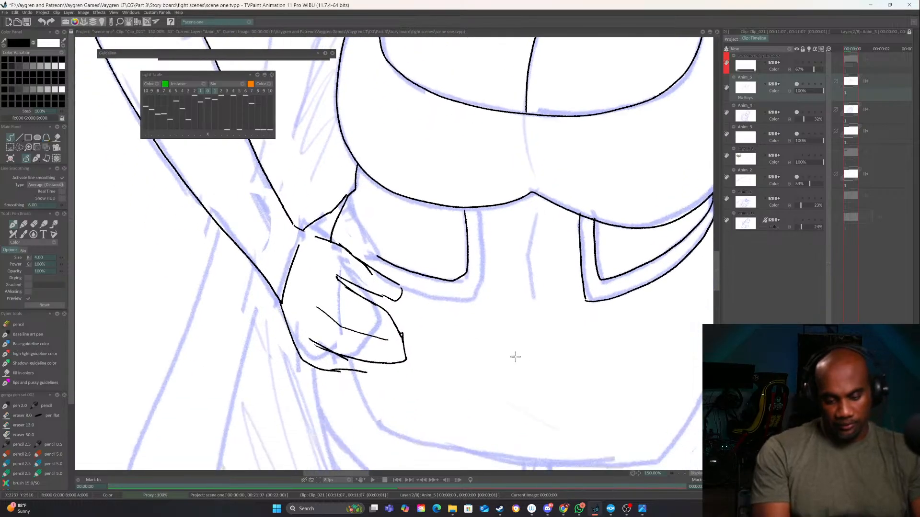
# Erase the line beside the index finger and redraw the finger gap with a squared end, extending the index finger's edge toward the wrist
pyautogui.moveTo(515, 356); pyautogui.dragTo(310, 440)
pyautogui.moveTo(451, 350); pyautogui.dragTo(479, 393)
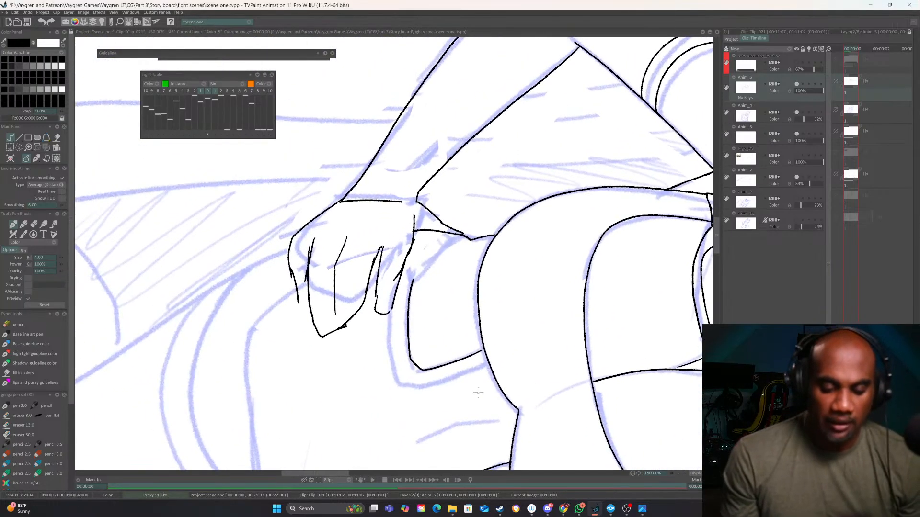
pyautogui.click(685, 473)
pyautogui.click(685, 473)
pyautogui.moveTo(468, 331); pyautogui.dragTo(533, 402)
pyautogui.press('e')
pyautogui.moveTo(426, 307); pyautogui.dragTo(391, 401)
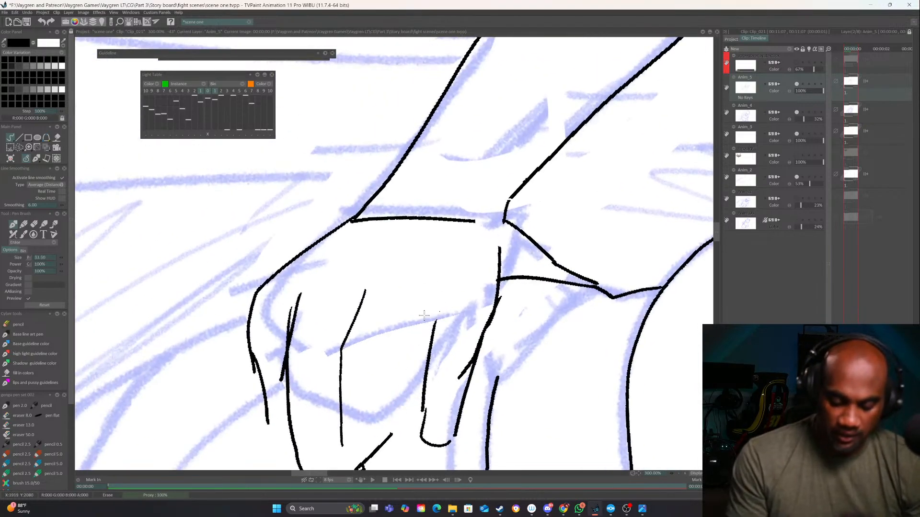
pyautogui.press('e')
pyautogui.moveTo(434, 341)
pyautogui.mouseDown()
pyautogui.moveTo(439, 309)
pyautogui.moveTo(417, 308)
pyautogui.moveTo(392, 425)
pyautogui.mouseUp()
pyautogui.moveTo(494, 238); pyautogui.dragTo(501, 262)
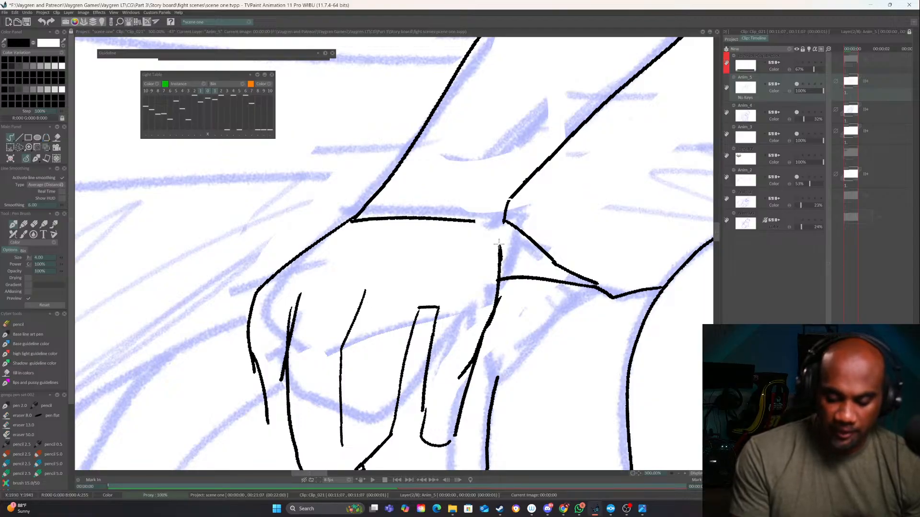
# Ink contour lines from the wrist corners across the back of the hand, plus inner lines along the fingers
pyautogui.moveTo(502, 221); pyautogui.dragTo(364, 310)
pyautogui.moveTo(417, 260); pyautogui.dragTo(342, 349)
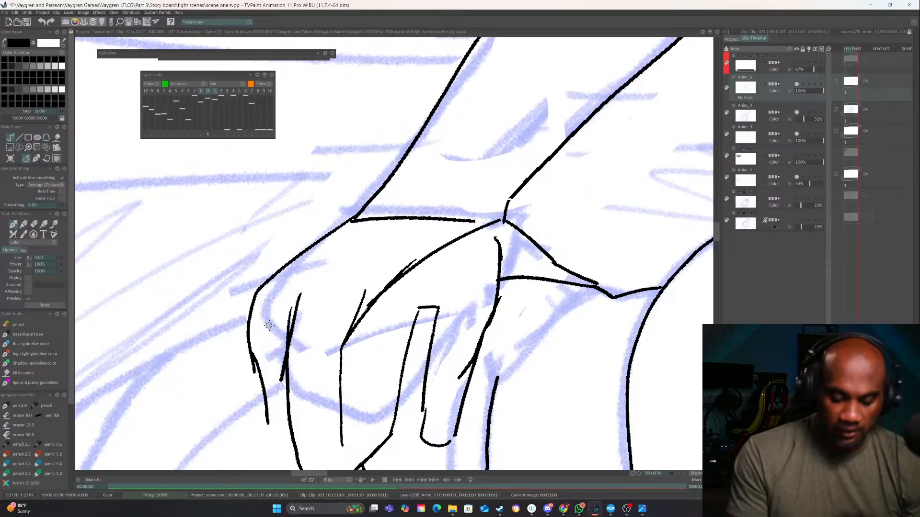
pyautogui.moveTo(320, 300)
pyautogui.mouseDown()
pyautogui.moveTo(350, 320)
pyautogui.moveTo(328, 266)
pyautogui.moveTo(355, 219)
pyautogui.mouseUp()
pyautogui.moveTo(424, 253)
pyautogui.mouseDown()
pyautogui.moveTo(356, 311)
pyautogui.moveTo(345, 454)
pyautogui.mouseUp()
pyautogui.moveTo(415, 310)
pyautogui.mouseDown()
pyautogui.moveTo(389, 367)
pyautogui.moveTo(378, 445)
pyautogui.mouseUp()
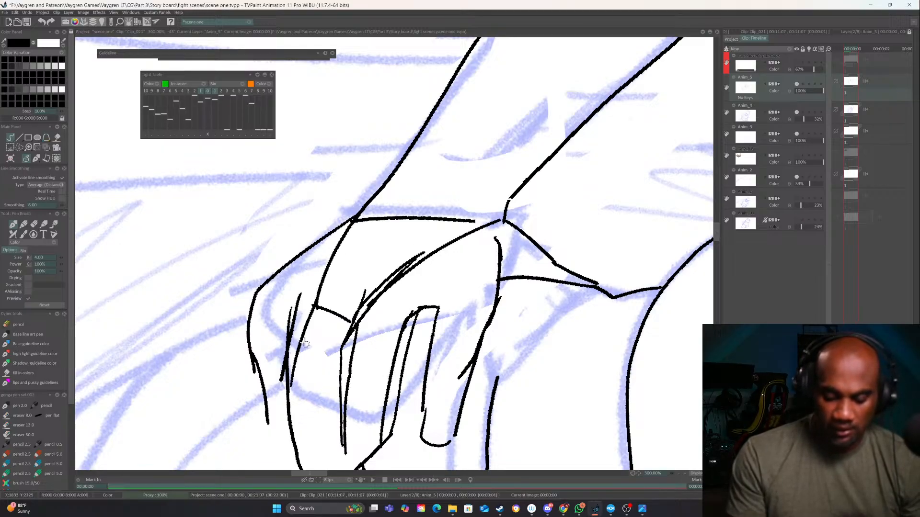
pyautogui.moveTo(335, 231)
pyautogui.mouseDown()
pyautogui.moveTo(257, 337)
pyautogui.moveTo(261, 419)
pyautogui.moveTo(290, 443)
pyautogui.moveTo(291, 434)
pyautogui.mouseUp()
# Lasso the rough hand, cut it to its own layer and lower that layer's opacity to 25%
pyautogui.scroll(-2, 583, 401)
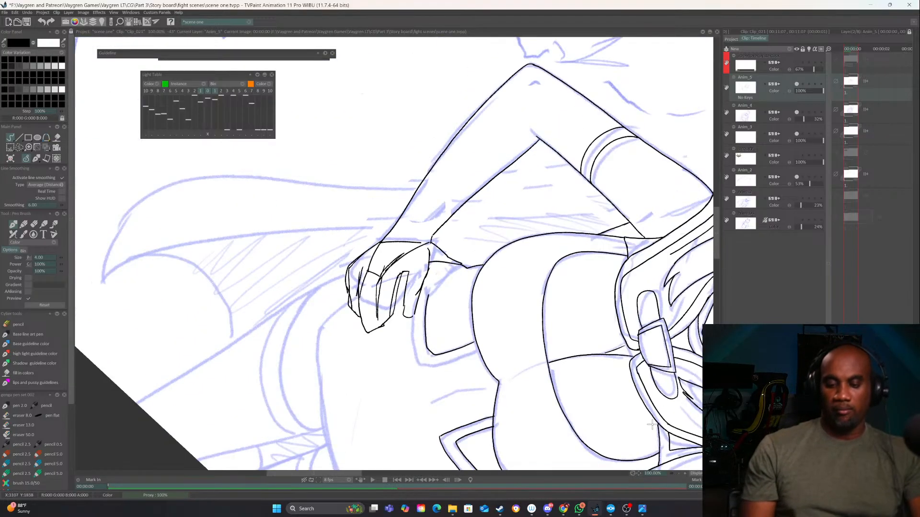
pyautogui.moveTo(583, 401)
pyautogui.mouseDown()
pyautogui.moveTo(416, 161)
pyautogui.moveTo(404, 159)
pyautogui.moveTo(487, 253)
pyautogui.mouseUp()
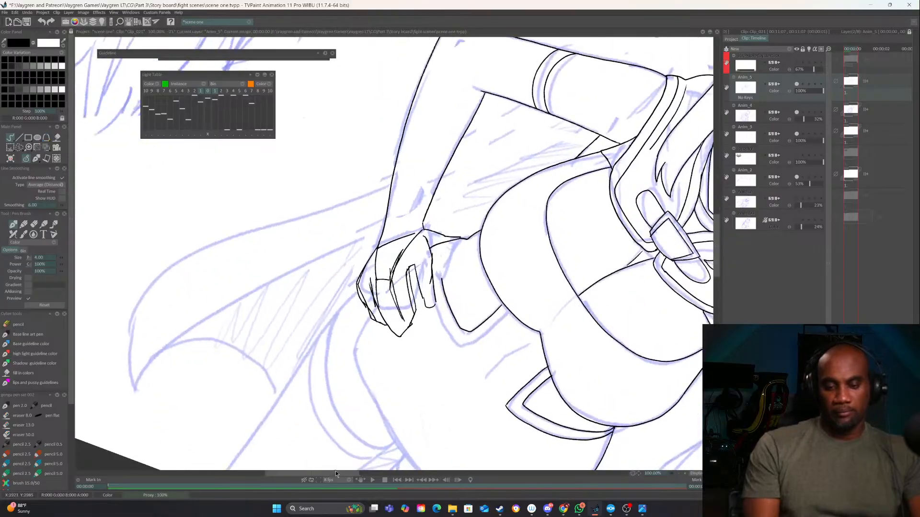
pyautogui.moveTo(426, 237)
pyautogui.mouseDown()
pyautogui.moveTo(428, 309)
pyautogui.moveTo(403, 334)
pyautogui.mouseUp()
pyautogui.moveTo(540, 307)
pyautogui.mouseDown()
pyautogui.moveTo(569, 218)
pyautogui.moveTo(525, 165)
pyautogui.mouseUp()
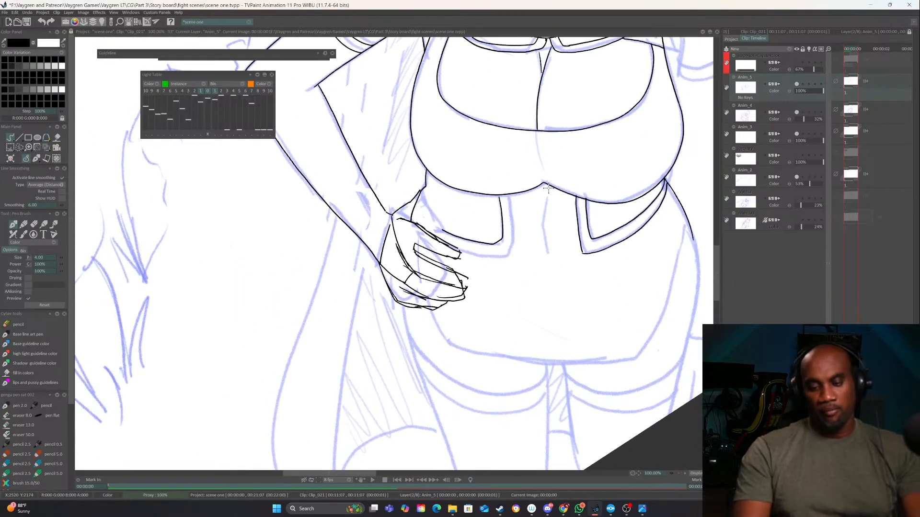
pyautogui.click(20, 147)
pyautogui.moveTo(412, 179)
pyautogui.mouseDown()
pyautogui.moveTo(491, 269)
pyautogui.moveTo(379, 325)
pyautogui.moveTo(392, 175)
pyautogui.mouseUp()
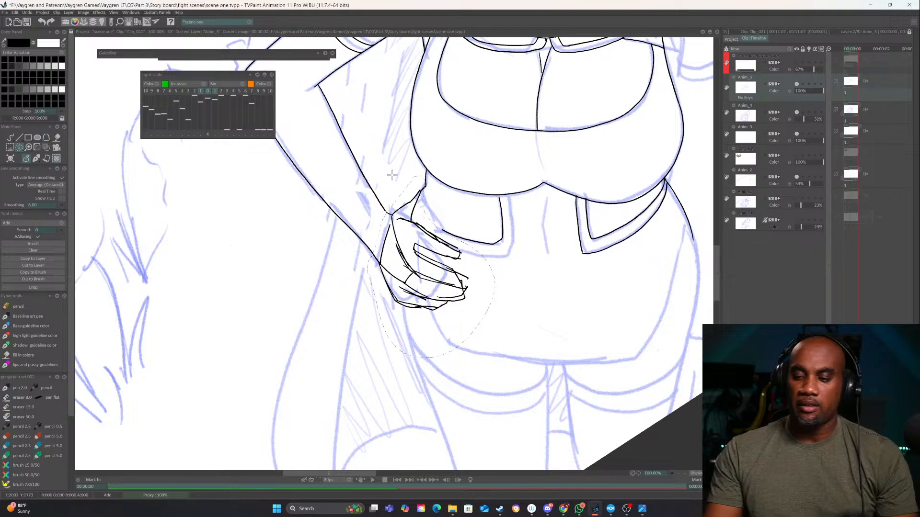
pyautogui.click(33, 265)
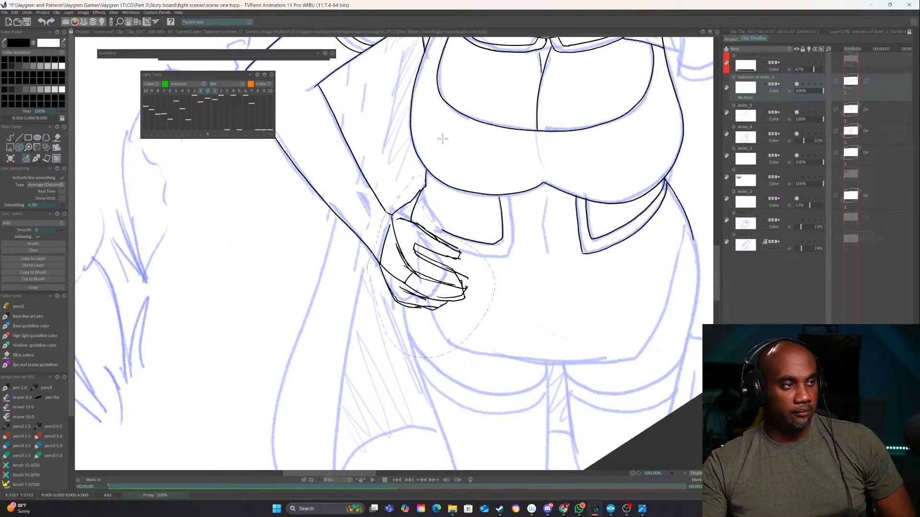
pyautogui.moveTo(796, 90); pyautogui.dragTo(801, 91)
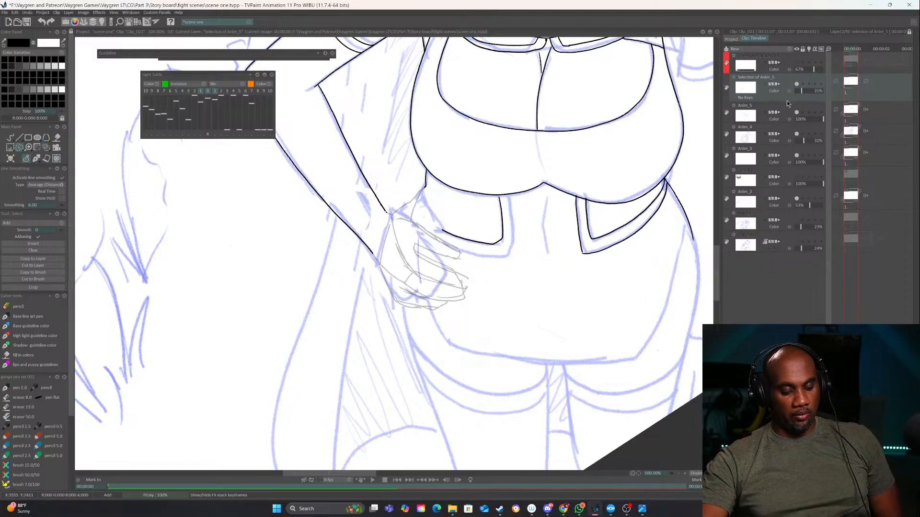
# Save the project, dismiss the save message and save the project again
pyautogui.hotkey('ctrl', 's')
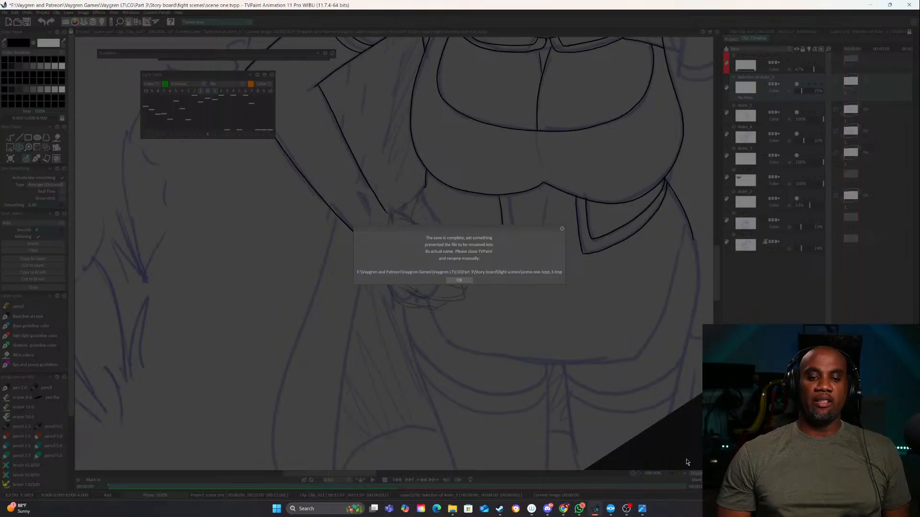
pyautogui.click(458, 281)
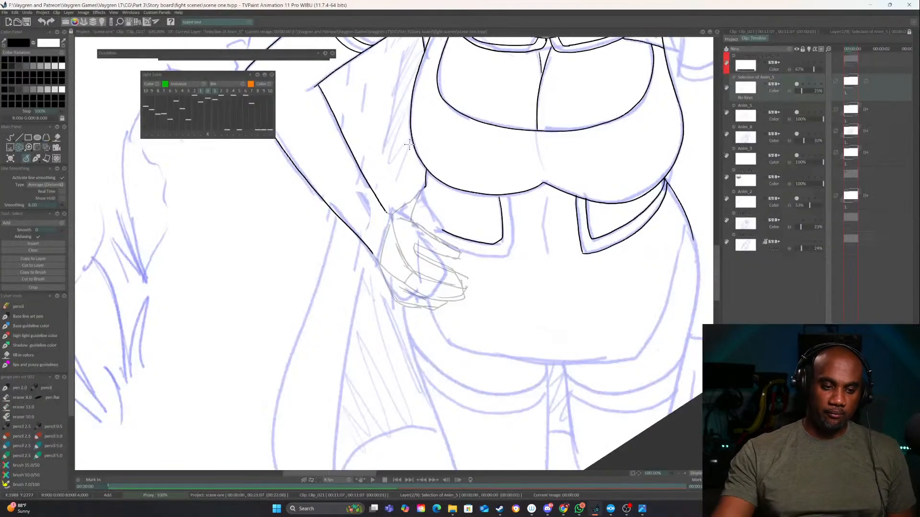
pyautogui.click(5, 13)
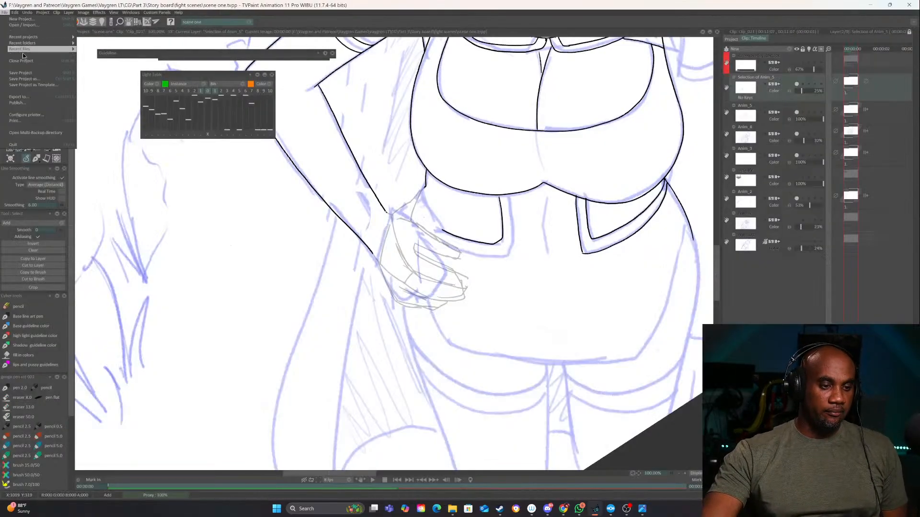
pyautogui.click(24, 73)
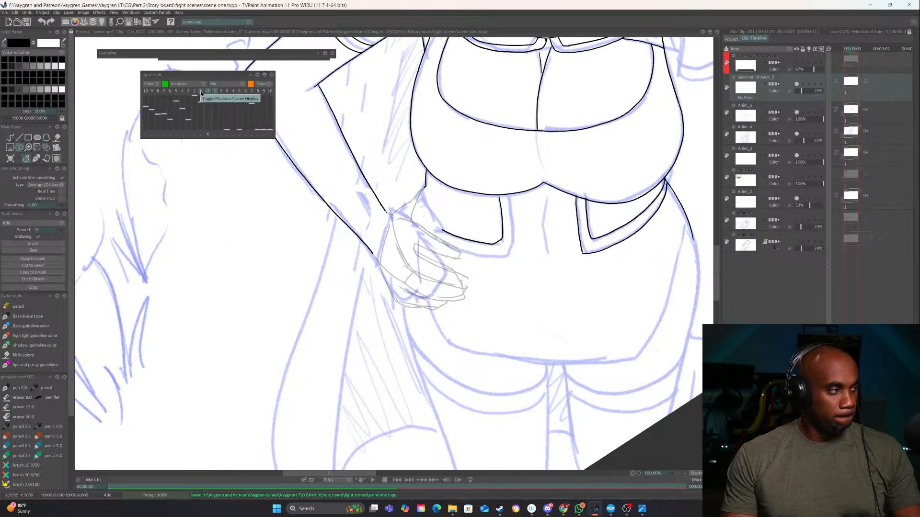
# Make Anim_5 the active layer and ink both wrist corners with short curved lines onto the back of the hand
pyautogui.click(685, 474)
pyautogui.click(686, 474)
pyautogui.click(685, 474)
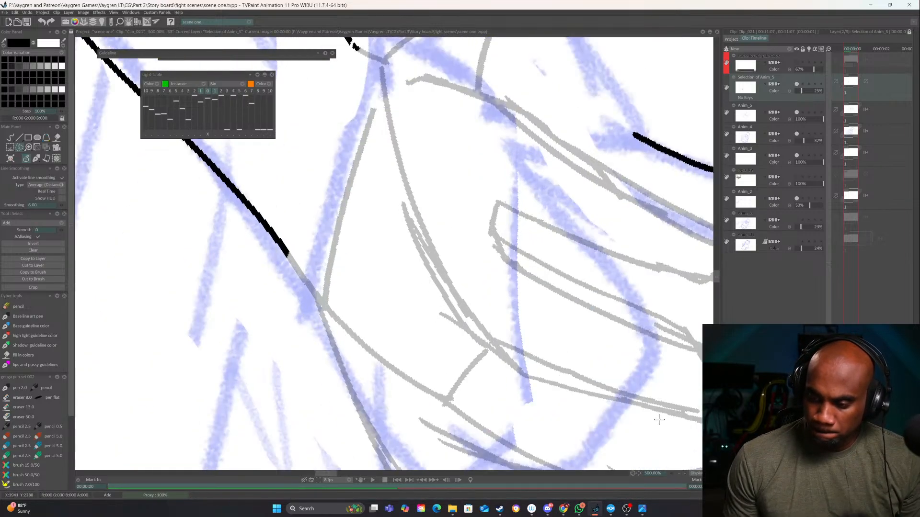
pyautogui.click(795, 113)
pyautogui.click(795, 114)
pyautogui.click(762, 107)
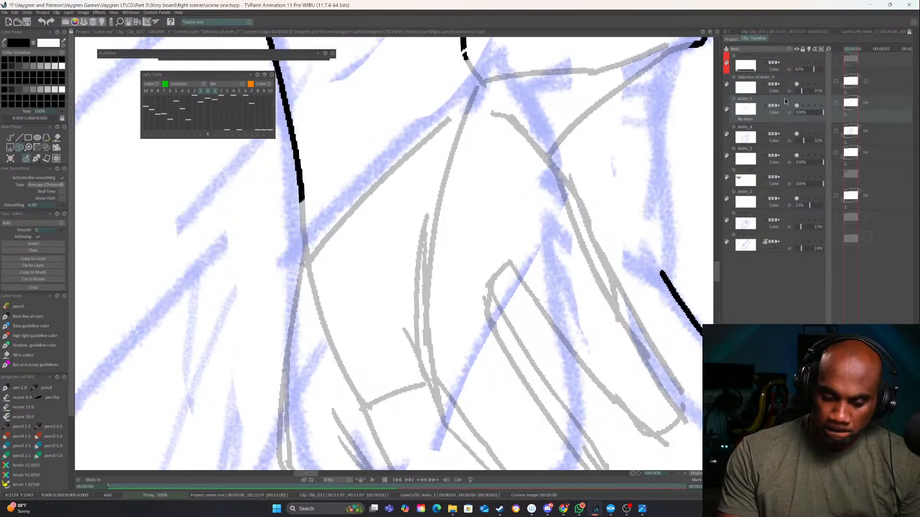
pyautogui.moveTo(485, 120); pyautogui.dragTo(468, 246)
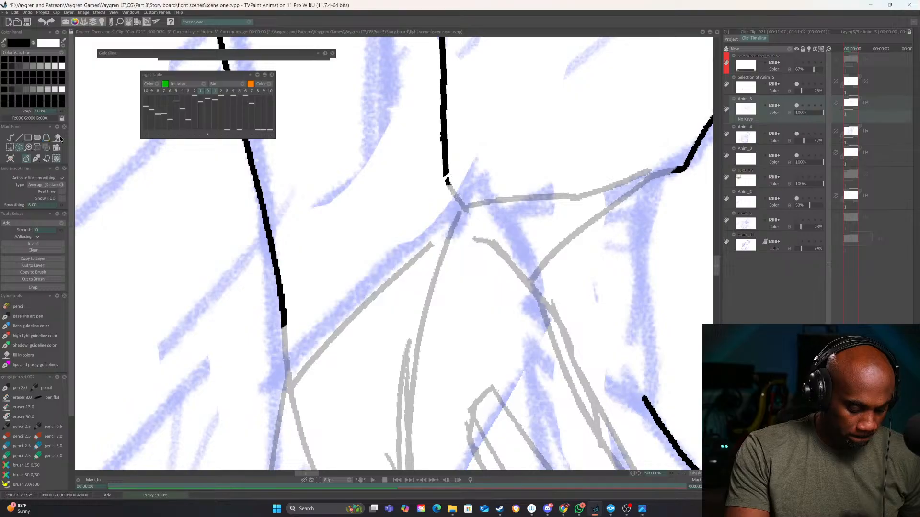
pyautogui.click(10, 138)
pyautogui.moveTo(447, 176)
pyautogui.mouseDown()
pyautogui.moveTo(467, 218)
pyautogui.moveTo(363, 270)
pyautogui.mouseUp()
pyautogui.moveTo(285, 320); pyautogui.dragTo(337, 302)
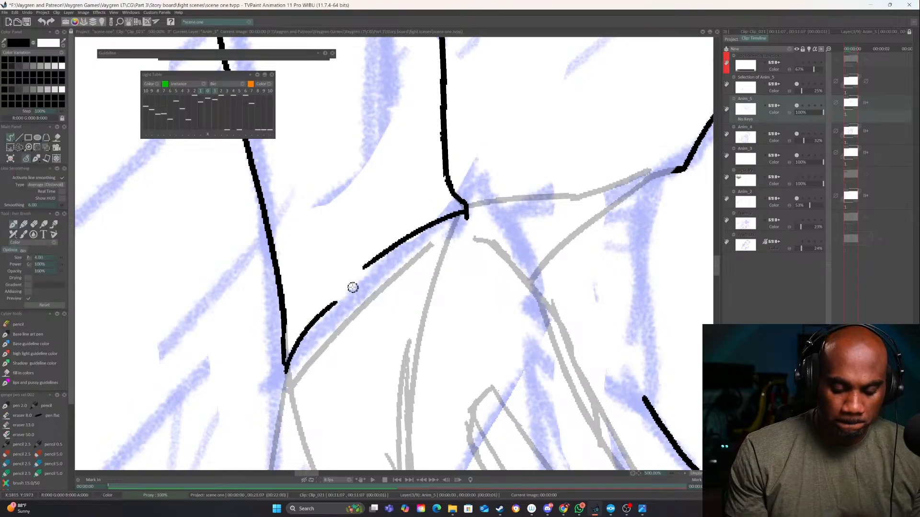
# Ink the hand's outer edge, a first inner line beside it and the pointed thumb reaching toward the waist
pyautogui.click(678, 474)
pyautogui.click(678, 474)
pyautogui.click(678, 474)
pyautogui.moveTo(575, 412); pyautogui.dragTo(455, 354)
pyautogui.moveTo(438, 338)
pyautogui.mouseDown()
pyautogui.moveTo(474, 354)
pyautogui.moveTo(517, 317)
pyautogui.mouseUp()
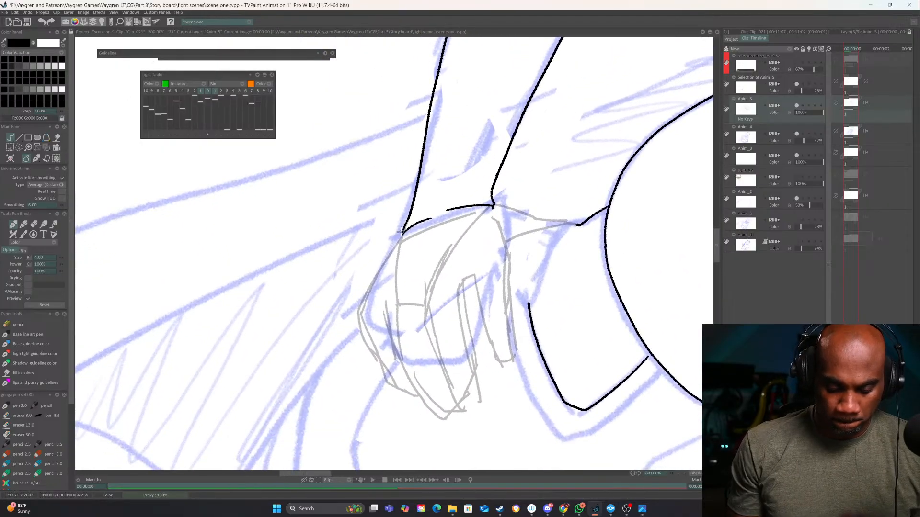
pyautogui.moveTo(400, 242)
pyautogui.mouseDown()
pyautogui.moveTo(396, 292)
pyautogui.moveTo(383, 268)
pyautogui.moveTo(364, 321)
pyautogui.mouseUp()
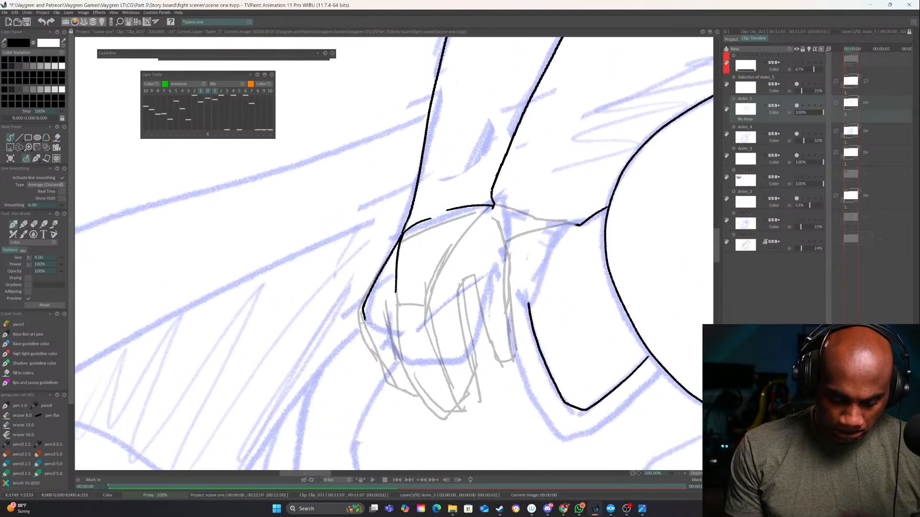
pyautogui.moveTo(523, 218)
pyautogui.mouseDown()
pyautogui.moveTo(556, 215)
pyautogui.moveTo(505, 259)
pyautogui.mouseUp()
pyautogui.moveTo(640, 375); pyautogui.dragTo(624, 306)
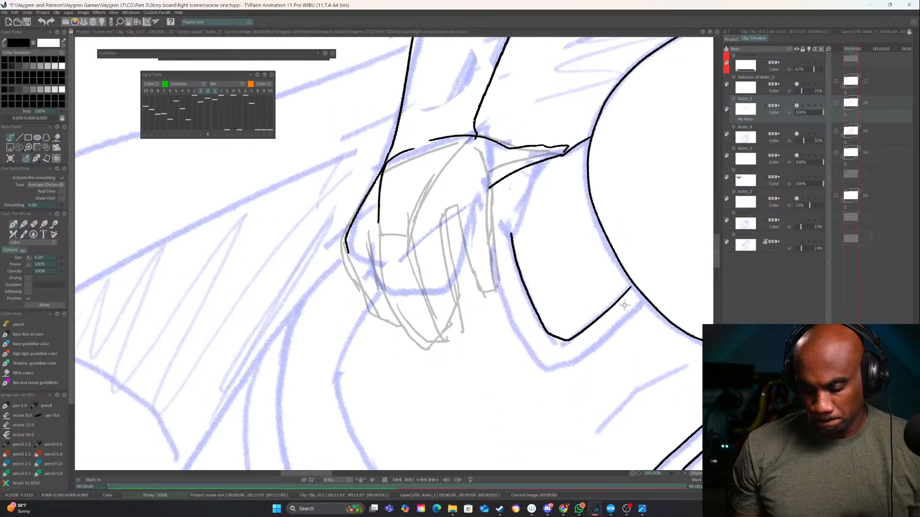
# Ink both sides of the index finger from the thumb's base, closing them in a narrow tip
pyautogui.click(685, 473)
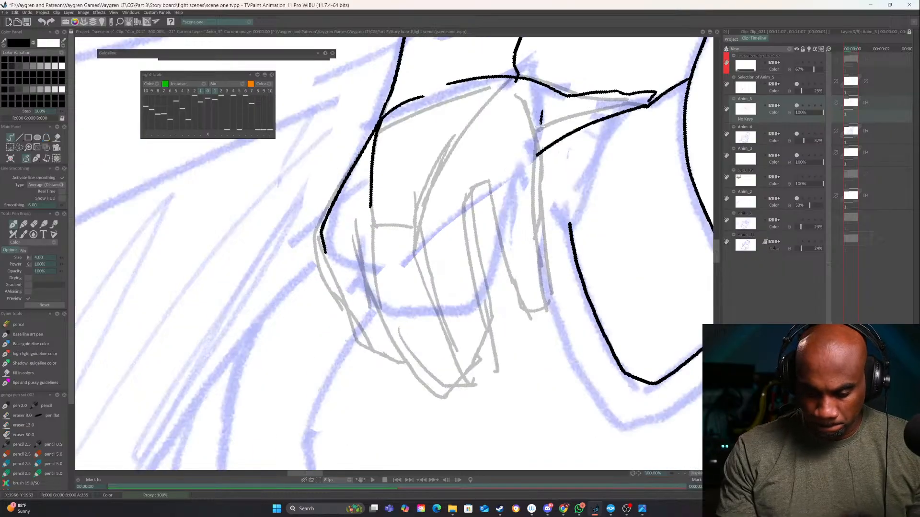
pyautogui.moveTo(540, 126); pyautogui.dragTo(532, 200)
pyautogui.moveTo(486, 164); pyautogui.dragTo(519, 290)
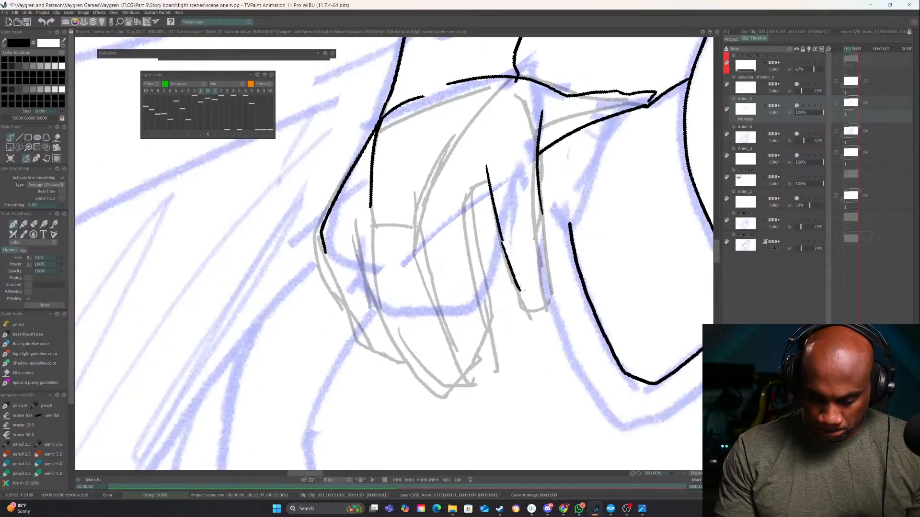
pyautogui.moveTo(541, 210)
pyautogui.mouseDown()
pyautogui.moveTo(543, 333)
pyautogui.moveTo(552, 332)
pyautogui.mouseUp()
pyautogui.moveTo(550, 281); pyautogui.dragTo(553, 336)
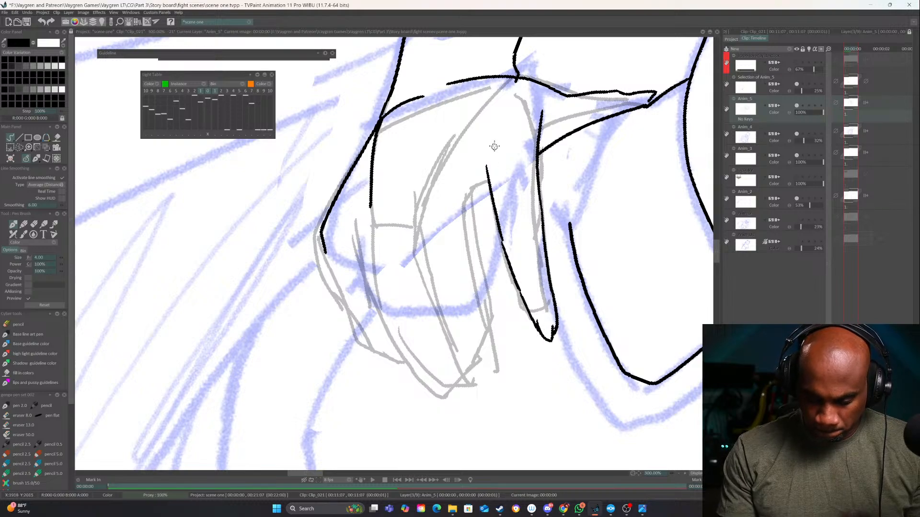
# Ink the squared gap beside the index finger and both sides of the middle finger down to its tip
pyautogui.moveTo(498, 134)
pyautogui.mouseDown()
pyautogui.moveTo(495, 178)
pyautogui.moveTo(465, 219)
pyautogui.mouseUp()
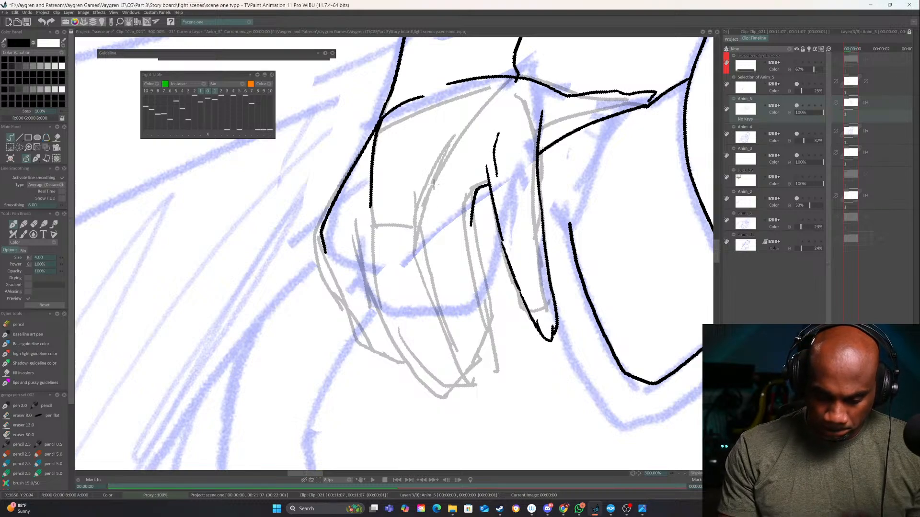
pyautogui.moveTo(434, 184)
pyautogui.mouseDown()
pyautogui.moveTo(436, 296)
pyautogui.moveTo(488, 400)
pyautogui.mouseUp()
pyautogui.moveTo(471, 221); pyautogui.dragTo(506, 395)
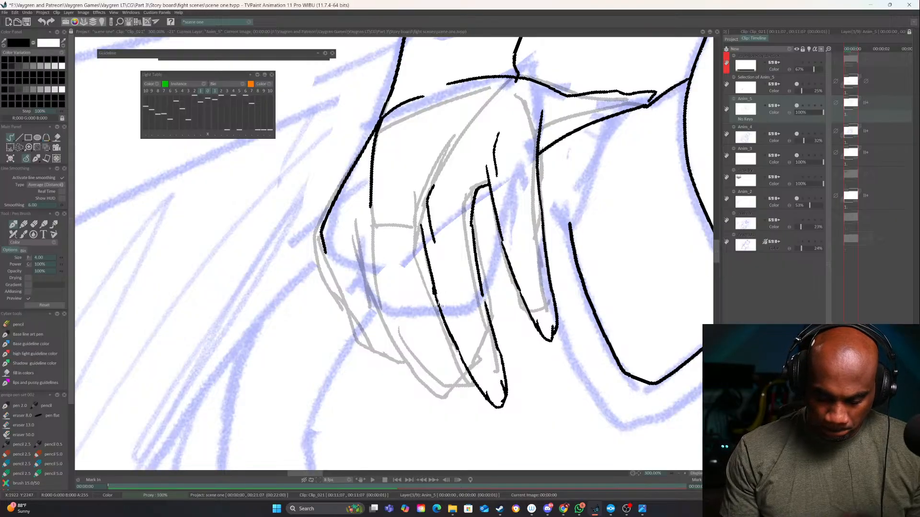
pyautogui.moveTo(496, 311); pyautogui.dragTo(519, 310)
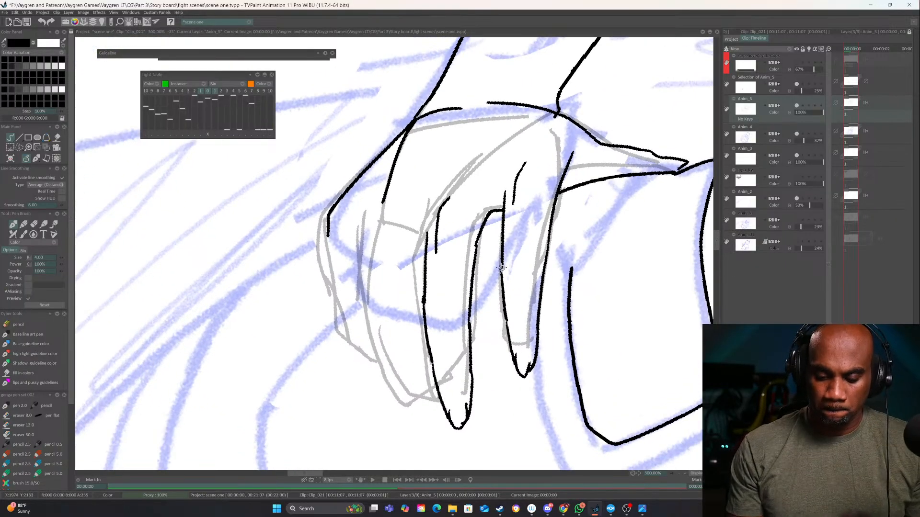
pyautogui.moveTo(533, 265); pyautogui.dragTo(543, 260)
pyautogui.hotkey('ctrl', 'z')
pyautogui.hotkey('ctrl', 'z')
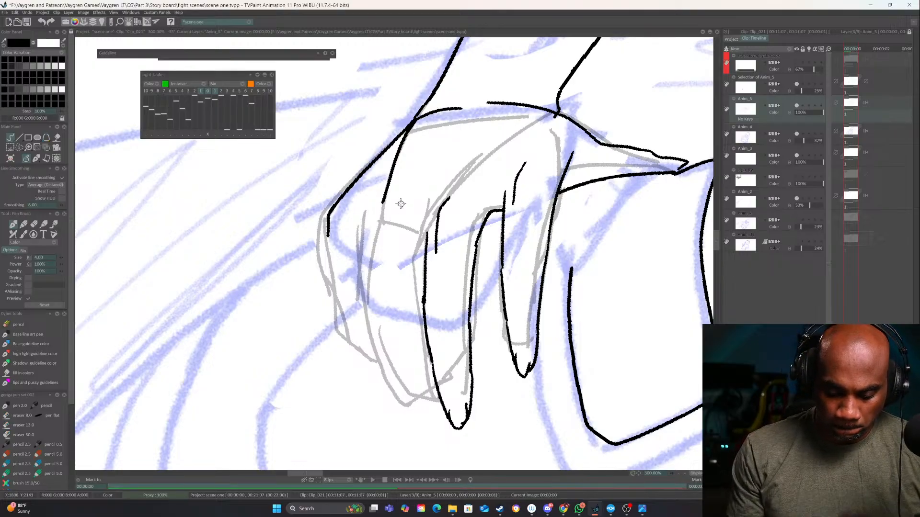
# Ink the ring finger, erase the hand's lower outer edge and redraw it into the little finger and its tip
pyautogui.moveTo(396, 195)
pyautogui.mouseDown()
pyautogui.moveTo(377, 241)
pyautogui.moveTo(369, 311)
pyautogui.moveTo(386, 360)
pyautogui.mouseUp()
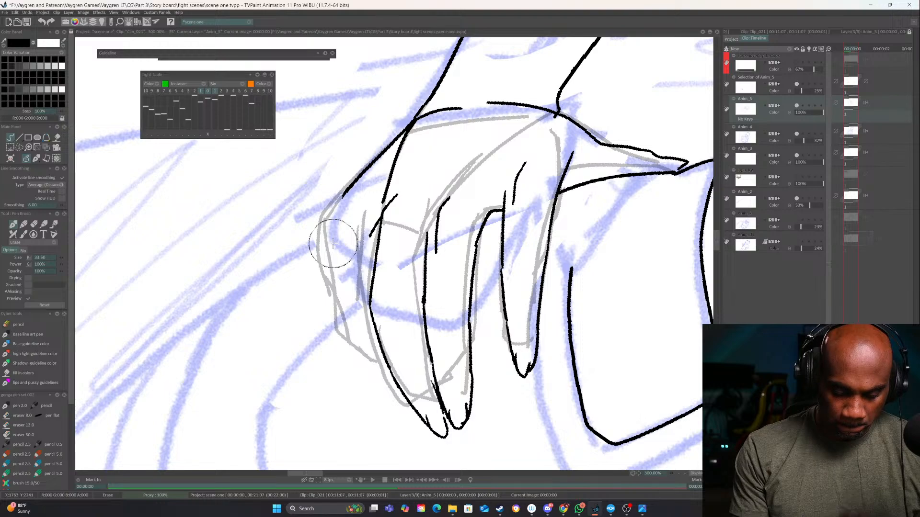
pyautogui.press('n')
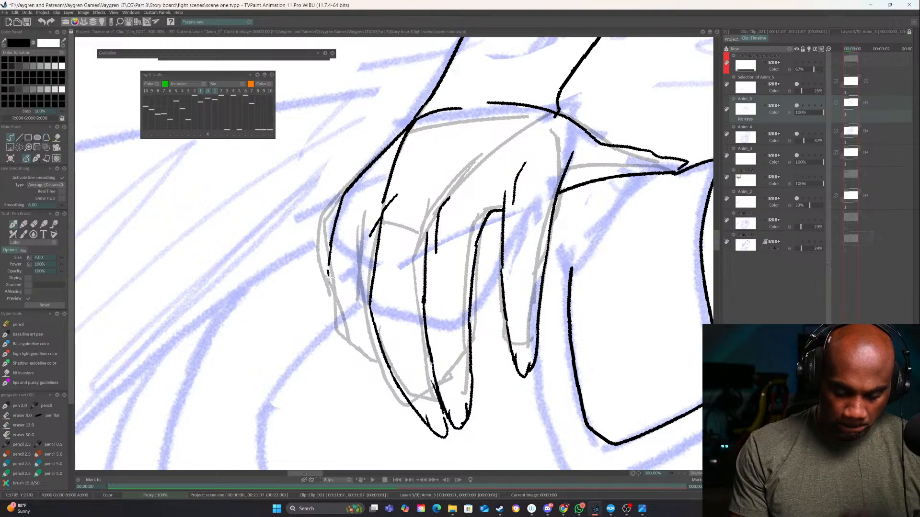
pyautogui.moveTo(328, 277); pyautogui.dragTo(344, 314)
pyautogui.moveTo(372, 226); pyautogui.dragTo(368, 289)
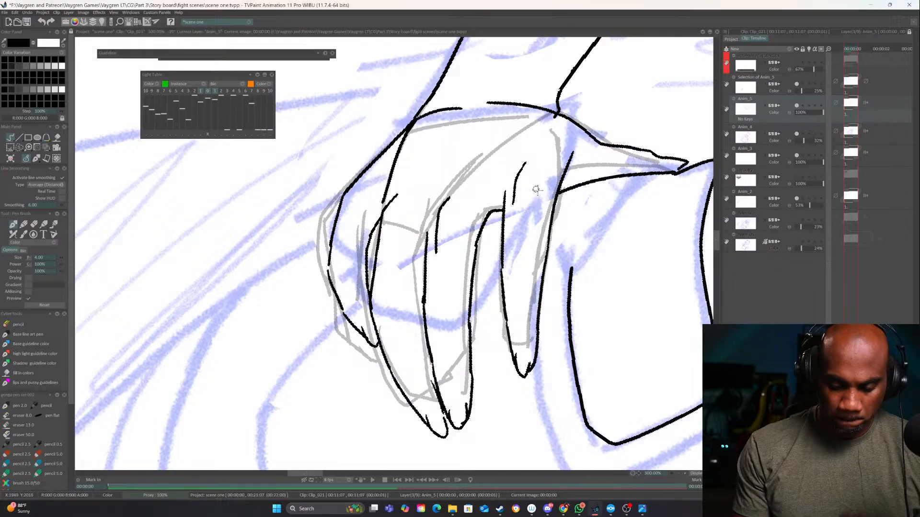
# Ink the arched gap between ring and middle fingers, a long contour up to the wrist corner and a short knuckle line
pyautogui.moveTo(545, 253); pyautogui.dragTo(509, 323)
pyautogui.moveTo(347, 296)
pyautogui.mouseDown()
pyautogui.moveTo(359, 275)
pyautogui.moveTo(381, 279)
pyautogui.moveTo(390, 316)
pyautogui.mouseUp()
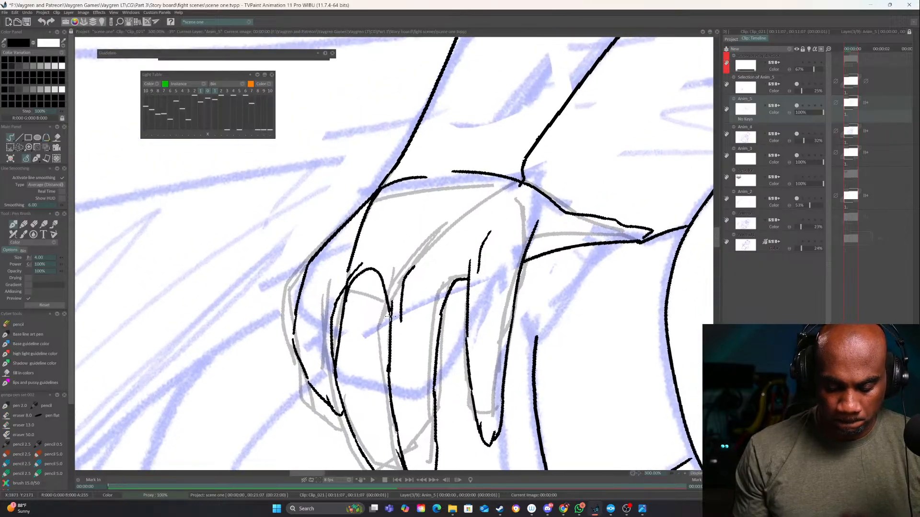
pyautogui.moveTo(454, 229); pyautogui.dragTo(525, 181)
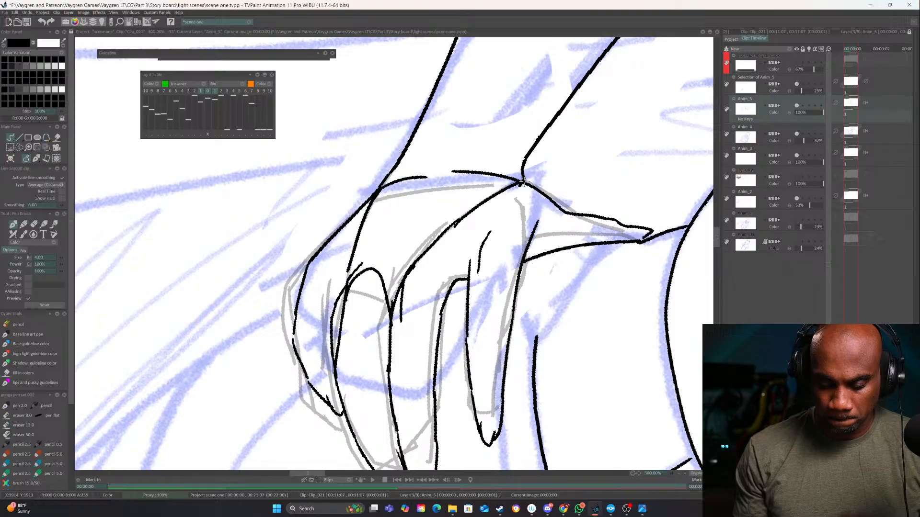
pyautogui.moveTo(412, 216)
pyautogui.mouseDown()
pyautogui.moveTo(357, 257)
pyautogui.moveTo(348, 292)
pyautogui.mouseUp()
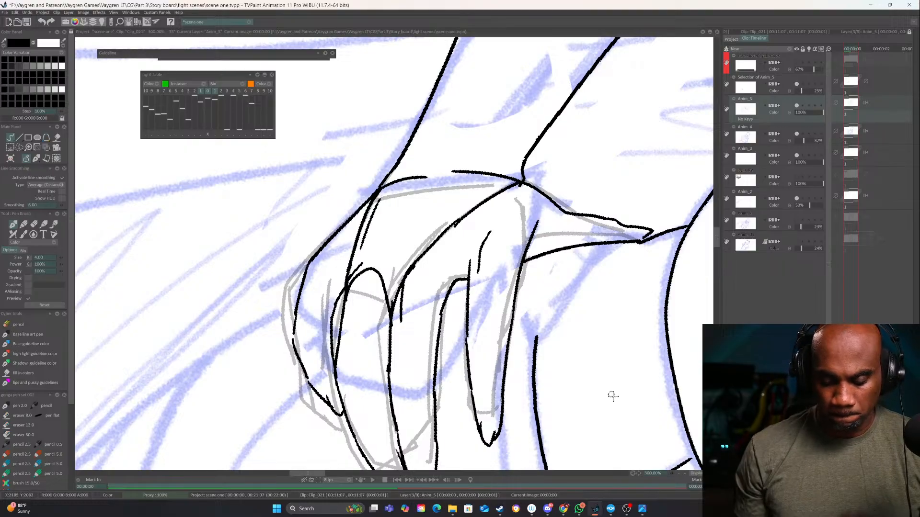
# Ink the hanging arm's outer edge down to the canvas border, with the curved cuff line and first hand lines
pyautogui.click(679, 474)
pyautogui.click(680, 475)
pyautogui.click(680, 475)
pyautogui.moveTo(572, 197); pyautogui.dragTo(527, 334)
pyautogui.moveTo(621, 339); pyautogui.dragTo(638, 365)
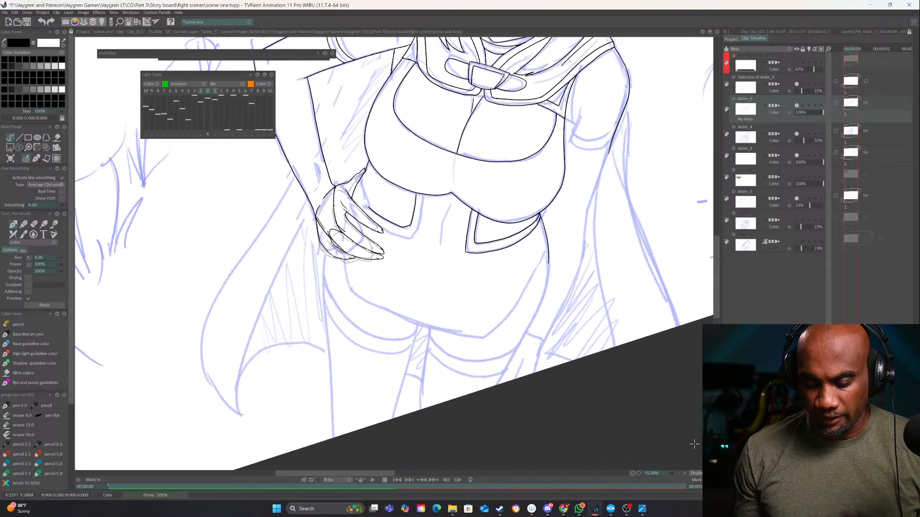
pyautogui.click(685, 473)
pyautogui.moveTo(625, 416)
pyautogui.mouseDown()
pyautogui.moveTo(538, 406)
pyautogui.moveTo(457, 419)
pyautogui.mouseUp()
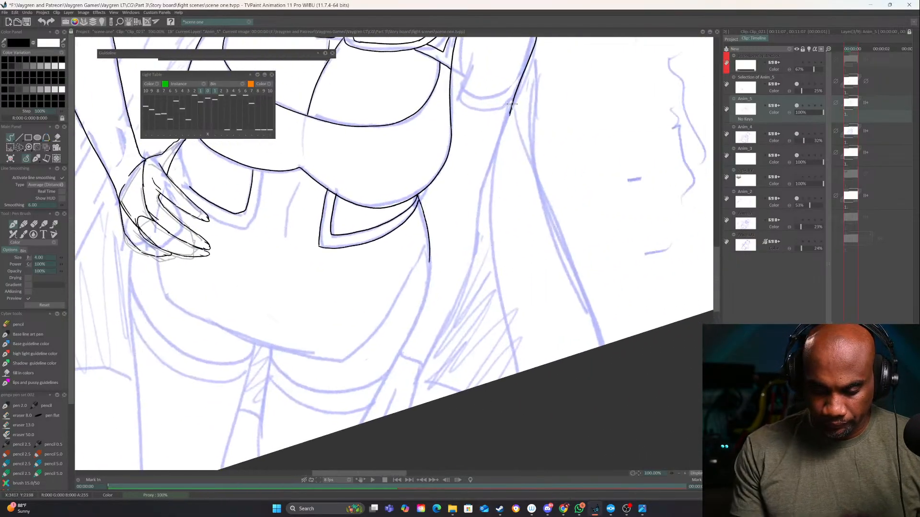
pyautogui.moveTo(510, 113)
pyautogui.mouseDown()
pyautogui.moveTo(478, 200)
pyautogui.moveTo(475, 265)
pyautogui.moveTo(409, 408)
pyautogui.mouseUp()
pyautogui.moveTo(462, 431); pyautogui.dragTo(433, 390)
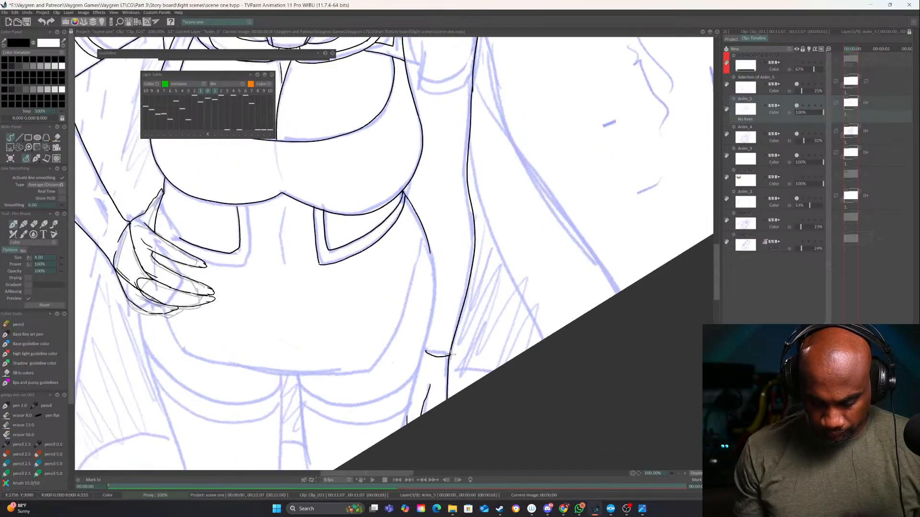
# Ink the hanging hand's inner edge below the cuff and extend the arm's inner edge from the waist to the cuff
pyautogui.click(686, 473)
pyautogui.moveTo(468, 397)
pyautogui.mouseDown()
pyautogui.moveTo(502, 304)
pyautogui.moveTo(492, 314)
pyautogui.moveTo(501, 330)
pyautogui.mouseUp()
pyautogui.hotkey('ctrl', 'z')
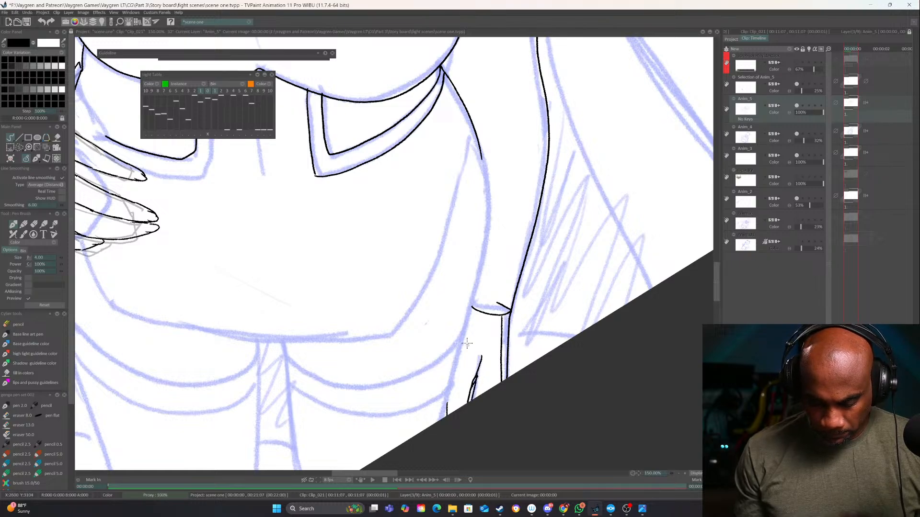
pyautogui.moveTo(474, 296); pyautogui.dragTo(442, 426)
pyautogui.moveTo(479, 324); pyautogui.dragTo(456, 403)
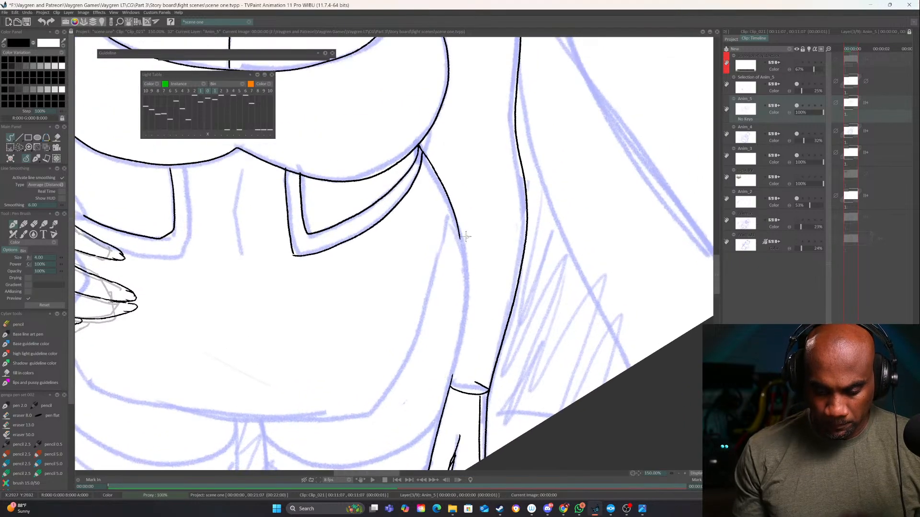
pyautogui.moveTo(458, 231)
pyautogui.mouseDown()
pyautogui.moveTo(466, 303)
pyautogui.moveTo(449, 395)
pyautogui.mouseUp()
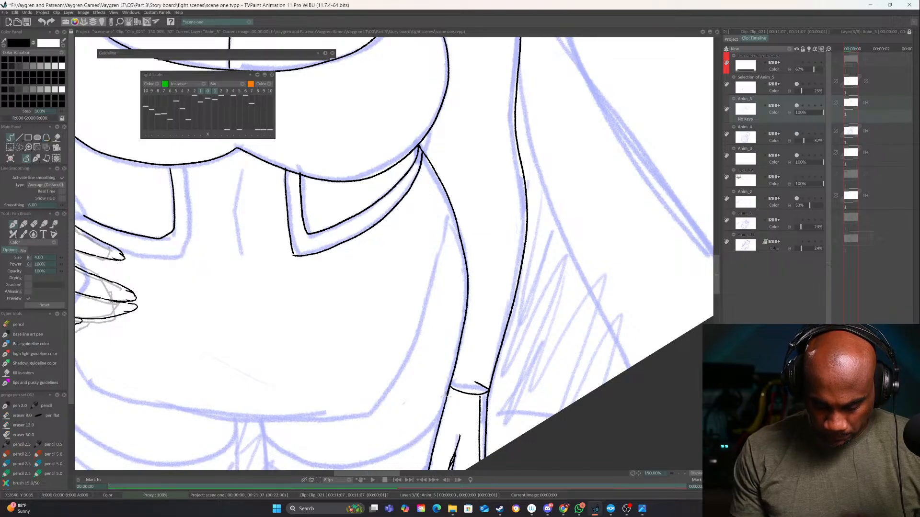
# Ink the outfit's lower edge from the hip cutout down to its corner, across the front and up to the hand
pyautogui.moveTo(501, 162)
pyautogui.mouseDown()
pyautogui.moveTo(448, 320)
pyautogui.moveTo(427, 351)
pyautogui.mouseUp()
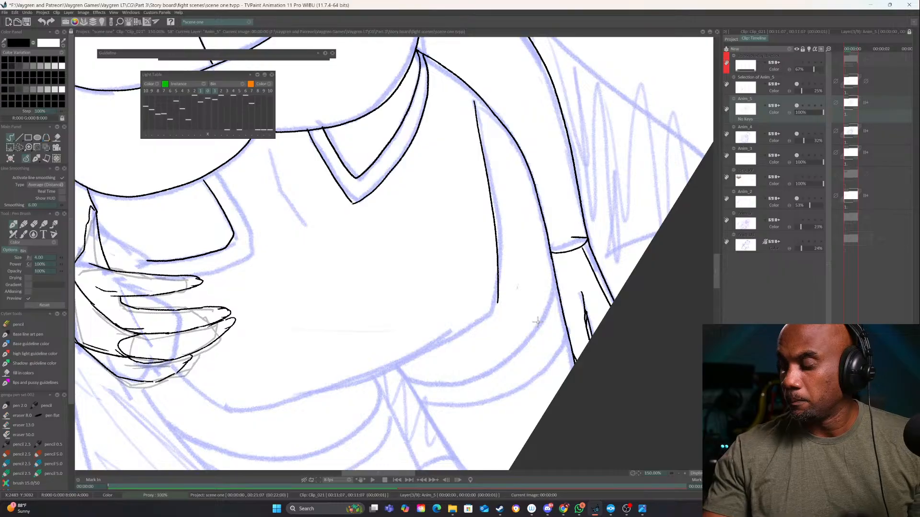
pyautogui.hotkey('ctrl', 'z')
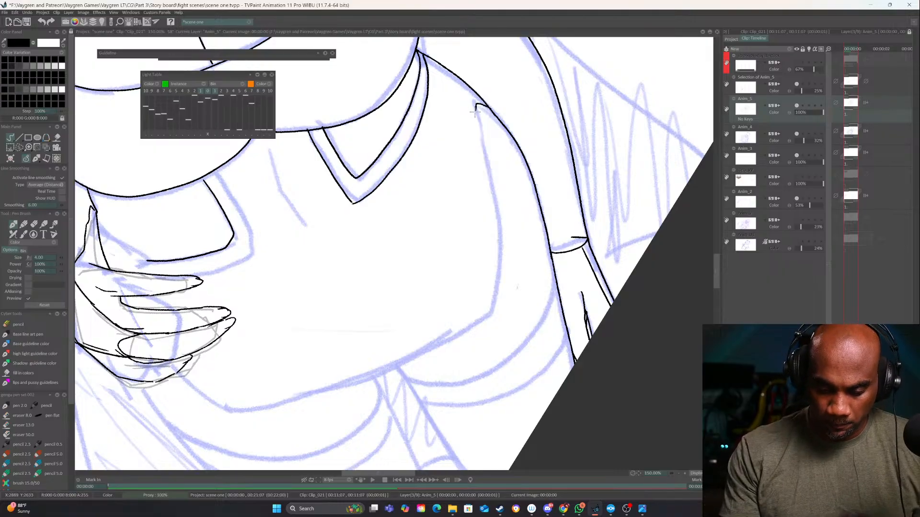
pyautogui.moveTo(519, 318); pyautogui.dragTo(529, 290)
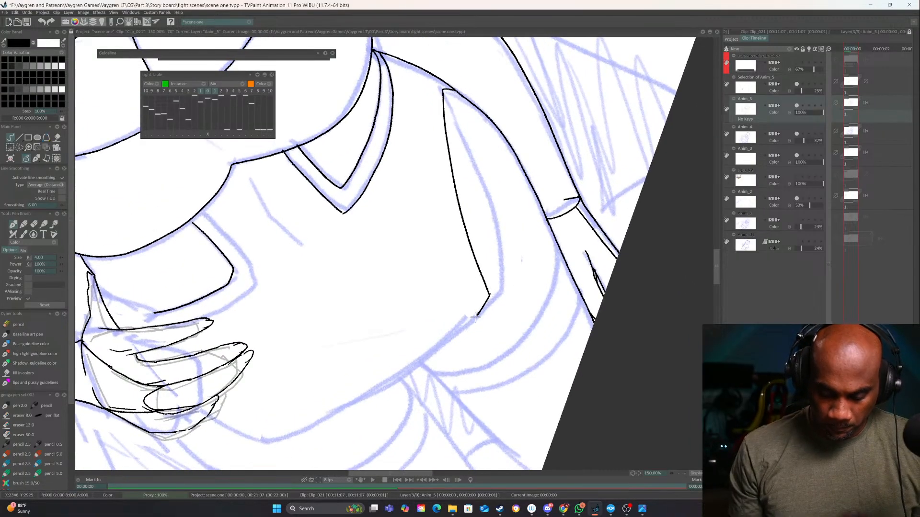
pyautogui.moveTo(442, 374)
pyautogui.mouseDown()
pyautogui.moveTo(360, 416)
pyautogui.moveTo(217, 425)
pyautogui.mouseUp()
pyautogui.moveTo(211, 208); pyautogui.dragTo(314, 300)
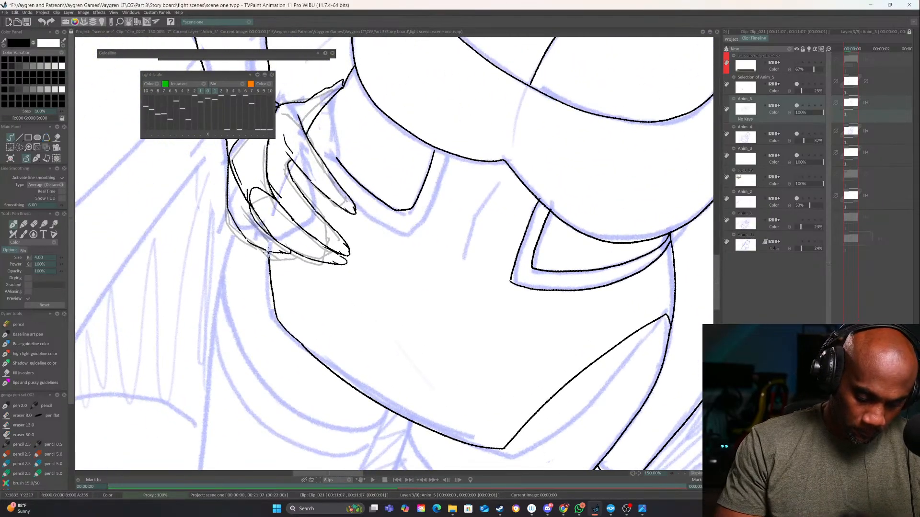
pyautogui.moveTo(229, 244); pyautogui.dragTo(308, 137)
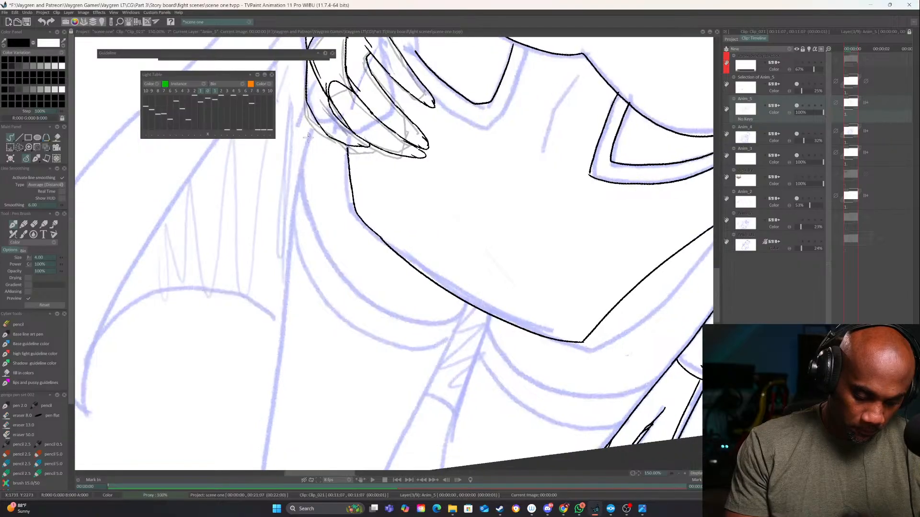
pyautogui.moveTo(287, 235)
pyautogui.mouseDown()
pyautogui.moveTo(307, 151)
pyautogui.moveTo(294, 243)
pyautogui.moveTo(343, 139)
pyautogui.moveTo(307, 360)
pyautogui.mouseUp()
pyautogui.moveTo(451, 259); pyautogui.dragTo(425, 363)
pyautogui.hotkey('ctrl', 'z')
pyautogui.hotkey('ctrl', 'z')
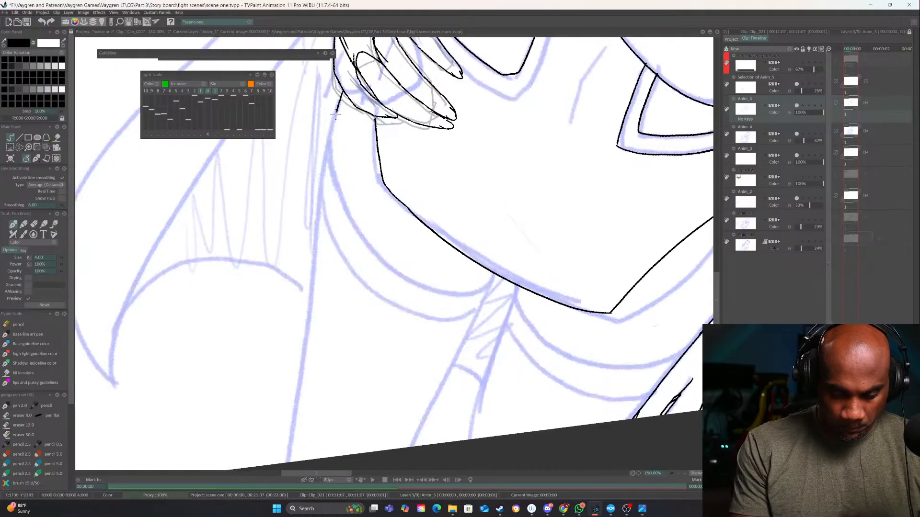
# Ink the outer thigh line from below the hand and both inner thigh lines down to the canvas border
pyautogui.moveTo(335, 115)
pyautogui.mouseDown()
pyautogui.moveTo(288, 460)
pyautogui.moveTo(294, 383)
pyautogui.mouseUp()
pyautogui.moveTo(499, 193); pyautogui.dragTo(400, 394)
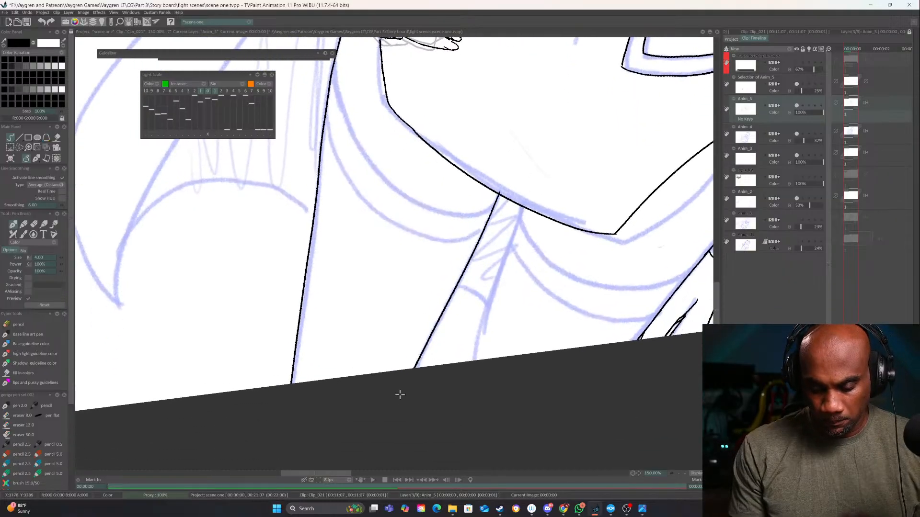
pyautogui.moveTo(522, 213); pyautogui.dragTo(468, 360)
# Ink the paired stocking-band curves across both thighs, following the sketch from the inner to the outer thigh lines
pyautogui.moveTo(543, 320); pyautogui.dragTo(396, 409)
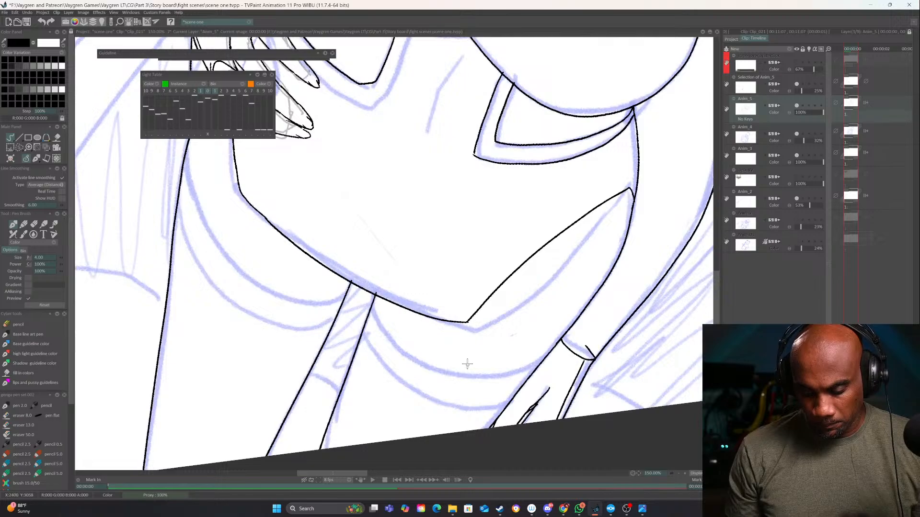
pyautogui.moveTo(488, 405); pyautogui.dragTo(576, 317)
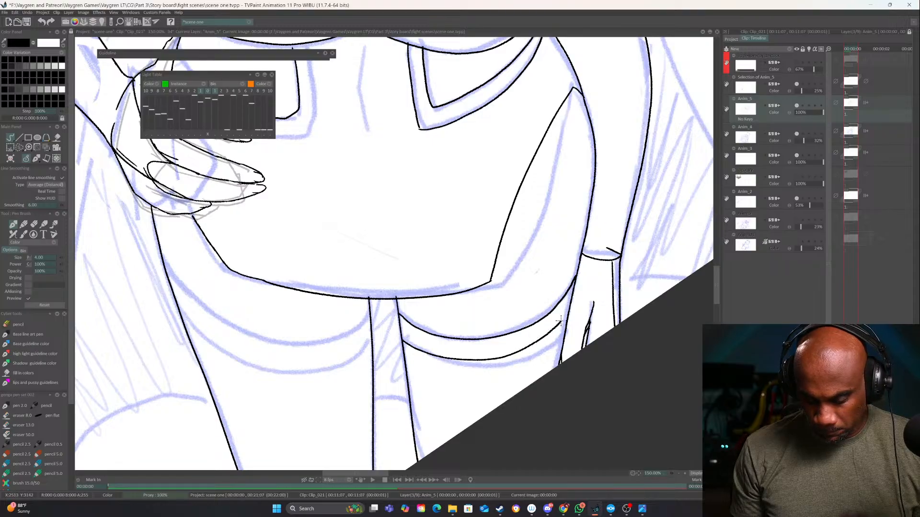
pyautogui.moveTo(569, 303); pyautogui.dragTo(684, 290)
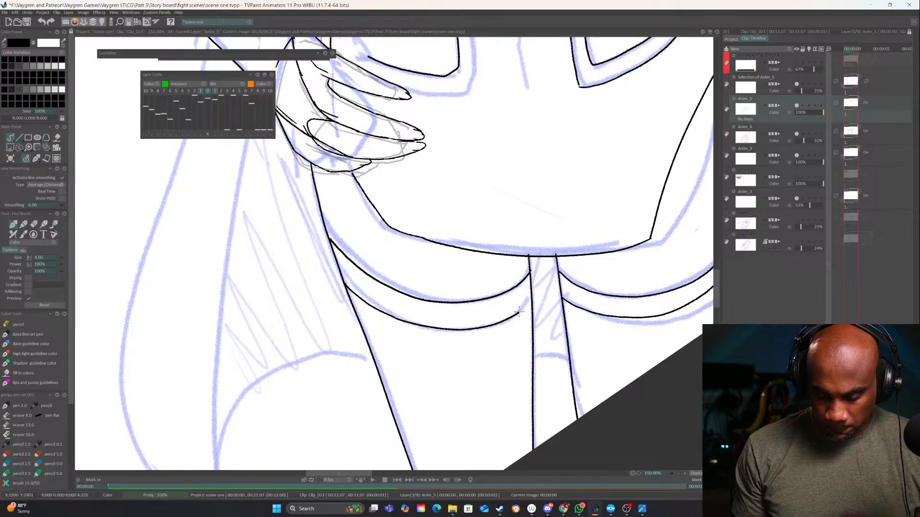
pyautogui.moveTo(519, 312); pyautogui.dragTo(531, 301)
# Ink the cape's short hem arc between the thighs, the long hem arc beside the outer thigh, and the cape's outer edge
pyautogui.moveTo(570, 363)
pyautogui.mouseDown()
pyautogui.moveTo(589, 349)
pyautogui.moveTo(587, 332)
pyautogui.mouseUp()
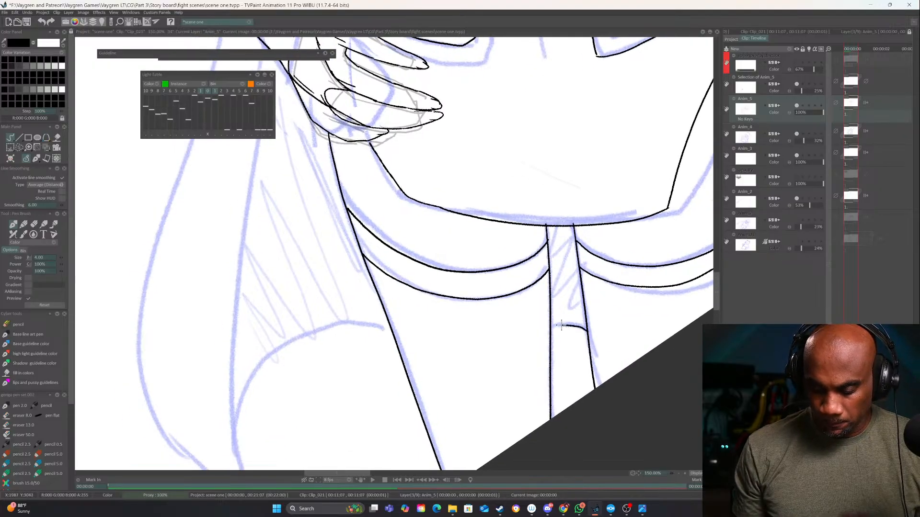
pyautogui.moveTo(392, 330)
pyautogui.mouseDown()
pyautogui.moveTo(353, 324)
pyautogui.moveTo(263, 366)
pyautogui.moveTo(236, 427)
pyautogui.mouseUp()
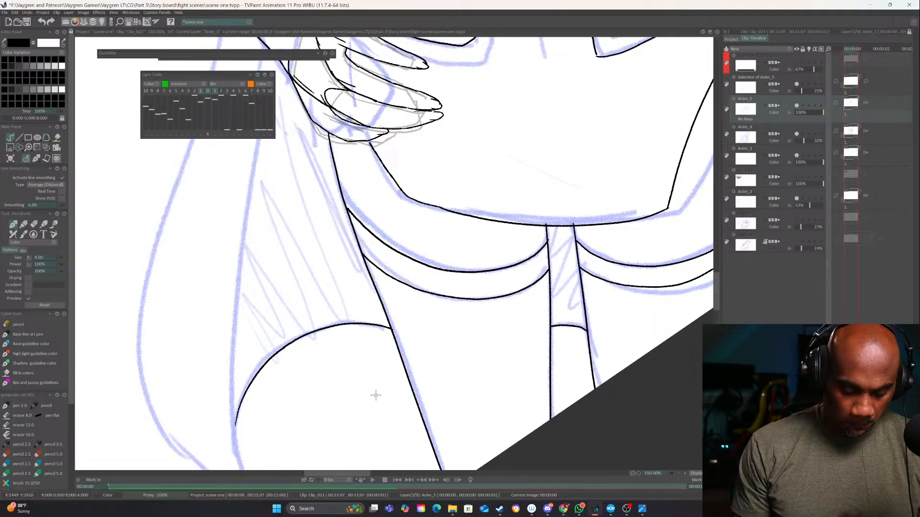
pyautogui.moveTo(376, 395); pyautogui.dragTo(273, 326)
pyautogui.moveTo(553, 126)
pyautogui.mouseDown()
pyautogui.moveTo(266, 351)
pyautogui.moveTo(224, 414)
pyautogui.moveTo(311, 311)
pyautogui.moveTo(426, 216)
pyautogui.moveTo(549, 131)
pyautogui.mouseUp()
pyautogui.hotkey('ctrl', 'z')
pyautogui.moveTo(231, 423)
pyautogui.mouseDown()
pyautogui.moveTo(217, 388)
pyautogui.moveTo(257, 223)
pyautogui.moveTo(564, 54)
pyautogui.moveTo(524, 197)
pyautogui.moveTo(474, 236)
pyautogui.moveTo(629, 162)
pyautogui.moveTo(321, 331)
pyautogui.mouseUp()
pyautogui.moveTo(480, 331); pyautogui.dragTo(508, 264)
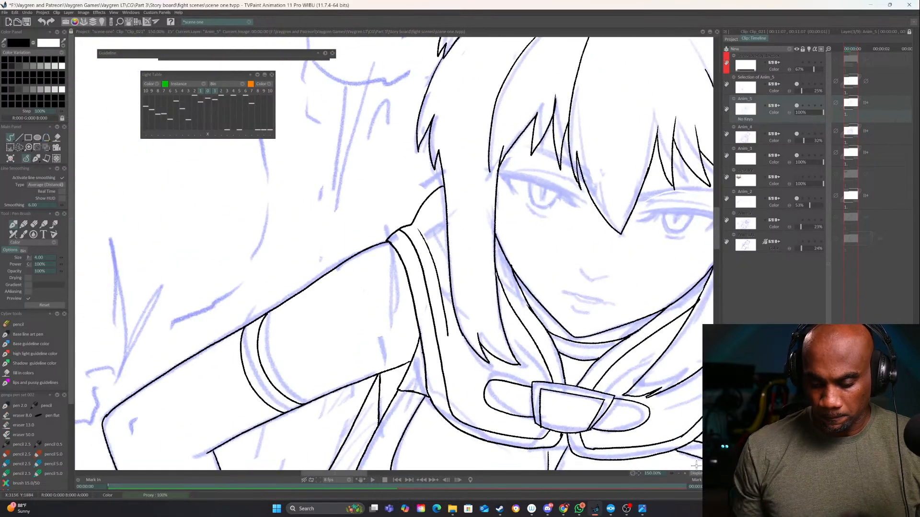
# Ink the cape's outer and inner edges behind the hanging arm down to the canvas border, with the short hem line beside the hand
pyautogui.click(679, 474)
pyautogui.click(679, 474)
pyautogui.click(679, 473)
pyautogui.click(679, 473)
pyautogui.click(678, 473)
pyautogui.moveTo(656, 404); pyautogui.dragTo(488, 444)
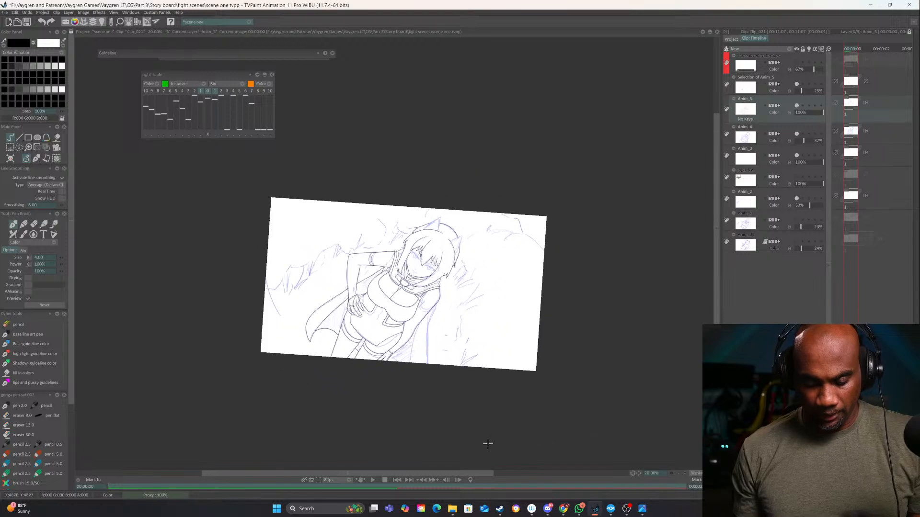
pyautogui.click(685, 474)
pyautogui.click(685, 474)
pyautogui.click(686, 474)
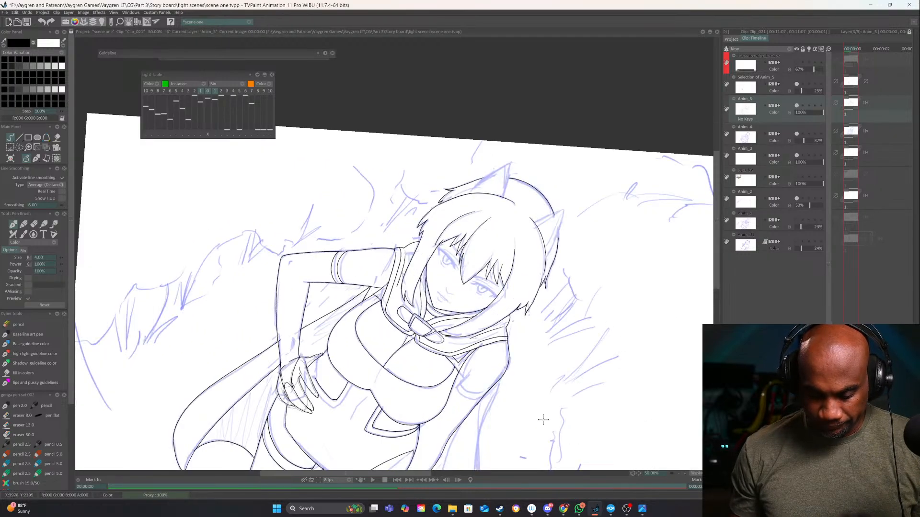
pyautogui.click(685, 474)
pyautogui.click(685, 474)
pyautogui.moveTo(579, 249); pyautogui.dragTo(478, 246)
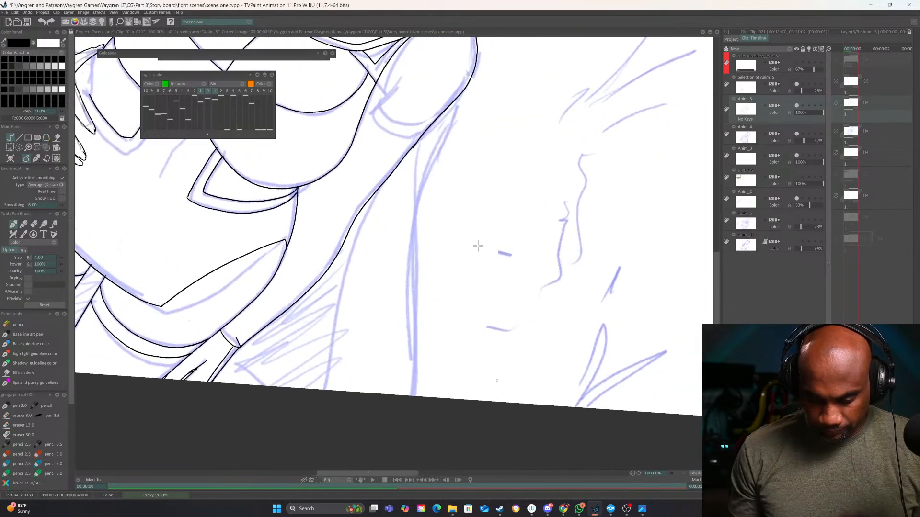
pyautogui.moveTo(454, 103)
pyautogui.mouseDown()
pyautogui.moveTo(416, 226)
pyautogui.moveTo(410, 396)
pyautogui.mouseUp()
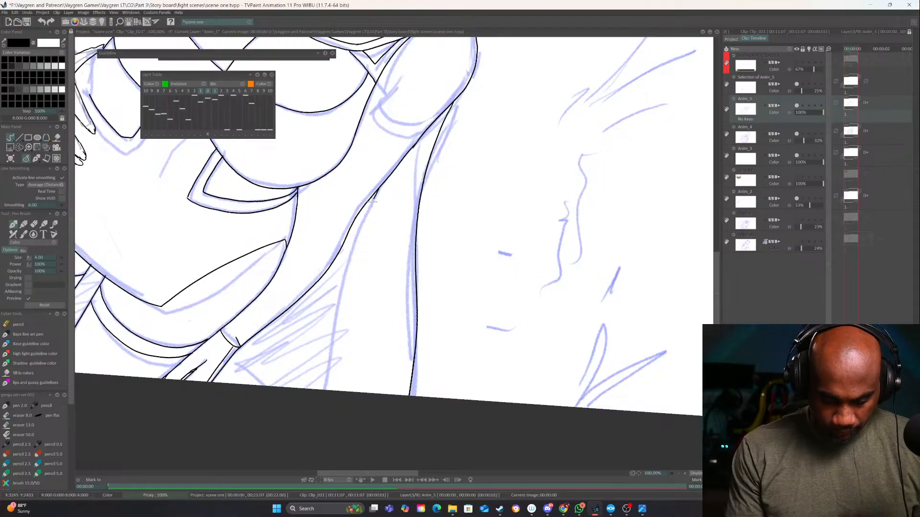
pyautogui.moveTo(378, 188); pyautogui.dragTo(329, 391)
pyautogui.moveTo(230, 360); pyautogui.dragTo(262, 386)
# Ink the two curved band lines across the hanging arm's upper arm
pyautogui.moveTo(367, 355); pyautogui.dragTo(599, 201)
pyautogui.moveTo(523, 106); pyautogui.dragTo(608, 382)
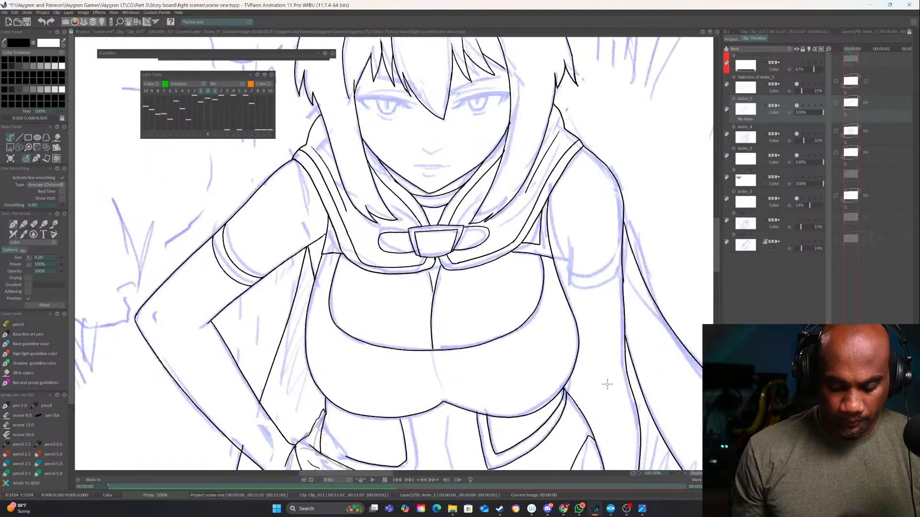
pyautogui.click(684, 473)
pyautogui.click(684, 473)
pyautogui.moveTo(669, 398); pyautogui.dragTo(339, 432)
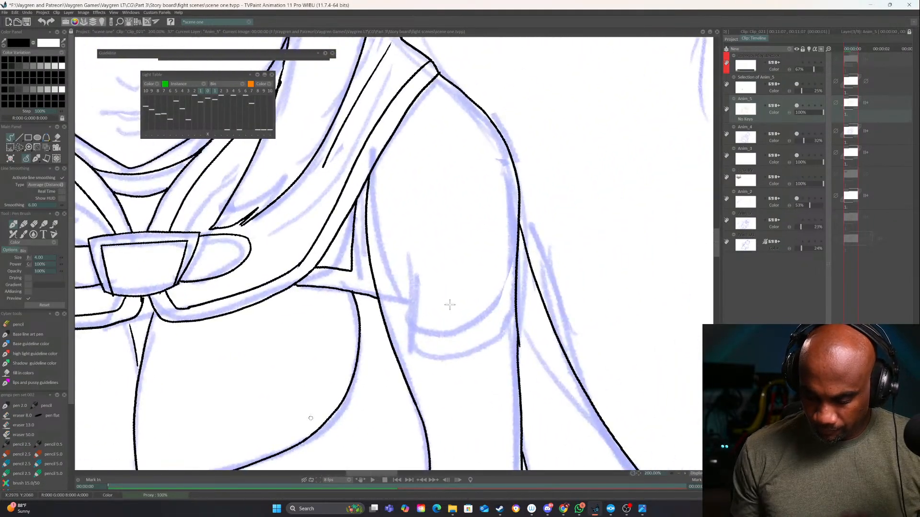
pyautogui.moveTo(517, 281)
pyautogui.mouseDown()
pyautogui.moveTo(504, 303)
pyautogui.moveTo(451, 338)
pyautogui.moveTo(386, 331)
pyautogui.mouseUp()
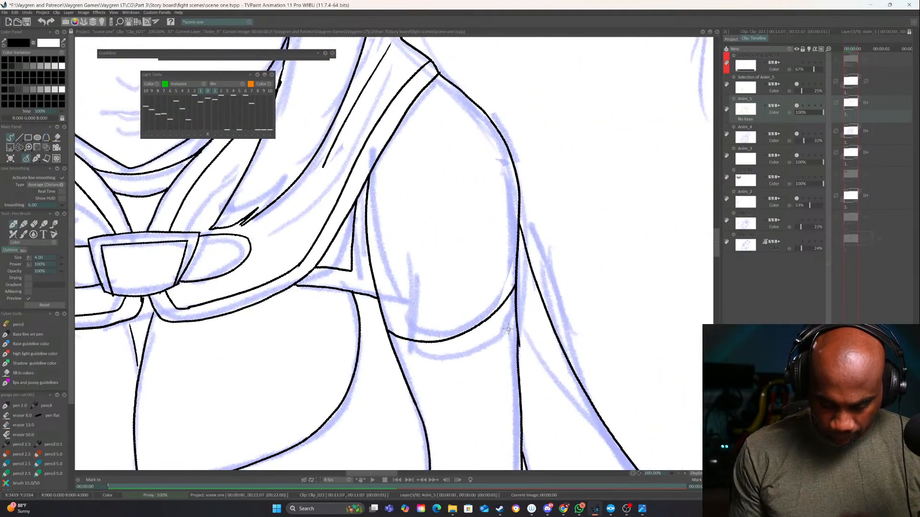
pyautogui.moveTo(516, 318)
pyautogui.mouseDown()
pyautogui.moveTo(462, 365)
pyautogui.moveTo(421, 373)
pyautogui.mouseUp()
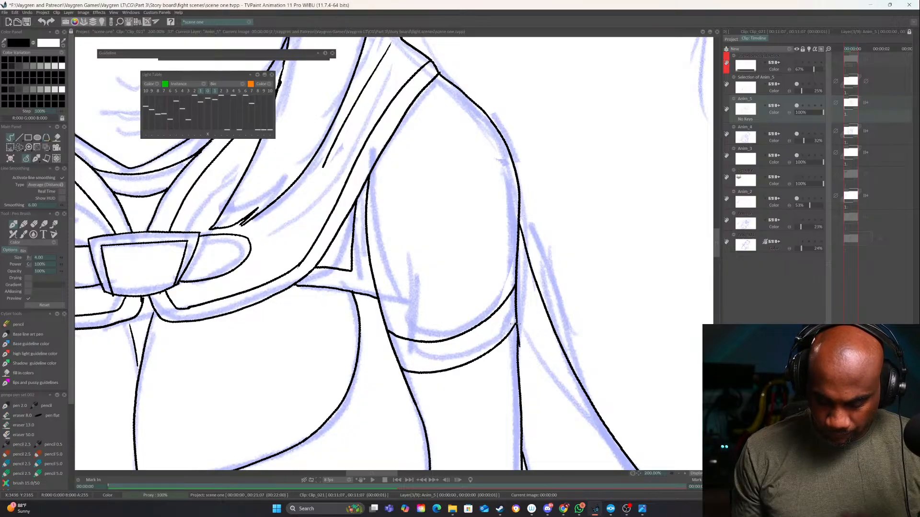
# Hide the sketch layers Anim_2, Anim_4 and Selection of Anim_5 to isolate the black line art
pyautogui.moveTo(478, 254); pyautogui.dragTo(681, 462)
pyautogui.moveTo(464, 317); pyautogui.dragTo(606, 499)
pyautogui.click(680, 475)
pyautogui.click(679, 474)
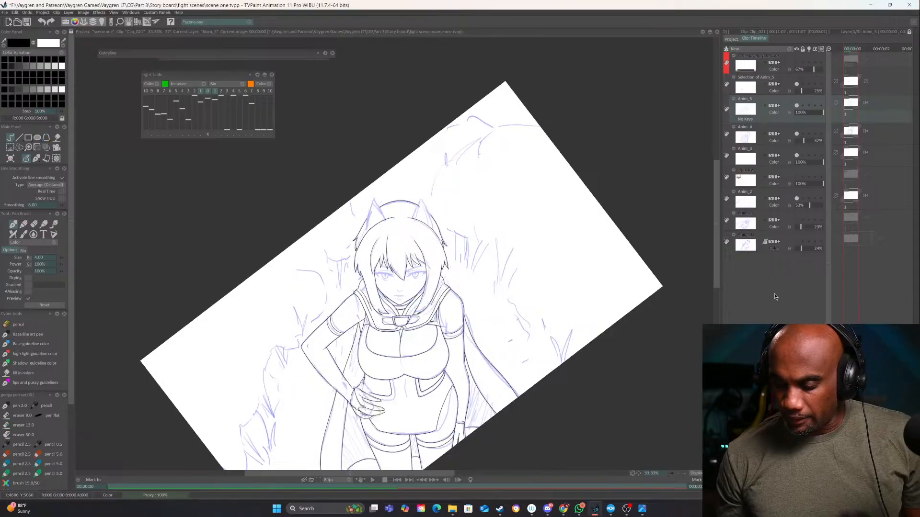
pyautogui.click(797, 199)
pyautogui.click(796, 198)
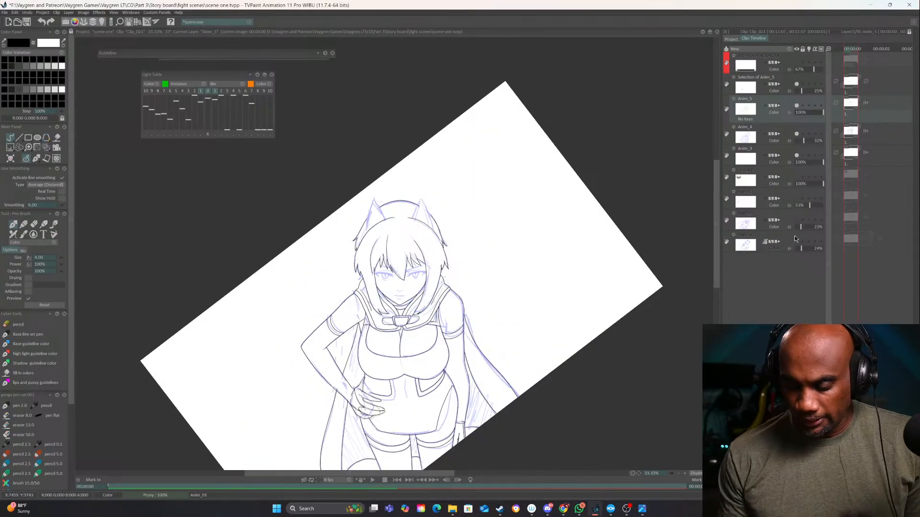
pyautogui.click(797, 133)
pyautogui.click(677, 474)
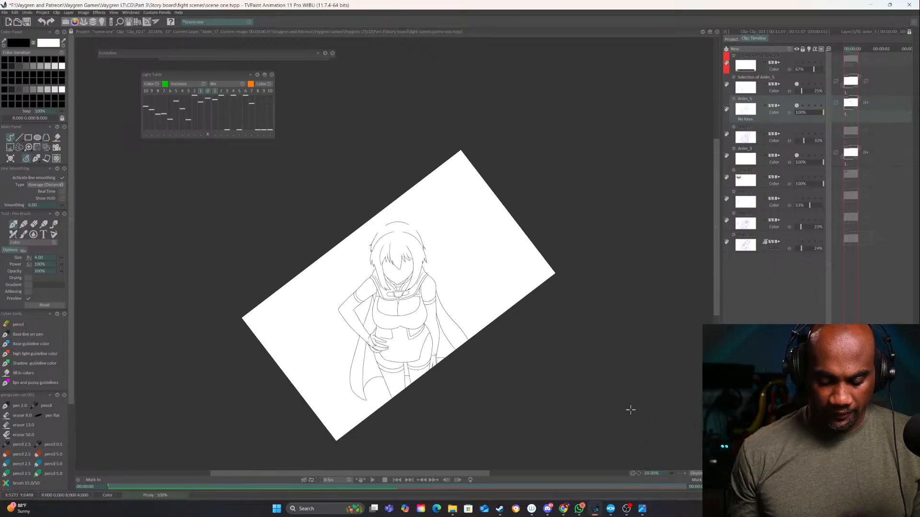
pyautogui.click(685, 473)
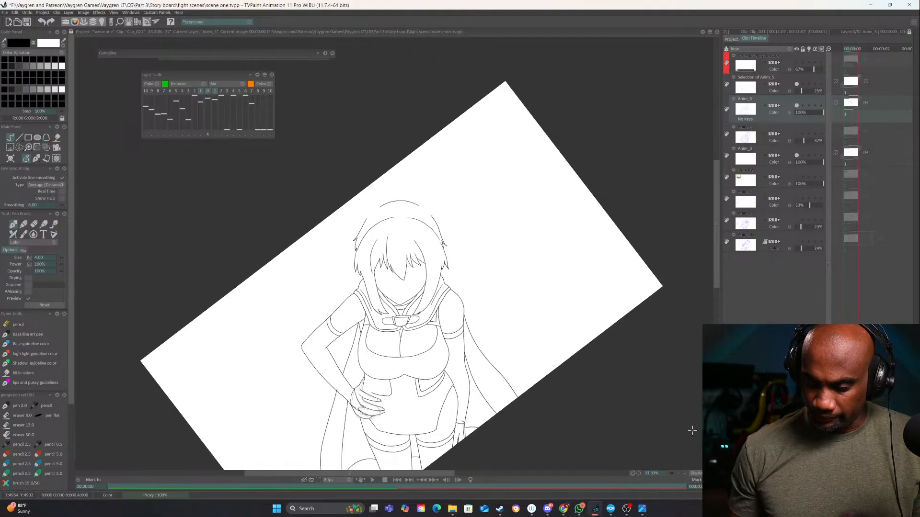
pyautogui.click(796, 85)
# Erase the cape line ends overshooting the bent forearm near the wrist and redraw the forearm edge across the gap
pyautogui.moveTo(571, 394)
pyautogui.mouseDown()
pyautogui.moveTo(603, 347)
pyautogui.moveTo(565, 273)
pyautogui.moveTo(642, 98)
pyautogui.mouseUp()
pyautogui.click(683, 474)
pyautogui.click(685, 473)
pyautogui.click(685, 473)
pyautogui.press('e')
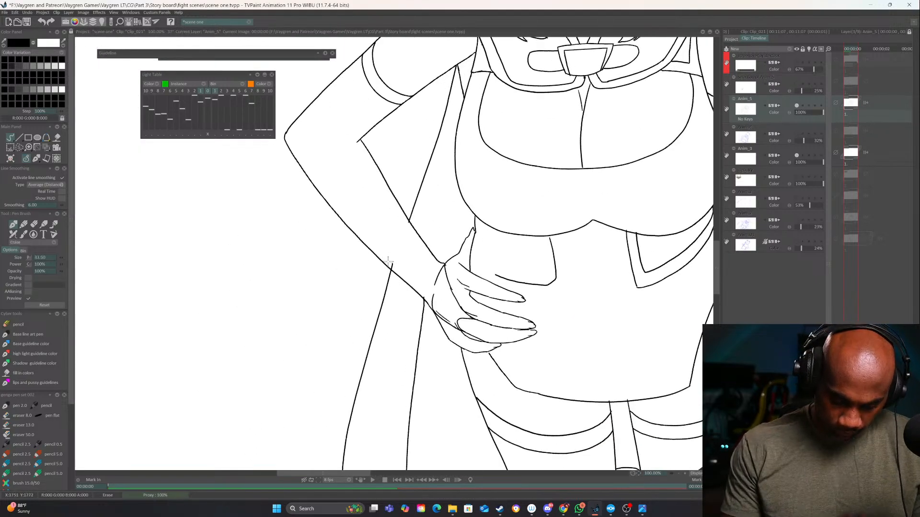
pyautogui.press('e')
pyautogui.click(686, 474)
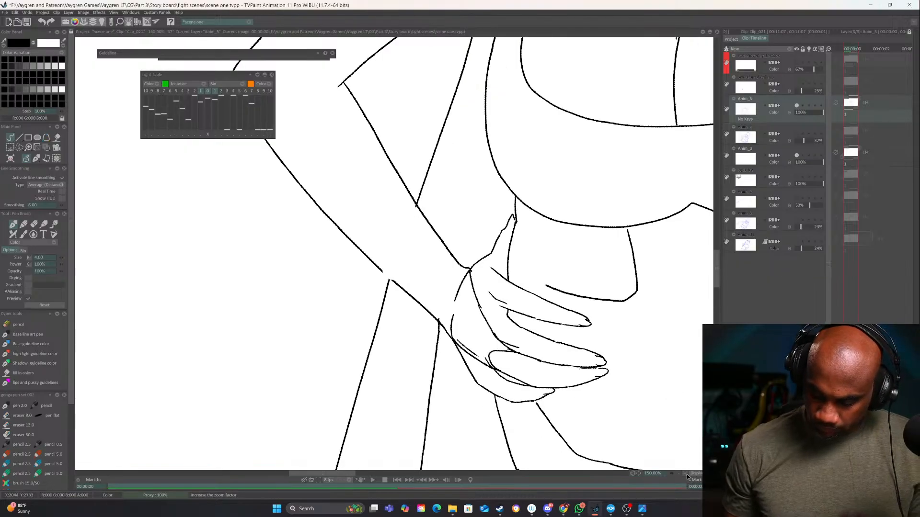
pyautogui.click(686, 474)
pyautogui.press('e')
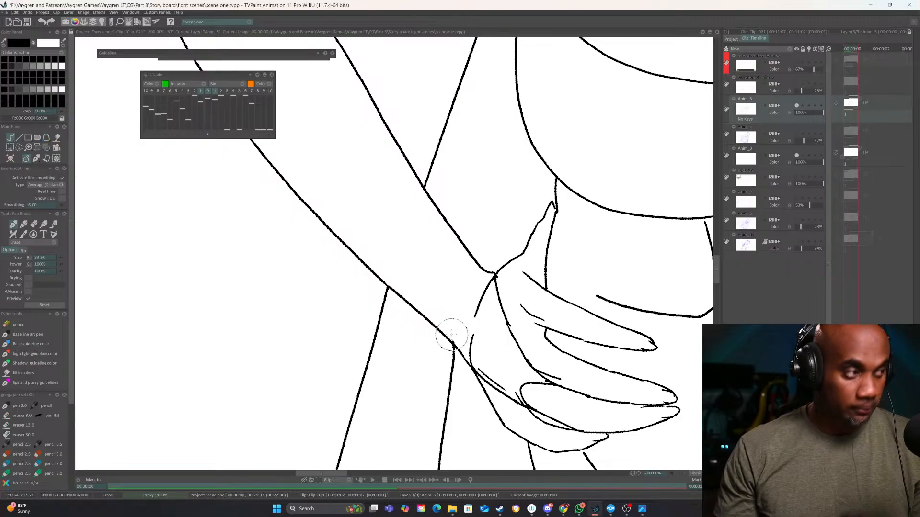
pyautogui.press('e')
# Ink the bottom edge of the collar buckle's inner plate, undoing a misplaced stroke
pyautogui.moveTo(539, 307)
pyautogui.mouseDown()
pyautogui.moveTo(315, 416)
pyautogui.moveTo(426, 422)
pyautogui.mouseUp()
pyautogui.moveTo(479, 302)
pyautogui.mouseDown()
pyautogui.moveTo(441, 458)
pyautogui.moveTo(443, 497)
pyautogui.mouseUp()
pyautogui.moveTo(437, 336); pyautogui.dragTo(465, 368)
pyautogui.moveTo(411, 351); pyautogui.dragTo(464, 346)
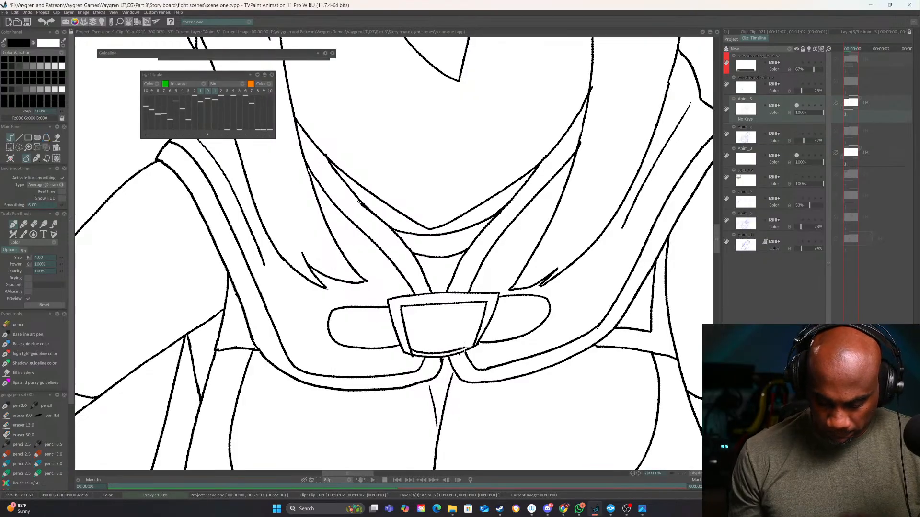
pyautogui.hotkey('ctrl', 'z')
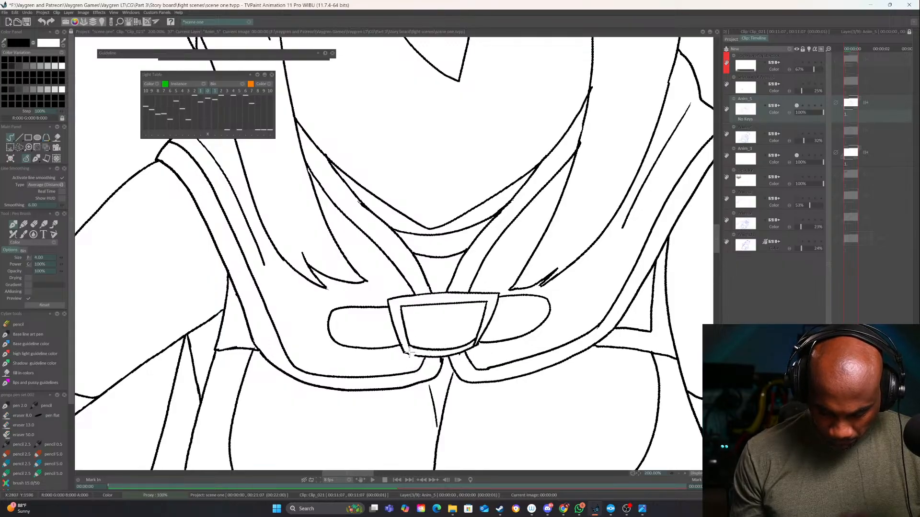
# Show the Anim_4 sketch layer again and ink the outline of the cat ear on the bent arm's side
pyautogui.moveTo(441, 336); pyautogui.dragTo(438, 445)
pyautogui.moveTo(443, 306); pyautogui.dragTo(462, 451)
pyautogui.moveTo(456, 292); pyautogui.dragTo(479, 445)
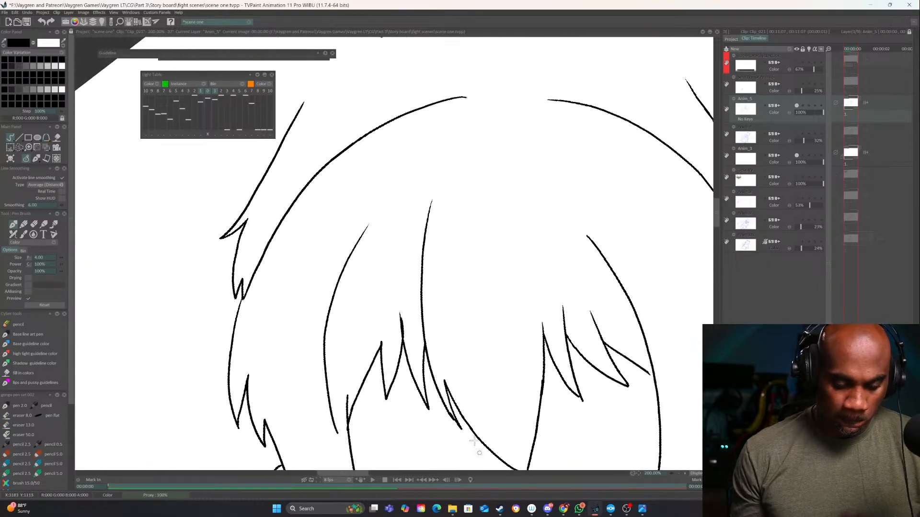
pyautogui.moveTo(456, 313); pyautogui.dragTo(434, 429)
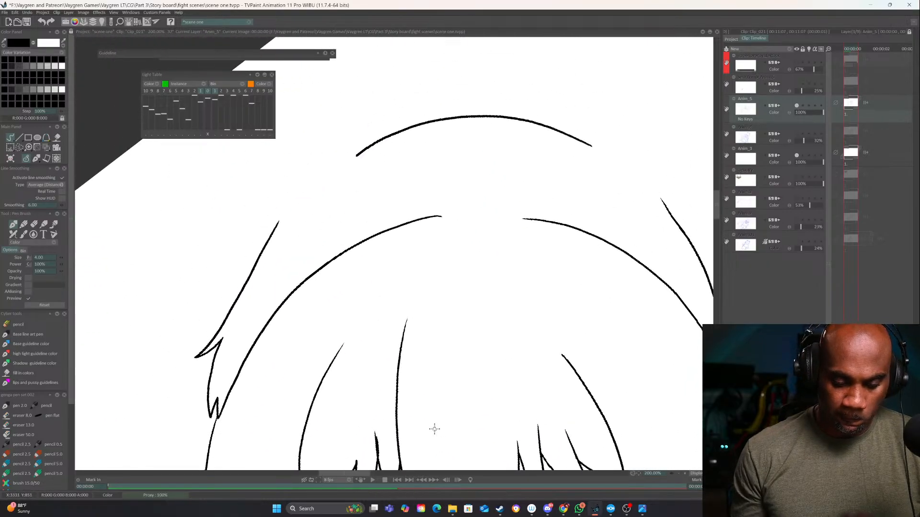
pyautogui.click(797, 134)
pyautogui.moveTo(277, 261)
pyautogui.mouseDown()
pyautogui.moveTo(304, 290)
pyautogui.moveTo(344, 142)
pyautogui.mouseUp()
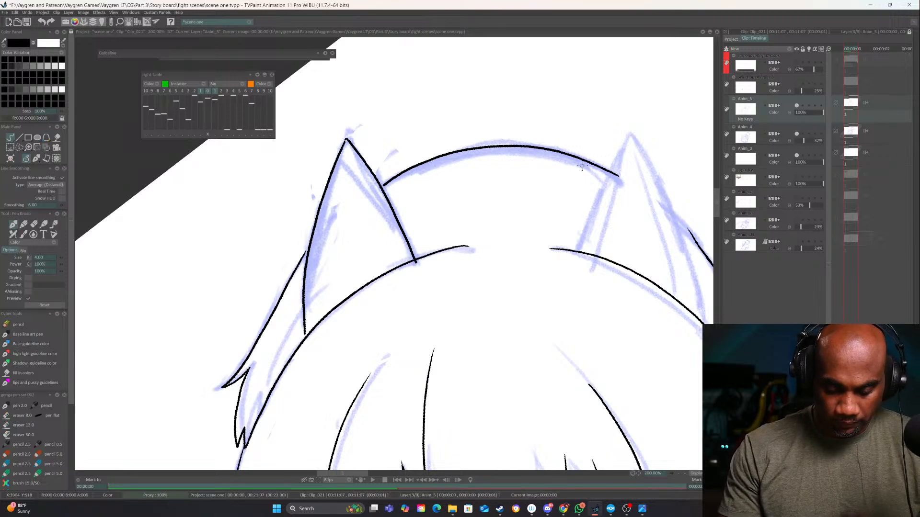
# Ink the outline of the cat ear on the hanging arm's side and erase the head and hair lines overlapping the ears
pyautogui.moveTo(582, 167); pyautogui.dragTo(560, 272)
pyautogui.moveTo(626, 193); pyautogui.dragTo(544, 154)
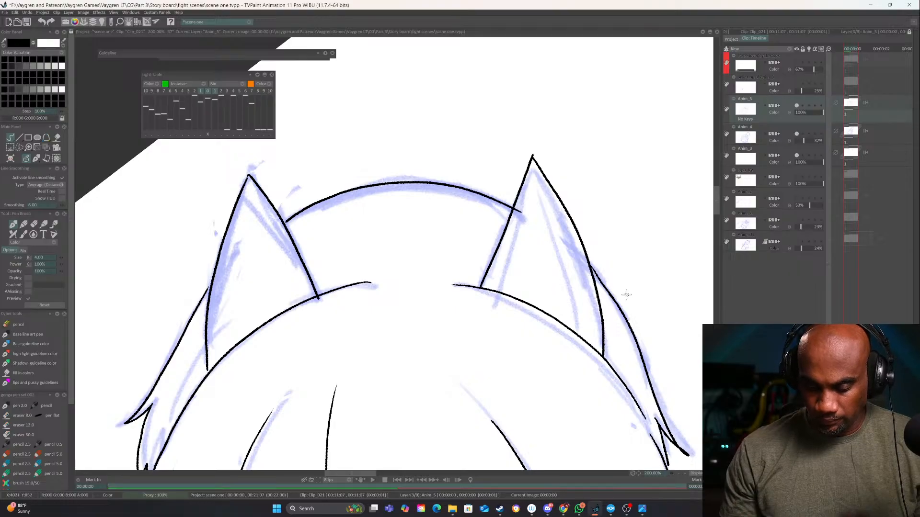
pyautogui.moveTo(626, 295); pyautogui.dragTo(633, 267)
pyautogui.hotkey('ctrl', 'z')
pyautogui.moveTo(642, 325); pyautogui.dragTo(596, 352)
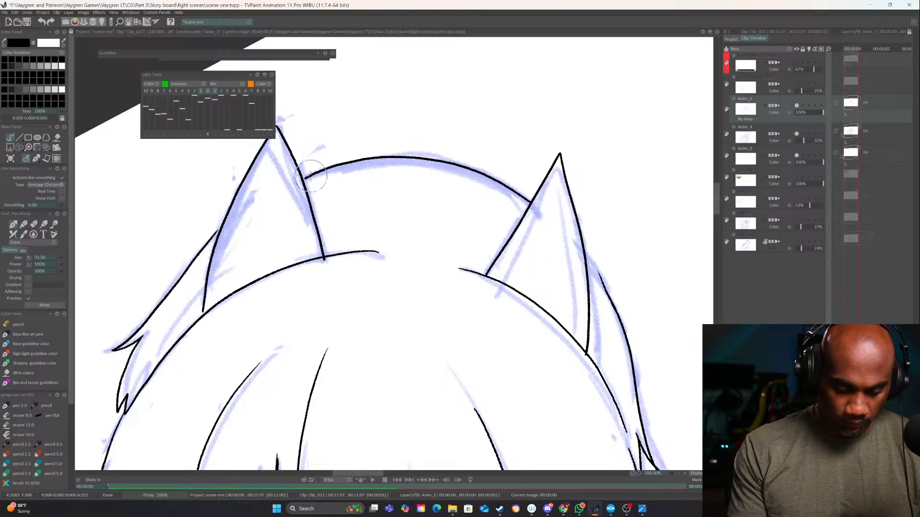
pyautogui.moveTo(351, 187); pyautogui.dragTo(466, 247)
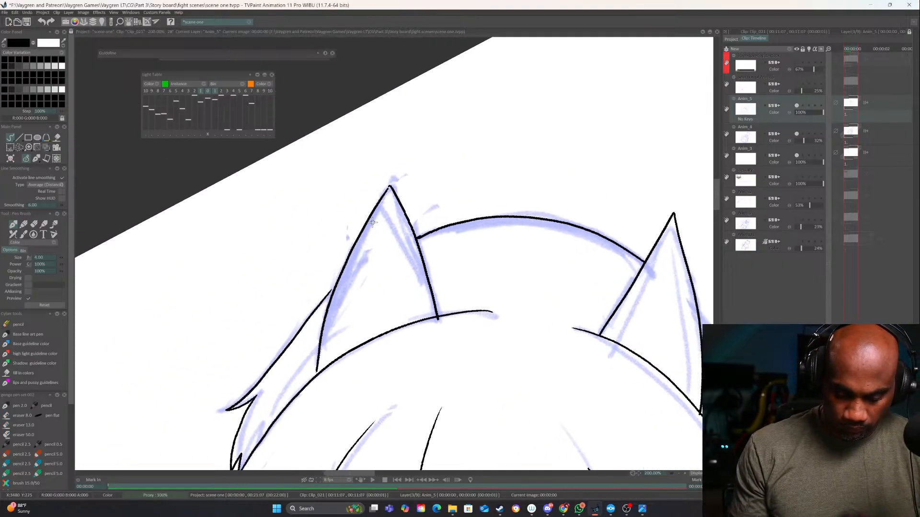
# Ink the jagged fur edge and the smooth inner contour inside both cat ears
pyautogui.moveTo(632, 210); pyautogui.dragTo(468, 202)
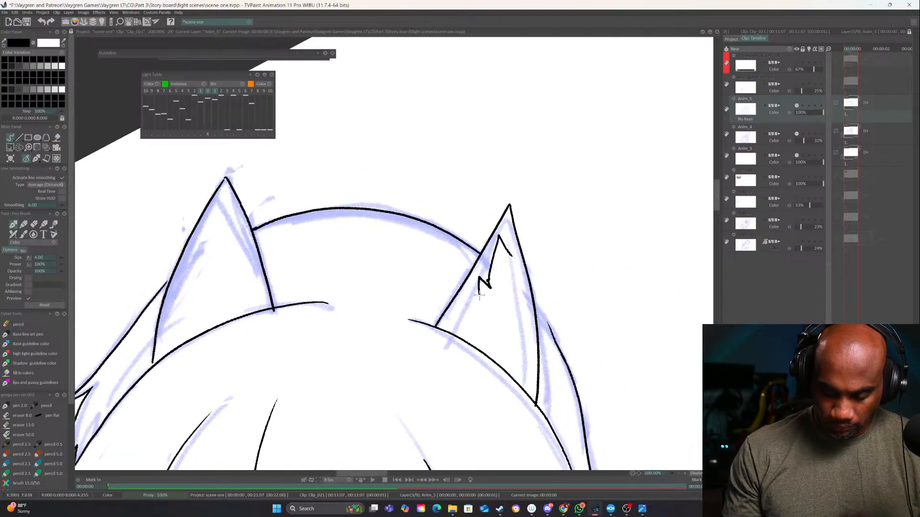
pyautogui.moveTo(509, 274)
pyautogui.mouseDown()
pyautogui.moveTo(522, 262)
pyautogui.moveTo(536, 302)
pyautogui.moveTo(539, 378)
pyautogui.mouseUp()
pyautogui.moveTo(521, 305); pyautogui.dragTo(630, 308)
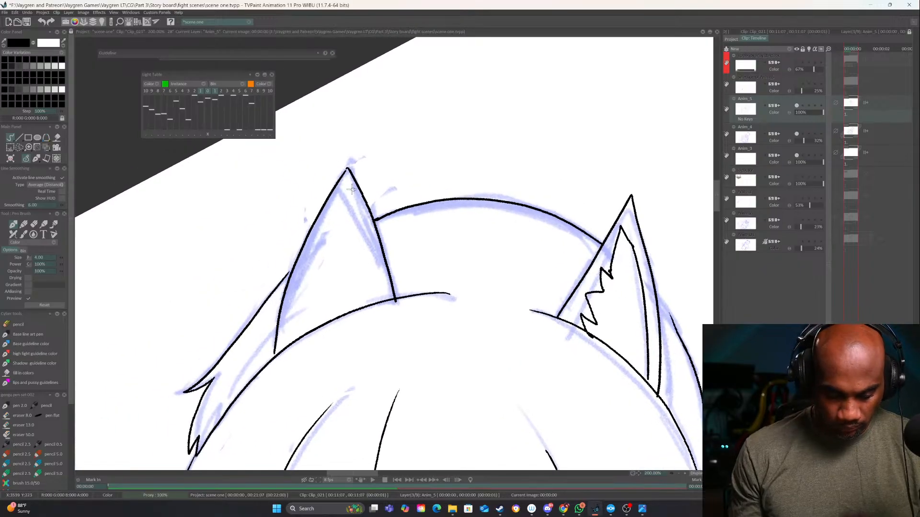
pyautogui.moveTo(340, 200)
pyautogui.mouseDown()
pyautogui.moveTo(377, 294)
pyautogui.moveTo(330, 221)
pyautogui.moveTo(301, 337)
pyautogui.mouseUp()
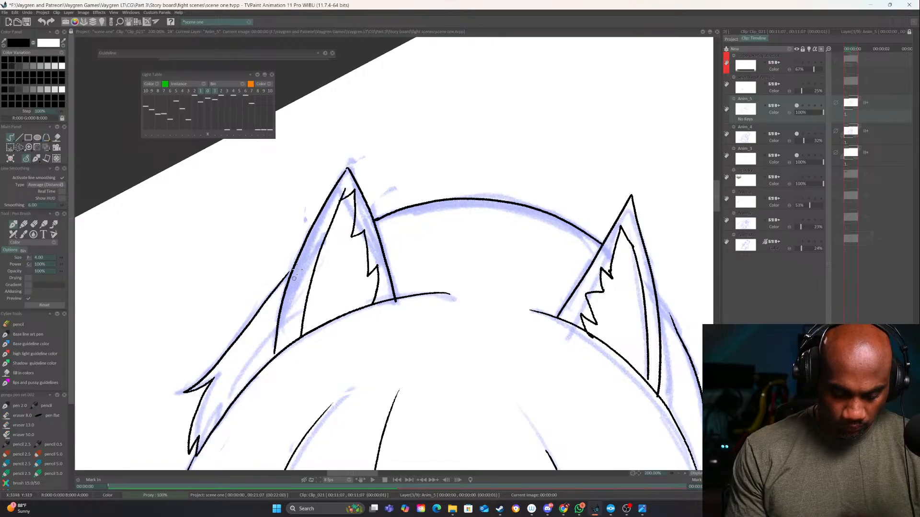
pyautogui.hotkey('ctrl', 'z')
pyautogui.moveTo(346, 182); pyautogui.dragTo(284, 344)
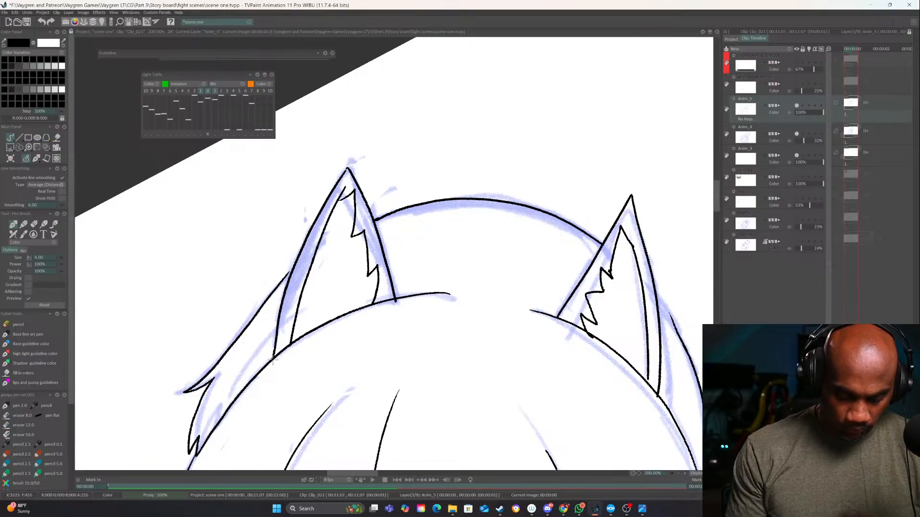
# Erase the ear line overshooting the hairline at the base of the bent-arm-side ear and check the whole figure
pyautogui.press('e')
pyautogui.moveTo(399, 301); pyautogui.dragTo(396, 304)
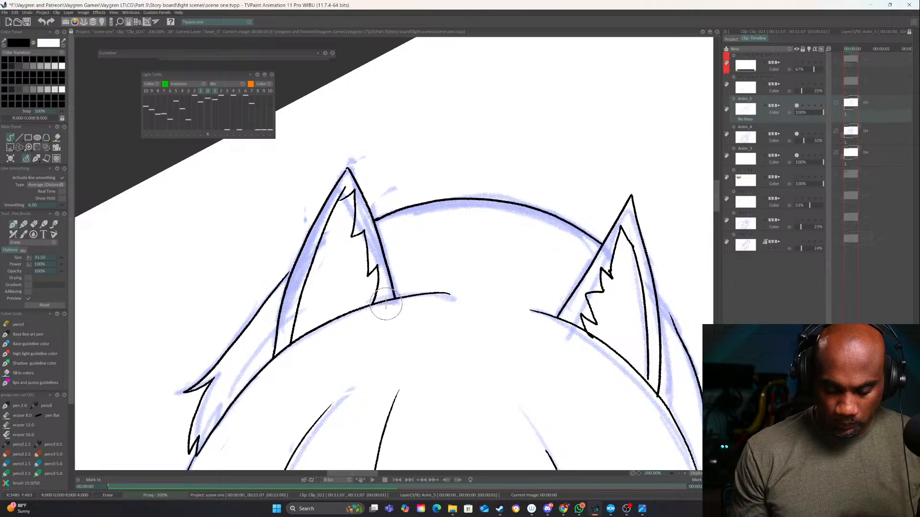
pyautogui.press('e')
pyautogui.click(678, 474)
pyautogui.click(678, 474)
pyautogui.click(678, 474)
pyautogui.click(677, 474)
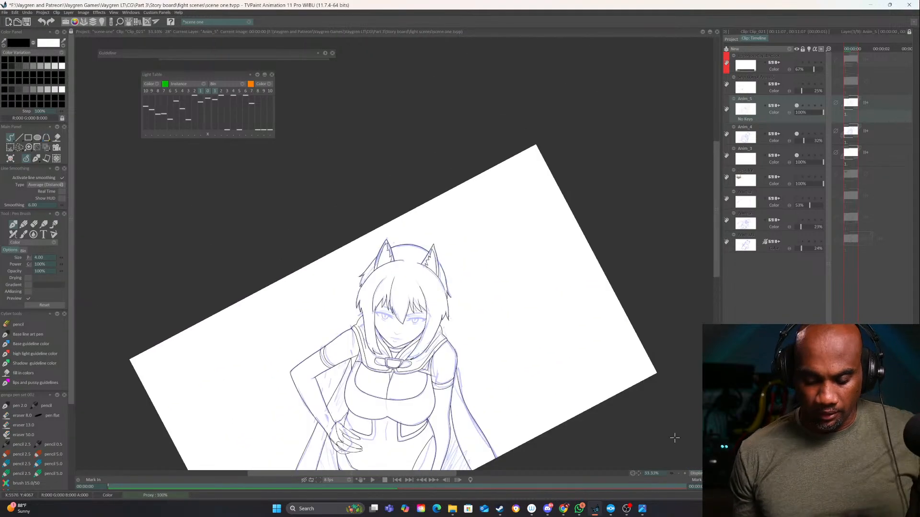
# Ink the lower corner of the waist cutout's border beside the resting hand and redraw its inner edge to meet the finger
pyautogui.moveTo(582, 338); pyautogui.dragTo(583, 238)
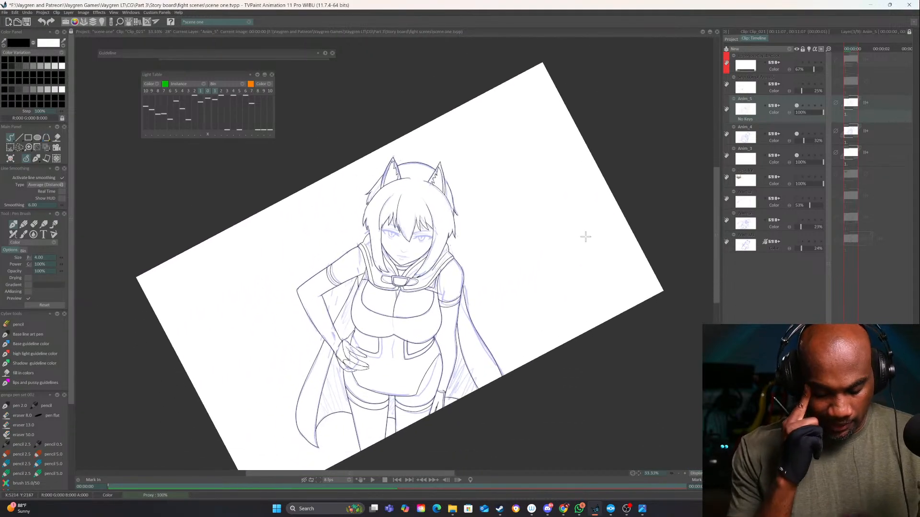
pyautogui.click(684, 474)
pyautogui.click(684, 474)
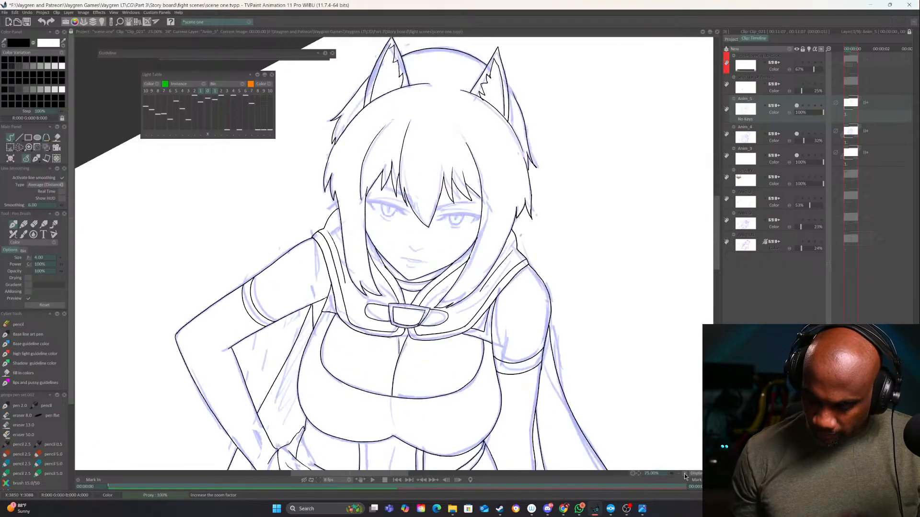
pyautogui.click(684, 475)
pyautogui.moveTo(448, 357)
pyautogui.mouseDown()
pyautogui.moveTo(439, 332)
pyautogui.moveTo(516, 70)
pyautogui.mouseUp()
pyautogui.moveTo(424, 220); pyautogui.dragTo(422, 269)
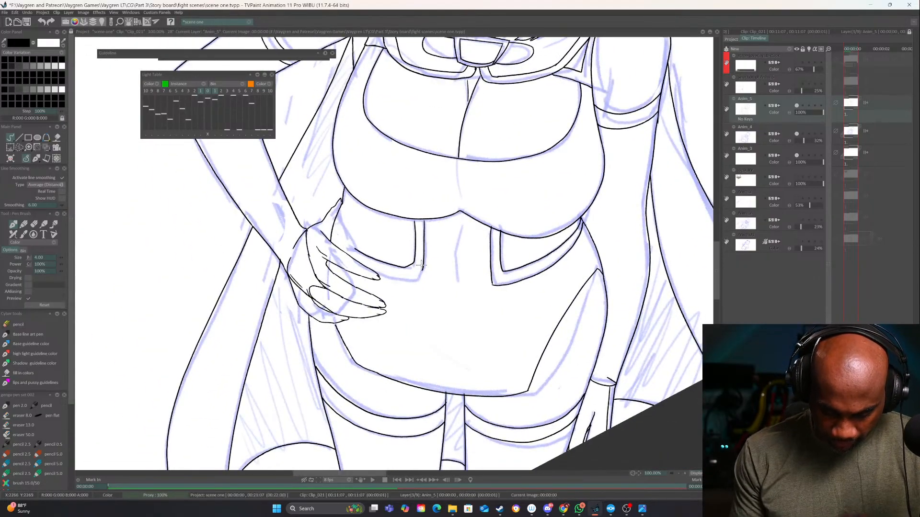
pyautogui.click(684, 475)
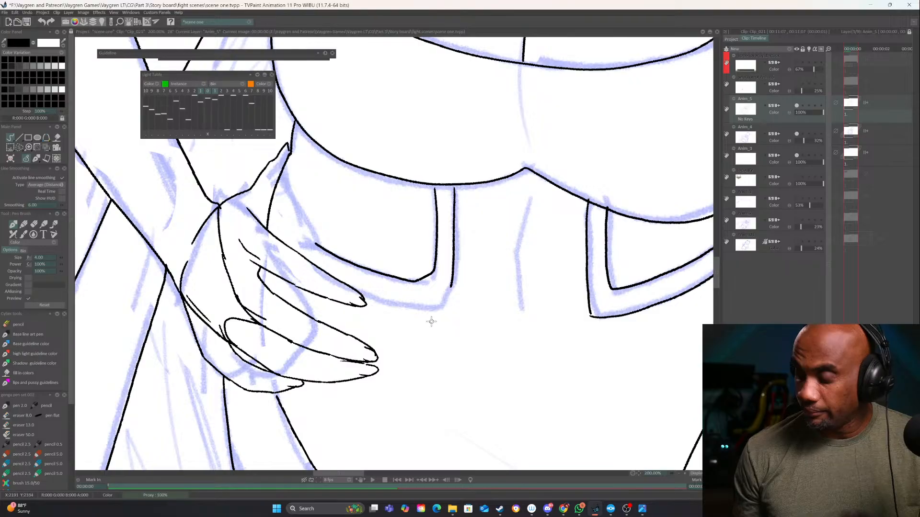
pyautogui.moveTo(438, 300); pyautogui.dragTo(451, 285)
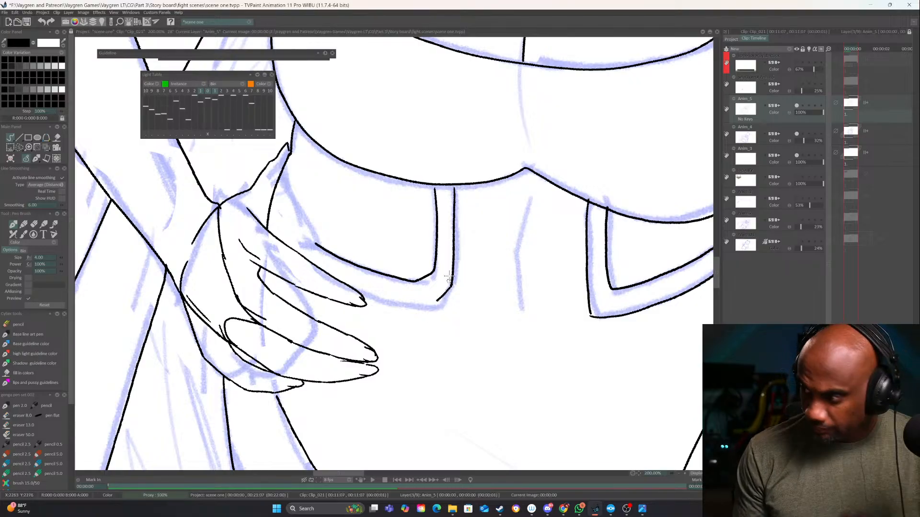
pyautogui.moveTo(384, 303); pyautogui.dragTo(363, 298)
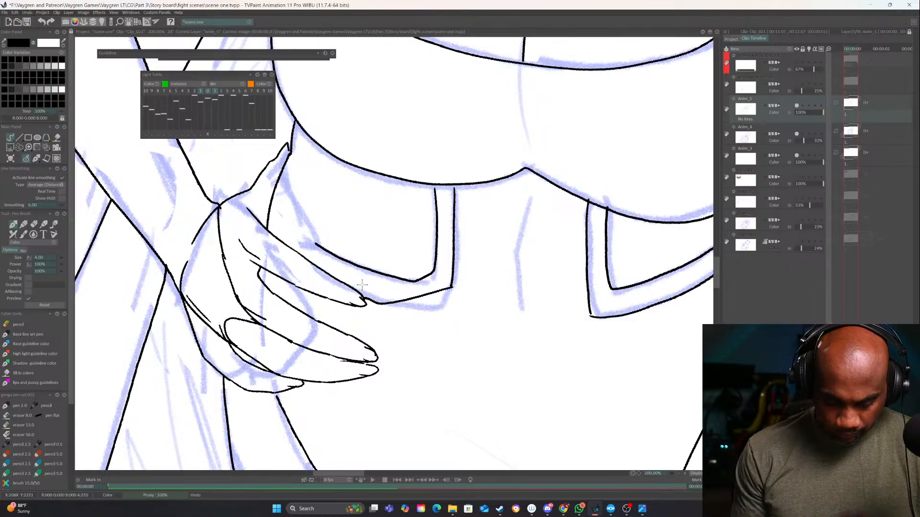
pyautogui.press('e')
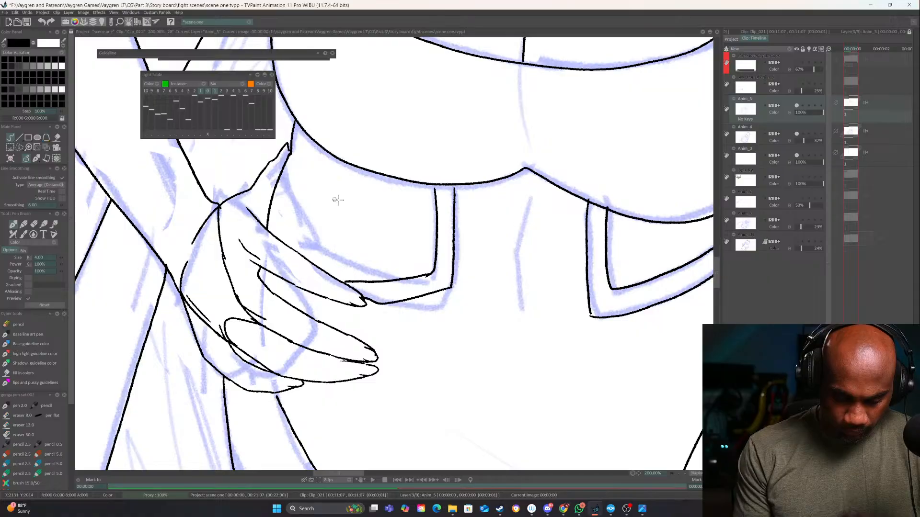
# Erase and re-ink both border lines of the waist cutout on the hanging arm's side with a more angular lower edge
pyautogui.moveTo(616, 286); pyautogui.dragTo(444, 289)
pyautogui.press('e')
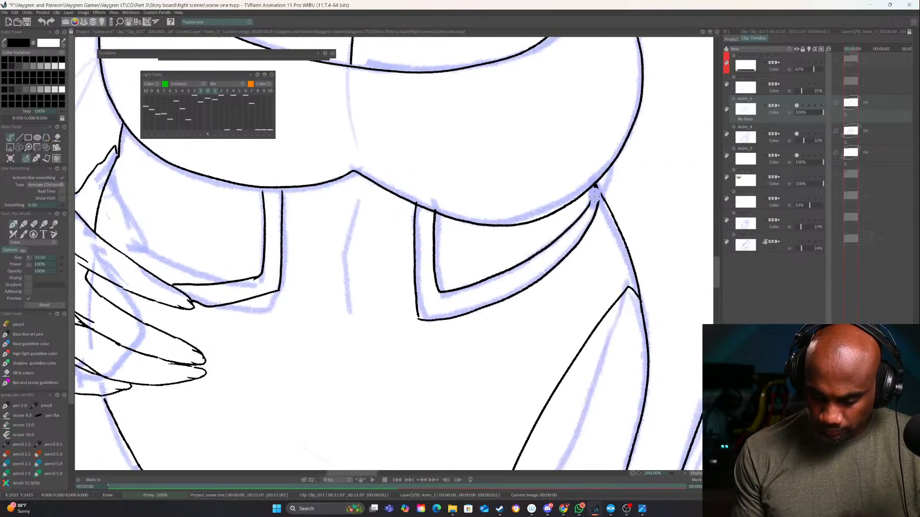
pyautogui.moveTo(594, 196)
pyautogui.mouseDown()
pyautogui.moveTo(498, 304)
pyautogui.moveTo(535, 264)
pyautogui.moveTo(464, 294)
pyautogui.mouseUp()
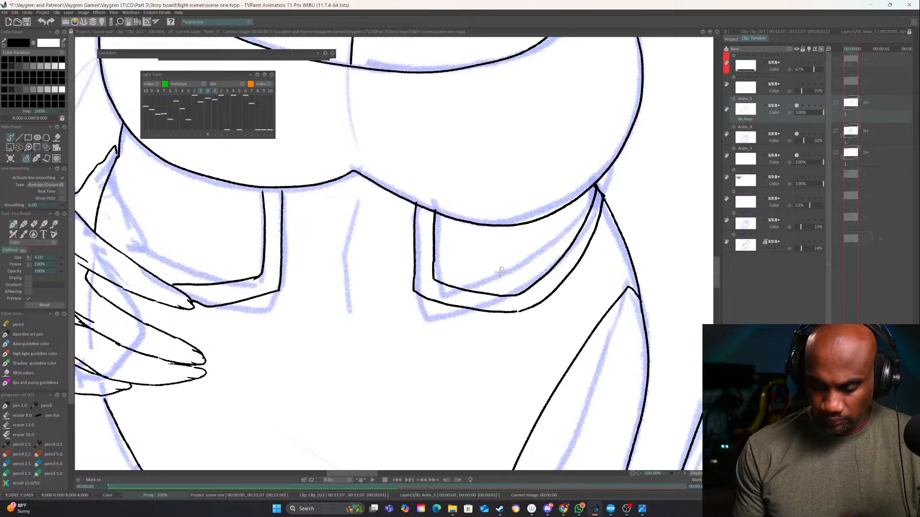
# Add a new layer above Anim_5 and ink parallel diagonal lines across the waist cutout beside the resting hand
pyautogui.moveTo(393, 254)
pyautogui.mouseDown()
pyautogui.moveTo(503, 294)
pyautogui.moveTo(518, 329)
pyautogui.mouseUp()
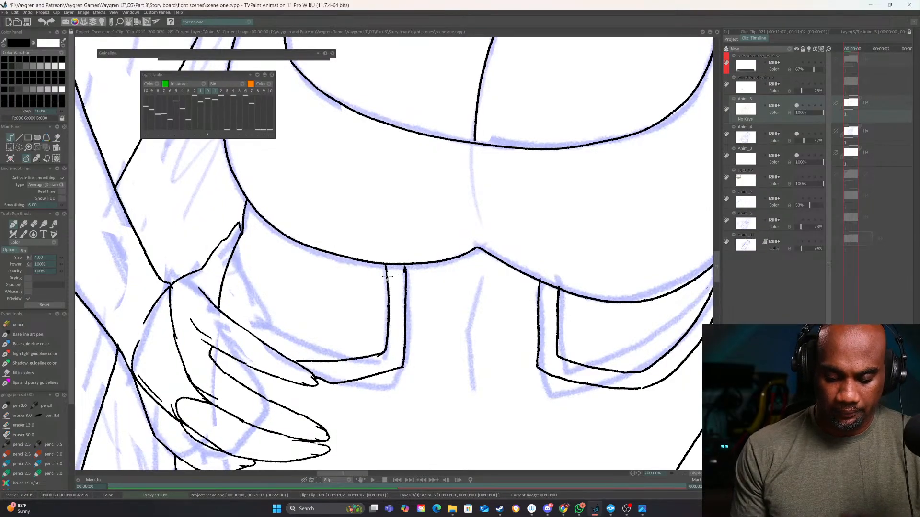
pyautogui.click(789, 48)
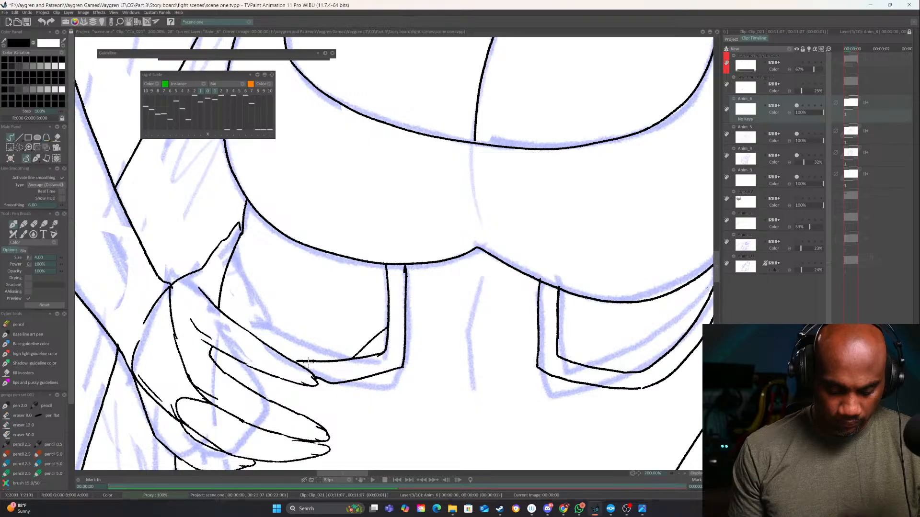
pyautogui.moveTo(310, 360)
pyautogui.mouseDown()
pyautogui.moveTo(386, 292)
pyautogui.moveTo(291, 334)
pyautogui.mouseUp()
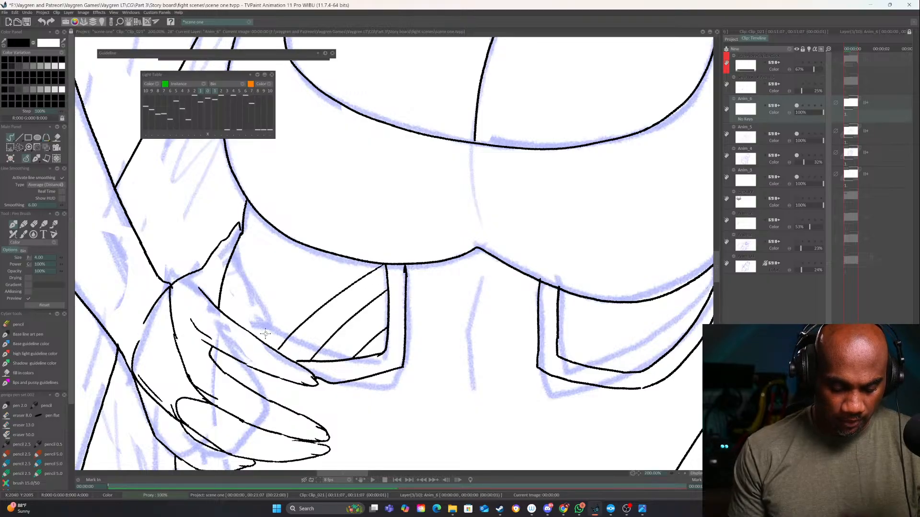
pyautogui.moveTo(227, 317); pyautogui.dragTo(300, 242)
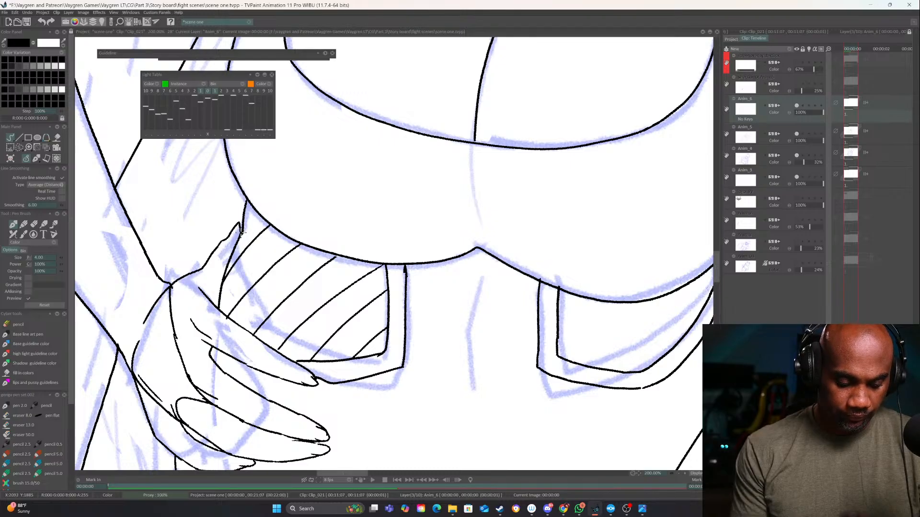
# Ink parallel diagonal lines across the waist cutout on the hanging arm's side and trim their overshooting ends
pyautogui.moveTo(354, 345); pyautogui.dragTo(398, 289)
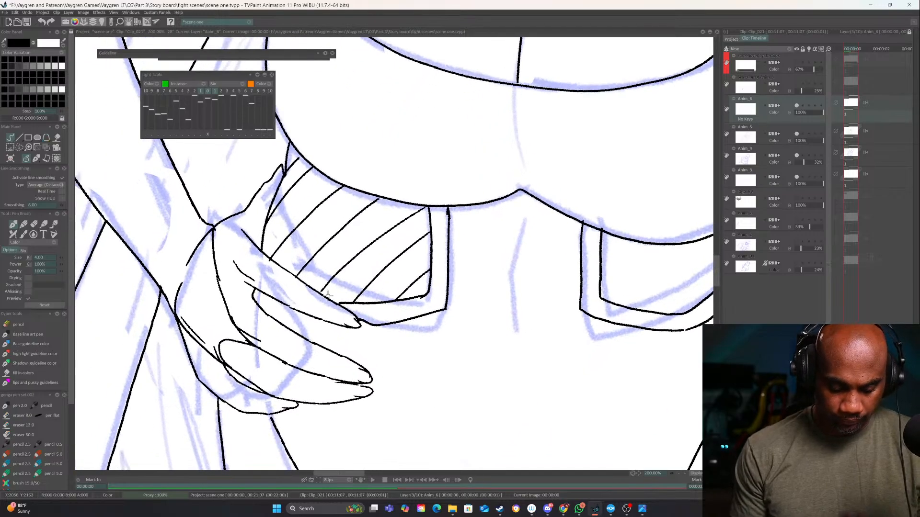
pyautogui.moveTo(327, 296); pyautogui.dragTo(265, 344)
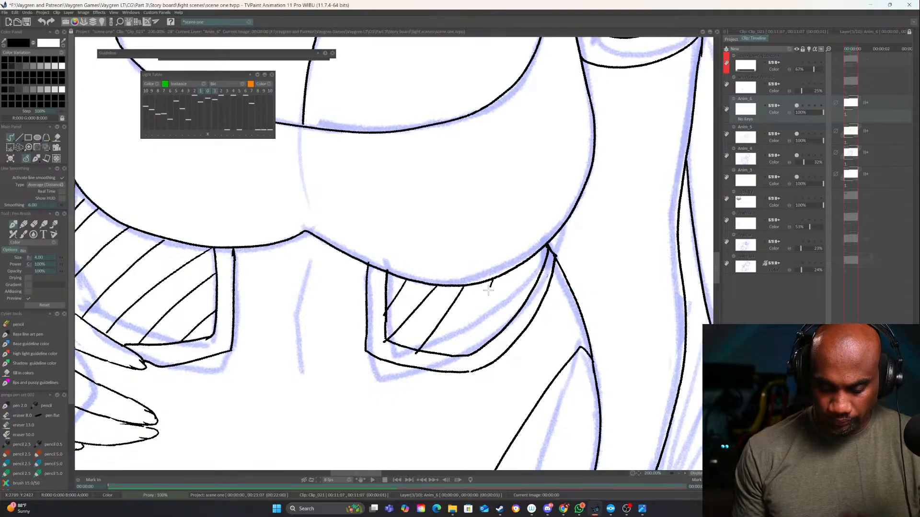
pyautogui.moveTo(493, 283); pyautogui.dragTo(455, 356)
pyautogui.moveTo(496, 319); pyautogui.dragTo(486, 344)
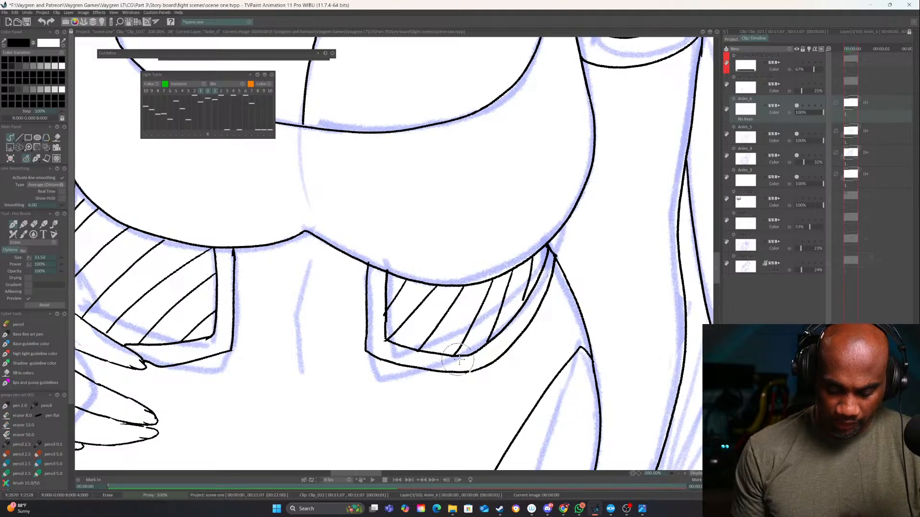
# Ink the crossing lines over the diagonals in the cutout beside the resting hand to form a fishnet mesh
pyautogui.press('n')
pyautogui.moveTo(272, 330)
pyautogui.mouseDown()
pyautogui.moveTo(297, 341)
pyautogui.moveTo(461, 340)
pyautogui.mouseUp()
pyautogui.moveTo(458, 372); pyautogui.dragTo(350, 393)
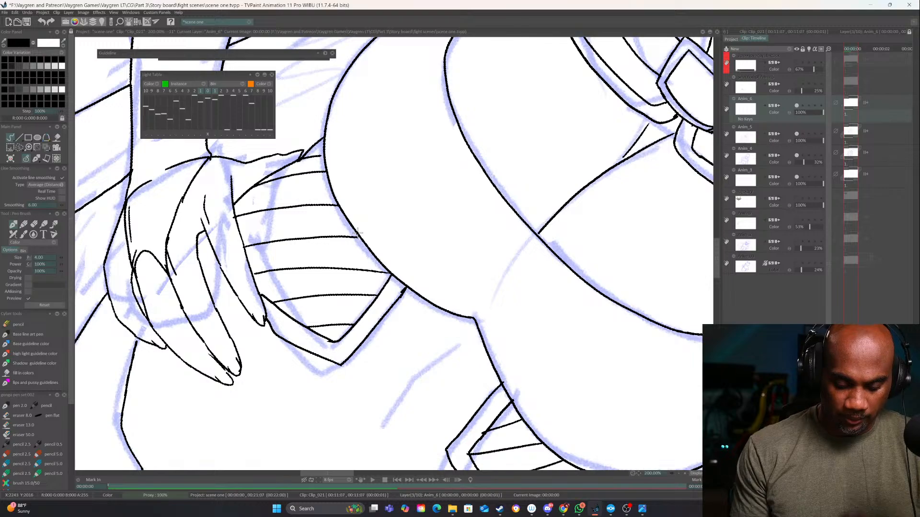
pyautogui.moveTo(357, 233)
pyautogui.mouseDown()
pyautogui.moveTo(353, 327)
pyautogui.moveTo(315, 233)
pyautogui.mouseUp()
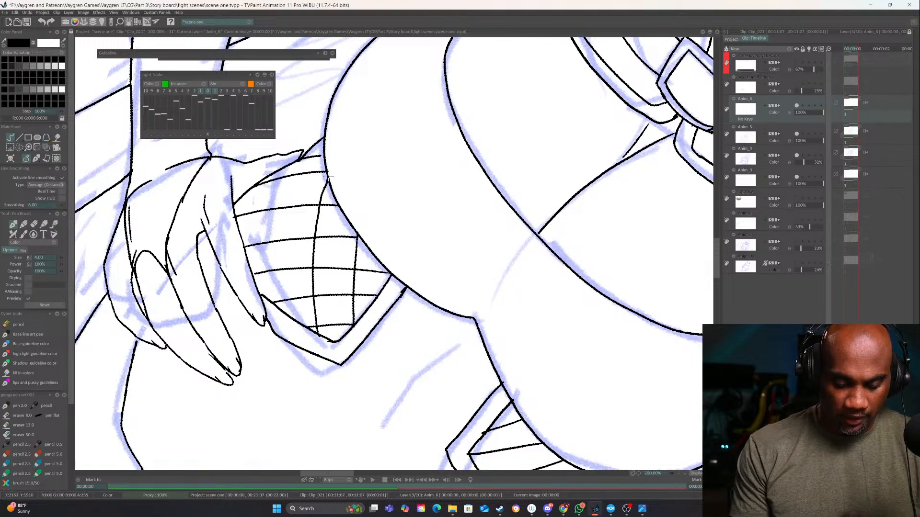
pyautogui.moveTo(275, 302)
pyautogui.mouseDown()
pyautogui.moveTo(278, 248)
pyautogui.moveTo(317, 140)
pyautogui.mouseUp()
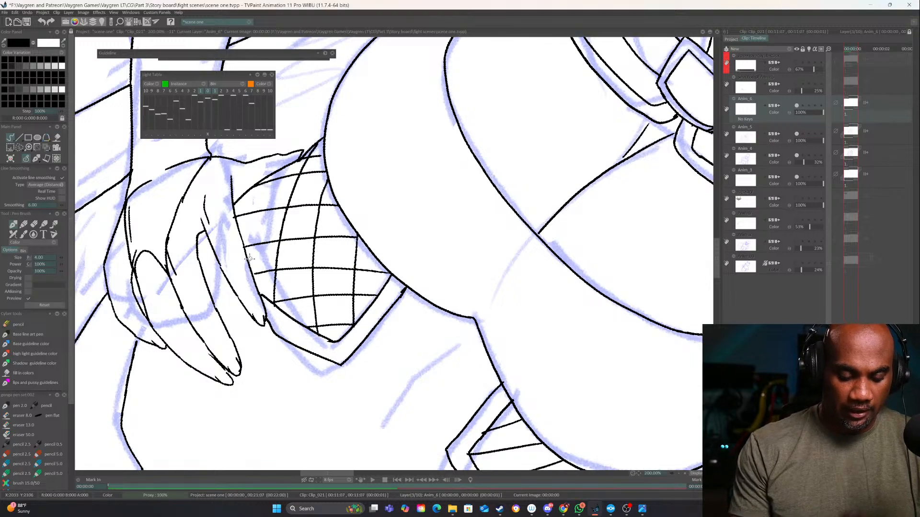
pyautogui.moveTo(249, 262); pyautogui.dragTo(261, 190)
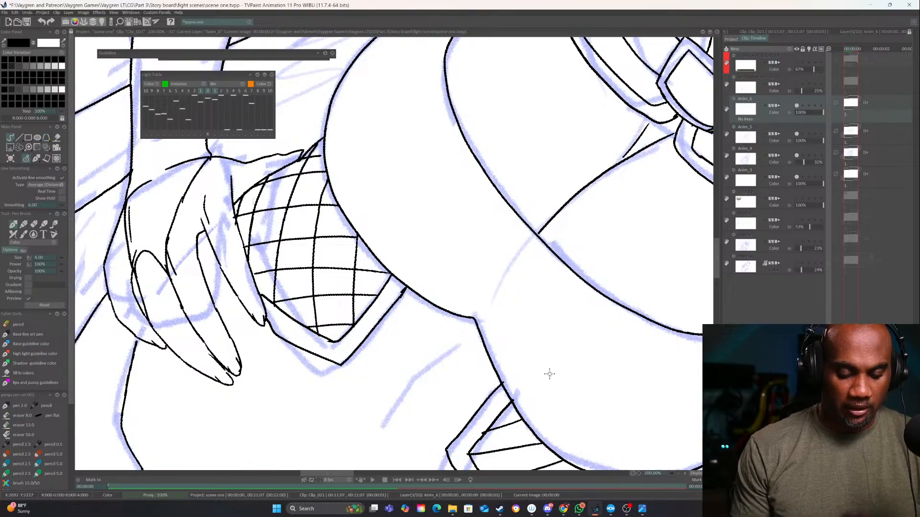
# Ink the crossing lines in the cutout on the hanging arm's side to complete its fishnet mesh
pyautogui.moveTo(618, 379); pyautogui.dragTo(676, 388)
pyautogui.press('e')
pyautogui.moveTo(296, 243); pyautogui.dragTo(295, 247)
pyautogui.press('e')
pyautogui.moveTo(595, 402); pyautogui.dragTo(251, 181)
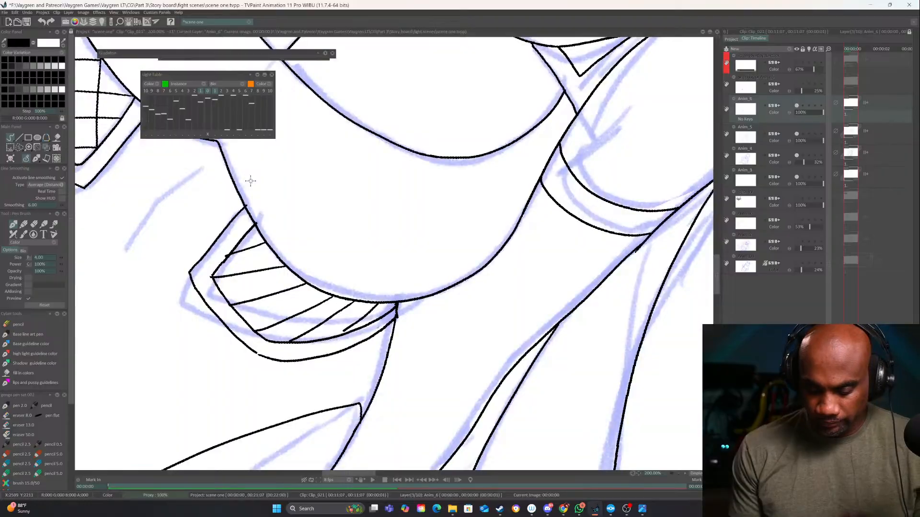
pyautogui.moveTo(454, 343); pyautogui.dragTo(510, 215)
pyautogui.moveTo(448, 287)
pyautogui.mouseDown()
pyautogui.moveTo(427, 303)
pyautogui.moveTo(418, 337)
pyautogui.moveTo(390, 348)
pyautogui.moveTo(390, 376)
pyautogui.moveTo(321, 383)
pyautogui.mouseUp()
pyautogui.moveTo(449, 377); pyautogui.dragTo(363, 413)
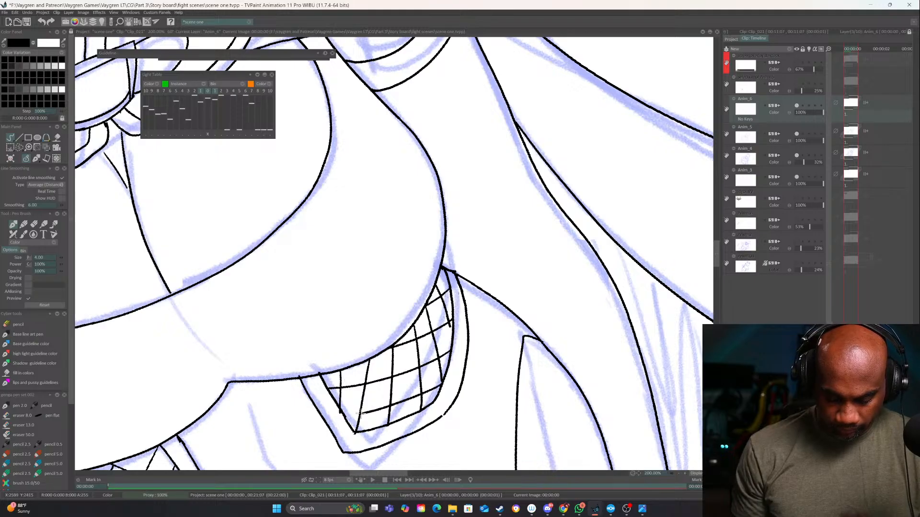
# Ink the short navel crease on the belly between the two mesh cutouts
pyautogui.click(679, 473)
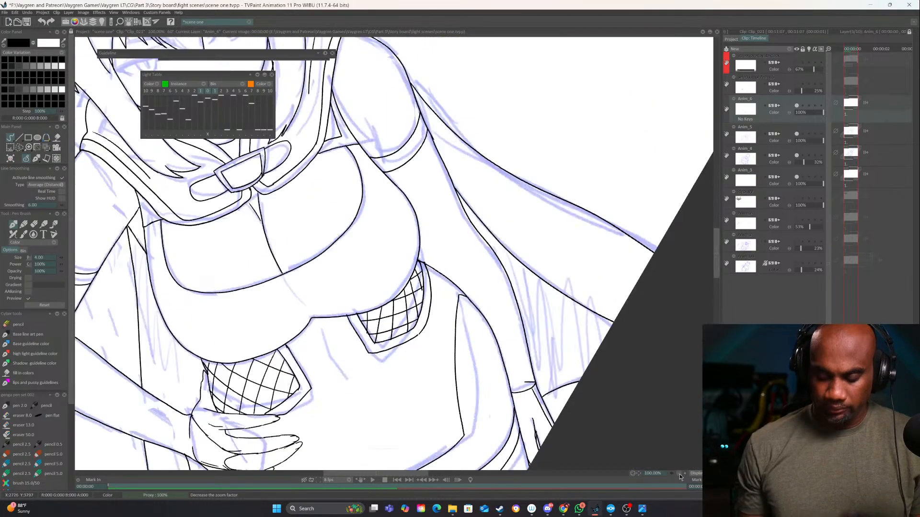
pyautogui.click(680, 474)
pyautogui.click(679, 474)
pyautogui.moveTo(537, 362); pyautogui.dragTo(600, 330)
pyautogui.click(683, 473)
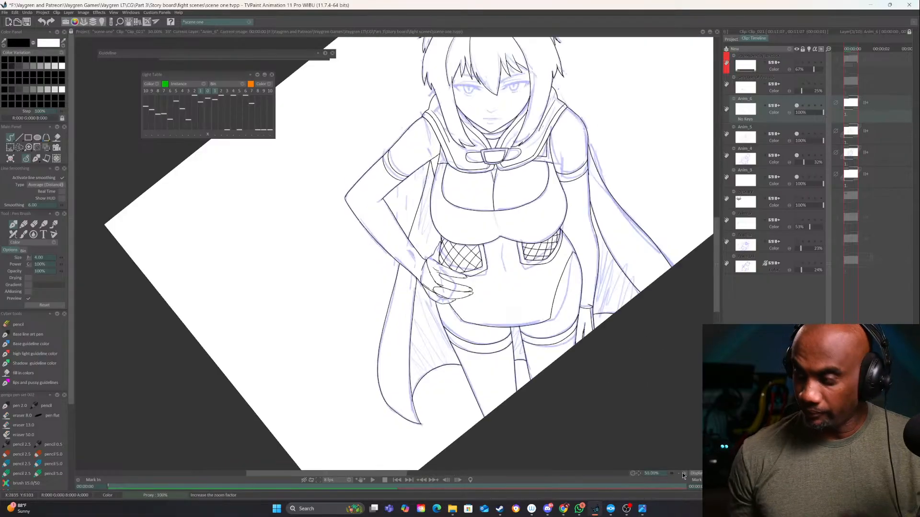
pyautogui.click(683, 473)
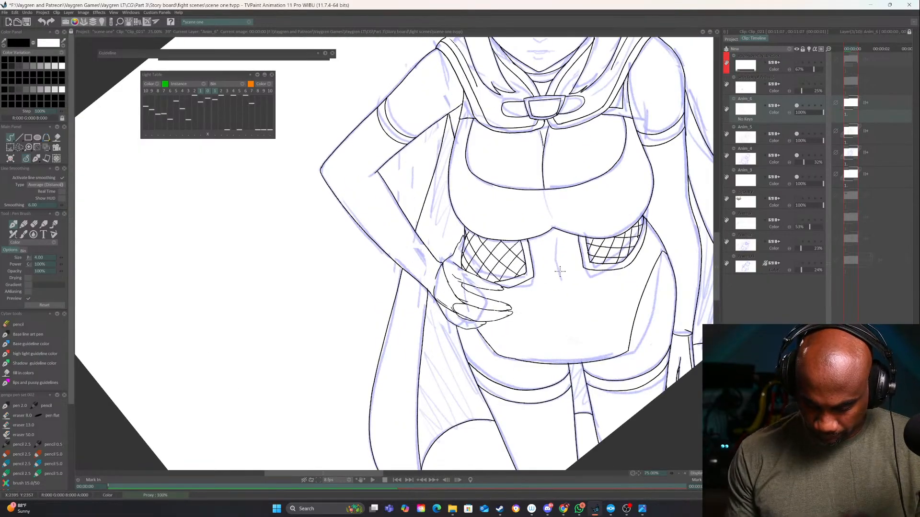
pyautogui.moveTo(556, 257); pyautogui.dragTo(560, 285)
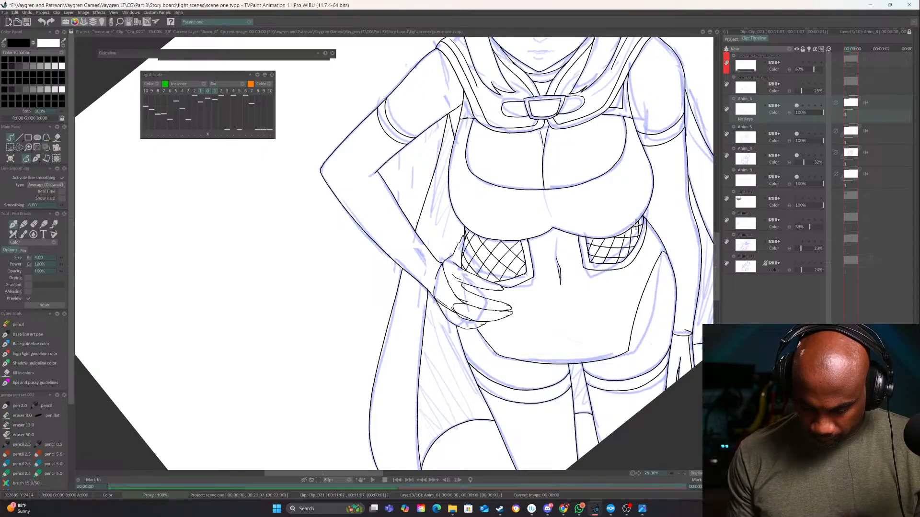
# Toggle the visibility of the Anim_6 and Anim_5 layers to check them, and lock both layers
pyautogui.moveTo(634, 206); pyautogui.dragTo(539, 362)
pyautogui.moveTo(531, 282); pyautogui.dragTo(538, 377)
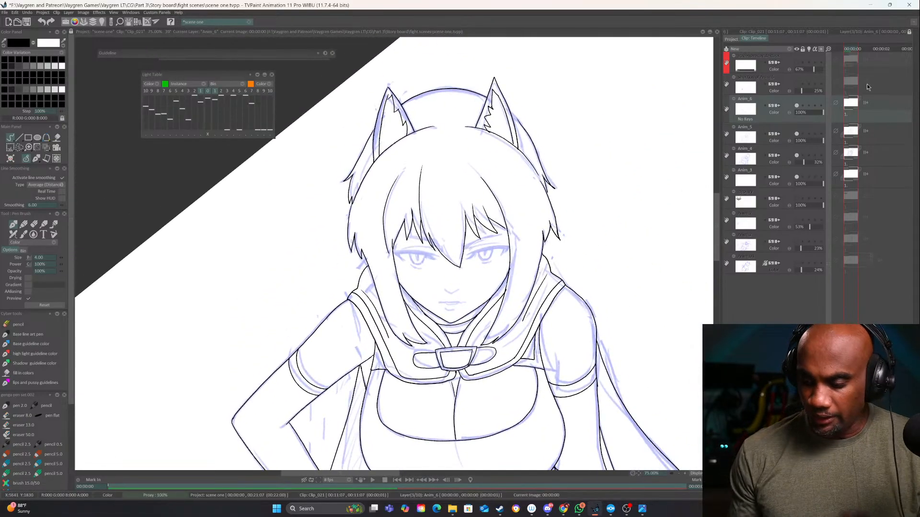
pyautogui.click(796, 105)
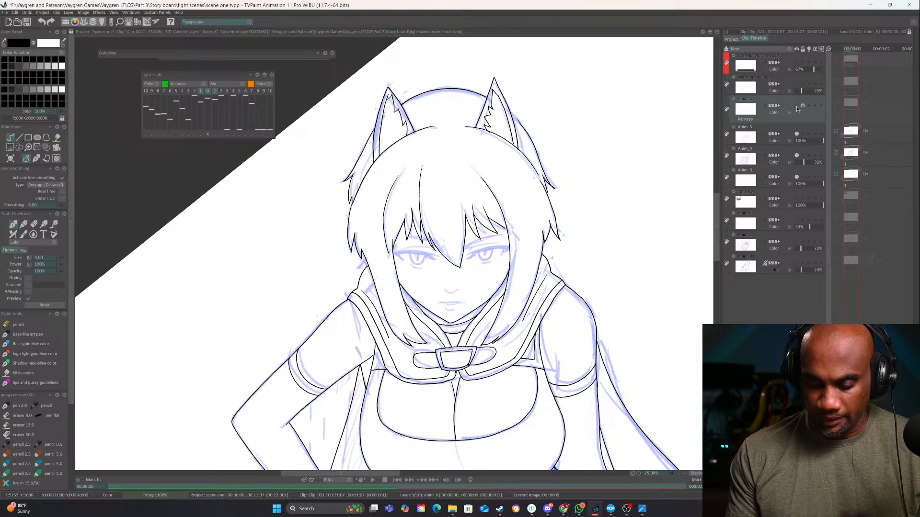
pyautogui.click(796, 106)
pyautogui.click(796, 106)
pyautogui.click(796, 106)
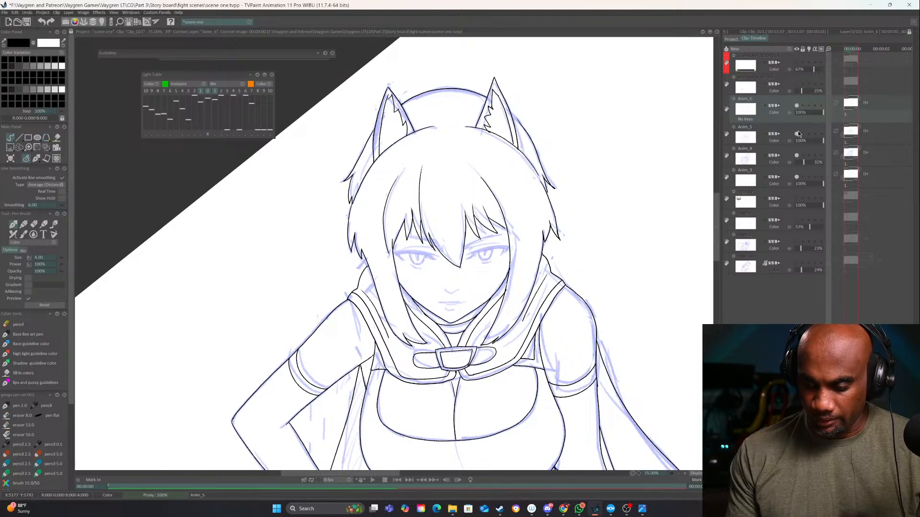
pyautogui.click(797, 133)
pyautogui.click(797, 133)
pyautogui.click(804, 134)
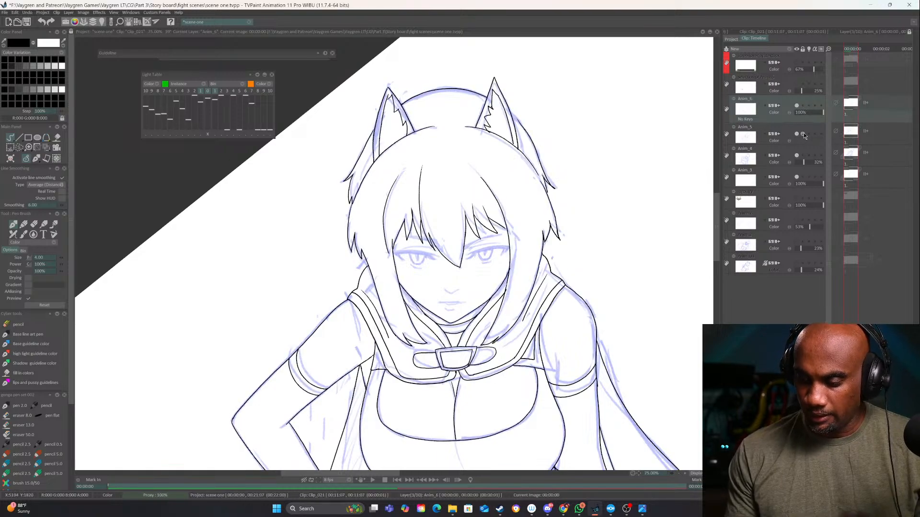
pyautogui.click(679, 474)
pyautogui.click(679, 474)
pyautogui.click(802, 106)
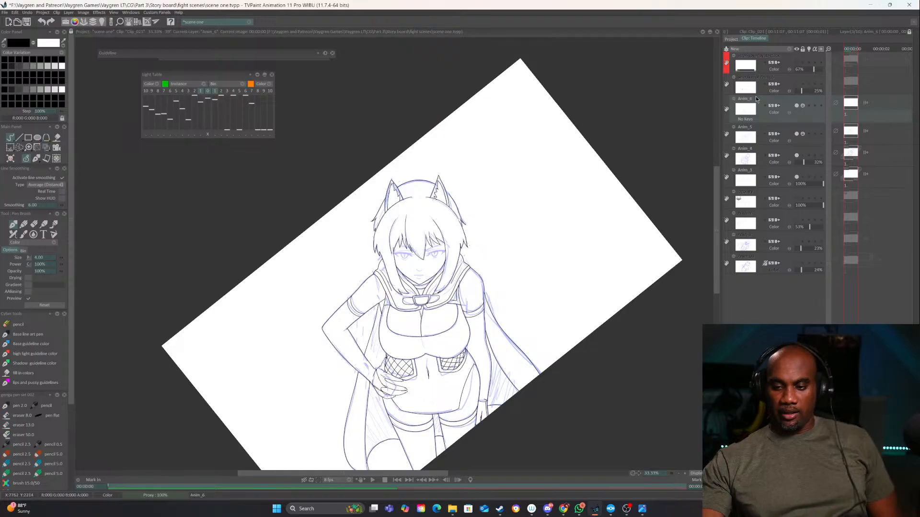
# Rename the Anim_5 layer as "body lineart"
pyautogui.click(744, 128)
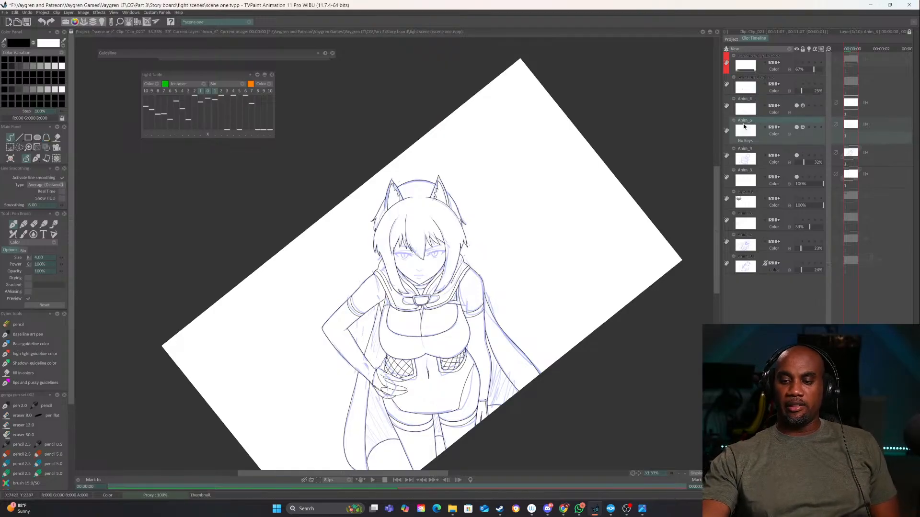
pyautogui.doubleClick(746, 122)
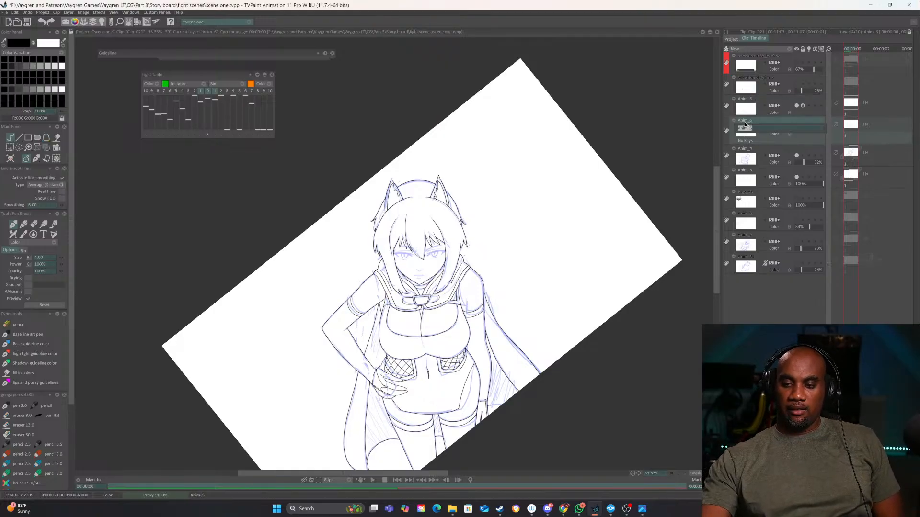
pyautogui.write('bo')
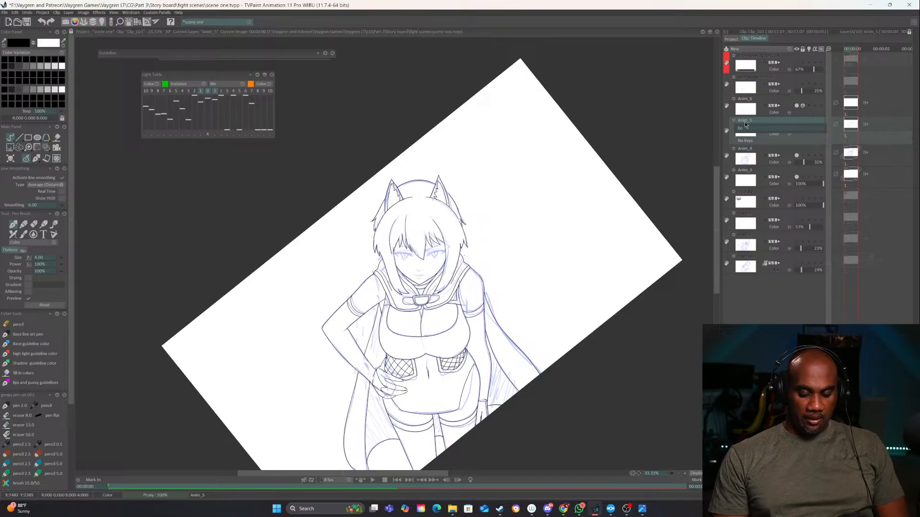
pyautogui.write('dylineart')
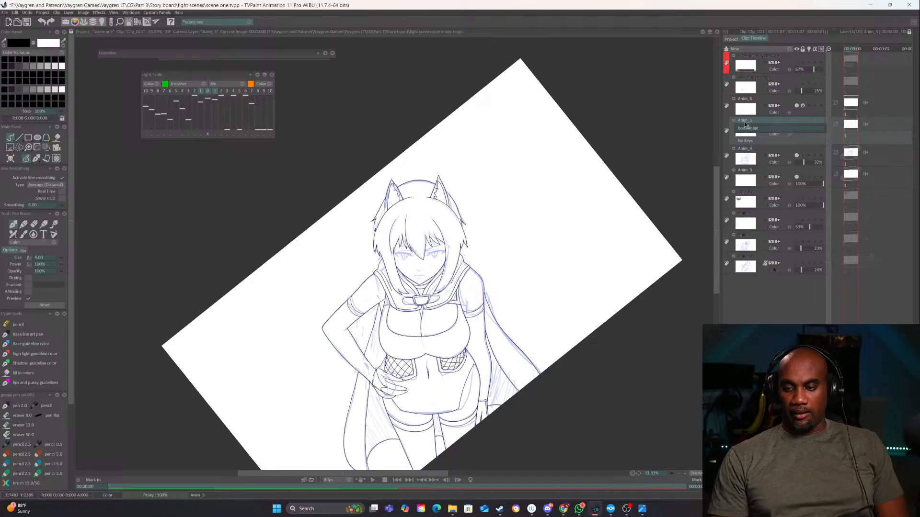
pyautogui.press('Return')
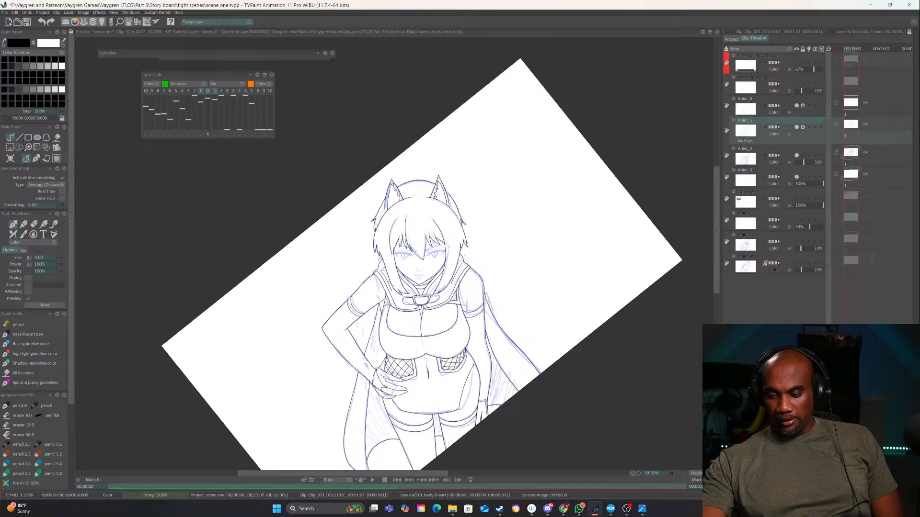
# Rename the Anim_6 layer as "mesh"
pyautogui.doubleClick(747, 99)
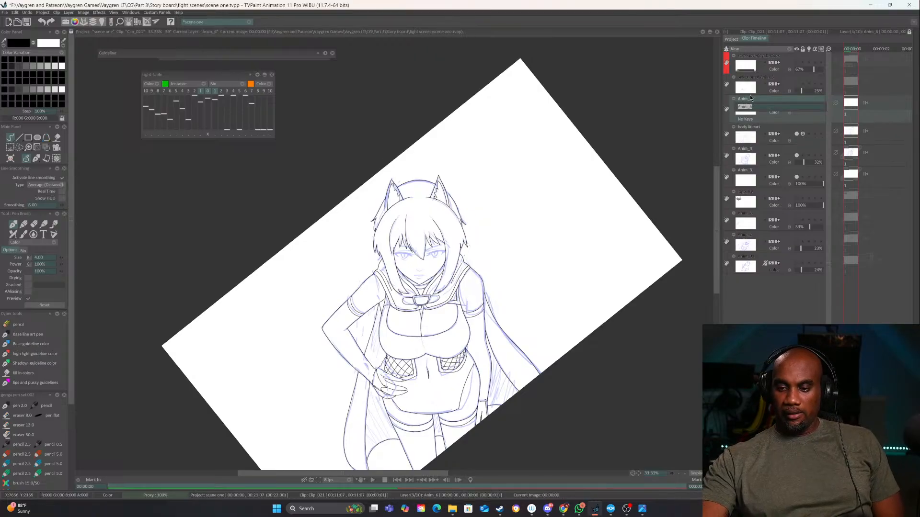
pyautogui.write('mesh')
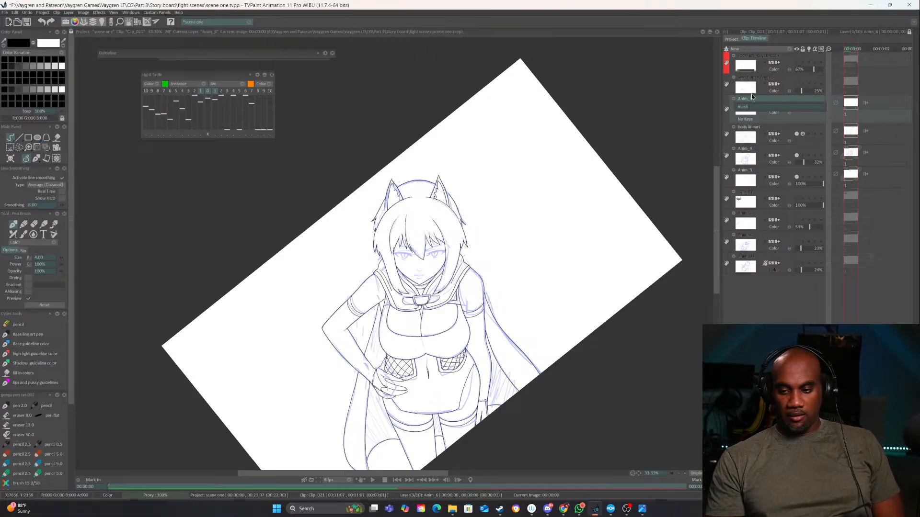
pyautogui.press('Return')
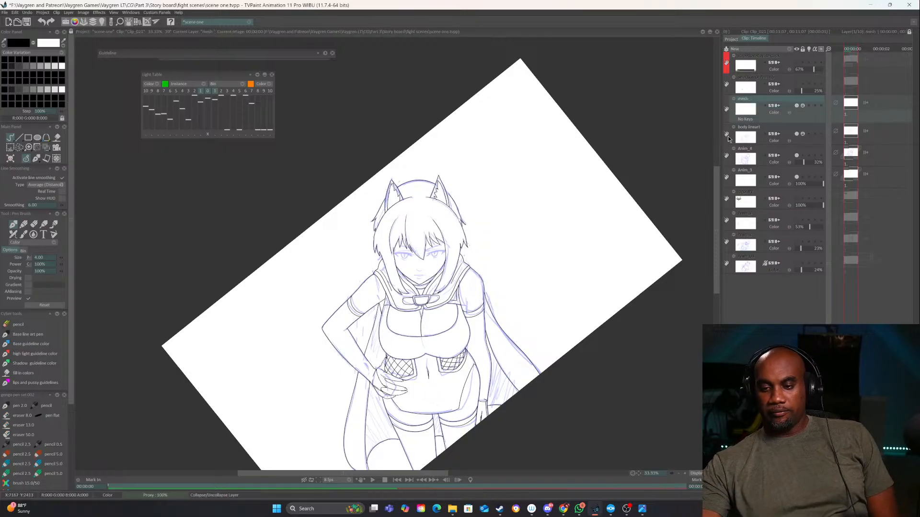
# Assign the red colour group to the mesh layer and the orange group B to the body lineart layer
pyautogui.click(727, 110)
pyautogui.click(742, 114)
pyautogui.click(727, 135)
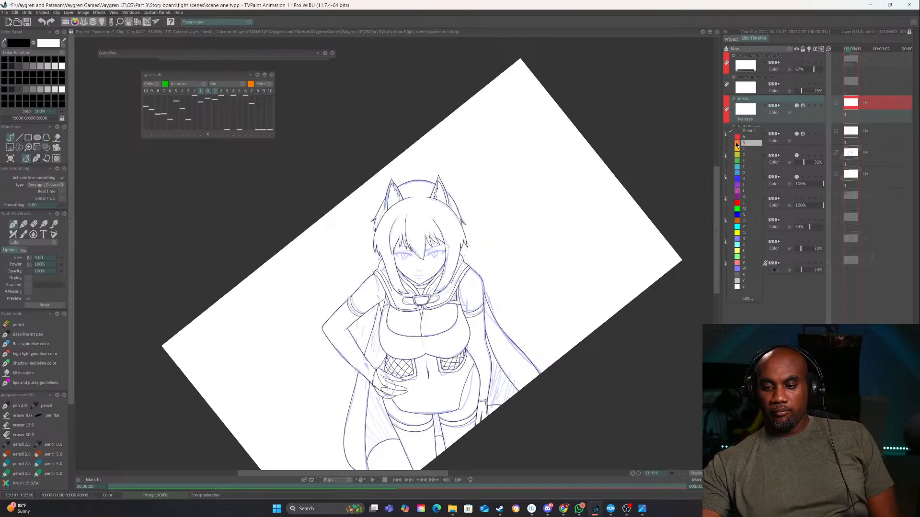
pyautogui.click(760, 146)
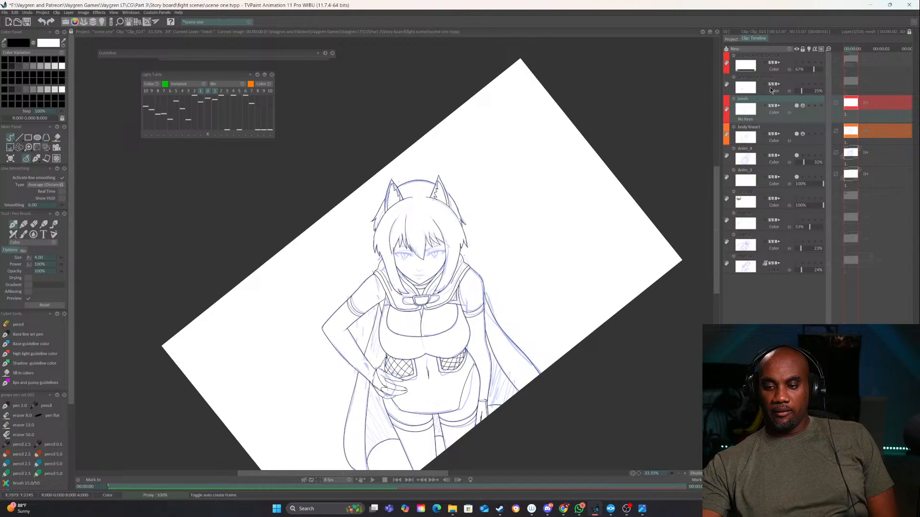
# Unlock the body lineart layer and ink the nose as a short upturned curve above the mouth sketch
pyautogui.click(789, 49)
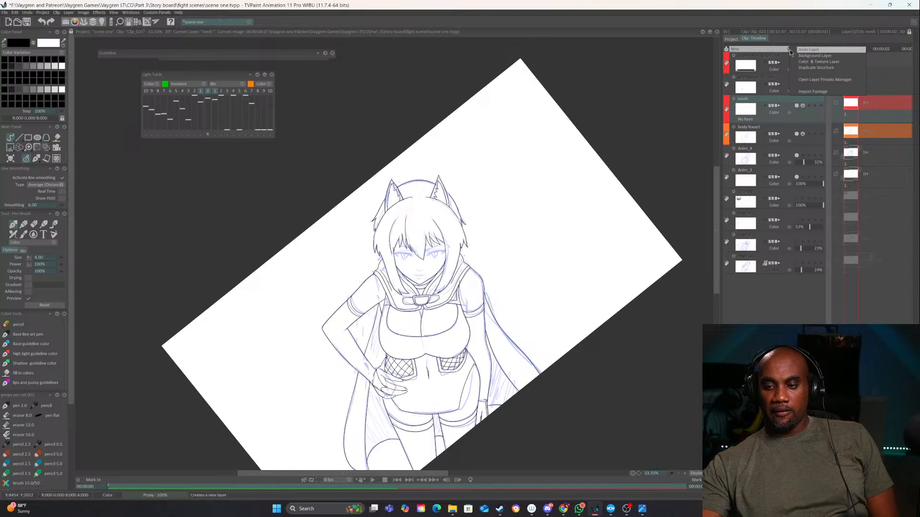
pyautogui.click(801, 133)
pyautogui.click(789, 127)
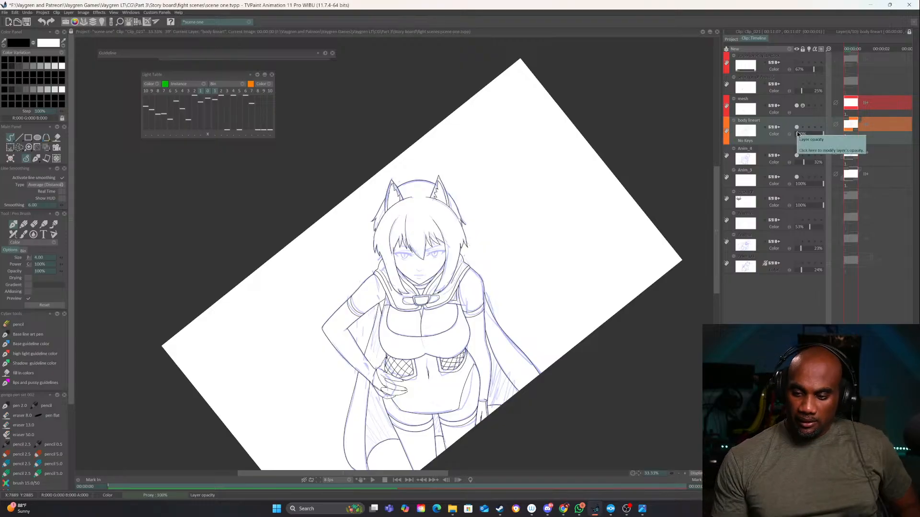
pyautogui.scroll(5, 496, 326)
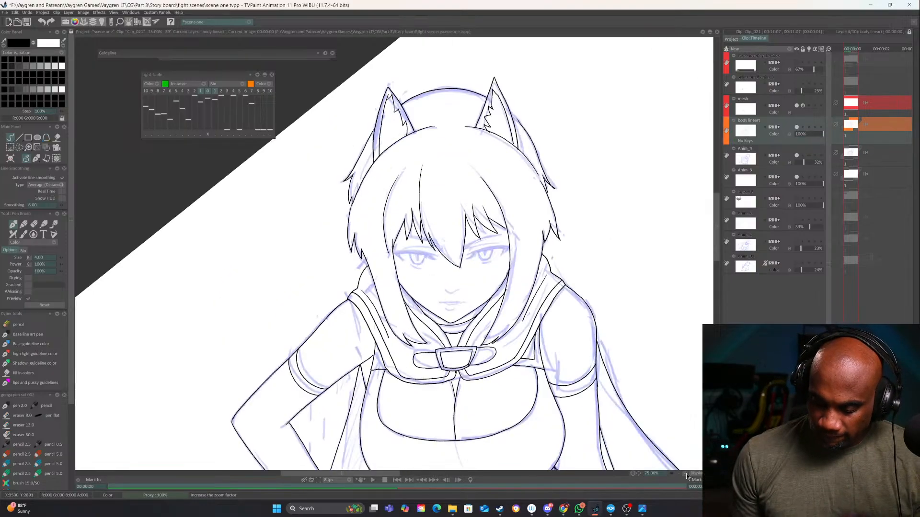
pyautogui.moveTo(497, 327)
pyautogui.mouseDown()
pyautogui.moveTo(510, 334)
pyautogui.moveTo(524, 326)
pyautogui.moveTo(494, 326)
pyautogui.mouseUp()
pyautogui.hotkey('ctrl', 'z')
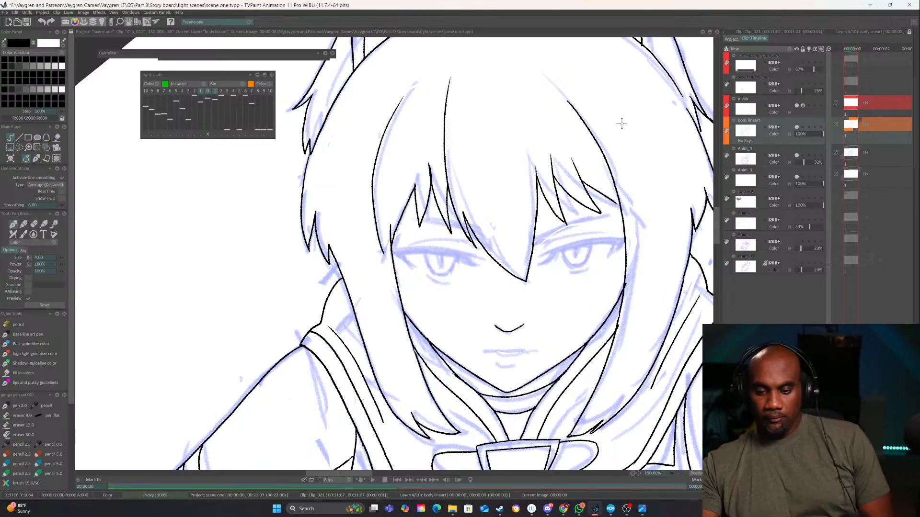
# Add an animation layer named "eye brows" above the mesh layer and assign it to the red colour group
pyautogui.click(791, 102)
pyautogui.click(790, 50)
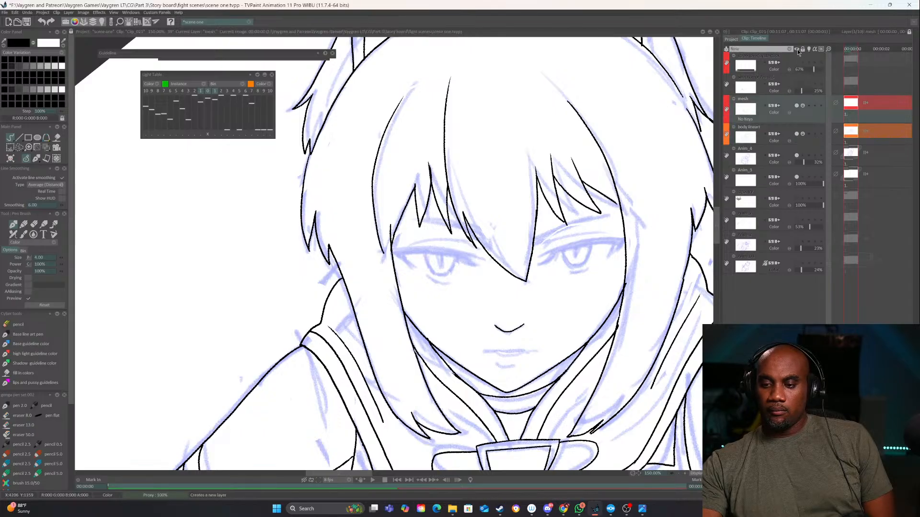
pyautogui.doubleClick(749, 99)
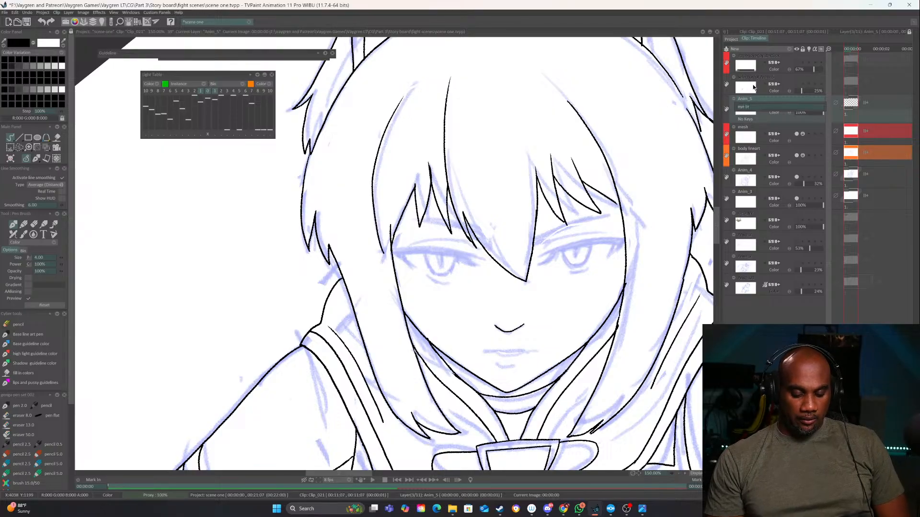
pyautogui.write('eye brows')
pyautogui.press('Return')
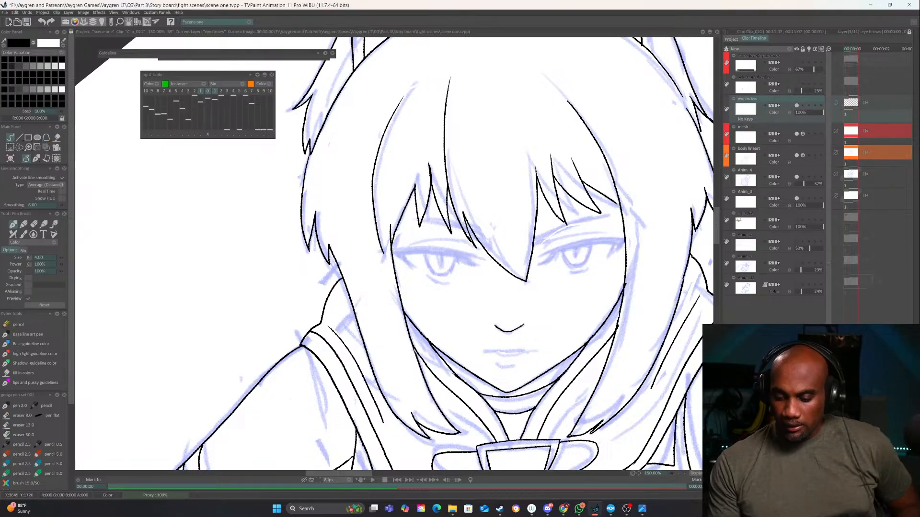
pyautogui.click(727, 109)
pyautogui.click(738, 118)
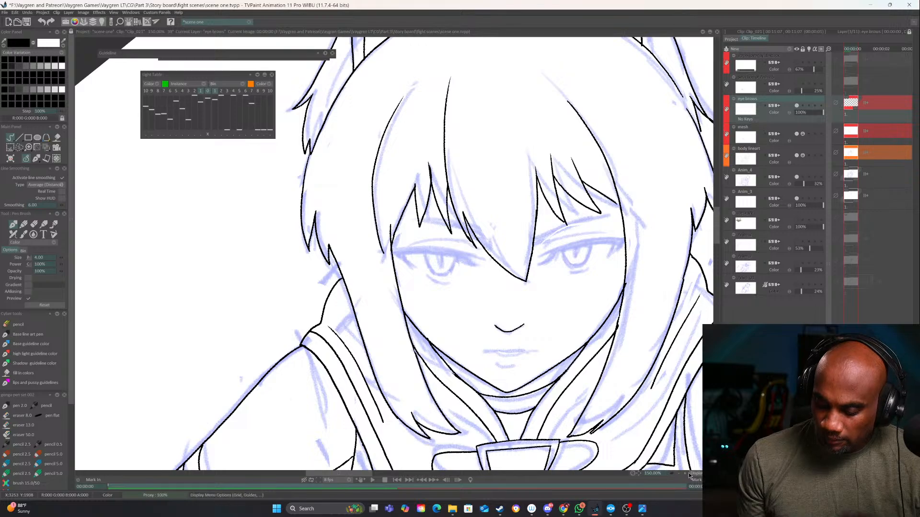
# Try inking both eyebrows as thin tapered outlines under the bangs on the eye brows layer
pyautogui.scroll(3, 456, 339)
pyautogui.moveTo(489, 327); pyautogui.dragTo(416, 356)
pyautogui.moveTo(481, 299)
pyautogui.mouseDown()
pyautogui.moveTo(569, 257)
pyautogui.moveTo(499, 276)
pyautogui.moveTo(630, 240)
pyautogui.mouseUp()
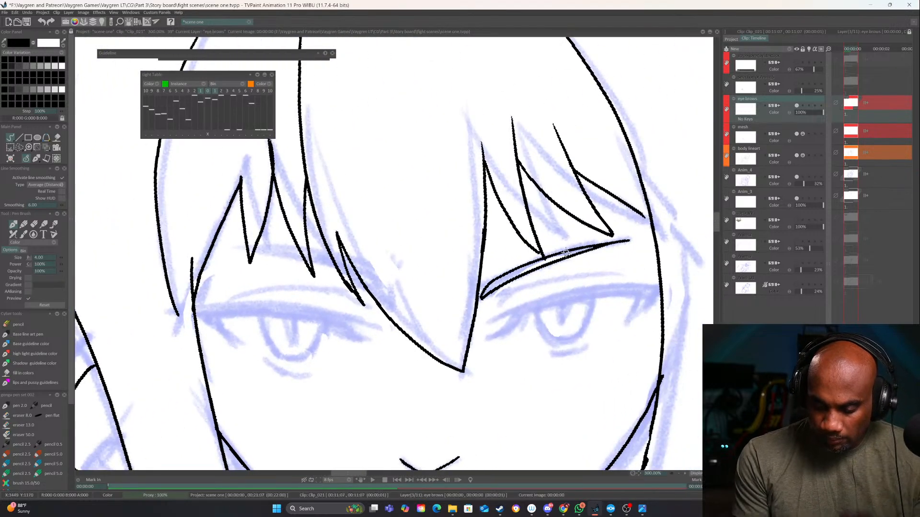
pyautogui.moveTo(519, 353); pyautogui.dragTo(546, 291)
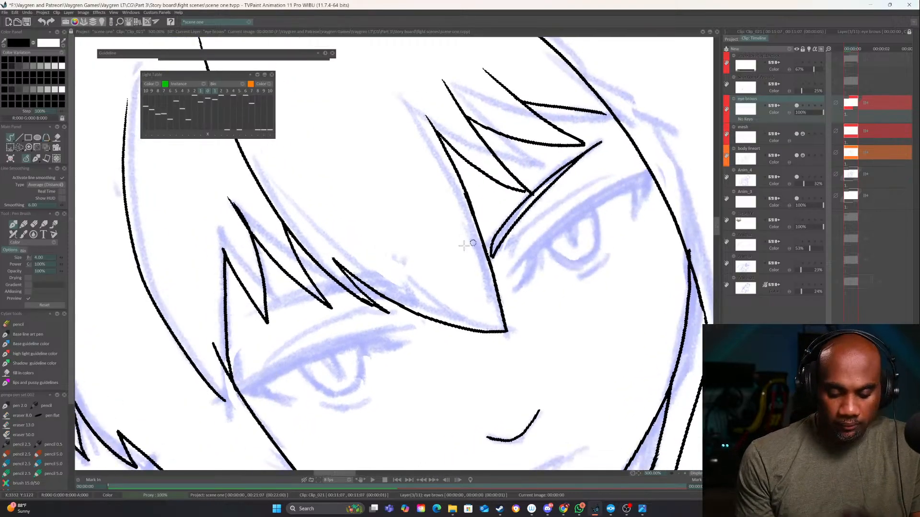
pyautogui.moveTo(382, 292); pyautogui.dragTo(234, 339)
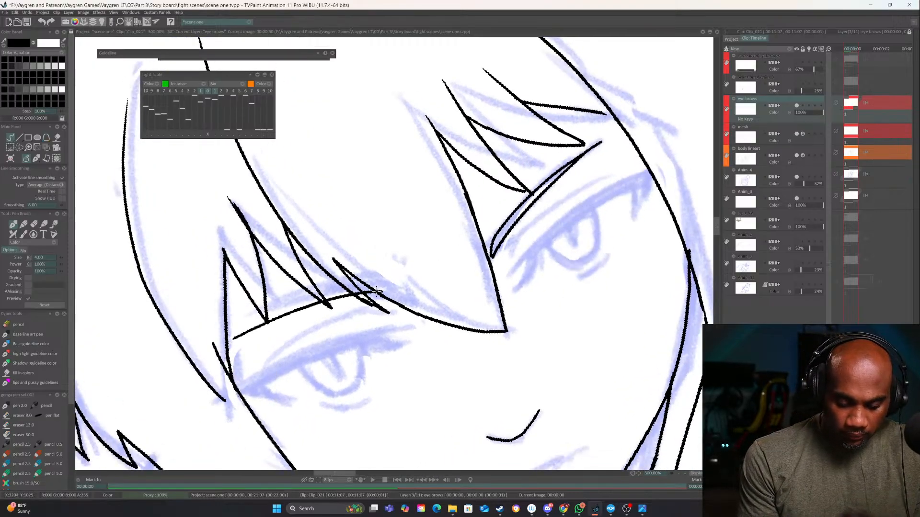
pyautogui.moveTo(385, 288); pyautogui.dragTo(229, 342)
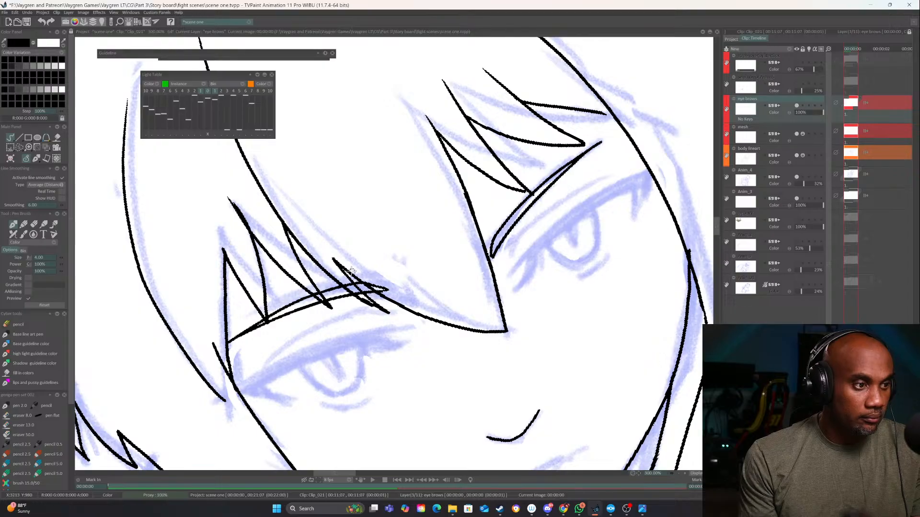
pyautogui.moveTo(392, 303); pyautogui.dragTo(444, 311)
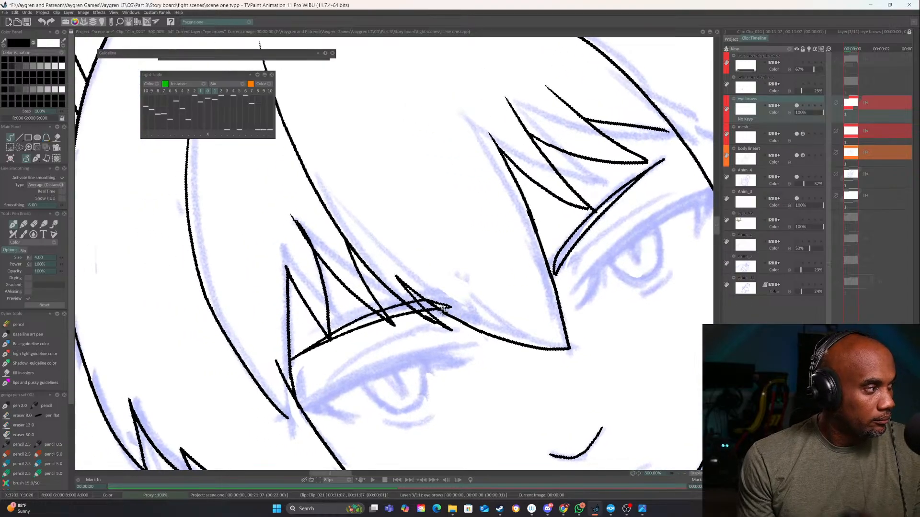
pyautogui.moveTo(449, 305); pyautogui.dragTo(440, 380)
pyautogui.click(679, 473)
pyautogui.click(680, 473)
pyautogui.click(679, 473)
pyautogui.moveTo(618, 381); pyautogui.dragTo(641, 328)
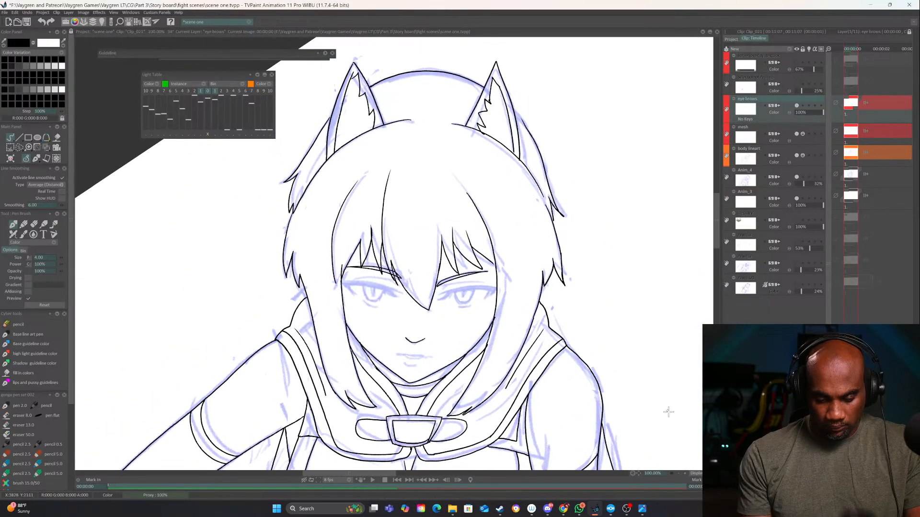
# Erase the inked outlines of both eyebrows from the eye brows layer
pyautogui.click(683, 473)
pyautogui.press('e')
pyautogui.moveTo(572, 292); pyautogui.dragTo(483, 317)
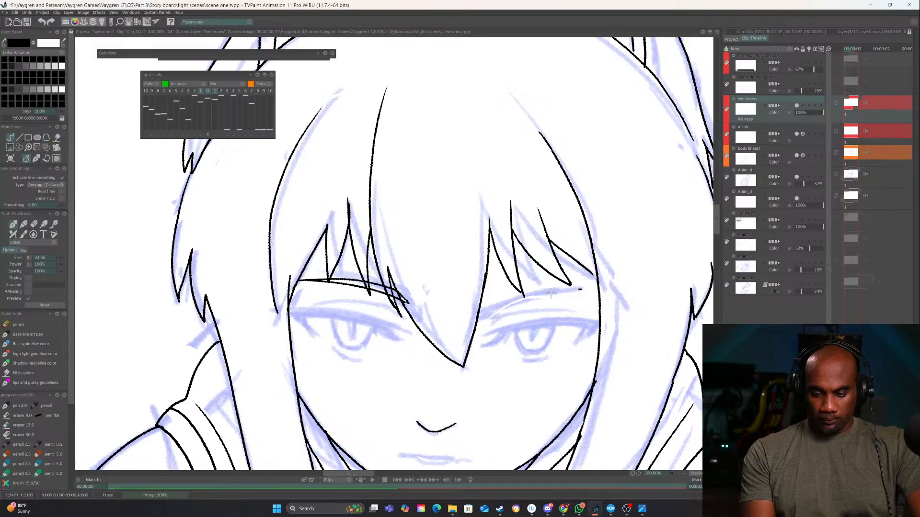
pyautogui.moveTo(407, 301); pyautogui.dragTo(302, 280)
pyautogui.press('e')
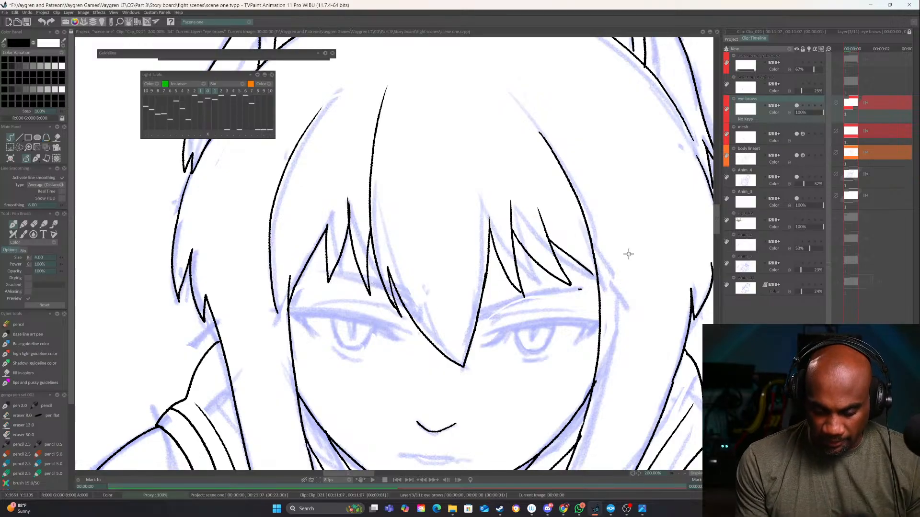
# Ink a thin tapered eyebrow above the eye on the hanging arm's side, reaching out to the side hair strand
pyautogui.press('e')
pyautogui.moveTo(593, 290); pyautogui.dragTo(481, 317)
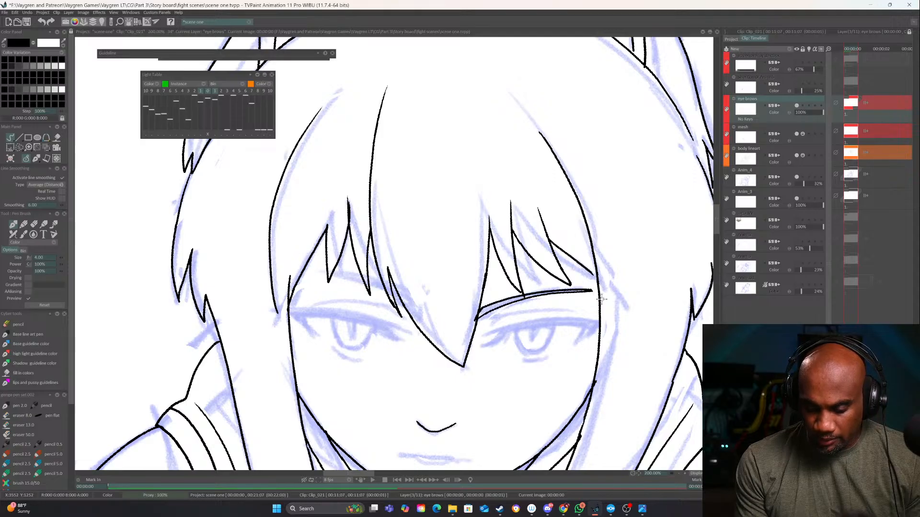
pyautogui.moveTo(582, 292)
pyautogui.mouseDown()
pyautogui.moveTo(603, 247)
pyautogui.moveTo(445, 279)
pyautogui.mouseUp()
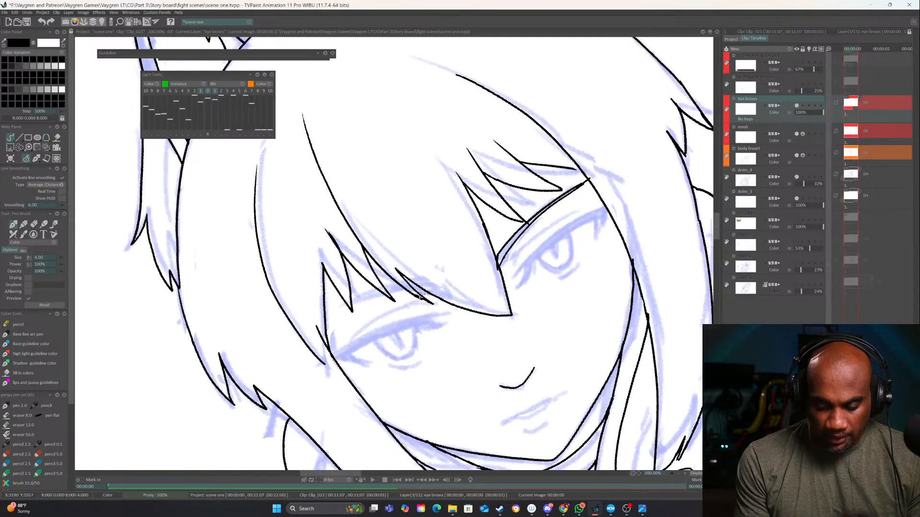
pyautogui.moveTo(436, 312); pyautogui.dragTo(417, 340)
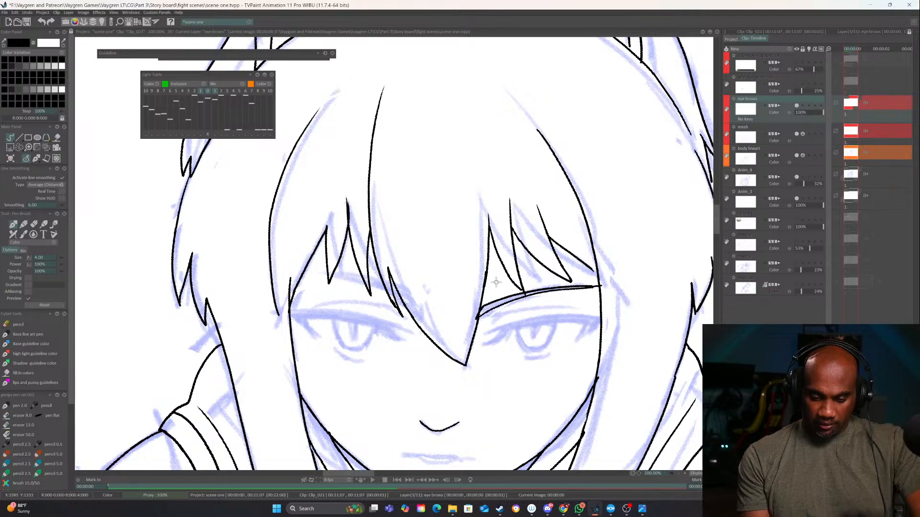
# Ink the matching thin eyebrow above the eye on the side of the hand resting at the waist
pyautogui.moveTo(401, 304); pyautogui.dragTo(293, 290)
pyautogui.hotkey('ctrl', 'z')
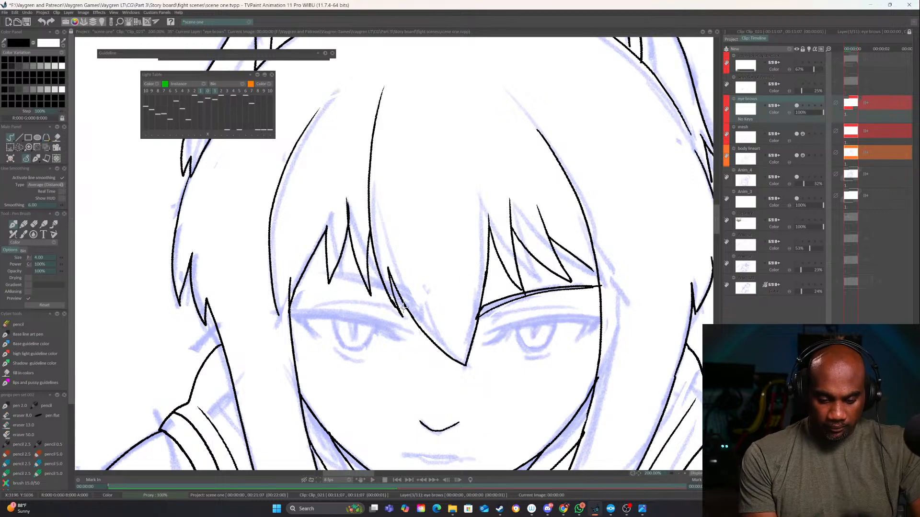
pyautogui.moveTo(392, 302); pyautogui.dragTo(304, 290)
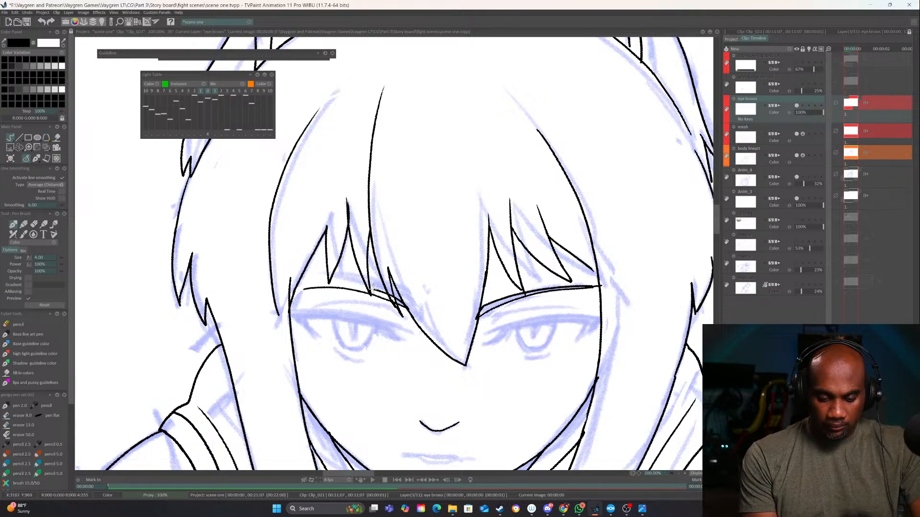
pyautogui.click(679, 474)
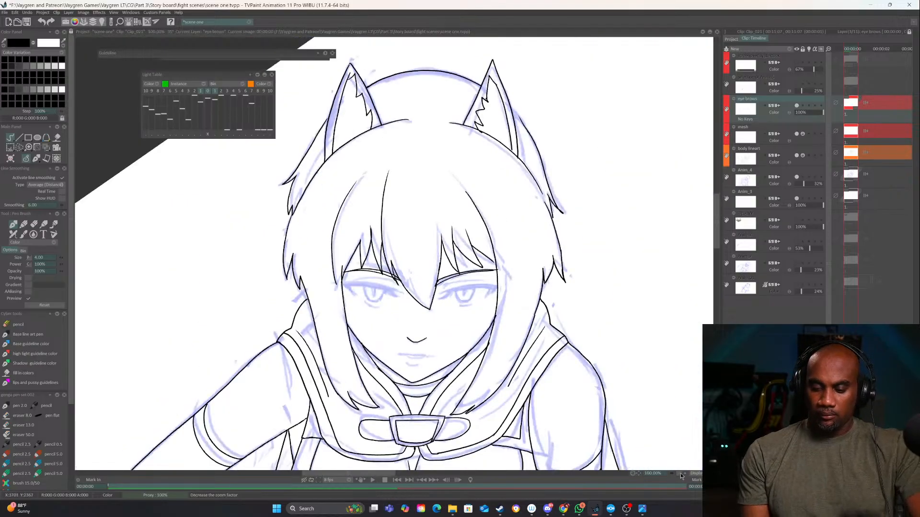
pyautogui.click(679, 474)
pyautogui.click(680, 474)
pyautogui.click(679, 474)
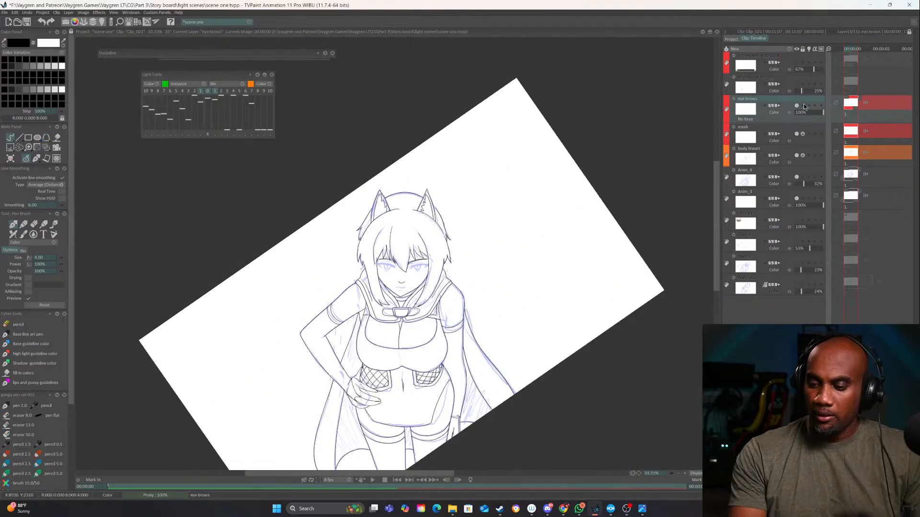
# Add an animation layer named "eyes mouth flaps" above the eye brows layer
pyautogui.click(786, 49)
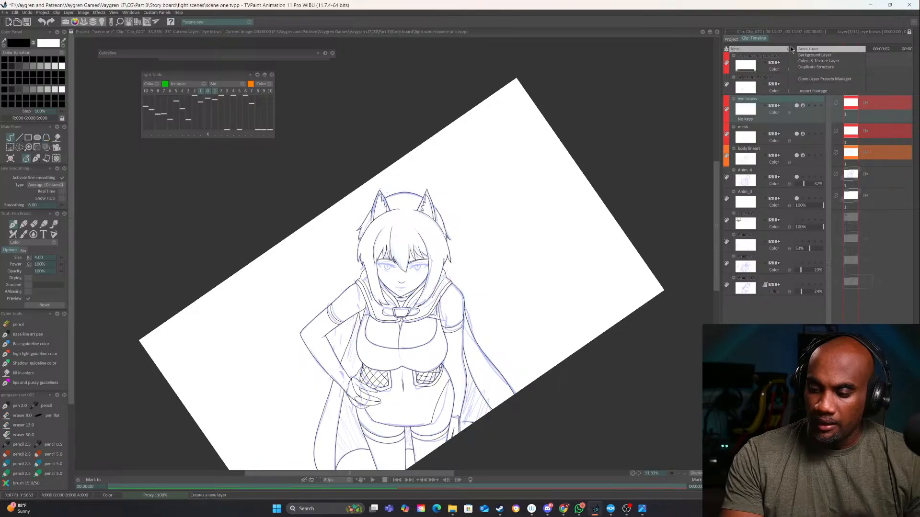
pyautogui.click(807, 49)
pyautogui.doubleClick(744, 100)
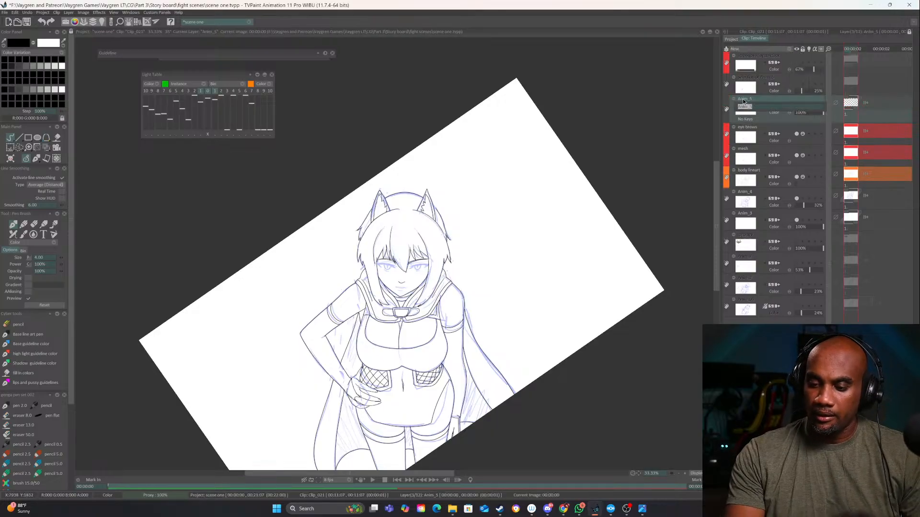
pyautogui.write('eyes mouth flaps')
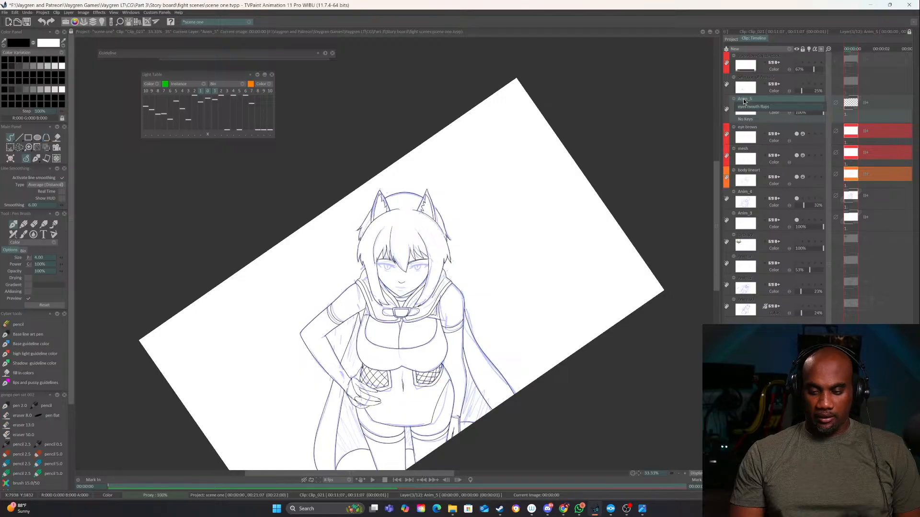
pyautogui.press('Return')
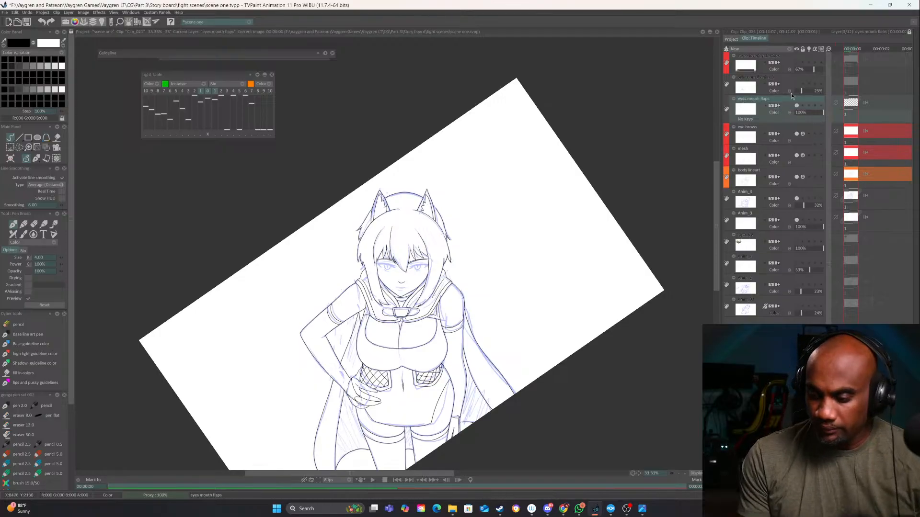
# Extend the length of the eyes mouth flaps layer on the timeline
pyautogui.moveTo(860, 99); pyautogui.dragTo(897, 96)
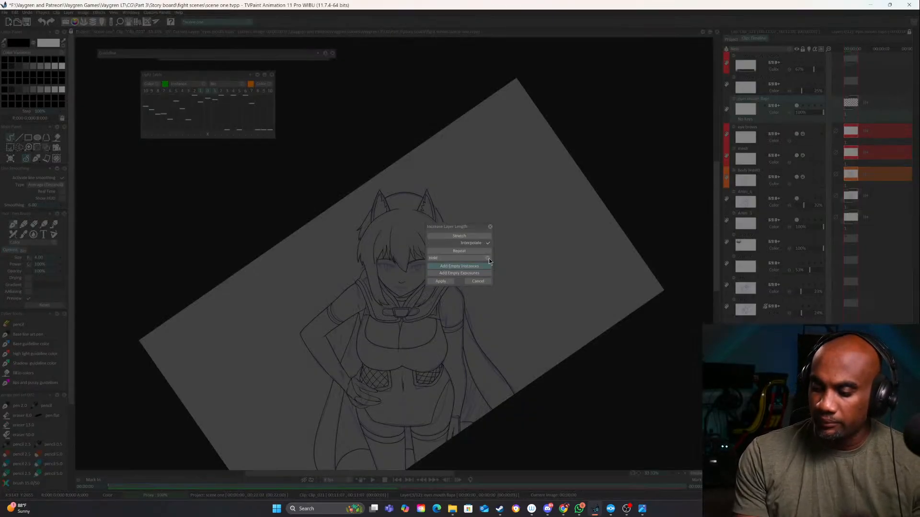
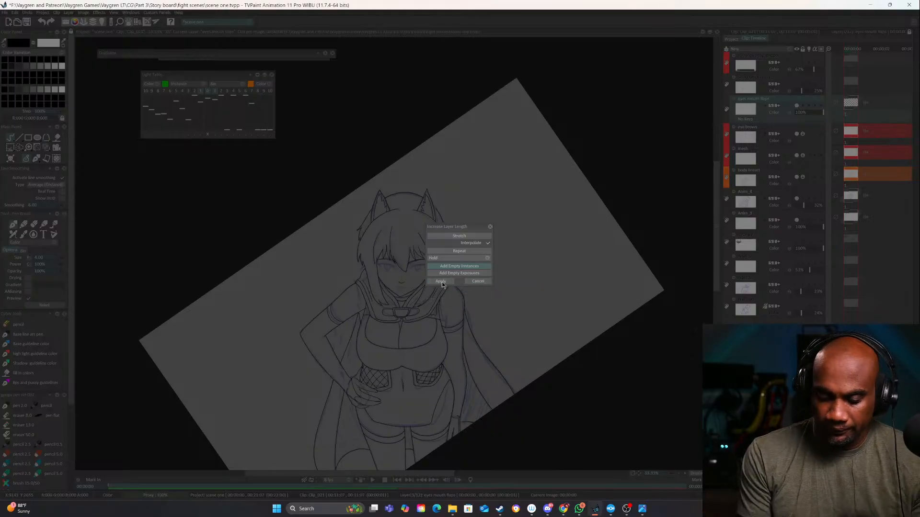
# Fill the added length of the eyes mouth flaps layer with empty instances
pyautogui.click(440, 282)
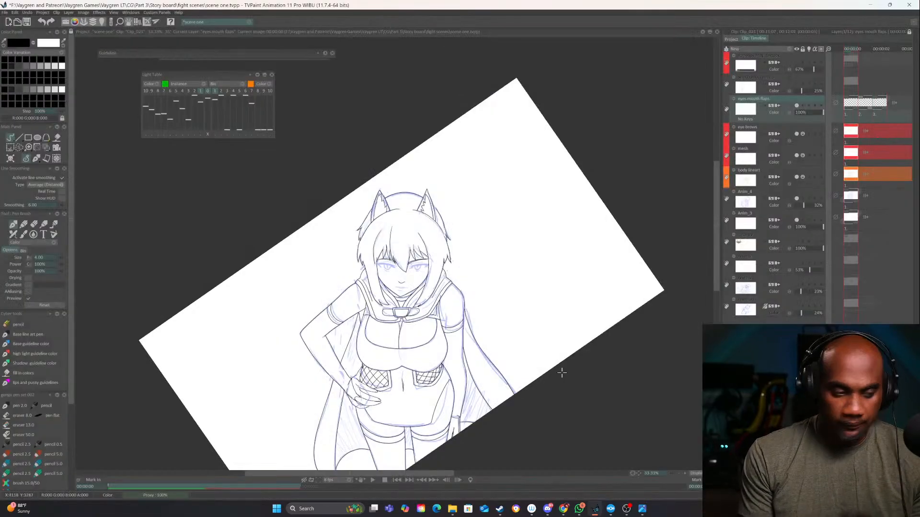
# Ink the tapered upper lash shape with pointed inner and outer corners on the hanging arm's side eye, plus a short under-eye line
pyautogui.click(685, 473)
pyautogui.click(684, 474)
pyautogui.click(685, 474)
pyautogui.click(685, 474)
pyautogui.moveTo(654, 383); pyautogui.dragTo(582, 367)
pyautogui.click(684, 474)
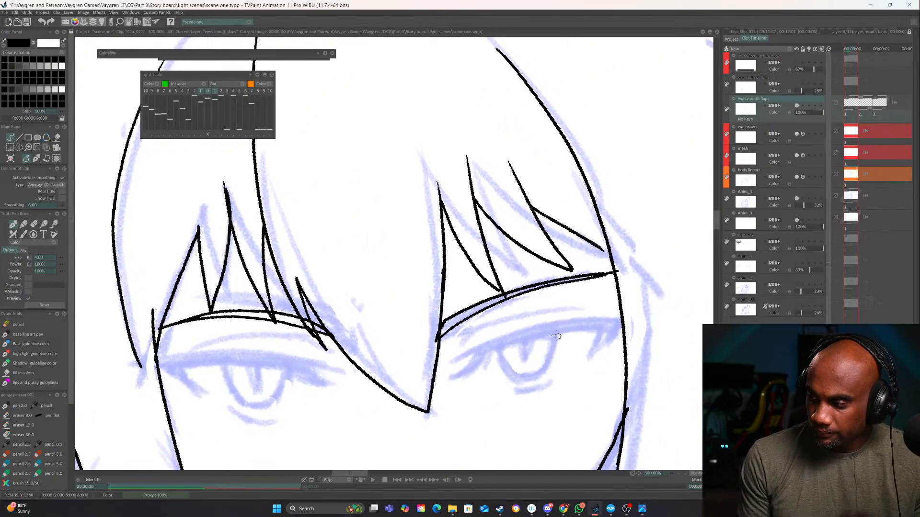
pyautogui.moveTo(452, 363); pyautogui.dragTo(489, 342)
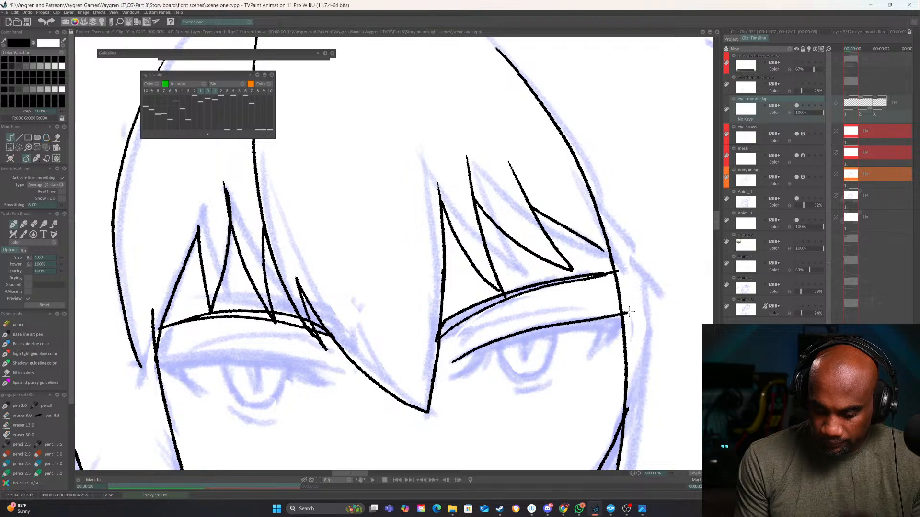
pyautogui.moveTo(629, 312); pyautogui.dragTo(635, 310)
pyautogui.moveTo(475, 351); pyautogui.dragTo(449, 380)
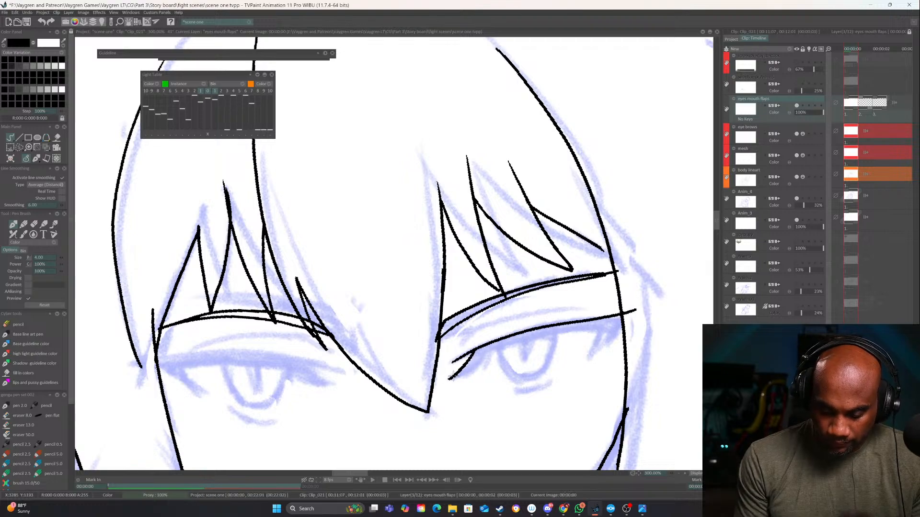
pyautogui.moveTo(491, 355); pyautogui.dragTo(577, 332)
pyautogui.moveTo(490, 356); pyautogui.dragTo(477, 382)
pyautogui.moveTo(608, 325); pyautogui.dragTo(583, 364)
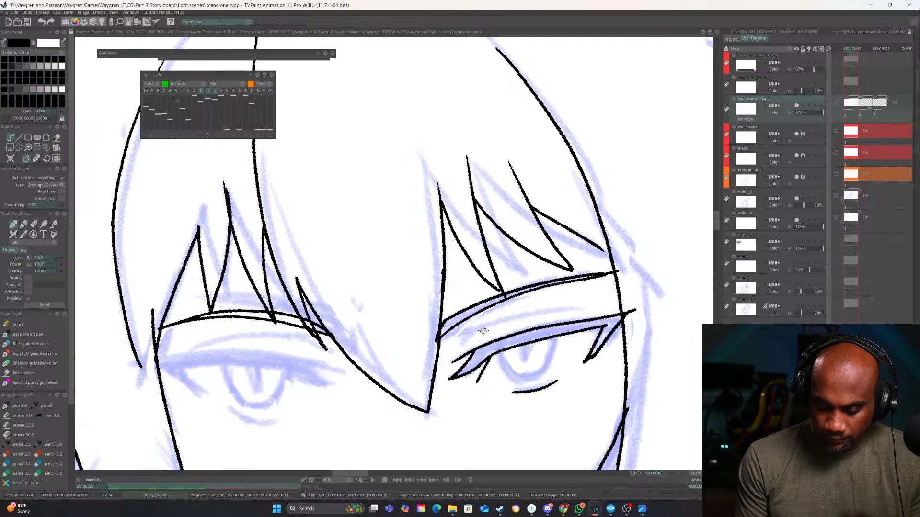
# Ink the eyelid crease above the hanging arm's side eye, with a short flick beneath its inner end
pyautogui.moveTo(447, 352)
pyautogui.mouseDown()
pyautogui.moveTo(483, 328)
pyautogui.moveTo(602, 304)
pyautogui.mouseUp()
pyautogui.moveTo(469, 338); pyautogui.dragTo(456, 354)
pyautogui.moveTo(446, 392); pyautogui.dragTo(603, 352)
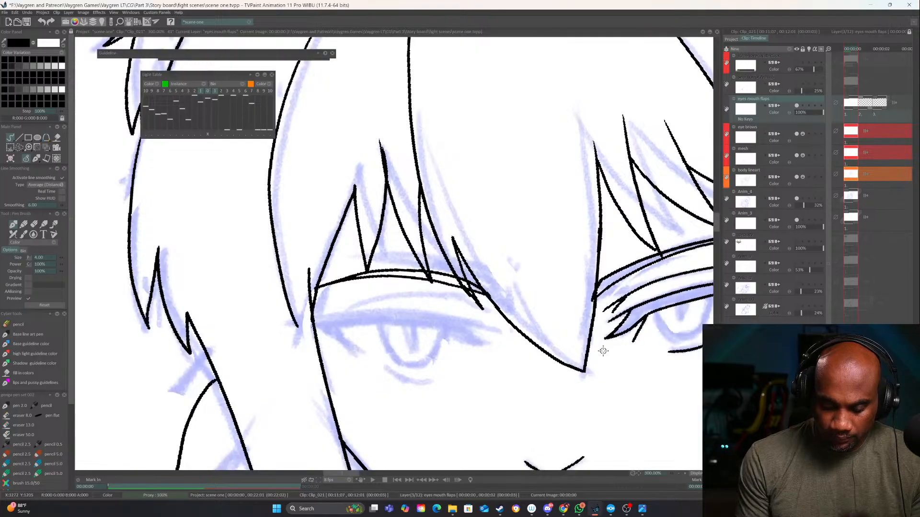
# Erase the line beneath the hanging arm's side eye and redraw it as a shorter curve just under the sketched mark
pyautogui.click(677, 473)
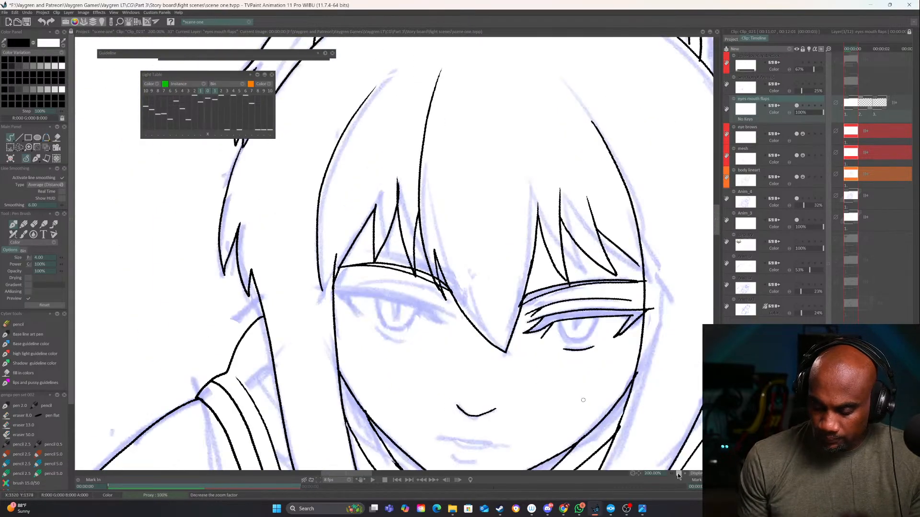
pyautogui.click(677, 473)
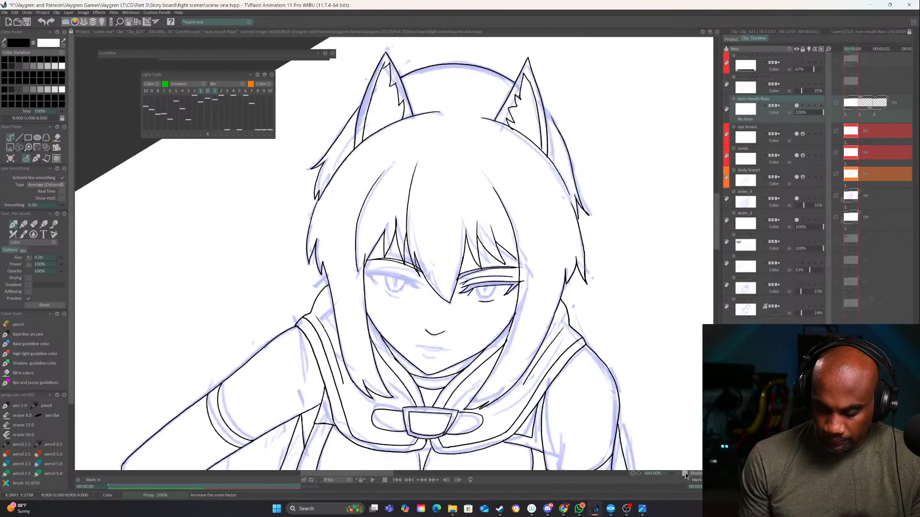
pyautogui.click(686, 472)
pyautogui.click(686, 473)
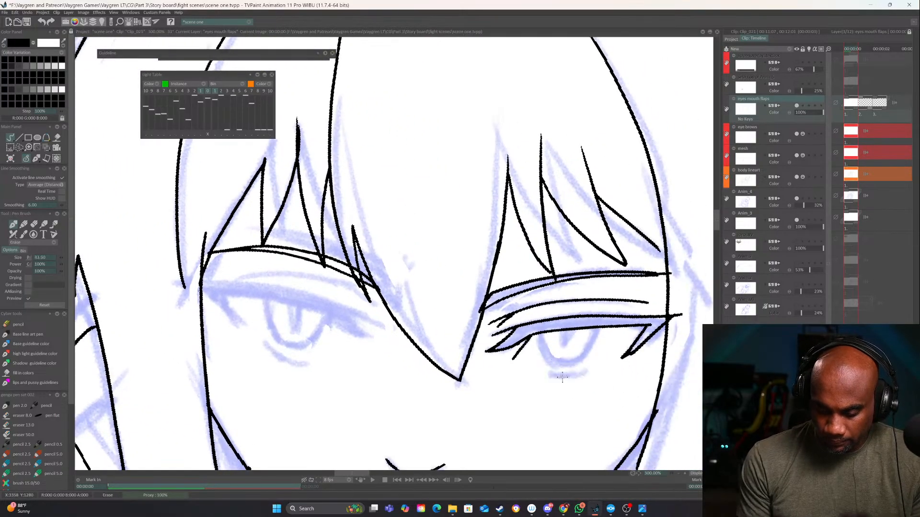
pyautogui.moveTo(546, 382); pyautogui.dragTo(580, 380)
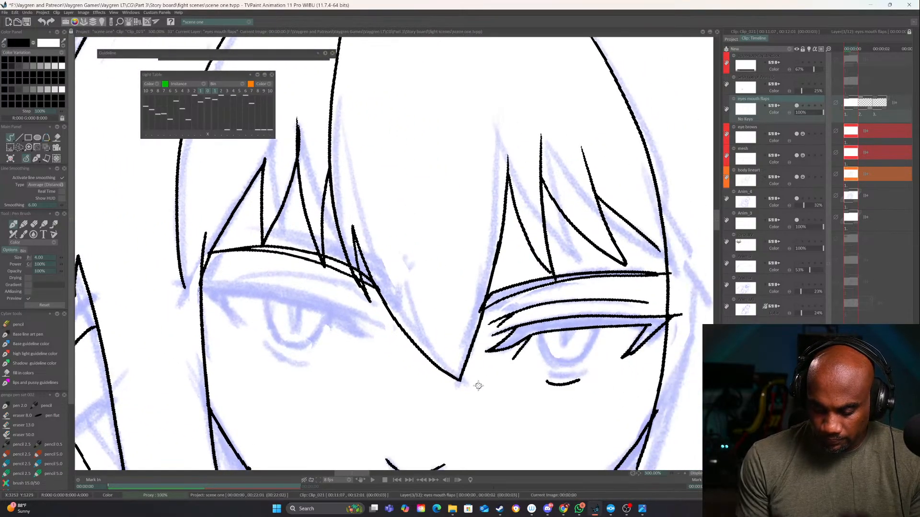
# Ink a matching short curved line beneath the eye on the side of the hand resting at the waist
pyautogui.moveTo(479, 386); pyautogui.dragTo(560, 378)
pyautogui.moveTo(349, 350); pyautogui.dragTo(389, 357)
pyautogui.moveTo(509, 369); pyautogui.dragTo(539, 327)
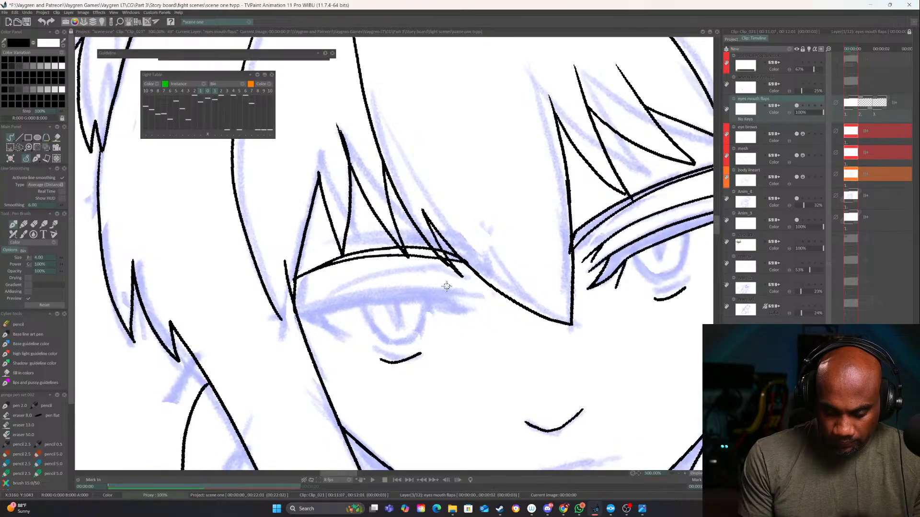
# Ink the upper lash shape of the waist-hand side eye, with its lower edge and pointed inner and outer corner lashes
pyautogui.moveTo(472, 291); pyautogui.dragTo(302, 315)
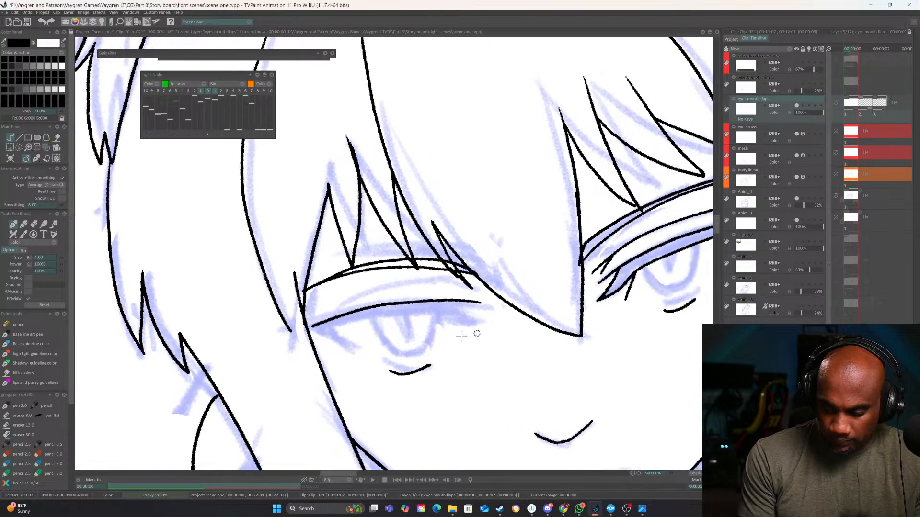
pyautogui.moveTo(477, 334); pyautogui.dragTo(309, 317)
pyautogui.moveTo(443, 351)
pyautogui.mouseDown()
pyautogui.moveTo(379, 355)
pyautogui.moveTo(419, 358)
pyautogui.mouseUp()
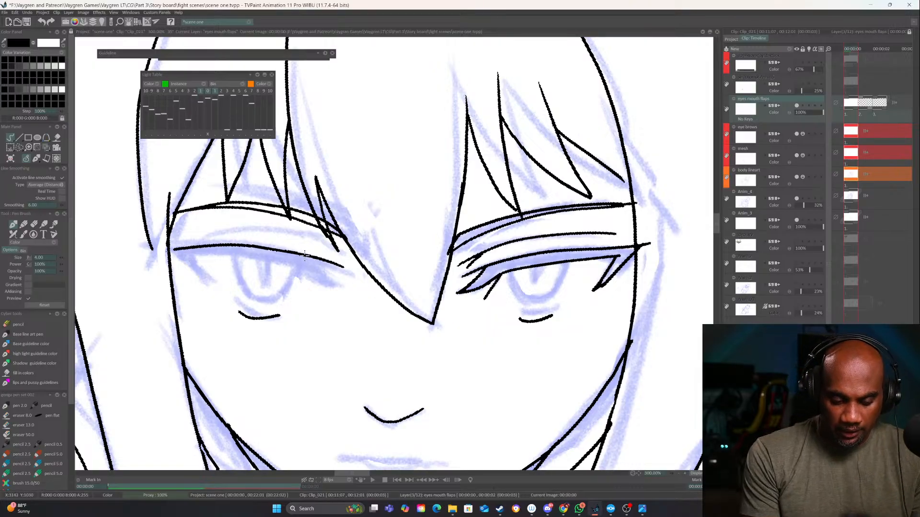
pyautogui.press('e')
pyautogui.moveTo(301, 248); pyautogui.dragTo(360, 289)
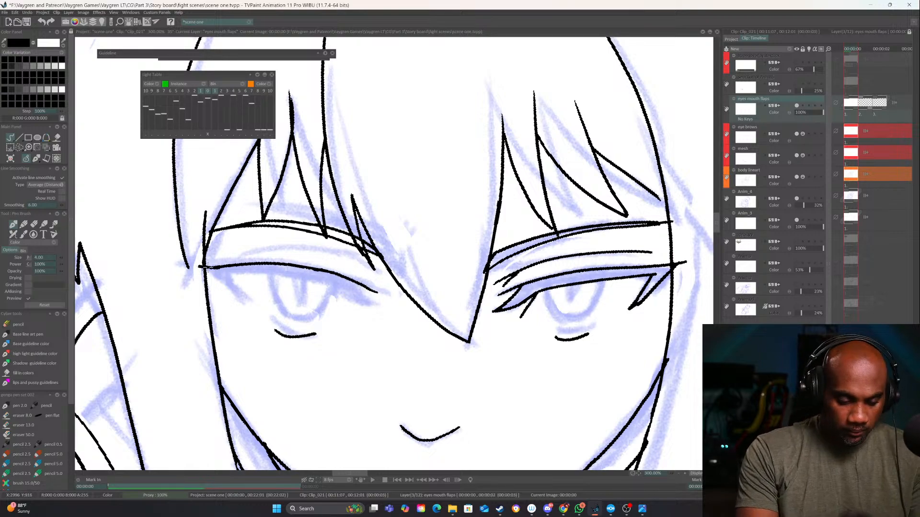
pyautogui.moveTo(388, 332); pyautogui.dragTo(450, 316)
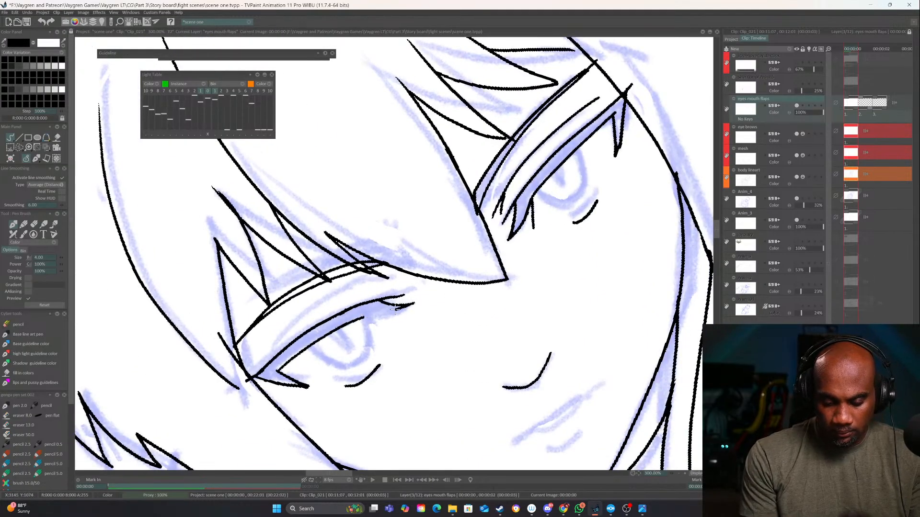
pyautogui.moveTo(431, 340); pyautogui.dragTo(349, 368)
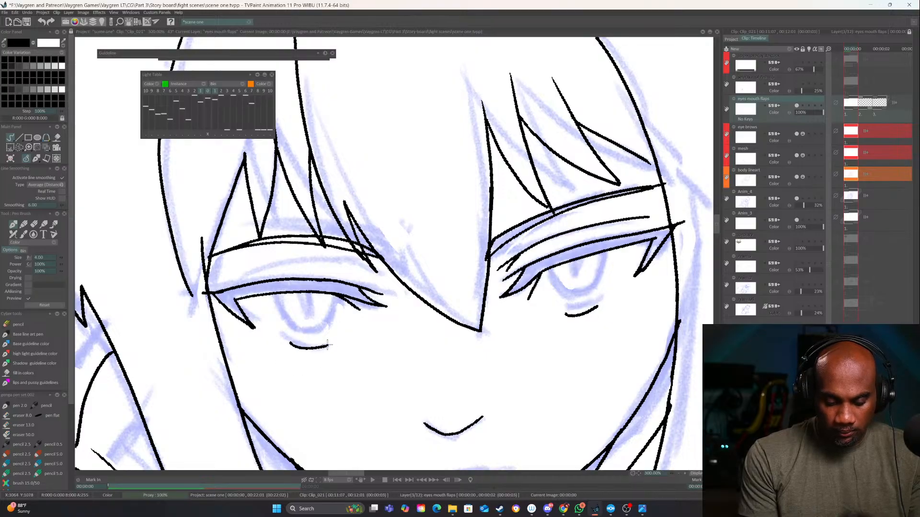
# Ink the U-shaped iris outline beneath the upper lash of the hanging arm's side eye
pyautogui.moveTo(609, 322)
pyautogui.mouseDown()
pyautogui.moveTo(565, 355)
pyautogui.moveTo(569, 378)
pyautogui.mouseUp()
pyautogui.moveTo(516, 300)
pyautogui.mouseDown()
pyautogui.moveTo(506, 332)
pyautogui.moveTo(481, 356)
pyautogui.mouseUp()
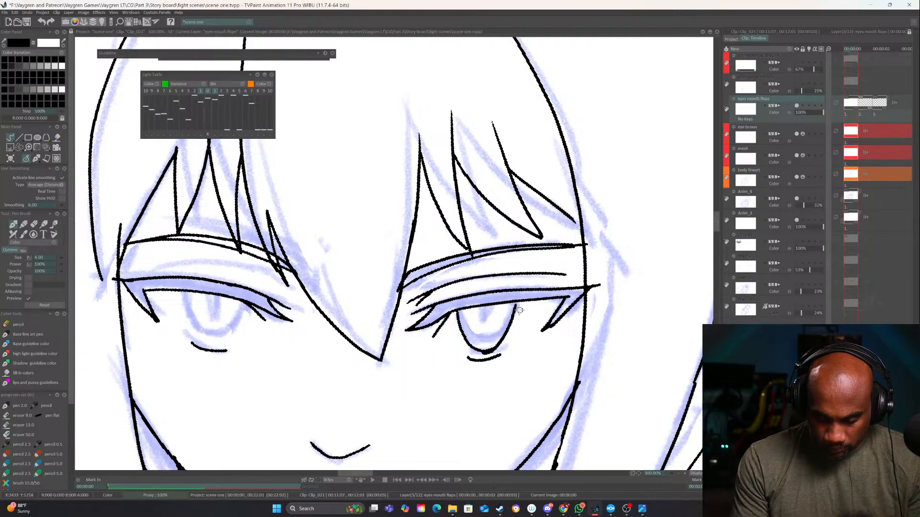
pyautogui.hotkey('ctrl', 'z')
pyautogui.moveTo(496, 346)
pyautogui.mouseDown()
pyautogui.moveTo(468, 345)
pyautogui.moveTo(452, 304)
pyautogui.moveTo(588, 293)
pyautogui.mouseUp()
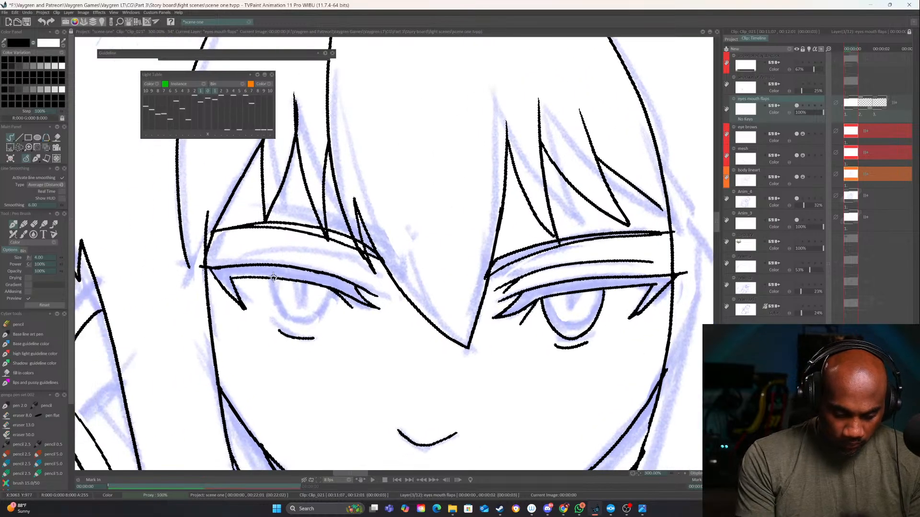
# Ink the U-shaped iris outline and the eyelid crease of the eye on the side of the hand resting at the waist
pyautogui.moveTo(272, 278)
pyautogui.mouseDown()
pyautogui.moveTo(286, 318)
pyautogui.moveTo(316, 329)
pyautogui.moveTo(332, 288)
pyautogui.mouseUp()
pyautogui.hotkey('ctrl', 'z')
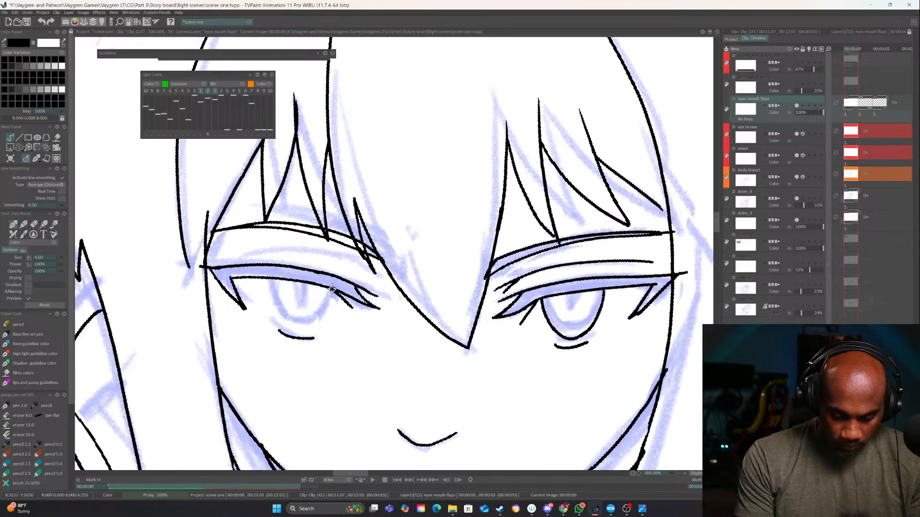
pyautogui.moveTo(323, 320); pyautogui.dragTo(297, 329)
pyautogui.hotkey('ctrl', 'z')
pyautogui.moveTo(332, 289); pyautogui.dragTo(304, 327)
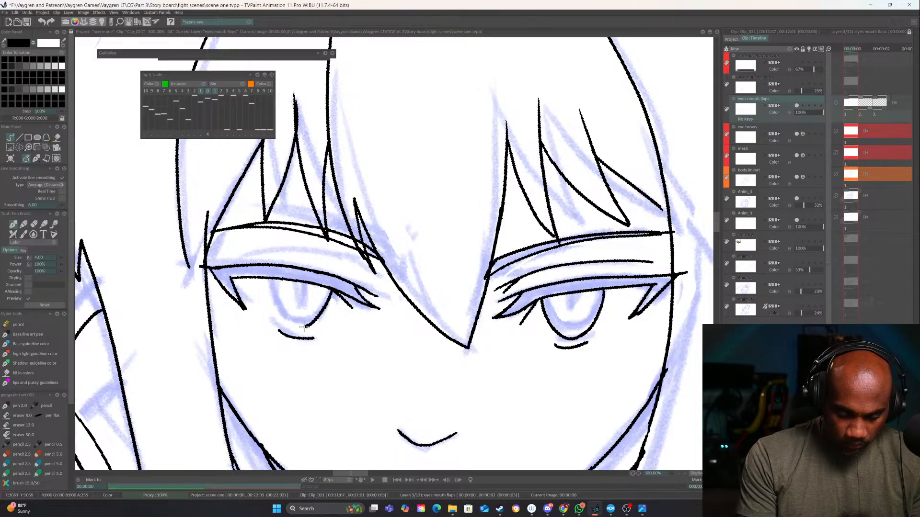
pyautogui.moveTo(282, 264)
pyautogui.mouseDown()
pyautogui.moveTo(268, 286)
pyautogui.moveTo(285, 276)
pyautogui.mouseUp()
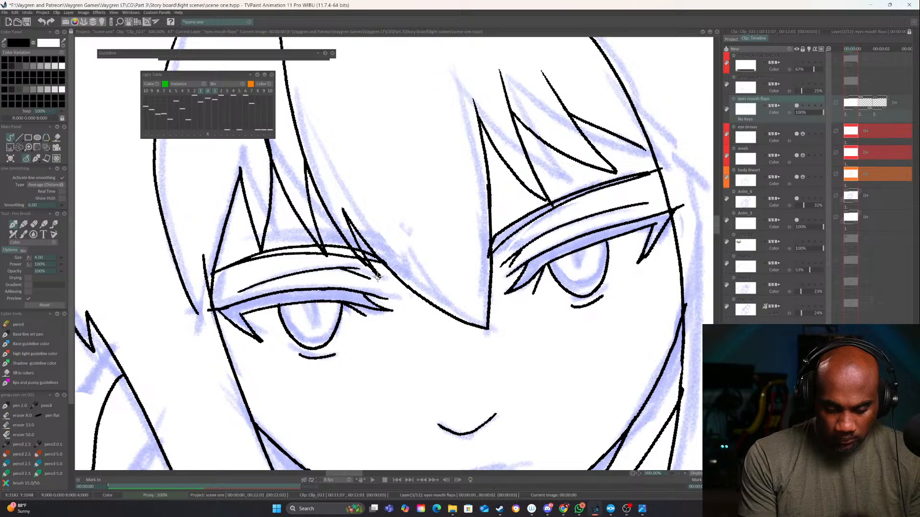
# Ink the mouth as a thin line with a slight central opening and a short lower-lip curve beneath it
pyautogui.click(677, 473)
pyautogui.click(678, 474)
pyautogui.click(679, 473)
pyautogui.moveTo(570, 379); pyautogui.dragTo(548, 411)
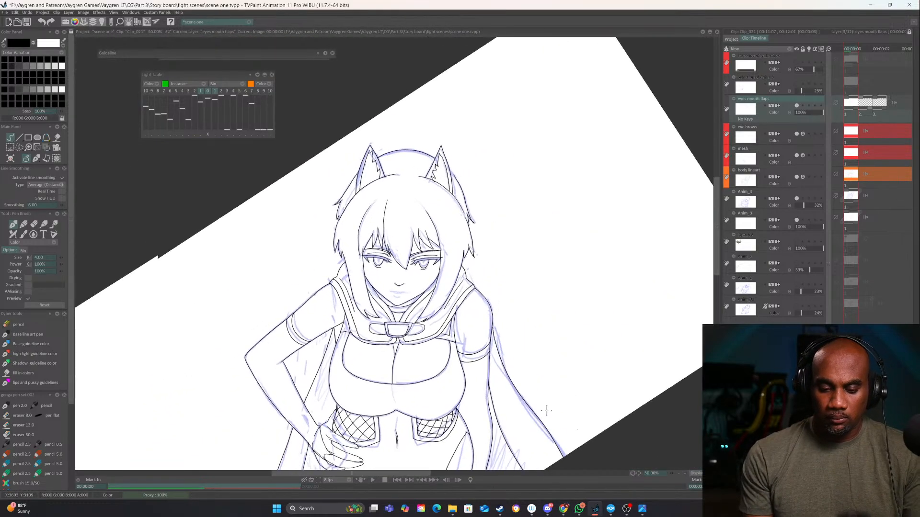
pyautogui.moveTo(518, 346); pyautogui.dragTo(620, 331)
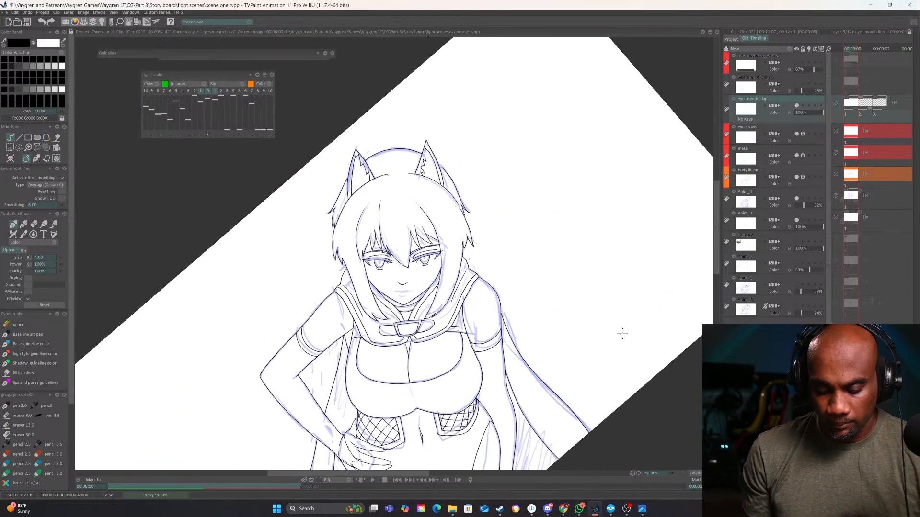
pyautogui.click(685, 474)
pyautogui.click(685, 474)
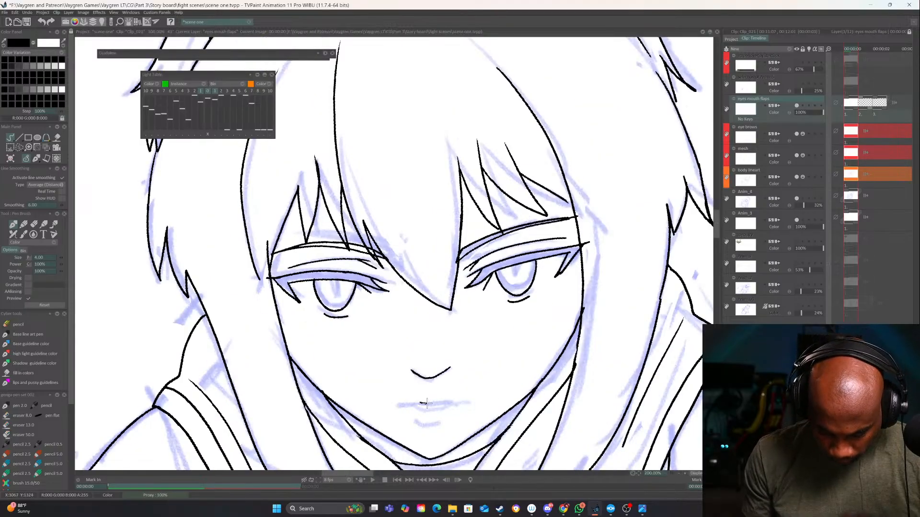
pyautogui.moveTo(427, 403); pyautogui.dragTo(459, 402)
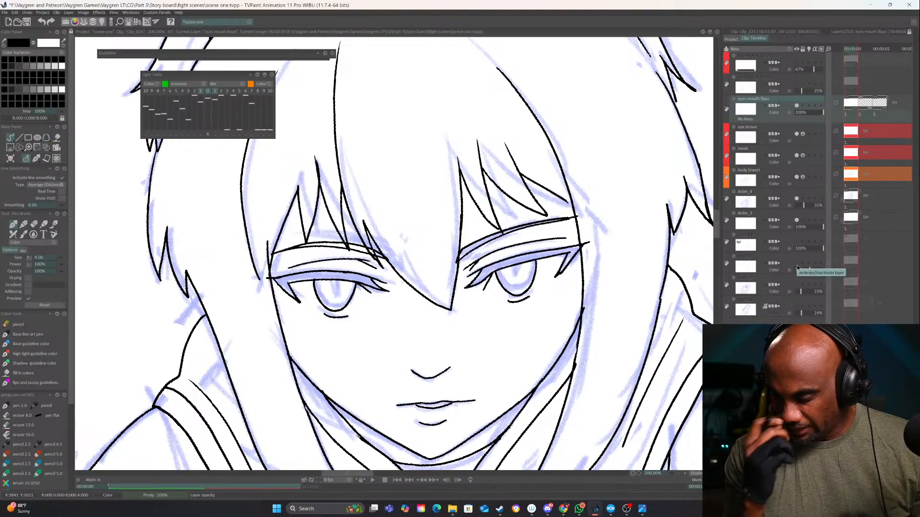
# Hide the Anim_4 sketch layer so only the clean line art shows, and save the project
pyautogui.click(795, 198)
pyautogui.click(679, 474)
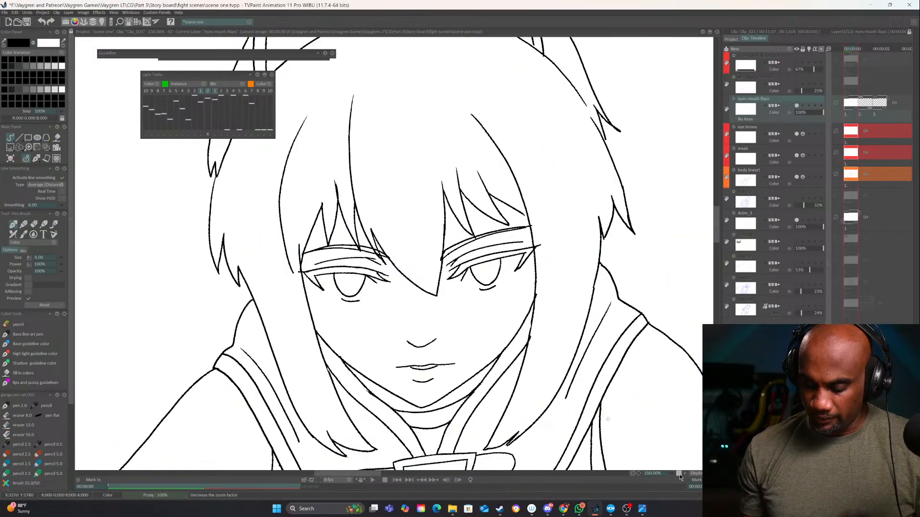
pyautogui.click(679, 475)
pyautogui.click(680, 475)
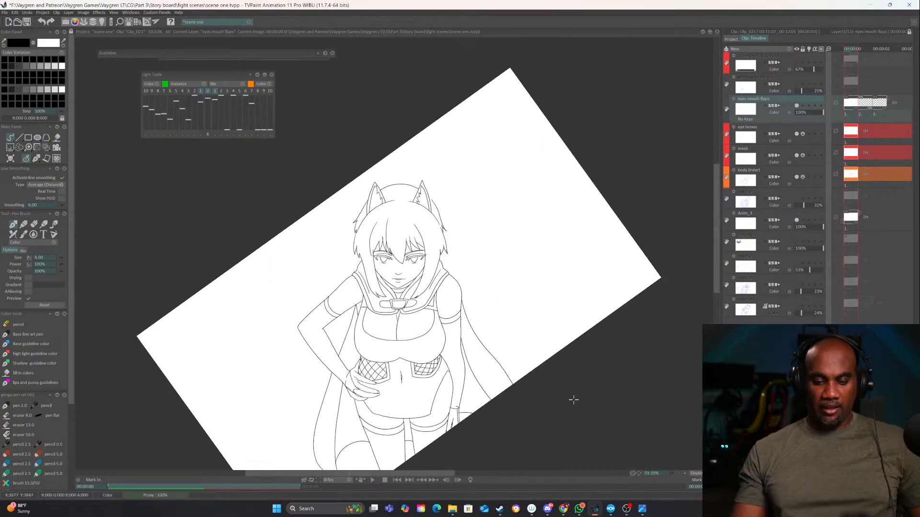
pyautogui.hotkey('ctrl', 's')
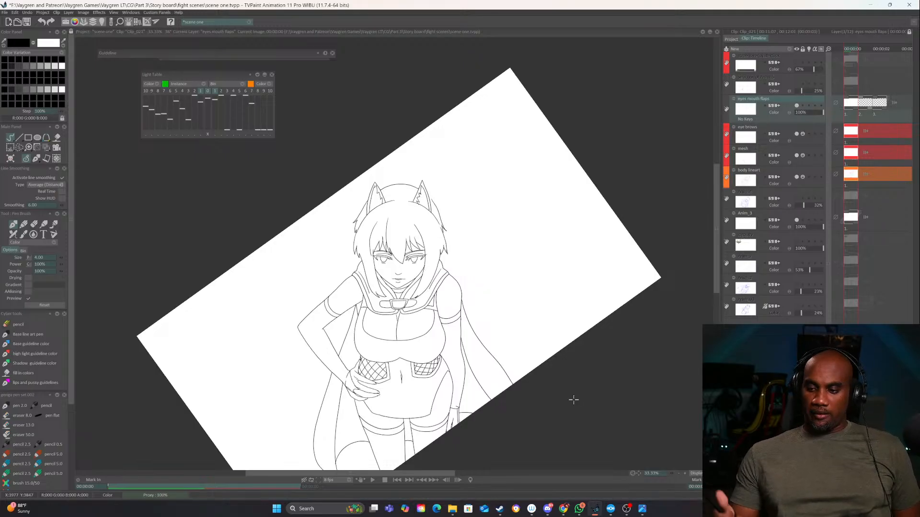
# Hide and reshow the eye brows and mesh layers to check which lines each one holds
pyautogui.click(796, 134)
pyautogui.click(795, 134)
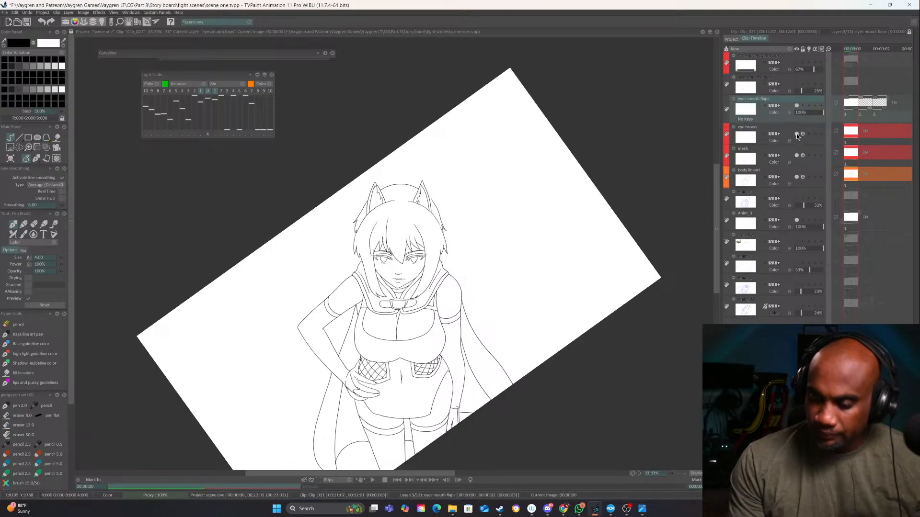
pyautogui.click(796, 135)
pyautogui.click(795, 135)
pyautogui.click(796, 156)
pyautogui.click(796, 156)
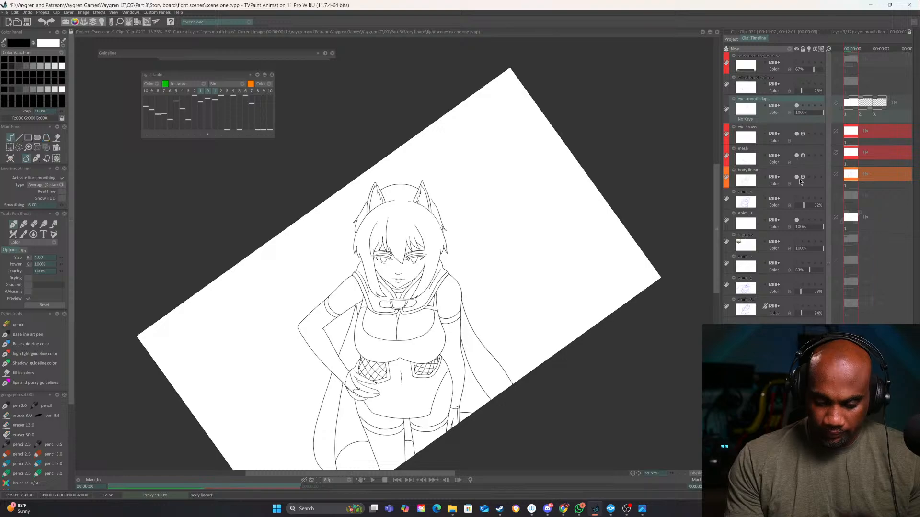
# Check the body lineart layer by hiding and reshowing it, and make it the active, unlocked layer
pyautogui.click(796, 176)
pyautogui.click(800, 174)
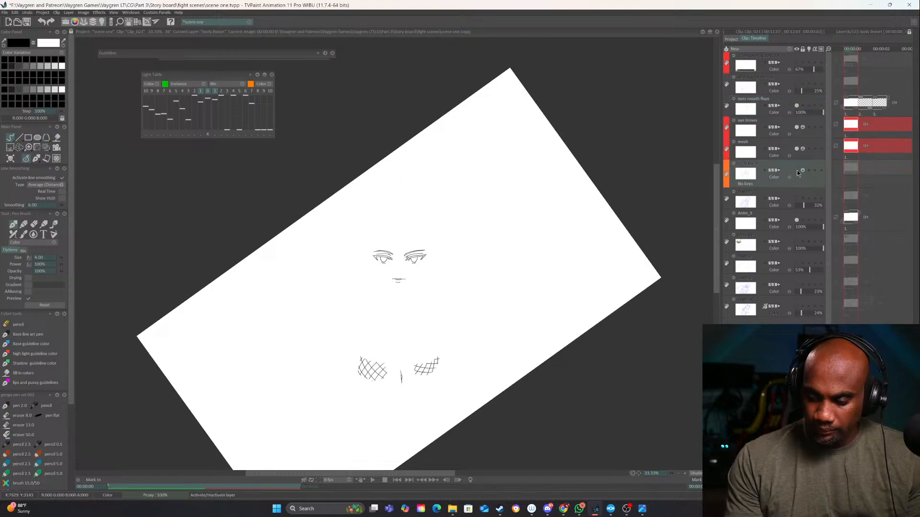
pyautogui.click(796, 170)
# Temporarily show the text box overlay layer to examine how much of the character's hips and legs it covers
pyautogui.click(685, 474)
pyautogui.click(685, 474)
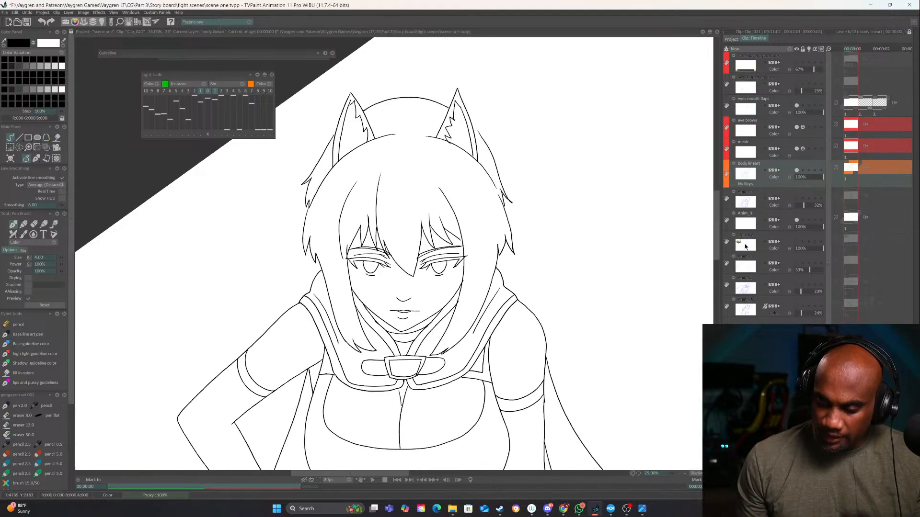
pyautogui.click(796, 62)
pyautogui.moveTo(551, 346); pyautogui.dragTo(517, 71)
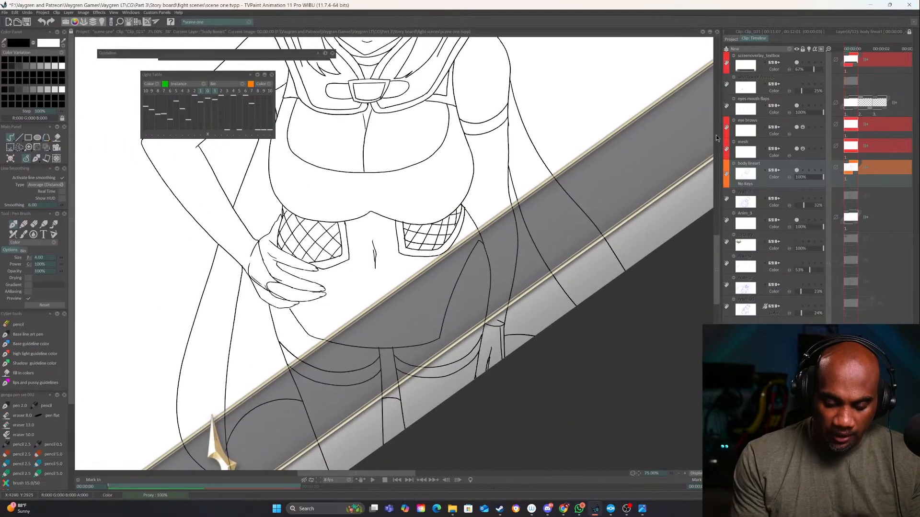
pyautogui.click(797, 62)
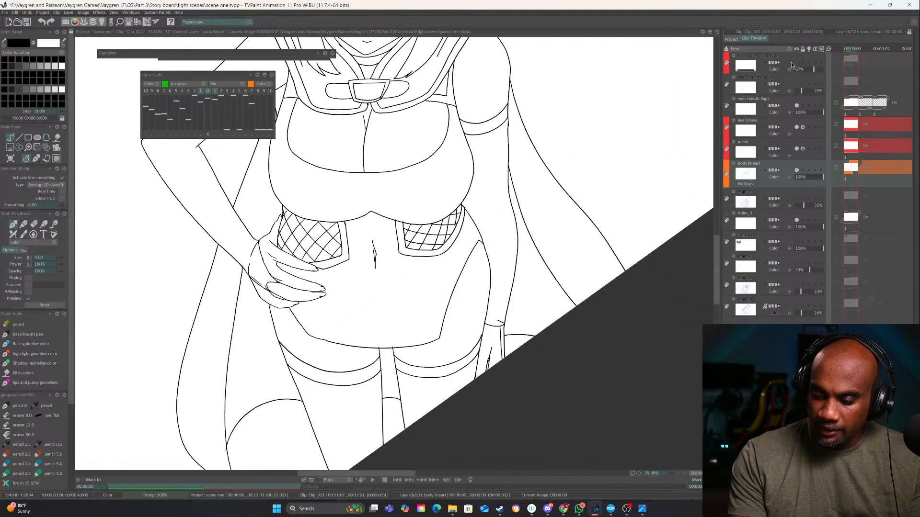
pyautogui.click(685, 474)
pyautogui.moveTo(509, 343); pyautogui.dragTo(551, 360)
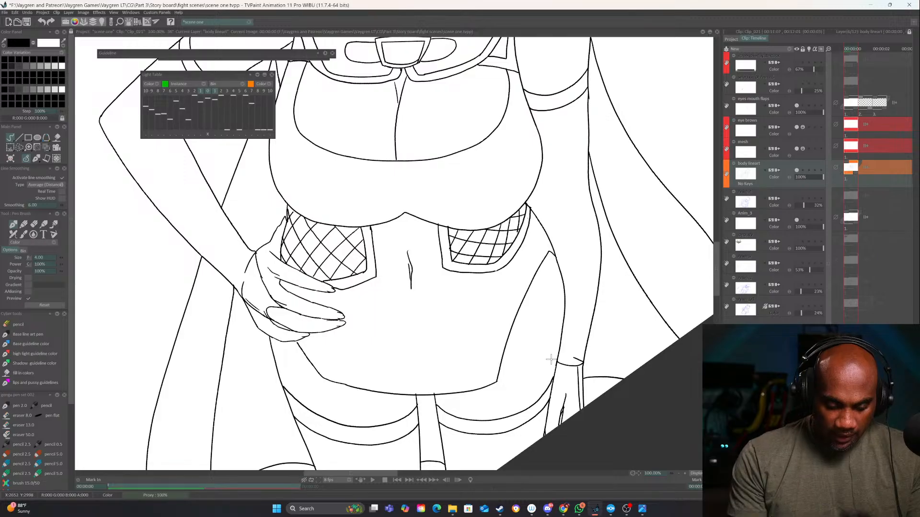
# Erase the stray outfit outline segment just below the hand on the hip
pyautogui.press('e')
pyautogui.moveTo(300, 347)
pyautogui.mouseDown()
pyautogui.moveTo(325, 379)
pyautogui.moveTo(316, 342)
pyautogui.mouseUp()
pyautogui.press('e')
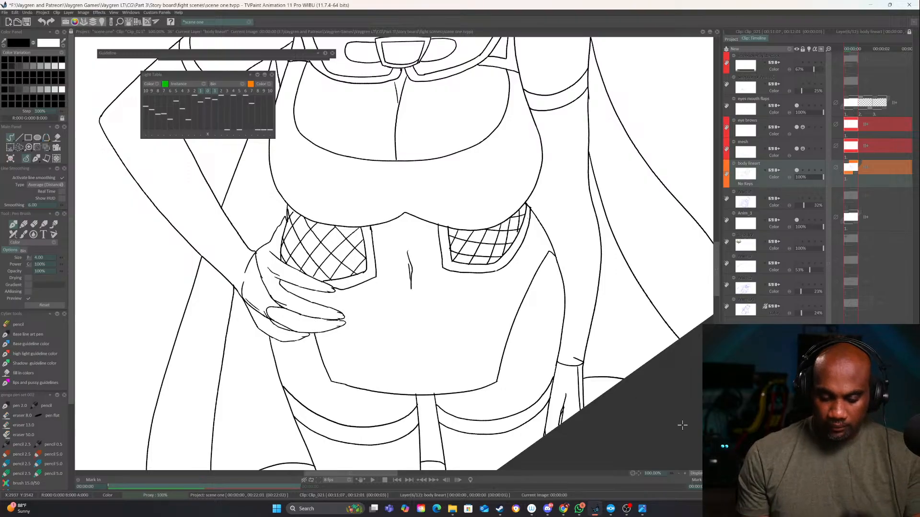
# Draw two slanted crease lines on the lower abdomen and a short centre line from the bust toward the navel
pyautogui.moveTo(445, 303); pyautogui.dragTo(440, 314)
pyautogui.hotkey('ctrl', 'z')
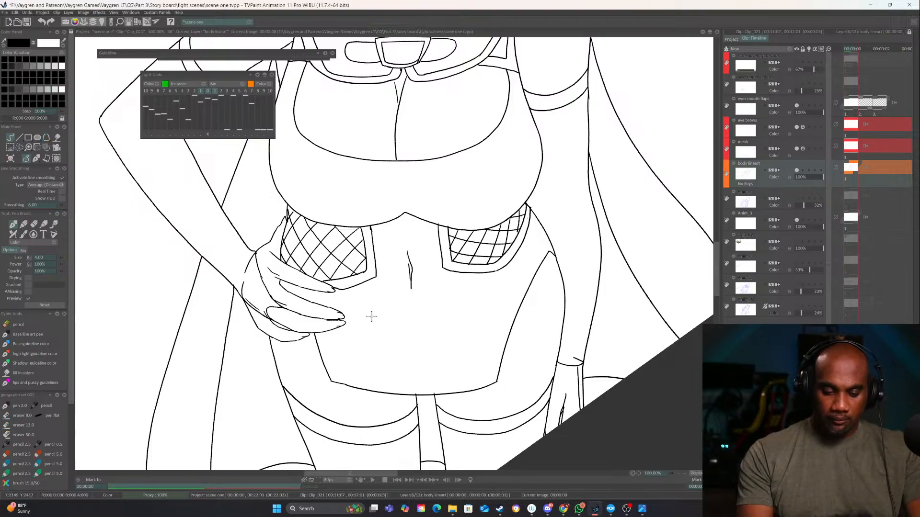
pyautogui.moveTo(364, 311); pyautogui.dragTo(407, 350)
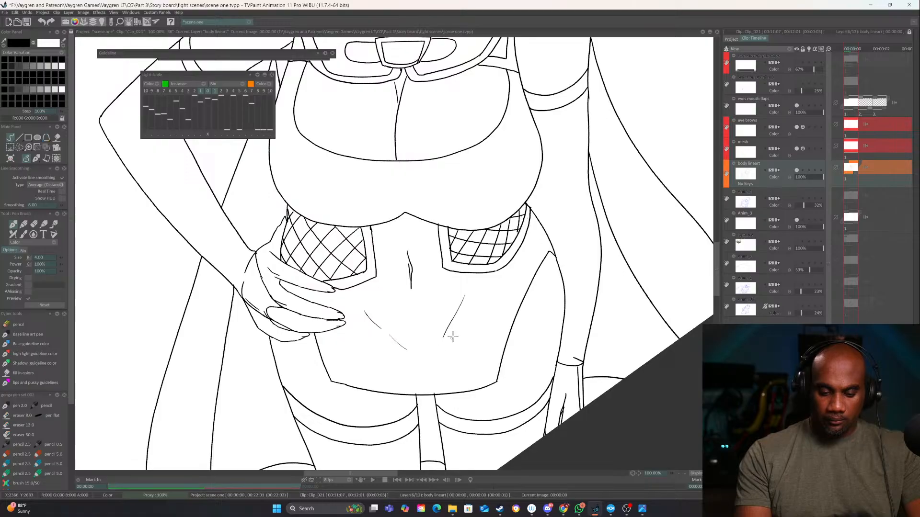
pyautogui.moveTo(450, 316); pyautogui.dragTo(422, 360)
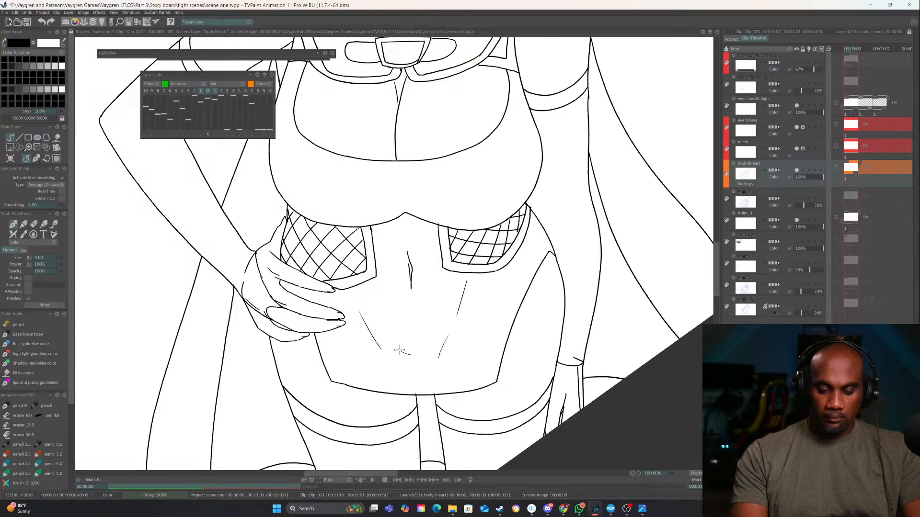
pyautogui.hotkey('ctrl', 'z')
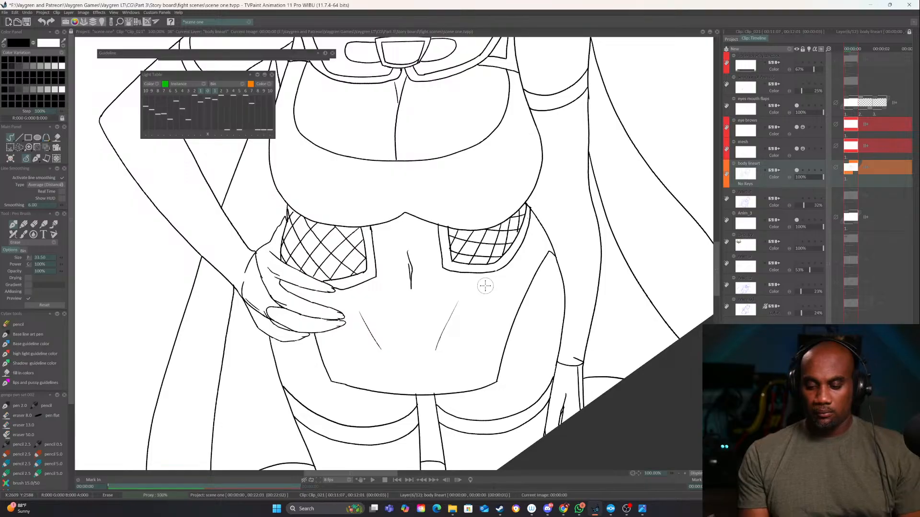
pyautogui.press('e')
pyautogui.moveTo(404, 217); pyautogui.dragTo(407, 248)
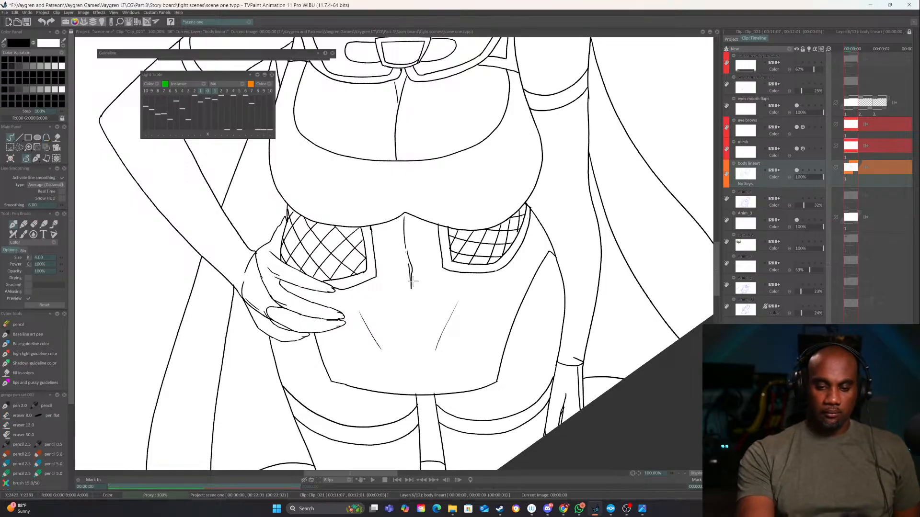
# Make the eyes mouth flaps layer active and assign it the orange colour group
pyautogui.click(679, 474)
pyautogui.click(679, 474)
pyautogui.click(679, 473)
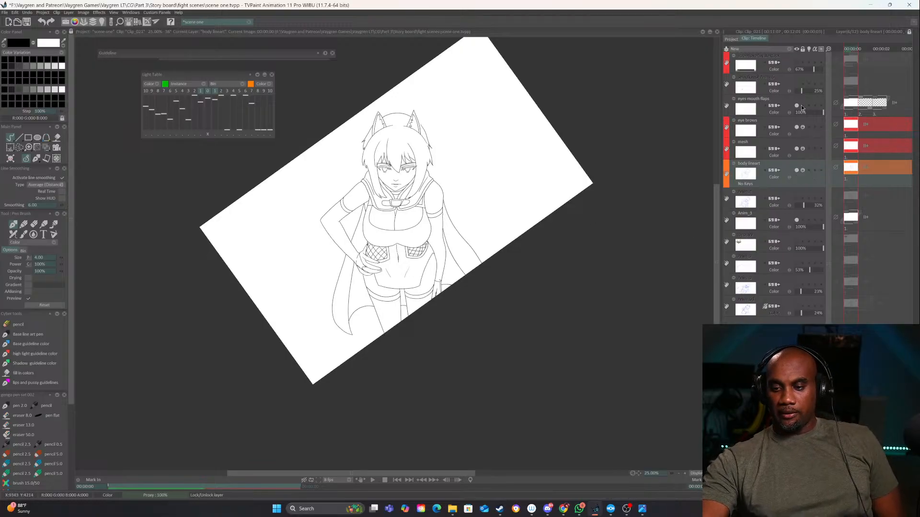
pyautogui.click(788, 100)
pyautogui.click(726, 111)
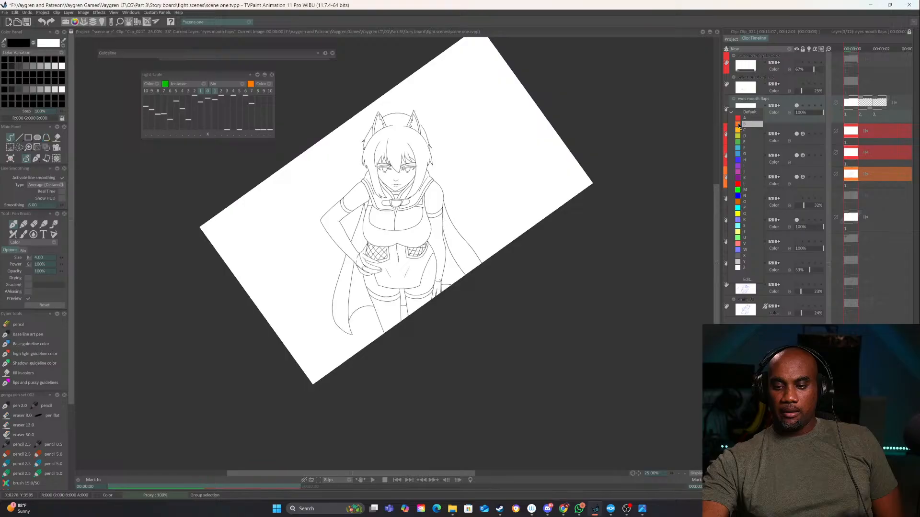
pyautogui.click(739, 125)
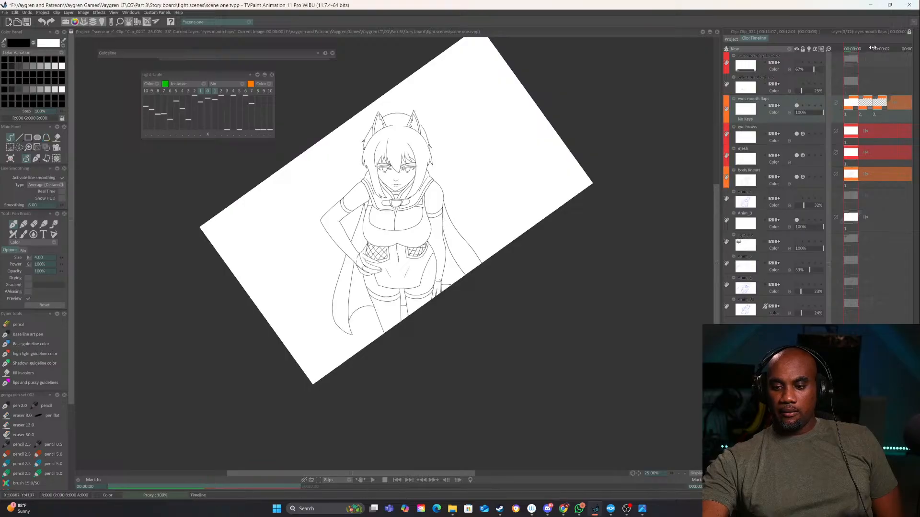
# Thicken the iris outlines and draw a small oval pupil inside each eye on the eyes mouth flaps layer
pyautogui.click(684, 473)
pyautogui.click(685, 473)
pyautogui.click(684, 474)
pyautogui.click(685, 474)
pyautogui.moveTo(436, 232); pyautogui.dragTo(386, 508)
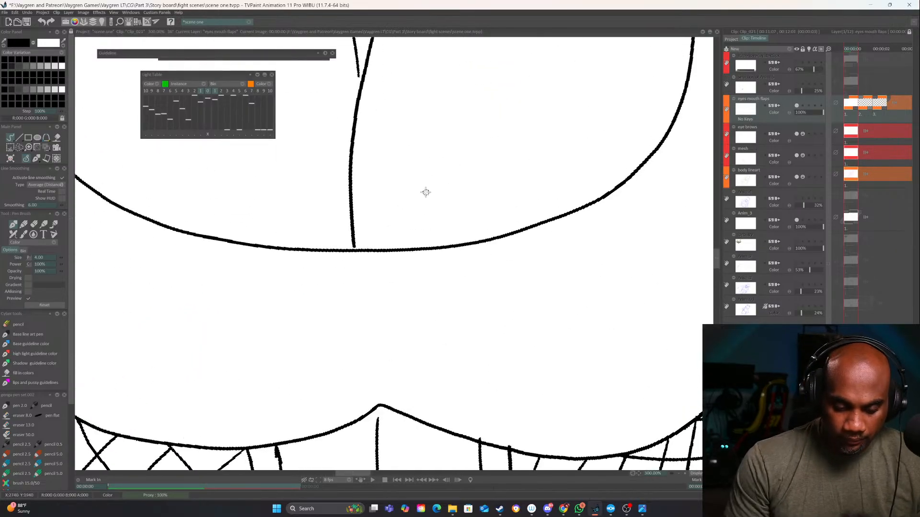
pyautogui.moveTo(425, 192)
pyautogui.mouseDown()
pyautogui.moveTo(407, 510)
pyautogui.moveTo(422, 493)
pyautogui.mouseUp()
pyautogui.moveTo(446, 230); pyautogui.dragTo(402, 442)
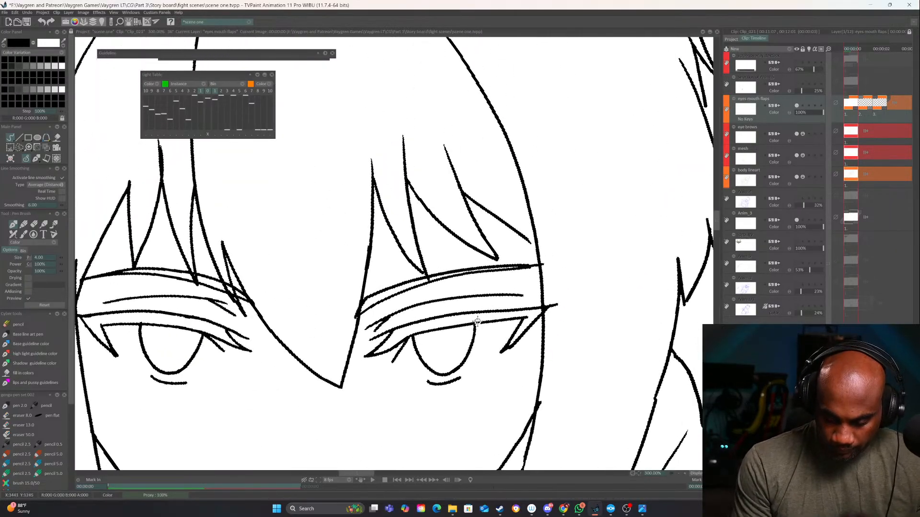
pyautogui.moveTo(472, 353); pyautogui.dragTo(476, 323)
pyautogui.moveTo(411, 334)
pyautogui.mouseDown()
pyautogui.moveTo(415, 346)
pyautogui.moveTo(614, 321)
pyautogui.mouseUp()
pyautogui.moveTo(293, 313); pyautogui.dragTo(296, 346)
pyautogui.moveTo(355, 333); pyautogui.dragTo(355, 318)
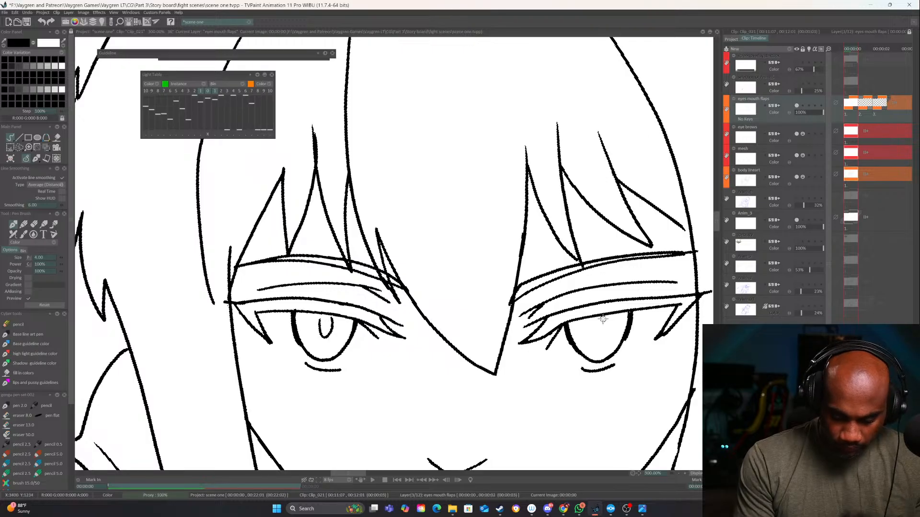
pyautogui.moveTo(603, 319)
pyautogui.mouseDown()
pyautogui.moveTo(605, 329)
pyautogui.moveTo(591, 314)
pyautogui.mouseUp()
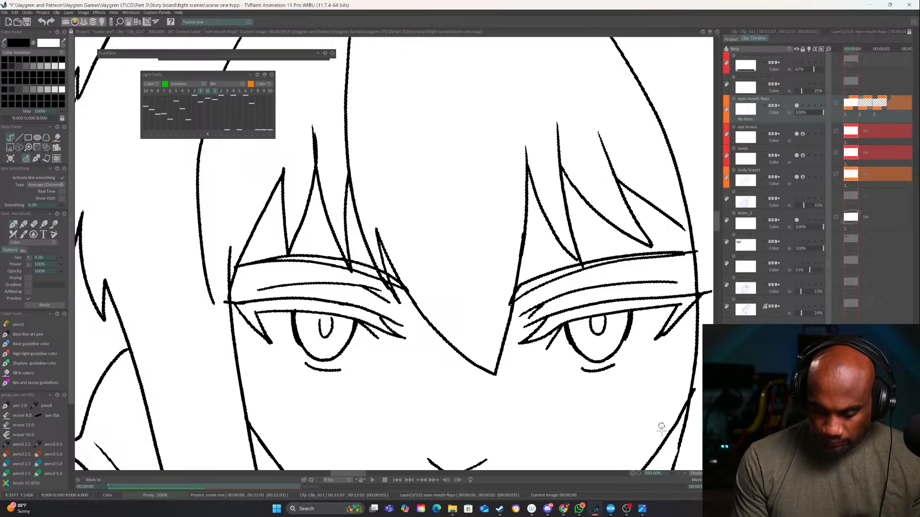
pyautogui.click(678, 474)
pyautogui.click(679, 472)
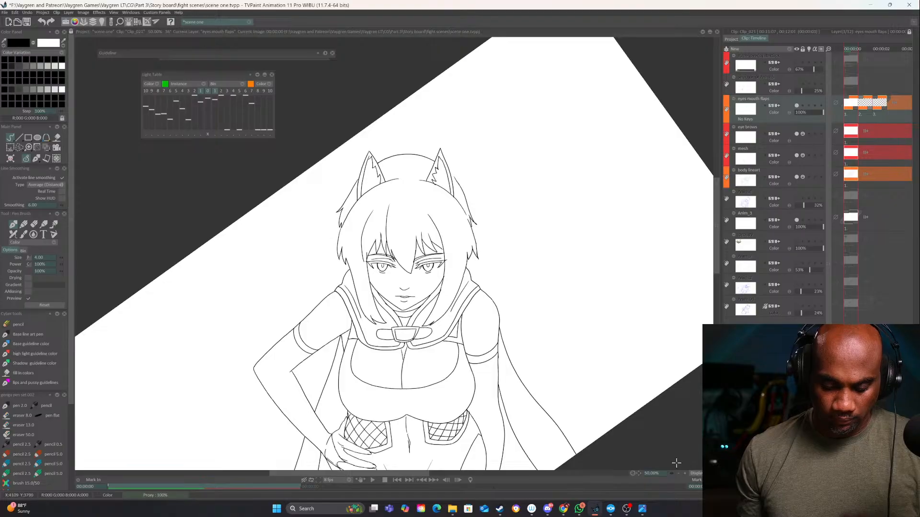
# Thicken the pupil outlines and add a short lower lash at the viewer's-left eye's inner corner, erasing and redrawing it shorter
pyautogui.click(685, 474)
pyautogui.click(685, 474)
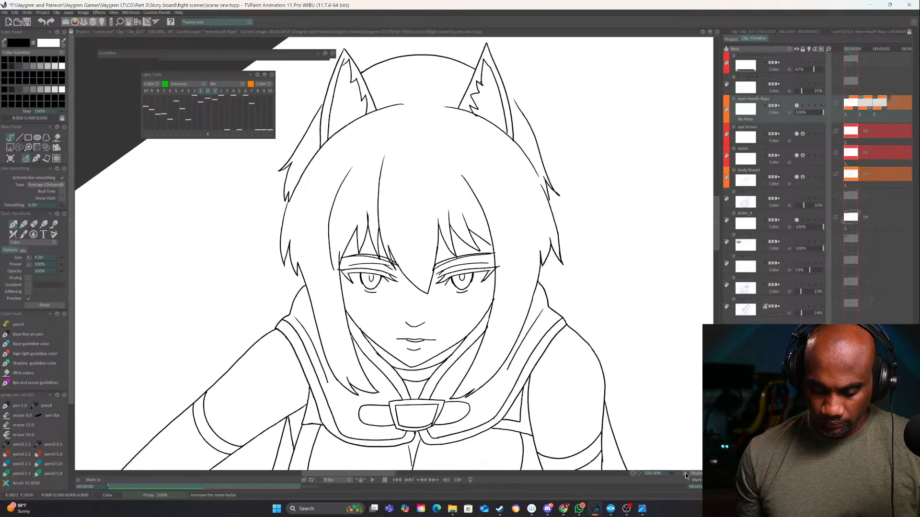
pyautogui.click(685, 474)
pyautogui.click(685, 474)
pyautogui.click(685, 474)
pyautogui.click(685, 474)
pyautogui.moveTo(665, 354); pyautogui.dragTo(496, 321)
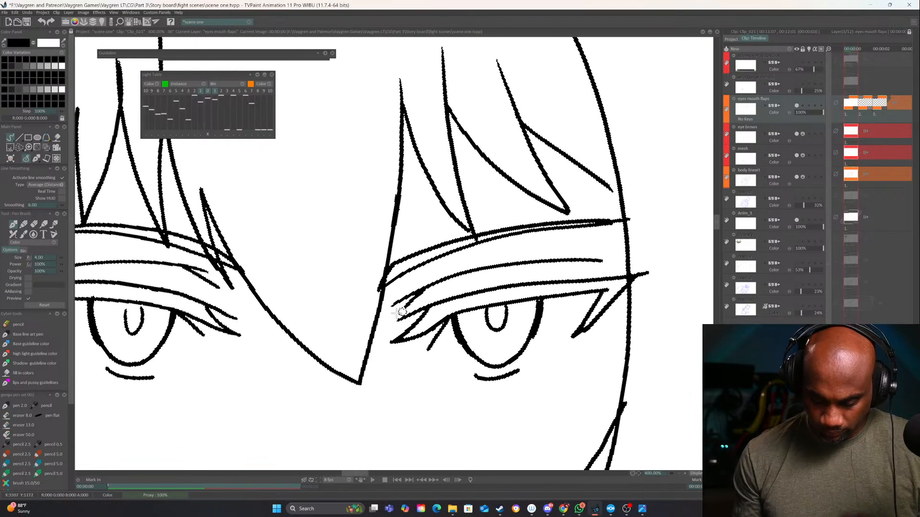
pyautogui.moveTo(243, 318); pyautogui.dragTo(404, 300)
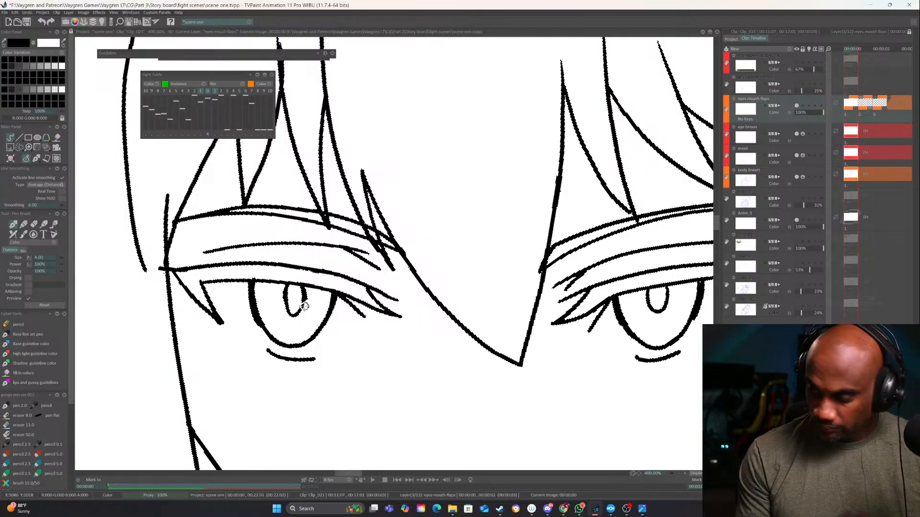
pyautogui.moveTo(356, 310); pyautogui.dragTo(379, 325)
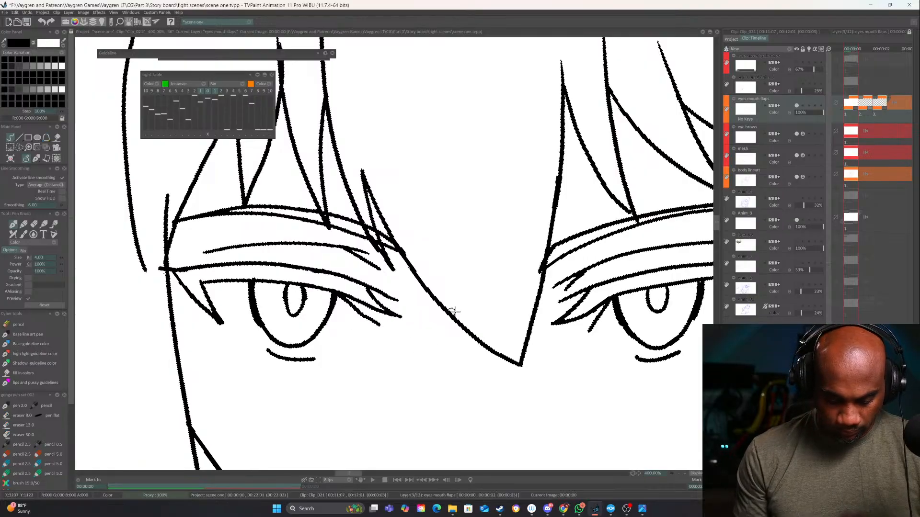
pyautogui.moveTo(569, 327); pyautogui.dragTo(433, 336)
pyautogui.press('e')
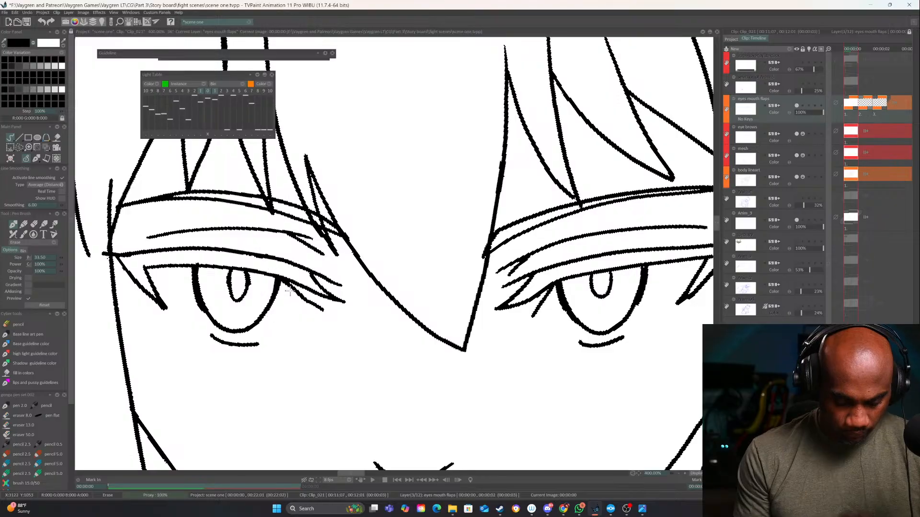
pyautogui.moveTo(295, 297)
pyautogui.mouseDown()
pyautogui.moveTo(301, 291)
pyautogui.moveTo(323, 320)
pyautogui.mouseUp()
pyautogui.press('e')
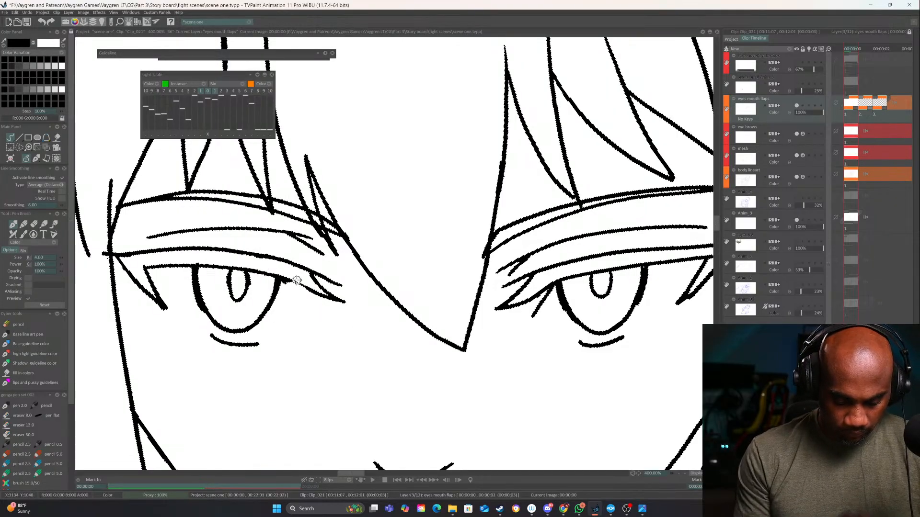
pyautogui.moveTo(293, 282); pyautogui.dragTo(320, 311)
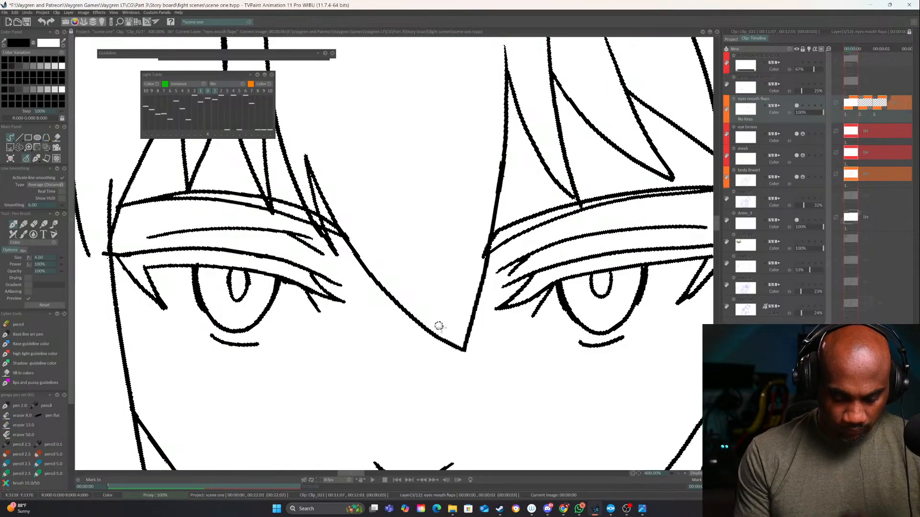
# Draw short lash strokes along the upper eyelids of both eyes
pyautogui.moveTo(441, 328); pyautogui.dragTo(505, 332)
pyautogui.moveTo(653, 263); pyautogui.dragTo(472, 288)
pyautogui.moveTo(589, 267); pyautogui.dragTo(566, 278)
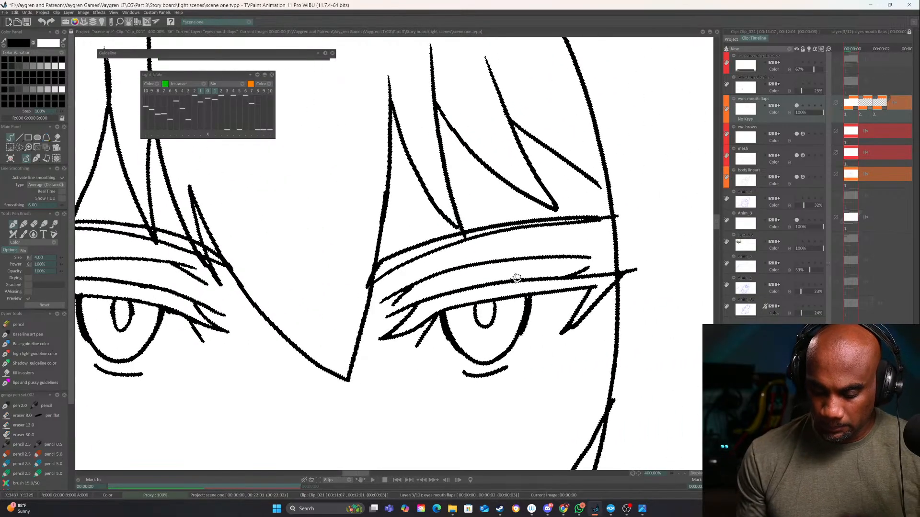
pyautogui.moveTo(197, 282); pyautogui.dragTo(448, 261)
pyautogui.moveTo(382, 249); pyautogui.dragTo(409, 272)
pyautogui.moveTo(323, 247); pyautogui.dragTo(364, 262)
pyautogui.moveTo(270, 253); pyautogui.dragTo(313, 259)
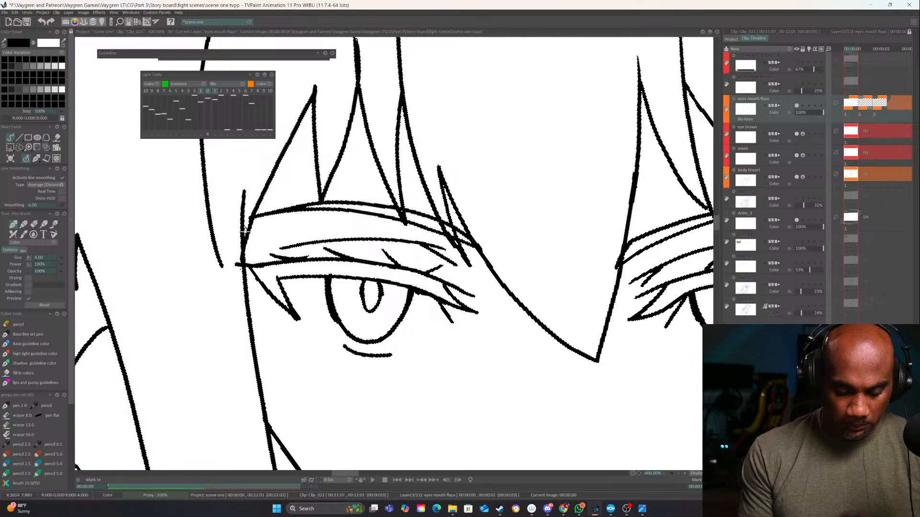
pyautogui.click(679, 473)
pyautogui.click(681, 472)
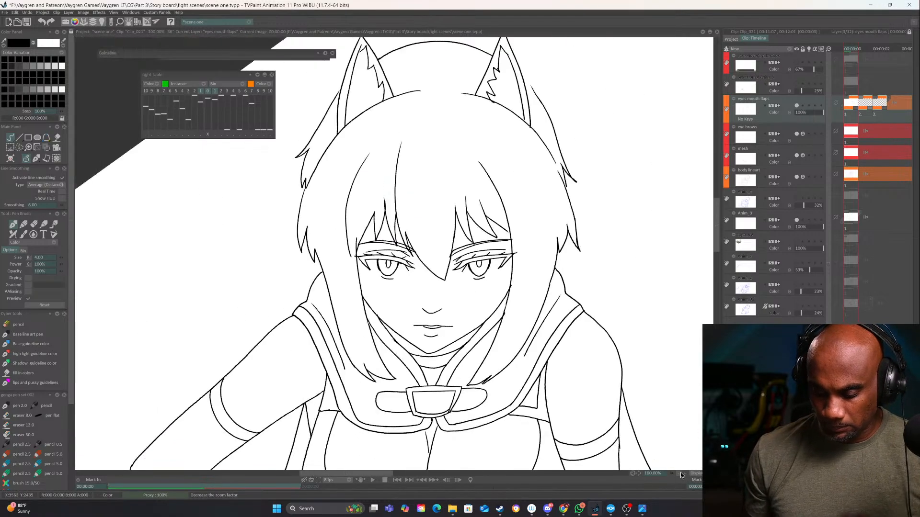
pyautogui.click(680, 473)
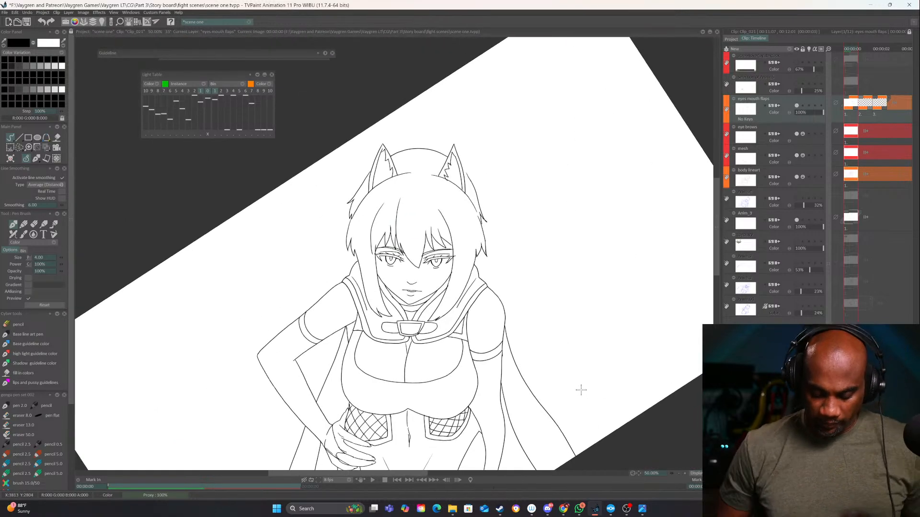
# Flip the view horizontally back and forth and rotate it upright to examine the character's proportions and face in mirror image
pyautogui.press('x')
pyautogui.press('x')
pyautogui.press('x')
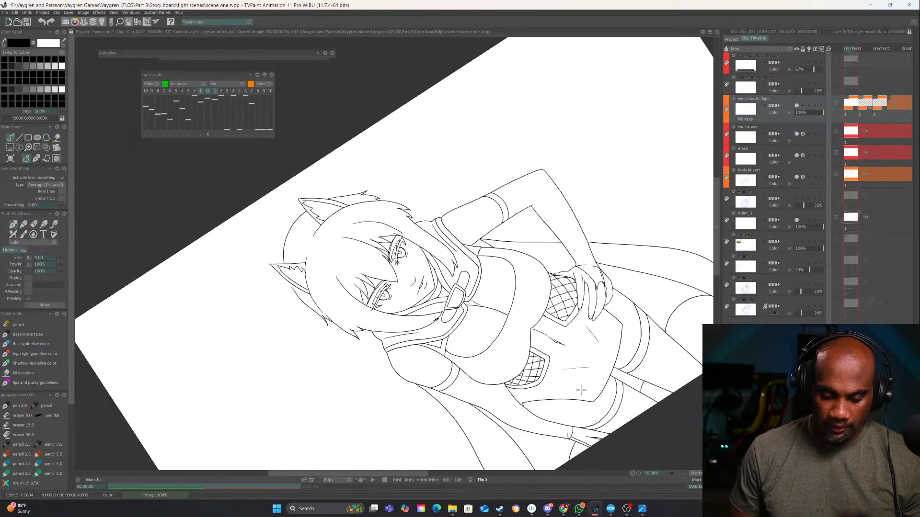
pyautogui.moveTo(632, 473); pyautogui.dragTo(397, 467)
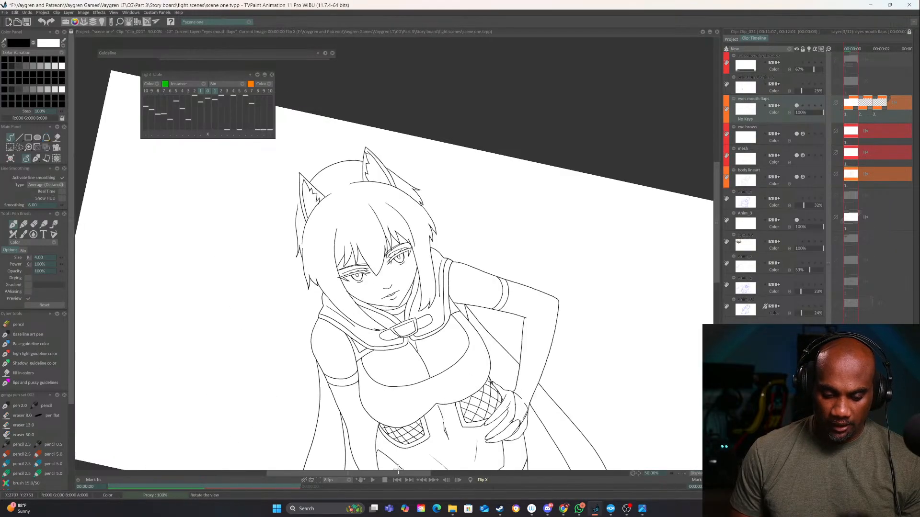
pyautogui.press('x')
pyautogui.press('x')
pyautogui.press('x')
pyautogui.press('x')
pyautogui.press('x')
pyautogui.press('x')
pyautogui.press('x')
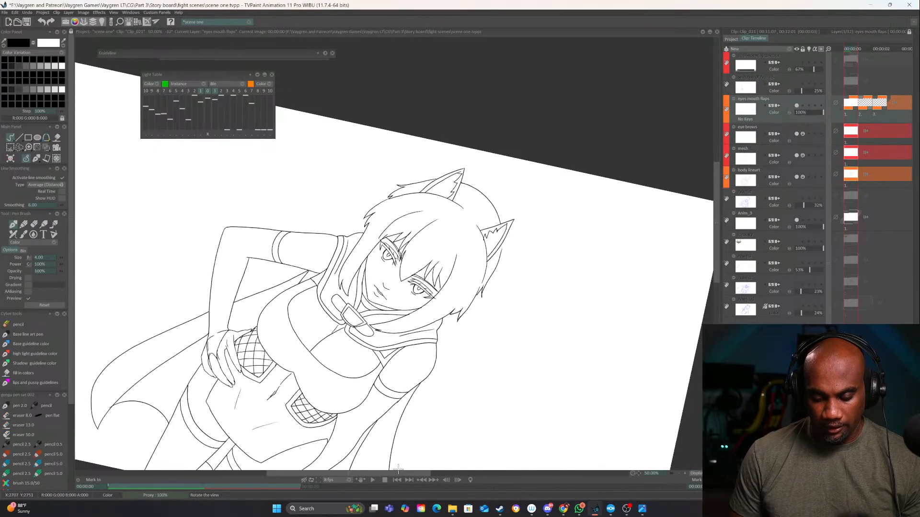
pyautogui.press('x')
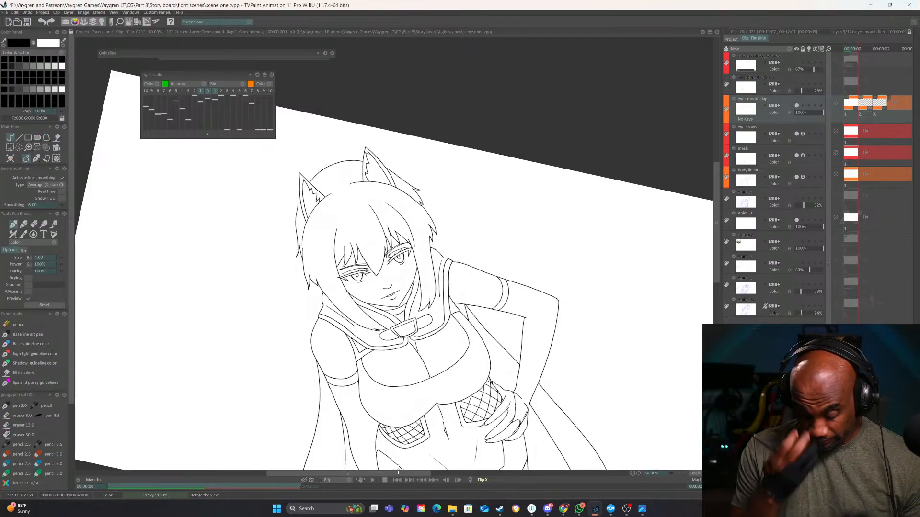
pyautogui.press('x')
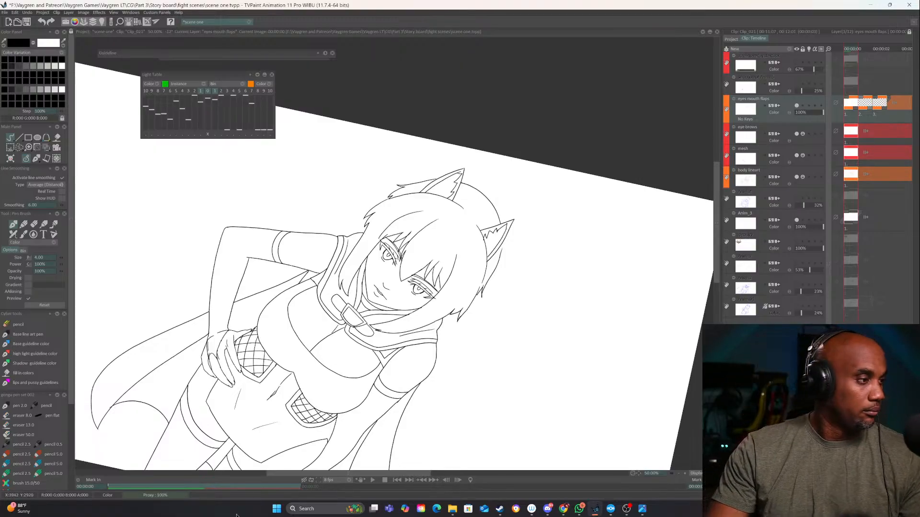
pyautogui.press('super+d')
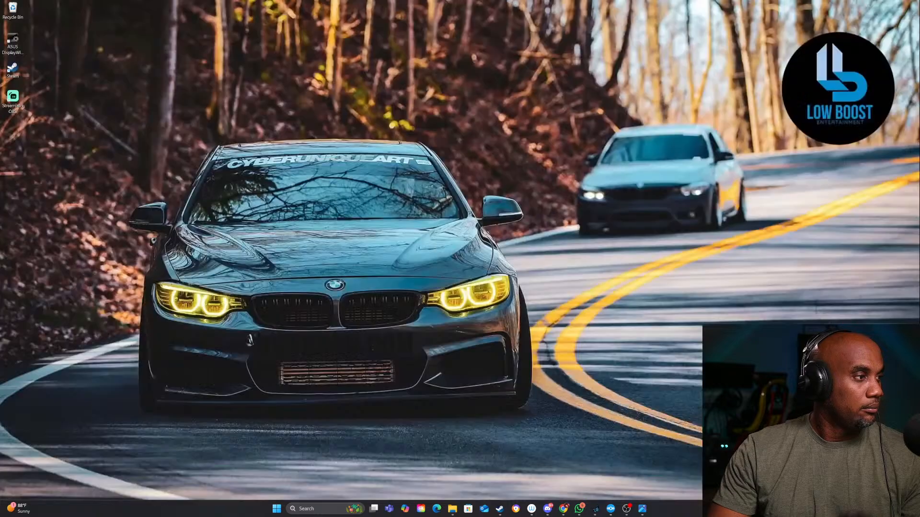
pyautogui.press('super+d')
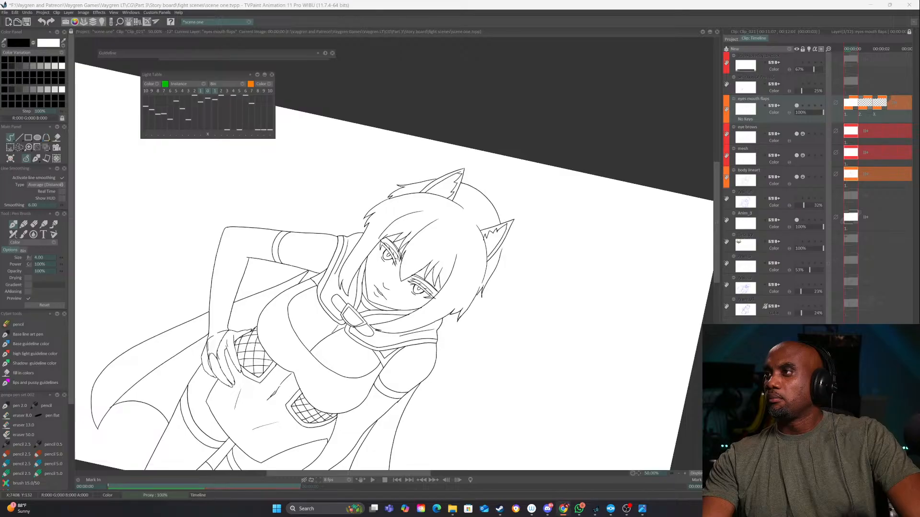
# Go to the second image of the eyes mouth flaps layer and turn on its light table to show the first drawing
pyautogui.click(685, 474)
pyautogui.click(685, 473)
pyautogui.moveTo(591, 403); pyautogui.dragTo(532, 303)
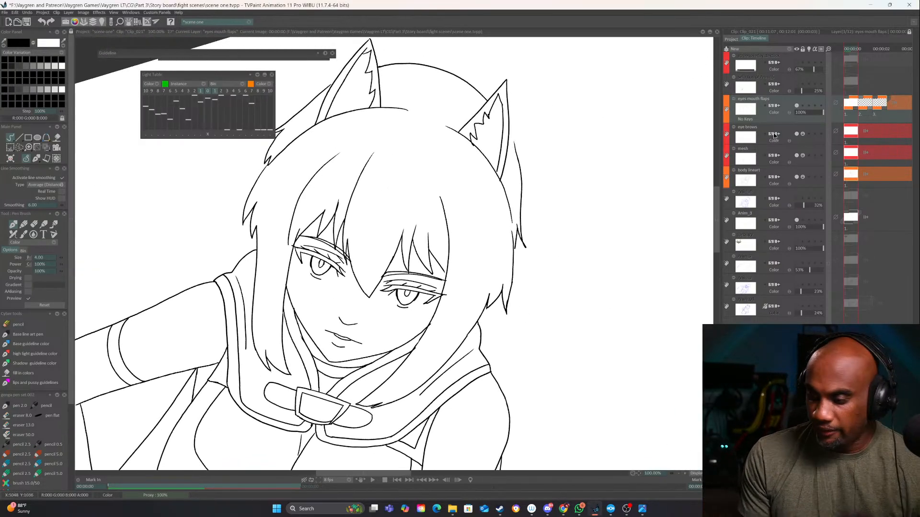
pyautogui.click(874, 115)
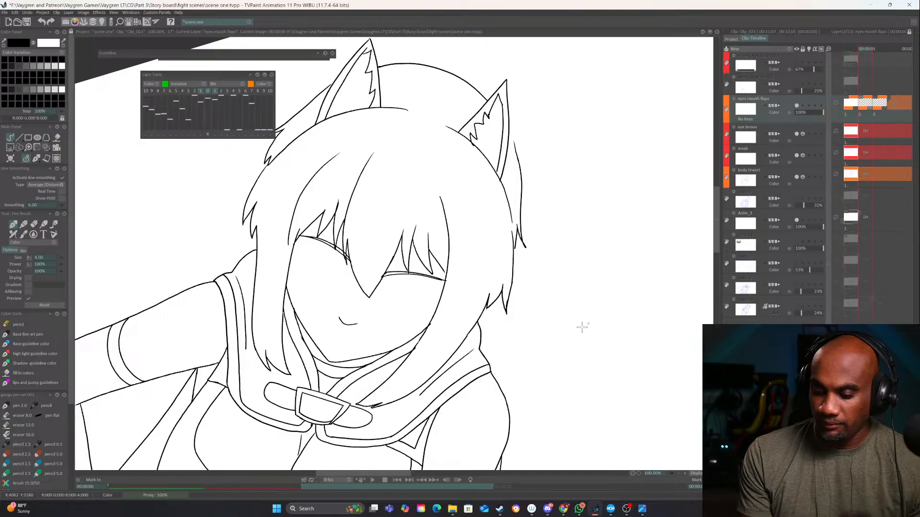
pyautogui.click(809, 106)
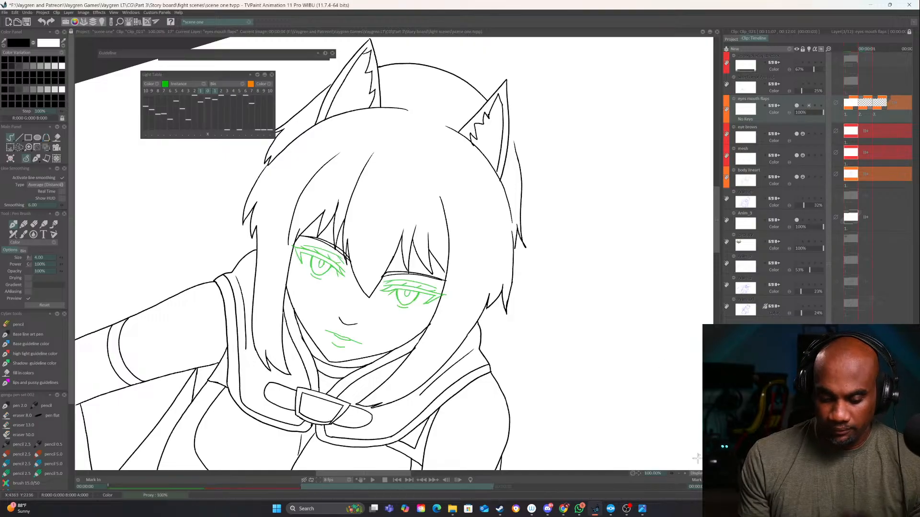
# Draw the lowered upper eyelid of the viewer's-right eye with its corner lashes on the second image, undoing the first attempt
pyautogui.click(686, 474)
pyautogui.click(686, 473)
pyautogui.moveTo(663, 409); pyautogui.dragTo(619, 314)
pyautogui.moveTo(571, 339); pyautogui.dragTo(669, 197)
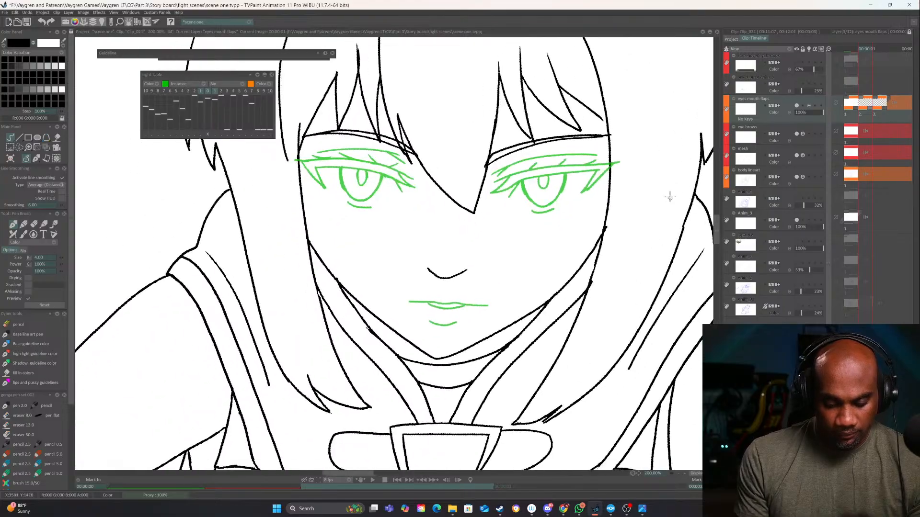
pyautogui.moveTo(629, 312); pyautogui.dragTo(571, 373)
pyautogui.click(685, 473)
pyautogui.moveTo(572, 253); pyautogui.dragTo(567, 284)
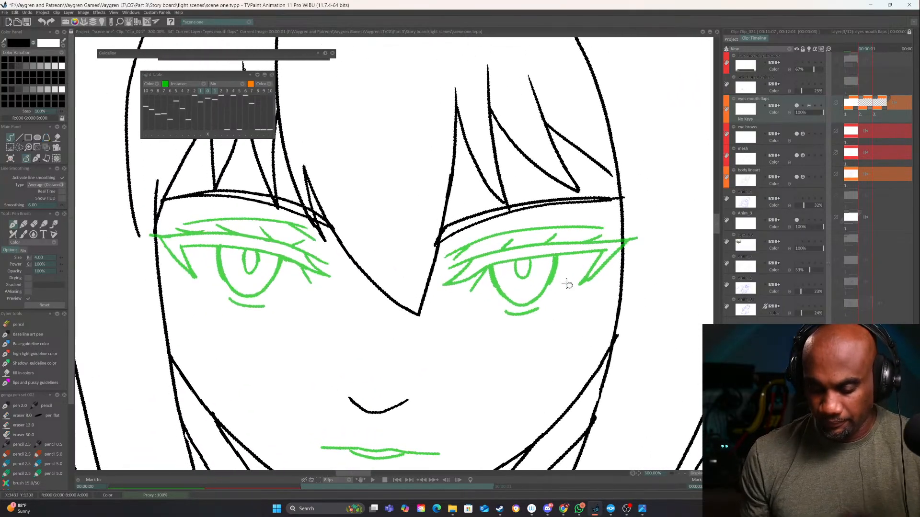
pyautogui.moveTo(621, 257); pyautogui.dragTo(443, 290)
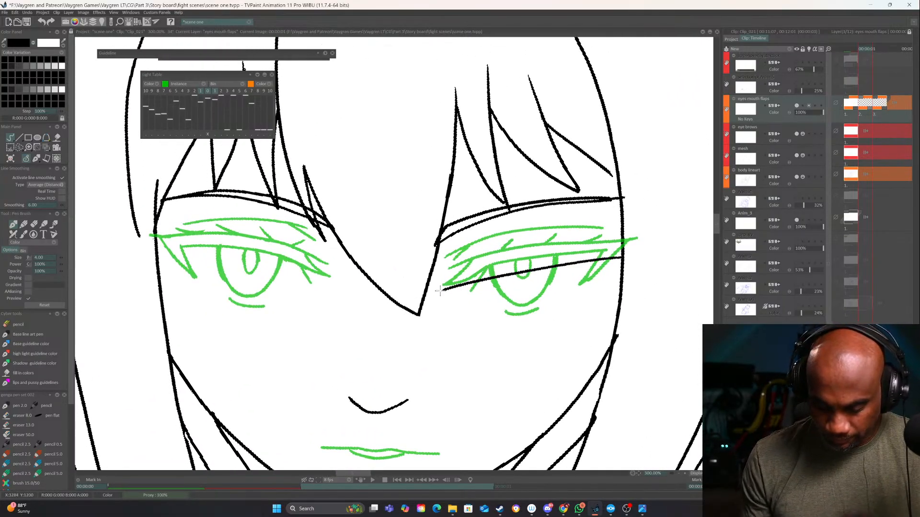
pyautogui.hotkey('ctrl', 'z')
pyautogui.moveTo(623, 257)
pyautogui.mouseDown()
pyautogui.moveTo(437, 289)
pyautogui.moveTo(472, 278)
pyautogui.moveTo(448, 303)
pyautogui.moveTo(569, 272)
pyautogui.mouseUp()
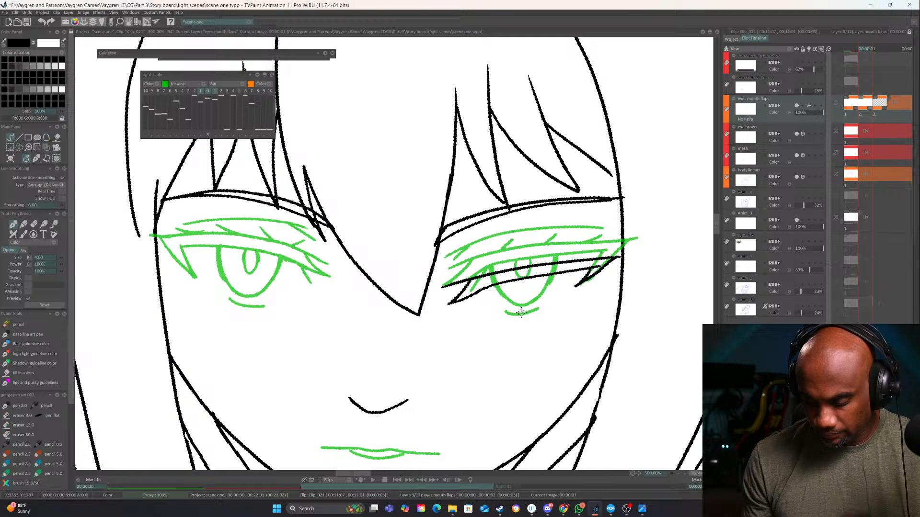
# Add the inner lash, partly covered iris and pupil, lower lid line, eyelid crease and short upper lashes to the viewer's-right eye
pyautogui.moveTo(486, 291); pyautogui.dragTo(477, 304)
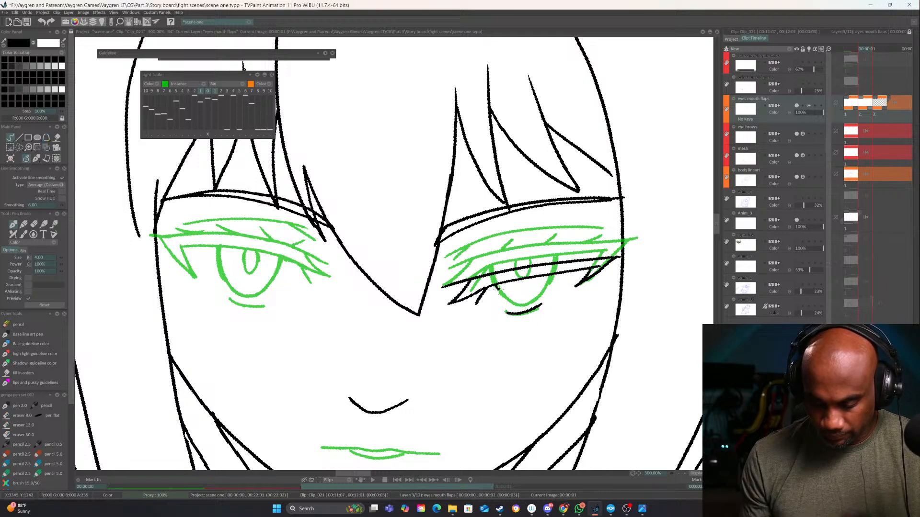
pyautogui.hotkey('ctrl', 'z')
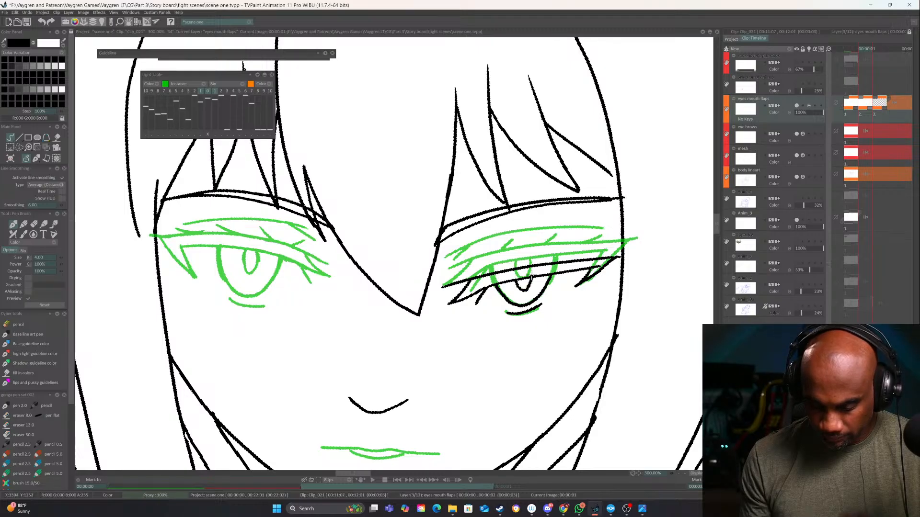
pyautogui.moveTo(598, 243)
pyautogui.mouseDown()
pyautogui.moveTo(458, 261)
pyautogui.moveTo(463, 270)
pyautogui.mouseUp()
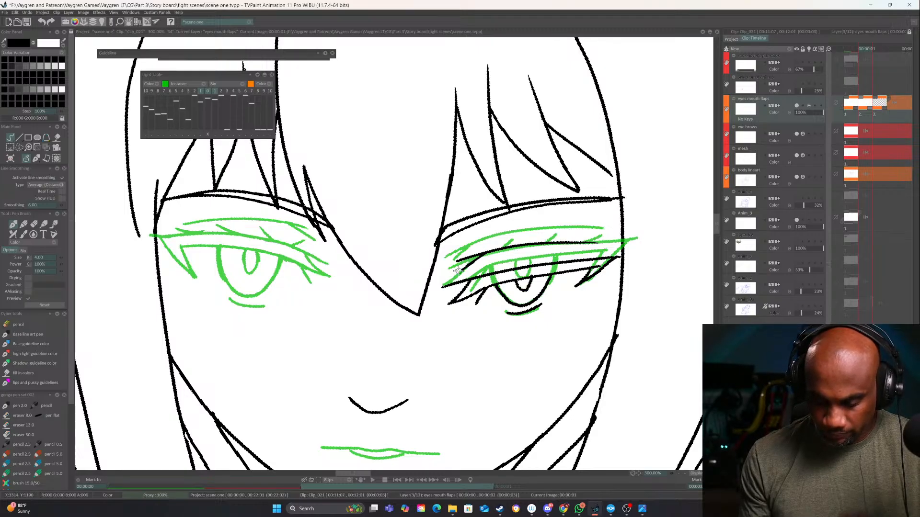
pyautogui.moveTo(568, 315); pyautogui.dragTo(583, 326)
pyautogui.moveTo(584, 273); pyautogui.dragTo(605, 259)
pyautogui.moveTo(555, 274); pyautogui.dragTo(565, 264)
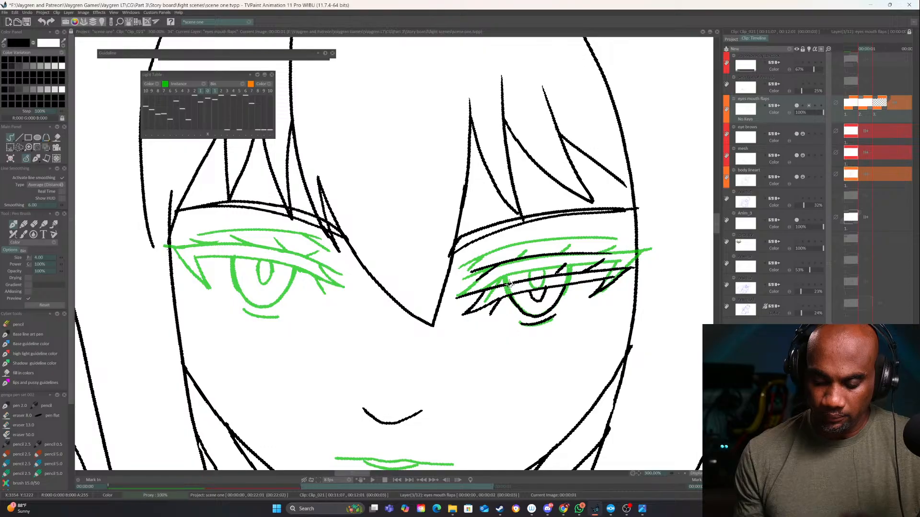
pyautogui.moveTo(510, 284); pyautogui.dragTo(521, 273)
# Draw the lowered upper eyelid line across the viewer's-left eye, undoing and redrawing it to match the other eye
pyautogui.moveTo(333, 321); pyautogui.dragTo(412, 286)
pyautogui.click(679, 474)
pyautogui.click(679, 474)
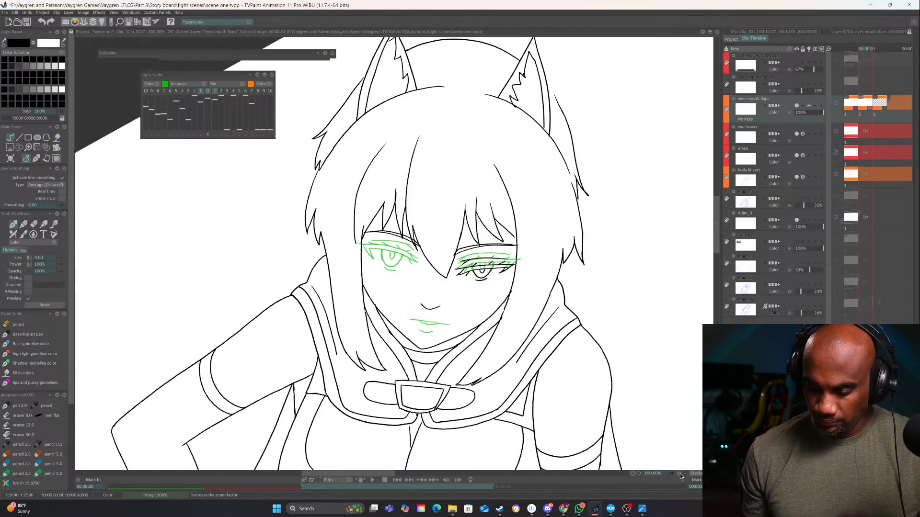
pyautogui.moveTo(687, 457); pyautogui.dragTo(694, 408)
pyautogui.press('Left')
pyautogui.press('Right')
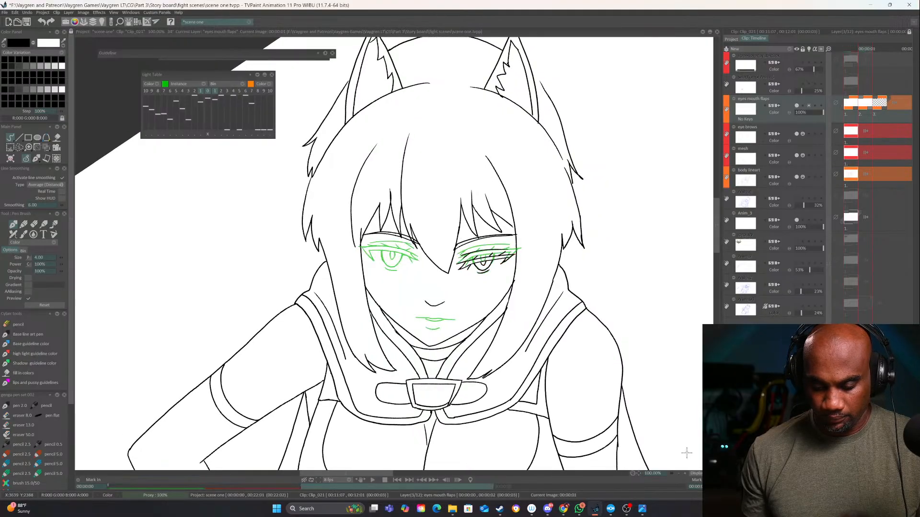
pyautogui.click(686, 473)
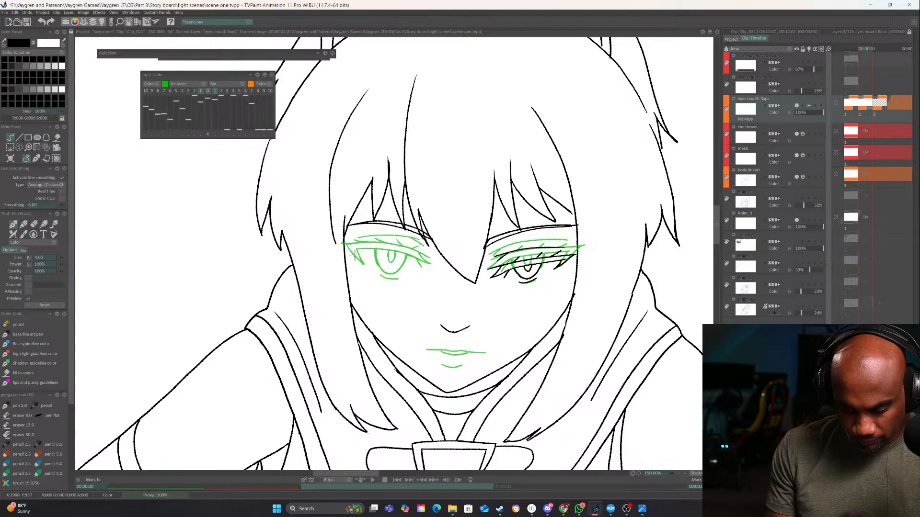
pyautogui.moveTo(387, 258); pyautogui.dragTo(422, 264)
pyautogui.moveTo(579, 359); pyautogui.dragTo(554, 401)
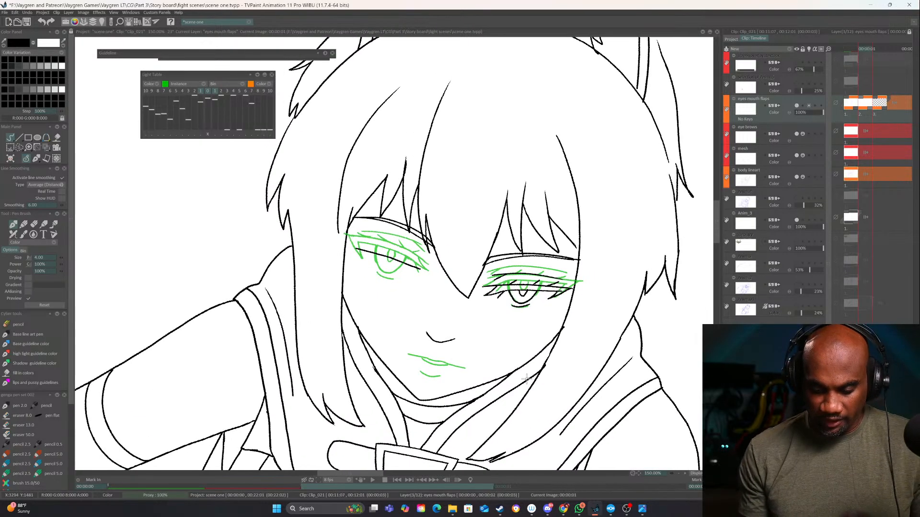
pyautogui.hotkey('ctrl', 'z')
pyautogui.moveTo(354, 245); pyautogui.dragTo(423, 273)
pyautogui.hotkey('ctrl', 'z')
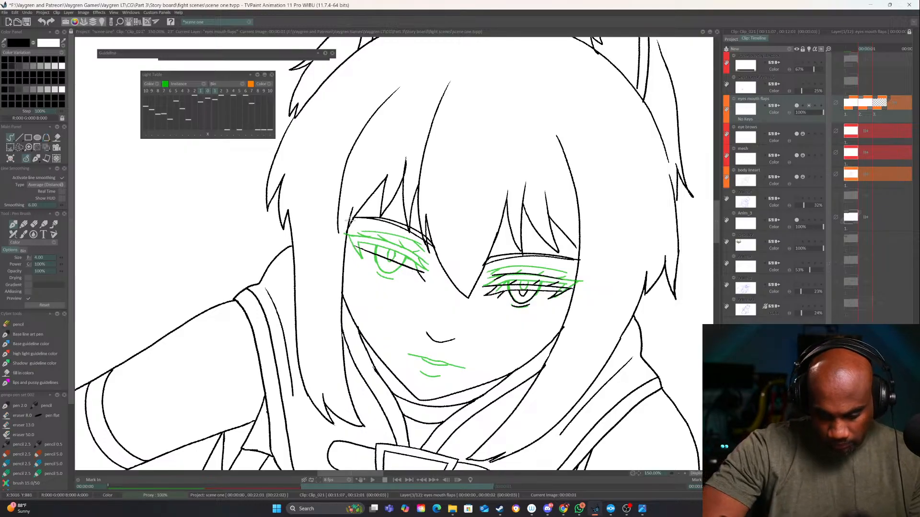
# Draw the outer corner lash and the lower edge of the upper lid on the viewer's-left eye
pyautogui.moveTo(635, 328); pyautogui.dragTo(643, 269)
pyautogui.click(685, 474)
pyautogui.click(685, 474)
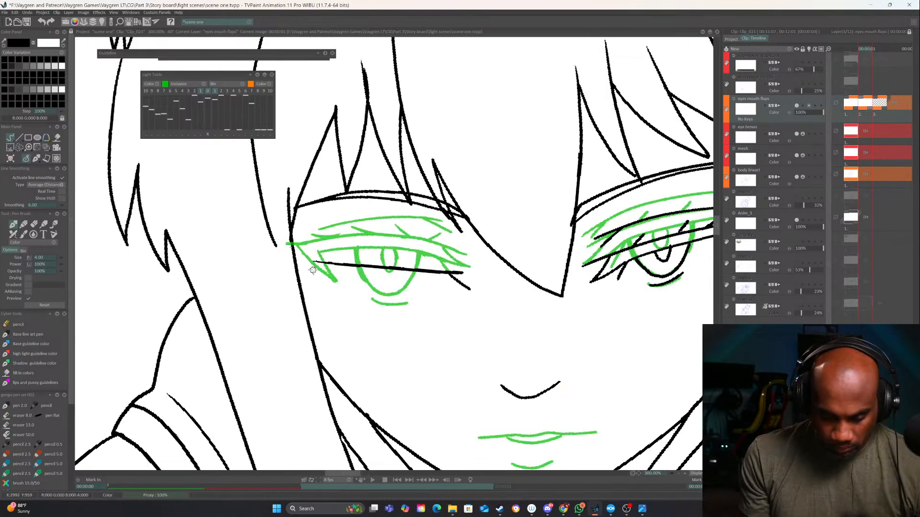
pyautogui.moveTo(316, 262)
pyautogui.mouseDown()
pyautogui.moveTo(304, 259)
pyautogui.moveTo(334, 286)
pyautogui.moveTo(326, 264)
pyautogui.moveTo(338, 293)
pyautogui.moveTo(406, 300)
pyautogui.mouseUp()
pyautogui.hotkey('ctrl', 'z')
pyautogui.moveTo(338, 293); pyautogui.dragTo(449, 263)
# Erase both edges of the viewer's-left upper lid and redraw them slightly higher as clean curves
pyautogui.press('e')
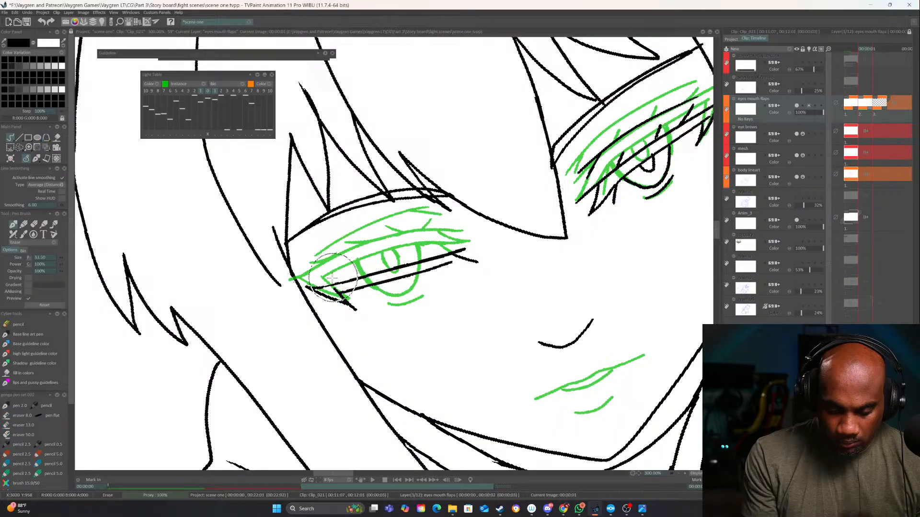
pyautogui.moveTo(300, 287)
pyautogui.mouseDown()
pyautogui.moveTo(414, 263)
pyautogui.moveTo(347, 277)
pyautogui.mouseUp()
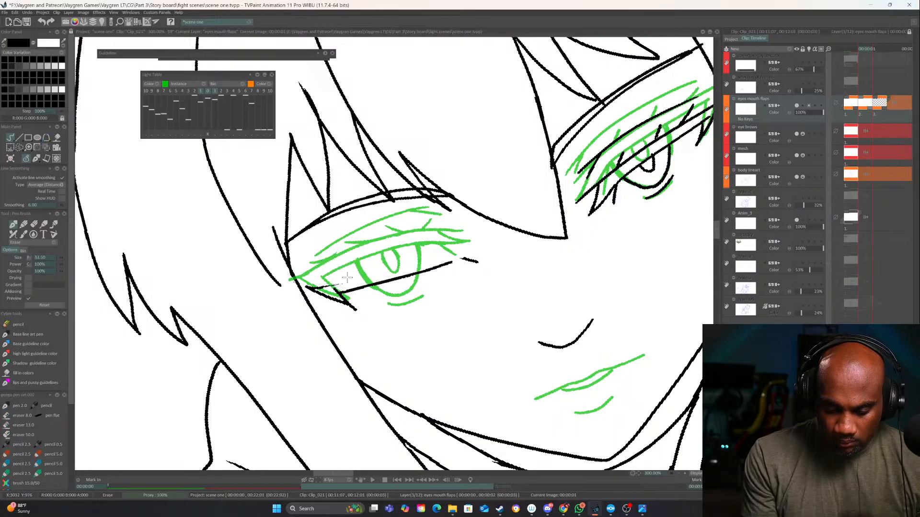
pyautogui.press('e')
pyautogui.moveTo(433, 256)
pyautogui.mouseDown()
pyautogui.moveTo(429, 272)
pyautogui.moveTo(468, 267)
pyautogui.moveTo(471, 258)
pyautogui.mouseUp()
pyautogui.moveTo(312, 296); pyautogui.dragTo(334, 286)
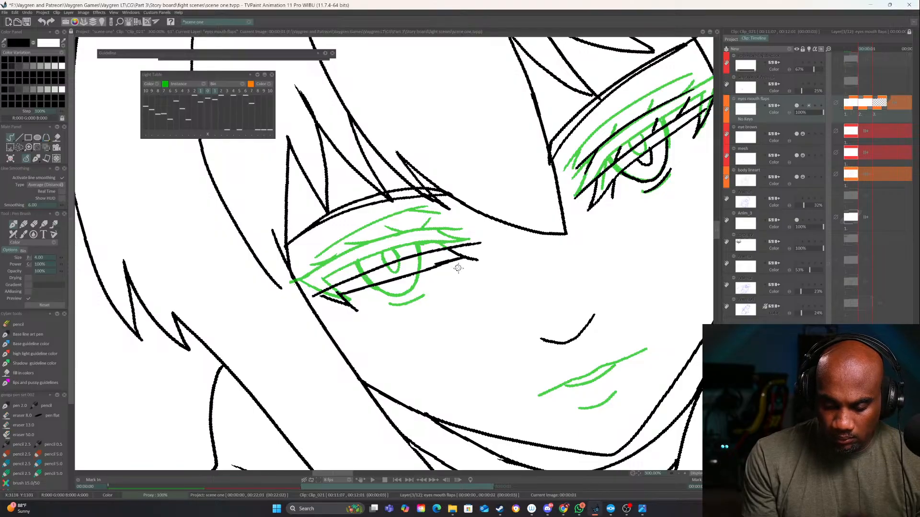
pyautogui.press('e')
pyautogui.moveTo(456, 266)
pyautogui.mouseDown()
pyautogui.moveTo(355, 289)
pyautogui.moveTo(463, 256)
pyautogui.mouseUp()
pyautogui.press('e')
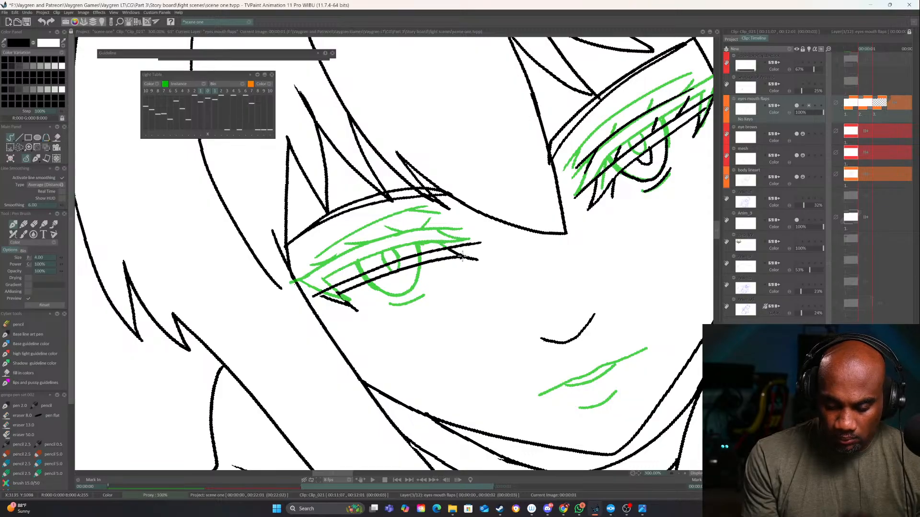
# Draw the partly covered iris and pupil, the lower lid line and the eyelid crease on the viewer's-left eye
pyautogui.moveTo(359, 307); pyautogui.dragTo(304, 308)
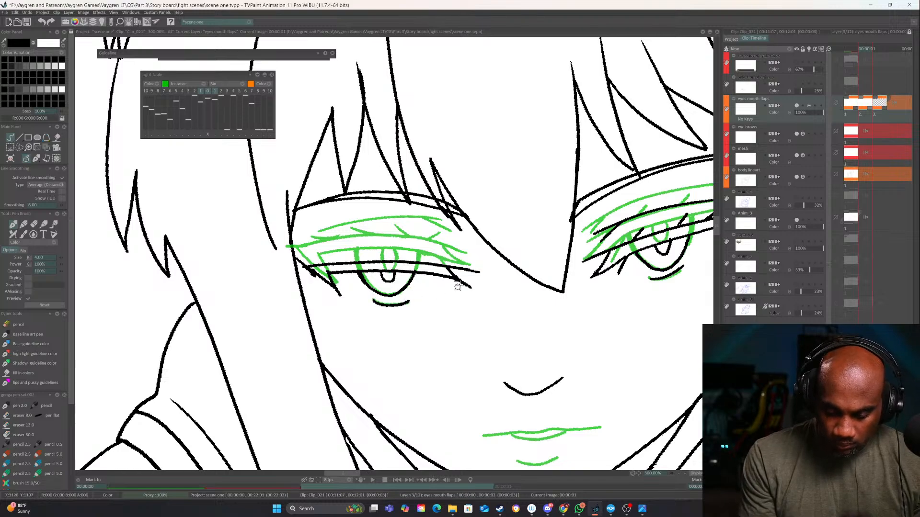
pyautogui.moveTo(519, 298); pyautogui.dragTo(511, 279)
pyautogui.moveTo(336, 251); pyautogui.dragTo(426, 240)
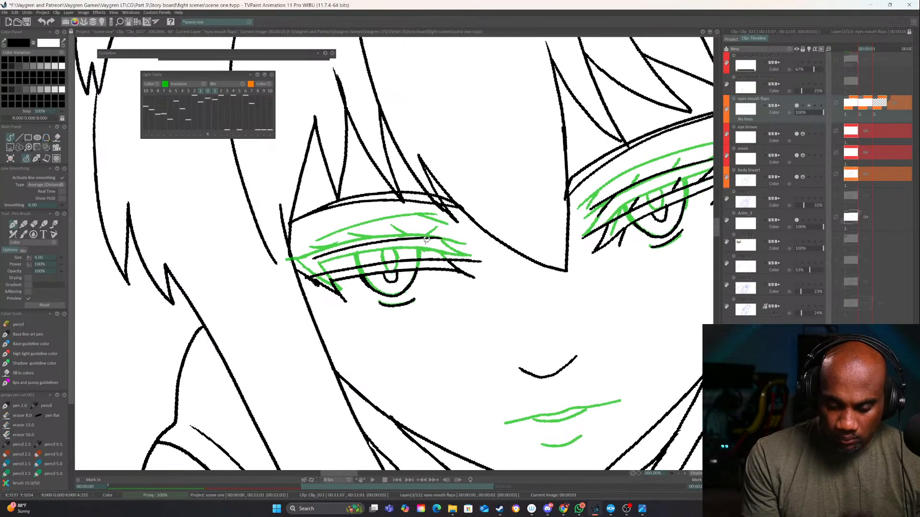
# Draw the raised upper lip line of an open mouth over the first image's mouth, undoing the excess corner stroke
pyautogui.moveTo(623, 354); pyautogui.dragTo(597, 397)
pyautogui.moveTo(596, 397); pyautogui.dragTo(526, 301)
pyautogui.moveTo(540, 347); pyautogui.dragTo(549, 336)
pyautogui.press('Left')
pyautogui.press('Right')
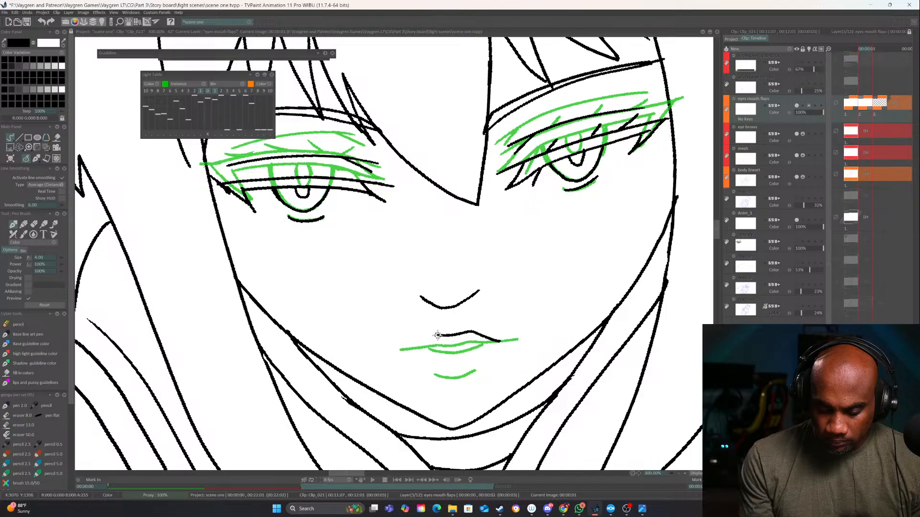
pyautogui.moveTo(438, 335); pyautogui.dragTo(403, 349)
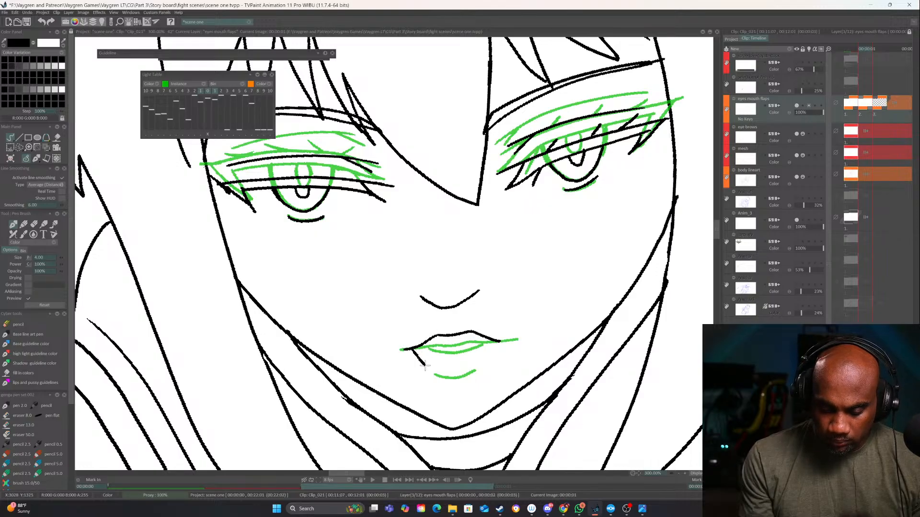
pyautogui.hotkey('ctrl', 'z')
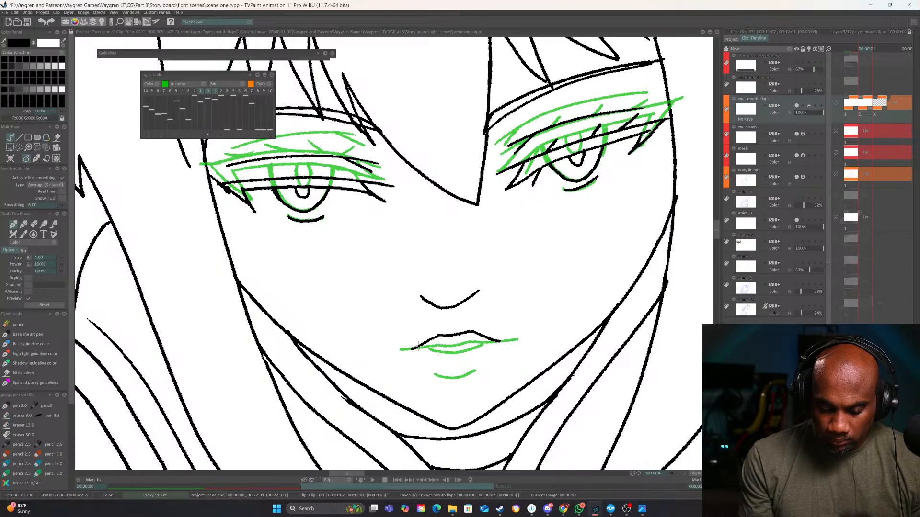
# Draw the curved lower lip, the inner mouth lines and the short shadow line beneath the lip, redoing the first lip stroke
pyautogui.moveTo(420, 361)
pyautogui.mouseDown()
pyautogui.moveTo(455, 371)
pyautogui.moveTo(496, 346)
pyautogui.mouseUp()
pyautogui.hotkey('ctrl', 'z')
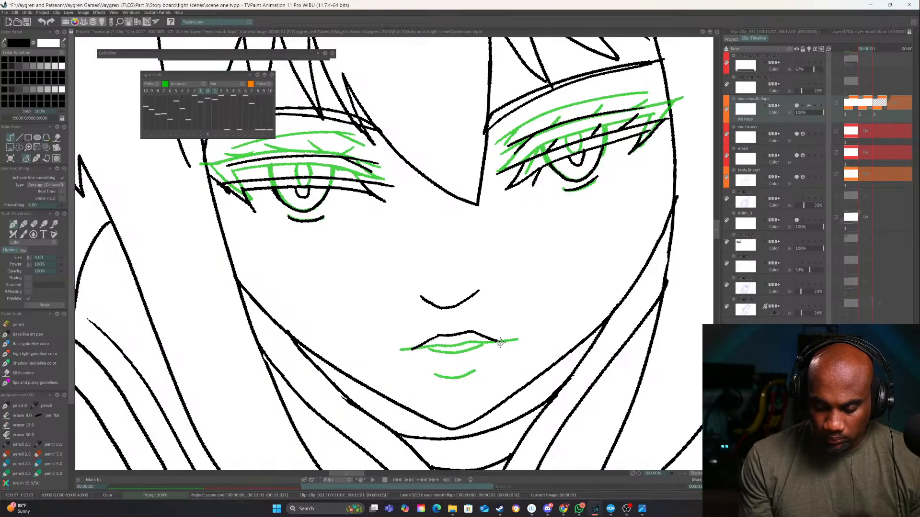
pyautogui.moveTo(416, 353); pyautogui.dragTo(466, 371)
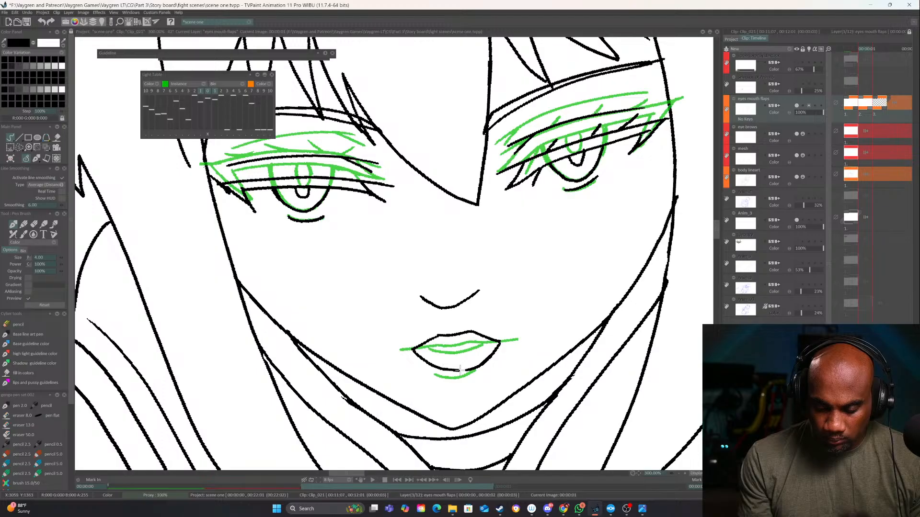
pyautogui.moveTo(437, 338)
pyautogui.mouseDown()
pyautogui.moveTo(475, 332)
pyautogui.moveTo(425, 347)
pyautogui.moveTo(450, 362)
pyautogui.mouseUp()
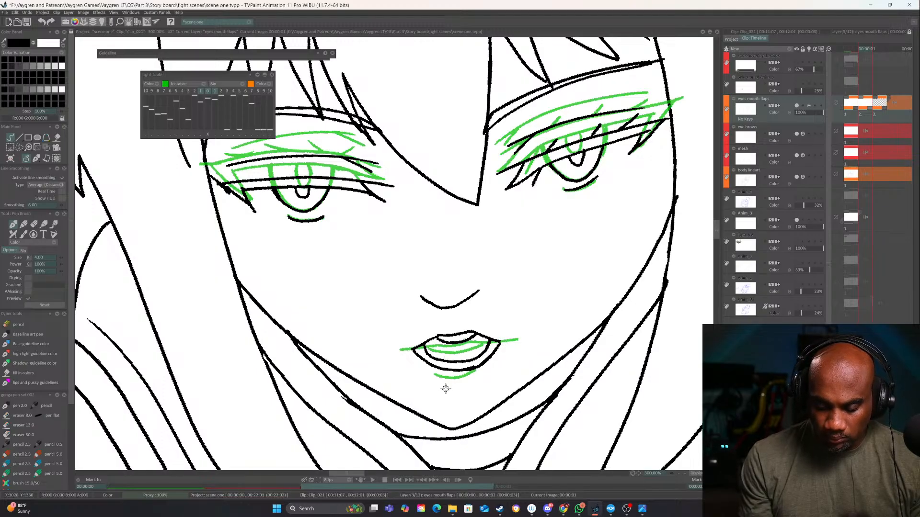
# Flip between the first and second images to compare the eye and mouth movement on the whole character
pyautogui.click(679, 476)
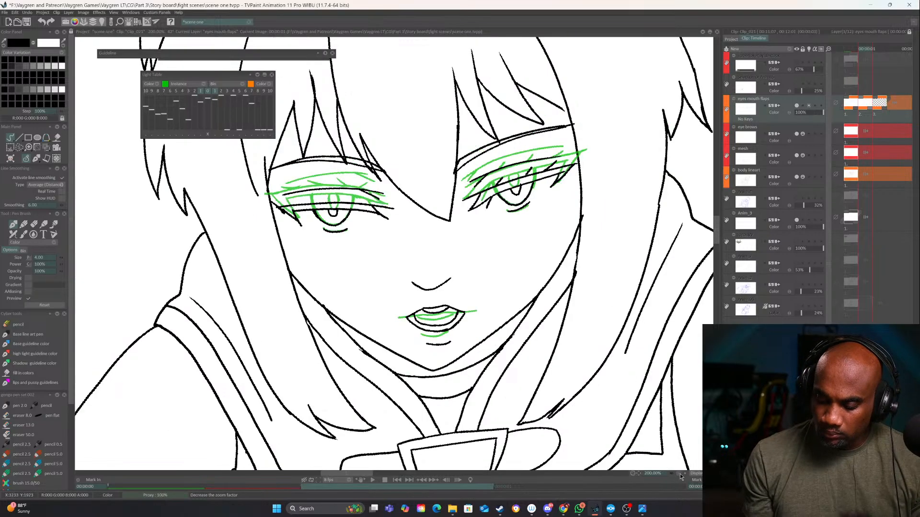
pyautogui.press('Left')
pyautogui.press('Right')
pyautogui.press('Left')
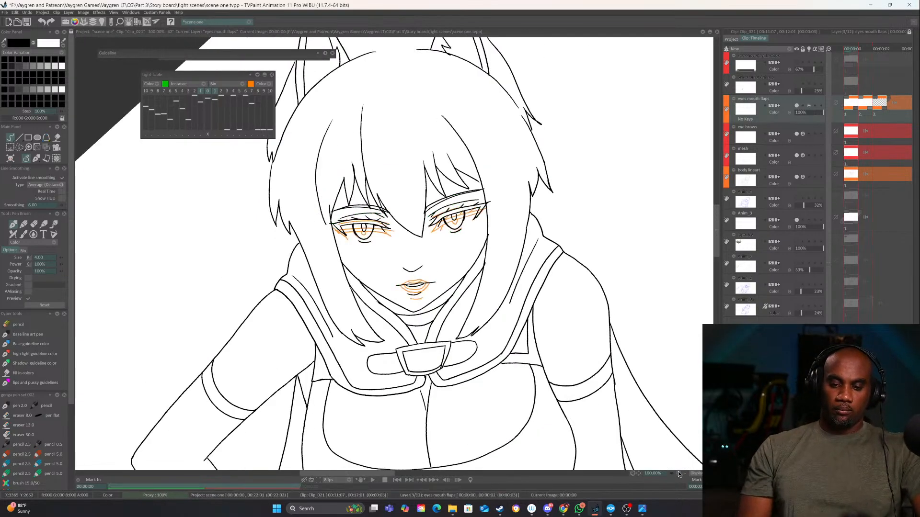
pyautogui.press('Right')
pyautogui.press('Left')
pyautogui.press('Right')
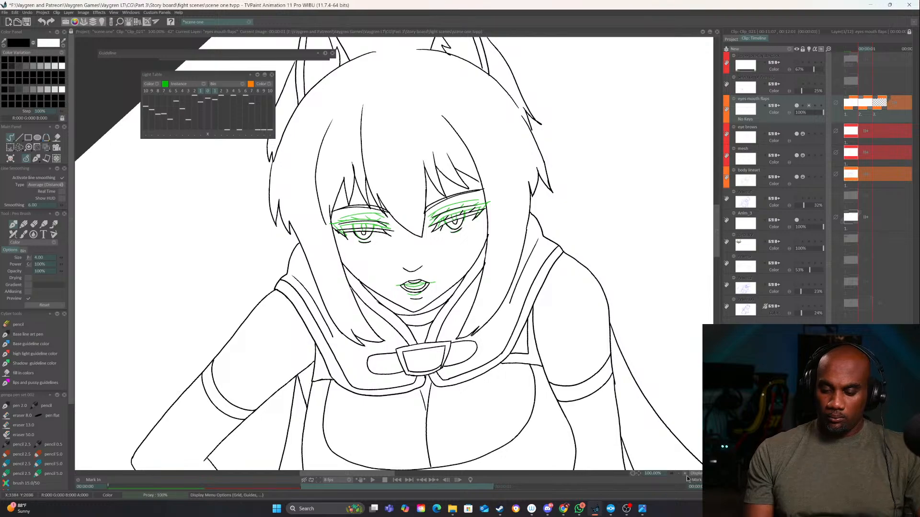
# Touch up the second image's upper lip and inner mouth lines with the eraser and pen
pyautogui.click(686, 474)
pyautogui.click(686, 472)
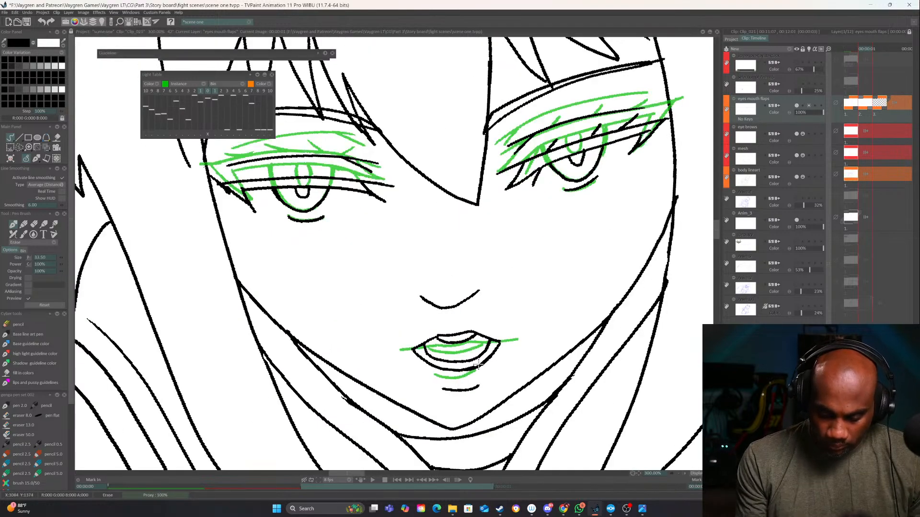
pyautogui.press('e')
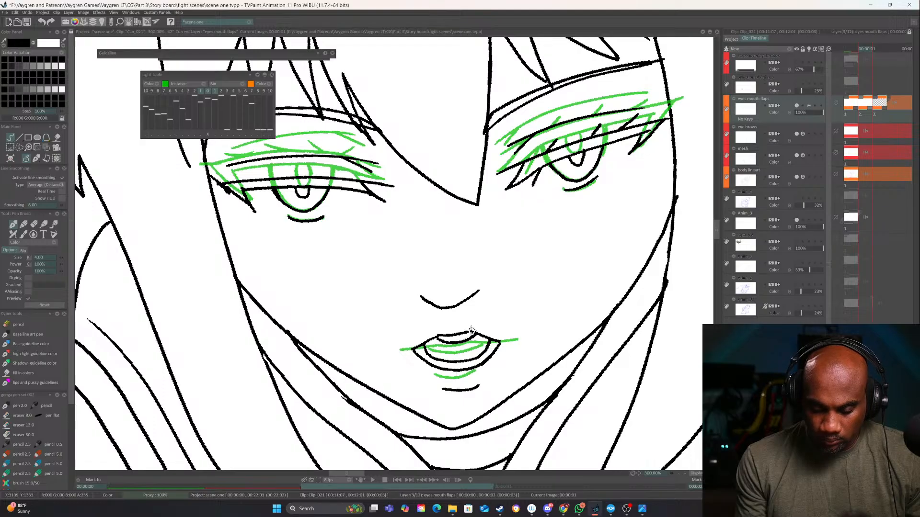
# Draw short lash strokes along the upper lid of the viewer's-left eye on the second image
pyautogui.moveTo(423, 247); pyautogui.dragTo(518, 351)
pyautogui.moveTo(426, 284)
pyautogui.mouseDown()
pyautogui.moveTo(443, 274)
pyautogui.moveTo(314, 282)
pyautogui.mouseUp()
pyautogui.moveTo(532, 269); pyautogui.dragTo(380, 293)
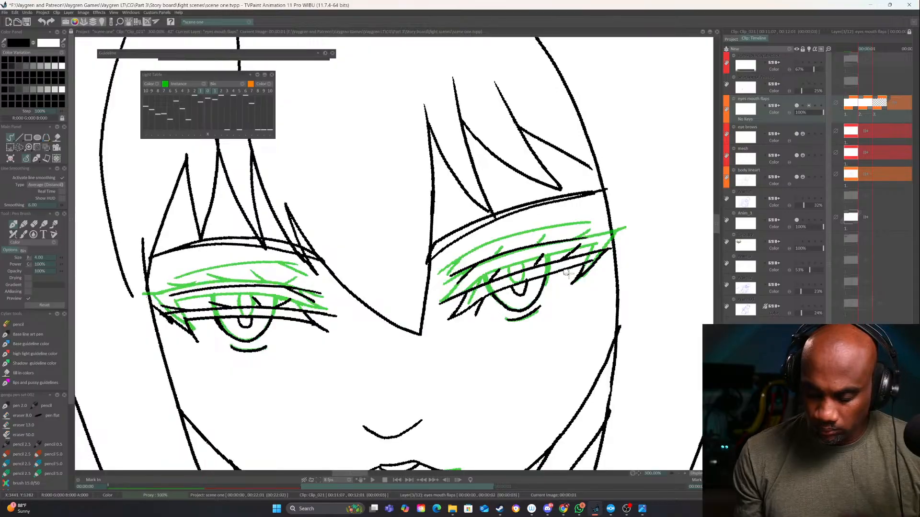
pyautogui.moveTo(550, 362); pyautogui.dragTo(592, 246)
# Go to the third image and draw a narrower, rounded open mouth with inner upper and lower lines
pyautogui.press('Right')
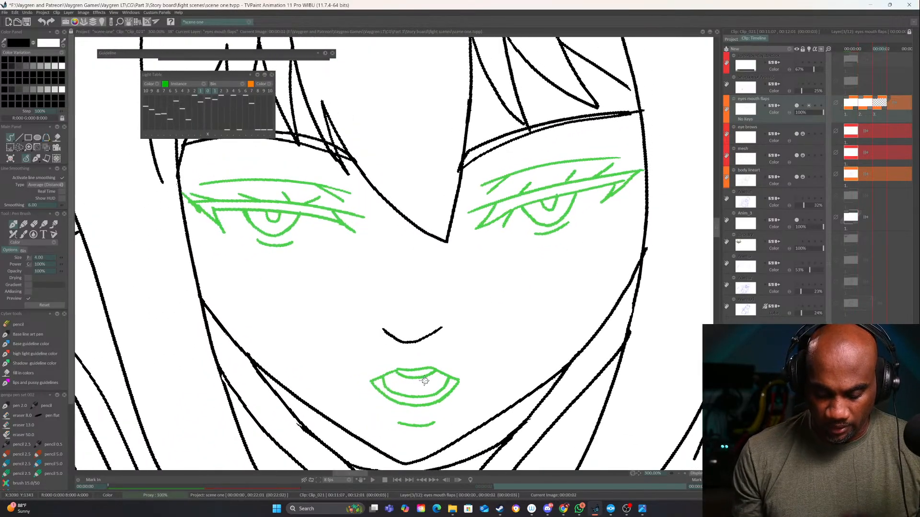
pyautogui.moveTo(399, 368); pyautogui.dragTo(427, 364)
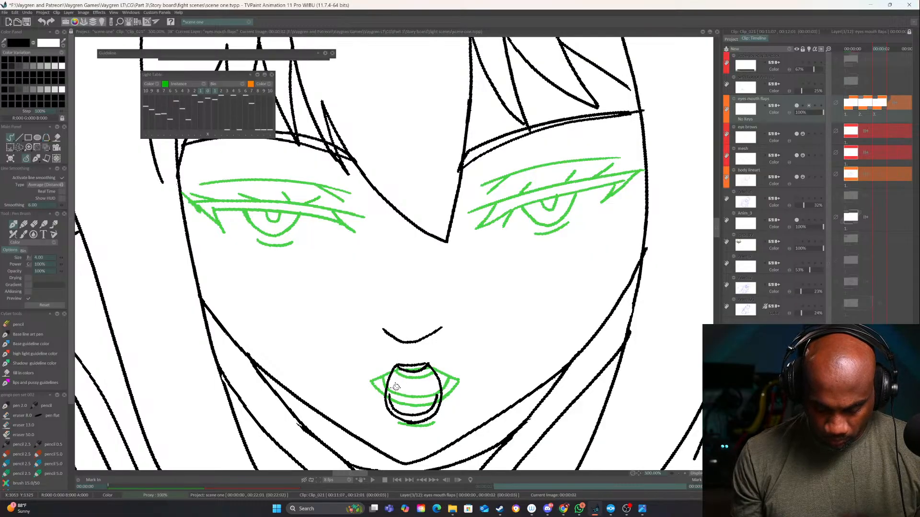
# Draw both closed eyes on the third image, with curved lid lines, jagged lower lashes and an upper crease line
pyautogui.moveTo(431, 279); pyautogui.dragTo(371, 359)
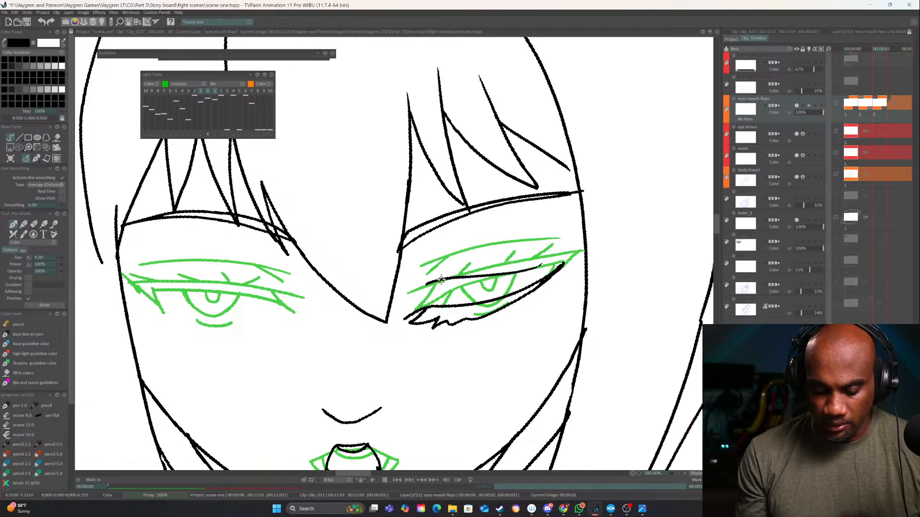
pyautogui.moveTo(375, 354); pyautogui.dragTo(529, 336)
pyautogui.moveTo(581, 313); pyautogui.dragTo(587, 285)
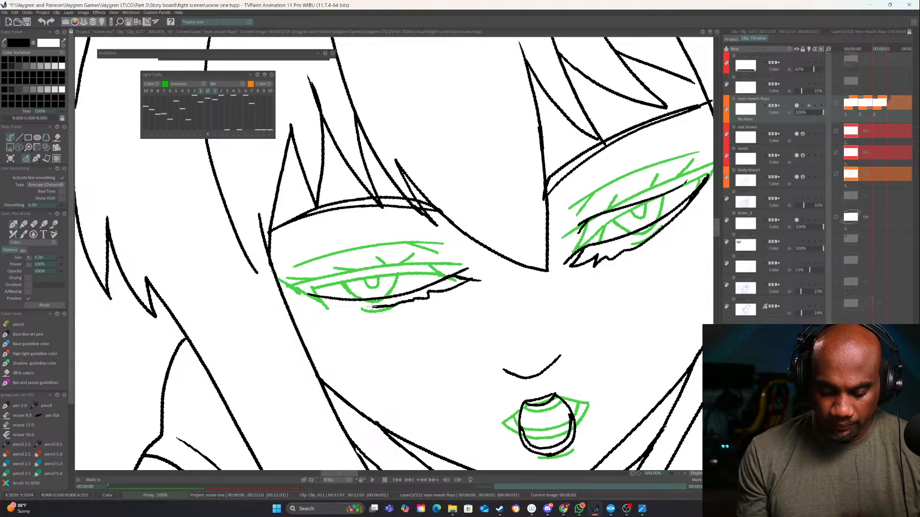
pyautogui.moveTo(372, 307); pyautogui.dragTo(299, 293)
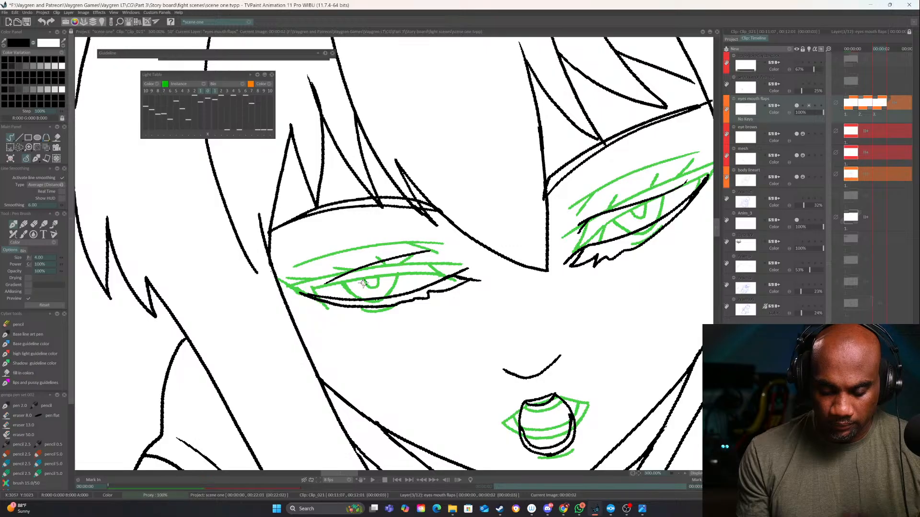
pyautogui.hotkey('ctrl', 'z')
pyautogui.moveTo(428, 261); pyautogui.dragTo(437, 265)
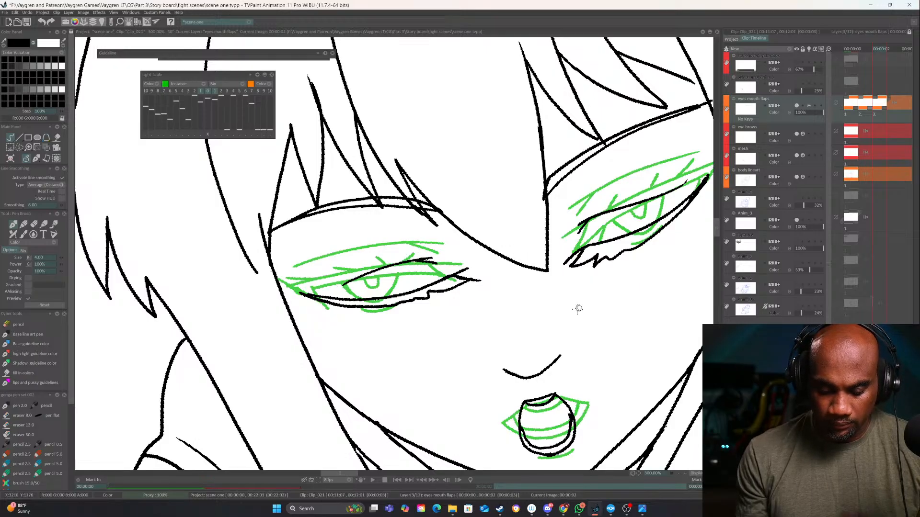
# Erase the crease above the viewer's-right closed eye and redraw it as a smoother line
pyautogui.moveTo(578, 308); pyautogui.dragTo(548, 304)
pyautogui.press('e')
pyautogui.moveTo(670, 230); pyautogui.dragTo(562, 254)
pyautogui.press('e')
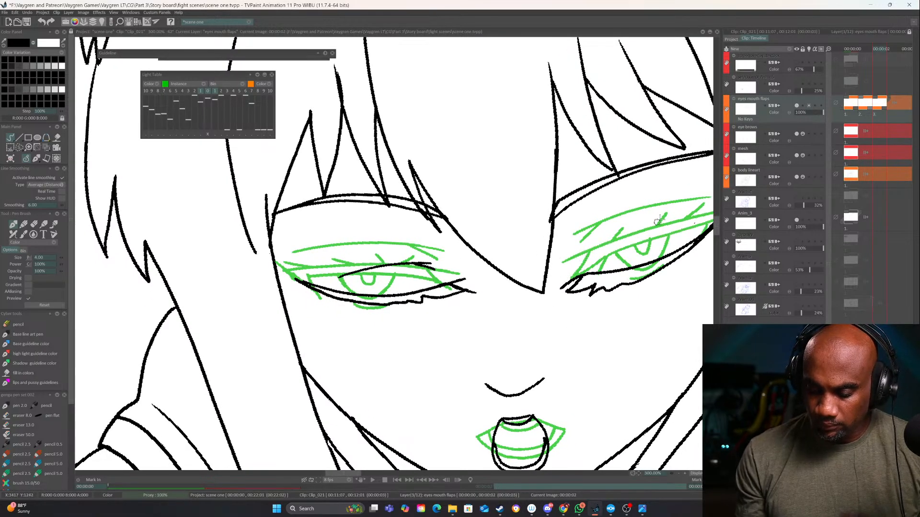
pyautogui.moveTo(693, 224); pyautogui.dragTo(585, 247)
pyautogui.hotkey('ctrl', 'z')
pyautogui.moveTo(697, 224); pyautogui.dragTo(590, 245)
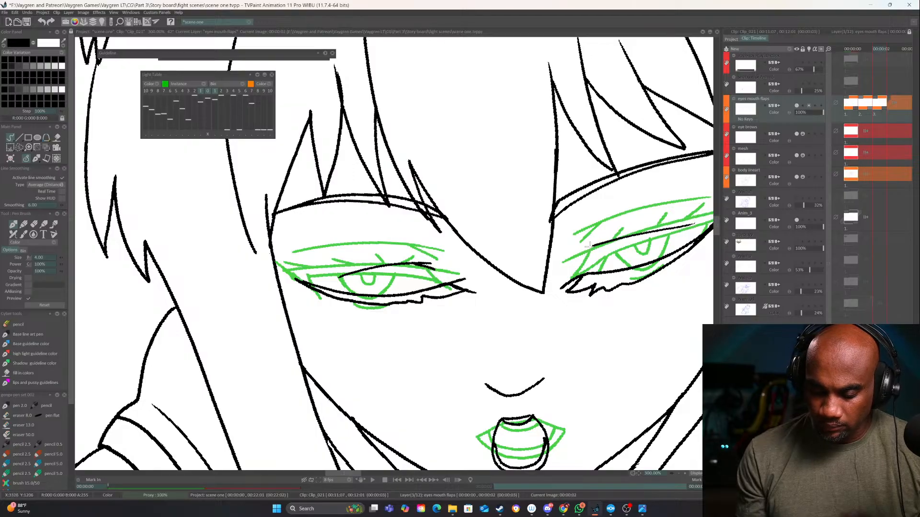
# Play back the eye and mouth images from the first frame to examine the blinking and talking motion on the whole character
pyautogui.moveTo(582, 381); pyautogui.dragTo(562, 406)
pyautogui.click(680, 473)
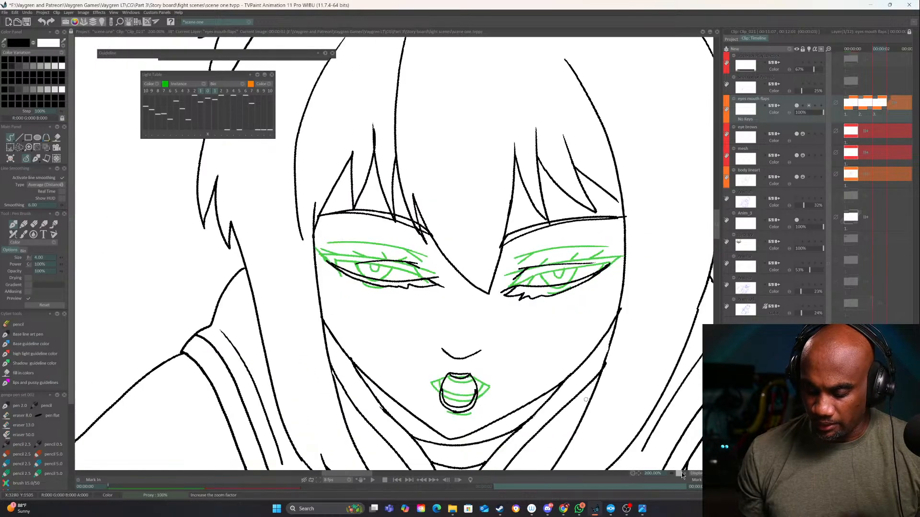
pyautogui.click(680, 472)
pyautogui.click(679, 474)
pyautogui.click(679, 474)
pyautogui.click(396, 480)
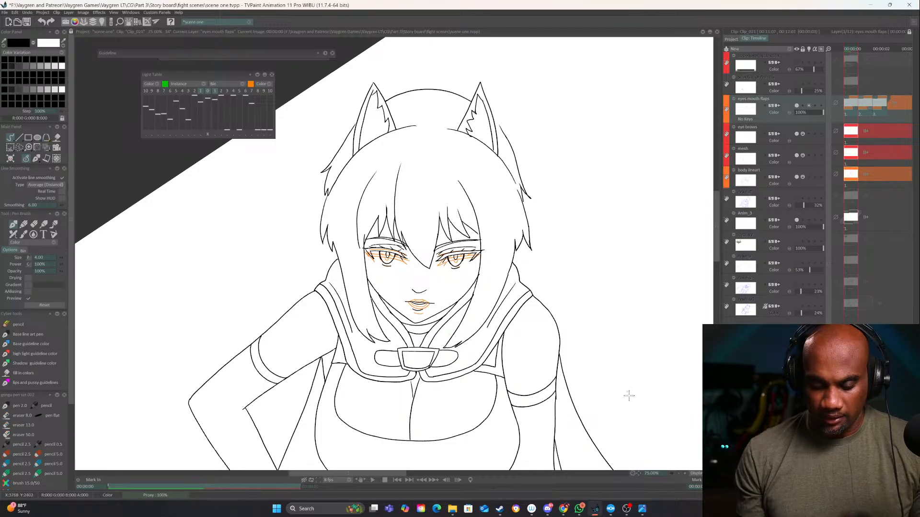
pyautogui.click(374, 479)
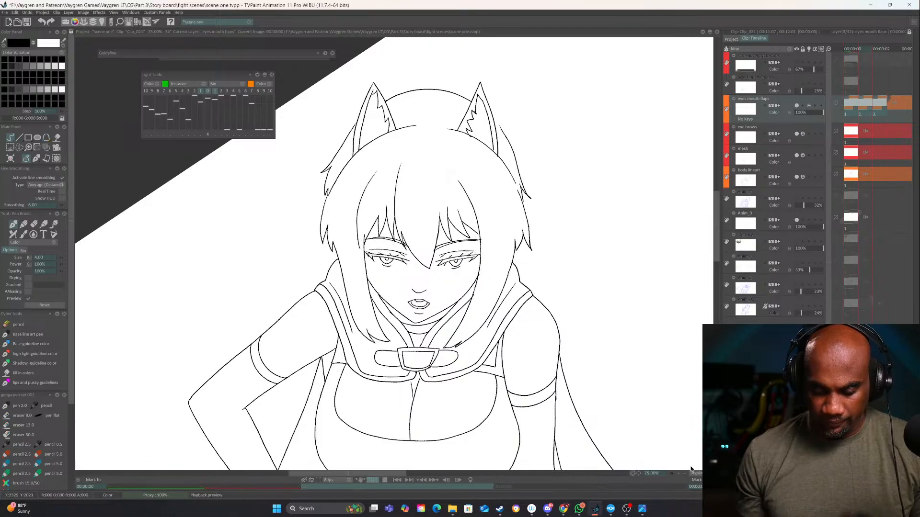
pyautogui.click(680, 473)
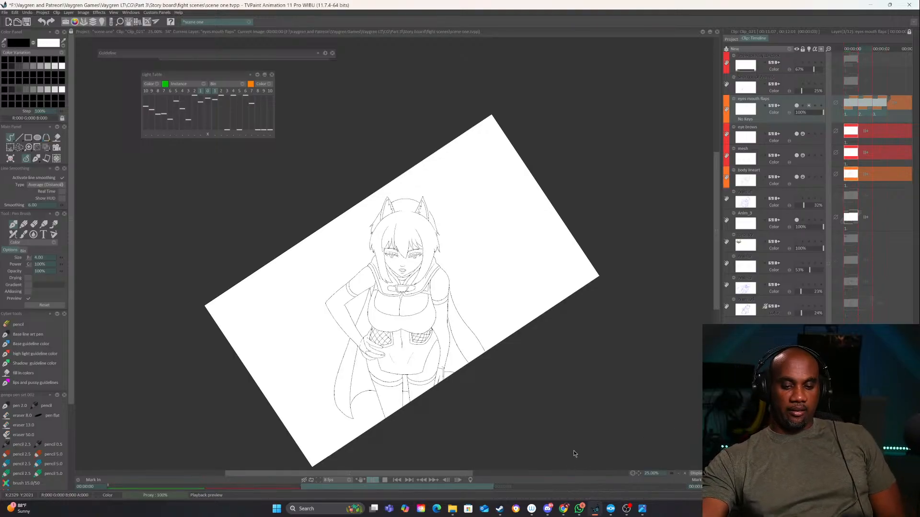
pyautogui.click(385, 480)
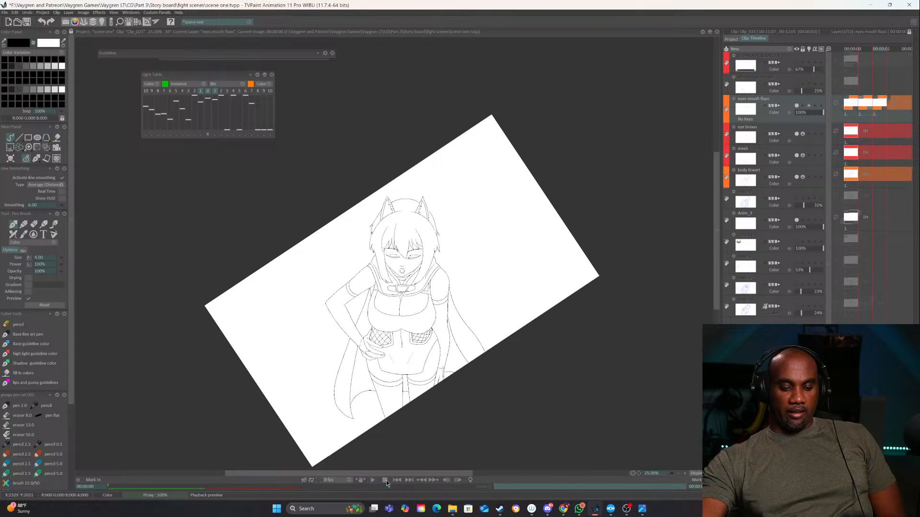
# Show the Anim_2 background sketch layer, return to the first image, rotate the canvas closer to level and save the project
pyautogui.click(796, 263)
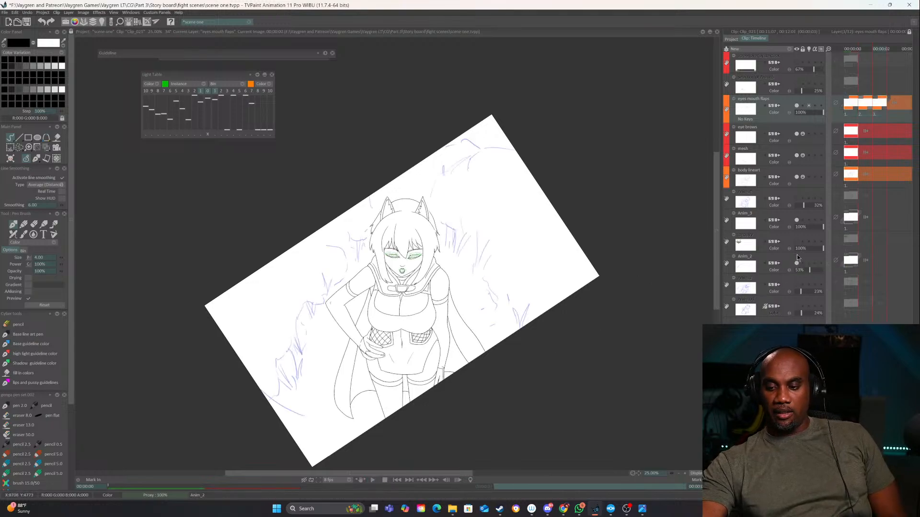
pyautogui.click(797, 285)
pyautogui.click(797, 285)
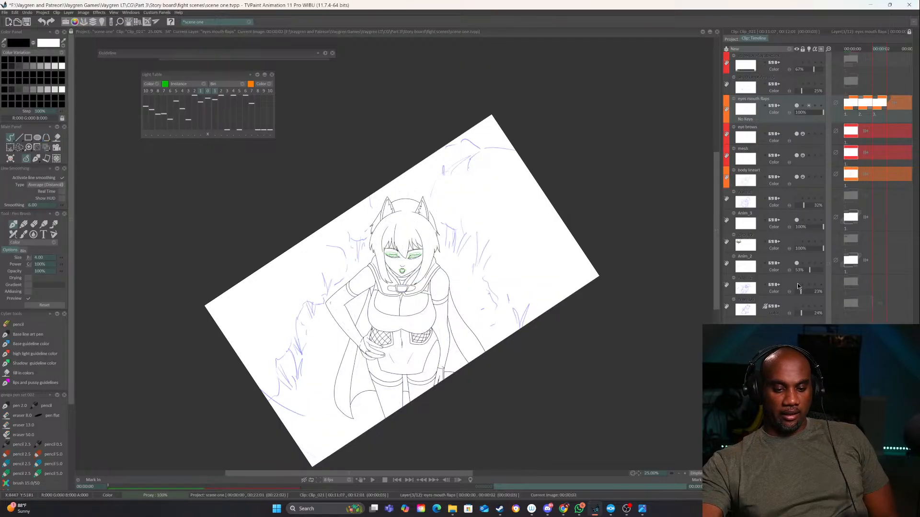
pyautogui.click(846, 49)
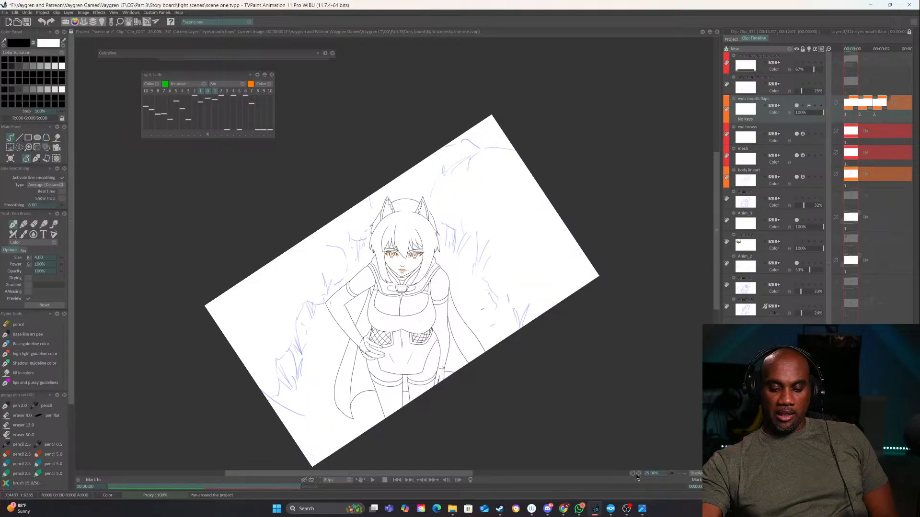
pyautogui.moveTo(637, 474); pyautogui.dragTo(505, 464)
pyautogui.hotkey('ctrl', 's')
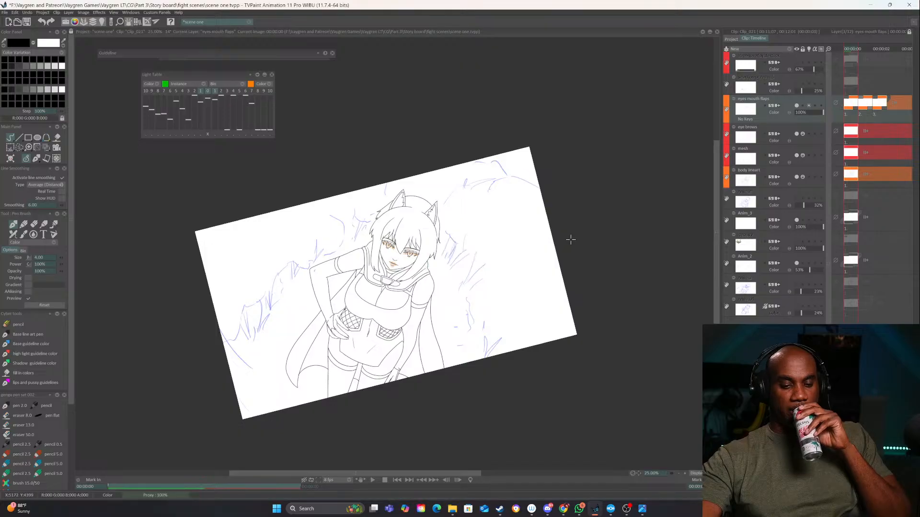
# Open Clip_026 from the project's clips and hide its Anim_11 shading layer in the timeline
pyautogui.click(732, 40)
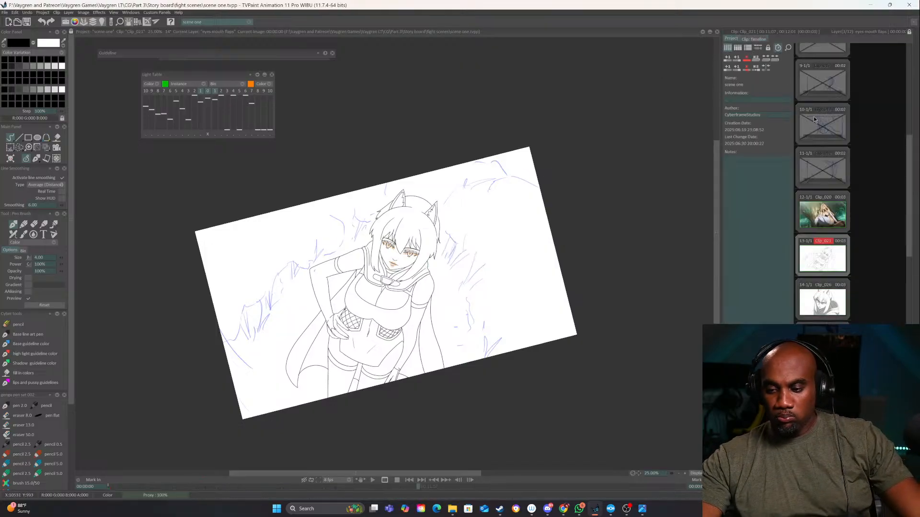
pyautogui.click(824, 261)
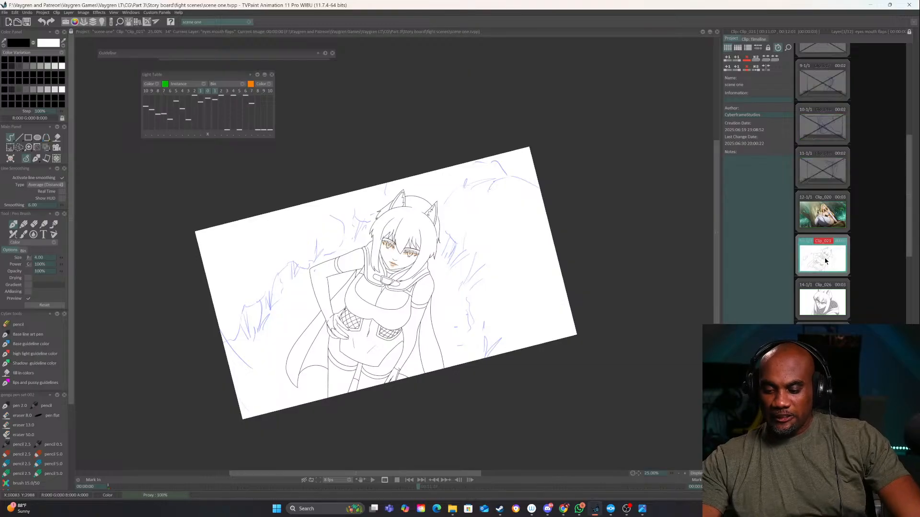
pyautogui.click(825, 299)
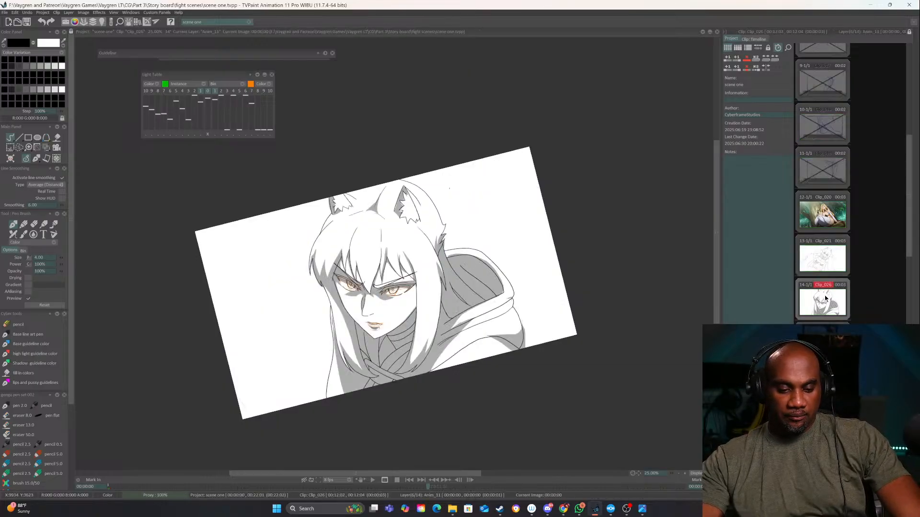
pyautogui.click(754, 39)
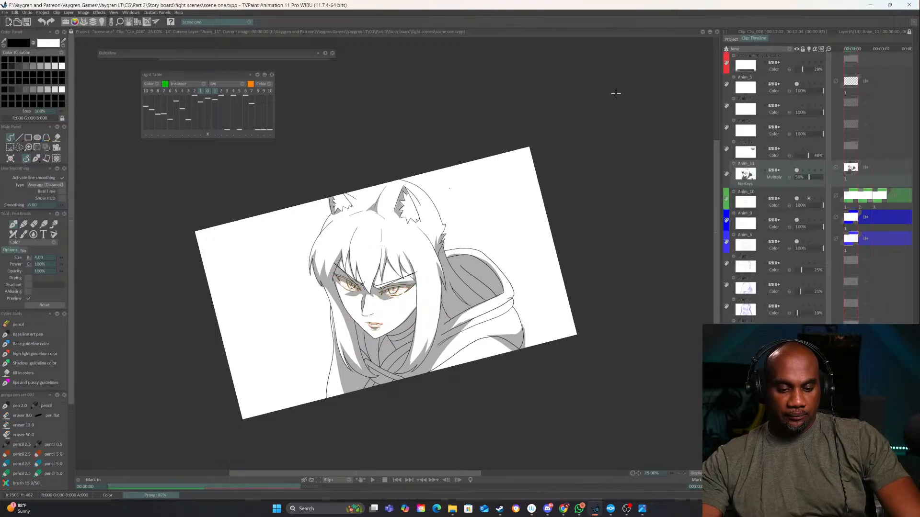
pyautogui.click(796, 171)
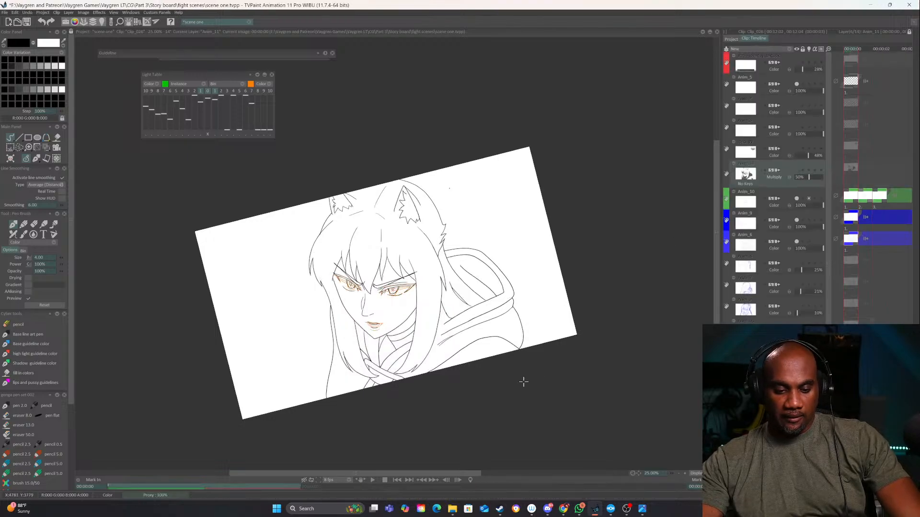
# Play back Clip_026 and toggle the two blue layers' visibility to identify which parts of the drawing each holds
pyautogui.click(371, 481)
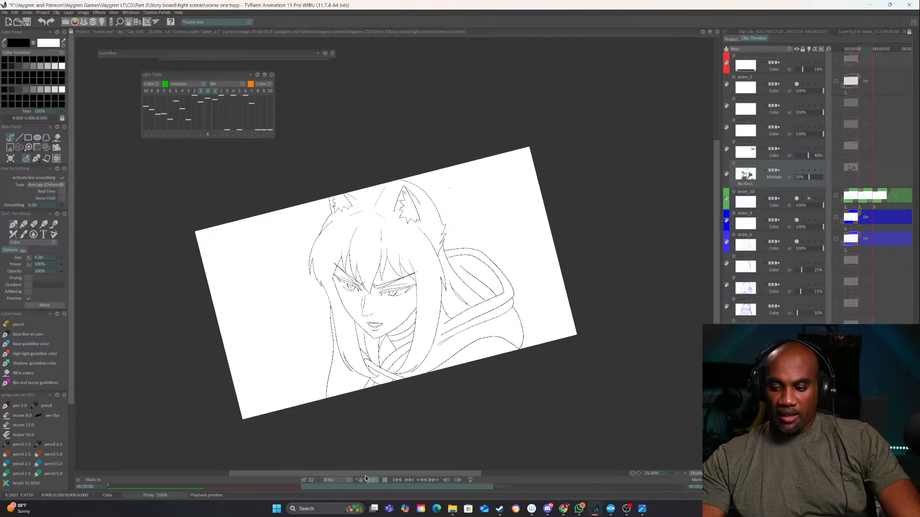
pyautogui.click(798, 221)
pyautogui.click(797, 221)
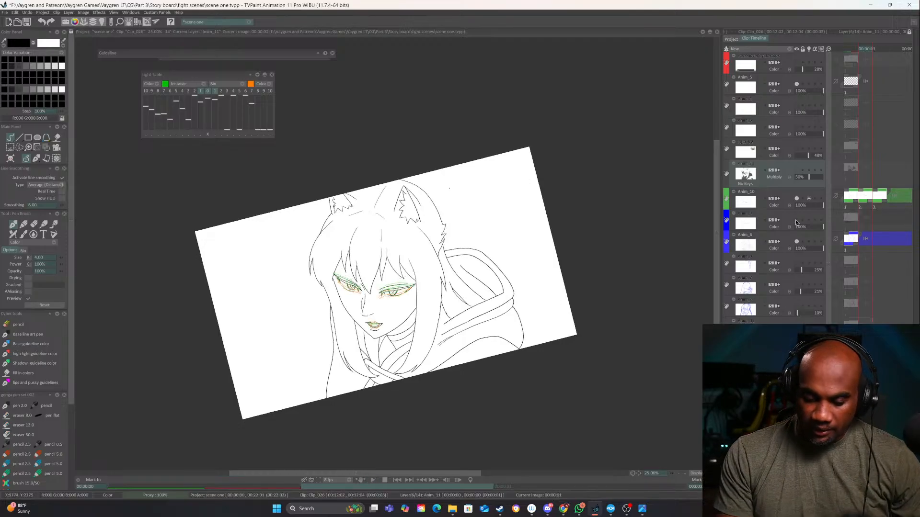
pyautogui.click(797, 220)
pyautogui.click(797, 242)
pyautogui.click(796, 243)
# On the first image of the Anim_6 layer, extend the hood's fold lines to the hair strand's edge with a size 6.00 pen
pyautogui.click(762, 243)
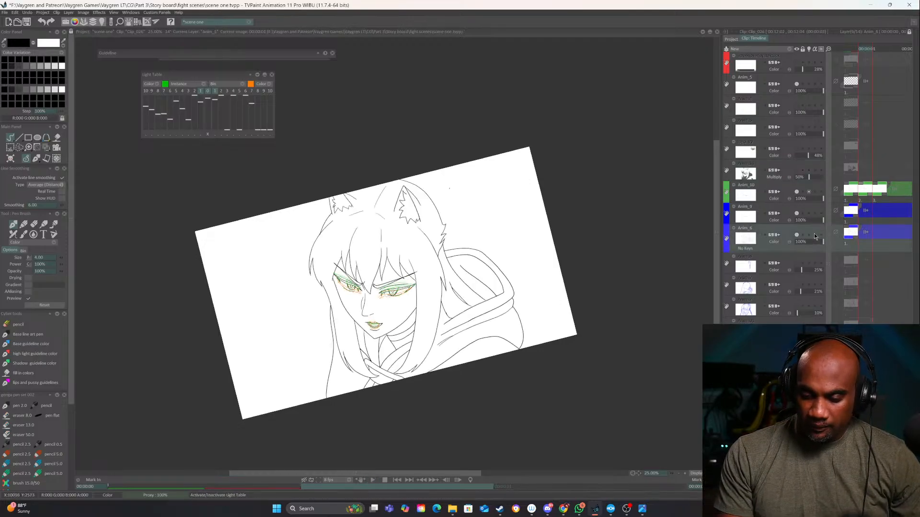
pyautogui.press('Left')
pyautogui.scroll(3, 504, 241)
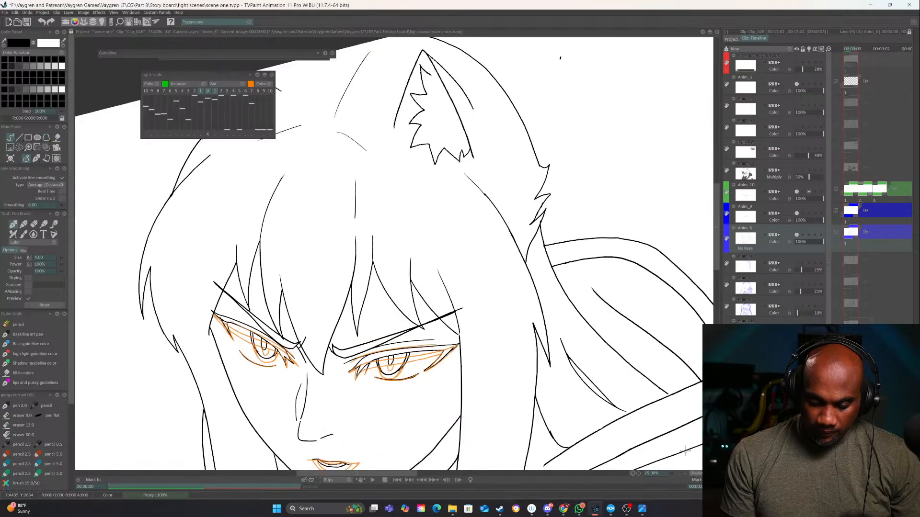
pyautogui.hotkey('ctrl', 'z')
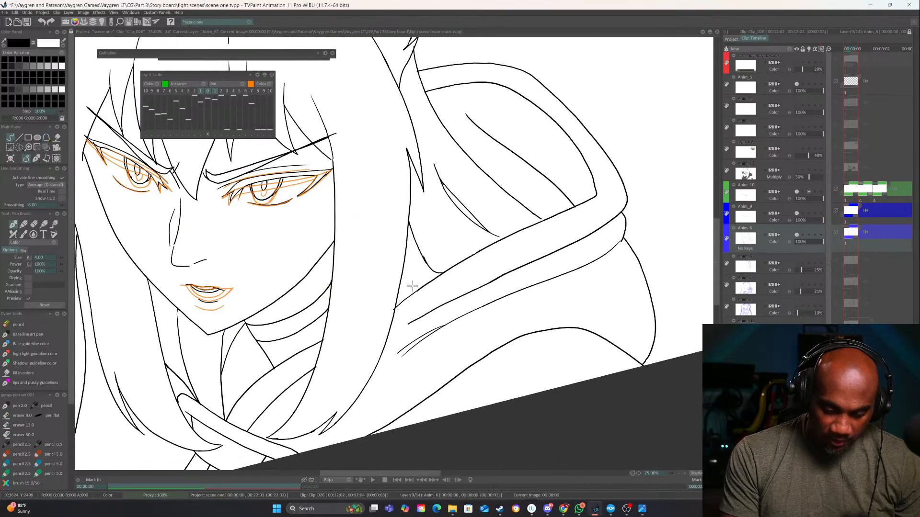
pyautogui.moveTo(60, 258); pyautogui.dragTo(61, 258)
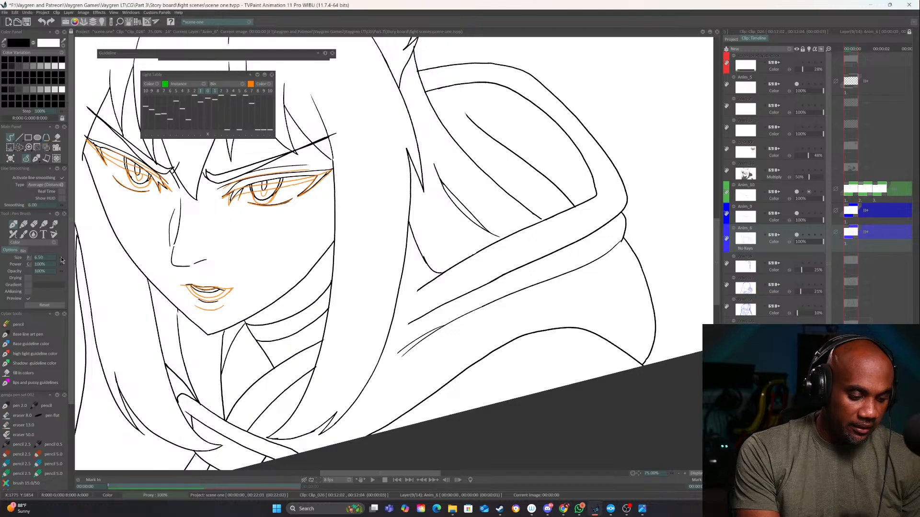
pyautogui.moveTo(422, 287); pyautogui.dragTo(397, 306)
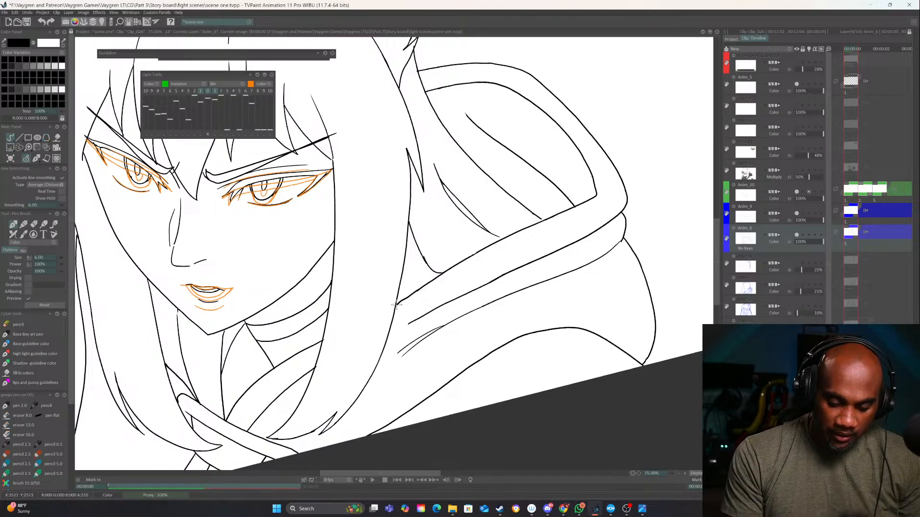
pyautogui.scroll(2, 401, 297)
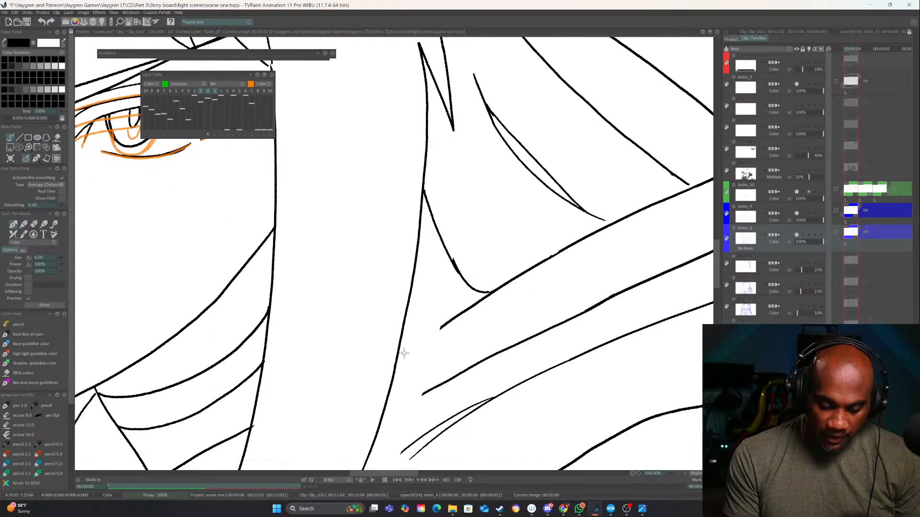
pyautogui.moveTo(424, 394)
pyautogui.mouseDown()
pyautogui.moveTo(376, 421)
pyautogui.moveTo(469, 236)
pyautogui.mouseUp()
pyautogui.moveTo(440, 292); pyautogui.dragTo(376, 367)
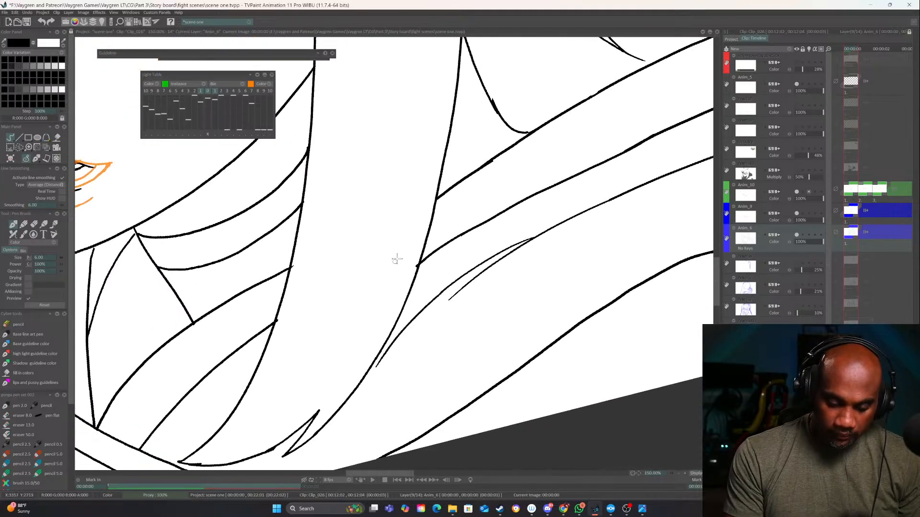
pyautogui.moveTo(613, 369); pyautogui.dragTo(560, 455)
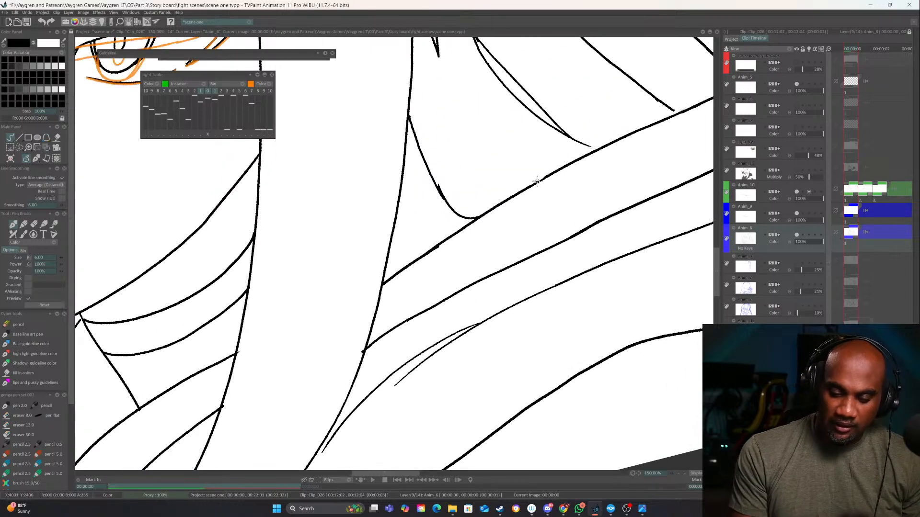
pyautogui.moveTo(549, 178); pyautogui.dragTo(530, 188)
# Rename the Anim_6 layer as "body art line"
pyautogui.click(680, 473)
pyautogui.click(679, 474)
pyautogui.click(679, 474)
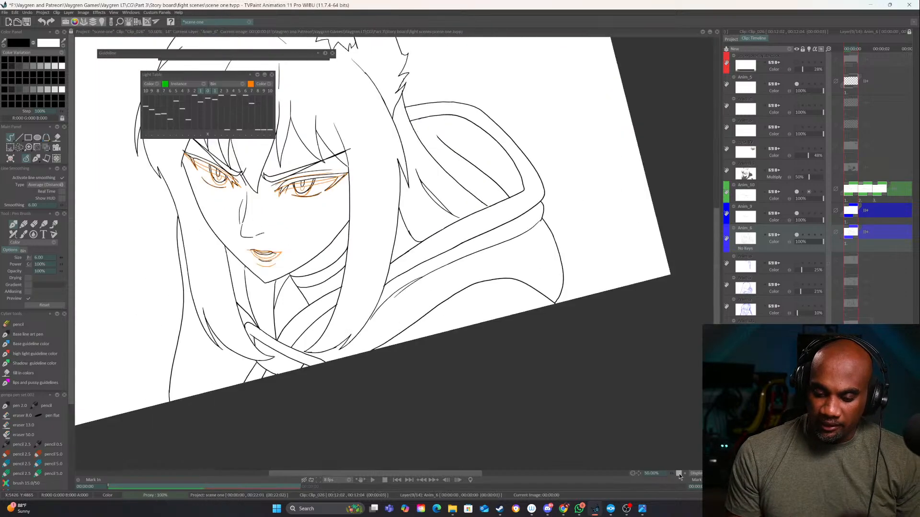
pyautogui.click(679, 473)
pyautogui.moveTo(559, 304)
pyautogui.mouseDown()
pyautogui.moveTo(504, 317)
pyautogui.moveTo(553, 371)
pyautogui.mouseUp()
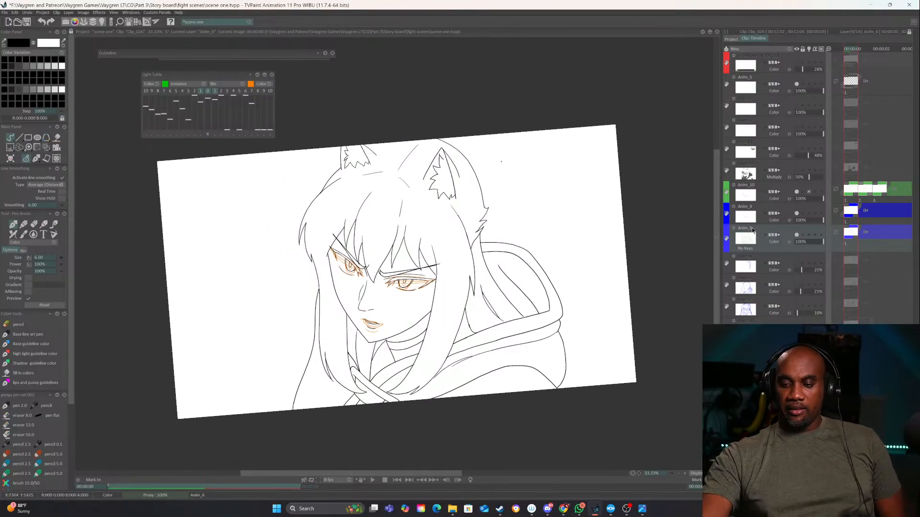
pyautogui.doubleClick(750, 229)
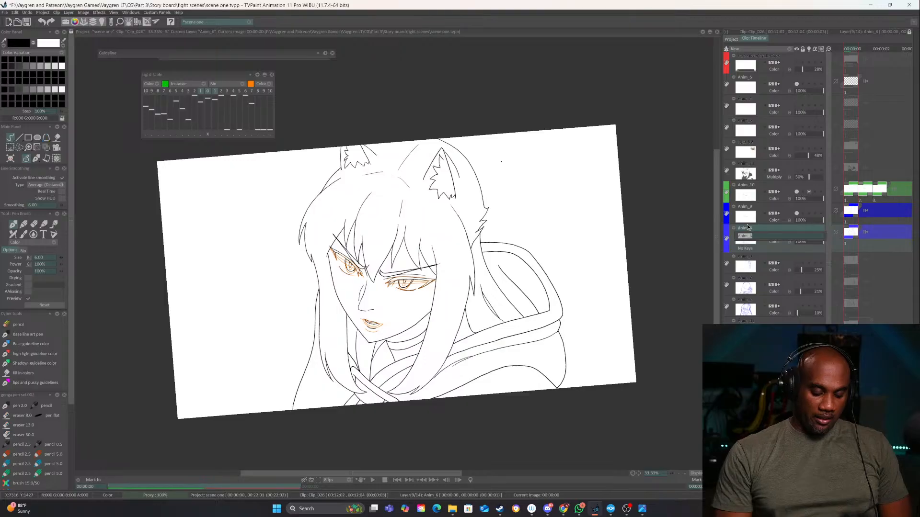
pyautogui.write('body art line')
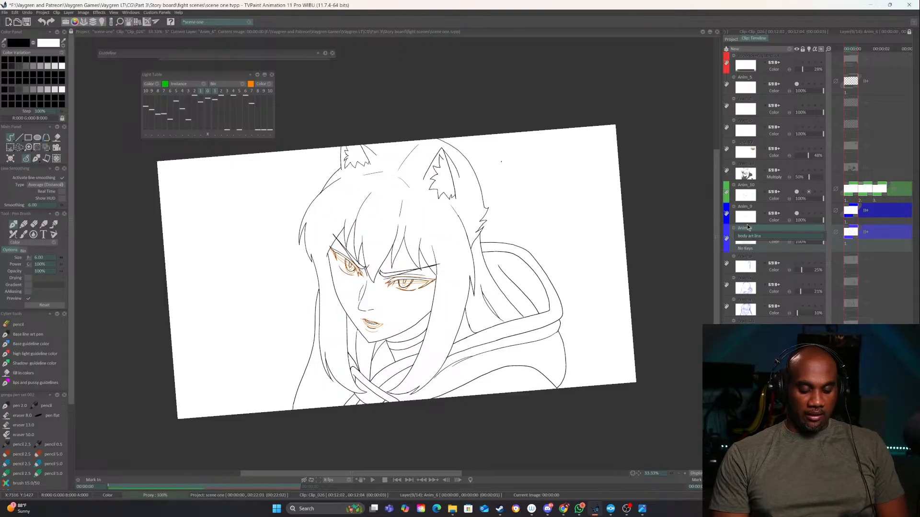
pyautogui.press('Return')
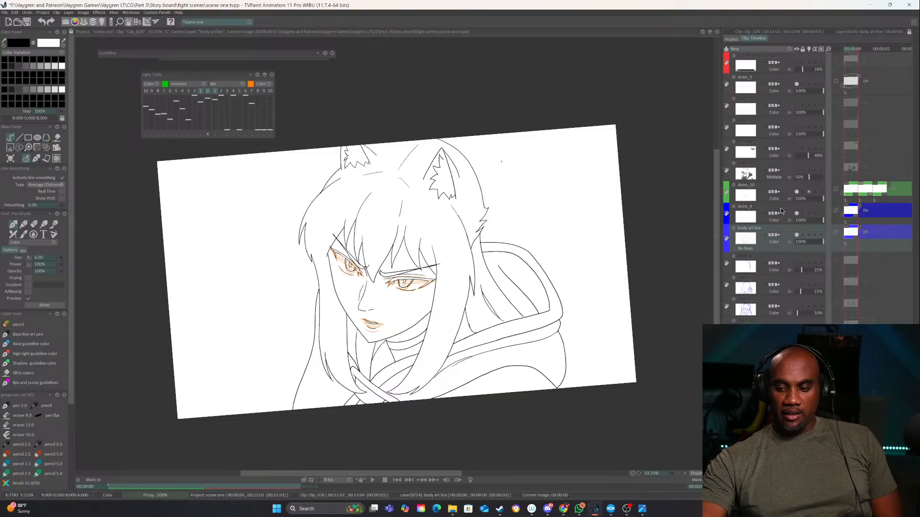
# Rename the Anim_9 layer as "eye brows"
pyautogui.click(750, 210)
pyautogui.doubleClick(746, 206)
pyautogui.write('eye')
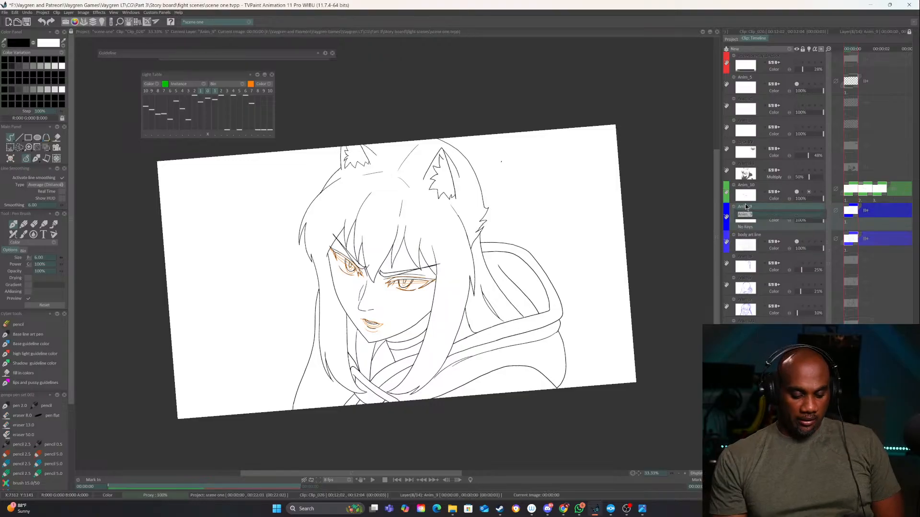
pyautogui.write(' brow')
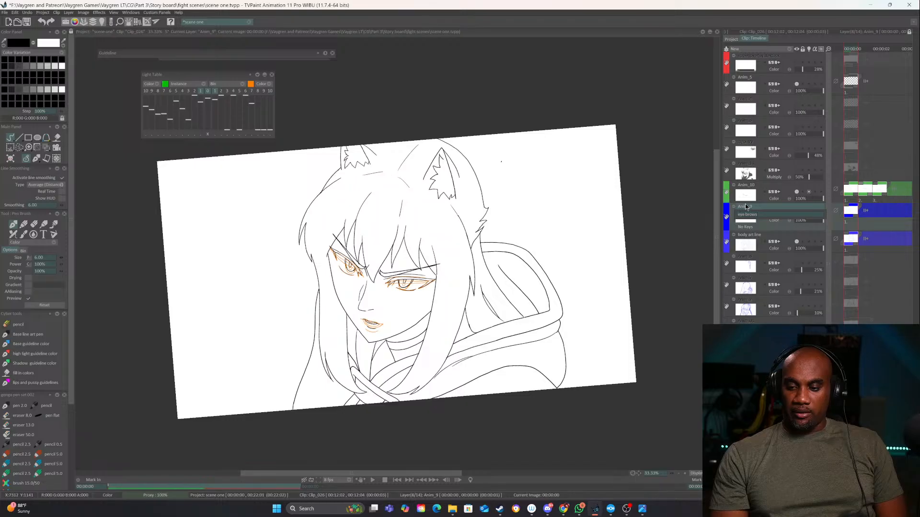
pyautogui.write('s')
pyautogui.press('Return')
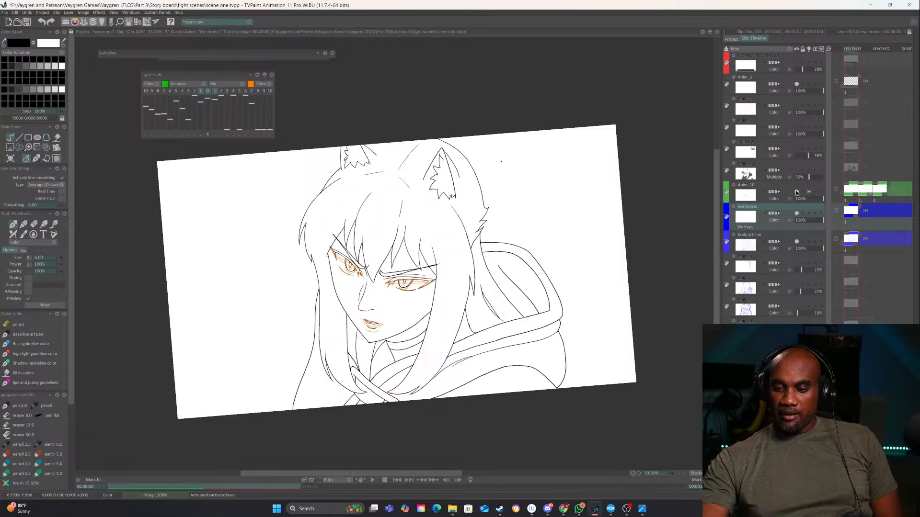
# Rename the Anim_10 layer as "eyes and mouth flapos"
pyautogui.doubleClick(748, 185)
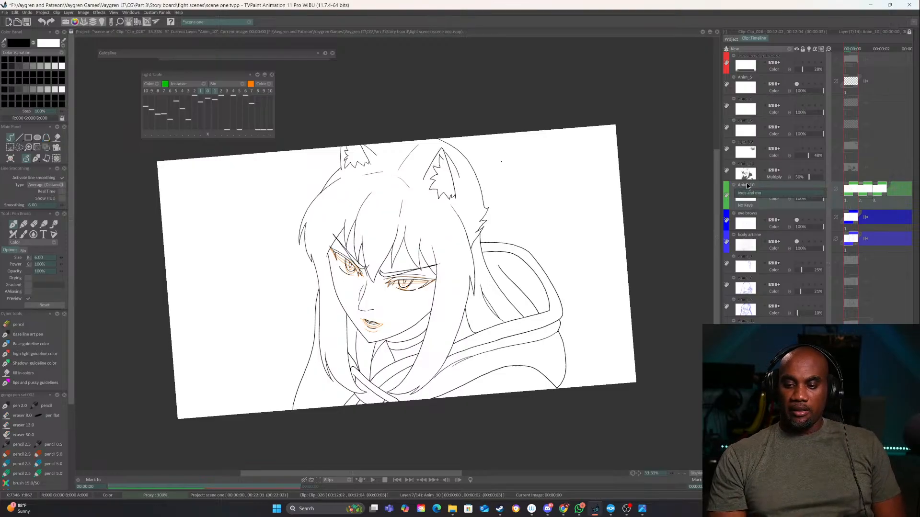
pyautogui.write('eyes and mouth fla')
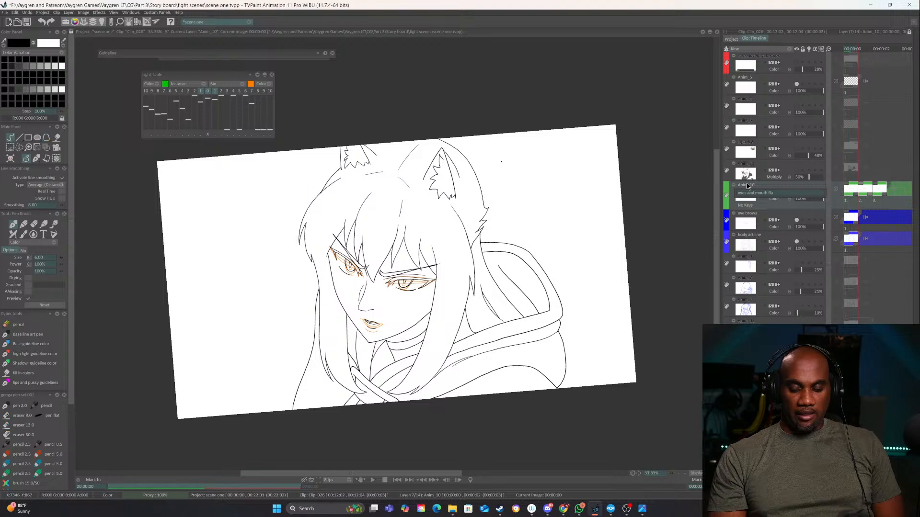
pyautogui.write('pos')
pyautogui.press('Return')
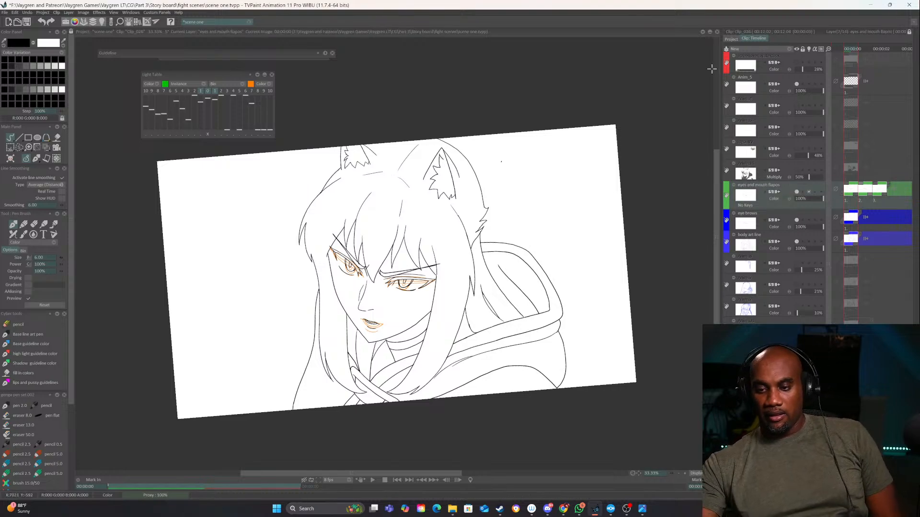
# Open Clip_021 from the project's clips and check the layer names in its timeline
pyautogui.click(731, 39)
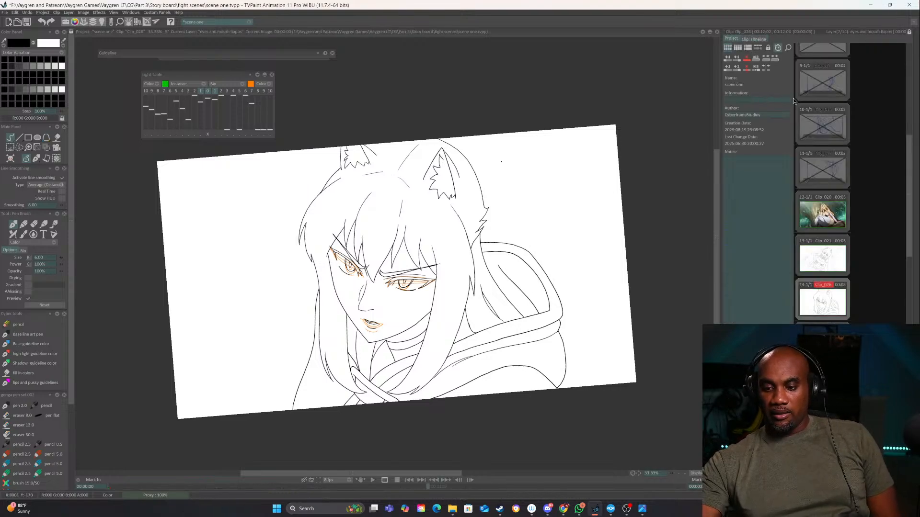
pyautogui.scroll(1, 820, 126)
pyautogui.click(824, 275)
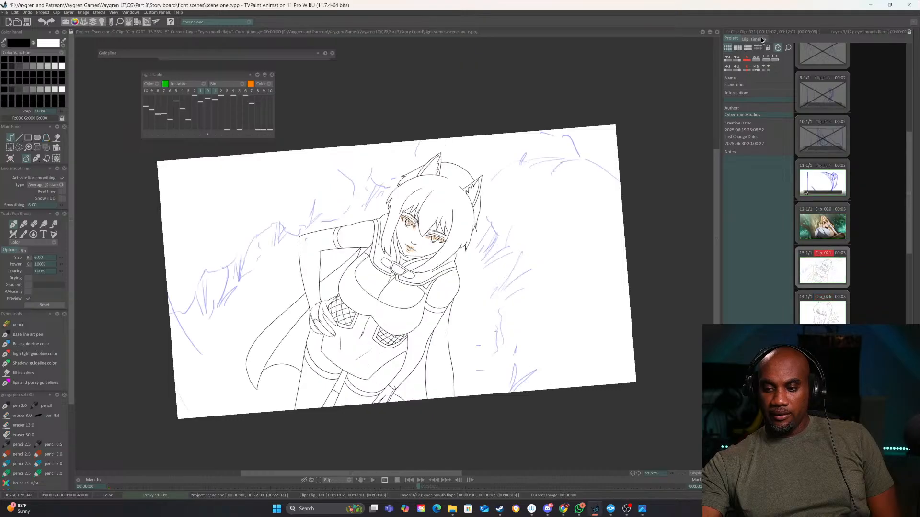
pyautogui.click(762, 39)
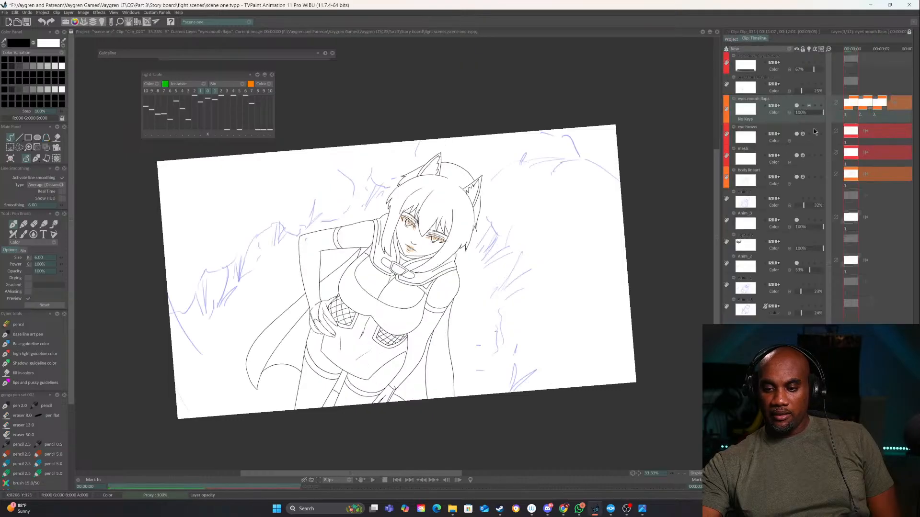
# Open Clip_007's timeline and give its Anim_7 layer the yellow-orange color label
pyautogui.click(731, 38)
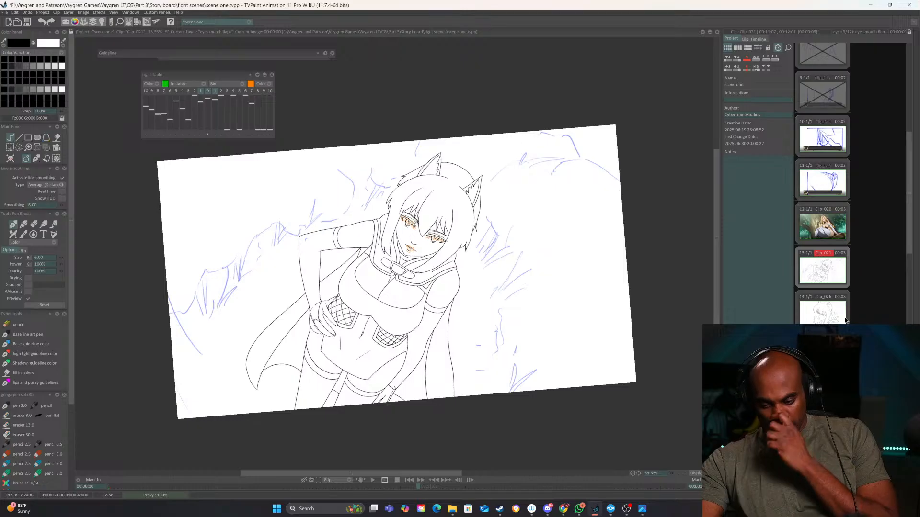
pyautogui.scroll(5, 835, 249)
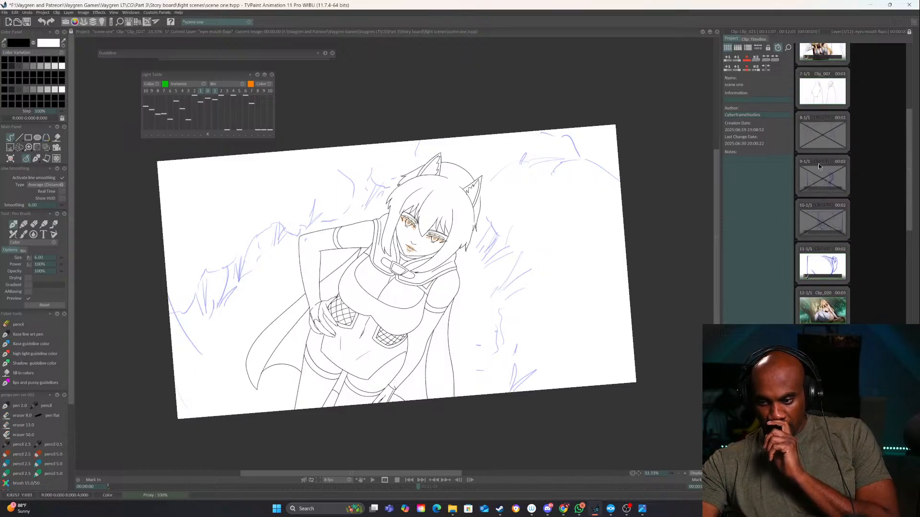
pyautogui.click(819, 167)
pyautogui.click(754, 38)
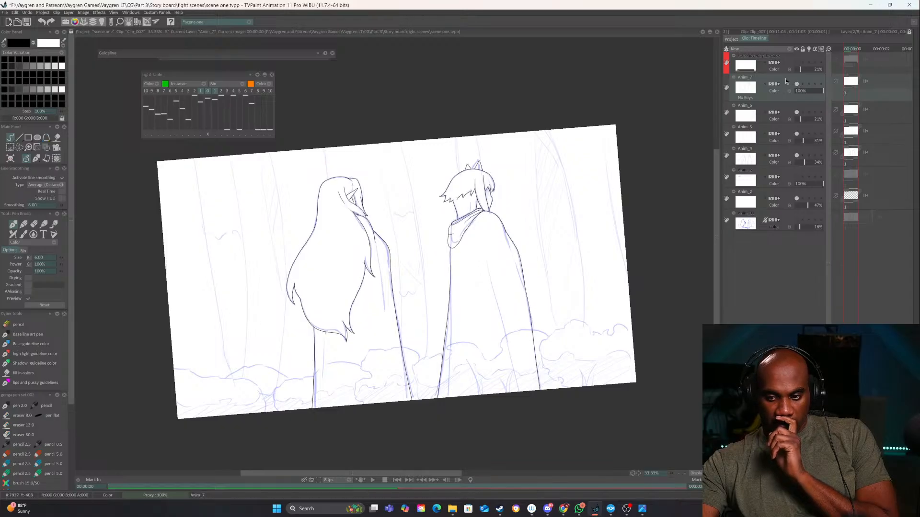
pyautogui.click(727, 87)
pyautogui.click(735, 99)
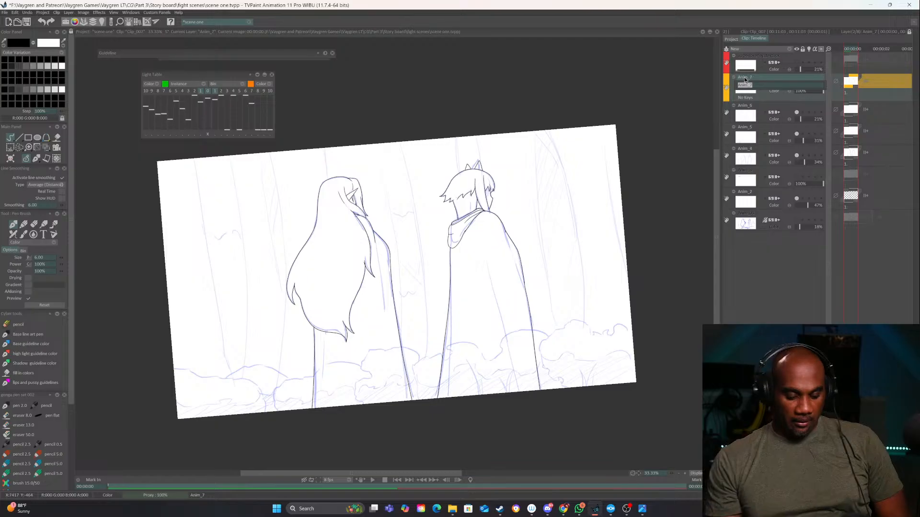
# Rename the Anim_7 layer as "artline bodies" and toggle its visibility to check which lines it holds
pyautogui.write('aret')
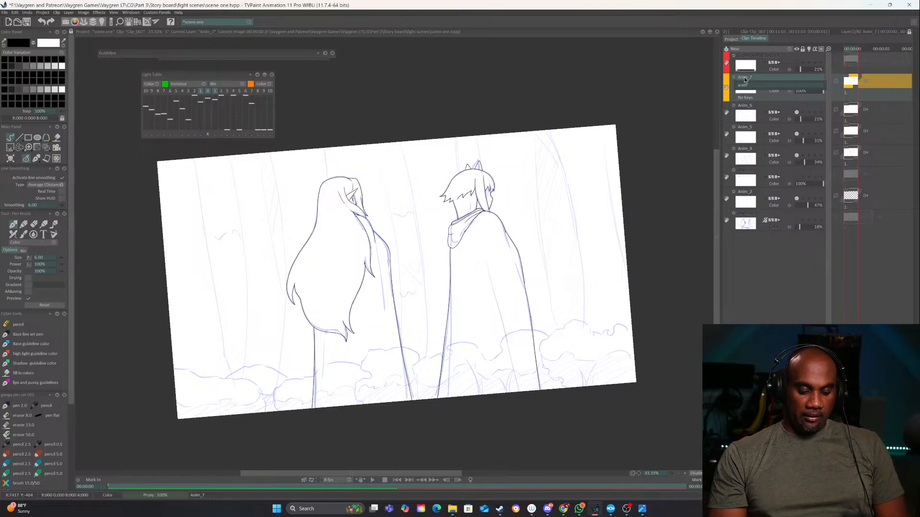
pyautogui.write('line body')
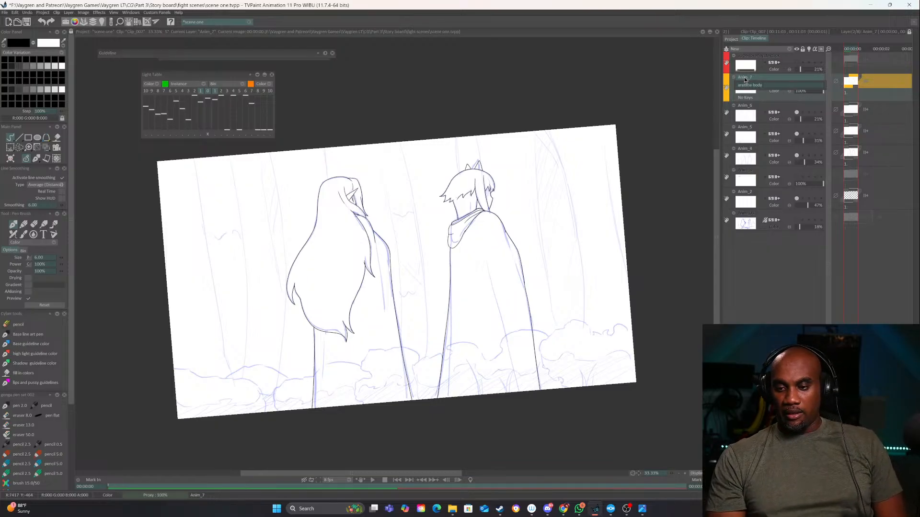
pyautogui.press('BackSpace')
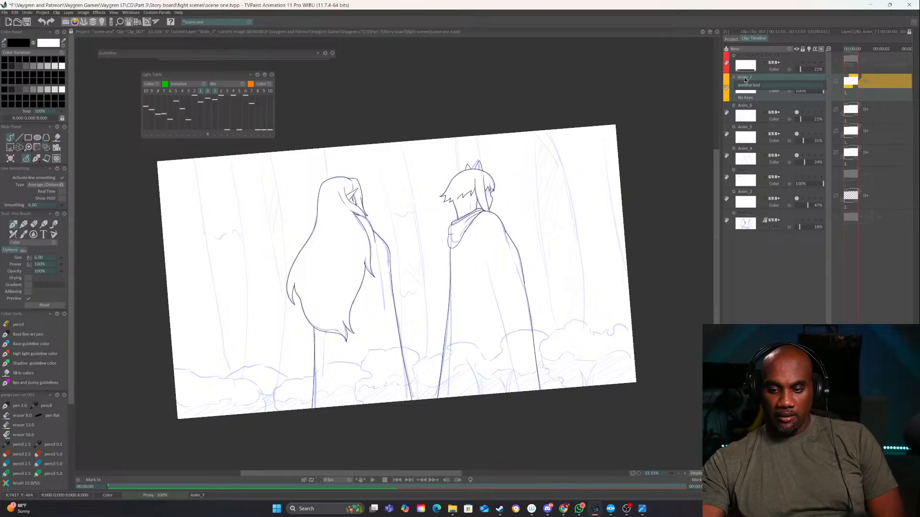
pyautogui.write('ies')
pyautogui.press('Return')
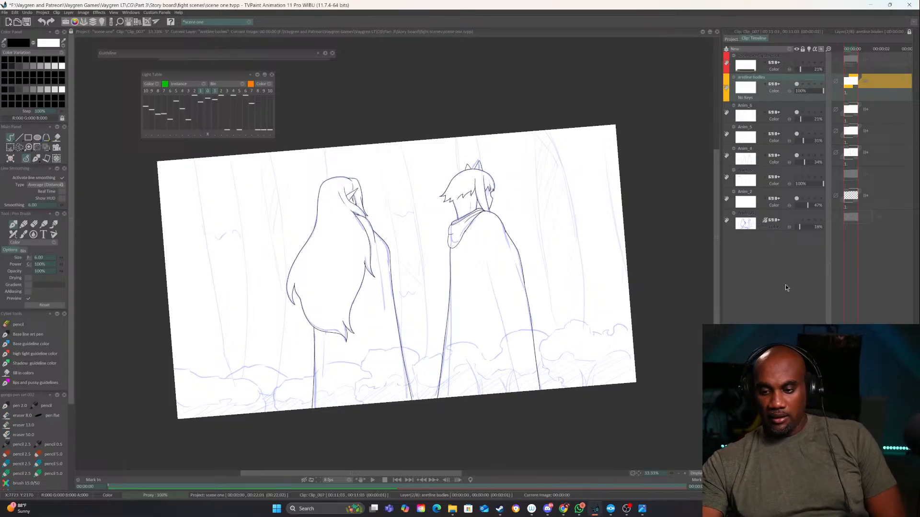
pyautogui.click(798, 85)
pyautogui.click(798, 85)
# Open Clip_004's timeline and toggle the Anim_6 layer's visibility to check what it holds
pyautogui.click(734, 39)
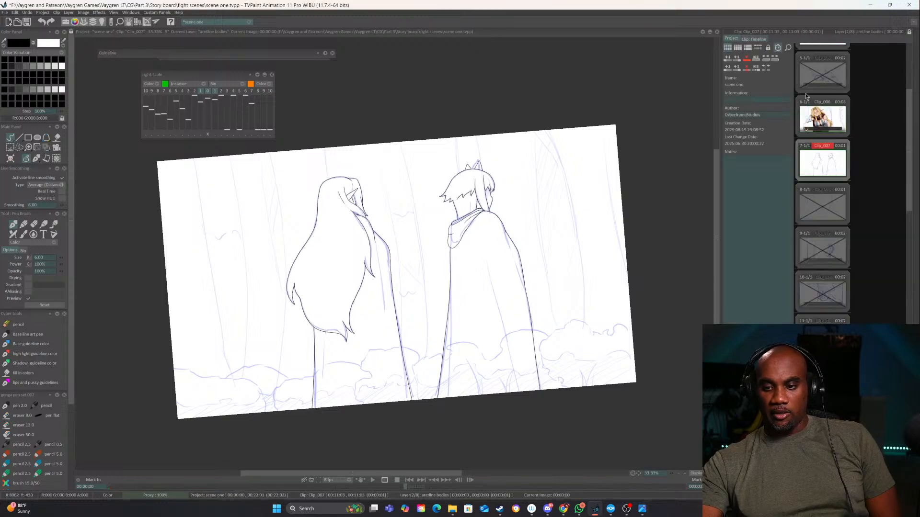
pyautogui.scroll(3, 808, 115)
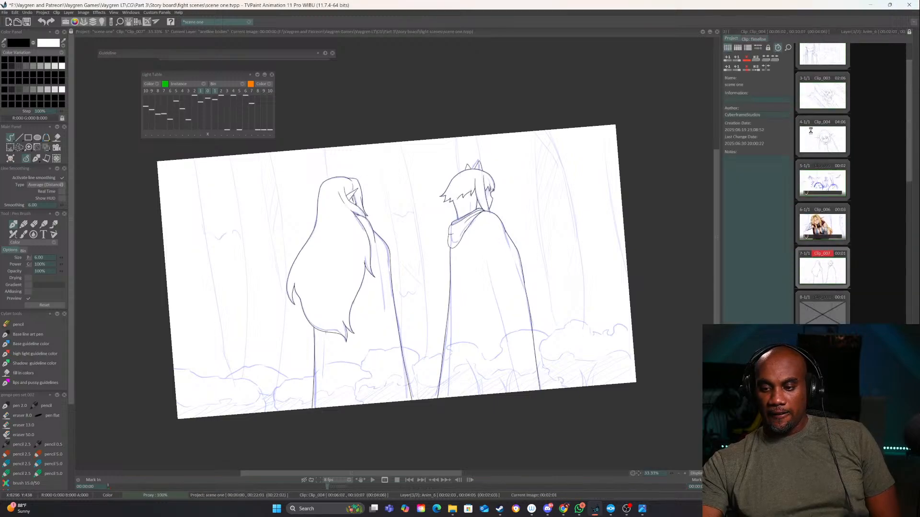
pyautogui.click(811, 130)
pyautogui.click(760, 40)
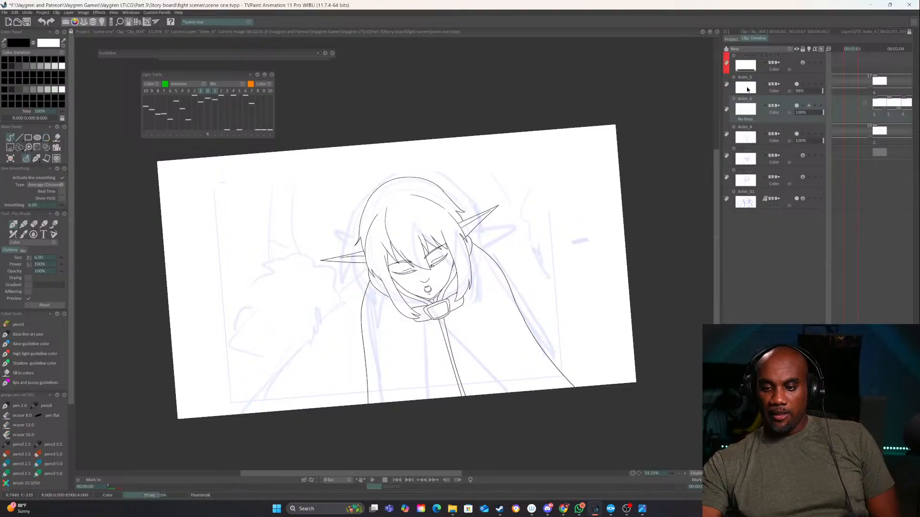
pyautogui.click(796, 106)
pyautogui.click(797, 105)
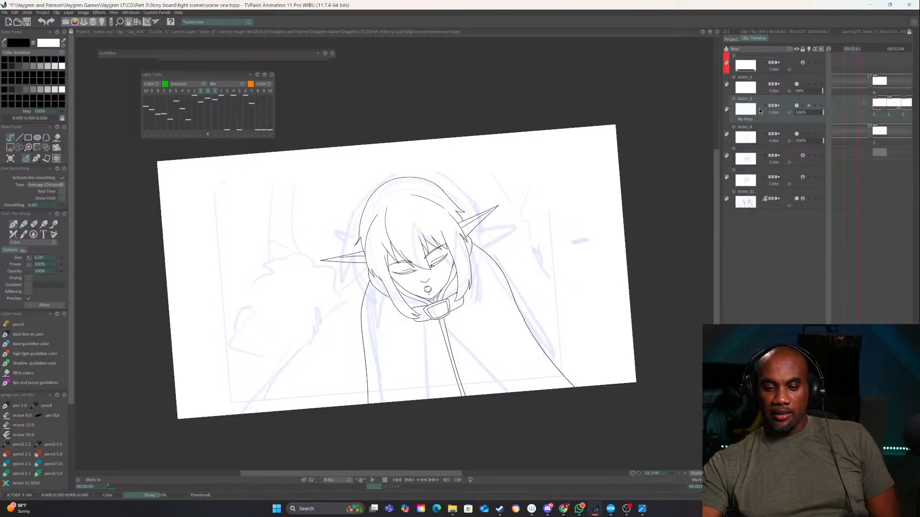
# Give the Anim_4 and Anim_6 layers the yellow-orange color label and the Anim_5 layer the orange one
pyautogui.click(726, 137)
pyautogui.click(737, 156)
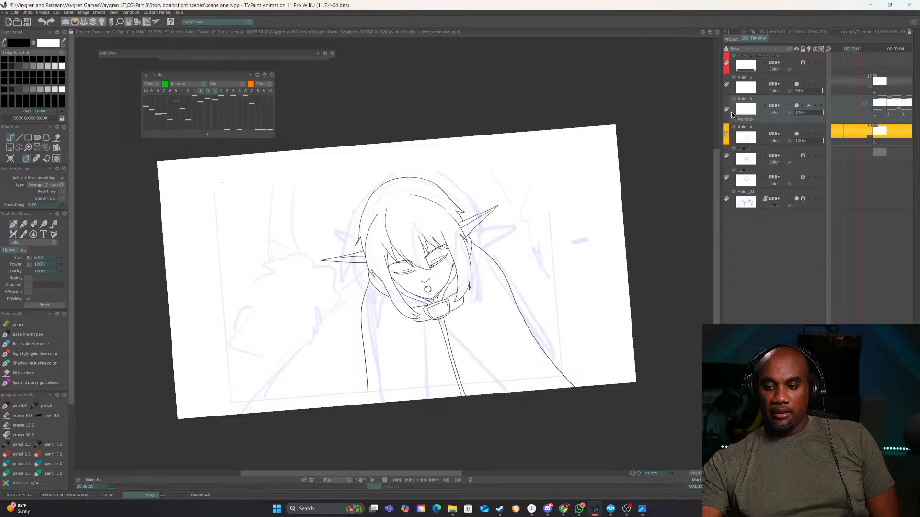
pyautogui.click(727, 110)
pyautogui.click(739, 129)
pyautogui.click(727, 87)
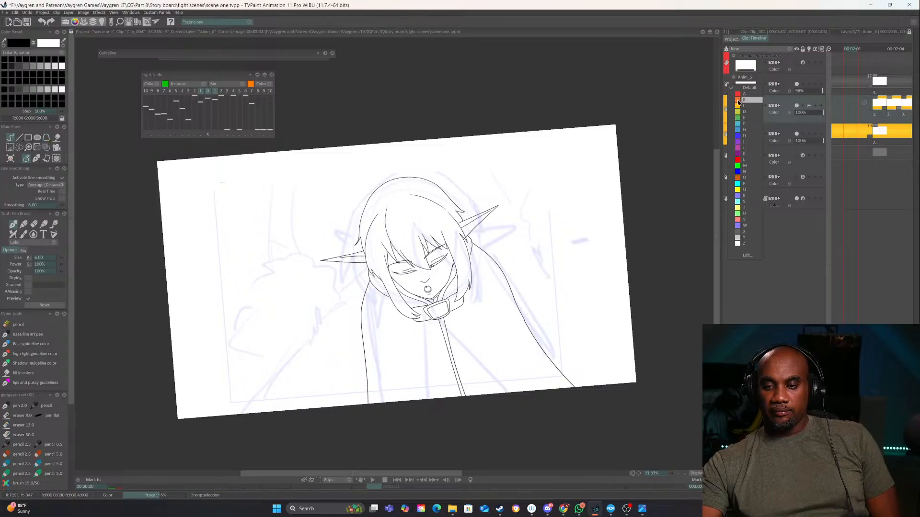
pyautogui.click(738, 102)
# Check the Anim_4 layer's content by toggling its visibility, and rename the layer as "artline body"
pyautogui.click(796, 134)
pyautogui.click(797, 135)
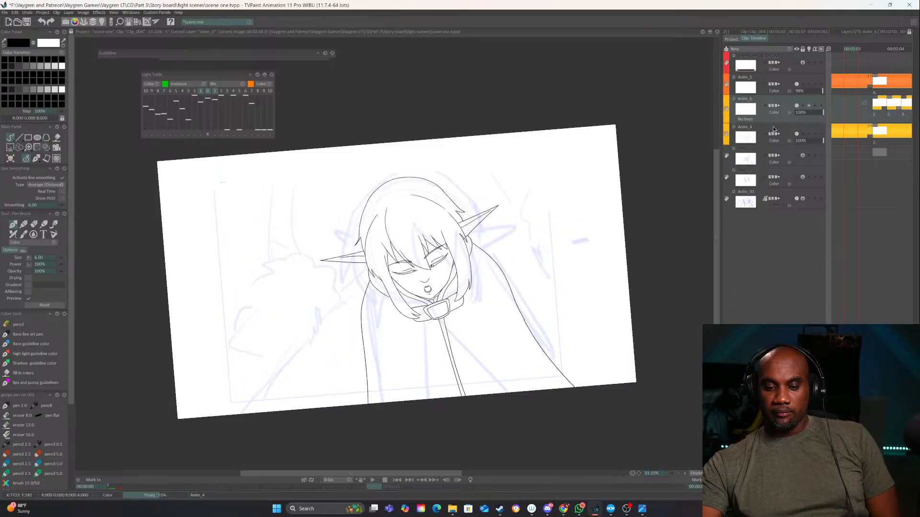
pyautogui.click(749, 129)
pyautogui.doubleClick(741, 122)
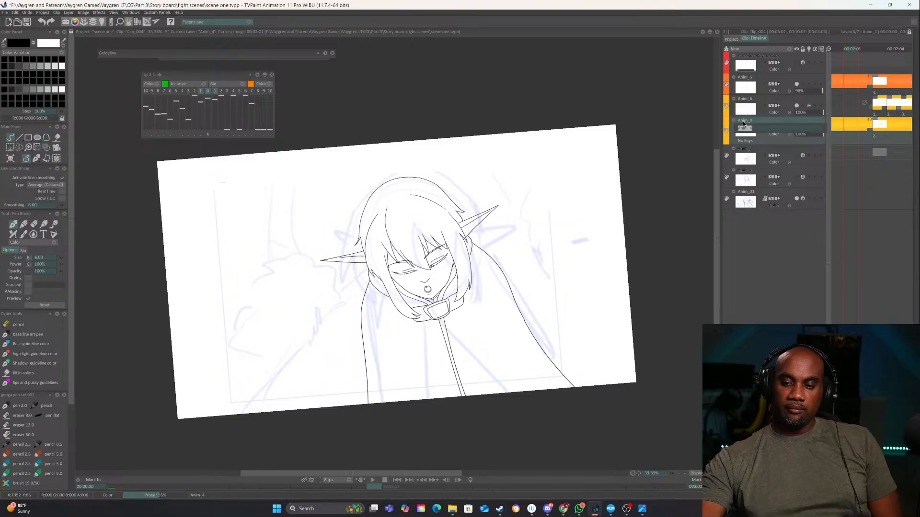
pyautogui.write('artlin')
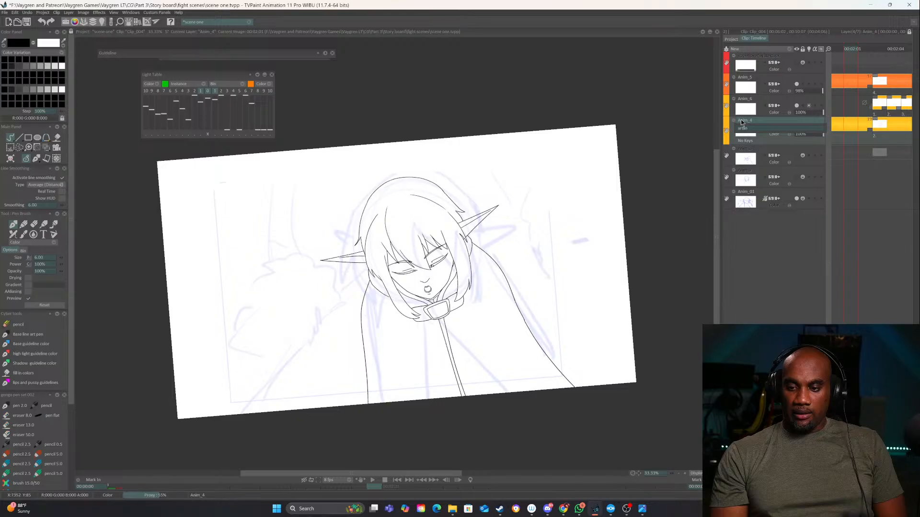
pyautogui.write('e body')
pyautogui.press('Return')
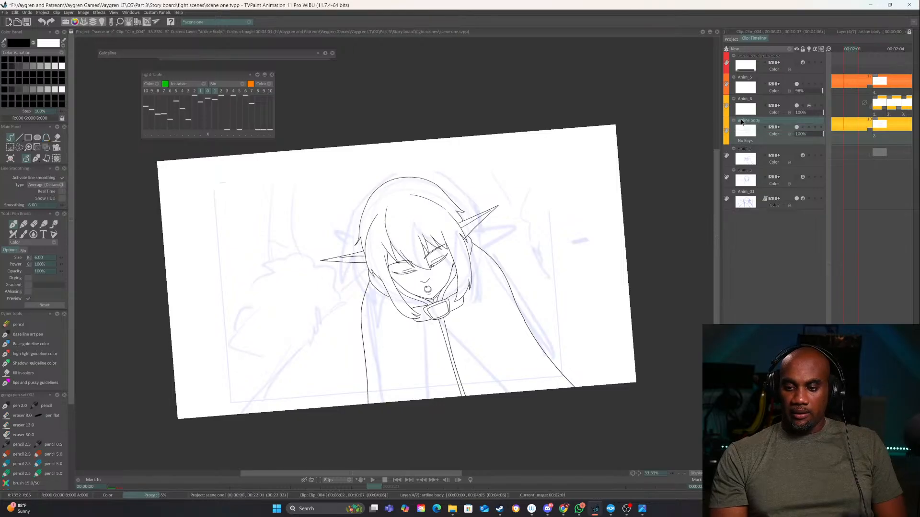
# Toggle the visibility of Anim_6, and of Anim_5 at the clip's first frame, to identify which facial features they hold
pyautogui.click(796, 106)
pyautogui.click(797, 106)
pyautogui.click(798, 106)
pyautogui.click(797, 106)
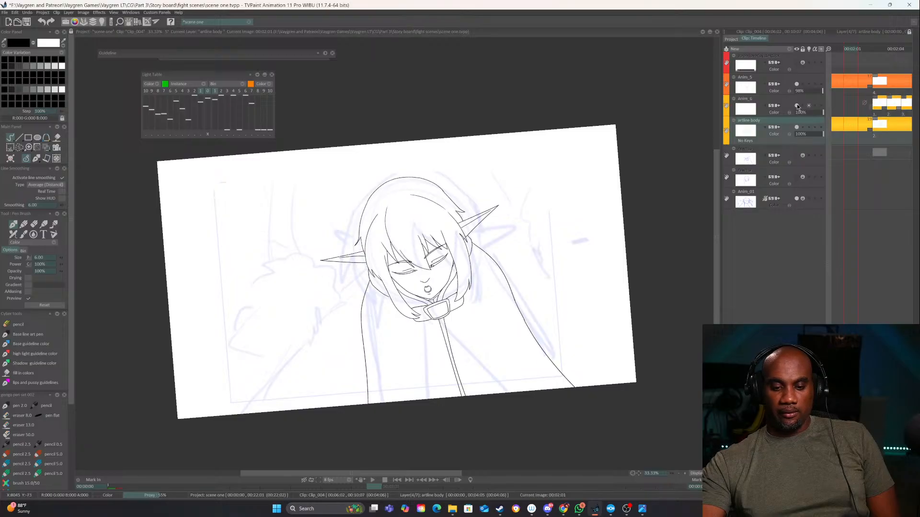
pyautogui.click(795, 105)
pyautogui.click(794, 103)
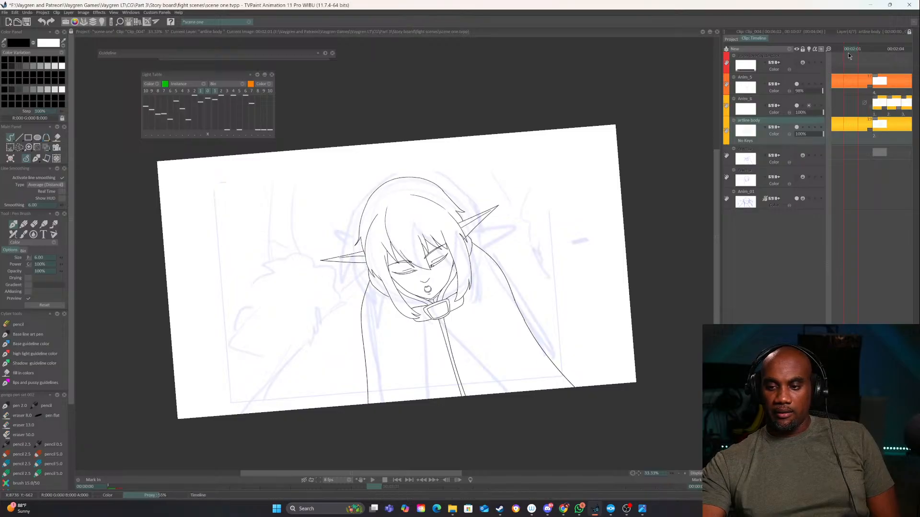
pyautogui.moveTo(848, 56); pyautogui.dragTo(786, 56)
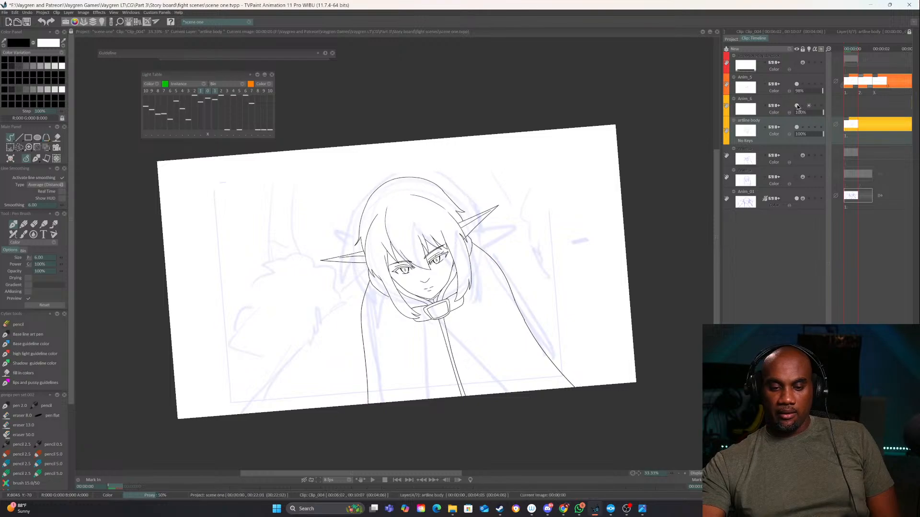
pyautogui.click(796, 85)
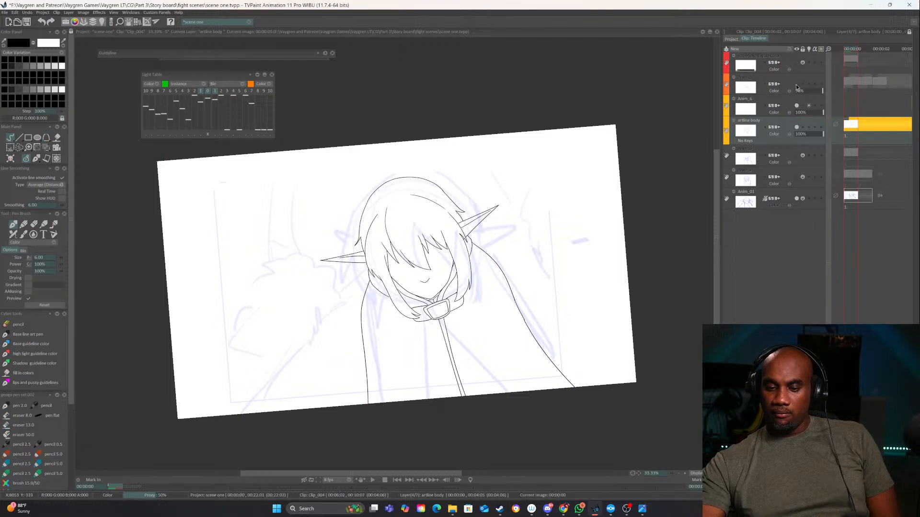
pyautogui.click(797, 84)
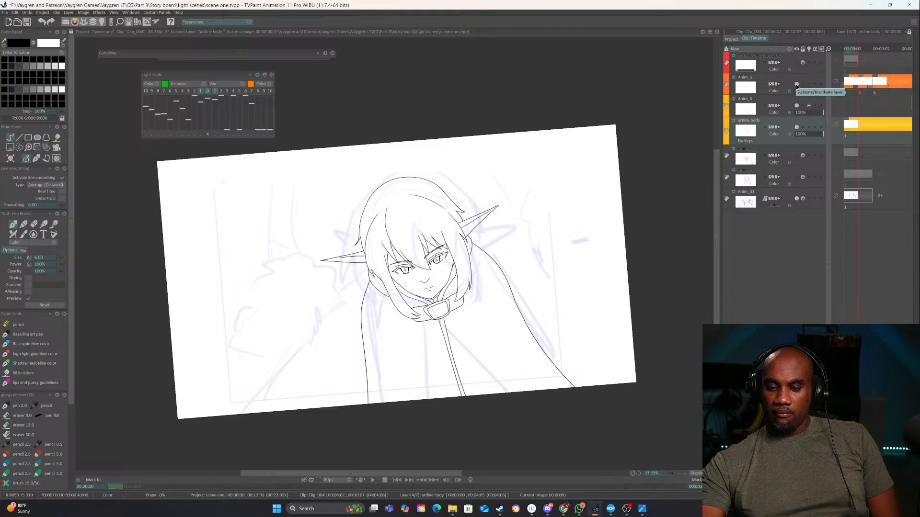
# Rename the Anim_6 layer as "eye flops 1"
pyautogui.doubleClick(749, 99)
pyautogui.write('eye flops')
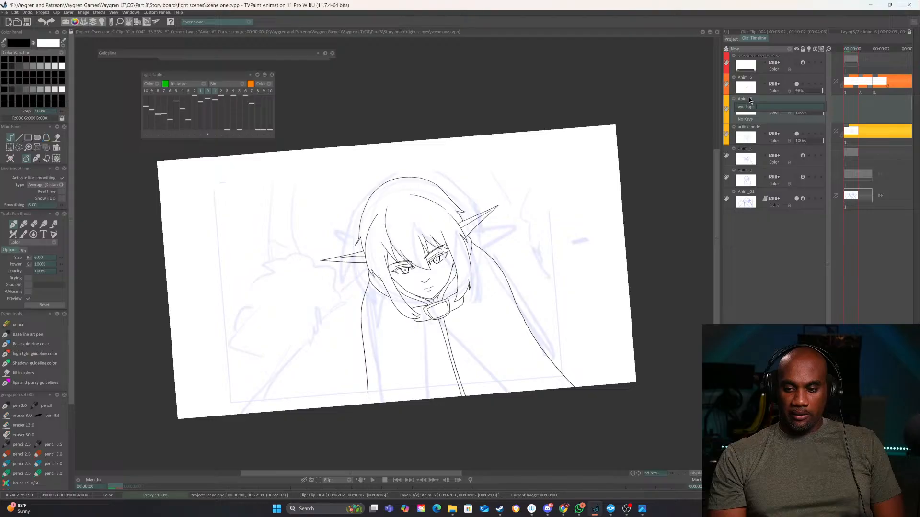
pyautogui.write(' 1')
pyautogui.press('Return')
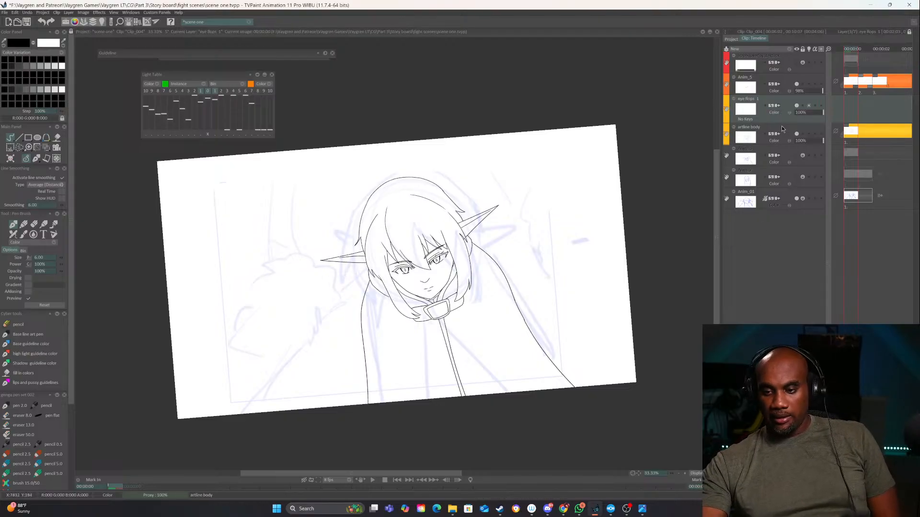
# Rename Clip_004's orange Anim_5 layer as "eyes 2"
pyautogui.doubleClick(744, 77)
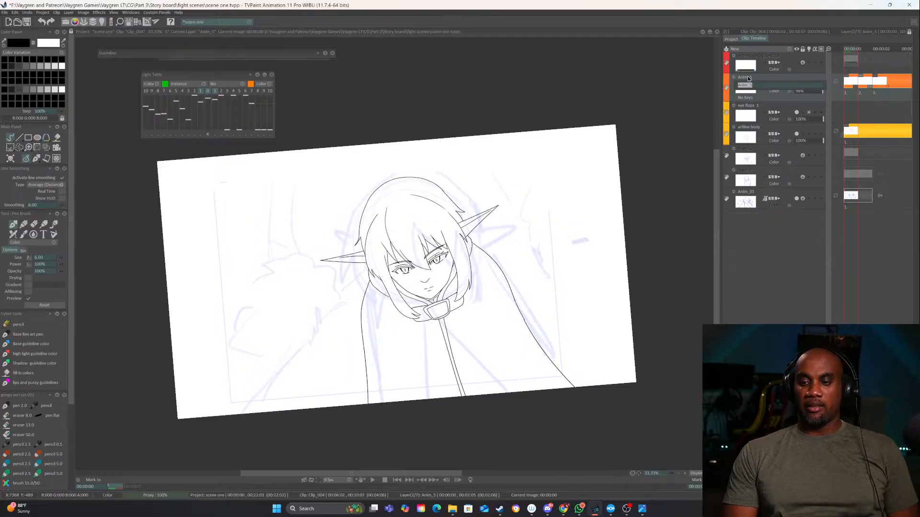
pyautogui.write('a')
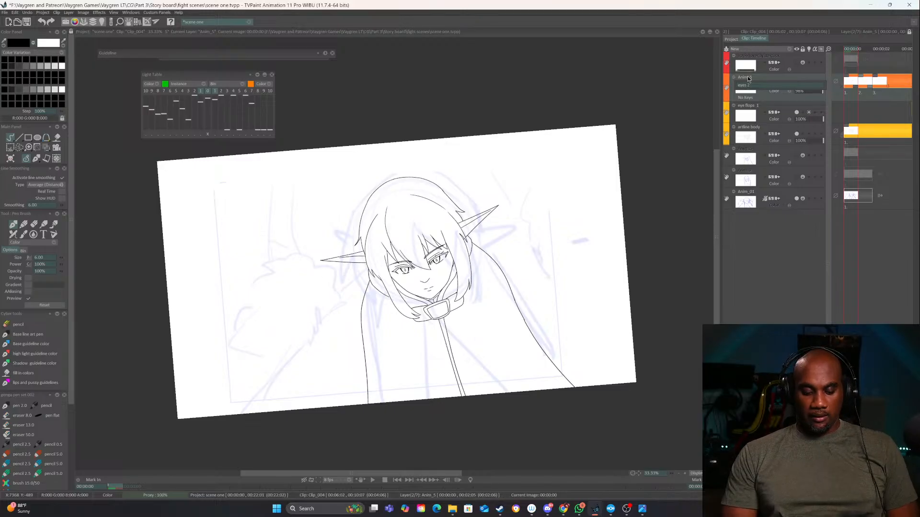
pyautogui.press('Return')
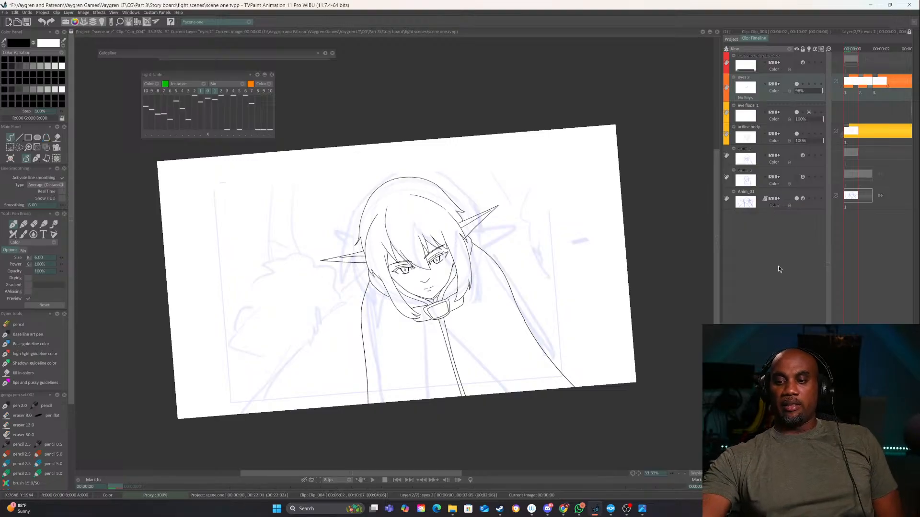
# Open Clip_003's timeline, toggle the visibility of the upper Duplicate Duplicate Anim_3 layer, and go to the clip's first frame
pyautogui.click(733, 41)
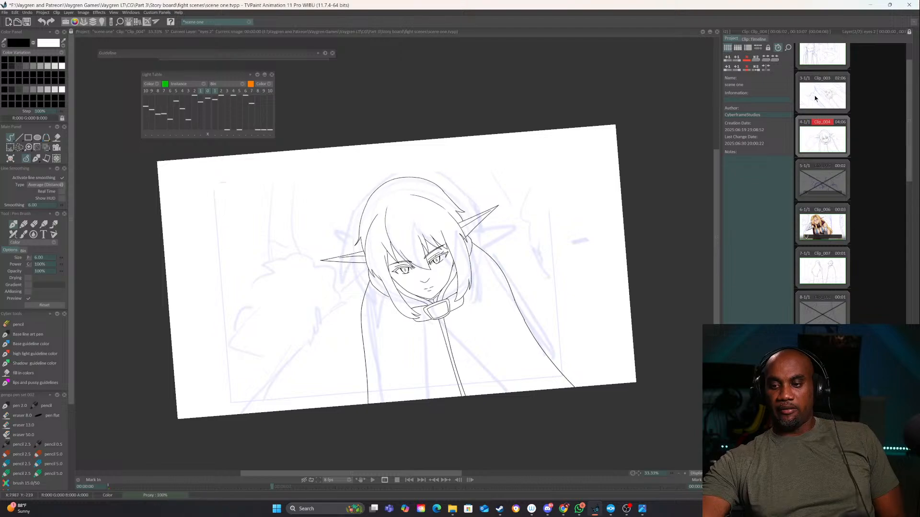
pyautogui.click(815, 99)
pyautogui.click(756, 40)
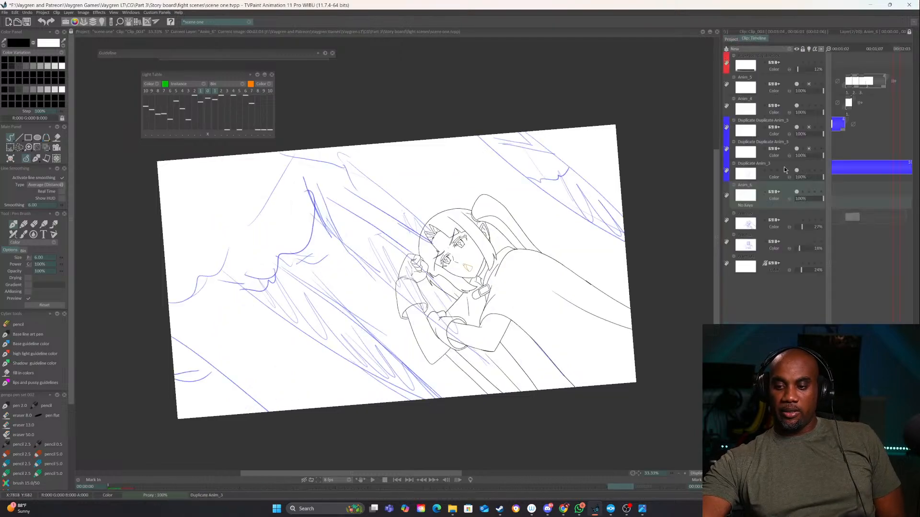
pyautogui.click(795, 127)
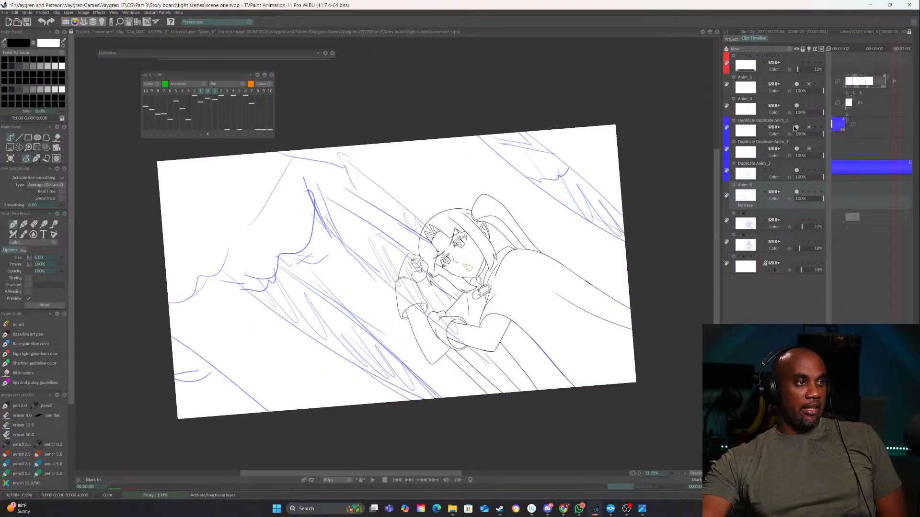
pyautogui.click(797, 128)
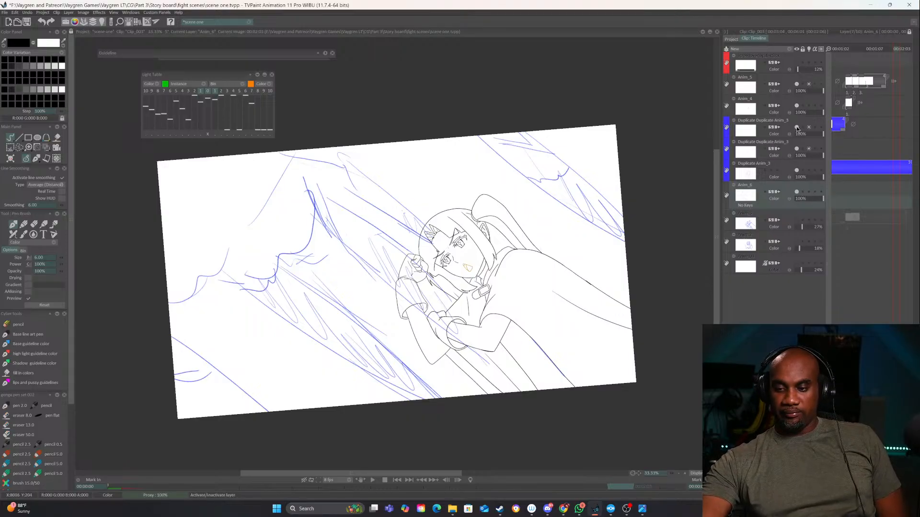
pyautogui.click(797, 128)
pyautogui.moveTo(839, 49); pyautogui.dragTo(814, 50)
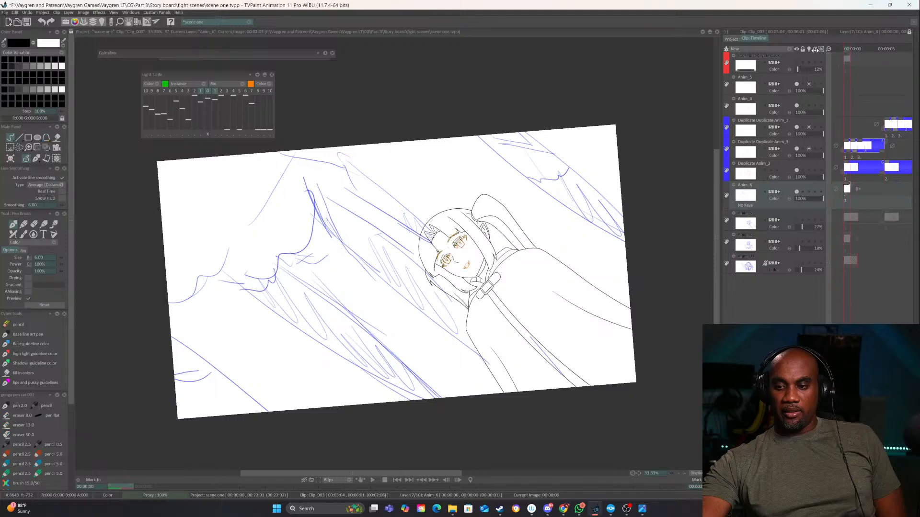
# Toggle the visibility of the lower Duplicate Duplicate Anim_3 layer and of Anim_6 to identify what each one holds
pyautogui.click(797, 150)
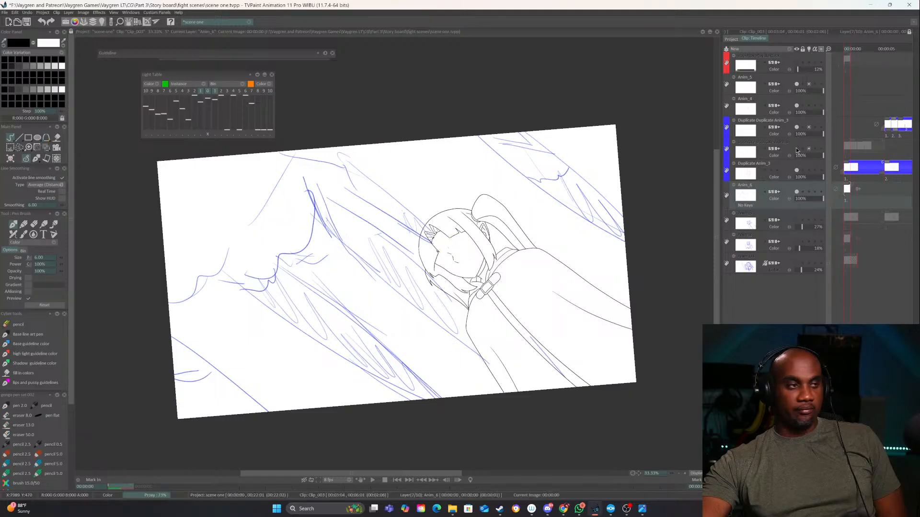
pyautogui.click(797, 150)
pyautogui.click(797, 150)
pyautogui.click(796, 149)
pyautogui.click(797, 149)
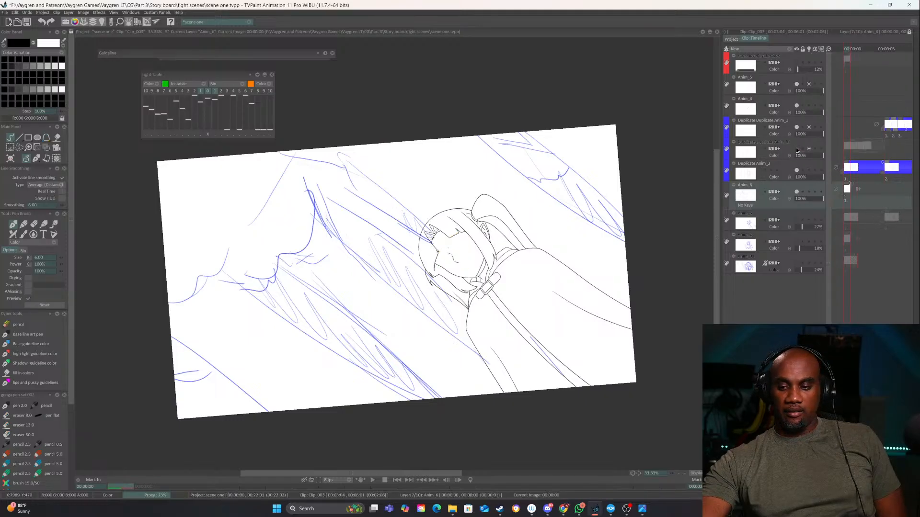
pyautogui.click(796, 149)
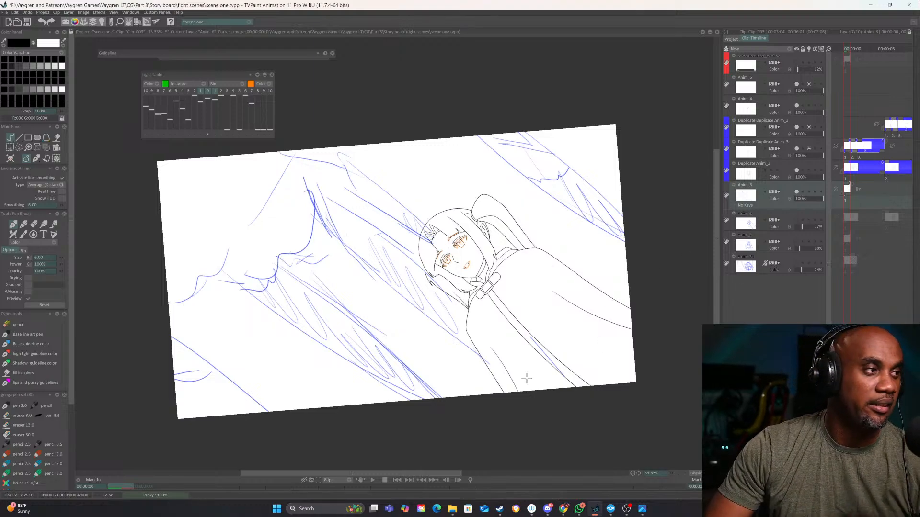
pyautogui.moveTo(919, 389)
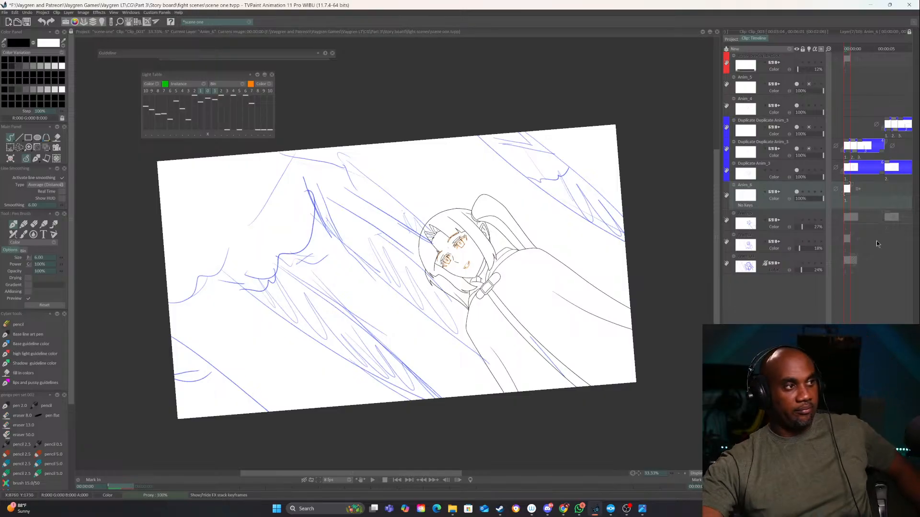
pyautogui.click(797, 192)
pyautogui.click(796, 192)
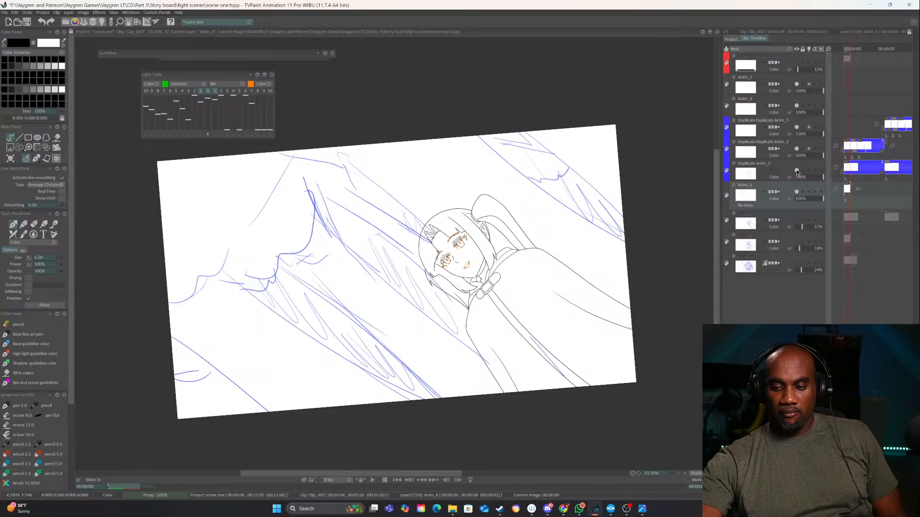
# Toggle the visibility of the Duplicate Anim_3 layer to examine which part of the character it holds
pyautogui.click(797, 170)
pyautogui.click(797, 171)
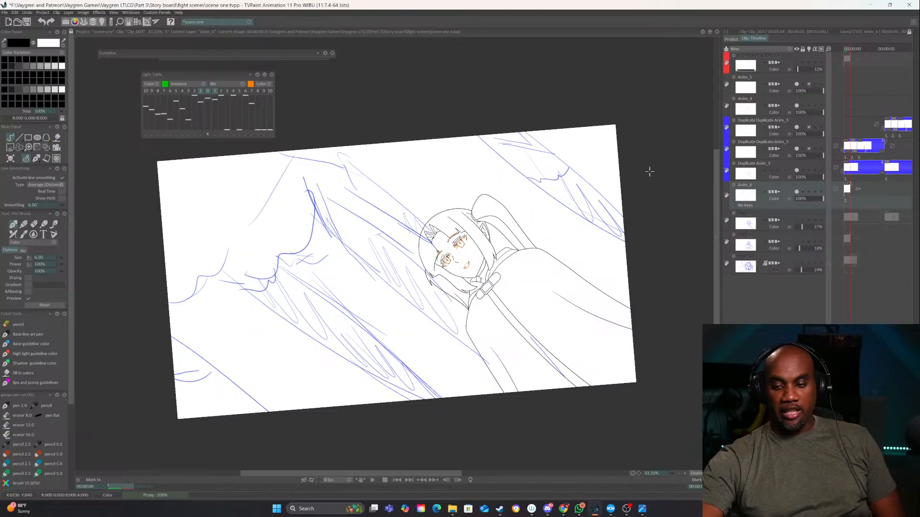
pyautogui.click(786, 167)
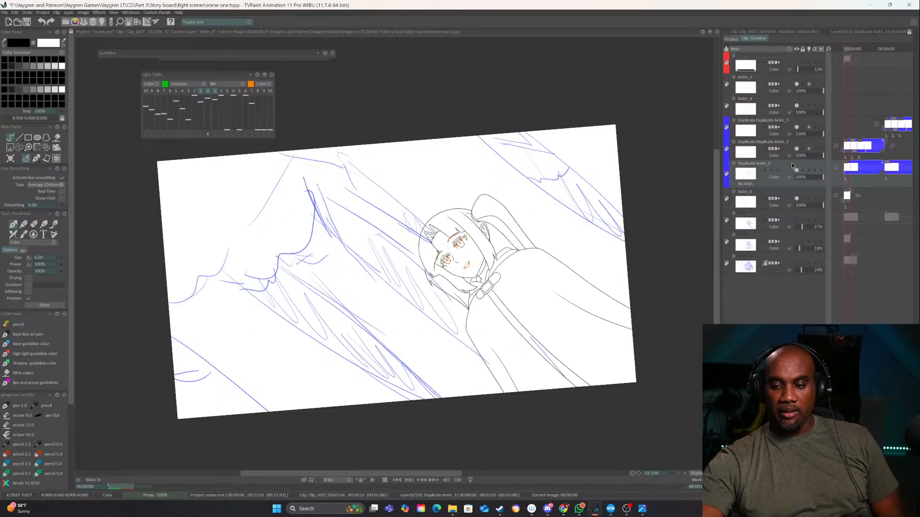
pyautogui.doubleClick(748, 167)
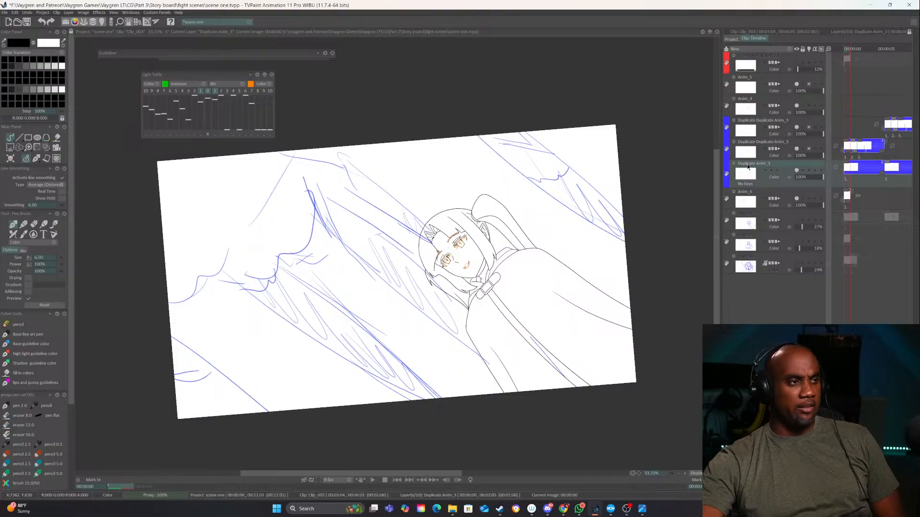
pyautogui.click(781, 186)
pyautogui.click(796, 171)
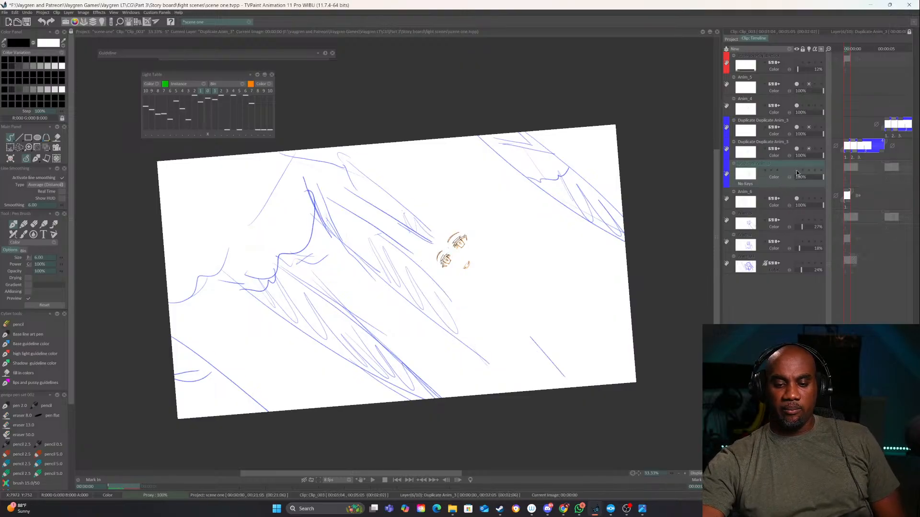
pyautogui.click(796, 170)
pyautogui.click(795, 171)
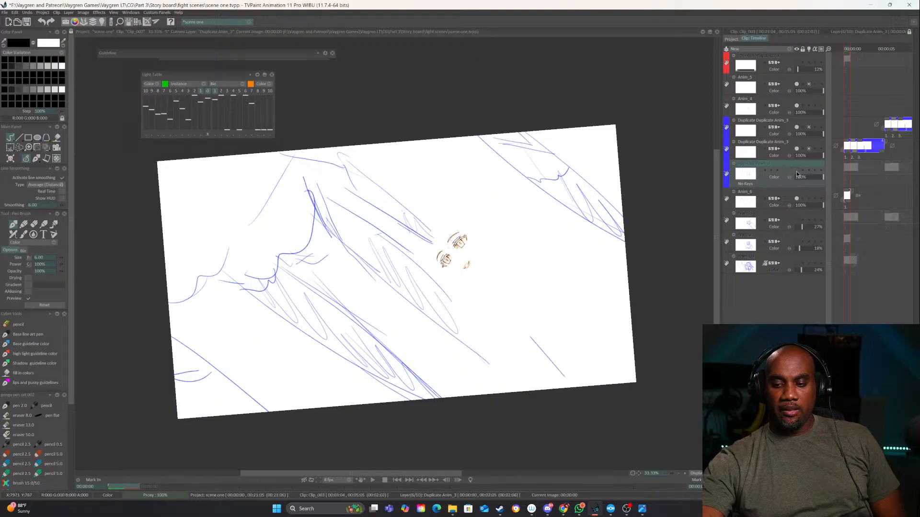
pyautogui.click(796, 172)
pyautogui.click(796, 172)
pyautogui.click(797, 172)
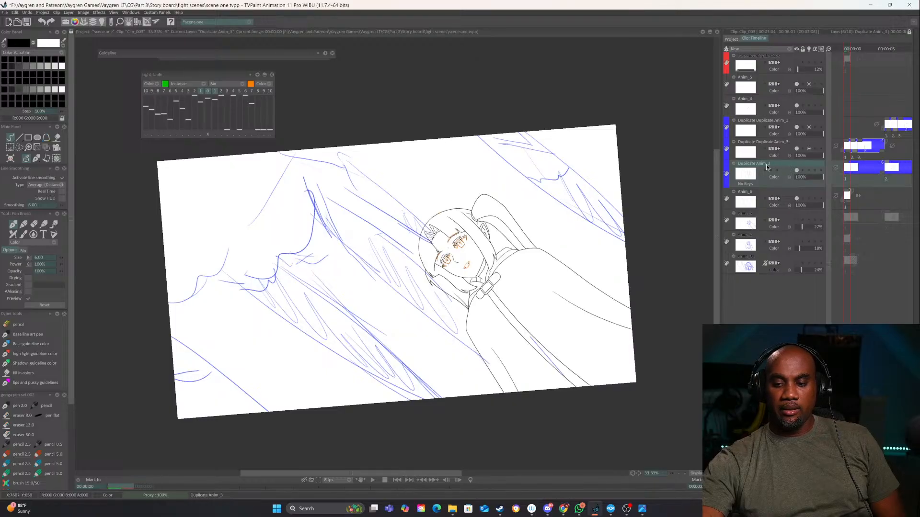
pyautogui.click(796, 171)
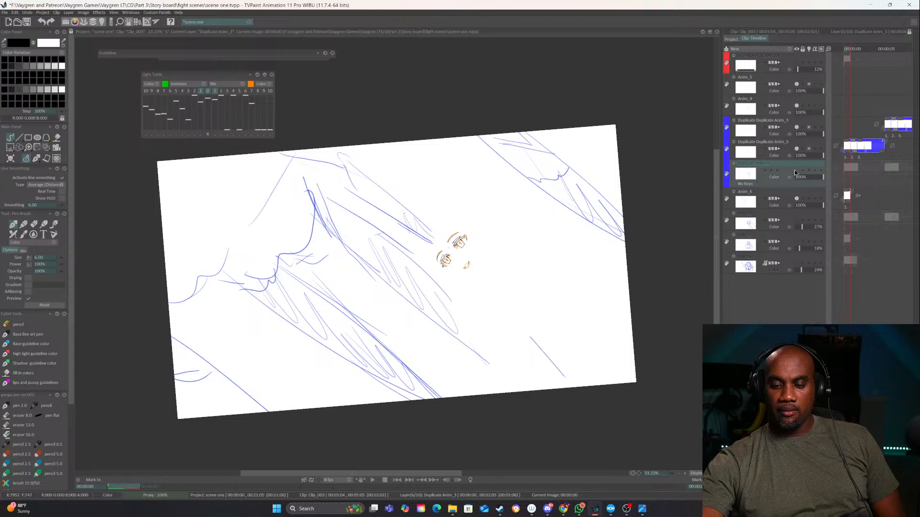
pyautogui.click(796, 171)
pyautogui.click(797, 171)
pyautogui.click(796, 171)
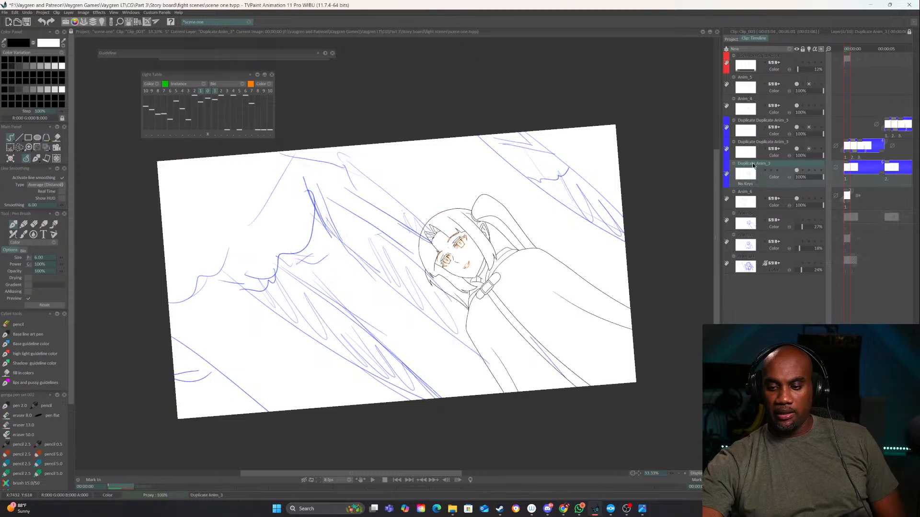
# Rename the Duplicate Anim_3 layer as "body lines"
pyautogui.doubleClick(752, 163)
pyautogui.write('body line')
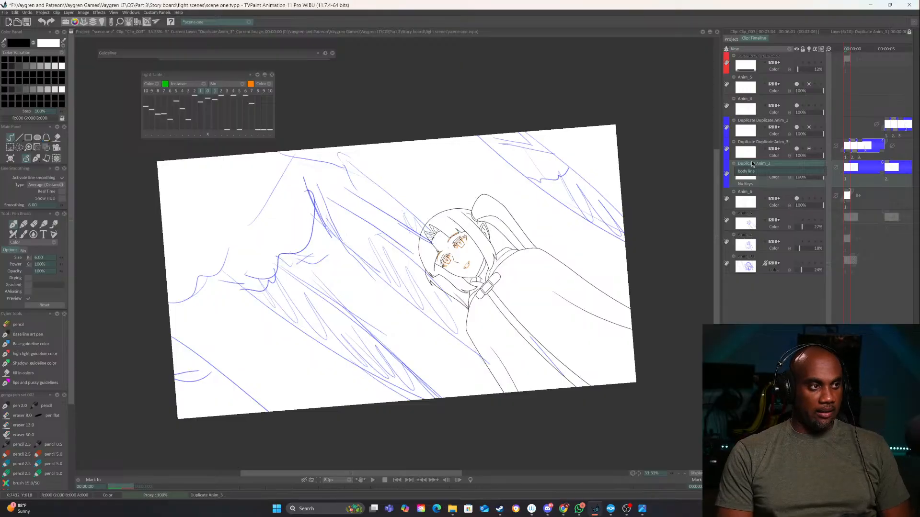
pyautogui.write('s')
pyautogui.press('Return')
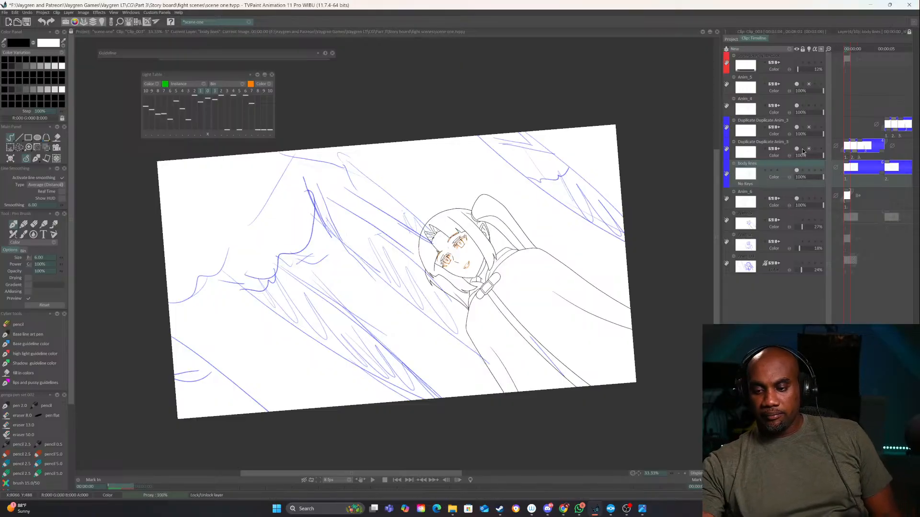
# Rename the Duplicate Duplicate Anim_3 layer directly above the body lines layer as "eye flops"
pyautogui.doubleClick(762, 142)
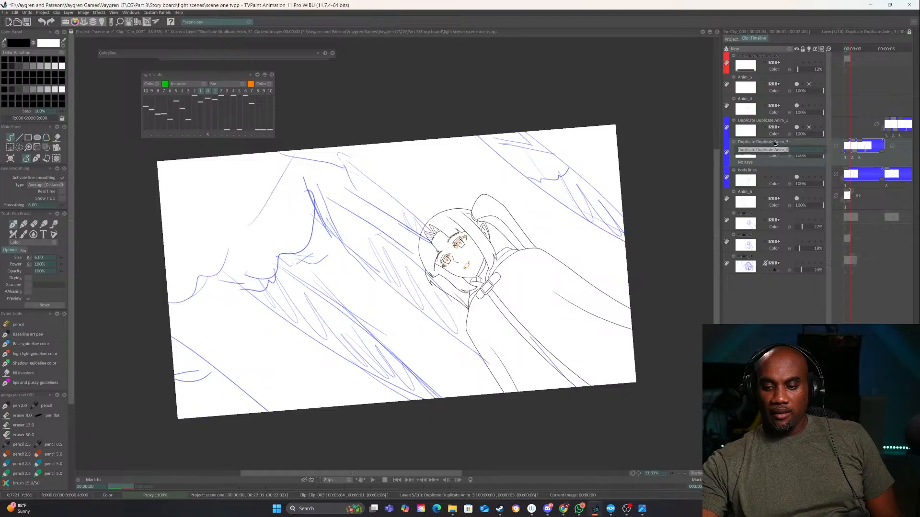
pyautogui.write('eye')
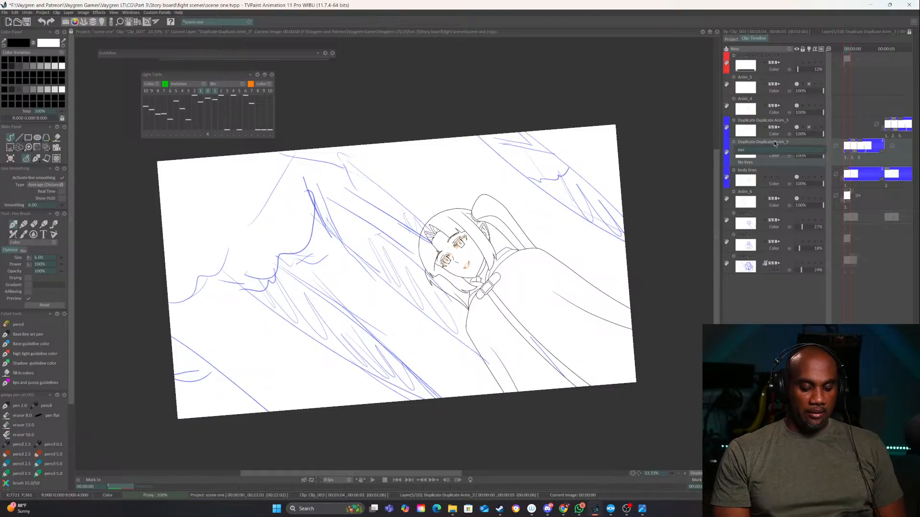
pyautogui.write(' floips')
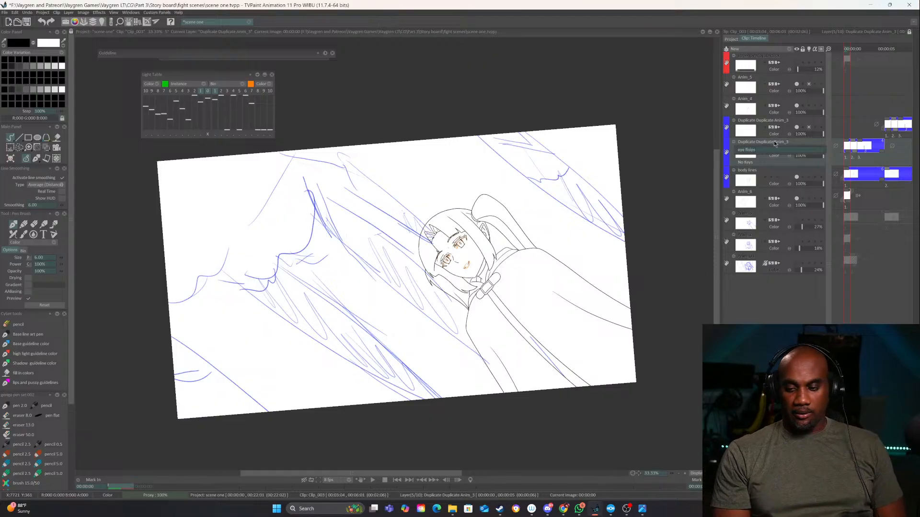
pyautogui.click(775, 301)
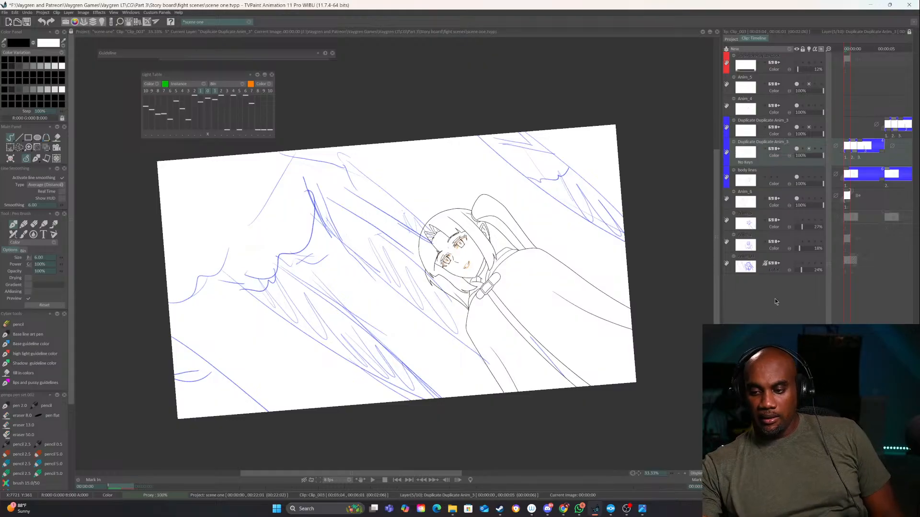
# Toggle the visibility of the remaining Duplicate Duplicate Anim_3 layer at the start of the clip to check its content
pyautogui.click(796, 125)
pyautogui.click(796, 125)
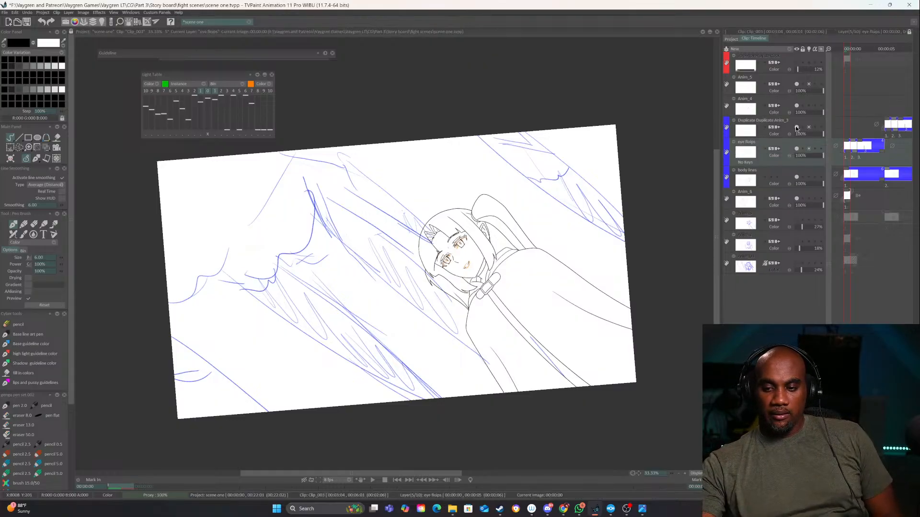
pyautogui.click(797, 127)
pyautogui.click(796, 127)
pyautogui.click(796, 128)
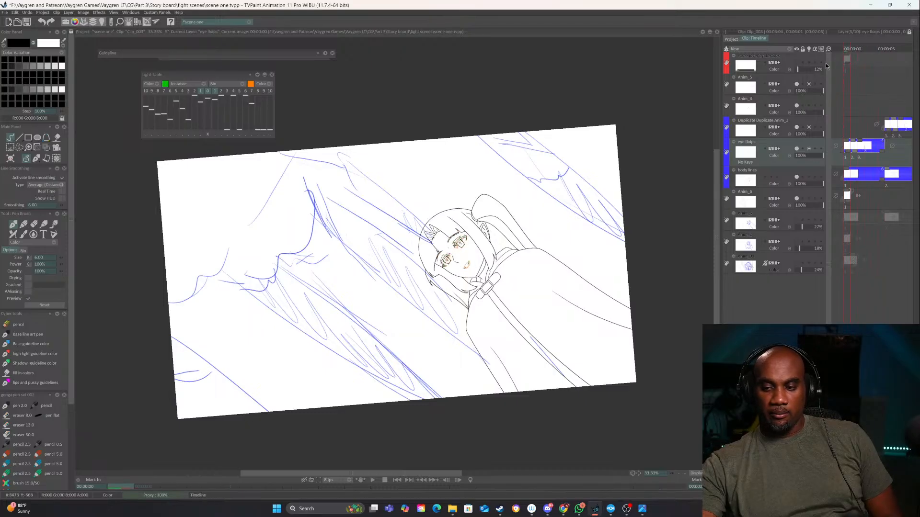
pyautogui.moveTo(850, 49)
pyautogui.mouseDown()
pyautogui.moveTo(890, 49)
pyautogui.moveTo(838, 49)
pyautogui.mouseUp()
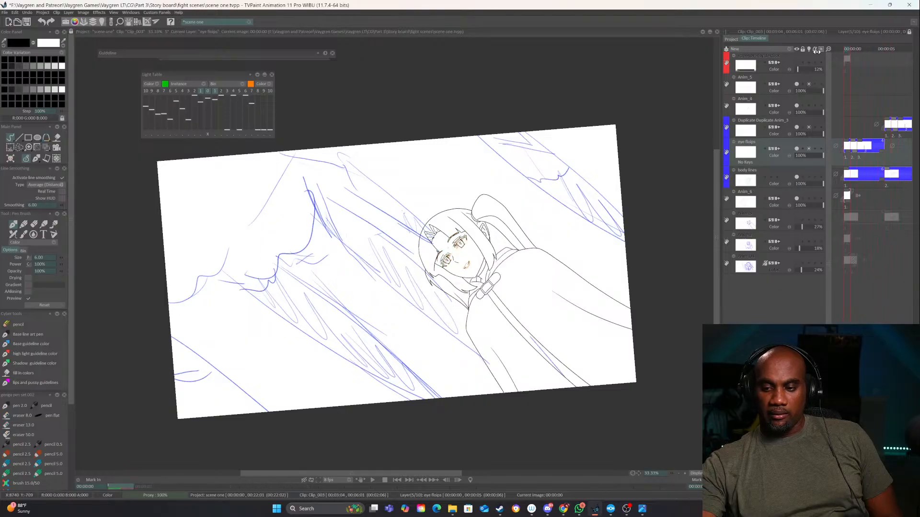
# Rename the remaining Duplicate Duplicate Anim_3 layer as "body number 2"
pyautogui.doubleClick(772, 121)
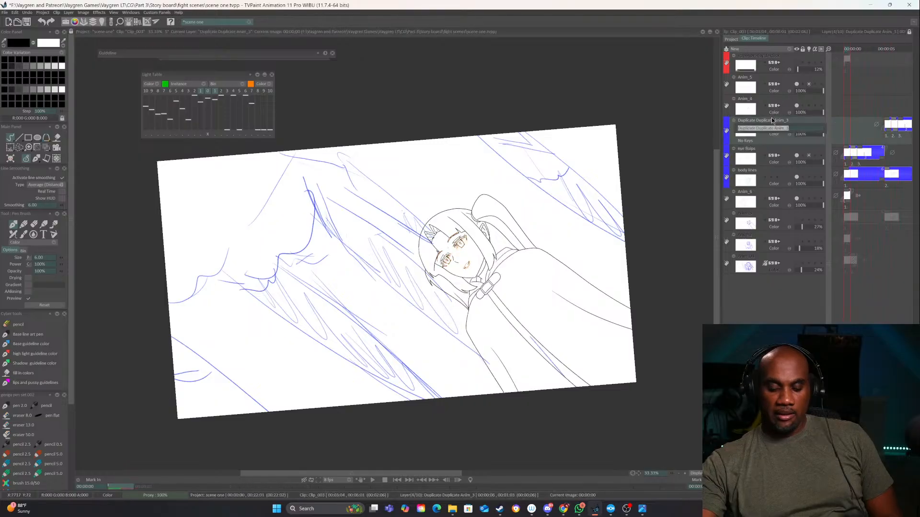
pyautogui.write('body')
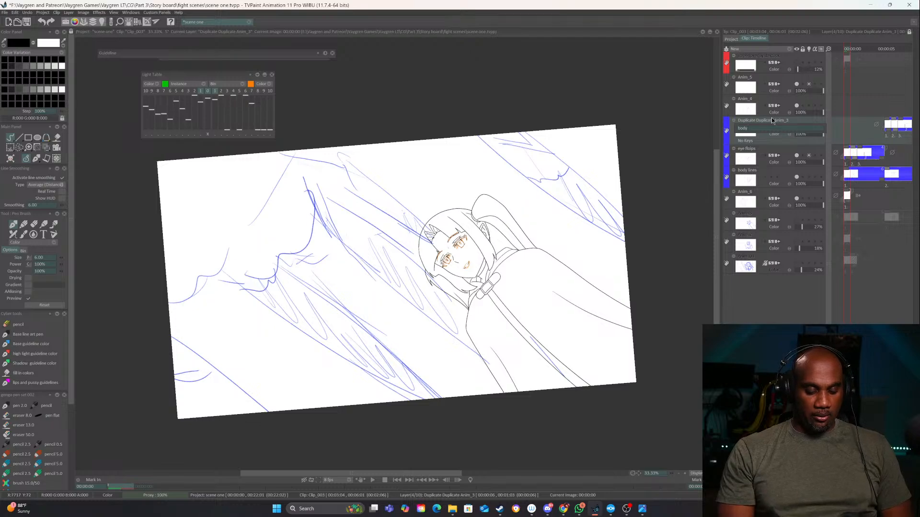
pyautogui.write('number')
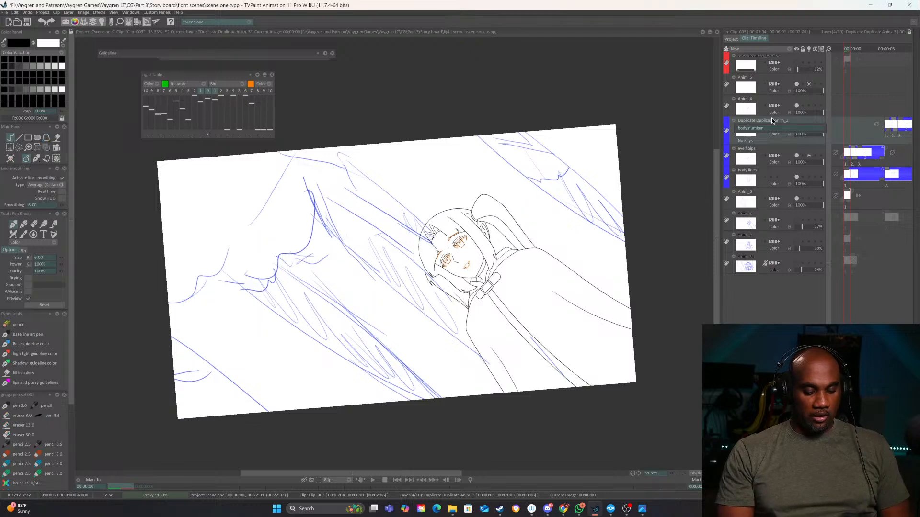
pyautogui.write(' 2')
pyautogui.press('Return')
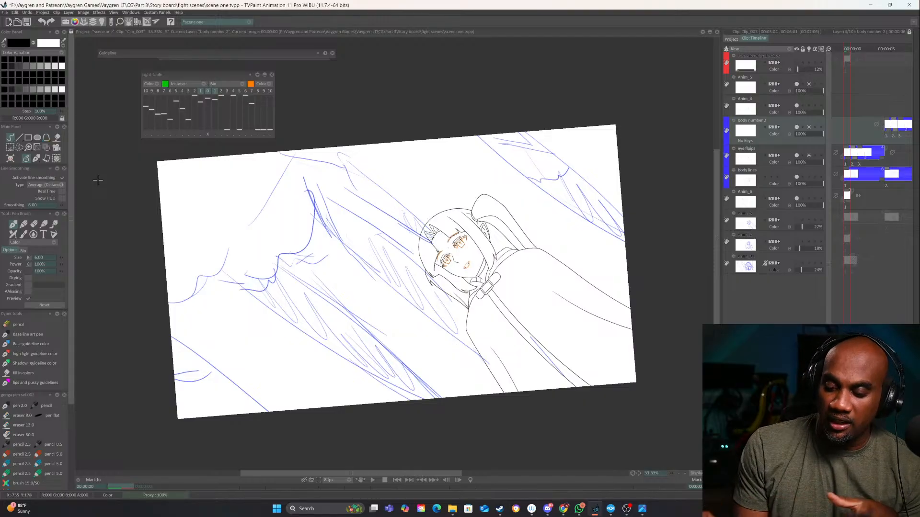
pyautogui.click(808, 126)
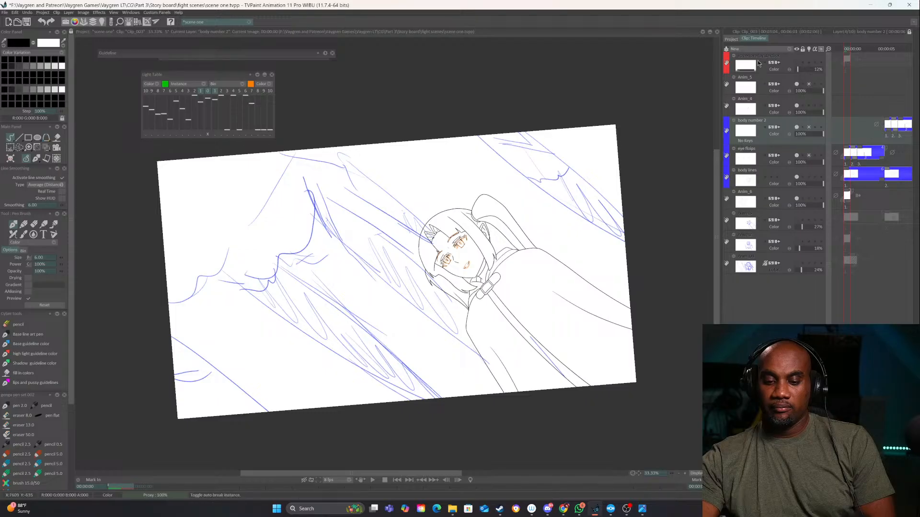
# In Clip_002, give the Anim_4 layer an orange color label and rename it "body"
pyautogui.click(731, 38)
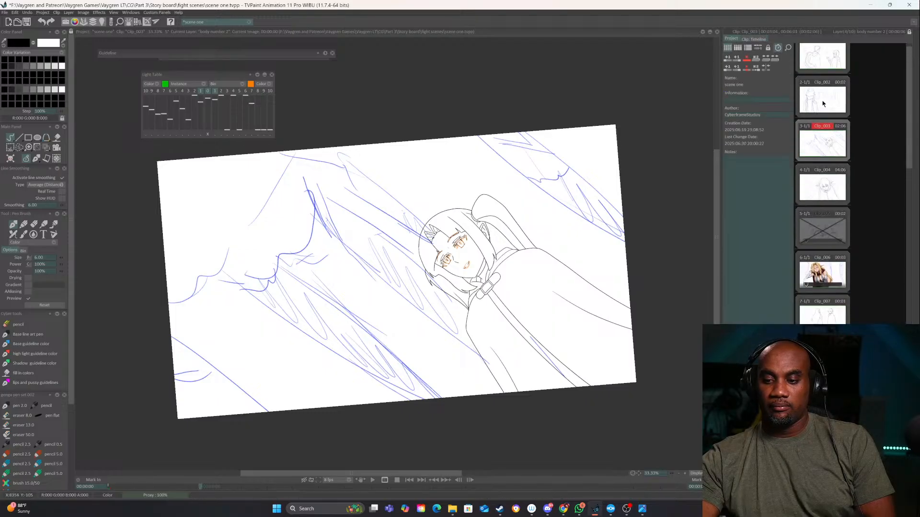
pyautogui.click(823, 104)
pyautogui.click(751, 38)
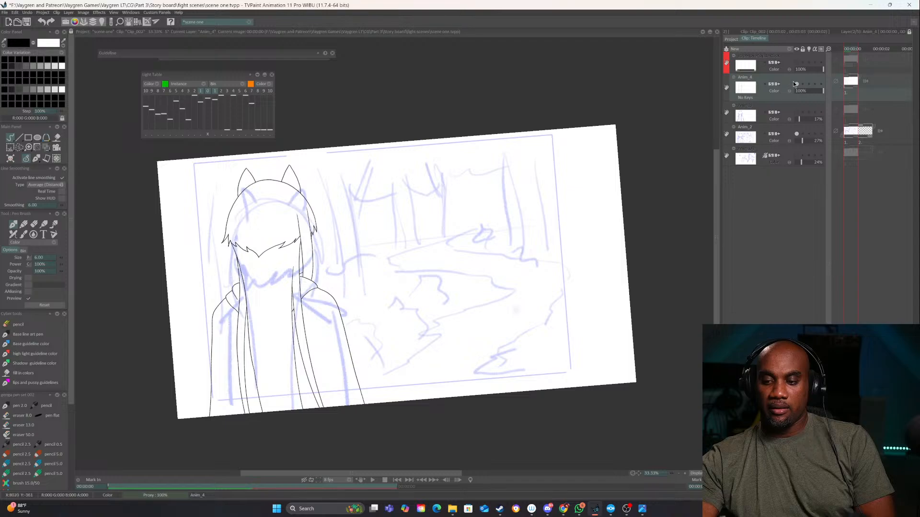
pyautogui.click(796, 84)
pyautogui.click(731, 87)
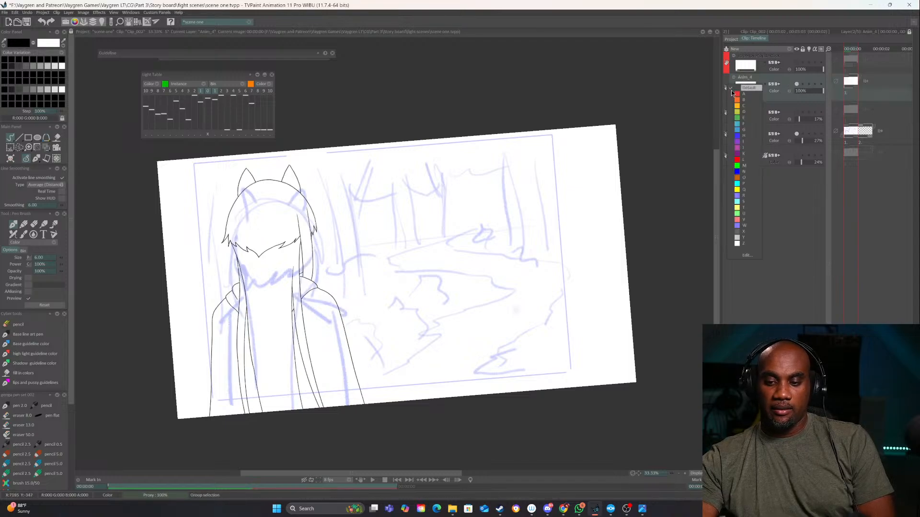
pyautogui.click(737, 100)
pyautogui.doubleClick(743, 77)
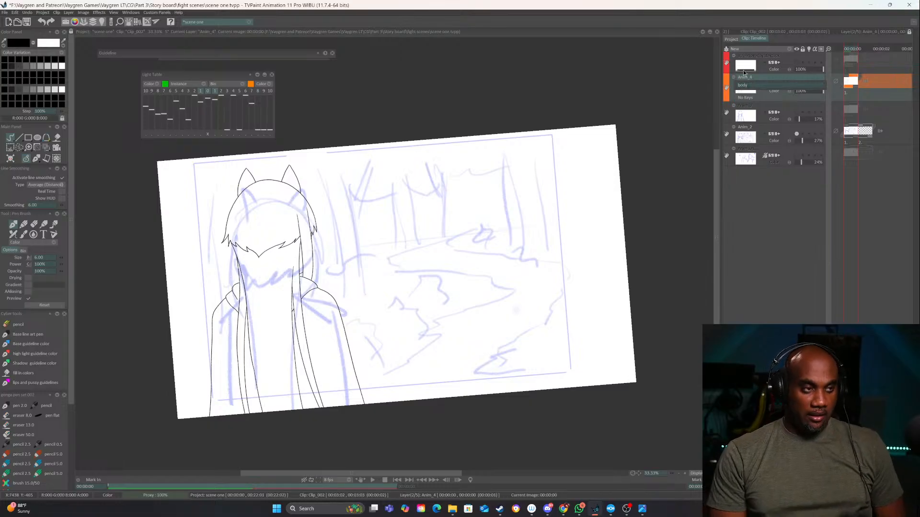
pyautogui.press('Return')
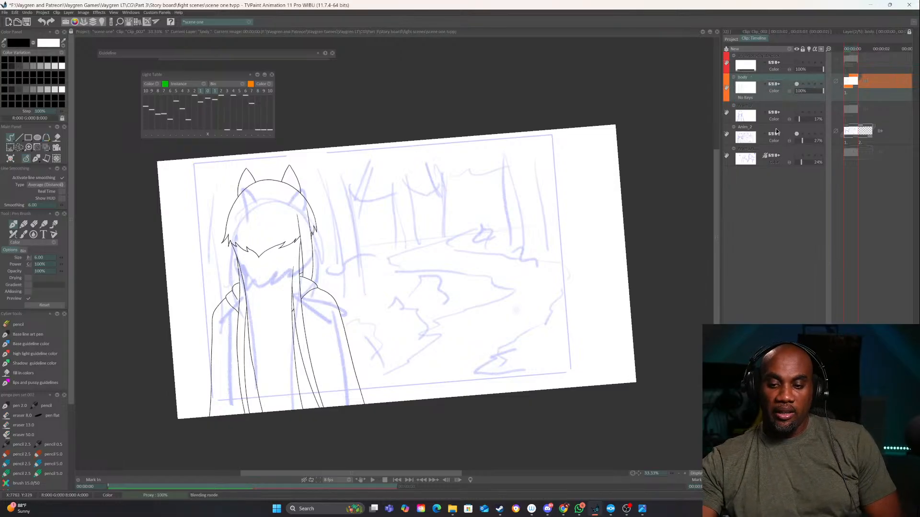
# In Clip_001, check the Duplicate Anim_0 layer's content, give it a yellow color label and rename it "body"
pyautogui.click(731, 39)
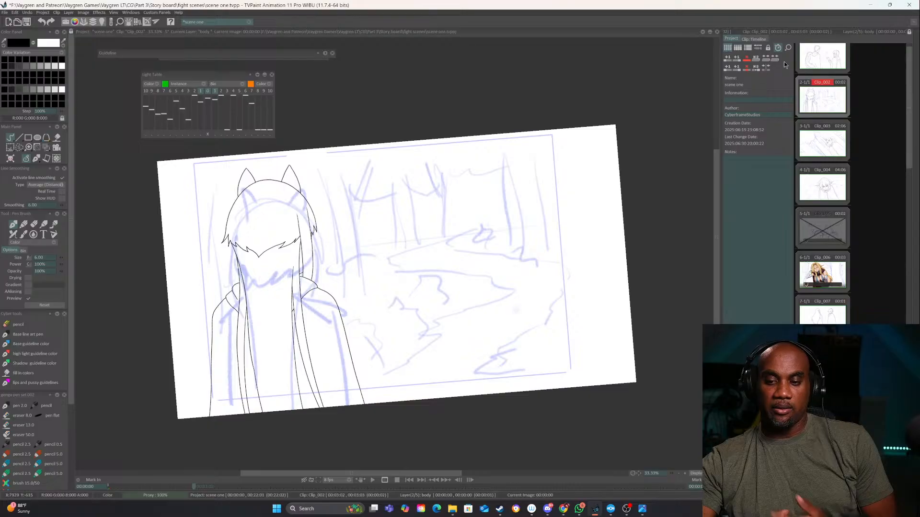
pyautogui.scroll(1, 815, 72)
pyautogui.click(810, 77)
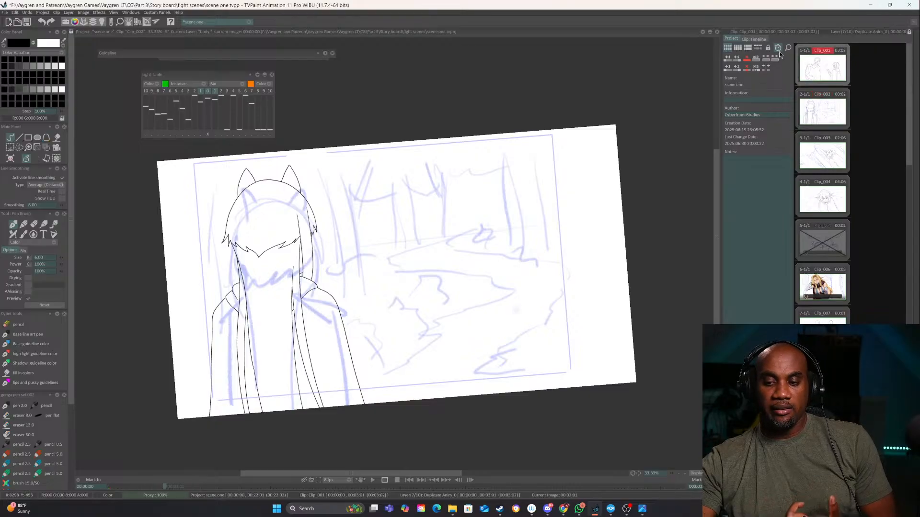
pyautogui.click(754, 38)
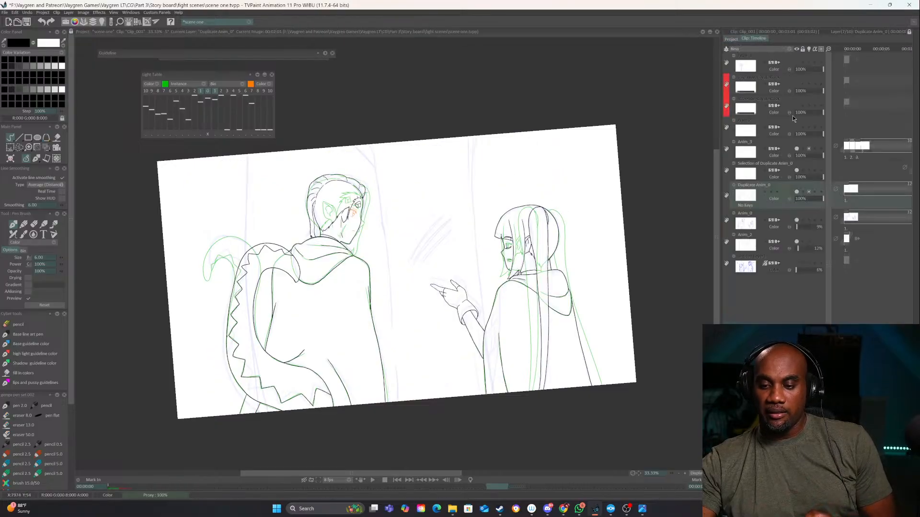
pyautogui.click(796, 192)
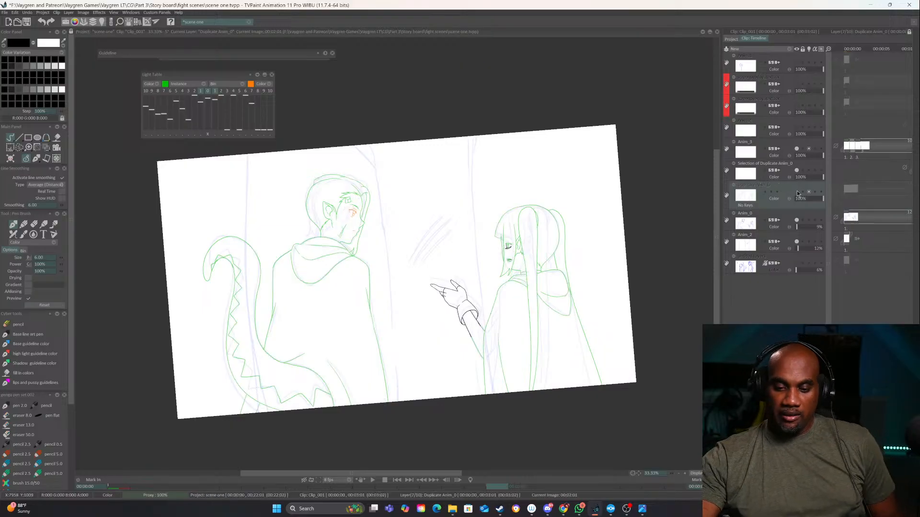
pyautogui.click(796, 192)
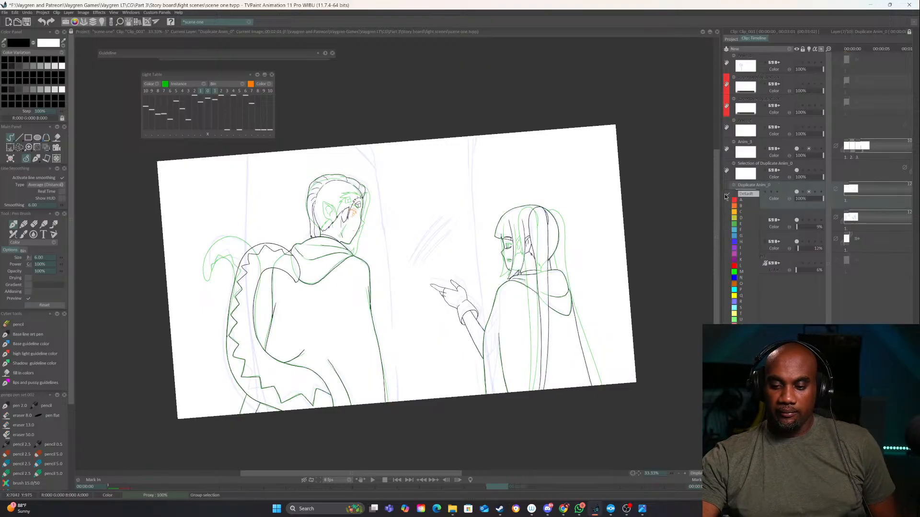
pyautogui.click(747, 186)
pyautogui.doubleClick(748, 187)
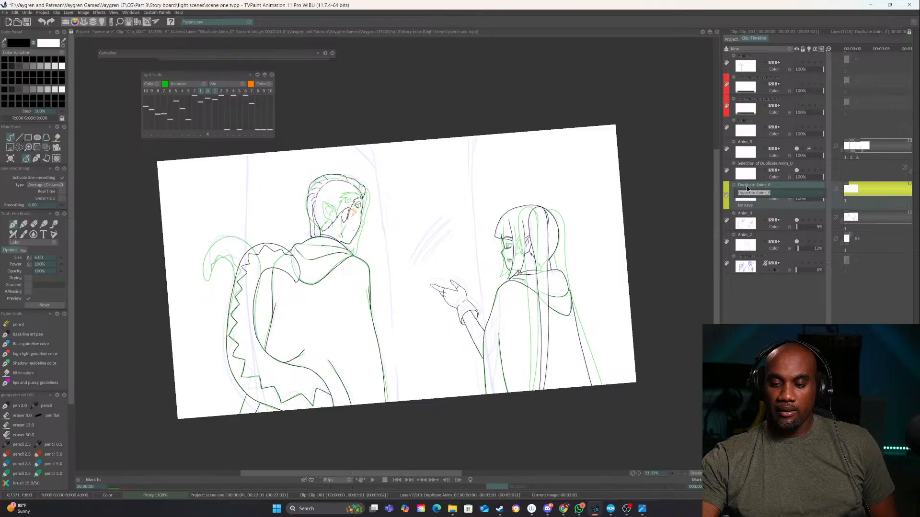
pyautogui.write('body')
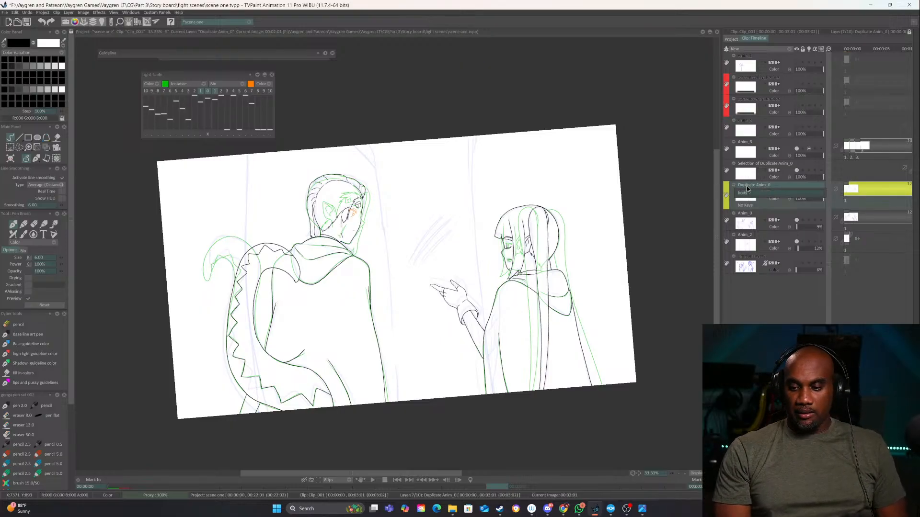
pyautogui.press('Return')
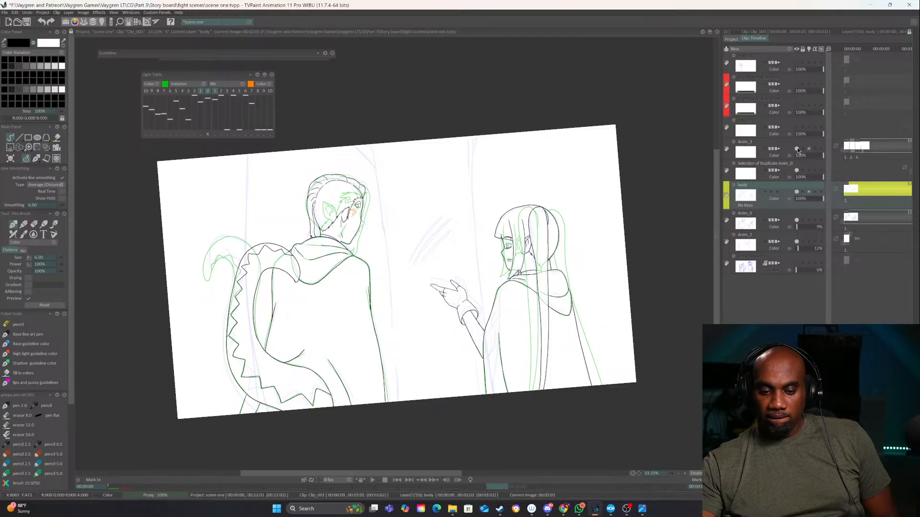
# Rename the Anim_3 layer as "eyes" and the Selection of Duplicate Anim_0 layer as "rheen hand"
pyautogui.doubleClick(746, 141)
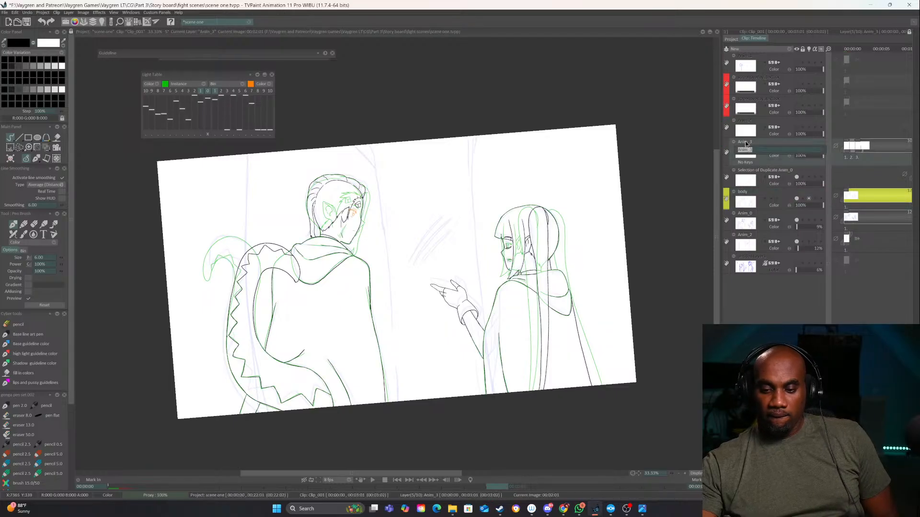
pyautogui.write('eyes')
pyautogui.press('Return')
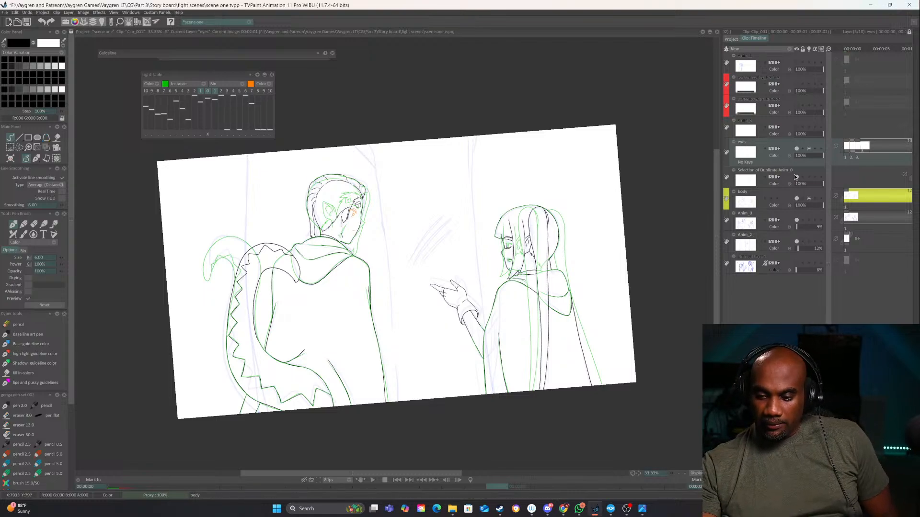
pyautogui.click(779, 170)
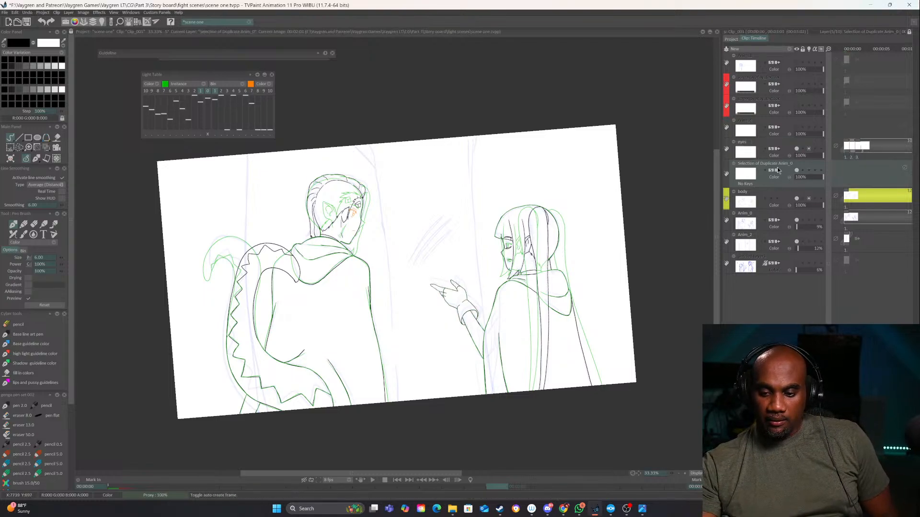
pyautogui.doubleClick(779, 165)
pyautogui.write('rhe')
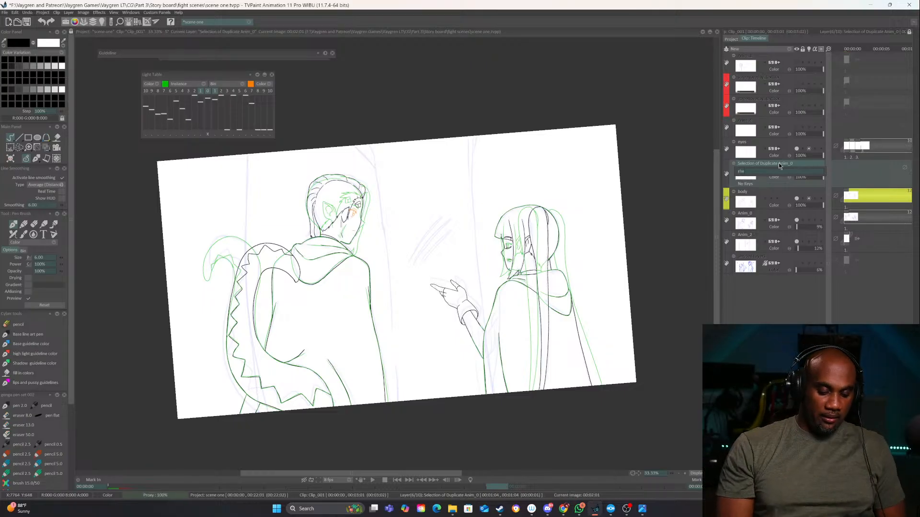
pyautogui.write('en hand')
pyautogui.press('Return')
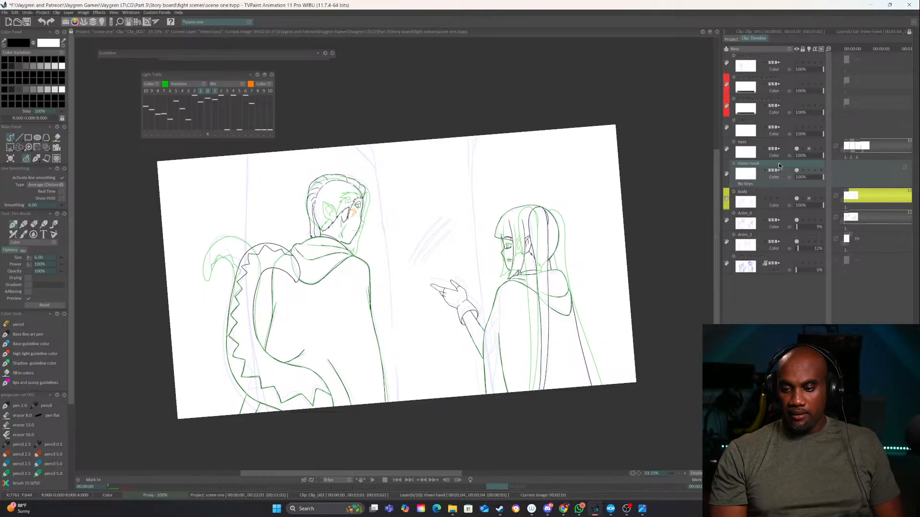
# Open Clip_026 and review its layer names and color labels
pyautogui.click(731, 39)
pyautogui.scroll(-2, 837, 302)
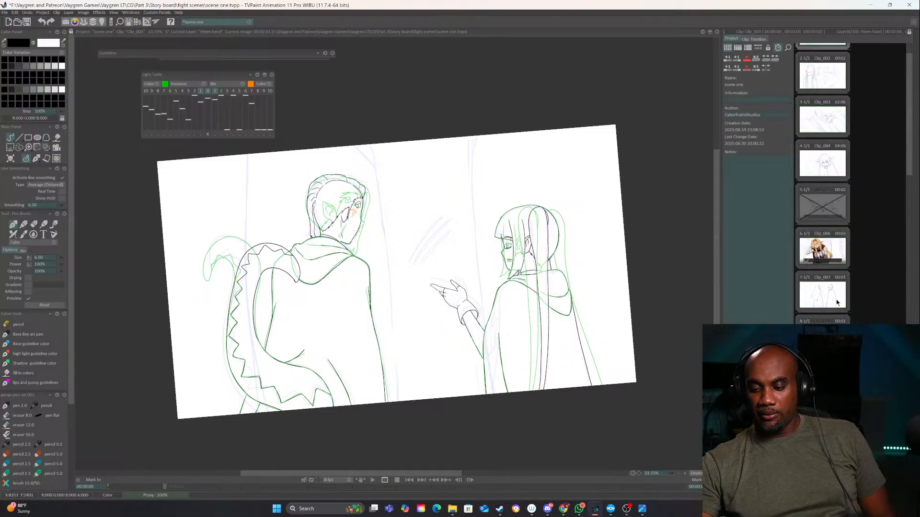
pyautogui.scroll(-5, 834, 307)
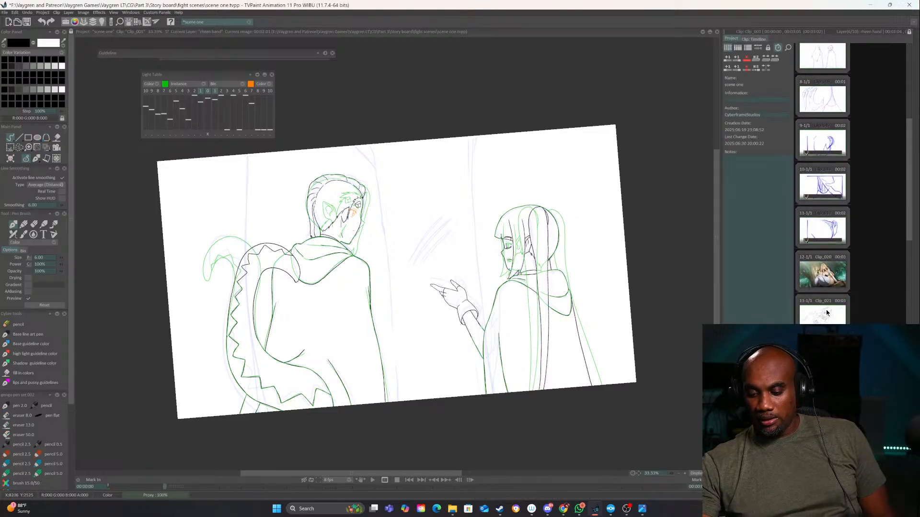
pyautogui.scroll(-2, 827, 312)
pyautogui.click(820, 271)
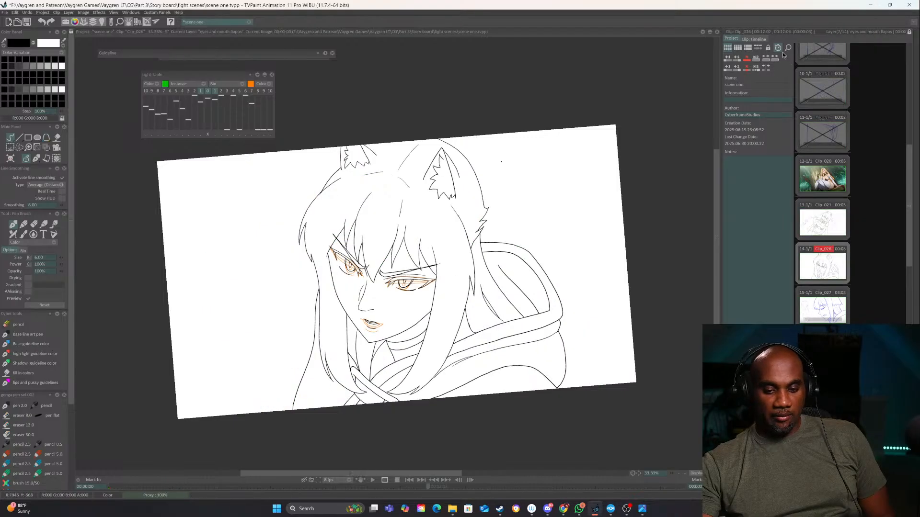
pyautogui.click(759, 39)
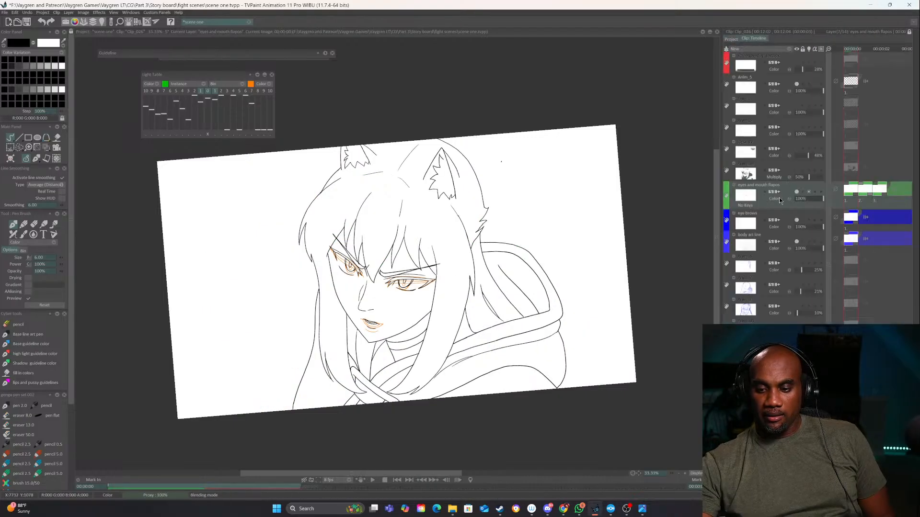
# Open Clip_027, widen its timeline area and go through the rough sketch frames
pyautogui.click(731, 39)
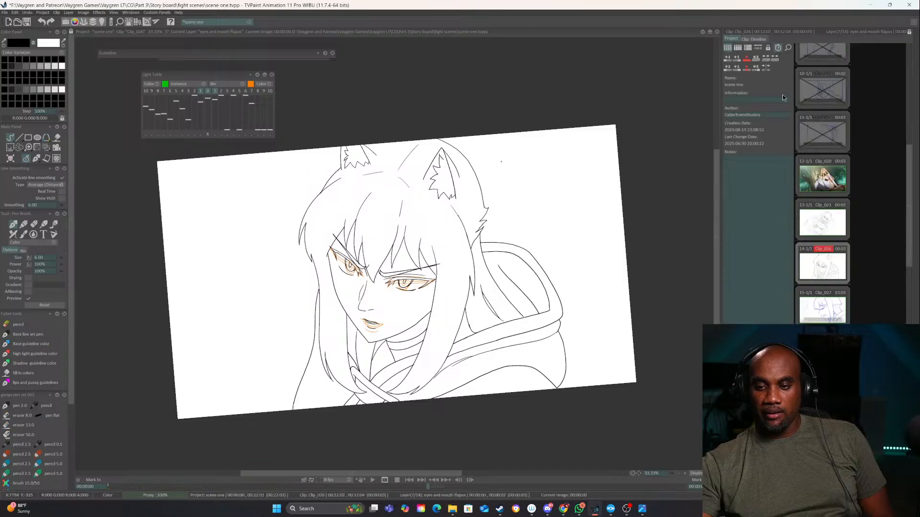
pyautogui.click(826, 314)
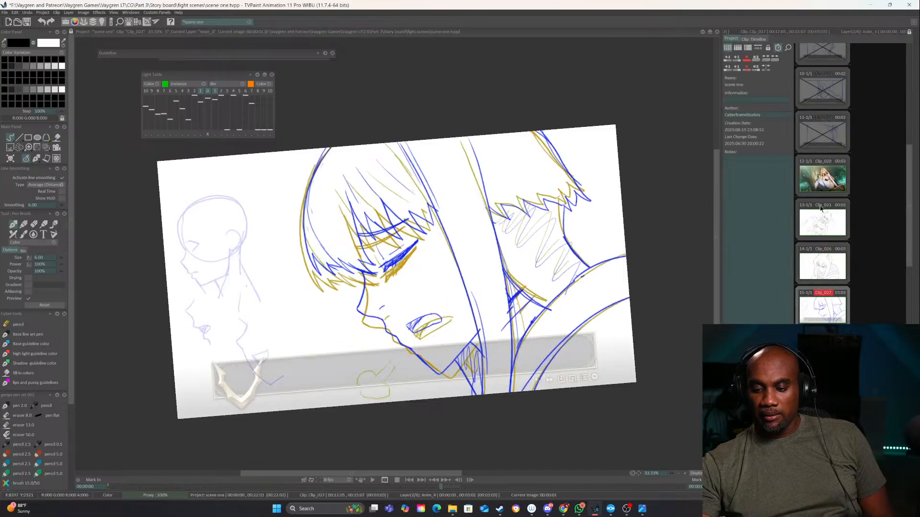
pyautogui.click(758, 40)
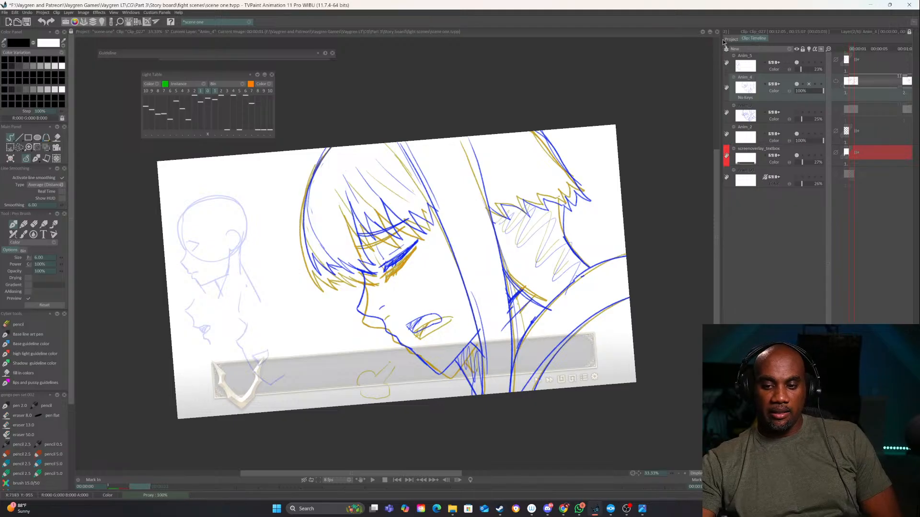
pyautogui.moveTo(724, 42); pyautogui.dragTo(685, 42)
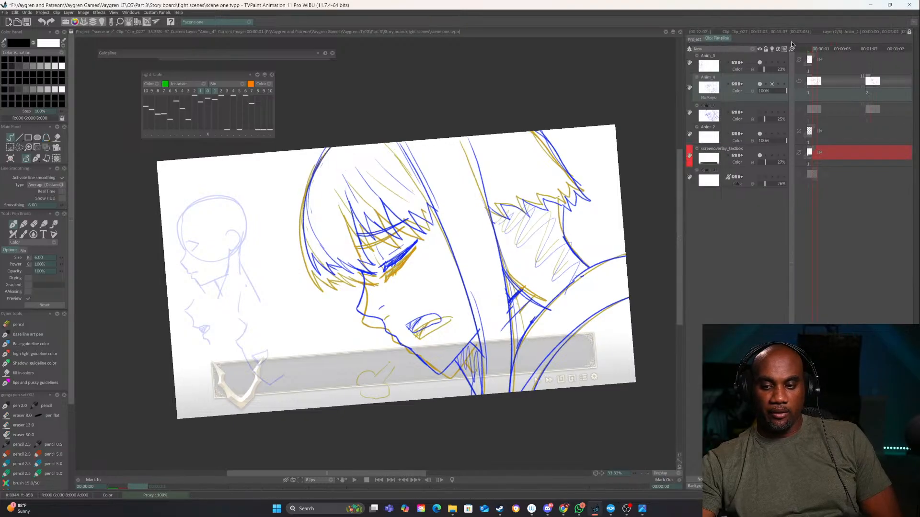
pyautogui.moveTo(807, 48)
pyautogui.mouseDown()
pyautogui.moveTo(871, 45)
pyautogui.moveTo(809, 41)
pyautogui.mouseUp()
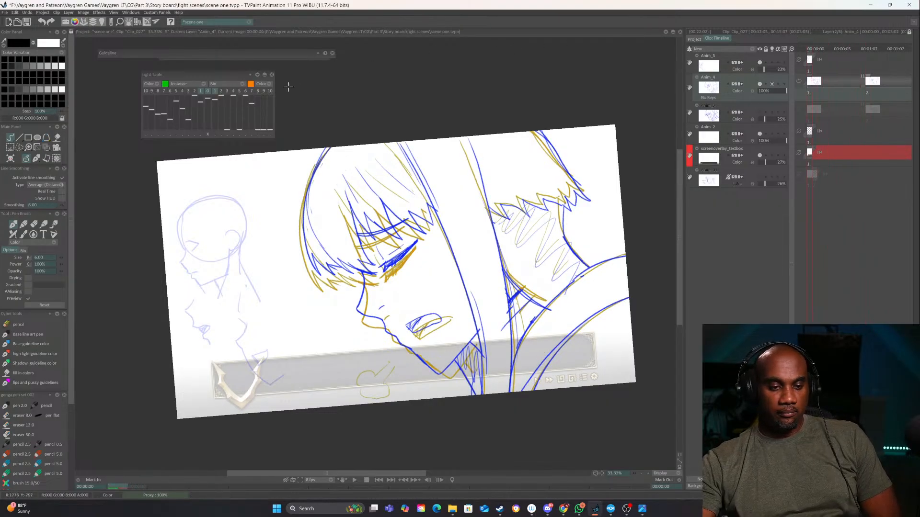
pyautogui.click(211, 93)
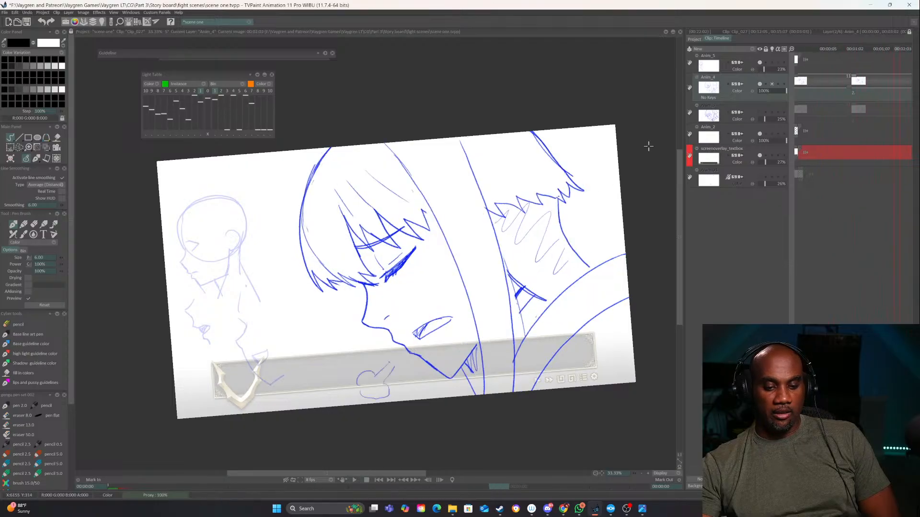
# Lower the Anim_4 sketch layer's opacity to about 25% and add a green-labeled layer that duplicates its structure
pyautogui.click(765, 90)
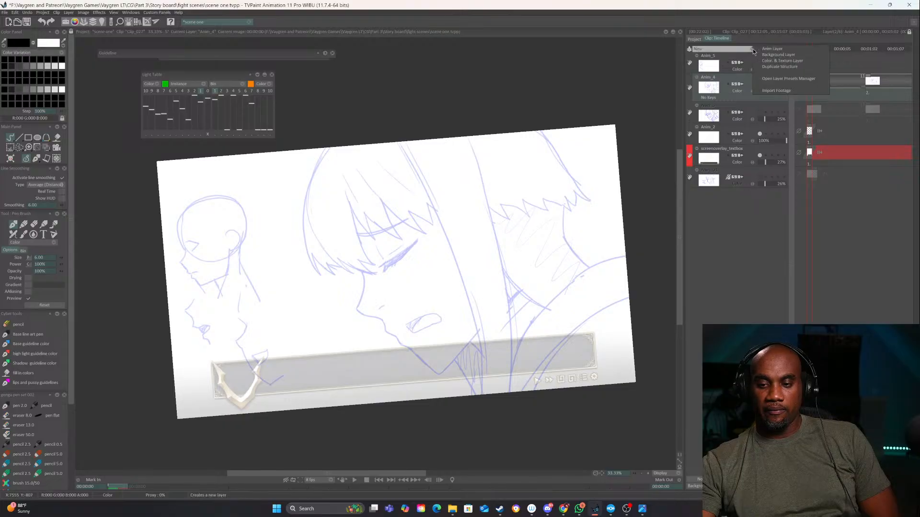
pyautogui.click(776, 68)
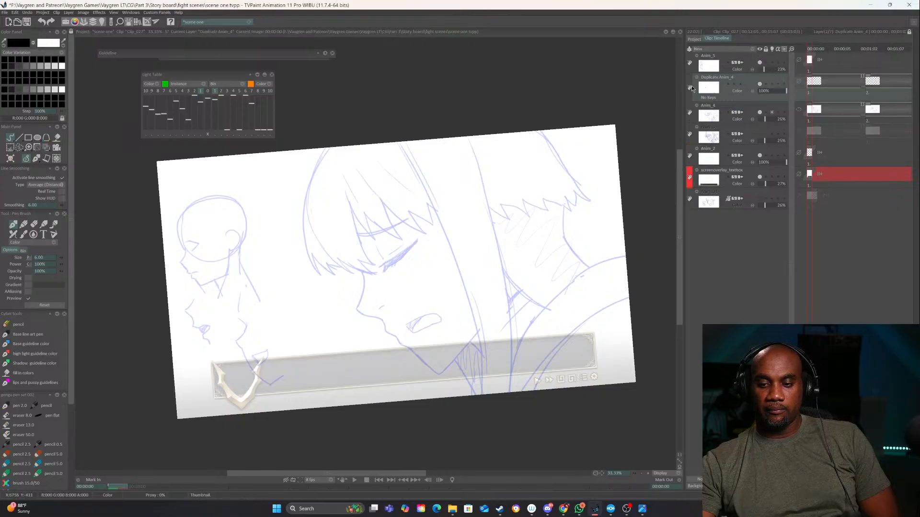
pyautogui.click(690, 88)
pyautogui.click(699, 112)
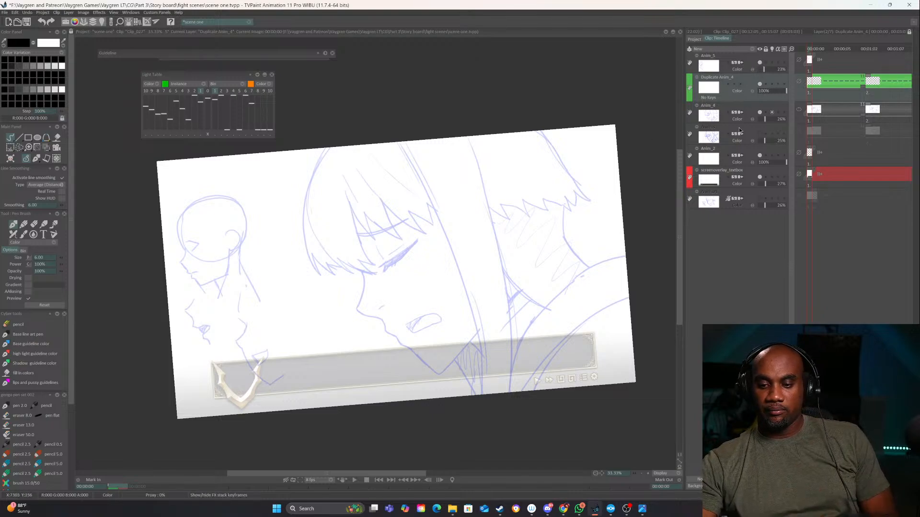
# Hide the textbox overlay layer and start inking the head's outer hair contour in black with a 7.00 pen on the green layer
pyautogui.click(760, 177)
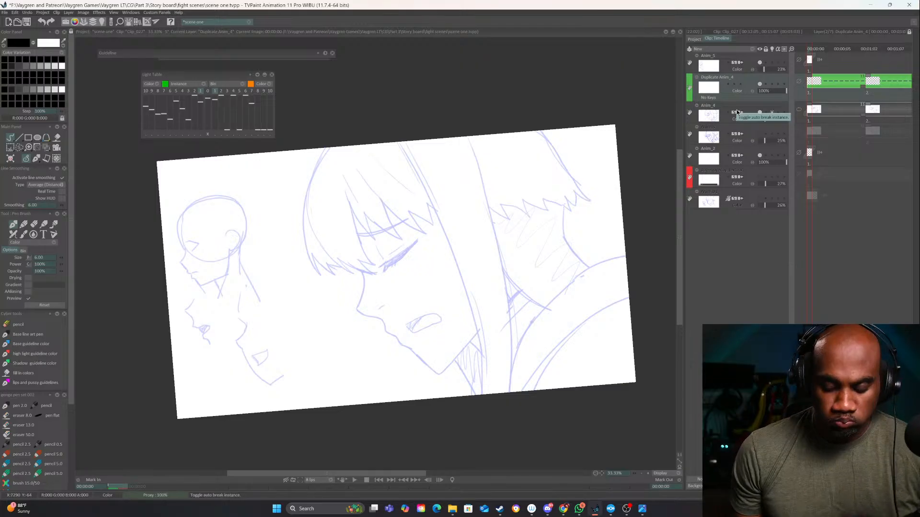
pyautogui.scroll(4, 648, 474)
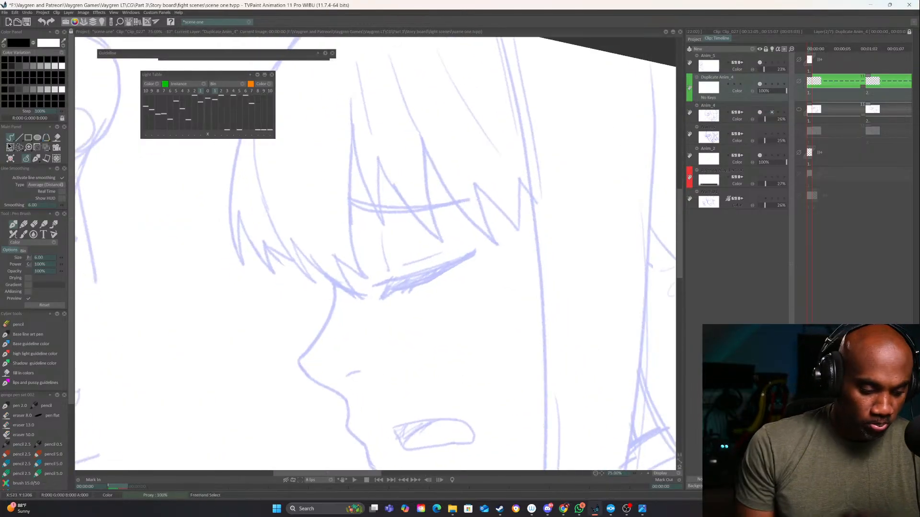
pyautogui.moveTo(411, 284)
pyautogui.mouseDown()
pyautogui.moveTo(401, 395)
pyautogui.moveTo(408, 429)
pyautogui.mouseUp()
pyautogui.moveTo(471, 313); pyautogui.dragTo(496, 260)
pyautogui.moveTo(540, 308); pyautogui.dragTo(530, 331)
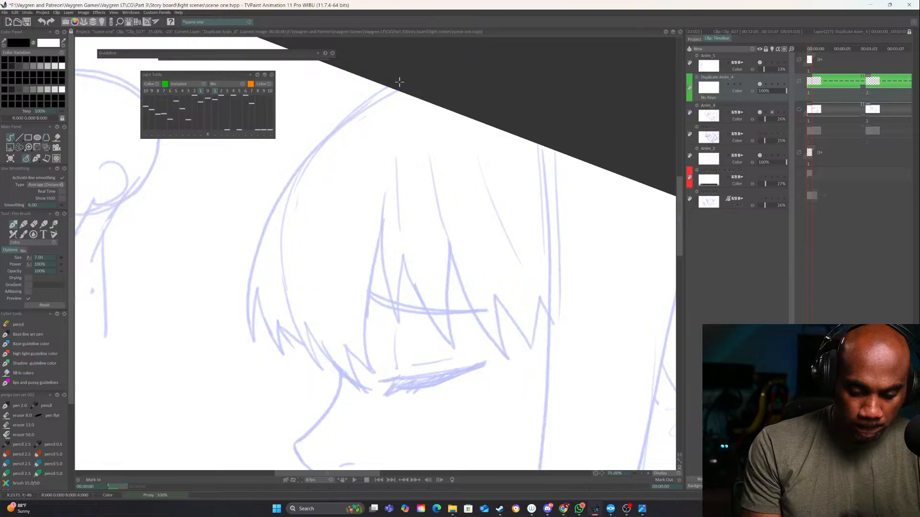
pyautogui.moveTo(389, 87); pyautogui.dragTo(293, 168)
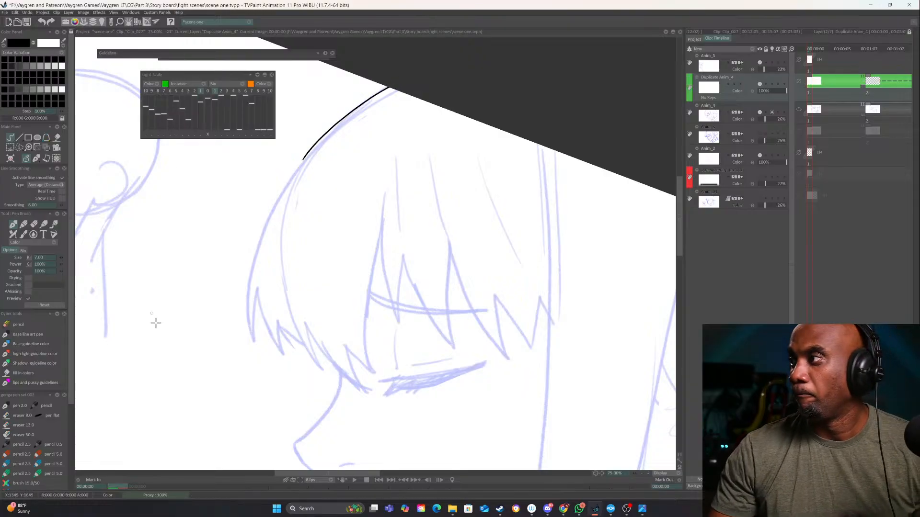
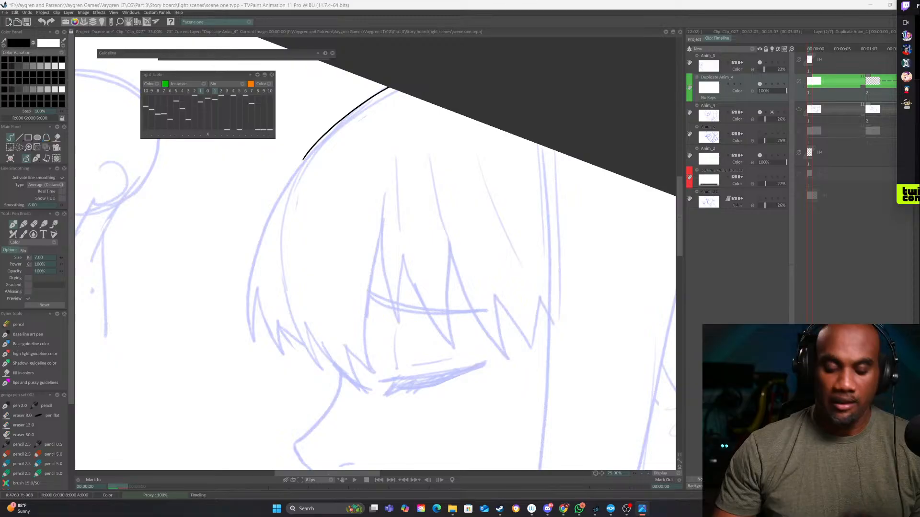
# Clear the current image and ink the front character's outer head curve with the first two pointed hair tufts over the rough sketch
pyautogui.moveTo(360, 215); pyautogui.dragTo(402, 204)
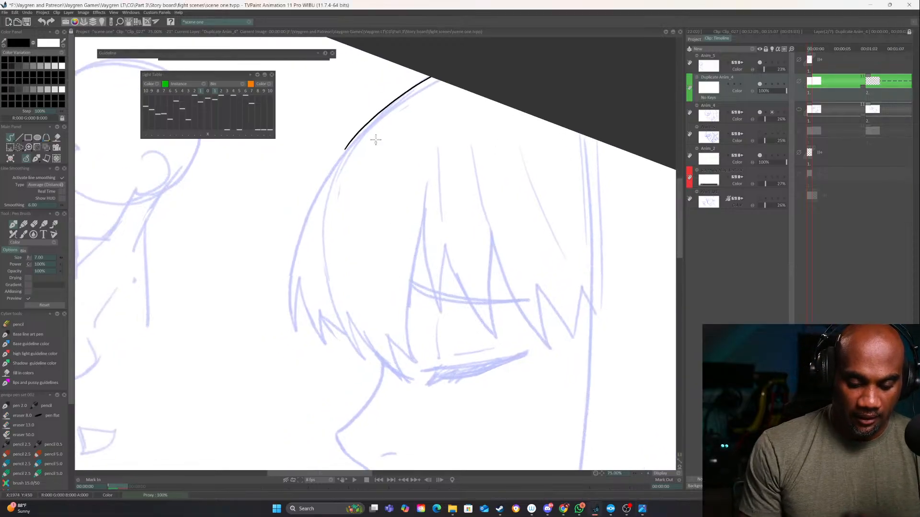
pyautogui.click(12, 159)
pyautogui.moveTo(430, 76)
pyautogui.mouseDown()
pyautogui.moveTo(365, 125)
pyautogui.moveTo(315, 194)
pyautogui.moveTo(291, 273)
pyautogui.moveTo(293, 324)
pyautogui.moveTo(298, 276)
pyautogui.moveTo(306, 320)
pyautogui.moveTo(330, 354)
pyautogui.mouseUp()
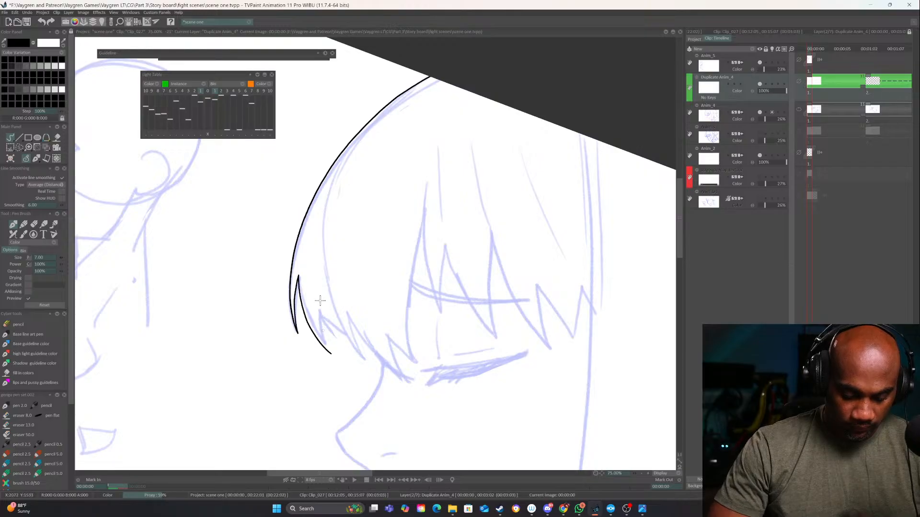
pyautogui.moveTo(332, 277); pyautogui.dragTo(316, 217)
pyautogui.moveTo(314, 293)
pyautogui.mouseDown()
pyautogui.moveTo(304, 259)
pyautogui.moveTo(357, 321)
pyautogui.mouseUp()
pyautogui.moveTo(452, 240); pyautogui.dragTo(386, 262)
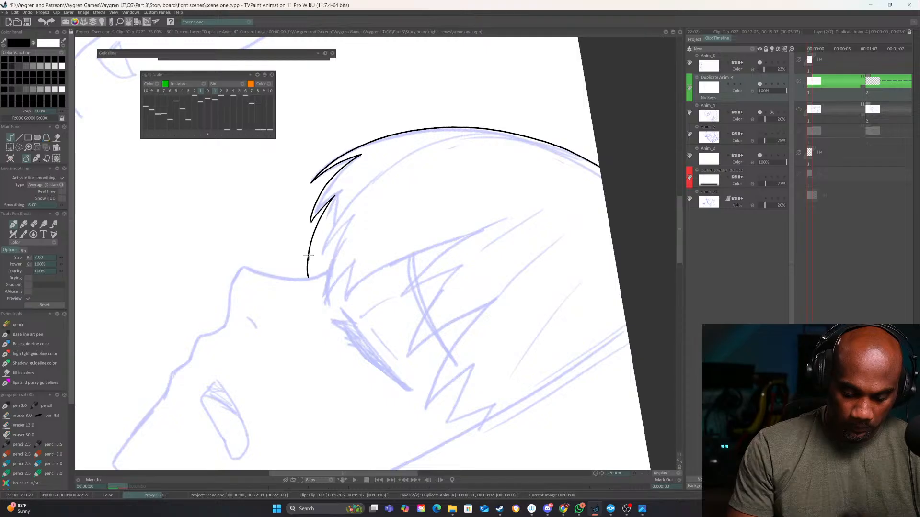
# Ink the lower front hair lock and the zigzag bangs across the front character's forehead
pyautogui.moveTo(308, 255); pyautogui.dragTo(322, 333)
pyautogui.moveTo(413, 297); pyautogui.dragTo(459, 252)
pyautogui.moveTo(483, 184)
pyautogui.mouseDown()
pyautogui.moveTo(377, 276)
pyautogui.moveTo(349, 328)
pyautogui.moveTo(350, 298)
pyautogui.moveTo(341, 343)
pyautogui.mouseUp()
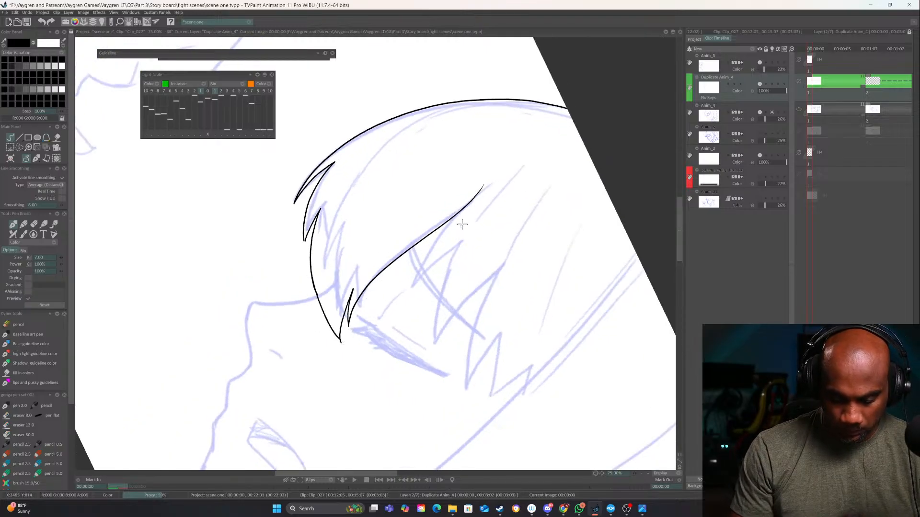
pyautogui.moveTo(463, 206)
pyautogui.mouseDown()
pyautogui.moveTo(408, 303)
pyautogui.moveTo(453, 254)
pyautogui.moveTo(438, 339)
pyautogui.moveTo(502, 269)
pyautogui.moveTo(465, 386)
pyautogui.mouseUp()
pyautogui.moveTo(542, 406)
pyautogui.mouseDown()
pyautogui.moveTo(575, 357)
pyautogui.moveTo(540, 333)
pyautogui.mouseUp()
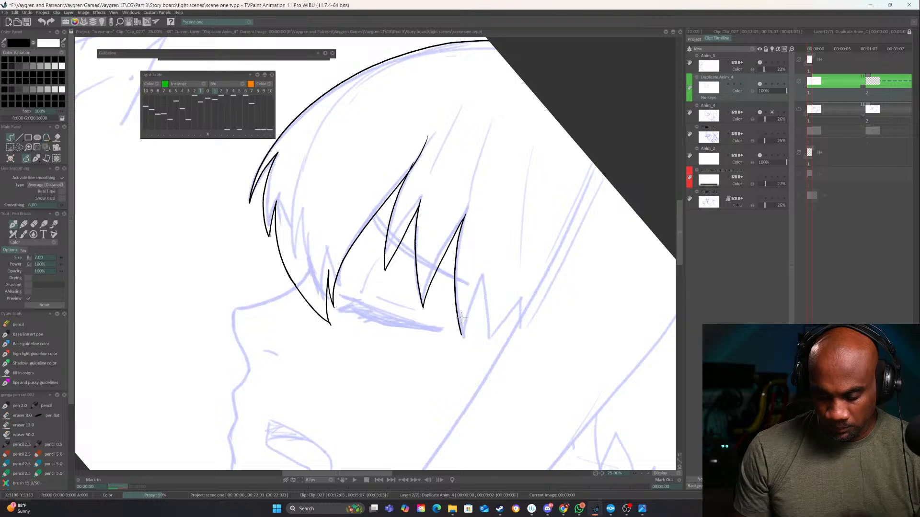
pyautogui.moveTo(461, 333)
pyautogui.mouseDown()
pyautogui.moveTo(483, 272)
pyautogui.moveTo(487, 355)
pyautogui.moveTo(512, 300)
pyautogui.moveTo(502, 350)
pyautogui.moveTo(585, 284)
pyautogui.mouseUp()
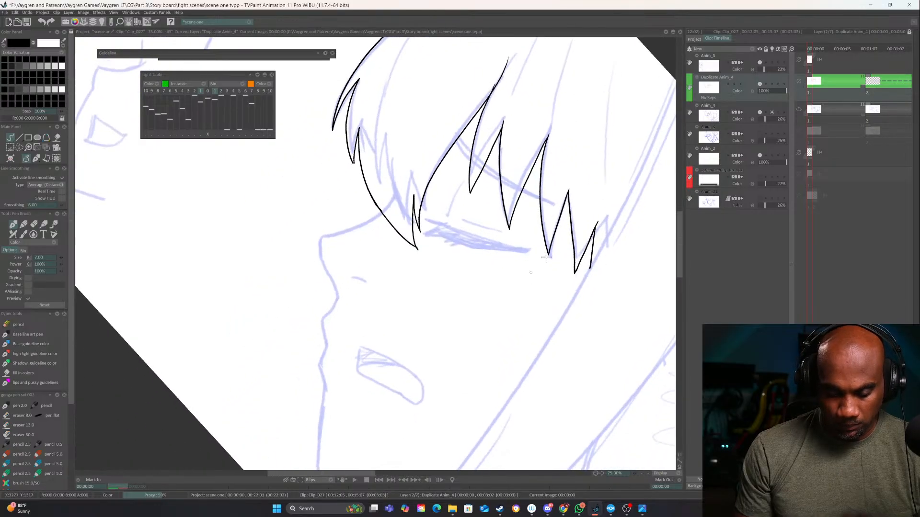
# Ink the face profile from the forehead over the nose and lips down to the chin
pyautogui.moveTo(484, 191); pyautogui.dragTo(442, 184)
pyautogui.moveTo(369, 214)
pyautogui.mouseDown()
pyautogui.moveTo(320, 252)
pyautogui.moveTo(339, 291)
pyautogui.mouseUp()
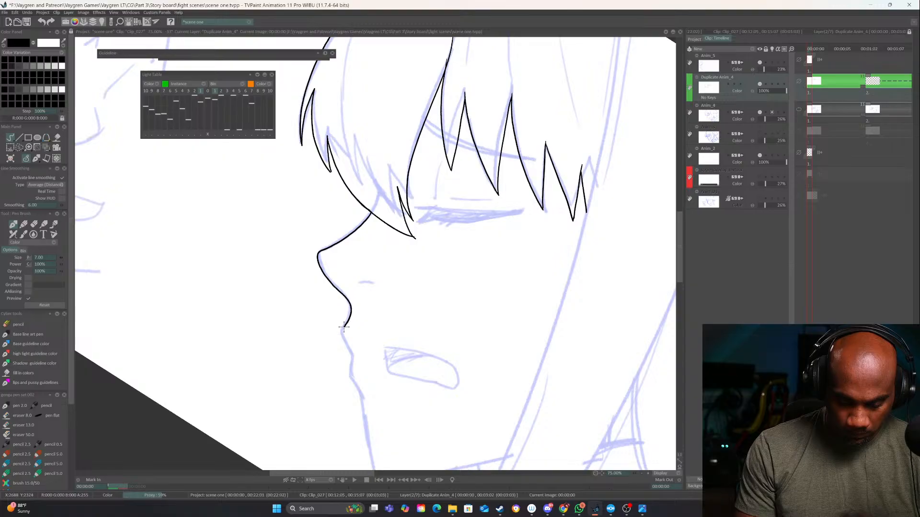
pyautogui.moveTo(344, 327); pyautogui.dragTo(347, 345)
pyautogui.moveTo(579, 386); pyautogui.dragTo(595, 332)
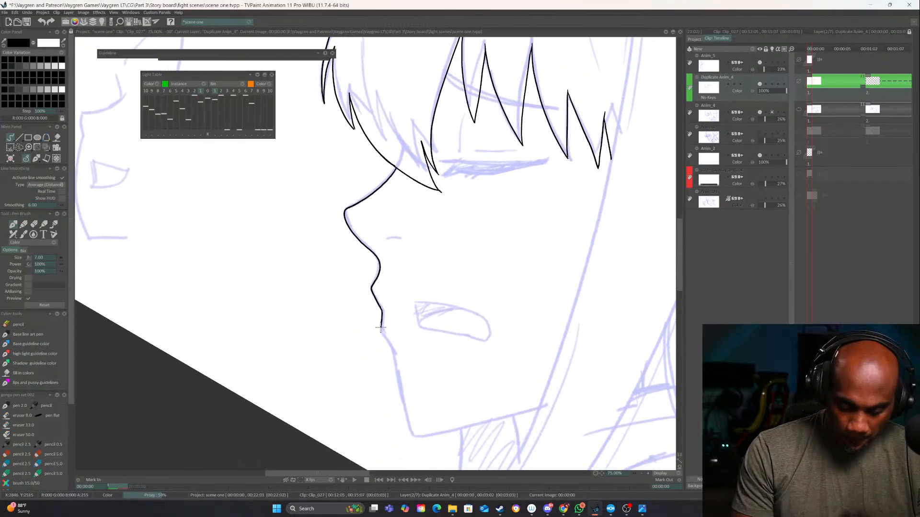
pyautogui.moveTo(380, 327); pyautogui.dragTo(417, 440)
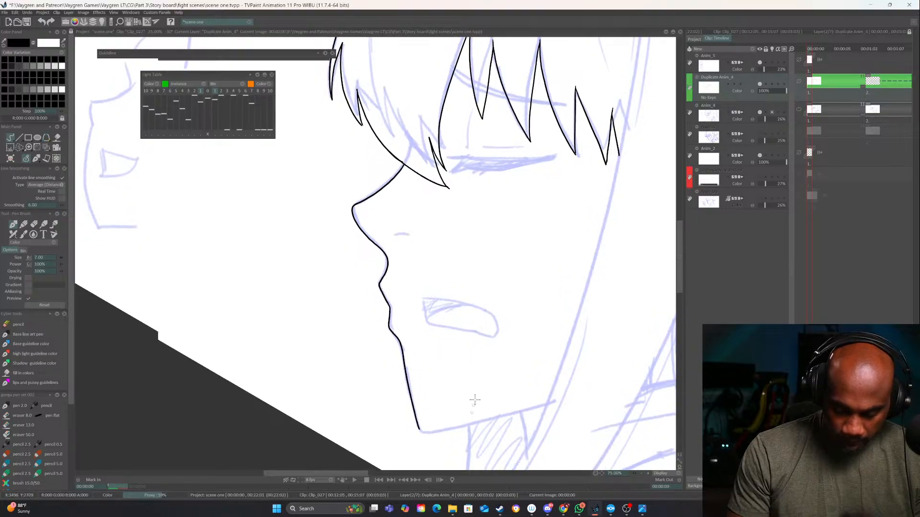
# Ink the jawline from the chin to the side hair and the neck lines beneath it
pyautogui.moveTo(475, 399); pyautogui.dragTo(482, 356)
pyautogui.moveTo(427, 384)
pyautogui.mouseDown()
pyautogui.moveTo(553, 361)
pyautogui.moveTo(514, 279)
pyautogui.moveTo(473, 322)
pyautogui.moveTo(510, 283)
pyautogui.mouseUp()
pyautogui.moveTo(433, 278); pyautogui.dragTo(427, 370)
pyautogui.moveTo(561, 138)
pyautogui.mouseDown()
pyautogui.moveTo(454, 351)
pyautogui.moveTo(432, 479)
pyautogui.mouseUp()
pyautogui.moveTo(542, 368); pyautogui.dragTo(434, 60)
pyautogui.moveTo(397, 90); pyautogui.dragTo(340, 90)
pyautogui.moveTo(476, 177); pyautogui.dragTo(314, 361)
# Ink the long inner edge of the side hair past the bangs and jaw, replacing the first attempt with a cleaner stroke
pyautogui.scroll(-2, 194, 351)
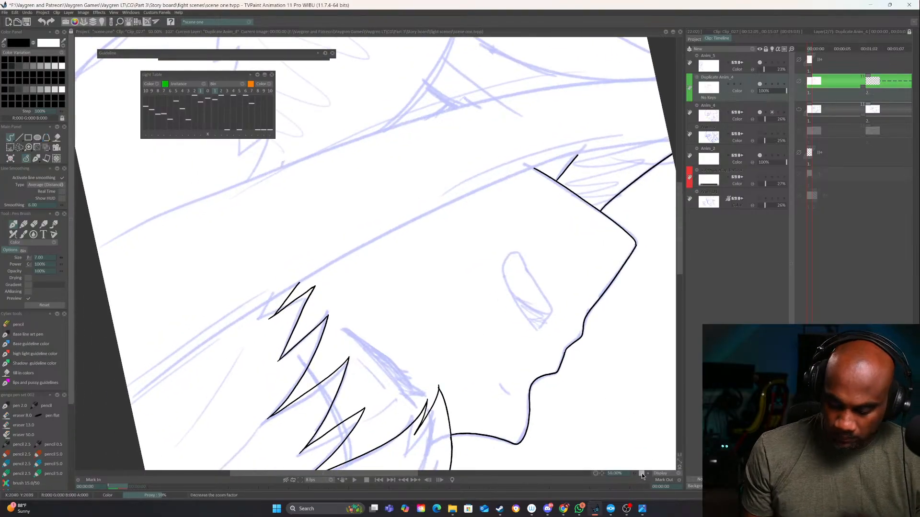
pyautogui.moveTo(215, 348)
pyautogui.mouseDown()
pyautogui.moveTo(508, 185)
pyautogui.moveTo(570, 173)
pyautogui.mouseUp()
pyautogui.hotkey('ctrl', 'z')
pyautogui.moveTo(213, 352)
pyautogui.mouseDown()
pyautogui.moveTo(371, 249)
pyautogui.moveTo(572, 175)
pyautogui.mouseUp()
pyautogui.moveTo(644, 250); pyautogui.dragTo(337, 392)
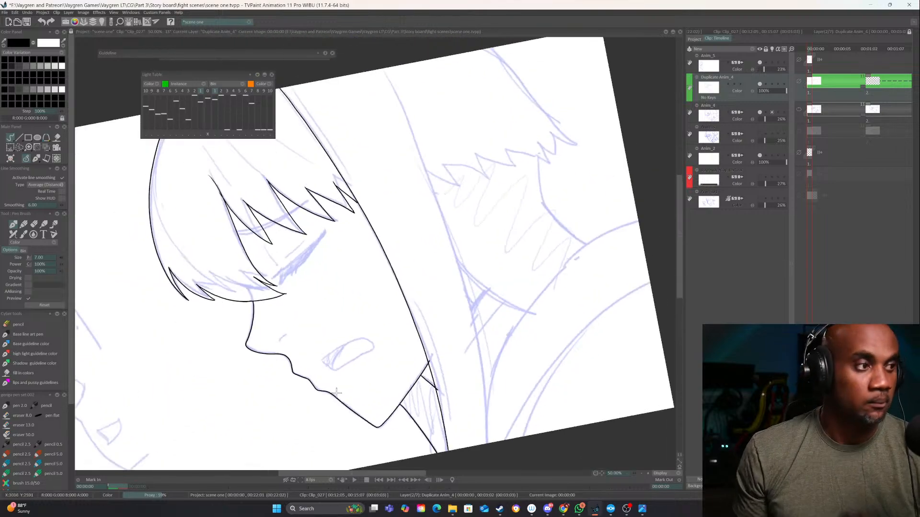
# Erase the jaw and neck line ends that overshoot the inner edge of the side hair
pyautogui.click(649, 473)
pyautogui.click(648, 473)
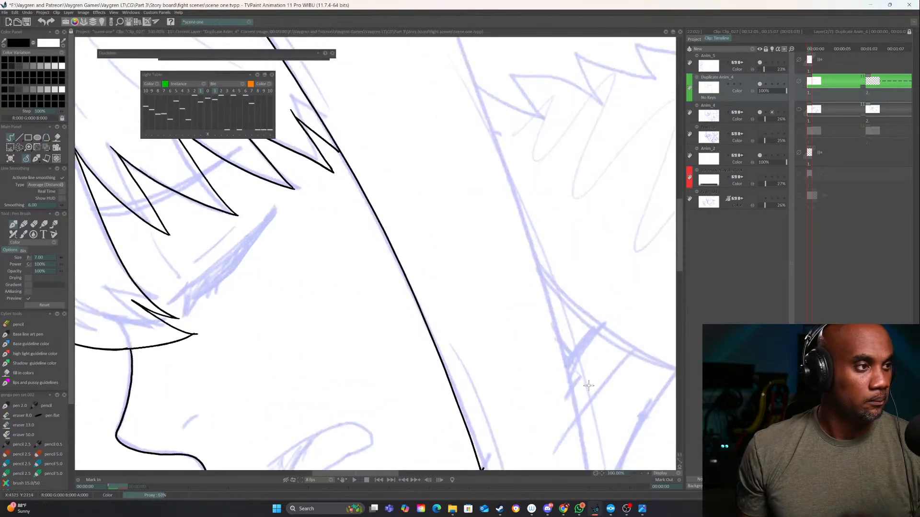
pyautogui.moveTo(586, 376); pyautogui.dragTo(492, 396)
pyautogui.moveTo(490, 363); pyautogui.dragTo(481, 283)
pyautogui.press('e')
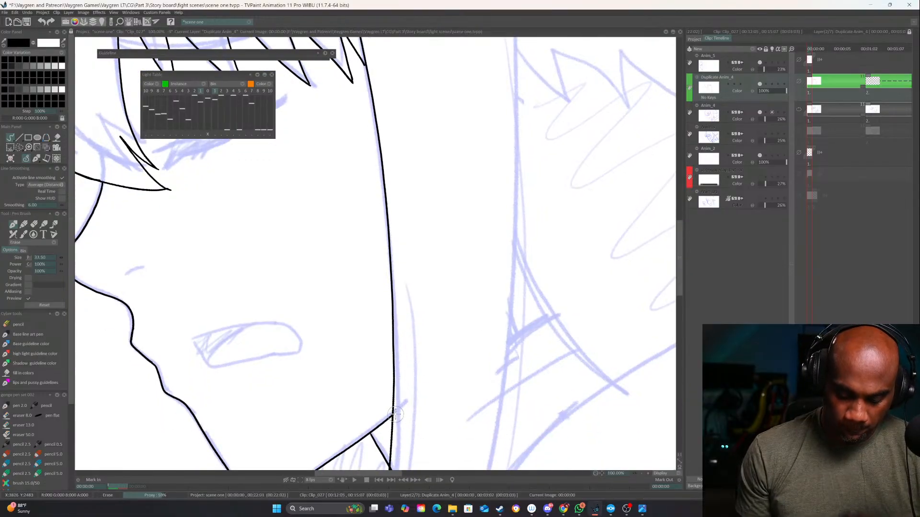
pyautogui.moveTo(394, 415); pyautogui.dragTo(421, 295)
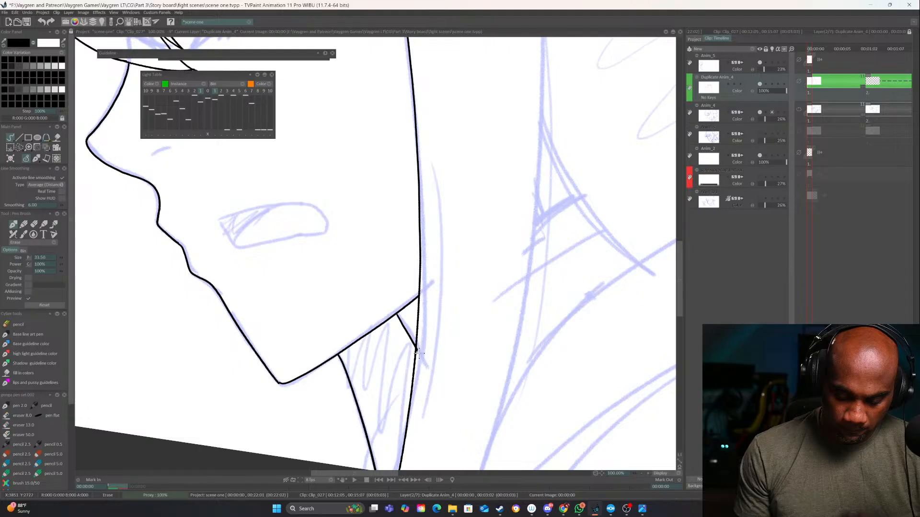
pyautogui.press('e')
pyautogui.moveTo(418, 350); pyautogui.dragTo(350, 445)
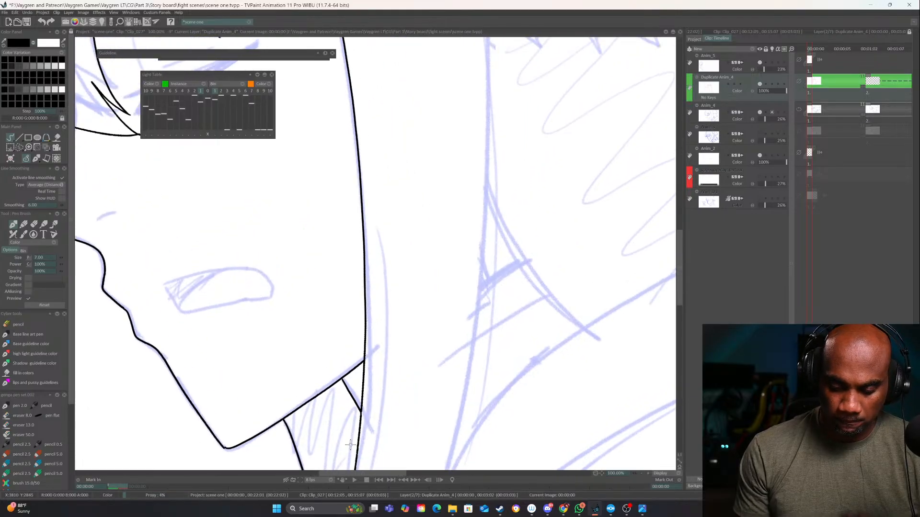
# Ink the long outer edge of the side hair strand over the sketch
pyautogui.click(642, 474)
pyautogui.click(642, 474)
pyautogui.moveTo(536, 283); pyautogui.dragTo(250, 206)
pyautogui.click(648, 474)
pyautogui.click(648, 474)
pyautogui.moveTo(532, 448); pyautogui.dragTo(246, 430)
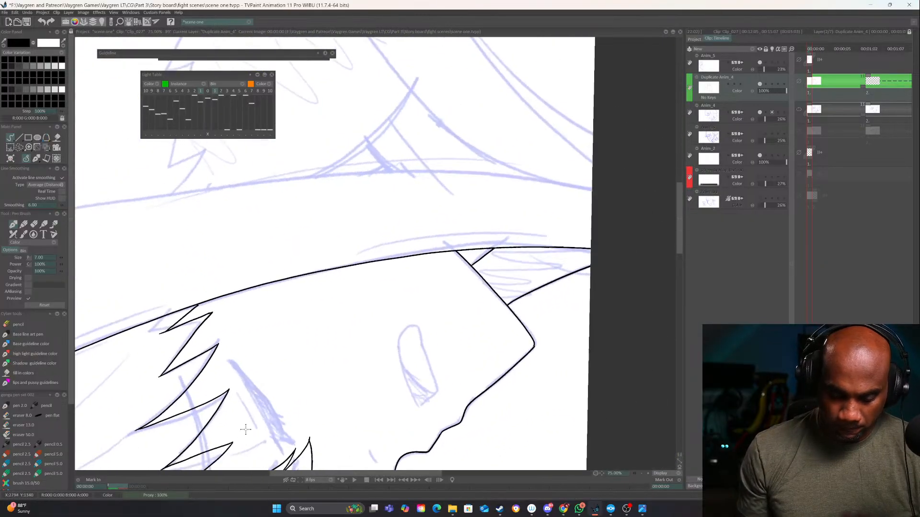
pyautogui.moveTo(376, 374); pyautogui.dragTo(633, 325)
pyautogui.click(641, 473)
pyautogui.moveTo(523, 283); pyautogui.dragTo(504, 323)
pyautogui.moveTo(243, 316)
pyautogui.mouseDown()
pyautogui.moveTo(374, 250)
pyautogui.moveTo(612, 194)
pyautogui.mouseUp()
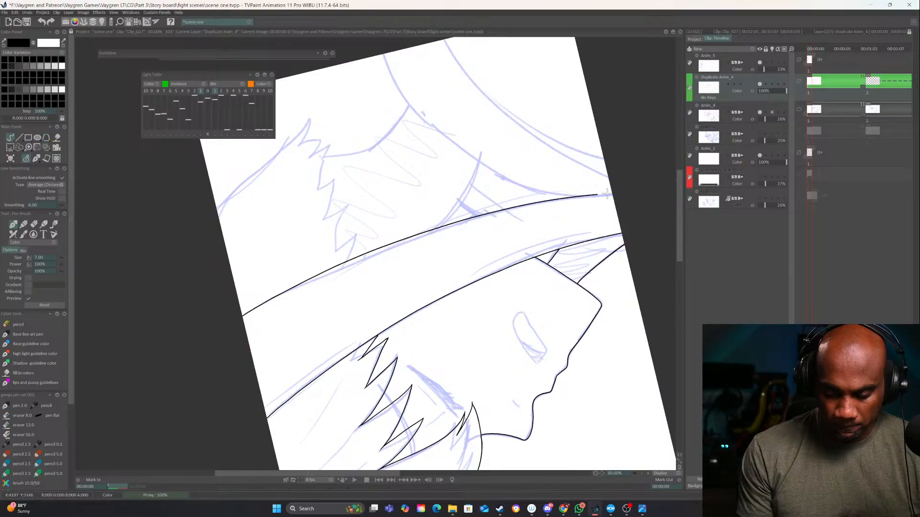
# Ink the long shoulder and collar curves from the base of the side hair to the canvas edge
pyautogui.moveTo(563, 313); pyautogui.dragTo(259, 405)
pyautogui.moveTo(441, 379); pyautogui.dragTo(418, 304)
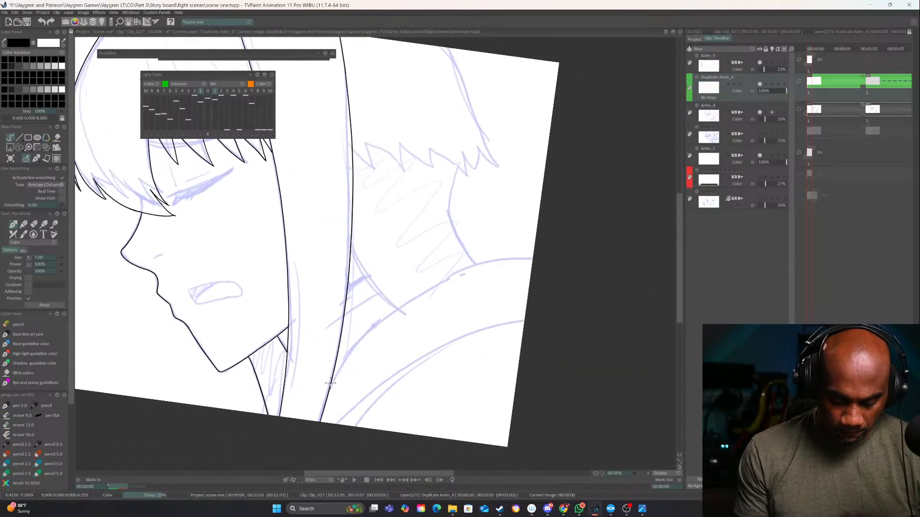
pyautogui.moveTo(331, 383)
pyautogui.mouseDown()
pyautogui.moveTo(345, 359)
pyautogui.moveTo(444, 277)
pyautogui.moveTo(596, 258)
pyautogui.mouseUp()
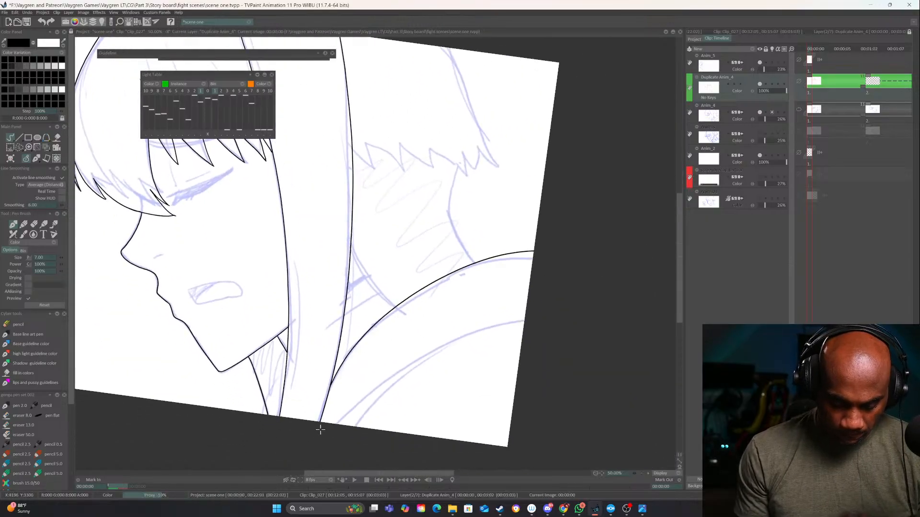
pyautogui.moveTo(320, 429)
pyautogui.mouseDown()
pyautogui.moveTo(484, 277)
pyautogui.moveTo(532, 265)
pyautogui.mouseUp()
pyautogui.moveTo(556, 319)
pyautogui.mouseDown()
pyautogui.moveTo(470, 332)
pyautogui.moveTo(339, 428)
pyautogui.mouseUp()
pyautogui.moveTo(397, 373); pyautogui.dragTo(343, 449)
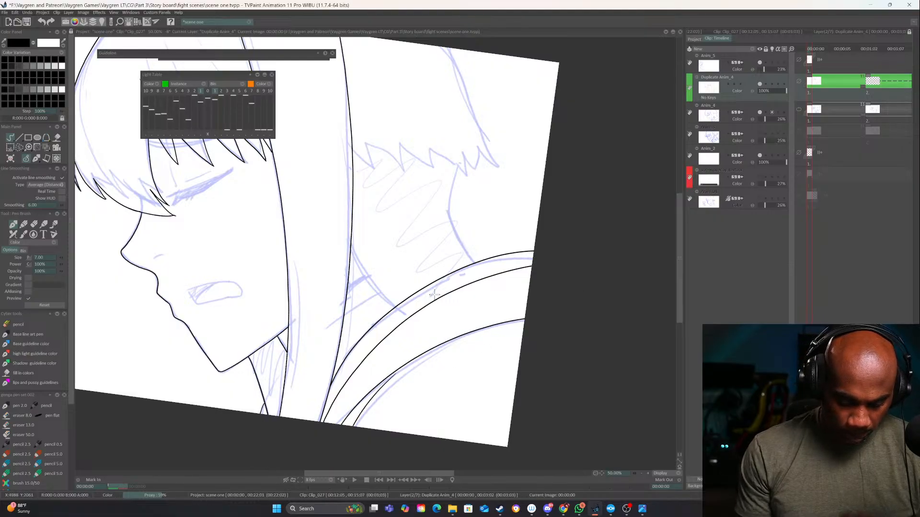
# Ink the neckline behind the side strand, the jagged ends of the back hair and the nape curve
pyautogui.moveTo(434, 295); pyautogui.dragTo(357, 389)
pyautogui.moveTo(348, 298); pyautogui.dragTo(358, 236)
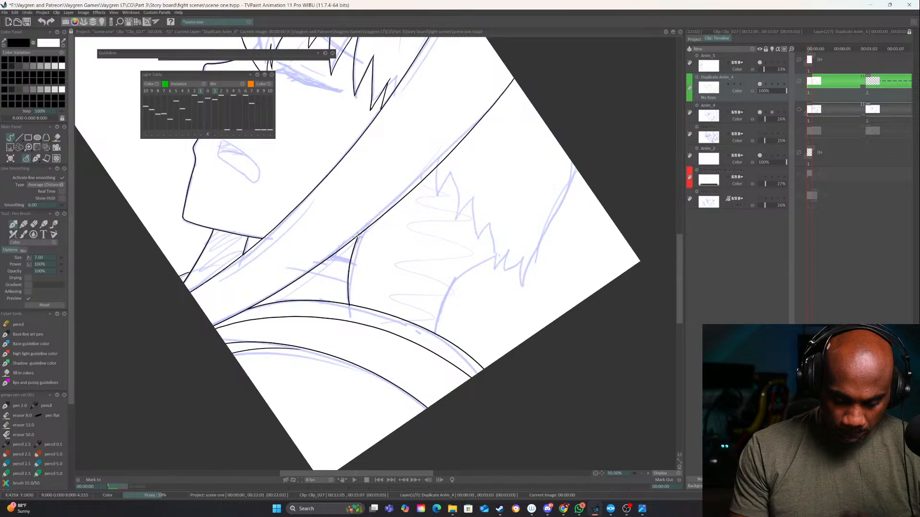
pyautogui.moveTo(536, 182)
pyautogui.mouseDown()
pyautogui.moveTo(479, 328)
pyautogui.moveTo(479, 290)
pyautogui.moveTo(460, 310)
pyautogui.moveTo(464, 296)
pyautogui.moveTo(444, 303)
pyautogui.moveTo(407, 333)
pyautogui.moveTo(392, 376)
pyautogui.mouseUp()
pyautogui.moveTo(394, 205)
pyautogui.mouseDown()
pyautogui.moveTo(393, 233)
pyautogui.moveTo(446, 271)
pyautogui.moveTo(452, 294)
pyautogui.mouseUp()
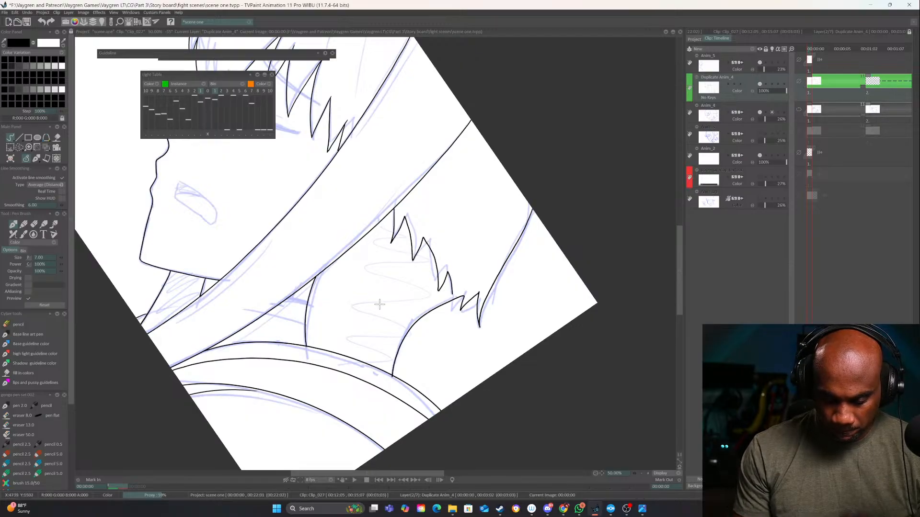
# Ink the short crossing lines between the side hair and the neckline and the small line under the jaw corner
pyautogui.moveTo(380, 304); pyautogui.dragTo(434, 233)
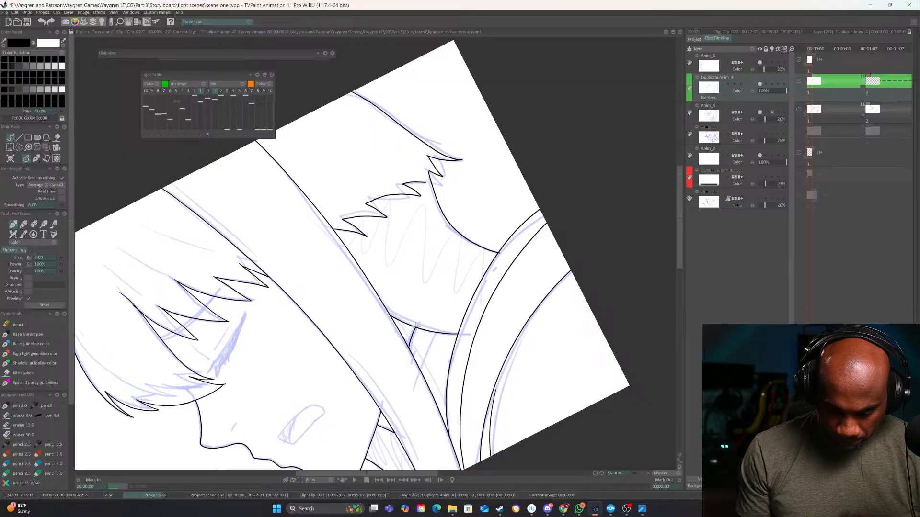
pyautogui.moveTo(436, 334); pyautogui.dragTo(421, 370)
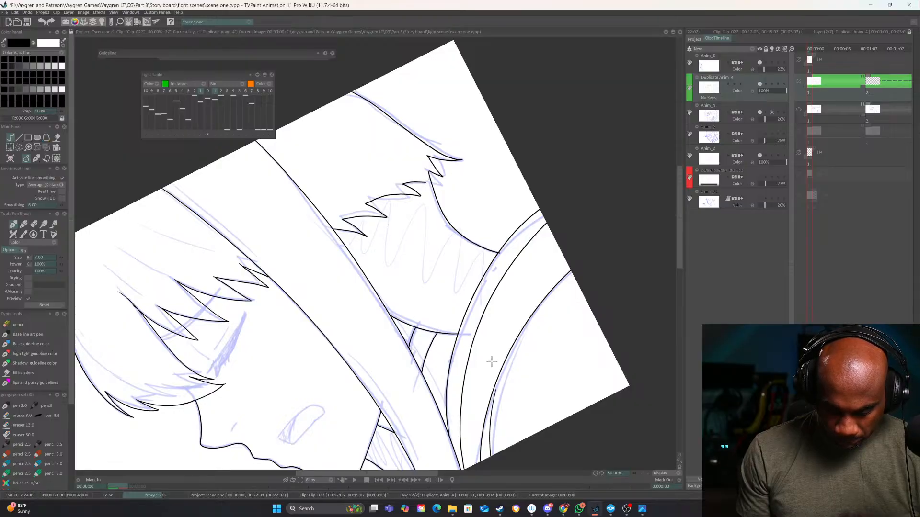
pyautogui.moveTo(491, 362); pyautogui.dragTo(296, 403)
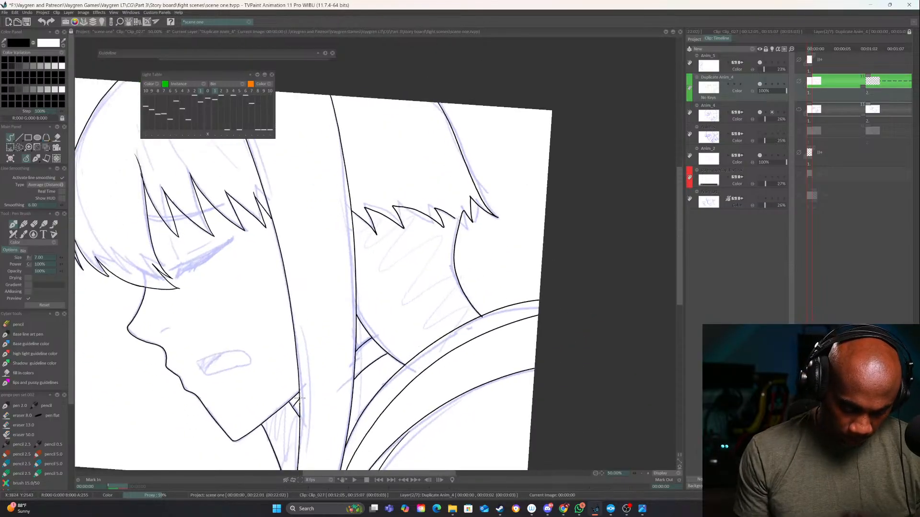
pyautogui.moveTo(384, 416); pyautogui.dragTo(330, 423)
pyautogui.moveTo(356, 288)
pyautogui.mouseDown()
pyautogui.moveTo(486, 353)
pyautogui.moveTo(516, 384)
pyautogui.moveTo(466, 352)
pyautogui.mouseUp()
pyautogui.moveTo(532, 366); pyautogui.dragTo(556, 338)
pyautogui.moveTo(594, 357); pyautogui.dragTo(580, 263)
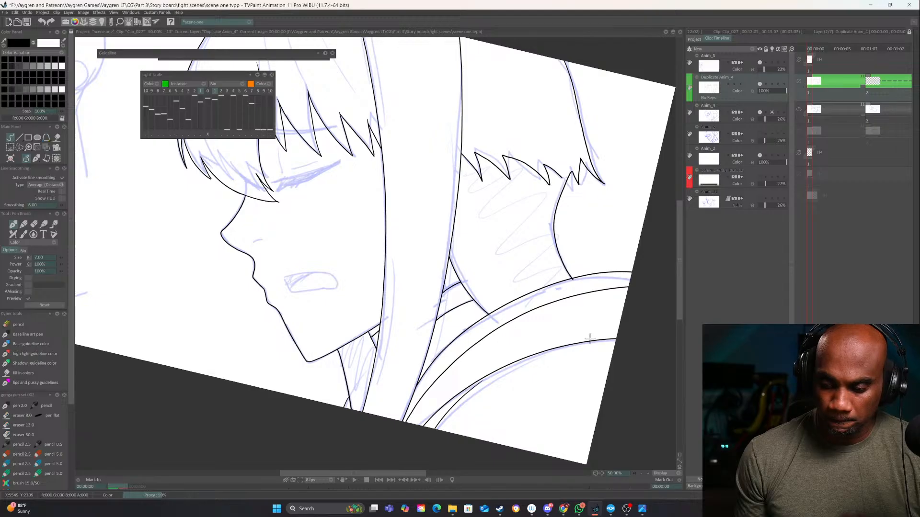
# Step through the neighbouring frames and return to the first drawing to check the line art
pyautogui.press('Right')
pyautogui.press('Right')
pyautogui.press('Right')
pyautogui.press('Right')
pyautogui.press('Right')
pyautogui.press('Right')
pyautogui.press('Right')
pyautogui.press('Right')
pyautogui.press('Right')
pyautogui.press('Right')
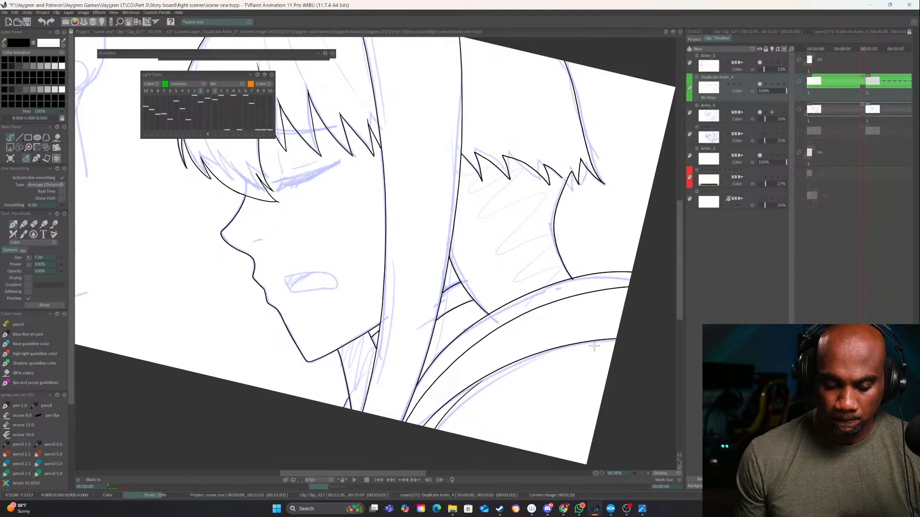
pyautogui.press('Right')
pyautogui.press('Left')
pyautogui.press('Left')
pyautogui.press('Left')
pyautogui.press('Left')
pyautogui.press('Left')
pyautogui.press('Left')
pyautogui.press('Left')
pyautogui.press('Left')
pyautogui.press('Left')
pyautogui.press('Left')
pyautogui.press('Left')
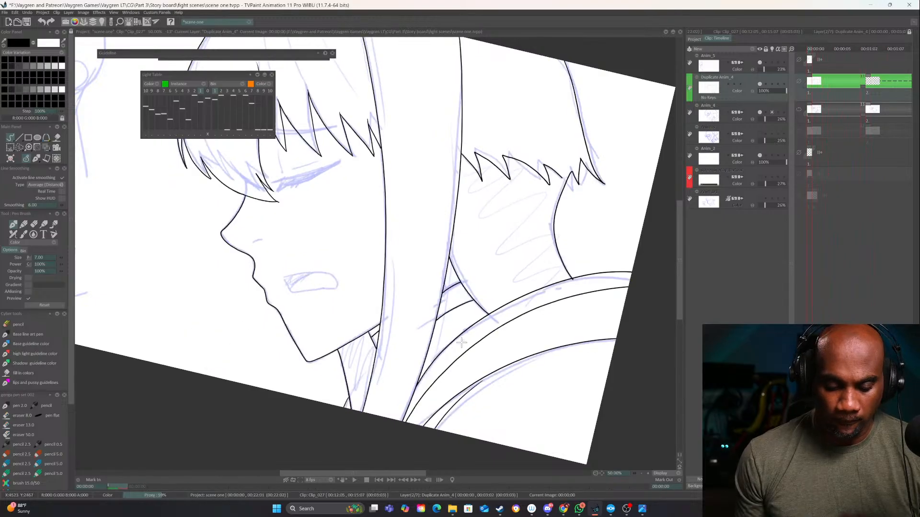
# Add a new animation layer above the Duplicate Anim_4 line art layer
pyautogui.moveTo(462, 342); pyautogui.dragTo(496, 391)
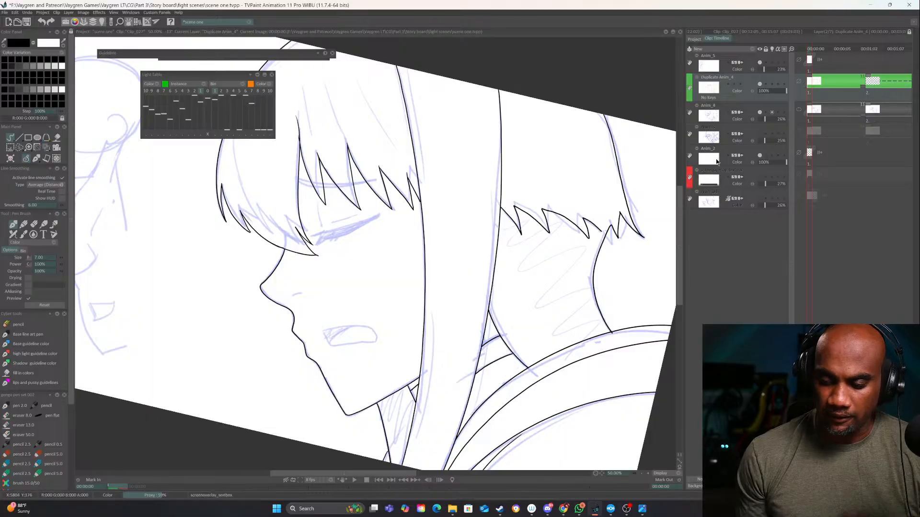
pyautogui.click(753, 48)
pyautogui.click(766, 49)
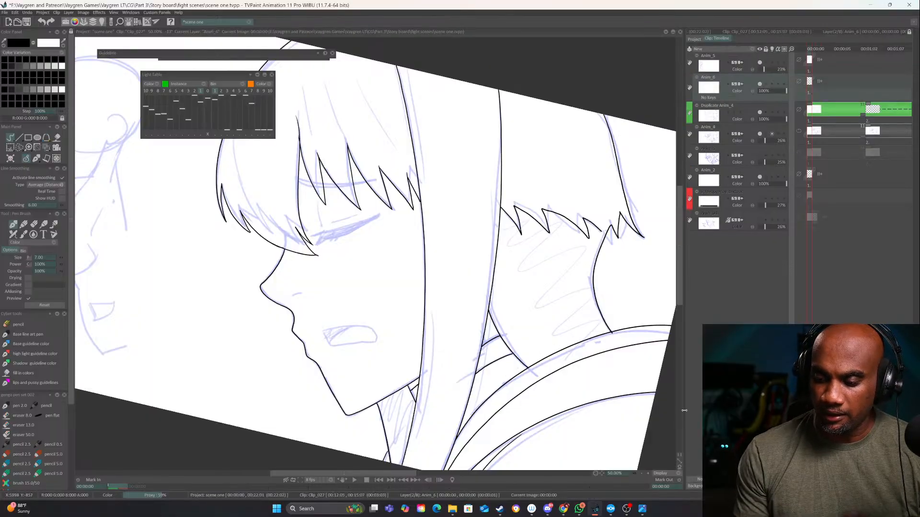
# Ink the closed eye with its lashes, eyelid crease and eyebrow on the new layer
pyautogui.click(648, 474)
pyautogui.click(648, 474)
pyautogui.moveTo(359, 300); pyautogui.dragTo(473, 403)
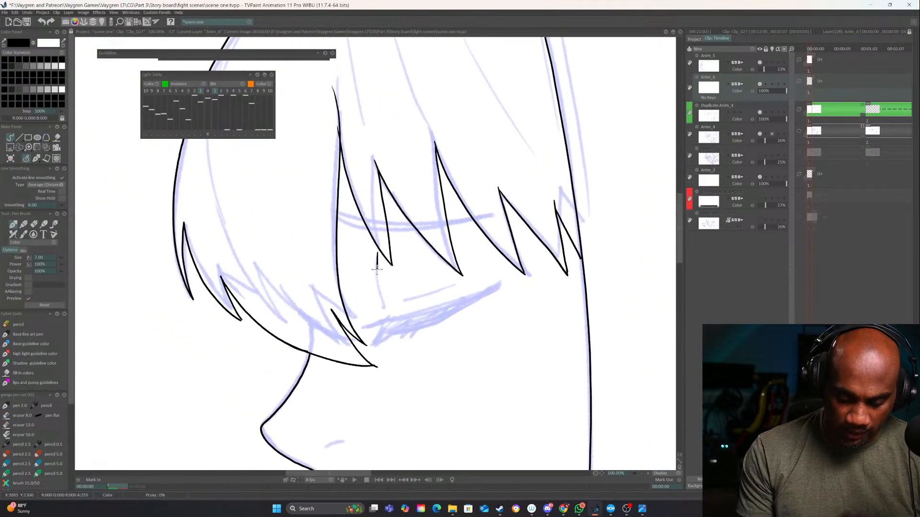
pyautogui.moveTo(376, 269); pyautogui.dragTo(382, 304)
pyautogui.moveTo(498, 282)
pyautogui.mouseDown()
pyautogui.moveTo(370, 328)
pyautogui.moveTo(383, 324)
pyautogui.moveTo(382, 335)
pyautogui.moveTo(396, 337)
pyautogui.moveTo(484, 302)
pyautogui.moveTo(503, 280)
pyautogui.moveTo(401, 303)
pyautogui.mouseUp()
pyautogui.moveTo(362, 238)
pyautogui.mouseDown()
pyautogui.moveTo(459, 248)
pyautogui.moveTo(513, 240)
pyautogui.mouseUp()
pyautogui.moveTo(374, 249)
pyautogui.mouseDown()
pyautogui.moveTo(463, 255)
pyautogui.moveTo(521, 237)
pyautogui.mouseUp()
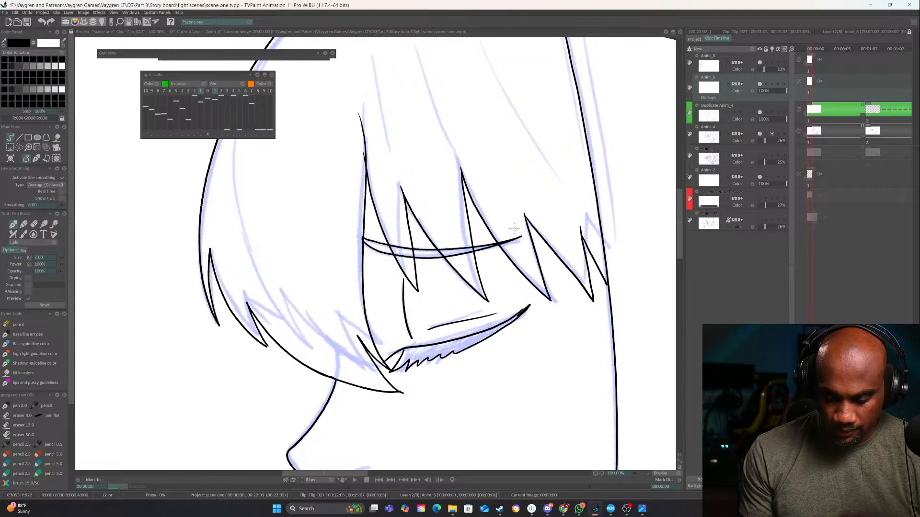
pyautogui.moveTo(493, 351); pyautogui.dragTo(441, 257)
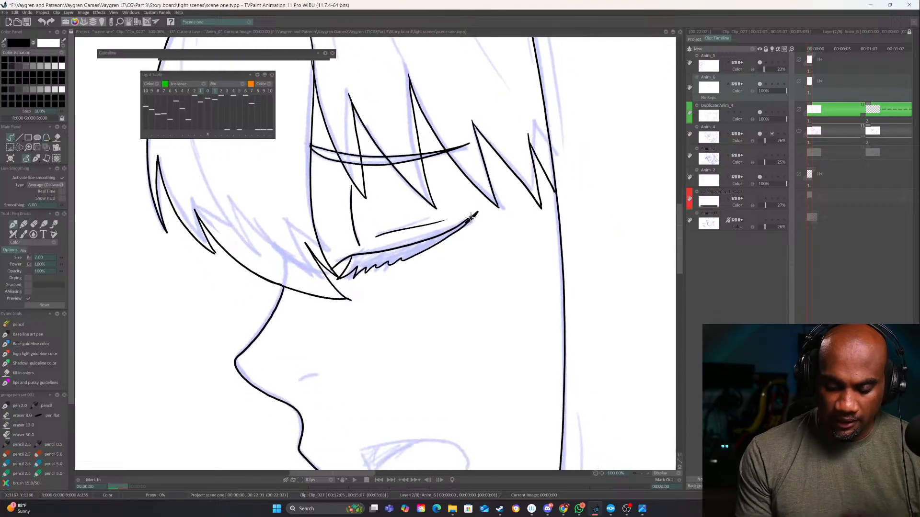
pyautogui.moveTo(470, 217); pyautogui.dragTo(483, 206)
# Ink the open mouth outline with its inner curve, and hide the facial features layer
pyautogui.moveTo(490, 334)
pyautogui.mouseDown()
pyautogui.moveTo(486, 353)
pyautogui.moveTo(497, 259)
pyautogui.mouseUp()
pyautogui.moveTo(370, 374); pyautogui.dragTo(448, 365)
pyautogui.moveTo(464, 396)
pyautogui.mouseDown()
pyautogui.moveTo(381, 405)
pyautogui.moveTo(370, 383)
pyautogui.moveTo(426, 365)
pyautogui.mouseUp()
pyautogui.moveTo(545, 354)
pyautogui.mouseDown()
pyautogui.moveTo(522, 363)
pyautogui.moveTo(558, 412)
pyautogui.mouseUp()
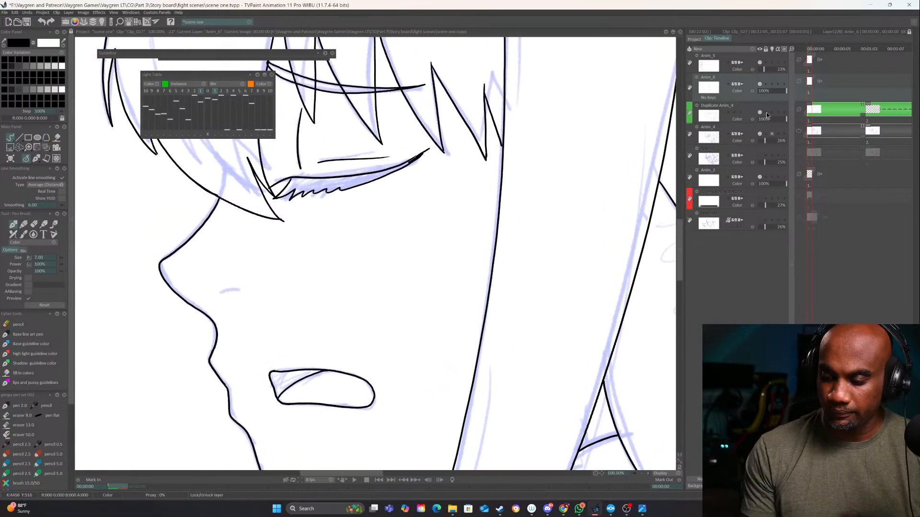
pyautogui.click(760, 84)
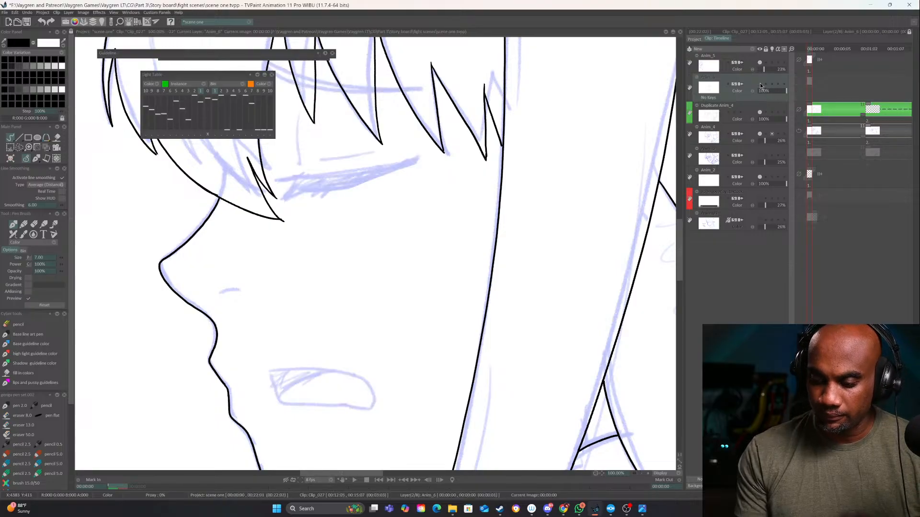
# Show the facial features layer again and ink the short nostril line on the Duplicate Anim_4 layer
pyautogui.click(760, 84)
pyautogui.click(762, 112)
pyautogui.click(762, 112)
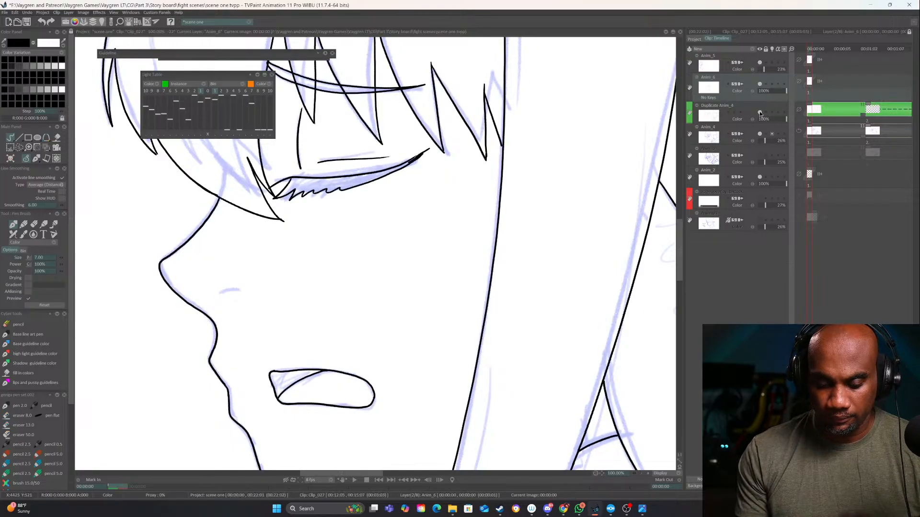
pyautogui.click(765, 109)
pyautogui.moveTo(222, 294); pyautogui.dragTo(239, 289)
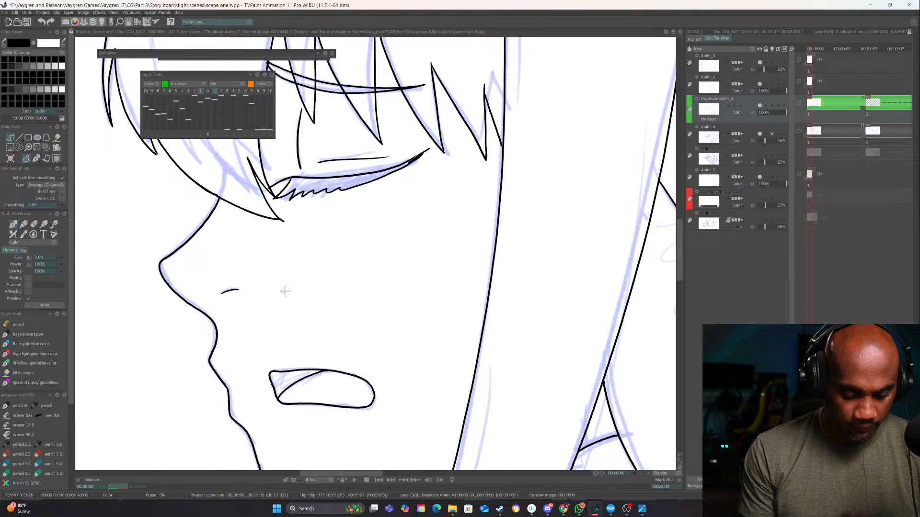
# Rename the Duplicate Anim_4 layer to "head artlines" and the facial features layer above it to "eyes and mouth"
pyautogui.doubleClick(714, 98)
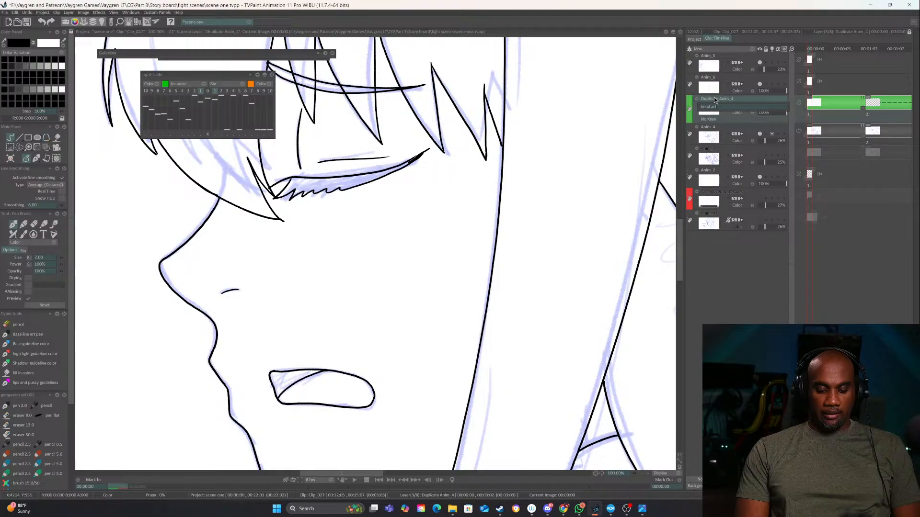
pyautogui.write('es')
pyautogui.press('Return')
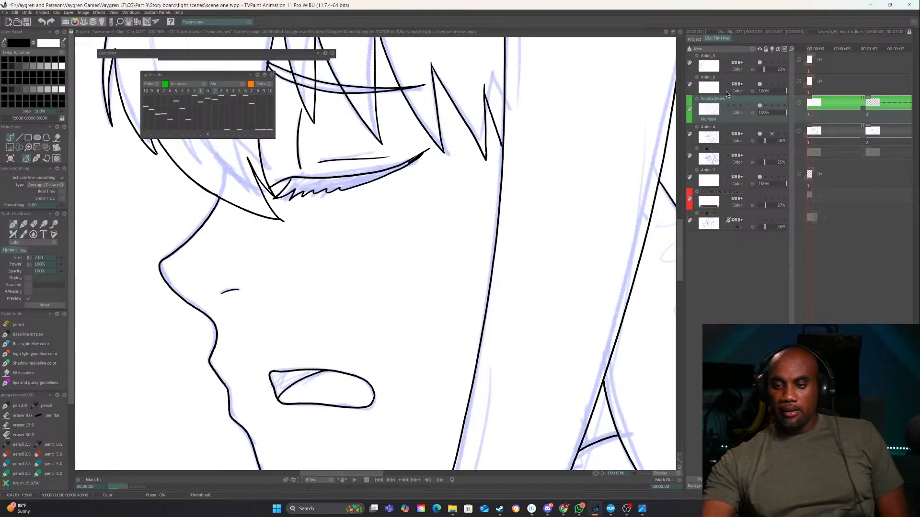
pyautogui.click(712, 81)
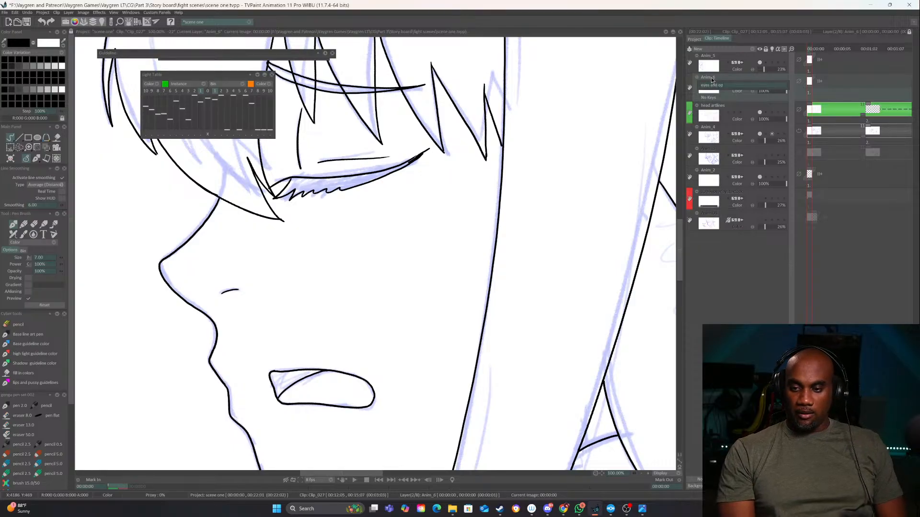
pyautogui.write('eyes and mou')
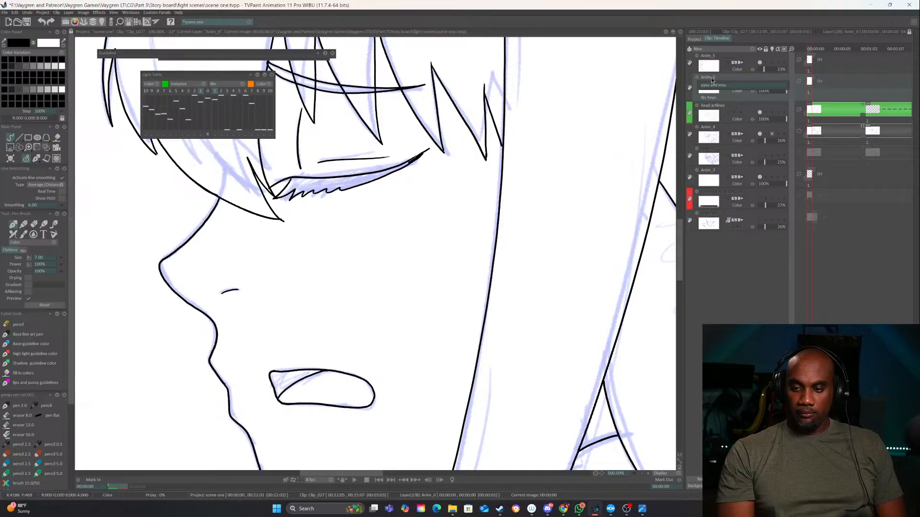
pyautogui.write('th')
pyautogui.press('Return')
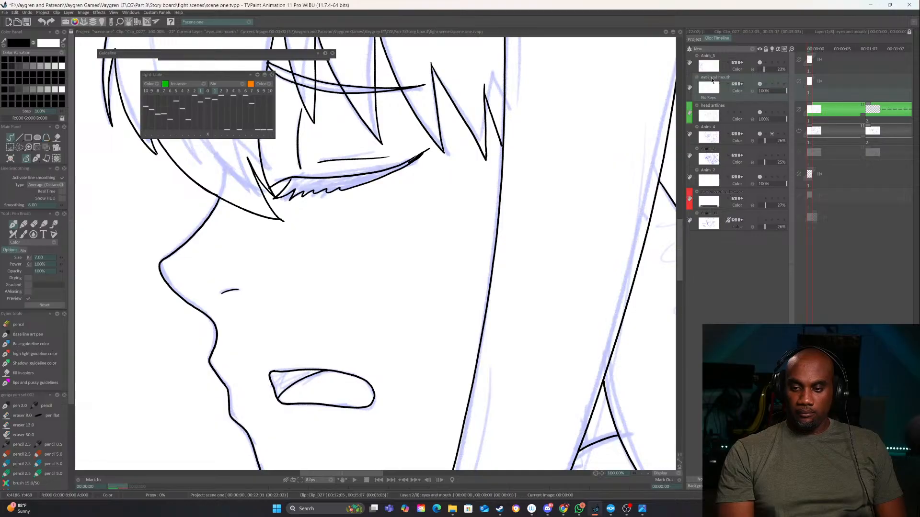
# Assign the orange colour group to the eyes and mouth layer and save the project
pyautogui.click(688, 90)
pyautogui.click(707, 117)
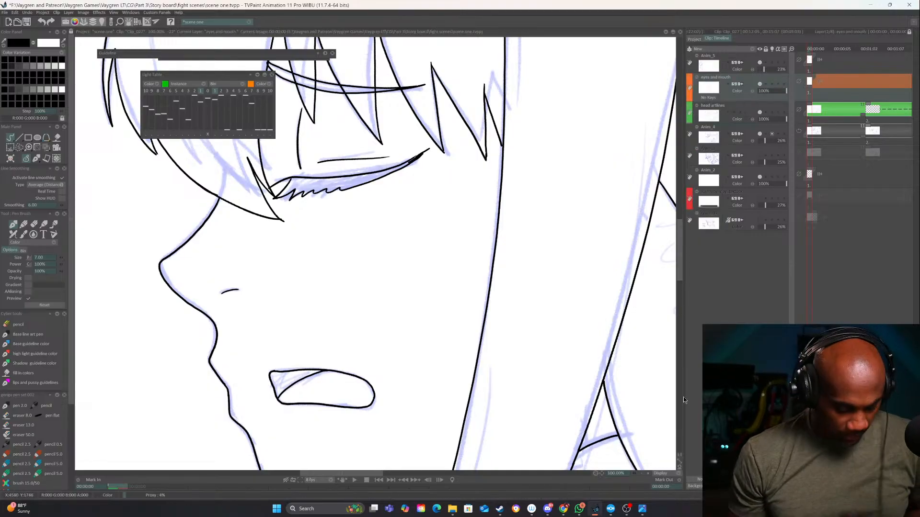
pyautogui.hotkey('ctrl', 's')
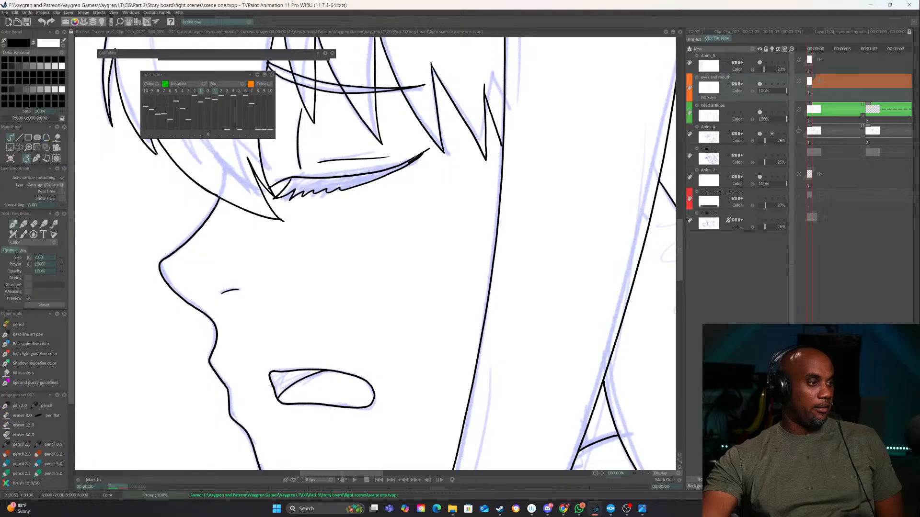
pyautogui.hotkey('alt', 'Tab')
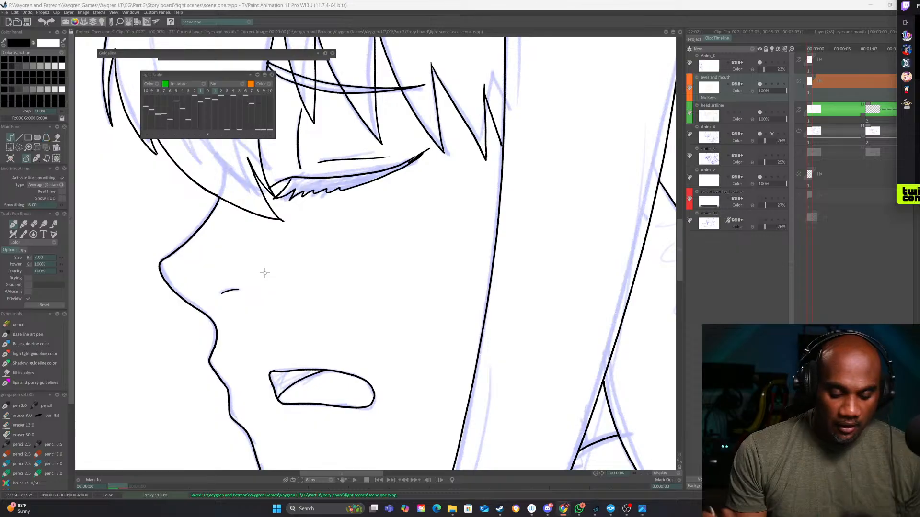
# Flip back and forth between the inked first drawing and the second rough sketch to compare the head movement
pyautogui.moveTo(473, 428); pyautogui.dragTo(466, 434)
pyautogui.scroll(-1, 466, 434)
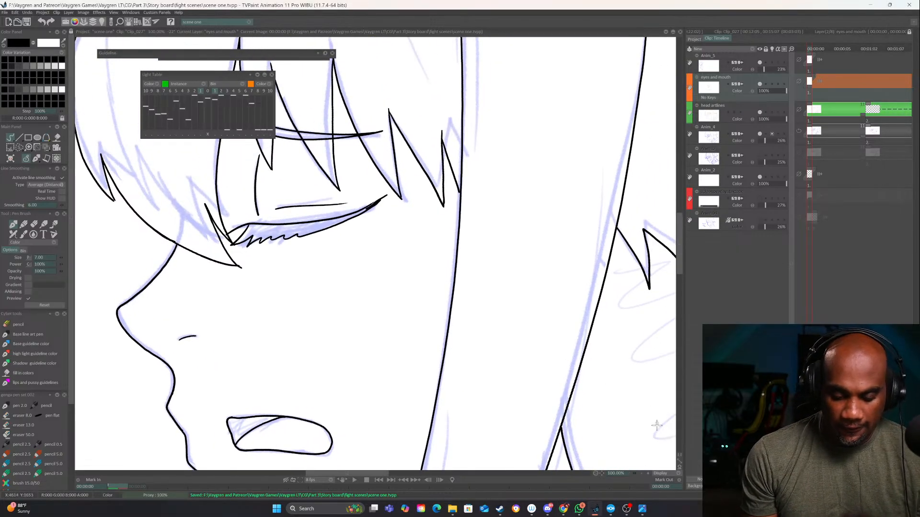
pyautogui.scroll(-2, 642, 474)
pyautogui.press('Right')
pyautogui.press('Right')
pyautogui.press('Right')
pyautogui.press('Right')
pyautogui.press('Right')
pyautogui.press('Right')
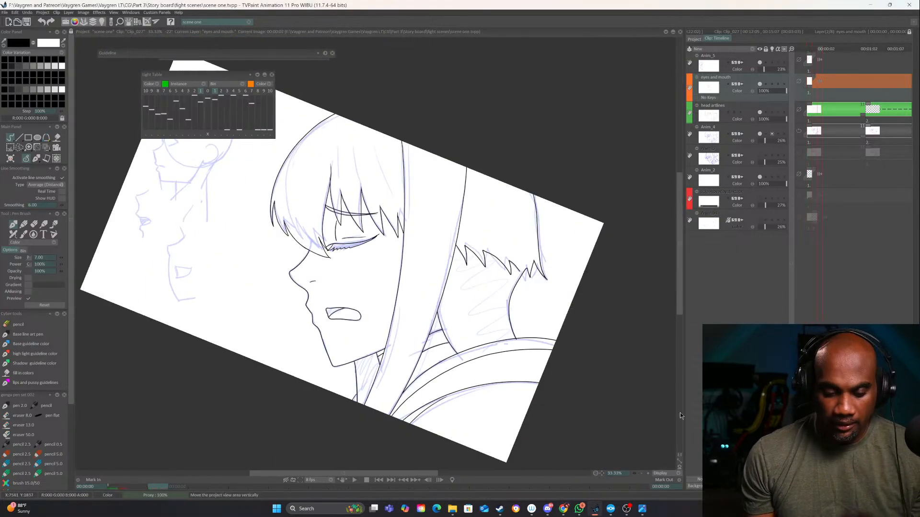
pyautogui.press('Right')
pyautogui.press('Right')
pyautogui.press('Right')
pyautogui.press('Right')
pyautogui.press('Right')
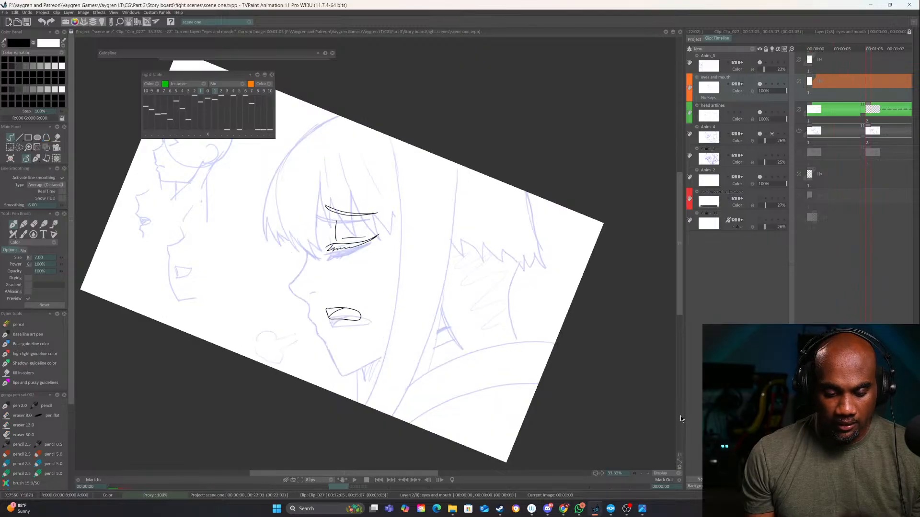
pyautogui.press('Left')
pyautogui.press('Left')
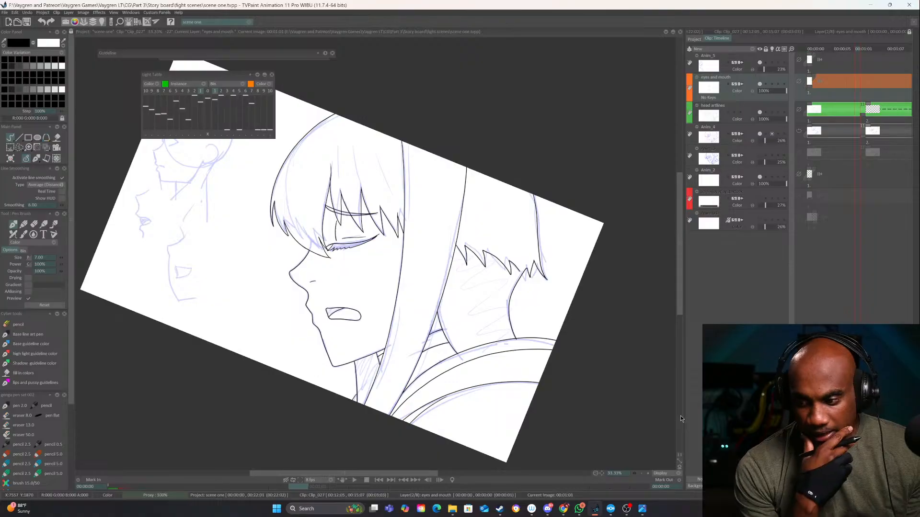
pyautogui.press('Left')
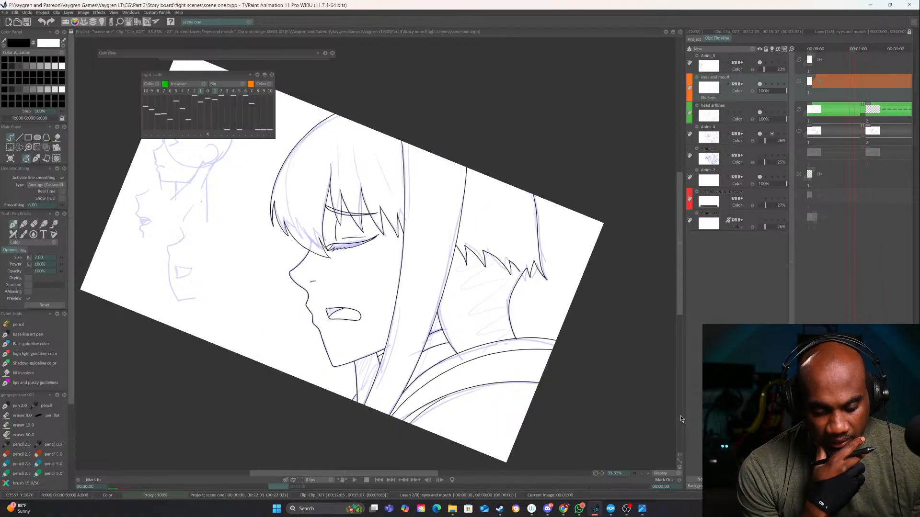
pyautogui.press('Right')
pyautogui.press('Right')
pyautogui.press('Right')
pyautogui.press('Left')
pyautogui.press('Left')
pyautogui.press('Left')
pyautogui.press('Right')
pyautogui.press('Right')
pyautogui.press('Right')
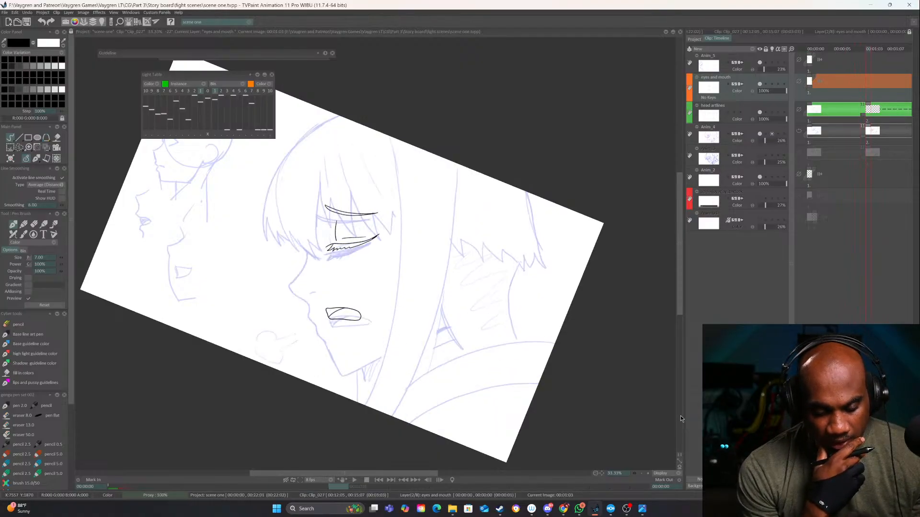
pyautogui.press('Left')
pyautogui.press('Right')
pyautogui.press('Left')
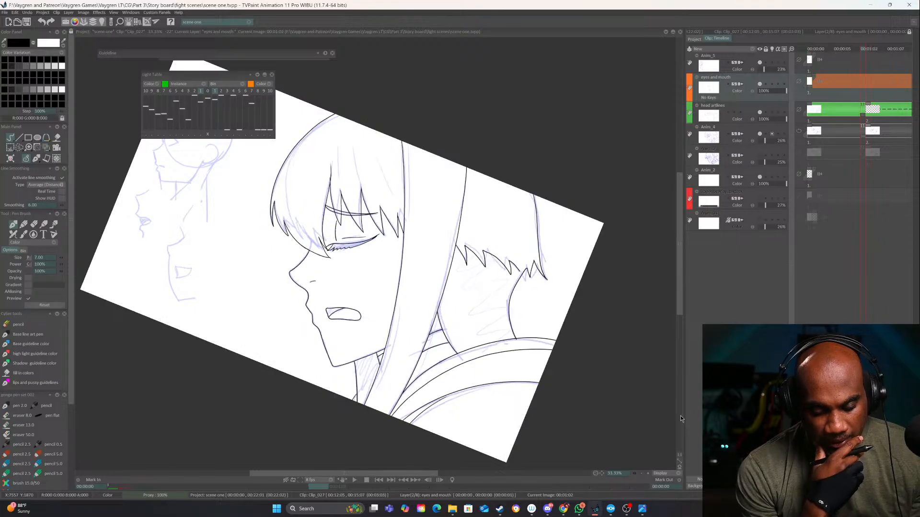
pyautogui.press('Right')
pyautogui.press('Left')
pyautogui.press('Right')
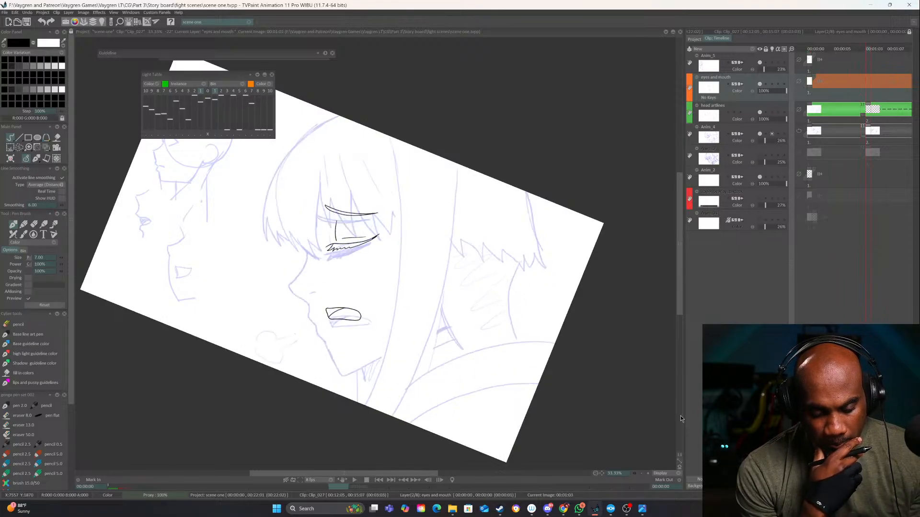
pyautogui.press('Left')
pyautogui.press('Right')
pyautogui.press('Right')
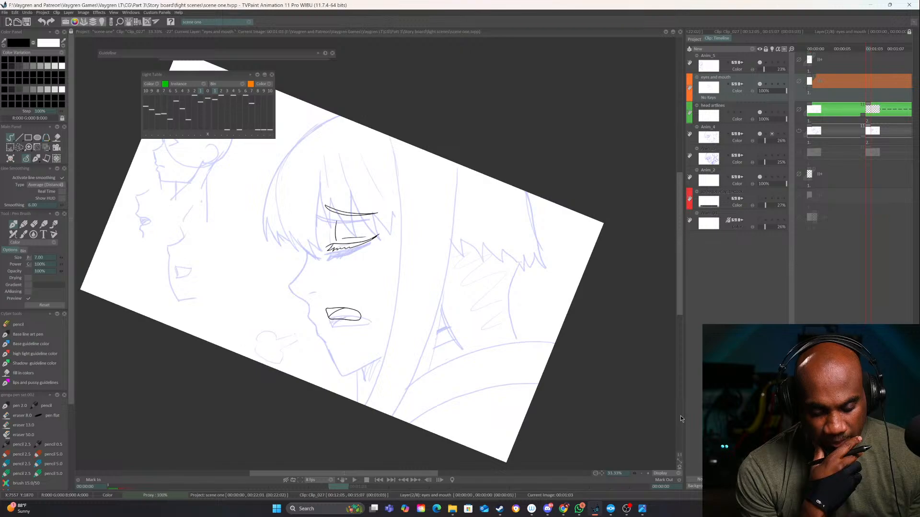
pyautogui.press('Left')
pyautogui.press('Right')
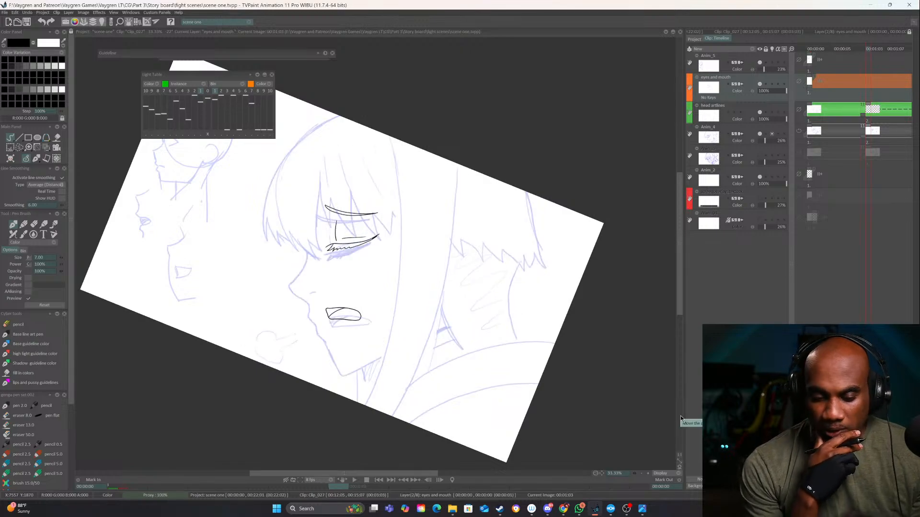
# Turn on the light table's previous-frame display, switching it off for Anim_4 and on for the head artlines layer
pyautogui.click(203, 94)
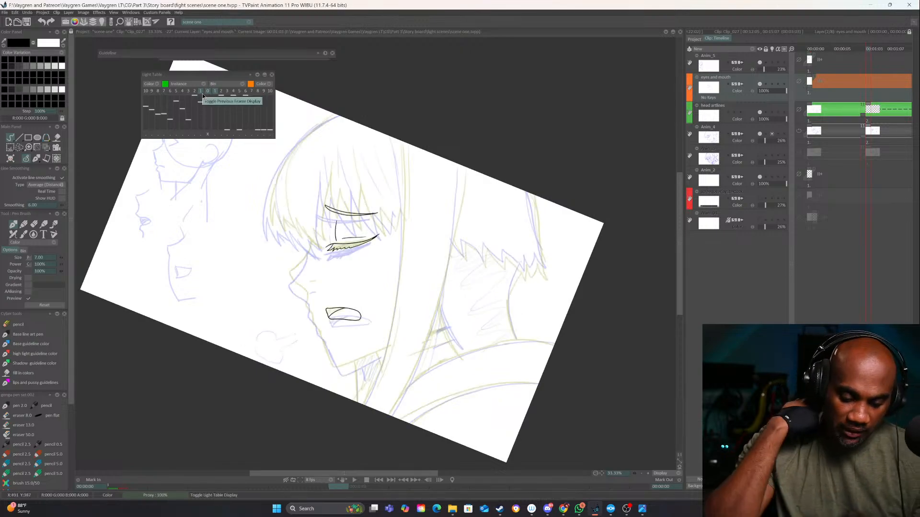
pyautogui.click(771, 134)
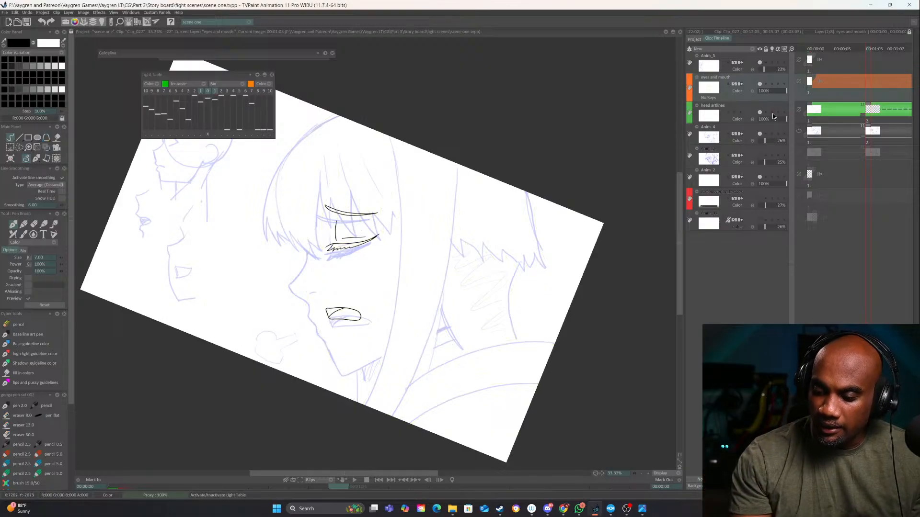
pyautogui.click(772, 112)
pyautogui.click(648, 473)
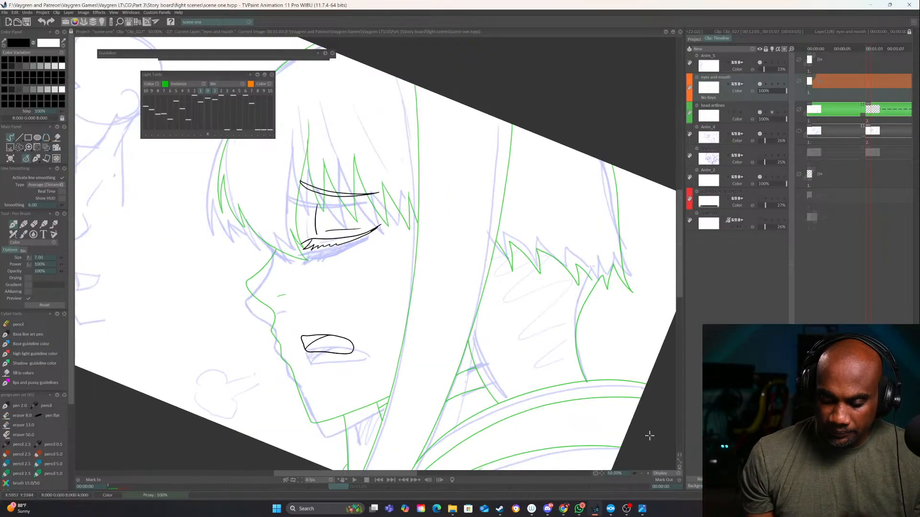
pyautogui.moveTo(596, 395)
pyautogui.mouseDown()
pyautogui.moveTo(577, 445)
pyautogui.moveTo(609, 376)
pyautogui.moveTo(601, 407)
pyautogui.moveTo(604, 387)
pyautogui.mouseUp()
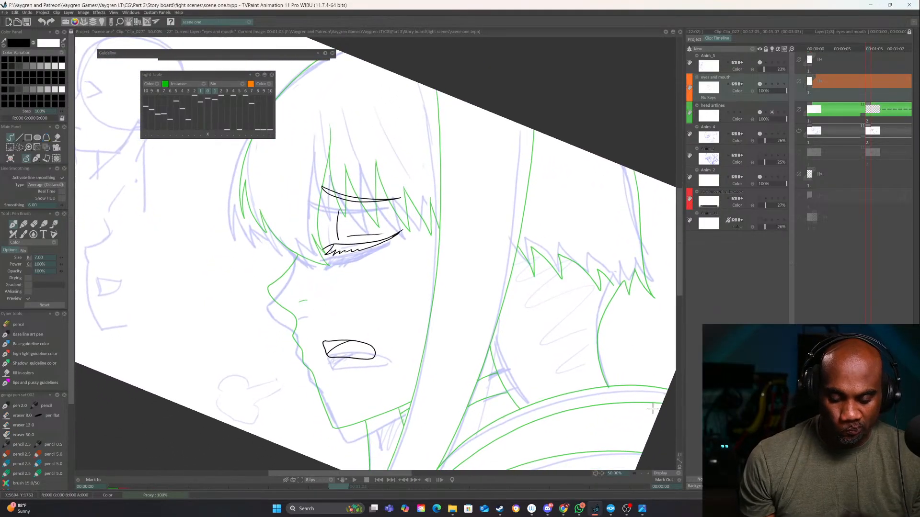
pyautogui.click(642, 473)
pyautogui.click(642, 473)
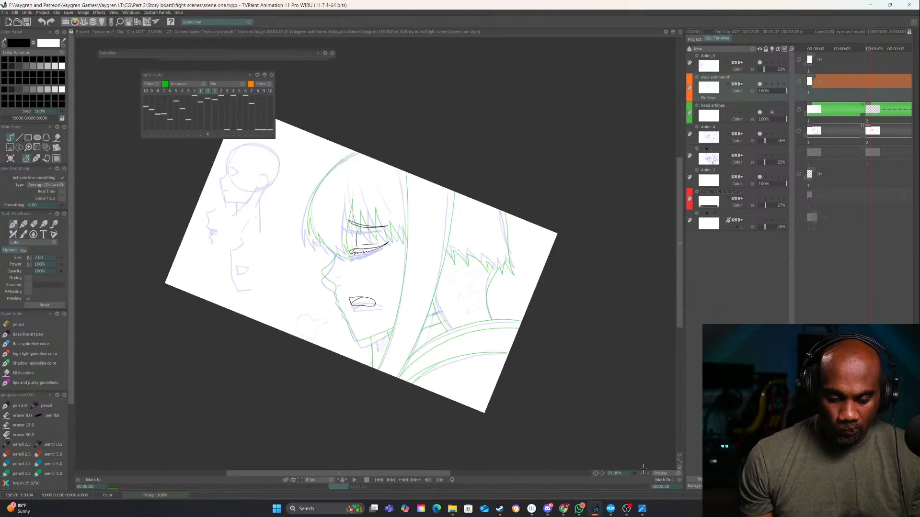
pyautogui.press('Left')
pyautogui.press('Right')
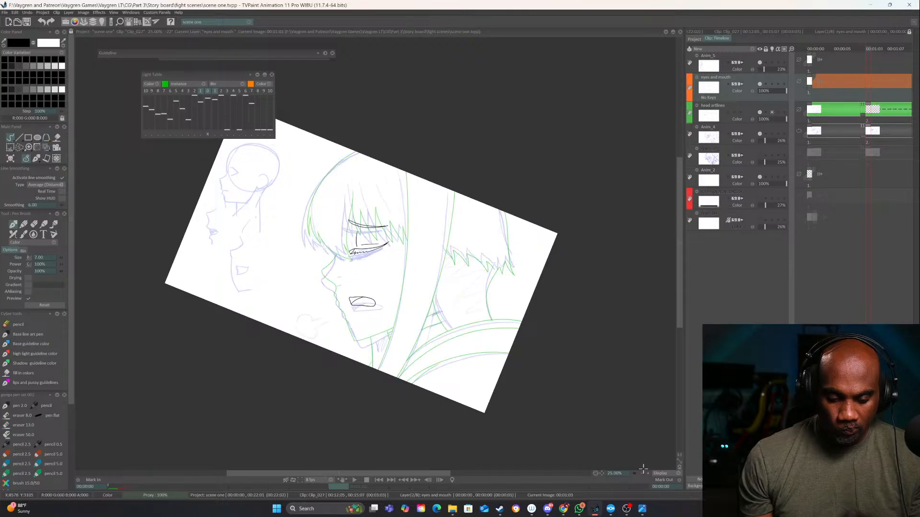
pyautogui.click(648, 473)
pyautogui.click(648, 473)
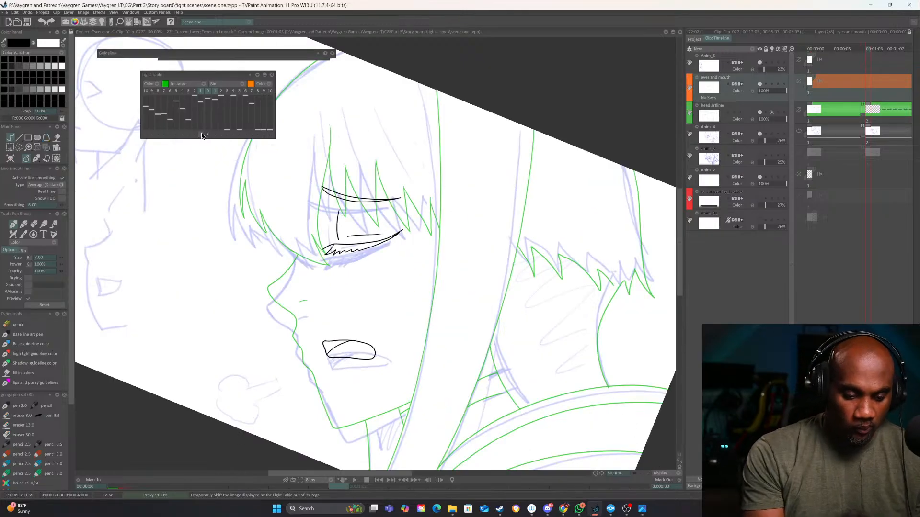
# Activate out-of-pegs shifting for the previous light table image and widen the timeline area
pyautogui.click(642, 474)
pyautogui.click(642, 473)
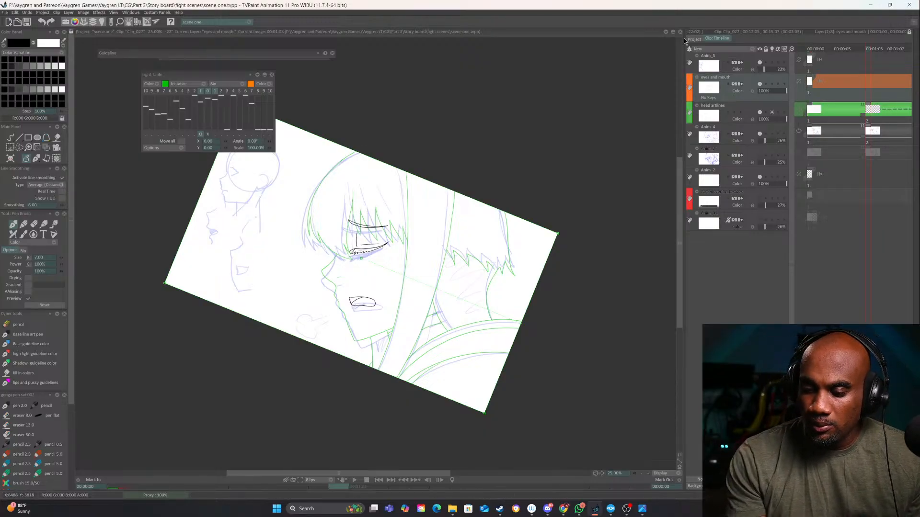
pyautogui.moveTo(686, 49); pyautogui.dragTo(416, 81)
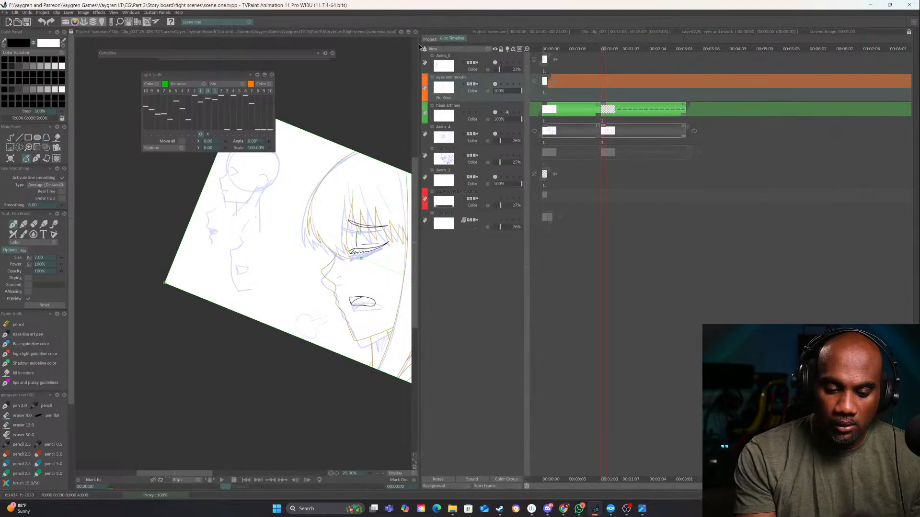
pyautogui.moveTo(419, 46); pyautogui.dragTo(575, 52)
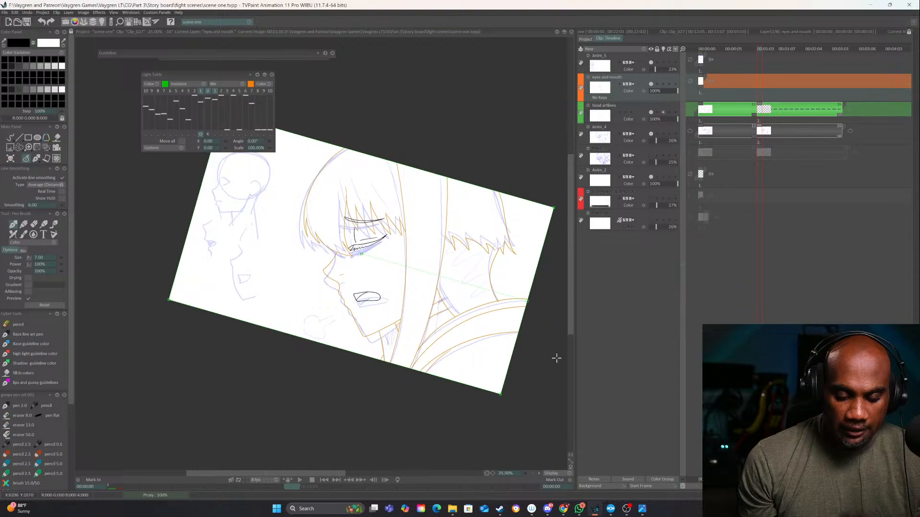
# Shift and rotate the previous light table image by about 6.55° towards the second rough head, and return to freehand drawing
pyautogui.click(539, 474)
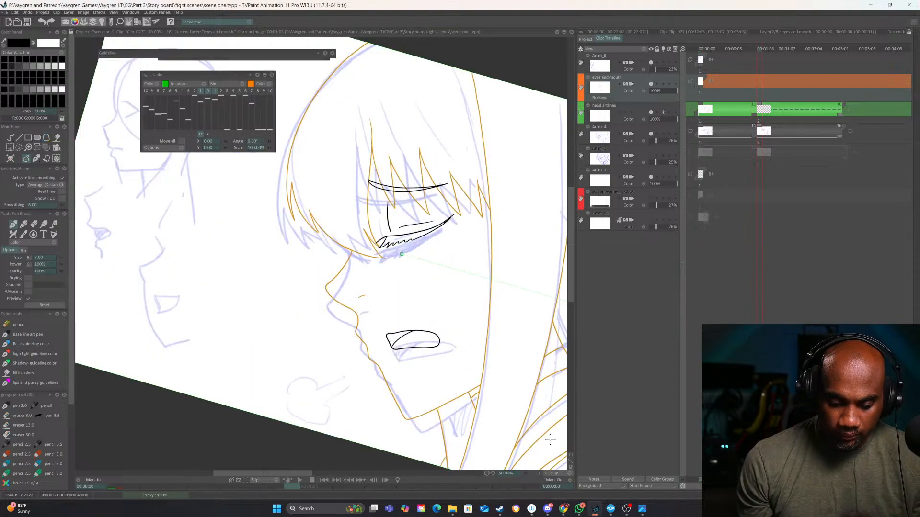
pyautogui.moveTo(473, 335); pyautogui.dragTo(371, 298)
pyautogui.moveTo(551, 412); pyautogui.dragTo(524, 435)
pyautogui.click(533, 474)
pyautogui.click(534, 474)
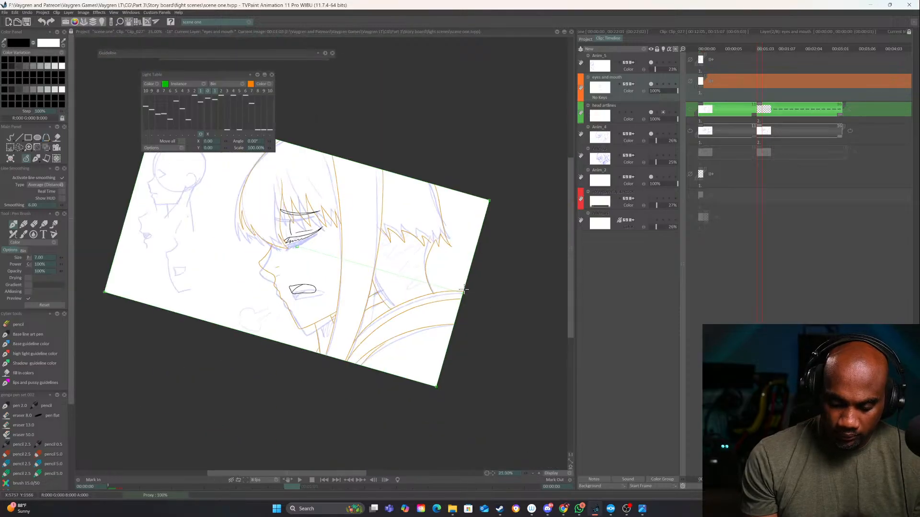
pyautogui.moveTo(463, 291); pyautogui.dragTo(438, 296)
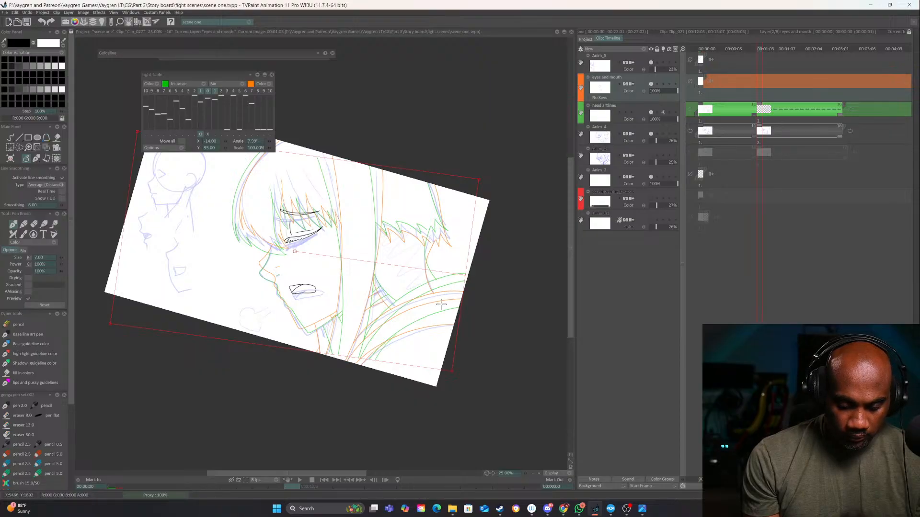
pyautogui.moveTo(464, 274); pyautogui.dragTo(452, 293)
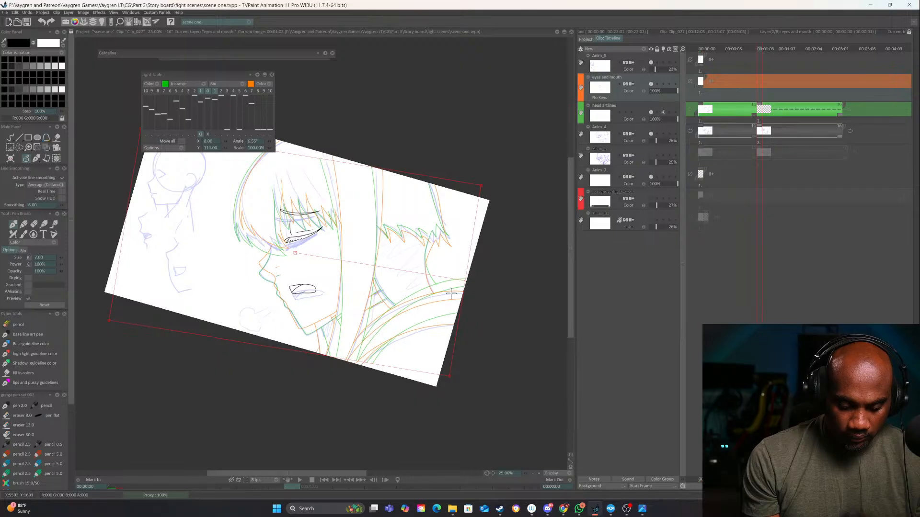
pyautogui.click(10, 138)
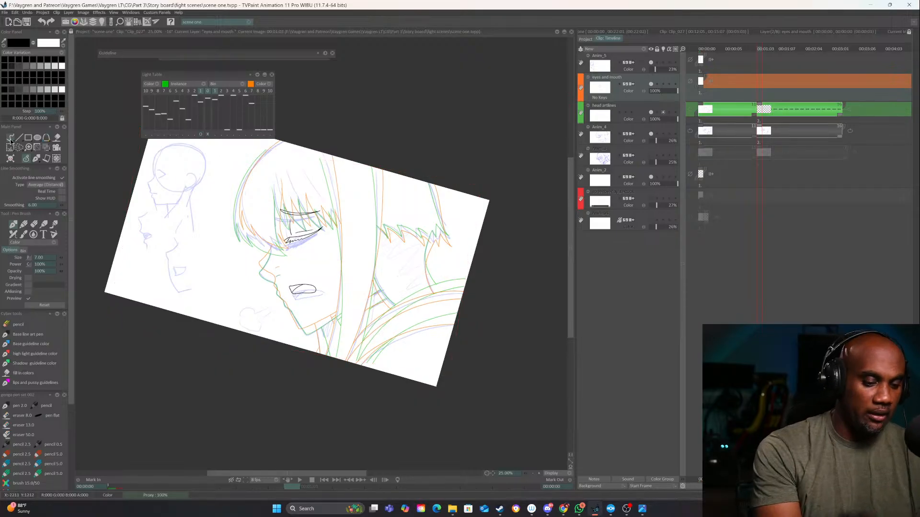
# Compare the two drawings' head contours and ink the outer curve of the hair from the crown to the front on the second drawing
pyautogui.moveTo(403, 355); pyautogui.dragTo(501, 369)
pyautogui.click(539, 473)
pyautogui.click(539, 474)
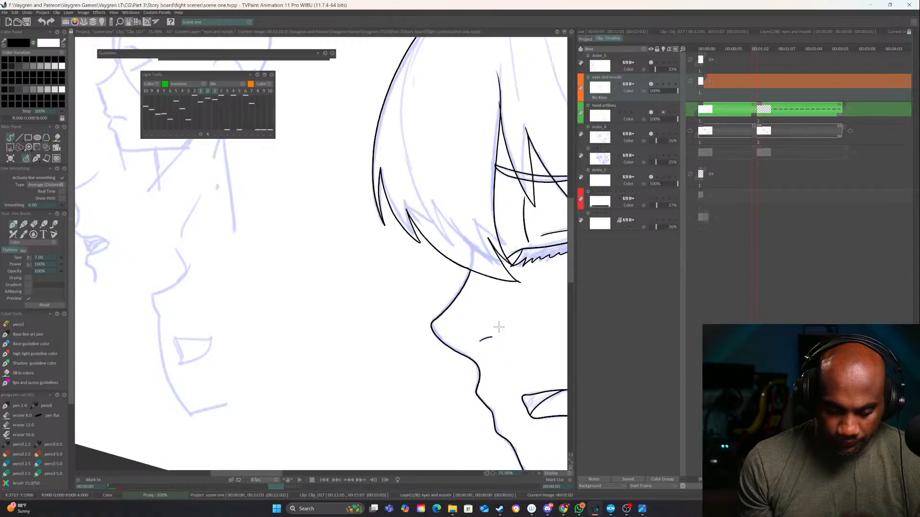
pyautogui.press('Right')
pyautogui.moveTo(495, 317); pyautogui.dragTo(410, 407)
pyautogui.press('Left')
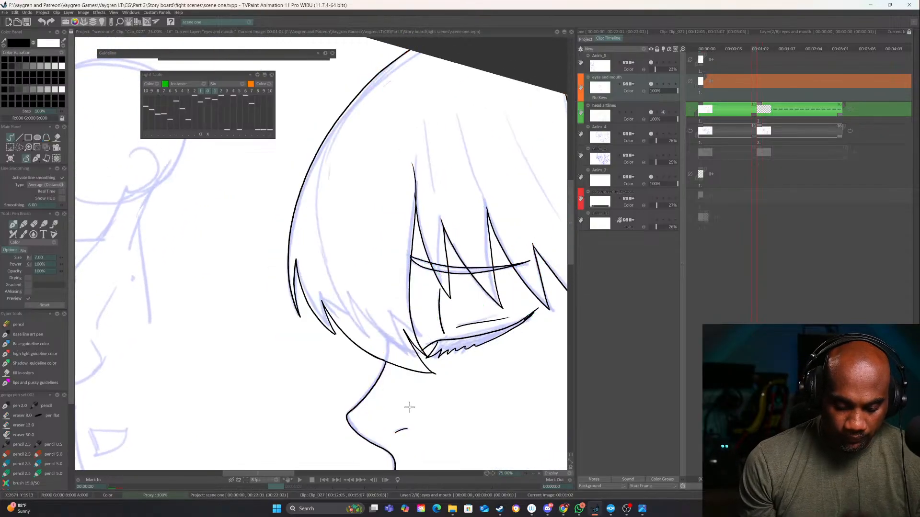
pyautogui.press('Right')
pyautogui.moveTo(450, 348); pyautogui.dragTo(415, 444)
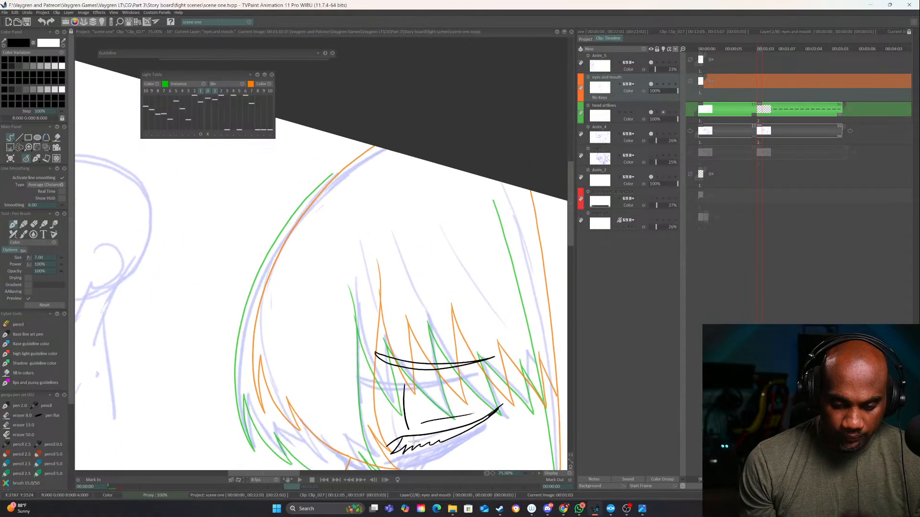
pyautogui.press('Left')
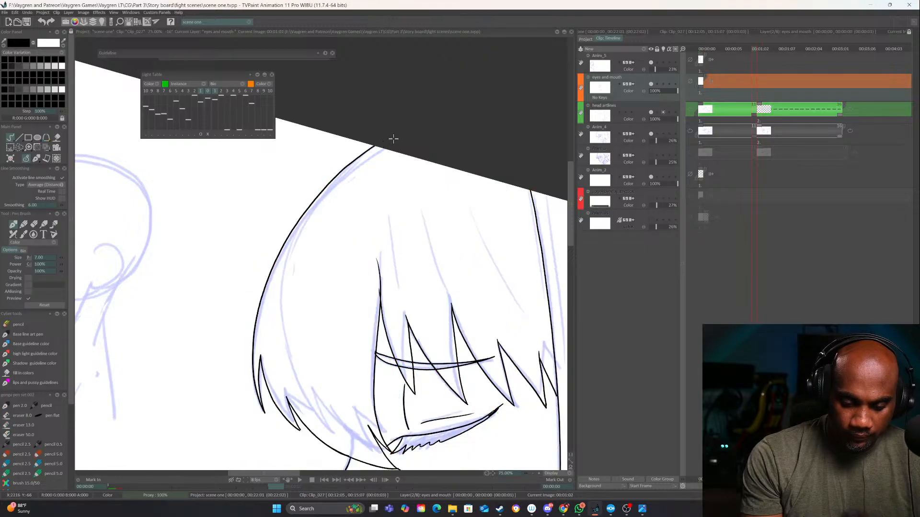
pyautogui.press('Right')
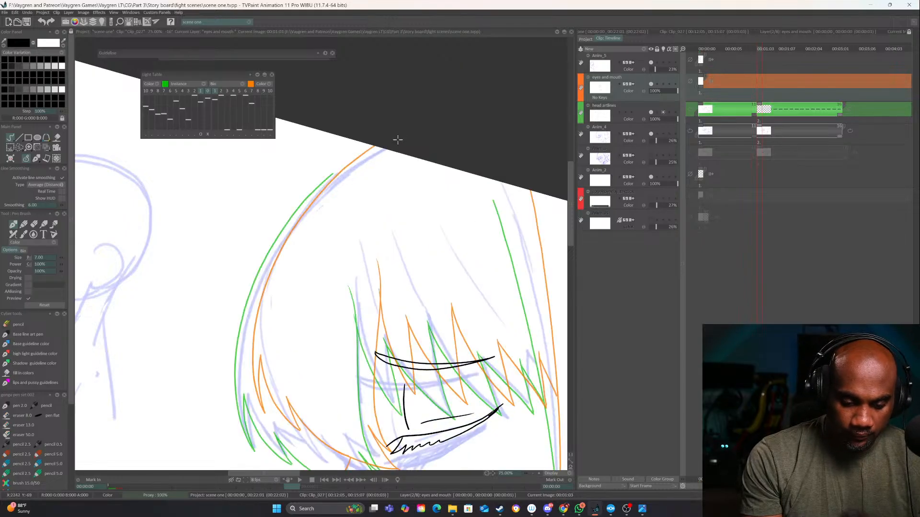
pyautogui.moveTo(376, 144)
pyautogui.mouseDown()
pyautogui.moveTo(309, 207)
pyautogui.moveTo(253, 300)
pyautogui.moveTo(234, 364)
pyautogui.moveTo(235, 427)
pyautogui.mouseUp()
pyautogui.moveTo(363, 160)
pyautogui.mouseDown()
pyautogui.moveTo(407, 115)
pyautogui.moveTo(379, 134)
pyautogui.moveTo(305, 230)
pyautogui.moveTo(280, 345)
pyautogui.moveTo(290, 376)
pyautogui.moveTo(287, 345)
pyautogui.mouseUp()
pyautogui.hotkey('ctrl', 'z')
# Ink the first pointed locks at the lower front of the hair, undoing the stroke that continues past the second tip
pyautogui.moveTo(351, 365); pyautogui.dragTo(305, 356)
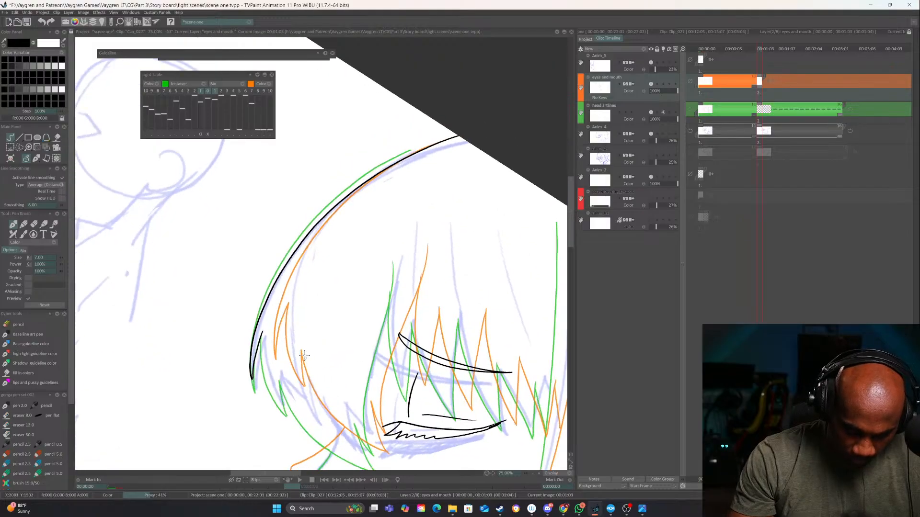
pyautogui.press('Left')
pyautogui.press('Right')
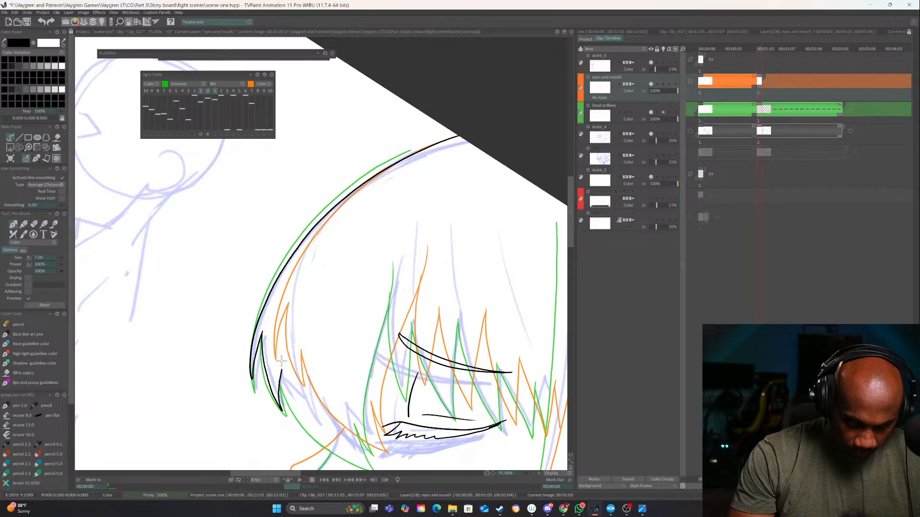
pyautogui.moveTo(261, 340)
pyautogui.mouseDown()
pyautogui.moveTo(262, 268)
pyautogui.moveTo(279, 330)
pyautogui.moveTo(280, 286)
pyautogui.moveTo(311, 338)
pyautogui.mouseUp()
pyautogui.moveTo(378, 324); pyautogui.dragTo(331, 305)
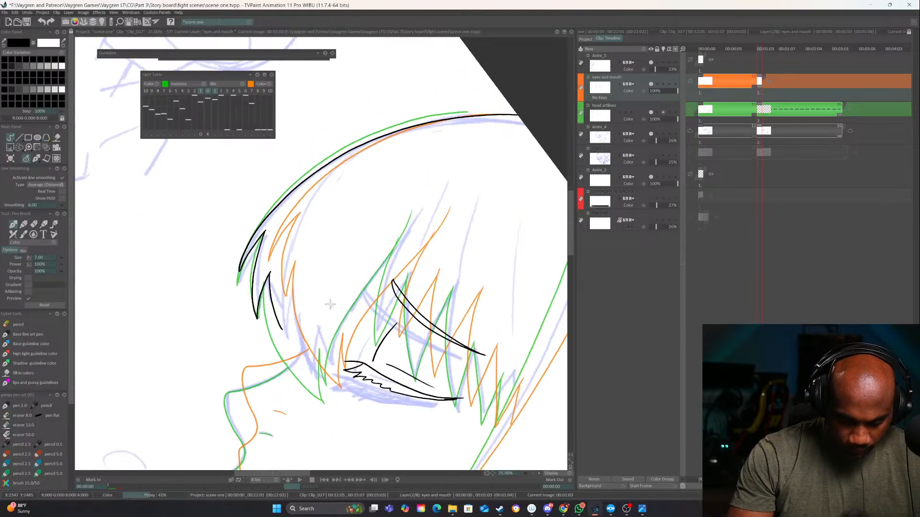
pyautogui.hotkey('ctrl', 'z')
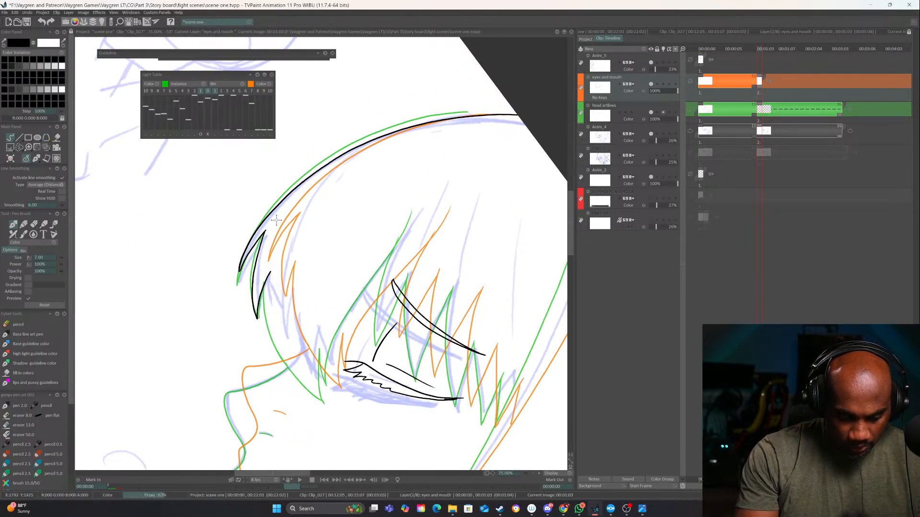
# Flip between the drawings and ink the long curved lower edge of the front hair down towards the nose bridge
pyautogui.press('Right')
pyautogui.press('Left')
pyautogui.press('Right')
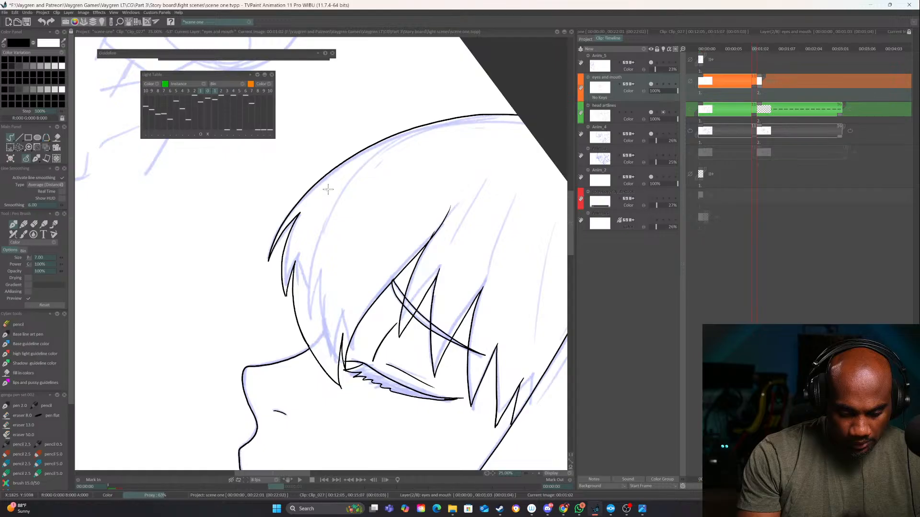
pyautogui.press('Left')
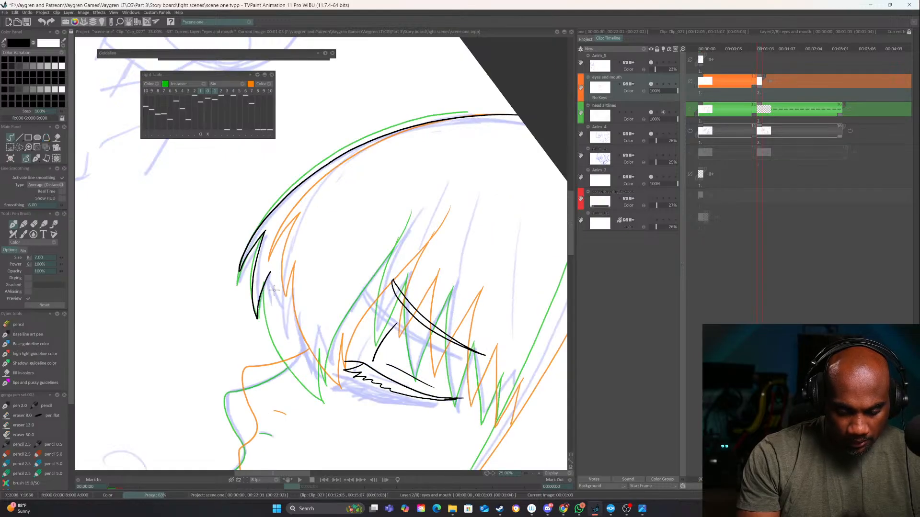
pyautogui.press('Right')
pyautogui.press('Left')
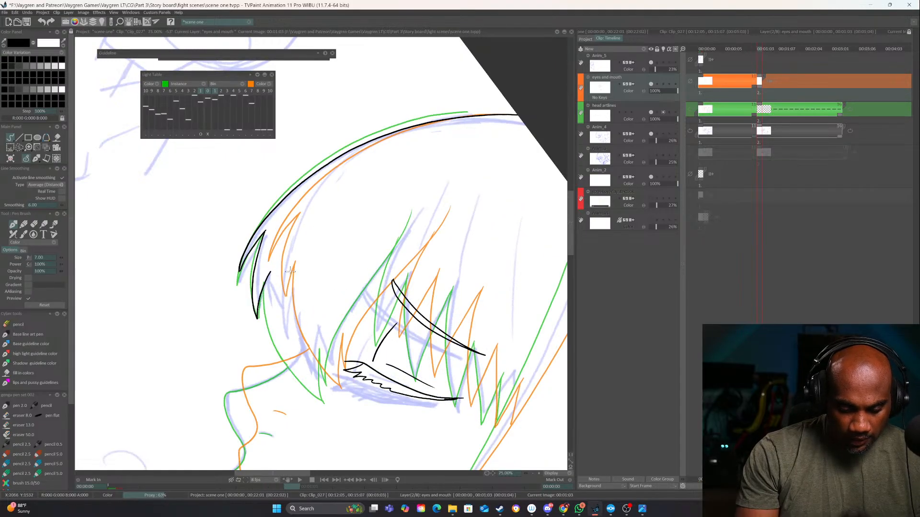
pyautogui.moveTo(268, 274)
pyautogui.mouseDown()
pyautogui.moveTo(281, 341)
pyautogui.moveTo(313, 386)
pyautogui.mouseUp()
pyautogui.hotkey('ctrl', 'z')
pyautogui.moveTo(269, 274)
pyautogui.mouseDown()
pyautogui.moveTo(274, 324)
pyautogui.moveTo(309, 396)
pyautogui.mouseUp()
pyautogui.press('Right')
pyautogui.press('Left')
# Ink the long tapering strand running down in front of the eye, checking its placement against the first drawing
pyautogui.moveTo(422, 298); pyautogui.dragTo(442, 252)
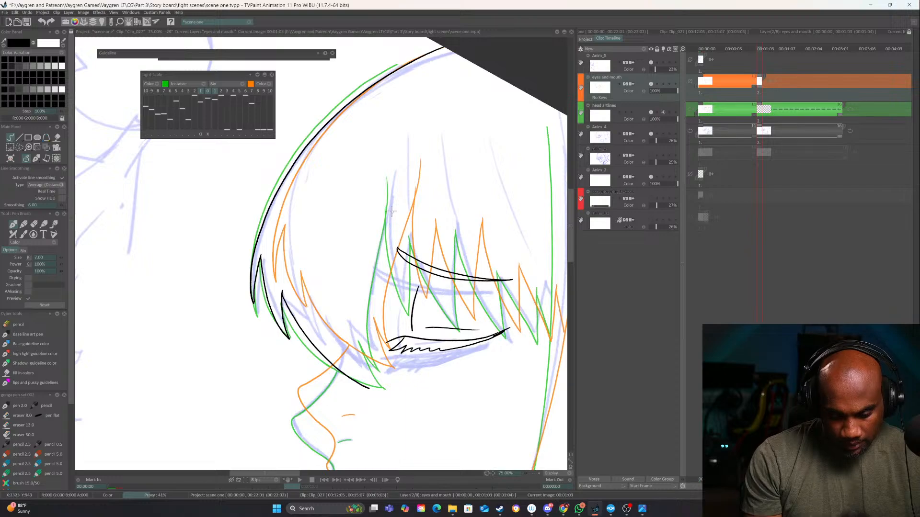
pyautogui.press('Right')
pyautogui.press('Left')
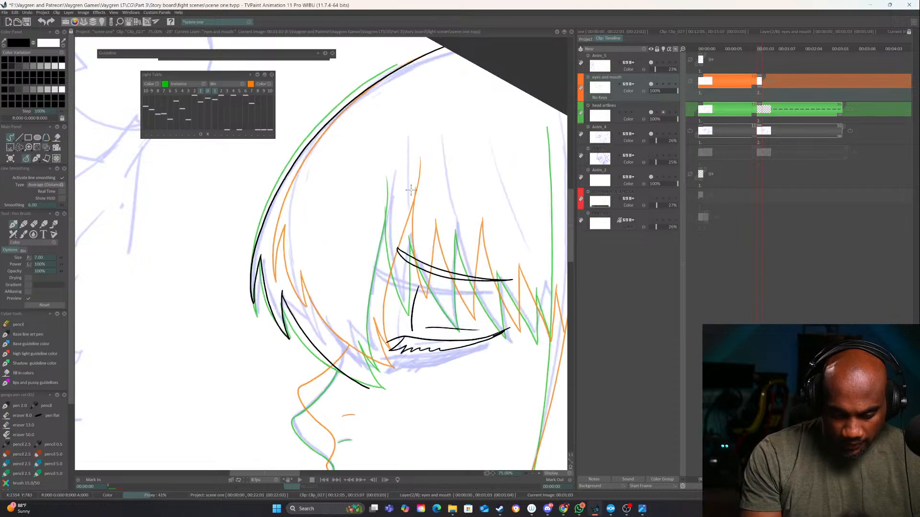
pyautogui.press('Right')
pyautogui.press('Left')
pyautogui.moveTo(387, 179)
pyautogui.mouseDown()
pyautogui.moveTo(364, 303)
pyautogui.moveTo(369, 388)
pyautogui.mouseUp()
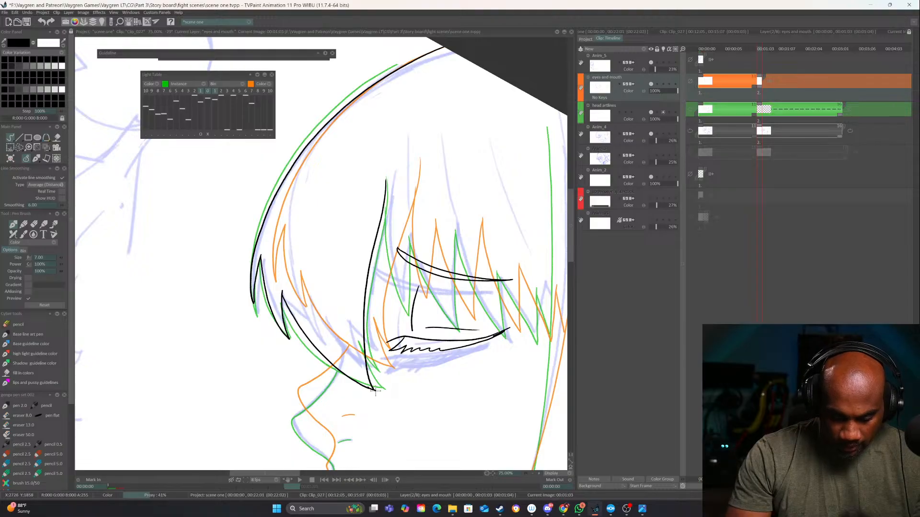
pyautogui.press('Right')
pyautogui.press('Left')
pyautogui.press('Right')
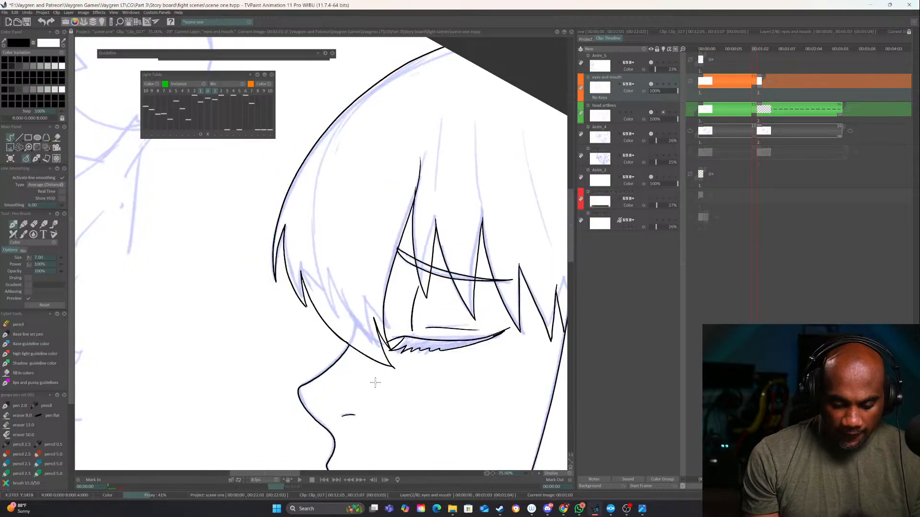
pyautogui.press('Left')
pyautogui.press('Right')
pyautogui.press('Left')
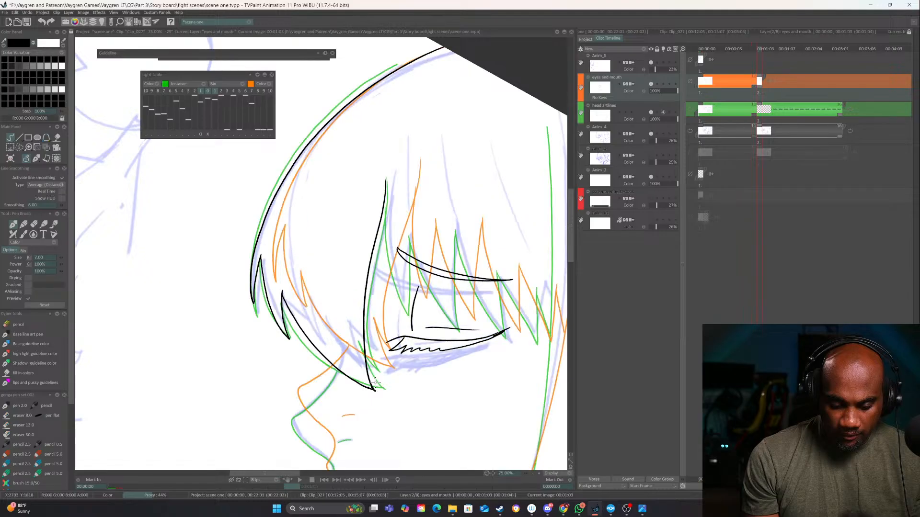
# Erase the lower end of the strand in front of the eye and redraw it with a smoother curve
pyautogui.moveTo(436, 402); pyautogui.dragTo(375, 381)
pyautogui.press('e')
pyautogui.moveTo(334, 355); pyautogui.dragTo(345, 401)
pyautogui.press('e')
pyautogui.scroll(2, 345, 401)
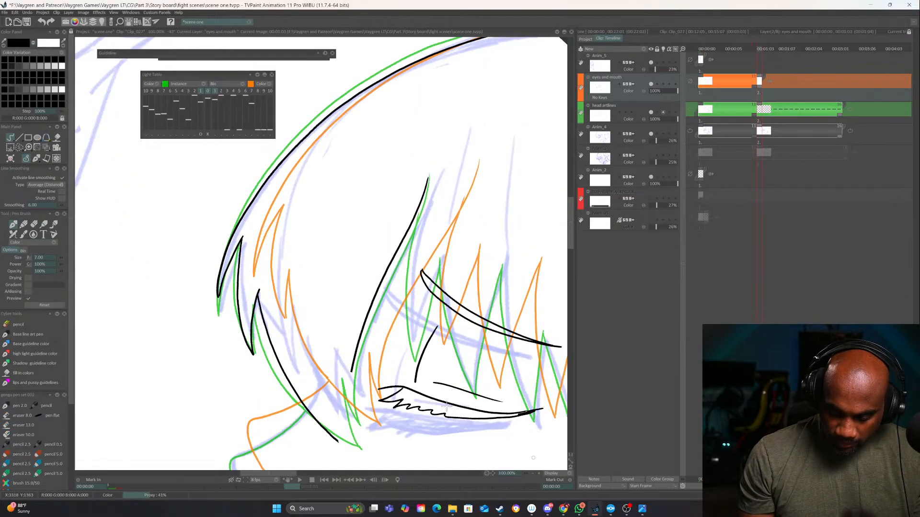
pyautogui.moveTo(343, 303); pyautogui.dragTo(344, 359)
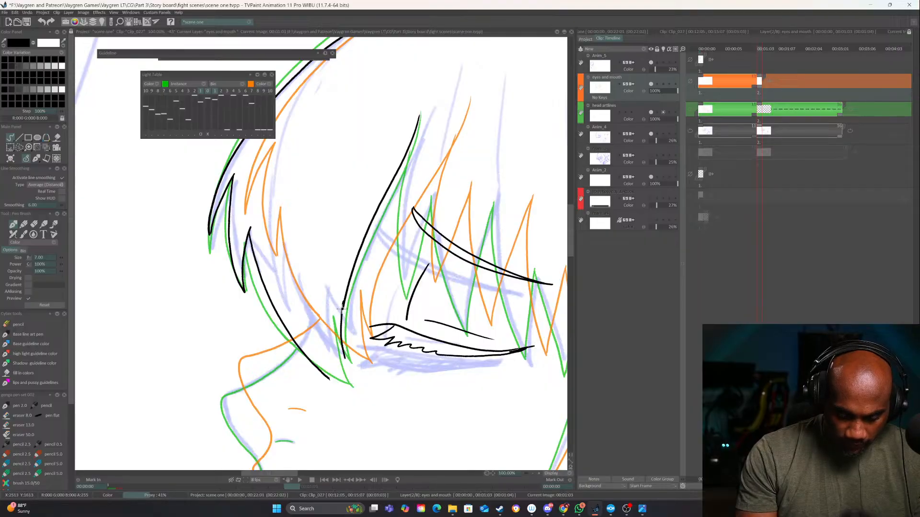
pyautogui.hotkey('ctrl', 'z')
pyautogui.moveTo(344, 302); pyautogui.dragTo(343, 361)
# Ink the small pointed lock at the bottom of the front hair, joining the long strand to the hair's lower edge
pyautogui.moveTo(332, 314)
pyautogui.mouseDown()
pyautogui.moveTo(338, 383)
pyautogui.moveTo(331, 320)
pyautogui.moveTo(348, 390)
pyautogui.mouseUp()
pyautogui.hotkey('ctrl', 'z')
pyautogui.press('Left')
pyautogui.press('Right')
pyautogui.moveTo(480, 382); pyautogui.dragTo(499, 333)
pyautogui.moveTo(472, 284)
pyautogui.mouseDown()
pyautogui.moveTo(431, 392)
pyautogui.moveTo(430, 336)
pyautogui.mouseUp()
pyautogui.press('Left')
pyautogui.press('Right')
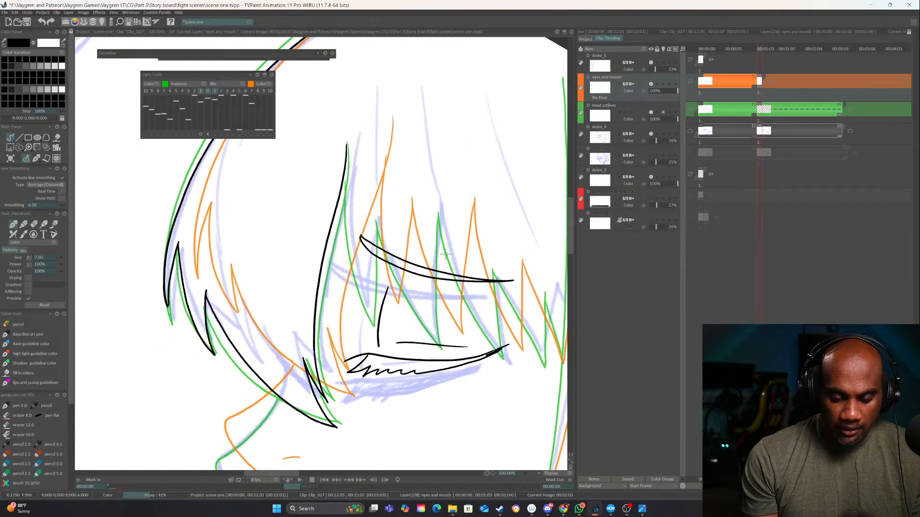
# Ink the first spikes of the fringe across the eyebrow, redrawing the second spike's back edge to reach further down
pyautogui.moveTo(341, 199); pyautogui.dragTo(362, 326)
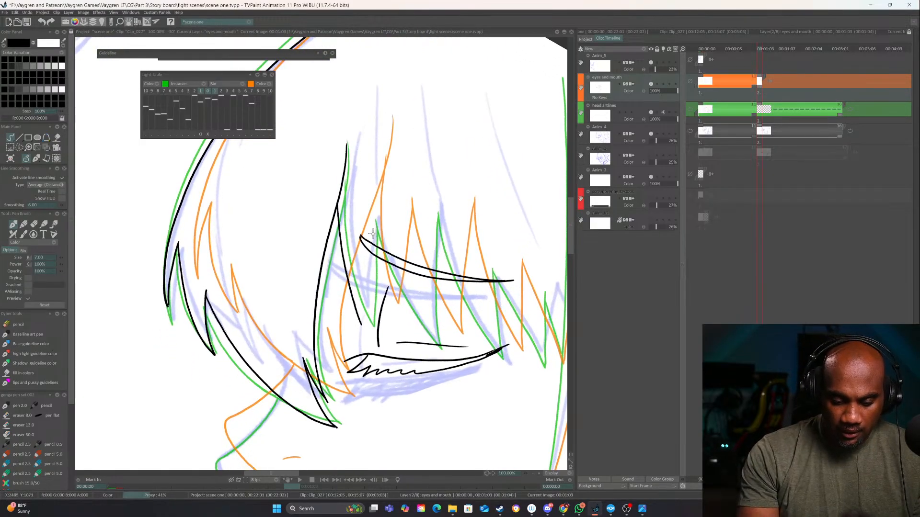
pyautogui.moveTo(375, 234); pyautogui.dragTo(366, 335)
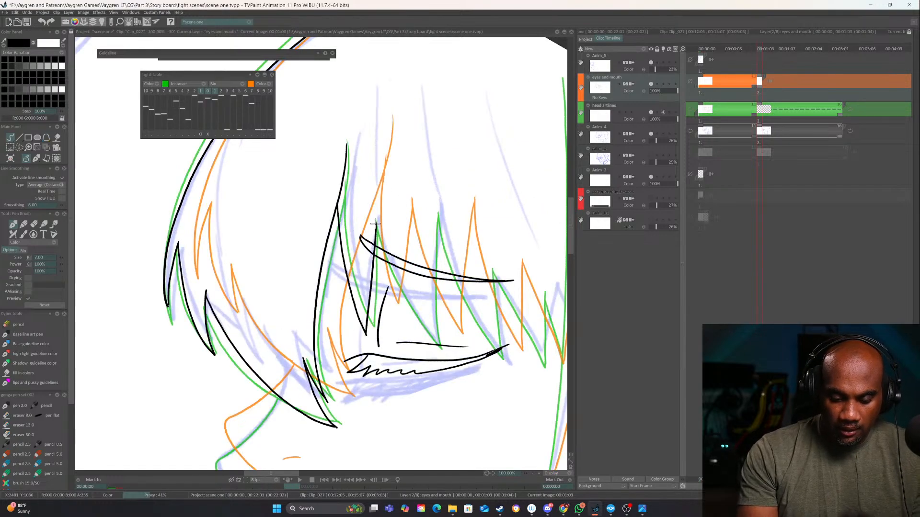
pyautogui.moveTo(376, 224); pyautogui.dragTo(420, 346)
pyautogui.moveTo(438, 216); pyautogui.dragTo(431, 351)
pyautogui.hotkey('ctrl', 'z')
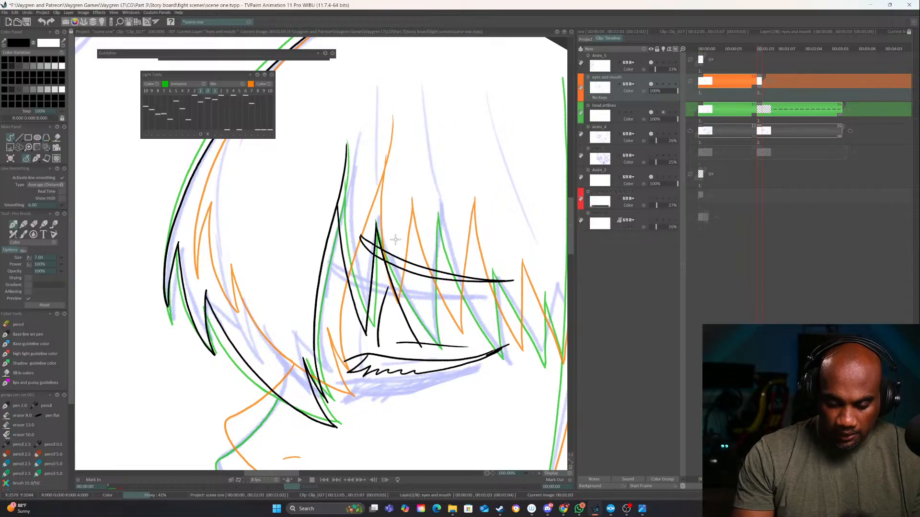
pyautogui.hotkey('ctrl', 'z')
pyautogui.moveTo(376, 222)
pyautogui.mouseDown()
pyautogui.moveTo(401, 301)
pyautogui.moveTo(431, 348)
pyautogui.mouseUp()
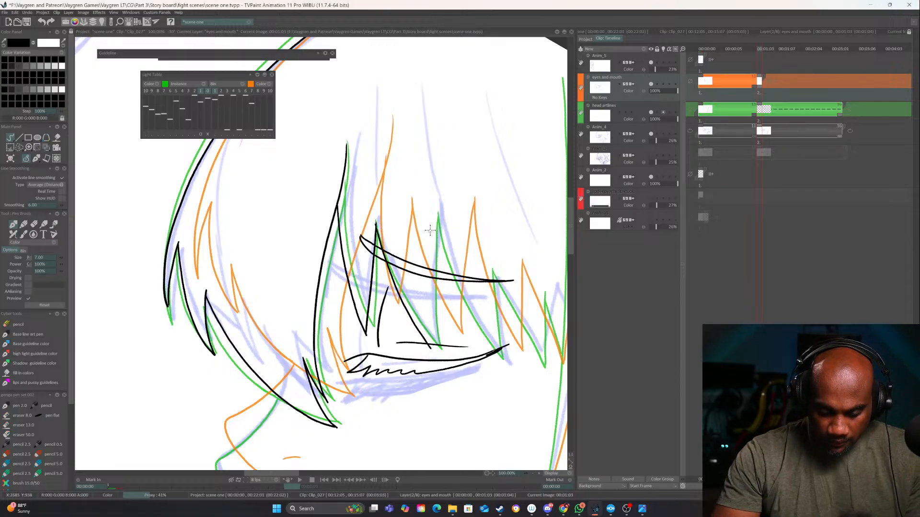
# Ink the next tall fringe spike above the middle of the eye, redoing its back edge down to the eye corner
pyautogui.moveTo(437, 214)
pyautogui.mouseDown()
pyautogui.moveTo(432, 351)
pyautogui.moveTo(407, 359)
pyautogui.moveTo(343, 328)
pyautogui.mouseUp()
pyautogui.press('Left')
pyautogui.press('Right')
pyautogui.moveTo(354, 209); pyautogui.dragTo(401, 349)
pyautogui.hotkey('ctrl', 'z')
pyautogui.moveTo(353, 207); pyautogui.dragTo(407, 343)
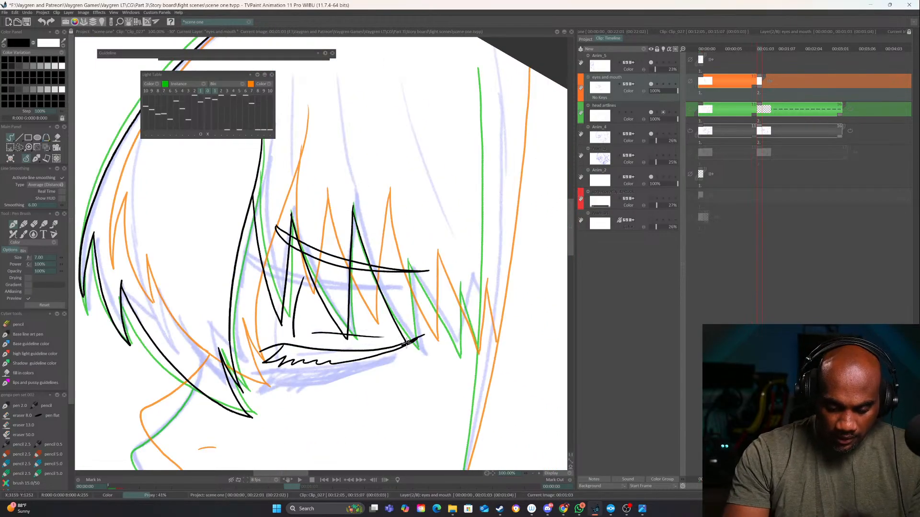
# Ink the last two fringe spikes behind the eye and flip to the first drawing to check them
pyautogui.moveTo(409, 261); pyautogui.dragTo(413, 352)
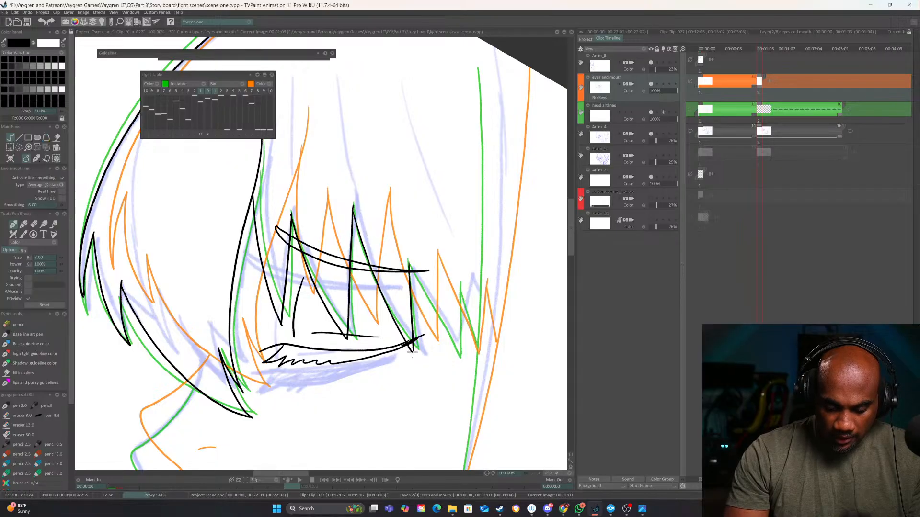
pyautogui.moveTo(408, 262); pyautogui.dragTo(453, 352)
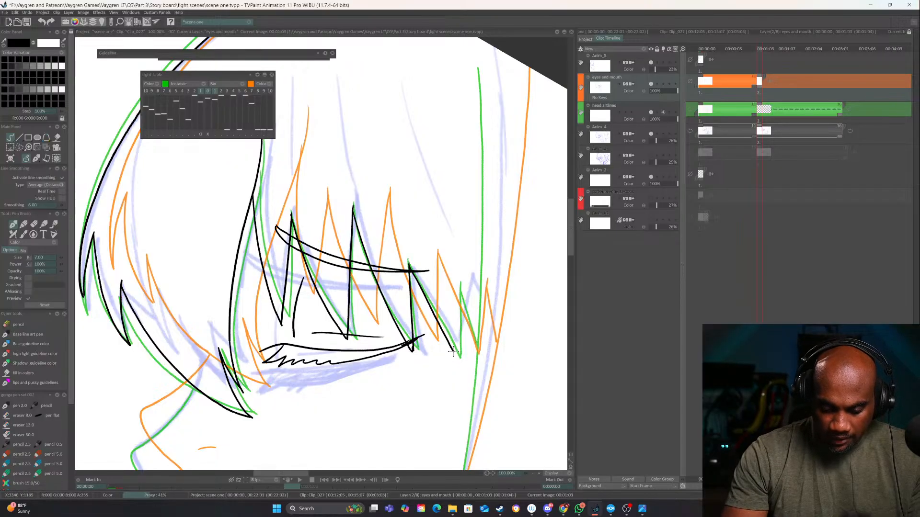
pyautogui.moveTo(461, 286); pyautogui.dragTo(459, 342)
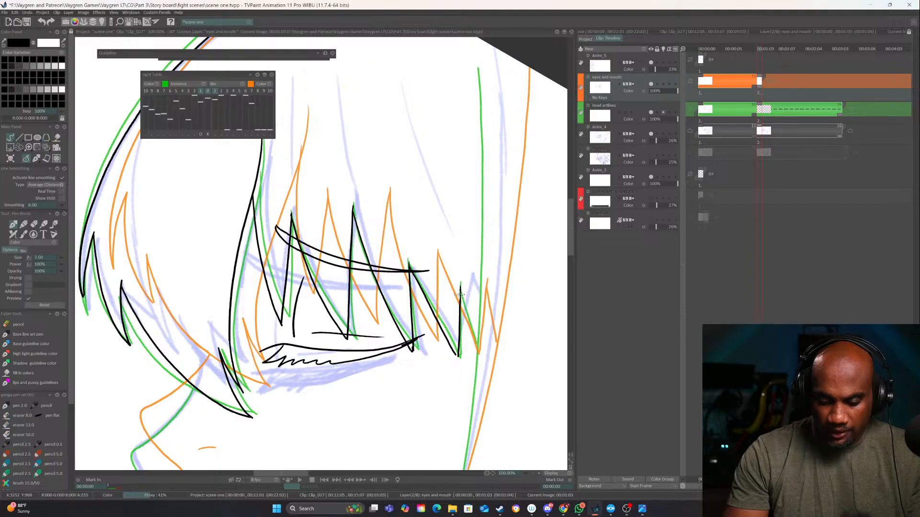
pyautogui.moveTo(460, 288)
pyautogui.mouseDown()
pyautogui.moveTo(470, 324)
pyautogui.moveTo(460, 354)
pyautogui.mouseUp()
pyautogui.press('Left')
pyautogui.press('Left')
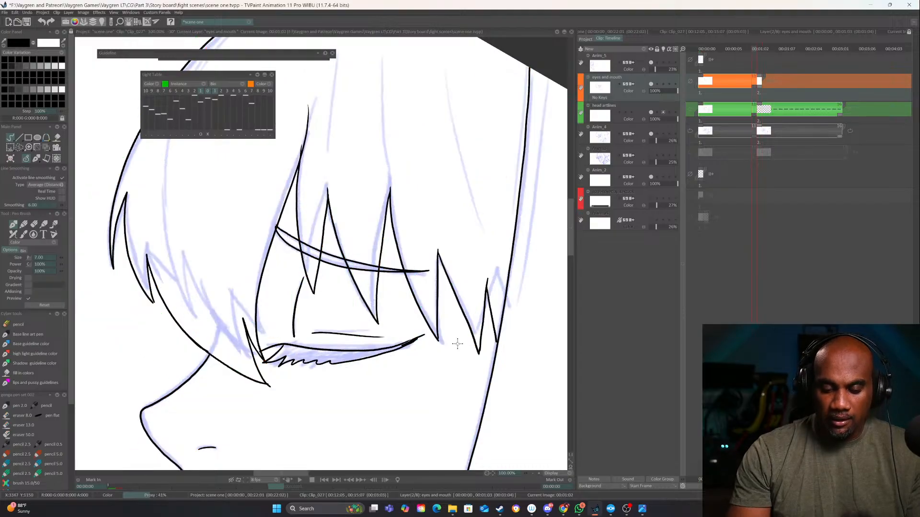
pyautogui.press('Right')
pyautogui.press('Right')
# Examine how the long side hair and overall head shift between the inked first drawing and the second drawing
pyautogui.click(533, 473)
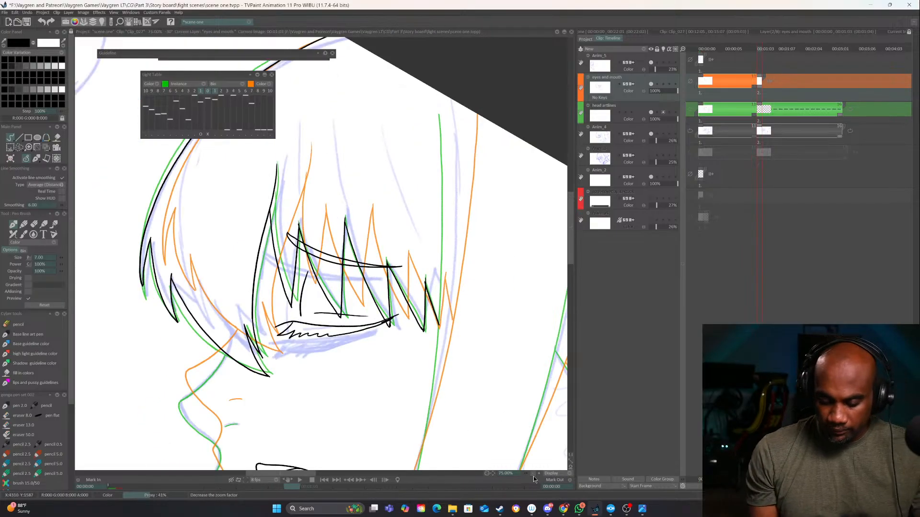
pyautogui.moveTo(507, 392); pyautogui.dragTo(507, 295)
pyautogui.press('Left')
pyautogui.press('Right')
pyautogui.moveTo(522, 344); pyautogui.dragTo(530, 395)
pyautogui.click(534, 472)
pyautogui.click(534, 473)
pyautogui.press('Left')
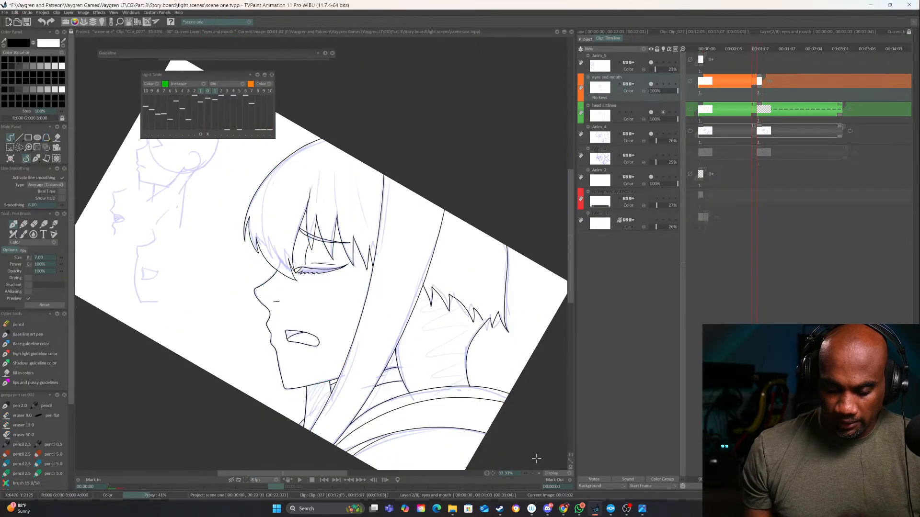
pyautogui.press('Right')
pyautogui.press('Left')
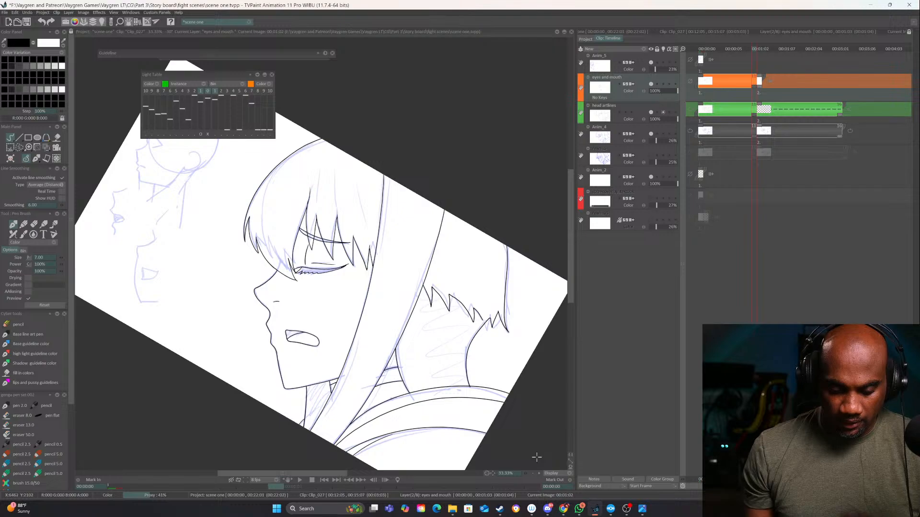
pyautogui.press('Right')
# Ink the front edge of the second head's long side hair from the canvas edge down past the jaw, redoing the first stroke
pyautogui.moveTo(372, 175)
pyautogui.mouseDown()
pyautogui.moveTo(355, 331)
pyautogui.moveTo(317, 441)
pyautogui.mouseUp()
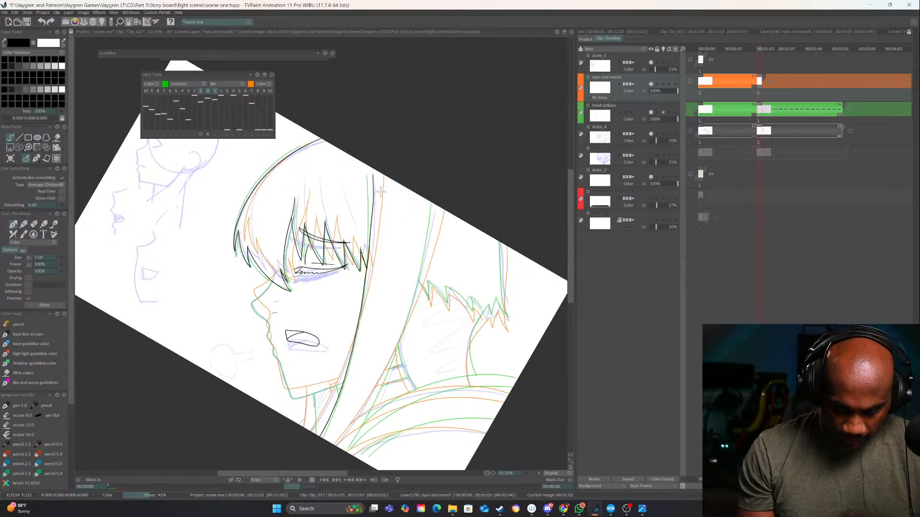
pyautogui.hotkey('ctrl', 'z')
pyautogui.moveTo(398, 240)
pyautogui.mouseDown()
pyautogui.moveTo(301, 178)
pyautogui.moveTo(261, 204)
pyautogui.mouseUp()
pyautogui.moveTo(409, 226); pyautogui.dragTo(433, 304)
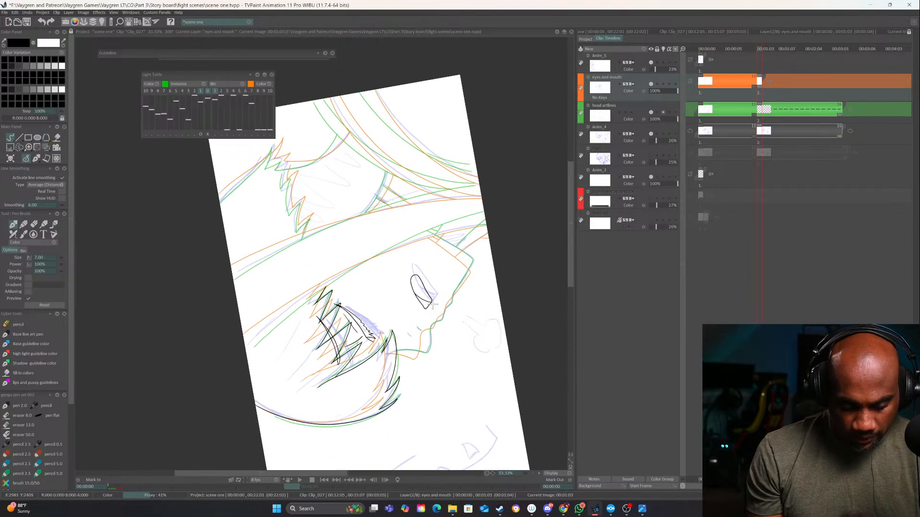
pyautogui.press('Left')
pyautogui.press('Right')
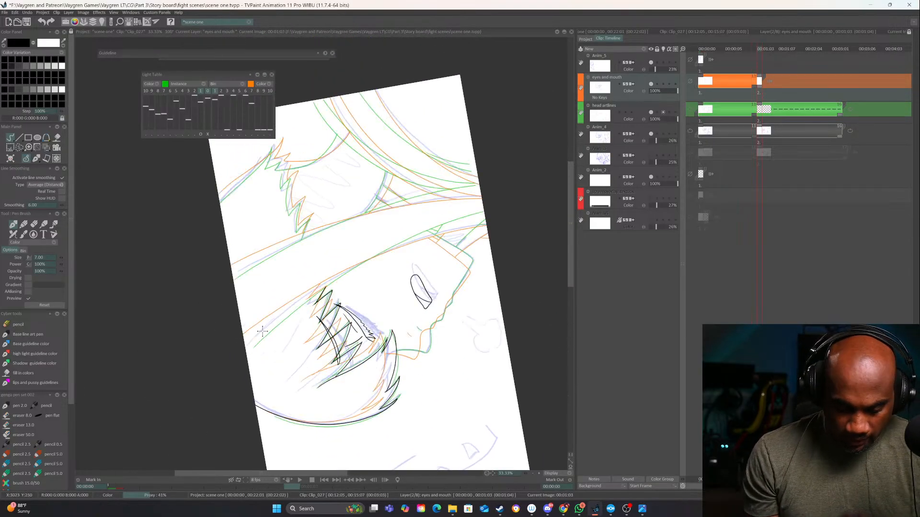
pyautogui.press('Left')
pyautogui.press('Right')
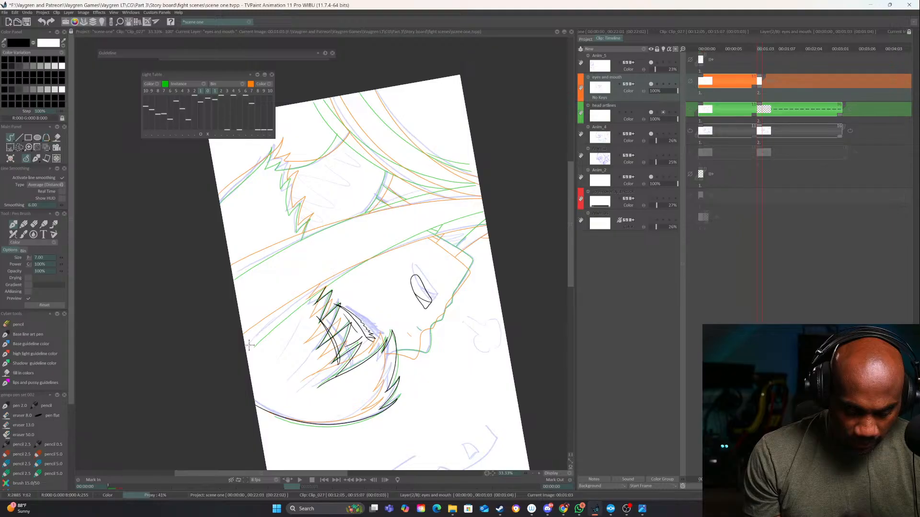
pyautogui.moveTo(249, 344)
pyautogui.mouseDown()
pyautogui.moveTo(305, 294)
pyautogui.moveTo(376, 250)
pyautogui.moveTo(474, 219)
pyautogui.mouseUp()
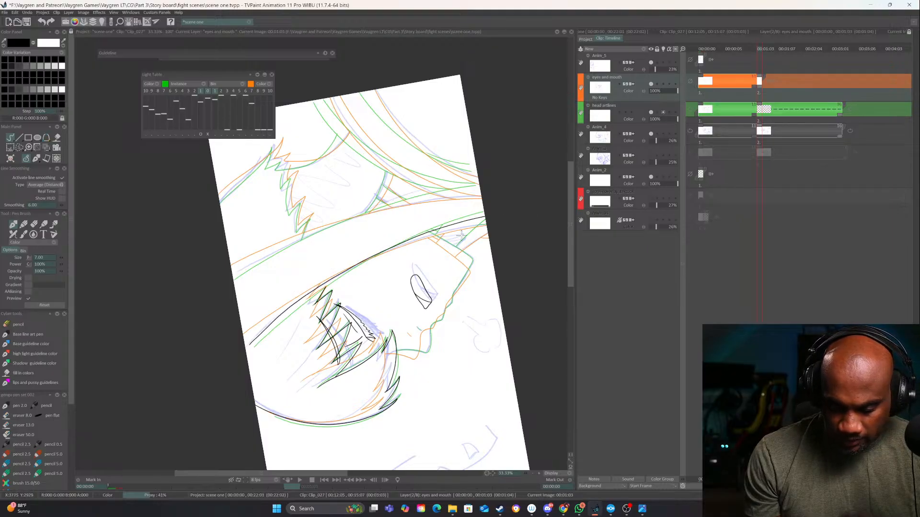
pyautogui.moveTo(519, 302); pyautogui.dragTo(289, 378)
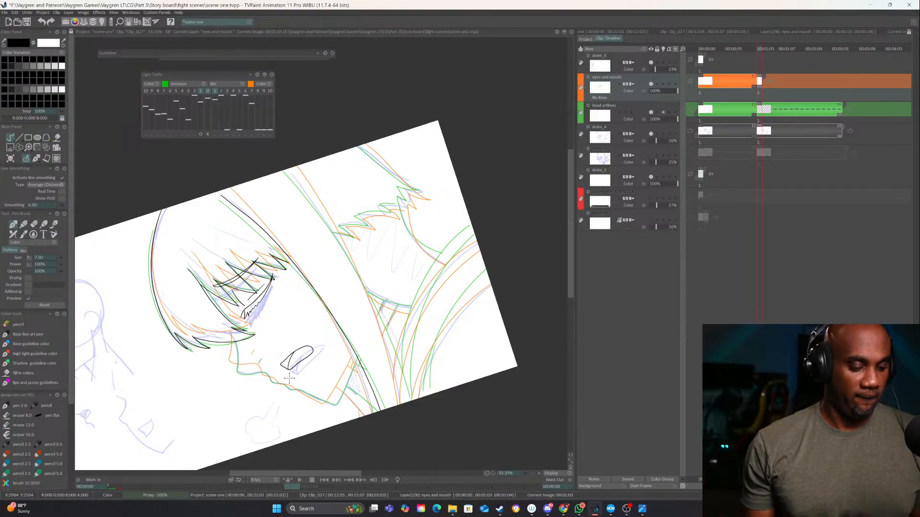
pyautogui.press('Left')
pyautogui.press('Right')
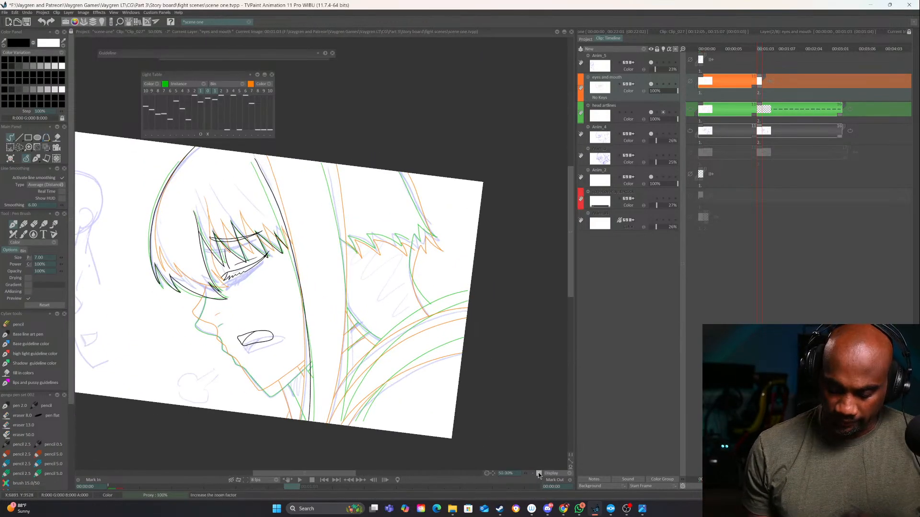
pyautogui.press('Right')
# Ink the back edge of the long side hair as one long curve parallel to its front edge, redoing it until it fits
pyautogui.scroll(3, 491, 291)
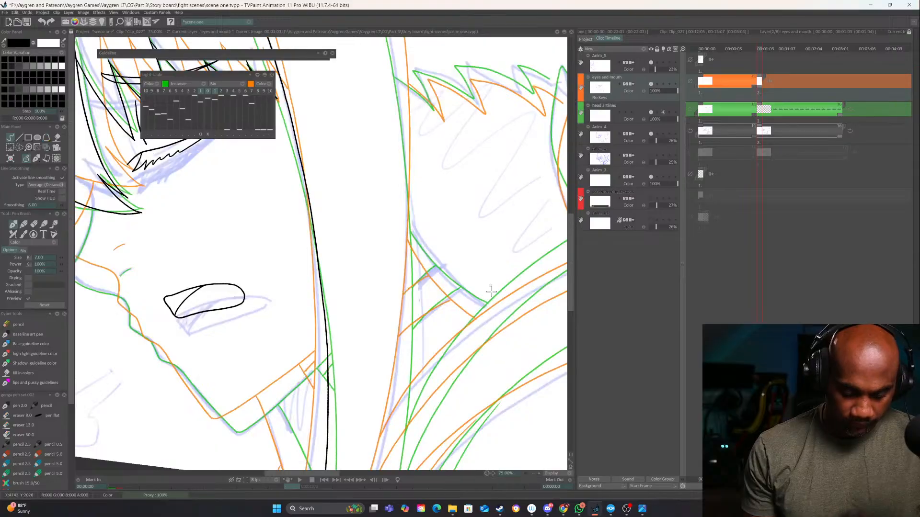
pyautogui.moveTo(487, 374); pyautogui.dragTo(442, 256)
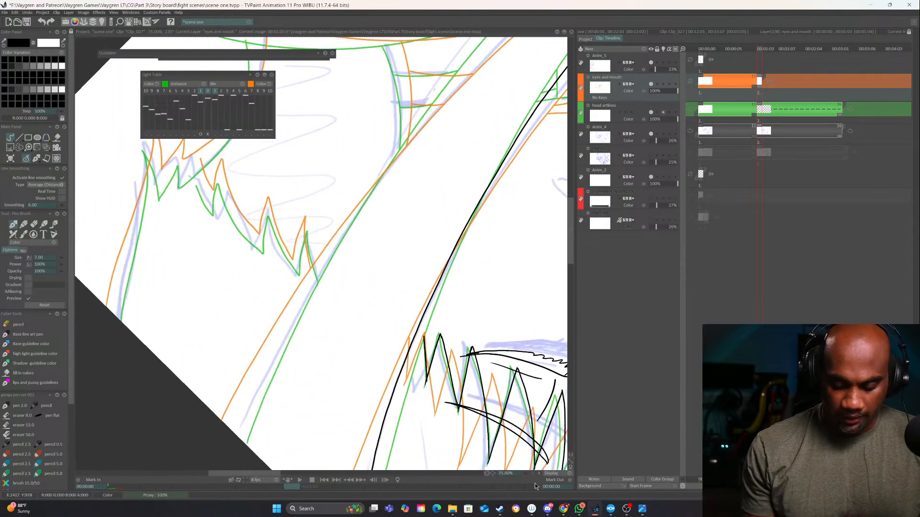
pyautogui.click(533, 474)
pyautogui.moveTo(440, 352); pyautogui.dragTo(421, 371)
pyautogui.moveTo(405, 302); pyautogui.dragTo(280, 393)
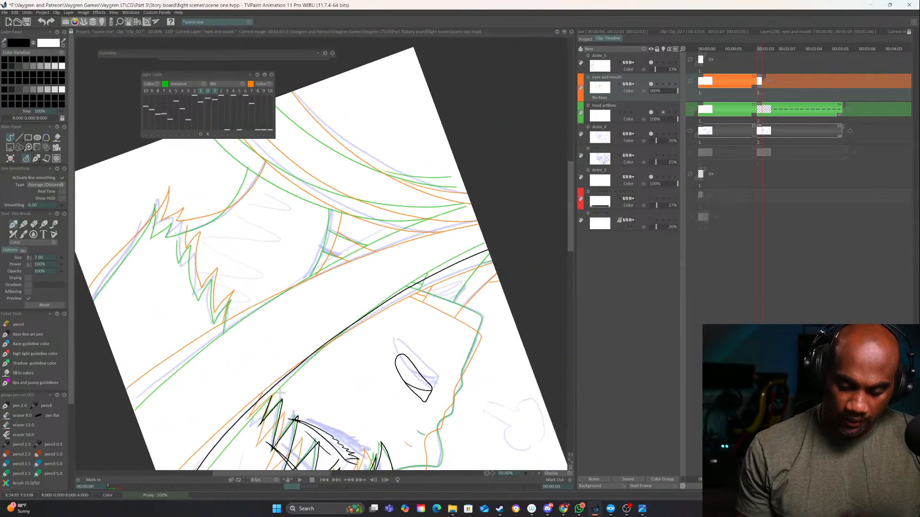
pyautogui.moveTo(131, 407)
pyautogui.mouseDown()
pyautogui.moveTo(299, 278)
pyautogui.moveTo(477, 216)
pyautogui.mouseUp()
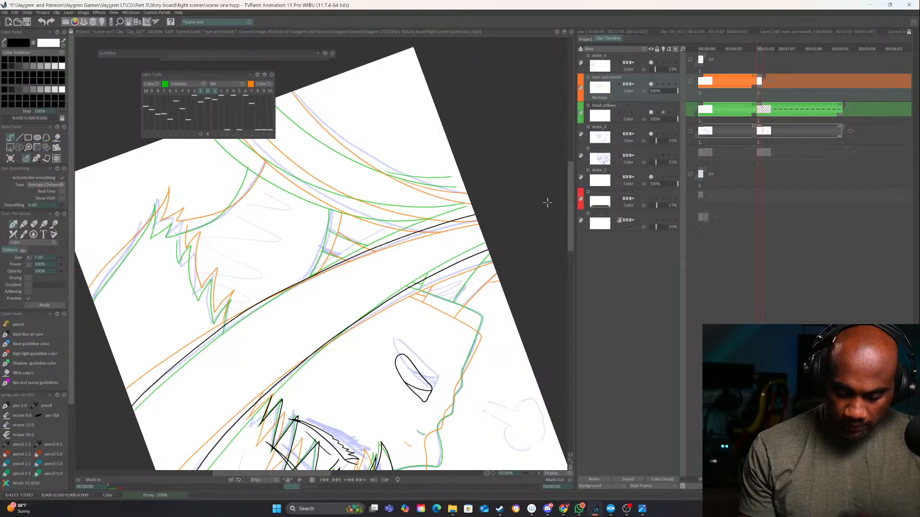
pyautogui.moveTo(539, 239)
pyautogui.mouseDown()
pyautogui.moveTo(488, 354)
pyautogui.moveTo(220, 437)
pyautogui.moveTo(443, 320)
pyautogui.mouseUp()
pyautogui.hotkey('ctrl', 'z')
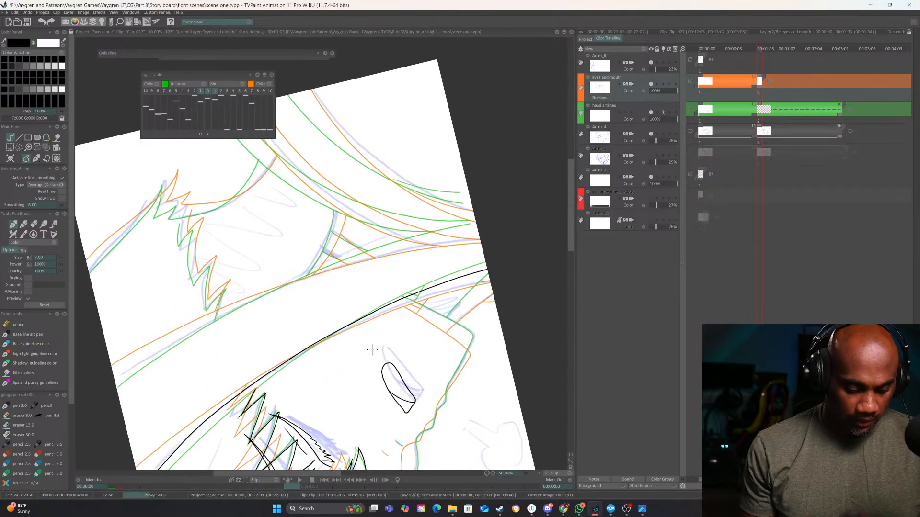
pyautogui.moveTo(374, 350); pyautogui.dragTo(449, 326)
pyautogui.moveTo(194, 352)
pyautogui.mouseDown()
pyautogui.moveTo(319, 275)
pyautogui.moveTo(424, 230)
pyautogui.moveTo(554, 196)
pyautogui.mouseUp()
pyautogui.hotkey('ctrl', 'z')
pyautogui.moveTo(193, 353)
pyautogui.mouseDown()
pyautogui.moveTo(286, 293)
pyautogui.moveTo(487, 215)
pyautogui.moveTo(554, 200)
pyautogui.mouseUp()
pyautogui.moveTo(487, 177)
pyautogui.mouseDown()
pyautogui.moveTo(378, 415)
pyautogui.moveTo(469, 421)
pyautogui.mouseUp()
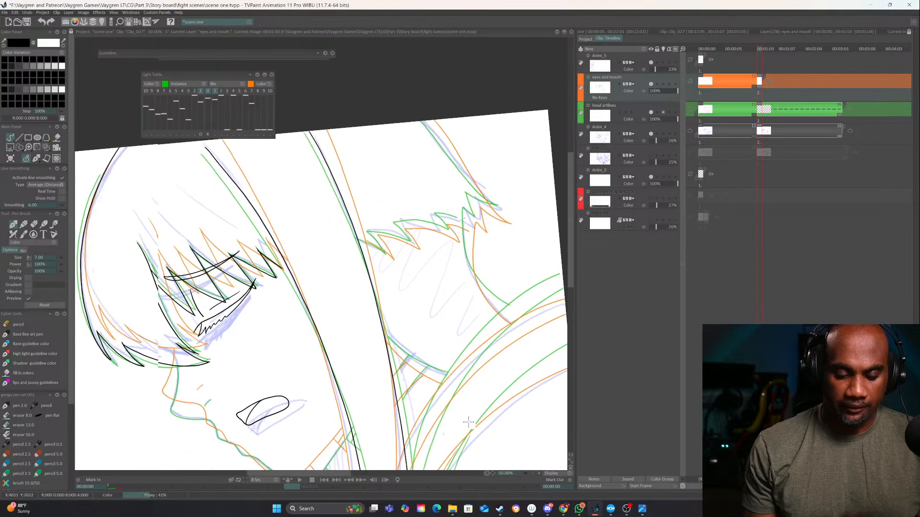
# Ink the rear outer edge of the back hair and the row of jagged hair tips above the neck
pyautogui.moveTo(510, 318)
pyautogui.mouseDown()
pyautogui.moveTo(476, 393)
pyautogui.moveTo(364, 412)
pyautogui.mouseUp()
pyautogui.moveTo(370, 198); pyautogui.dragTo(413, 322)
pyautogui.click(539, 474)
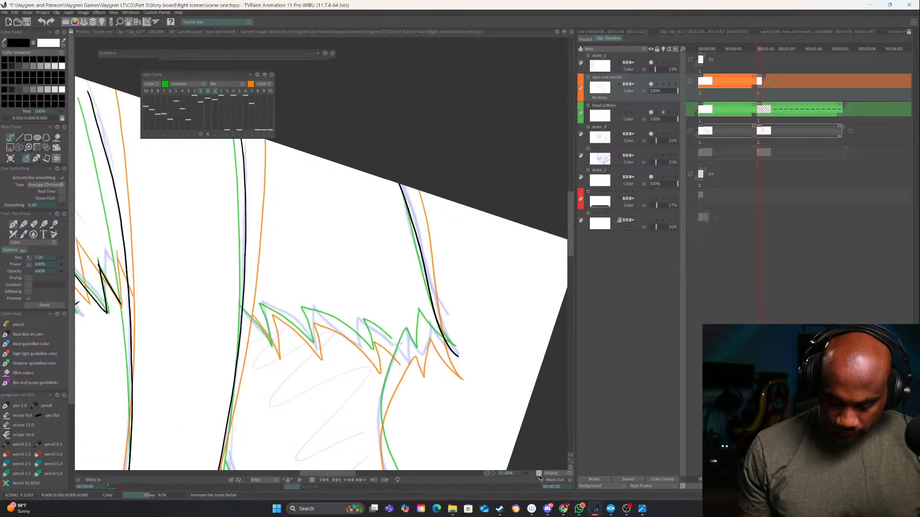
pyautogui.click(539, 474)
pyautogui.moveTo(503, 460); pyautogui.dragTo(429, 454)
pyautogui.moveTo(201, 300)
pyautogui.mouseDown()
pyautogui.moveTo(229, 360)
pyautogui.moveTo(232, 314)
pyautogui.moveTo(289, 375)
pyautogui.moveTo(285, 319)
pyautogui.moveTo(360, 406)
pyautogui.moveTo(359, 357)
pyautogui.moveTo(398, 410)
pyautogui.mouseUp()
pyautogui.moveTo(456, 367)
pyautogui.mouseDown()
pyautogui.moveTo(449, 339)
pyautogui.moveTo(447, 387)
pyautogui.moveTo(463, 402)
pyautogui.mouseUp()
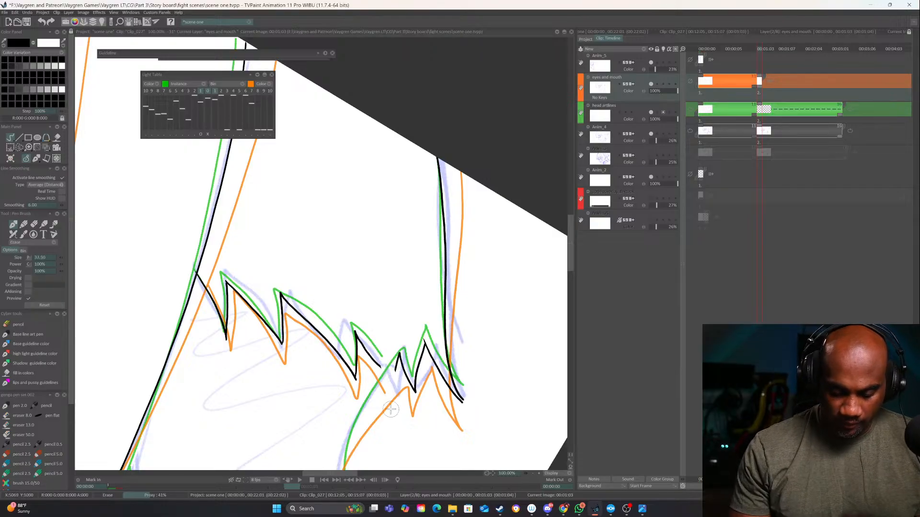
# Ink the nape line below the jagged hair tips and the short neck curve from the side hair to the collar
pyautogui.moveTo(379, 366)
pyautogui.mouseDown()
pyautogui.moveTo(398, 395)
pyautogui.moveTo(442, 254)
pyautogui.moveTo(425, 250)
pyautogui.moveTo(391, 325)
pyautogui.moveTo(385, 430)
pyautogui.moveTo(395, 456)
pyautogui.mouseUp()
pyautogui.hotkey('ctrl', 'z')
pyautogui.moveTo(425, 375)
pyautogui.mouseDown()
pyautogui.moveTo(517, 320)
pyautogui.moveTo(475, 357)
pyautogui.moveTo(470, 313)
pyautogui.mouseUp()
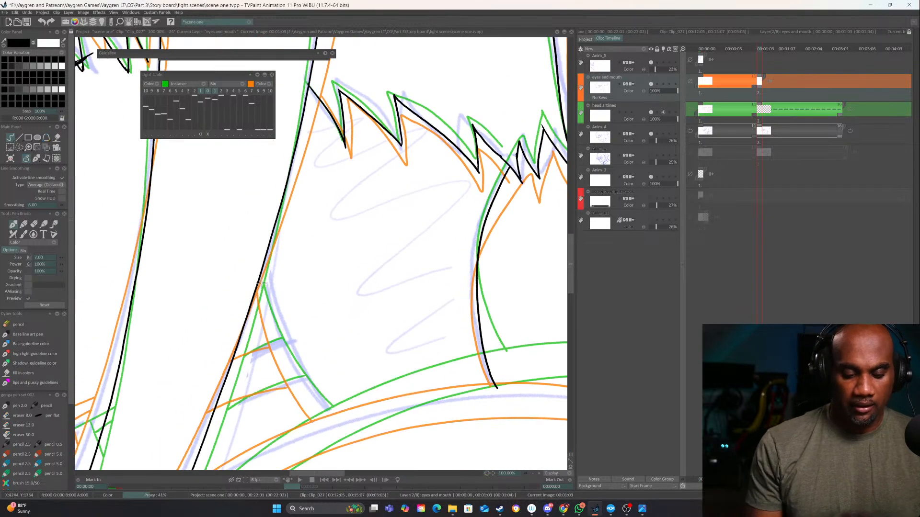
pyautogui.moveTo(262, 293)
pyautogui.mouseDown()
pyautogui.moveTo(282, 361)
pyautogui.moveTo(326, 414)
pyautogui.moveTo(476, 279)
pyautogui.mouseUp()
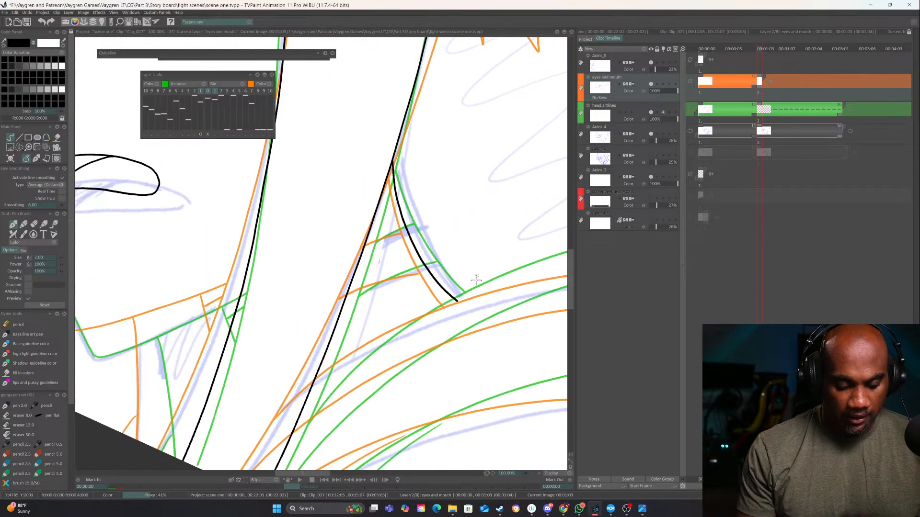
# Ink the face profile from the fringe over the nose, lips and chin to the jaw line, redoing the nose bridge
pyautogui.moveTo(522, 324); pyautogui.dragTo(410, 365)
pyautogui.moveTo(283, 370); pyautogui.dragTo(507, 311)
pyautogui.moveTo(379, 277); pyautogui.dragTo(508, 402)
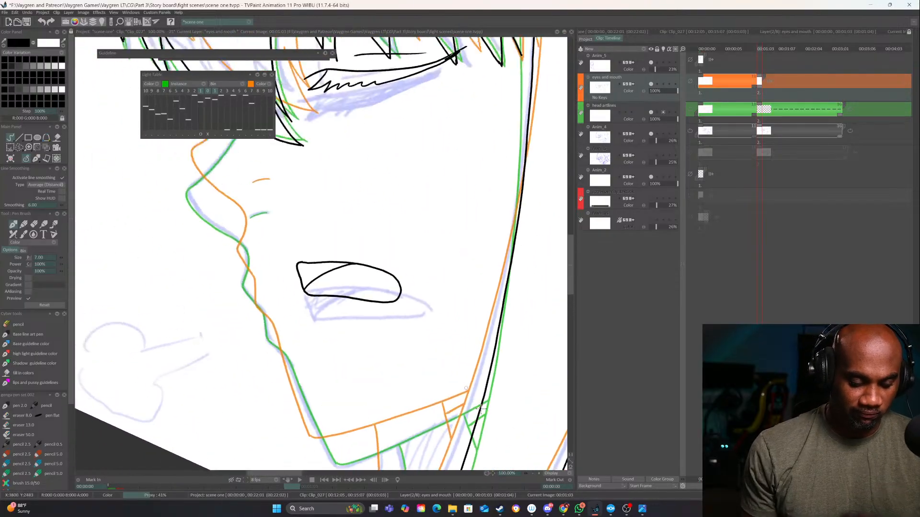
pyautogui.moveTo(345, 237); pyautogui.dragTo(438, 390)
pyautogui.moveTo(336, 274); pyautogui.dragTo(283, 343)
pyautogui.hotkey('ctrl', 'z')
pyautogui.moveTo(336, 274)
pyautogui.mouseDown()
pyautogui.moveTo(325, 303)
pyautogui.moveTo(283, 344)
pyautogui.mouseUp()
pyautogui.moveTo(298, 301); pyautogui.dragTo(286, 235)
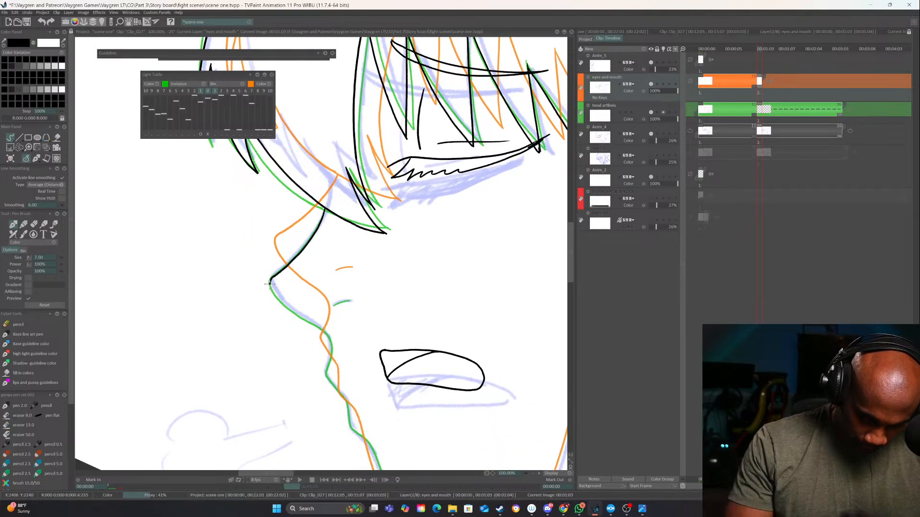
pyautogui.moveTo(306, 320)
pyautogui.mouseDown()
pyautogui.moveTo(330, 341)
pyautogui.moveTo(335, 389)
pyautogui.moveTo(298, 255)
pyautogui.moveTo(370, 394)
pyautogui.moveTo(525, 339)
pyautogui.moveTo(415, 235)
pyautogui.mouseUp()
# Ink the small angled detail lines under the jaw corner beside the side hair, redoing the first one shorter and matching the first drawing
pyautogui.press('Left')
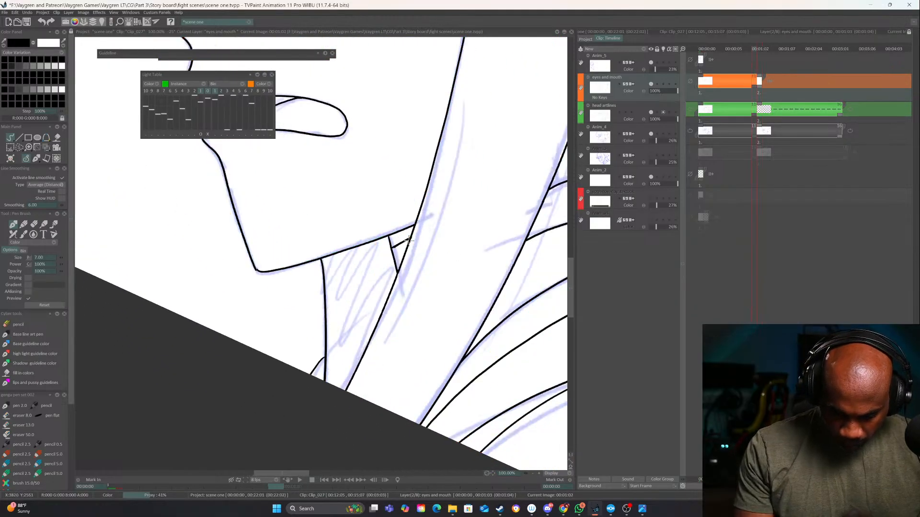
pyautogui.press('Right')
pyautogui.moveTo(407, 249); pyautogui.dragTo(418, 288)
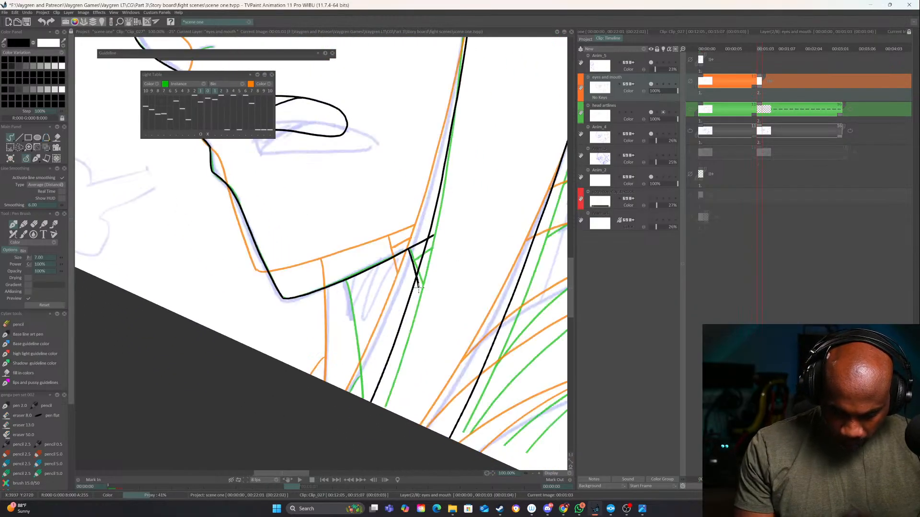
pyautogui.hotkey('ctrl', 'z')
pyautogui.moveTo(407, 250); pyautogui.dragTo(416, 278)
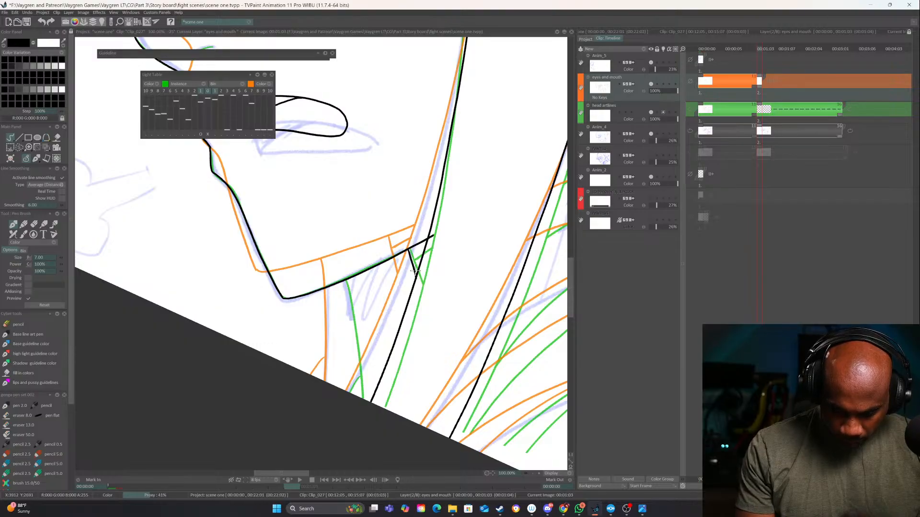
pyautogui.press('Left')
pyautogui.press('Right')
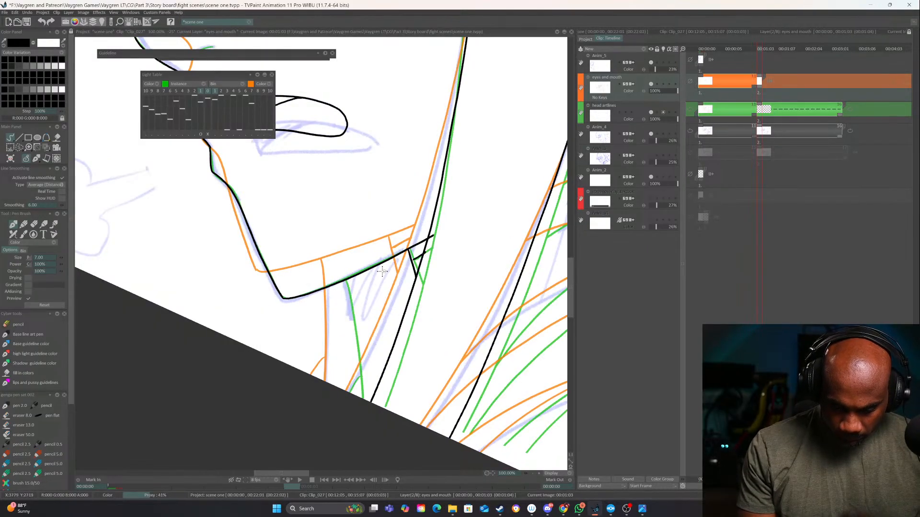
pyautogui.press('Left')
pyautogui.press('Right')
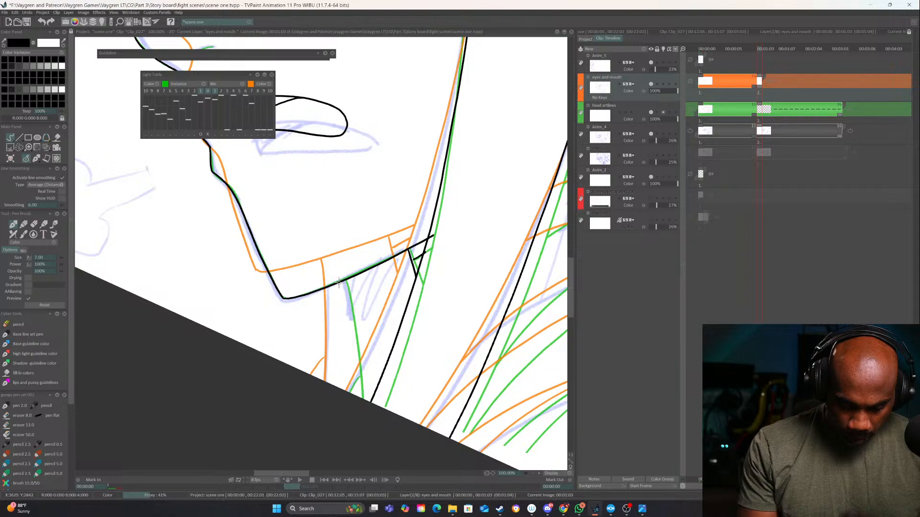
# Ink the front neck line from the underside of the jaw down to the canvas edge
pyautogui.moveTo(338, 282); pyautogui.dragTo(330, 389)
pyautogui.moveTo(435, 385); pyautogui.dragTo(322, 392)
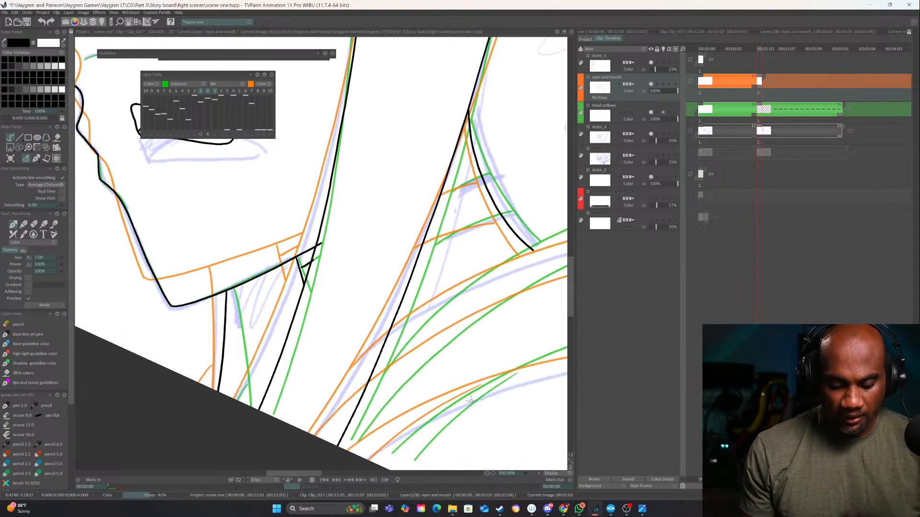
pyautogui.moveTo(472, 402); pyautogui.dragTo(394, 365)
pyautogui.click(533, 475)
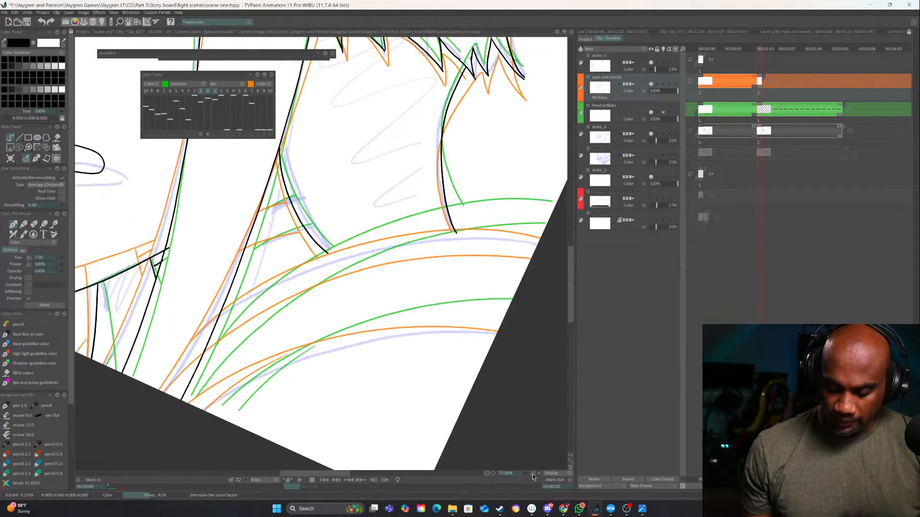
pyautogui.click(532, 475)
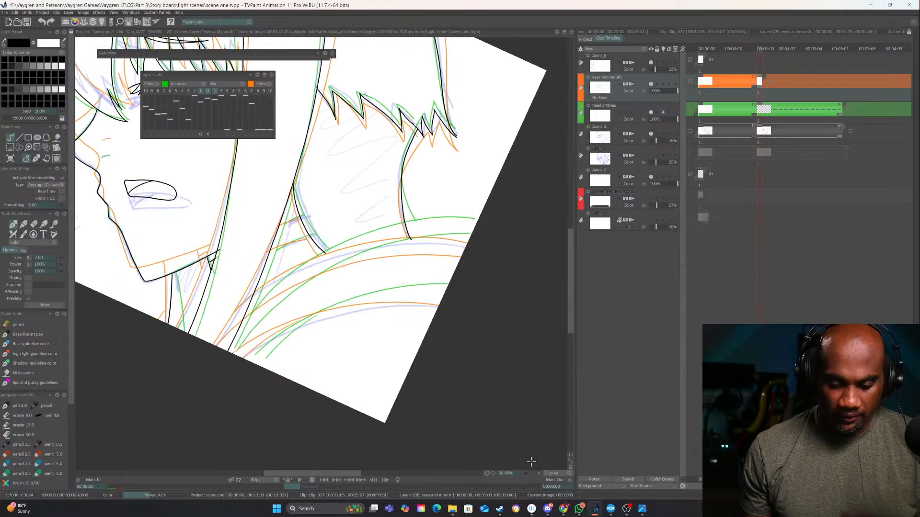
# Turn off the shifted light table image and flip between the first and second drawings to compare the unshifted lines
pyautogui.click(208, 134)
pyautogui.moveTo(460, 349); pyautogui.dragTo(530, 364)
pyautogui.press('Left')
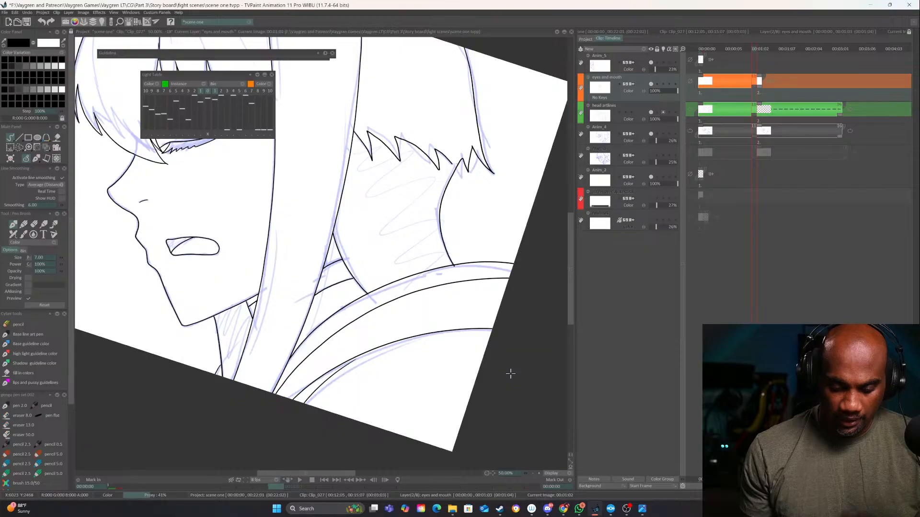
pyautogui.press('Right')
pyautogui.press('Left')
pyautogui.press('Right')
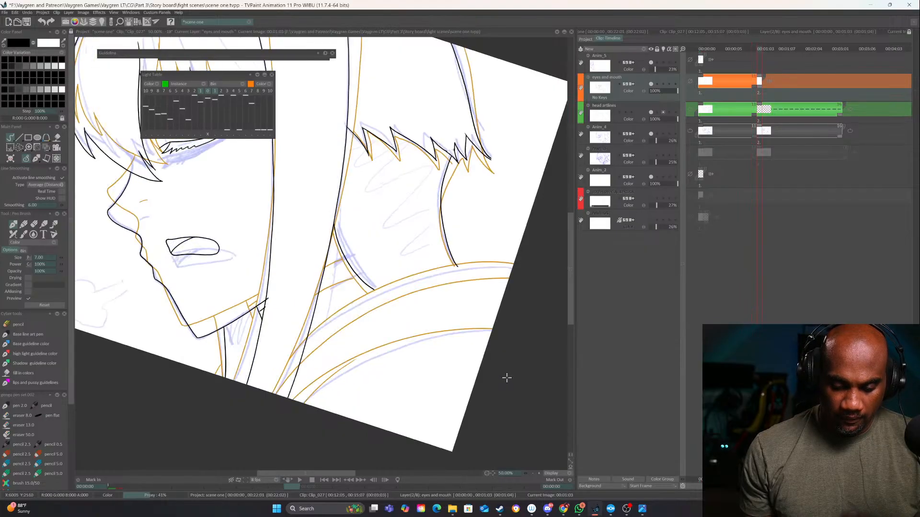
pyautogui.press('Left')
pyautogui.press('Right')
# Erase the lower part of the neck curve behind the side hair and redraw it to meet the first drawing's collar point
pyautogui.moveTo(359, 254); pyautogui.dragTo(358, 284)
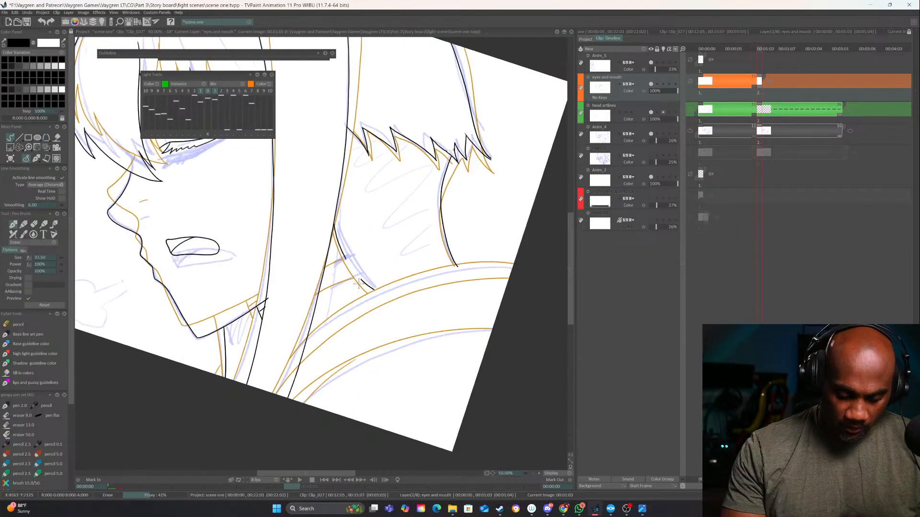
pyautogui.press('e')
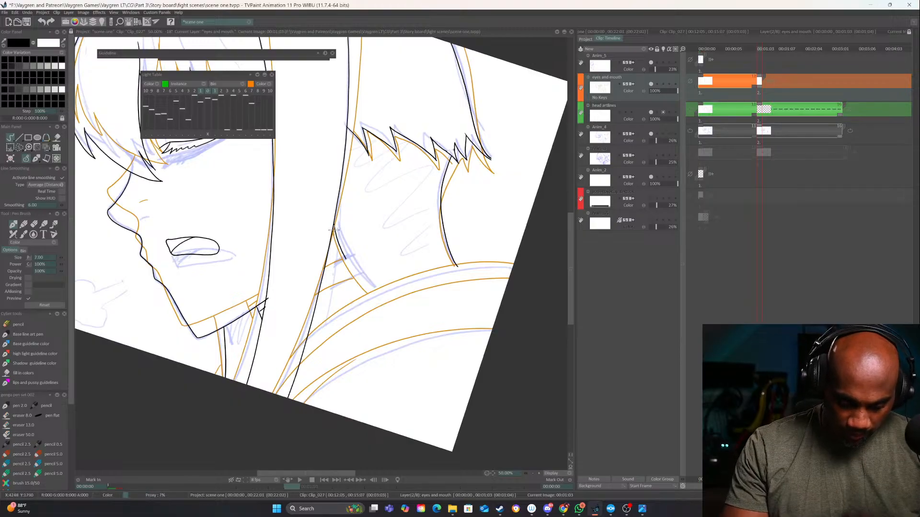
pyautogui.moveTo(337, 239); pyautogui.dragTo(355, 278)
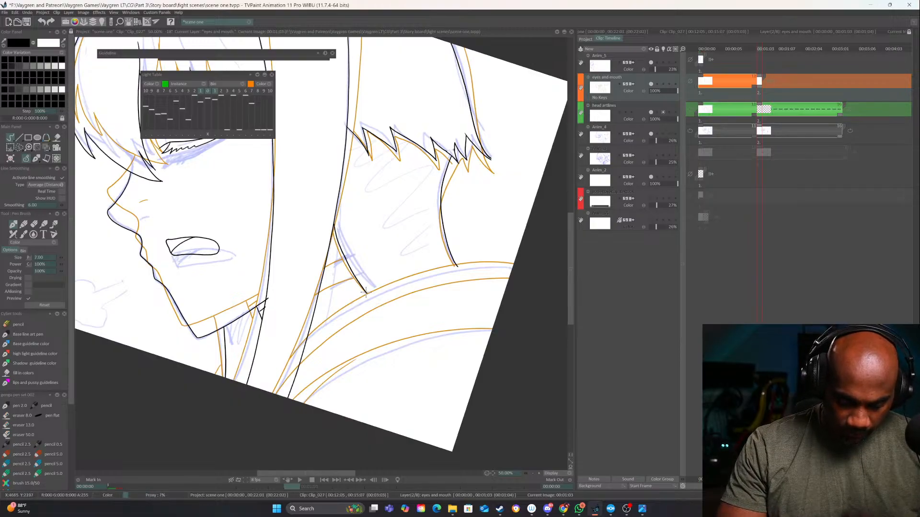
# Examine the motion of the hair, face and neck between the first and second drawings by flipping back and forth
pyautogui.press('Left')
pyautogui.press('Left')
pyautogui.moveTo(435, 373); pyautogui.dragTo(497, 456)
pyautogui.press('Right')
pyautogui.press('Right')
pyautogui.press('Right')
pyautogui.press('Left')
pyautogui.press('Left')
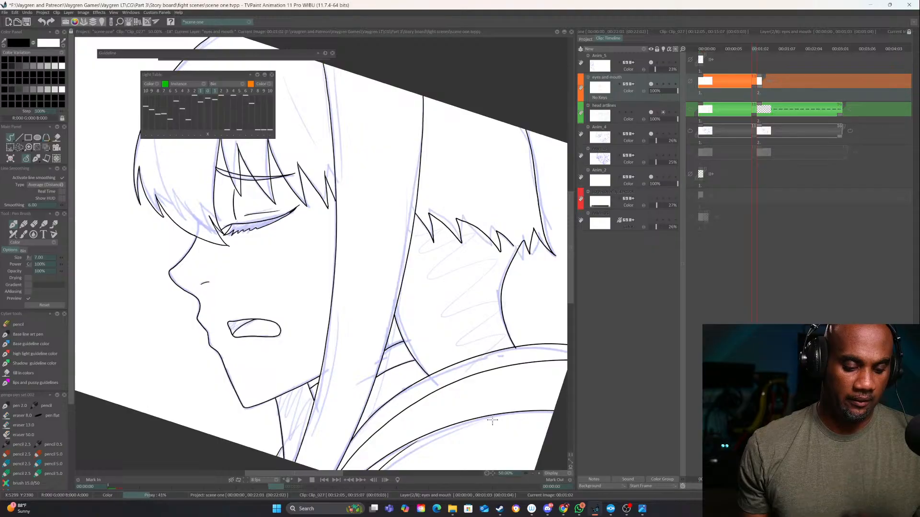
pyautogui.press('Right')
pyautogui.press('Left')
pyautogui.press('Right')
pyautogui.press('Left')
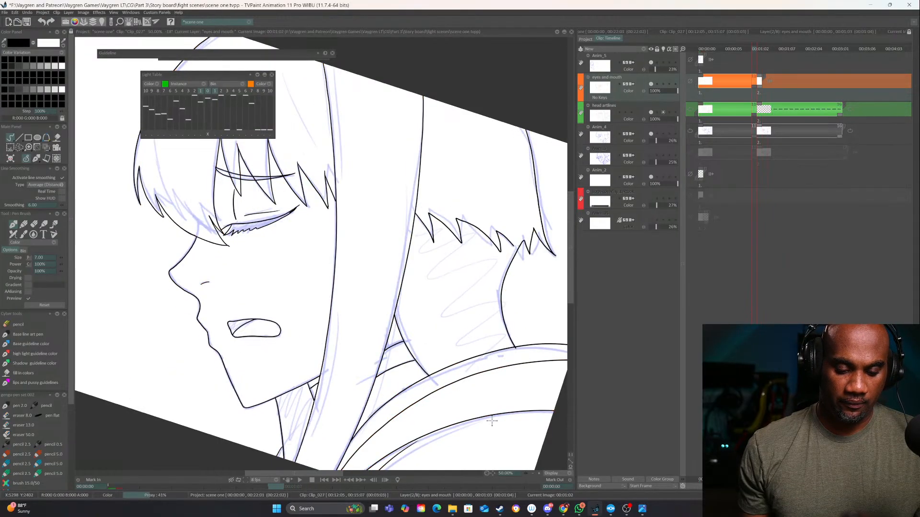
pyautogui.press('Right')
pyautogui.moveTo(328, 206)
pyautogui.mouseDown()
pyautogui.moveTo(325, 176)
pyautogui.moveTo(334, 200)
pyautogui.mouseUp()
pyautogui.moveTo(456, 261)
pyautogui.mouseDown()
pyautogui.moveTo(479, 384)
pyautogui.moveTo(435, 218)
pyautogui.mouseUp()
pyautogui.press('Left')
pyautogui.press('Right')
pyautogui.press('Left')
pyautogui.press('Right')
pyautogui.press('Left')
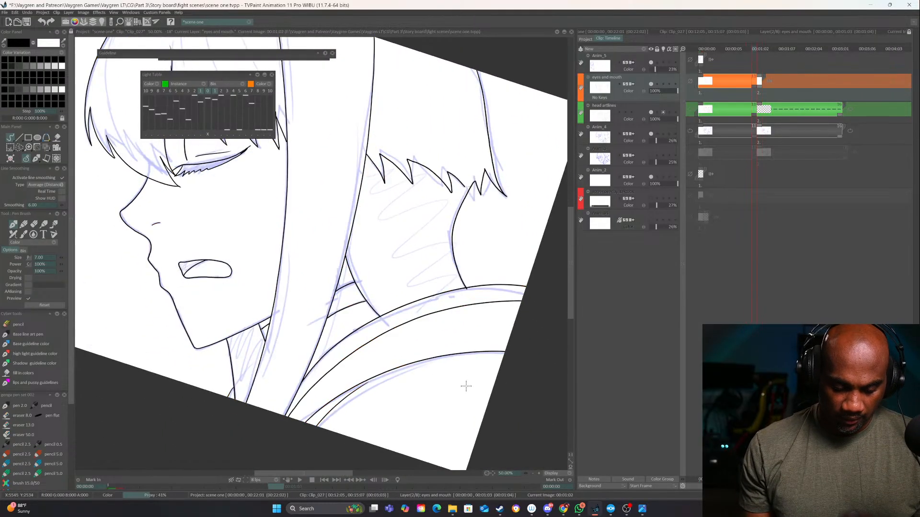
# Compare the second drawing with the first and trim the jaw line's overshoot where it meets the side hair
pyautogui.press('Right')
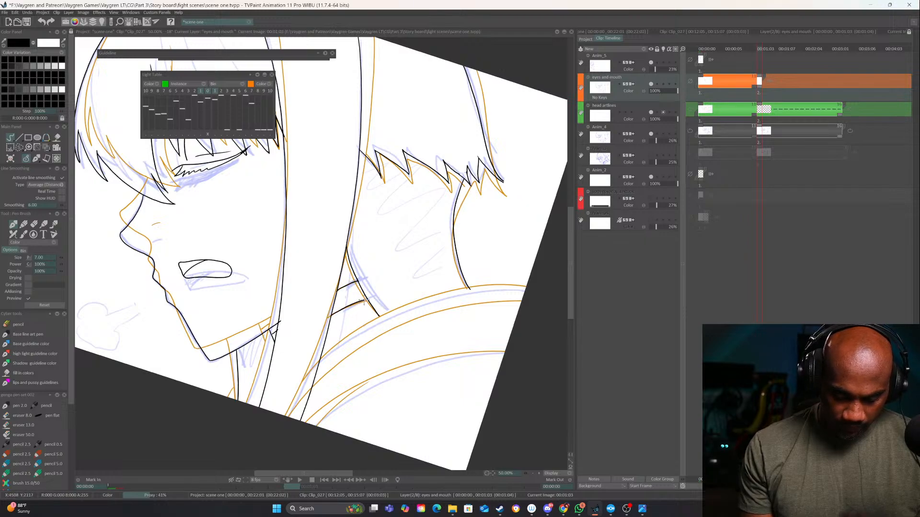
pyautogui.press('Left')
pyautogui.press('Right')
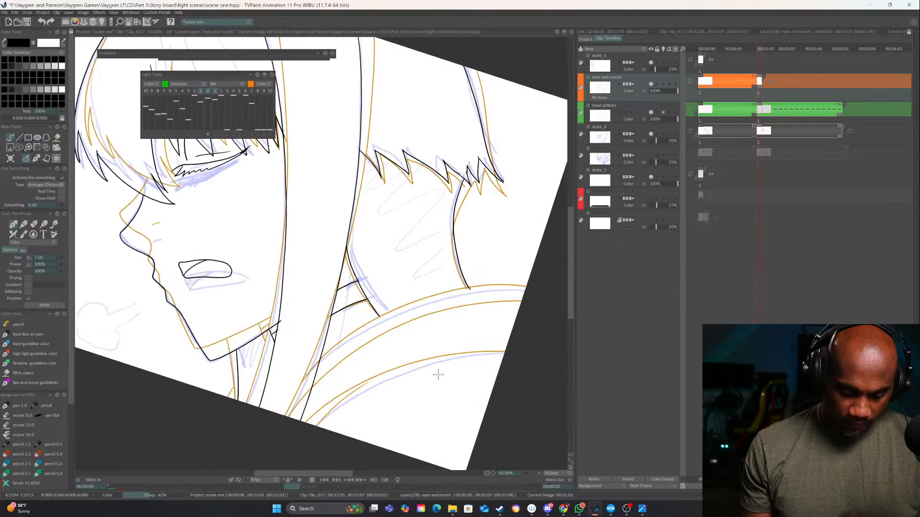
pyautogui.press('Left')
pyautogui.press('Right')
pyautogui.press('e')
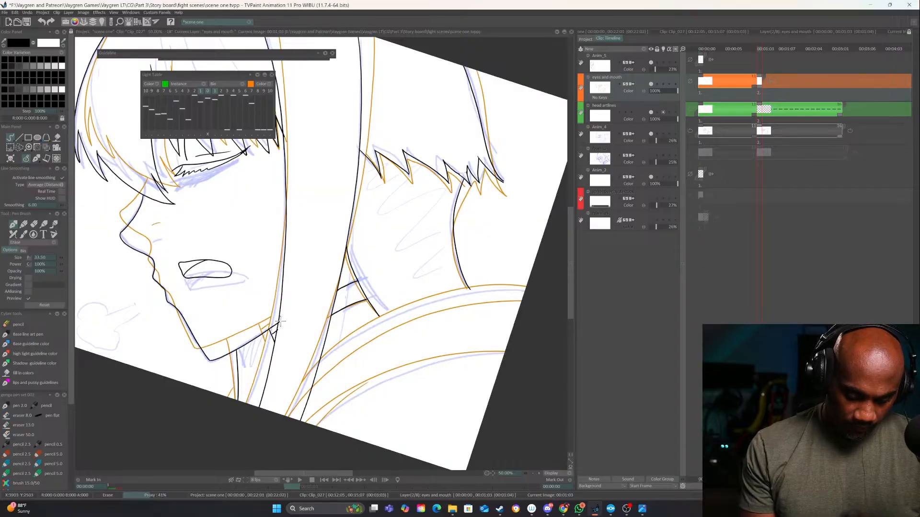
pyautogui.press('e')
pyautogui.press('Left')
pyautogui.press('Right')
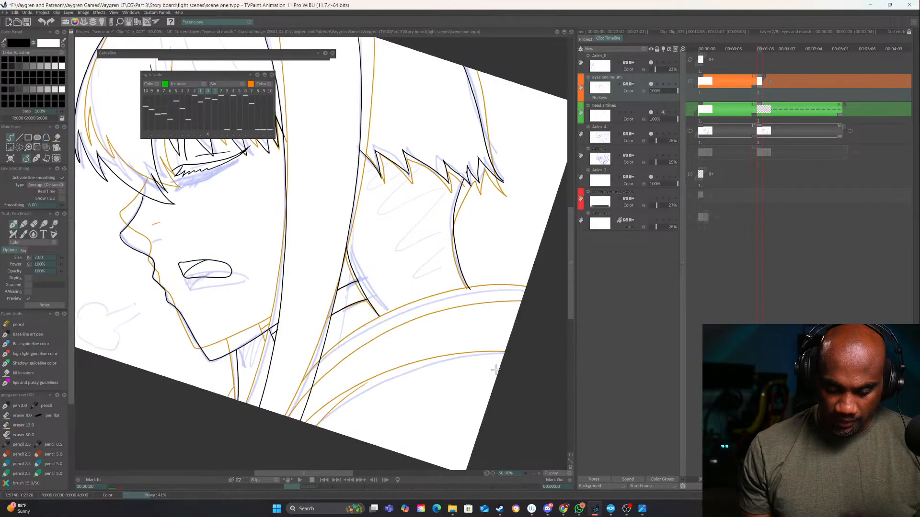
# Ink the two upper collar curves on the second drawing, from the side hair across to the canvas edge behind the neck
pyautogui.moveTo(494, 371); pyautogui.dragTo(506, 337)
pyautogui.press('Left')
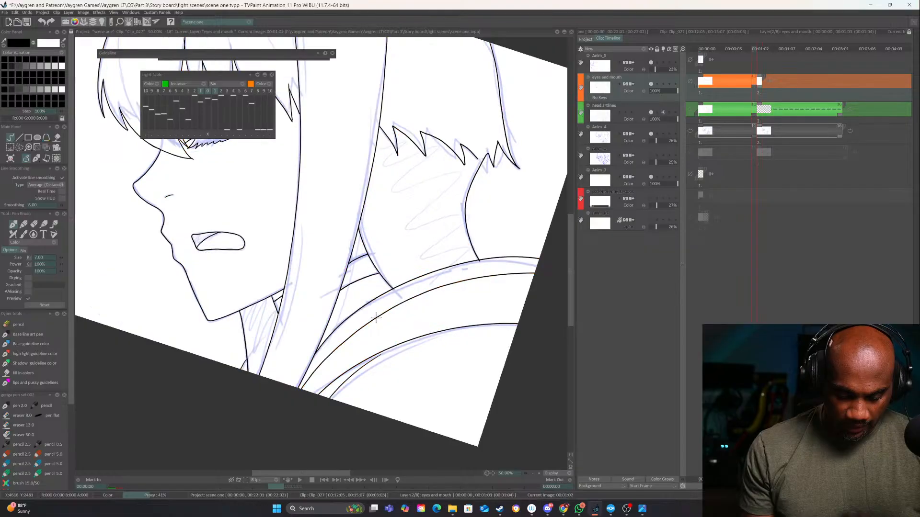
pyautogui.press('Right')
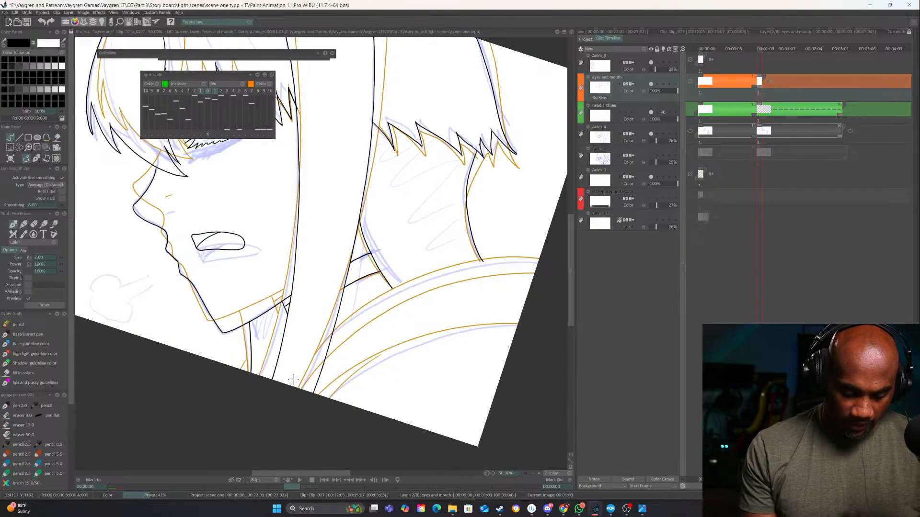
pyautogui.moveTo(358, 346); pyautogui.dragTo(333, 372)
pyautogui.press('Left')
pyautogui.press('Right')
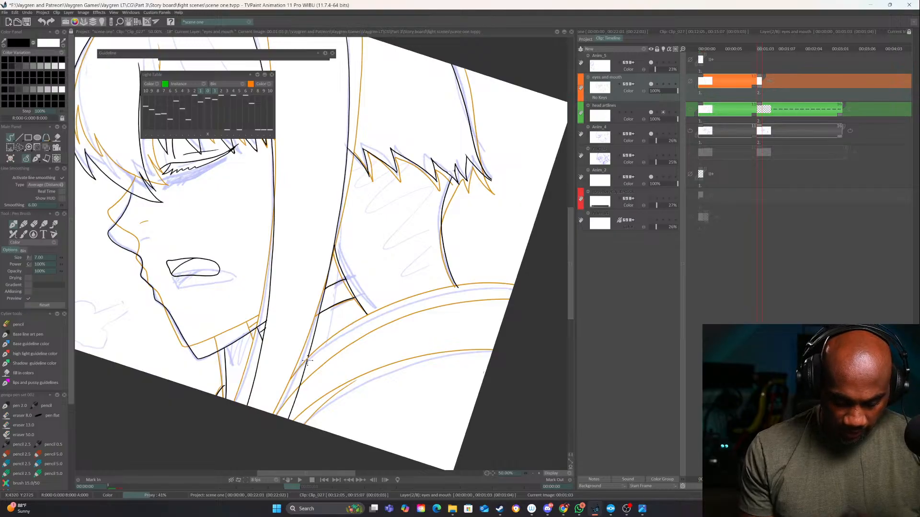
pyautogui.moveTo(313, 357)
pyautogui.mouseDown()
pyautogui.moveTo(371, 313)
pyautogui.moveTo(416, 296)
pyautogui.moveTo(519, 286)
pyautogui.mouseUp()
pyautogui.moveTo(299, 390)
pyautogui.mouseDown()
pyautogui.moveTo(354, 341)
pyautogui.moveTo(404, 317)
pyautogui.moveTo(515, 300)
pyautogui.mouseUp()
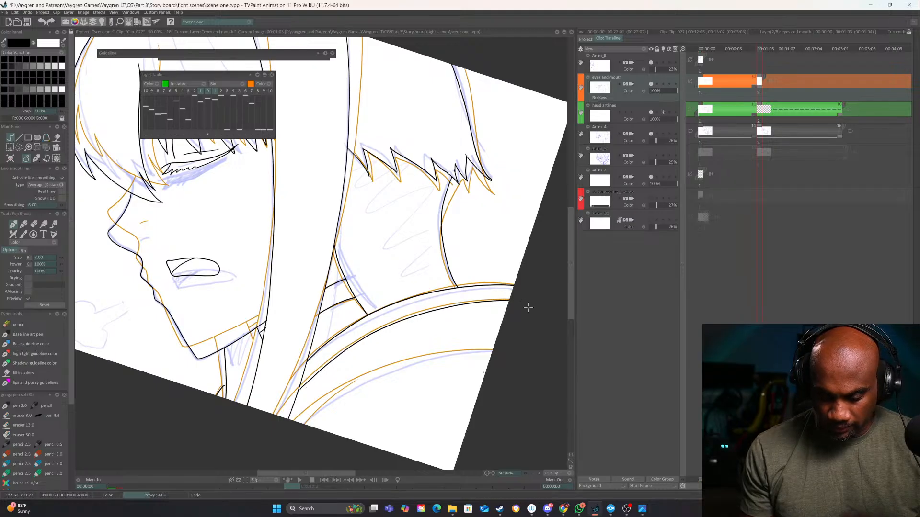
# Ink the lower collar curve and the short fold line beneath it, and flip to the first drawing to compare
pyautogui.moveTo(465, 352); pyautogui.dragTo(500, 305)
pyautogui.moveTo(326, 376)
pyautogui.mouseDown()
pyautogui.moveTo(374, 340)
pyautogui.moveTo(472, 307)
pyautogui.moveTo(527, 303)
pyautogui.mouseUp()
pyautogui.moveTo(340, 379); pyautogui.dragTo(394, 335)
pyautogui.press('Left')
pyautogui.press('Right')
pyautogui.press('Left')
pyautogui.press('Right')
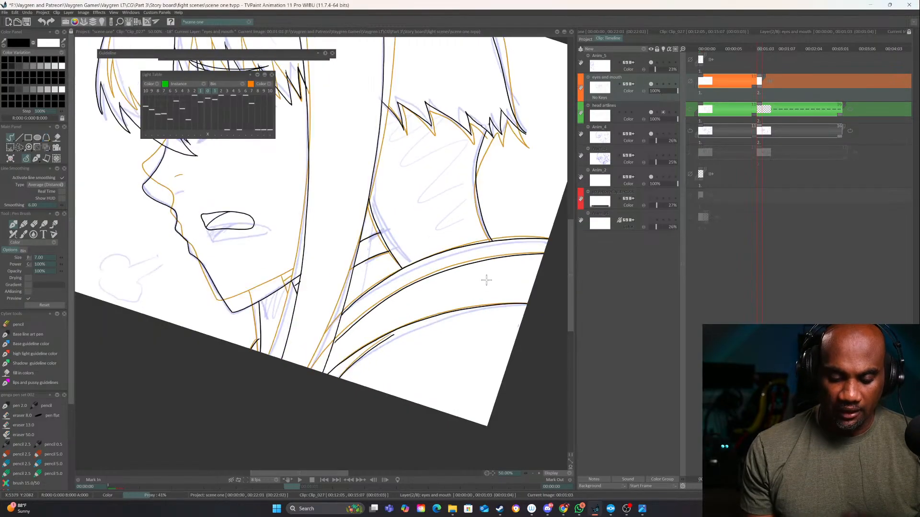
# Examine the motion of the whole head and collar by flipping between the first and second drawings
pyautogui.moveTo(484, 261)
pyautogui.mouseDown()
pyautogui.moveTo(499, 405)
pyautogui.moveTo(514, 423)
pyautogui.mouseUp()
pyautogui.press('Left')
pyautogui.press('Right')
pyautogui.press('Left')
pyautogui.press('Right')
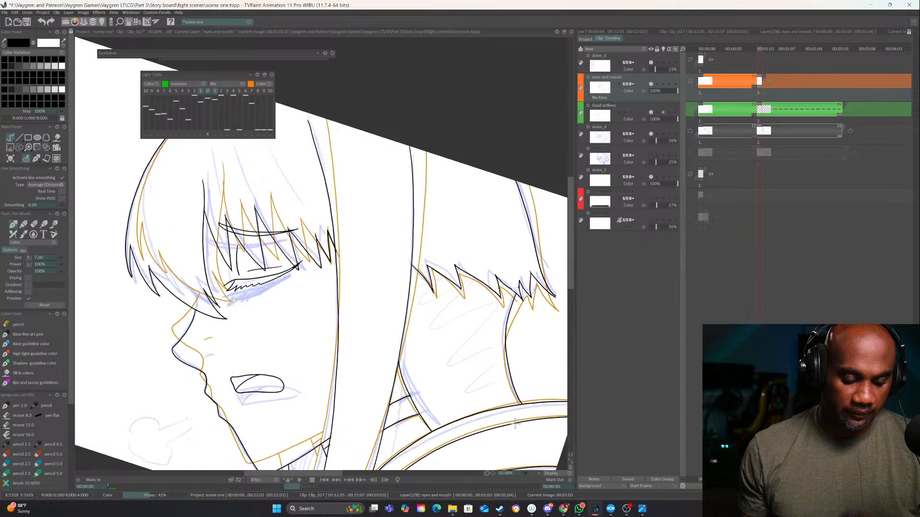
pyautogui.press('Left')
pyautogui.press('Right')
pyautogui.press('Left')
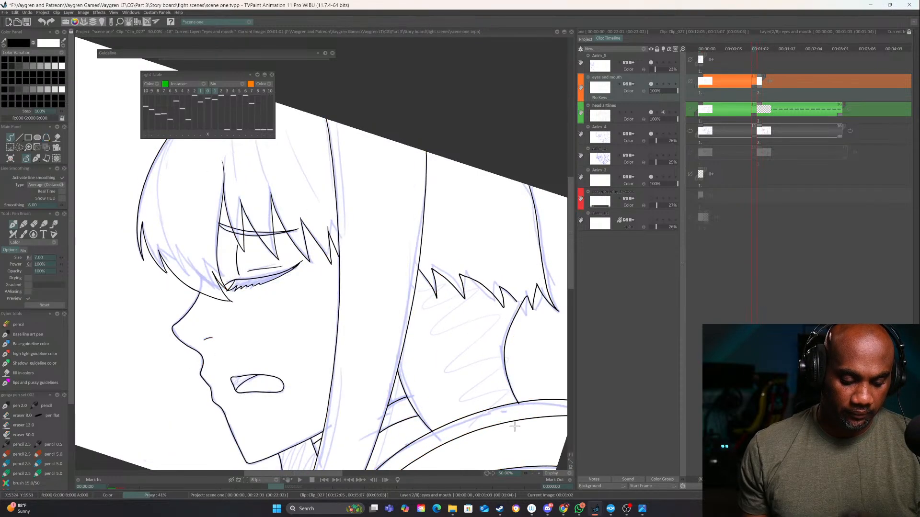
pyautogui.press('Right')
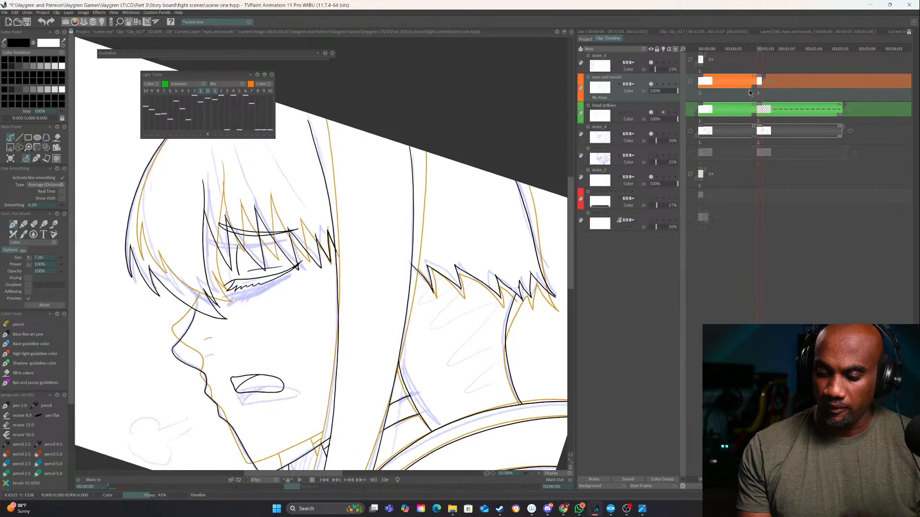
# Toggle the visibility of the eyes and mouth and head artlines layers to check which one holds the second drawing's lines
pyautogui.click(651, 86)
pyautogui.click(651, 87)
pyautogui.click(651, 87)
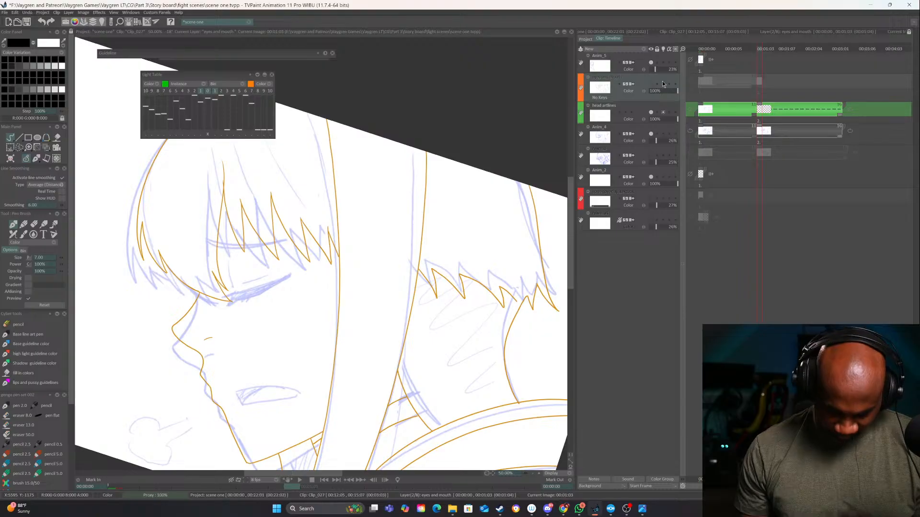
pyautogui.click(650, 86)
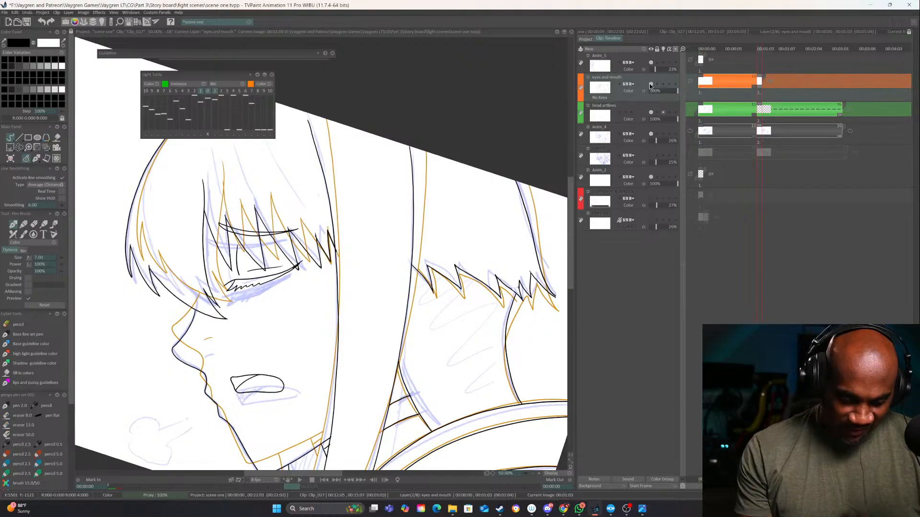
pyautogui.click(651, 86)
pyautogui.click(651, 86)
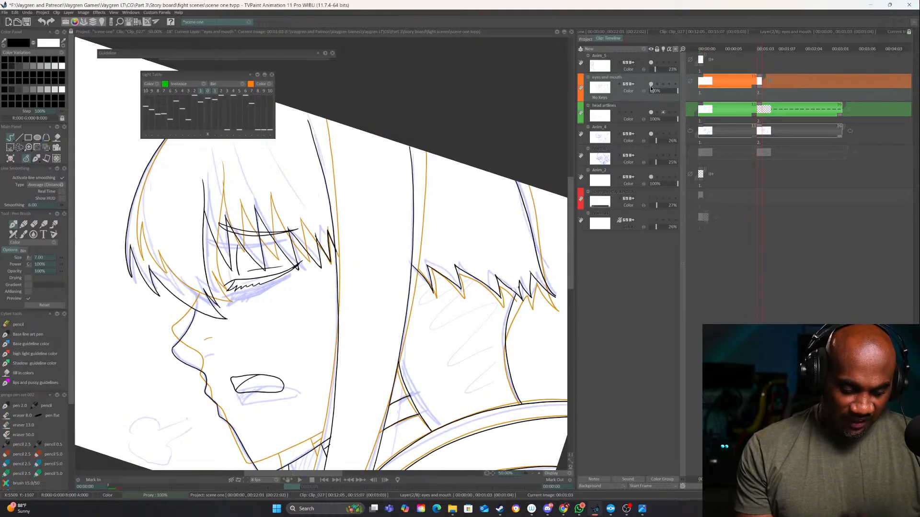
pyautogui.click(650, 112)
pyautogui.click(651, 113)
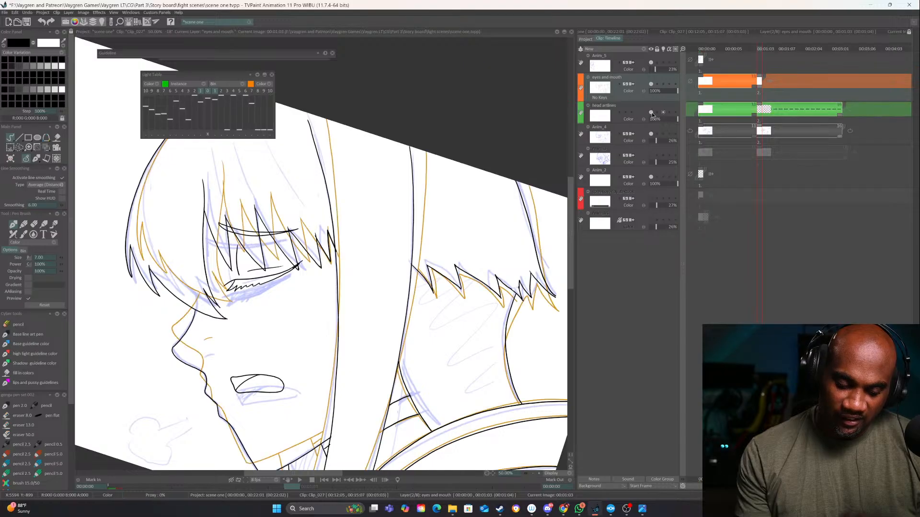
# Hide the head artlines layer and flip through the frames to examine what the eyes and mouth layer contains
pyautogui.click(651, 113)
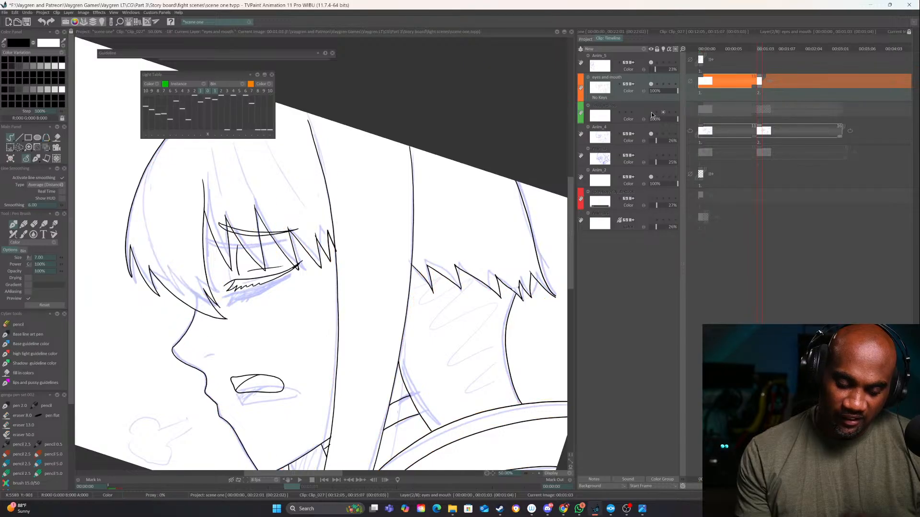
pyautogui.click(651, 86)
pyautogui.click(652, 84)
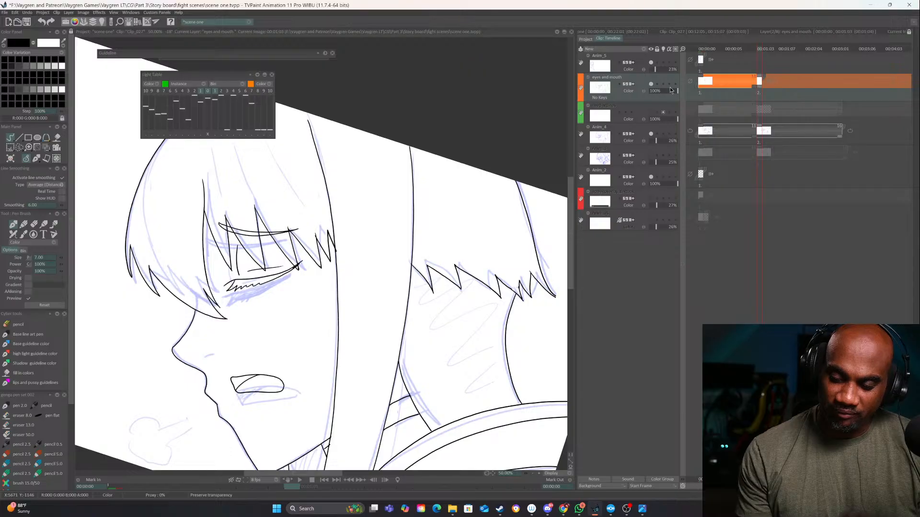
pyautogui.press('Right')
pyautogui.press('Left')
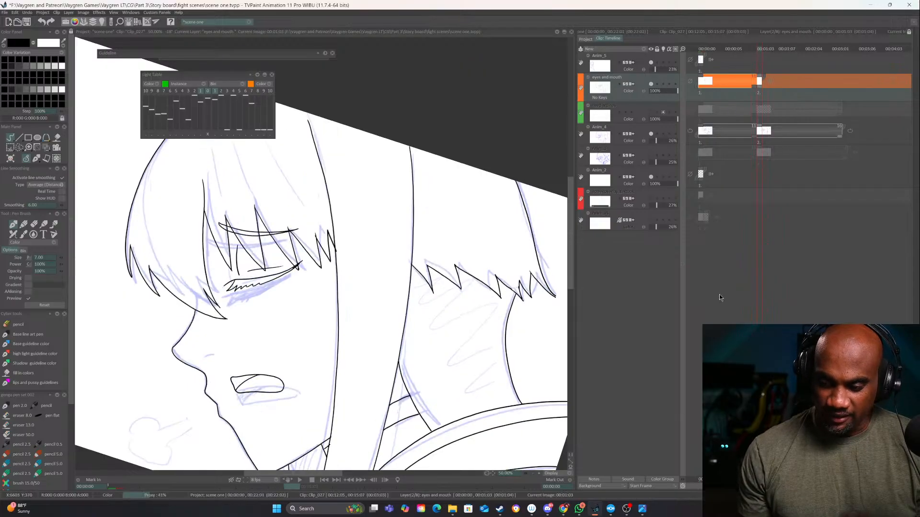
pyautogui.press('Right')
pyautogui.press('Left')
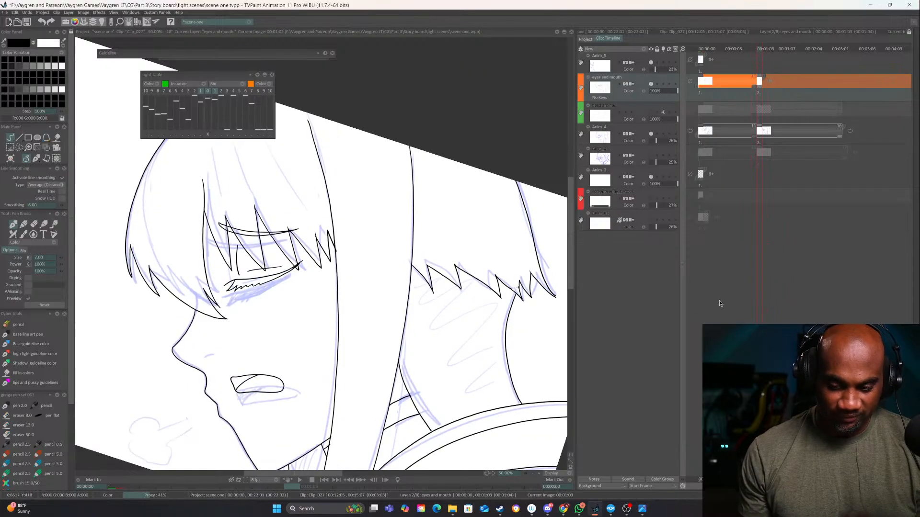
pyautogui.press('Left')
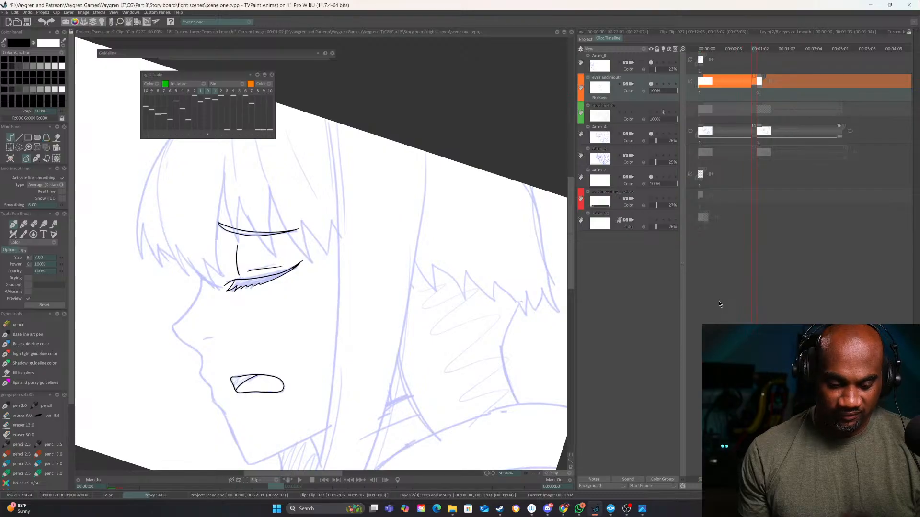
pyautogui.press('Left')
pyautogui.press('Right')
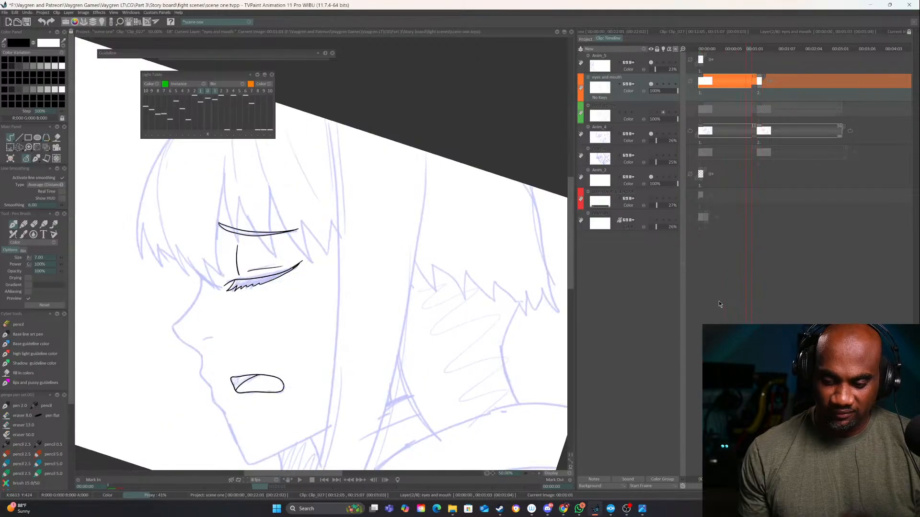
pyautogui.press('Right')
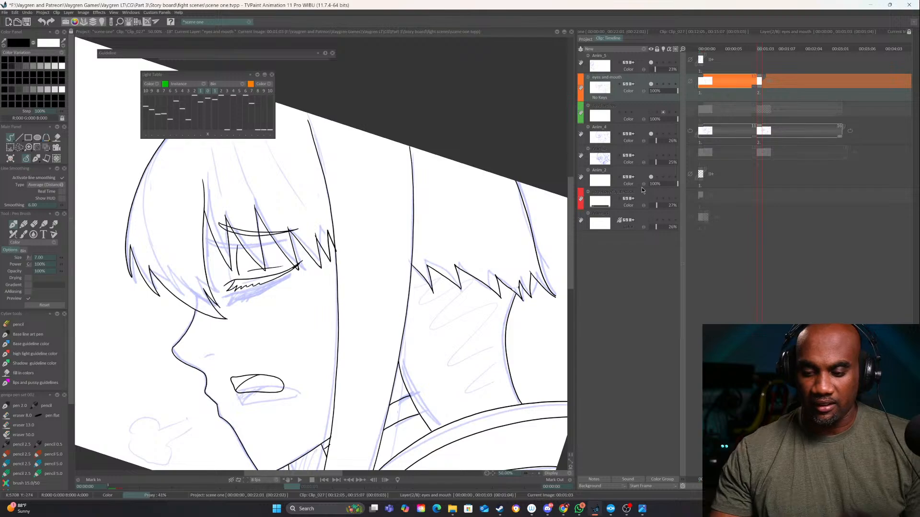
# Recheck the eyes and mouth layer's visibility, show head artlines again and scrub from the first frame to the second drawing
pyautogui.click(650, 84)
pyautogui.click(650, 84)
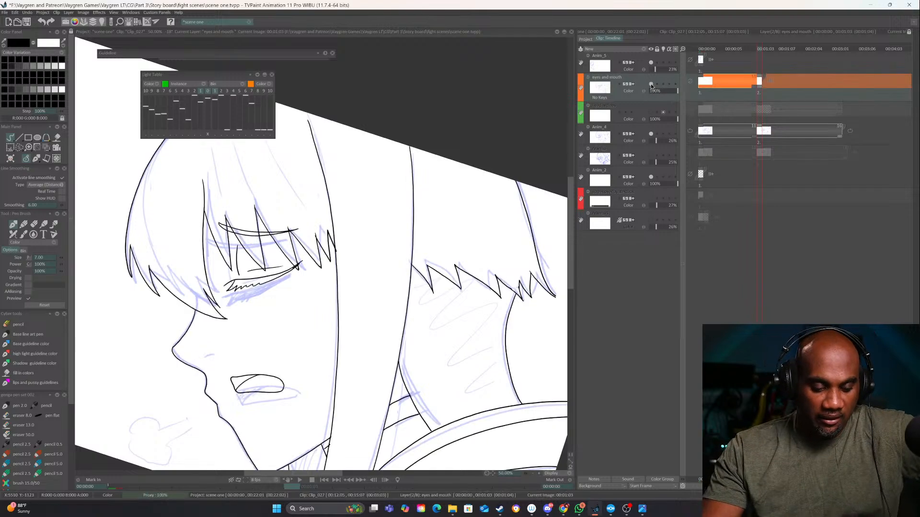
pyautogui.click(651, 84)
pyautogui.click(650, 85)
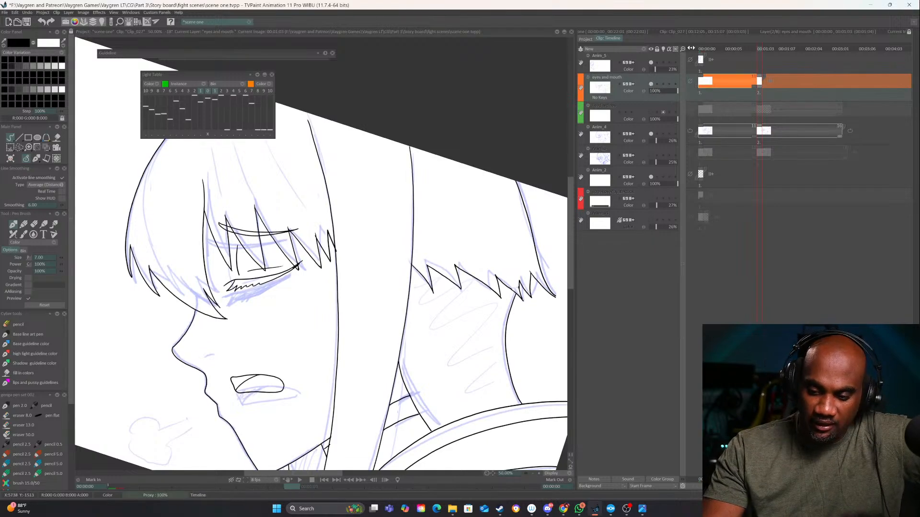
pyautogui.click(700, 49)
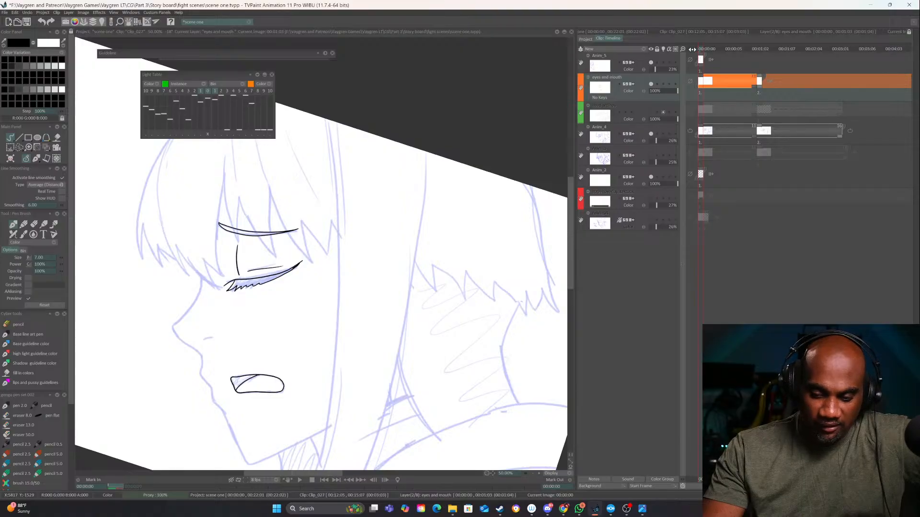
pyautogui.click(651, 112)
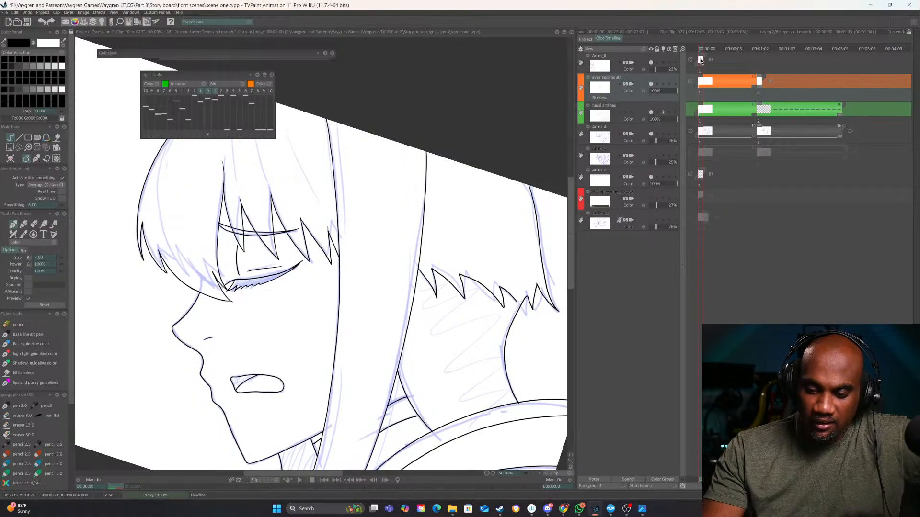
pyautogui.moveTo(702, 49); pyautogui.dragTo(761, 52)
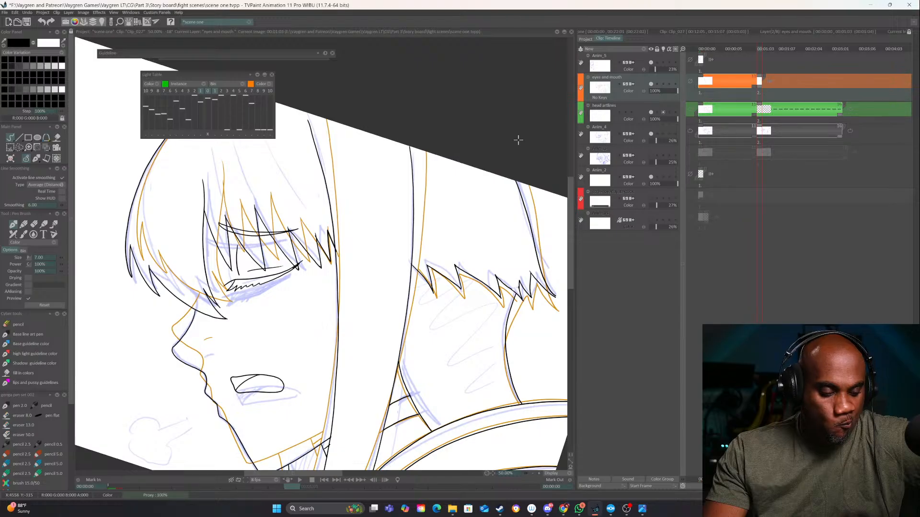
# Select the second drawing's head and collar line art on the eyes and mouth layer with a freehand selection and cut it to a new layer
pyautogui.click(533, 474)
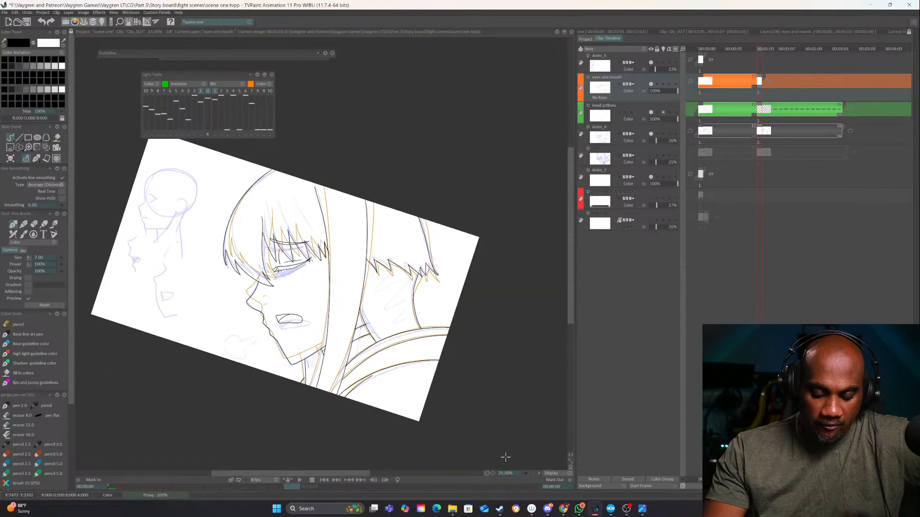
pyautogui.click(19, 147)
pyautogui.moveTo(166, 293); pyautogui.dragTo(437, 189)
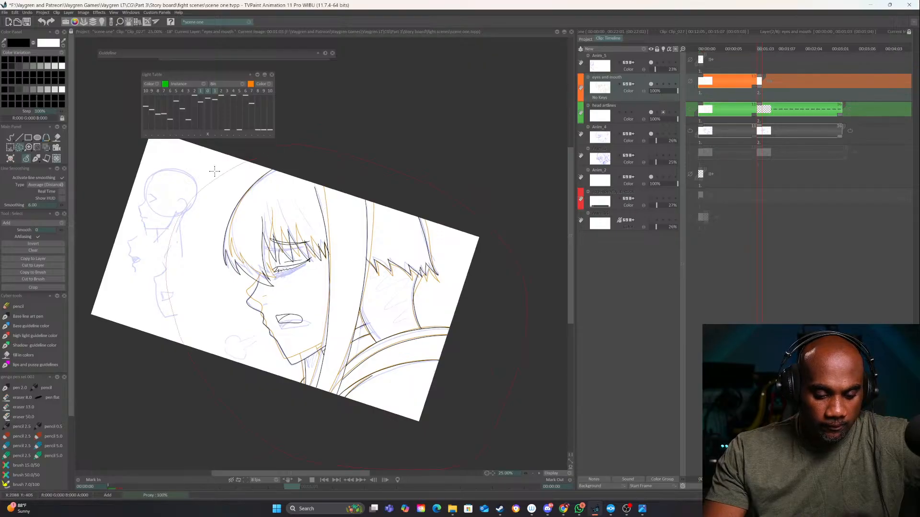
pyautogui.moveTo(215, 171); pyautogui.dragTo(215, 172)
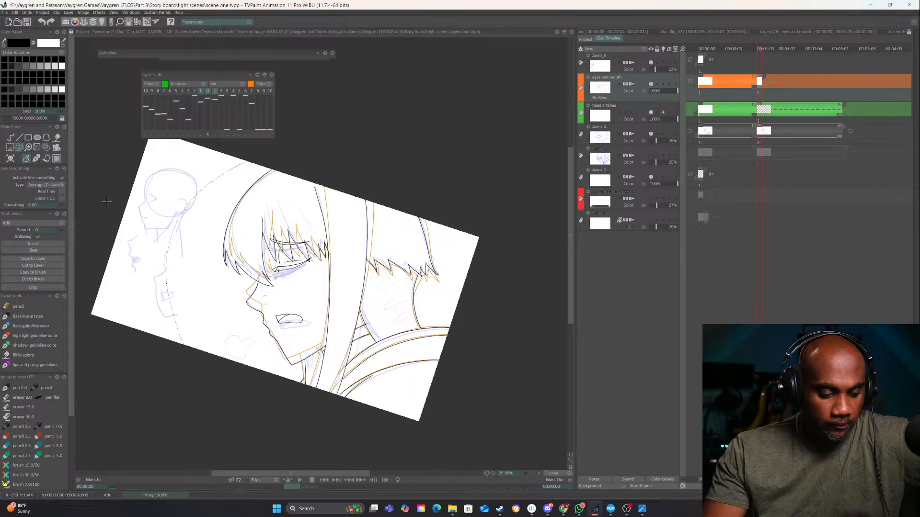
pyautogui.click(39, 267)
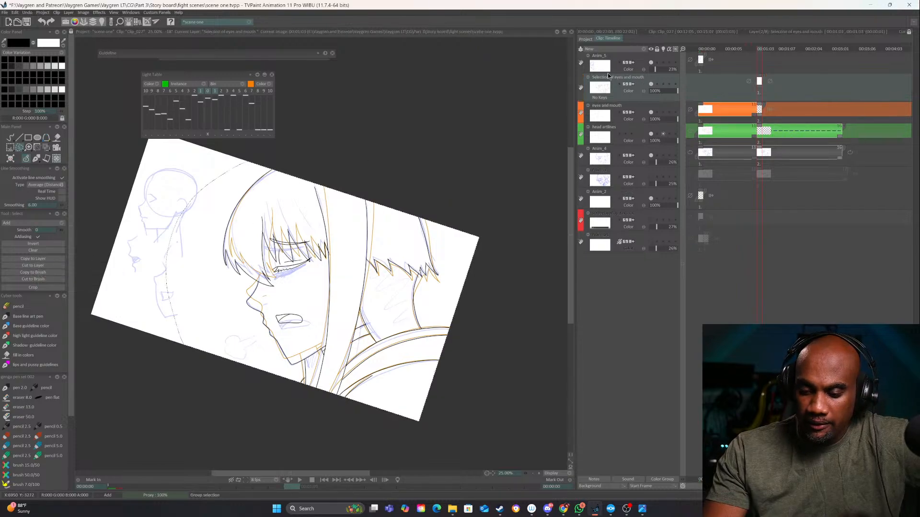
# Move the cut-out layer directly above head artlines and shorten the second head artlines instance to match its single-frame length
pyautogui.moveTo(609, 76); pyautogui.dragTo(618, 111)
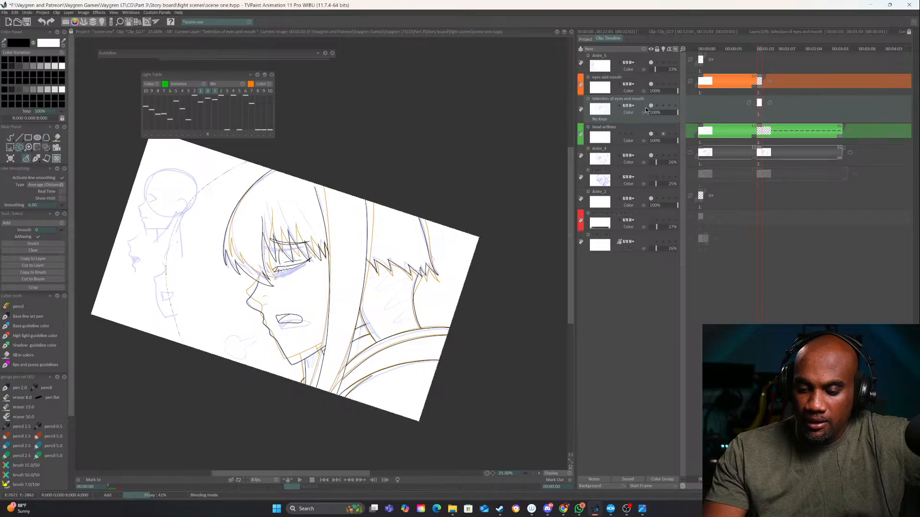
pyautogui.moveTo(839, 138); pyautogui.dragTo(764, 138)
pyautogui.click(629, 107)
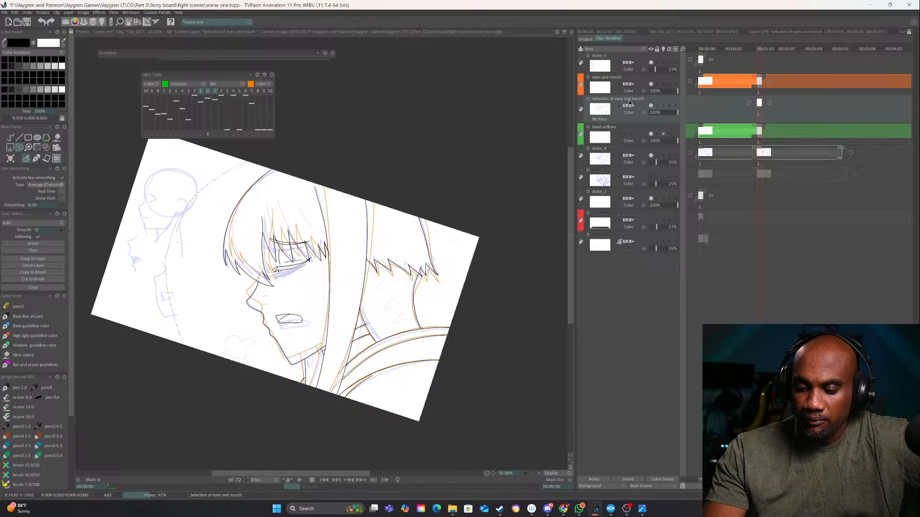
pyautogui.moveTo(630, 123); pyautogui.dragTo(629, 129)
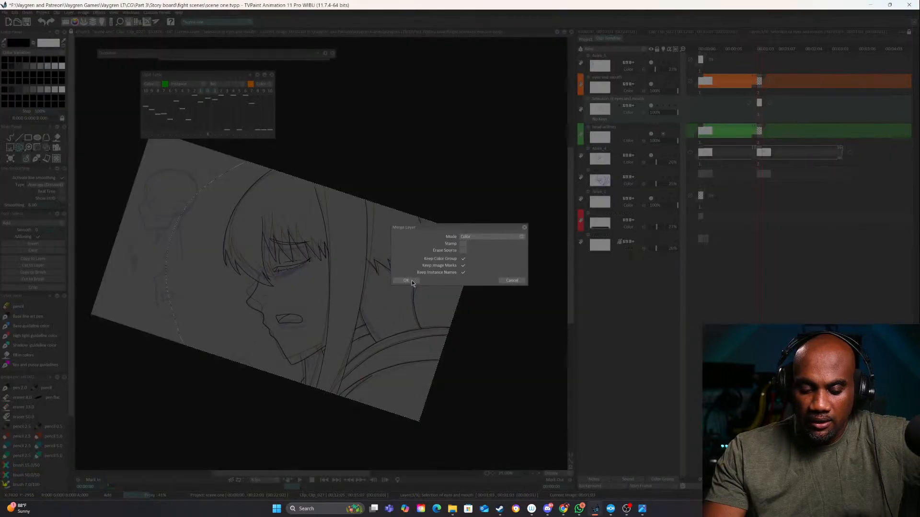
pyautogui.click(510, 281)
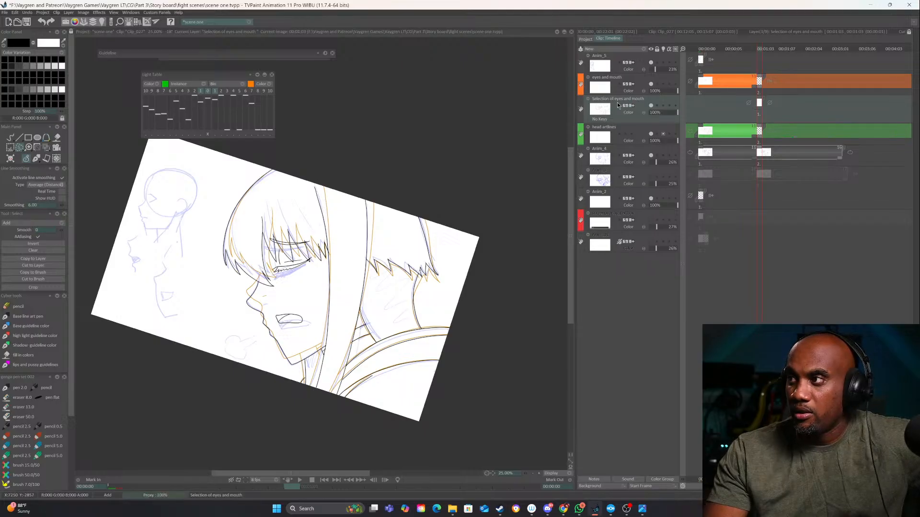
# Merge the cut-out selection layer into head artlines in Color mode and scrub between the two drawings to check it
pyautogui.moveTo(618, 104); pyautogui.dragTo(605, 141)
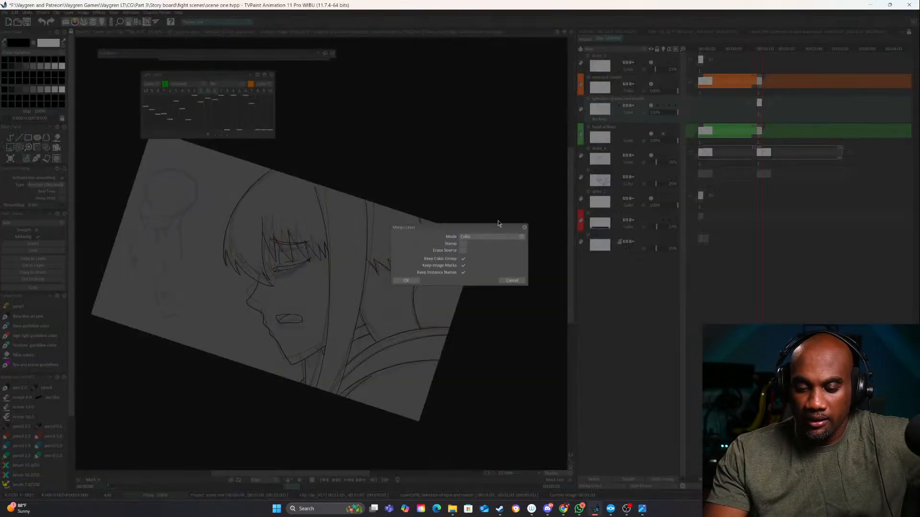
pyautogui.click(407, 281)
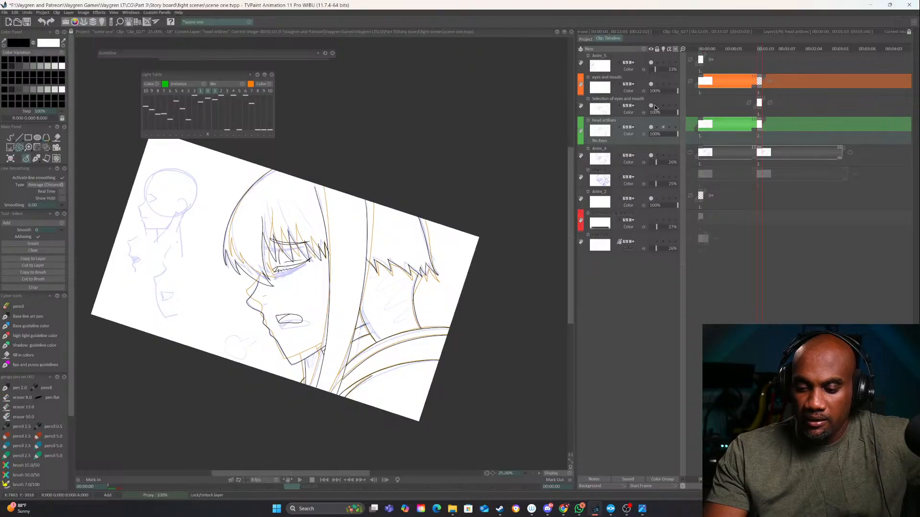
pyautogui.click(690, 51)
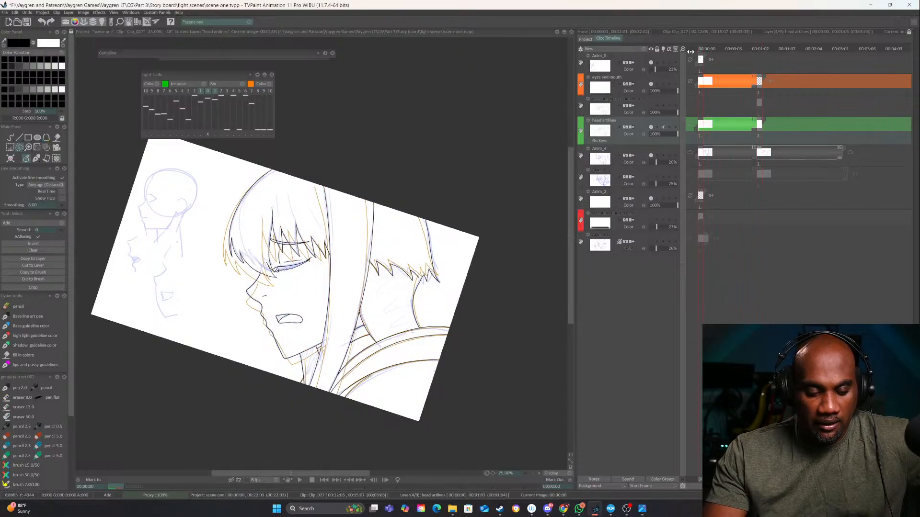
pyautogui.moveTo(690, 50); pyautogui.dragTo(759, 48)
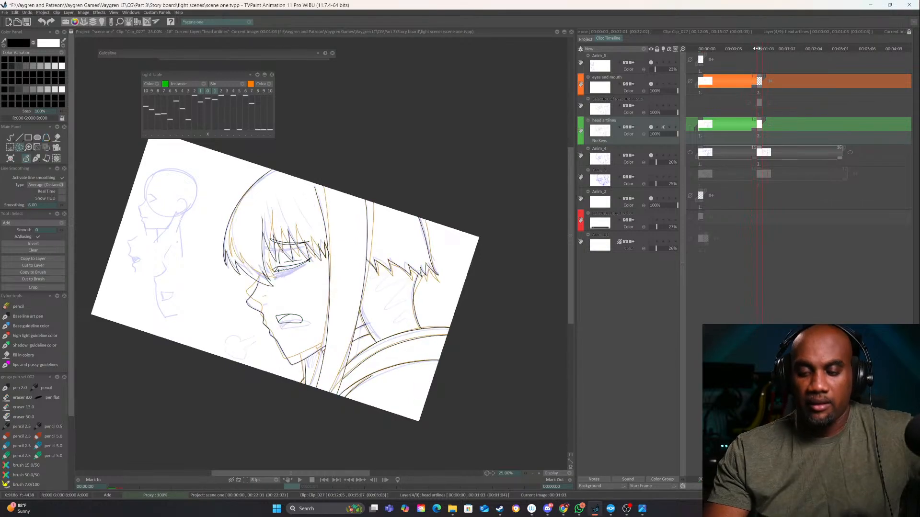
# Flip between the first and second drawings up close to compare the eye, mouth and fringe lines
pyautogui.click(539, 474)
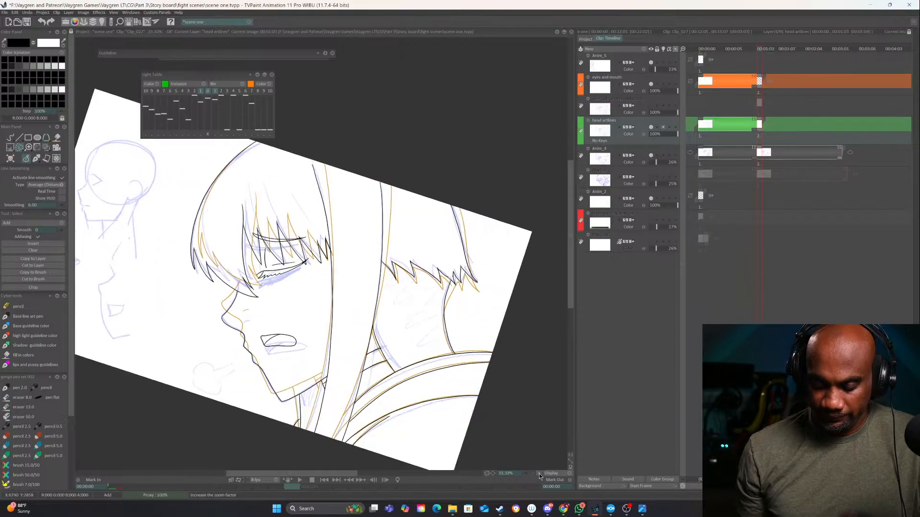
pyautogui.click(539, 474)
pyautogui.click(539, 474)
pyautogui.moveTo(456, 362); pyautogui.dragTo(554, 343)
pyautogui.press('Left')
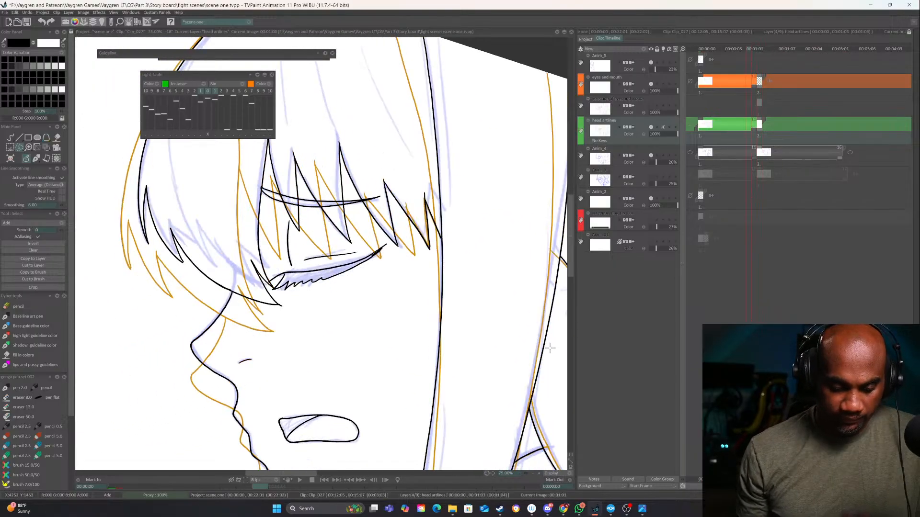
pyautogui.press('Right')
pyautogui.press('Left')
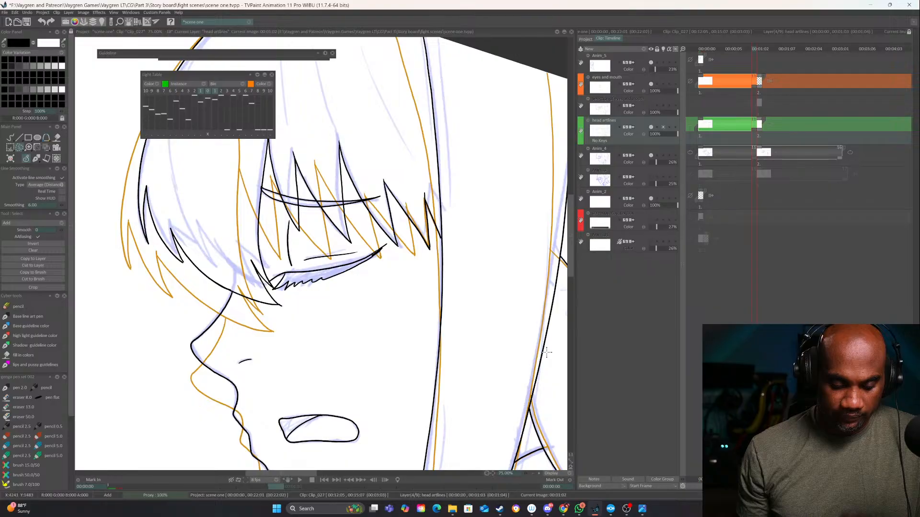
pyautogui.press('Right')
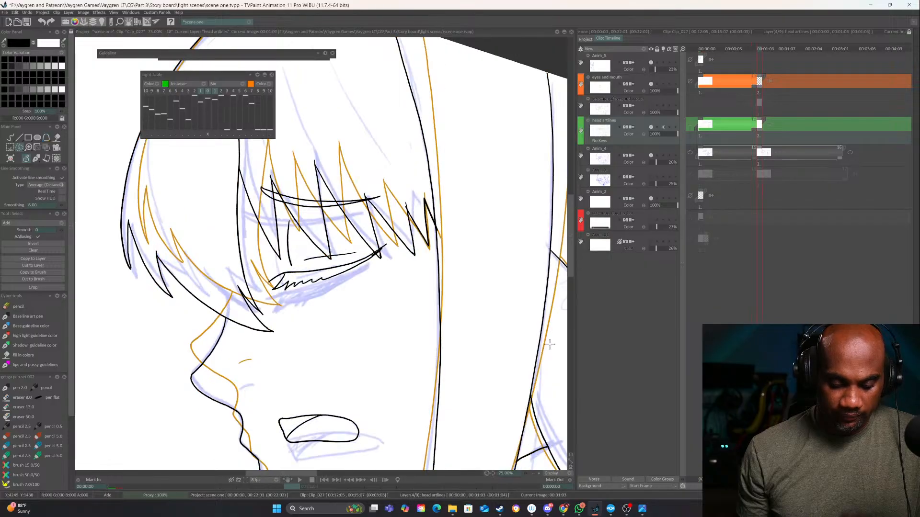
# Hide the eyes and mouth layer and toggle head artlines and the cut-out layer to examine which one holds the second drawing's eye lines
pyautogui.click(652, 84)
pyautogui.click(650, 128)
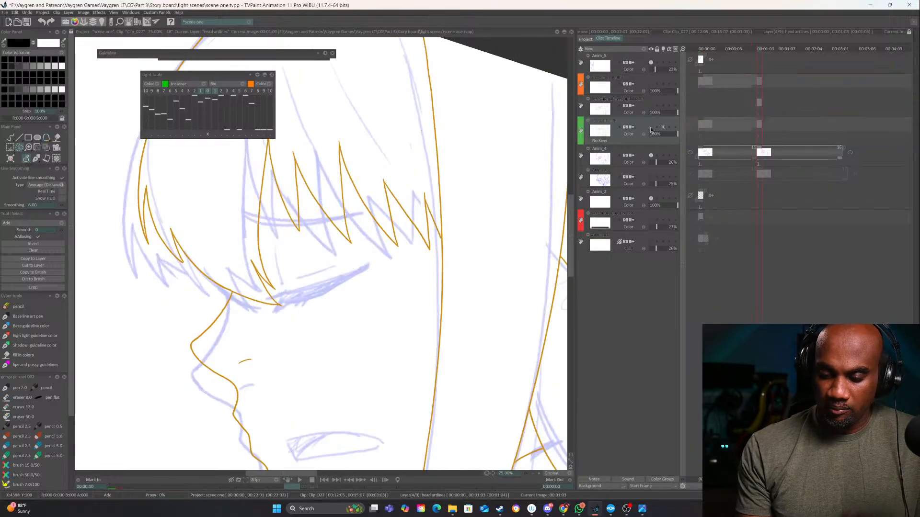
pyautogui.click(650, 128)
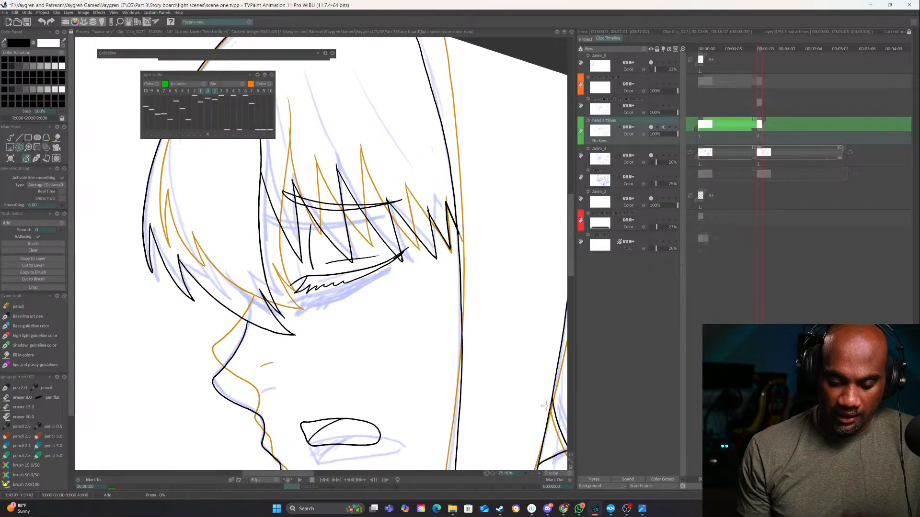
pyautogui.click(539, 474)
pyautogui.moveTo(489, 387); pyautogui.dragTo(473, 428)
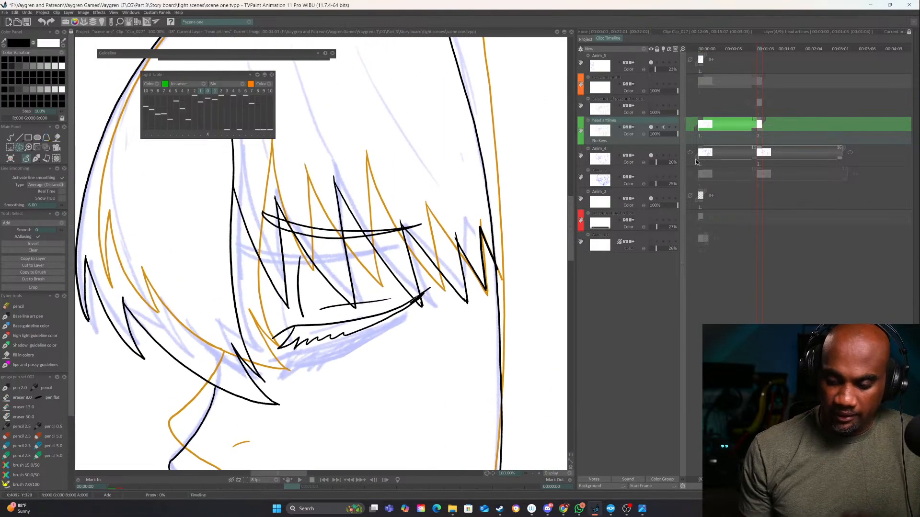
pyautogui.click(650, 105)
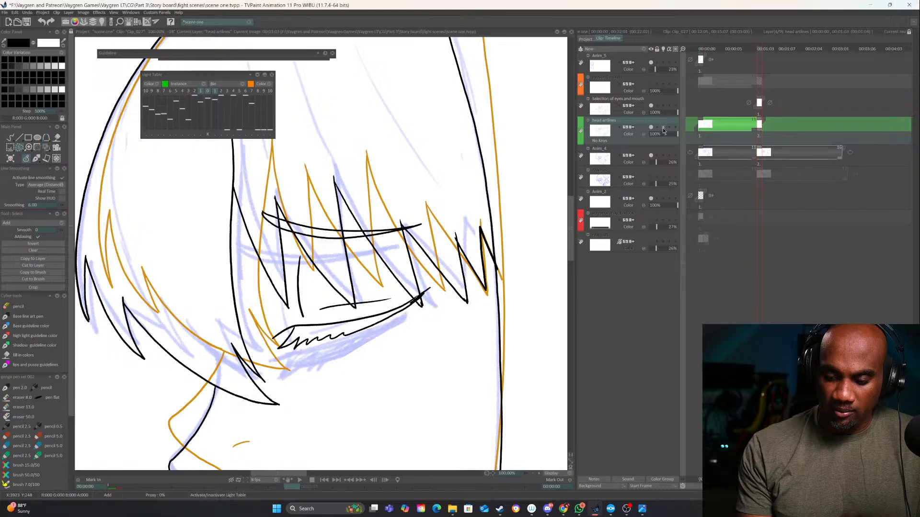
# Erase the second drawing's eye and brow lines behind the fringe from the head artlines layer
pyautogui.press('e')
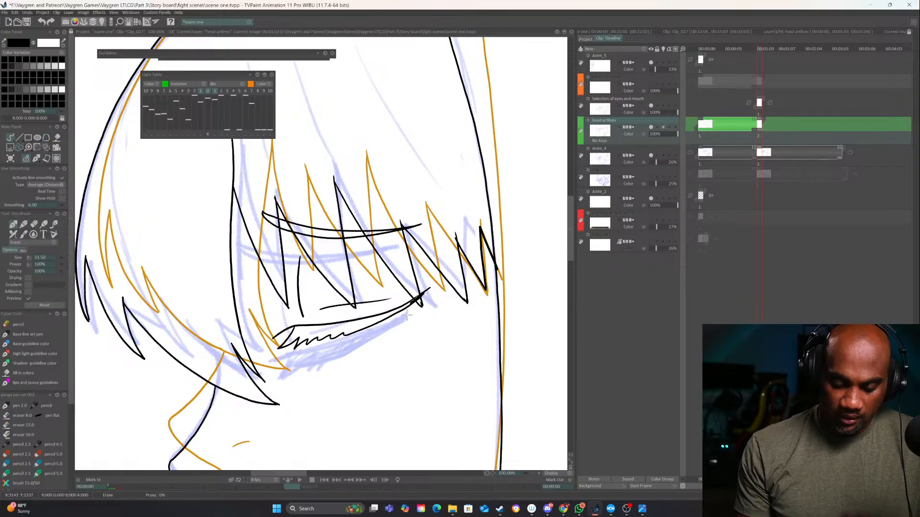
pyautogui.moveTo(407, 314)
pyautogui.mouseDown()
pyautogui.moveTo(335, 335)
pyautogui.moveTo(346, 314)
pyautogui.moveTo(301, 315)
pyautogui.moveTo(299, 240)
pyautogui.moveTo(281, 221)
pyautogui.moveTo(319, 232)
pyautogui.moveTo(400, 226)
pyautogui.moveTo(298, 311)
pyautogui.moveTo(309, 331)
pyautogui.moveTo(302, 353)
pyautogui.mouseUp()
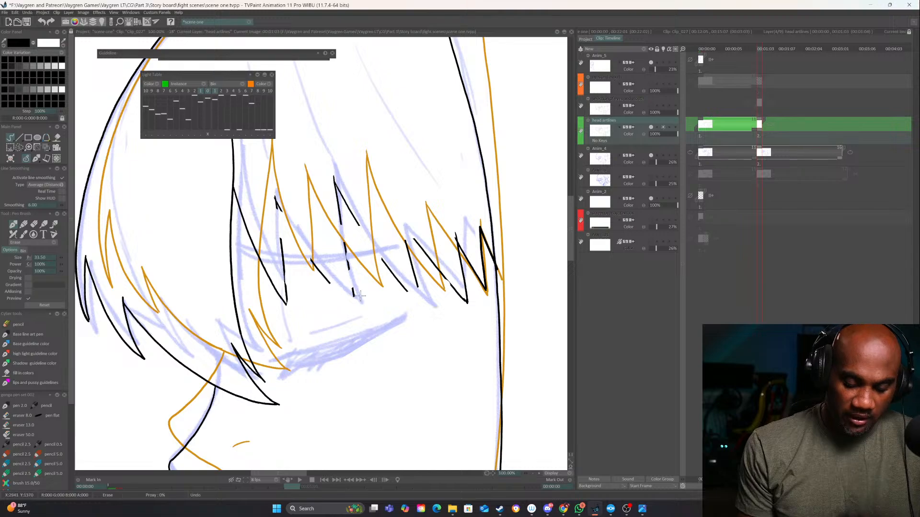
pyautogui.moveTo(360, 296)
pyautogui.mouseDown()
pyautogui.moveTo(312, 253)
pyautogui.moveTo(274, 186)
pyautogui.moveTo(294, 225)
pyautogui.mouseUp()
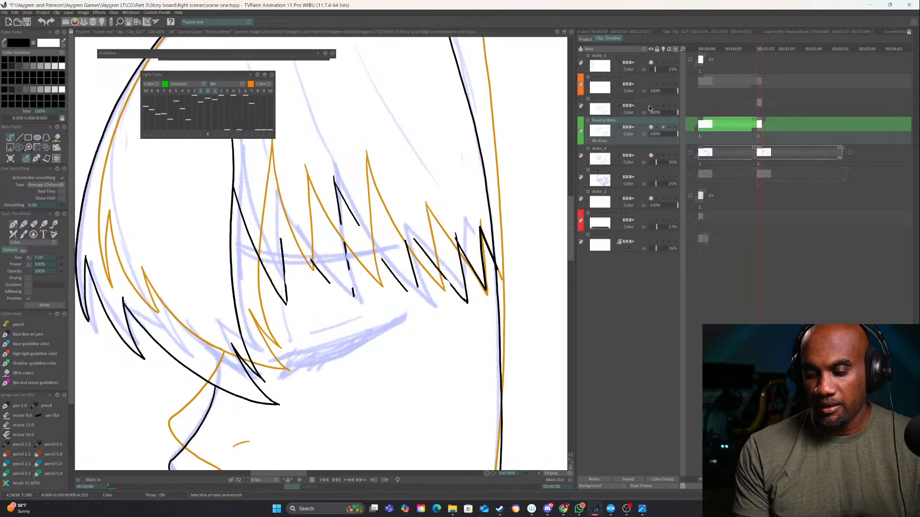
# Show the hidden layers, lower the cut-out layer to 36% and head artlines to 19% opacity, and make eyes and mouth the working layer
pyautogui.click(651, 106)
pyautogui.click(674, 85)
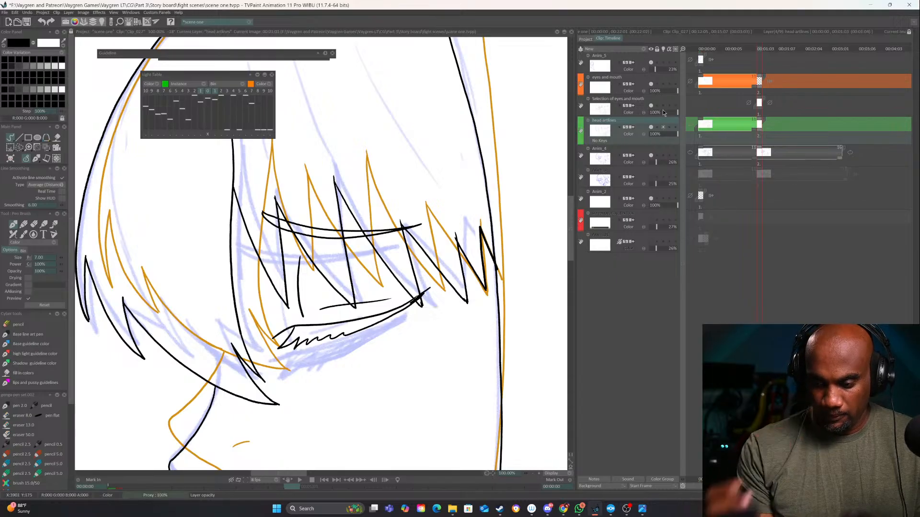
pyautogui.click(657, 112)
pyautogui.click(654, 134)
pyautogui.click(659, 113)
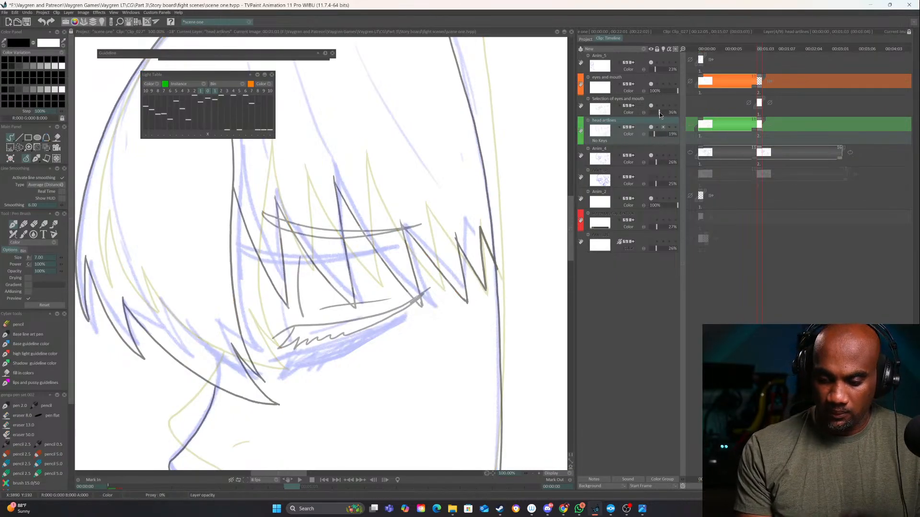
pyautogui.click(663, 77)
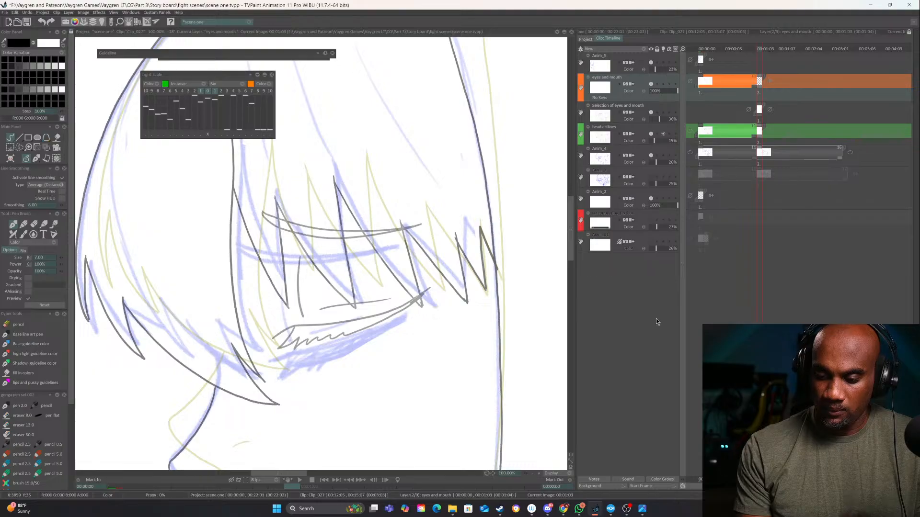
# Trace the second drawing's closed eyelid, lashes and the vertical line above them in black on the eyes and mouth layer
pyautogui.click(540, 474)
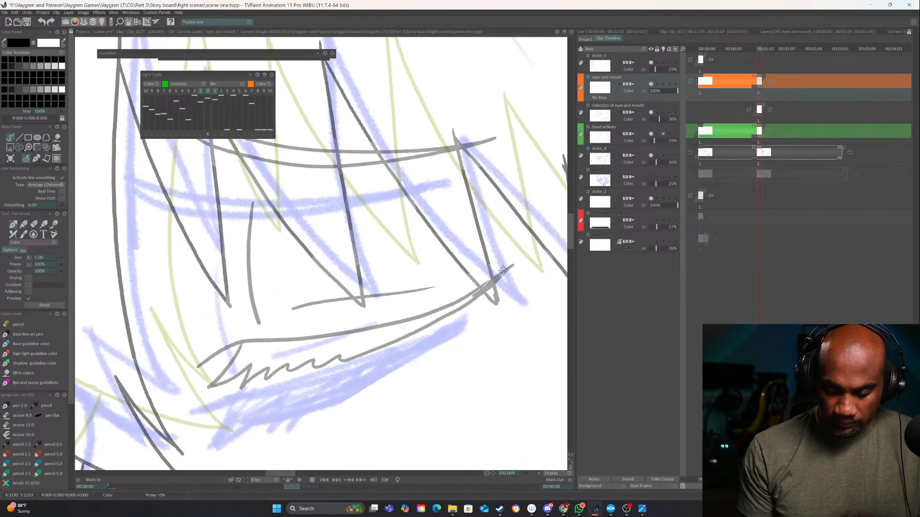
pyautogui.moveTo(511, 238)
pyautogui.mouseDown()
pyautogui.moveTo(481, 282)
pyautogui.moveTo(455, 289)
pyautogui.mouseUp()
pyautogui.hotkey('ctrl', 'z')
pyautogui.moveTo(511, 238)
pyautogui.mouseDown()
pyautogui.moveTo(425, 301)
pyautogui.moveTo(262, 350)
pyautogui.moveTo(212, 388)
pyautogui.moveTo(355, 305)
pyautogui.moveTo(349, 331)
pyautogui.moveTo(374, 305)
pyautogui.moveTo(371, 320)
pyautogui.moveTo(394, 299)
pyautogui.moveTo(394, 308)
pyautogui.moveTo(443, 285)
pyautogui.moveTo(332, 337)
pyautogui.mouseUp()
pyautogui.moveTo(465, 230)
pyautogui.mouseDown()
pyautogui.moveTo(425, 273)
pyautogui.moveTo(321, 334)
pyautogui.mouseUp()
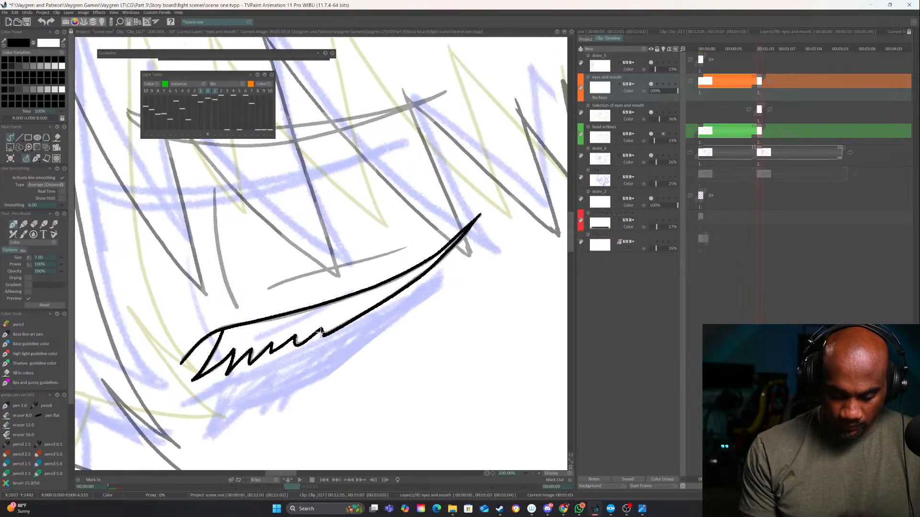
pyautogui.moveTo(331, 295); pyautogui.dragTo(456, 320)
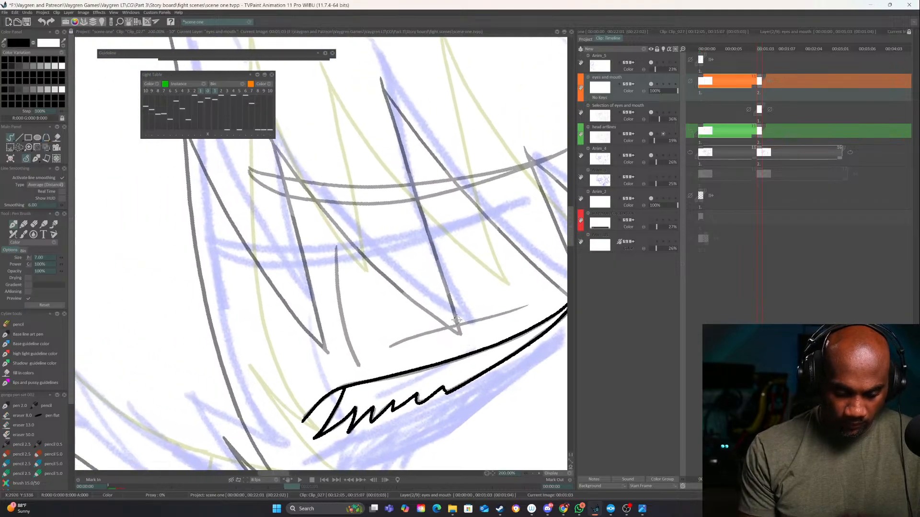
pyautogui.moveTo(336, 246); pyautogui.dragTo(359, 365)
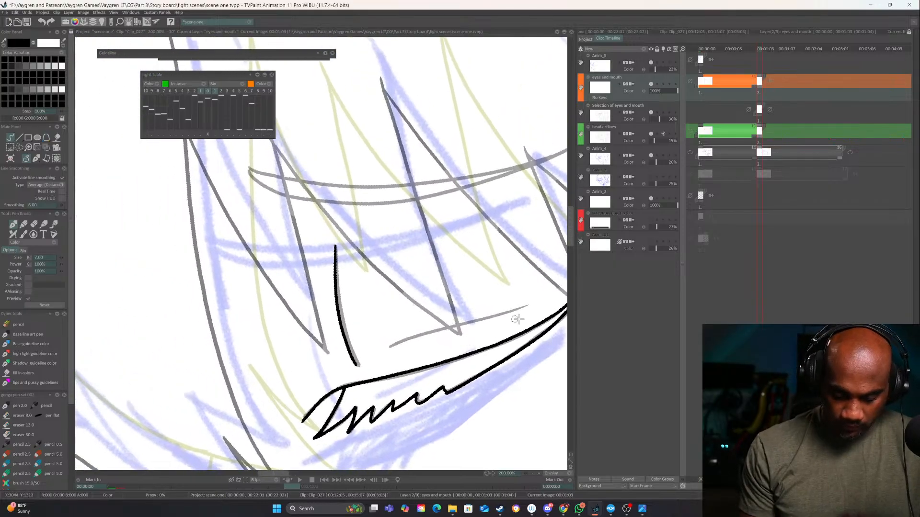
# Compare the traced eye with the previous drawing and erase its strokes from the second eyes and mouth drawing
pyautogui.click(533, 472)
pyautogui.click(533, 473)
pyautogui.click(533, 472)
pyautogui.press('Left')
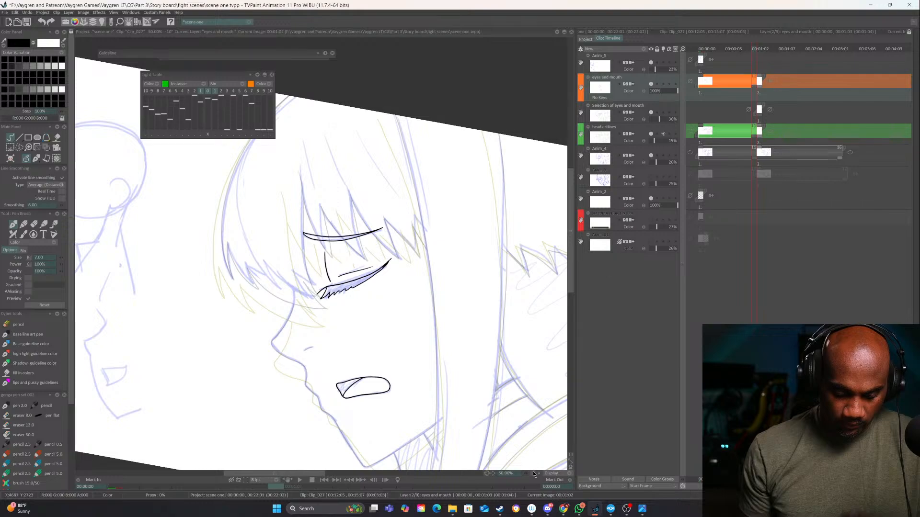
pyautogui.press('Right')
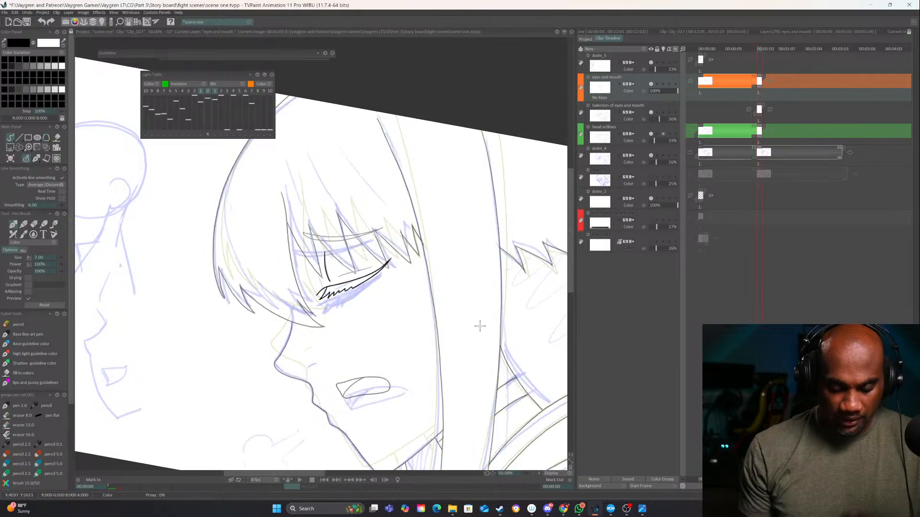
pyautogui.press('e')
pyautogui.moveTo(326, 277); pyautogui.dragTo(322, 252)
pyautogui.moveTo(387, 264); pyautogui.dragTo(314, 290)
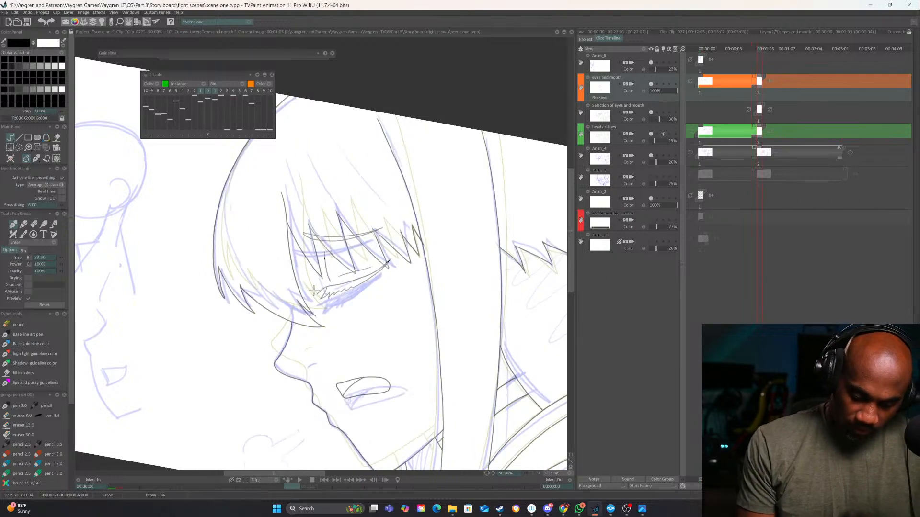
# Switch back from erasing to drawing, rotate the canvas, and turn on the light table for the eyes and mouth layer
pyautogui.press('e')
pyautogui.moveTo(471, 341); pyautogui.dragTo(395, 385)
pyautogui.moveTo(411, 275); pyautogui.dragTo(425, 265)
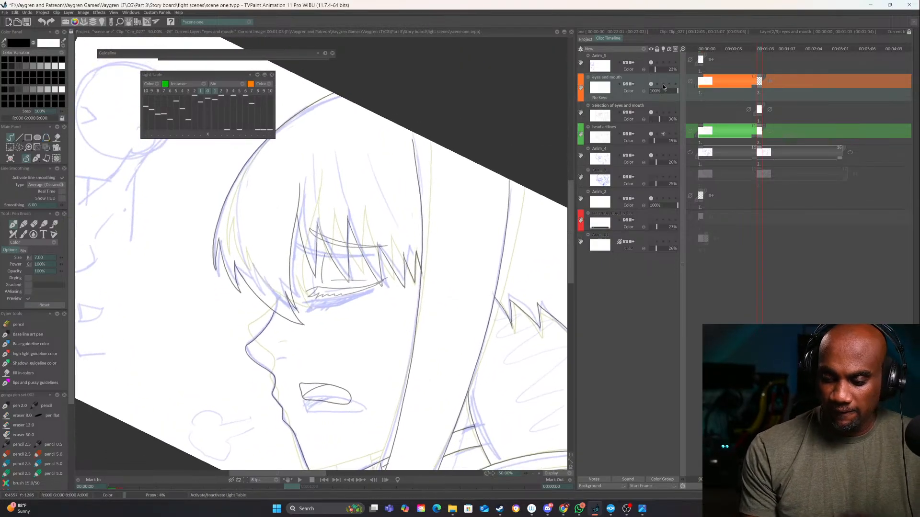
pyautogui.click(664, 84)
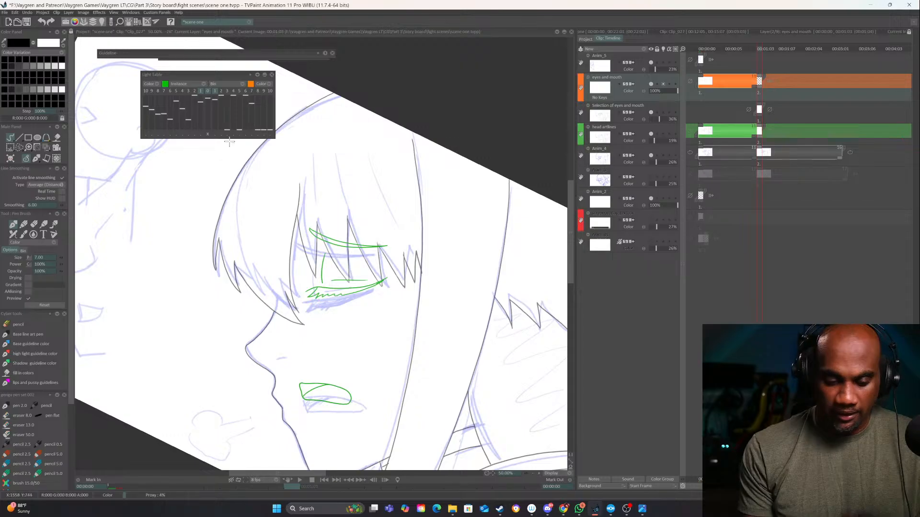
# Shift and rotate the previous eyes and mouth drawing on the light table by about 7° to match the second rough head
pyautogui.click(206, 135)
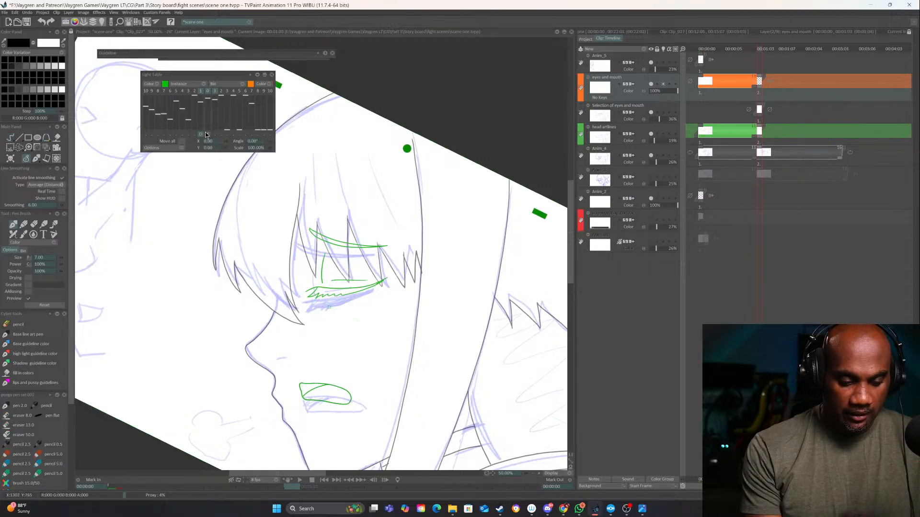
pyautogui.click(533, 473)
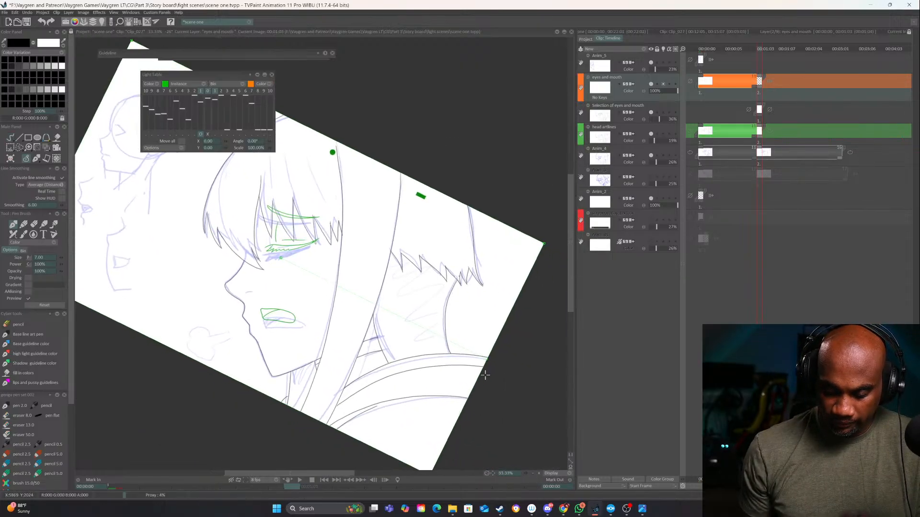
pyautogui.moveTo(486, 359)
pyautogui.mouseDown()
pyautogui.moveTo(498, 337)
pyautogui.moveTo(479, 335)
pyautogui.moveTo(458, 357)
pyautogui.mouseUp()
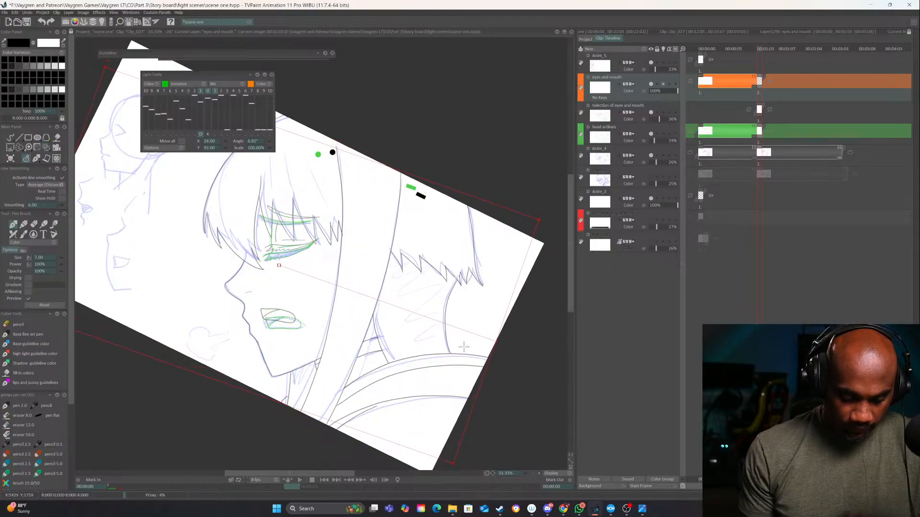
pyautogui.click(13, 140)
pyautogui.moveTo(453, 409); pyautogui.dragTo(480, 358)
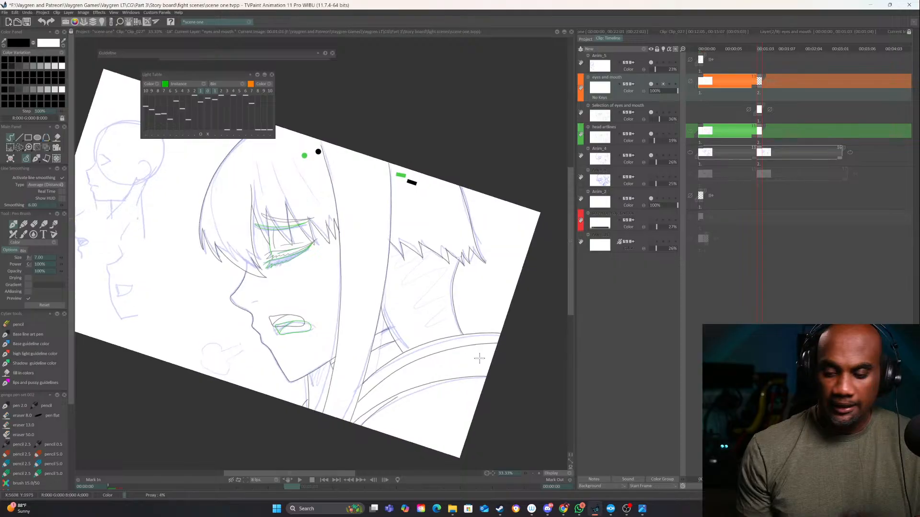
pyautogui.click(539, 473)
pyautogui.click(540, 474)
pyautogui.moveTo(360, 396)
pyautogui.mouseDown()
pyautogui.moveTo(476, 256)
pyautogui.moveTo(438, 397)
pyautogui.moveTo(422, 305)
pyautogui.mouseUp()
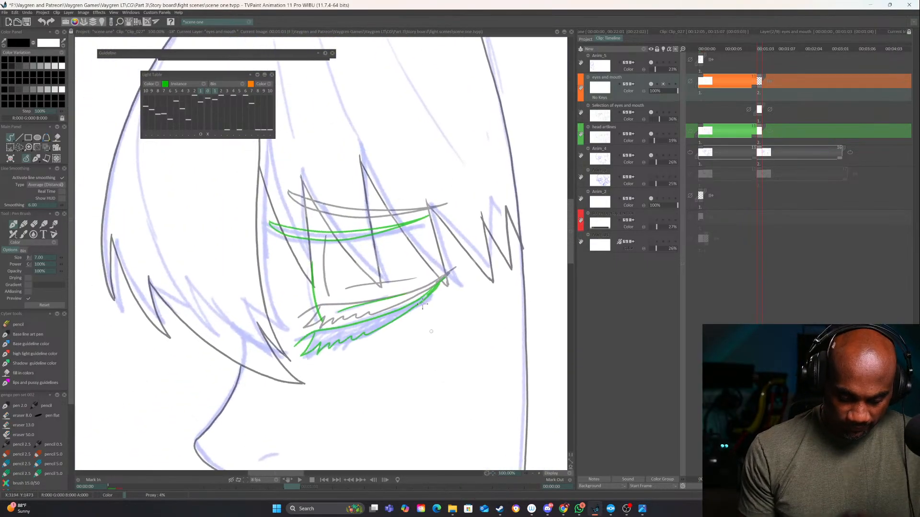
# Trace the second drawing's closed eyelid, lashes, the vertical line above them and the short crease line in black
pyautogui.click(539, 474)
pyautogui.moveTo(499, 297); pyautogui.dragTo(422, 342)
pyautogui.hotkey('ctrl', 'z')
pyautogui.moveTo(508, 289)
pyautogui.mouseDown()
pyautogui.moveTo(422, 343)
pyautogui.moveTo(296, 376)
pyautogui.moveTo(285, 392)
pyautogui.moveTo(293, 405)
pyautogui.moveTo(319, 383)
pyautogui.moveTo(334, 386)
pyautogui.mouseUp()
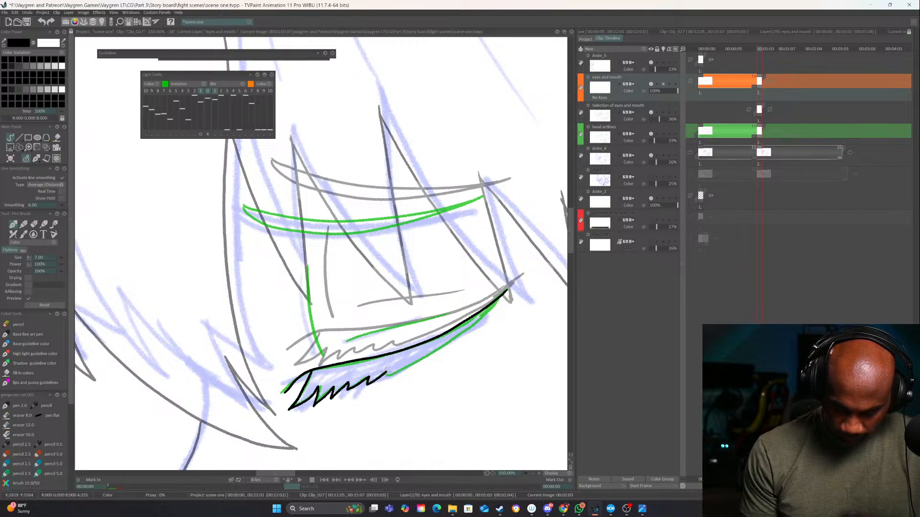
pyautogui.moveTo(426, 357); pyautogui.dragTo(485, 311)
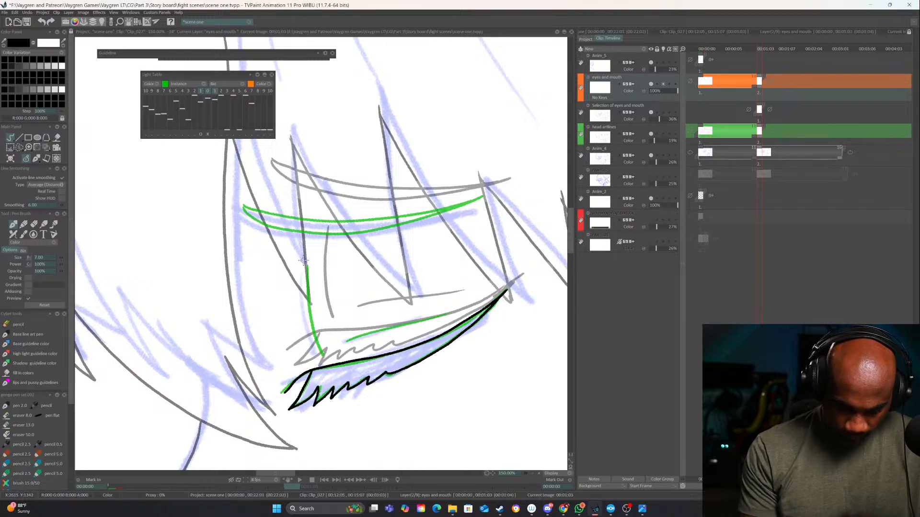
pyautogui.moveTo(307, 263)
pyautogui.mouseDown()
pyautogui.moveTo(322, 353)
pyautogui.moveTo(454, 308)
pyautogui.mouseUp()
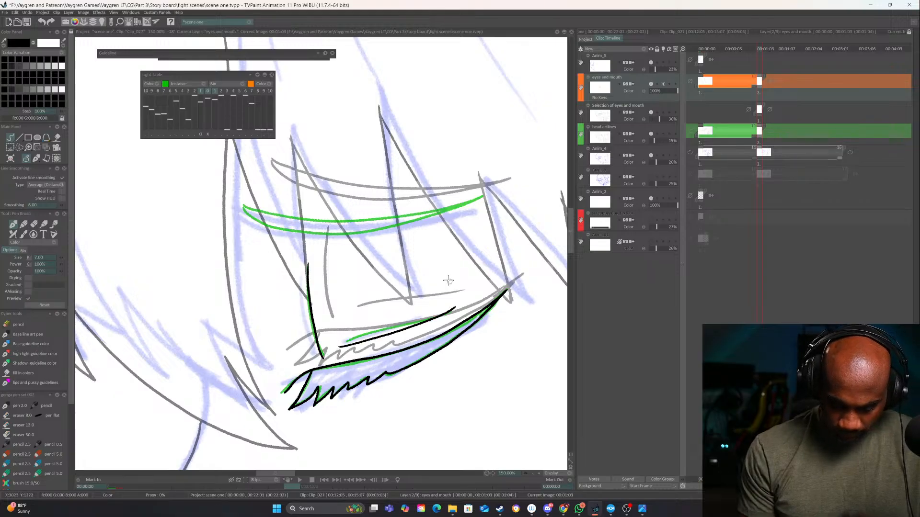
# Trace the second drawing's eyebrow in black along the shifted green reference, redoing the first attempt
pyautogui.moveTo(458, 263); pyautogui.dragTo(502, 315)
pyautogui.moveTo(503, 249)
pyautogui.mouseDown()
pyautogui.moveTo(508, 219)
pyautogui.moveTo(455, 247)
pyautogui.moveTo(375, 268)
pyautogui.moveTo(309, 266)
pyautogui.mouseUp()
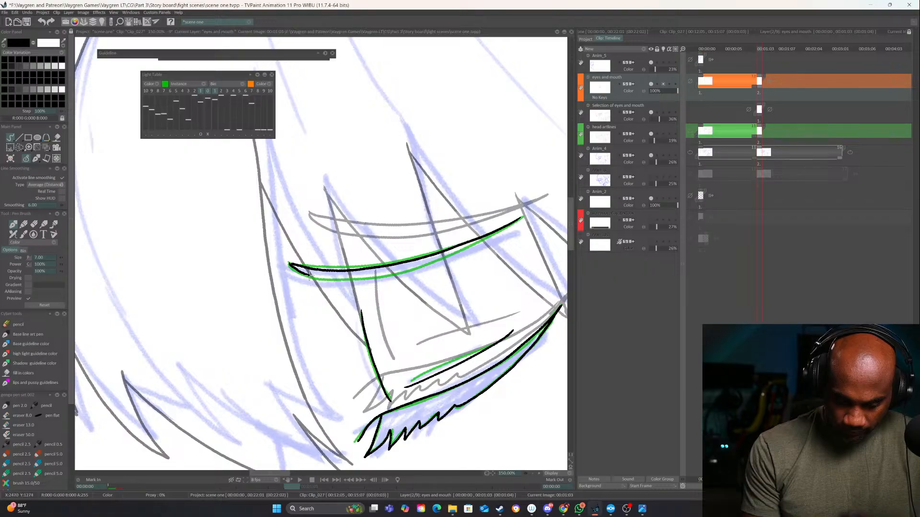
pyautogui.hotkey('ctrl', 'z')
pyautogui.hotkey('ctrl', 'z')
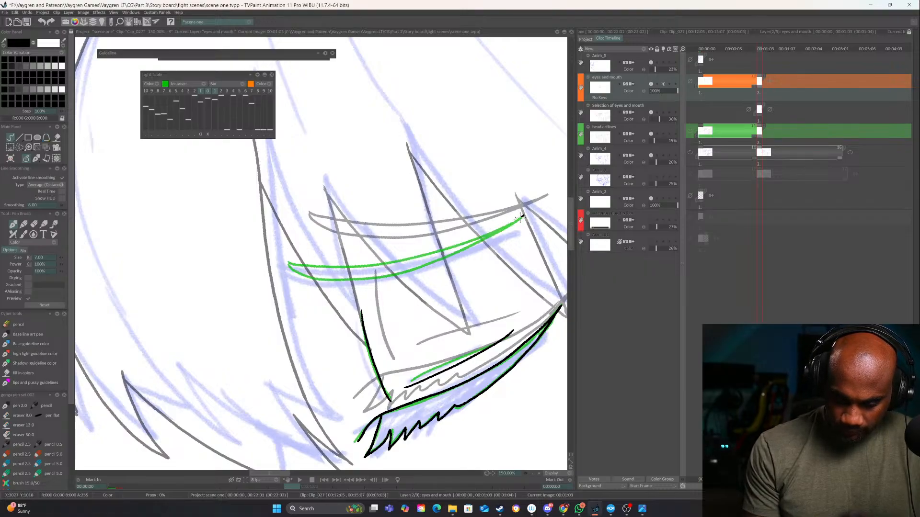
pyautogui.moveTo(525, 216)
pyautogui.mouseDown()
pyautogui.moveTo(406, 260)
pyautogui.moveTo(286, 263)
pyautogui.moveTo(321, 280)
pyautogui.moveTo(373, 277)
pyautogui.moveTo(498, 234)
pyautogui.mouseUp()
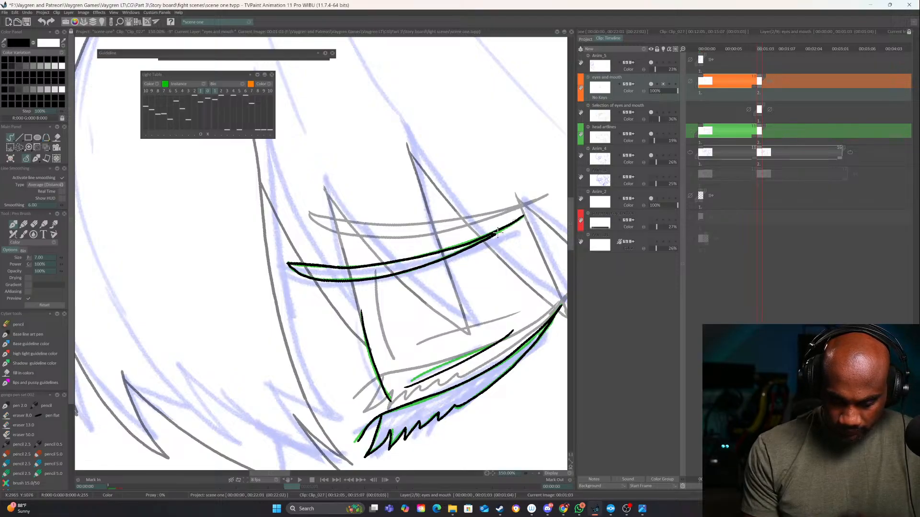
# Compare both eye drawings and shift the previous one on the light table so its mouth lines up with the second rough mouth
pyautogui.click(534, 473)
pyautogui.click(533, 473)
pyautogui.click(534, 473)
pyautogui.moveTo(487, 473); pyautogui.dragTo(421, 407)
pyautogui.press('Left')
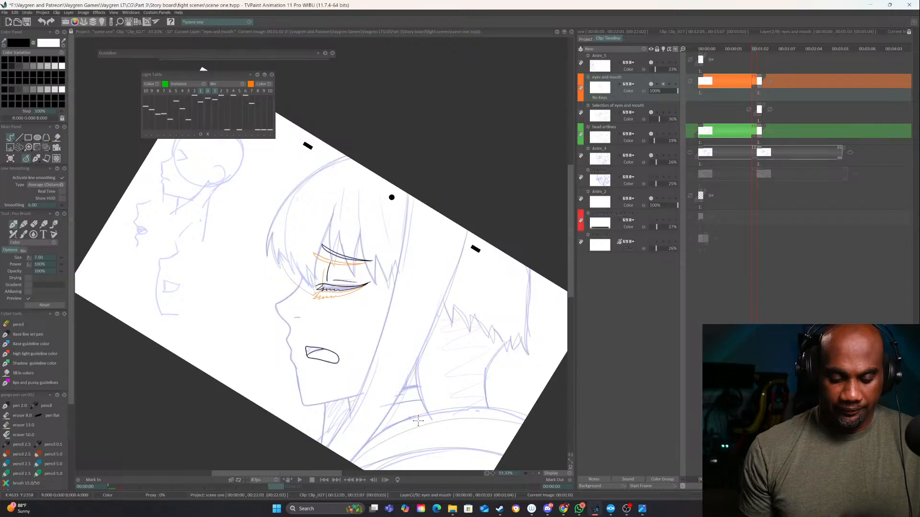
pyautogui.press('Right')
pyautogui.click(539, 473)
pyautogui.click(539, 474)
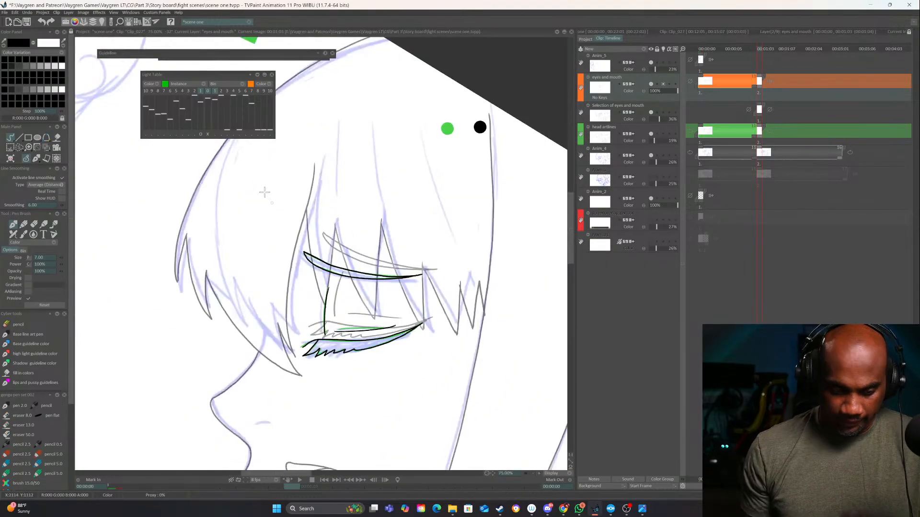
pyautogui.click(201, 134)
pyautogui.click(201, 135)
pyautogui.moveTo(386, 396); pyautogui.dragTo(449, 260)
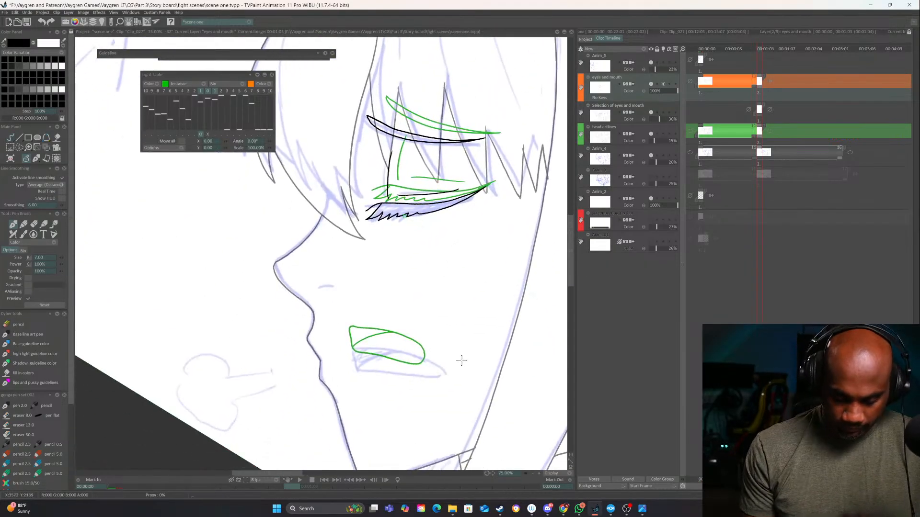
pyautogui.moveTo(461, 360)
pyautogui.mouseDown()
pyautogui.moveTo(469, 380)
pyautogui.moveTo(455, 343)
pyautogui.moveTo(455, 375)
pyautogui.mouseUp()
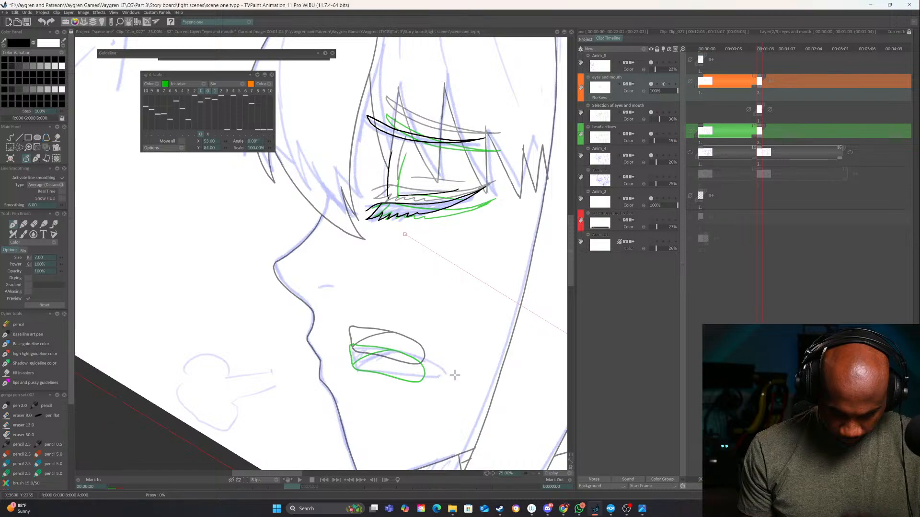
# Draw the second drawing's open mouth outline and its inner curved line in black over the rough
pyautogui.click(11, 138)
pyautogui.moveTo(486, 474); pyautogui.dragTo(551, 449)
pyautogui.click(539, 474)
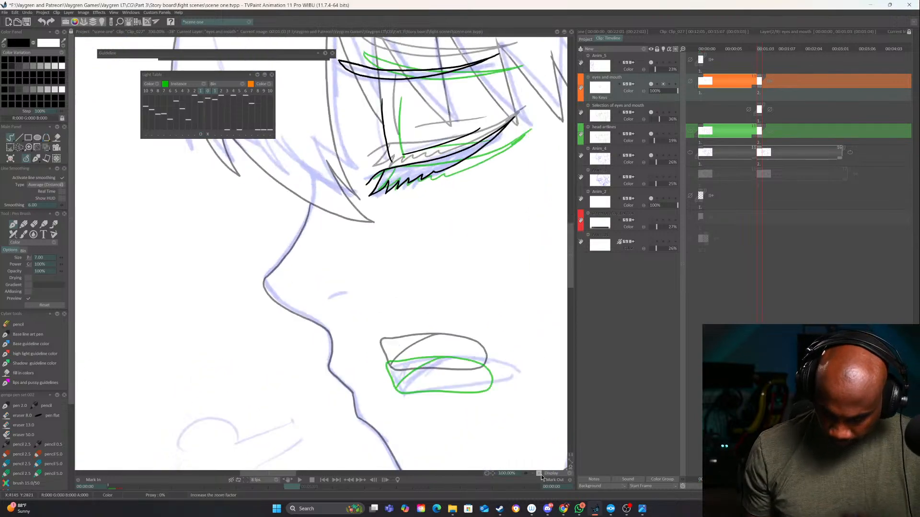
pyautogui.moveTo(504, 402); pyautogui.dragTo(477, 370)
pyautogui.moveTo(391, 329); pyautogui.dragTo(472, 329)
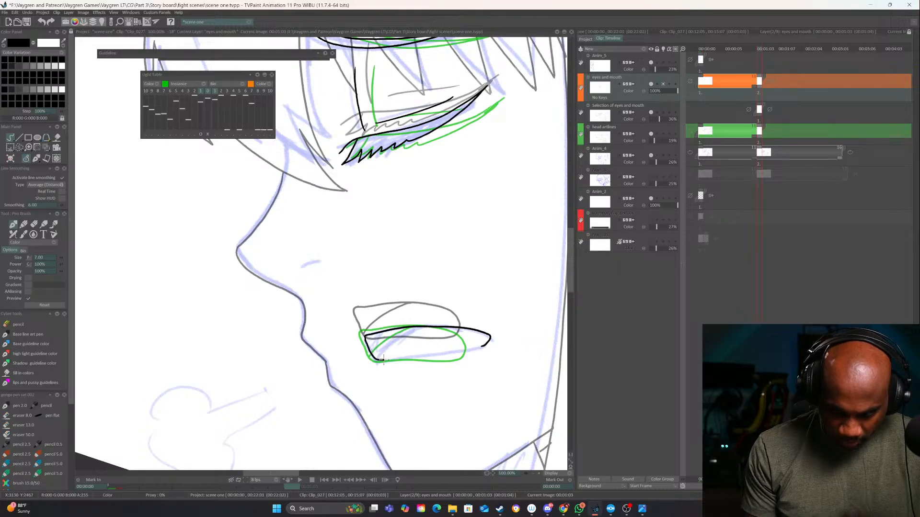
pyautogui.moveTo(382, 359); pyautogui.dragTo(455, 353)
pyautogui.moveTo(377, 358); pyautogui.dragTo(419, 326)
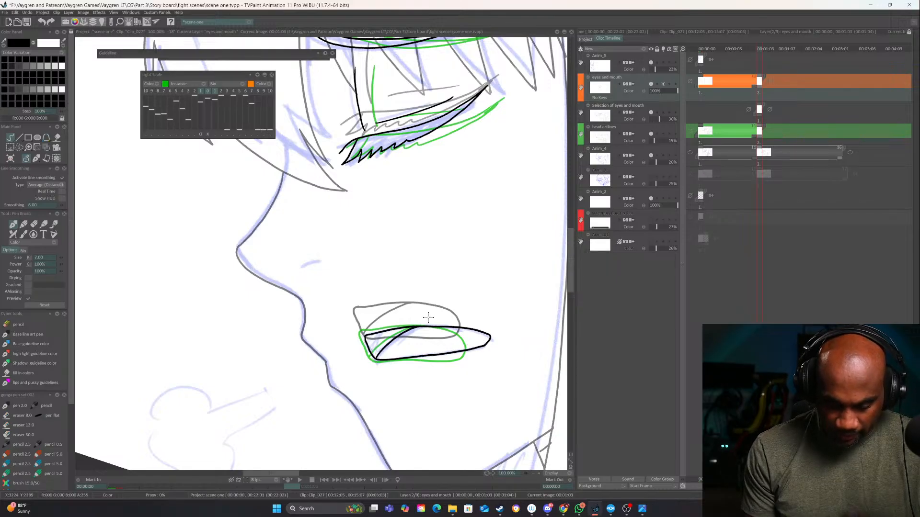
# Turn off the light table for the eyes and mouth layer and hide the Selection of eyes and mouth layer
pyautogui.moveTo(514, 387); pyautogui.dragTo(470, 435)
pyautogui.click(533, 474)
pyautogui.click(533, 473)
pyautogui.click(533, 474)
pyautogui.click(532, 473)
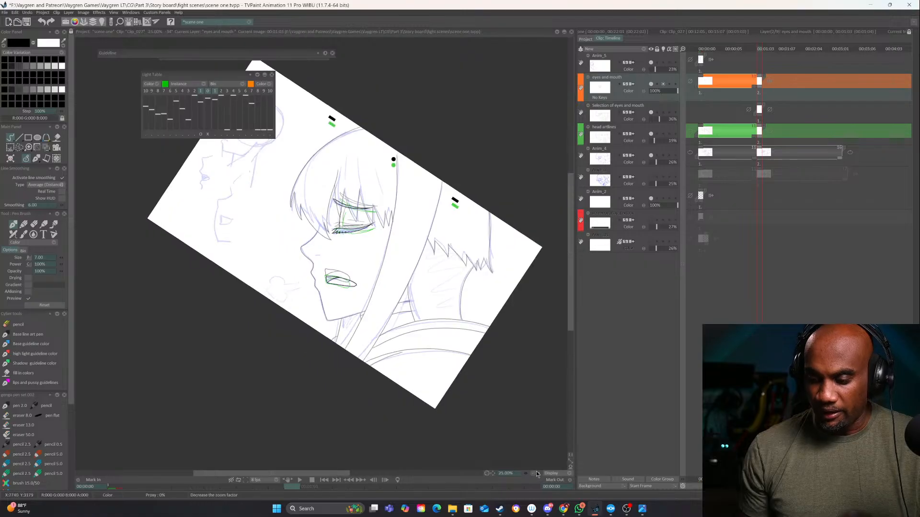
pyautogui.click(538, 473)
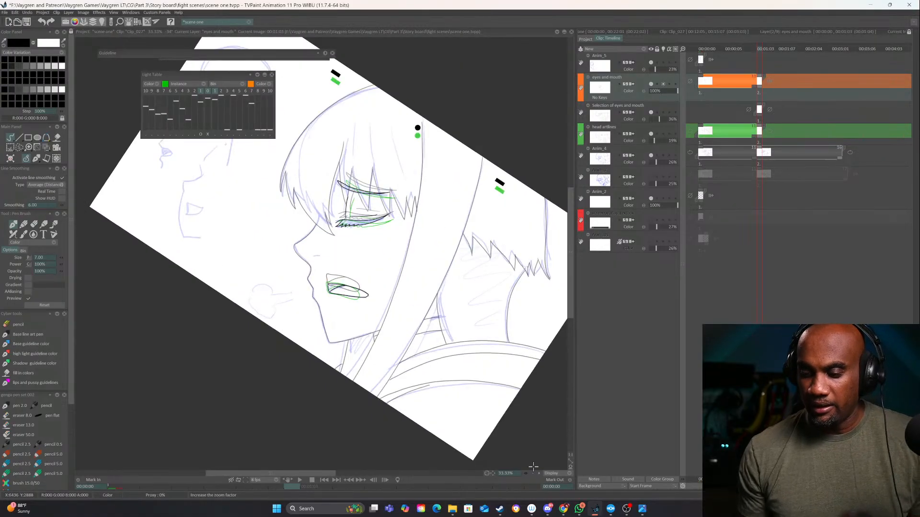
pyautogui.click(652, 86)
pyautogui.click(653, 86)
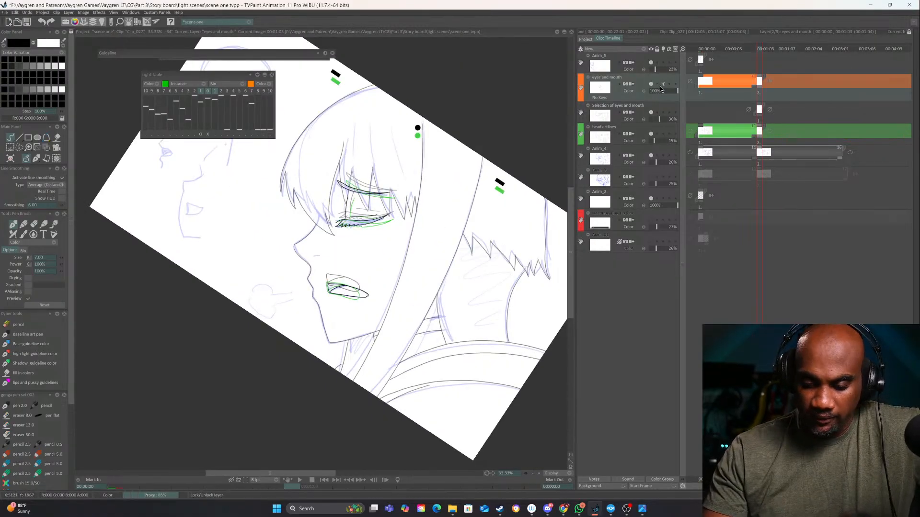
pyautogui.click(652, 113)
# Toggle the head artlines layer's visibility to check it and set its opacity to 100%
pyautogui.click(651, 133)
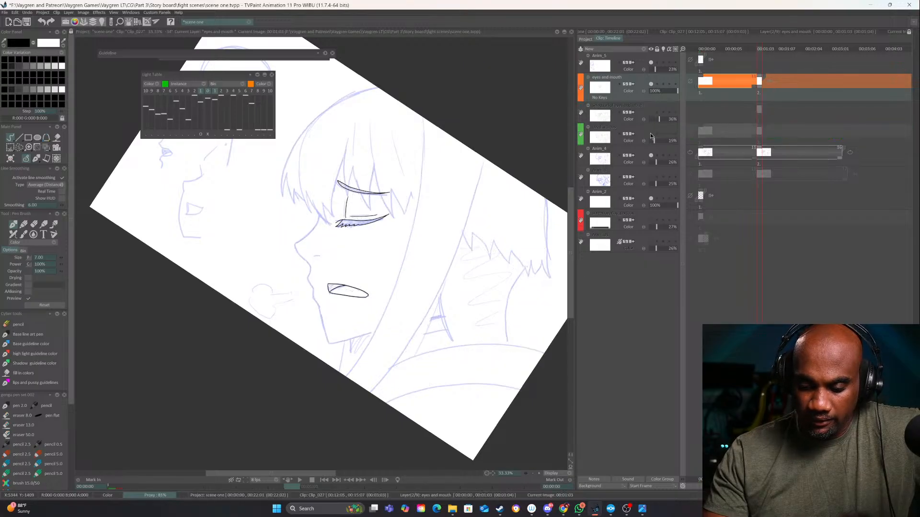
pyautogui.click(651, 133)
pyautogui.click(657, 140)
pyautogui.moveTo(657, 140); pyautogui.dragTo(699, 141)
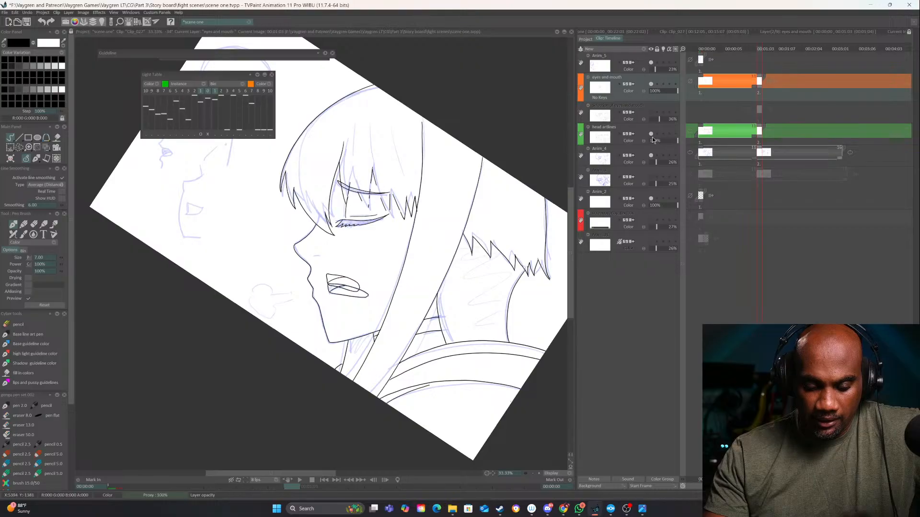
# Hide the eyes and mouth layer and erase the leftover mouth from the second head artlines drawing
pyautogui.click(651, 85)
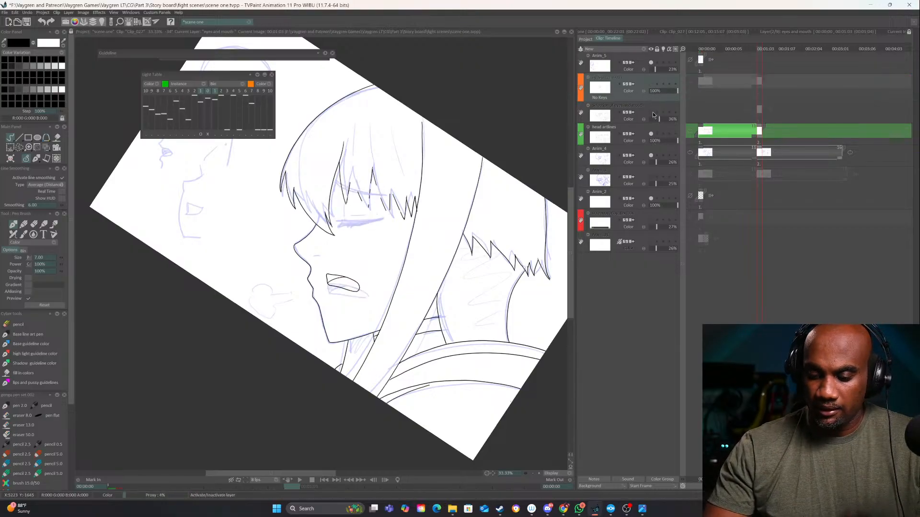
pyautogui.click(652, 134)
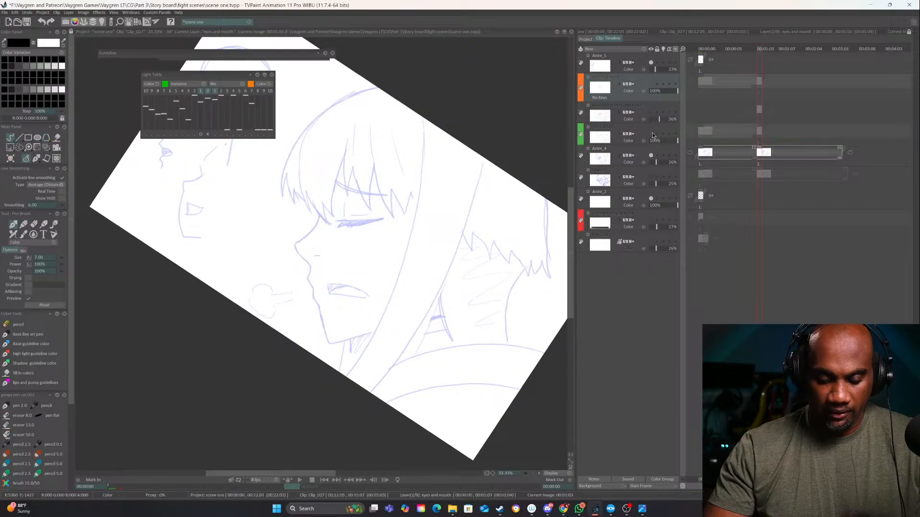
pyautogui.click(653, 133)
pyautogui.press('e')
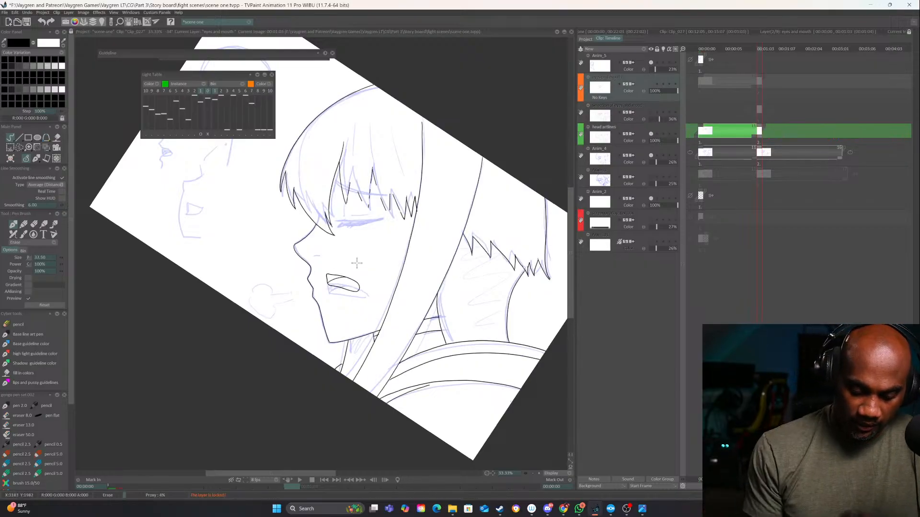
pyautogui.click(606, 136)
pyautogui.moveTo(345, 278); pyautogui.dragTo(330, 279)
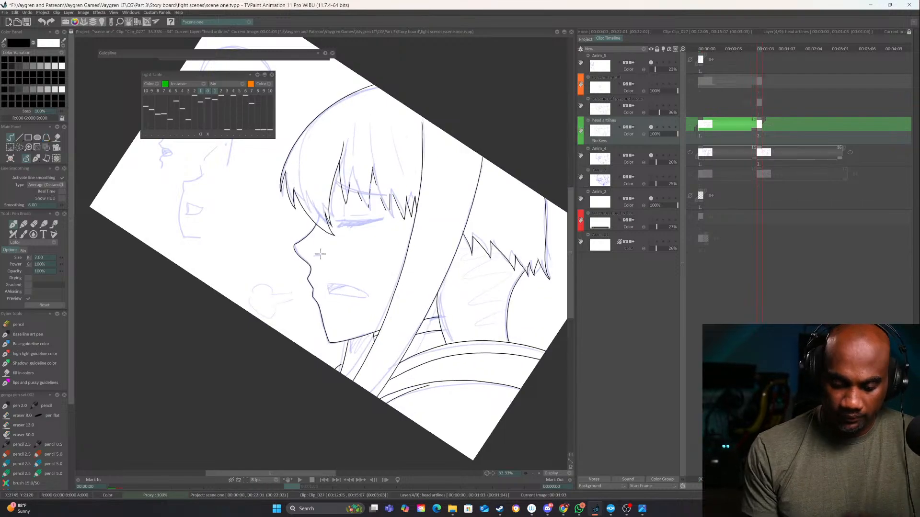
# Draw the short nostril line on the second head artlines drawing and compare it with the first drawing
pyautogui.click(539, 474)
pyautogui.click(539, 473)
pyautogui.moveTo(315, 259); pyautogui.dragTo(321, 259)
pyautogui.moveTo(439, 262)
pyautogui.mouseDown()
pyautogui.moveTo(385, 366)
pyautogui.moveTo(384, 359)
pyautogui.moveTo(399, 357)
pyautogui.moveTo(391, 368)
pyautogui.moveTo(351, 363)
pyautogui.mouseUp()
pyautogui.press('Left')
pyautogui.press('Right')
pyautogui.press('Left')
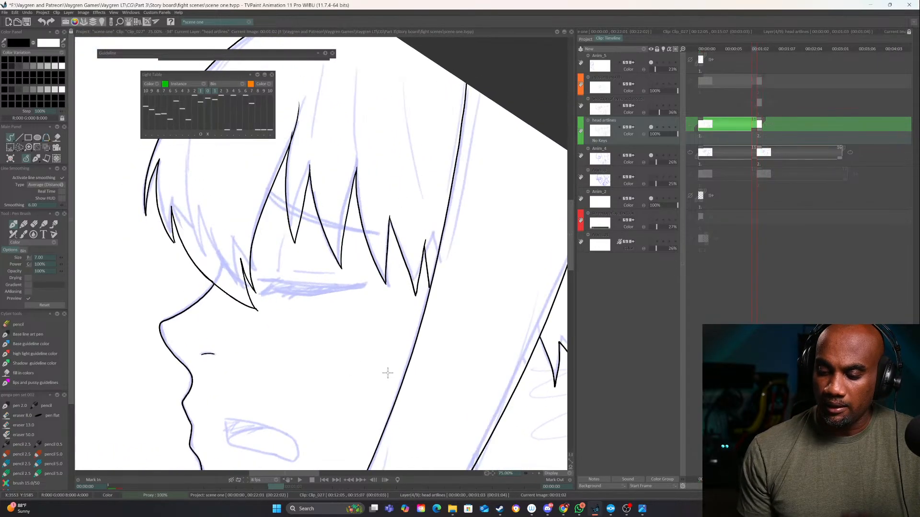
pyautogui.press('Right')
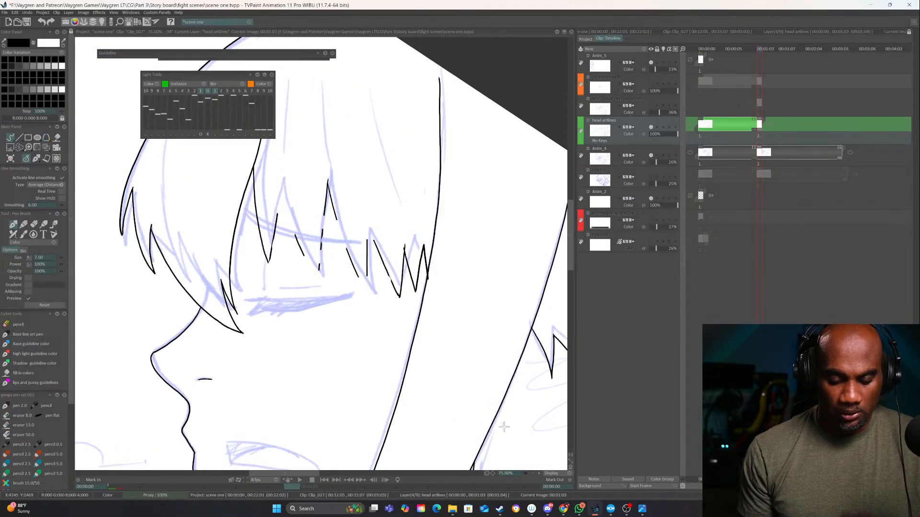
# Show the Selection of eyes and mouth layer and redraw the broken lines of the first tall bang spike on head artlines
pyautogui.click(540, 474)
pyautogui.click(650, 105)
pyautogui.moveTo(421, 228); pyautogui.dragTo(427, 327)
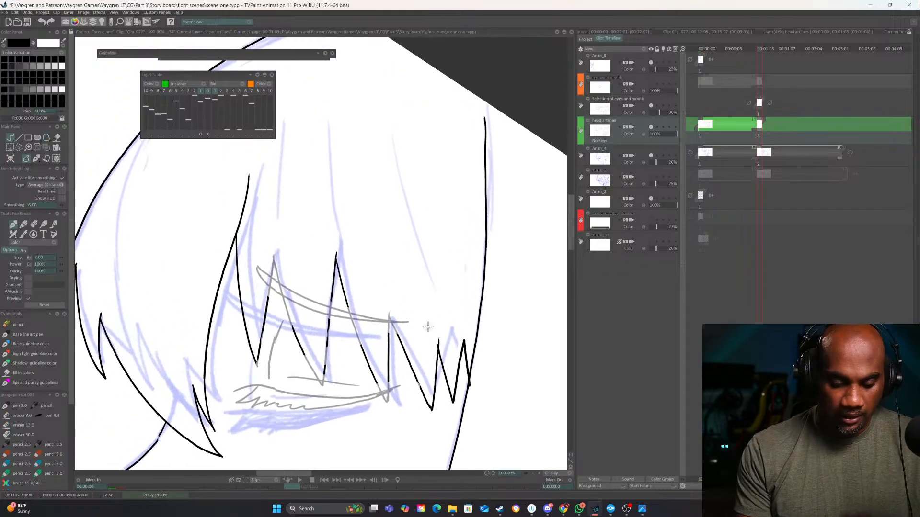
pyautogui.click(538, 474)
pyautogui.moveTo(250, 262); pyautogui.dragTo(283, 380)
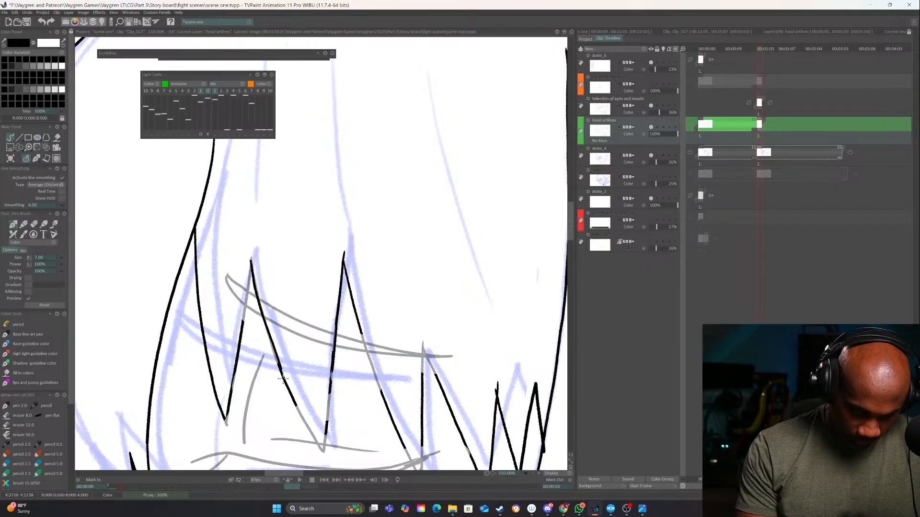
pyautogui.hotkey('ctrl', 'z')
pyautogui.moveTo(251, 265); pyautogui.dragTo(283, 370)
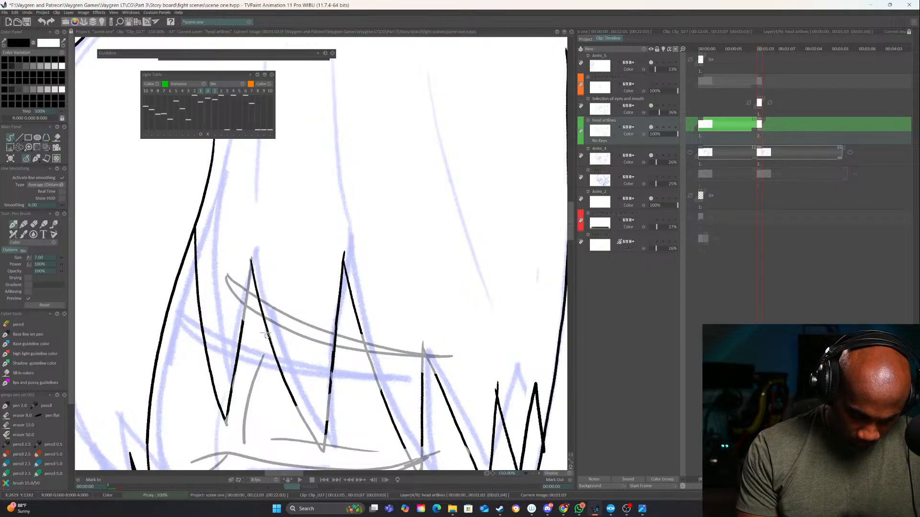
pyautogui.moveTo(242, 324); pyautogui.dragTo(251, 265)
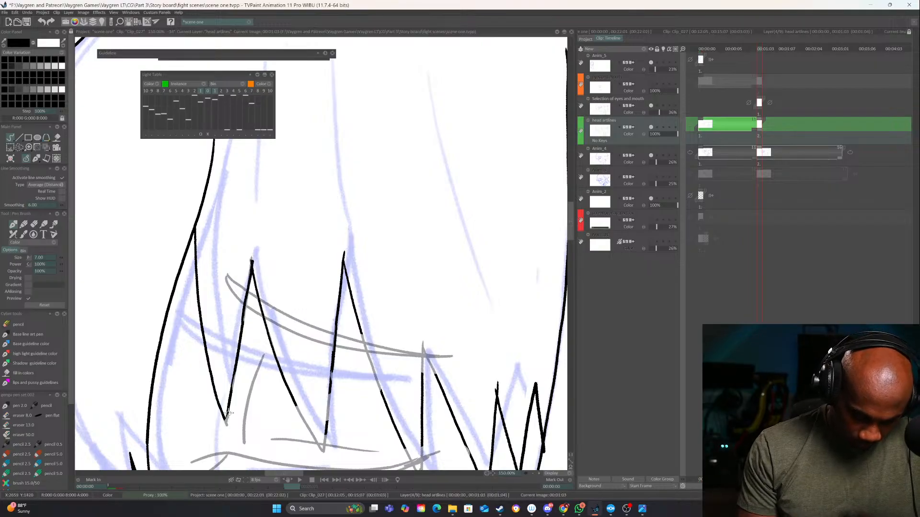
# Close the remaining gaps in the bang strands above the eye on the second head artlines drawing
pyautogui.moveTo(339, 415)
pyautogui.mouseDown()
pyautogui.moveTo(329, 361)
pyautogui.moveTo(293, 371)
pyautogui.moveTo(313, 395)
pyautogui.mouseUp()
pyautogui.moveTo(320, 330); pyautogui.dragTo(314, 389)
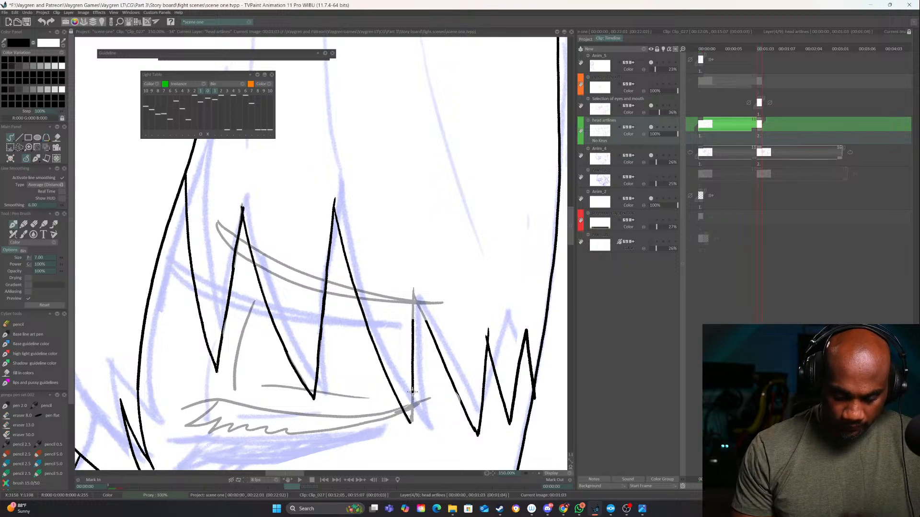
pyautogui.moveTo(412, 324)
pyautogui.mouseDown()
pyautogui.moveTo(414, 291)
pyautogui.moveTo(424, 316)
pyautogui.mouseUp()
pyautogui.moveTo(514, 359); pyautogui.dragTo(479, 312)
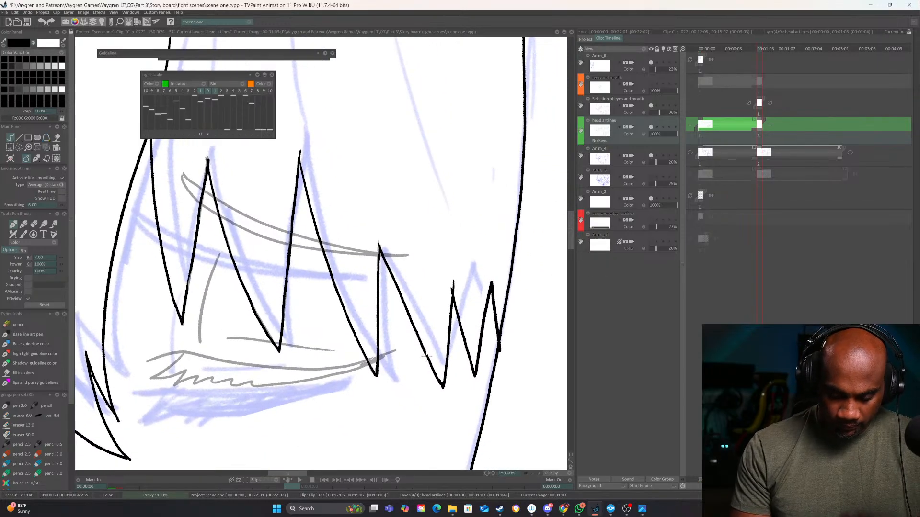
# Return to the first head drawing, lock the head artlines layer and hide the Selection of eyes and mouth layer
pyautogui.click(533, 473)
pyautogui.click(533, 473)
pyautogui.click(533, 474)
pyautogui.click(533, 474)
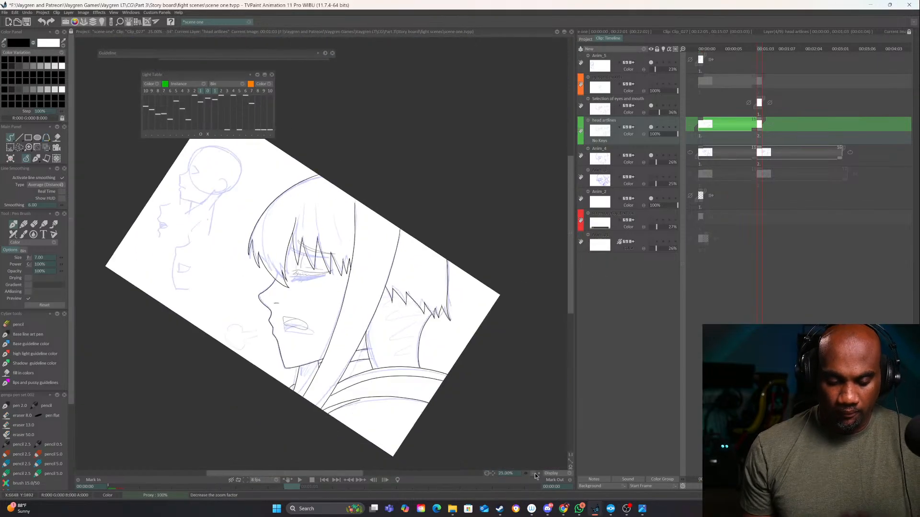
pyautogui.press('Left')
pyautogui.press('Left')
pyautogui.press('Left')
pyautogui.press('Left')
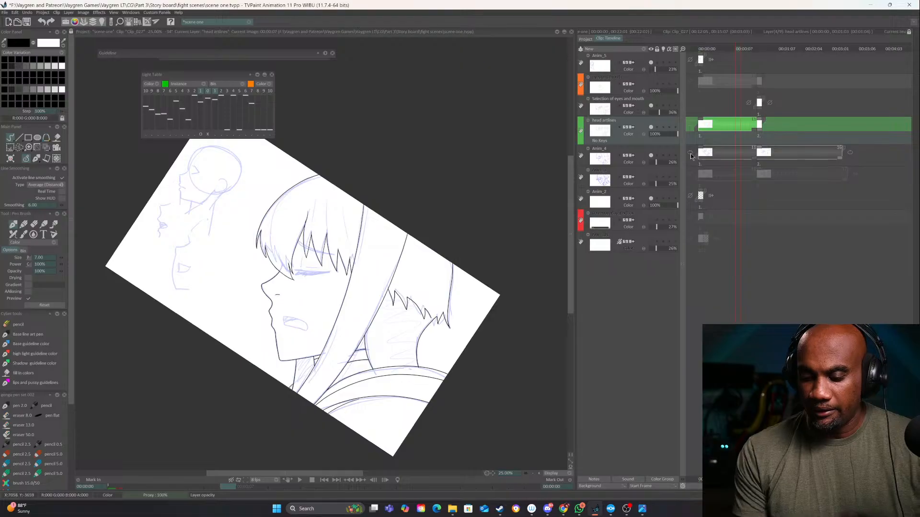
pyautogui.click(657, 128)
pyautogui.click(654, 105)
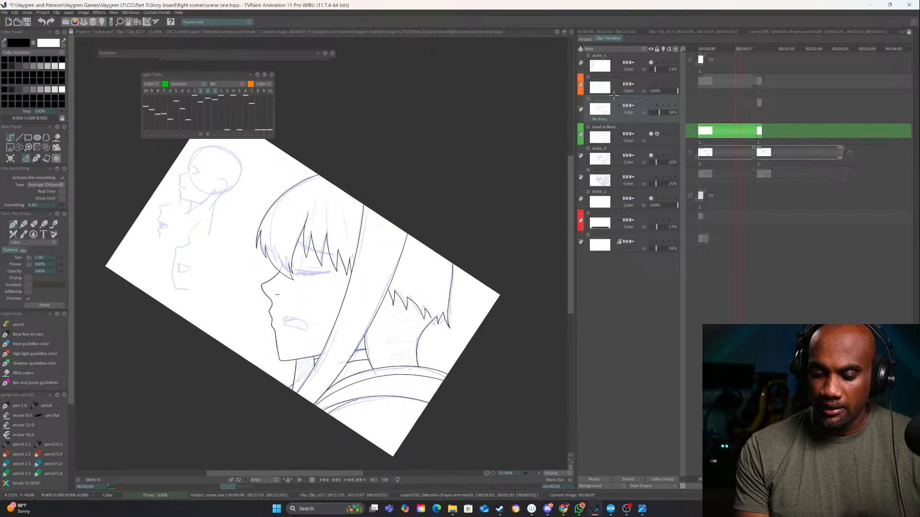
# Move the Selection of eyes and mouth layer above the eyes and mouth layer and hide the rough Anim_4 layer
pyautogui.moveTo(610, 120); pyautogui.dragTo(614, 84)
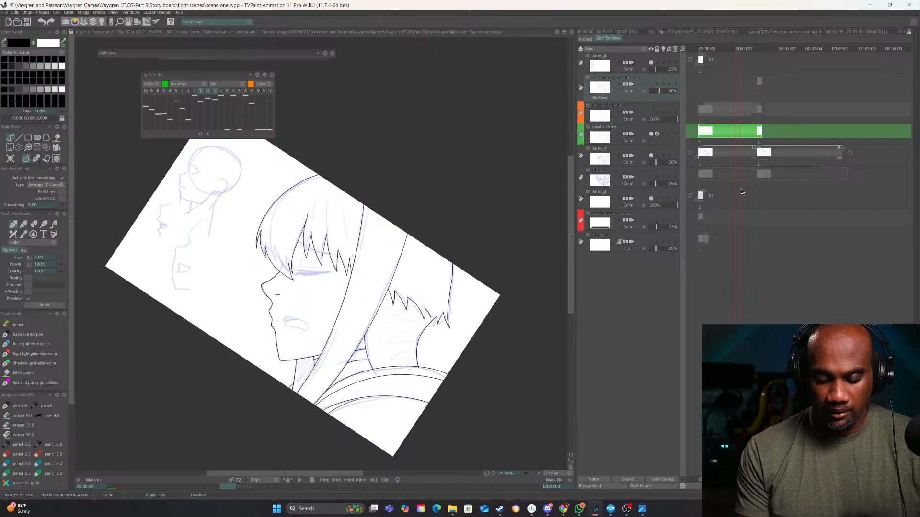
pyautogui.click(651, 155)
pyautogui.click(651, 135)
pyautogui.click(651, 135)
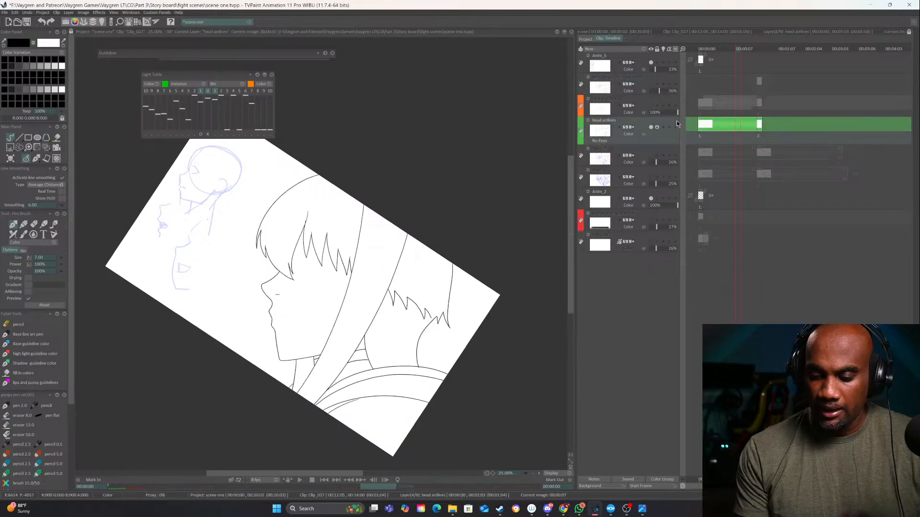
# Unlock the head artlines layer and extend the second head drawing's exposure to match the rough layers below it
pyautogui.press('Right')
pyautogui.press('Right')
pyautogui.click(657, 127)
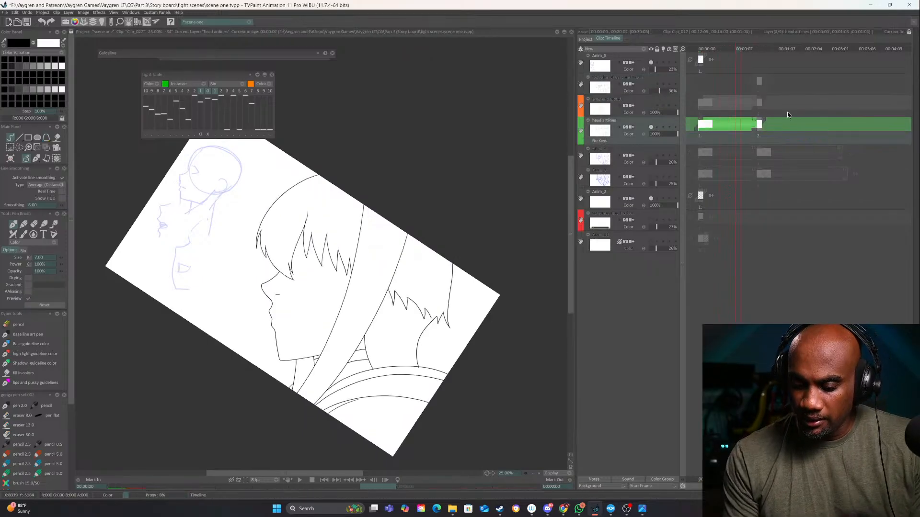
pyautogui.moveTo(763, 122); pyautogui.dragTo(841, 122)
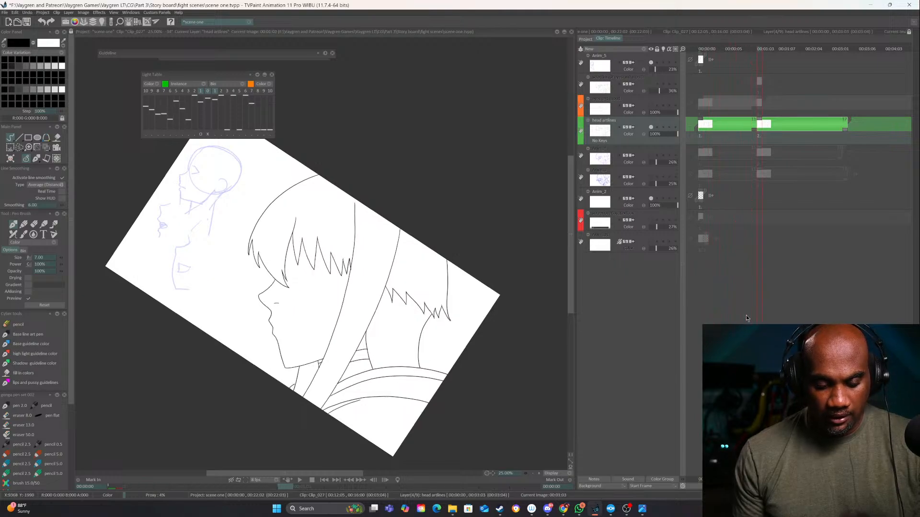
# Insert a blank frame between the two head artlines drawings and turn on the layer's light table to see both neighbours
pyautogui.press('Left')
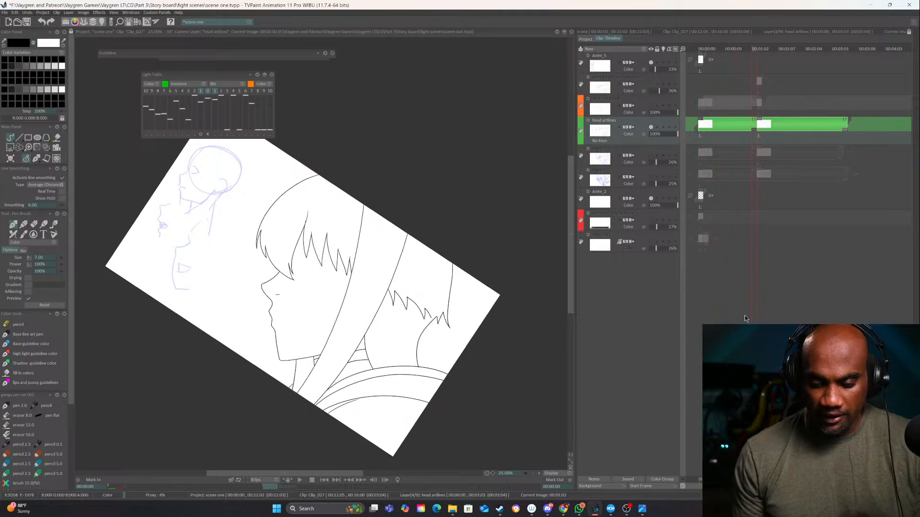
pyautogui.press('Insert')
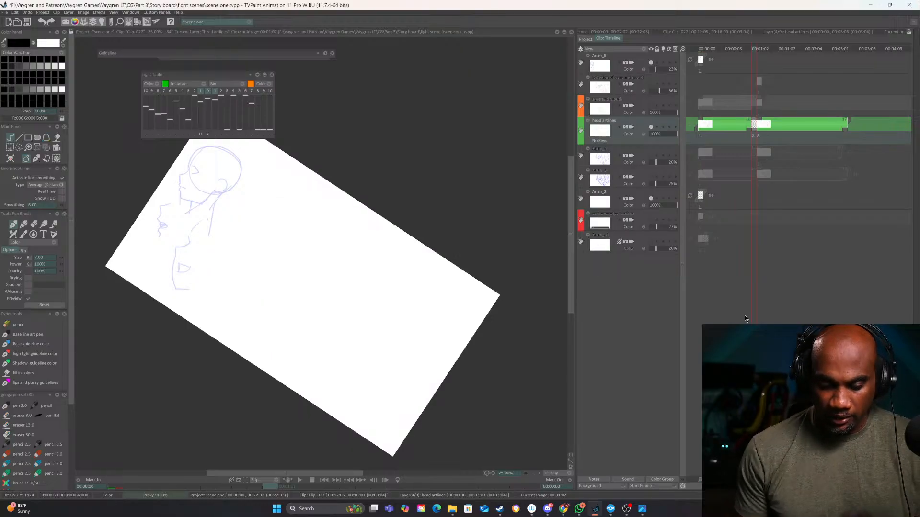
pyautogui.click(663, 127)
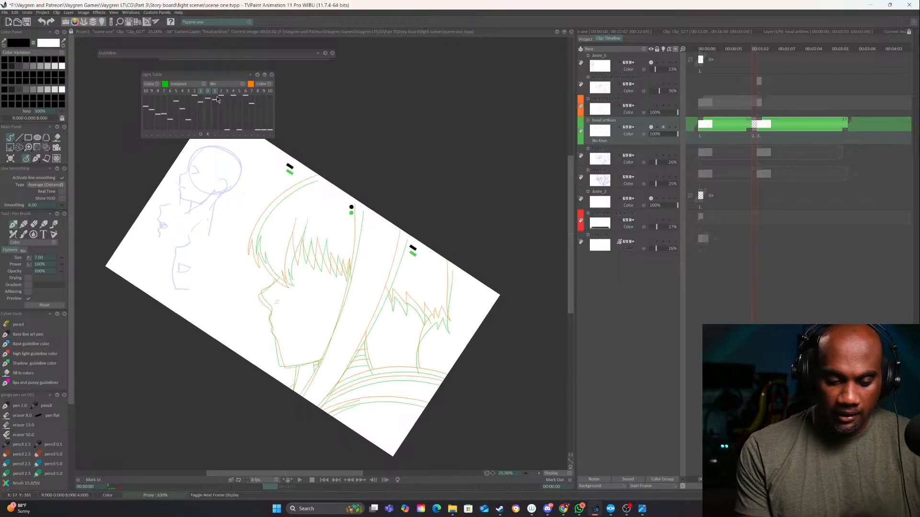
pyautogui.click(208, 135)
# Ink the first stretch of the head's crown outline on the new in-between drawing, starting at the canvas edge
pyautogui.moveTo(508, 410); pyautogui.dragTo(539, 473)
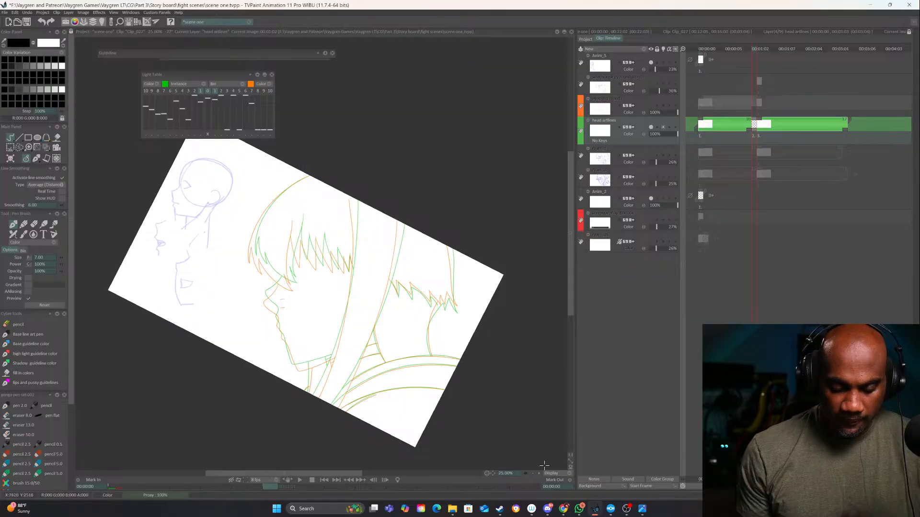
pyautogui.scroll(4, 539, 474)
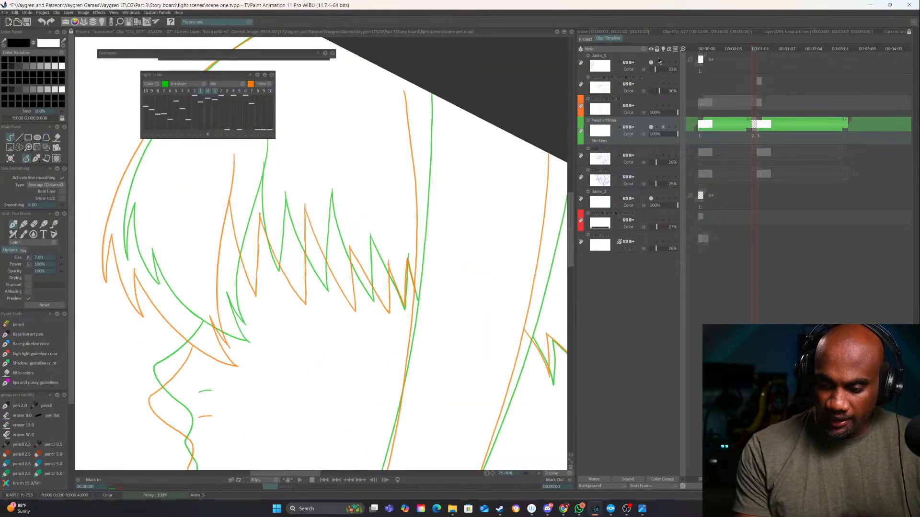
pyautogui.moveTo(416, 286); pyautogui.dragTo(528, 357)
pyautogui.moveTo(503, 409)
pyautogui.mouseDown()
pyautogui.moveTo(465, 387)
pyautogui.moveTo(478, 392)
pyautogui.moveTo(500, 383)
pyautogui.mouseUp()
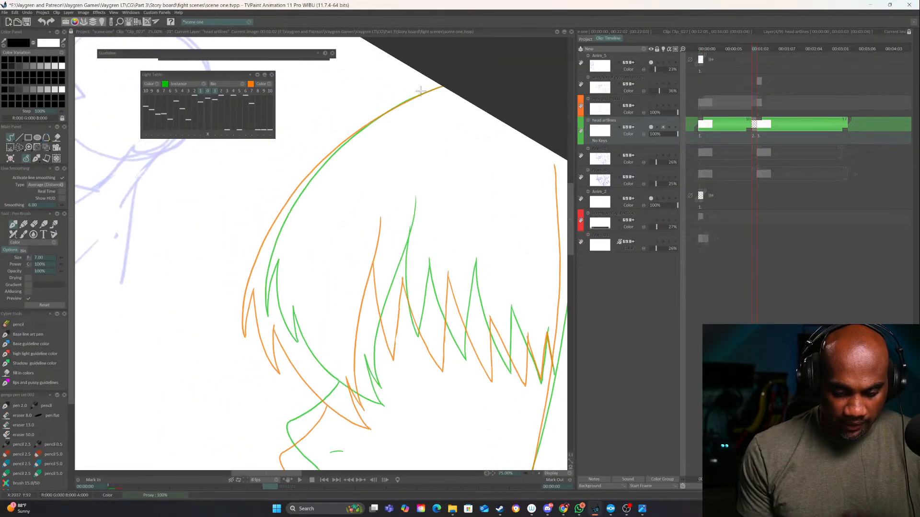
pyautogui.moveTo(448, 84); pyautogui.dragTo(364, 126)
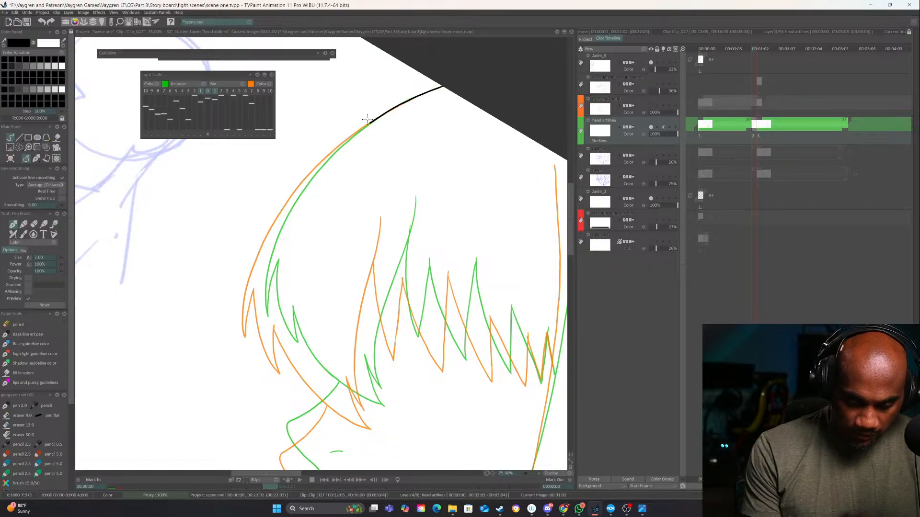
# Write a circled number 1 in the empty area beside the face on the first head artlines drawing
pyautogui.press('Left')
pyautogui.press('Left')
pyautogui.press('Left')
pyautogui.press('Left')
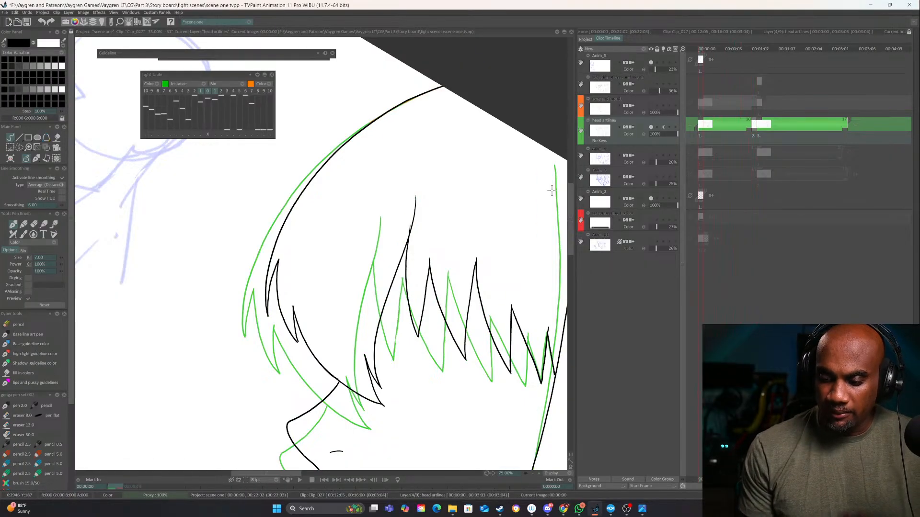
pyautogui.moveTo(297, 239); pyautogui.dragTo(458, 237)
pyautogui.moveTo(458, 236); pyautogui.dragTo(437, 179)
pyautogui.moveTo(290, 242); pyautogui.dragTo(292, 292)
pyautogui.moveTo(286, 231)
pyautogui.mouseDown()
pyautogui.moveTo(272, 314)
pyautogui.moveTo(249, 237)
pyautogui.mouseUp()
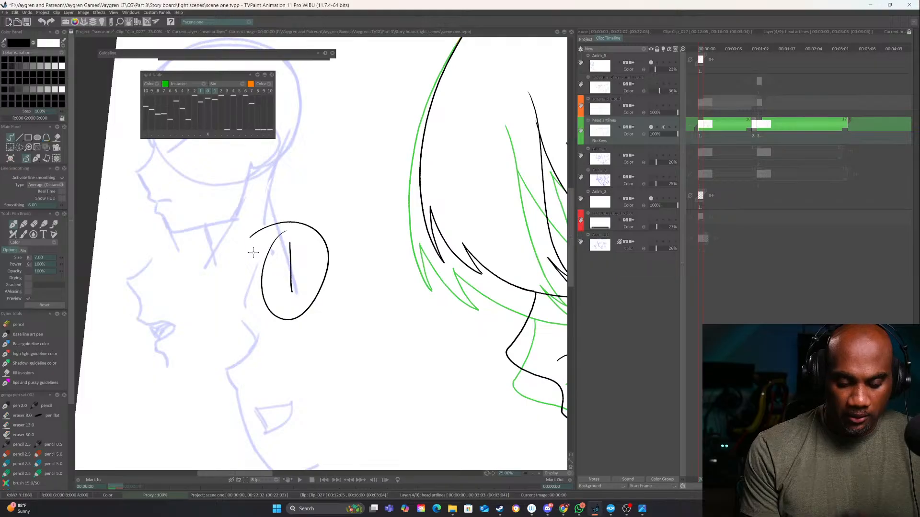
# Write a circled number 2 beside the face on the last head artlines drawing, just below the first marker
pyautogui.press('Right')
pyautogui.press('Right')
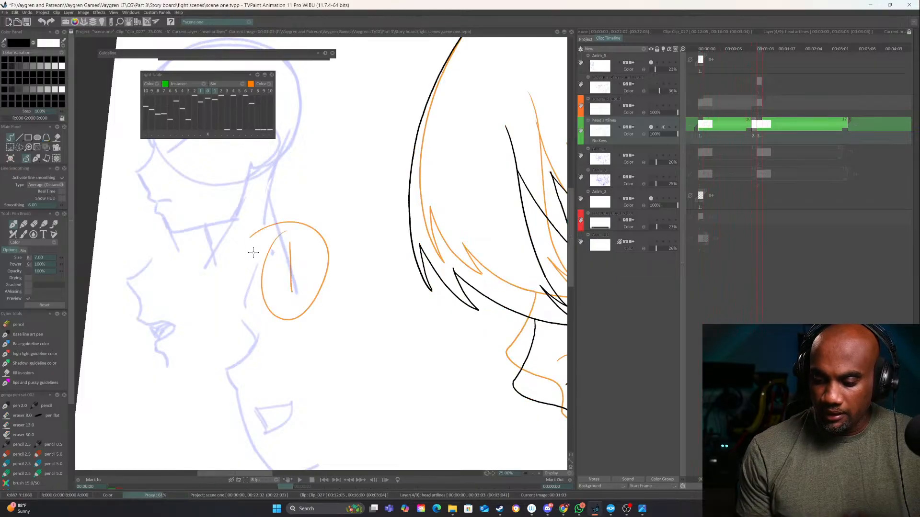
pyautogui.moveTo(301, 365)
pyautogui.mouseDown()
pyautogui.moveTo(310, 342)
pyautogui.moveTo(350, 363)
pyautogui.mouseUp()
pyautogui.moveTo(290, 331)
pyautogui.mouseDown()
pyautogui.moveTo(283, 405)
pyautogui.moveTo(335, 322)
pyautogui.mouseUp()
pyautogui.moveTo(277, 339); pyautogui.dragTo(290, 330)
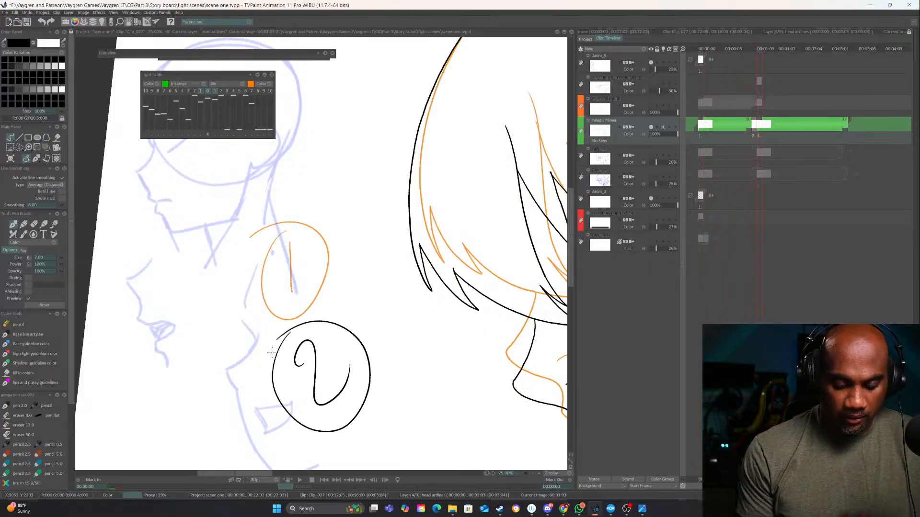
# Flip back and forth through the numbered head drawings to compare their positions, ending on the in-between frame
pyautogui.click(533, 474)
pyautogui.click(532, 473)
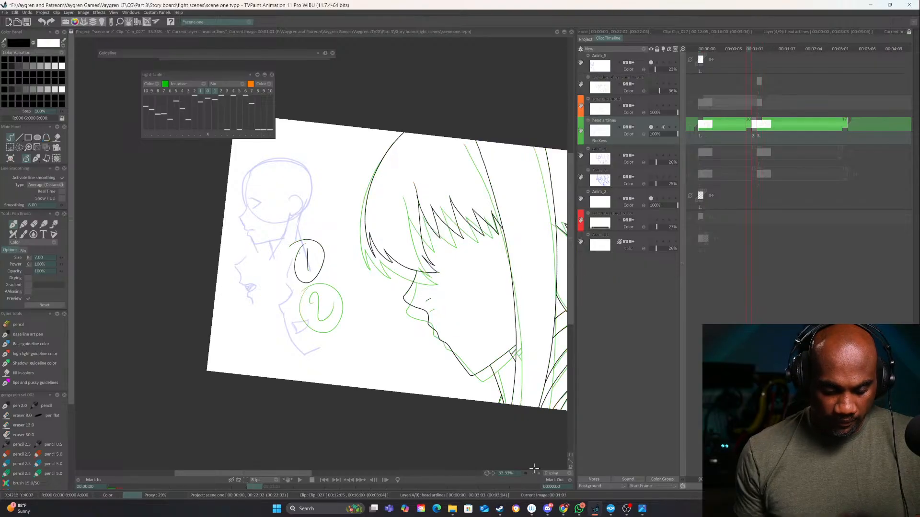
pyautogui.press('Right')
pyautogui.moveTo(468, 339); pyautogui.dragTo(426, 332)
pyautogui.press('Right')
pyautogui.press('Left')
pyautogui.press('Left')
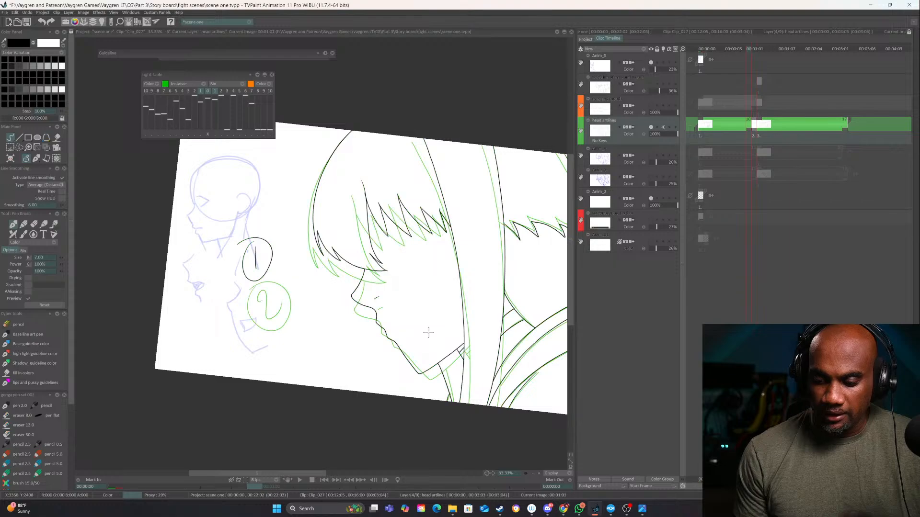
pyautogui.press('Left')
pyautogui.press('Left')
pyautogui.press('Left')
pyautogui.press('Left')
pyautogui.press('Left')
pyautogui.press('Left')
pyautogui.press('Left')
pyautogui.press('Left')
pyautogui.press('Left')
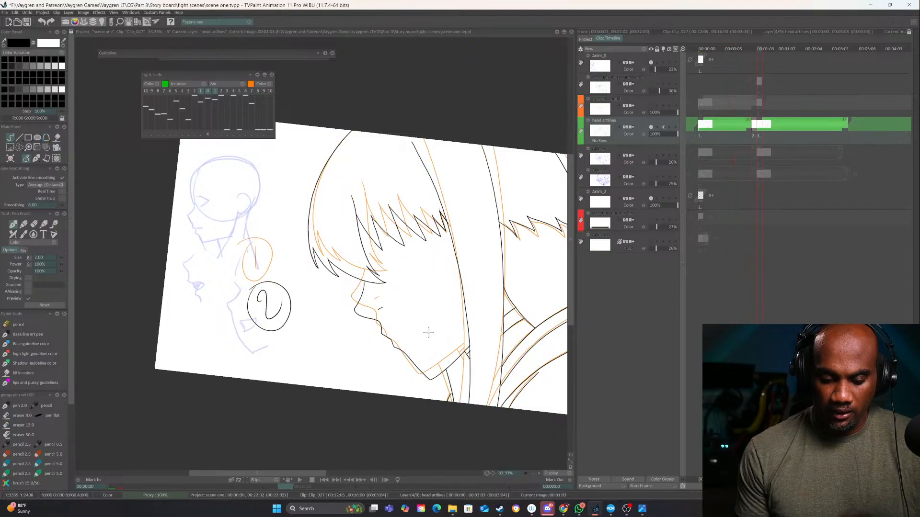
pyautogui.press('Left')
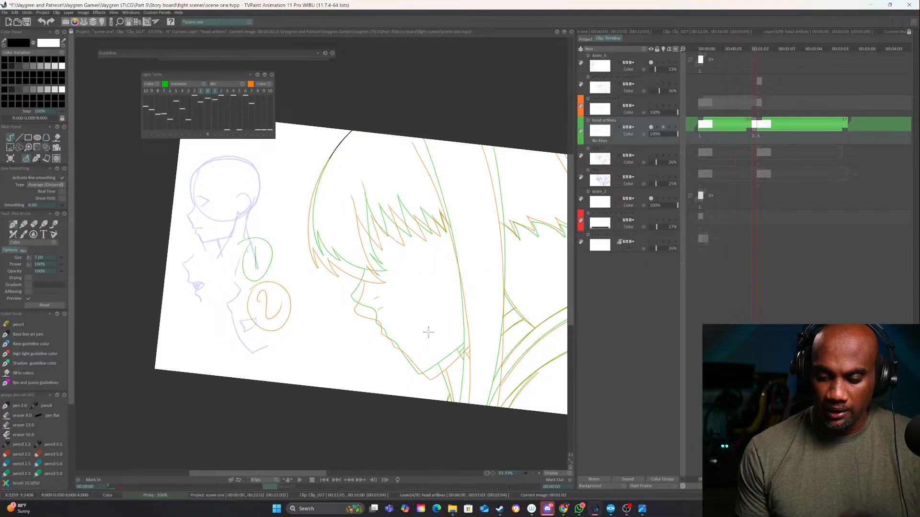
# Try to continue the crown outline toward the bangs on the in-between drawing
pyautogui.click(539, 474)
pyautogui.click(539, 473)
pyautogui.moveTo(474, 392); pyautogui.dragTo(315, 364)
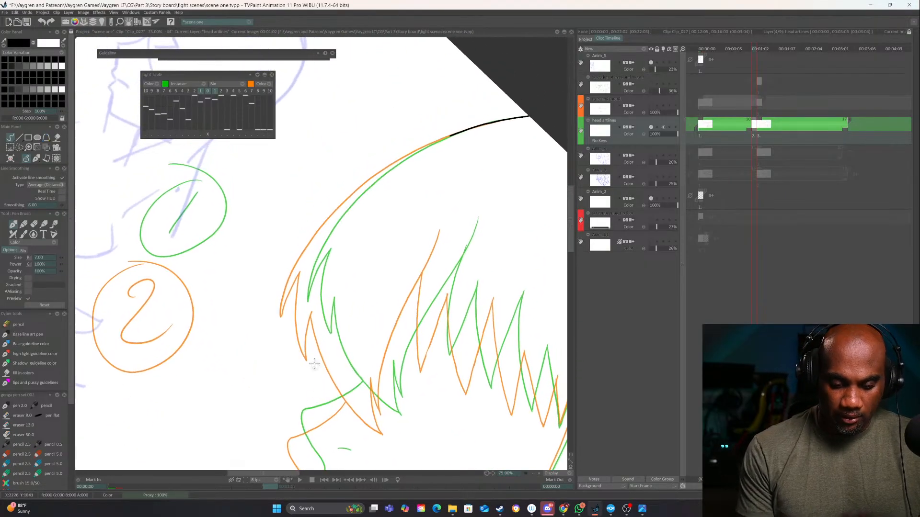
pyautogui.moveTo(355, 300); pyautogui.dragTo(382, 284)
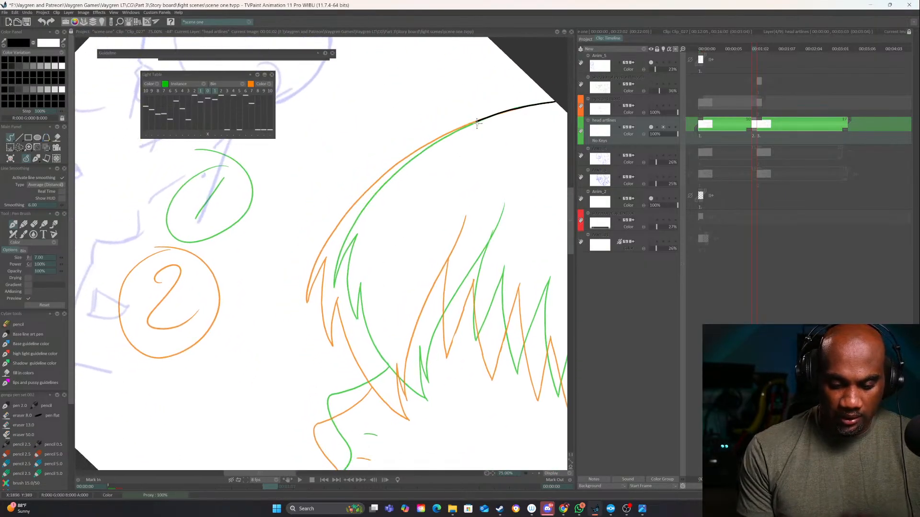
pyautogui.moveTo(476, 120)
pyautogui.mouseDown()
pyautogui.moveTo(407, 156)
pyautogui.moveTo(383, 182)
pyautogui.mouseUp()
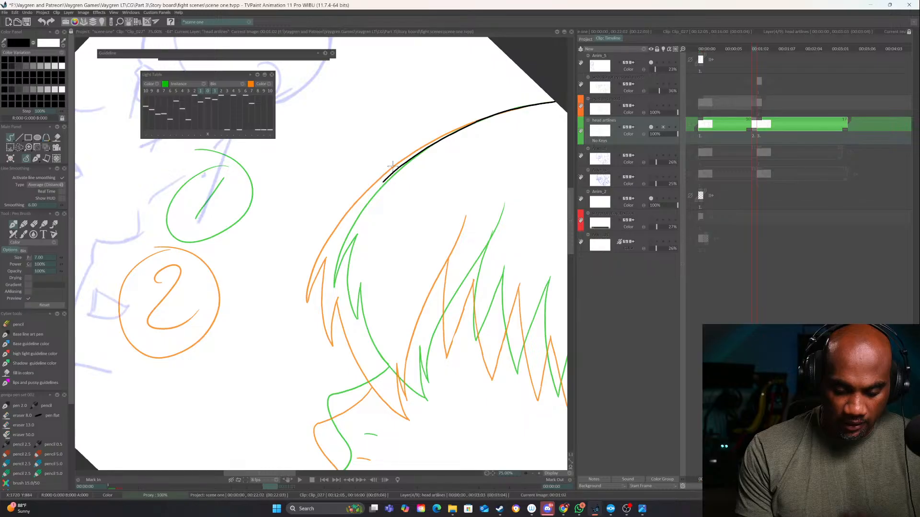
pyautogui.click(539, 474)
pyautogui.hotkey('ctrl', 'z')
# Ink the front hair outline and first bang spikes on the in-between drawing, midway between the green and orange light-table lines
pyautogui.moveTo(452, 319); pyautogui.dragTo(384, 403)
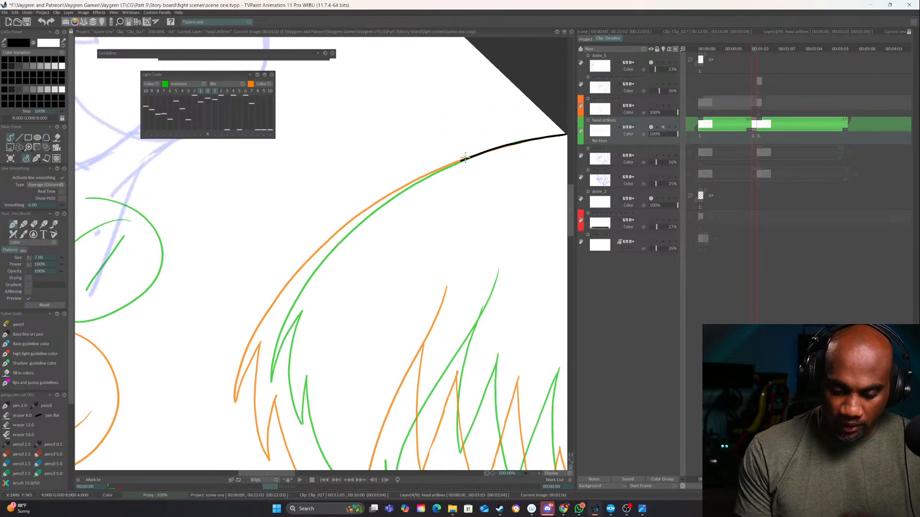
pyautogui.moveTo(449, 164)
pyautogui.mouseDown()
pyautogui.moveTo(360, 218)
pyautogui.moveTo(281, 302)
pyautogui.moveTo(249, 357)
pyautogui.mouseUp()
pyautogui.moveTo(279, 328)
pyautogui.mouseDown()
pyautogui.moveTo(363, 236)
pyautogui.moveTo(385, 196)
pyautogui.mouseUp()
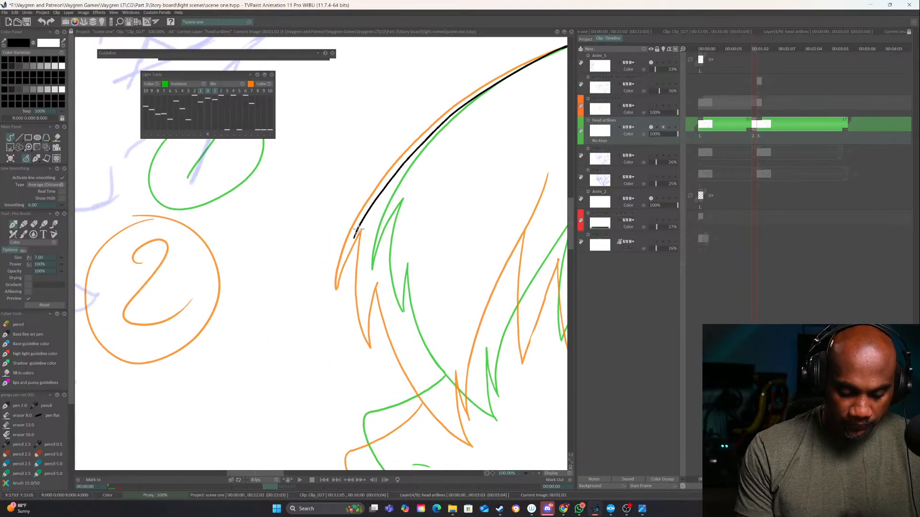
pyautogui.moveTo(358, 231)
pyautogui.mouseDown()
pyautogui.moveTo(342, 286)
pyautogui.moveTo(371, 225)
pyautogui.moveTo(367, 332)
pyautogui.moveTo(386, 246)
pyautogui.moveTo(373, 202)
pyautogui.mouseUp()
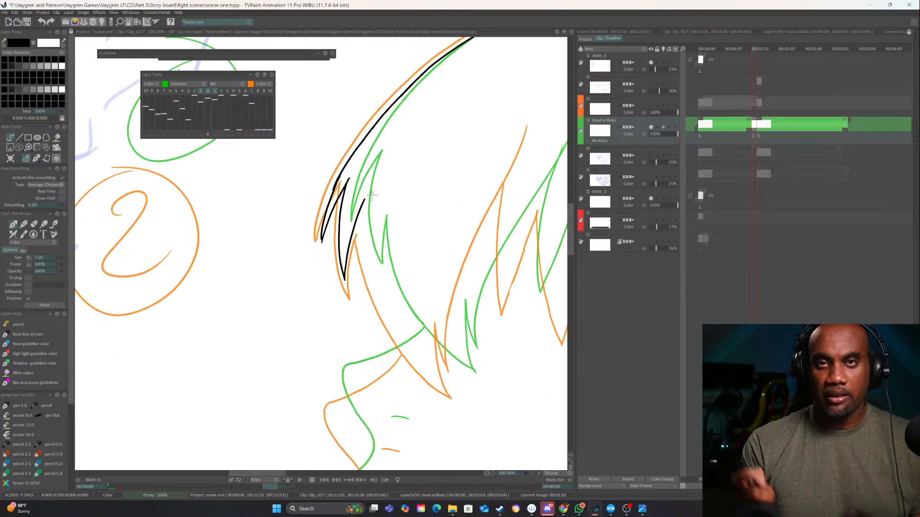
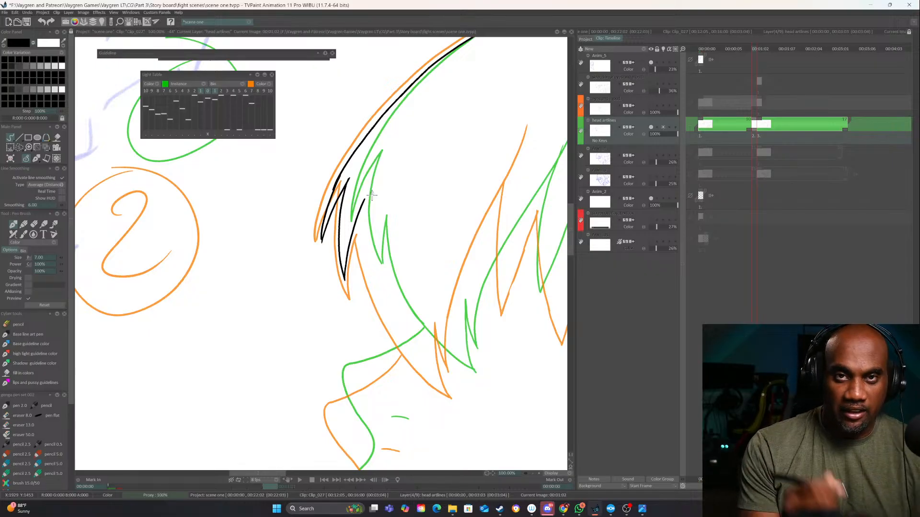
# Ink the front hair lock down to its tip and the long strand line rising behind it on the in-between drawing
pyautogui.moveTo(371, 195)
pyautogui.mouseDown()
pyautogui.moveTo(351, 142)
pyautogui.moveTo(342, 167)
pyautogui.moveTo(354, 237)
pyautogui.moveTo(421, 331)
pyautogui.moveTo(389, 320)
pyautogui.mouseUp()
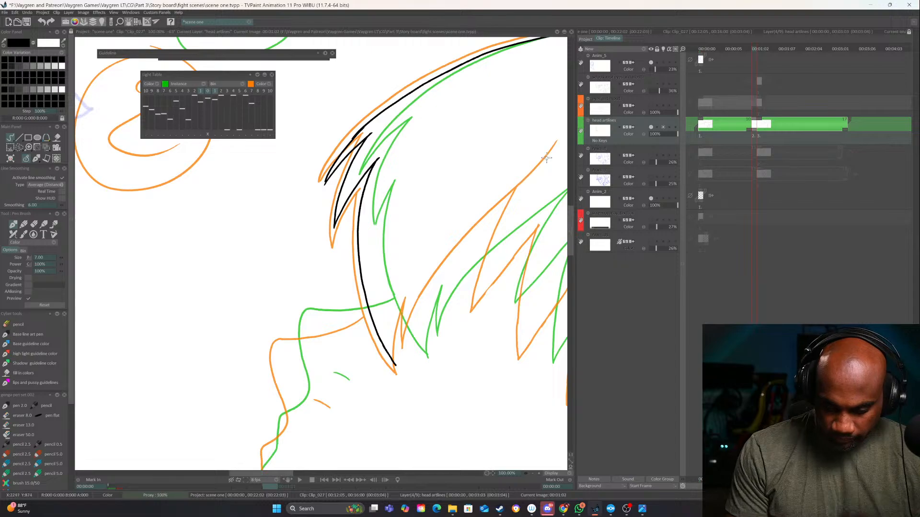
pyautogui.moveTo(529, 196)
pyautogui.mouseDown()
pyautogui.moveTo(508, 211)
pyautogui.moveTo(449, 219)
pyautogui.mouseUp()
pyautogui.moveTo(460, 173)
pyautogui.mouseDown()
pyautogui.moveTo(338, 302)
pyautogui.moveTo(316, 332)
pyautogui.moveTo(300, 384)
pyautogui.moveTo(301, 321)
pyautogui.moveTo(294, 399)
pyautogui.mouseUp()
pyautogui.moveTo(441, 274); pyautogui.dragTo(382, 305)
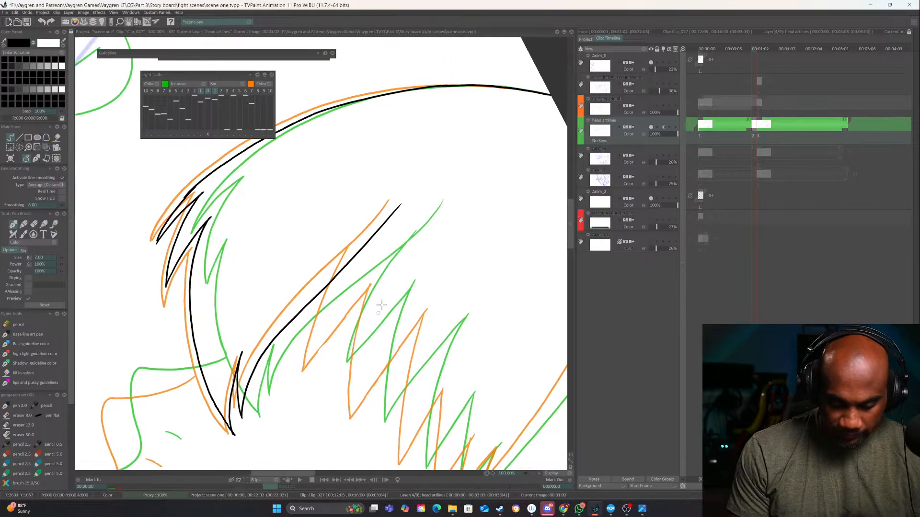
pyautogui.moveTo(464, 288); pyautogui.dragTo(493, 209)
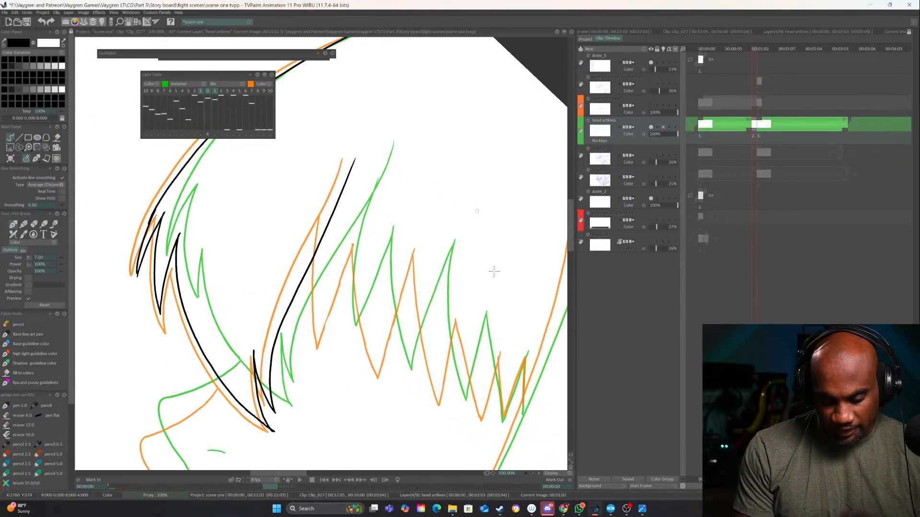
pyautogui.moveTo(493, 267); pyautogui.dragTo(512, 298)
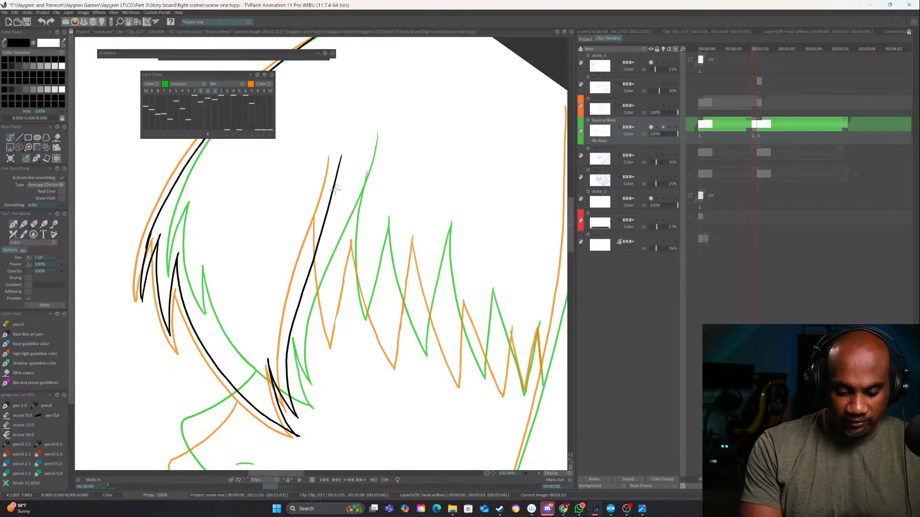
# Ink the first two jagged bang spikes beside the long strand, midway between the green and orange lines
pyautogui.moveTo(335, 181); pyautogui.dragTo(501, 307)
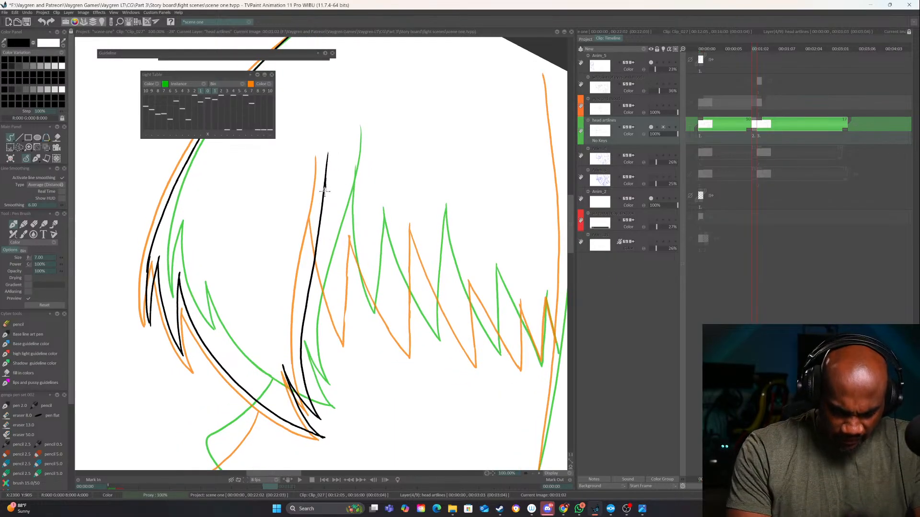
pyautogui.moveTo(325, 184)
pyautogui.mouseDown()
pyautogui.moveTo(338, 252)
pyautogui.moveTo(377, 324)
pyautogui.mouseUp()
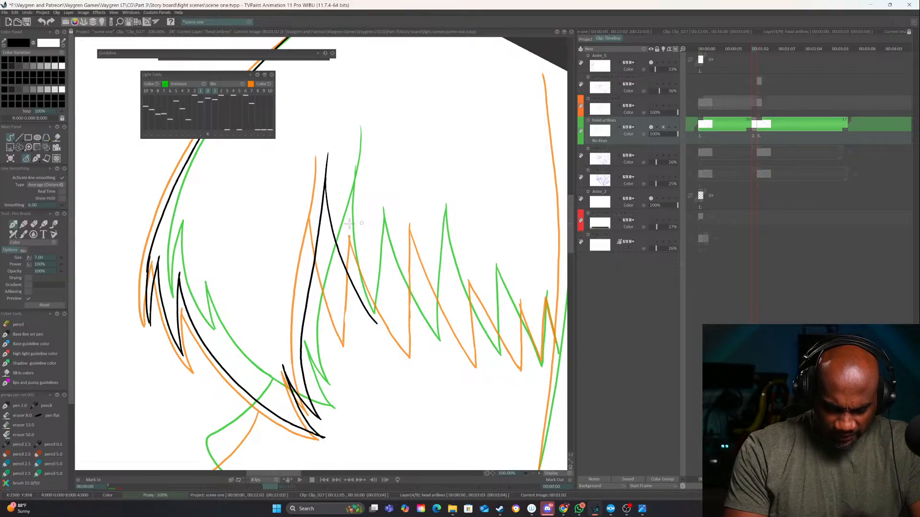
pyautogui.hotkey('ctrl', 'z')
pyautogui.moveTo(325, 177)
pyautogui.mouseDown()
pyautogui.moveTo(343, 314)
pyautogui.moveTo(357, 343)
pyautogui.mouseUp()
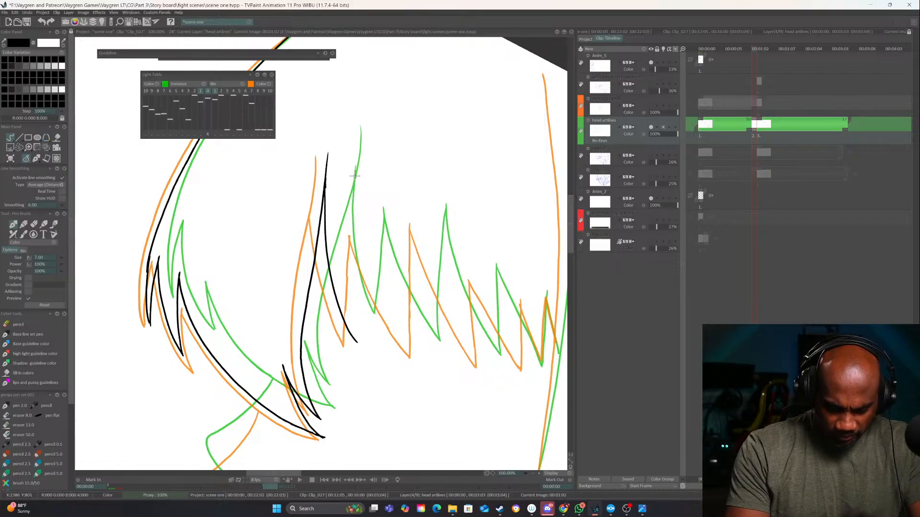
pyautogui.moveTo(355, 177); pyautogui.dragTo(361, 344)
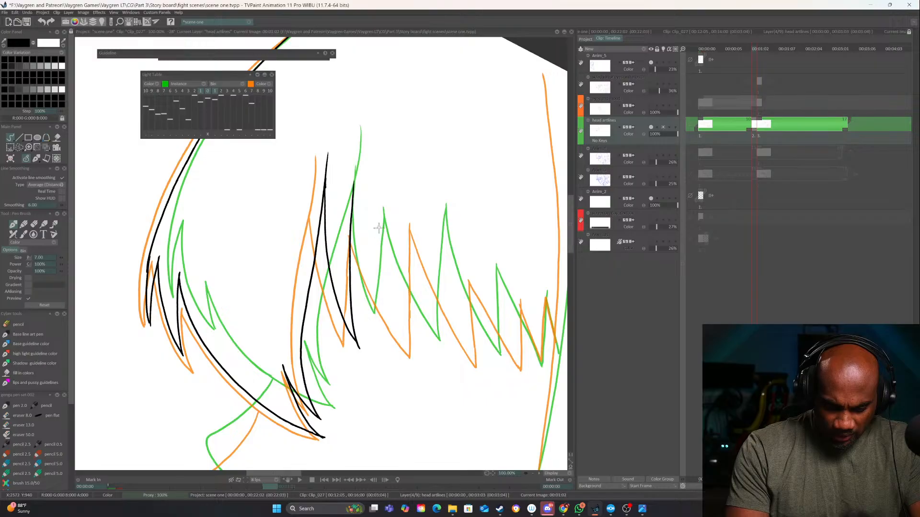
pyautogui.moveTo(383, 215); pyautogui.dragTo(395, 345)
pyautogui.moveTo(348, 220)
pyautogui.mouseDown()
pyautogui.moveTo(359, 273)
pyautogui.moveTo(395, 347)
pyautogui.mouseUp()
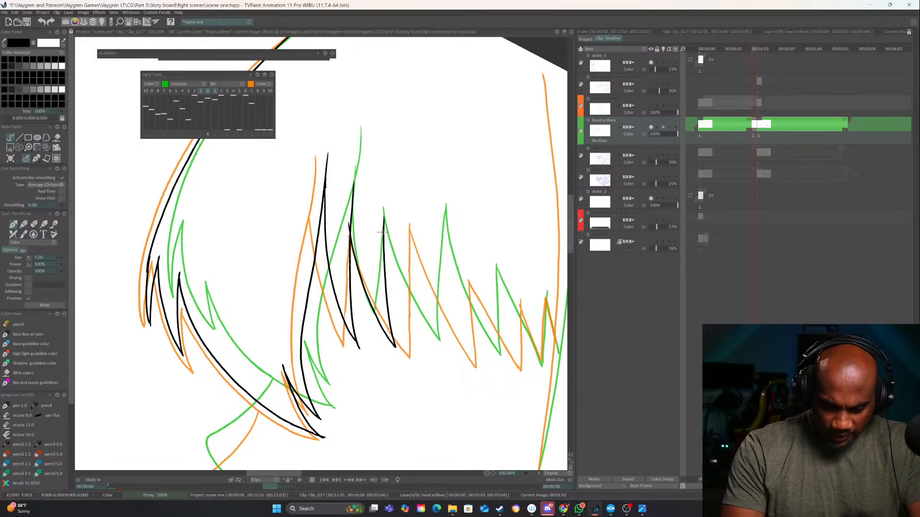
# Ink the middle bang spike of the row, checking its placement against the first key drawing
pyautogui.moveTo(382, 232); pyautogui.dragTo(424, 330)
pyautogui.moveTo(493, 305); pyautogui.dragTo(476, 342)
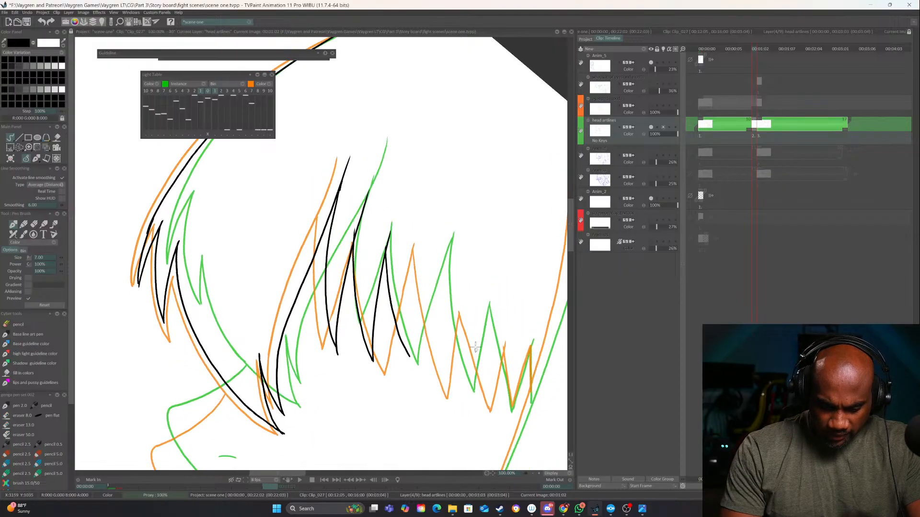
pyautogui.hotkey('ctrl', 'z')
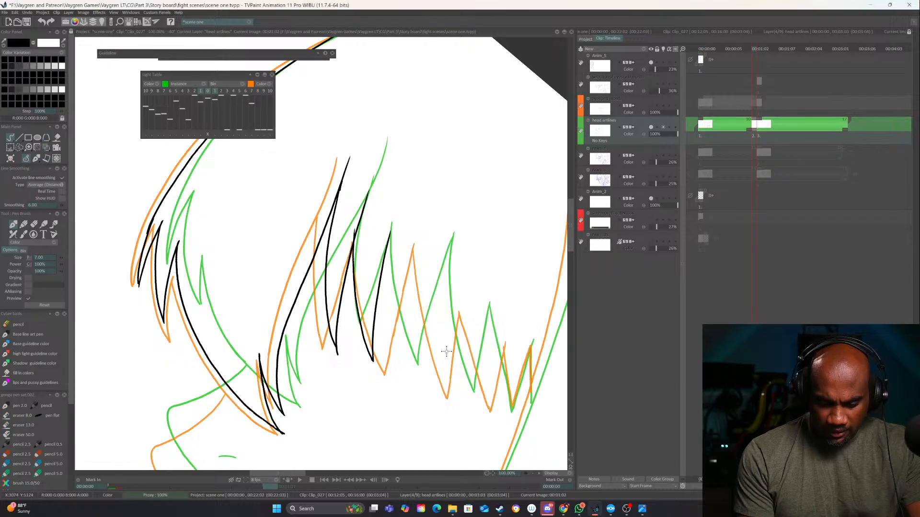
pyautogui.press('Left')
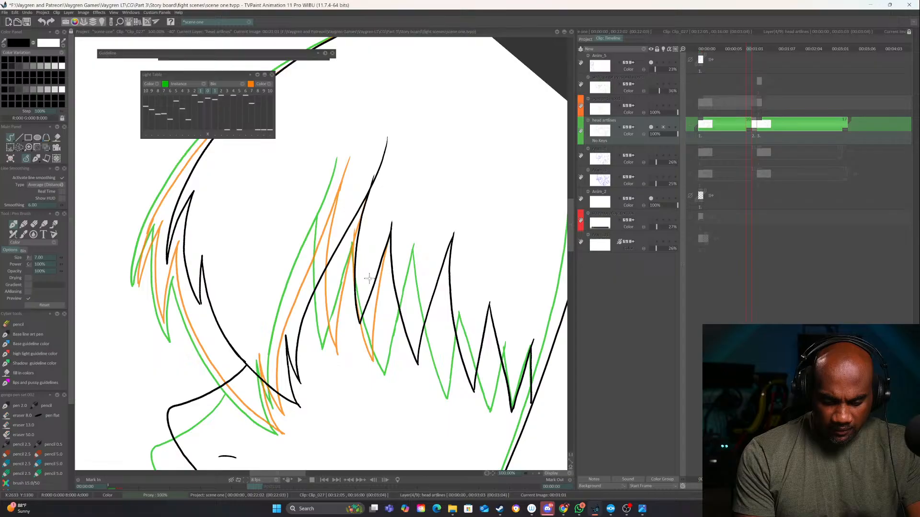
pyautogui.press('Right')
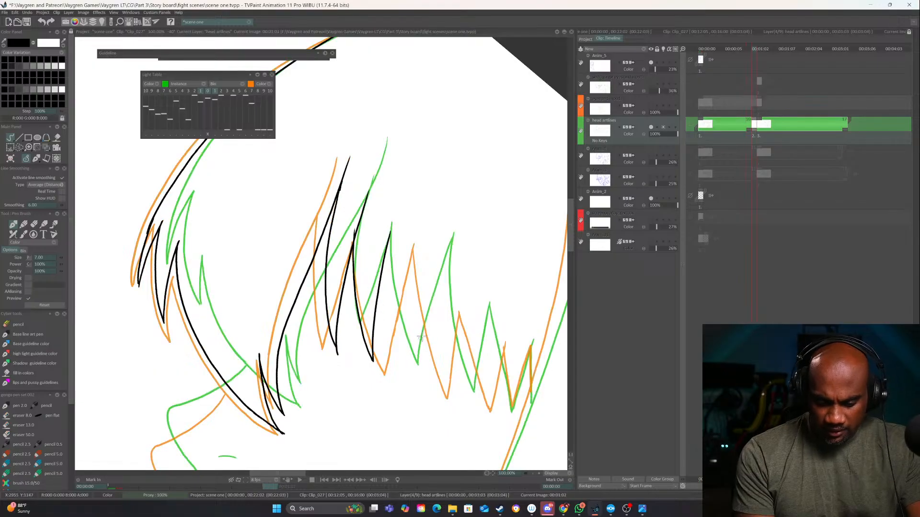
pyautogui.moveTo(392, 230); pyautogui.dragTo(424, 384)
pyautogui.hotkey('ctrl', 'z')
pyautogui.moveTo(392, 229); pyautogui.dragTo(432, 387)
pyautogui.moveTo(441, 249); pyautogui.dragTo(432, 388)
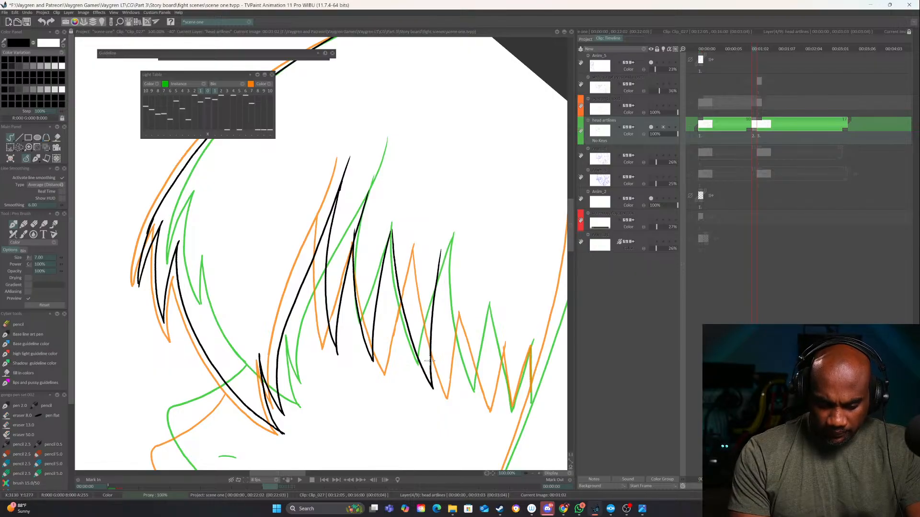
# Ink the last small bang spikes toward the side hair, between the two light-table outlines
pyautogui.moveTo(476, 317)
pyautogui.mouseDown()
pyautogui.moveTo(438, 294)
pyautogui.moveTo(430, 270)
pyautogui.mouseUp()
pyautogui.moveTo(397, 205); pyautogui.dragTo(435, 357)
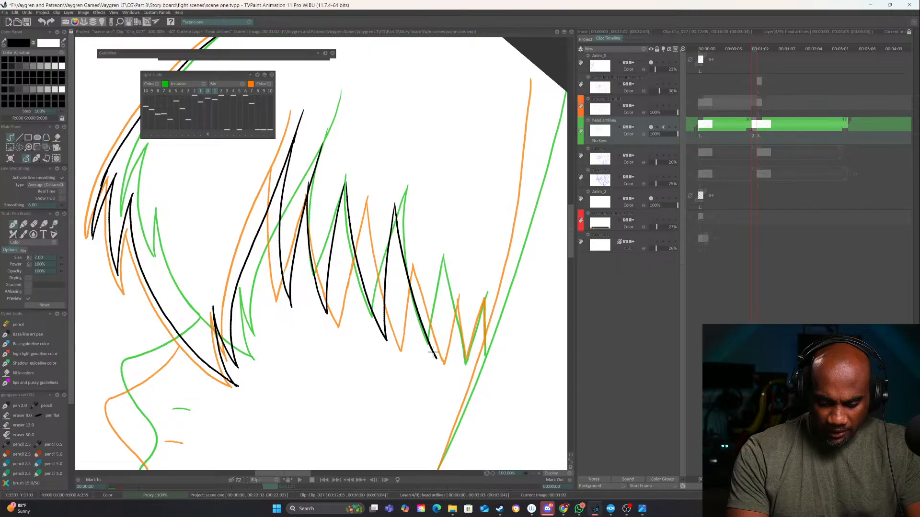
pyautogui.moveTo(442, 270); pyautogui.dragTo(435, 360)
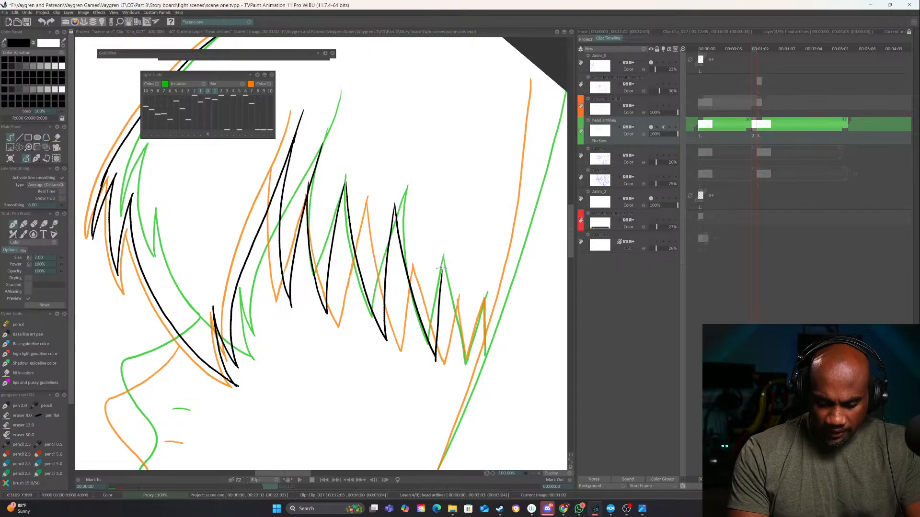
pyautogui.moveTo(441, 269)
pyautogui.mouseDown()
pyautogui.moveTo(467, 363)
pyautogui.moveTo(482, 305)
pyautogui.mouseUp()
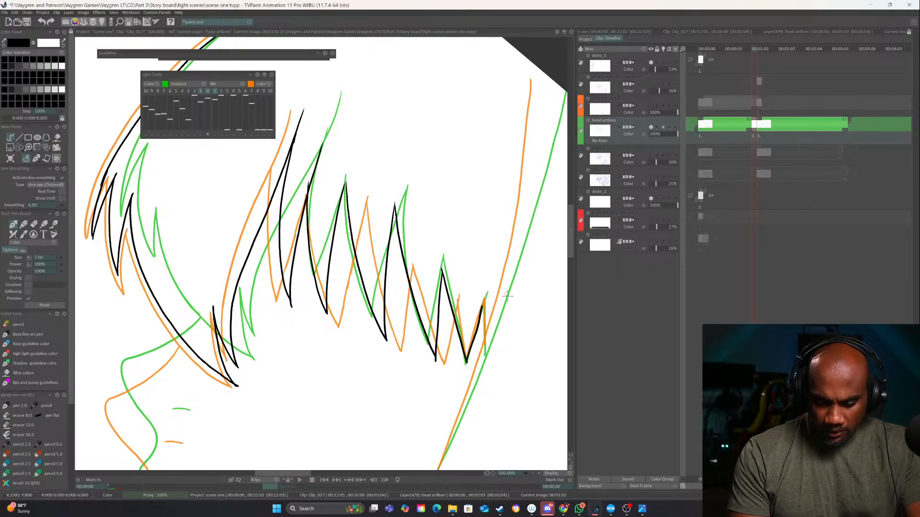
# Ink the front edge of the long side hair lock as one sweeping curve, redoing the stroke until it fits between the guides
pyautogui.moveTo(511, 378)
pyautogui.mouseDown()
pyautogui.moveTo(425, 137)
pyautogui.moveTo(322, 119)
pyautogui.mouseUp()
pyautogui.moveTo(352, 146)
pyautogui.mouseDown()
pyautogui.moveTo(470, 313)
pyautogui.moveTo(486, 320)
pyautogui.moveTo(436, 329)
pyautogui.moveTo(472, 273)
pyautogui.moveTo(368, 352)
pyautogui.mouseUp()
pyautogui.click(533, 473)
pyautogui.click(533, 473)
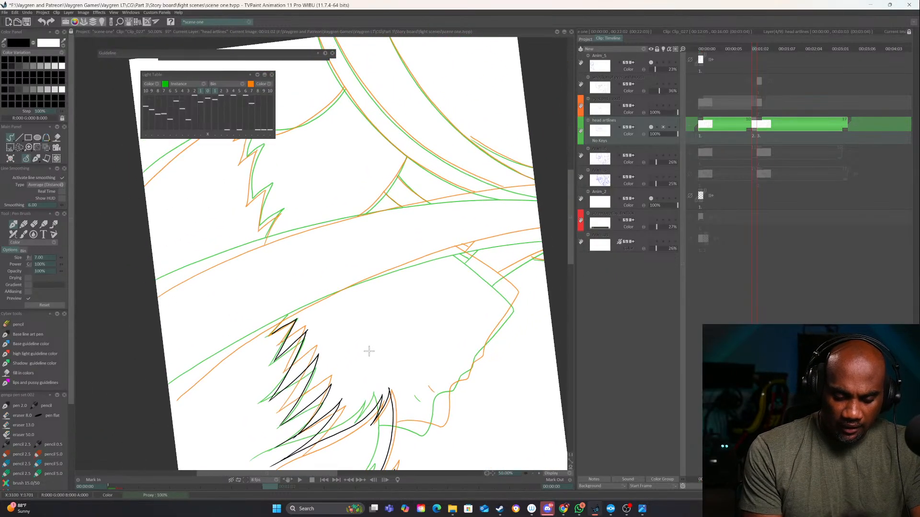
pyautogui.moveTo(172, 399)
pyautogui.mouseDown()
pyautogui.moveTo(270, 326)
pyautogui.moveTo(344, 291)
pyautogui.moveTo(545, 230)
pyautogui.moveTo(416, 261)
pyautogui.moveTo(283, 318)
pyautogui.moveTo(189, 388)
pyautogui.moveTo(326, 300)
pyautogui.moveTo(543, 232)
pyautogui.mouseUp()
pyautogui.hotkey('ctrl', 'z')
pyautogui.hotkey('ctrl', 'z')
pyautogui.hotkey('ctrl', 'z')
pyautogui.moveTo(175, 398)
pyautogui.mouseDown()
pyautogui.moveTo(324, 298)
pyautogui.moveTo(433, 257)
pyautogui.moveTo(542, 231)
pyautogui.mouseUp()
# Ink the face profile from the forehead over the nose and lips toward the chin on the in-between drawing
pyautogui.moveTo(462, 336)
pyautogui.mouseDown()
pyautogui.moveTo(357, 404)
pyautogui.moveTo(240, 384)
pyautogui.mouseUp()
pyautogui.moveTo(307, 373); pyautogui.dragTo(383, 323)
pyautogui.moveTo(456, 336); pyautogui.dragTo(433, 374)
pyautogui.click(539, 474)
pyautogui.moveTo(251, 285); pyautogui.dragTo(474, 278)
pyautogui.moveTo(350, 208); pyautogui.dragTo(311, 290)
pyautogui.moveTo(359, 269); pyautogui.dragTo(341, 294)
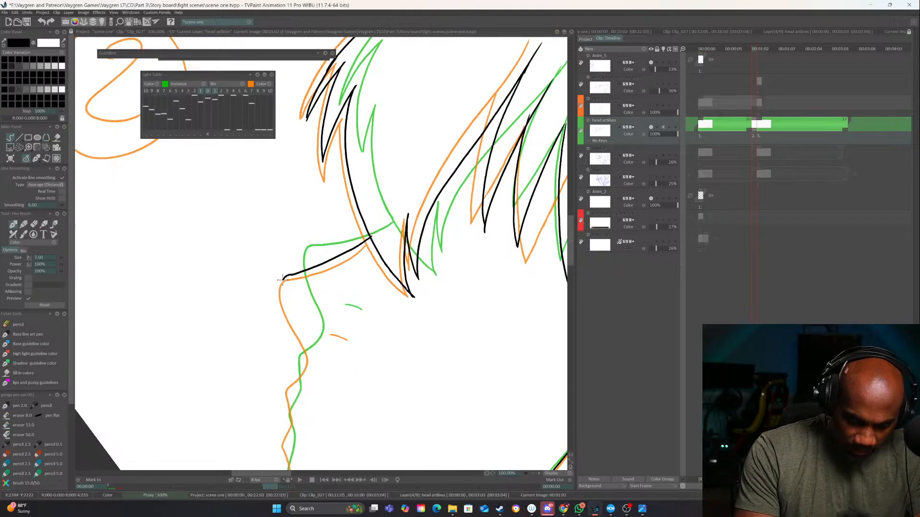
pyautogui.moveTo(282, 279)
pyautogui.mouseDown()
pyautogui.moveTo(305, 377)
pyautogui.moveTo(337, 274)
pyautogui.moveTo(330, 422)
pyautogui.moveTo(350, 357)
pyautogui.mouseUp()
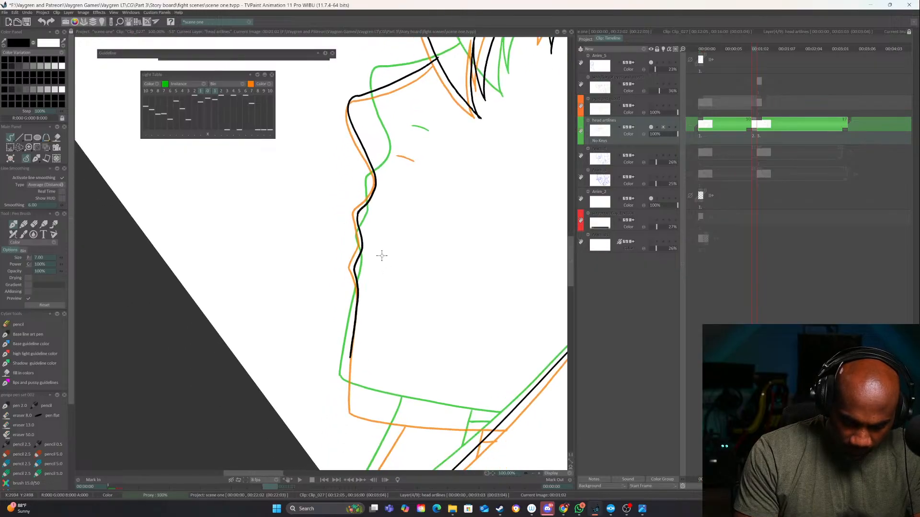
# Erase the profile line below the lips and redraw it down to the chin between the guides
pyautogui.moveTo(357, 274); pyautogui.dragTo(361, 306)
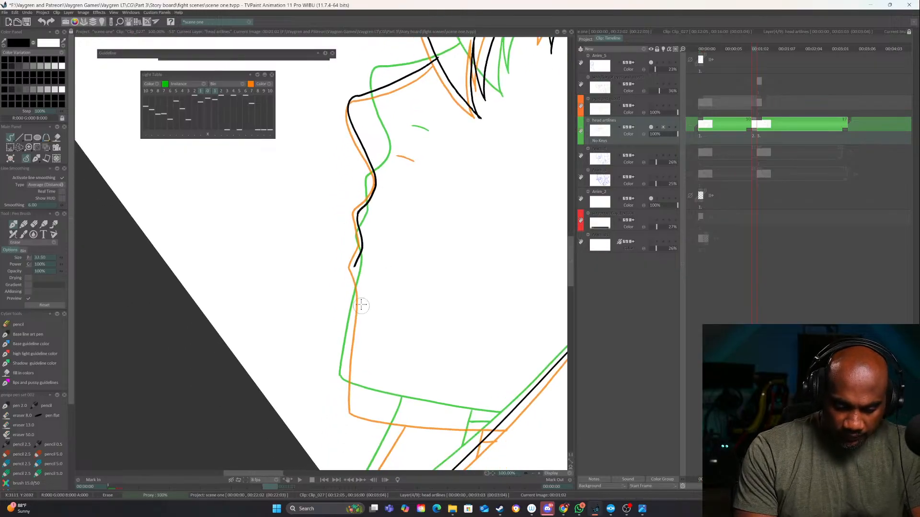
pyautogui.press('e')
pyautogui.moveTo(355, 265); pyautogui.dragTo(340, 411)
pyautogui.moveTo(411, 429); pyautogui.dragTo(460, 373)
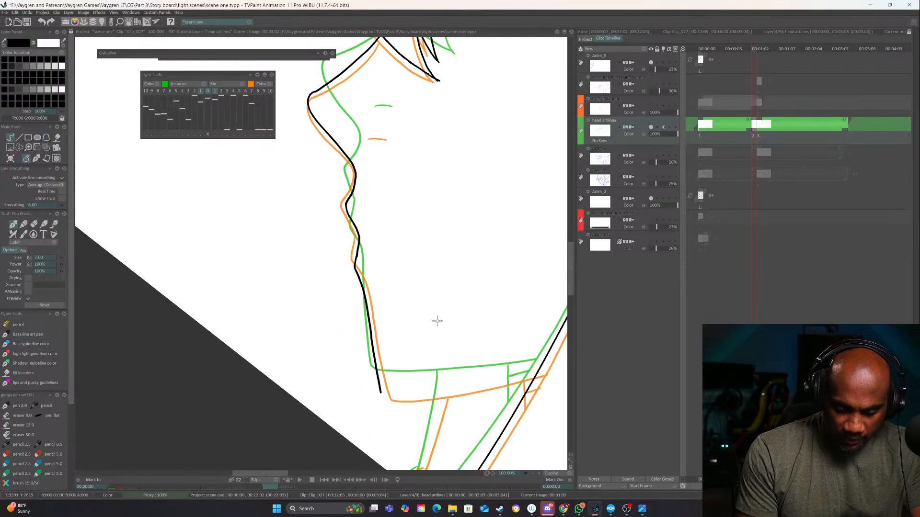
pyautogui.hotkey('ctrl', 'z')
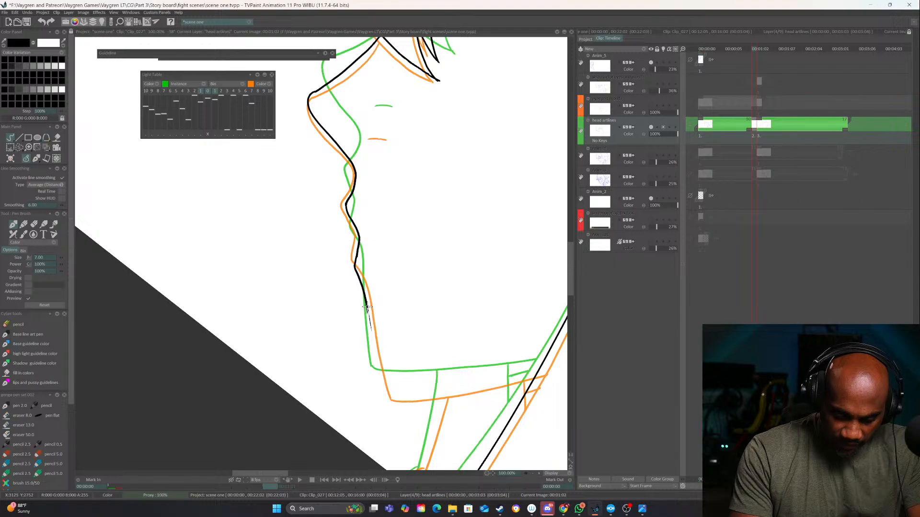
pyautogui.moveTo(366, 307); pyautogui.dragTo(383, 387)
# Ink the jawline from the chin back to the side hair, plus the front neck line below it
pyautogui.moveTo(492, 415); pyautogui.dragTo(497, 369)
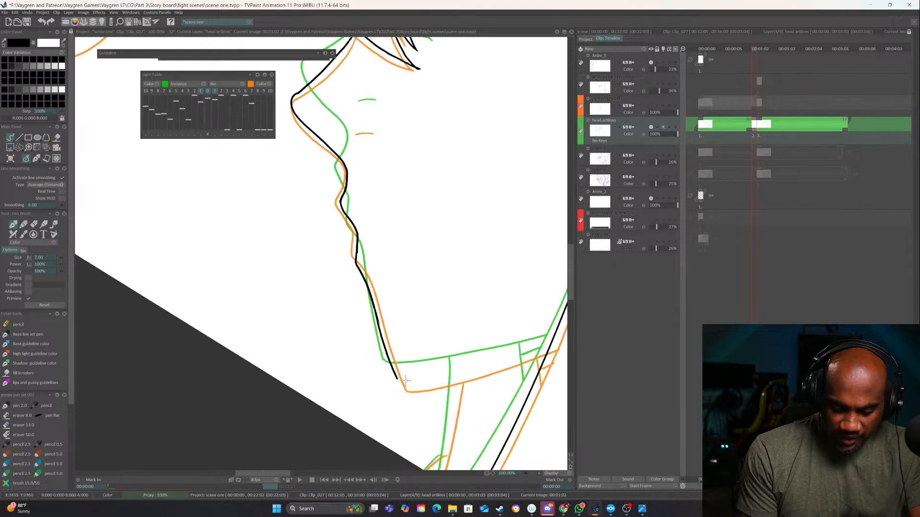
pyautogui.moveTo(399, 382); pyautogui.dragTo(554, 346)
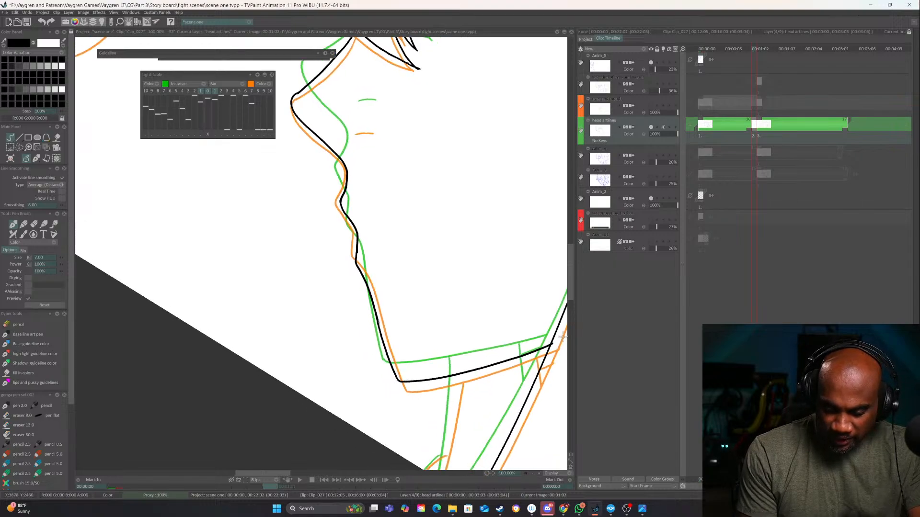
pyautogui.moveTo(493, 318)
pyautogui.mouseDown()
pyautogui.moveTo(402, 367)
pyautogui.moveTo(413, 219)
pyautogui.mouseUp()
pyautogui.moveTo(378, 276); pyautogui.dragTo(339, 389)
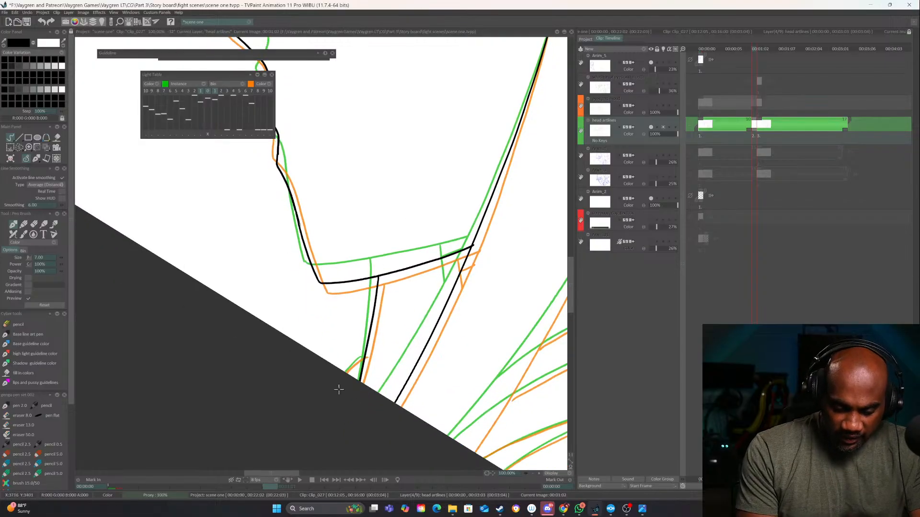
pyautogui.hotkey('ctrl', 'z')
pyautogui.moveTo(378, 276)
pyautogui.mouseDown()
pyautogui.moveTo(350, 429)
pyautogui.moveTo(376, 296)
pyautogui.moveTo(341, 411)
pyautogui.mouseUp()
pyautogui.hotkey('ctrl', 'z')
pyautogui.moveTo(350, 367); pyautogui.dragTo(340, 396)
# Ink the rear edge of the long side hair lock as one sweeping curve, redoing the stroke for a cleaner fit
pyautogui.moveTo(462, 233)
pyautogui.mouseDown()
pyautogui.moveTo(385, 295)
pyautogui.moveTo(376, 351)
pyautogui.mouseUp()
pyautogui.moveTo(522, 259); pyautogui.dragTo(335, 407)
pyautogui.moveTo(426, 383); pyautogui.dragTo(452, 256)
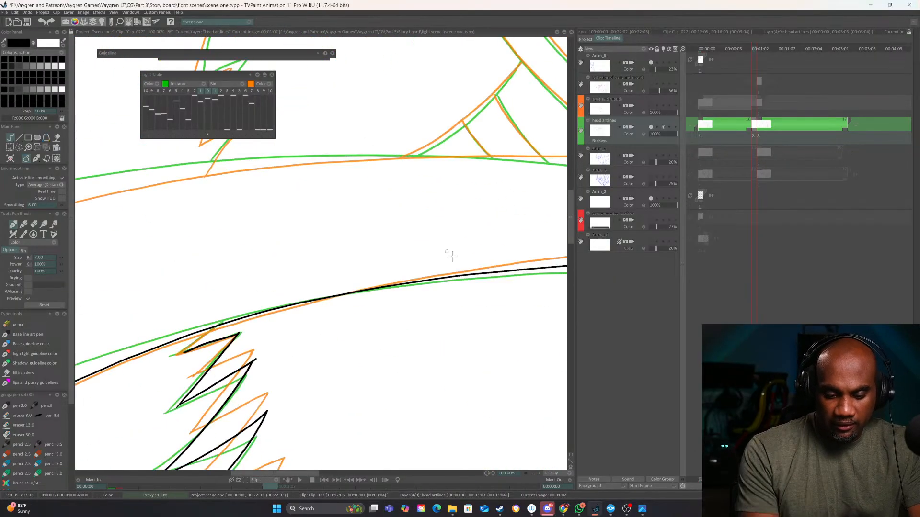
pyautogui.click(532, 473)
pyautogui.click(532, 473)
pyautogui.moveTo(406, 320); pyautogui.dragTo(392, 281)
pyautogui.moveTo(243, 258); pyautogui.dragTo(310, 316)
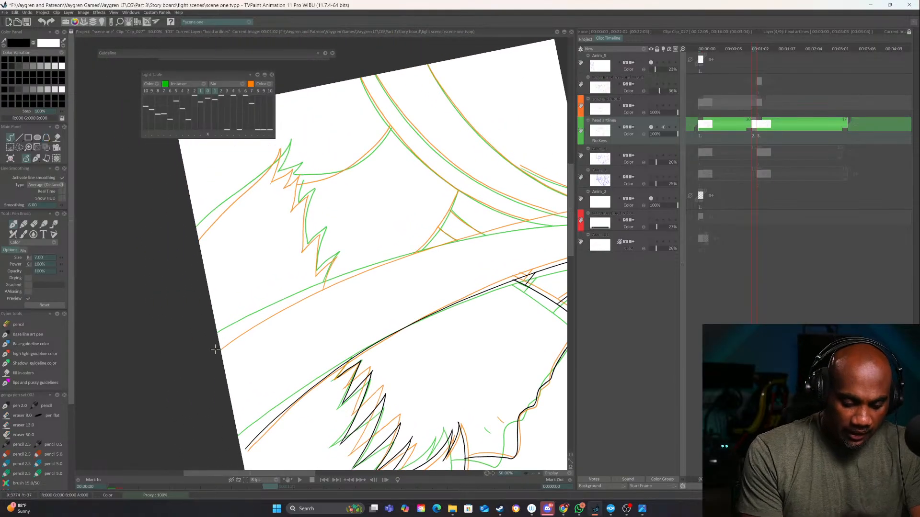
pyautogui.moveTo(221, 345); pyautogui.dragTo(588, 209)
pyautogui.moveTo(446, 278); pyautogui.dragTo(390, 285)
pyautogui.hotkey('ctrl', 'z')
pyautogui.hotkey('ctrl', 'z')
pyautogui.moveTo(220, 317)
pyautogui.mouseDown()
pyautogui.moveTo(366, 259)
pyautogui.moveTo(565, 209)
pyautogui.mouseUp()
# Play the head animation from the first frame with the whole drawing in view, and stop the preview
pyautogui.moveTo(461, 327)
pyautogui.mouseDown()
pyautogui.moveTo(437, 361)
pyautogui.moveTo(217, 381)
pyautogui.mouseUp()
pyautogui.moveTo(420, 331); pyautogui.dragTo(448, 379)
pyautogui.click(698, 124)
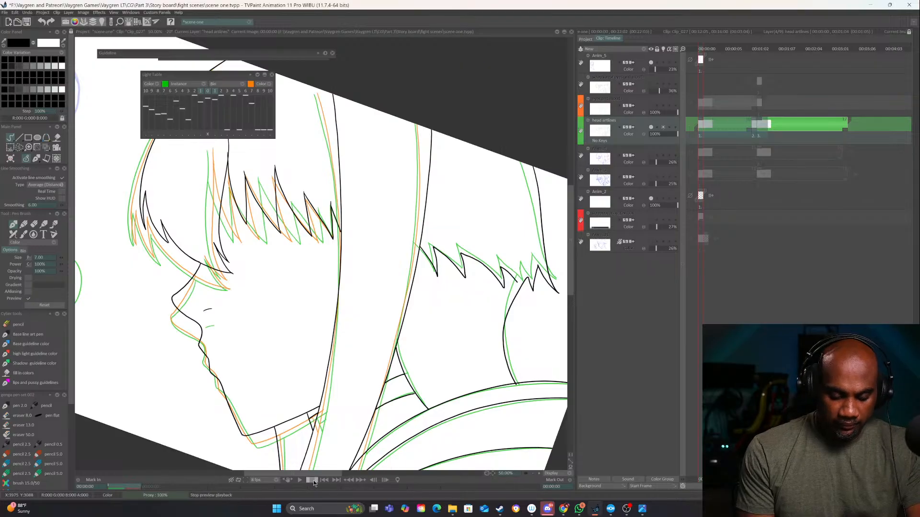
pyautogui.click(532, 473)
pyautogui.click(533, 473)
pyautogui.moveTo(315, 445); pyautogui.dragTo(334, 445)
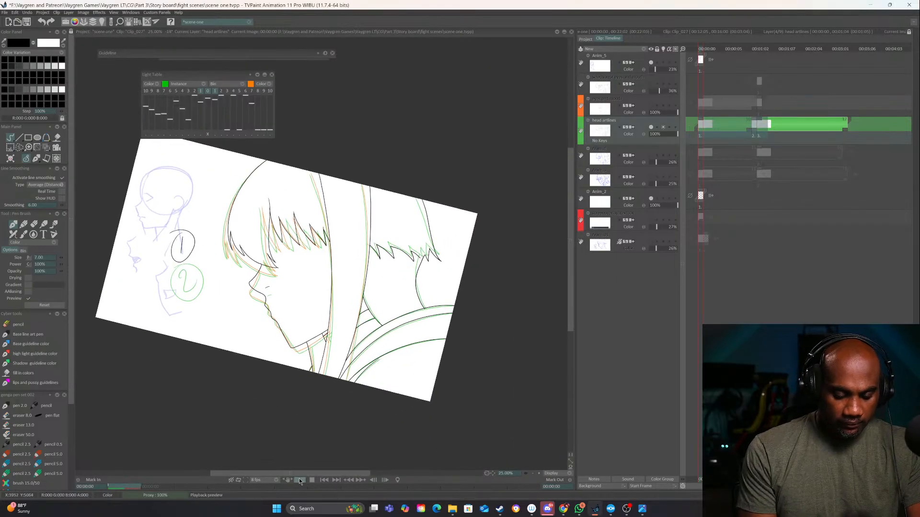
pyautogui.click(299, 480)
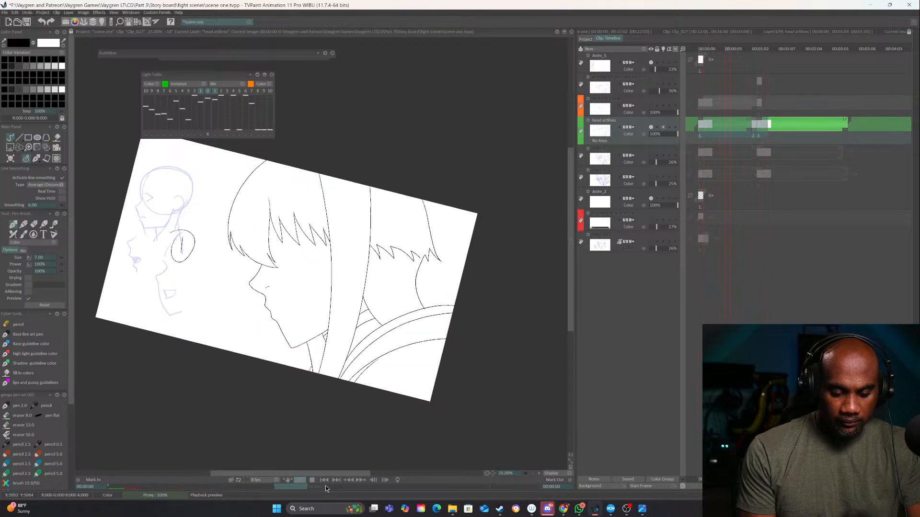
pyautogui.click(311, 480)
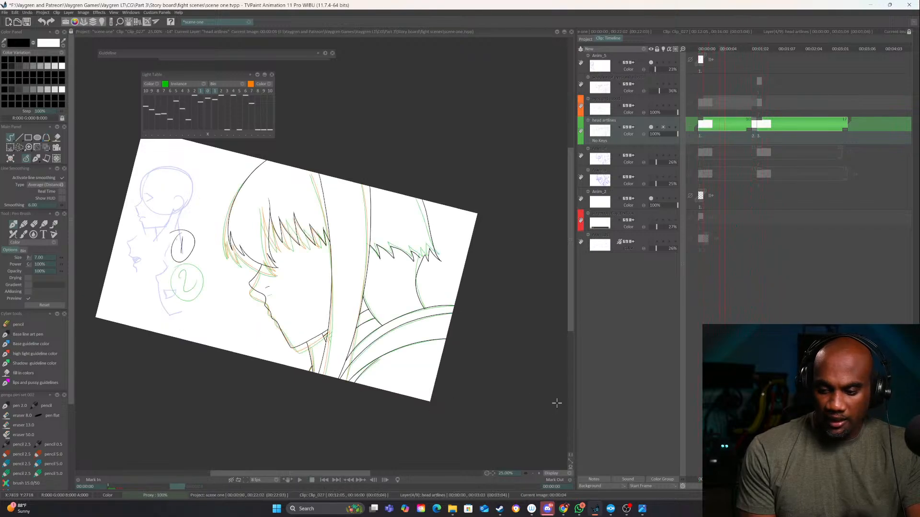
# Turn off the light table display and flip through the head frames to compare the in-between with the second key
pyautogui.press('Right')
pyautogui.press('Right')
pyautogui.press('Right')
pyautogui.press('Right')
pyautogui.press('Right')
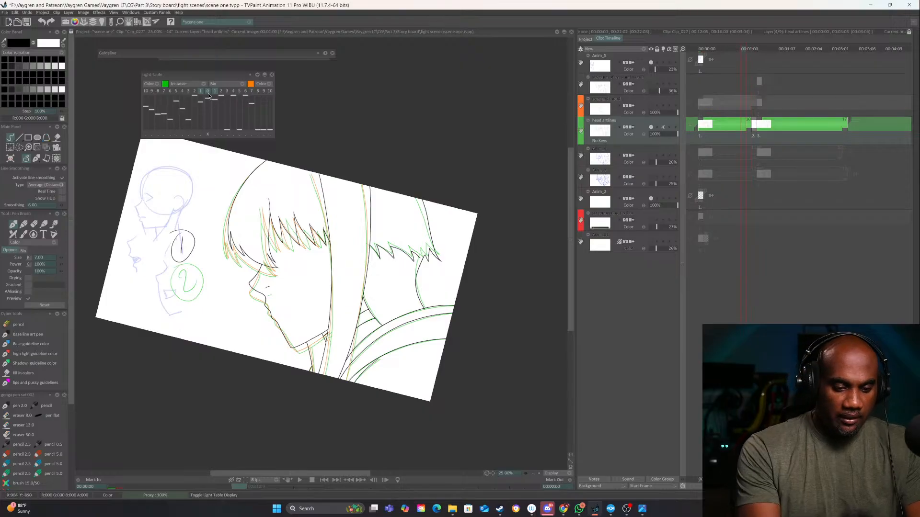
pyautogui.moveTo(207, 92); pyautogui.dragTo(207, 95)
pyautogui.press('Right')
pyautogui.press('Right')
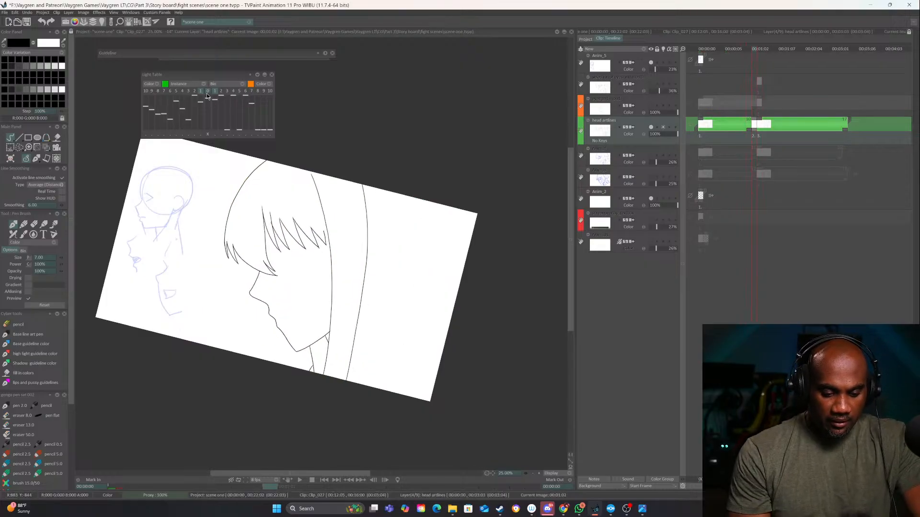
pyautogui.press('Left')
pyautogui.press('Right')
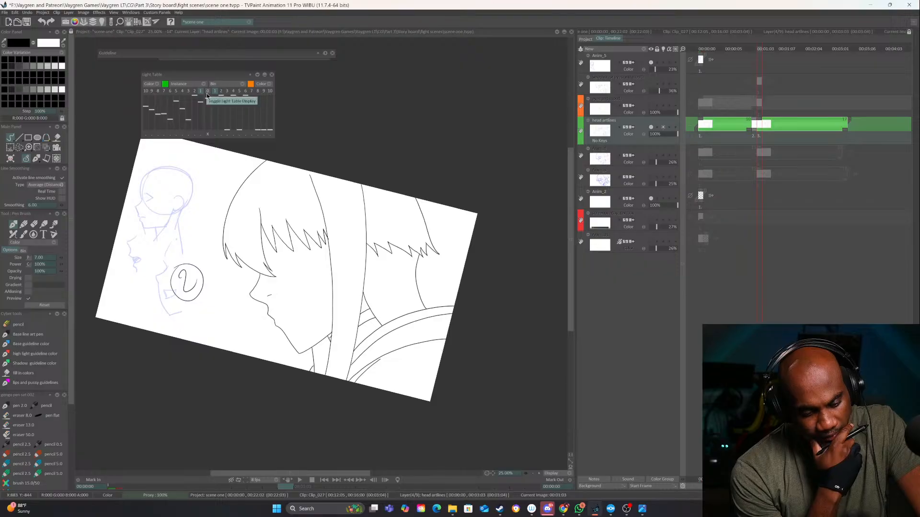
# Flip back and forth through the first key, the in-between and the second key of the head artlines to judge the motion
pyautogui.press('Left')
pyautogui.press('Right')
pyautogui.press('Left')
pyautogui.press('Right')
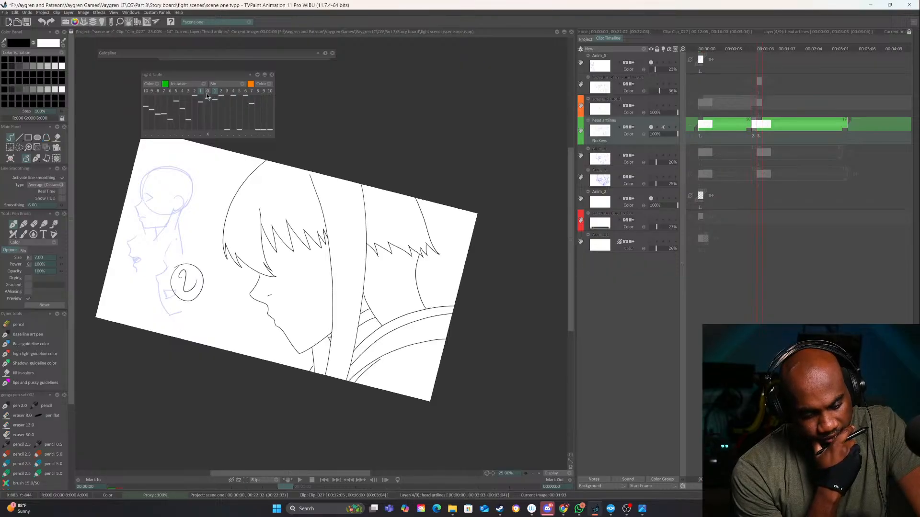
pyautogui.press('Left')
pyautogui.press('Left')
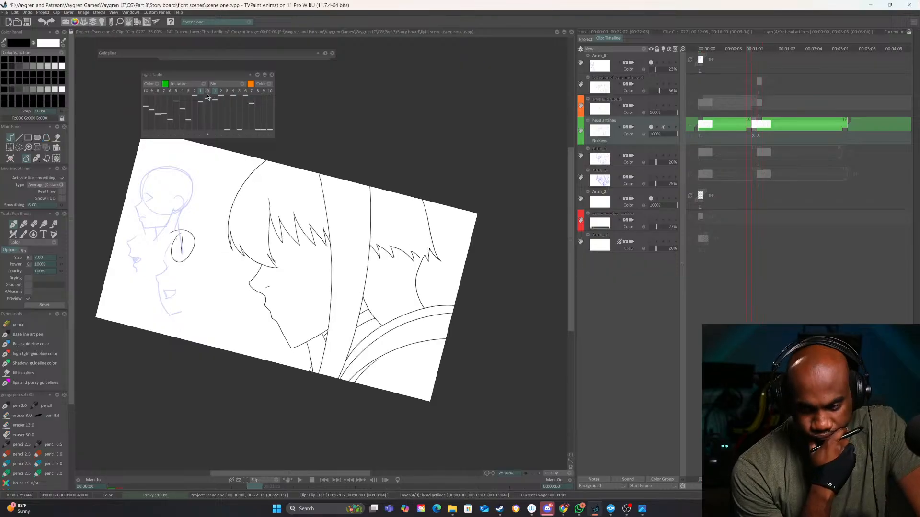
pyautogui.press('Right')
pyautogui.press('Right')
pyautogui.press('Right')
pyautogui.press('Left')
pyautogui.press('Left')
pyautogui.press('Left')
pyautogui.press('Left')
pyautogui.press('Right')
pyautogui.press('Right')
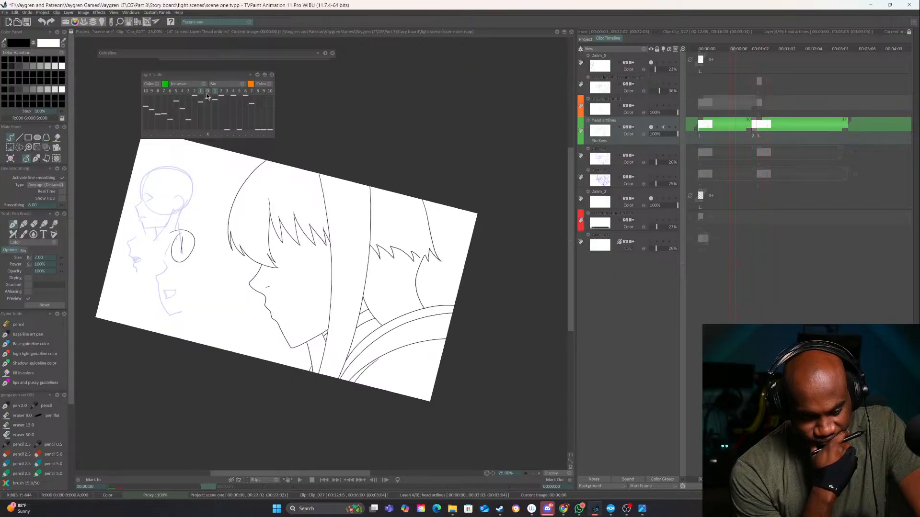
pyautogui.press('Right')
pyautogui.press('Left')
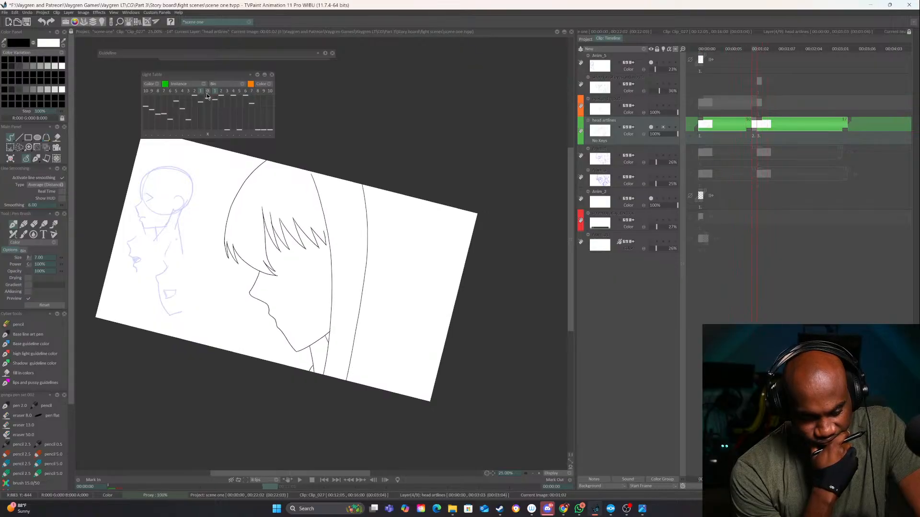
pyautogui.press('Right')
pyautogui.press('Left')
pyautogui.press('Right')
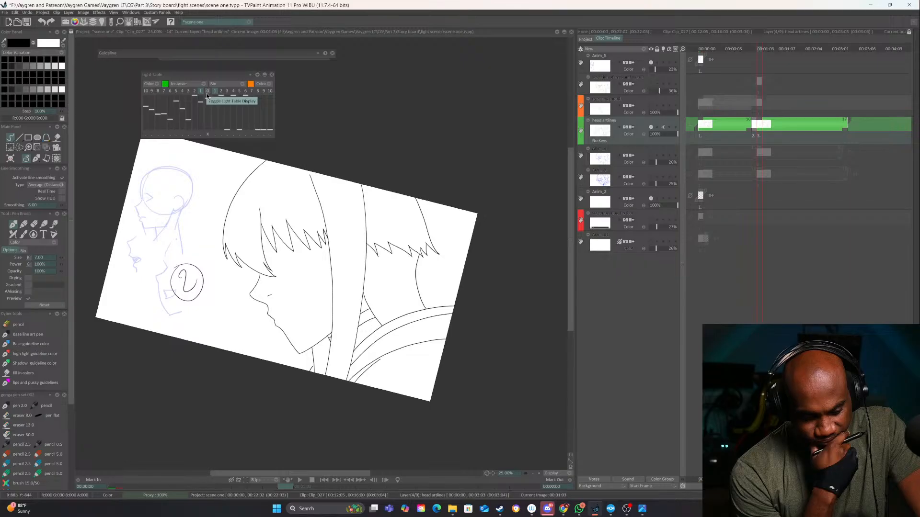
pyautogui.press('Left')
pyautogui.press('Right')
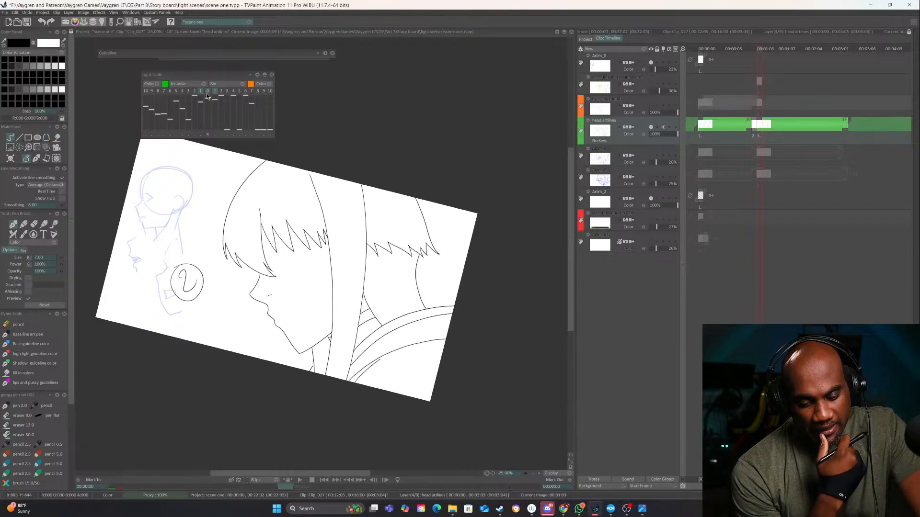
pyautogui.press('Left')
pyautogui.press('Left')
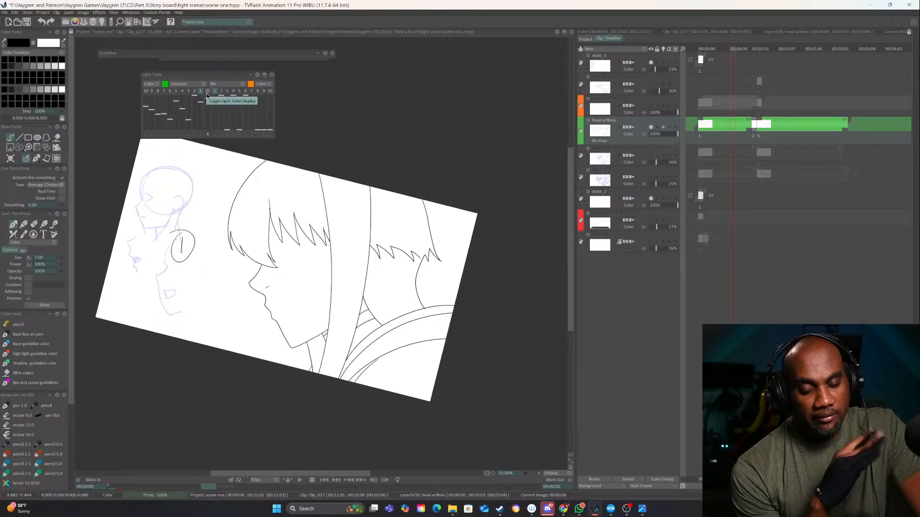
pyautogui.press('Right')
pyautogui.press('Right')
pyautogui.press('Right')
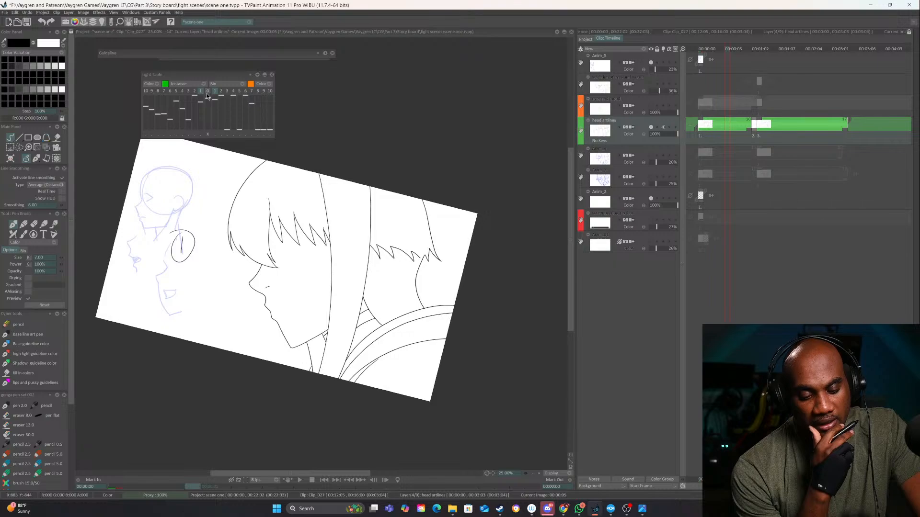
pyautogui.press('Left')
pyautogui.press('Left')
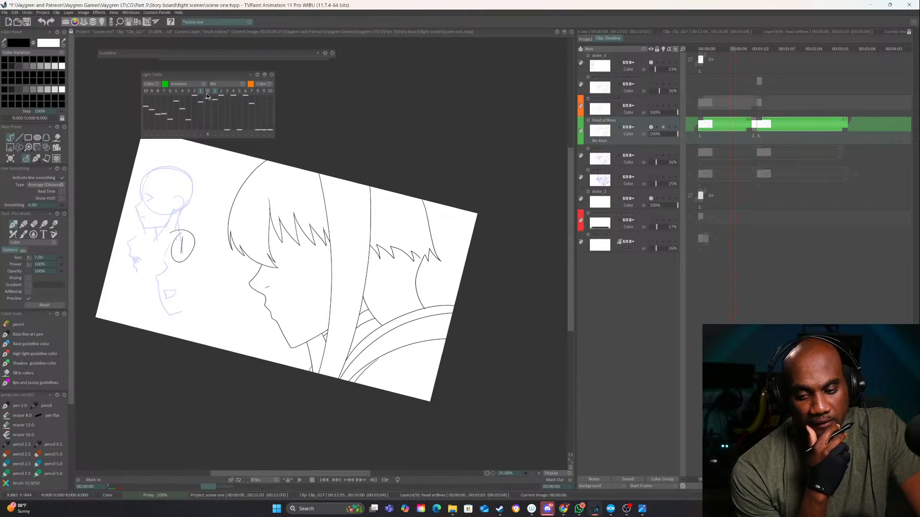
# Remove the in-between from the head artlines layer by extending the first key's exposure up to the second key, and flip back through the frames
pyautogui.moveTo(759, 122); pyautogui.dragTo(754, 120)
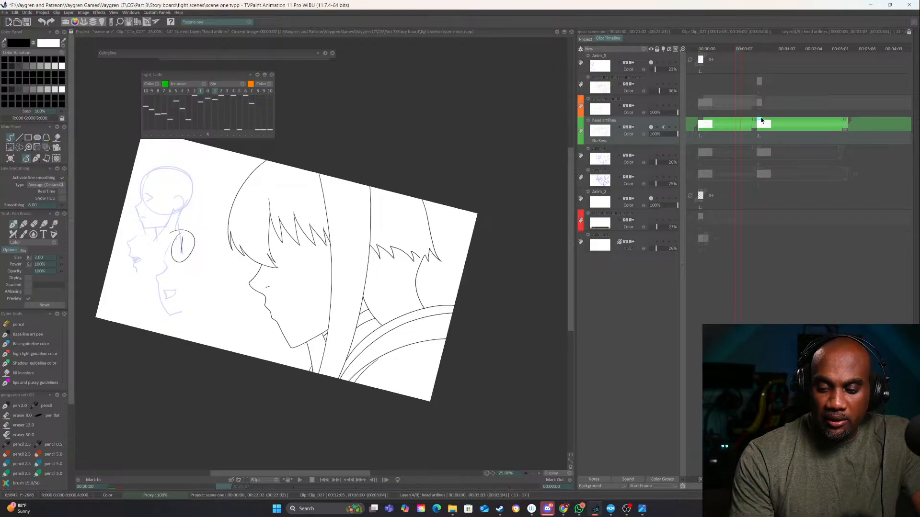
pyautogui.press('Left')
pyautogui.press('Left')
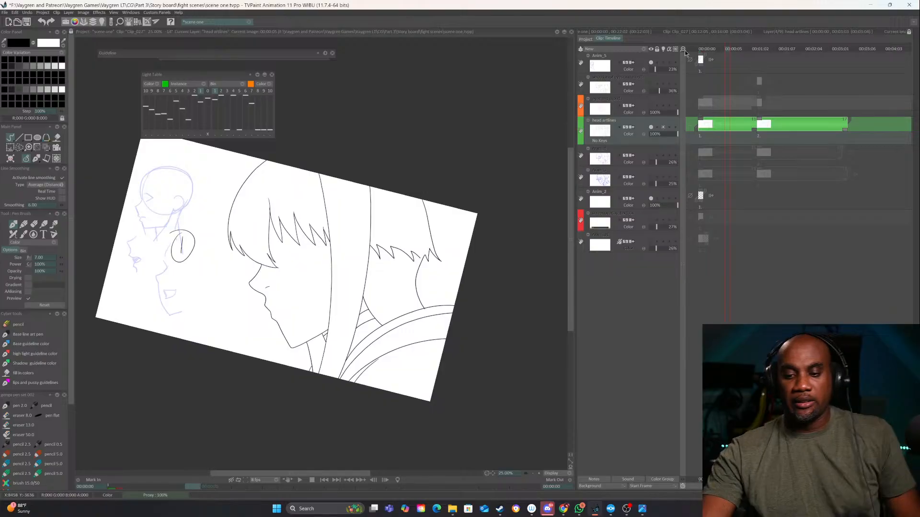
# Show the eyes and mouth layer, play the animation together with the head artlines, and stop the preview
pyautogui.click(651, 105)
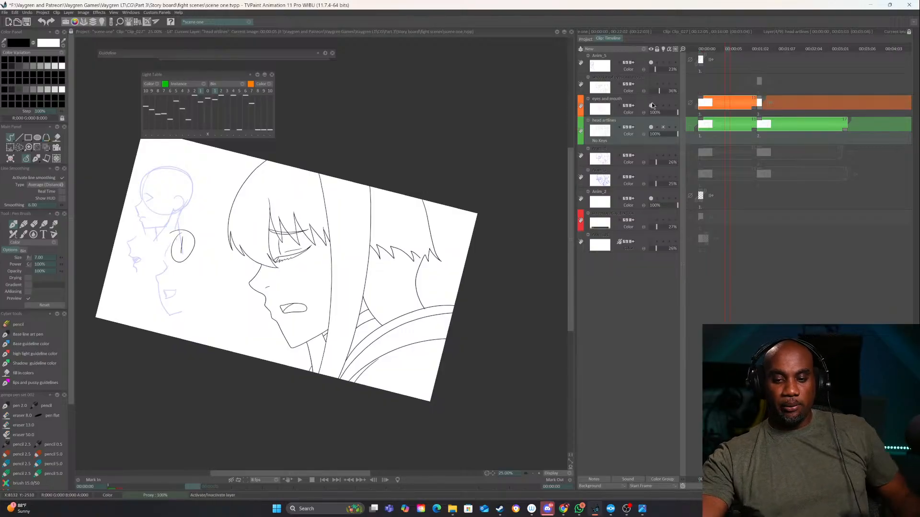
pyautogui.moveTo(725, 48)
pyautogui.mouseDown()
pyautogui.moveTo(763, 42)
pyautogui.moveTo(738, 43)
pyautogui.mouseUp()
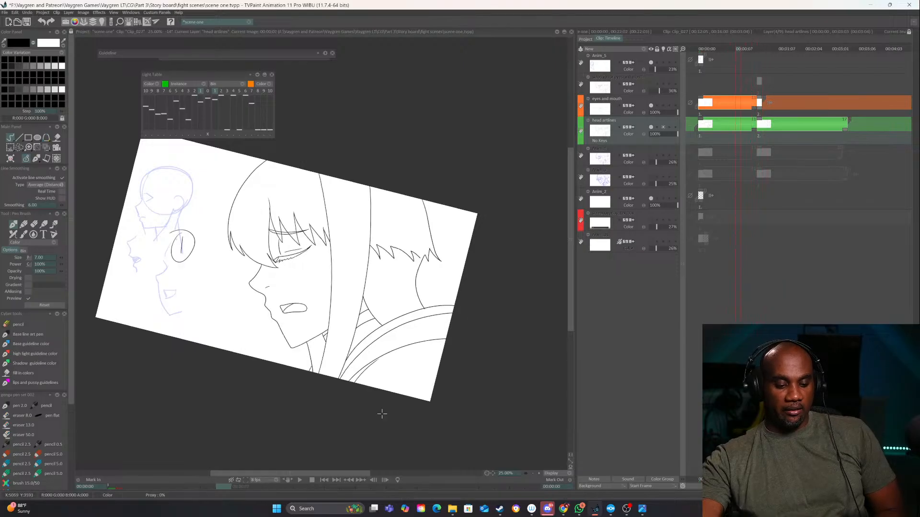
pyautogui.click(300, 480)
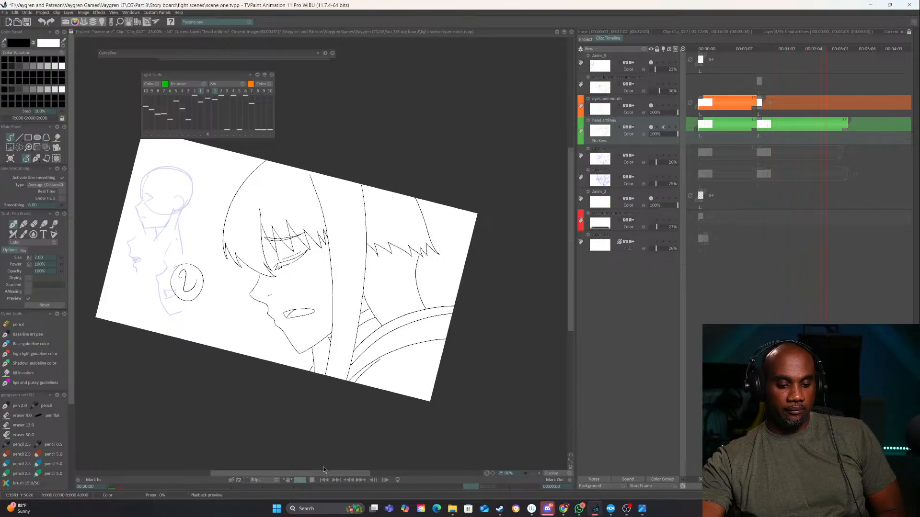
pyautogui.click(310, 479)
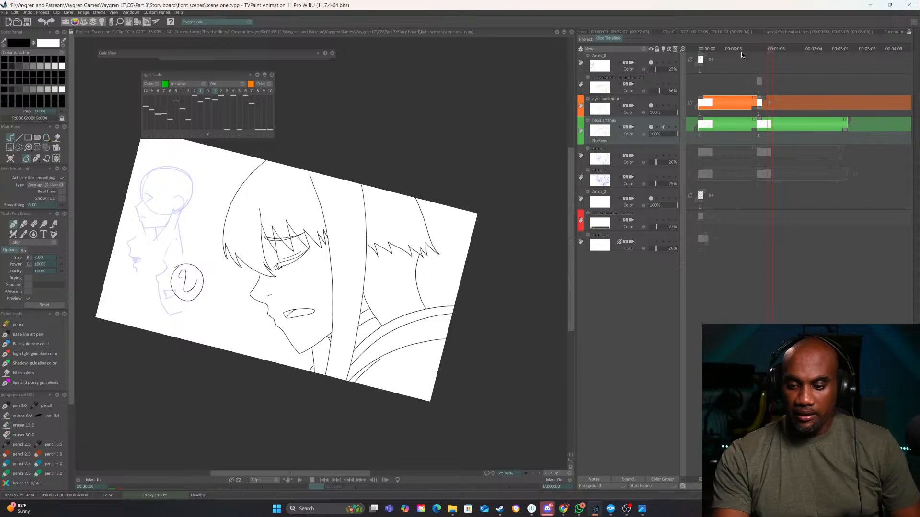
# Turn the light table display back on and enable it for the eyes and mouth layer instead of the head artlines layer
pyautogui.click(650, 106)
pyautogui.click(651, 106)
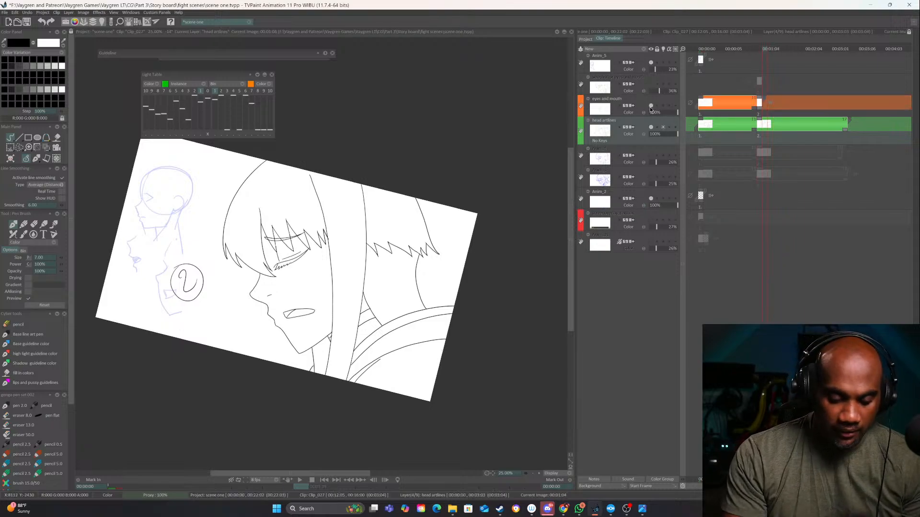
pyautogui.click(539, 474)
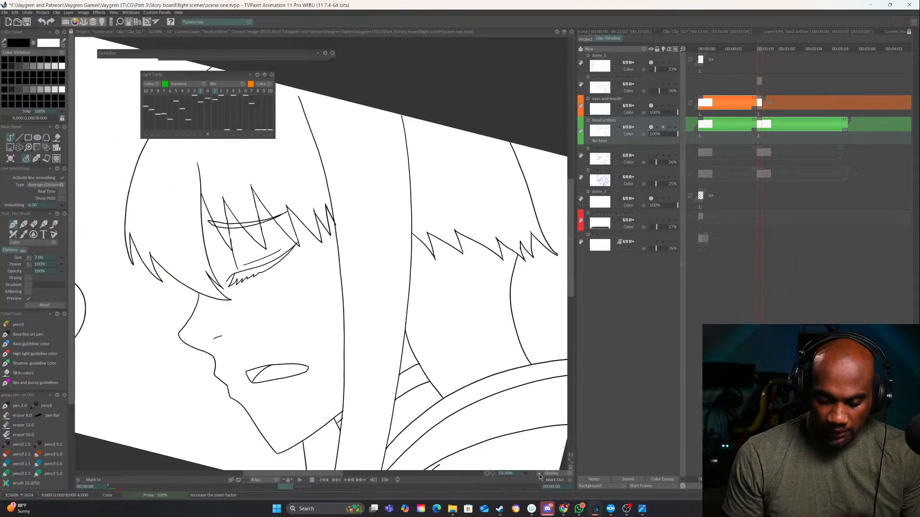
pyautogui.click(207, 91)
pyautogui.moveTo(226, 202); pyautogui.dragTo(355, 277)
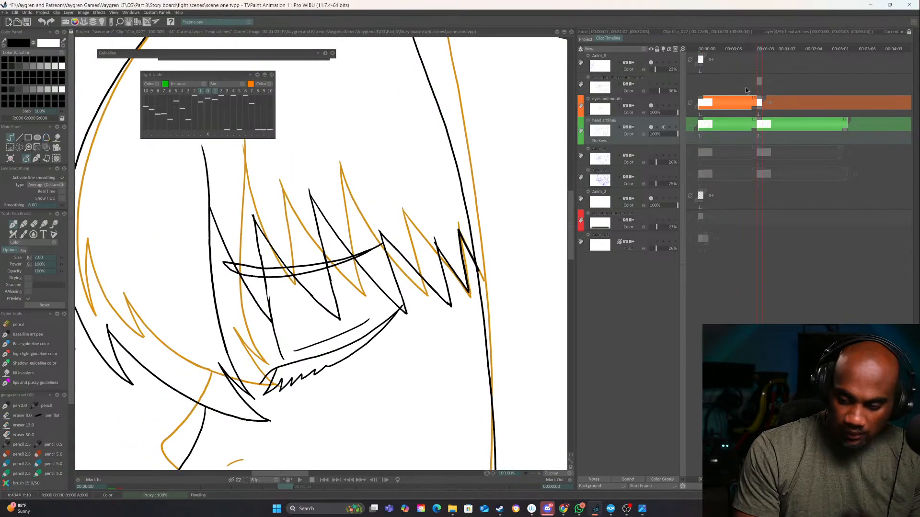
pyautogui.click(663, 106)
pyautogui.click(663, 126)
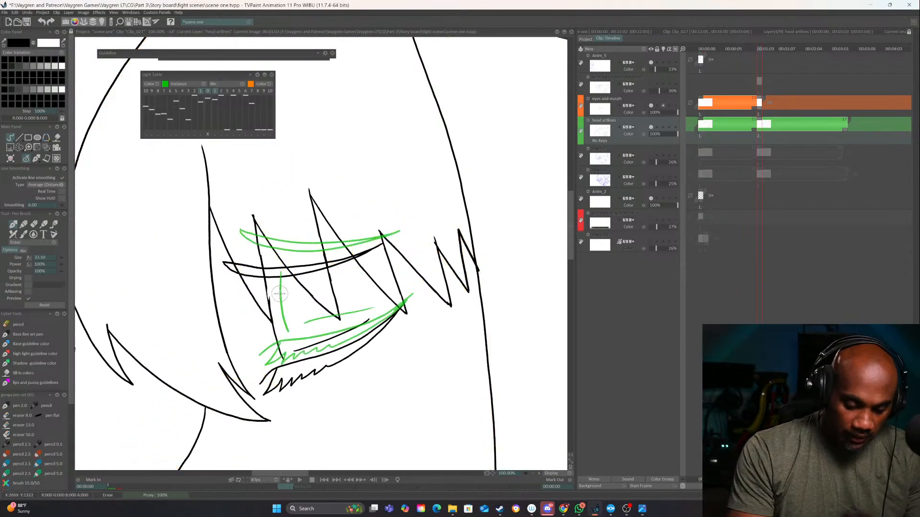
# Check which lines belong to the eyes and mouth layer, try erasing the line in front of the eye on head artlines, and undo the erasure
pyautogui.click(651, 106)
pyautogui.click(650, 105)
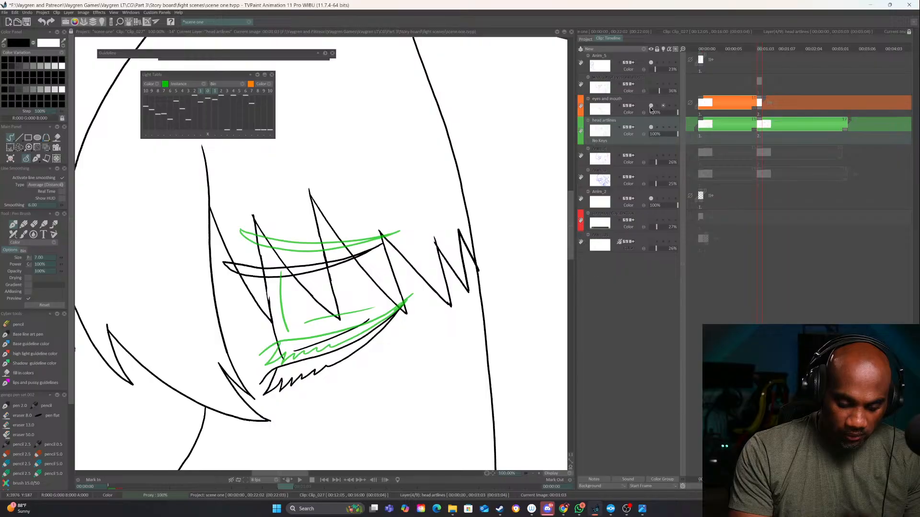
pyautogui.press('e')
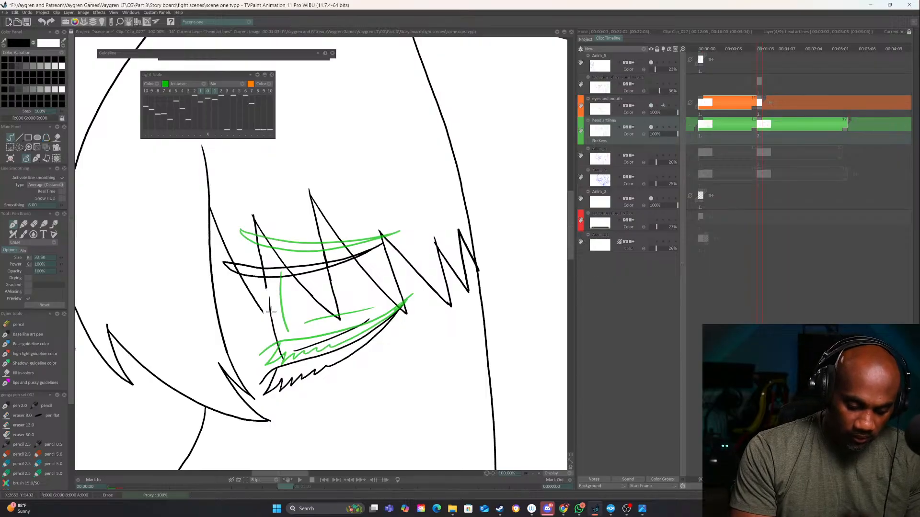
pyautogui.hotkey('ctrl', 'z')
# Lock the head artlines layer, redraw the short vertical line in front of the eye on the eyes and mouth layer, and return to head artlines
pyautogui.click(657, 127)
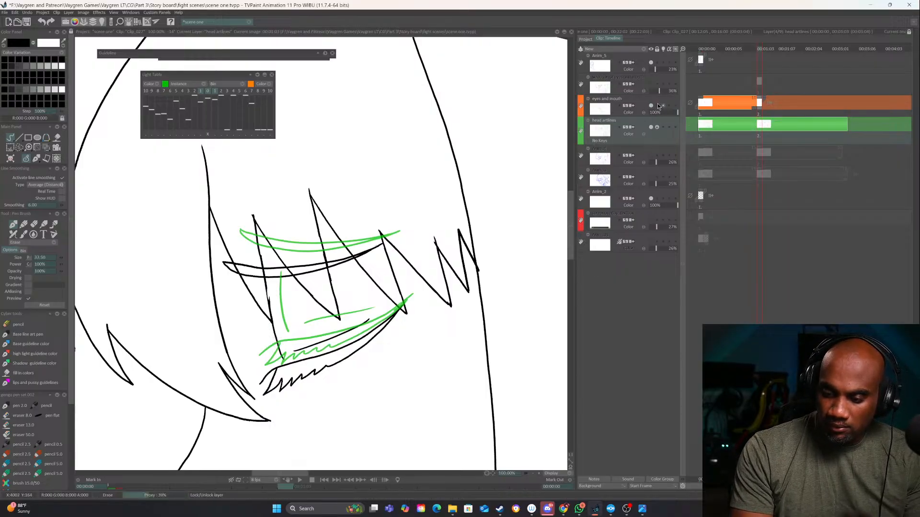
pyautogui.click(658, 106)
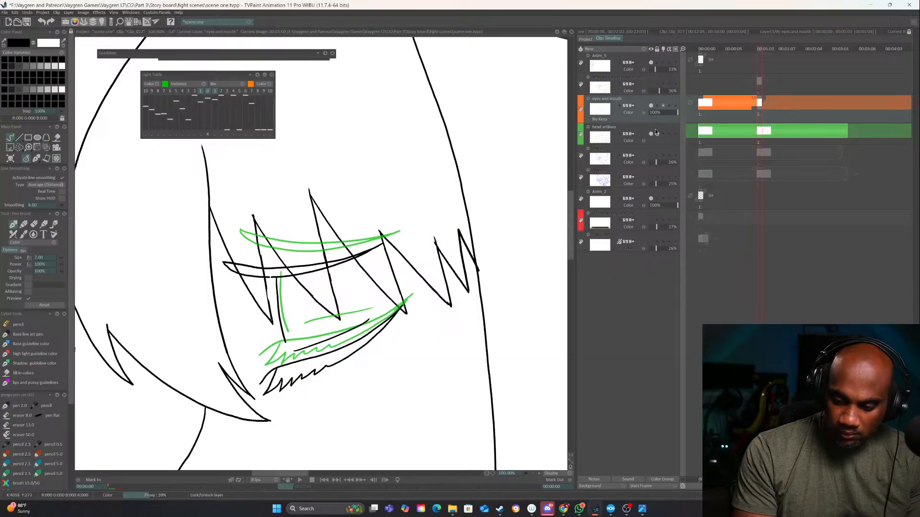
pyautogui.press('Down')
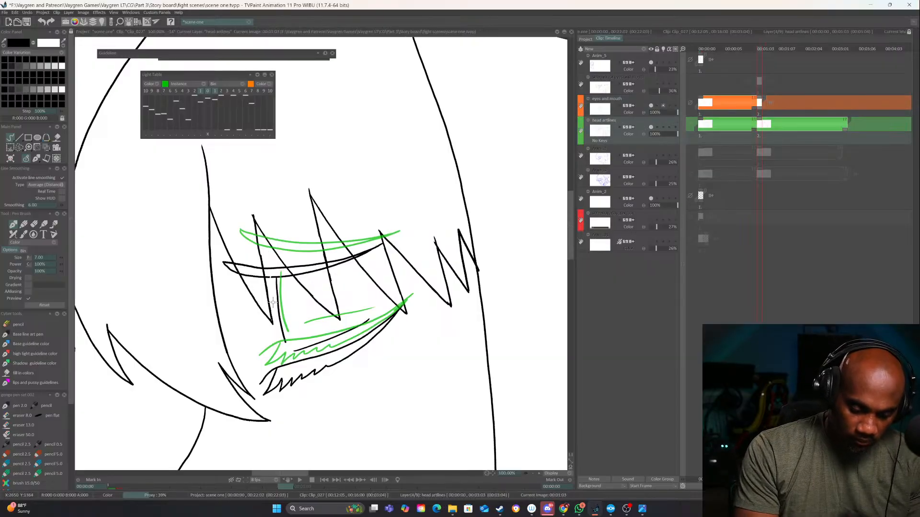
# Play the eye and head animation with the whole drawing in view, and stop the preview
pyautogui.click(532, 474)
pyautogui.click(533, 473)
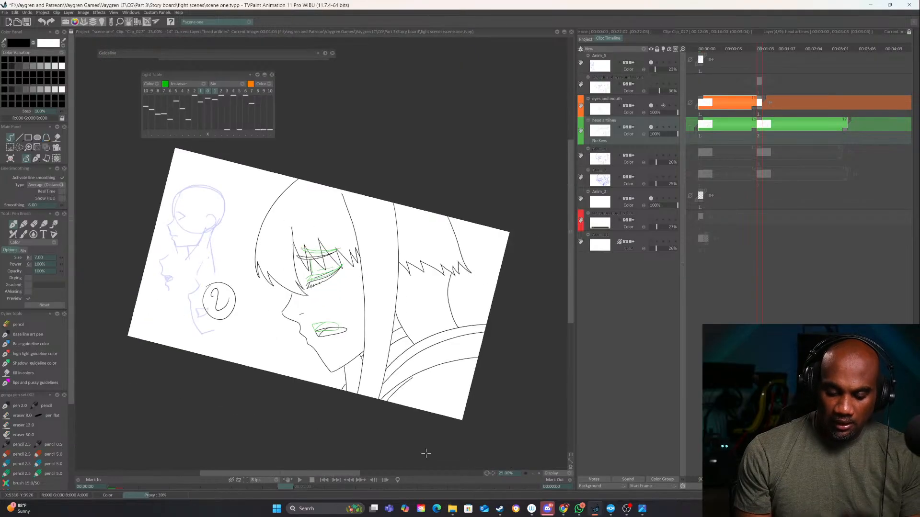
pyautogui.click(300, 482)
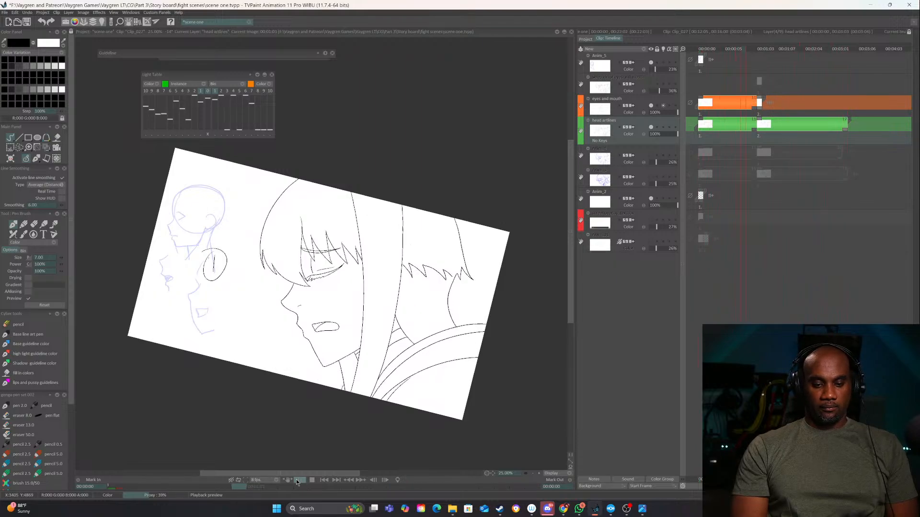
pyautogui.click(301, 480)
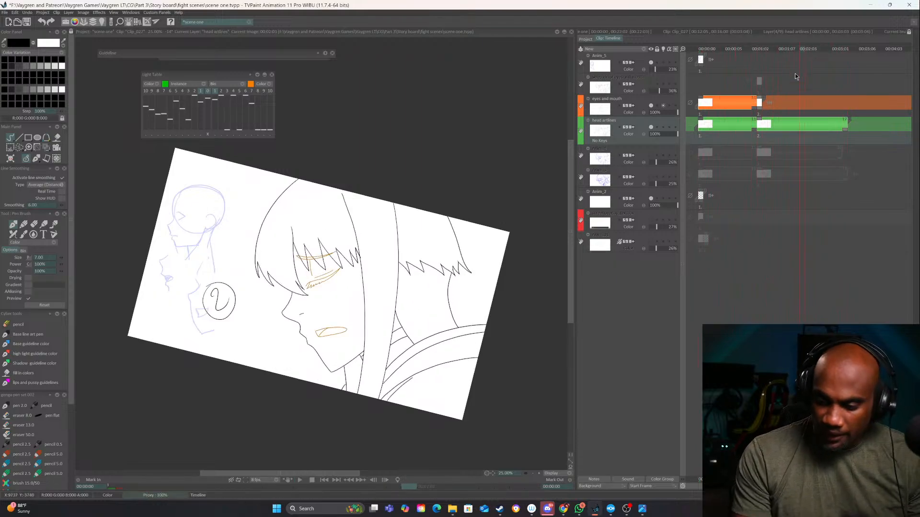
# On the second key, lock the head artlines layer and erase the short vertical eye line from the eyes and mouth layer
pyautogui.click(760, 49)
pyautogui.click(539, 473)
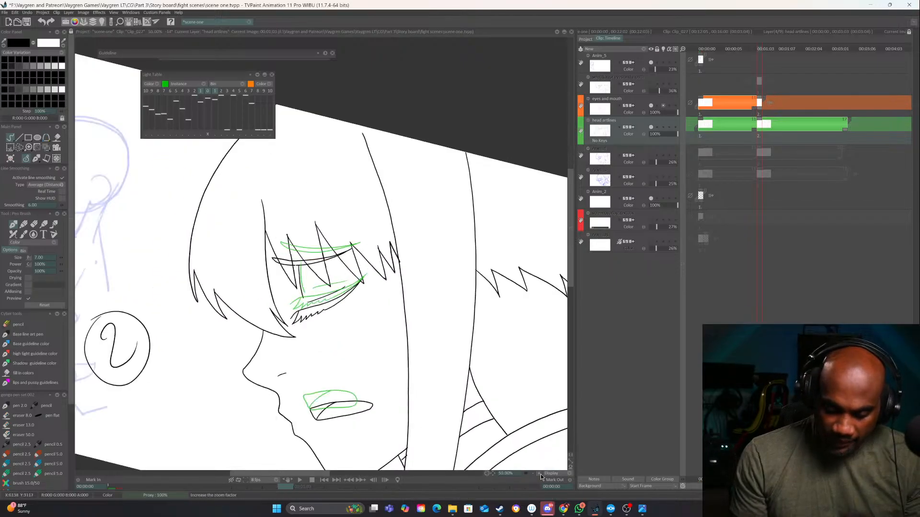
pyautogui.press('e')
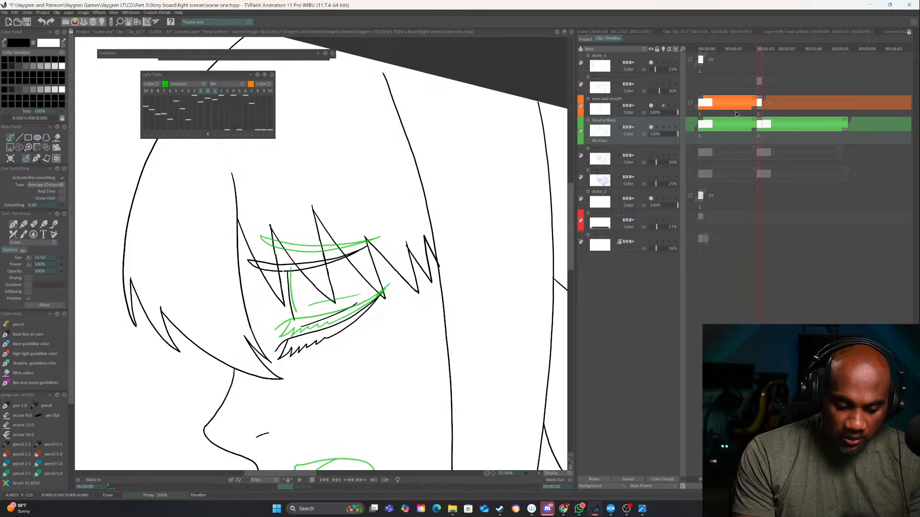
pyautogui.click(661, 115)
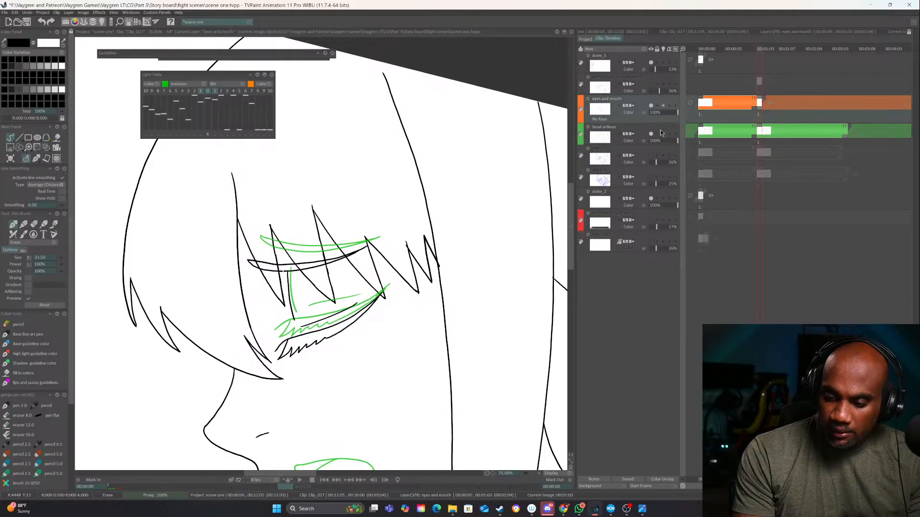
pyautogui.moveTo(289, 271); pyautogui.dragTo(290, 291)
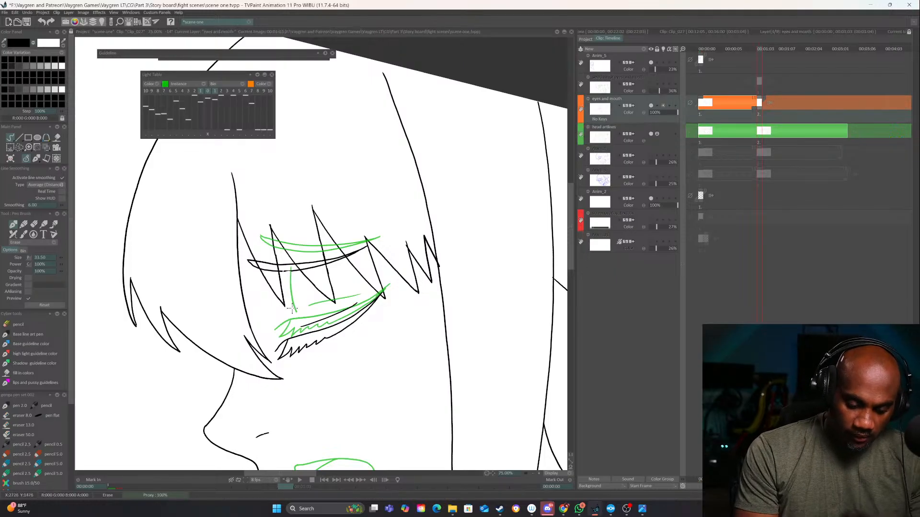
# Flip between the two head keys and redraw the short vertical eye line on the second key of the eyes and mouth layer
pyautogui.press('Left')
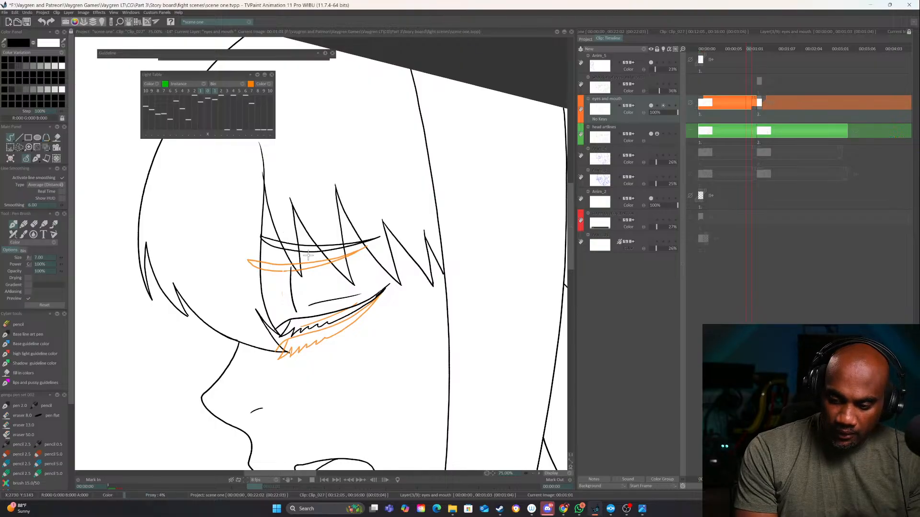
pyautogui.press('Right')
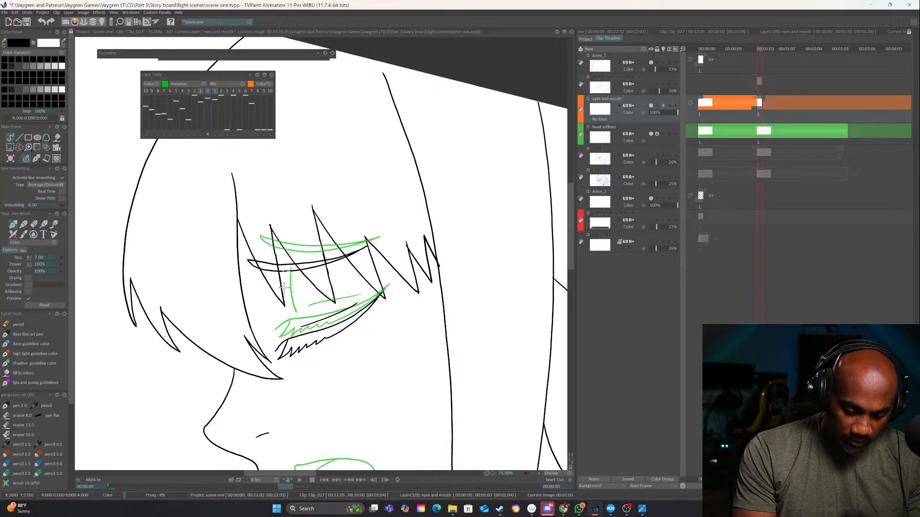
pyautogui.press('Left')
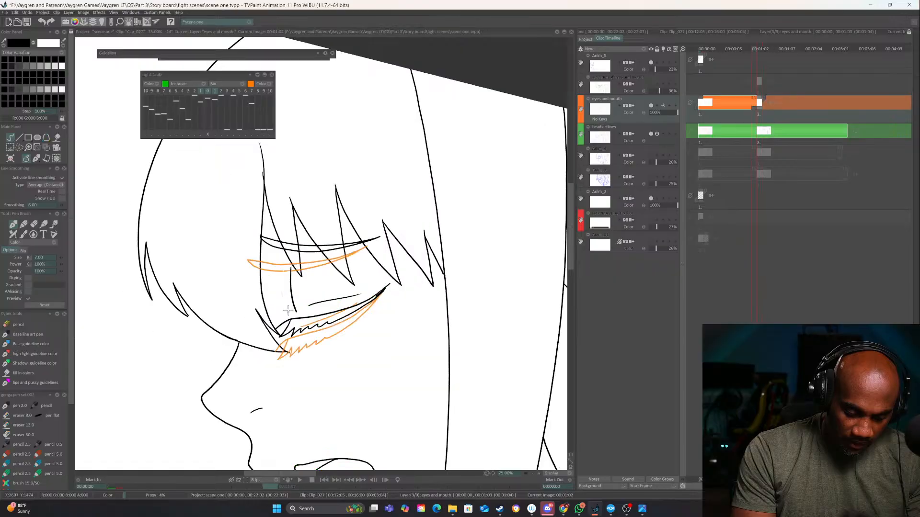
pyautogui.press('Right')
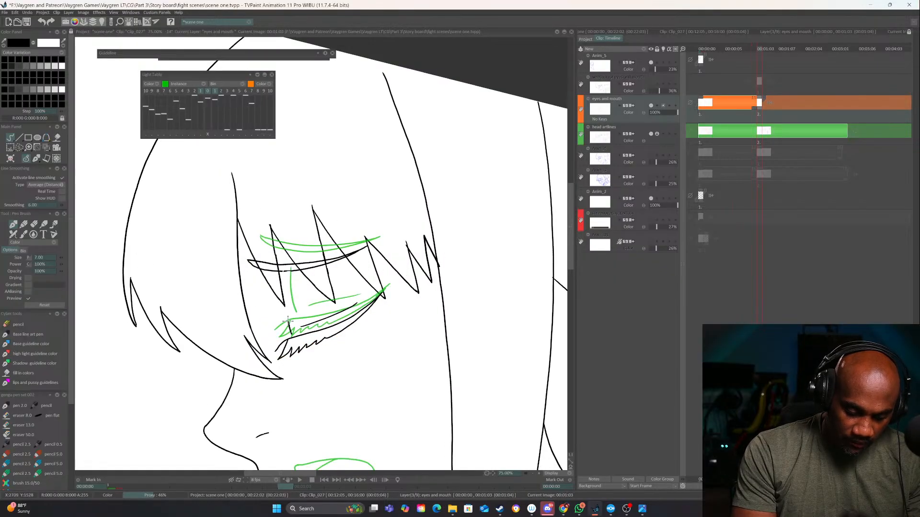
pyautogui.press('Left')
pyautogui.press('Right')
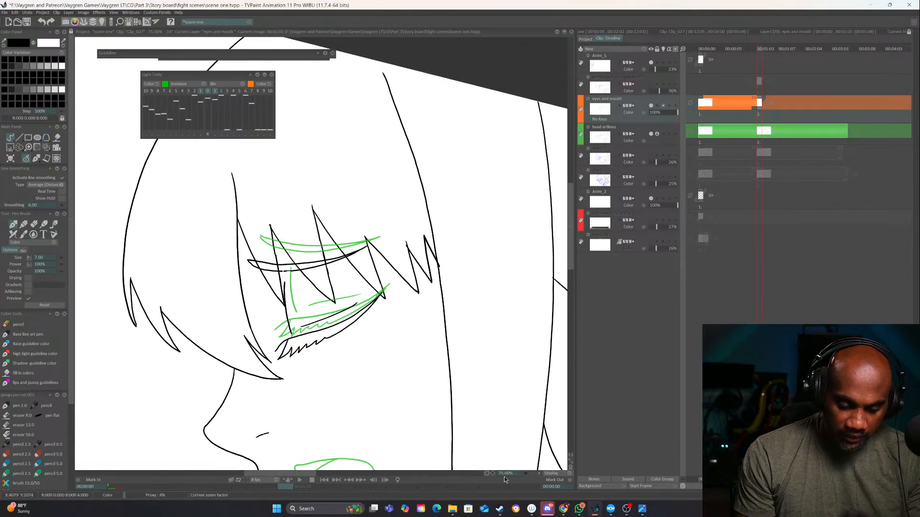
# Play the eye and head animation with the full drawing in view to check the redrawn eye line
pyautogui.doubleClick(533, 474)
pyautogui.press('Left')
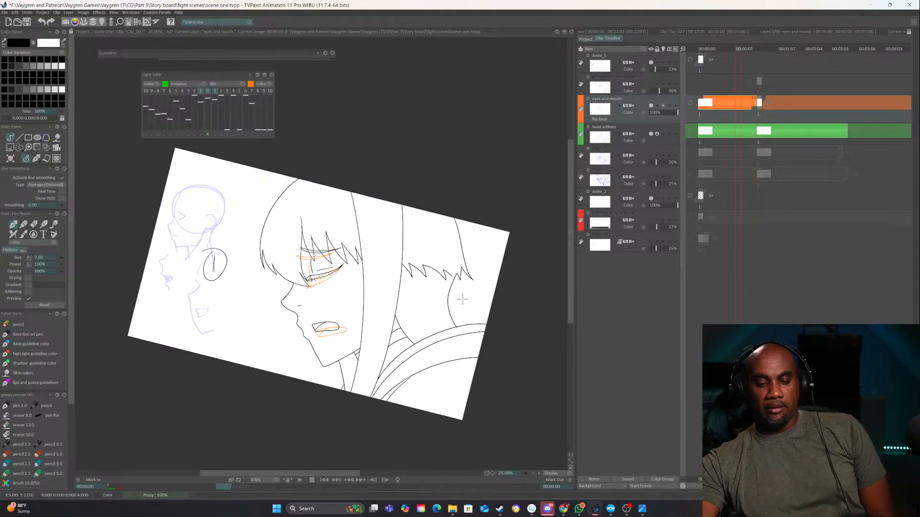
pyautogui.click(301, 480)
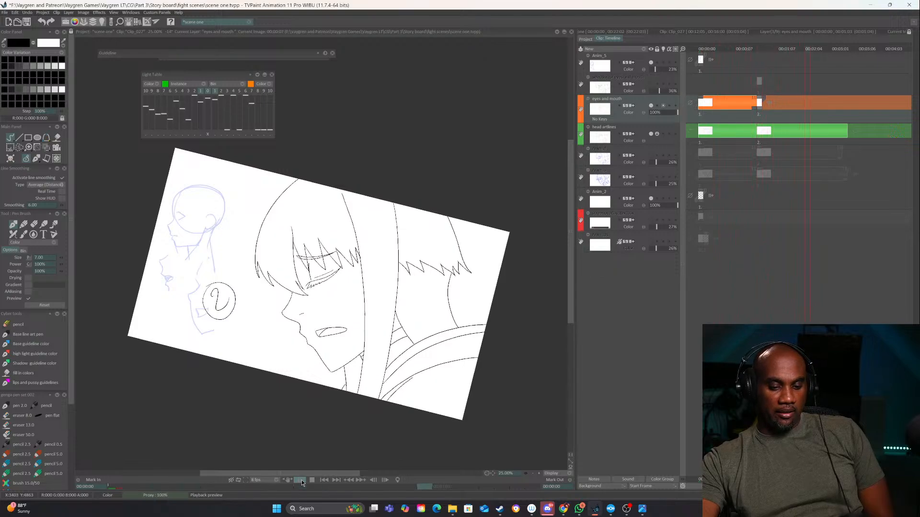
# Show the Anim_4 rough sketch layer and add a new animation layer above the eyes and mouth layer
pyautogui.click(649, 177)
pyautogui.click(651, 158)
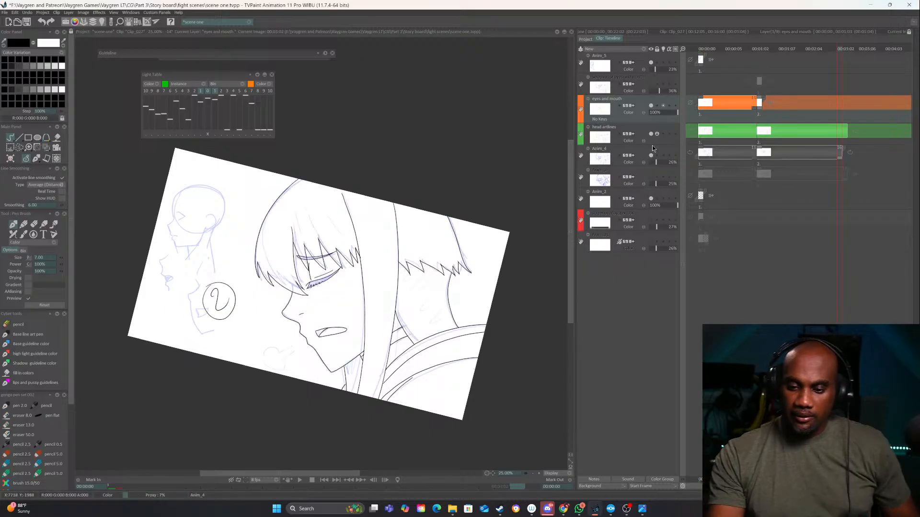
pyautogui.click(645, 49)
pyautogui.click(649, 51)
# Flip back and forth through the frames around the new layer's drawing to compare them with the rough sketch
pyautogui.press('Left')
pyautogui.press('Left')
pyautogui.press('Left')
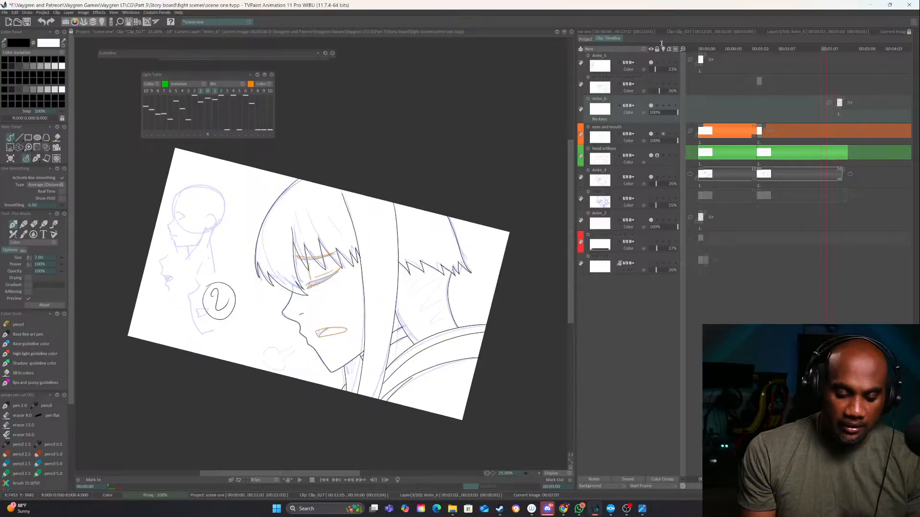
pyautogui.press('Right')
pyautogui.press('Left')
pyautogui.press('Left')
pyautogui.press('Left')
pyautogui.press('Right')
pyautogui.press('Right')
pyautogui.press('Right')
pyautogui.press('Right')
pyautogui.press('Right')
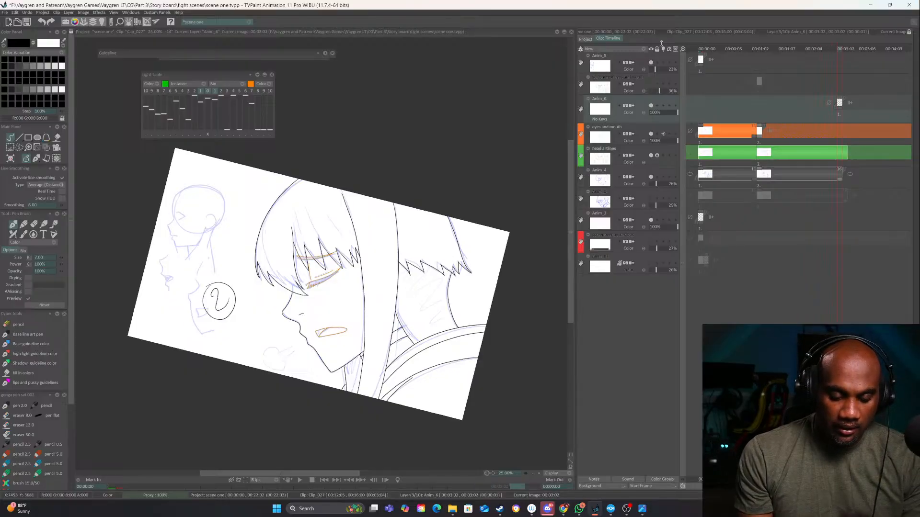
# Ink a small breath cloud with a tapering tail below and in front of the mouth on the new layer
pyautogui.click(538, 474)
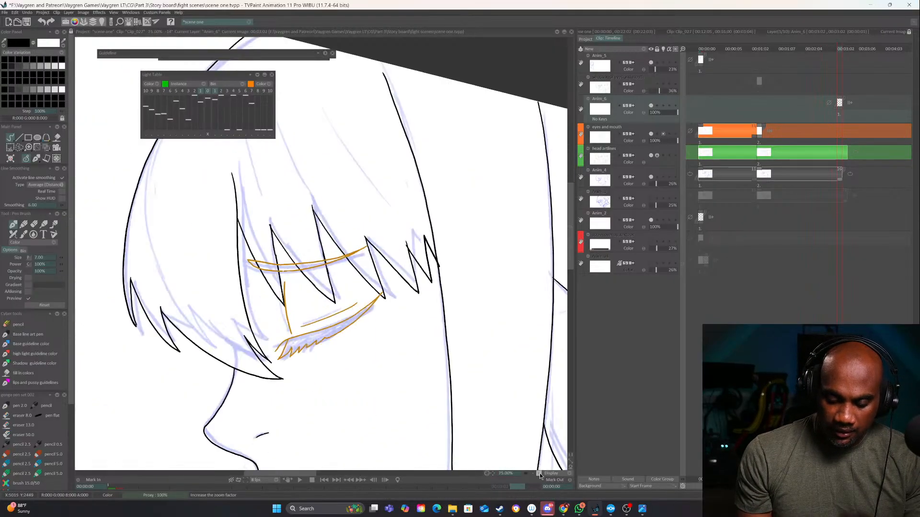
pyautogui.click(539, 473)
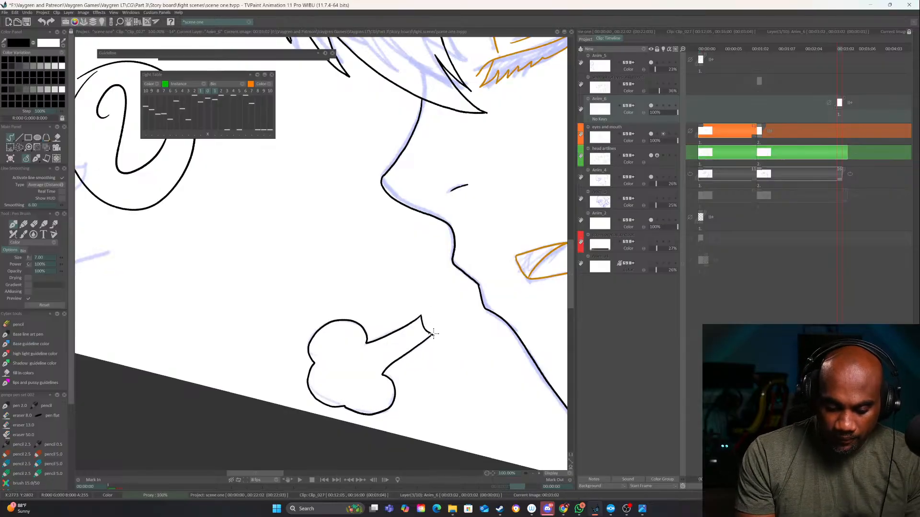
pyautogui.click(533, 473)
pyautogui.click(533, 473)
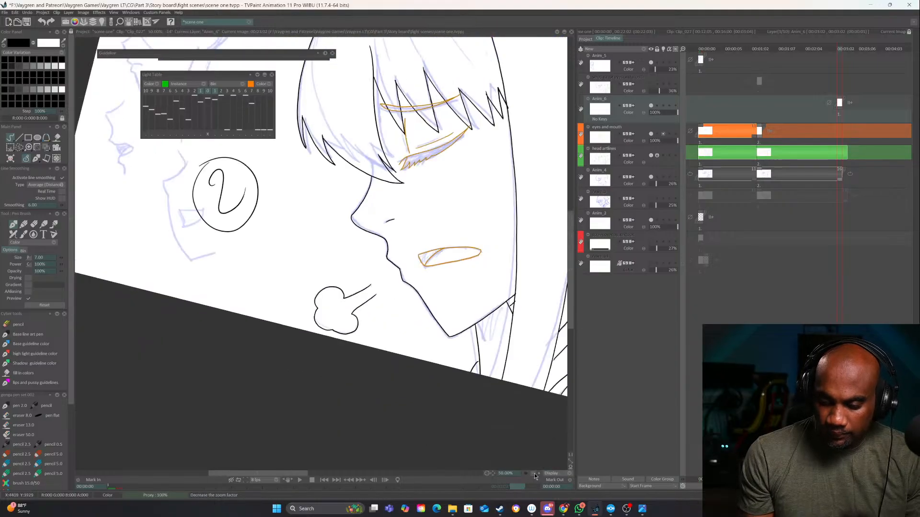
pyautogui.click(532, 473)
pyautogui.click(533, 473)
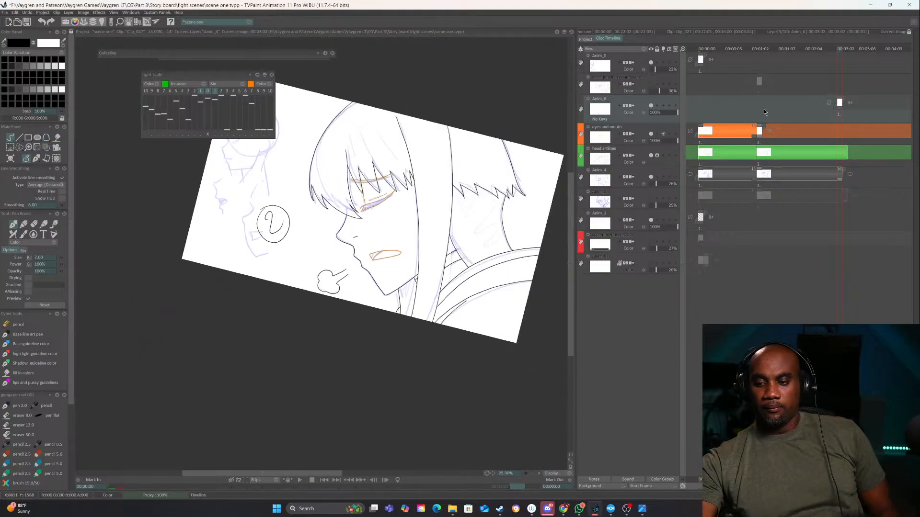
# Extend the breath cloud drawing along the timeline and hide the Anim_2 and Anim_4 layers
pyautogui.moveTo(841, 108); pyautogui.dragTo(879, 107)
pyautogui.click(650, 219)
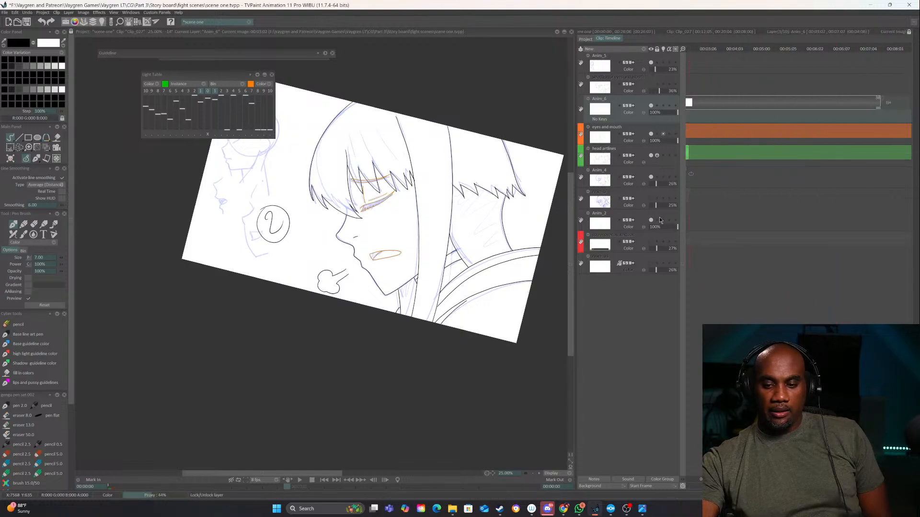
pyautogui.click(651, 177)
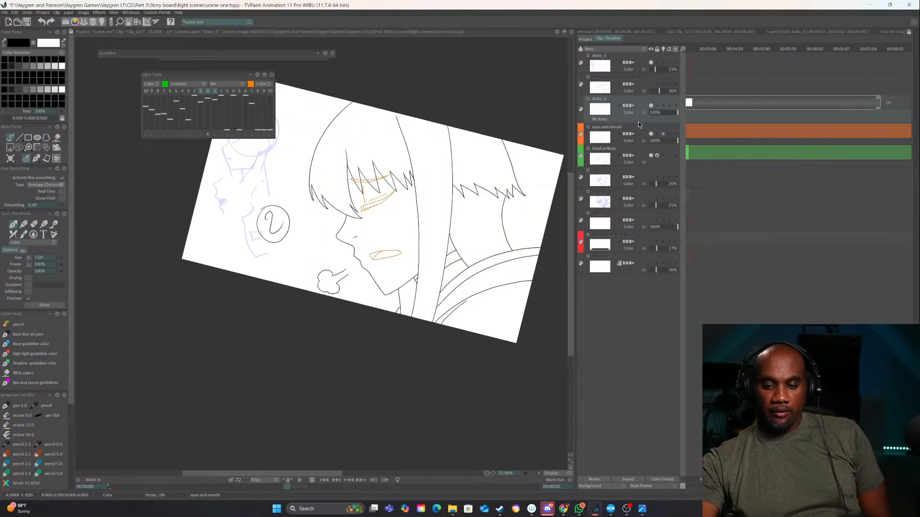
# Rename the breath cloud layer as sigh
pyautogui.doubleClick(607, 105)
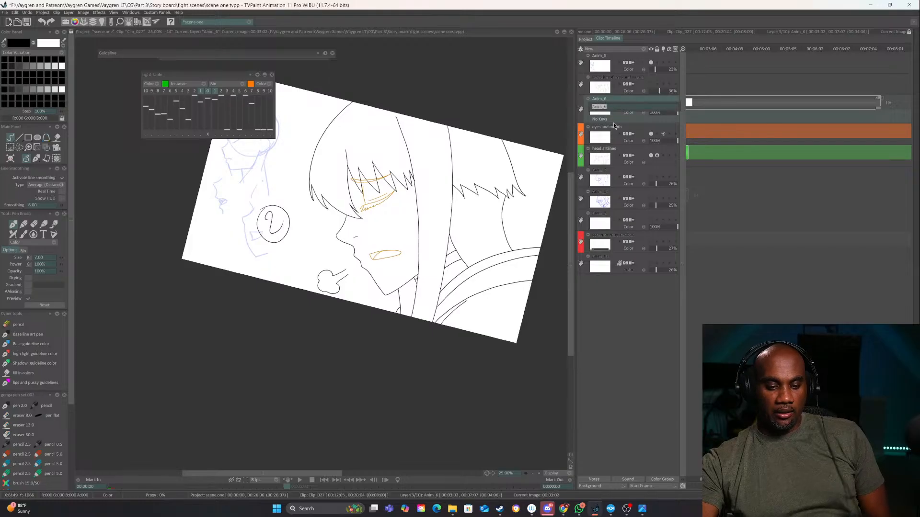
pyautogui.write('sigh')
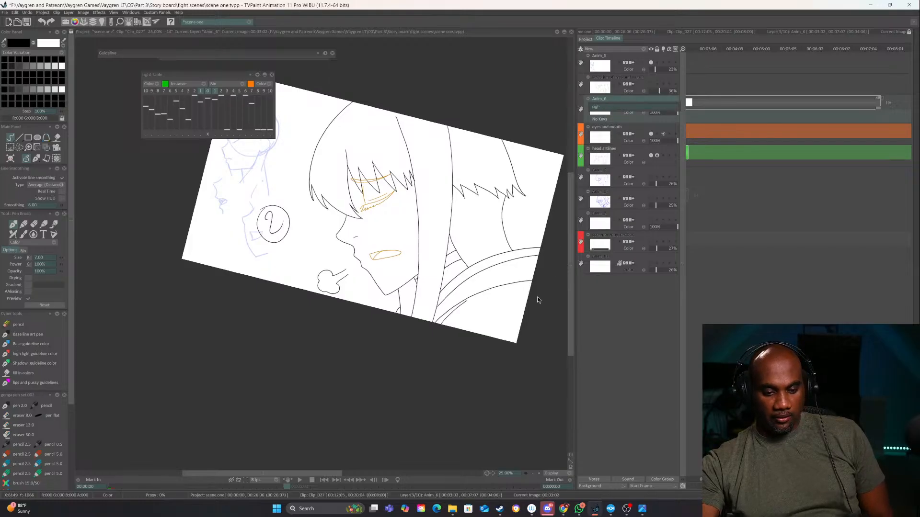
pyautogui.press('Return')
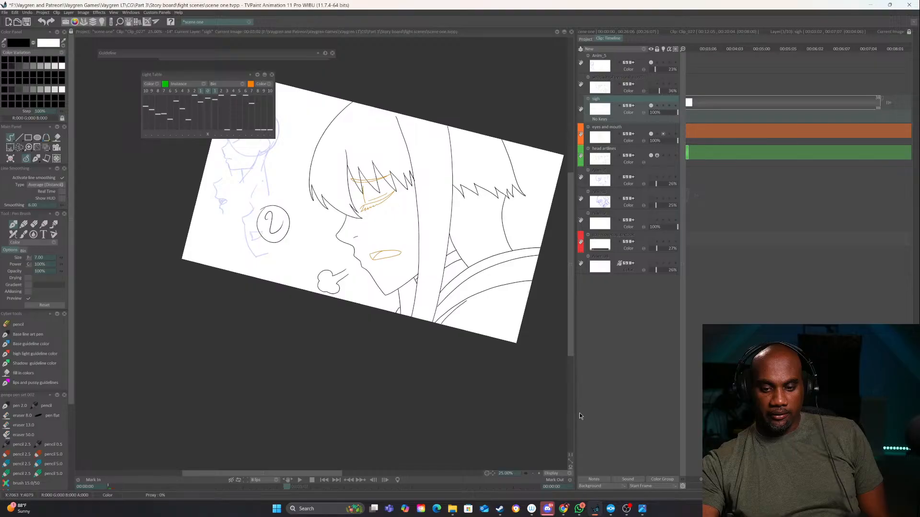
# Preview the sigh's timing and move its drawing earlier to start at the second head key
pyautogui.click(528, 474)
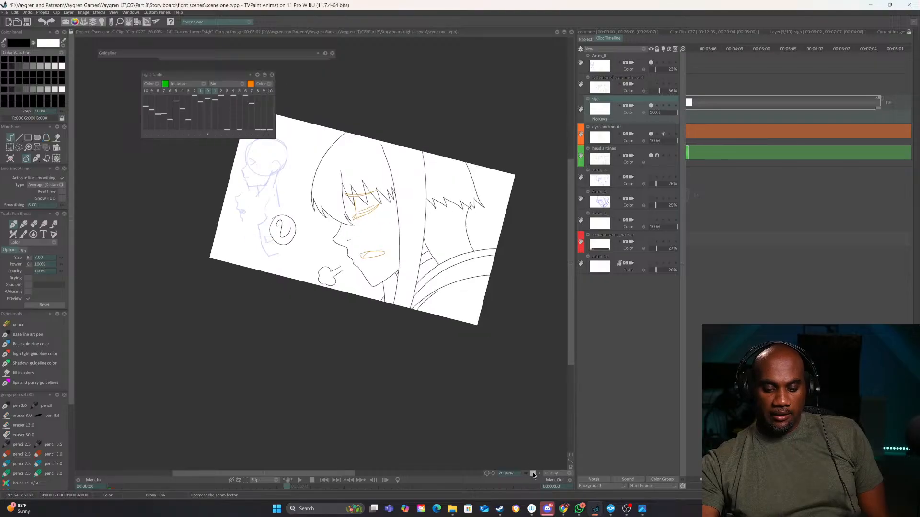
pyautogui.click(298, 480)
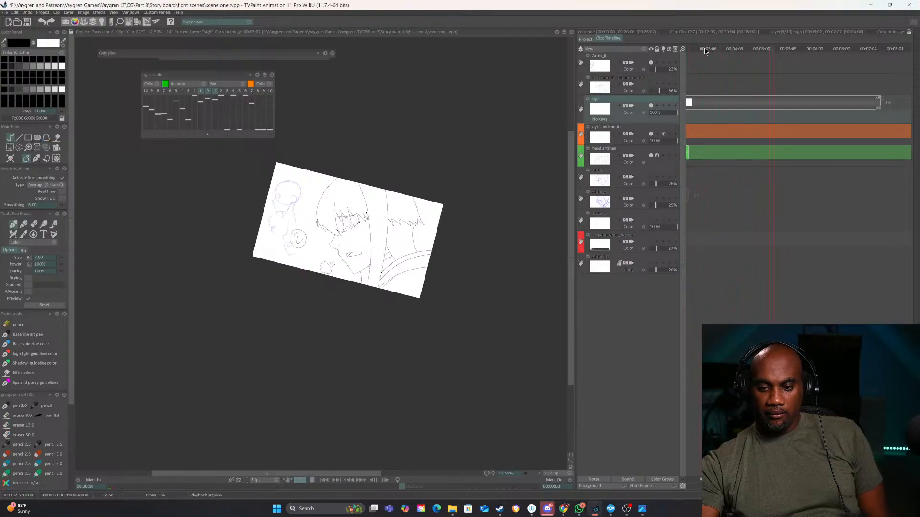
pyautogui.moveTo(708, 46)
pyautogui.mouseDown()
pyautogui.moveTo(695, 50)
pyautogui.moveTo(760, 50)
pyautogui.mouseUp()
pyautogui.moveTo(840, 99); pyautogui.dragTo(760, 105)
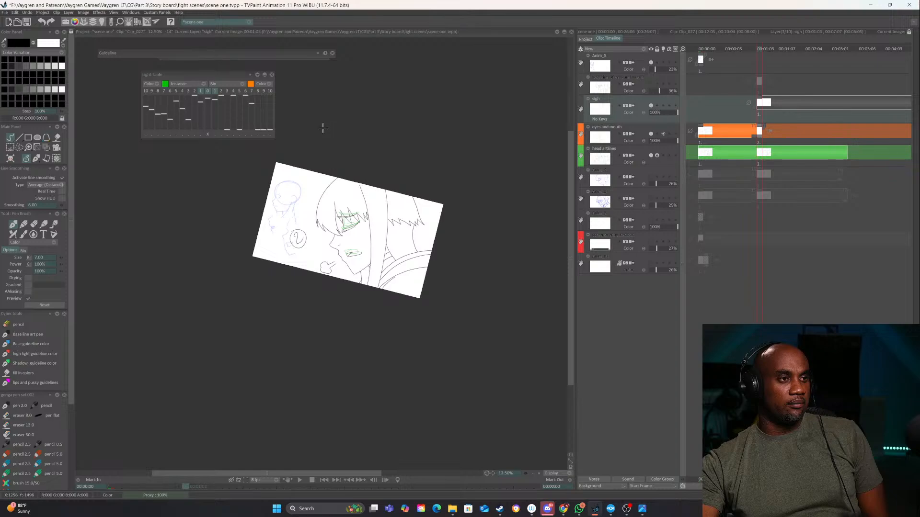
# Play the animation with the moved sigh, stop the preview, and return to the first frame
pyautogui.click(300, 480)
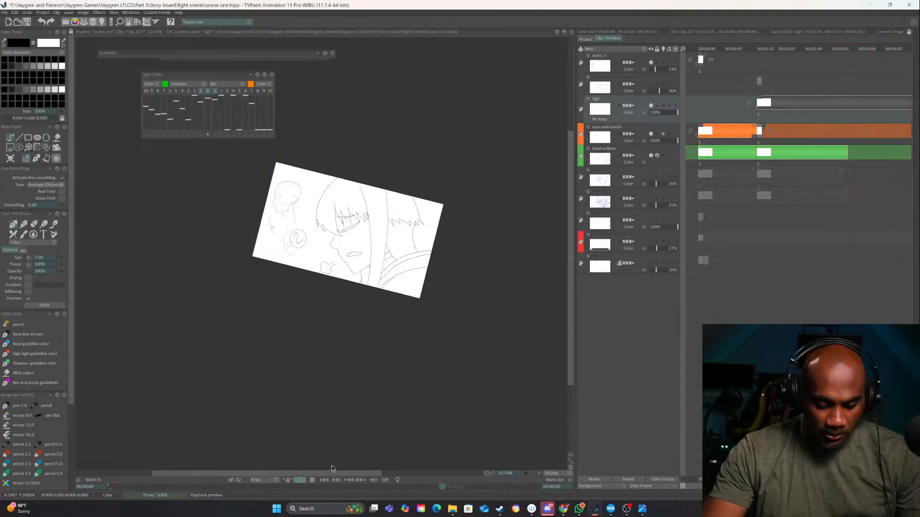
pyautogui.click(301, 480)
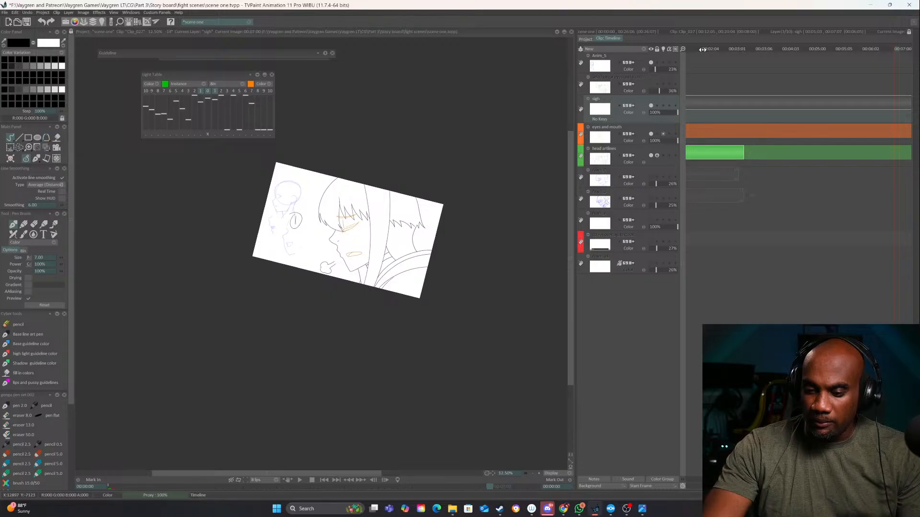
pyautogui.press('Home')
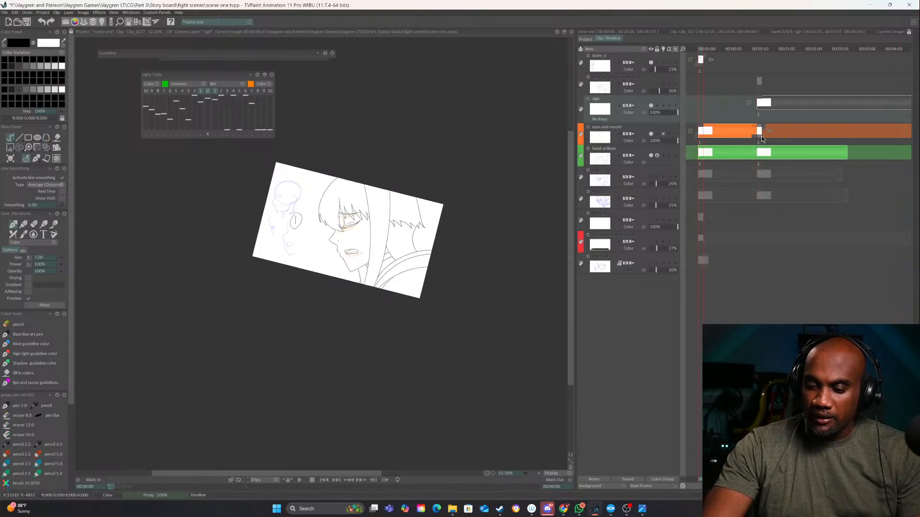
# Extend the second key of the eyes and mouth layer to the end of the sigh drawing
pyautogui.moveTo(757, 140); pyautogui.dragTo(803, 140)
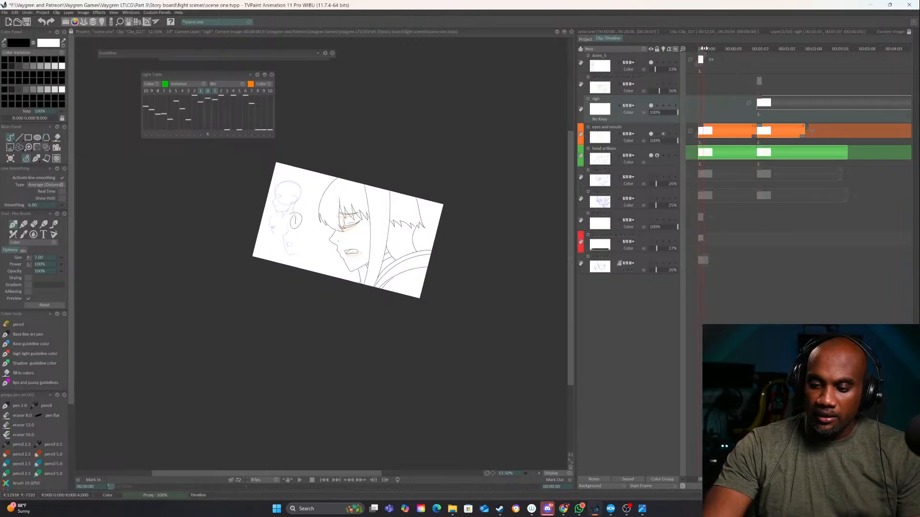
pyautogui.moveTo(704, 50)
pyautogui.mouseDown()
pyautogui.moveTo(843, 49)
pyautogui.moveTo(707, 49)
pyautogui.moveTo(811, 56)
pyautogui.mouseUp()
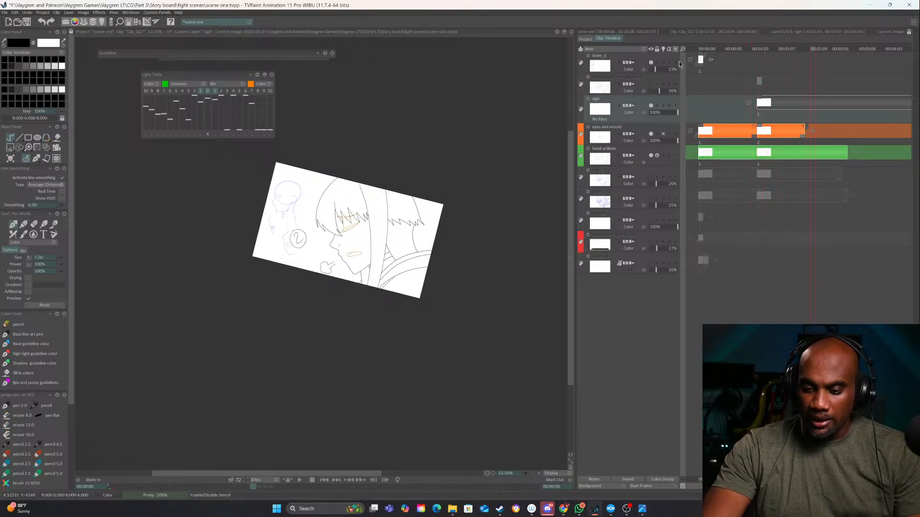
pyautogui.moveTo(684, 49); pyautogui.dragTo(660, 51)
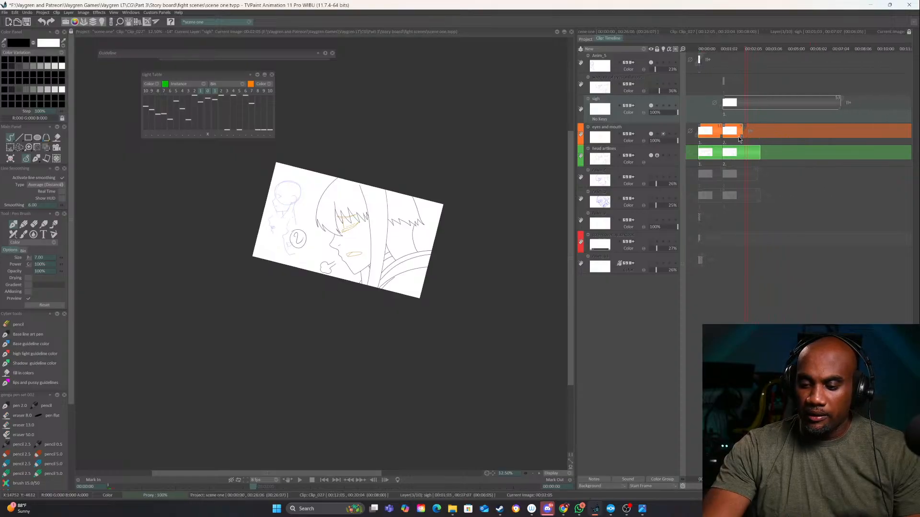
pyautogui.moveTo(741, 137); pyautogui.dragTo(837, 134)
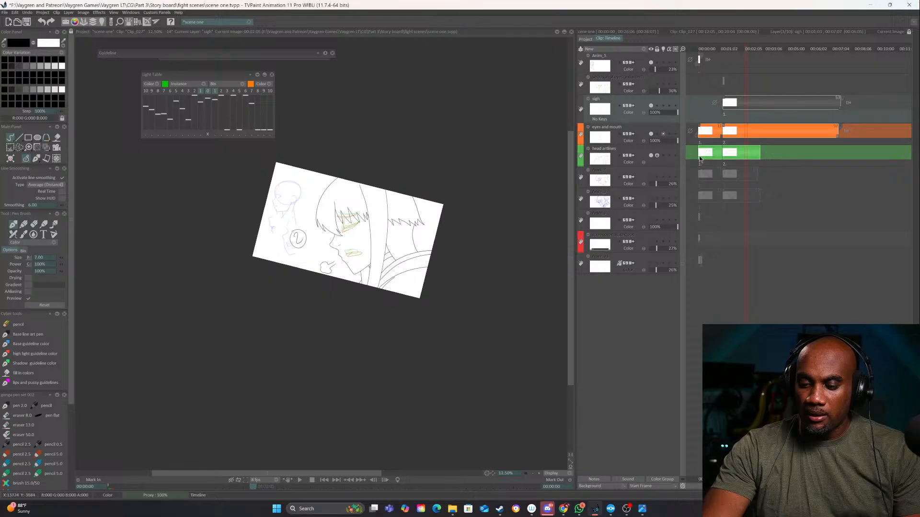
# Unlock the head artlines layer and extend its second key to the end of the sigh drawing
pyautogui.click(658, 156)
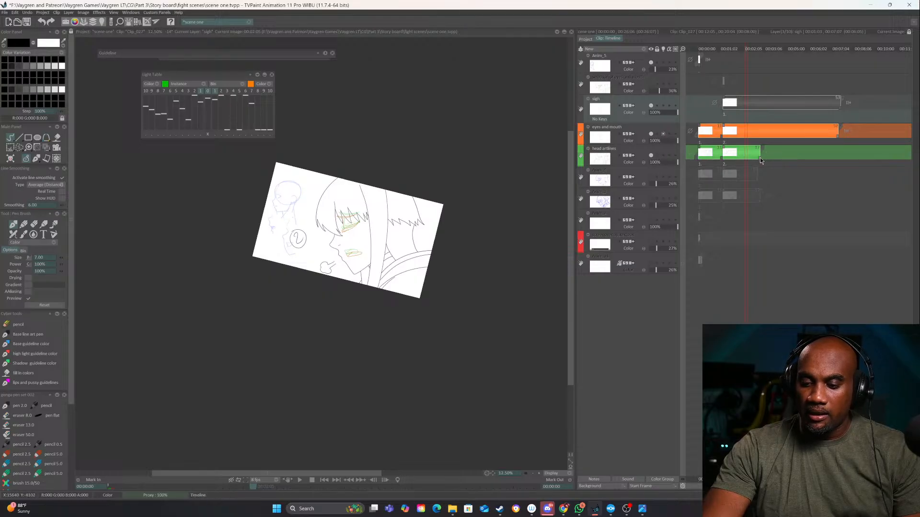
pyautogui.moveTo(760, 157); pyautogui.dragTo(838, 154)
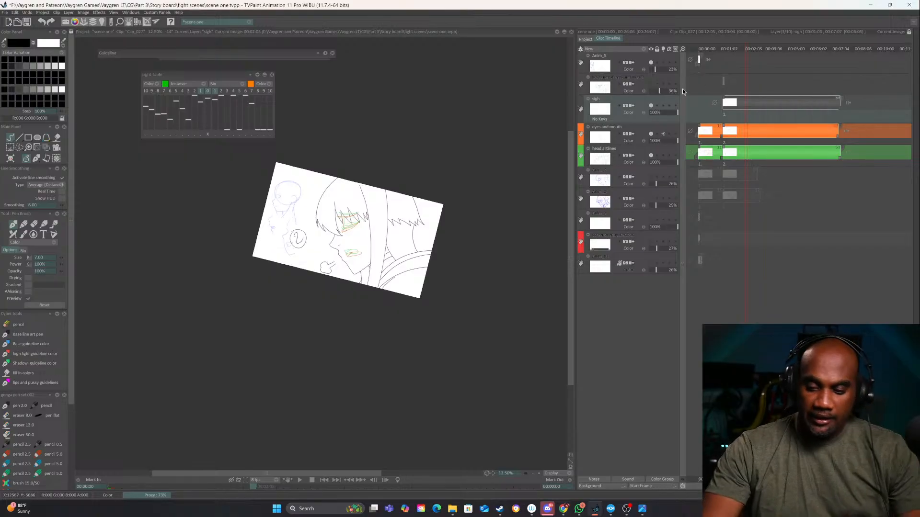
# Compare the drawing with the sigh layer hidden and shown, at the first frame and during the second key
pyautogui.moveTo(703, 48)
pyautogui.mouseDown()
pyautogui.moveTo(773, 48)
pyautogui.moveTo(674, 53)
pyautogui.mouseUp()
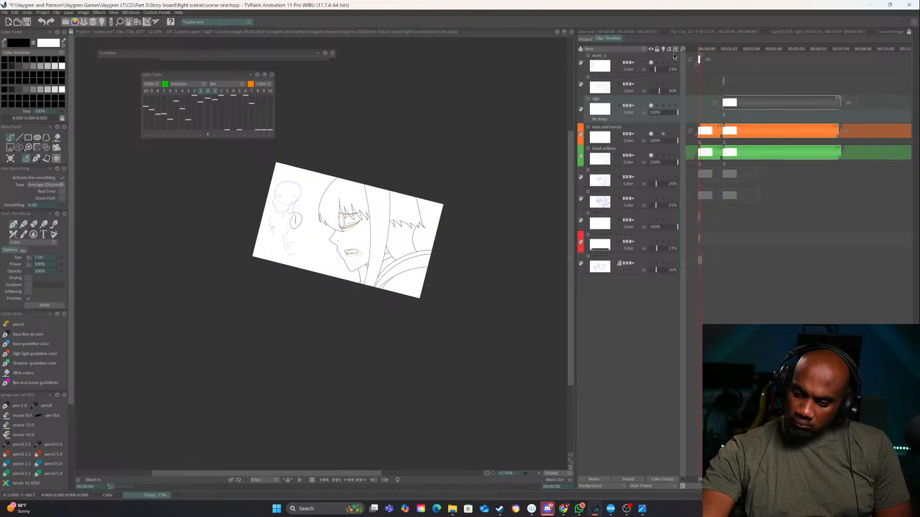
pyautogui.click(651, 109)
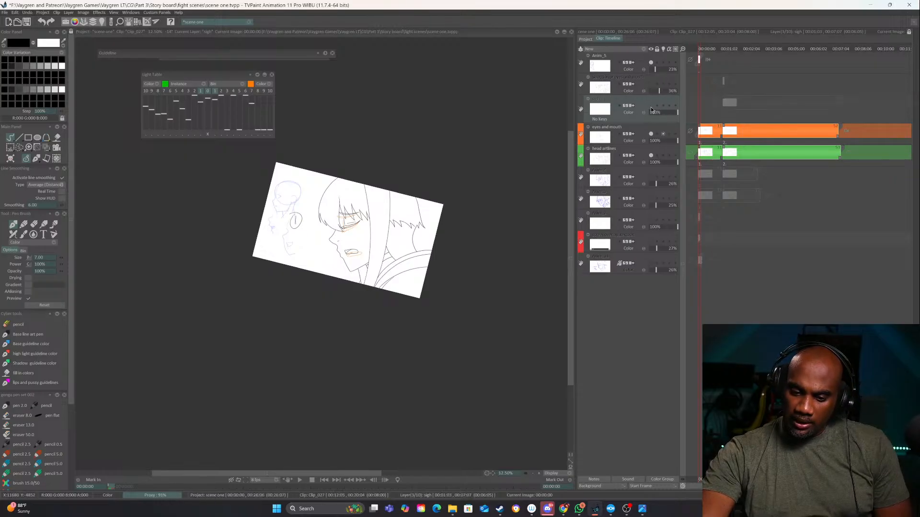
pyautogui.click(651, 108)
pyautogui.click(746, 48)
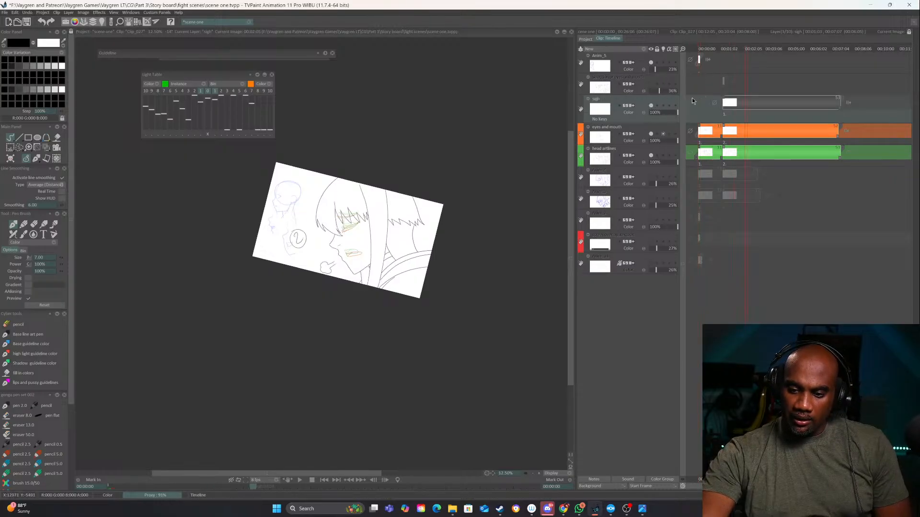
pyautogui.click(651, 106)
pyautogui.click(651, 106)
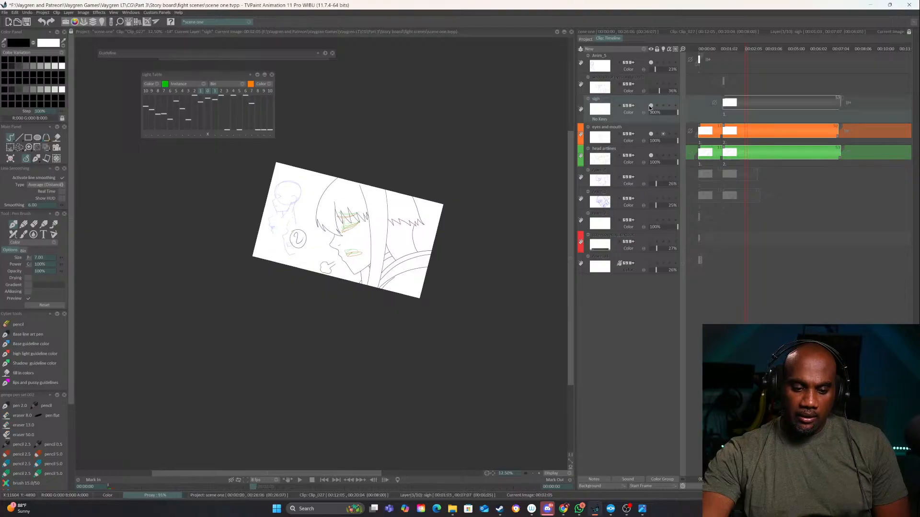
# Compare the drawing with the eyes and mouth layer hidden and shown, and return to the first frame
pyautogui.click(651, 133)
pyautogui.click(651, 134)
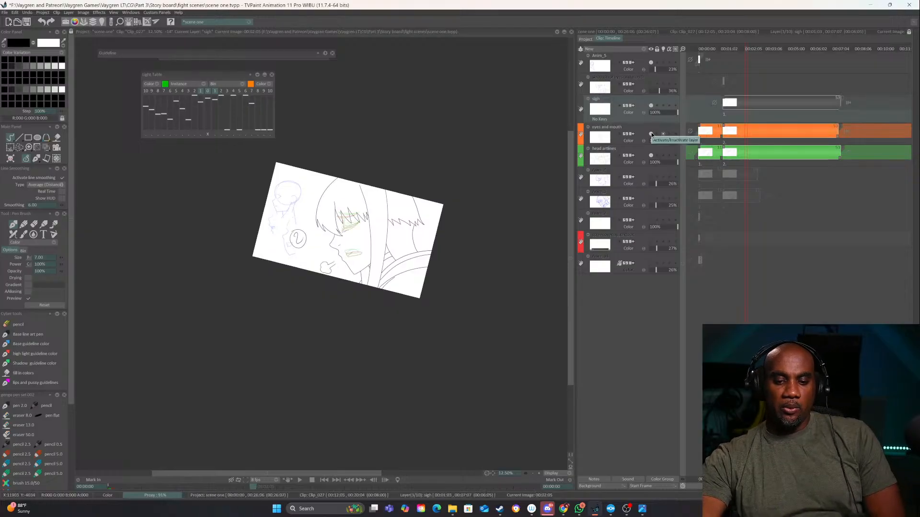
pyautogui.click(650, 134)
pyautogui.click(650, 133)
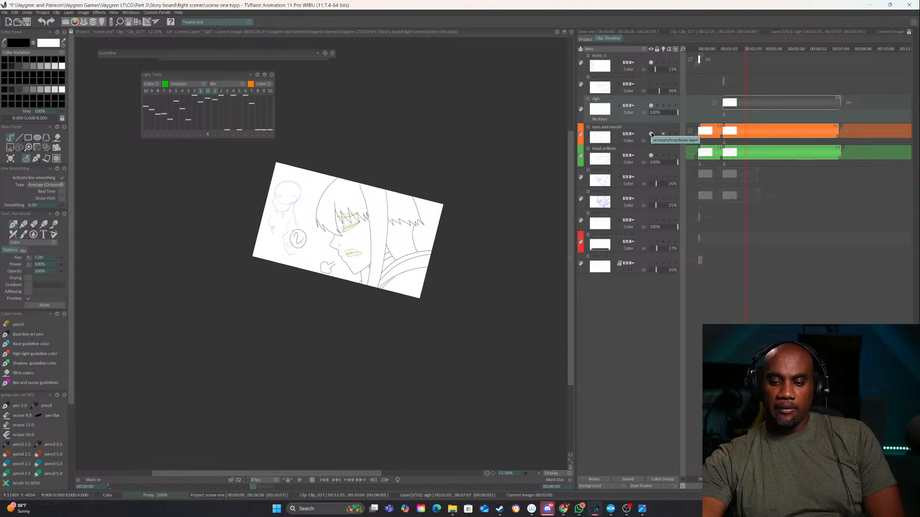
pyautogui.click(538, 474)
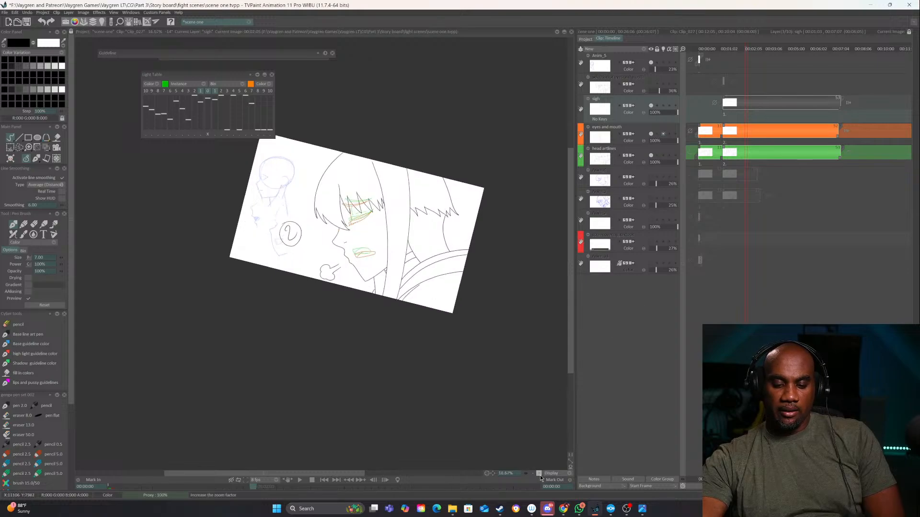
pyautogui.click(706, 48)
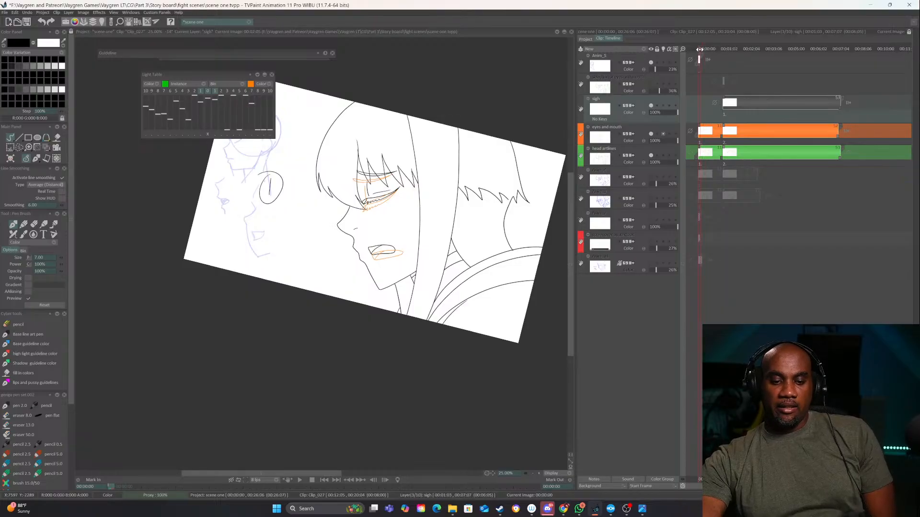
pyautogui.moveTo(699, 48)
pyautogui.mouseDown()
pyautogui.moveTo(707, 44)
pyautogui.moveTo(699, 41)
pyautogui.mouseUp()
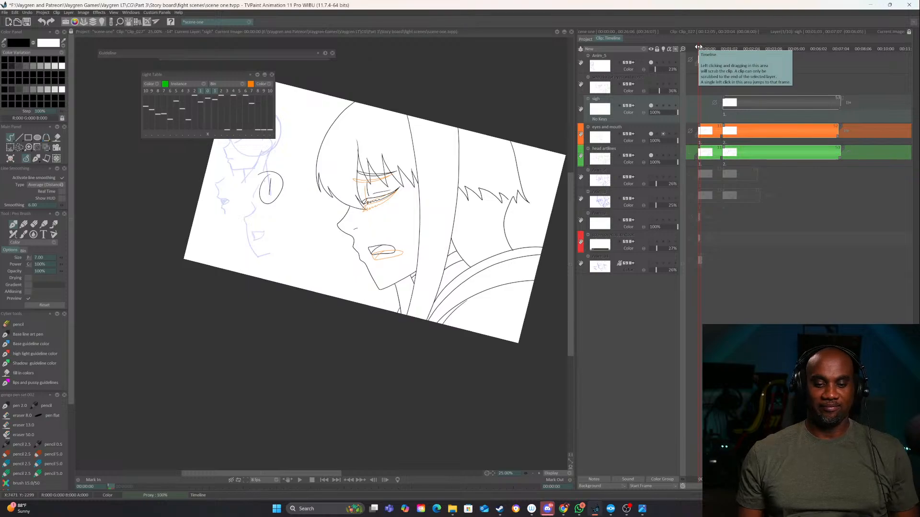
# Step frame by frame through the change from the first to the second head key, with the face in close view
pyautogui.click(539, 473)
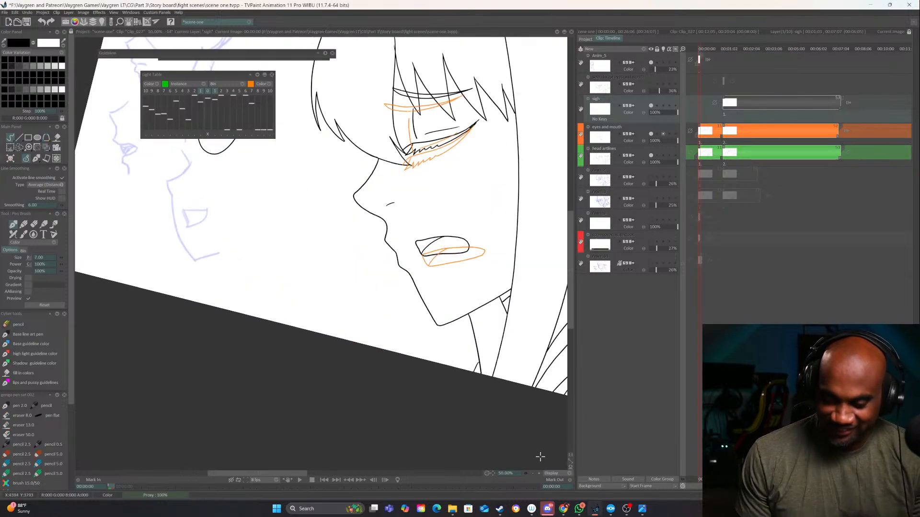
pyautogui.moveTo(478, 314); pyautogui.dragTo(424, 367)
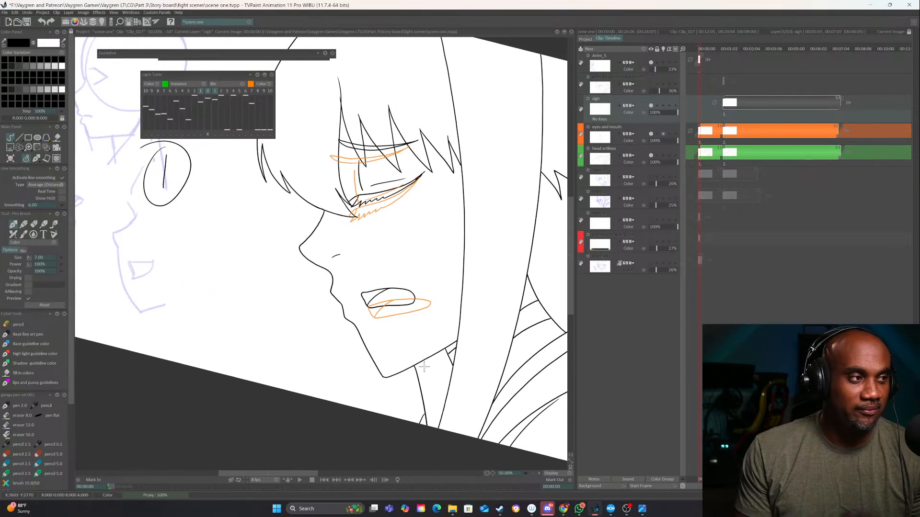
pyautogui.press('Right')
pyautogui.press('Right')
pyautogui.press('Right')
pyautogui.press('Right')
pyautogui.press('Right')
pyautogui.press('Right')
pyautogui.press('Right')
pyautogui.press('Right')
pyautogui.press('Right')
pyautogui.press('Right')
pyautogui.press('Right')
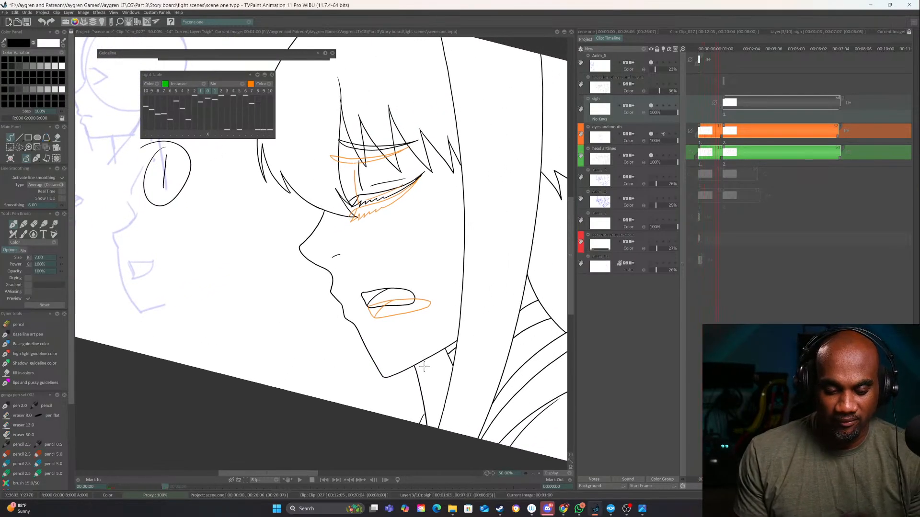
pyautogui.press('Left')
pyautogui.press('Left')
pyautogui.press('Left')
pyautogui.press('Right')
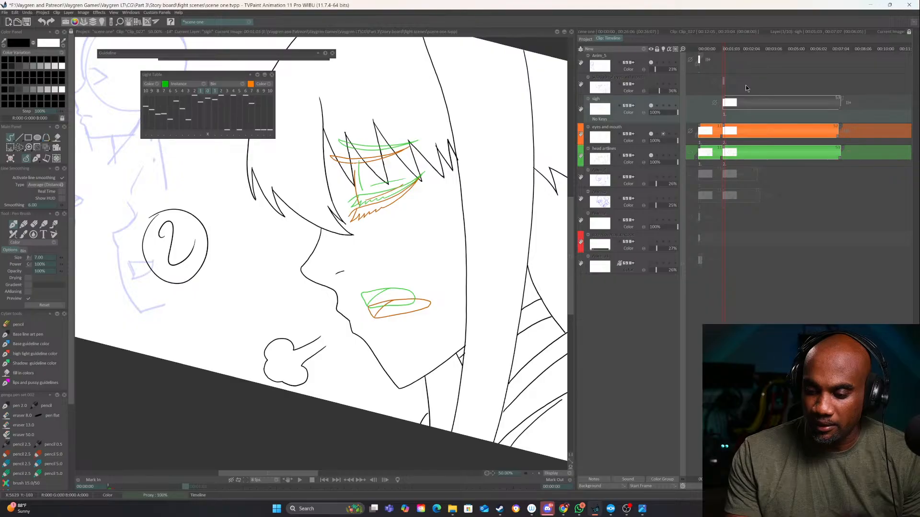
# Check the sigh layer hidden and shown at the second key, and the eyes and mouth layer during the first key
pyautogui.click(650, 105)
pyautogui.click(651, 105)
pyautogui.press('Left')
pyautogui.press('Left')
pyautogui.press('Left')
pyautogui.press('Left')
pyautogui.press('Left')
pyautogui.press('Left')
pyautogui.press('Left')
pyautogui.press('Left')
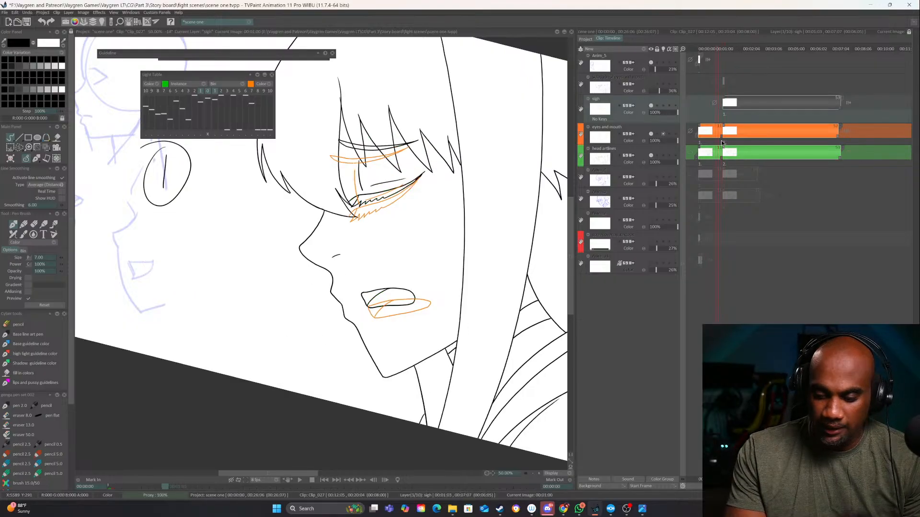
pyautogui.click(650, 134)
pyautogui.click(650, 134)
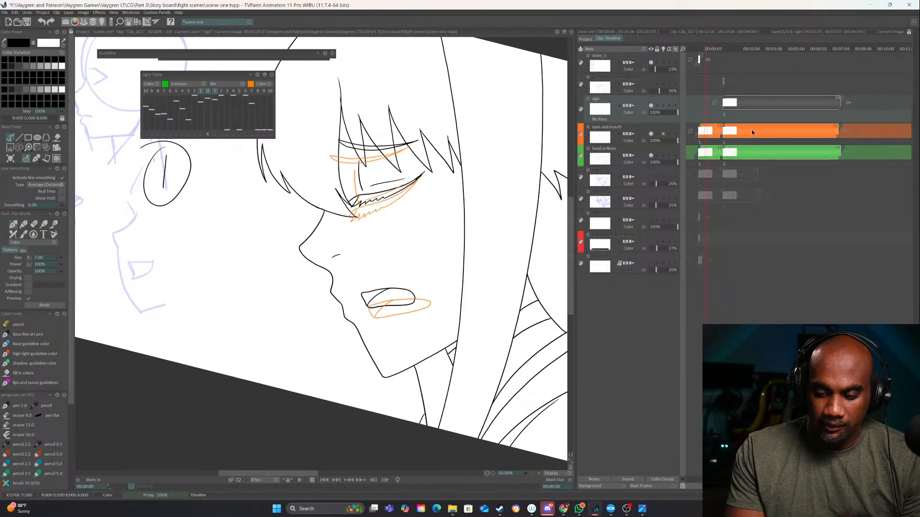
# Advance to the second key and compare it with the head artlines layer hidden and shown
pyautogui.press('Right')
pyautogui.press('Right')
pyautogui.press('Right')
pyautogui.press('Right')
pyautogui.press('Right')
pyautogui.press('Right')
pyautogui.press('Right')
pyautogui.press('Right')
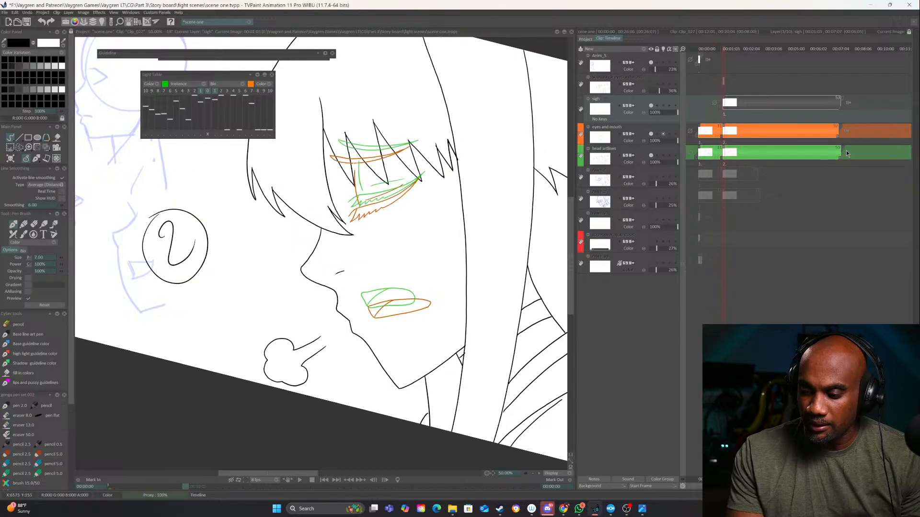
pyautogui.click(651, 156)
pyautogui.click(652, 155)
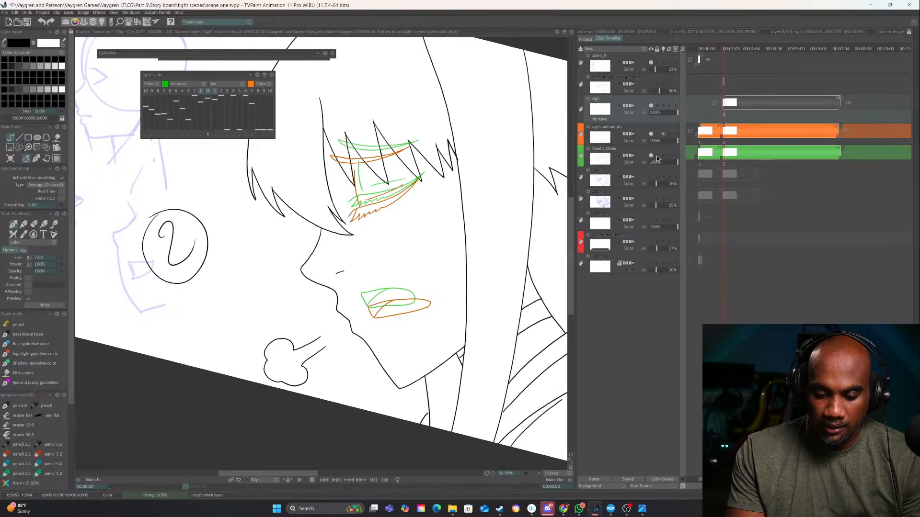
pyautogui.press('Left')
# Enlarge the timeline frames and check the head artlines, sigh, and eyes and mouth layers hidden and shown at the second key
pyautogui.click(682, 49)
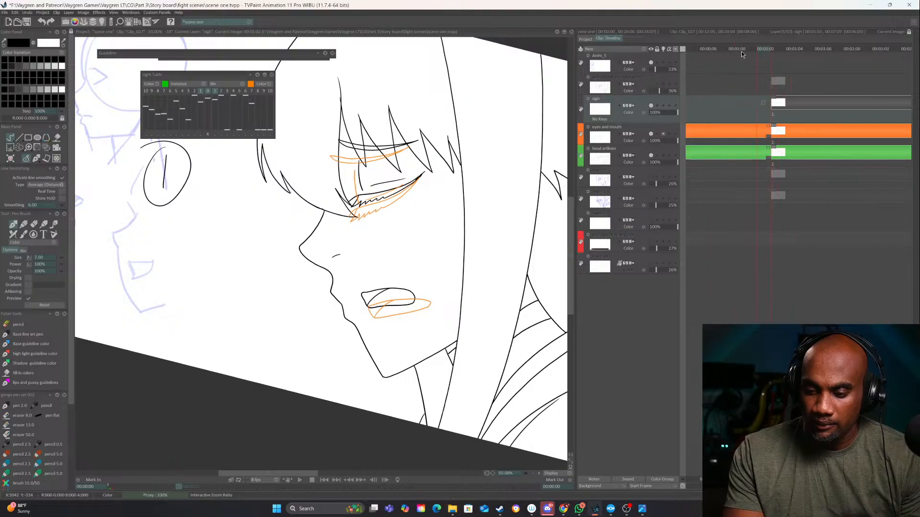
pyautogui.press('Right')
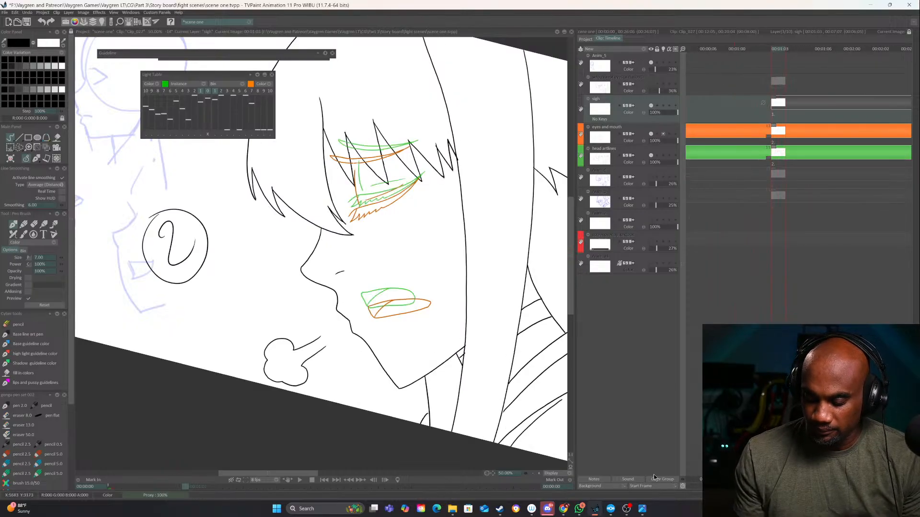
pyautogui.moveTo(723, 485); pyautogui.dragTo(698, 483)
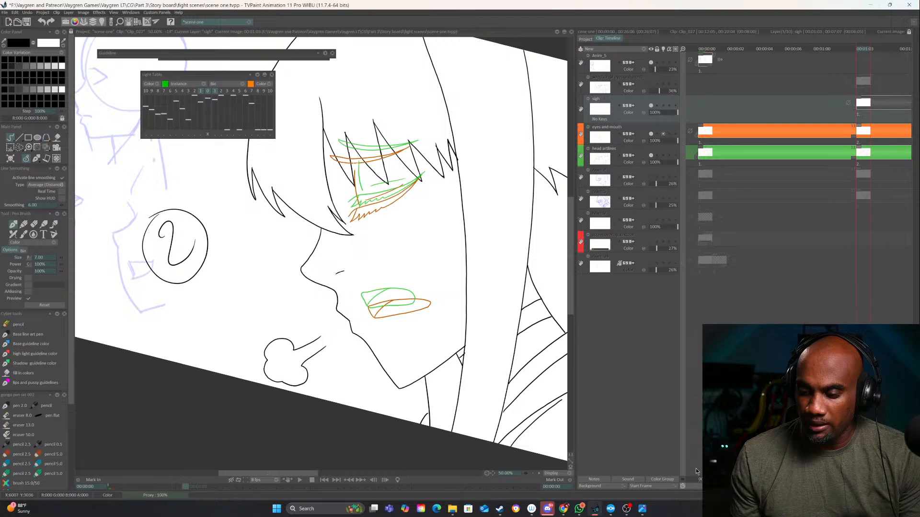
pyautogui.click(651, 155)
pyautogui.click(651, 155)
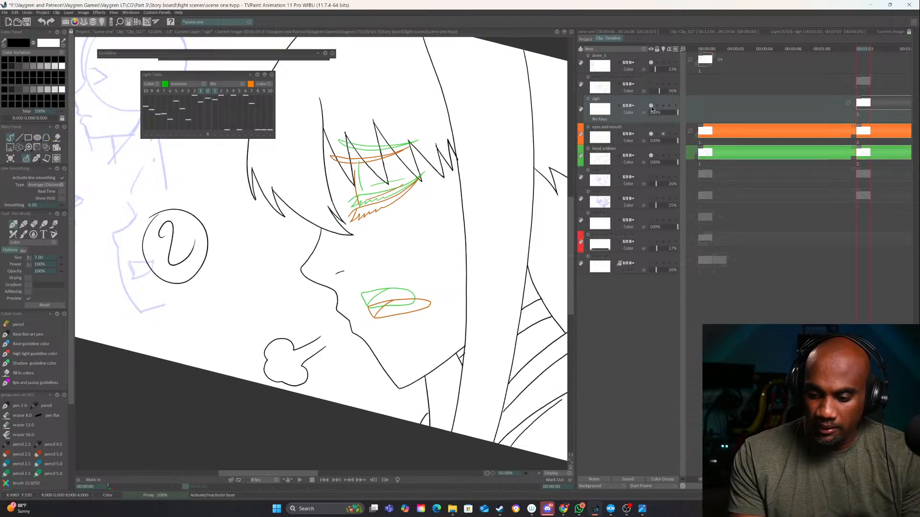
pyautogui.click(650, 105)
pyautogui.click(650, 105)
pyautogui.click(650, 133)
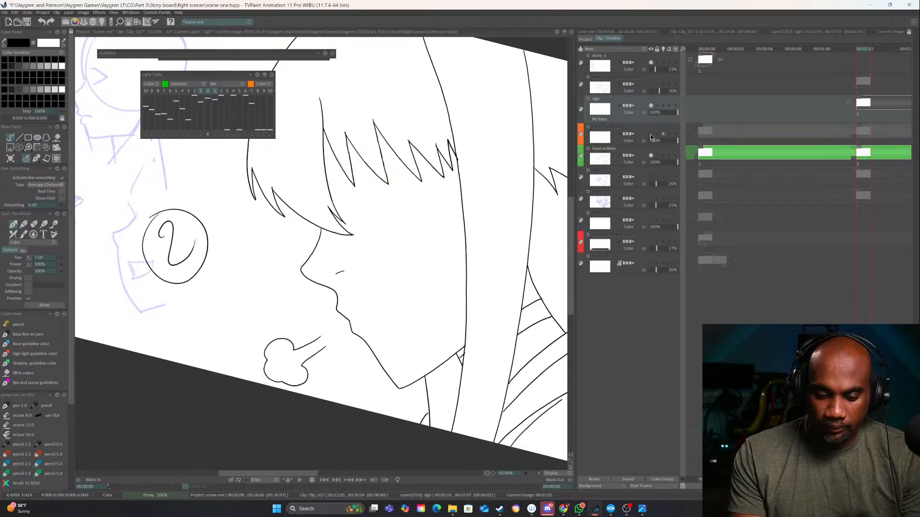
pyautogui.click(650, 134)
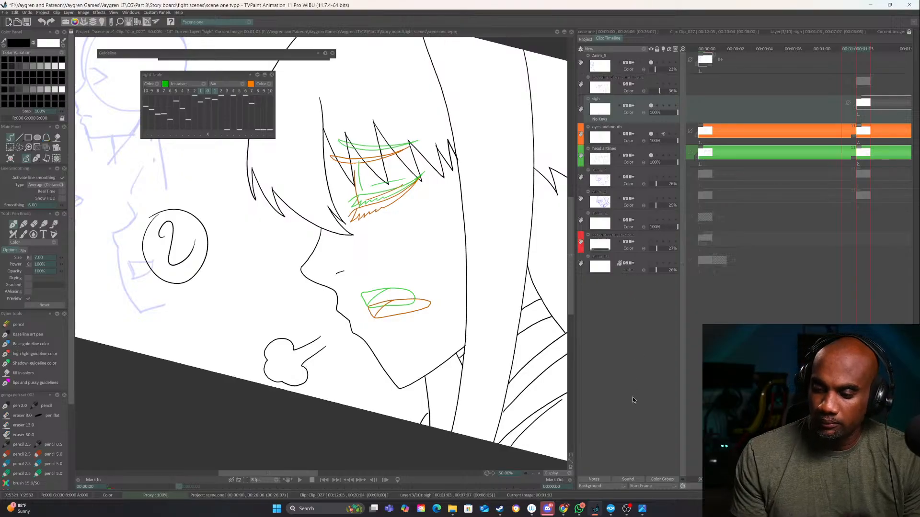
# Step back to the first key and compare it with the head artlines and the eyes and mouth layers hidden and shown
pyautogui.press('Left')
pyautogui.press('Right')
pyautogui.press('Left')
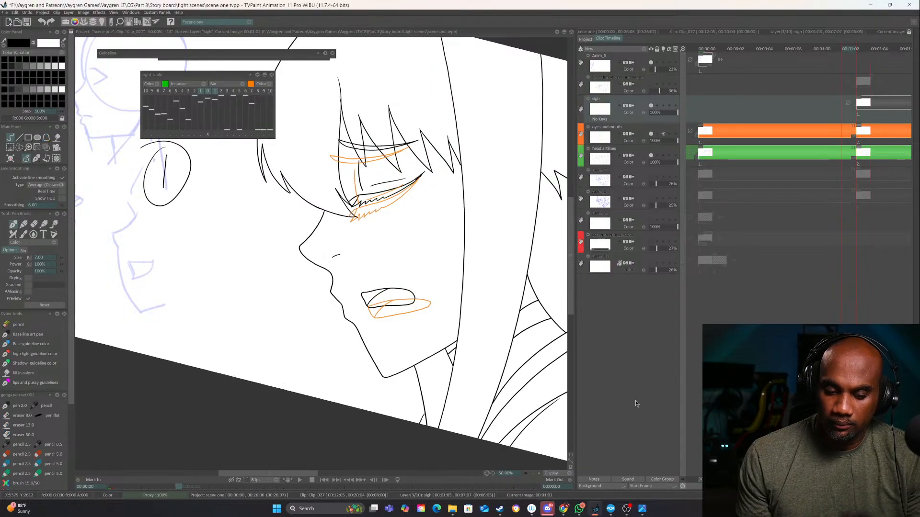
pyautogui.click(650, 155)
pyautogui.click(650, 154)
pyautogui.click(650, 134)
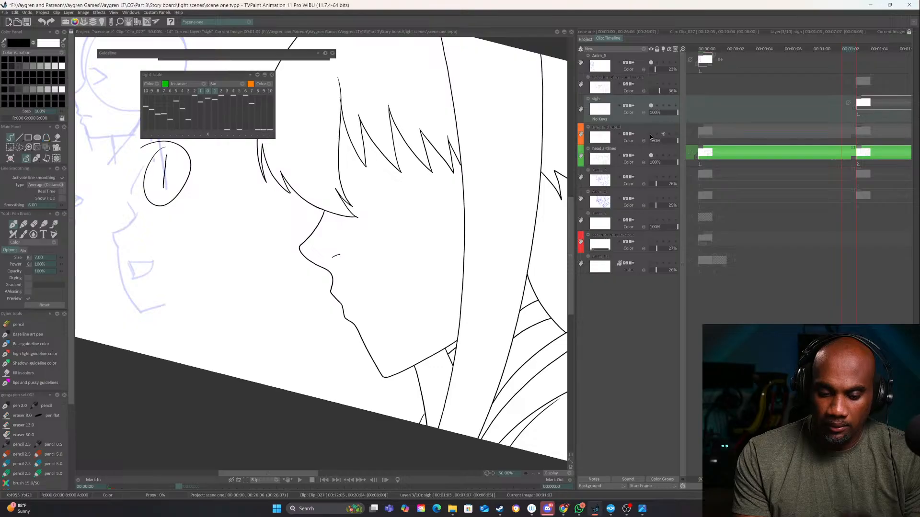
pyautogui.click(651, 134)
# Hide the head artlines and sigh layers, leaving the eyes and mouth layer visible at the second key
pyautogui.click(651, 134)
pyautogui.click(651, 155)
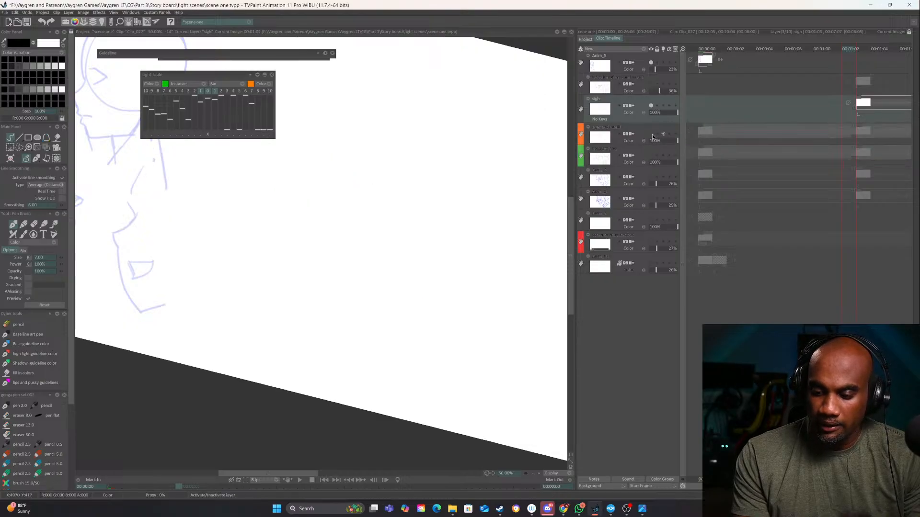
pyautogui.click(651, 134)
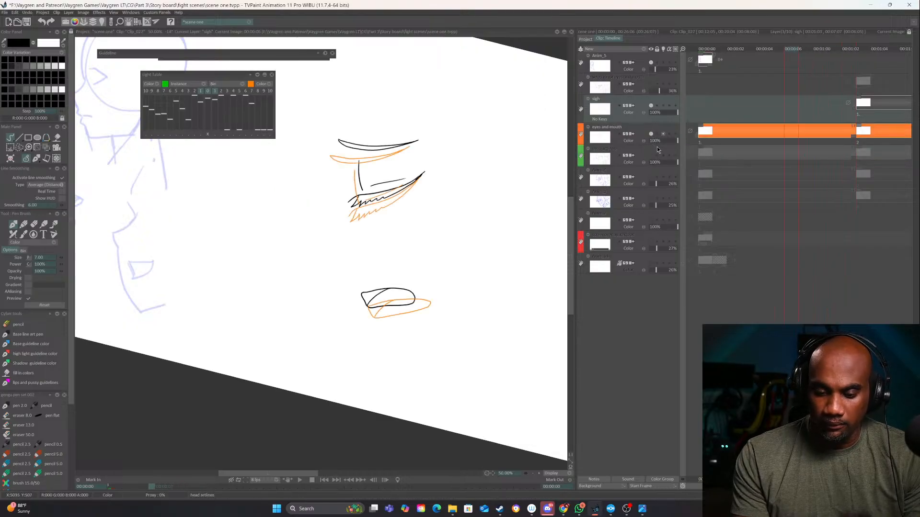
pyautogui.press('Right')
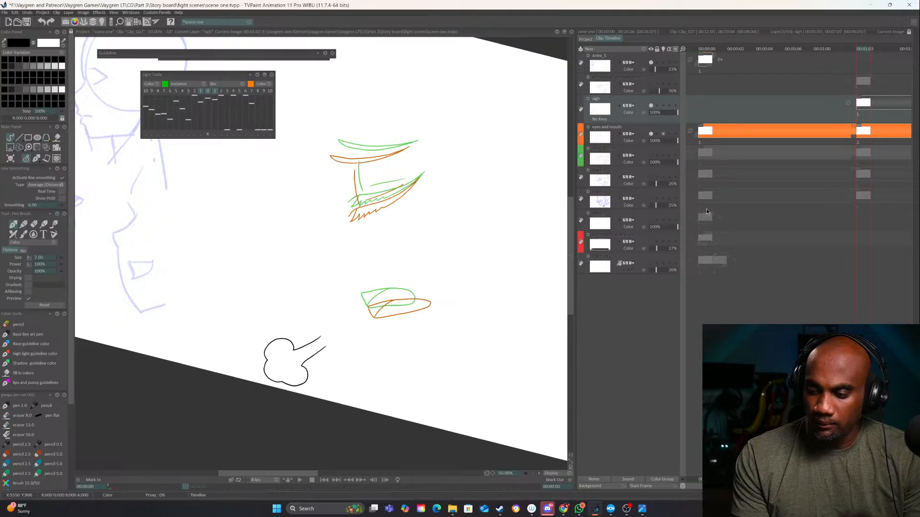
pyautogui.click(651, 105)
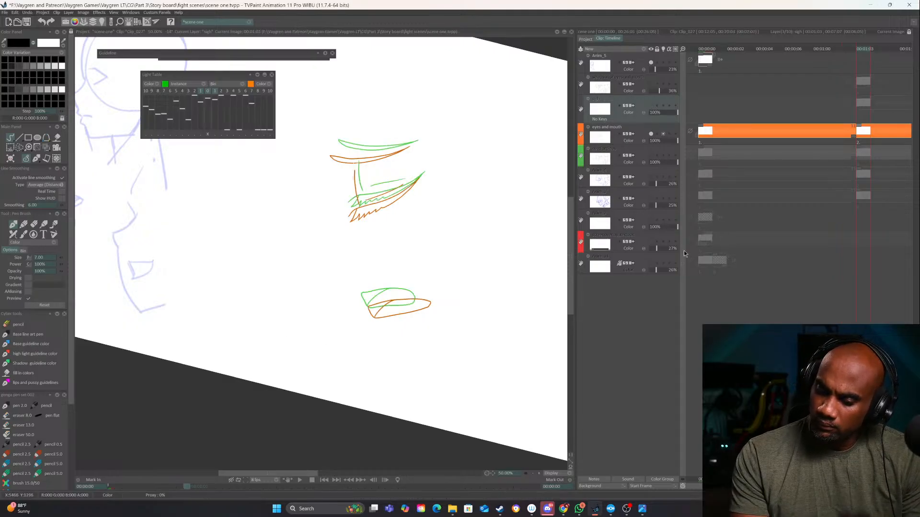
# Step back and forth across the frames to examine the eyes and mouth drawings on their own
pyautogui.press('Left')
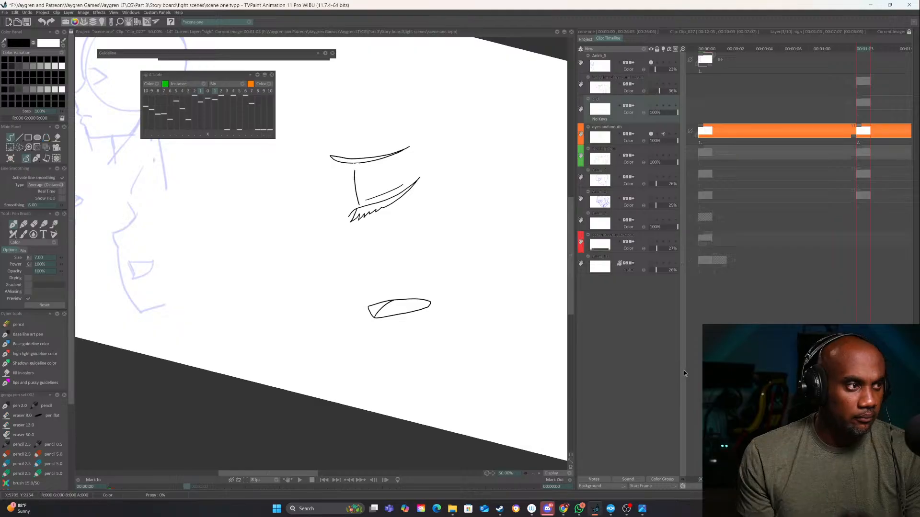
pyautogui.press('Right')
pyautogui.press('Left')
pyautogui.press('Right')
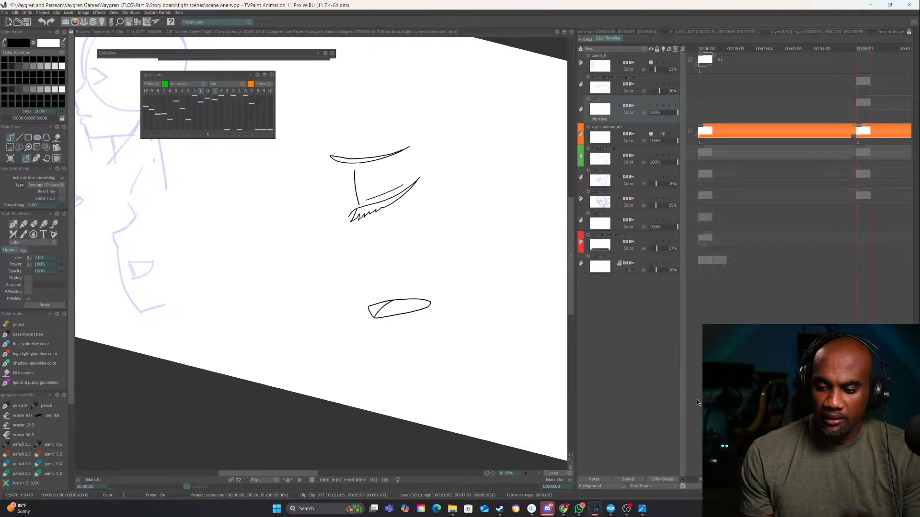
pyautogui.press('Left')
pyautogui.press('Right')
pyautogui.press('Right')
pyautogui.press('Left')
pyautogui.press('Right')
pyautogui.press('Right')
pyautogui.press('Right')
pyautogui.press('Right')
pyautogui.press('Right')
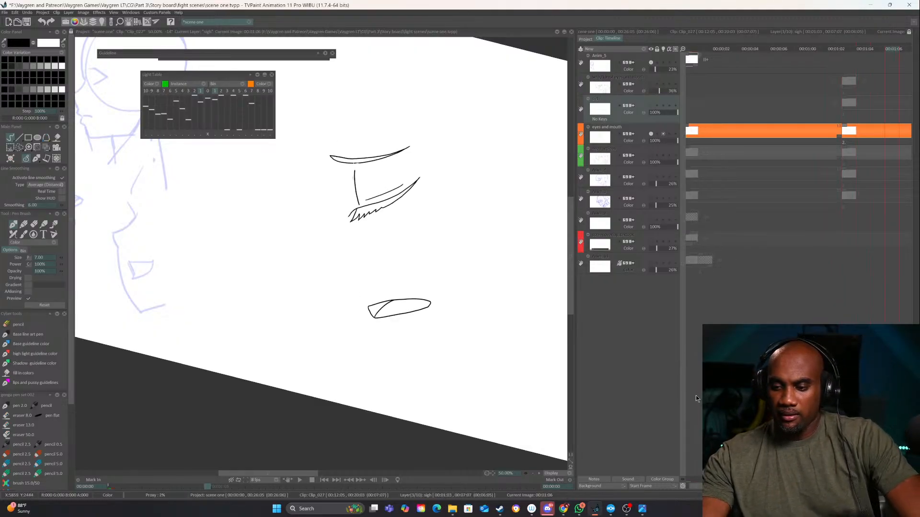
pyautogui.press('Left')
pyautogui.press('Left')
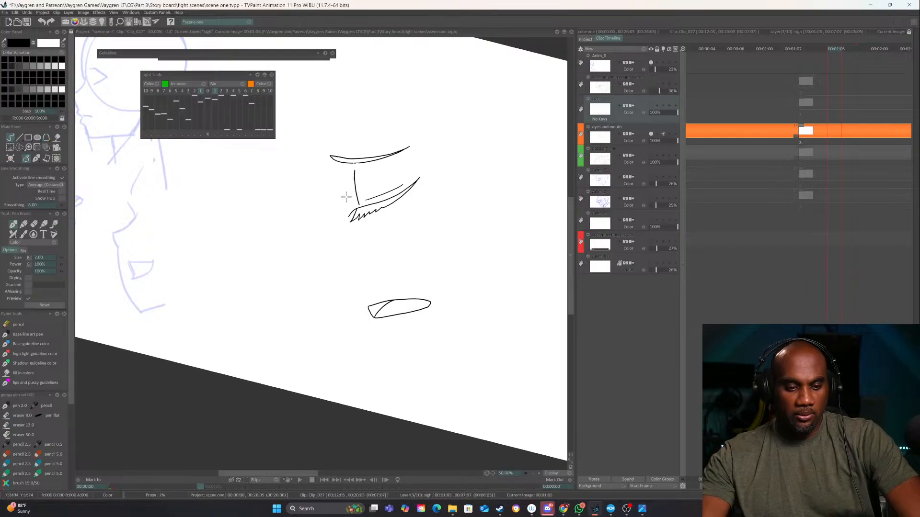
# Show the head artlines layer again and check the face at the start of the second key
pyautogui.click(651, 156)
pyautogui.press('Left')
pyautogui.press('Left')
pyautogui.press('Left')
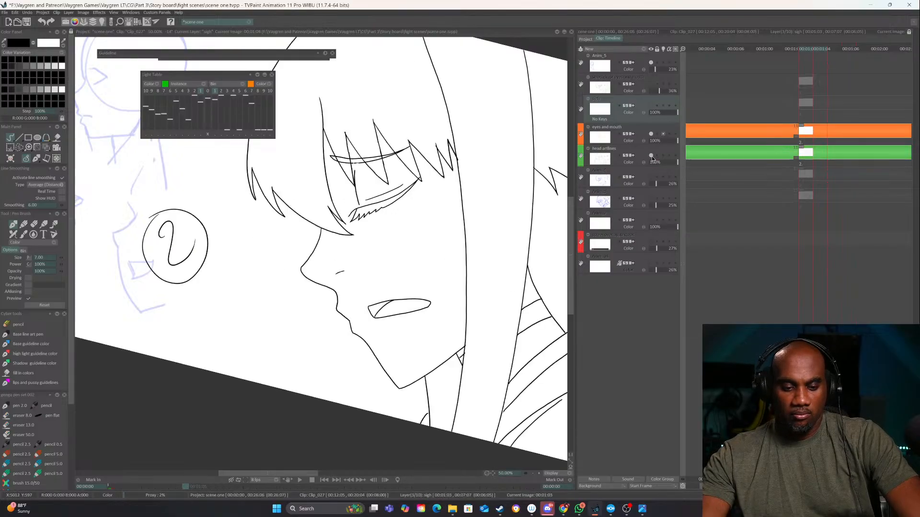
pyautogui.press('Right')
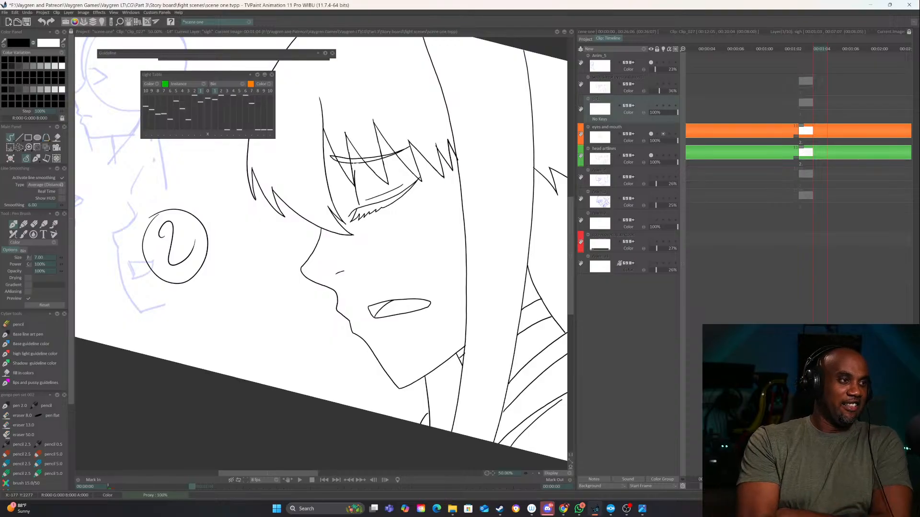
# Play the animation with the sigh layer hidden, and stop the preview
pyautogui.click(533, 473)
pyautogui.click(300, 481)
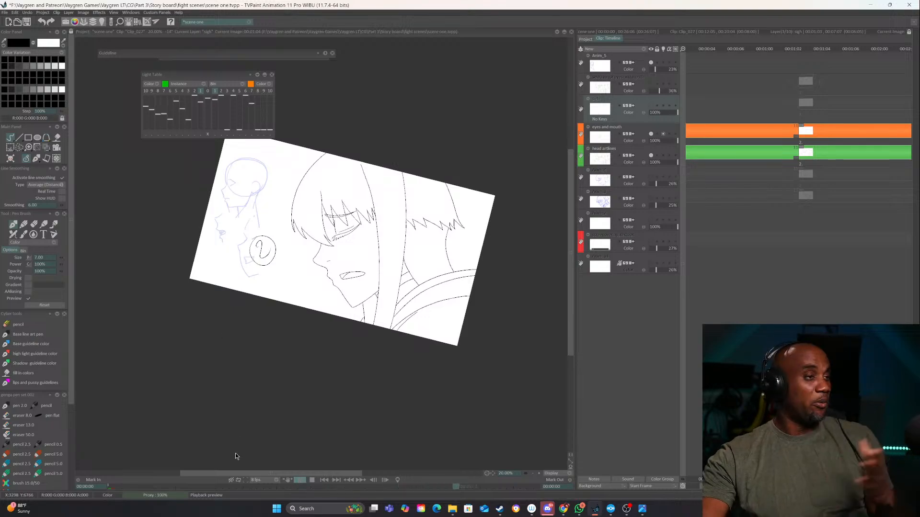
pyautogui.click(311, 479)
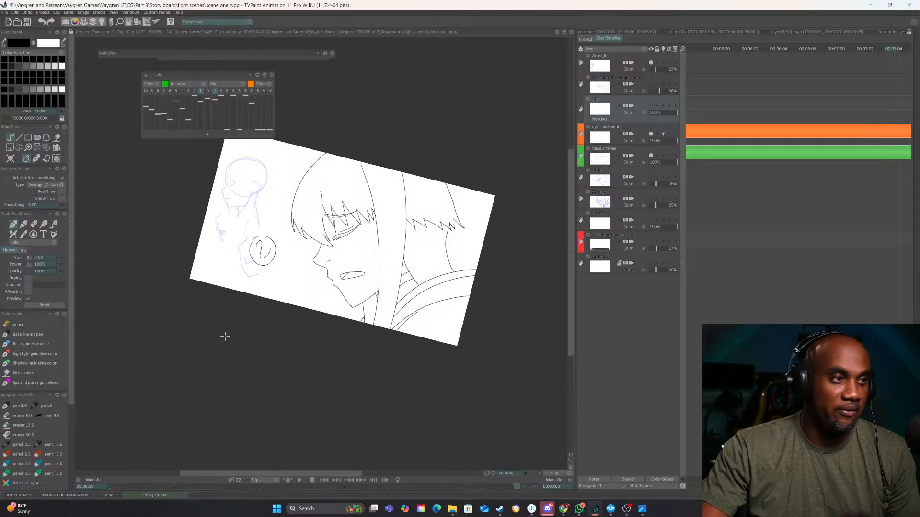
pyautogui.click(533, 473)
pyautogui.click(532, 473)
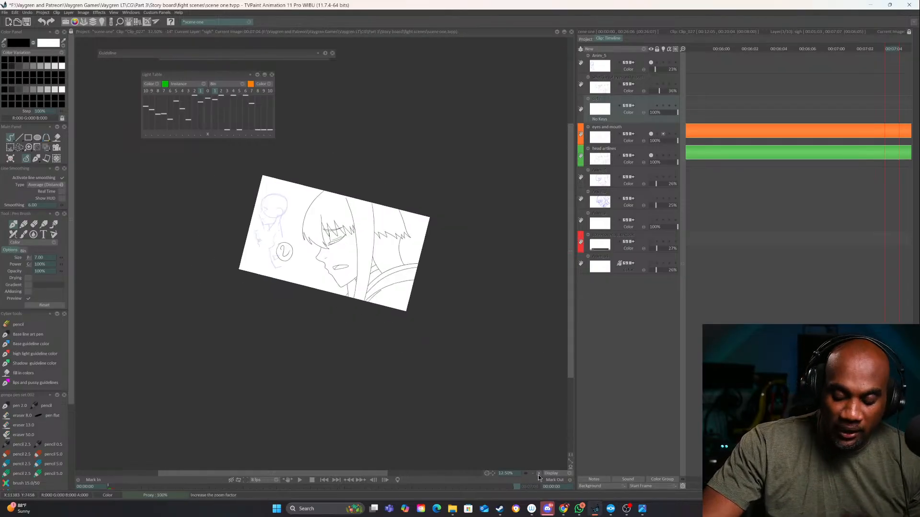
pyautogui.click(539, 474)
pyautogui.click(538, 474)
pyautogui.click(538, 474)
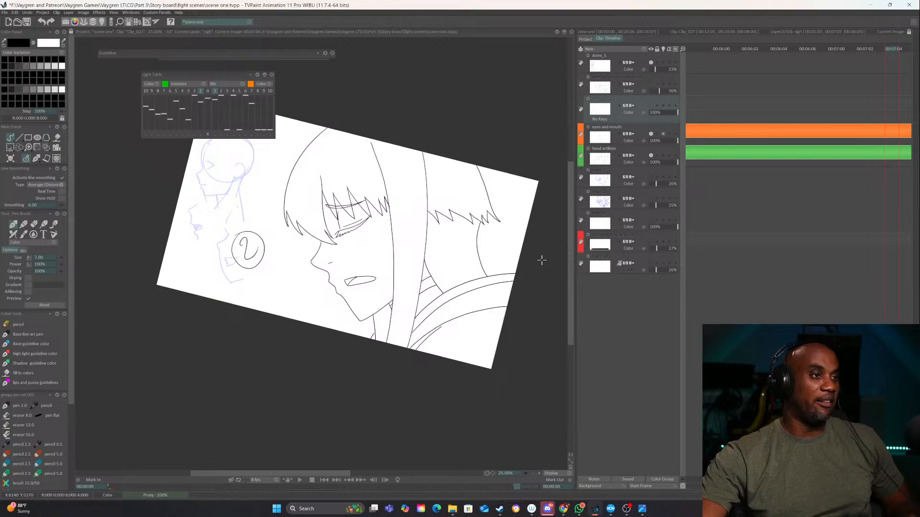
# Open Clip_028 from the project's clips in the timeline and lower its Anim_3 sketch layer's opacity to 25%
pyautogui.click(586, 39)
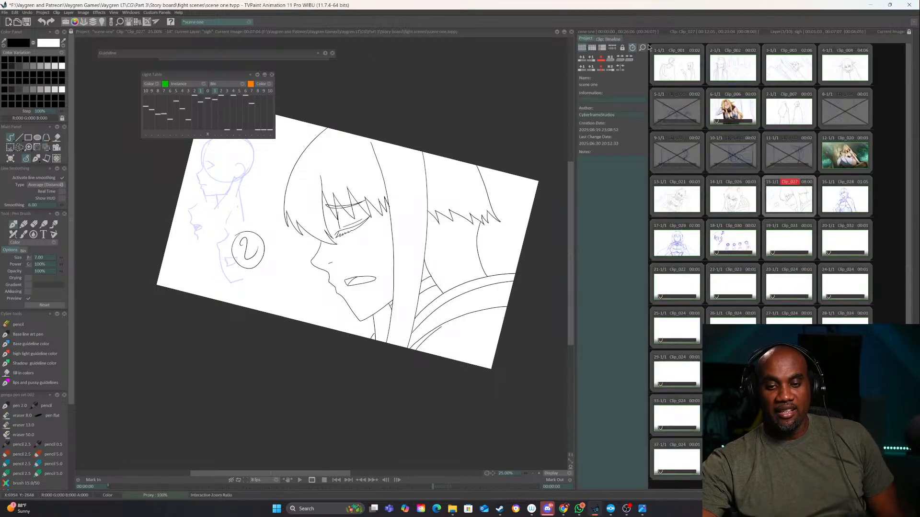
pyautogui.click(845, 198)
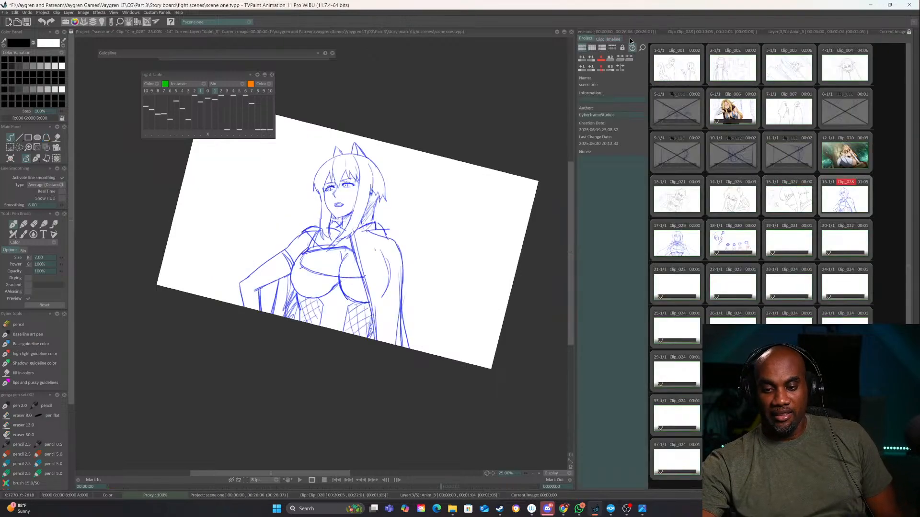
pyautogui.click(616, 39)
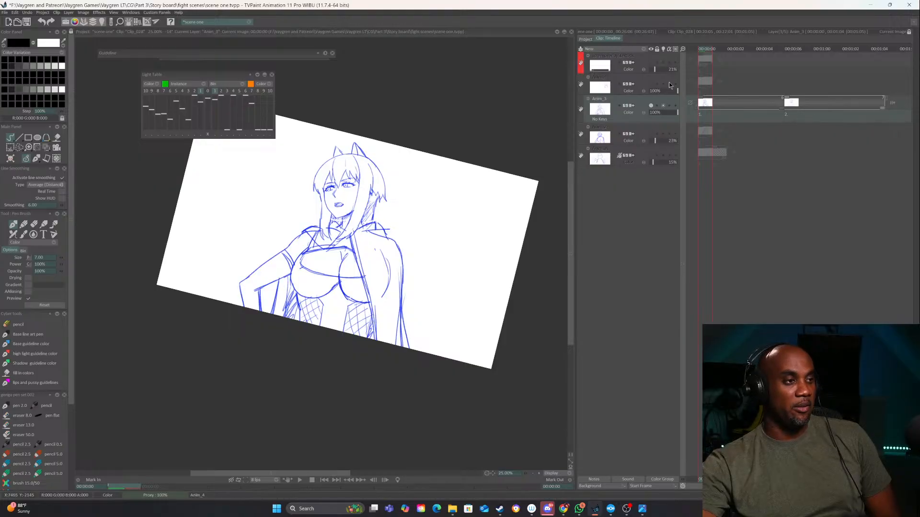
pyautogui.click(655, 113)
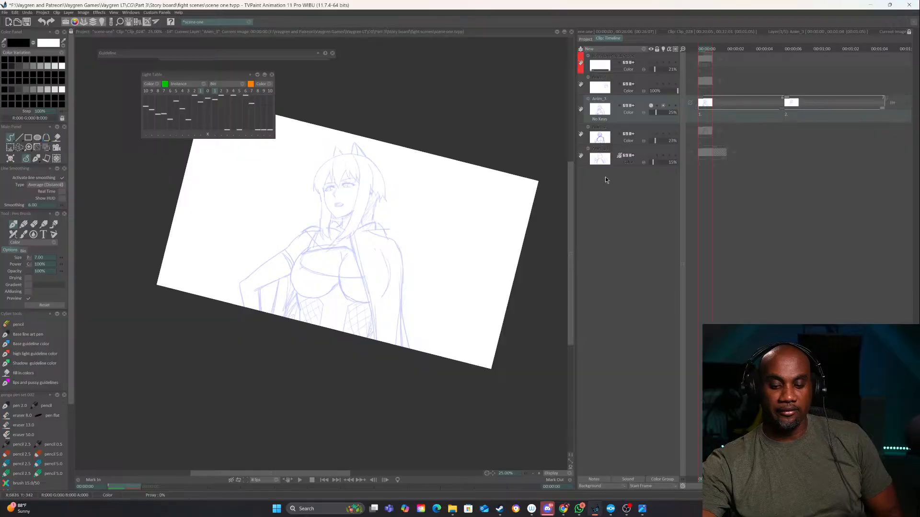
pyautogui.click(486, 473)
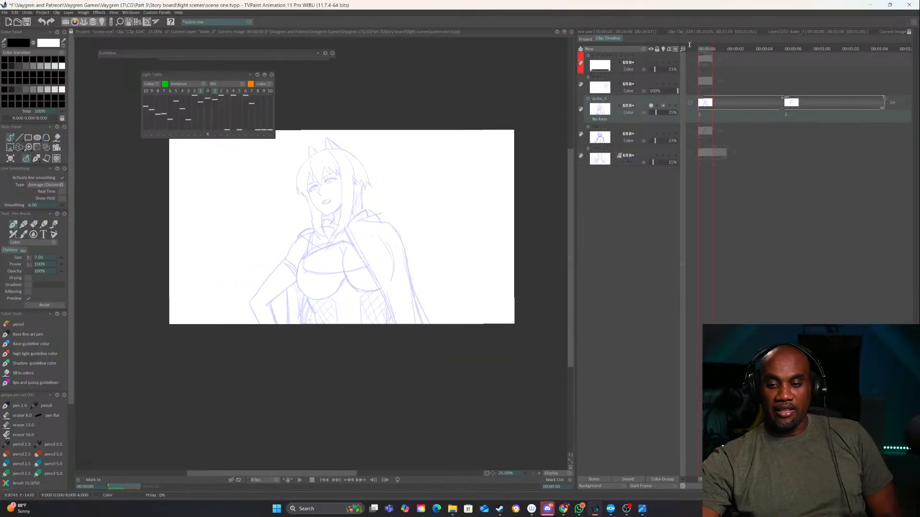
# Browse the neighbouring clips in the project and open Clip_029 with its layers in the timeline
pyautogui.click(591, 38)
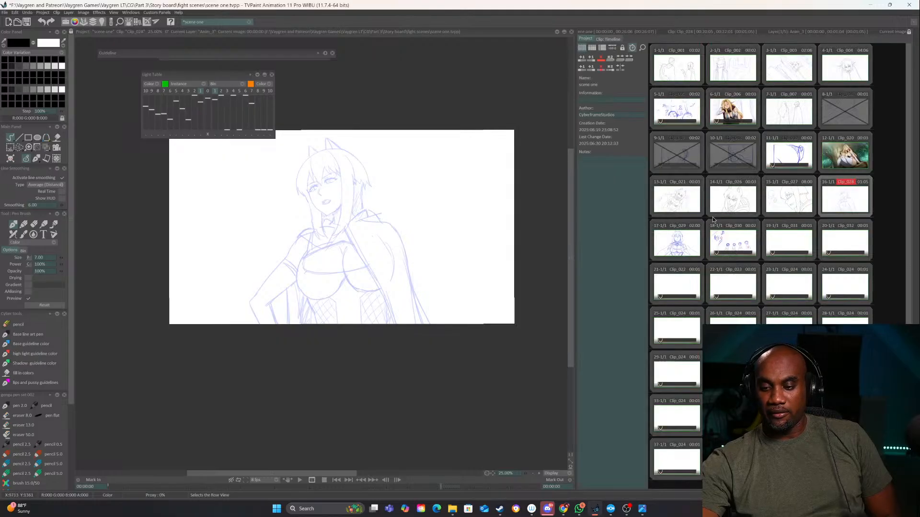
pyautogui.click(677, 248)
pyautogui.click(828, 205)
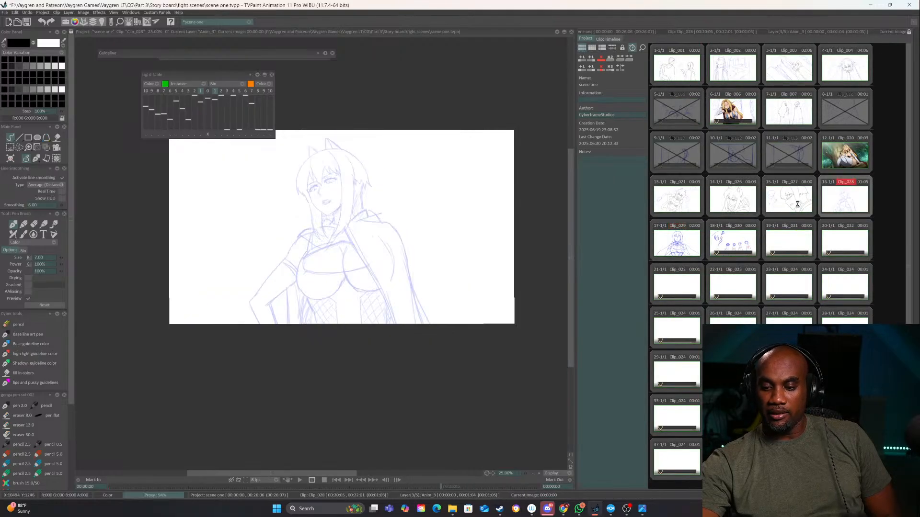
pyautogui.click(797, 204)
pyautogui.click(837, 203)
pyautogui.click(677, 240)
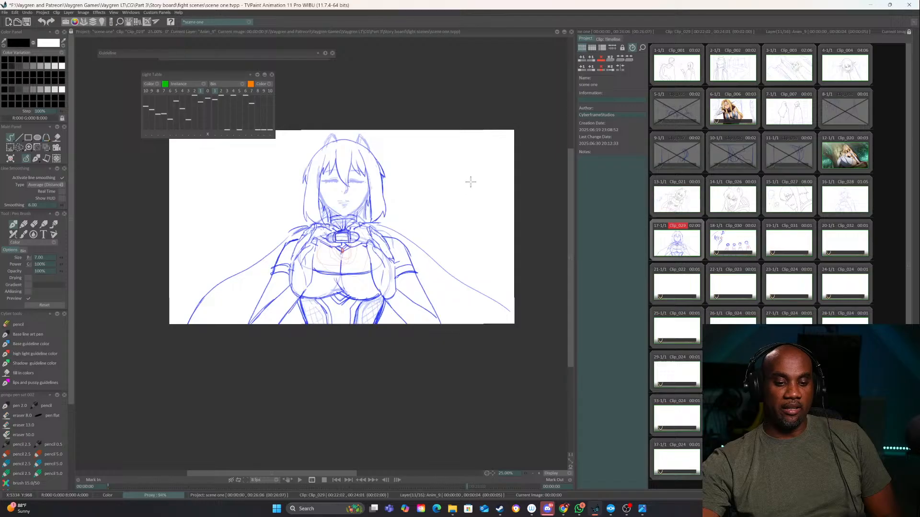
pyautogui.click(607, 38)
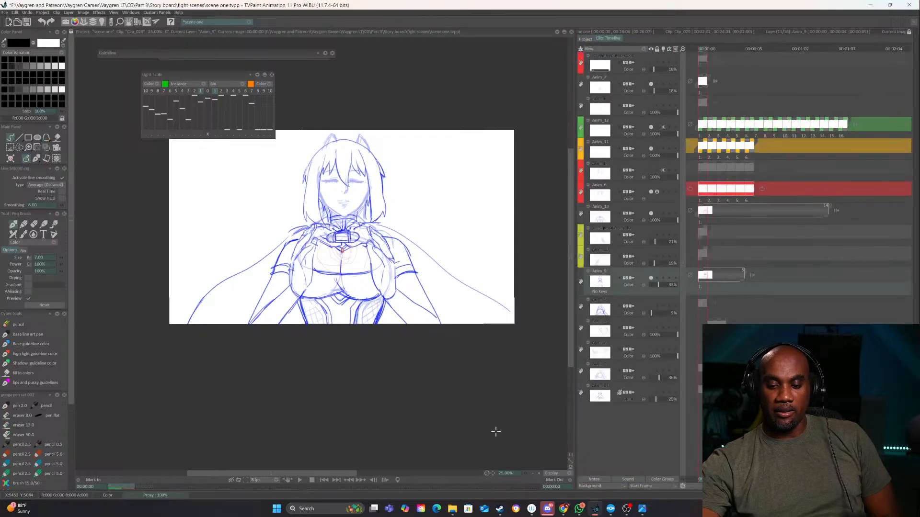
# Play Clip_029's animation, stop the preview and look over its layers before returning to the project's clips
pyautogui.click(300, 480)
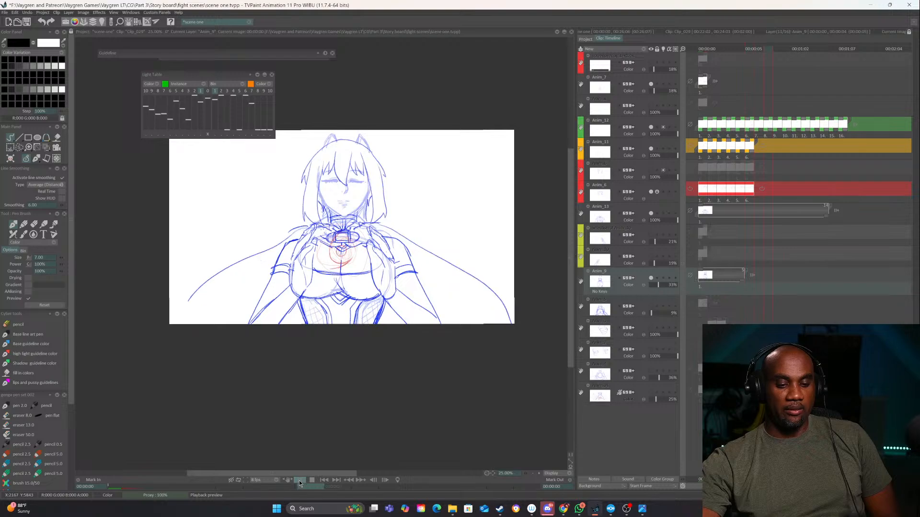
pyautogui.click(592, 42)
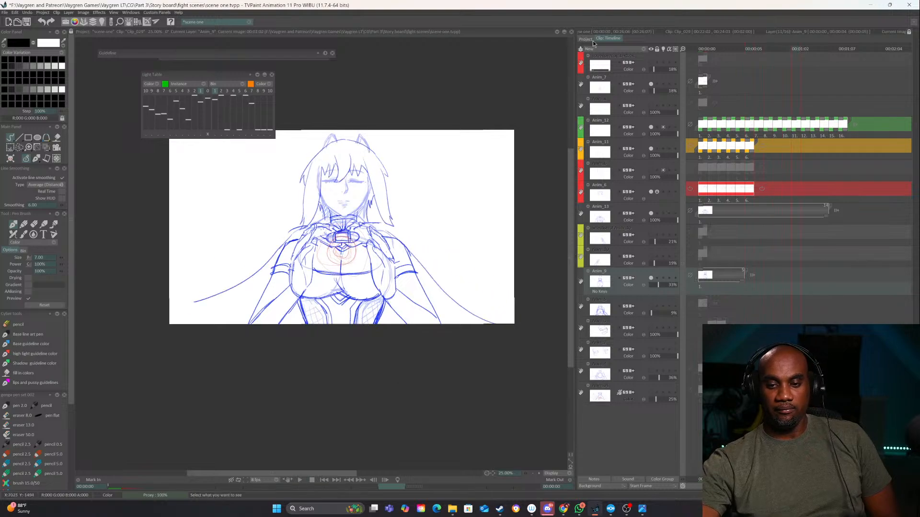
pyautogui.moveTo(702, 50)
pyautogui.mouseDown()
pyautogui.moveTo(837, 70)
pyautogui.moveTo(771, 76)
pyautogui.moveTo(697, 63)
pyautogui.mouseUp()
pyautogui.click(586, 40)
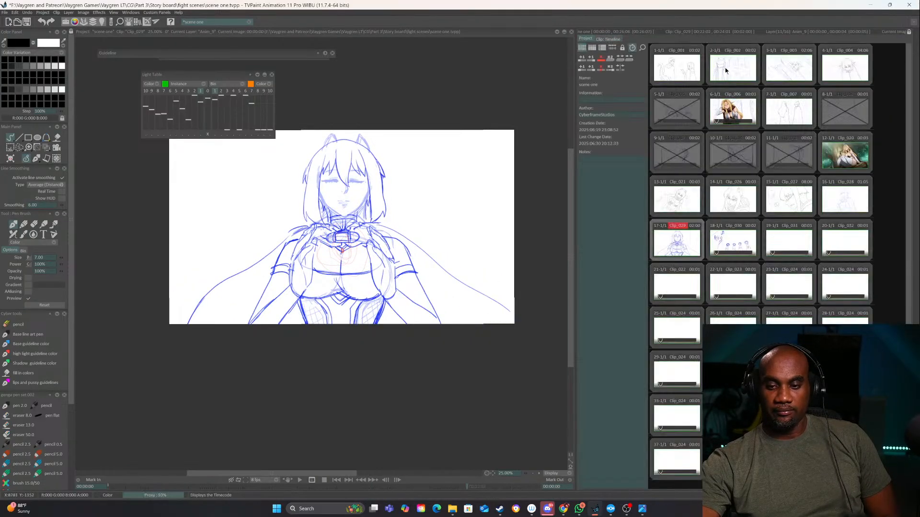
pyautogui.click(681, 246)
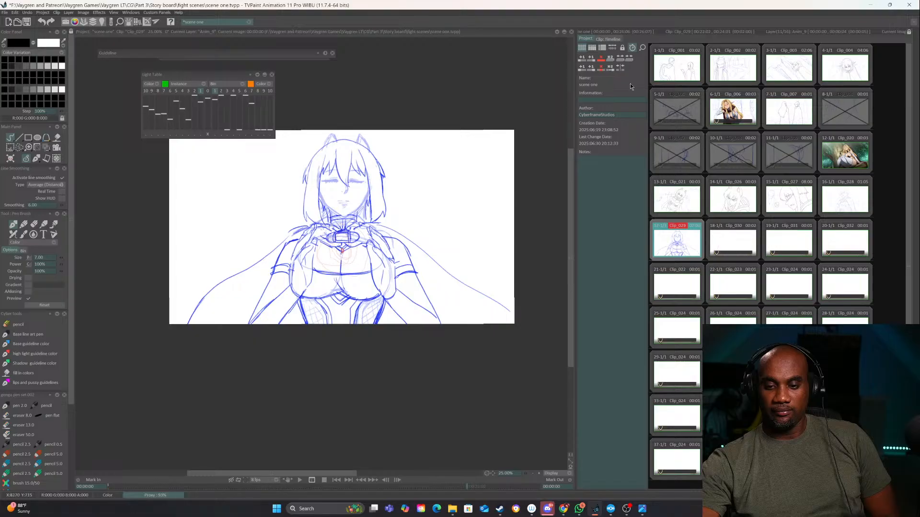
pyautogui.click(613, 39)
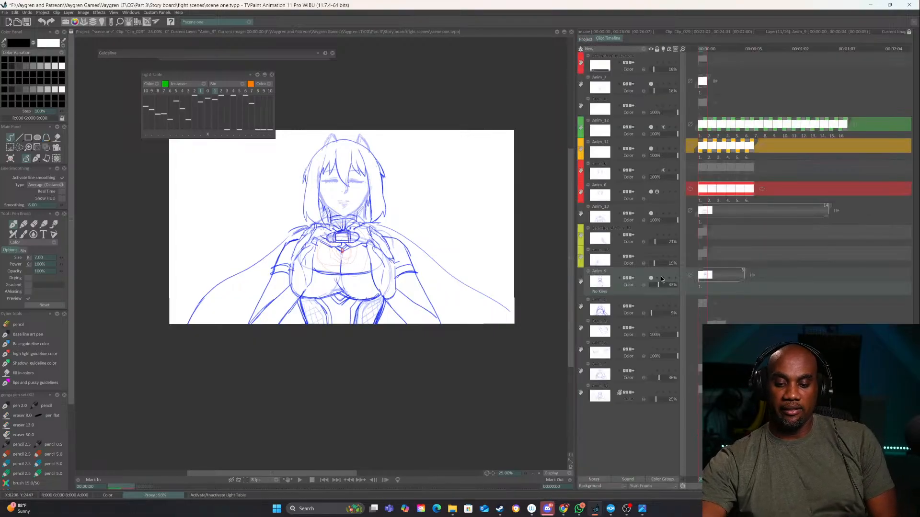
pyautogui.click(585, 38)
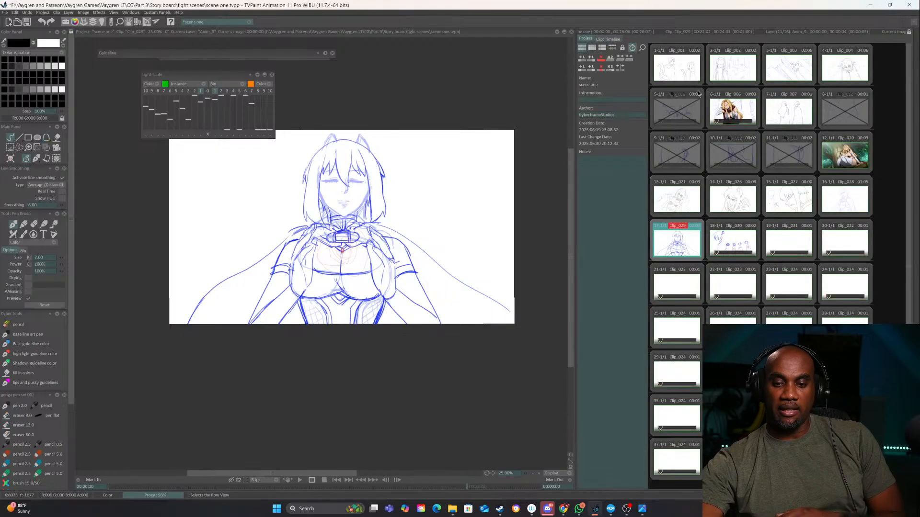
# Reopen Clip_028 and create a new empty layer directly above the Anim_3 sketch layer
pyautogui.click(848, 198)
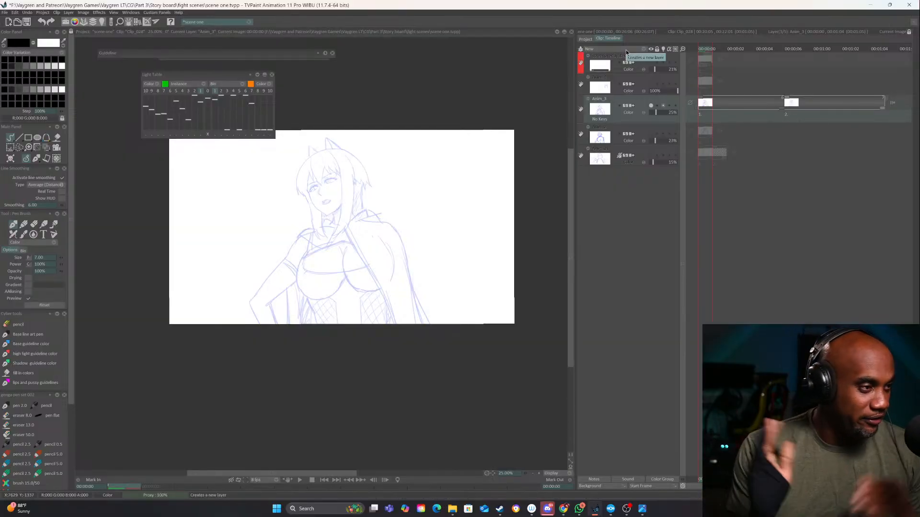
pyautogui.click(533, 473)
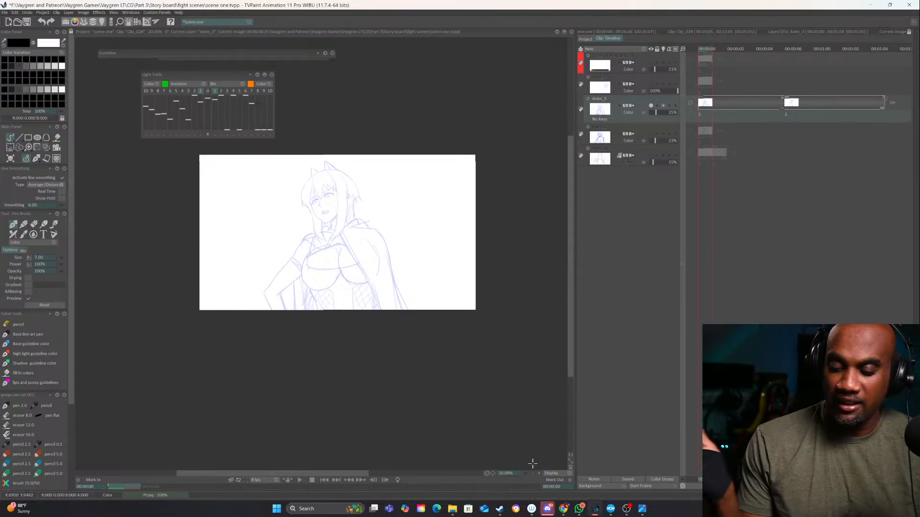
pyautogui.click(539, 474)
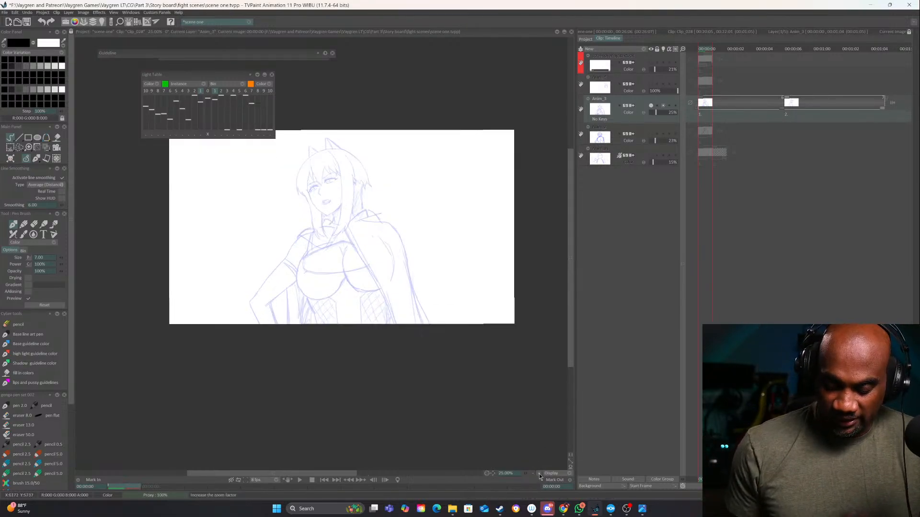
pyautogui.click(539, 473)
pyautogui.moveTo(449, 249); pyautogui.dragTo(440, 390)
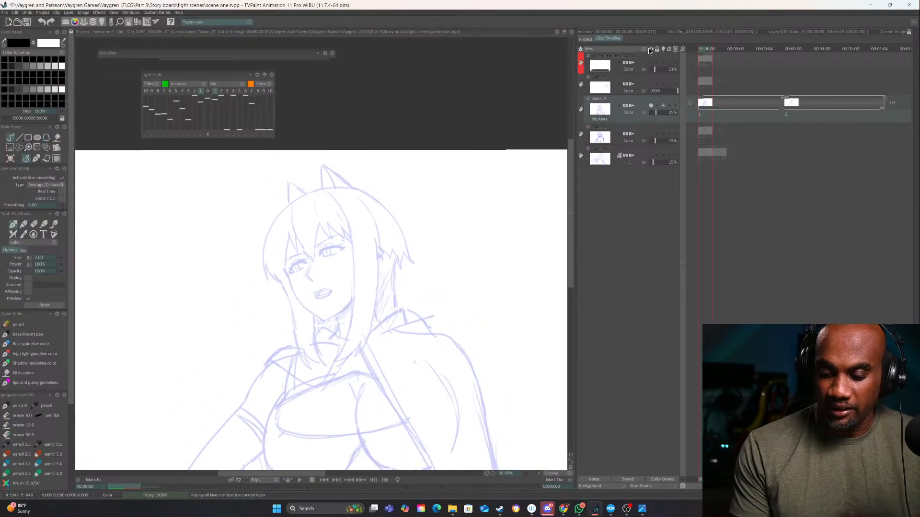
pyautogui.click(649, 48)
pyautogui.click(663, 47)
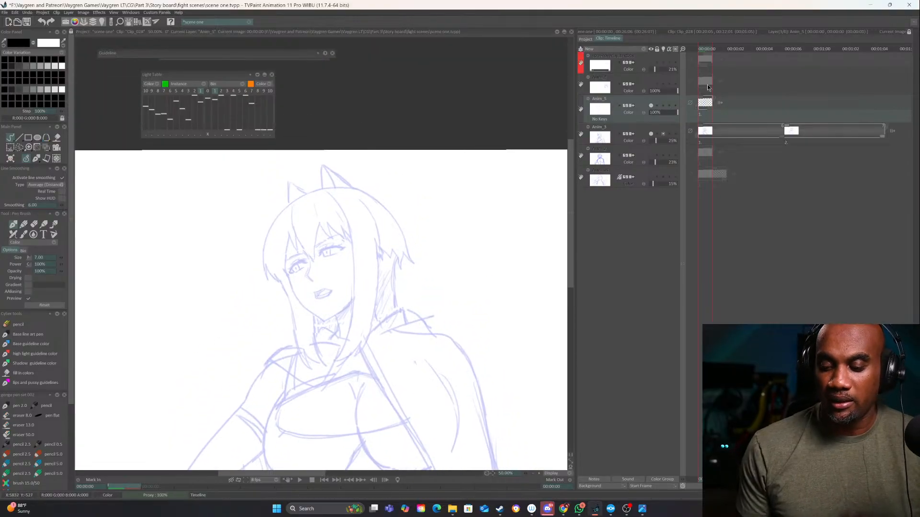
# Try a stroke on the cat ear, undo it, and set the pen size to 4.50
pyautogui.click(539, 474)
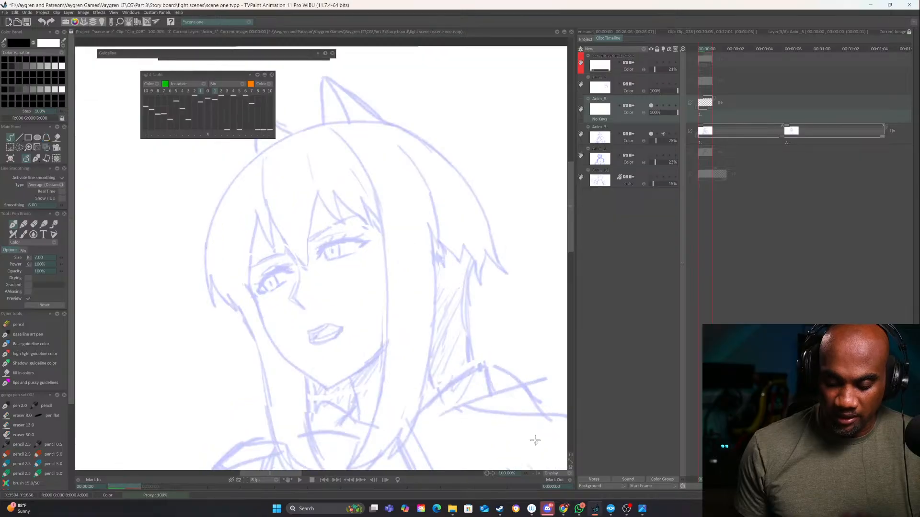
pyautogui.moveTo(367, 454)
pyautogui.mouseDown()
pyautogui.moveTo(435, 375)
pyautogui.moveTo(486, 385)
pyautogui.moveTo(504, 241)
pyautogui.mouseUp()
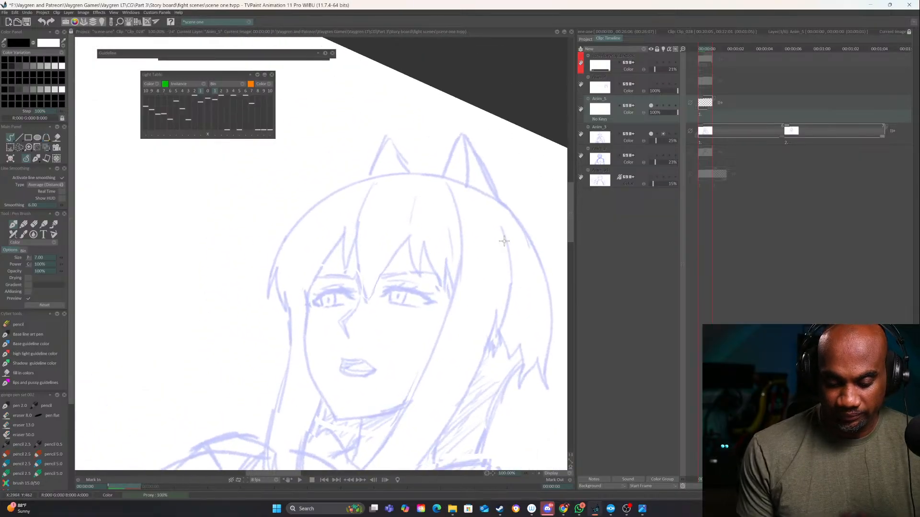
pyautogui.click(539, 473)
pyautogui.moveTo(484, 290); pyautogui.dragTo(361, 381)
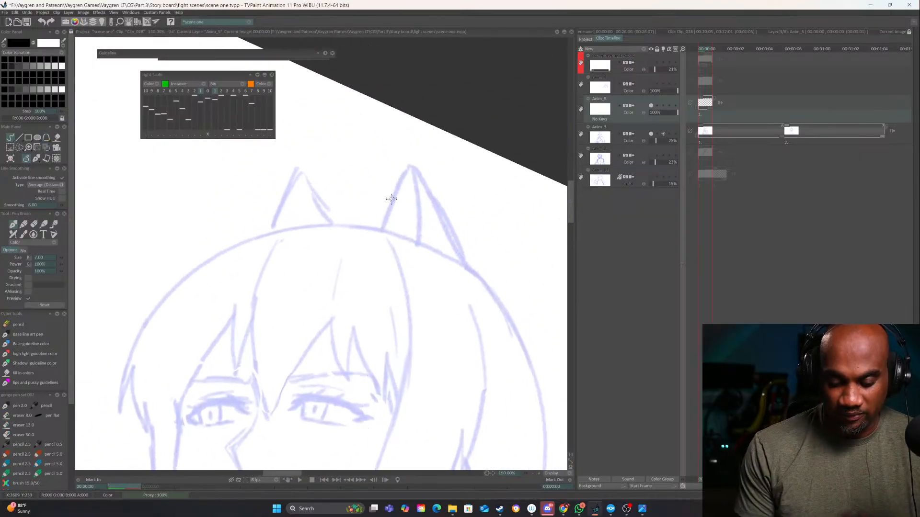
pyautogui.moveTo(384, 224); pyautogui.dragTo(410, 140)
pyautogui.hotkey('ctrl', 'z')
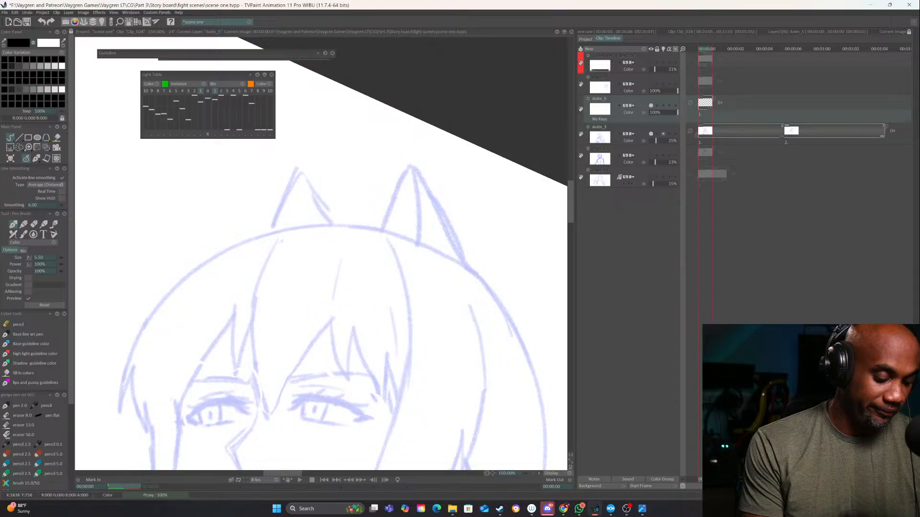
pyautogui.click(62, 258)
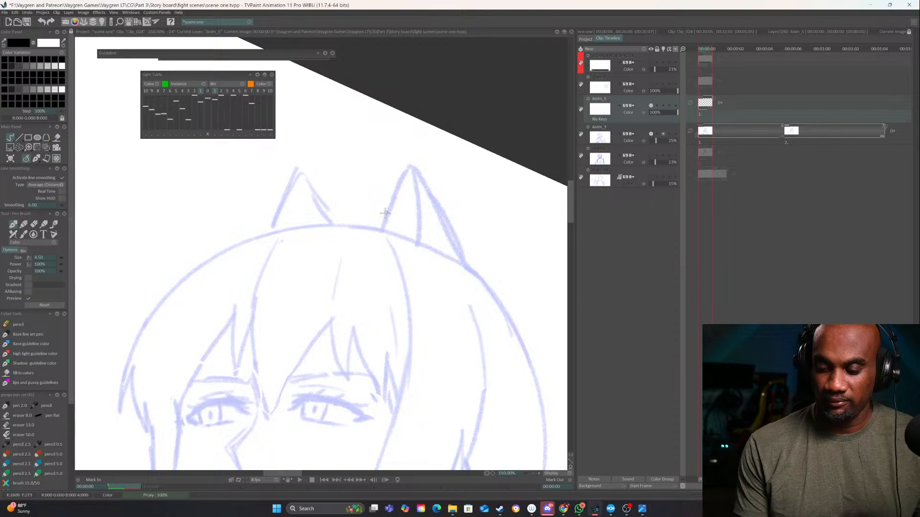
# Ink both cat ears over the sketch with outer outlines, inner edge lines and zigzag inner fur
pyautogui.moveTo(382, 231); pyautogui.dragTo(413, 164)
pyautogui.moveTo(453, 190)
pyautogui.mouseDown()
pyautogui.moveTo(437, 207)
pyautogui.moveTo(385, 128)
pyautogui.mouseUp()
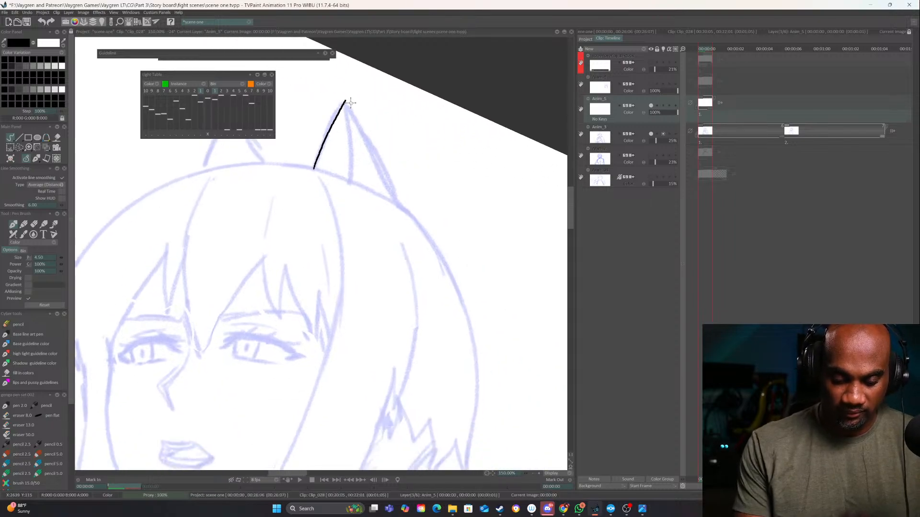
pyautogui.moveTo(351, 102); pyautogui.dragTo(400, 200)
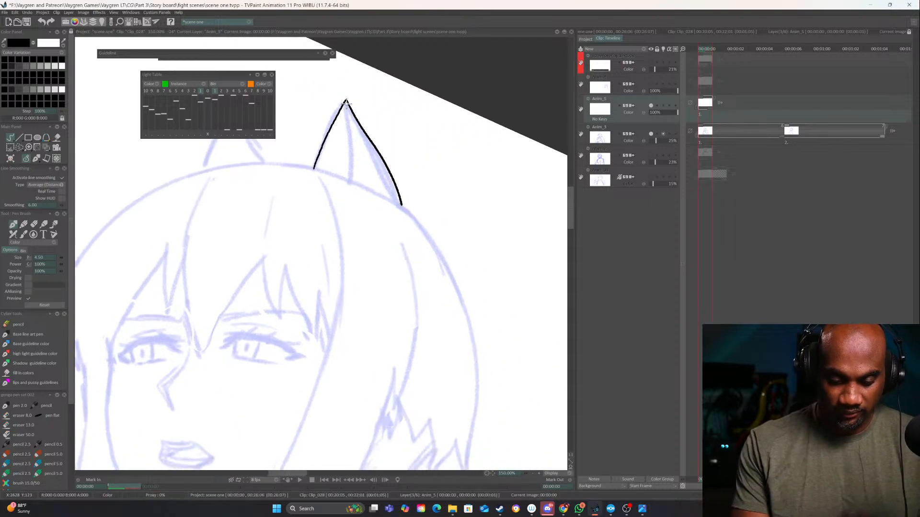
pyautogui.moveTo(346, 102); pyautogui.dragTo(356, 186)
pyautogui.moveTo(347, 131)
pyautogui.mouseDown()
pyautogui.moveTo(380, 204)
pyautogui.moveTo(384, 223)
pyautogui.moveTo(379, 215)
pyautogui.moveTo(369, 232)
pyautogui.mouseUp()
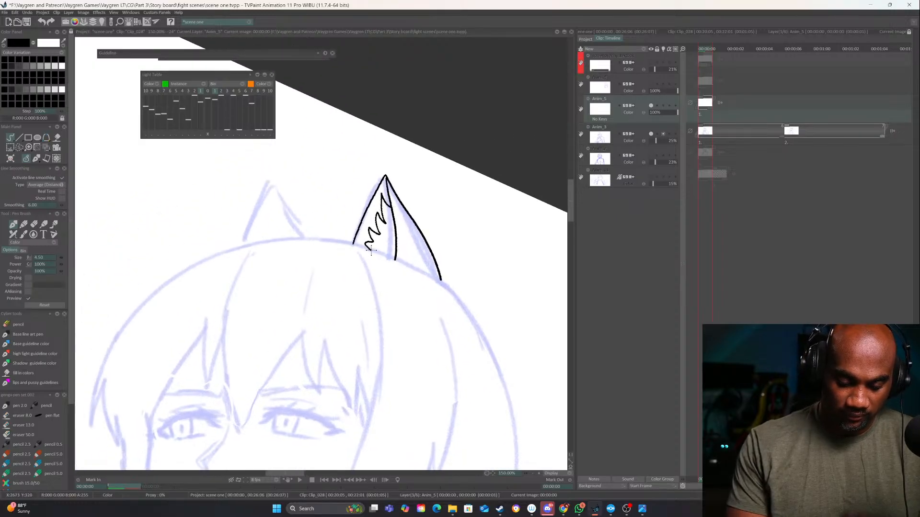
pyautogui.moveTo(248, 246)
pyautogui.mouseDown()
pyautogui.moveTo(273, 172)
pyautogui.moveTo(314, 238)
pyautogui.mouseUp()
pyautogui.moveTo(271, 177)
pyautogui.mouseDown()
pyautogui.moveTo(294, 240)
pyautogui.moveTo(270, 190)
pyautogui.moveTo(264, 227)
pyautogui.mouseUp()
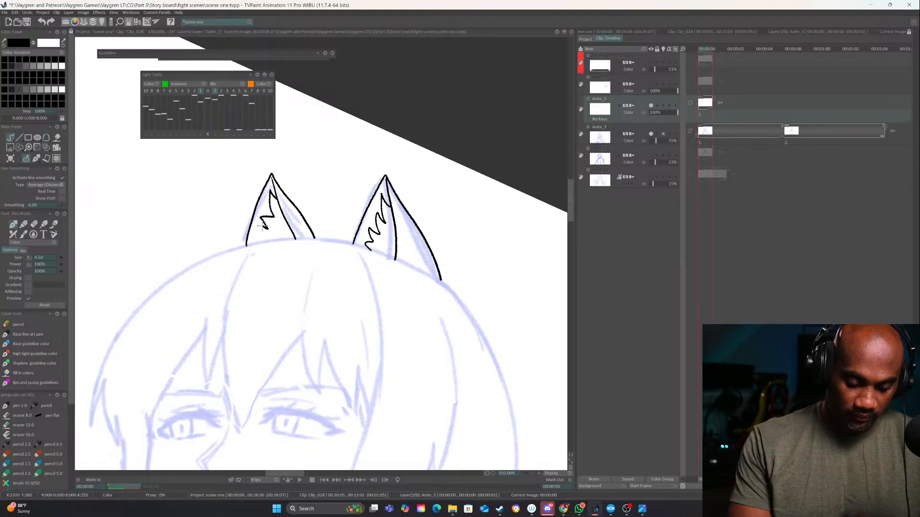
# Ink the hair outline from between the ears over the crown to the pointed strands on the face side, undoing the stray stroke
pyautogui.moveTo(426, 349); pyautogui.dragTo(460, 245)
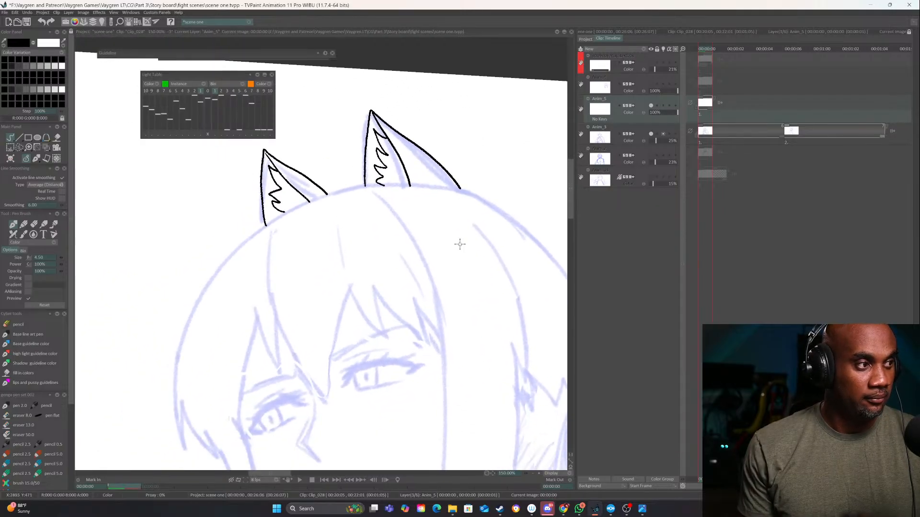
pyautogui.moveTo(467, 193)
pyautogui.mouseDown()
pyautogui.moveTo(366, 186)
pyautogui.moveTo(293, 211)
pyautogui.moveTo(242, 248)
pyautogui.moveTo(201, 305)
pyautogui.moveTo(186, 377)
pyautogui.moveTo(192, 417)
pyautogui.mouseUp()
pyautogui.moveTo(366, 316)
pyautogui.mouseDown()
pyautogui.moveTo(329, 336)
pyautogui.moveTo(403, 271)
pyautogui.mouseUp()
pyautogui.hotkey('ctrl', 'z')
pyautogui.moveTo(434, 155)
pyautogui.mouseDown()
pyautogui.moveTo(347, 168)
pyautogui.moveTo(265, 226)
pyautogui.moveTo(220, 340)
pyautogui.moveTo(228, 316)
pyautogui.moveTo(254, 391)
pyautogui.mouseUp()
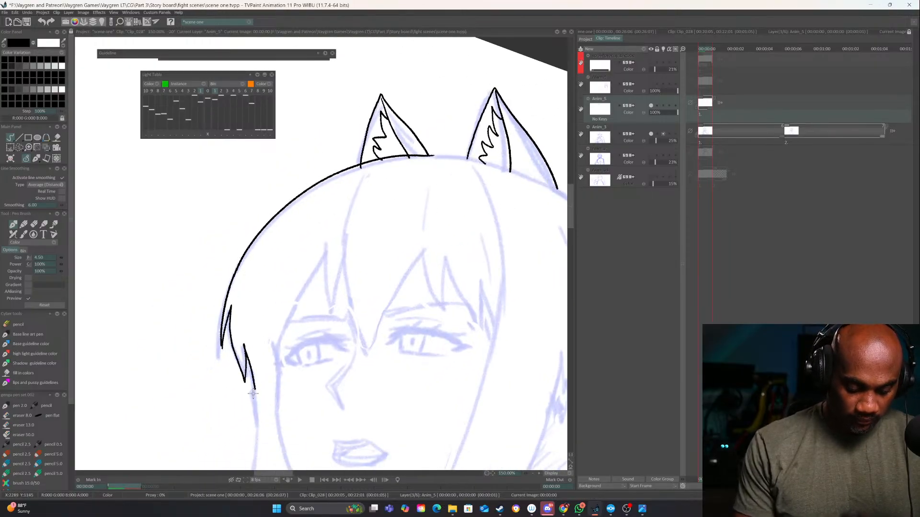
# Ink the back-of-head hair outline from the ear's base down to the tips, and erase its lower end
pyautogui.moveTo(450, 312); pyautogui.dragTo(335, 280)
pyautogui.moveTo(484, 256)
pyautogui.mouseDown()
pyautogui.moveTo(470, 268)
pyautogui.moveTo(445, 256)
pyautogui.mouseUp()
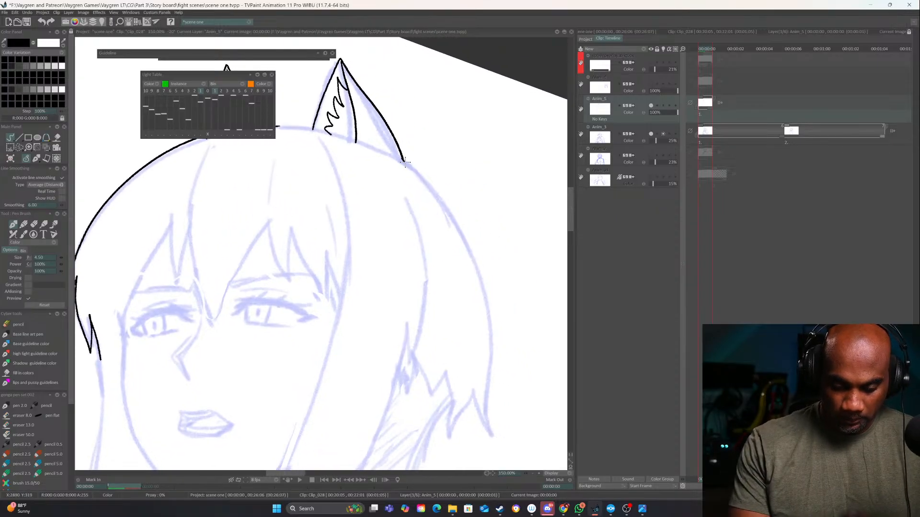
pyautogui.moveTo(404, 161)
pyautogui.mouseDown()
pyautogui.moveTo(461, 234)
pyautogui.moveTo(481, 290)
pyautogui.moveTo(489, 435)
pyautogui.mouseUp()
pyautogui.moveTo(478, 335); pyautogui.dragTo(452, 265)
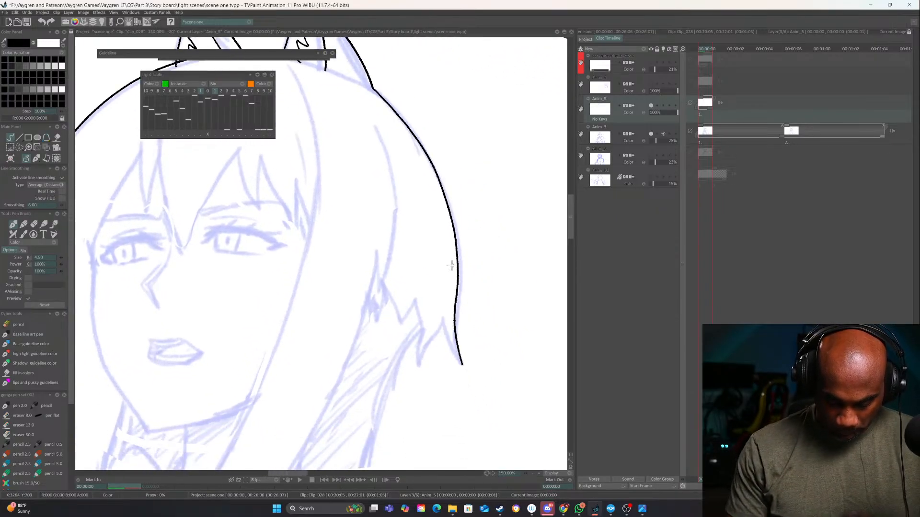
pyautogui.moveTo(455, 309); pyautogui.dragTo(465, 389)
pyautogui.press('e')
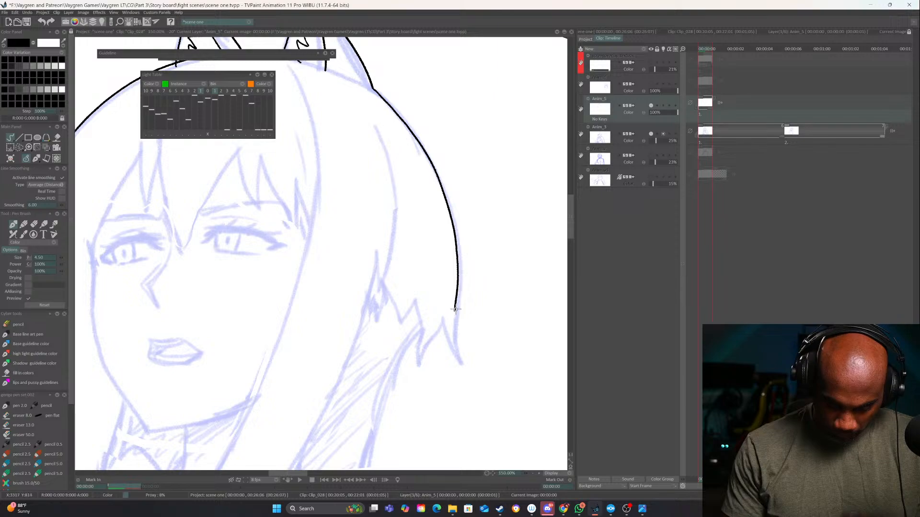
# Ink the jagged hair tips at the back of the head, from the outer outline inward to the side strand, erasing the misplaced stroke
pyautogui.moveTo(454, 309)
pyautogui.mouseDown()
pyautogui.moveTo(457, 352)
pyautogui.moveTo(442, 320)
pyautogui.moveTo(425, 355)
pyautogui.moveTo(420, 324)
pyautogui.mouseUp()
pyautogui.moveTo(377, 275)
pyautogui.mouseDown()
pyautogui.moveTo(413, 326)
pyautogui.moveTo(418, 306)
pyautogui.moveTo(455, 284)
pyautogui.mouseUp()
pyautogui.press('e')
pyautogui.moveTo(412, 260); pyautogui.dragTo(446, 301)
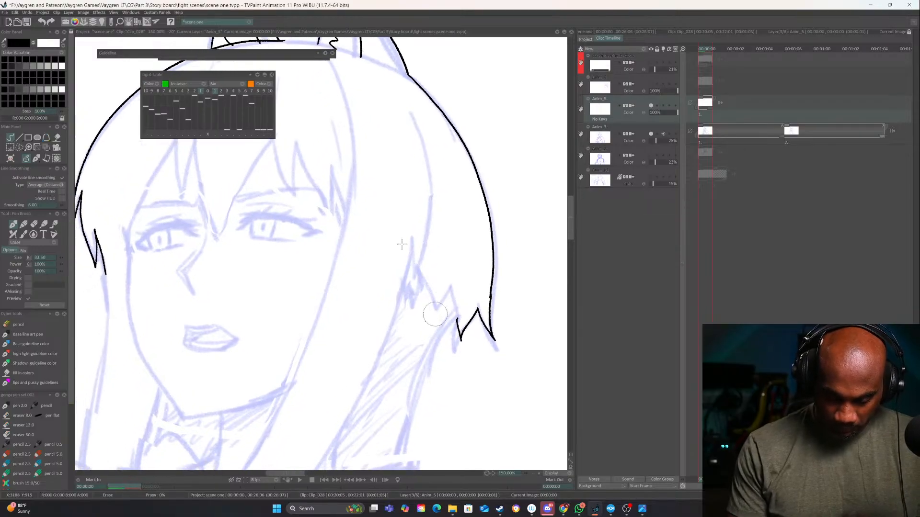
pyautogui.press('e')
pyautogui.moveTo(409, 271)
pyautogui.mouseDown()
pyautogui.moveTo(418, 303)
pyautogui.moveTo(419, 274)
pyautogui.moveTo(438, 313)
pyautogui.moveTo(435, 288)
pyautogui.moveTo(456, 321)
pyautogui.mouseUp()
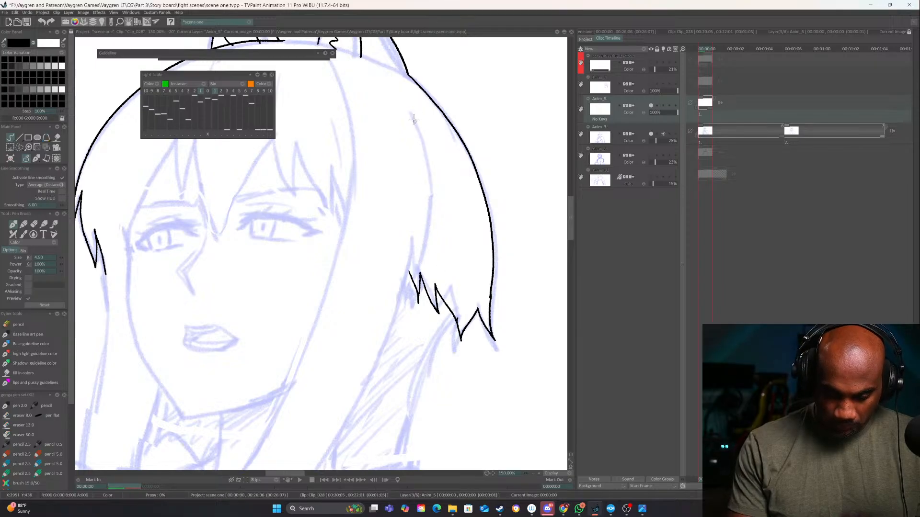
# Ink the long curved strand line inside the back hair and the side edge line of the fringe
pyautogui.moveTo(410, 109)
pyautogui.mouseDown()
pyautogui.moveTo(422, 189)
pyautogui.moveTo(415, 272)
pyautogui.mouseUp()
pyautogui.moveTo(415, 230); pyautogui.dragTo(487, 276)
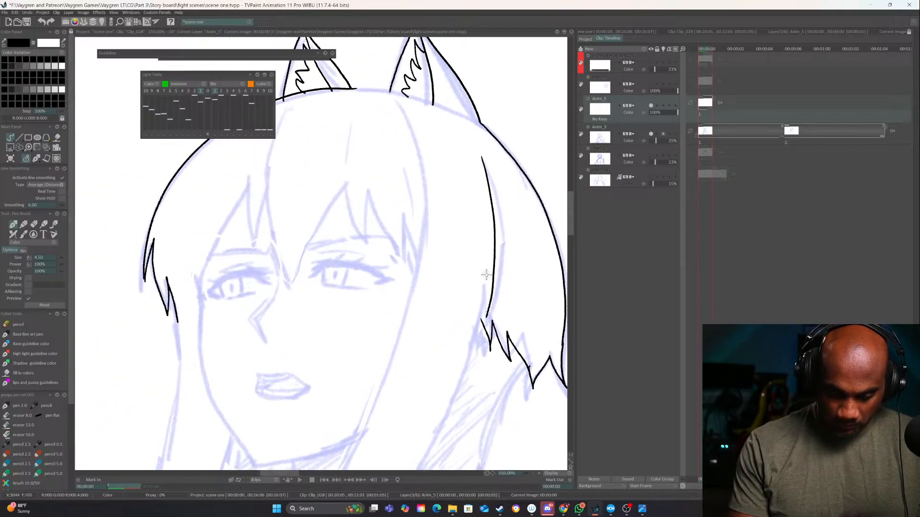
pyautogui.moveTo(394, 110)
pyautogui.mouseDown()
pyautogui.moveTo(412, 162)
pyautogui.moveTo(417, 260)
pyautogui.moveTo(374, 105)
pyautogui.mouseUp()
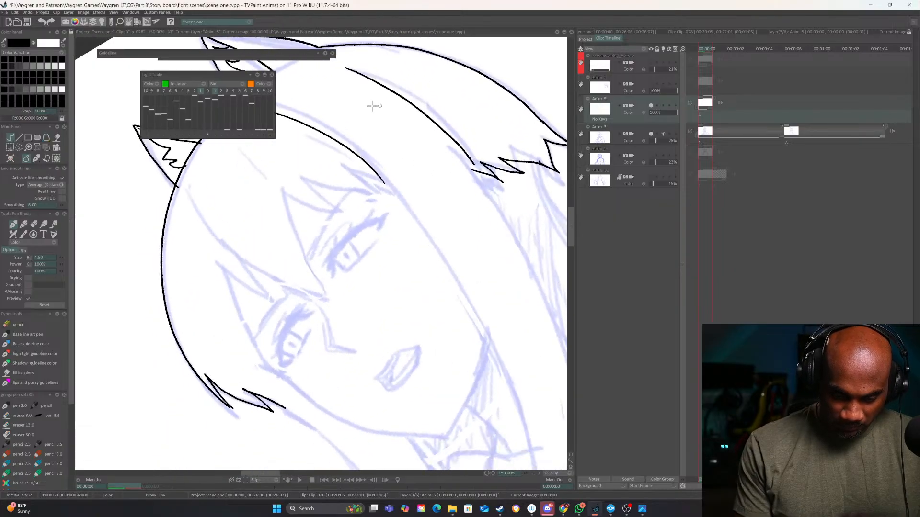
pyautogui.moveTo(329, 148); pyautogui.dragTo(448, 370)
pyautogui.moveTo(331, 347)
pyautogui.mouseDown()
pyautogui.moveTo(381, 298)
pyautogui.moveTo(437, 270)
pyautogui.mouseUp()
pyautogui.moveTo(466, 346)
pyautogui.mouseDown()
pyautogui.moveTo(420, 358)
pyautogui.moveTo(413, 315)
pyautogui.moveTo(427, 267)
pyautogui.mouseUp()
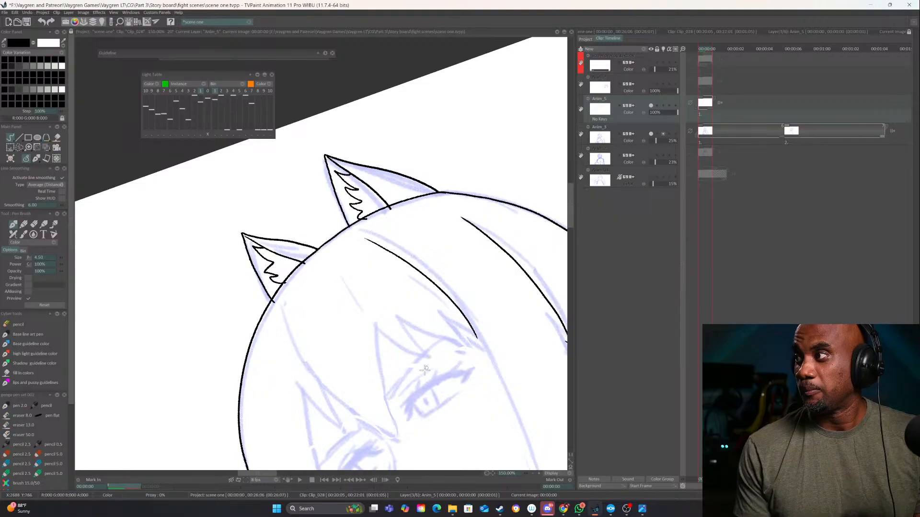
pyautogui.moveTo(425, 371); pyautogui.dragTo(365, 377)
pyautogui.moveTo(446, 363); pyautogui.dragTo(398, 386)
pyautogui.moveTo(390, 384); pyautogui.dragTo(428, 307)
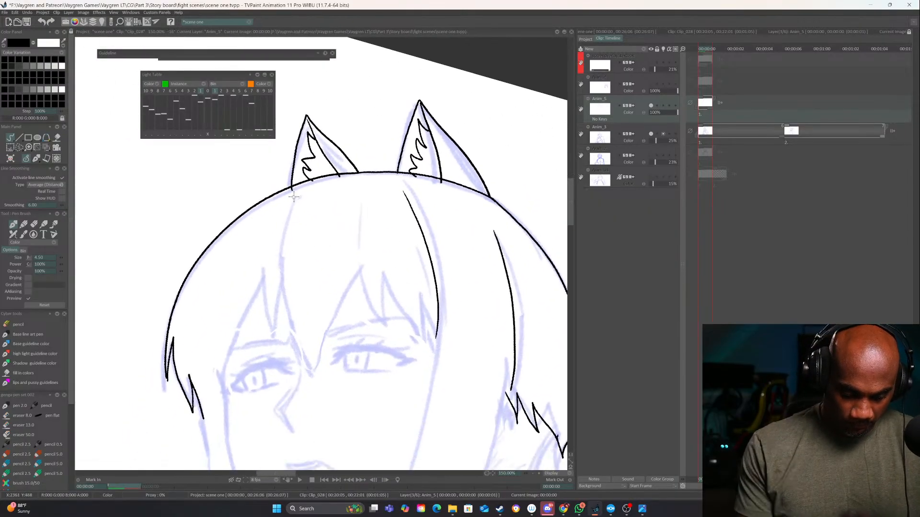
# Ink the pointed central lock of the fringe and the zigzag strands over the near-side eye
pyautogui.moveTo(293, 197)
pyautogui.mouseDown()
pyautogui.moveTo(279, 279)
pyautogui.moveTo(292, 344)
pyautogui.moveTo(321, 384)
pyautogui.mouseUp()
pyautogui.moveTo(360, 230); pyautogui.dragTo(328, 387)
pyautogui.moveTo(403, 326); pyautogui.dragTo(370, 346)
pyautogui.moveTo(348, 277); pyautogui.dragTo(363, 346)
pyautogui.moveTo(363, 346); pyautogui.dragTo(372, 289)
pyautogui.moveTo(372, 289); pyautogui.dragTo(393, 361)
pyautogui.moveTo(396, 298); pyautogui.dragTo(395, 363)
pyautogui.moveTo(397, 318)
pyautogui.mouseDown()
pyautogui.moveTo(402, 374)
pyautogui.moveTo(408, 345)
pyautogui.moveTo(409, 365)
pyautogui.mouseUp()
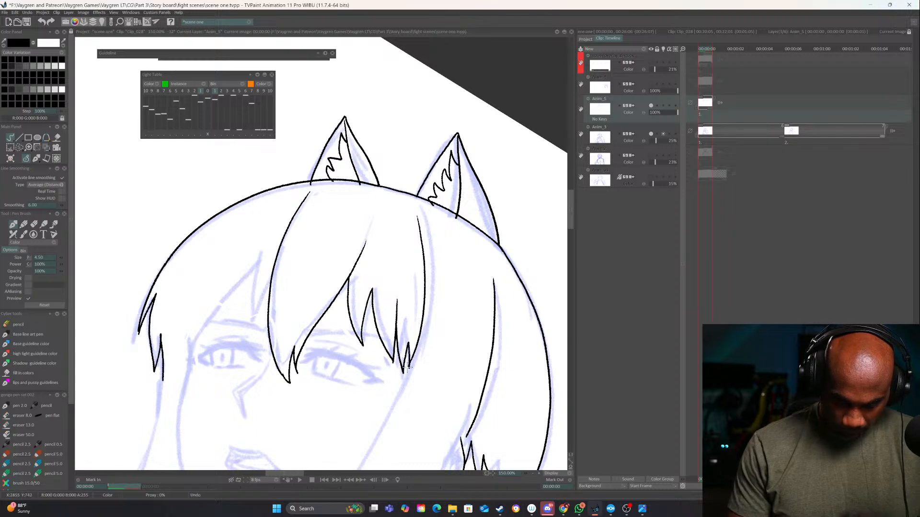
# Ink the fringe points over the far-side eye and the face outline from the temple down the cheek and along the jaw
pyautogui.moveTo(268, 270)
pyautogui.mouseDown()
pyautogui.moveTo(315, 281)
pyautogui.moveTo(349, 267)
pyautogui.moveTo(333, 325)
pyautogui.moveTo(337, 264)
pyautogui.moveTo(281, 342)
pyautogui.moveTo(285, 311)
pyautogui.mouseUp()
pyautogui.moveTo(285, 311)
pyautogui.mouseDown()
pyautogui.moveTo(272, 360)
pyautogui.moveTo(370, 170)
pyautogui.moveTo(351, 183)
pyautogui.moveTo(342, 249)
pyautogui.moveTo(371, 341)
pyautogui.moveTo(389, 324)
pyautogui.moveTo(490, 296)
pyautogui.mouseUp()
pyautogui.moveTo(552, 250)
pyautogui.mouseDown()
pyautogui.moveTo(445, 317)
pyautogui.moveTo(407, 367)
pyautogui.mouseUp()
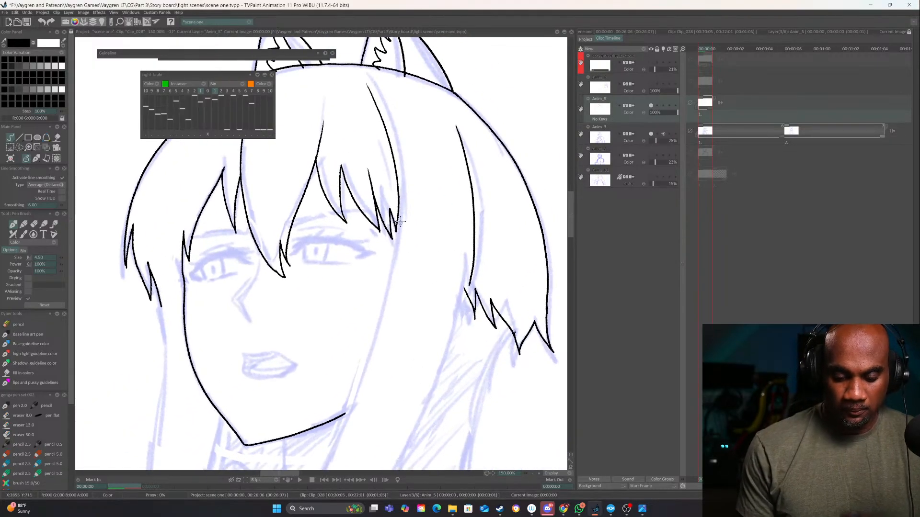
# Ink the near-side long hair lock with its inner edge, outer edge and split pointed tip
pyautogui.moveTo(401, 221)
pyautogui.mouseDown()
pyautogui.moveTo(418, 272)
pyautogui.moveTo(439, 290)
pyautogui.moveTo(484, 233)
pyautogui.moveTo(452, 230)
pyautogui.moveTo(455, 196)
pyautogui.mouseUp()
pyautogui.moveTo(551, 225)
pyautogui.mouseDown()
pyautogui.moveTo(353, 373)
pyautogui.moveTo(428, 352)
pyautogui.mouseUp()
pyautogui.moveTo(433, 351); pyautogui.dragTo(312, 326)
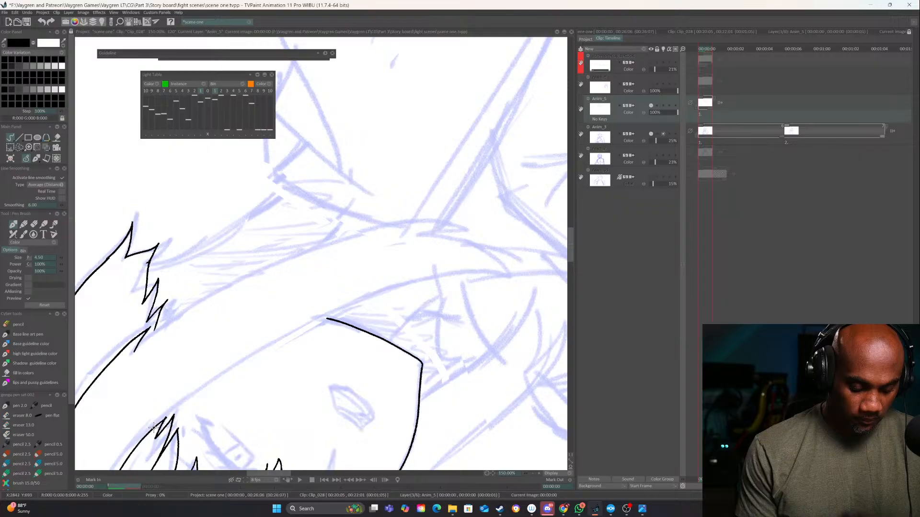
pyautogui.moveTo(153, 427)
pyautogui.mouseDown()
pyautogui.moveTo(398, 286)
pyautogui.moveTo(495, 267)
pyautogui.mouseUp()
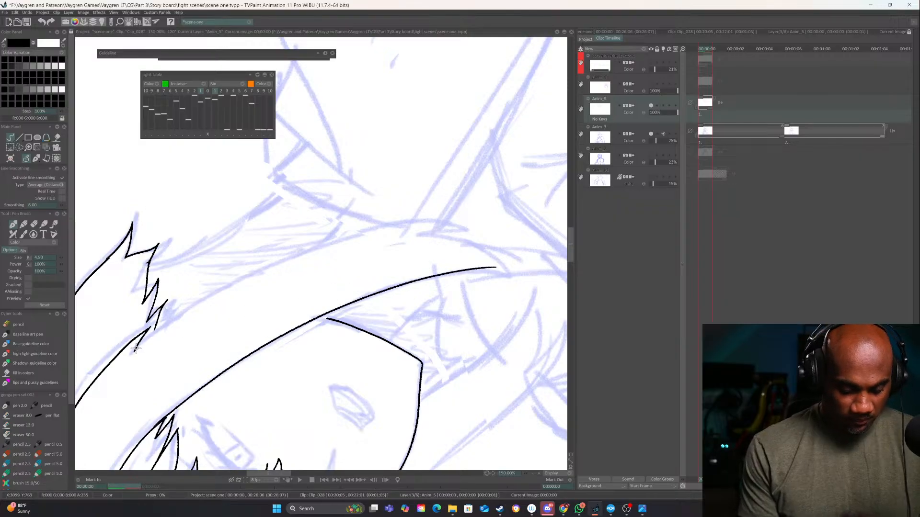
pyautogui.moveTo(135, 349)
pyautogui.mouseDown()
pyautogui.moveTo(204, 300)
pyautogui.moveTo(433, 221)
pyautogui.moveTo(461, 225)
pyautogui.mouseUp()
pyautogui.moveTo(478, 230)
pyautogui.mouseDown()
pyautogui.moveTo(474, 244)
pyautogui.moveTo(334, 344)
pyautogui.moveTo(323, 402)
pyautogui.mouseUp()
# Ink the far-side long hair lock with its outer edge, pointed tips and inner edge beside the jaw
pyautogui.moveTo(332, 329)
pyautogui.mouseDown()
pyautogui.moveTo(347, 261)
pyautogui.moveTo(288, 370)
pyautogui.mouseUp()
pyautogui.moveTo(392, 331)
pyautogui.mouseDown()
pyautogui.moveTo(387, 350)
pyautogui.moveTo(353, 190)
pyautogui.mouseUp()
pyautogui.moveTo(339, 145)
pyautogui.mouseDown()
pyautogui.moveTo(287, 279)
pyautogui.moveTo(257, 385)
pyautogui.moveTo(263, 398)
pyautogui.moveTo(263, 354)
pyautogui.moveTo(289, 418)
pyautogui.mouseUp()
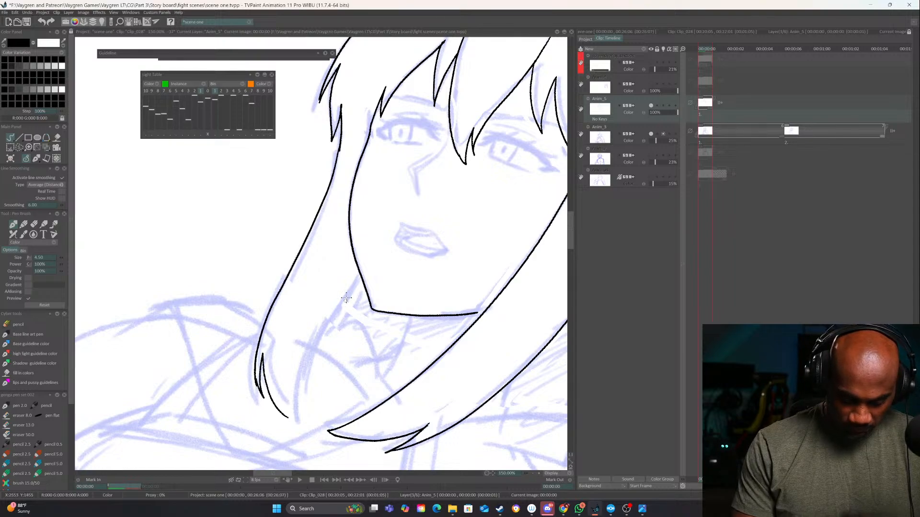
pyautogui.moveTo(360, 276)
pyautogui.mouseDown()
pyautogui.moveTo(301, 378)
pyautogui.moveTo(295, 420)
pyautogui.moveTo(496, 269)
pyautogui.mouseUp()
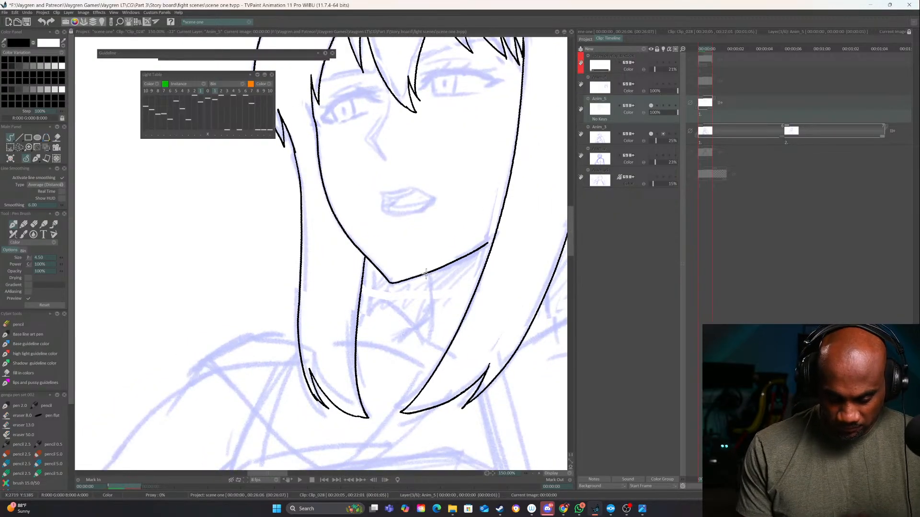
# Ink the neck line below the chin and the two choker lines running to the near-side hair lock
pyautogui.moveTo(426, 273); pyautogui.dragTo(430, 340)
pyautogui.moveTo(430, 290)
pyautogui.mouseDown()
pyautogui.moveTo(472, 286)
pyautogui.moveTo(469, 307)
pyautogui.mouseUp()
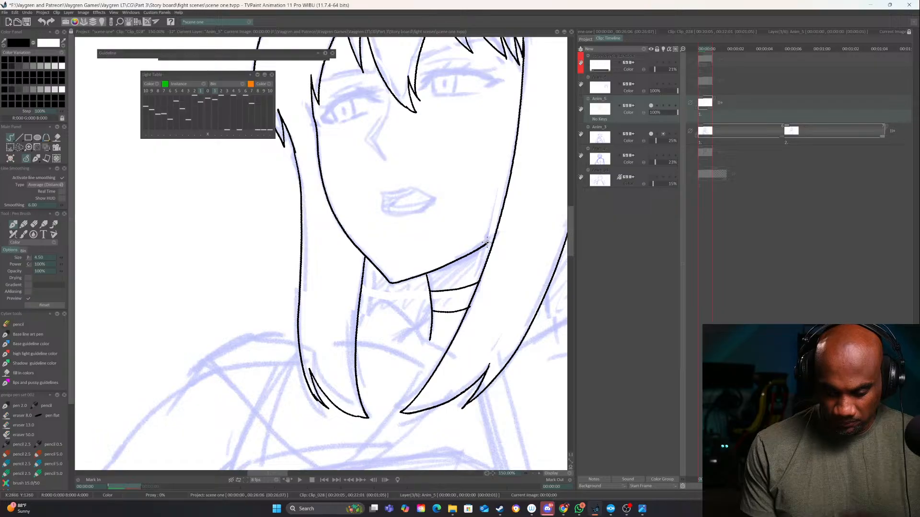
pyautogui.moveTo(463, 149); pyautogui.dragTo(411, 330)
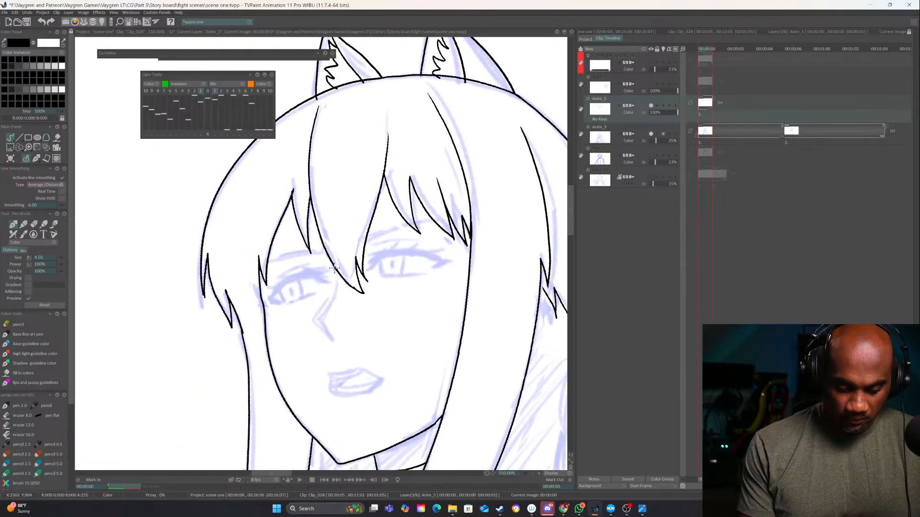
# Ink the nose bridge and tip below the fringe, redoing the first stroke
pyautogui.moveTo(336, 269); pyautogui.dragTo(331, 314)
pyautogui.hotkey('ctrl', 'z')
pyautogui.moveTo(338, 277)
pyautogui.mouseDown()
pyautogui.moveTo(326, 312)
pyautogui.moveTo(336, 337)
pyautogui.moveTo(321, 324)
pyautogui.mouseUp()
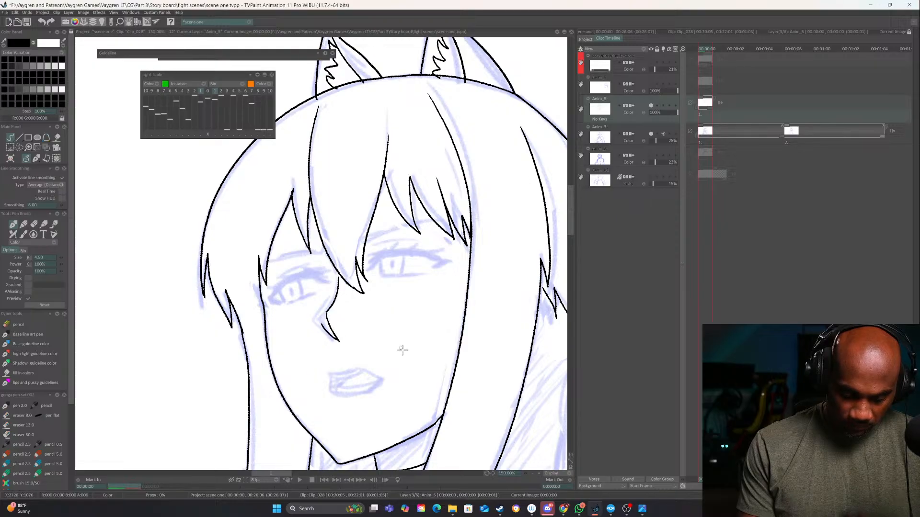
# Ink the back edge of the hair below the jagged tips and the double-lined collar over the near shoulder
pyautogui.moveTo(436, 426); pyautogui.dragTo(482, 297)
pyautogui.moveTo(374, 383); pyautogui.dragTo(429, 269)
pyautogui.moveTo(531, 321); pyautogui.dragTo(404, 319)
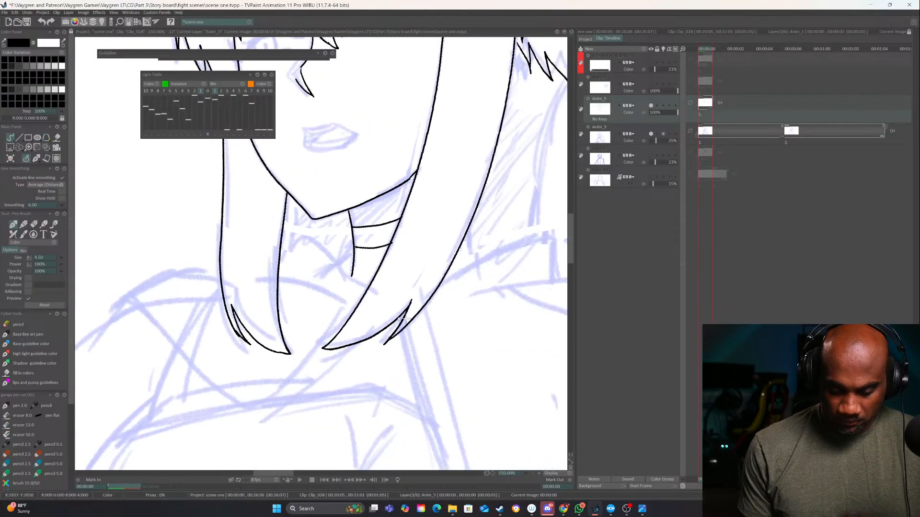
pyautogui.moveTo(502, 363); pyautogui.dragTo(387, 381)
pyautogui.moveTo(448, 115)
pyautogui.mouseDown()
pyautogui.moveTo(383, 232)
pyautogui.moveTo(372, 337)
pyautogui.mouseUp()
pyautogui.moveTo(305, 378)
pyautogui.mouseDown()
pyautogui.moveTo(424, 290)
pyautogui.moveTo(525, 270)
pyautogui.moveTo(556, 305)
pyautogui.moveTo(449, 287)
pyautogui.mouseUp()
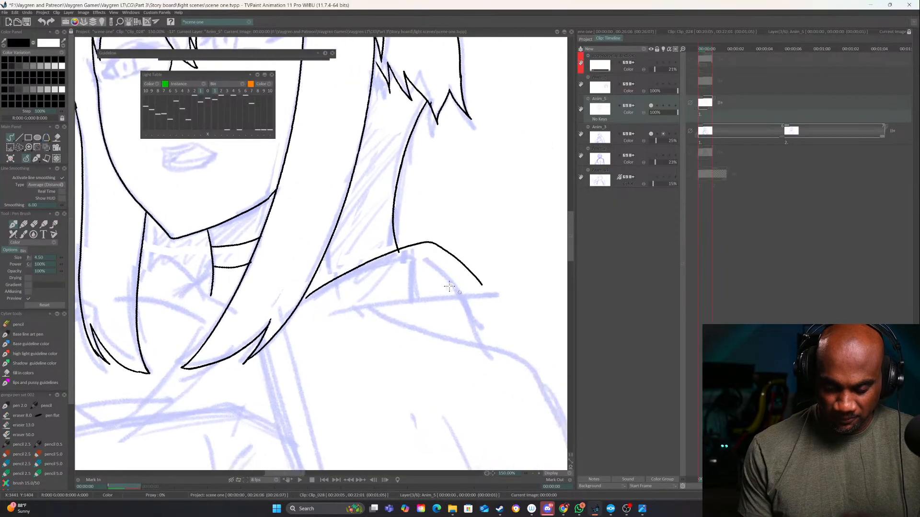
pyautogui.moveTo(452, 255)
pyautogui.mouseDown()
pyautogui.moveTo(392, 269)
pyautogui.moveTo(285, 330)
pyautogui.mouseUp()
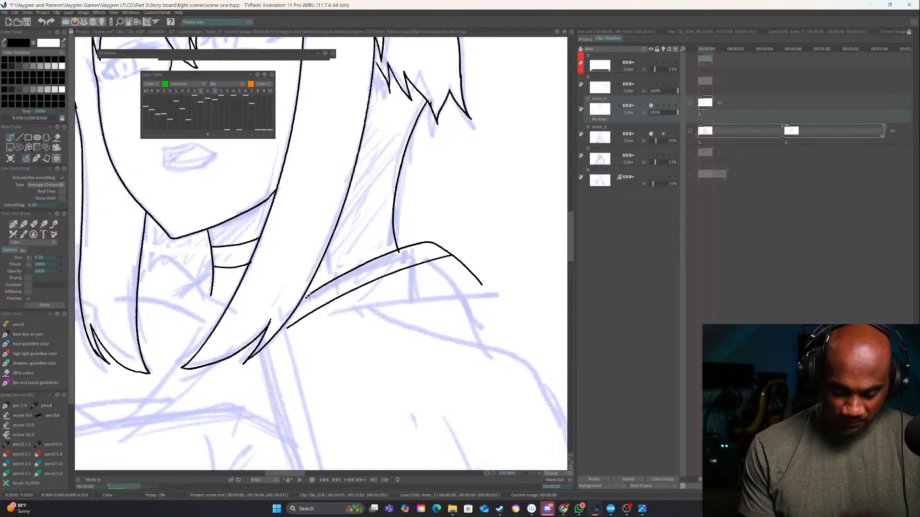
pyautogui.moveTo(310, 297); pyautogui.dragTo(301, 303)
# Ink the double-lined collar between the two hair locks and extend the choker line across the neck
pyautogui.moveTo(289, 305)
pyautogui.mouseDown()
pyautogui.moveTo(302, 313)
pyautogui.moveTo(409, 302)
pyautogui.mouseUp()
pyautogui.moveTo(345, 310)
pyautogui.mouseDown()
pyautogui.moveTo(294, 256)
pyautogui.moveTo(258, 283)
pyautogui.moveTo(333, 316)
pyautogui.mouseUp()
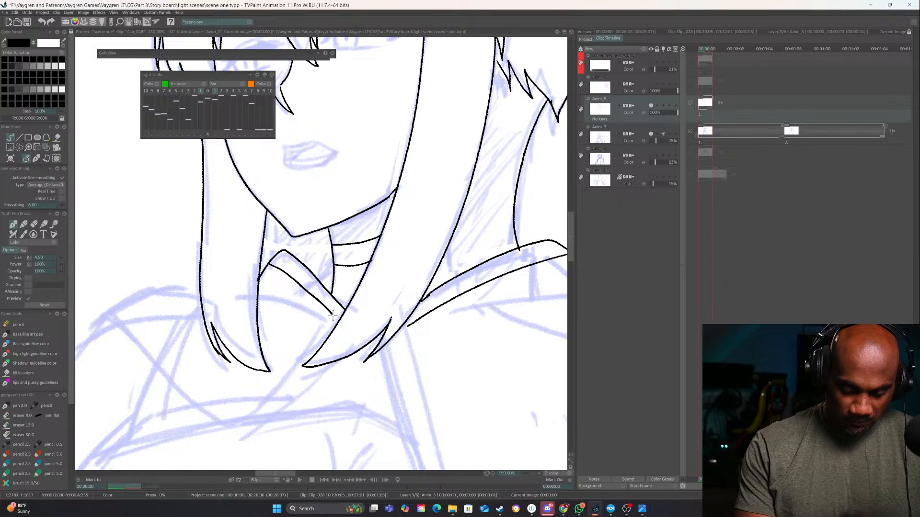
pyautogui.moveTo(291, 251); pyautogui.dragTo(329, 264)
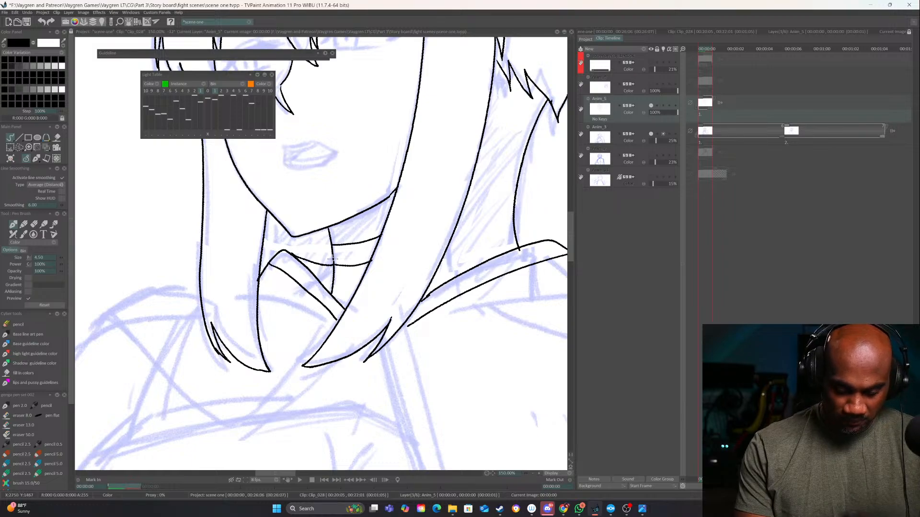
# Try inking curved cape edges across the chest and near shoulder below the hair tips, and undo them
pyautogui.moveTo(459, 347); pyautogui.dragTo(459, 268)
pyautogui.moveTo(474, 362); pyautogui.dragTo(501, 318)
pyautogui.click(533, 474)
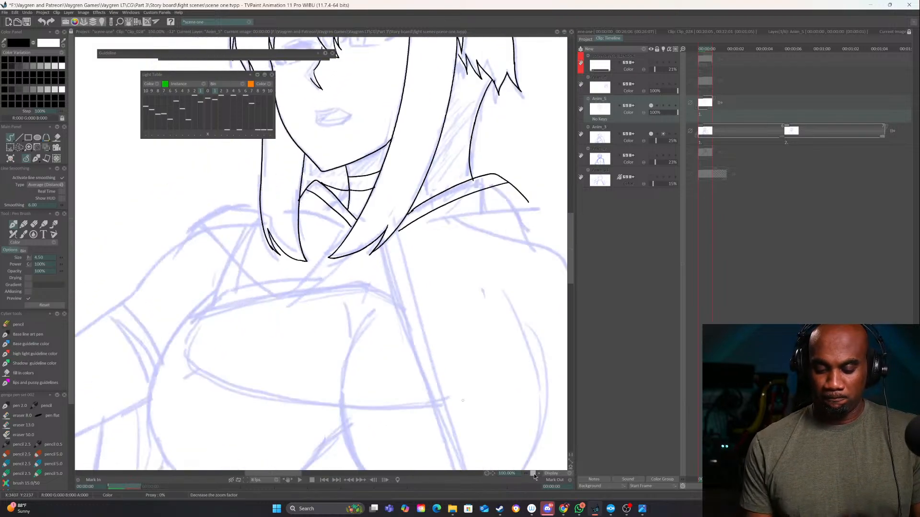
pyautogui.click(533, 473)
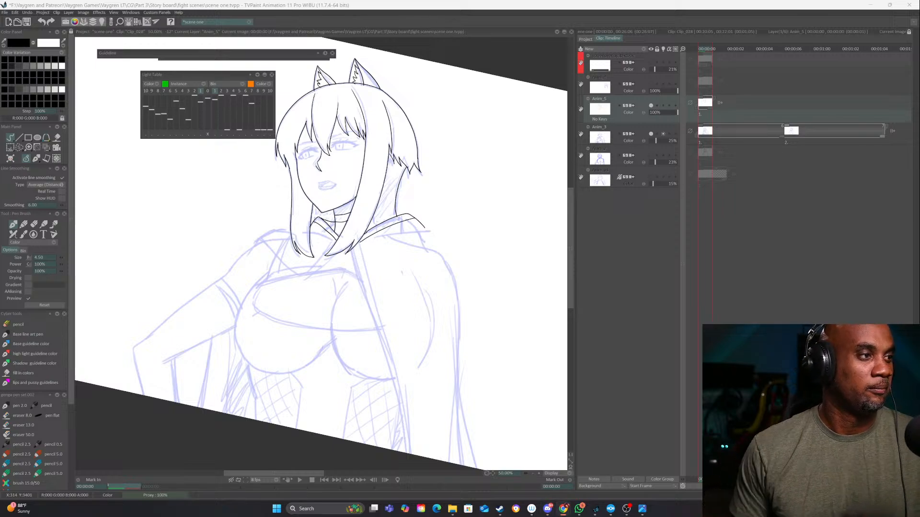
pyautogui.click(539, 473)
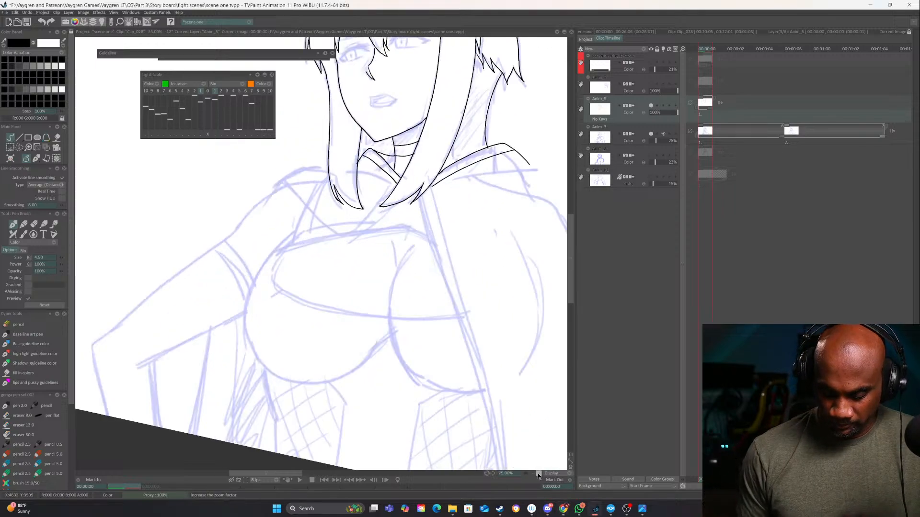
pyautogui.click(539, 474)
pyautogui.moveTo(460, 300); pyautogui.dragTo(485, 361)
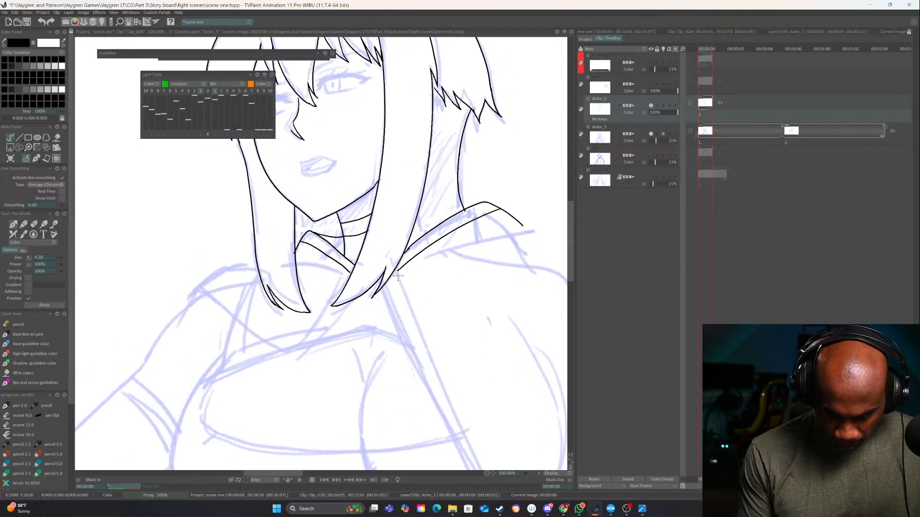
pyautogui.moveTo(397, 274)
pyautogui.mouseDown()
pyautogui.moveTo(411, 276)
pyautogui.moveTo(413, 299)
pyautogui.mouseUp()
pyautogui.hotkey('ctrl', 'z')
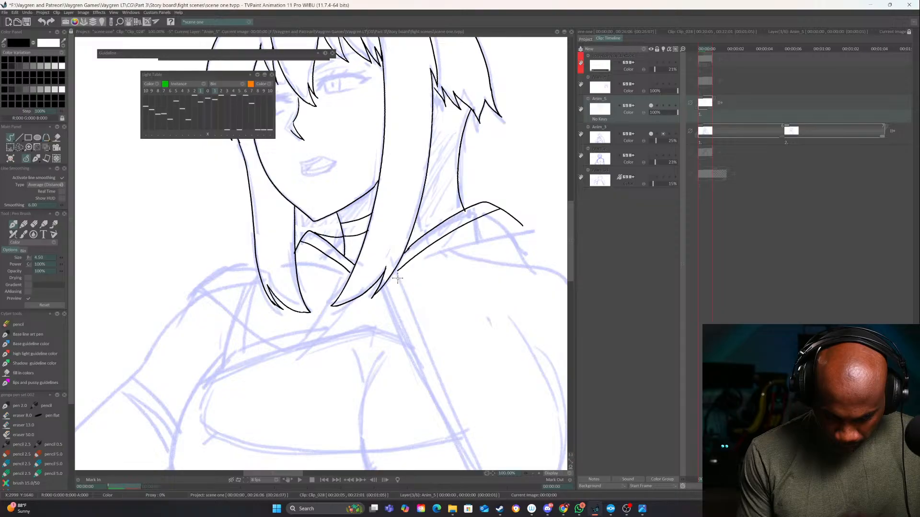
pyautogui.moveTo(397, 269)
pyautogui.mouseDown()
pyautogui.moveTo(377, 296)
pyautogui.moveTo(395, 325)
pyautogui.moveTo(541, 263)
pyautogui.mouseUp()
pyautogui.moveTo(364, 300)
pyautogui.mouseDown()
pyautogui.moveTo(343, 326)
pyautogui.moveTo(311, 326)
pyautogui.moveTo(281, 320)
pyautogui.moveTo(239, 279)
pyautogui.mouseUp()
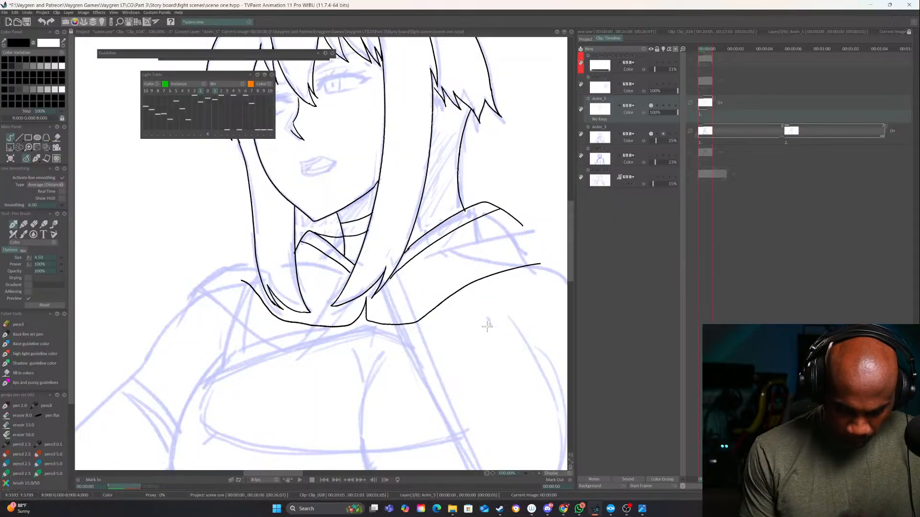
pyautogui.moveTo(511, 328); pyautogui.dragTo(506, 291)
pyautogui.moveTo(512, 372); pyautogui.dragTo(471, 366)
pyautogui.hotkey('ctrl', 'z')
# Ink the cape's long front edge from below the near-side hair tip down over the chest, undoing the extra stroke
pyautogui.hotkey('ctrl', 'z')
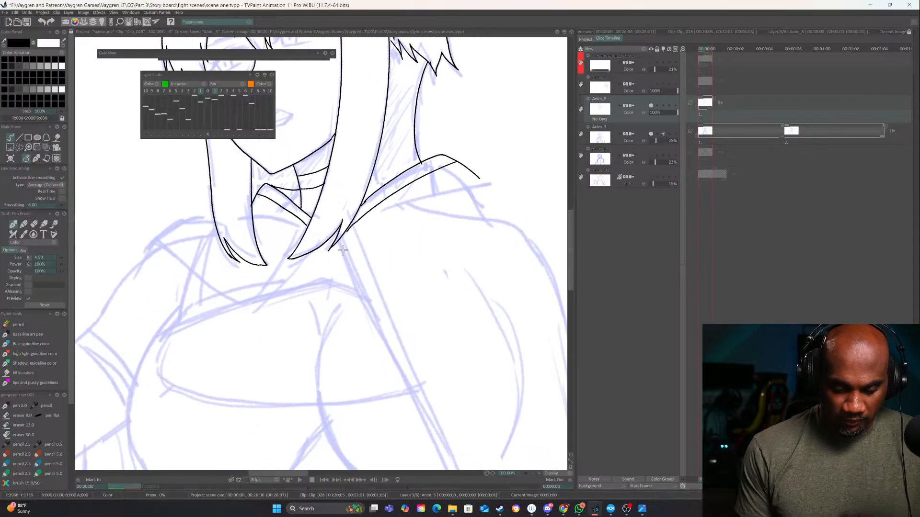
pyautogui.moveTo(322, 258); pyautogui.dragTo(374, 419)
pyautogui.moveTo(334, 275)
pyautogui.mouseDown()
pyautogui.moveTo(332, 241)
pyautogui.moveTo(385, 387)
pyautogui.mouseUp()
pyautogui.hotkey('ctrl', 'z')
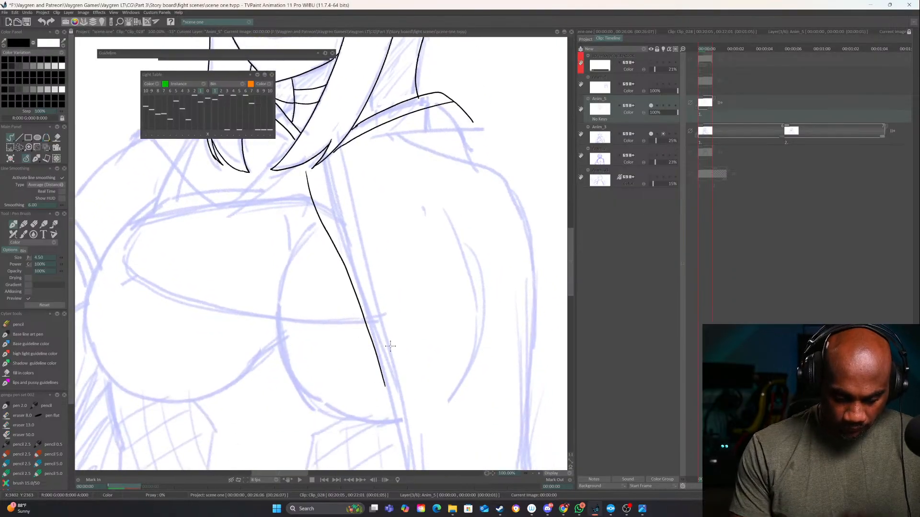
pyautogui.moveTo(365, 317); pyautogui.dragTo(345, 207)
pyautogui.moveTo(362, 267); pyautogui.dragTo(392, 458)
# Ink a double-framed rectangular buckle at the top of the cape's front edge, undoing the stray strokes
pyautogui.moveTo(269, 90)
pyautogui.mouseDown()
pyautogui.moveTo(275, 141)
pyautogui.moveTo(354, 339)
pyautogui.moveTo(381, 330)
pyautogui.moveTo(357, 332)
pyautogui.mouseUp()
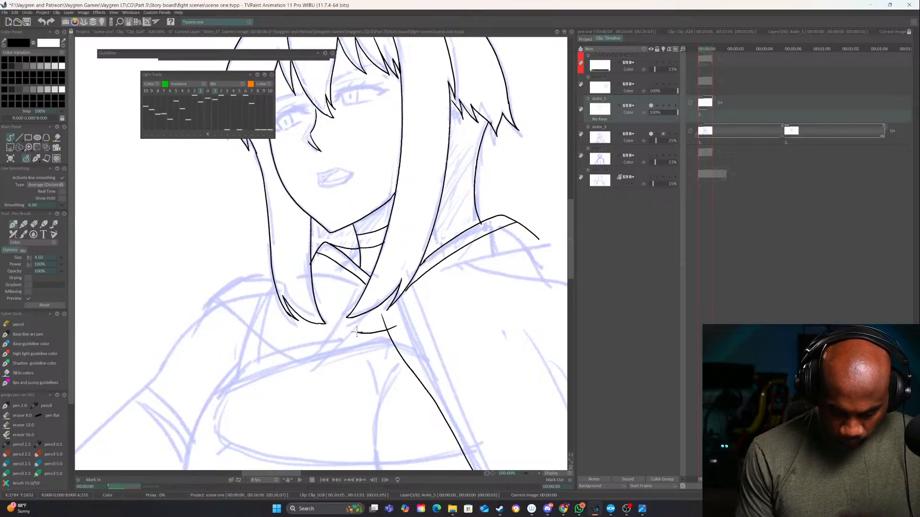
pyautogui.click(538, 474)
pyautogui.hotkey('ctrl', 'z')
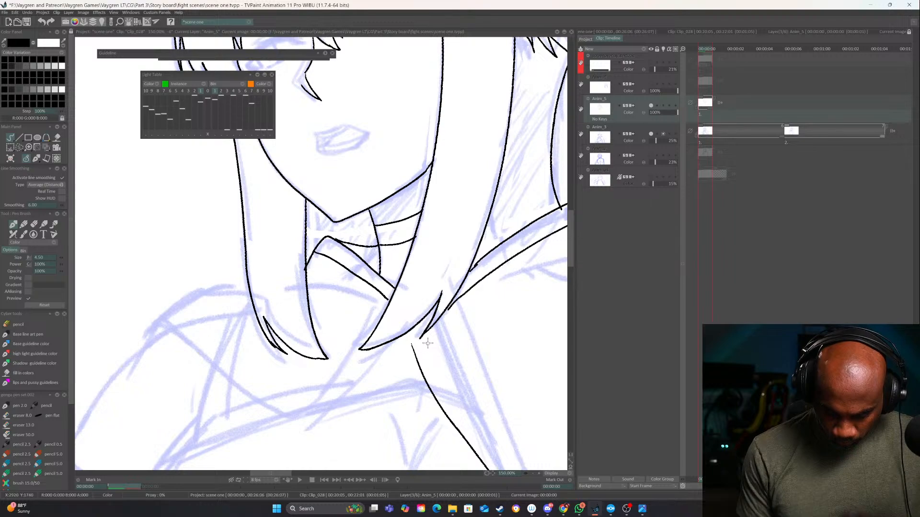
pyautogui.moveTo(429, 338)
pyautogui.mouseDown()
pyautogui.moveTo(426, 376)
pyautogui.moveTo(429, 369)
pyautogui.moveTo(398, 379)
pyautogui.moveTo(373, 362)
pyautogui.mouseUp()
pyautogui.hotkey('ctrl', 'z')
pyautogui.moveTo(461, 340)
pyautogui.mouseDown()
pyautogui.moveTo(375, 338)
pyautogui.moveTo(420, 333)
pyautogui.moveTo(418, 376)
pyautogui.moveTo(392, 383)
pyautogui.moveTo(350, 381)
pyautogui.moveTo(355, 345)
pyautogui.mouseUp()
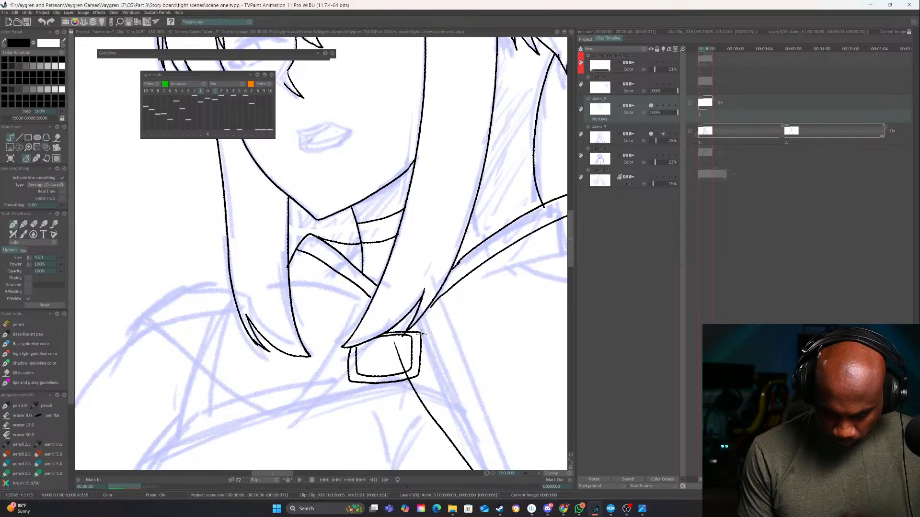
# Ink the rounded strap ends on both sides of the buckle, undoing the misplaced stroke
pyautogui.moveTo(422, 333)
pyautogui.mouseDown()
pyautogui.moveTo(478, 347)
pyautogui.moveTo(458, 368)
pyautogui.moveTo(421, 376)
pyautogui.mouseUp()
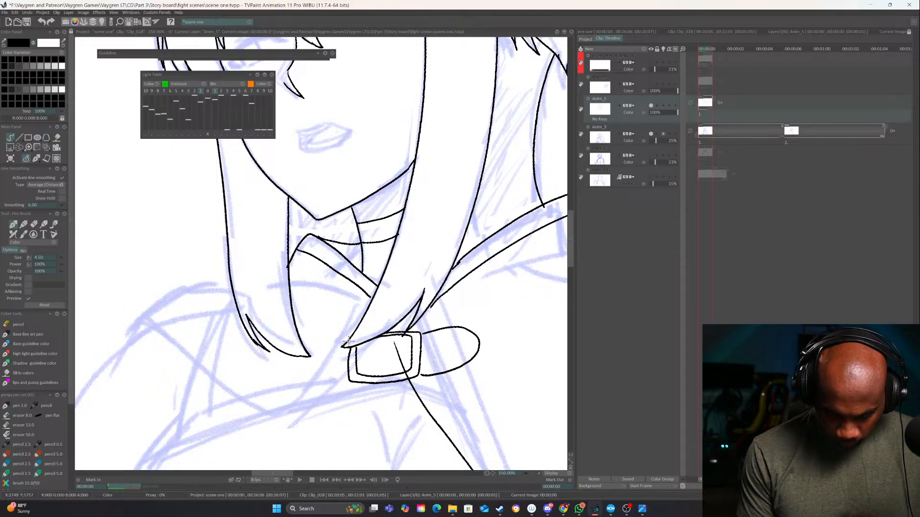
pyautogui.moveTo(348, 341)
pyautogui.mouseDown()
pyautogui.moveTo(314, 357)
pyautogui.moveTo(343, 383)
pyautogui.moveTo(320, 376)
pyautogui.moveTo(339, 339)
pyautogui.moveTo(348, 339)
pyautogui.mouseUp()
pyautogui.hotkey('ctrl', 'z')
pyautogui.moveTo(510, 327); pyautogui.dragTo(493, 323)
# Erase the part of the cape's front edge line that crosses the inside of the buckle
pyautogui.press('e')
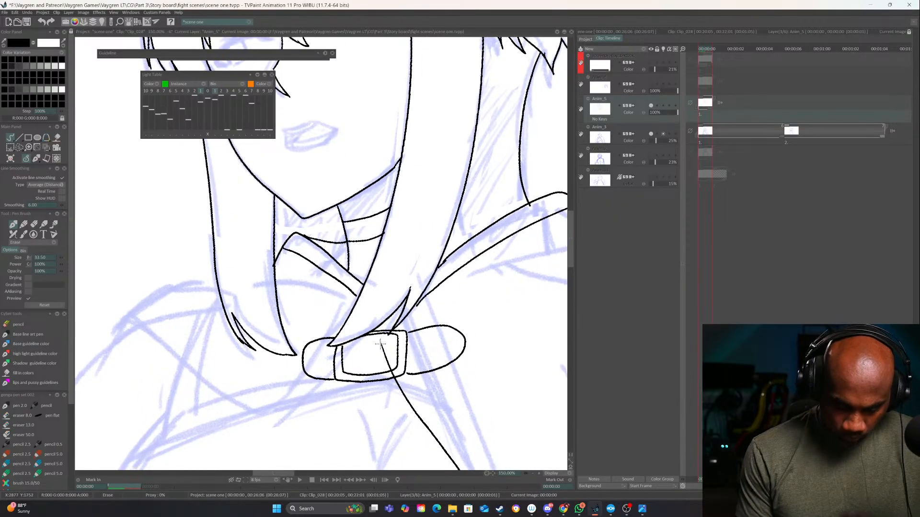
pyautogui.moveTo(380, 344); pyautogui.dragTo(389, 368)
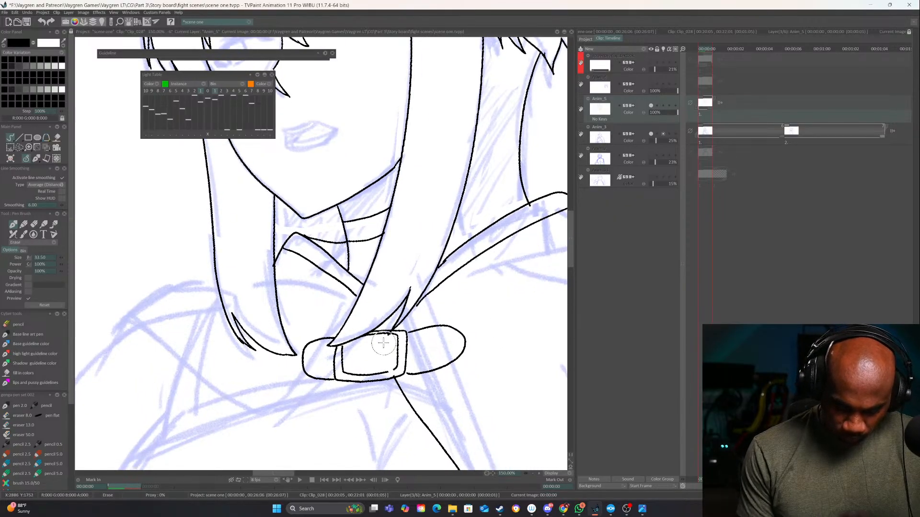
pyautogui.press('e')
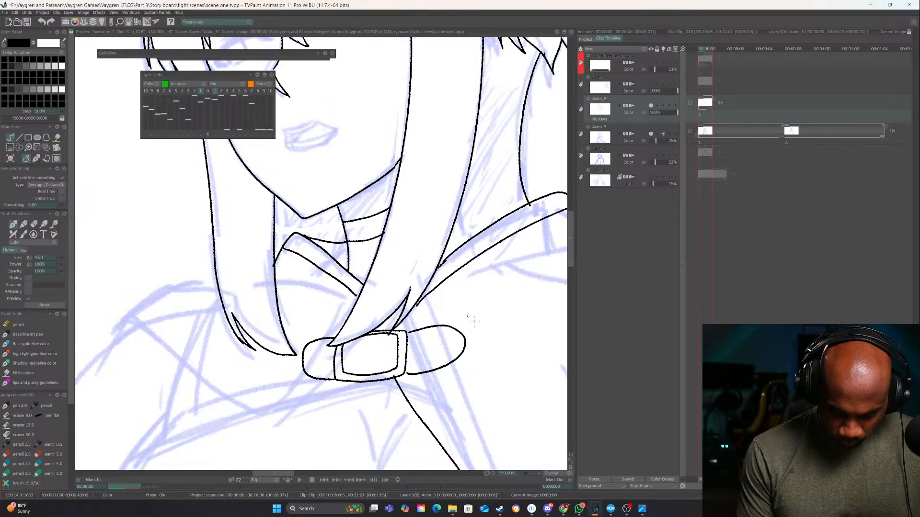
# Ink the cape's shoulder line from just above the buckle's far-side strap over the far shoulder
pyautogui.moveTo(453, 307); pyautogui.dragTo(348, 344)
pyautogui.moveTo(510, 266)
pyautogui.mouseDown()
pyautogui.moveTo(523, 269)
pyautogui.moveTo(548, 312)
pyautogui.moveTo(512, 259)
pyautogui.mouseUp()
pyautogui.moveTo(559, 297)
pyautogui.mouseDown()
pyautogui.moveTo(516, 295)
pyautogui.moveTo(461, 249)
pyautogui.moveTo(344, 248)
pyautogui.moveTo(228, 293)
pyautogui.mouseUp()
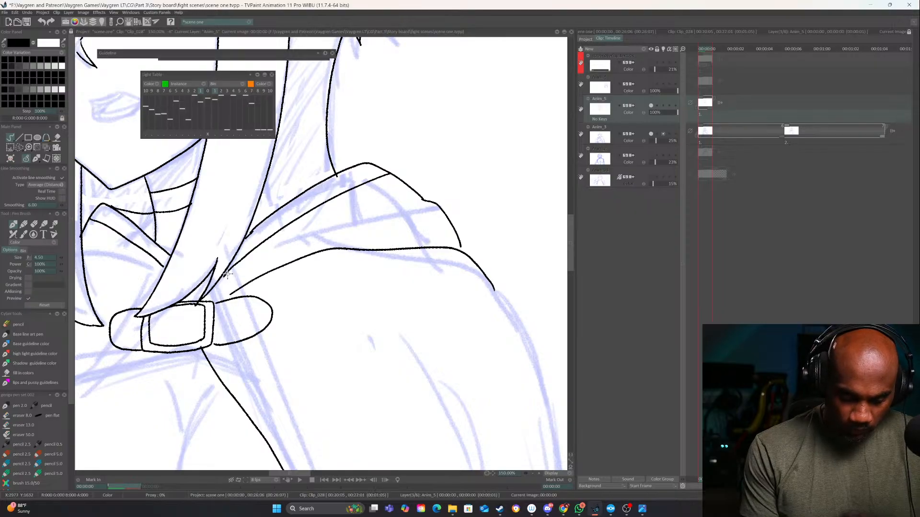
# Ink the near-side cape collar with a short fold above the strap, the curved lower hem and the top edge over the shoulder
pyautogui.moveTo(407, 213); pyautogui.dragTo(550, 199)
pyautogui.moveTo(363, 236); pyautogui.dragTo(441, 236)
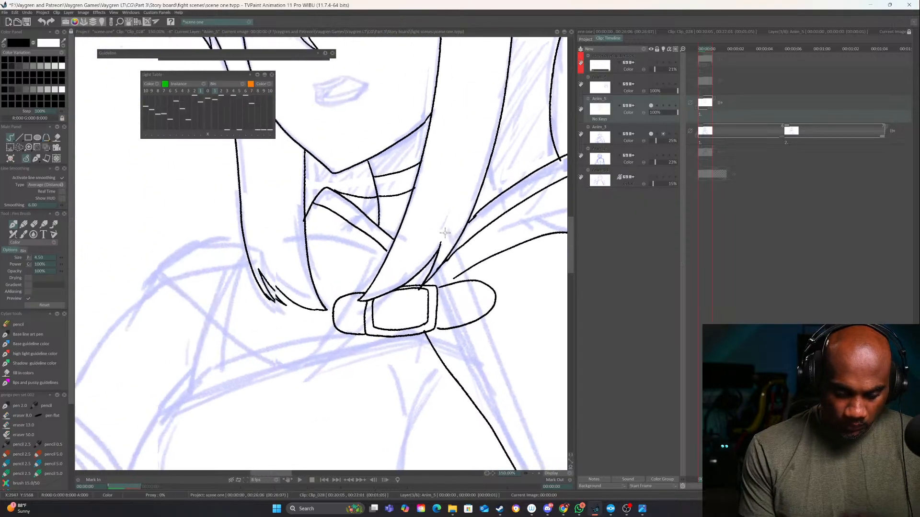
pyautogui.moveTo(365, 287); pyautogui.dragTo(315, 249)
pyautogui.moveTo(355, 271); pyautogui.dragTo(416, 263)
pyautogui.moveTo(414, 328)
pyautogui.mouseDown()
pyautogui.moveTo(422, 286)
pyautogui.moveTo(443, 317)
pyautogui.moveTo(339, 335)
pyautogui.moveTo(215, 238)
pyautogui.mouseUp()
pyautogui.moveTo(314, 193)
pyautogui.mouseDown()
pyautogui.moveTo(252, 192)
pyautogui.moveTo(221, 232)
pyautogui.mouseUp()
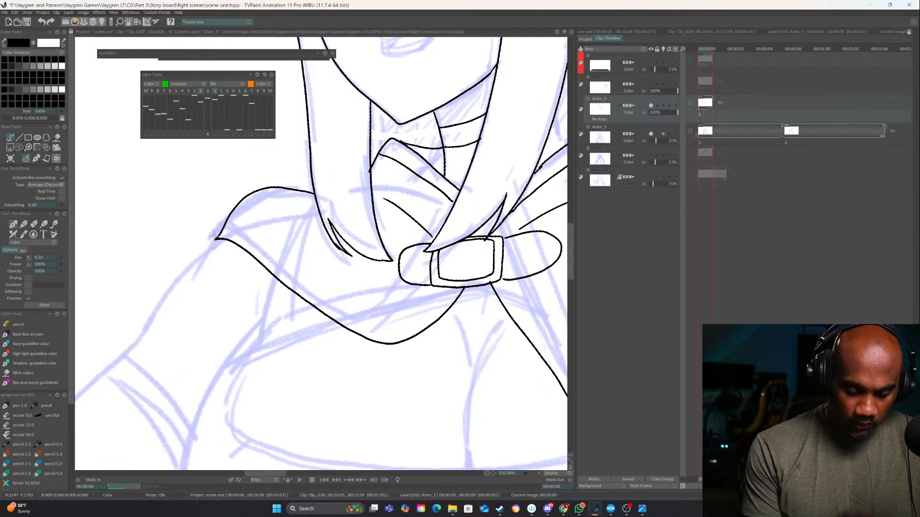
# Ink a second line parallel to the cape's long front edge to form its trim, undoing the first attempt
pyautogui.click(533, 473)
pyautogui.click(533, 473)
pyautogui.click(533, 474)
pyautogui.moveTo(470, 375); pyautogui.dragTo(476, 356)
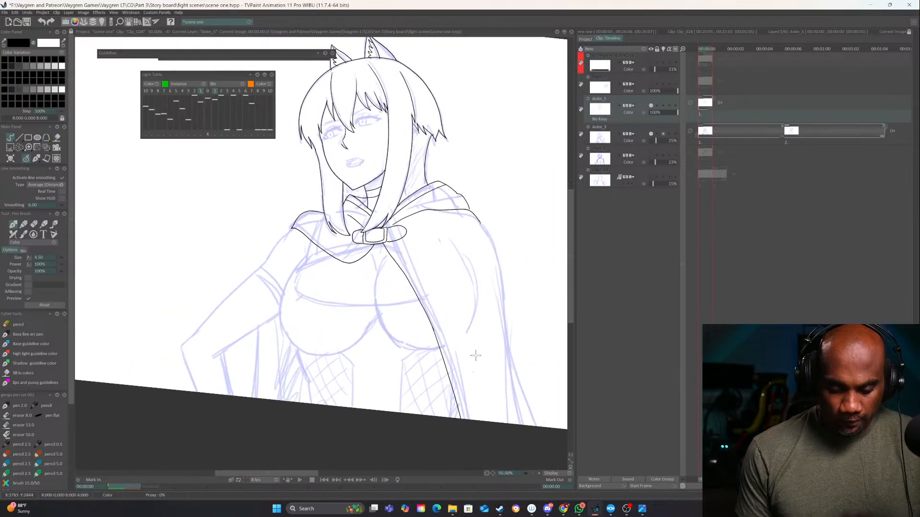
pyautogui.click(533, 473)
pyautogui.click(533, 473)
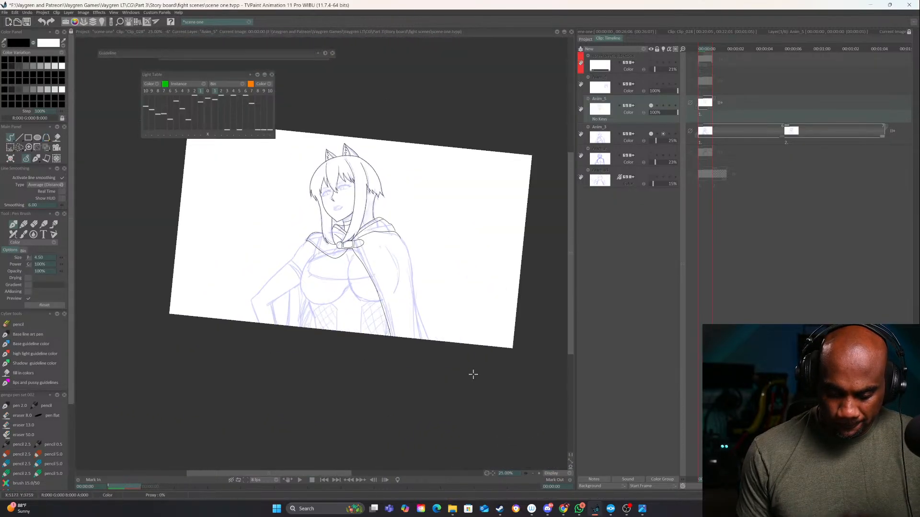
pyautogui.click(538, 475)
pyautogui.click(539, 475)
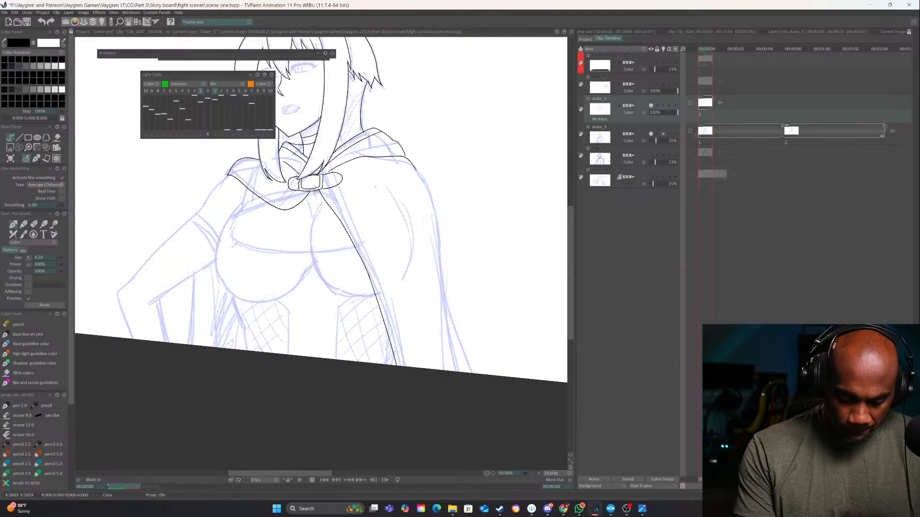
pyautogui.moveTo(314, 190)
pyautogui.mouseDown()
pyautogui.moveTo(355, 257)
pyautogui.moveTo(396, 365)
pyautogui.mouseUp()
pyautogui.hotkey('ctrl', 'z')
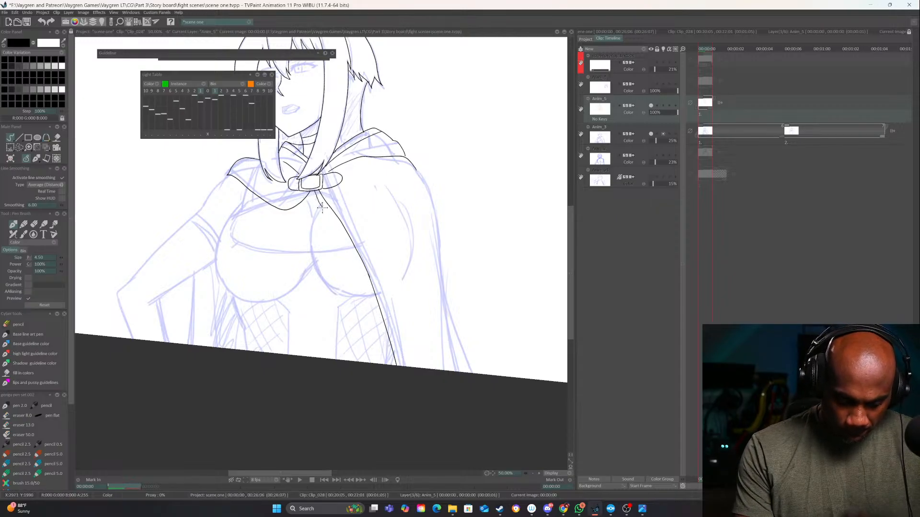
pyautogui.moveTo(322, 208)
pyautogui.mouseDown()
pyautogui.moveTo(349, 243)
pyautogui.moveTo(396, 366)
pyautogui.mouseUp()
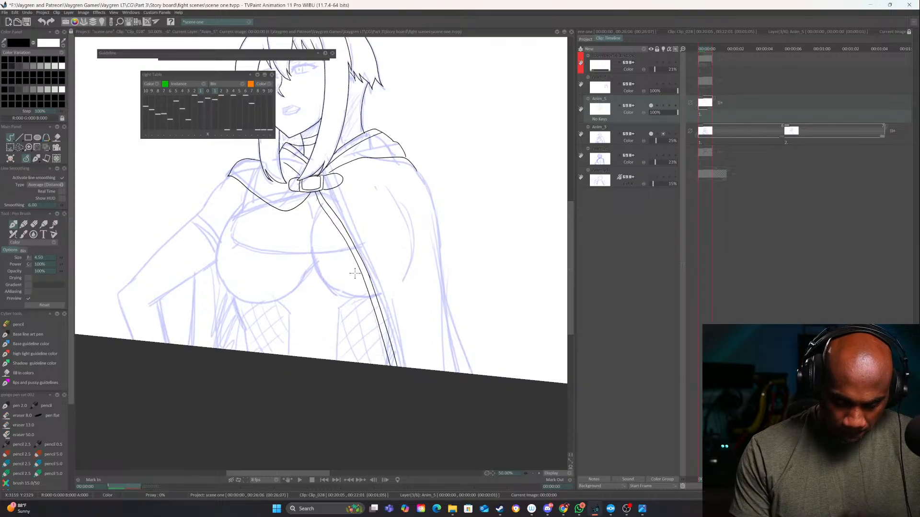
# Ink the inner trim line along the near-side collar's lower hem, from below the buckle to the shoulder tip
pyautogui.moveTo(355, 274); pyautogui.dragTo(433, 341)
pyautogui.click(539, 474)
pyautogui.click(538, 474)
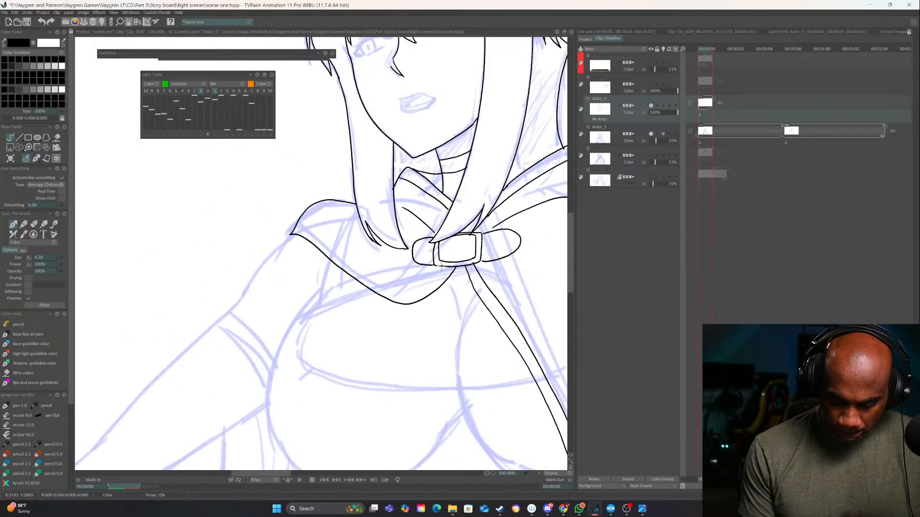
pyautogui.moveTo(442, 266)
pyautogui.mouseDown()
pyautogui.moveTo(425, 287)
pyautogui.moveTo(359, 268)
pyautogui.moveTo(299, 224)
pyautogui.moveTo(290, 233)
pyautogui.mouseUp()
pyautogui.moveTo(468, 338); pyautogui.dragTo(417, 331)
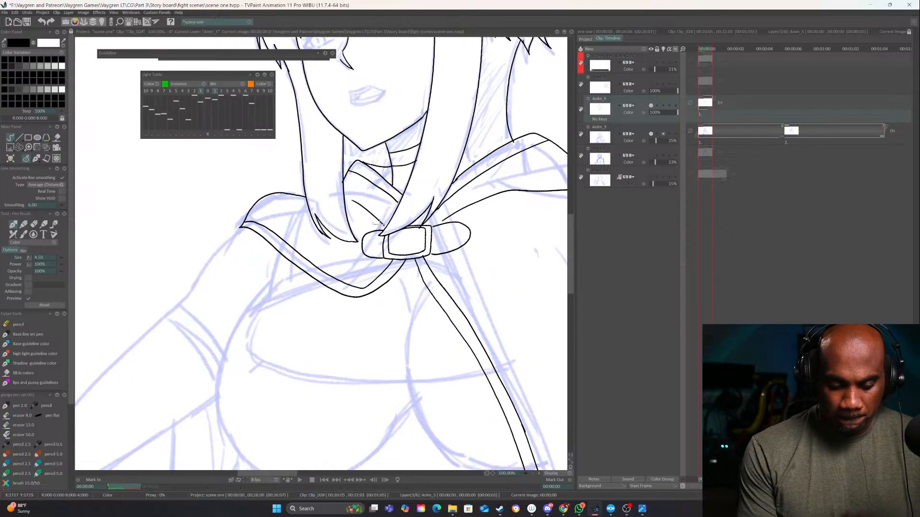
pyautogui.moveTo(459, 304); pyautogui.dragTo(404, 294)
pyautogui.moveTo(456, 332); pyautogui.dragTo(468, 294)
pyautogui.moveTo(335, 264)
pyautogui.mouseDown()
pyautogui.moveTo(375, 312)
pyautogui.moveTo(441, 311)
pyautogui.mouseUp()
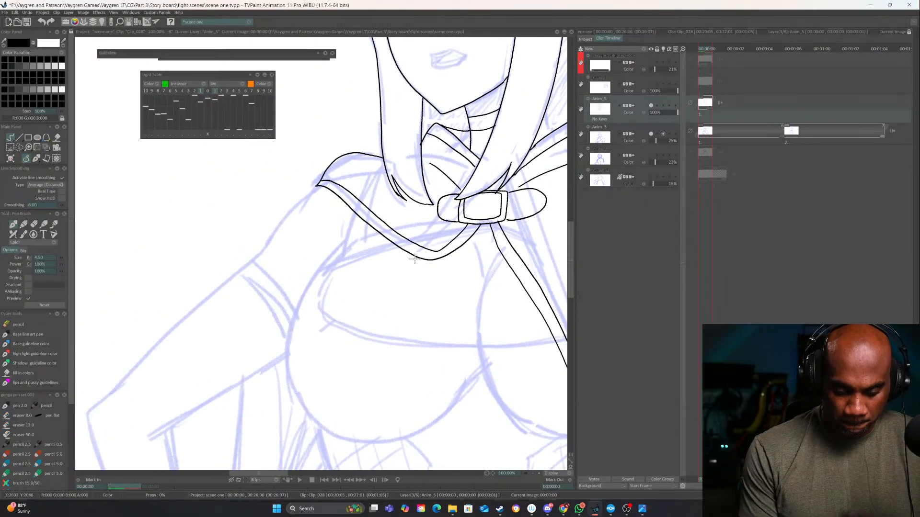
pyautogui.moveTo(506, 276); pyautogui.dragTo(458, 301)
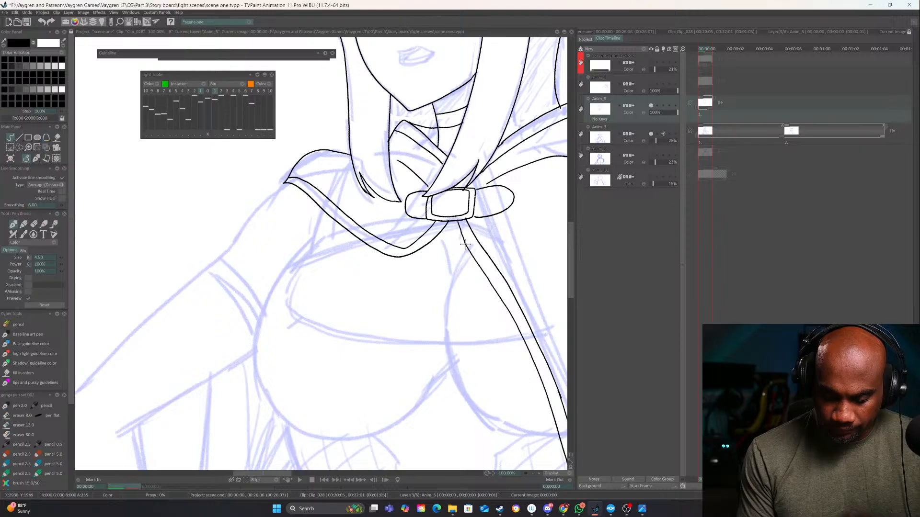
# Ink the small angled edge beneath the buckle and the double-lined pointed corner under the near-side collar, redrawing the misplaced strokes
pyautogui.moveTo(465, 244); pyautogui.dragTo(439, 241)
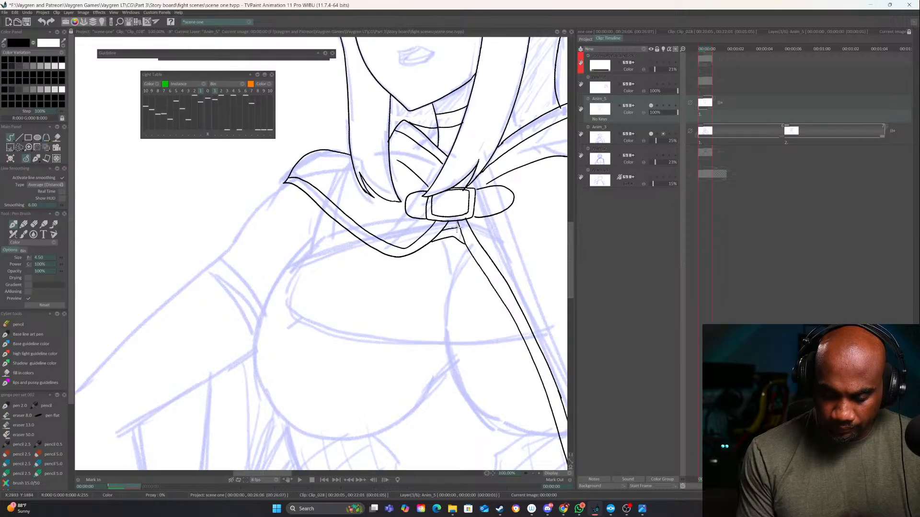
pyautogui.moveTo(372, 247); pyautogui.dragTo(428, 242)
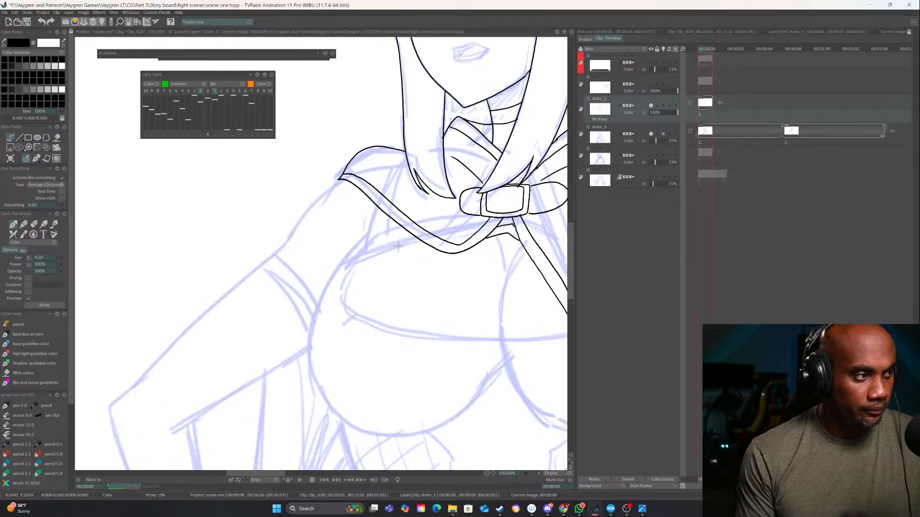
pyautogui.moveTo(420, 241); pyautogui.dragTo(359, 255)
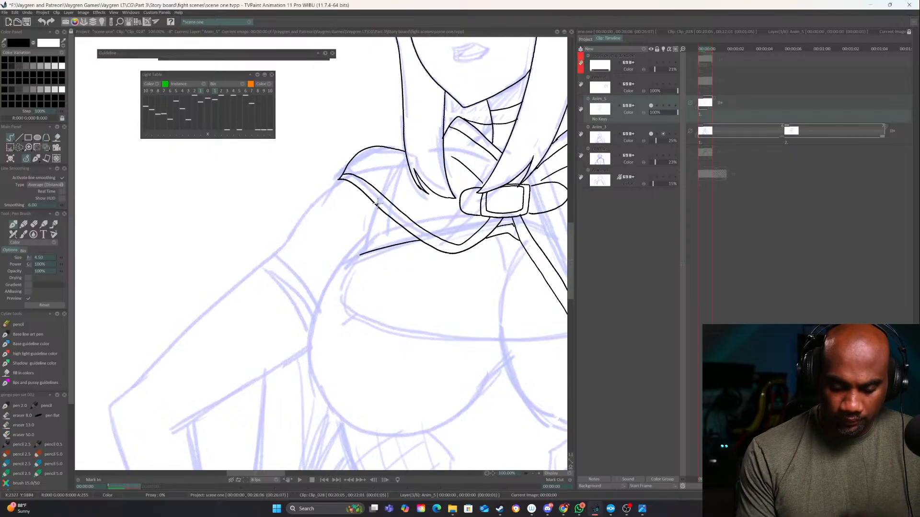
pyautogui.moveTo(378, 204); pyautogui.dragTo(365, 254)
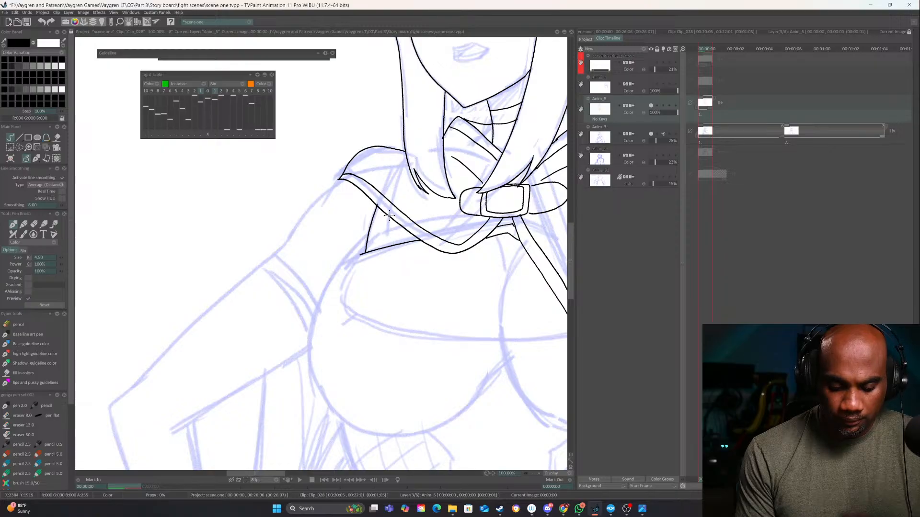
pyautogui.moveTo(389, 215); pyautogui.dragTo(384, 235)
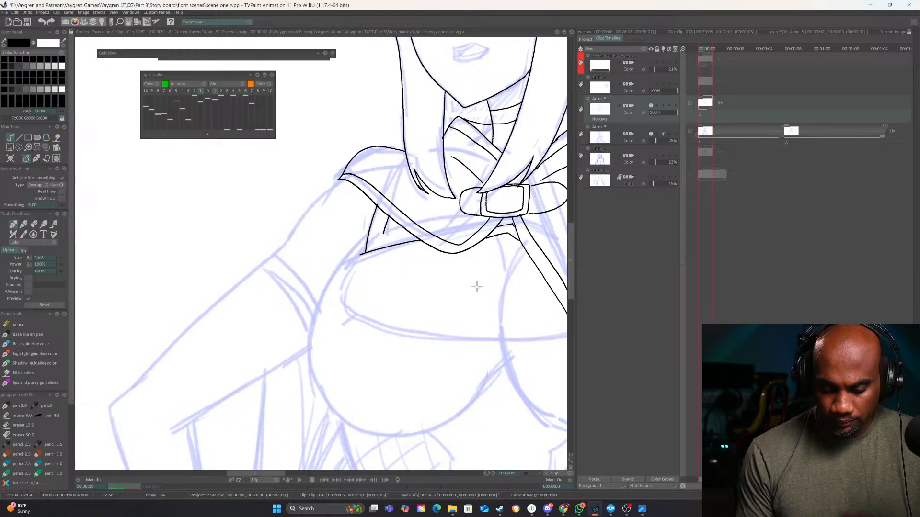
pyautogui.hotkey('ctrl', 'z')
pyautogui.hotkey('ctrl', 'z')
pyautogui.hotkey('ctrl', 'z')
pyautogui.moveTo(417, 239)
pyautogui.mouseDown()
pyautogui.moveTo(368, 250)
pyautogui.moveTo(382, 210)
pyautogui.moveTo(385, 235)
pyautogui.mouseUp()
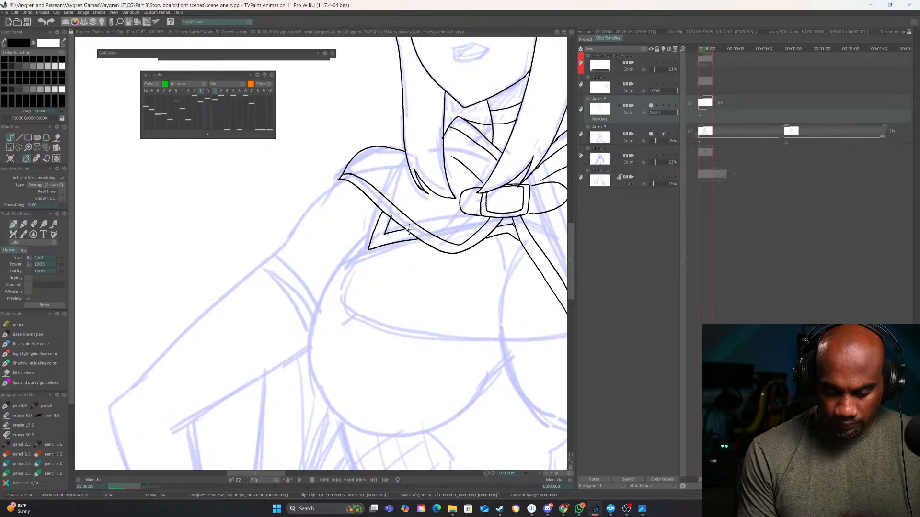
# Ink the outline of the bent arm, covering the outer upper arm, the elbow, the underside and both forearm edges
pyautogui.moveTo(341, 179); pyautogui.dragTo(110, 409)
pyautogui.moveTo(254, 354)
pyautogui.mouseDown()
pyautogui.moveTo(322, 310)
pyautogui.moveTo(349, 264)
pyautogui.mouseUp()
pyautogui.moveTo(404, 259)
pyautogui.mouseDown()
pyautogui.moveTo(283, 332)
pyautogui.moveTo(303, 418)
pyautogui.mouseUp()
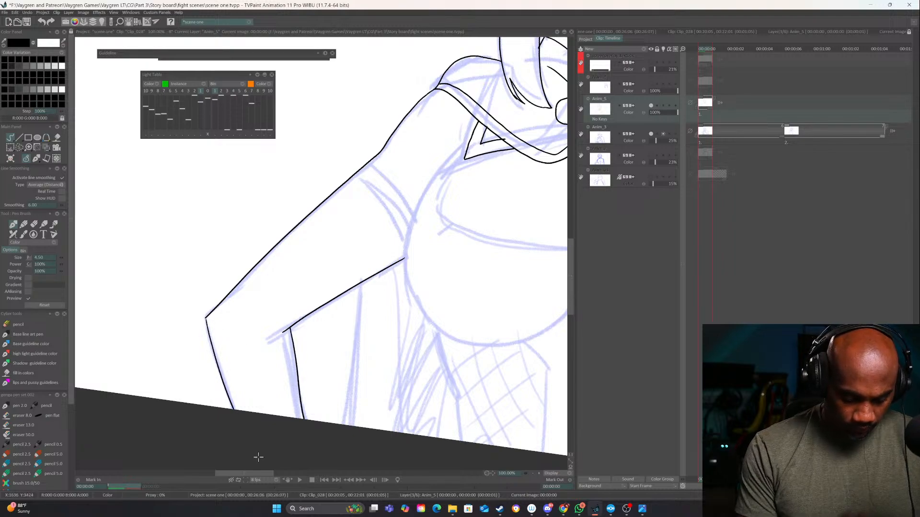
# Erase the body end of the upper arm's underside line and redraw it, undoing the misplaced strokes
pyautogui.moveTo(470, 366); pyautogui.dragTo(319, 382)
pyautogui.moveTo(386, 405); pyautogui.dragTo(442, 439)
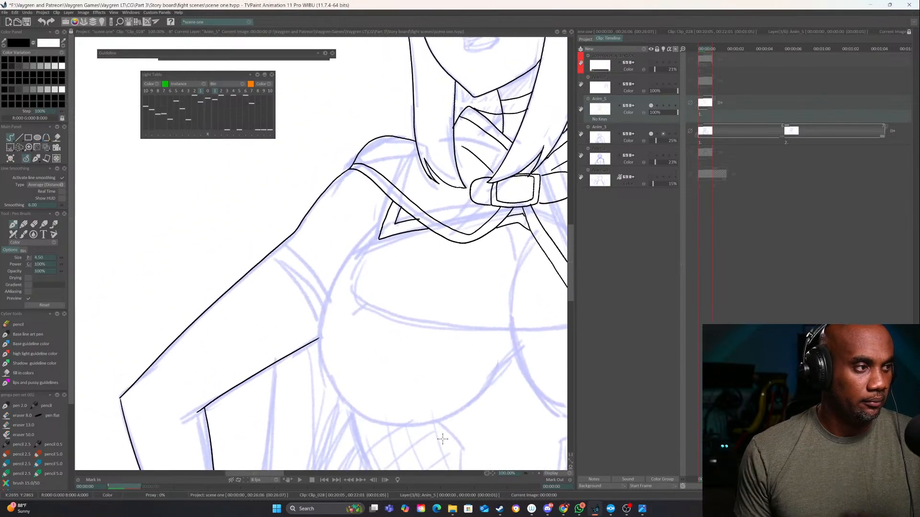
pyautogui.hotkey('ctrl', 'z')
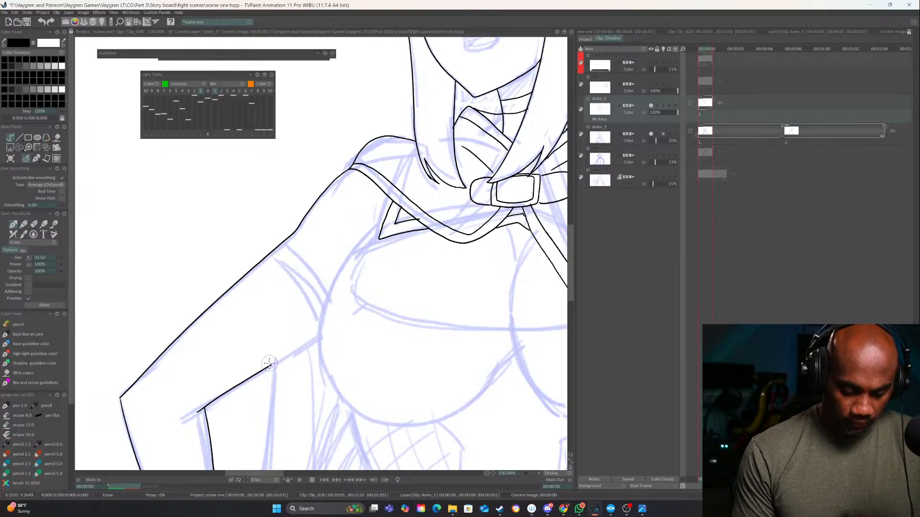
pyautogui.moveTo(270, 367)
pyautogui.mouseDown()
pyautogui.moveTo(319, 332)
pyautogui.moveTo(263, 371)
pyautogui.moveTo(323, 328)
pyautogui.mouseUp()
pyautogui.hotkey('ctrl', 'z')
pyautogui.hotkey('ctrl', 'z')
# Ink the chest outline as one curve from the pointed collar corner around the near side to the cape's front trim
pyautogui.moveTo(479, 341); pyautogui.dragTo(372, 298)
pyautogui.moveTo(503, 351); pyautogui.dragTo(483, 299)
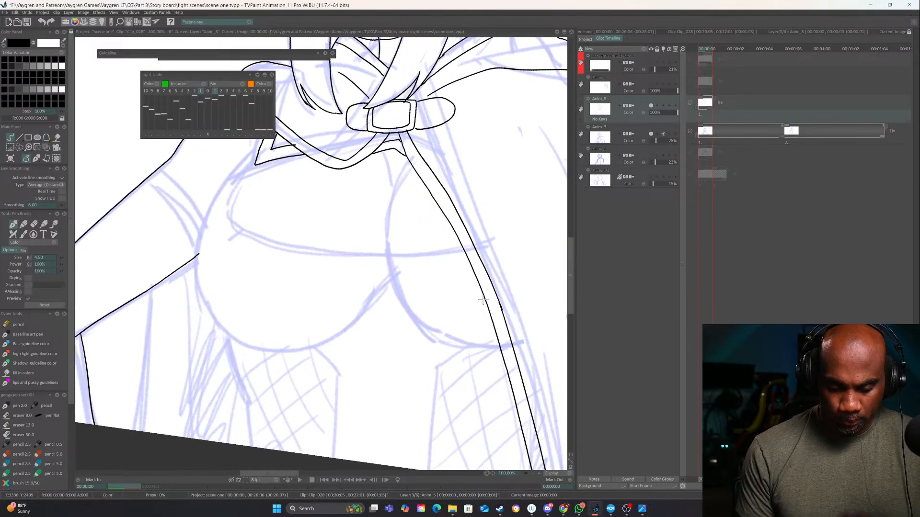
pyautogui.moveTo(257, 149)
pyautogui.mouseDown()
pyautogui.moveTo(340, 166)
pyautogui.moveTo(285, 216)
pyautogui.moveTo(271, 311)
pyautogui.moveTo(330, 365)
pyautogui.moveTo(464, 347)
pyautogui.moveTo(566, 363)
pyautogui.moveTo(481, 329)
pyautogui.mouseUp()
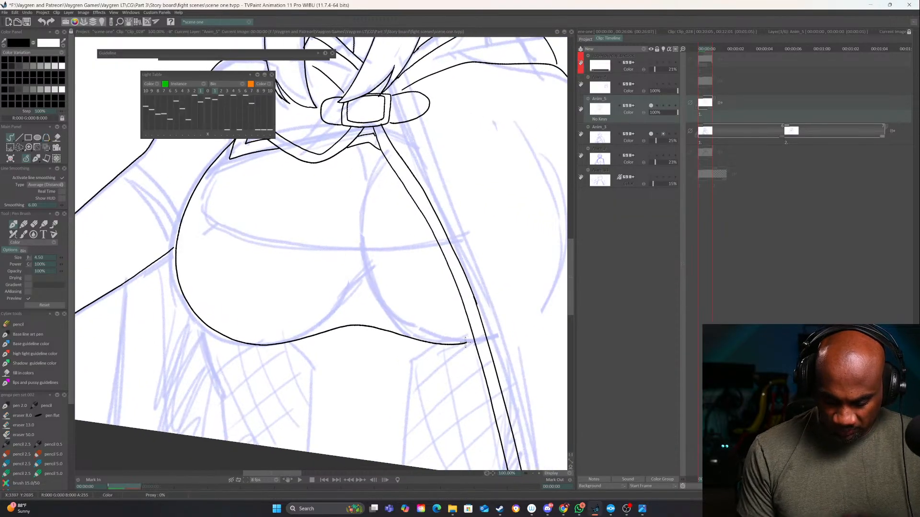
# Ink the cape's outer edge from the far shoulder to the frame's lower border and a long fold line inside it
pyautogui.moveTo(563, 216); pyautogui.dragTo(422, 248)
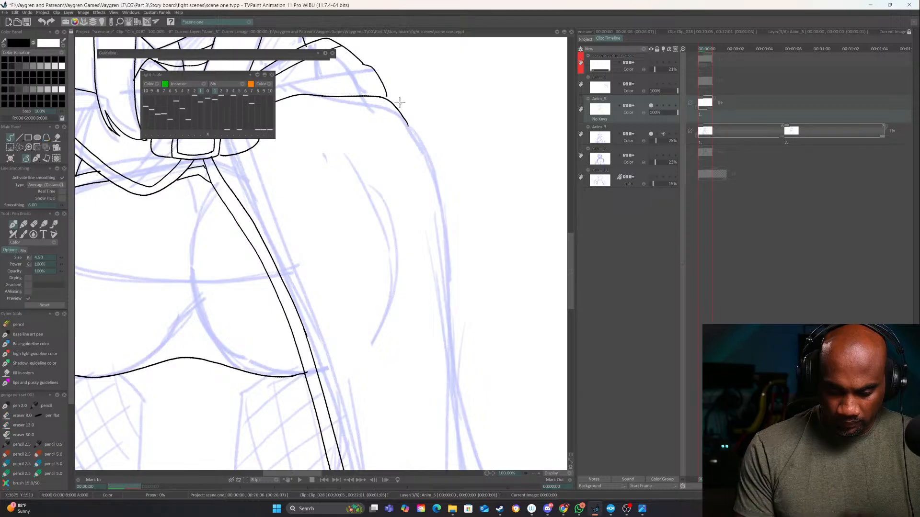
pyautogui.click(533, 473)
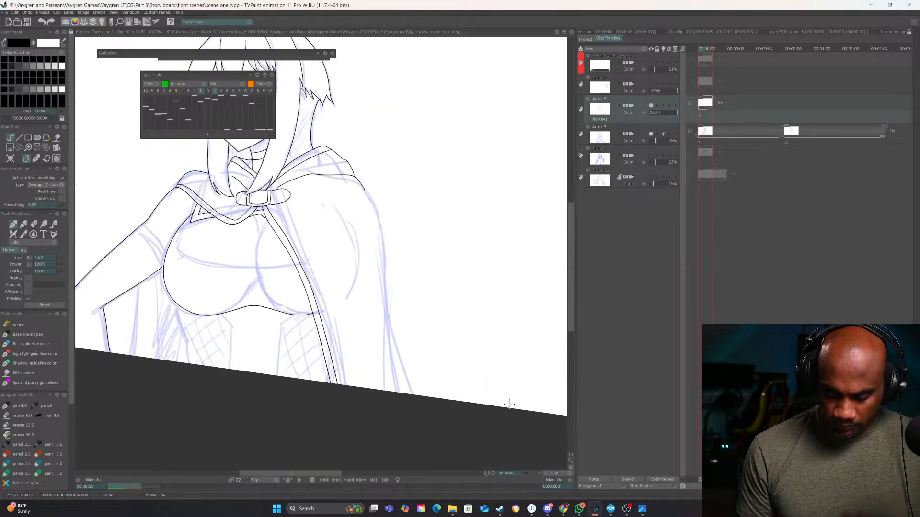
pyautogui.moveTo(362, 186)
pyautogui.mouseDown()
pyautogui.moveTo(382, 245)
pyautogui.moveTo(405, 393)
pyautogui.mouseUp()
pyautogui.moveTo(368, 254); pyautogui.dragTo(396, 295)
pyautogui.moveTo(411, 364); pyautogui.dragTo(383, 262)
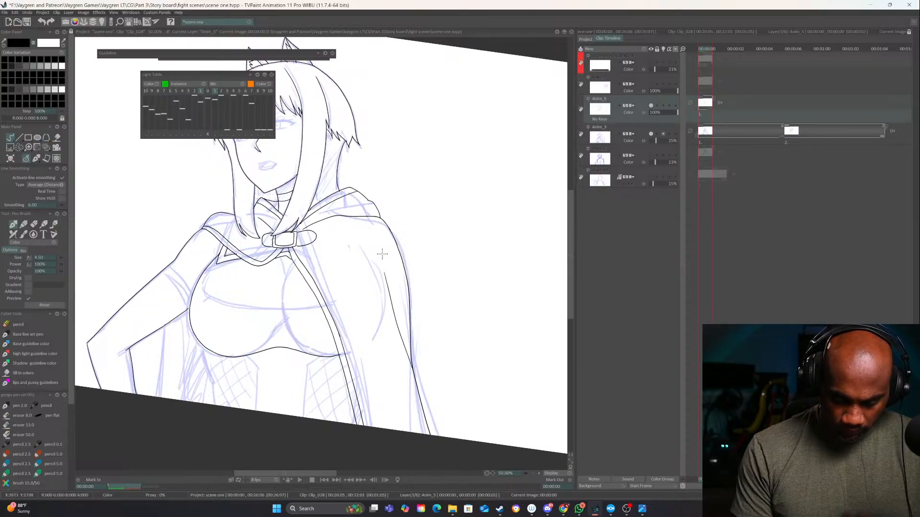
# Ink the two vertical lines below the arm and the near side of the chest, redrawing the one beside the chest
pyautogui.moveTo(425, 328); pyautogui.dragTo(541, 273)
pyautogui.moveTo(283, 272); pyautogui.dragTo(274, 392)
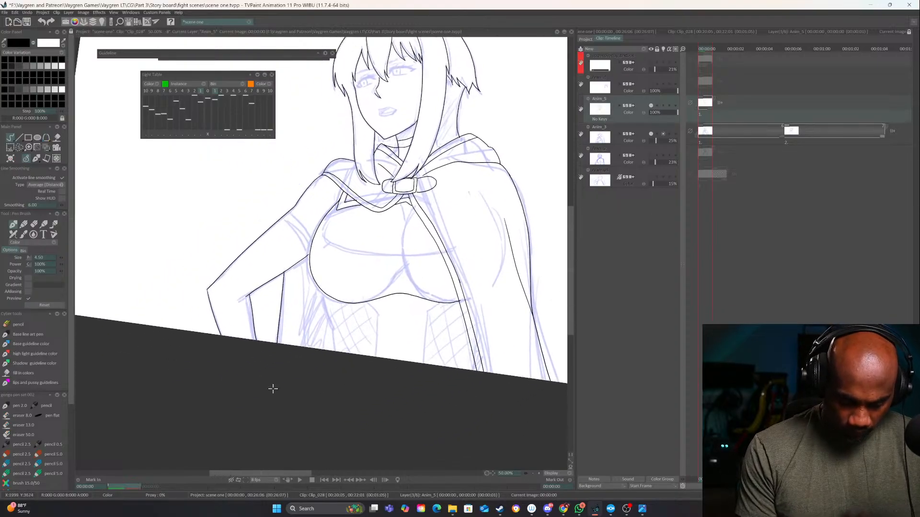
pyautogui.moveTo(330, 290)
pyautogui.mouseDown()
pyautogui.moveTo(379, 297)
pyautogui.moveTo(359, 317)
pyautogui.moveTo(354, 355)
pyautogui.mouseUp()
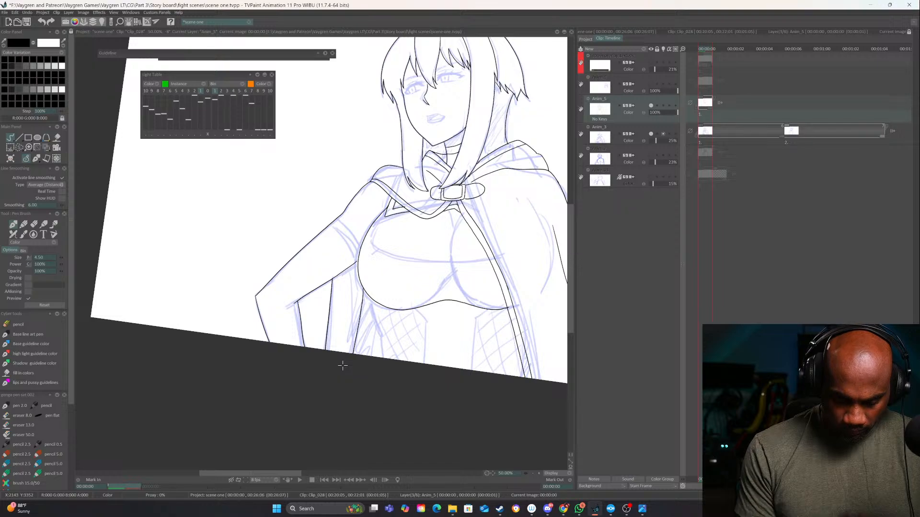
pyautogui.click(539, 474)
pyautogui.hotkey('ctrl', 'z')
pyautogui.moveTo(401, 306); pyautogui.dragTo(389, 454)
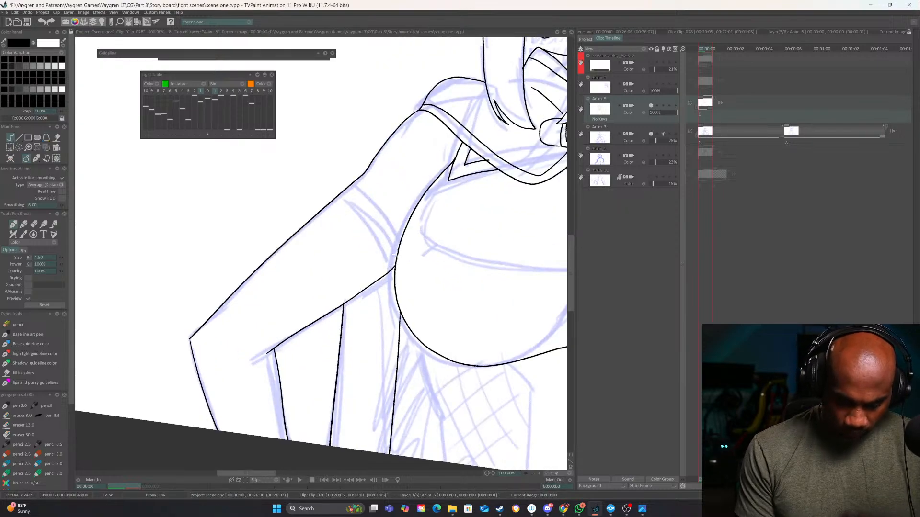
# Erase the arm's underside line where it meets the chest outline and redraw it to join the chest cleanly
pyautogui.press('e')
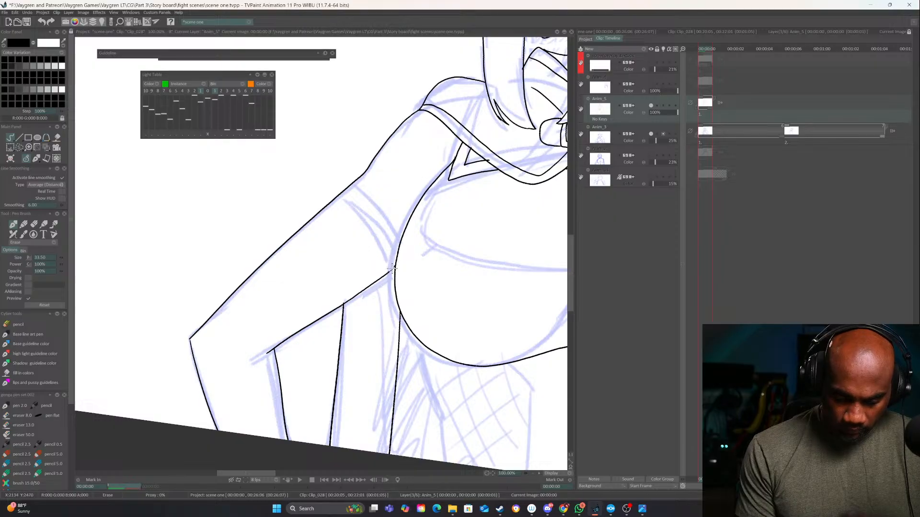
pyautogui.moveTo(392, 268)
pyautogui.mouseDown()
pyautogui.moveTo(330, 312)
pyautogui.moveTo(394, 267)
pyautogui.mouseUp()
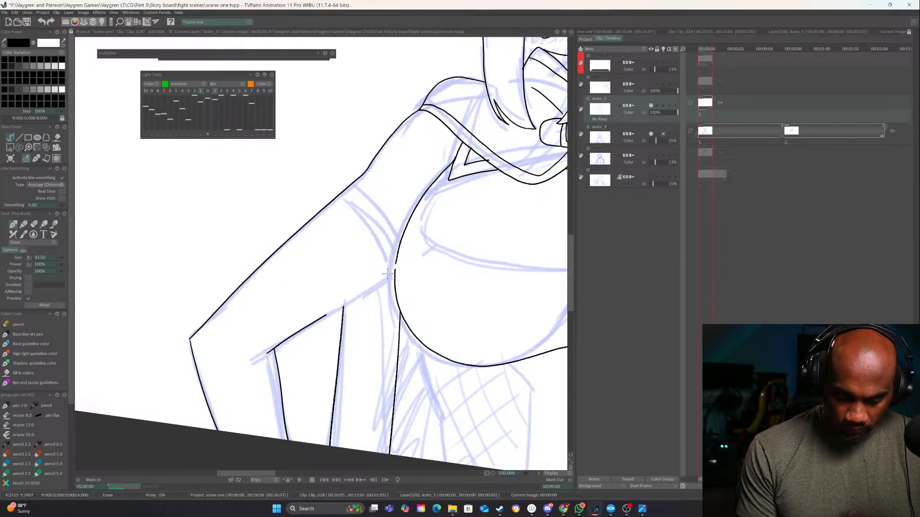
pyautogui.click(539, 473)
pyautogui.press('e')
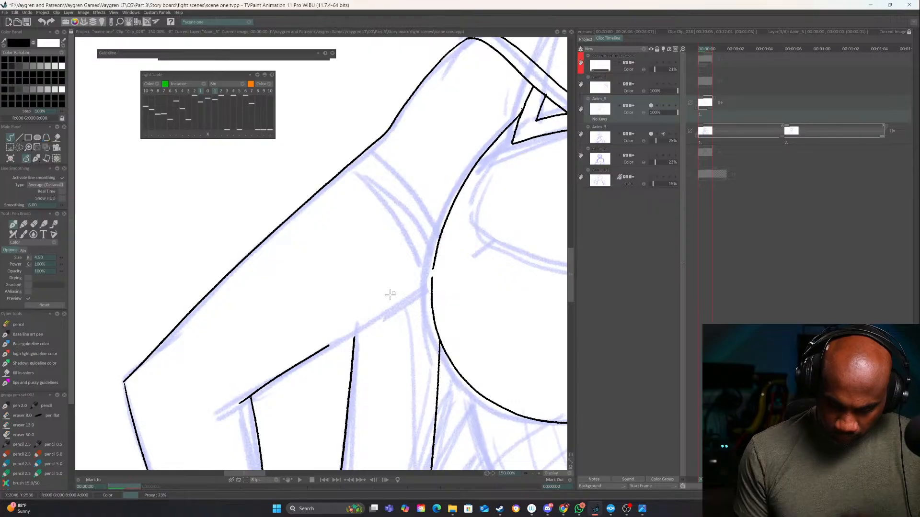
pyautogui.moveTo(326, 347); pyautogui.dragTo(430, 276)
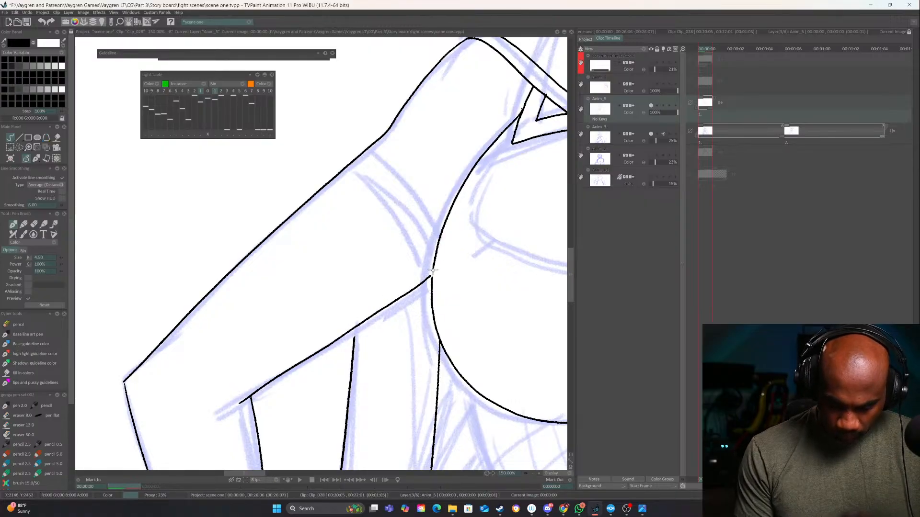
# Ink the two curved edges of the band across the upper arm, redrawing the first edge and trimming its overlap at the chest outline
pyautogui.moveTo(363, 154)
pyautogui.mouseDown()
pyautogui.moveTo(385, 164)
pyautogui.moveTo(435, 234)
pyautogui.mouseUp()
pyautogui.hotkey('ctrl', 'z')
pyautogui.moveTo(364, 152)
pyautogui.mouseDown()
pyautogui.moveTo(424, 218)
pyautogui.moveTo(436, 257)
pyautogui.mouseUp()
pyautogui.moveTo(343, 170); pyautogui.dragTo(433, 290)
pyautogui.press('e')
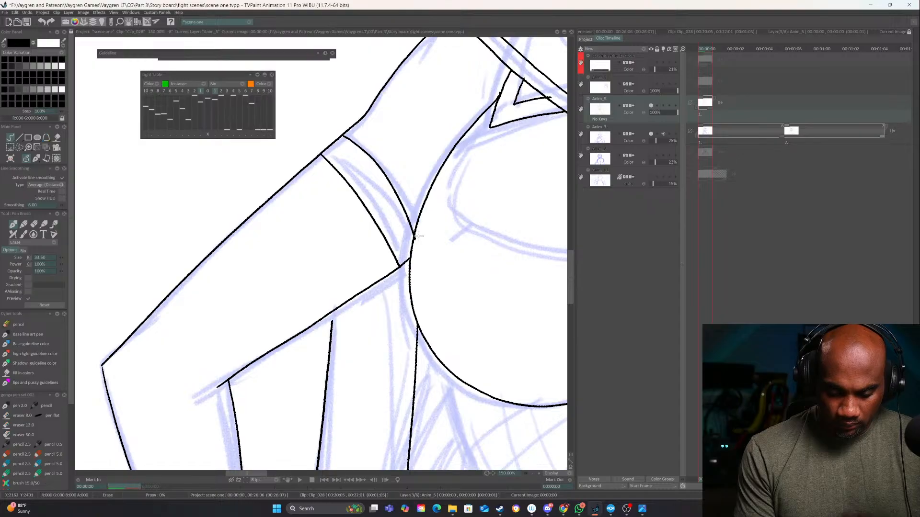
pyautogui.press('e')
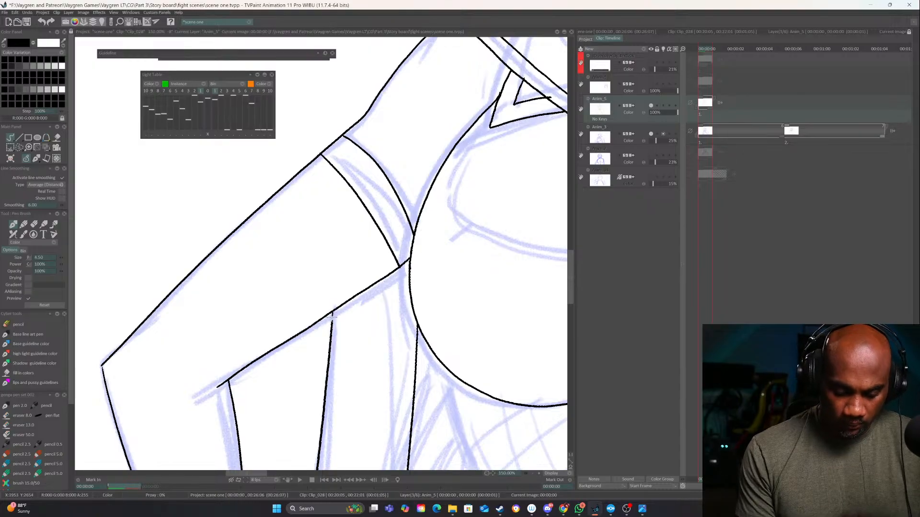
# Ink the double-line inner borders of both mesh side panels from under the chest down to the frame's lower edge
pyautogui.scroll(-5, 483, 384)
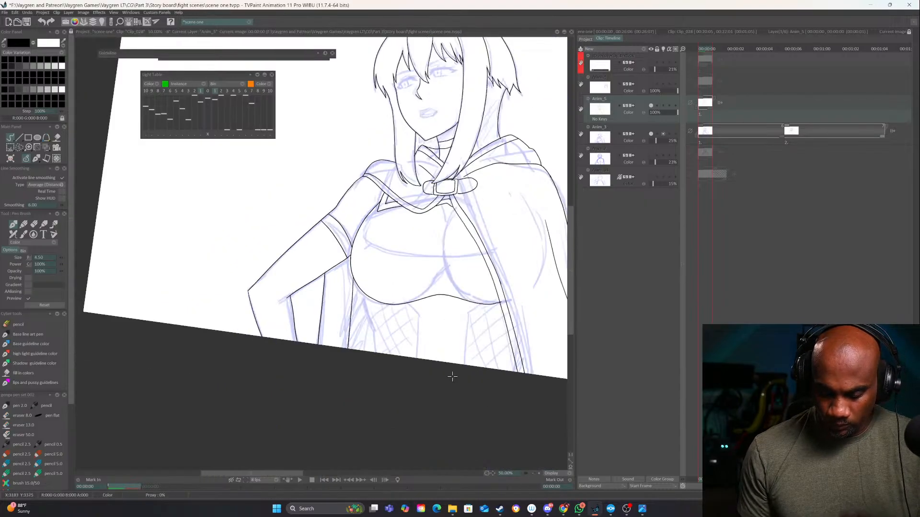
pyautogui.click(539, 473)
pyautogui.click(539, 474)
pyautogui.moveTo(527, 397); pyautogui.dragTo(209, 357)
pyautogui.press('e')
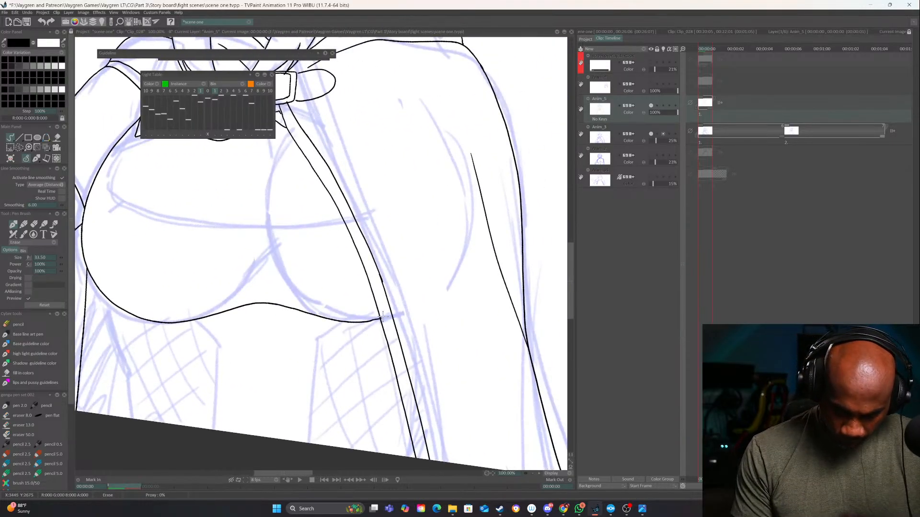
pyautogui.press('e')
pyautogui.moveTo(378, 357)
pyautogui.mouseDown()
pyautogui.moveTo(410, 360)
pyautogui.moveTo(483, 339)
pyautogui.mouseUp()
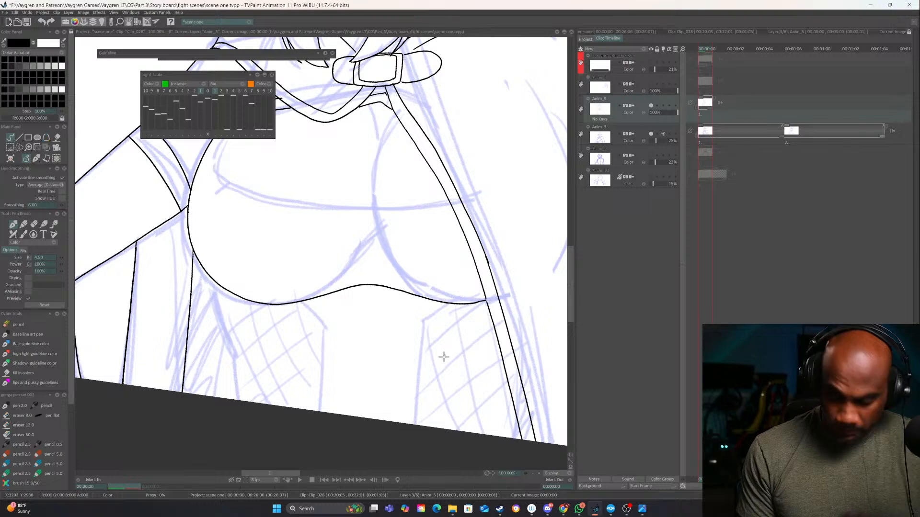
pyautogui.moveTo(443, 364); pyautogui.dragTo(464, 359)
pyautogui.moveTo(476, 295)
pyautogui.mouseDown()
pyautogui.moveTo(440, 321)
pyautogui.moveTo(430, 416)
pyautogui.mouseUp()
pyautogui.moveTo(326, 294)
pyautogui.mouseDown()
pyautogui.moveTo(349, 328)
pyautogui.moveTo(350, 405)
pyautogui.mouseUp()
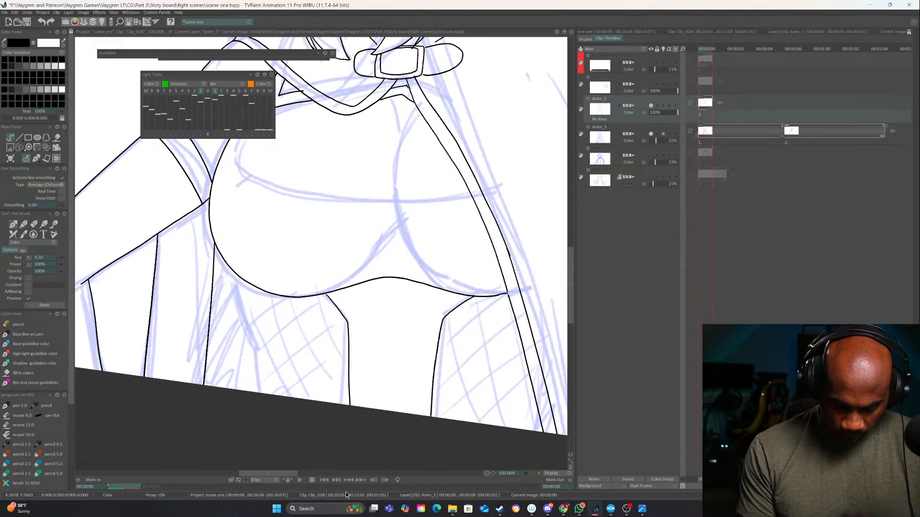
pyautogui.moveTo(452, 292)
pyautogui.mouseDown()
pyautogui.moveTo(429, 314)
pyautogui.moveTo(417, 415)
pyautogui.mouseUp()
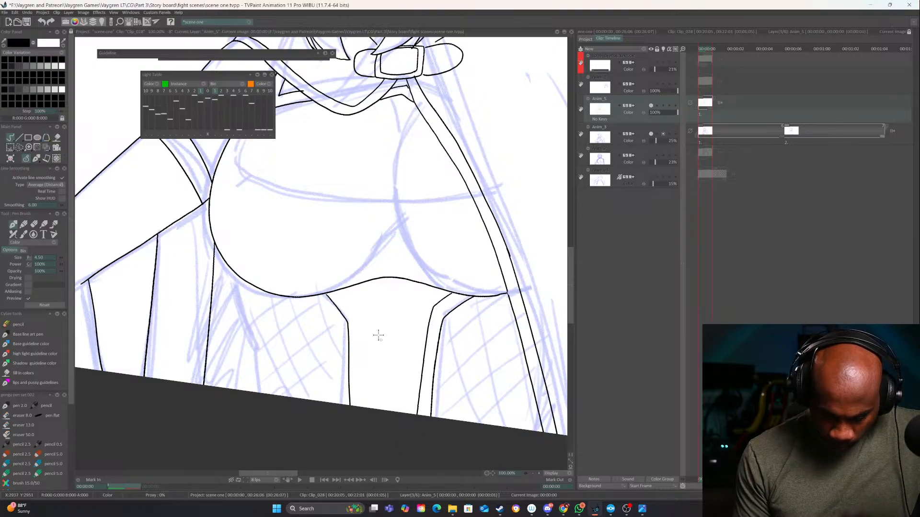
pyautogui.moveTo(339, 288)
pyautogui.mouseDown()
pyautogui.moveTo(363, 317)
pyautogui.moveTo(367, 407)
pyautogui.mouseUp()
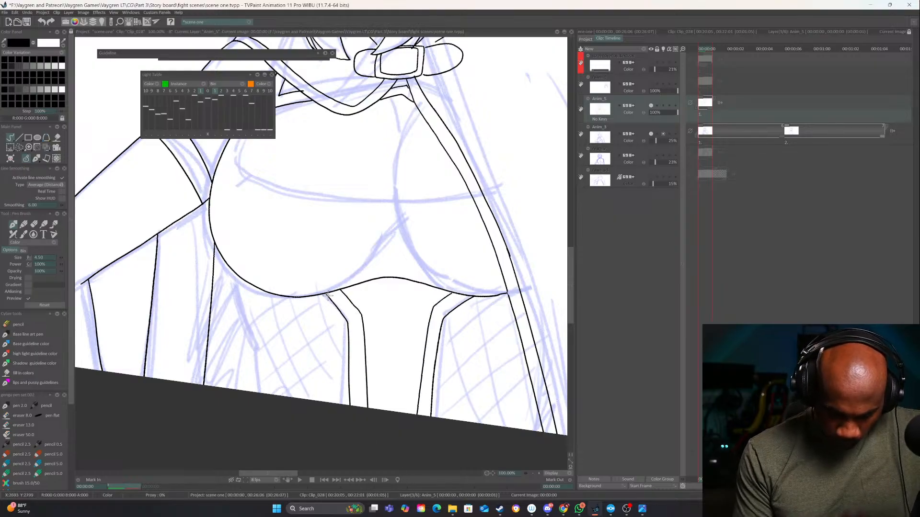
# Ink a small V notch under the centre of the chest, redrawing it once, and the near side's waist outline below the chest
pyautogui.moveTo(371, 282)
pyautogui.mouseDown()
pyautogui.moveTo(394, 296)
pyautogui.moveTo(425, 286)
pyautogui.mouseUp()
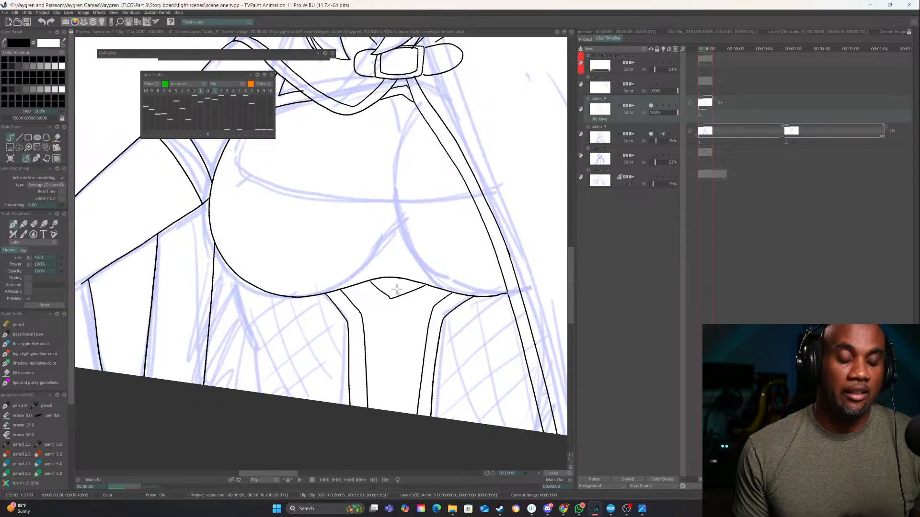
pyautogui.hotkey('ctrl', 'z')
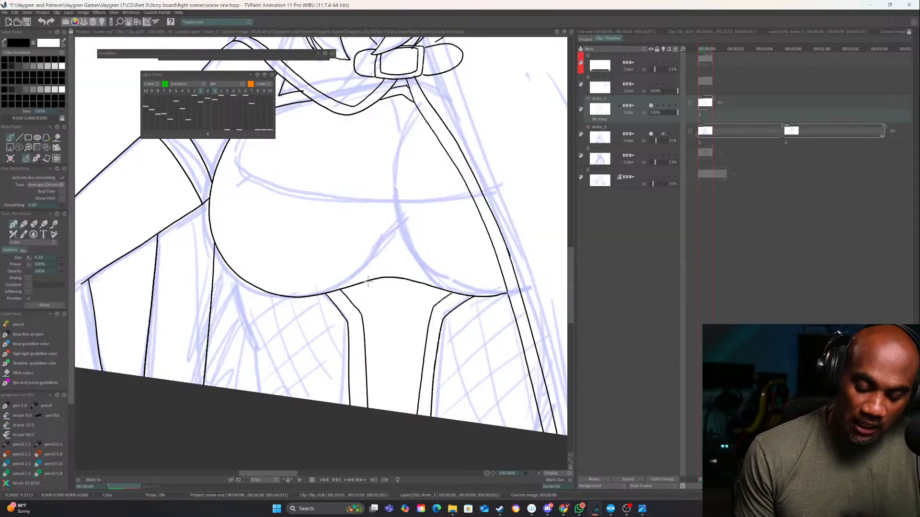
pyautogui.moveTo(368, 281)
pyautogui.mouseDown()
pyautogui.moveTo(394, 299)
pyautogui.moveTo(421, 283)
pyautogui.mouseUp()
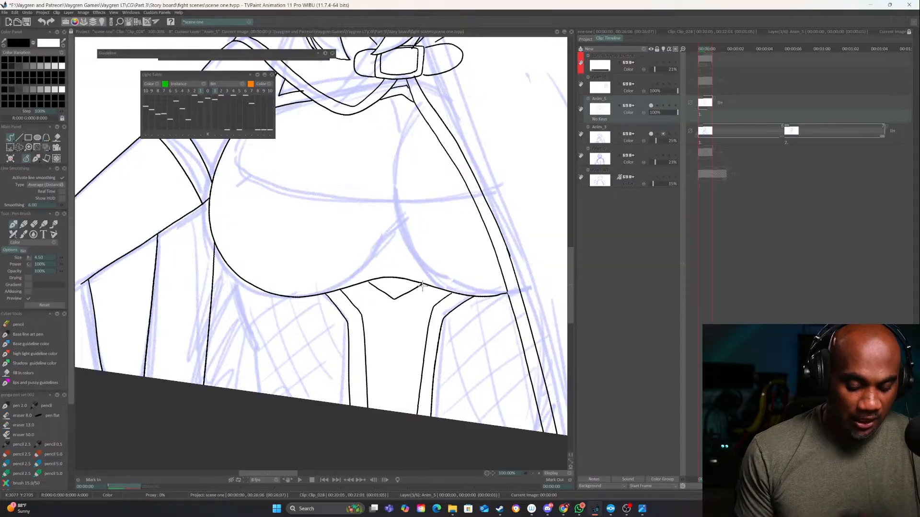
pyautogui.moveTo(380, 347); pyautogui.dragTo(401, 299)
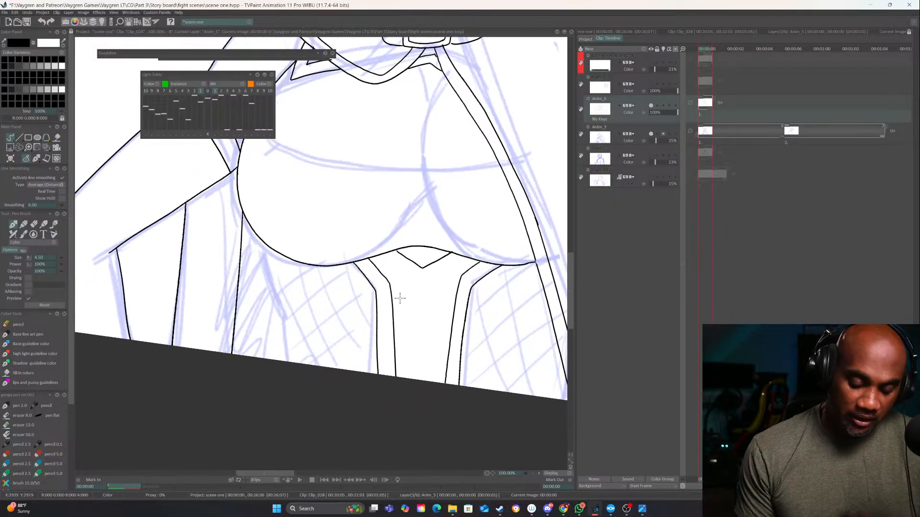
pyautogui.moveTo(260, 240)
pyautogui.mouseDown()
pyautogui.moveTo(281, 309)
pyautogui.moveTo(282, 371)
pyautogui.mouseUp()
# Clean up the cape clasp's far side edge and extend the cape's upper fold line to meet the clasp
pyautogui.moveTo(448, 393); pyautogui.dragTo(305, 413)
pyautogui.moveTo(390, 269); pyautogui.dragTo(453, 329)
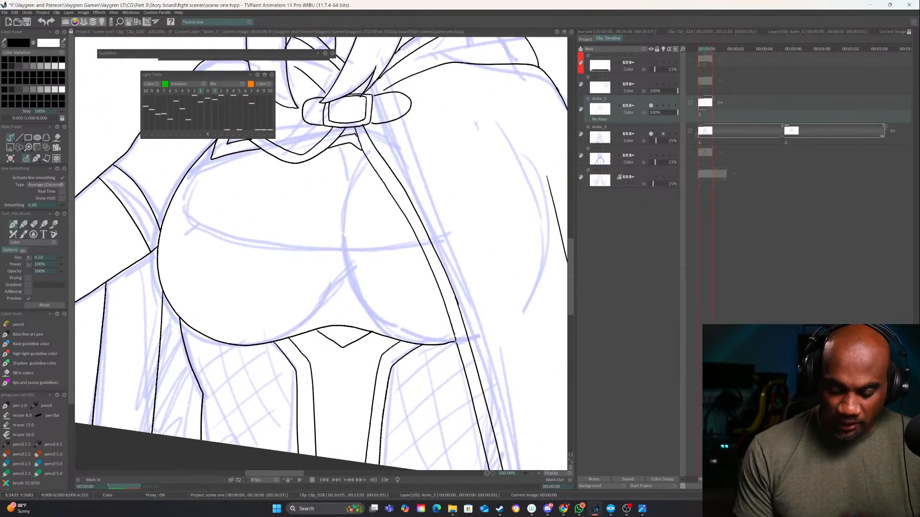
pyautogui.moveTo(429, 287); pyautogui.dragTo(428, 374)
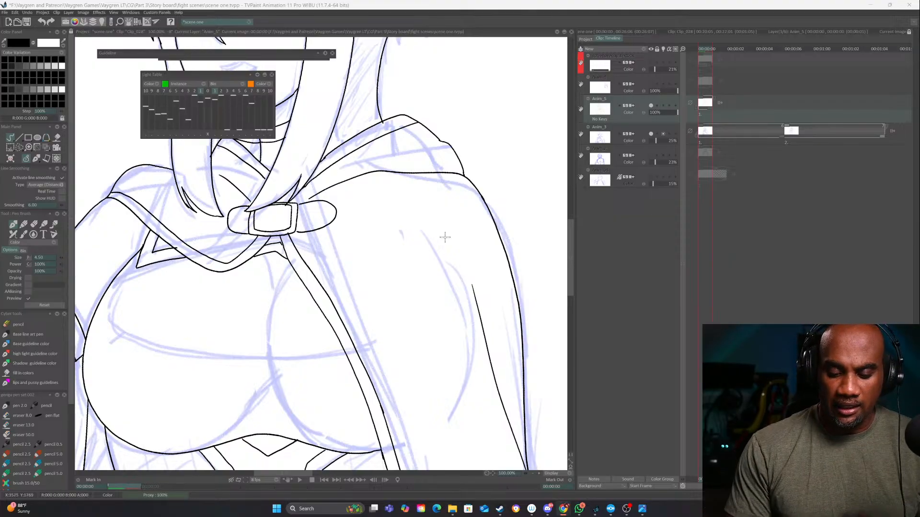
pyautogui.moveTo(307, 255); pyautogui.dragTo(385, 339)
pyautogui.click(538, 474)
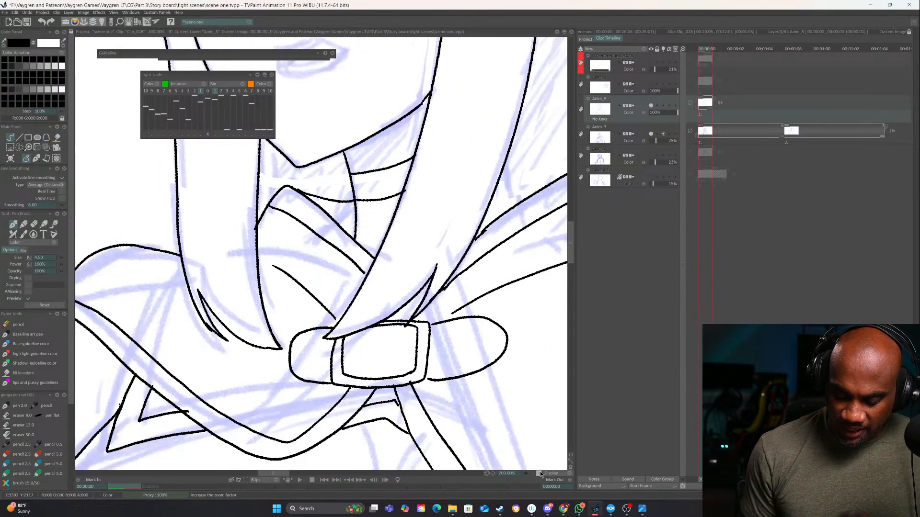
pyautogui.moveTo(400, 306)
pyautogui.mouseDown()
pyautogui.moveTo(444, 301)
pyautogui.moveTo(418, 303)
pyautogui.moveTo(469, 326)
pyautogui.moveTo(409, 357)
pyautogui.mouseUp()
pyautogui.press('e')
pyautogui.moveTo(391, 309)
pyautogui.mouseDown()
pyautogui.moveTo(453, 311)
pyautogui.moveTo(463, 335)
pyautogui.moveTo(446, 357)
pyautogui.moveTo(392, 365)
pyautogui.mouseUp()
pyautogui.moveTo(424, 287); pyautogui.dragTo(397, 309)
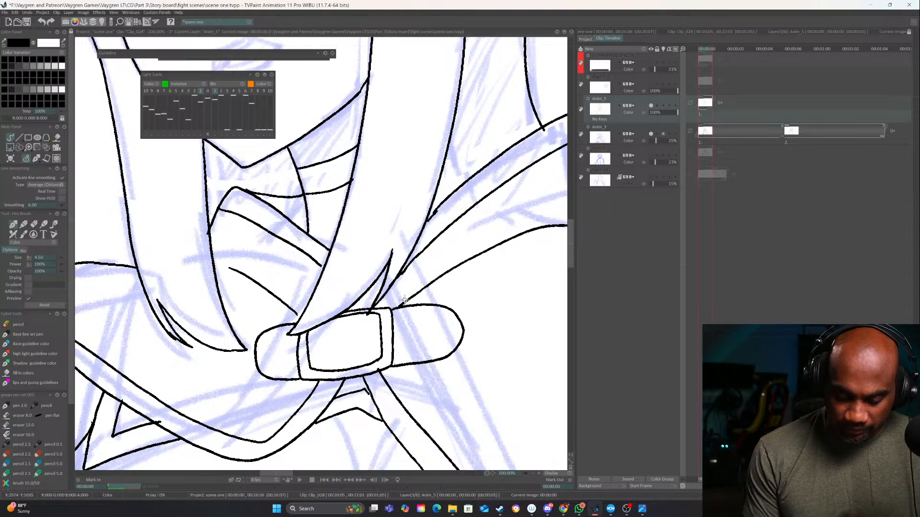
# Ink the curved neckline opening across the chest up to the cape's edge and the short crease lines at its centre
pyautogui.moveTo(433, 407); pyautogui.dragTo(445, 231)
pyautogui.moveTo(452, 329); pyautogui.dragTo(500, 310)
pyautogui.moveTo(417, 379); pyautogui.dragTo(463, 197)
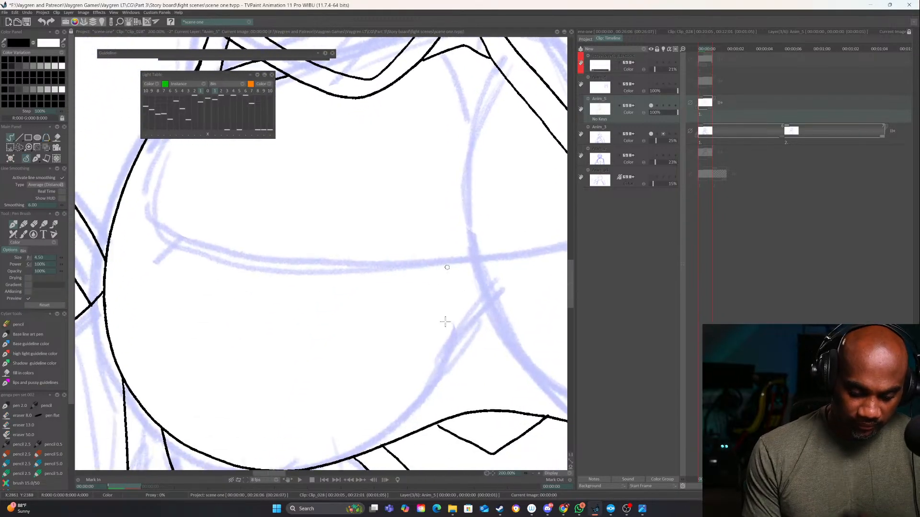
pyautogui.moveTo(452, 242); pyautogui.dragTo(366, 395)
pyautogui.click(533, 474)
pyautogui.click(533, 473)
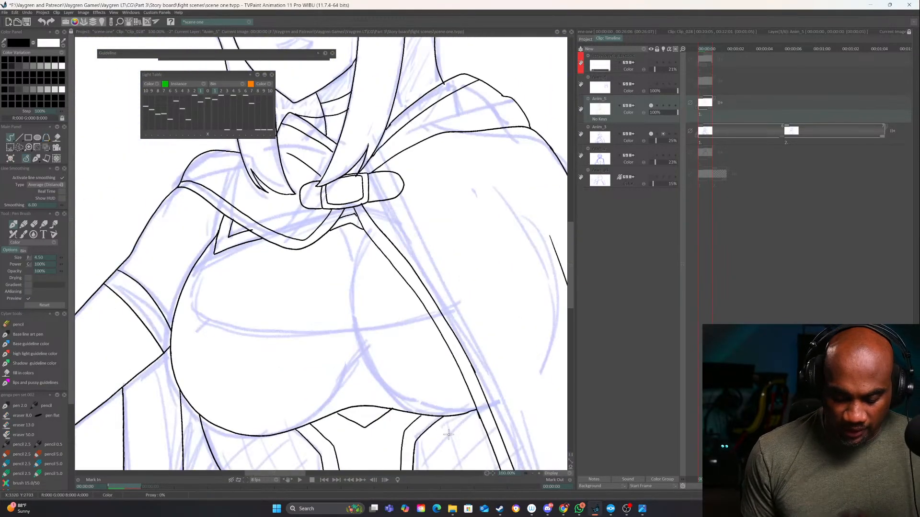
pyautogui.moveTo(448, 435); pyautogui.dragTo(465, 419)
pyautogui.moveTo(415, 361); pyautogui.dragTo(432, 321)
pyautogui.moveTo(237, 222)
pyautogui.mouseDown()
pyautogui.moveTo(229, 290)
pyautogui.moveTo(334, 294)
pyautogui.moveTo(456, 261)
pyautogui.mouseUp()
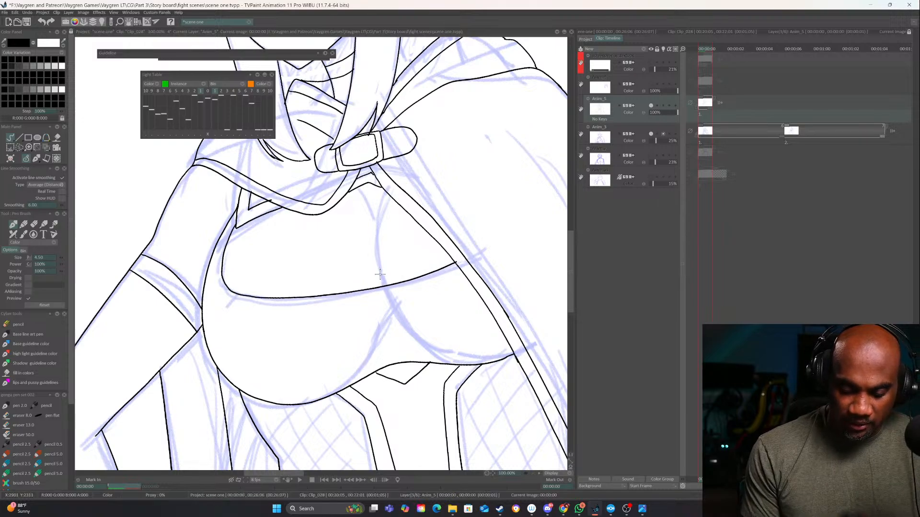
pyautogui.moveTo(383, 286)
pyautogui.mouseDown()
pyautogui.moveTo(374, 200)
pyautogui.moveTo(375, 237)
pyautogui.mouseUp()
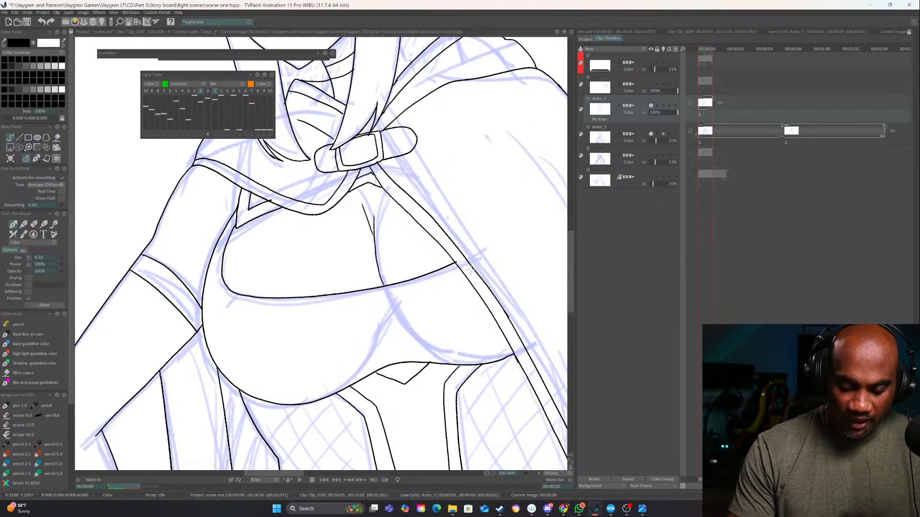
# Erase the stray line ends around the collar's triangular corner and where the chest neckline meets the cape's edge
pyautogui.moveTo(485, 369); pyautogui.dragTo(356, 391)
pyautogui.click(539, 473)
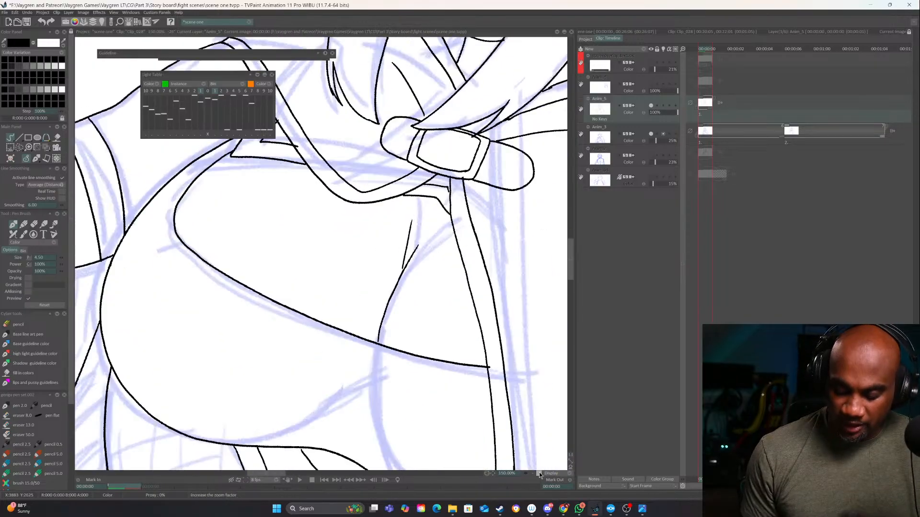
pyautogui.click(539, 473)
pyautogui.moveTo(376, 306); pyautogui.dragTo(421, 474)
pyautogui.press('e')
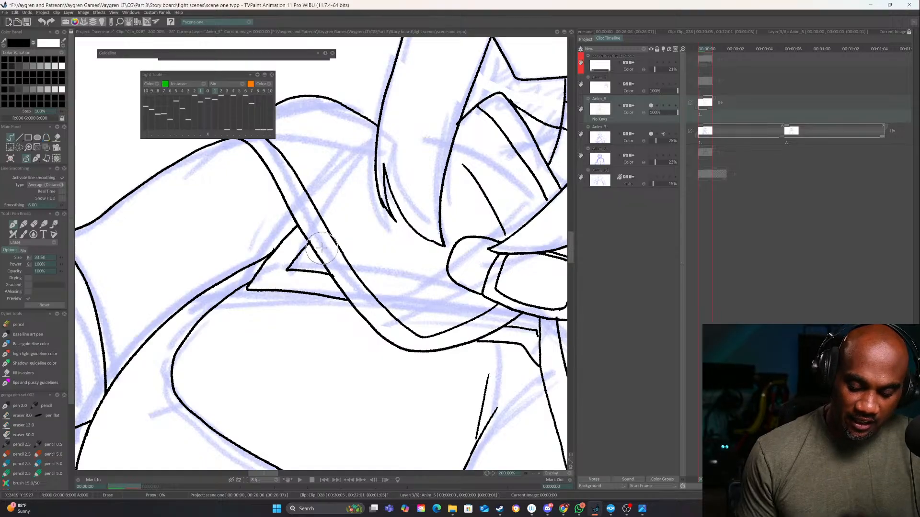
pyautogui.click(533, 474)
pyautogui.click(533, 474)
pyautogui.click(533, 474)
pyautogui.press('e')
pyautogui.moveTo(489, 419); pyautogui.dragTo(476, 347)
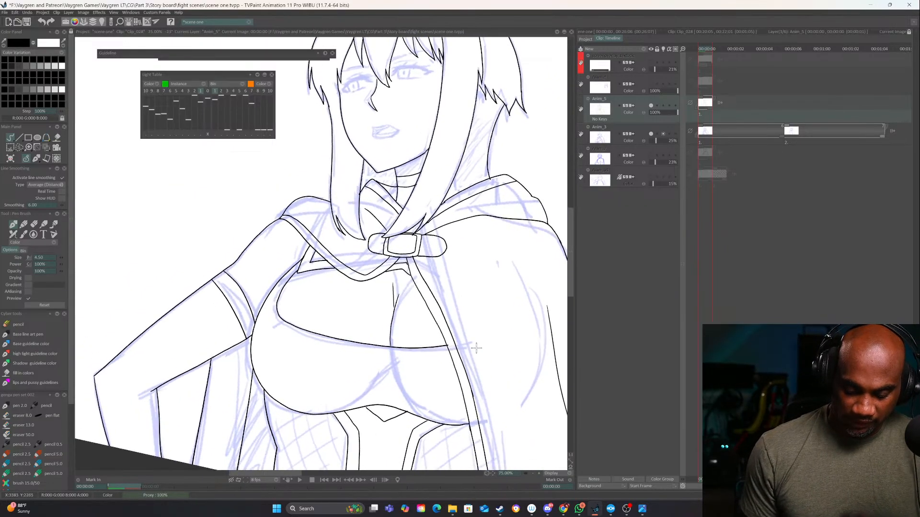
pyautogui.click(540, 474)
pyautogui.click(540, 473)
pyautogui.press('e')
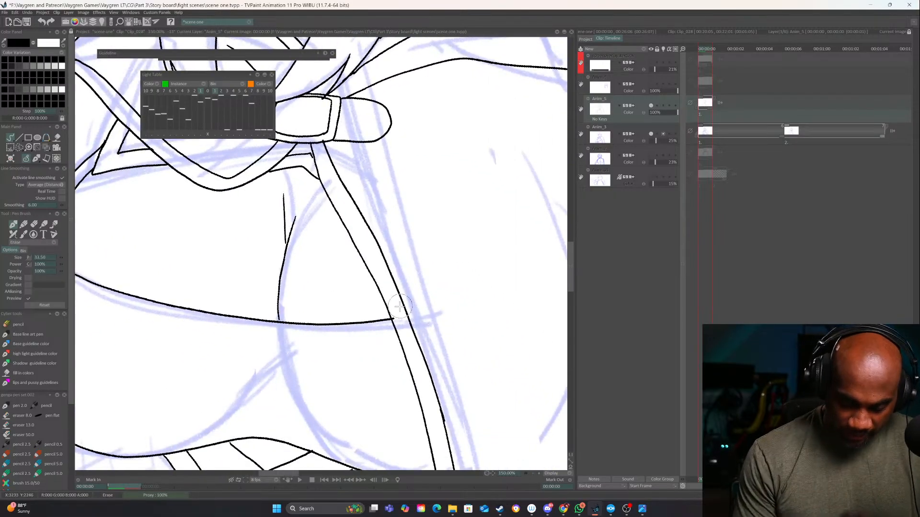
pyautogui.press('e')
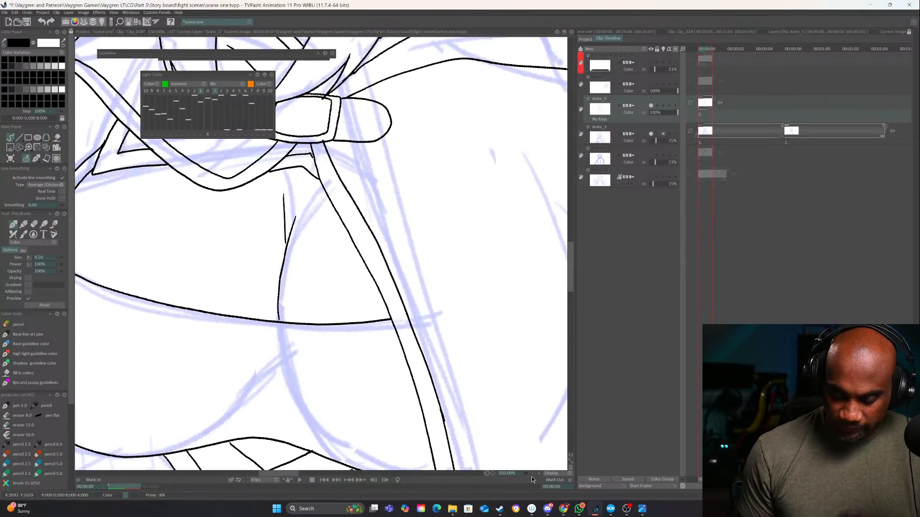
# Ink a short fold line on the hood's far side and the hood edge behind the hair at the near shoulder
pyautogui.click(532, 475)
pyautogui.click(532, 475)
pyautogui.click(532, 475)
pyautogui.moveTo(455, 381); pyautogui.dragTo(463, 332)
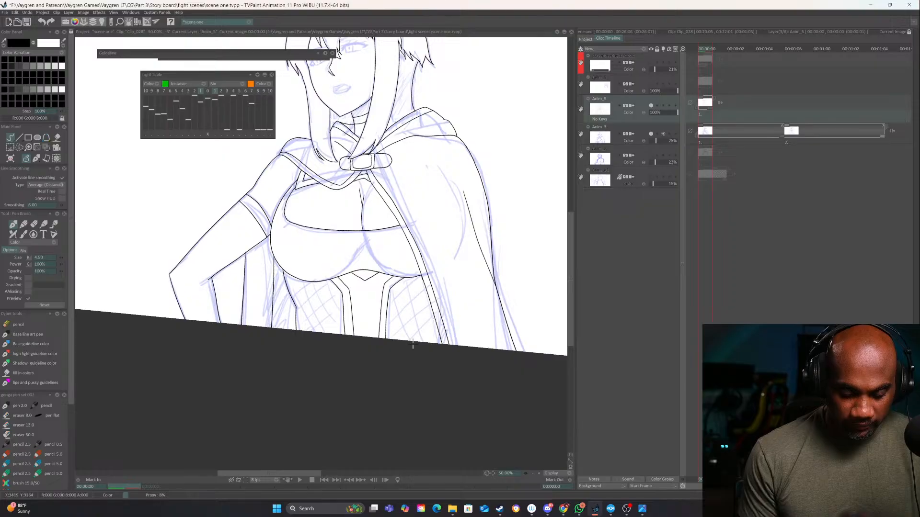
pyautogui.moveTo(475, 262); pyautogui.dragTo(492, 353)
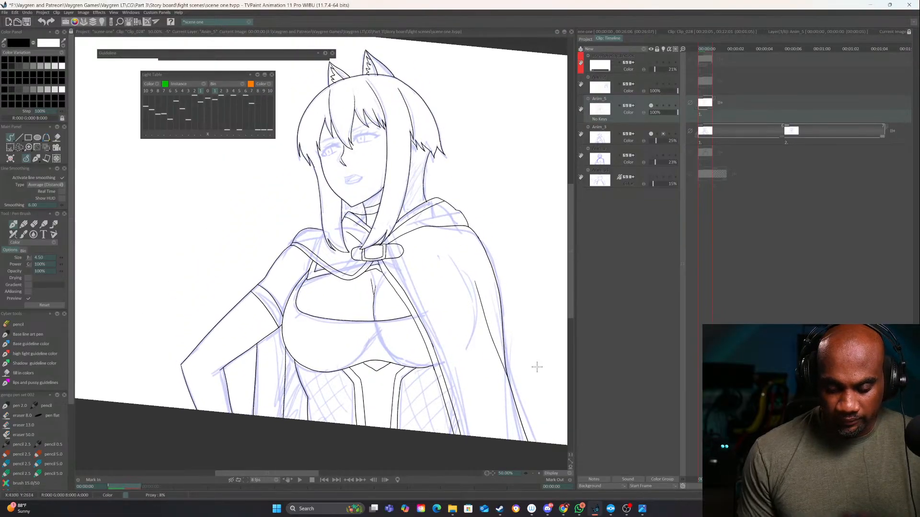
pyautogui.click(537, 473)
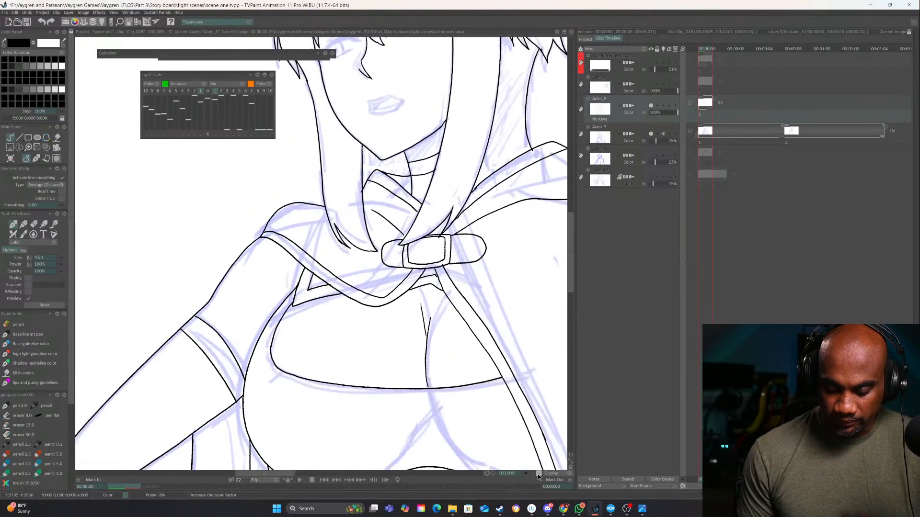
pyautogui.click(537, 473)
pyautogui.moveTo(446, 282); pyautogui.dragTo(484, 268)
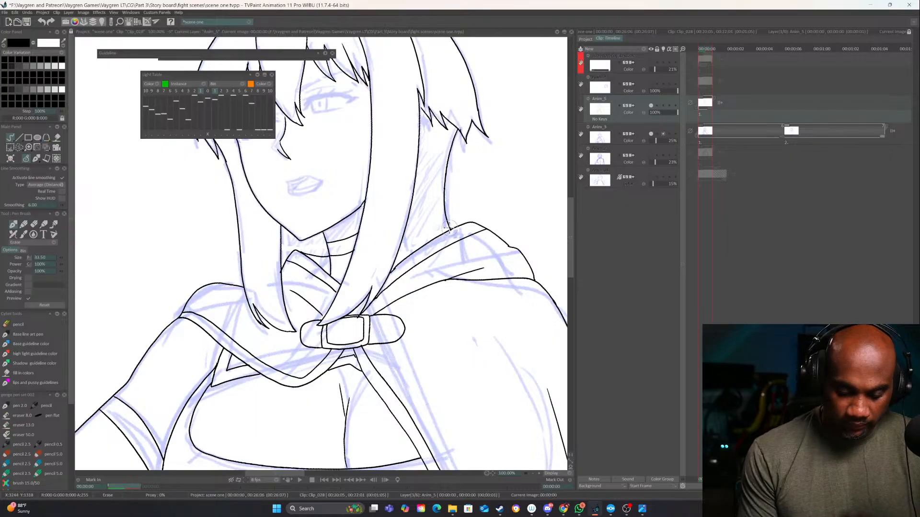
pyautogui.press('e')
pyautogui.moveTo(214, 282); pyautogui.dragTo(240, 260)
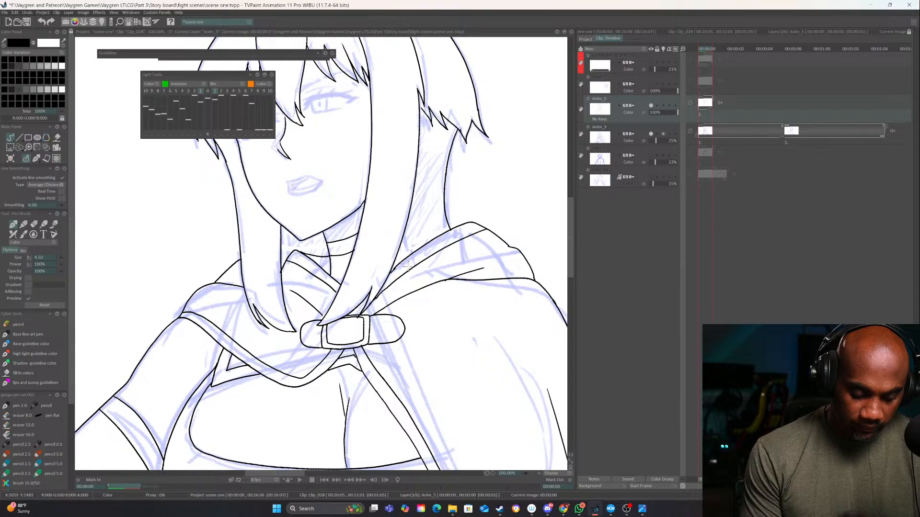
# Ink two short crease lines in the shaded area between the long hair lock and the outline behind the neck
pyautogui.moveTo(475, 326)
pyautogui.mouseDown()
pyautogui.moveTo(458, 370)
pyautogui.moveTo(443, 380)
pyautogui.mouseUp()
pyautogui.moveTo(455, 311)
pyautogui.mouseDown()
pyautogui.moveTo(468, 360)
pyautogui.moveTo(506, 324)
pyautogui.mouseUp()
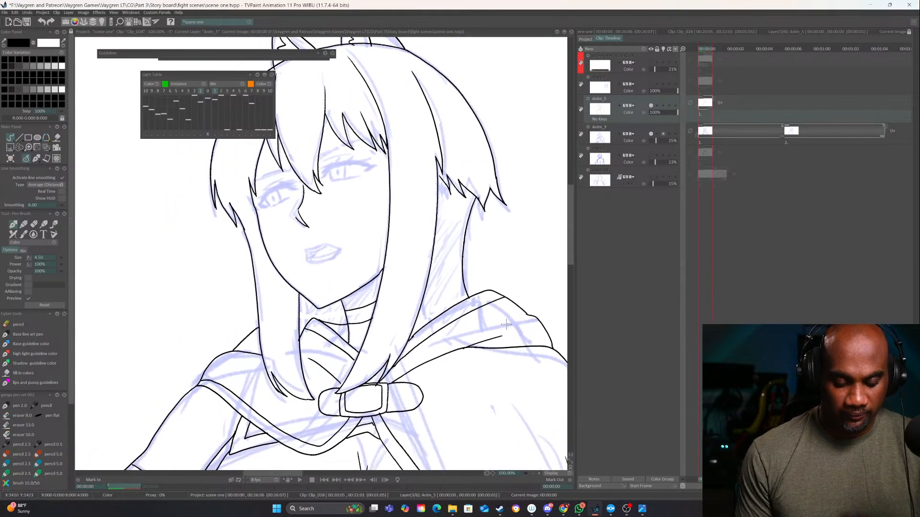
pyautogui.moveTo(303, 298)
pyautogui.mouseDown()
pyautogui.moveTo(304, 330)
pyautogui.moveTo(261, 321)
pyautogui.mouseUp()
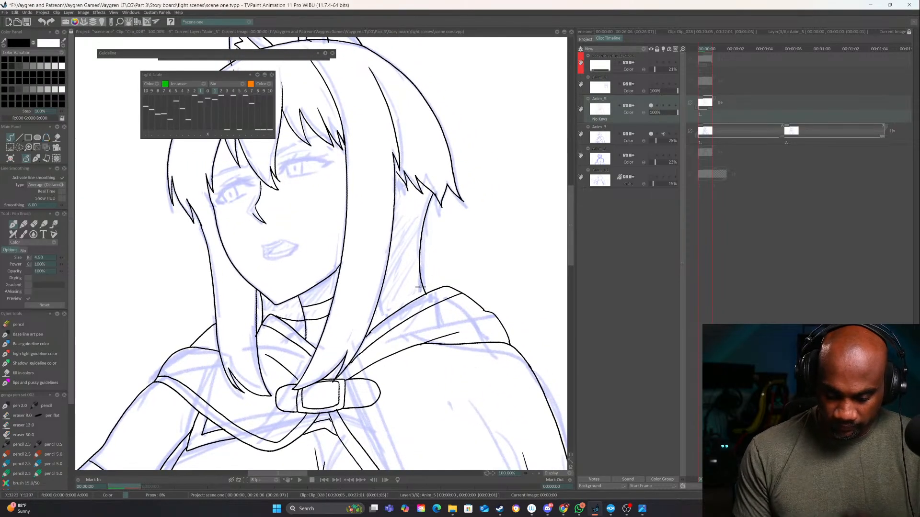
pyautogui.moveTo(425, 292); pyautogui.dragTo(407, 247)
pyautogui.moveTo(382, 288); pyautogui.dragTo(393, 314)
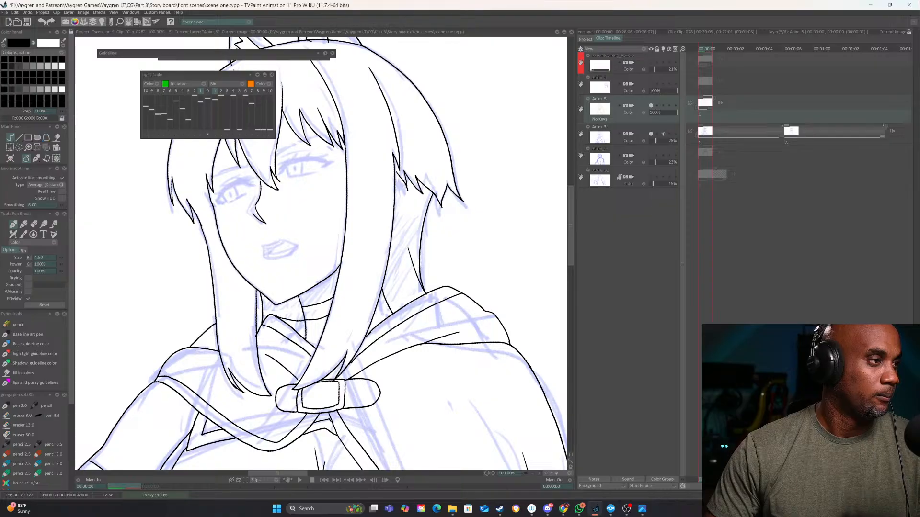
pyautogui.hotkey('alt', 'Tab')
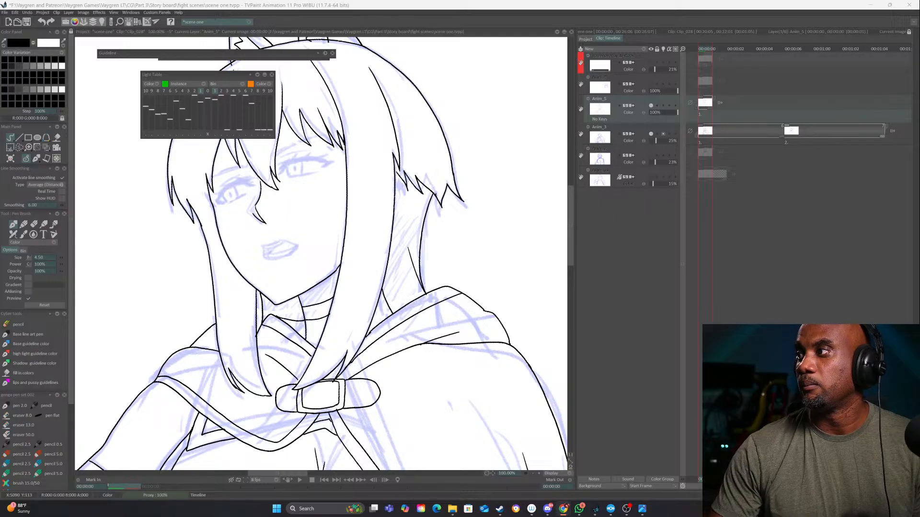
pyautogui.click(590, 378)
pyautogui.moveTo(463, 424)
pyautogui.mouseDown()
pyautogui.moveTo(446, 415)
pyautogui.moveTo(472, 206)
pyautogui.mouseUp()
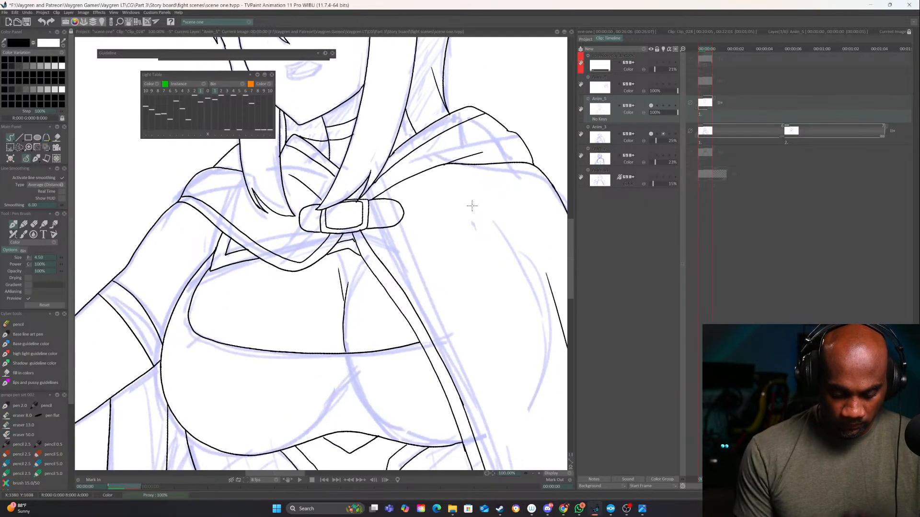
pyautogui.moveTo(486, 351)
pyautogui.mouseDown()
pyautogui.moveTo(500, 194)
pyautogui.moveTo(491, 304)
pyautogui.moveTo(507, 371)
pyautogui.moveTo(462, 399)
pyautogui.mouseUp()
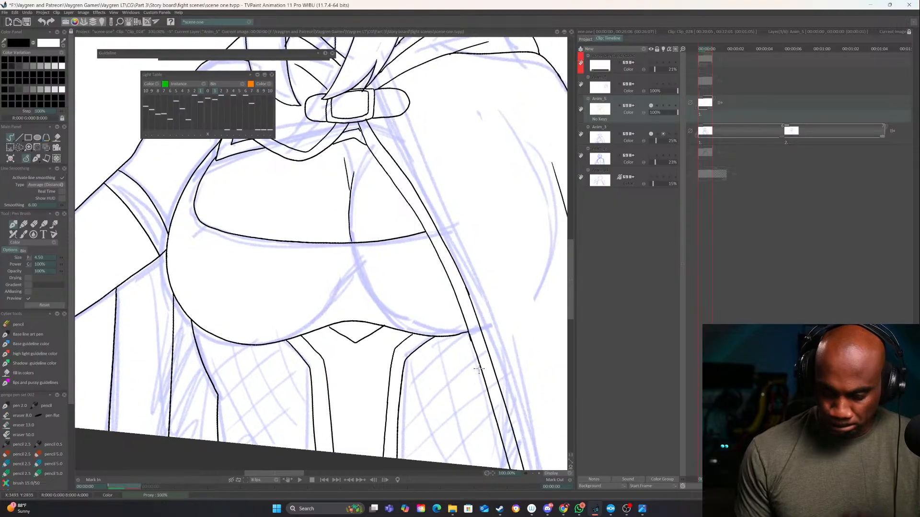
# Rename the Anim_5 layer to "body lines" and assign it the orange colour group
pyautogui.doubleClick(600, 99)
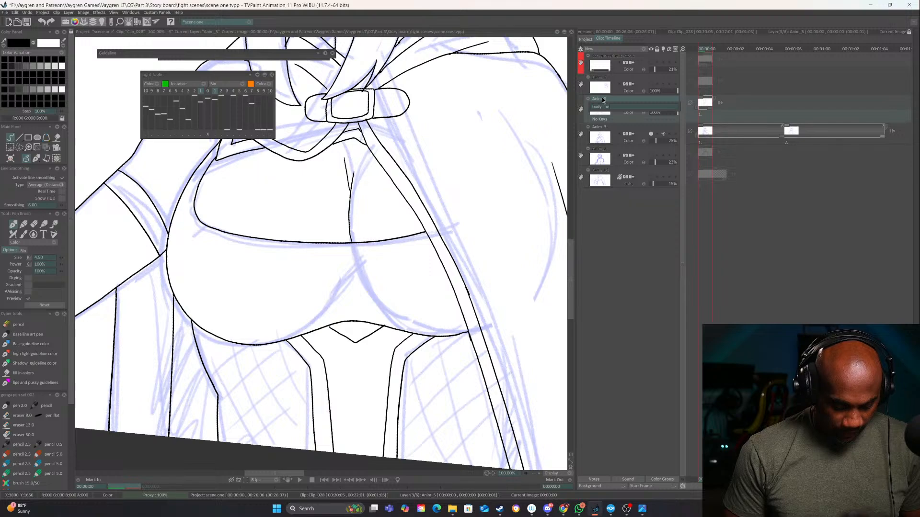
pyautogui.write('s')
pyautogui.press('Return')
pyautogui.click(581, 107)
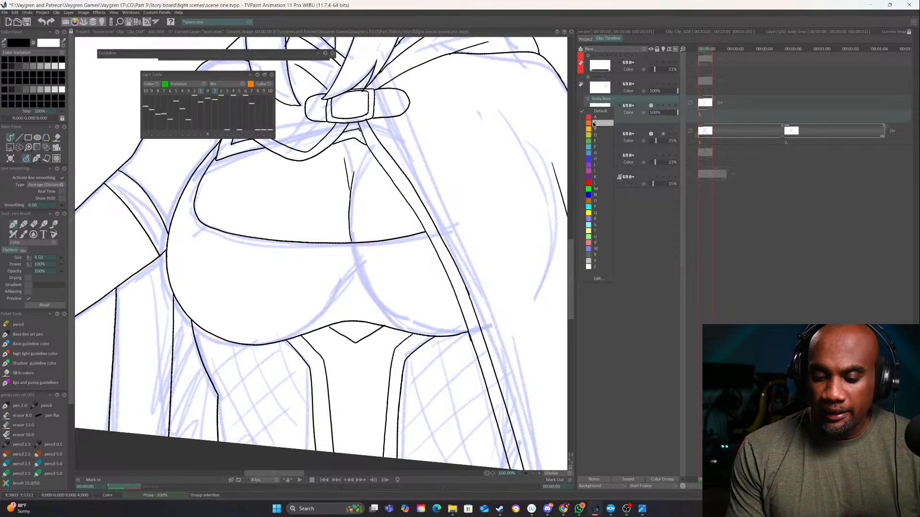
pyautogui.click(588, 122)
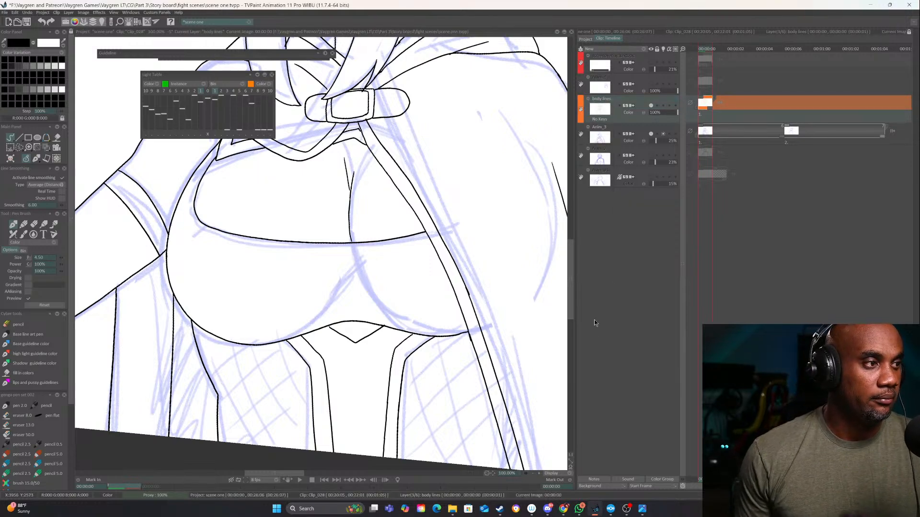
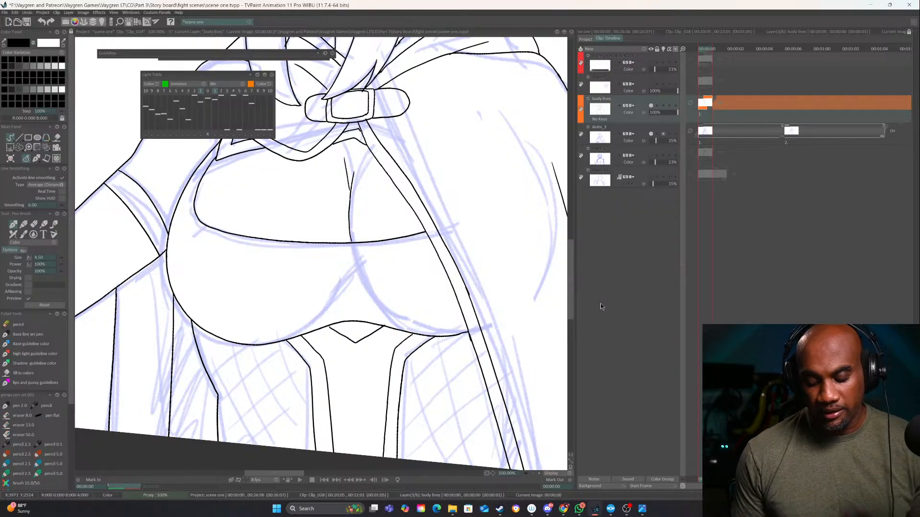
# Ink a short curved fold line on the cape's shoulder, just beside the buckle
pyautogui.click(533, 473)
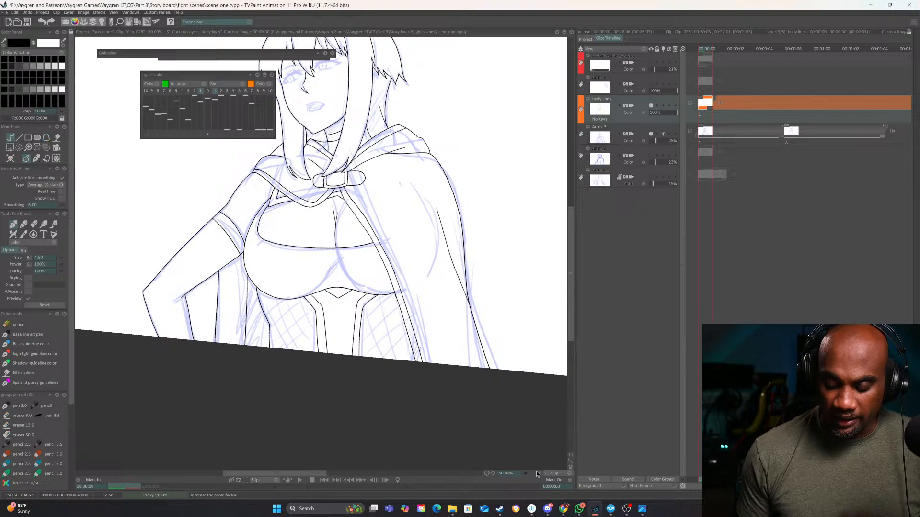
pyautogui.click(539, 473)
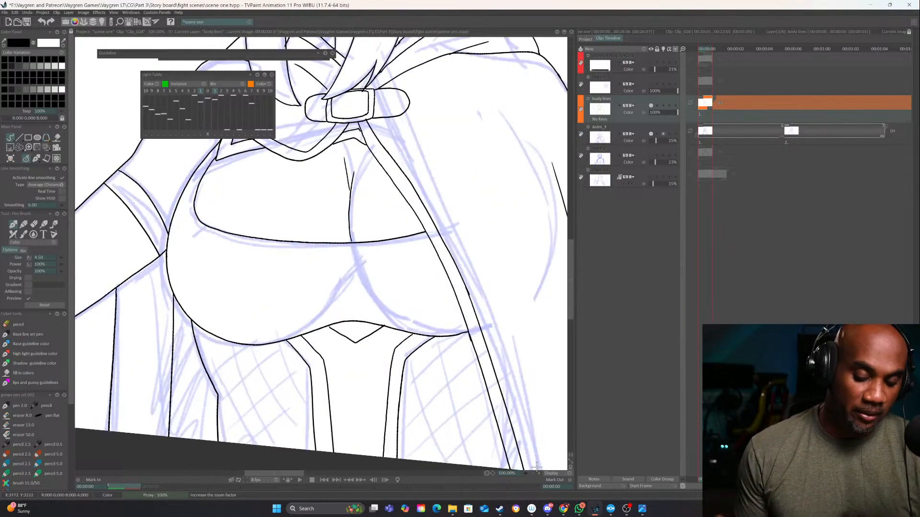
pyautogui.moveTo(475, 251); pyautogui.dragTo(446, 432)
pyautogui.click(539, 473)
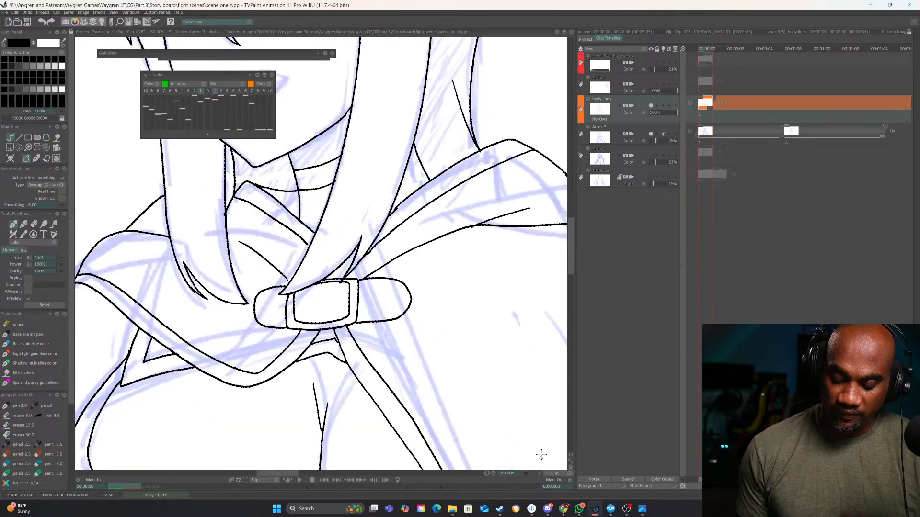
pyautogui.moveTo(428, 283); pyautogui.dragTo(492, 248)
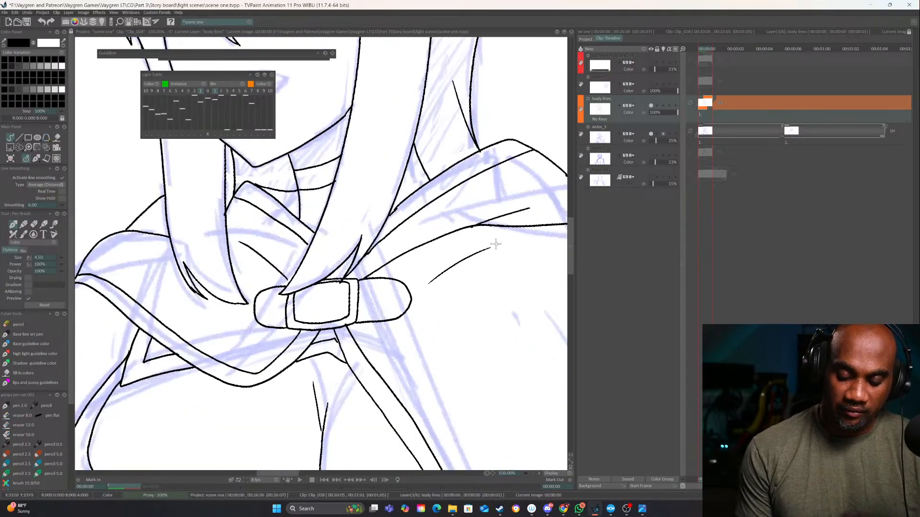
# Ink the upper edge lines of the two side panels beneath the bust, between the centre straps and the torso's outer edges
pyautogui.moveTo(420, 380); pyautogui.dragTo(489, 294)
pyautogui.moveTo(451, 365)
pyautogui.mouseDown()
pyautogui.moveTo(453, 430)
pyautogui.moveTo(453, 234)
pyautogui.moveTo(461, 354)
pyautogui.moveTo(453, 258)
pyautogui.mouseUp()
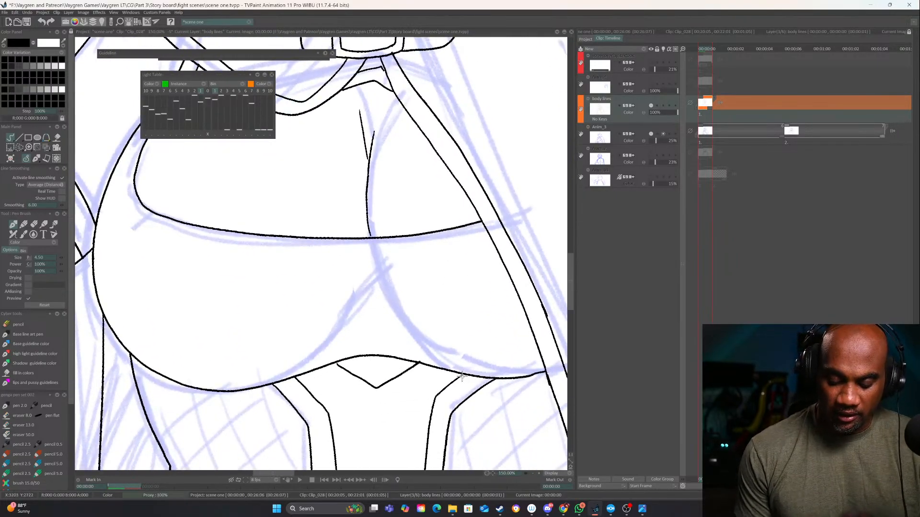
pyautogui.click(533, 473)
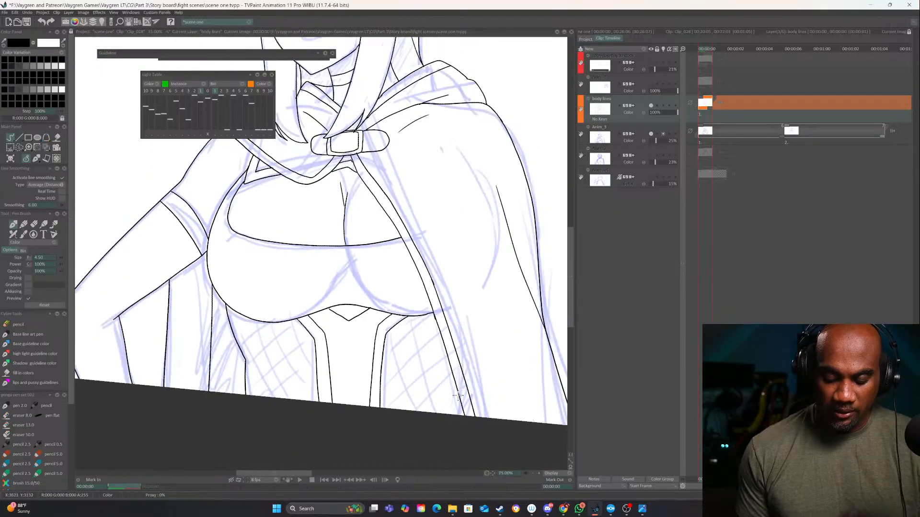
pyautogui.moveTo(458, 396); pyautogui.dragTo(469, 363)
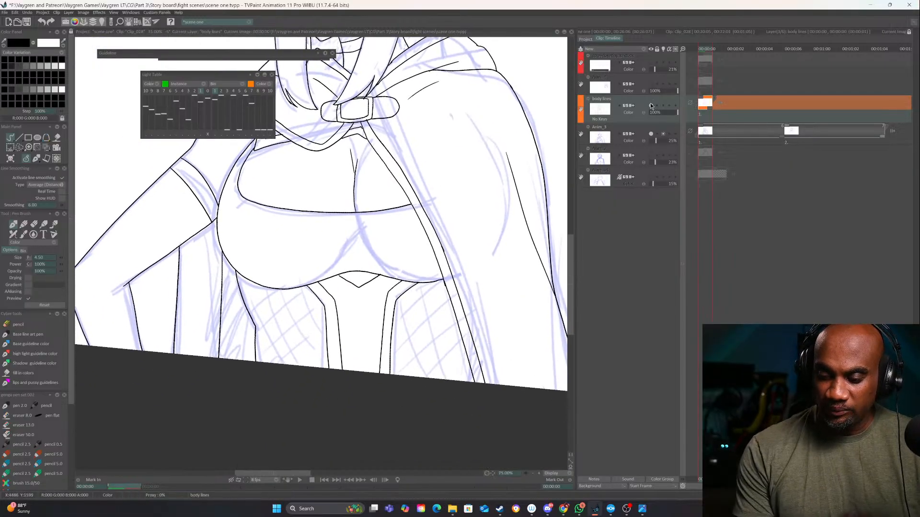
pyautogui.click(542, 472)
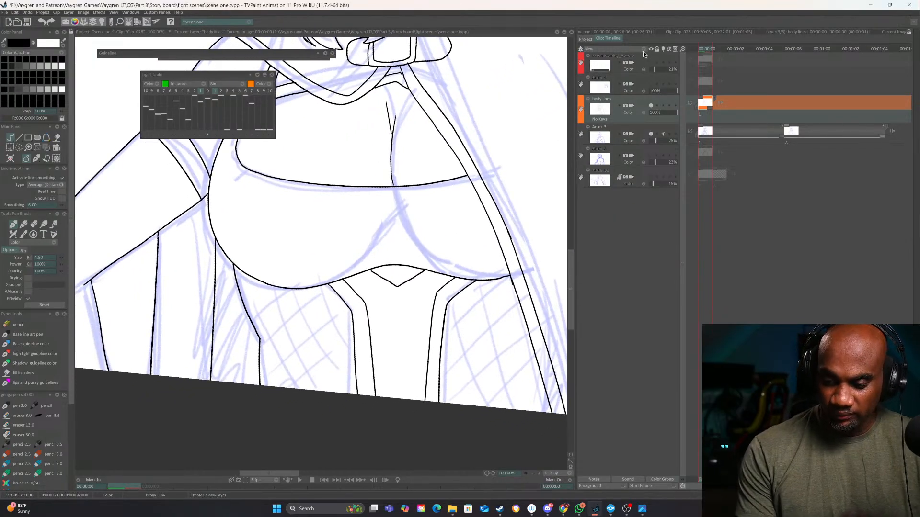
pyautogui.moveTo(332, 296)
pyautogui.mouseDown()
pyautogui.moveTo(389, 317)
pyautogui.moveTo(305, 318)
pyautogui.mouseUp()
pyautogui.moveTo(508, 341); pyautogui.dragTo(408, 341)
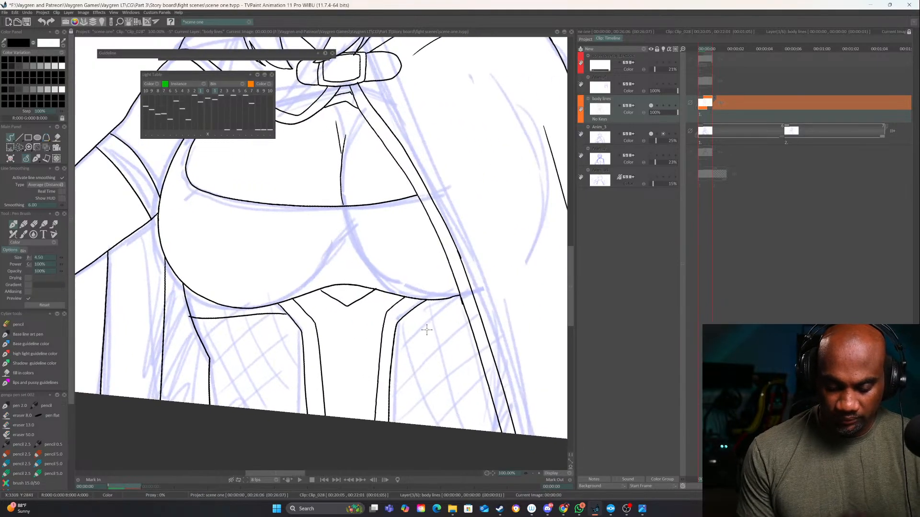
pyautogui.hotkey('ctrl', 'z')
pyautogui.moveTo(338, 325); pyautogui.dragTo(441, 279)
pyautogui.moveTo(384, 280); pyautogui.dragTo(309, 318)
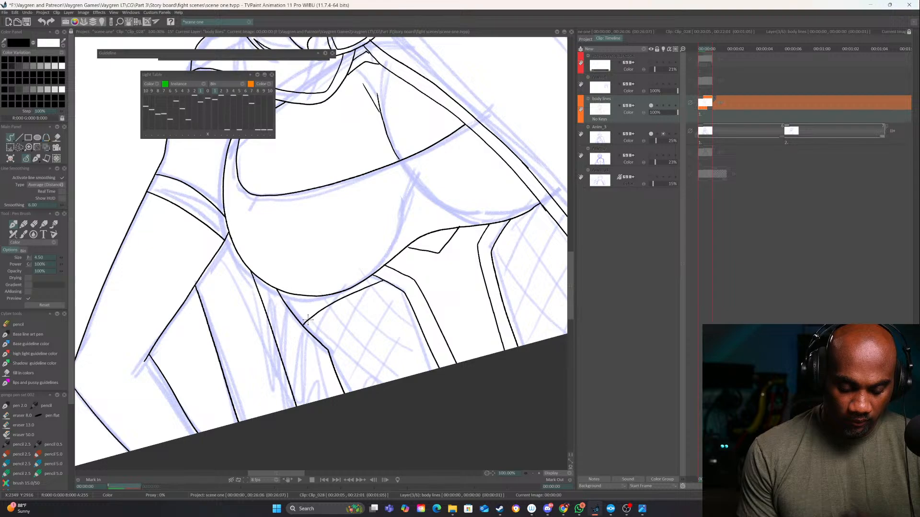
pyautogui.moveTo(505, 242)
pyautogui.mouseDown()
pyautogui.moveTo(448, 273)
pyautogui.moveTo(451, 262)
pyautogui.moveTo(488, 245)
pyautogui.mouseUp()
pyautogui.moveTo(336, 305); pyautogui.dragTo(390, 290)
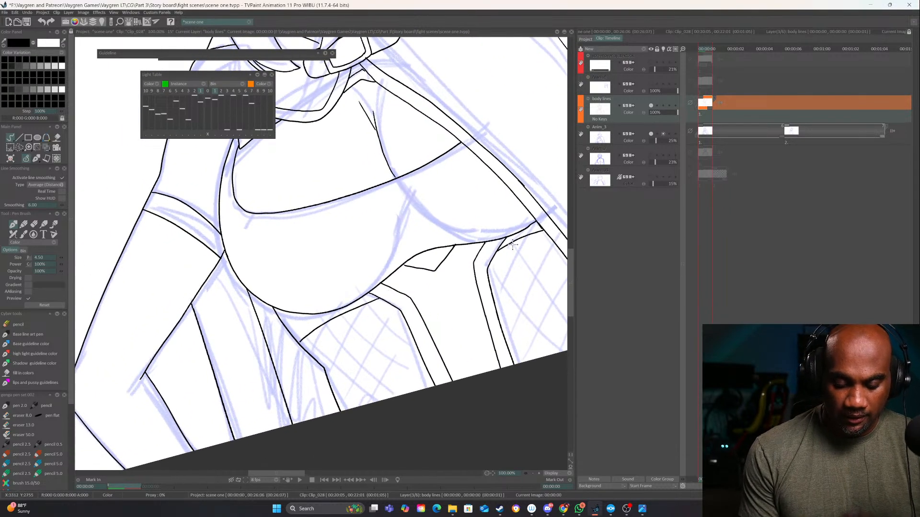
# Erase the overlap at the cape-side strap corner and ink a parallel band line above the arm-side panel's upper edge
pyautogui.press('e')
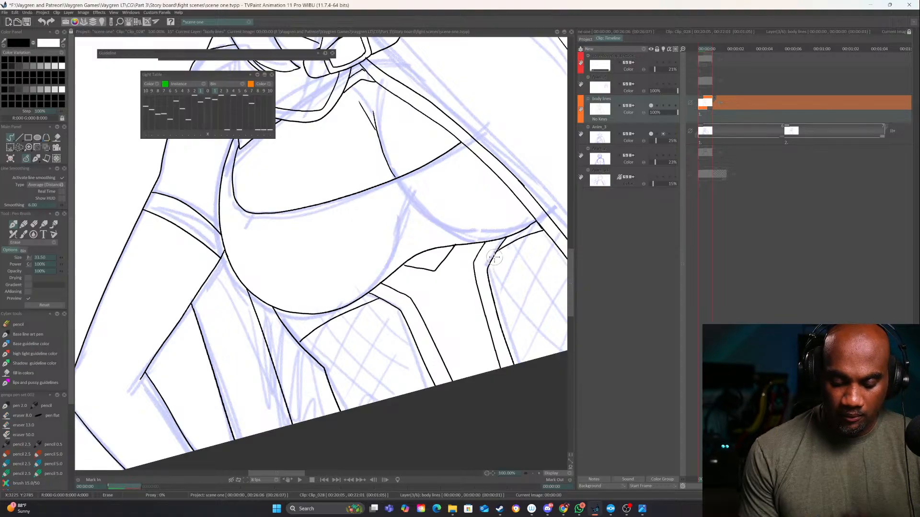
pyautogui.press('e')
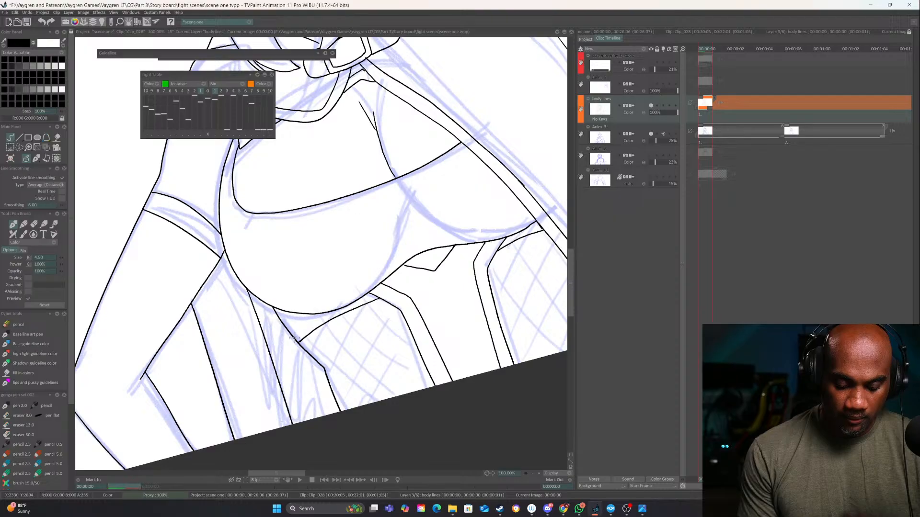
pyautogui.moveTo(296, 331); pyautogui.dragTo(313, 316)
pyautogui.hotkey('ctrl', 'z')
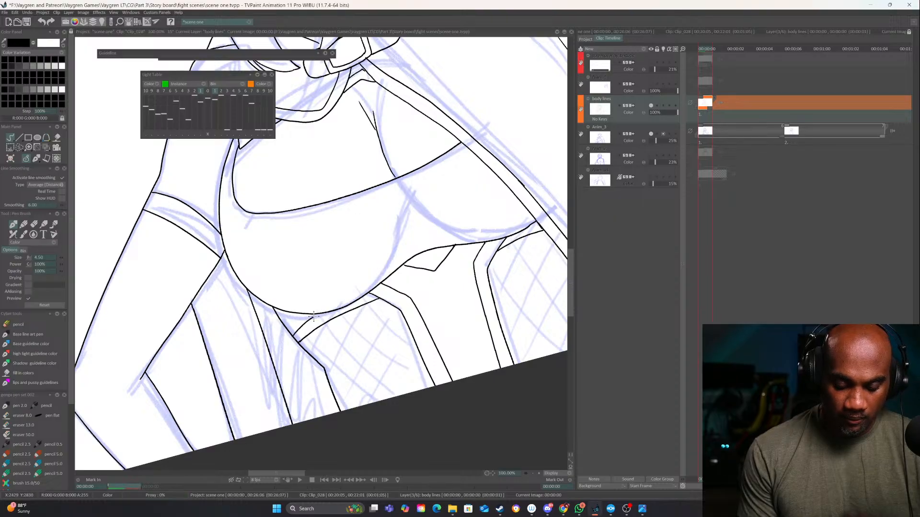
# Examine the inked line art across the torso, cape, head and whole figure
pyautogui.moveTo(508, 243); pyautogui.dragTo(402, 372)
pyautogui.moveTo(480, 326); pyautogui.dragTo(383, 330)
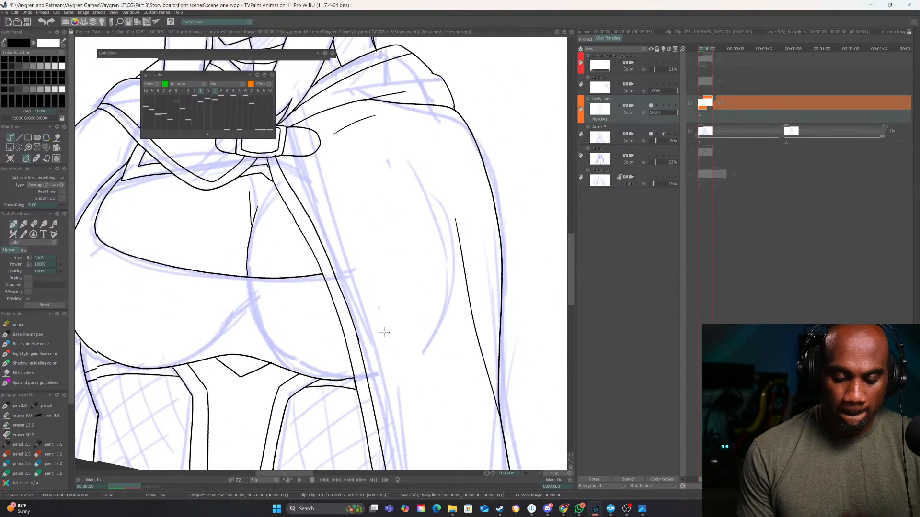
pyautogui.moveTo(319, 183); pyautogui.dragTo(386, 310)
pyautogui.moveTo(364, 205); pyautogui.dragTo(434, 413)
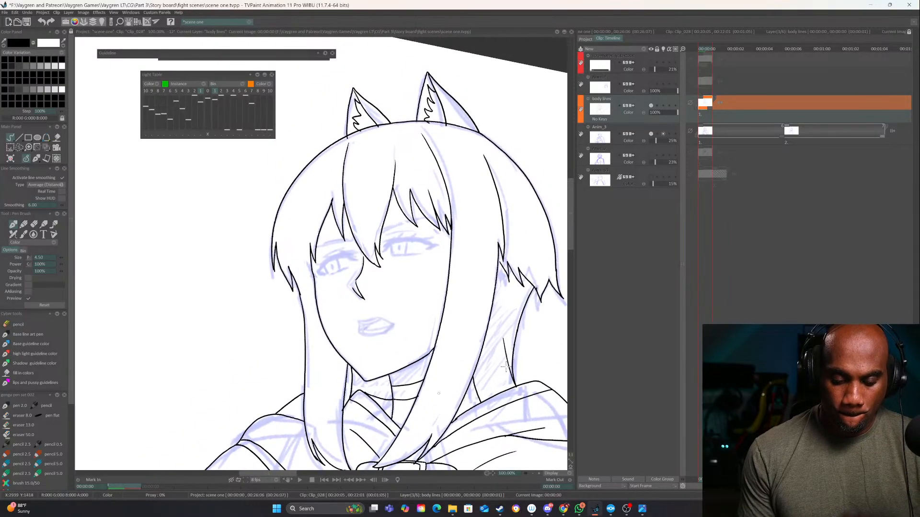
pyautogui.click(533, 474)
pyautogui.click(533, 474)
pyautogui.click(533, 474)
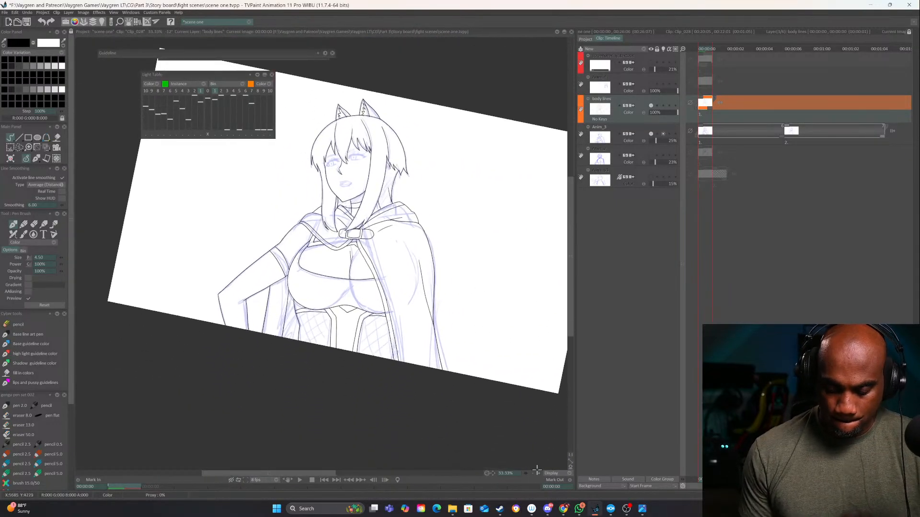
pyautogui.click(539, 474)
pyautogui.click(539, 474)
pyautogui.moveTo(496, 378); pyautogui.dragTo(482, 321)
pyautogui.moveTo(515, 401); pyautogui.dragTo(460, 326)
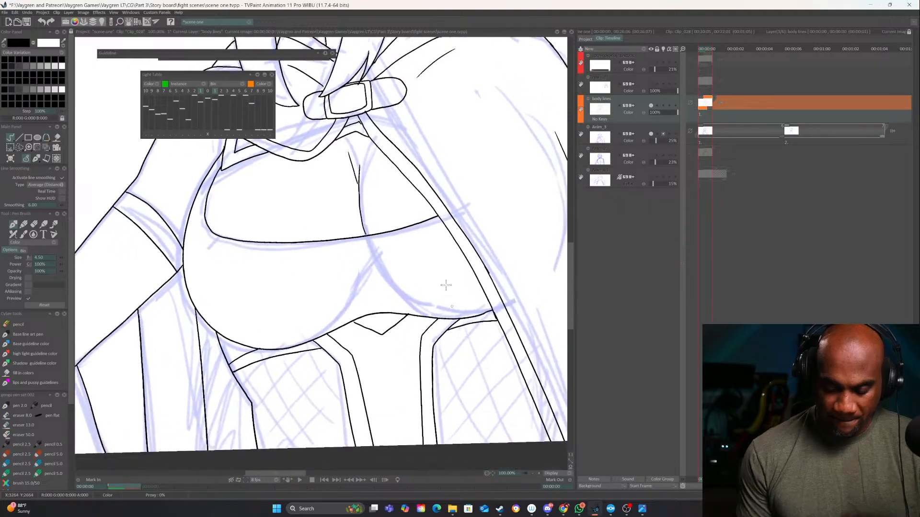
# Ink a series of parallel diagonal mesh lines across the cape-side waist panel, following the sketch down to the canvas edge
pyautogui.moveTo(446, 285); pyautogui.dragTo(433, 235)
pyautogui.moveTo(465, 272); pyautogui.dragTo(420, 320)
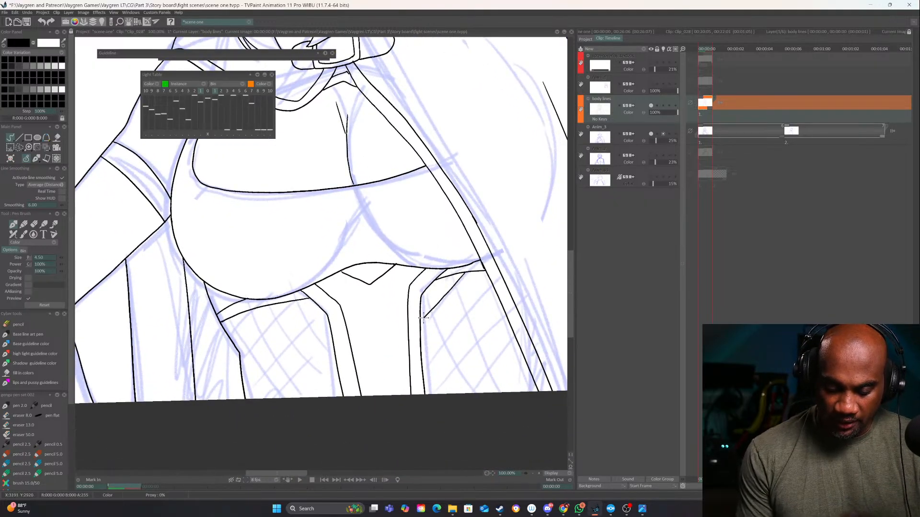
pyautogui.moveTo(491, 283); pyautogui.dragTo(429, 349)
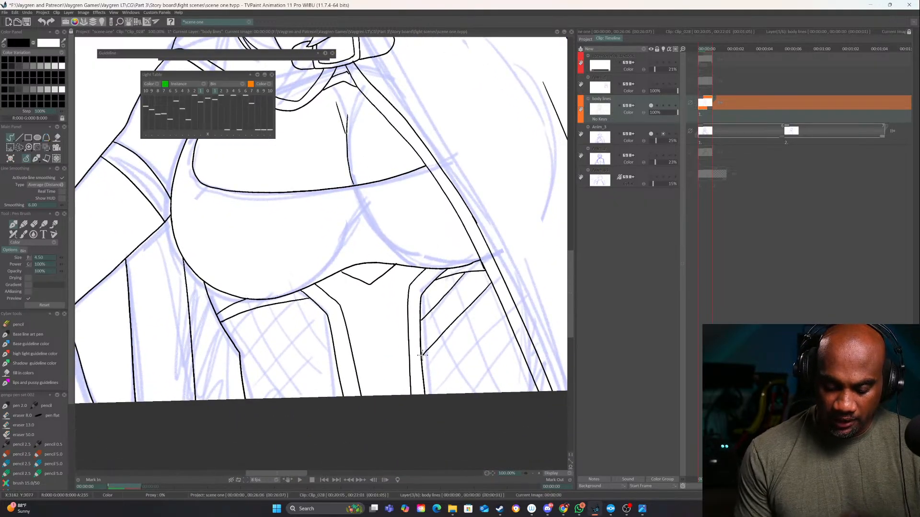
pyautogui.moveTo(503, 307); pyautogui.dragTo(427, 377)
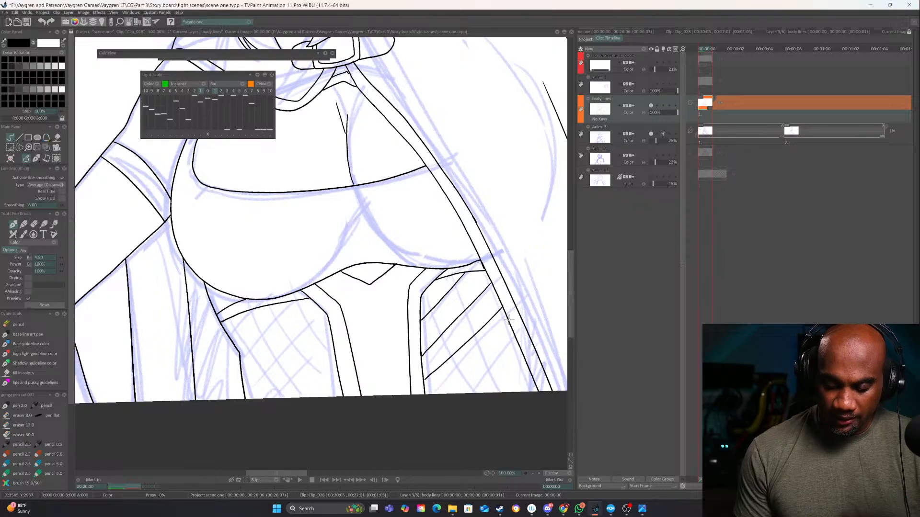
pyautogui.moveTo(510, 328); pyautogui.dragTo(436, 397)
pyautogui.moveTo(522, 348); pyautogui.dragTo(447, 416)
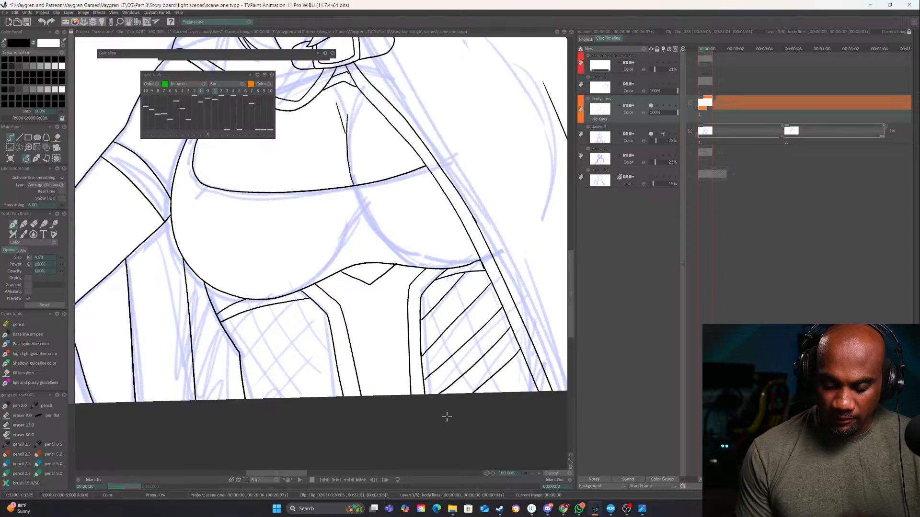
pyautogui.moveTo(527, 366); pyautogui.dragTo(445, 443)
# Ink the first set of parallel mesh lines across the waist panel on the bent arm's side
pyautogui.moveTo(353, 348); pyautogui.dragTo(309, 453)
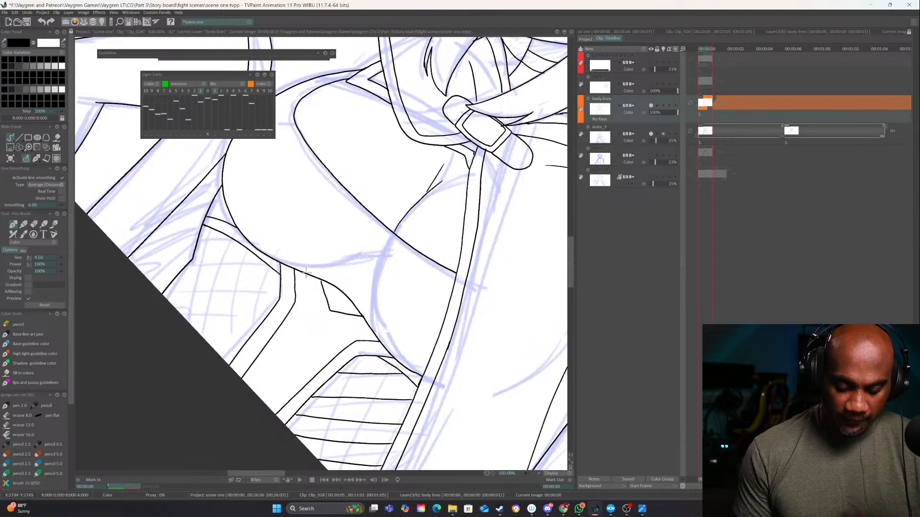
pyautogui.moveTo(254, 238)
pyautogui.mouseDown()
pyautogui.moveTo(281, 262)
pyautogui.moveTo(293, 302)
pyautogui.moveTo(285, 350)
pyautogui.mouseUp()
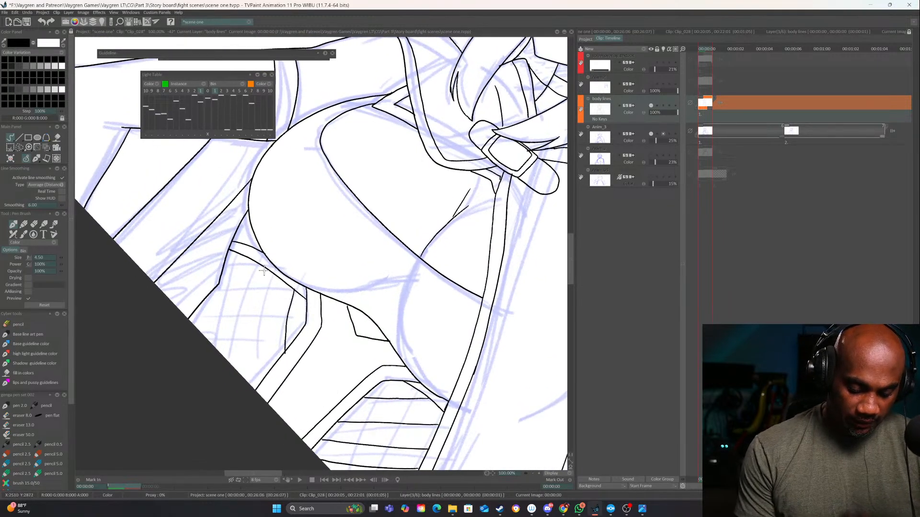
pyautogui.moveTo(269, 277); pyautogui.dragTo(260, 384)
pyautogui.moveTo(247, 256); pyautogui.dragTo(240, 376)
pyautogui.moveTo(232, 253); pyautogui.dragTo(218, 389)
pyautogui.moveTo(211, 295); pyautogui.dragTo(206, 412)
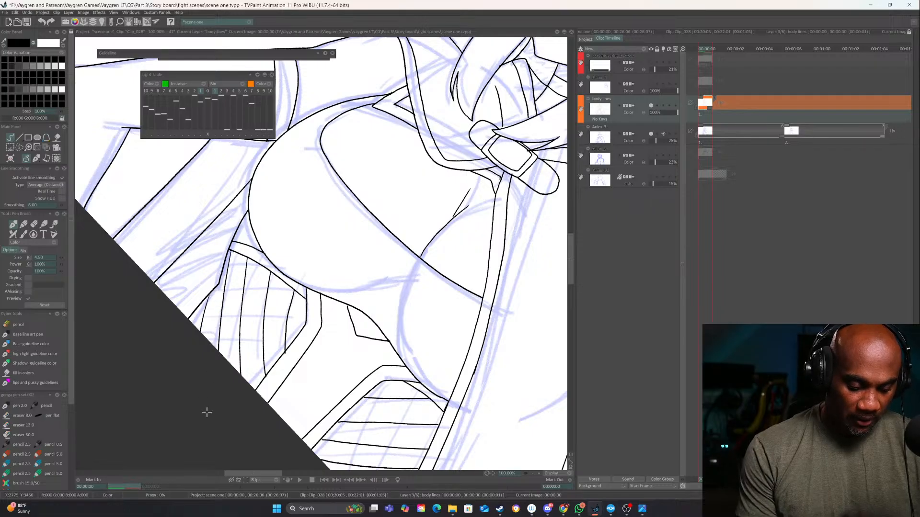
# Ink the crossing lines over the cape-side panel's diagonals to complete its fishnet pattern
pyautogui.moveTo(363, 395); pyautogui.dragTo(401, 361)
pyautogui.moveTo(392, 406); pyautogui.dragTo(396, 454)
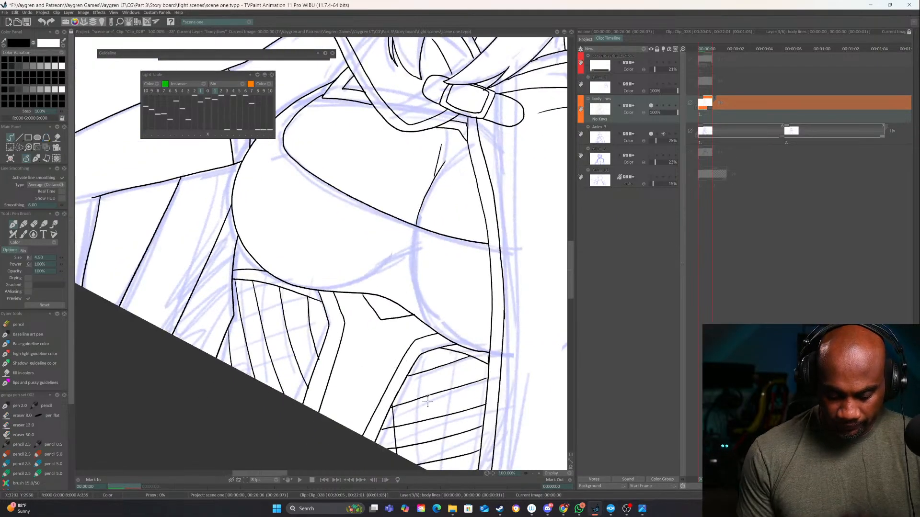
pyautogui.moveTo(416, 372)
pyautogui.mouseDown()
pyautogui.moveTo(391, 321)
pyautogui.moveTo(403, 421)
pyautogui.mouseUp()
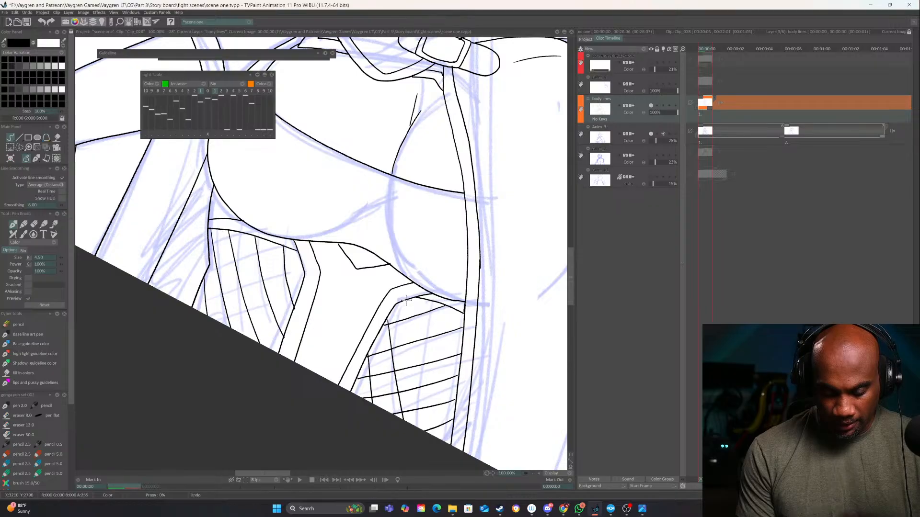
pyautogui.moveTo(411, 298); pyautogui.dragTo(433, 437)
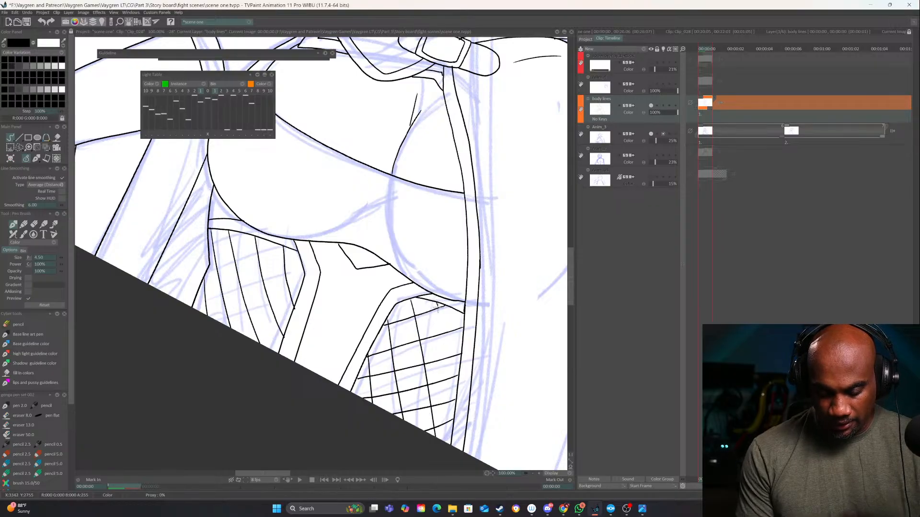
pyautogui.moveTo(437, 304); pyautogui.dragTo(458, 377)
# Ink the crossing lines over the arm-side panel to complete its fishnet pattern
pyautogui.moveTo(297, 276)
pyautogui.mouseDown()
pyautogui.moveTo(361, 299)
pyautogui.moveTo(288, 370)
pyautogui.mouseUp()
pyautogui.moveTo(365, 290); pyautogui.dragTo(270, 338)
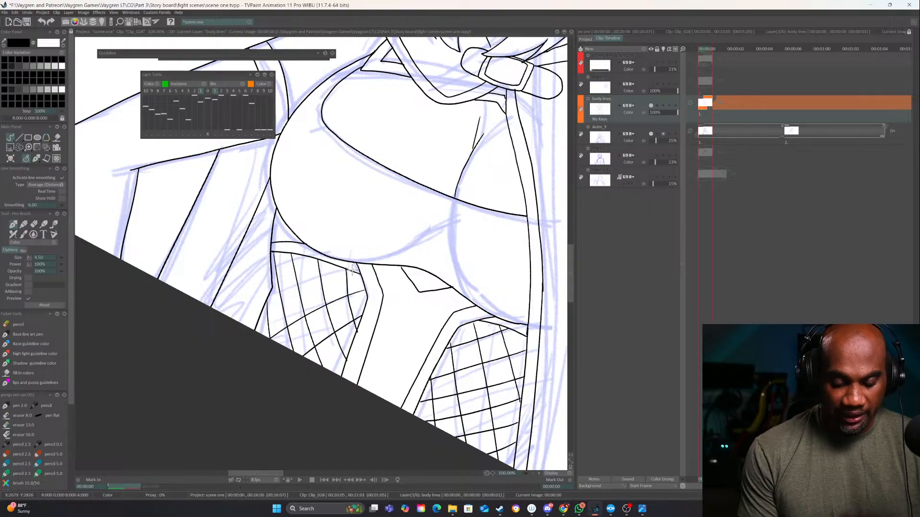
pyautogui.moveTo(352, 271); pyautogui.dragTo(262, 314)
pyautogui.moveTo(266, 283); pyautogui.dragTo(305, 257)
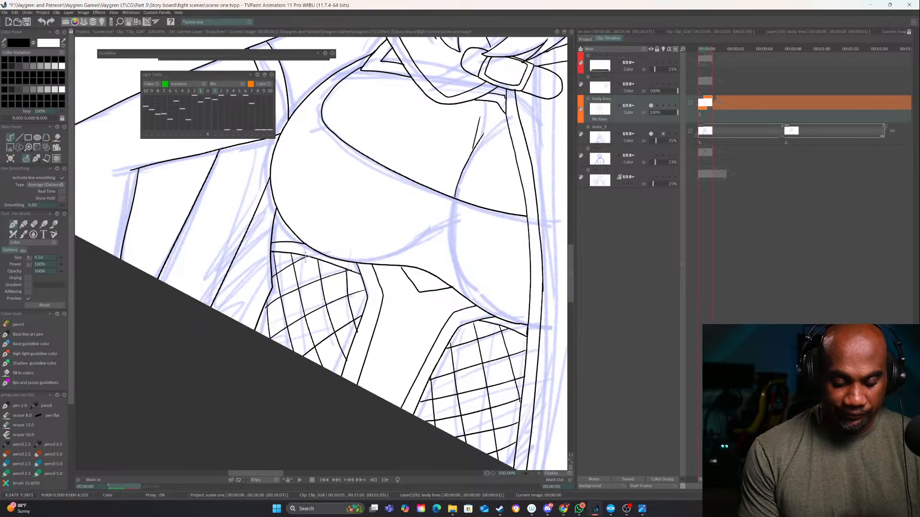
# Review the inked fishnet panels up close, the figure as a whole, and the head and shoulders
pyautogui.moveTo(492, 364); pyautogui.dragTo(521, 288)
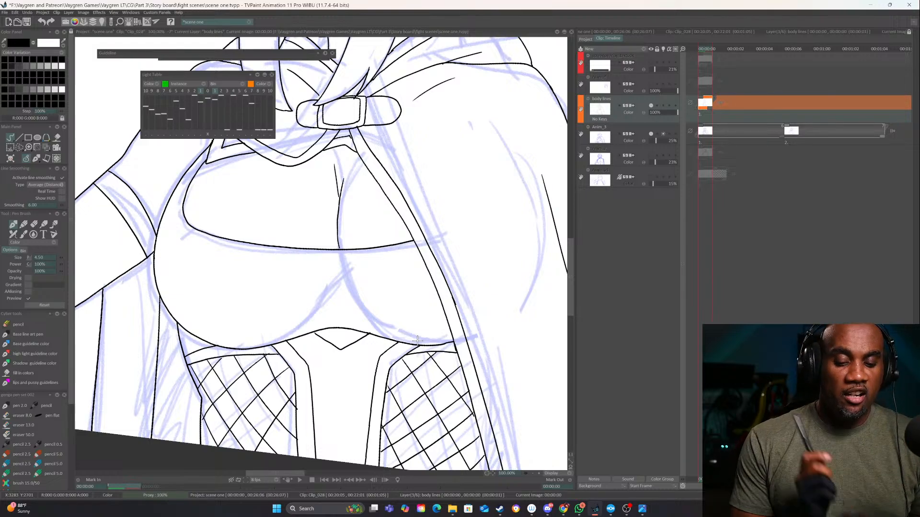
pyautogui.click(537, 473)
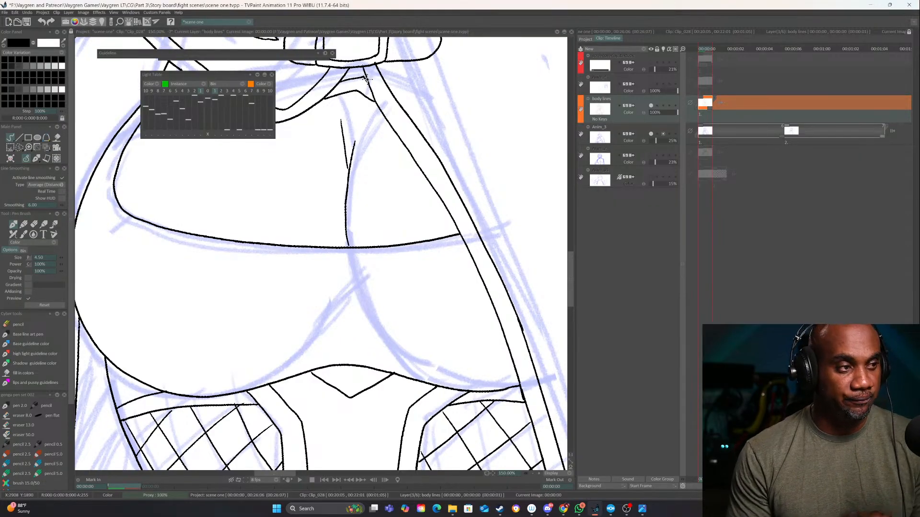
pyautogui.click(532, 474)
pyautogui.click(533, 473)
pyautogui.click(533, 473)
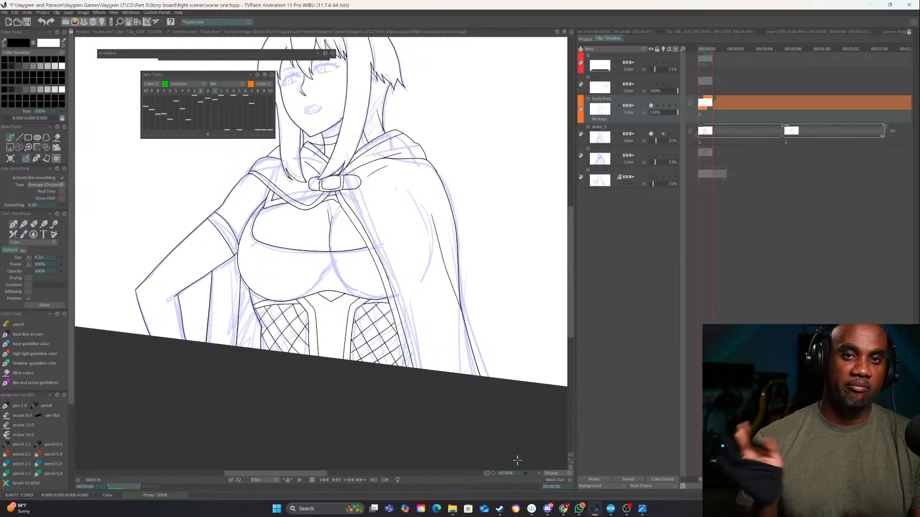
pyautogui.click(532, 473)
pyautogui.moveTo(418, 237); pyautogui.dragTo(425, 364)
pyautogui.click(539, 473)
pyautogui.click(539, 474)
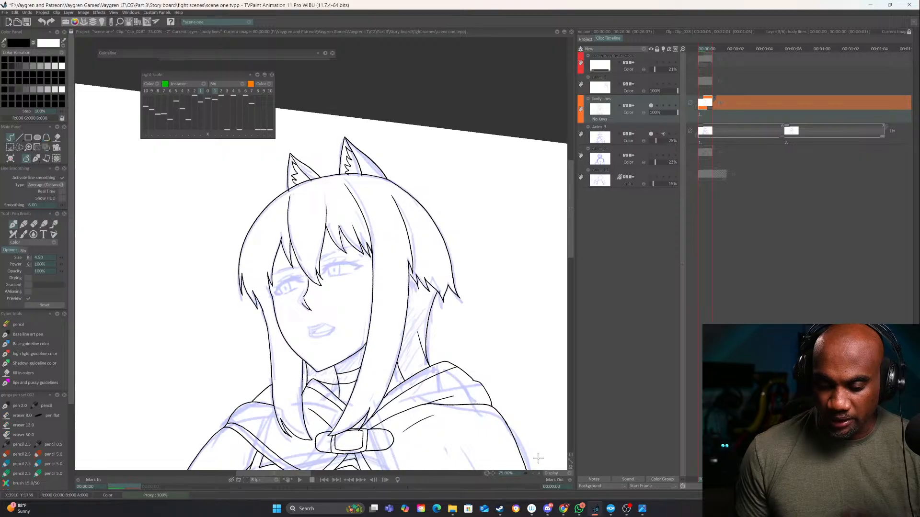
pyautogui.click(539, 473)
# Advance the timeline to frame 7 to compare the ink with the second rough pose
pyautogui.press('Right')
pyautogui.press('Right')
pyautogui.press('Right')
pyautogui.press('Right')
pyautogui.press('Right')
pyautogui.press('Right')
pyautogui.press('Right')
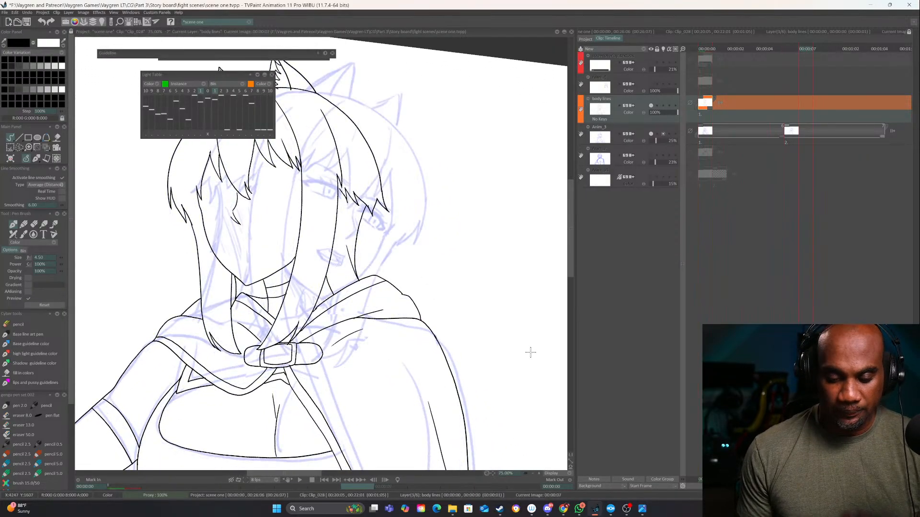
# Flip back and forth between the frames around frame 6 to compare the inked figure with the two rough poses
pyautogui.click(533, 474)
pyautogui.click(532, 473)
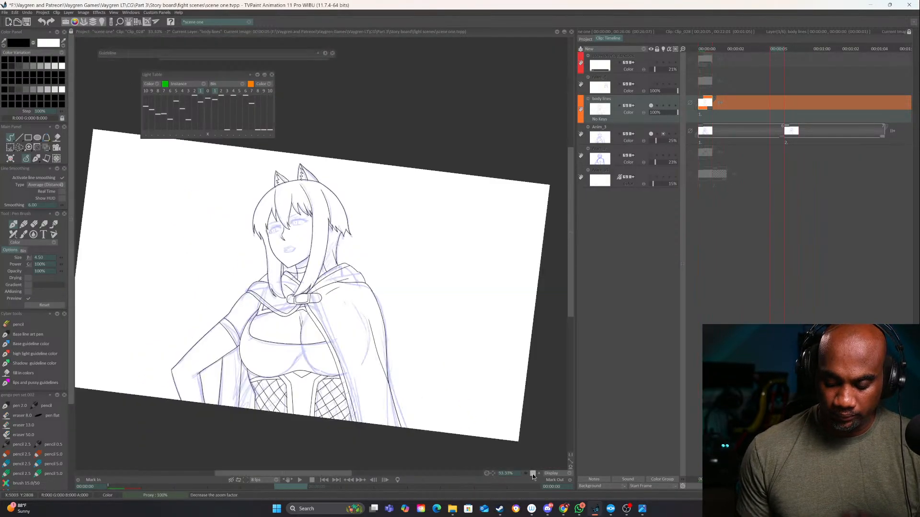
pyautogui.press('Left')
pyautogui.press('Left')
pyautogui.press('Right')
pyautogui.press('Left')
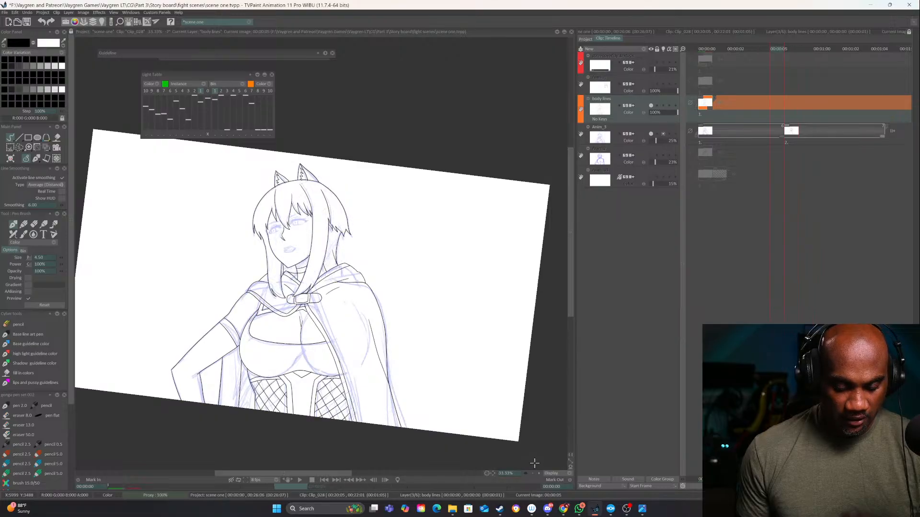
pyautogui.press('Right')
pyautogui.press('Left')
pyautogui.press('Right')
pyautogui.press('Left')
pyautogui.press('Right')
pyautogui.press('Left')
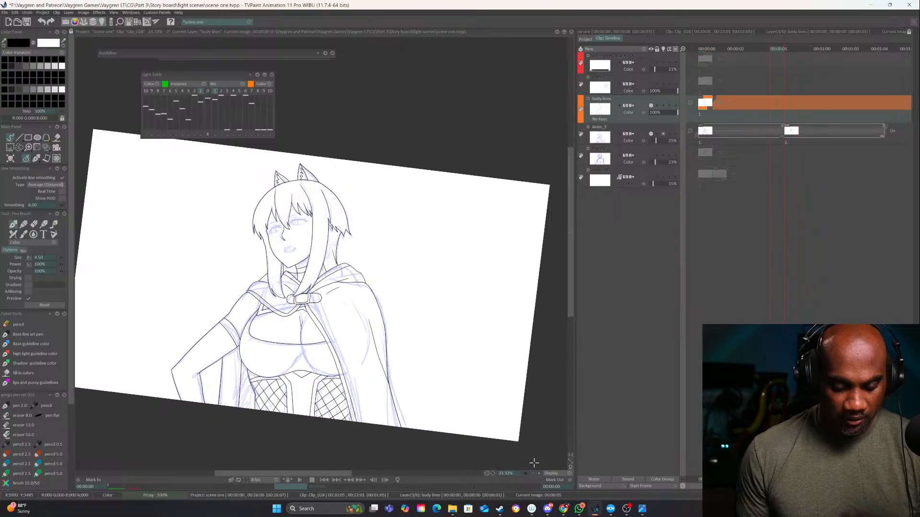
pyautogui.press('Right')
pyautogui.press('Left')
pyautogui.press('Right')
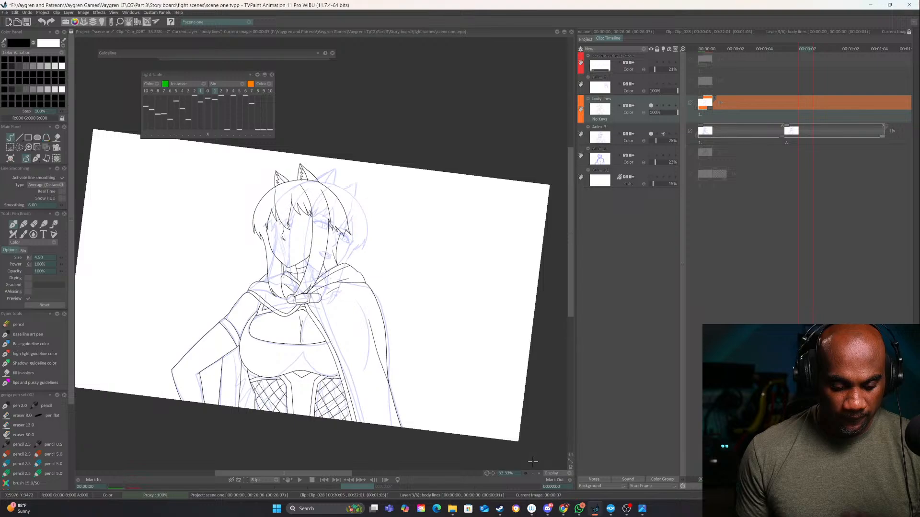
pyautogui.press('Left')
pyautogui.press('Right')
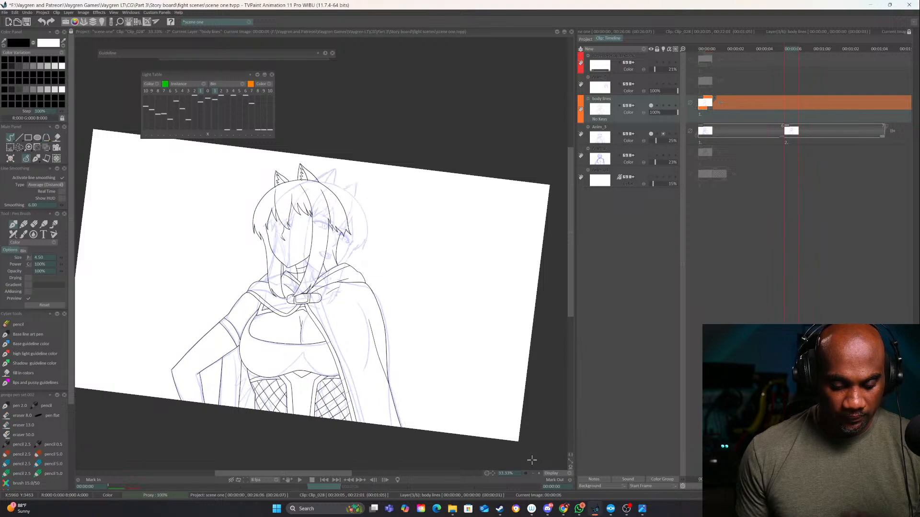
pyautogui.press('Left')
pyautogui.press('Left')
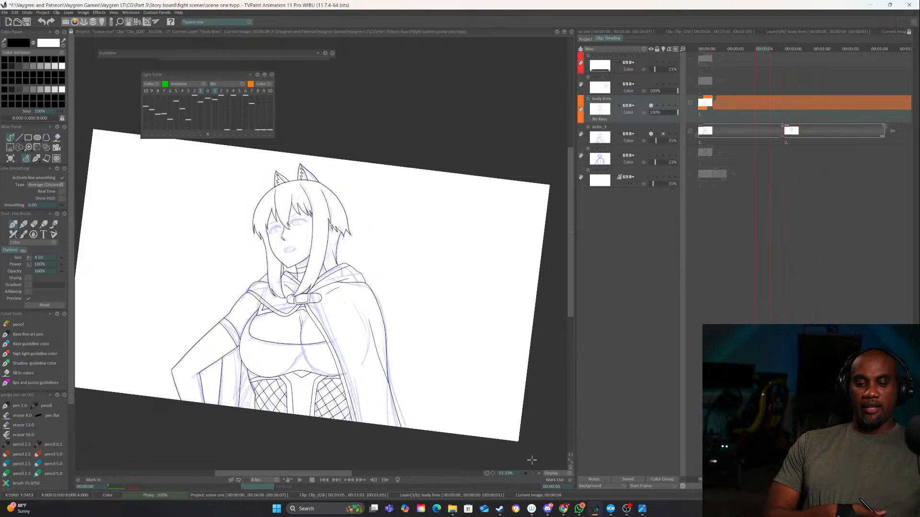
# Return to the first frame and add a new animation layer above the body lines layer for the facial features
pyautogui.press('Home')
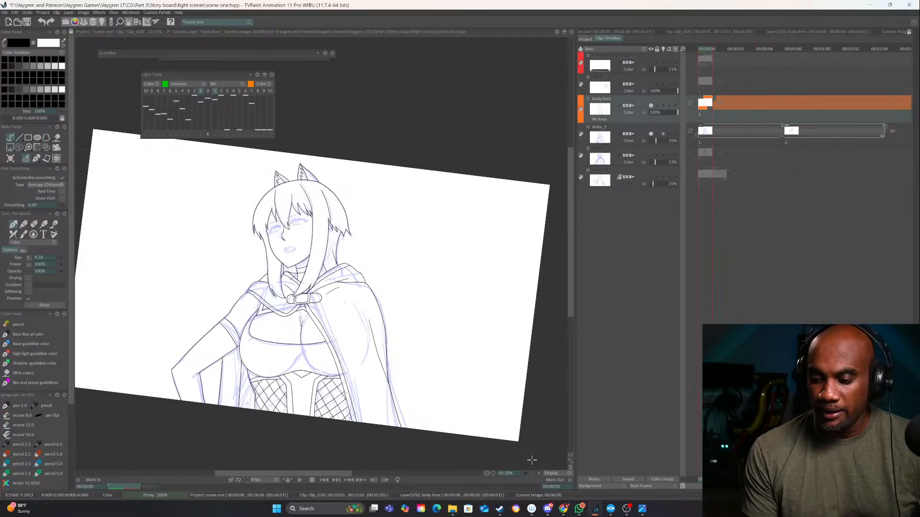
pyautogui.click(645, 49)
pyautogui.click(665, 49)
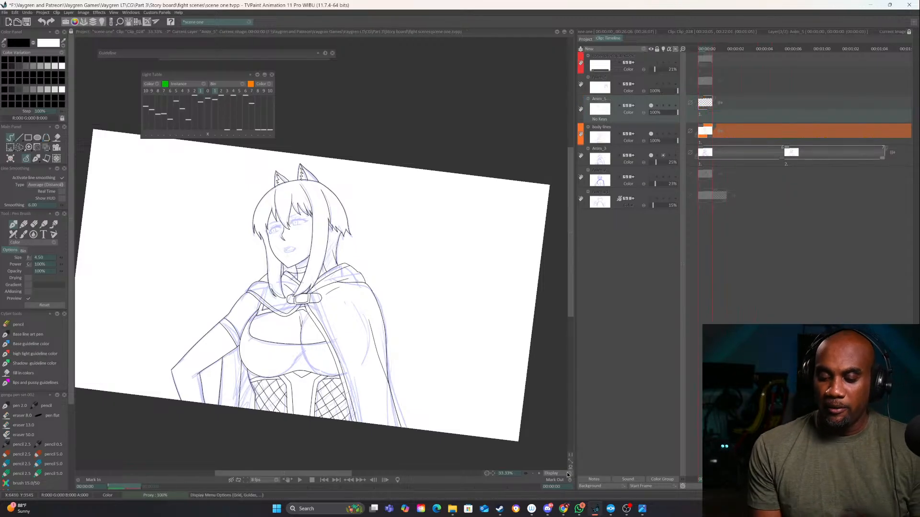
pyautogui.click(539, 473)
pyautogui.moveTo(451, 249); pyautogui.dragTo(535, 306)
pyautogui.click(649, 133)
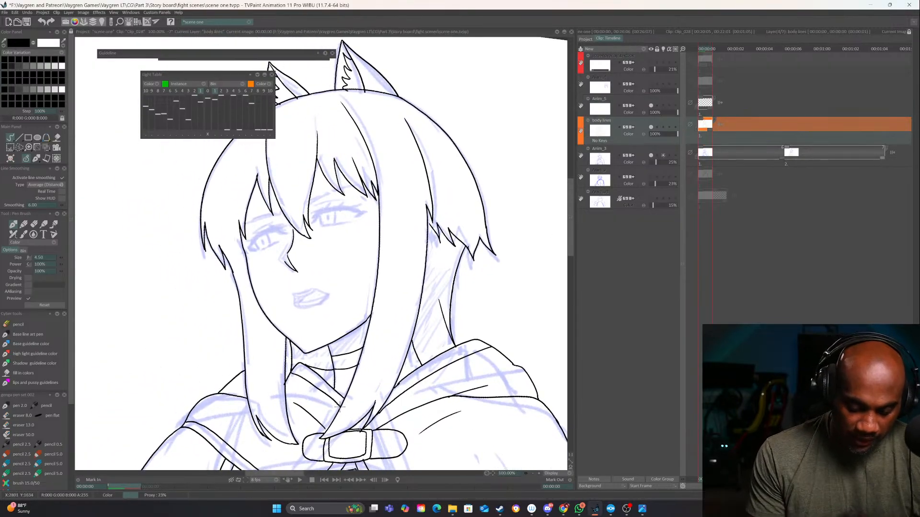
pyautogui.click(661, 96)
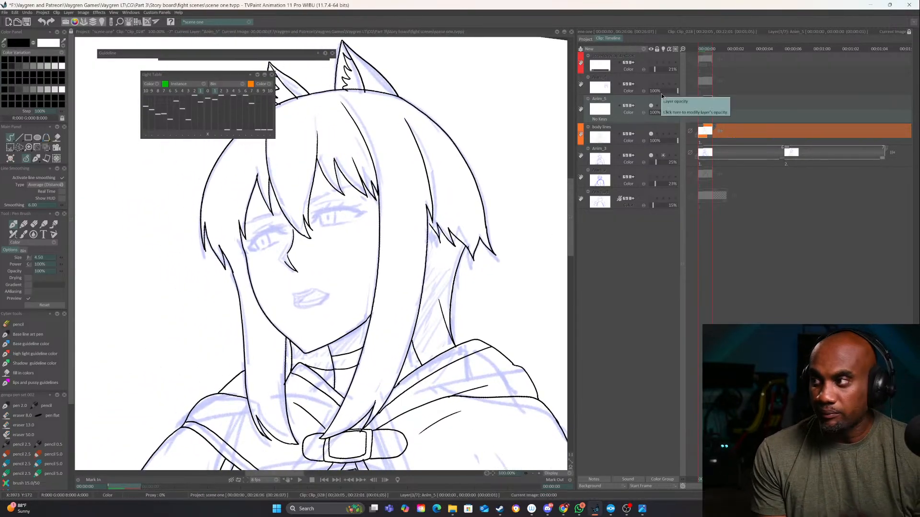
# Ink the near eye's upper lash line, corner lashes, lower lid and eyelid crease over the rough sketch
pyautogui.click(539, 473)
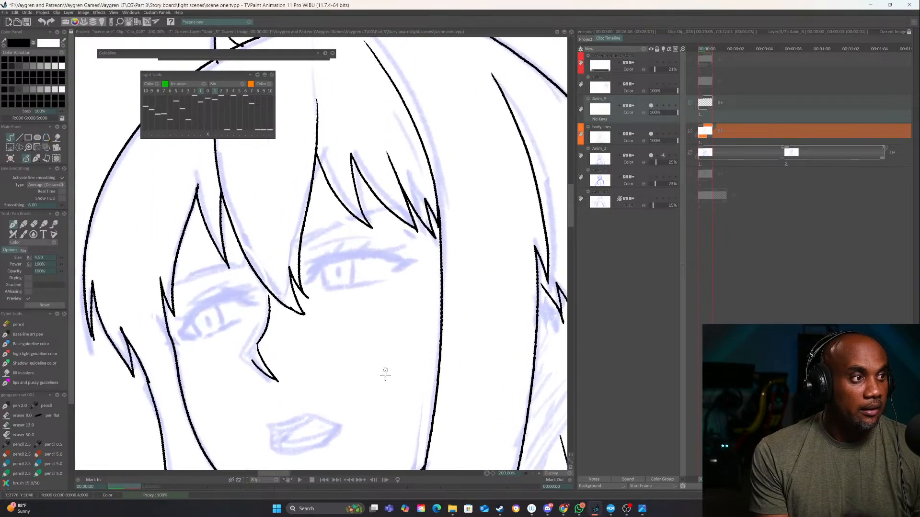
pyautogui.moveTo(385, 375)
pyautogui.mouseDown()
pyautogui.moveTo(425, 332)
pyautogui.moveTo(420, 291)
pyautogui.mouseUp()
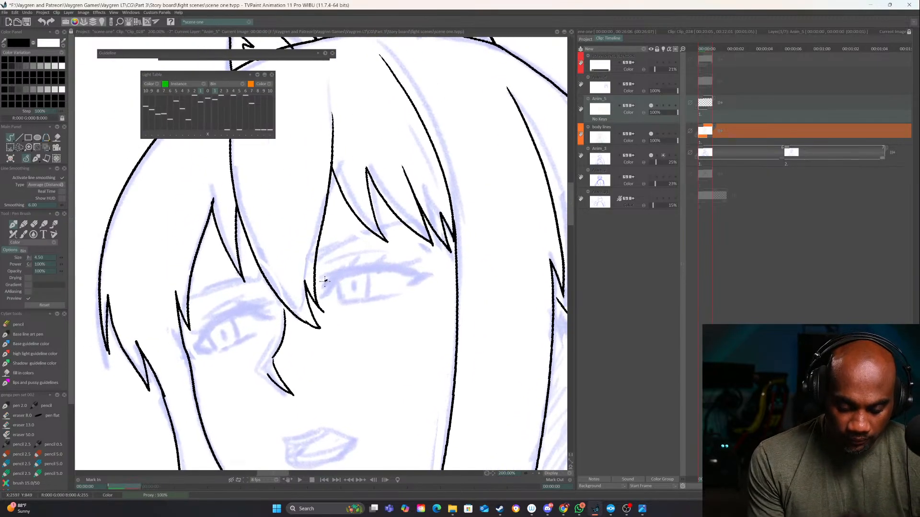
pyautogui.moveTo(325, 280); pyautogui.dragTo(433, 262)
pyautogui.moveTo(326, 279)
pyautogui.mouseDown()
pyautogui.moveTo(313, 287)
pyautogui.moveTo(322, 298)
pyautogui.mouseUp()
pyautogui.moveTo(321, 298)
pyautogui.mouseDown()
pyautogui.moveTo(342, 281)
pyautogui.moveTo(318, 294)
pyautogui.moveTo(430, 264)
pyautogui.moveTo(408, 288)
pyautogui.mouseUp()
pyautogui.hotkey('ctrl', 'z')
pyautogui.moveTo(337, 284)
pyautogui.mouseDown()
pyautogui.moveTo(330, 302)
pyautogui.moveTo(396, 296)
pyautogui.mouseUp()
pyautogui.hotkey('ctrl', 'z')
pyautogui.moveTo(340, 305); pyautogui.dragTo(394, 297)
pyautogui.moveTo(408, 251)
pyautogui.mouseDown()
pyautogui.moveTo(337, 261)
pyautogui.moveTo(323, 273)
pyautogui.mouseUp()
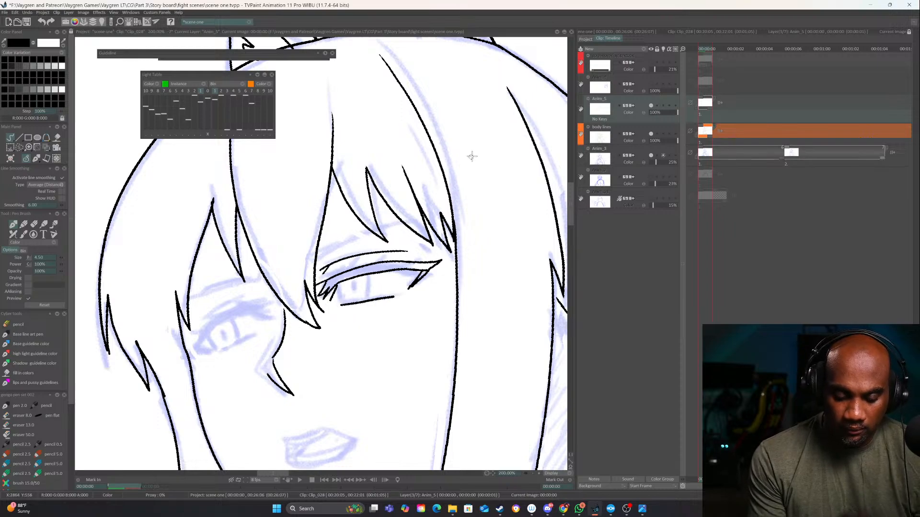
# Add another animation layer and ink both eyebrows on it with paired curved strokes
pyautogui.click(627, 48)
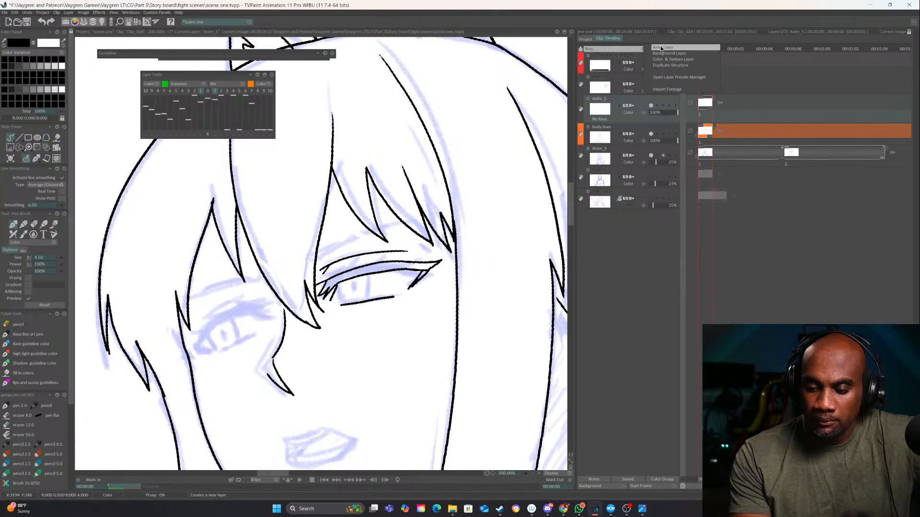
pyautogui.click(660, 48)
pyautogui.moveTo(313, 266); pyautogui.dragTo(406, 223)
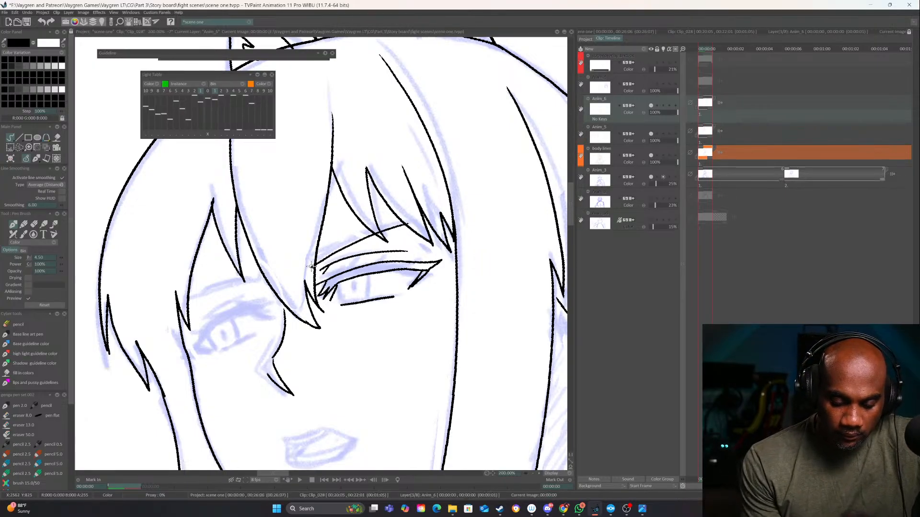
pyautogui.moveTo(314, 264)
pyautogui.mouseDown()
pyautogui.moveTo(342, 242)
pyautogui.moveTo(413, 223)
pyautogui.mouseUp()
pyautogui.moveTo(366, 241); pyautogui.dragTo(460, 227)
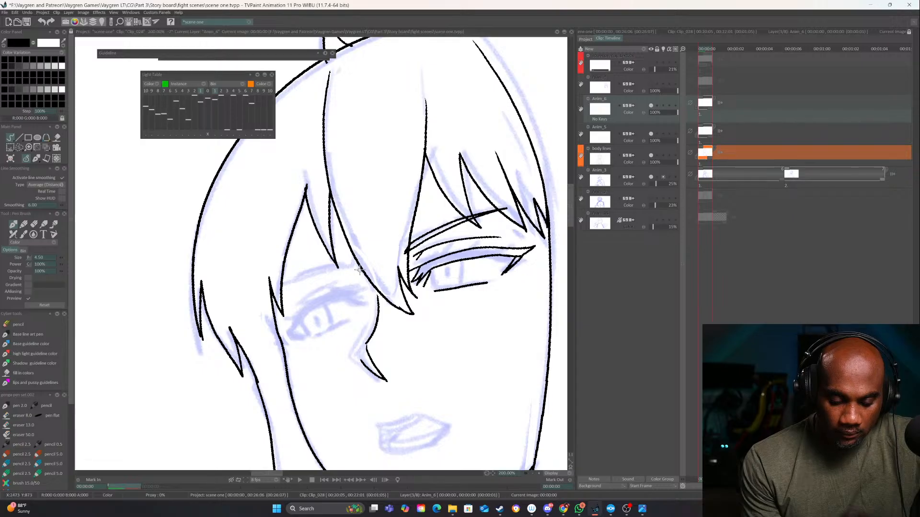
pyautogui.moveTo(360, 270); pyautogui.dragTo(279, 294)
pyautogui.moveTo(347, 265); pyautogui.dragTo(269, 292)
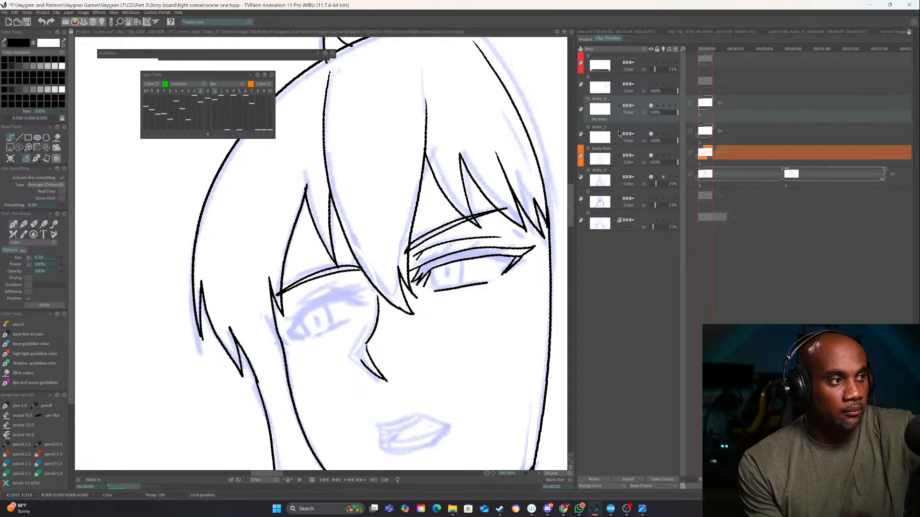
# Lock the eyebrow layer and make the Anim_5 eye layer active again
pyautogui.click(656, 106)
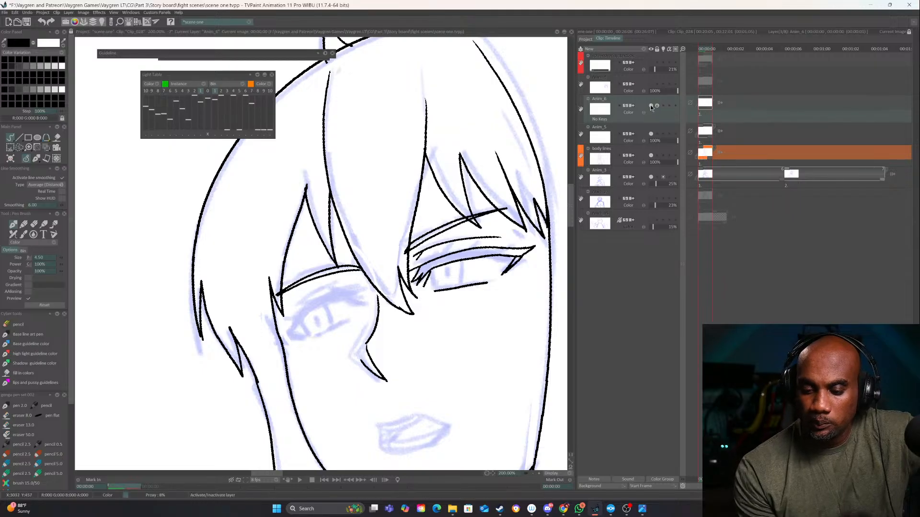
pyautogui.click(652, 131)
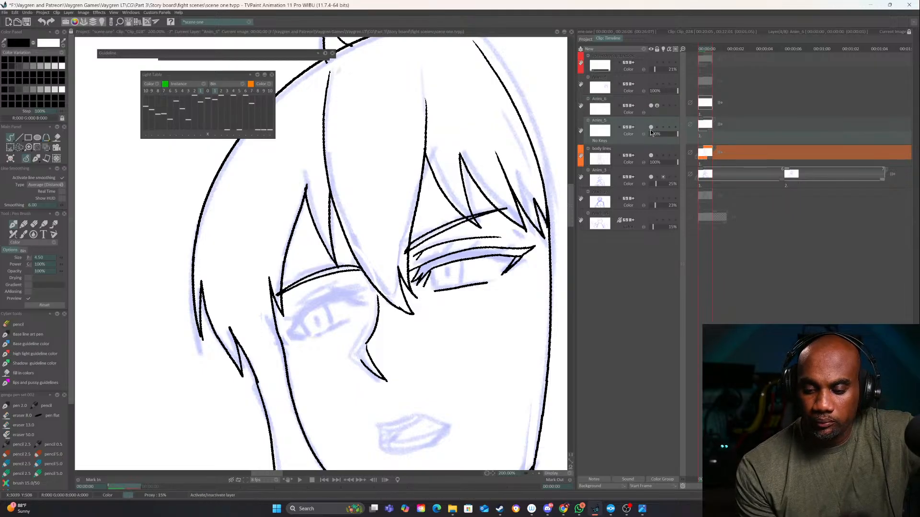
pyautogui.click(651, 127)
pyautogui.click(652, 127)
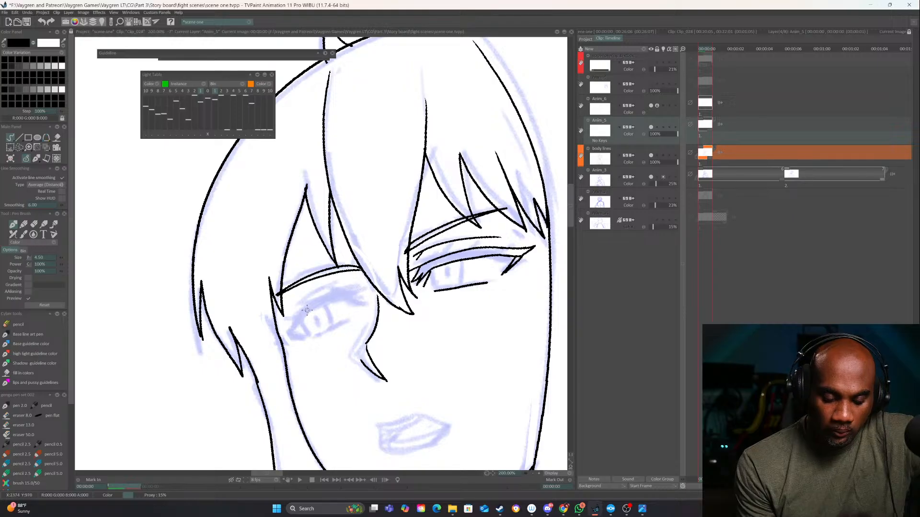
# Ink the far eye's upper lash line, corner lashes, lower lid and eyelid crease, erasing the misplaced first stroke
pyautogui.moveTo(287, 326)
pyautogui.mouseDown()
pyautogui.moveTo(355, 292)
pyautogui.moveTo(288, 324)
pyautogui.mouseUp()
pyautogui.press('e')
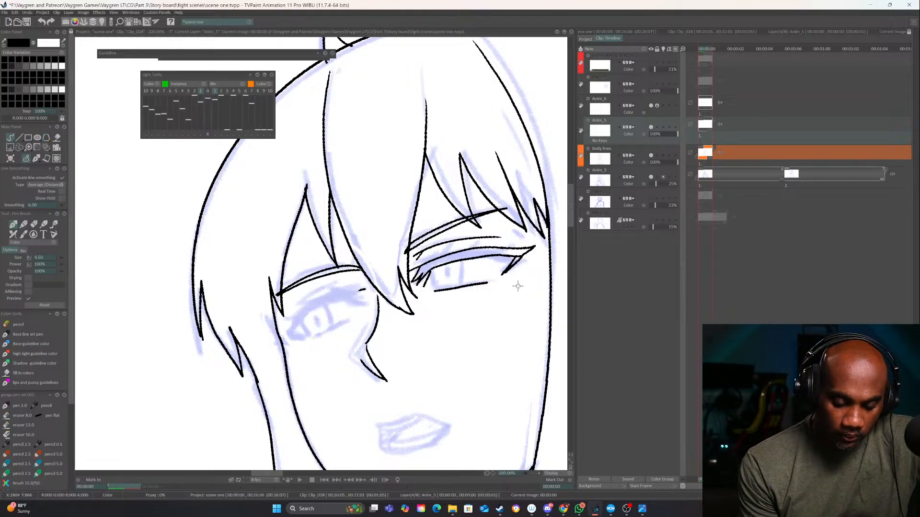
pyautogui.moveTo(370, 286); pyautogui.dragTo(338, 300)
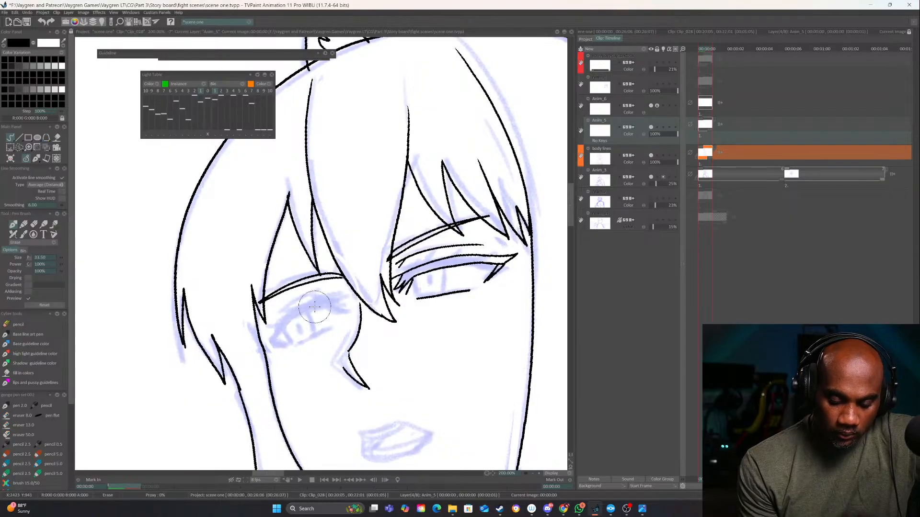
pyautogui.press('e')
pyautogui.moveTo(267, 334)
pyautogui.mouseDown()
pyautogui.moveTo(326, 302)
pyautogui.moveTo(354, 301)
pyautogui.moveTo(317, 310)
pyautogui.mouseUp()
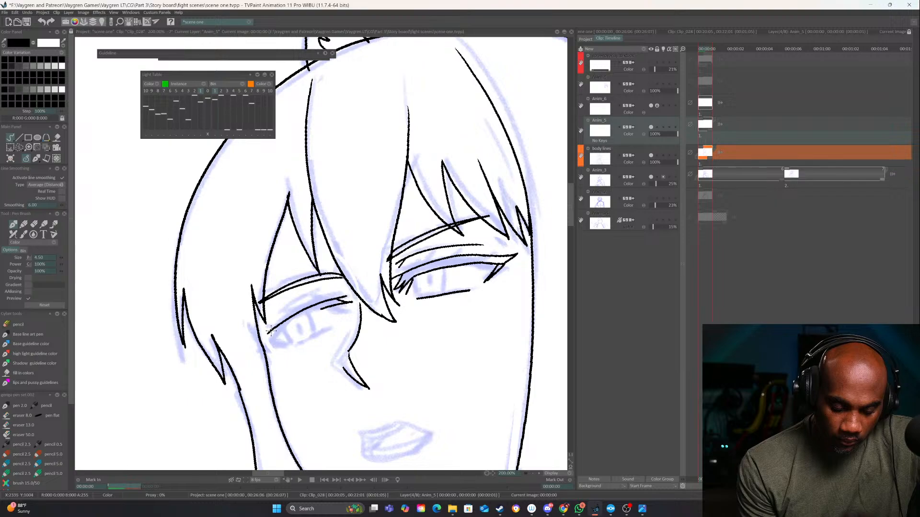
pyautogui.moveTo(266, 338); pyautogui.dragTo(258, 348)
pyautogui.moveTo(322, 309)
pyautogui.mouseDown()
pyautogui.moveTo(263, 348)
pyautogui.moveTo(333, 328)
pyautogui.mouseUp()
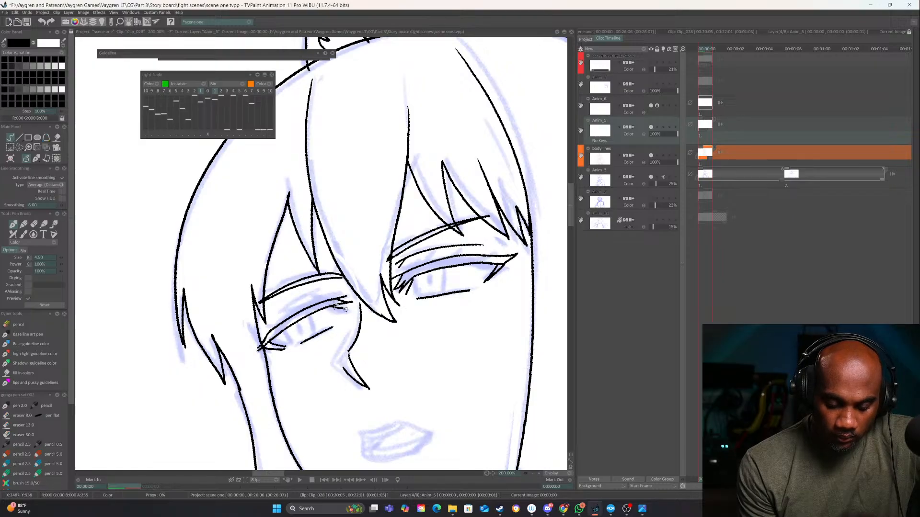
pyautogui.moveTo(266, 323); pyautogui.dragTo(331, 289)
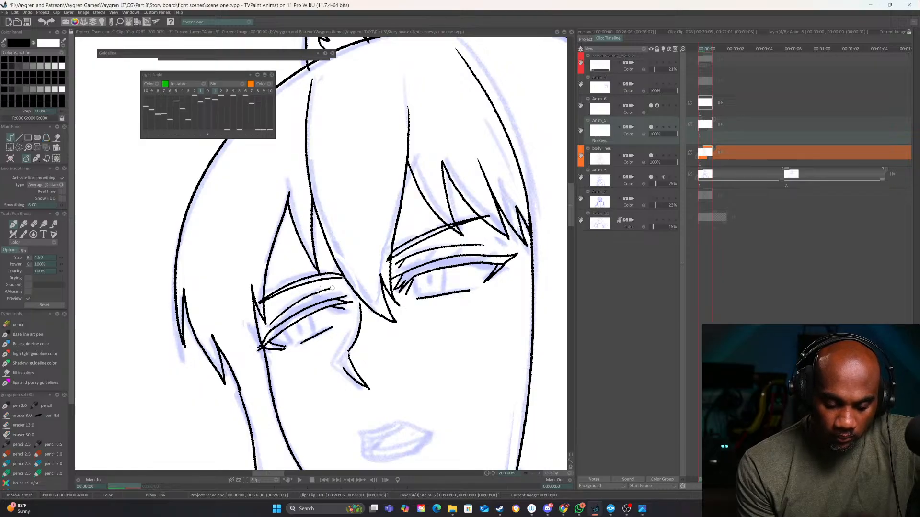
# Lasso the far eye's linework and shift it slightly away from the nose, then return to freehand strokes
pyautogui.click(533, 474)
pyautogui.click(532, 474)
pyautogui.click(533, 473)
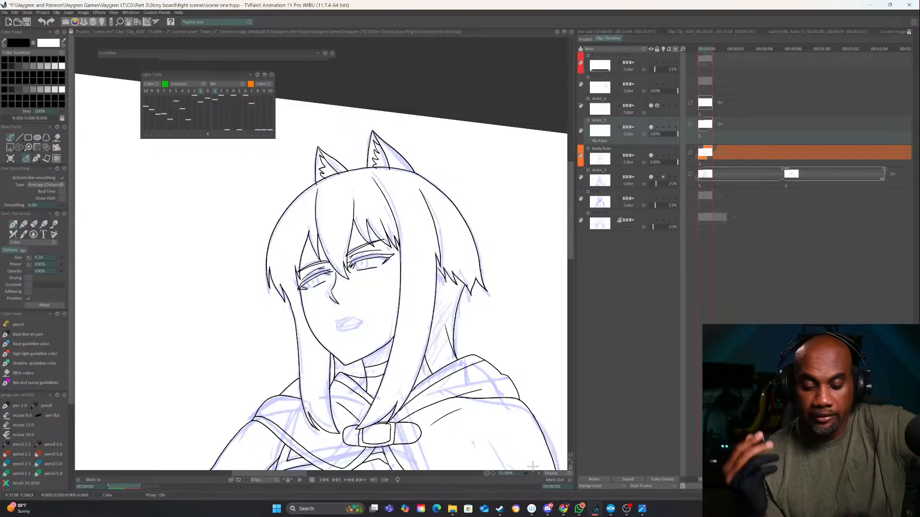
pyautogui.moveTo(492, 335); pyautogui.dragTo(479, 320)
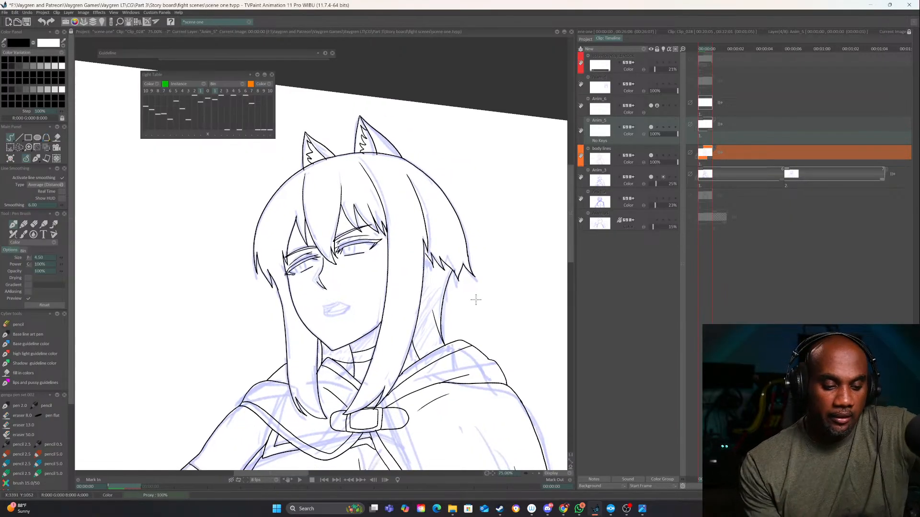
pyautogui.click(19, 147)
pyautogui.click(539, 474)
pyautogui.click(539, 473)
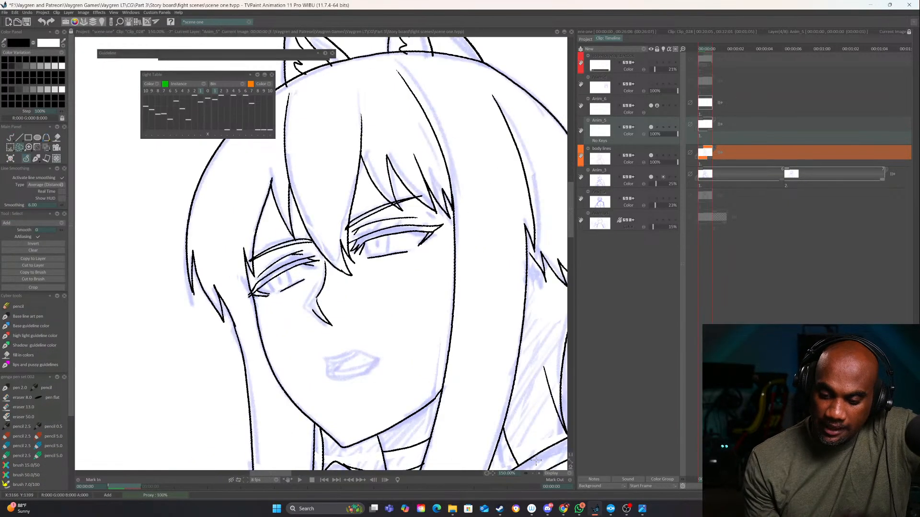
pyautogui.moveTo(315, 248)
pyautogui.mouseDown()
pyautogui.moveTo(338, 250)
pyautogui.moveTo(316, 309)
pyautogui.moveTo(280, 272)
pyautogui.moveTo(330, 247)
pyautogui.mouseUp()
pyautogui.click(48, 147)
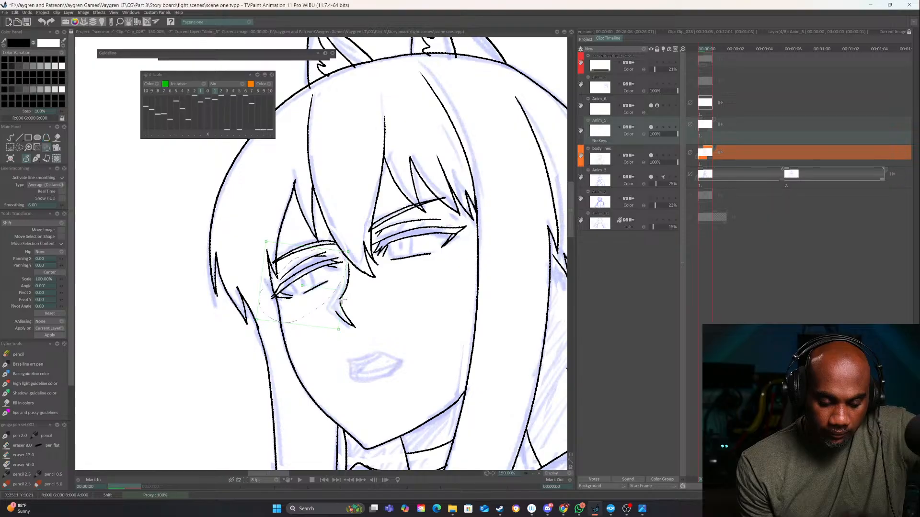
pyautogui.moveTo(339, 288); pyautogui.dragTo(322, 292)
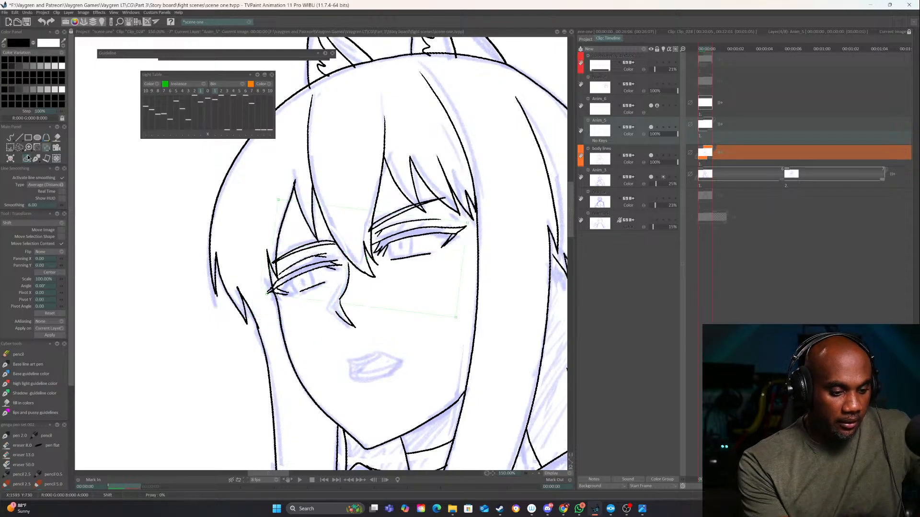
pyautogui.click(10, 138)
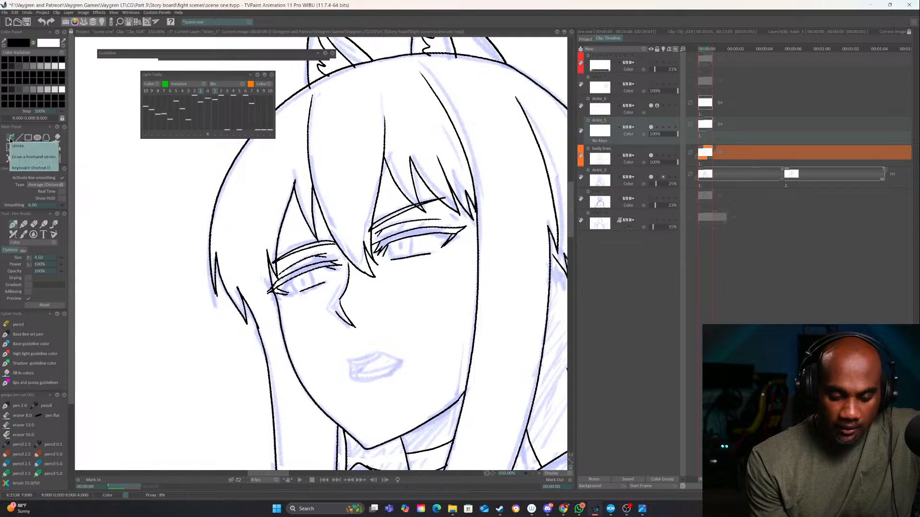
# Check the eyes against the whole face and touch up the far eye's inner corner
pyautogui.click(533, 473)
pyautogui.click(533, 474)
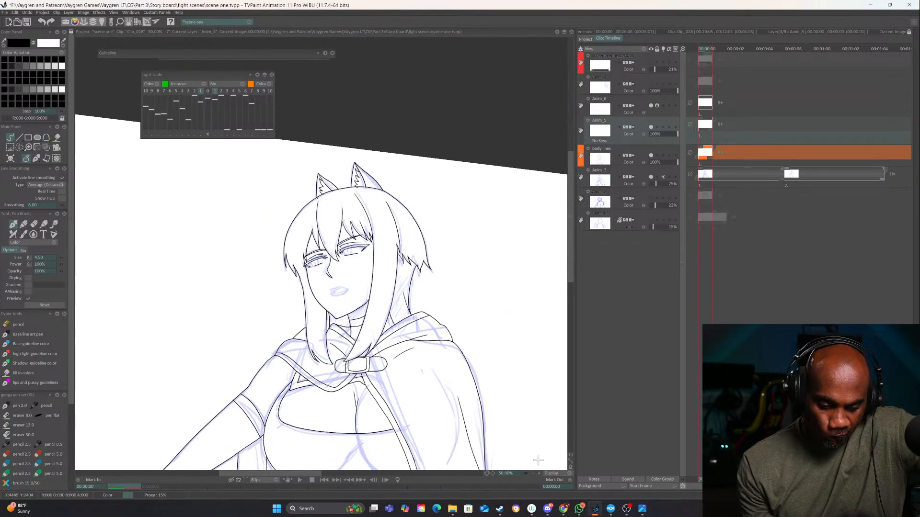
pyautogui.click(539, 473)
pyautogui.click(538, 473)
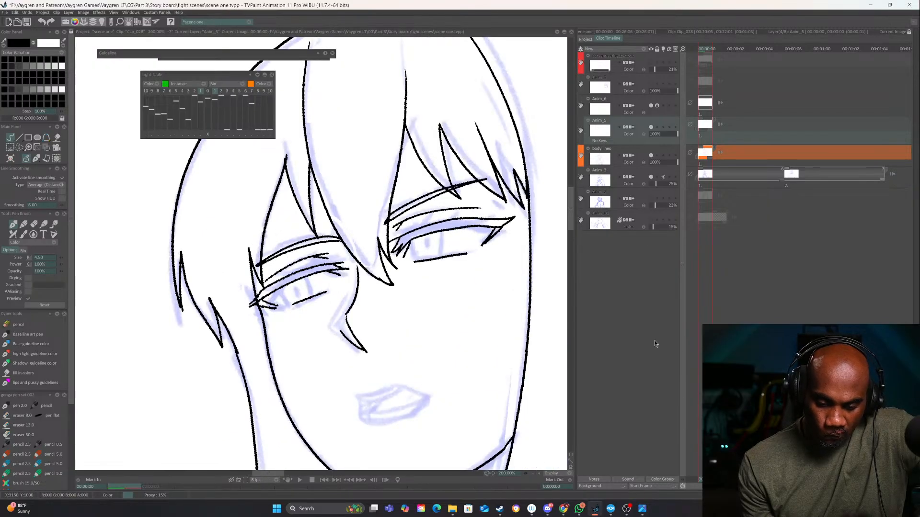
pyautogui.moveTo(346, 267)
pyautogui.mouseDown()
pyautogui.moveTo(322, 257)
pyautogui.moveTo(318, 275)
pyautogui.moveTo(307, 268)
pyautogui.moveTo(340, 262)
pyautogui.moveTo(325, 264)
pyautogui.moveTo(343, 269)
pyautogui.moveTo(319, 273)
pyautogui.moveTo(338, 278)
pyautogui.mouseUp()
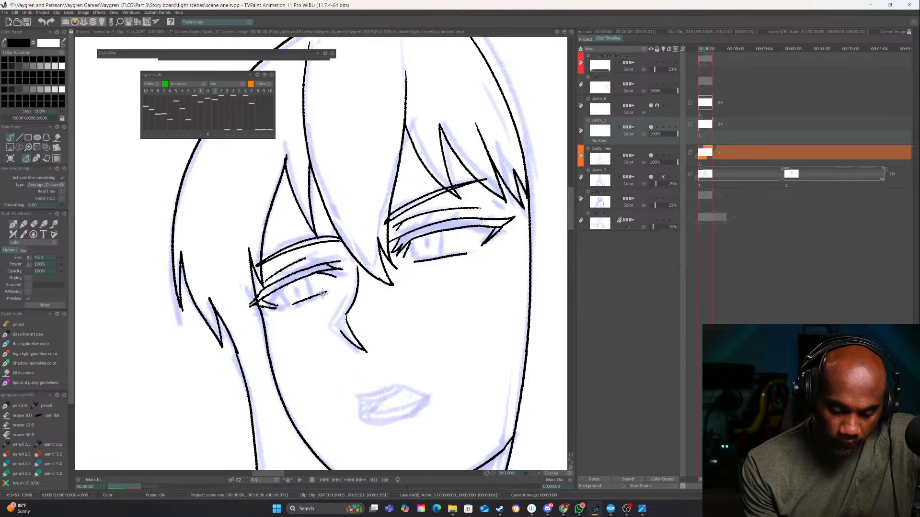
pyautogui.moveTo(532, 282)
pyautogui.mouseDown()
pyautogui.moveTo(487, 340)
pyautogui.moveTo(469, 312)
pyautogui.mouseUp()
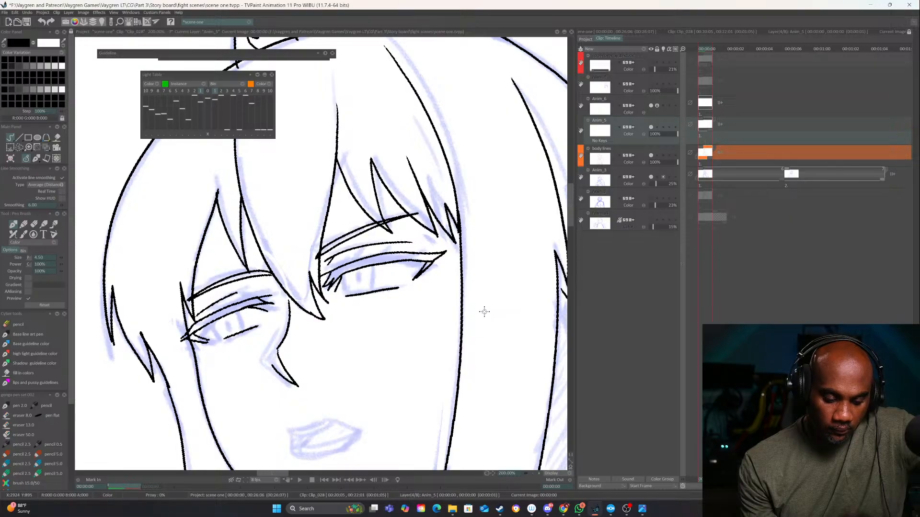
# Erase the far eye's outer corner and re-ink it with short pointed lash strokes, cleaning up the overlapping lines
pyautogui.press('e')
pyautogui.moveTo(206, 321)
pyautogui.mouseDown()
pyautogui.moveTo(188, 337)
pyautogui.moveTo(201, 341)
pyautogui.mouseUp()
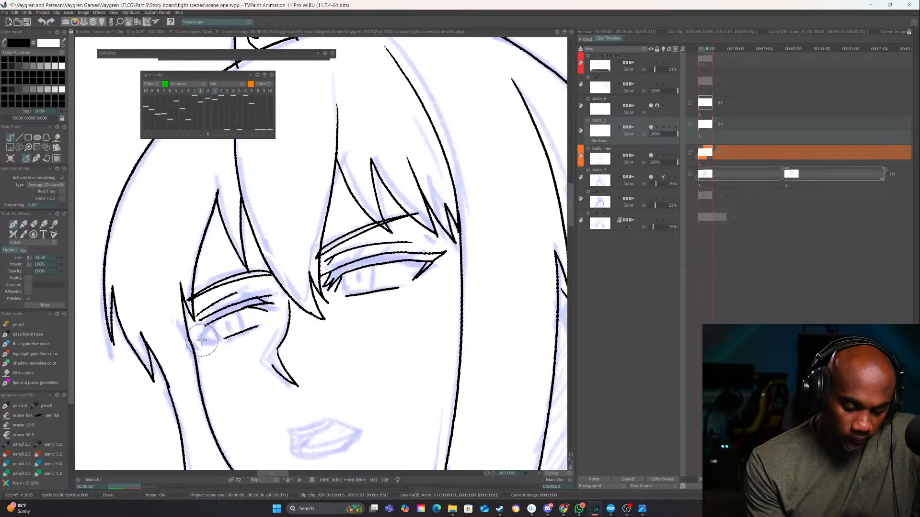
pyautogui.press('e')
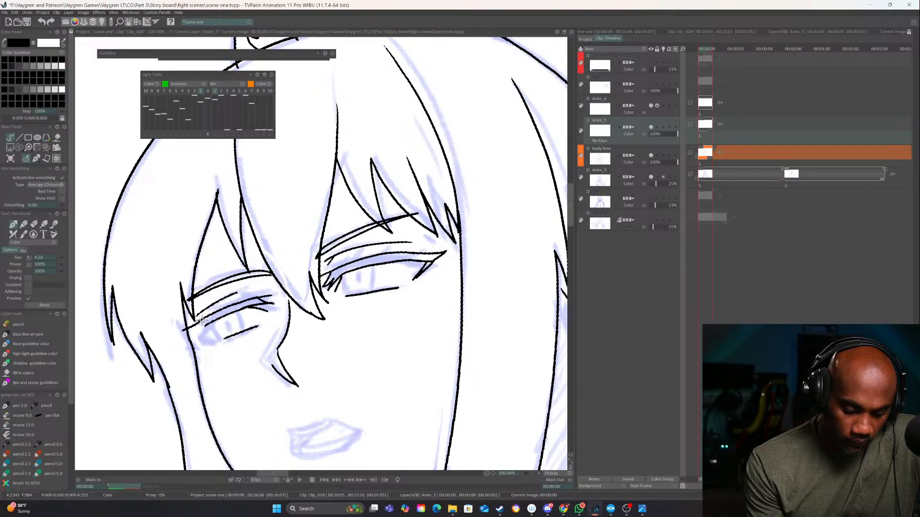
pyautogui.moveTo(180, 332)
pyautogui.mouseDown()
pyautogui.moveTo(205, 327)
pyautogui.moveTo(214, 337)
pyautogui.mouseUp()
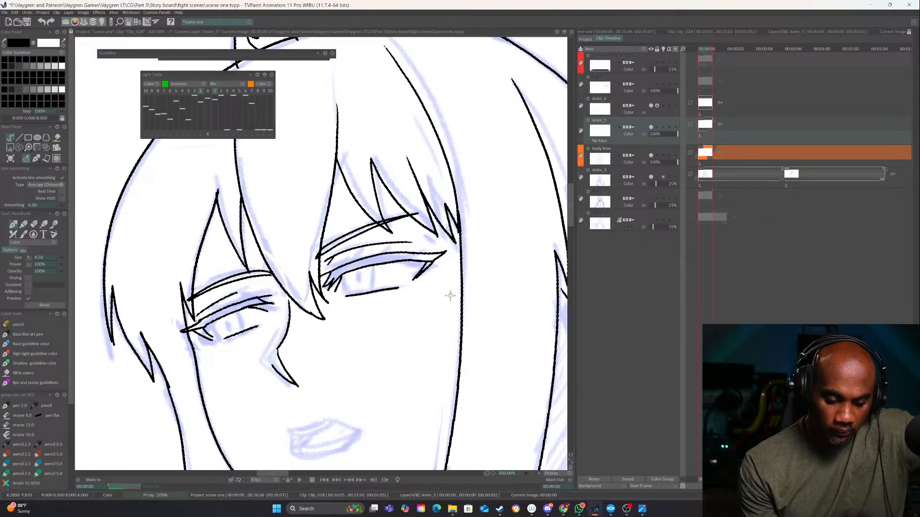
pyautogui.moveTo(312, 345); pyautogui.dragTo(488, 338)
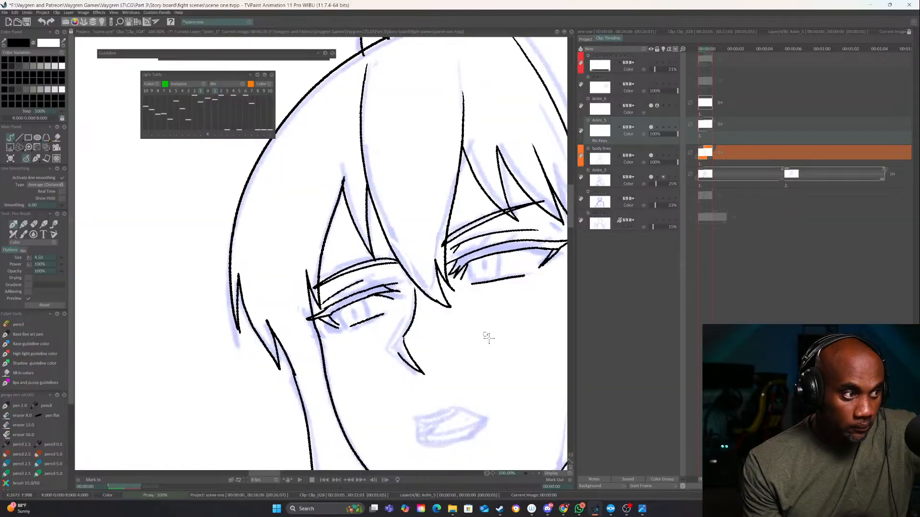
pyautogui.click(539, 473)
pyautogui.press('e')
pyautogui.moveTo(331, 350)
pyautogui.mouseDown()
pyautogui.moveTo(300, 355)
pyautogui.moveTo(329, 340)
pyautogui.moveTo(327, 356)
pyautogui.moveTo(341, 370)
pyautogui.moveTo(343, 327)
pyautogui.moveTo(317, 364)
pyautogui.moveTo(346, 373)
pyautogui.moveTo(313, 367)
pyautogui.moveTo(344, 373)
pyautogui.mouseUp()
pyautogui.press('e')
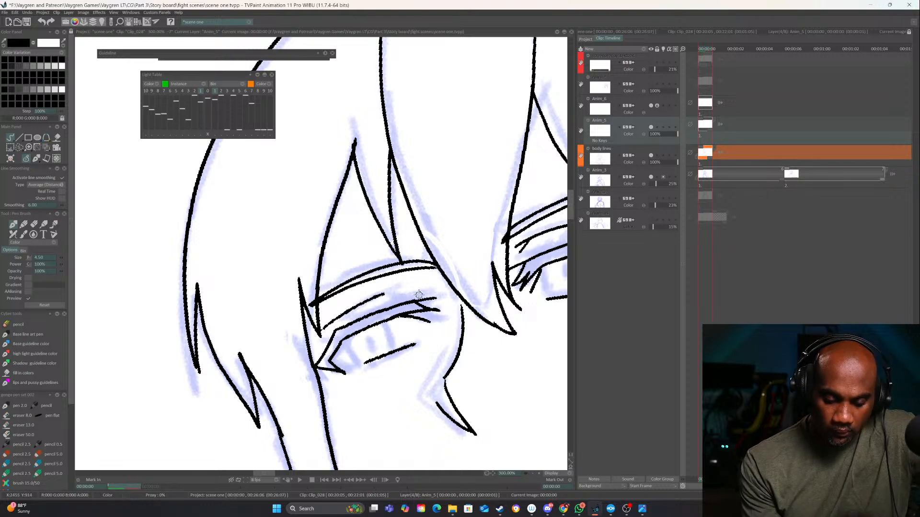
# Rework the inner end of the far eye's lid crease and redraw its lower lid line slightly lower
pyautogui.press('e')
pyautogui.moveTo(383, 294)
pyautogui.mouseDown()
pyautogui.moveTo(321, 325)
pyautogui.moveTo(394, 289)
pyautogui.moveTo(327, 321)
pyautogui.moveTo(405, 287)
pyautogui.moveTo(434, 298)
pyautogui.mouseUp()
pyautogui.press('e')
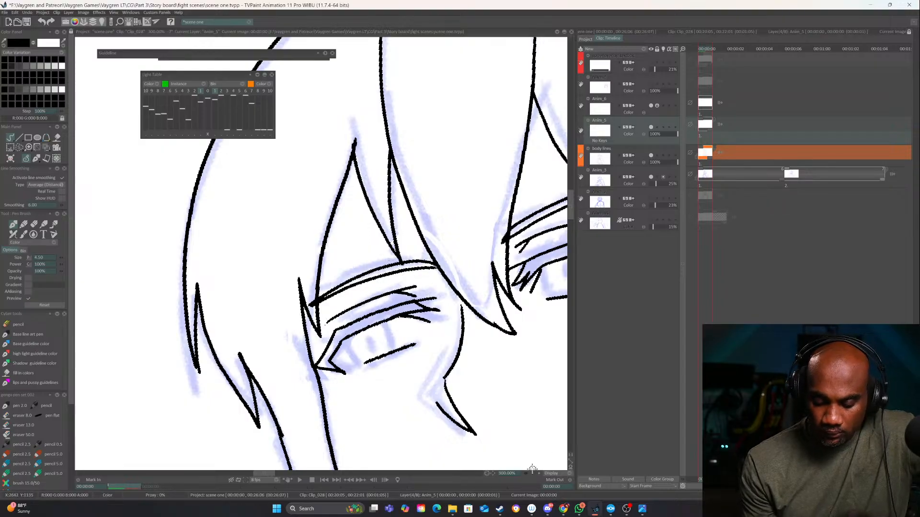
pyautogui.scroll(-4, 532, 470)
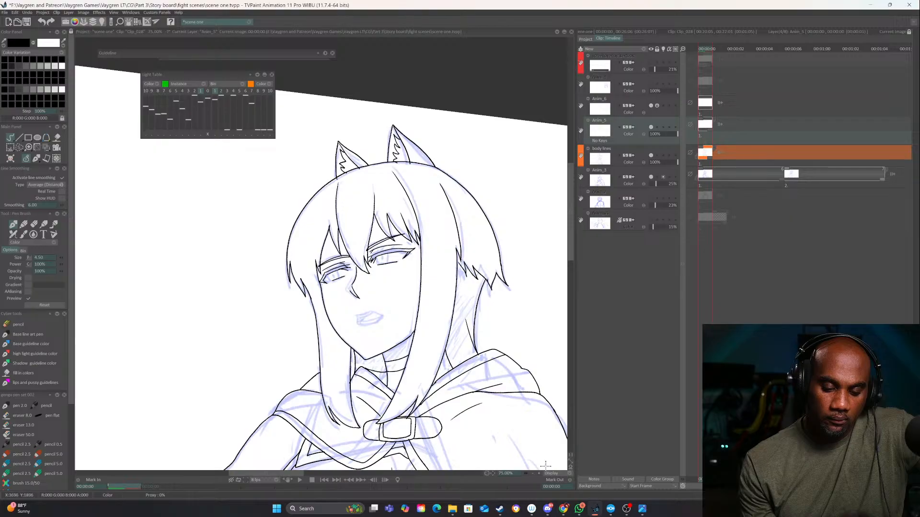
pyautogui.scroll(4, 546, 466)
pyautogui.press('e')
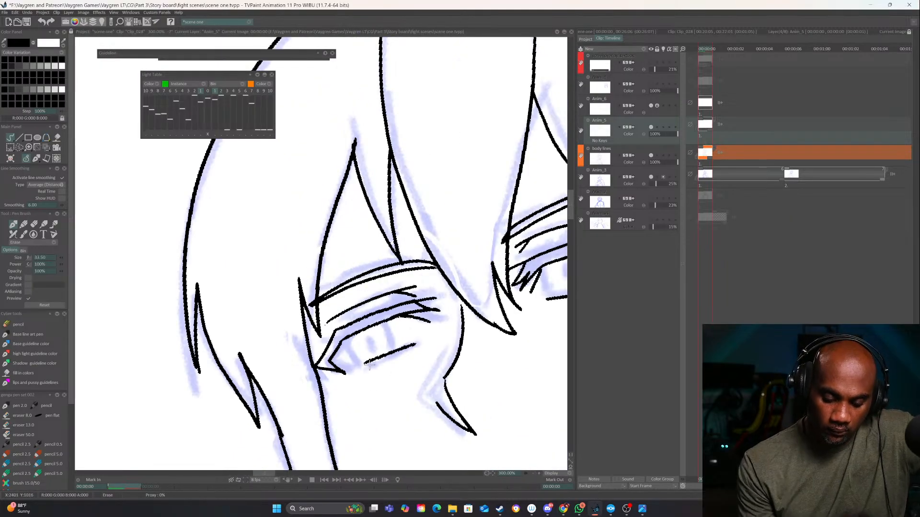
pyautogui.moveTo(370, 365); pyautogui.dragTo(415, 344)
pyautogui.press('e')
pyautogui.moveTo(358, 372); pyautogui.dragTo(406, 350)
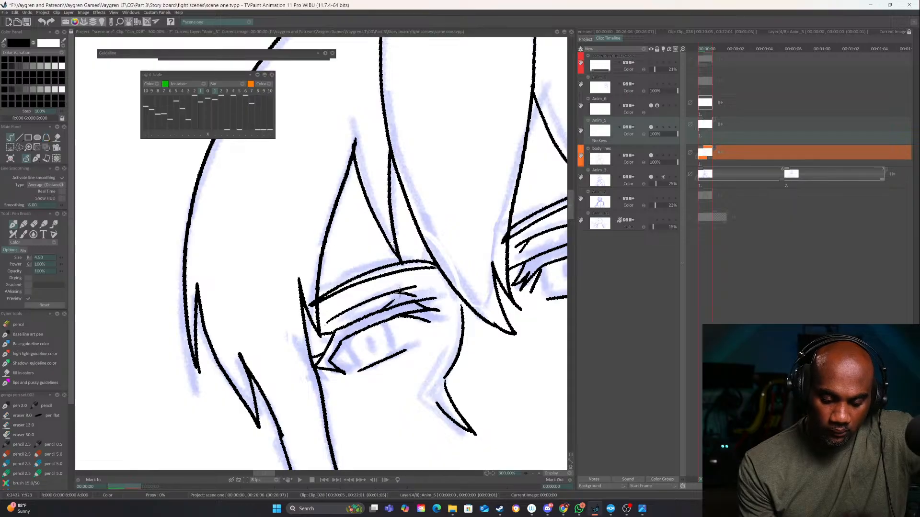
# Add short accent strokes along the near eye's upper lid and crease, from the inner to the outer corner
pyautogui.moveTo(460, 311); pyautogui.dragTo(296, 382)
pyautogui.moveTo(385, 324); pyautogui.dragTo(363, 324)
pyautogui.moveTo(433, 308); pyautogui.dragTo(460, 297)
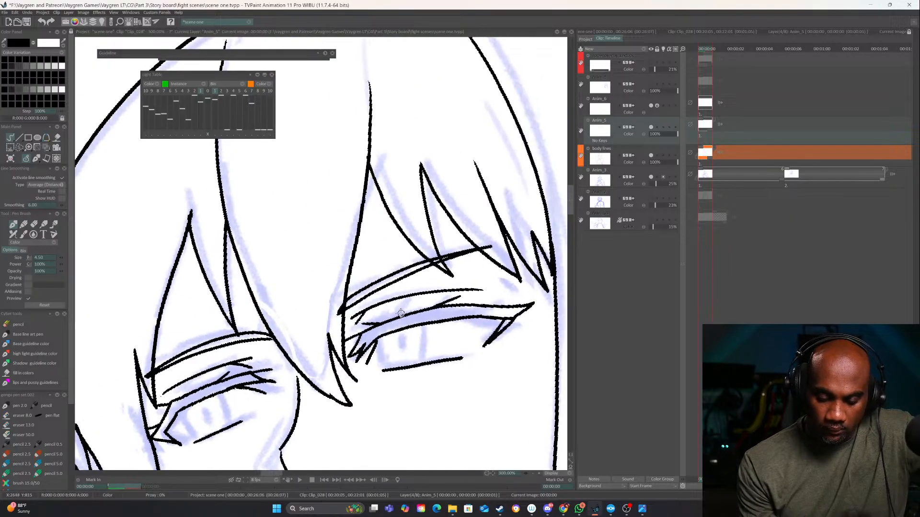
pyautogui.moveTo(401, 314); pyautogui.dragTo(411, 308)
pyautogui.moveTo(491, 307); pyautogui.dragTo(501, 302)
pyautogui.moveTo(468, 373); pyautogui.dragTo(510, 325)
pyautogui.moveTo(465, 350); pyautogui.dragTo(493, 344)
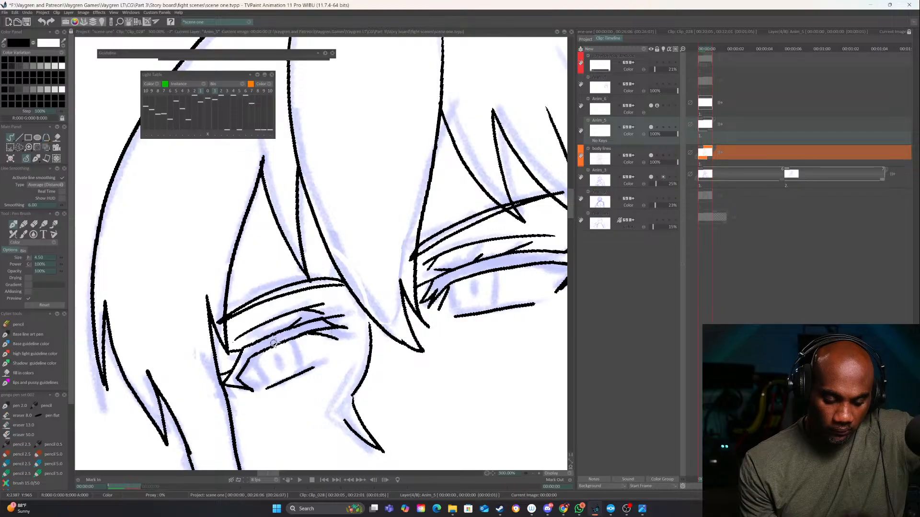
# Ink the iris outline and narrow oval pupil in both the far eye and the near eye
pyautogui.moveTo(286, 341)
pyautogui.mouseDown()
pyautogui.moveTo(292, 370)
pyautogui.moveTo(265, 387)
pyautogui.mouseUp()
pyautogui.moveTo(287, 342)
pyautogui.mouseDown()
pyautogui.moveTo(292, 372)
pyautogui.moveTo(277, 372)
pyautogui.mouseUp()
pyautogui.moveTo(470, 308)
pyautogui.mouseDown()
pyautogui.moveTo(472, 317)
pyautogui.moveTo(388, 332)
pyautogui.mouseUp()
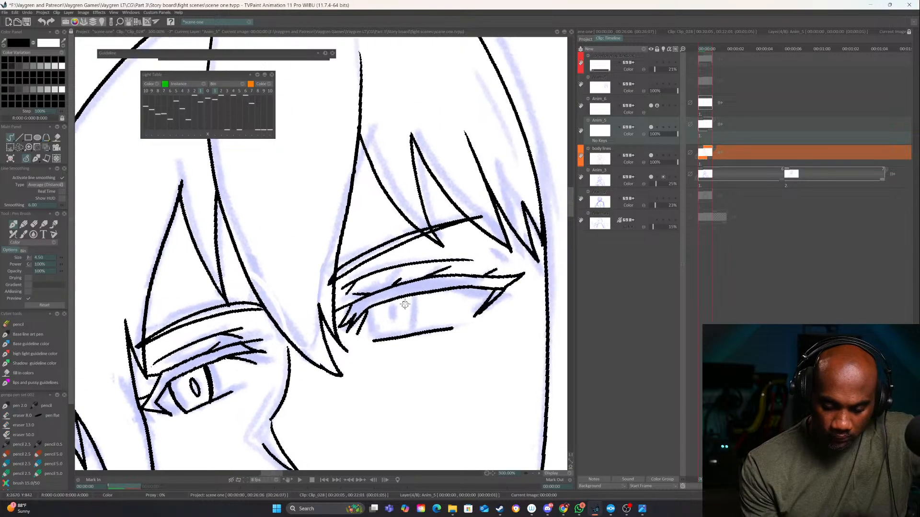
pyautogui.moveTo(411, 294)
pyautogui.mouseDown()
pyautogui.moveTo(411, 334)
pyautogui.moveTo(412, 320)
pyautogui.moveTo(373, 340)
pyautogui.mouseUp()
pyautogui.moveTo(393, 307); pyautogui.dragTo(392, 311)
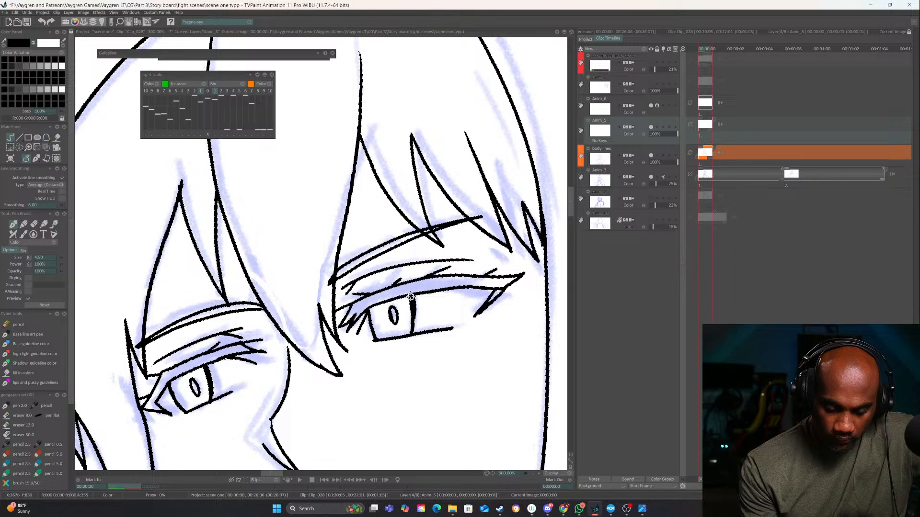
# Check the eyes against the whole face with the body lines and eye layers toggled, and lock the body lines layer
pyautogui.click(532, 473)
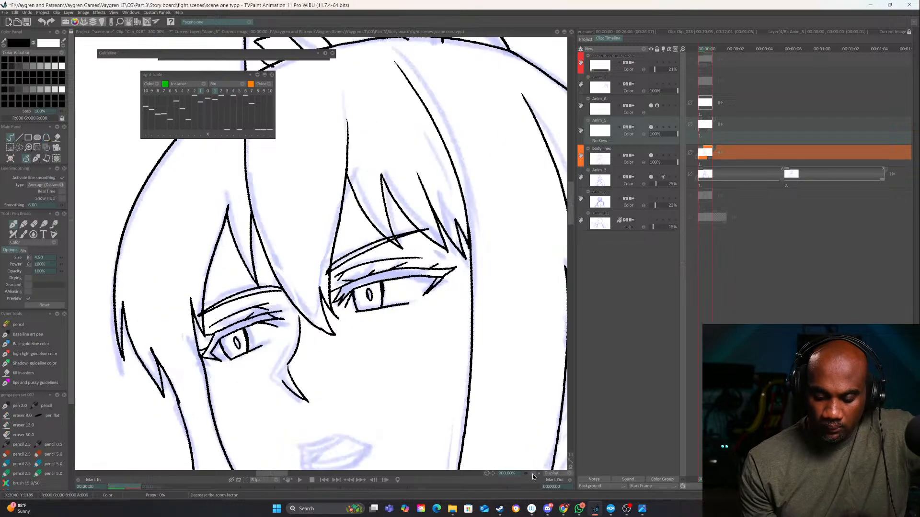
pyautogui.click(533, 473)
pyautogui.click(534, 473)
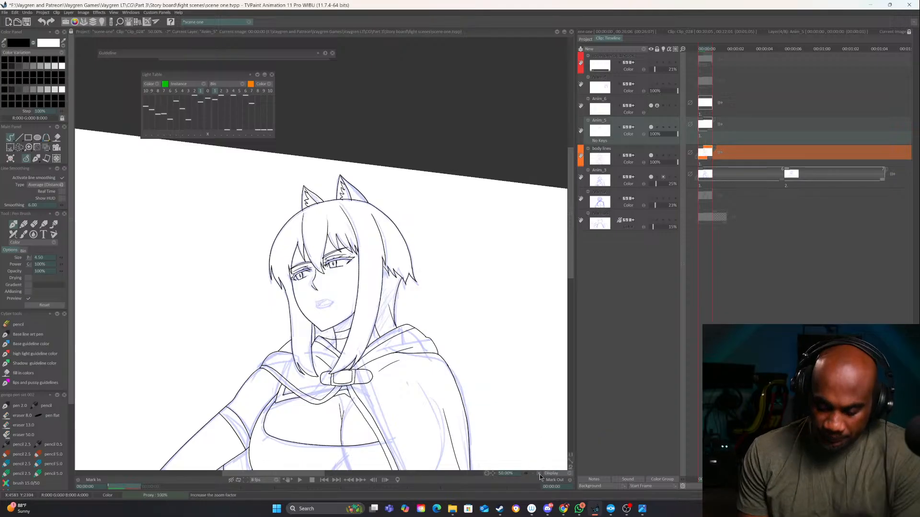
pyautogui.click(539, 474)
pyautogui.click(539, 474)
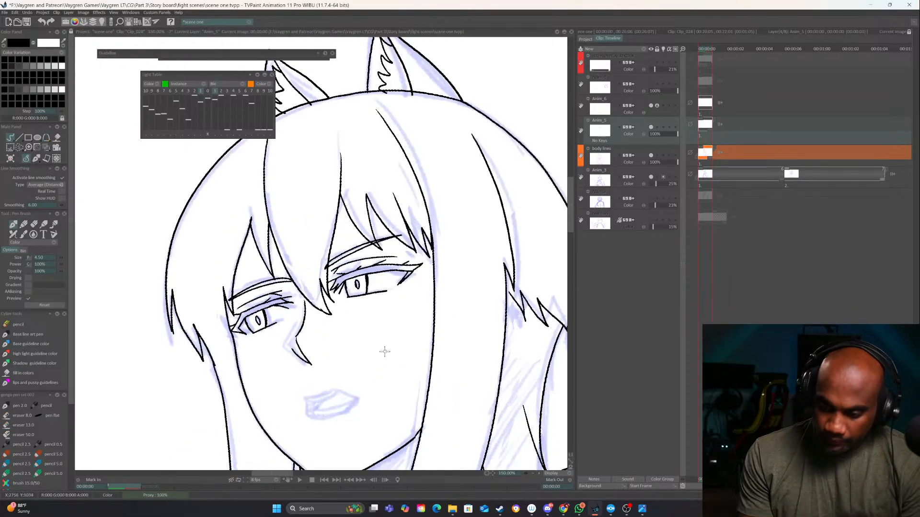
pyautogui.click(651, 156)
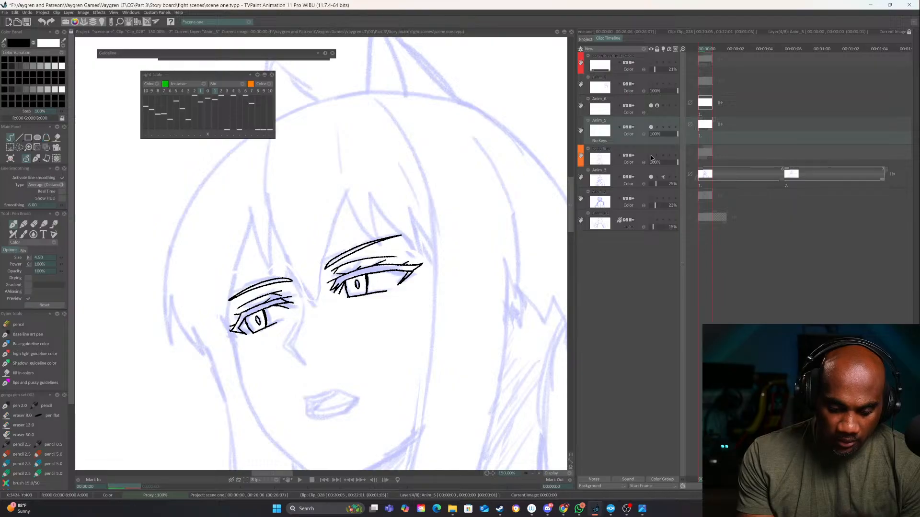
pyautogui.click(650, 155)
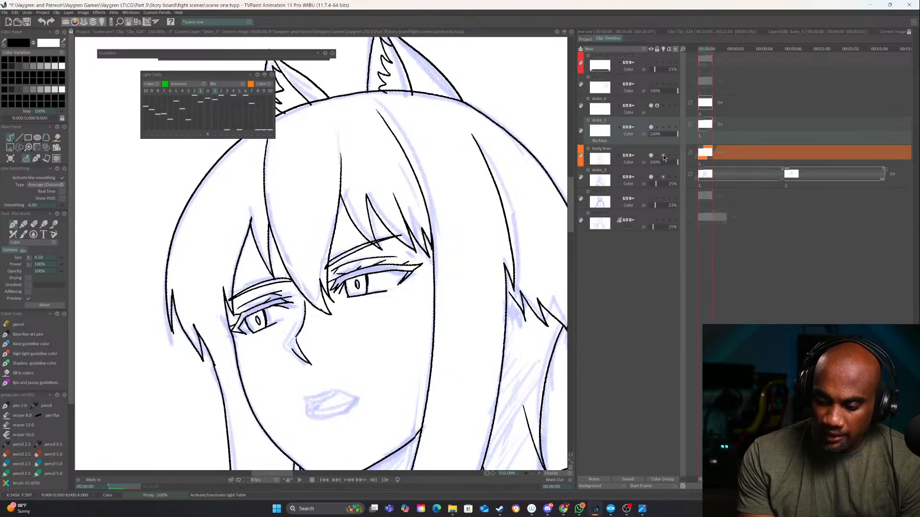
pyautogui.click(658, 155)
pyautogui.click(651, 128)
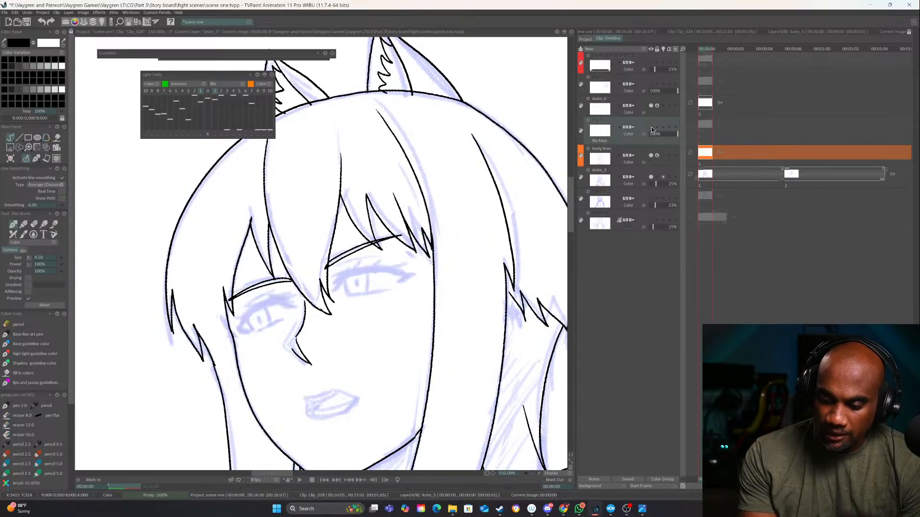
pyautogui.click(651, 128)
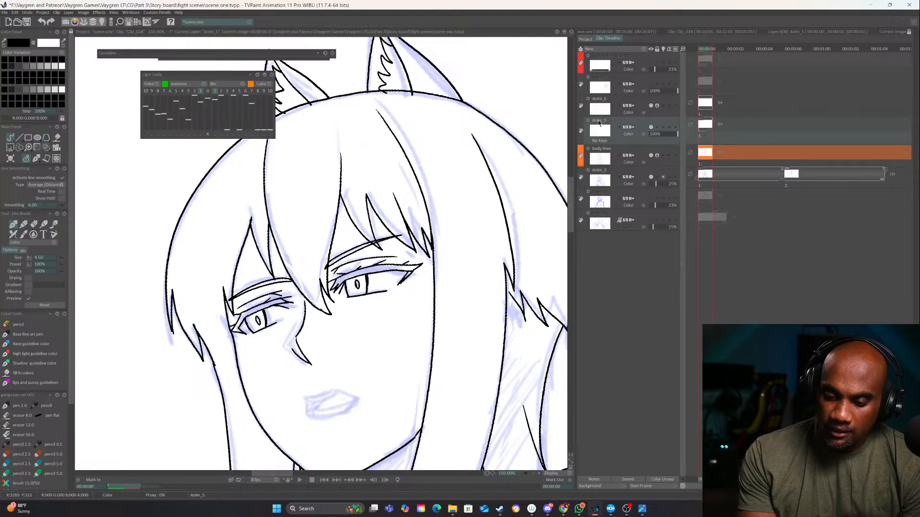
pyautogui.doubleClick(602, 122)
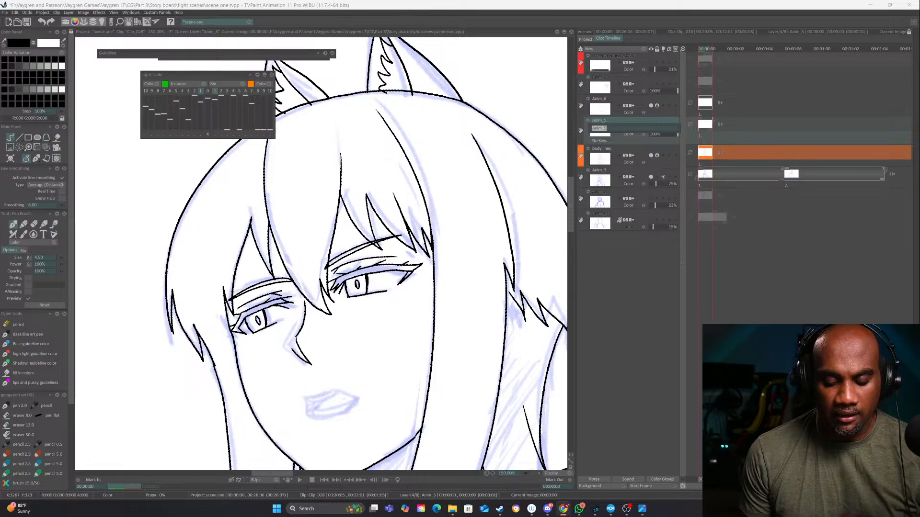
pyautogui.click(469, 393)
# Ink the mouth line as two short strokes over the lip sketch on the Anim_5 layer's next frame, undoing misplaced strokes
pyautogui.moveTo(541, 456); pyautogui.dragTo(552, 325)
pyautogui.press('Right')
pyautogui.click(652, 128)
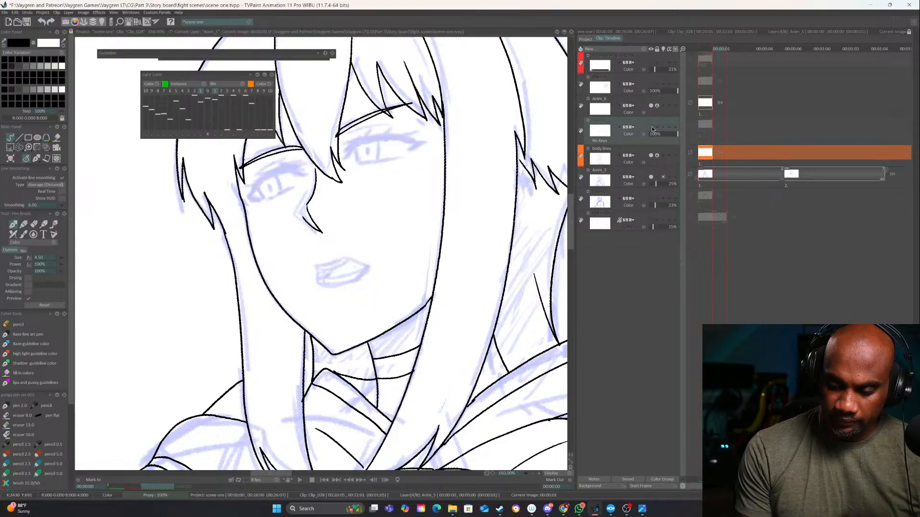
pyautogui.click(651, 128)
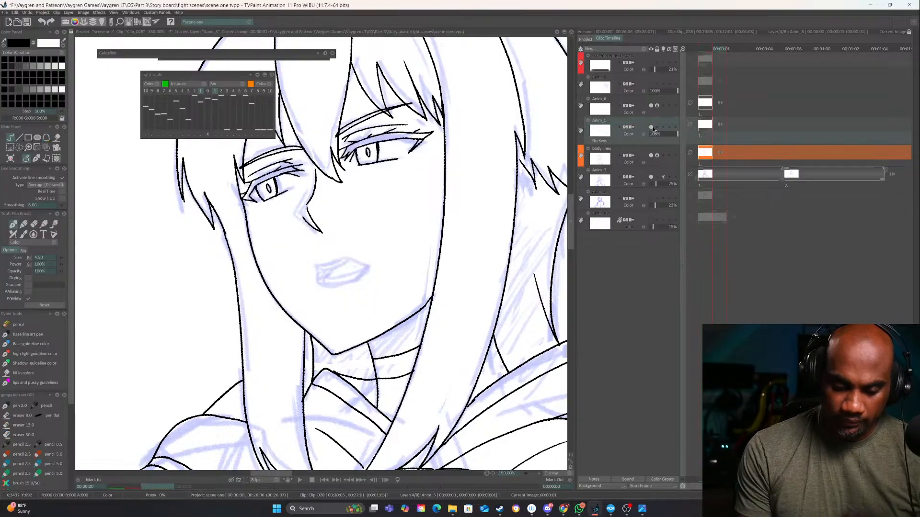
pyautogui.click(539, 474)
pyautogui.moveTo(437, 341); pyautogui.dragTo(424, 392)
pyautogui.moveTo(319, 320)
pyautogui.mouseDown()
pyautogui.moveTo(346, 310)
pyautogui.moveTo(373, 329)
pyautogui.moveTo(325, 349)
pyautogui.mouseUp()
pyautogui.hotkey('ctrl', 'z')
pyautogui.moveTo(461, 408)
pyautogui.mouseDown()
pyautogui.moveTo(453, 419)
pyautogui.moveTo(400, 404)
pyautogui.moveTo(439, 412)
pyautogui.mouseUp()
pyautogui.hotkey('ctrl', 'z')
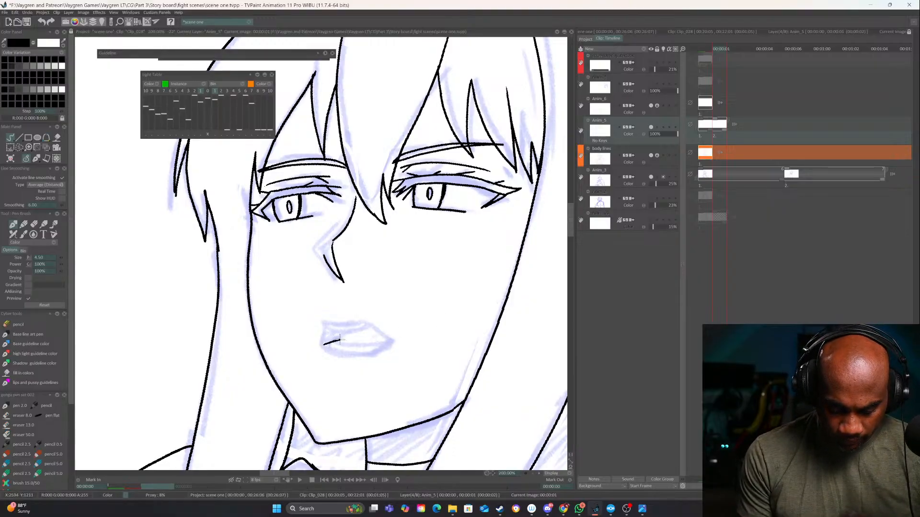
pyautogui.moveTo(362, 340); pyautogui.dragTo(392, 342)
pyautogui.hotkey('ctrl', 'z')
# Hide the Anim_3 sketch layer, erase the mouth line and redraw it as two short, downturned strokes
pyautogui.click(532, 473)
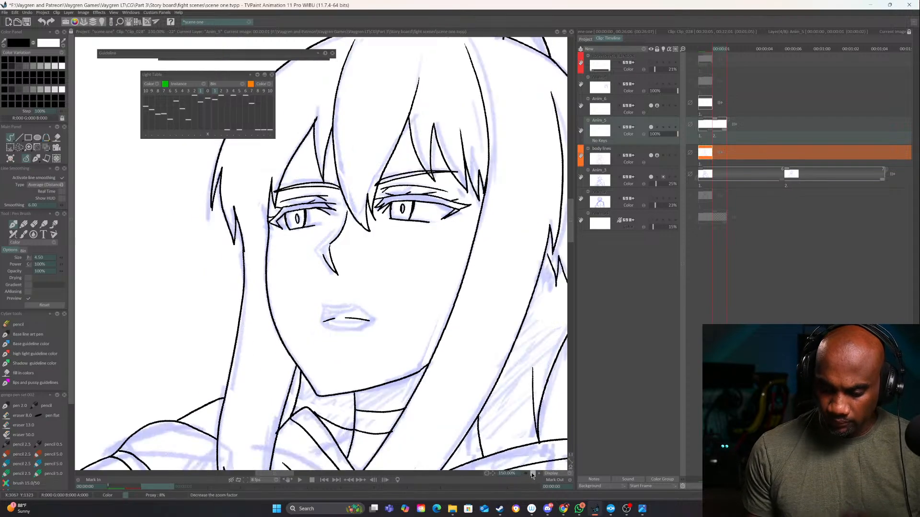
pyautogui.click(532, 474)
pyautogui.click(532, 473)
pyautogui.click(651, 176)
pyautogui.moveTo(502, 362); pyautogui.dragTo(526, 332)
pyautogui.click(538, 474)
pyautogui.click(538, 474)
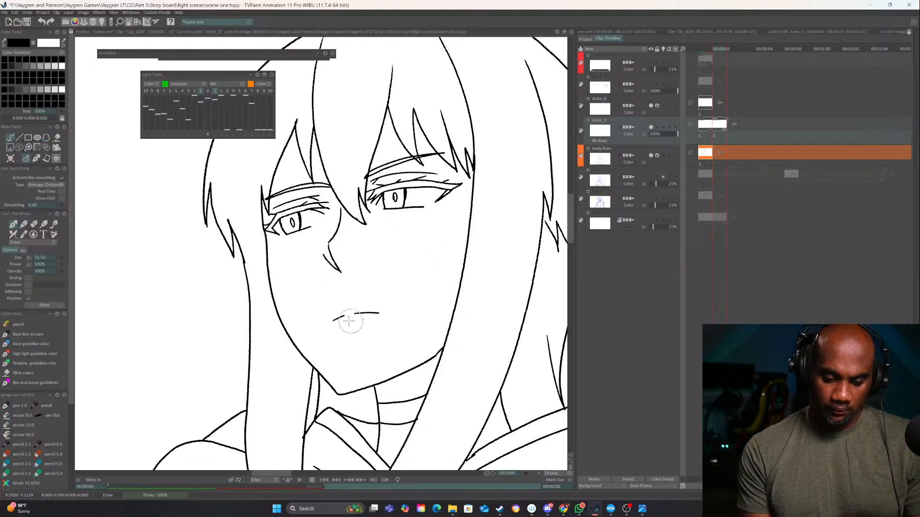
pyautogui.press('e')
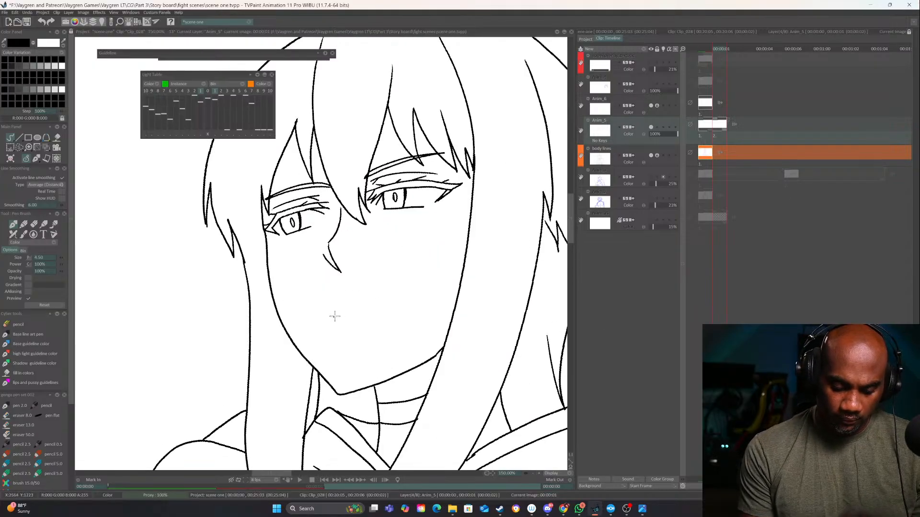
pyautogui.moveTo(334, 317); pyautogui.dragTo(349, 311)
pyautogui.moveTo(354, 310); pyautogui.dragTo(385, 313)
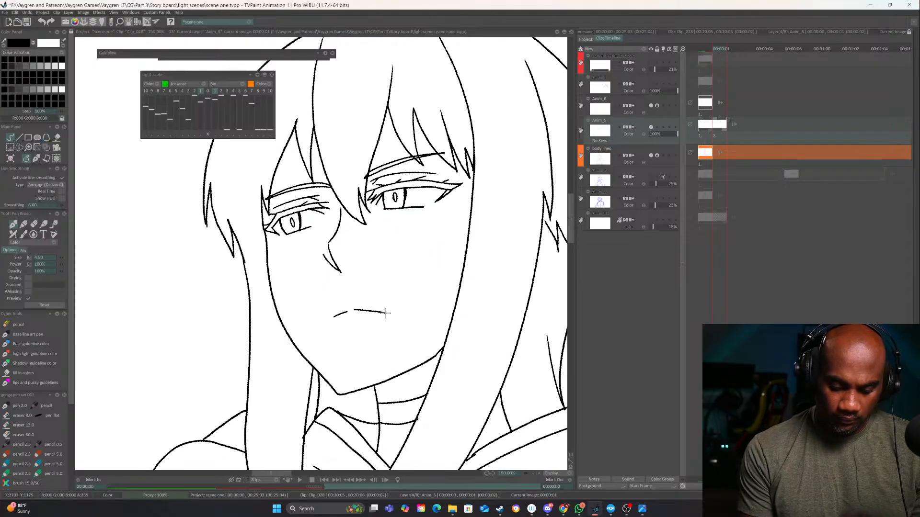
# Move the Anim_5 drawing with the mouth from the second frame onto the first and return to the first frame
pyautogui.click(533, 473)
pyautogui.click(532, 473)
pyautogui.click(533, 474)
pyautogui.click(533, 473)
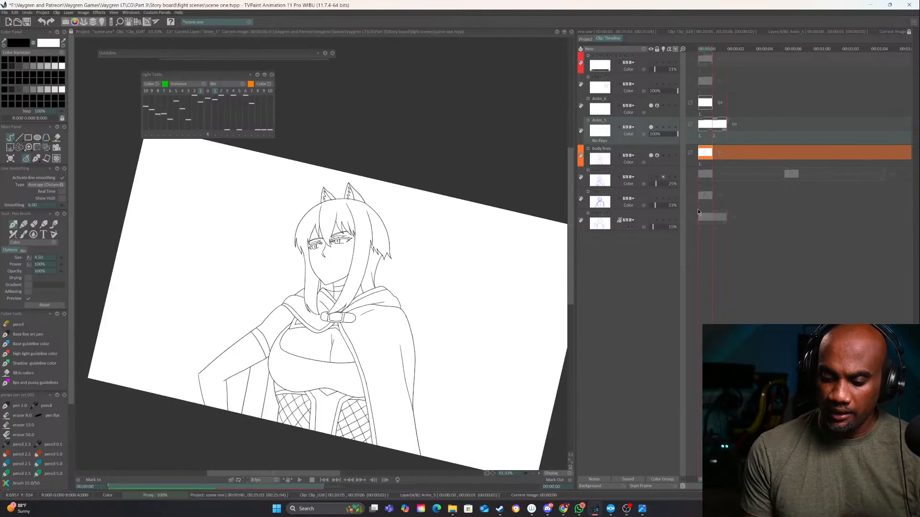
pyautogui.moveTo(716, 119); pyautogui.dragTo(703, 121)
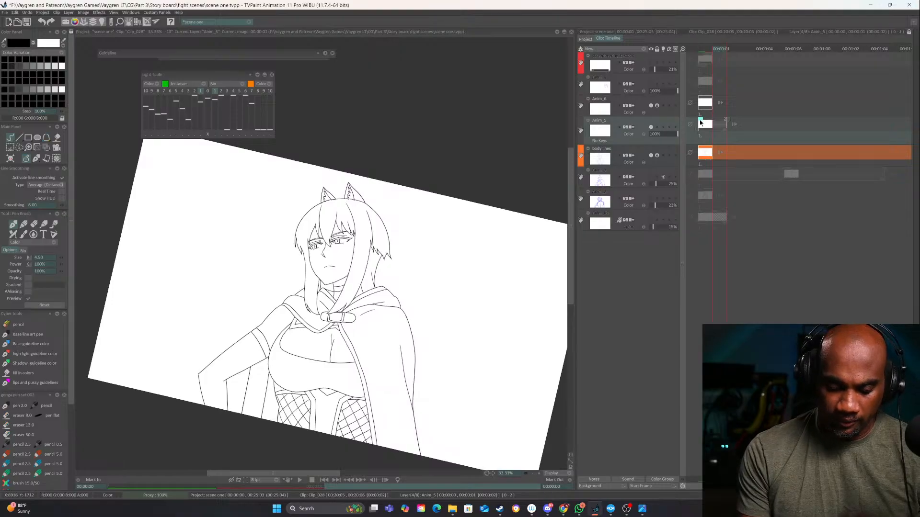
pyautogui.press('Left')
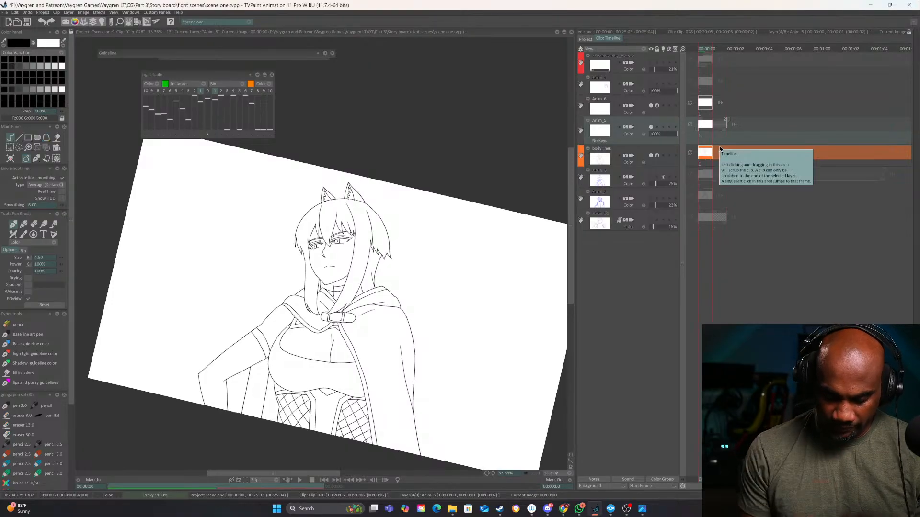
# Extend the Anim_5 layer with two blank frames after its first drawing and lock the layer
pyautogui.click(539, 473)
pyautogui.click(539, 473)
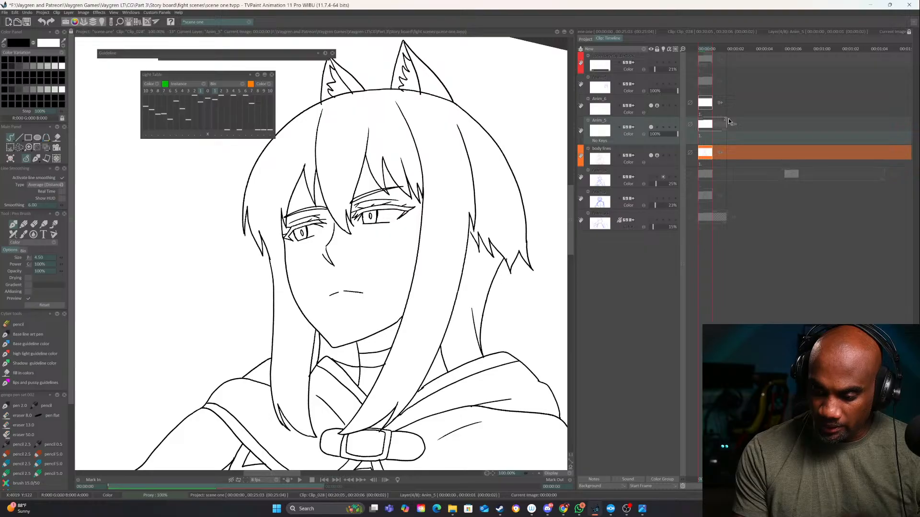
pyautogui.moveTo(724, 128); pyautogui.dragTo(742, 117)
pyautogui.click(444, 280)
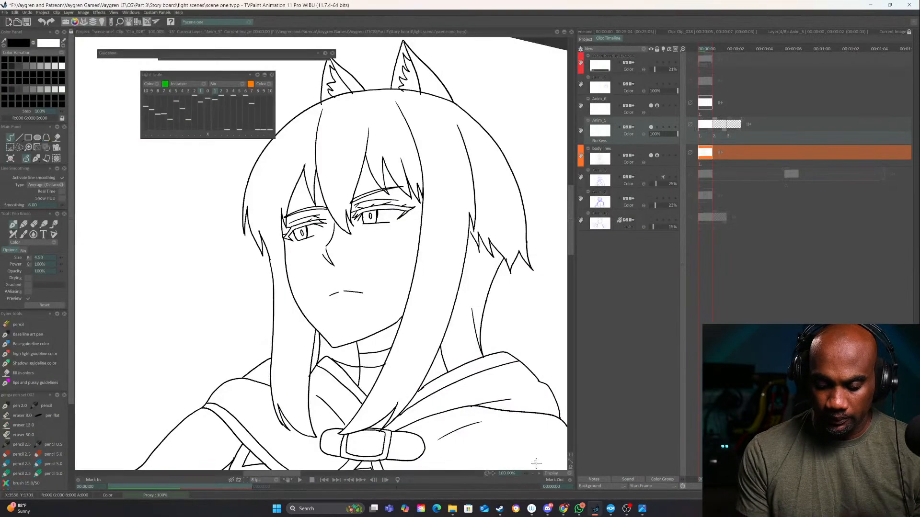
pyautogui.scroll(5, 535, 463)
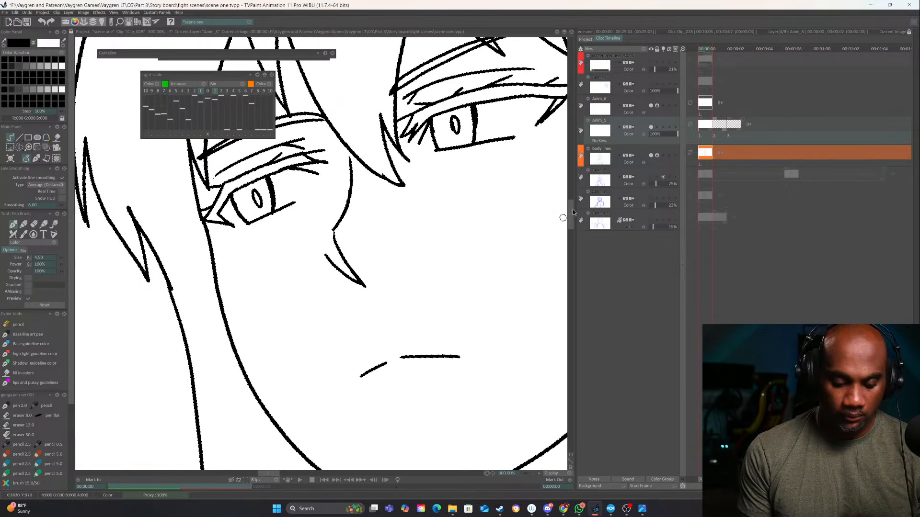
pyautogui.click(657, 128)
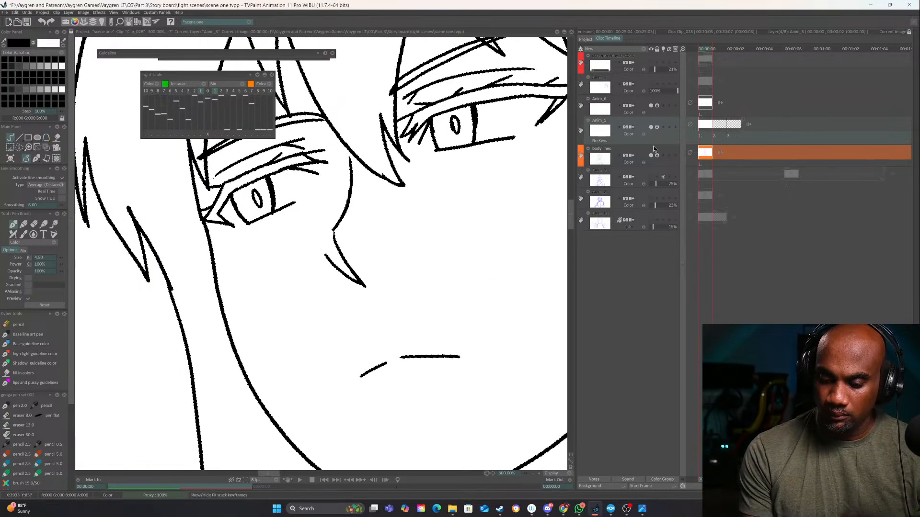
# Unlock the Anim_5 layer, turn on its light table and show the previous frame's drawing as a guide on the second frame
pyautogui.click(651, 128)
pyautogui.click(650, 128)
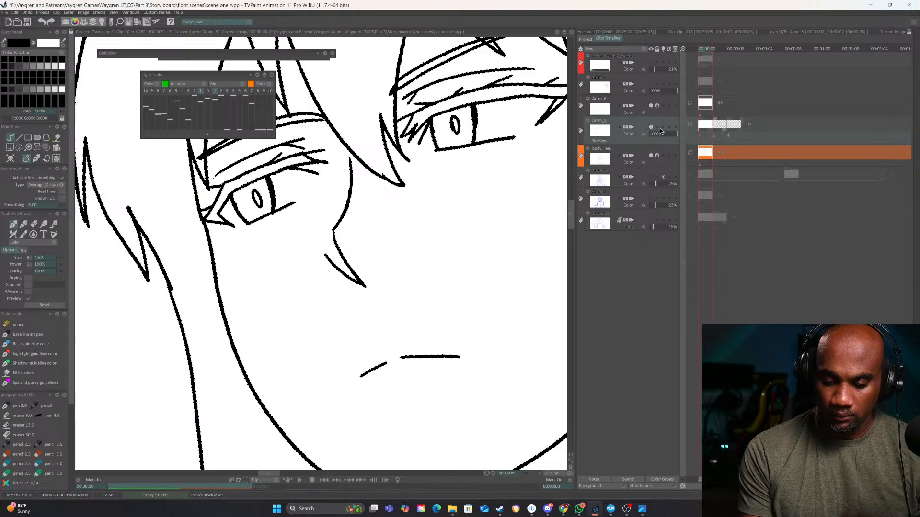
pyautogui.click(663, 128)
pyautogui.press('Right')
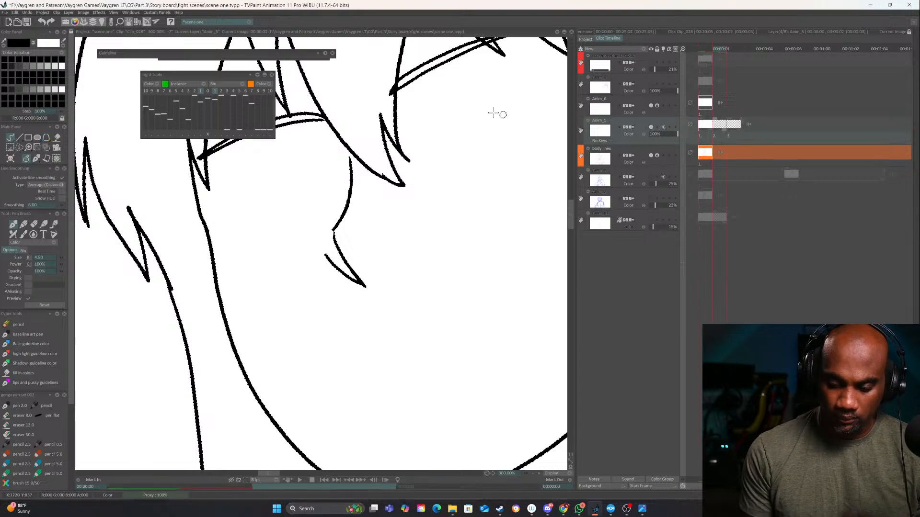
pyautogui.click(208, 91)
# Ink the wider eye beside the long side hair half-closed on Anim_5's second frame, with lids, corner lashes, iris, pupil and crease line
pyautogui.moveTo(438, 304); pyautogui.dragTo(484, 398)
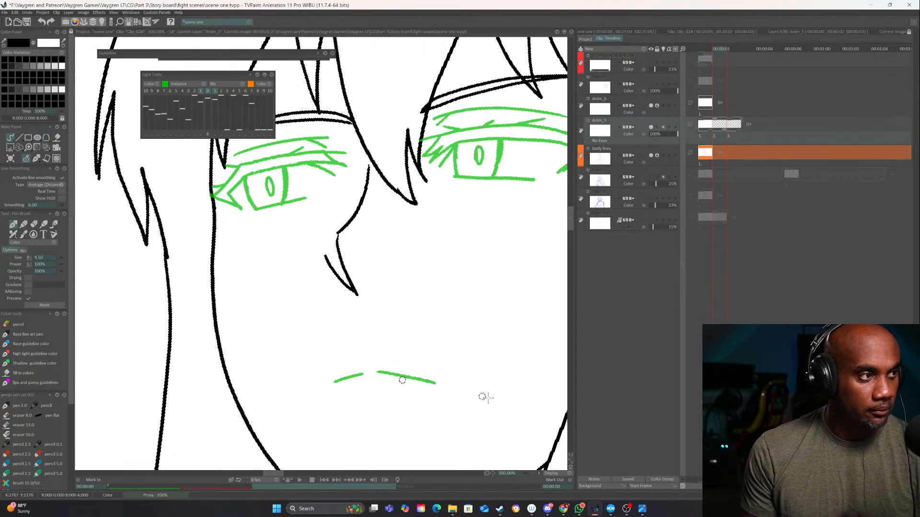
pyautogui.click(538, 474)
pyautogui.moveTo(382, 322); pyautogui.dragTo(355, 392)
pyautogui.moveTo(487, 307)
pyautogui.mouseDown()
pyautogui.moveTo(314, 409)
pyautogui.moveTo(487, 287)
pyautogui.mouseUp()
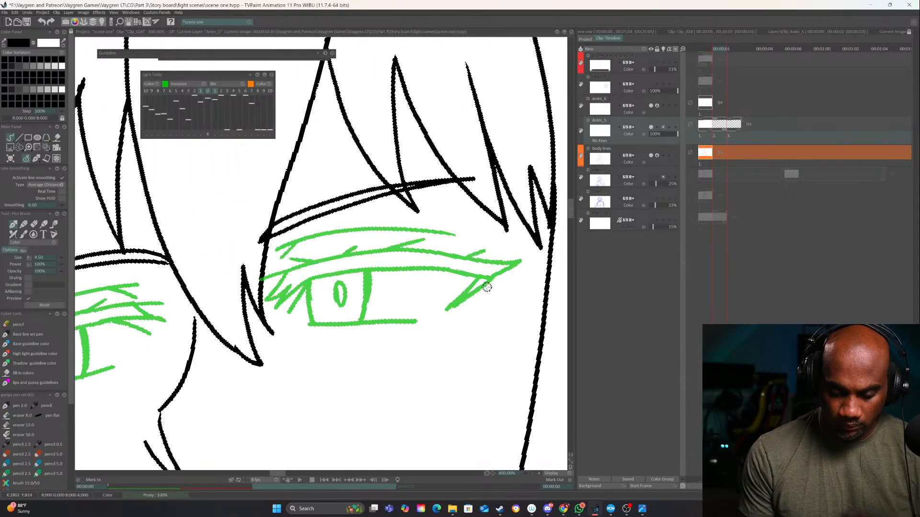
pyautogui.moveTo(520, 261)
pyautogui.mouseDown()
pyautogui.moveTo(365, 268)
pyautogui.moveTo(300, 283)
pyautogui.moveTo(259, 307)
pyautogui.moveTo(294, 297)
pyautogui.moveTo(286, 313)
pyautogui.moveTo(346, 289)
pyautogui.moveTo(475, 274)
pyautogui.mouseUp()
pyautogui.moveTo(446, 310)
pyautogui.mouseDown()
pyautogui.moveTo(512, 263)
pyautogui.moveTo(450, 309)
pyautogui.mouseUp()
pyautogui.moveTo(368, 276); pyautogui.dragTo(360, 322)
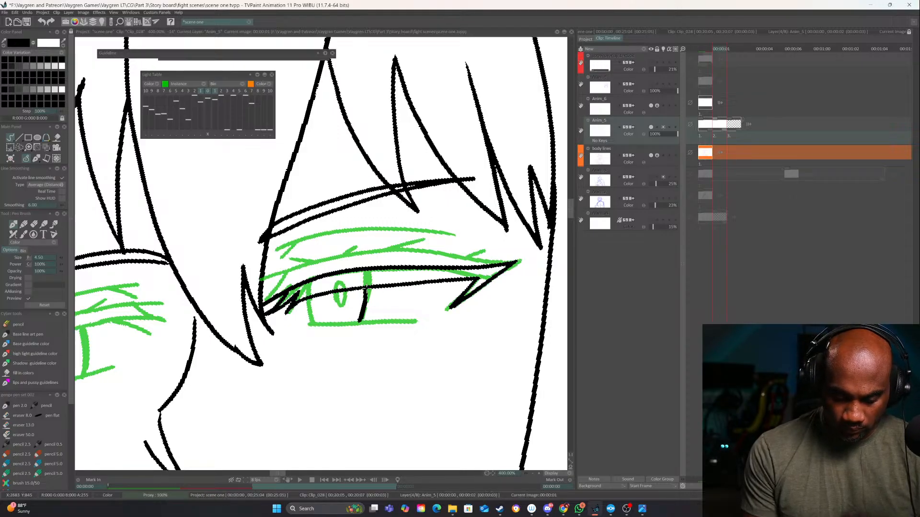
pyautogui.moveTo(309, 293); pyautogui.dragTo(313, 326)
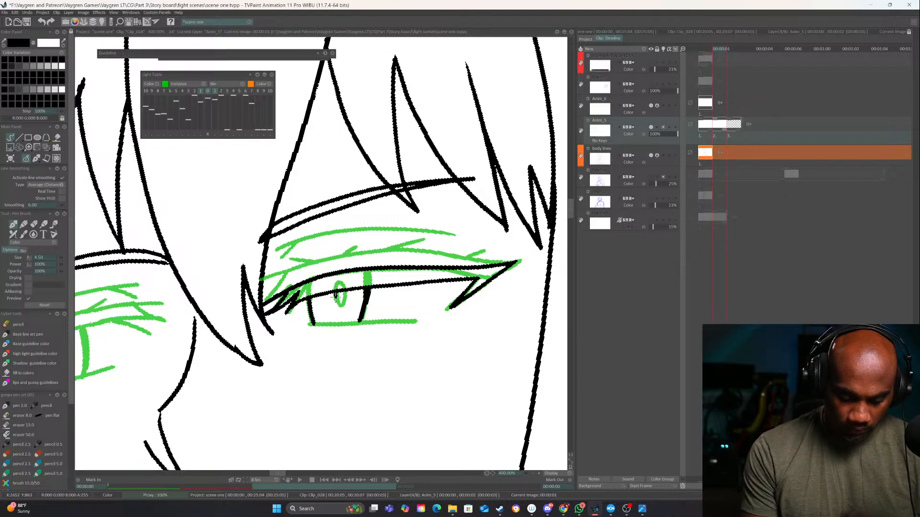
pyautogui.moveTo(337, 297); pyautogui.dragTo(339, 298)
pyautogui.moveTo(309, 325)
pyautogui.mouseDown()
pyautogui.moveTo(423, 319)
pyautogui.moveTo(407, 312)
pyautogui.mouseUp()
pyautogui.moveTo(475, 246)
pyautogui.mouseDown()
pyautogui.moveTo(395, 243)
pyautogui.moveTo(306, 277)
pyautogui.mouseUp()
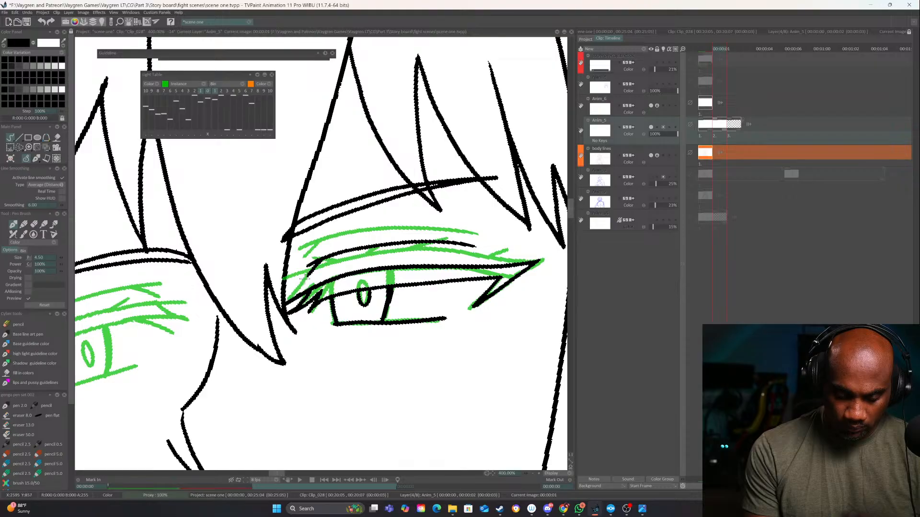
# Ink the other eye half-closed on the second frame, with its upper and lower lids, corner lashes, iris, pupil and crease line
pyautogui.moveTo(234, 312)
pyautogui.mouseDown()
pyautogui.moveTo(346, 269)
pyautogui.moveTo(419, 258)
pyautogui.moveTo(418, 271)
pyautogui.moveTo(375, 271)
pyautogui.mouseUp()
pyautogui.moveTo(368, 273)
pyautogui.mouseDown()
pyautogui.moveTo(269, 307)
pyautogui.moveTo(274, 325)
pyautogui.moveTo(232, 315)
pyautogui.mouseUp()
pyautogui.moveTo(289, 328)
pyautogui.mouseDown()
pyautogui.moveTo(360, 305)
pyautogui.moveTo(330, 314)
pyautogui.moveTo(300, 289)
pyautogui.moveTo(284, 316)
pyautogui.moveTo(294, 326)
pyautogui.mouseUp()
pyautogui.moveTo(332, 284); pyautogui.dragTo(330, 311)
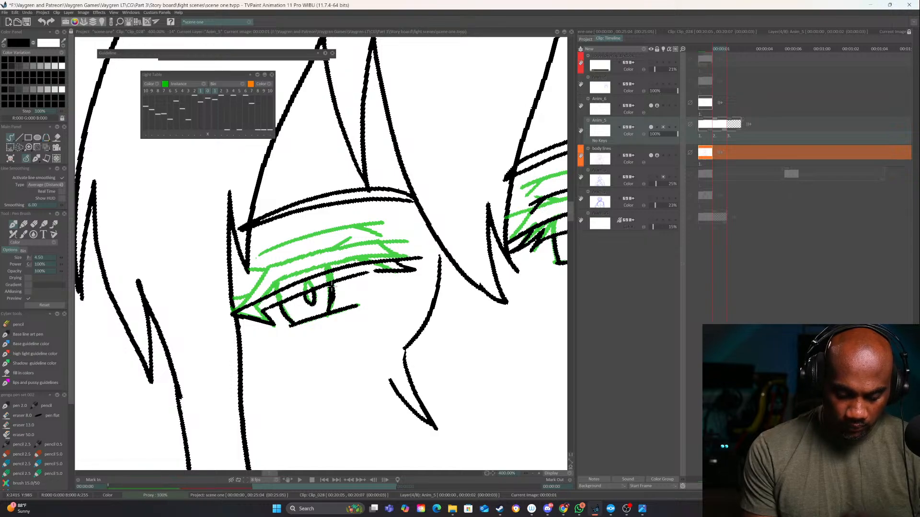
pyautogui.moveTo(260, 286)
pyautogui.mouseDown()
pyautogui.moveTo(386, 237)
pyautogui.moveTo(345, 266)
pyautogui.moveTo(241, 302)
pyautogui.mouseUp()
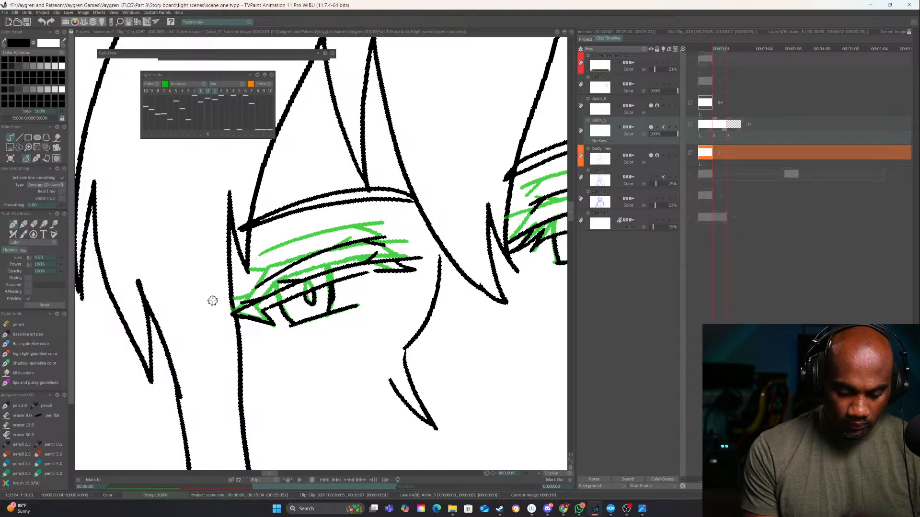
# Add small lash strokes above the wider eye's upper lid and flip between the first two frames to compare them
pyautogui.moveTo(473, 260); pyautogui.dragTo(214, 308)
pyautogui.moveTo(441, 253); pyautogui.dragTo(461, 242)
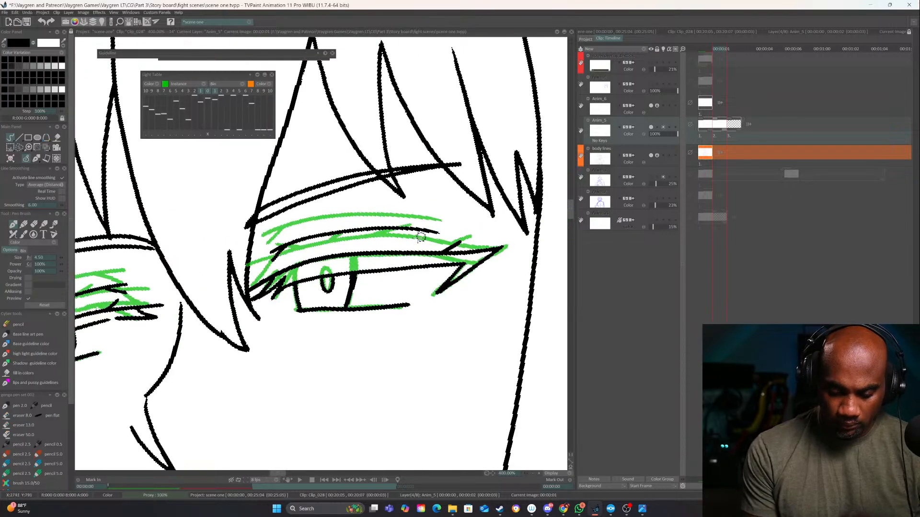
pyautogui.moveTo(427, 322); pyautogui.dragTo(523, 271)
pyautogui.press('Left')
pyautogui.press('Right')
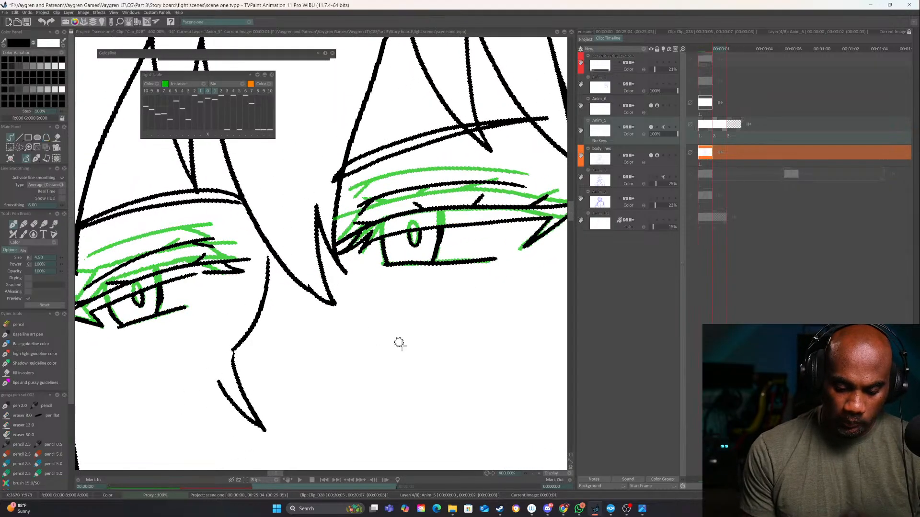
# Ink a slightly open mouth over the previous lip guide on the second frame, redrawing the outline and adding the inner teeth and tongue lines
pyautogui.moveTo(399, 342); pyautogui.dragTo(431, 115)
pyautogui.moveTo(267, 276)
pyautogui.mouseDown()
pyautogui.moveTo(326, 272)
pyautogui.moveTo(359, 291)
pyautogui.mouseUp()
pyautogui.moveTo(267, 276); pyautogui.dragTo(240, 309)
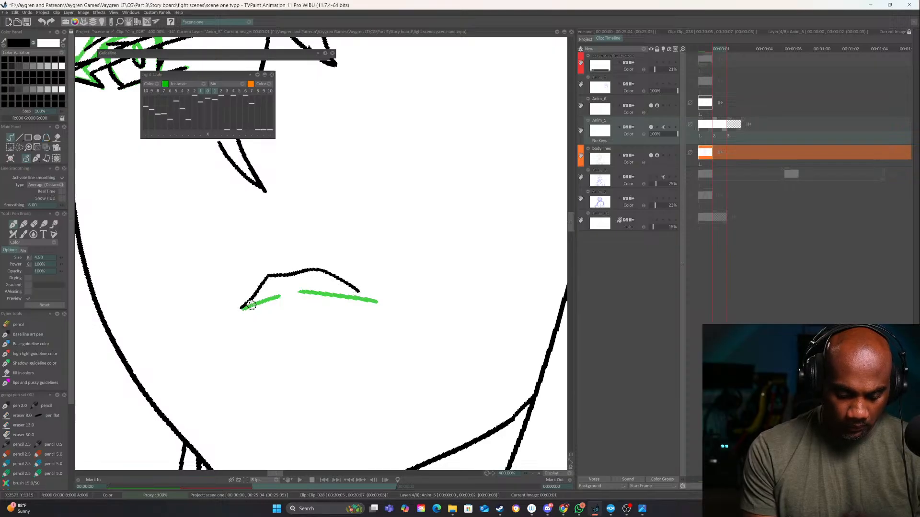
pyautogui.hotkey('ctrl', 'z')
pyautogui.hotkey('ctrl', 'z')
pyautogui.moveTo(281, 273)
pyautogui.mouseDown()
pyautogui.moveTo(248, 309)
pyautogui.moveTo(278, 323)
pyautogui.moveTo(319, 321)
pyautogui.moveTo(359, 291)
pyautogui.mouseUp()
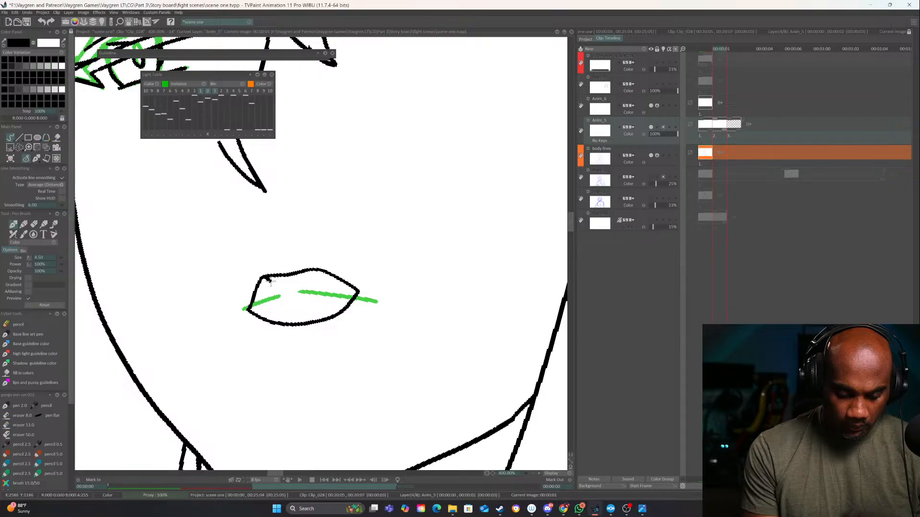
pyautogui.moveTo(264, 277)
pyautogui.mouseDown()
pyautogui.moveTo(308, 278)
pyautogui.moveTo(271, 299)
pyautogui.moveTo(273, 310)
pyautogui.moveTo(293, 314)
pyautogui.moveTo(355, 290)
pyautogui.mouseUp()
pyautogui.moveTo(282, 291); pyautogui.dragTo(255, 314)
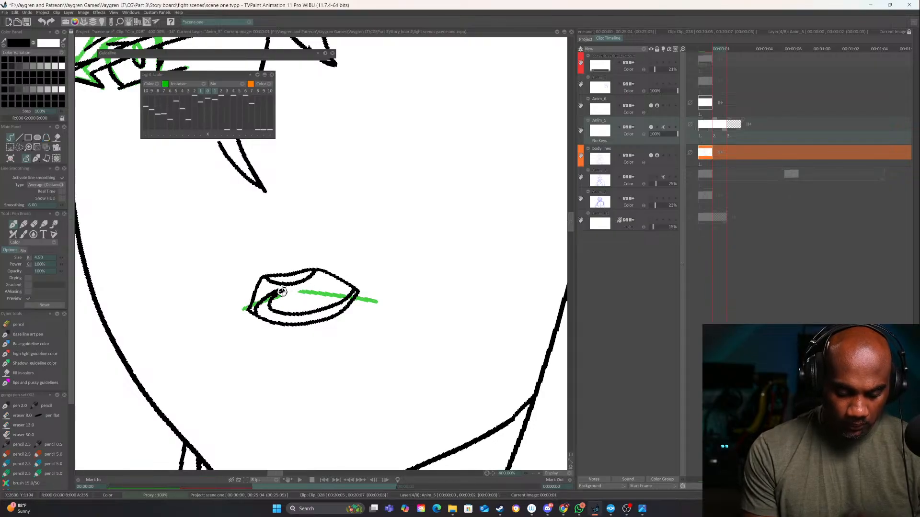
# Add a short line below the lips on the first and second frames and extend the corners of the open mouth
pyautogui.click(535, 473)
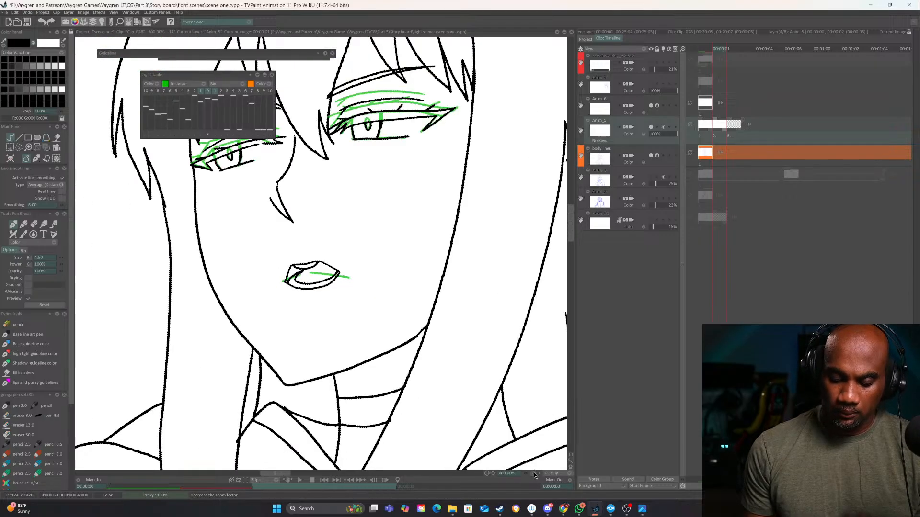
pyautogui.click(533, 472)
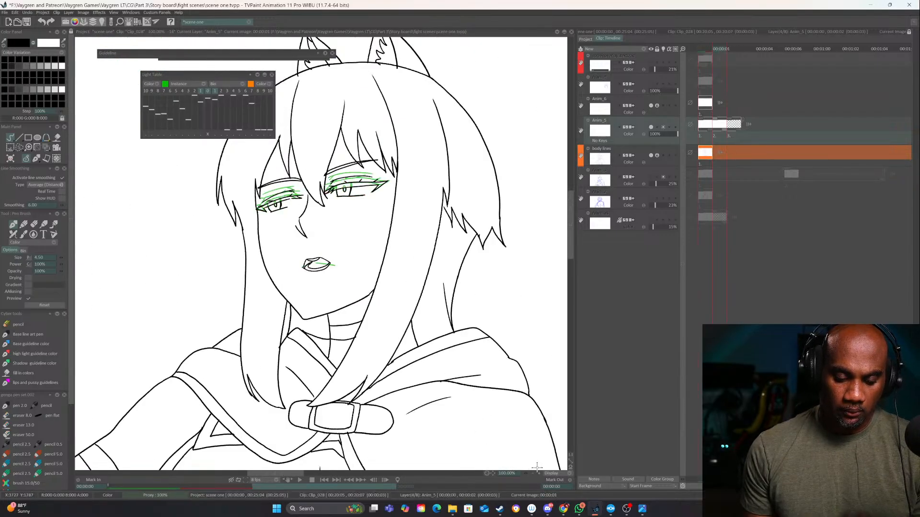
pyautogui.click(539, 473)
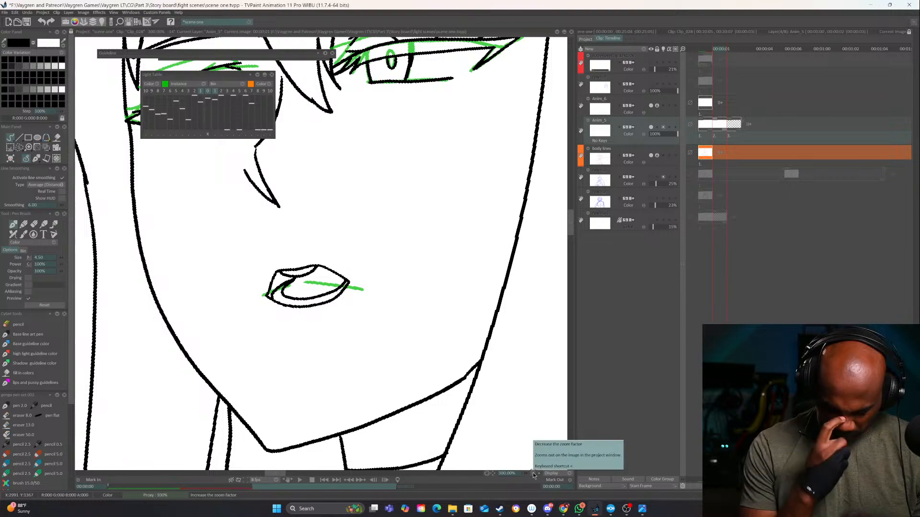
pyautogui.press('Left')
pyautogui.moveTo(283, 316)
pyautogui.mouseDown()
pyautogui.moveTo(321, 315)
pyautogui.moveTo(318, 332)
pyautogui.mouseUp()
pyautogui.press('Right')
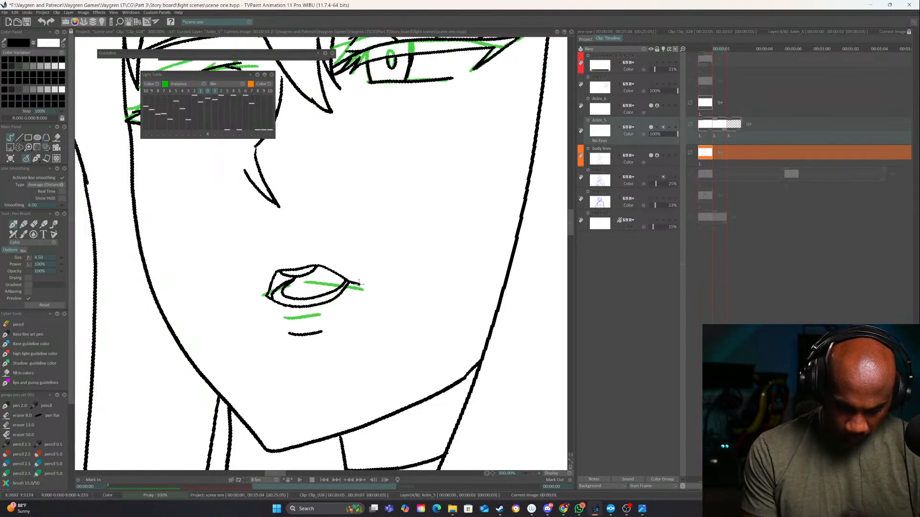
pyautogui.press('Left')
pyautogui.press('Right')
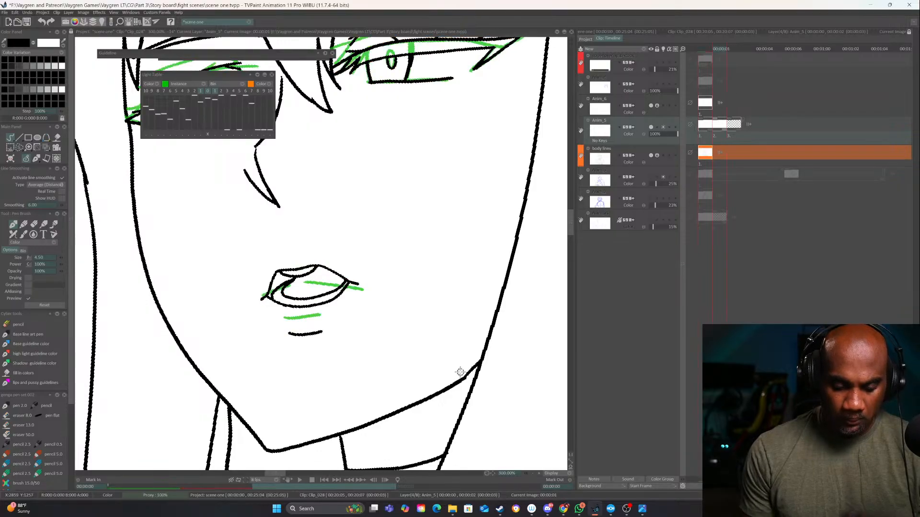
# Ink both eyes closed on Anim_5's third frame, with lowered lids, jagged lower lashes and crease lines
pyautogui.press('Right')
pyautogui.moveTo(383, 310); pyautogui.dragTo(363, 507)
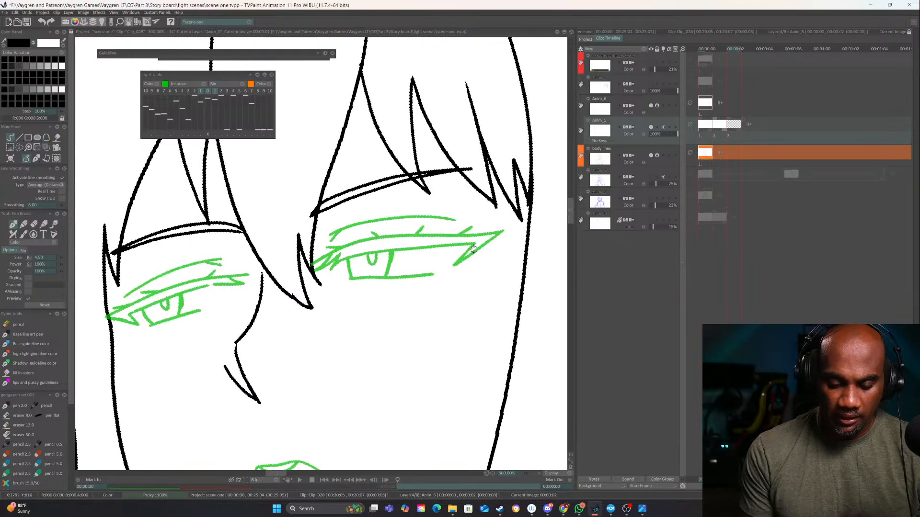
pyautogui.moveTo(483, 241)
pyautogui.mouseDown()
pyautogui.moveTo(439, 260)
pyautogui.moveTo(333, 270)
pyautogui.moveTo(319, 290)
pyautogui.moveTo(426, 275)
pyautogui.moveTo(481, 242)
pyautogui.moveTo(335, 252)
pyautogui.mouseUp()
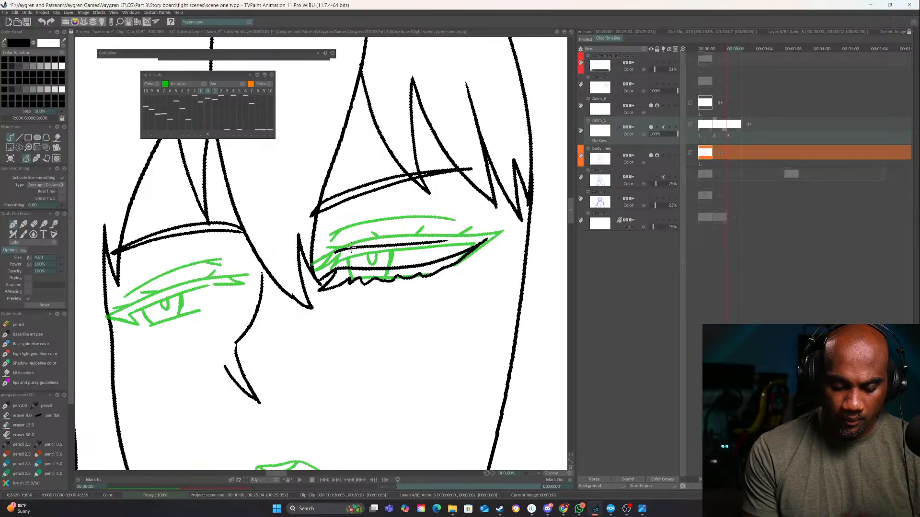
pyautogui.moveTo(323, 286); pyautogui.dragTo(412, 267)
pyautogui.moveTo(207, 300)
pyautogui.mouseDown()
pyautogui.moveTo(309, 274)
pyautogui.moveTo(333, 283)
pyautogui.moveTo(280, 293)
pyautogui.mouseUp()
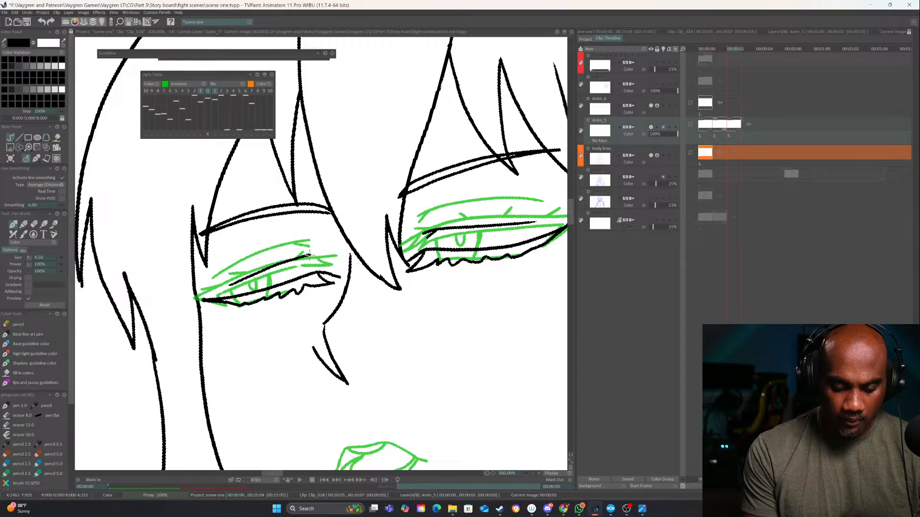
# Ink a wider, rounded open mouth on the third frame with inner teeth and tongue lines and a short line below it
pyautogui.moveTo(466, 354); pyautogui.dragTo(403, 201)
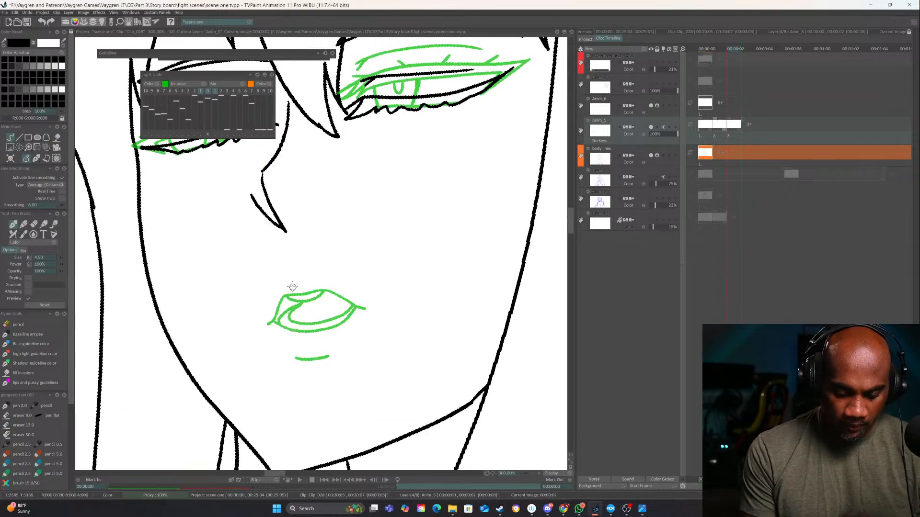
pyautogui.moveTo(337, 295); pyautogui.dragTo(356, 326)
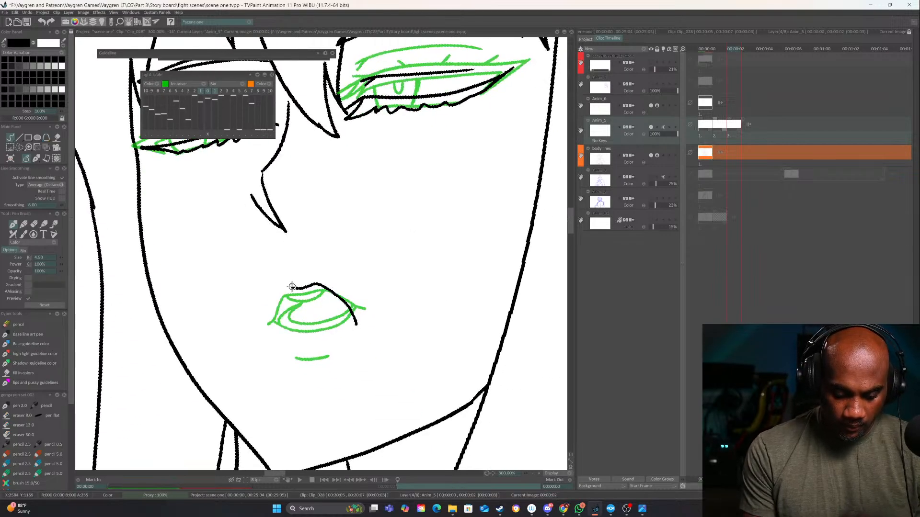
pyautogui.hotkey('ctrl', 'z')
pyautogui.moveTo(289, 288)
pyautogui.mouseDown()
pyautogui.moveTo(321, 287)
pyautogui.moveTo(349, 324)
pyautogui.mouseUp()
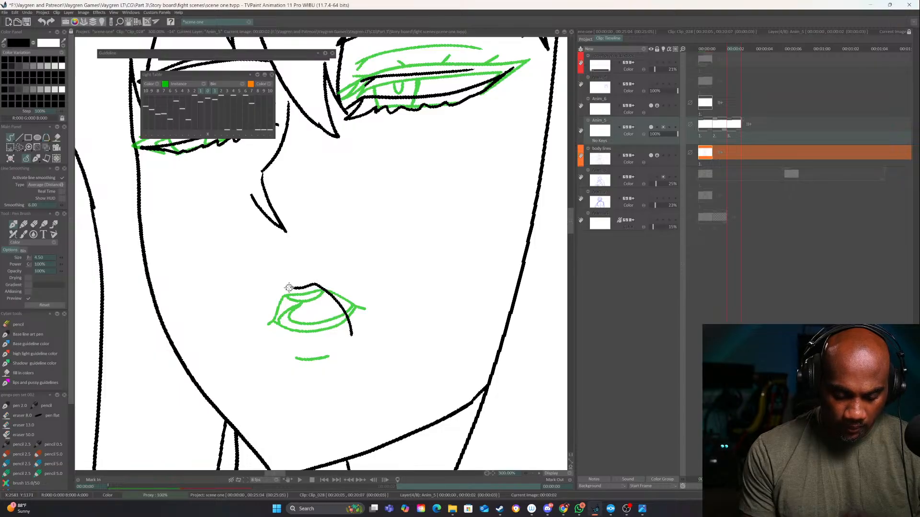
pyautogui.moveTo(285, 300)
pyautogui.mouseDown()
pyautogui.moveTo(286, 330)
pyautogui.moveTo(300, 347)
pyautogui.moveTo(349, 339)
pyautogui.mouseUp()
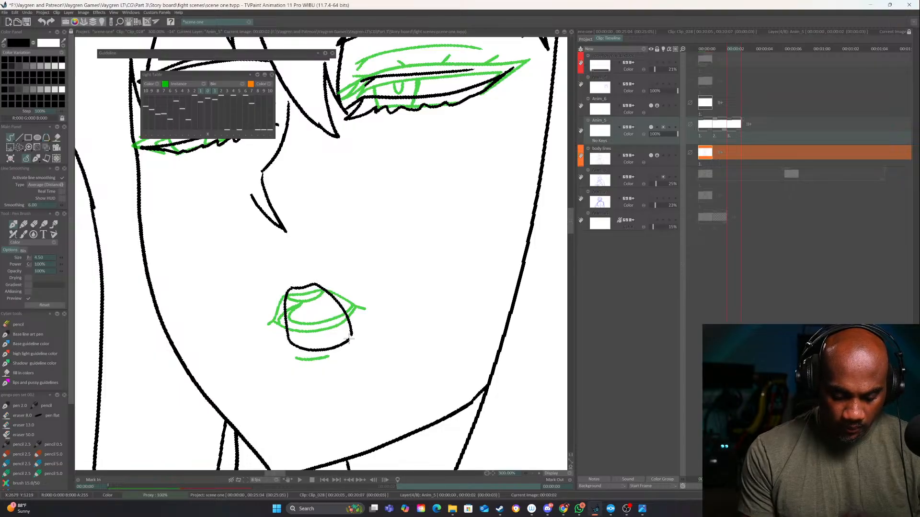
pyautogui.moveTo(290, 290); pyautogui.dragTo(315, 286)
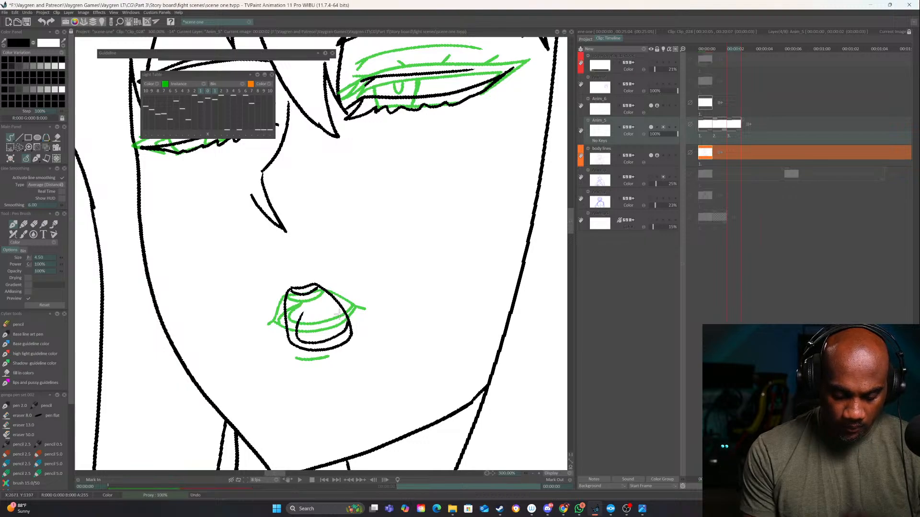
pyautogui.moveTo(299, 317); pyautogui.dragTo(326, 298)
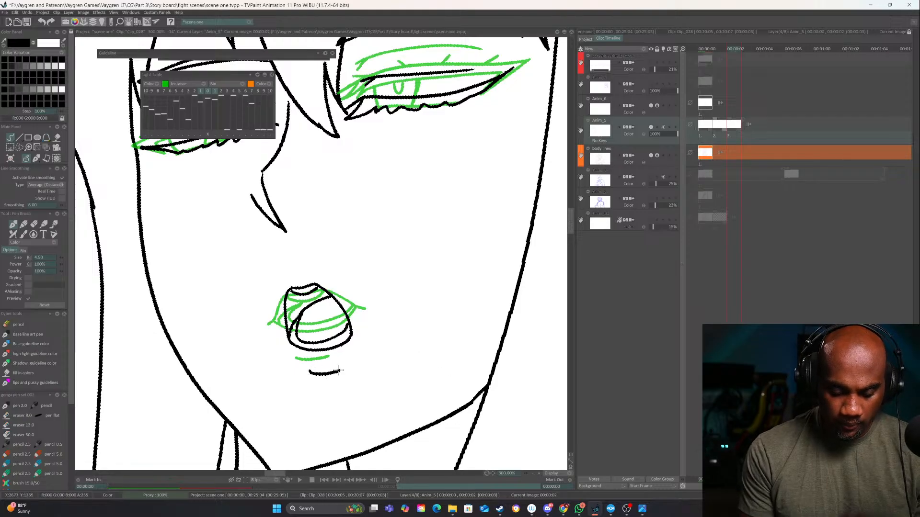
# Scrub back to the first frame, play the three-frame eye and mouth animation at full-figure view, and stop playback
pyautogui.click(532, 474)
pyautogui.click(533, 475)
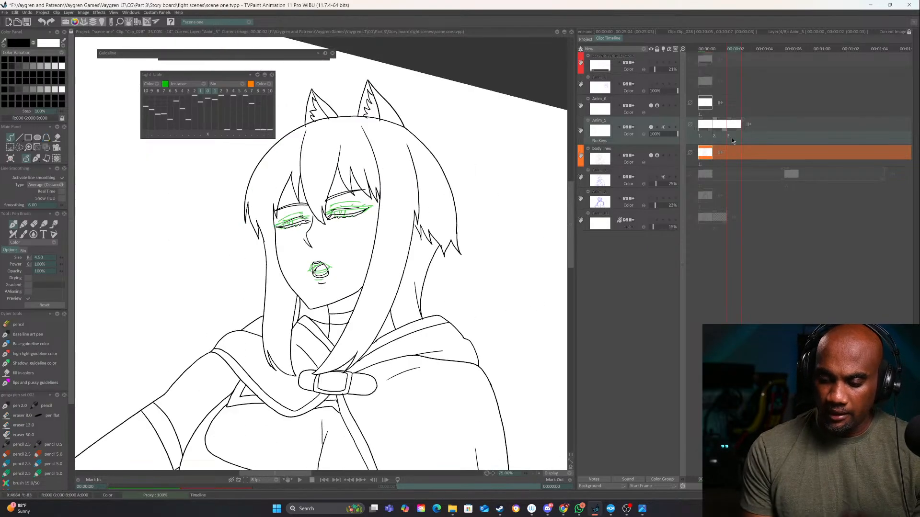
pyautogui.moveTo(731, 137); pyautogui.dragTo(702, 138)
pyautogui.moveTo(455, 348); pyautogui.dragTo(477, 306)
pyautogui.click(533, 474)
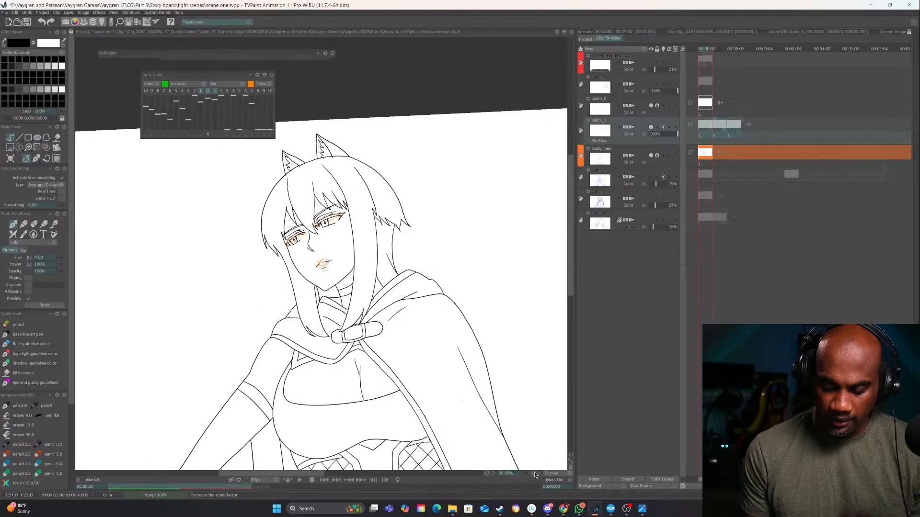
pyautogui.click(534, 474)
pyautogui.click(299, 479)
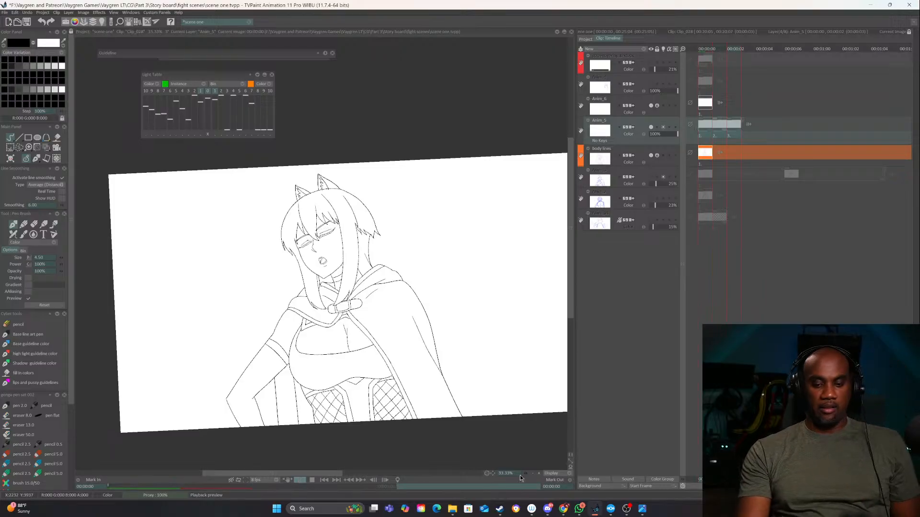
pyautogui.click(531, 473)
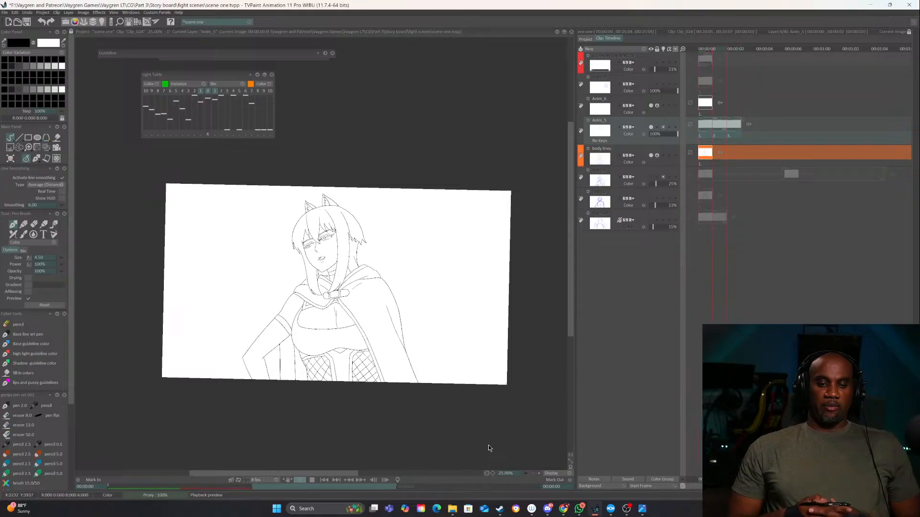
pyautogui.press('Return')
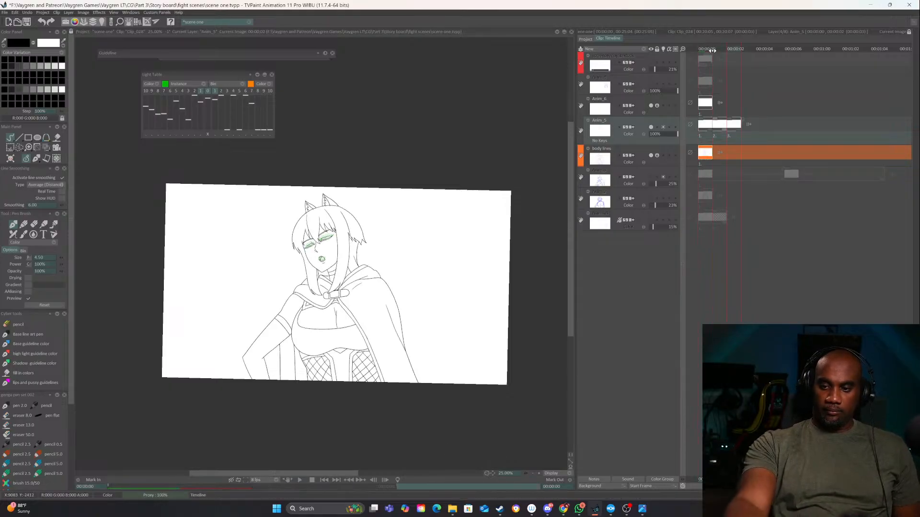
# Return to the first frame, flip the view horizontally and play the animation mirrored
pyautogui.moveTo(712, 50); pyautogui.dragTo(694, 49)
pyautogui.press('y')
pyautogui.press('y')
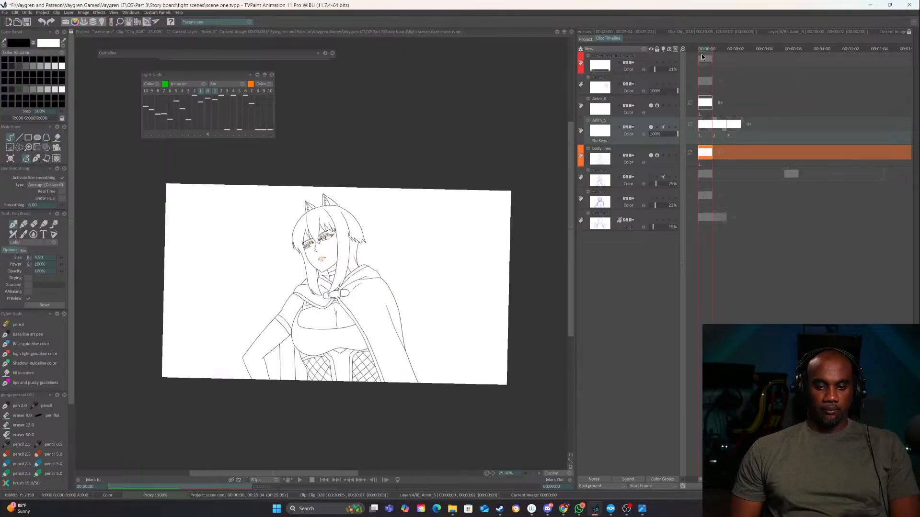
pyautogui.press('x')
pyautogui.click(294, 482)
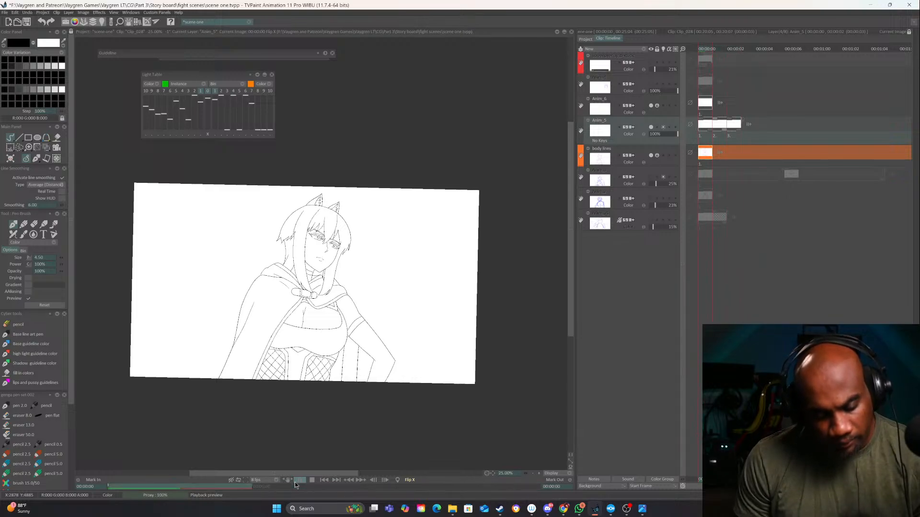
# Stop the playback, unlock the body lines layer and rename the Anim_5 layer to "eyes"
pyautogui.click(312, 475)
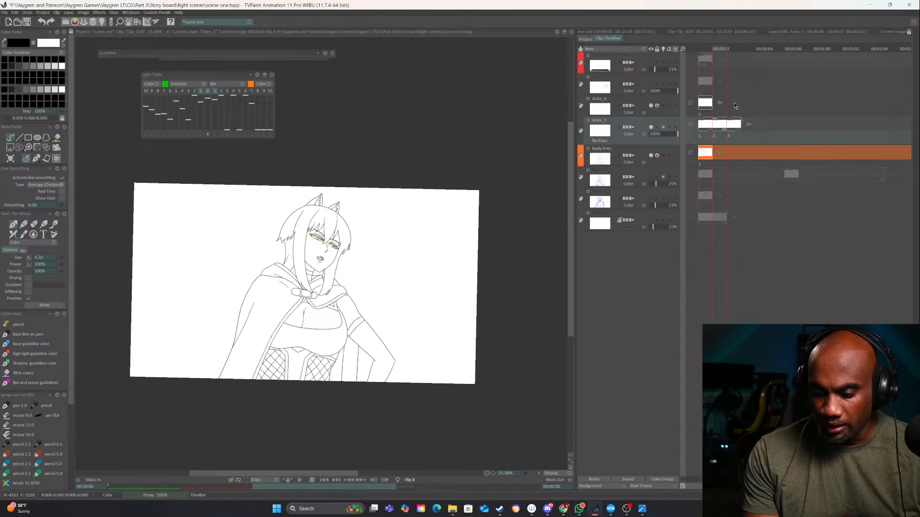
pyautogui.click(659, 147)
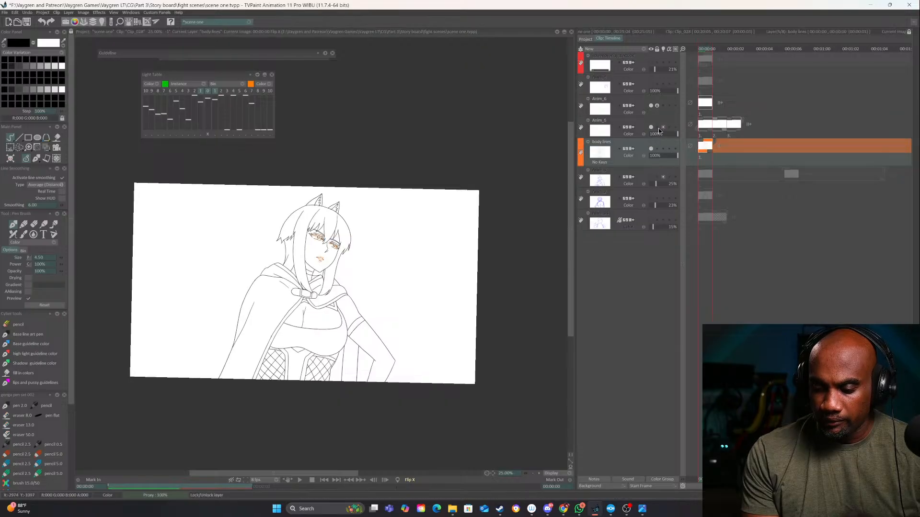
pyautogui.doubleClick(602, 122)
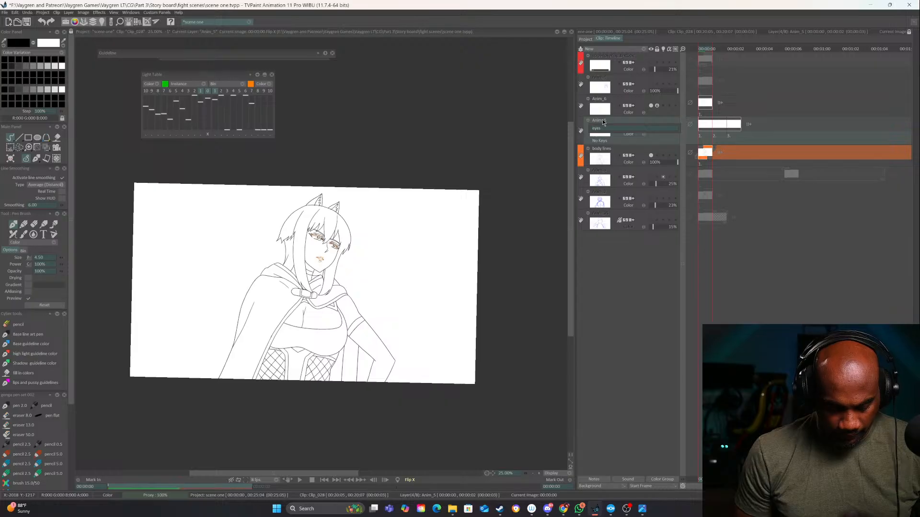
pyautogui.write('eyes')
pyautogui.press('Return')
# On the body lines layer, erase the stray bit of line at the tip of the character's chin
pyautogui.click(625, 155)
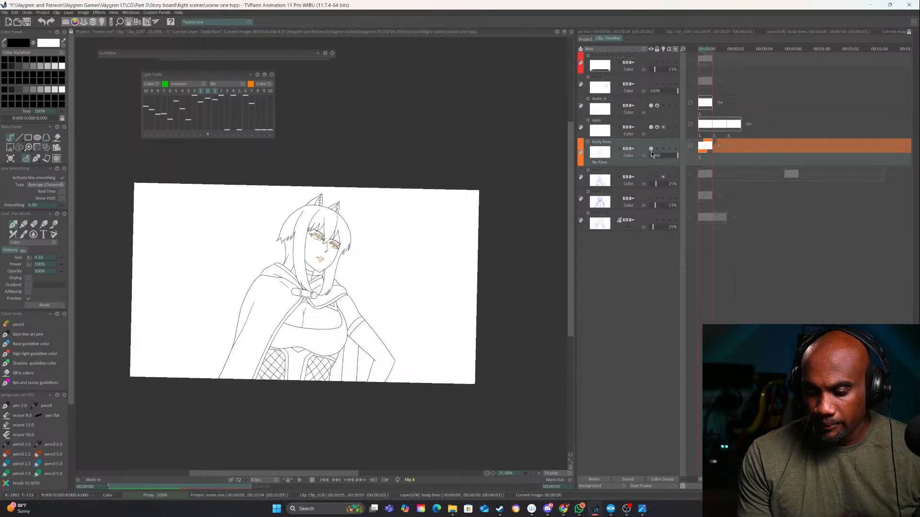
pyautogui.click(540, 475)
pyautogui.click(539, 474)
pyautogui.click(539, 475)
pyautogui.moveTo(355, 224); pyautogui.dragTo(417, 242)
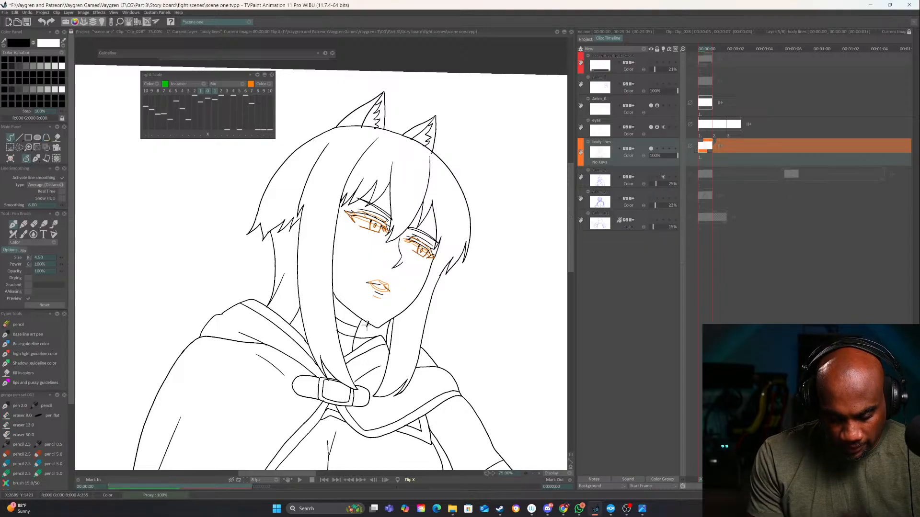
pyautogui.click(539, 474)
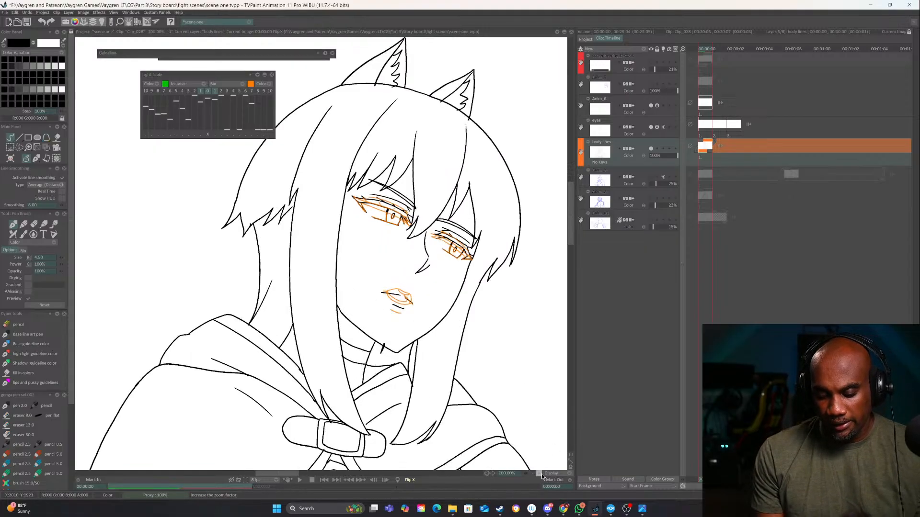
pyautogui.click(539, 473)
pyautogui.moveTo(492, 346); pyautogui.dragTo(451, 316)
pyautogui.press('e')
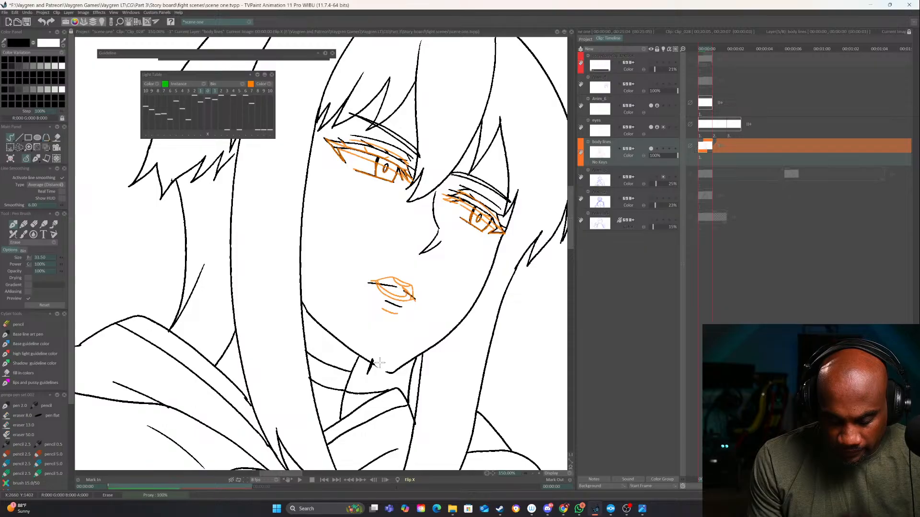
pyautogui.moveTo(393, 368)
pyautogui.mouseDown()
pyautogui.moveTo(423, 341)
pyautogui.moveTo(387, 370)
pyautogui.mouseUp()
pyautogui.press('e')
# Redraw the lower jawline from the cheek down to the chin so it closes the face outline
pyautogui.moveTo(457, 362); pyautogui.dragTo(479, 331)
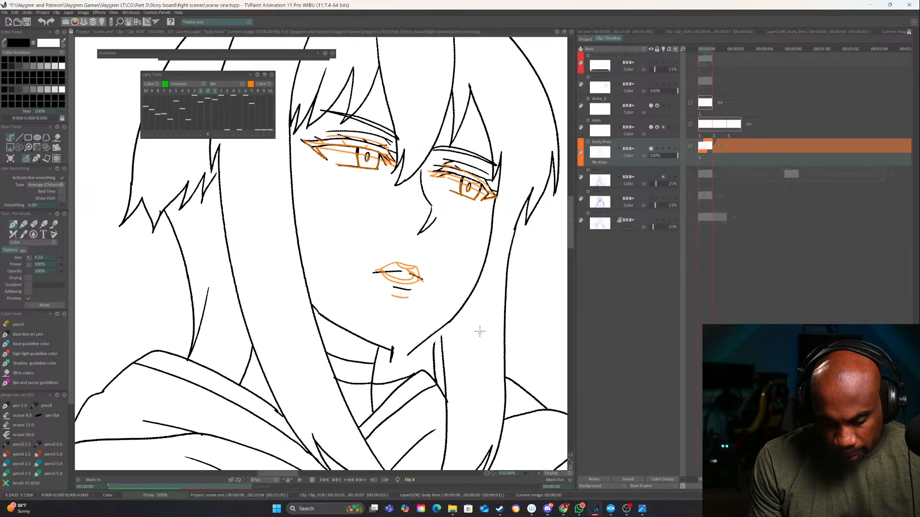
pyautogui.hotkey('ctrl', 'z')
pyautogui.moveTo(486, 259); pyautogui.dragTo(409, 353)
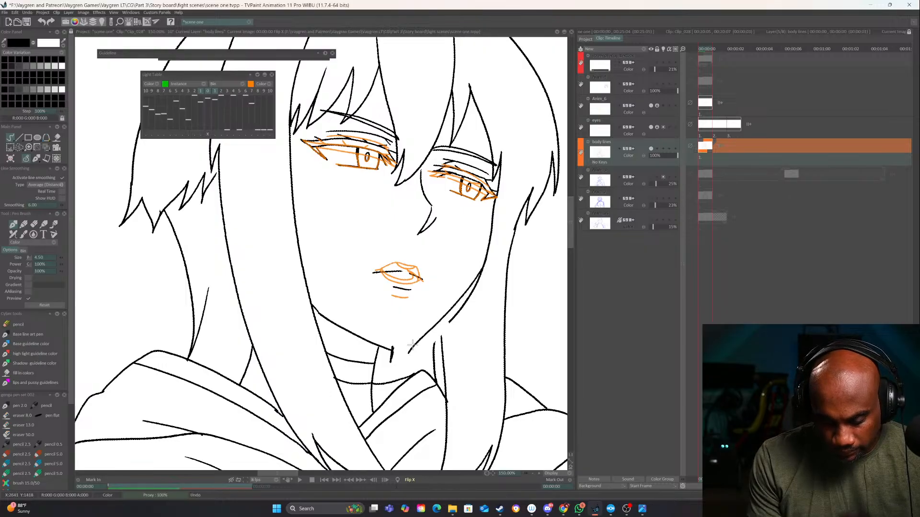
pyautogui.hotkey('ctrl', 'z')
pyautogui.moveTo(476, 280); pyautogui.dragTo(416, 342)
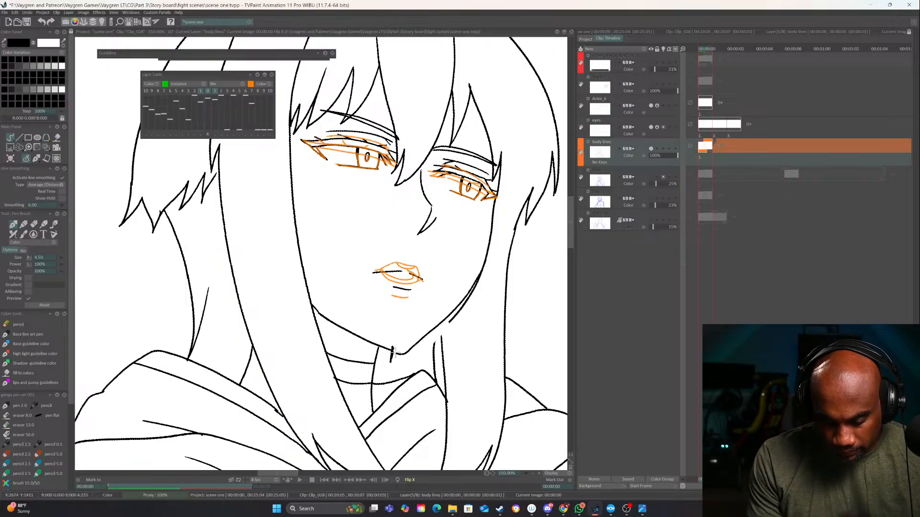
# Turn off the orange next-frame overlay in the light table and erase the leftover duplicate stroke along the jaw
pyautogui.click(533, 473)
pyautogui.click(533, 473)
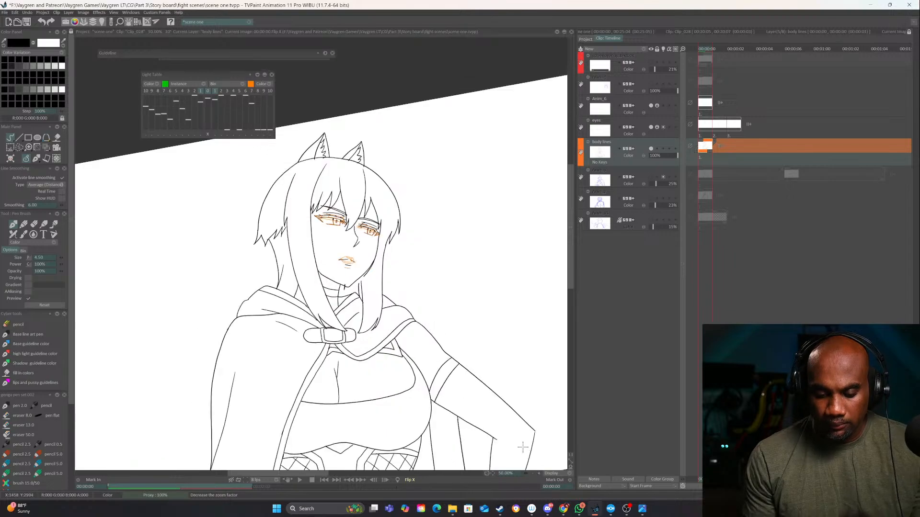
pyautogui.click(214, 92)
pyautogui.moveTo(476, 365)
pyautogui.mouseDown()
pyautogui.moveTo(479, 396)
pyautogui.moveTo(390, 331)
pyautogui.mouseUp()
pyautogui.click(539, 474)
pyautogui.click(539, 473)
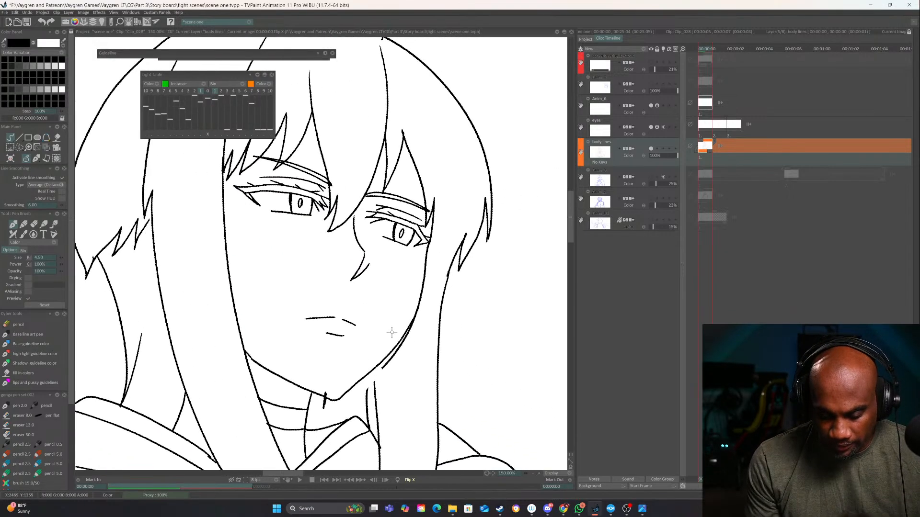
pyautogui.press('e')
pyautogui.moveTo(384, 370); pyautogui.dragTo(390, 366)
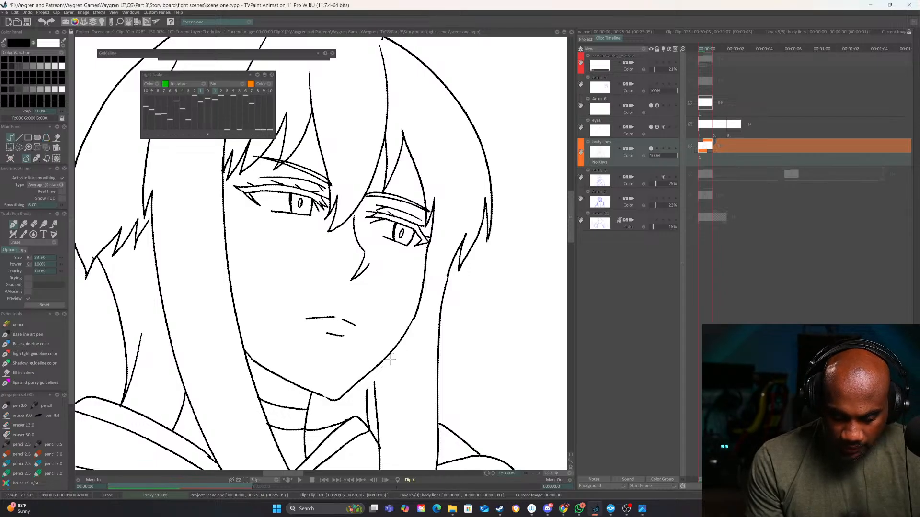
# Extend the two neck lines beneath the jaw upward until they meet the jawline
pyautogui.press('b')
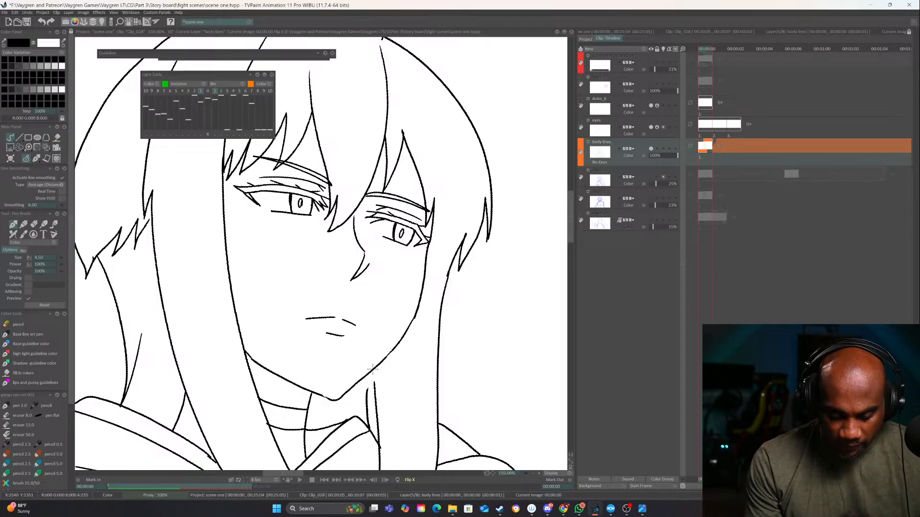
pyautogui.moveTo(372, 369); pyautogui.dragTo(375, 386)
pyautogui.moveTo(364, 378); pyautogui.dragTo(365, 382)
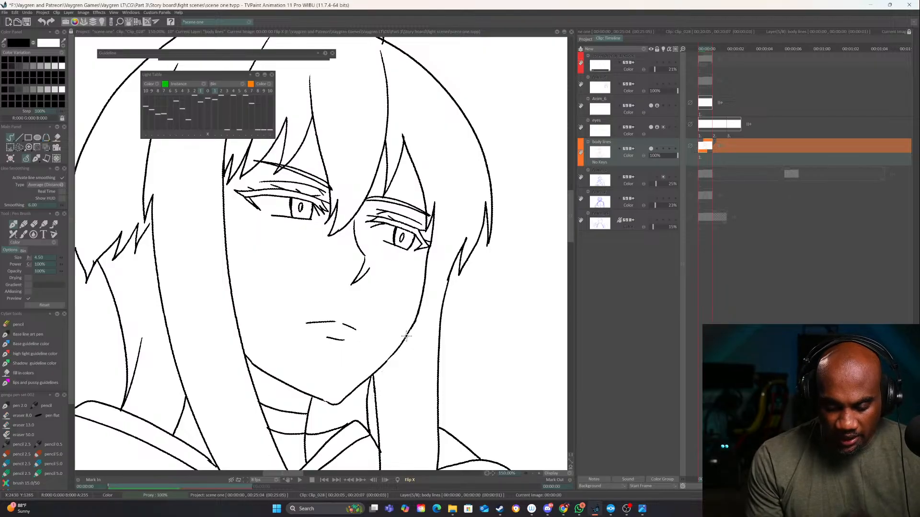
# Clean up the jawline beside the chin corner with the eraser and pen, keeping the outline closed
pyautogui.moveTo(416, 351); pyautogui.dragTo(463, 244)
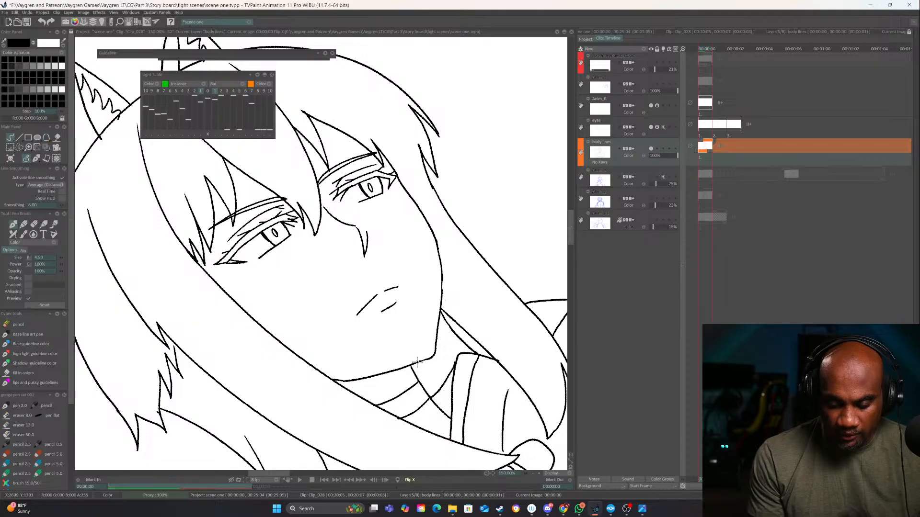
pyautogui.moveTo(509, 362)
pyautogui.mouseDown()
pyautogui.moveTo(460, 421)
pyautogui.moveTo(525, 412)
pyautogui.mouseUp()
pyautogui.click(539, 474)
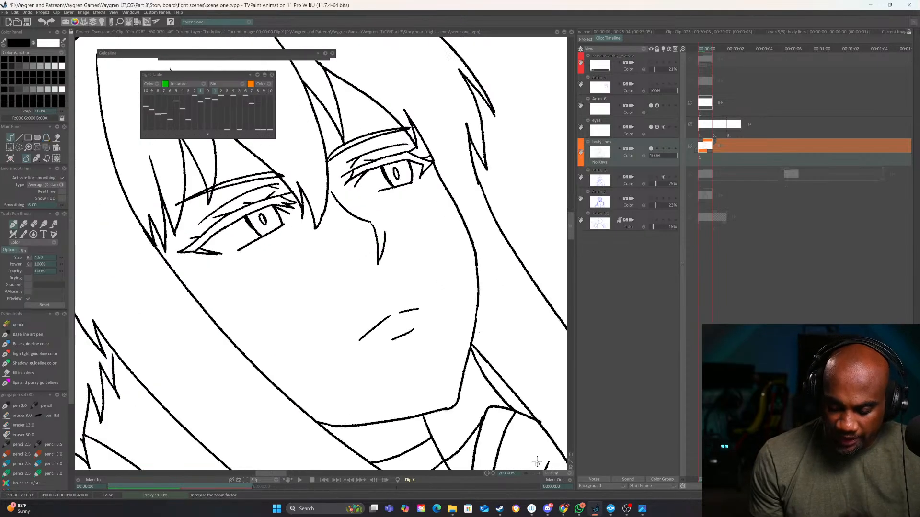
pyautogui.press('e')
pyautogui.moveTo(442, 408); pyautogui.dragTo(424, 410)
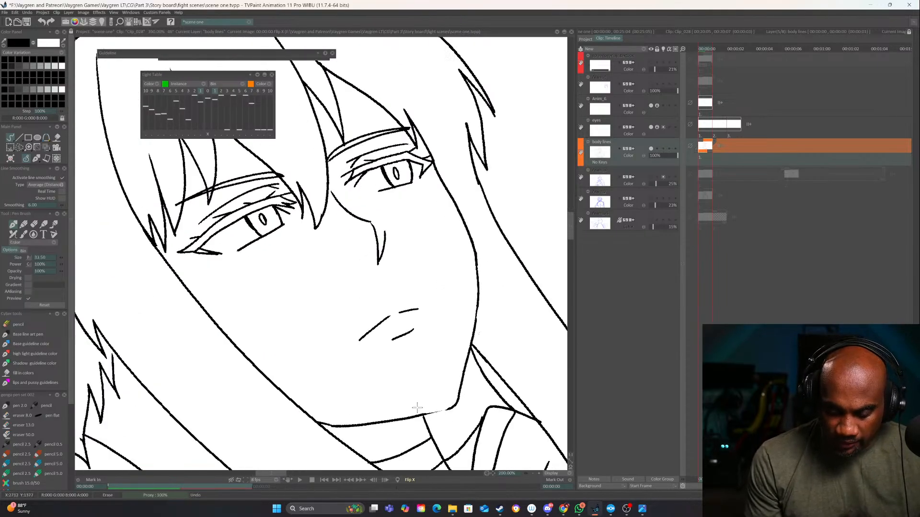
pyautogui.press('e')
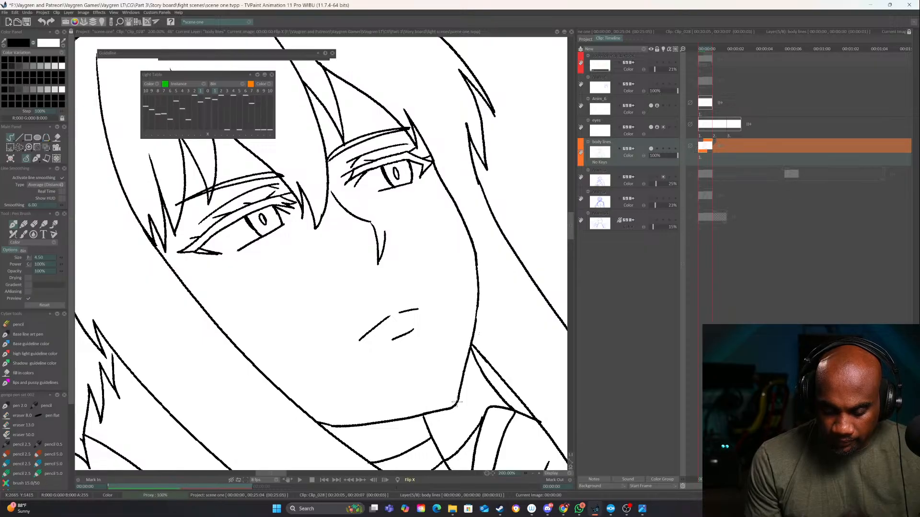
# Play the eye and mouth animation at full-figure view with the corrected jaw, and stop playback
pyautogui.moveTo(524, 403); pyautogui.dragTo(409, 441)
pyautogui.click(533, 474)
pyautogui.click(533, 473)
pyautogui.click(533, 473)
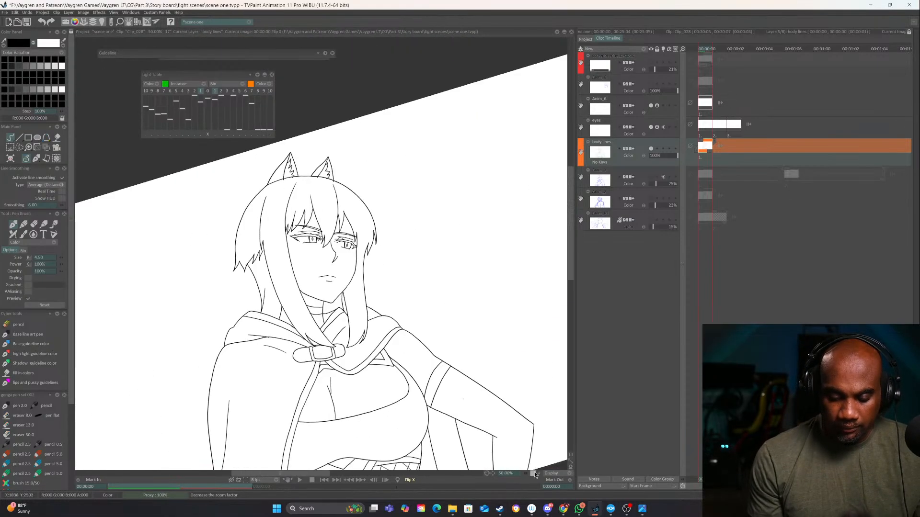
pyautogui.click(533, 473)
pyautogui.moveTo(532, 388); pyautogui.dragTo(375, 396)
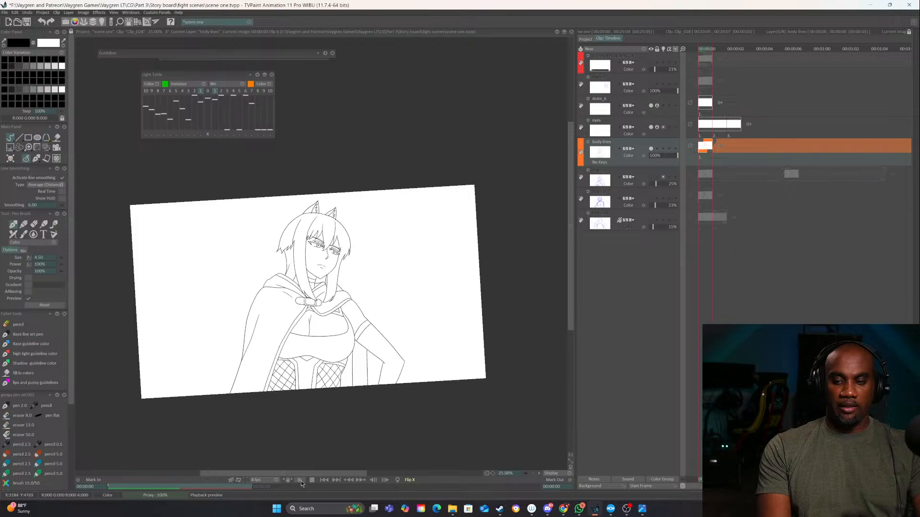
pyautogui.click(301, 481)
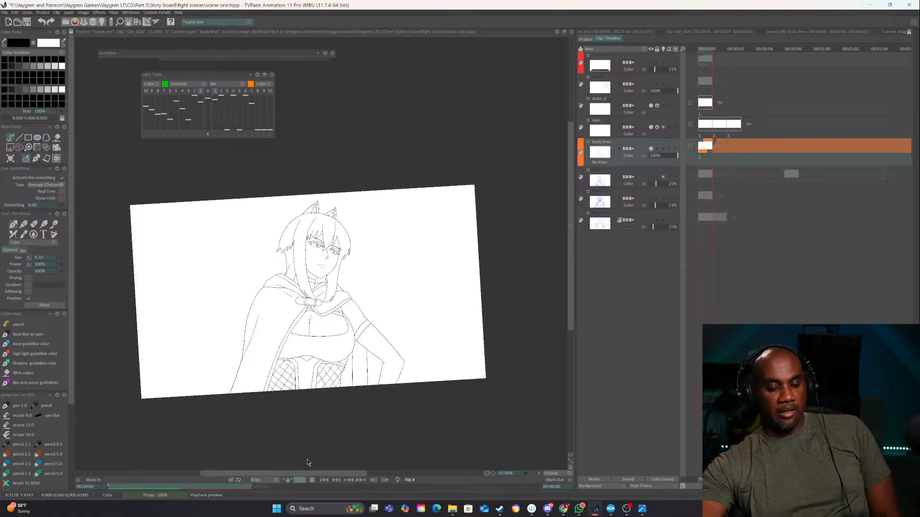
pyautogui.click(311, 478)
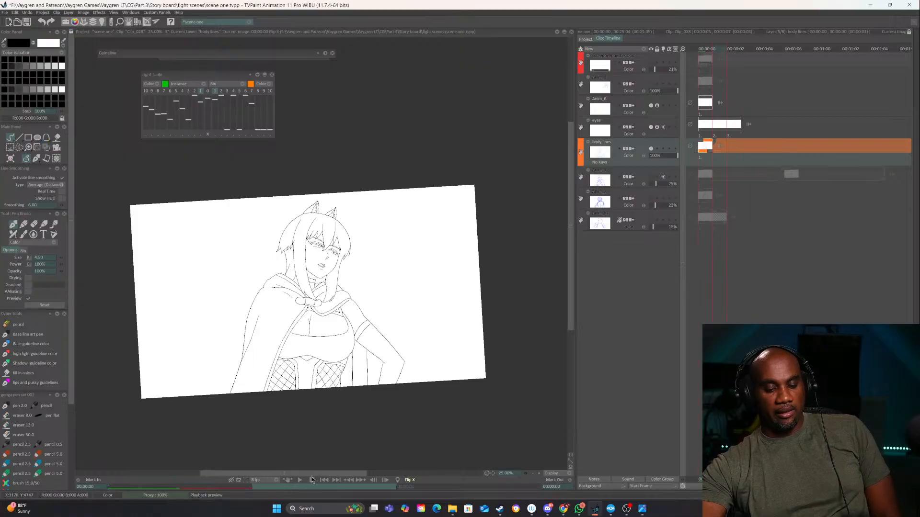
# Review the storyboard's clips in the project view, from Clip_001 through the inked shots to the empty Clip_031
pyautogui.click(586, 39)
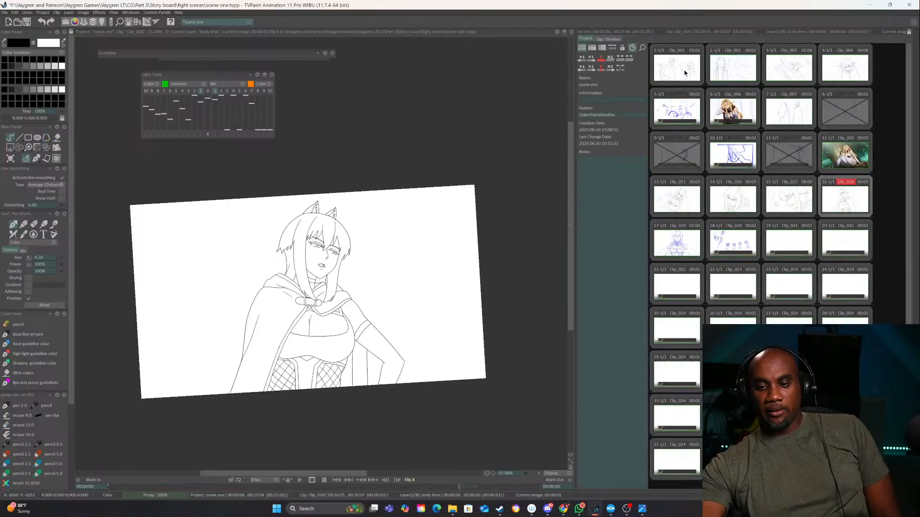
pyautogui.click(684, 72)
pyautogui.click(733, 71)
pyautogui.click(796, 70)
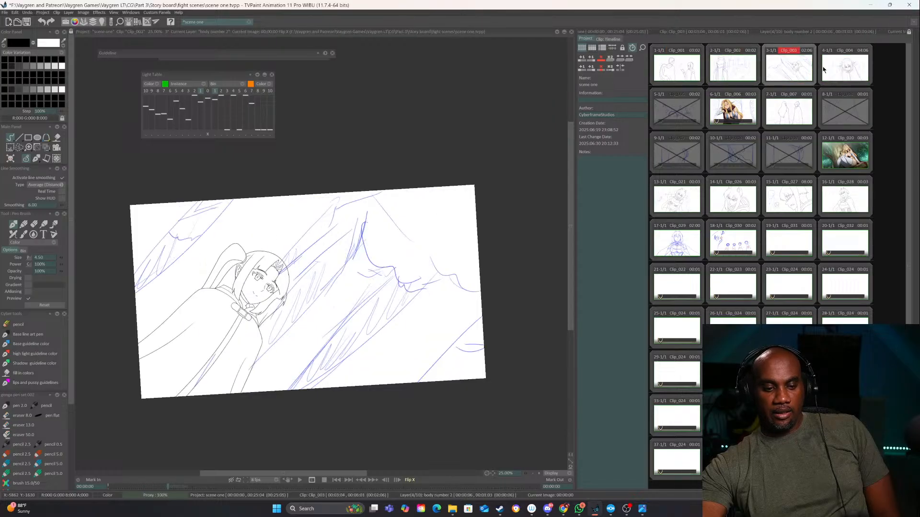
pyautogui.click(824, 70)
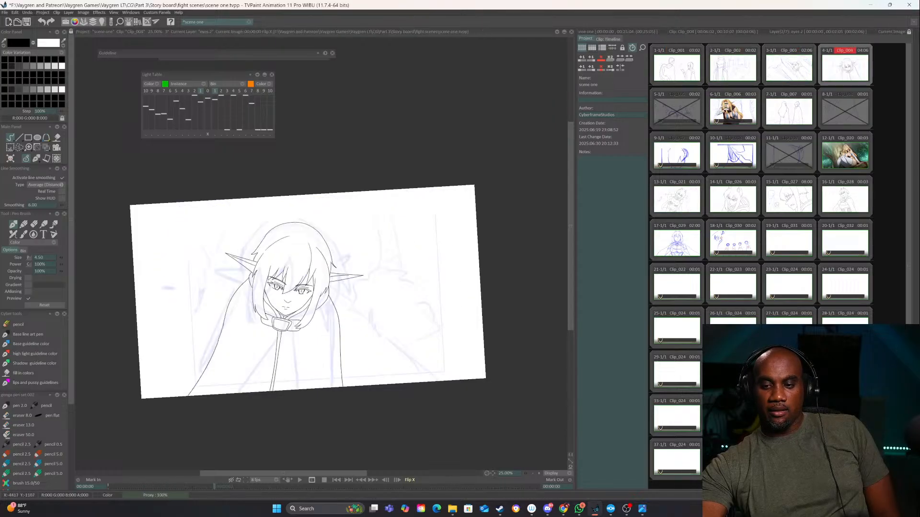
pyautogui.click(779, 110)
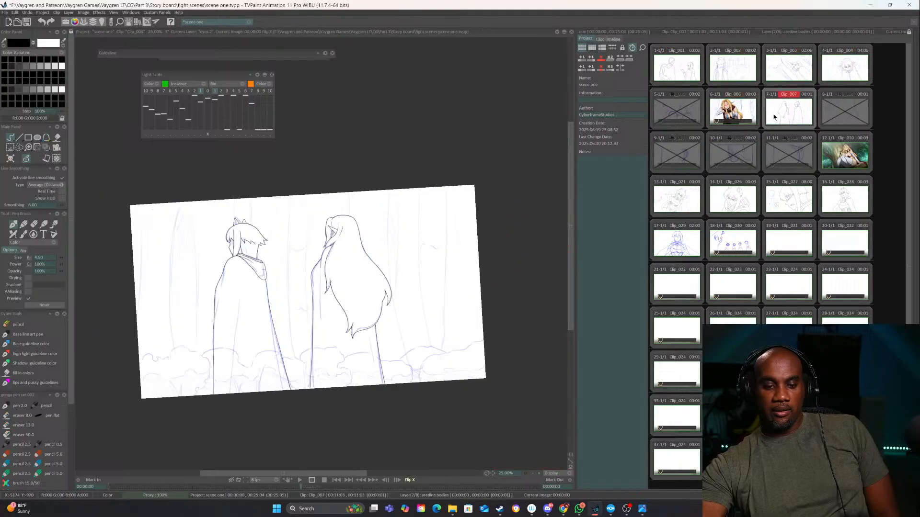
pyautogui.click(678, 201)
pyautogui.click(736, 203)
pyautogui.click(788, 199)
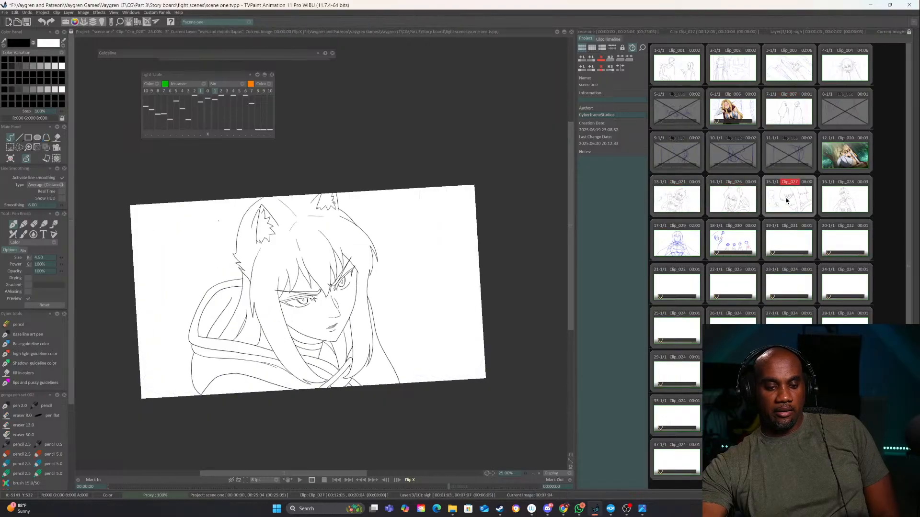
pyautogui.click(839, 199)
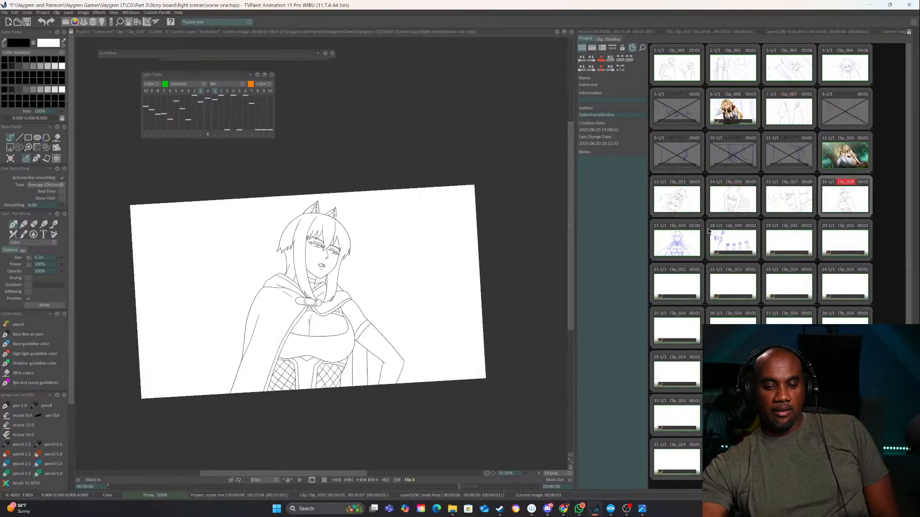
pyautogui.click(675, 246)
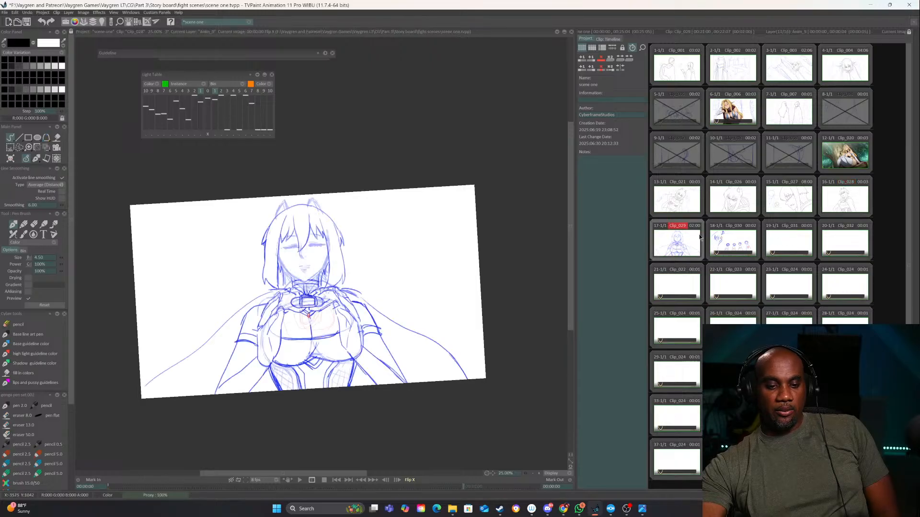
pyautogui.click(725, 240)
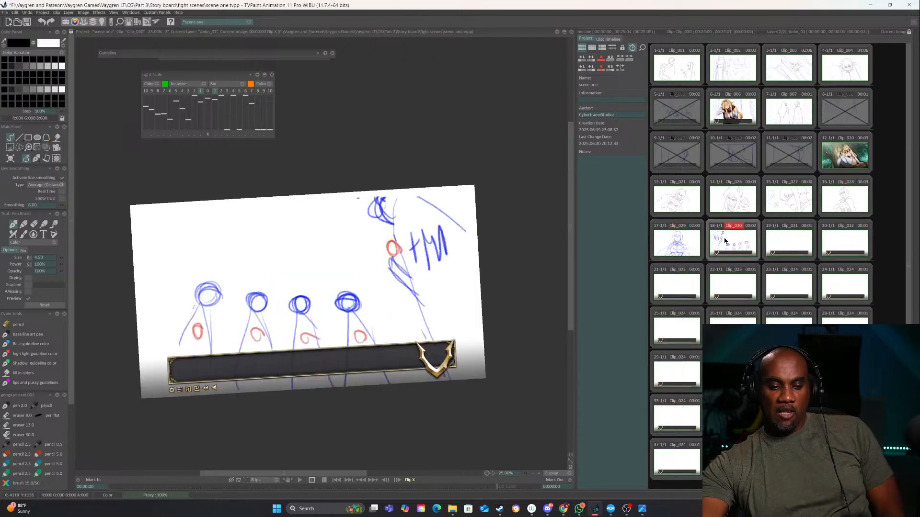
pyautogui.click(781, 244)
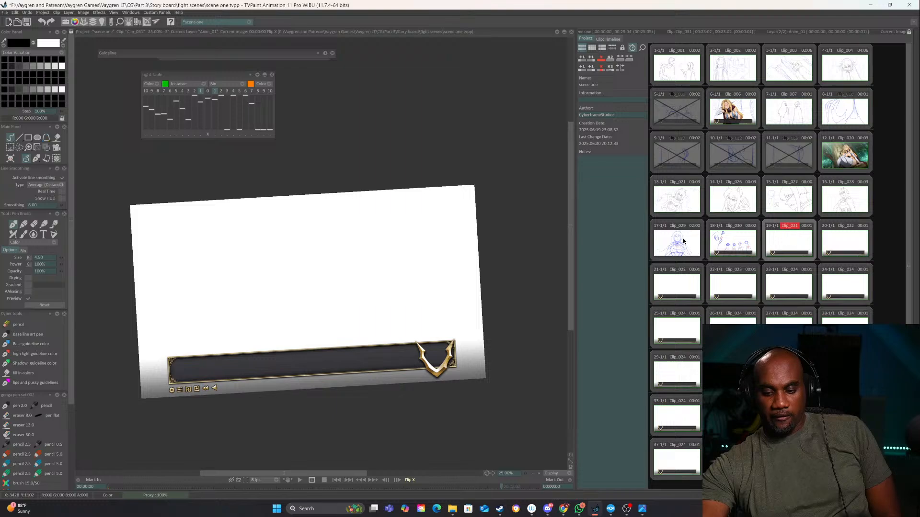
# Compare Clip_026 with the rough heart-hands pose in Clip_029, and open Clip_029's layer timeline
pyautogui.click(701, 240)
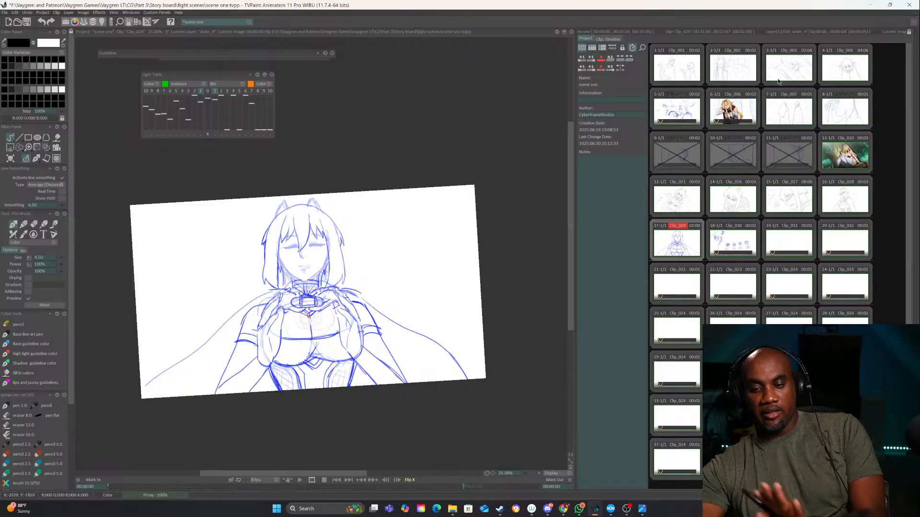
pyautogui.click(733, 199)
pyautogui.click(677, 242)
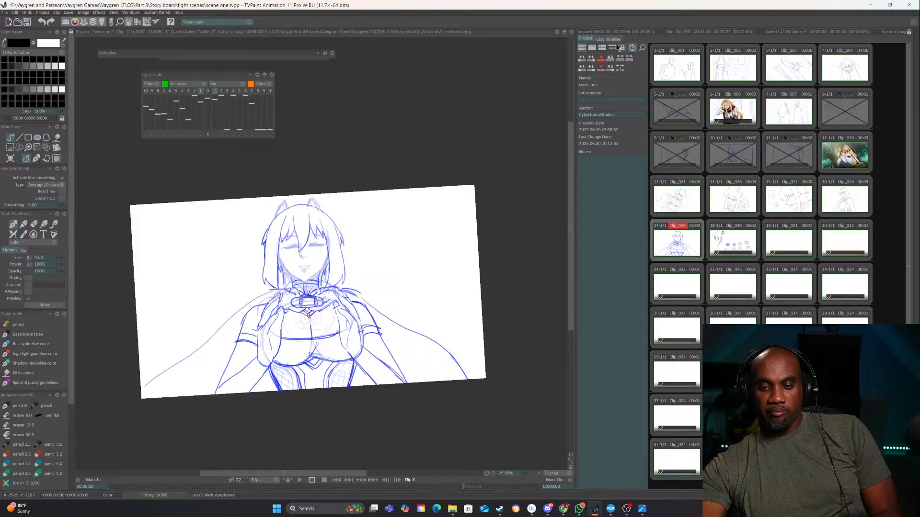
pyautogui.click(614, 39)
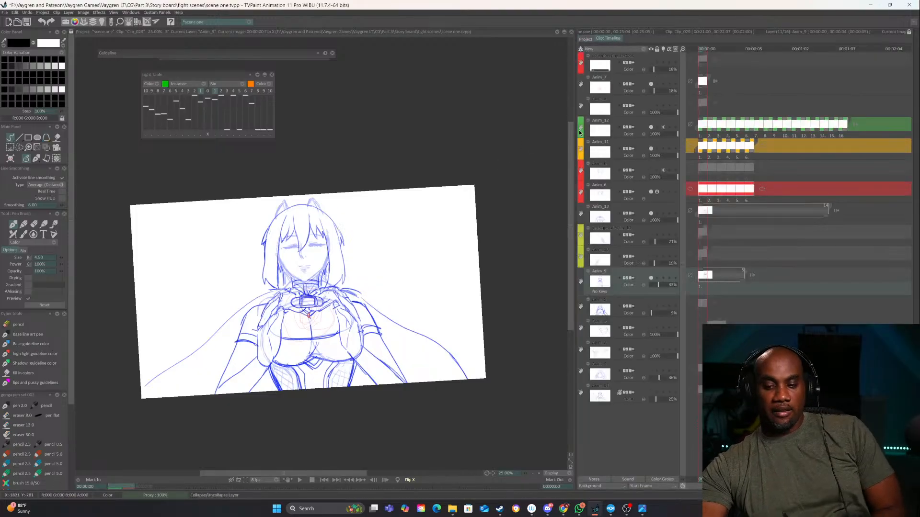
# Set the opacity of the Anim_12 layer to 23% and the Anim_6 hair sketch layer to 33%, and relock Anim_6
pyautogui.click(655, 133)
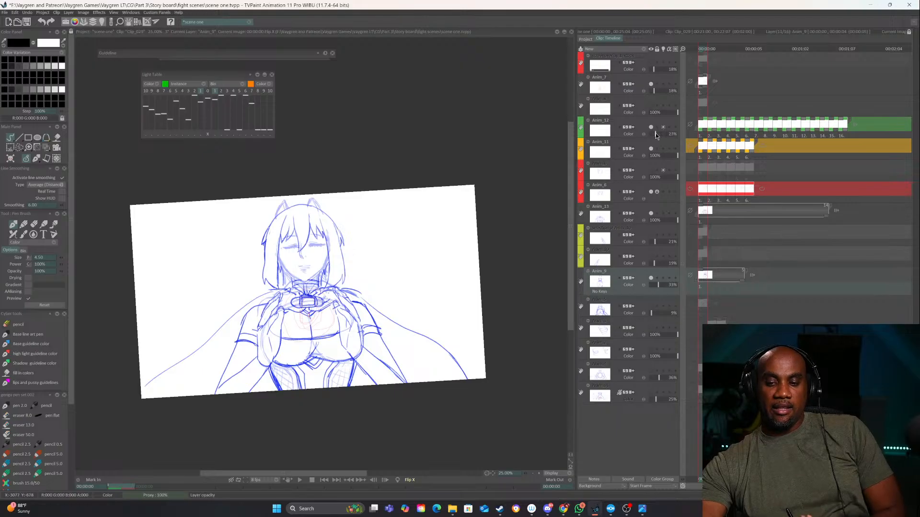
pyautogui.click(657, 152)
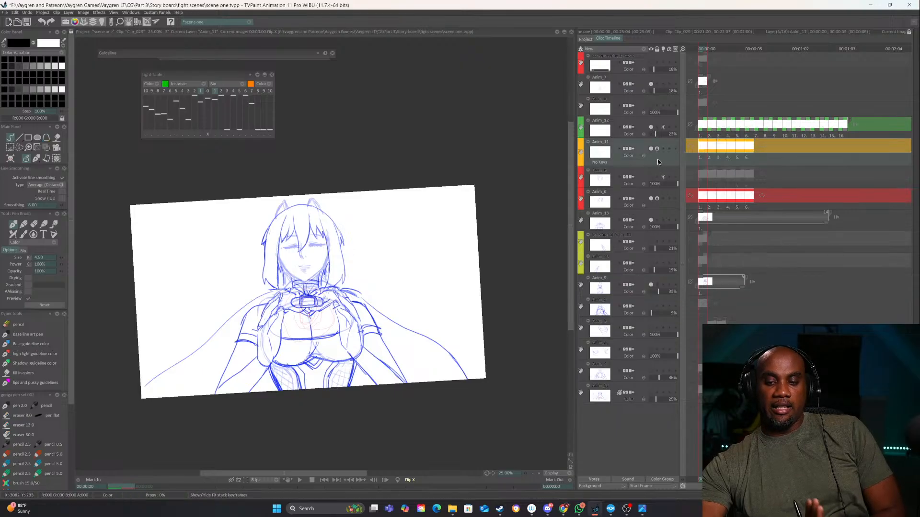
pyautogui.click(657, 149)
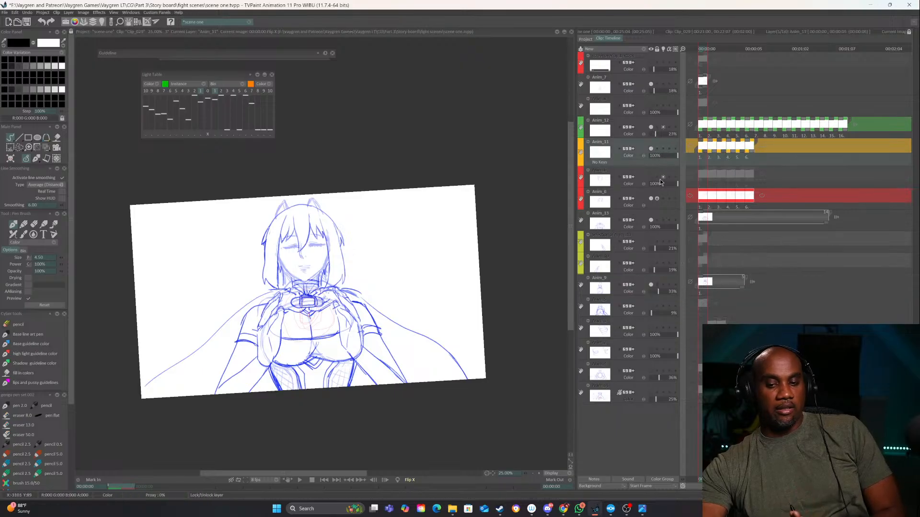
pyautogui.click(654, 206)
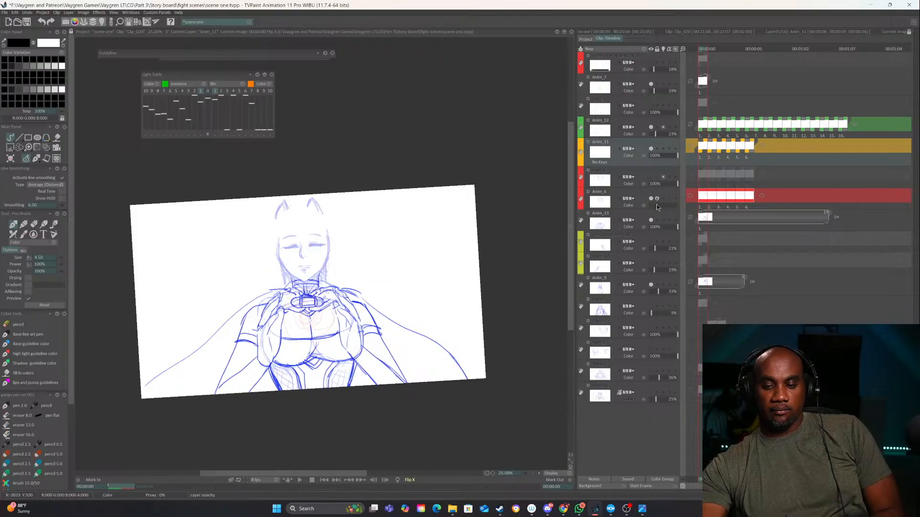
pyautogui.click(658, 204)
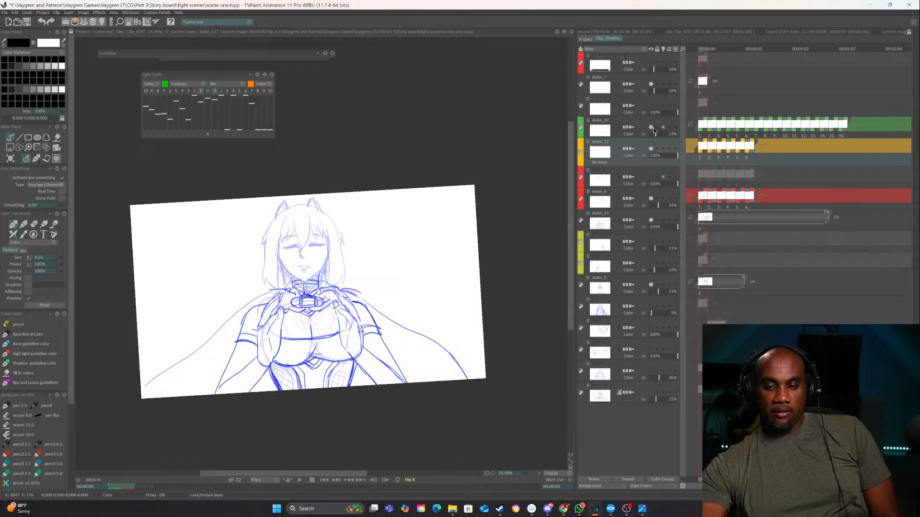
pyautogui.click(651, 179)
pyautogui.click(651, 179)
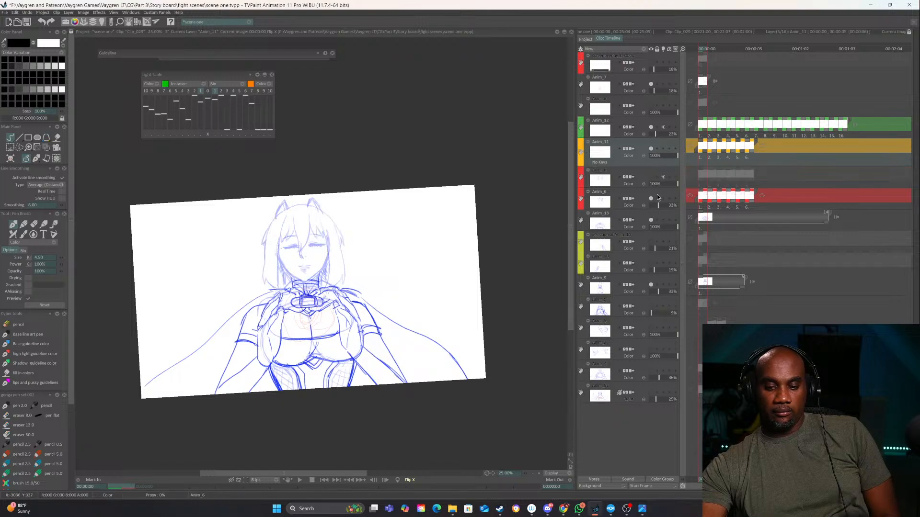
pyautogui.click(657, 200)
# Check what Anim_9, Anim_11 and Anim_13 contain by toggling their visibility, and set Anim_9's opacity to 23% and Anim_13's to 29%
pyautogui.click(652, 283)
pyautogui.click(651, 283)
pyautogui.click(652, 284)
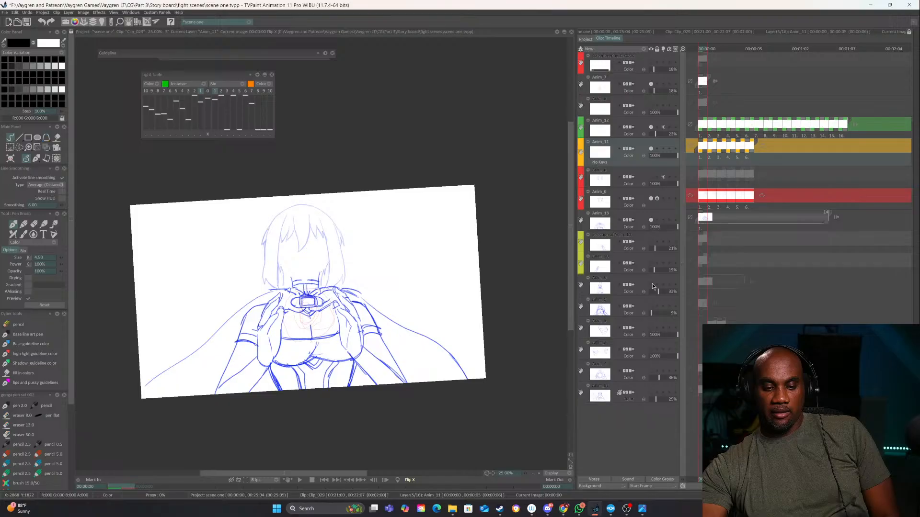
pyautogui.click(652, 284)
pyautogui.click(655, 292)
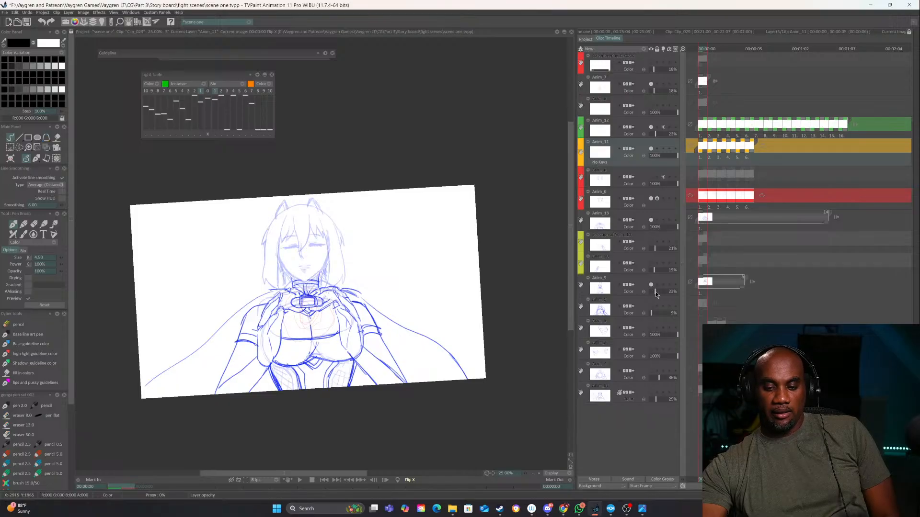
pyautogui.click(650, 150)
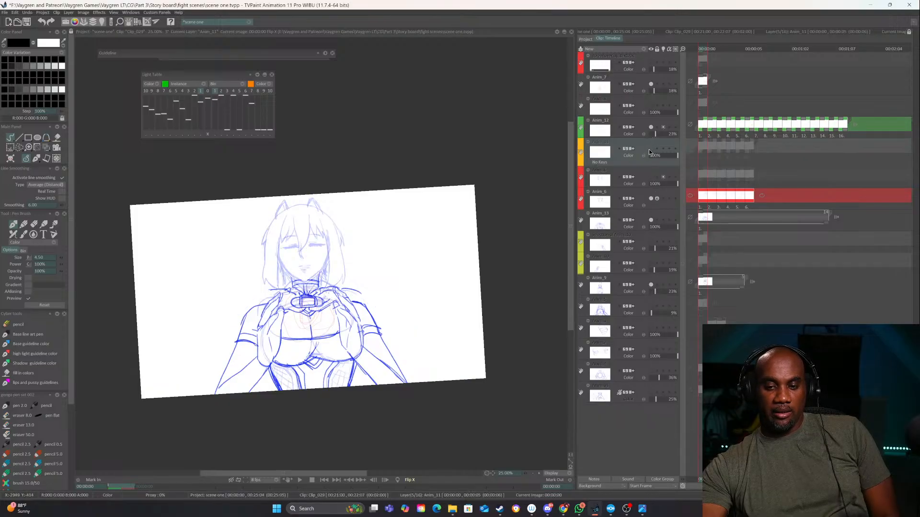
pyautogui.click(650, 150)
pyautogui.click(651, 221)
pyautogui.click(651, 220)
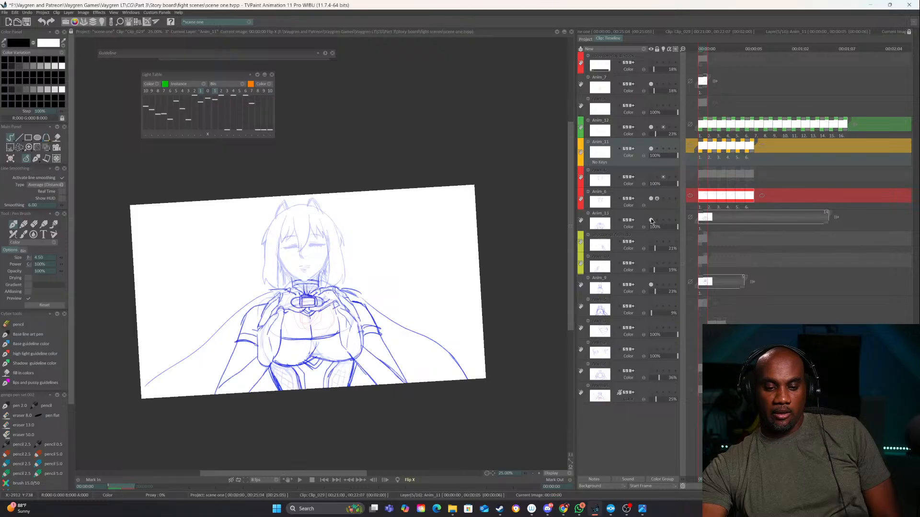
pyautogui.click(654, 226)
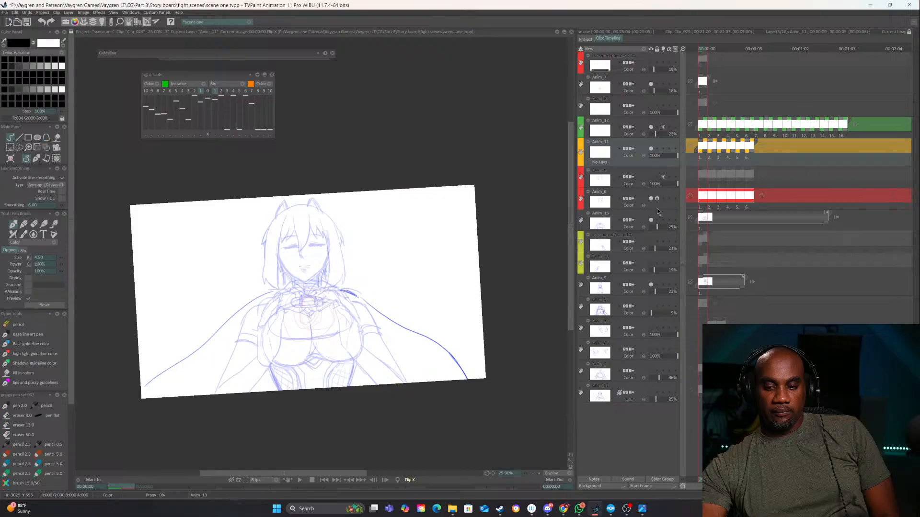
# Rename the Anim_6, Anim_11 and Anim_12 layers as real
pyautogui.click(637, 191)
pyautogui.doubleClick(605, 185)
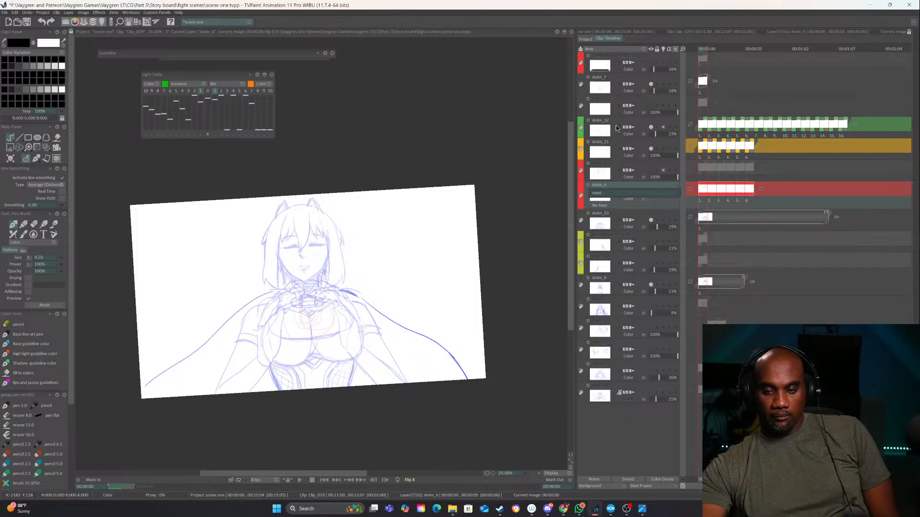
pyautogui.press('Return')
pyautogui.doubleClick(599, 142)
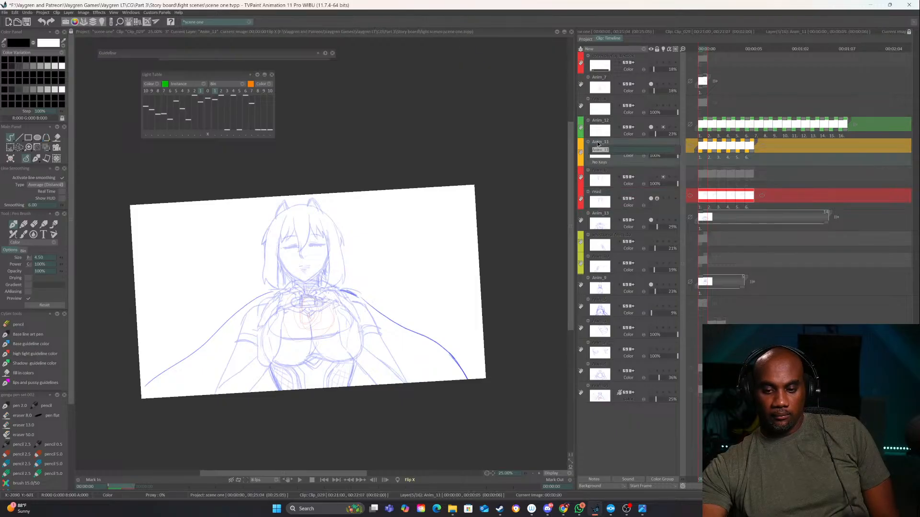
pyautogui.write('real')
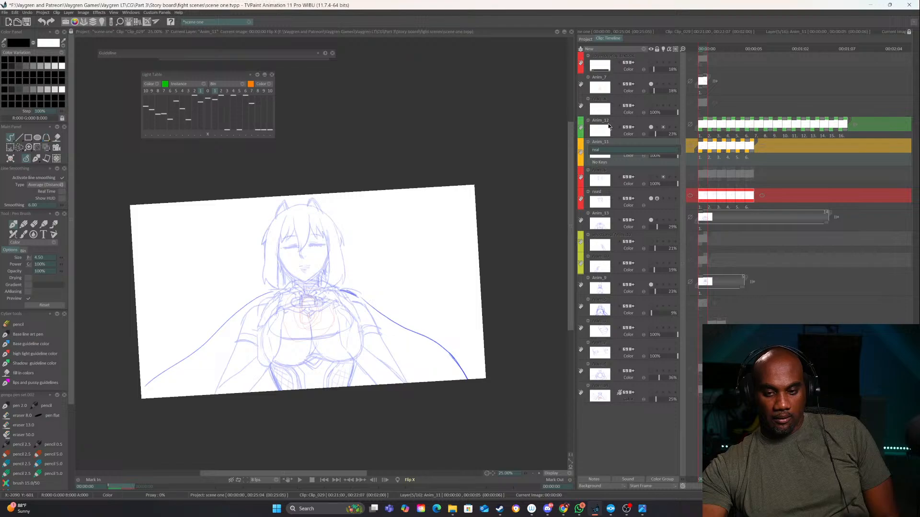
pyautogui.press('Return')
pyautogui.doubleClick(603, 120)
pyautogui.write('r')
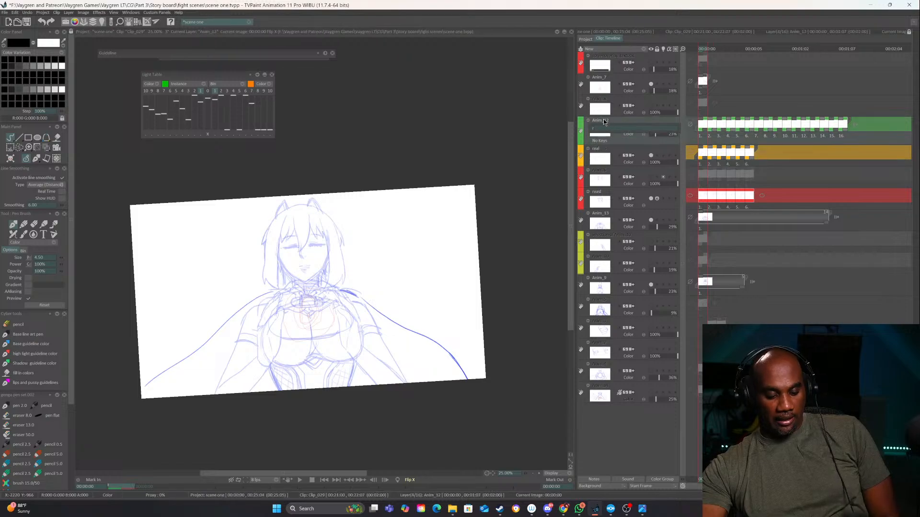
pyautogui.write('eal')
pyautogui.press('Return')
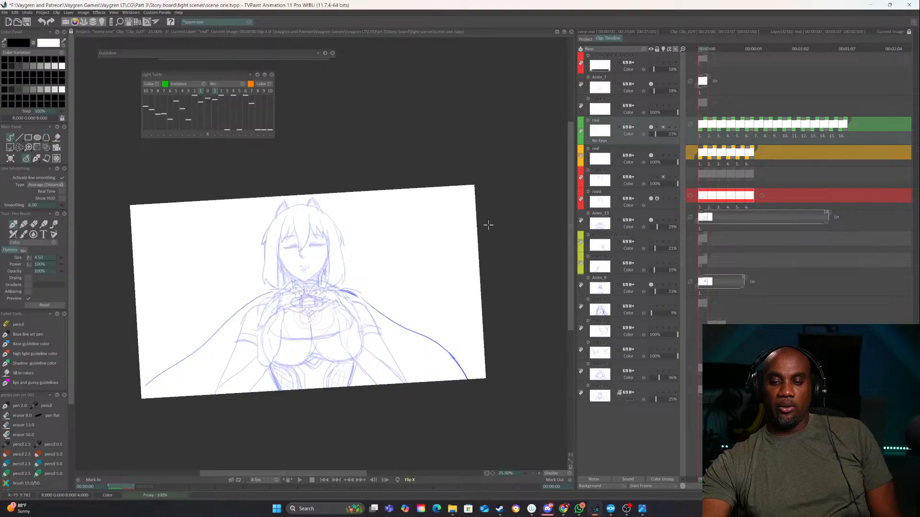
# Check which parts of the sketch Anim_13 and the locked red hair layer hold by toggling their visibility
pyautogui.click(586, 40)
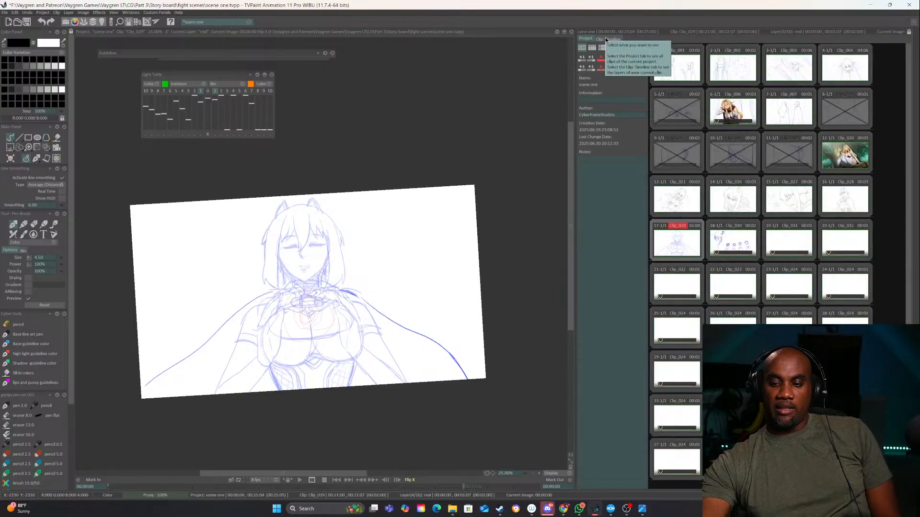
pyautogui.click(607, 39)
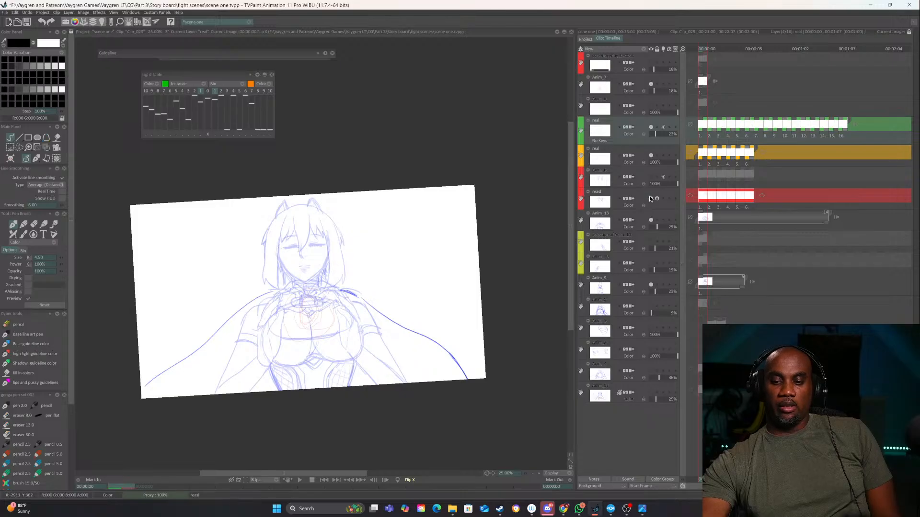
pyautogui.click(650, 198)
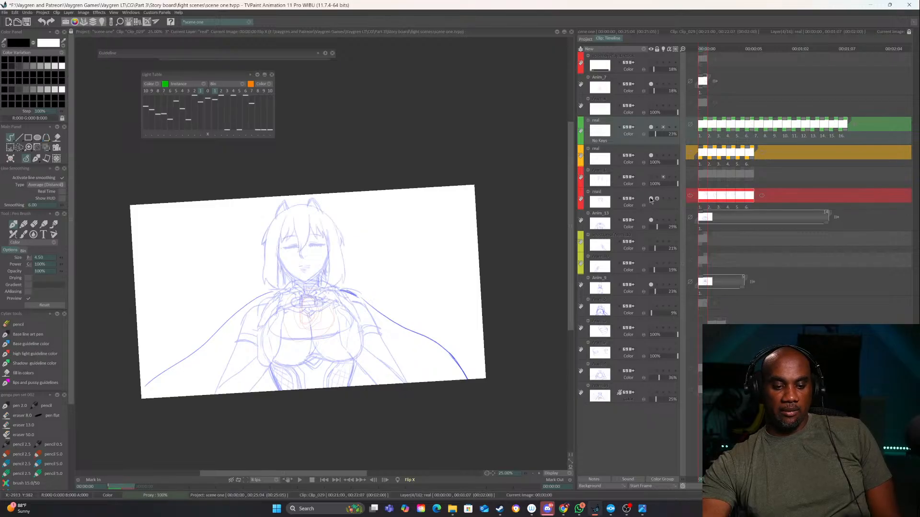
pyautogui.click(649, 197)
pyautogui.click(649, 197)
pyautogui.click(650, 220)
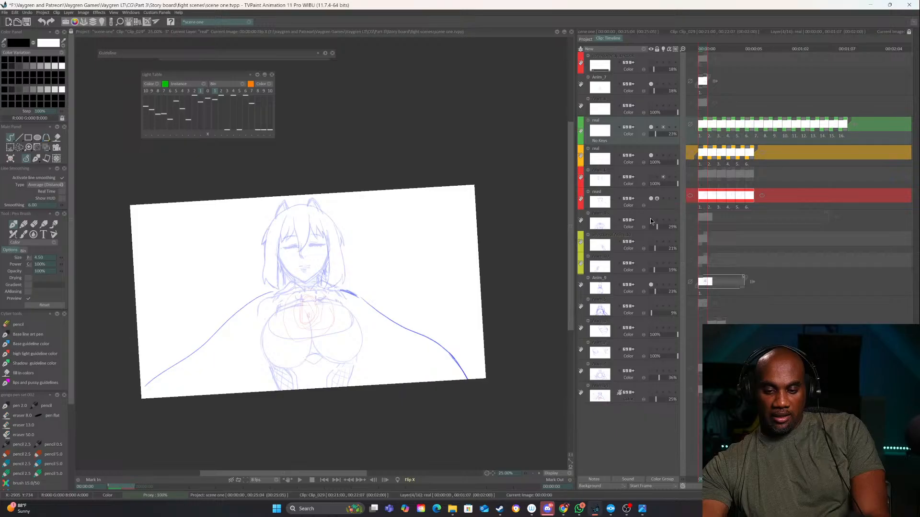
pyautogui.click(651, 219)
pyautogui.click(650, 219)
pyautogui.click(651, 219)
pyautogui.click(651, 220)
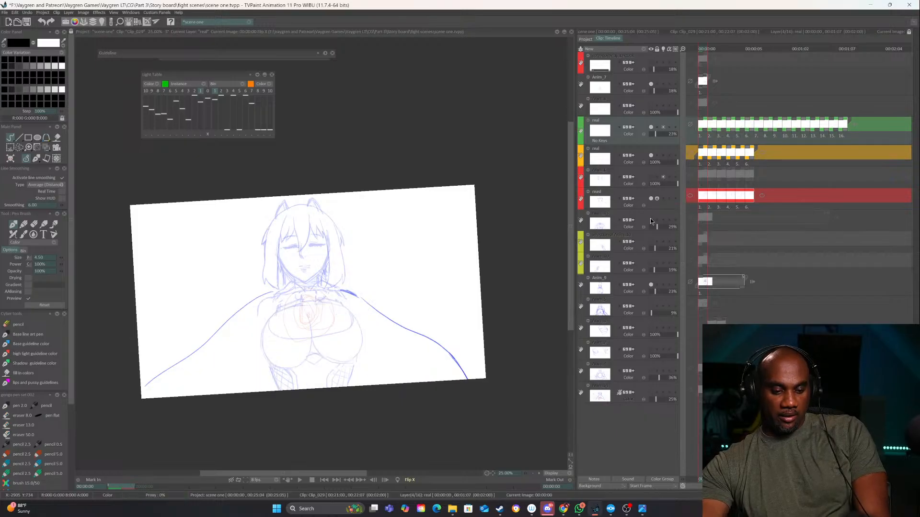
pyautogui.click(651, 220)
# Create a new animation layer directly above Anim_13 and assign it to the orange color group
pyautogui.click(651, 214)
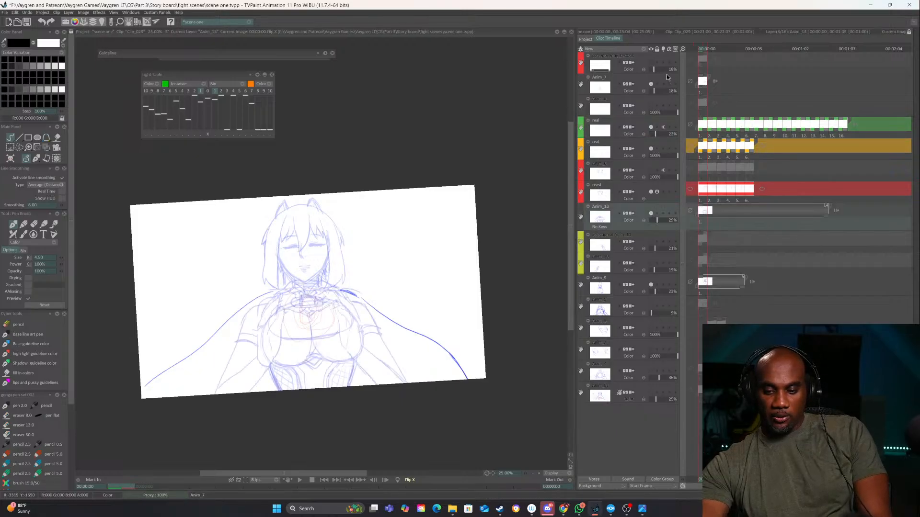
pyautogui.click(645, 50)
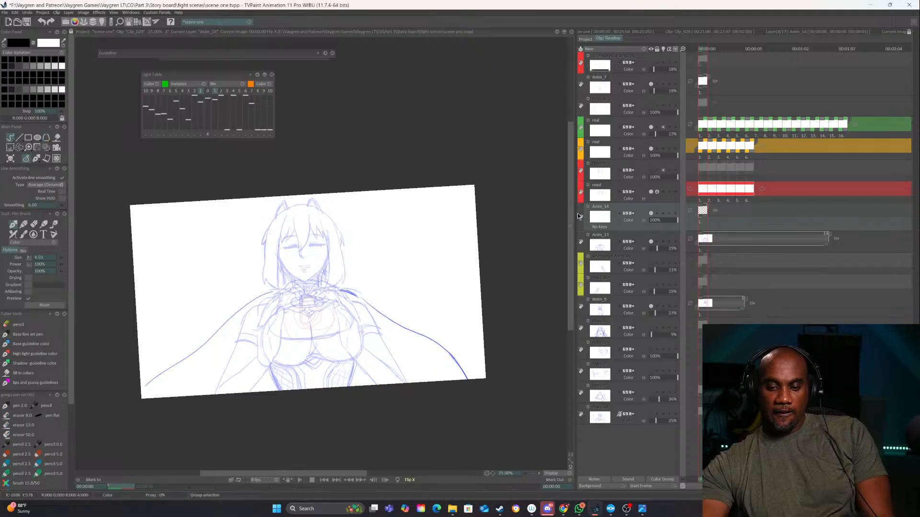
pyautogui.click(579, 219)
pyautogui.click(588, 235)
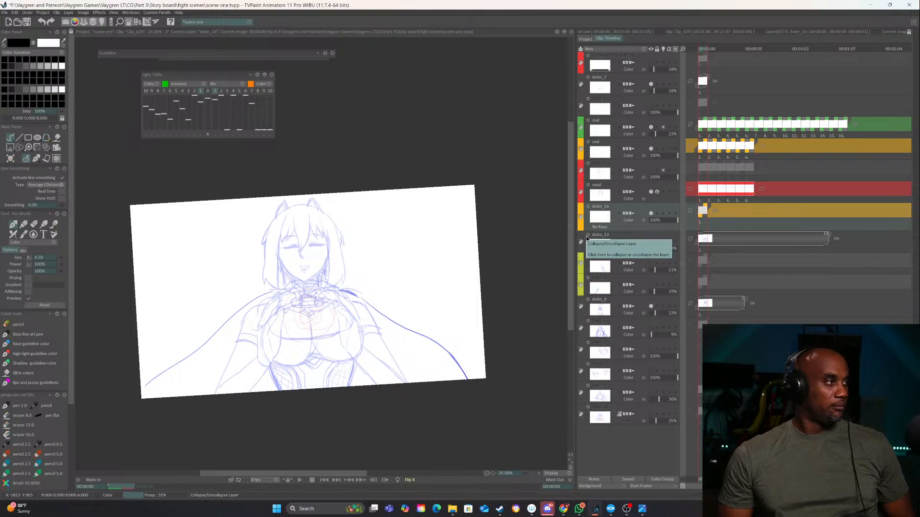
# Lock all layers of the clip except the new line art layer, with the face in close view
pyautogui.click(530, 473)
pyautogui.click(538, 473)
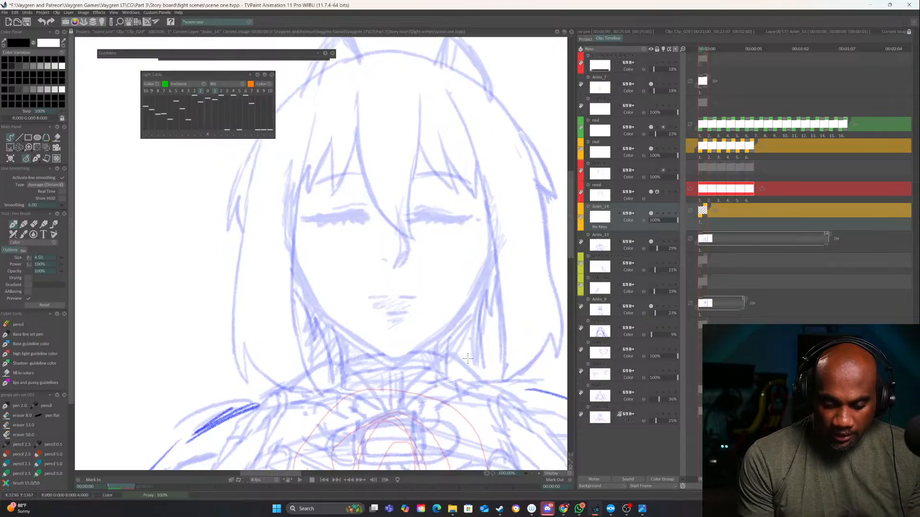
pyautogui.click(538, 473)
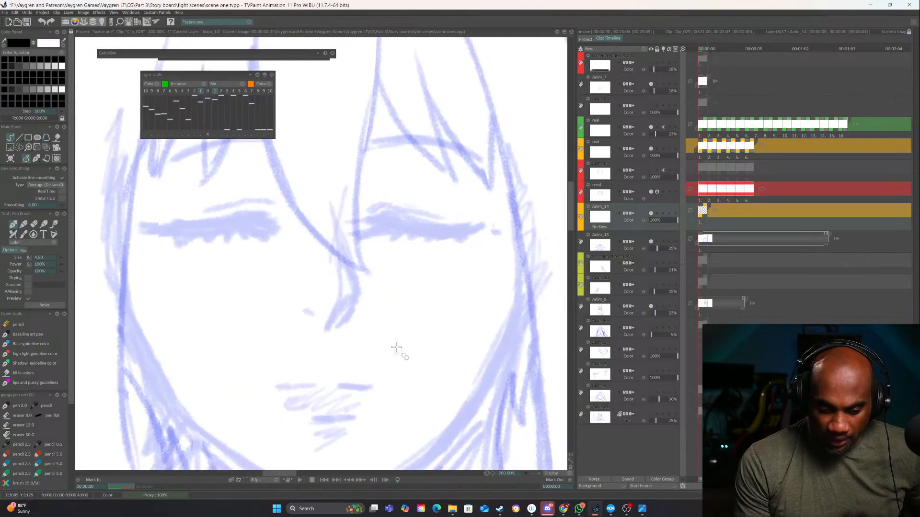
pyautogui.moveTo(397, 347); pyautogui.dragTo(423, 399)
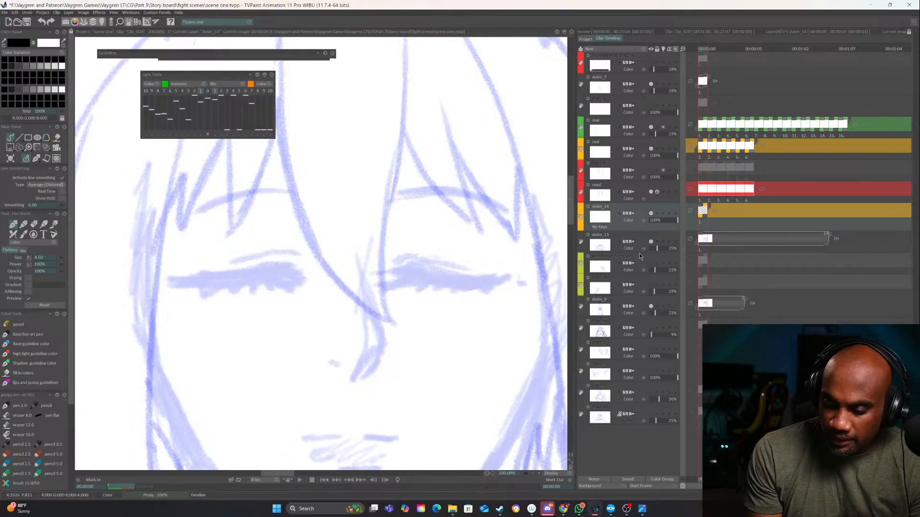
pyautogui.click(669, 49)
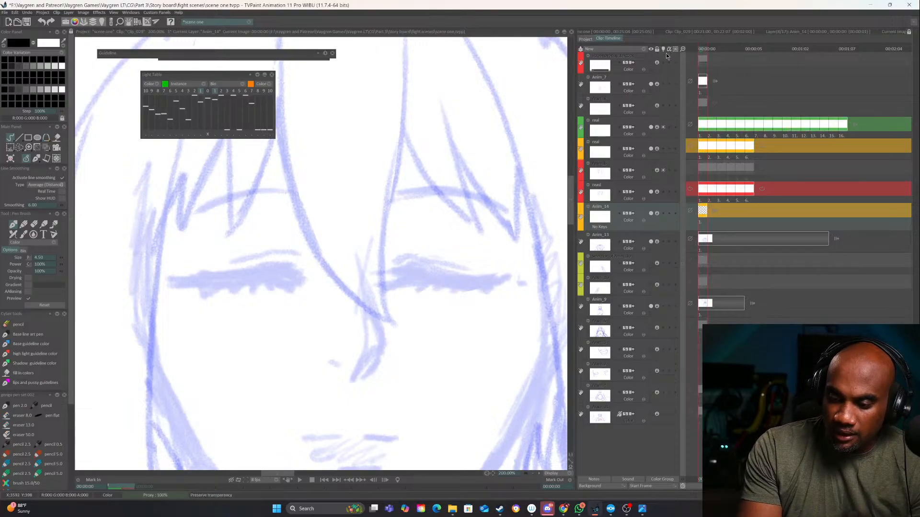
pyautogui.click(656, 217)
# Ink the nose on the new layer with two black bridge lines meeting at the tip and a short nostril mark
pyautogui.moveTo(354, 315); pyautogui.dragTo(358, 288)
pyautogui.moveTo(372, 225)
pyautogui.mouseDown()
pyautogui.moveTo(380, 326)
pyautogui.moveTo(364, 351)
pyautogui.moveTo(348, 342)
pyautogui.moveTo(393, 324)
pyautogui.moveTo(374, 256)
pyautogui.mouseUp()
pyautogui.moveTo(420, 342); pyautogui.dragTo(492, 197)
pyautogui.moveTo(466, 310); pyautogui.dragTo(396, 337)
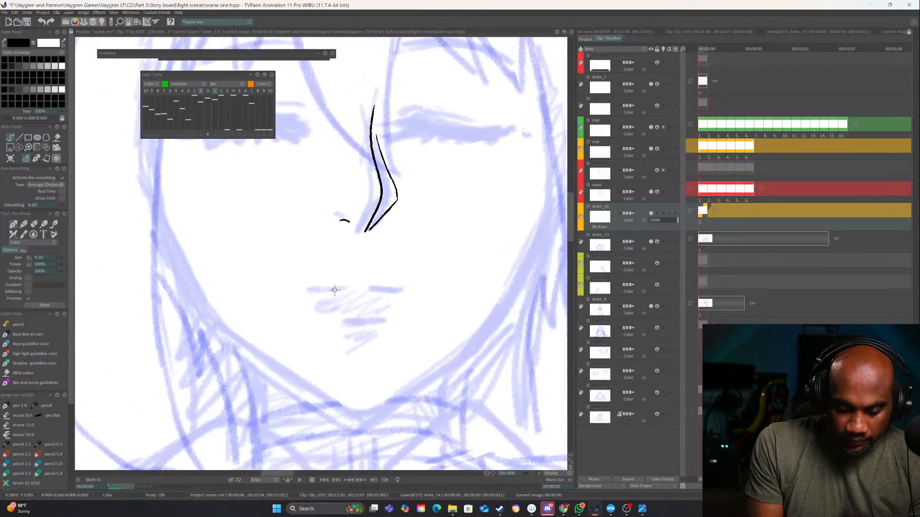
# Ink both sides of the jawline in black over the sketch, joining them in a point at the chin
pyautogui.click(534, 473)
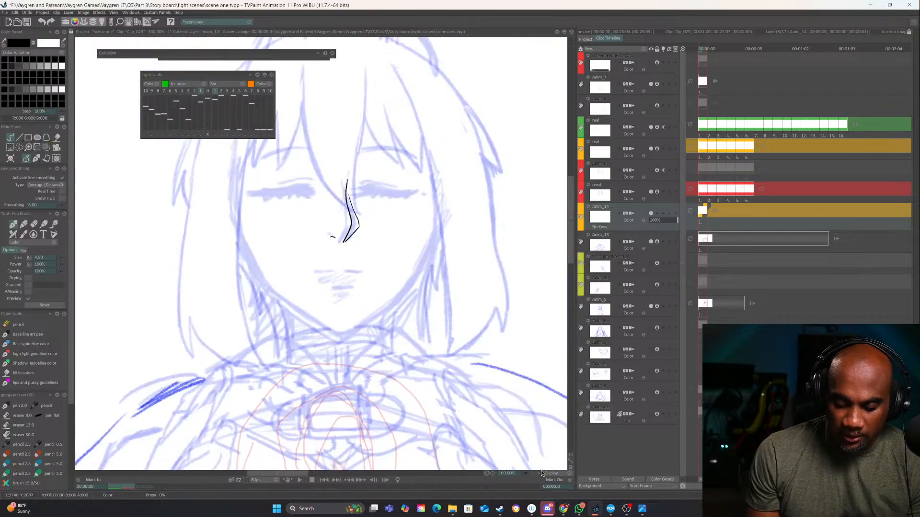
pyautogui.click(540, 473)
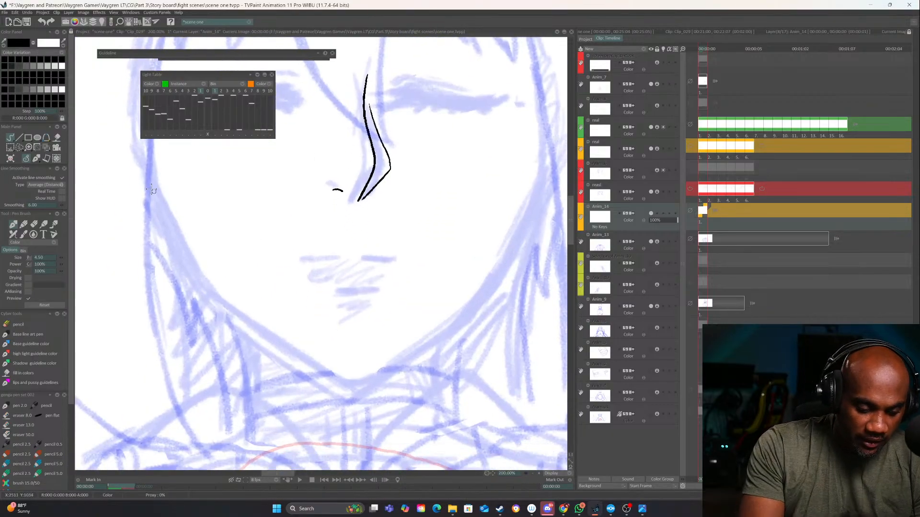
pyautogui.moveTo(149, 182)
pyautogui.mouseDown()
pyautogui.moveTo(208, 293)
pyautogui.moveTo(351, 384)
pyautogui.mouseUp()
pyautogui.moveTo(484, 302); pyautogui.dragTo(470, 326)
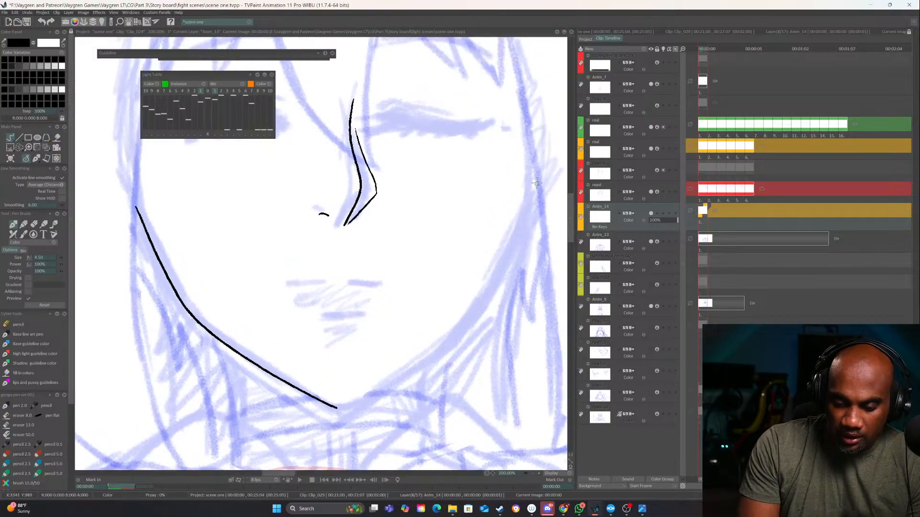
pyautogui.moveTo(538, 172)
pyautogui.mouseDown()
pyautogui.moveTo(471, 314)
pyautogui.moveTo(337, 409)
pyautogui.mouseUp()
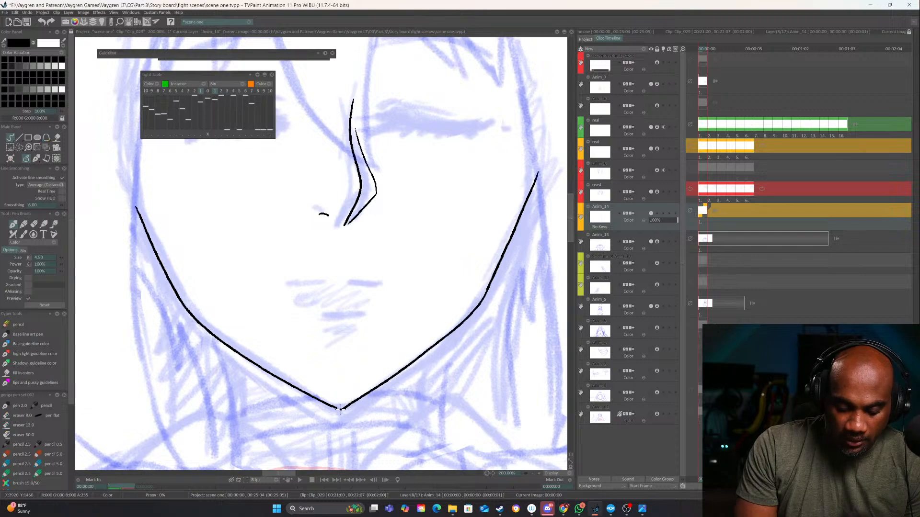
# Hide the Anim_9 sketch layer to view the inked nose and jaw against the remaining rough layers
pyautogui.click(533, 473)
pyautogui.click(534, 473)
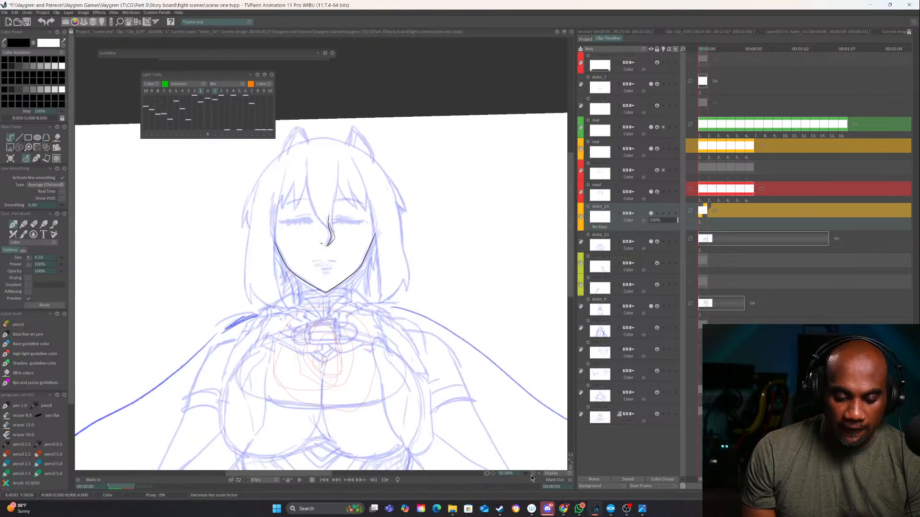
pyautogui.click(538, 473)
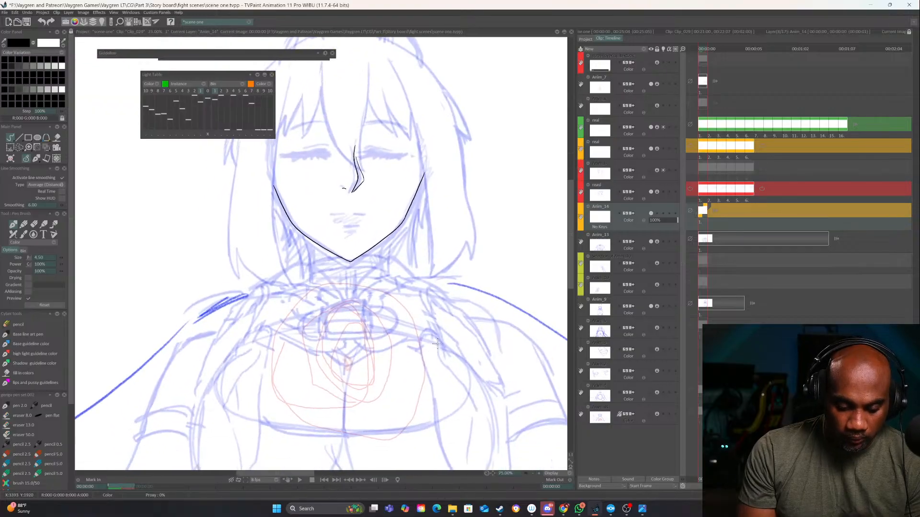
pyautogui.click(650, 306)
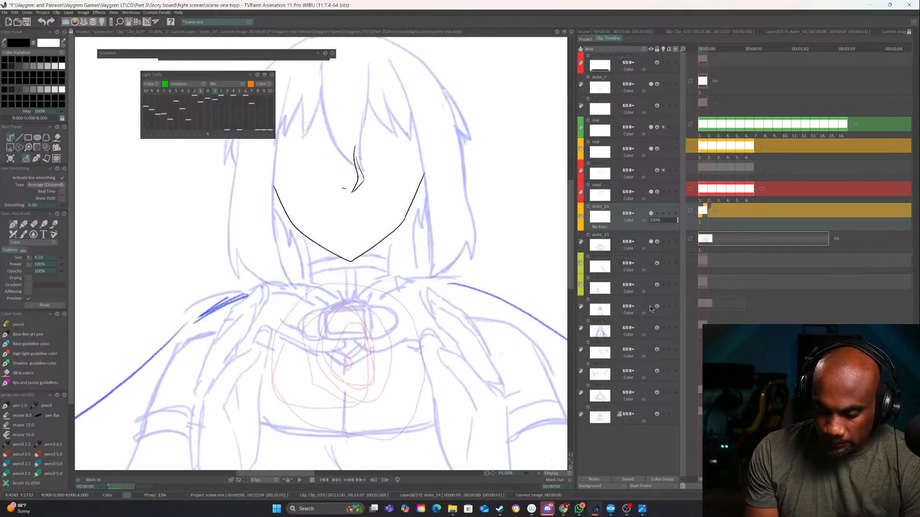
# Toggle the Anim_9 sketch layer's visibility to compare the inked nose and jaw with the underlying face sketch
pyautogui.click(649, 307)
pyautogui.click(649, 307)
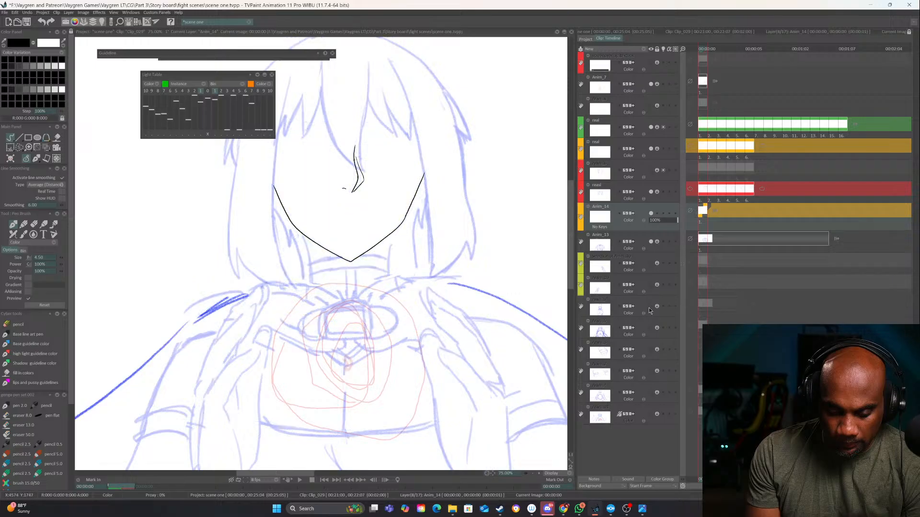
pyautogui.click(650, 306)
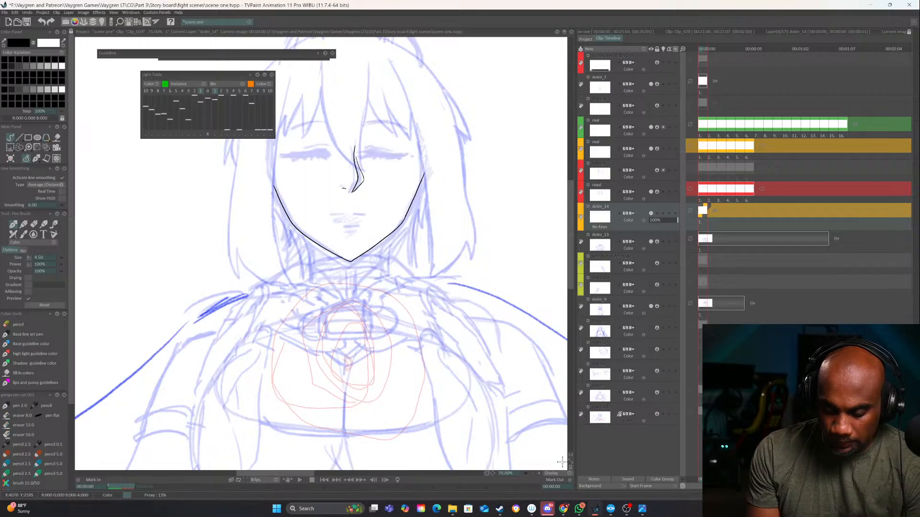
# Hide the Anim_9 layer and ink both sides of the neck in black from the jawline down to the collar
pyautogui.click(538, 475)
pyautogui.click(650, 306)
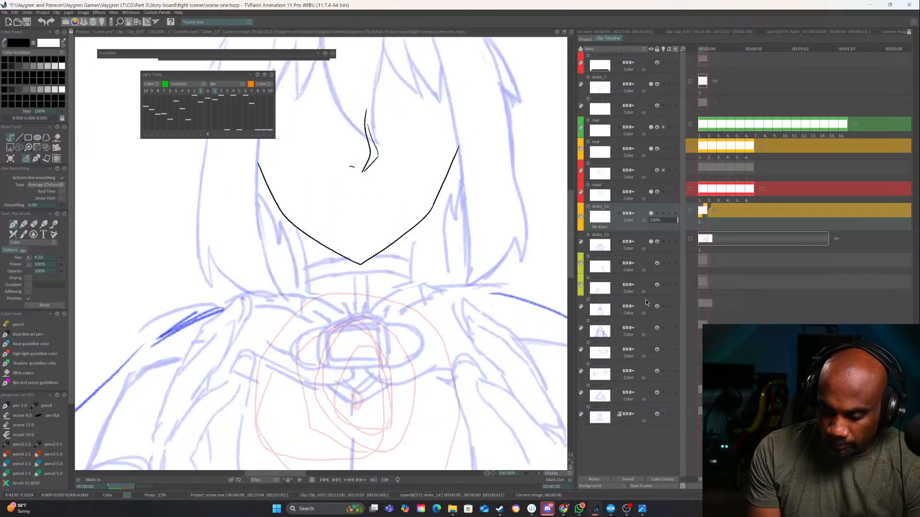
pyautogui.moveTo(414, 226); pyautogui.dragTo(410, 282)
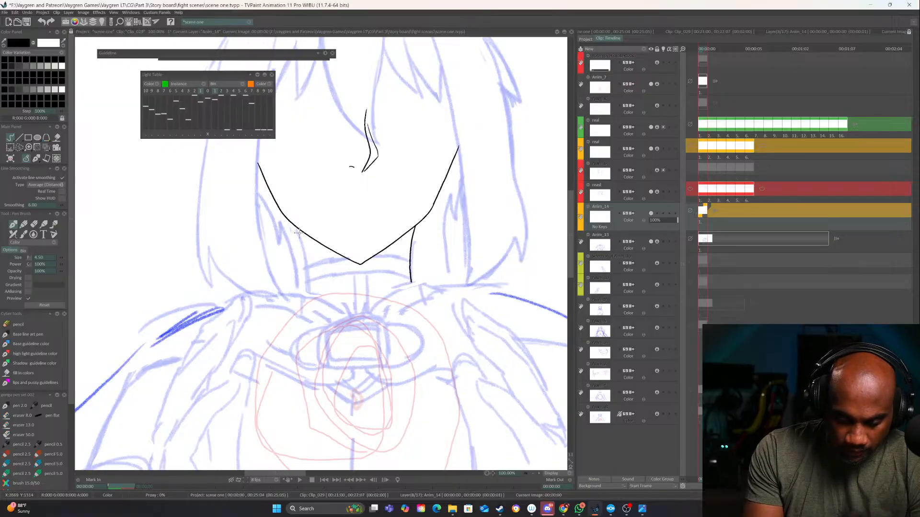
pyautogui.moveTo(297, 230); pyautogui.dragTo(307, 289)
# Ink the inner rectangle of the clasp below the neck in black, with a slightly arched upper edge
pyautogui.moveTo(490, 350); pyautogui.dragTo(459, 312)
pyautogui.click(539, 475)
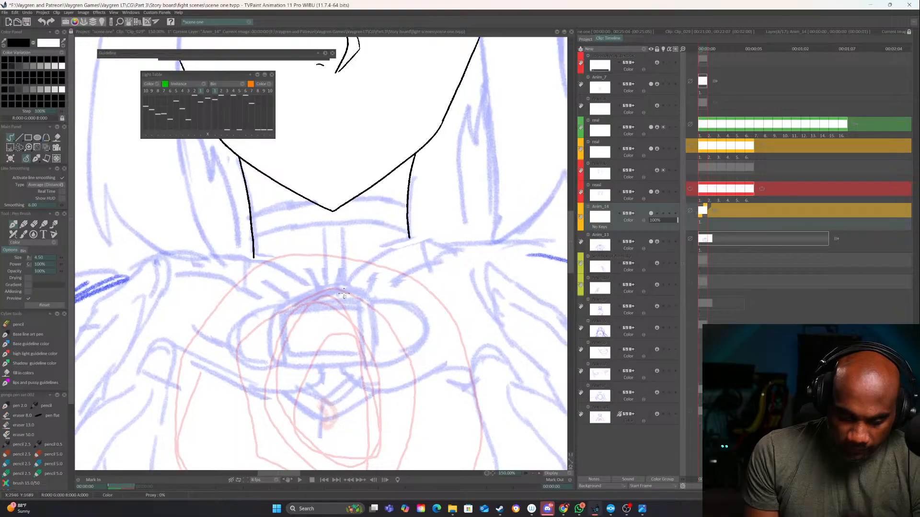
pyautogui.moveTo(348, 286); pyautogui.dragTo(377, 246)
pyautogui.moveTo(448, 269); pyautogui.dragTo(417, 272)
pyautogui.moveTo(364, 282)
pyautogui.mouseDown()
pyautogui.moveTo(399, 261)
pyautogui.moveTo(334, 258)
pyautogui.moveTo(331, 312)
pyautogui.moveTo(400, 305)
pyautogui.mouseUp()
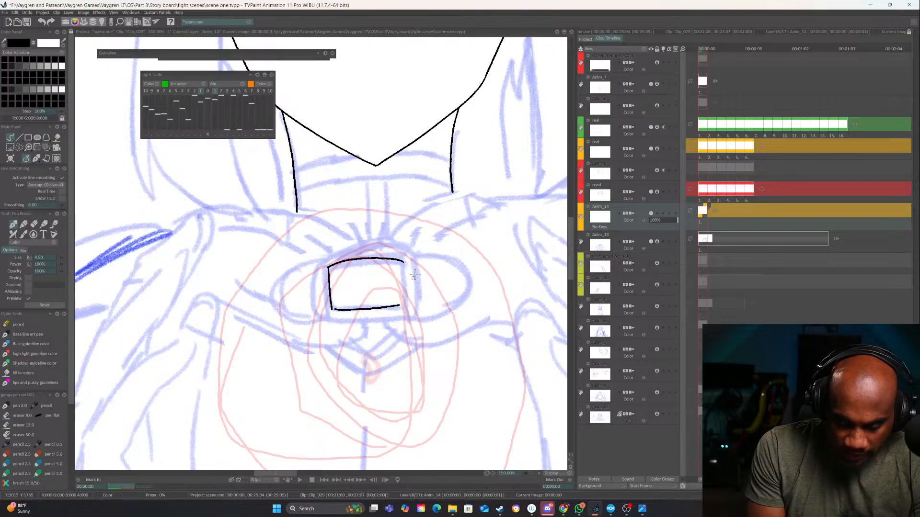
pyautogui.moveTo(403, 261)
pyautogui.mouseDown()
pyautogui.moveTo(403, 301)
pyautogui.moveTo(446, 301)
pyautogui.mouseUp()
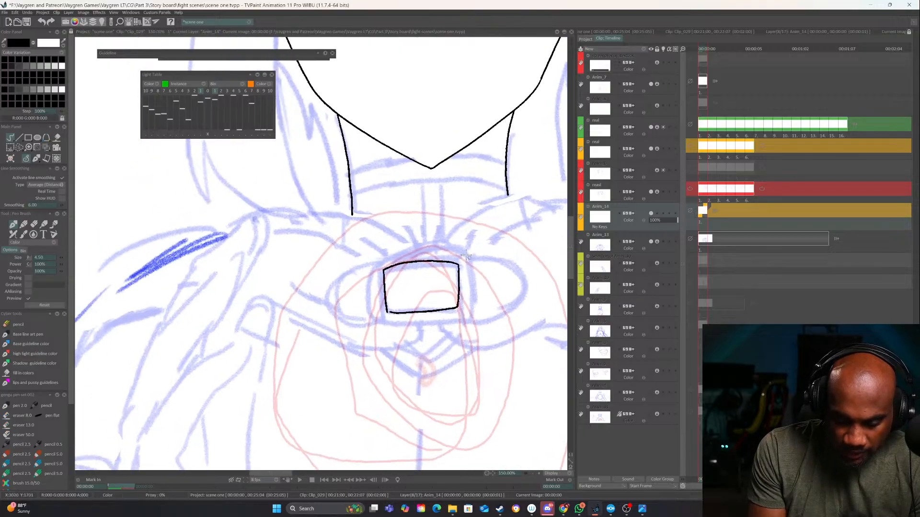
# Ink the clasp's outer frame around the inner rectangle and add a rounded tab on each side of it
pyautogui.moveTo(463, 252)
pyautogui.mouseDown()
pyautogui.moveTo(397, 251)
pyautogui.moveTo(375, 260)
pyautogui.moveTo(372, 280)
pyautogui.moveTo(379, 322)
pyautogui.moveTo(455, 320)
pyautogui.mouseUp()
pyautogui.press('e')
pyautogui.moveTo(462, 250)
pyautogui.mouseDown()
pyautogui.moveTo(386, 253)
pyautogui.moveTo(373, 271)
pyautogui.moveTo(396, 253)
pyautogui.moveTo(461, 253)
pyautogui.moveTo(468, 315)
pyautogui.mouseUp()
pyautogui.press('e')
pyautogui.moveTo(371, 265)
pyautogui.mouseDown()
pyautogui.moveTo(328, 283)
pyautogui.moveTo(320, 313)
pyautogui.moveTo(342, 325)
pyautogui.moveTo(379, 321)
pyautogui.mouseUp()
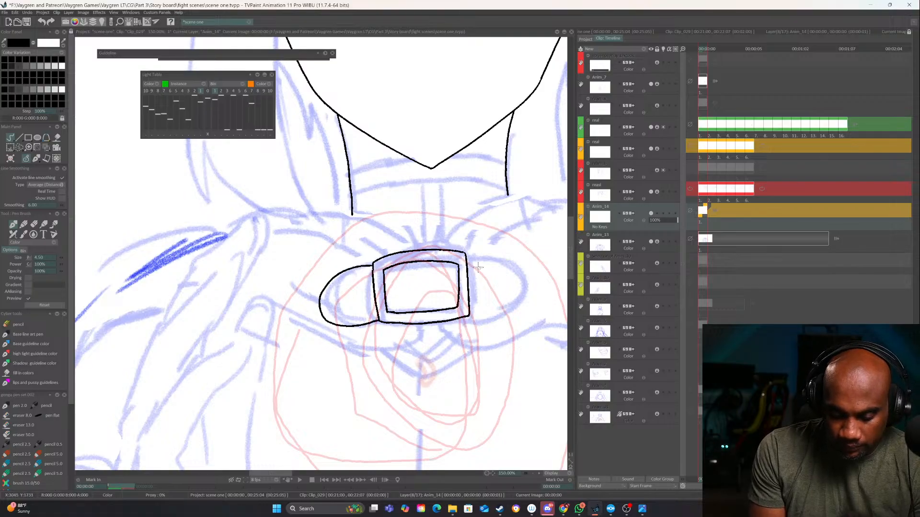
pyautogui.moveTo(468, 256)
pyautogui.mouseDown()
pyautogui.moveTo(518, 264)
pyautogui.moveTo(525, 284)
pyautogui.moveTo(516, 304)
pyautogui.moveTo(493, 314)
pyautogui.moveTo(468, 316)
pyautogui.mouseUp()
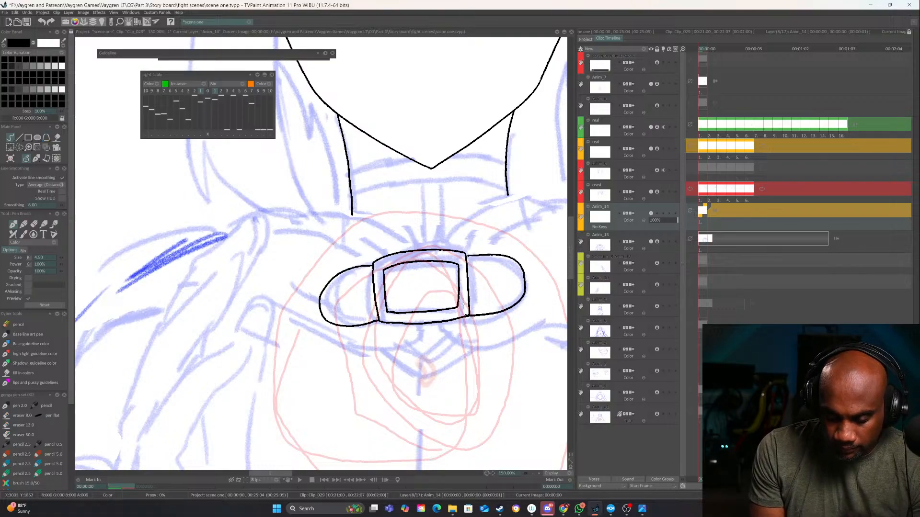
# Ink two curved collar edges rising from the clasp's upper edge outward past both sides of the neck
pyautogui.moveTo(439, 236)
pyautogui.mouseDown()
pyautogui.moveTo(359, 298)
pyautogui.moveTo(412, 255)
pyautogui.moveTo(479, 236)
pyautogui.mouseUp()
pyautogui.hotkey('ctrl', 'z')
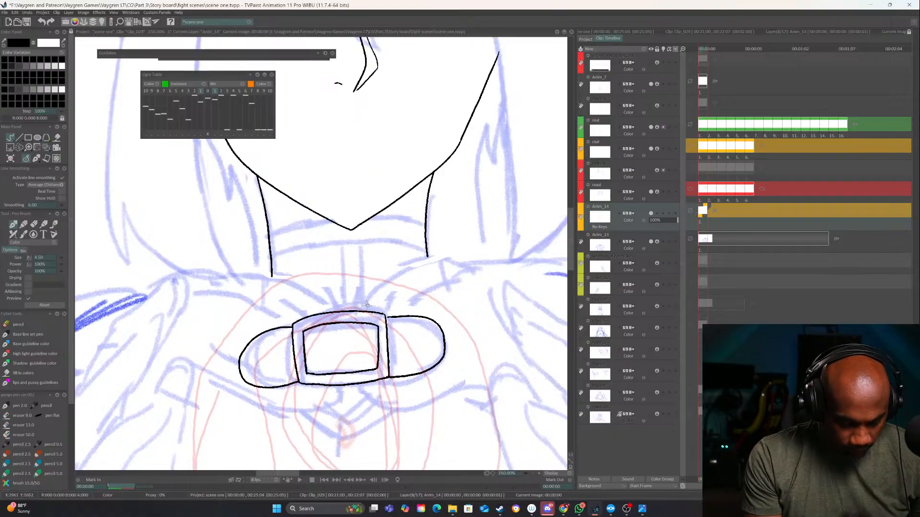
pyautogui.moveTo(346, 312)
pyautogui.mouseDown()
pyautogui.moveTo(351, 293)
pyautogui.moveTo(382, 271)
pyautogui.moveTo(465, 241)
pyautogui.mouseUp()
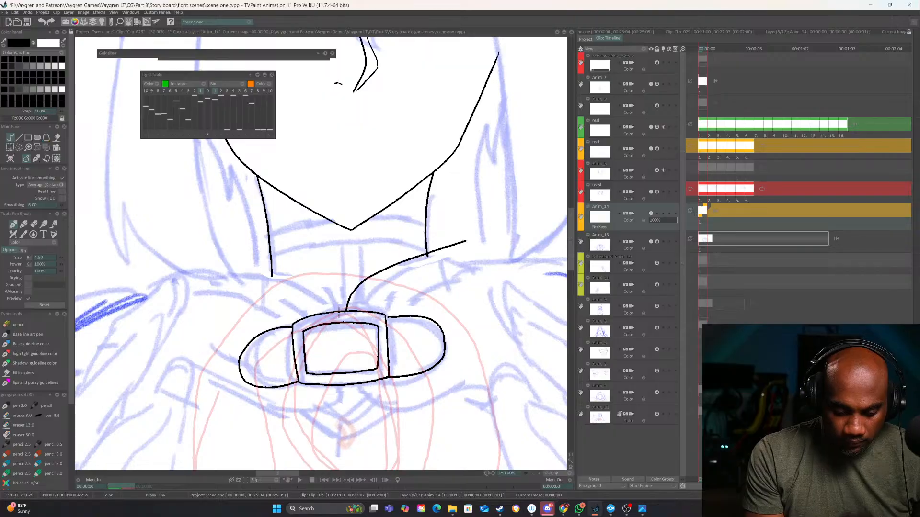
pyautogui.moveTo(339, 312)
pyautogui.mouseDown()
pyautogui.moveTo(291, 268)
pyautogui.moveTo(192, 244)
pyautogui.mouseUp()
# Ink the two lower garment edges that start beneath the clasp, round a corner and sweep outward to each side
pyautogui.moveTo(451, 297); pyautogui.dragTo(437, 162)
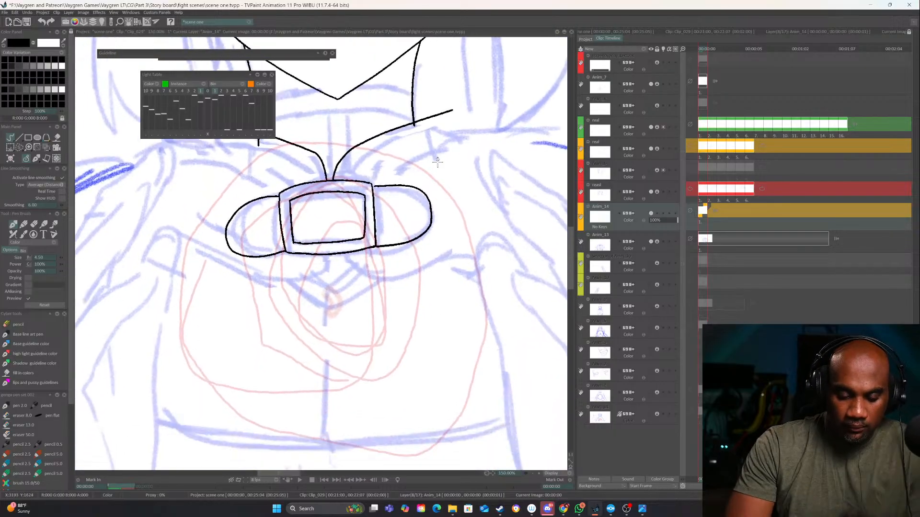
pyautogui.moveTo(336, 257)
pyautogui.mouseDown()
pyautogui.moveTo(343, 290)
pyautogui.moveTo(399, 294)
pyautogui.moveTo(484, 272)
pyautogui.mouseUp()
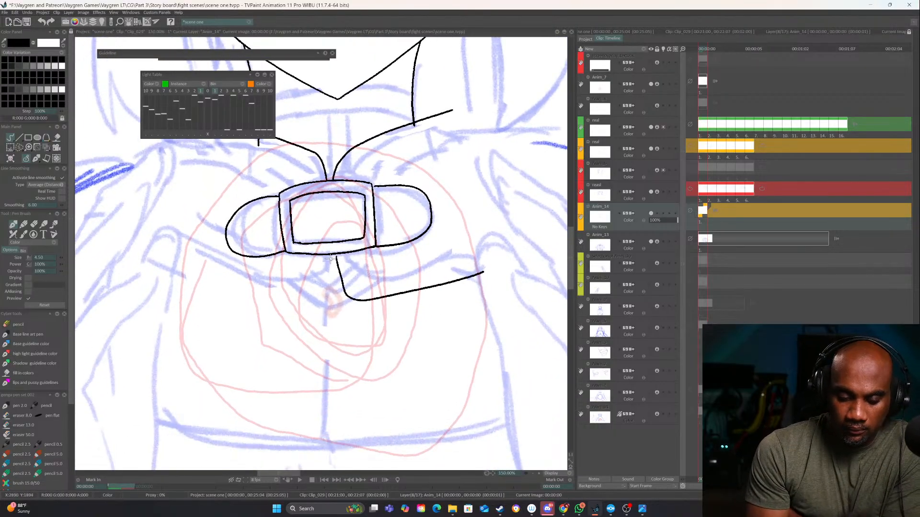
pyautogui.hotkey('ctrl', 'z')
pyautogui.moveTo(335, 256)
pyautogui.mouseDown()
pyautogui.moveTo(340, 286)
pyautogui.moveTo(358, 301)
pyautogui.moveTo(435, 282)
pyautogui.moveTo(333, 285)
pyautogui.moveTo(319, 307)
pyautogui.moveTo(169, 246)
pyautogui.mouseUp()
pyautogui.moveTo(420, 324)
pyautogui.mouseDown()
pyautogui.moveTo(412, 349)
pyautogui.moveTo(427, 392)
pyautogui.mouseUp()
pyautogui.click(532, 473)
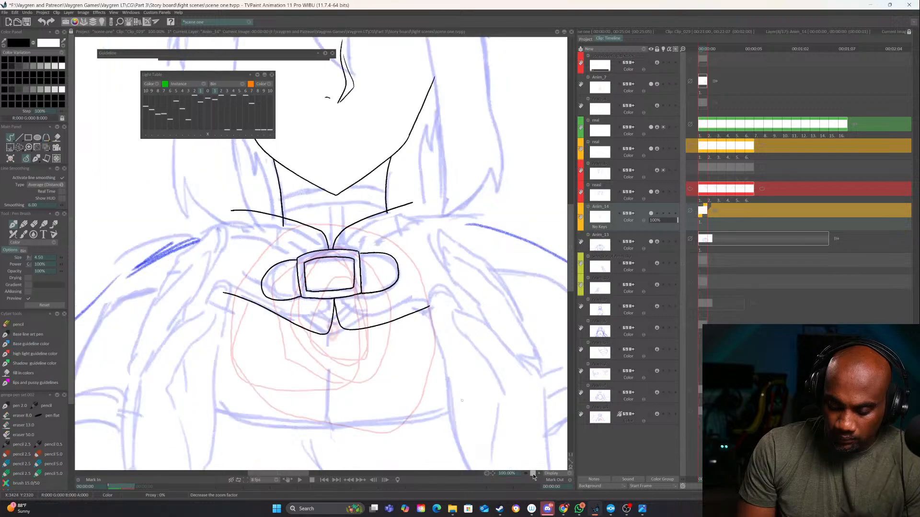
# Ink a second line along each collar edge to form a band, with short ends folding down over the shoulders
pyautogui.moveTo(438, 302); pyautogui.dragTo(465, 331)
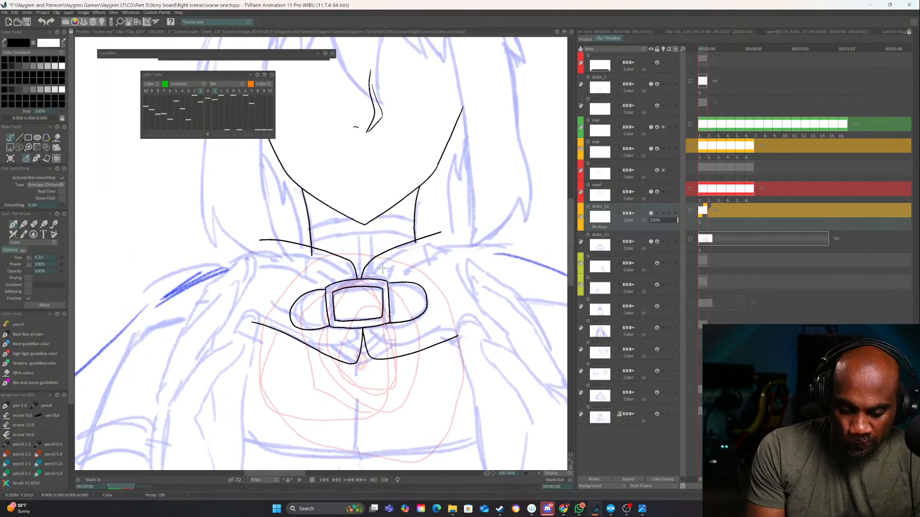
pyautogui.moveTo(378, 277)
pyautogui.mouseDown()
pyautogui.moveTo(448, 229)
pyautogui.moveTo(482, 233)
pyautogui.mouseUp()
pyautogui.moveTo(444, 236)
pyautogui.mouseDown()
pyautogui.moveTo(474, 231)
pyautogui.moveTo(490, 247)
pyautogui.mouseUp()
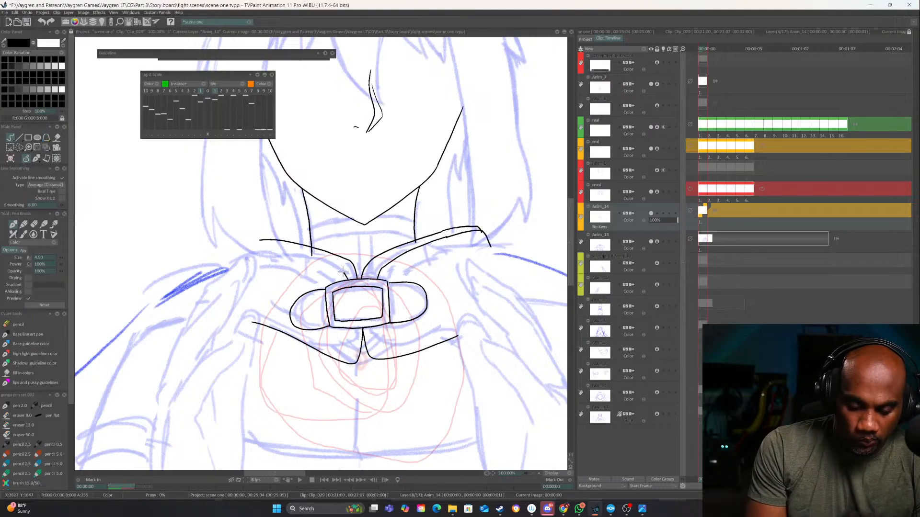
pyautogui.moveTo(343, 272)
pyautogui.mouseDown()
pyautogui.moveTo(287, 247)
pyautogui.moveTo(243, 256)
pyautogui.mouseUp()
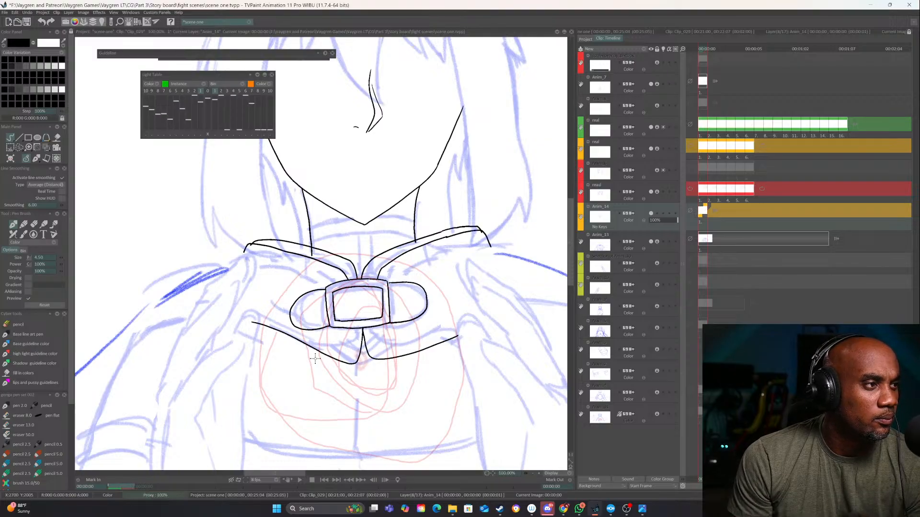
# Erase the end of the neck line that overshoots the collar band and inspect the neck area up close
pyautogui.moveTo(385, 281); pyautogui.dragTo(360, 339)
pyautogui.press('e')
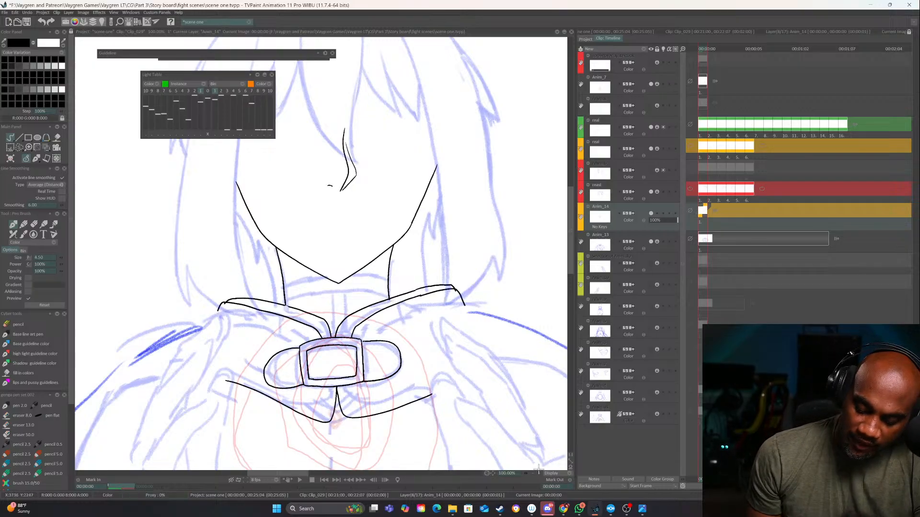
pyautogui.scroll(2, 286, 313)
pyautogui.press('e')
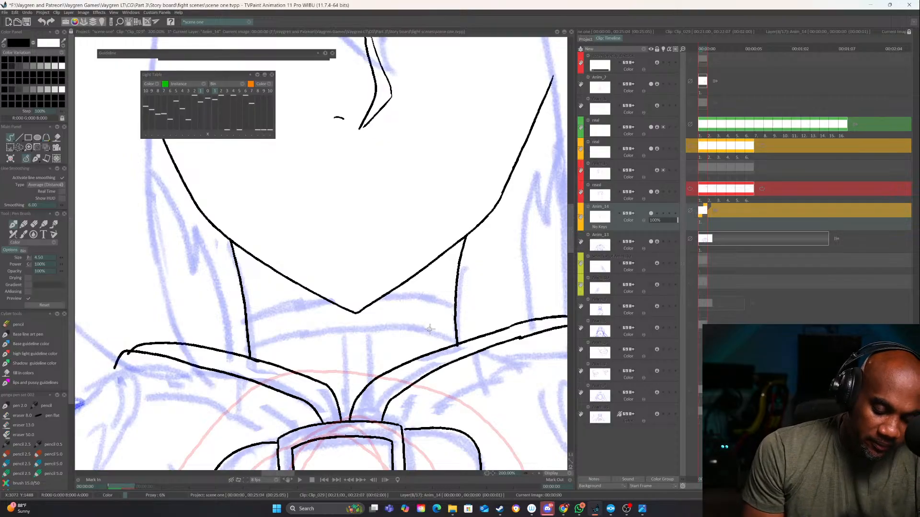
pyautogui.moveTo(430, 329); pyautogui.dragTo(451, 303)
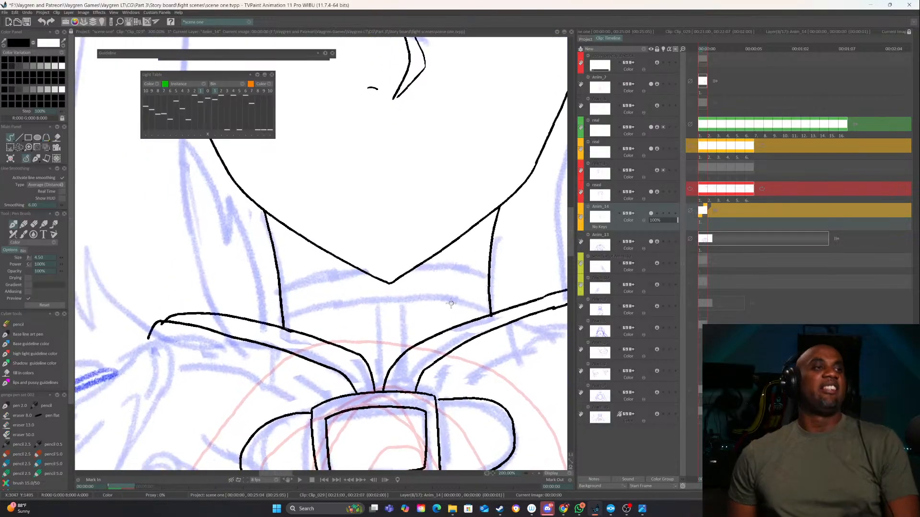
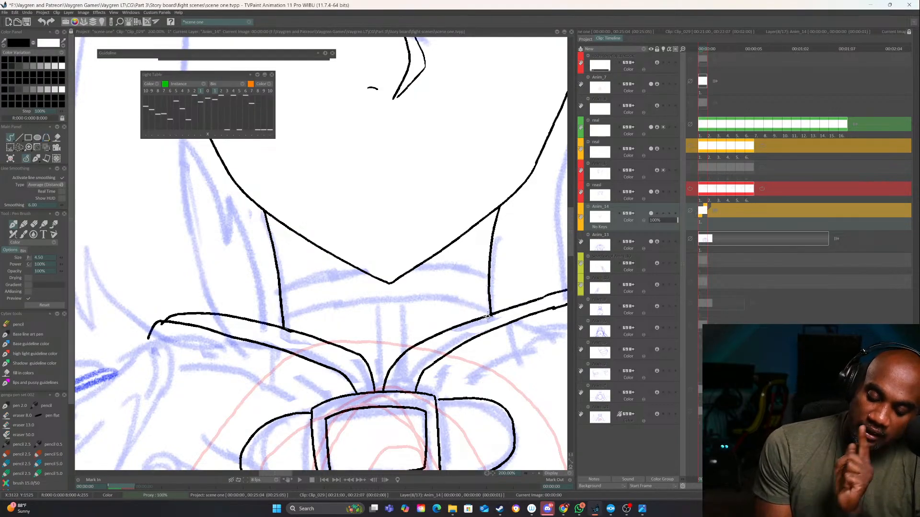
# Ink two curved lines across the neck, one above the other, to form a choker band beneath the chin
pyautogui.moveTo(489, 314)
pyautogui.mouseDown()
pyautogui.moveTo(405, 299)
pyautogui.moveTo(282, 324)
pyautogui.mouseUp()
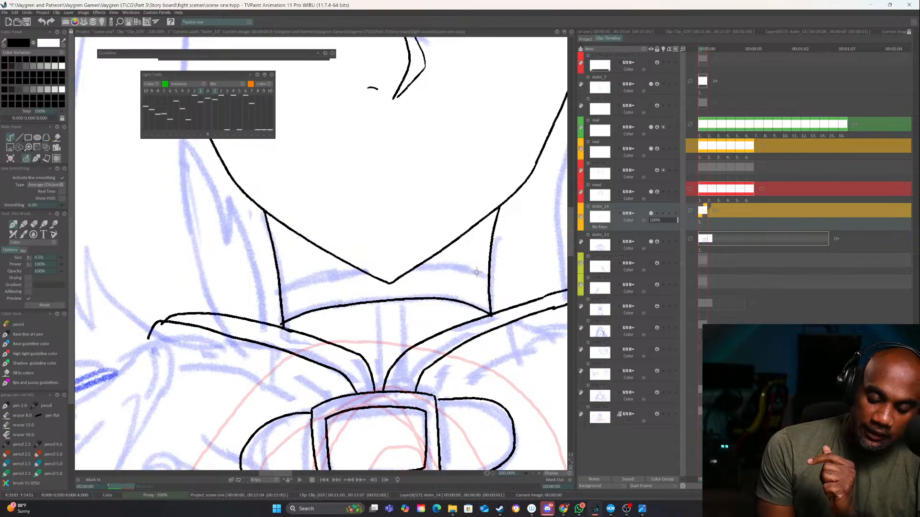
pyautogui.moveTo(489, 277)
pyautogui.mouseDown()
pyautogui.moveTo(447, 268)
pyautogui.moveTo(279, 287)
pyautogui.mouseUp()
pyautogui.moveTo(313, 377); pyautogui.dragTo(253, 254)
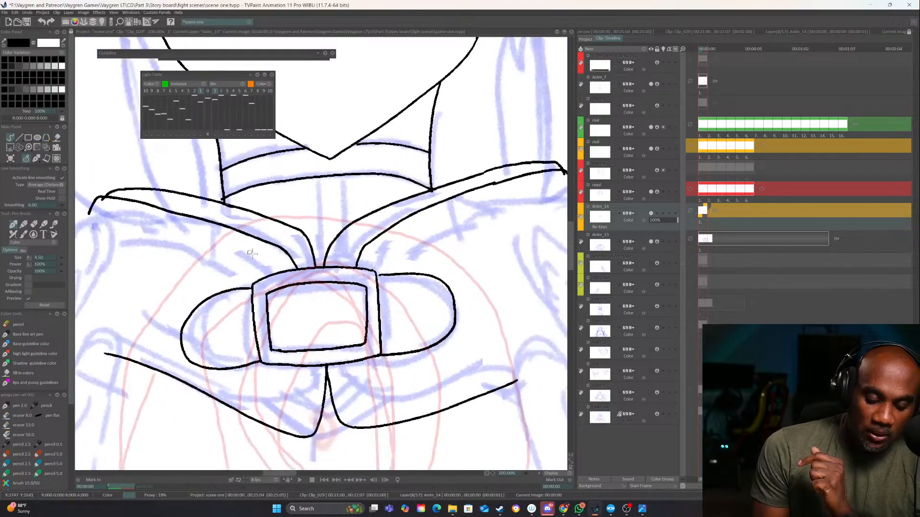
# Ink a cloth edge from each side of the clasp outward below the collar bands, plus a short shoulder line off the left collar fold
pyautogui.moveTo(478, 277); pyautogui.dragTo(364, 315)
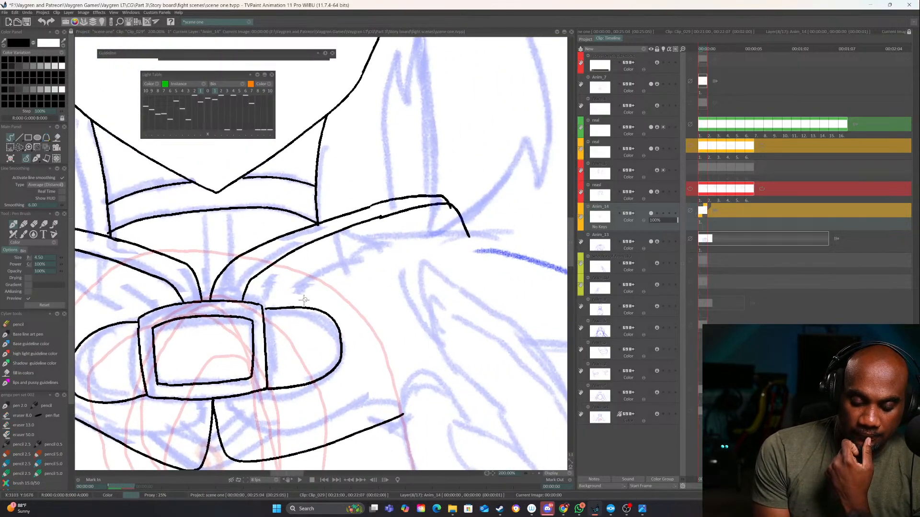
pyautogui.moveTo(295, 305)
pyautogui.mouseDown()
pyautogui.moveTo(356, 273)
pyautogui.moveTo(476, 245)
pyautogui.mouseUp()
pyautogui.moveTo(349, 290); pyautogui.dragTo(580, 273)
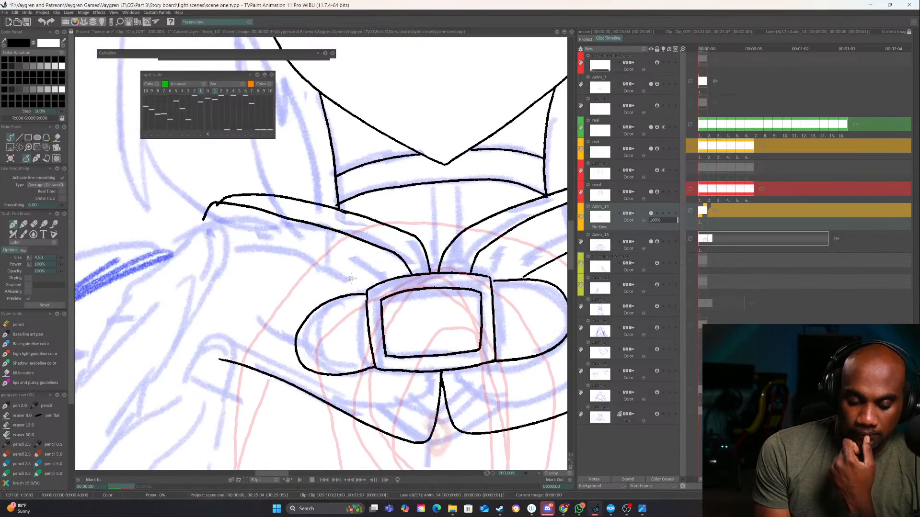
pyautogui.moveTo(367, 294)
pyautogui.mouseDown()
pyautogui.moveTo(226, 248)
pyautogui.moveTo(397, 242)
pyautogui.mouseUp()
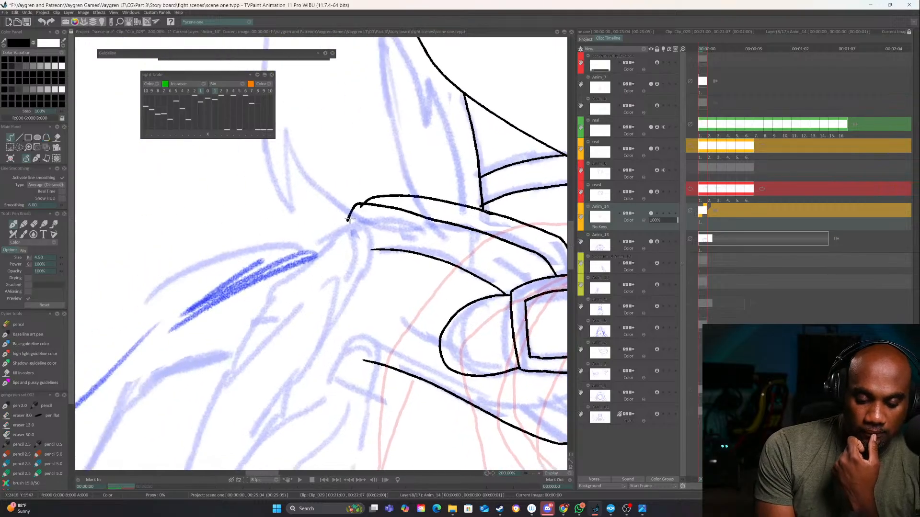
pyautogui.moveTo(348, 219)
pyautogui.mouseDown()
pyautogui.moveTo(303, 243)
pyautogui.moveTo(341, 234)
pyautogui.mouseUp()
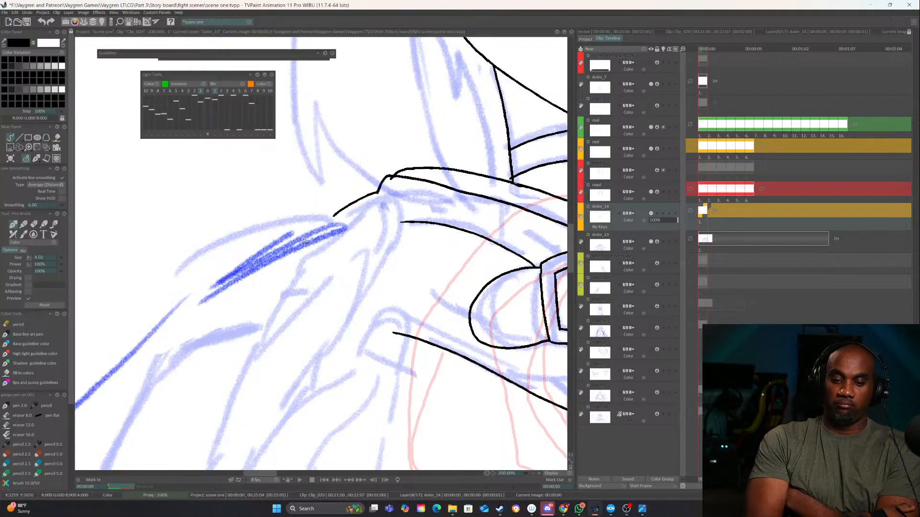
# Erase the right part of the choker's lower line and redraw it so it meets the side of the neck
pyautogui.click(532, 473)
pyautogui.click(533, 473)
pyautogui.click(533, 473)
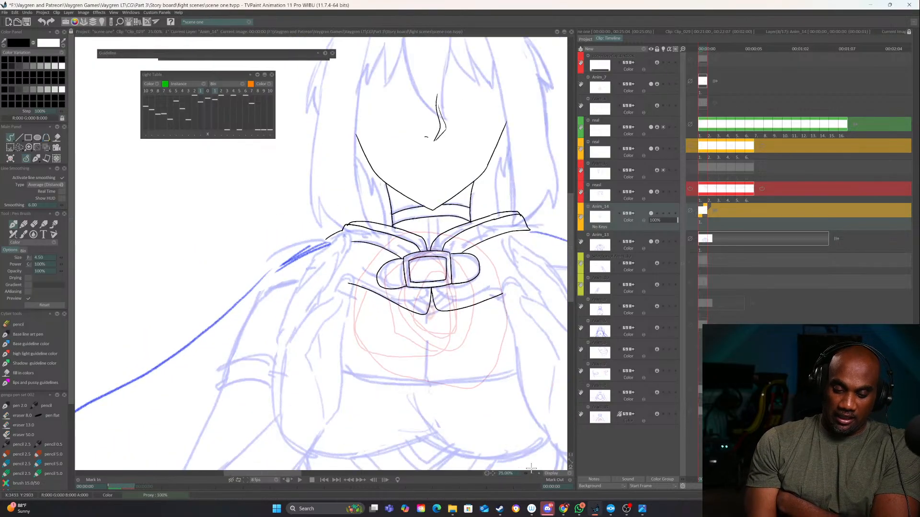
pyautogui.scroll(3, 448, 413)
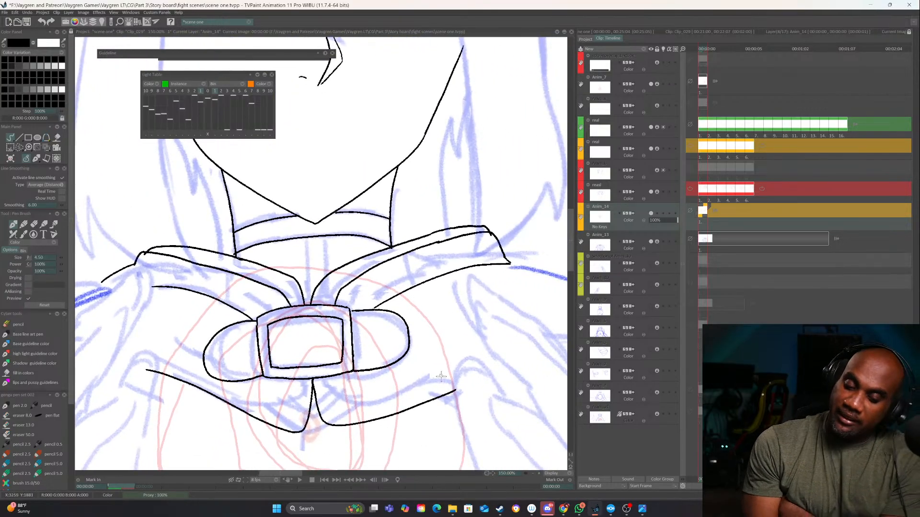
pyautogui.moveTo(442, 375); pyautogui.dragTo(512, 362)
pyautogui.moveTo(472, 330); pyautogui.dragTo(474, 346)
pyautogui.scroll(1, 550, 461)
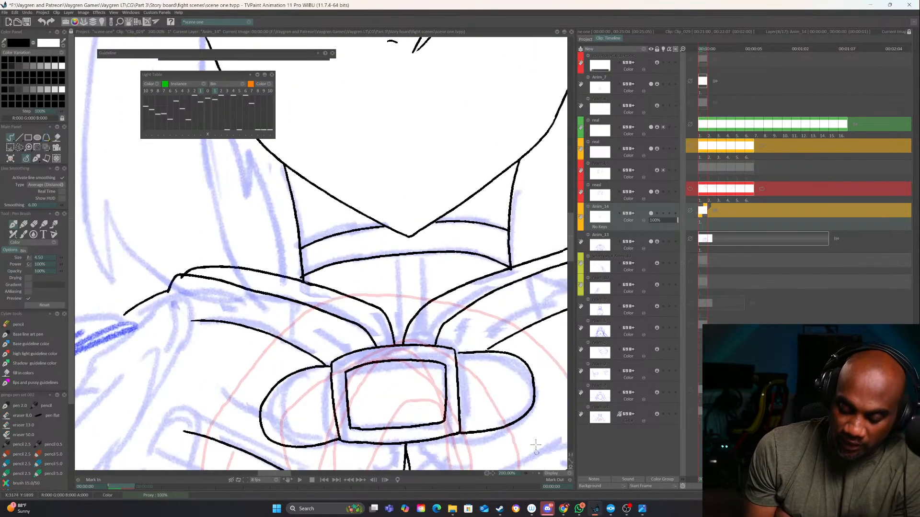
pyautogui.moveTo(475, 311); pyautogui.dragTo(457, 357)
pyautogui.press('e')
pyautogui.moveTo(478, 303); pyautogui.dragTo(438, 299)
pyautogui.press('e')
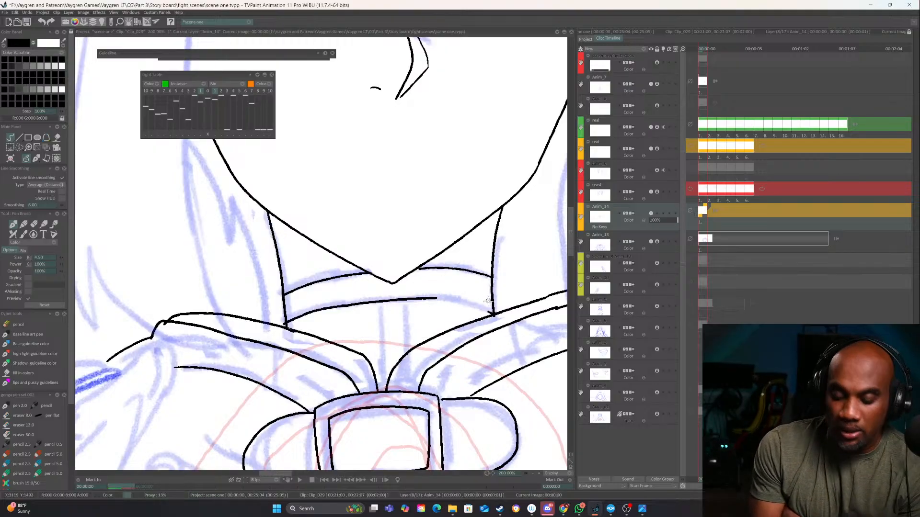
pyautogui.moveTo(492, 312); pyautogui.dragTo(420, 298)
# Erase the small overshoot where the neck and choker lines meet the right collar band
pyautogui.moveTo(518, 344); pyautogui.dragTo(481, 266)
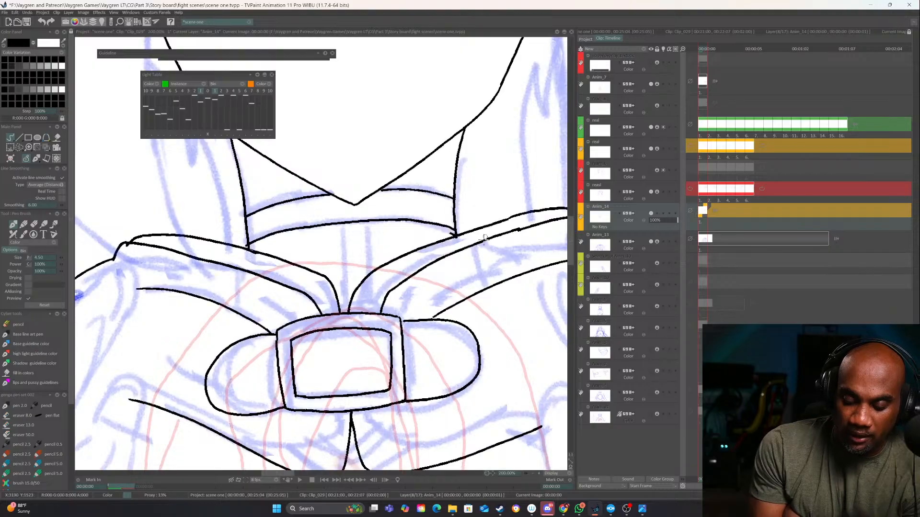
pyautogui.press('e')
pyautogui.moveTo(450, 237); pyautogui.dragTo(458, 236)
pyautogui.press('e')
# Ink the long tapered contours of two fingers of the hand to the left of the clasp
pyautogui.moveTo(396, 357); pyautogui.dragTo(527, 234)
pyautogui.moveTo(322, 309)
pyautogui.mouseDown()
pyautogui.moveTo(370, 377)
pyautogui.moveTo(389, 300)
pyautogui.moveTo(436, 291)
pyautogui.mouseUp()
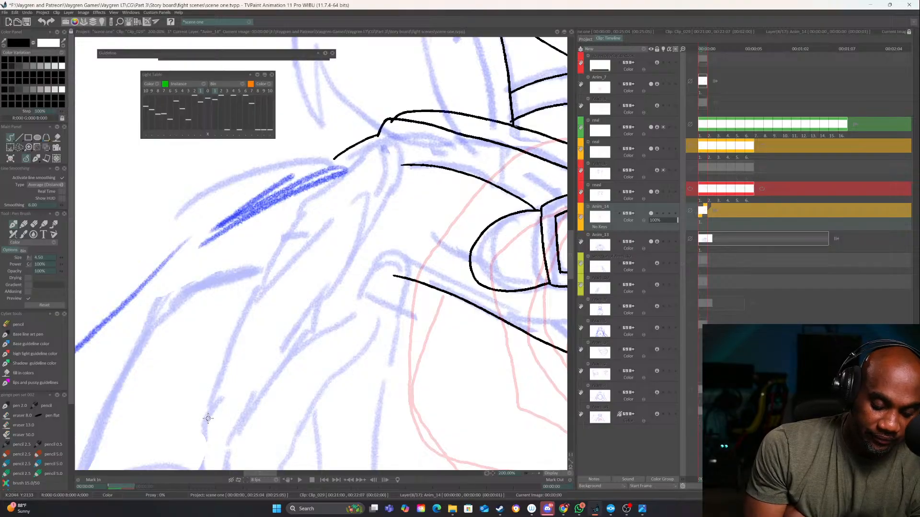
pyautogui.moveTo(208, 419)
pyautogui.mouseDown()
pyautogui.moveTo(249, 306)
pyautogui.moveTo(302, 239)
pyautogui.mouseUp()
pyautogui.moveTo(280, 270)
pyautogui.mouseDown()
pyautogui.moveTo(365, 188)
pyautogui.moveTo(372, 192)
pyautogui.moveTo(352, 253)
pyautogui.moveTo(284, 353)
pyautogui.mouseUp()
pyautogui.moveTo(239, 439)
pyautogui.mouseDown()
pyautogui.moveTo(264, 344)
pyautogui.moveTo(302, 287)
pyautogui.moveTo(372, 229)
pyautogui.moveTo(406, 219)
pyautogui.moveTo(398, 246)
pyautogui.moveTo(357, 282)
pyautogui.moveTo(361, 212)
pyautogui.moveTo(329, 267)
pyautogui.moveTo(318, 318)
pyautogui.mouseUp()
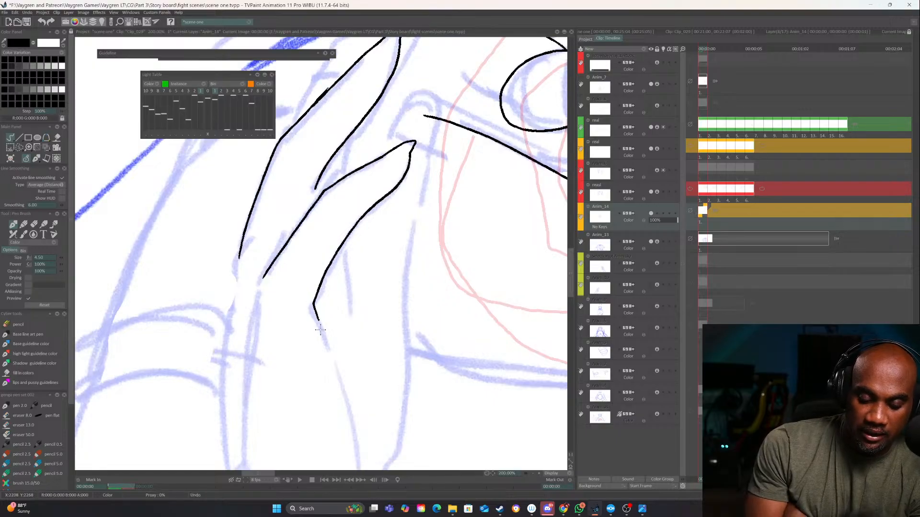
pyautogui.moveTo(264, 264)
pyautogui.mouseDown()
pyautogui.moveTo(294, 209)
pyautogui.moveTo(287, 254)
pyautogui.mouseUp()
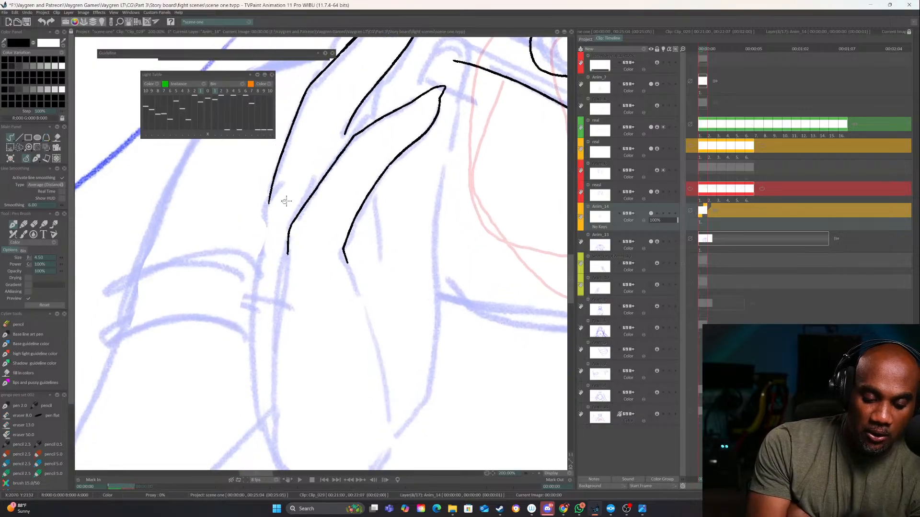
# Ink the short knuckle lines at the base of the two fingers and close the gap between them
pyautogui.moveTo(314, 190)
pyautogui.mouseDown()
pyautogui.moveTo(268, 223)
pyautogui.moveTo(260, 259)
pyautogui.mouseUp()
pyautogui.moveTo(271, 243); pyautogui.dragTo(294, 218)
pyautogui.moveTo(361, 178); pyautogui.dragTo(295, 301)
pyautogui.moveTo(280, 254); pyautogui.dragTo(270, 280)
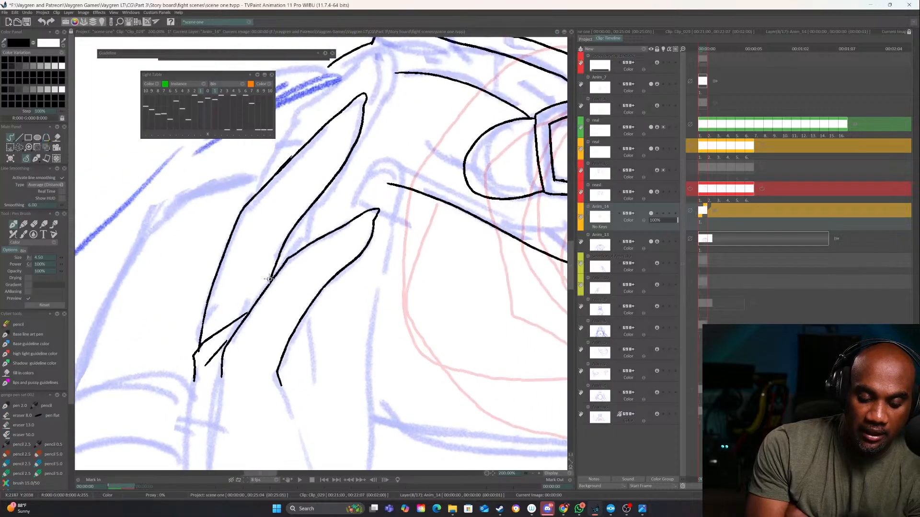
# Ink the rounded fingertip behind the lower finger, its long outer edge and a short line beneath the lower finger
pyautogui.moveTo(364, 193)
pyautogui.mouseDown()
pyautogui.moveTo(355, 145)
pyautogui.moveTo(306, 260)
pyautogui.moveTo(316, 245)
pyautogui.moveTo(347, 254)
pyautogui.moveTo(333, 295)
pyautogui.mouseUp()
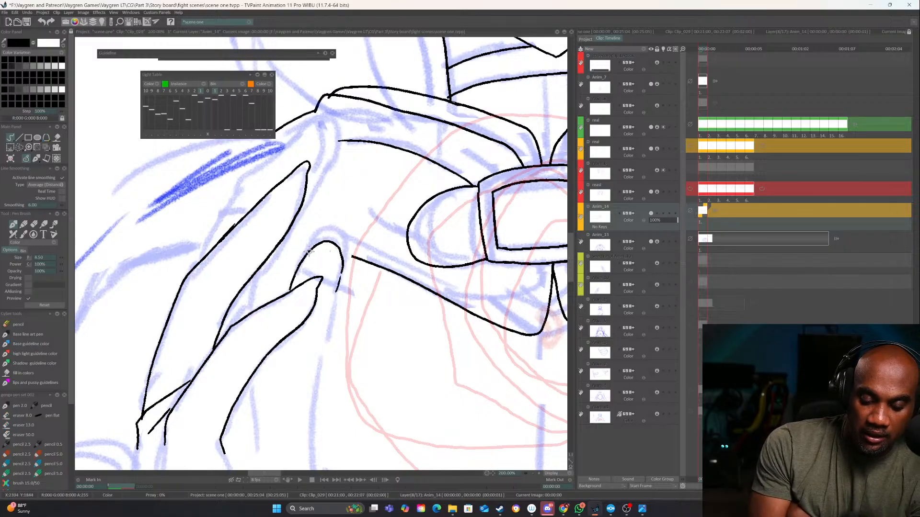
pyautogui.moveTo(309, 251)
pyautogui.mouseDown()
pyautogui.moveTo(333, 233)
pyautogui.moveTo(342, 263)
pyautogui.moveTo(343, 207)
pyautogui.moveTo(309, 290)
pyautogui.moveTo(308, 368)
pyautogui.mouseUp()
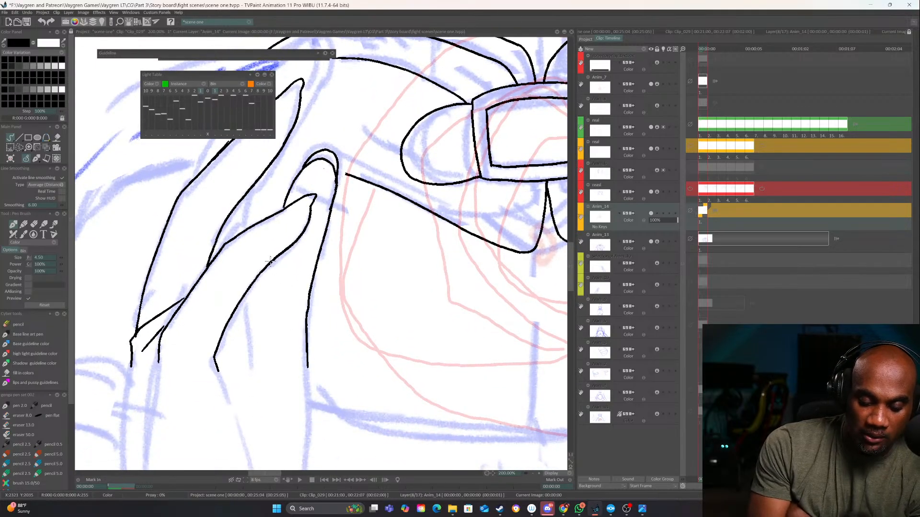
pyautogui.moveTo(270, 262); pyautogui.dragTo(240, 312)
pyautogui.moveTo(296, 86); pyautogui.dragTo(331, 193)
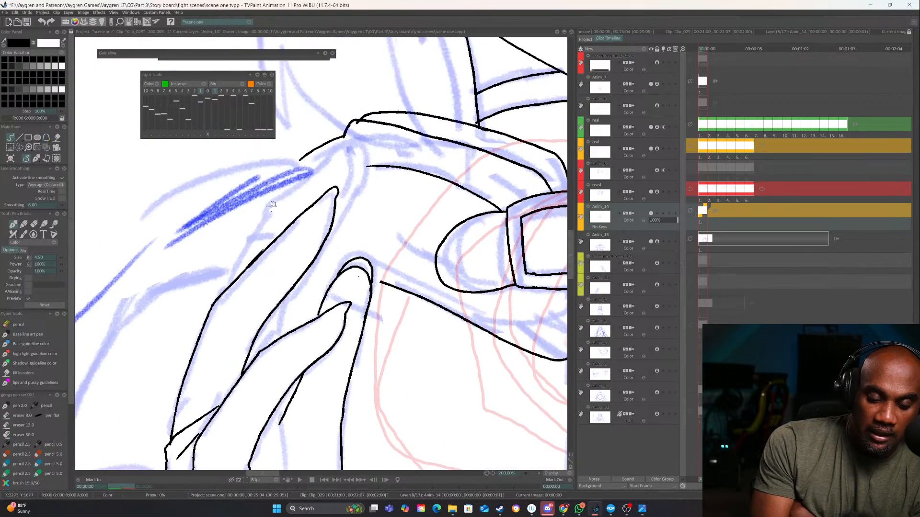
# Ink the farther finger behind the upper one, reaching the collar fold, and the line running down between the fingers
pyautogui.moveTo(229, 285)
pyautogui.mouseDown()
pyautogui.moveTo(278, 199)
pyautogui.moveTo(356, 139)
pyautogui.moveTo(334, 207)
pyautogui.mouseUp()
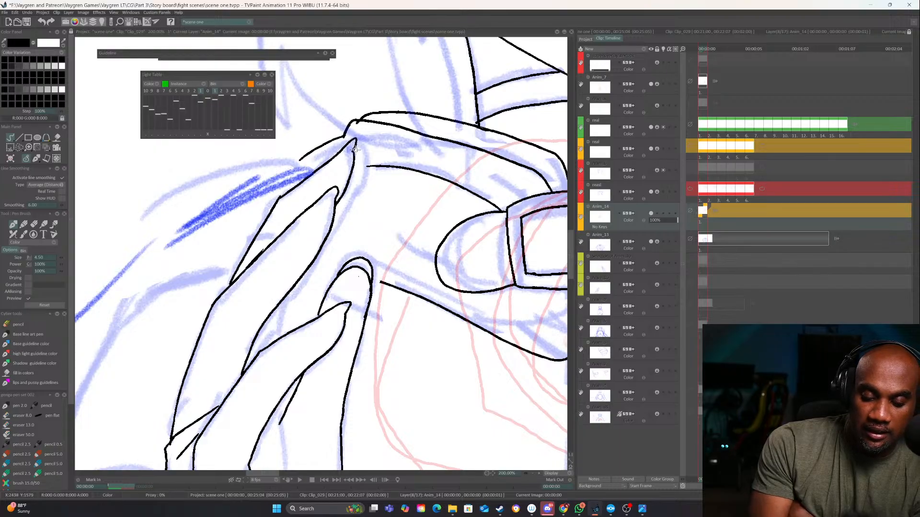
pyautogui.moveTo(363, 150)
pyautogui.mouseDown()
pyautogui.moveTo(361, 188)
pyautogui.moveTo(281, 309)
pyautogui.moveTo(295, 285)
pyautogui.moveTo(279, 338)
pyautogui.mouseUp()
pyautogui.moveTo(350, 346); pyautogui.dragTo(345, 226)
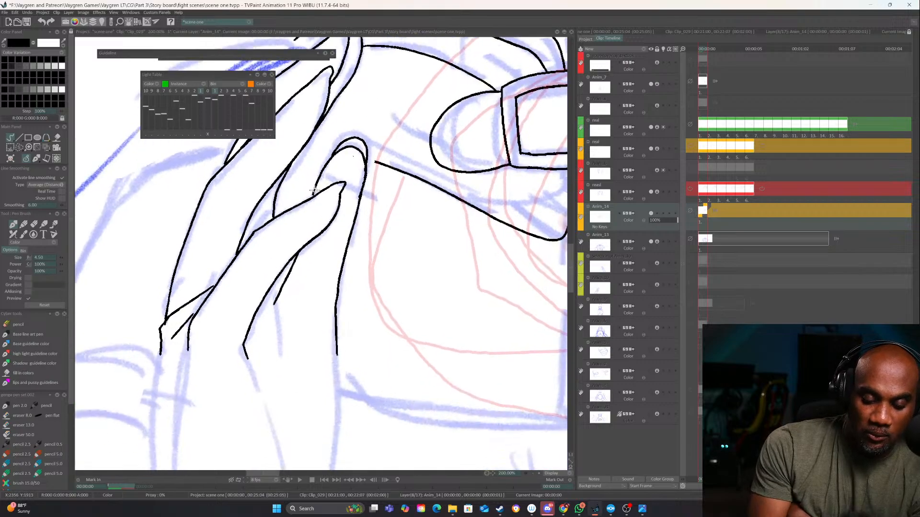
pyautogui.moveTo(363, 343); pyautogui.dragTo(373, 238)
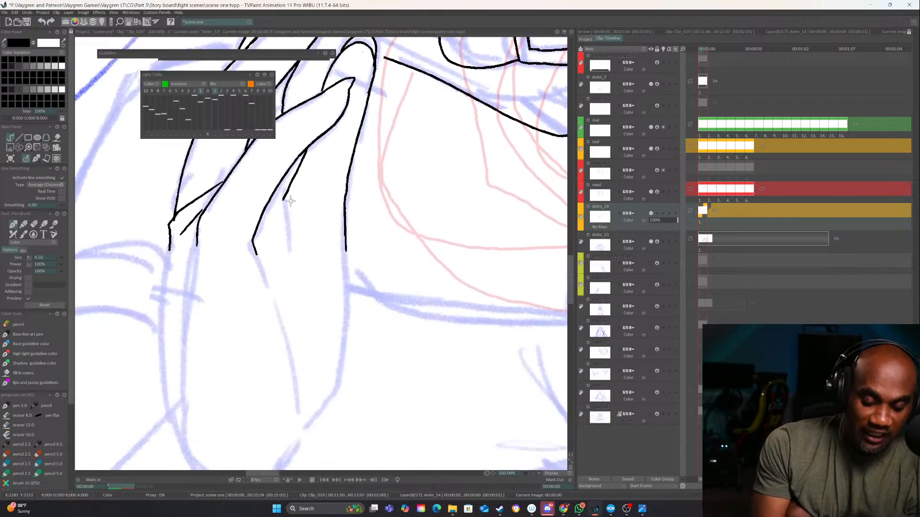
# Ink a short crease and the inner palm line below the lower finger, and extend the hand's outer edge downward
pyautogui.moveTo(284, 198)
pyautogui.mouseDown()
pyautogui.moveTo(287, 239)
pyautogui.moveTo(332, 155)
pyautogui.mouseUp()
pyautogui.moveTo(301, 184); pyautogui.dragTo(327, 268)
pyautogui.moveTo(332, 284); pyautogui.dragTo(345, 364)
pyautogui.moveTo(395, 194); pyautogui.dragTo(357, 362)
pyautogui.moveTo(351, 321)
pyautogui.mouseDown()
pyautogui.moveTo(369, 266)
pyautogui.moveTo(378, 294)
pyautogui.moveTo(371, 315)
pyautogui.mouseUp()
# Continue the inner palm line down to the wrist and curve the hand's outer edge in to meet it
pyautogui.press('e')
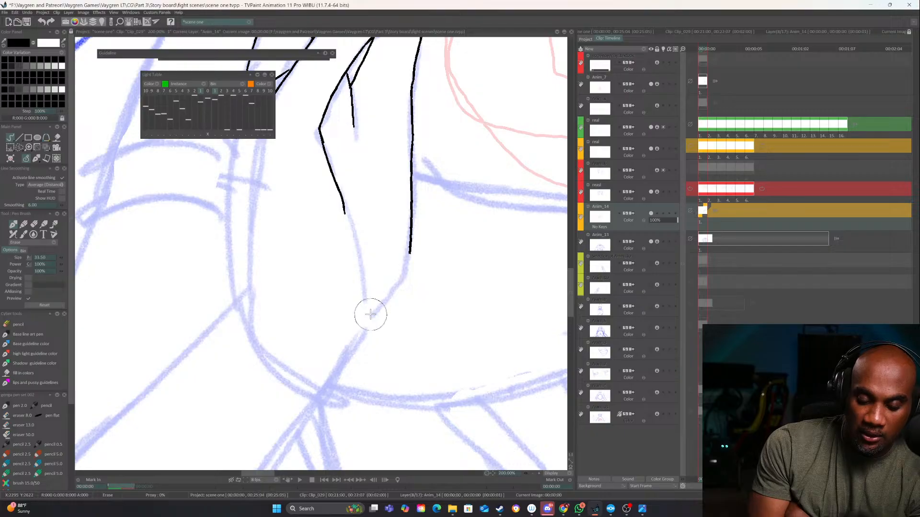
pyautogui.press('e')
pyautogui.moveTo(348, 215); pyautogui.dragTo(359, 339)
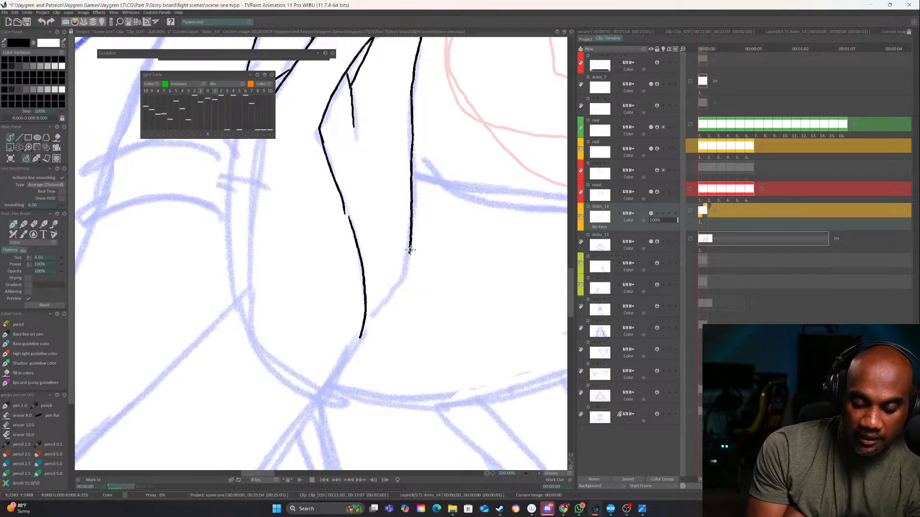
pyautogui.moveTo(409, 250)
pyautogui.mouseDown()
pyautogui.moveTo(388, 307)
pyautogui.moveTo(323, 388)
pyautogui.mouseUp()
# Ink the two long lines down the back of the hand and the rounded heel that joins them to the wrist
pyautogui.moveTo(315, 271); pyautogui.dragTo(362, 357)
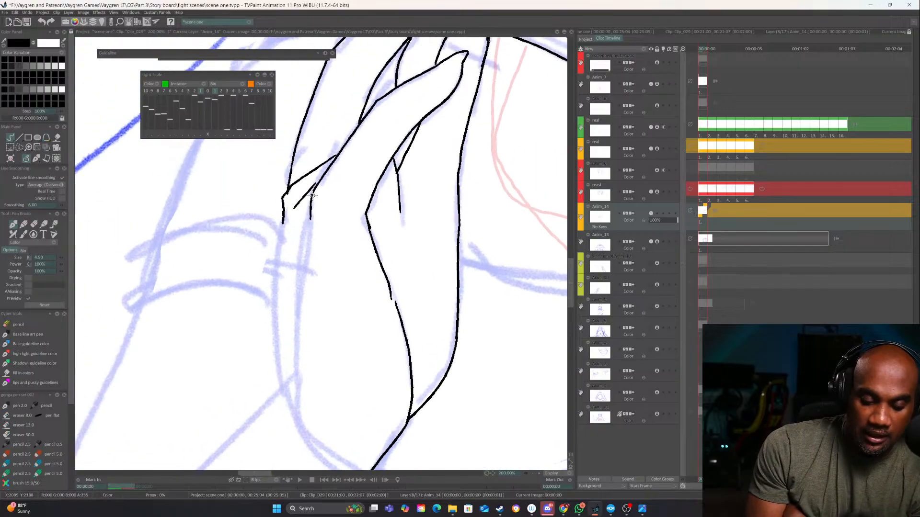
pyautogui.moveTo(311, 211); pyautogui.dragTo(297, 418)
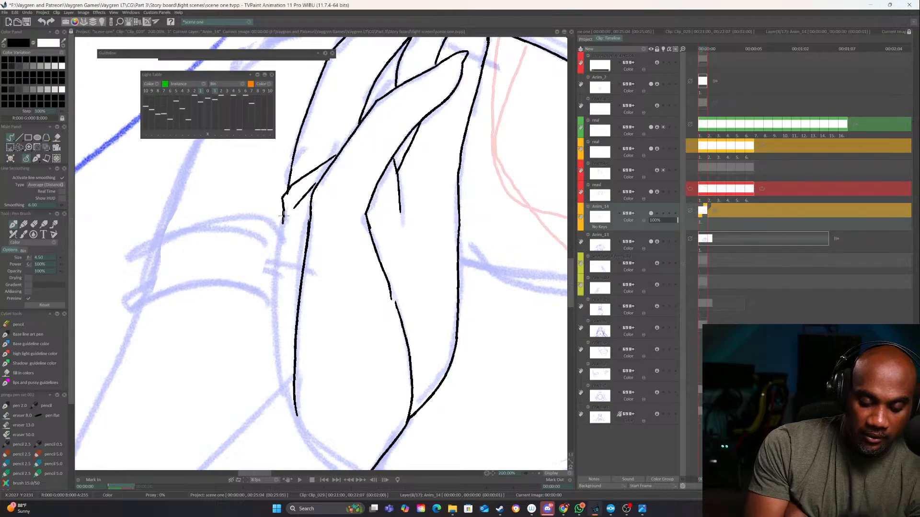
pyautogui.moveTo(283, 215)
pyautogui.mouseDown()
pyautogui.moveTo(275, 326)
pyautogui.moveTo(288, 400)
pyautogui.moveTo(277, 319)
pyautogui.moveTo(340, 365)
pyautogui.mouseUp()
pyautogui.moveTo(278, 314); pyautogui.dragTo(343, 364)
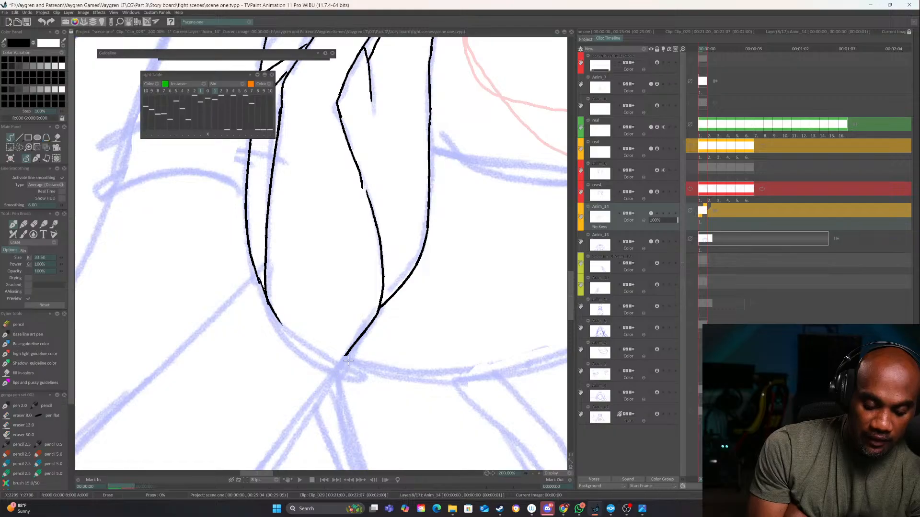
pyautogui.press('e')
pyautogui.moveTo(273, 312)
pyautogui.mouseDown()
pyautogui.moveTo(301, 343)
pyautogui.moveTo(339, 354)
pyautogui.moveTo(439, 238)
pyautogui.moveTo(430, 258)
pyautogui.mouseUp()
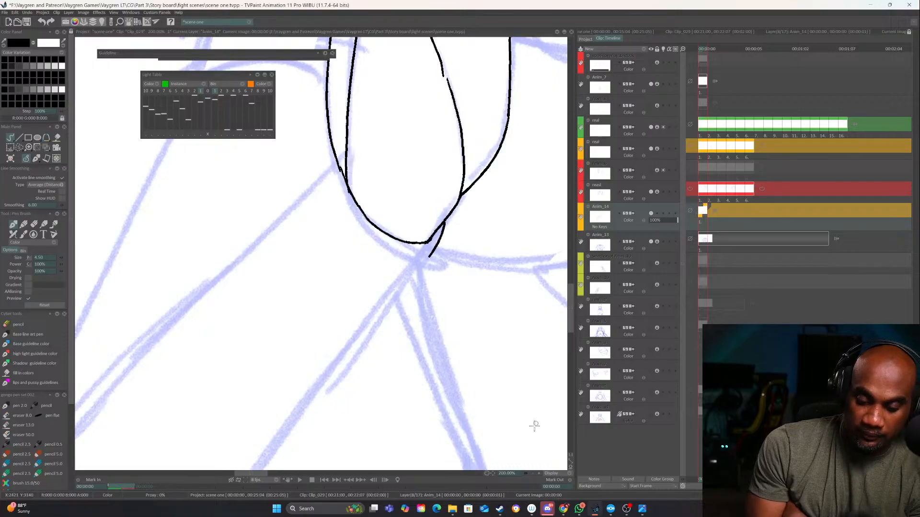
# Ink the two diagonal forearm edges running down and outward from the heel of the hand
pyautogui.click(533, 474)
pyautogui.moveTo(396, 353); pyautogui.dragTo(417, 325)
pyautogui.moveTo(424, 226); pyautogui.dragTo(288, 393)
pyautogui.moveTo(349, 141)
pyautogui.mouseDown()
pyautogui.moveTo(331, 176)
pyautogui.moveTo(114, 398)
pyautogui.mouseUp()
# Ink the curved sleeve hem beside the hand and the sleeve's outer edge from the fingers down to the hem
pyautogui.moveTo(319, 272); pyautogui.dragTo(340, 427)
pyautogui.moveTo(418, 326)
pyautogui.mouseDown()
pyautogui.moveTo(411, 366)
pyautogui.moveTo(426, 333)
pyautogui.mouseUp()
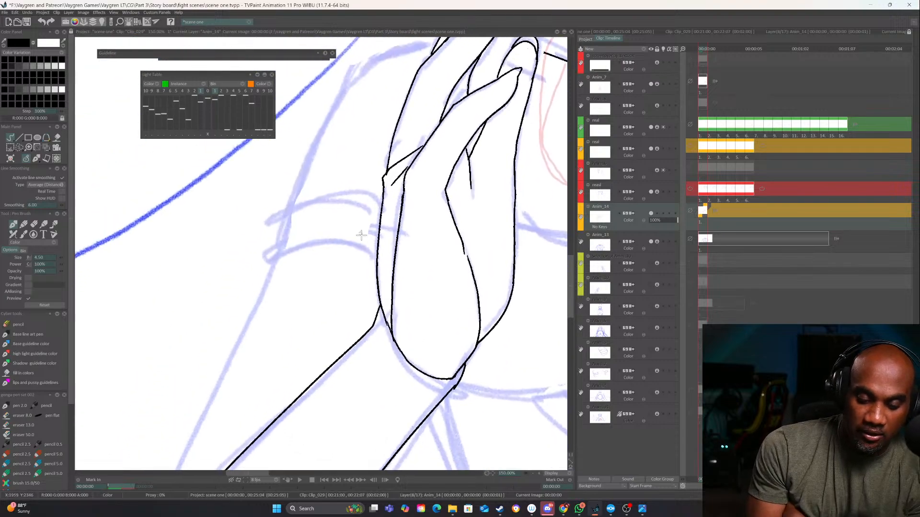
pyautogui.moveTo(376, 262)
pyautogui.mouseDown()
pyautogui.moveTo(361, 249)
pyautogui.moveTo(278, 258)
pyautogui.mouseUp()
pyautogui.moveTo(357, 132); pyautogui.dragTo(323, 230)
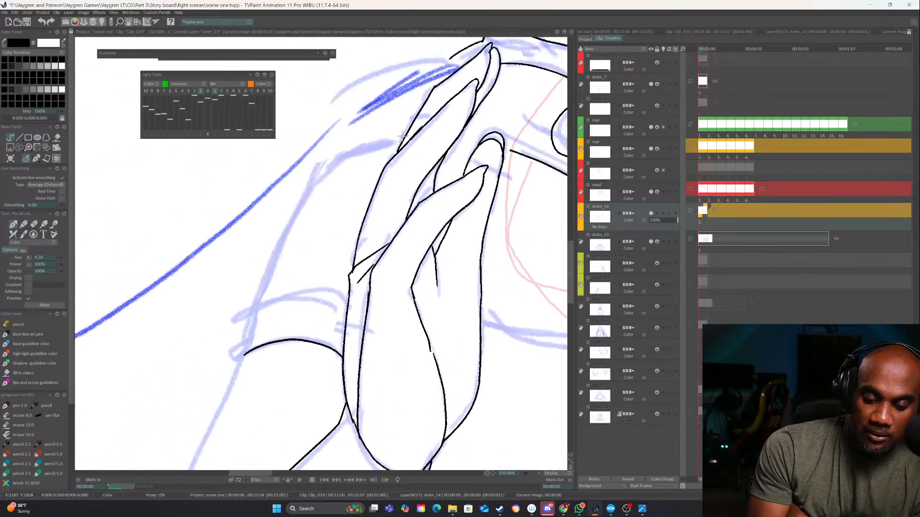
pyautogui.moveTo(387, 140)
pyautogui.mouseDown()
pyautogui.moveTo(335, 159)
pyautogui.moveTo(293, 207)
pyautogui.moveTo(242, 341)
pyautogui.mouseUp()
# Ink the arm's outer edge below the sleeve hem and a second curved line above the hem to form a cuff
pyautogui.moveTo(268, 298); pyautogui.dragTo(370, 116)
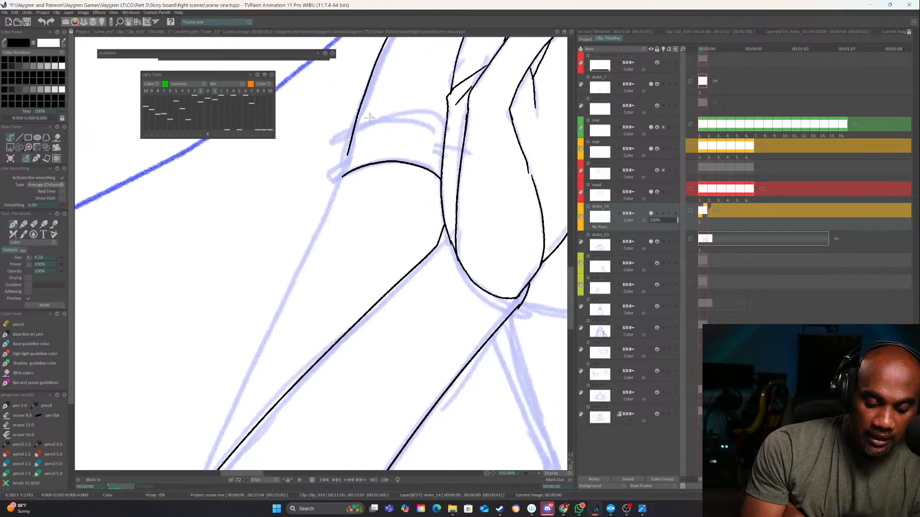
pyautogui.moveTo(349, 149)
pyautogui.mouseDown()
pyautogui.moveTo(242, 381)
pyautogui.moveTo(307, 229)
pyautogui.moveTo(268, 331)
pyautogui.mouseUp()
pyautogui.moveTo(547, 227)
pyautogui.mouseDown()
pyautogui.moveTo(380, 332)
pyautogui.moveTo(307, 438)
pyautogui.mouseUp()
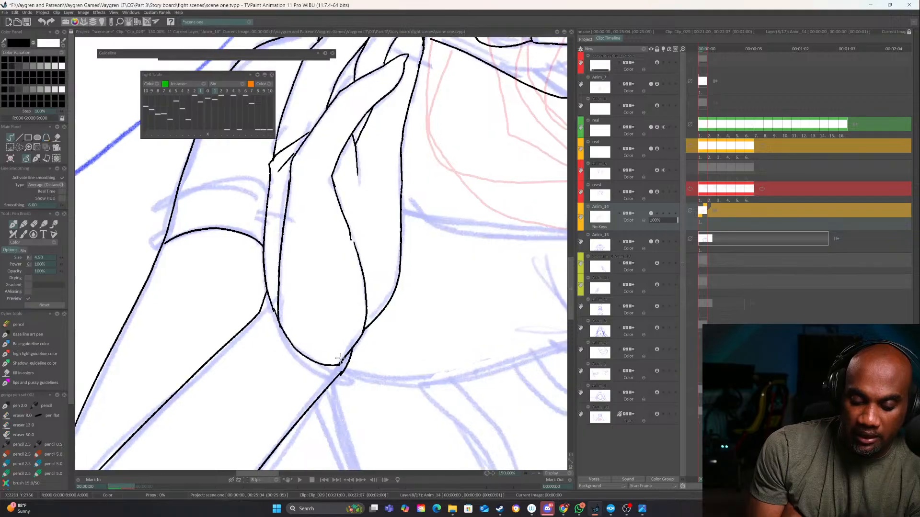
pyautogui.moveTo(320, 321); pyautogui.dragTo(406, 382)
pyautogui.moveTo(358, 267); pyautogui.dragTo(273, 262)
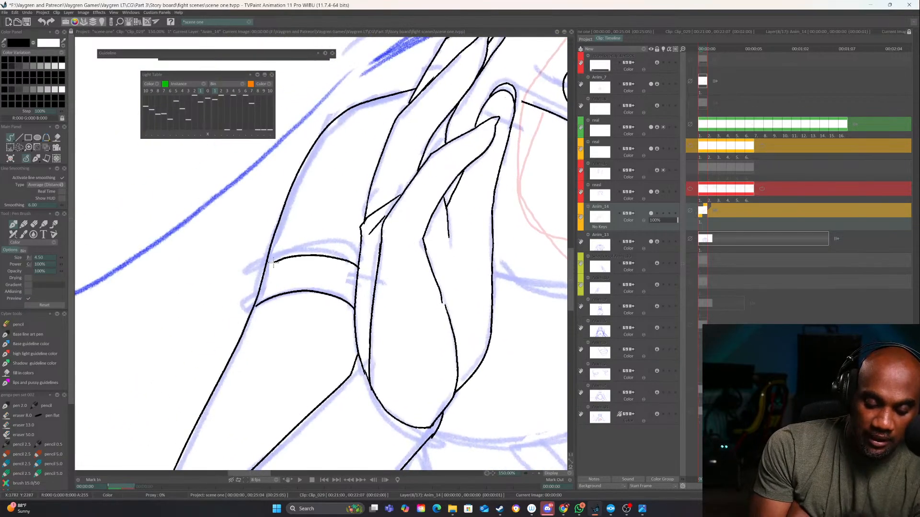
# Erase the lower part of the short palm crease beneath the lower finger and redraw it
pyautogui.moveTo(512, 341); pyautogui.dragTo(283, 295)
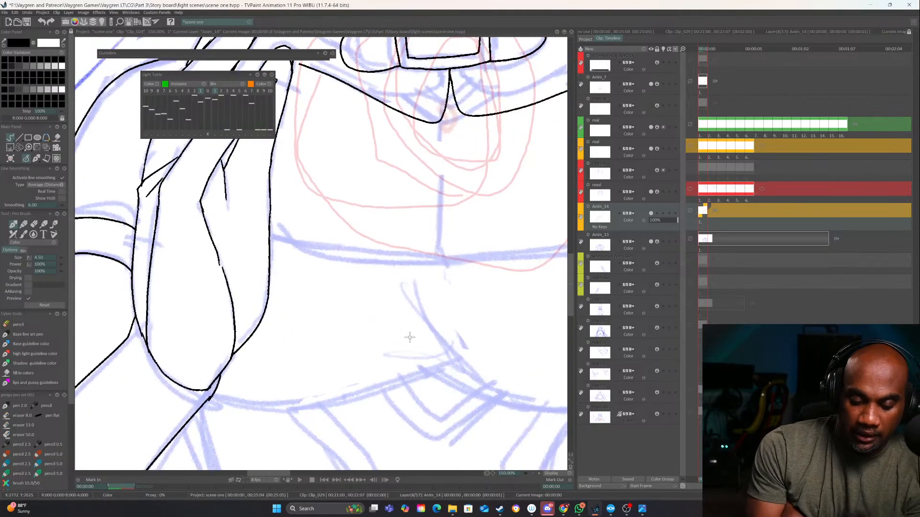
pyautogui.moveTo(410, 338); pyautogui.dragTo(454, 384)
pyautogui.moveTo(314, 270); pyautogui.dragTo(311, 360)
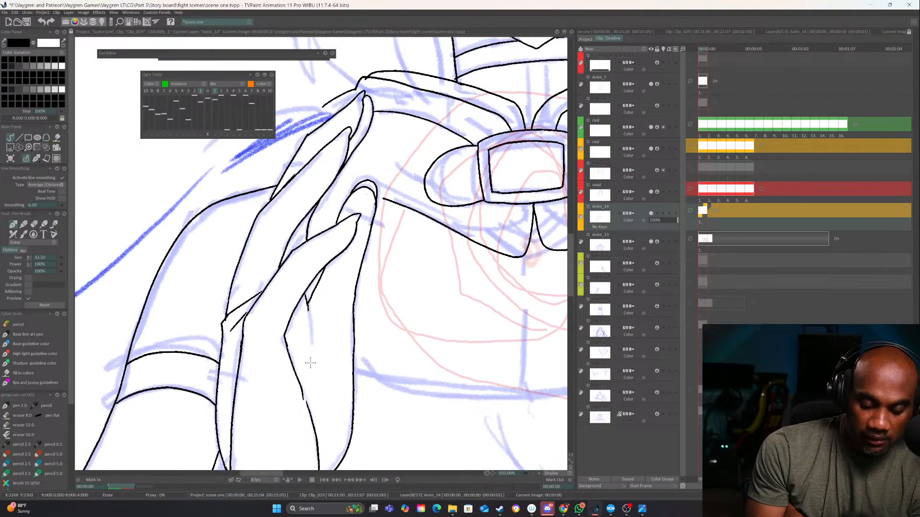
pyautogui.moveTo(307, 308); pyautogui.dragTo(308, 338)
pyautogui.moveTo(473, 359); pyautogui.dragTo(389, 396)
pyautogui.moveTo(454, 328); pyautogui.dragTo(481, 409)
pyautogui.moveTo(292, 262); pyautogui.dragTo(419, 243)
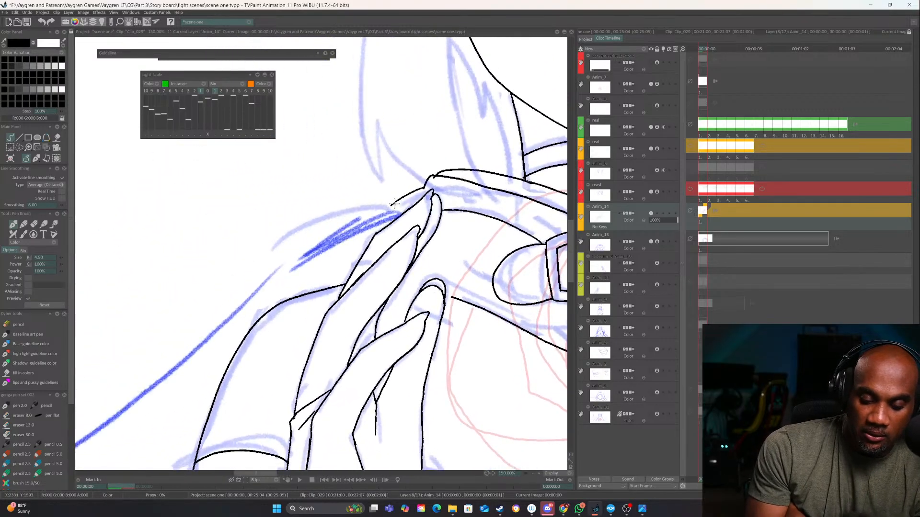
# Ink the outer edge of the rearmost finger below the collar tip, replacing the longer shoulder-side curve with a short closing stroke
pyautogui.moveTo(390, 205); pyautogui.dragTo(354, 240)
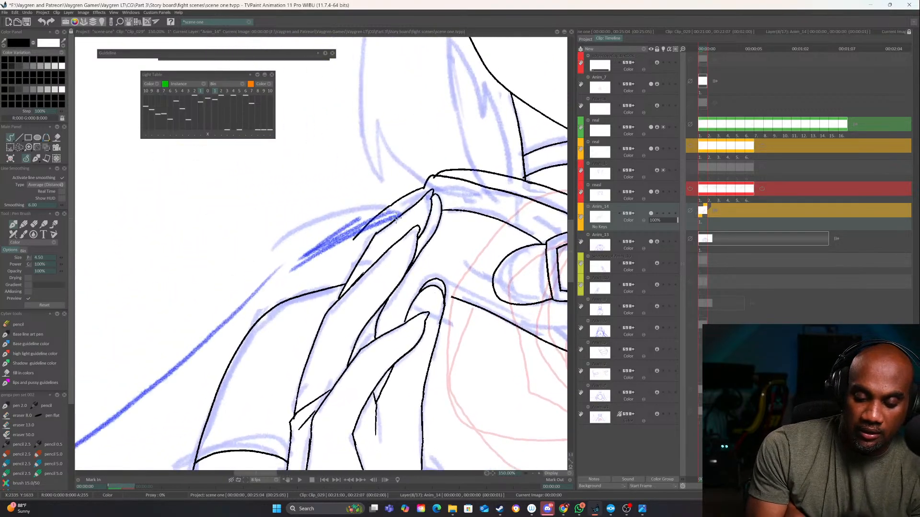
pyautogui.moveTo(396, 218); pyautogui.dragTo(291, 297)
pyautogui.moveTo(469, 321); pyautogui.dragTo(491, 288)
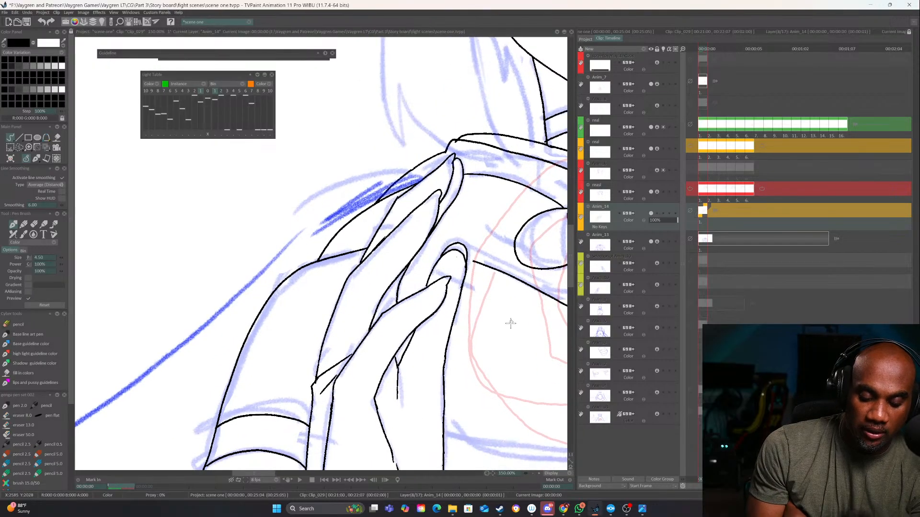
pyautogui.hotkey('ctrl', 'z')
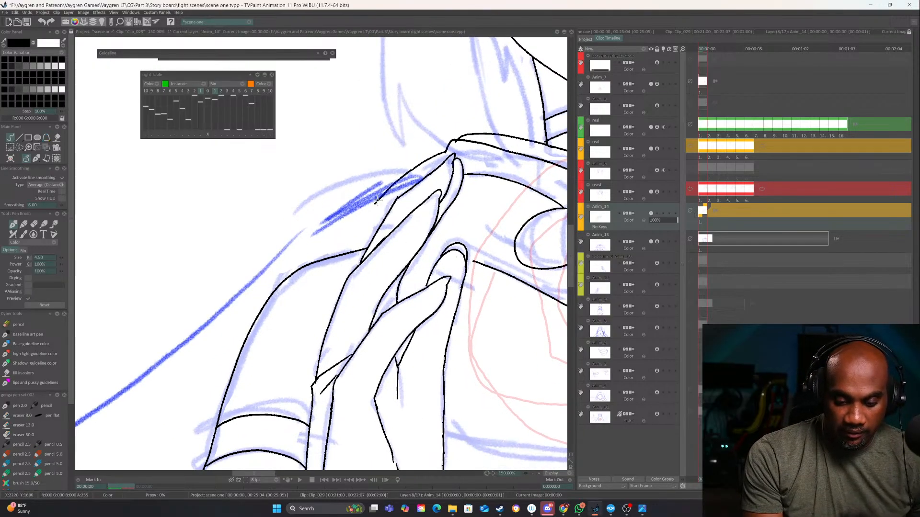
pyautogui.moveTo(372, 206); pyautogui.dragTo(405, 193)
# Ink the horizontal line across the torso below the chest and the vertical centre seam from the collar down to it
pyautogui.moveTo(496, 348); pyautogui.dragTo(258, 323)
pyautogui.moveTo(460, 367); pyautogui.dragTo(352, 323)
pyautogui.moveTo(482, 319); pyautogui.dragTo(400, 329)
pyautogui.moveTo(377, 401); pyautogui.dragTo(353, 325)
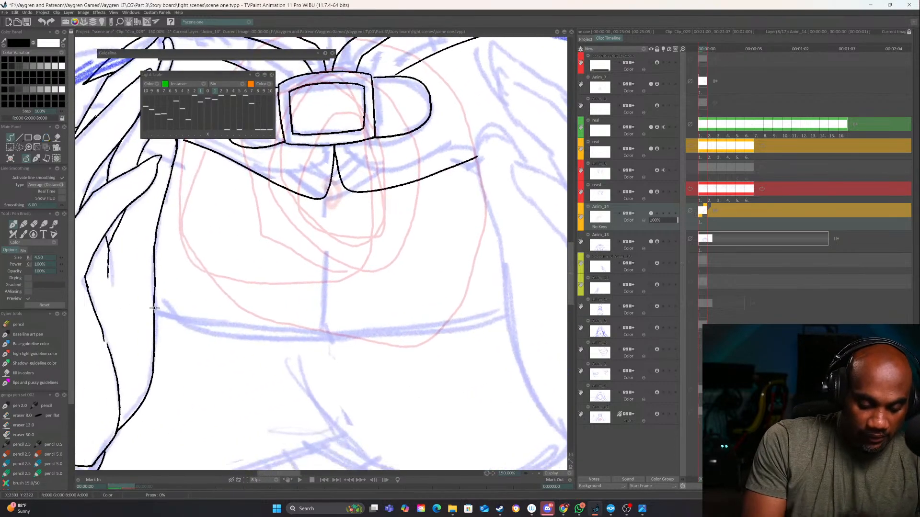
pyautogui.moveTo(155, 309)
pyautogui.mouseDown()
pyautogui.moveTo(239, 328)
pyautogui.moveTo(439, 321)
pyautogui.moveTo(509, 307)
pyautogui.mouseUp()
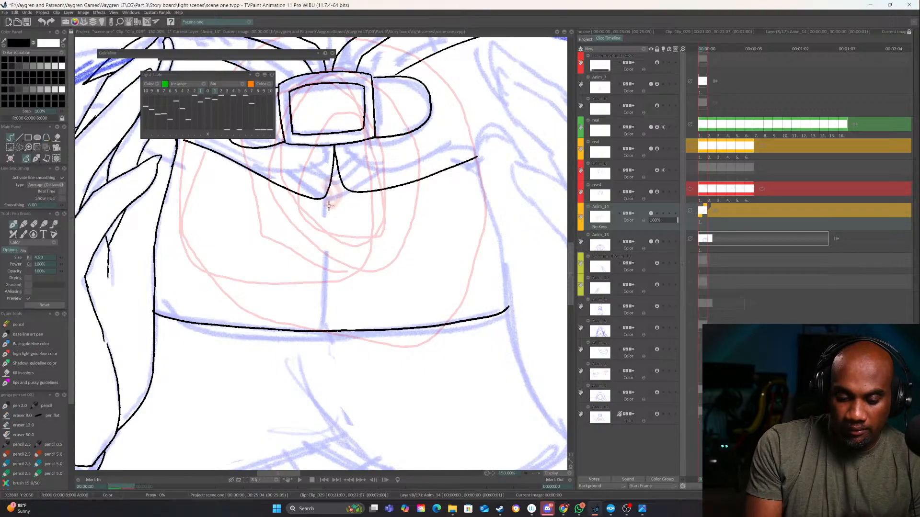
pyautogui.moveTo(329, 193); pyautogui.dragTo(321, 319)
# Ink the curved lower hem of the top across the waist, rising to a small peak in the middle
pyautogui.moveTo(369, 352); pyautogui.dragTo(377, 190)
pyautogui.moveTo(383, 367)
pyautogui.mouseDown()
pyautogui.moveTo(415, 322)
pyautogui.moveTo(366, 371)
pyautogui.moveTo(331, 378)
pyautogui.mouseUp()
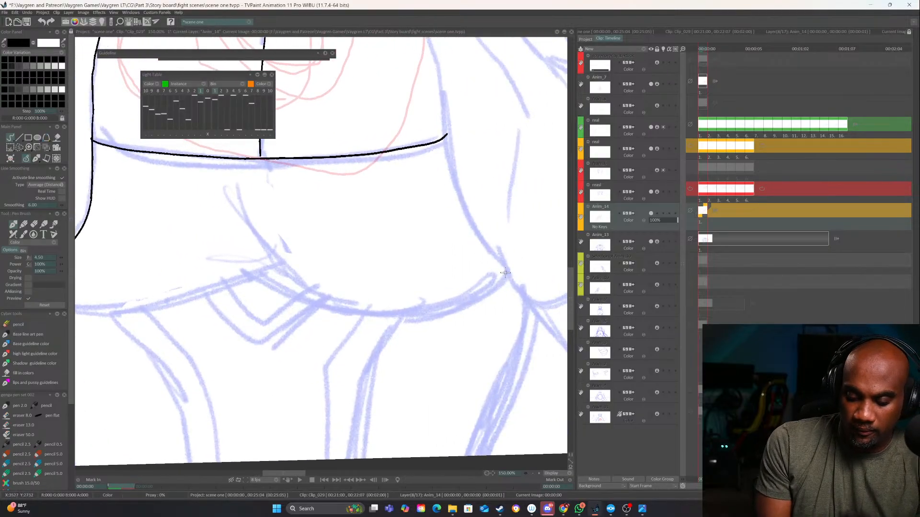
pyautogui.moveTo(505, 273)
pyautogui.mouseDown()
pyautogui.moveTo(448, 302)
pyautogui.moveTo(308, 293)
pyautogui.moveTo(249, 275)
pyautogui.moveTo(451, 274)
pyautogui.moveTo(278, 307)
pyautogui.moveTo(227, 302)
pyautogui.mouseUp()
pyautogui.moveTo(296, 313); pyautogui.dragTo(297, 228)
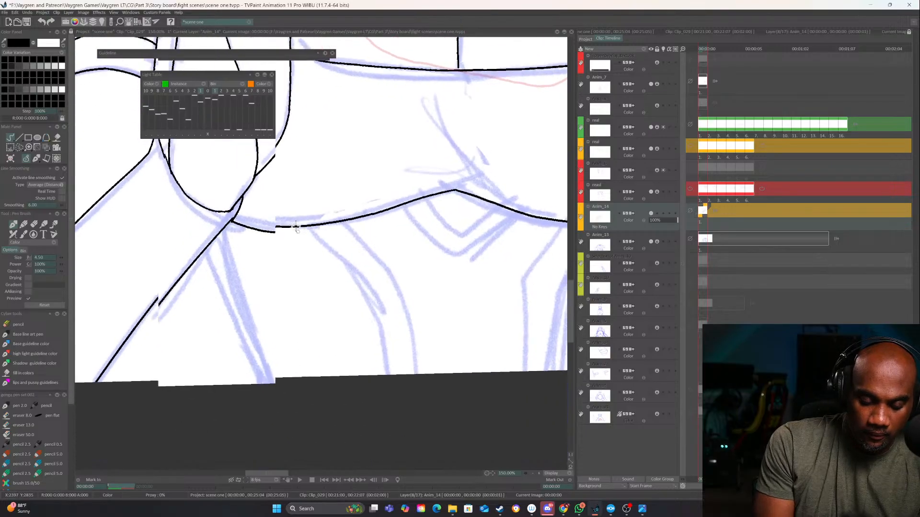
# Ink the outer edges of both hips from the ends of the waist hem down to the canvas edge
pyautogui.moveTo(215, 225); pyautogui.dragTo(301, 441)
pyautogui.moveTo(450, 346); pyautogui.dragTo(229, 380)
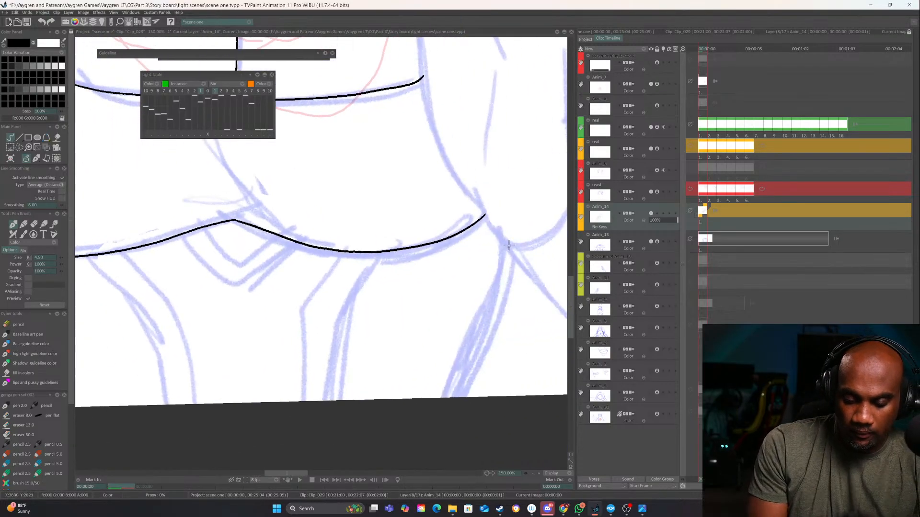
pyautogui.moveTo(509, 246); pyautogui.dragTo(443, 398)
# Ink the nested double V beneath the hem's peak and a pair of curved strap lines down each thigh
pyautogui.moveTo(323, 257); pyautogui.dragTo(402, 221)
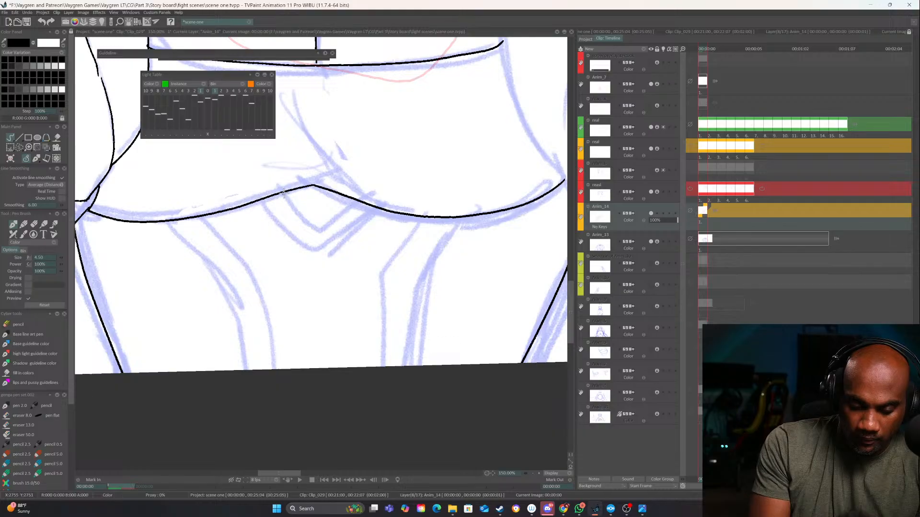
pyautogui.moveTo(283, 193)
pyautogui.mouseDown()
pyautogui.moveTo(321, 223)
pyautogui.moveTo(355, 201)
pyautogui.moveTo(354, 224)
pyautogui.moveTo(312, 242)
pyautogui.moveTo(263, 201)
pyautogui.mouseUp()
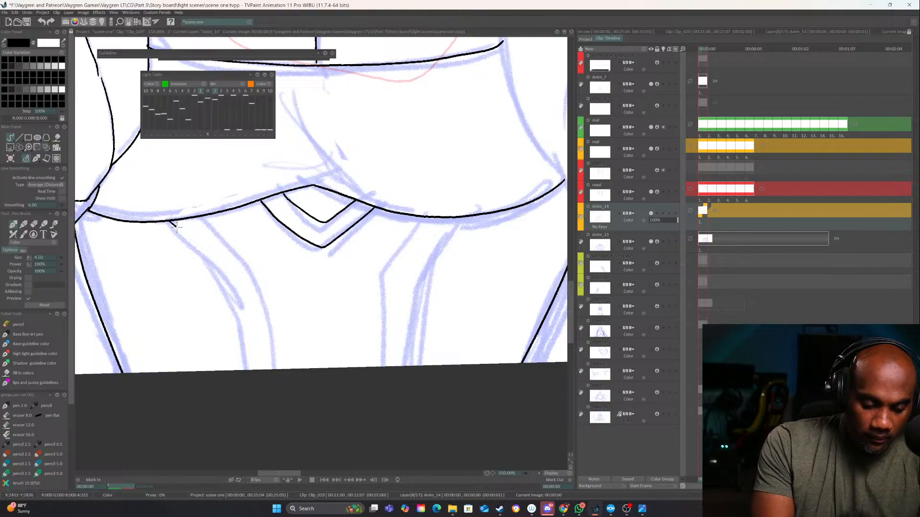
pyautogui.moveTo(173, 223); pyautogui.dragTo(253, 369)
pyautogui.moveTo(206, 216)
pyautogui.mouseDown()
pyautogui.moveTo(242, 250)
pyautogui.moveTo(277, 369)
pyautogui.mouseUp()
pyautogui.moveTo(464, 214)
pyautogui.mouseDown()
pyautogui.moveTo(415, 272)
pyautogui.moveTo(399, 368)
pyautogui.mouseUp()
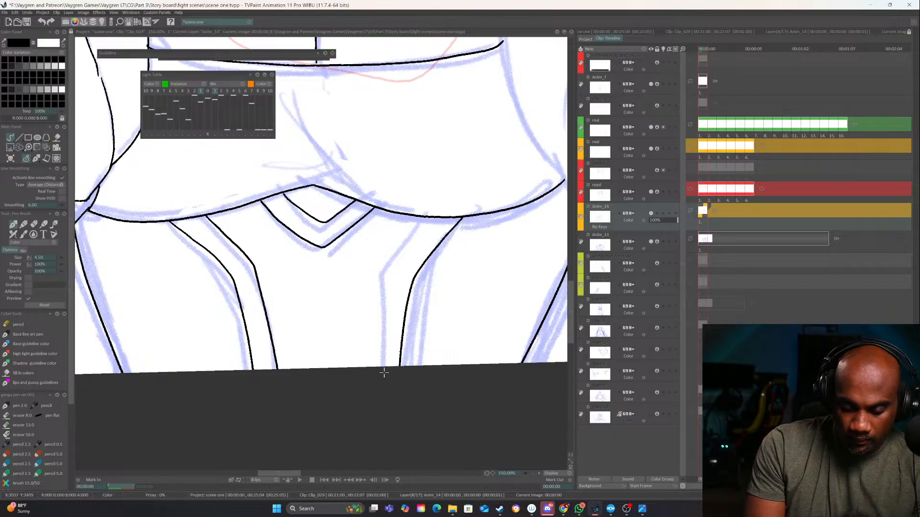
pyautogui.moveTo(423, 216); pyautogui.dragTo(377, 368)
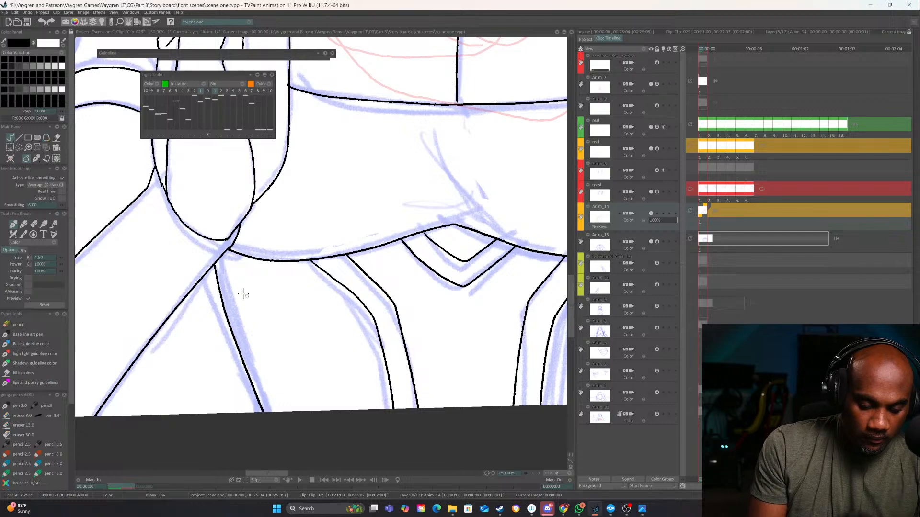
# Ink the inner border lines of both collar flaps beneath the buckle, redoing the line on the flap beside the finished hand
pyautogui.moveTo(390, 260)
pyautogui.mouseDown()
pyautogui.moveTo(392, 280)
pyautogui.moveTo(261, 408)
pyautogui.mouseUp()
pyautogui.moveTo(454, 277); pyautogui.dragTo(366, 448)
pyautogui.moveTo(305, 383); pyautogui.dragTo(301, 464)
pyautogui.moveTo(267, 315)
pyautogui.mouseDown()
pyautogui.moveTo(278, 344)
pyautogui.moveTo(383, 320)
pyautogui.mouseUp()
pyautogui.moveTo(229, 320)
pyautogui.mouseDown()
pyautogui.moveTo(202, 338)
pyautogui.moveTo(275, 323)
pyautogui.moveTo(380, 325)
pyautogui.mouseUp()
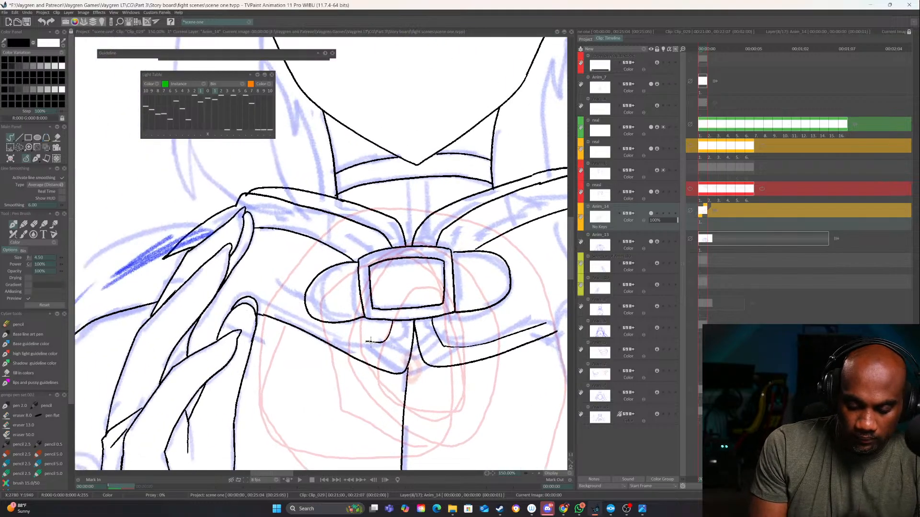
pyautogui.press('e')
pyautogui.moveTo(374, 335)
pyautogui.mouseDown()
pyautogui.moveTo(392, 328)
pyautogui.moveTo(385, 353)
pyautogui.moveTo(330, 330)
pyautogui.mouseUp()
pyautogui.press('e')
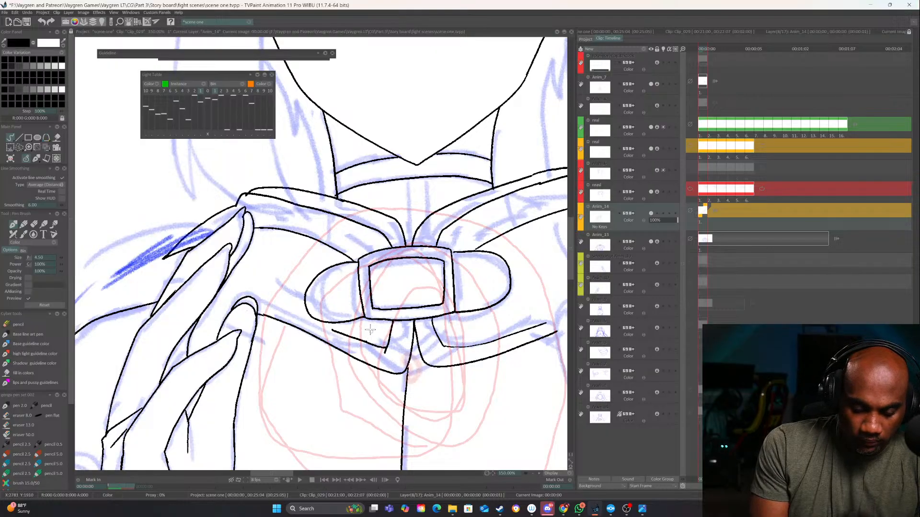
pyautogui.hotkey('ctrl', 'z')
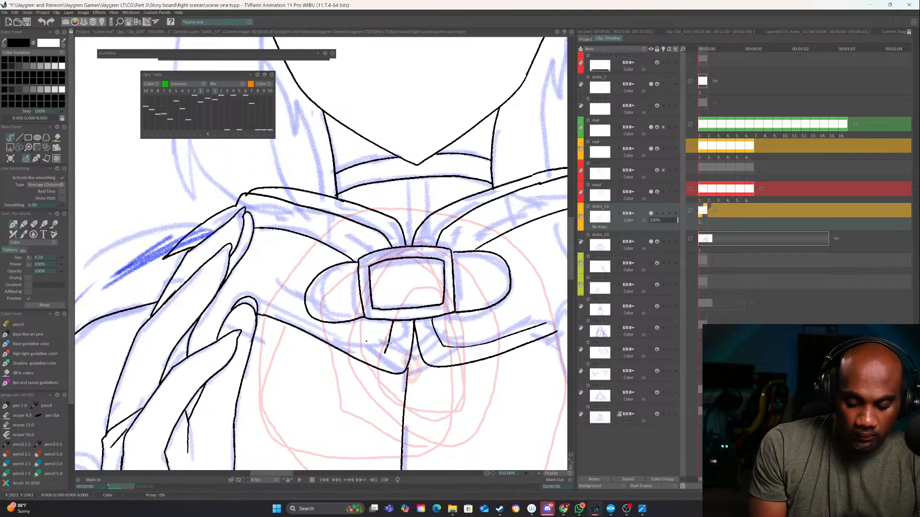
pyautogui.moveTo(306, 301)
pyautogui.mouseDown()
pyautogui.moveTo(262, 283)
pyautogui.moveTo(221, 283)
pyautogui.moveTo(211, 307)
pyautogui.mouseUp()
# Ink the torso's side contour opposite the finished hand, from the collar end past the chest line to the waist hem
pyautogui.moveTo(528, 311); pyautogui.dragTo(382, 324)
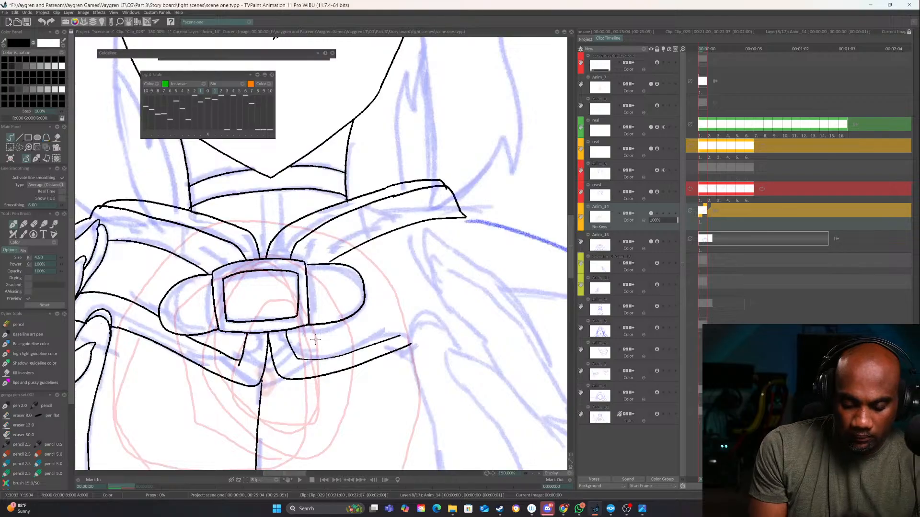
pyautogui.moveTo(441, 316); pyautogui.dragTo(463, 207)
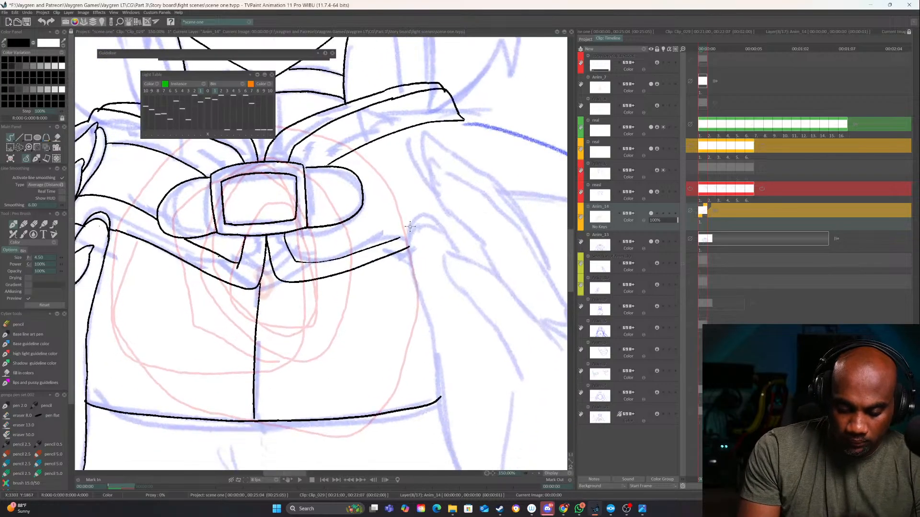
pyautogui.moveTo(410, 227); pyautogui.dragTo(439, 384)
pyautogui.moveTo(429, 332); pyautogui.dragTo(402, 196)
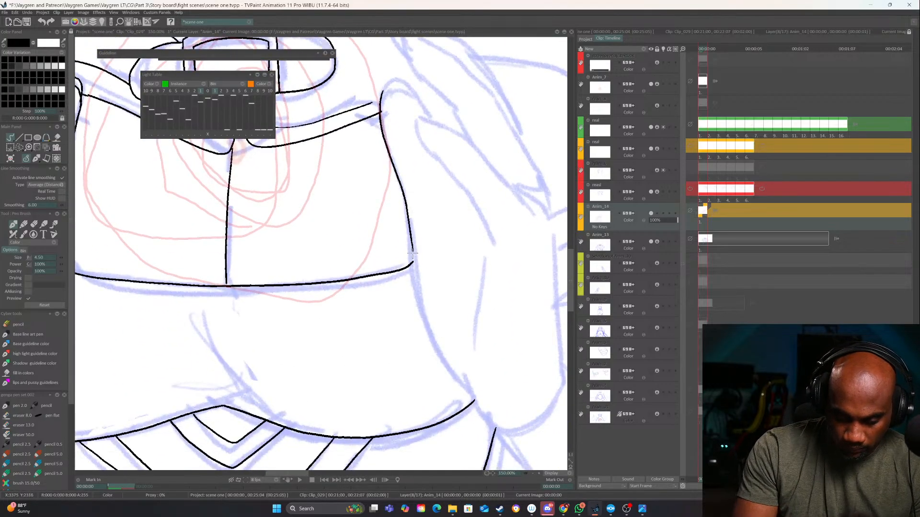
pyautogui.moveTo(413, 254)
pyautogui.mouseDown()
pyautogui.moveTo(452, 376)
pyautogui.moveTo(468, 391)
pyautogui.mouseUp()
# Ink the inner and outer palm edges of the second hand down to its rounded heel
pyautogui.moveTo(483, 358); pyautogui.dragTo(420, 309)
pyautogui.moveTo(421, 218)
pyautogui.mouseDown()
pyautogui.moveTo(407, 335)
pyautogui.moveTo(441, 387)
pyautogui.moveTo(387, 437)
pyautogui.mouseUp()
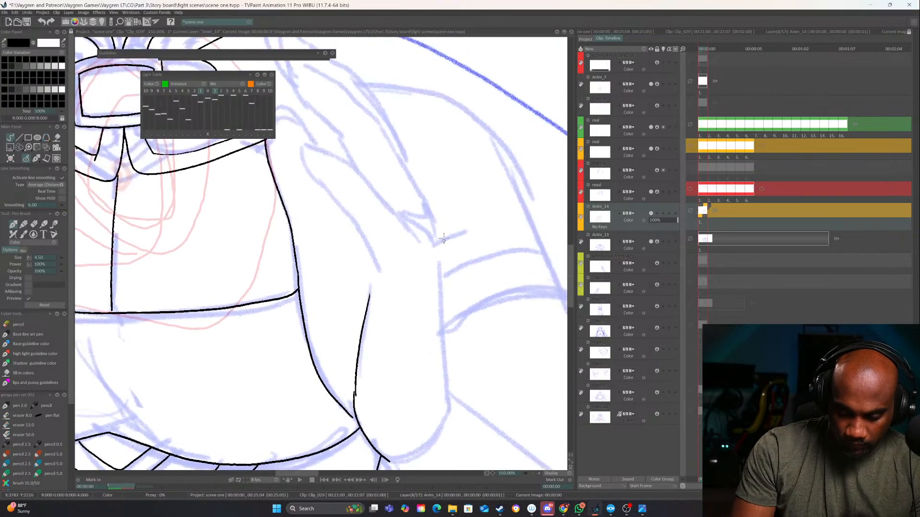
pyautogui.moveTo(440, 251)
pyautogui.mouseDown()
pyautogui.moveTo(446, 412)
pyautogui.moveTo(437, 426)
pyautogui.mouseUp()
pyautogui.moveTo(447, 365)
pyautogui.mouseDown()
pyautogui.moveTo(415, 267)
pyautogui.moveTo(421, 313)
pyautogui.mouseUp()
# Ink the second hand's outer contour up to the finger base, with the small curved notch where the fingers begin
pyautogui.moveTo(406, 240); pyautogui.dragTo(418, 323)
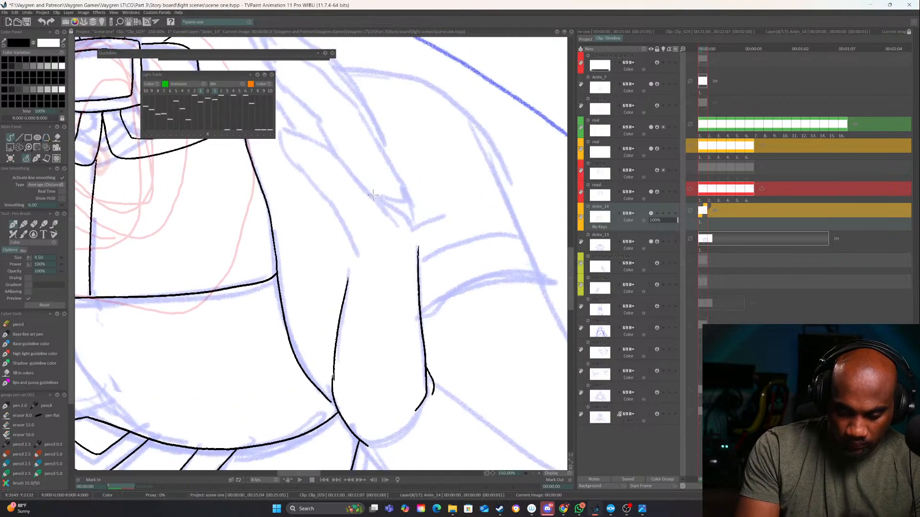
pyautogui.moveTo(373, 195); pyautogui.dragTo(418, 261)
pyautogui.moveTo(411, 198); pyautogui.dragTo(427, 380)
# Ink the second hand's lower long finger, with its pointed tip and both edges running down to the palm and notch
pyautogui.moveTo(374, 176); pyautogui.dragTo(380, 303)
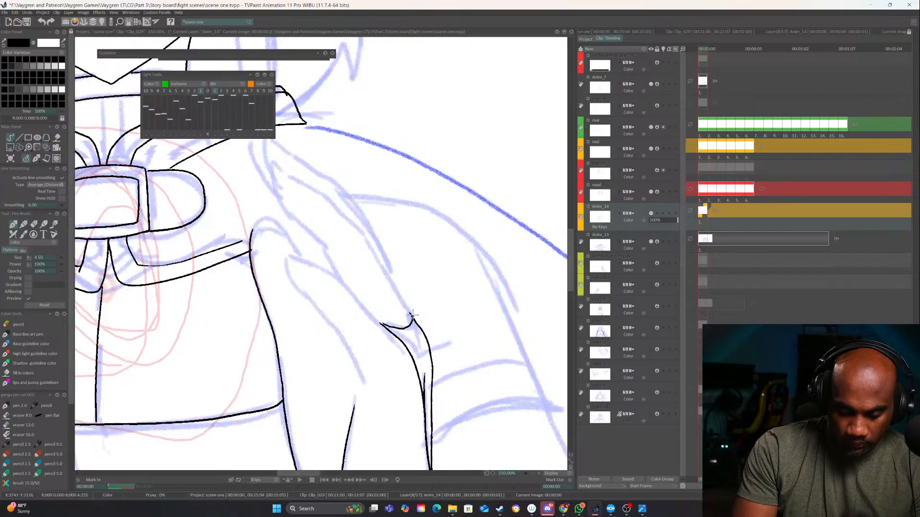
pyautogui.click(533, 473)
pyautogui.click(533, 473)
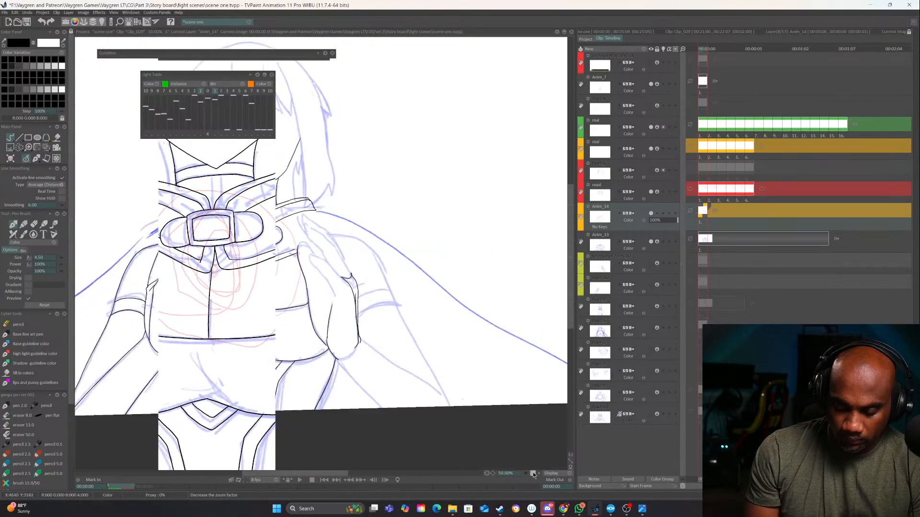
pyautogui.click(533, 473)
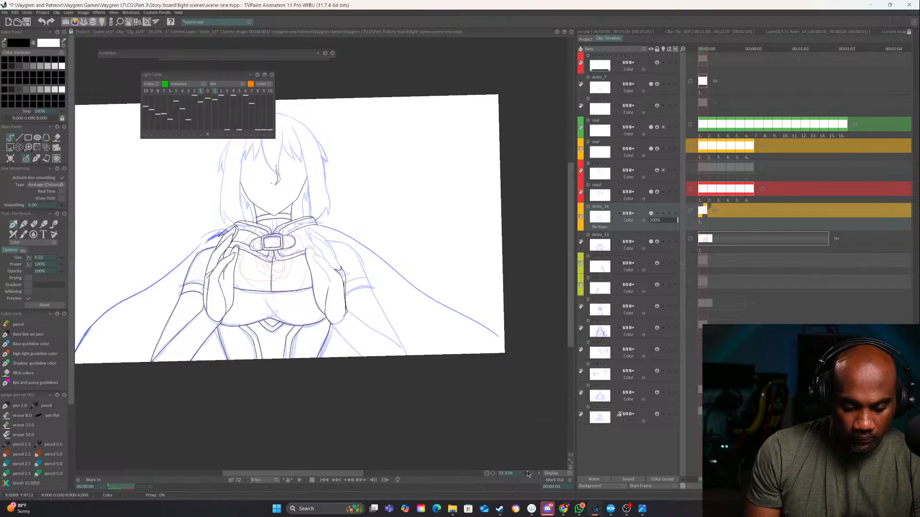
pyautogui.moveTo(488, 474); pyautogui.dragTo(376, 493)
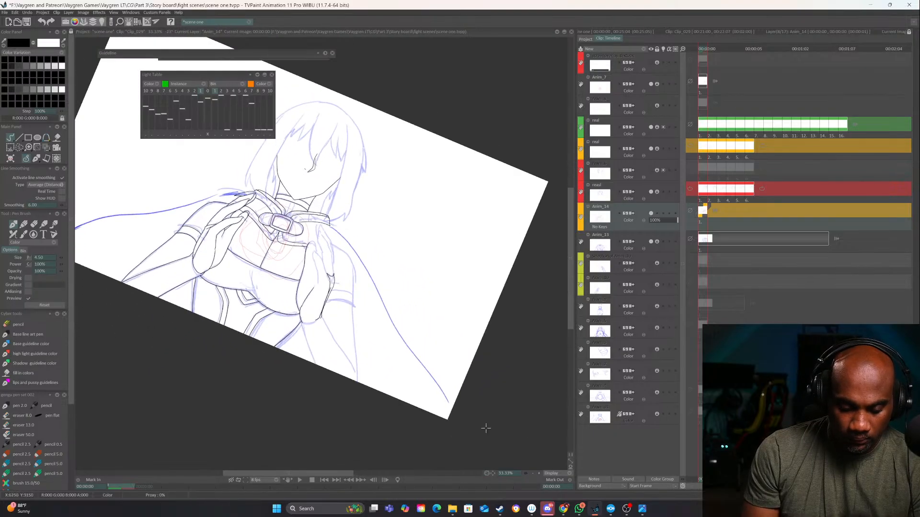
pyautogui.click(539, 474)
pyautogui.click(539, 473)
pyautogui.click(539, 473)
pyautogui.moveTo(379, 304); pyautogui.dragTo(410, 373)
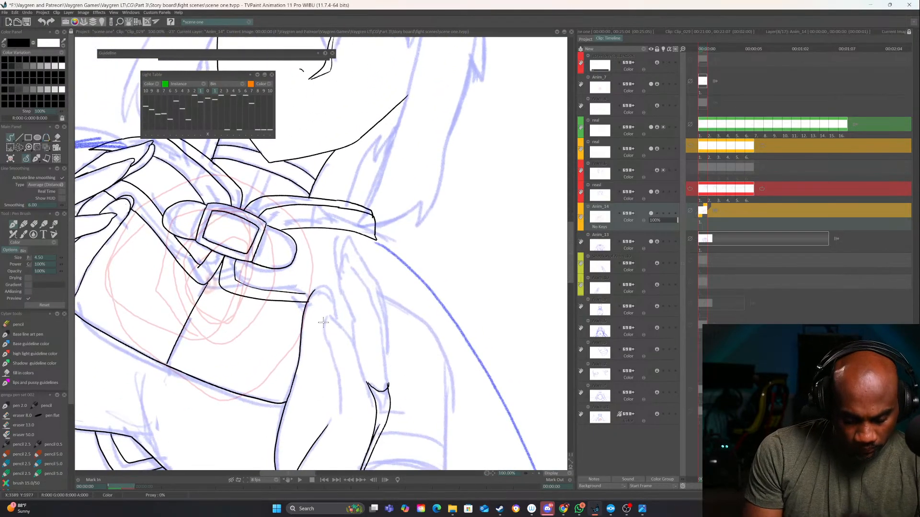
pyautogui.moveTo(326, 318); pyautogui.dragTo(339, 419)
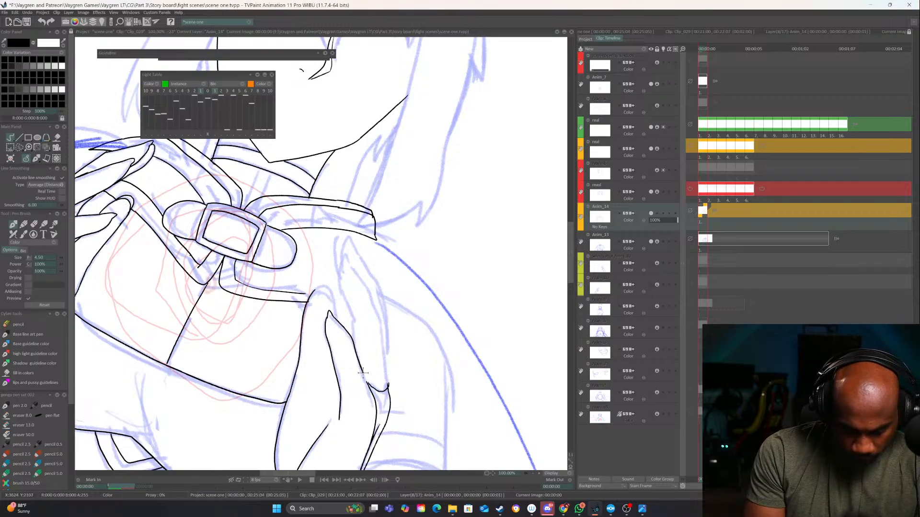
# Ink the double arc at the innermost fingertip and both edges of the next finger above, down to the notch
pyautogui.click(539, 473)
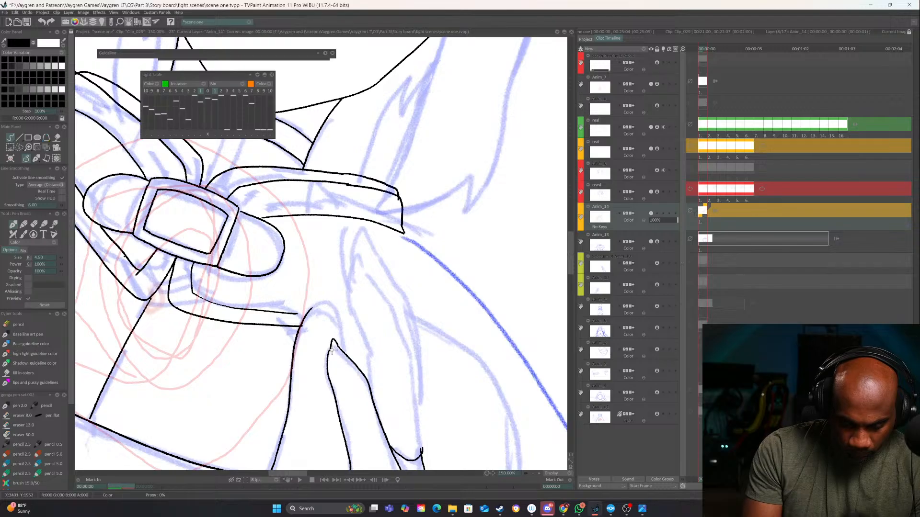
pyautogui.moveTo(322, 312)
pyautogui.mouseDown()
pyautogui.moveTo(340, 331)
pyautogui.moveTo(328, 302)
pyautogui.mouseUp()
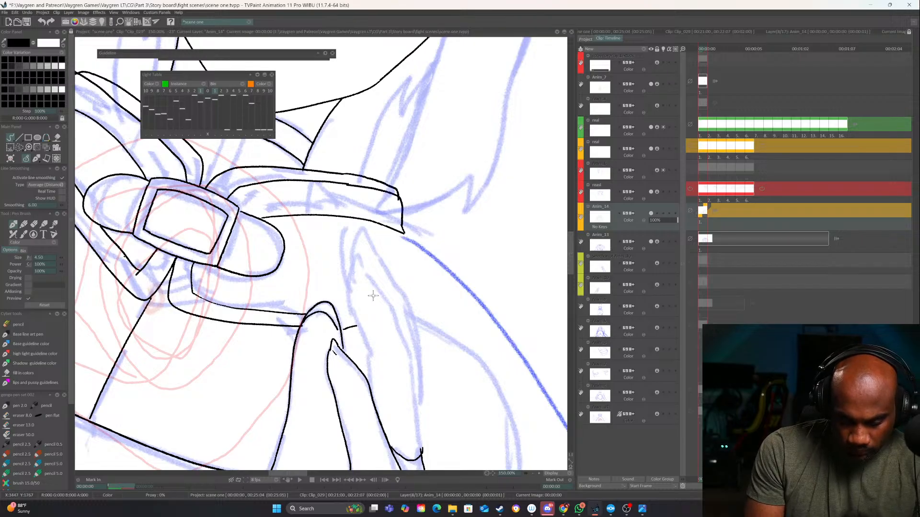
pyautogui.moveTo(352, 270)
pyautogui.mouseDown()
pyautogui.moveTo(350, 299)
pyautogui.moveTo(369, 370)
pyautogui.mouseUp()
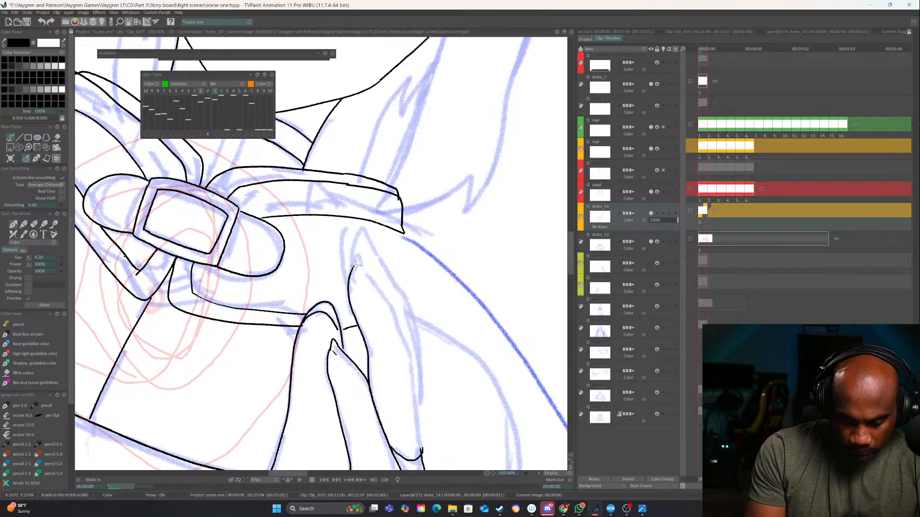
pyautogui.moveTo(390, 303)
pyautogui.mouseDown()
pyautogui.moveTo(414, 380)
pyautogui.moveTo(421, 458)
pyautogui.mouseUp()
# Erase the overlapping line end where the upper finger meets the notch and redraw the join
pyautogui.scroll(-1, 419, 330)
pyautogui.scroll(-2, 419, 330)
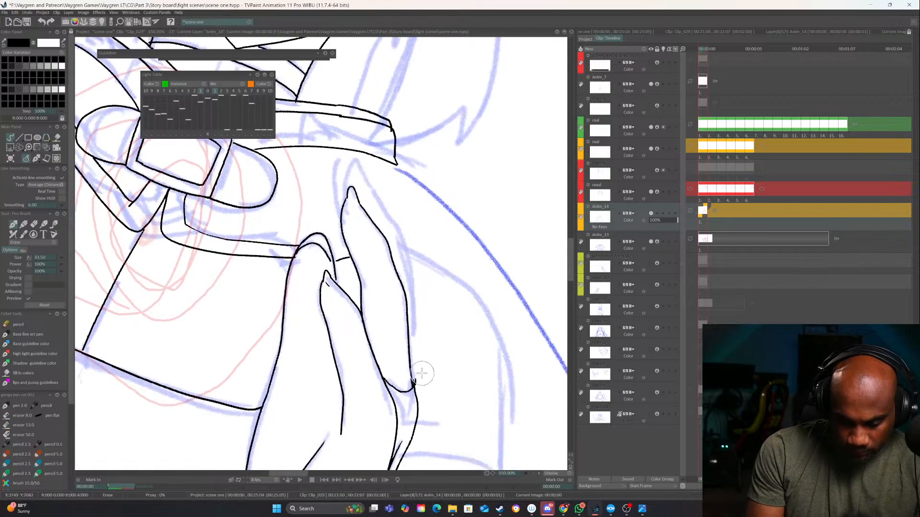
pyautogui.moveTo(411, 375); pyautogui.dragTo(413, 388)
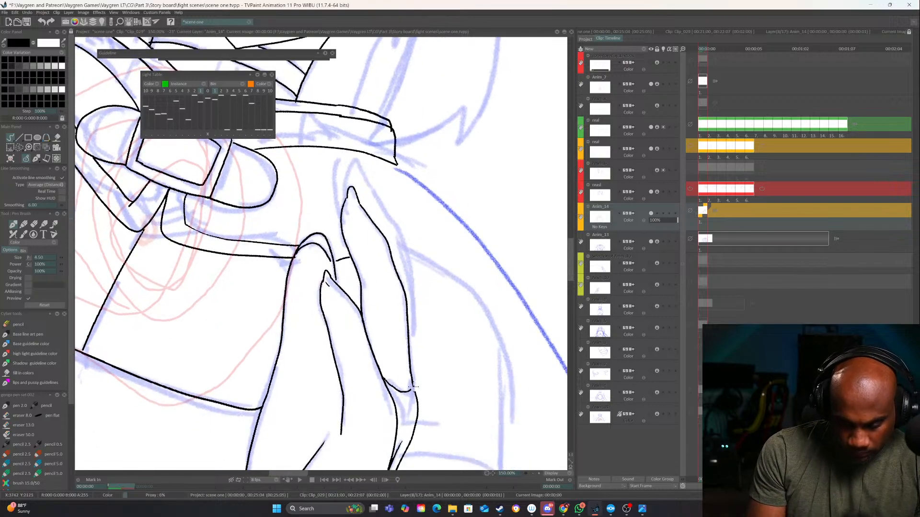
# Ink the outermost finger behind the upper one and erase the short stray line between the fingers
pyautogui.scroll(2, 411, 389)
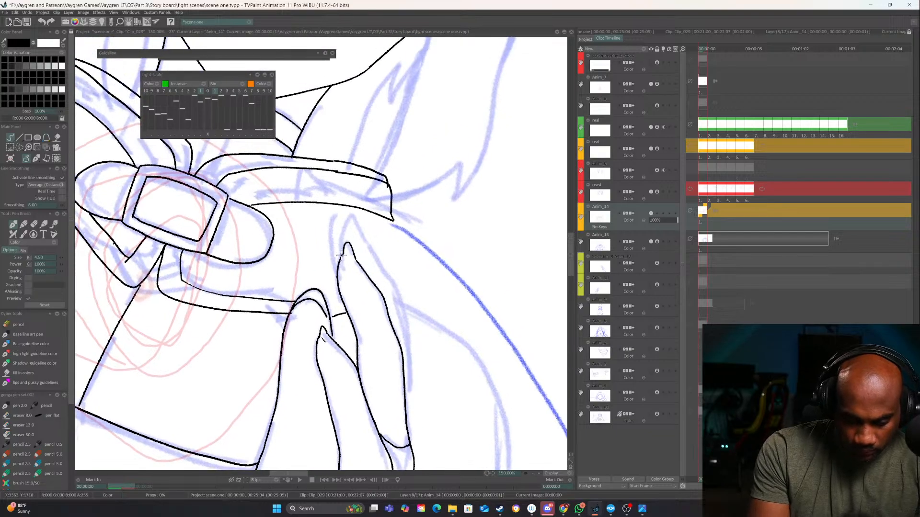
pyautogui.moveTo(341, 253)
pyautogui.mouseDown()
pyautogui.moveTo(344, 231)
pyautogui.moveTo(366, 237)
pyautogui.moveTo(402, 309)
pyautogui.moveTo(408, 412)
pyautogui.mouseUp()
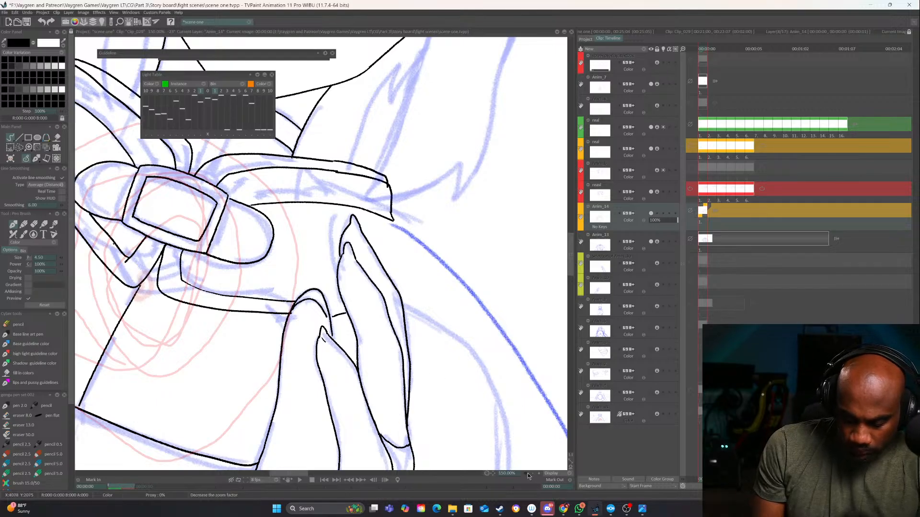
pyautogui.click(487, 473)
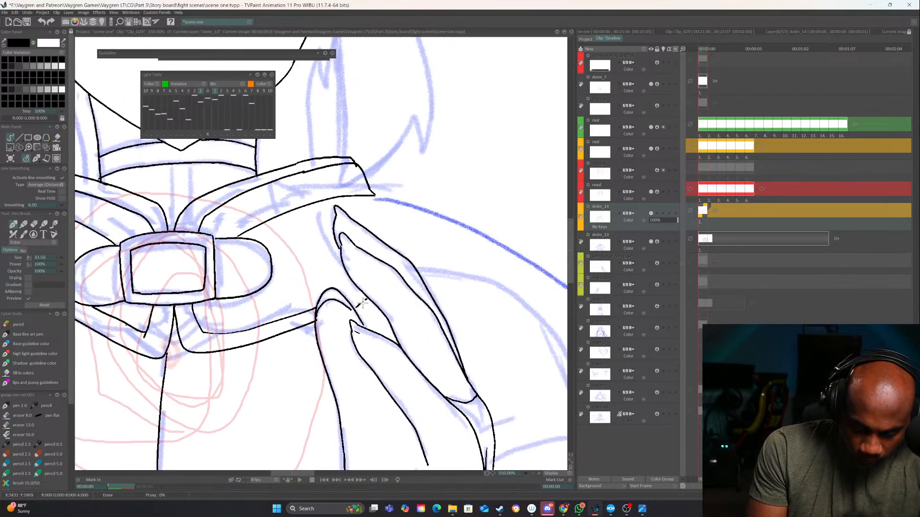
pyautogui.press('e')
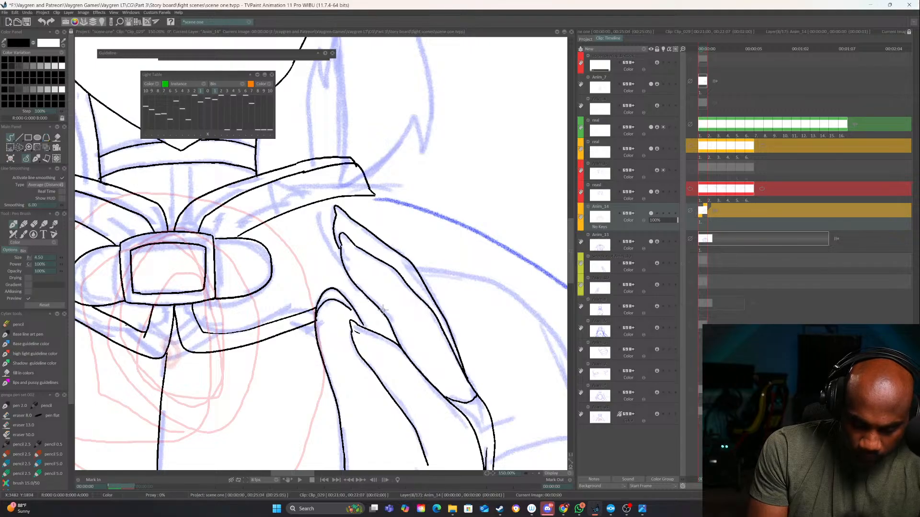
# Ink the collar edges showing between the second hand's fingers, and the shoulder and outer arm contour down to the canvas edge
pyautogui.moveTo(345, 297); pyautogui.dragTo(361, 291)
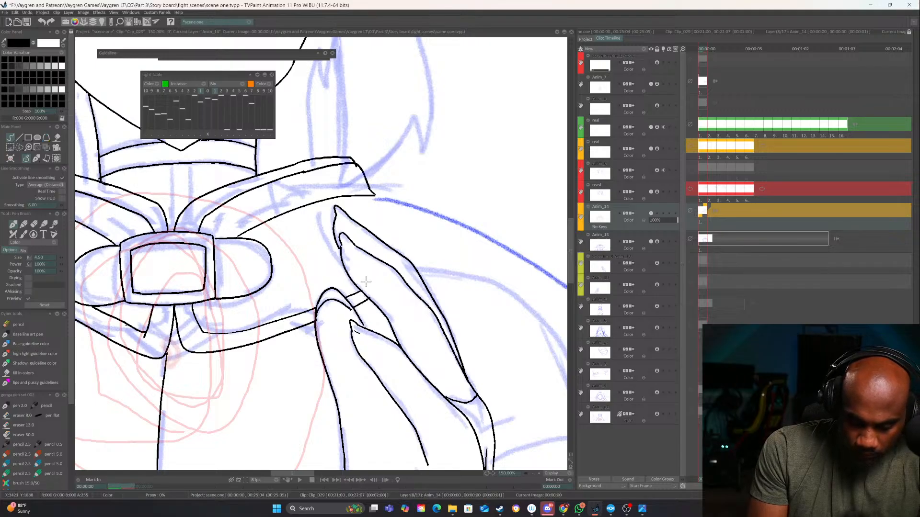
pyautogui.moveTo(530, 340)
pyautogui.mouseDown()
pyautogui.moveTo(512, 345)
pyautogui.moveTo(434, 207)
pyautogui.mouseUp()
pyautogui.moveTo(445, 313)
pyautogui.mouseDown()
pyautogui.moveTo(433, 325)
pyautogui.moveTo(418, 321)
pyautogui.mouseUp()
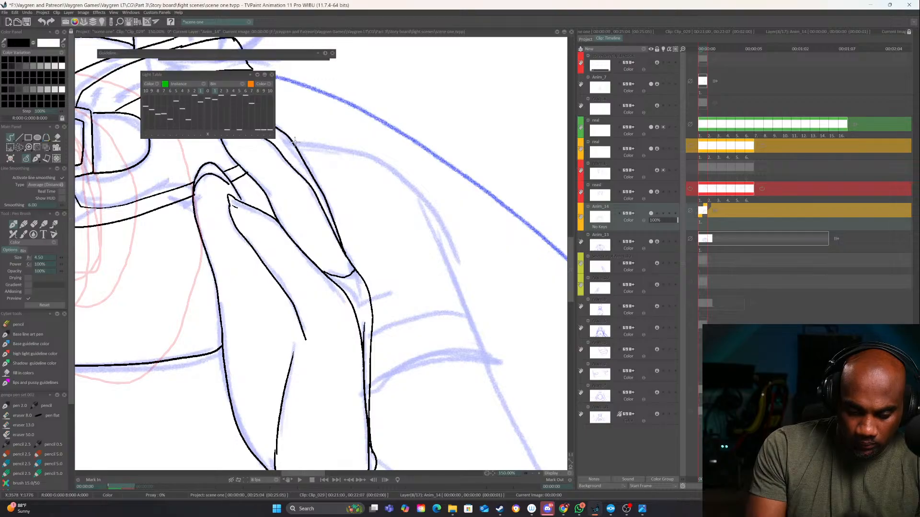
pyautogui.moveTo(300, 142)
pyautogui.mouseDown()
pyautogui.moveTo(380, 162)
pyautogui.moveTo(412, 190)
pyautogui.moveTo(470, 328)
pyautogui.mouseUp()
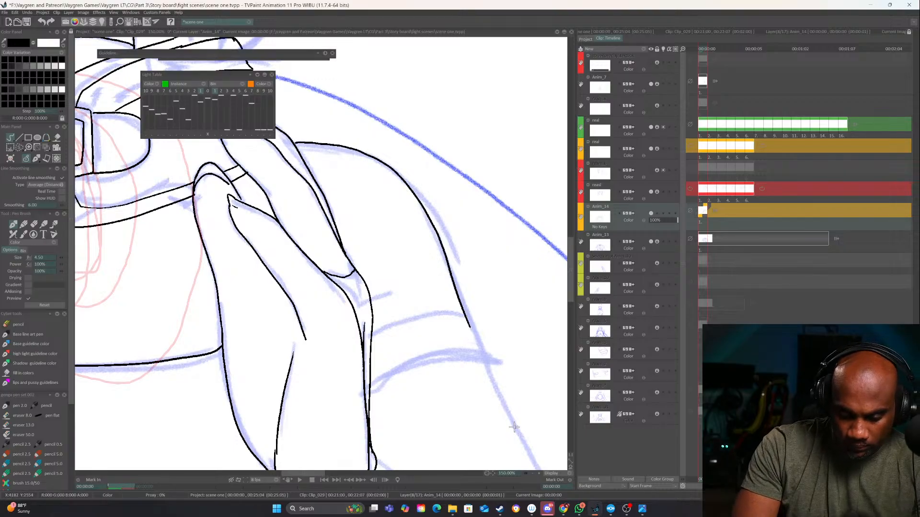
pyautogui.click(534, 474)
pyautogui.moveTo(330, 140)
pyautogui.mouseDown()
pyautogui.moveTo(437, 359)
pyautogui.moveTo(445, 396)
pyautogui.mouseUp()
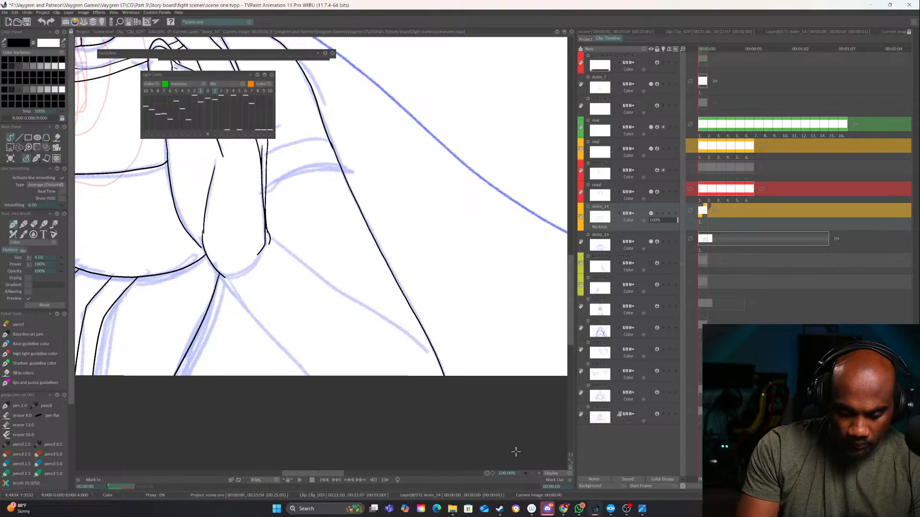
# Clean up the line end at the second hand's base and ink the rounded heel of the palm
pyautogui.moveTo(220, 275)
pyautogui.mouseDown()
pyautogui.moveTo(261, 251)
pyautogui.moveTo(433, 329)
pyautogui.mouseUp()
pyautogui.press('e')
pyautogui.moveTo(369, 360); pyautogui.dragTo(402, 340)
pyautogui.press('e')
pyautogui.press('+')
pyautogui.moveTo(383, 407)
pyautogui.mouseDown()
pyautogui.moveTo(411, 412)
pyautogui.moveTo(460, 370)
pyautogui.mouseUp()
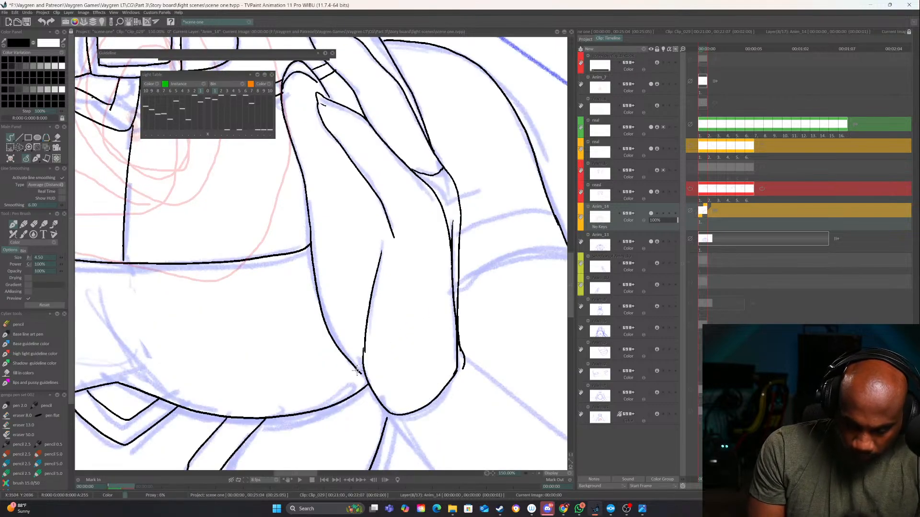
pyautogui.moveTo(416, 410); pyautogui.dragTo(362, 242)
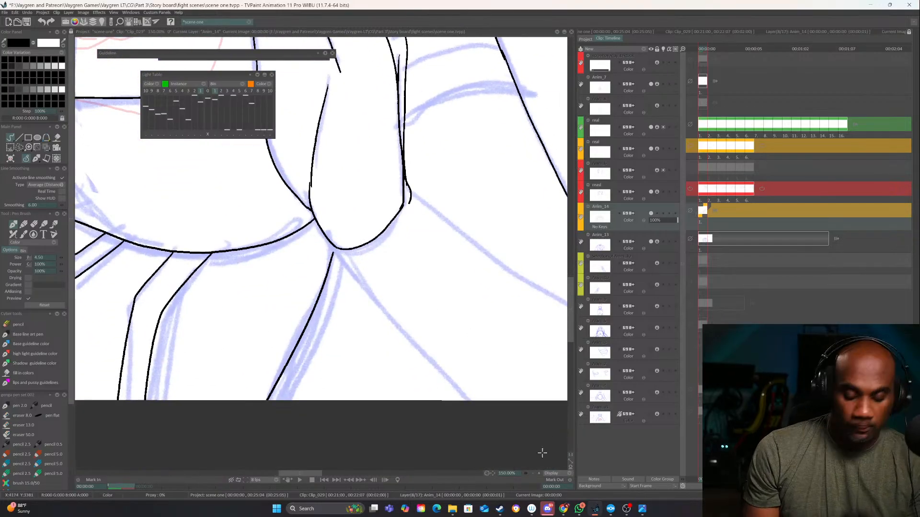
pyautogui.moveTo(487, 474); pyautogui.dragTo(458, 471)
pyautogui.moveTo(382, 398); pyautogui.dragTo(360, 344)
pyautogui.moveTo(304, 166)
pyautogui.mouseDown()
pyautogui.moveTo(338, 270)
pyautogui.moveTo(435, 476)
pyautogui.mouseUp()
pyautogui.moveTo(444, 388); pyautogui.dragTo(445, 446)
pyautogui.click(43, 24)
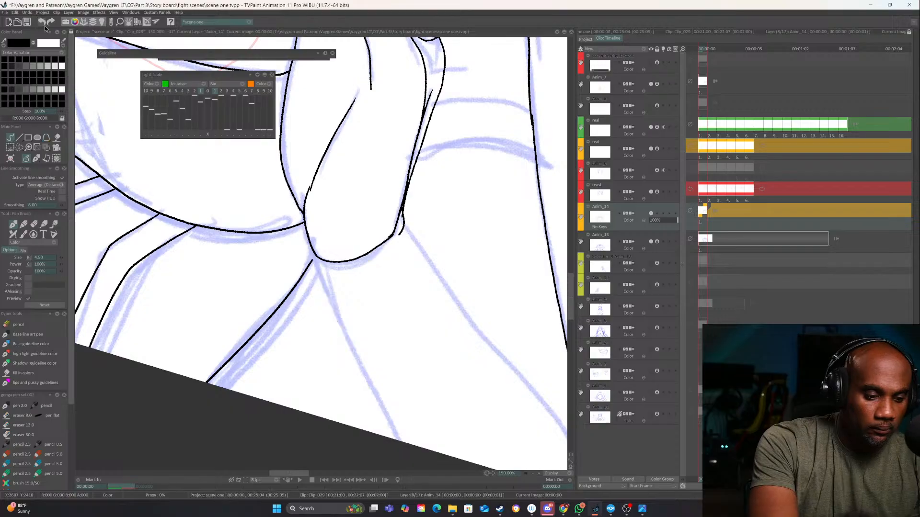
# Ink the two diagonal lines running from the second hand's palm base and wrist down to the canvas edge
pyautogui.moveTo(311, 247); pyautogui.dragTo(398, 443)
pyautogui.moveTo(406, 409); pyautogui.dragTo(327, 359)
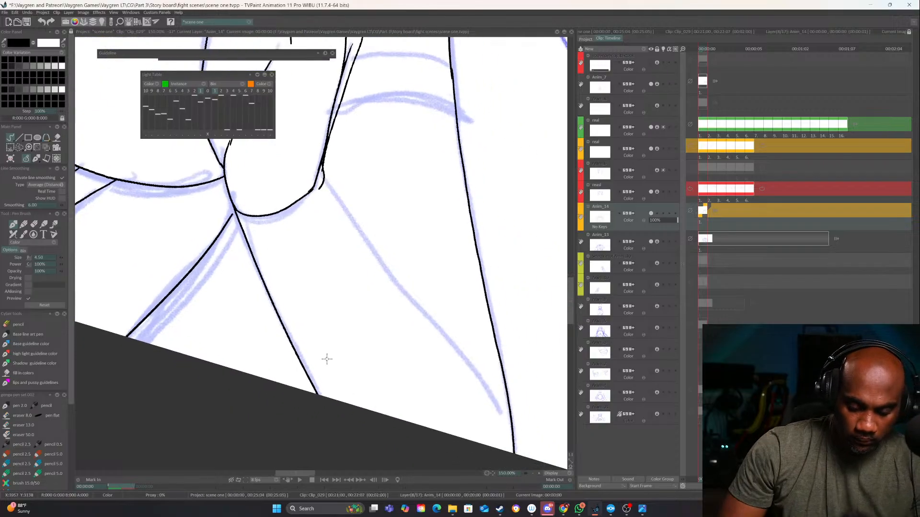
pyautogui.moveTo(327, 176)
pyautogui.mouseDown()
pyautogui.moveTo(399, 289)
pyautogui.moveTo(494, 395)
pyautogui.moveTo(509, 432)
pyautogui.mouseUp()
# Ink the two curved sleeve band lines between the outer arm contour and the second hand
pyautogui.moveTo(464, 271); pyautogui.dragTo(517, 479)
pyautogui.moveTo(509, 326)
pyautogui.mouseDown()
pyautogui.moveTo(481, 308)
pyautogui.moveTo(392, 314)
pyautogui.mouseUp()
pyautogui.moveTo(504, 277)
pyautogui.mouseDown()
pyautogui.moveTo(468, 262)
pyautogui.moveTo(407, 264)
pyautogui.mouseUp()
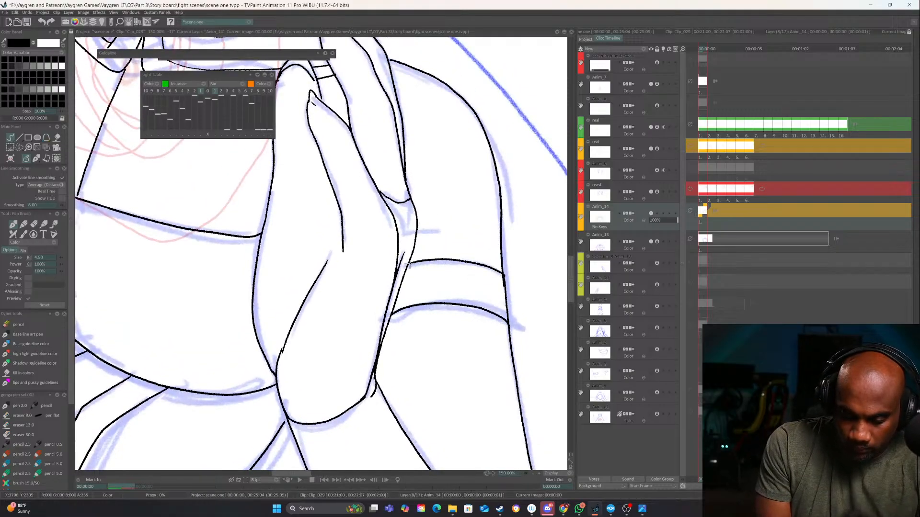
# Ink the head outline up from the jaw on both sides and close it over the crown
pyautogui.click(533, 474)
pyautogui.click(533, 474)
pyautogui.click(533, 474)
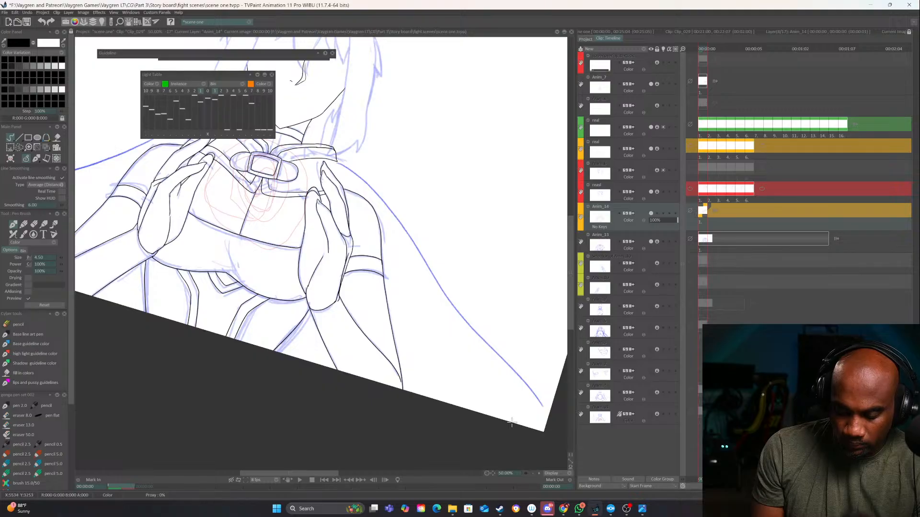
pyautogui.moveTo(487, 474); pyautogui.dragTo(516, 387)
pyautogui.moveTo(409, 307); pyautogui.dragTo(466, 307)
pyautogui.moveTo(437, 371); pyautogui.dragTo(437, 432)
pyautogui.click(538, 473)
pyautogui.moveTo(367, 297); pyautogui.dragTo(434, 461)
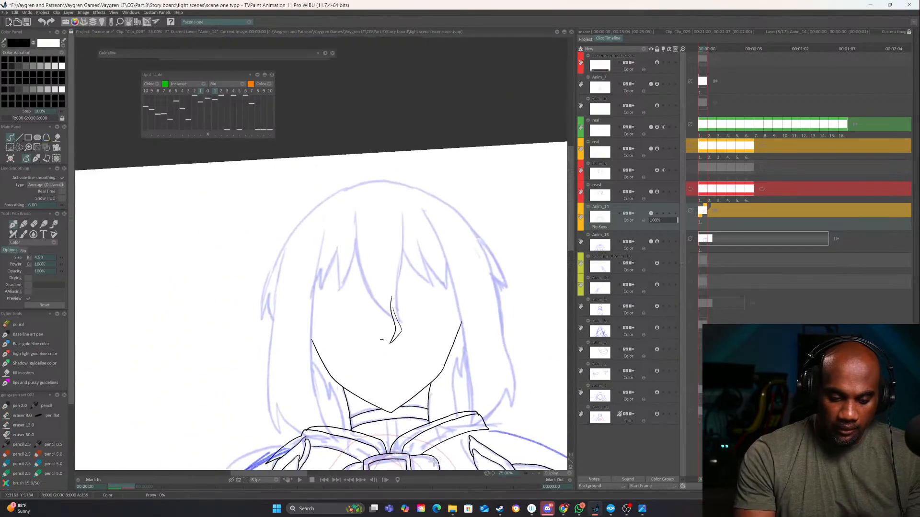
pyautogui.moveTo(311, 340)
pyautogui.mouseDown()
pyautogui.moveTo(296, 285)
pyautogui.moveTo(315, 230)
pyautogui.mouseUp()
pyautogui.moveTo(449, 224)
pyautogui.mouseDown()
pyautogui.moveTo(465, 271)
pyautogui.moveTo(455, 326)
pyautogui.mouseUp()
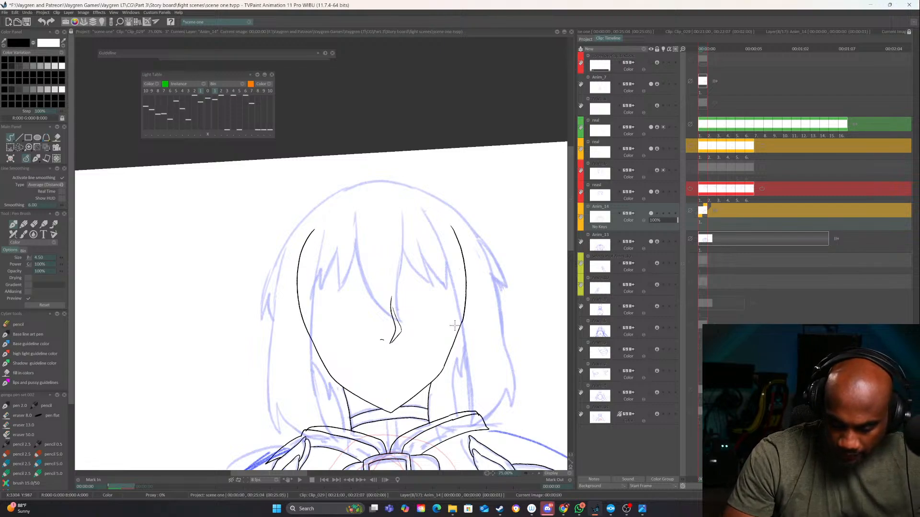
pyautogui.click(537, 473)
pyautogui.click(536, 474)
pyautogui.moveTo(540, 438); pyautogui.dragTo(529, 288)
pyautogui.moveTo(280, 198)
pyautogui.mouseDown()
pyautogui.moveTo(297, 312)
pyautogui.moveTo(408, 194)
pyautogui.moveTo(524, 177)
pyautogui.moveTo(545, 195)
pyautogui.moveTo(414, 399)
pyautogui.moveTo(403, 115)
pyautogui.mouseUp()
# Erase the rough line at the collar's corner beside the first hand's fingertip and redraw the join
pyautogui.moveTo(441, 330); pyautogui.dragTo(476, 201)
pyautogui.moveTo(431, 316); pyautogui.dragTo(480, 259)
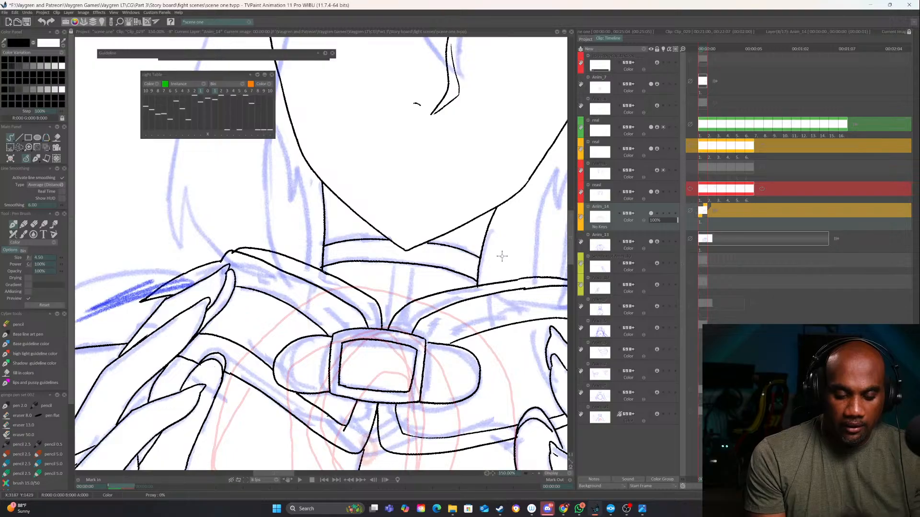
pyautogui.press('e')
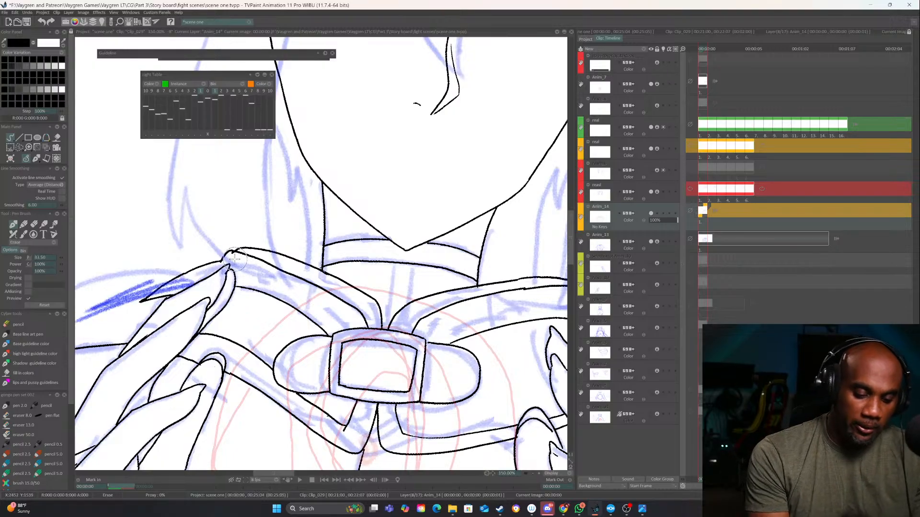
pyautogui.moveTo(232, 255); pyautogui.dragTo(350, 290)
pyautogui.press('e')
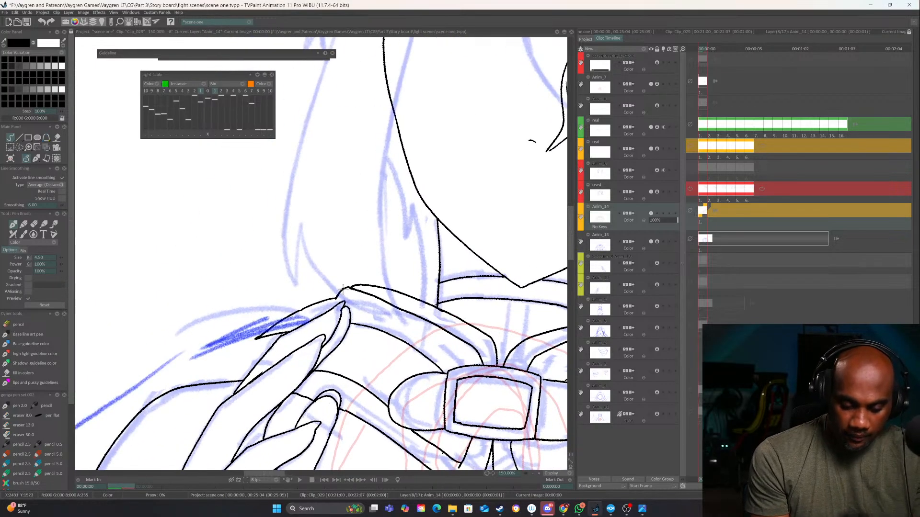
pyautogui.moveTo(364, 347); pyautogui.dragTo(431, 251)
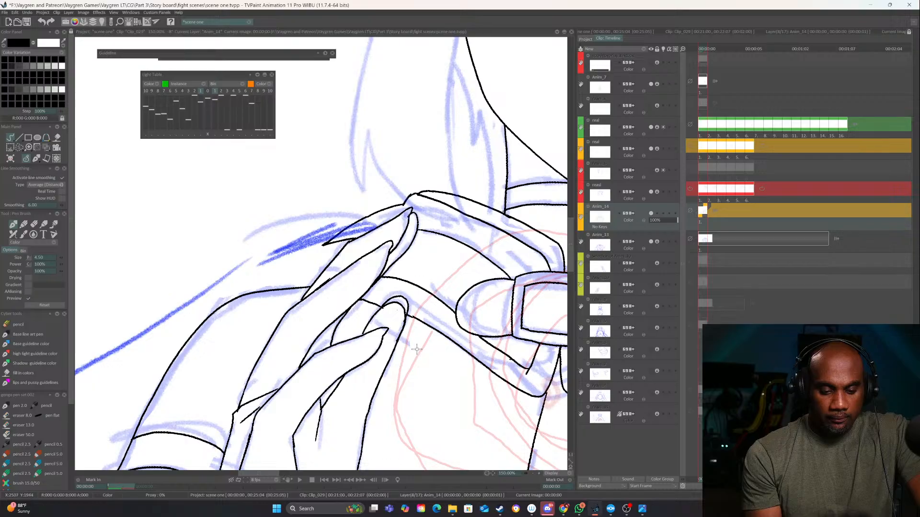
# Erase the lower end of the outer thigh line below the second hand and redraw it to the canvas edge
pyautogui.moveTo(508, 345); pyautogui.dragTo(152, 325)
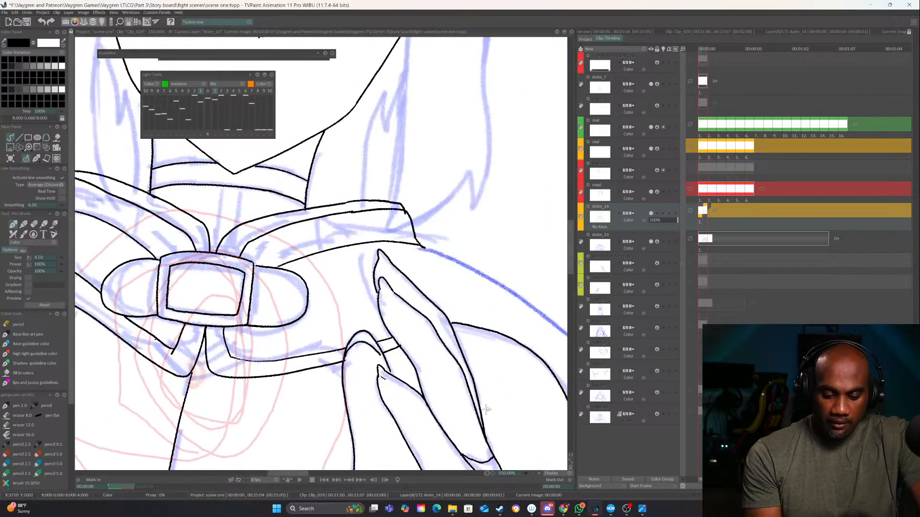
pyautogui.scroll(-5, 415, 380)
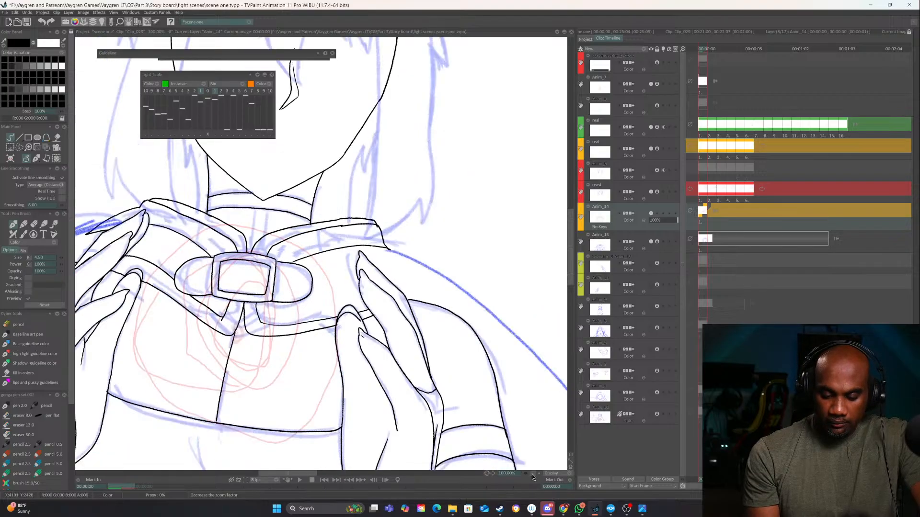
pyautogui.moveTo(435, 402); pyautogui.dragTo(462, 374)
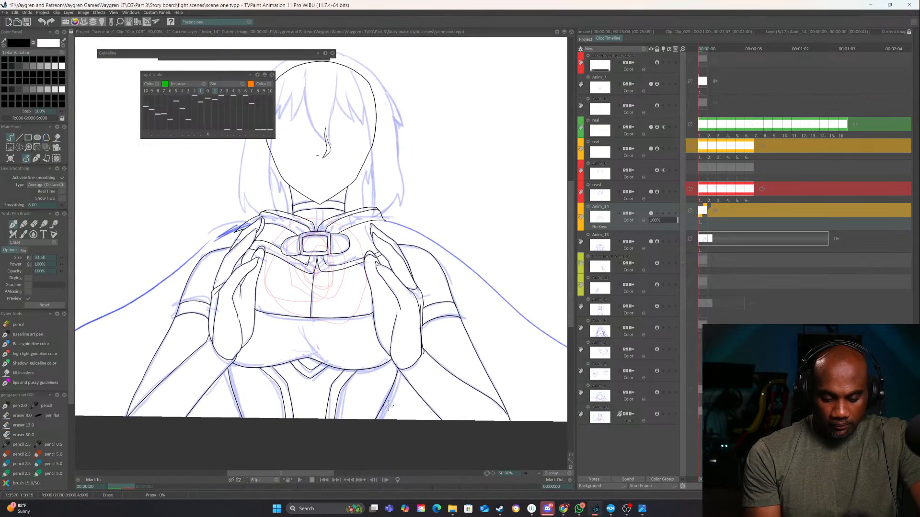
pyautogui.press('e')
pyautogui.moveTo(385, 407); pyautogui.dragTo(373, 427)
pyautogui.press('e')
pyautogui.scroll(4, 374, 427)
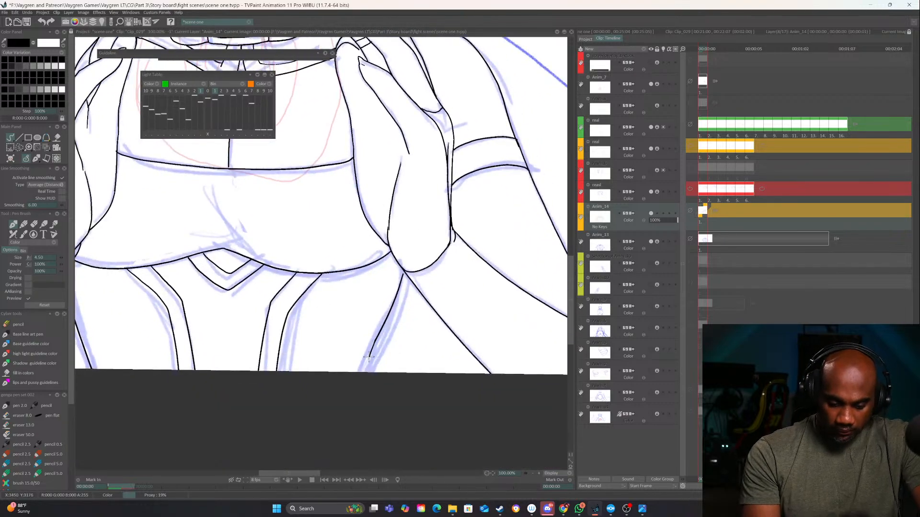
pyautogui.moveTo(369, 357); pyautogui.dragTo(364, 390)
# Erase the outer thigh line below the first hand and redraw it from the forearm to the canvas edge
pyautogui.moveTo(344, 341); pyautogui.dragTo(516, 359)
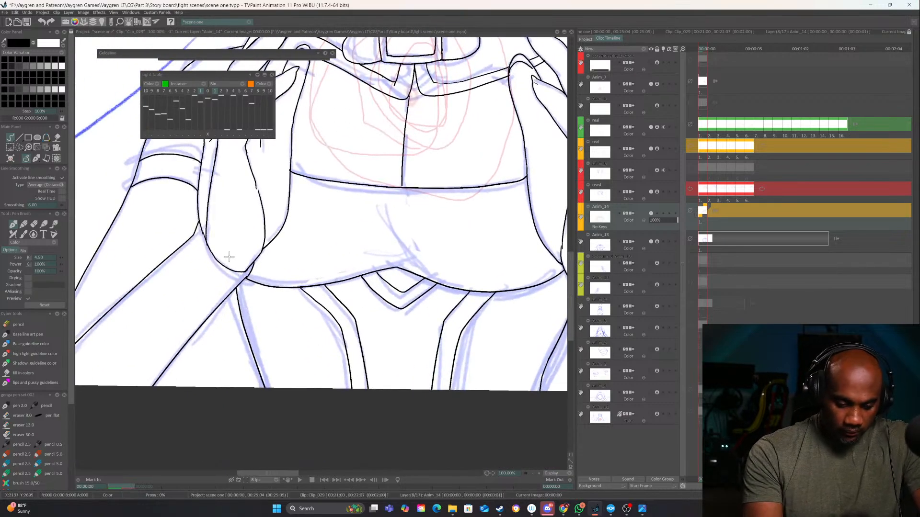
pyautogui.press('e')
pyautogui.moveTo(238, 290); pyautogui.dragTo(277, 413)
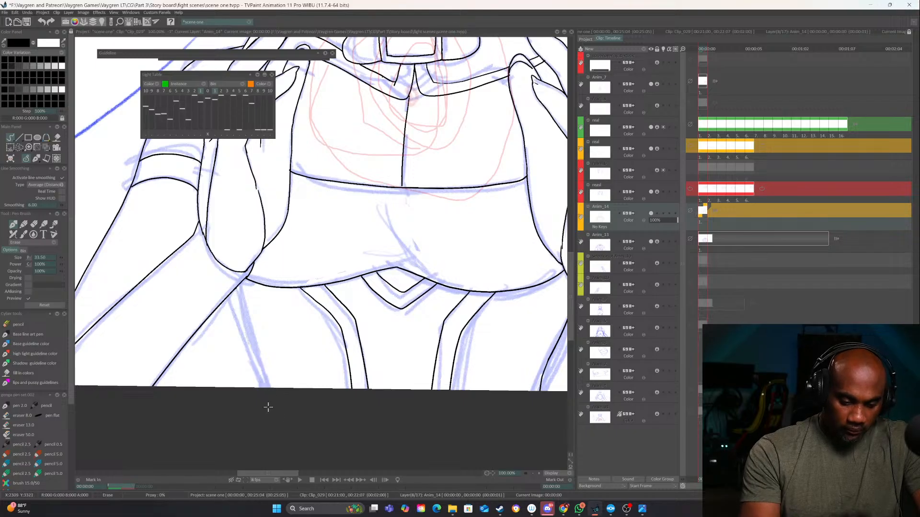
pyautogui.moveTo(233, 293); pyautogui.dragTo(274, 414)
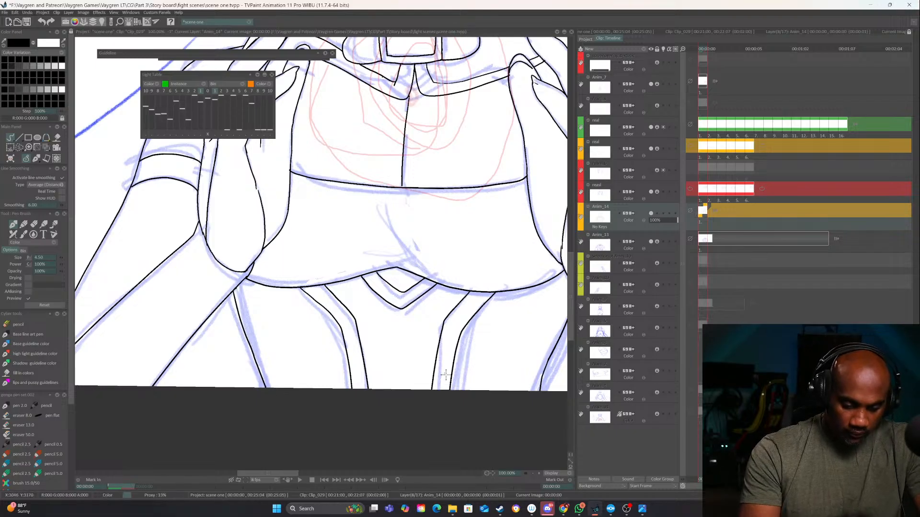
# Ink five curved fishnet lines across the thigh below the first hand
pyautogui.moveTo(445, 375); pyautogui.dragTo(493, 390)
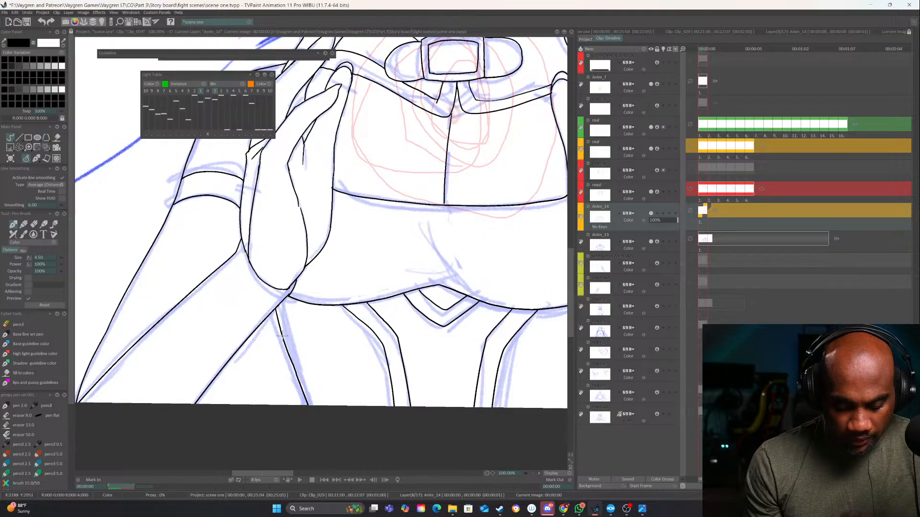
pyautogui.moveTo(282, 335); pyautogui.dragTo(321, 303)
pyautogui.moveTo(294, 360); pyautogui.dragTo(345, 321)
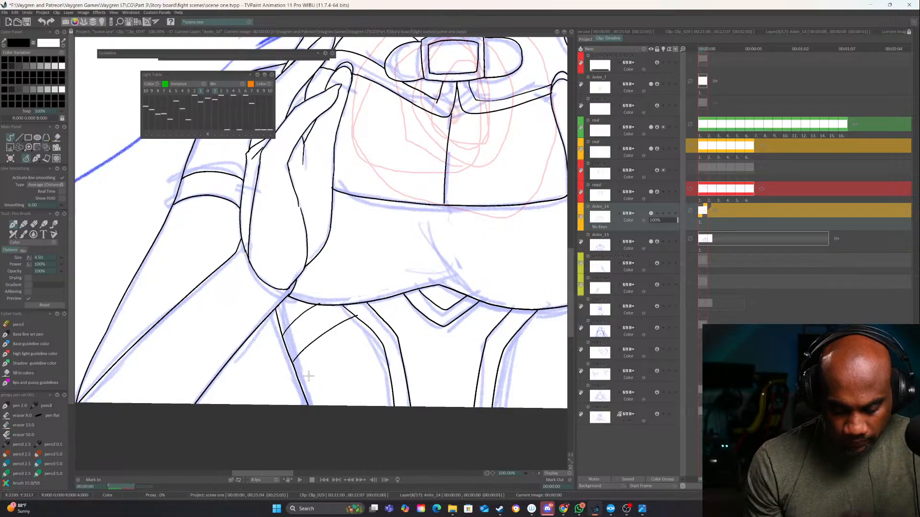
pyautogui.moveTo(300, 385); pyautogui.dragTo(376, 335)
pyautogui.moveTo(309, 401); pyautogui.dragTo(379, 361)
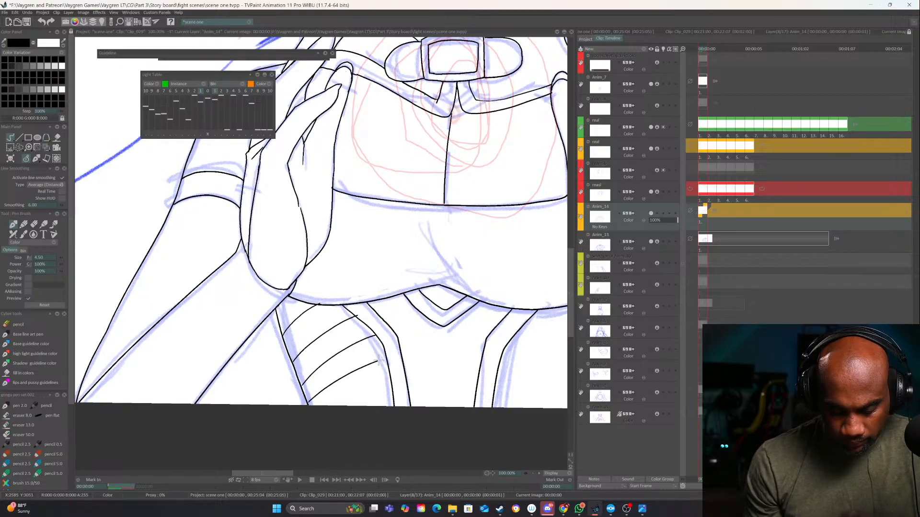
pyautogui.moveTo(342, 406); pyautogui.dragTo(386, 385)
# Ink the curved fishnet lines across the thigh below the second hand, undoing and redrawing the misplaced strokes
pyautogui.moveTo(494, 386)
pyautogui.mouseDown()
pyautogui.moveTo(462, 301)
pyautogui.moveTo(405, 316)
pyautogui.mouseUp()
pyautogui.moveTo(447, 349)
pyautogui.mouseDown()
pyautogui.moveTo(437, 307)
pyautogui.moveTo(421, 298)
pyautogui.moveTo(479, 289)
pyautogui.mouseUp()
pyautogui.hotkey('ctrl', 'z')
pyautogui.moveTo(392, 335); pyautogui.dragTo(456, 315)
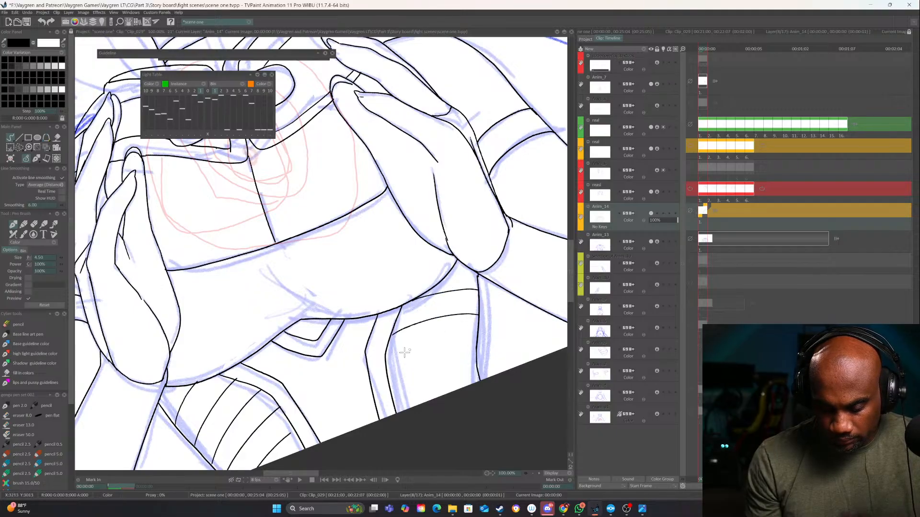
pyautogui.moveTo(387, 363); pyautogui.dragTo(474, 352)
pyautogui.hotkey('ctrl', 'z')
pyautogui.moveTo(387, 358); pyautogui.dragTo(451, 343)
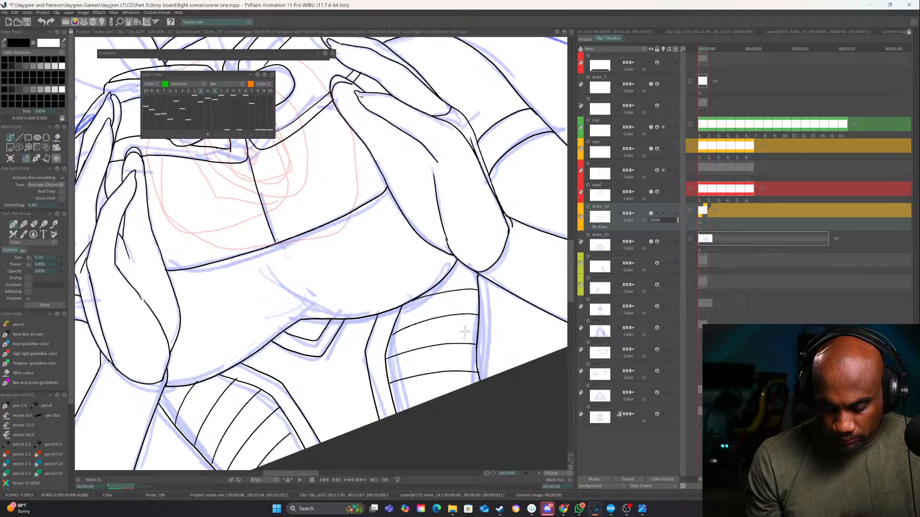
# Ink four lengthwise fishnet lines crossing the curved ones on the thigh below the second hand
pyautogui.moveTo(451, 272); pyautogui.dragTo(476, 352)
pyautogui.moveTo(483, 329)
pyautogui.mouseDown()
pyautogui.moveTo(456, 421)
pyautogui.moveTo(444, 430)
pyautogui.mouseUp()
pyautogui.moveTo(412, 321); pyautogui.dragTo(429, 421)
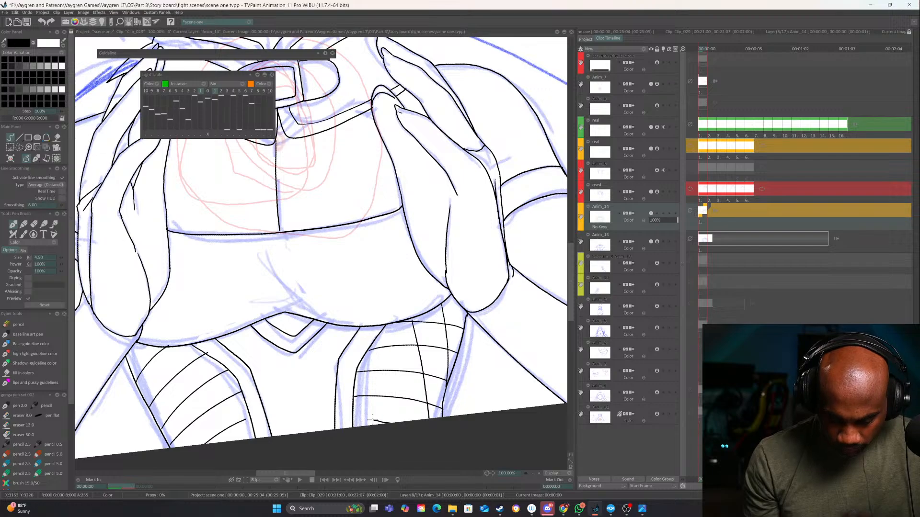
pyautogui.moveTo(382, 334); pyautogui.dragTo(394, 420)
pyautogui.moveTo(359, 366); pyautogui.dragTo(367, 456)
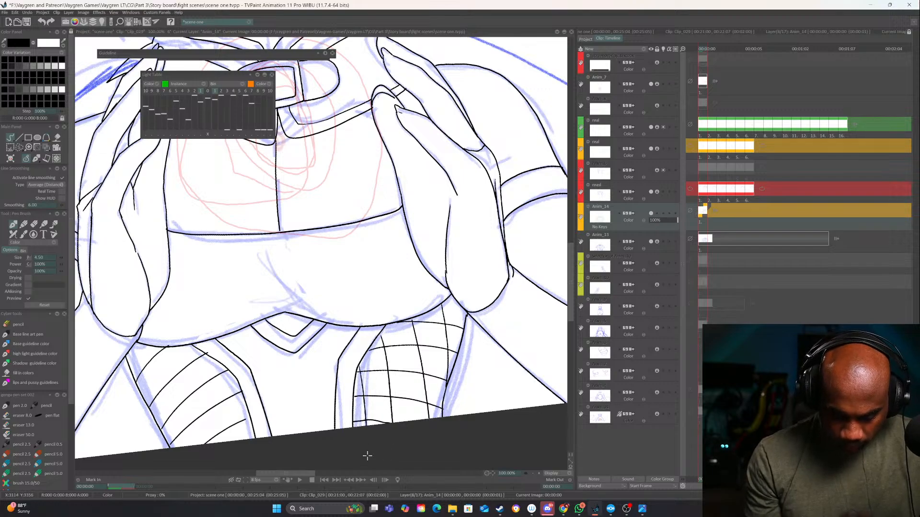
# Ink the lengthwise fishnet lines crossing the curved ones on the thigh below the first hand
pyautogui.moveTo(339, 413); pyautogui.dragTo(433, 369)
pyautogui.moveTo(321, 327); pyautogui.dragTo(335, 395)
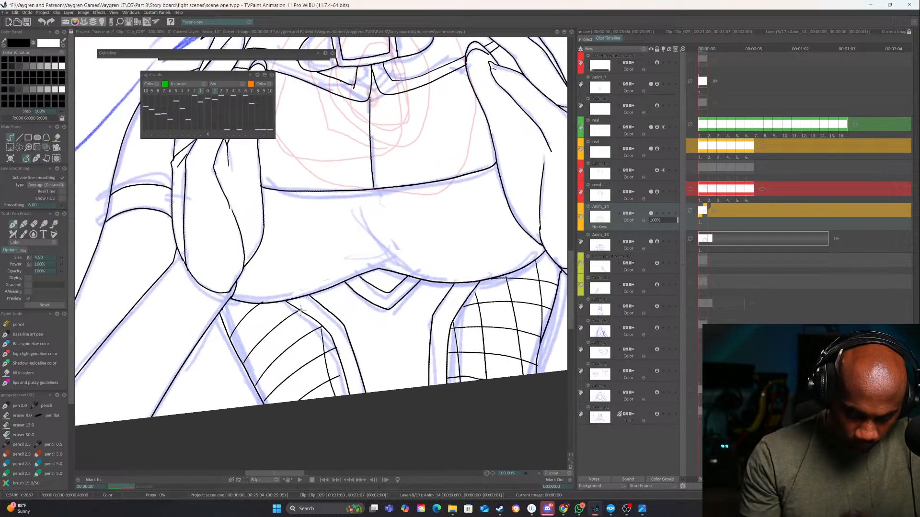
pyautogui.moveTo(294, 317); pyautogui.dragTo(301, 400)
pyautogui.moveTo(269, 303)
pyautogui.mouseDown()
pyautogui.moveTo(266, 392)
pyautogui.moveTo(240, 337)
pyautogui.moveTo(242, 303)
pyautogui.mouseUp()
# Hide the body sketch layer directly beneath Anim_14 to show the clean line art with the whole canvas in view
pyautogui.moveTo(530, 302); pyautogui.dragTo(460, 397)
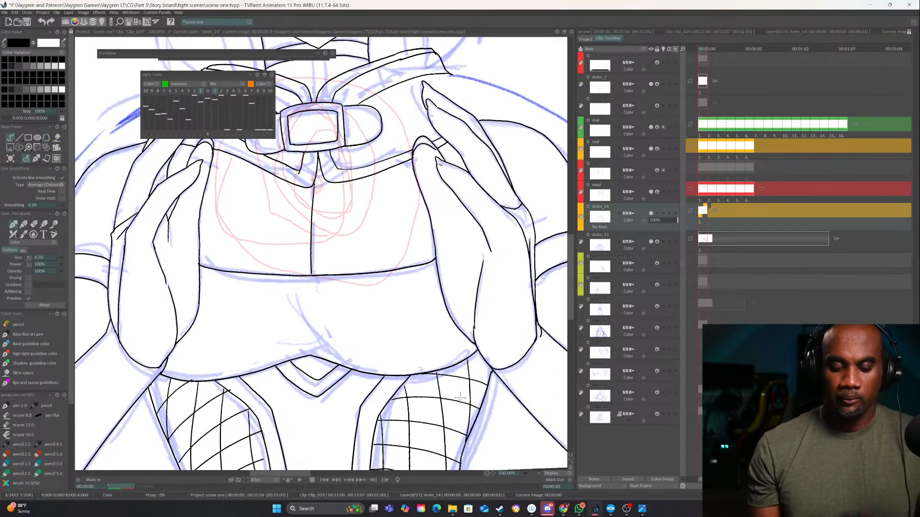
pyautogui.moveTo(430, 336)
pyautogui.mouseDown()
pyautogui.moveTo(496, 395)
pyautogui.moveTo(416, 413)
pyautogui.mouseUp()
pyautogui.moveTo(443, 377); pyautogui.dragTo(437, 429)
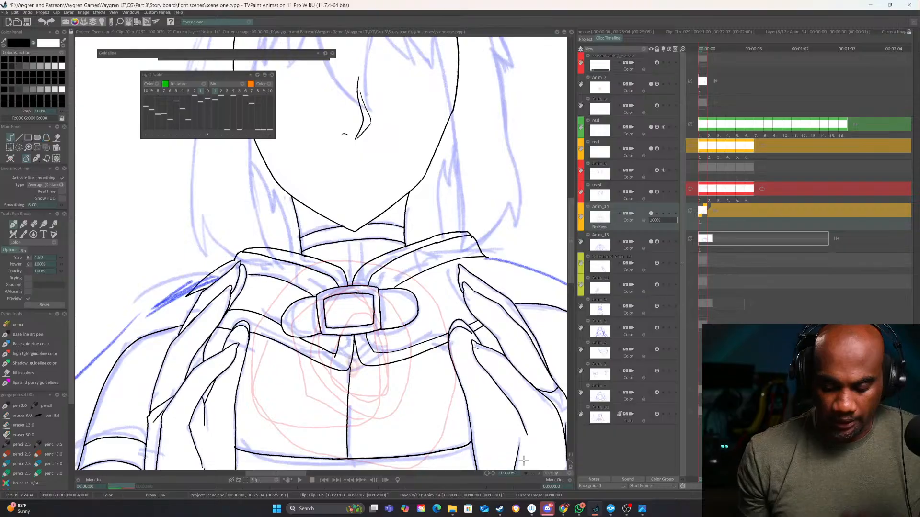
pyautogui.click(533, 473)
pyautogui.click(533, 473)
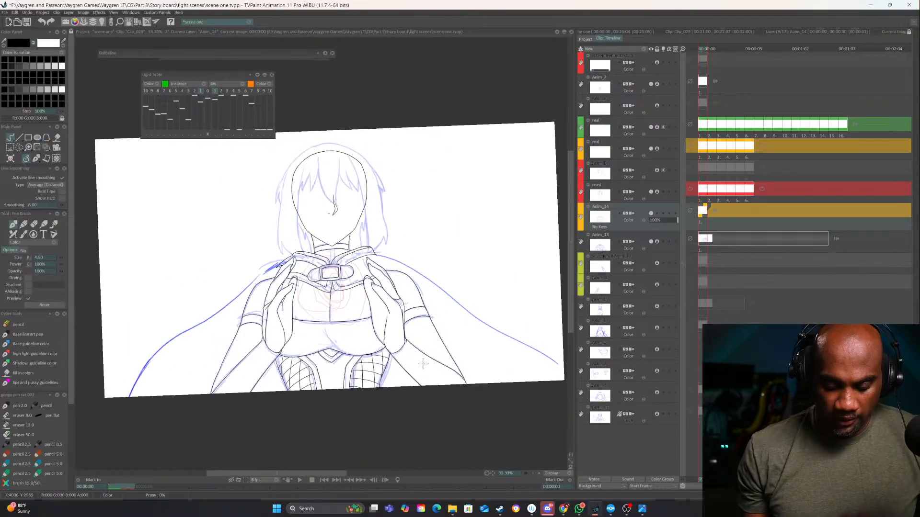
pyautogui.click(651, 241)
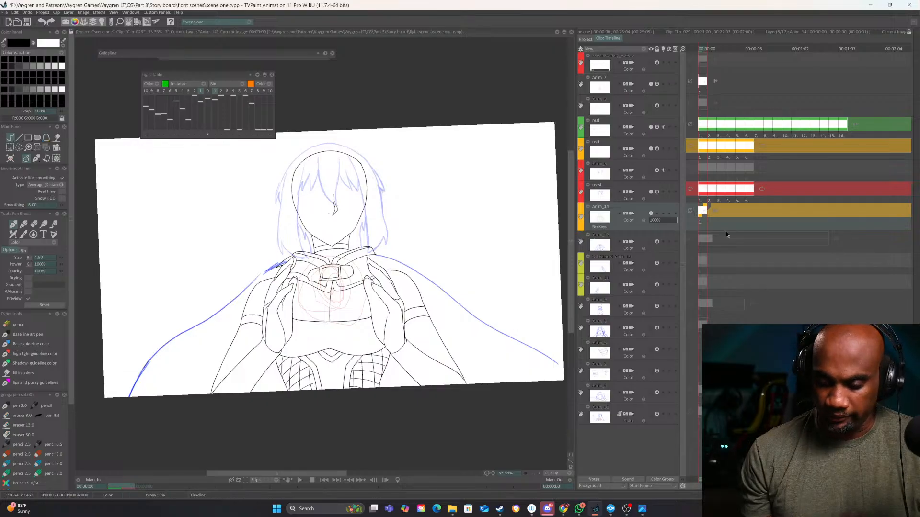
# Hide the green layer above the hair sketch, toggling the red hair layer and the green one to identify their contents
pyautogui.click(651, 193)
pyautogui.click(651, 193)
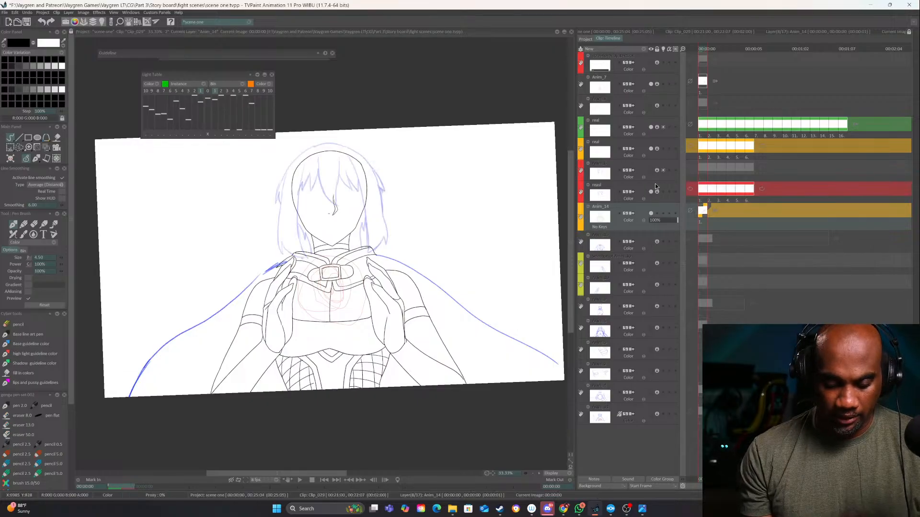
pyautogui.click(651, 127)
pyautogui.click(651, 127)
pyautogui.click(651, 127)
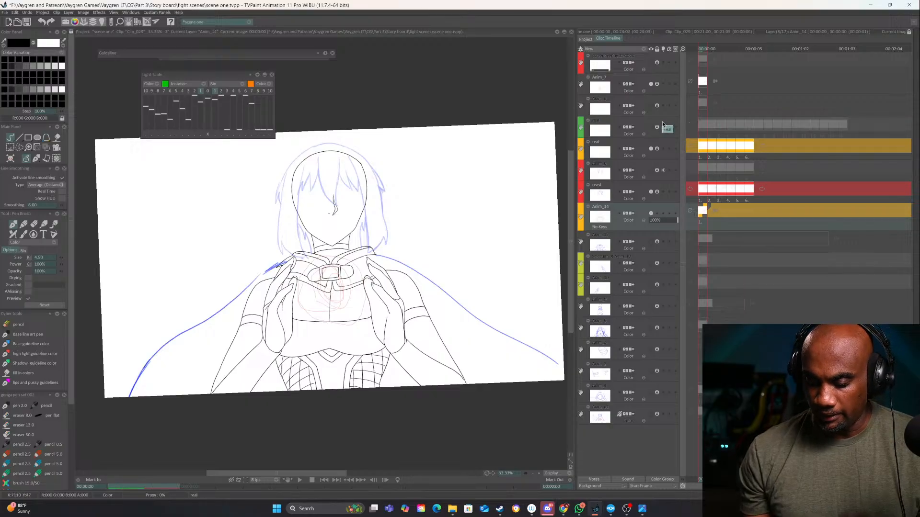
# Toggle the Anim_14 layer to check its contents and rename it "line art"
pyautogui.click(651, 213)
pyautogui.click(650, 213)
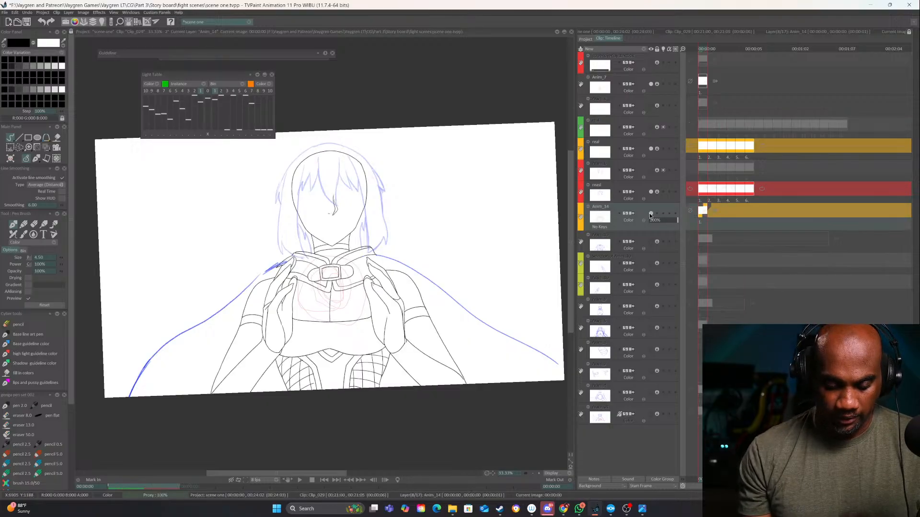
pyautogui.doubleClick(602, 209)
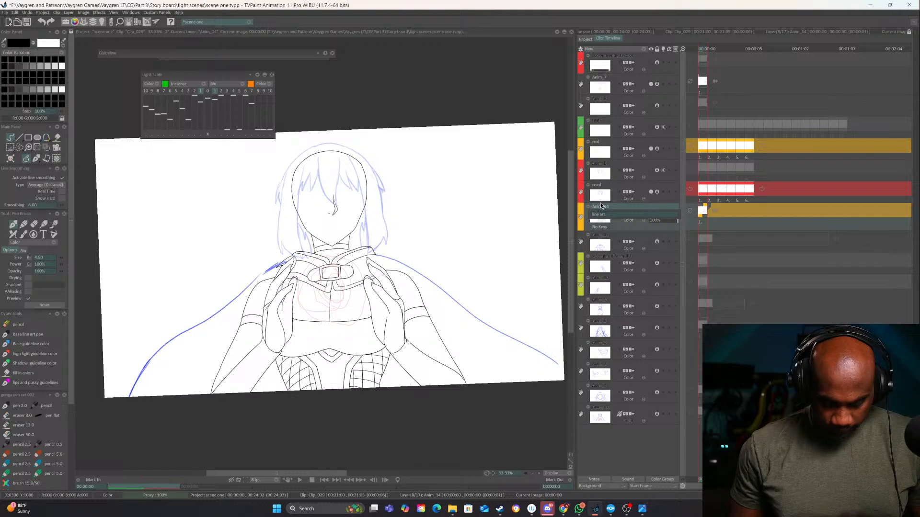
pyautogui.press('Return')
# Check the red hair layer and the orange layer by toggling them, and hide the Anim_7 heart sketch layer
pyautogui.click(651, 192)
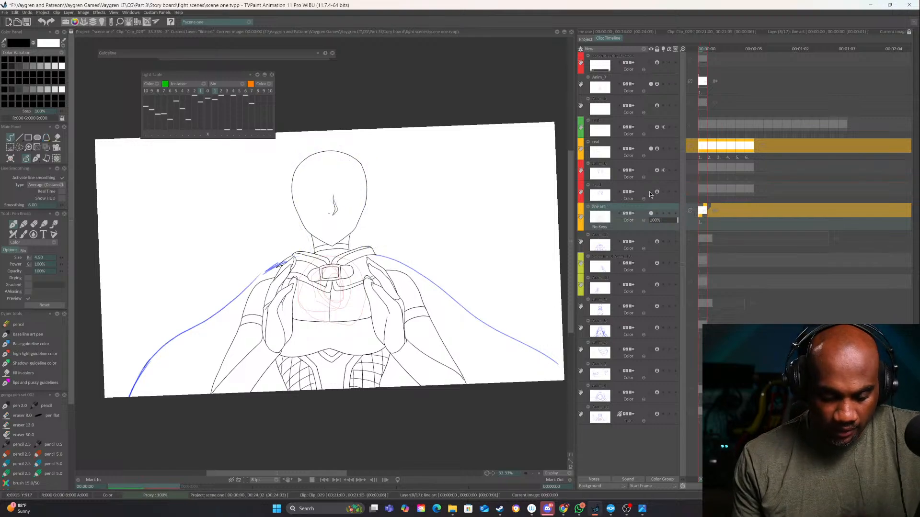
pyautogui.click(650, 192)
pyautogui.click(640, 187)
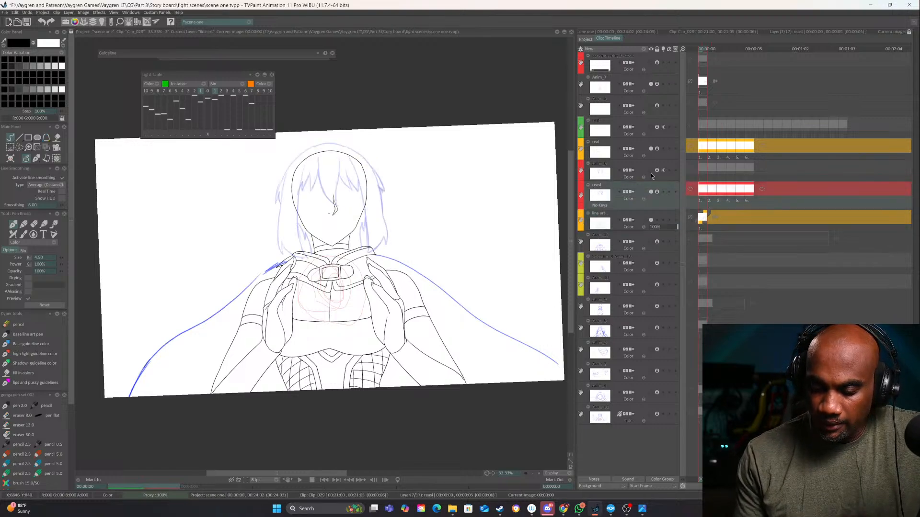
pyautogui.click(650, 149)
pyautogui.click(652, 149)
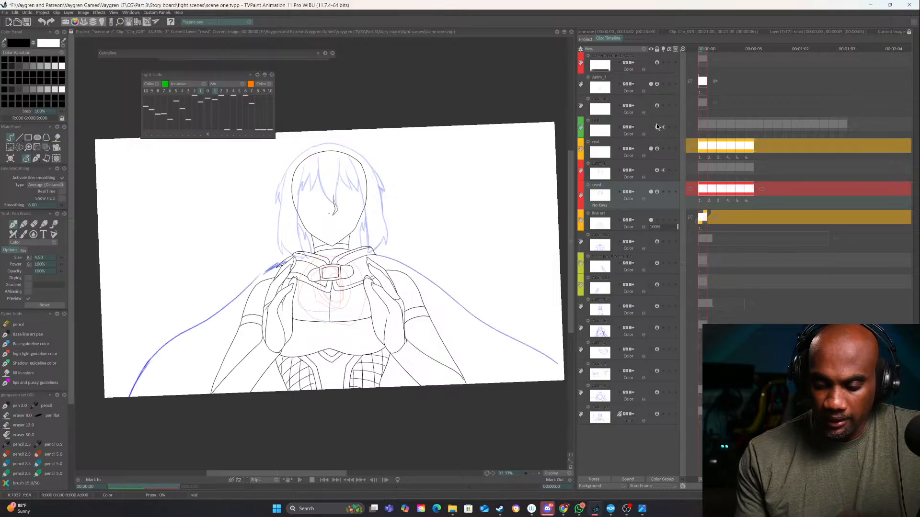
pyautogui.click(652, 84)
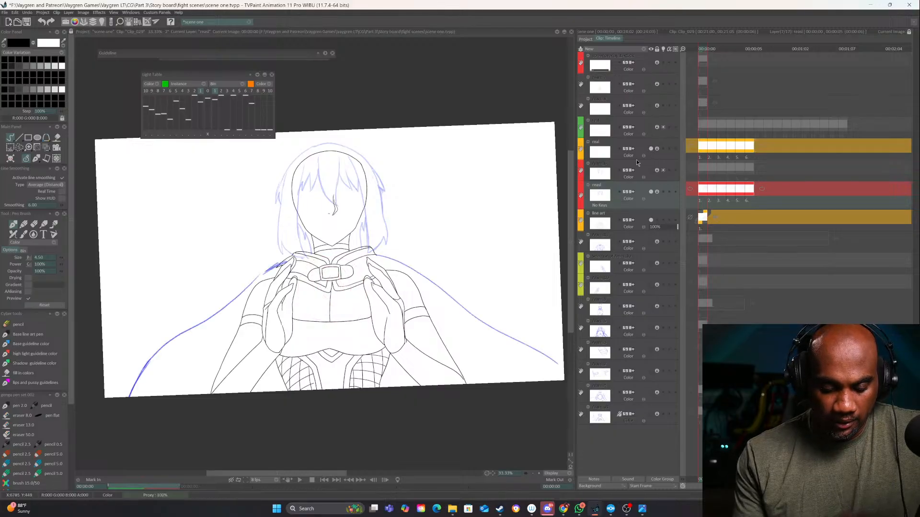
# Fade the line art layer to about 29% opacity and toggle the orange and red hair layers to compare them against it
pyautogui.click(533, 473)
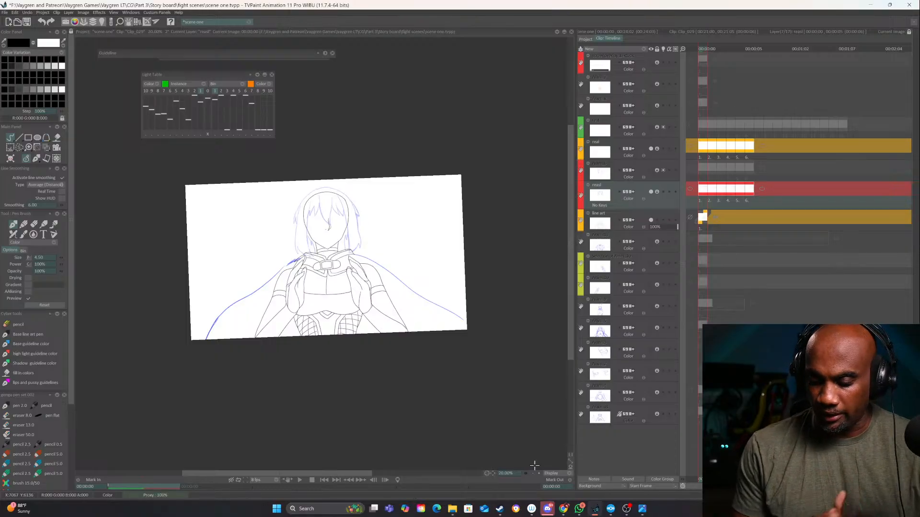
pyautogui.click(657, 225)
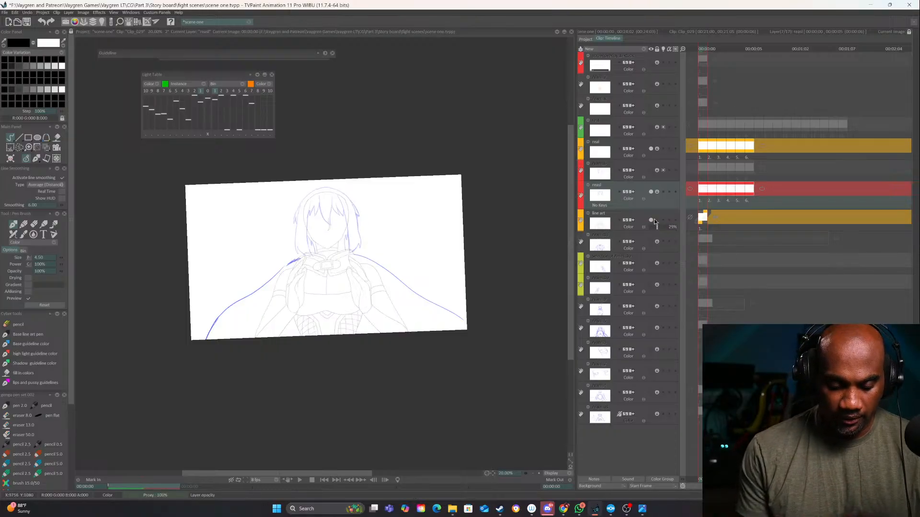
pyautogui.click(538, 473)
pyautogui.click(538, 473)
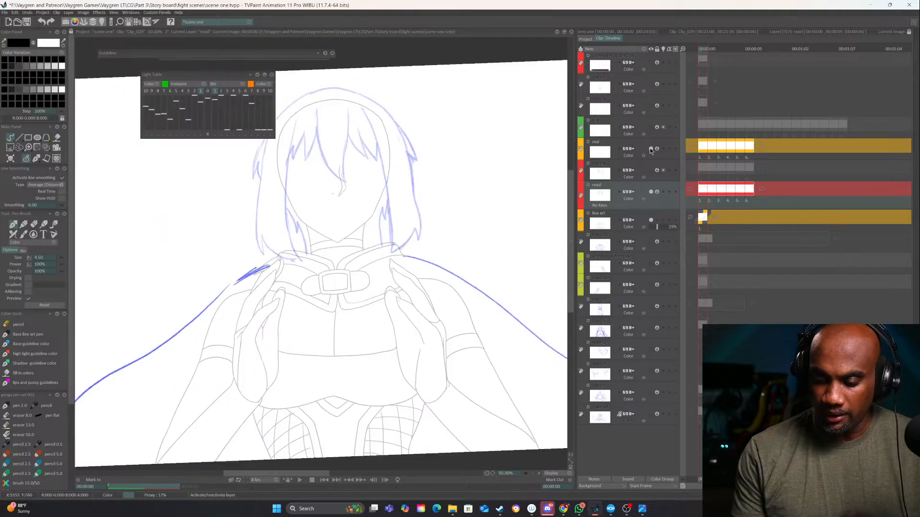
pyautogui.click(651, 148)
pyautogui.click(650, 148)
pyautogui.click(650, 191)
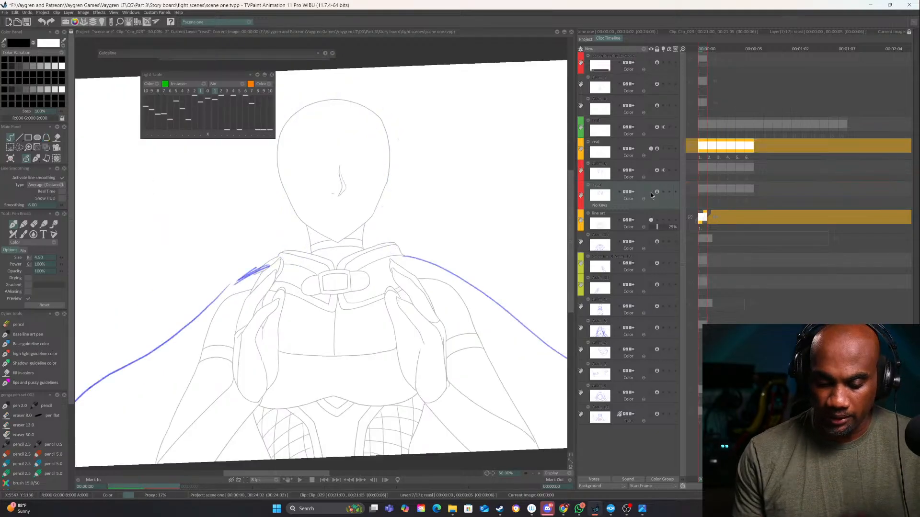
pyautogui.click(651, 192)
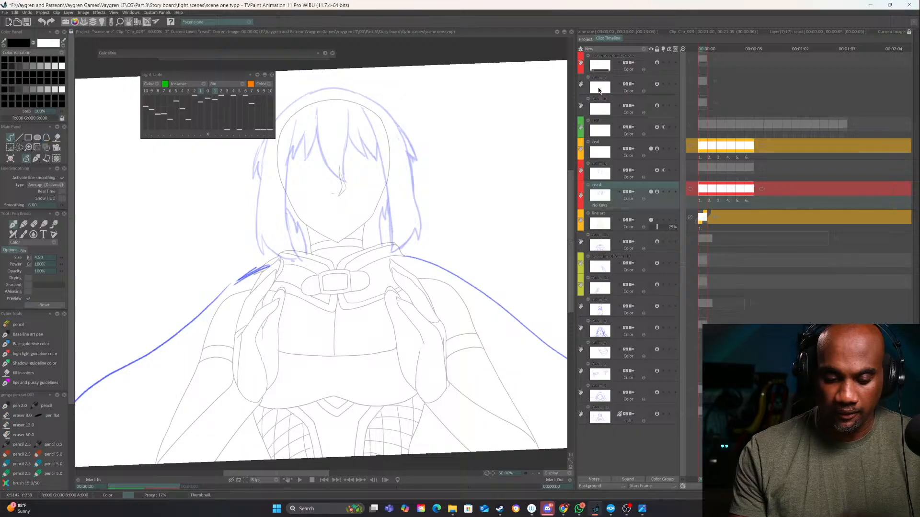
# Show the Anim_13 body sketch and Anim_9 face sketch layers beneath the line art, leaving the two yellow-green layers hidden
pyautogui.moveTo(473, 295); pyautogui.dragTo(474, 363)
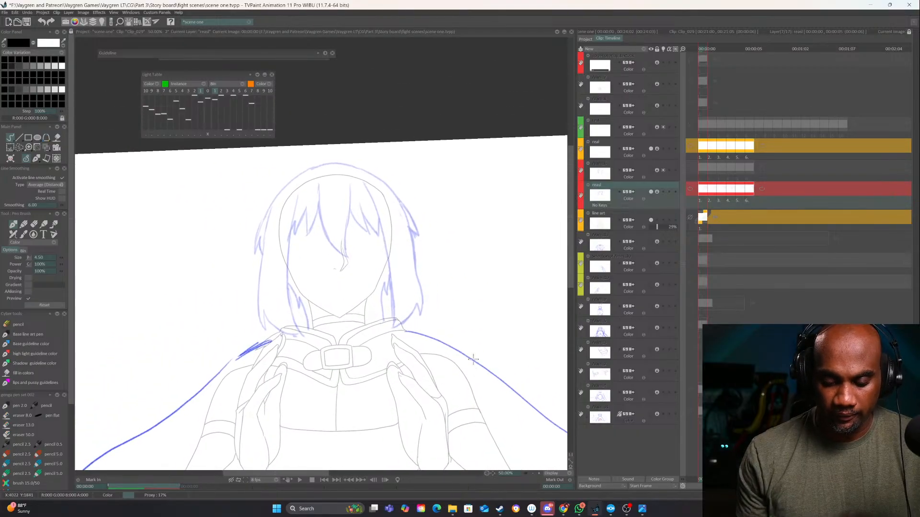
pyautogui.click(651, 243)
pyautogui.click(652, 245)
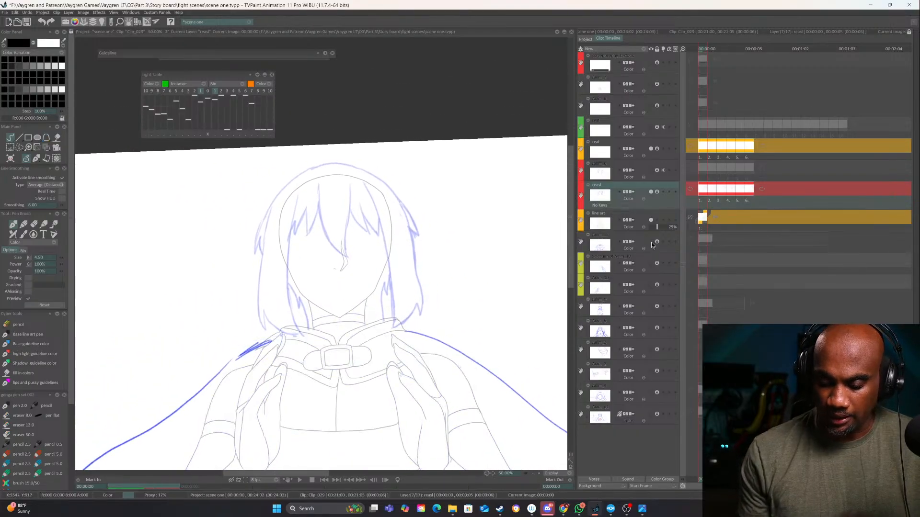
pyautogui.click(651, 243)
pyautogui.click(652, 264)
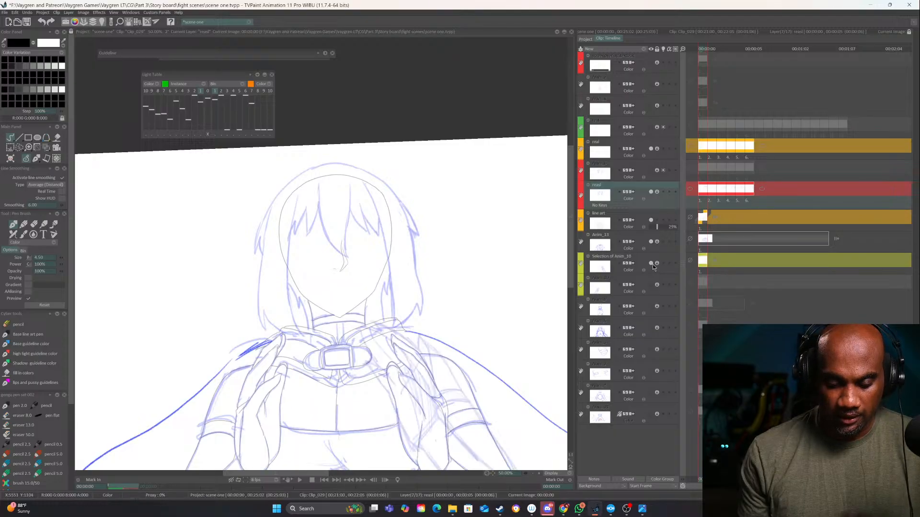
pyautogui.click(653, 264)
pyautogui.click(652, 283)
pyautogui.click(652, 283)
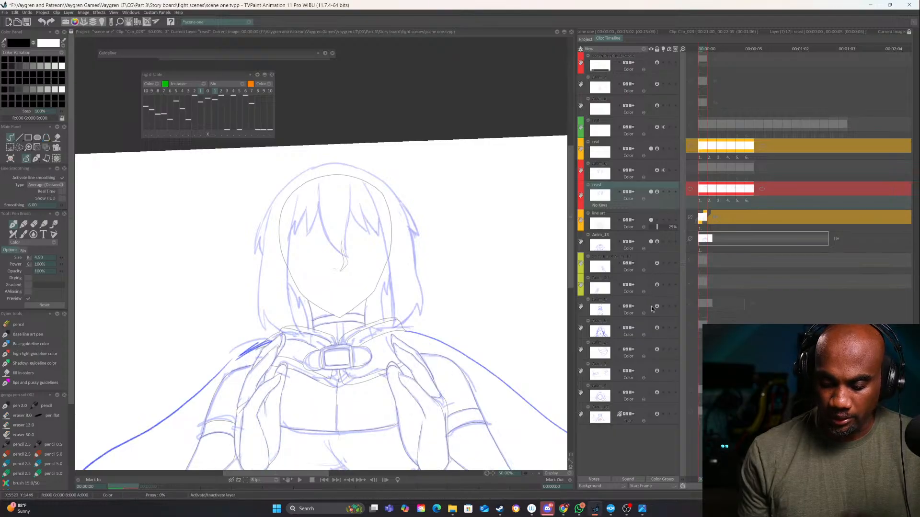
pyautogui.click(652, 308)
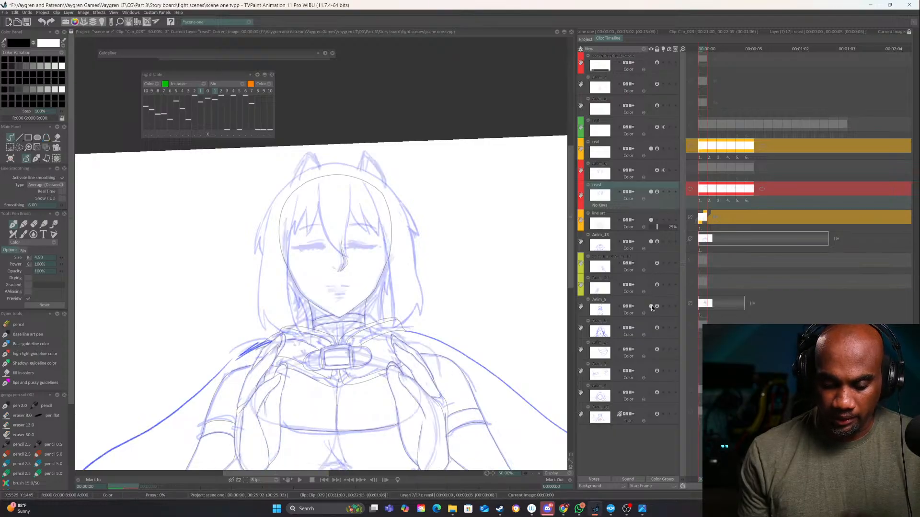
# Ink the first cat ear's two outer edges on the line art layer, restoring the layer's opacity to 100%
pyautogui.click(652, 221)
pyautogui.click(651, 221)
pyautogui.click(637, 224)
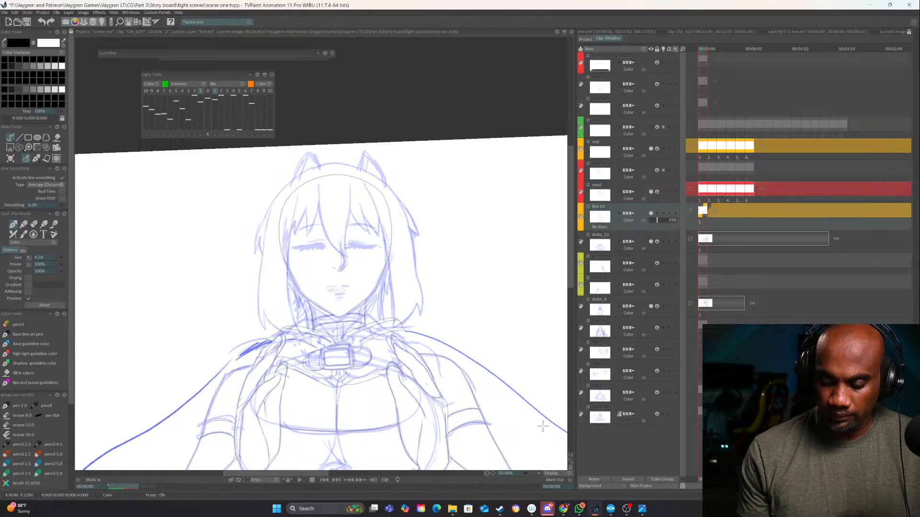
pyautogui.click(540, 474)
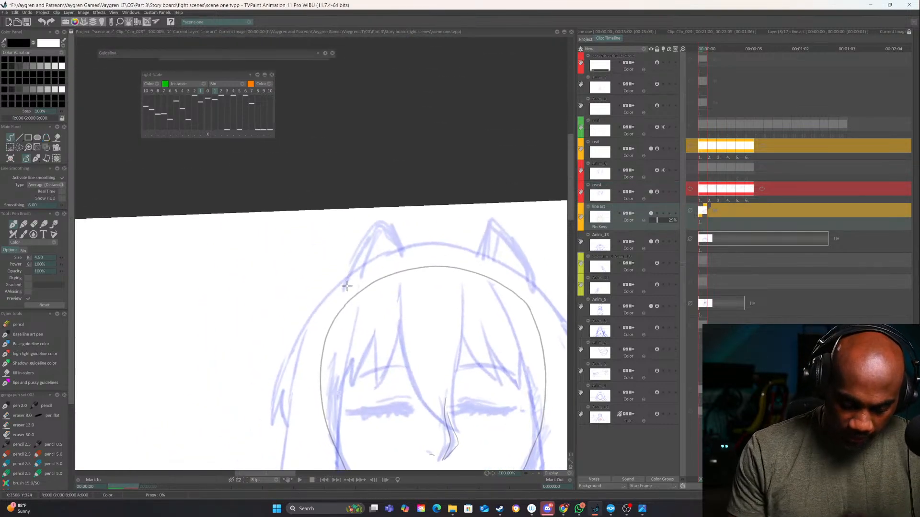
pyautogui.moveTo(347, 286); pyautogui.dragTo(374, 230)
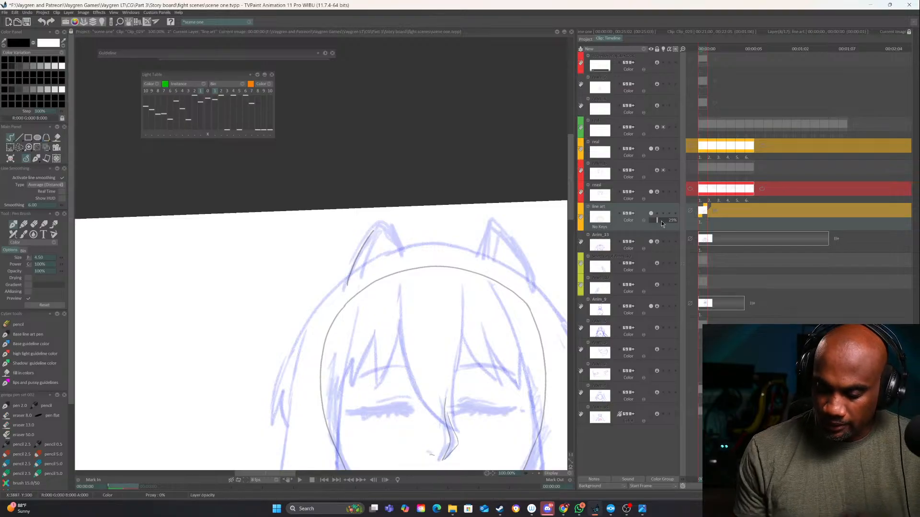
pyautogui.moveTo(661, 220); pyautogui.dragTo(678, 220)
pyautogui.moveTo(378, 224); pyautogui.dragTo(405, 255)
# Ink both outer edges of the second cat ear, undoing and redrawing the misplaced first stroke
pyautogui.moveTo(490, 220); pyautogui.dragTo(447, 233)
pyautogui.moveTo(435, 266); pyautogui.dragTo(453, 224)
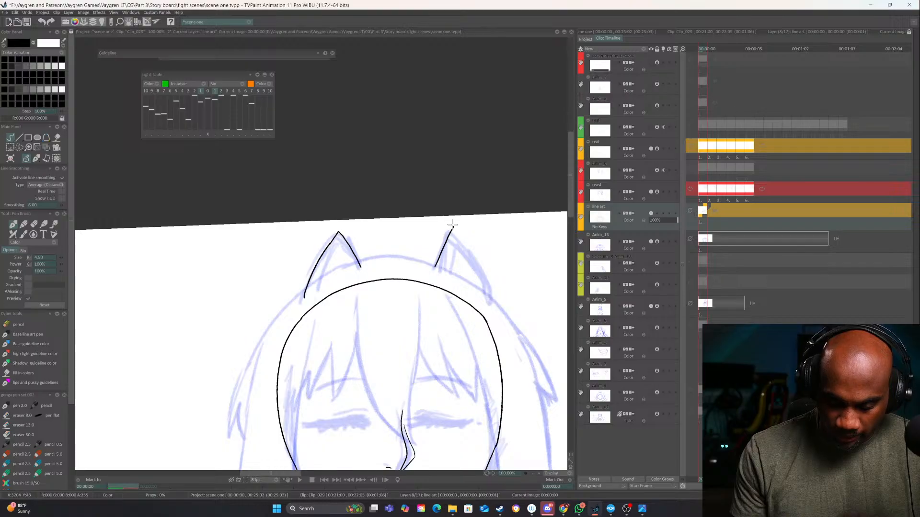
pyautogui.hotkey('ctrl', 'z')
pyautogui.moveTo(434, 269)
pyautogui.mouseDown()
pyautogui.moveTo(448, 233)
pyautogui.moveTo(485, 296)
pyautogui.mouseUp()
# Ink the inner-ear outlines with jagged fur tufts inside both cat ears
pyautogui.press('+')
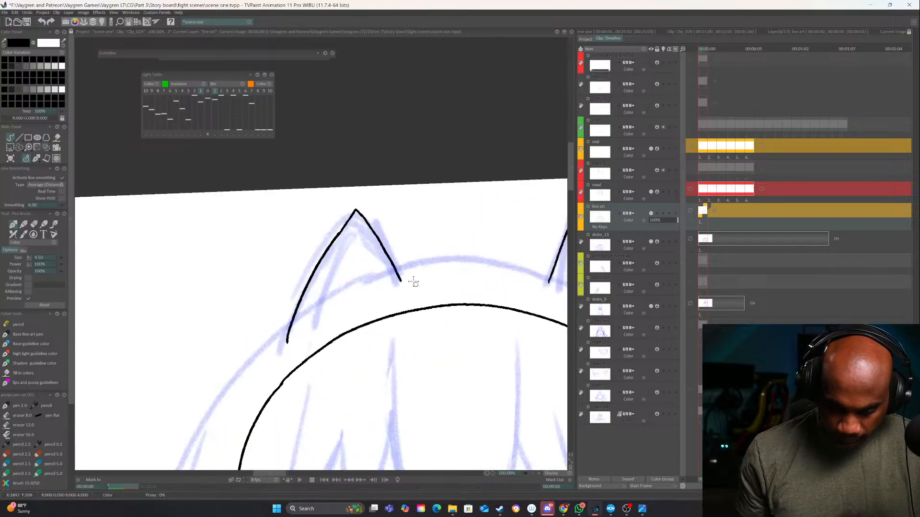
pyautogui.moveTo(355, 220); pyautogui.dragTo(321, 310)
pyautogui.moveTo(362, 225)
pyautogui.mouseDown()
pyautogui.moveTo(365, 269)
pyautogui.moveTo(379, 287)
pyautogui.moveTo(322, 309)
pyautogui.mouseUp()
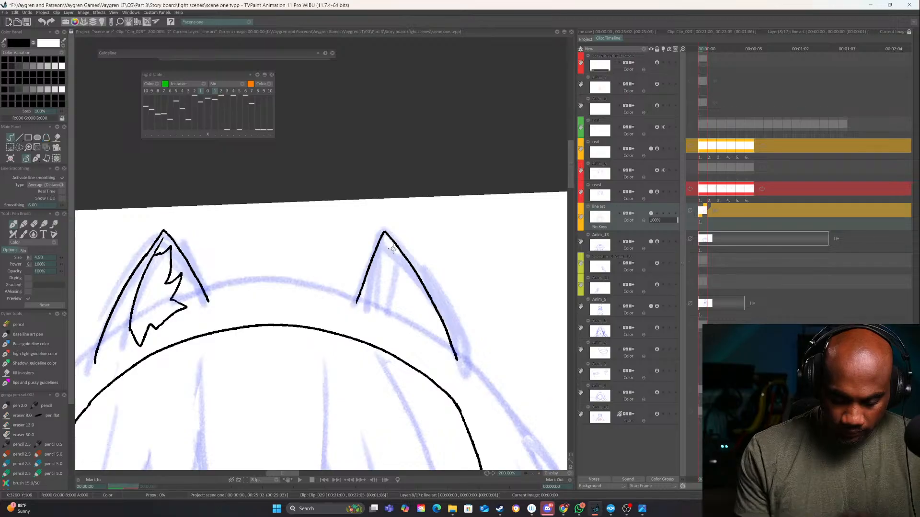
pyautogui.moveTo(386, 241); pyautogui.dragTo(429, 346)
pyautogui.moveTo(400, 267)
pyautogui.mouseDown()
pyautogui.moveTo(370, 287)
pyautogui.moveTo(385, 320)
pyautogui.moveTo(428, 345)
pyautogui.moveTo(446, 320)
pyautogui.mouseUp()
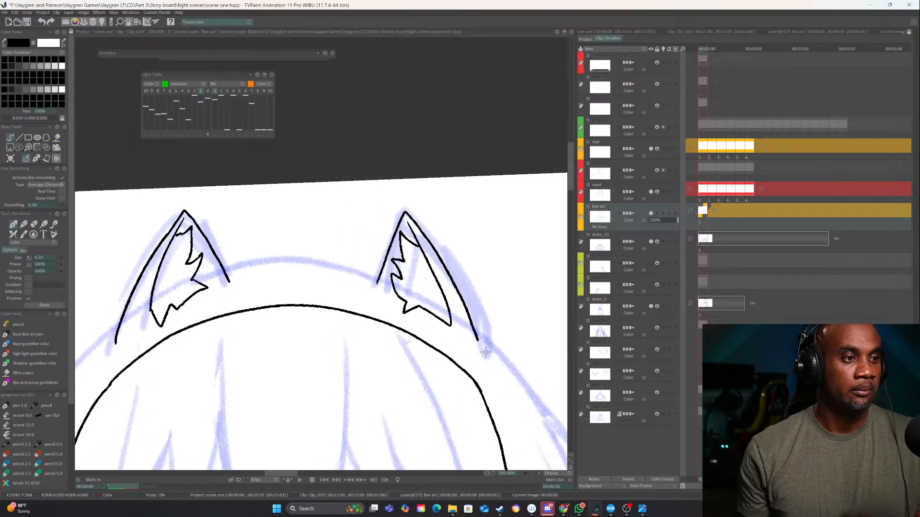
# Close the bases of both cat ears with curved strokes just above the head outline
pyautogui.click(532, 474)
pyautogui.click(533, 473)
pyautogui.click(532, 473)
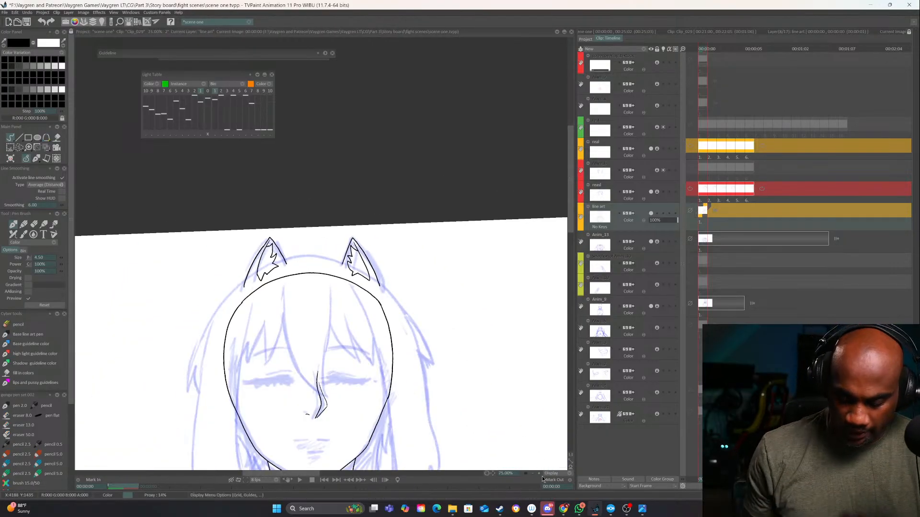
pyautogui.click(539, 473)
pyautogui.click(539, 474)
pyautogui.moveTo(489, 375); pyautogui.dragTo(515, 324)
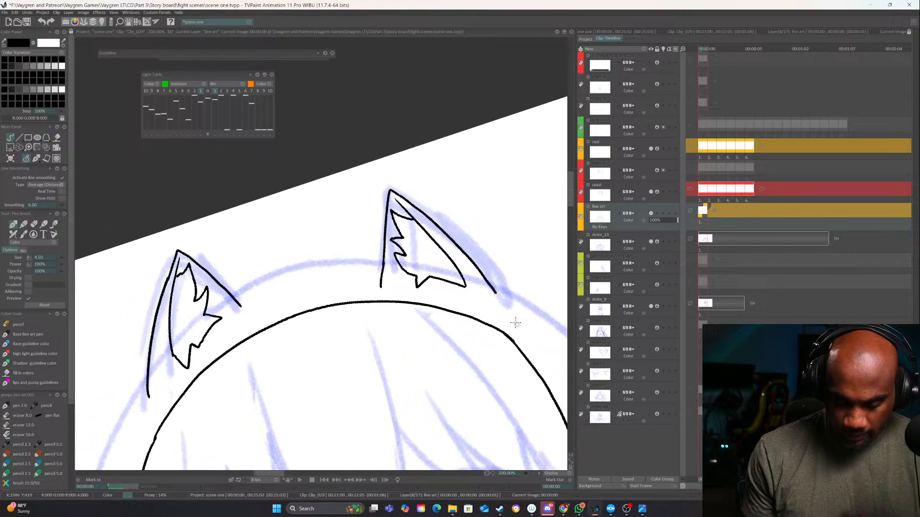
pyautogui.moveTo(380, 287); pyautogui.dragTo(496, 293)
pyautogui.moveTo(420, 312); pyautogui.dragTo(530, 272)
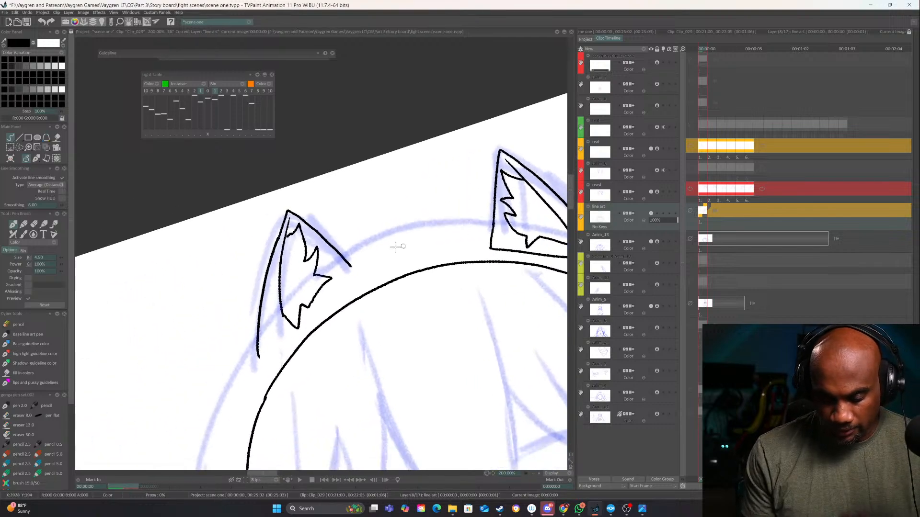
pyautogui.moveTo(350, 263)
pyautogui.mouseDown()
pyautogui.moveTo(339, 295)
pyautogui.moveTo(270, 358)
pyautogui.mouseUp()
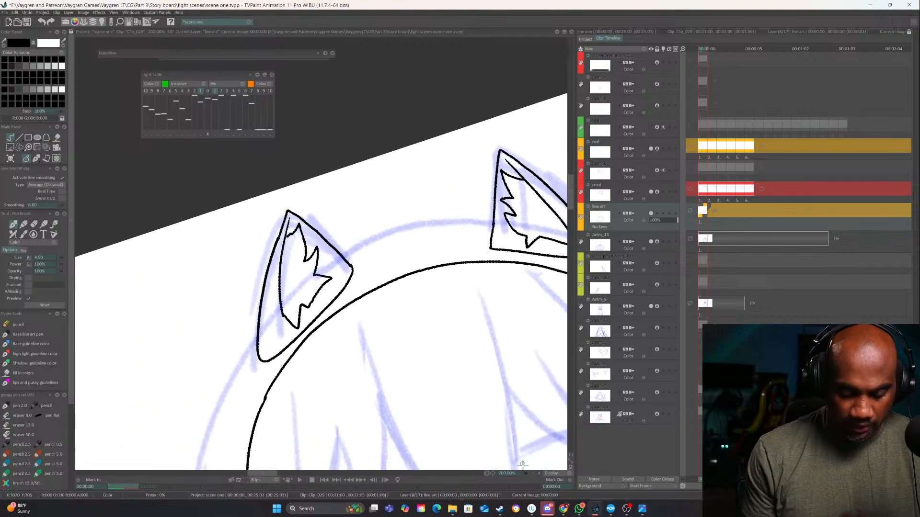
# Lower the line art layer's opacity so the face and hair sketch stands out, and toggle the layer to compare
pyautogui.click(533, 473)
pyautogui.click(533, 473)
pyautogui.click(533, 473)
pyautogui.moveTo(503, 394); pyautogui.dragTo(388, 313)
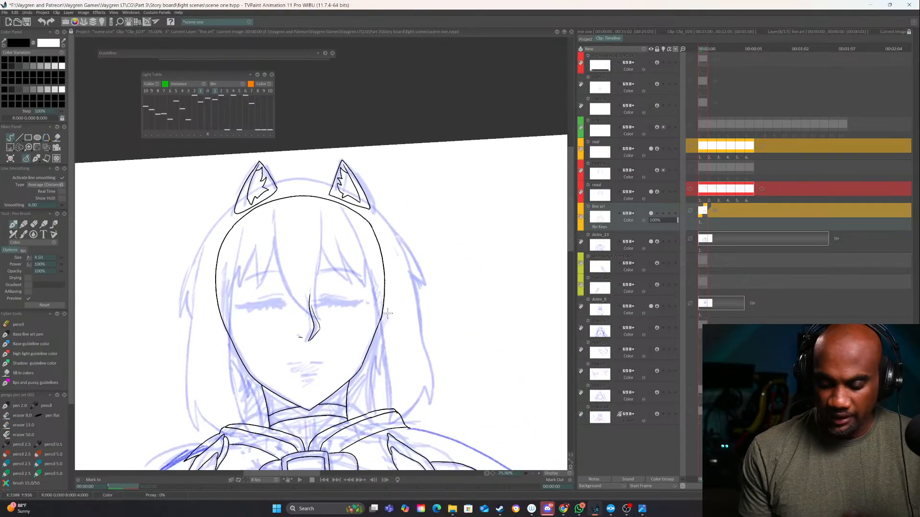
pyautogui.moveTo(664, 217); pyautogui.dragTo(661, 217)
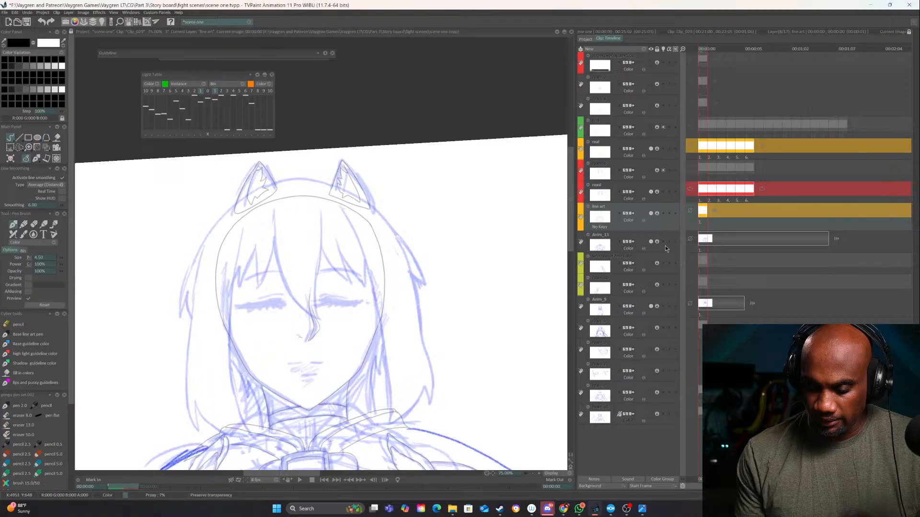
pyautogui.click(650, 213)
pyautogui.click(650, 214)
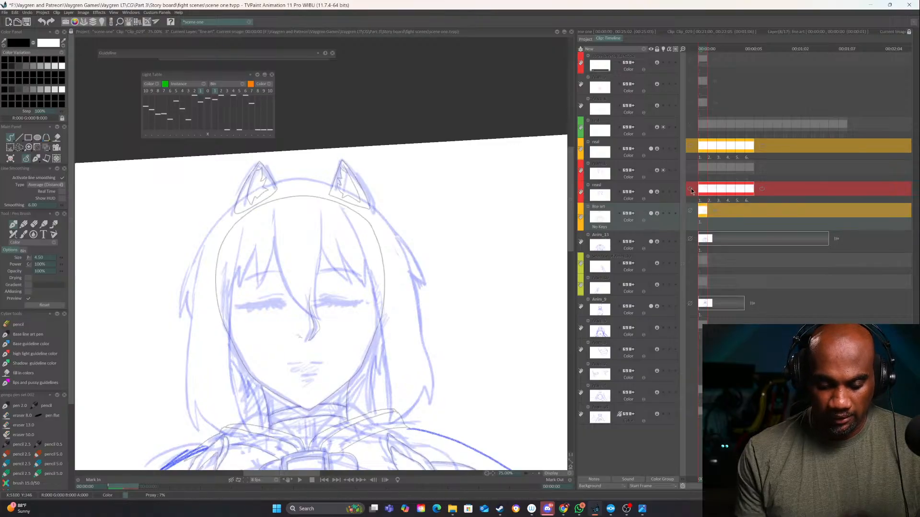
# Toggle the red hair sketch layer to confirm its contents, select it and duplicate it
pyautogui.click(651, 192)
pyautogui.click(652, 192)
pyautogui.click(661, 186)
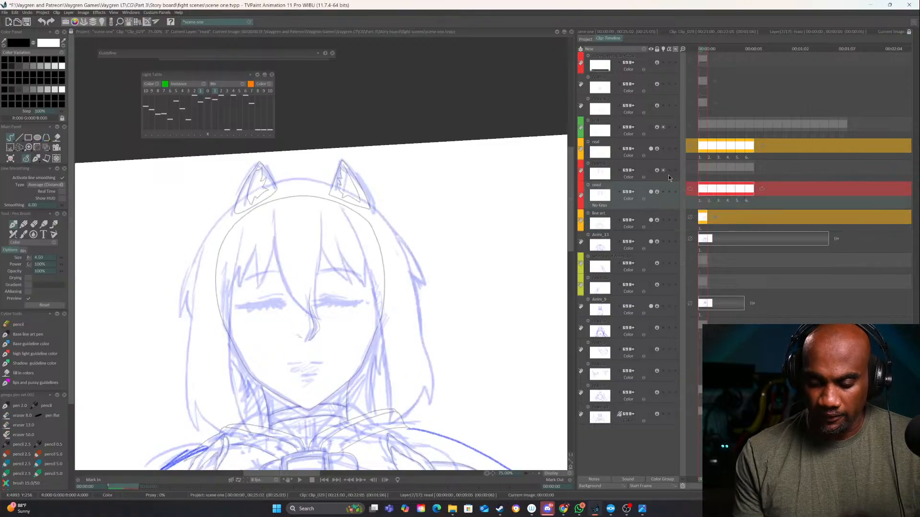
pyautogui.click(645, 50)
pyautogui.click(662, 106)
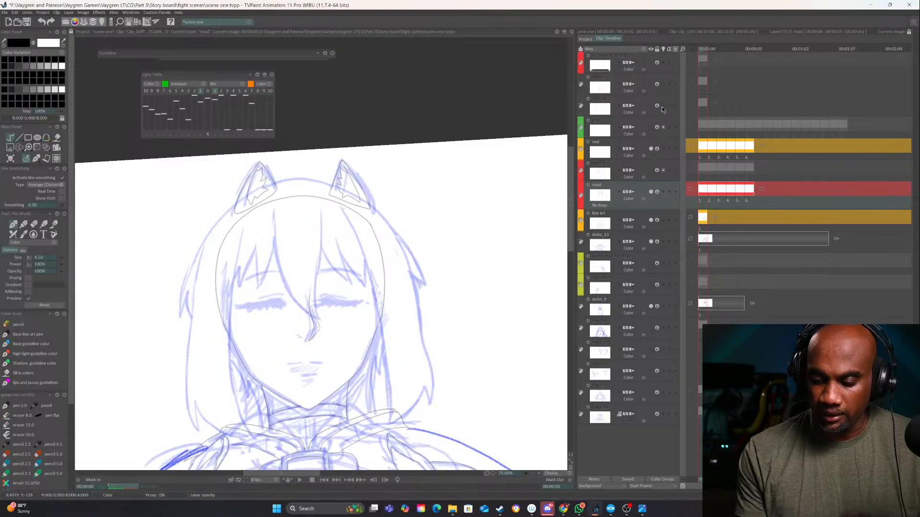
pyautogui.click(642, 49)
pyautogui.click(673, 67)
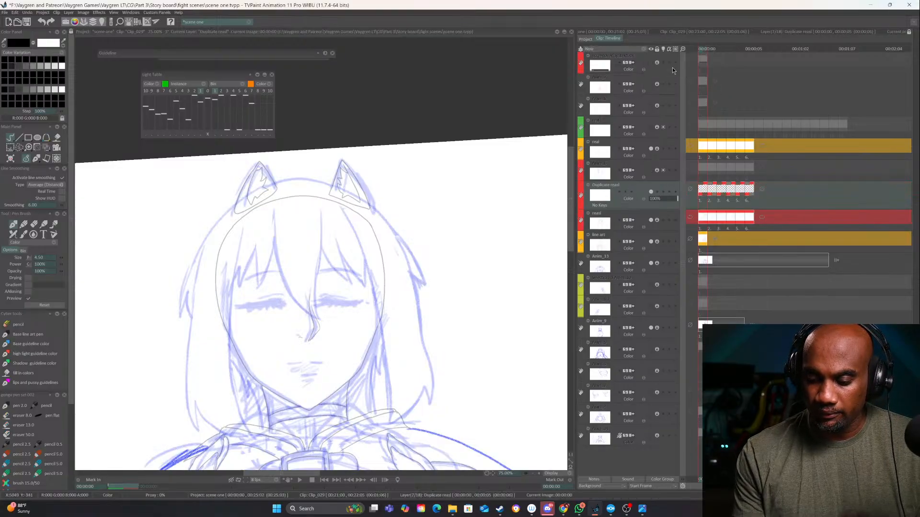
# Rename the duplicated red layer as hair
pyautogui.doubleClick(600, 186)
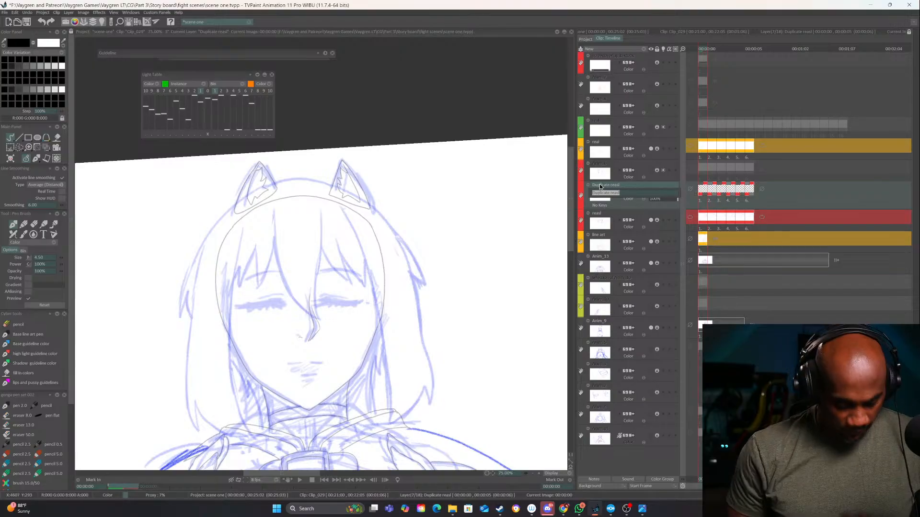
pyautogui.write('fi')
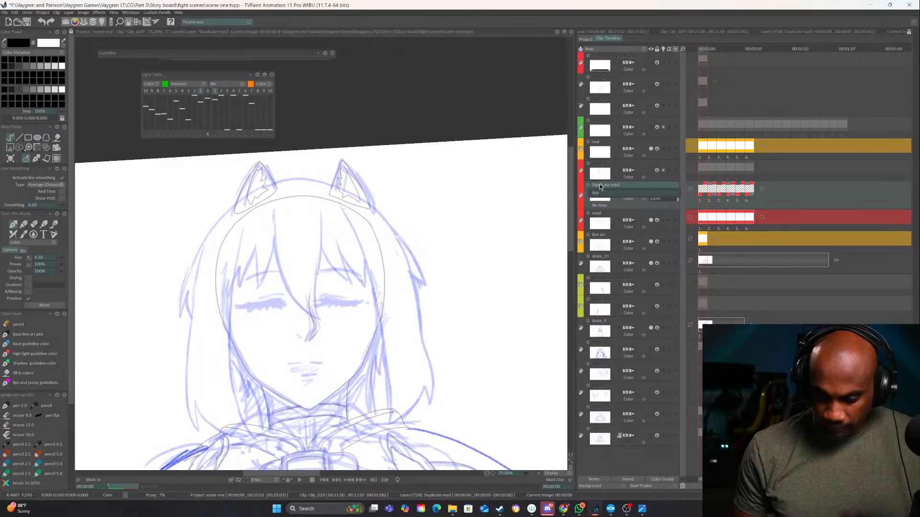
pyautogui.write('ir')
pyautogui.press('Return')
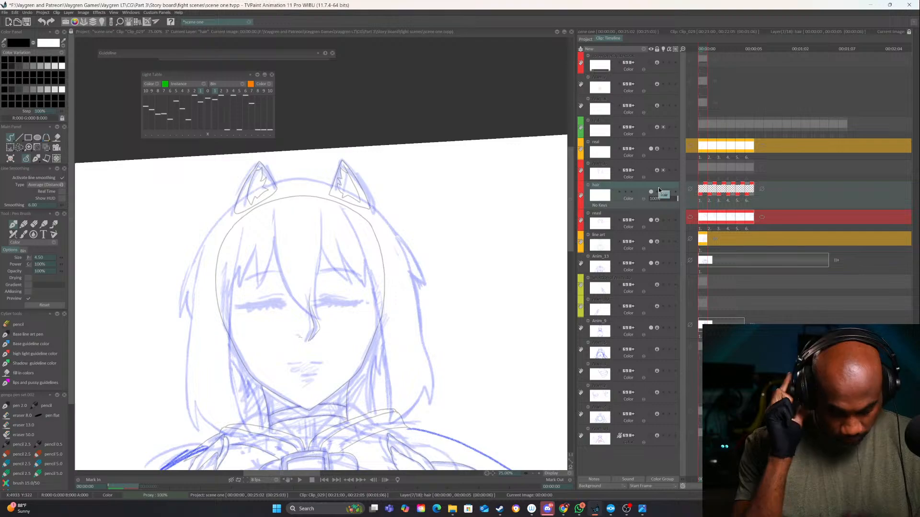
# Enable the light table display for the hair layer and disable it for the red layer directly above
pyautogui.click(539, 474)
pyautogui.click(539, 474)
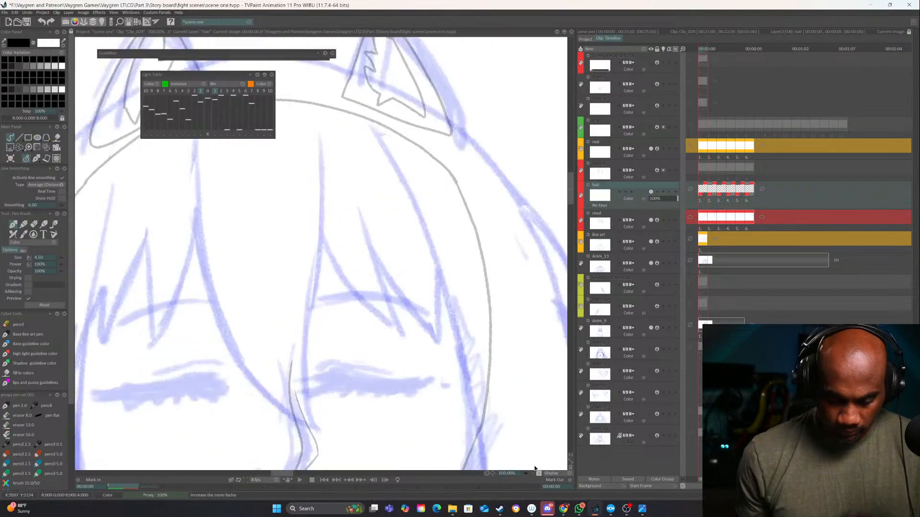
pyautogui.click(539, 474)
pyautogui.moveTo(417, 355); pyautogui.dragTo(513, 304)
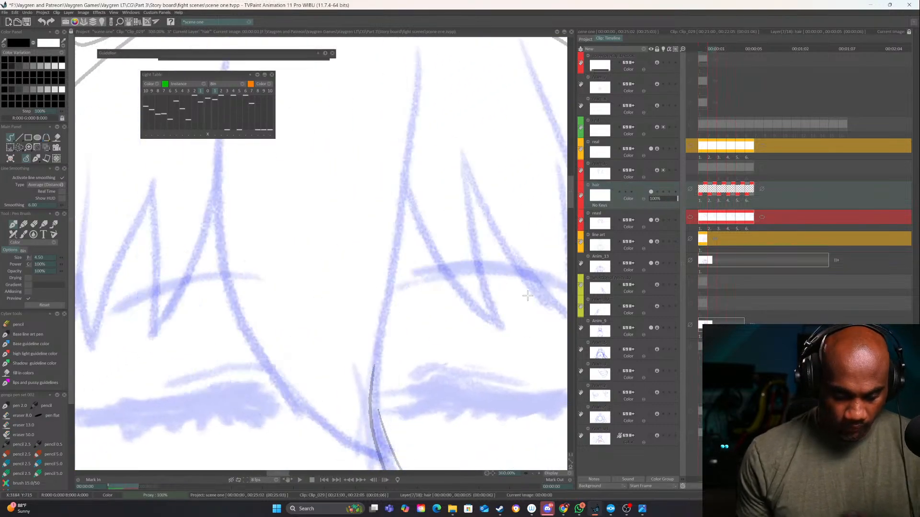
pyautogui.click(539, 474)
pyautogui.click(539, 475)
pyautogui.moveTo(412, 324); pyautogui.dragTo(462, 281)
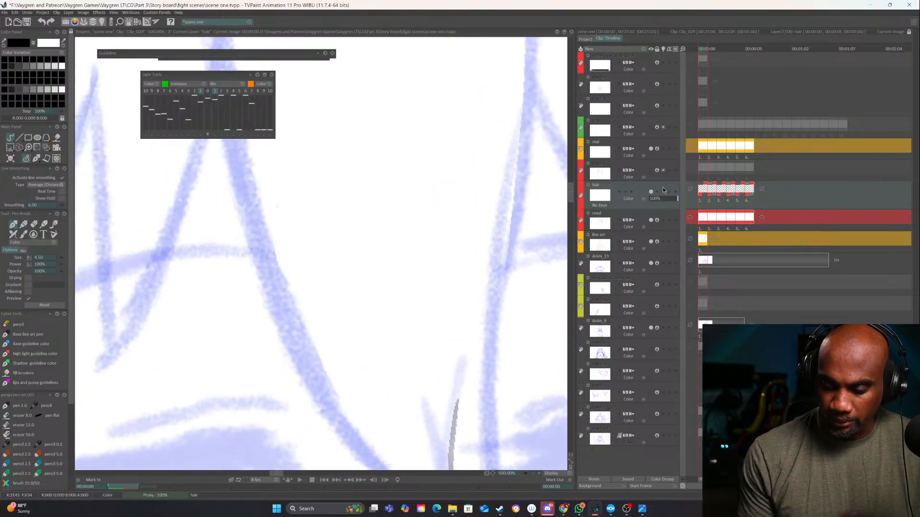
pyautogui.click(663, 191)
pyautogui.click(663, 171)
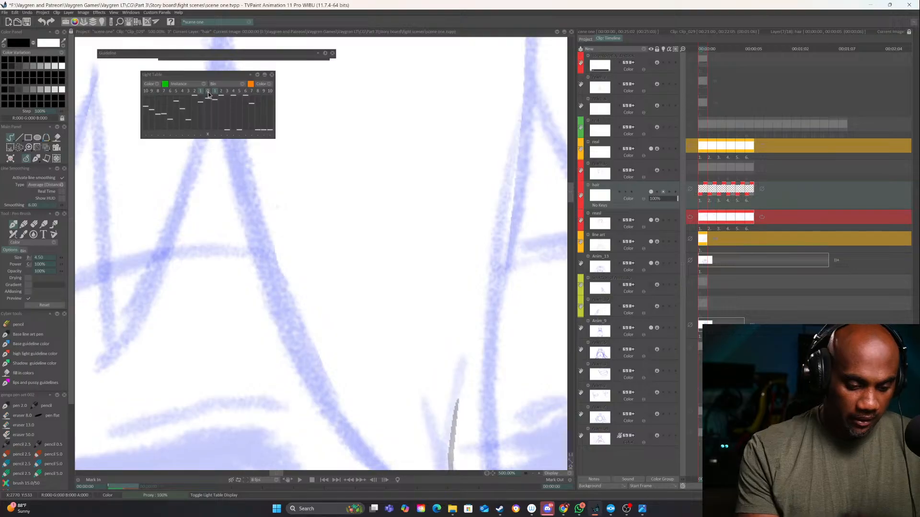
# Set the hair layer's behaviour before its first frame to Loop
pyautogui.click(777, 199)
pyautogui.click(691, 190)
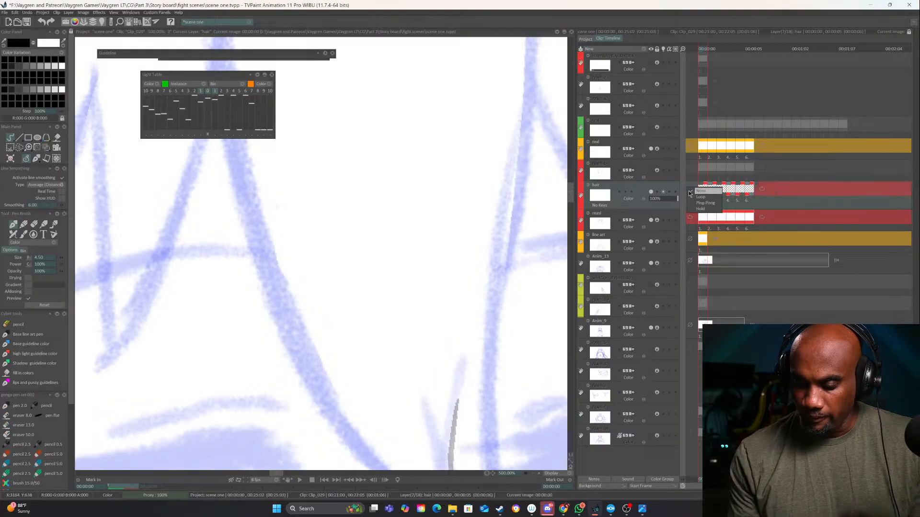
pyautogui.click(706, 198)
# Ink the long central bang with two curved strokes meeting in a point over the nose bridge
pyautogui.click(535, 474)
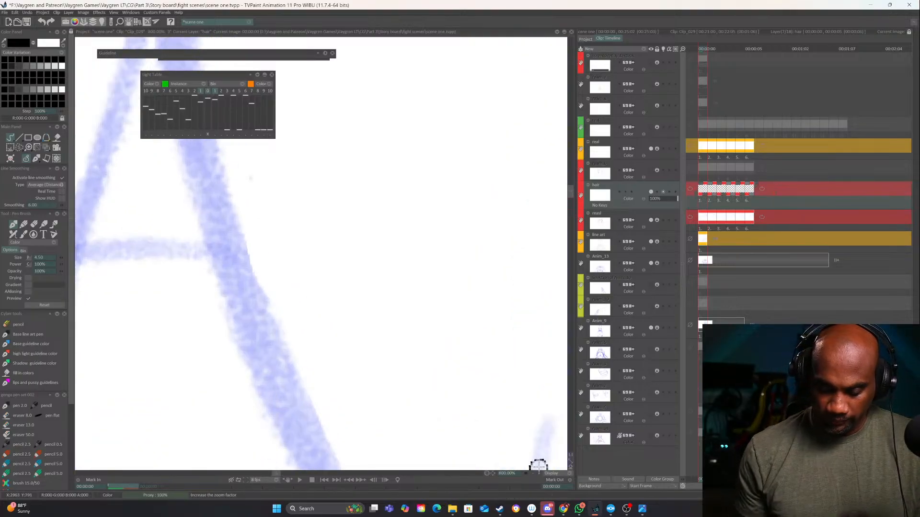
pyautogui.click(534, 474)
pyautogui.click(533, 474)
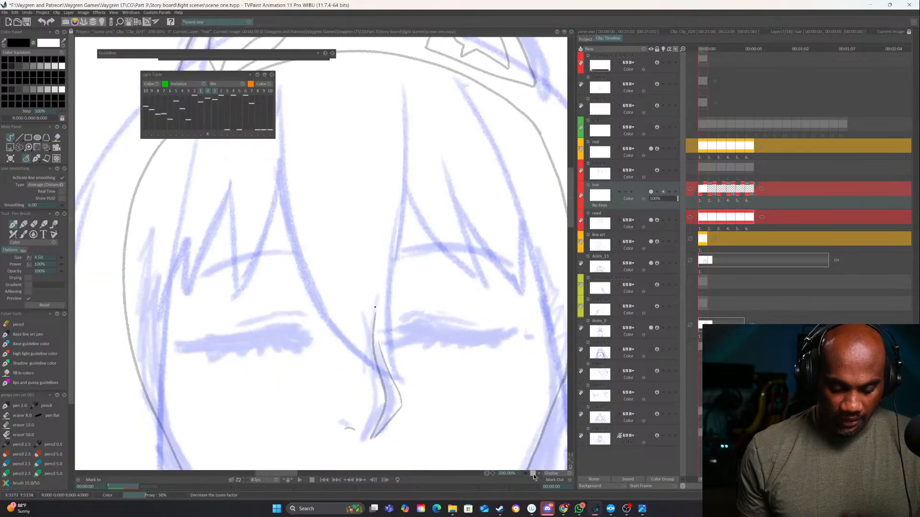
pyautogui.click(533, 474)
pyautogui.click(533, 475)
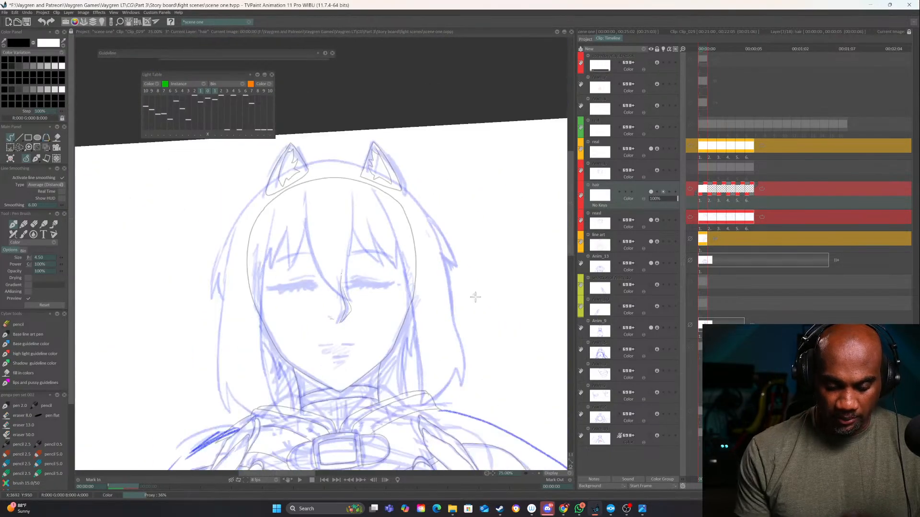
pyautogui.click(539, 474)
pyautogui.click(539, 474)
pyautogui.moveTo(292, 125)
pyautogui.mouseDown()
pyautogui.moveTo(288, 176)
pyautogui.moveTo(305, 265)
pyautogui.moveTo(354, 337)
pyautogui.moveTo(386, 350)
pyautogui.mouseUp()
pyautogui.moveTo(384, 135); pyautogui.dragTo(372, 312)
pyautogui.moveTo(372, 254); pyautogui.dragTo(382, 353)
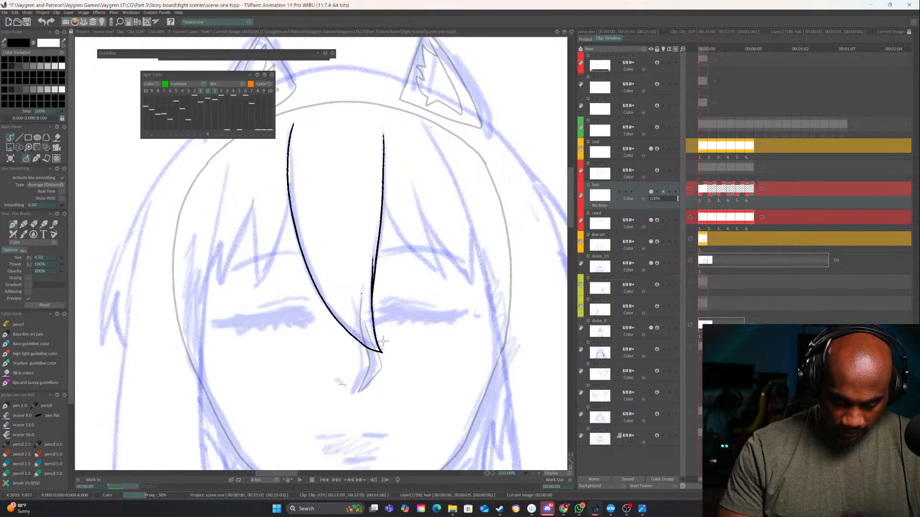
# Ink the jagged bangs over the left eye as zigzag points beside the central bang, redoing the last slanted stroke
pyautogui.moveTo(406, 274); pyautogui.dragTo(471, 316)
pyautogui.moveTo(354, 242); pyautogui.dragTo(327, 320)
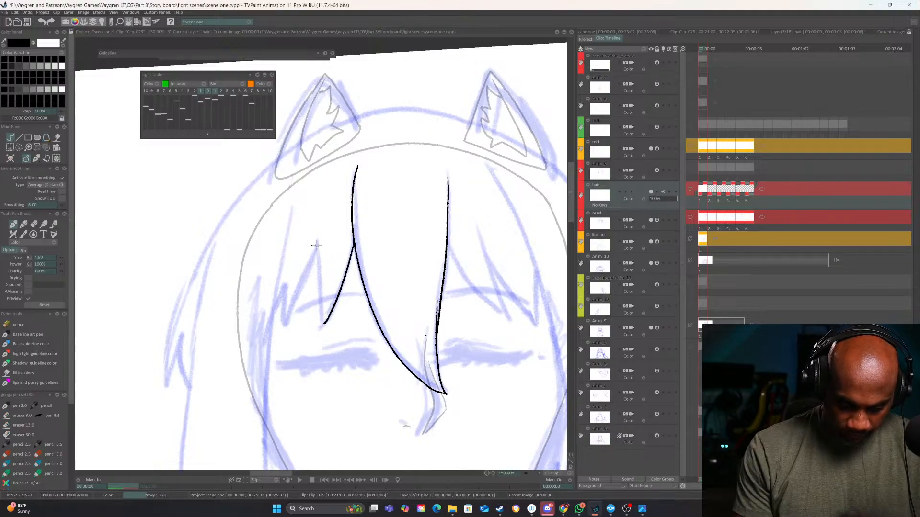
pyautogui.moveTo(316, 246); pyautogui.dragTo(321, 321)
pyautogui.moveTo(318, 249); pyautogui.dragTo(287, 325)
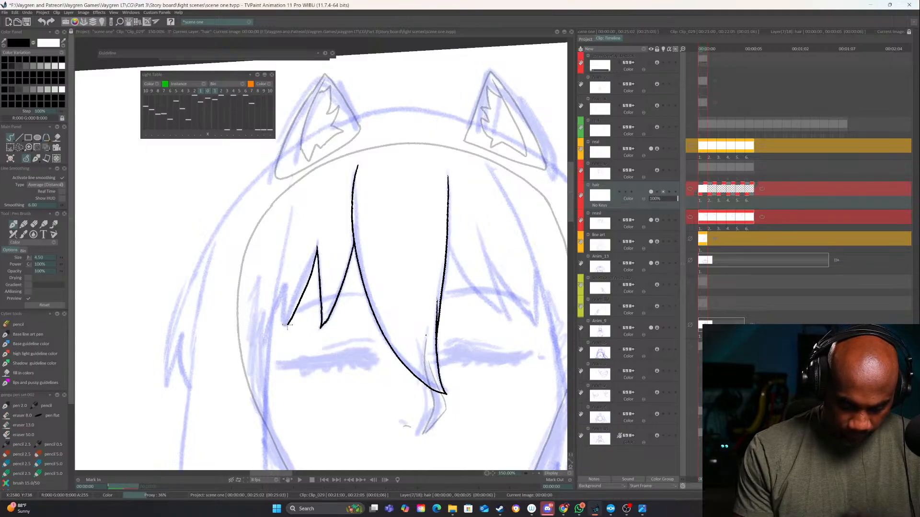
pyautogui.hotkey('ctrl', 'z')
pyautogui.moveTo(317, 246)
pyautogui.mouseDown()
pyautogui.moveTo(285, 325)
pyautogui.moveTo(284, 280)
pyautogui.moveTo(266, 341)
pyautogui.mouseUp()
# Ink the left side lock's inner edge, outer contour and forked tip down to the shoulder
pyautogui.moveTo(326, 317); pyautogui.dragTo(363, 236)
pyautogui.moveTo(377, 306)
pyautogui.mouseDown()
pyautogui.moveTo(304, 328)
pyautogui.moveTo(403, 277)
pyautogui.mouseUp()
pyautogui.moveTo(512, 157)
pyautogui.mouseDown()
pyautogui.moveTo(310, 238)
pyautogui.moveTo(212, 303)
pyautogui.moveTo(149, 387)
pyautogui.mouseUp()
pyautogui.moveTo(164, 268)
pyautogui.mouseDown()
pyautogui.moveTo(270, 277)
pyautogui.moveTo(243, 366)
pyautogui.moveTo(257, 392)
pyautogui.mouseUp()
pyautogui.moveTo(379, 241)
pyautogui.mouseDown()
pyautogui.moveTo(400, 289)
pyautogui.moveTo(380, 273)
pyautogui.moveTo(434, 196)
pyautogui.mouseUp()
pyautogui.moveTo(491, 139)
pyautogui.mouseDown()
pyautogui.moveTo(441, 162)
pyautogui.moveTo(242, 299)
pyautogui.moveTo(212, 333)
pyautogui.moveTo(207, 358)
pyautogui.mouseUp()
pyautogui.moveTo(245, 313); pyautogui.dragTo(298, 304)
pyautogui.moveTo(255, 360); pyautogui.dragTo(286, 326)
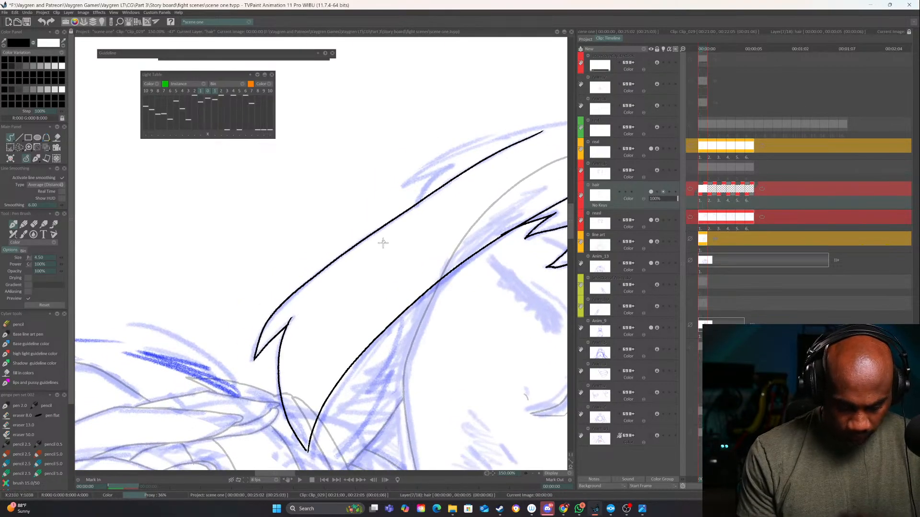
# Ink the pointed outer tuft on the left side of the hair, undoing and redrawing a stroke
pyautogui.moveTo(383, 243)
pyautogui.mouseDown()
pyautogui.moveTo(510, 207)
pyautogui.moveTo(431, 229)
pyautogui.moveTo(372, 259)
pyautogui.moveTo(305, 317)
pyautogui.moveTo(347, 291)
pyautogui.moveTo(329, 324)
pyautogui.mouseUp()
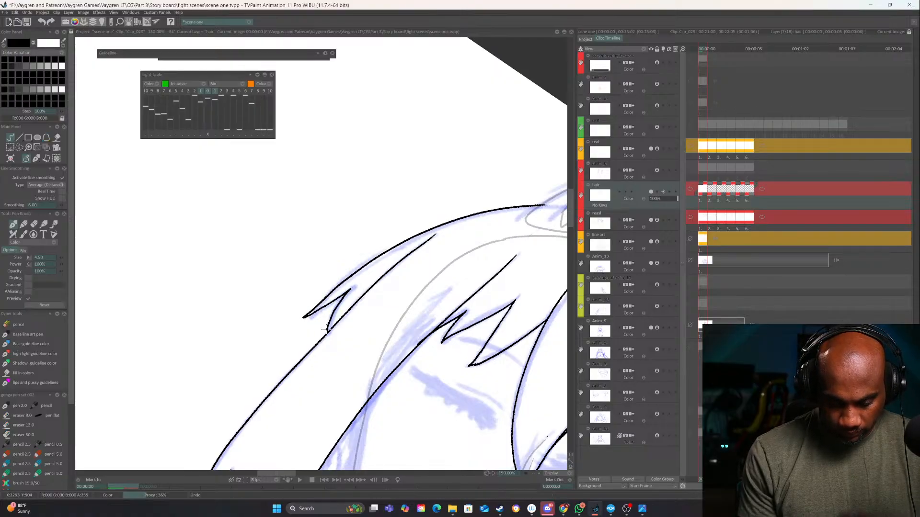
pyautogui.moveTo(431, 261); pyautogui.dragTo(511, 198)
pyautogui.hotkey('ctrl', 'z')
pyautogui.moveTo(376, 240)
pyautogui.mouseDown()
pyautogui.moveTo(333, 325)
pyautogui.moveTo(361, 277)
pyautogui.moveTo(352, 331)
pyautogui.mouseUp()
pyautogui.moveTo(517, 196)
pyautogui.mouseDown()
pyautogui.moveTo(441, 247)
pyautogui.moveTo(359, 333)
pyautogui.mouseUp()
# Ink the crown outline across the top of the head and down the outer right side past the ear
pyautogui.moveTo(407, 324); pyautogui.dragTo(447, 269)
pyautogui.moveTo(294, 413)
pyautogui.mouseDown()
pyautogui.moveTo(330, 289)
pyautogui.moveTo(373, 233)
pyautogui.moveTo(472, 171)
pyautogui.mouseUp()
pyautogui.moveTo(519, 237)
pyautogui.mouseDown()
pyautogui.moveTo(554, 157)
pyautogui.moveTo(443, 89)
pyautogui.moveTo(318, 406)
pyautogui.mouseUp()
pyautogui.moveTo(378, 360); pyautogui.dragTo(382, 302)
pyautogui.moveTo(308, 389)
pyautogui.mouseDown()
pyautogui.moveTo(384, 281)
pyautogui.moveTo(483, 222)
pyautogui.moveTo(516, 215)
pyautogui.mouseUp()
pyautogui.moveTo(516, 216)
pyautogui.mouseDown()
pyautogui.moveTo(345, 349)
pyautogui.moveTo(339, 240)
pyautogui.mouseUp()
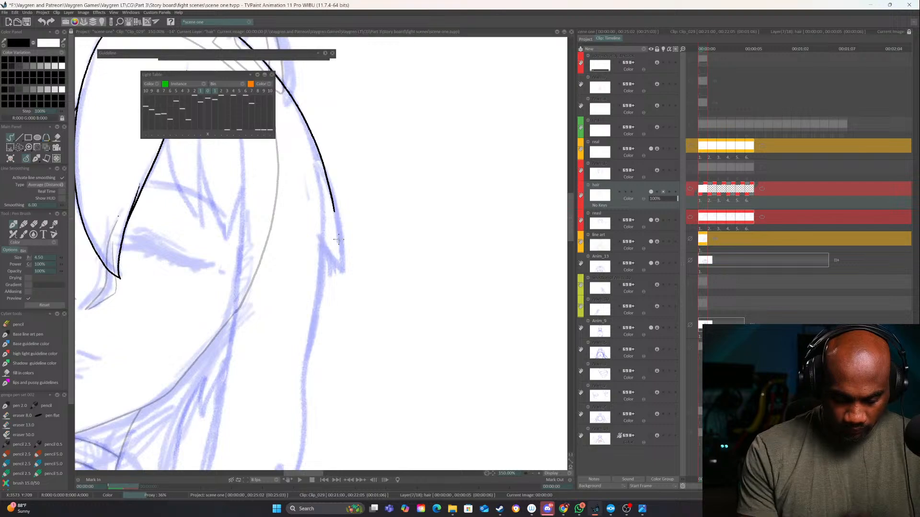
# Ink the right side's outer tuft and continue the hair contour down to its forked tip at the shoulder
pyautogui.moveTo(334, 207); pyautogui.dragTo(340, 272)
pyautogui.moveTo(322, 233)
pyautogui.mouseDown()
pyautogui.moveTo(332, 261)
pyautogui.moveTo(403, 148)
pyautogui.mouseUp()
pyautogui.moveTo(385, 107)
pyautogui.mouseDown()
pyautogui.moveTo(368, 315)
pyautogui.moveTo(341, 380)
pyautogui.mouseUp()
pyautogui.moveTo(383, 328)
pyautogui.mouseDown()
pyautogui.moveTo(410, 301)
pyautogui.moveTo(351, 382)
pyautogui.moveTo(315, 407)
pyautogui.mouseUp()
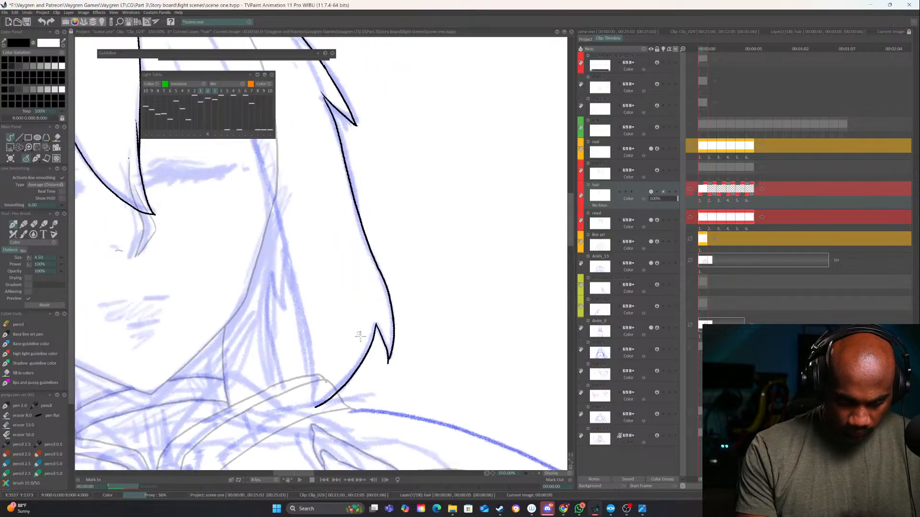
# Ink the right side lock's long inner edge from its shoulder tip up toward the forehead
pyautogui.moveTo(360, 336); pyautogui.dragTo(457, 293)
pyautogui.moveTo(378, 210)
pyautogui.mouseDown()
pyautogui.moveTo(279, 201)
pyautogui.moveTo(367, 243)
pyautogui.moveTo(385, 242)
pyautogui.mouseUp()
pyautogui.moveTo(497, 210); pyautogui.dragTo(492, 184)
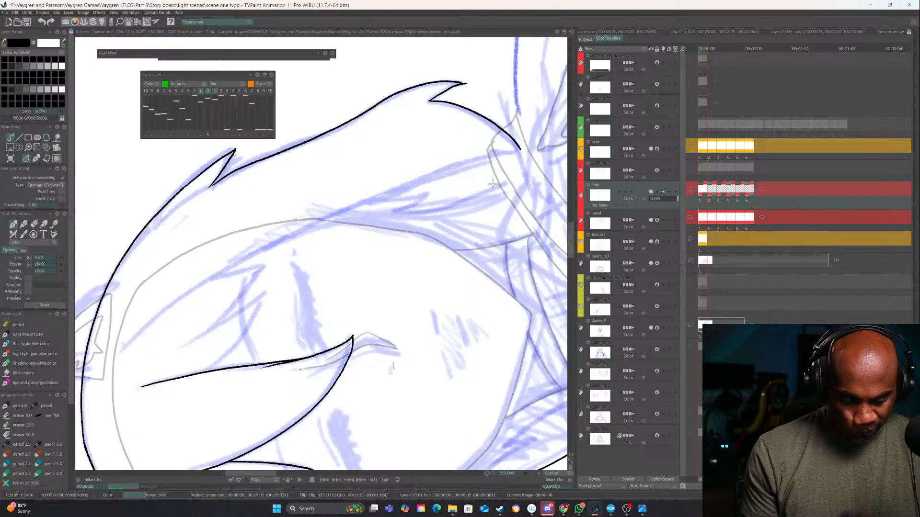
pyautogui.moveTo(522, 153)
pyautogui.mouseDown()
pyautogui.moveTo(339, 218)
pyautogui.moveTo(127, 339)
pyautogui.mouseUp()
# Ink the jagged bangs over the right eye between the central bang and the side lock
pyautogui.moveTo(393, 318); pyautogui.dragTo(134, 417)
pyautogui.moveTo(311, 147); pyautogui.dragTo(354, 254)
pyautogui.moveTo(277, 223)
pyautogui.mouseDown()
pyautogui.moveTo(297, 261)
pyautogui.moveTo(341, 302)
pyautogui.mouseUp()
pyautogui.moveTo(309, 216)
pyautogui.mouseDown()
pyautogui.moveTo(341, 301)
pyautogui.moveTo(340, 272)
pyautogui.moveTo(366, 308)
pyautogui.mouseUp()
pyautogui.moveTo(367, 258)
pyautogui.mouseDown()
pyautogui.moveTo(366, 308)
pyautogui.moveTo(420, 130)
pyautogui.mouseUp()
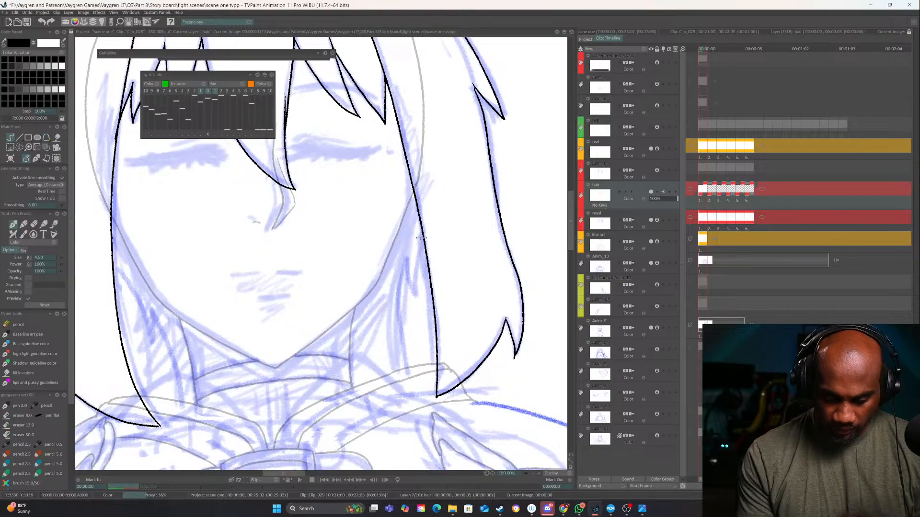
# Ink narrow jagged strands along the inner sides of both side locks, beside the neck
pyautogui.moveTo(421, 238)
pyautogui.mouseDown()
pyautogui.moveTo(417, 312)
pyautogui.moveTo(405, 257)
pyautogui.moveTo(411, 411)
pyautogui.mouseUp()
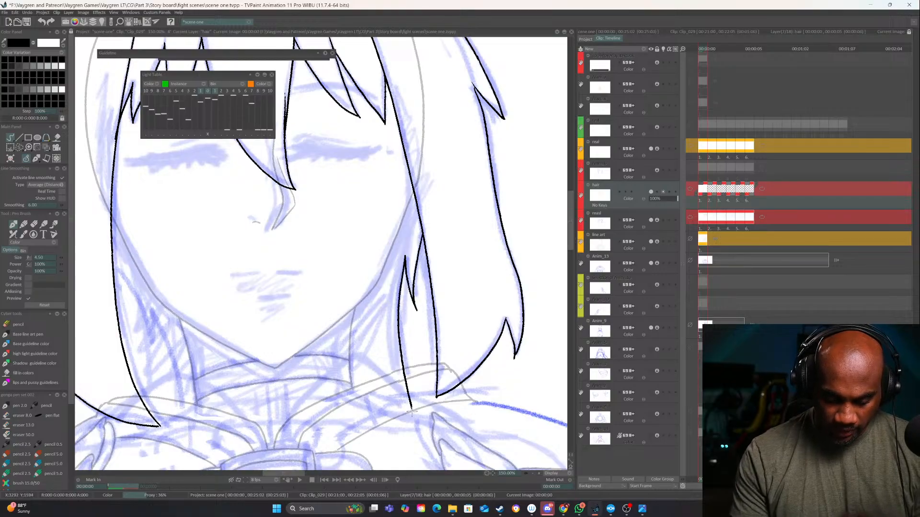
pyautogui.moveTo(447, 381); pyautogui.dragTo(483, 291)
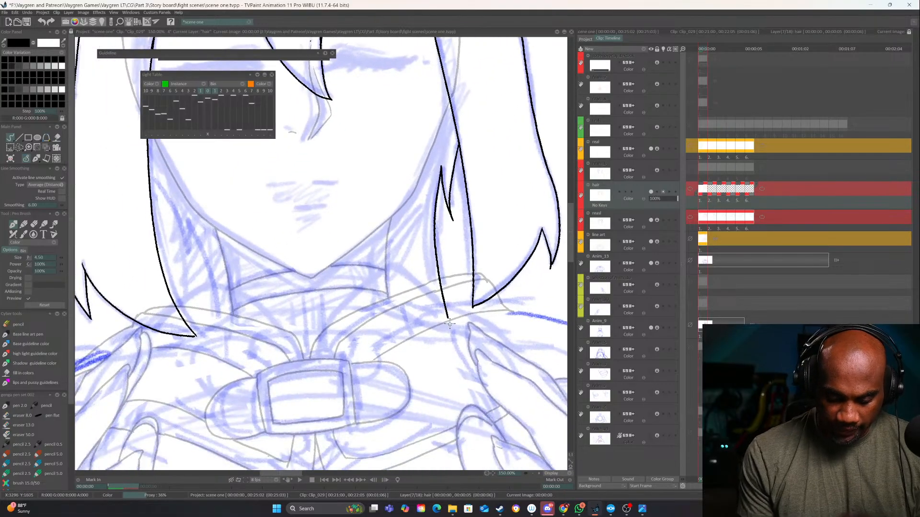
pyautogui.moveTo(309, 268); pyautogui.dragTo(383, 274)
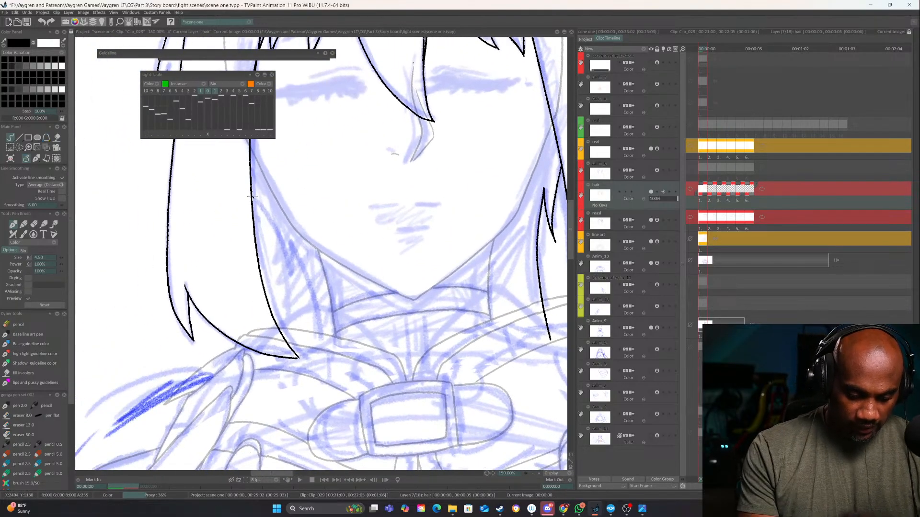
pyautogui.moveTo(252, 196)
pyautogui.mouseDown()
pyautogui.moveTo(309, 302)
pyautogui.moveTo(319, 373)
pyautogui.mouseUp()
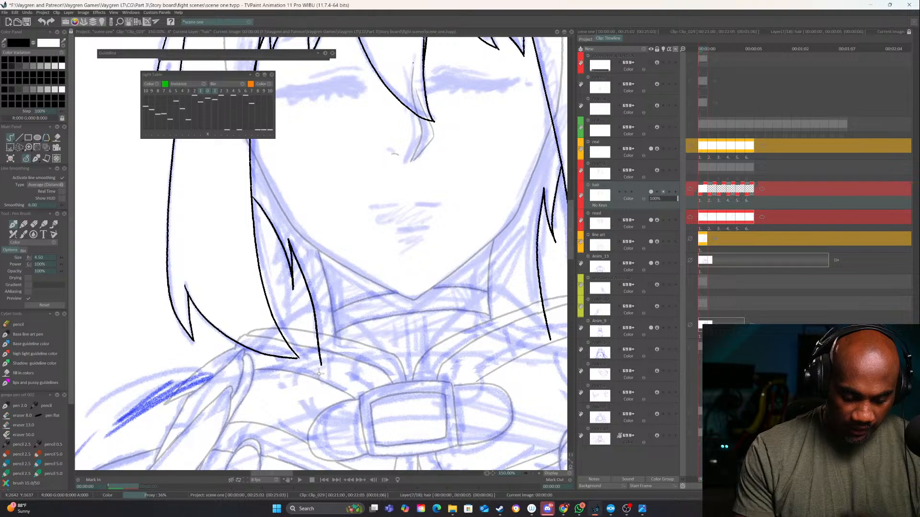
pyautogui.moveTo(533, 358); pyautogui.dragTo(448, 340)
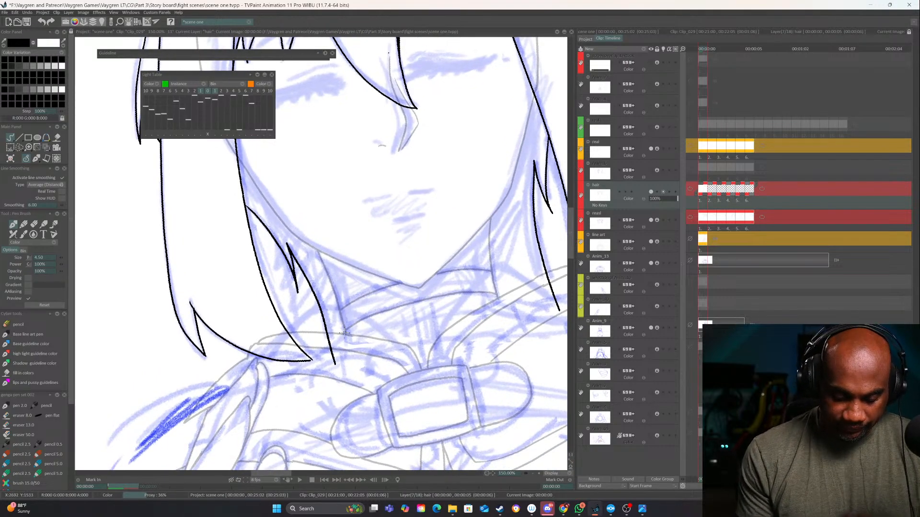
pyautogui.moveTo(328, 277); pyautogui.dragTo(341, 317)
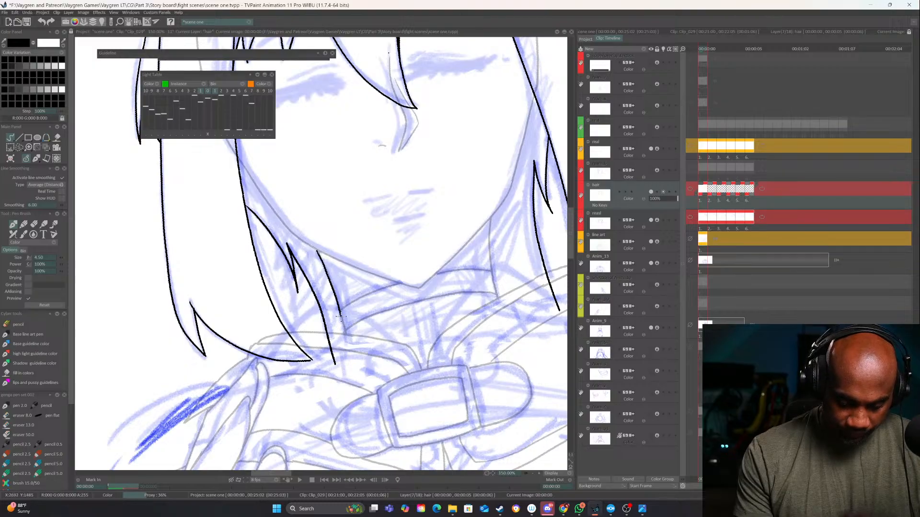
pyautogui.hotkey('ctrl', 'z')
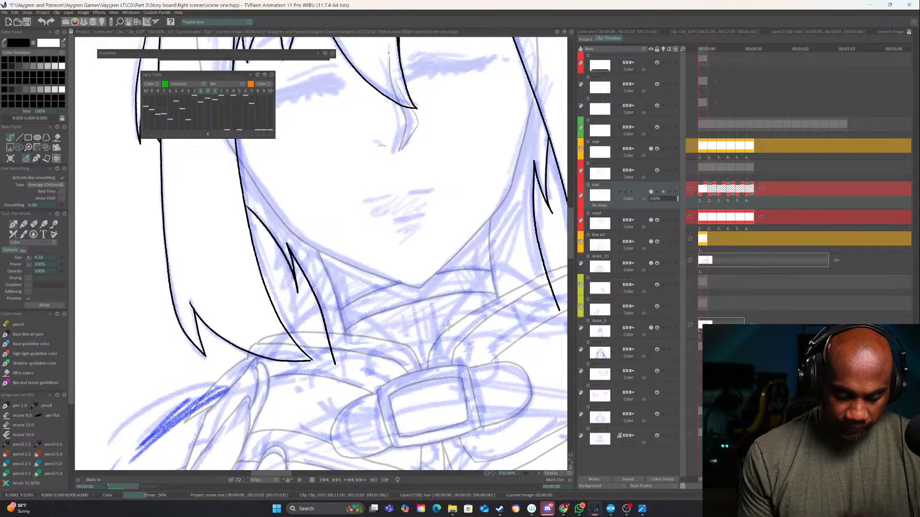
# Ink the back hair left of the neck, following the cheek edge down and closing it below the collar line
pyautogui.moveTo(448, 325); pyautogui.dragTo(384, 420)
pyautogui.moveTo(464, 384)
pyautogui.mouseDown()
pyautogui.moveTo(443, 328)
pyautogui.moveTo(434, 365)
pyautogui.mouseUp()
pyautogui.moveTo(475, 334); pyautogui.dragTo(488, 274)
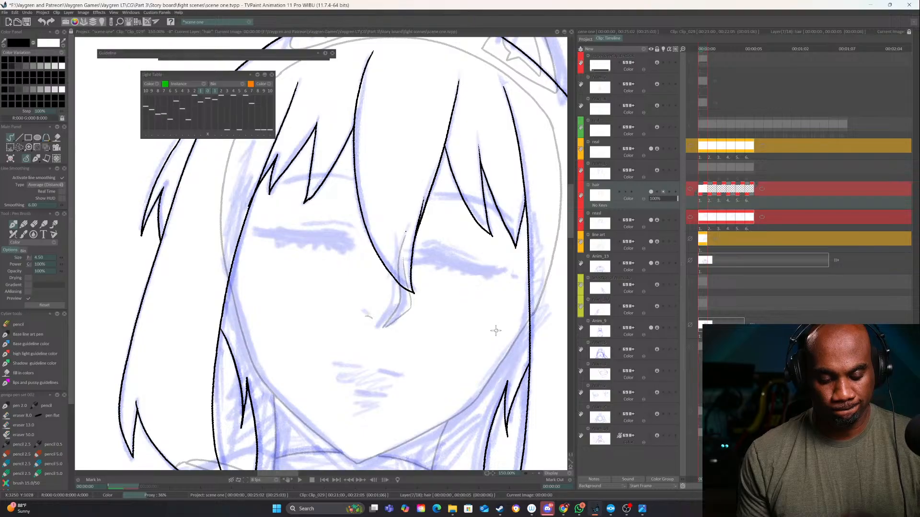
pyautogui.moveTo(503, 388); pyautogui.dragTo(472, 429)
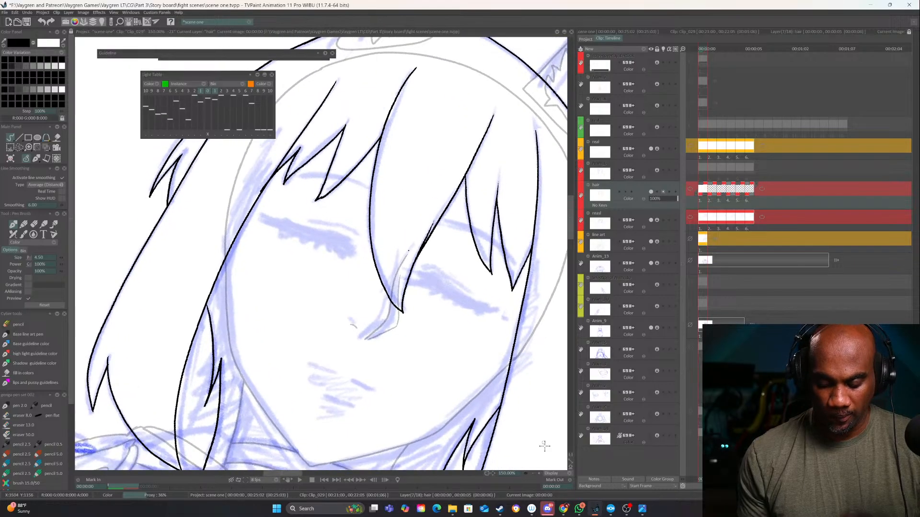
pyautogui.click(539, 473)
pyautogui.moveTo(405, 403)
pyautogui.mouseDown()
pyautogui.moveTo(393, 375)
pyautogui.moveTo(477, 247)
pyautogui.mouseUp()
pyautogui.moveTo(330, 201); pyautogui.dragTo(419, 216)
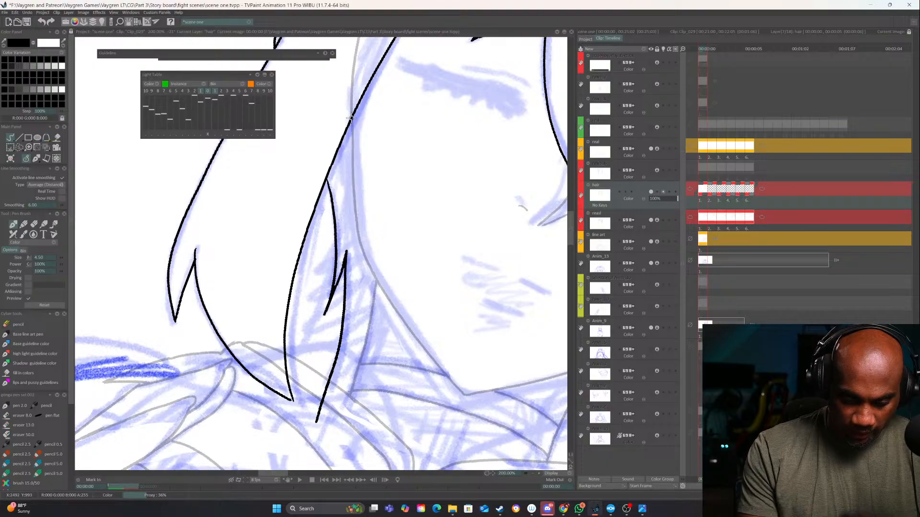
pyautogui.moveTo(351, 117); pyautogui.dragTo(355, 205)
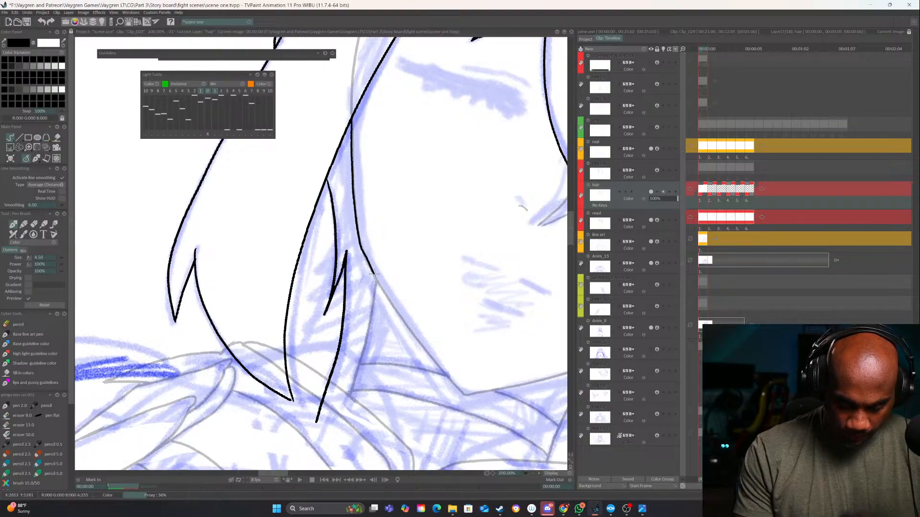
pyautogui.moveTo(375, 274); pyautogui.dragTo(340, 418)
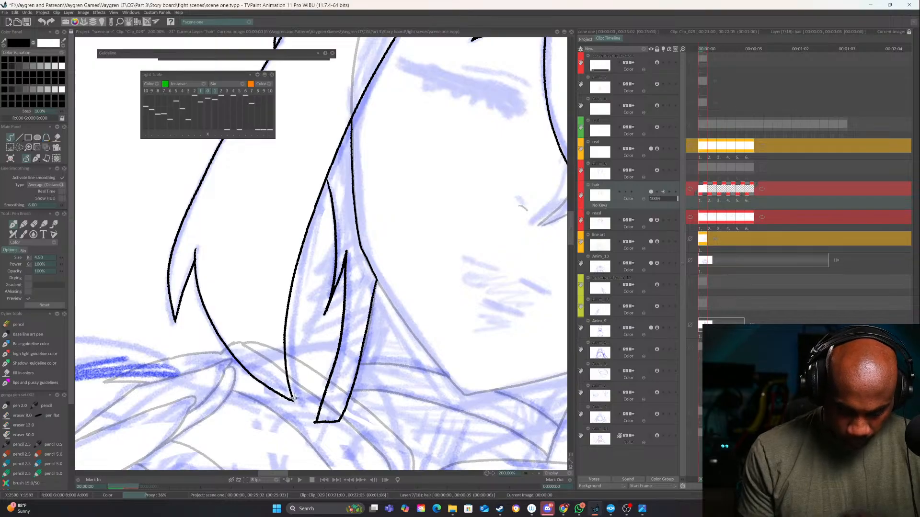
# Ink the back hair right of the neck, closing its lower end and tracing its upper edge along the jaw
pyautogui.moveTo(562, 458); pyautogui.dragTo(298, 355)
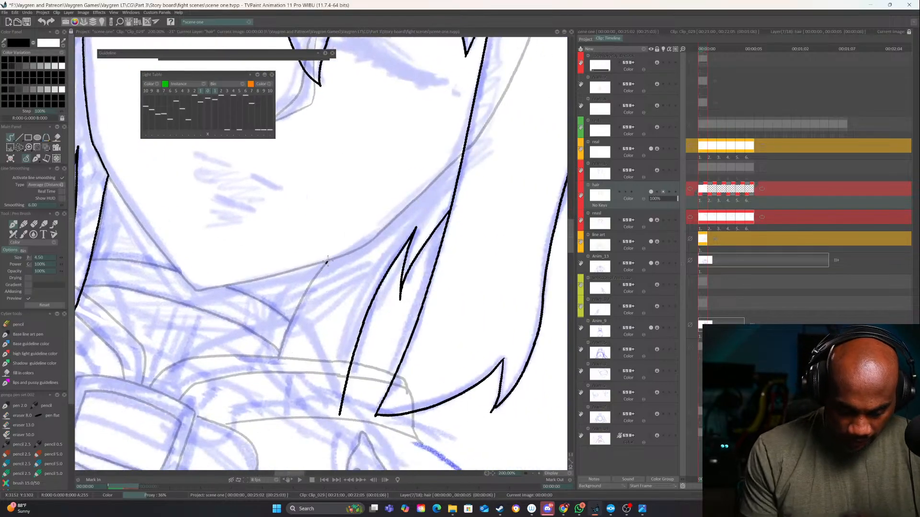
pyautogui.moveTo(328, 261)
pyautogui.mouseDown()
pyautogui.moveTo(271, 371)
pyautogui.moveTo(307, 398)
pyautogui.moveTo(339, 406)
pyautogui.mouseUp()
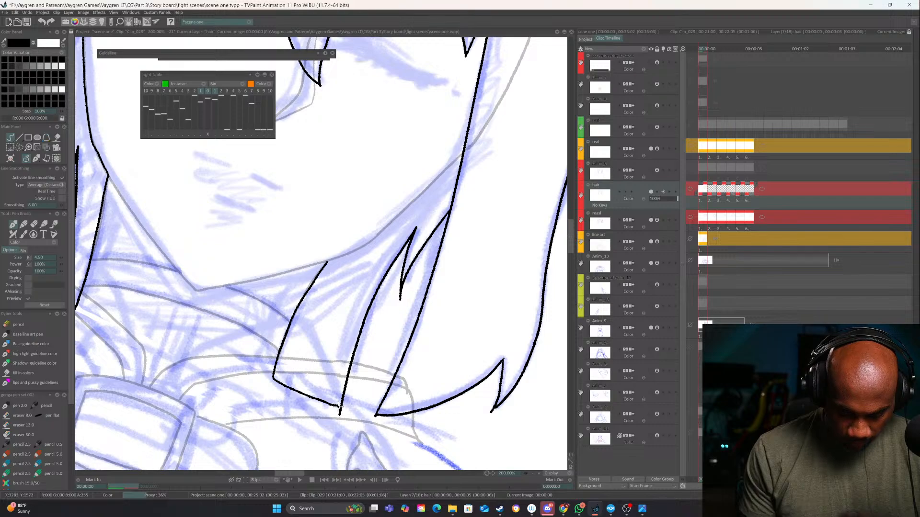
pyautogui.moveTo(437, 167)
pyautogui.mouseDown()
pyautogui.moveTo(421, 230)
pyautogui.moveTo(349, 309)
pyautogui.mouseUp()
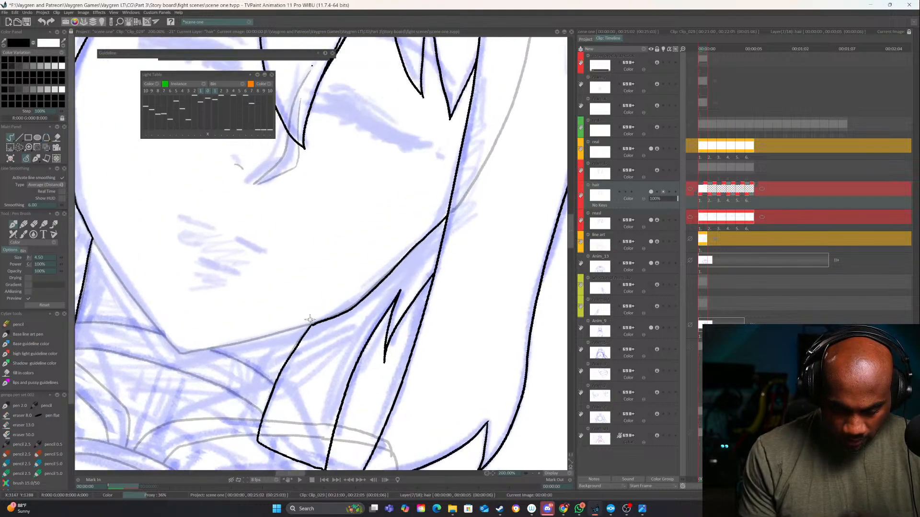
# Move to the second frame of the hair layer, leaving the first frame's hair as a light-table guide
pyautogui.click(532, 473)
pyautogui.click(533, 473)
pyautogui.click(532, 474)
pyautogui.moveTo(413, 257)
pyautogui.mouseDown()
pyautogui.moveTo(408, 225)
pyautogui.moveTo(510, 320)
pyautogui.mouseUp()
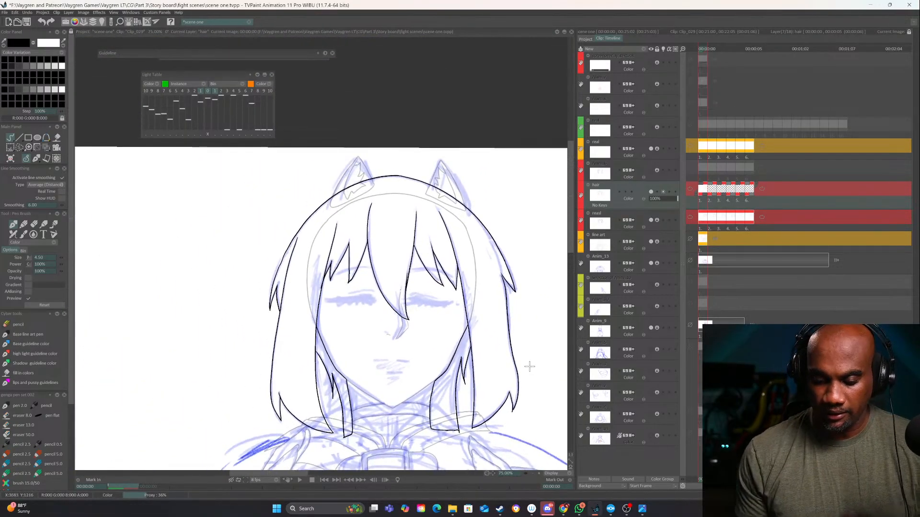
pyautogui.press('Right')
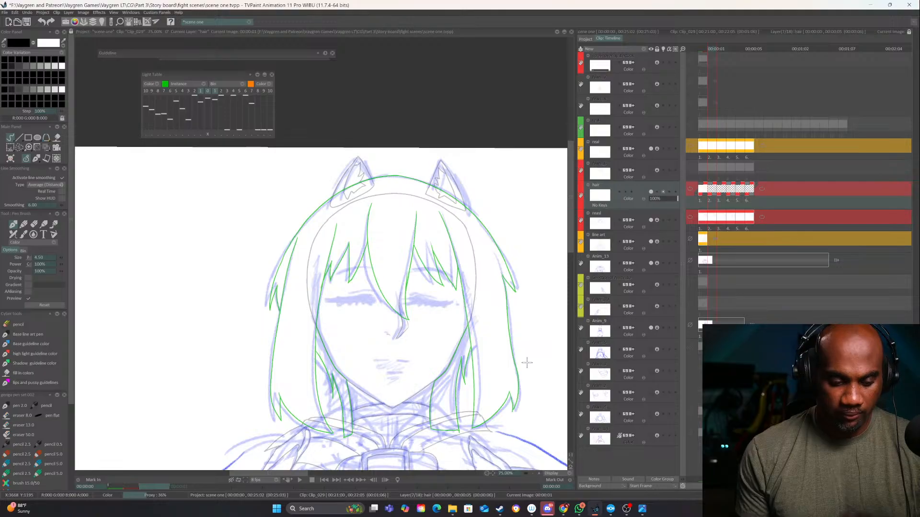
pyautogui.click(538, 474)
pyautogui.click(538, 474)
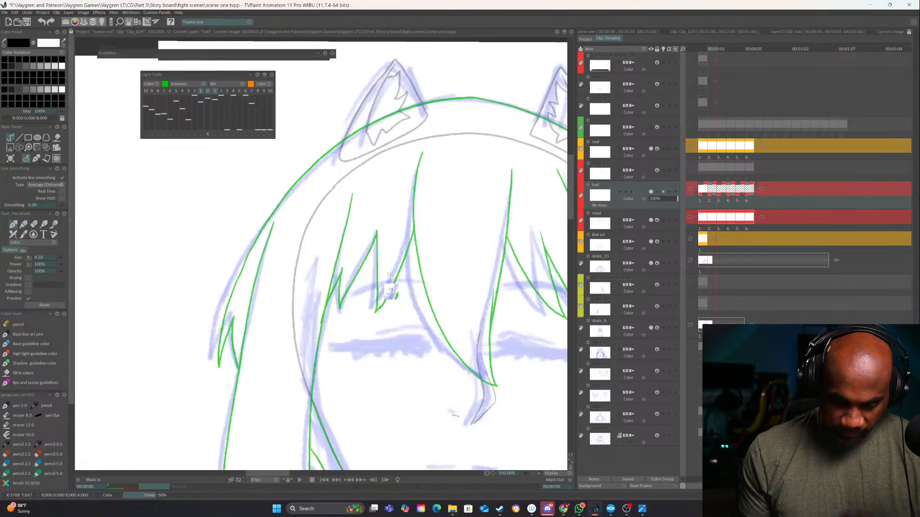
pyautogui.click(539, 474)
pyautogui.moveTo(444, 177)
pyautogui.mouseDown()
pyautogui.moveTo(363, 203)
pyautogui.moveTo(299, 247)
pyautogui.moveTo(215, 381)
pyautogui.mouseUp()
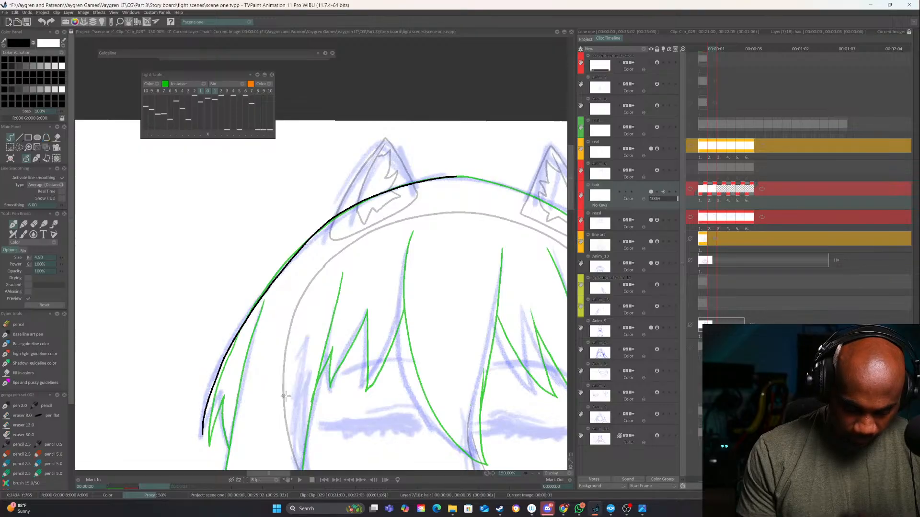
pyautogui.click(538, 473)
pyautogui.click(538, 473)
pyautogui.hotkey('ctrl', 'z')
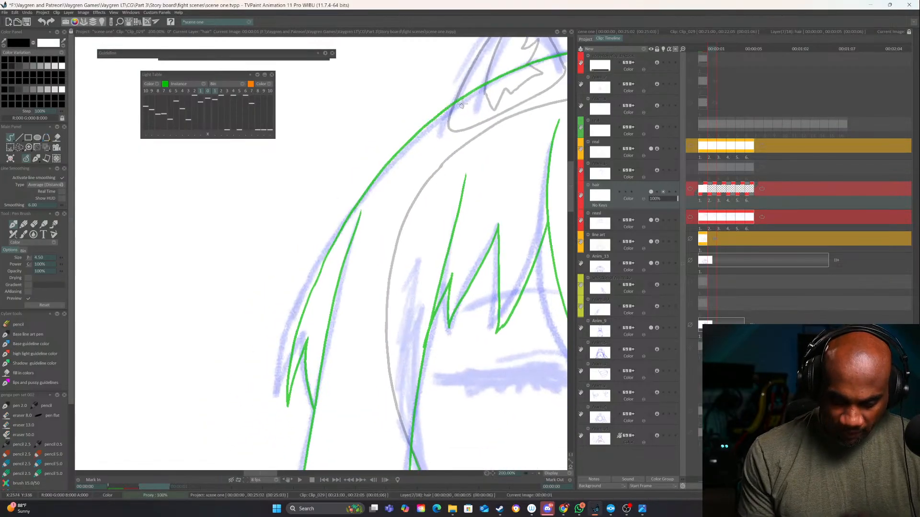
# Ink the outer hair contour from the left ear down, including the notched tip and the left side lock's outer edge
pyautogui.moveTo(482, 87)
pyautogui.mouseDown()
pyautogui.moveTo(409, 137)
pyautogui.moveTo(325, 242)
pyautogui.moveTo(276, 356)
pyautogui.moveTo(278, 405)
pyautogui.moveTo(299, 349)
pyautogui.mouseUp()
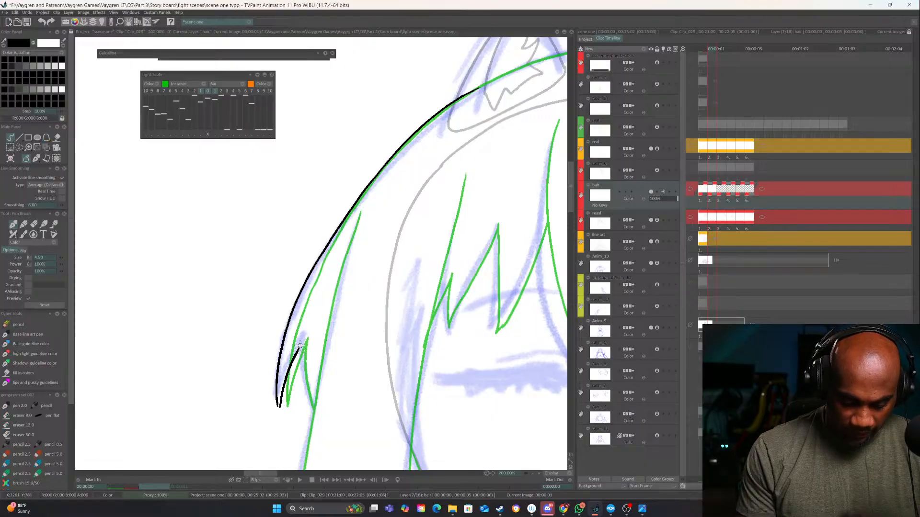
pyautogui.hotkey('ctrl', 'z')
pyautogui.moveTo(278, 406)
pyautogui.mouseDown()
pyautogui.moveTo(302, 339)
pyautogui.moveTo(310, 406)
pyautogui.moveTo(320, 258)
pyautogui.mouseUp()
pyautogui.moveTo(372, 69); pyautogui.dragTo(323, 284)
pyautogui.moveTo(357, 302)
pyautogui.mouseDown()
pyautogui.moveTo(278, 339)
pyautogui.moveTo(301, 289)
pyautogui.mouseUp()
pyautogui.moveTo(301, 289)
pyautogui.mouseDown()
pyautogui.moveTo(395, 281)
pyautogui.moveTo(410, 228)
pyautogui.moveTo(334, 272)
pyautogui.moveTo(184, 415)
pyautogui.moveTo(246, 359)
pyautogui.mouseUp()
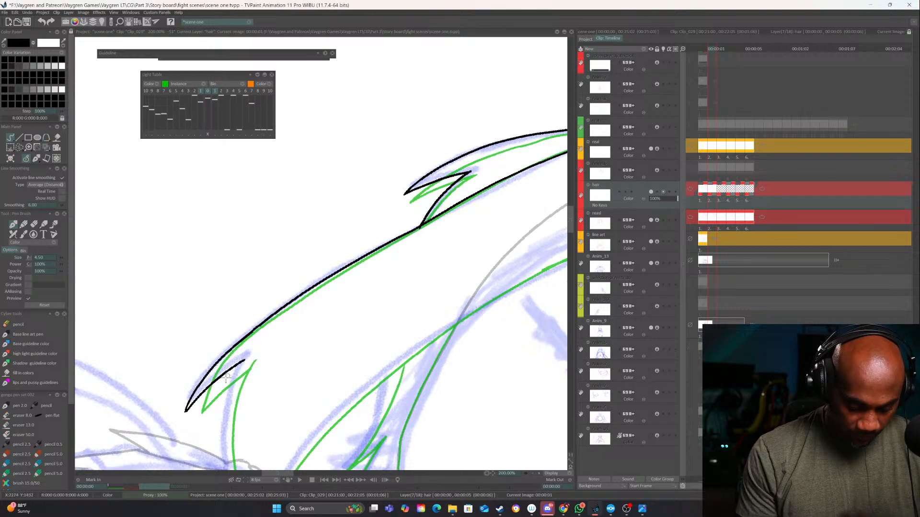
# Close the lower end of the left side lock and ink its inner edge up into the bangs
pyautogui.hotkey('ctrl', 'z')
pyautogui.moveTo(187, 408)
pyautogui.mouseDown()
pyautogui.moveTo(246, 362)
pyautogui.moveTo(281, 235)
pyautogui.moveTo(254, 333)
pyautogui.moveTo(291, 440)
pyautogui.moveTo(257, 428)
pyautogui.moveTo(391, 299)
pyautogui.moveTo(536, 229)
pyautogui.moveTo(440, 287)
pyautogui.mouseUp()
pyautogui.hotkey('ctrl', 'z')
pyautogui.moveTo(181, 421)
pyautogui.mouseDown()
pyautogui.moveTo(188, 388)
pyautogui.moveTo(235, 332)
pyautogui.moveTo(302, 283)
pyautogui.moveTo(458, 215)
pyautogui.mouseUp()
pyautogui.moveTo(451, 240); pyautogui.dragTo(301, 340)
pyautogui.moveTo(397, 341)
pyautogui.mouseDown()
pyautogui.moveTo(468, 292)
pyautogui.moveTo(401, 278)
pyautogui.mouseUp()
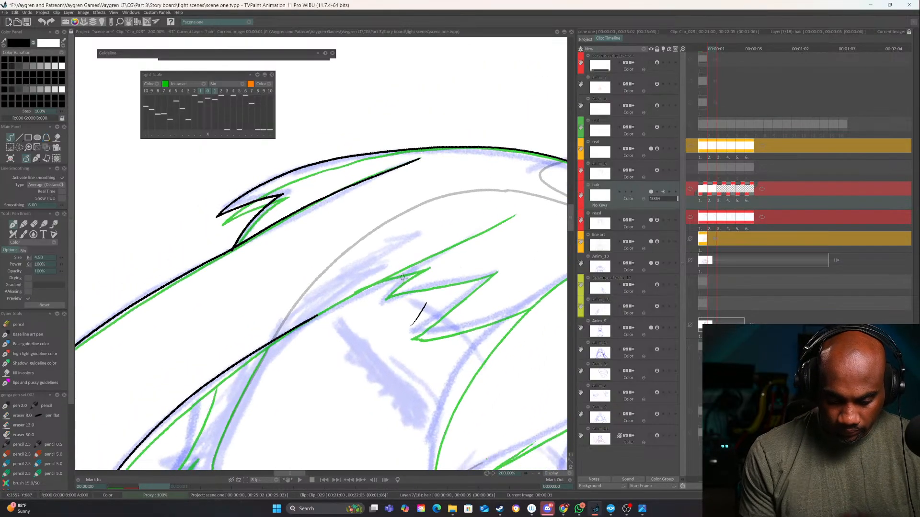
pyautogui.hotkey('ctrl', 'z')
pyautogui.moveTo(312, 317); pyautogui.dragTo(513, 216)
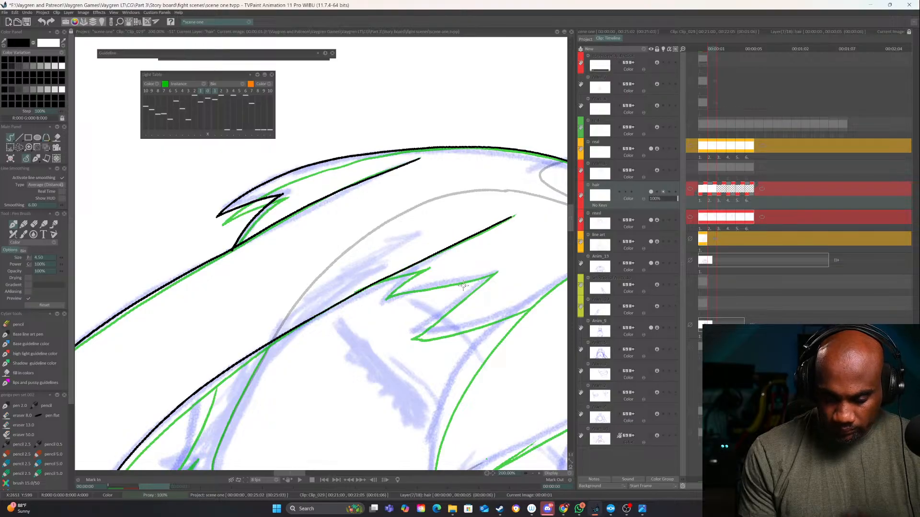
# Ink the first small jagged bangs over the left eye, beside the side lock's inner edge
pyautogui.moveTo(463, 288); pyautogui.dragTo(503, 269)
pyautogui.moveTo(503, 269); pyautogui.dragTo(506, 226)
pyautogui.moveTo(505, 225)
pyautogui.mouseDown()
pyautogui.moveTo(416, 276)
pyautogui.moveTo(392, 276)
pyautogui.moveTo(341, 303)
pyautogui.moveTo(378, 266)
pyautogui.moveTo(325, 293)
pyautogui.mouseUp()
pyautogui.moveTo(449, 260); pyautogui.dragTo(425, 249)
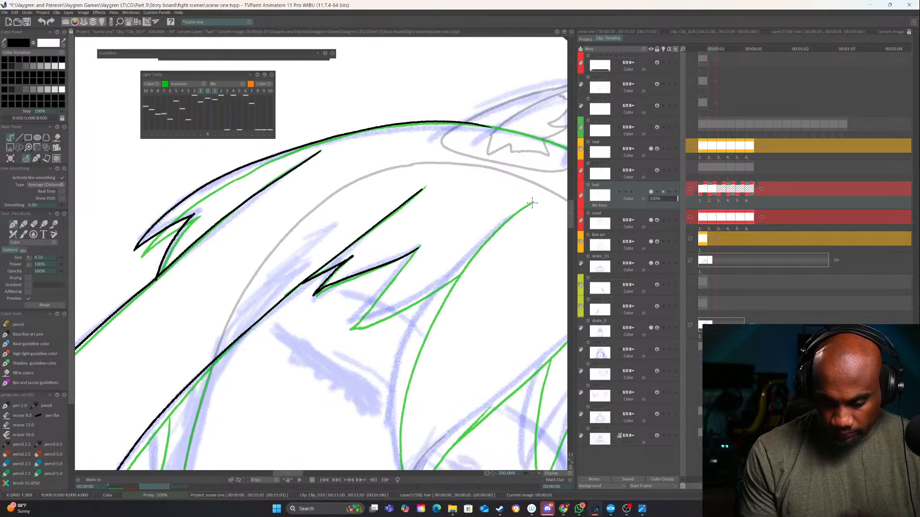
# Ink both sides of the long central bang, bringing them to a point over the nose
pyautogui.moveTo(532, 203)
pyautogui.mouseDown()
pyautogui.moveTo(448, 275)
pyautogui.moveTo(413, 330)
pyautogui.moveTo(390, 429)
pyautogui.mouseUp()
pyautogui.moveTo(397, 372); pyautogui.dragTo(401, 269)
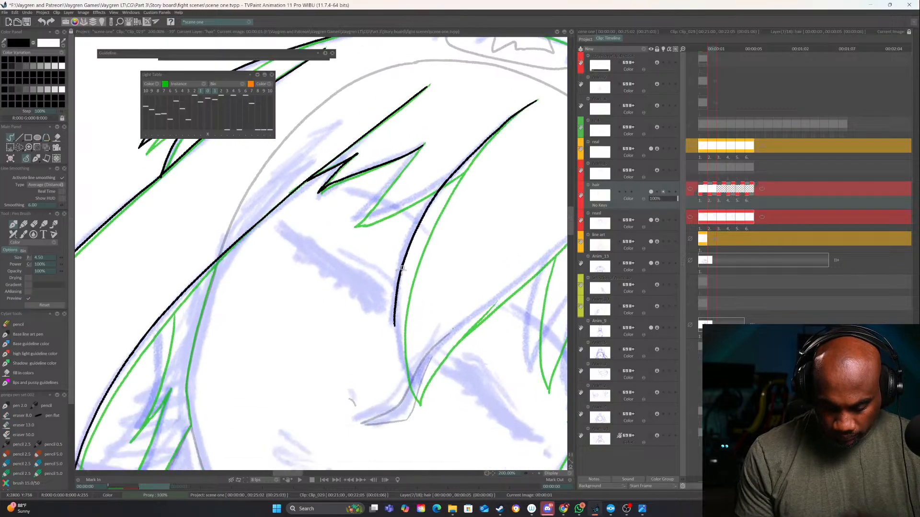
pyautogui.moveTo(396, 312); pyautogui.dragTo(406, 396)
pyautogui.moveTo(495, 302); pyautogui.dragTo(408, 322)
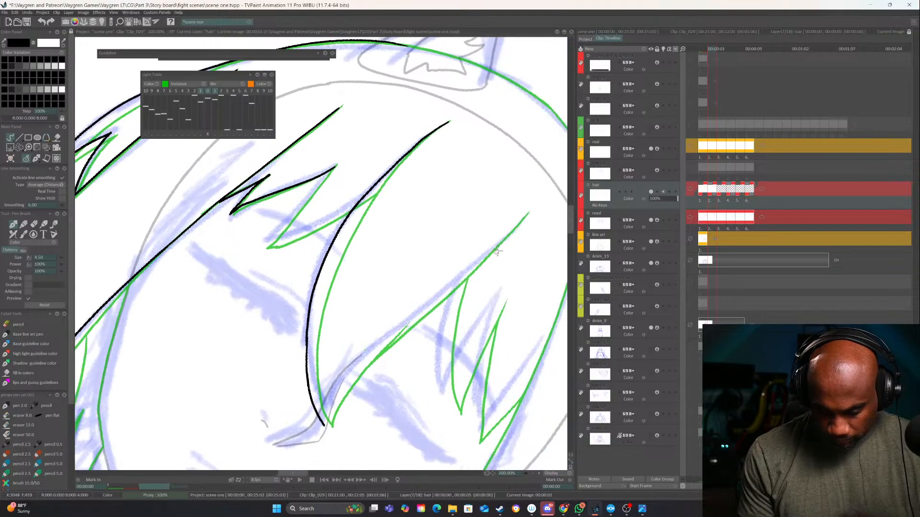
pyautogui.moveTo(526, 215)
pyautogui.mouseDown()
pyautogui.moveTo(356, 361)
pyautogui.moveTo(328, 420)
pyautogui.mouseUp()
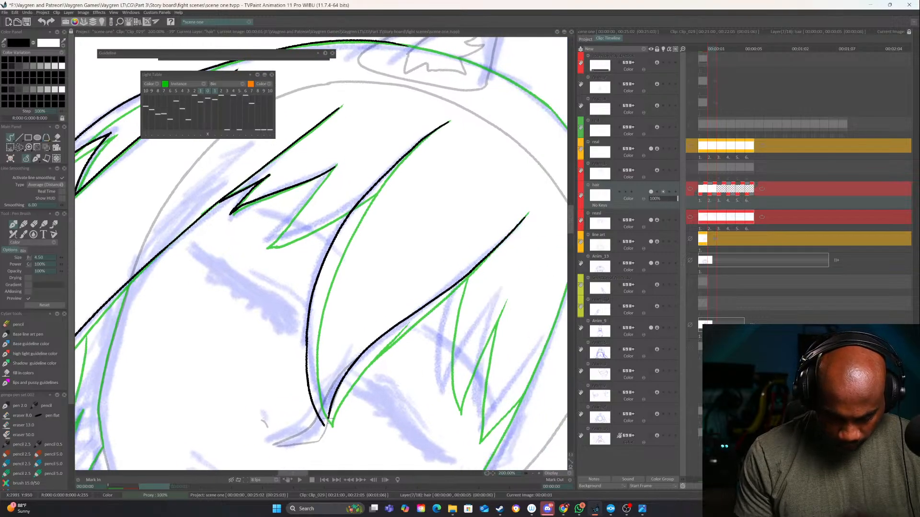
# Ink the last pointed bang over the left eye, joining it to the central bang
pyautogui.moveTo(322, 340); pyautogui.dragTo(376, 444)
pyautogui.moveTo(419, 318)
pyautogui.mouseDown()
pyautogui.moveTo(426, 258)
pyautogui.moveTo(361, 336)
pyautogui.mouseUp()
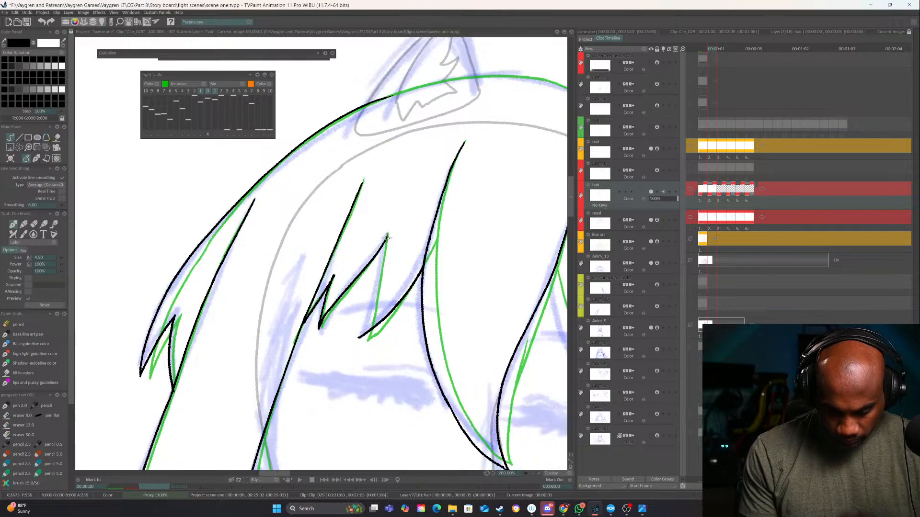
pyautogui.moveTo(388, 238); pyautogui.dragTo(357, 340)
# Ink the jagged bangs over the right eye, from the central bang toward the right side lock
pyautogui.moveTo(458, 339); pyautogui.dragTo(342, 294)
pyautogui.moveTo(441, 268)
pyautogui.mouseDown()
pyautogui.moveTo(359, 279)
pyautogui.moveTo(385, 297)
pyautogui.mouseUp()
pyautogui.moveTo(368, 238)
pyautogui.mouseDown()
pyautogui.moveTo(350, 326)
pyautogui.moveTo(362, 371)
pyautogui.mouseUp()
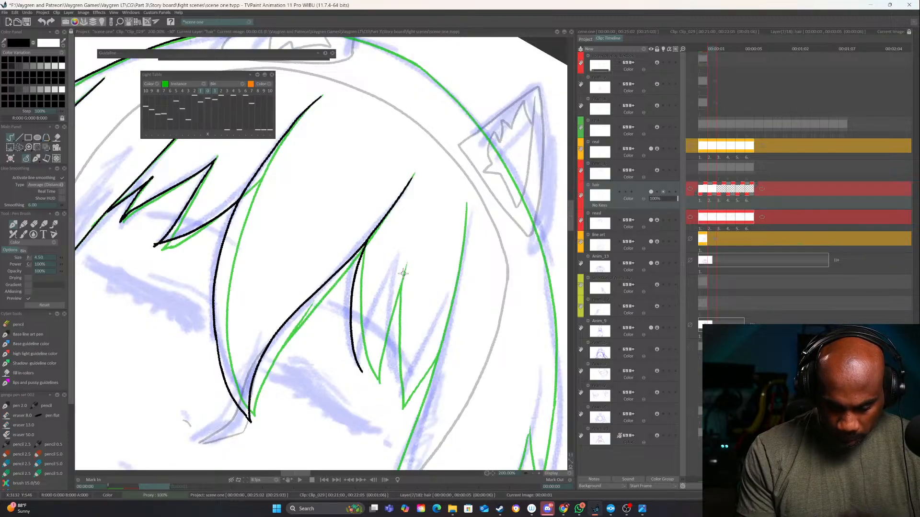
pyautogui.press('Left')
pyautogui.press('Right')
pyautogui.moveTo(407, 262)
pyautogui.mouseDown()
pyautogui.moveTo(373, 341)
pyautogui.moveTo(367, 386)
pyautogui.mouseUp()
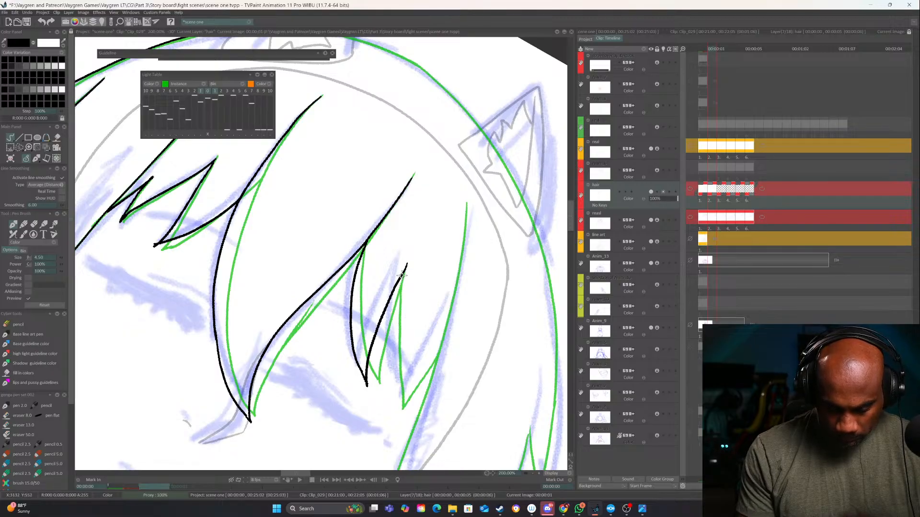
pyautogui.moveTo(402, 275); pyautogui.dragTo(403, 408)
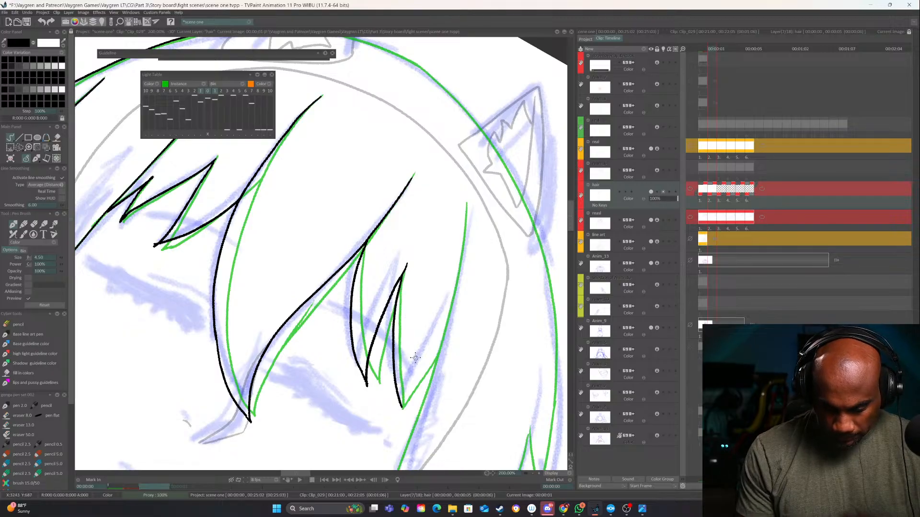
pyautogui.scroll(-2, 413, 347)
pyautogui.moveTo(402, 363); pyautogui.dragTo(433, 316)
# Ink the right side lock's inner edge from the top of the bangs down to its lower tip
pyautogui.scroll(-2, 456, 276)
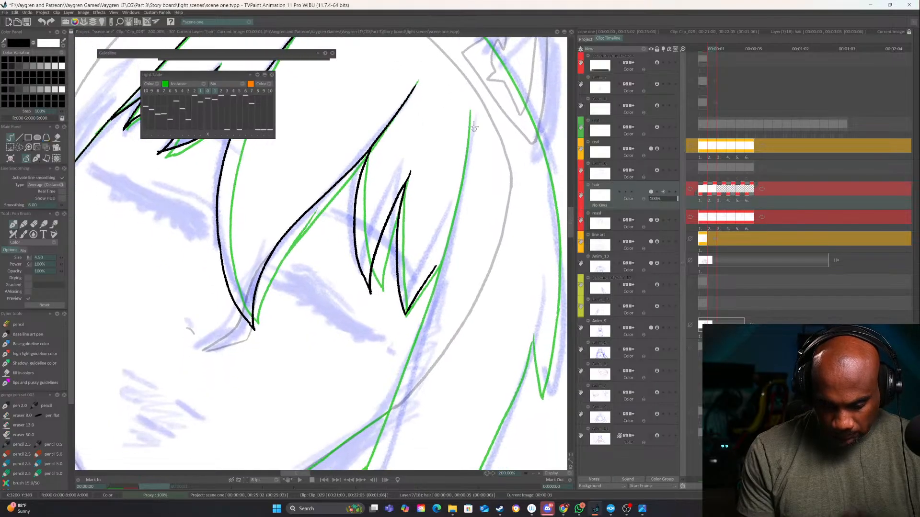
pyautogui.moveTo(470, 111)
pyautogui.mouseDown()
pyautogui.moveTo(457, 207)
pyautogui.moveTo(428, 307)
pyautogui.mouseUp()
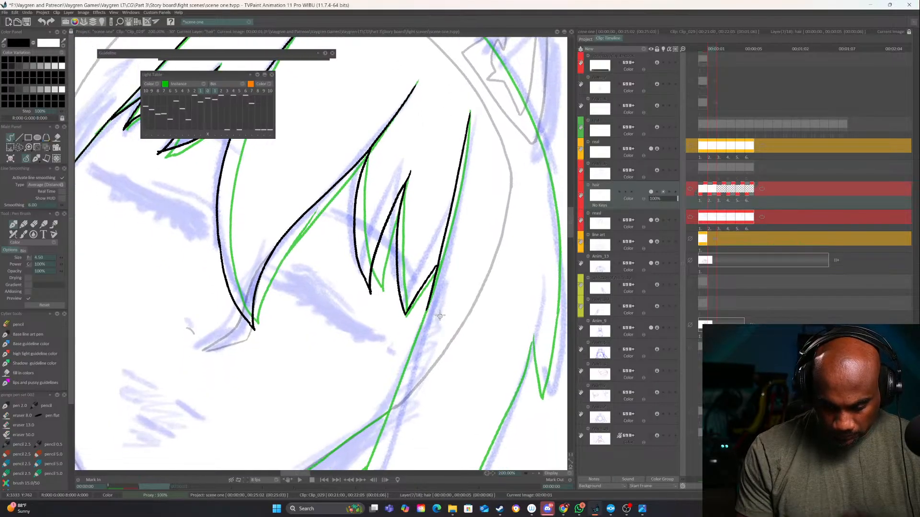
pyautogui.moveTo(434, 361)
pyautogui.mouseDown()
pyautogui.moveTo(464, 297)
pyautogui.moveTo(387, 360)
pyautogui.moveTo(476, 164)
pyautogui.moveTo(402, 291)
pyautogui.moveTo(296, 416)
pyautogui.moveTo(252, 434)
pyautogui.mouseUp()
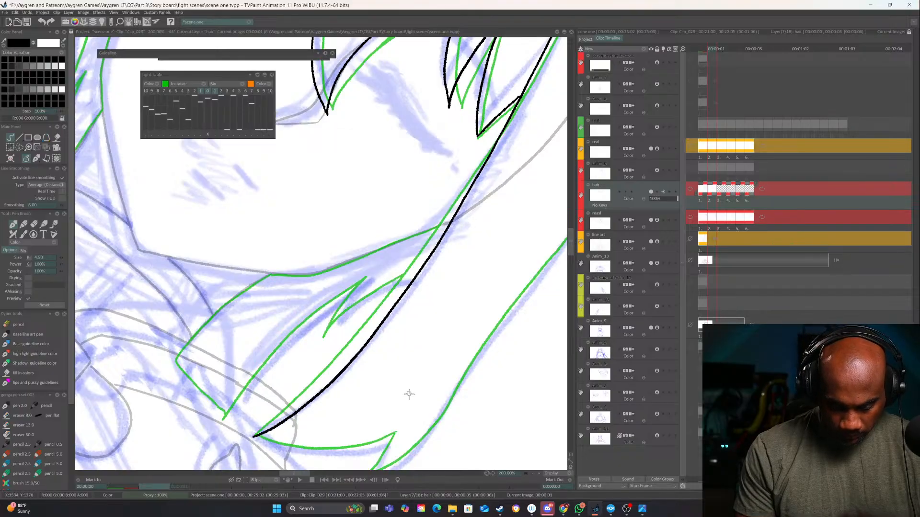
# Ink the notched tip of the outer hair on the right and the side lock's outer edge below it
pyautogui.hscroll(5, 410, 390)
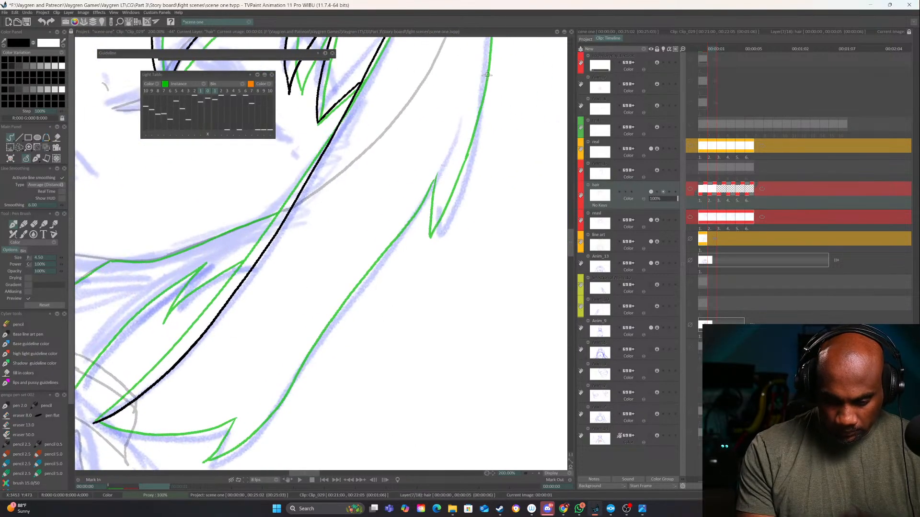
pyautogui.moveTo(487, 76); pyautogui.dragTo(437, 235)
pyautogui.hotkey('ctrl', 'z')
pyautogui.moveTo(488, 73); pyautogui.dragTo(437, 238)
pyautogui.moveTo(438, 169); pyautogui.dragTo(439, 240)
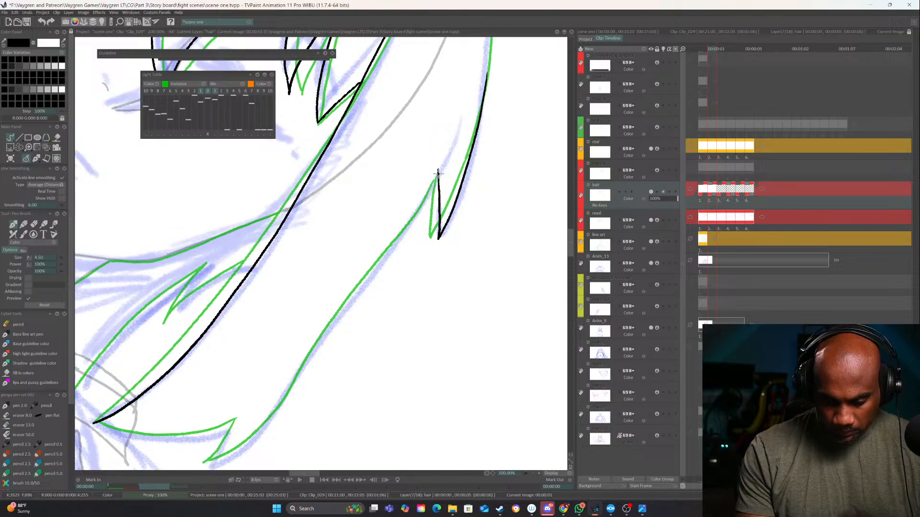
pyautogui.moveTo(438, 174); pyautogui.dragTo(227, 461)
# Ink the small notch at the right side lock's lower end and close it to the inner edge
pyautogui.moveTo(352, 416)
pyautogui.mouseDown()
pyautogui.moveTo(392, 403)
pyautogui.moveTo(499, 314)
pyautogui.moveTo(503, 283)
pyautogui.mouseUp()
pyautogui.moveTo(418, 285); pyautogui.dragTo(416, 334)
pyautogui.moveTo(450, 339)
pyautogui.mouseDown()
pyautogui.moveTo(481, 292)
pyautogui.moveTo(450, 239)
pyautogui.moveTo(370, 325)
pyautogui.moveTo(320, 345)
pyautogui.mouseUp()
pyautogui.hotkey('ctrl', 'z')
pyautogui.moveTo(358, 250); pyautogui.dragTo(391, 408)
# Ink the crown of the hair across both cat ears, connecting the left and right outer contours
pyautogui.moveTo(413, 206); pyautogui.dragTo(437, 440)
pyautogui.moveTo(400, 245); pyautogui.dragTo(502, 400)
pyautogui.moveTo(481, 336); pyautogui.dragTo(422, 222)
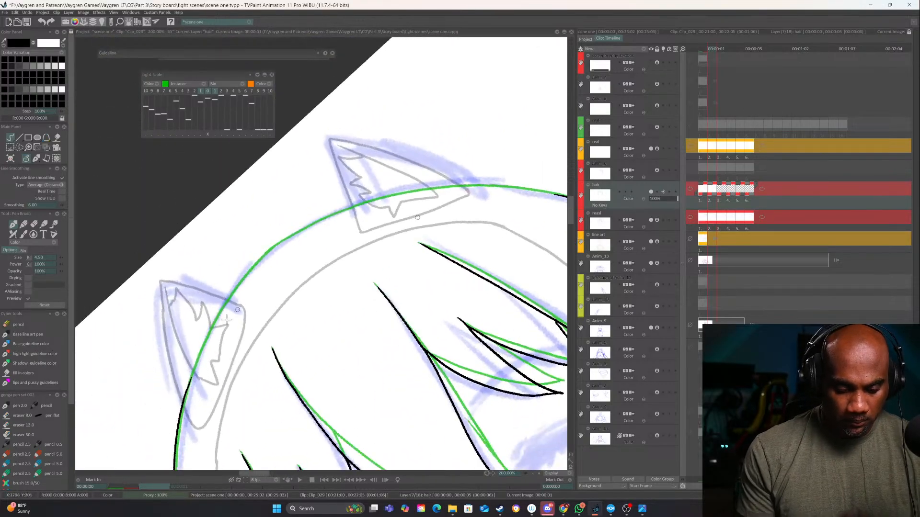
pyautogui.moveTo(188, 383)
pyautogui.mouseDown()
pyautogui.moveTo(254, 264)
pyautogui.moveTo(296, 231)
pyautogui.moveTo(375, 199)
pyautogui.mouseUp()
pyautogui.moveTo(424, 207)
pyautogui.mouseDown()
pyautogui.moveTo(486, 203)
pyautogui.moveTo(333, 250)
pyautogui.mouseUp()
pyautogui.moveTo(277, 277)
pyautogui.mouseDown()
pyautogui.moveTo(358, 234)
pyautogui.moveTo(484, 207)
pyautogui.mouseUp()
pyautogui.moveTo(484, 208)
pyautogui.mouseDown()
pyautogui.moveTo(431, 398)
pyautogui.moveTo(469, 270)
pyautogui.mouseUp()
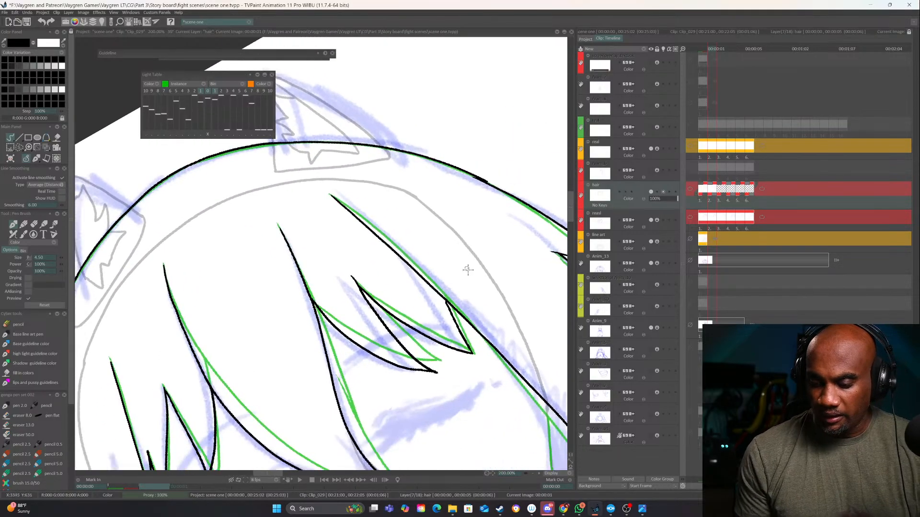
# Ink the jagged strand inside the right side lock and the hair edge running down beside the neck
pyautogui.moveTo(519, 370)
pyautogui.mouseDown()
pyautogui.moveTo(469, 428)
pyautogui.moveTo(412, 460)
pyautogui.mouseUp()
pyautogui.moveTo(405, 388); pyautogui.dragTo(460, 190)
pyautogui.moveTo(453, 377); pyautogui.dragTo(443, 168)
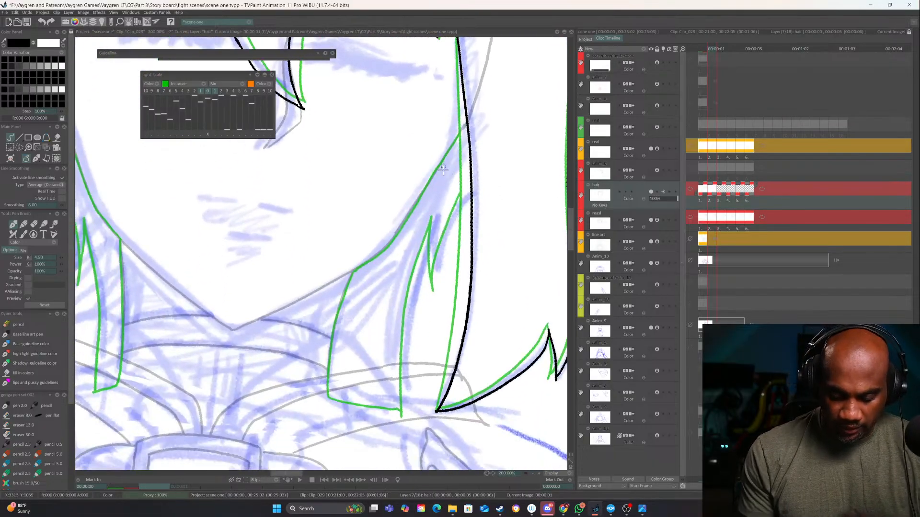
pyautogui.press('Left')
pyautogui.press('Right')
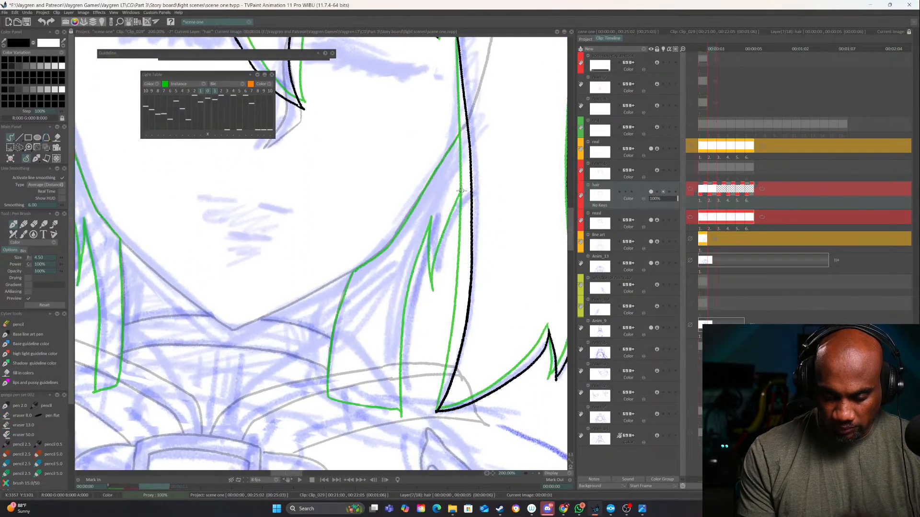
pyautogui.press('Left')
pyautogui.press('Right')
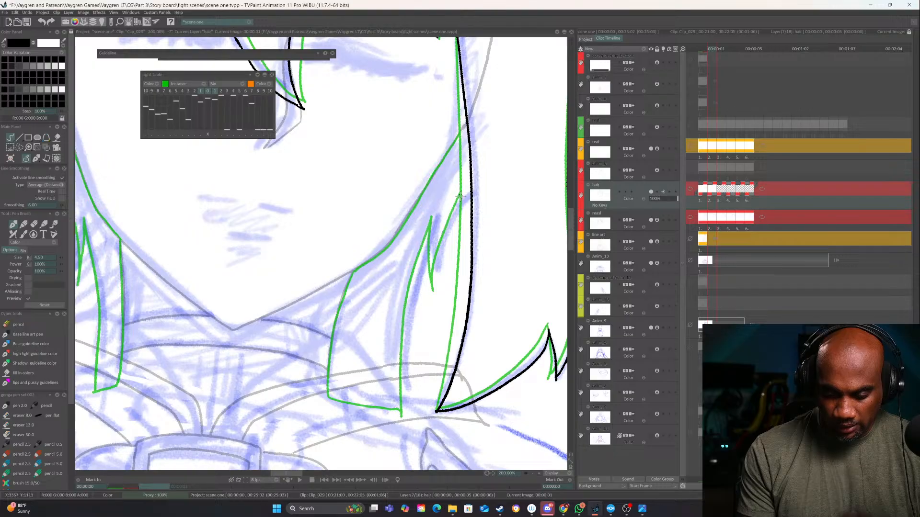
pyautogui.moveTo(468, 184); pyautogui.dragTo(426, 288)
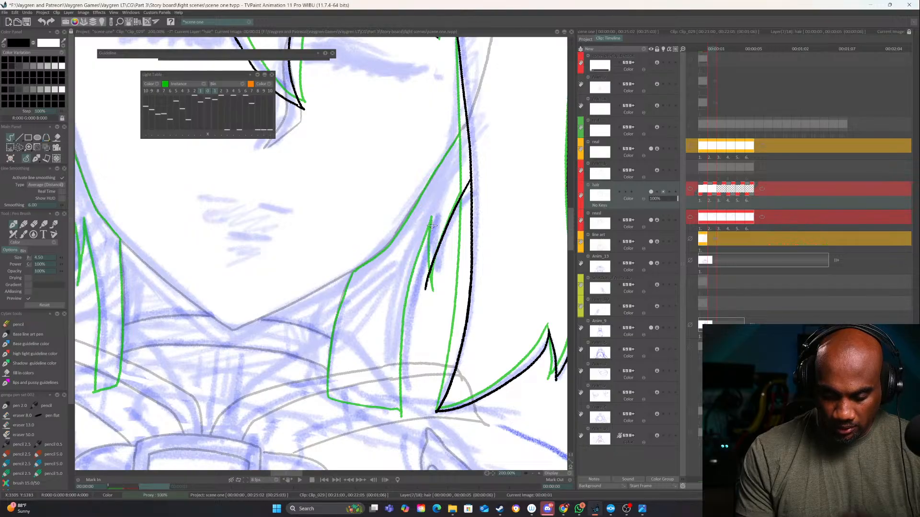
pyautogui.press('Left')
pyautogui.press('Right')
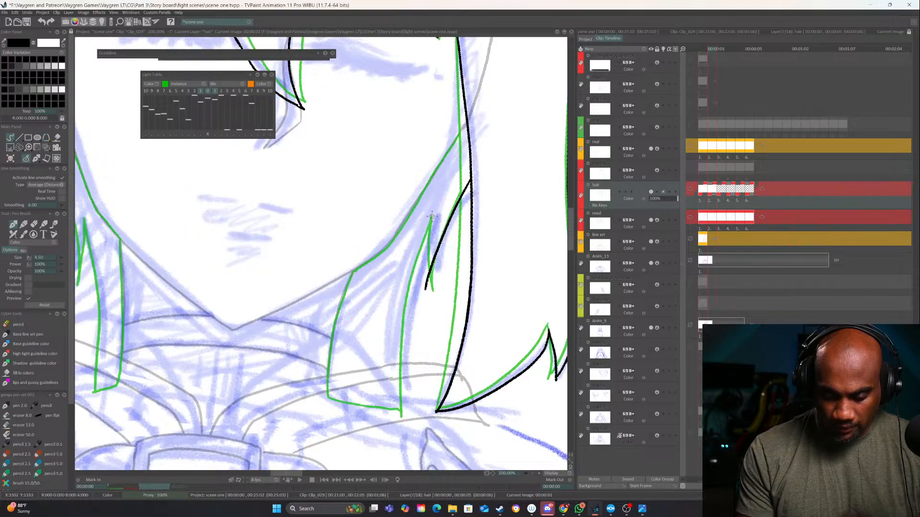
pyautogui.moveTo(431, 217); pyautogui.dragTo(425, 293)
pyautogui.moveTo(432, 217); pyautogui.dragTo(401, 400)
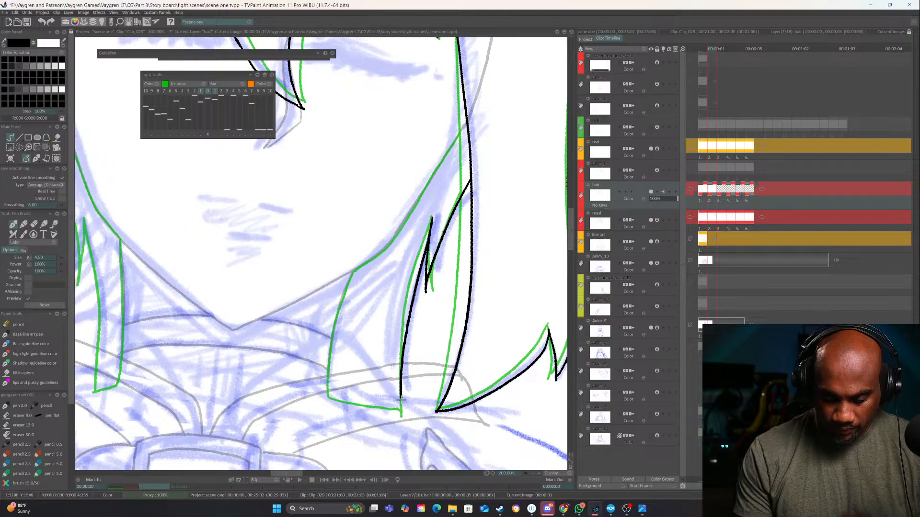
# Ink the jagged strand inside the left side lock and the back hair left of the neck, closing its lower end
pyautogui.moveTo(254, 247); pyautogui.dragTo(470, 252)
pyautogui.press('Left')
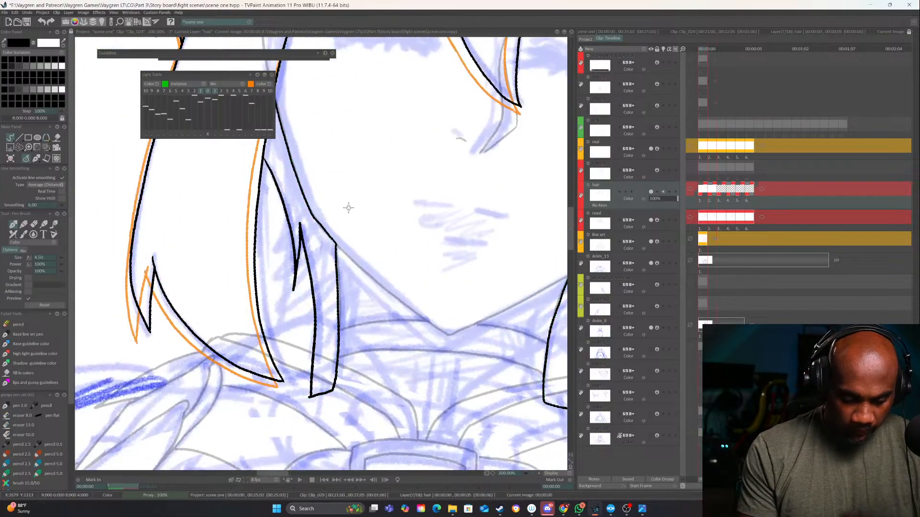
pyautogui.press('Right')
pyautogui.press('Left')
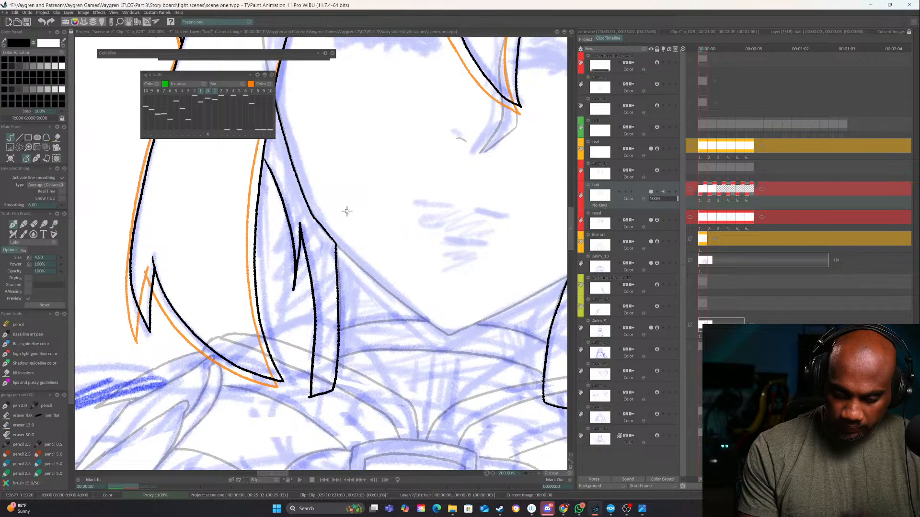
pyautogui.press('Right')
pyautogui.moveTo(256, 152)
pyautogui.mouseDown()
pyautogui.moveTo(286, 237)
pyautogui.moveTo(291, 301)
pyautogui.mouseUp()
pyautogui.moveTo(298, 221); pyautogui.dragTo(290, 287)
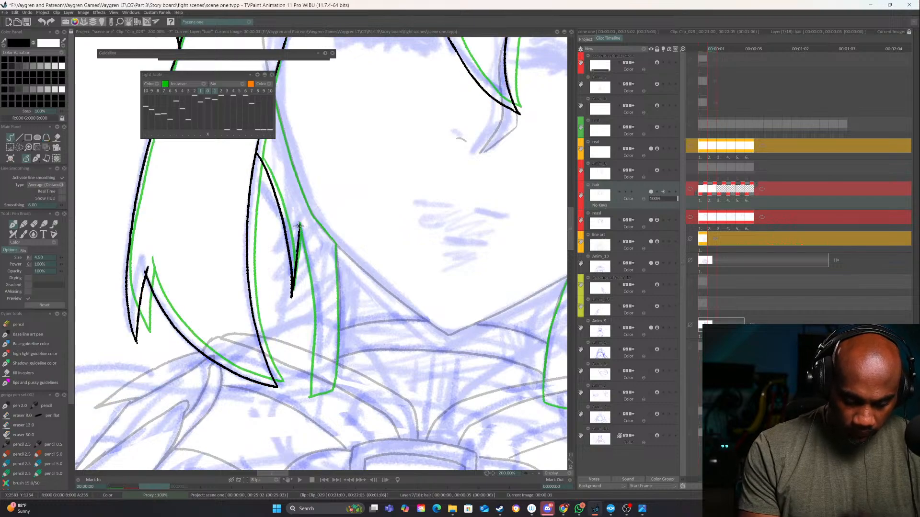
pyautogui.moveTo(299, 225); pyautogui.dragTo(315, 332)
pyautogui.moveTo(336, 244); pyautogui.dragTo(334, 387)
pyautogui.moveTo(316, 327); pyautogui.dragTo(311, 392)
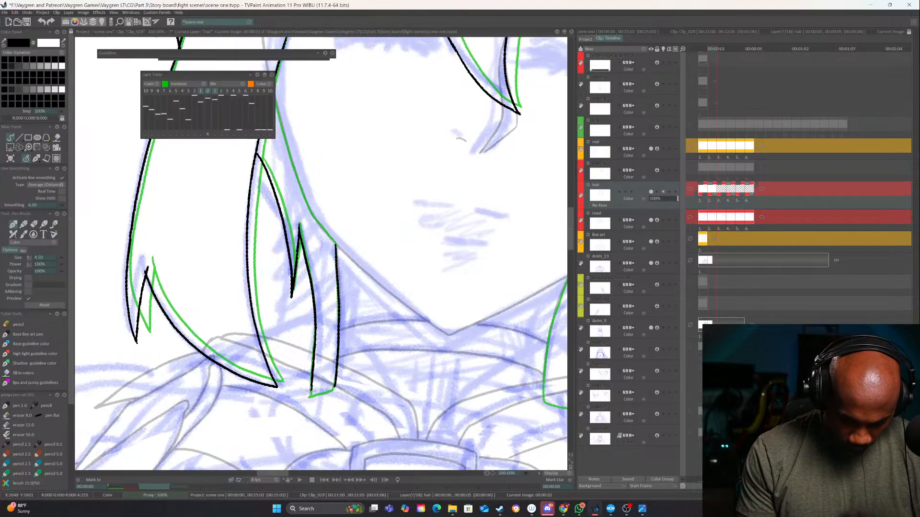
pyautogui.moveTo(483, 390); pyautogui.dragTo(267, 354)
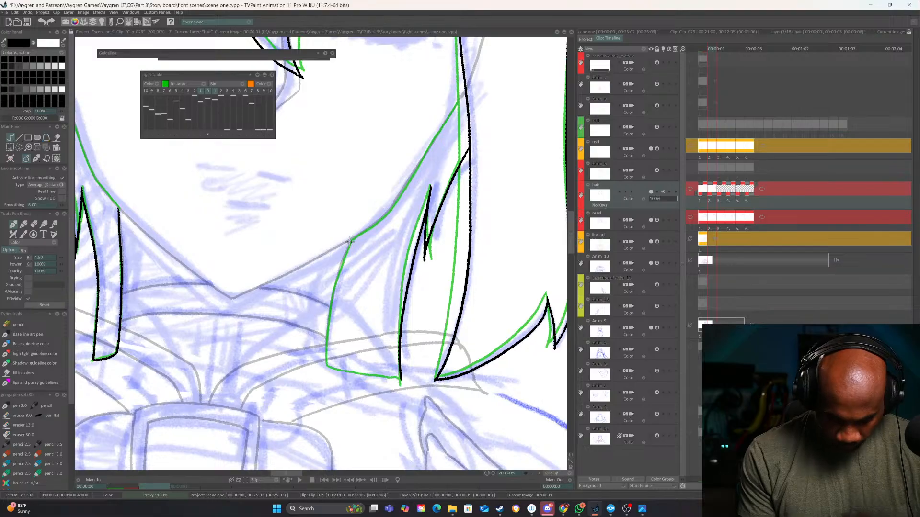
# Ink the back hair right of the neck, closing its lower end and joining it along the jaw to the side lock
pyautogui.moveTo(351, 239)
pyautogui.mouseDown()
pyautogui.moveTo(326, 360)
pyautogui.moveTo(401, 378)
pyautogui.mouseUp()
pyautogui.moveTo(454, 105); pyautogui.dragTo(430, 235)
pyautogui.moveTo(407, 270); pyautogui.dragTo(383, 314)
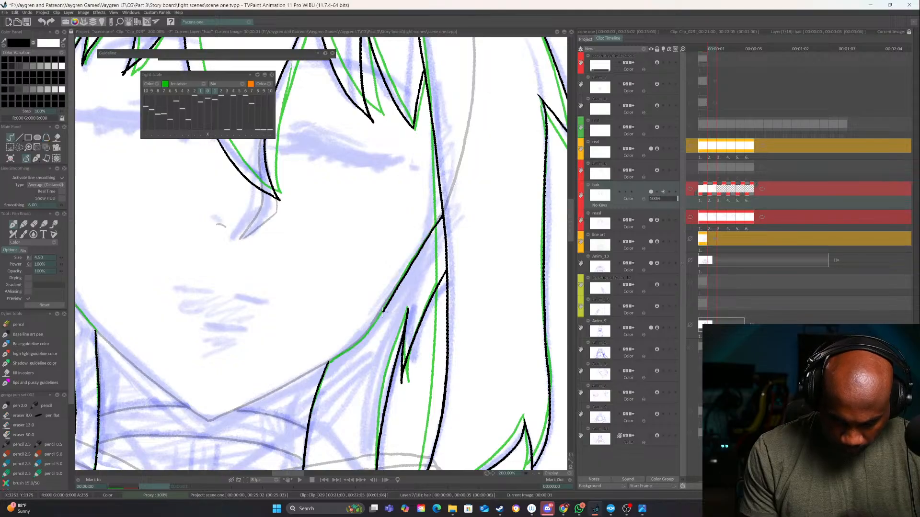
pyautogui.moveTo(158, 331)
pyautogui.mouseDown()
pyautogui.moveTo(382, 348)
pyautogui.moveTo(313, 350)
pyautogui.mouseUp()
pyautogui.moveTo(276, 175)
pyautogui.mouseDown()
pyautogui.moveTo(273, 264)
pyautogui.moveTo(282, 325)
pyautogui.moveTo(295, 341)
pyautogui.mouseUp()
pyautogui.moveTo(465, 371); pyautogui.dragTo(436, 357)
# Flip back and forth between the hair layer's neighbouring frames to compare the inked line art
pyautogui.click(533, 473)
pyautogui.click(533, 473)
pyautogui.press('Left')
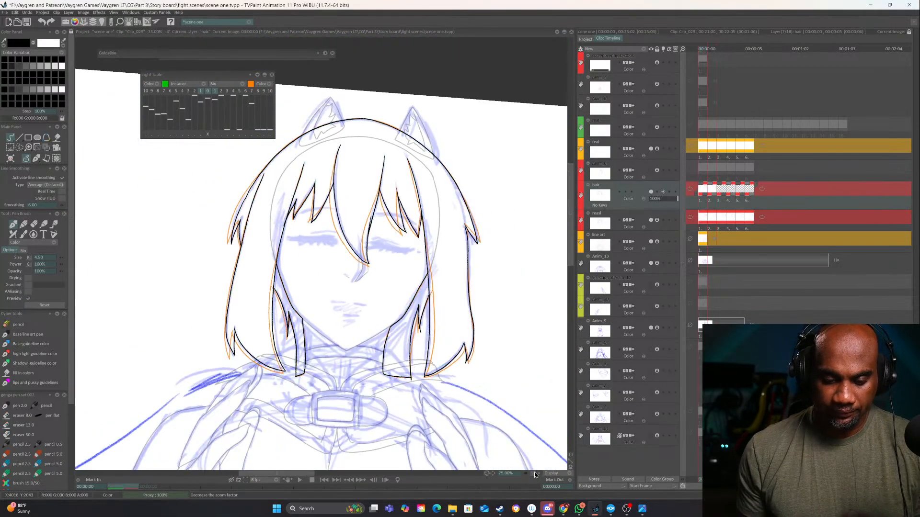
pyautogui.press('Right')
pyautogui.press('Left')
pyautogui.press('Right')
pyautogui.press('Left')
pyautogui.press('Right')
pyautogui.press('Left')
pyautogui.press('Right')
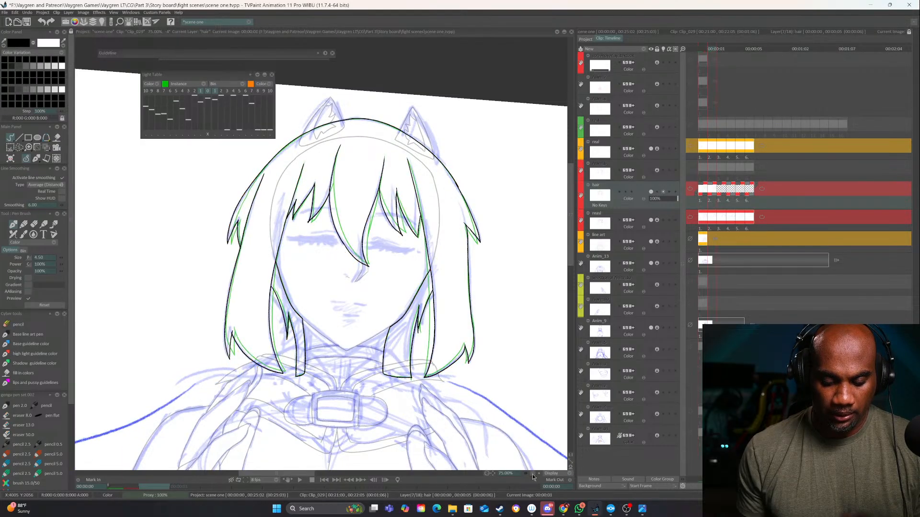
pyautogui.press('Left')
pyautogui.press('Right')
# On the hair layer's third frame, ink the central bang's two long curved edges so they meet at its tip
pyautogui.press('Right')
pyautogui.press('Left')
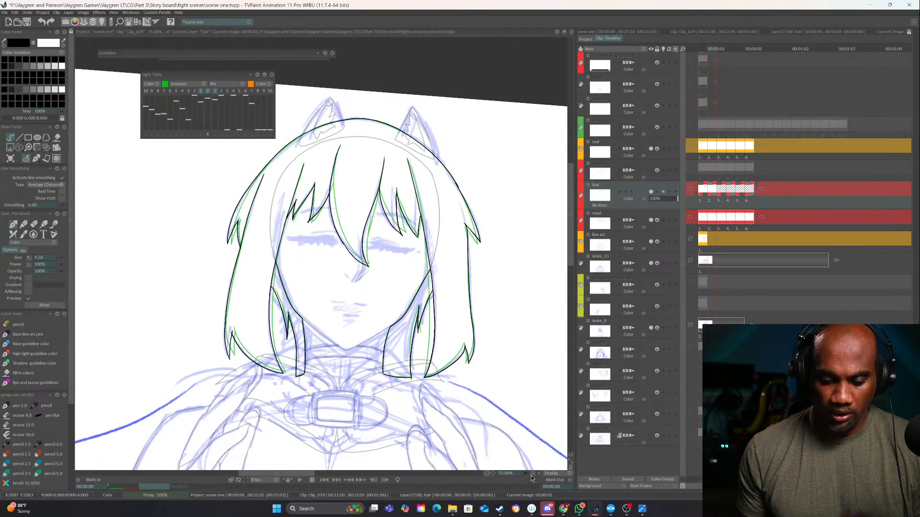
pyautogui.press('Right')
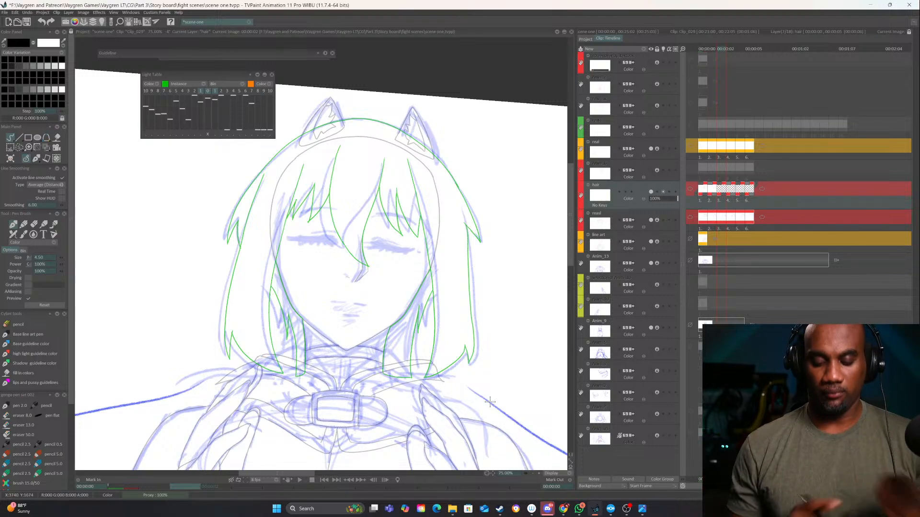
pyautogui.click(537, 473)
pyautogui.click(537, 473)
pyautogui.moveTo(408, 259); pyautogui.dragTo(408, 434)
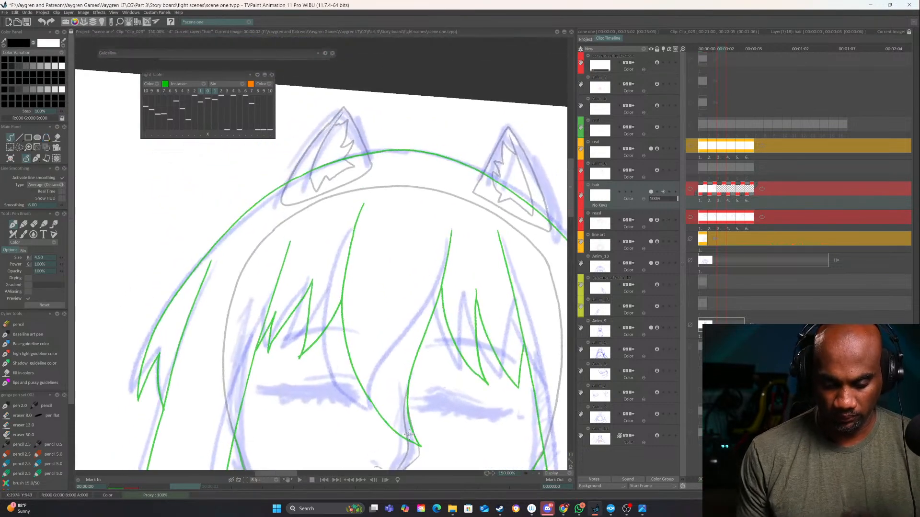
pyautogui.click(537, 473)
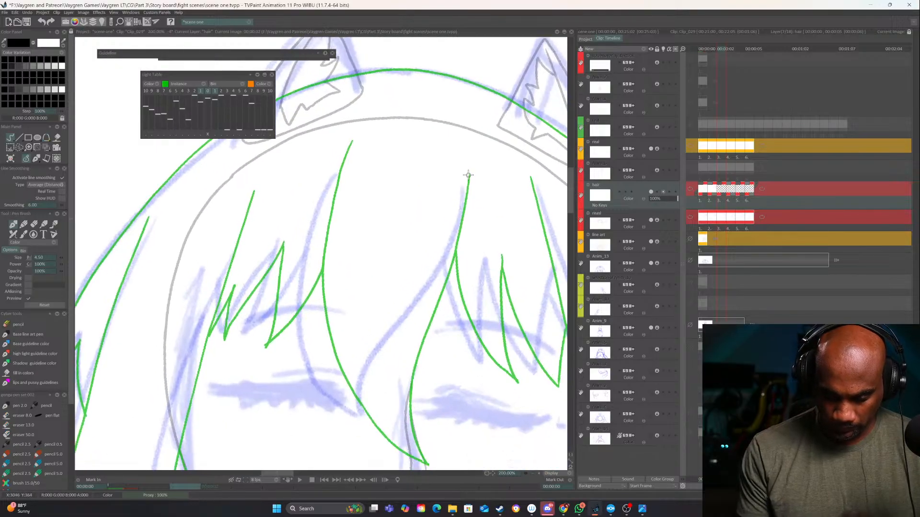
pyautogui.moveTo(468, 175)
pyautogui.mouseDown()
pyautogui.moveTo(461, 225)
pyautogui.moveTo(389, 341)
pyautogui.moveTo(363, 424)
pyautogui.moveTo(375, 436)
pyautogui.mouseUp()
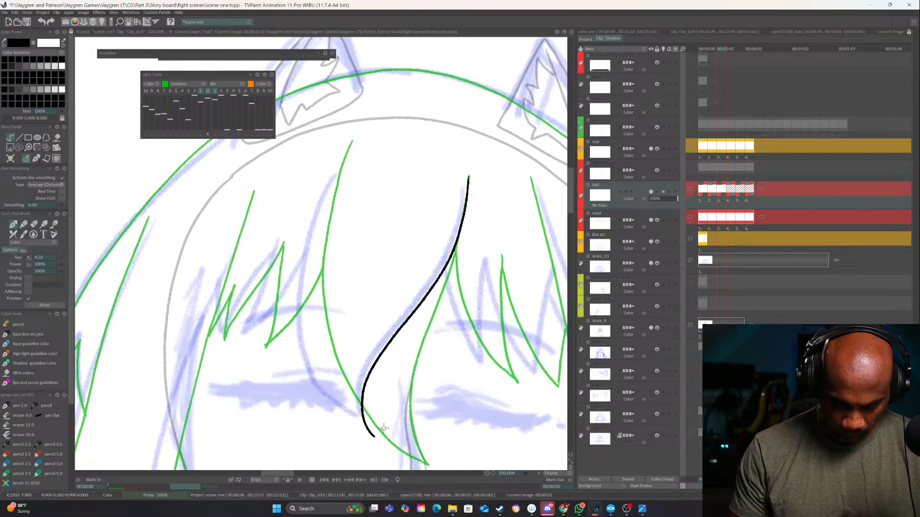
pyautogui.press('Left')
pyautogui.press('Right')
pyautogui.moveTo(450, 364); pyautogui.dragTo(416, 303)
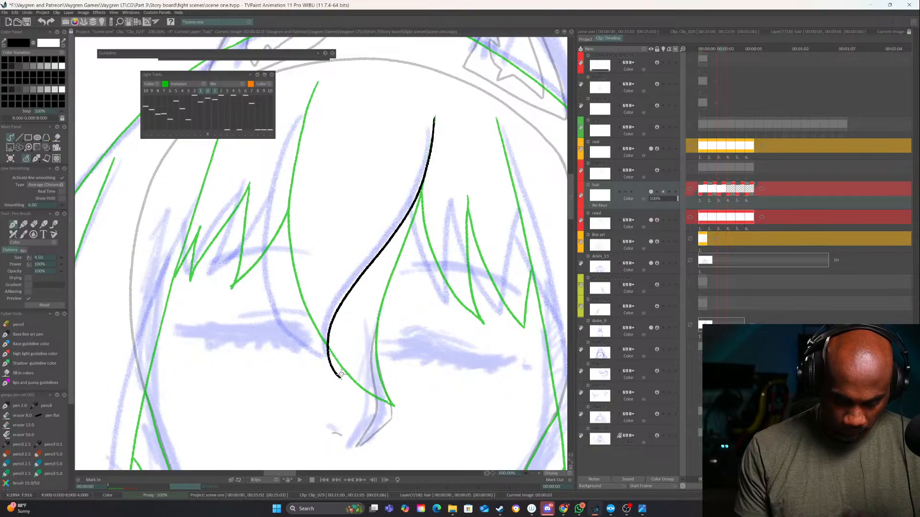
pyautogui.moveTo(344, 379); pyautogui.dragTo(357, 384)
pyautogui.moveTo(398, 269); pyautogui.dragTo(463, 266)
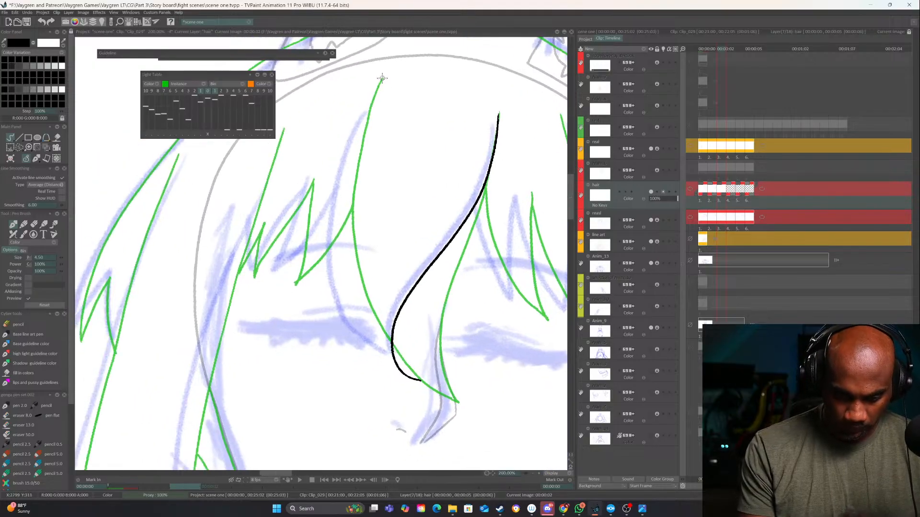
pyautogui.moveTo(382, 78)
pyautogui.mouseDown()
pyautogui.moveTo(336, 175)
pyautogui.moveTo(325, 304)
pyautogui.moveTo(371, 366)
pyautogui.moveTo(416, 378)
pyautogui.mouseUp()
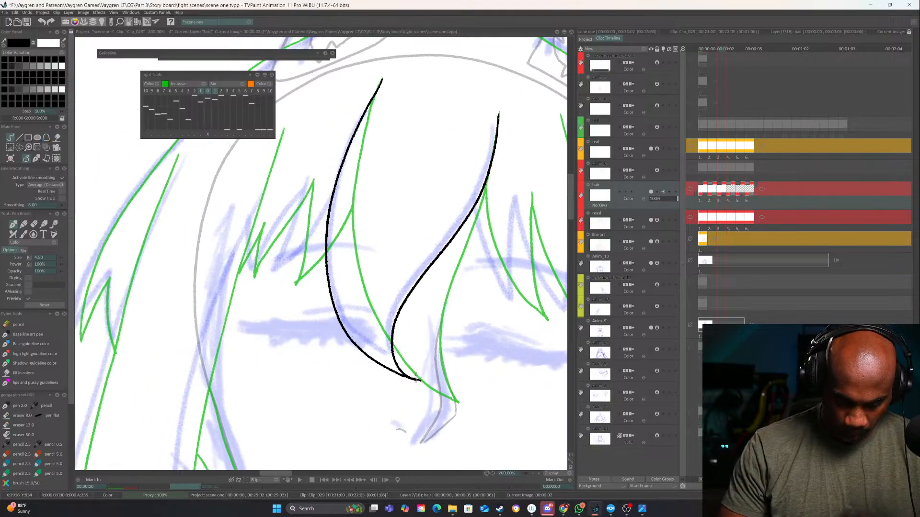
pyautogui.moveTo(484, 310); pyautogui.dragTo(519, 329)
# Ink the jagged fringe strands left of the central bang, following the sketch and the previous frame
pyautogui.press('Left')
pyautogui.press('Right')
pyautogui.moveTo(369, 203)
pyautogui.mouseDown()
pyautogui.moveTo(409, 259)
pyautogui.moveTo(350, 344)
pyautogui.mouseUp()
pyautogui.moveTo(381, 265); pyautogui.dragTo(342, 350)
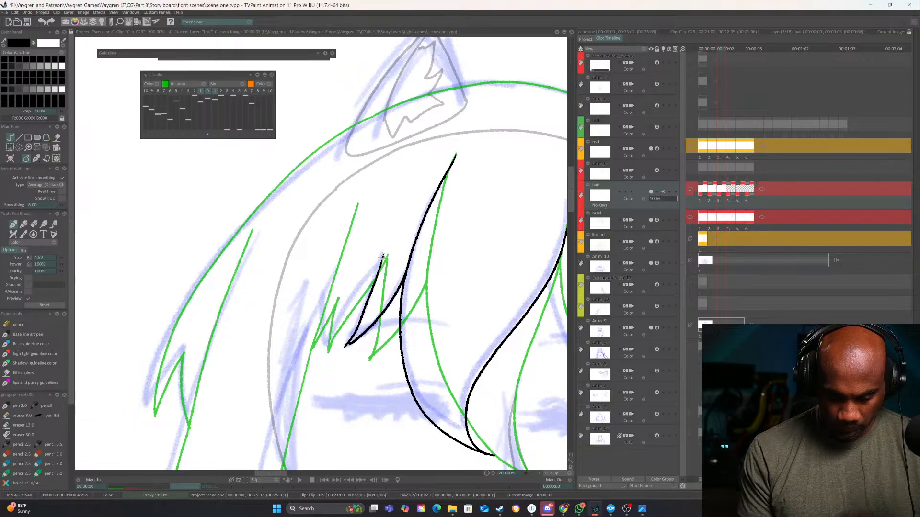
pyautogui.moveTo(383, 255)
pyautogui.mouseDown()
pyautogui.moveTo(325, 355)
pyautogui.moveTo(338, 298)
pyautogui.moveTo(301, 357)
pyautogui.mouseUp()
pyautogui.press('Left')
pyautogui.press('Right')
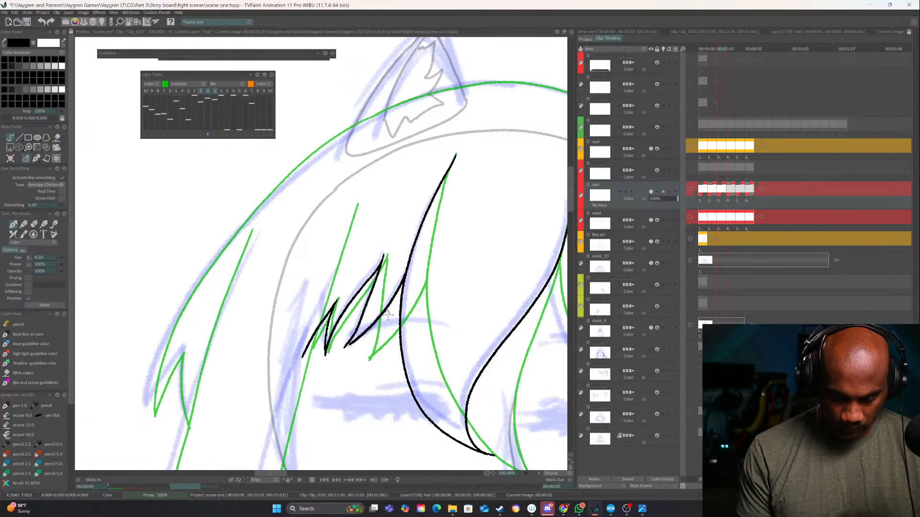
# Ink the left side lock's long inner edge from above the fringe down to the shoulder
pyautogui.moveTo(356, 395)
pyautogui.mouseDown()
pyautogui.moveTo(275, 378)
pyautogui.moveTo(242, 355)
pyautogui.mouseUp()
pyautogui.moveTo(279, 325); pyautogui.dragTo(382, 297)
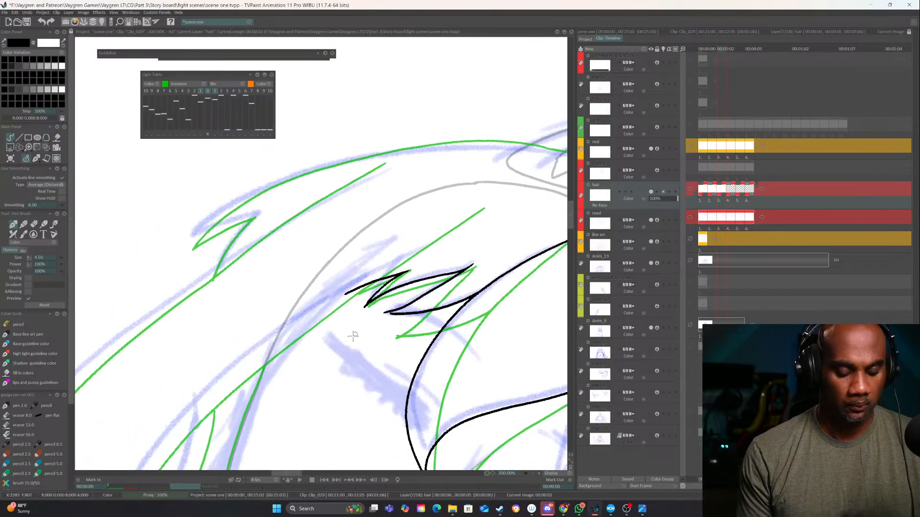
pyautogui.moveTo(353, 336); pyautogui.dragTo(345, 338)
pyautogui.moveTo(352, 312); pyautogui.dragTo(400, 271)
pyautogui.scroll(-1, 476, 273)
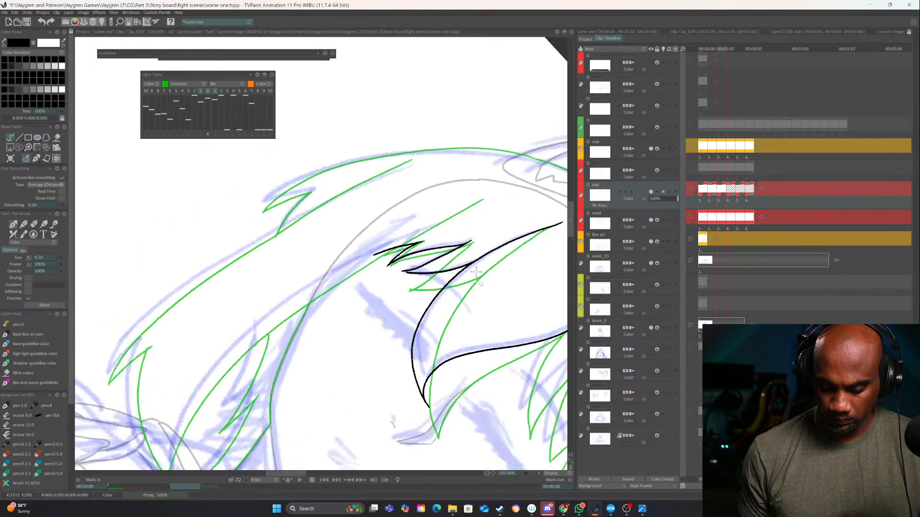
pyautogui.moveTo(481, 199)
pyautogui.mouseDown()
pyautogui.moveTo(309, 285)
pyautogui.moveTo(197, 389)
pyautogui.moveTo(165, 474)
pyautogui.mouseUp()
pyautogui.moveTo(223, 384); pyautogui.dragTo(274, 318)
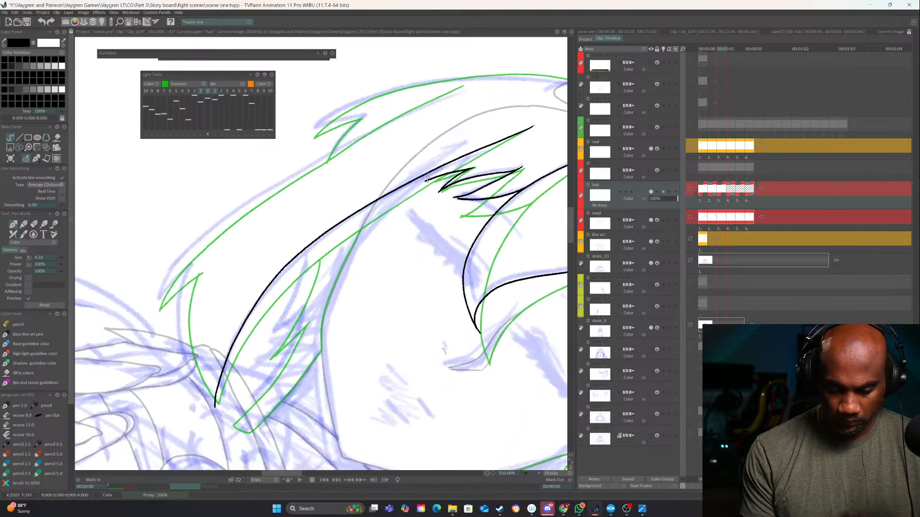
pyautogui.moveTo(365, 245); pyautogui.dragTo(398, 225)
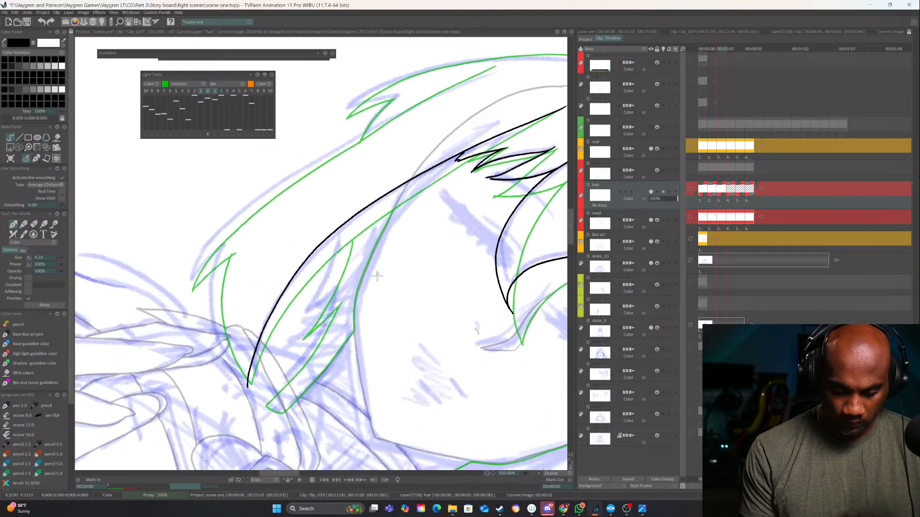
pyautogui.moveTo(415, 347); pyautogui.dragTo(481, 283)
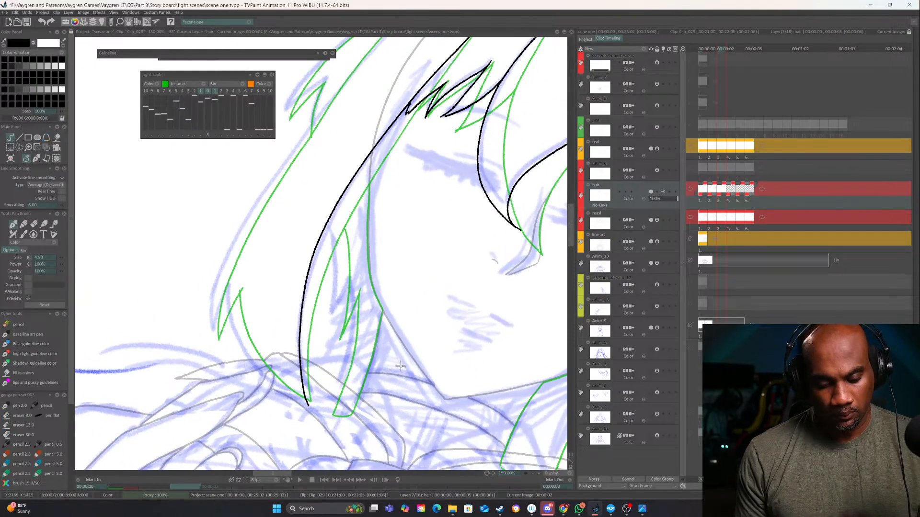
# Ink the left side lock's outer edge, its small lower notch and the curve closing it to the inner edge
pyautogui.moveTo(288, 254); pyautogui.dragTo(265, 385)
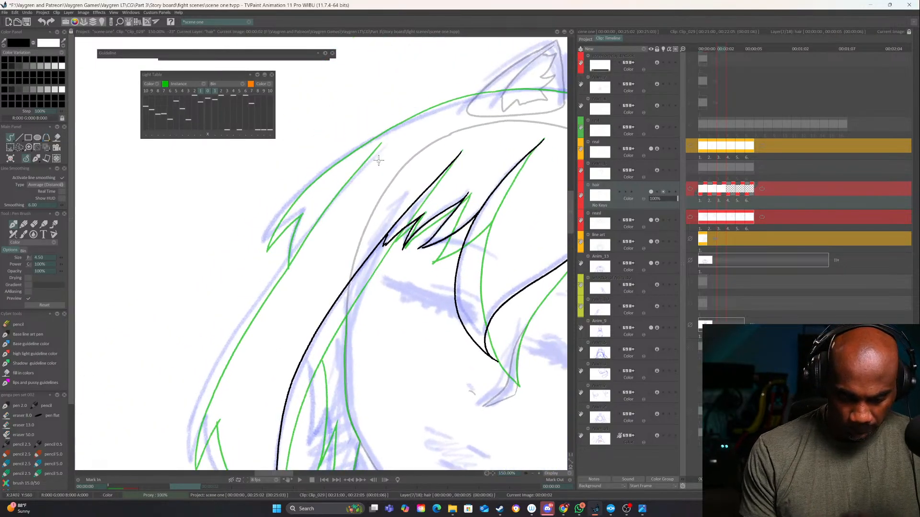
pyautogui.moveTo(380, 145)
pyautogui.mouseDown()
pyautogui.moveTo(244, 312)
pyautogui.moveTo(183, 460)
pyautogui.mouseUp()
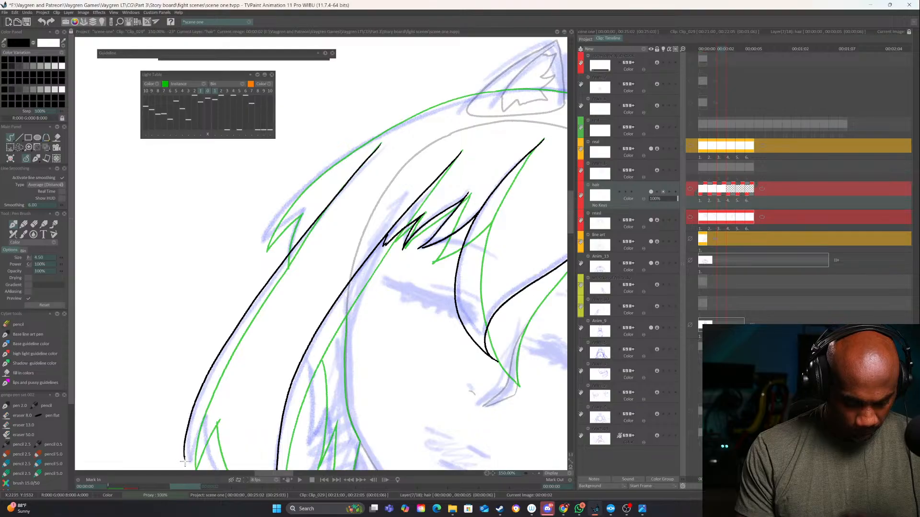
pyautogui.moveTo(227, 390); pyautogui.dragTo(269, 277)
pyautogui.moveTo(226, 340); pyautogui.dragTo(233, 363)
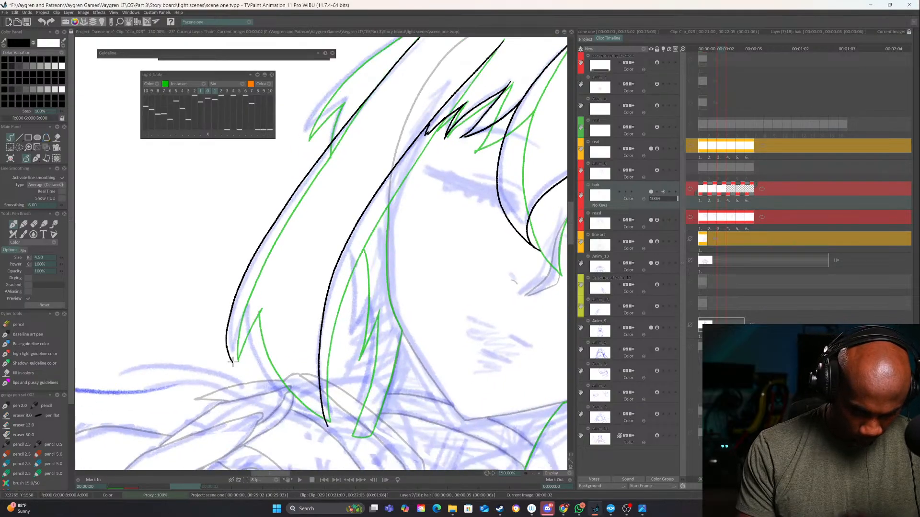
pyautogui.moveTo(242, 317)
pyautogui.mouseDown()
pyautogui.moveTo(267, 381)
pyautogui.moveTo(303, 413)
pyautogui.mouseUp()
pyautogui.press('Left')
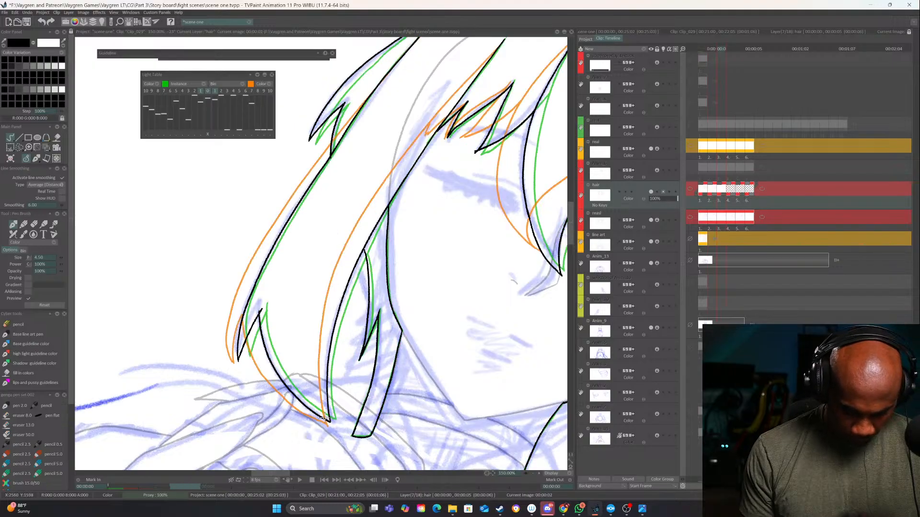
pyautogui.press('Right')
# Ink the jagged strand inside the left side lock, redoing the first stroke with longer points
pyautogui.moveTo(400, 311)
pyautogui.mouseDown()
pyautogui.moveTo(376, 361)
pyautogui.moveTo(429, 266)
pyautogui.mouseUp()
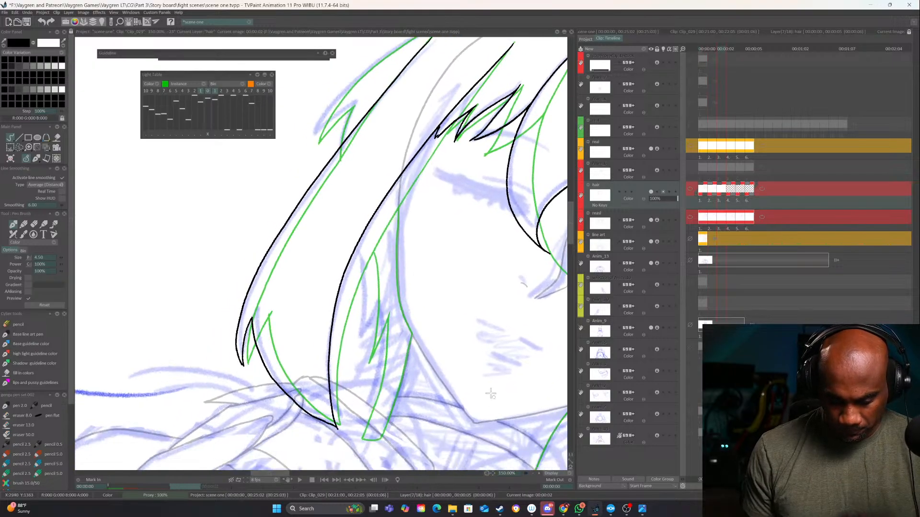
pyautogui.moveTo(368, 246); pyautogui.dragTo(365, 336)
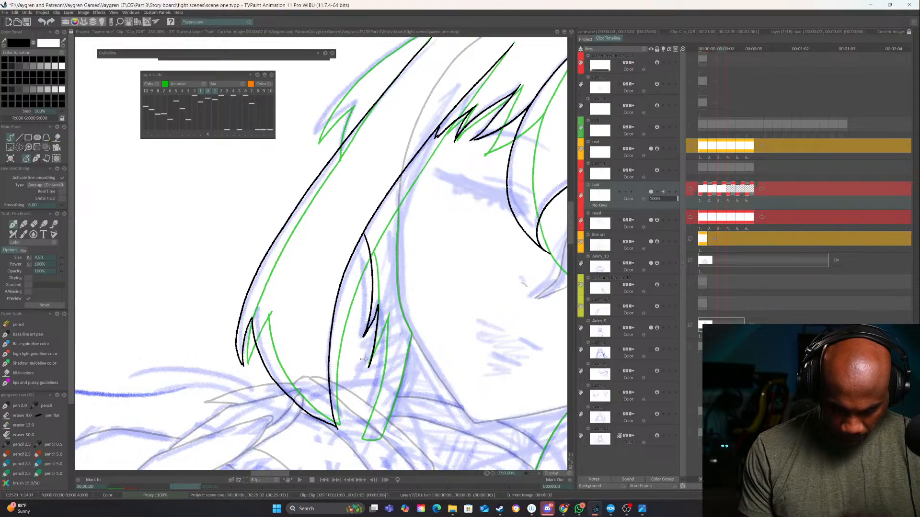
pyautogui.hotkey('ctrl', 'z')
pyautogui.moveTo(364, 238)
pyautogui.mouseDown()
pyautogui.moveTo(369, 360)
pyautogui.moveTo(386, 330)
pyautogui.moveTo(368, 407)
pyautogui.mouseUp()
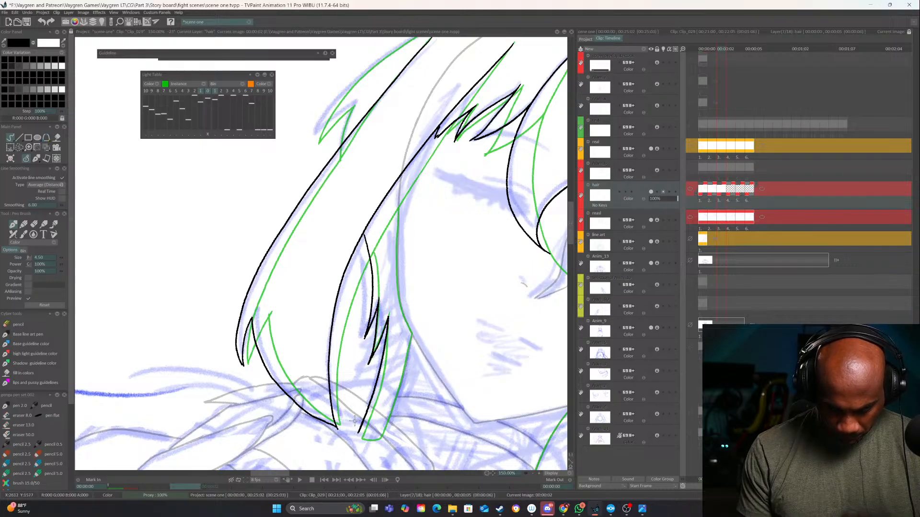
# Ink the back hair edge left of the neck and connect it up along the jaw to the side lock
pyautogui.moveTo(410, 338); pyautogui.dragTo(376, 442)
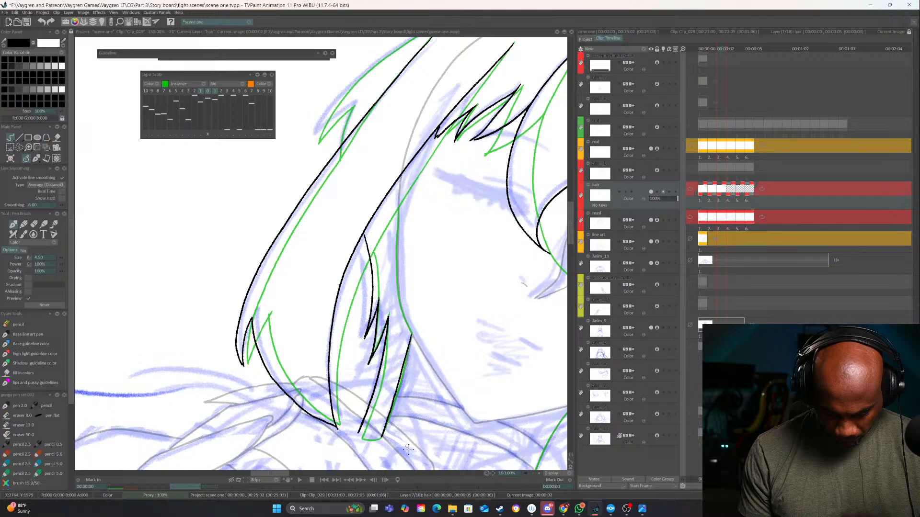
pyautogui.click(538, 473)
pyautogui.moveTo(476, 403); pyautogui.dragTo(481, 324)
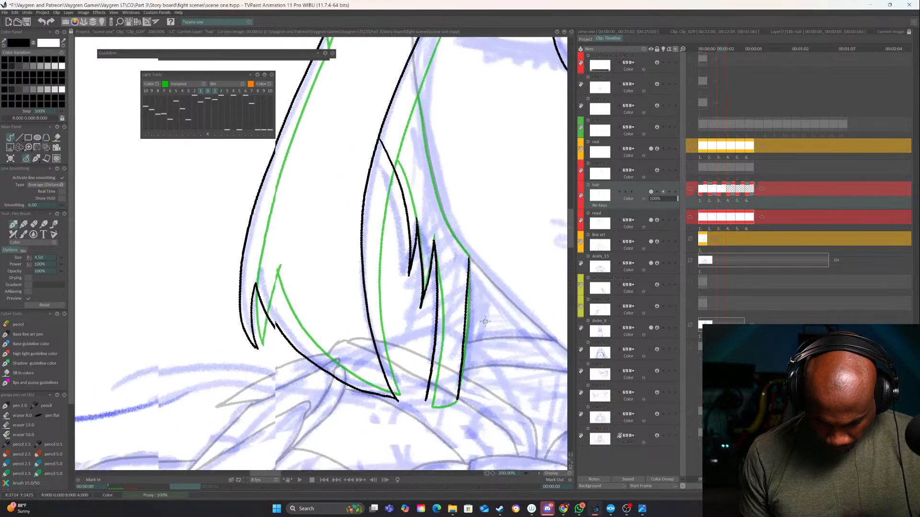
pyautogui.moveTo(478, 358); pyautogui.dragTo(402, 484)
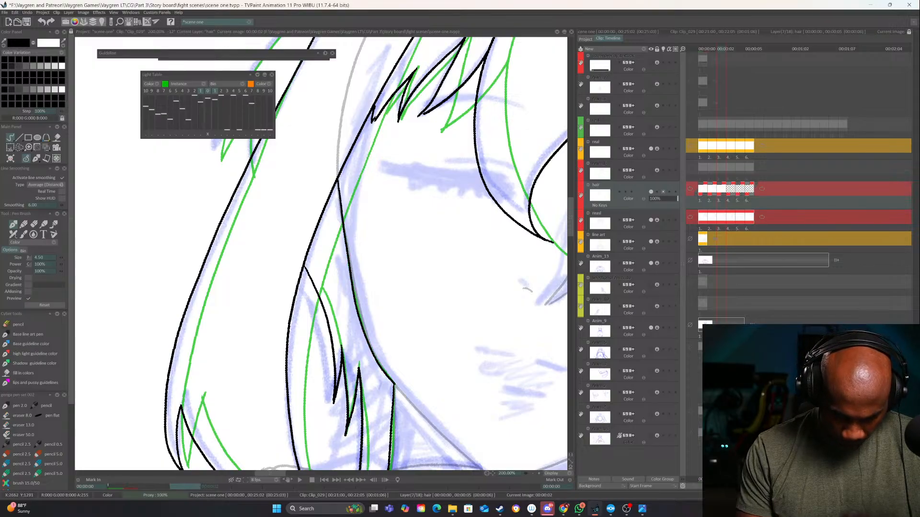
pyautogui.moveTo(494, 307); pyautogui.dragTo(369, 447)
# Ink the hair's outer contour from the upper left across the crown to the right cat ear
pyautogui.moveTo(320, 80)
pyautogui.mouseDown()
pyautogui.moveTo(443, 144)
pyautogui.moveTo(462, 174)
pyautogui.mouseUp()
pyautogui.moveTo(535, 113)
pyautogui.mouseDown()
pyautogui.moveTo(436, 154)
pyautogui.moveTo(342, 225)
pyautogui.moveTo(269, 301)
pyautogui.moveTo(234, 372)
pyautogui.moveTo(272, 337)
pyautogui.moveTo(267, 392)
pyautogui.mouseUp()
pyautogui.moveTo(547, 215)
pyautogui.mouseDown()
pyautogui.moveTo(400, 380)
pyautogui.moveTo(451, 249)
pyautogui.moveTo(331, 321)
pyautogui.moveTo(362, 259)
pyautogui.moveTo(464, 240)
pyautogui.mouseUp()
pyautogui.moveTo(503, 266)
pyautogui.mouseDown()
pyautogui.moveTo(503, 232)
pyautogui.moveTo(433, 154)
pyautogui.mouseUp()
pyautogui.moveTo(433, 153)
pyautogui.mouseDown()
pyautogui.moveTo(356, 283)
pyautogui.moveTo(268, 362)
pyautogui.moveTo(371, 298)
pyautogui.moveTo(464, 259)
pyautogui.mouseUp()
pyautogui.hotkey('ctrl', 'z')
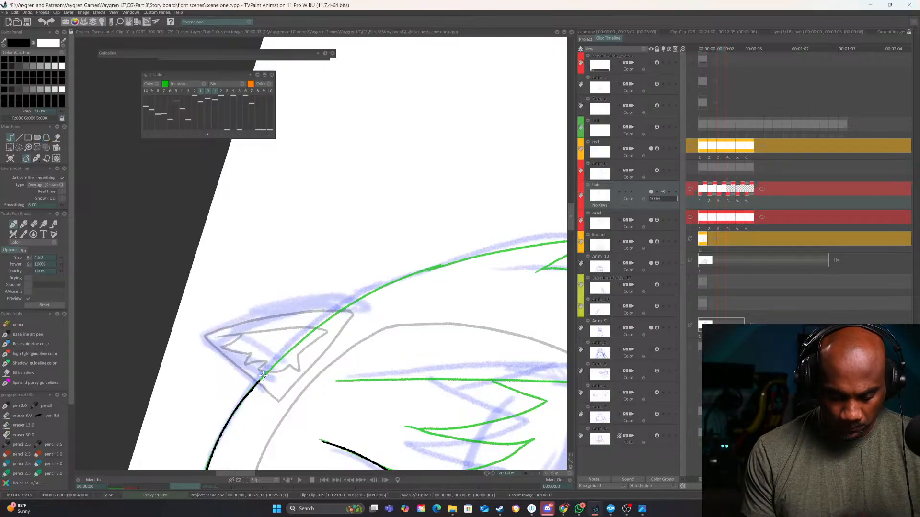
# Ink the right outer contour from the cat ear past the upper notch and down to the side lock's lower end
pyautogui.moveTo(257, 383)
pyautogui.mouseDown()
pyautogui.moveTo(387, 284)
pyautogui.moveTo(501, 250)
pyautogui.mouseUp()
pyautogui.moveTo(547, 282)
pyautogui.mouseDown()
pyautogui.moveTo(403, 389)
pyautogui.moveTo(326, 260)
pyautogui.mouseUp()
pyautogui.moveTo(329, 292)
pyautogui.mouseDown()
pyautogui.moveTo(319, 215)
pyautogui.moveTo(352, 310)
pyautogui.mouseUp()
pyautogui.moveTo(314, 266); pyautogui.dragTo(351, 311)
pyautogui.moveTo(348, 260)
pyautogui.mouseDown()
pyautogui.moveTo(387, 144)
pyautogui.moveTo(356, 193)
pyautogui.mouseUp()
pyautogui.moveTo(361, 297)
pyautogui.mouseDown()
pyautogui.moveTo(365, 89)
pyautogui.moveTo(387, 278)
pyautogui.moveTo(374, 329)
pyautogui.mouseUp()
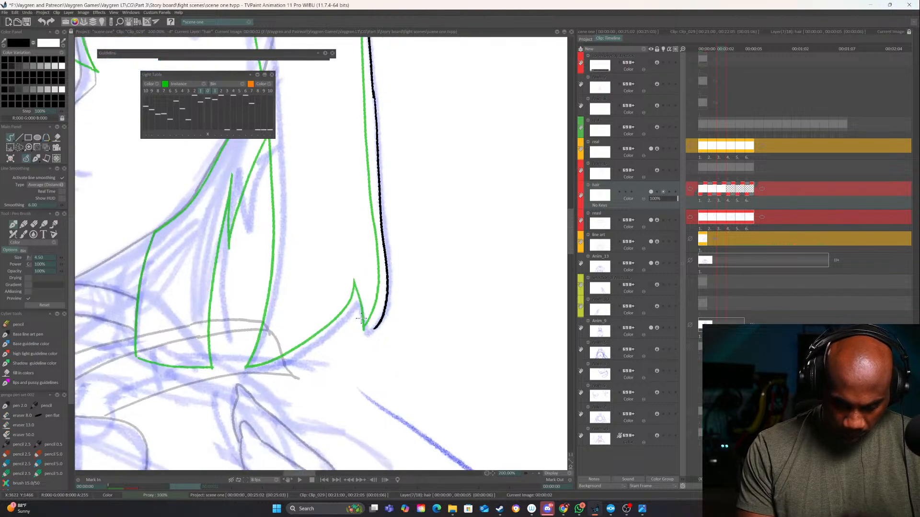
# Ink the small notch at the right side lock's lower end and the curve running to its inner corner
pyautogui.moveTo(356, 281); pyautogui.dragTo(371, 322)
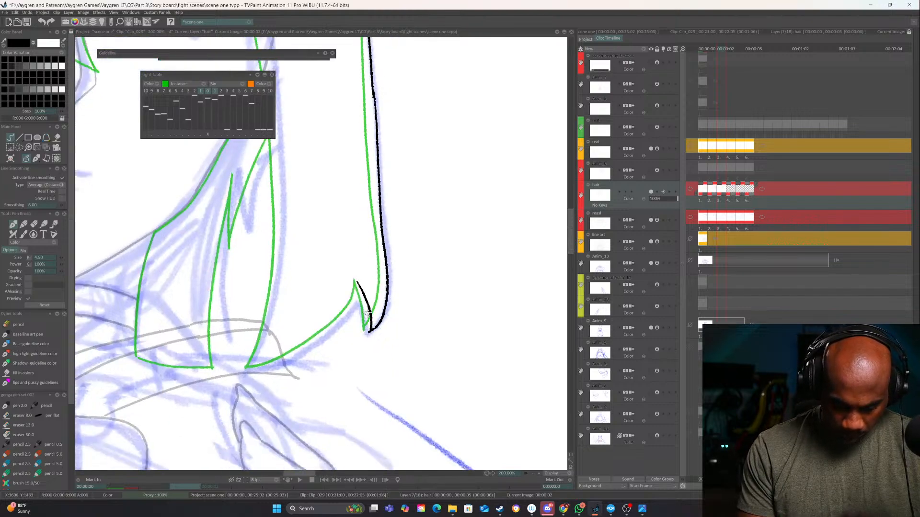
pyautogui.moveTo(360, 266)
pyautogui.mouseDown()
pyautogui.moveTo(364, 277)
pyautogui.moveTo(425, 247)
pyautogui.mouseUp()
pyautogui.press('Left')
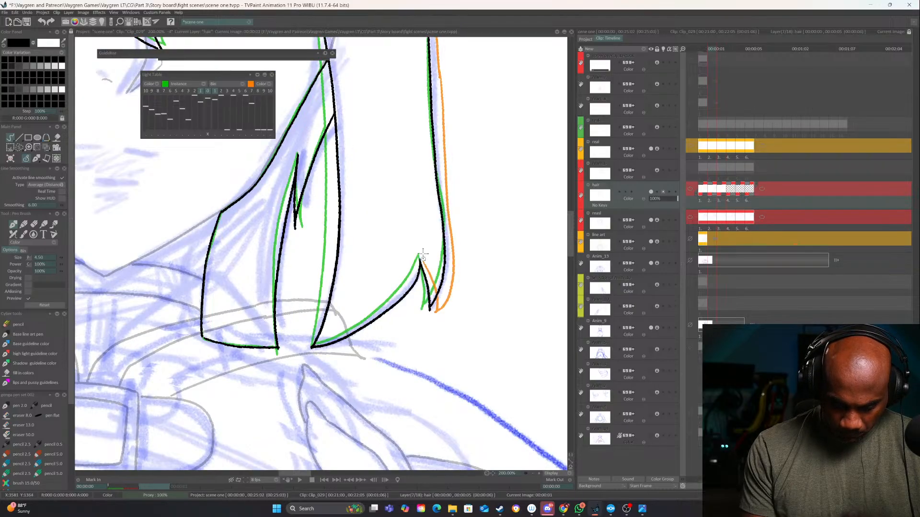
pyautogui.press('Right')
pyautogui.moveTo(423, 279)
pyautogui.mouseDown()
pyautogui.moveTo(388, 321)
pyautogui.moveTo(324, 348)
pyautogui.mouseUp()
pyautogui.moveTo(366, 305)
pyautogui.mouseDown()
pyautogui.moveTo(488, 300)
pyautogui.moveTo(314, 235)
pyautogui.moveTo(389, 240)
pyautogui.mouseUp()
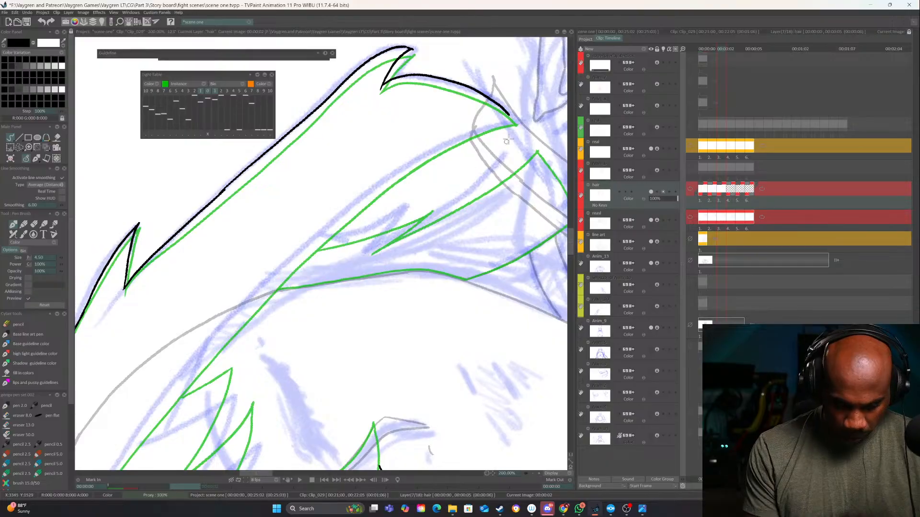
# Ink the right side lock's long inner edge from its lower corner up beside the fringe
pyautogui.moveTo(515, 119)
pyautogui.mouseDown()
pyautogui.moveTo(436, 149)
pyautogui.moveTo(265, 276)
pyautogui.moveTo(201, 352)
pyautogui.mouseUp()
pyautogui.moveTo(168, 391)
pyautogui.mouseDown()
pyautogui.moveTo(361, 279)
pyautogui.moveTo(388, 224)
pyautogui.moveTo(198, 297)
pyautogui.mouseUp()
pyautogui.moveTo(444, 321)
pyautogui.mouseDown()
pyautogui.moveTo(431, 341)
pyautogui.moveTo(235, 365)
pyautogui.mouseUp()
pyautogui.moveTo(355, 342)
pyautogui.mouseDown()
pyautogui.moveTo(444, 348)
pyautogui.moveTo(414, 346)
pyautogui.mouseUp()
# Ink the pointed fringe strands between the long central lock and the right side lock
pyautogui.press('Left')
pyautogui.press('Right')
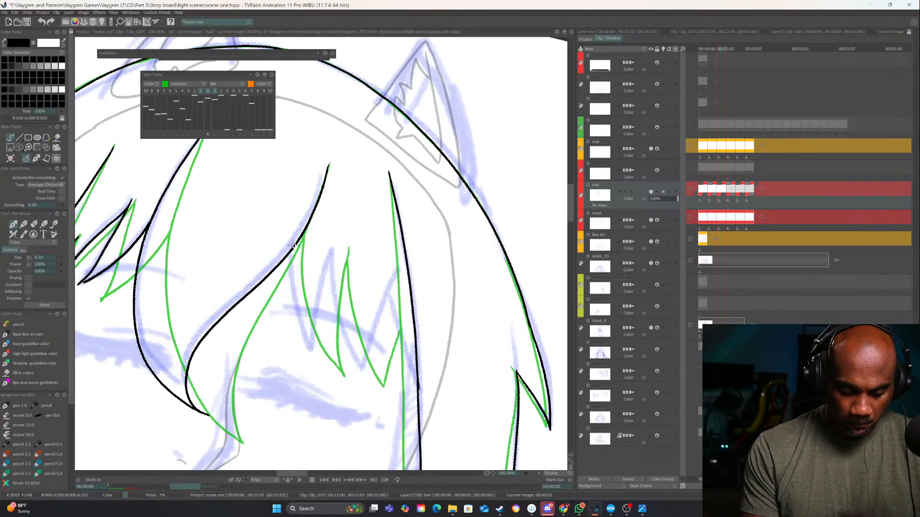
pyautogui.moveTo(304, 234)
pyautogui.mouseDown()
pyautogui.moveTo(296, 310)
pyautogui.moveTo(330, 376)
pyautogui.mouseUp()
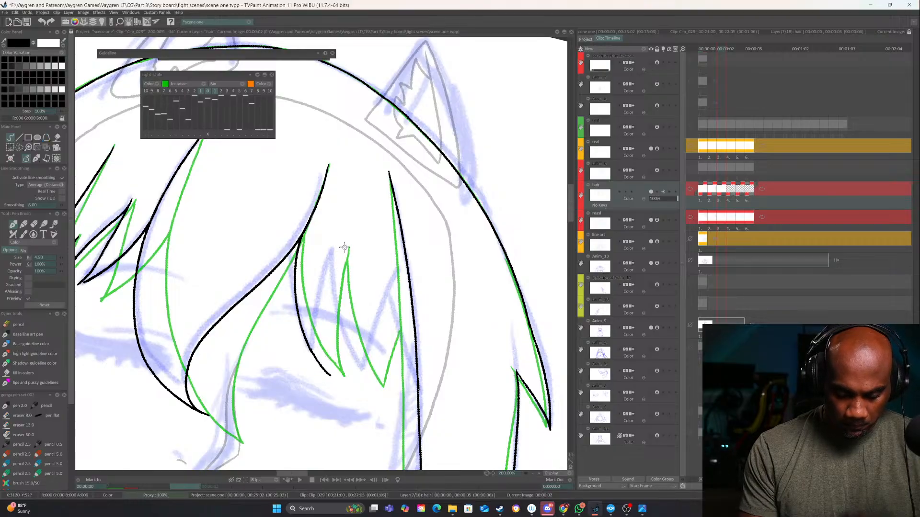
pyautogui.moveTo(341, 249); pyautogui.dragTo(332, 377)
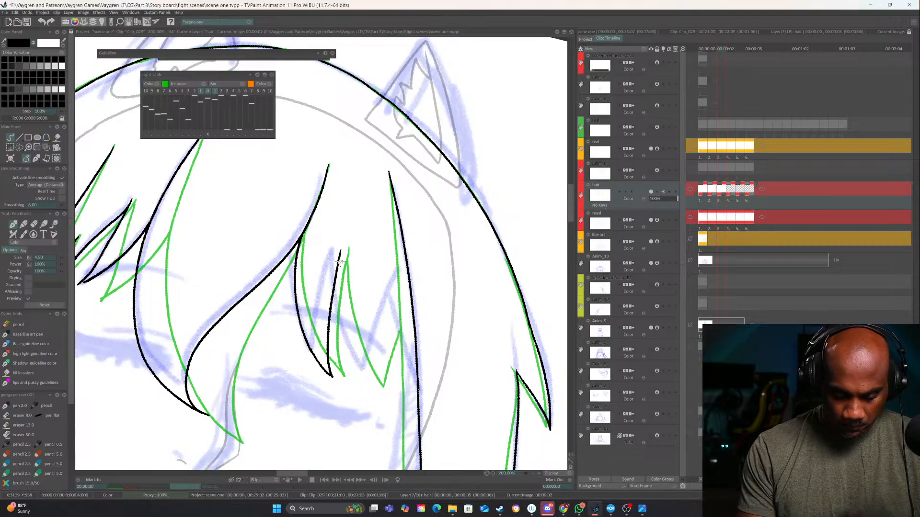
pyautogui.moveTo(341, 249)
pyautogui.mouseDown()
pyautogui.moveTo(338, 294)
pyautogui.moveTo(365, 379)
pyautogui.mouseUp()
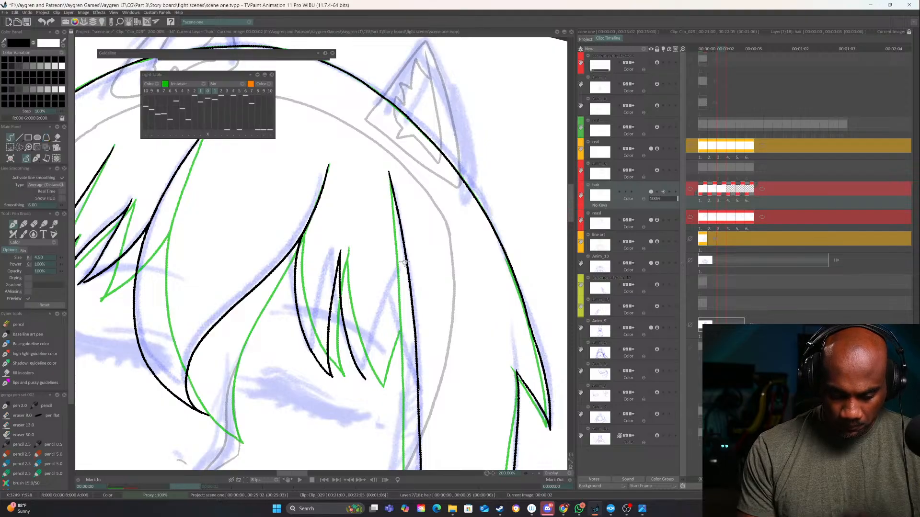
pyautogui.moveTo(404, 263); pyautogui.dragTo(367, 382)
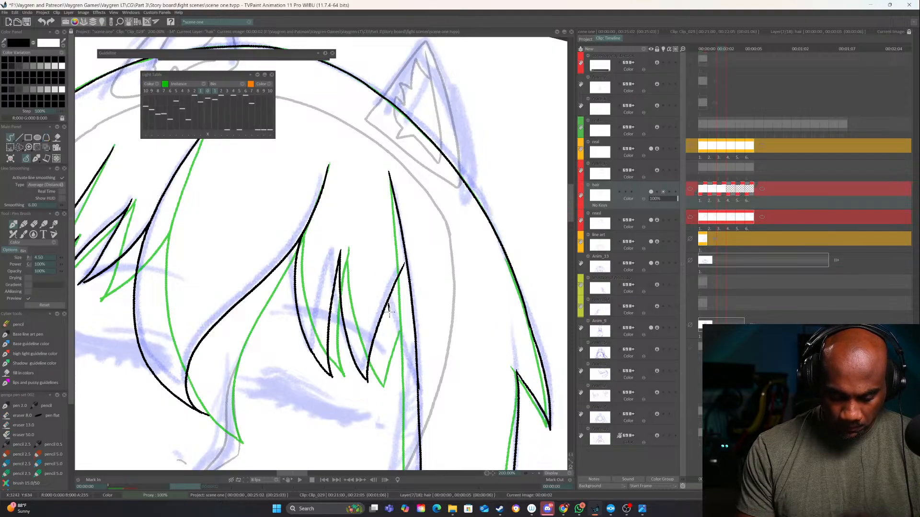
pyautogui.moveTo(389, 311); pyautogui.dragTo(414, 382)
# Ink the right side lock's inner strand curving down from its inner edge, with the sharp notch at its end
pyautogui.click(533, 473)
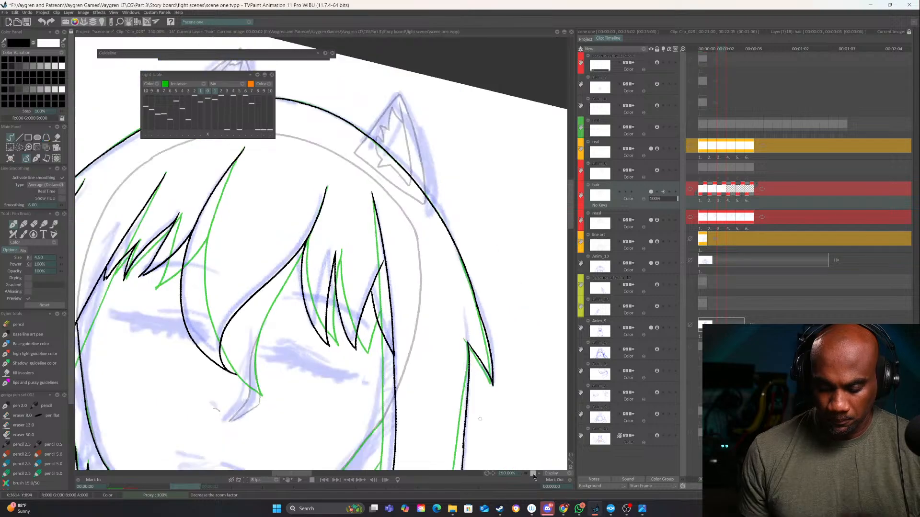
pyautogui.click(533, 473)
pyautogui.click(532, 473)
pyautogui.moveTo(493, 406); pyautogui.dragTo(484, 325)
pyautogui.press('Left')
pyautogui.press('Right')
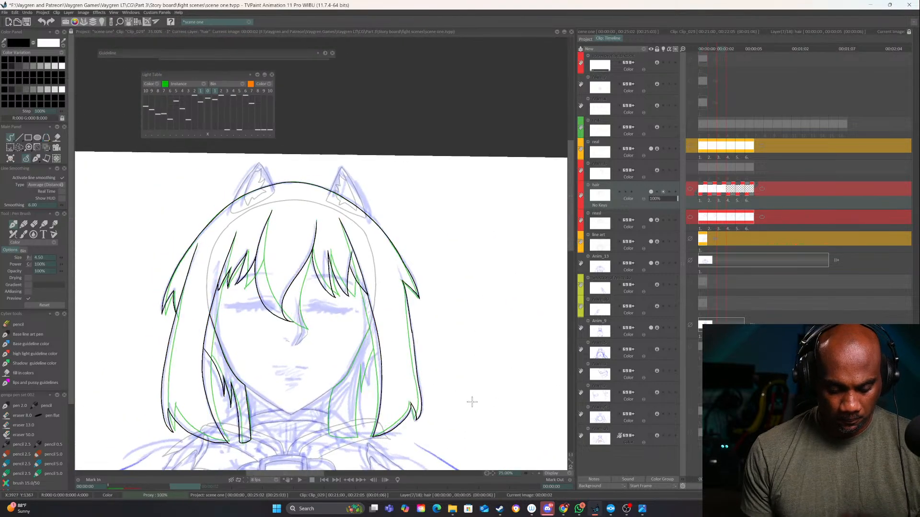
pyautogui.click(539, 473)
pyautogui.click(539, 474)
pyautogui.click(539, 474)
pyautogui.moveTo(467, 398); pyautogui.dragTo(450, 166)
pyautogui.moveTo(422, 125); pyautogui.dragTo(443, 49)
pyautogui.press('Left')
pyautogui.press('Right')
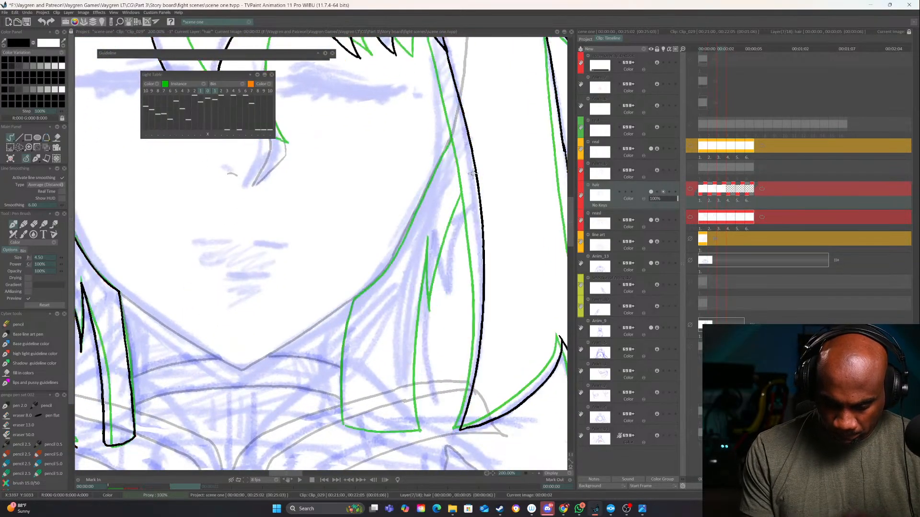
pyautogui.moveTo(473, 177)
pyautogui.mouseDown()
pyautogui.moveTo(438, 268)
pyautogui.moveTo(436, 311)
pyautogui.mouseUp()
pyautogui.moveTo(428, 236); pyautogui.dragTo(429, 286)
# Erase the extra spike on the left side lock's inner strand and redraw the strand as one line to the remaining spike
pyautogui.press('Left')
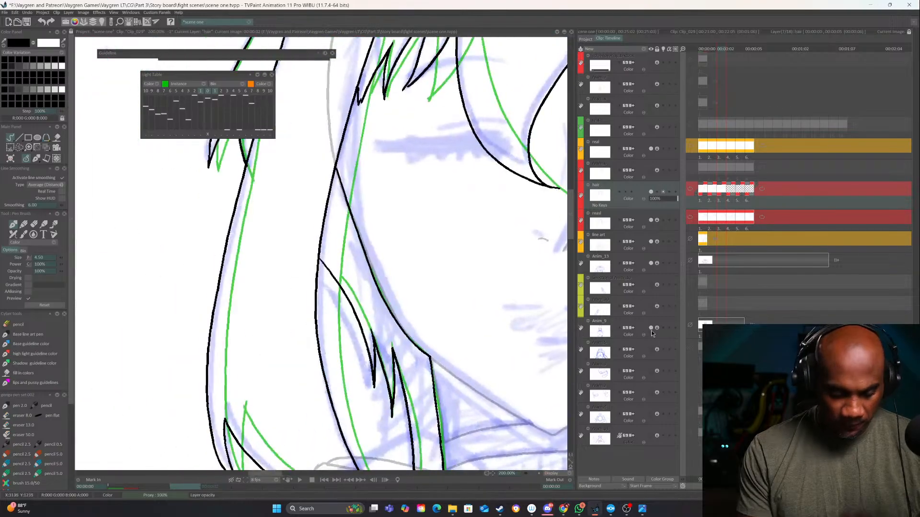
pyautogui.press('Right')
pyautogui.press('e')
pyautogui.moveTo(372, 349); pyautogui.dragTo(368, 396)
pyautogui.press('Left')
pyautogui.press('Right')
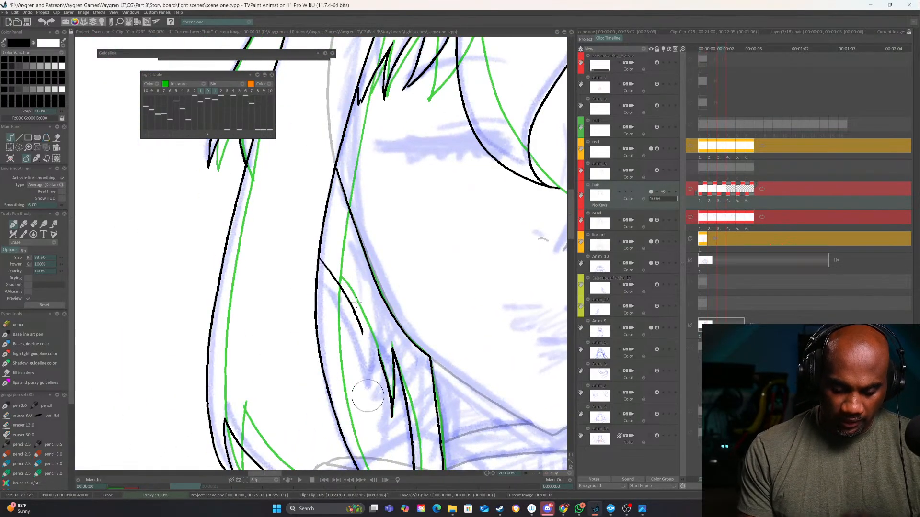
pyautogui.moveTo(362, 320); pyautogui.dragTo(359, 337)
pyautogui.press('e')
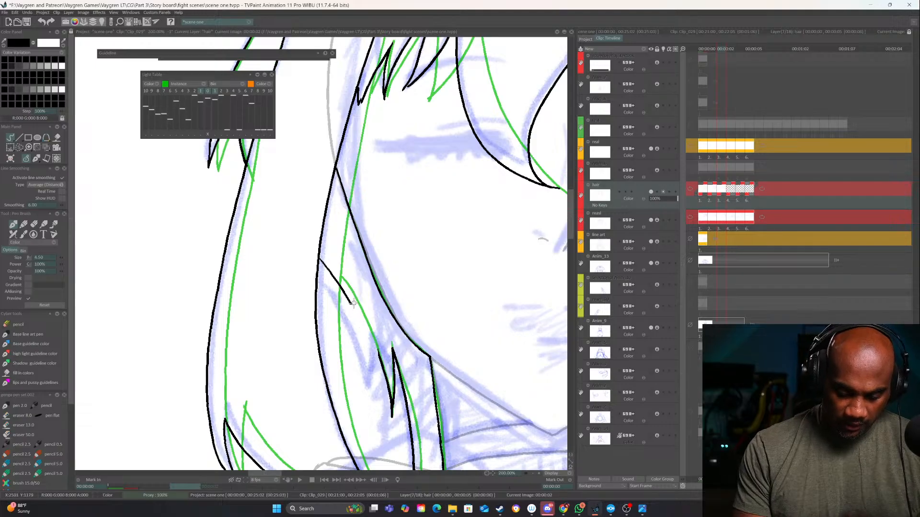
pyautogui.moveTo(349, 300); pyautogui.dragTo(378, 355)
pyautogui.hotkey('ctrl', 'z')
pyautogui.moveTo(353, 301); pyautogui.dragTo(377, 361)
# Ink the right inner lock's edge from the notch down to its lower corner and along its bottom
pyautogui.moveTo(514, 310); pyautogui.dragTo(409, 214)
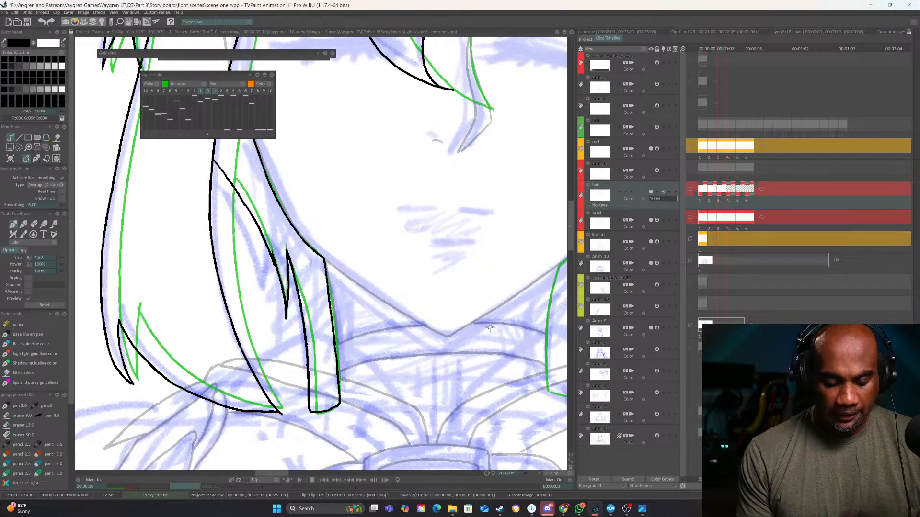
pyautogui.press('Left')
pyautogui.press('Right')
pyautogui.moveTo(470, 334); pyautogui.dragTo(222, 483)
pyautogui.press('Left')
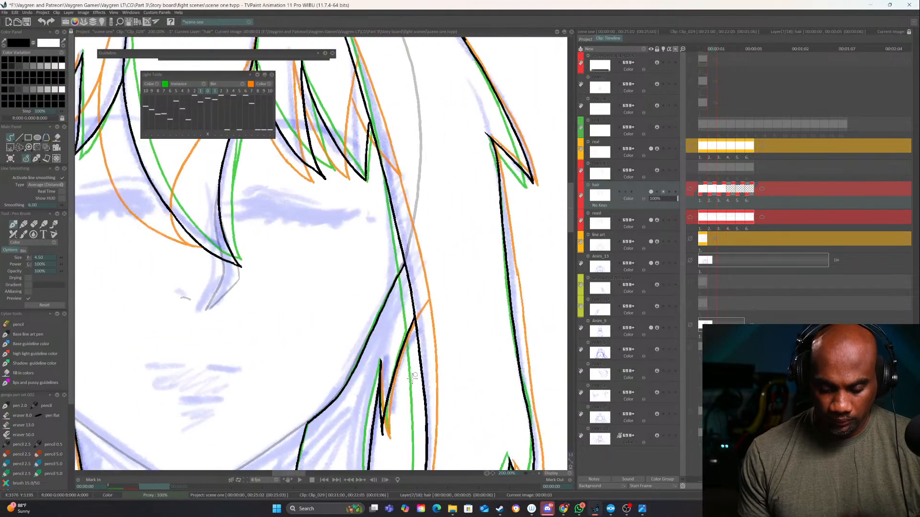
pyautogui.press('Right')
pyautogui.moveTo(419, 337); pyautogui.dragTo(455, 131)
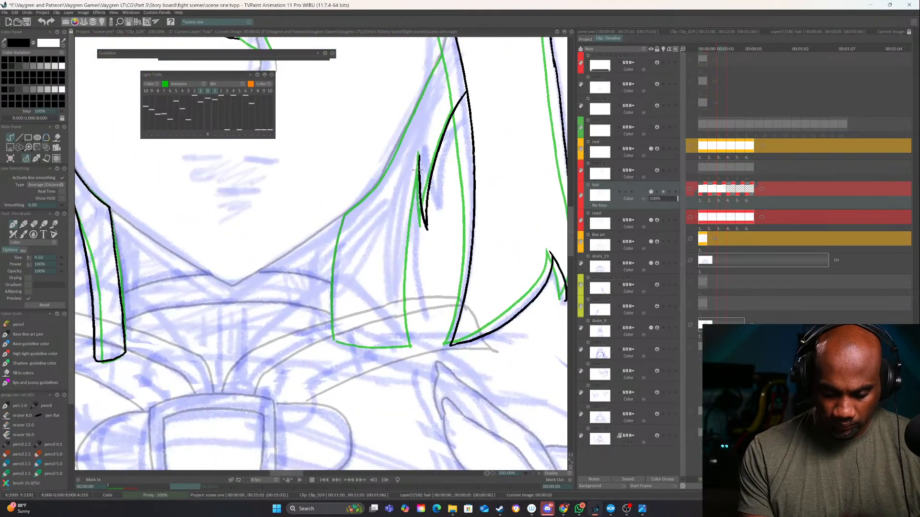
pyautogui.moveTo(418, 170)
pyautogui.mouseDown()
pyautogui.moveTo(418, 344)
pyautogui.moveTo(346, 341)
pyautogui.mouseUp()
# Ink the right inner lock's face-side edge from the long side line along the cheek and down to its bottom corner
pyautogui.moveTo(393, 113); pyautogui.dragTo(413, 227)
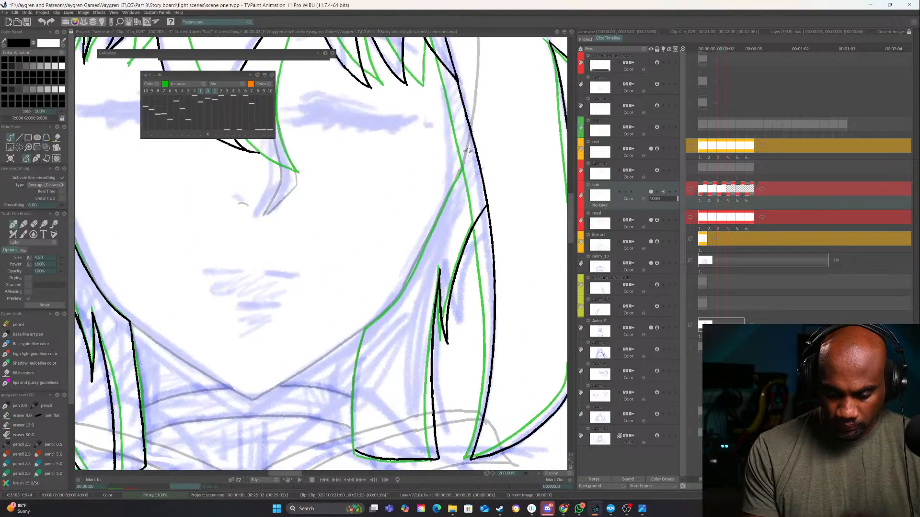
pyautogui.moveTo(473, 146); pyautogui.dragTo(404, 286)
pyautogui.moveTo(367, 326)
pyautogui.mouseDown()
pyautogui.moveTo(353, 359)
pyautogui.moveTo(352, 452)
pyautogui.mouseUp()
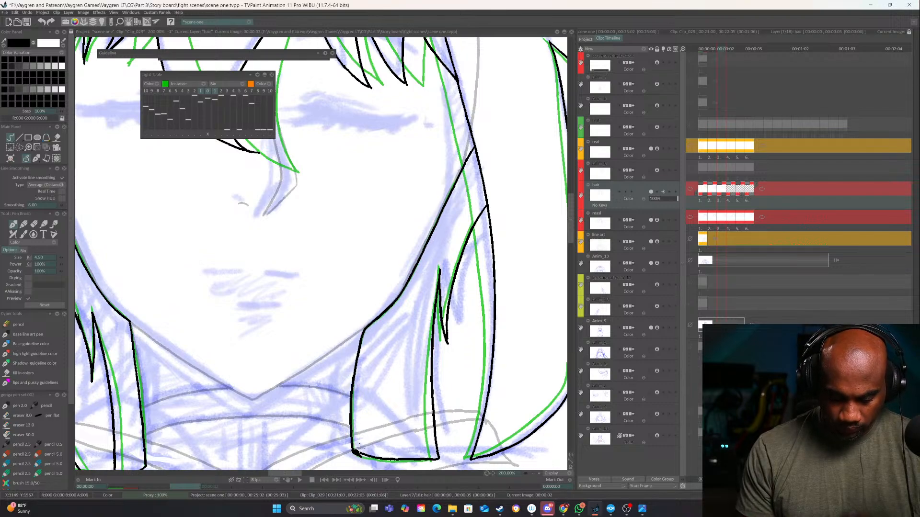
# Advance to the hair layer's fourth frame, comparing it with the third, and save the project
pyautogui.moveTo(424, 326); pyautogui.dragTo(440, 485)
pyautogui.click(534, 474)
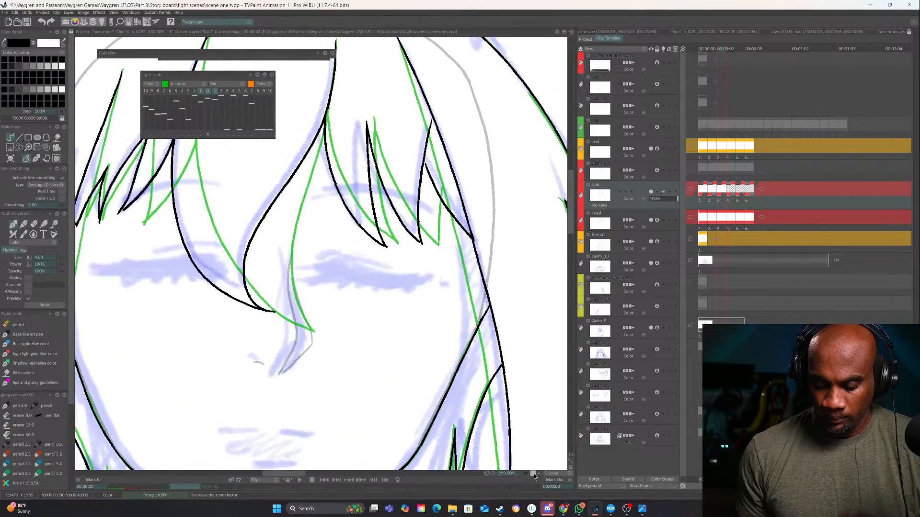
pyautogui.click(533, 474)
pyautogui.press('Right')
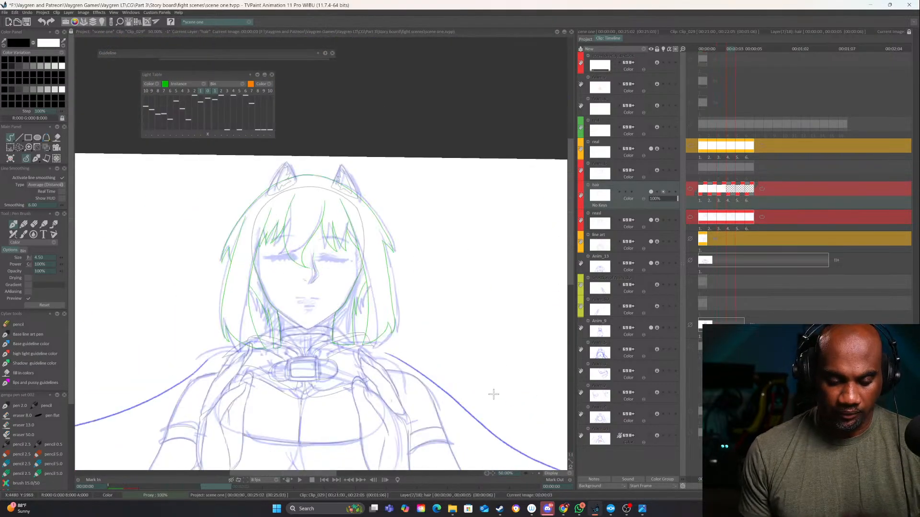
pyautogui.press('Left')
pyautogui.press('Right')
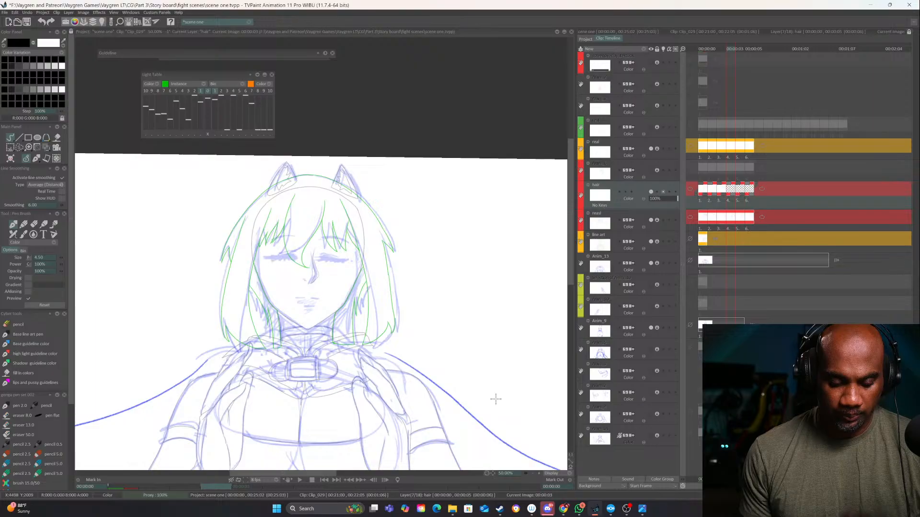
pyautogui.hotkey('ctrl', 's')
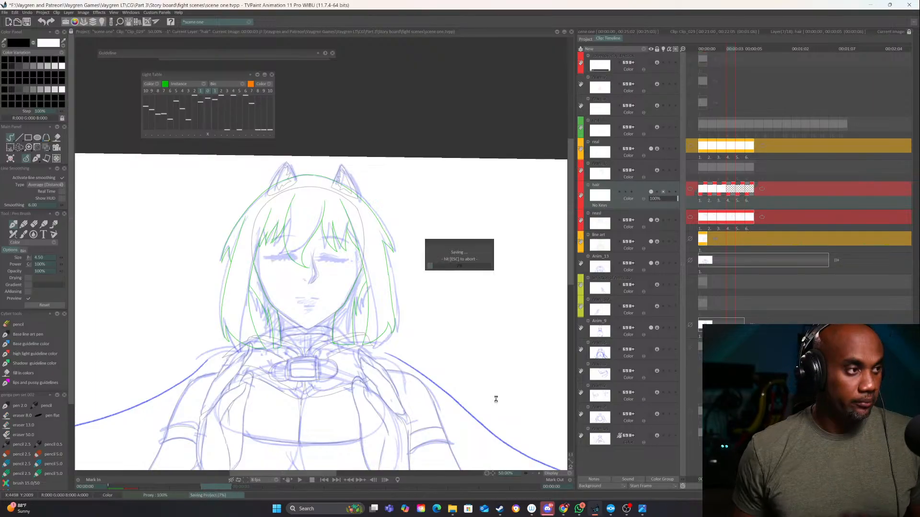
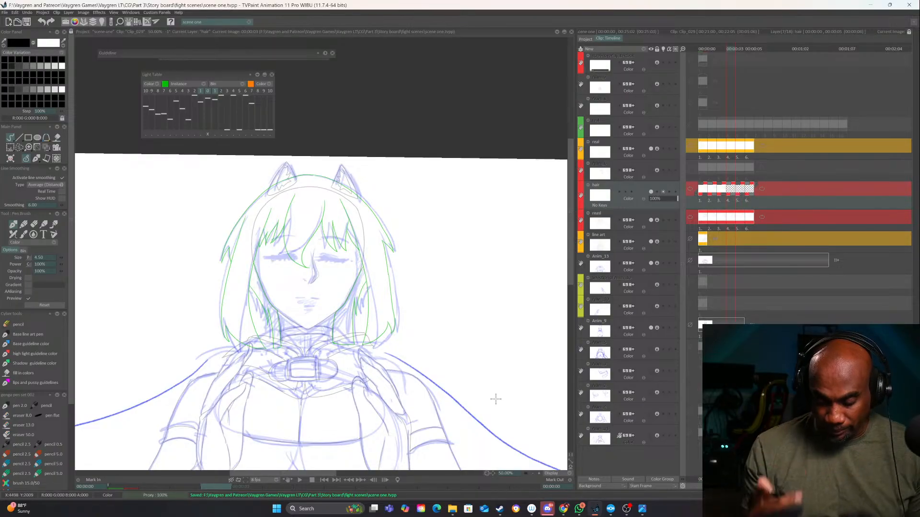
# Ink both long edges of the central bang lock on the hair layer's current image, following the blue rough sketch
pyautogui.click(538, 472)
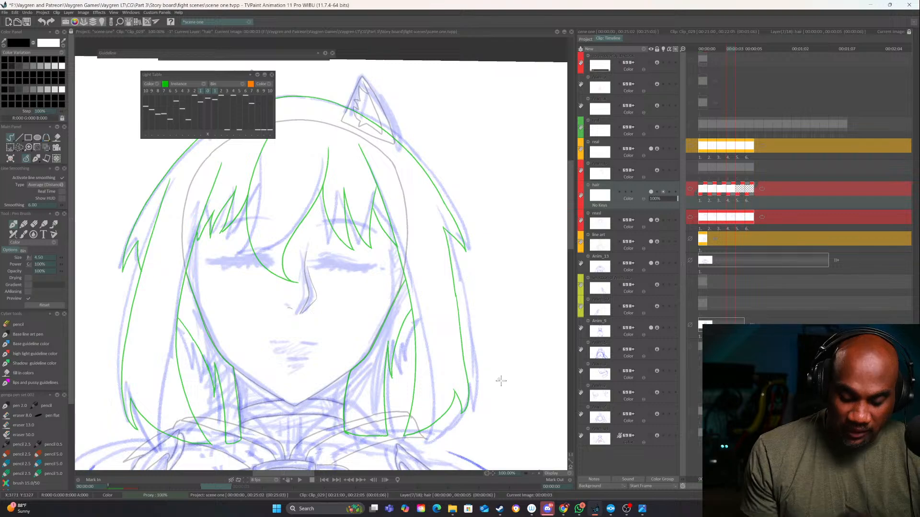
pyautogui.moveTo(501, 381); pyautogui.dragTo(515, 407)
pyautogui.click(538, 473)
pyautogui.moveTo(441, 313); pyautogui.dragTo(503, 347)
pyautogui.press('Left')
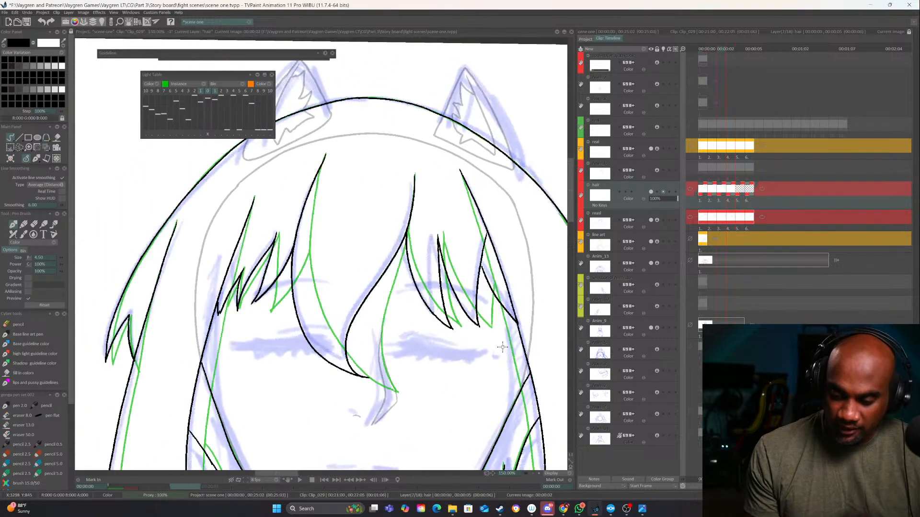
pyautogui.press('Right')
pyautogui.click(539, 473)
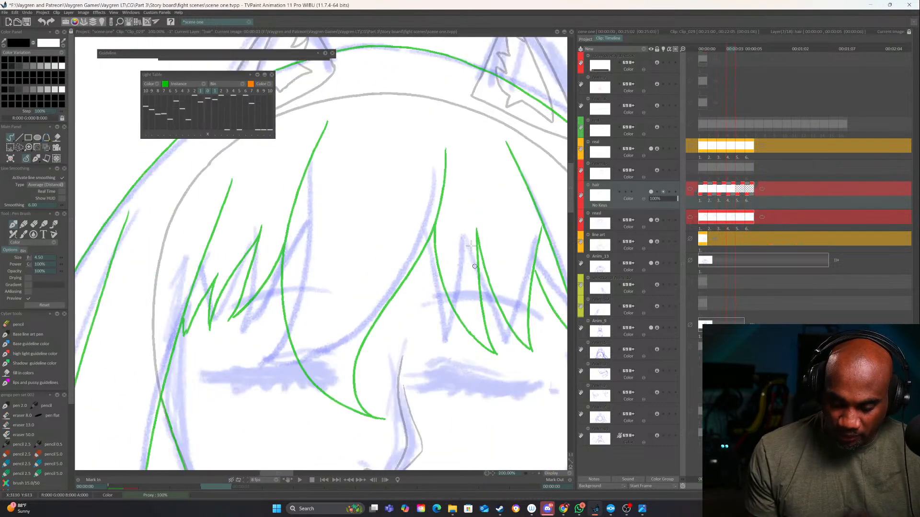
pyautogui.moveTo(447, 150)
pyautogui.mouseDown()
pyautogui.moveTo(445, 179)
pyautogui.moveTo(392, 303)
pyautogui.moveTo(293, 374)
pyautogui.moveTo(256, 368)
pyautogui.mouseUp()
pyautogui.moveTo(327, 122)
pyautogui.mouseDown()
pyautogui.moveTo(309, 159)
pyautogui.moveTo(291, 307)
pyautogui.moveTo(240, 364)
pyautogui.mouseUp()
pyautogui.moveTo(436, 383); pyautogui.dragTo(475, 313)
pyautogui.press('Left')
pyautogui.press('Right')
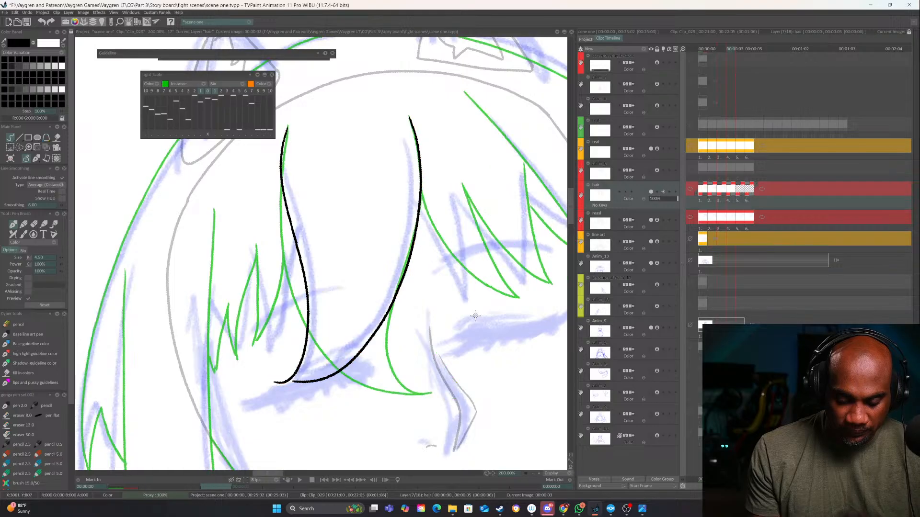
# Erase the lower end of the central lock's right edge and redraw it as a longer curve toward the tip
pyautogui.moveTo(381, 327); pyautogui.dragTo(290, 382)
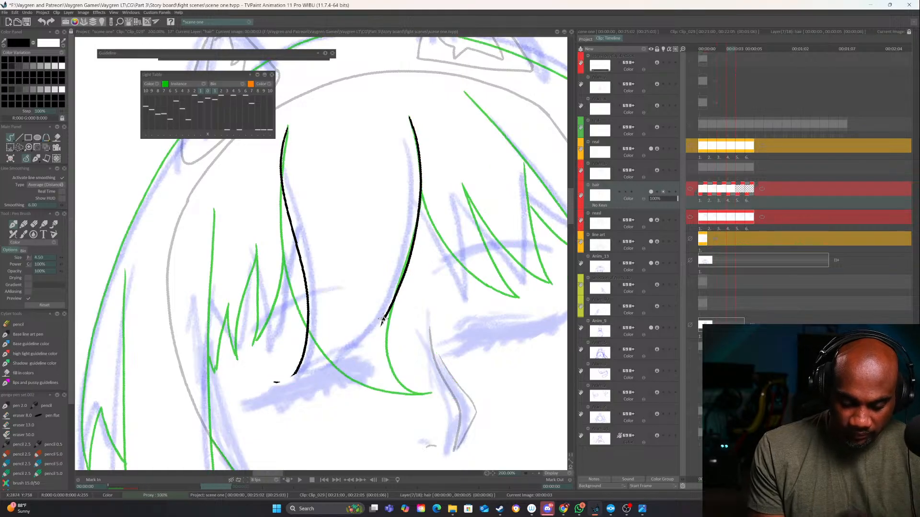
pyautogui.moveTo(382, 321)
pyautogui.mouseDown()
pyautogui.moveTo(345, 368)
pyautogui.moveTo(269, 392)
pyautogui.mouseUp()
pyautogui.hotkey('ctrl', 'z')
pyautogui.moveTo(383, 317)
pyautogui.mouseDown()
pyautogui.moveTo(309, 389)
pyautogui.moveTo(275, 400)
pyautogui.mouseUp()
pyautogui.moveTo(452, 377); pyautogui.dragTo(484, 337)
pyautogui.press('Left')
pyautogui.press('Right')
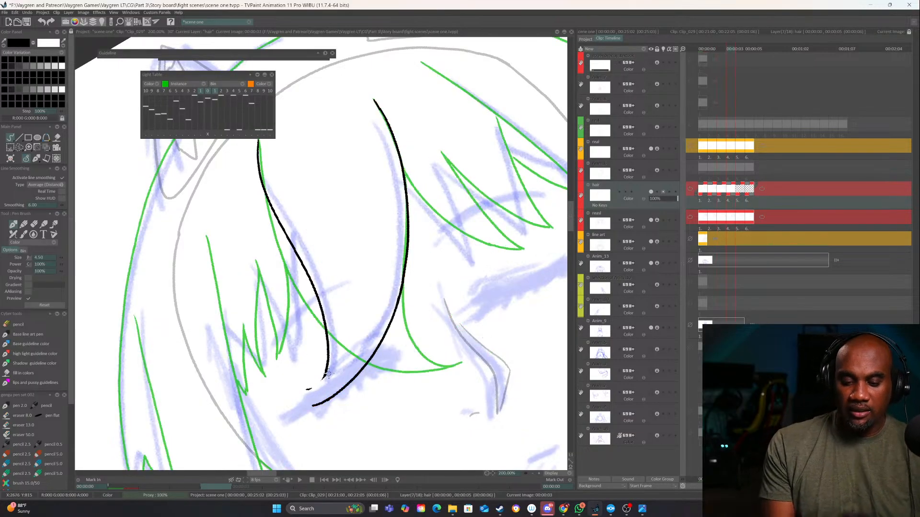
# Extend the central lock's left edge to meet the right edge, and erase the rough overlap at the tip
pyautogui.moveTo(326, 376); pyautogui.dragTo(285, 397)
pyautogui.moveTo(415, 350); pyautogui.dragTo(437, 322)
pyautogui.press('e')
pyautogui.moveTo(366, 376)
pyautogui.mouseDown()
pyautogui.moveTo(310, 406)
pyautogui.moveTo(357, 373)
pyautogui.moveTo(337, 406)
pyautogui.moveTo(321, 409)
pyautogui.mouseUp()
pyautogui.press('e')
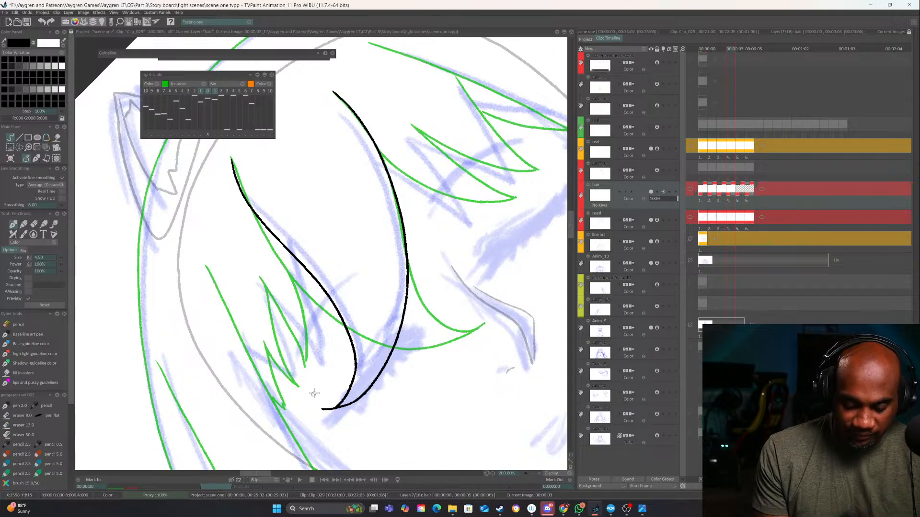
# Flip through the neighbouring hair drawings to examine the central lock's position and swing against the adjacent images
pyautogui.moveTo(455, 394)
pyautogui.mouseDown()
pyautogui.moveTo(270, 436)
pyautogui.moveTo(240, 424)
pyautogui.mouseUp()
pyautogui.press('Left')
pyautogui.press('Right')
pyautogui.press('Left')
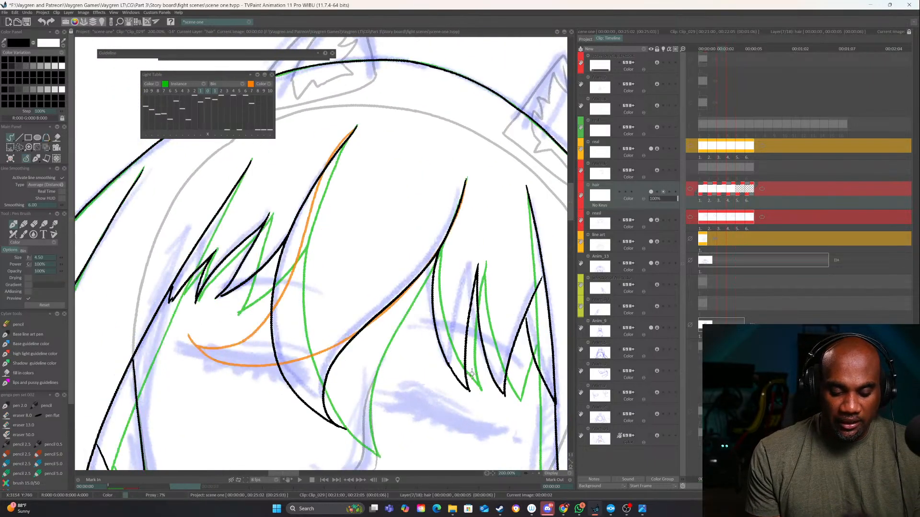
pyautogui.press('Right')
pyautogui.press('Left')
pyautogui.press('Right')
pyautogui.press('Right')
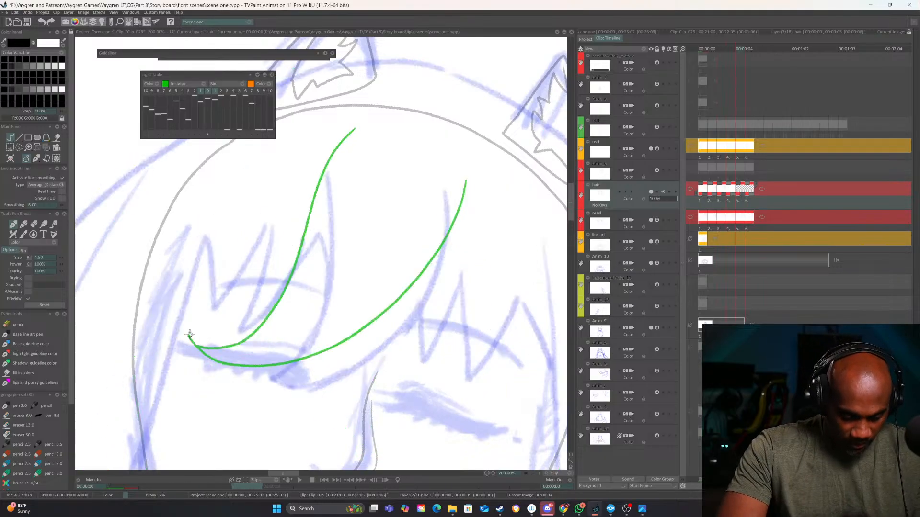
pyautogui.press('Left')
pyautogui.press('Left')
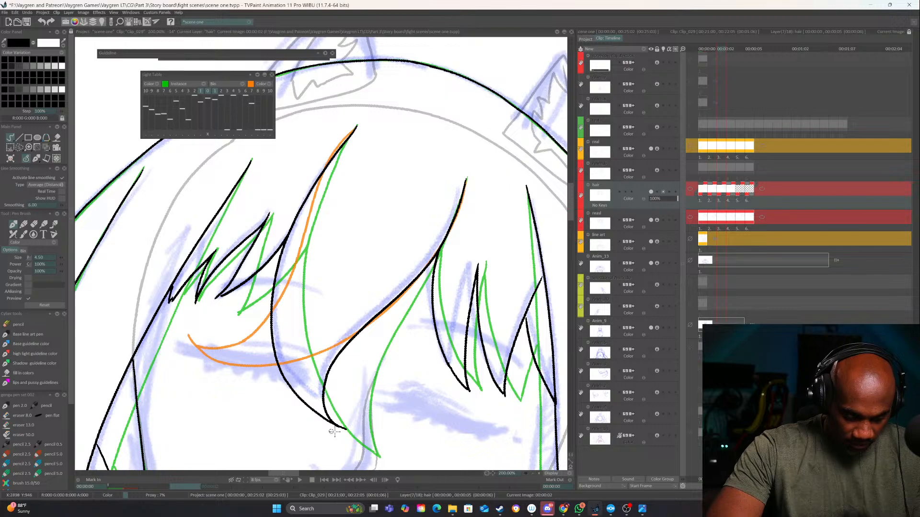
pyautogui.moveTo(436, 378); pyautogui.dragTo(466, 341)
pyautogui.press('Right')
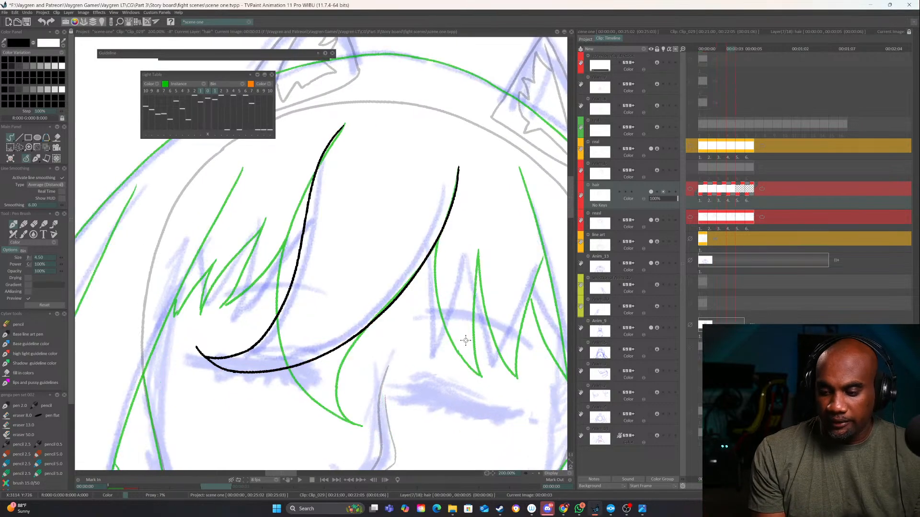
# Ink the jagged bang strands to the right of the central lock as a zigzag of pointed strokes
pyautogui.moveTo(541, 337)
pyautogui.mouseDown()
pyautogui.moveTo(436, 378)
pyautogui.moveTo(467, 312)
pyautogui.mouseUp()
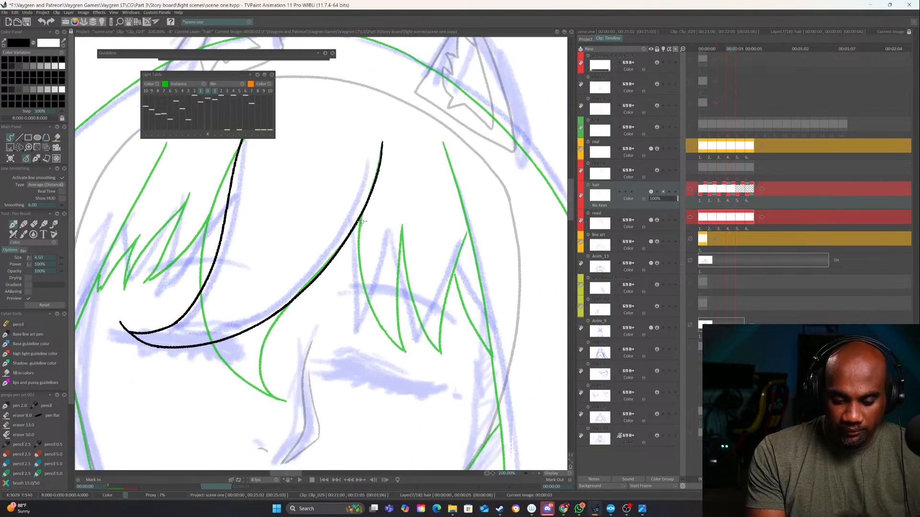
pyautogui.moveTo(360, 222); pyautogui.dragTo(348, 350)
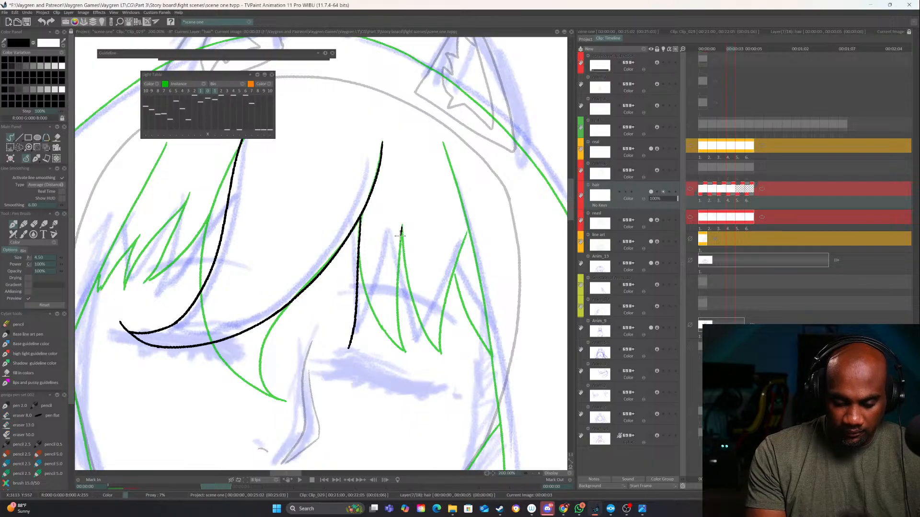
pyautogui.moveTo(401, 226)
pyautogui.mouseDown()
pyautogui.moveTo(360, 330)
pyautogui.moveTo(346, 349)
pyautogui.mouseUp()
pyautogui.moveTo(401, 227); pyautogui.dragTo(408, 349)
pyautogui.moveTo(457, 252); pyautogui.dragTo(408, 349)
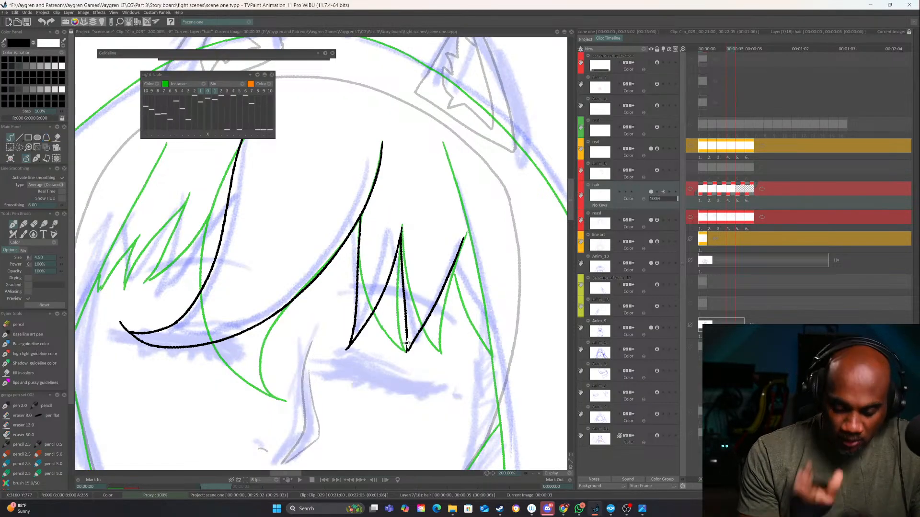
pyautogui.moveTo(455, 267)
pyautogui.mouseDown()
pyautogui.moveTo(462, 309)
pyautogui.moveTo(491, 354)
pyautogui.mouseUp()
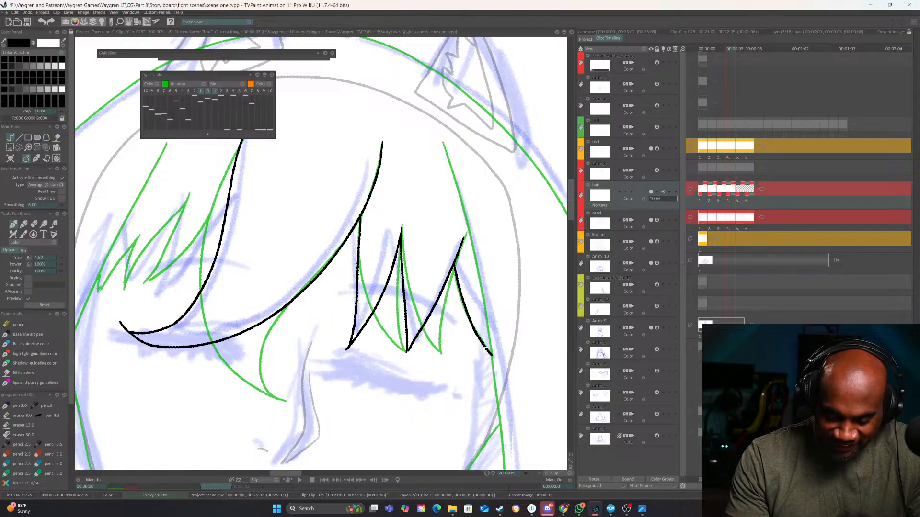
# Ink the lower edge of the first bang strand left of the central lock, replacing the first attempt at the stroke
pyautogui.moveTo(363, 284); pyautogui.dragTo(554, 320)
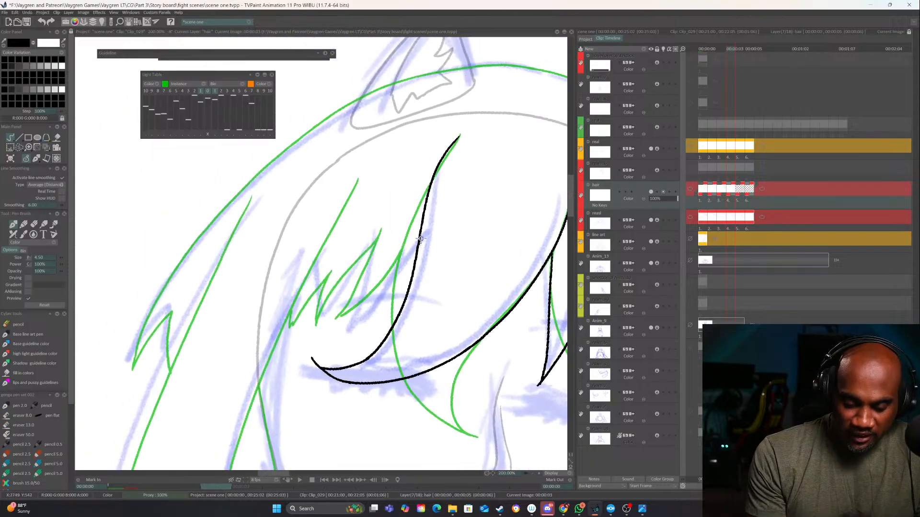
pyautogui.moveTo(418, 242); pyautogui.dragTo(334, 319)
pyautogui.hotkey('ctrl', 'z')
pyautogui.press('Left')
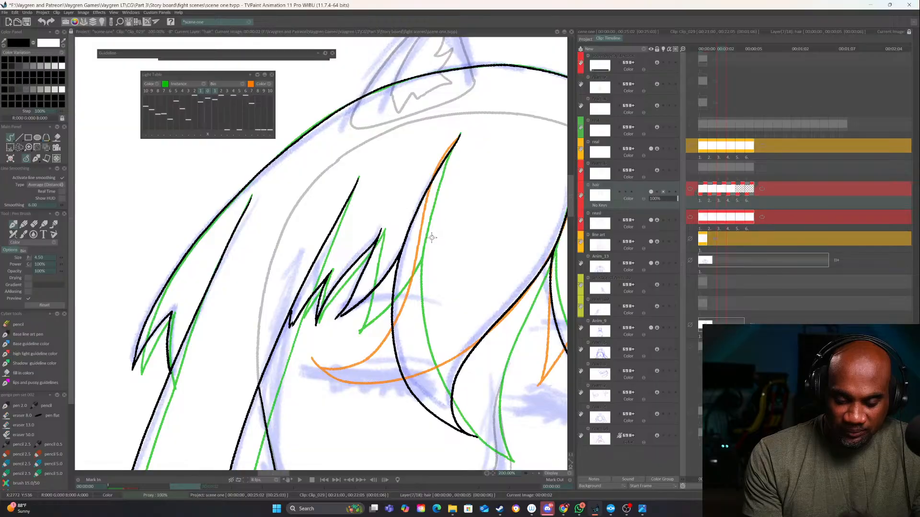
pyautogui.press('Right')
pyautogui.moveTo(417, 245); pyautogui.dragTo(342, 327)
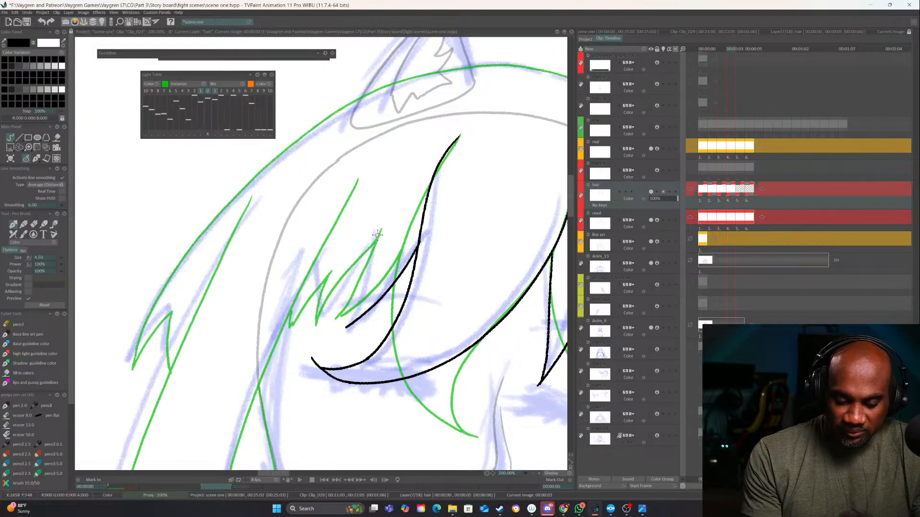
# Ink the remaining jagged bang strands on the left side of the forehead, redrawing the second strand's long edge once
pyautogui.moveTo(377, 235)
pyautogui.mouseDown()
pyautogui.moveTo(347, 328)
pyautogui.moveTo(377, 240)
pyautogui.moveTo(305, 325)
pyautogui.mouseUp()
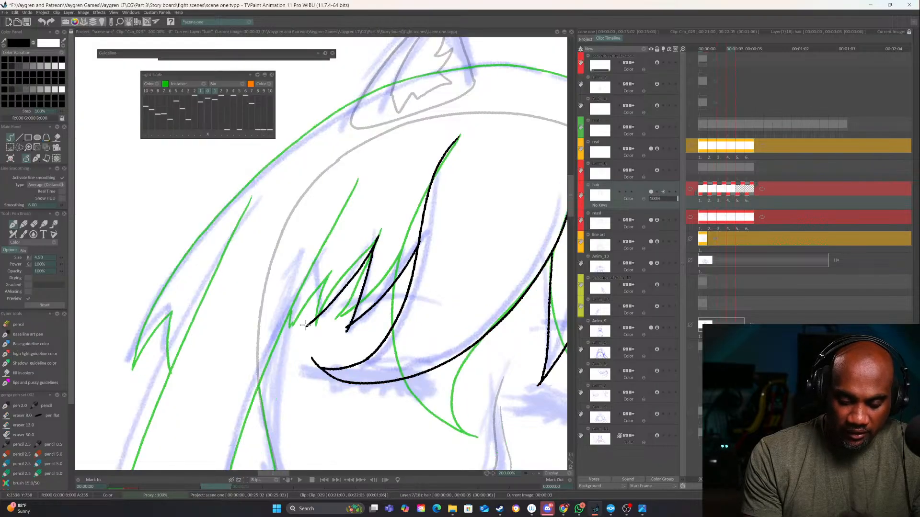
pyautogui.hotkey('ctrl', 'z')
pyautogui.press('Left')
pyautogui.press('Right')
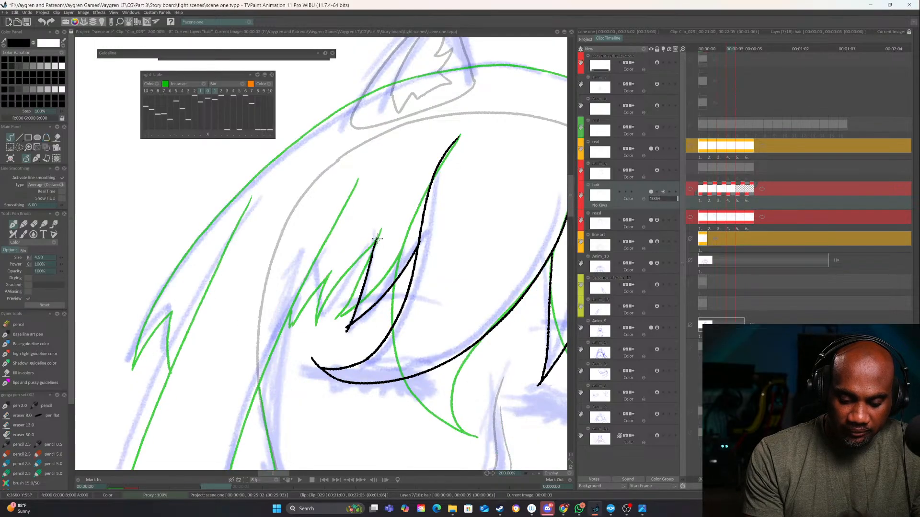
pyautogui.moveTo(377, 241); pyautogui.dragTo(313, 326)
pyautogui.moveTo(330, 275); pyautogui.dragTo(313, 328)
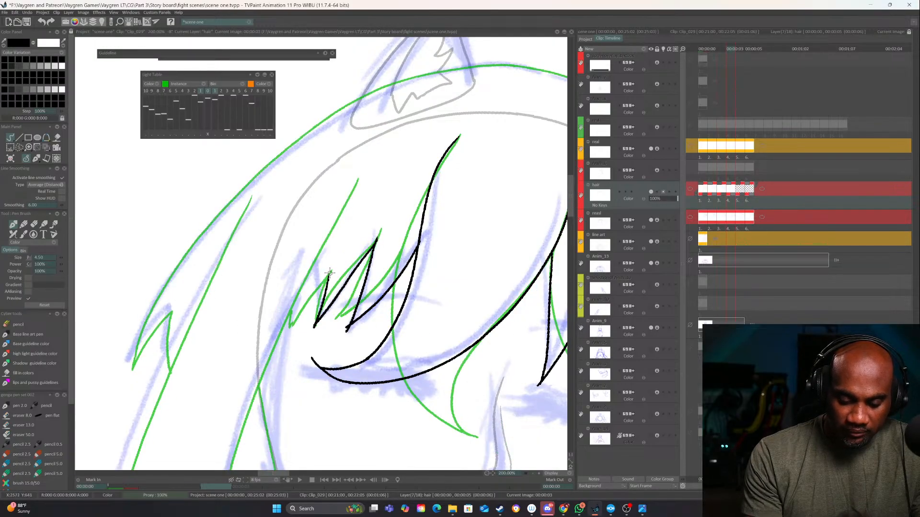
pyautogui.moveTo(329, 272); pyautogui.dragTo(288, 328)
# Ink the two long edges of the left side hair from the forehead toward the shoulder, redrawing the outer edge
pyautogui.moveTo(363, 334)
pyautogui.mouseDown()
pyautogui.moveTo(257, 376)
pyautogui.moveTo(369, 337)
pyautogui.mouseUp()
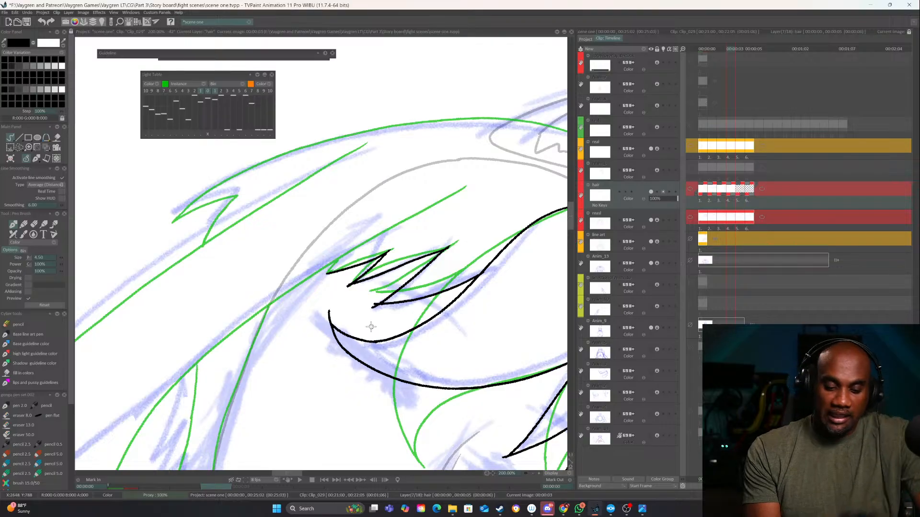
pyautogui.click(533, 474)
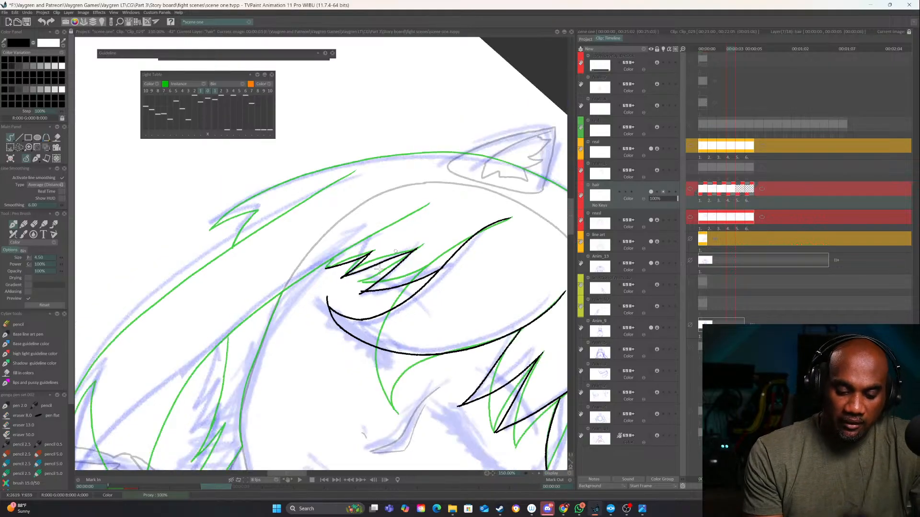
pyautogui.moveTo(376, 276)
pyautogui.mouseDown()
pyautogui.moveTo(471, 226)
pyautogui.moveTo(488, 232)
pyautogui.mouseUp()
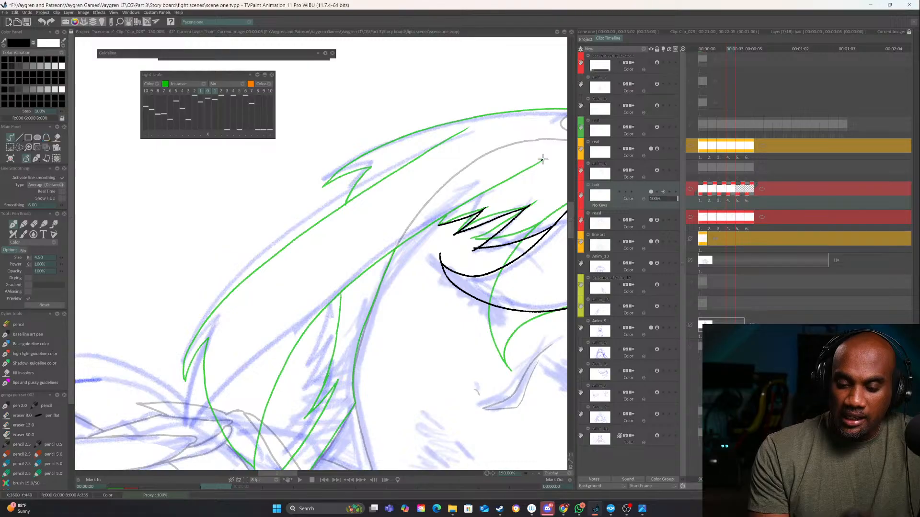
pyautogui.moveTo(543, 159)
pyautogui.mouseDown()
pyautogui.moveTo(417, 228)
pyautogui.moveTo(205, 402)
pyautogui.moveTo(178, 445)
pyautogui.mouseUp()
pyautogui.moveTo(468, 129)
pyautogui.mouseDown()
pyautogui.moveTo(441, 170)
pyautogui.moveTo(335, 229)
pyautogui.moveTo(175, 372)
pyautogui.moveTo(161, 399)
pyautogui.mouseUp()
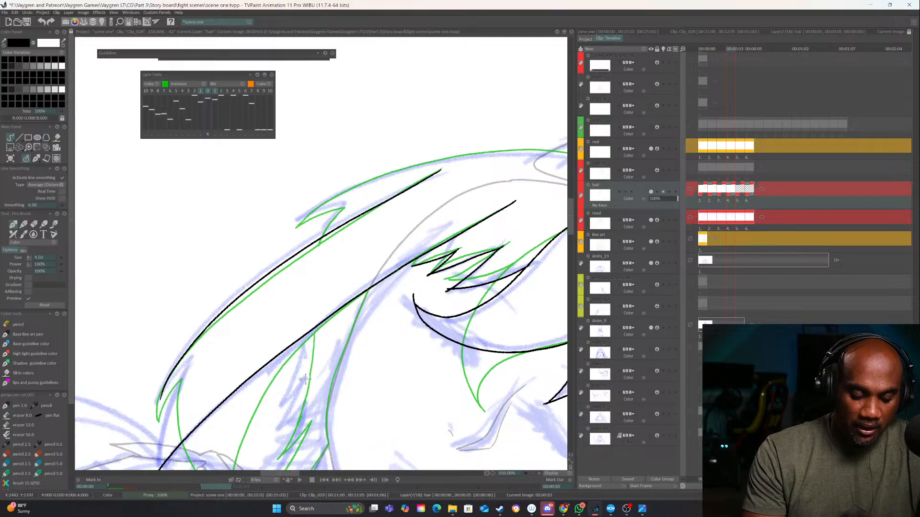
pyautogui.hotkey('ctrl', 'z')
pyautogui.moveTo(441, 169)
pyautogui.mouseDown()
pyautogui.moveTo(341, 222)
pyautogui.moveTo(163, 378)
pyautogui.moveTo(157, 407)
pyautogui.mouseUp()
pyautogui.hotkey('ctrl', 'z')
pyautogui.moveTo(440, 169)
pyautogui.mouseDown()
pyautogui.moveTo(295, 250)
pyautogui.moveTo(160, 395)
pyautogui.mouseUp()
# Ink the small pointed strand at the lower end of the left side hair, near the collar
pyautogui.moveTo(437, 445); pyautogui.dragTo(540, 403)
pyautogui.click(539, 474)
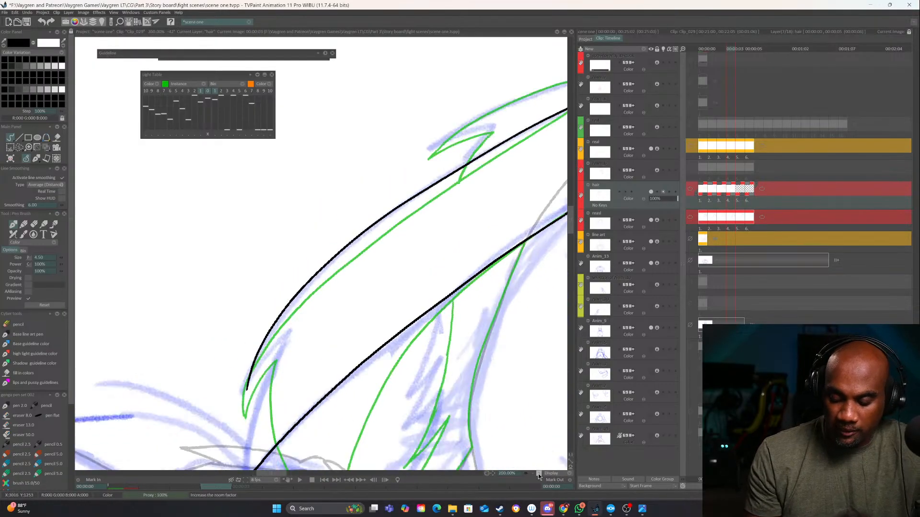
pyautogui.moveTo(403, 393); pyautogui.dragTo(440, 301)
pyautogui.moveTo(281, 302)
pyautogui.mouseDown()
pyautogui.moveTo(278, 326)
pyautogui.moveTo(316, 252)
pyautogui.moveTo(270, 403)
pyautogui.mouseUp()
# Erase the overshooting lines at the left side hair's lower end and redraw the short edge closing the lock
pyautogui.press('e')
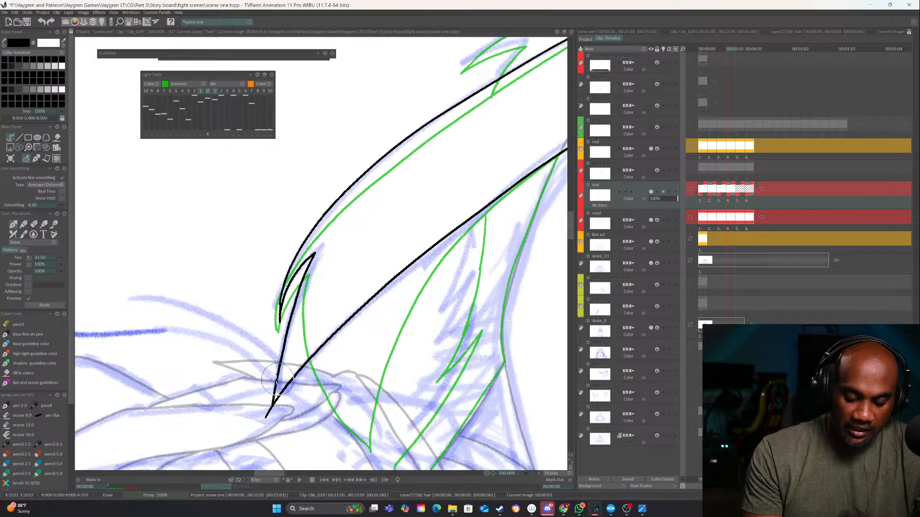
pyautogui.moveTo(313, 273); pyautogui.dragTo(266, 429)
pyautogui.moveTo(267, 429); pyautogui.dragTo(293, 381)
pyautogui.press('e')
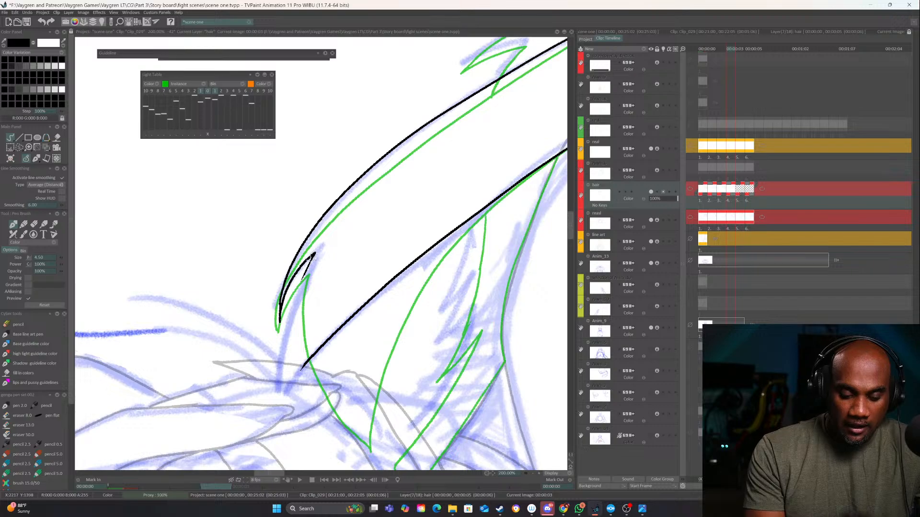
pyautogui.moveTo(314, 255)
pyautogui.mouseDown()
pyautogui.moveTo(280, 423)
pyautogui.moveTo(308, 364)
pyautogui.mouseUp()
# Ink the outer contour of the left hair from the crown past the cat ear down to its notched tip
pyautogui.moveTo(537, 235)
pyautogui.mouseDown()
pyautogui.moveTo(436, 291)
pyautogui.moveTo(312, 454)
pyautogui.mouseUp()
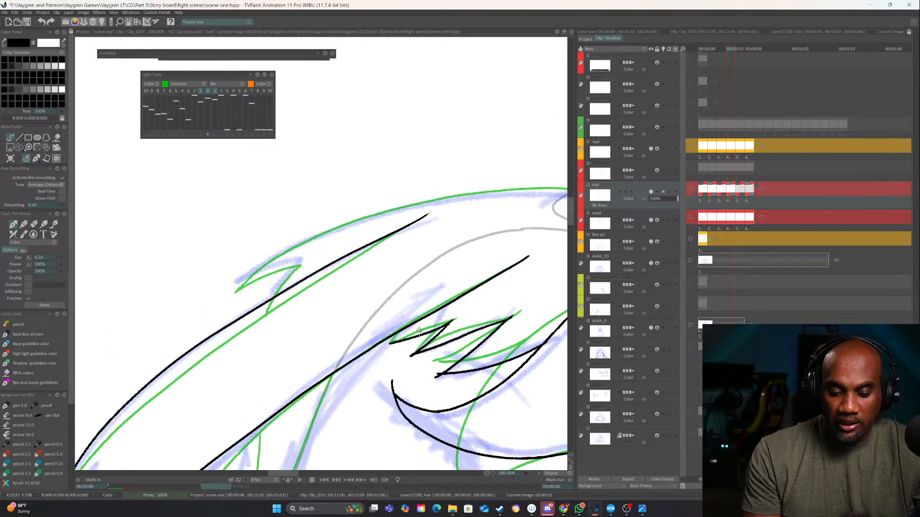
pyautogui.moveTo(419, 330); pyautogui.dragTo(379, 334)
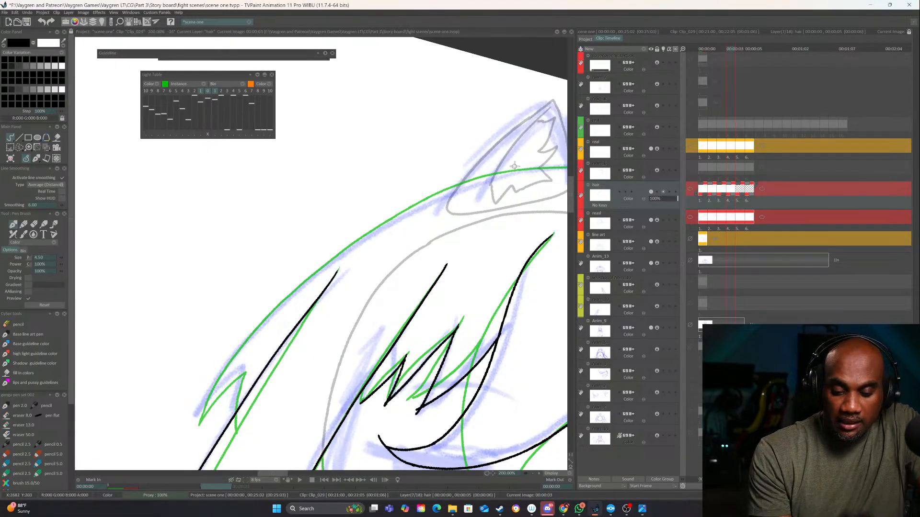
pyautogui.moveTo(515, 167)
pyautogui.mouseDown()
pyautogui.moveTo(493, 240)
pyautogui.moveTo(504, 154)
pyautogui.mouseUp()
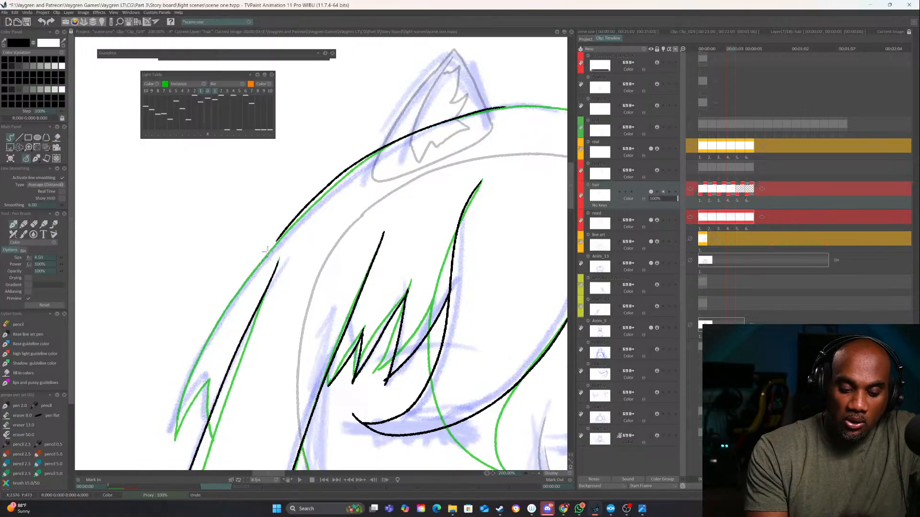
pyautogui.moveTo(498, 106)
pyautogui.mouseDown()
pyautogui.moveTo(433, 132)
pyautogui.moveTo(293, 219)
pyautogui.moveTo(201, 340)
pyautogui.moveTo(171, 431)
pyautogui.moveTo(207, 378)
pyautogui.moveTo(208, 418)
pyautogui.mouseUp()
pyautogui.moveTo(385, 300)
pyautogui.mouseDown()
pyautogui.moveTo(295, 387)
pyautogui.moveTo(286, 422)
pyautogui.mouseUp()
# Ink the hair's crown contour up to the right cat ear, undoing and redrawing the first stroke
pyautogui.moveTo(486, 335)
pyautogui.mouseDown()
pyautogui.moveTo(501, 281)
pyautogui.moveTo(458, 139)
pyautogui.mouseUp()
pyautogui.moveTo(385, 201); pyautogui.dragTo(332, 398)
pyautogui.moveTo(266, 394)
pyautogui.mouseDown()
pyautogui.moveTo(312, 292)
pyautogui.moveTo(364, 240)
pyautogui.moveTo(447, 187)
pyautogui.mouseUp()
pyautogui.moveTo(517, 233)
pyautogui.mouseDown()
pyautogui.moveTo(431, 291)
pyautogui.moveTo(435, 241)
pyautogui.mouseUp()
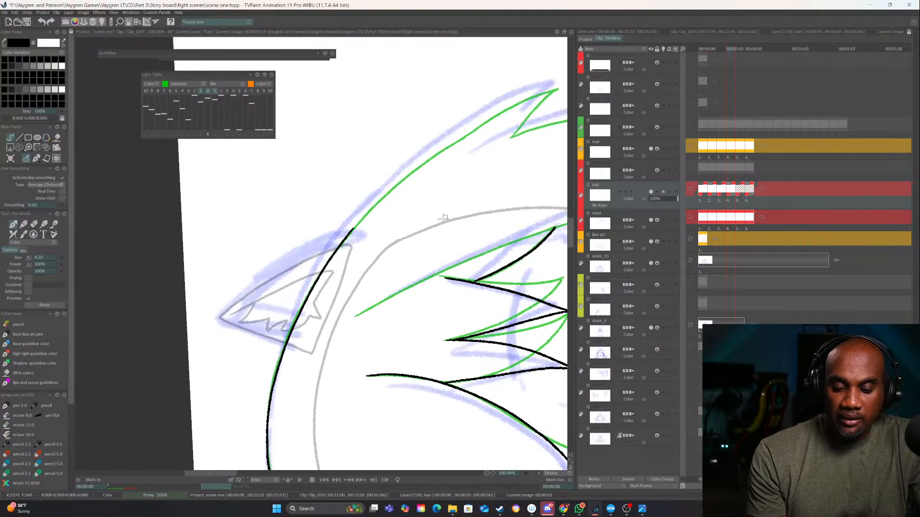
pyautogui.moveTo(401, 180); pyautogui.dragTo(269, 321)
pyautogui.hotkey('ctrl', 'z')
pyautogui.moveTo(243, 380); pyautogui.dragTo(309, 252)
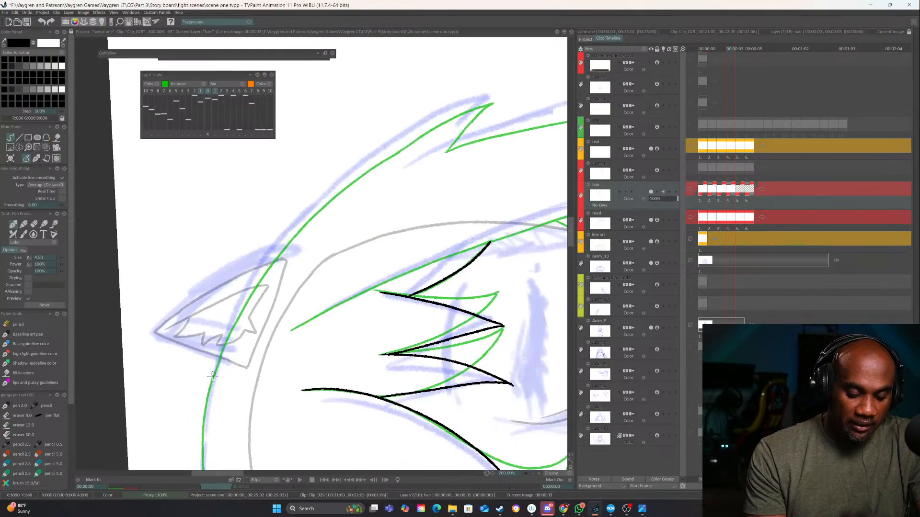
pyautogui.moveTo(202, 410); pyautogui.dragTo(229, 273)
pyautogui.moveTo(242, 380)
pyautogui.mouseDown()
pyautogui.moveTo(231, 306)
pyautogui.moveTo(240, 251)
pyautogui.moveTo(280, 165)
pyautogui.mouseUp()
# Redraw the right hair's outer contour from the cat ear to its pointed tip, and ink the notch beneath it
pyautogui.moveTo(276, 171)
pyautogui.mouseDown()
pyautogui.moveTo(221, 344)
pyautogui.moveTo(274, 272)
pyautogui.moveTo(354, 202)
pyautogui.moveTo(460, 148)
pyautogui.mouseUp()
pyautogui.hotkey('ctrl', 'z')
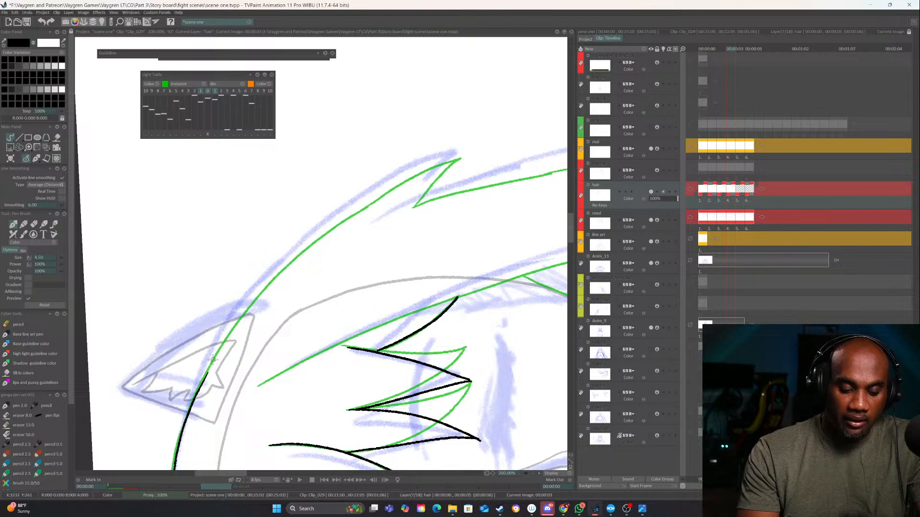
pyautogui.moveTo(203, 379)
pyautogui.mouseDown()
pyautogui.moveTo(267, 282)
pyautogui.moveTo(347, 210)
pyautogui.moveTo(462, 150)
pyautogui.moveTo(419, 198)
pyautogui.mouseUp()
pyautogui.moveTo(500, 237)
pyautogui.mouseDown()
pyautogui.moveTo(524, 176)
pyautogui.moveTo(316, 386)
pyautogui.moveTo(324, 362)
pyautogui.mouseUp()
pyautogui.moveTo(294, 325); pyautogui.dragTo(295, 283)
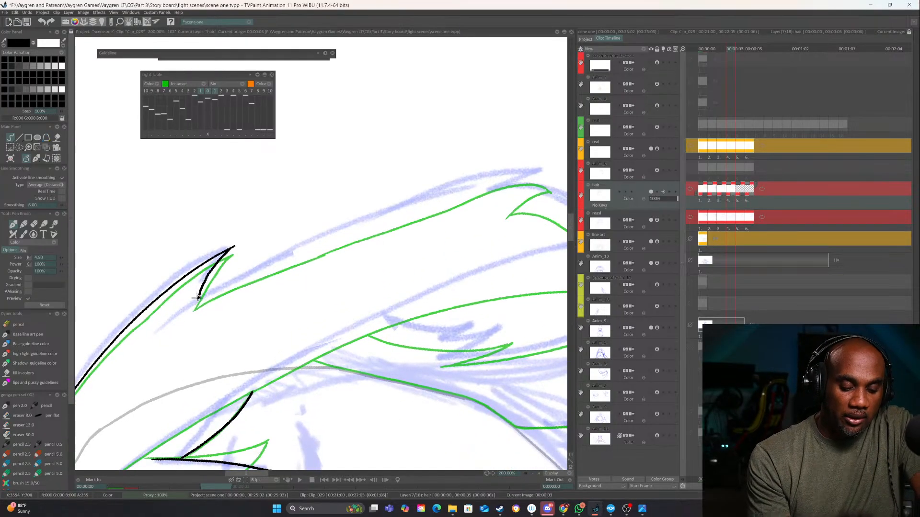
# Ink the right hair's lower outer contour from the notch down to its bottom tip, with the short return edge at the tip
pyautogui.moveTo(162, 329)
pyautogui.mouseDown()
pyautogui.moveTo(274, 260)
pyautogui.moveTo(383, 213)
pyautogui.moveTo(479, 179)
pyautogui.moveTo(548, 173)
pyautogui.moveTo(500, 192)
pyautogui.mouseUp()
pyautogui.moveTo(517, 287)
pyautogui.mouseDown()
pyautogui.moveTo(347, 341)
pyautogui.moveTo(216, 362)
pyautogui.mouseUp()
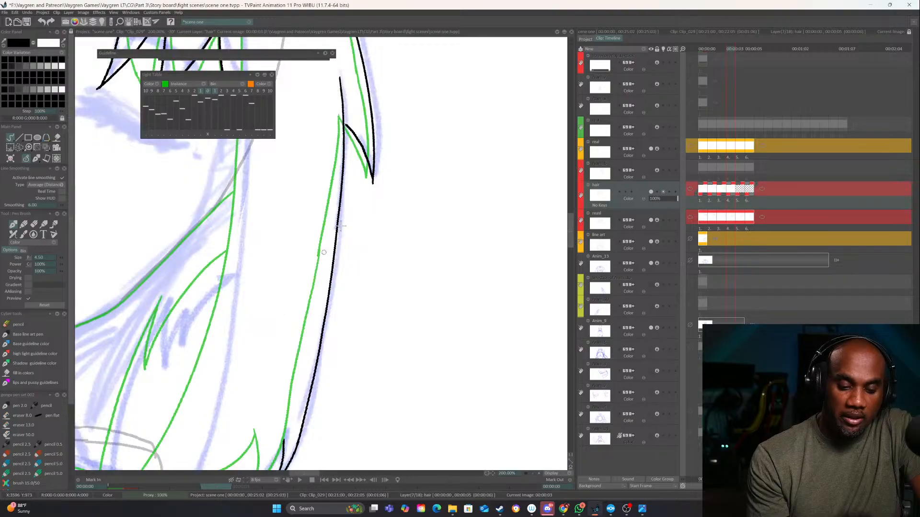
pyautogui.moveTo(327, 257); pyautogui.dragTo(357, 261)
pyautogui.moveTo(395, 235)
pyautogui.mouseDown()
pyautogui.moveTo(417, 262)
pyautogui.moveTo(496, 178)
pyautogui.mouseUp()
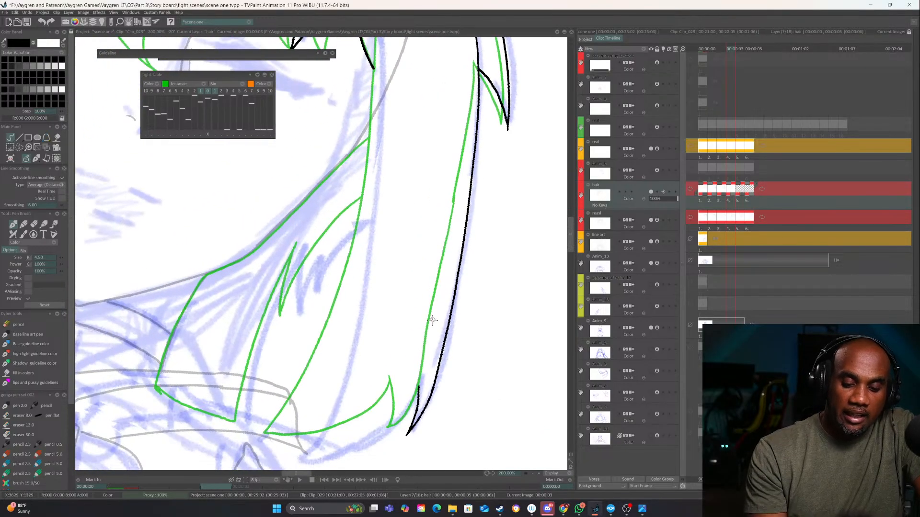
pyautogui.moveTo(430, 345); pyautogui.dragTo(391, 442)
pyautogui.moveTo(448, 393); pyautogui.dragTo(497, 234)
pyautogui.moveTo(413, 207); pyautogui.dragTo(306, 168)
pyautogui.moveTo(346, 282)
pyautogui.mouseDown()
pyautogui.moveTo(285, 331)
pyautogui.moveTo(324, 305)
pyautogui.mouseUp()
pyautogui.moveTo(211, 364); pyautogui.dragTo(267, 332)
# Ink the right side hair's inner contour from the fringe downward and close its lower end with a curved edge
pyautogui.click(533, 473)
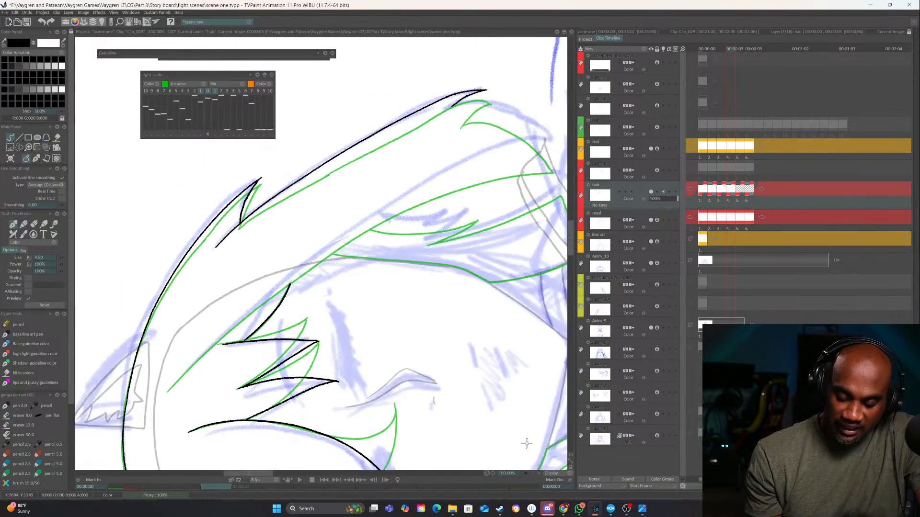
pyautogui.moveTo(190, 367)
pyautogui.mouseDown()
pyautogui.moveTo(177, 351)
pyautogui.moveTo(162, 397)
pyautogui.moveTo(429, 244)
pyautogui.moveTo(544, 215)
pyautogui.mouseUp()
pyautogui.moveTo(533, 291); pyautogui.dragTo(193, 437)
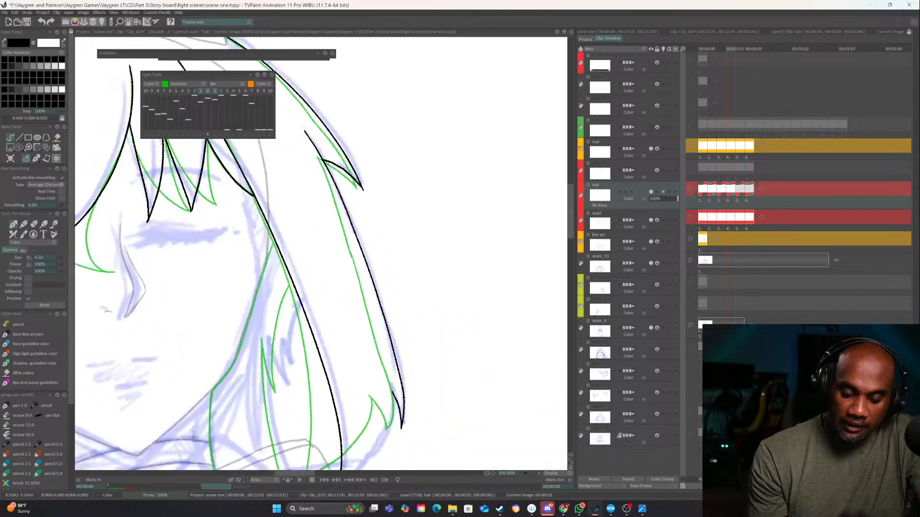
pyautogui.click(539, 473)
pyautogui.moveTo(473, 397); pyautogui.dragTo(443, 221)
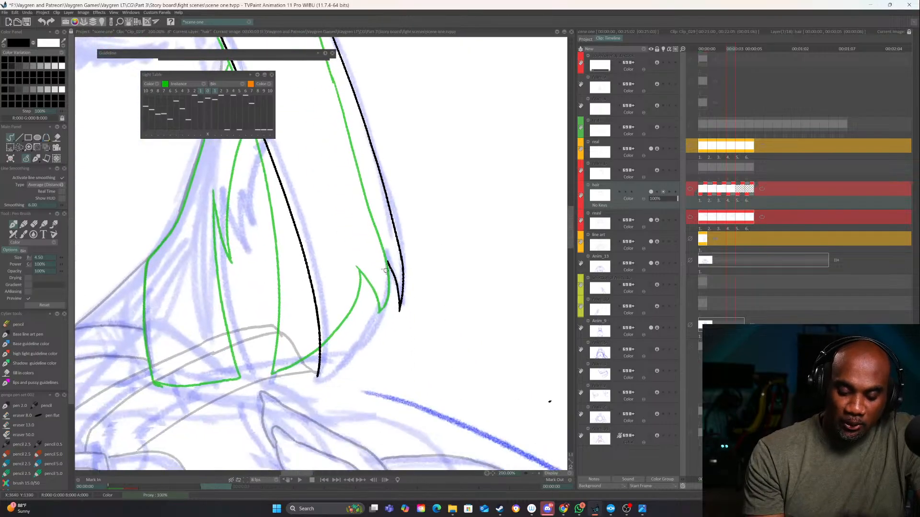
pyautogui.moveTo(387, 261)
pyautogui.mouseDown()
pyautogui.moveTo(361, 337)
pyautogui.moveTo(315, 382)
pyautogui.mouseUp()
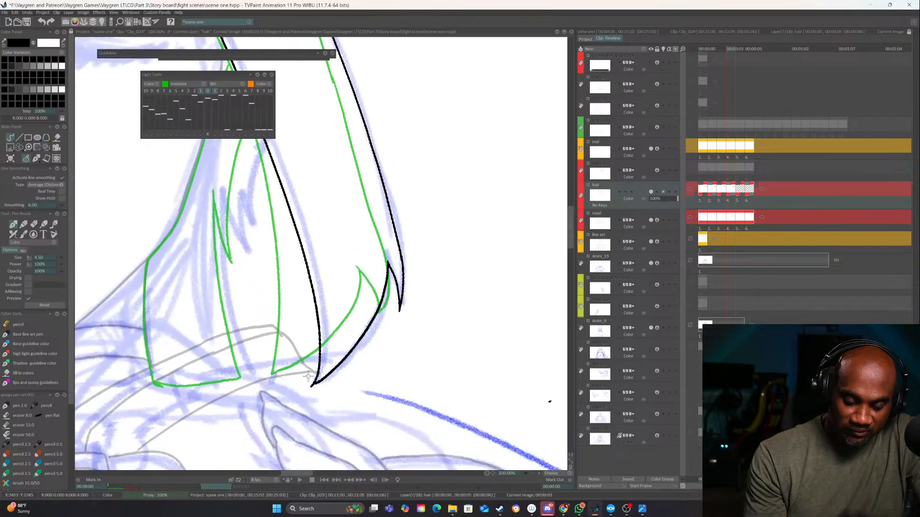
# Ink the hair edge along the right cheek from the inner contour down to the jaw line
pyautogui.moveTo(312, 261); pyautogui.dragTo(445, 350)
pyautogui.moveTo(359, 141)
pyautogui.mouseDown()
pyautogui.moveTo(439, 111)
pyautogui.moveTo(397, 258)
pyautogui.mouseUp()
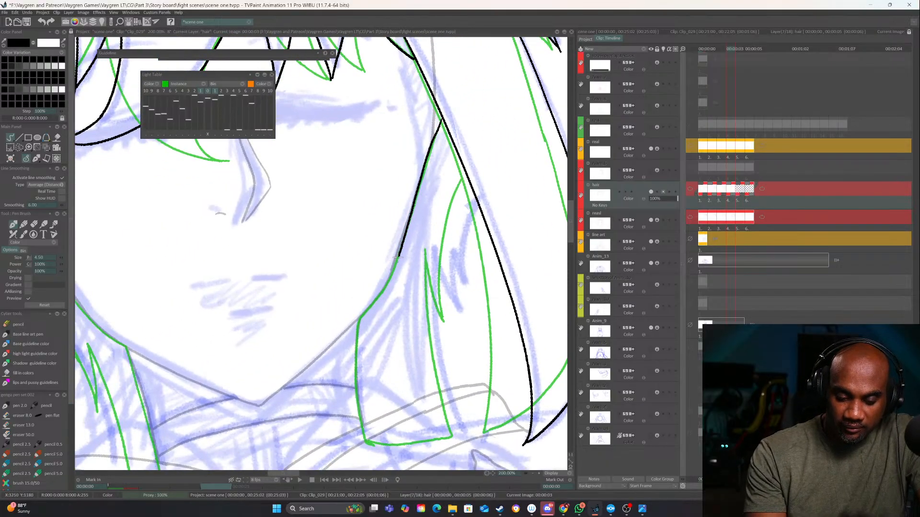
pyautogui.moveTo(377, 297); pyautogui.dragTo(359, 319)
# Ink the small notched strand behind the right side hair and continue its line down to the collar
pyautogui.moveTo(472, 200)
pyautogui.mouseDown()
pyautogui.moveTo(387, 237)
pyautogui.moveTo(376, 321)
pyautogui.moveTo(384, 341)
pyautogui.mouseUp()
pyautogui.press('Left')
pyautogui.press('Right')
pyautogui.moveTo(363, 280); pyautogui.dragTo(386, 345)
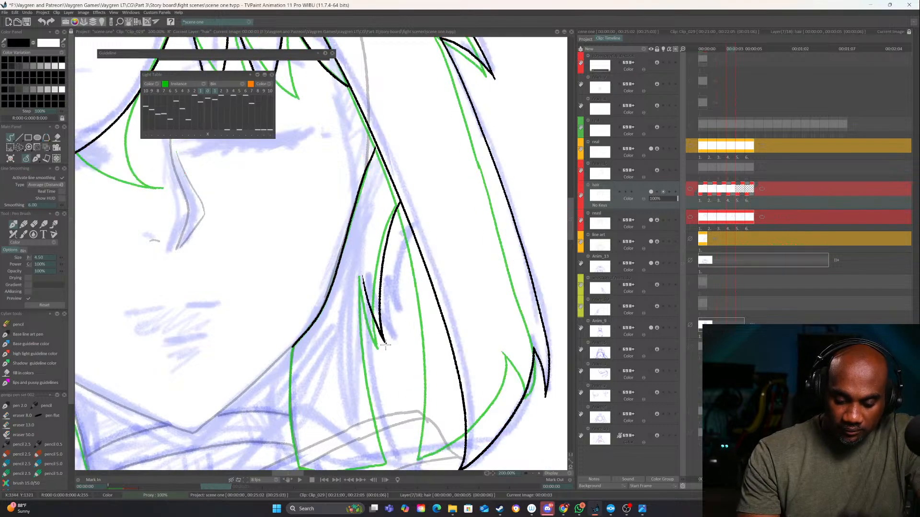
pyautogui.moveTo(362, 276)
pyautogui.mouseDown()
pyautogui.moveTo(371, 392)
pyautogui.moveTo(391, 457)
pyautogui.mouseUp()
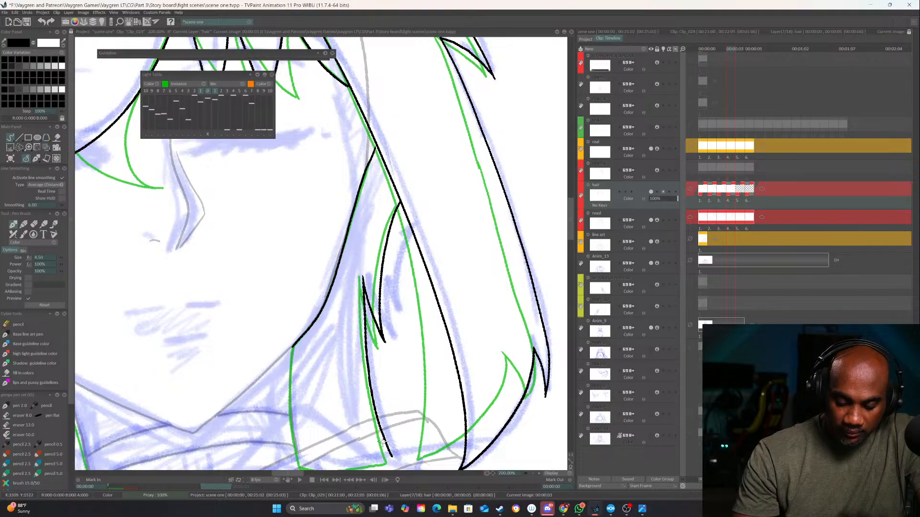
# Ink the right neck lock's inner edge from the jaw, redrawing the first stroke, and close the lock's bottom edge
pyautogui.moveTo(382, 371); pyautogui.dragTo(429, 286)
pyautogui.moveTo(338, 283); pyautogui.dragTo(338, 353)
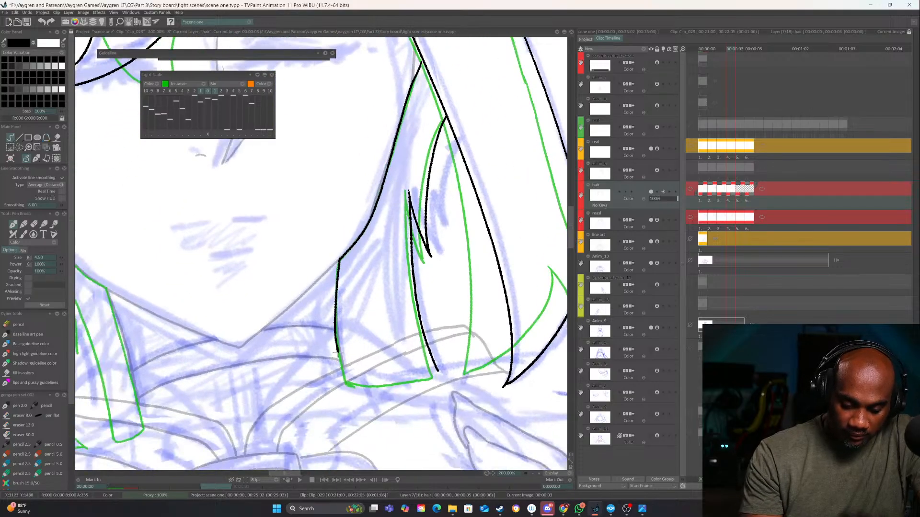
pyautogui.hotkey('ctrl', 'z')
pyautogui.moveTo(338, 274); pyautogui.dragTo(336, 329)
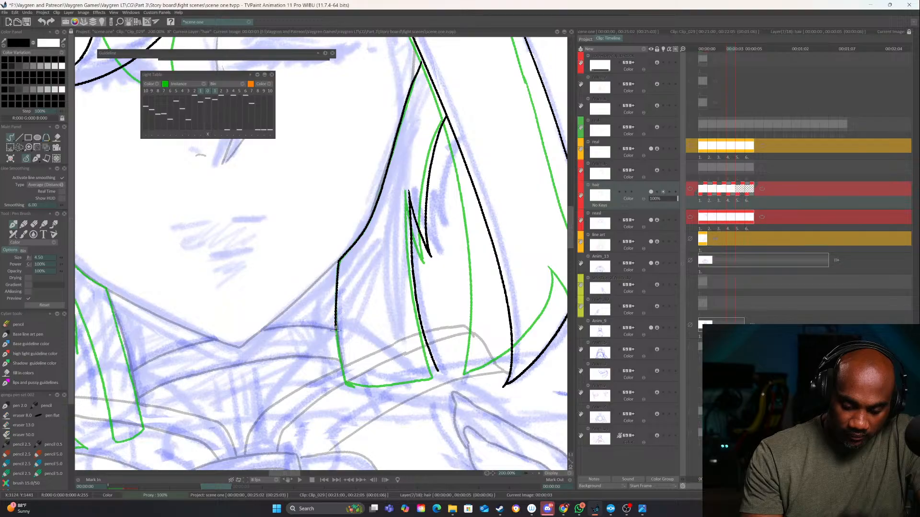
pyautogui.scroll(2, 343, 377)
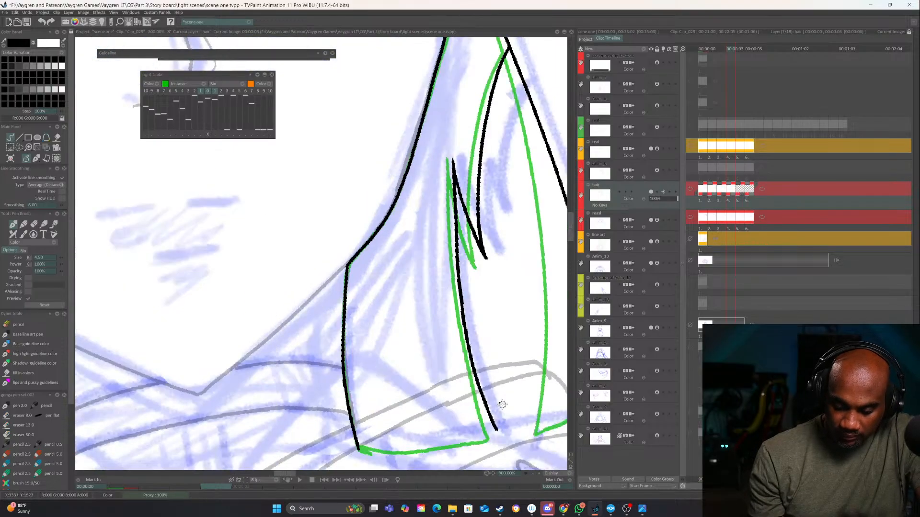
pyautogui.moveTo(350, 365)
pyautogui.mouseDown()
pyautogui.moveTo(442, 364)
pyautogui.moveTo(488, 343)
pyautogui.mouseUp()
# Ink the hair edge along the left cheek from the side hair's inner contour down to the jaw
pyautogui.moveTo(144, 372); pyautogui.dragTo(492, 286)
pyautogui.moveTo(359, 299); pyautogui.dragTo(337, 398)
pyautogui.moveTo(401, 347); pyautogui.dragTo(350, 336)
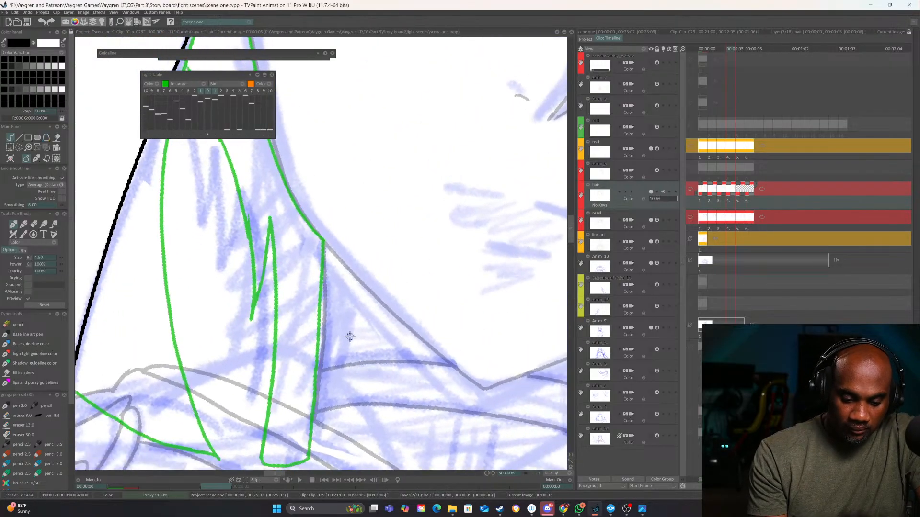
pyautogui.moveTo(330, 218); pyautogui.dragTo(354, 404)
pyautogui.moveTo(346, 368); pyautogui.dragTo(272, 366)
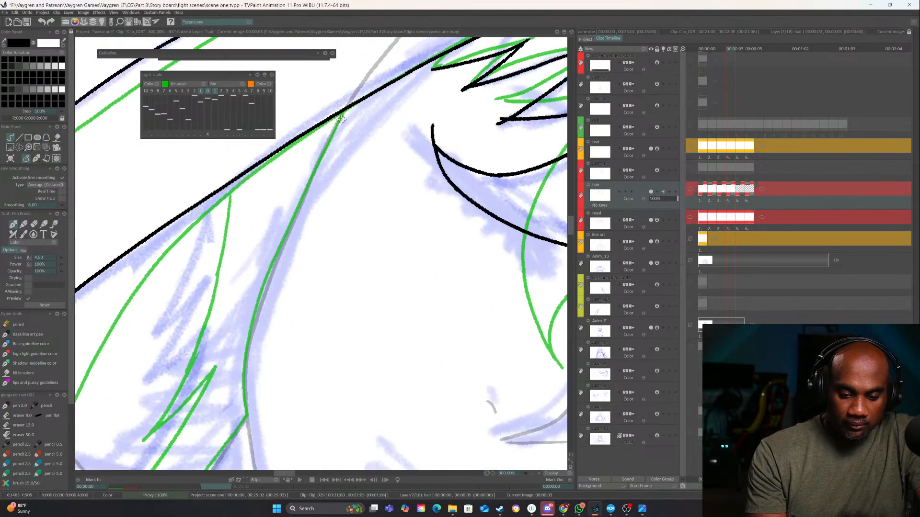
pyautogui.moveTo(343, 110)
pyautogui.mouseDown()
pyautogui.moveTo(252, 327)
pyautogui.moveTo(247, 419)
pyautogui.mouseUp()
# Ink the left neck lock's inner edge from the jaw to the collar and its short bottom edge
pyautogui.moveTo(293, 387)
pyautogui.mouseDown()
pyautogui.moveTo(334, 352)
pyautogui.moveTo(417, 241)
pyautogui.mouseUp()
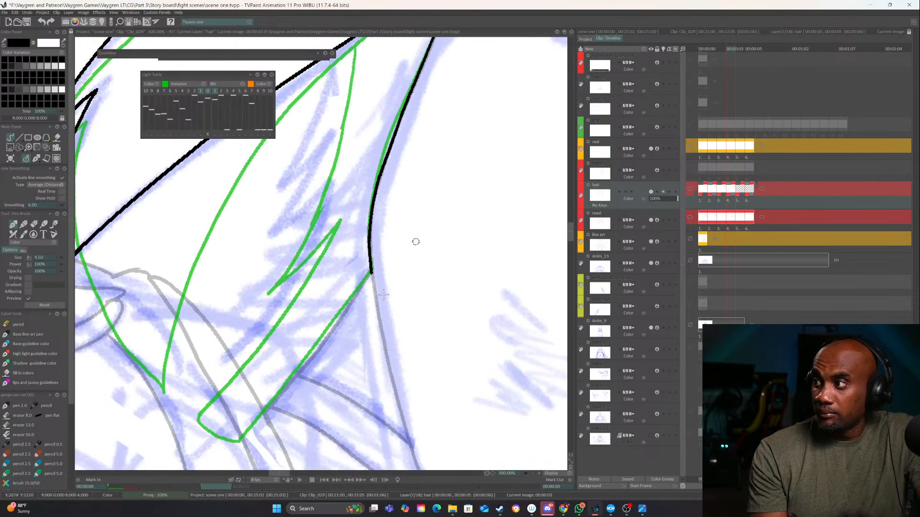
pyautogui.moveTo(387, 311); pyautogui.dragTo(423, 271)
pyautogui.moveTo(410, 230)
pyautogui.mouseDown()
pyautogui.moveTo(329, 343)
pyautogui.moveTo(274, 398)
pyautogui.moveTo(246, 394)
pyautogui.moveTo(235, 374)
pyautogui.mouseUp()
pyautogui.hotkey('ctrl', 'Left')
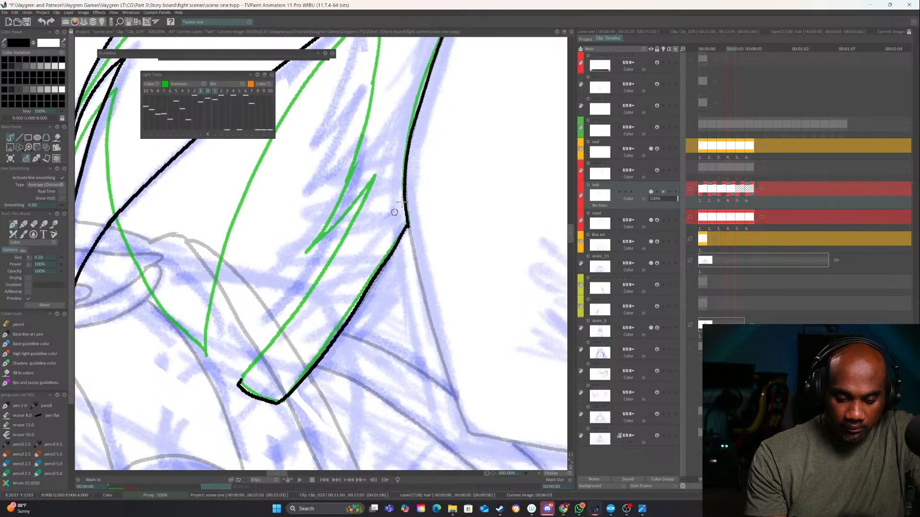
pyautogui.moveTo(400, 204); pyautogui.dragTo(437, 305)
# Ink the notched strand behind the left side hair and join its line to the neck lock's bottom edge
pyautogui.click(535, 475)
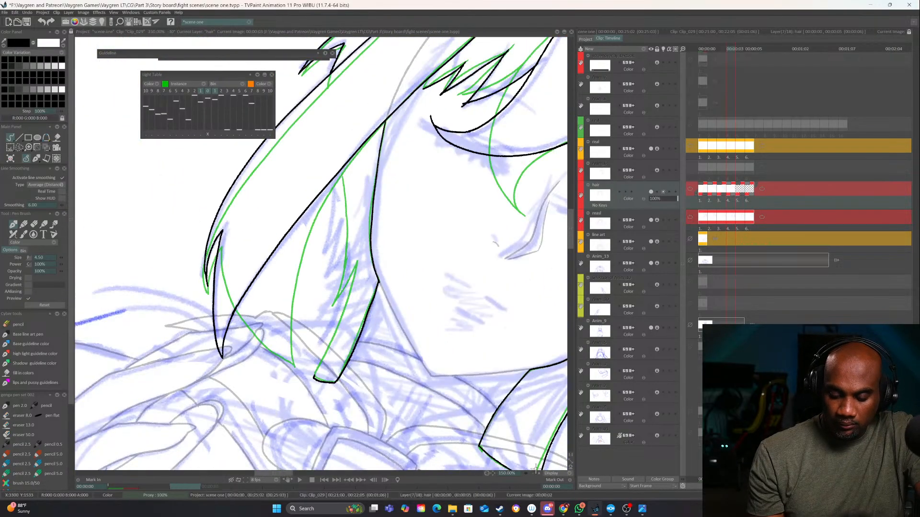
pyautogui.click(539, 473)
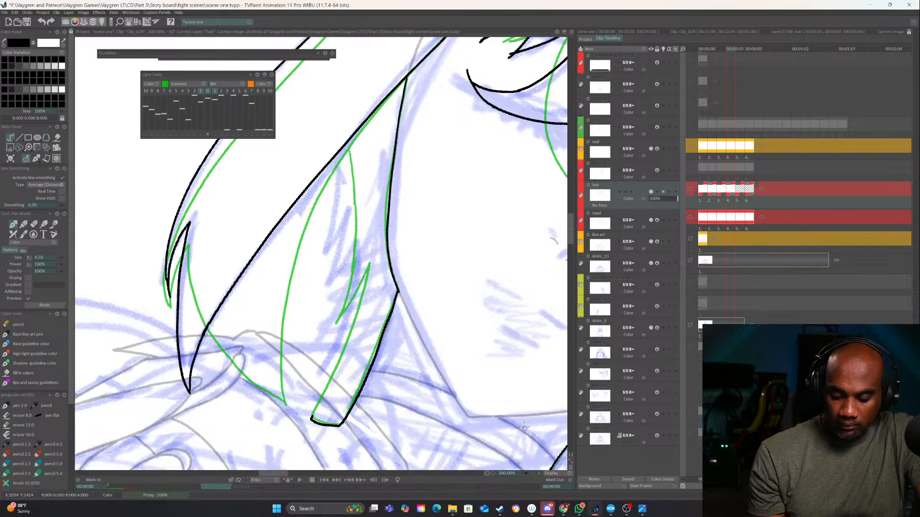
pyautogui.hotkey('ctrl', 'Left')
pyautogui.moveTo(339, 146); pyautogui.dragTo(343, 314)
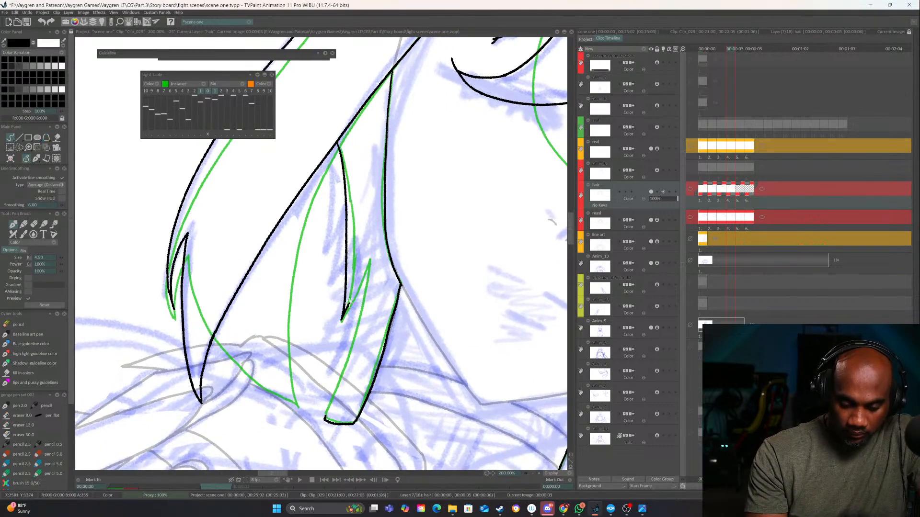
pyautogui.moveTo(363, 277); pyautogui.dragTo(333, 397)
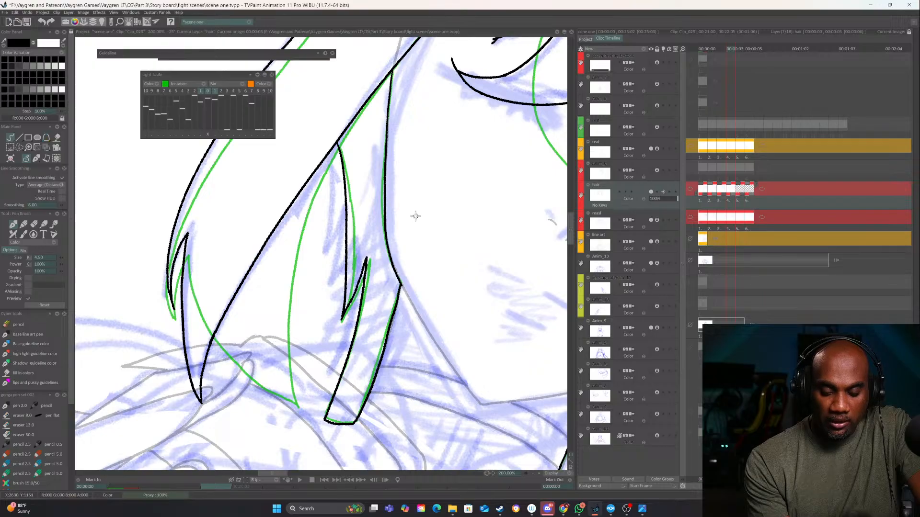
# Flip through the neighbouring images to compare the whole hair line art and its motion
pyautogui.click(533, 473)
pyautogui.click(533, 474)
pyautogui.click(533, 473)
pyautogui.moveTo(505, 257); pyautogui.dragTo(495, 194)
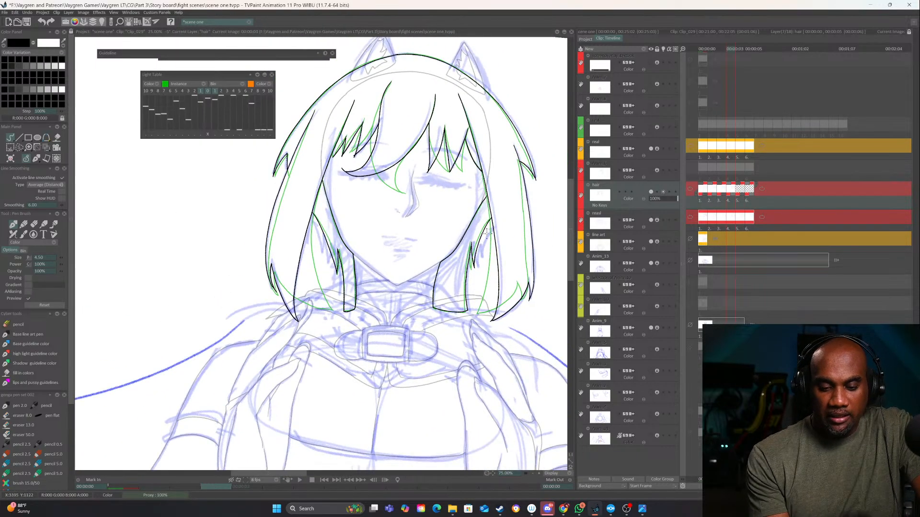
pyautogui.moveTo(495, 234); pyautogui.dragTo(441, 327)
pyautogui.press('Left')
pyautogui.press('Left')
pyautogui.press('Left')
pyautogui.press('Right')
pyautogui.press('Right')
pyautogui.press('Right')
pyautogui.press('Left')
pyautogui.press('Left')
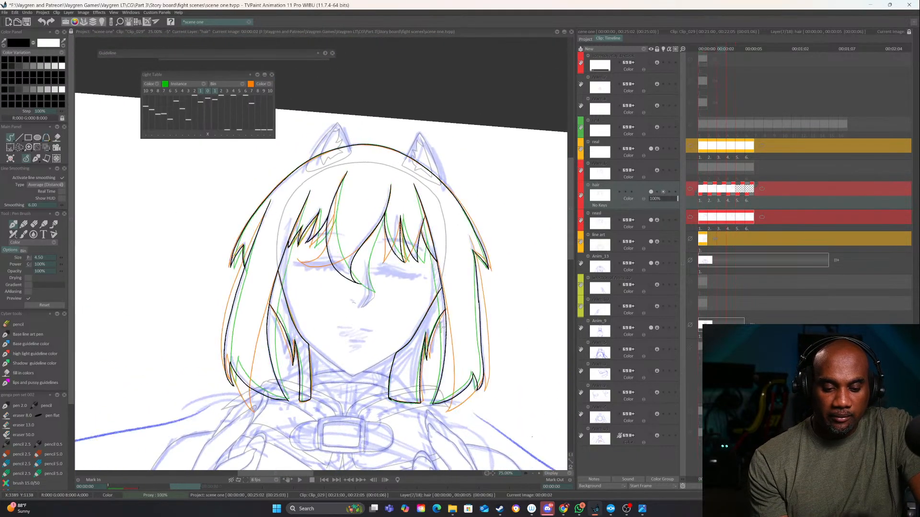
pyautogui.press('Right')
pyautogui.press('Right')
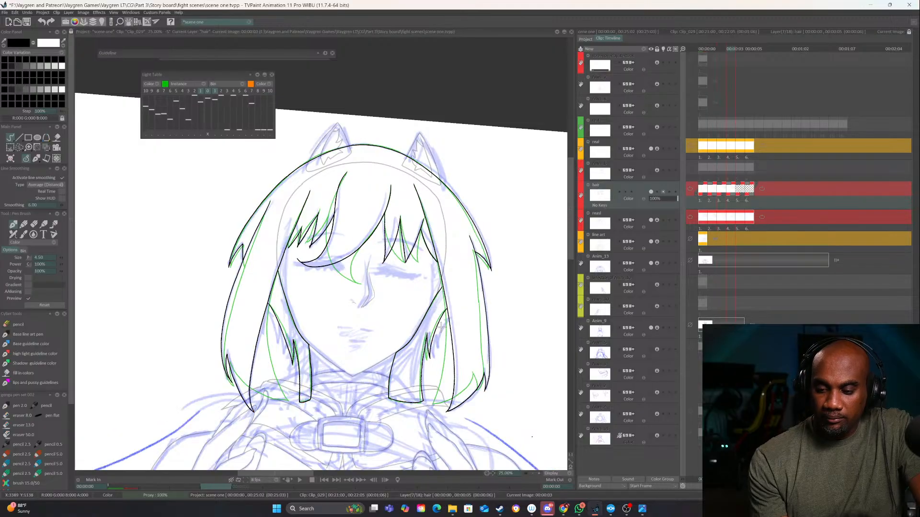
# Erase the overshooting line at the tip of the left fringe spike
pyautogui.click(539, 473)
pyautogui.click(539, 473)
pyautogui.click(539, 473)
pyautogui.moveTo(305, 239)
pyautogui.mouseDown()
pyautogui.moveTo(294, 251)
pyautogui.moveTo(336, 342)
pyautogui.mouseUp()
pyautogui.press('e')
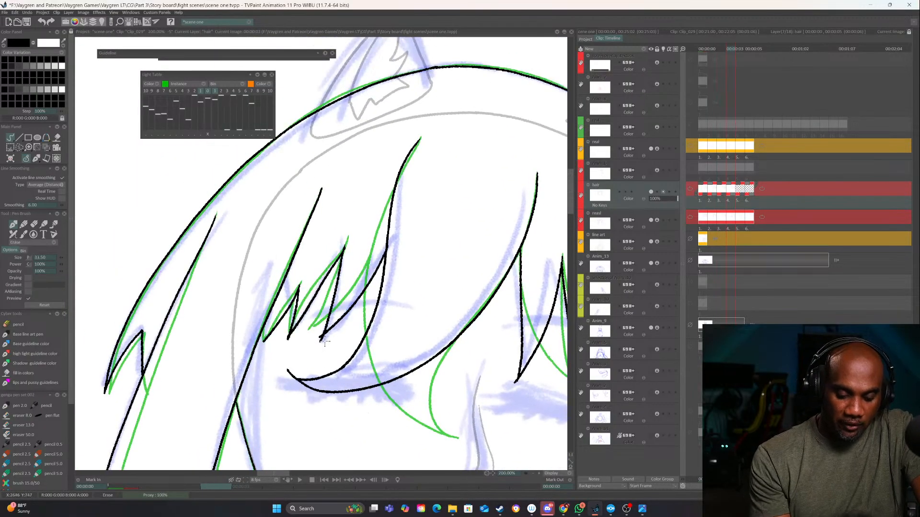
pyautogui.press('e')
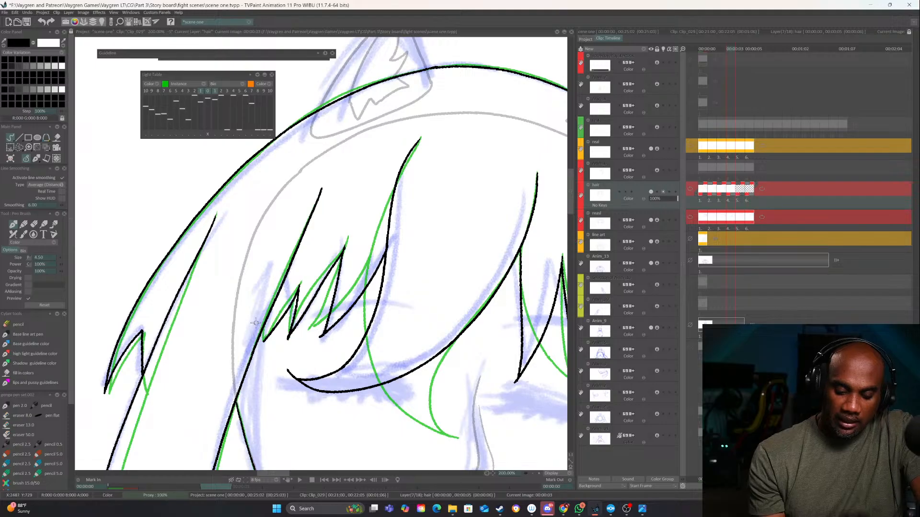
# Examine the finished hair line art against the previous image to check the movement between them
pyautogui.click(532, 473)
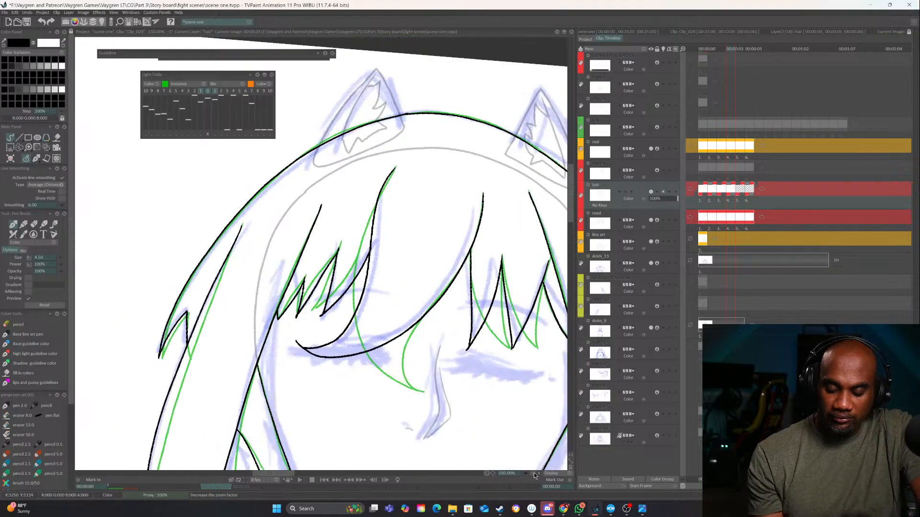
pyautogui.click(532, 474)
pyautogui.click(532, 474)
pyautogui.click(532, 474)
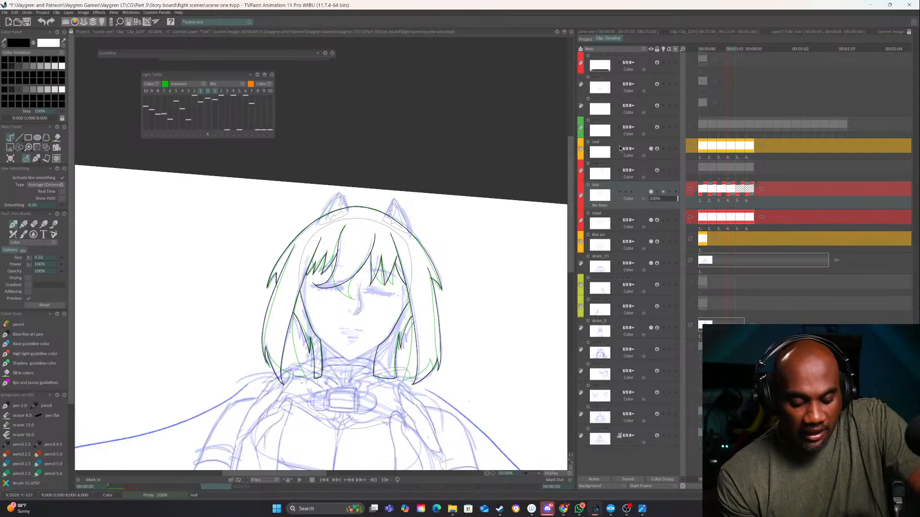
pyautogui.press('Left')
pyautogui.press('Right')
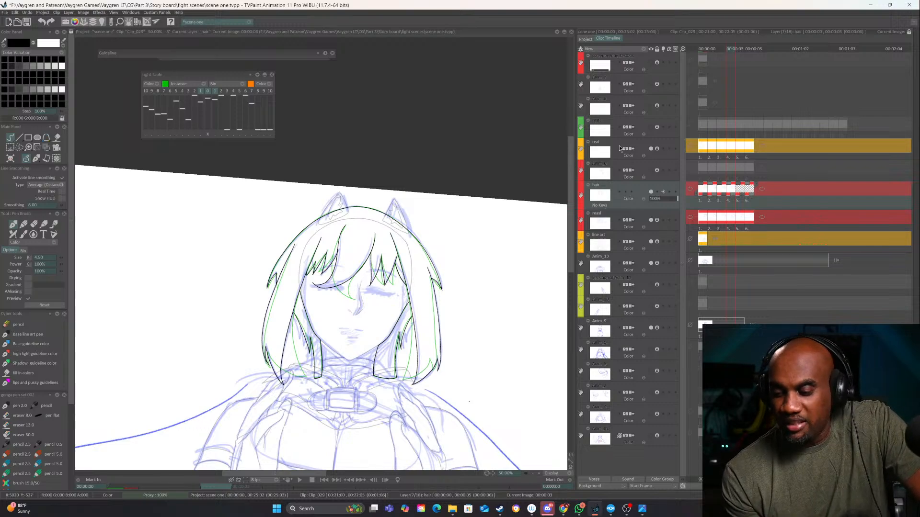
pyautogui.moveTo(489, 401); pyautogui.dragTo(473, 301)
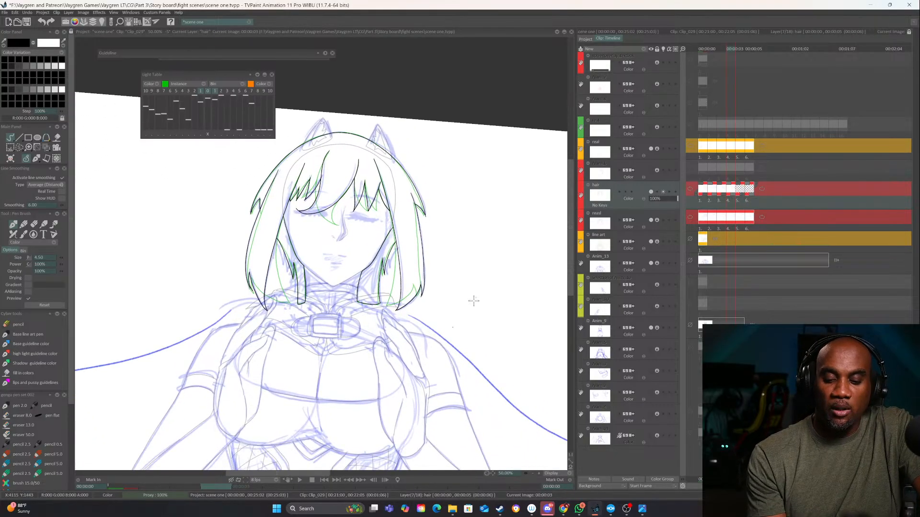
pyautogui.press('Left')
pyautogui.press('Right')
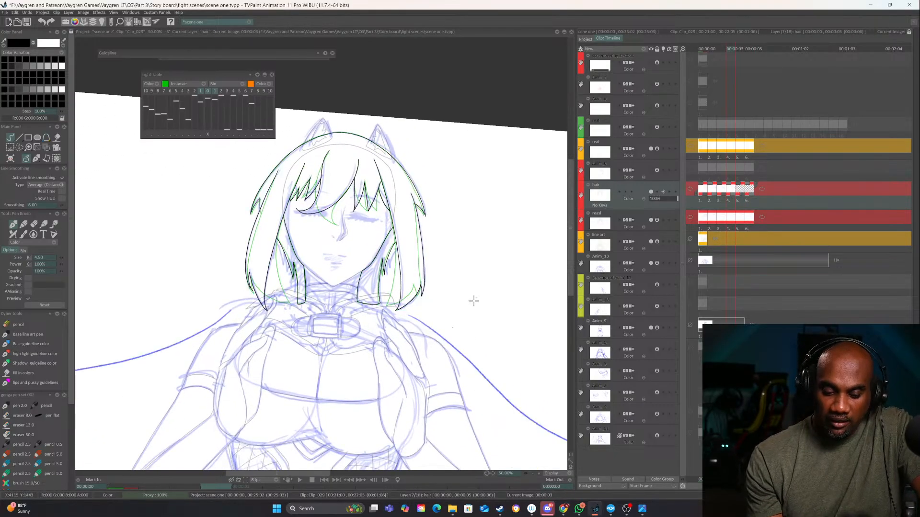
pyautogui.click(539, 474)
pyautogui.click(539, 473)
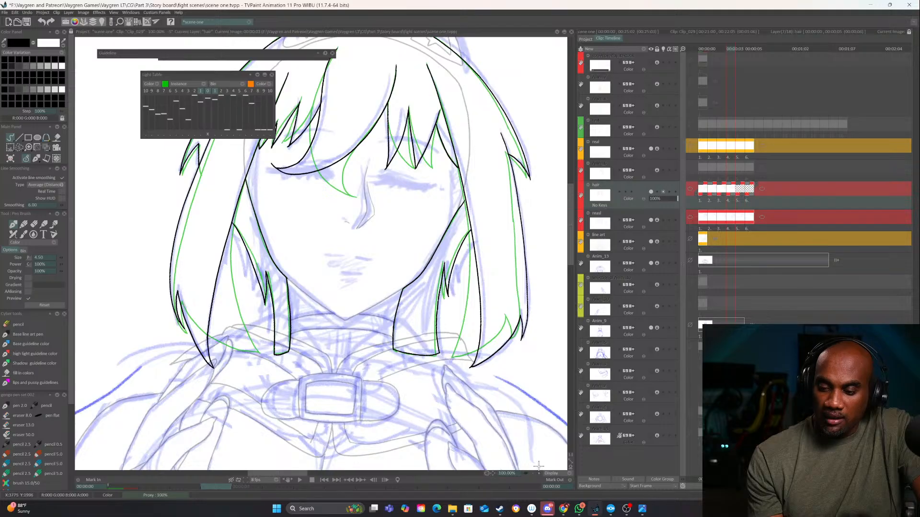
# On the next image of the hair layer, ink both long sides of the central fringe lock sweeping across the face
pyautogui.press('Right')
pyautogui.moveTo(483, 232); pyautogui.dragTo(510, 290)
pyautogui.press('Left')
pyautogui.press('Right')
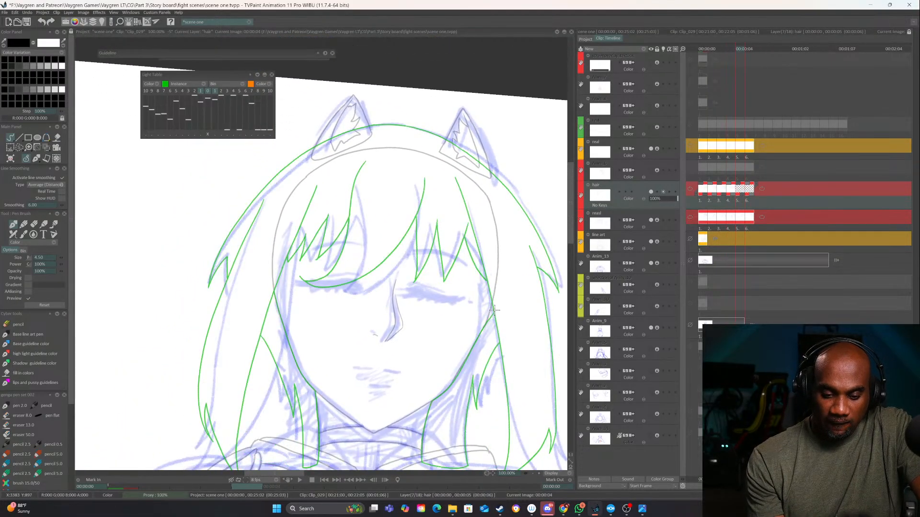
pyautogui.click(539, 473)
pyautogui.moveTo(501, 408)
pyautogui.mouseDown()
pyautogui.moveTo(457, 375)
pyautogui.moveTo(446, 460)
pyautogui.mouseUp()
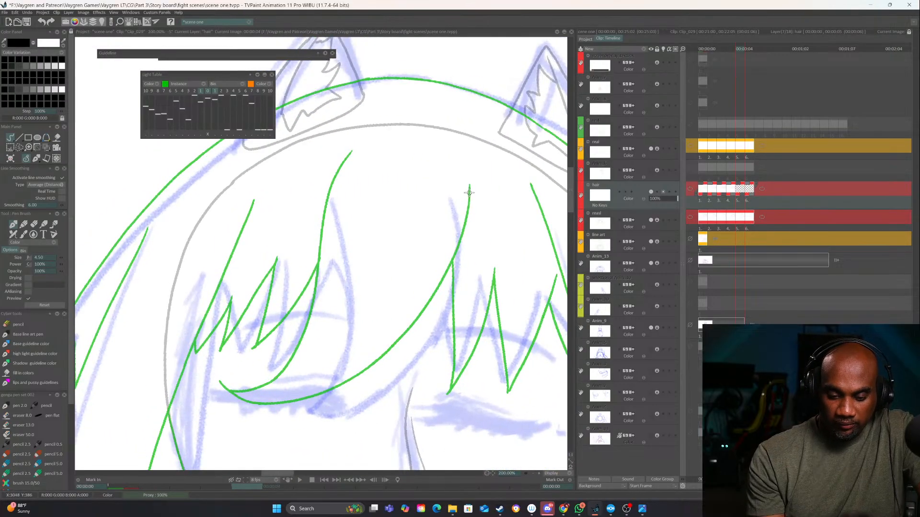
pyautogui.moveTo(468, 186)
pyautogui.mouseDown()
pyautogui.moveTo(448, 321)
pyautogui.moveTo(362, 416)
pyautogui.moveTo(295, 422)
pyautogui.mouseUp()
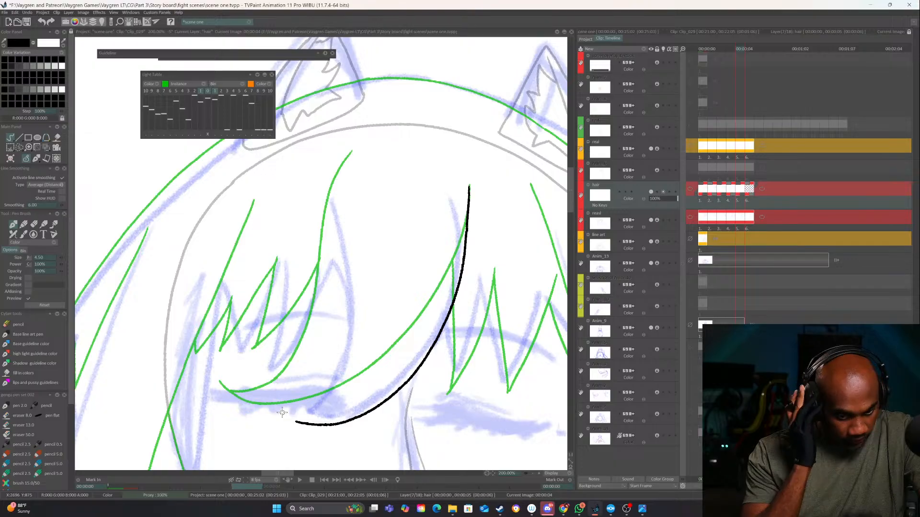
pyautogui.moveTo(349, 153)
pyautogui.mouseDown()
pyautogui.moveTo(336, 173)
pyautogui.moveTo(320, 403)
pyautogui.moveTo(288, 426)
pyautogui.mouseUp()
# Erase the overshooting stroke ends at the central fringe lock's lower tip
pyautogui.moveTo(441, 387)
pyautogui.mouseDown()
pyautogui.moveTo(474, 383)
pyautogui.moveTo(552, 302)
pyautogui.mouseUp()
pyautogui.press('e')
pyautogui.moveTo(347, 424); pyautogui.dragTo(310, 432)
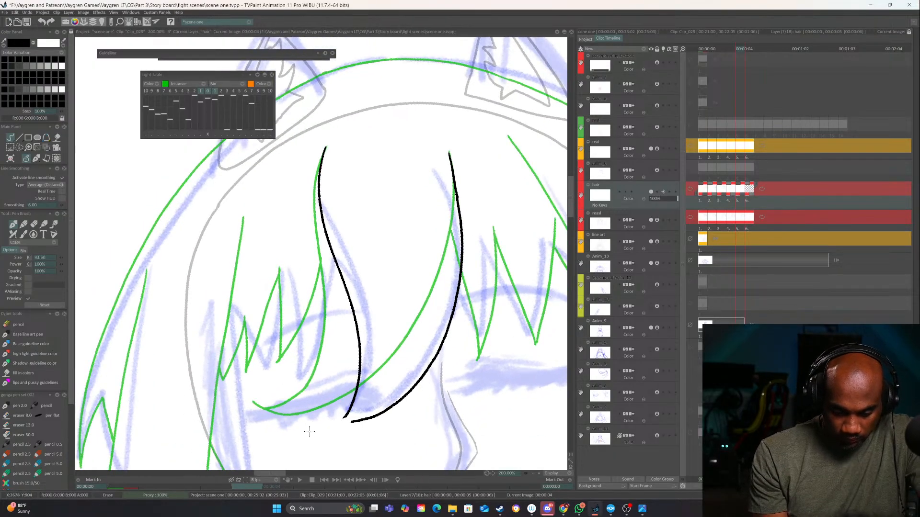
# Ink the pointed closure at the central fringe lock's lower tip so its two long sides meet
pyautogui.press('e')
pyautogui.moveTo(400, 385); pyautogui.dragTo(431, 362)
pyautogui.moveTo(388, 409); pyautogui.dragTo(361, 423)
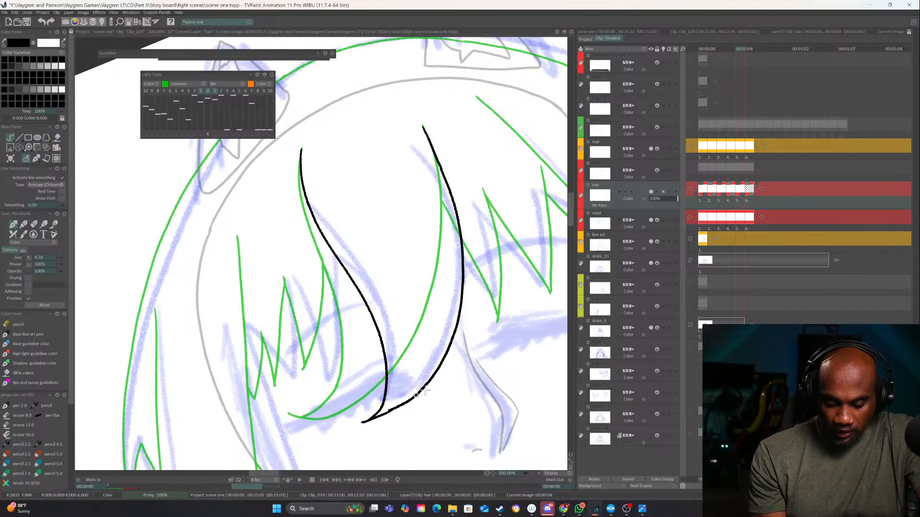
# Ink both sides of the first small fringe spike to the right of the central lock
pyautogui.moveTo(493, 397); pyautogui.dragTo(389, 445)
pyautogui.moveTo(509, 340); pyautogui.dragTo(451, 348)
pyautogui.press('Left')
pyautogui.press('Right')
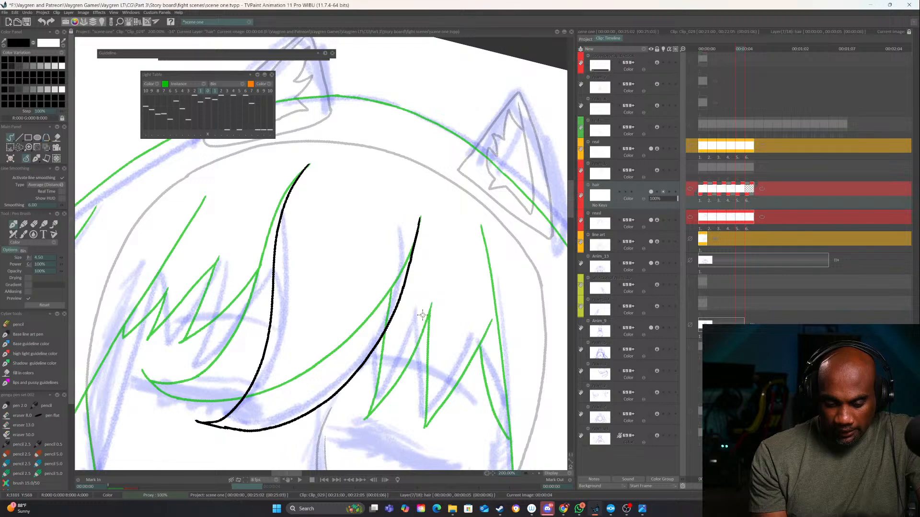
pyautogui.moveTo(431, 303); pyautogui.dragTo(352, 406)
pyautogui.hotkey('ctrl', 'z')
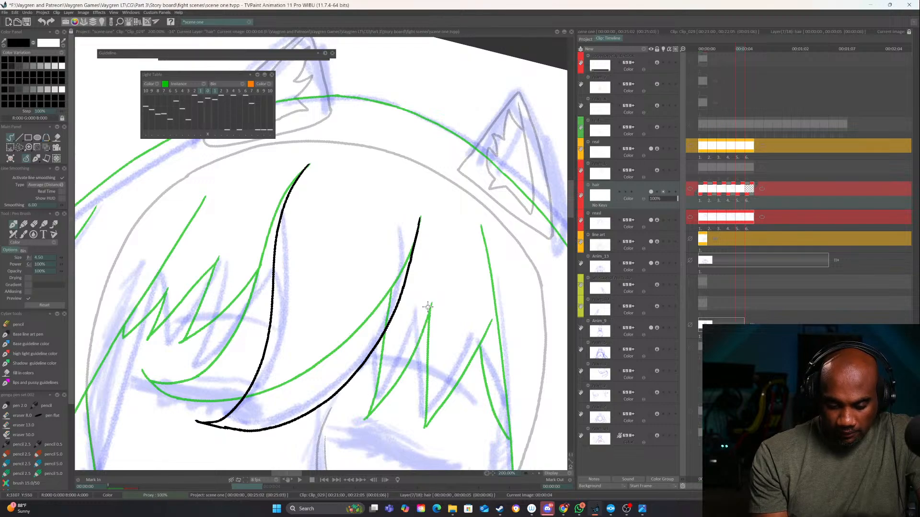
pyautogui.moveTo(429, 307)
pyautogui.mouseDown()
pyautogui.moveTo(403, 363)
pyautogui.moveTo(356, 411)
pyautogui.mouseUp()
pyautogui.moveTo(378, 343); pyautogui.dragTo(356, 411)
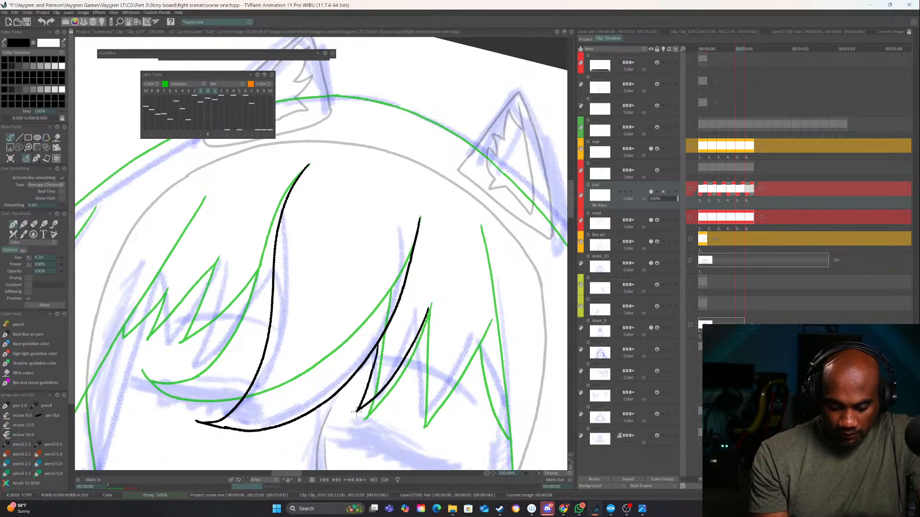
# Ink the second fringe spike to the right of the central lock, joining it to the first spike
pyautogui.moveTo(423, 362); pyautogui.dragTo(405, 330)
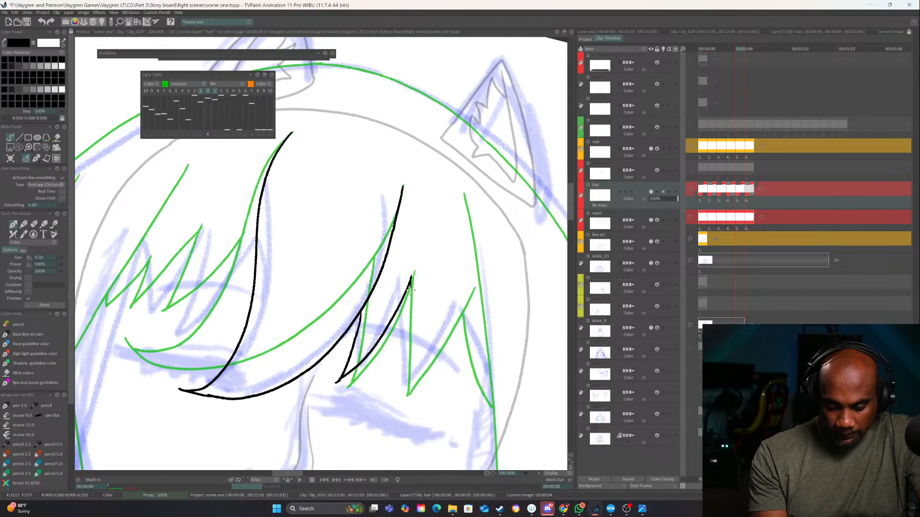
pyautogui.moveTo(411, 288); pyautogui.dragTo(389, 391)
pyautogui.moveTo(462, 309)
pyautogui.mouseDown()
pyautogui.moveTo(389, 391)
pyautogui.moveTo(430, 259)
pyautogui.mouseUp()
# After comparing with the previous images, ink the narrow third fringe spike at the right side of the face
pyautogui.press('Left')
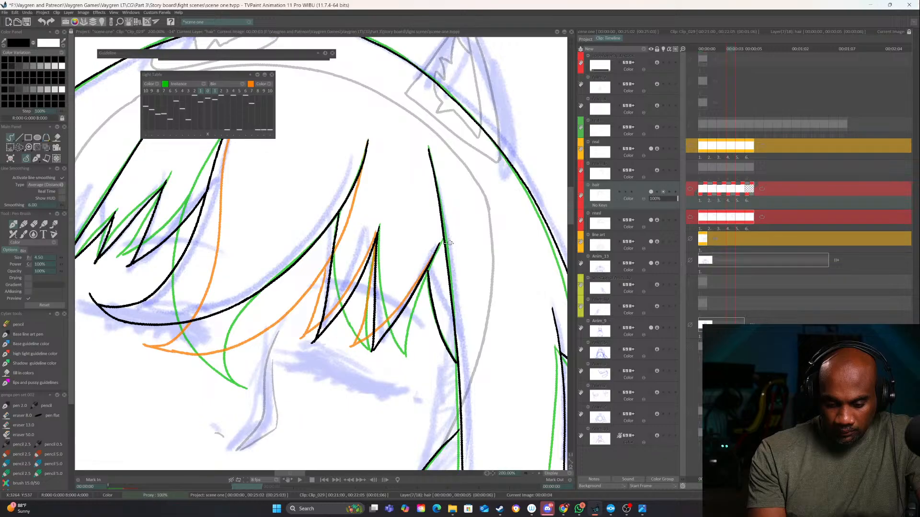
pyautogui.press('Right')
pyautogui.press('Left')
pyautogui.press('Left')
pyautogui.press('Left')
pyautogui.press('Right')
pyautogui.press('Right')
pyautogui.press('Right')
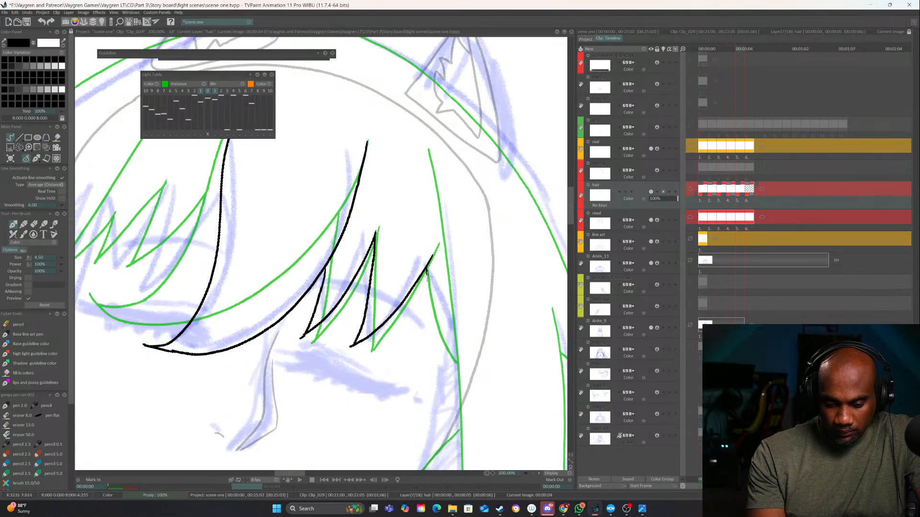
pyautogui.moveTo(427, 276); pyautogui.dragTo(430, 362)
pyautogui.moveTo(451, 331); pyautogui.dragTo(436, 358)
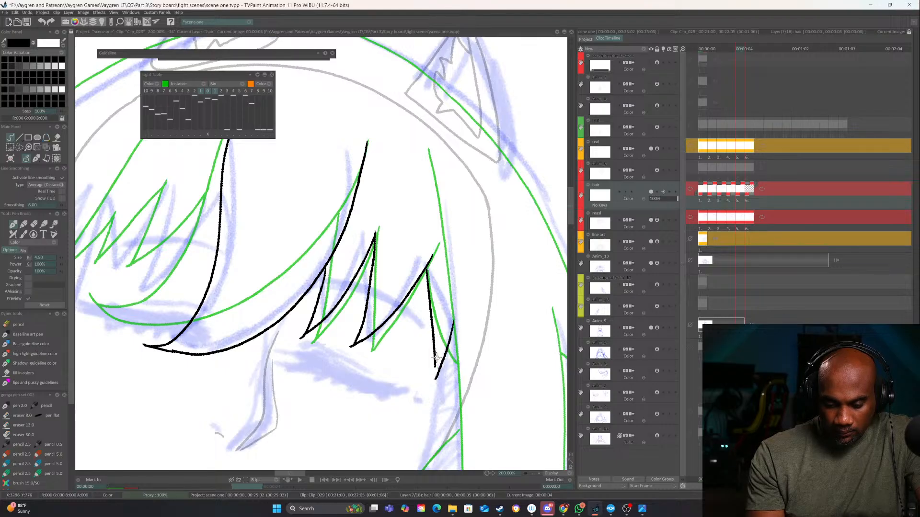
# Ink the first fringe spike to the left of the central lock, checking it against the previous image and reworking its outer side
pyautogui.moveTo(486, 371); pyautogui.dragTo(476, 282)
pyautogui.moveTo(445, 356); pyautogui.dragTo(546, 401)
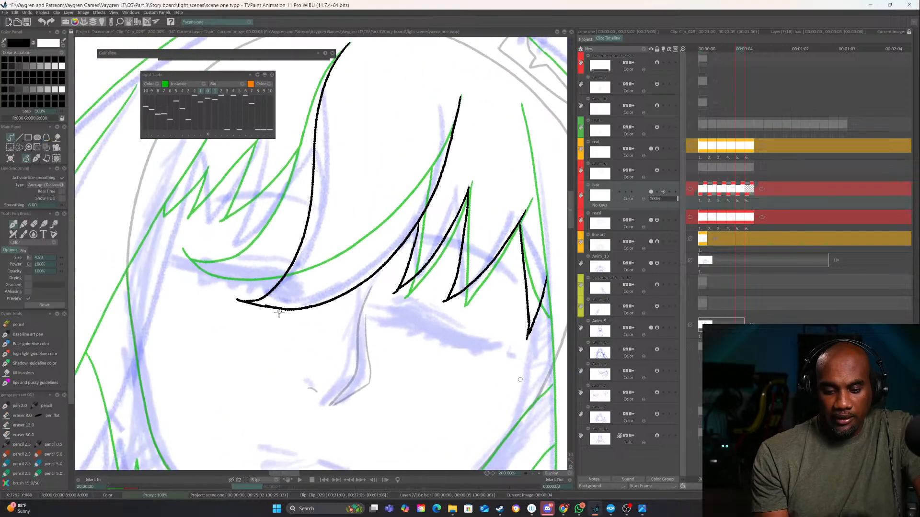
pyautogui.moveTo(279, 313); pyautogui.dragTo(483, 400)
pyautogui.moveTo(546, 287); pyautogui.dragTo(478, 318)
pyautogui.press('Left')
pyautogui.press('Right')
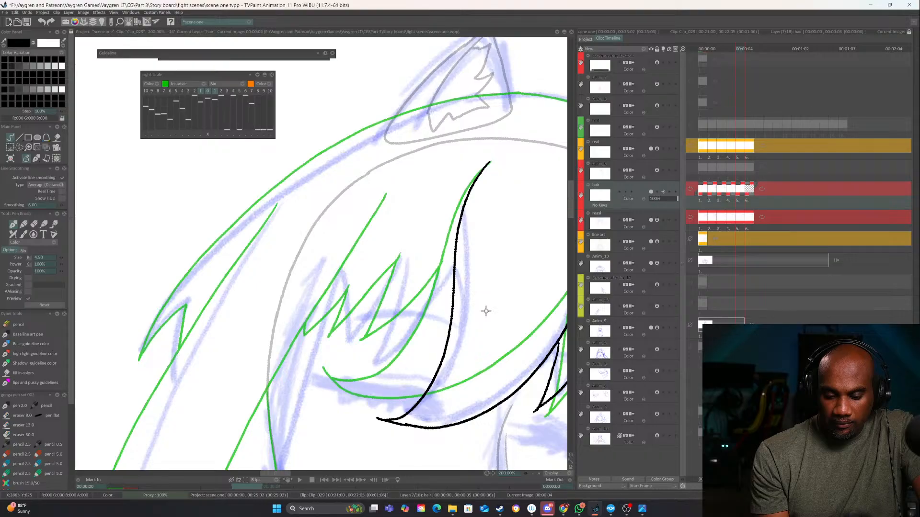
pyautogui.press('Left')
pyautogui.press('Right')
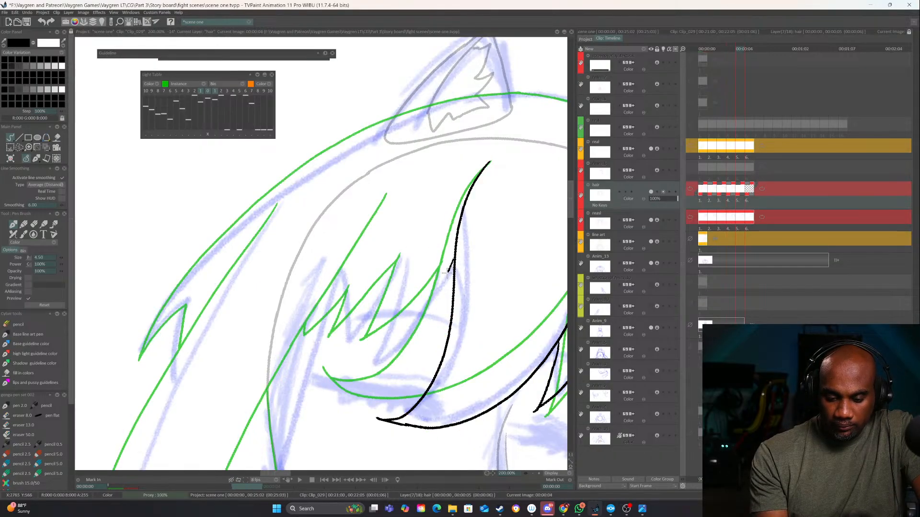
pyautogui.moveTo(449, 271)
pyautogui.mouseDown()
pyautogui.moveTo(381, 359)
pyautogui.moveTo(400, 320)
pyautogui.mouseUp()
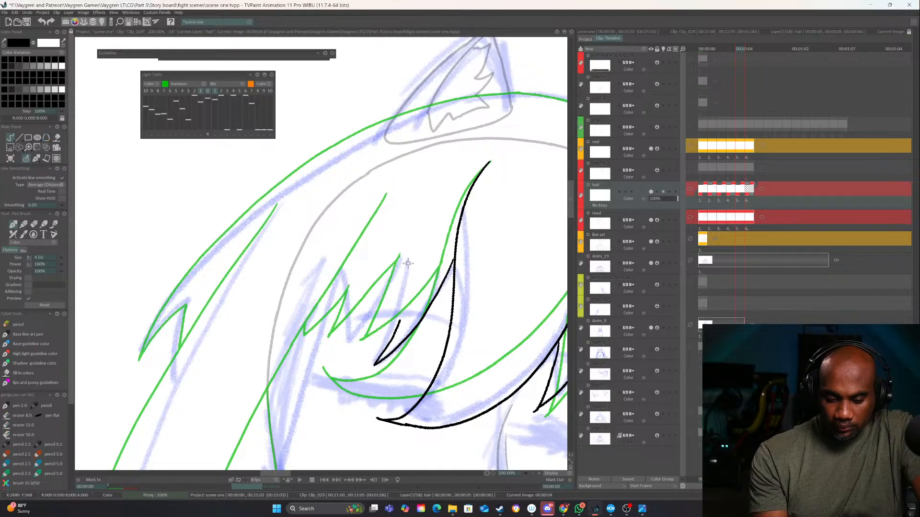
pyautogui.moveTo(407, 263); pyautogui.dragTo(377, 348)
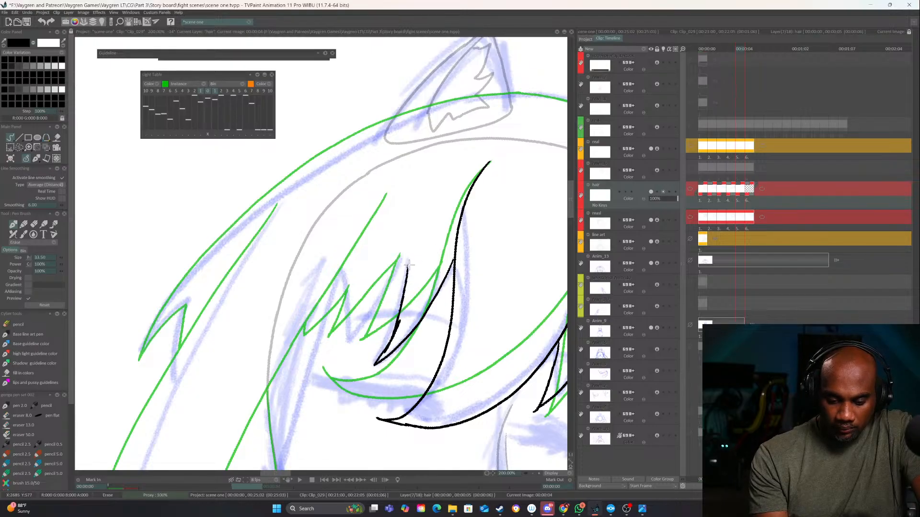
pyautogui.moveTo(407, 267); pyautogui.dragTo(362, 360)
pyautogui.moveTo(408, 265); pyautogui.dragTo(377, 363)
# Ink the remaining zigzag of small spikes in the left fringe and erase the overshooting line end at a spike tip
pyautogui.moveTo(385, 318); pyautogui.dragTo(434, 330)
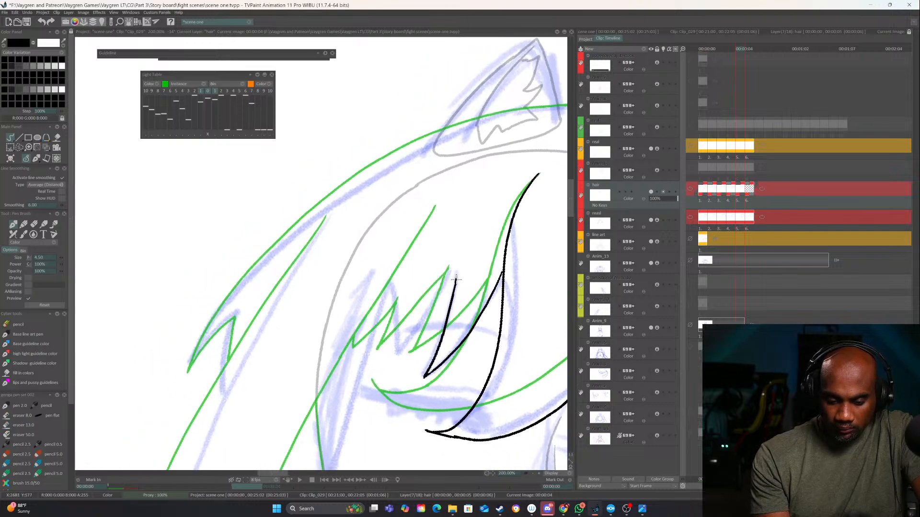
pyautogui.moveTo(455, 280); pyautogui.dragTo(393, 355)
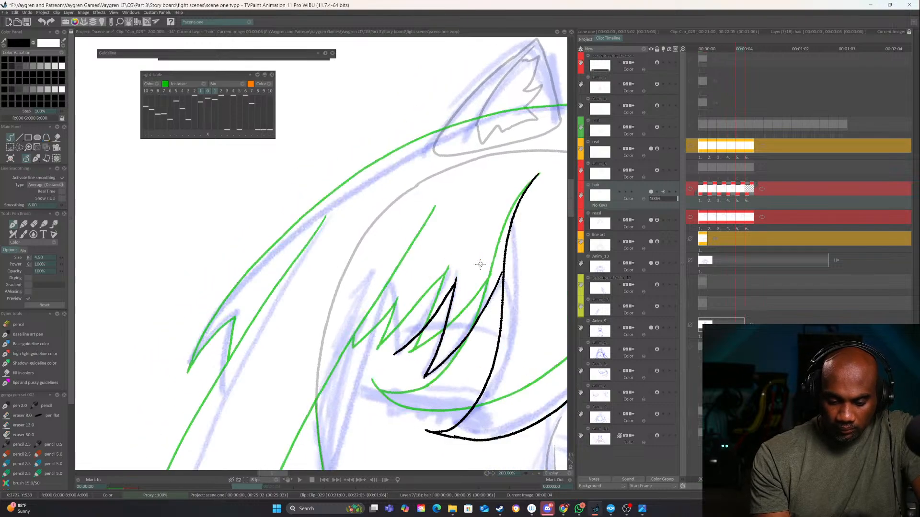
pyautogui.moveTo(395, 287); pyautogui.dragTo(396, 358)
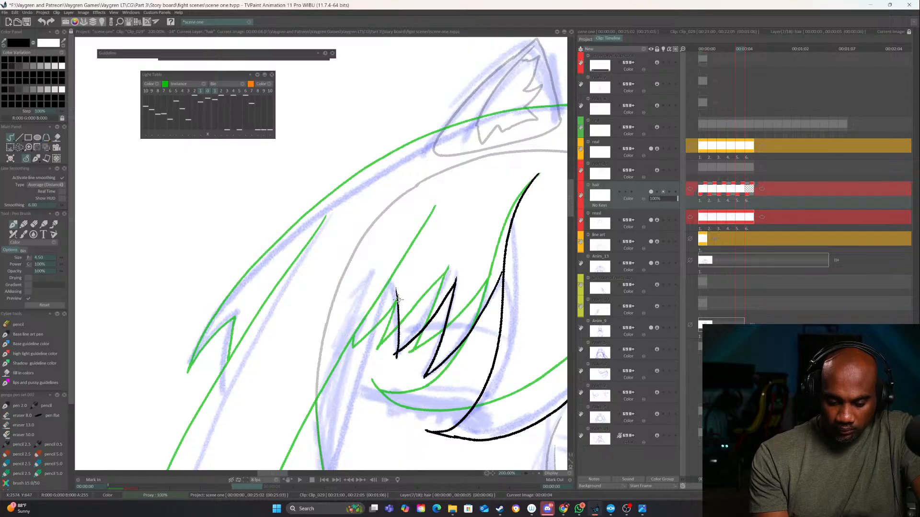
pyautogui.moveTo(398, 300)
pyautogui.mouseDown()
pyautogui.moveTo(383, 336)
pyautogui.moveTo(363, 346)
pyautogui.mouseUp()
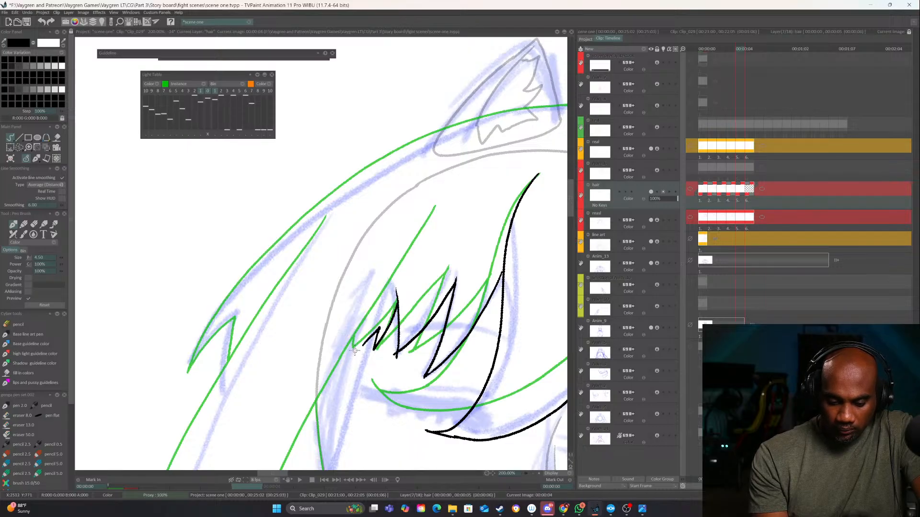
pyautogui.press('e')
pyautogui.press('e')
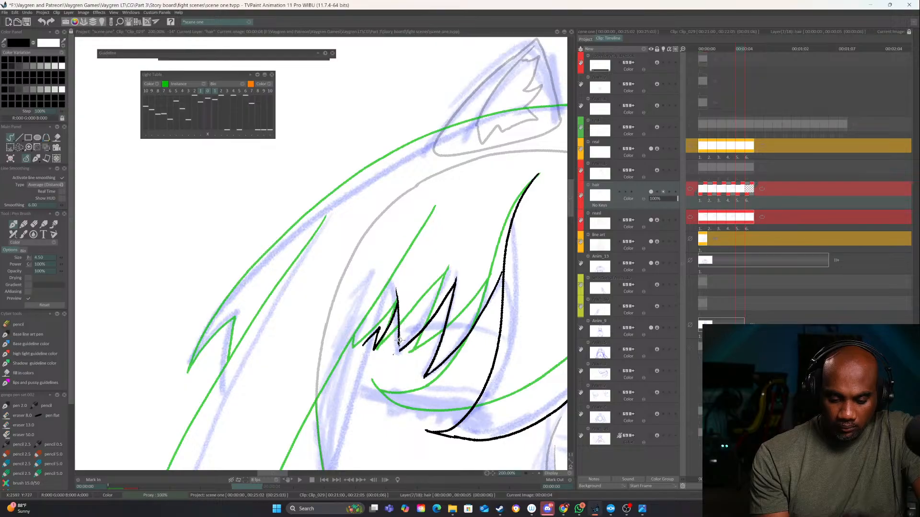
# Ink the long inner edge of the left side lock, from above the left fringe spikes down to the shoulder
pyautogui.moveTo(529, 301); pyautogui.dragTo(359, 405)
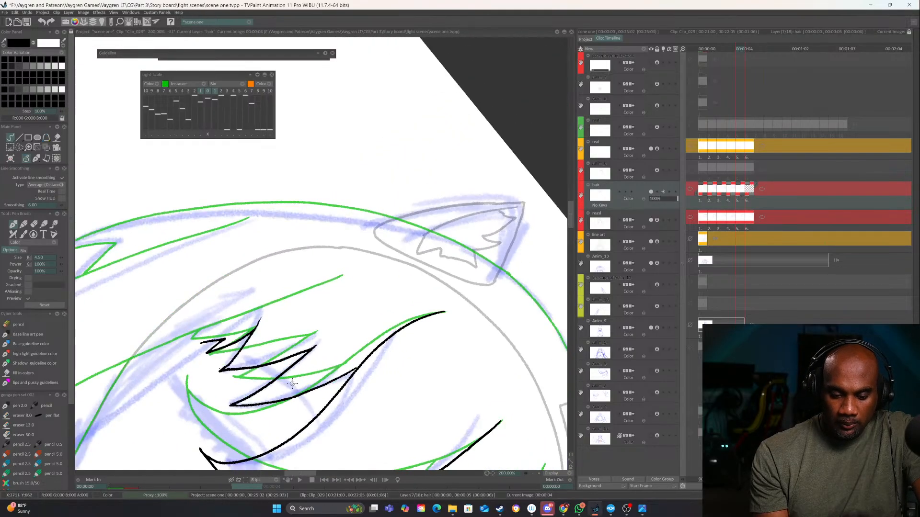
pyautogui.moveTo(304, 371); pyautogui.dragTo(484, 258)
pyautogui.click(533, 474)
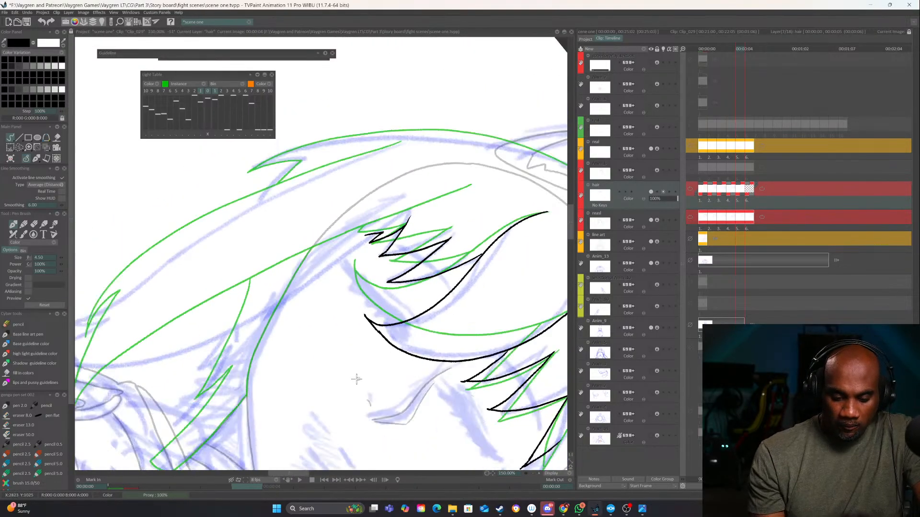
pyautogui.moveTo(356, 380); pyautogui.dragTo(400, 354)
pyautogui.moveTo(388, 341); pyautogui.dragTo(458, 285)
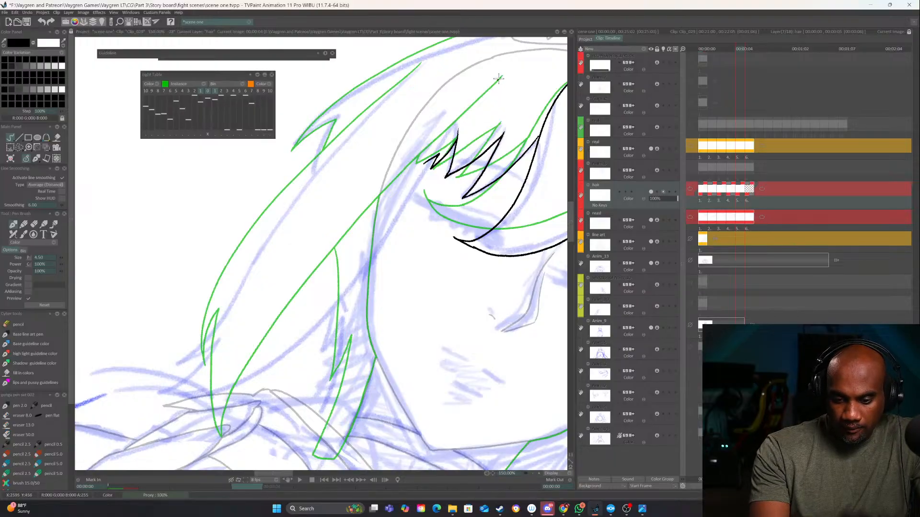
pyautogui.moveTo(498, 78)
pyautogui.mouseDown()
pyautogui.moveTo(315, 329)
pyautogui.moveTo(234, 385)
pyautogui.moveTo(178, 399)
pyautogui.moveTo(154, 391)
pyautogui.mouseUp()
# Ink the left side lock's outer edge and forked lower tip, and save the project
pyautogui.moveTo(395, 392); pyautogui.dragTo(420, 376)
pyautogui.moveTo(409, 276); pyautogui.dragTo(453, 324)
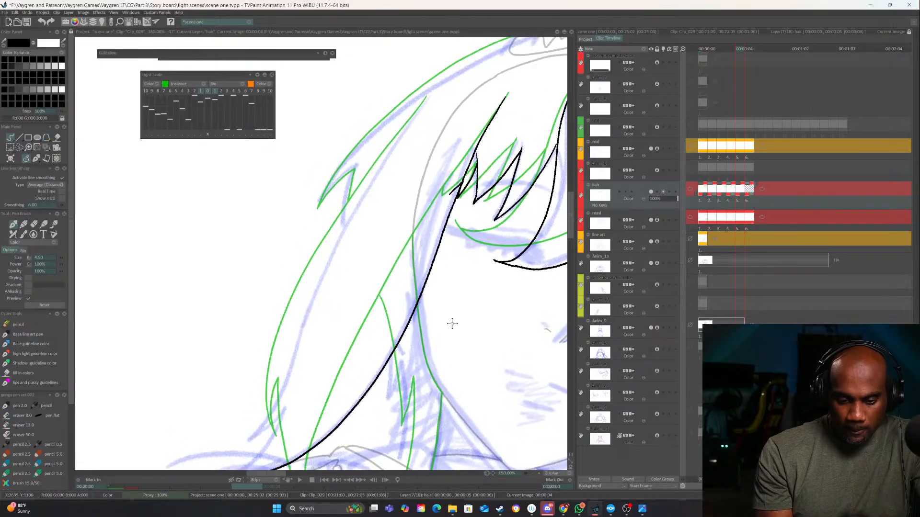
pyautogui.moveTo(411, 117)
pyautogui.mouseDown()
pyautogui.moveTo(336, 240)
pyautogui.moveTo(292, 355)
pyautogui.moveTo(241, 442)
pyautogui.mouseUp()
pyautogui.moveTo(371, 395); pyautogui.dragTo(444, 331)
pyautogui.moveTo(359, 344); pyautogui.dragTo(306, 406)
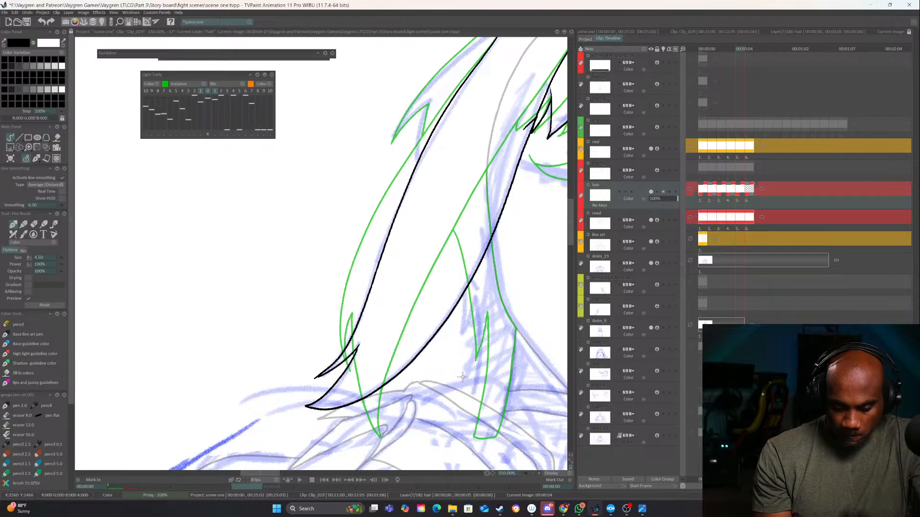
pyautogui.moveTo(543, 181)
pyautogui.mouseDown()
pyautogui.moveTo(439, 272)
pyautogui.moveTo(408, 375)
pyautogui.mouseUp()
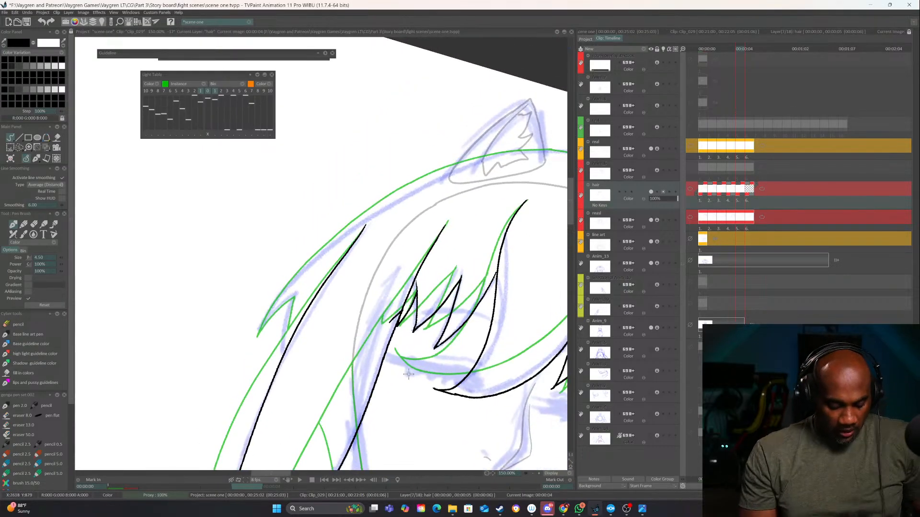
pyautogui.hotkey('ctrl', 's')
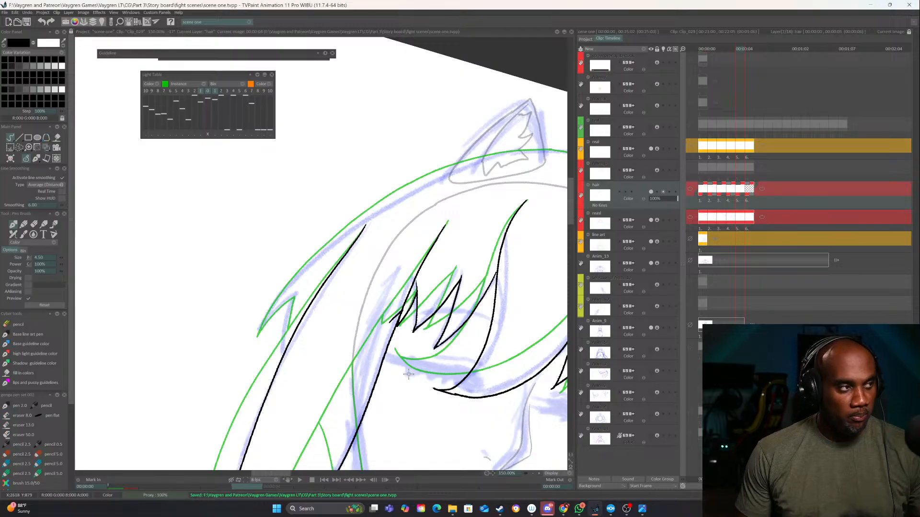
# Ink the first stretch of the outer hair contour from the left cat ear down toward the side of the head
pyautogui.click(533, 473)
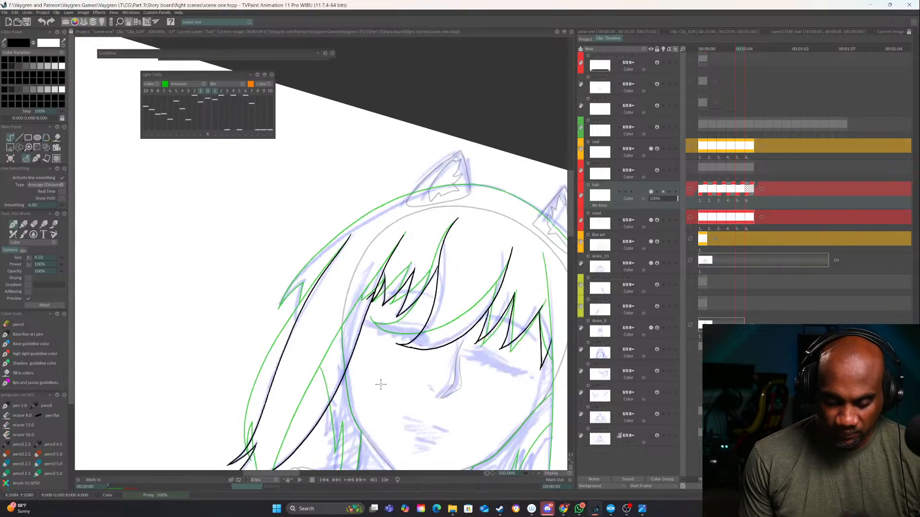
pyautogui.moveTo(381, 385); pyautogui.dragTo(436, 353)
pyautogui.click(539, 473)
pyautogui.moveTo(456, 303); pyautogui.dragTo(383, 341)
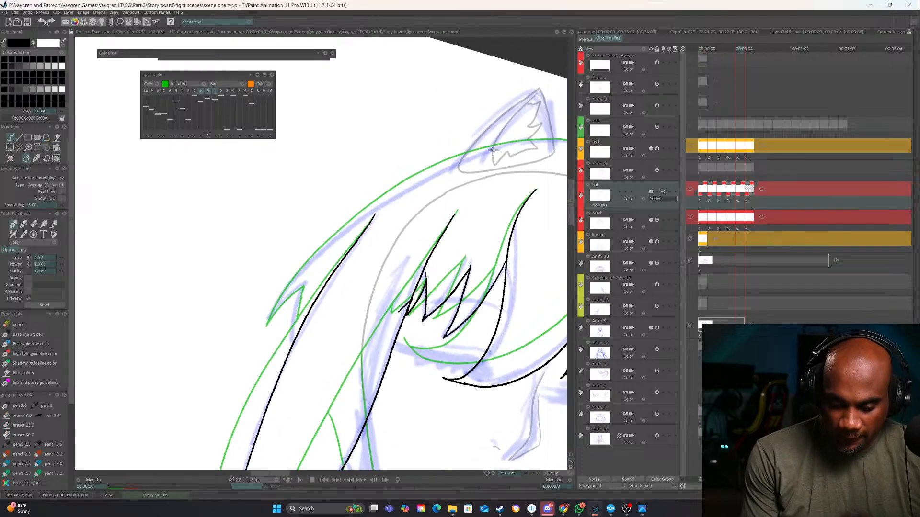
pyautogui.moveTo(518, 141); pyautogui.dragTo(392, 188)
# After comparing with the previous images, extend the left outer hair contour into its pointed tuft and join it to the side lock
pyautogui.press('Left')
pyautogui.press('Left')
pyautogui.press('Left')
pyautogui.press('Left')
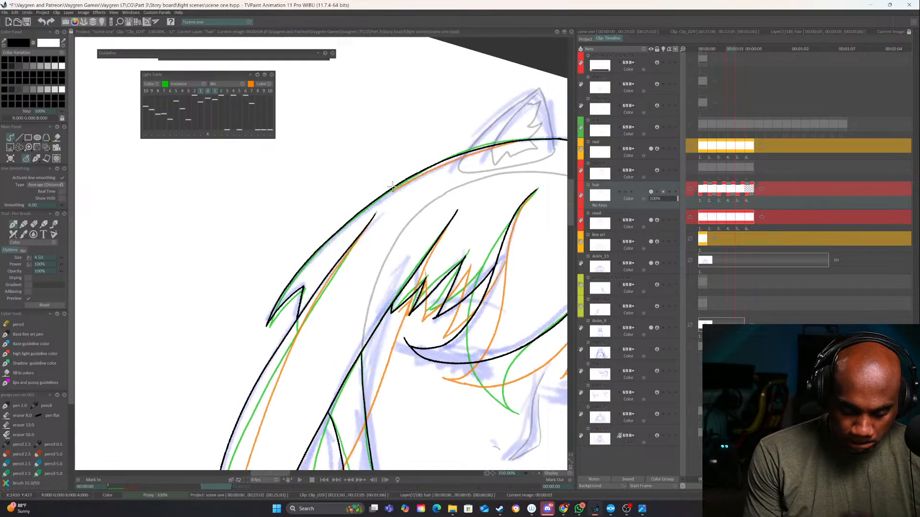
pyautogui.press('Right')
pyautogui.press('Right')
pyautogui.press('Right')
pyautogui.press('Right')
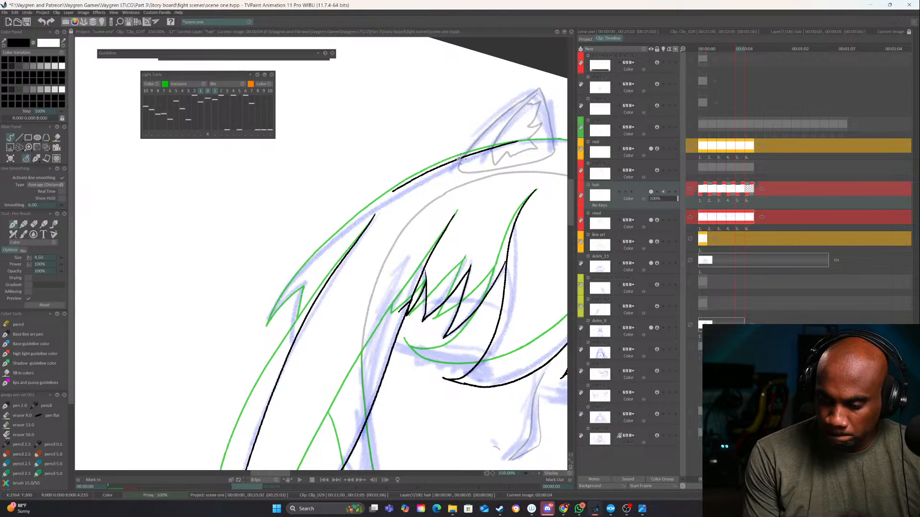
pyautogui.moveTo(387, 196)
pyautogui.mouseDown()
pyautogui.moveTo(303, 271)
pyautogui.moveTo(267, 321)
pyautogui.mouseUp()
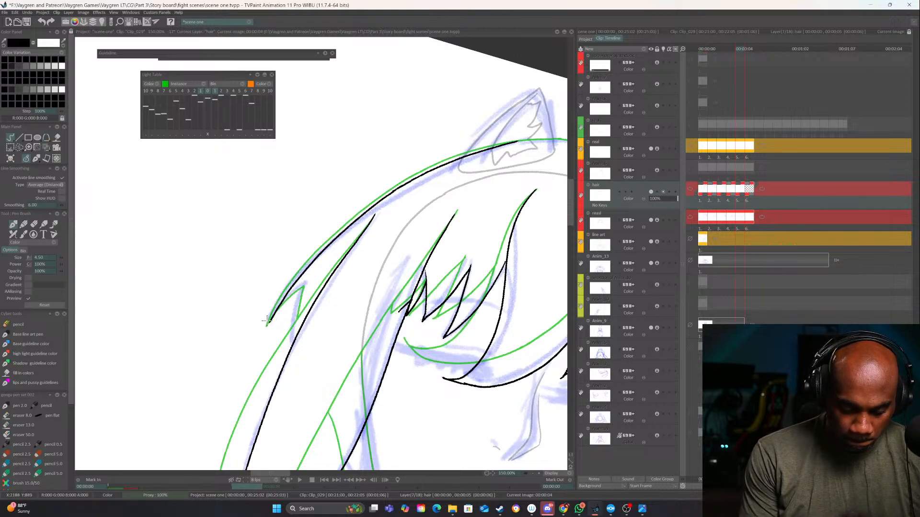
pyautogui.hotkey('ctrl', 'z')
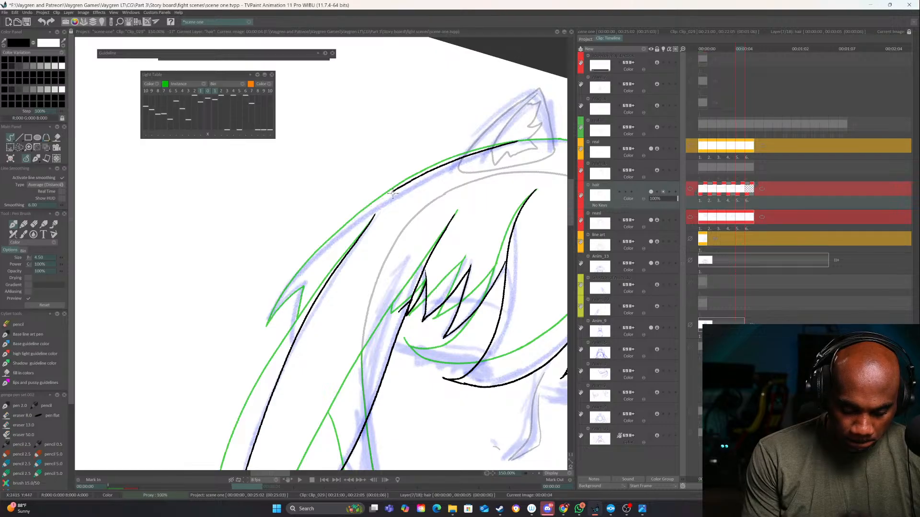
pyautogui.moveTo(393, 193)
pyautogui.mouseDown()
pyautogui.moveTo(333, 239)
pyautogui.moveTo(264, 326)
pyautogui.moveTo(302, 287)
pyautogui.mouseUp()
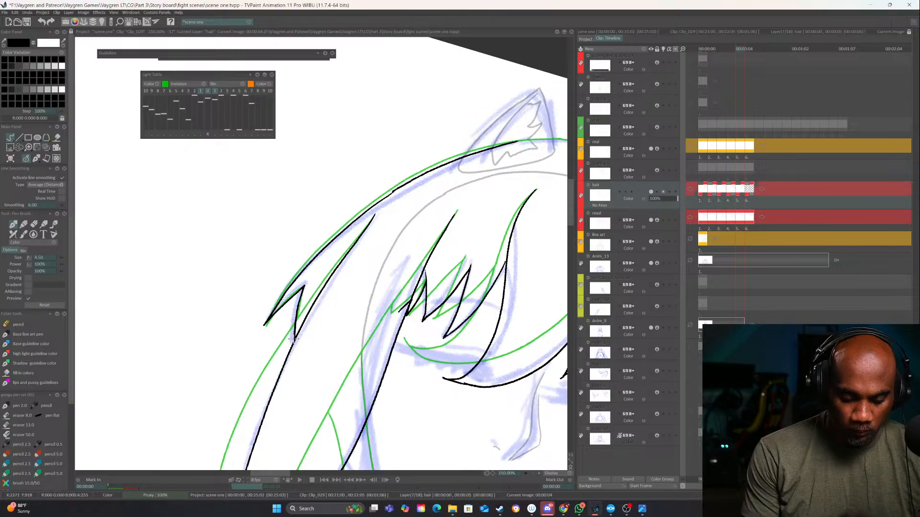
# Ink the outer hair contour over the top of the head, from the left ear past the right ear to the right tuft
pyautogui.moveTo(473, 299)
pyautogui.mouseDown()
pyautogui.moveTo(410, 328)
pyautogui.moveTo(286, 422)
pyautogui.mouseUp()
pyautogui.moveTo(285, 421)
pyautogui.mouseDown()
pyautogui.moveTo(330, 424)
pyautogui.moveTo(436, 380)
pyautogui.mouseUp()
pyautogui.moveTo(408, 260); pyautogui.dragTo(422, 358)
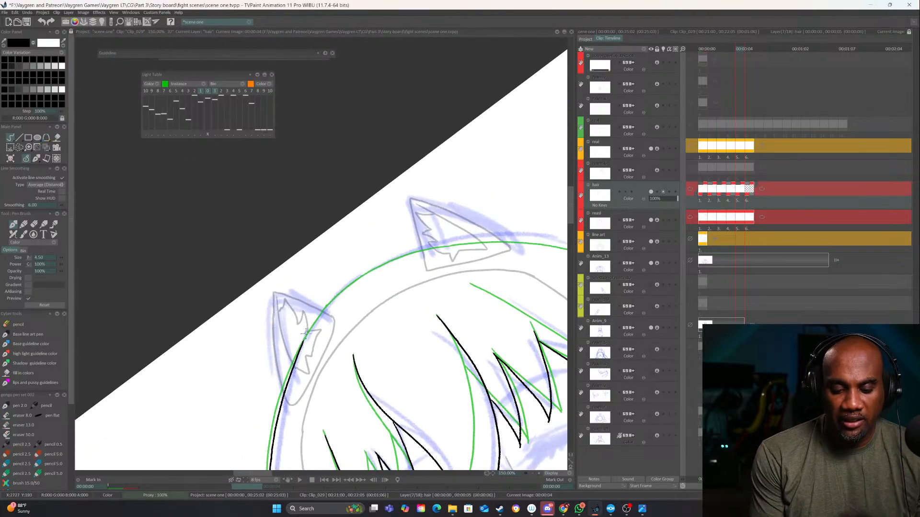
pyautogui.moveTo(302, 343)
pyautogui.mouseDown()
pyautogui.moveTo(351, 285)
pyautogui.moveTo(432, 248)
pyautogui.mouseUp()
pyautogui.moveTo(512, 281)
pyautogui.mouseDown()
pyautogui.moveTo(539, 281)
pyautogui.moveTo(471, 138)
pyautogui.mouseUp()
pyautogui.moveTo(455, 203); pyautogui.dragTo(319, 340)
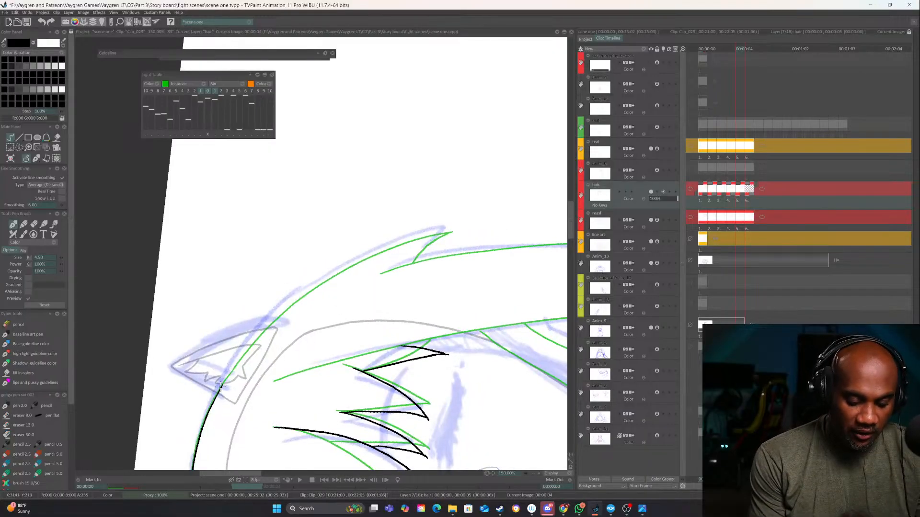
pyautogui.moveTo(220, 385)
pyautogui.mouseDown()
pyautogui.moveTo(258, 337)
pyautogui.moveTo(357, 263)
pyautogui.moveTo(438, 232)
pyautogui.moveTo(504, 348)
pyautogui.mouseUp()
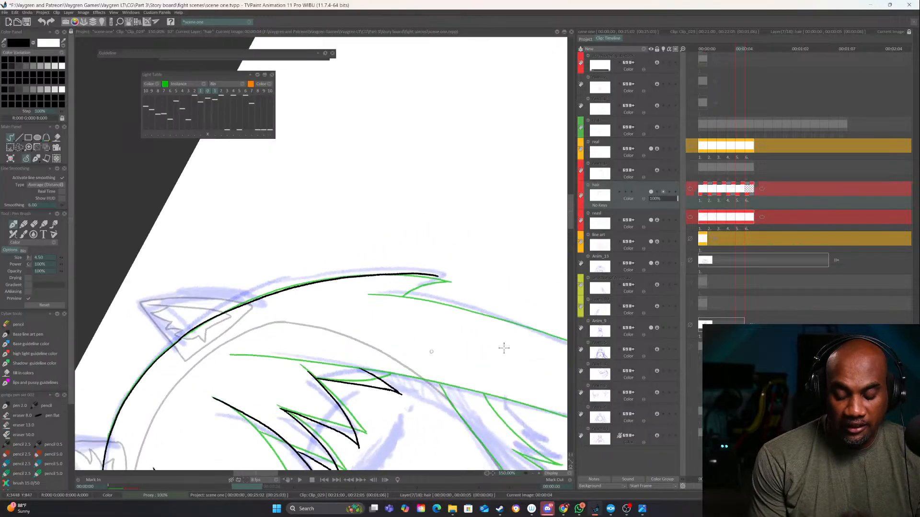
# Ink the pointed tuft and its notch at the right end of the outer hair contour, cleaning up the stroke ends
pyautogui.scroll(-2, 533, 472)
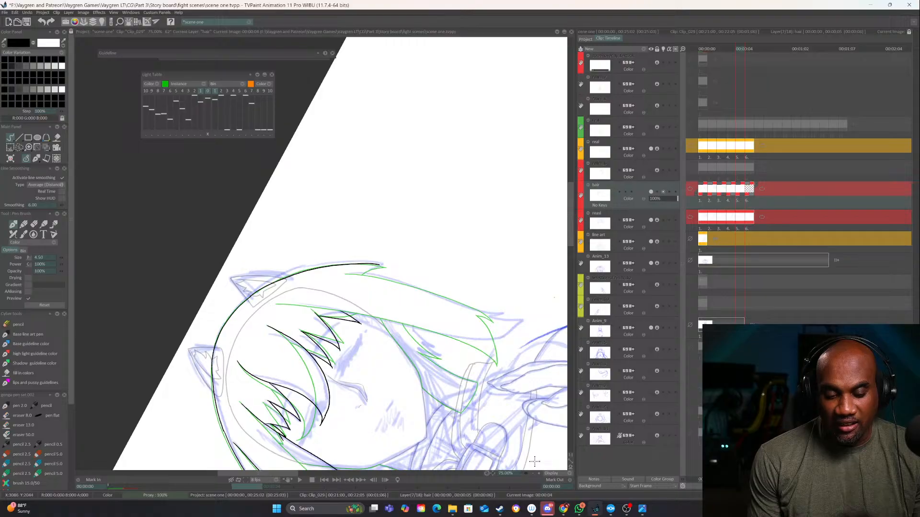
pyautogui.scroll(3, 537, 471)
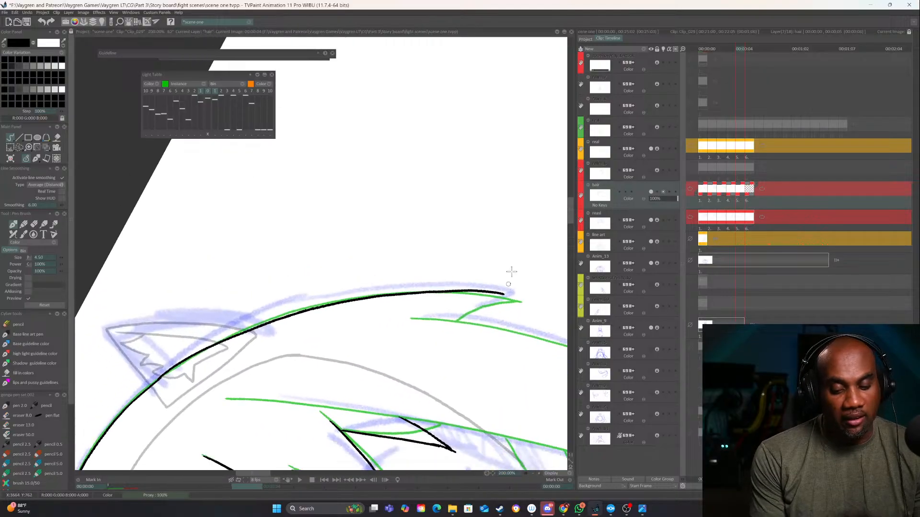
pyautogui.moveTo(512, 272)
pyautogui.mouseDown()
pyautogui.moveTo(534, 300)
pyautogui.moveTo(461, 362)
pyautogui.mouseUp()
pyautogui.press('e')
pyautogui.moveTo(455, 314)
pyautogui.mouseDown()
pyautogui.moveTo(407, 322)
pyautogui.moveTo(452, 314)
pyautogui.moveTo(397, 351)
pyautogui.mouseUp()
pyautogui.press('e')
pyautogui.moveTo(455, 346)
pyautogui.mouseDown()
pyautogui.moveTo(506, 381)
pyautogui.moveTo(519, 340)
pyautogui.mouseUp()
pyautogui.moveTo(557, 365)
pyautogui.mouseDown()
pyautogui.moveTo(408, 390)
pyautogui.moveTo(457, 345)
pyautogui.mouseUp()
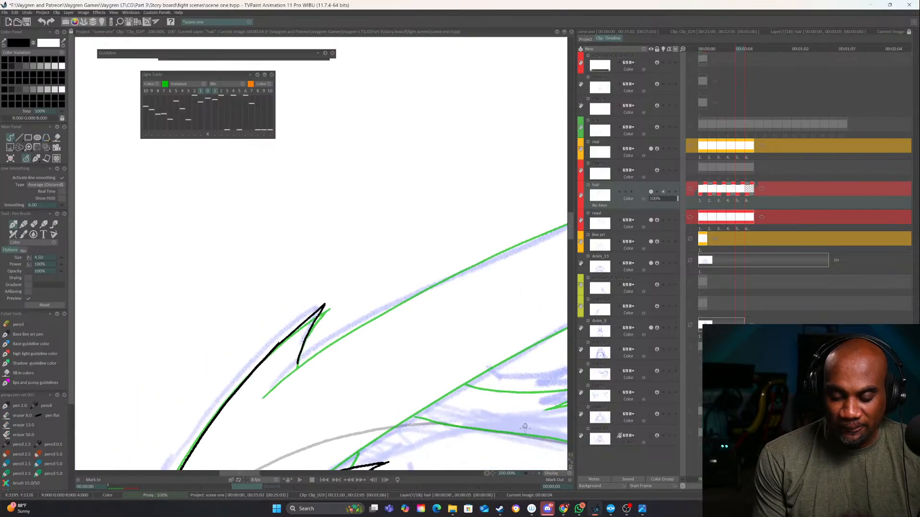
# Ink the right side lock's outer edge from beneath the tuft down to its notched lower end
pyautogui.press('less')
pyautogui.moveTo(406, 295); pyautogui.dragTo(322, 343)
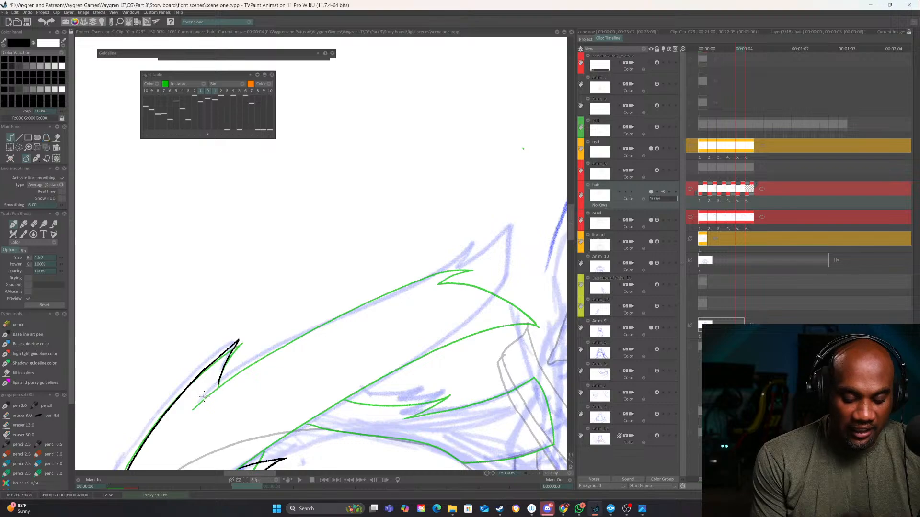
pyautogui.moveTo(196, 408)
pyautogui.mouseDown()
pyautogui.moveTo(259, 355)
pyautogui.moveTo(404, 286)
pyautogui.moveTo(291, 376)
pyautogui.moveTo(353, 433)
pyautogui.moveTo(298, 355)
pyautogui.moveTo(289, 288)
pyautogui.moveTo(294, 350)
pyautogui.mouseUp()
pyautogui.moveTo(281, 316); pyautogui.dragTo(295, 351)
pyautogui.moveTo(314, 307); pyautogui.dragTo(471, 350)
pyautogui.moveTo(406, 152); pyautogui.dragTo(403, 290)
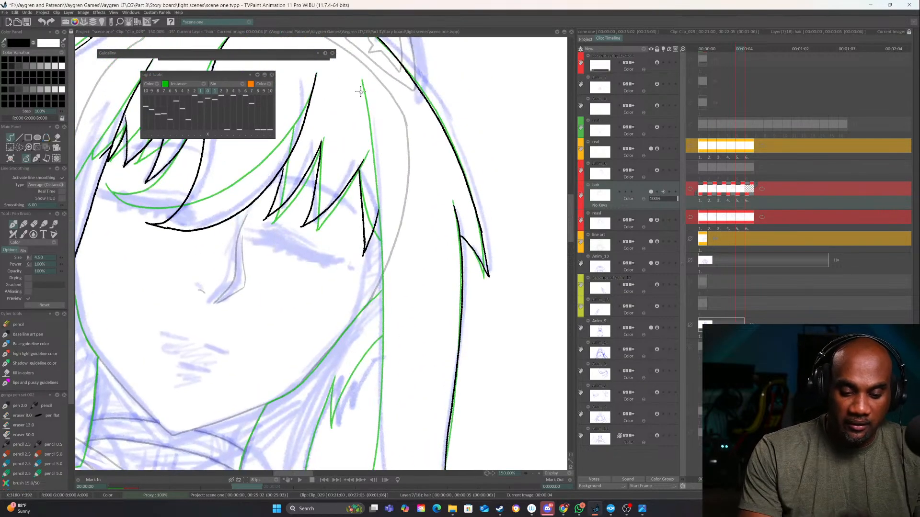
# Ink the right side lock's inner edge beside the face and close the lock with a pointed lower tip
pyautogui.moveTo(362, 81)
pyautogui.mouseDown()
pyautogui.moveTo(380, 204)
pyautogui.moveTo(378, 247)
pyautogui.moveTo(371, 128)
pyautogui.moveTo(372, 347)
pyautogui.moveTo(384, 400)
pyautogui.moveTo(421, 436)
pyautogui.mouseUp()
pyautogui.moveTo(465, 417)
pyautogui.mouseDown()
pyautogui.moveTo(462, 433)
pyautogui.moveTo(370, 415)
pyautogui.moveTo(340, 351)
pyautogui.moveTo(346, 401)
pyautogui.mouseUp()
pyautogui.press('e')
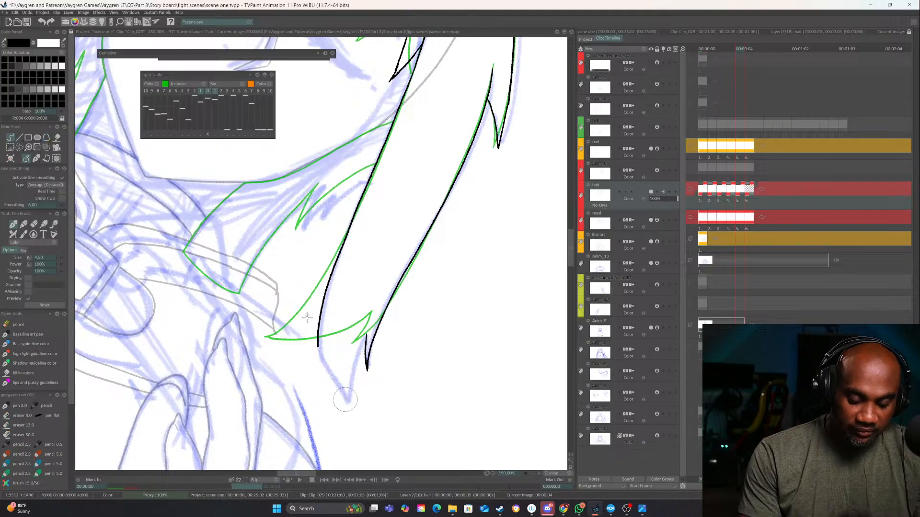
pyautogui.press('b')
pyautogui.moveTo(318, 341); pyautogui.dragTo(338, 396)
pyautogui.hotkey('ctrl', 'z')
pyautogui.moveTo(318, 339); pyautogui.dragTo(345, 399)
pyautogui.moveTo(370, 325); pyautogui.dragTo(345, 399)
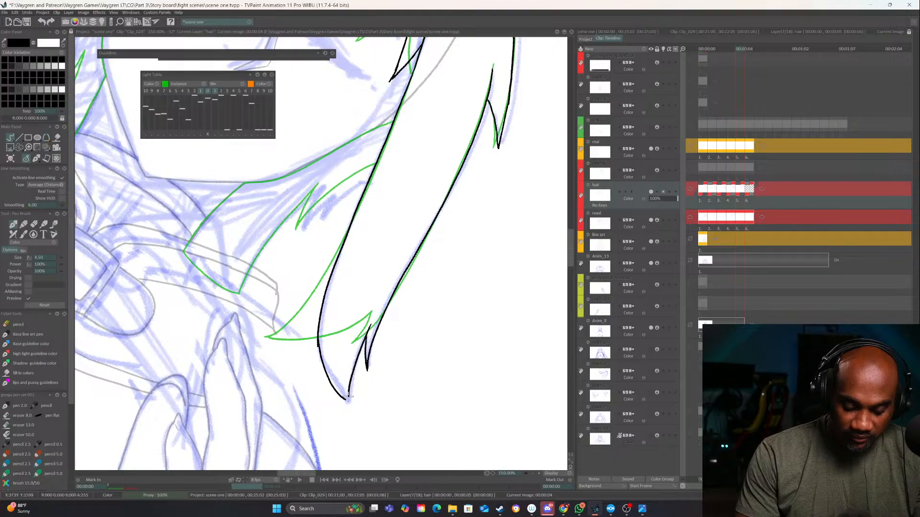
pyautogui.moveTo(355, 346)
pyautogui.mouseDown()
pyautogui.moveTo(376, 369)
pyautogui.moveTo(537, 422)
pyautogui.moveTo(498, 418)
pyautogui.mouseUp()
# After comparing with the previous image, ink the notched strand behind the left side lock, including its squared end and curved face-side edge
pyautogui.moveTo(433, 322); pyautogui.dragTo(450, 270)
pyautogui.moveTo(398, 175); pyautogui.dragTo(402, 206)
pyautogui.press('Left')
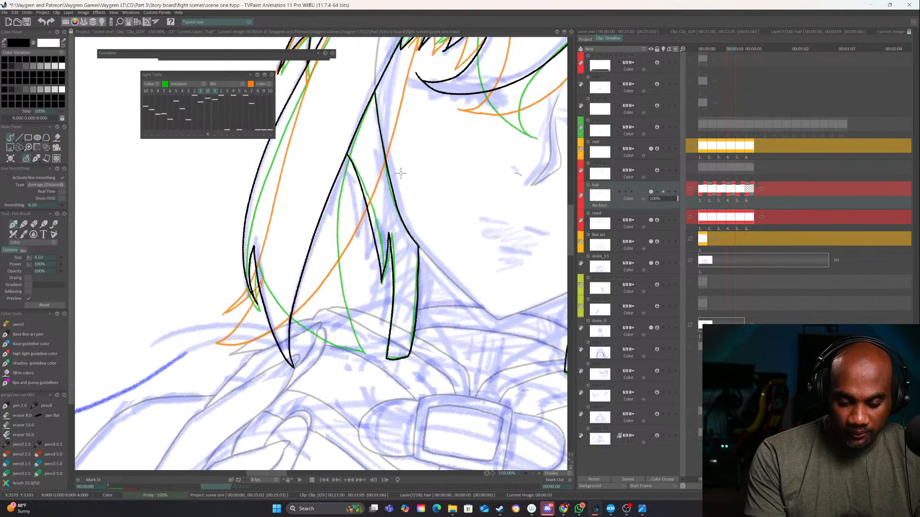
pyautogui.press('Right')
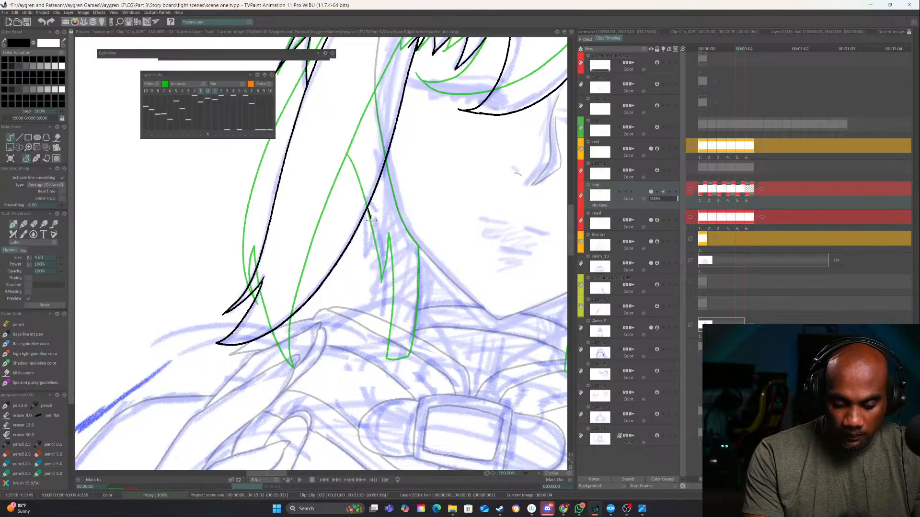
pyautogui.moveTo(368, 211); pyautogui.dragTo(384, 283)
pyautogui.moveTo(388, 232); pyautogui.dragTo(379, 287)
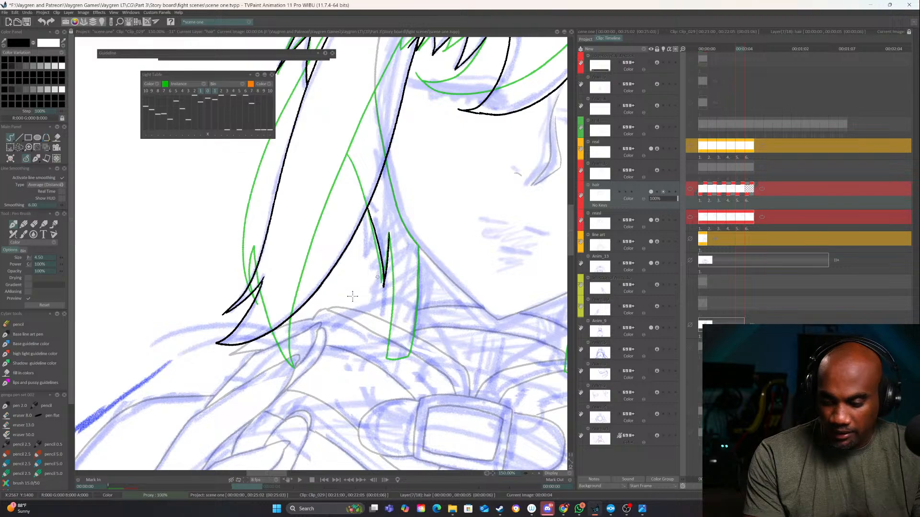
pyautogui.moveTo(388, 234); pyautogui.dragTo(384, 343)
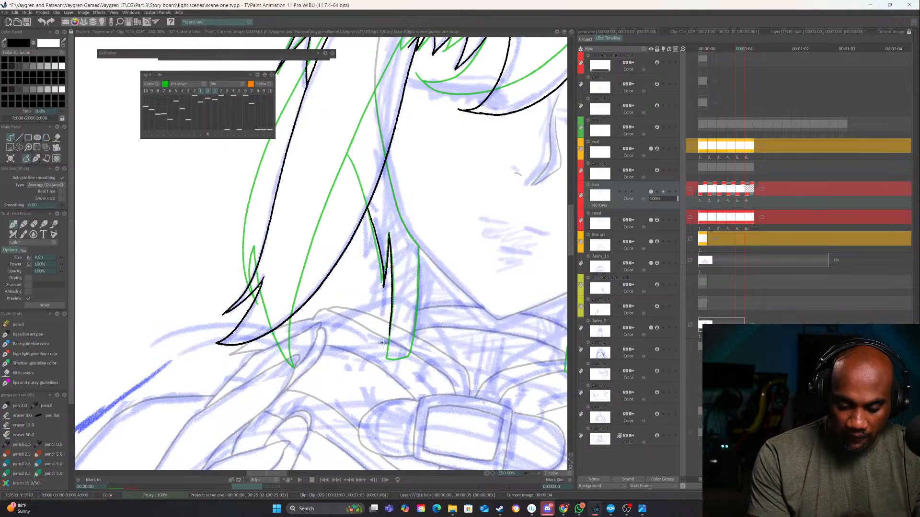
pyautogui.moveTo(419, 246)
pyautogui.mouseDown()
pyautogui.moveTo(407, 344)
pyautogui.moveTo(402, 355)
pyautogui.moveTo(397, 331)
pyautogui.moveTo(387, 359)
pyautogui.mouseUp()
pyautogui.moveTo(395, 153)
pyautogui.mouseDown()
pyautogui.moveTo(355, 232)
pyautogui.moveTo(355, 277)
pyautogui.mouseUp()
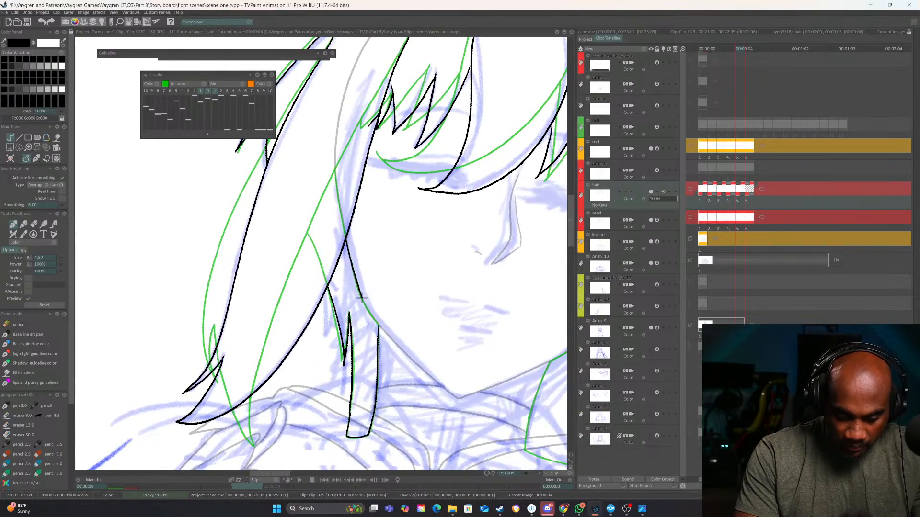
pyautogui.hotkey('ctrl', 'z')
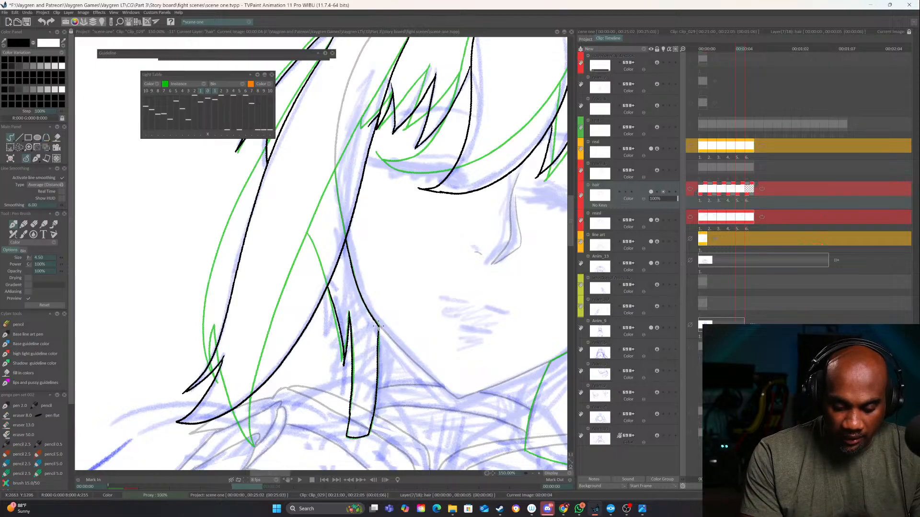
# Ink the face-side edge of the strand behind the right side lock, following the jaw down to the collar
pyautogui.moveTo(530, 382); pyautogui.dragTo(336, 380)
pyautogui.moveTo(461, 251); pyautogui.dragTo(482, 222)
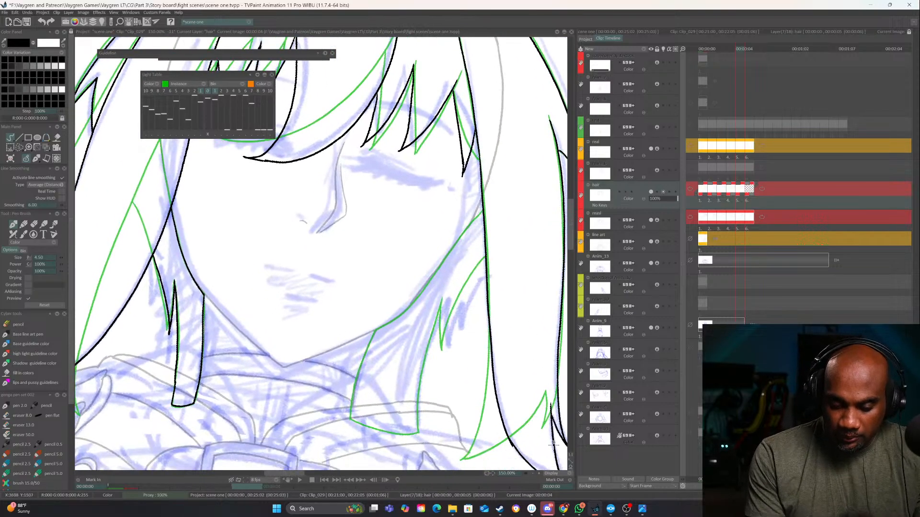
pyautogui.click(538, 473)
pyautogui.moveTo(507, 273); pyautogui.dragTo(467, 259)
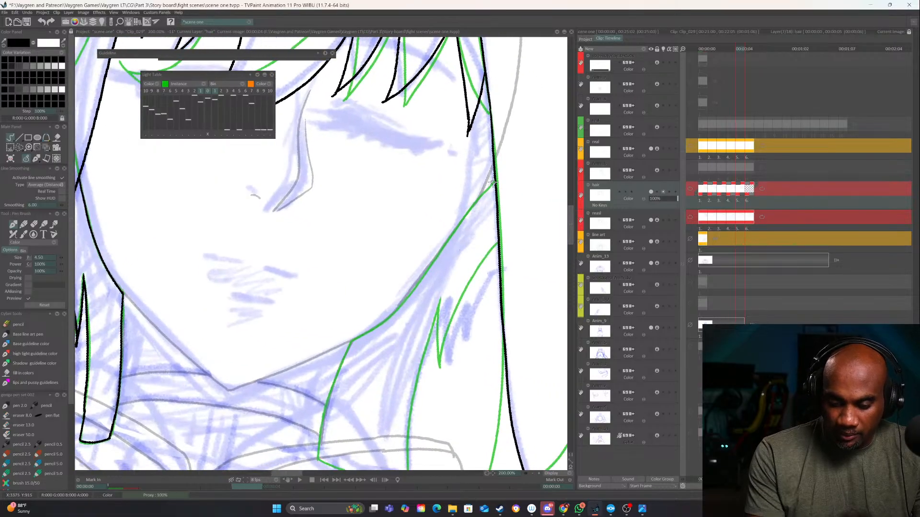
pyautogui.moveTo(495, 181); pyautogui.dragTo(439, 246)
pyautogui.hotkey('ctrl', 'z')
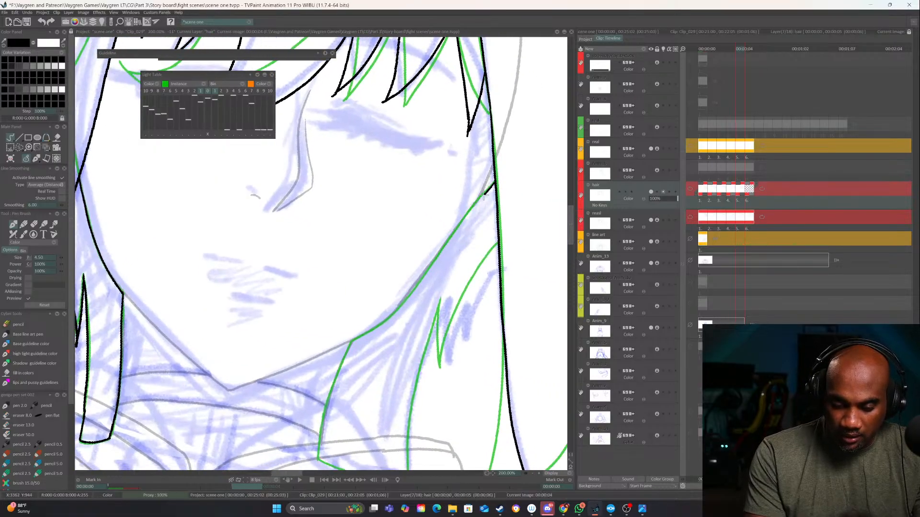
pyautogui.moveTo(483, 195); pyautogui.dragTo(398, 309)
pyautogui.hotkey('ctrl', 'z')
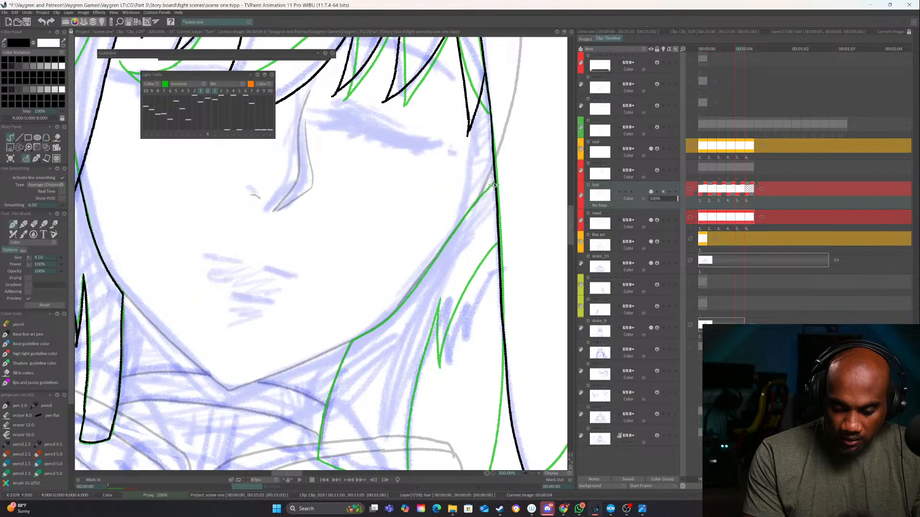
pyautogui.moveTo(494, 185)
pyautogui.mouseDown()
pyautogui.moveTo(408, 297)
pyautogui.moveTo(350, 341)
pyautogui.moveTo(372, 234)
pyautogui.moveTo(347, 335)
pyautogui.mouseUp()
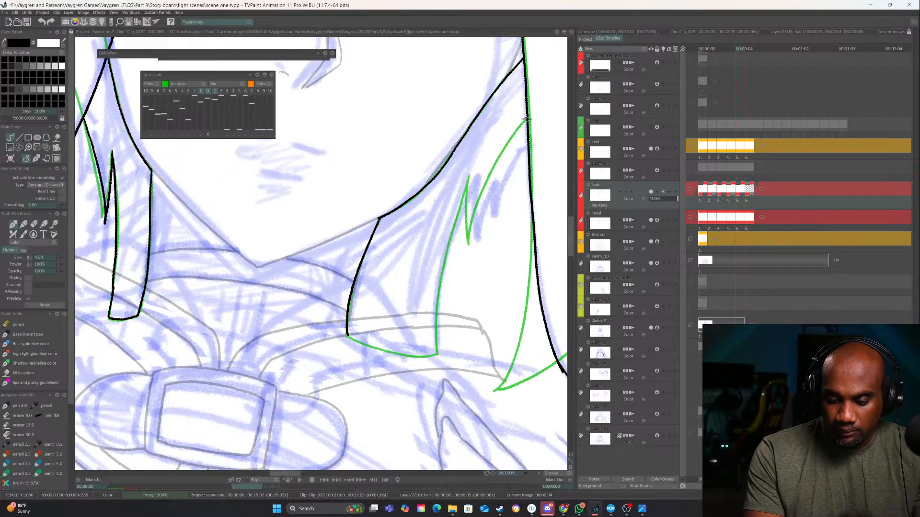
# Ink the right back strand's notch and outer edge, and close its lower end above the collar
pyautogui.moveTo(526, 118)
pyautogui.mouseDown()
pyautogui.moveTo(493, 164)
pyautogui.moveTo(463, 244)
pyautogui.mouseUp()
pyautogui.moveTo(470, 174); pyautogui.dragTo(462, 234)
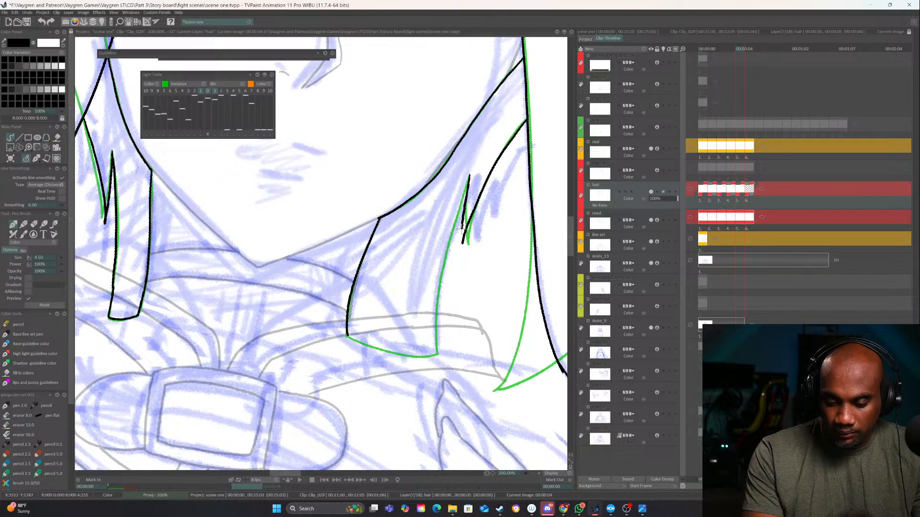
pyautogui.moveTo(465, 196)
pyautogui.mouseDown()
pyautogui.moveTo(437, 290)
pyautogui.moveTo(437, 354)
pyautogui.mouseUp()
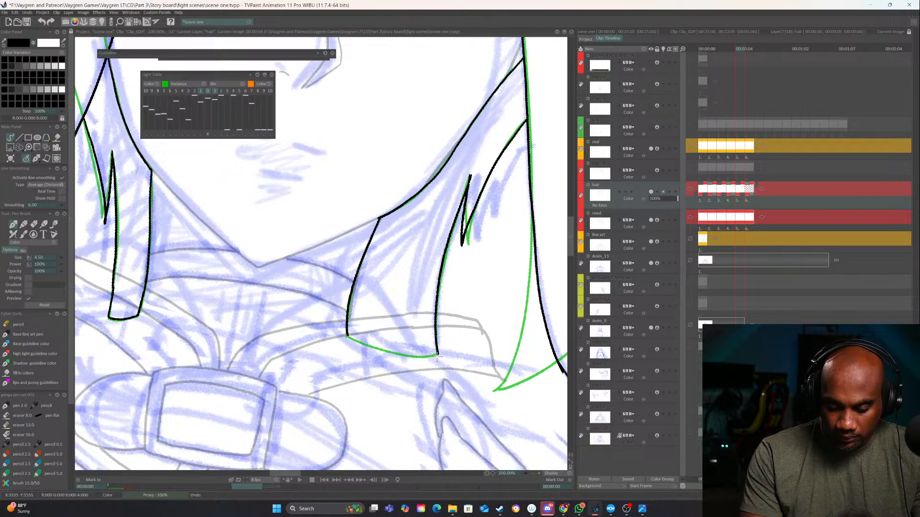
pyautogui.moveTo(501, 347); pyautogui.dragTo(521, 291)
pyautogui.moveTo(369, 324)
pyautogui.mouseDown()
pyautogui.moveTo(407, 327)
pyautogui.moveTo(464, 314)
pyautogui.moveTo(454, 319)
pyautogui.mouseUp()
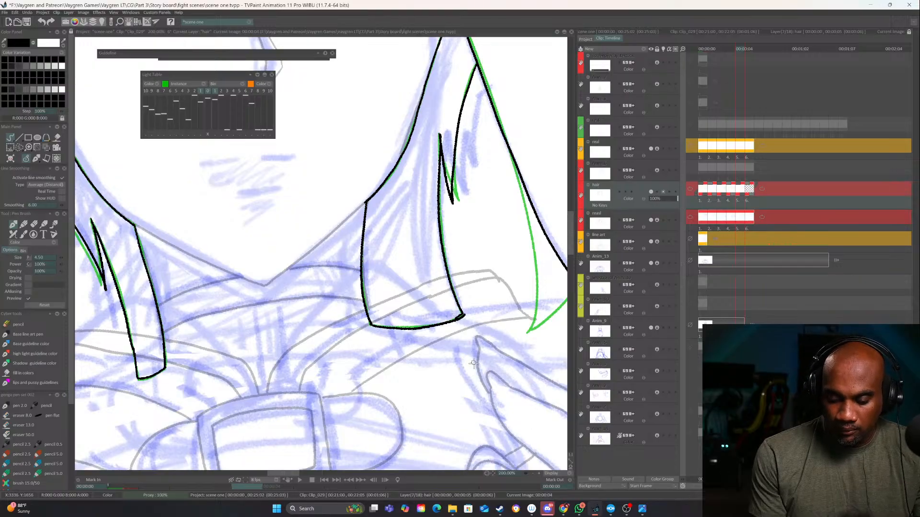
# Advance to the next image and ink the left outer hair contour from the cat ear down into its pointed tuft
pyautogui.click(534, 473)
pyautogui.click(533, 474)
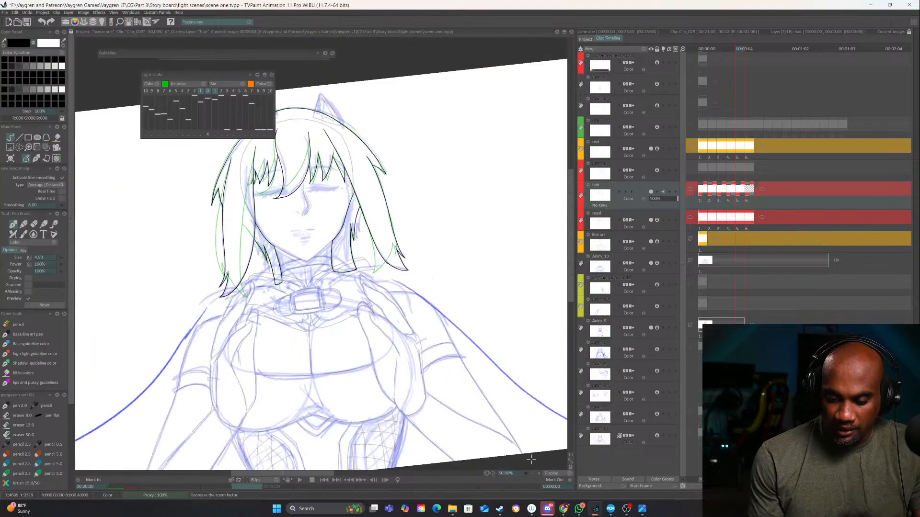
pyautogui.moveTo(422, 272); pyautogui.dragTo(502, 333)
pyautogui.press('Right')
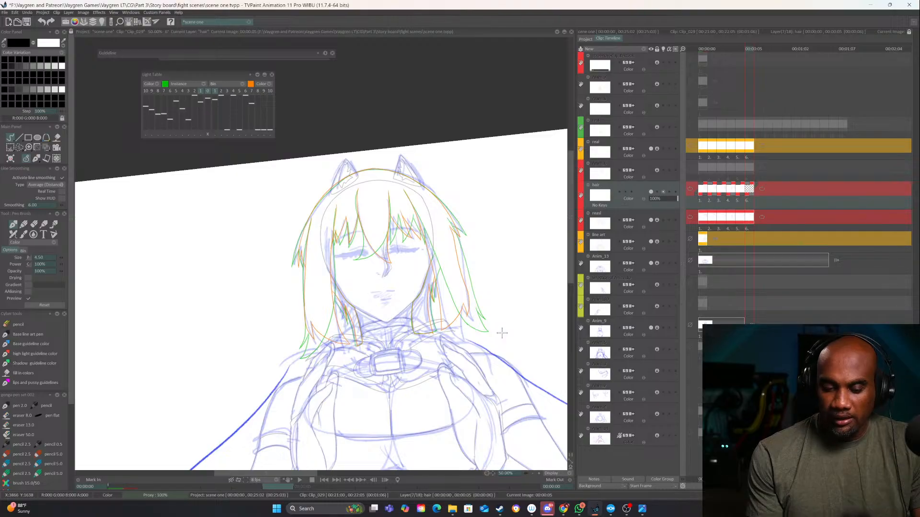
pyautogui.click(538, 474)
pyautogui.click(539, 473)
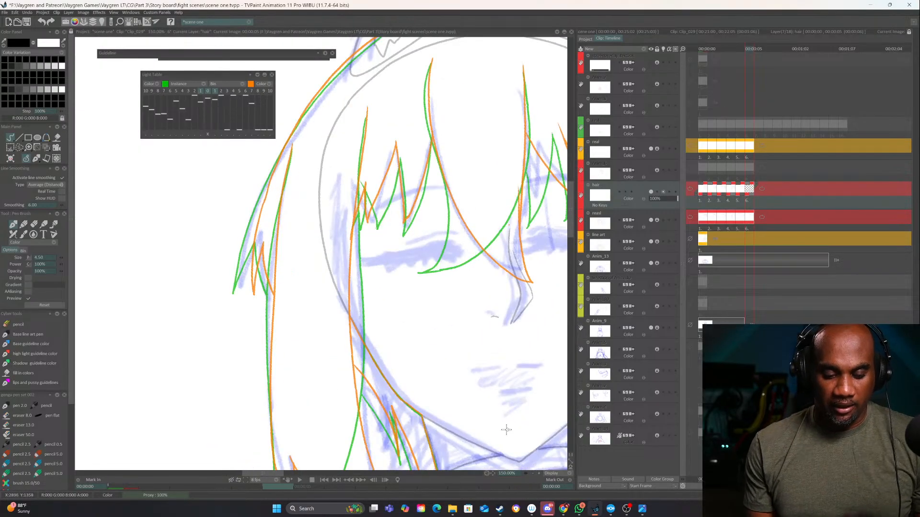
pyautogui.moveTo(374, 120); pyautogui.dragTo(449, 204)
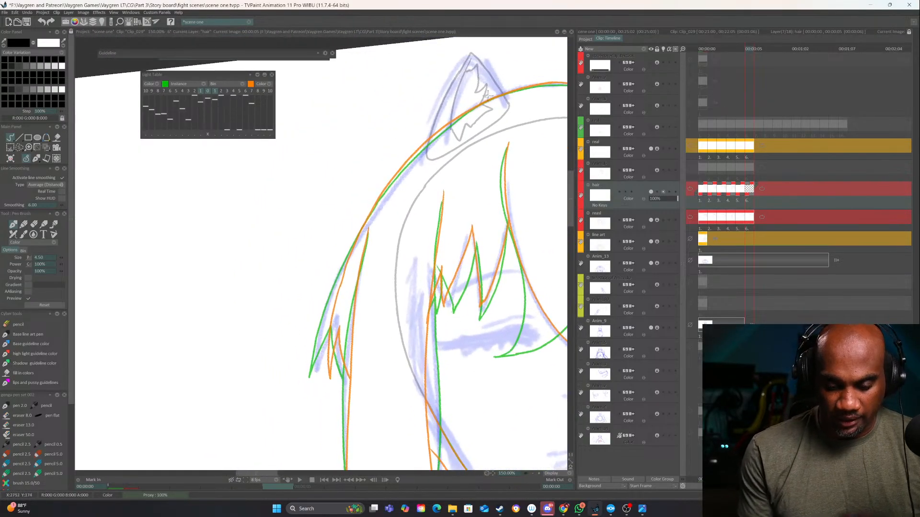
pyautogui.moveTo(506, 92)
pyautogui.mouseDown()
pyautogui.moveTo(403, 164)
pyautogui.moveTo(359, 229)
pyautogui.moveTo(331, 300)
pyautogui.moveTo(324, 379)
pyautogui.moveTo(322, 371)
pyautogui.moveTo(337, 341)
pyautogui.moveTo(344, 377)
pyautogui.moveTo(269, 355)
pyautogui.moveTo(240, 334)
pyautogui.mouseUp()
pyautogui.moveTo(306, 316)
pyautogui.mouseDown()
pyautogui.moveTo(453, 231)
pyautogui.moveTo(461, 215)
pyautogui.mouseUp()
# Ink the left side lock's outer edge below the tuft and the small fork near its lower end
pyautogui.moveTo(527, 179)
pyautogui.mouseDown()
pyautogui.moveTo(320, 290)
pyautogui.moveTo(228, 355)
pyautogui.mouseUp()
pyautogui.moveTo(330, 328)
pyautogui.mouseDown()
pyautogui.moveTo(427, 248)
pyautogui.moveTo(445, 257)
pyautogui.moveTo(440, 237)
pyautogui.mouseUp()
pyautogui.moveTo(332, 271)
pyautogui.mouseDown()
pyautogui.moveTo(319, 329)
pyautogui.moveTo(352, 282)
pyautogui.mouseUp()
pyautogui.moveTo(354, 251); pyautogui.dragTo(355, 182)
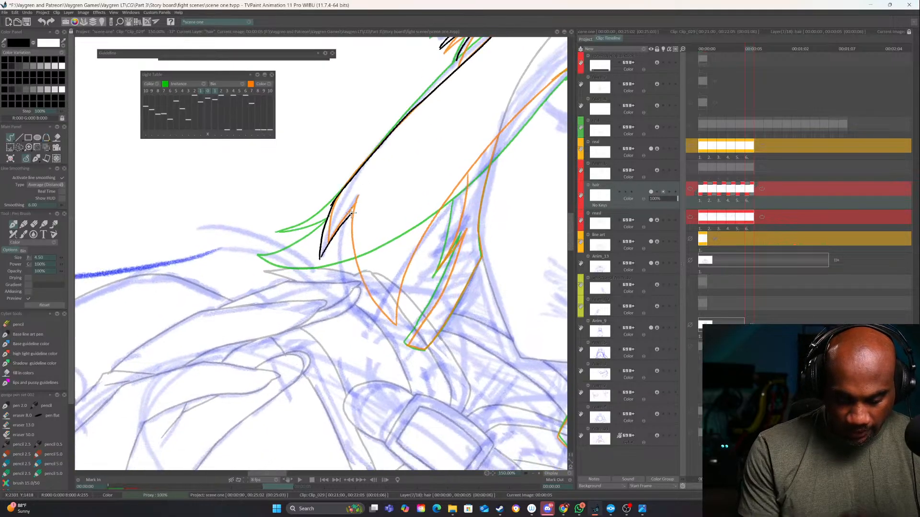
# Ink the left side lock's curved lower tip and its inner edge from the tip up to the fringe
pyautogui.moveTo(352, 214)
pyautogui.mouseDown()
pyautogui.moveTo(348, 243)
pyautogui.moveTo(389, 332)
pyautogui.mouseUp()
pyautogui.moveTo(421, 273); pyautogui.dragTo(409, 311)
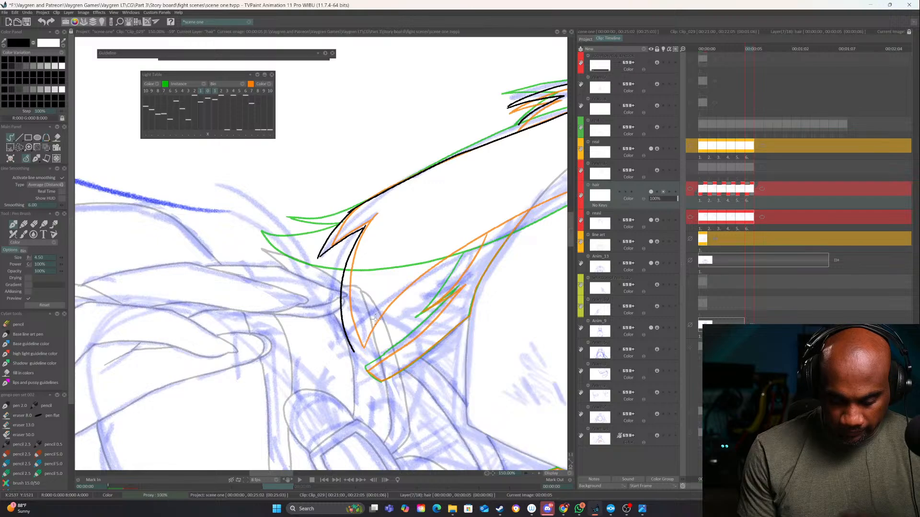
pyautogui.moveTo(365, 341); pyautogui.dragTo(338, 346)
pyautogui.hotkey('ctrl', 'z')
pyautogui.moveTo(338, 226)
pyautogui.mouseDown()
pyautogui.moveTo(309, 290)
pyautogui.moveTo(312, 354)
pyautogui.mouseUp()
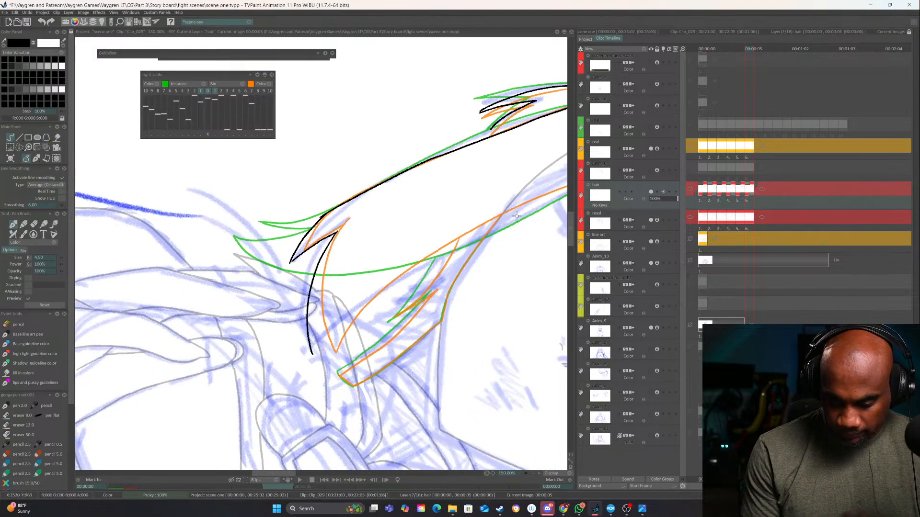
pyautogui.moveTo(515, 217)
pyautogui.mouseDown()
pyautogui.moveTo(360, 302)
pyautogui.moveTo(311, 352)
pyautogui.mouseUp()
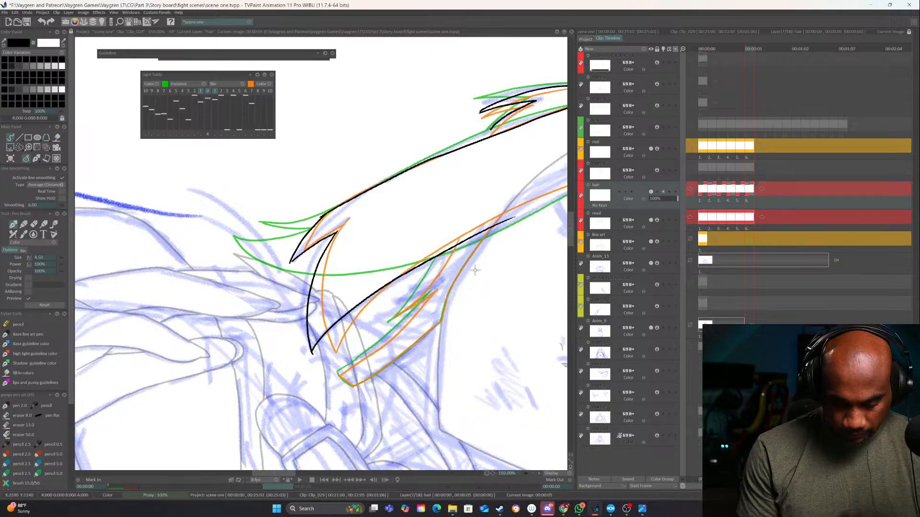
pyautogui.moveTo(537, 239); pyautogui.dragTo(368, 327)
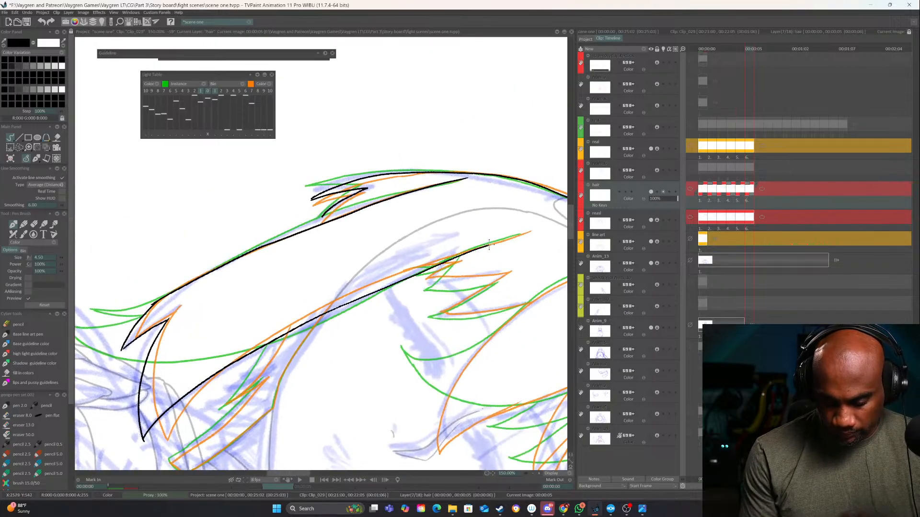
pyautogui.moveTo(531, 231); pyautogui.dragTo(347, 302)
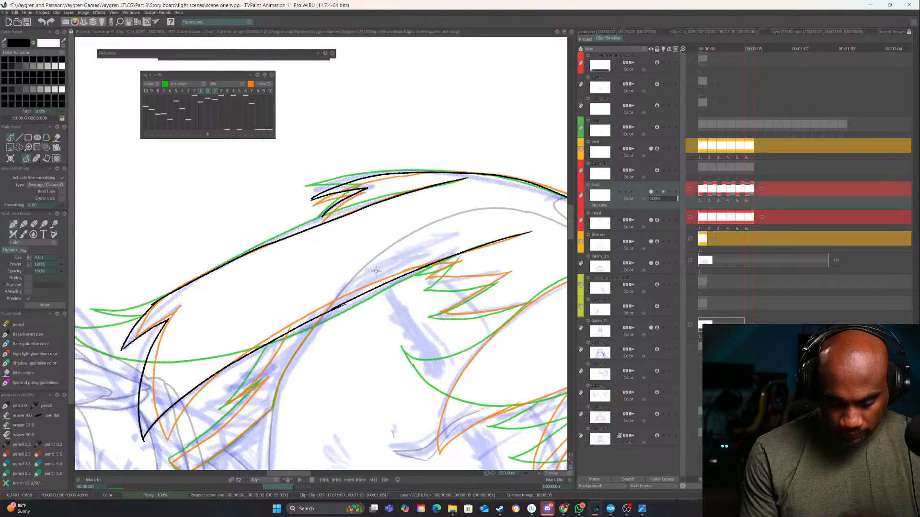
# Ink the notch, lower sides and squared end of the strand behind the left side lock
pyautogui.moveTo(353, 347); pyautogui.dragTo(441, 263)
pyautogui.moveTo(450, 269)
pyautogui.mouseDown()
pyautogui.moveTo(462, 250)
pyautogui.moveTo(448, 206)
pyautogui.mouseUp()
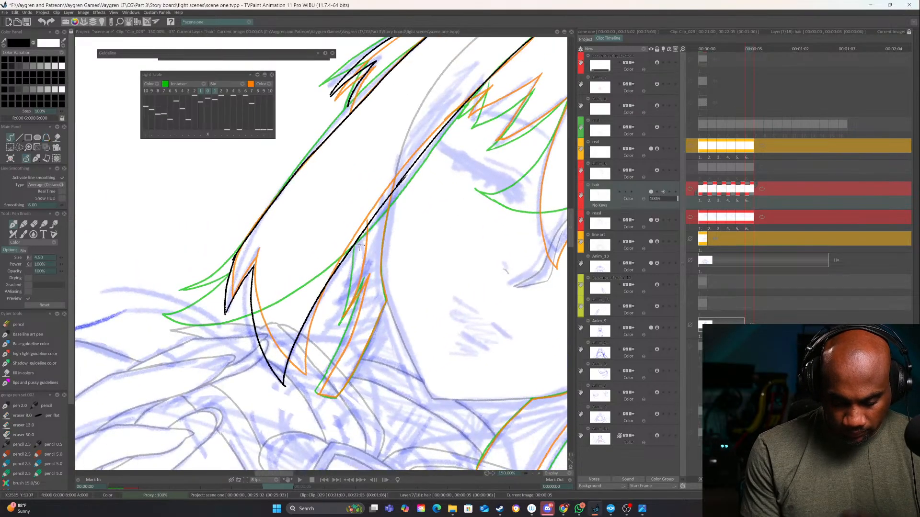
pyautogui.moveTo(359, 242)
pyautogui.mouseDown()
pyautogui.moveTo(338, 327)
pyautogui.moveTo(368, 279)
pyautogui.moveTo(318, 389)
pyautogui.mouseUp()
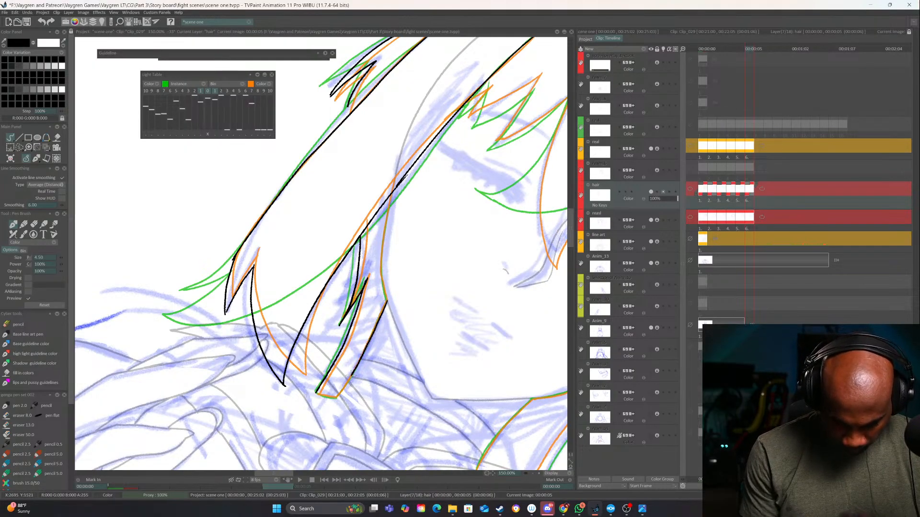
pyautogui.moveTo(341, 393); pyautogui.dragTo(372, 387)
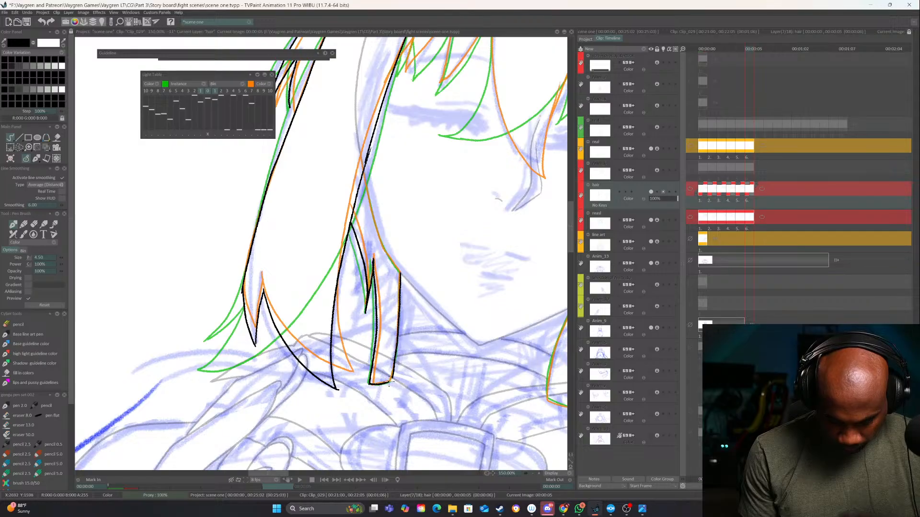
pyautogui.moveTo(393, 200); pyautogui.dragTo(360, 283)
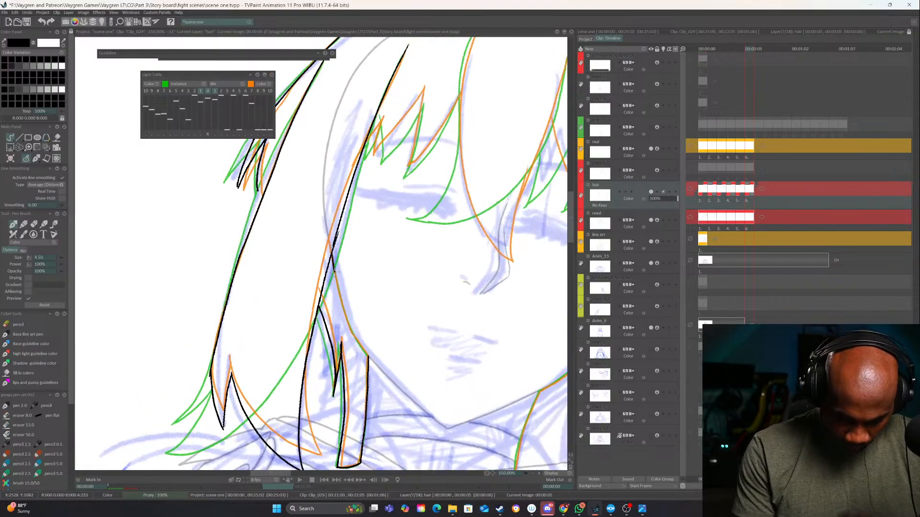
# Ink the cheek-side edge of the strand behind the left side lock and the matching edge of the strand on the right
pyautogui.moveTo(363, 350); pyautogui.dragTo(368, 355)
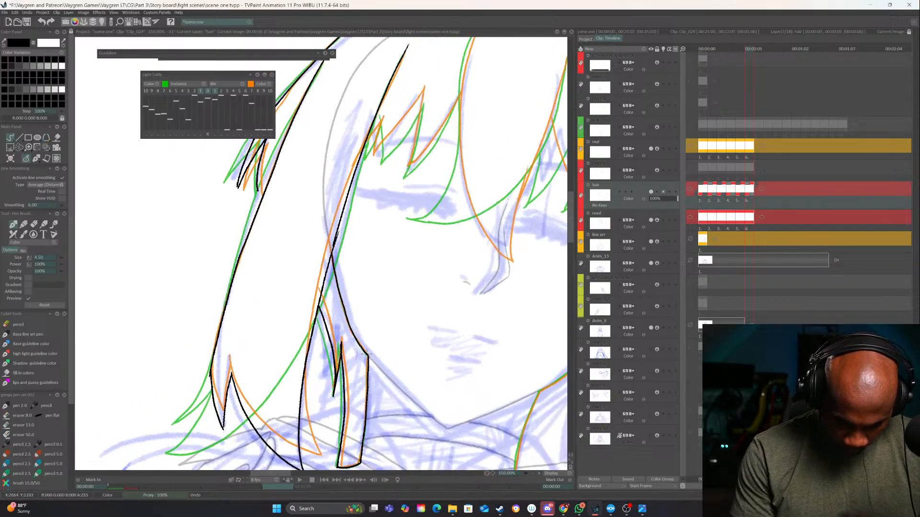
pyautogui.moveTo(560, 376); pyautogui.dragTo(303, 375)
pyautogui.moveTo(402, 336); pyautogui.dragTo(498, 195)
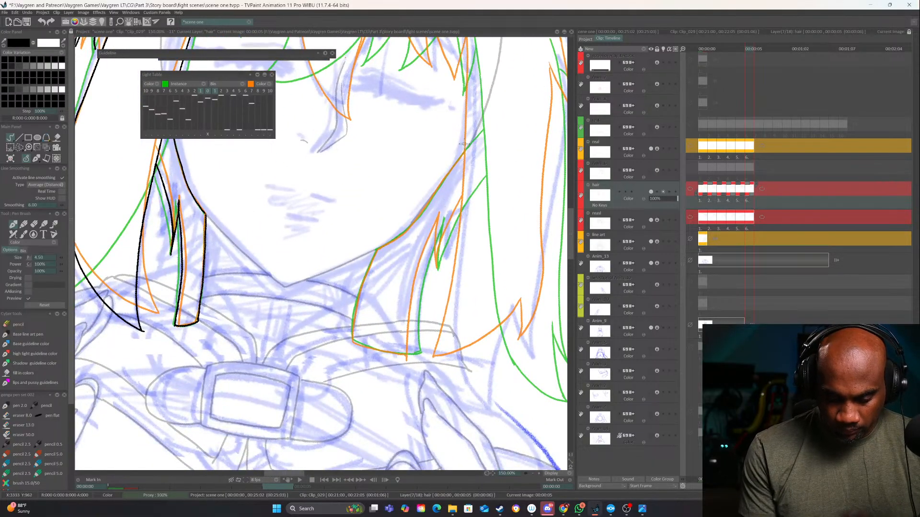
pyautogui.moveTo(464, 151)
pyautogui.mouseDown()
pyautogui.moveTo(437, 196)
pyautogui.moveTo(377, 250)
pyautogui.moveTo(353, 341)
pyautogui.mouseUp()
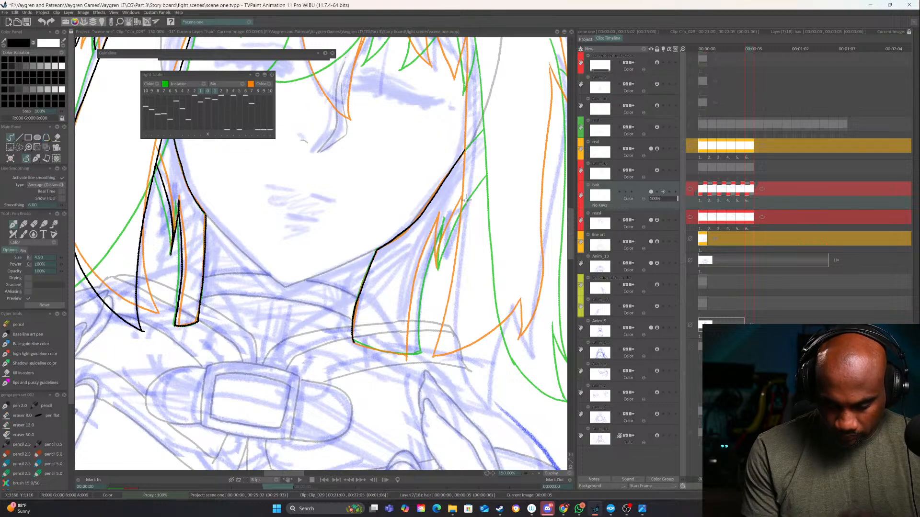
# Ink the small notch, outer side and squared end of the strand behind the right side lock
pyautogui.moveTo(455, 217); pyautogui.dragTo(435, 270)
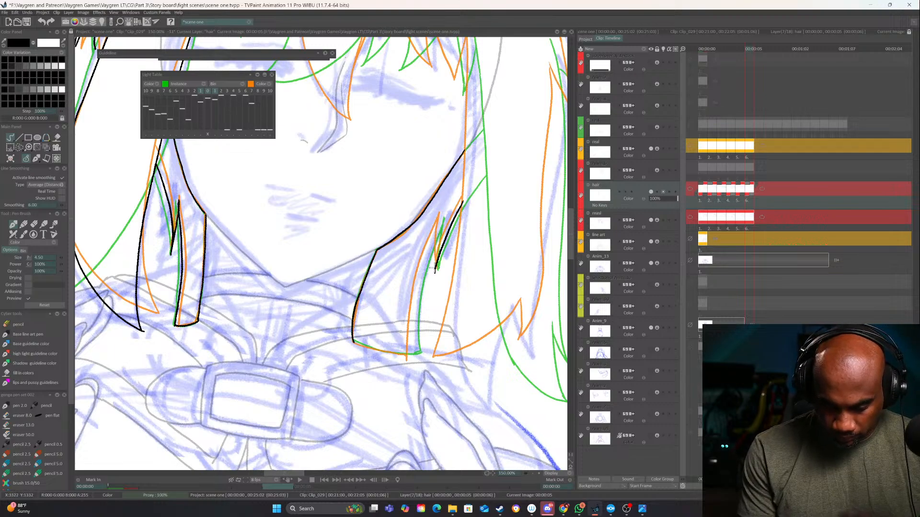
pyautogui.moveTo(442, 209)
pyautogui.mouseDown()
pyautogui.moveTo(435, 272)
pyautogui.moveTo(415, 218)
pyautogui.mouseUp()
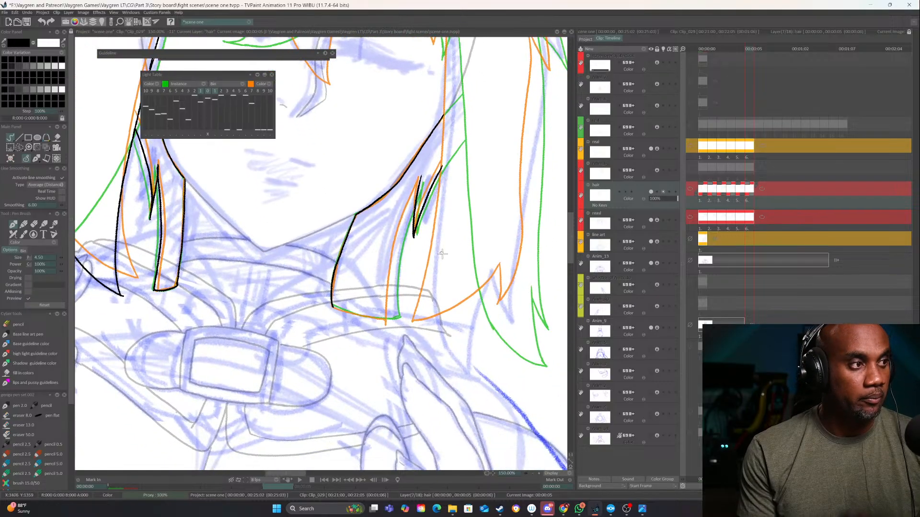
pyautogui.press('n')
pyautogui.moveTo(404, 157)
pyautogui.mouseDown()
pyautogui.moveTo(395, 272)
pyautogui.moveTo(403, 304)
pyautogui.moveTo(426, 291)
pyautogui.moveTo(411, 287)
pyautogui.mouseUp()
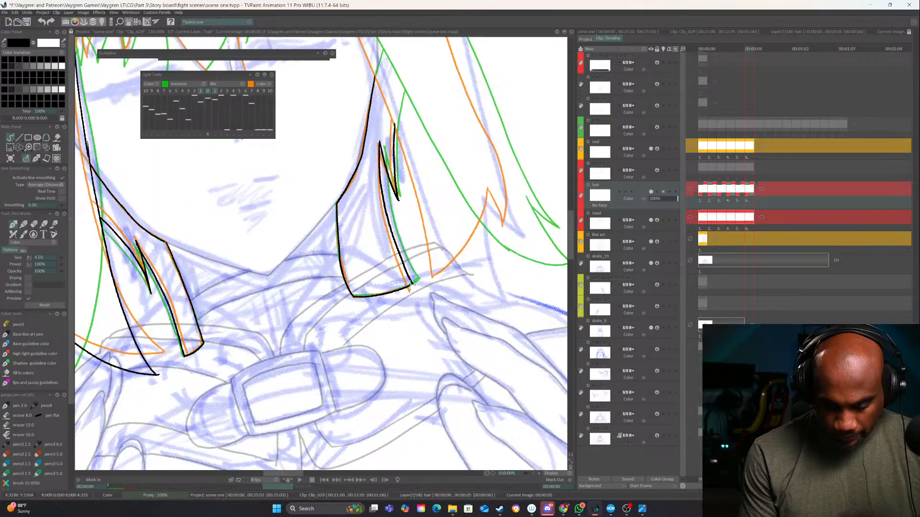
# Ink the right outer hair contour from the crown past the cat ear down into its pointed tuft
pyautogui.moveTo(497, 272); pyautogui.dragTo(315, 440)
pyautogui.moveTo(392, 340); pyautogui.dragTo(354, 441)
pyautogui.moveTo(415, 348); pyautogui.dragTo(446, 302)
pyautogui.moveTo(469, 360); pyautogui.dragTo(352, 162)
pyautogui.moveTo(332, 198); pyautogui.dragTo(416, 293)
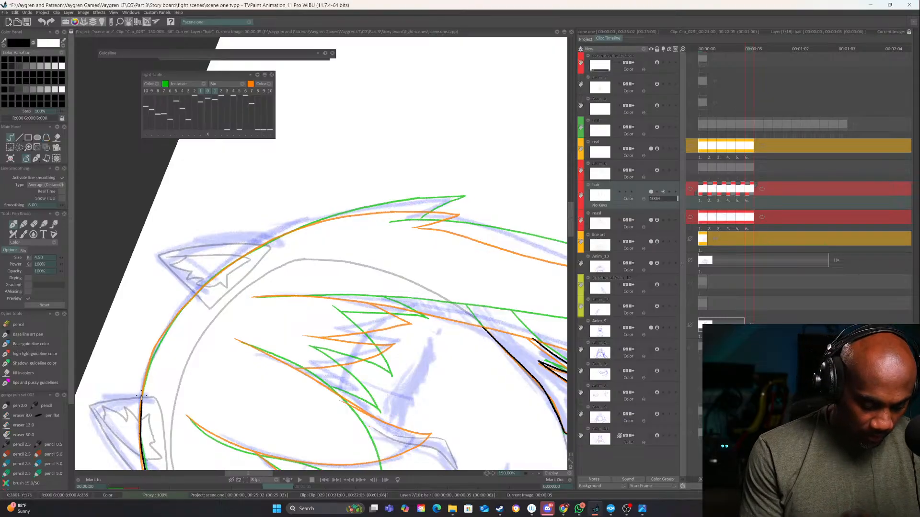
pyautogui.moveTo(142, 396)
pyautogui.mouseDown()
pyautogui.moveTo(151, 346)
pyautogui.moveTo(178, 301)
pyautogui.moveTo(224, 260)
pyautogui.moveTo(286, 231)
pyautogui.moveTo(458, 202)
pyautogui.moveTo(452, 178)
pyautogui.mouseUp()
pyautogui.hotkey('ctrl', 'z')
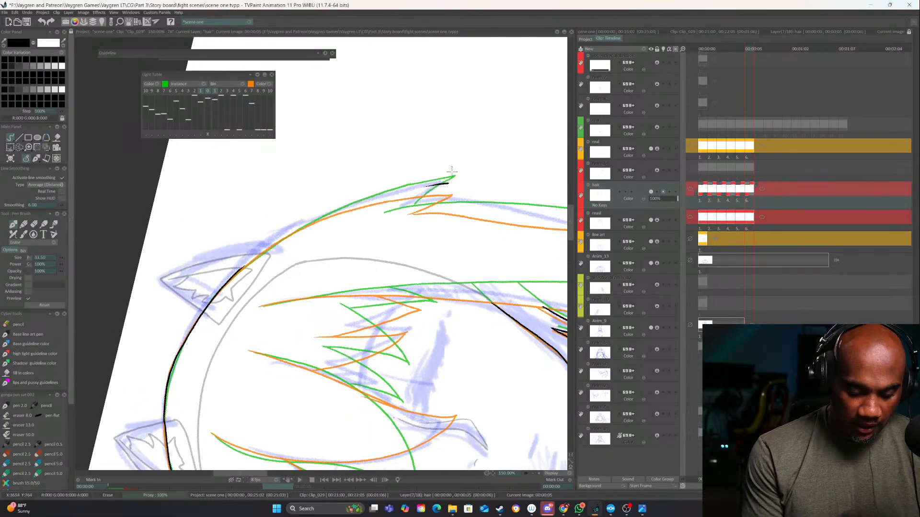
pyautogui.moveTo(247, 264)
pyautogui.mouseDown()
pyautogui.moveTo(409, 189)
pyautogui.moveTo(452, 182)
pyautogui.moveTo(401, 211)
pyautogui.moveTo(404, 255)
pyautogui.moveTo(377, 316)
pyautogui.moveTo(365, 148)
pyautogui.mouseUp()
pyautogui.moveTo(371, 235)
pyautogui.mouseDown()
pyautogui.moveTo(361, 91)
pyautogui.moveTo(362, 168)
pyautogui.mouseUp()
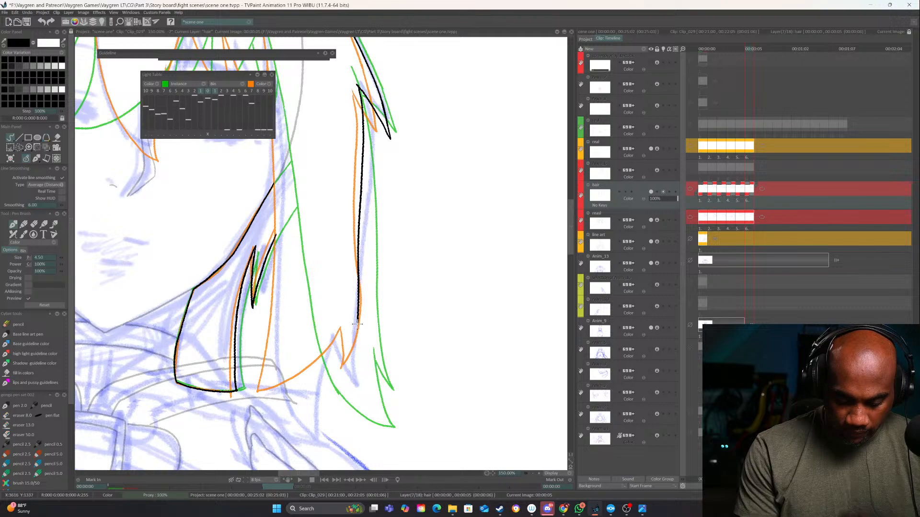
# Ink the right side lock below the tuft: its outer edge with the small fork and its curved lower tip up to the notch
pyautogui.moveTo(357, 324); pyautogui.dragTo(357, 382)
pyautogui.hotkey('ctrl', 'z')
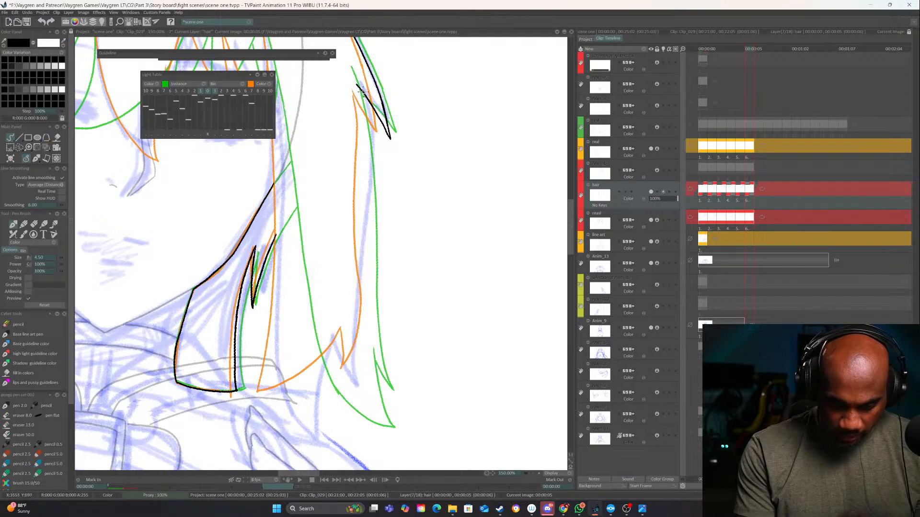
pyautogui.moveTo(358, 89); pyautogui.dragTo(358, 379)
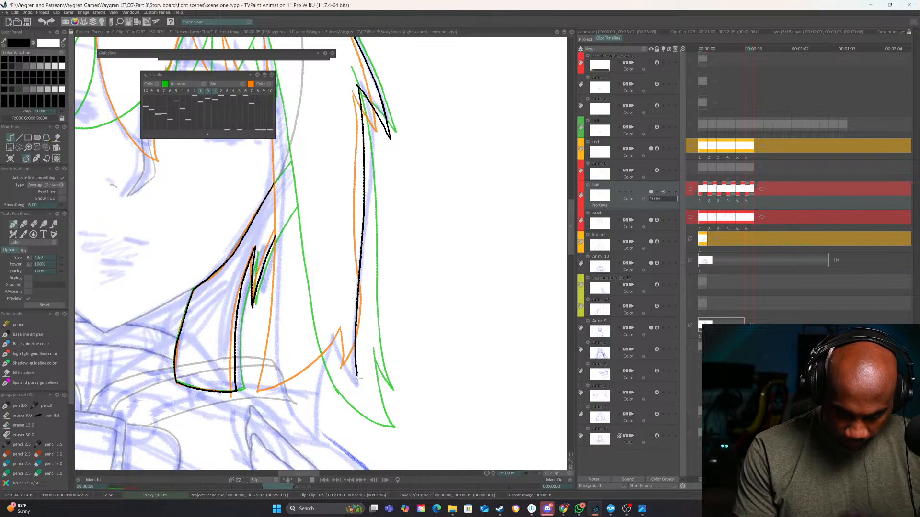
pyautogui.moveTo(339, 338); pyautogui.dragTo(350, 372)
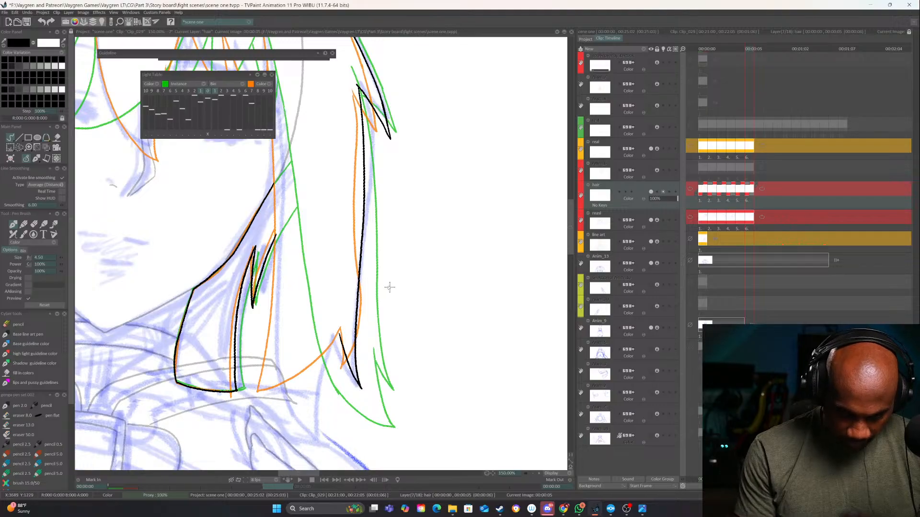
pyautogui.moveTo(339, 335); pyautogui.dragTo(315, 441)
pyautogui.moveTo(286, 239)
pyautogui.mouseDown()
pyautogui.moveTo(322, 169)
pyautogui.moveTo(309, 199)
pyautogui.moveTo(321, 337)
pyautogui.moveTo(356, 381)
pyautogui.mouseUp()
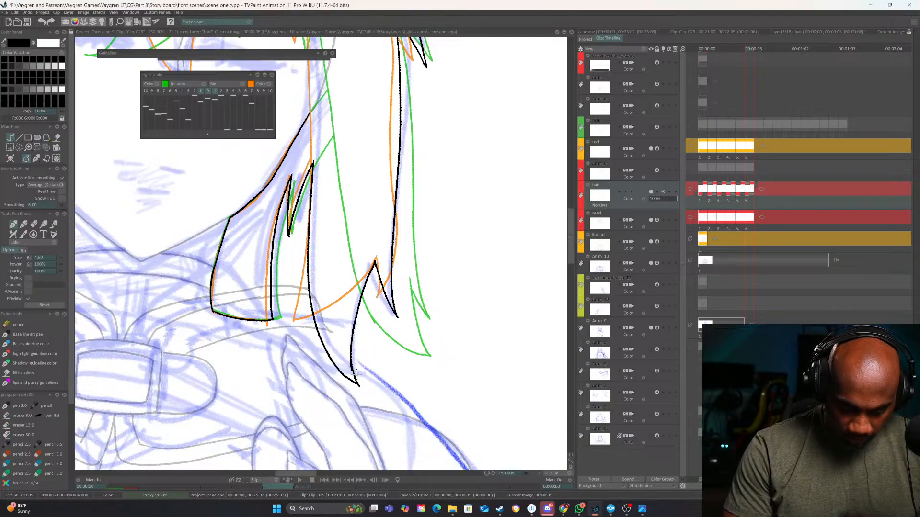
# Erase the right side lock's pointed lower tip and redraw the inner curve running into it
pyautogui.moveTo(460, 247); pyautogui.dragTo(397, 453)
pyautogui.moveTo(309, 448); pyautogui.dragTo(476, 264)
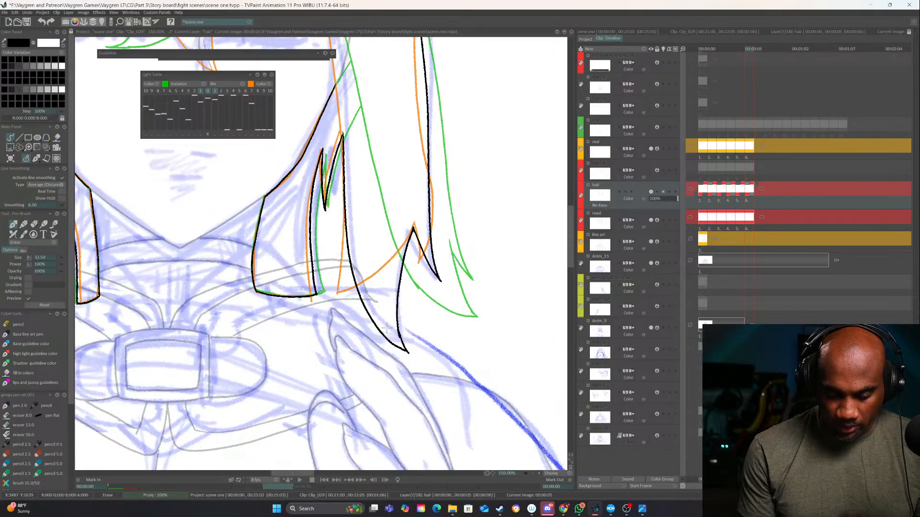
pyautogui.moveTo(386, 327); pyautogui.dragTo(374, 317)
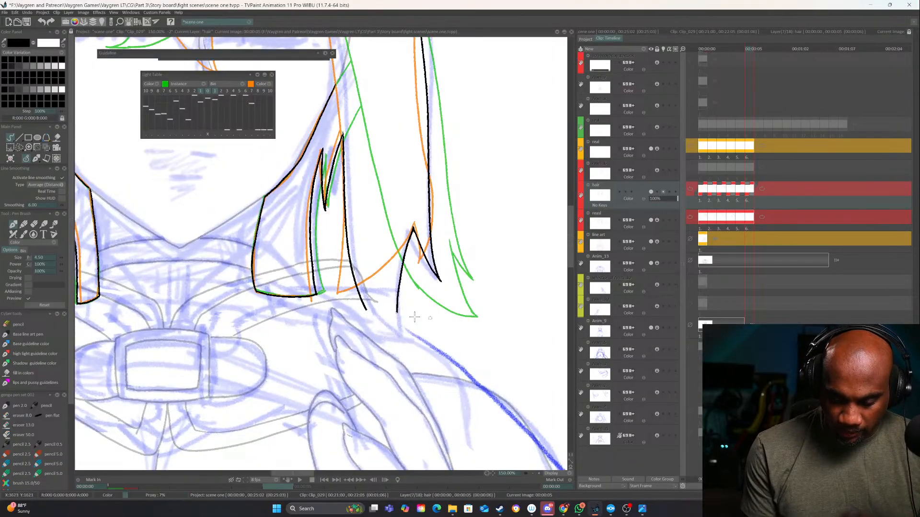
pyautogui.moveTo(436, 312); pyautogui.dragTo(408, 382)
pyautogui.moveTo(347, 286)
pyautogui.mouseDown()
pyautogui.moveTo(318, 308)
pyautogui.moveTo(479, 297)
pyautogui.moveTo(479, 329)
pyautogui.moveTo(309, 264)
pyautogui.mouseUp()
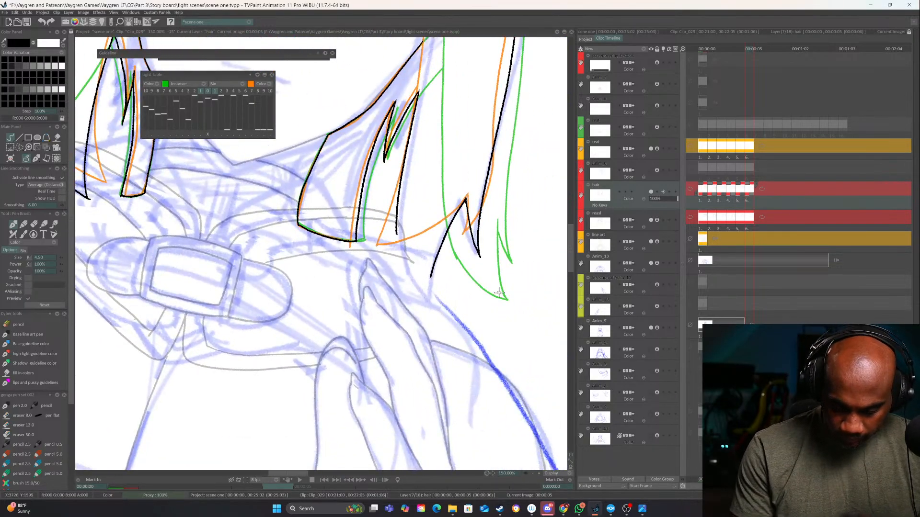
pyautogui.moveTo(396, 222); pyautogui.dragTo(413, 289)
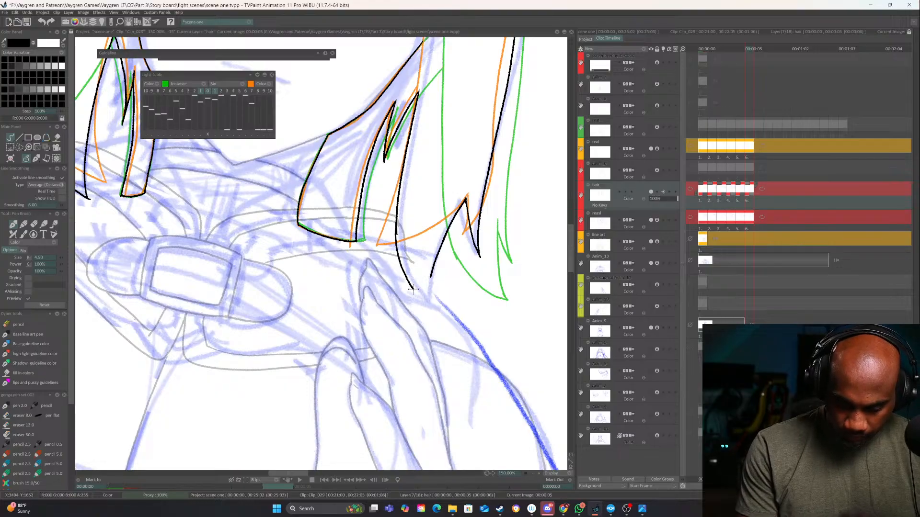
pyautogui.hotkey('ctrl', 'z')
pyautogui.moveTo(395, 220); pyautogui.dragTo(421, 295)
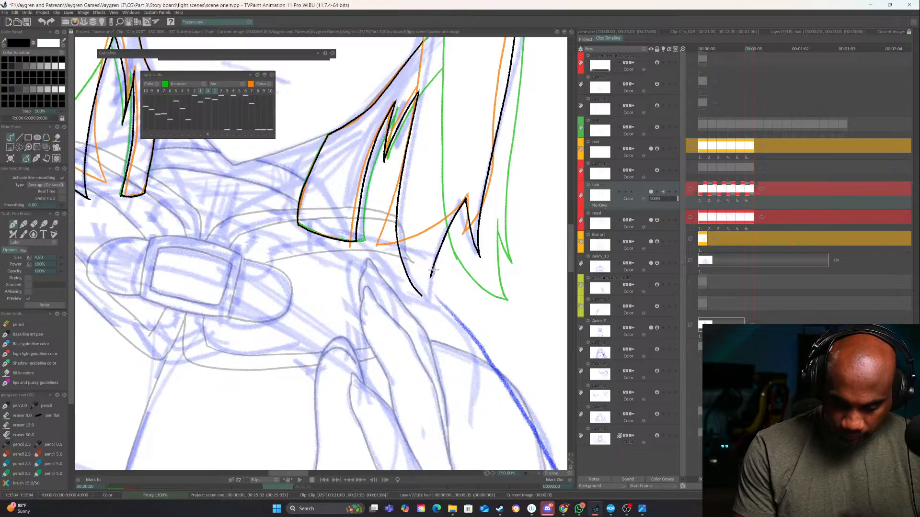
# Ink the right side lock's long inner edge beside the face up into the fringe
pyautogui.moveTo(464, 189)
pyautogui.mouseDown()
pyautogui.moveTo(410, 388)
pyautogui.moveTo(414, 294)
pyautogui.moveTo(422, 352)
pyautogui.moveTo(402, 293)
pyautogui.moveTo(410, 228)
pyautogui.moveTo(475, 329)
pyautogui.moveTo(411, 135)
pyautogui.moveTo(347, 119)
pyautogui.moveTo(461, 217)
pyautogui.moveTo(434, 187)
pyautogui.moveTo(487, 181)
pyautogui.moveTo(373, 220)
pyautogui.moveTo(222, 309)
pyautogui.mouseUp()
pyautogui.moveTo(344, 243); pyautogui.dragTo(219, 376)
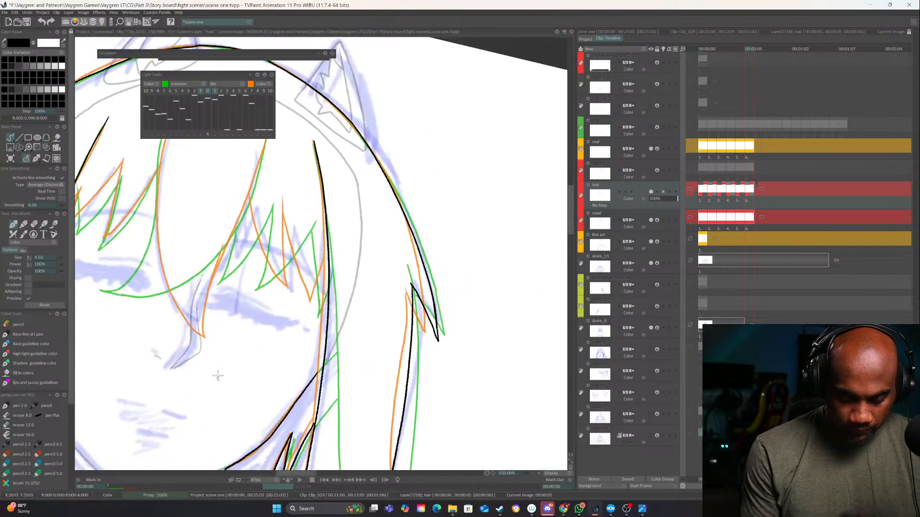
pyautogui.moveTo(347, 271); pyautogui.dragTo(415, 328)
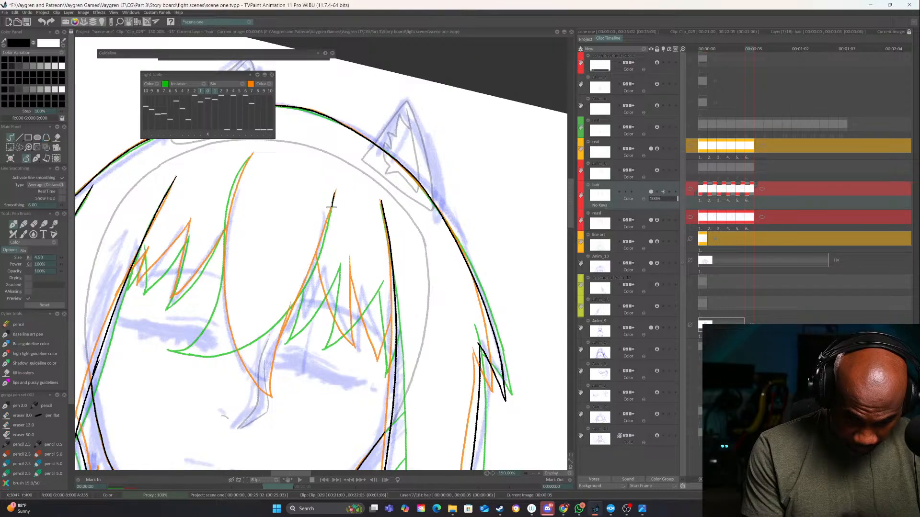
# Ink both edges of the large central fringe strand, meeting in a point over the nose
pyautogui.moveTo(331, 207)
pyautogui.mouseDown()
pyautogui.moveTo(283, 327)
pyautogui.moveTo(245, 372)
pyautogui.mouseUp()
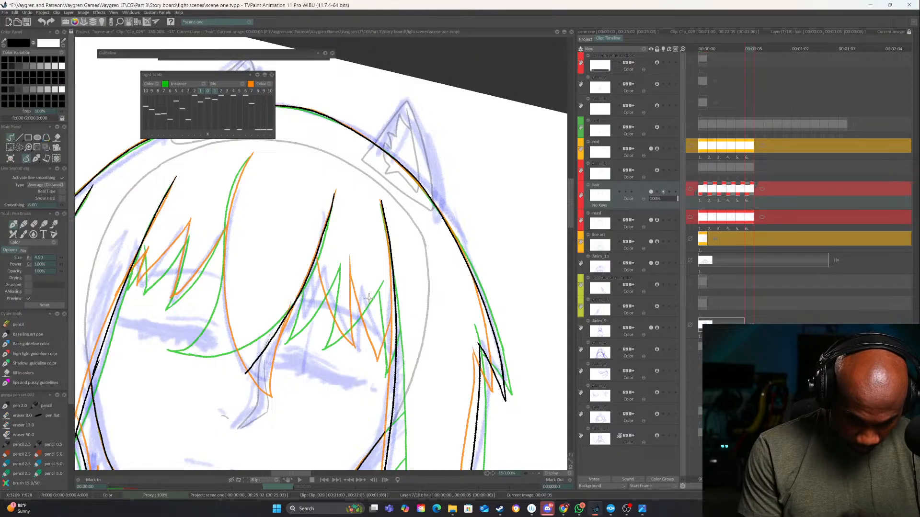
pyautogui.moveTo(367, 266); pyautogui.dragTo(439, 228)
pyautogui.hotkey('ctrl', 'z')
pyautogui.moveTo(322, 116)
pyautogui.mouseDown()
pyautogui.moveTo(293, 229)
pyautogui.moveTo(299, 312)
pyautogui.moveTo(315, 345)
pyautogui.mouseUp()
pyautogui.moveTo(401, 175); pyautogui.dragTo(333, 338)
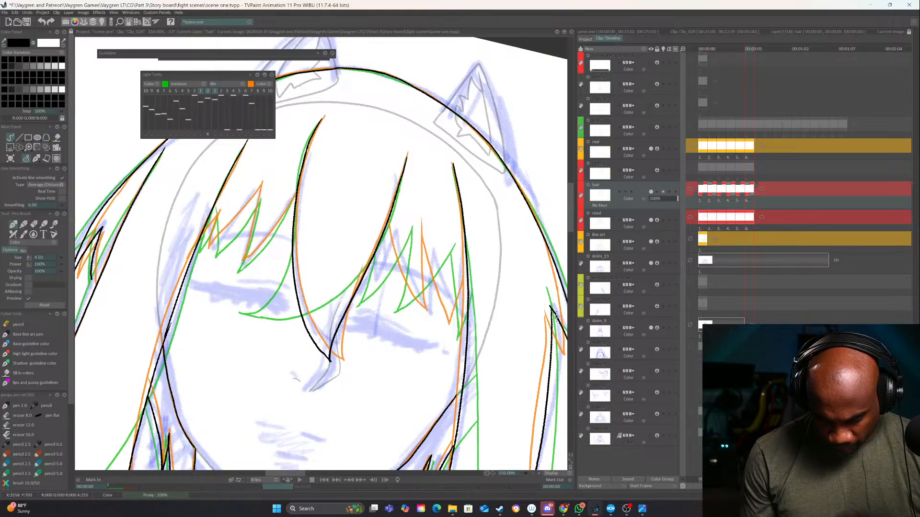
# Ink the first pointed fringe spike right of the central strand, comparing it with the neighbouring image
pyautogui.click(539, 473)
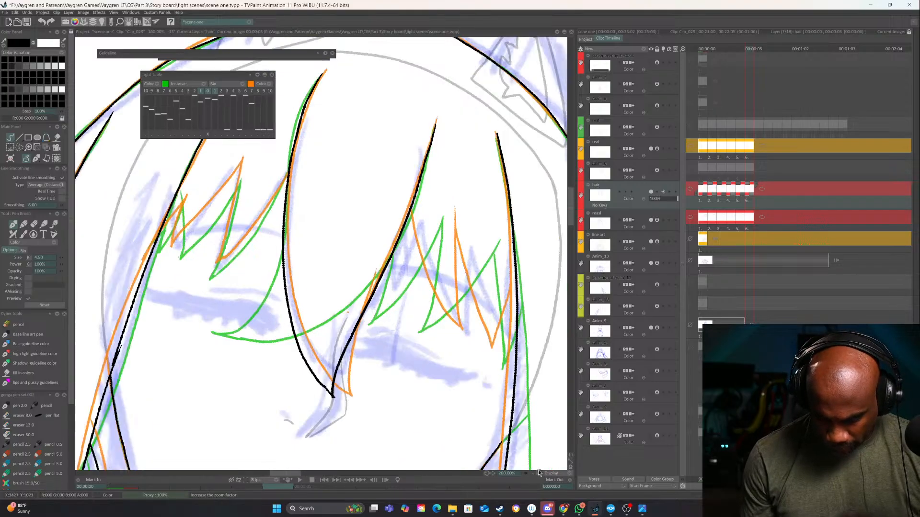
pyautogui.moveTo(497, 363); pyautogui.dragTo(443, 379)
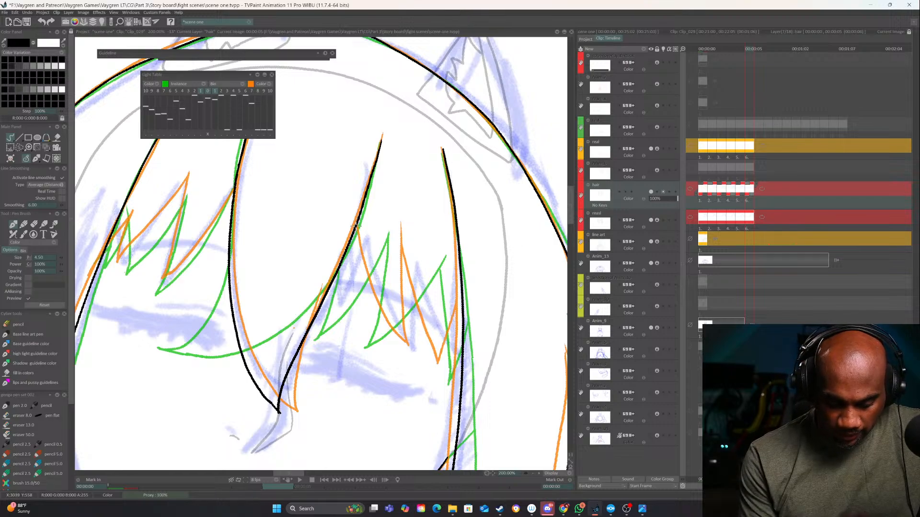
pyautogui.moveTo(355, 231); pyautogui.dragTo(357, 344)
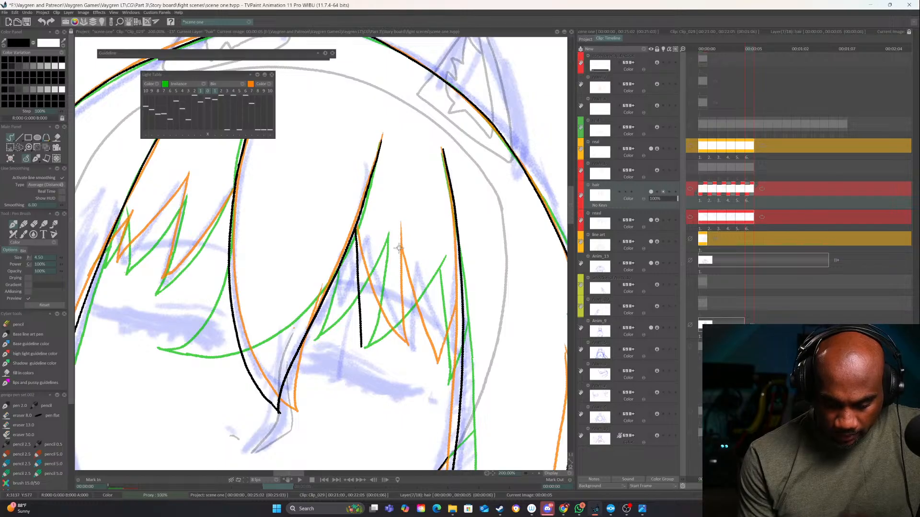
pyautogui.press('Left')
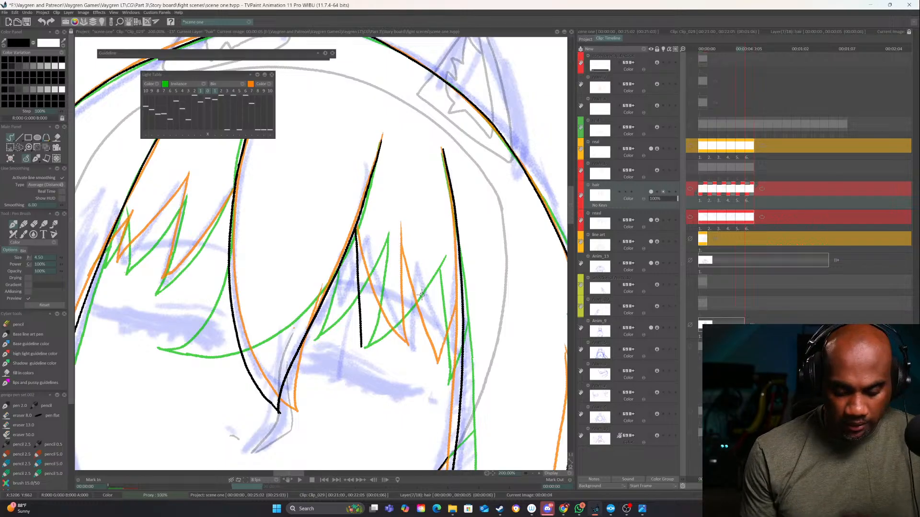
pyautogui.press('Right')
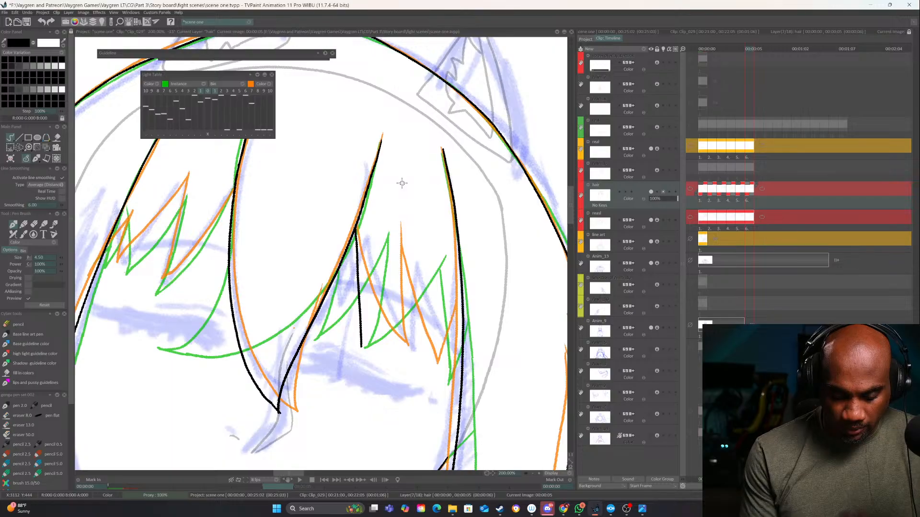
pyautogui.hotkey('ctrl', 'z')
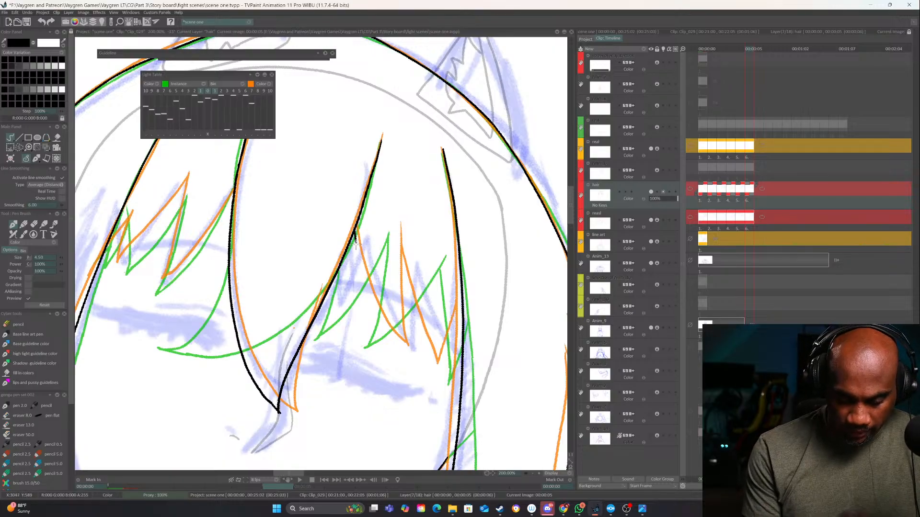
pyautogui.moveTo(355, 242); pyautogui.dragTo(358, 338)
pyautogui.moveTo(402, 238)
pyautogui.mouseDown()
pyautogui.moveTo(390, 295)
pyautogui.moveTo(358, 351)
pyautogui.mouseUp()
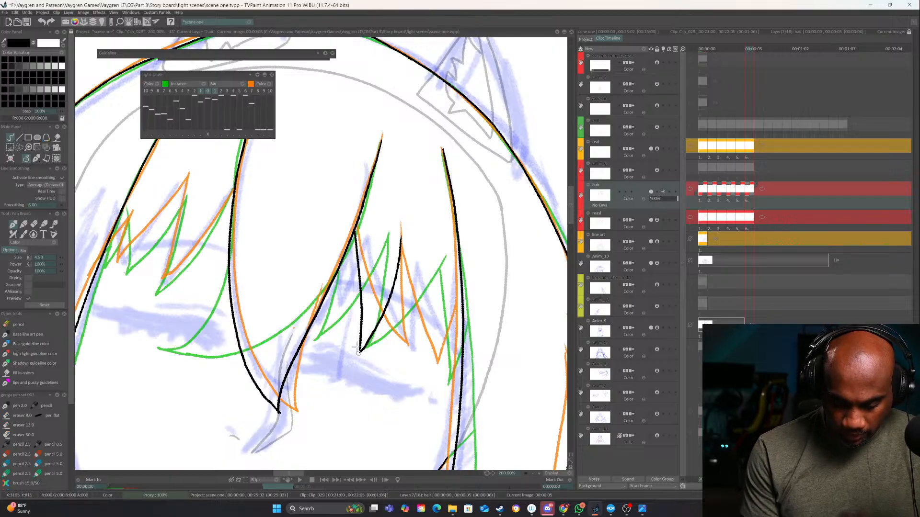
pyautogui.press('Left')
pyautogui.press('Right')
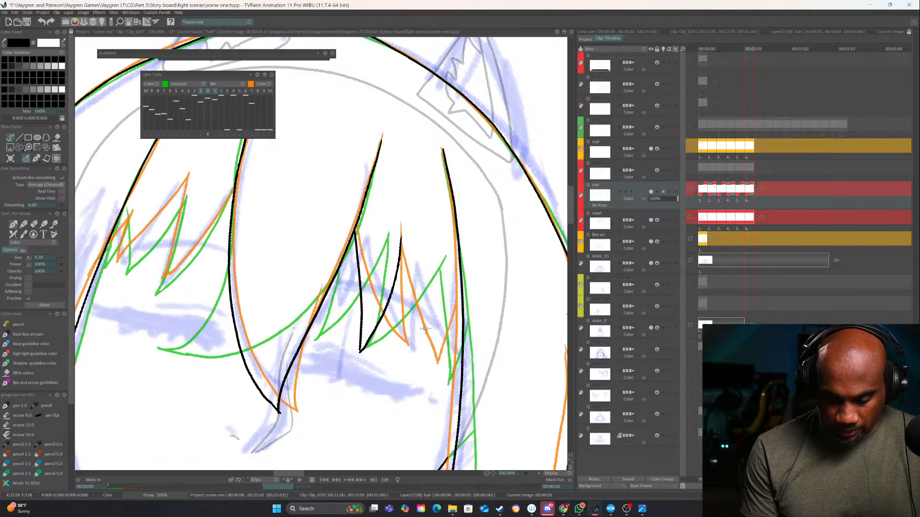
# Ink the two remaining fringe spikes across to the right side lock and compare them with the previous image
pyautogui.moveTo(401, 240); pyautogui.dragTo(423, 331)
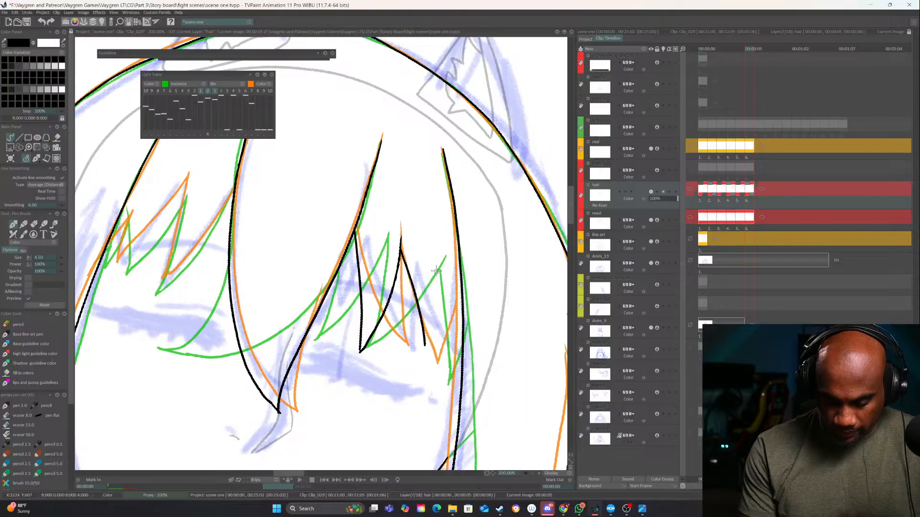
pyautogui.moveTo(439, 263); pyautogui.dragTo(425, 348)
pyautogui.moveTo(440, 283); pyautogui.dragTo(461, 365)
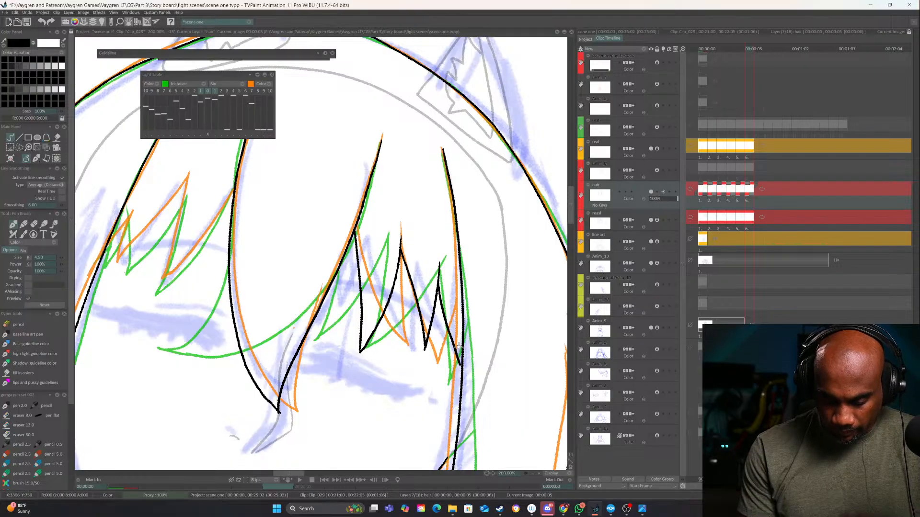
pyautogui.press('Left')
pyautogui.press('Right')
# Ink the first pointed fringe spike left of the central strand, using the neighbouring image as reference
pyautogui.moveTo(351, 328); pyautogui.dragTo(548, 367)
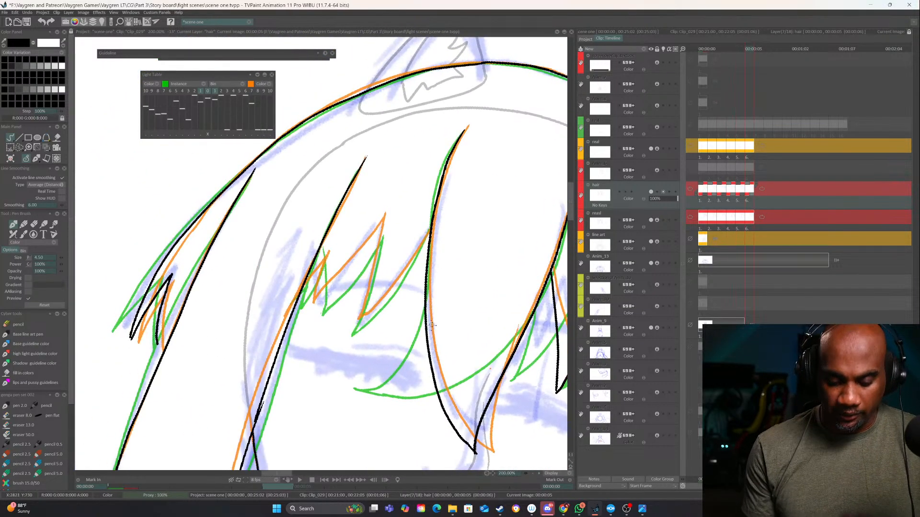
pyautogui.press('Left')
pyautogui.press('Right')
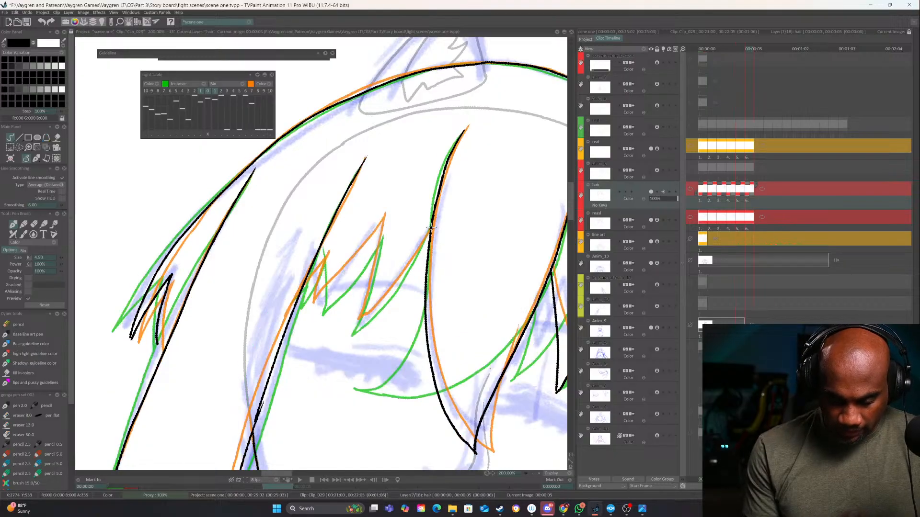
pyautogui.moveTo(431, 227)
pyautogui.mouseDown()
pyautogui.moveTo(381, 306)
pyautogui.moveTo(355, 332)
pyautogui.mouseUp()
pyautogui.moveTo(384, 219); pyautogui.dragTo(352, 341)
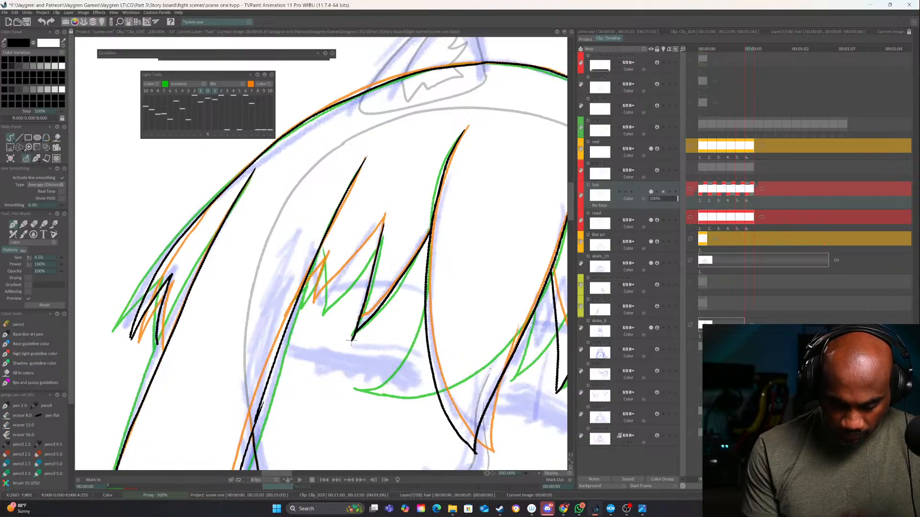
# Ink the remaining small fringe spikes across to the left side lock and close the small tuft on the outer left hair
pyautogui.moveTo(383, 226); pyautogui.dragTo(316, 307)
pyautogui.moveTo(328, 252); pyautogui.dragTo(316, 309)
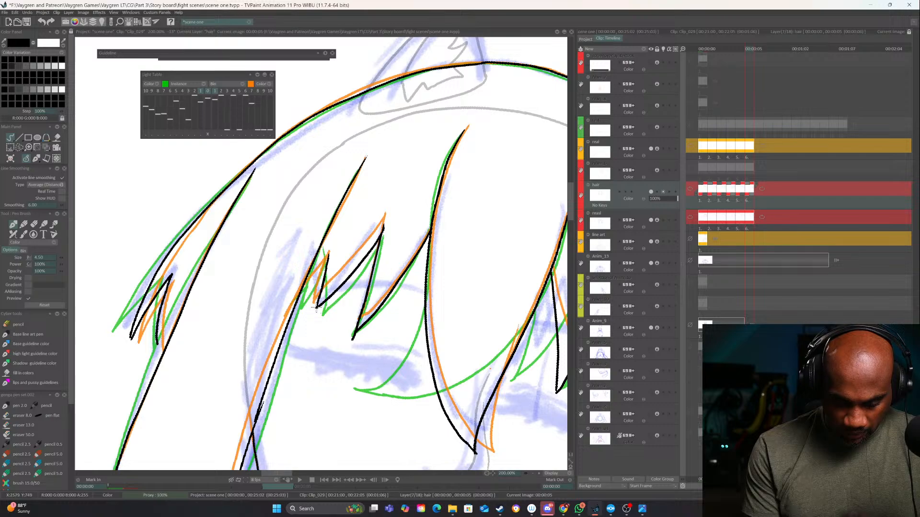
pyautogui.moveTo(327, 256); pyautogui.dragTo(298, 299)
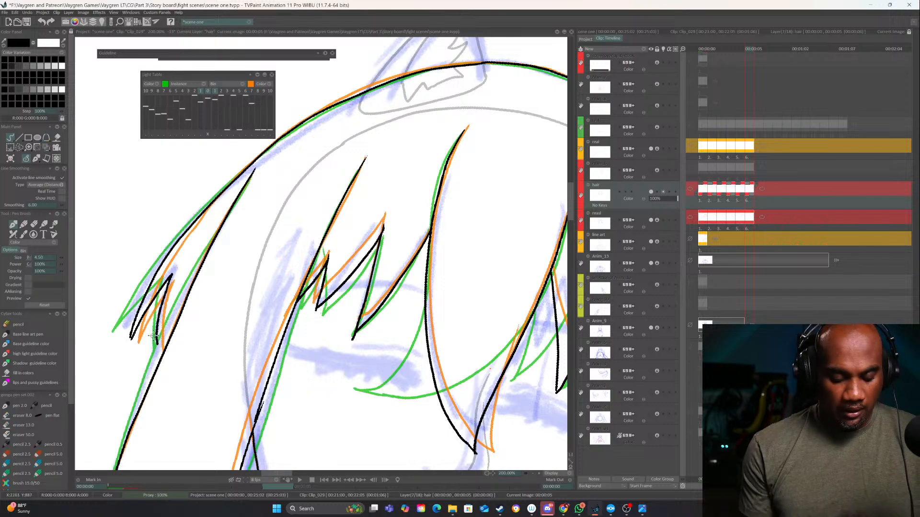
pyautogui.moveTo(154, 337); pyautogui.dragTo(161, 359)
pyautogui.scroll(-3, 515, 401)
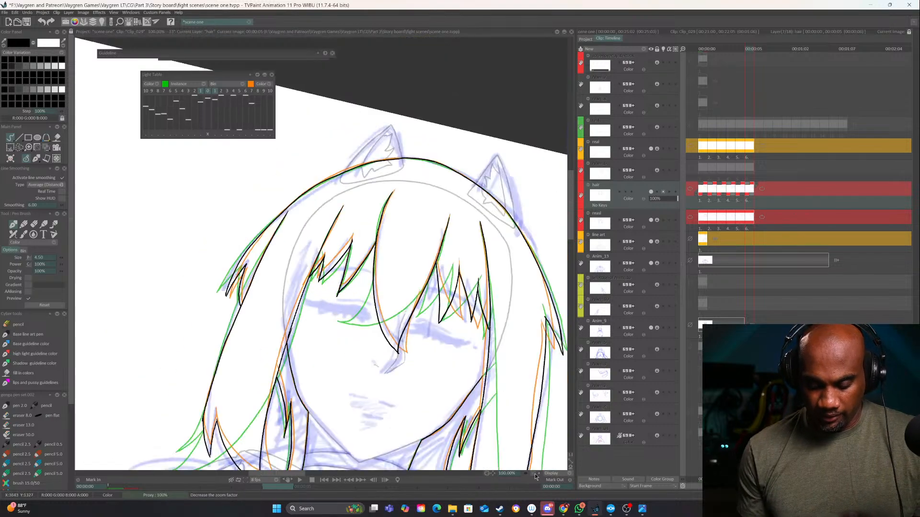
pyautogui.moveTo(460, 346); pyautogui.dragTo(460, 327)
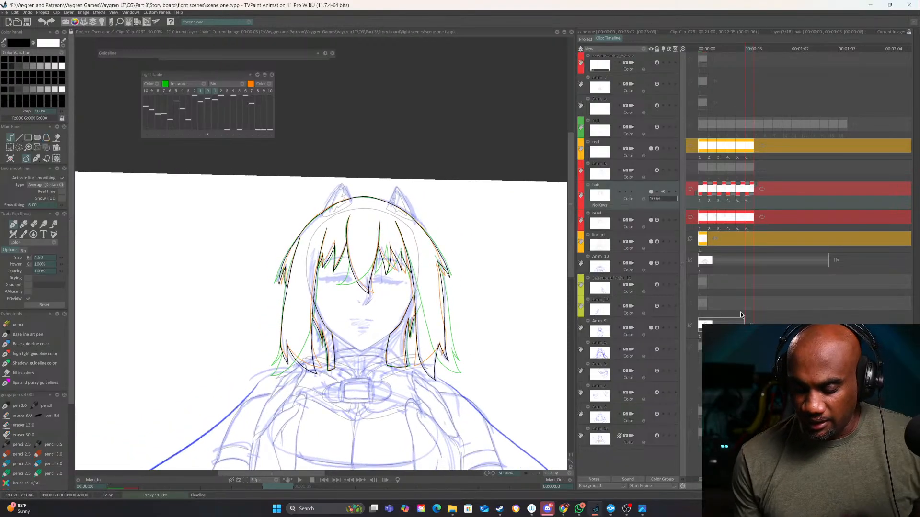
# Hide the blue rough sketch layers, including Anim_13, and the rough layer below the hair layer, and save the project
pyautogui.click(650, 328)
pyautogui.click(654, 262)
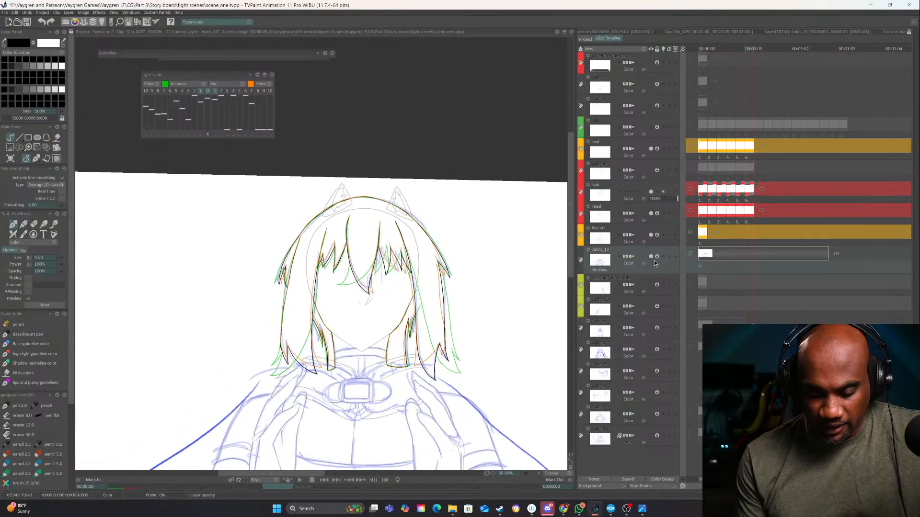
pyautogui.click(651, 256)
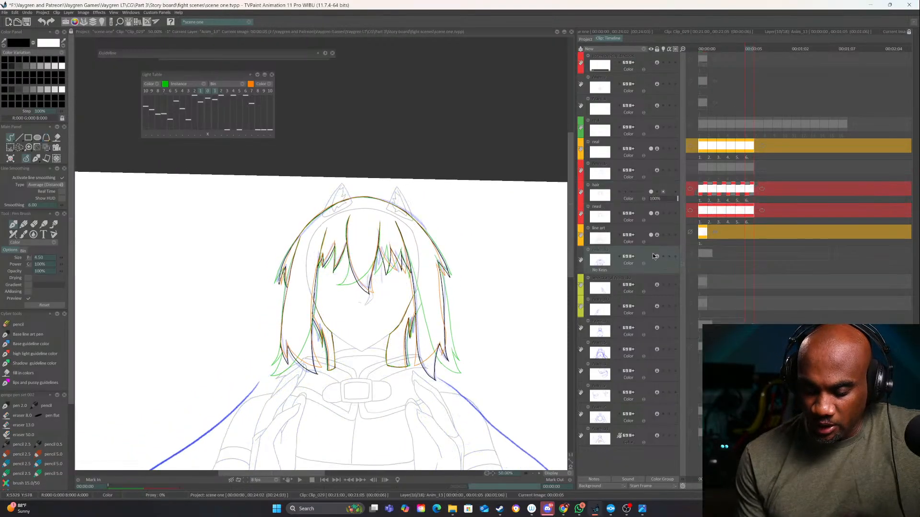
pyautogui.click(651, 213)
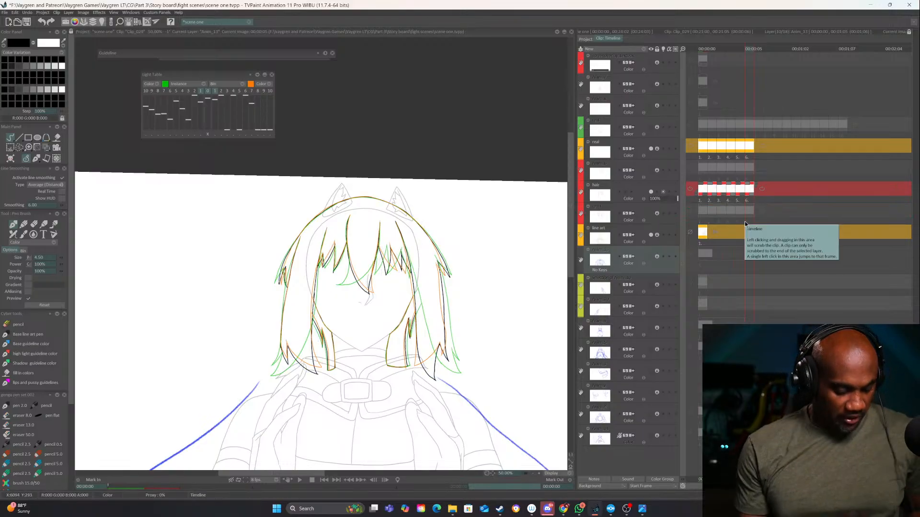
pyautogui.hotkey('ctrl', 's')
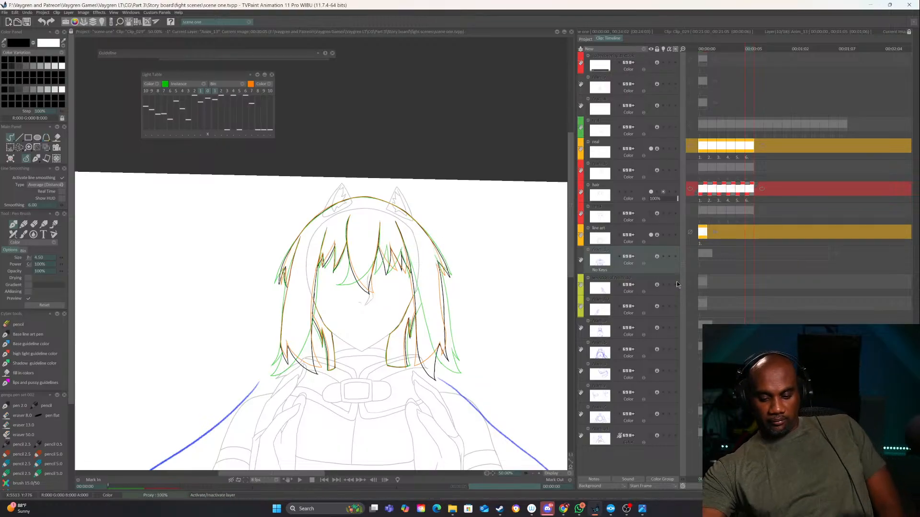
# Play back the hair animation over the clean body line art at overview and close-up magnification
pyautogui.click(535, 473)
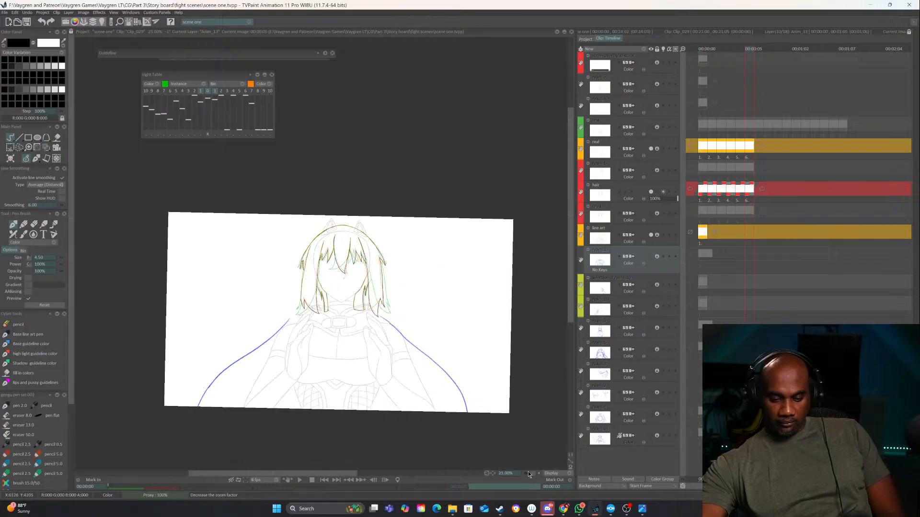
pyautogui.click(300, 480)
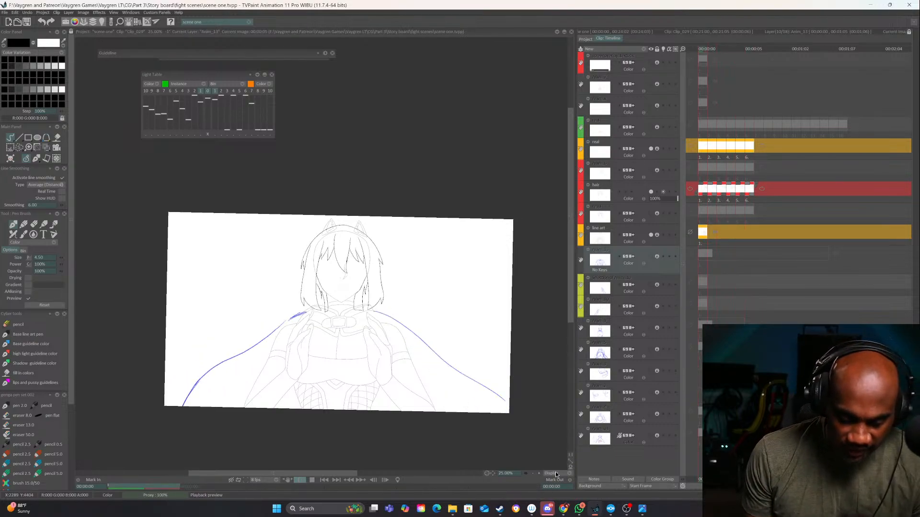
pyautogui.click(538, 474)
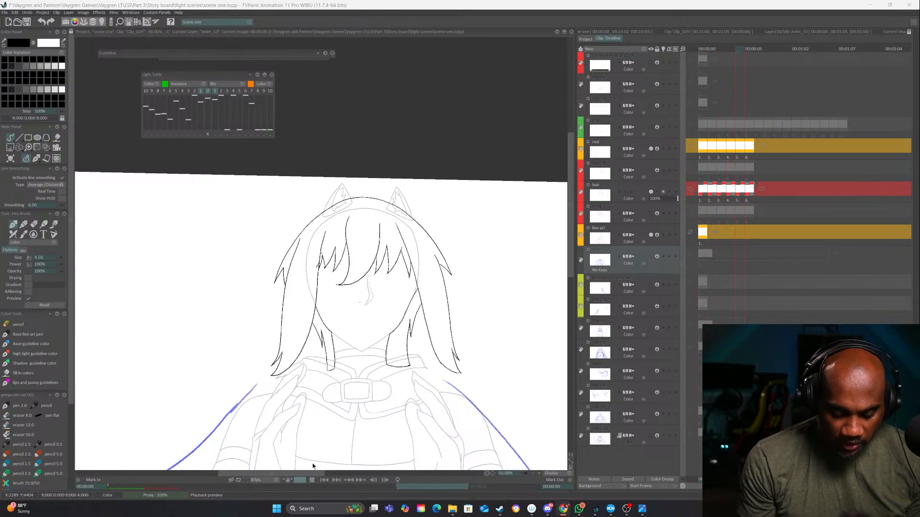
pyautogui.doubleClick(540, 474)
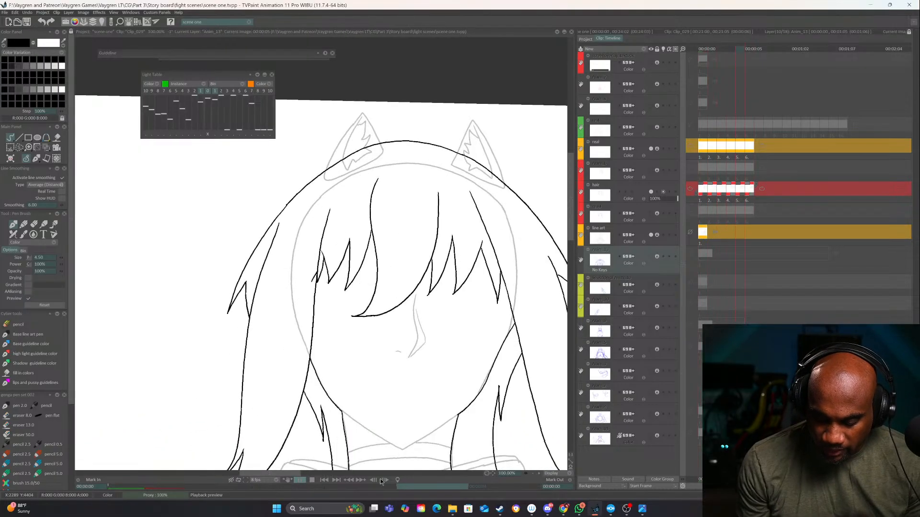
pyautogui.click(301, 481)
# Turn off the light table and flip through the hair images one by one to check the strand movement
pyautogui.moveTo(474, 375); pyautogui.dragTo(416, 392)
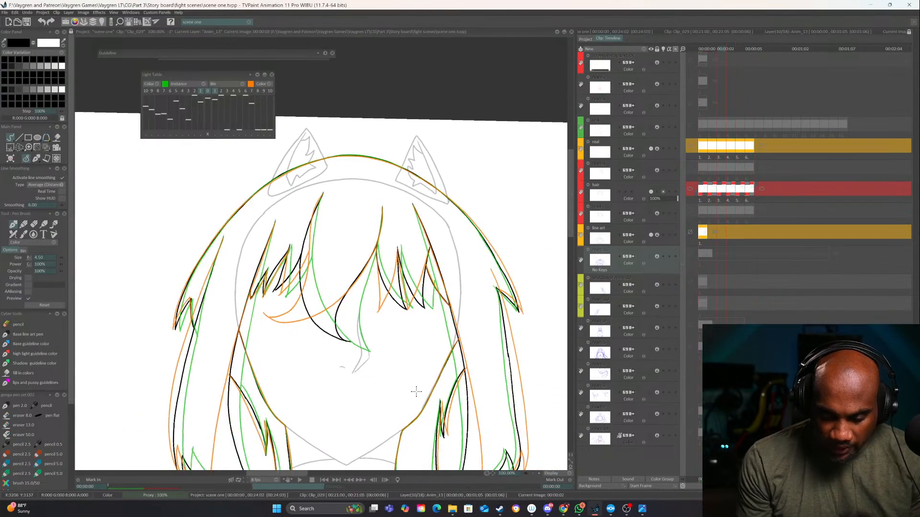
pyautogui.click(209, 93)
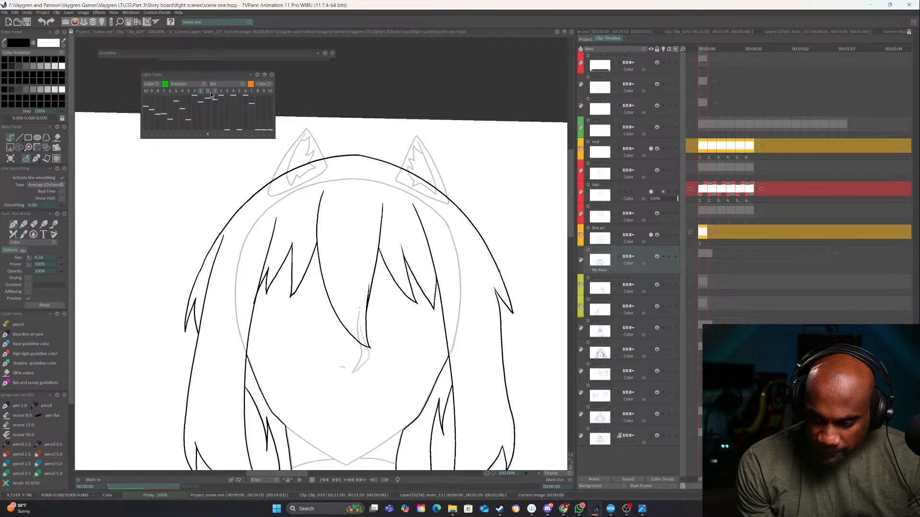
pyautogui.press('Right')
pyautogui.press('Left')
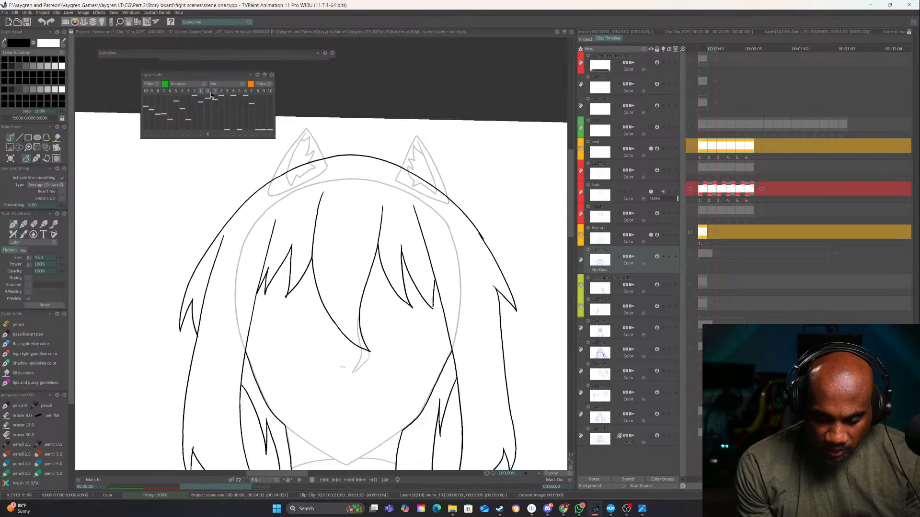
pyautogui.press('Right')
pyautogui.press('Right')
pyautogui.press('Right')
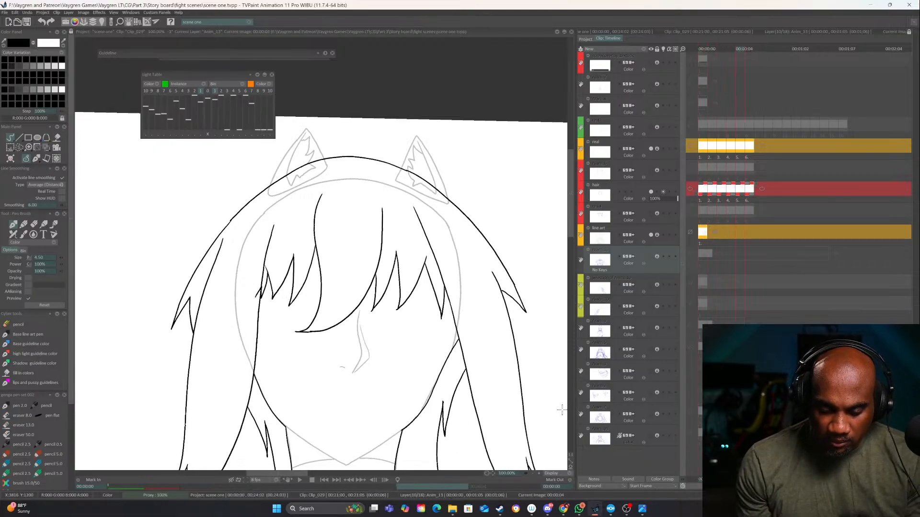
pyautogui.press('Right')
pyautogui.press('Left')
pyautogui.press('Left')
pyautogui.press('Right')
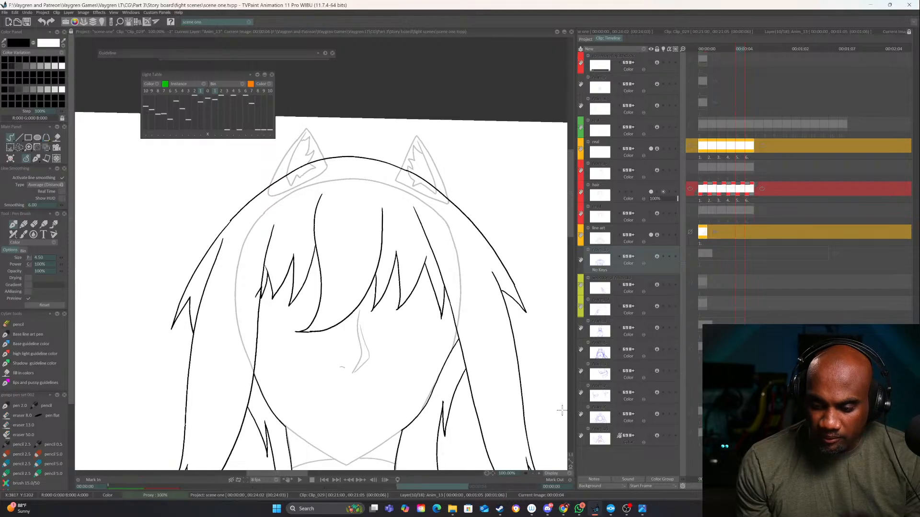
# With the light table back on, erase the lower part of the outermost right fringe spike on the hair layer's fifth image
pyautogui.click(539, 474)
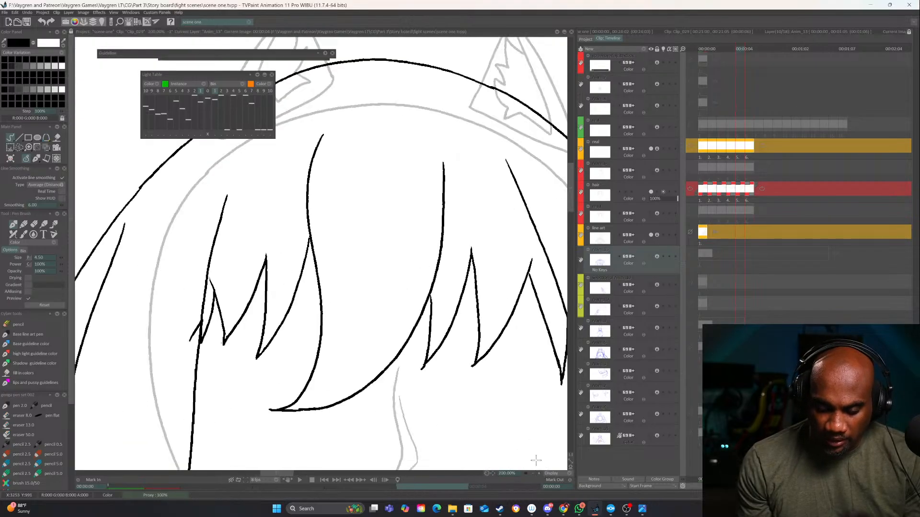
pyautogui.click(206, 95)
pyautogui.moveTo(514, 330); pyautogui.dragTo(367, 349)
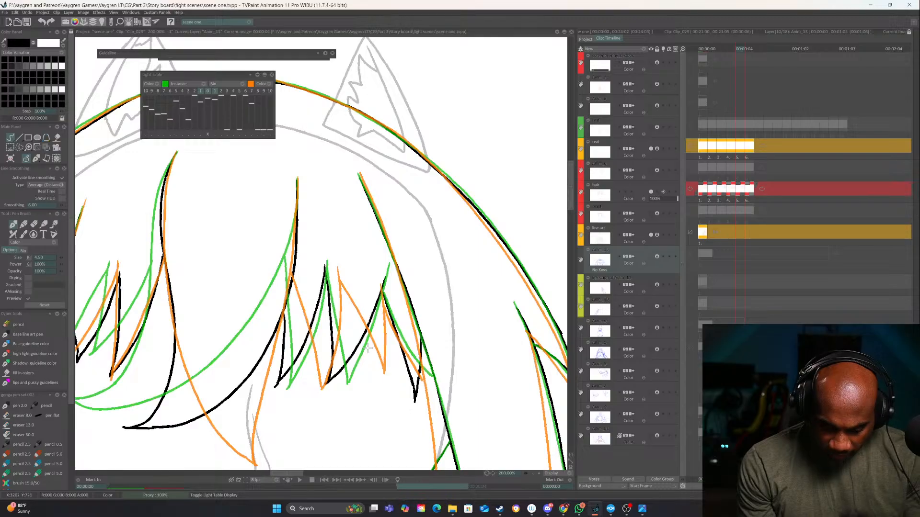
pyautogui.press('e')
pyautogui.moveTo(396, 312); pyautogui.dragTo(402, 367)
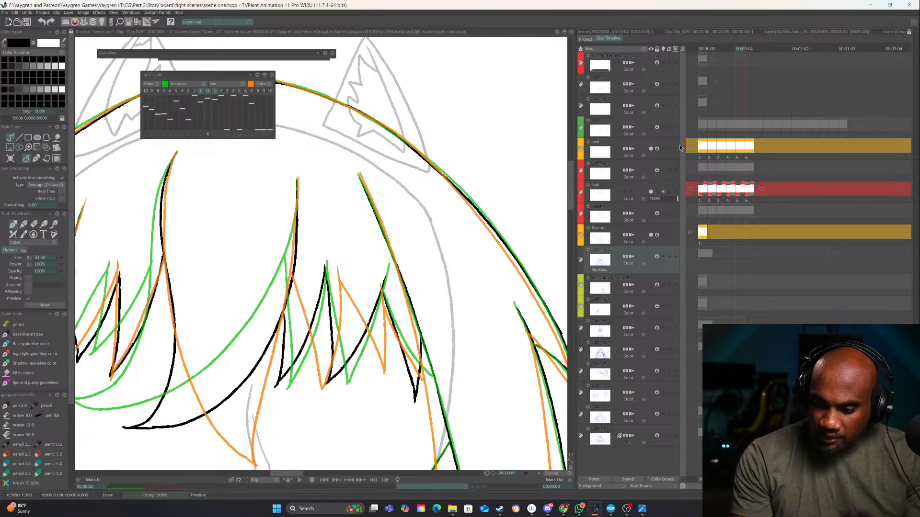
pyautogui.click(664, 145)
pyautogui.click(664, 194)
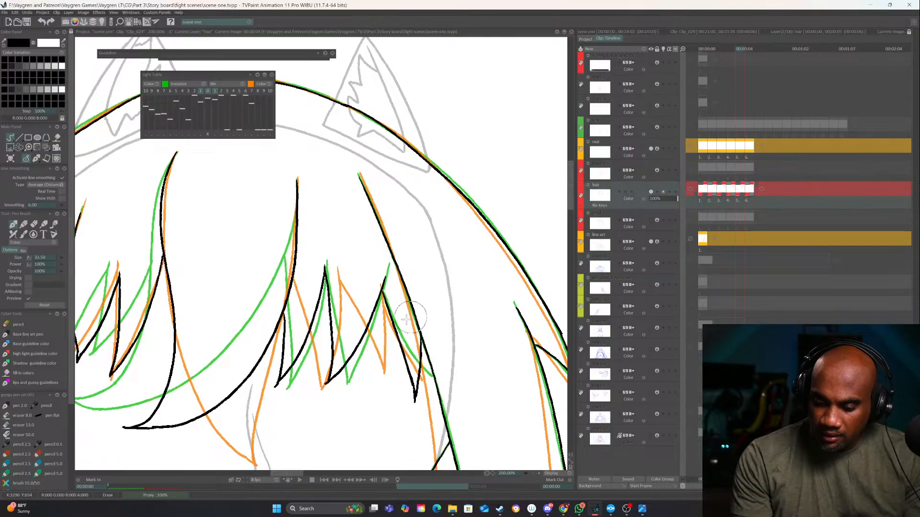
pyautogui.moveTo(400, 331); pyautogui.dragTo(412, 394)
# Redraw the erased fringe spike so both edges meet in a point at the right side lock
pyautogui.press('e')
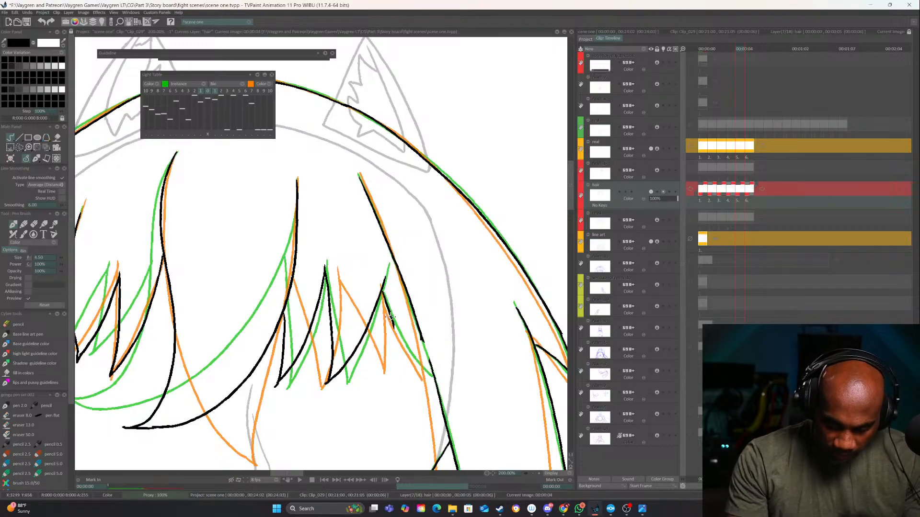
pyautogui.moveTo(389, 311); pyautogui.dragTo(428, 380)
pyautogui.moveTo(421, 335); pyautogui.dragTo(431, 372)
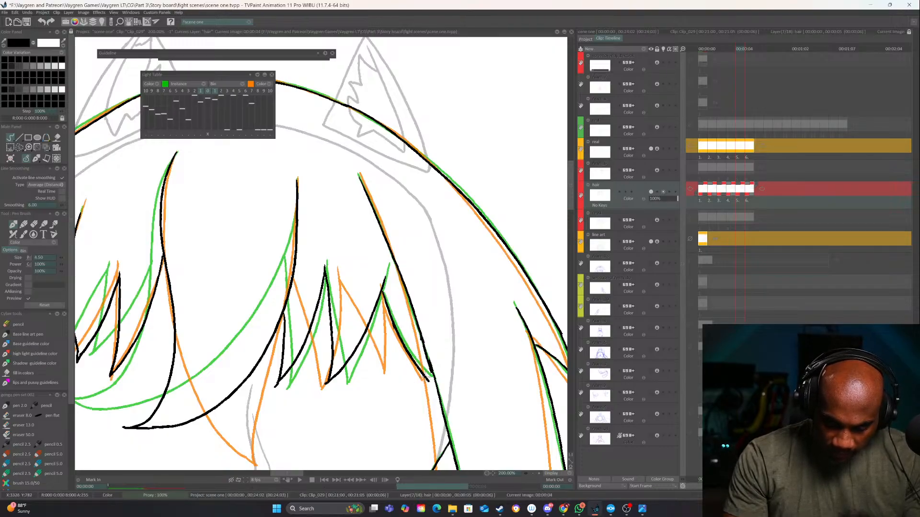
pyautogui.moveTo(417, 331); pyautogui.dragTo(428, 371)
pyautogui.hotkey('ctrl', 'z')
pyautogui.press('e')
pyautogui.press('e')
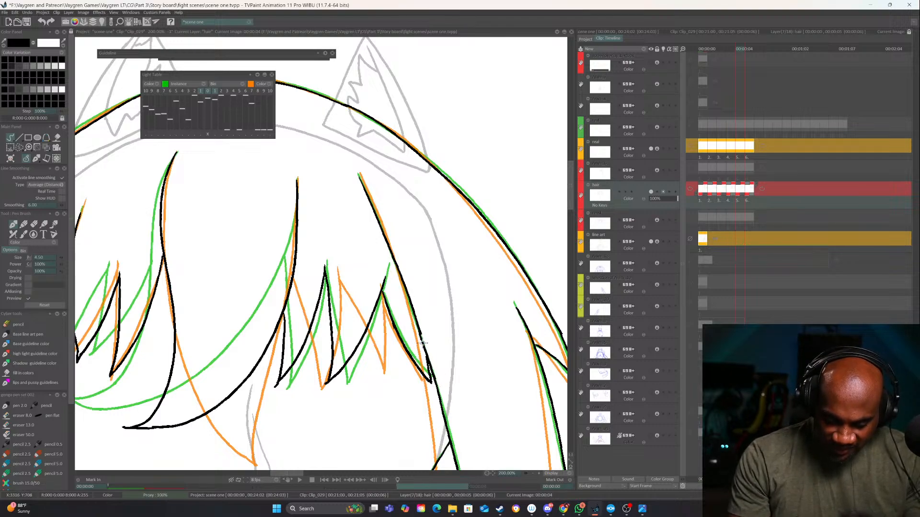
# Play back the corrected hair animation and review the whole drawing
pyautogui.click(533, 474)
pyautogui.click(533, 474)
pyautogui.click(532, 474)
pyautogui.click(533, 474)
pyautogui.click(299, 482)
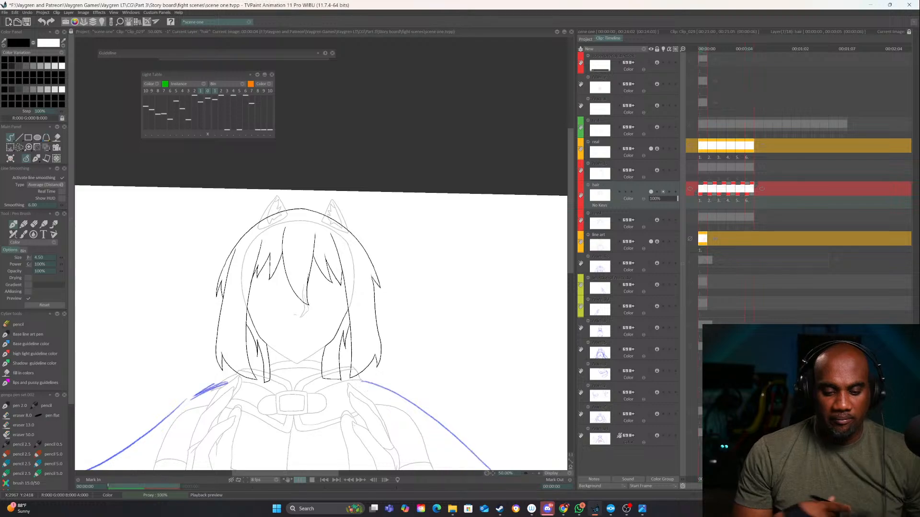
pyautogui.click(313, 479)
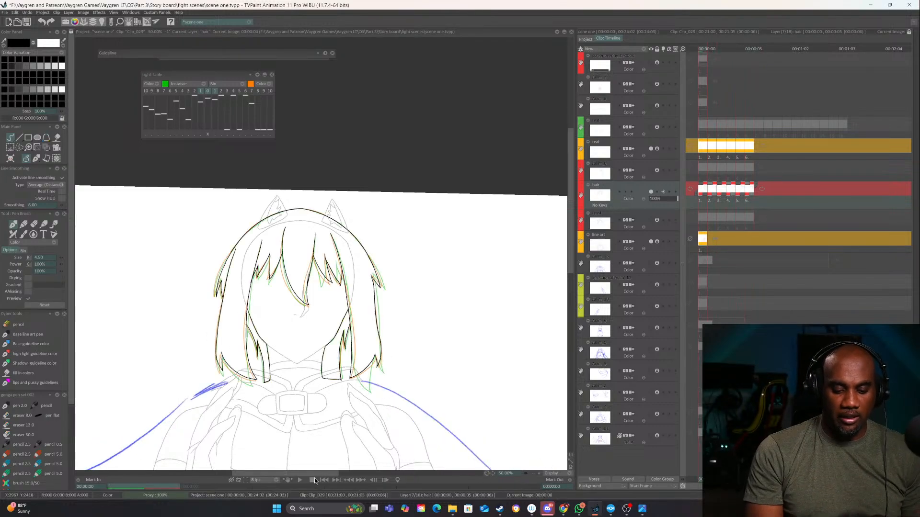
pyautogui.click(537, 475)
pyautogui.moveTo(356, 336)
pyautogui.mouseDown()
pyautogui.moveTo(354, 323)
pyautogui.moveTo(391, 263)
pyautogui.mouseUp()
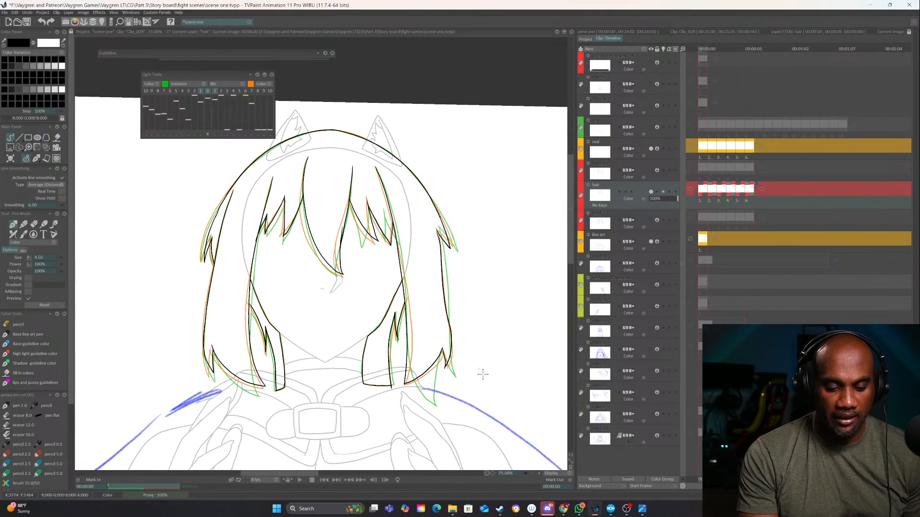
pyautogui.click(532, 474)
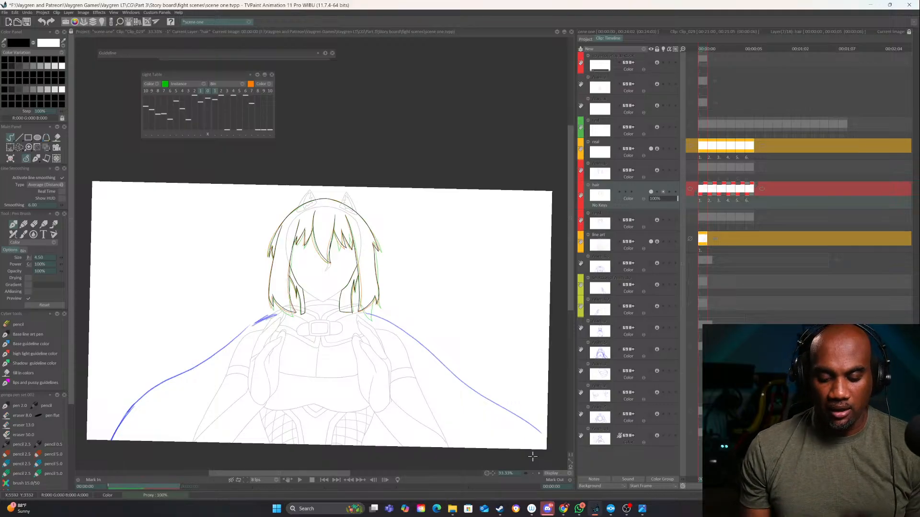
# Toggle the hair layer's visibility to check it, and lock the layer
pyautogui.click(651, 192)
pyautogui.click(651, 192)
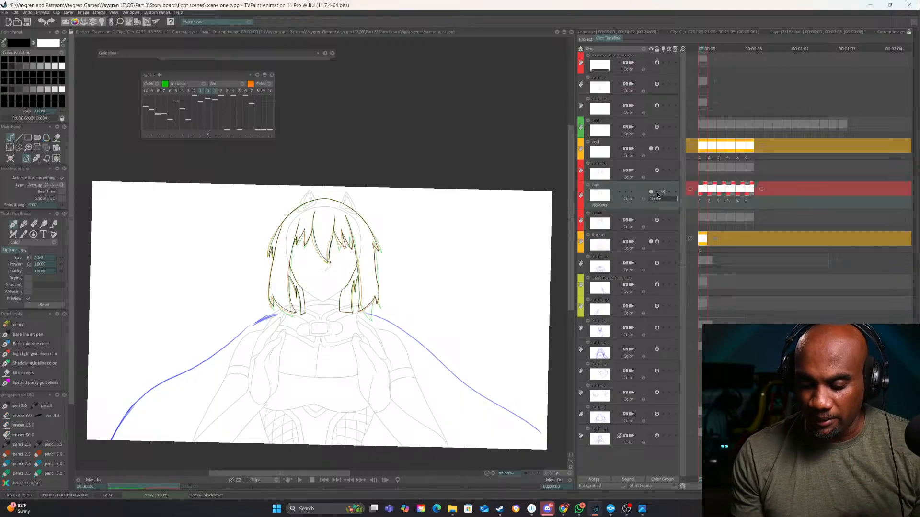
pyautogui.click(657, 192)
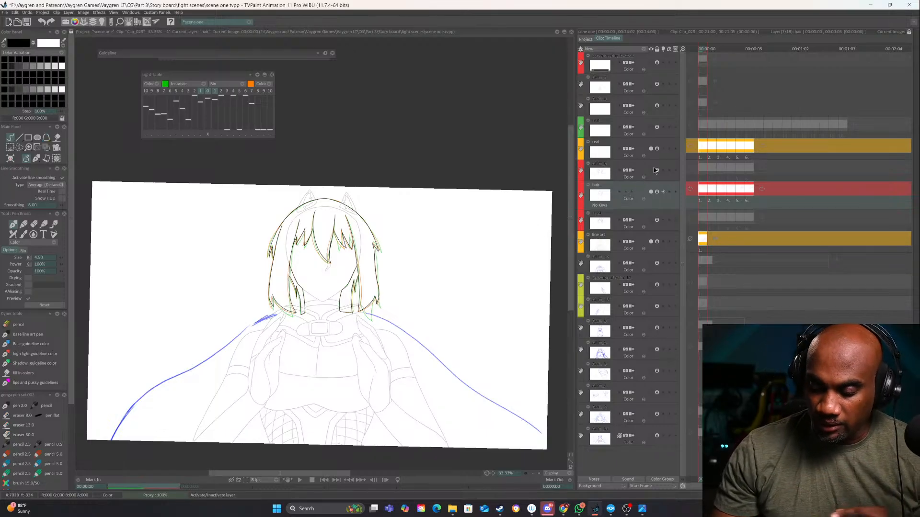
# Add a new animation layer directly above the "real" layer and extend it to six images
pyautogui.click(644, 50)
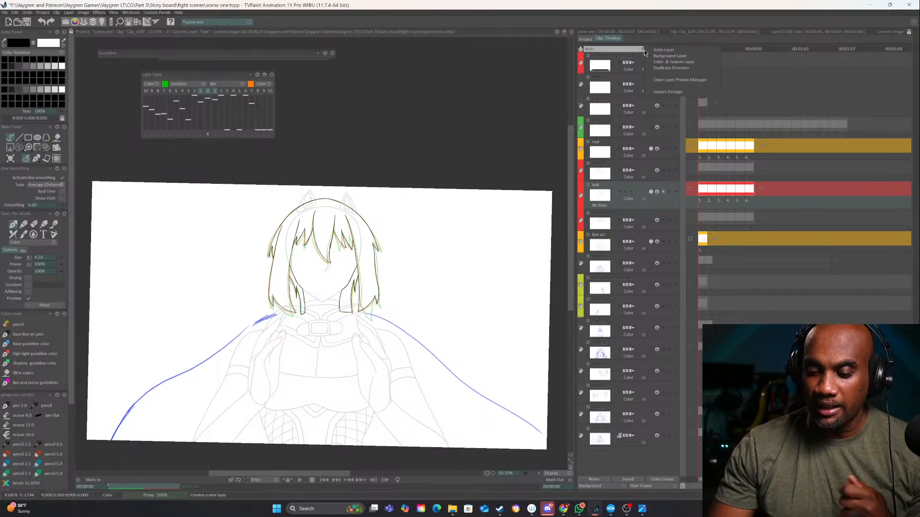
pyautogui.click(646, 142)
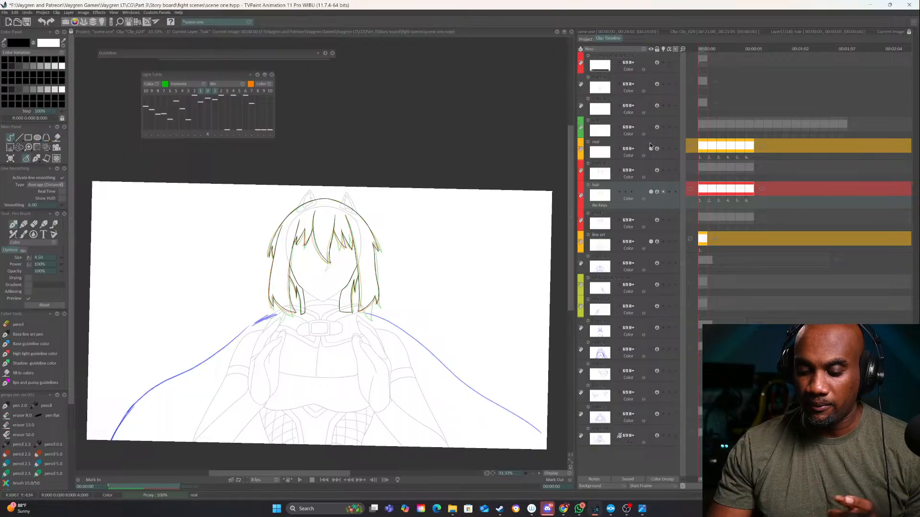
pyautogui.click(652, 148)
pyautogui.click(652, 148)
pyautogui.click(651, 144)
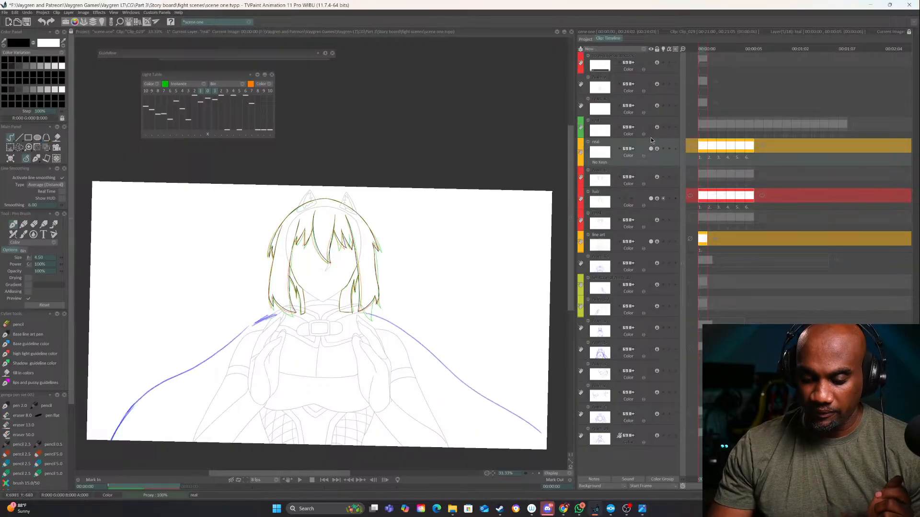
pyautogui.click(645, 51)
pyautogui.click(654, 51)
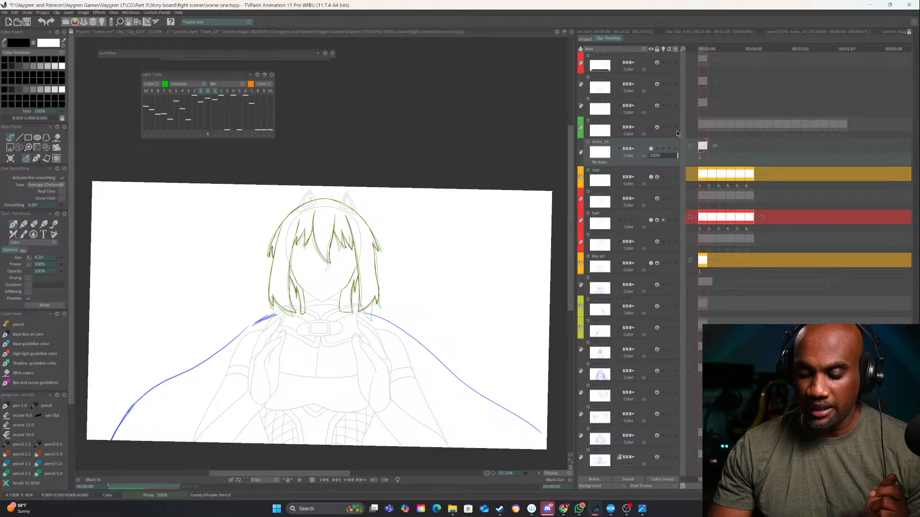
pyautogui.moveTo(712, 143); pyautogui.dragTo(759, 142)
pyautogui.click(442, 283)
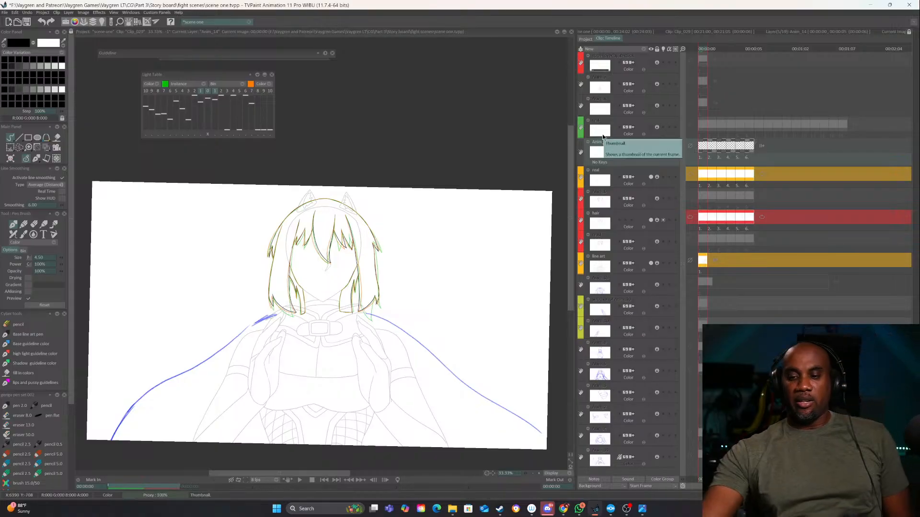
# Rename the new six-image animation layer to "capes" and open its pre-behavior options
pyautogui.doubleClick(599, 141)
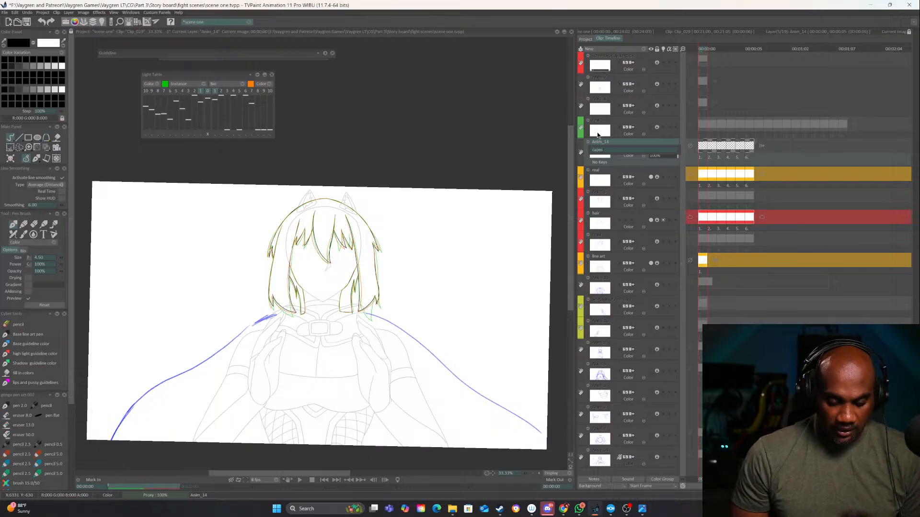
pyautogui.press('Return')
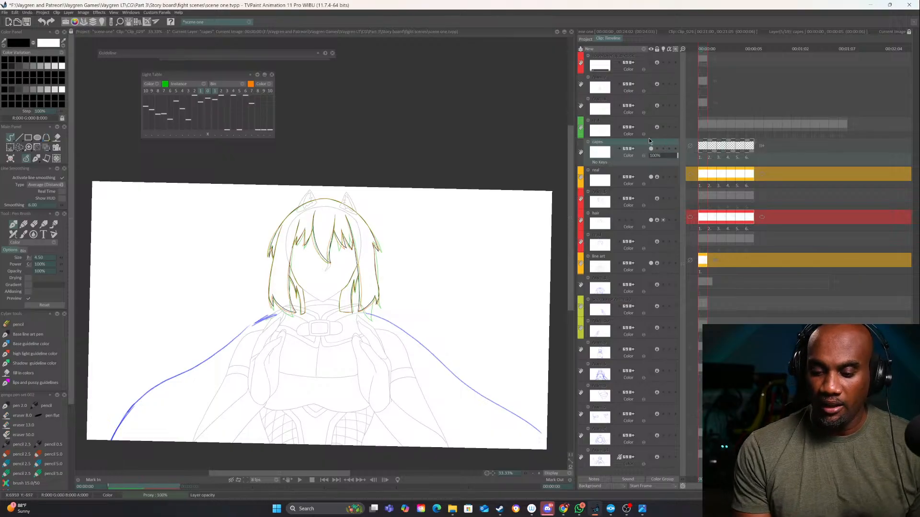
pyautogui.click(690, 145)
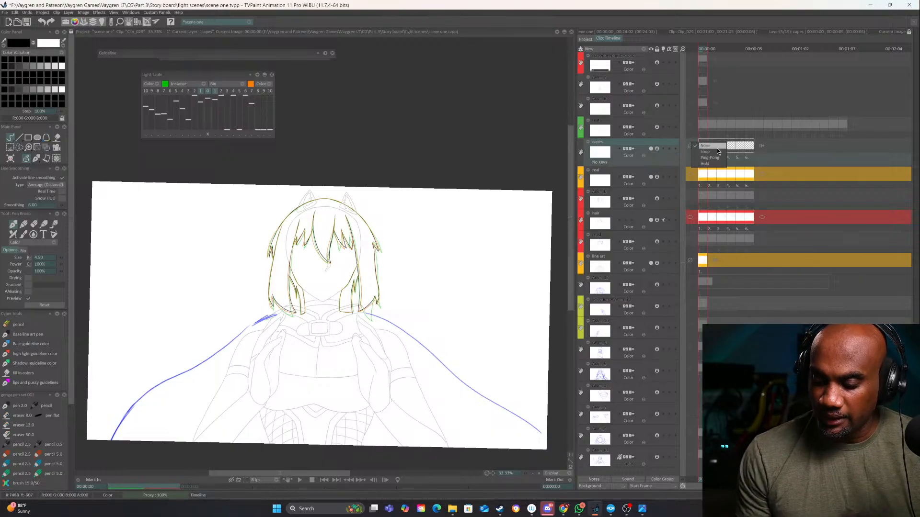
pyautogui.click(658, 148)
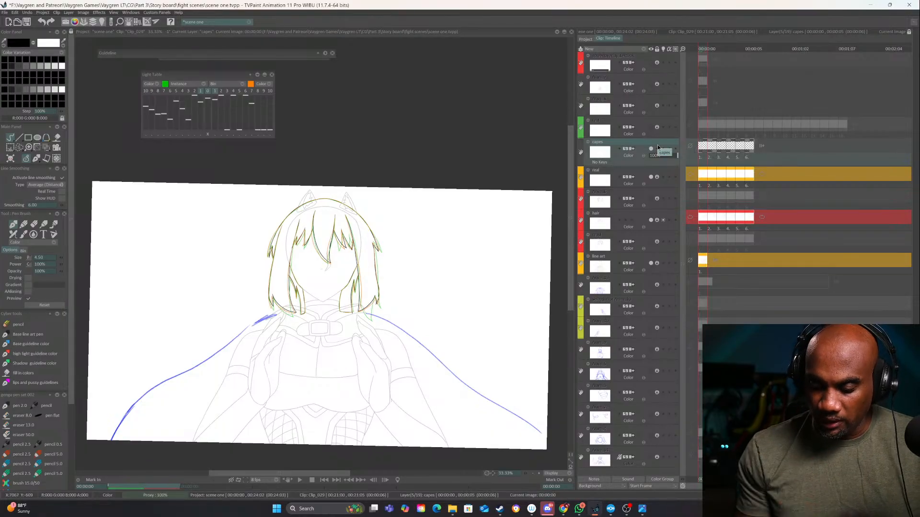
# Toggle the "hair" and "real" layers' visibility to identify the cape sketch, and lower the opacity of the "real" layer
pyautogui.click(538, 474)
pyautogui.click(538, 474)
pyautogui.moveTo(373, 366); pyautogui.dragTo(446, 223)
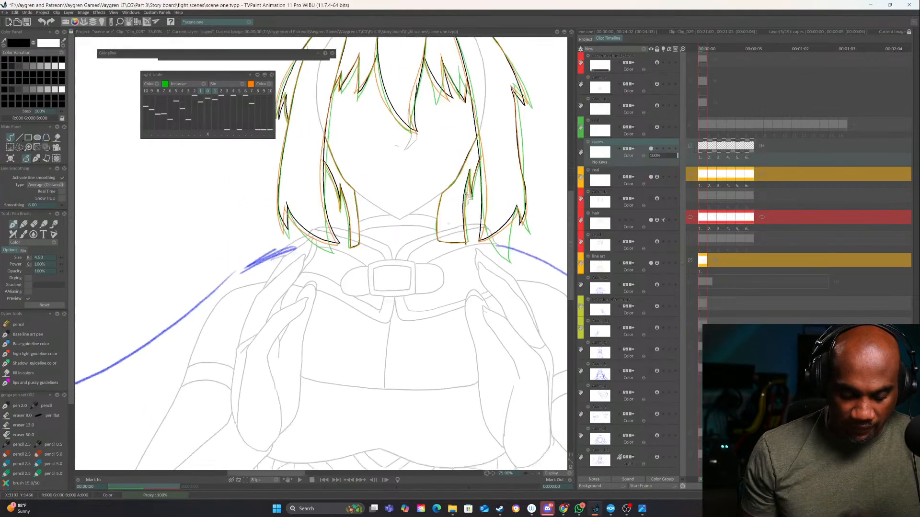
pyautogui.moveTo(337, 312); pyautogui.dragTo(458, 230)
pyautogui.moveTo(447, 294); pyautogui.dragTo(468, 294)
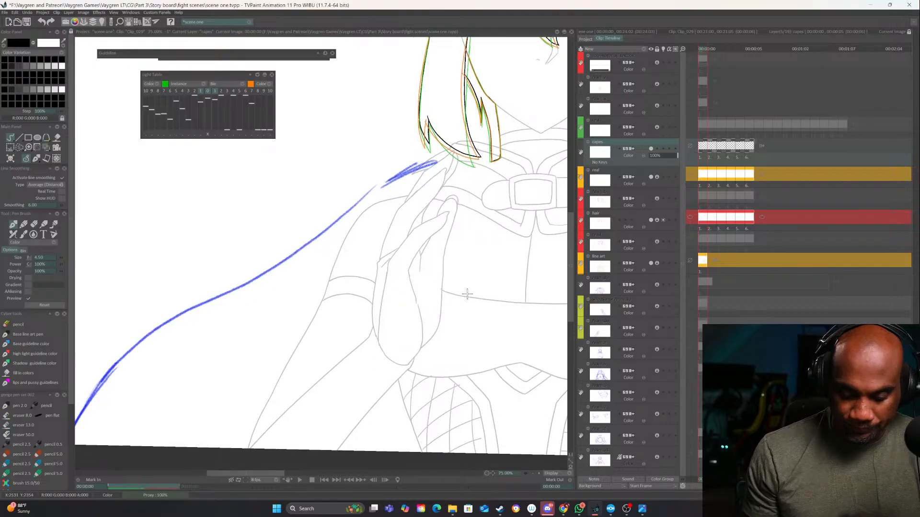
pyautogui.click(652, 220)
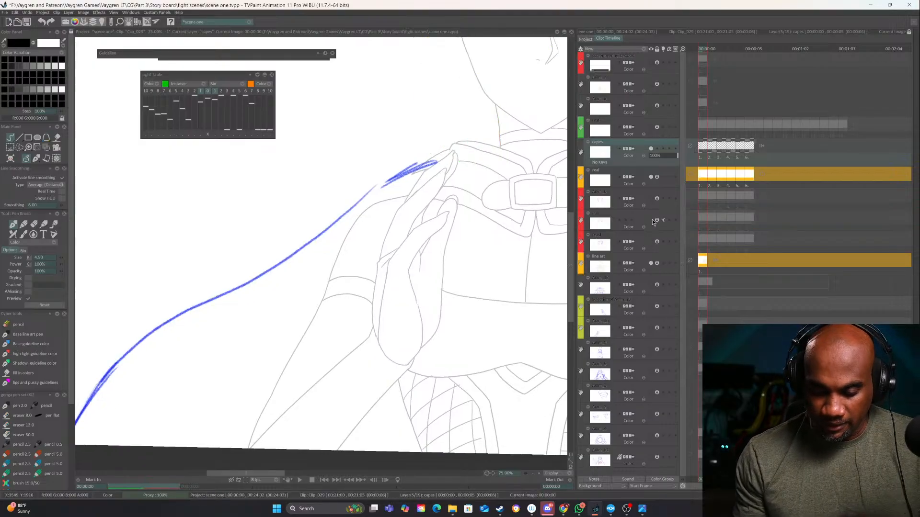
pyautogui.click(652, 220)
pyautogui.click(651, 177)
pyautogui.click(652, 177)
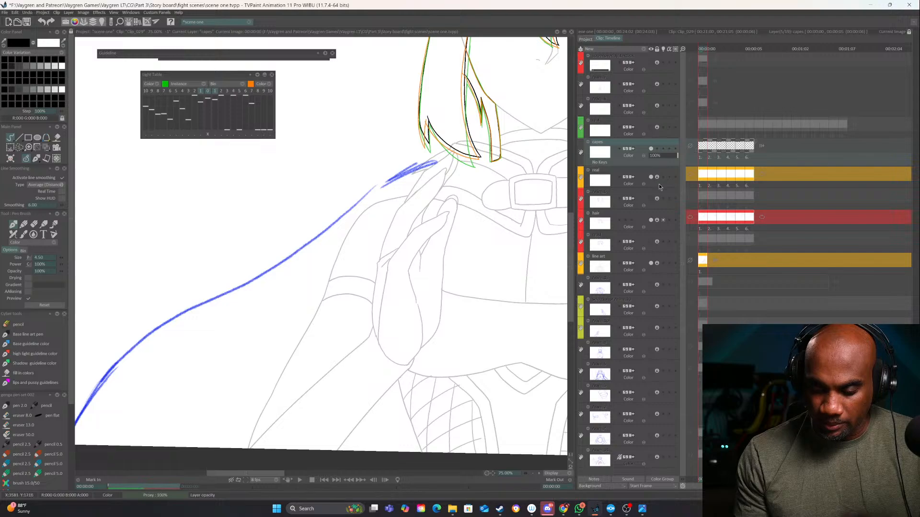
pyautogui.click(657, 177)
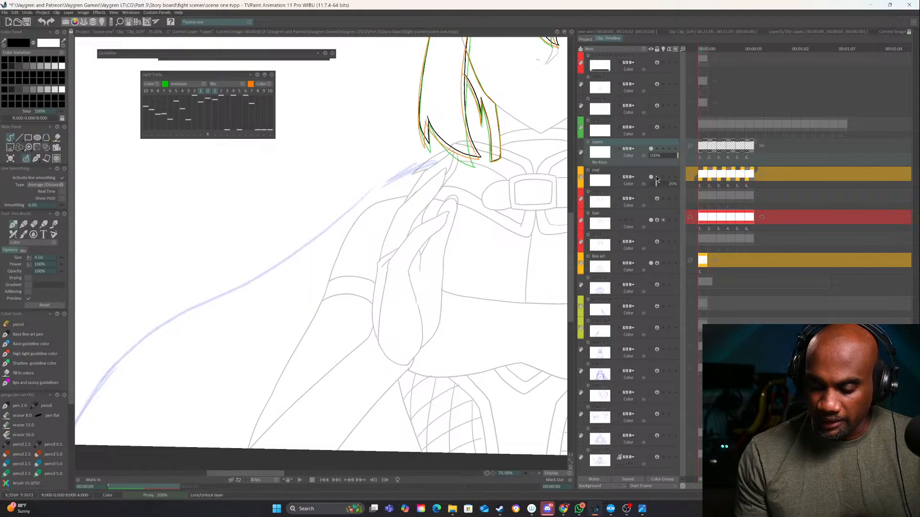
# Ink the cape's left edge on the first image, tracing the rough sketch from the shoulder to the bottom of the frame
pyautogui.moveTo(391, 282); pyautogui.dragTo(400, 279)
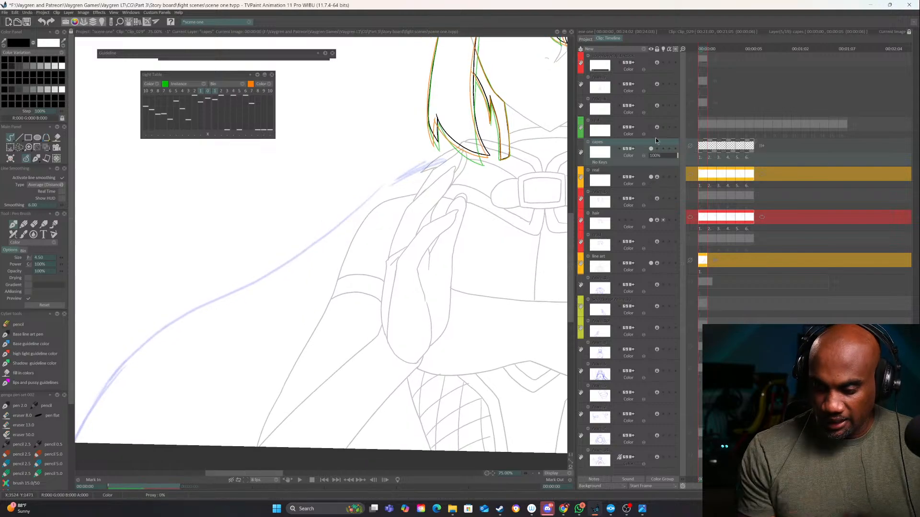
pyautogui.moveTo(371, 229); pyautogui.dragTo(458, 157)
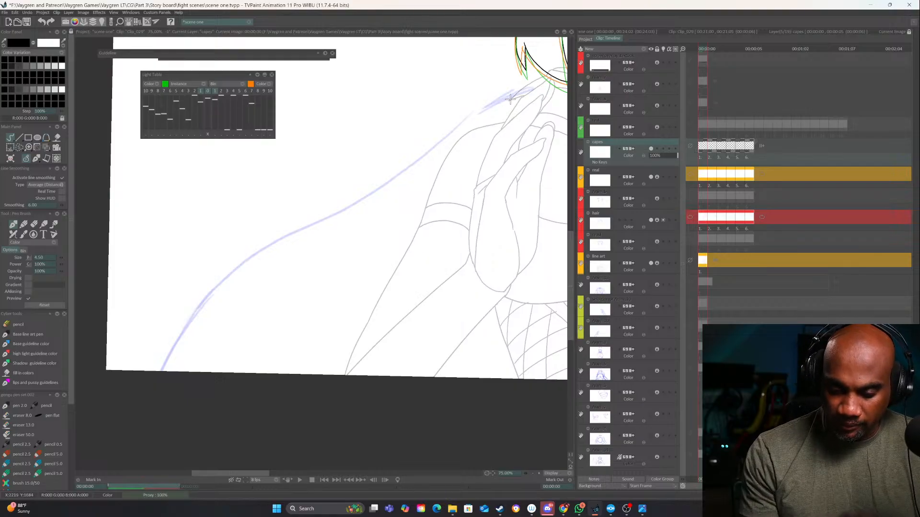
pyautogui.moveTo(510, 99)
pyautogui.mouseDown()
pyautogui.moveTo(219, 284)
pyautogui.moveTo(160, 370)
pyautogui.mouseUp()
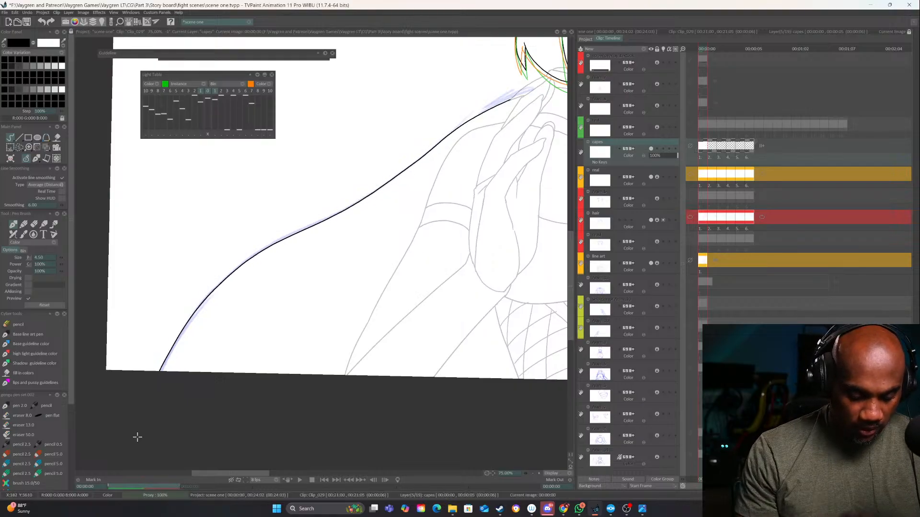
# Ink the upper part of the cape's right edge on the first image, starting at the shoulder below the hair
pyautogui.moveTo(424, 345); pyautogui.dragTo(83, 424)
pyautogui.moveTo(450, 331); pyautogui.dragTo(398, 331)
pyautogui.moveTo(480, 326); pyautogui.dragTo(329, 280)
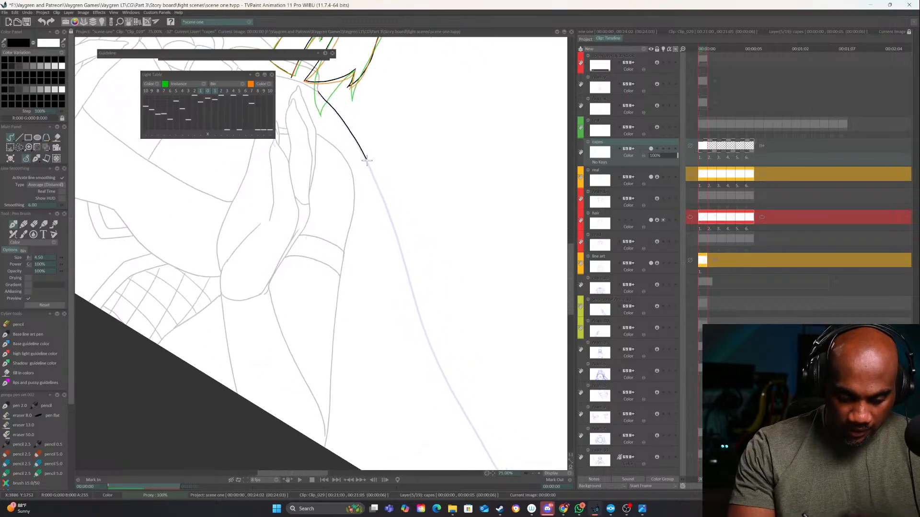
pyautogui.moveTo(366, 161); pyautogui.dragTo(425, 344)
pyautogui.moveTo(423, 306)
pyautogui.mouseDown()
pyautogui.moveTo(382, 190)
pyautogui.moveTo(384, 230)
pyautogui.mouseUp()
pyautogui.press('e')
pyautogui.moveTo(368, 176); pyautogui.dragTo(372, 179)
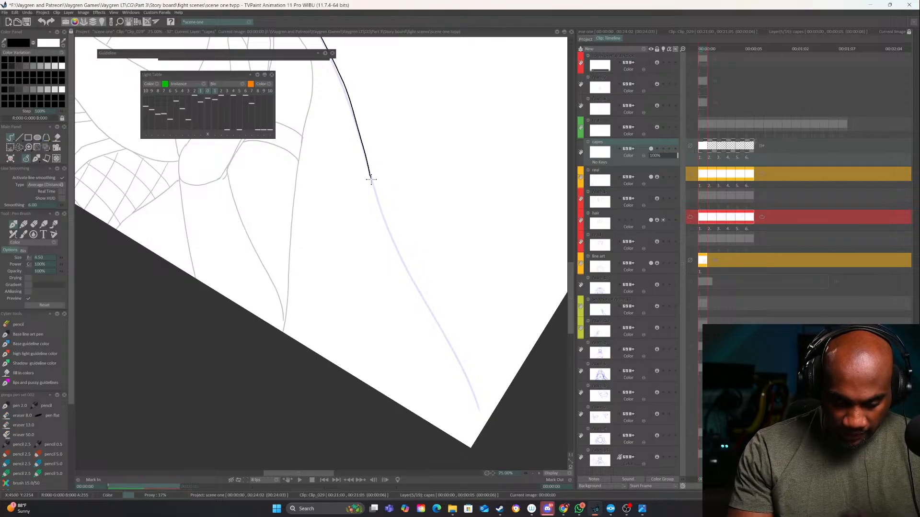
pyautogui.moveTo(393, 241)
pyautogui.mouseDown()
pyautogui.moveTo(470, 408)
pyautogui.moveTo(471, 450)
pyautogui.mouseUp()
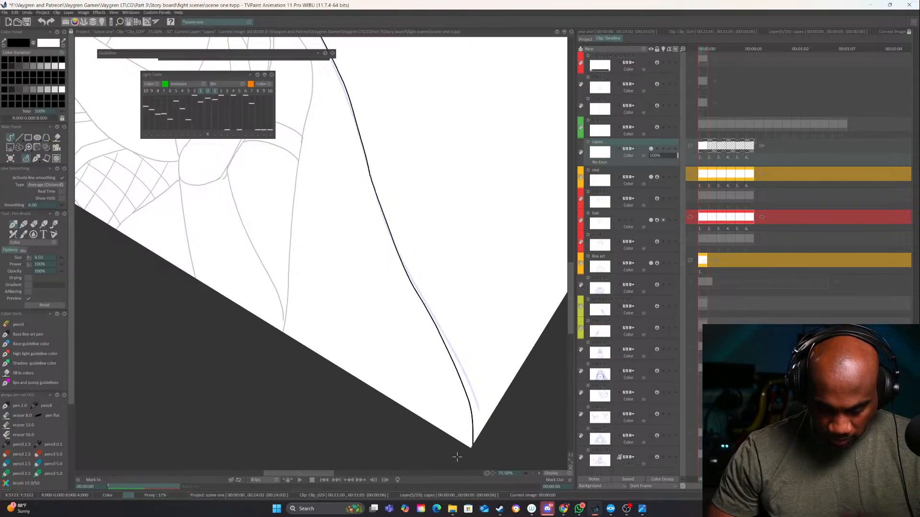
pyautogui.moveTo(458, 306)
pyautogui.mouseDown()
pyautogui.moveTo(422, 154)
pyautogui.moveTo(416, 282)
pyautogui.mouseUp()
pyautogui.hotkey('ctrl', 'z')
# Redraw the outer part of the cape's right edge on the first image so it follows the sketch to the frame border
pyautogui.moveTo(518, 339)
pyautogui.mouseDown()
pyautogui.moveTo(531, 276)
pyautogui.moveTo(490, 233)
pyautogui.mouseUp()
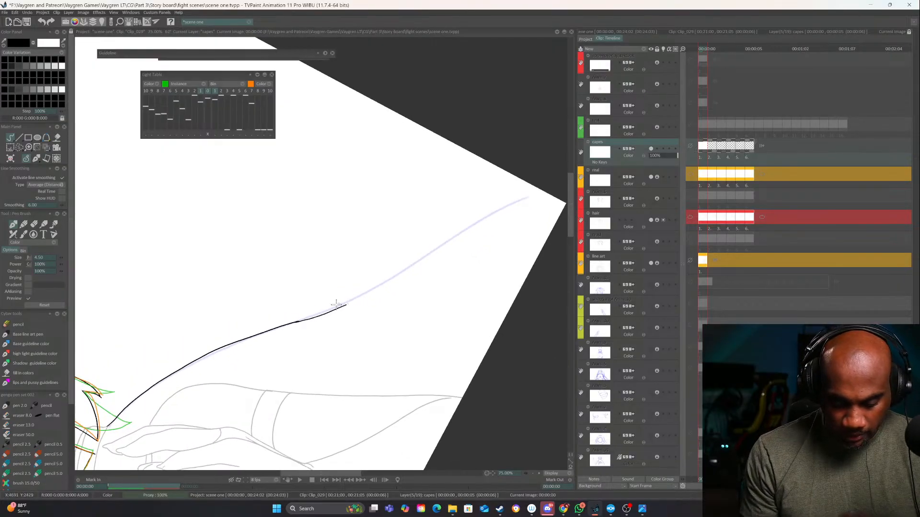
pyautogui.hotkey('ctrl', 'z')
pyautogui.moveTo(326, 312); pyautogui.dragTo(559, 190)
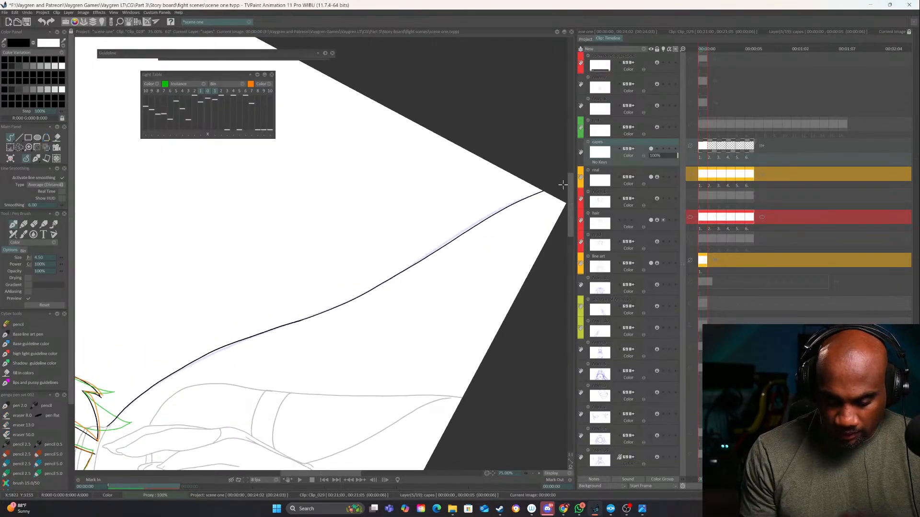
pyautogui.moveTo(411, 357)
pyautogui.mouseDown()
pyautogui.moveTo(439, 323)
pyautogui.moveTo(473, 309)
pyautogui.mouseUp()
# Turn on the light table for the "capes" layer and ink the cape's left edge on the second image
pyautogui.press('Right')
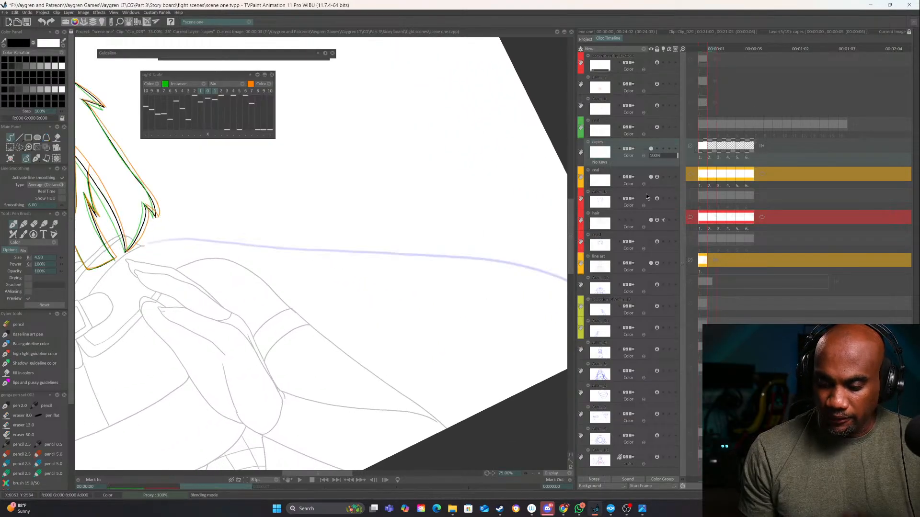
pyautogui.click(663, 149)
pyautogui.moveTo(368, 373); pyautogui.dragTo(558, 302)
pyautogui.moveTo(383, 335); pyautogui.dragTo(508, 278)
pyautogui.moveTo(409, 298); pyautogui.dragTo(524, 216)
pyautogui.moveTo(408, 141); pyautogui.dragTo(472, 77)
pyautogui.press('Left')
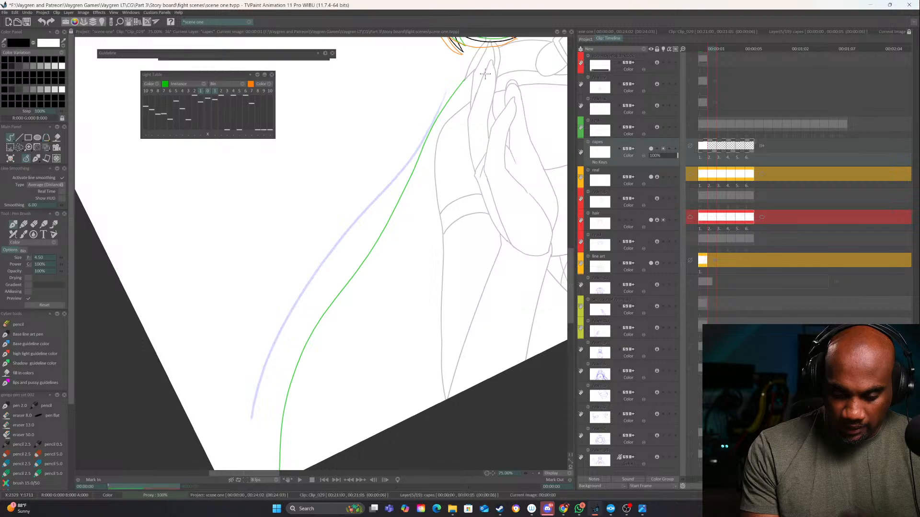
pyautogui.press('Right')
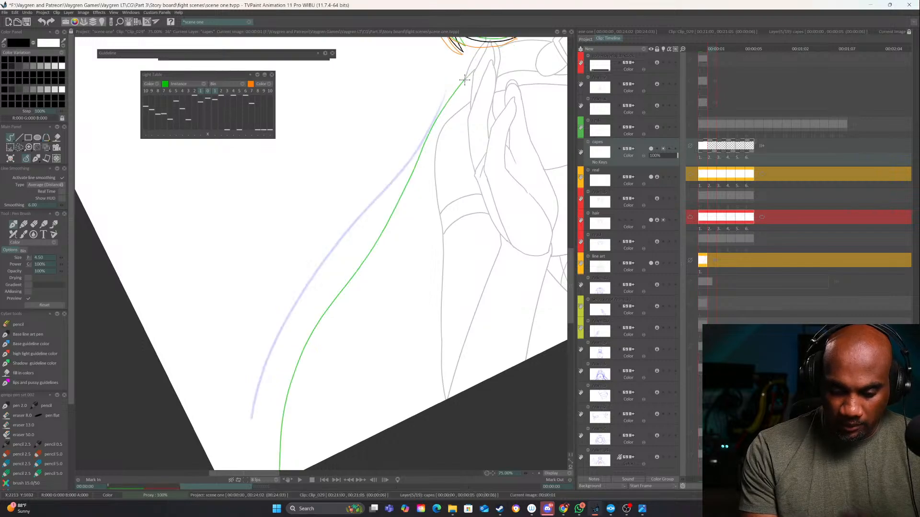
pyautogui.moveTo(459, 85)
pyautogui.mouseDown()
pyautogui.moveTo(281, 335)
pyautogui.moveTo(250, 473)
pyautogui.mouseUp()
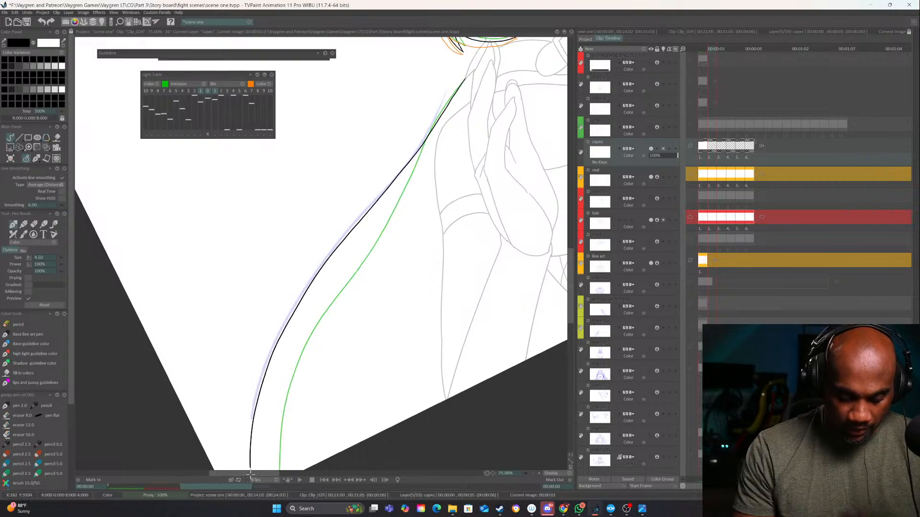
pyautogui.moveTo(335, 380); pyautogui.dragTo(128, 494)
pyautogui.moveTo(393, 311); pyautogui.dragTo(192, 398)
pyautogui.moveTo(517, 379); pyautogui.dragTo(195, 456)
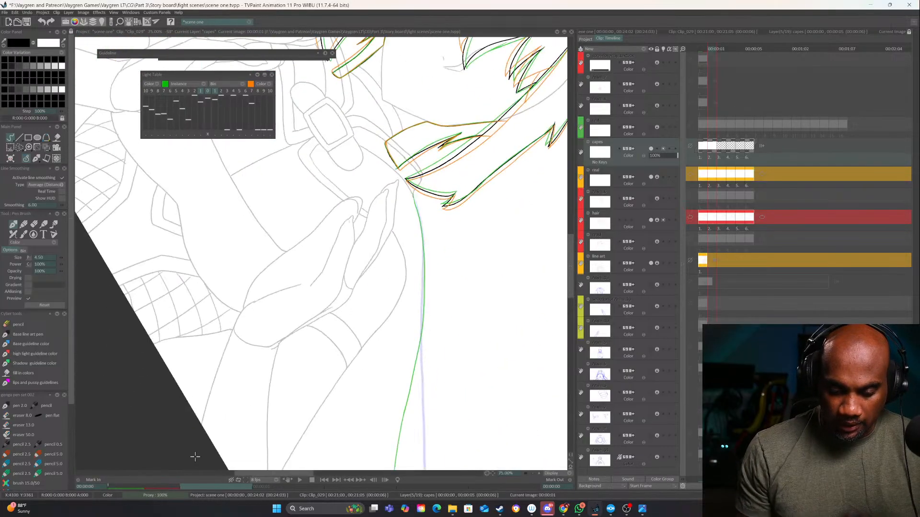
pyautogui.moveTo(351, 382); pyautogui.dragTo(315, 217)
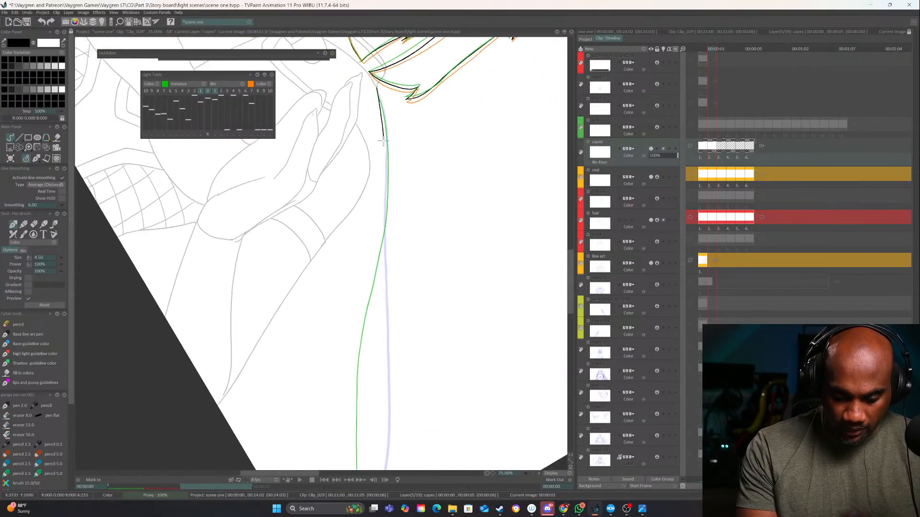
pyautogui.moveTo(384, 194); pyautogui.dragTo(383, 269)
pyautogui.moveTo(454, 356); pyautogui.dragTo(414, 116)
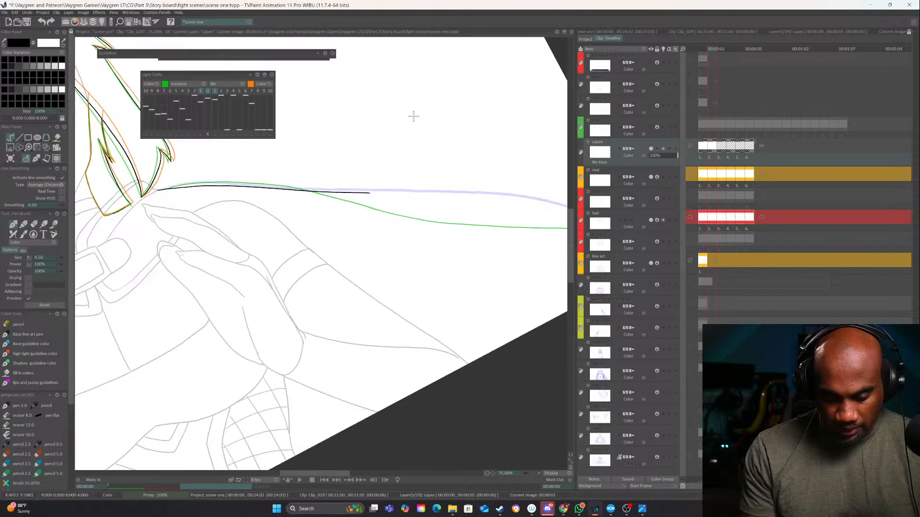
pyautogui.hotkey('ctrl', 'z')
# Compare with the first image and ink the cape's right edge on the second image from the shoulder to the frame border
pyautogui.press('Left')
pyautogui.press('Right')
pyautogui.moveTo(467, 323); pyautogui.dragTo(517, 209)
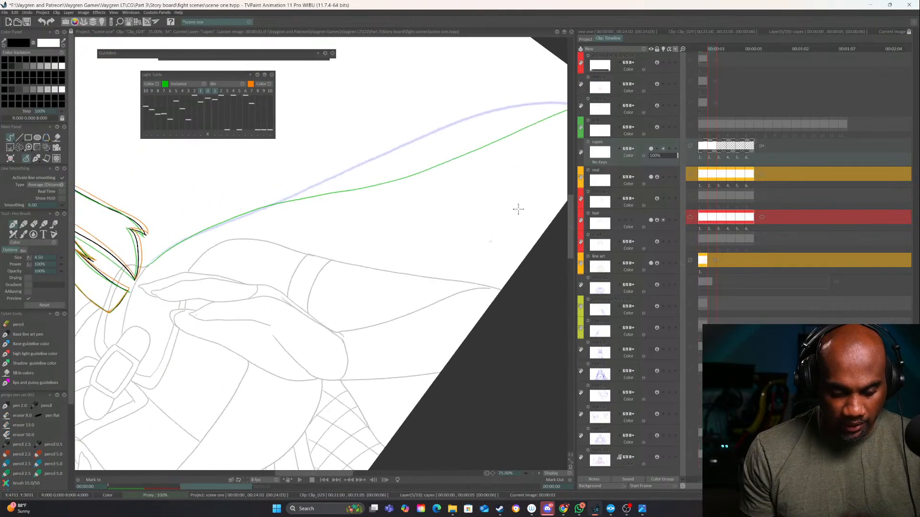
pyautogui.moveTo(370, 252); pyautogui.dragTo(430, 280)
pyautogui.moveTo(219, 320)
pyautogui.mouseDown()
pyautogui.moveTo(463, 149)
pyautogui.moveTo(556, 99)
pyautogui.mouseUp()
pyautogui.moveTo(500, 150); pyautogui.dragTo(375, 241)
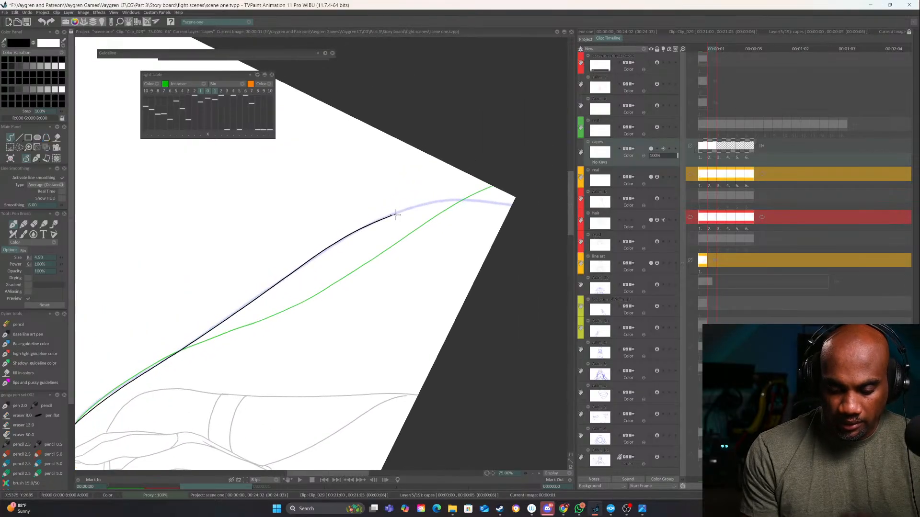
pyautogui.moveTo(417, 206); pyautogui.dragTo(553, 211)
pyautogui.moveTo(523, 246); pyautogui.dragTo(457, 296)
# Ink the cape's left edge on the third image from the shoulder down, after comparing it with the second image
pyautogui.press('Right')
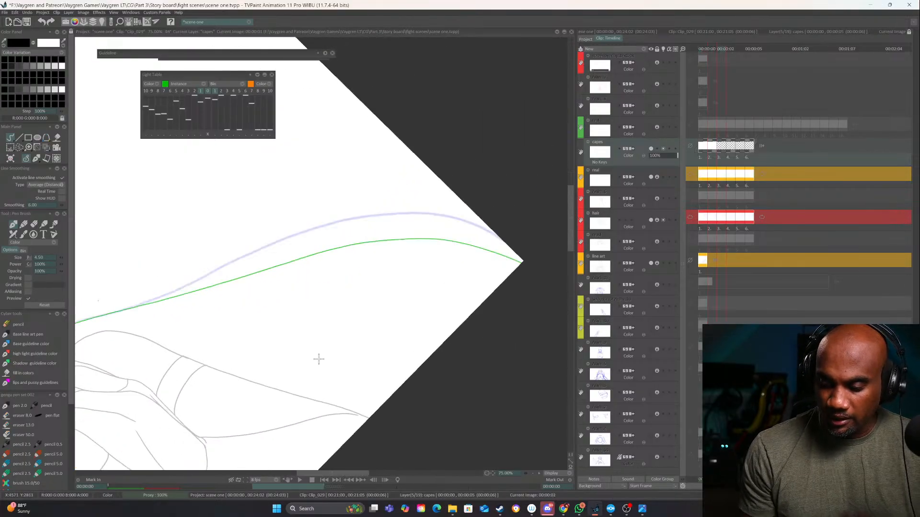
pyautogui.moveTo(281, 383)
pyautogui.mouseDown()
pyautogui.moveTo(498, 277)
pyautogui.moveTo(365, 323)
pyautogui.moveTo(355, 308)
pyautogui.moveTo(422, 199)
pyautogui.mouseUp()
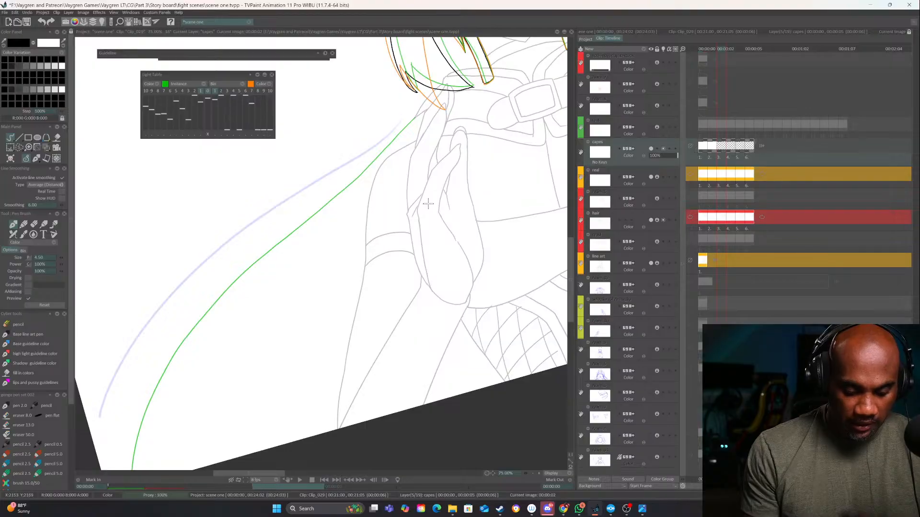
pyautogui.press('Left')
pyautogui.press('Right')
pyautogui.moveTo(416, 117)
pyautogui.mouseDown()
pyautogui.moveTo(168, 301)
pyautogui.moveTo(99, 421)
pyautogui.mouseUp()
# Ink the cape's right edge on the third image from the shoulder, and undo its outer stretch near the frame corner
pyautogui.moveTo(459, 313)
pyautogui.mouseDown()
pyautogui.moveTo(108, 411)
pyautogui.moveTo(262, 245)
pyautogui.mouseUp()
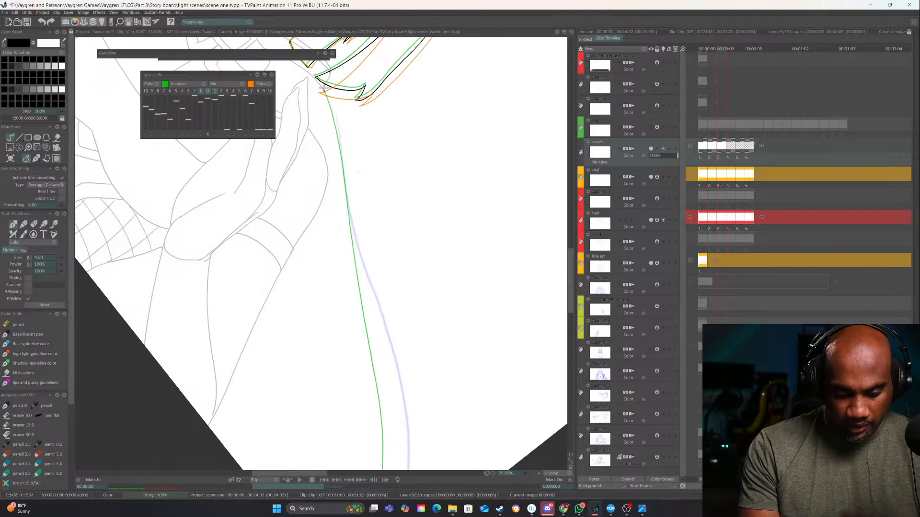
pyautogui.moveTo(335, 153)
pyautogui.mouseDown()
pyautogui.moveTo(352, 246)
pyautogui.moveTo(397, 378)
pyautogui.mouseUp()
pyautogui.moveTo(396, 378)
pyautogui.mouseDown()
pyautogui.moveTo(387, 233)
pyautogui.moveTo(326, 446)
pyautogui.mouseUp()
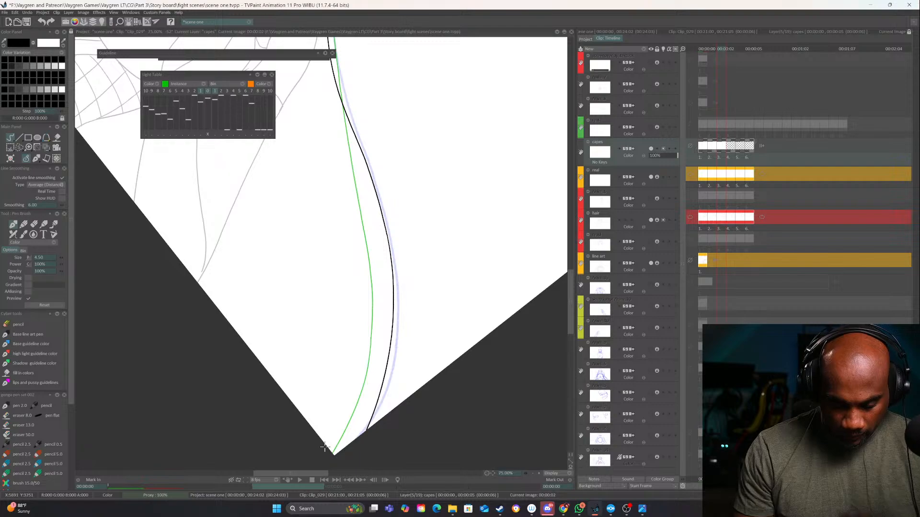
pyautogui.moveTo(463, 328); pyautogui.dragTo(351, 93)
pyautogui.moveTo(386, 178); pyautogui.dragTo(444, 277)
pyautogui.hotkey('ctrl', 'z')
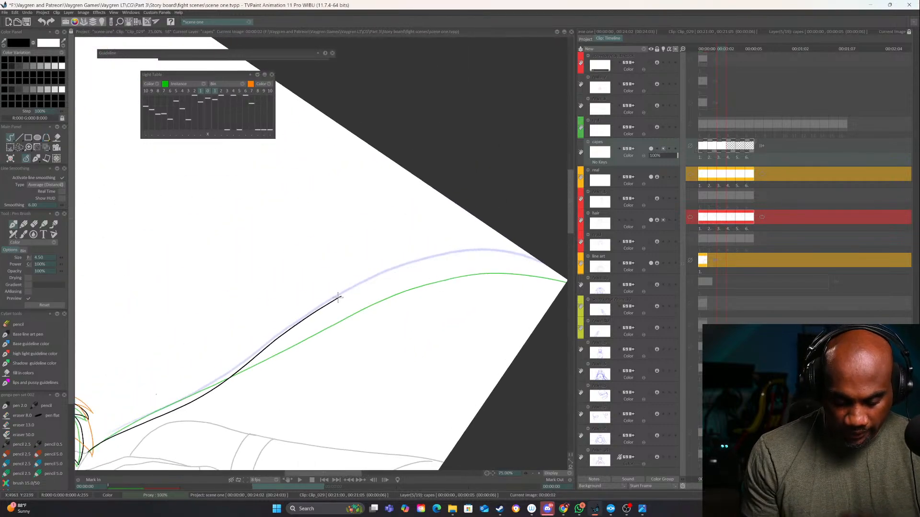
# Redraw the outer half of the third image's right cape edge along the sketched curve to the frame border
pyautogui.moveTo(338, 298)
pyautogui.mouseDown()
pyautogui.moveTo(432, 263)
pyautogui.moveTo(546, 264)
pyautogui.mouseUp()
pyautogui.hotkey('ctrl', 'z')
pyautogui.hotkey('ctrl', 'z')
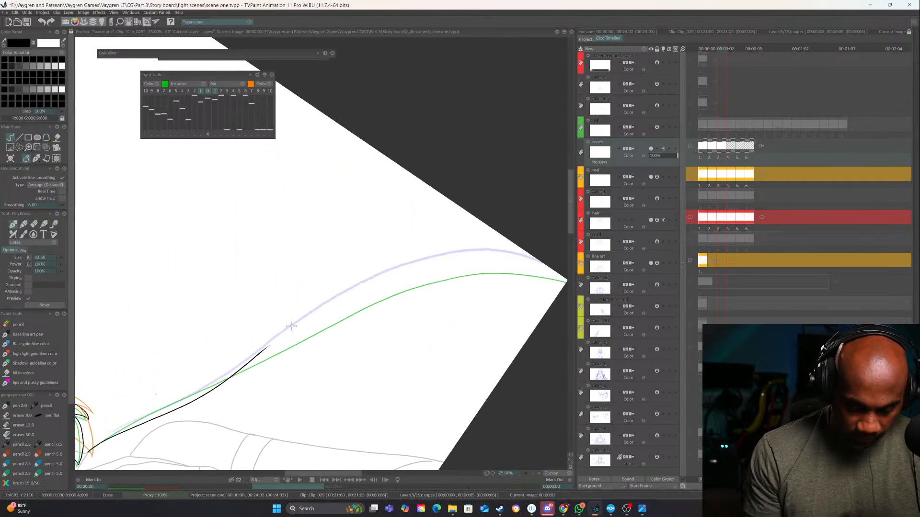
pyautogui.moveTo(261, 352)
pyautogui.mouseDown()
pyautogui.moveTo(390, 277)
pyautogui.moveTo(563, 280)
pyautogui.mouseUp()
# Ink the cape's left edge on the fourth image from the shoulder to the frame border, following the sketch
pyautogui.press('Right')
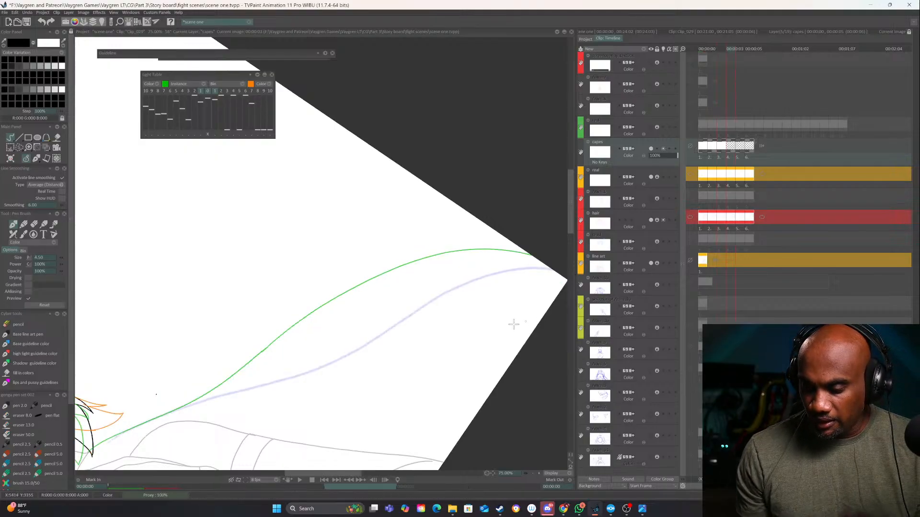
pyautogui.moveTo(335, 386); pyautogui.dragTo(529, 243)
pyautogui.moveTo(484, 364)
pyautogui.mouseDown()
pyautogui.moveTo(310, 408)
pyautogui.moveTo(493, 195)
pyautogui.mouseUp()
pyautogui.moveTo(350, 145)
pyautogui.mouseDown()
pyautogui.moveTo(298, 225)
pyautogui.moveTo(203, 334)
pyautogui.moveTo(91, 439)
pyautogui.mouseUp()
pyautogui.moveTo(191, 381); pyautogui.dragTo(314, 222)
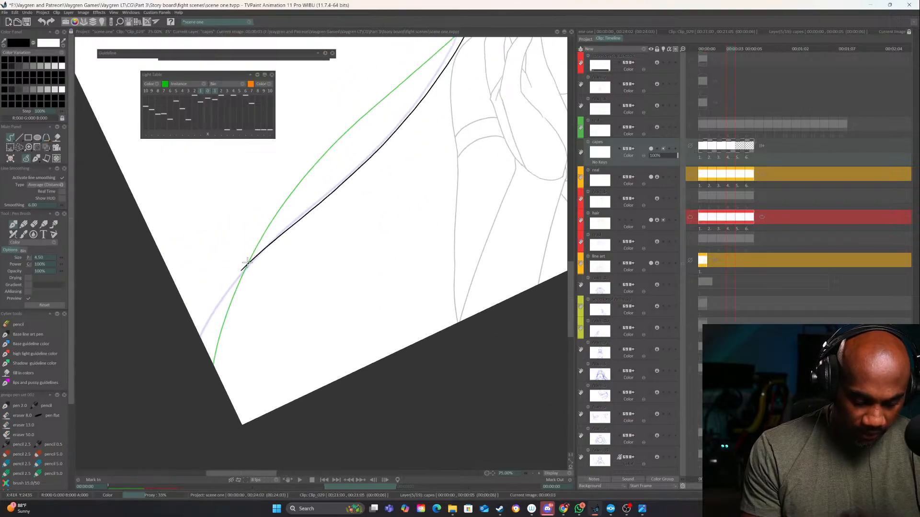
pyautogui.moveTo(248, 262); pyautogui.dragTo(164, 424)
pyautogui.moveTo(462, 211)
pyautogui.mouseDown()
pyautogui.moveTo(204, 372)
pyautogui.moveTo(491, 230)
pyautogui.mouseUp()
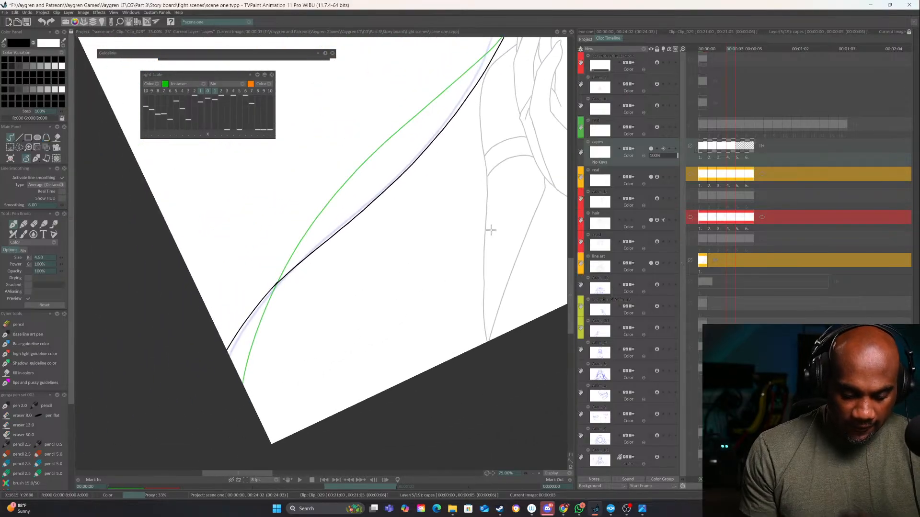
# Touch up the outer end of the fourth image's left cape edge, and ink its right edge from the shoulder to the frame border
pyautogui.press('e')
pyautogui.moveTo(286, 272)
pyautogui.mouseDown()
pyautogui.moveTo(209, 364)
pyautogui.moveTo(279, 282)
pyautogui.moveTo(226, 375)
pyautogui.mouseUp()
pyautogui.press('e')
pyautogui.moveTo(422, 285); pyautogui.dragTo(141, 462)
pyautogui.moveTo(460, 299); pyautogui.dragTo(282, 377)
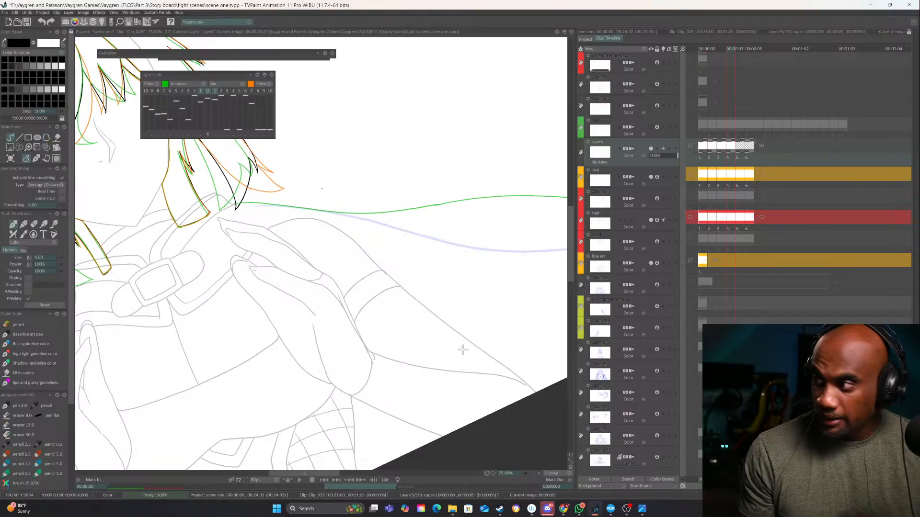
pyautogui.moveTo(463, 351)
pyautogui.mouseDown()
pyautogui.moveTo(401, 392)
pyautogui.moveTo(344, 238)
pyautogui.moveTo(380, 366)
pyautogui.moveTo(462, 301)
pyautogui.moveTo(403, 243)
pyautogui.moveTo(396, 302)
pyautogui.mouseUp()
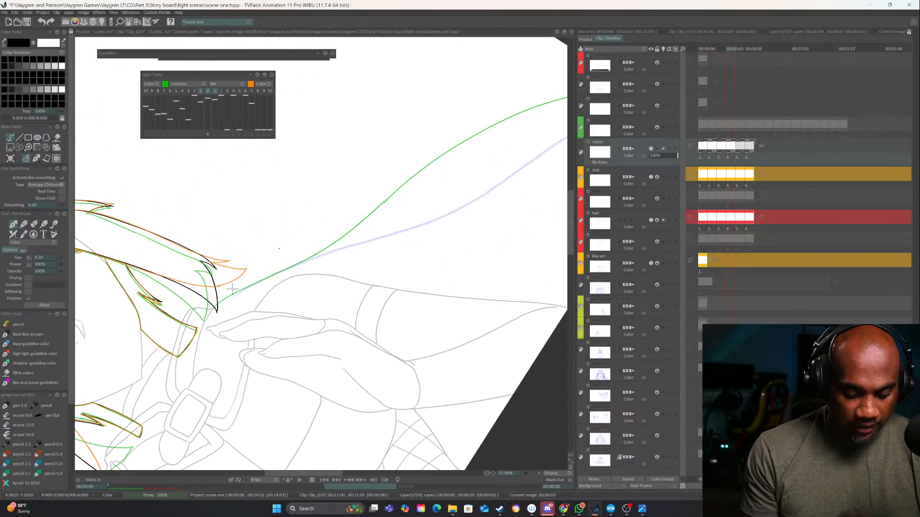
pyautogui.moveTo(213, 308)
pyautogui.mouseDown()
pyautogui.moveTo(275, 275)
pyautogui.moveTo(474, 200)
pyautogui.moveTo(316, 295)
pyautogui.moveTo(412, 231)
pyautogui.moveTo(496, 211)
pyautogui.mouseUp()
# Erase the uneven spot midway along the fourth image's right cape edge and redraw that gap as a smooth line
pyautogui.press('e')
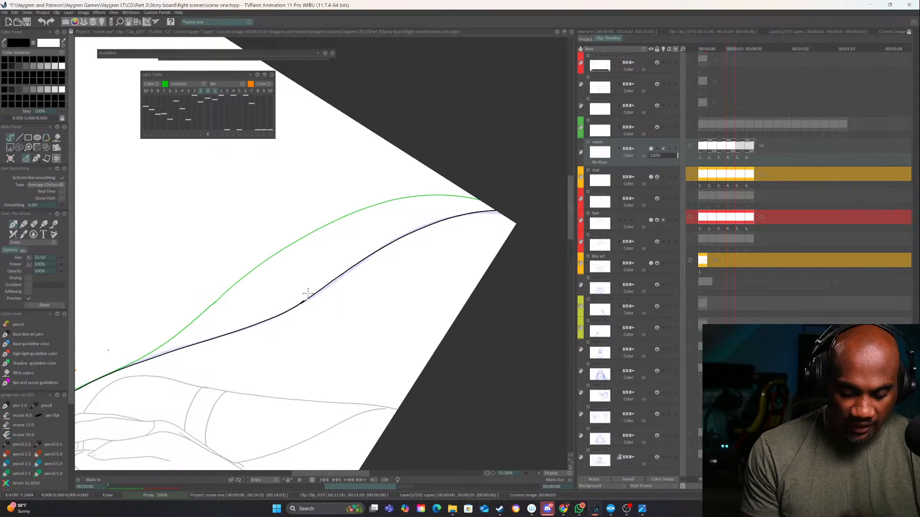
pyautogui.click(538, 473)
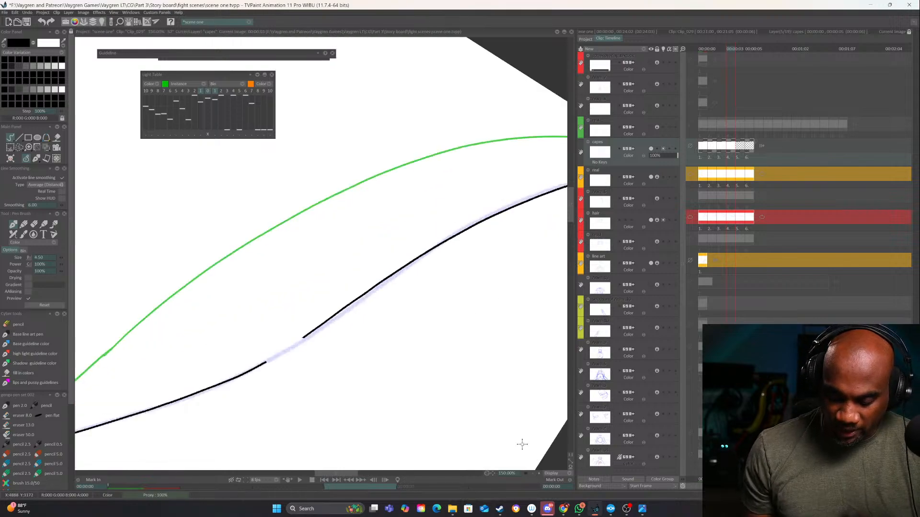
pyautogui.moveTo(264, 363); pyautogui.dragTo(315, 331)
pyautogui.hotkey('ctrl', 'z')
pyautogui.hotkey('ctrl', 'z')
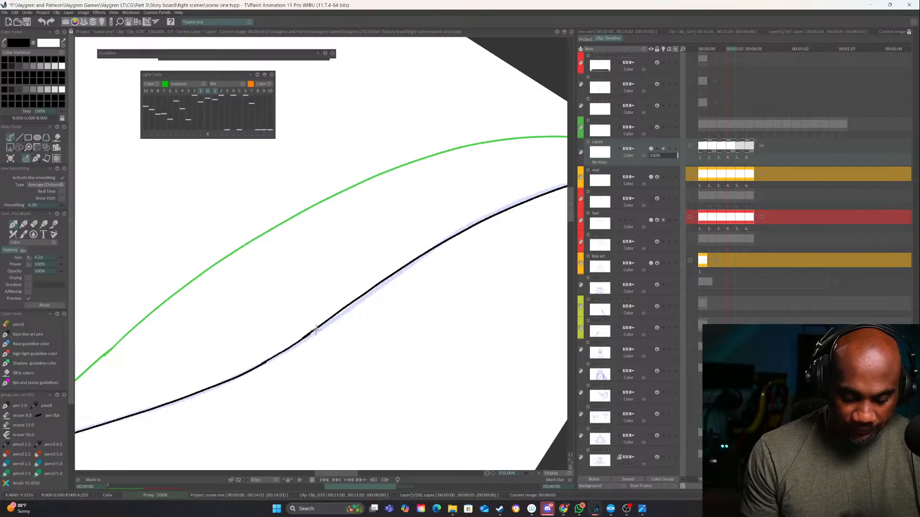
# Ink the cape's left edge on the fifth image from the shoulder outward along the sketch, redoing the stroke until it flows cleanly
pyautogui.press('Right')
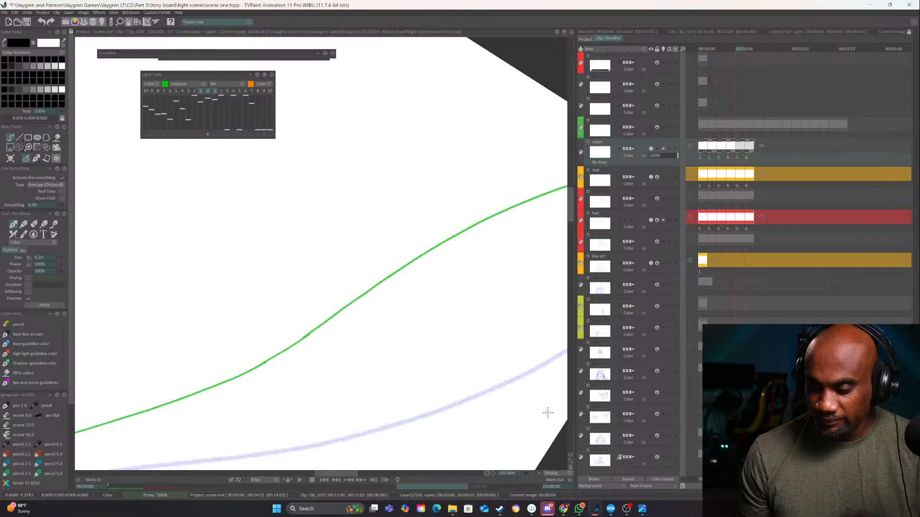
pyautogui.click(533, 474)
pyautogui.click(533, 474)
pyautogui.click(533, 473)
pyautogui.moveTo(259, 385); pyautogui.dragTo(464, 260)
pyautogui.scroll(4, 304, 332)
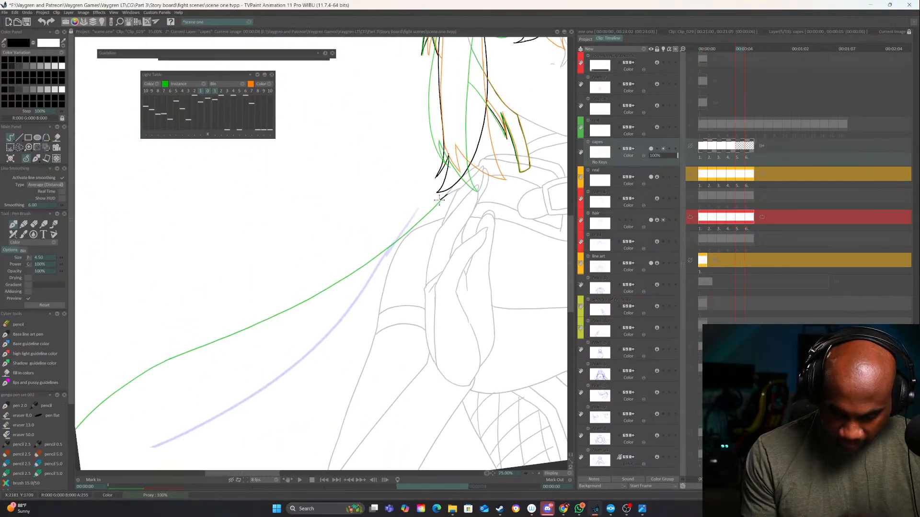
pyautogui.moveTo(439, 199); pyautogui.dragTo(299, 359)
pyautogui.moveTo(293, 390)
pyautogui.mouseDown()
pyautogui.moveTo(437, 239)
pyautogui.moveTo(325, 330)
pyautogui.mouseUp()
pyautogui.hotkey('ctrl', 'z')
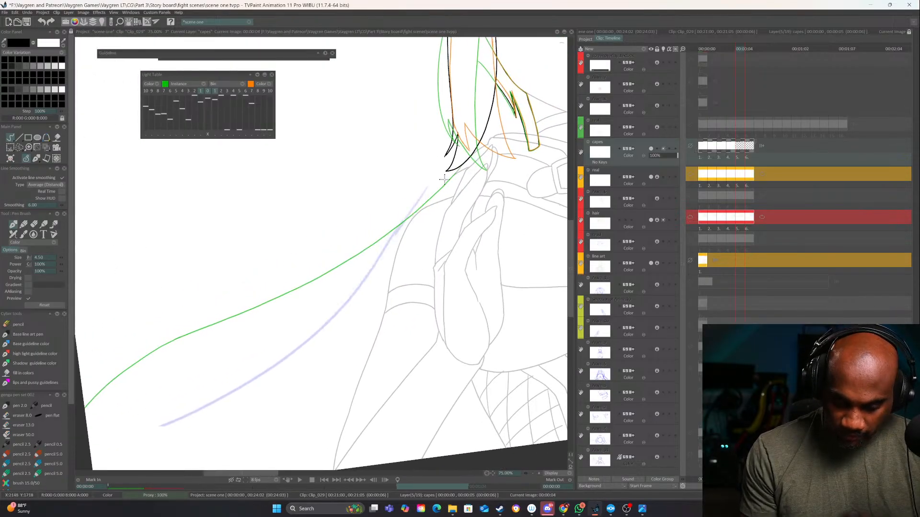
pyautogui.moveTo(428, 197)
pyautogui.mouseDown()
pyautogui.moveTo(349, 292)
pyautogui.moveTo(268, 365)
pyautogui.mouseUp()
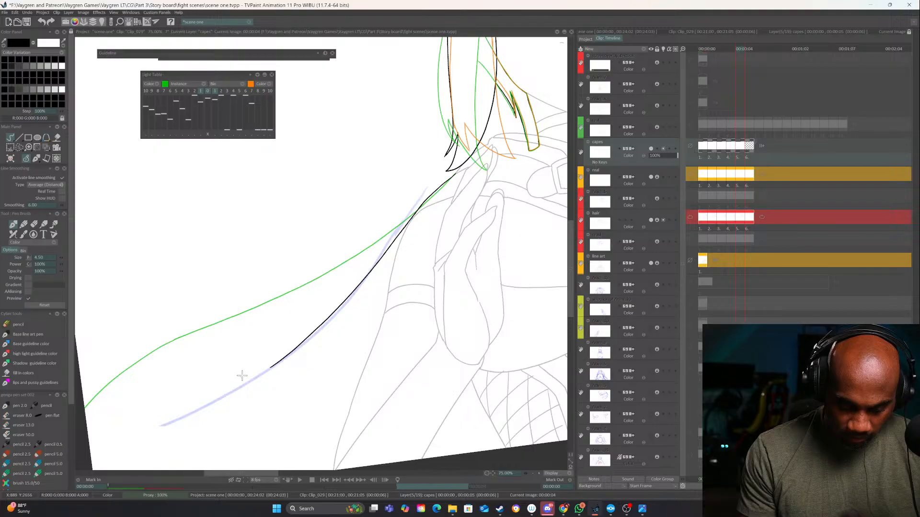
pyautogui.moveTo(333, 356); pyautogui.dragTo(433, 283)
pyautogui.hotkey('ctrl', 'z')
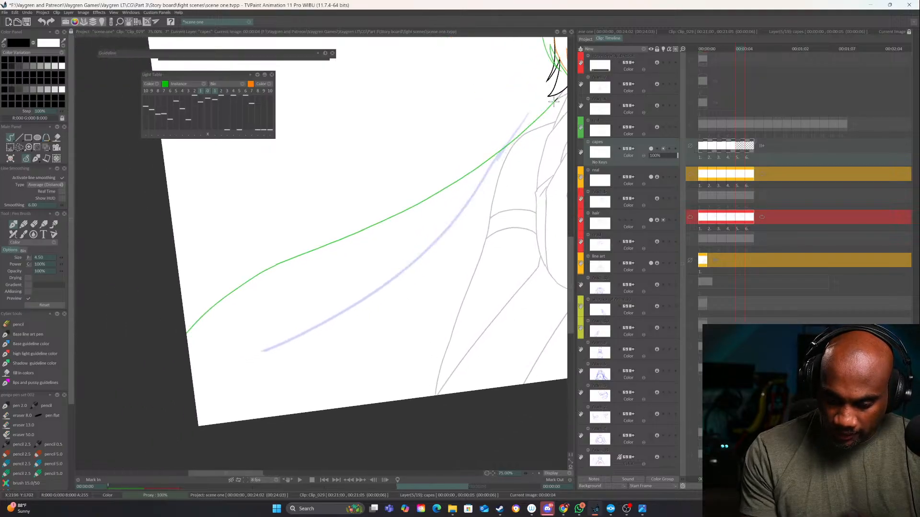
pyautogui.moveTo(554, 101)
pyautogui.mouseDown()
pyautogui.moveTo(443, 230)
pyautogui.moveTo(351, 308)
pyautogui.moveTo(191, 371)
pyautogui.mouseUp()
# Ink the upper stretch of the cape's right edge on the fifth image from the shoulder down past the upper arm
pyautogui.moveTo(438, 367); pyautogui.dragTo(45, 403)
pyautogui.moveTo(482, 351); pyautogui.dragTo(323, 408)
pyautogui.moveTo(377, 344); pyautogui.dragTo(219, 302)
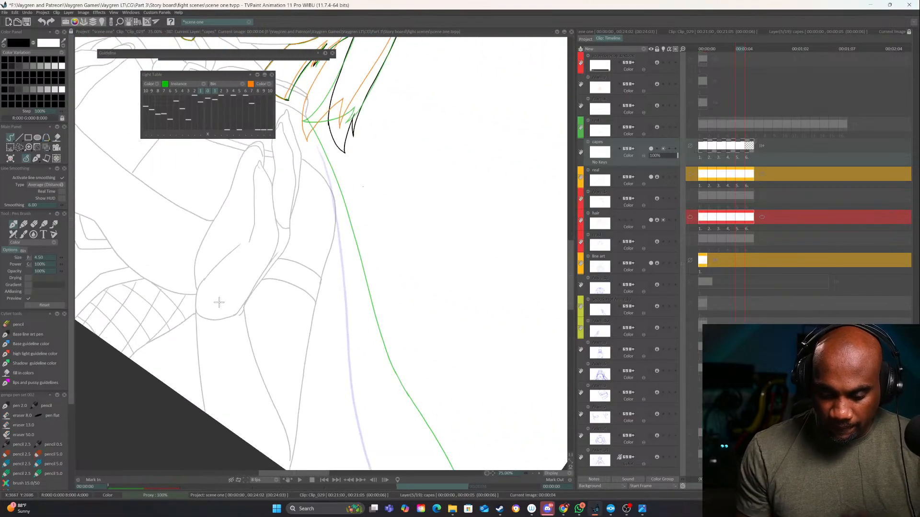
pyautogui.moveTo(356, 185); pyautogui.dragTo(398, 196)
pyautogui.moveTo(348, 131)
pyautogui.mouseDown()
pyautogui.moveTo(372, 187)
pyautogui.moveTo(384, 350)
pyautogui.mouseUp()
pyautogui.moveTo(372, 224); pyautogui.dragTo(372, 178)
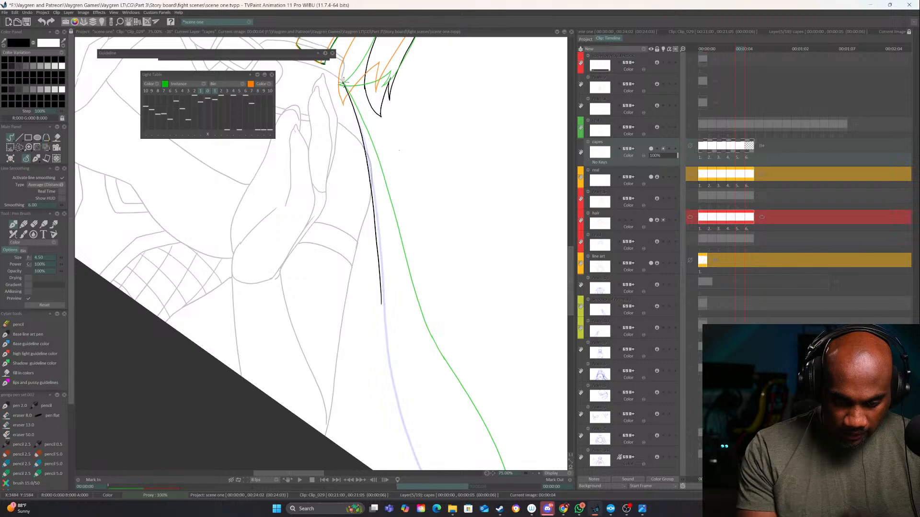
pyautogui.hotkey('ctrl', 'z')
pyautogui.moveTo(343, 83)
pyautogui.mouseDown()
pyautogui.moveTo(377, 223)
pyautogui.moveTo(398, 423)
pyautogui.mouseUp()
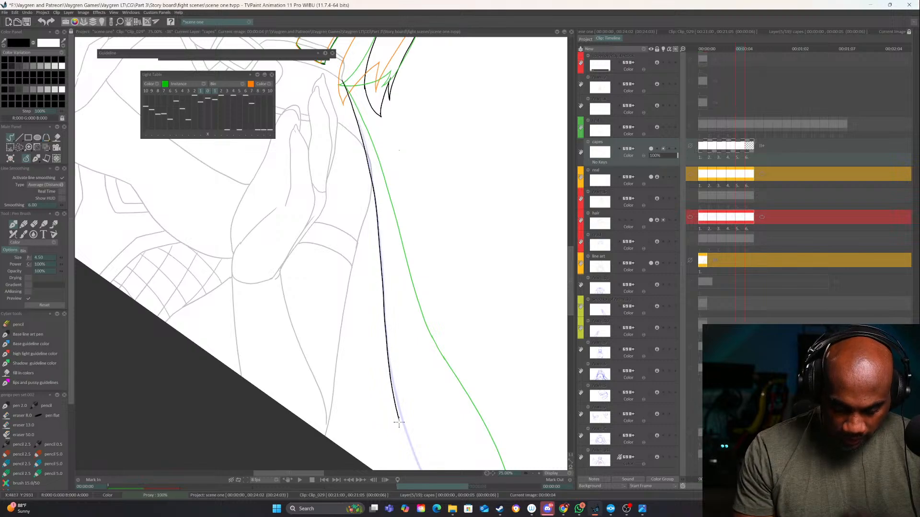
# Extend the fifth image's right cape edge down to the frame border, redoing the stroke until it joins smoothly
pyautogui.moveTo(398, 342); pyautogui.dragTo(381, 222)
pyautogui.moveTo(381, 284); pyautogui.dragTo(486, 473)
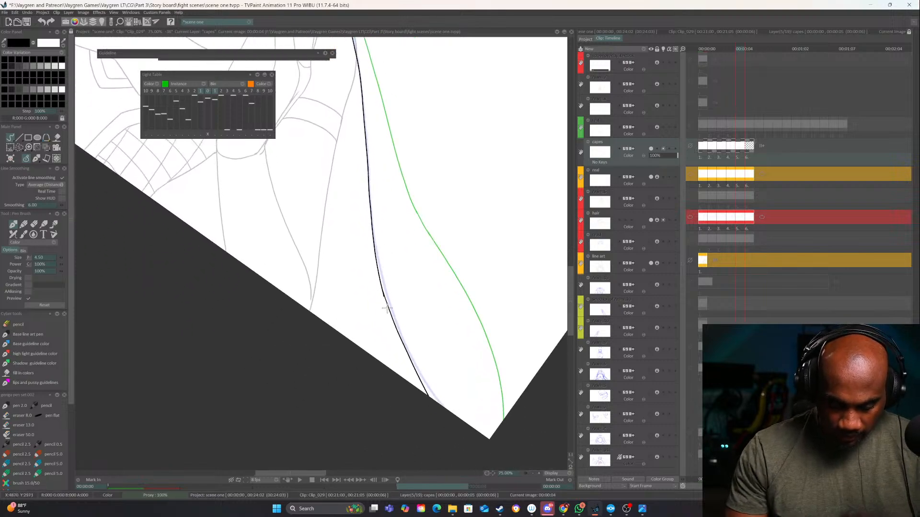
pyautogui.hotkey('ctrl', 'z')
pyautogui.moveTo(383, 294); pyautogui.dragTo(459, 437)
pyautogui.hotkey('ctrl', 'z')
pyautogui.moveTo(383, 292); pyautogui.dragTo(450, 428)
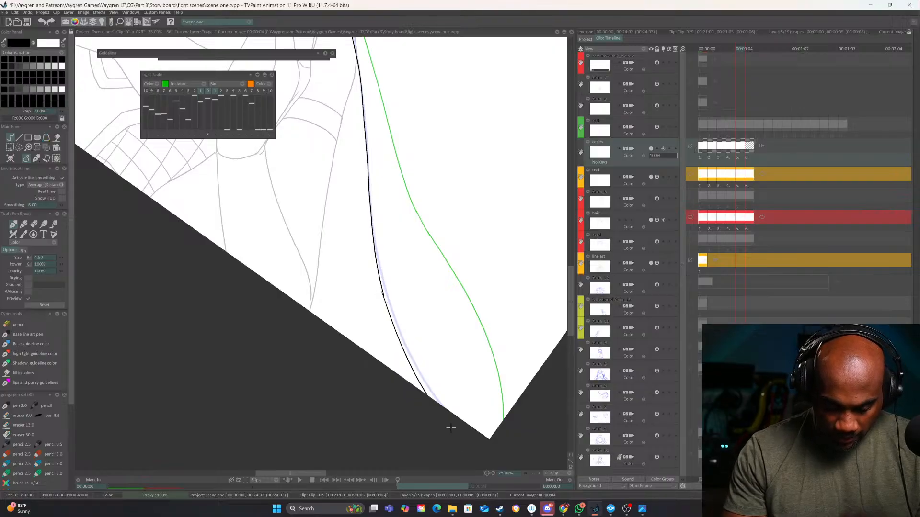
pyautogui.hotkey('ctrl', 'z')
pyautogui.moveTo(382, 291); pyautogui.dragTo(481, 461)
pyautogui.moveTo(451, 413)
pyautogui.mouseDown()
pyautogui.moveTo(482, 294)
pyautogui.moveTo(469, 270)
pyautogui.mouseUp()
# Go to the sixth image and set the "capes" layer to repeat before its first and after its last image
pyautogui.press('Right')
pyautogui.moveTo(304, 316); pyautogui.dragTo(551, 422)
pyautogui.moveTo(374, 336); pyautogui.dragTo(470, 395)
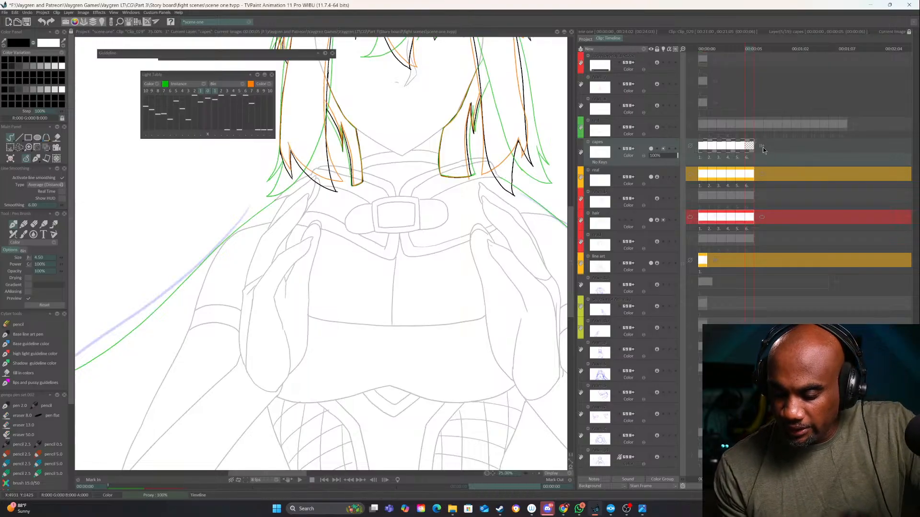
pyautogui.click(760, 146)
pyautogui.click(776, 151)
pyautogui.click(690, 146)
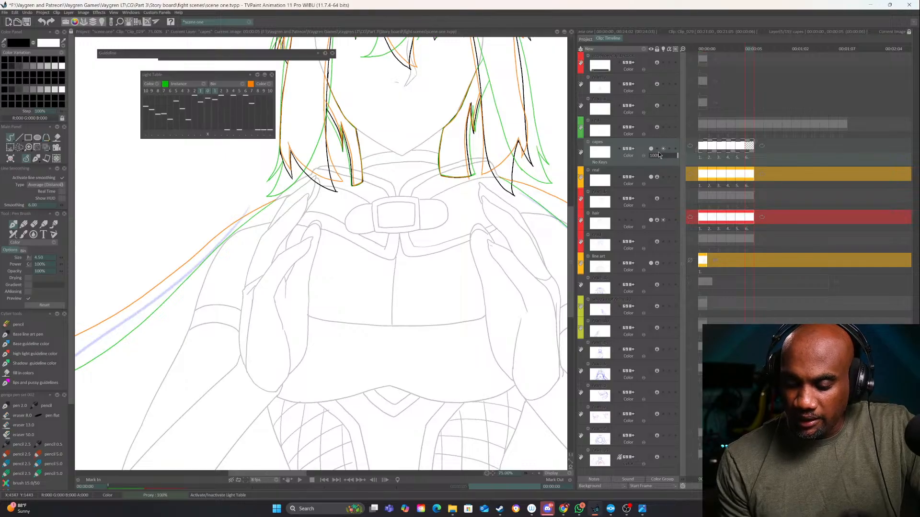
# Ink the cape's left edge on the sixth image from the shoulder to the frame border, following the sketched curve
pyautogui.moveTo(246, 355); pyautogui.dragTo(425, 314)
pyautogui.moveTo(472, 185)
pyautogui.mouseDown()
pyautogui.moveTo(506, 164)
pyautogui.moveTo(501, 94)
pyautogui.moveTo(288, 312)
pyautogui.mouseUp()
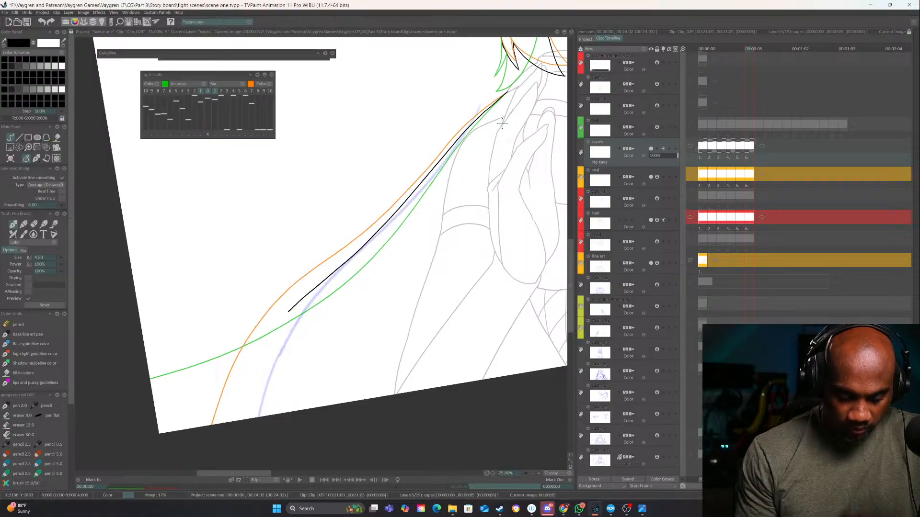
pyautogui.hotkey('ctrl', 'z')
pyautogui.moveTo(508, 91); pyautogui.dragTo(415, 192)
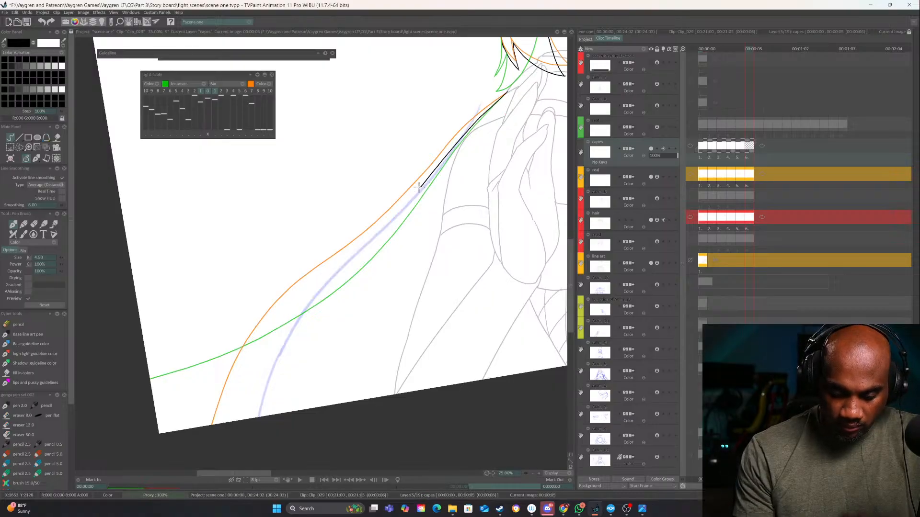
pyautogui.hotkey('ctrl', 'z')
pyautogui.moveTo(503, 96)
pyautogui.mouseDown()
pyautogui.moveTo(369, 248)
pyautogui.moveTo(261, 417)
pyautogui.mouseUp()
# Ink the cape's right edge on the sixth image from the shoulder to the frame border
pyautogui.moveTo(410, 365); pyautogui.dragTo(84, 415)
pyautogui.moveTo(412, 324); pyautogui.dragTo(468, 161)
pyautogui.moveTo(369, 175); pyautogui.dragTo(409, 400)
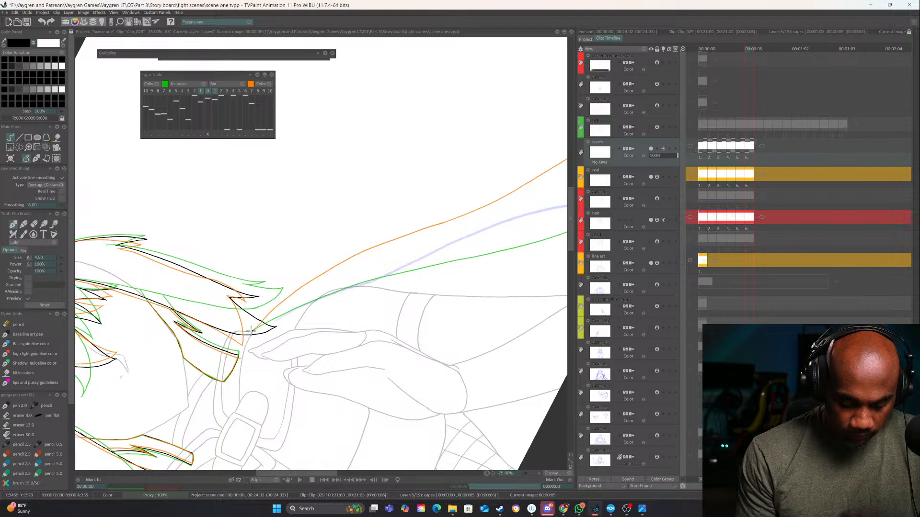
pyautogui.moveTo(291, 314)
pyautogui.mouseDown()
pyautogui.moveTo(521, 209)
pyautogui.moveTo(367, 268)
pyautogui.moveTo(510, 272)
pyautogui.moveTo(279, 425)
pyautogui.mouseUp()
# Hide the rough "real" layer while keeping the hair layer visible, and play back the inked cape animation in full view
pyautogui.click(656, 220)
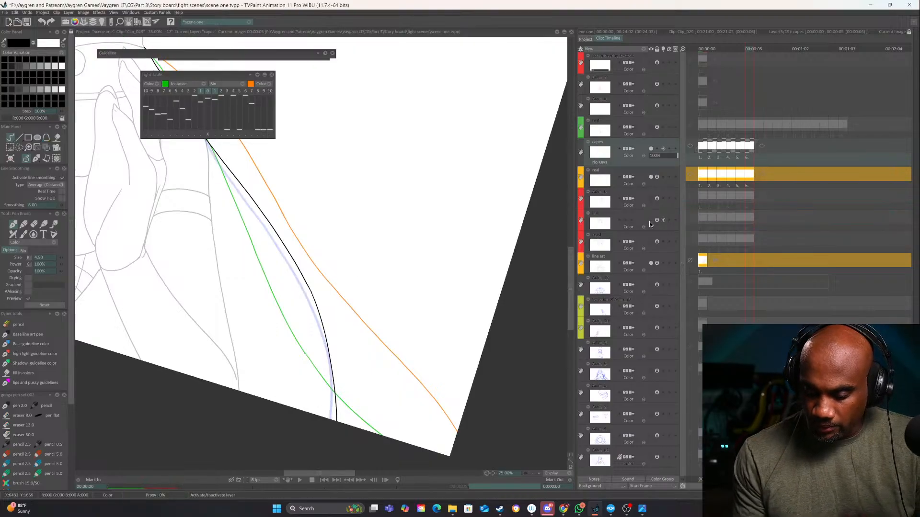
pyautogui.click(650, 221)
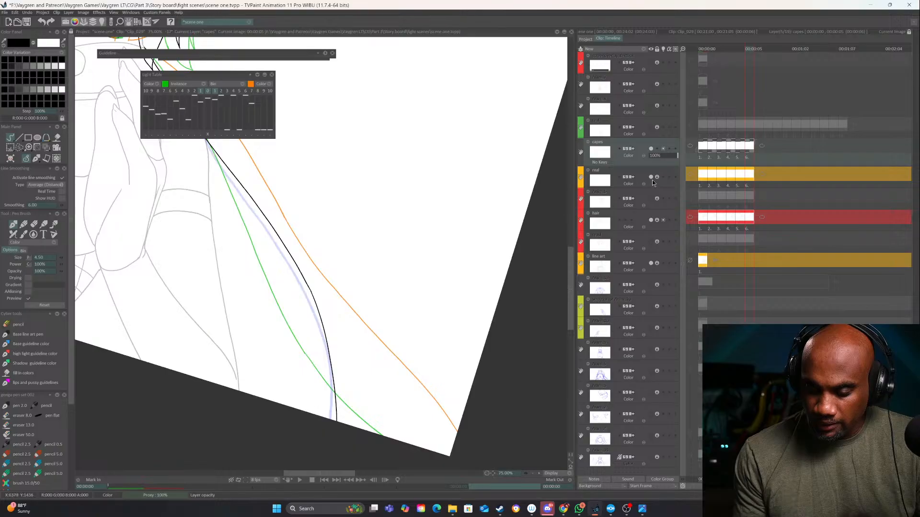
pyautogui.click(651, 177)
pyautogui.moveTo(421, 368); pyautogui.dragTo(554, 366)
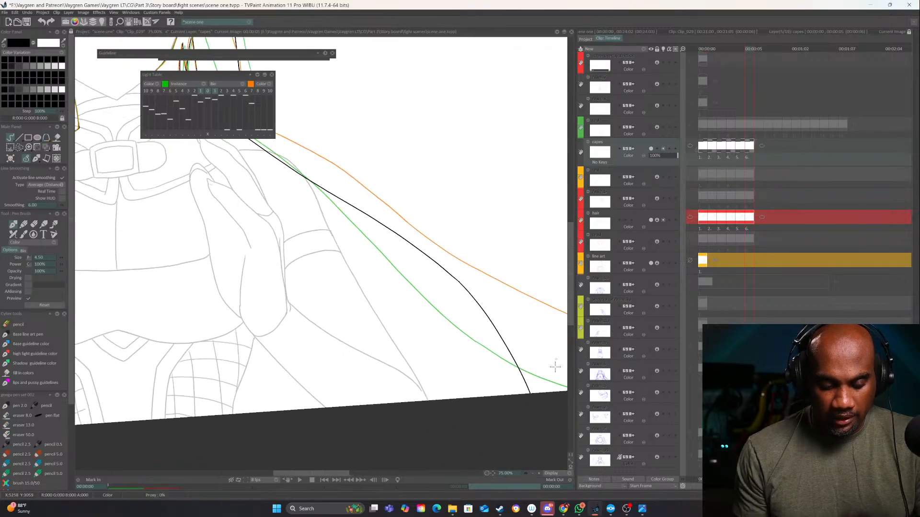
pyautogui.click(533, 474)
pyautogui.click(533, 474)
pyautogui.moveTo(351, 308); pyautogui.dragTo(497, 320)
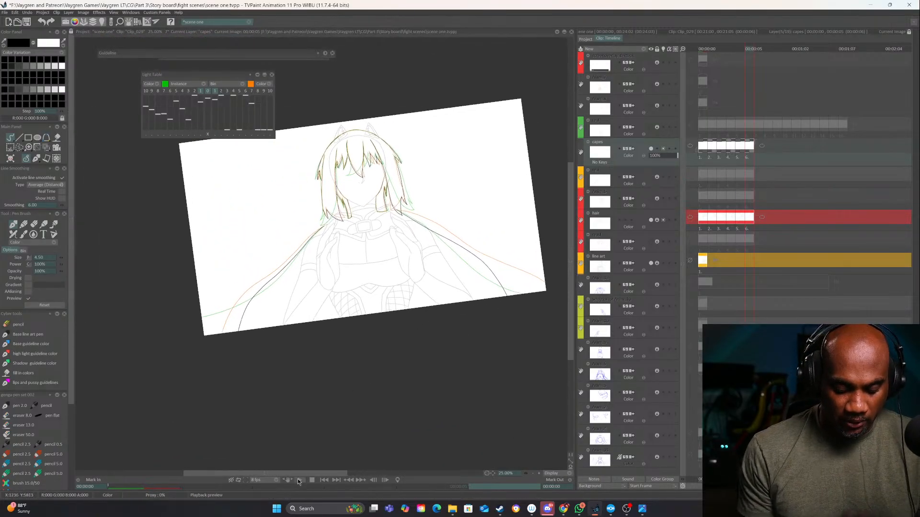
pyautogui.click(300, 479)
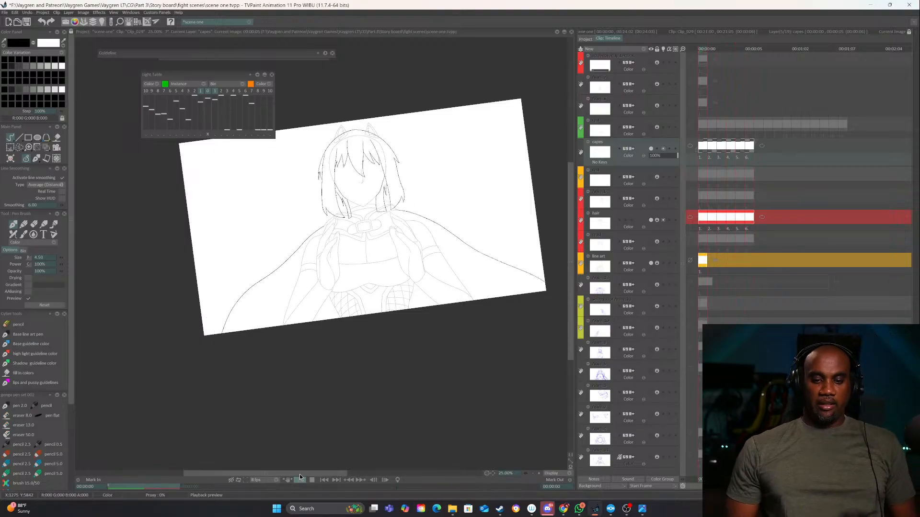
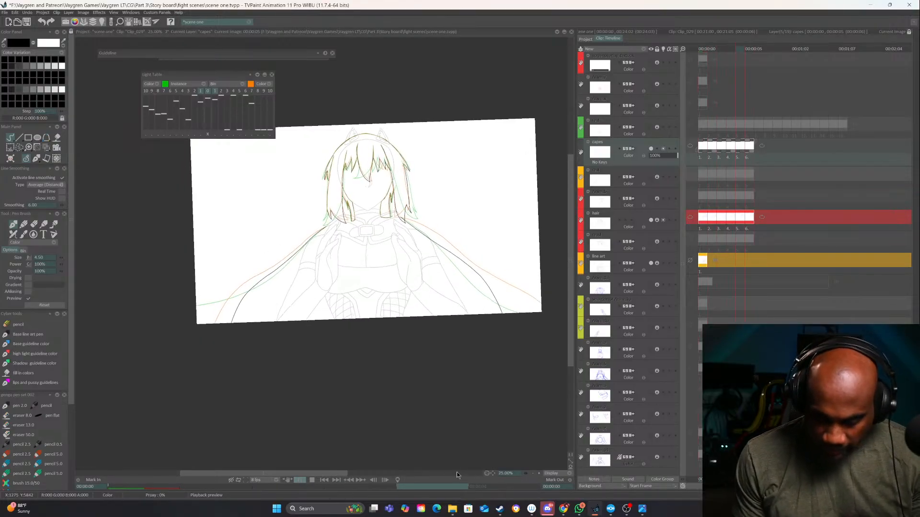
# Examine the inked cape edges across the six images, comparing each with its neighbours through the light table overlays
pyautogui.click(538, 473)
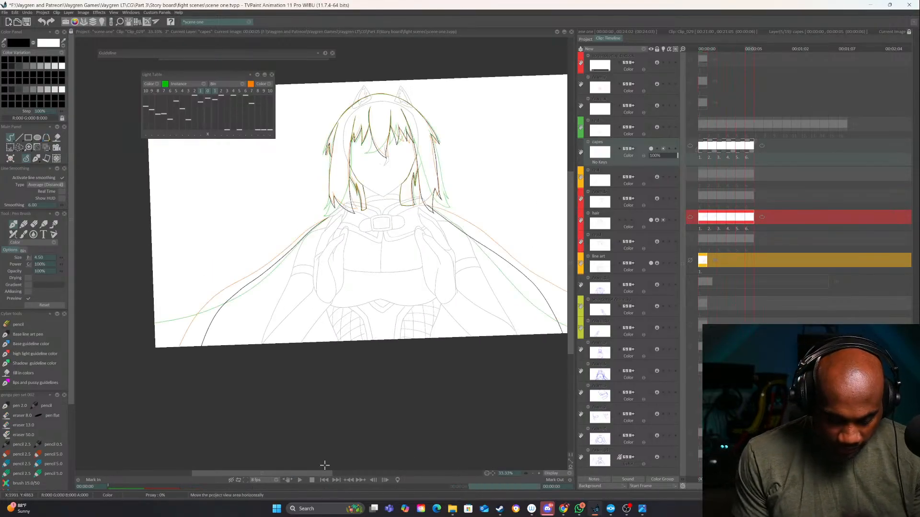
pyautogui.moveTo(438, 414); pyautogui.dragTo(313, 428)
pyautogui.press('Left')
pyautogui.press('Left')
pyautogui.press('Left')
pyautogui.press('Left')
pyautogui.press('Left')
pyautogui.press('Right')
pyautogui.press('Right')
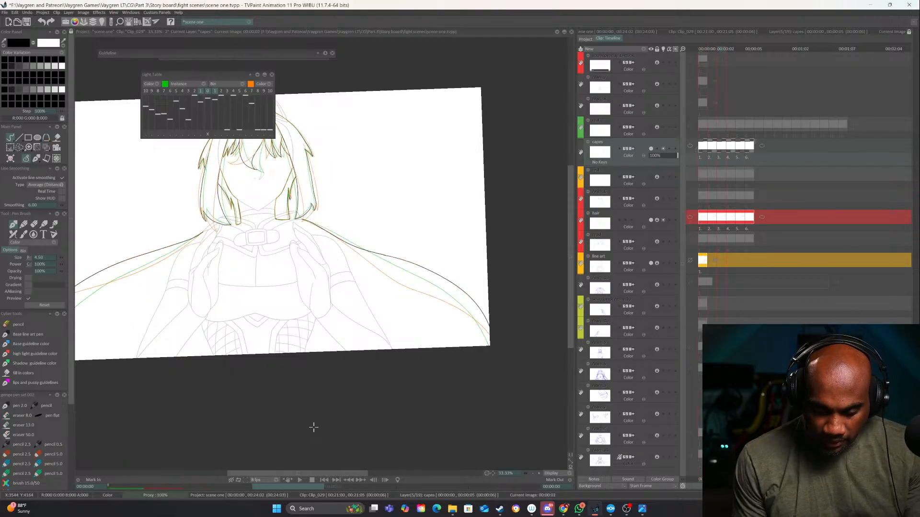
pyautogui.press('Left')
pyautogui.press('Left')
pyautogui.moveTo(424, 424)
pyautogui.mouseDown()
pyautogui.moveTo(512, 400)
pyautogui.moveTo(378, 432)
pyautogui.mouseUp()
pyautogui.press('Right')
pyautogui.press('Right')
pyautogui.press('Right')
pyautogui.press('Right')
pyautogui.press('Right')
pyautogui.press('Left')
pyautogui.press('Left')
pyautogui.press('Left')
pyautogui.press('Left')
pyautogui.press('Left')
pyautogui.press('Right')
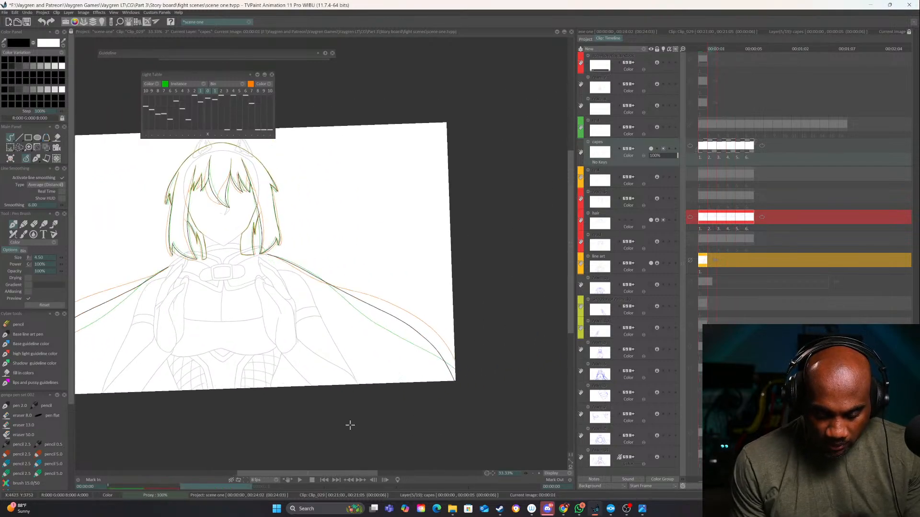
pyautogui.press('Right')
pyautogui.press('Right')
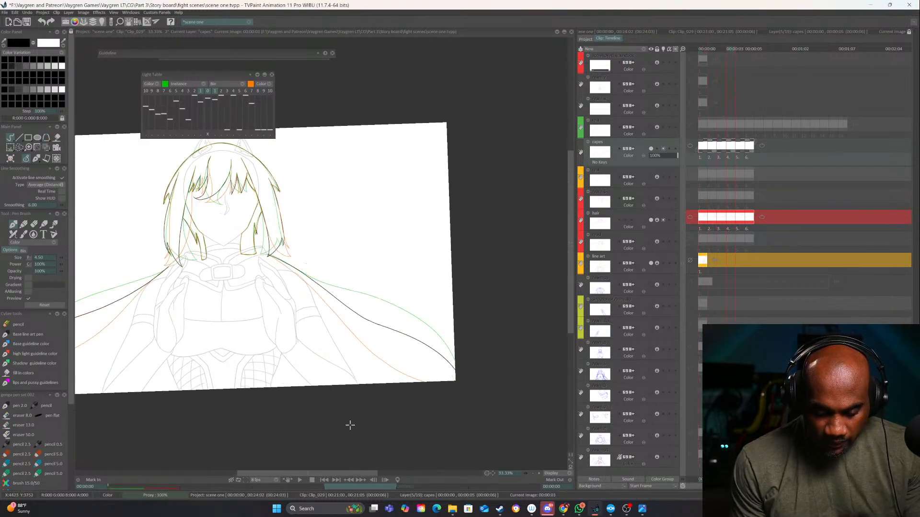
# Check how the cape's right edge moves from image to image around the fourth image
pyautogui.moveTo(459, 398); pyautogui.dragTo(490, 211)
pyautogui.press('Right')
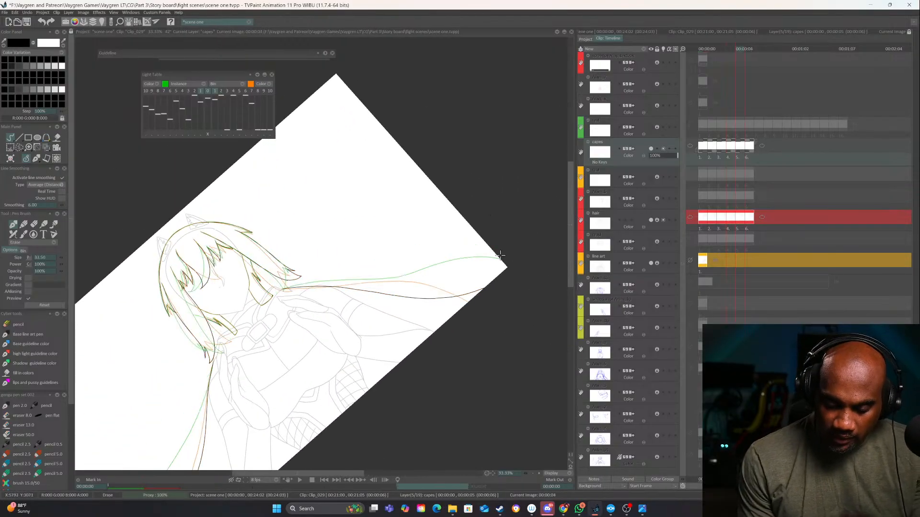
pyautogui.moveTo(463, 359); pyautogui.dragTo(509, 263)
pyautogui.moveTo(499, 350); pyautogui.dragTo(477, 353)
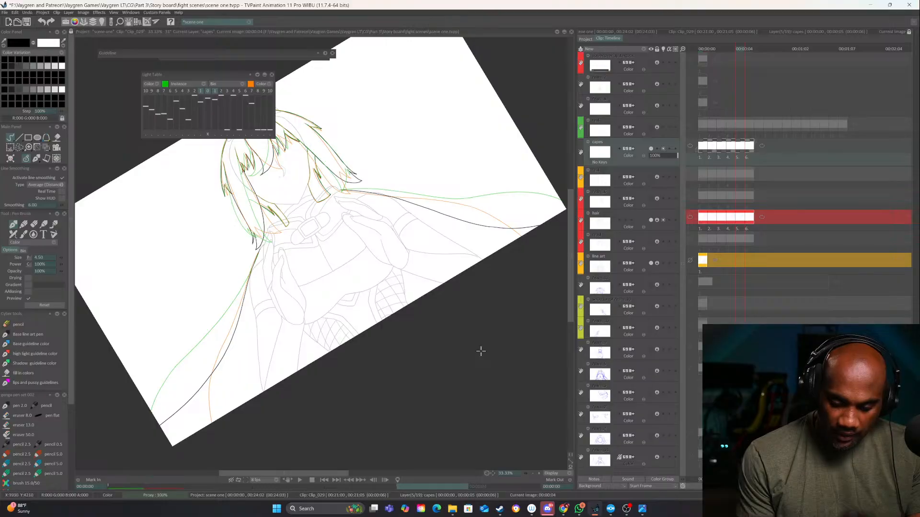
pyautogui.press('Right')
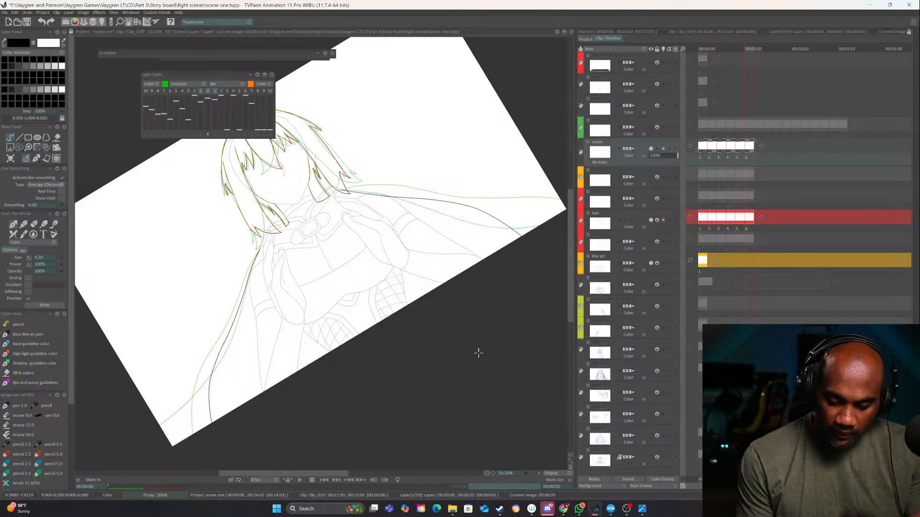
pyautogui.press('Left')
pyautogui.press('Left')
pyautogui.press('Left')
pyautogui.press('Left')
pyautogui.press('Left')
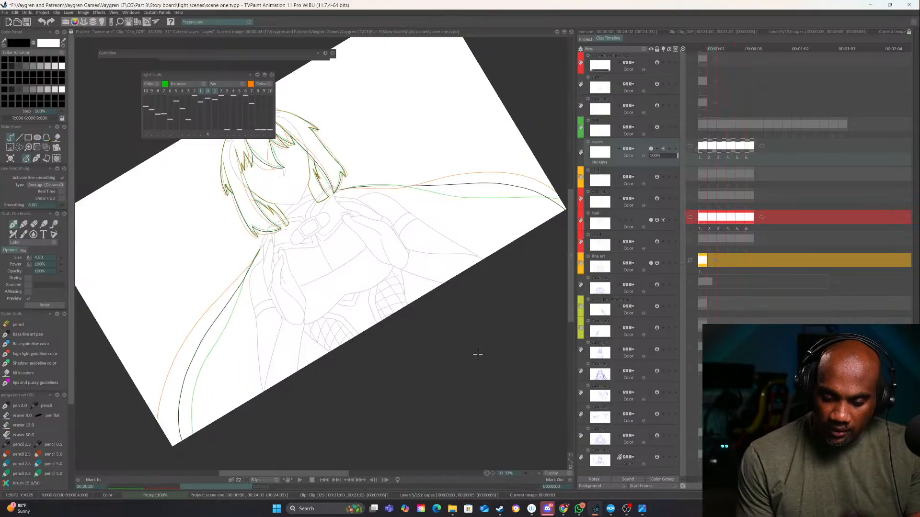
pyautogui.press('Right')
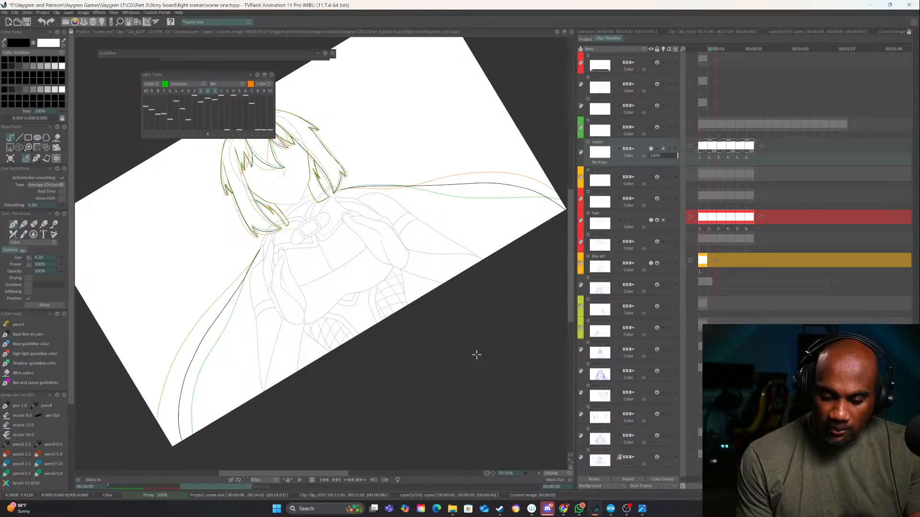
pyautogui.press('Right')
pyautogui.press('Right')
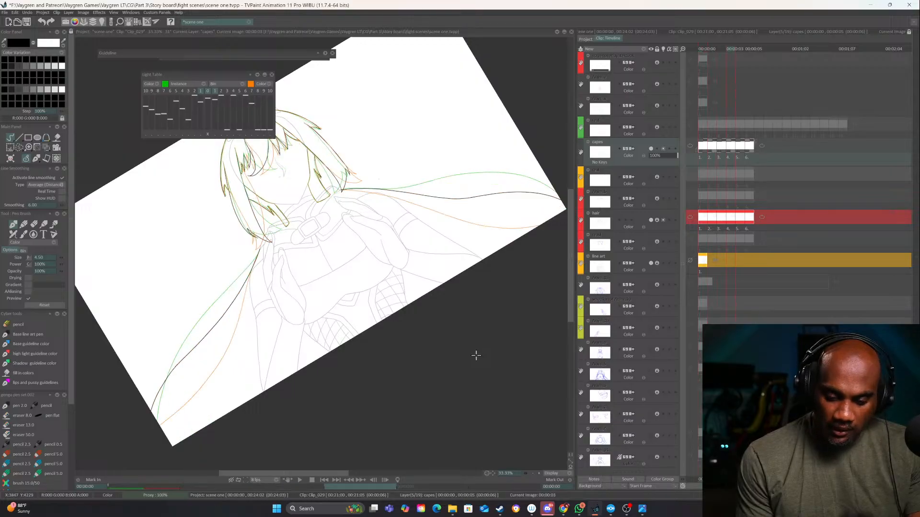
# Erase the outer part of the cape's right edge on the fourth image, keeping the line near the shoulder
pyautogui.moveTo(500, 286); pyautogui.dragTo(455, 353)
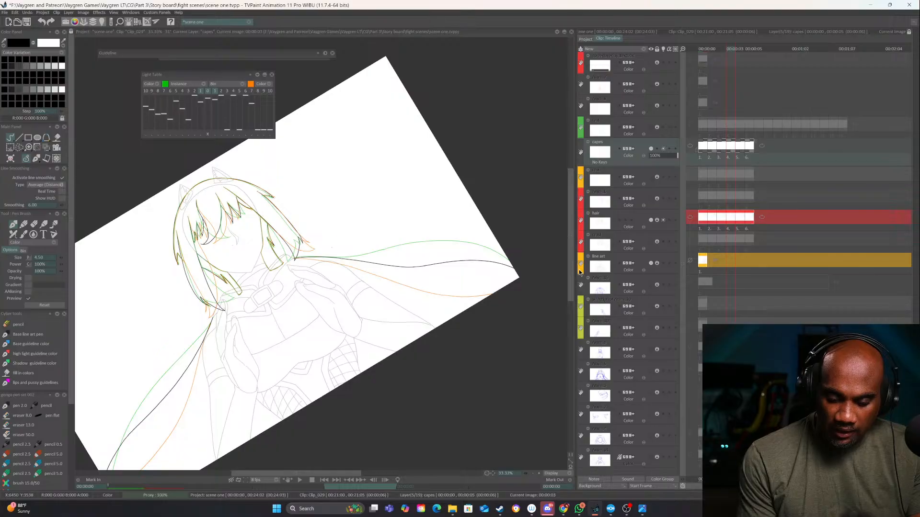
pyautogui.moveTo(485, 262); pyautogui.dragTo(409, 265)
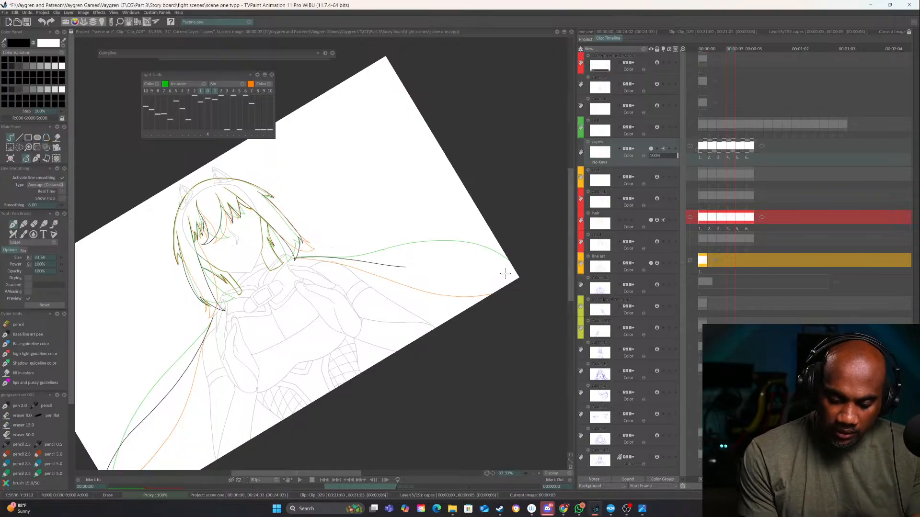
pyautogui.moveTo(521, 308)
pyautogui.mouseDown()
pyautogui.moveTo(436, 367)
pyautogui.moveTo(297, 364)
pyautogui.moveTo(353, 256)
pyautogui.moveTo(330, 268)
pyautogui.moveTo(379, 406)
pyautogui.mouseUp()
# Try to redraw the outer part of the cape's right edge on the fourth image, and erase it back toward the shoulder
pyautogui.moveTo(431, 373)
pyautogui.mouseDown()
pyautogui.moveTo(448, 220)
pyautogui.moveTo(398, 155)
pyautogui.mouseUp()
pyautogui.hotkey('ctrl', 'z')
pyautogui.moveTo(386, 258)
pyautogui.mouseDown()
pyautogui.moveTo(422, 148)
pyautogui.moveTo(407, 149)
pyautogui.moveTo(402, 188)
pyautogui.mouseUp()
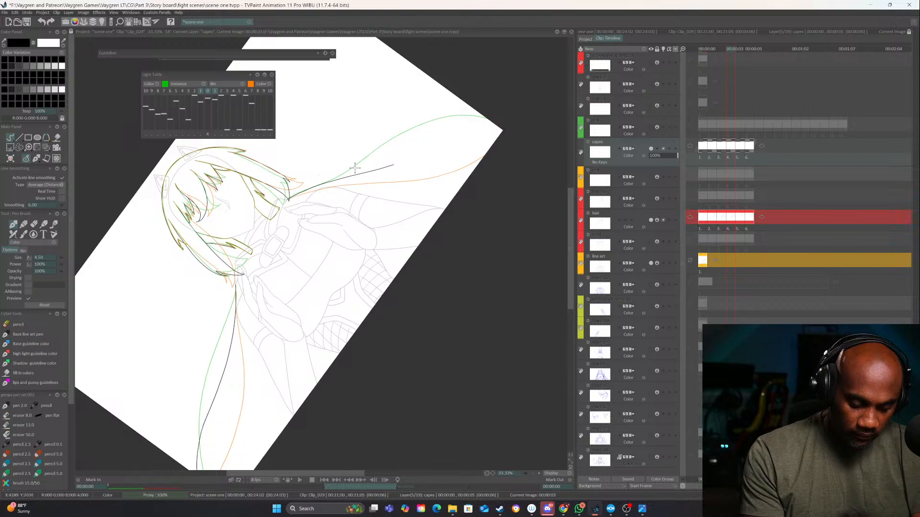
pyautogui.moveTo(341, 179)
pyautogui.mouseDown()
pyautogui.moveTo(431, 134)
pyautogui.moveTo(523, 106)
pyautogui.mouseUp()
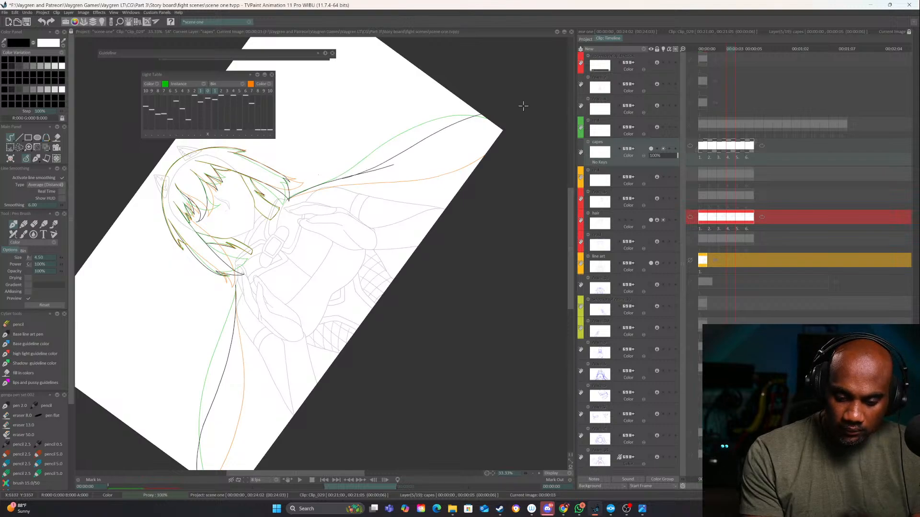
pyautogui.moveTo(387, 160); pyautogui.dragTo(499, 105)
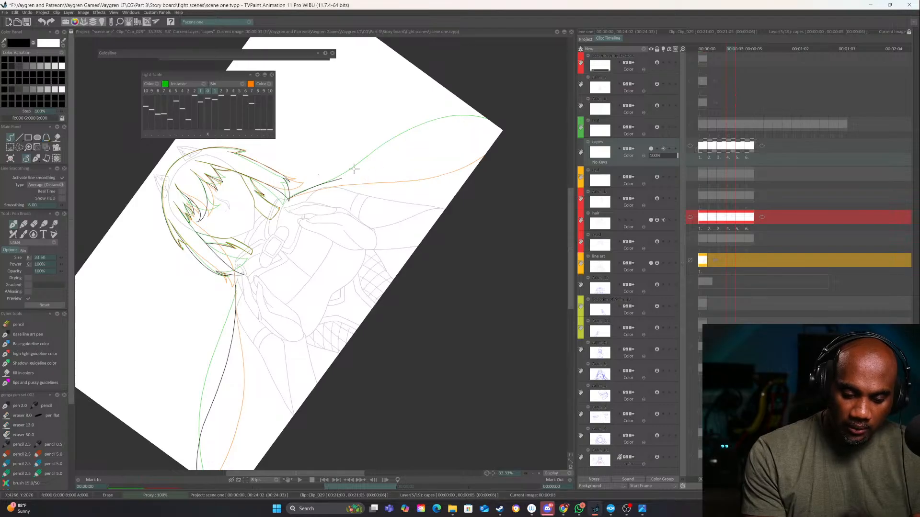
# Redraw the cape's right edge on the fourth image from the remaining shoulder line to the frame border, using the neighbouring images as reference
pyautogui.press('Left')
pyautogui.press('Right')
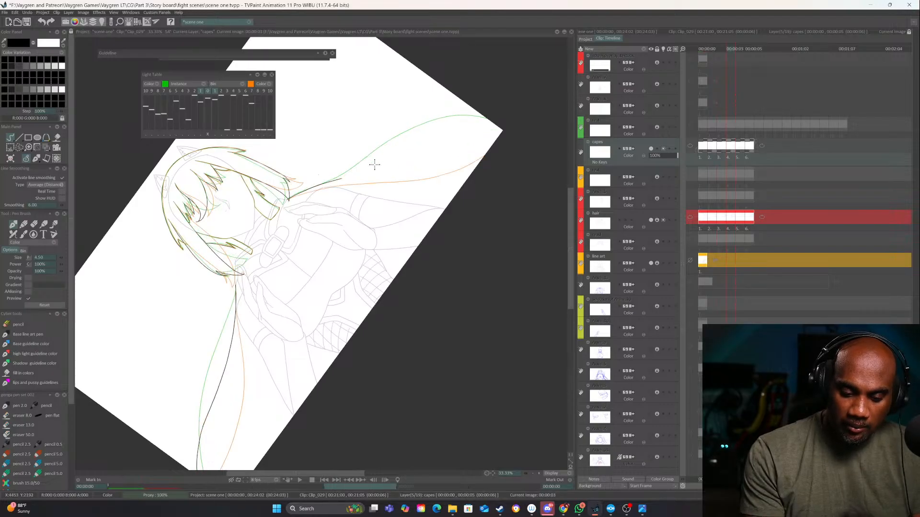
pyautogui.press('Right')
pyautogui.press('Left')
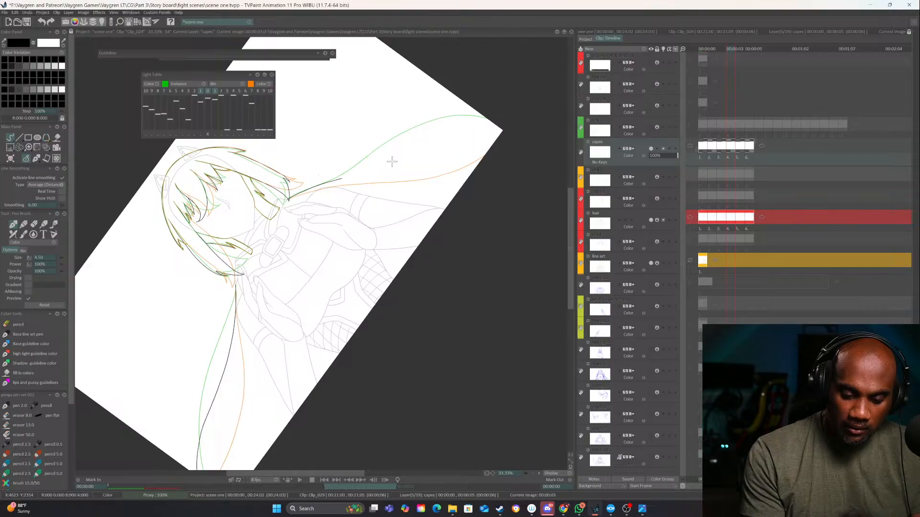
pyautogui.moveTo(480, 218); pyautogui.dragTo(369, 291)
pyautogui.press('Left')
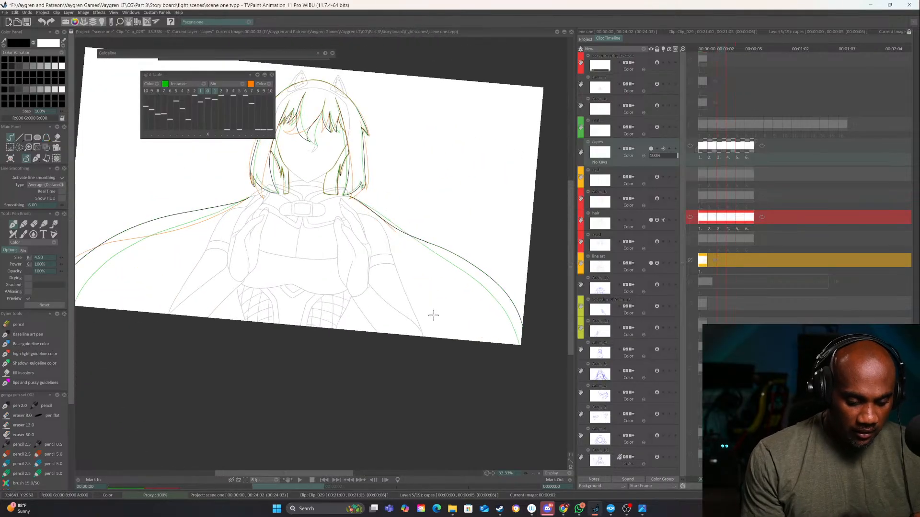
pyautogui.moveTo(430, 317); pyautogui.dragTo(485, 323)
pyautogui.press('Left')
pyautogui.press('Left')
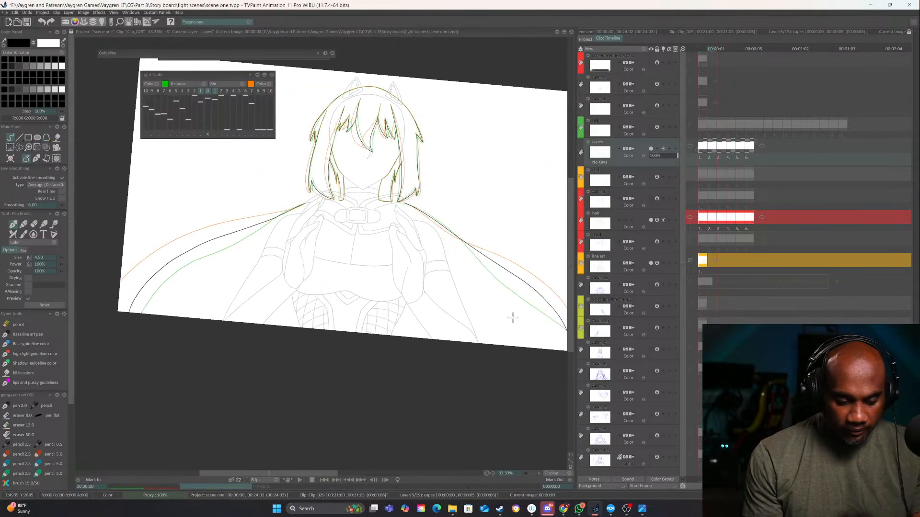
pyautogui.press('Right')
pyautogui.press('Right')
pyautogui.press('Right')
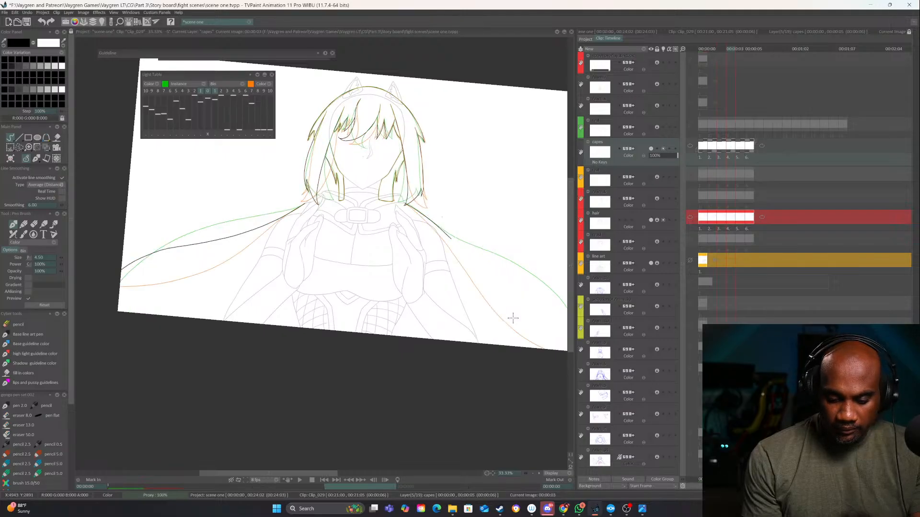
pyautogui.moveTo(512, 319); pyautogui.dragTo(437, 333)
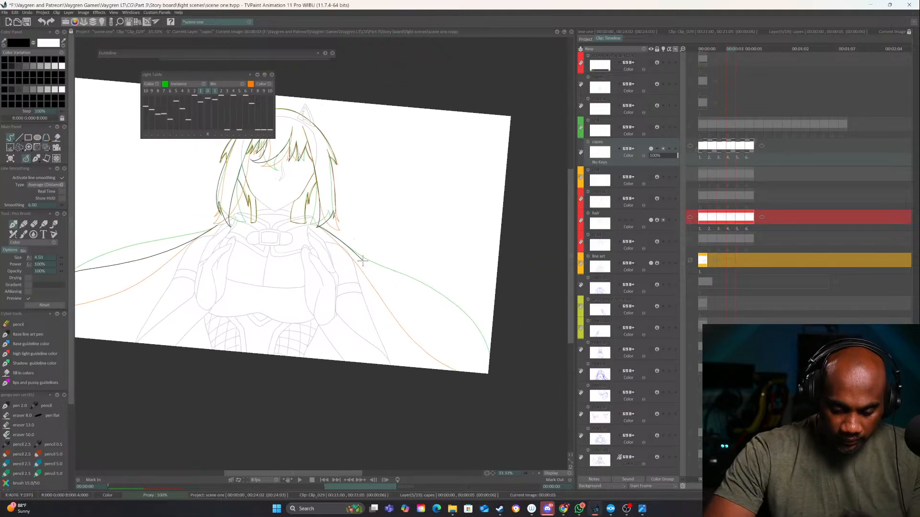
pyautogui.moveTo(369, 266)
pyautogui.mouseDown()
pyautogui.moveTo(483, 343)
pyautogui.moveTo(533, 331)
pyautogui.mouseUp()
# Play back the cape animation with the redrawn edge and step through its images to check the motion
pyautogui.press('Right')
pyautogui.press('Right')
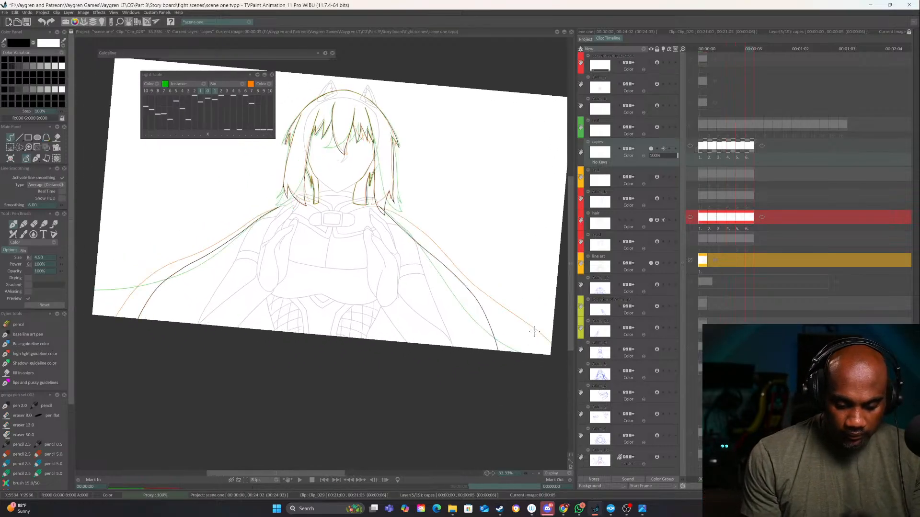
pyautogui.click(301, 479)
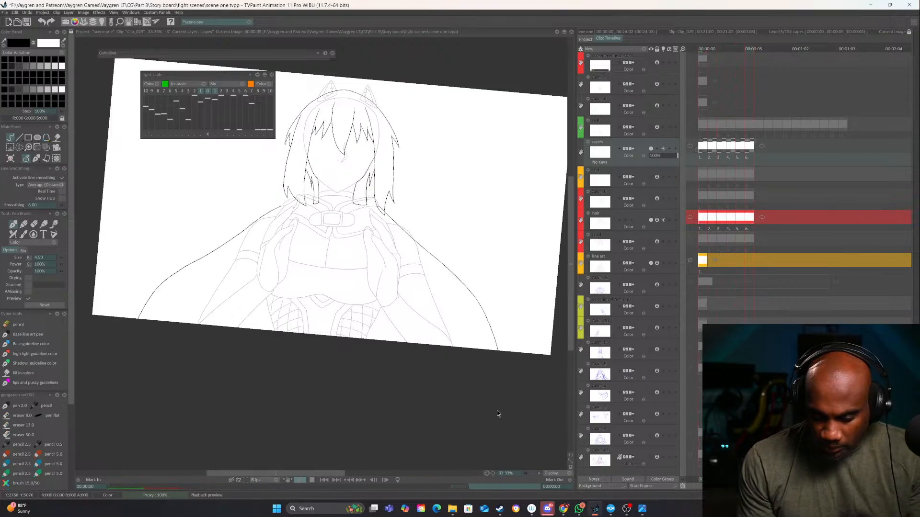
pyautogui.click(302, 480)
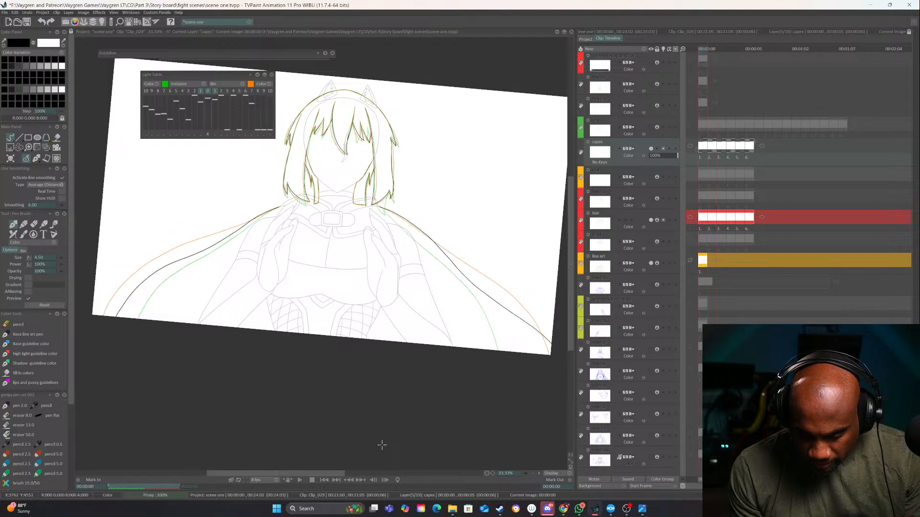
pyautogui.press('Right')
pyautogui.press('Right')
pyautogui.press('Right')
pyautogui.press('Right')
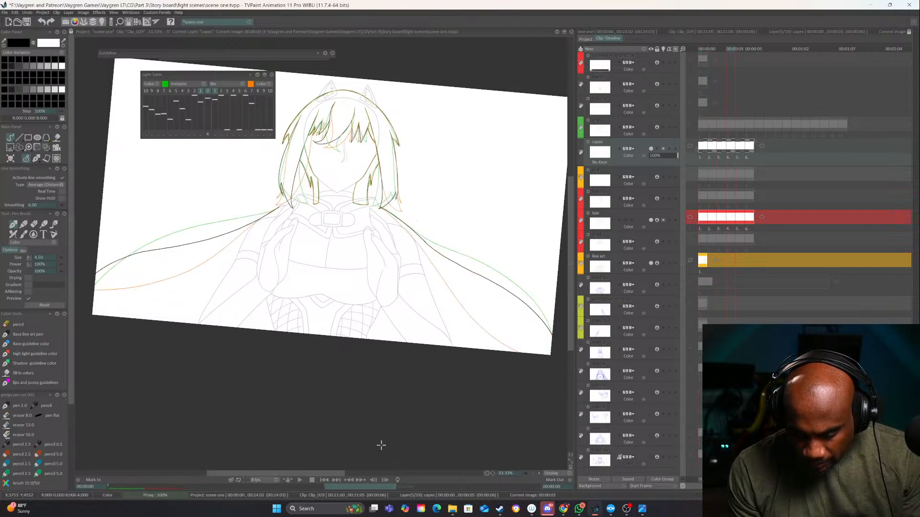
pyautogui.press('Right')
pyautogui.press('Right')
pyautogui.press('Left')
pyautogui.press('Left')
pyautogui.press('Left')
pyautogui.press('Left')
pyautogui.press('Left')
pyautogui.press('Left')
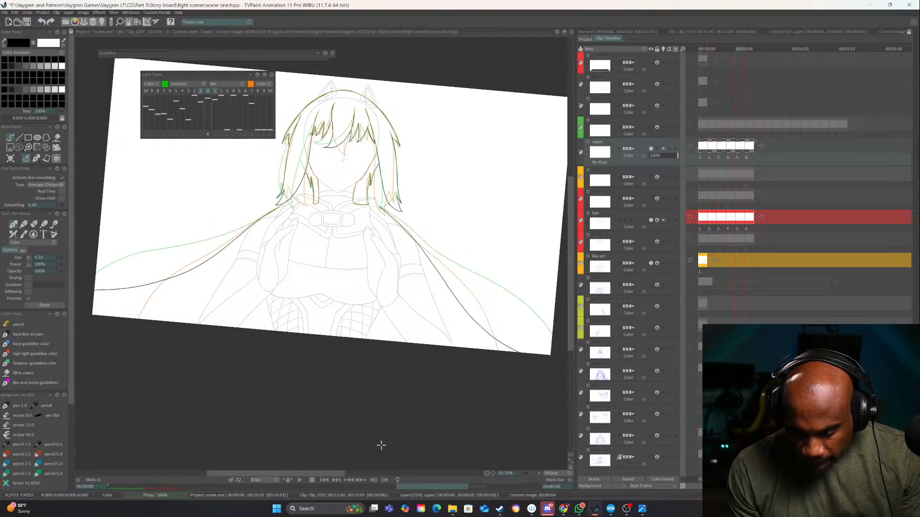
# Lower the playback frame rate to the slowest listed preset
pyautogui.click(274, 480)
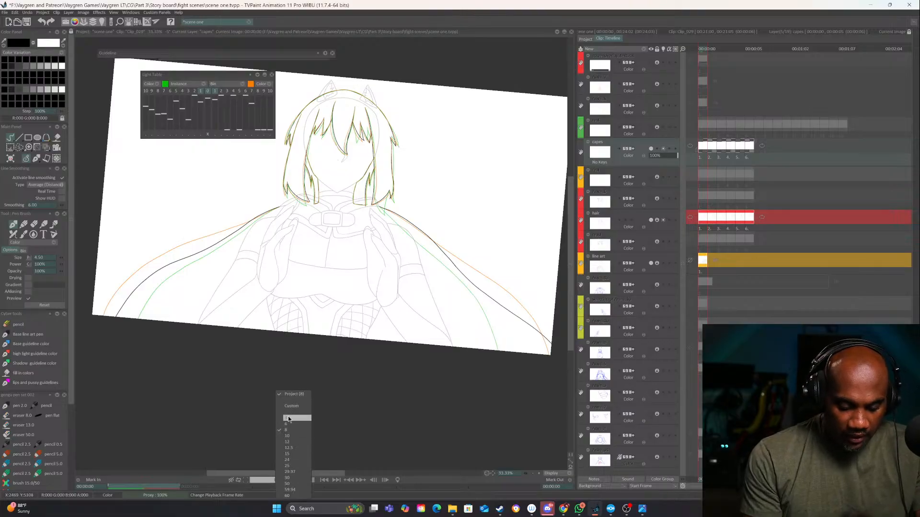
pyautogui.click(294, 417)
pyautogui.moveTo(489, 386); pyautogui.dragTo(411, 411)
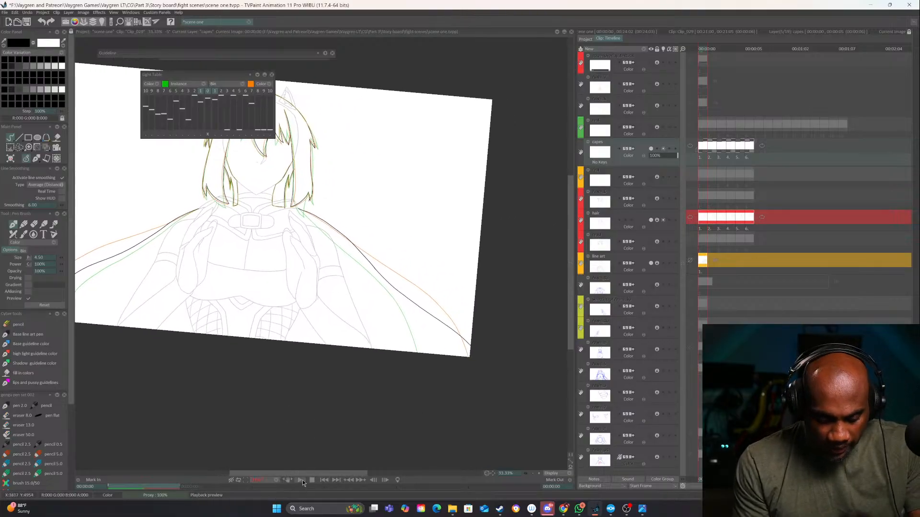
pyautogui.moveTo(478, 251); pyautogui.dragTo(376, 349)
pyautogui.moveTo(357, 309); pyautogui.dragTo(422, 259)
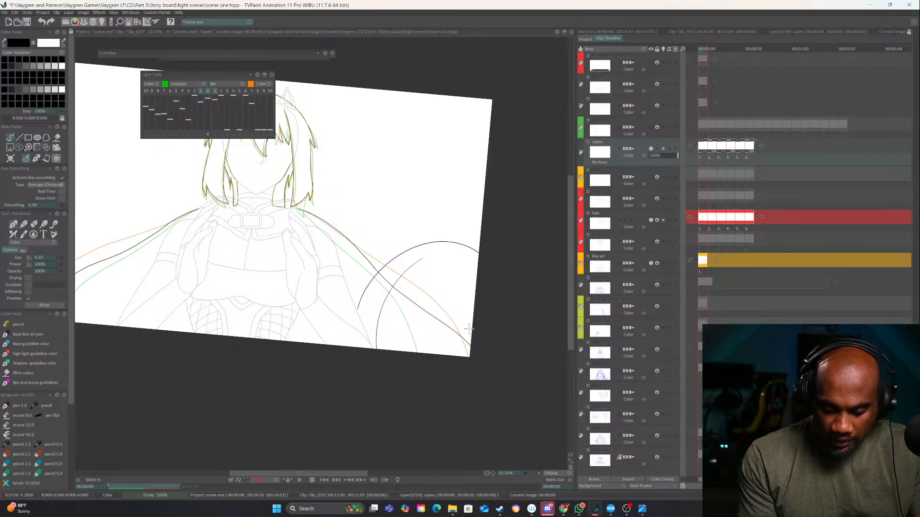
pyautogui.hotkey('ctrl', 'z')
pyautogui.hotkey('ctrl', 'z')
# Play back the cape's right edge close up at the reduced frame rate, stopping to inspect individual images
pyautogui.click(538, 474)
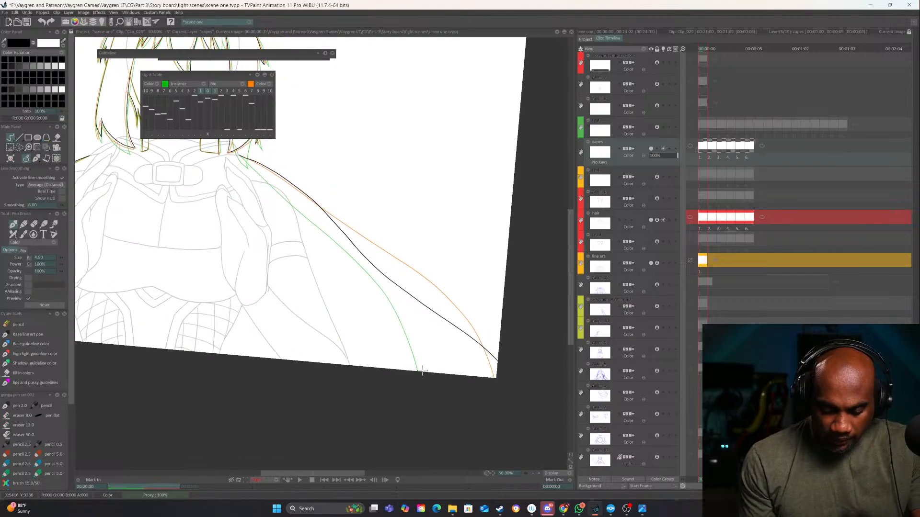
pyautogui.click(300, 480)
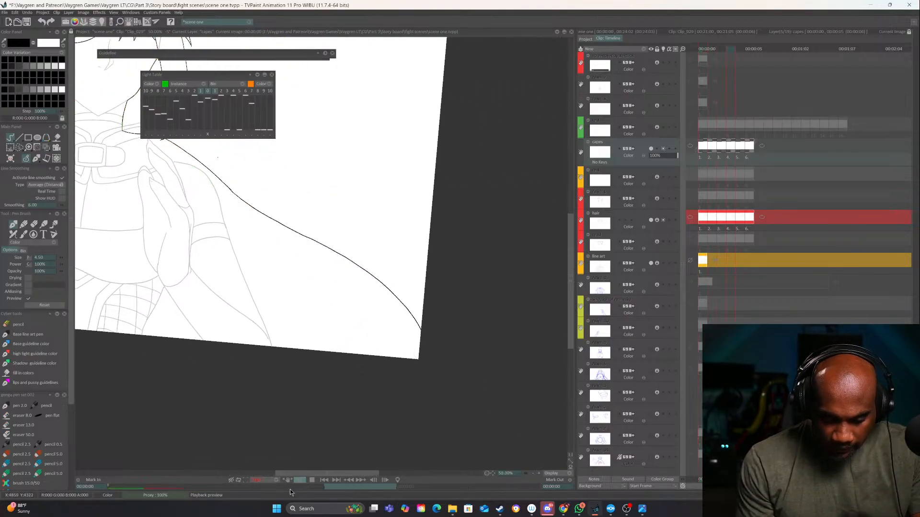
pyautogui.click(315, 480)
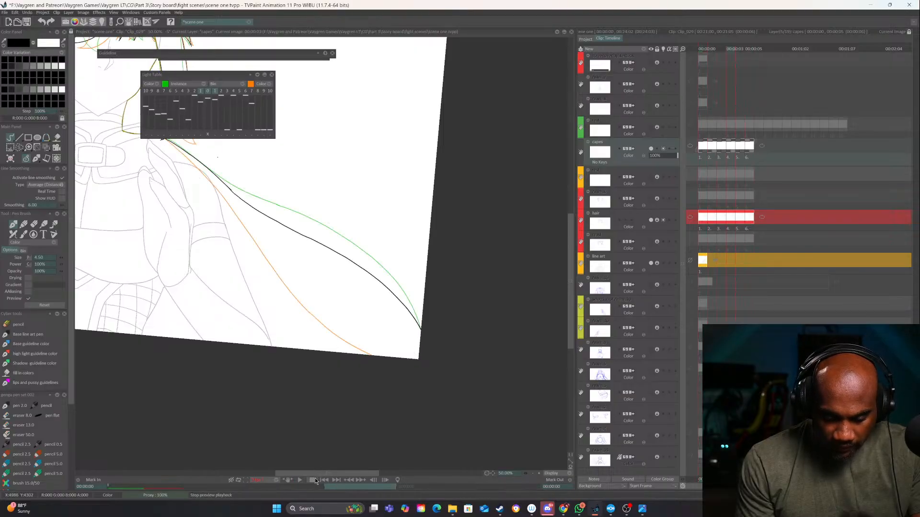
pyautogui.click(300, 480)
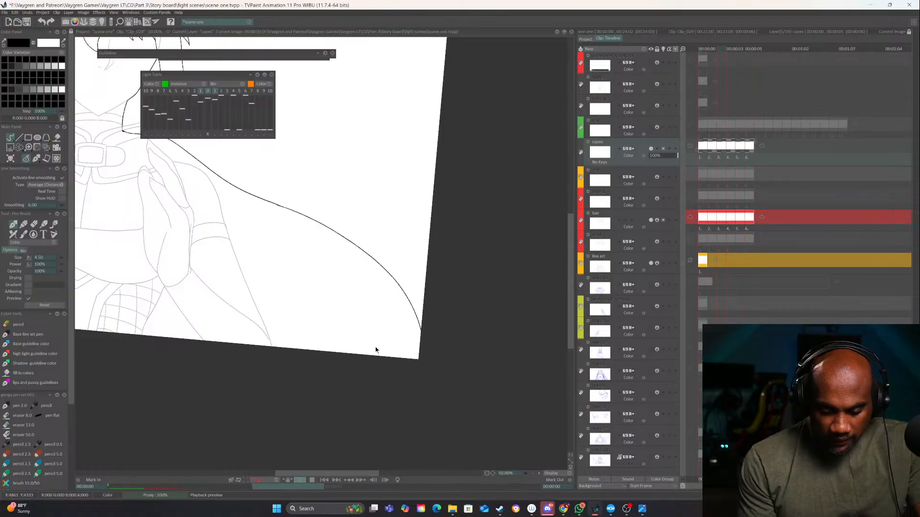
pyautogui.click(312, 479)
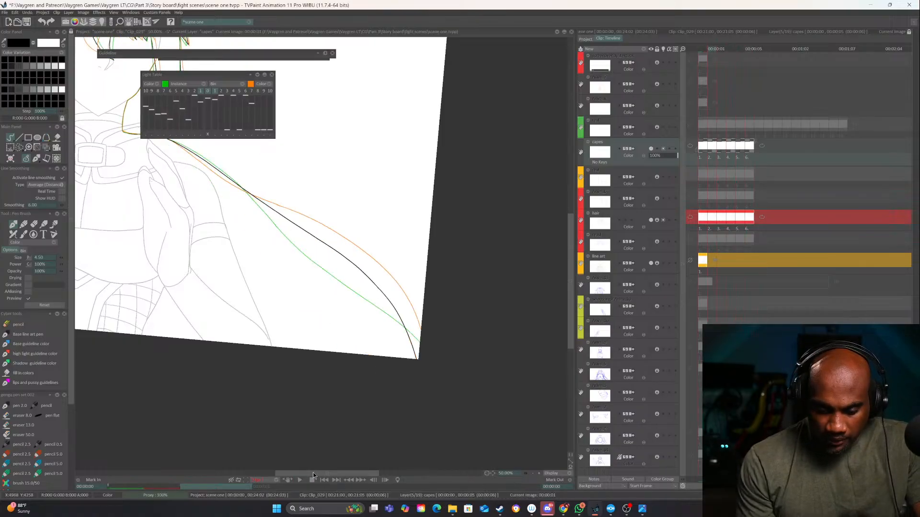
# Turn off the light table overlays and flip back through the cape images
pyautogui.click(208, 91)
pyautogui.press('Left')
pyautogui.press('Left')
pyautogui.press('Left')
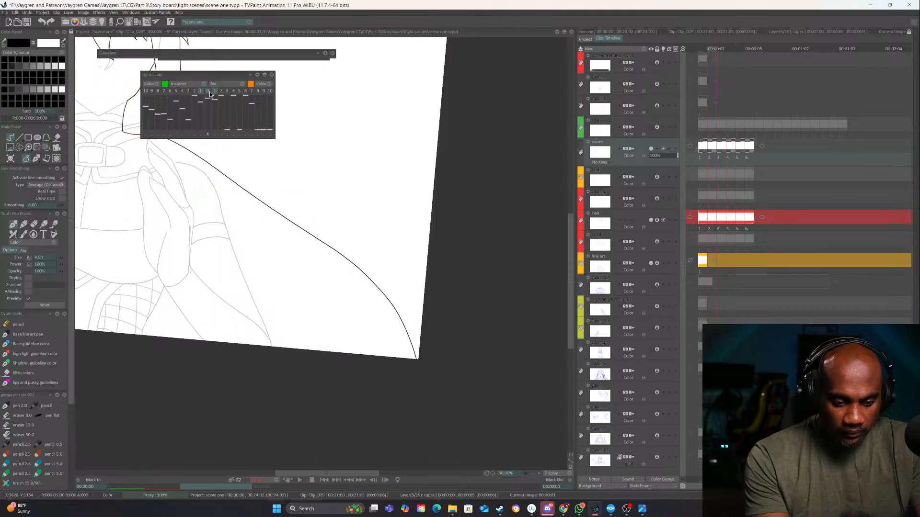
# Flip through the remaining cape images along the right edge and return to the first image
pyautogui.press('Right')
pyautogui.press('Right')
pyautogui.press('Right')
pyautogui.press('Right')
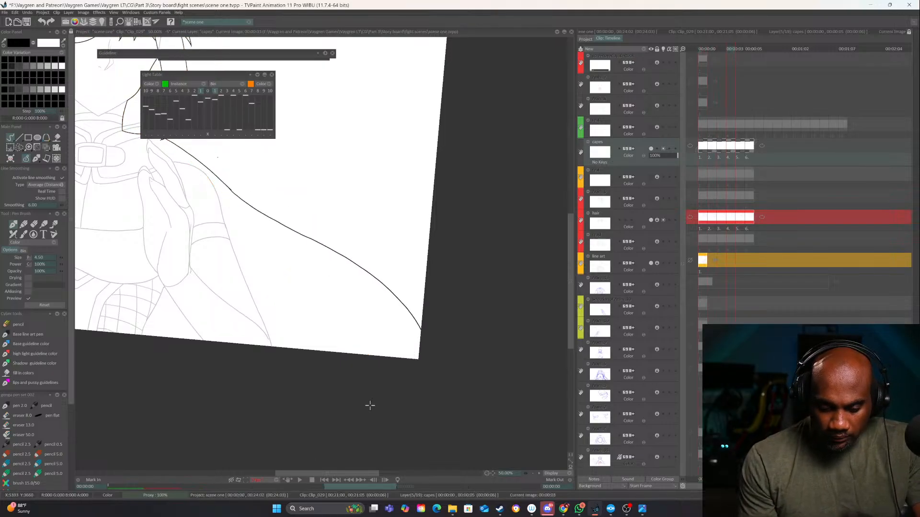
pyautogui.press('Right')
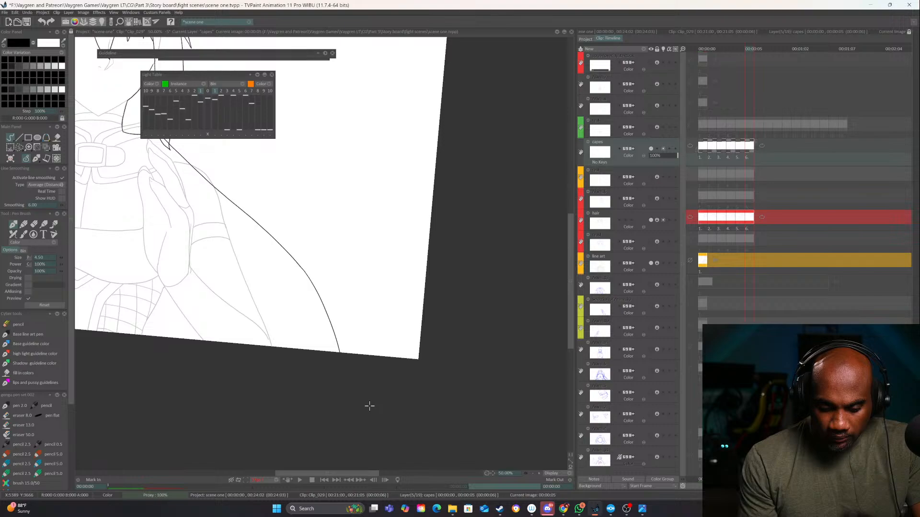
pyautogui.moveTo(326, 409); pyautogui.dragTo(342, 428)
pyautogui.click(701, 48)
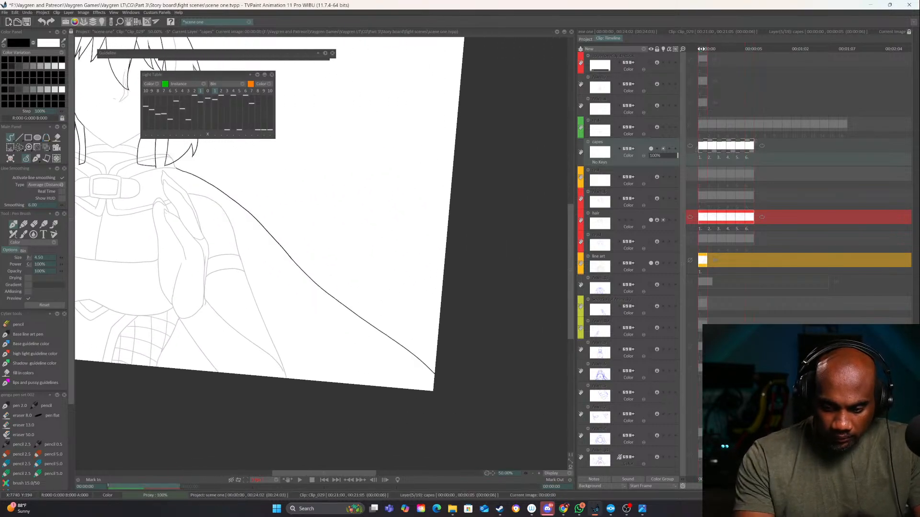
# Erase the outer end of the cape's right edge on the first image and turn the light table overlays back on
pyautogui.moveTo(336, 365); pyautogui.dragTo(552, 350)
pyautogui.click(533, 473)
pyautogui.moveTo(468, 397); pyautogui.dragTo(459, 278)
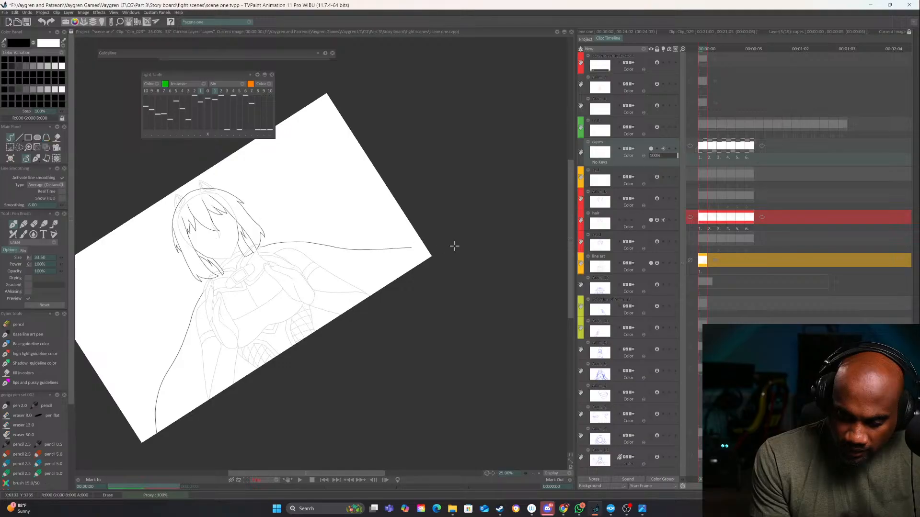
pyautogui.click(207, 91)
pyautogui.press('e')
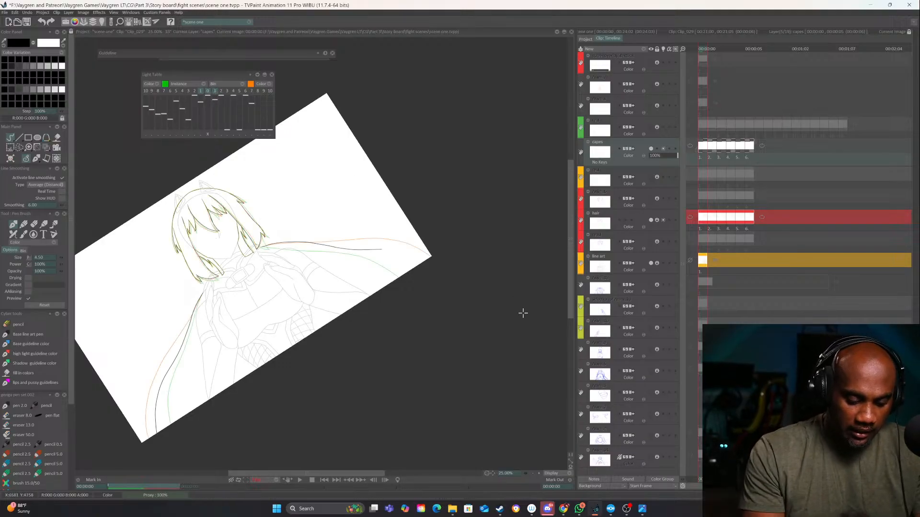
# Redraw the outer end of the cape's right edge between the light table overlays, undoing the first stroke and inking it again out to the canvas border
pyautogui.moveTo(523, 313); pyautogui.dragTo(473, 189)
pyautogui.click(538, 474)
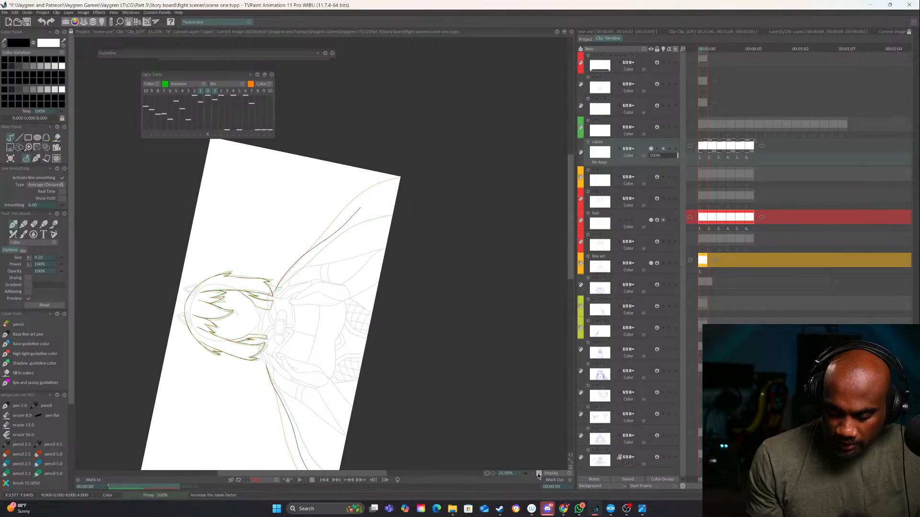
pyautogui.moveTo(365, 265)
pyautogui.mouseDown()
pyautogui.moveTo(369, 254)
pyautogui.moveTo(439, 238)
pyautogui.mouseUp()
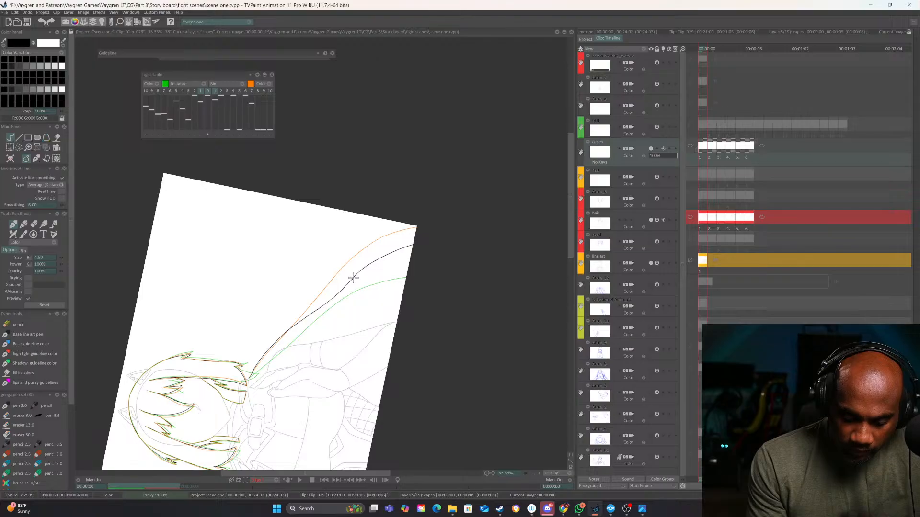
pyautogui.hotkey('ctrl', 'z')
pyautogui.moveTo(352, 278); pyautogui.dragTo(455, 239)
pyautogui.moveTo(444, 340)
pyautogui.mouseDown()
pyautogui.moveTo(393, 413)
pyautogui.moveTo(306, 393)
pyautogui.mouseUp()
pyautogui.moveTo(378, 366)
pyautogui.mouseDown()
pyautogui.moveTo(534, 343)
pyautogui.moveTo(460, 385)
pyautogui.mouseUp()
pyautogui.doubleClick(534, 475)
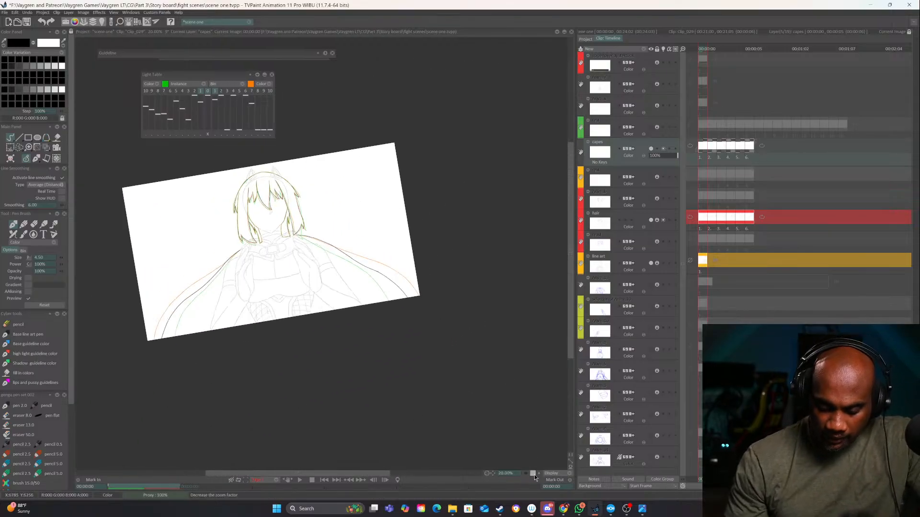
# Erase the rough join in the redrawn cape edge and bridge the gap with a smooth pen stroke
pyautogui.click(538, 474)
pyautogui.click(538, 474)
pyautogui.click(538, 474)
pyautogui.click(538, 474)
pyautogui.press('e')
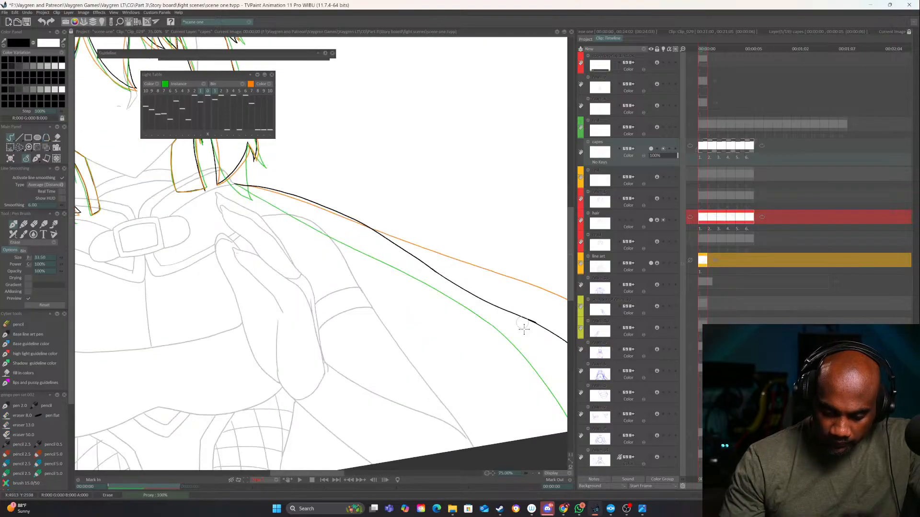
pyautogui.press('e')
pyautogui.moveTo(532, 330); pyautogui.dragTo(472, 220)
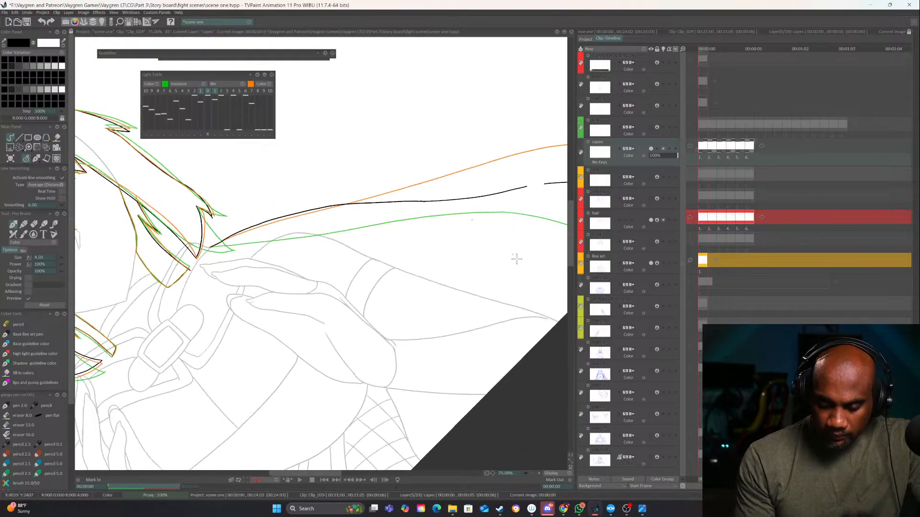
pyautogui.click(536, 473)
pyautogui.moveTo(511, 377); pyautogui.dragTo(530, 339)
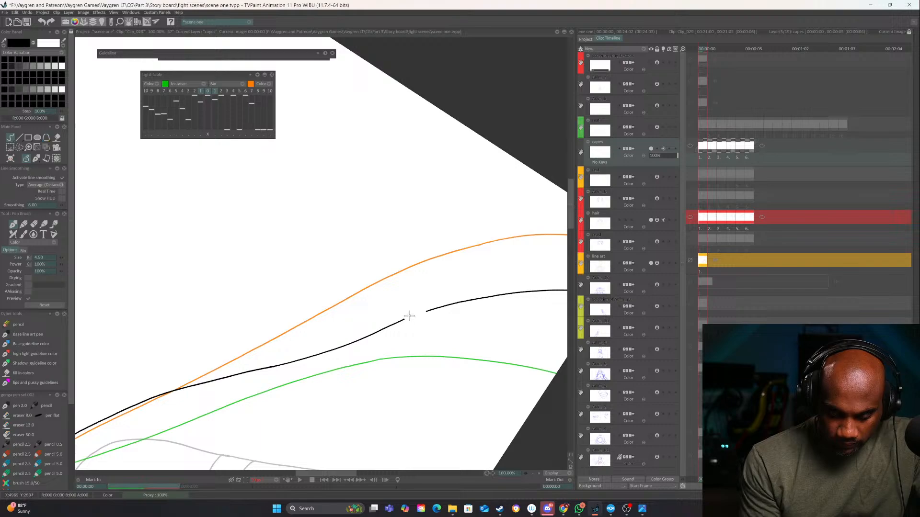
pyautogui.moveTo(403, 320); pyautogui.dragTo(427, 311)
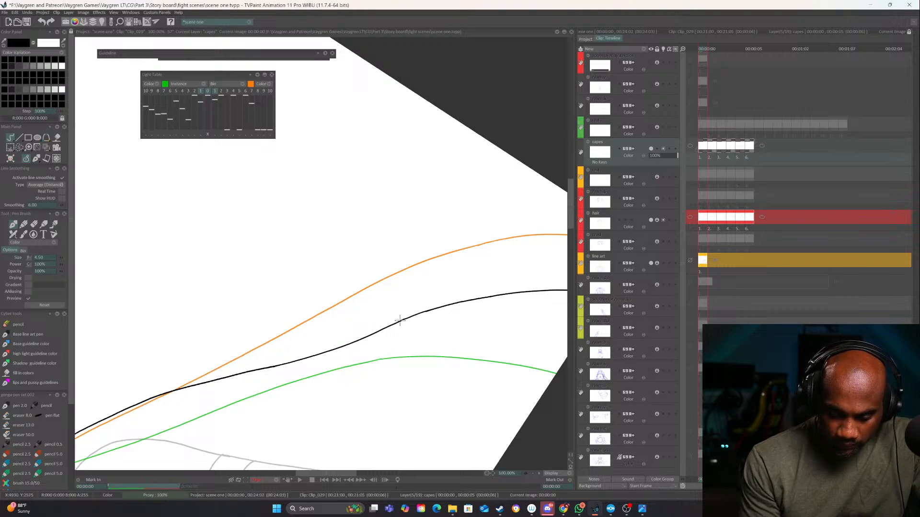
# Play back the full cape animation and set the playback frame rate to 8 fps, stopping on the first image
pyautogui.moveTo(480, 368); pyautogui.dragTo(357, 442)
pyautogui.moveTo(458, 351); pyautogui.dragTo(512, 286)
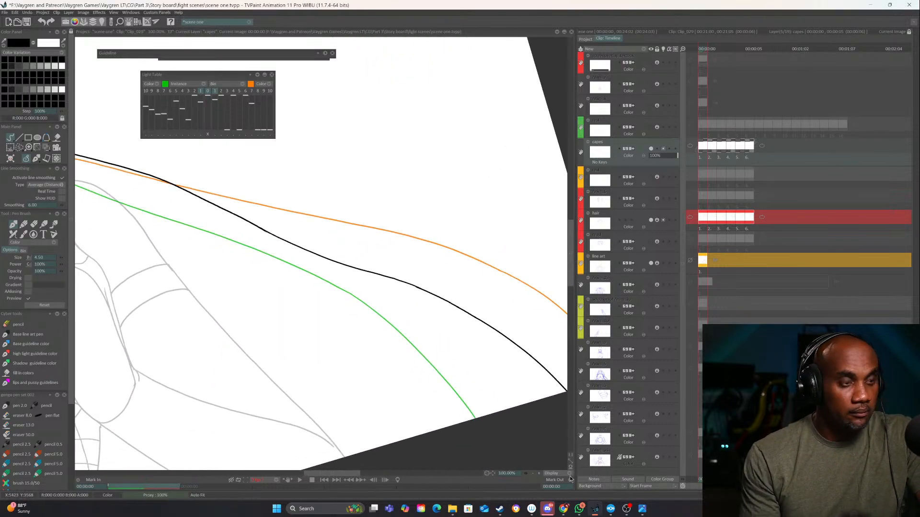
pyautogui.click(533, 474)
pyautogui.moveTo(505, 418); pyautogui.dragTo(456, 394)
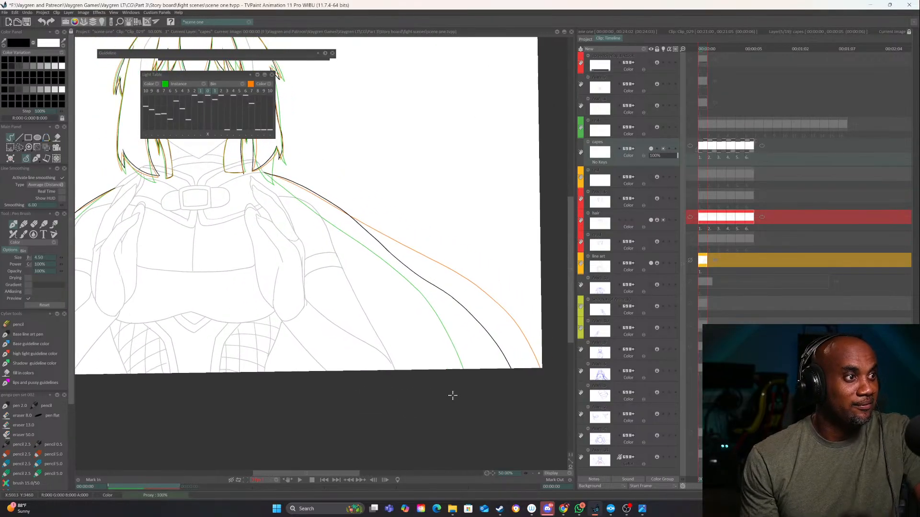
pyautogui.click(533, 473)
pyautogui.moveTo(407, 376); pyautogui.dragTo(486, 376)
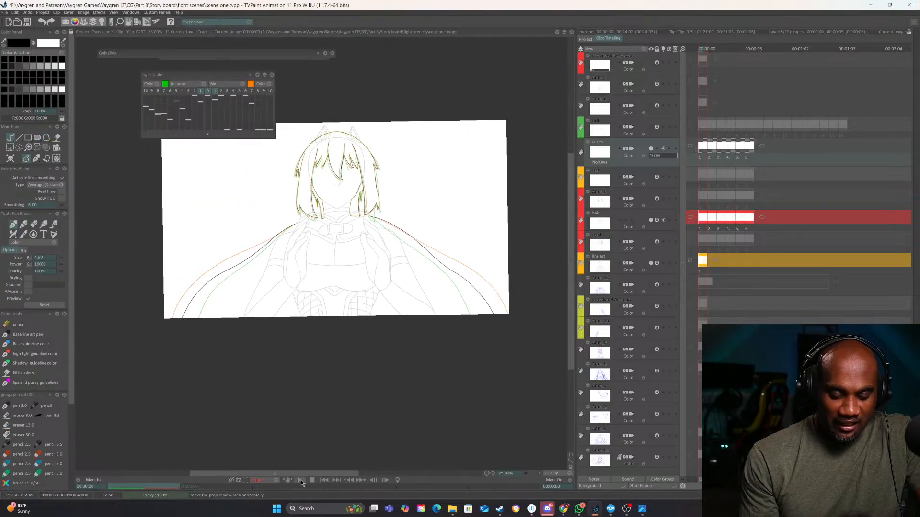
pyautogui.click(301, 480)
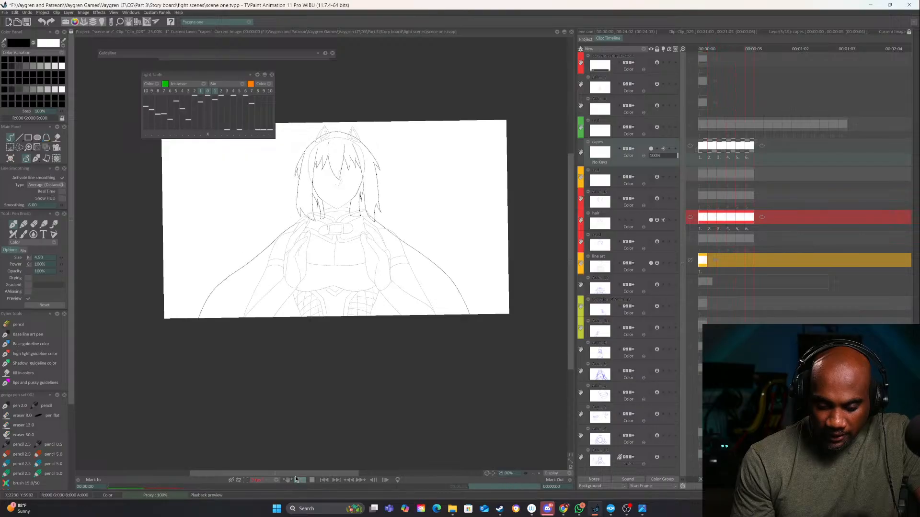
pyautogui.click(275, 478)
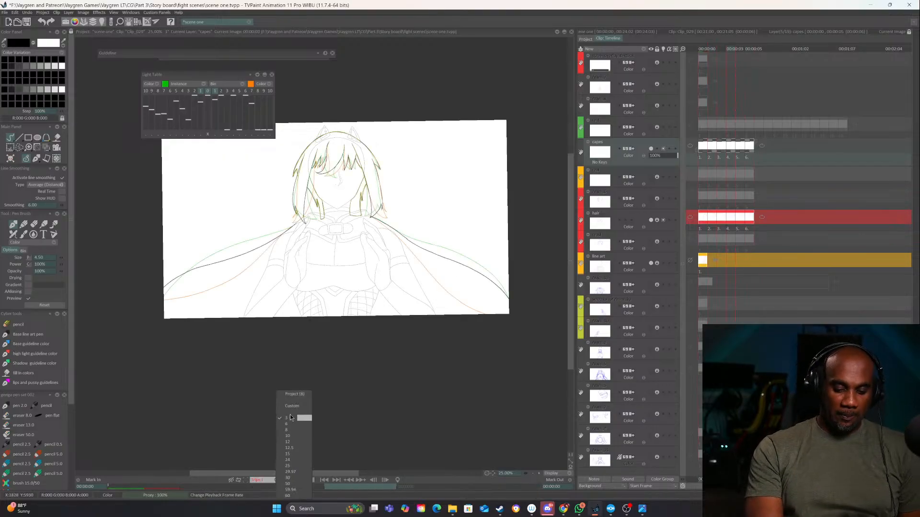
pyautogui.click(288, 430)
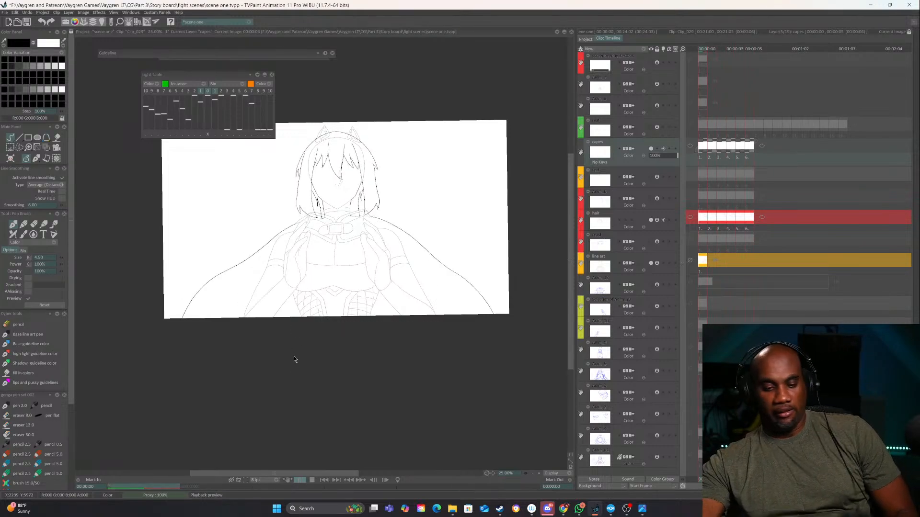
pyautogui.click(312, 479)
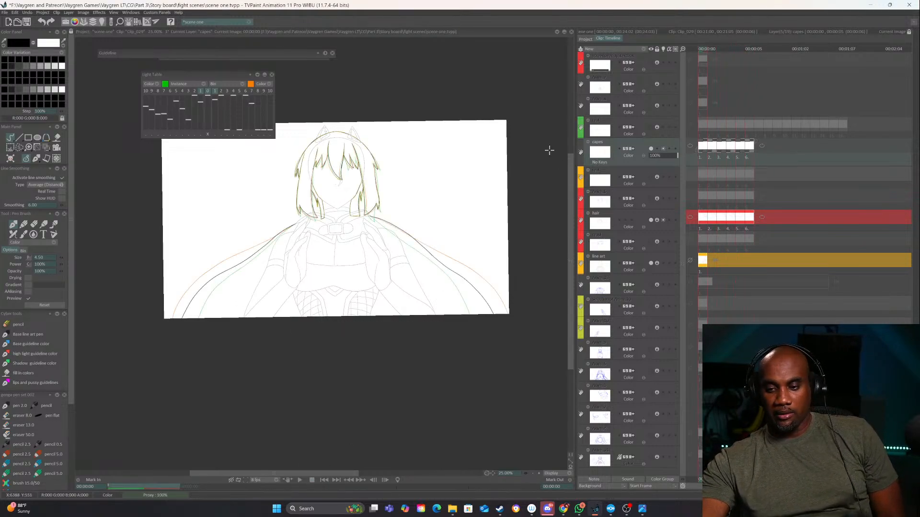
# Show and select the "real" layer, unlocking it to reach its opacity and locking it again
pyautogui.click(651, 127)
pyautogui.click(616, 128)
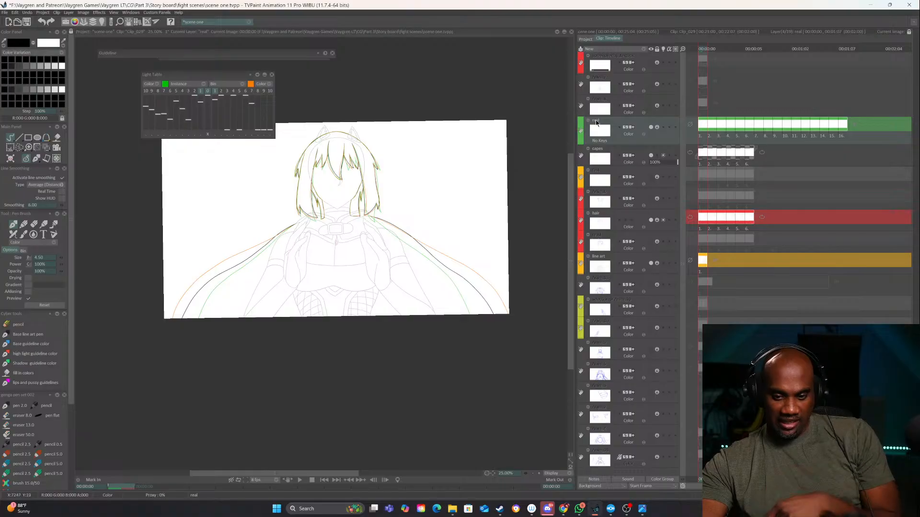
pyautogui.click(657, 127)
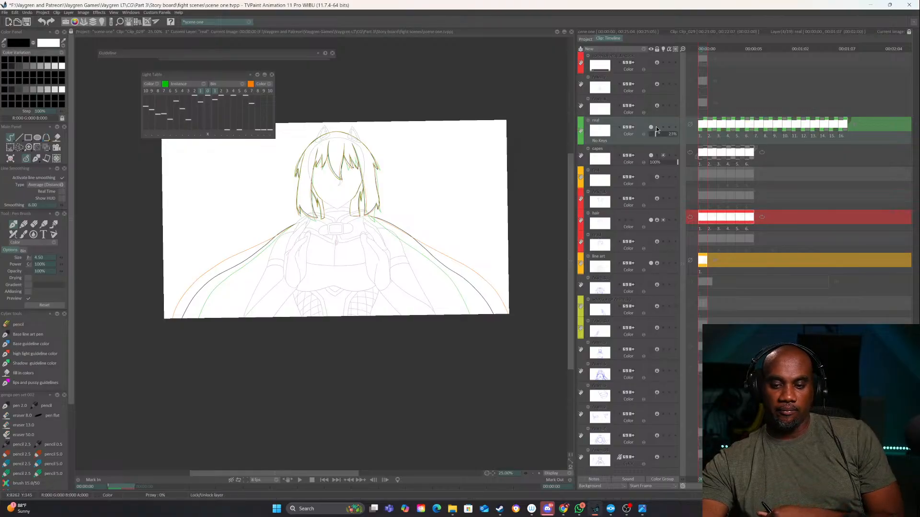
pyautogui.click(656, 126)
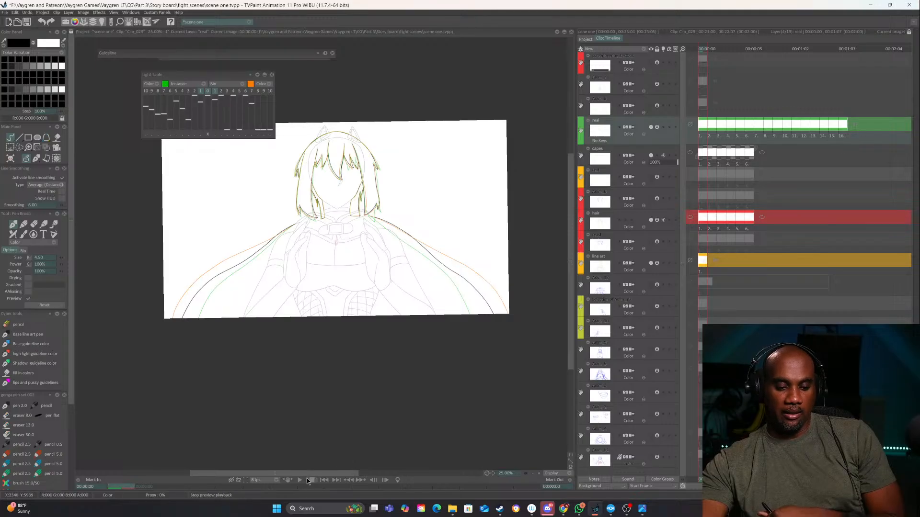
# Save the project and play back the animation with the "real" layer shown
pyautogui.hotkey('ctrl', 's')
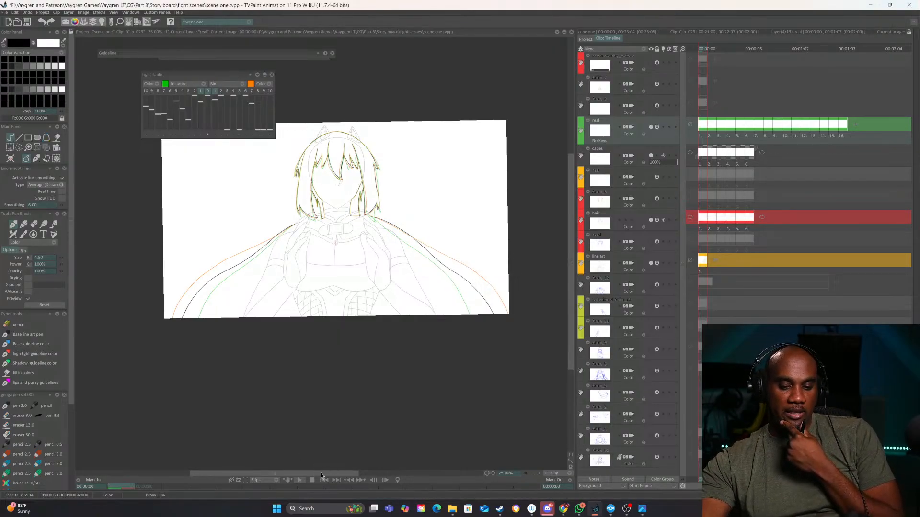
pyautogui.click(300, 480)
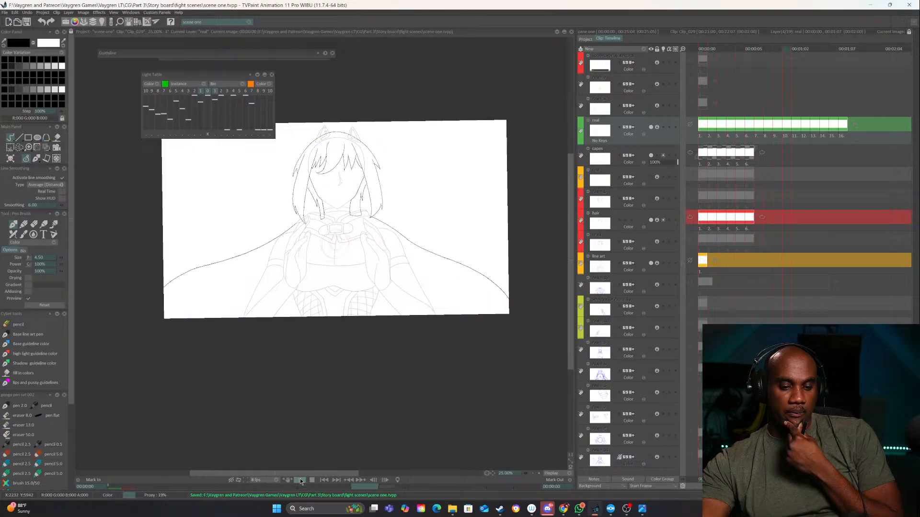
pyautogui.click(309, 479)
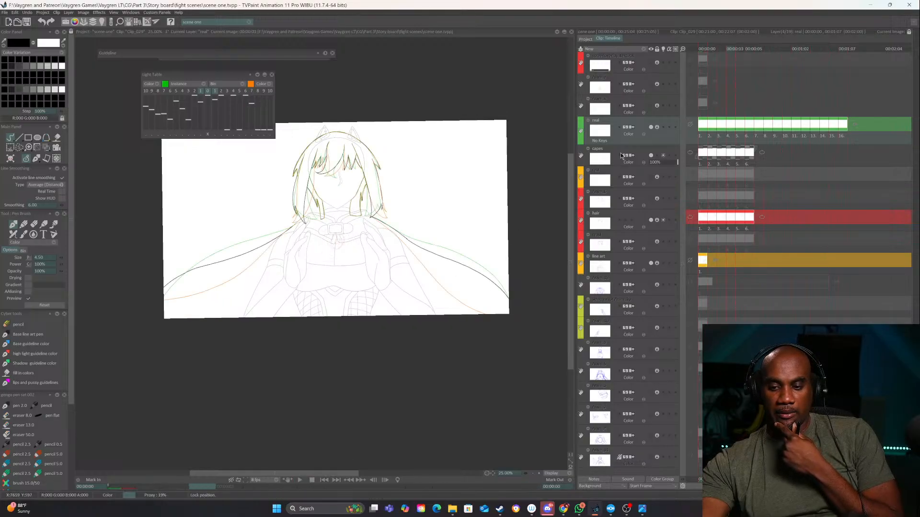
# Raise the opacity of the "real" layer, lock it again and play back the animation, returning to the first image
pyautogui.click(656, 128)
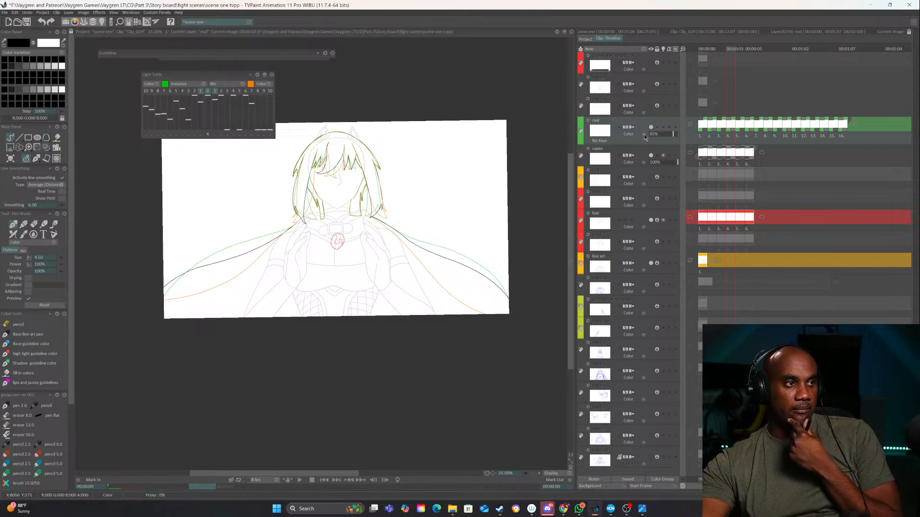
pyautogui.click(657, 128)
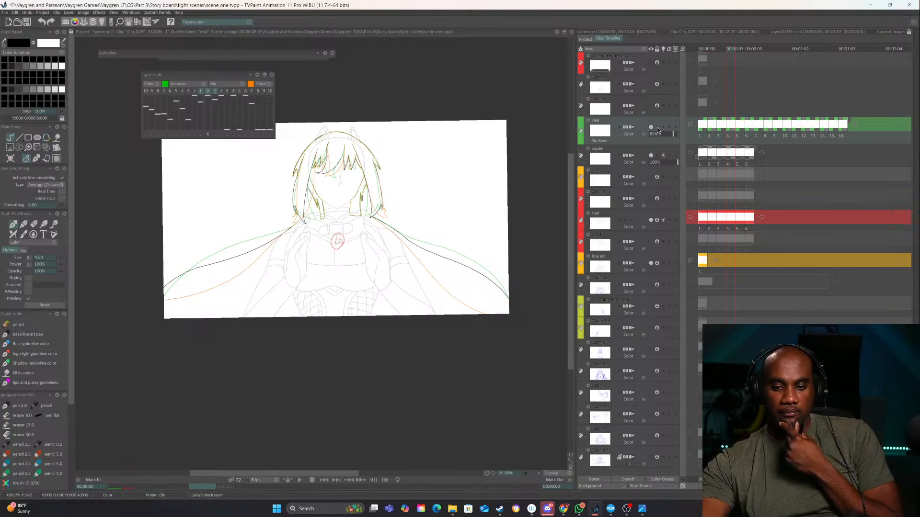
pyautogui.click(301, 479)
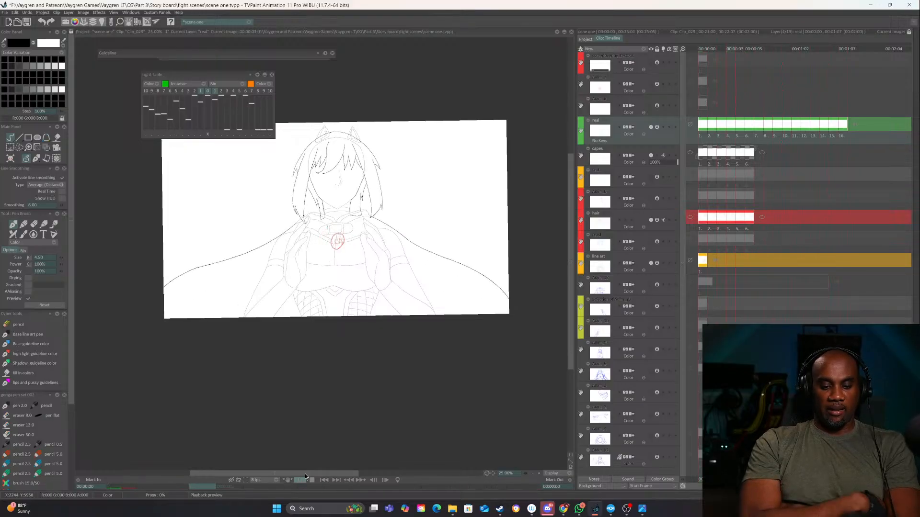
pyautogui.click(311, 480)
pyautogui.click(699, 49)
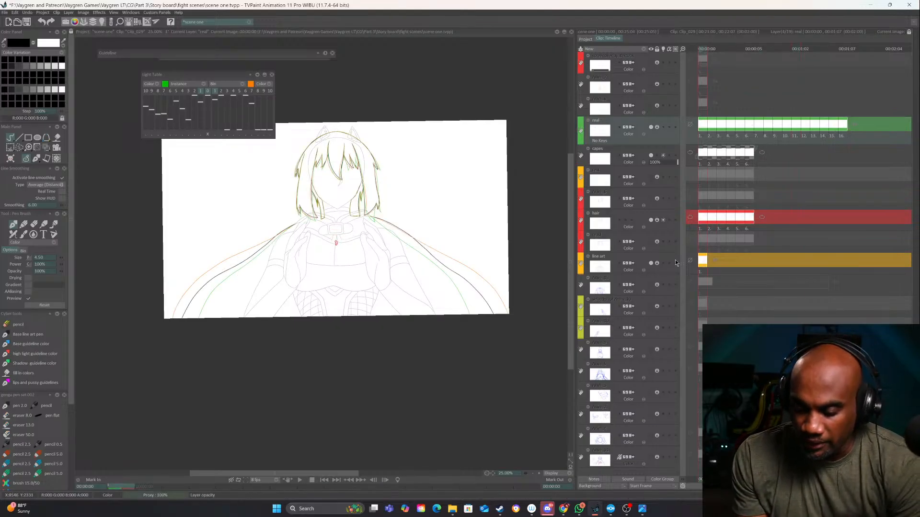
# Check the hidden sketch layers one by one and show the blue rough sketch containing the character's face
pyautogui.click(651, 285)
pyautogui.click(651, 286)
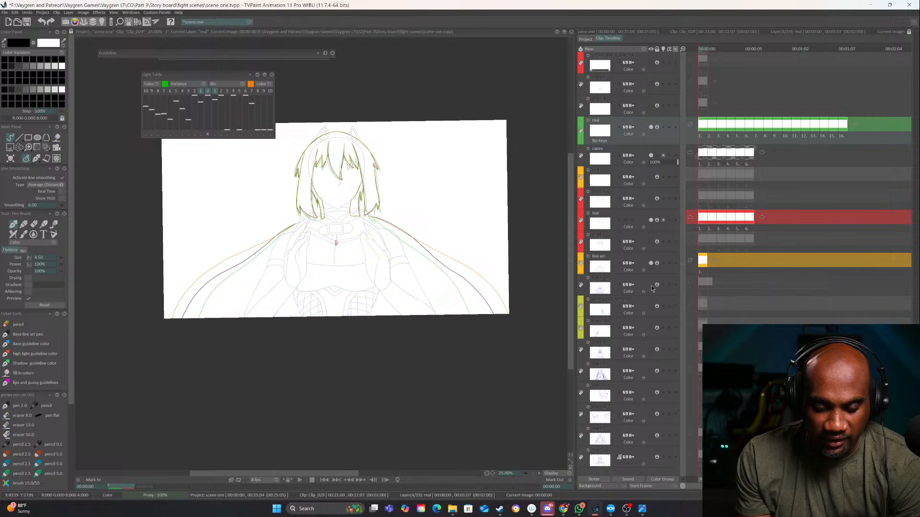
pyautogui.click(651, 307)
pyautogui.click(651, 307)
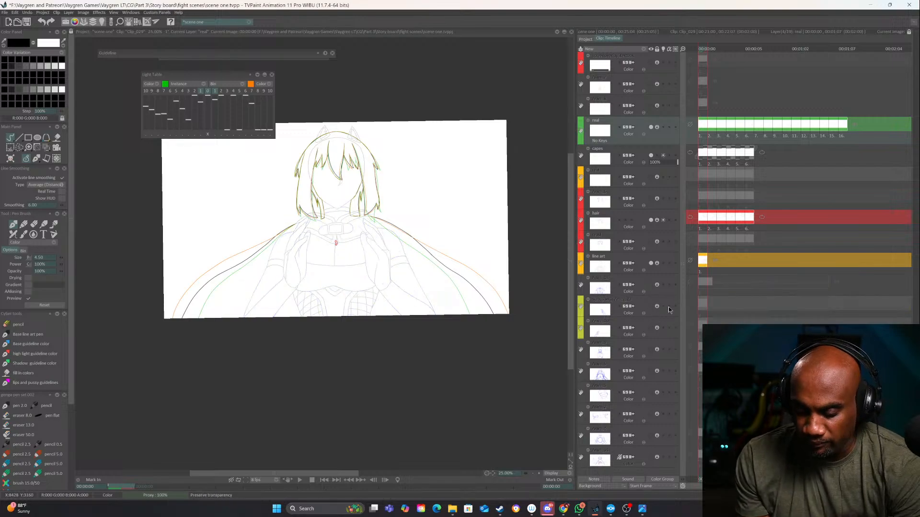
pyautogui.click(651, 350)
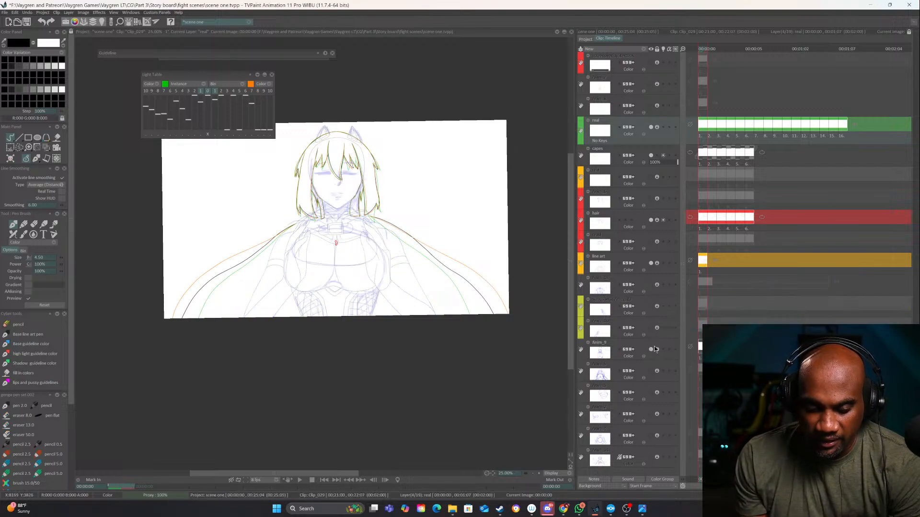
# Create a new animation layer above the "real" layer and frame the character's face close up
pyautogui.click(645, 49)
pyautogui.click(657, 53)
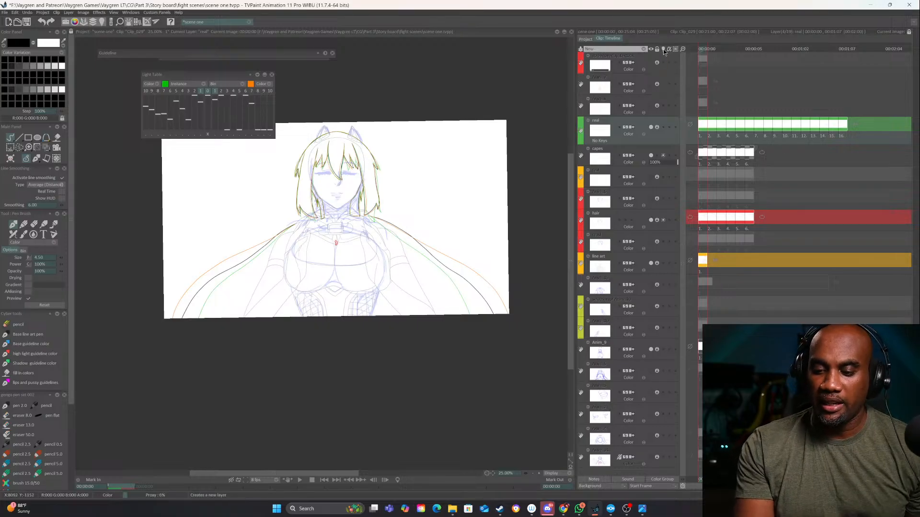
pyautogui.moveTo(419, 306)
pyautogui.mouseDown()
pyautogui.moveTo(512, 319)
pyautogui.moveTo(408, 317)
pyautogui.moveTo(197, 432)
pyautogui.moveTo(361, 334)
pyautogui.mouseUp()
pyautogui.click(540, 474)
pyautogui.click(539, 474)
pyautogui.click(540, 473)
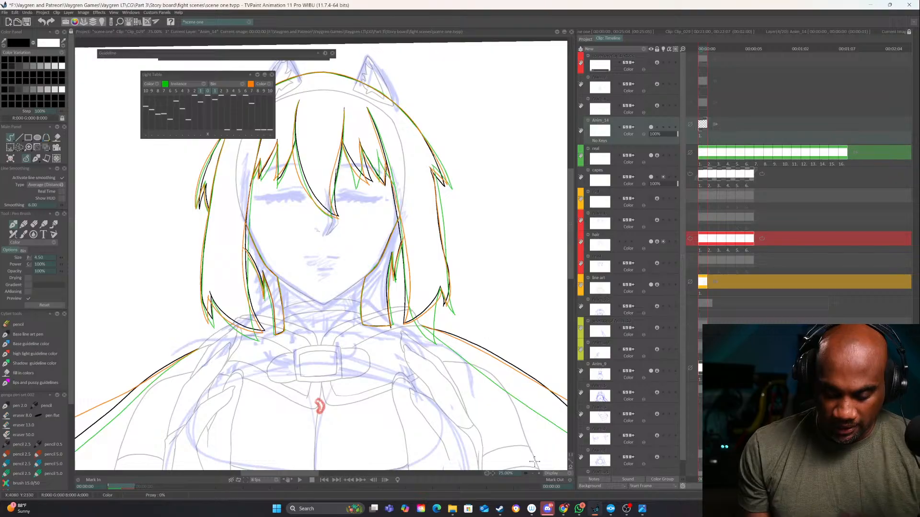
pyautogui.click(540, 473)
pyautogui.click(540, 474)
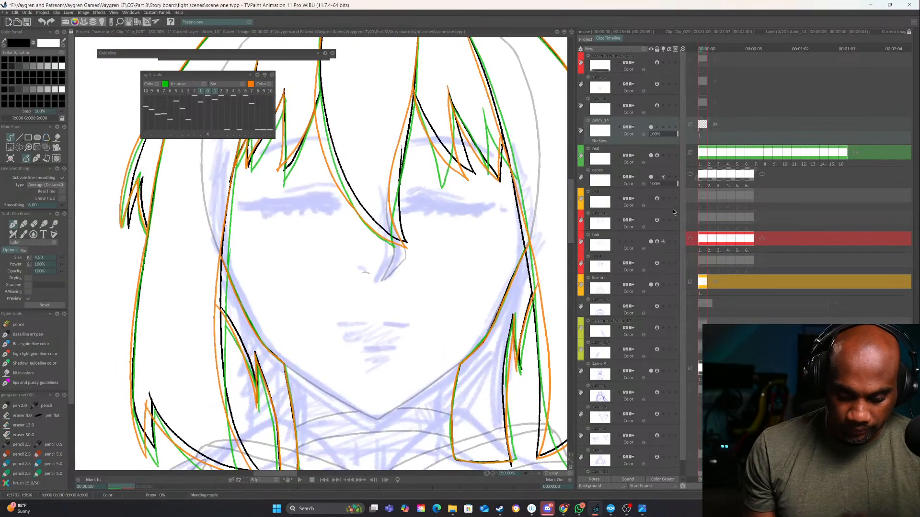
# Ink the closed mouth as two short lines over the sketch and extend the layer to three images
pyautogui.moveTo(469, 298); pyautogui.dragTo(463, 254)
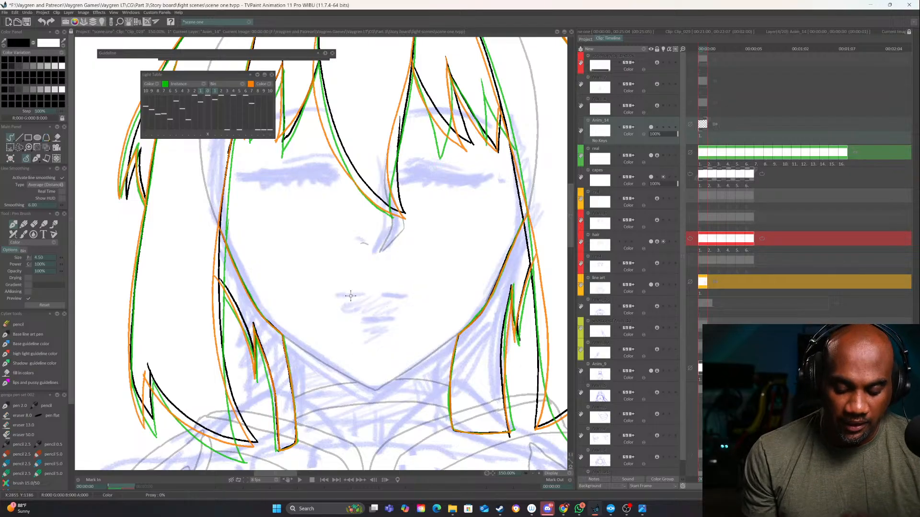
pyautogui.moveTo(339, 295); pyautogui.dragTo(410, 293)
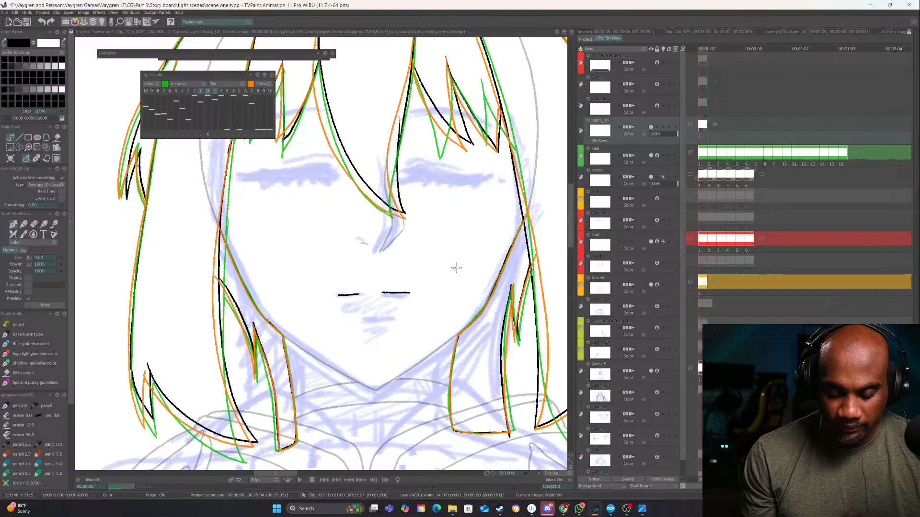
pyautogui.moveTo(715, 124)
pyautogui.mouseDown()
pyautogui.moveTo(751, 120)
pyautogui.moveTo(731, 122)
pyautogui.mouseUp()
pyautogui.click(440, 281)
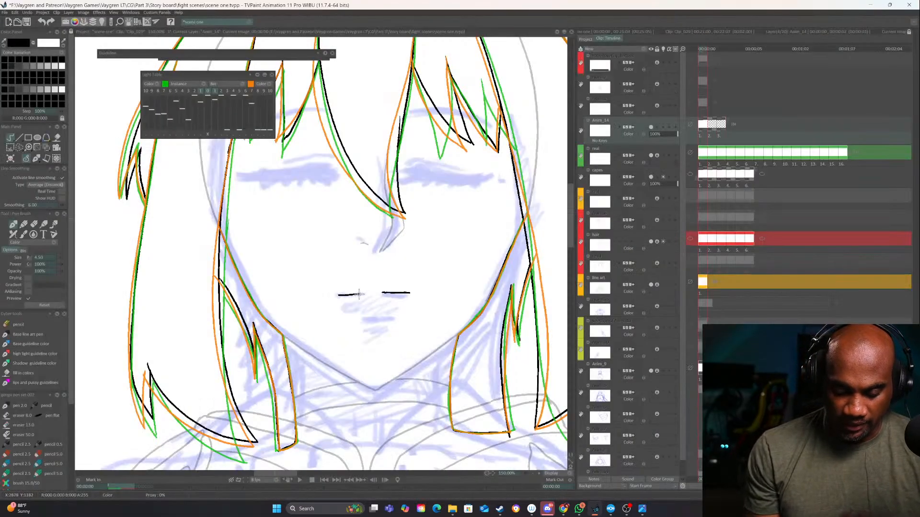
# Turn on the layer's light table and ink slightly parted lips with upper and lower lip lines on the second image
pyautogui.press('Right')
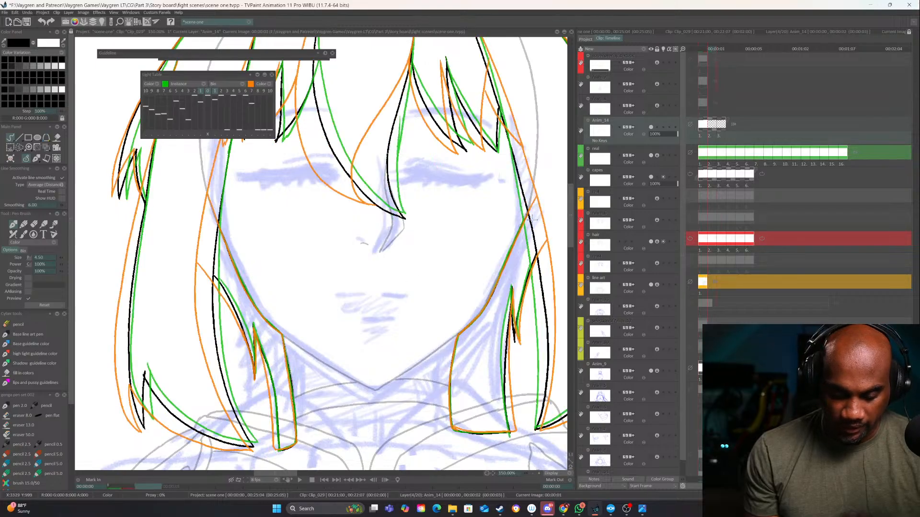
pyautogui.click(663, 127)
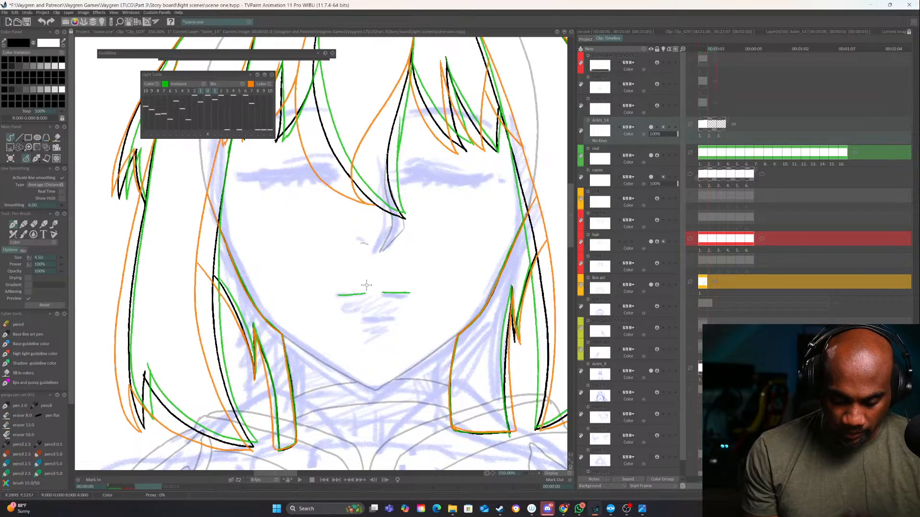
pyautogui.moveTo(394, 288); pyautogui.dragTo(409, 292)
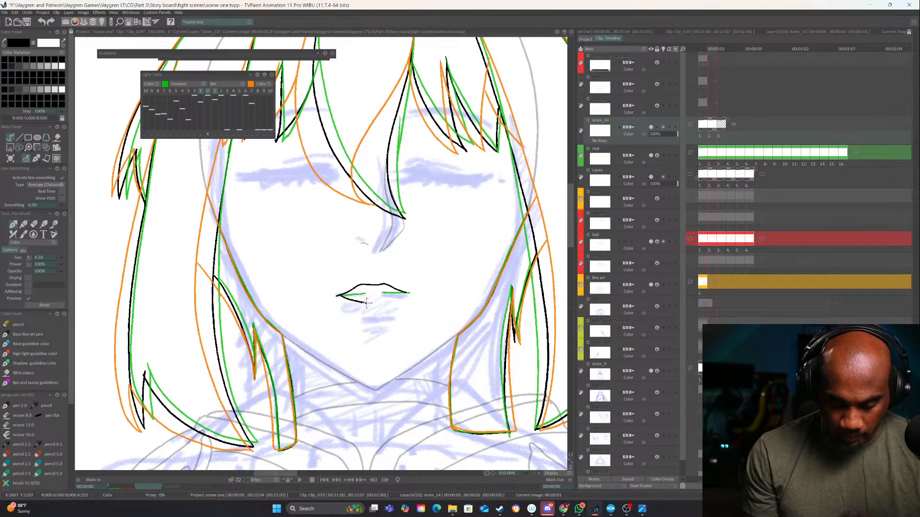
pyautogui.moveTo(359, 286); pyautogui.dragTo(387, 286)
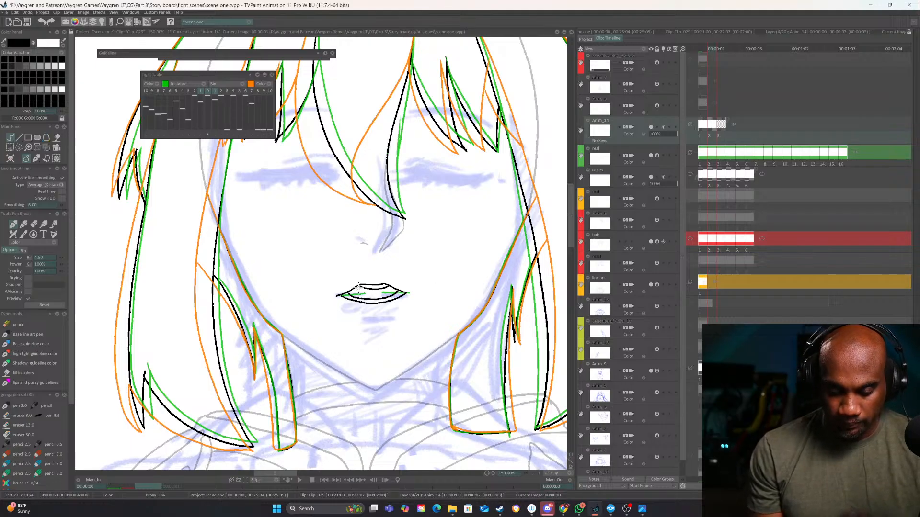
# Flip through the mouth images and ink a rounder, wide-open mouth with inner and outer lip lines on the third image
pyautogui.press('Right')
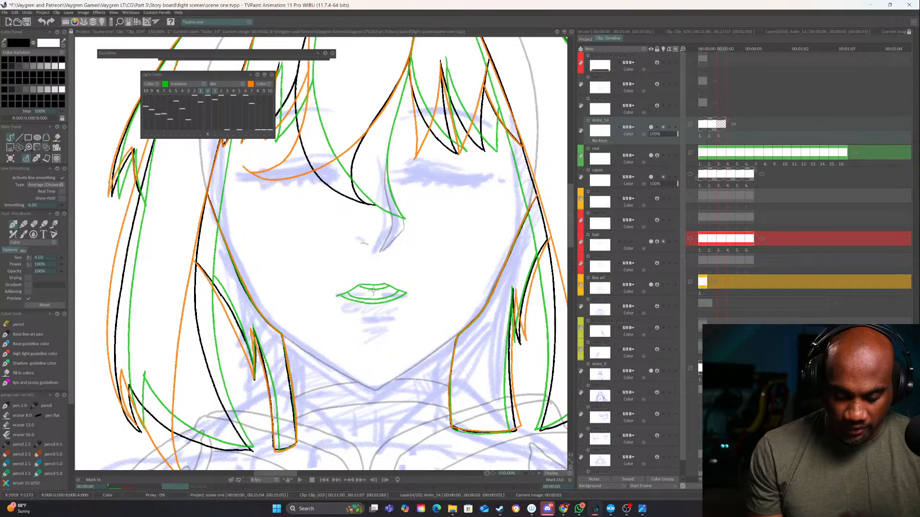
pyautogui.press('Left')
pyautogui.press('Left')
pyautogui.press('Right')
pyautogui.press('Right')
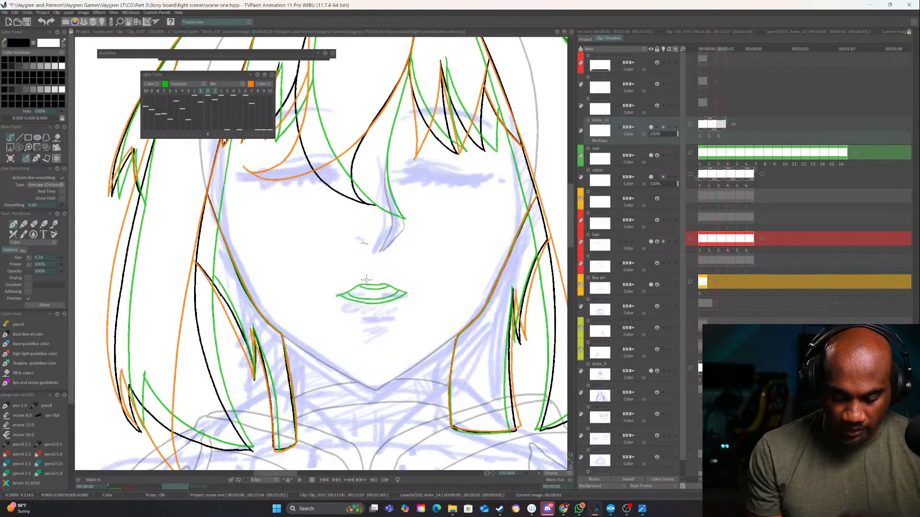
pyautogui.moveTo(383, 280)
pyautogui.mouseDown()
pyautogui.moveTo(363, 278)
pyautogui.moveTo(388, 281)
pyautogui.moveTo(395, 298)
pyautogui.moveTo(360, 280)
pyautogui.moveTo(347, 305)
pyautogui.moveTo(360, 311)
pyautogui.moveTo(353, 287)
pyautogui.moveTo(347, 304)
pyautogui.moveTo(387, 313)
pyautogui.mouseUp()
pyautogui.hotkey('ctrl', 'z')
pyautogui.hotkey('ctrl', 'z')
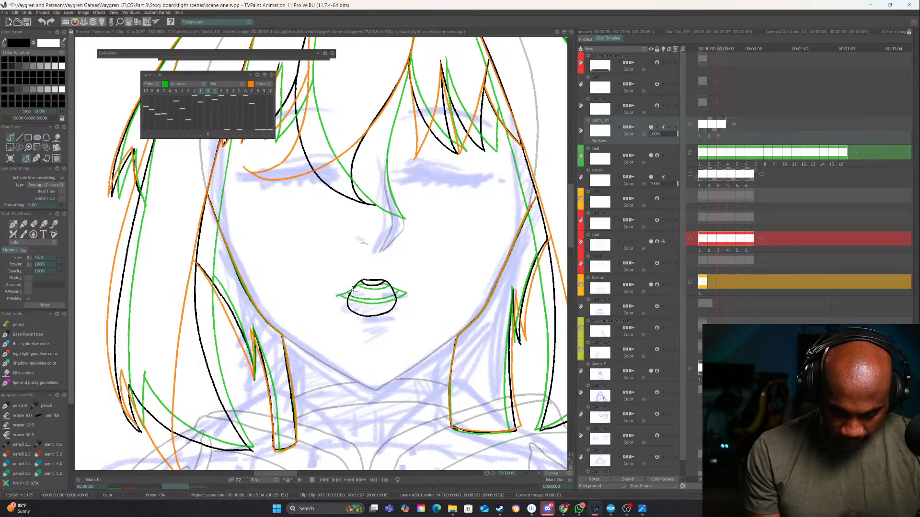
pyautogui.moveTo(352, 293); pyautogui.dragTo(354, 307)
pyautogui.hotkey('ctrl', 'z')
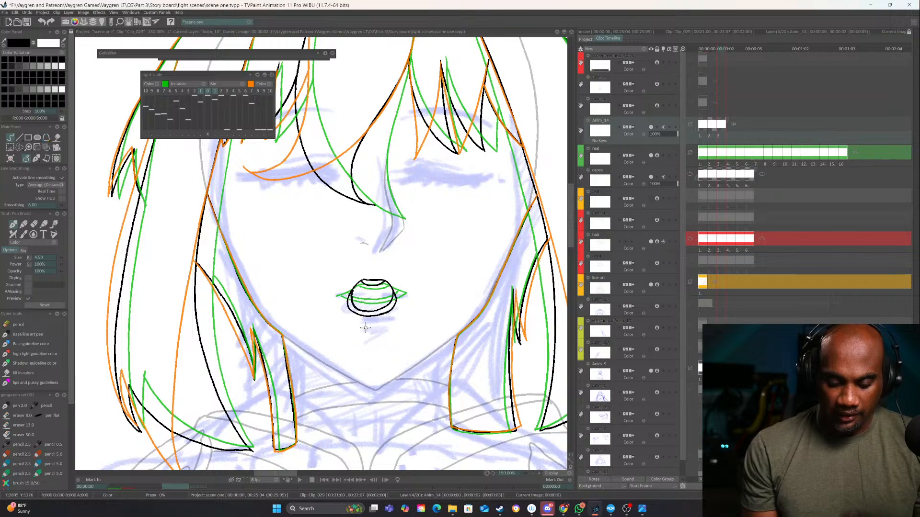
# Ink a short shadow line below the lips on each of the three mouth images, placing it lower as the mouth opens
pyautogui.press('Left')
pyautogui.press('Left')
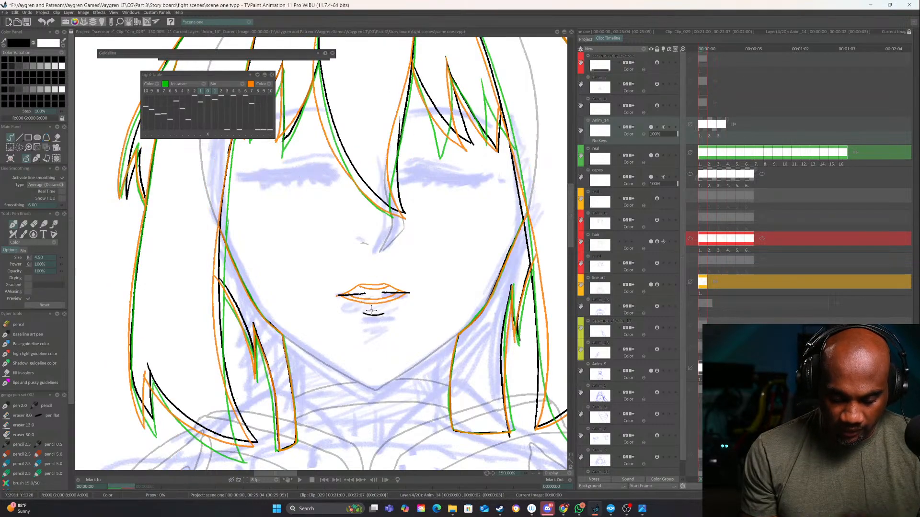
pyautogui.hotkey('ctrl', 'z')
pyautogui.press('Right')
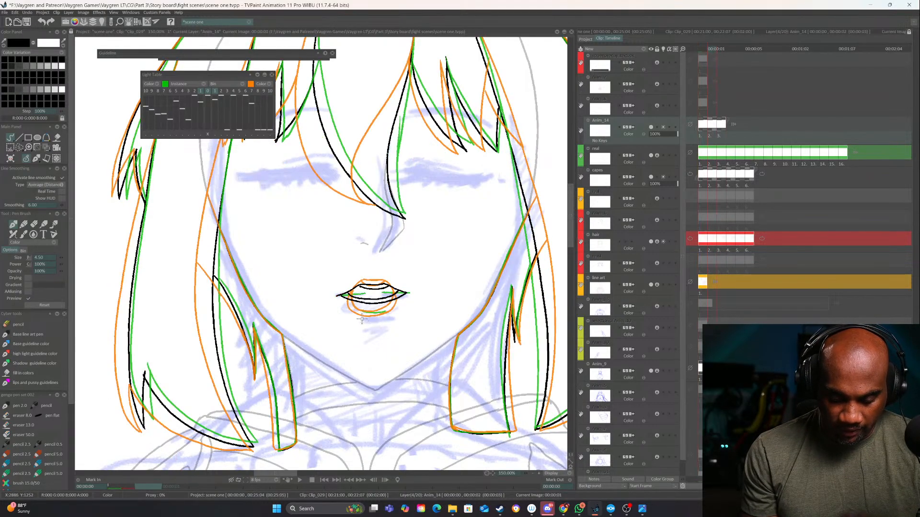
pyautogui.press('Right')
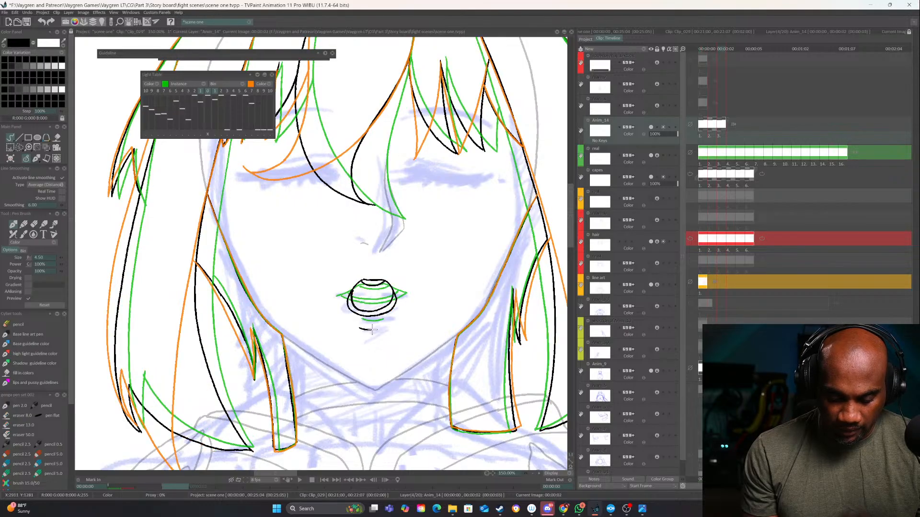
# Play back the mouth animation with the character's upper body in view, and stop it again
pyautogui.moveTo(723, 136); pyautogui.dragTo(662, 145)
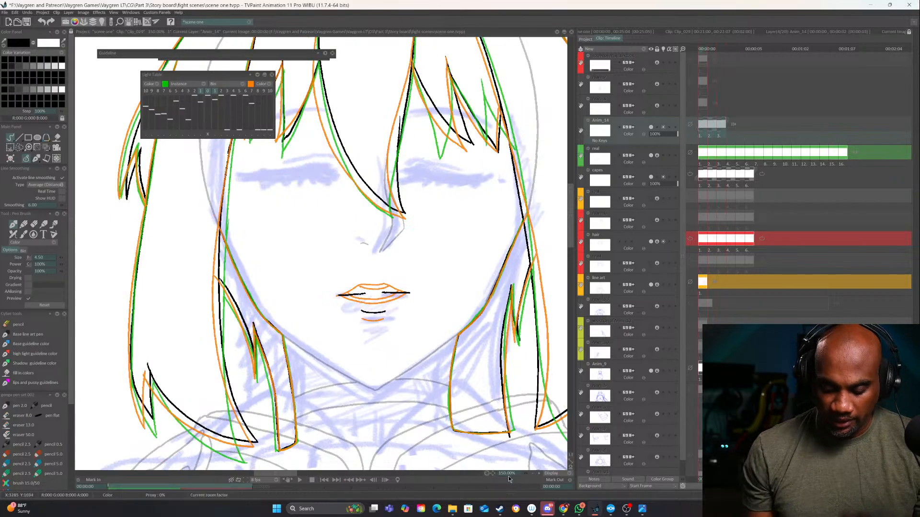
pyautogui.click(533, 474)
pyautogui.click(534, 474)
pyautogui.click(301, 479)
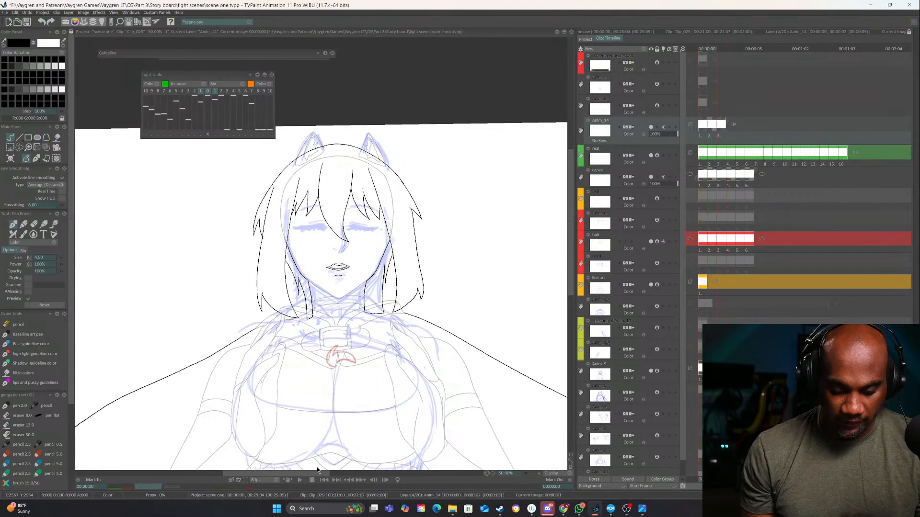
pyautogui.click(311, 480)
# Rename the mouth drawing layer "mouth" and assign it the orange colour group
pyautogui.doubleClick(600, 121)
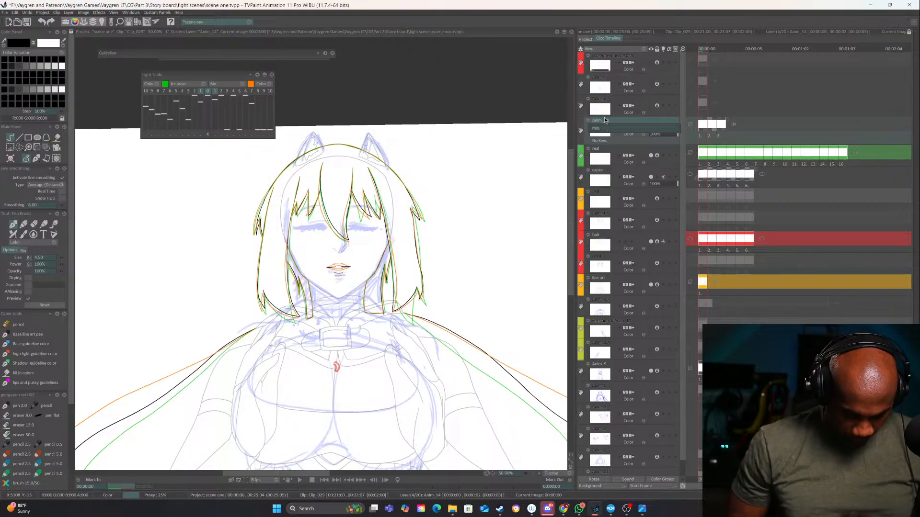
pyautogui.press('Return')
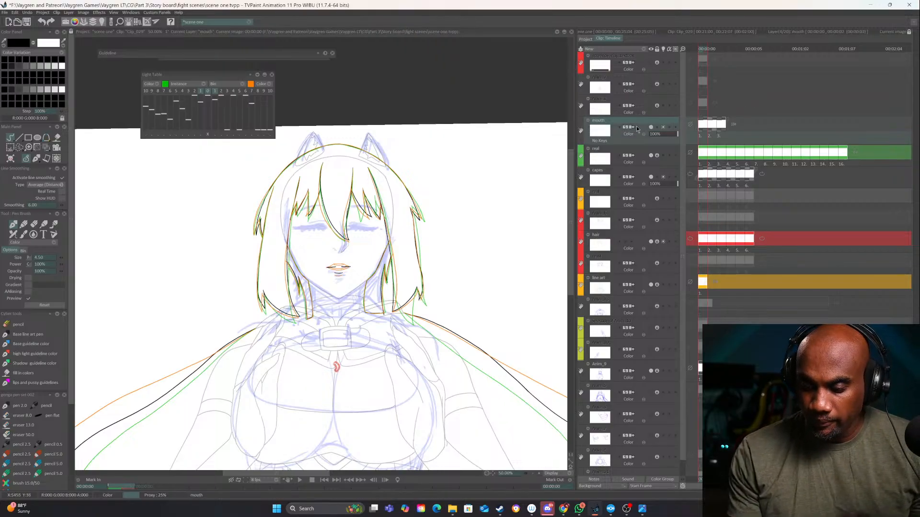
pyautogui.click(580, 130)
pyautogui.click(601, 140)
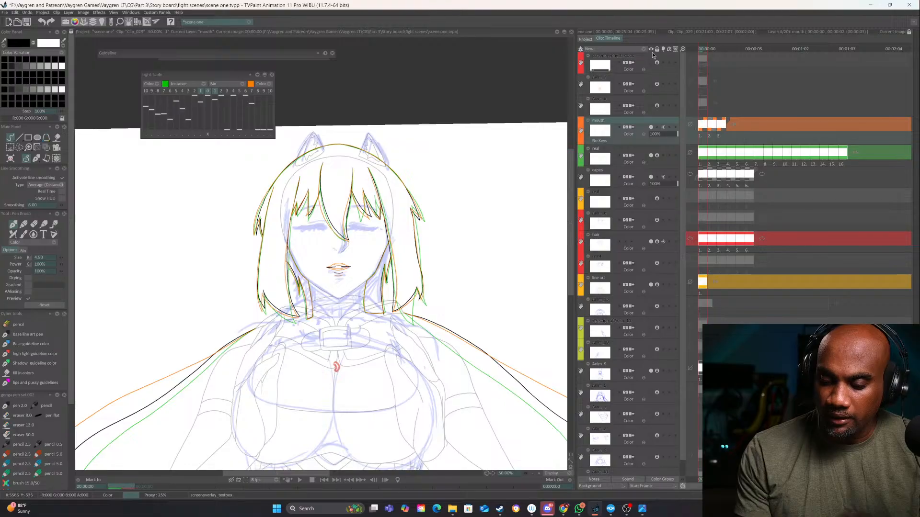
# Create a new animation layer above "mouth" and ink the jagged lash outline of the closed eye on the image's left
pyautogui.click(588, 48)
pyautogui.click(541, 474)
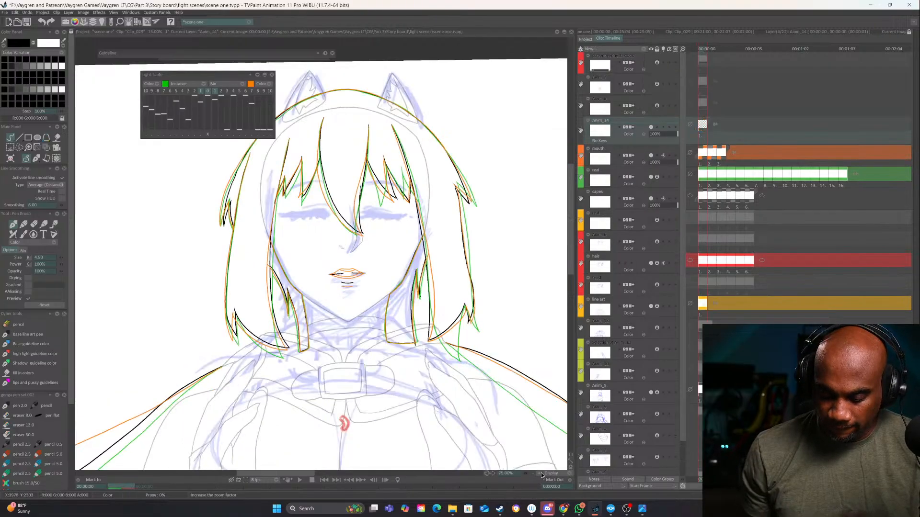
pyautogui.click(541, 474)
pyautogui.click(541, 475)
pyautogui.moveTo(397, 240); pyautogui.dragTo(493, 336)
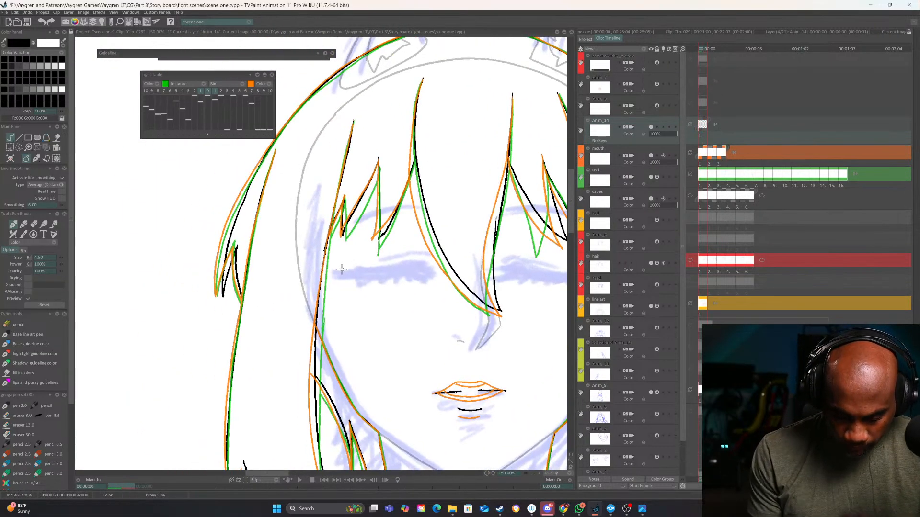
pyautogui.moveTo(342, 270); pyautogui.dragTo(440, 268)
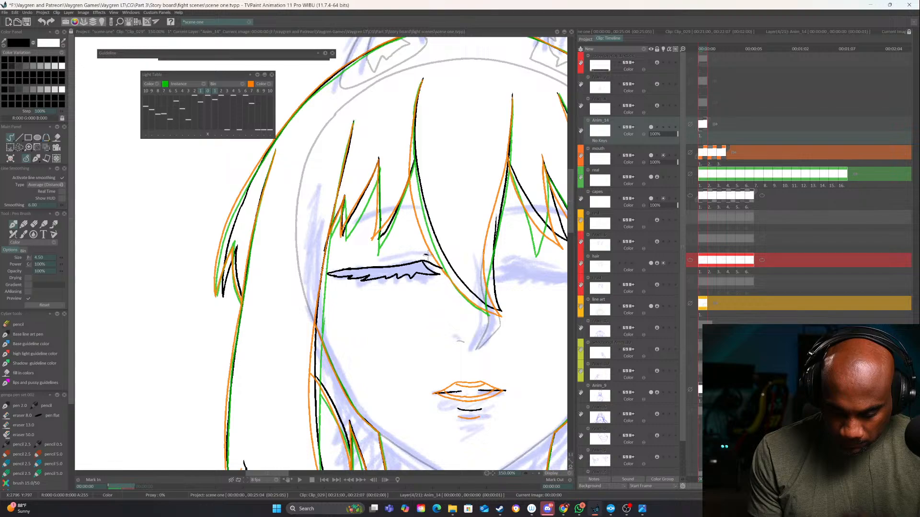
# Ink the eyelid crease and a tapered eyebrow above the closed eye, and rework the outer tip of the lashes
pyautogui.moveTo(428, 256); pyautogui.dragTo(387, 259)
pyautogui.moveTo(415, 209)
pyautogui.mouseDown()
pyautogui.moveTo(415, 233)
pyautogui.moveTo(340, 250)
pyautogui.mouseUp()
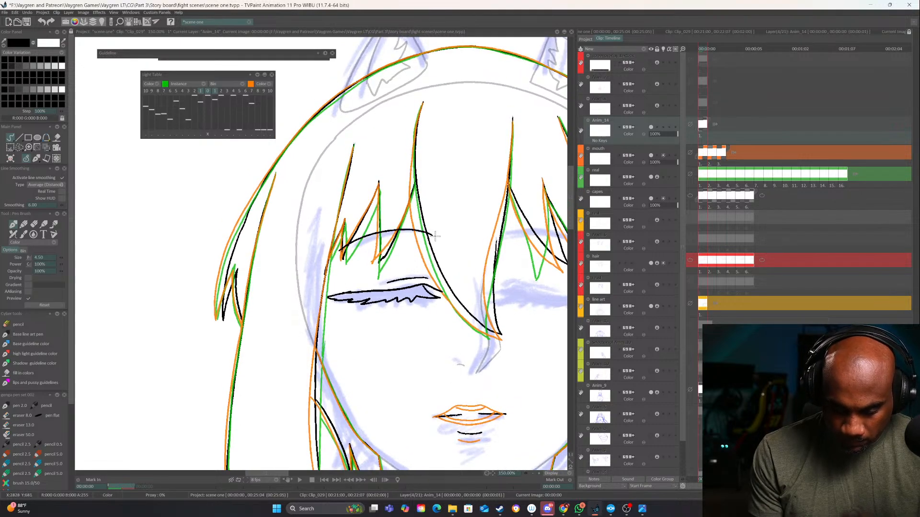
pyautogui.moveTo(435, 236)
pyautogui.mouseDown()
pyautogui.moveTo(409, 226)
pyautogui.moveTo(349, 243)
pyautogui.mouseUp()
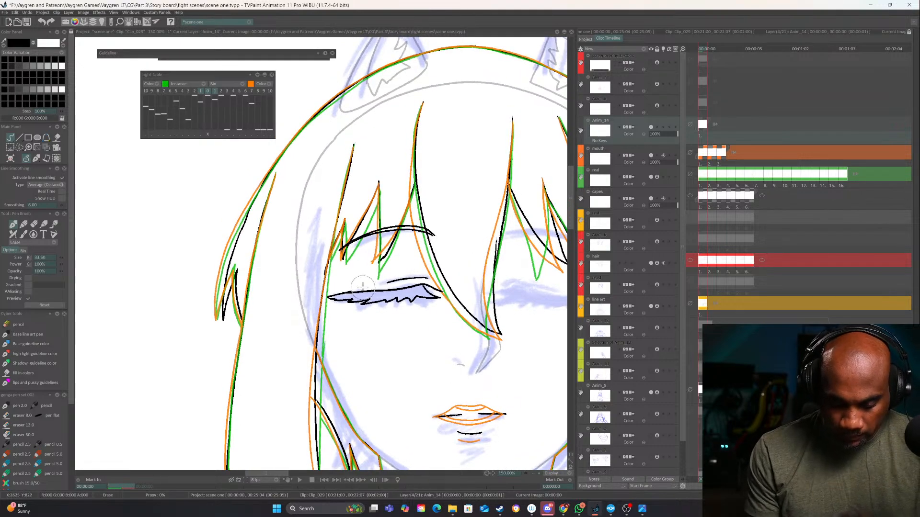
pyautogui.moveTo(319, 295); pyautogui.dragTo(334, 296)
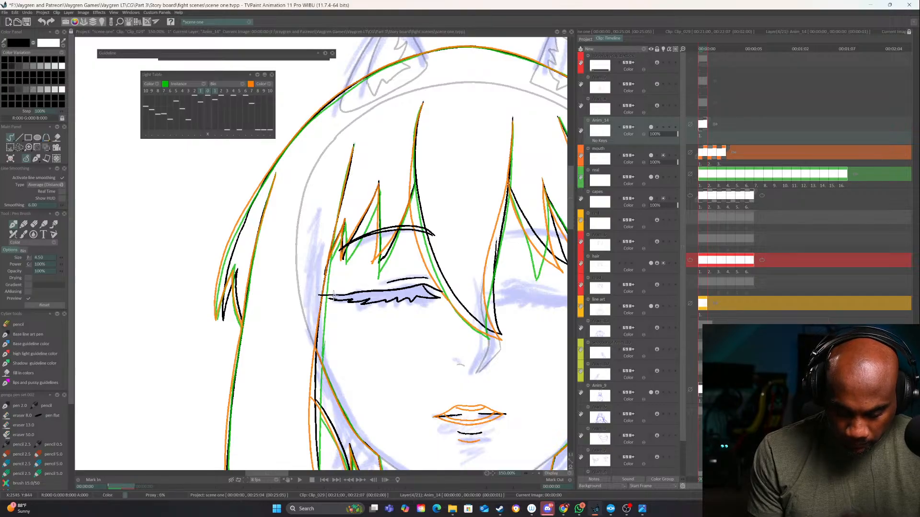
# Duplicate the layer holding the inked eye and eyebrow
pyautogui.moveTo(514, 311); pyautogui.dragTo(417, 299)
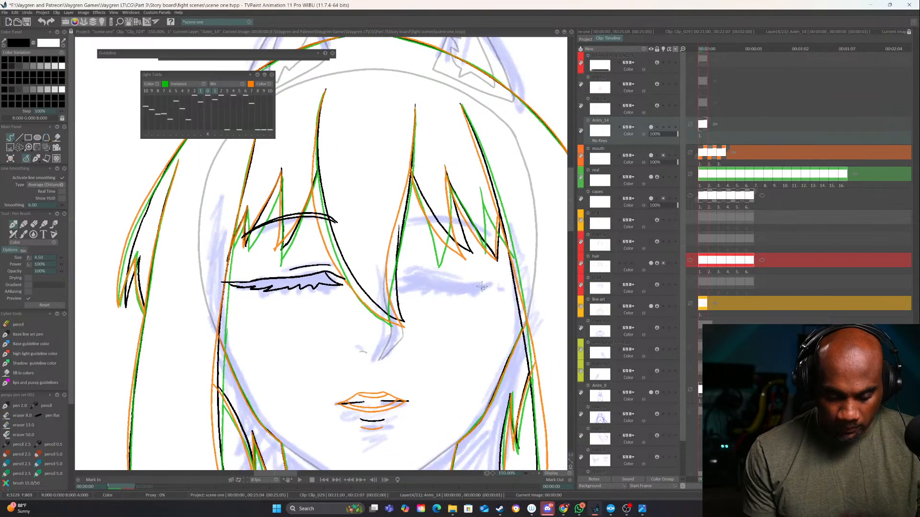
pyautogui.click(532, 473)
pyautogui.click(532, 474)
pyautogui.click(533, 474)
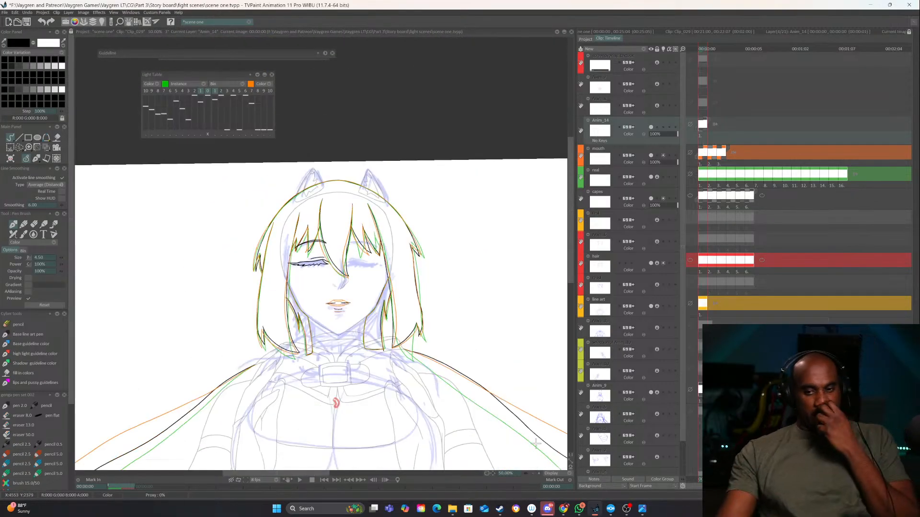
pyautogui.rightClick(652, 119)
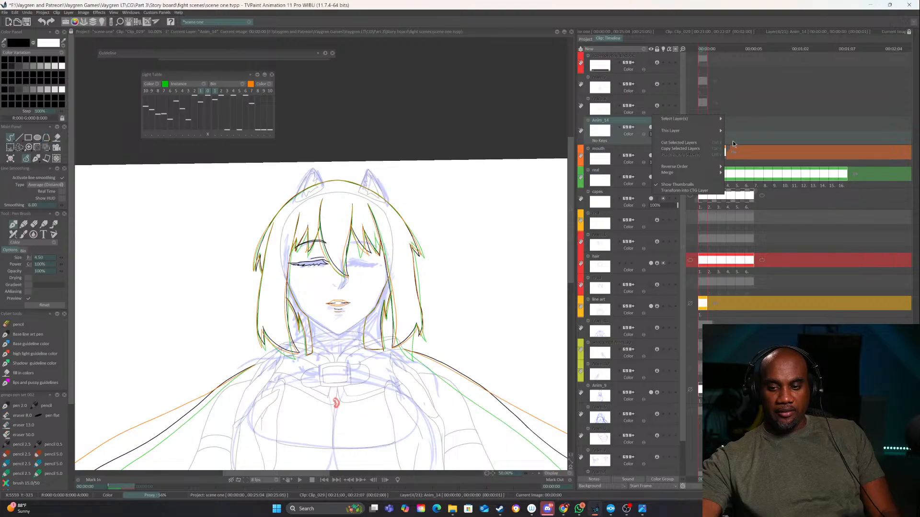
pyautogui.moveTo(710, 130)
pyautogui.click(743, 154)
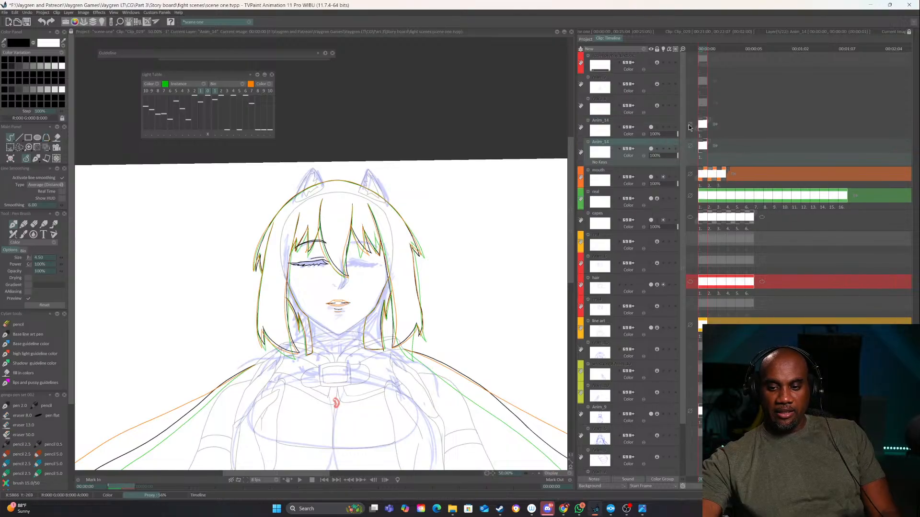
# Flip the duplicated eye and eyebrow horizontally, align them over the sketched second eye and apply the transform
pyautogui.press('t')
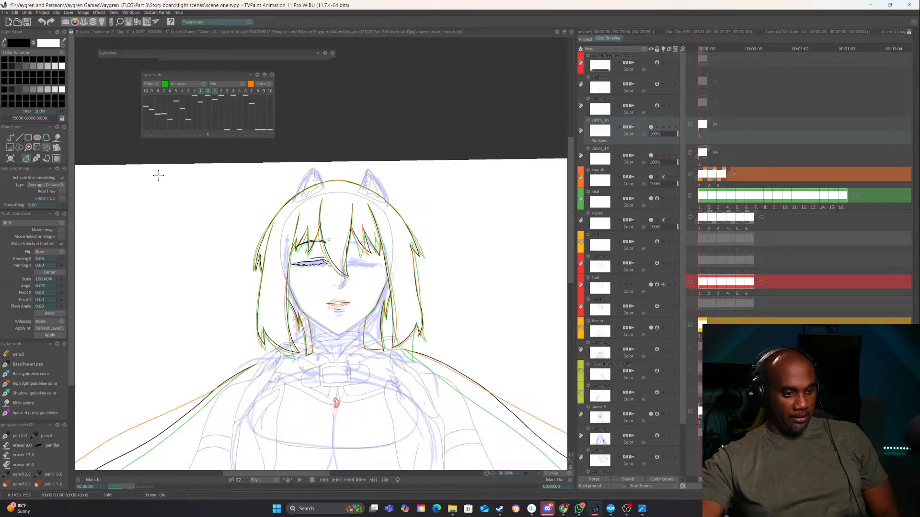
pyautogui.click(59, 251)
pyautogui.click(72, 257)
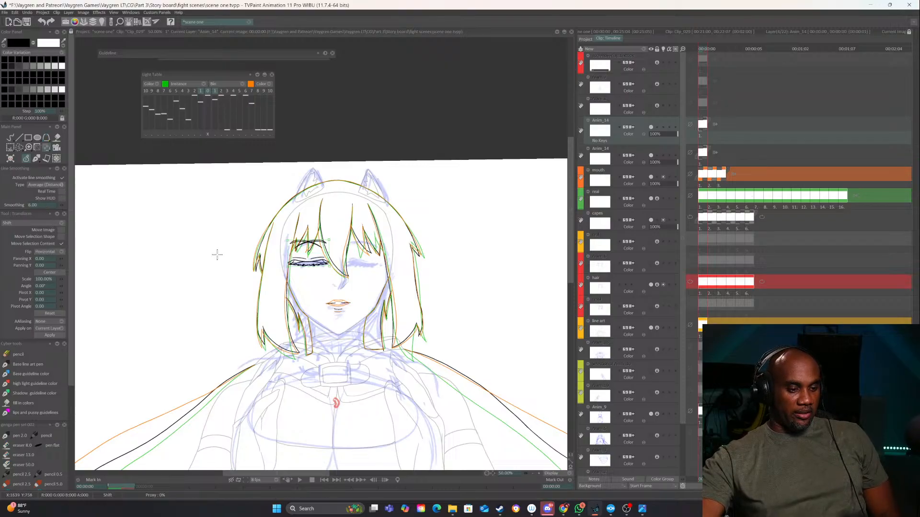
pyautogui.moveTo(306, 258); pyautogui.dragTo(363, 259)
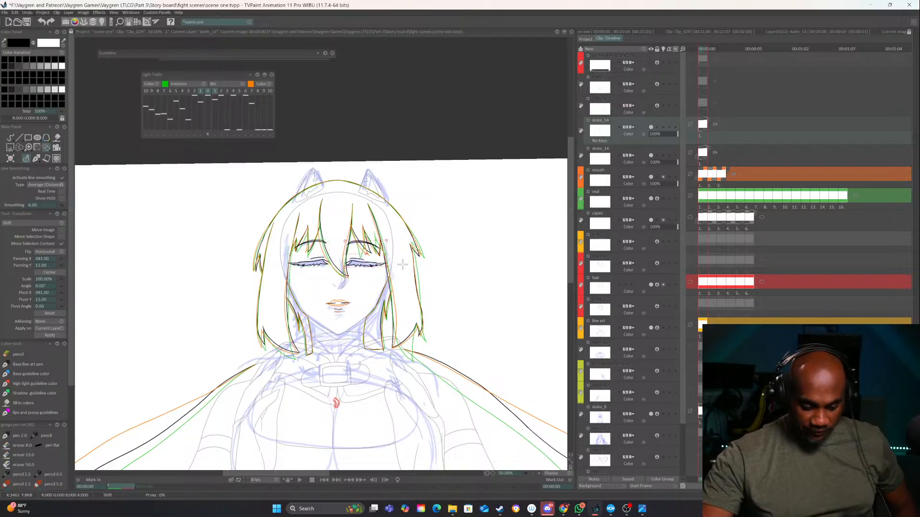
pyautogui.scroll(2, 359, 267)
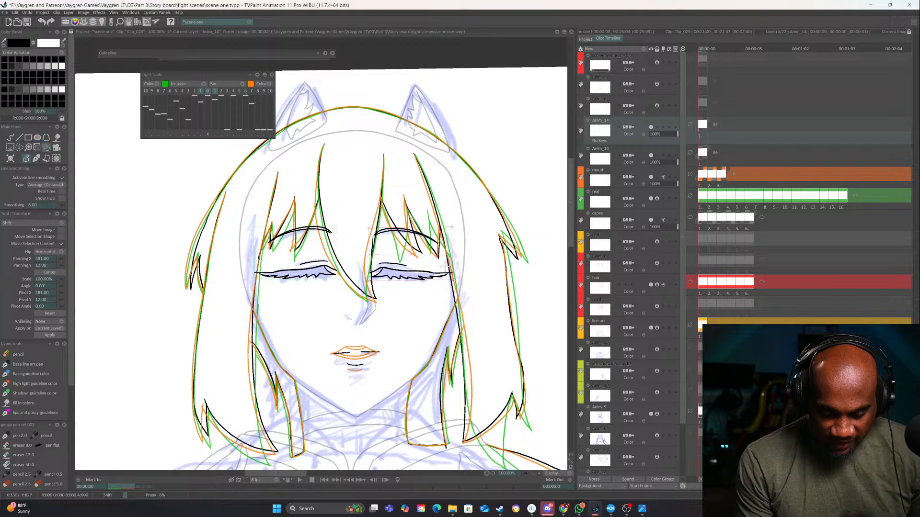
pyautogui.moveTo(431, 279); pyautogui.dragTo(433, 279)
pyautogui.press('Return')
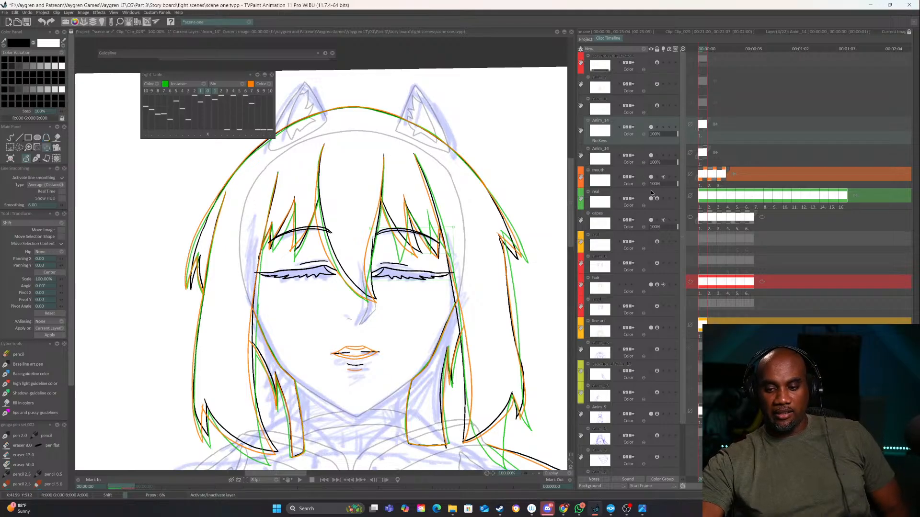
pyautogui.click(652, 221)
pyautogui.click(652, 221)
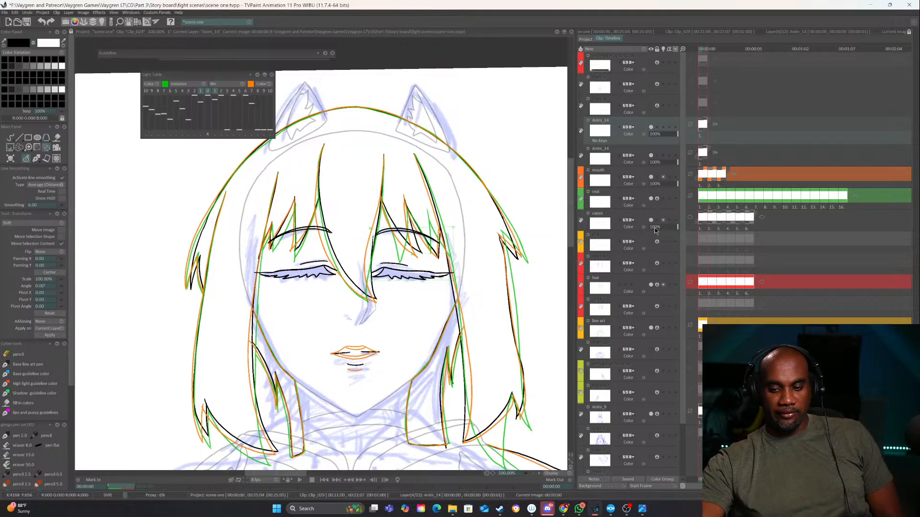
# Hide the rough sketch layer and show the line art layer at full strength
pyautogui.click(650, 414)
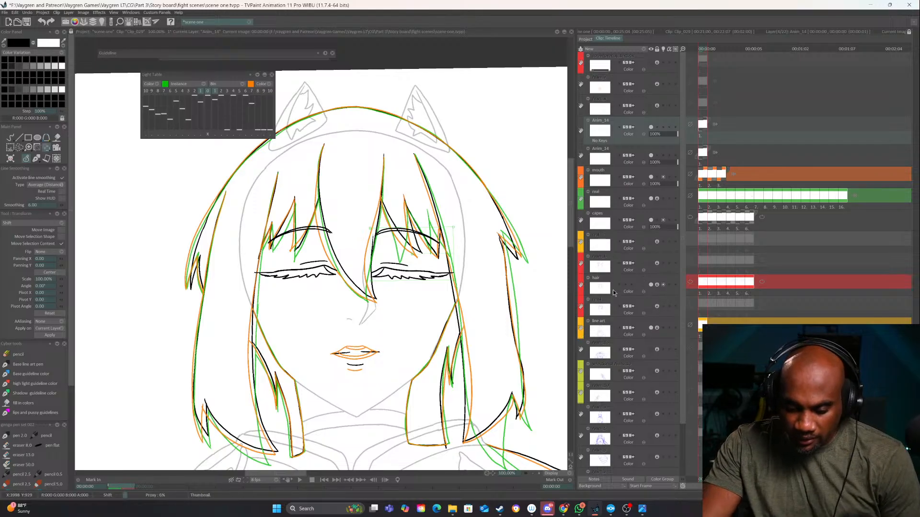
pyautogui.click(657, 328)
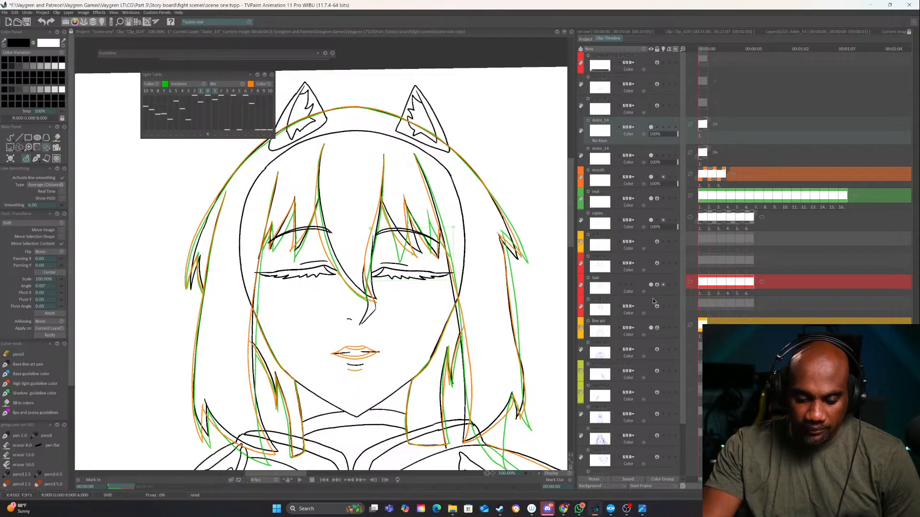
pyautogui.click(533, 474)
pyautogui.click(533, 475)
# Switch back to the freehand Stroke drawing tool and save the project
pyautogui.press('b')
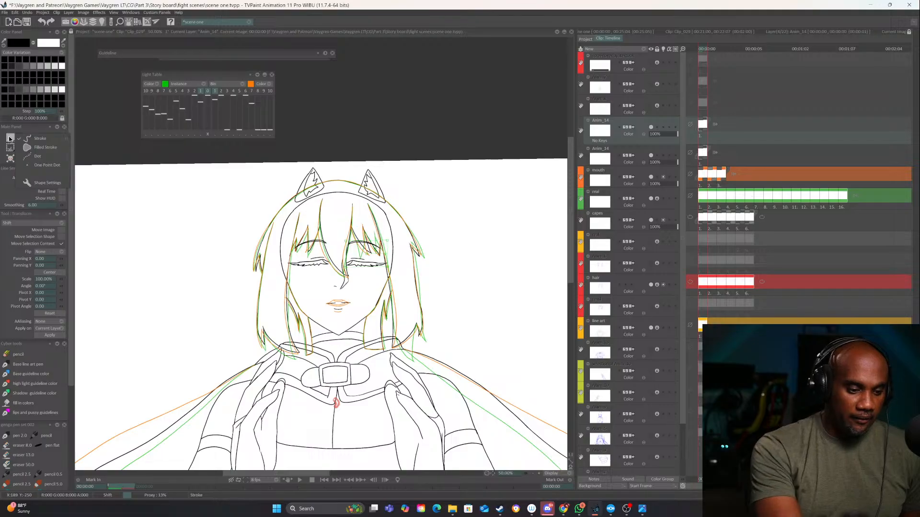
pyautogui.click(534, 474)
pyautogui.click(534, 473)
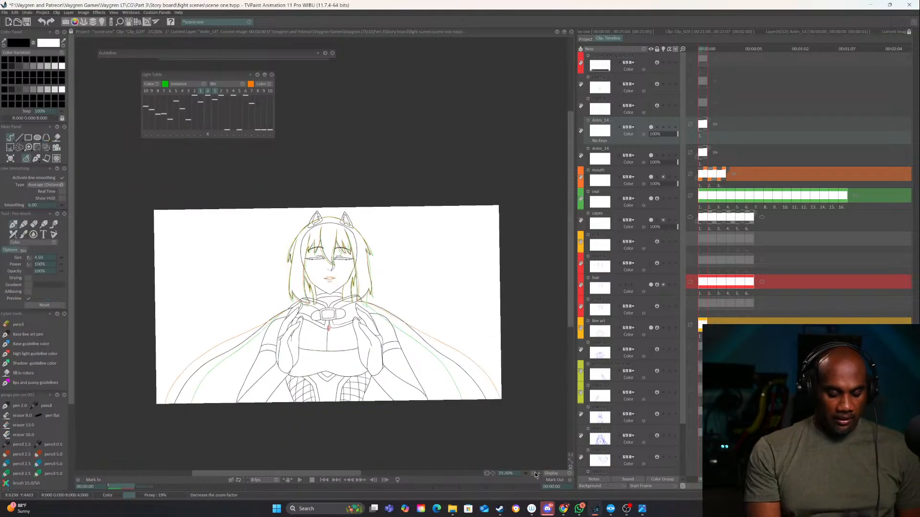
pyautogui.hotkey('ctrl', 's')
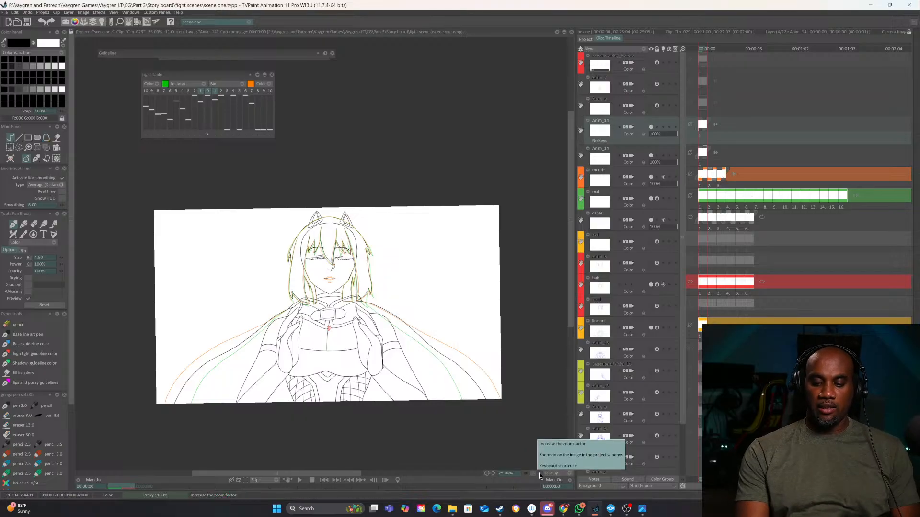
# Play the animation, adjust how the mouth layer behaves after its last frame, and play the animation again
pyautogui.click(539, 473)
pyautogui.moveTo(439, 399); pyautogui.dragTo(440, 381)
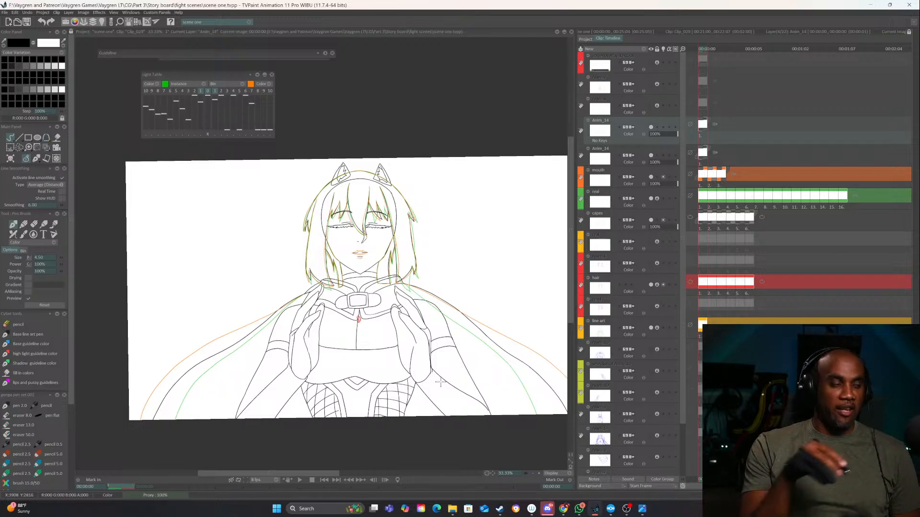
pyautogui.click(300, 479)
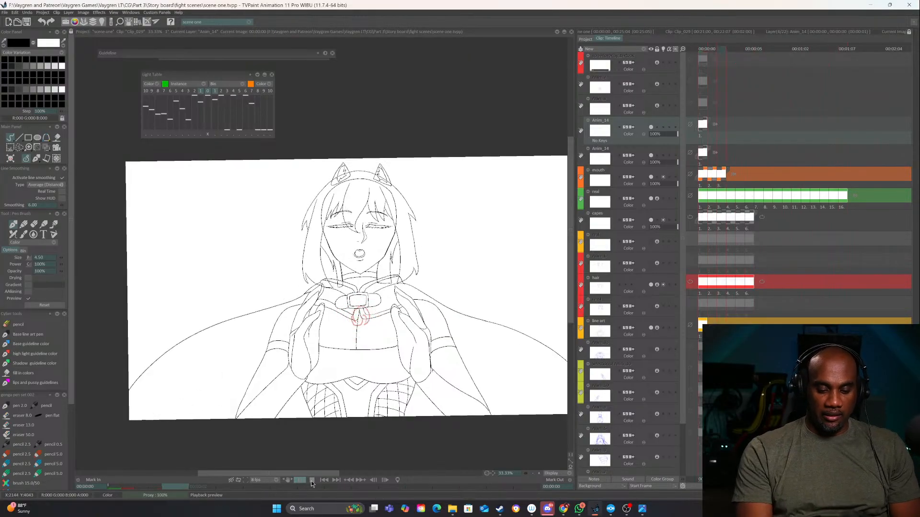
pyautogui.click(312, 481)
pyautogui.click(731, 175)
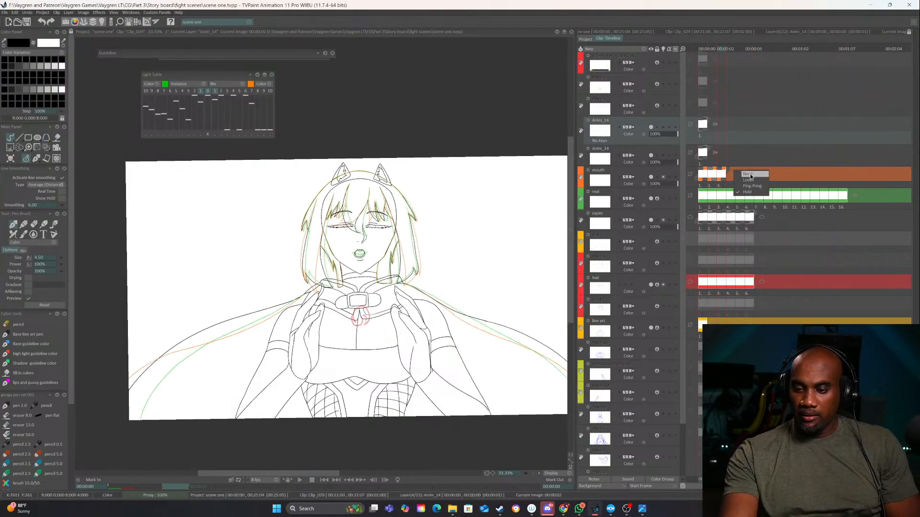
pyautogui.click(293, 481)
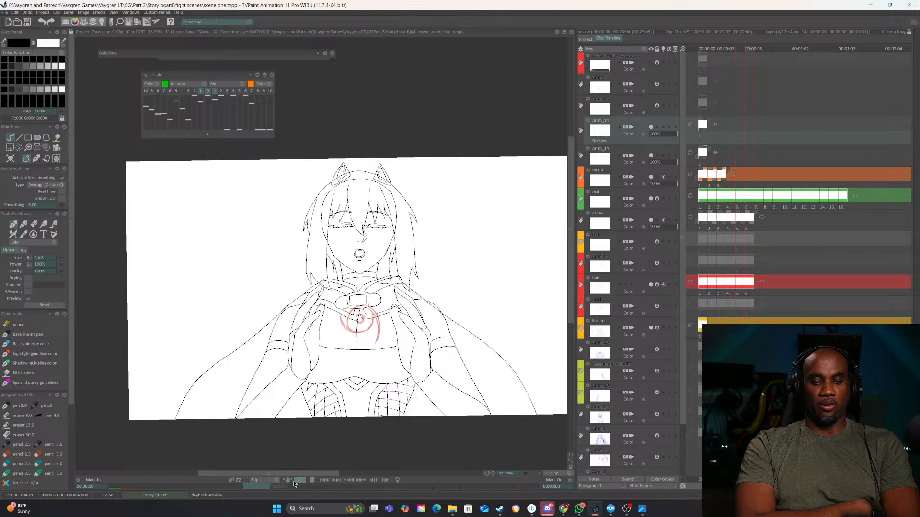
pyautogui.click(312, 479)
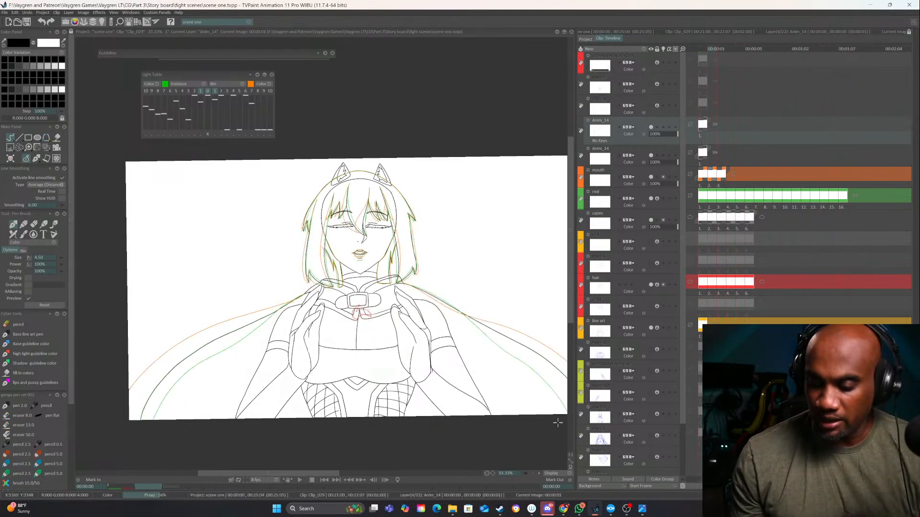
# Lock all layers in the clip
pyautogui.click(656, 49)
pyautogui.click(671, 49)
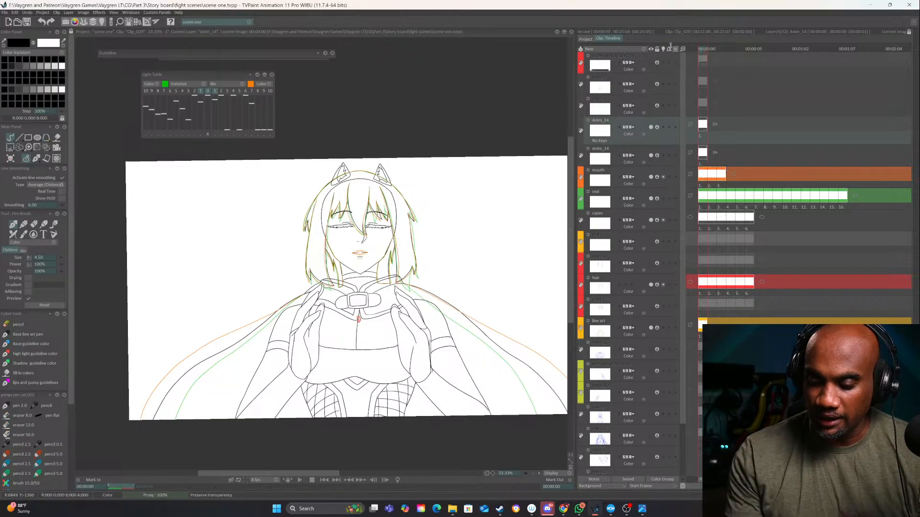
# Look over the project's clip thumbnails, select the current clip and return to its timeline
pyautogui.click(586, 39)
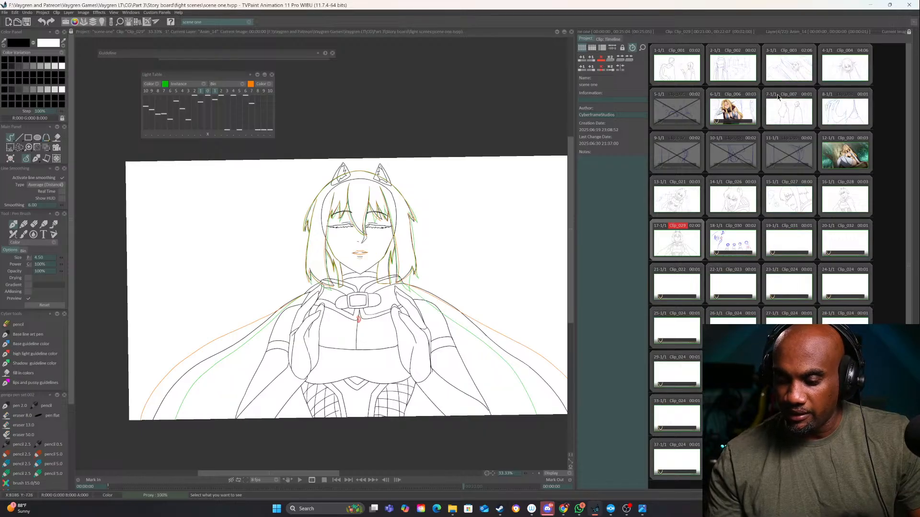
pyautogui.click(681, 243)
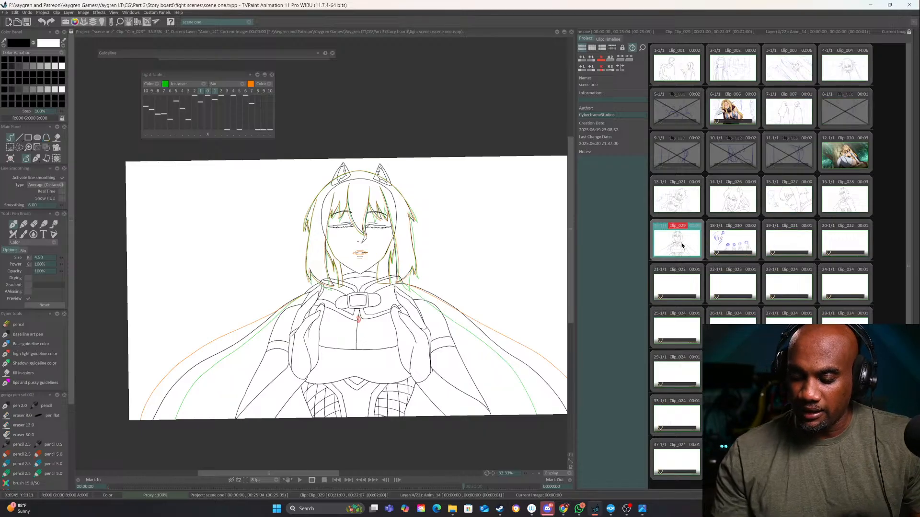
pyautogui.click(614, 38)
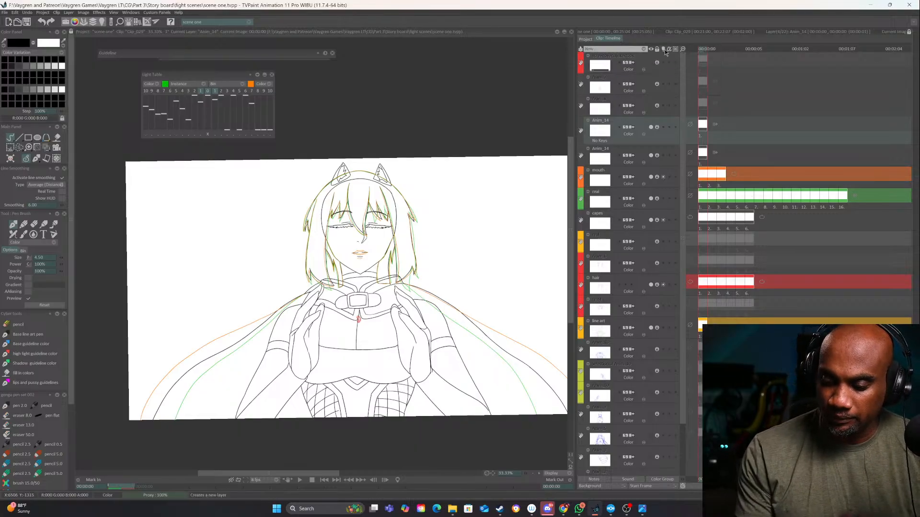
pyautogui.click(664, 48)
pyautogui.hotkey('ctrl', 'z')
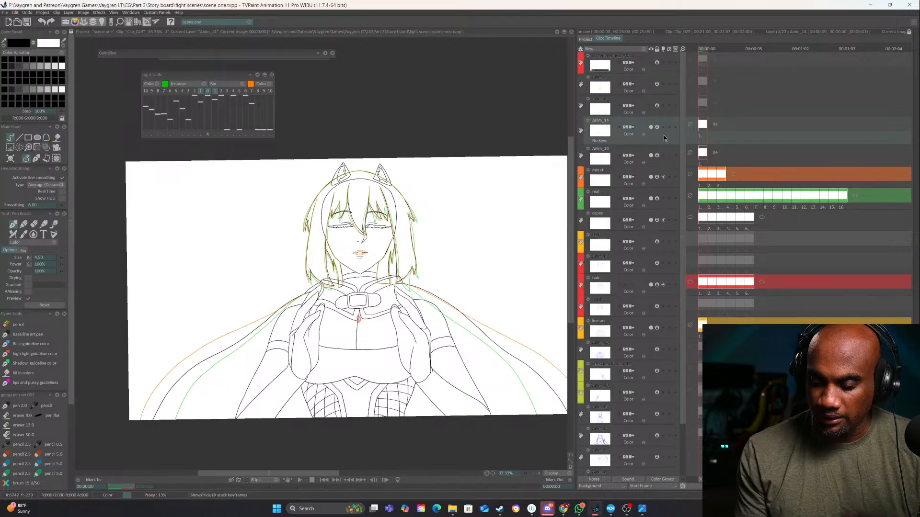
pyautogui.click(651, 127)
pyautogui.click(651, 127)
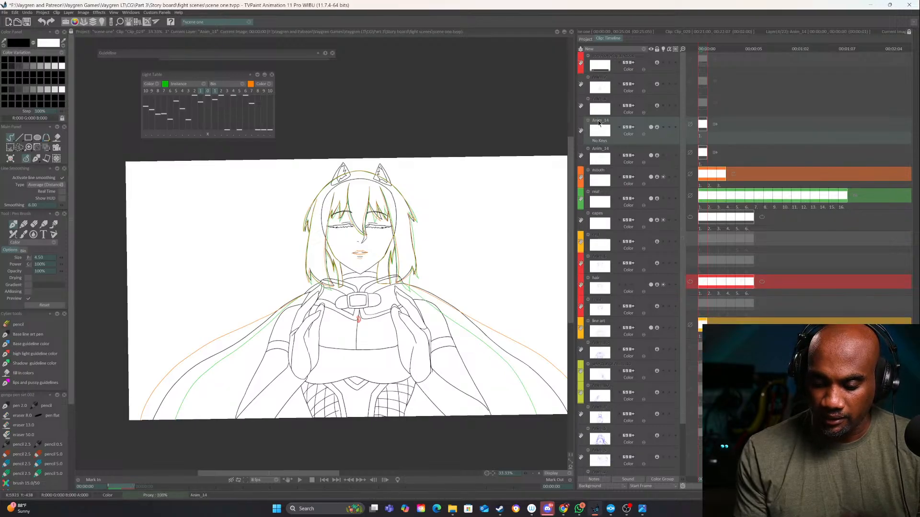
# Rename the duplicated eye layer "eye2" and the original eye layer "eye1"
pyautogui.doubleClick(598, 123)
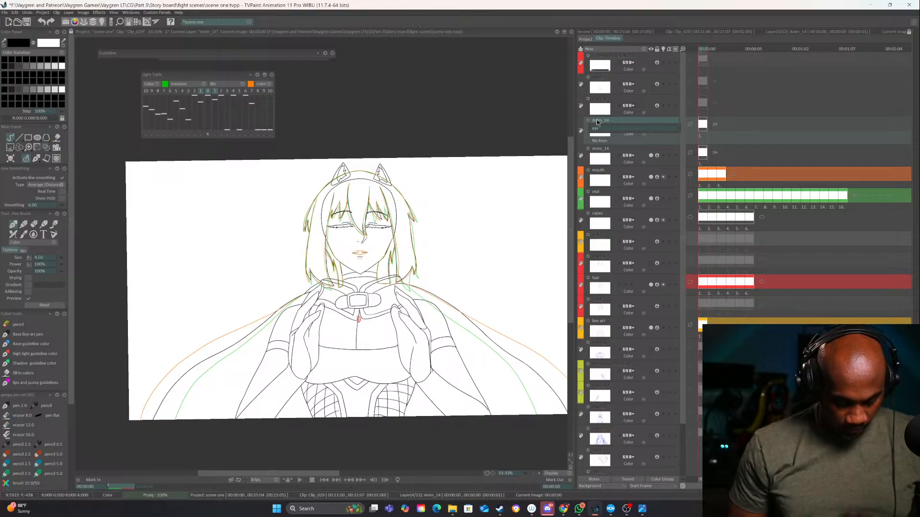
pyautogui.press('Return')
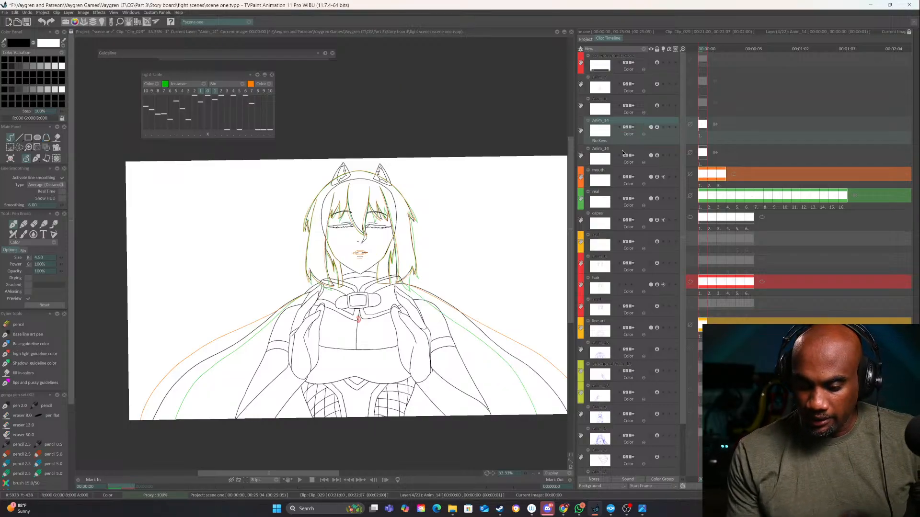
pyautogui.click(598, 149)
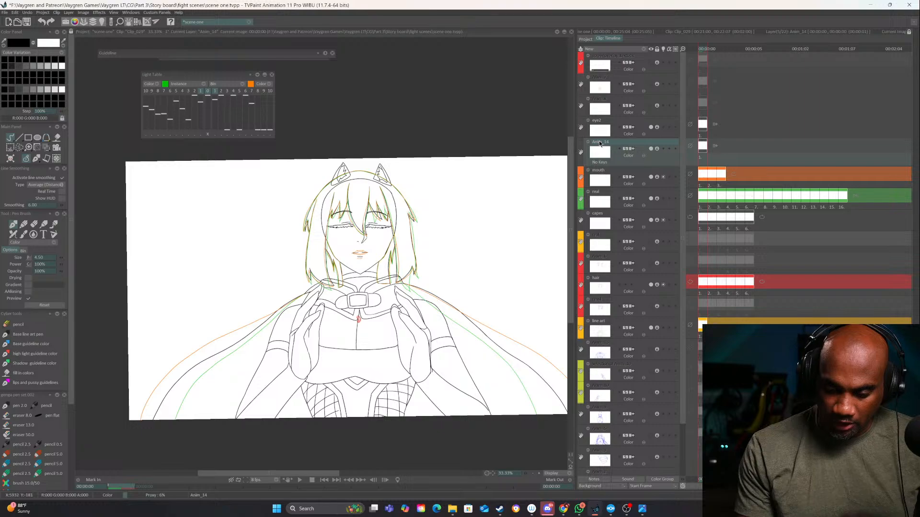
pyautogui.doubleClick(598, 140)
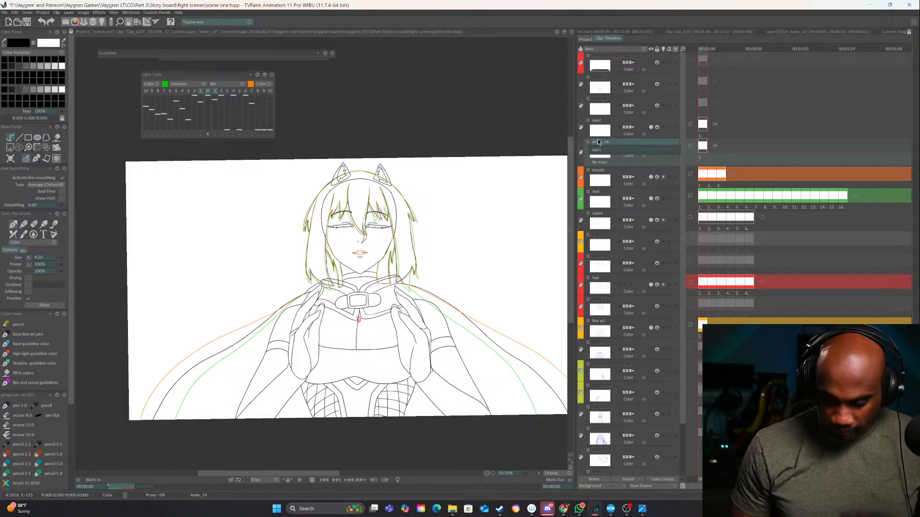
pyautogui.press('Return')
# Create a new animation layer above "eye2" and turn off the light table display
pyautogui.click(651, 102)
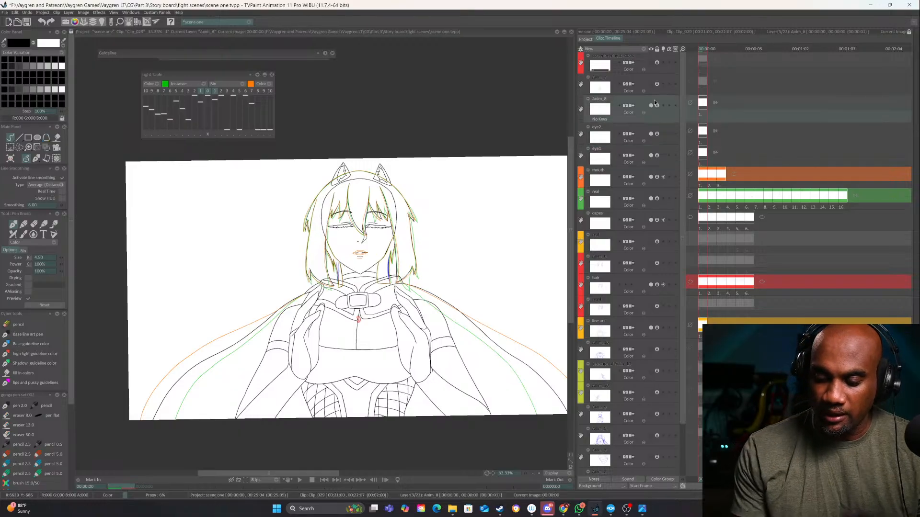
pyautogui.click(655, 128)
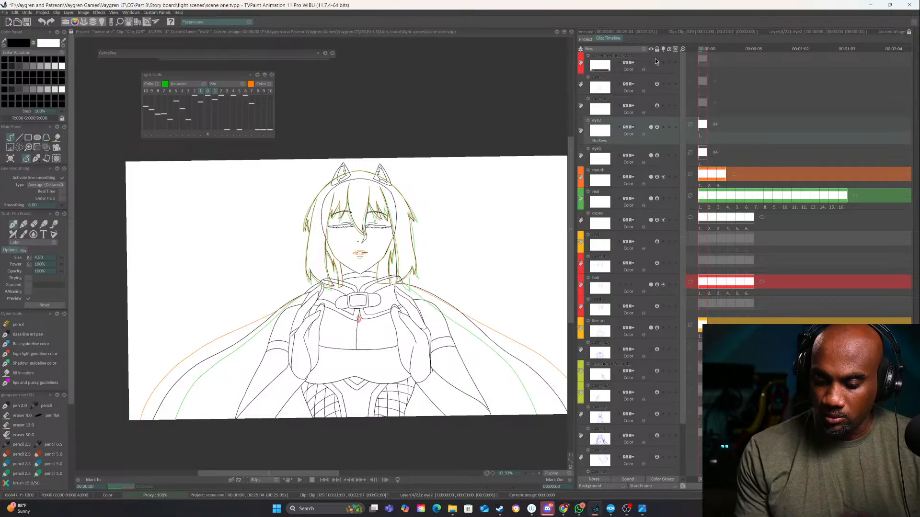
pyautogui.click(652, 50)
pyautogui.click(653, 49)
pyautogui.click(208, 91)
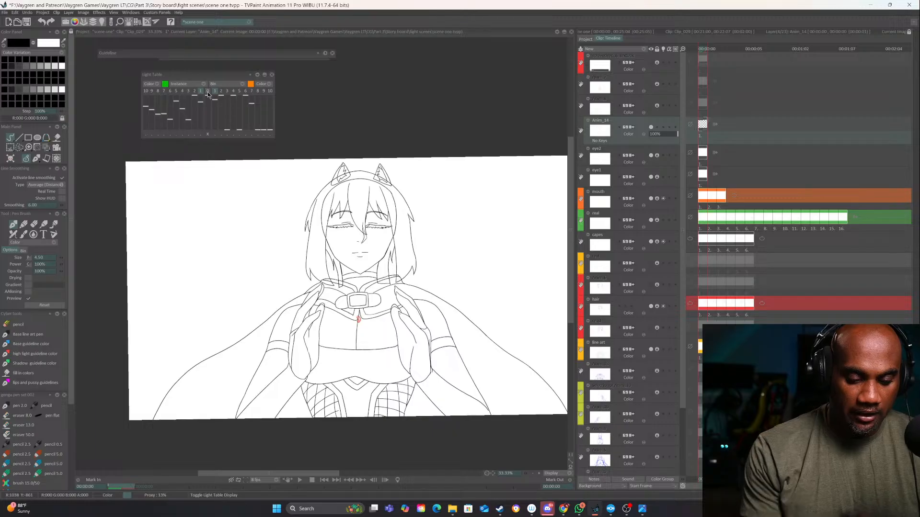
# Set up the Filled Stroke tool in Color mode with dark grey, RGB 92, 92, 92
pyautogui.click(11, 138)
pyautogui.click(24, 148)
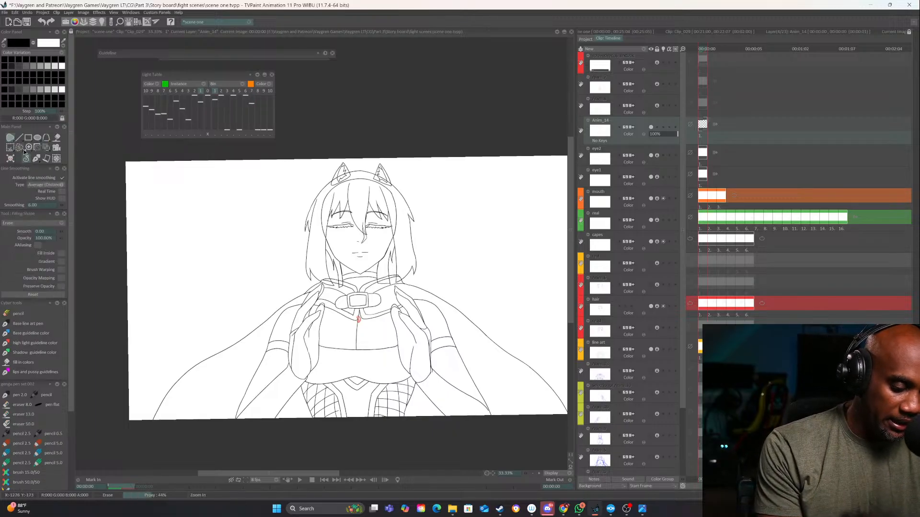
pyautogui.press(',')
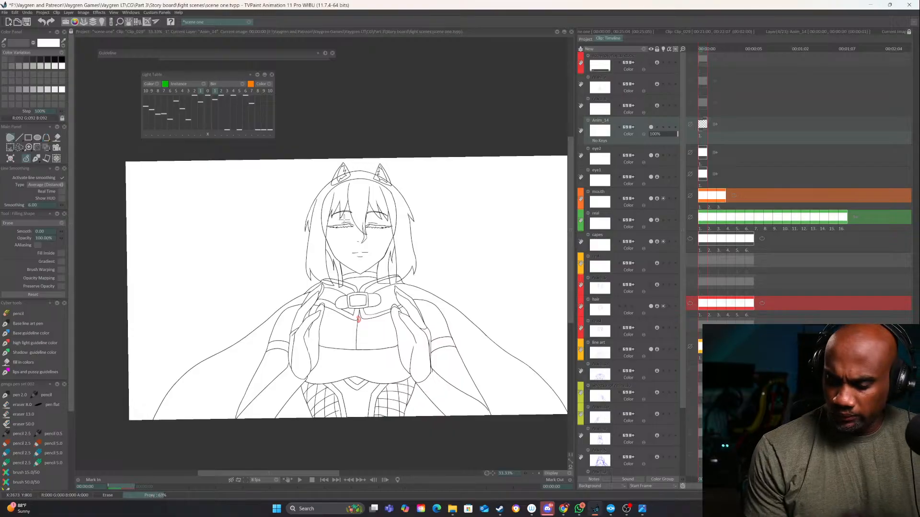
pyautogui.click(61, 222)
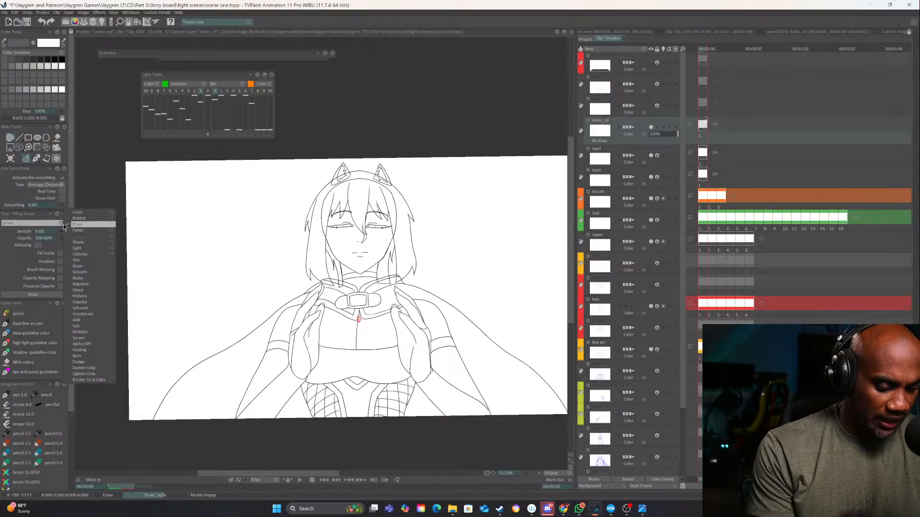
pyautogui.click(77, 208)
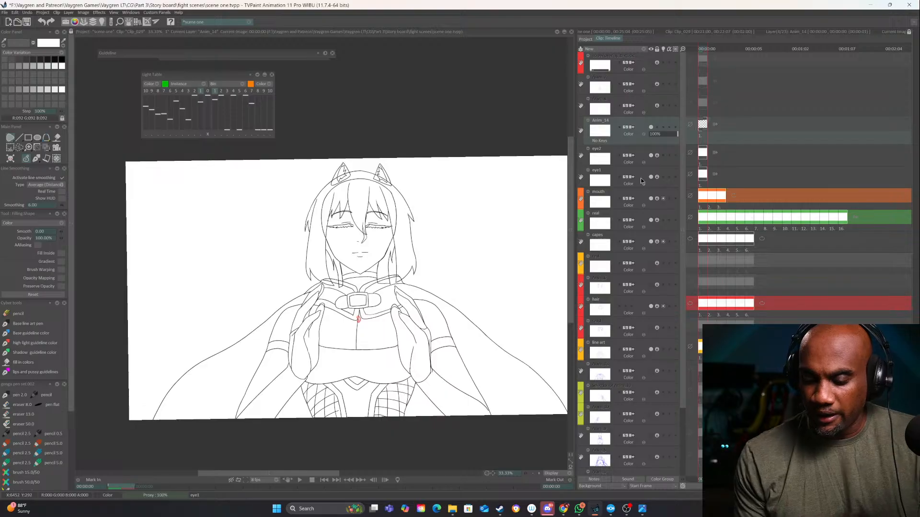
# Draw a filled shadow shape down the arm and outer hand on the image's left, from the collar to the canvas's lower edge
pyautogui.click(539, 474)
pyautogui.moveTo(448, 339)
pyautogui.mouseDown()
pyautogui.moveTo(421, 350)
pyautogui.moveTo(406, 273)
pyautogui.mouseUp()
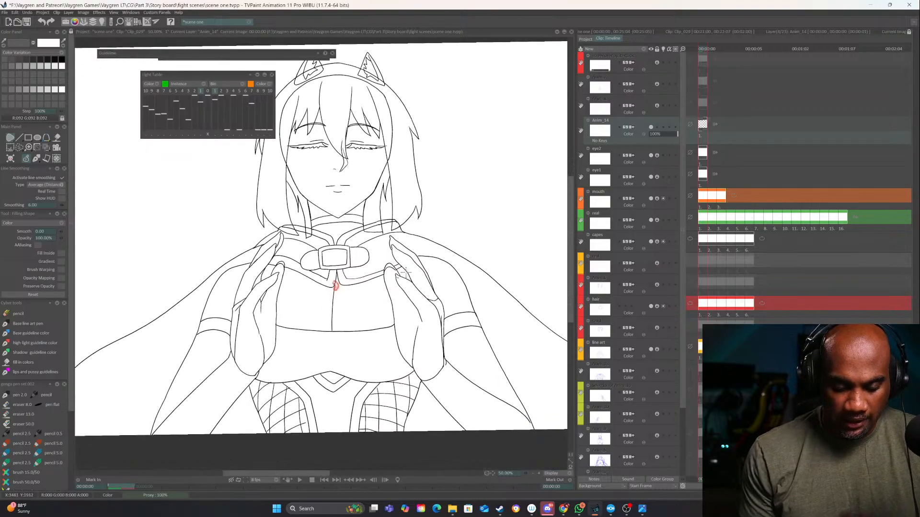
pyautogui.click(533, 474)
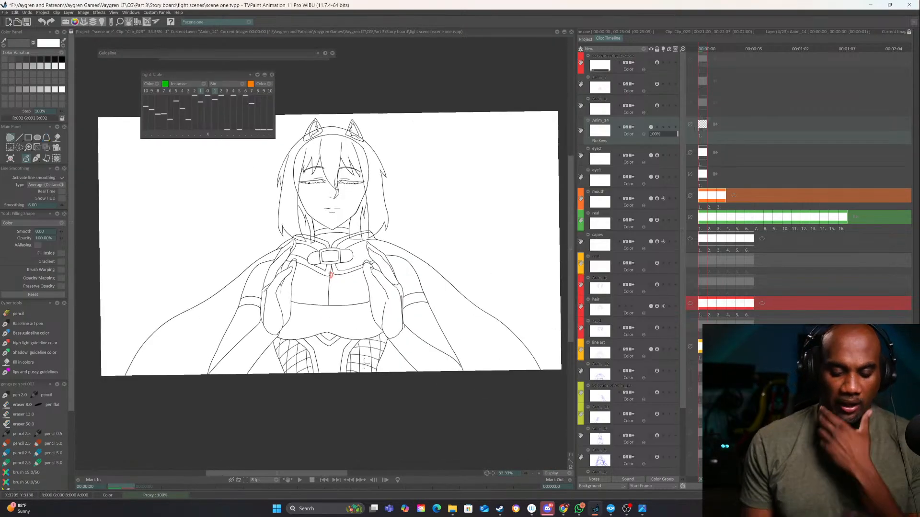
pyautogui.click(538, 474)
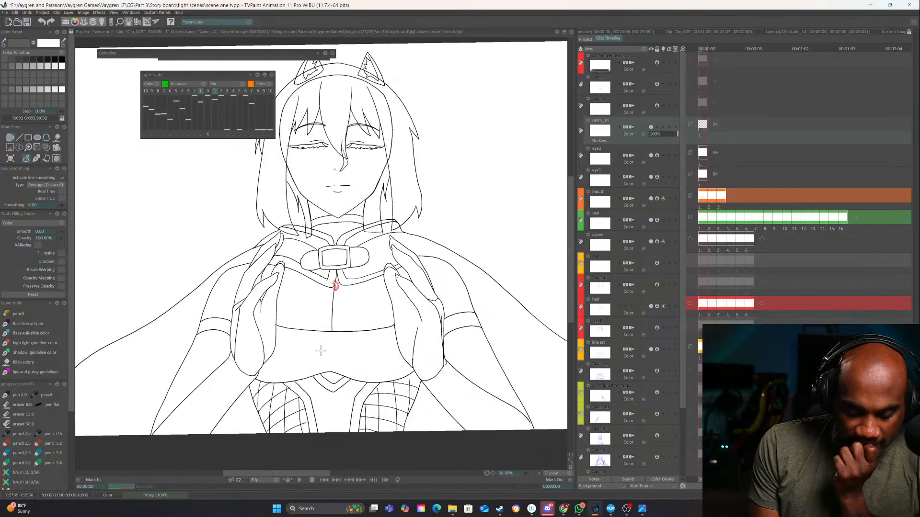
pyautogui.moveTo(320, 350); pyautogui.dragTo(385, 298)
pyautogui.moveTo(341, 225)
pyautogui.mouseDown()
pyautogui.moveTo(310, 262)
pyautogui.moveTo(311, 313)
pyautogui.moveTo(290, 344)
pyautogui.moveTo(232, 390)
pyautogui.moveTo(216, 388)
pyautogui.moveTo(279, 241)
pyautogui.moveTo(300, 213)
pyautogui.mouseUp()
pyautogui.moveTo(345, 185)
pyautogui.mouseDown()
pyautogui.moveTo(313, 240)
pyautogui.moveTo(345, 216)
pyautogui.mouseUp()
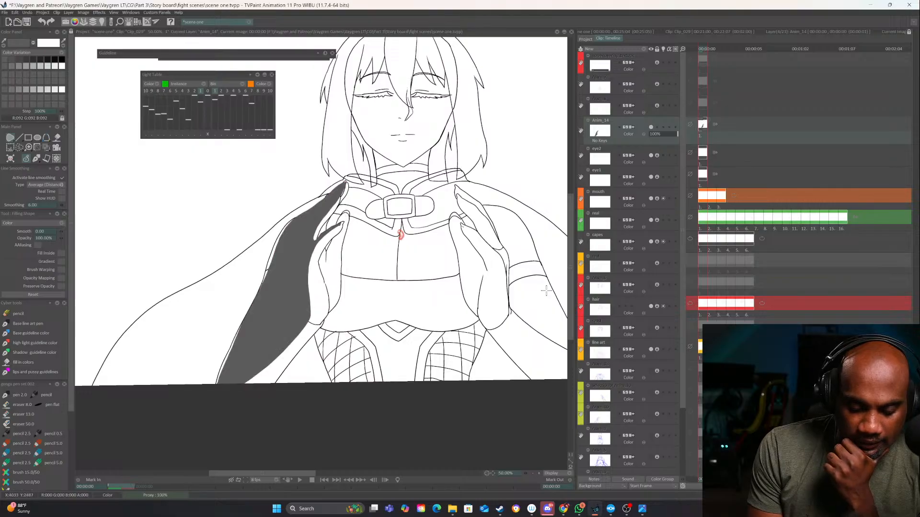
# Set the shadow layer's blending mode to Multiply and its opacity to 31%
pyautogui.click(630, 134)
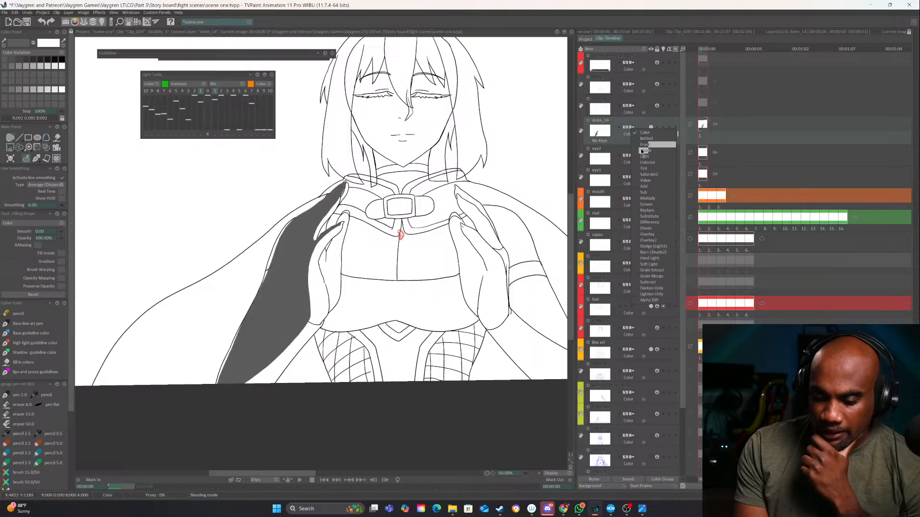
pyautogui.click(648, 198)
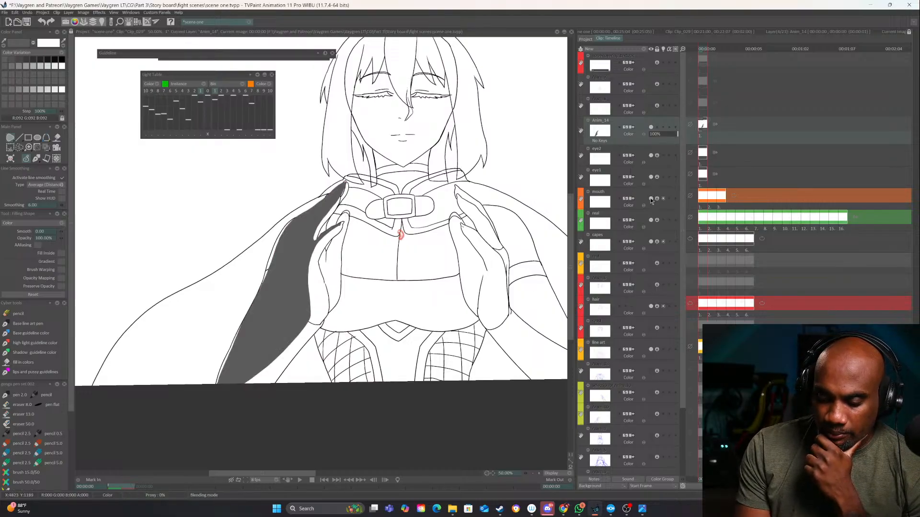
pyautogui.click(657, 134)
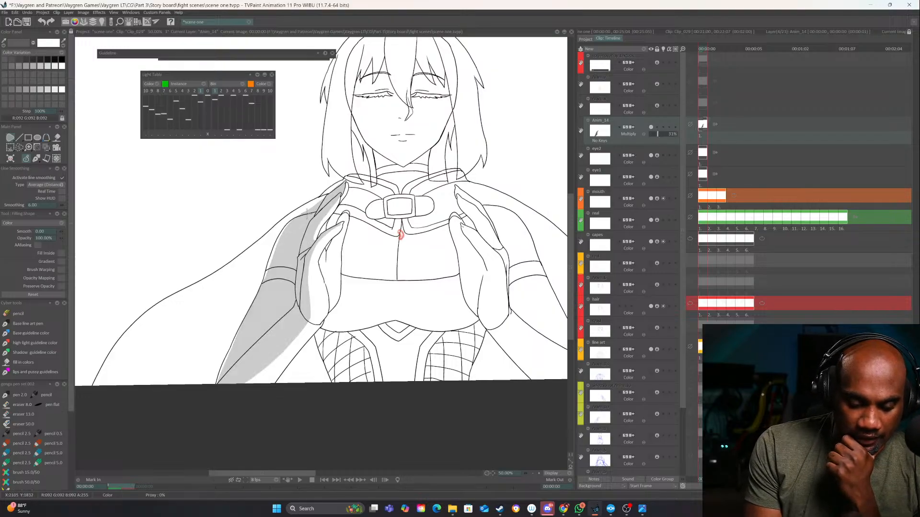
pyautogui.moveTo(289, 239); pyautogui.dragTo(319, 207)
pyautogui.moveTo(501, 271); pyautogui.dragTo(392, 293)
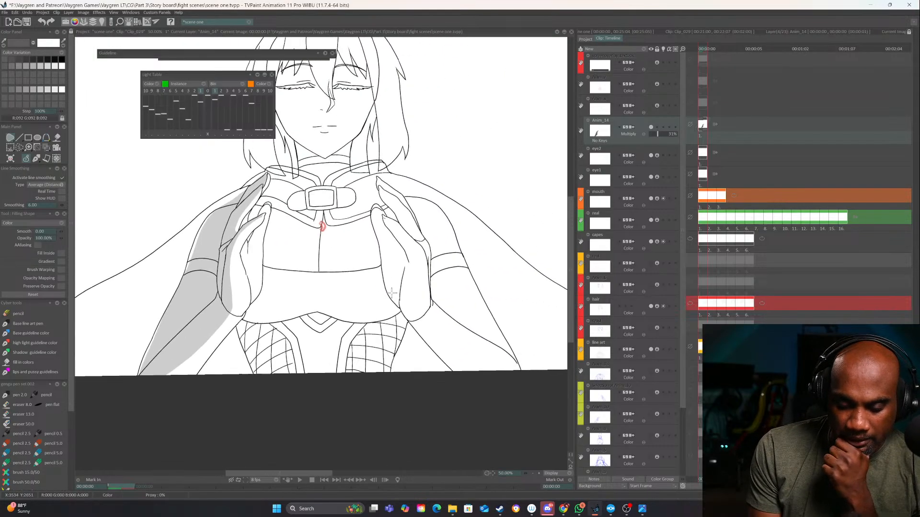
# Draw filled shadow shapes down the arm and outer hand on the image's right, from the collar to the canvas's lower edge
pyautogui.moveTo(385, 221)
pyautogui.mouseDown()
pyautogui.moveTo(408, 248)
pyautogui.moveTo(410, 316)
pyautogui.moveTo(470, 374)
pyautogui.mouseUp()
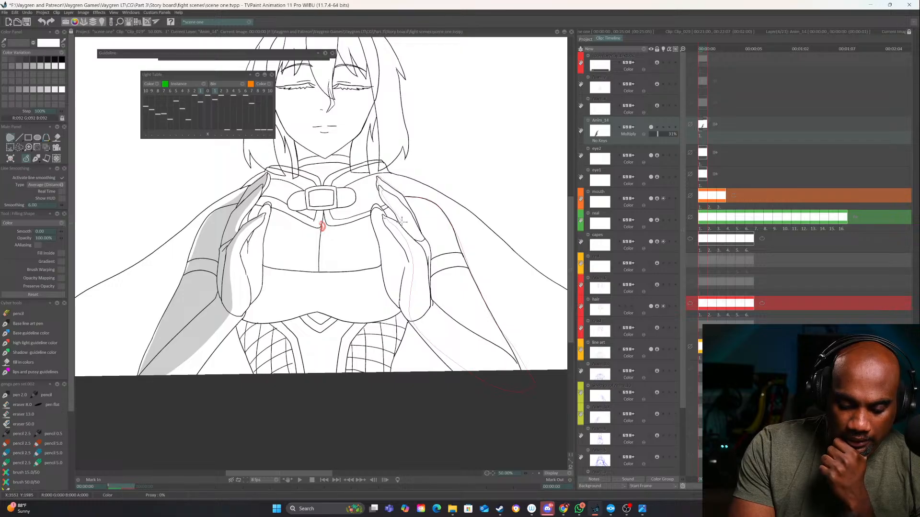
pyautogui.moveTo(387, 216)
pyautogui.mouseDown()
pyautogui.moveTo(431, 269)
pyautogui.moveTo(501, 321)
pyautogui.moveTo(456, 370)
pyautogui.moveTo(411, 350)
pyautogui.moveTo(426, 244)
pyautogui.mouseUp()
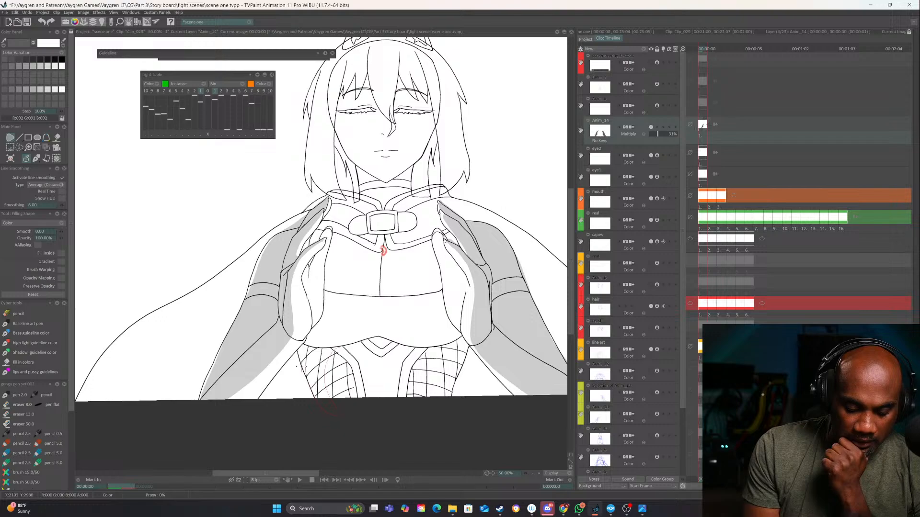
# Add filled shadows along both outer sides of the patterned waist and under the curved lower edge of the chest
pyautogui.moveTo(301, 346)
pyautogui.mouseDown()
pyautogui.moveTo(330, 351)
pyautogui.moveTo(300, 348)
pyautogui.mouseUp()
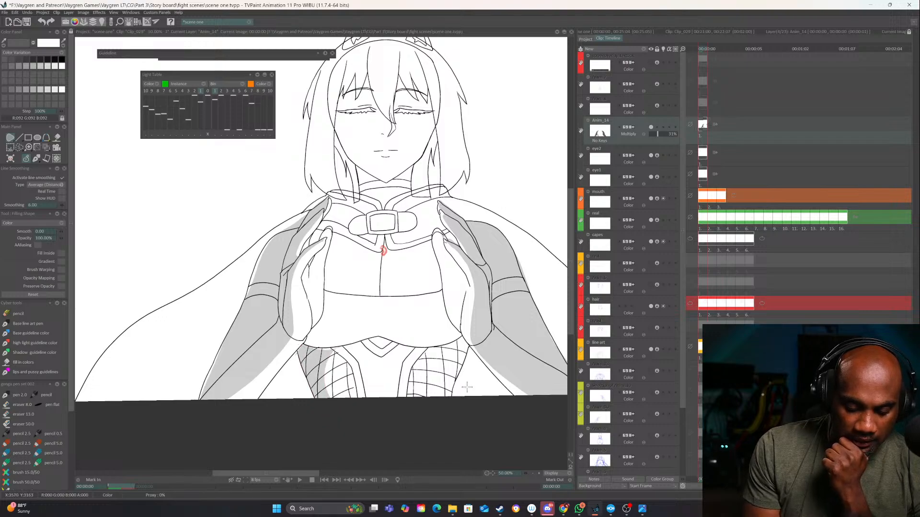
pyautogui.moveTo(438, 350)
pyautogui.mouseDown()
pyautogui.moveTo(422, 416)
pyautogui.moveTo(447, 402)
pyautogui.moveTo(467, 351)
pyautogui.moveTo(461, 339)
pyautogui.moveTo(431, 348)
pyautogui.moveTo(458, 327)
pyautogui.moveTo(449, 317)
pyautogui.moveTo(432, 345)
pyautogui.moveTo(460, 340)
pyautogui.moveTo(451, 309)
pyautogui.mouseUp()
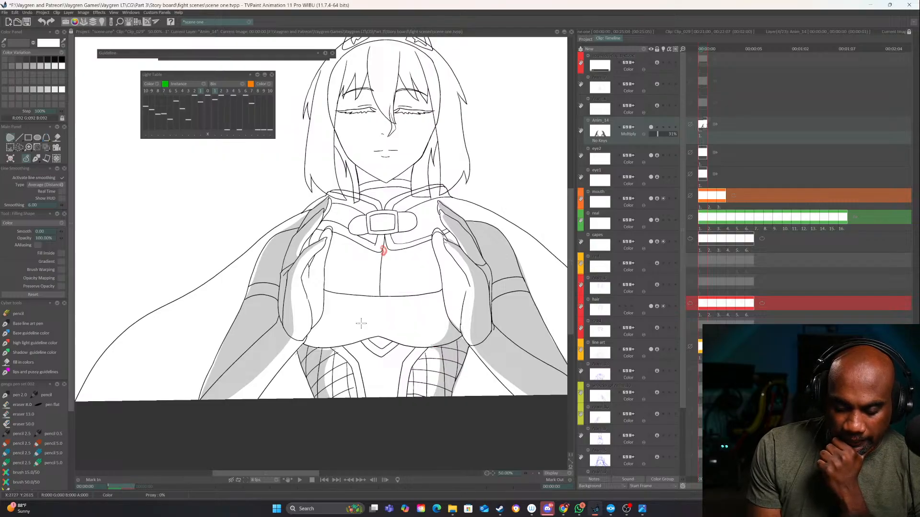
pyautogui.moveTo(316, 326)
pyautogui.mouseDown()
pyautogui.moveTo(338, 345)
pyautogui.moveTo(326, 351)
pyautogui.moveTo(305, 346)
pyautogui.moveTo(316, 328)
pyautogui.mouseUp()
pyautogui.moveTo(527, 467); pyautogui.dragTo(510, 411)
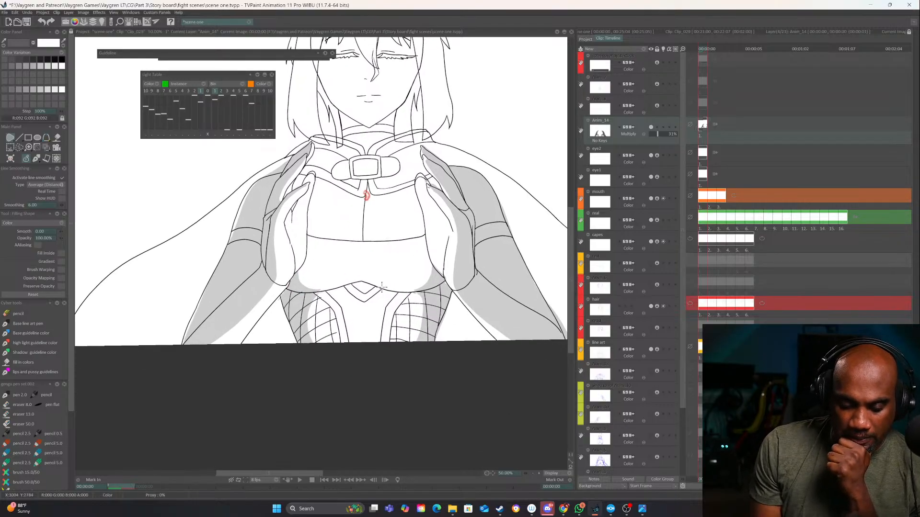
pyautogui.moveTo(426, 292)
pyautogui.mouseDown()
pyautogui.moveTo(309, 296)
pyautogui.moveTo(358, 279)
pyautogui.moveTo(401, 296)
pyautogui.moveTo(433, 290)
pyautogui.mouseUp()
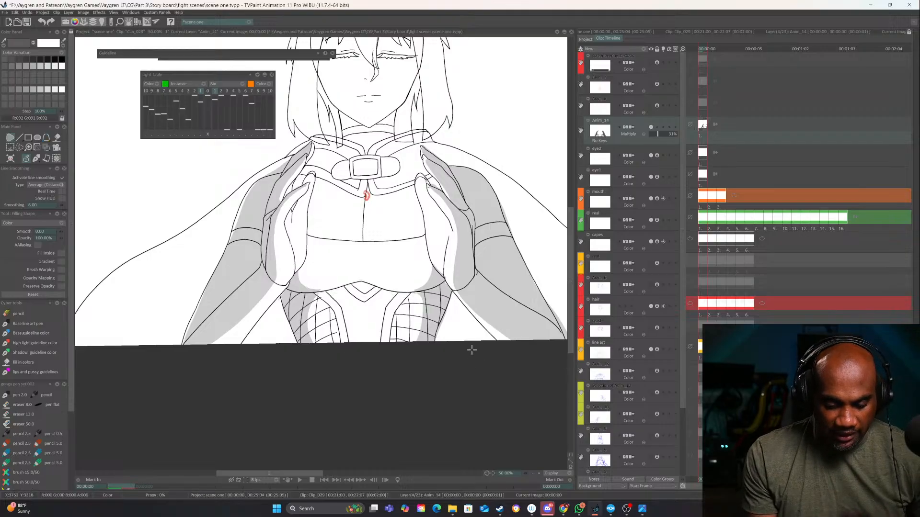
# Shade the inner cape behind the arm on the image's left and the gap between that arm and the waist
pyautogui.moveTo(425, 377); pyautogui.dragTo(506, 381)
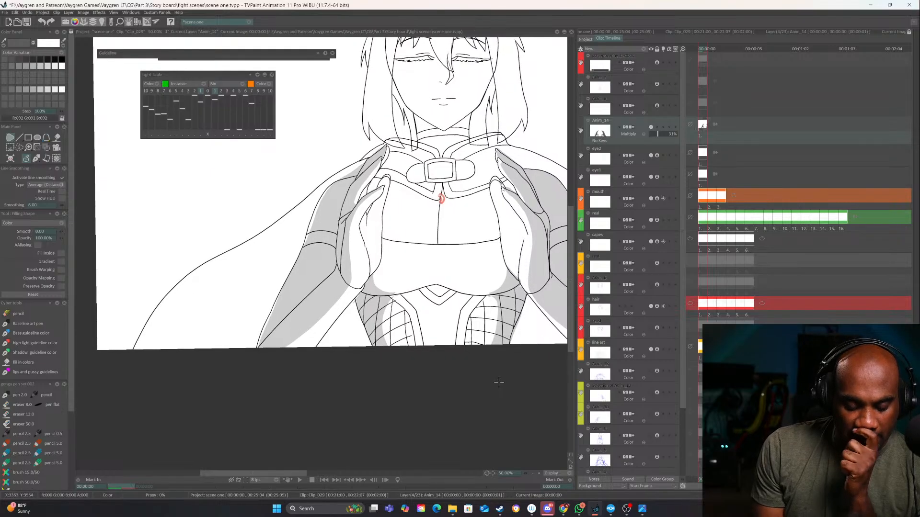
pyautogui.moveTo(314, 211)
pyautogui.mouseDown()
pyautogui.moveTo(212, 298)
pyautogui.moveTo(164, 386)
pyautogui.mouseUp()
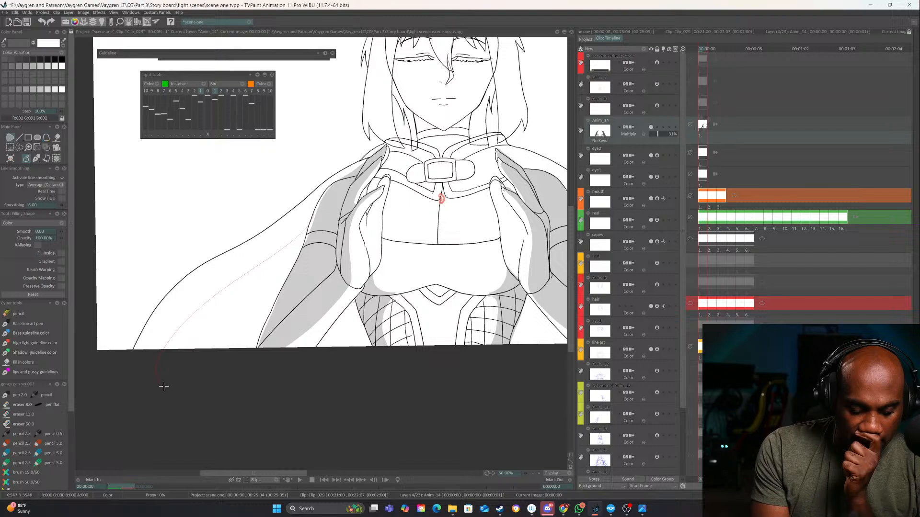
pyautogui.moveTo(254, 353); pyautogui.dragTo(322, 200)
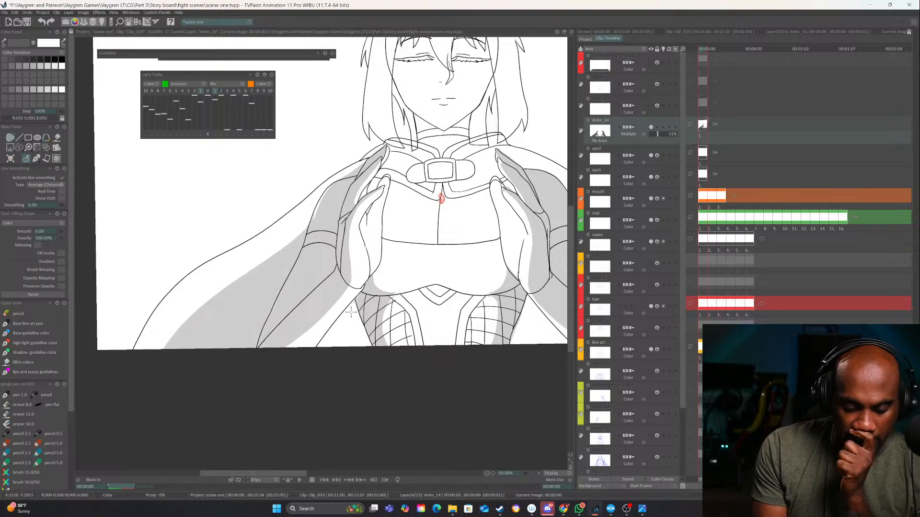
pyautogui.moveTo(333, 325); pyautogui.dragTo(360, 290)
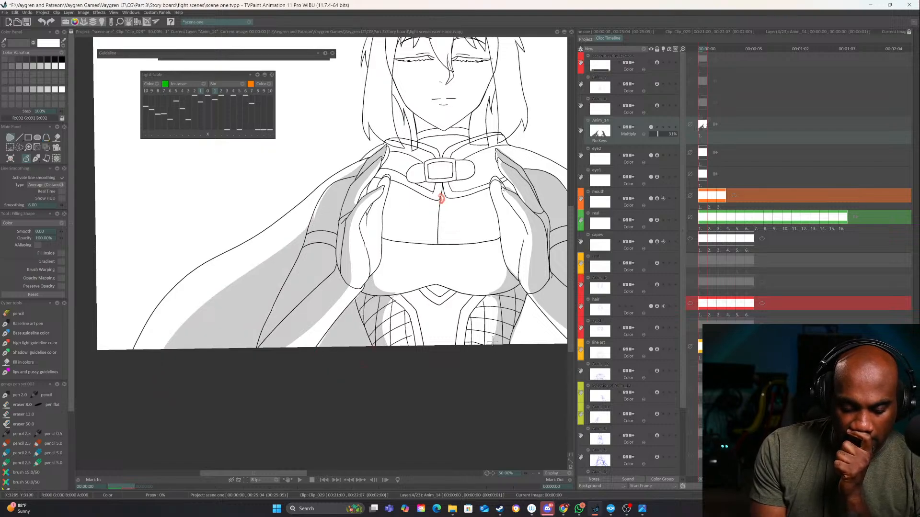
# Shade the gap between the waist and the arm on the image's right, plus the inner cape behind that arm
pyautogui.moveTo(537, 289); pyautogui.dragTo(432, 317)
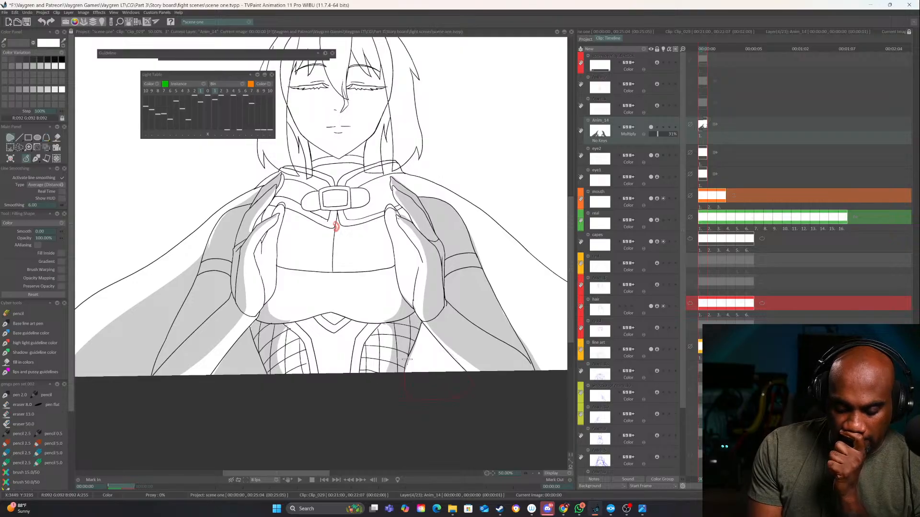
pyautogui.moveTo(407, 360); pyautogui.dragTo(422, 325)
pyautogui.moveTo(515, 374); pyautogui.dragTo(411, 374)
pyautogui.moveTo(364, 227)
pyautogui.mouseDown()
pyautogui.moveTo(416, 287)
pyautogui.moveTo(511, 366)
pyautogui.moveTo(481, 415)
pyautogui.moveTo(391, 300)
pyautogui.mouseUp()
pyautogui.moveTo(424, 277); pyautogui.dragTo(482, 308)
# Draw filled shadows over the crown, cat ears and outer sides of the hair, and on the inner locks beside the neck
pyautogui.moveTo(415, 298)
pyautogui.mouseDown()
pyautogui.moveTo(540, 375)
pyautogui.moveTo(490, 413)
pyautogui.mouseUp()
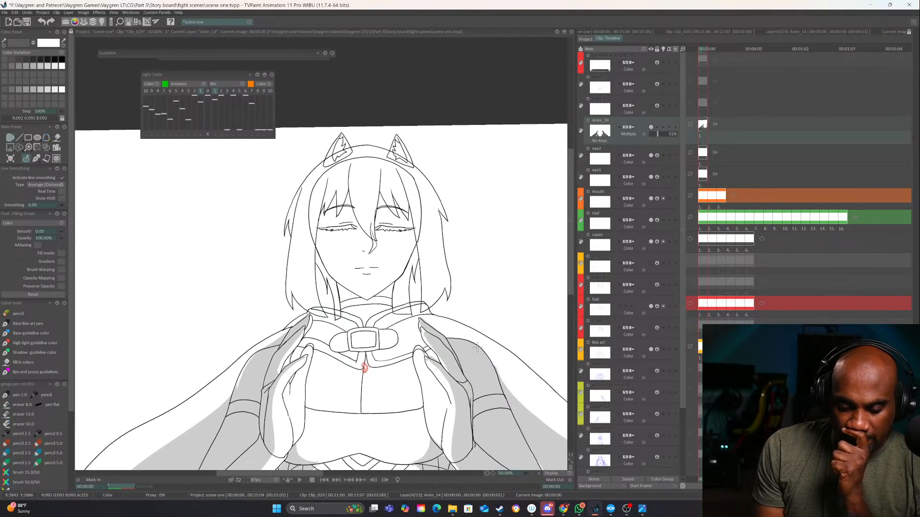
pyautogui.moveTo(321, 178)
pyautogui.mouseDown()
pyautogui.moveTo(297, 277)
pyautogui.moveTo(307, 304)
pyautogui.moveTo(294, 273)
pyautogui.moveTo(293, 309)
pyautogui.moveTo(280, 229)
pyautogui.moveTo(302, 180)
pyautogui.moveTo(341, 137)
pyautogui.moveTo(408, 149)
pyautogui.moveTo(449, 219)
pyautogui.moveTo(441, 211)
pyautogui.moveTo(450, 300)
pyautogui.moveTo(435, 304)
pyautogui.moveTo(427, 219)
pyautogui.moveTo(414, 193)
pyautogui.moveTo(395, 172)
pyautogui.moveTo(320, 175)
pyautogui.mouseUp()
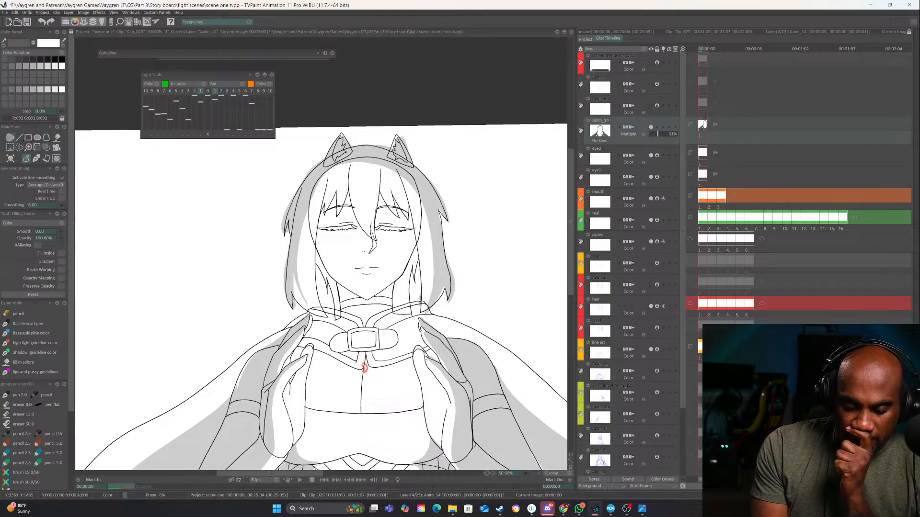
pyautogui.moveTo(394, 308); pyautogui.dragTo(417, 246)
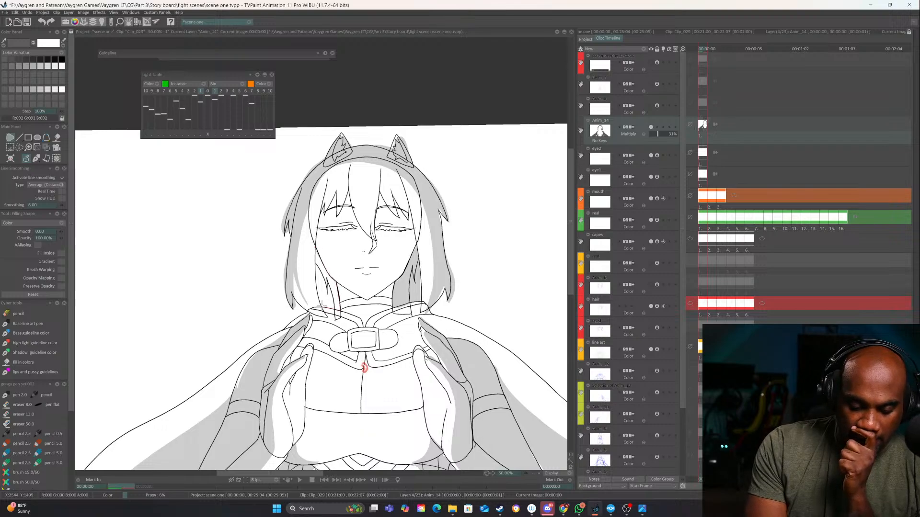
# Draw a filled shadow on the neck directly beneath the chin
pyautogui.click(539, 474)
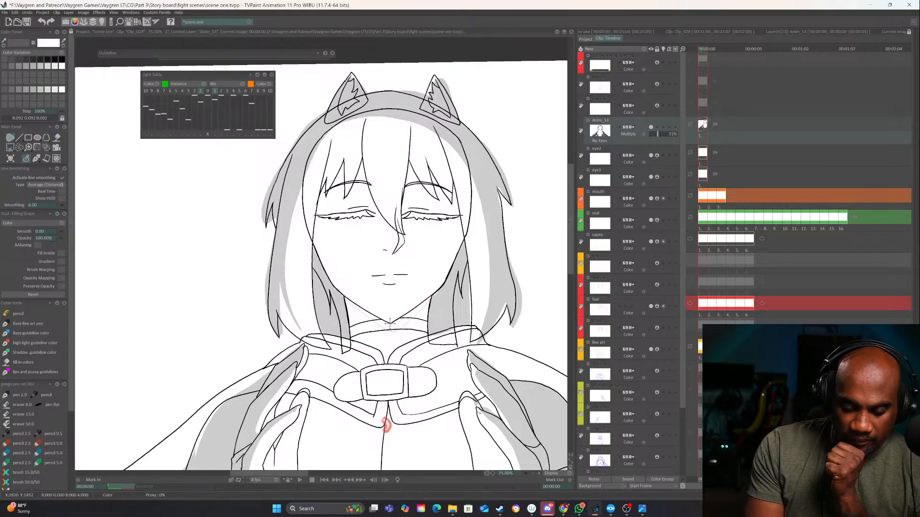
pyautogui.moveTo(363, 308); pyautogui.dragTo(345, 298)
# Shade both upper eyelids and draw a curved shadow band across the top of the fringe
pyautogui.moveTo(459, 303); pyautogui.dragTo(449, 383)
pyautogui.moveTo(334, 291)
pyautogui.mouseDown()
pyautogui.moveTo(359, 284)
pyautogui.moveTo(335, 292)
pyautogui.mouseUp()
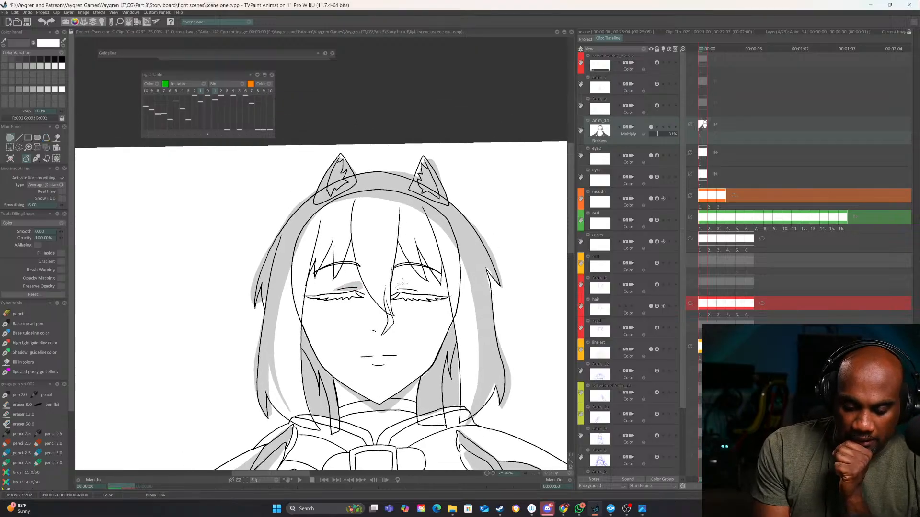
pyautogui.moveTo(398, 288); pyautogui.dragTo(398, 290)
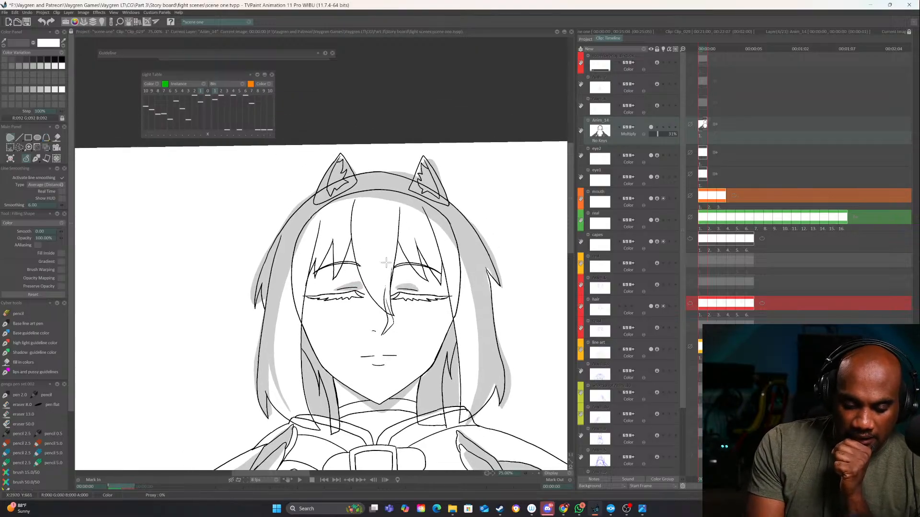
pyautogui.moveTo(474, 296)
pyautogui.mouseDown()
pyautogui.moveTo(468, 277)
pyautogui.moveTo(402, 224)
pyautogui.moveTo(323, 235)
pyautogui.moveTo(287, 269)
pyautogui.moveTo(469, 275)
pyautogui.mouseUp()
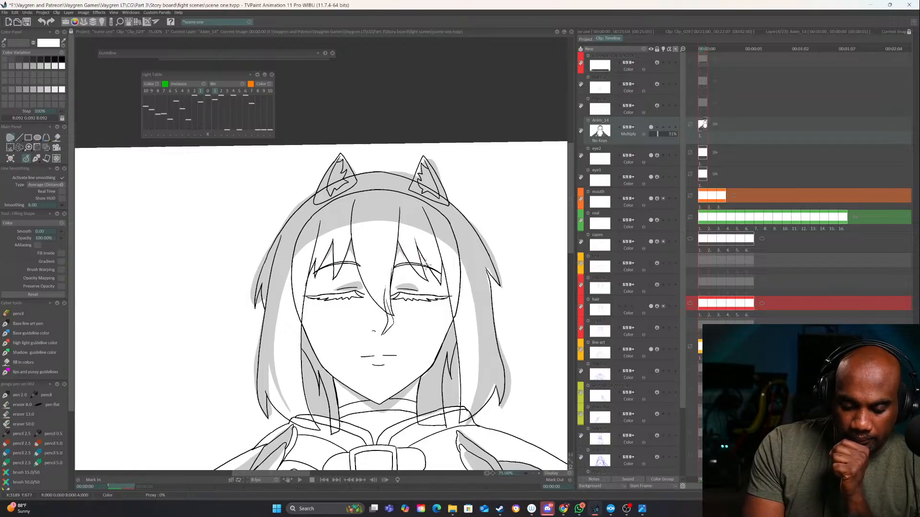
# Draw a filled shadow shape along the collar's strap on both sides of the buckle
pyautogui.moveTo(432, 375); pyautogui.dragTo(446, 332)
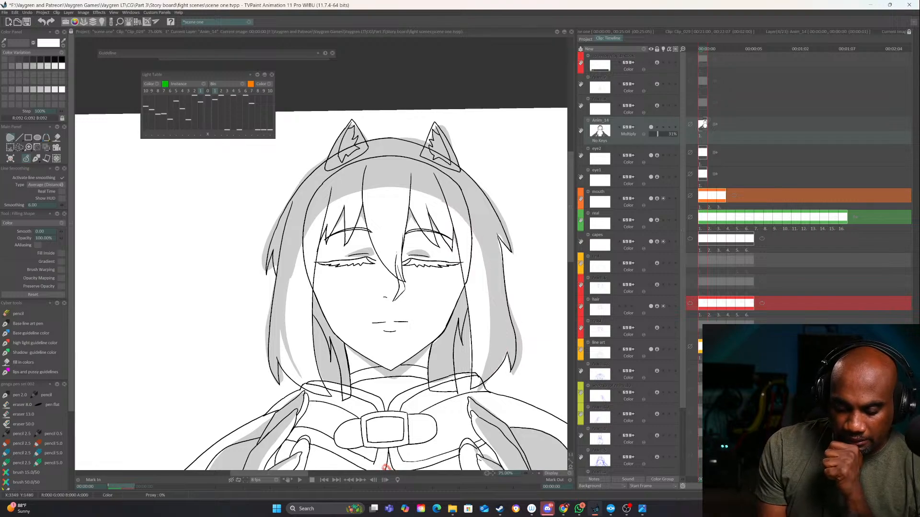
pyautogui.scroll(-3, 458, 286)
pyautogui.scroll(-1, 436, 376)
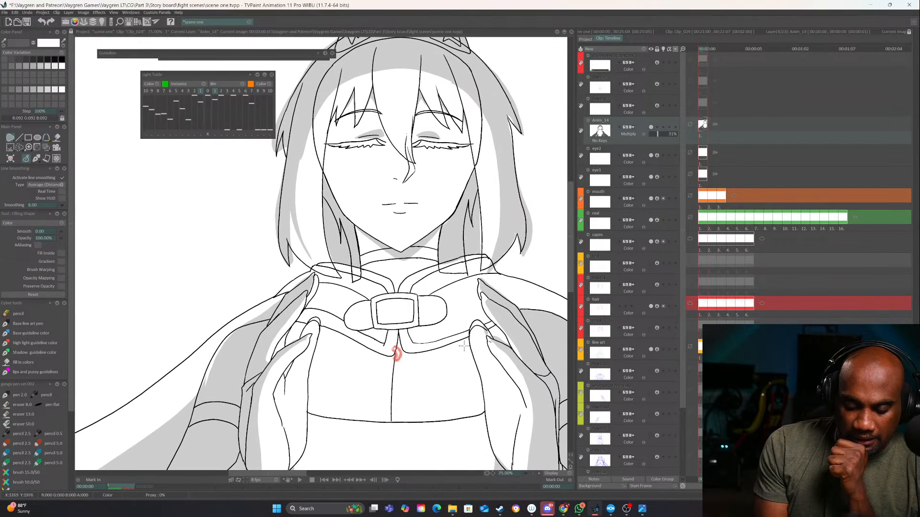
pyautogui.moveTo(413, 314)
pyautogui.mouseDown()
pyautogui.moveTo(366, 309)
pyautogui.moveTo(346, 317)
pyautogui.mouseUp()
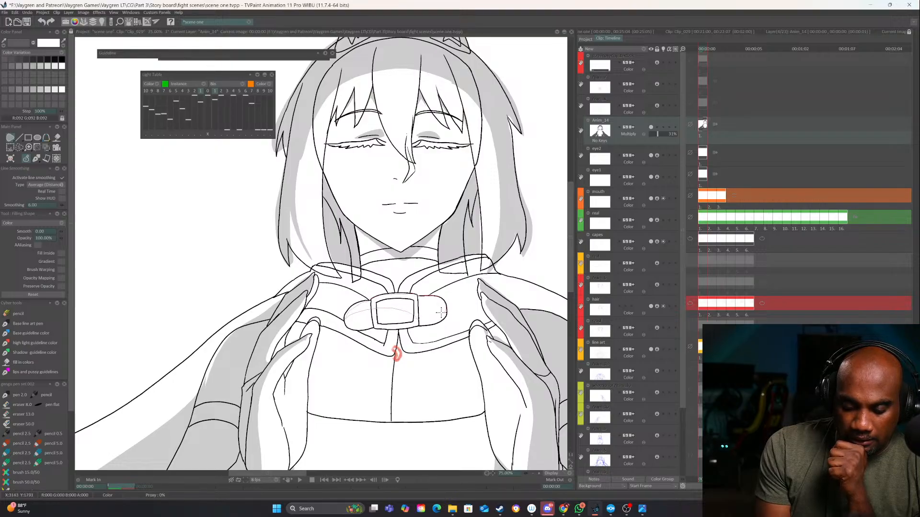
pyautogui.moveTo(440, 312)
pyautogui.mouseDown()
pyautogui.moveTo(352, 321)
pyautogui.moveTo(411, 308)
pyautogui.mouseUp()
# Extend the cape's shadow on the image's right out to the cape's outer contour, from the shoulder to the canvas's lower edge
pyautogui.click(533, 474)
pyautogui.click(533, 473)
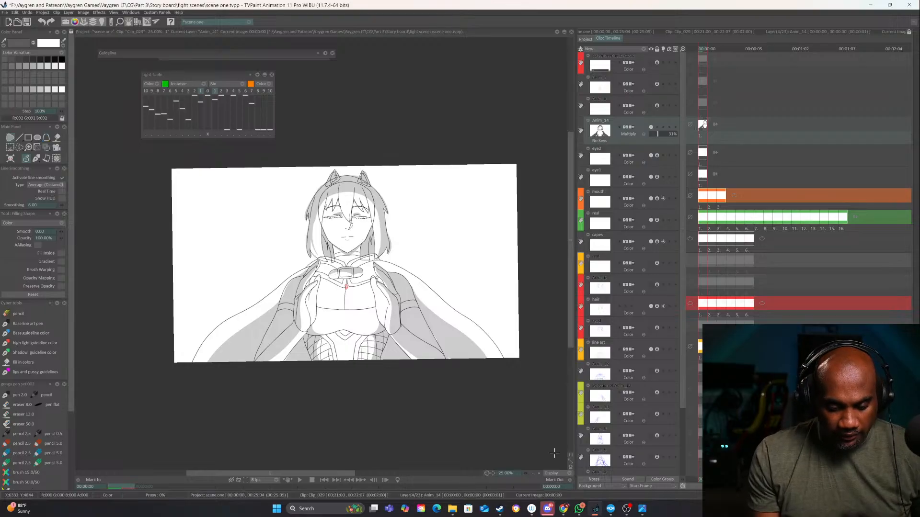
pyautogui.click(538, 473)
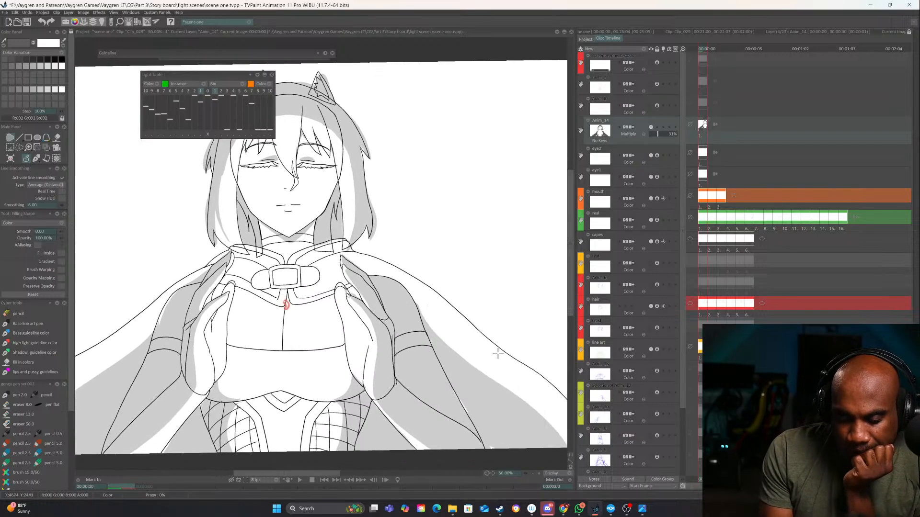
pyautogui.moveTo(557, 372); pyautogui.dragTo(511, 348)
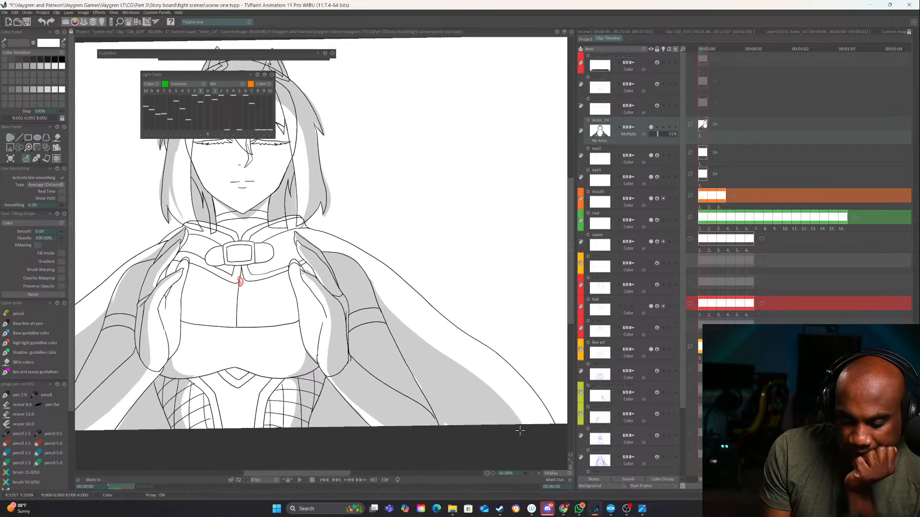
pyautogui.moveTo(520, 431)
pyautogui.mouseDown()
pyautogui.moveTo(542, 406)
pyautogui.moveTo(433, 310)
pyautogui.mouseUp()
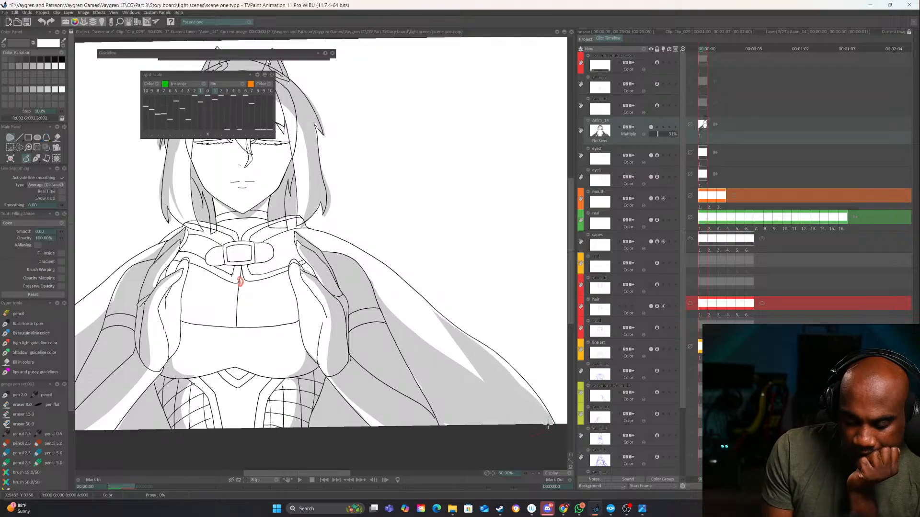
pyautogui.moveTo(548, 426)
pyautogui.mouseDown()
pyautogui.moveTo(475, 338)
pyautogui.moveTo(391, 274)
pyautogui.moveTo(327, 231)
pyautogui.moveTo(293, 225)
pyautogui.moveTo(265, 240)
pyautogui.moveTo(294, 243)
pyautogui.mouseUp()
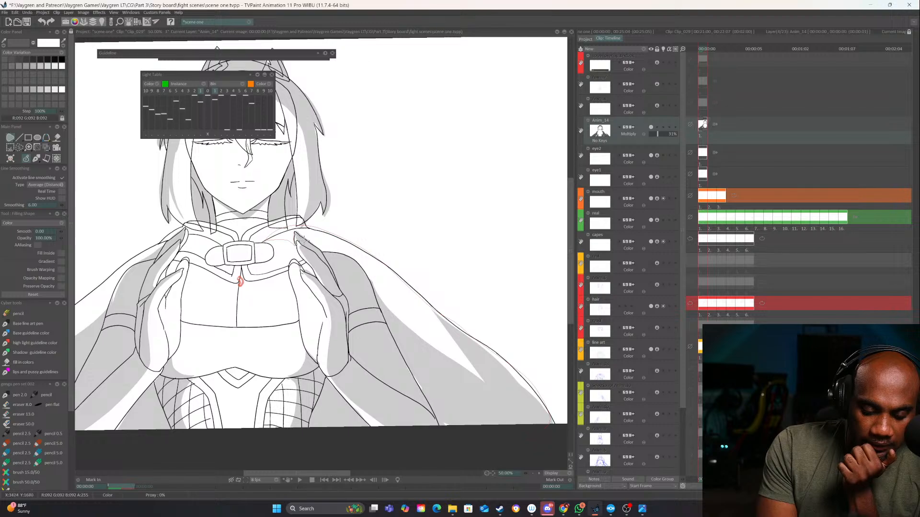
pyautogui.moveTo(413, 338); pyautogui.dragTo(456, 357)
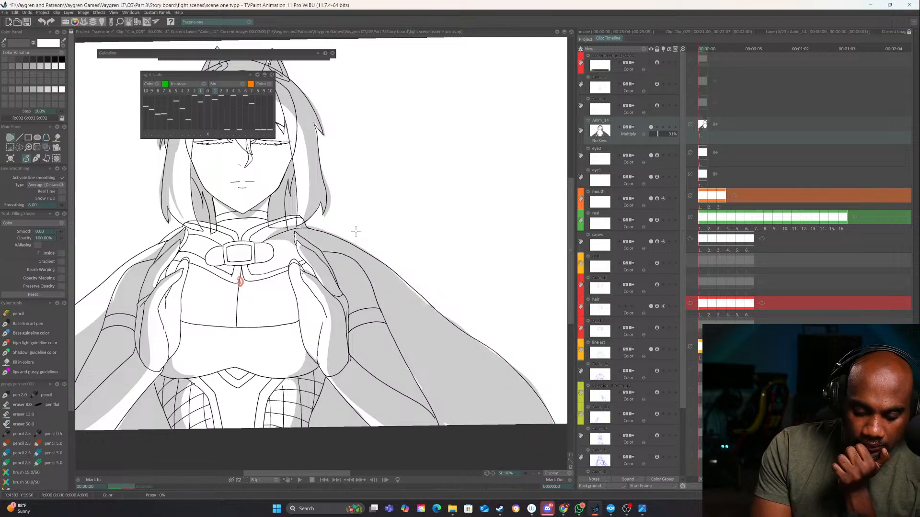
# Shade the collar and shoulder areas, and extend the cape's shadow on the image's left out to its outer contour
pyautogui.moveTo(275, 218); pyautogui.dragTo(305, 225)
pyautogui.moveTo(248, 227)
pyautogui.mouseDown()
pyautogui.moveTo(365, 238)
pyautogui.moveTo(260, 272)
pyautogui.moveTo(300, 233)
pyautogui.moveTo(336, 236)
pyautogui.mouseUp()
pyautogui.moveTo(362, 266); pyautogui.dragTo(424, 217)
pyautogui.moveTo(342, 205)
pyautogui.mouseDown()
pyautogui.moveTo(141, 335)
pyautogui.moveTo(254, 325)
pyautogui.moveTo(352, 258)
pyautogui.mouseUp()
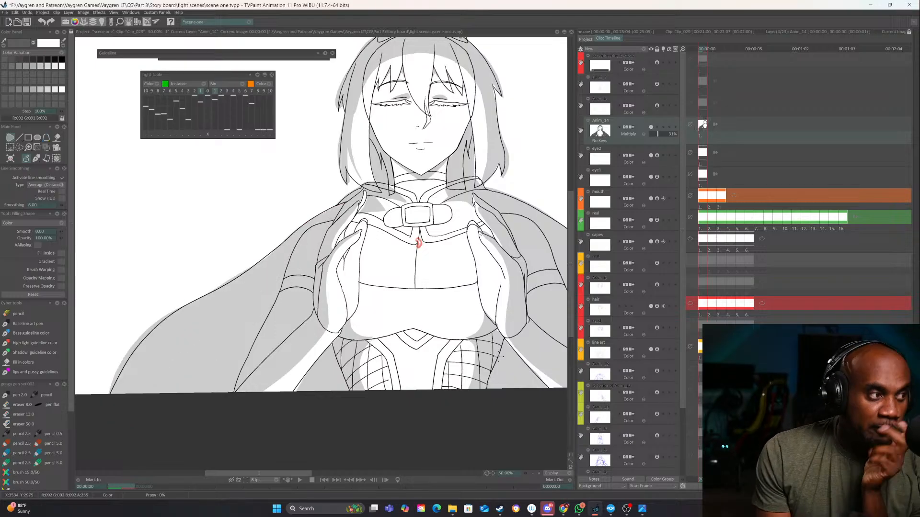
# Add a small downward-pointing triangular shadow at the centre of the chest, just below the horizontal neckline
pyautogui.moveTo(502, 329); pyautogui.dragTo(412, 309)
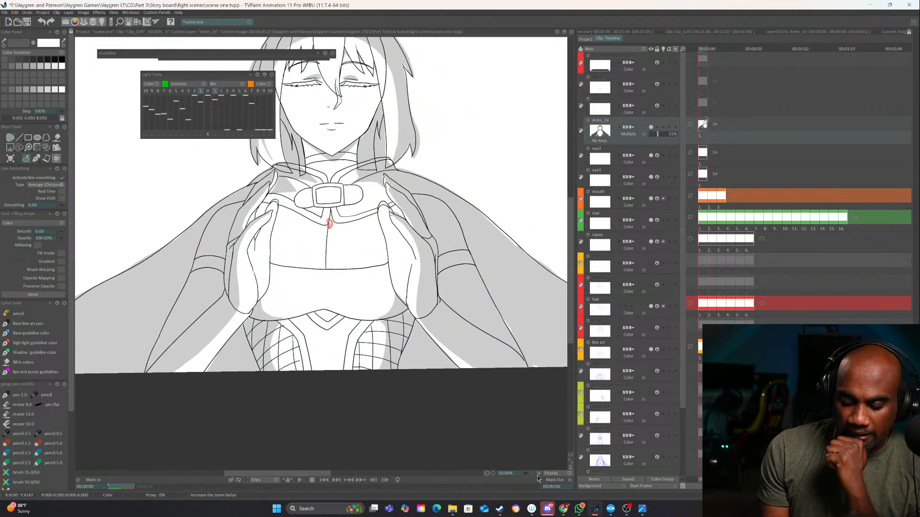
pyautogui.scroll(-3, 535, 475)
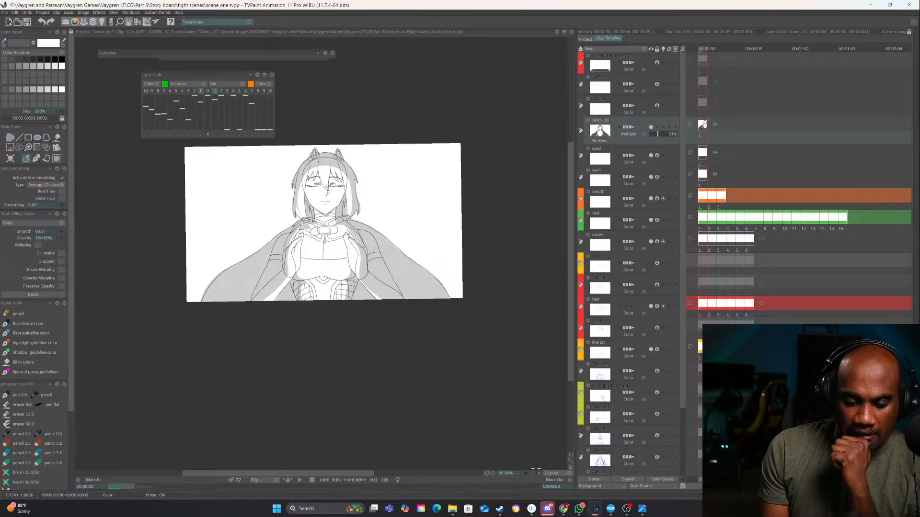
pyautogui.scroll(3, 540, 469)
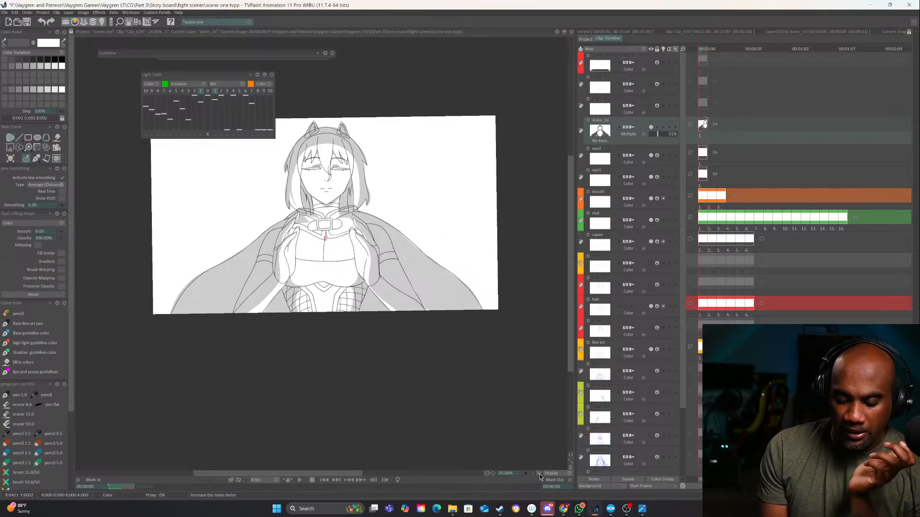
pyautogui.moveTo(304, 280)
pyautogui.mouseDown()
pyautogui.moveTo(319, 291)
pyautogui.moveTo(353, 280)
pyautogui.mouseUp()
pyautogui.moveTo(320, 250); pyautogui.dragTo(350, 304)
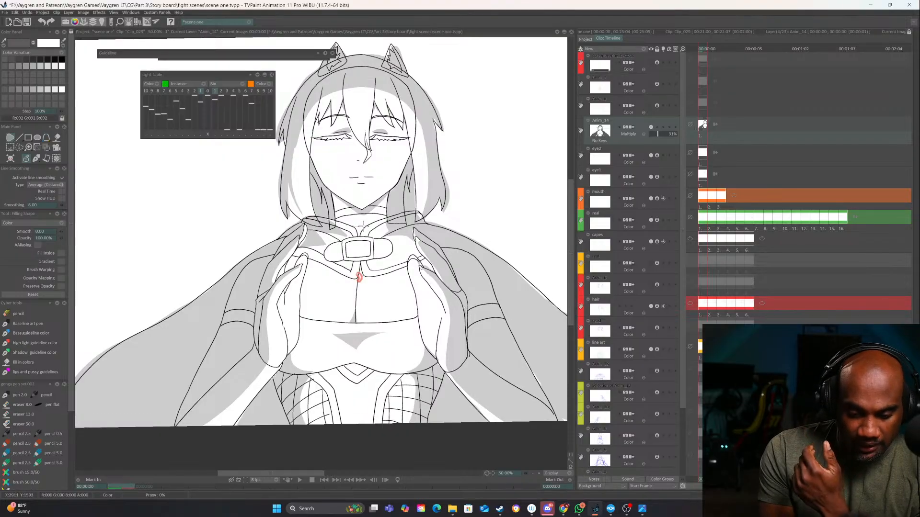
pyautogui.click(532, 474)
pyautogui.click(532, 473)
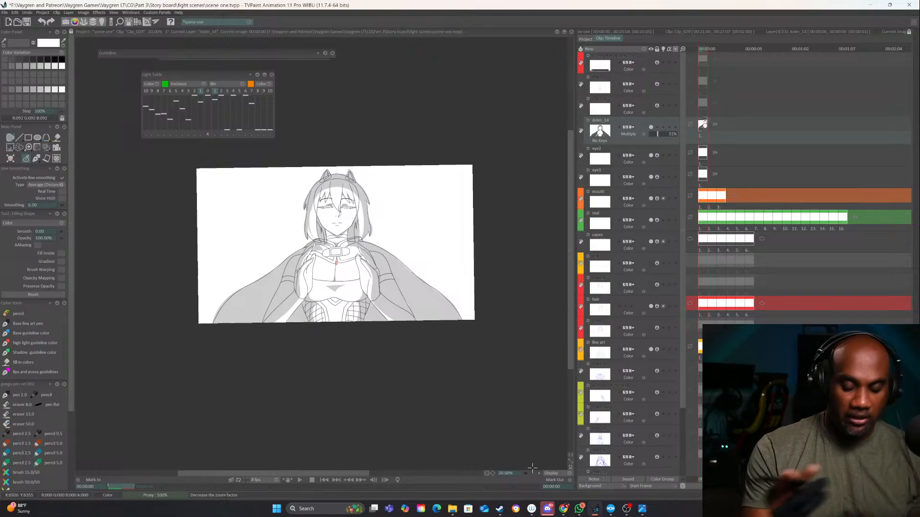
pyautogui.scroll(2, 439, 349)
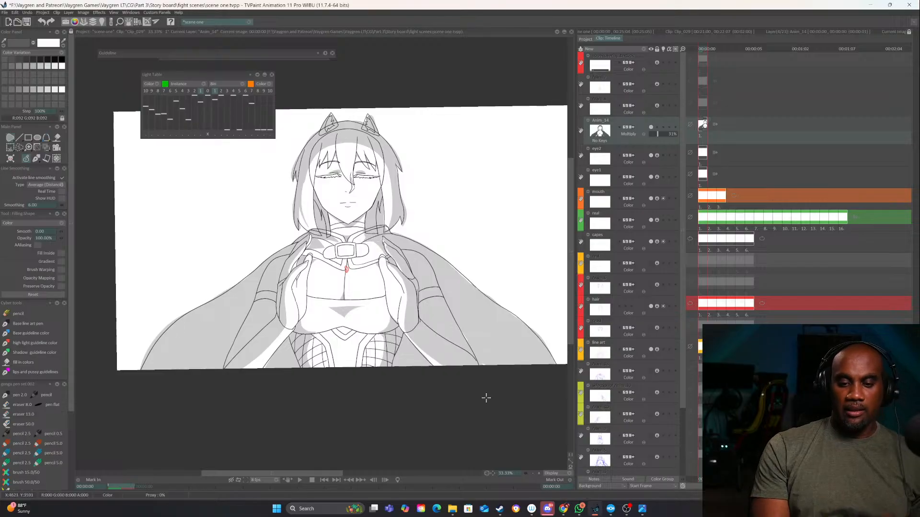
pyautogui.moveTo(487, 398); pyautogui.dragTo(516, 389)
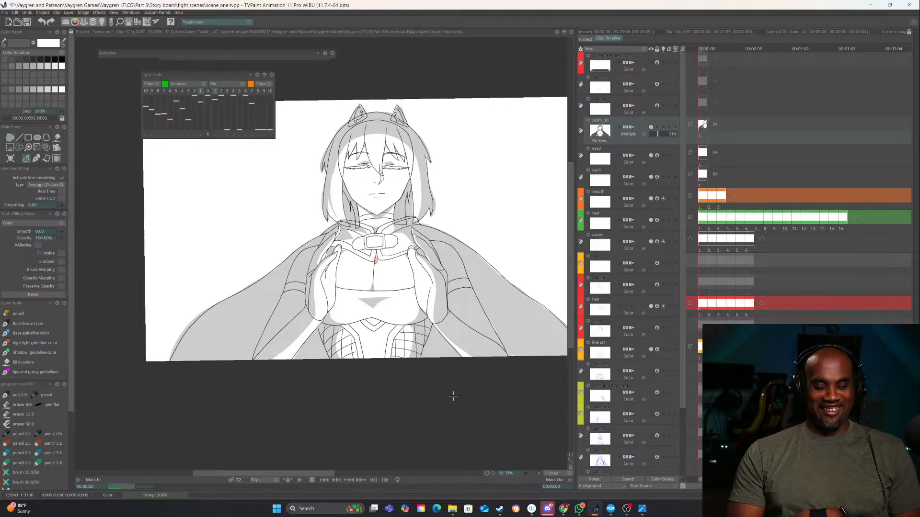
# Shade the underside of the chest garment and the corset's netted side panels and centre
pyautogui.click(539, 473)
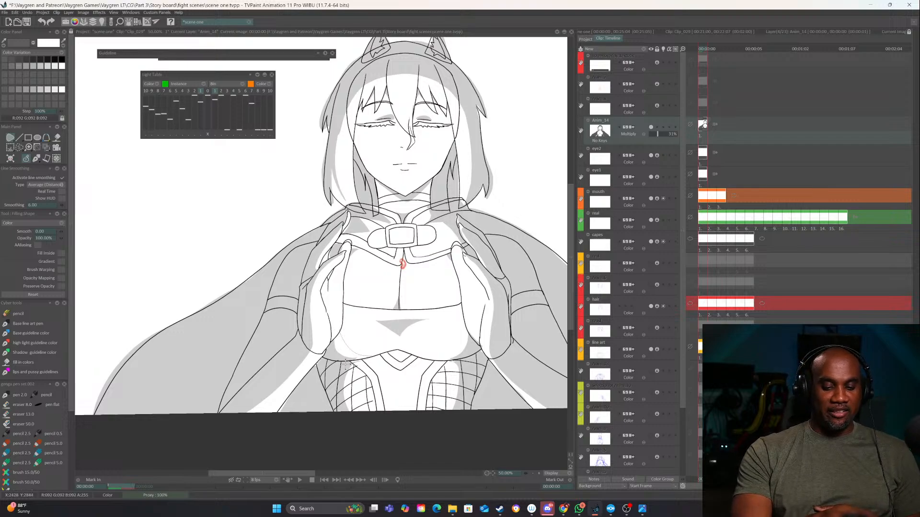
pyautogui.moveTo(334, 337); pyautogui.dragTo(339, 323)
pyautogui.moveTo(493, 346)
pyautogui.mouseDown()
pyautogui.moveTo(432, 318)
pyautogui.moveTo(412, 339)
pyautogui.moveTo(456, 314)
pyautogui.mouseUp()
pyautogui.moveTo(454, 364)
pyautogui.mouseDown()
pyautogui.moveTo(485, 358)
pyautogui.moveTo(496, 344)
pyautogui.moveTo(371, 321)
pyautogui.moveTo(412, 312)
pyautogui.moveTo(455, 325)
pyautogui.moveTo(408, 324)
pyautogui.mouseUp()
pyautogui.moveTo(411, 382); pyautogui.dragTo(418, 380)
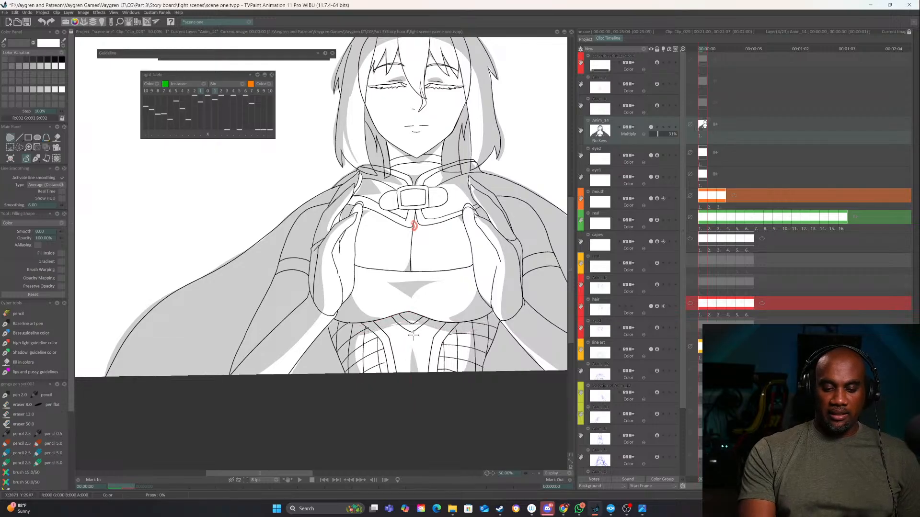
pyautogui.moveTo(420, 317)
pyautogui.mouseDown()
pyautogui.moveTo(463, 273)
pyautogui.moveTo(467, 309)
pyautogui.moveTo(366, 319)
pyautogui.mouseUp()
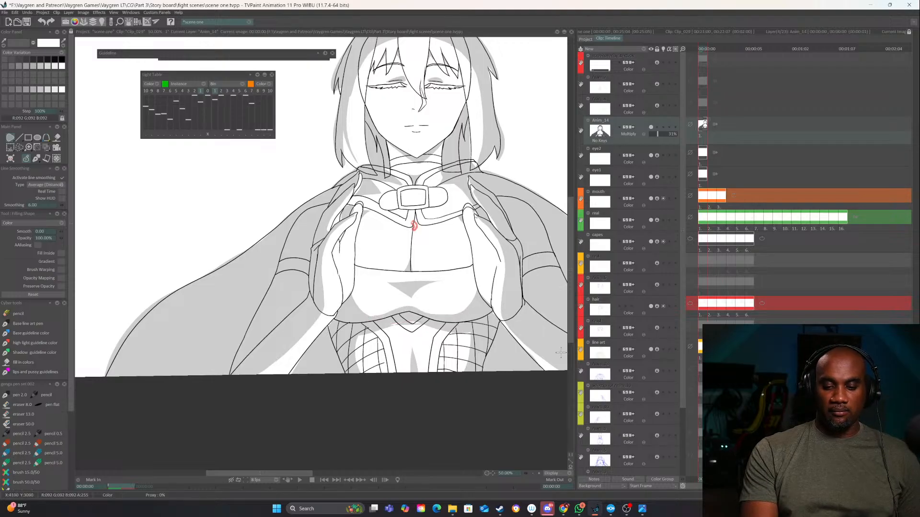
pyautogui.click(534, 473)
pyautogui.click(534, 474)
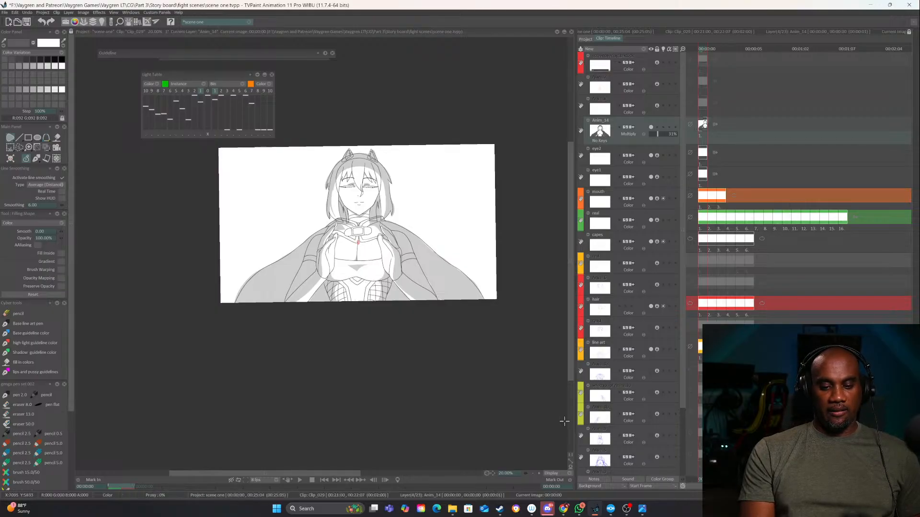
pyautogui.click(539, 474)
pyautogui.click(539, 473)
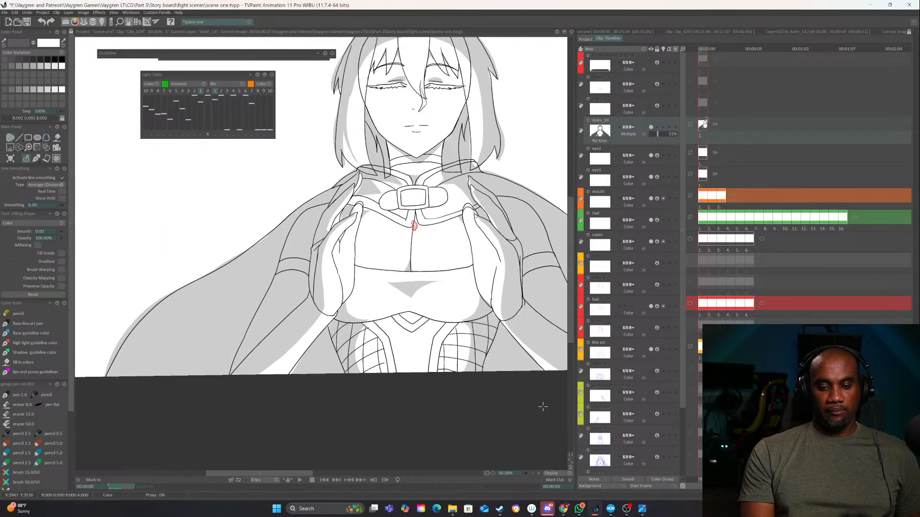
pyautogui.rightClick(20, 147)
pyautogui.click(20, 150)
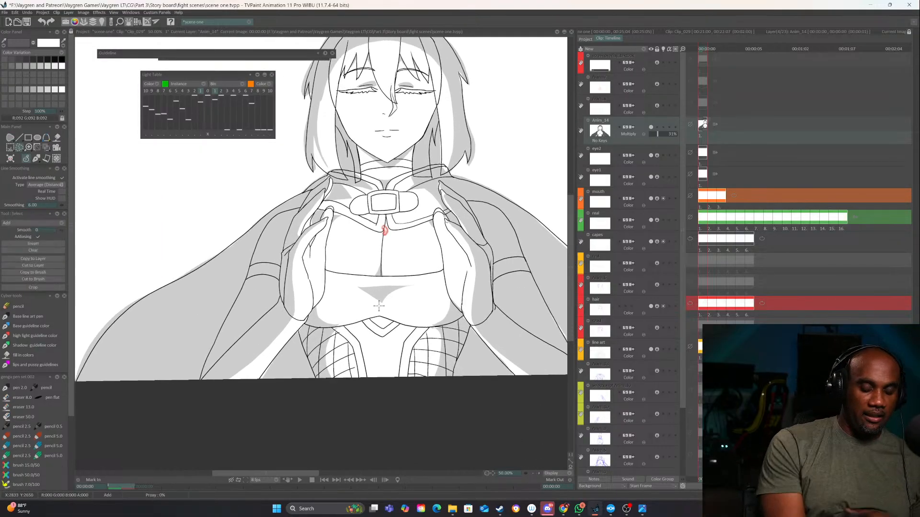
pyautogui.moveTo(410, 286); pyautogui.dragTo(413, 287)
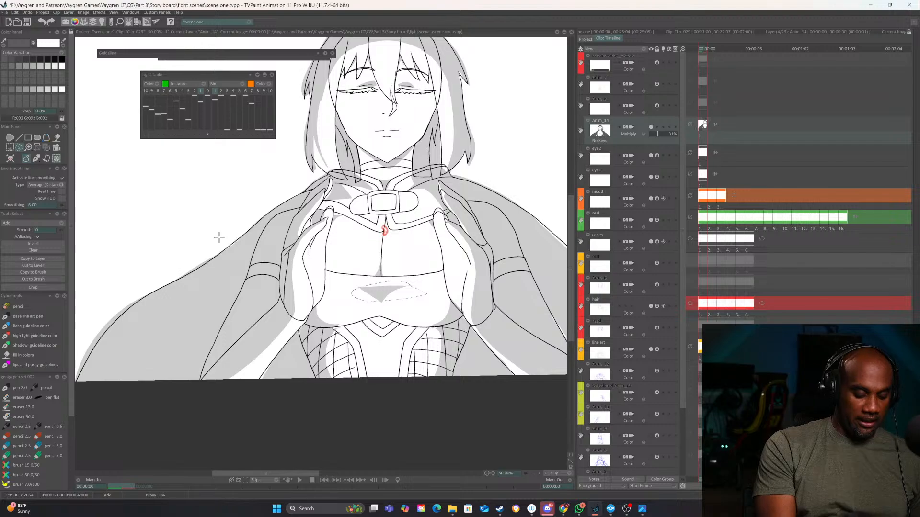
# Erase the triangular shadow below the neckline with filled strokes in Erase mode
pyautogui.click(36, 159)
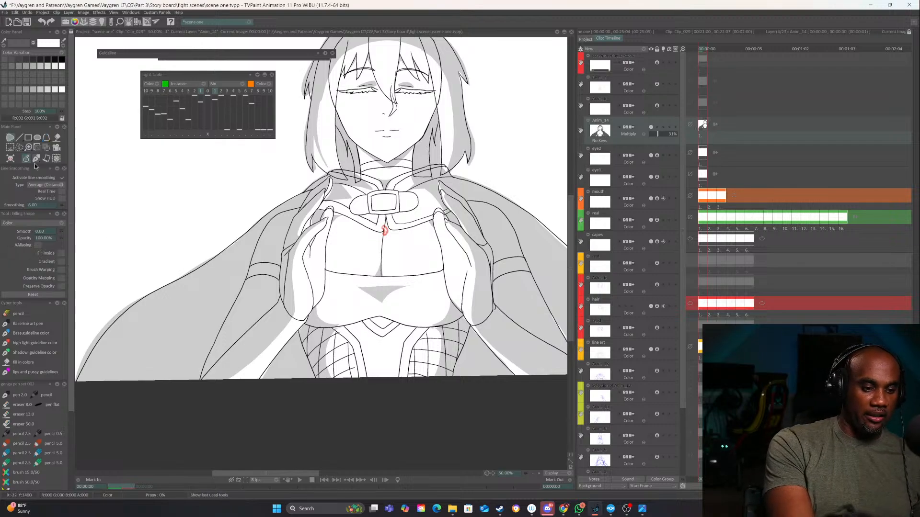
pyautogui.click(61, 223)
pyautogui.click(108, 233)
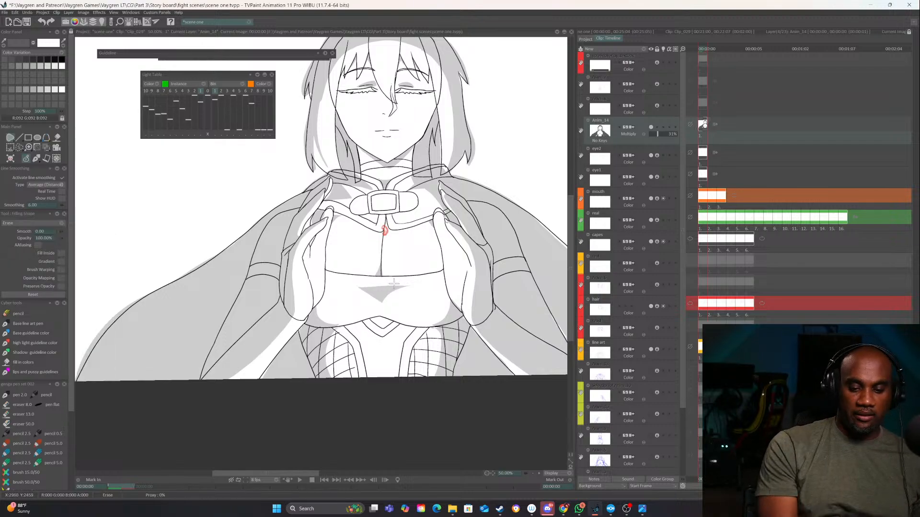
pyautogui.moveTo(355, 283); pyautogui.dragTo(405, 280)
pyautogui.moveTo(364, 302); pyautogui.dragTo(401, 265)
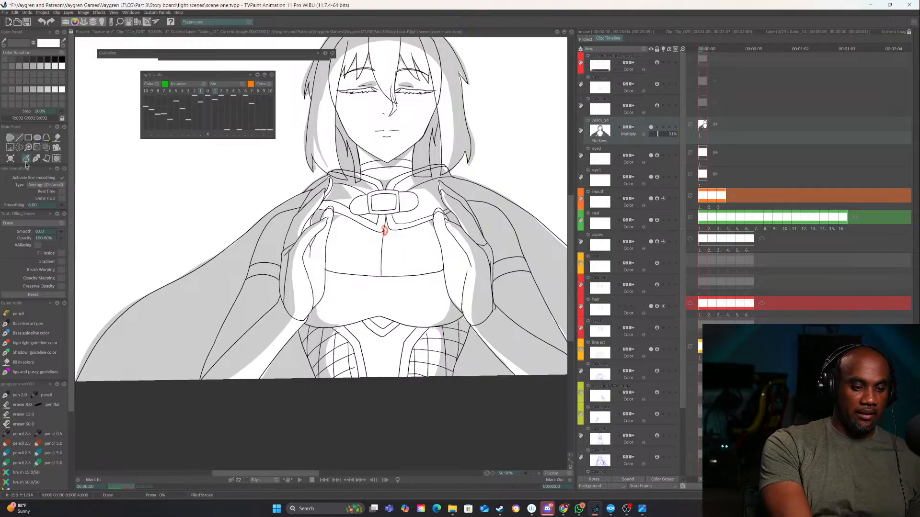
# Return the filled stroke to Color mode and draw a curved shadow across the lower chest garment with a pointed peak near the centre
pyautogui.click(60, 224)
pyautogui.click(75, 210)
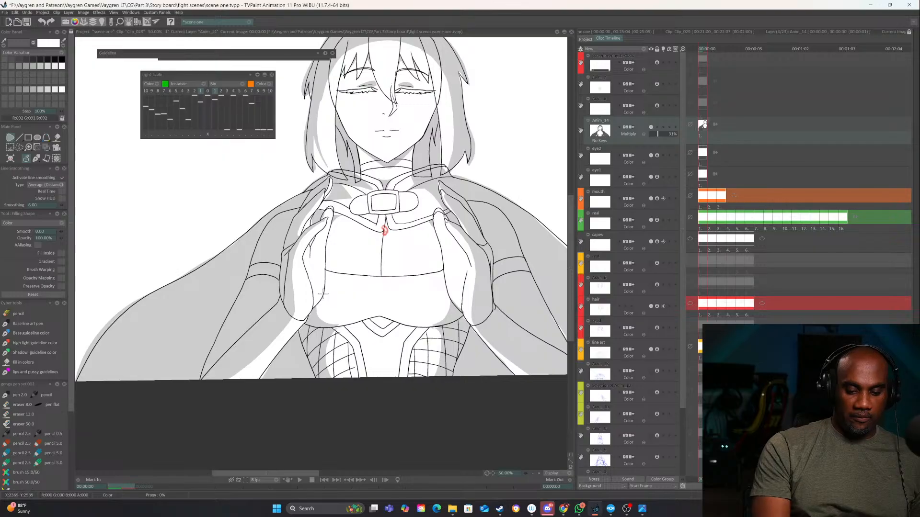
pyautogui.moveTo(323, 294)
pyautogui.mouseDown()
pyautogui.moveTo(338, 312)
pyautogui.moveTo(369, 316)
pyautogui.moveTo(359, 324)
pyautogui.moveTo(320, 293)
pyautogui.mouseUp()
pyautogui.moveTo(449, 291)
pyautogui.mouseDown()
pyautogui.moveTo(384, 314)
pyautogui.moveTo(385, 321)
pyautogui.moveTo(461, 320)
pyautogui.moveTo(453, 290)
pyautogui.mouseUp()
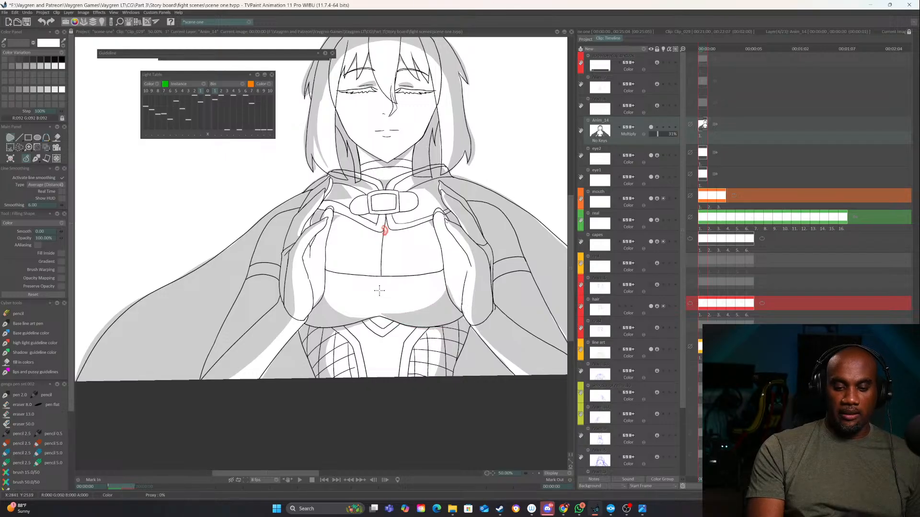
pyautogui.moveTo(368, 285)
pyautogui.mouseDown()
pyautogui.moveTo(405, 288)
pyautogui.moveTo(382, 315)
pyautogui.mouseUp()
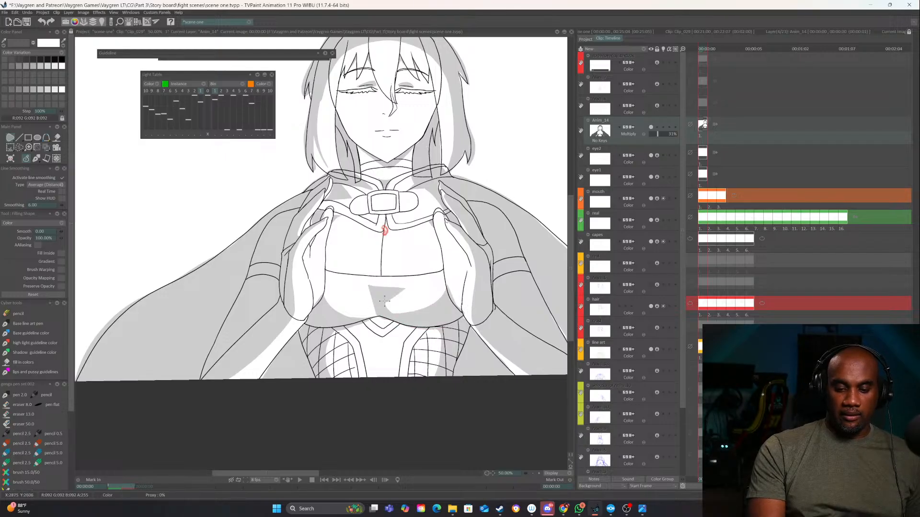
pyautogui.hotkey('ctrl', 'z')
pyautogui.moveTo(447, 288)
pyautogui.mouseDown()
pyautogui.moveTo(401, 304)
pyautogui.moveTo(354, 290)
pyautogui.moveTo(374, 307)
pyautogui.moveTo(346, 320)
pyautogui.moveTo(432, 317)
pyautogui.mouseUp()
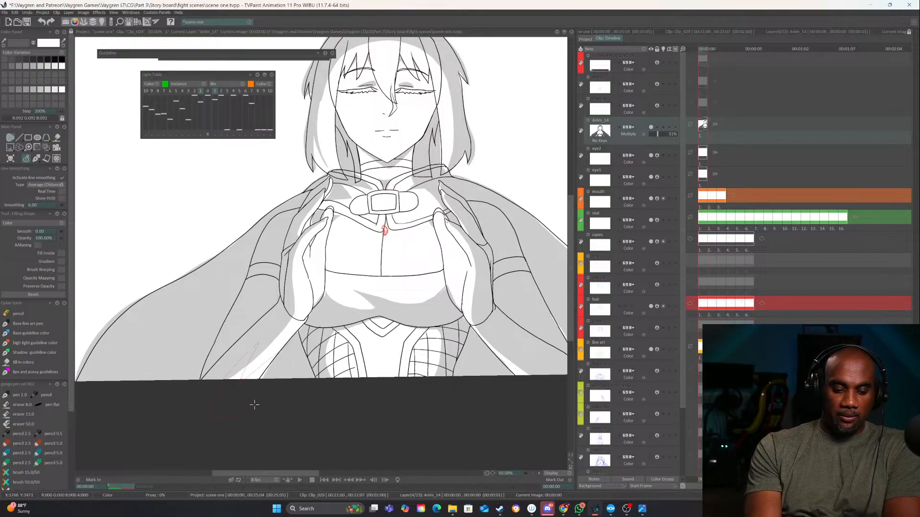
# Shade the forearm on the image's left and cover the whole corset below the chest with shadow
pyautogui.moveTo(254, 404); pyautogui.dragTo(251, 406)
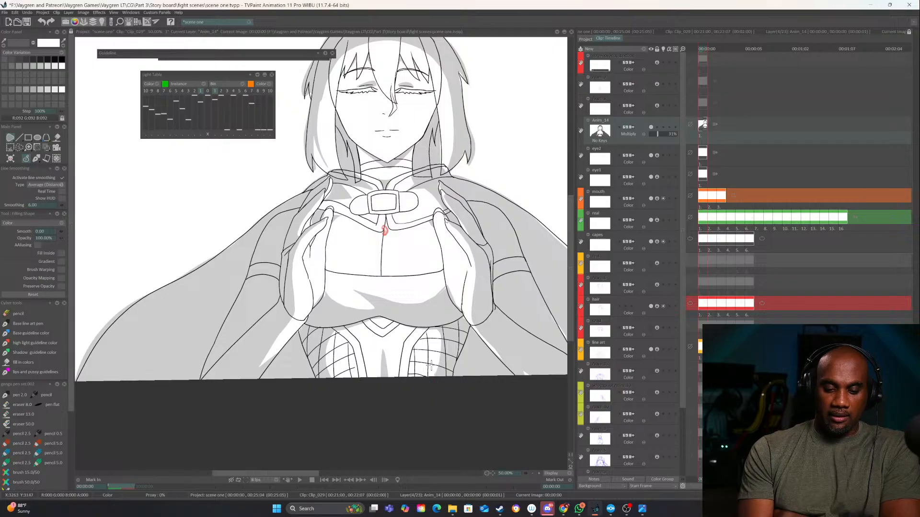
pyautogui.moveTo(317, 405)
pyautogui.mouseDown()
pyautogui.moveTo(455, 370)
pyautogui.moveTo(445, 391)
pyautogui.mouseUp()
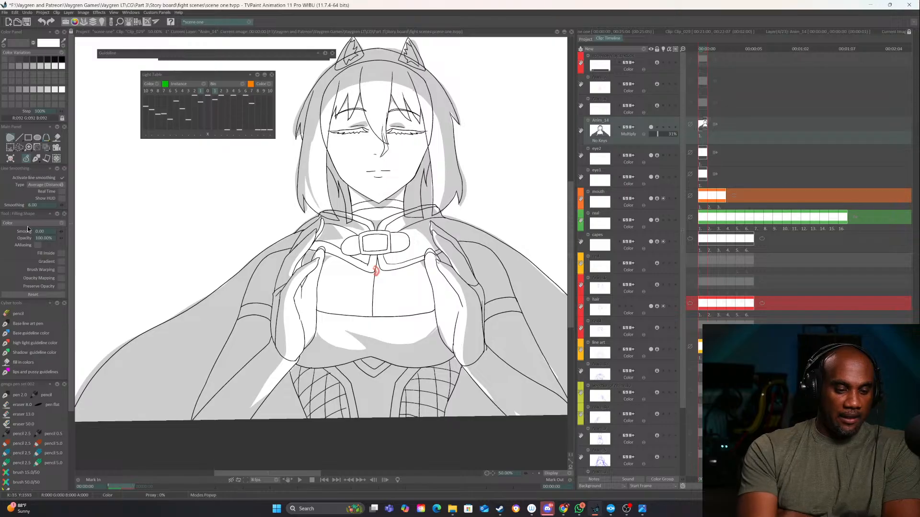
# Erase the lower part of the corset's shadow with filled strokes in Erase mode, following a curve beneath the chest
pyautogui.click(61, 223)
pyautogui.click(72, 234)
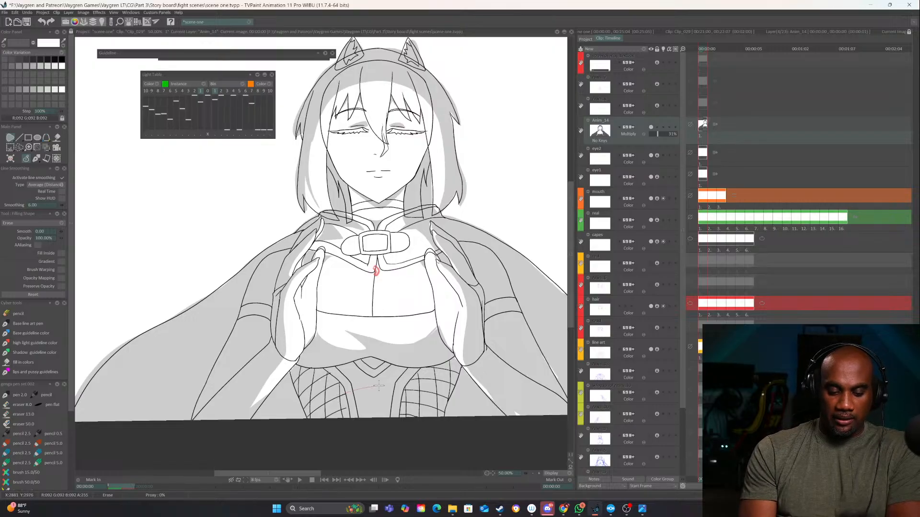
pyautogui.moveTo(416, 439); pyautogui.dragTo(325, 439)
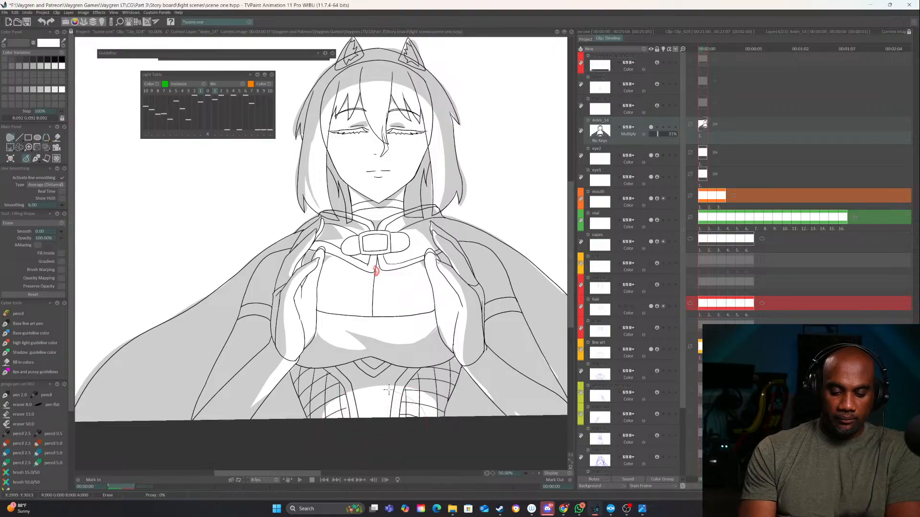
pyautogui.moveTo(388, 390); pyautogui.dragTo(351, 421)
# Switch the filled stroke back to Color mode and add a tapering shadow down the corset's centre
pyautogui.click(60, 223)
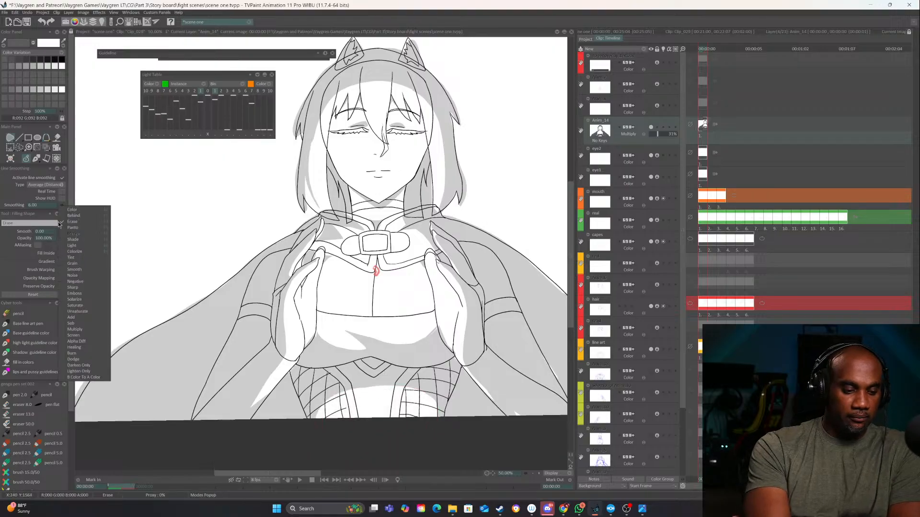
pyautogui.click(81, 209)
pyautogui.moveTo(364, 388); pyautogui.dragTo(410, 363)
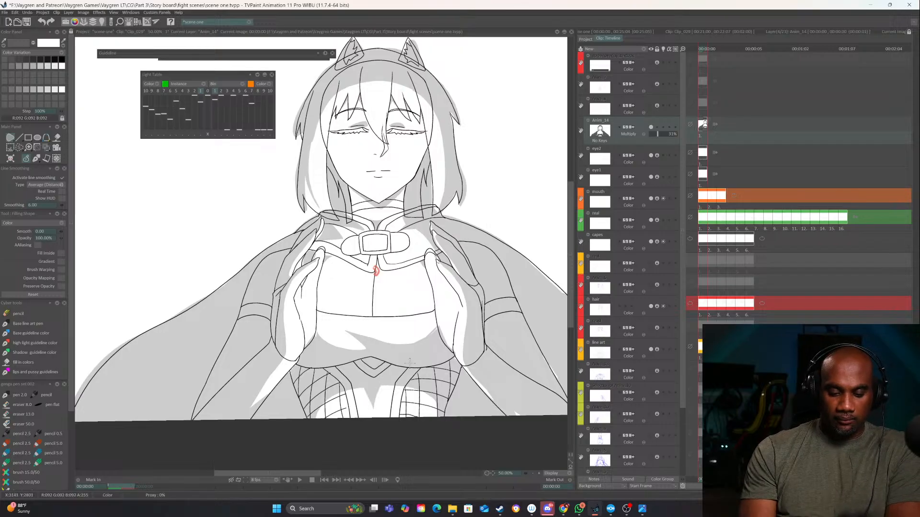
pyautogui.moveTo(425, 440); pyautogui.dragTo(338, 399)
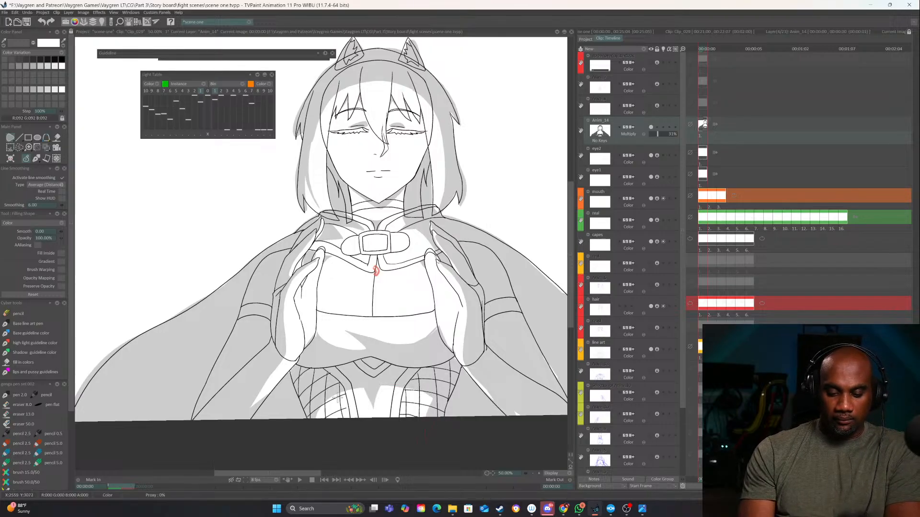
pyautogui.click(532, 474)
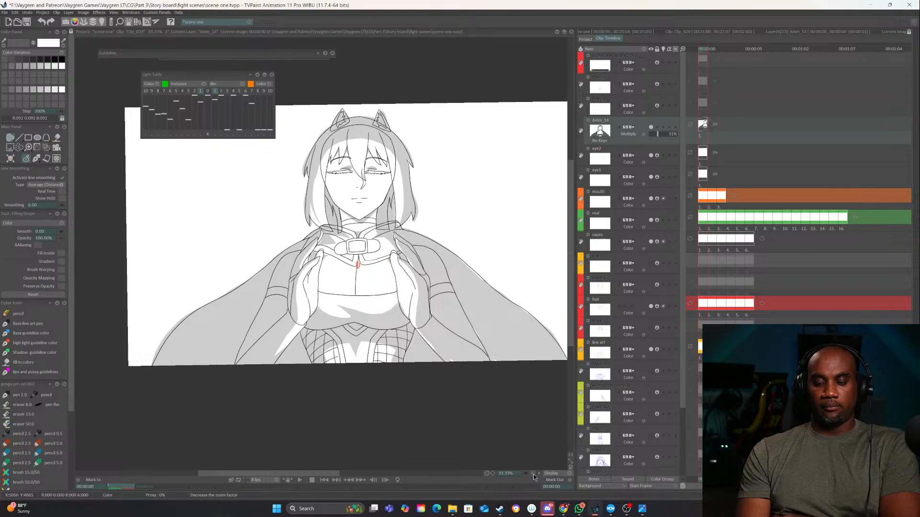
pyautogui.click(529, 473)
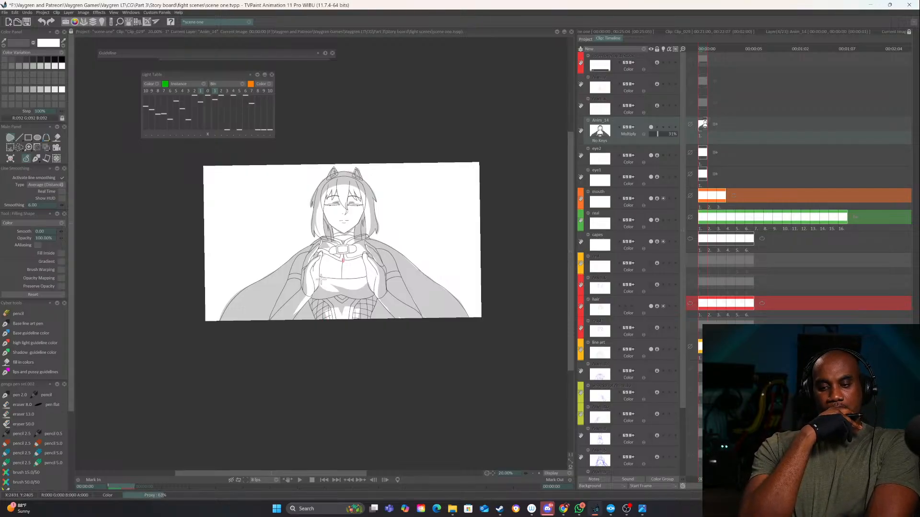
# Preview the clip with the shading layer held, return to the first frame and save the project
pyautogui.click(715, 124)
pyautogui.click(735, 128)
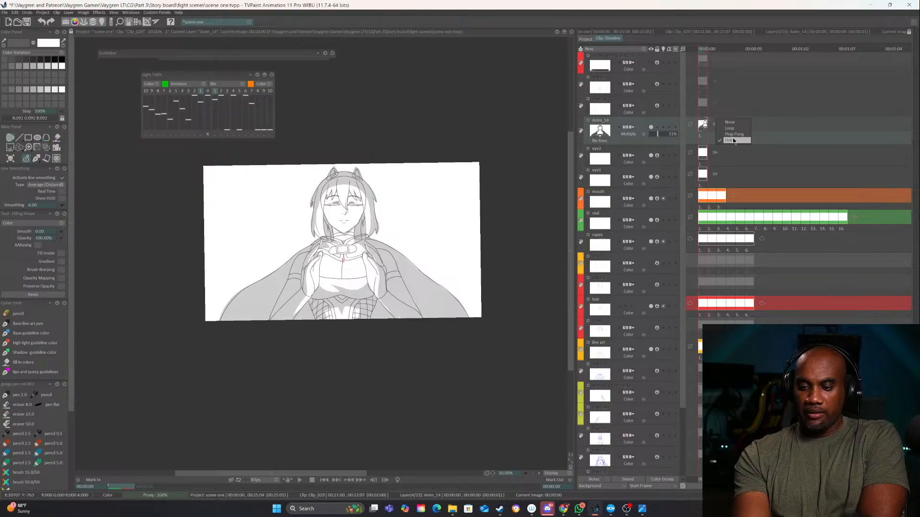
pyautogui.click(297, 477)
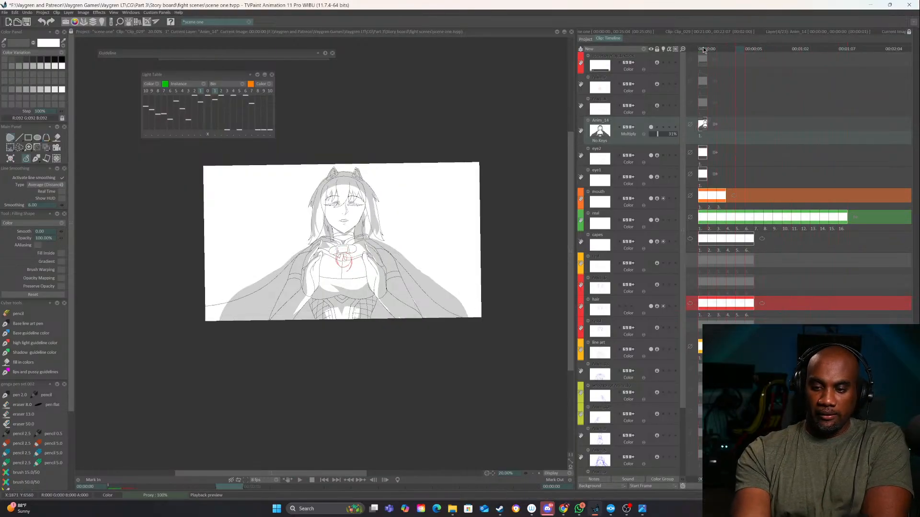
pyautogui.click(697, 49)
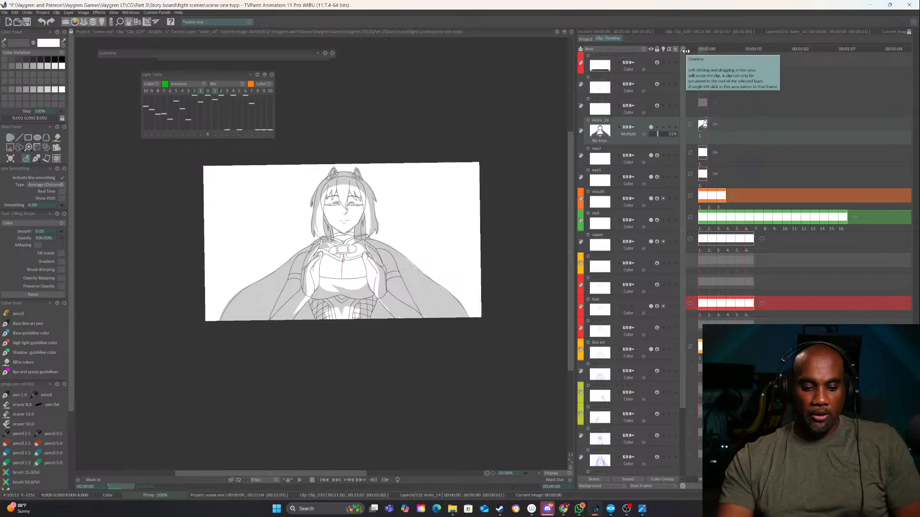
pyautogui.hotkey('ctrl', 's')
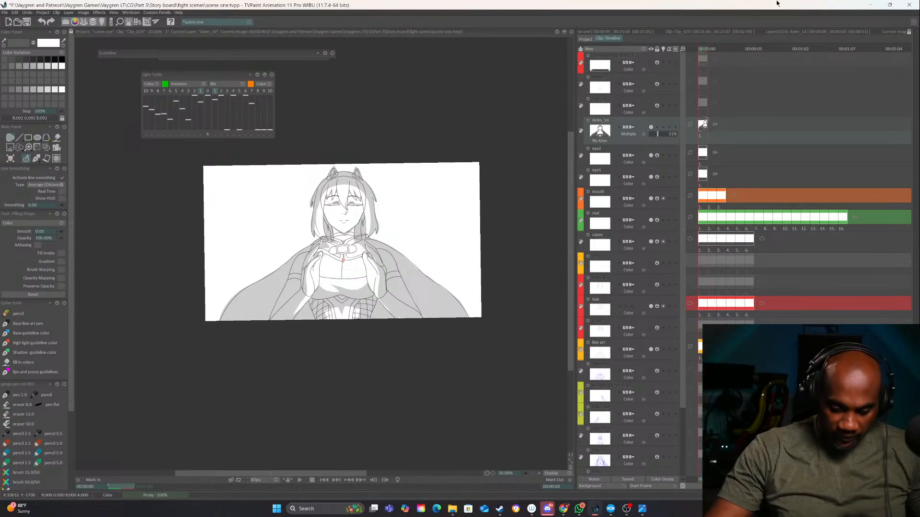
# Erase the cape shadow's outer bands on both sides of the figure with filled strokes in Erase mode
pyautogui.click(60, 223)
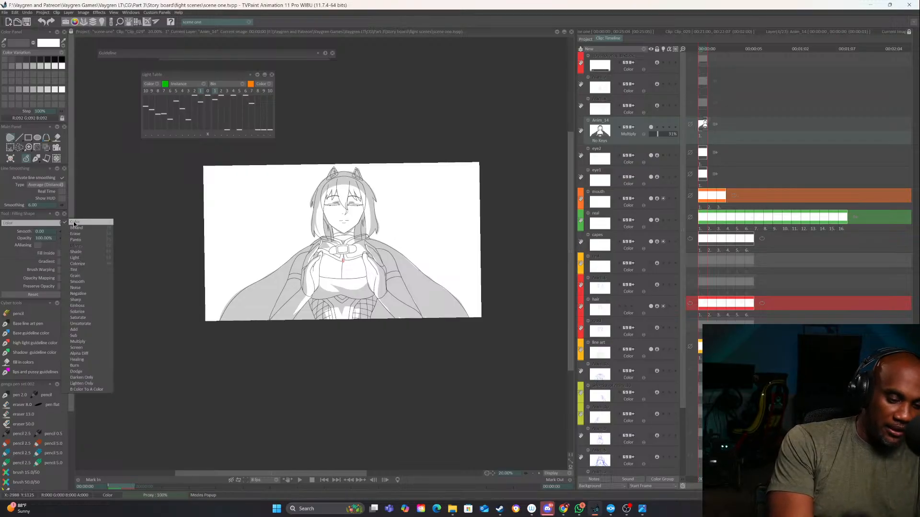
pyautogui.click(76, 235)
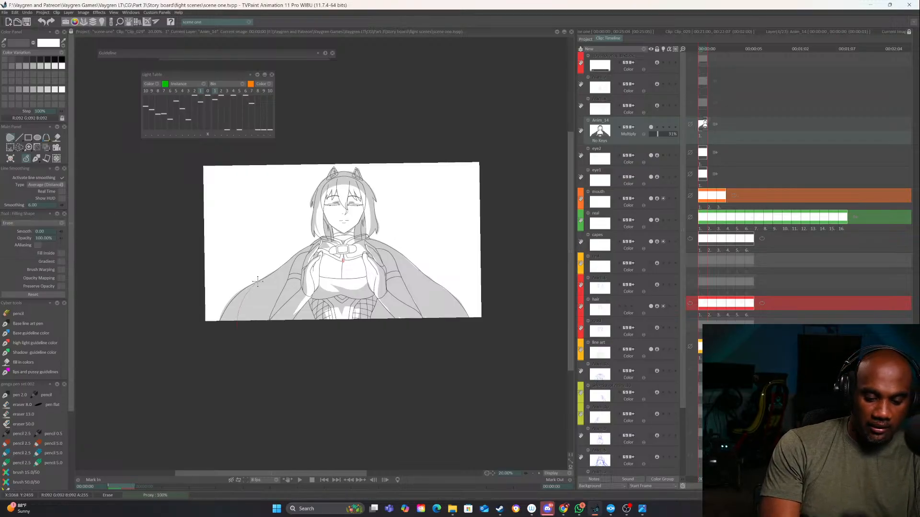
pyautogui.moveTo(258, 282); pyautogui.dragTo(218, 381)
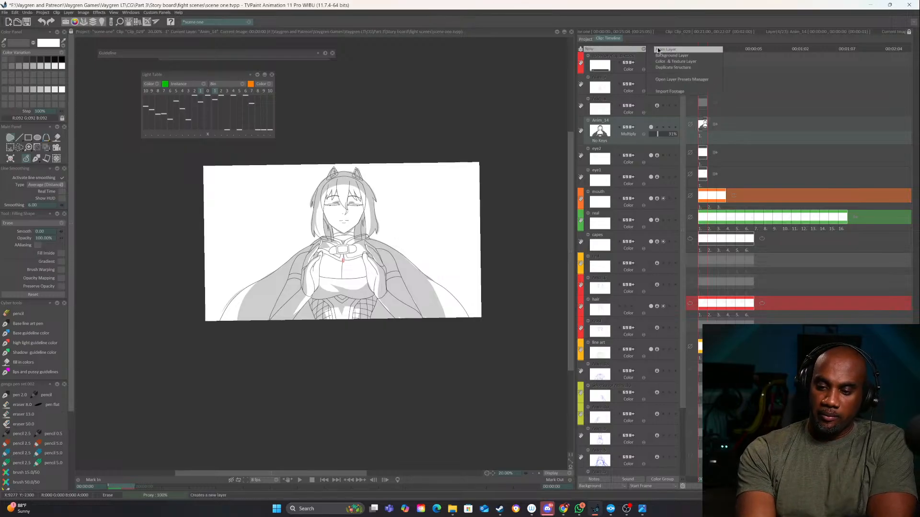
# Add a new layer above the shading layer and fill the background on the image's right with dark grey along the figure's outline in Color mode
pyautogui.click(657, 50)
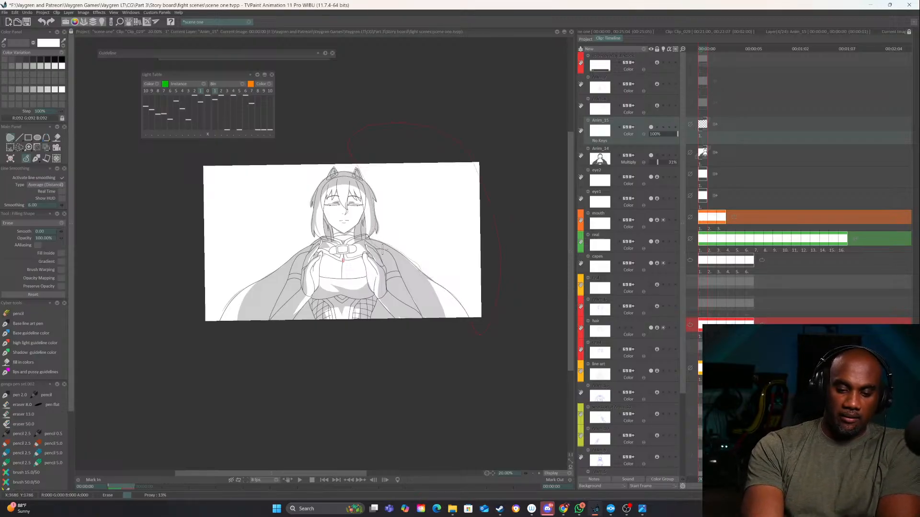
pyautogui.moveTo(384, 248); pyautogui.dragTo(415, 225)
pyautogui.click(56, 222)
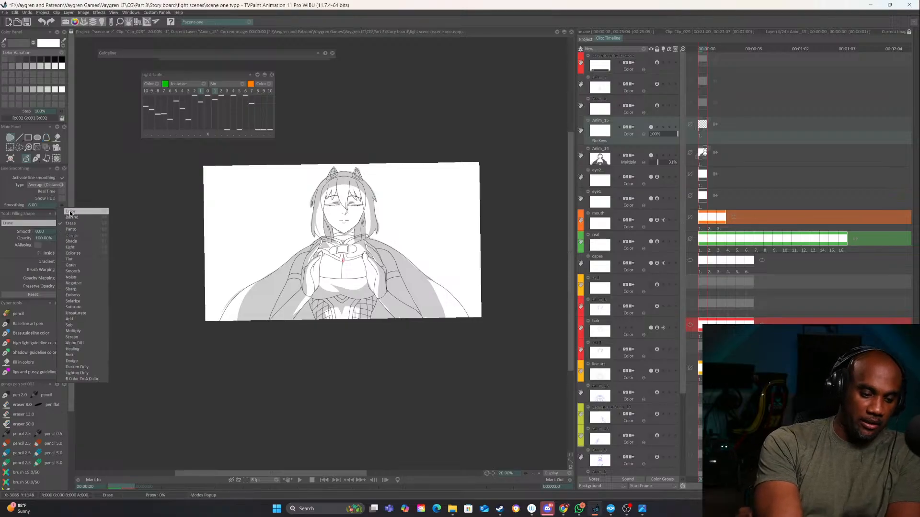
pyautogui.click(72, 212)
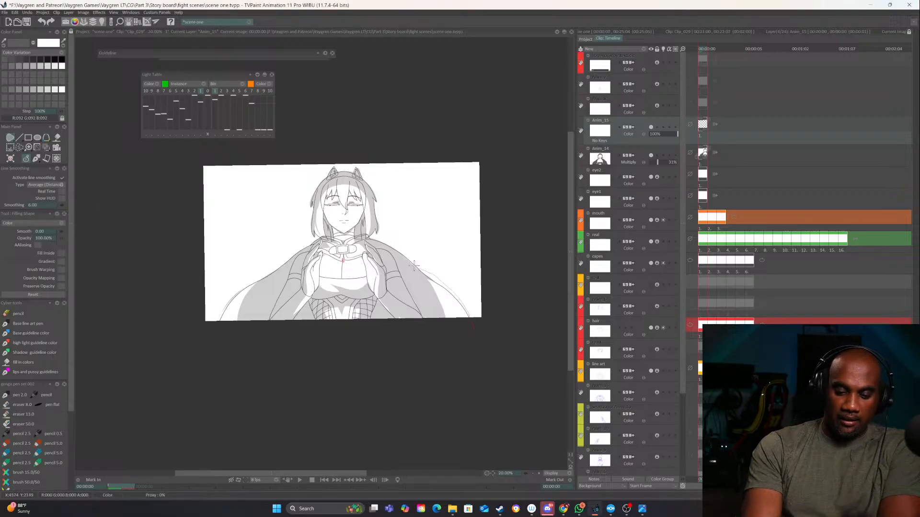
pyautogui.moveTo(424, 122); pyautogui.dragTo(537, 329)
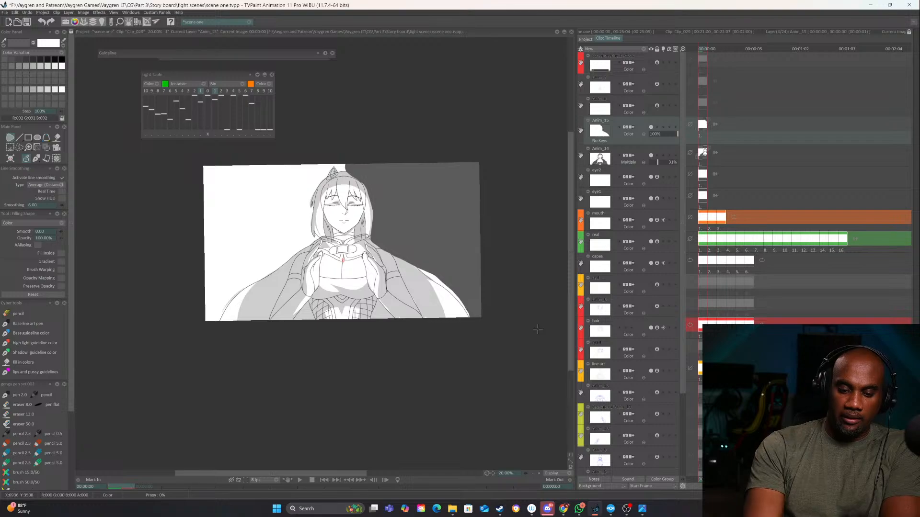
# Set the background shading layer to Multiply at 27% opacity and fill the background on the image's left along the figure's outline
pyautogui.click(630, 134)
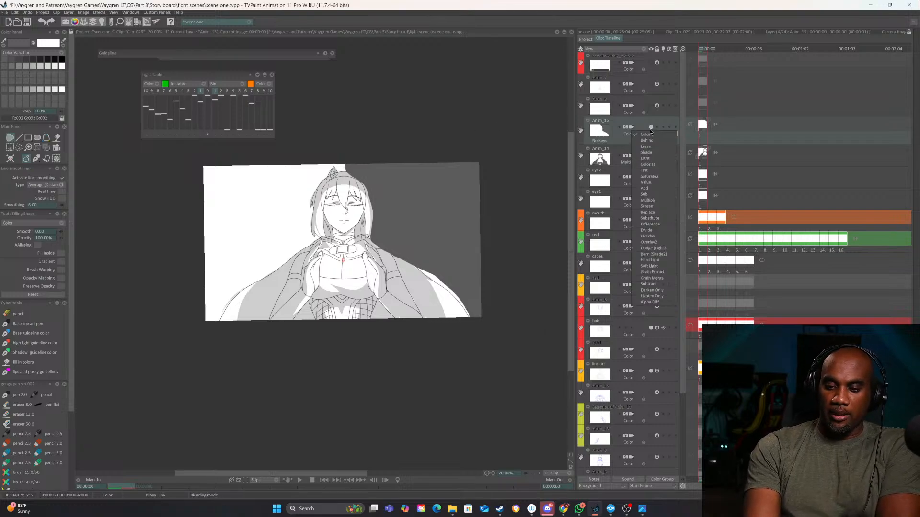
pyautogui.click(656, 199)
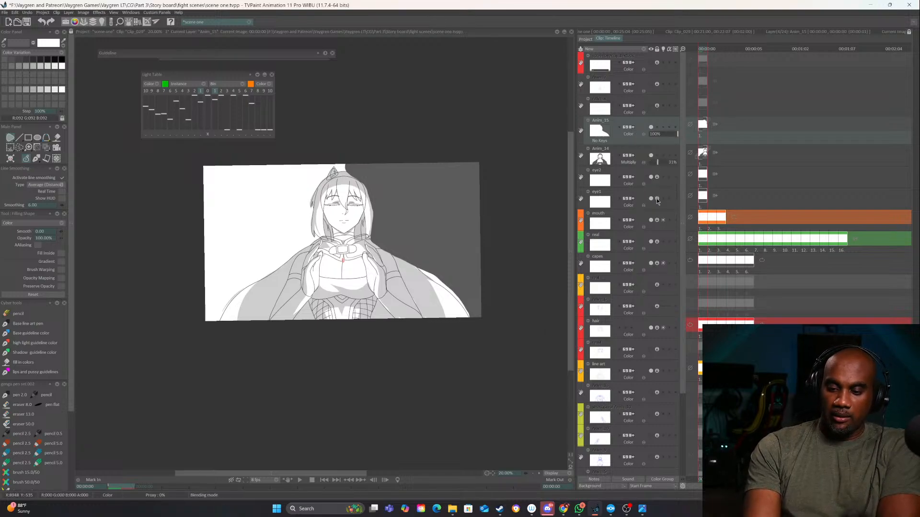
pyautogui.moveTo(658, 135); pyautogui.dragTo(656, 134)
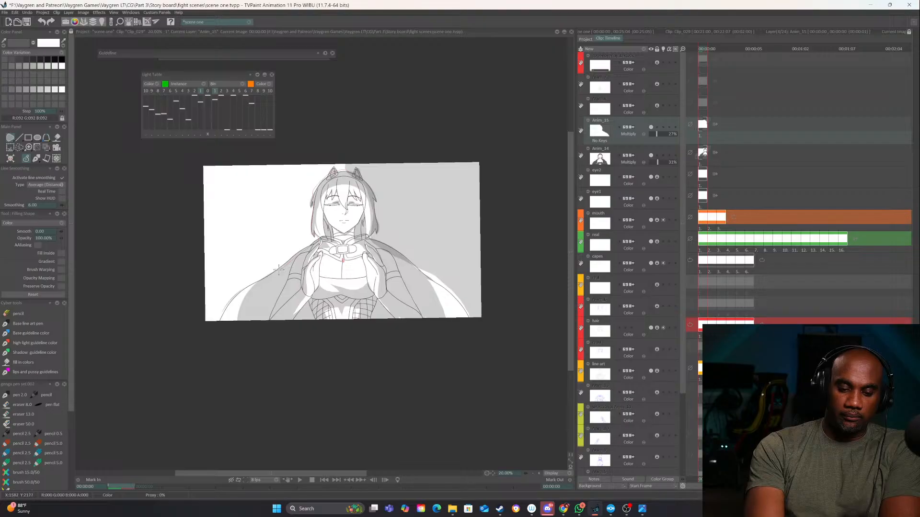
pyautogui.moveTo(377, 112); pyautogui.dragTo(326, 164)
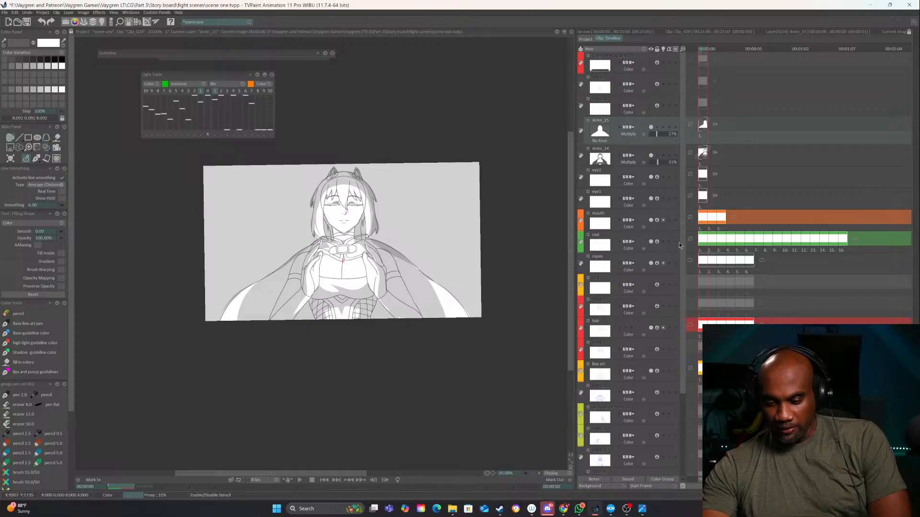
# Toggle the visibility of the lowest sketch layer on and off to check it against the shaded drawing
pyautogui.scroll(-3, 691, 299)
pyautogui.scroll(-2, 695, 331)
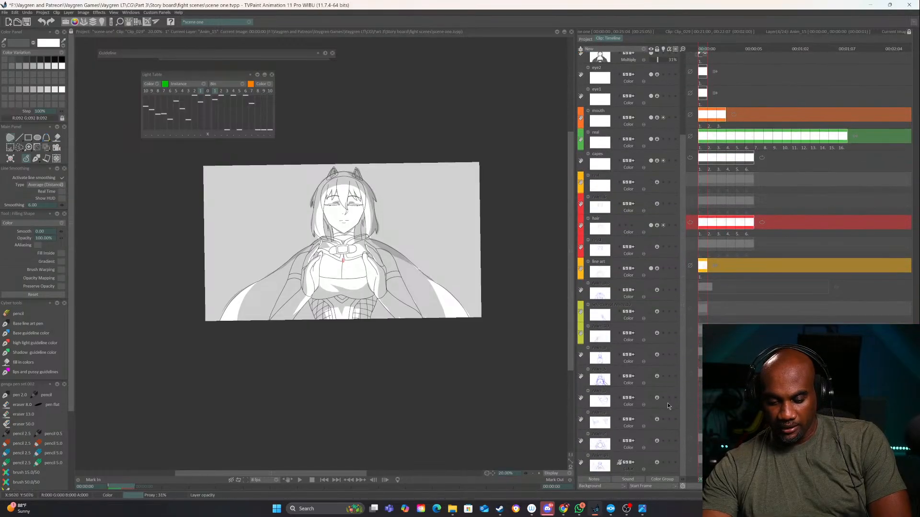
pyautogui.click(651, 462)
pyautogui.click(651, 463)
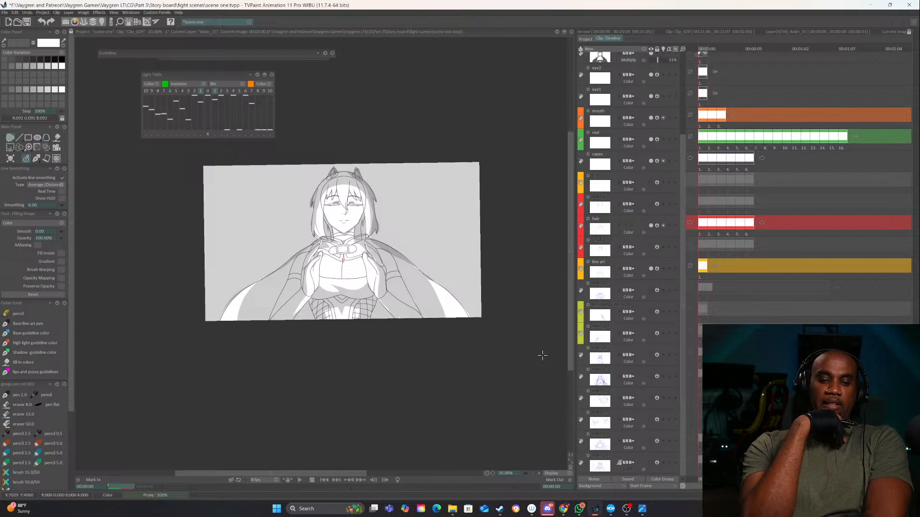
# Preview the clip with both shading layers, stop playback and return to the first frame
pyautogui.click(299, 479)
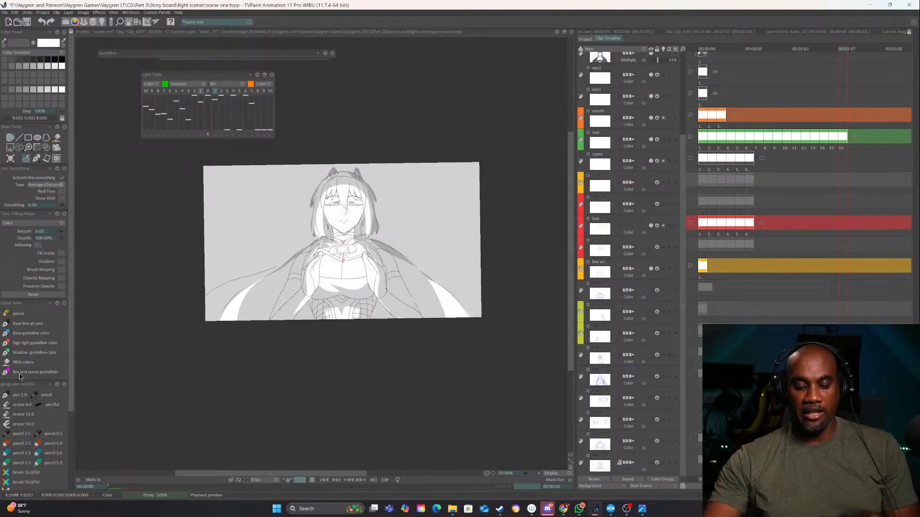
pyautogui.click(299, 480)
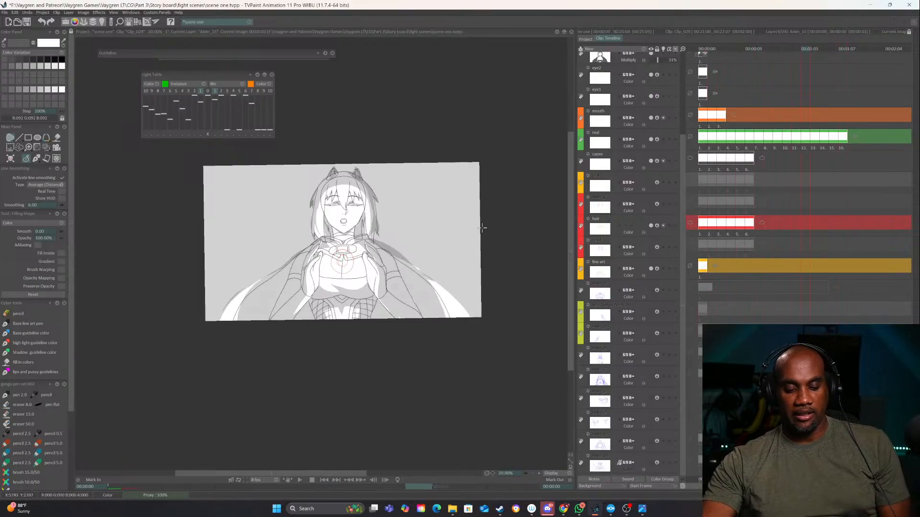
pyautogui.moveTo(707, 49); pyautogui.dragTo(679, 49)
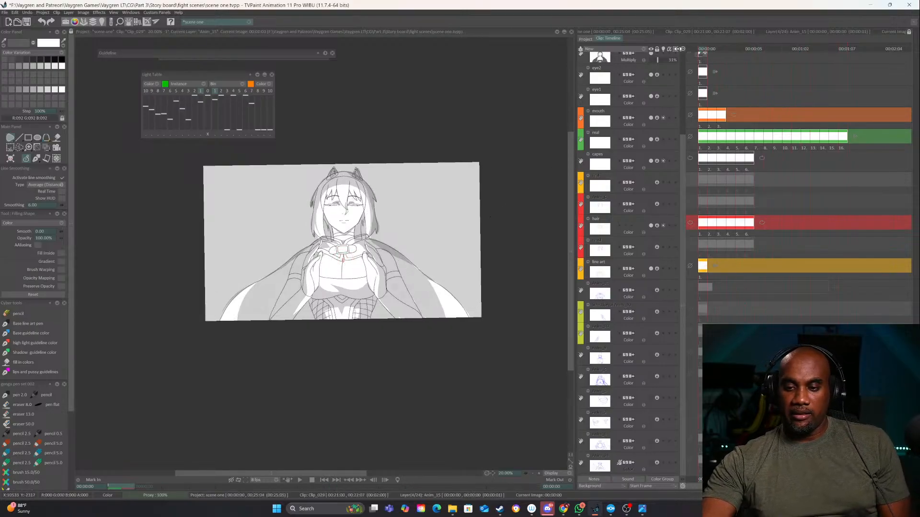
# View Clip_030 and Clip_026 from the project's clip overview and examine the layer timeline of Clip_026
pyautogui.click(586, 39)
pyautogui.click(750, 241)
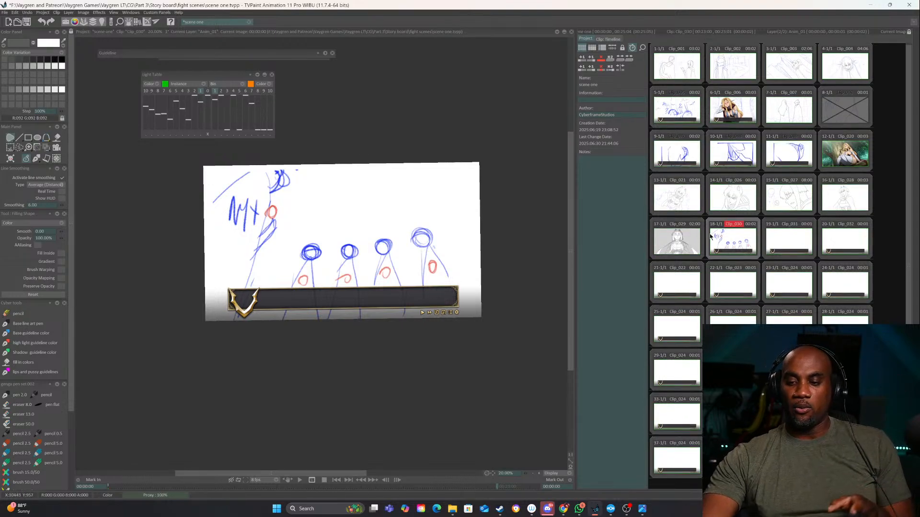
pyautogui.click(731, 197)
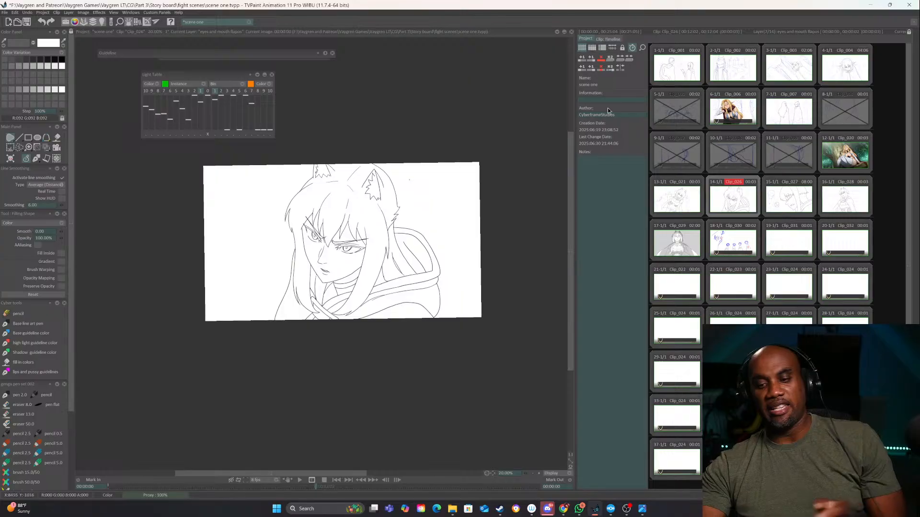
pyautogui.click(609, 39)
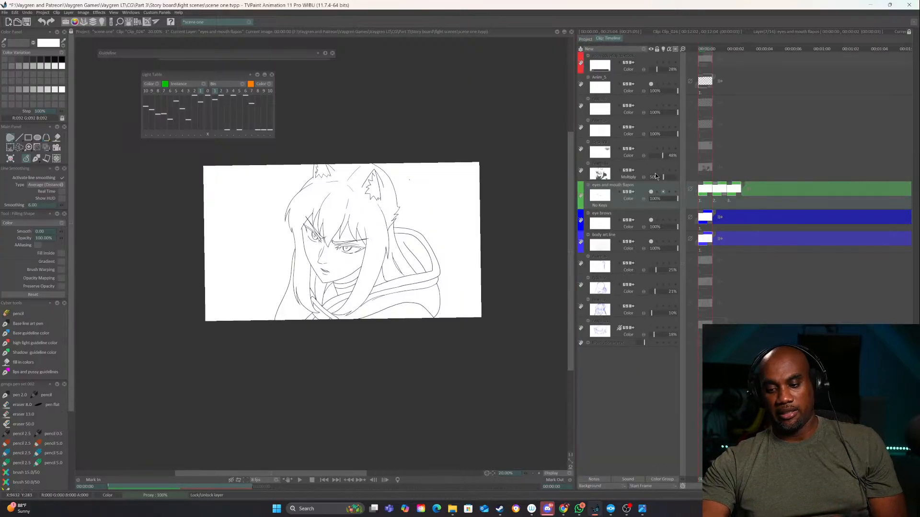
# Return to Clip_029 with the shaded cat-eared character and show its layer timeline
pyautogui.click(587, 39)
pyautogui.click(767, 62)
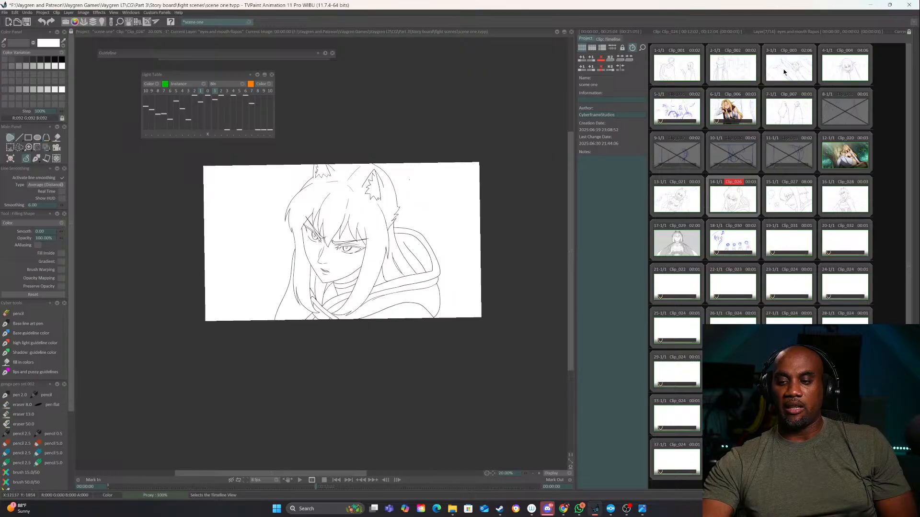
pyautogui.click(682, 241)
pyautogui.click(609, 38)
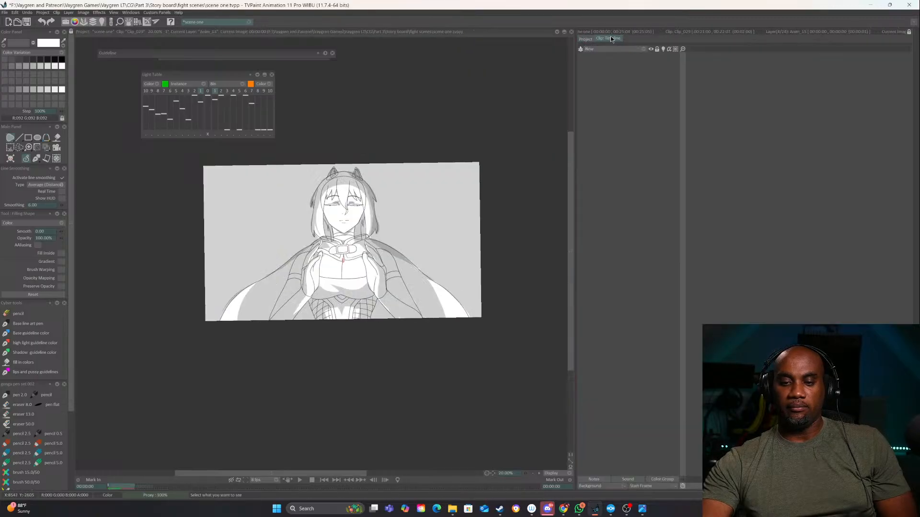